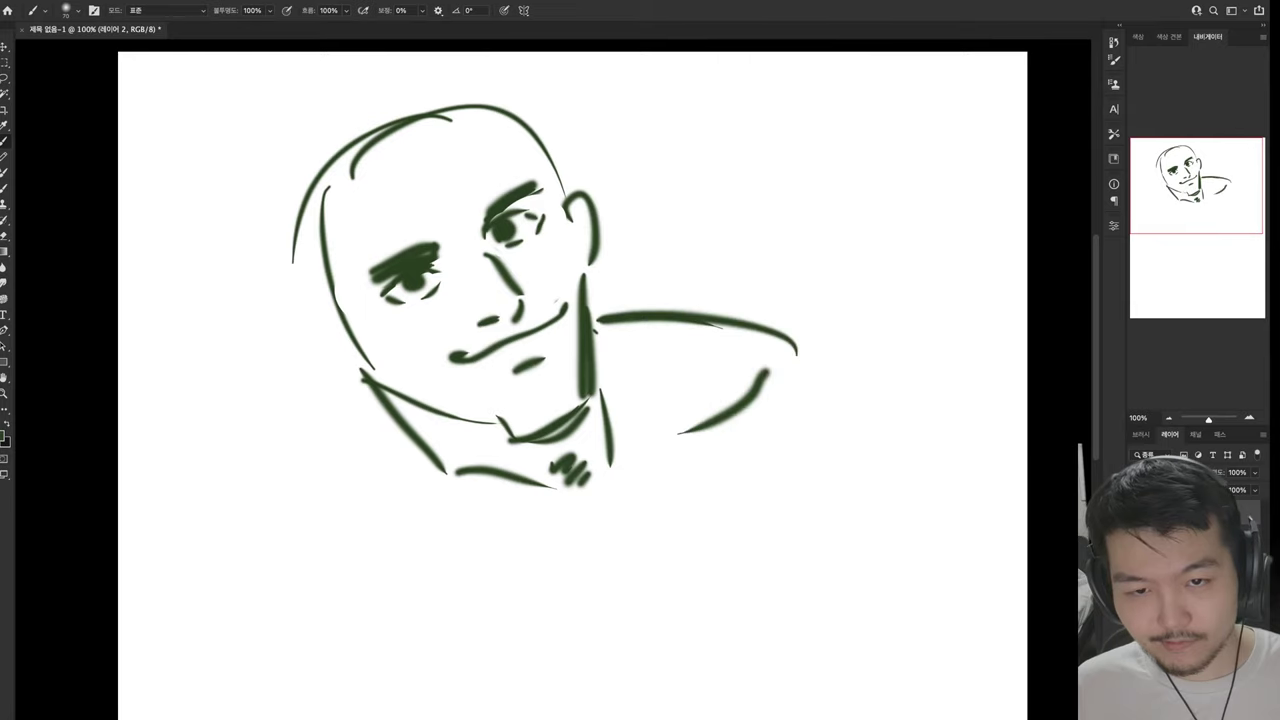
Darken the shadow under the chin, thicken the left jawline with beard strokes and sketch an ear beside it
mouse_move(494, 428)
mouse_down()
mouse_move(605, 385)
mouse_move(630, 406)
mouse_up()
scroll(576, 400, up, 3)
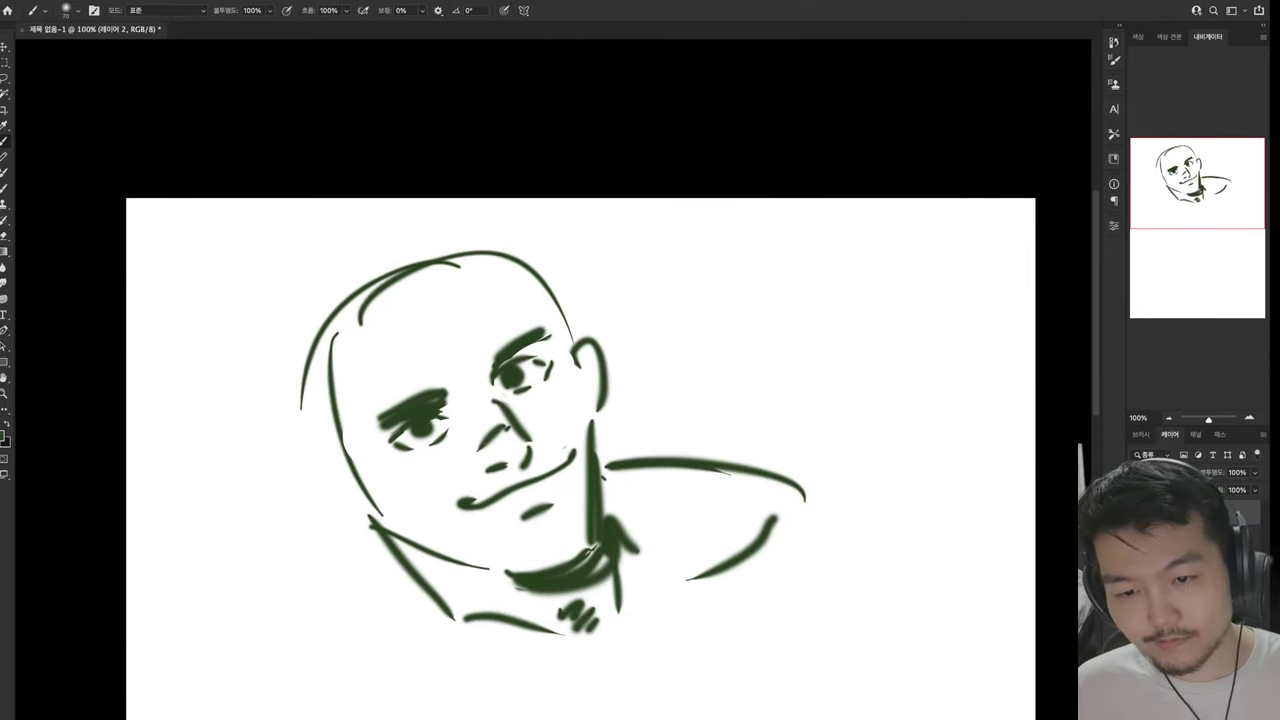
mouse_move(335, 440)
mouse_down()
mouse_move(300, 465)
mouse_move(350, 520)
mouse_move(385, 530)
mouse_up()
mouse_move(355, 460)
mouse_down()
mouse_move(412, 548)
mouse_move(512, 585)
mouse_up()
drag(348, 378, 322, 432)
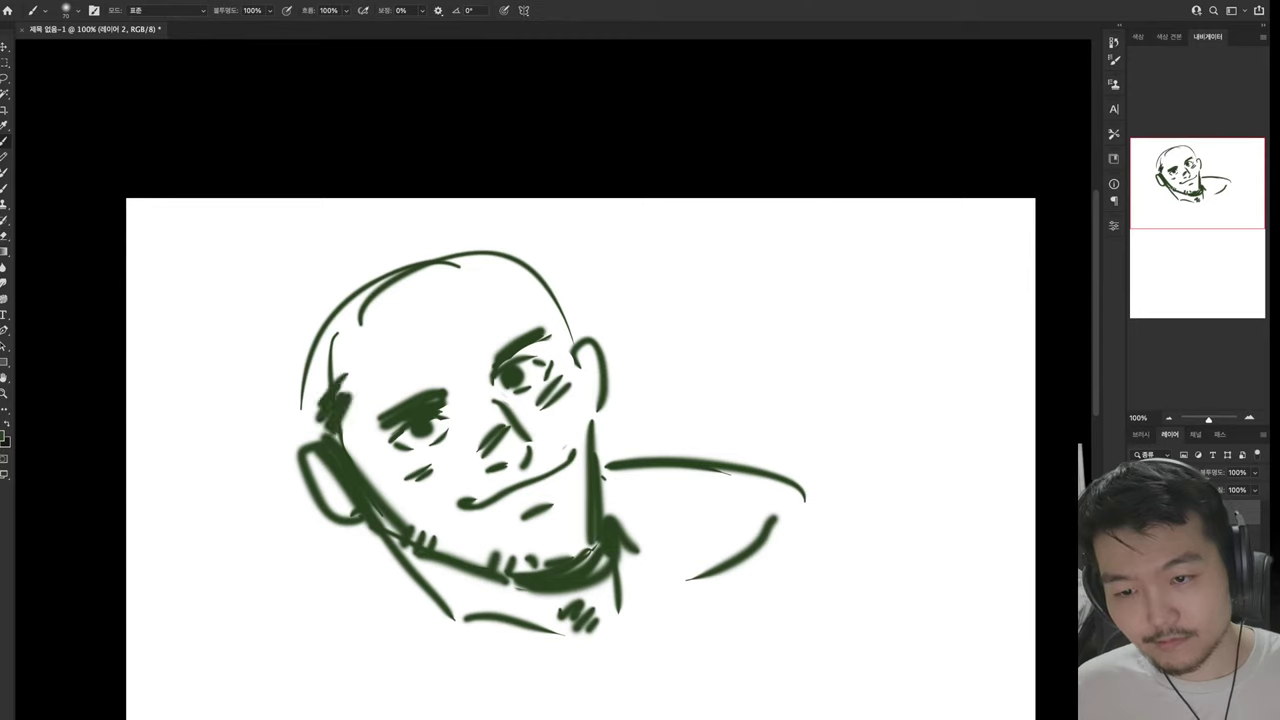
Sketch the hair with dark side strokes, an outer crown outline and a fringe, erasing the old bald skull line
drag(258, 356, 318, 420)
mouse_move(302, 334)
mouse_down()
mouse_move(268, 376)
mouse_move(322, 440)
mouse_up()
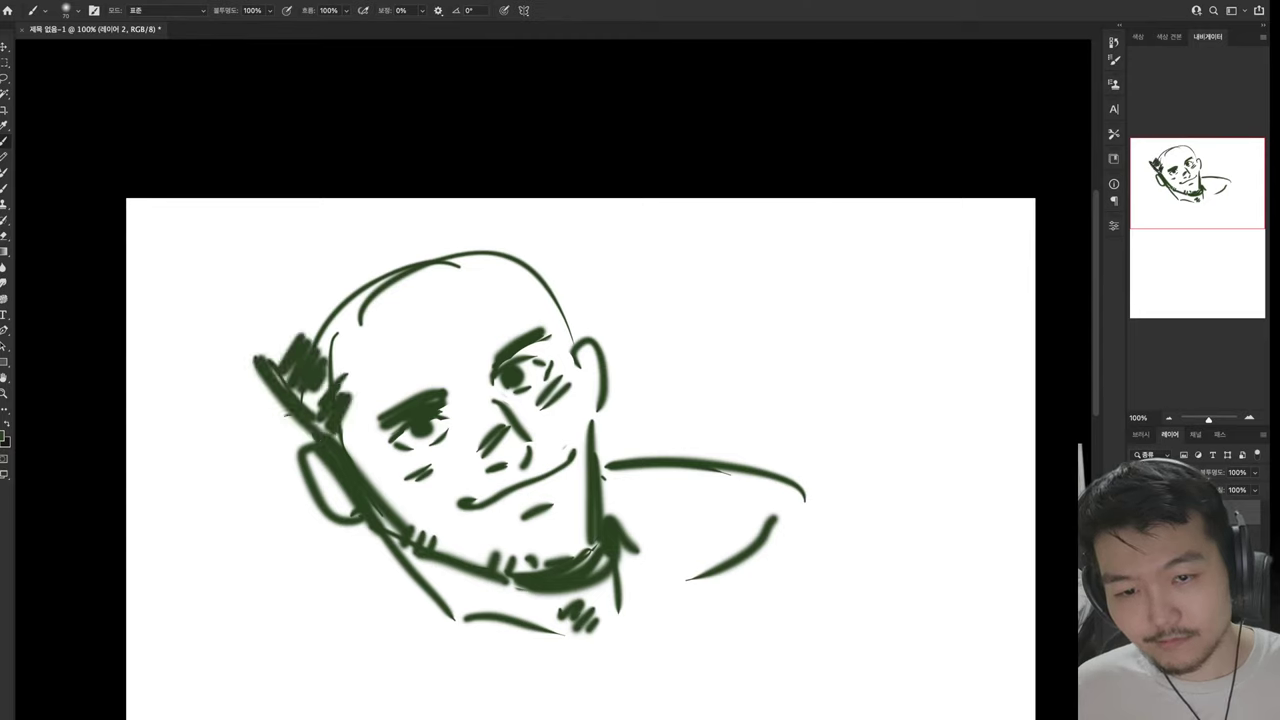
drag(314, 213, 247, 320)
mouse_move(436, 215)
mouse_down()
mouse_move(528, 290)
mouse_move(578, 356)
mouse_up()
key(e)
drag(300, 360, 460, 262)
drag(300, 218, 262, 390)
key(b)
mouse_move(303, 242)
mouse_down()
mouse_move(278, 312)
mouse_move(300, 412)
mouse_up()
mouse_move(310, 314)
mouse_down()
mouse_move(358, 378)
mouse_move(392, 282)
mouse_up()
mouse_move(352, 294)
mouse_down()
mouse_move(470, 278)
mouse_move(468, 238)
mouse_up()
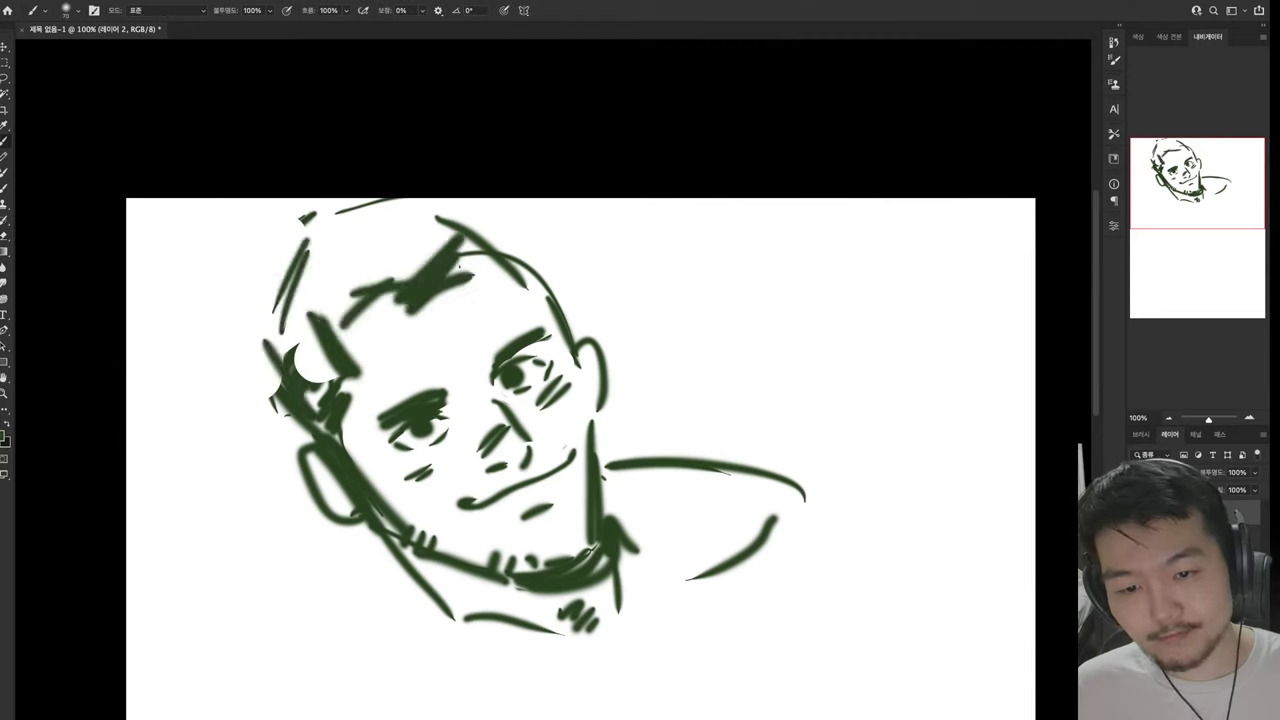
Thicken the forelock, erase the ear on the face's right side and redraw that edge of the face
mouse_move(398, 316)
mouse_down()
mouse_move(462, 306)
mouse_move(530, 212)
mouse_move(546, 312)
mouse_up()
key(e)
drag(540, 272, 574, 336)
key(b)
key(e)
mouse_move(518, 266)
mouse_down()
mouse_move(606, 412)
mouse_move(596, 440)
mouse_up()
key(b)
key(e)
scroll(580, 450, down, 5)
key(b)
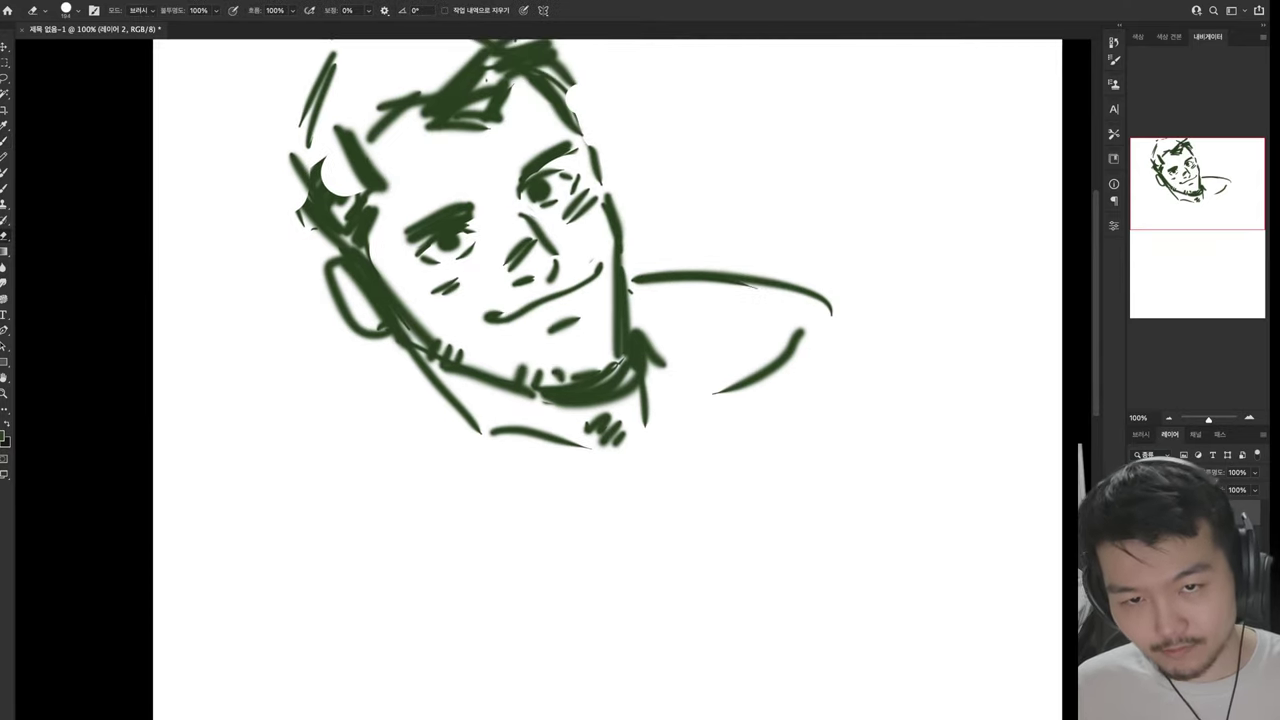
Draw the left shoulder, the line under the upper chest and a large rounded torso form below it
drag(380, 343, 290, 490)
mouse_move(372, 374)
mouse_down()
mouse_move(278, 545)
mouse_move(532, 506)
mouse_up()
drag(568, 504, 594, 504)
drag(640, 504, 685, 512)
drag(643, 470, 788, 640)
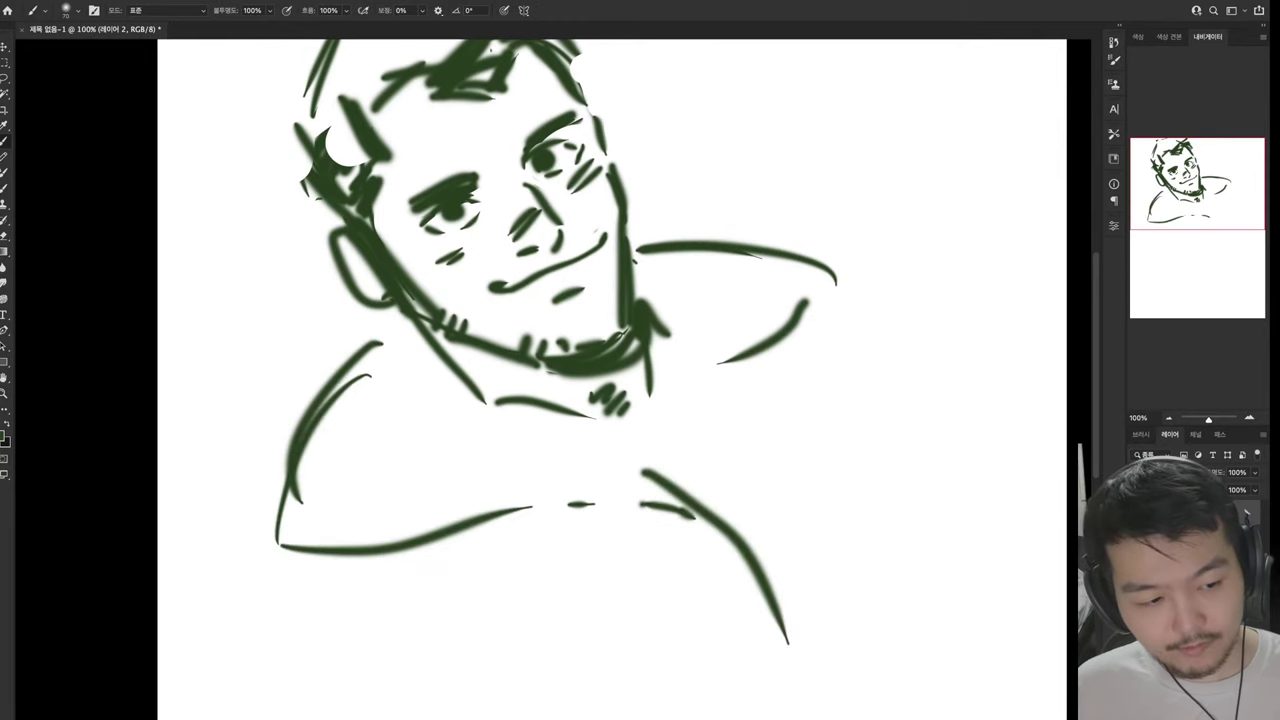
drag(700, 560, 665, 435)
mouse_move(348, 442)
mouse_down()
mouse_move(293, 657)
mouse_move(398, 718)
mouse_up()
drag(605, 718, 712, 635)
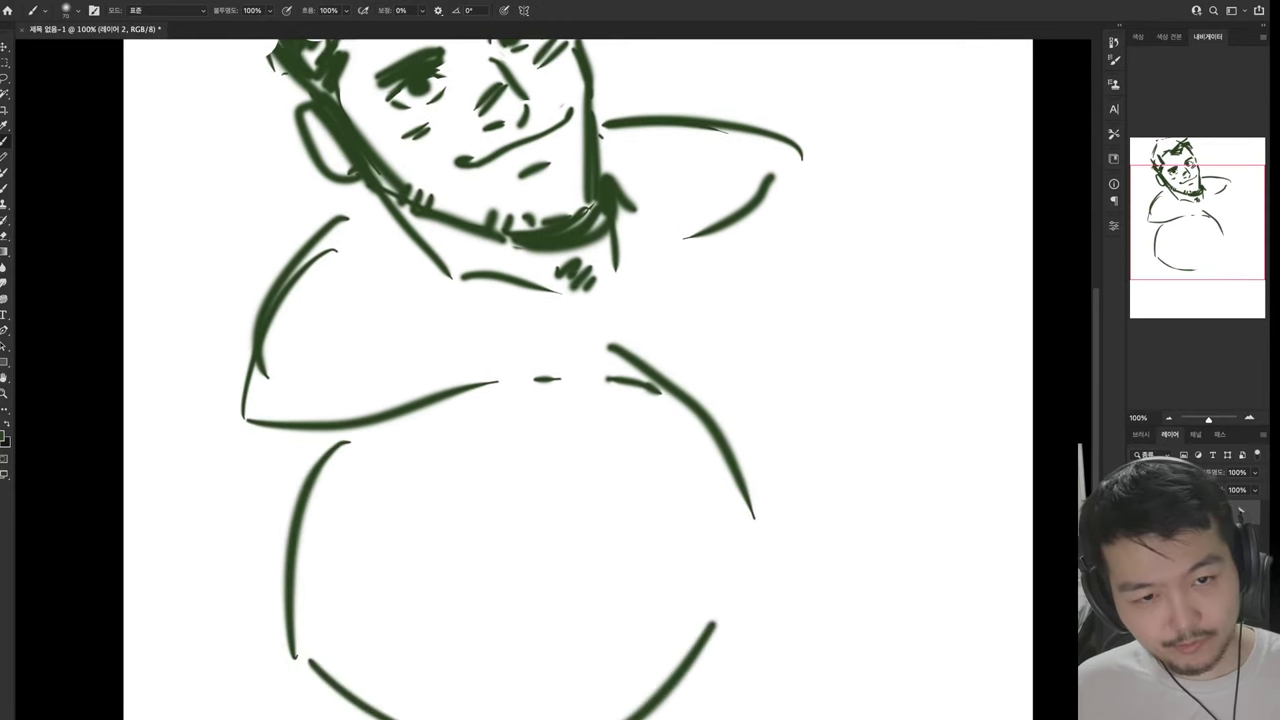
Erase part of the torso form's right edge and draw the underside and outer edge of a second rounded form beside it
drag(746, 560, 710, 628)
key(e)
drag(750, 488, 692, 650)
key(b)
mouse_move(763, 515)
mouse_down()
mouse_move(715, 598)
mouse_move(922, 465)
mouse_up()
mouse_move(893, 490)
mouse_down()
mouse_move(1018, 408)
mouse_move(894, 491)
mouse_move(750, 530)
mouse_move(948, 482)
mouse_up()
key(e)
key(b)
drag(960, 262, 968, 468)
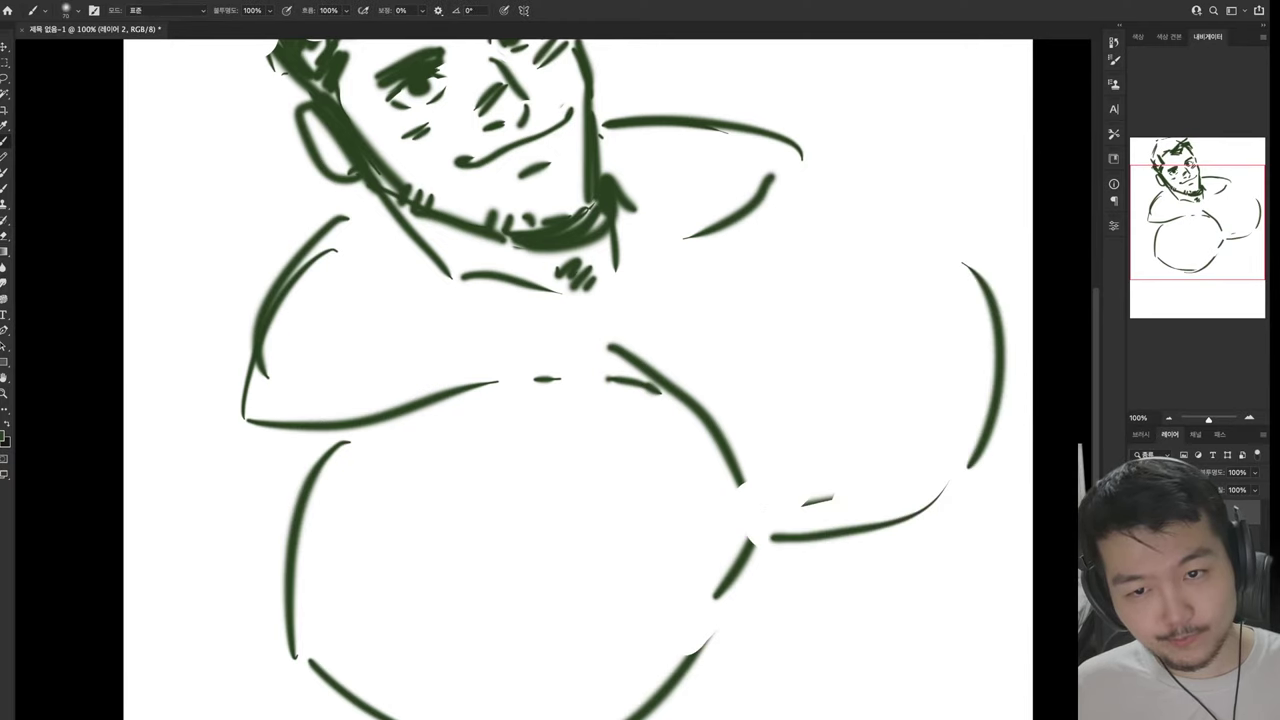
Draw a broad curved right shoulder, erase the old shoulder lines beneath it and add a diagonal inner line toward the chest
mouse_move(850, 150)
mouse_down()
mouse_move(636, 344)
mouse_move(646, 316)
mouse_up()
drag(700, 300, 650, 475)
mouse_move(577, 279)
mouse_down()
mouse_move(724, 285)
mouse_move(826, 256)
mouse_move(888, 435)
mouse_up()
key(e)
drag(790, 333, 592, 498)
key(b)
drag(681, 338, 605, 465)
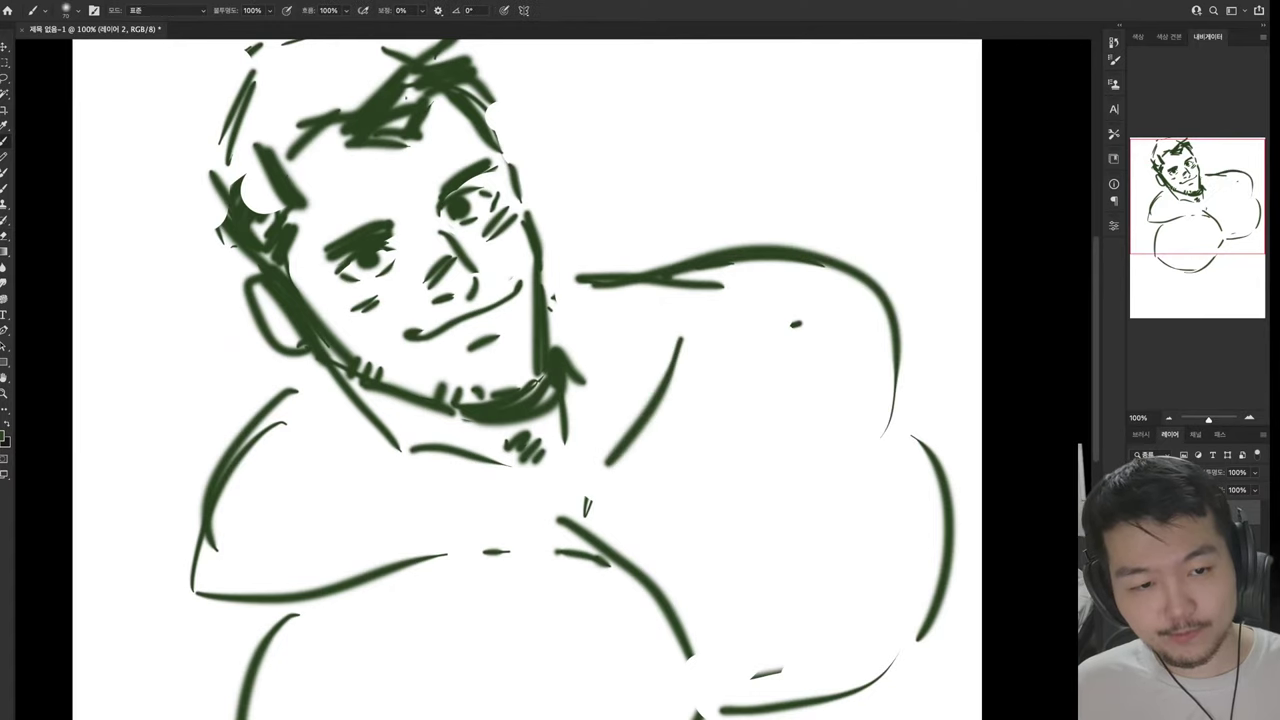
Add the inner upper curve of the right rounded form and redraw its outer edge with shorter strokes
drag(588, 524, 712, 405)
key(e)
mouse_move(705, 357)
mouse_down()
mouse_move(826, 368)
mouse_move(950, 550)
mouse_up()
key(b)
mouse_move(870, 390)
mouse_down()
mouse_move(925, 520)
mouse_move(915, 640)
mouse_up()
key(e)
key(b)
drag(920, 515, 850, 680)
drag(850, 600, 910, 495)
drag(640, 400, 690, 310)
Erase the lower edge of the middle torso form and redraw its lower-right side and a flatter bottom
key(e)
drag(800, 540, 720, 690)
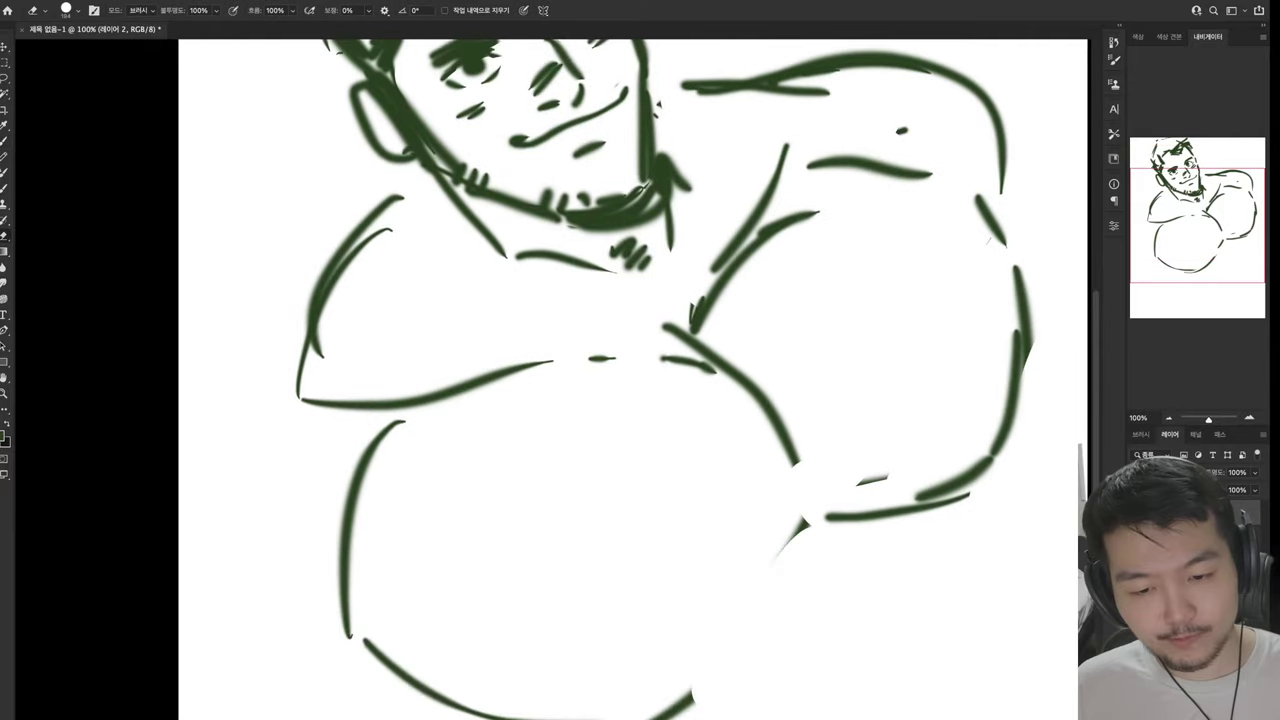
key(b)
drag(705, 645, 785, 545)
key(e)
mouse_move(680, 710)
mouse_down()
mouse_move(520, 712)
mouse_move(385, 650)
mouse_up()
key(b)
drag(464, 676, 681, 653)
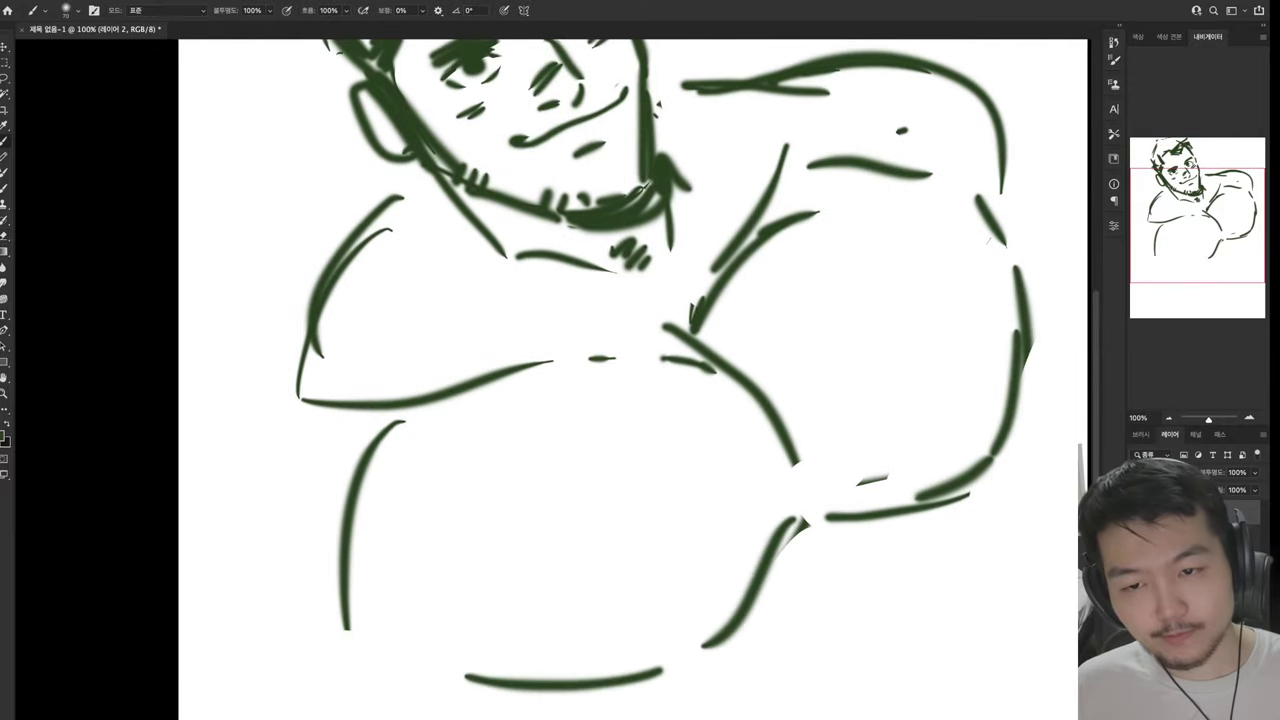
Replace the middle form's left edge with a short upper line and an inner dividing line farther right
key(e)
drag(346, 628, 400, 422)
key(b)
drag(313, 427, 429, 436)
mouse_move(452, 464)
mouse_down()
mouse_move(420, 570)
mouse_move(459, 650)
mouse_up()
Erase the old left shoulder curve and redraw it as a slope running down from the neck
key(e)
drag(345, 258, 305, 395)
key(b)
drag(435, 178, 366, 245)
drag(362, 252, 295, 395)
Sketch a large rounded form on the left side, then rework the dividing line and the middle form's bottom edge
mouse_move(305, 352)
mouse_down()
mouse_move(222, 438)
mouse_move(285, 718)
mouse_move(470, 658)
mouse_up()
key(e)
drag(443, 478, 452, 650)
mouse_move(425, 572)
mouse_down()
mouse_move(342, 426)
mouse_move(470, 465)
mouse_up()
key(b)
mouse_move(480, 482)
mouse_down()
mouse_move(445, 662)
mouse_move(640, 682)
mouse_up()
key(e)
key(b)
mouse_move(460, 662)
mouse_down()
mouse_move(630, 690)
mouse_move(805, 515)
mouse_move(652, 680)
mouse_up()
key(b)
Erase and redraw the underside and lower outer edge of the right rounded form
key(e)
drag(798, 522, 980, 468)
key(b)
drag(800, 508, 945, 500)
key(e)
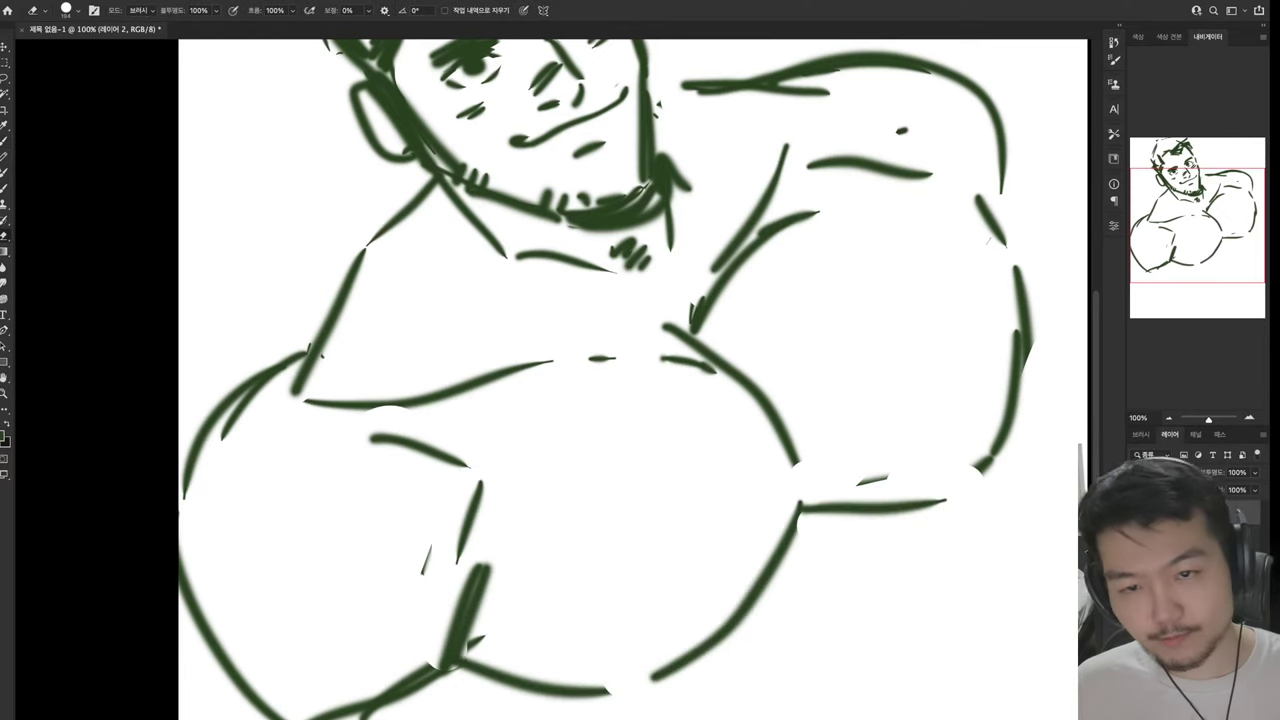
key(b)
mouse_move(1025, 345)
mouse_down()
mouse_move(975, 478)
mouse_move(945, 495)
mouse_up()
drag(600, 360, 455, 592)
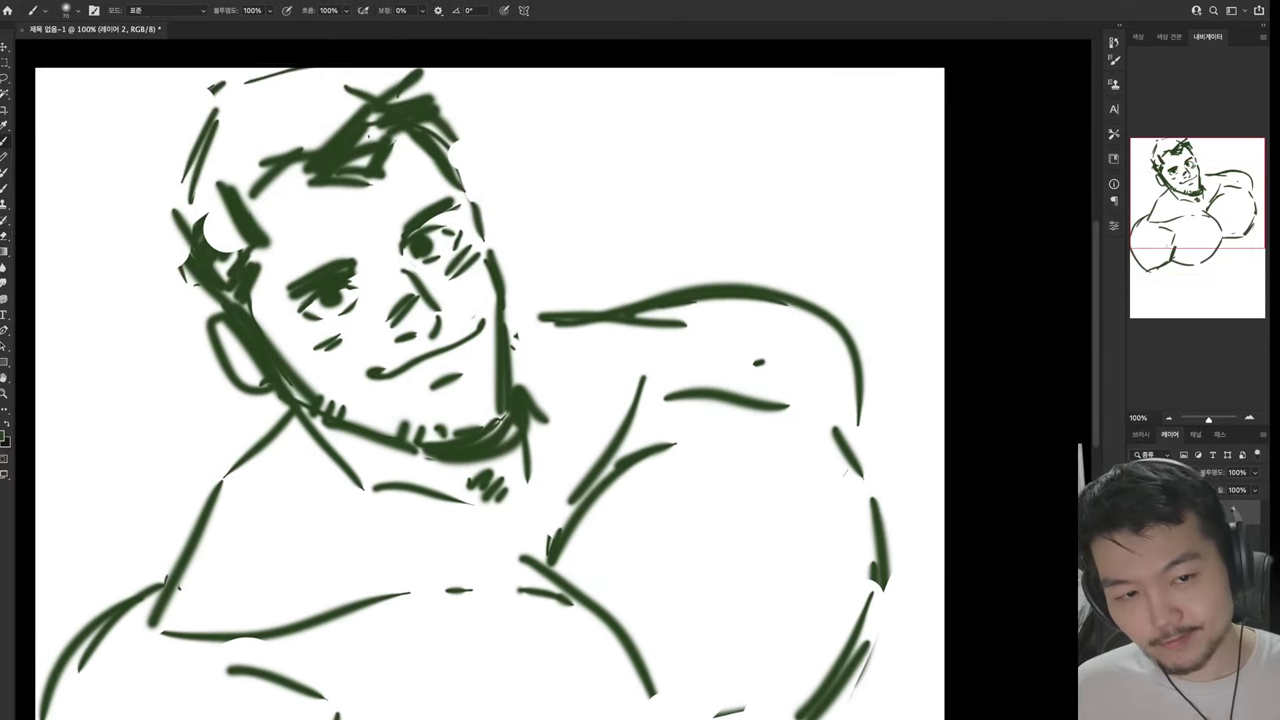
Add an outer arm curve on the right and sketch the waist and lower belly outline beneath the chest
drag(600, 450, 550, 264)
drag(840, 272, 905, 448)
drag(828, 548, 902, 508)
mouse_move(600, 450)
mouse_down()
mouse_move(690, 134)
mouse_move(710, 120)
mouse_up()
drag(433, 441, 465, 442)
drag(392, 392, 432, 538)
mouse_move(400, 410)
mouse_down()
mouse_move(384, 535)
mouse_move(575, 647)
mouse_move(757, 651)
mouse_move(808, 616)
mouse_up()
drag(618, 400, 748, 367)
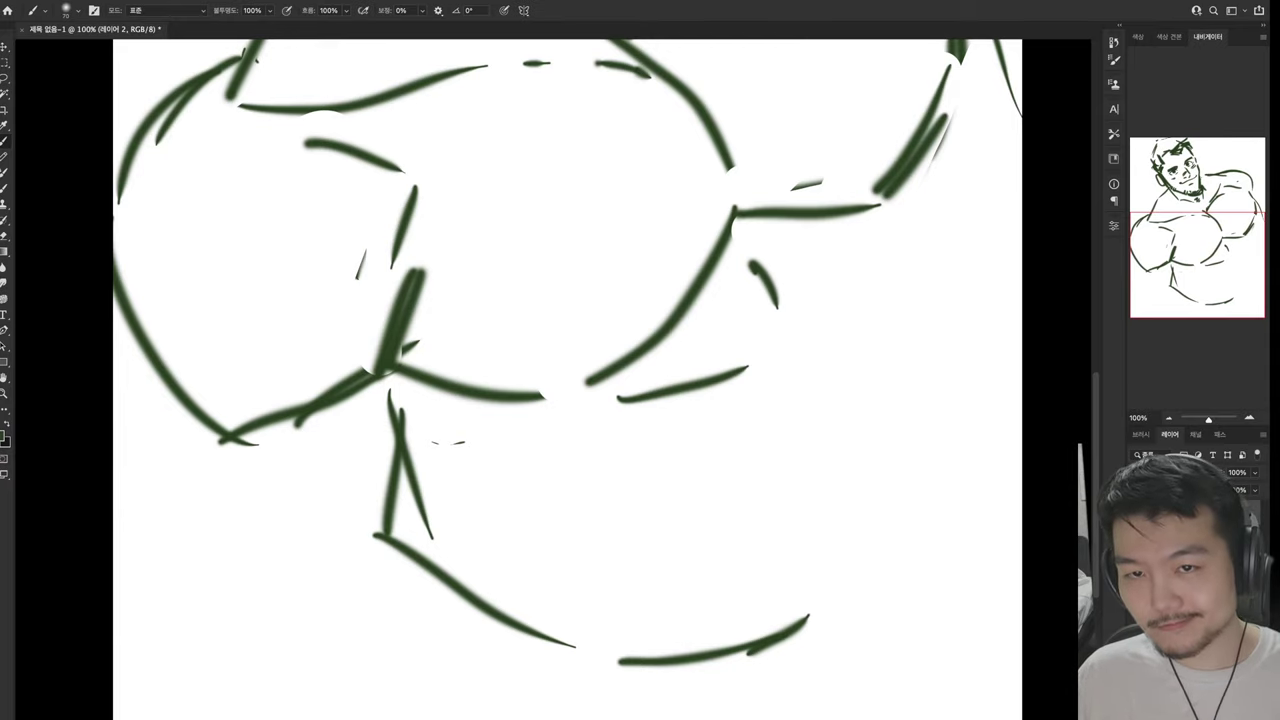
Flip the sketch layer horizontally with Free Transform and apply it
scroll(568, 380, up, 5)
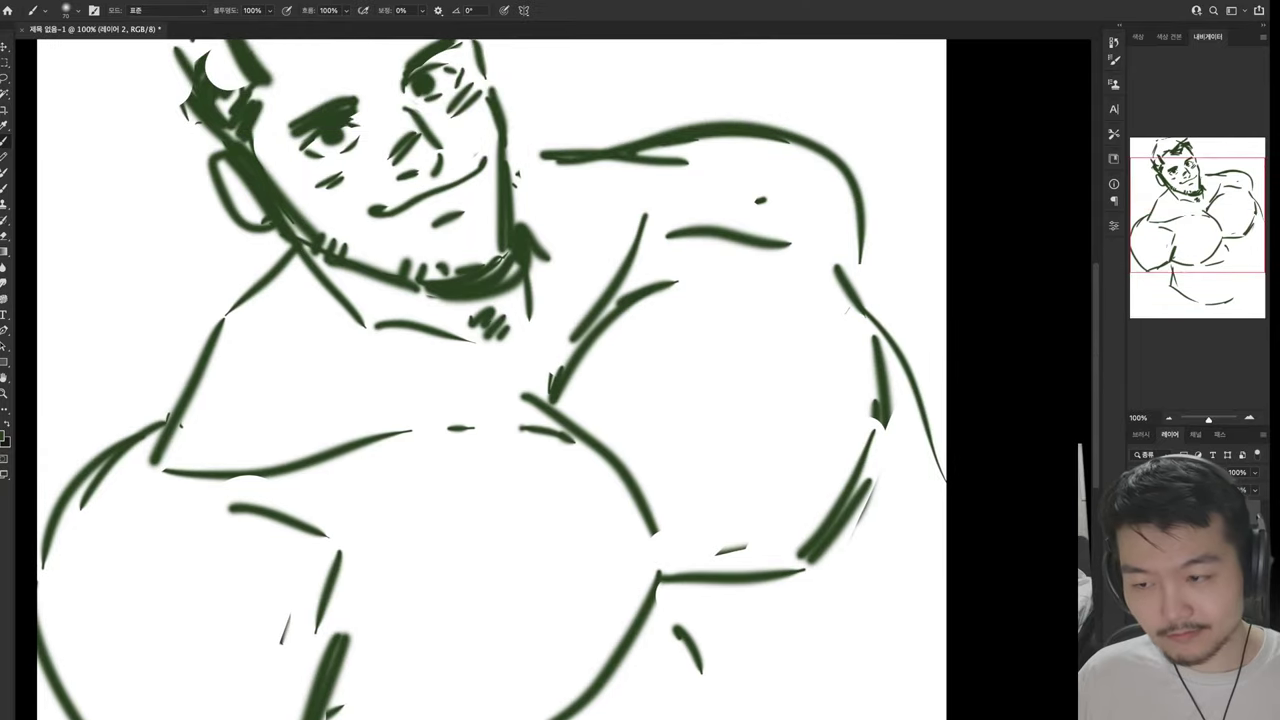
key(ctrl+t)
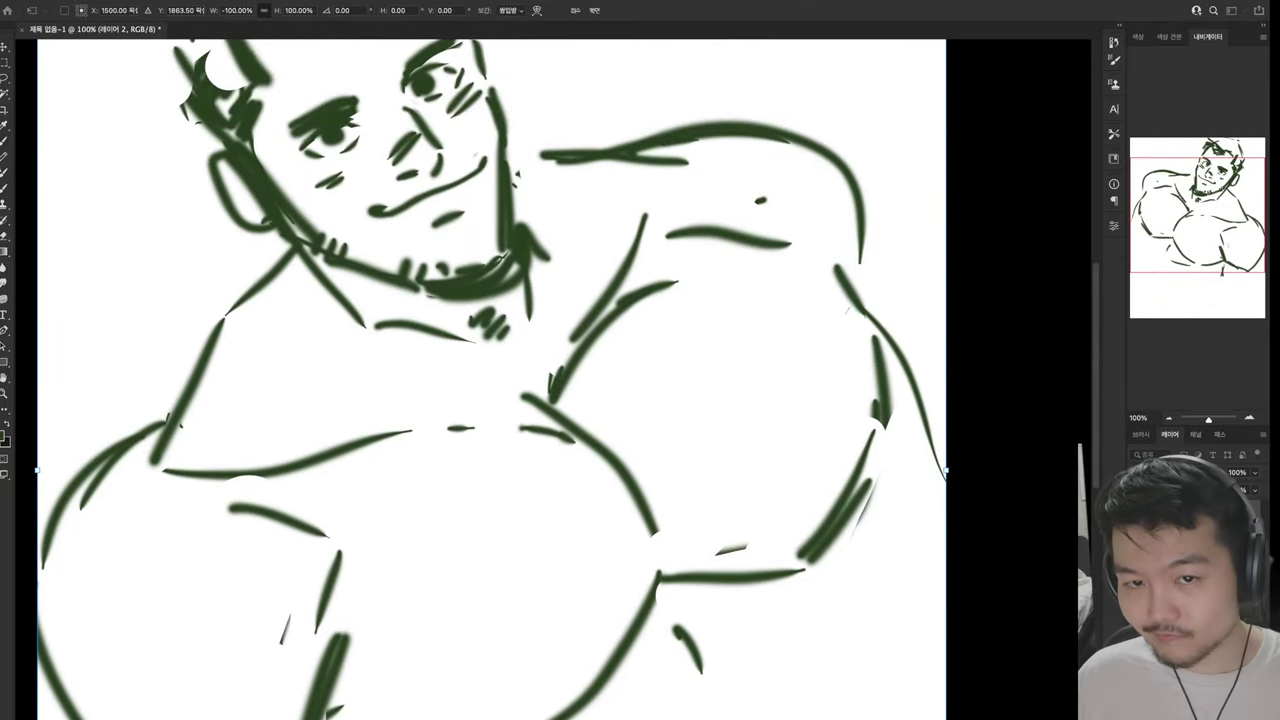
key(h)
key(Return)
scroll(520, 380, up, 2)
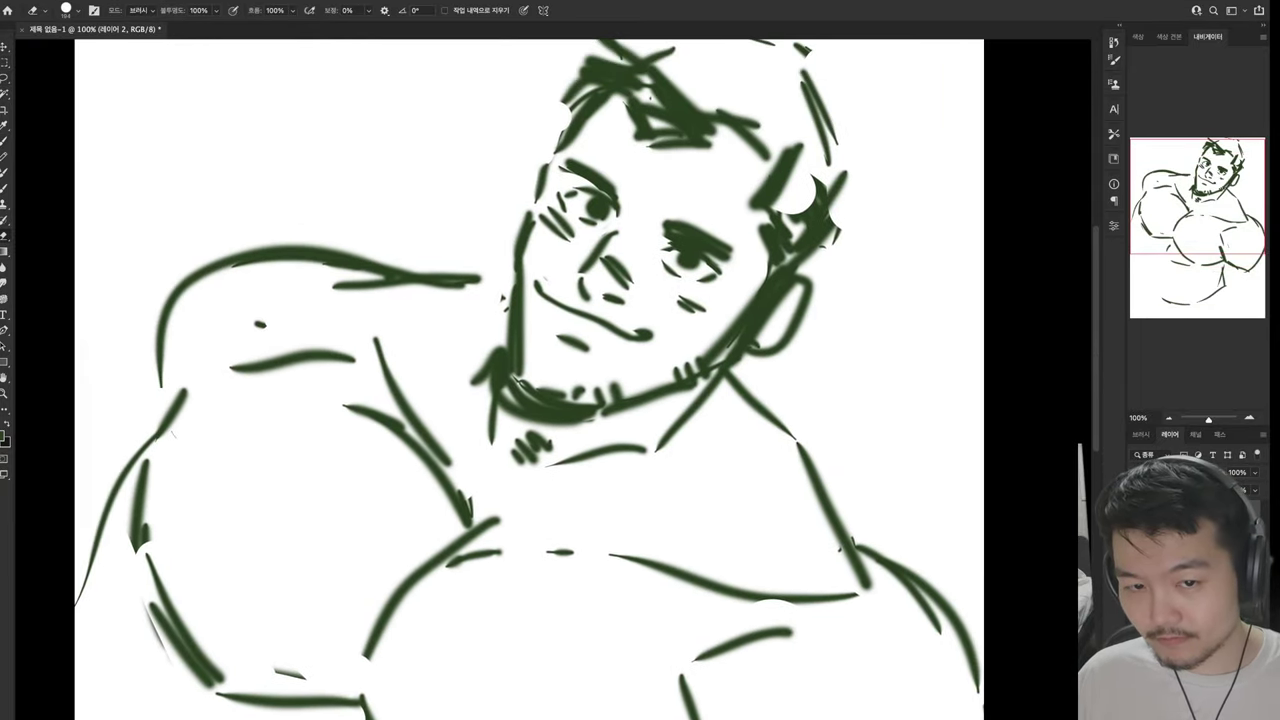
Erase the beard shadow, neck marks and nearby chest lines below the chin, and draw a new line from neck to chest
key(e)
drag(480, 360, 590, 440)
key(b)
mouse_move(505, 385)
mouse_down()
mouse_move(580, 420)
mouse_move(700, 378)
mouse_up()
key(ctrl+z)
mouse_move(505, 388)
mouse_down()
mouse_move(482, 470)
mouse_move(515, 400)
mouse_move(505, 375)
mouse_up()
key(e)
drag(470, 520, 345, 355)
key(b)
drag(453, 363, 508, 437)
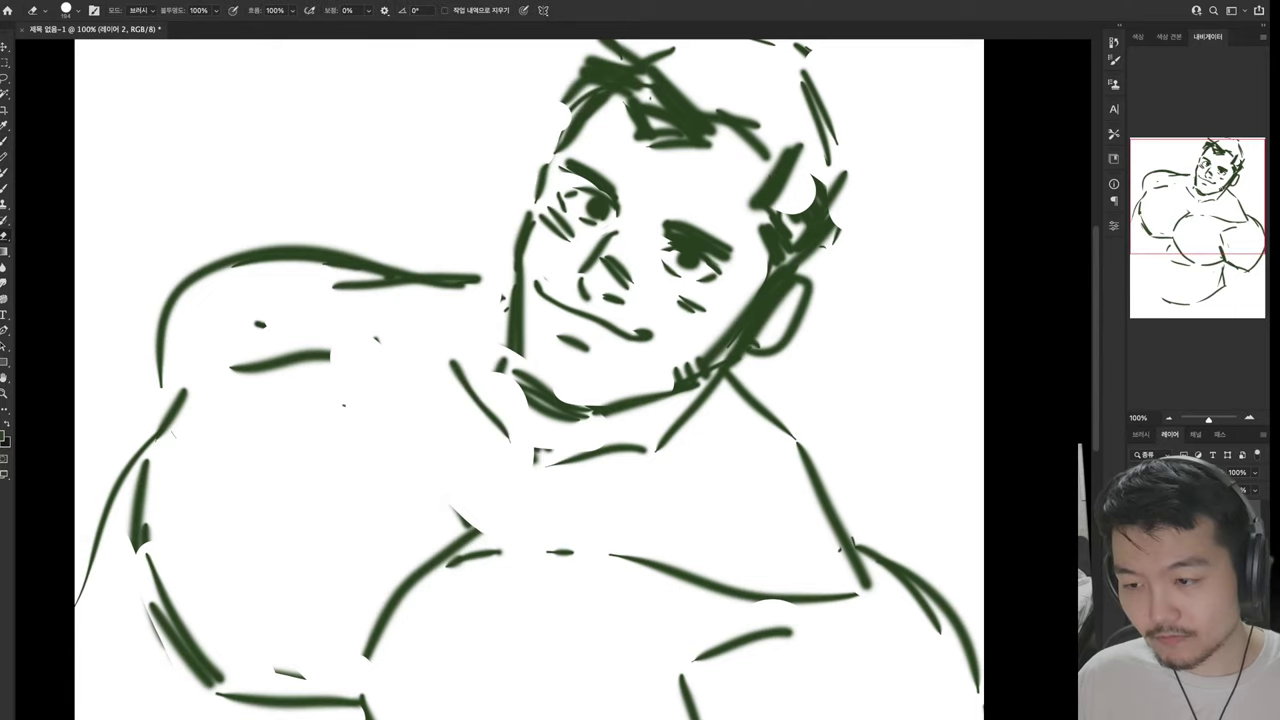
Erase the left rounded form's outline and redraw its outer side and bottom edge smaller
key(e)
mouse_move(490, 515)
mouse_down()
mouse_move(370, 655)
mouse_move(408, 652)
mouse_up()
key(b)
key(e)
mouse_move(365, 700)
mouse_down()
mouse_move(140, 548)
mouse_move(180, 400)
mouse_move(131, 522)
mouse_up()
key(b)
drag(218, 424, 241, 622)
drag(288, 658, 398, 642)
Erase the curve between the two chest forms and redraw it as a diagonal edge closer to the neck
key(e)
drag(420, 630, 405, 656)
drag(510, 512, 410, 636)
key(b)
drag(522, 470, 433, 615)
Erase the large left shoulder outline and the lines inside it up to the face
key(e)
drag(306, 362, 212, 440)
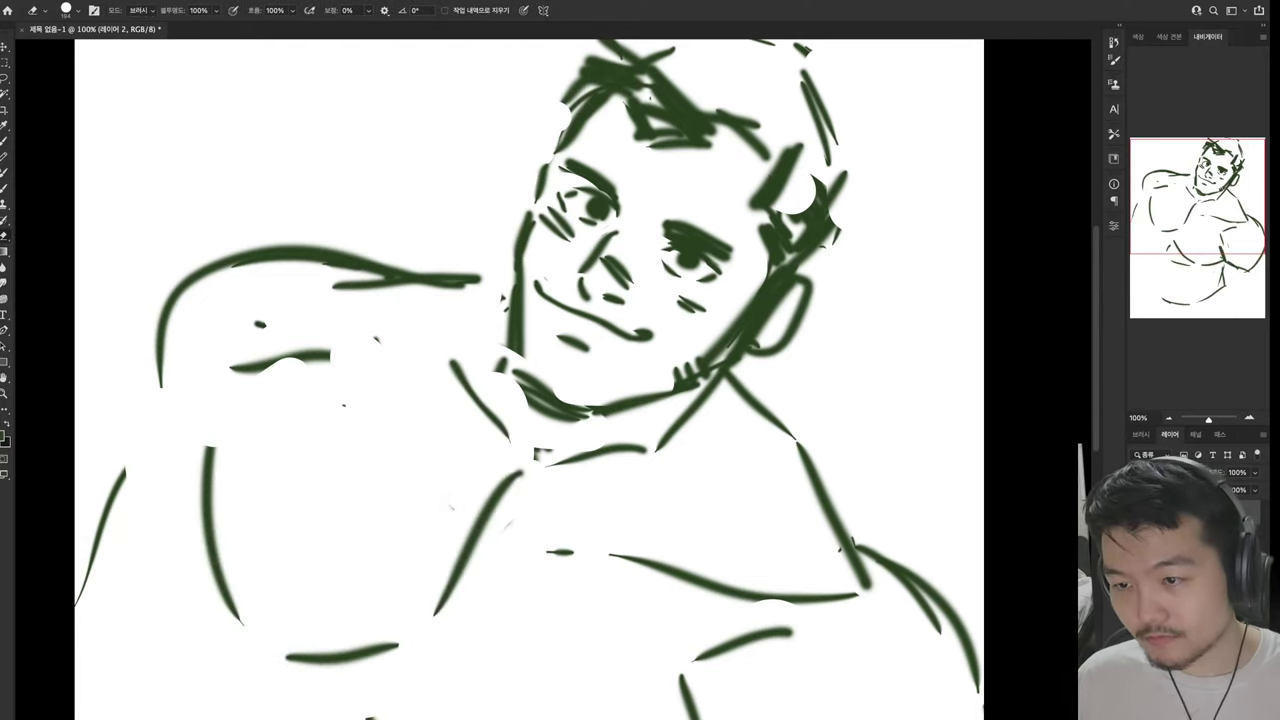
drag(230, 362, 330, 355)
drag(160, 385, 330, 265)
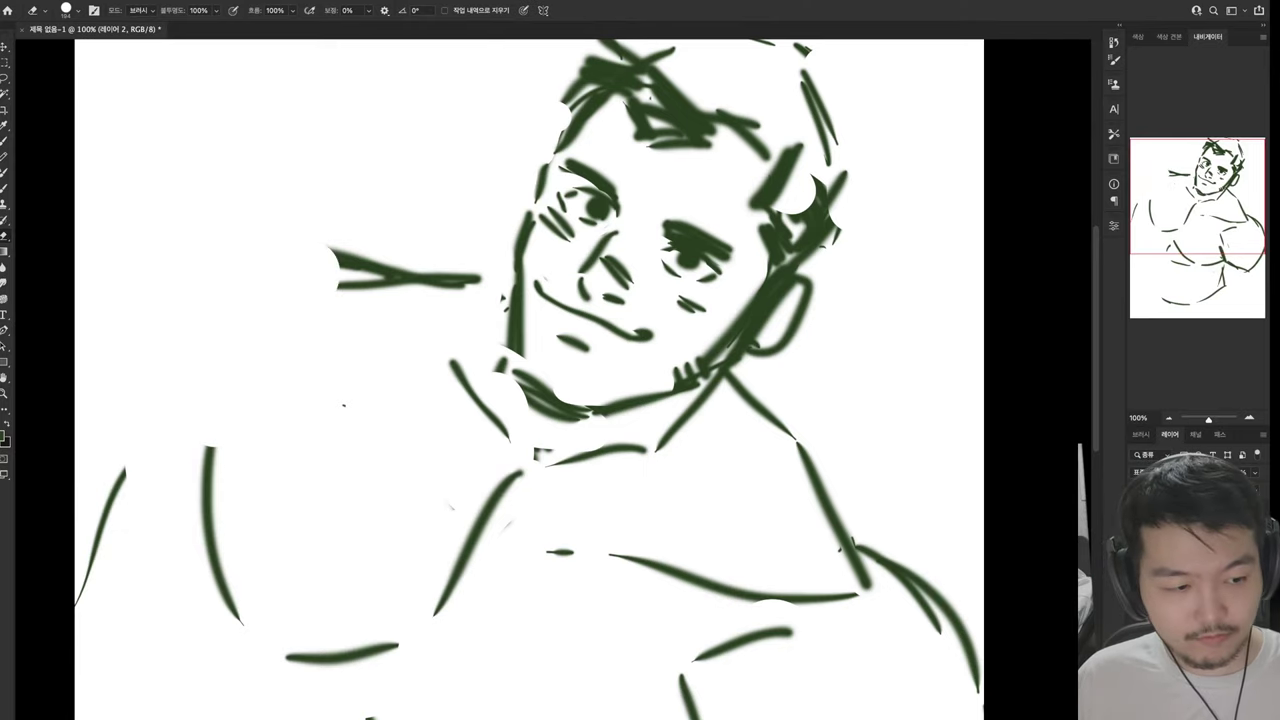
drag(478, 280, 338, 262)
Redraw a smaller left shoulder with a curved top, outer edge, lower curve and a short line toward the neck
key(b)
drag(230, 310, 372, 224)
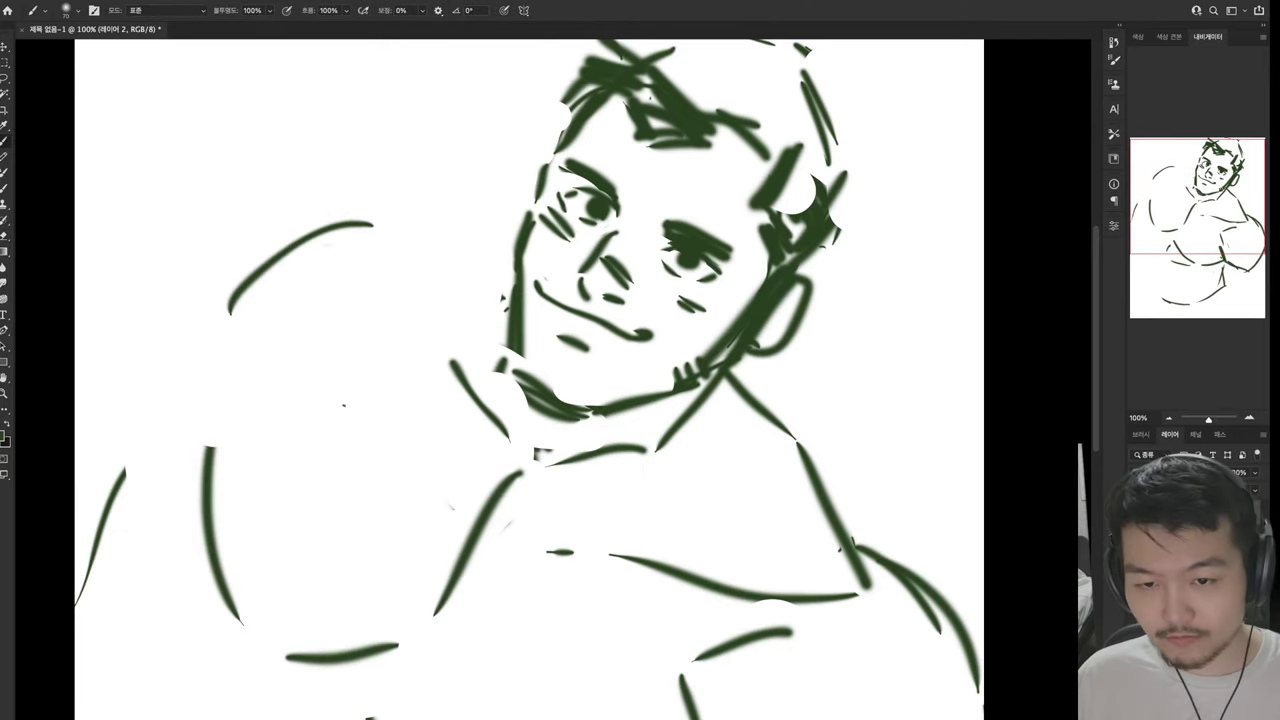
drag(228, 345, 248, 440)
drag(256, 425, 442, 336)
drag(396, 246, 478, 262)
mouse_move(530, 380)
mouse_down()
mouse_move(523, 454)
mouse_move(450, 488)
mouse_up()
Redraw the diagonal line under the neck, clean up the chin with a single curve and add the neck's left edge
key(e)
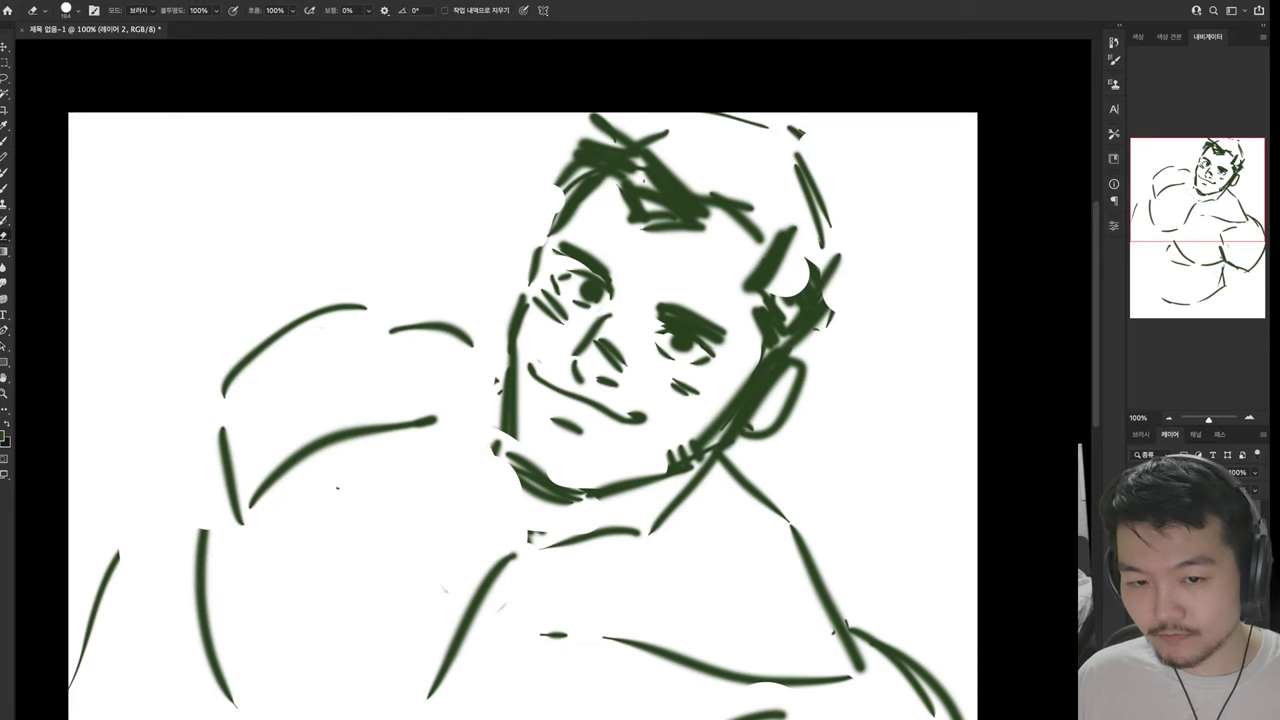
key(b)
drag(425, 442, 512, 526)
key(e)
drag(505, 415, 570, 495)
key(b)
drag(507, 455, 586, 494)
drag(482, 336, 505, 448)
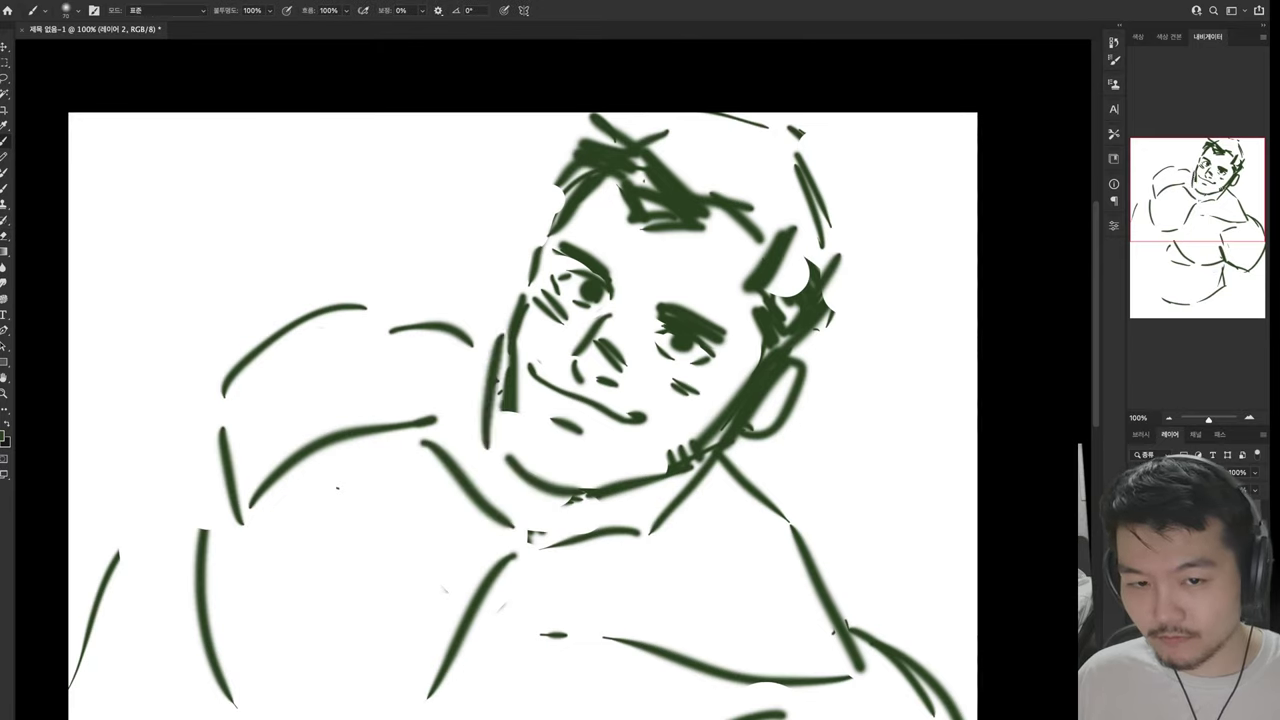
Redraw the lower left side of the face and fill the chin's left corner with short beard strokes
key(ctrl+z)
drag(508, 364, 492, 465)
mouse_move(502, 455)
mouse_down()
mouse_move(556, 498)
mouse_move(562, 488)
mouse_up()
Erase the line at the base of the neck and redraw it with a short left neck edge under the chin
key(e)
drag(540, 537, 632, 530)
key(b)
drag(512, 478, 516, 520)
drag(528, 555, 614, 542)
Erase the left part of the right chest's upper line and redraw it higher as a diagonal from the neck base
key(e)
drag(546, 634, 688, 665)
key(b)
drag(575, 548, 748, 595)
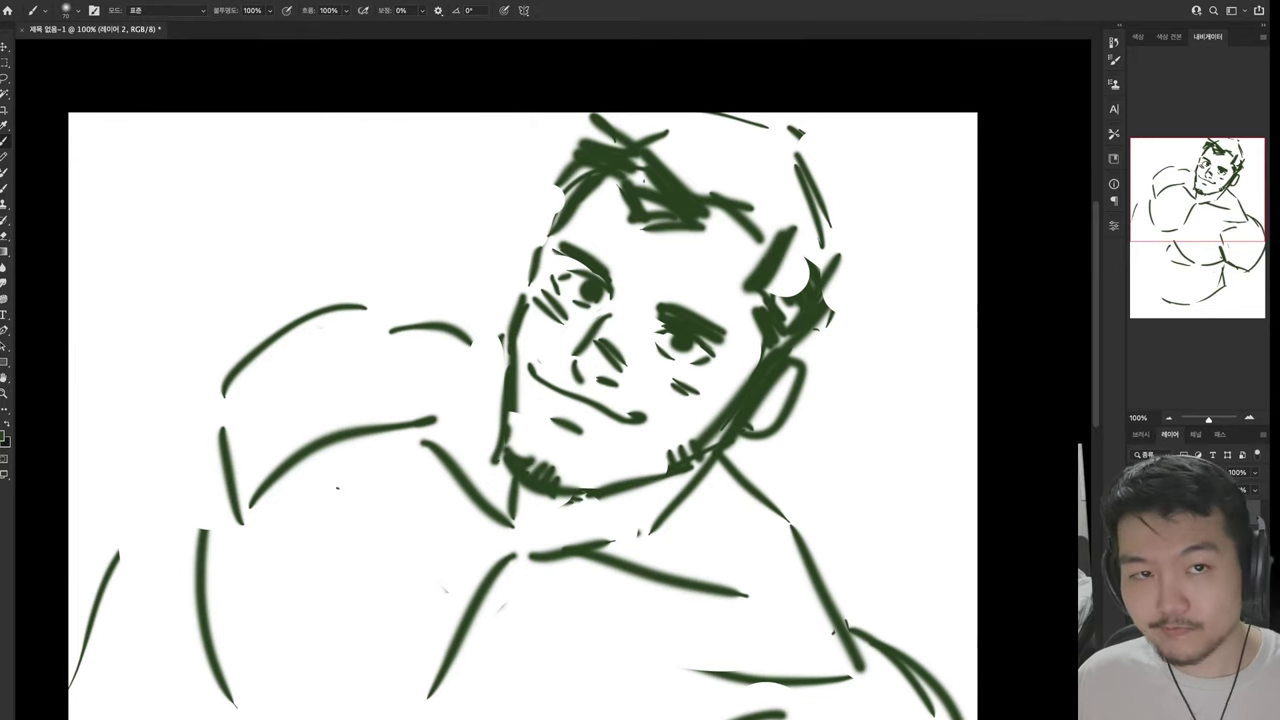
key(e)
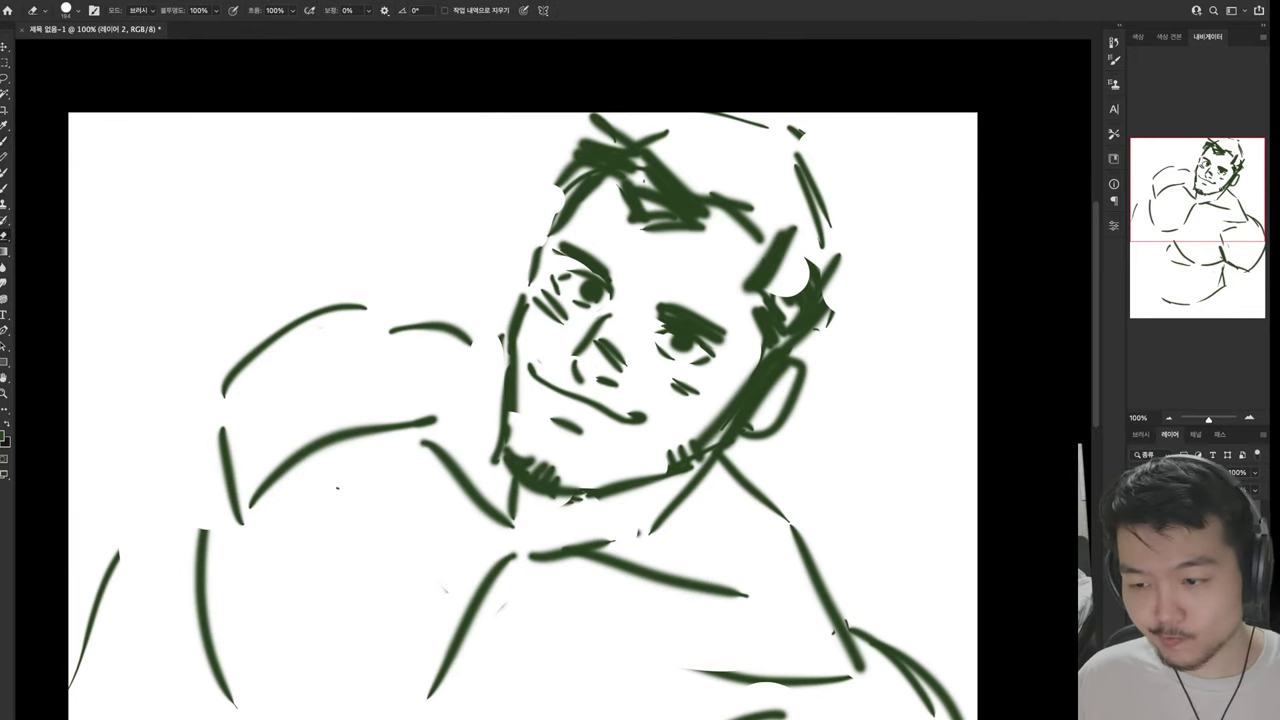
drag(745, 594, 640, 572)
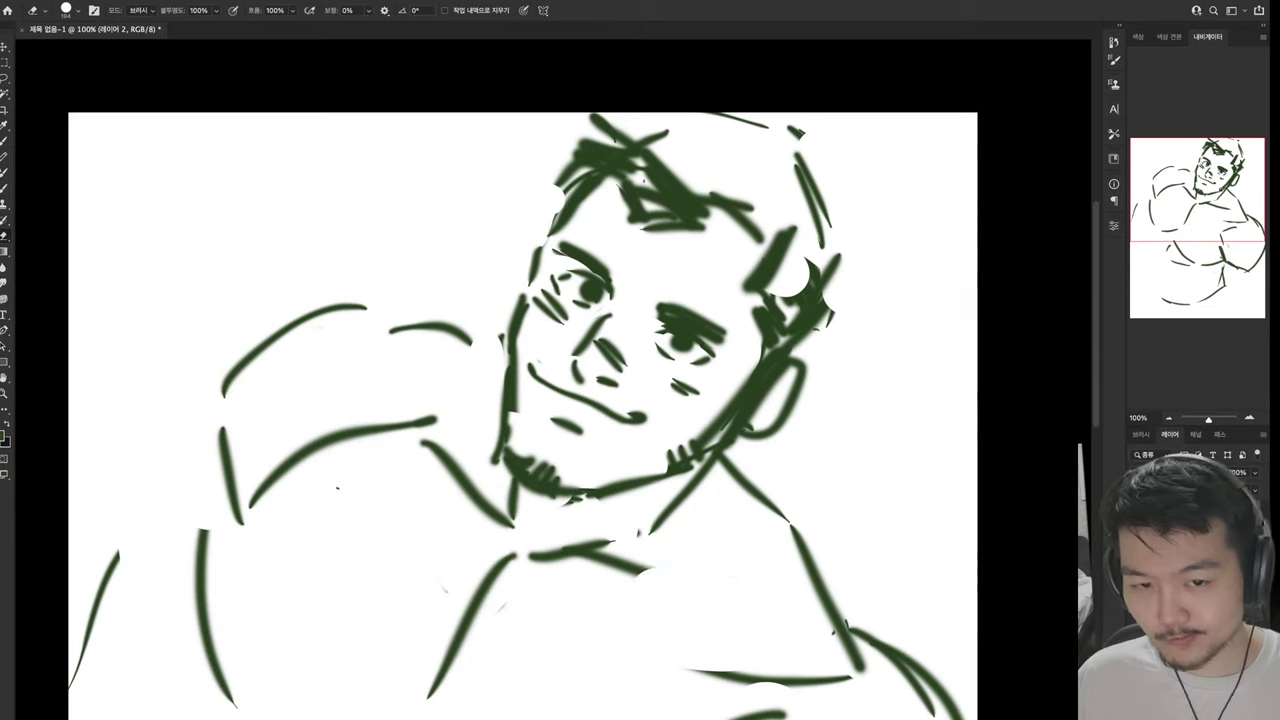
mouse_move(815, 590)
mouse_down()
mouse_move(860, 672)
mouse_move(730, 470)
mouse_up()
drag(845, 632, 895, 665)
key(ctrl+z)
key(ctrl+z)
key(ctrl+z)
key(ctrl+z)
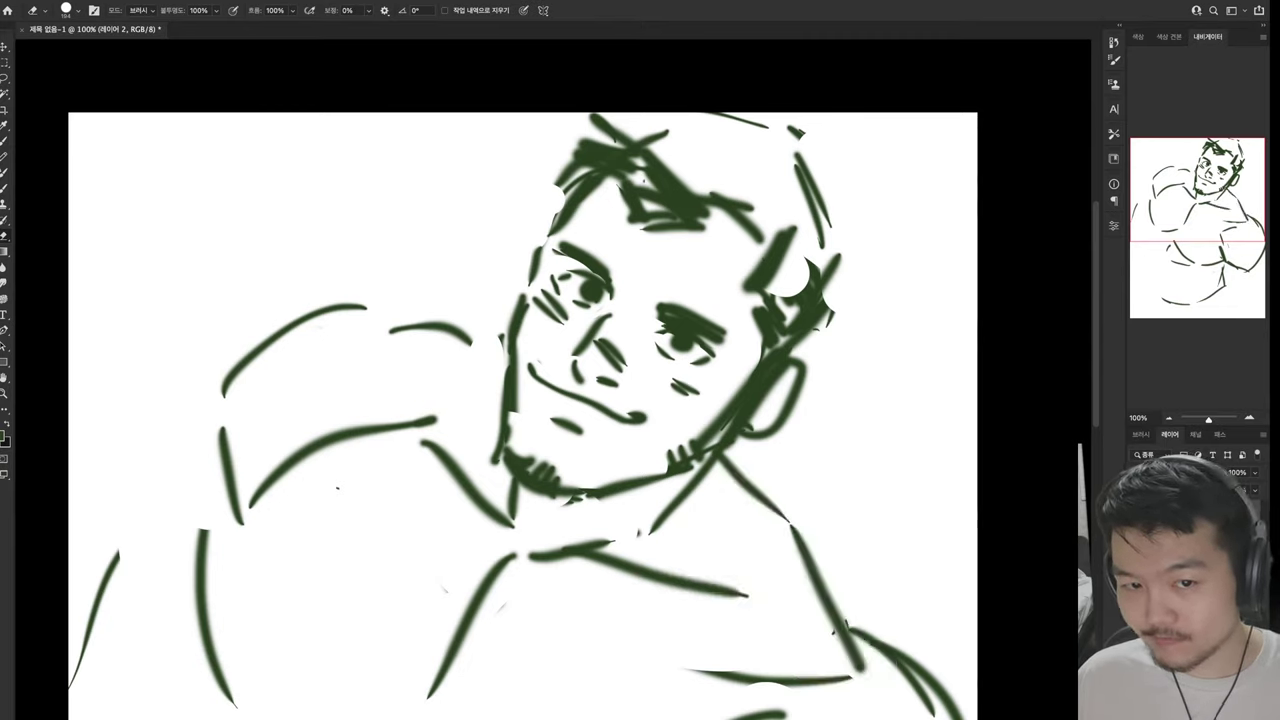
Lasso the head, rotate it counterclockwise, move it up and to the left, and deselect it
key(l)
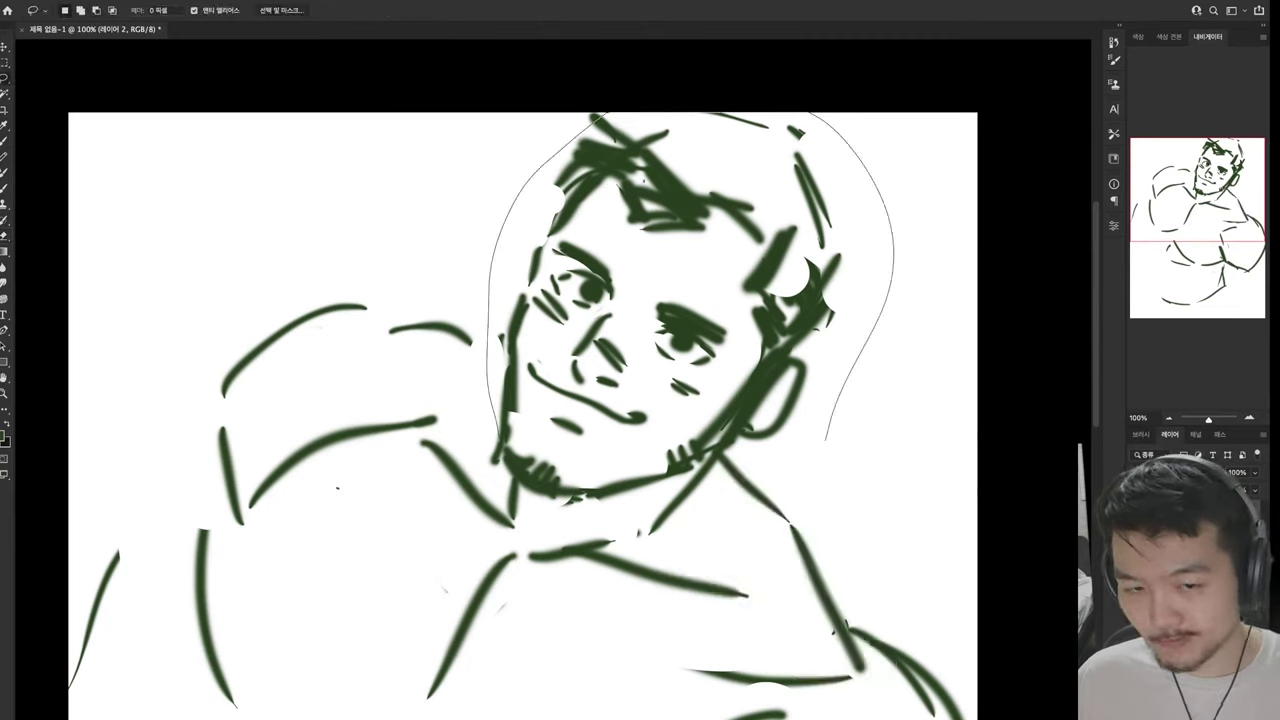
drag(715, 565, 828, 440)
key(ctrl+t)
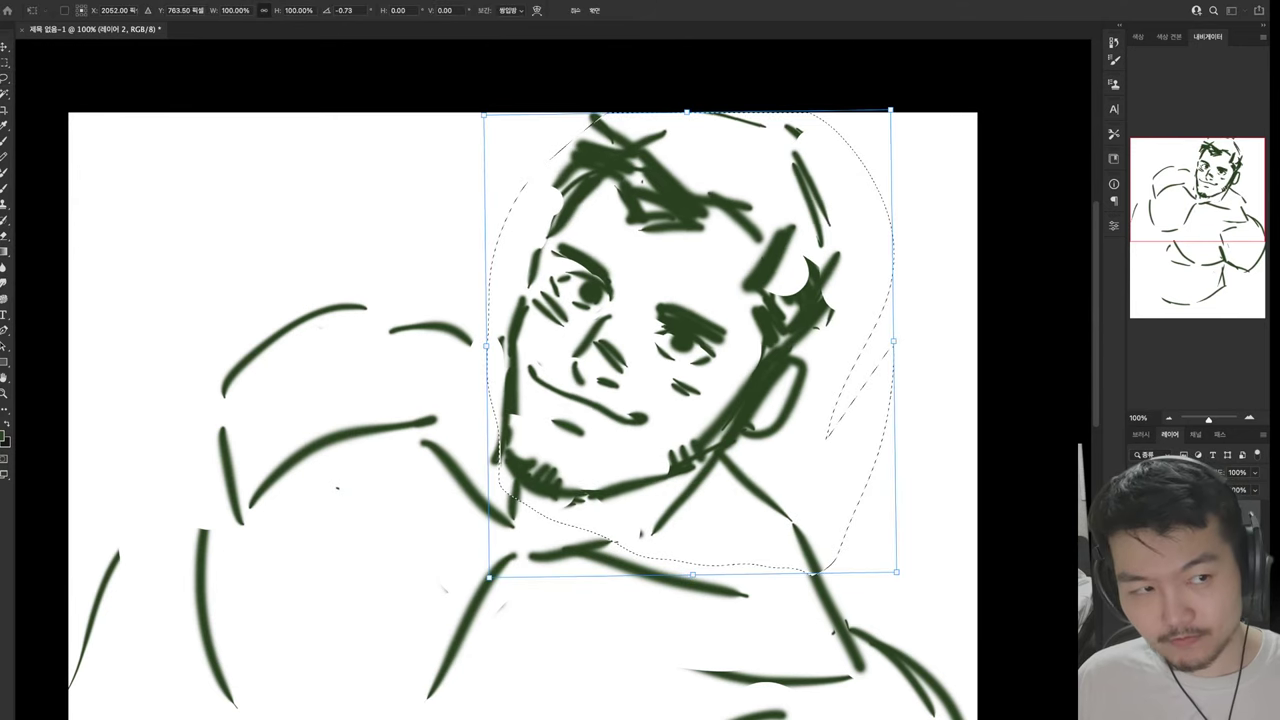
drag(905, 108, 805, 45)
drag(690, 340, 640, 300)
key(Return)
key(ctrl+d)
Rework the slope from the neck to the right shoulder and redraw the shoulder's outer edge further out
key(e)
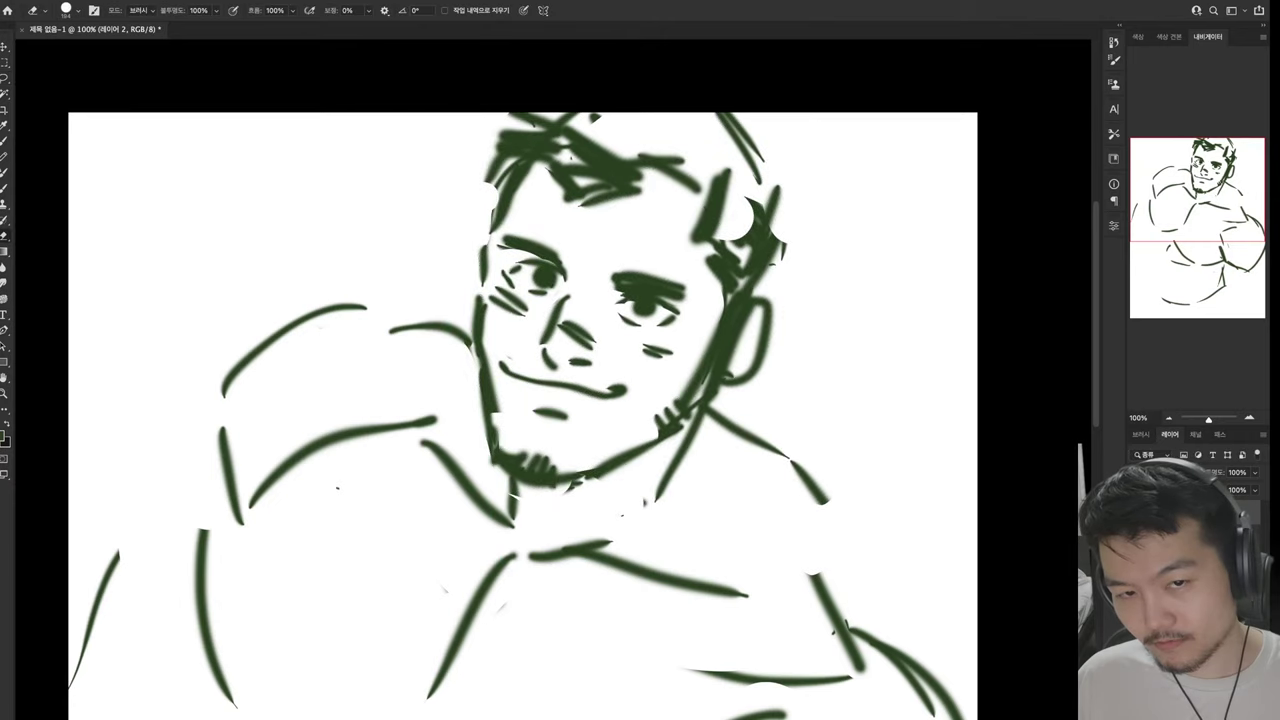
drag(752, 440, 828, 500)
key(ctrl+z)
scroll(525, 380, down, 3)
drag(866, 415, 825, 515)
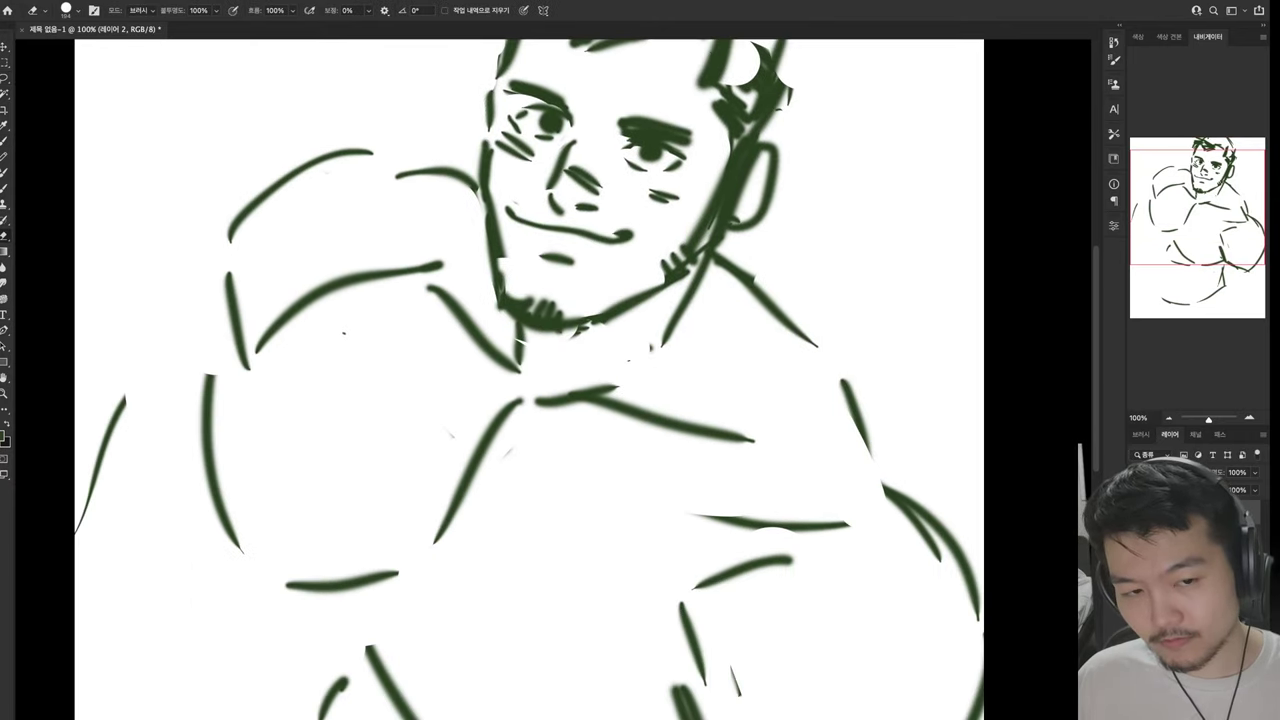
drag(845, 385, 900, 515)
key(ctrl+z)
key(ctrl+z)
Erase the old lines inside the right chest and draw the shoulder muscle's lower arc and the upper arm's inner edge
scroll(525, 380, down, 3)
scroll(525, 380, right, 1)
drag(716, 362, 620, 425)
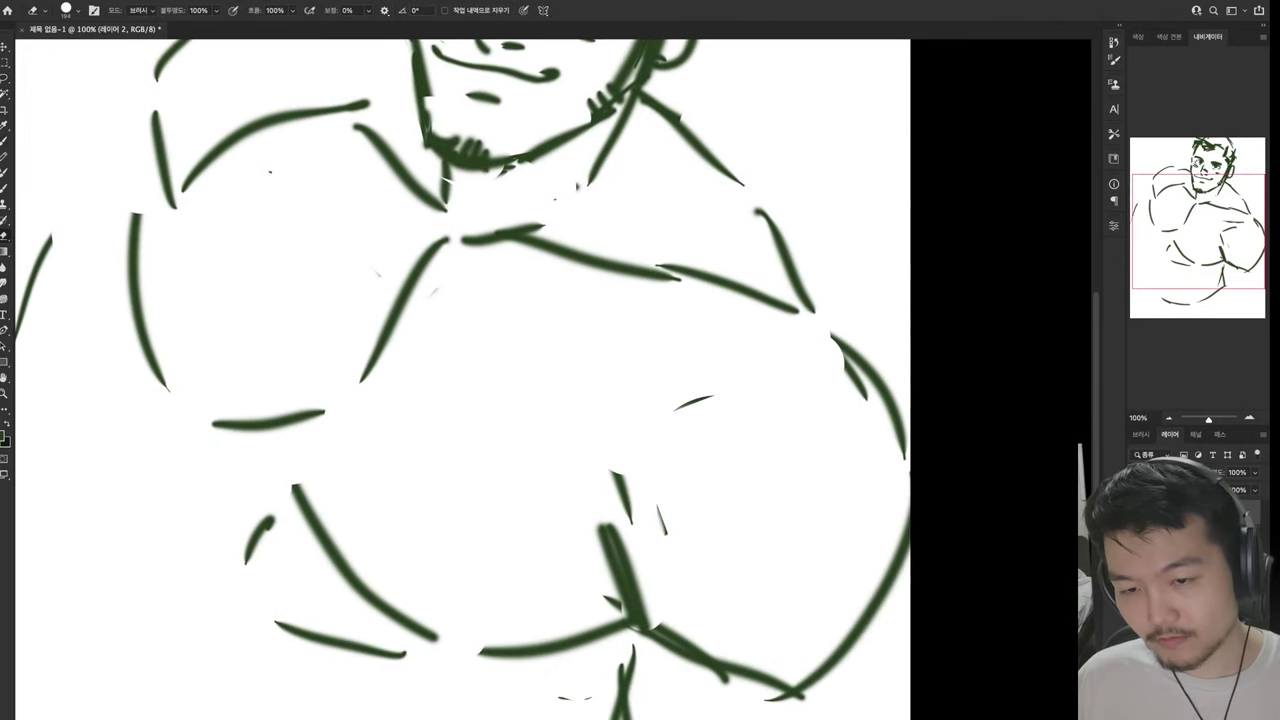
drag(716, 396, 672, 410)
key(b)
drag(652, 376, 770, 307)
drag(637, 410, 697, 560)
Erase the lower left curve of the right chest and the stray lines beside it, then redraw the curve smaller and higher
key(e)
drag(295, 488, 430, 636)
drag(270, 516, 380, 655)
key(b)
drag(330, 405, 405, 600)
drag(352, 405, 465, 603)
key(e)
drag(335, 440, 460, 600)
drag(320, 402, 380, 495)
key(b)
mouse_move(358, 418)
mouse_down()
mouse_move(500, 557)
mouse_move(655, 554)
mouse_up()
Erase the old line under the right chest and draw a new curve along the underside of the right upper arm
key(e)
drag(620, 585, 645, 625)
mouse_move(480, 650)
mouse_down()
mouse_move(675, 635)
mouse_move(715, 658)
mouse_up()
key(b)
mouse_move(632, 568)
mouse_down()
mouse_move(692, 560)
mouse_move(795, 668)
mouse_up()
Clear the old lines below the right armpit and draw the right forearm's inner edge, wrist and outer edge
scroll(450, 380, down, 3)
scroll(450, 380, right, 1)
key(e)
drag(600, 525, 595, 640)
drag(670, 520, 760, 550)
key(b)
drag(678, 412, 630, 502)
mouse_move(632, 505)
mouse_down()
mouse_move(700, 705)
mouse_move(790, 718)
mouse_up()
drag(884, 635, 862, 719)
drag(890, 570, 878, 642)
Redraw the underside of the right upper arm and replace its overlapping outer lines with a cleaner contour
key(e)
drag(700, 430, 790, 550)
key(b)
drag(675, 412, 790, 470)
key(e)
drag(870, 445, 830, 510)
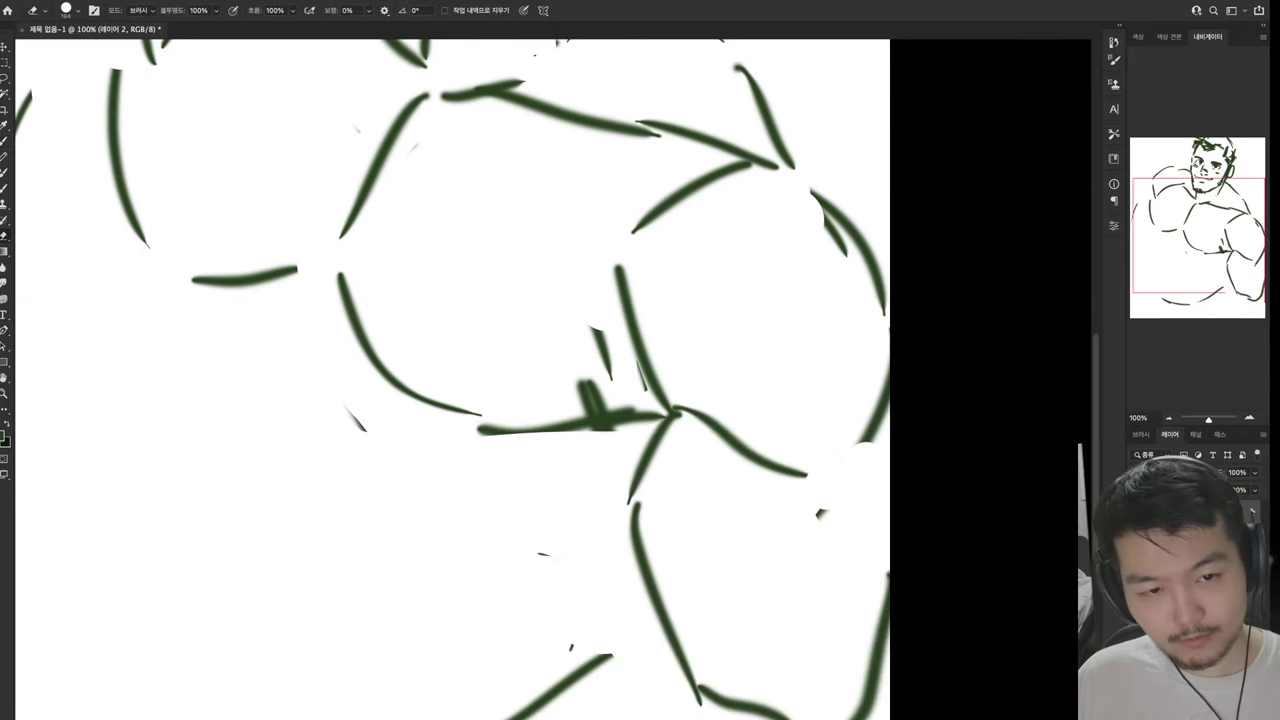
mouse_move(886, 360)
mouse_down()
mouse_move(870, 445)
mouse_move(828, 482)
mouse_up()
key(b)
scroll(450, 380, up, 3)
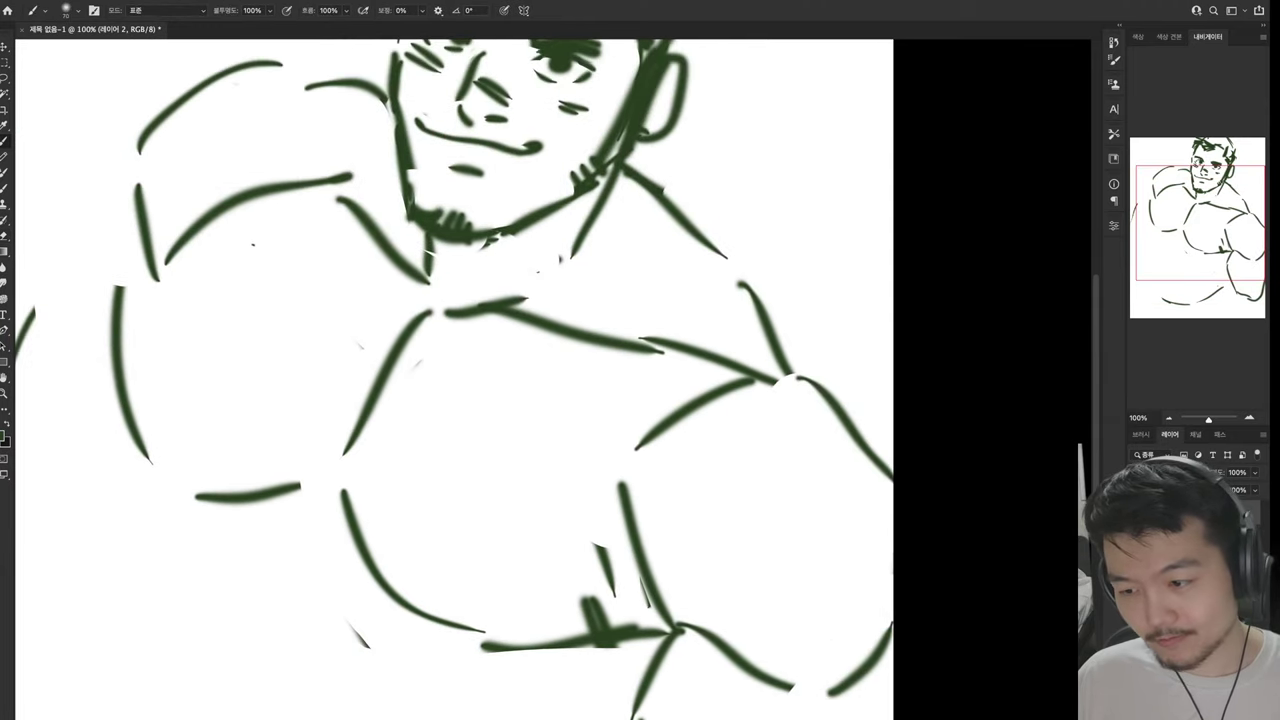
Draw the left upper arm's lower edge down to the elbow crease and back up to the chest line
scroll(450, 380, left, 1)
scroll(545, 390, up, 1)
scroll(545, 390, left, 1)
scroll(545, 390, down, 3)
scroll(545, 390, left, 1)
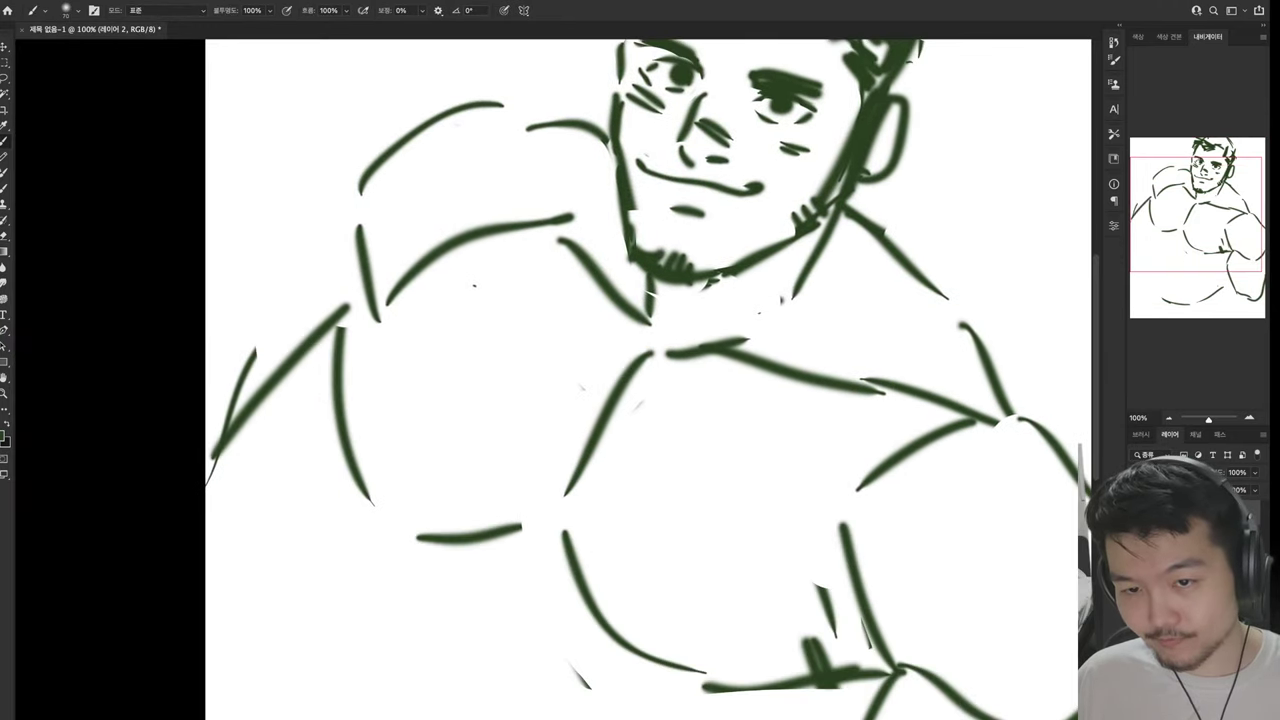
mouse_move(335, 396)
mouse_down()
mouse_move(297, 470)
mouse_move(352, 576)
mouse_up()
drag(358, 578, 424, 542)
Draw the left forearm with its outer edge, long inner edge and wrist line, plus a small zigzag at the elbow
scroll(640, 380, down, 3)
scroll(640, 380, right, 1)
mouse_move(215, 265)
mouse_down()
mouse_move(285, 208)
mouse_move(196, 412)
mouse_up()
drag(284, 510, 196, 557)
drag(352, 318, 379, 345)
drag(388, 370, 250, 578)
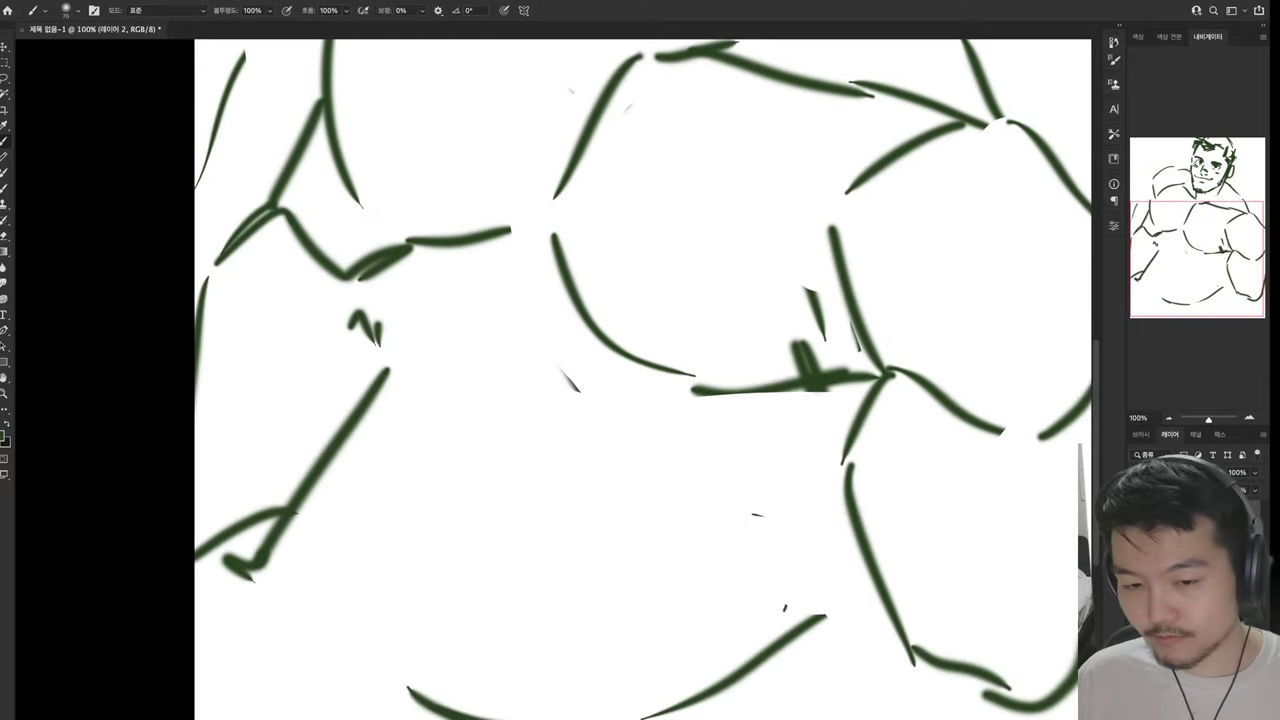
Draw the left side of the torso from the armpit down to the waist
drag(428, 260, 434, 368)
drag(427, 262, 418, 420)
drag(424, 428, 499, 668)
Draw a higher waist curve, erase the old bottom curve and continue the waistline up to the right side of the torso
mouse_move(432, 534)
mouse_down()
mouse_move(484, 618)
mouse_move(682, 633)
mouse_up()
key(e)
drag(420, 700, 815, 625)
key(b)
drag(650, 640, 848, 566)
drag(855, 515, 825, 572)
Draw the left hip, the left thigh's outer edge and its inner edge down to the canvas bottom
scroll(640, 380, up, 4)
scroll(640, 380, right, 1)
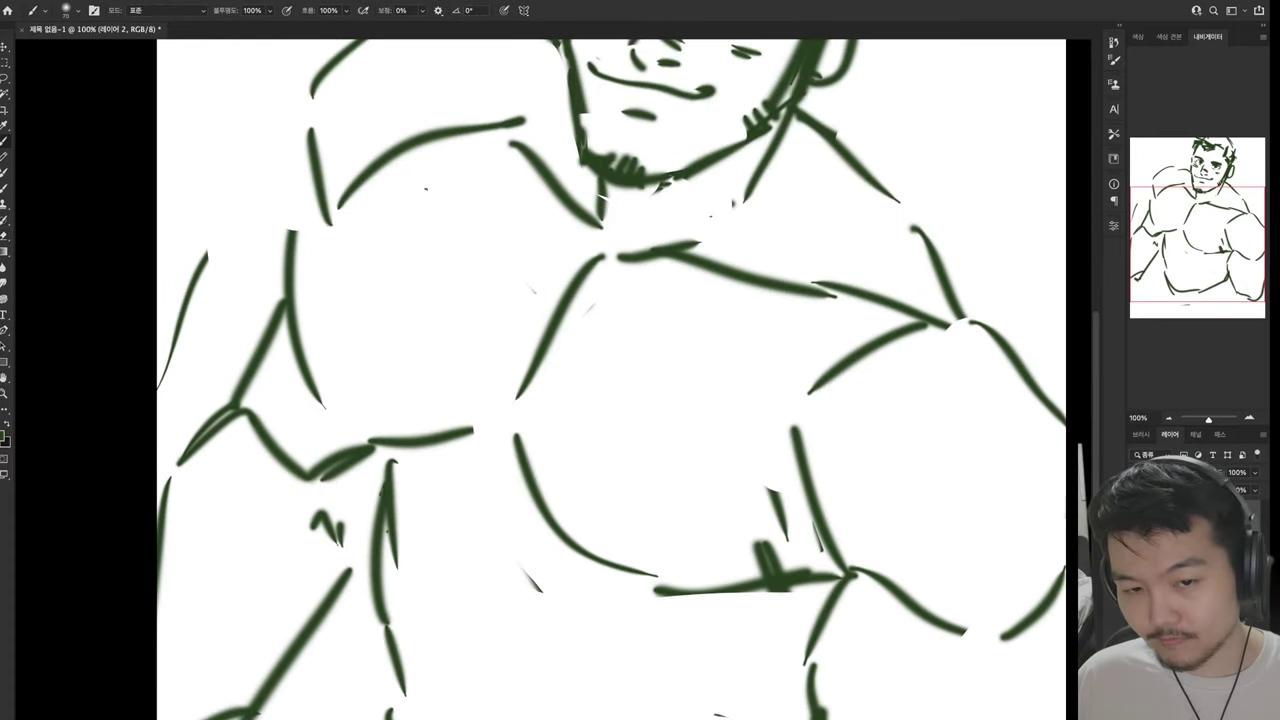
scroll(640, 380, down, 5)
scroll(640, 380, left, 2)
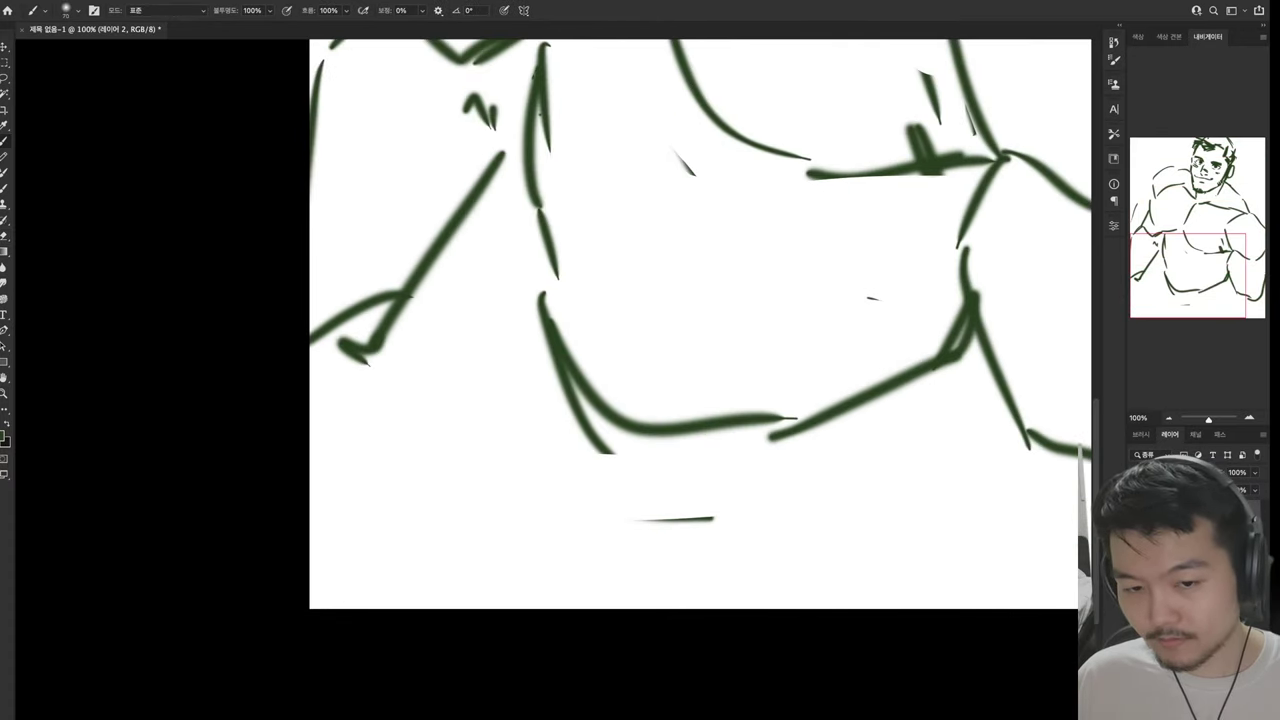
mouse_move(538, 314)
mouse_down()
mouse_move(536, 370)
mouse_move(500, 362)
mouse_up()
drag(541, 283, 425, 447)
drag(438, 465, 496, 607)
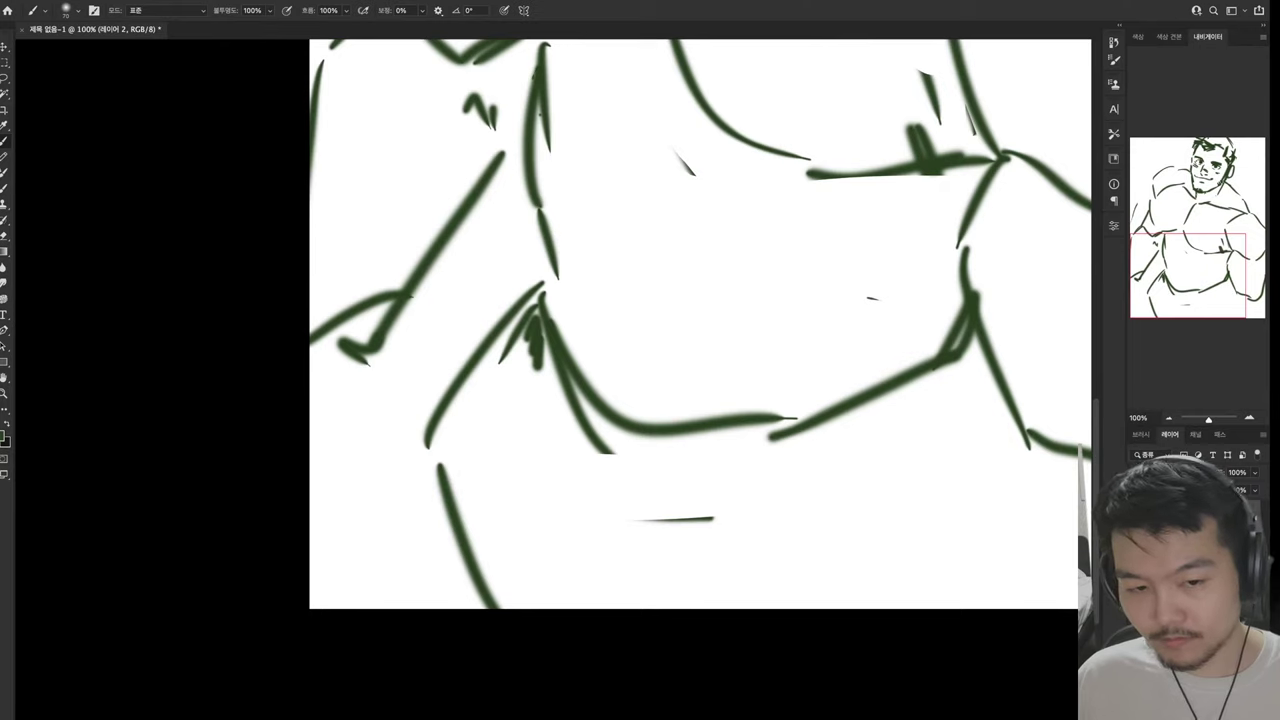
drag(595, 608, 685, 550)
key(ctrl+z)
mouse_move(649, 468)
mouse_down()
mouse_move(712, 606)
mouse_move(695, 607)
mouse_up()
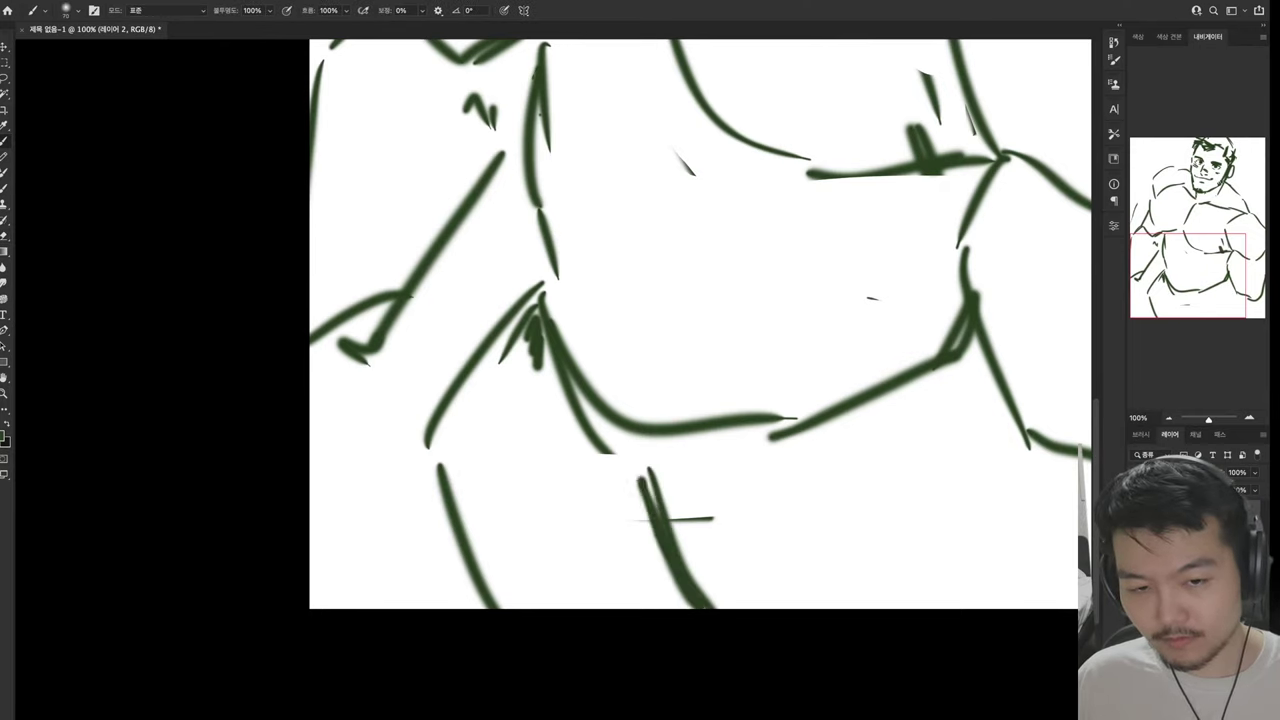
Sketch the front of the briefs with diagonal leg lines, a left edge, a lower curve and a reworked left waist curve
drag(756, 460, 672, 590)
drag(786, 438, 680, 560)
key(e)
mouse_move(596, 394)
mouse_down()
mouse_move(648, 432)
mouse_move(583, 530)
mouse_up()
key(b)
drag(593, 545, 670, 580)
drag(548, 310, 695, 465)
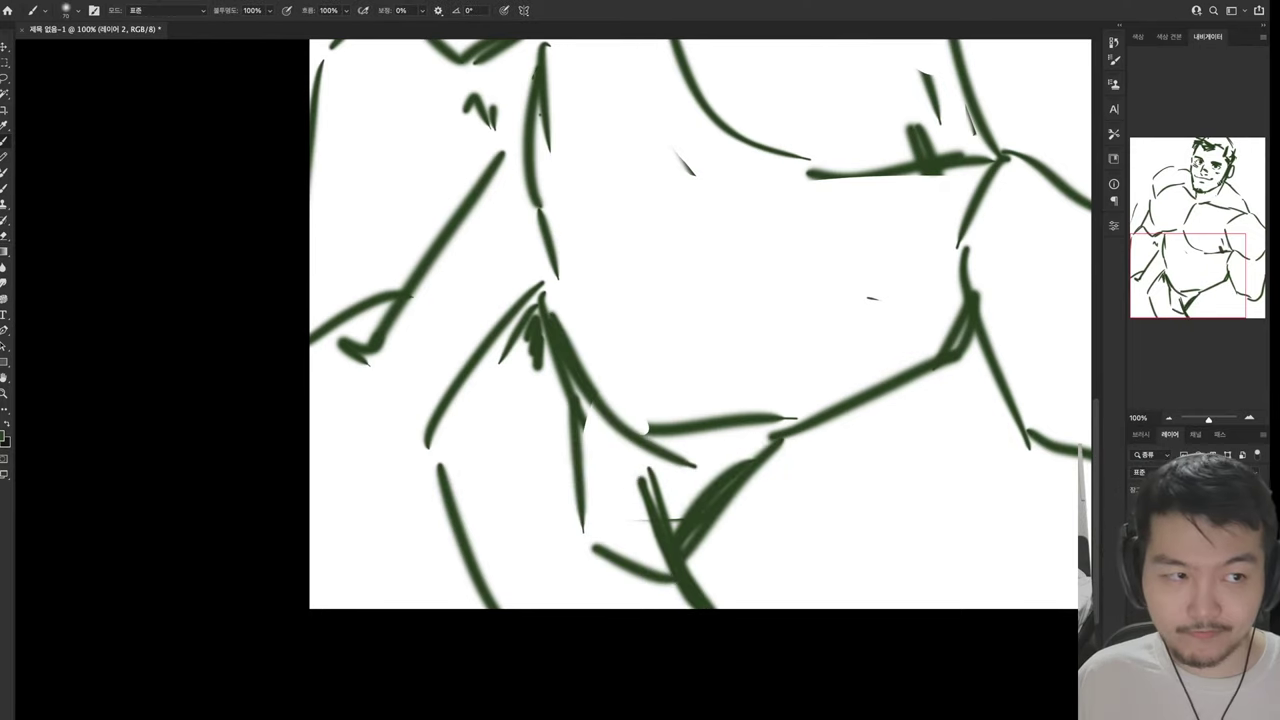
Extend the briefs' waistband and diagonal leg lines to the right hip and add a short vertical stroke beside it
drag(918, 402, 662, 462)
drag(846, 440, 696, 552)
drag(918, 410, 690, 572)
drag(700, 150, 442, 680)
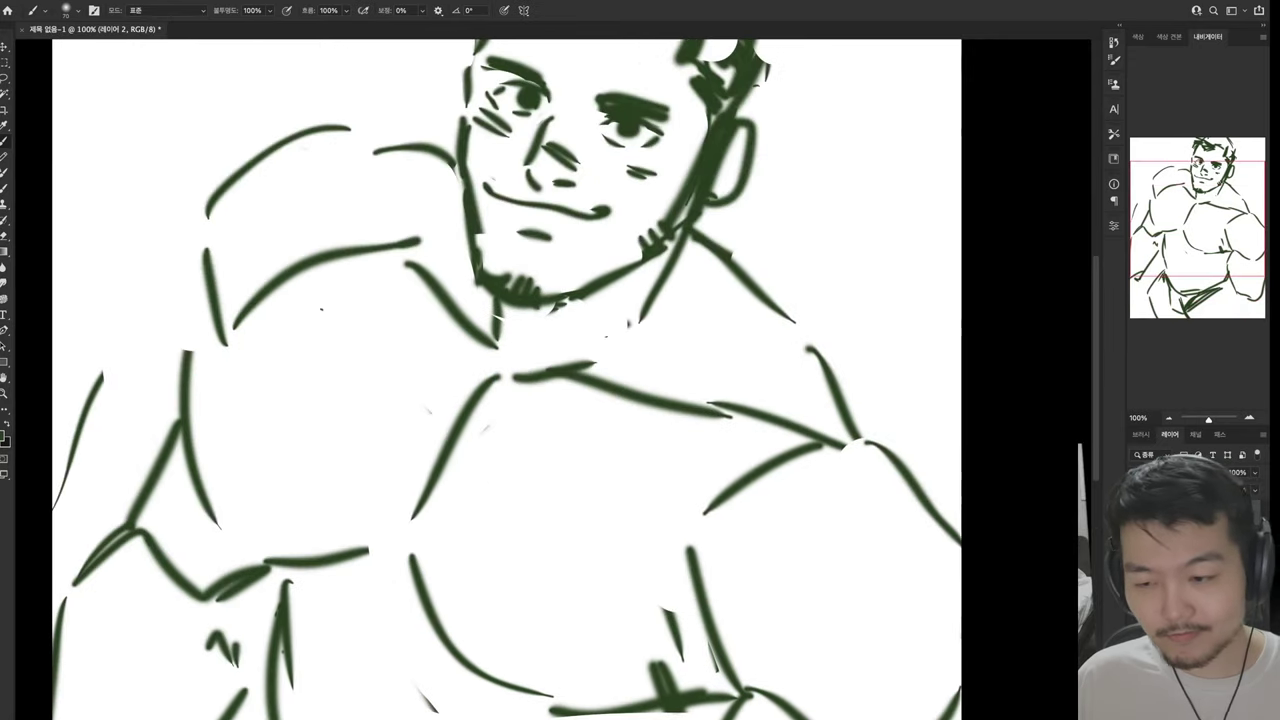
mouse_move(600, 500)
mouse_down()
mouse_move(605, 550)
mouse_move(628, 30)
mouse_up()
drag(722, 355, 736, 428)
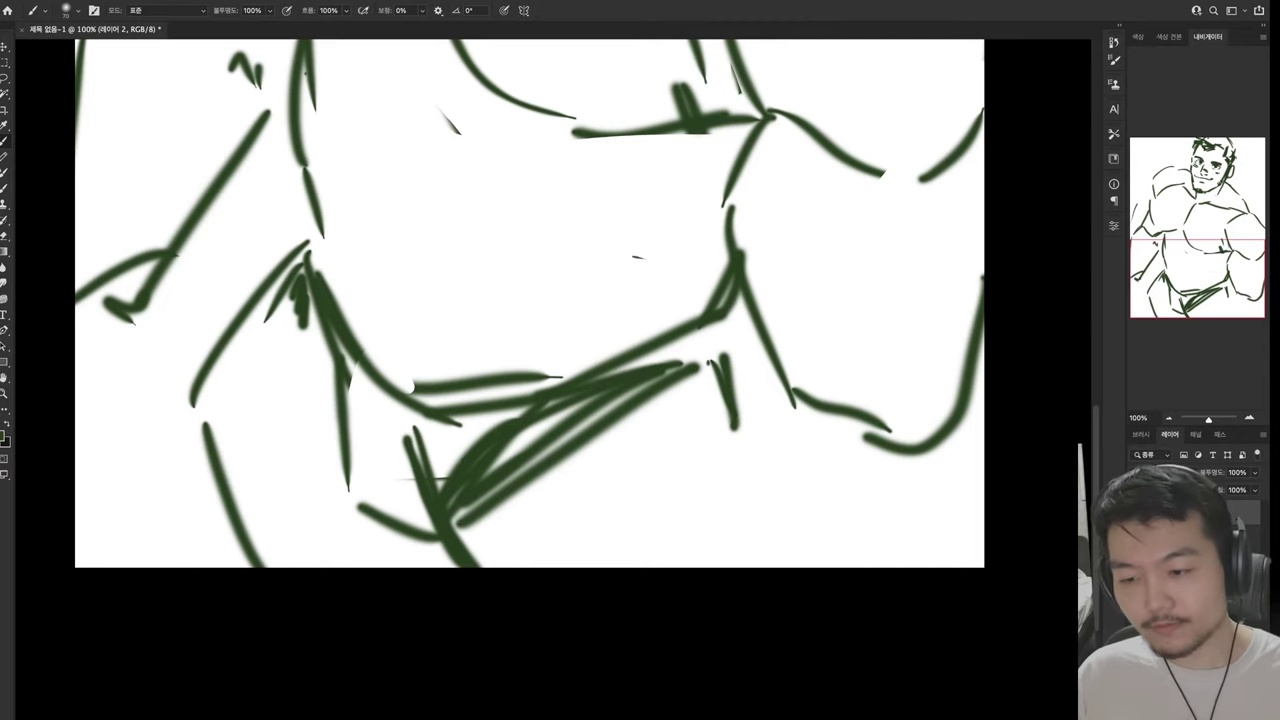
Erase the right waist and hip contour and redraw the waist further out, slanting up to the right arm
key(e)
drag(728, 410, 730, 215)
drag(745, 150, 728, 230)
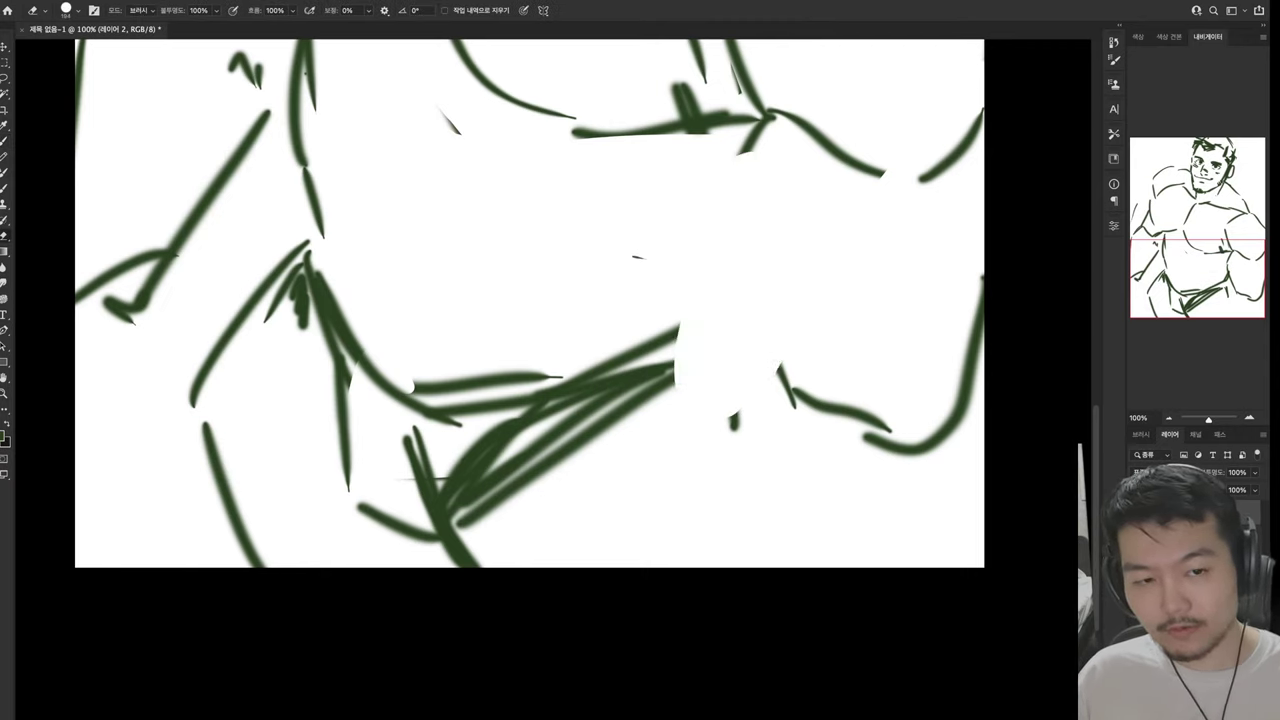
key(b)
drag(736, 340, 860, 178)
drag(826, 225, 862, 172)
drag(797, 262, 857, 180)
Connect the waistband to the new right hip and draw the right hip's curved outer lines and inner strokes
key(e)
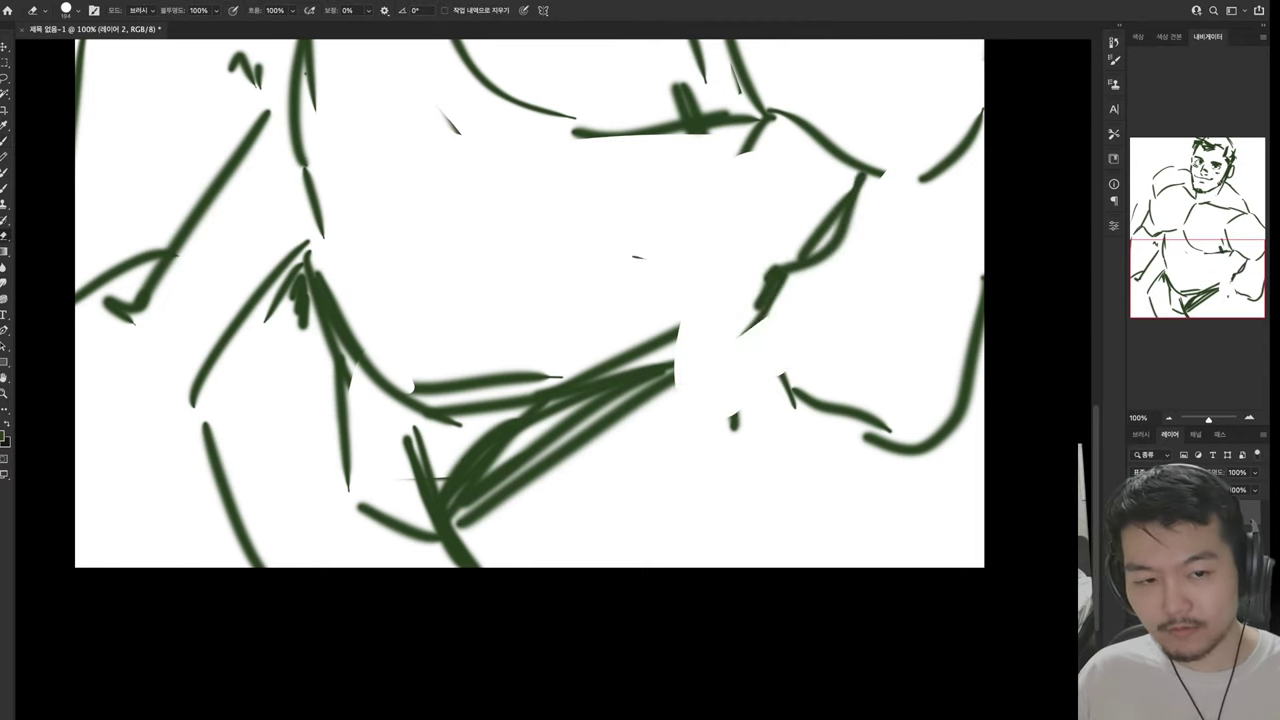
key(b)
mouse_move(600, 405)
mouse_down()
mouse_move(765, 318)
mouse_move(795, 405)
mouse_up()
drag(772, 300, 775, 520)
drag(750, 405, 800, 520)
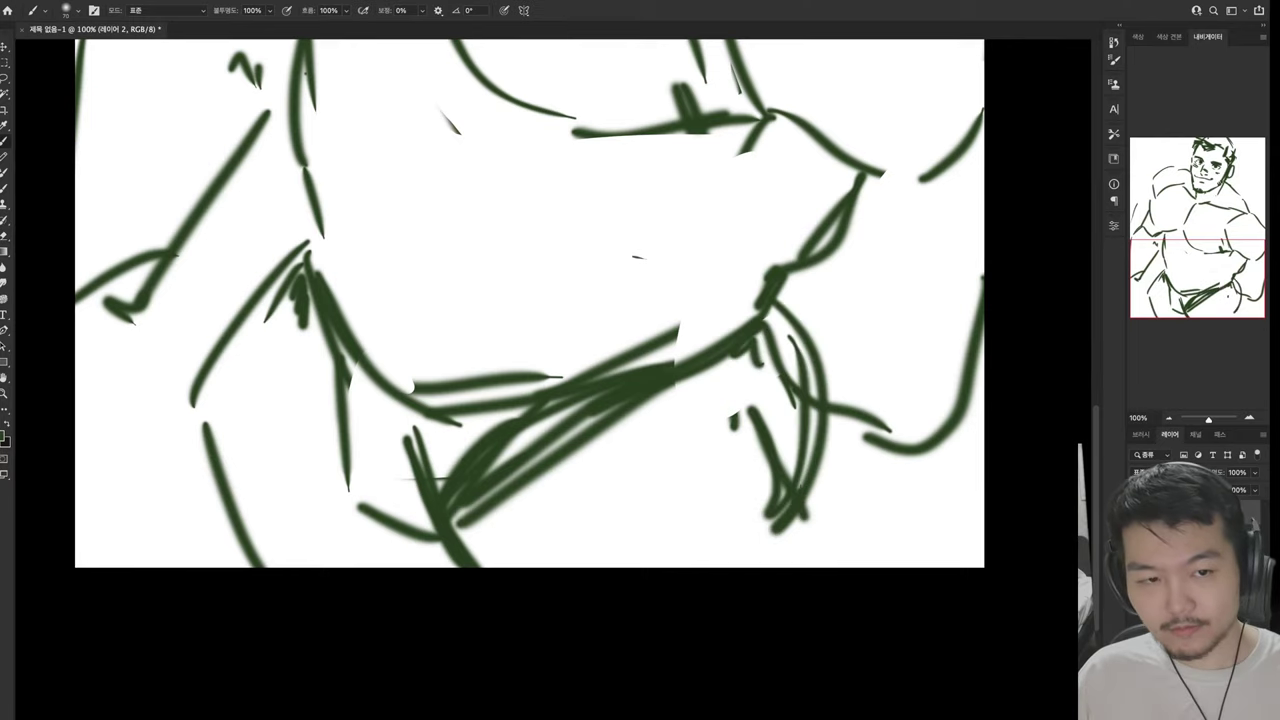
Erase the old right wrist and hand lines beside the right hip
key(e)
drag(820, 430, 880, 388)
drag(865, 455, 960, 410)
Erase the line under the right chest at the armpit and redraw the underarm lines lower and further right
mouse_move(600, 300)
mouse_down()
mouse_move(596, 429)
mouse_move(570, 540)
mouse_up()
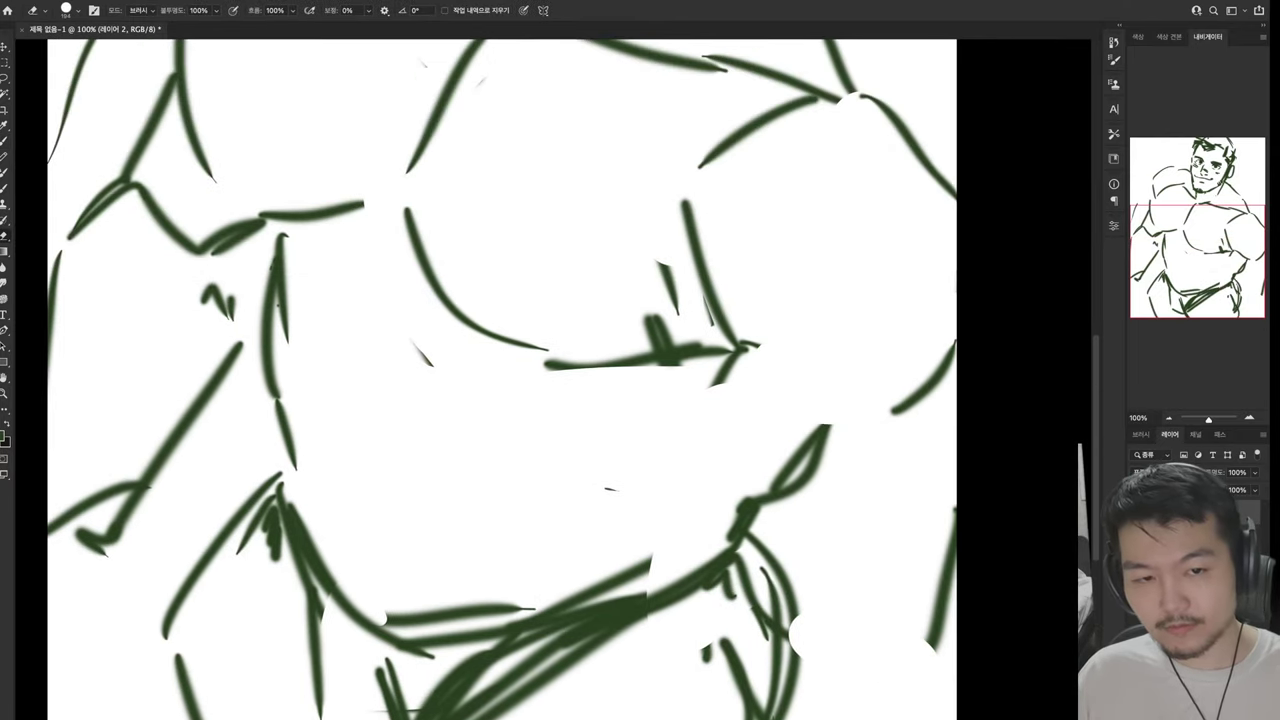
key(b)
mouse_move(732, 368)
mouse_down()
mouse_move(760, 335)
mouse_move(870, 400)
mouse_up()
key(e)
drag(620, 365, 730, 345)
key(b)
drag(695, 402, 805, 360)
Erase the right chest's lower outline and redraw its curve and bottom edge further right and lower
key(e)
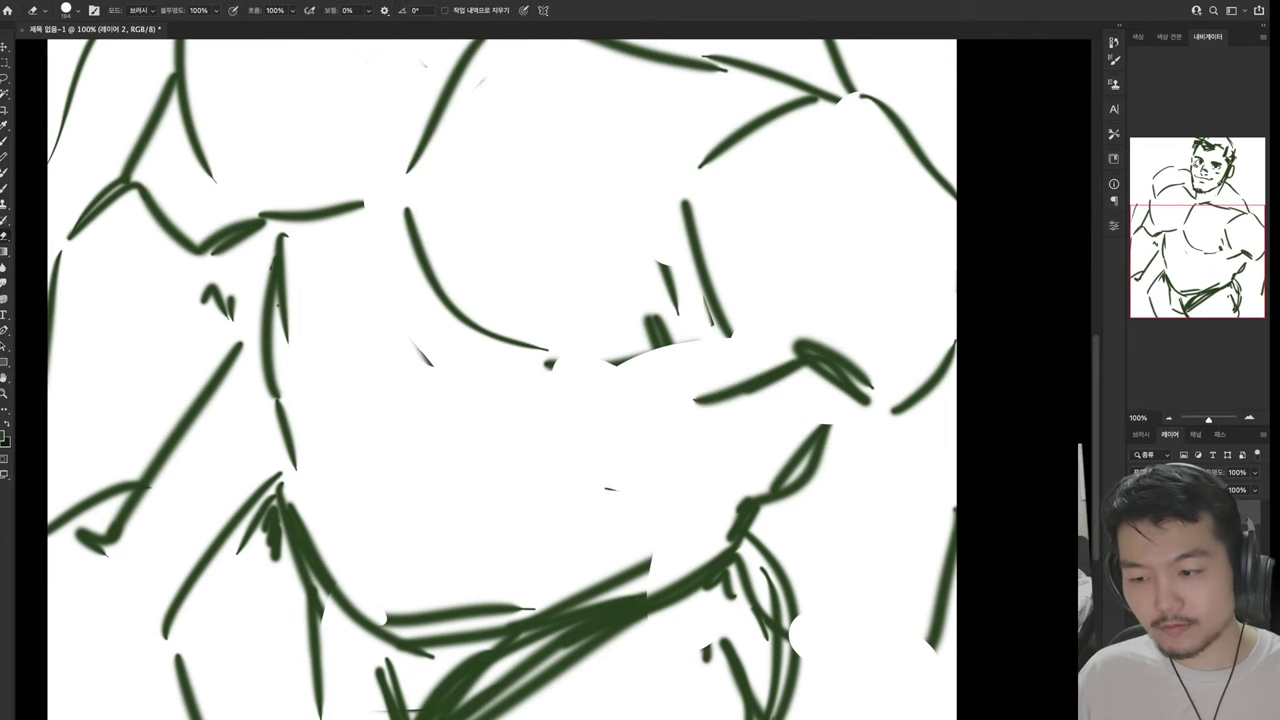
drag(720, 325, 605, 360)
mouse_move(490, 330)
mouse_down()
mouse_move(408, 215)
mouse_move(618, 380)
mouse_move(760, 372)
mouse_up()
key(b)
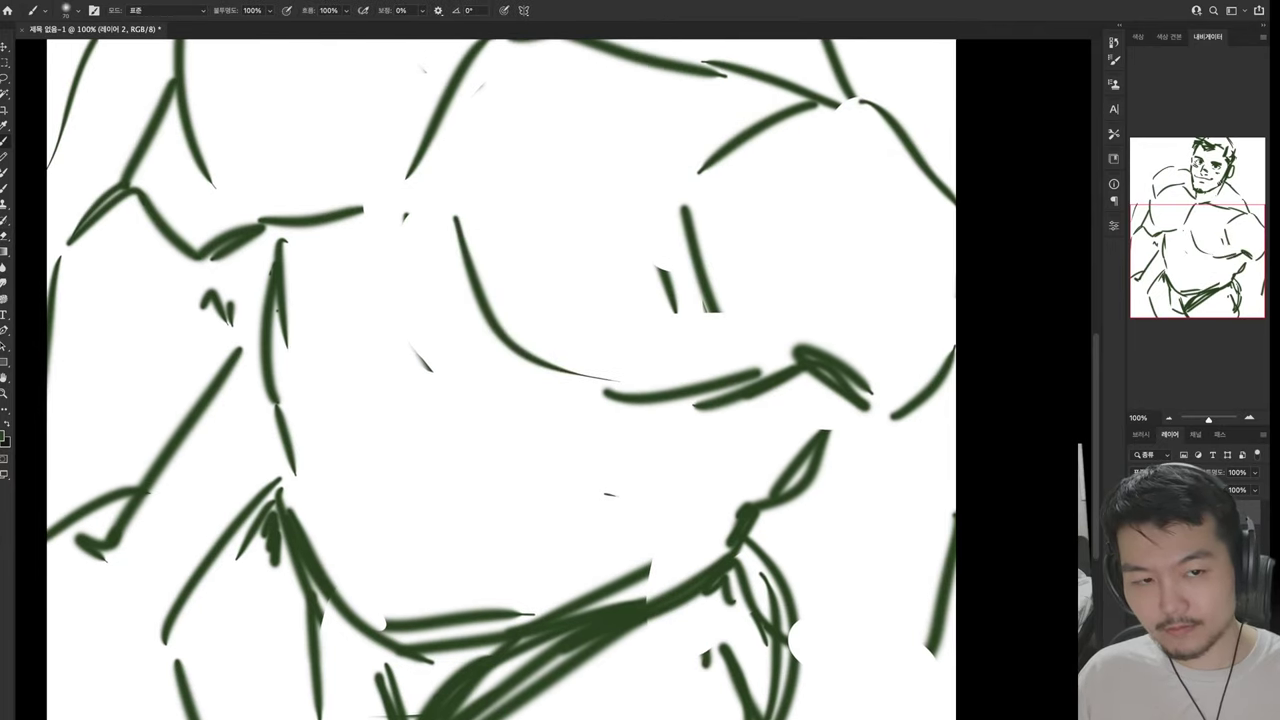
Redraw the right upper arm's inner edge, the shoulder muscle's lower line and a fuller outer shoulder contour
drag(500, 300, 530, 483)
drag(735, 315, 815, 475)
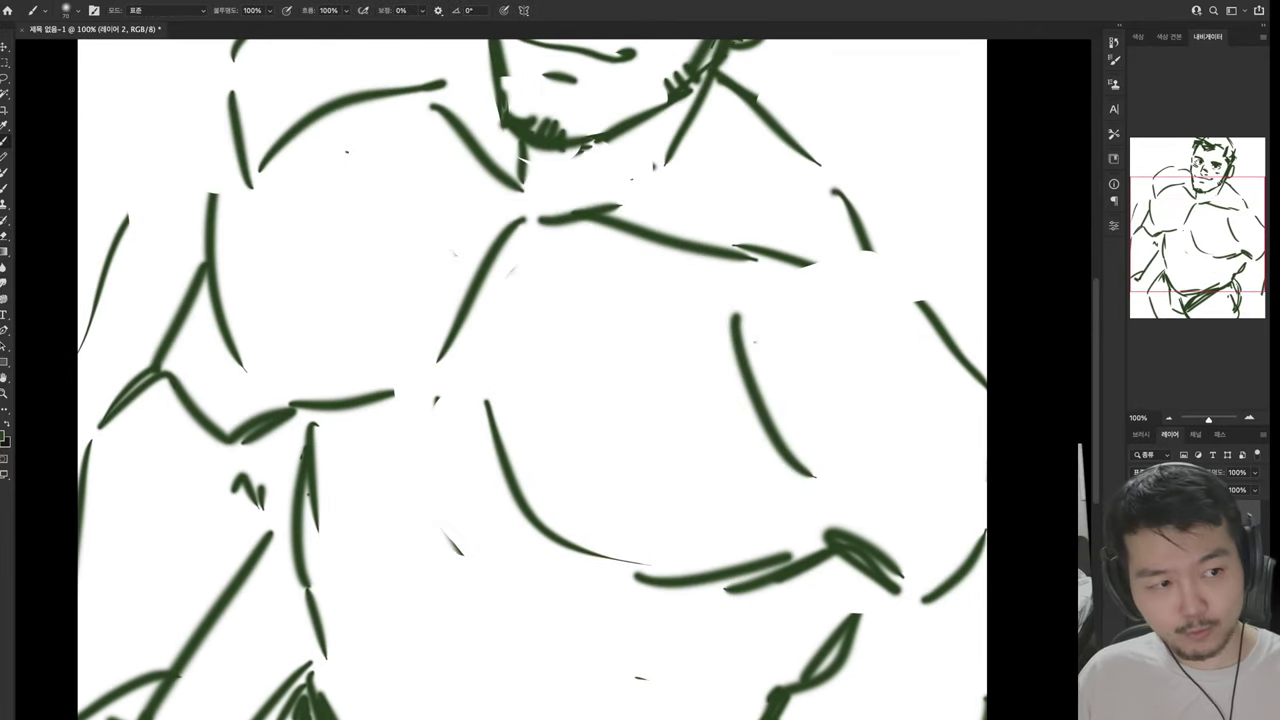
drag(745, 255, 945, 330)
key(e)
drag(880, 265, 985, 390)
key(b)
drag(860, 220, 985, 345)
drag(600, 450, 523, 272)
key(e)
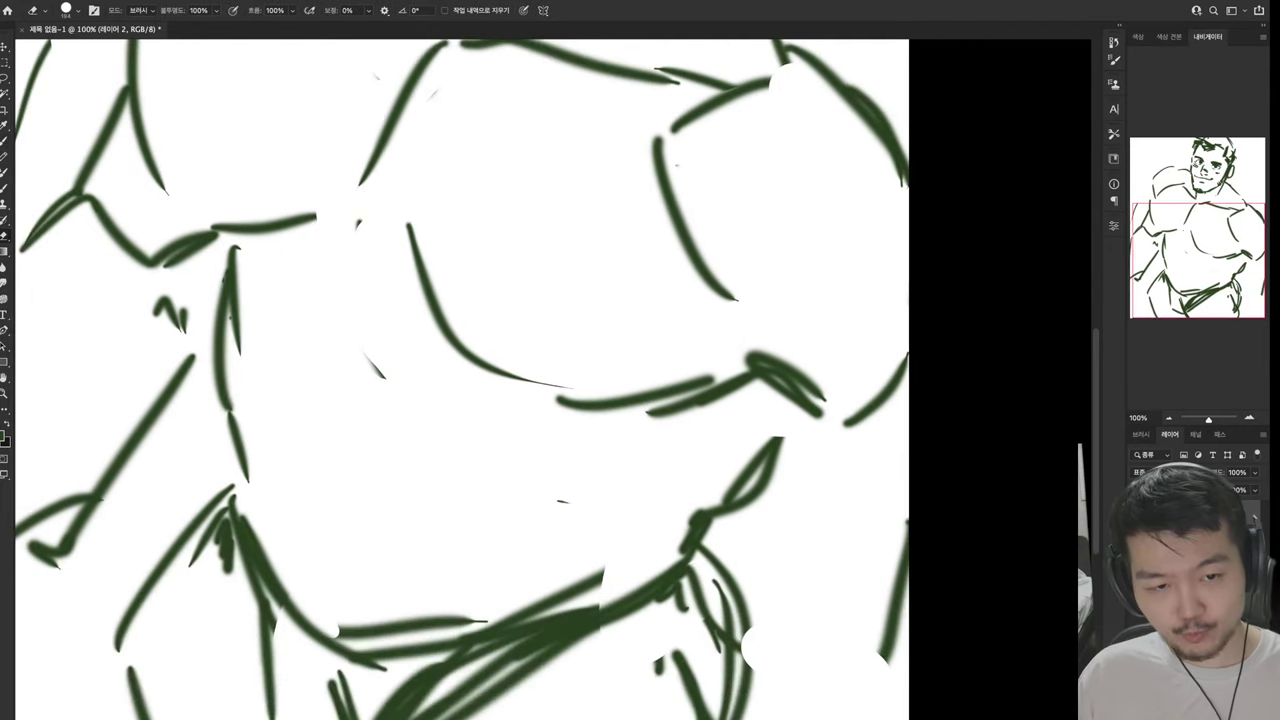
Erase the upper end of the right waist line and redraw the torso's side line straight up to the armpit
mouse_move(785, 375)
mouse_down()
mouse_move(860, 420)
mouse_move(900, 385)
mouse_up()
key(ctrl+z)
drag(783, 438, 765, 480)
key(b)
drag(777, 372, 752, 468)
Sketch the right forearm's inner line and the wrist and hand lines beside the right hip
mouse_move(775, 510)
mouse_down()
mouse_move(848, 622)
mouse_move(905, 660)
mouse_move(815, 628)
mouse_up()
drag(818, 632, 828, 700)
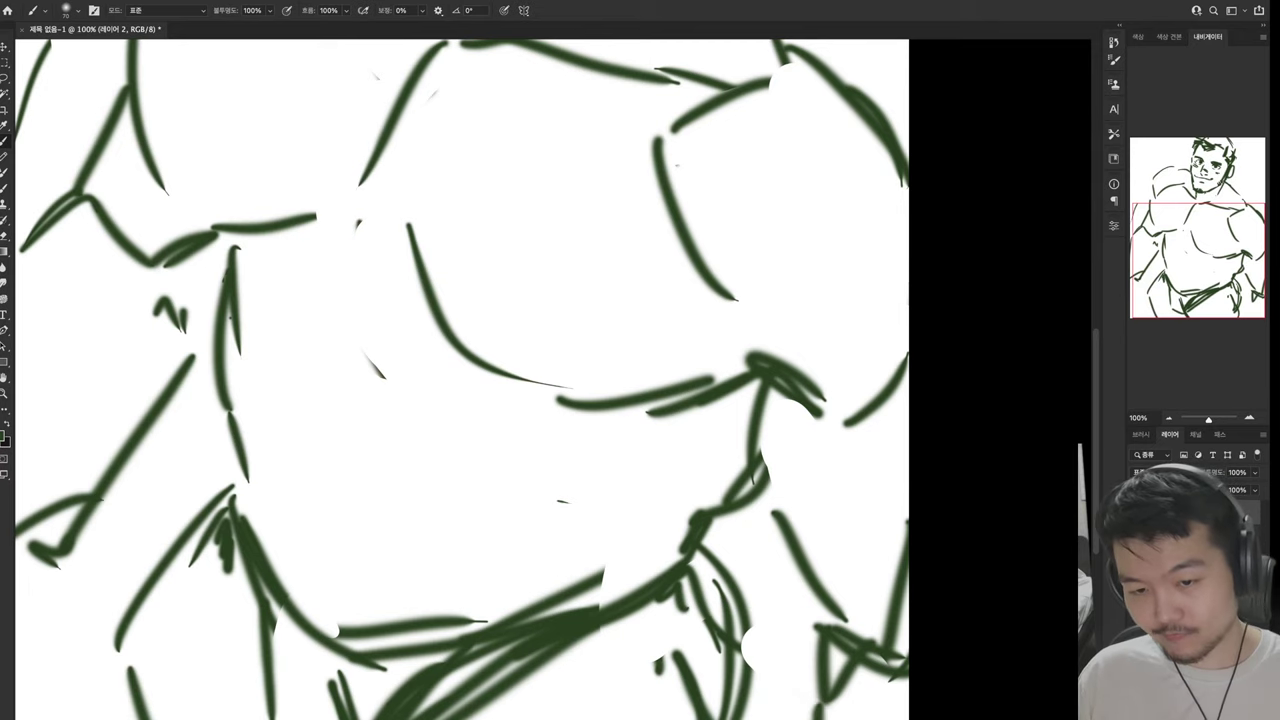
scroll(460, 380, down, 3)
scroll(460, 380, up, 3)
Erase the left forearm's inner line and redraw it sloping down toward the left wrist
key(e)
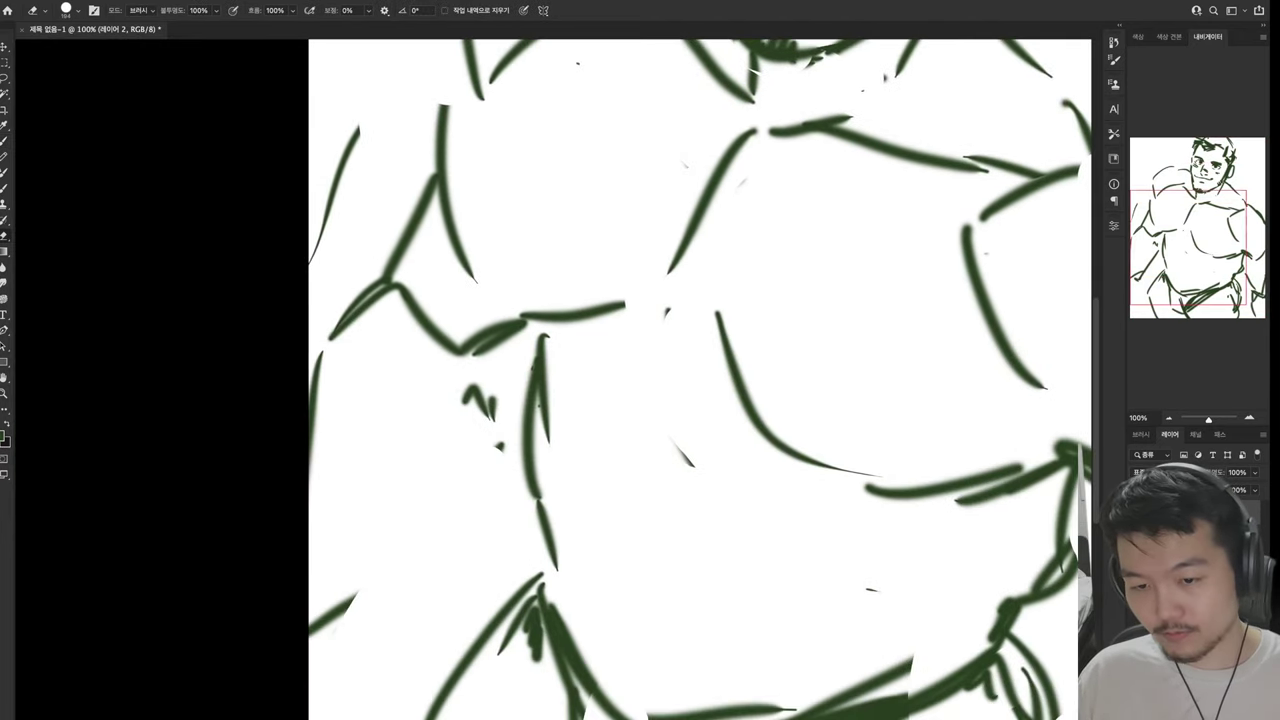
drag(485, 405, 330, 615)
key(b)
mouse_move(483, 450)
mouse_down()
mouse_move(320, 560)
mouse_move(312, 715)
mouse_up()
Erase the left upper arm's outer line and redraw the left chest's outer curve and lower edge further right
drag(700, 300, 656, 588)
key(e)
drag(300, 430, 285, 560)
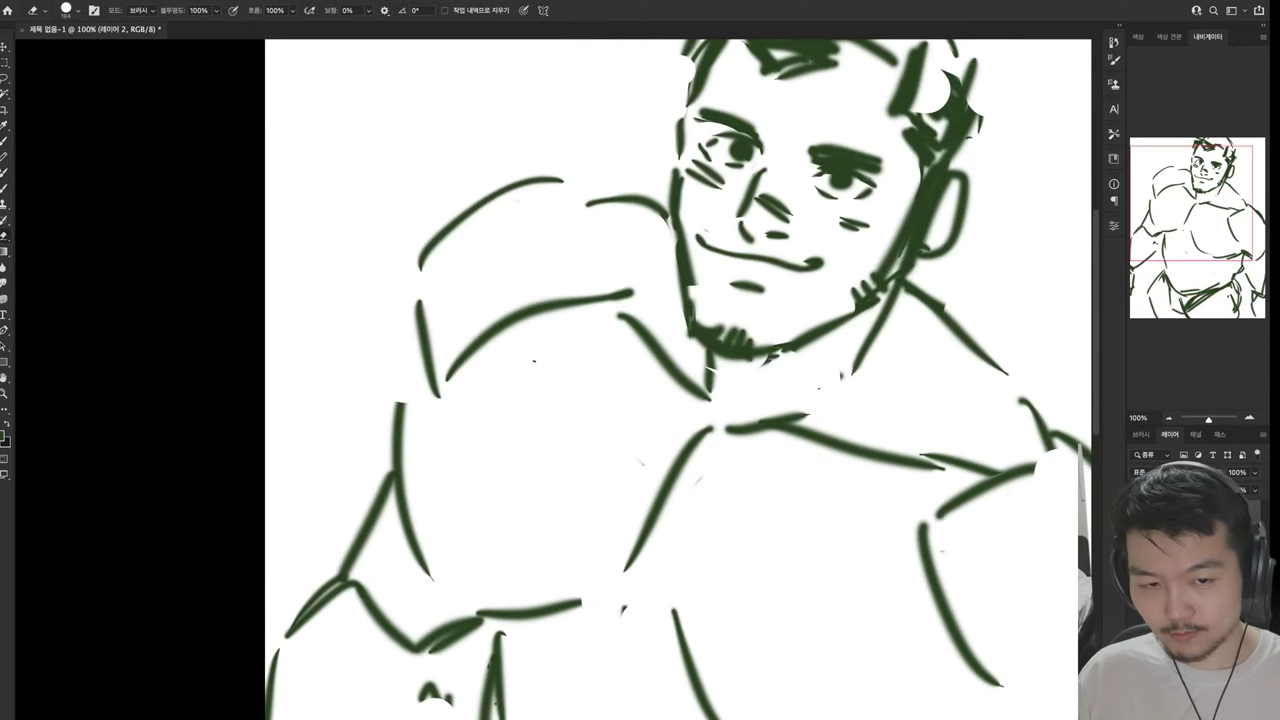
mouse_move(400, 405)
mouse_down()
mouse_move(432, 578)
mouse_move(485, 600)
mouse_move(632, 616)
mouse_up()
key(b)
key(e)
drag(482, 610, 580, 606)
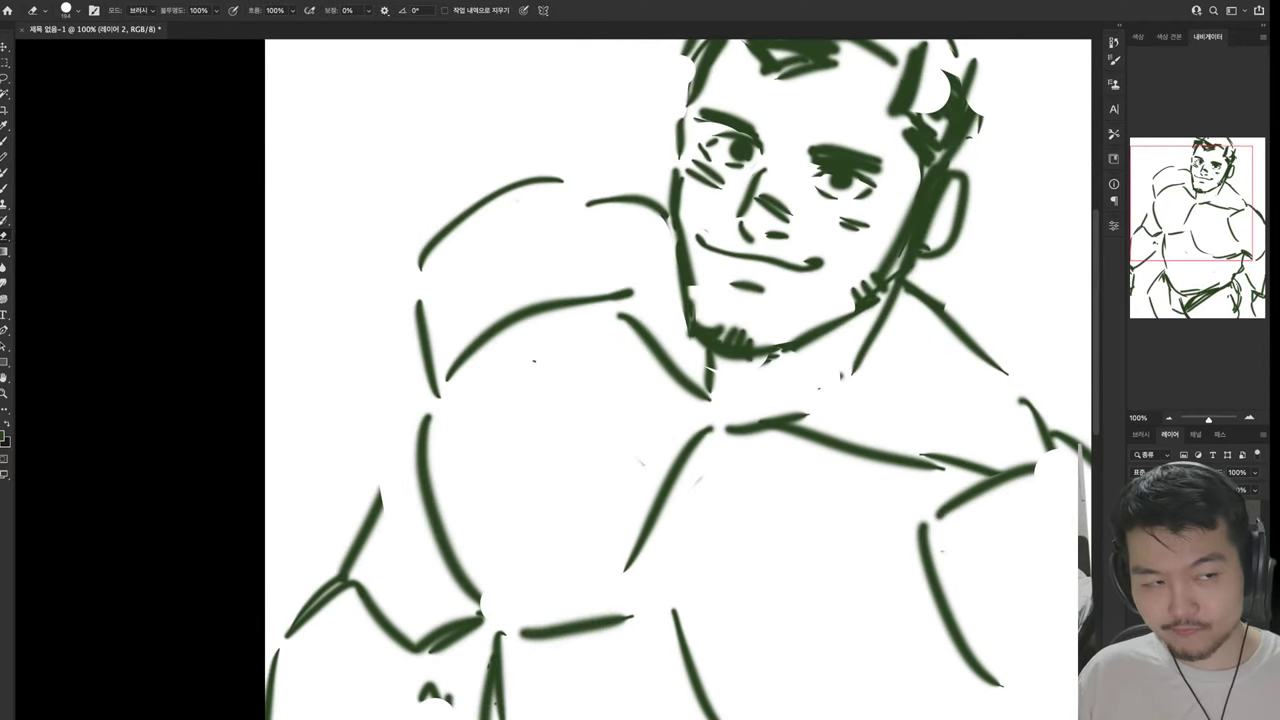
Erase the line between the chest muscles and redraw it further right as the right chest's inner curve
drag(712, 426, 625, 570)
key(b)
drag(752, 428, 660, 620)
drag(688, 565, 662, 625)
Redraw the right chest's upper edge as a flatter line and sketch the right collar and shoulder corner
drag(640, 400, 568, 433)
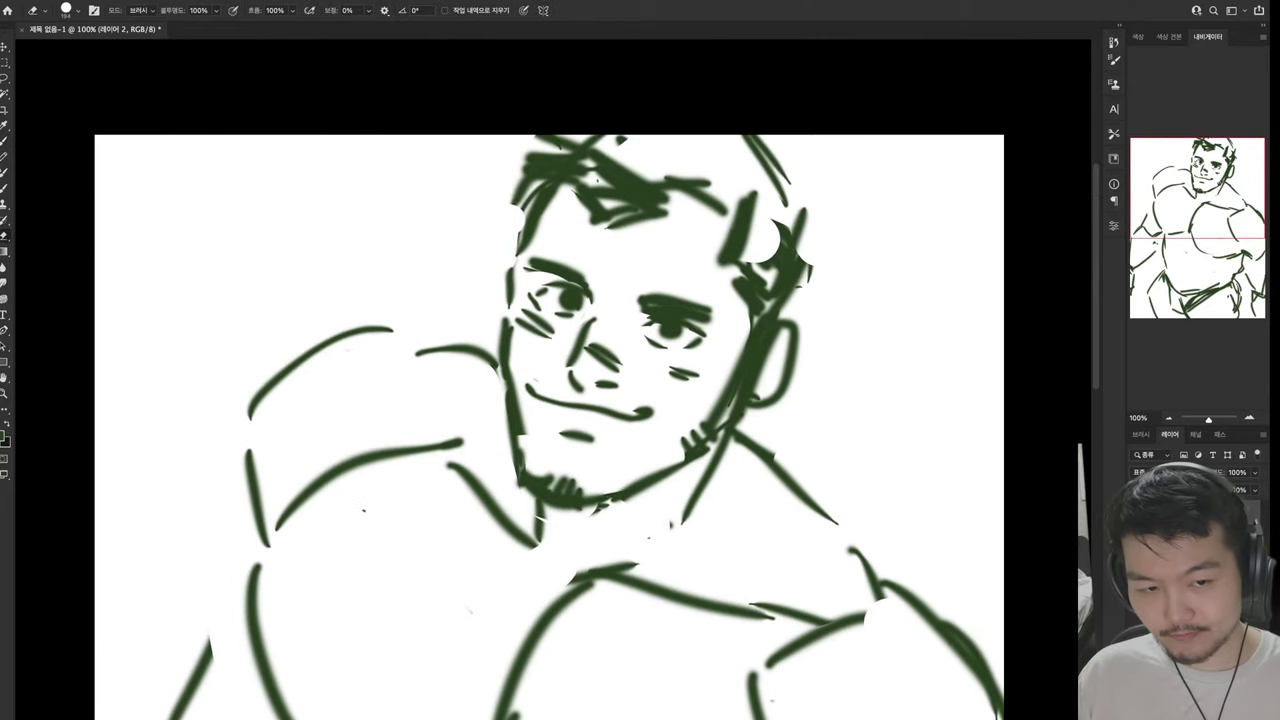
drag(560, 602, 895, 602)
drag(842, 522, 900, 600)
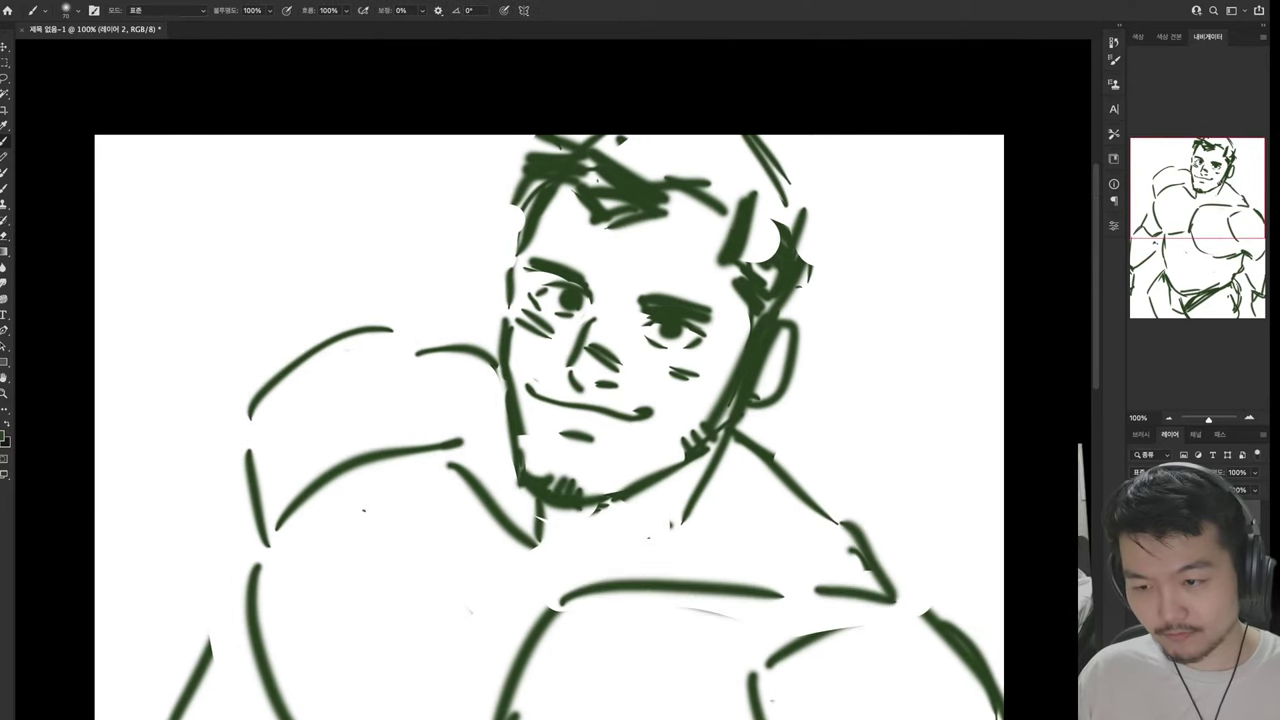
Erase the right neck-to-shoulder slope and redraw it lower together with the right shoulder's outer contour
key(e)
mouse_move(728, 432)
mouse_down()
mouse_move(840, 524)
mouse_move(825, 478)
mouse_move(905, 600)
mouse_move(825, 480)
mouse_move(730, 402)
mouse_up()
key(b)
key(e)
click(850, 520)
key(b)
mouse_move(752, 406)
mouse_down()
mouse_move(772, 454)
mouse_move(924, 618)
mouse_move(968, 638)
mouse_up()
key(ctrl+z)
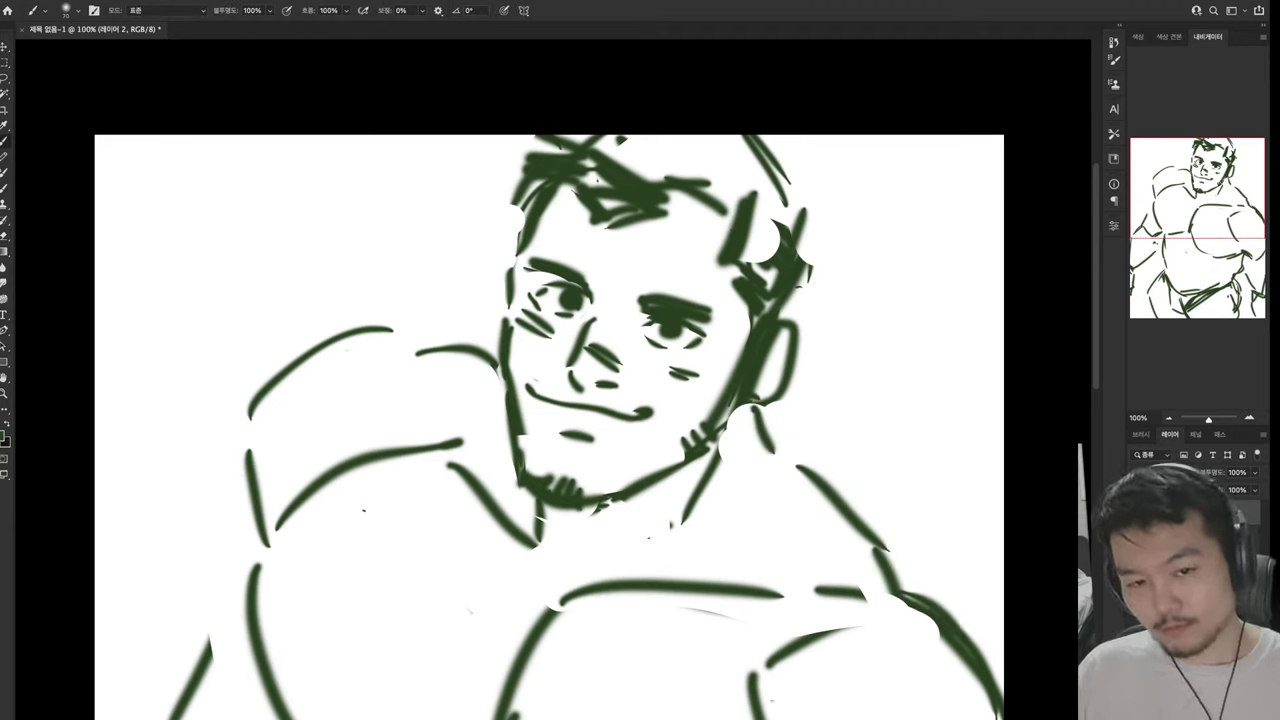
key(ctrl+z)
drag(910, 582, 990, 690)
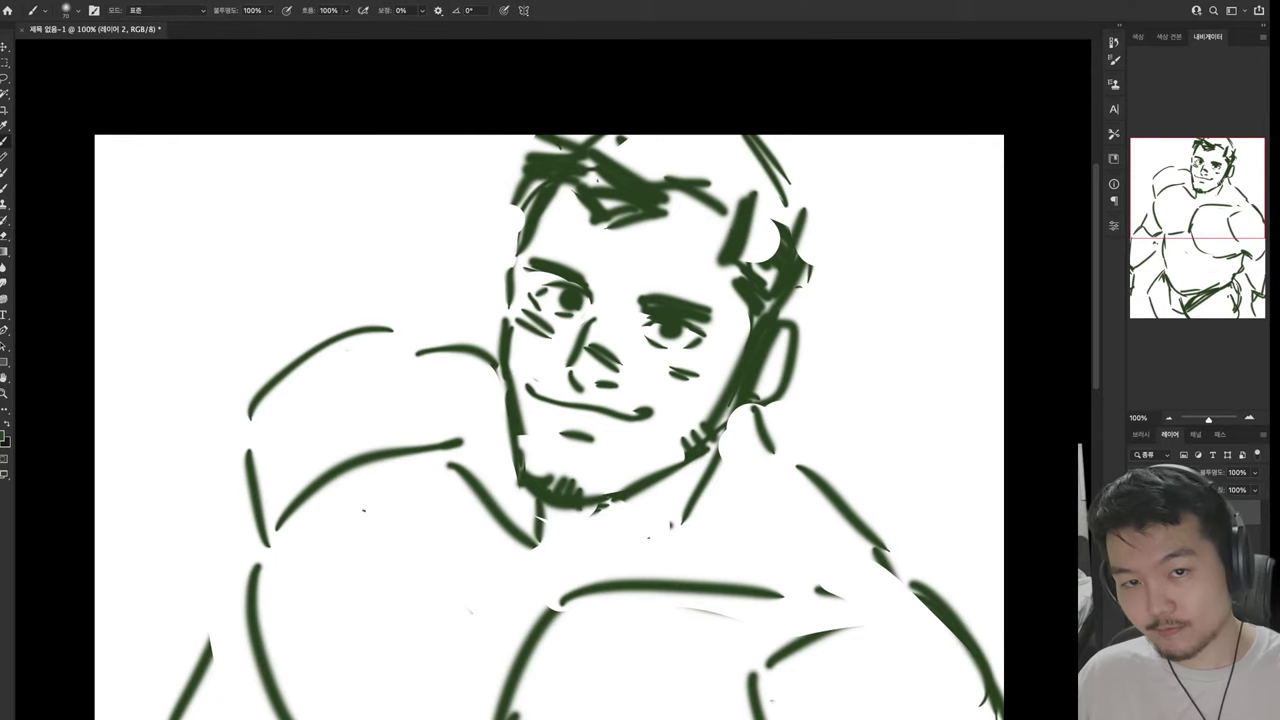
Try to extend the canvas upward above the head with the Crop tool
key(c)
drag(549, 135, 549, 98)
key(Return)
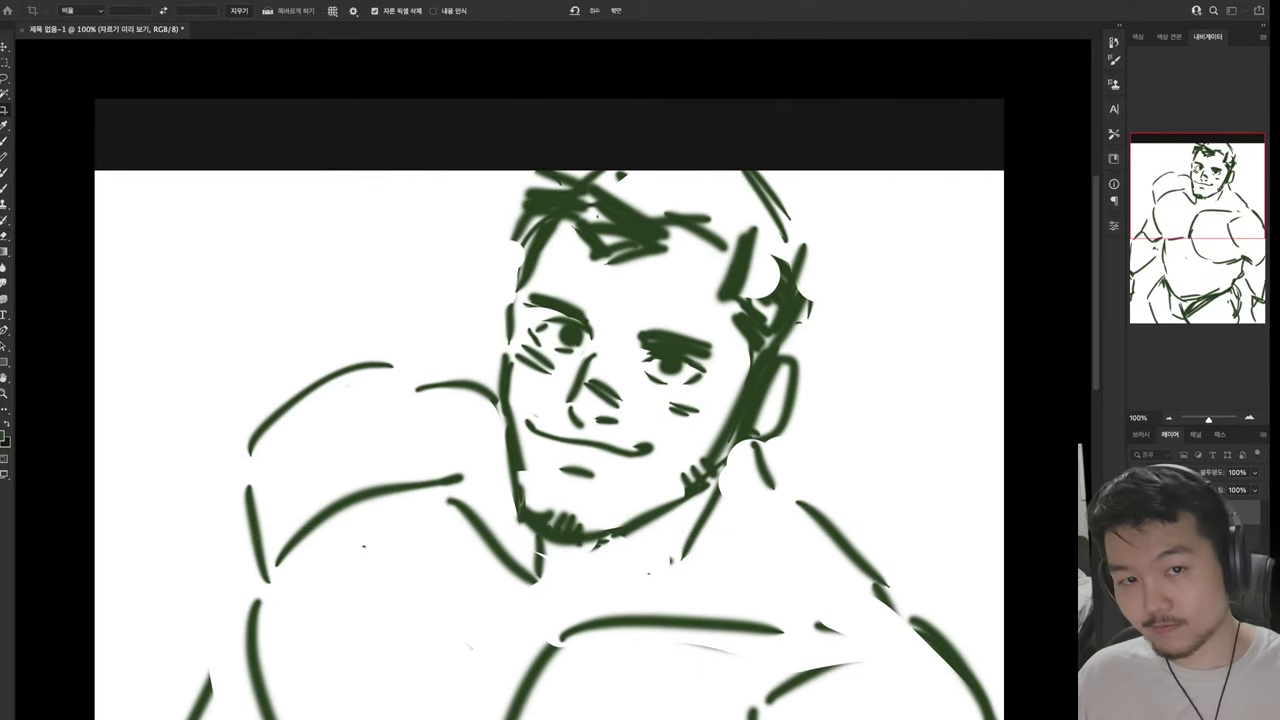
key(l)
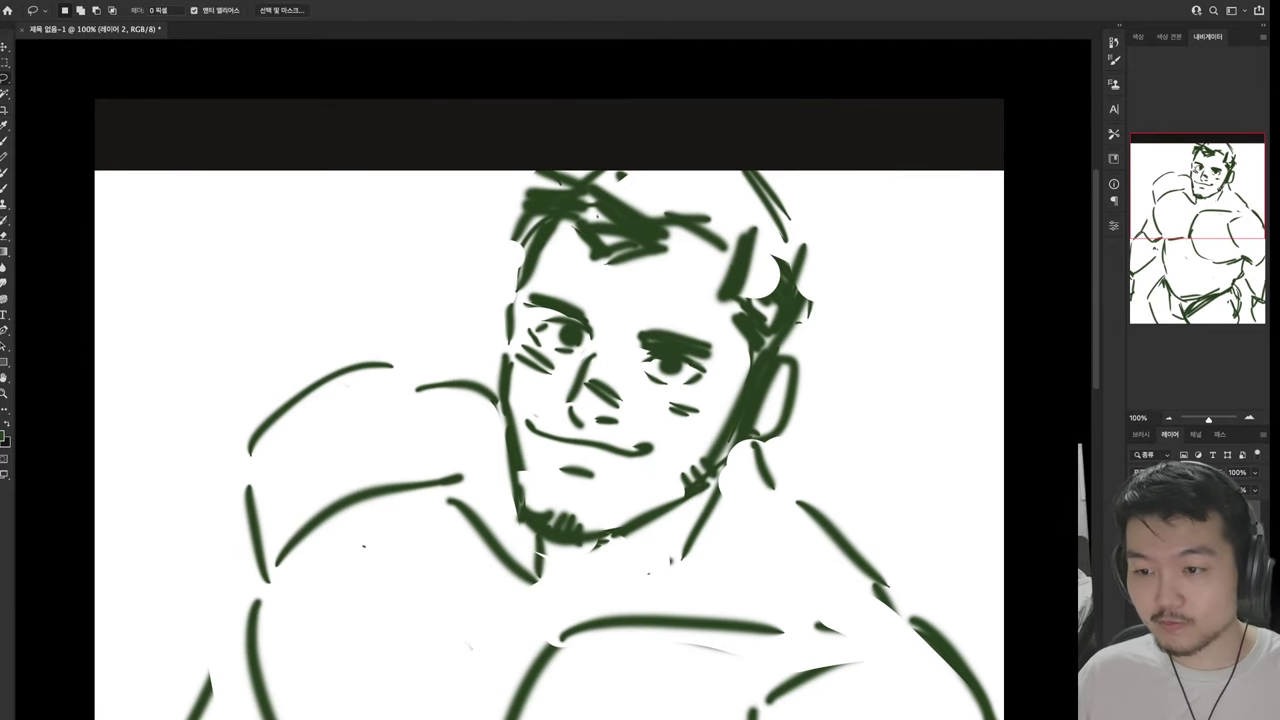
key(ctrl+z)
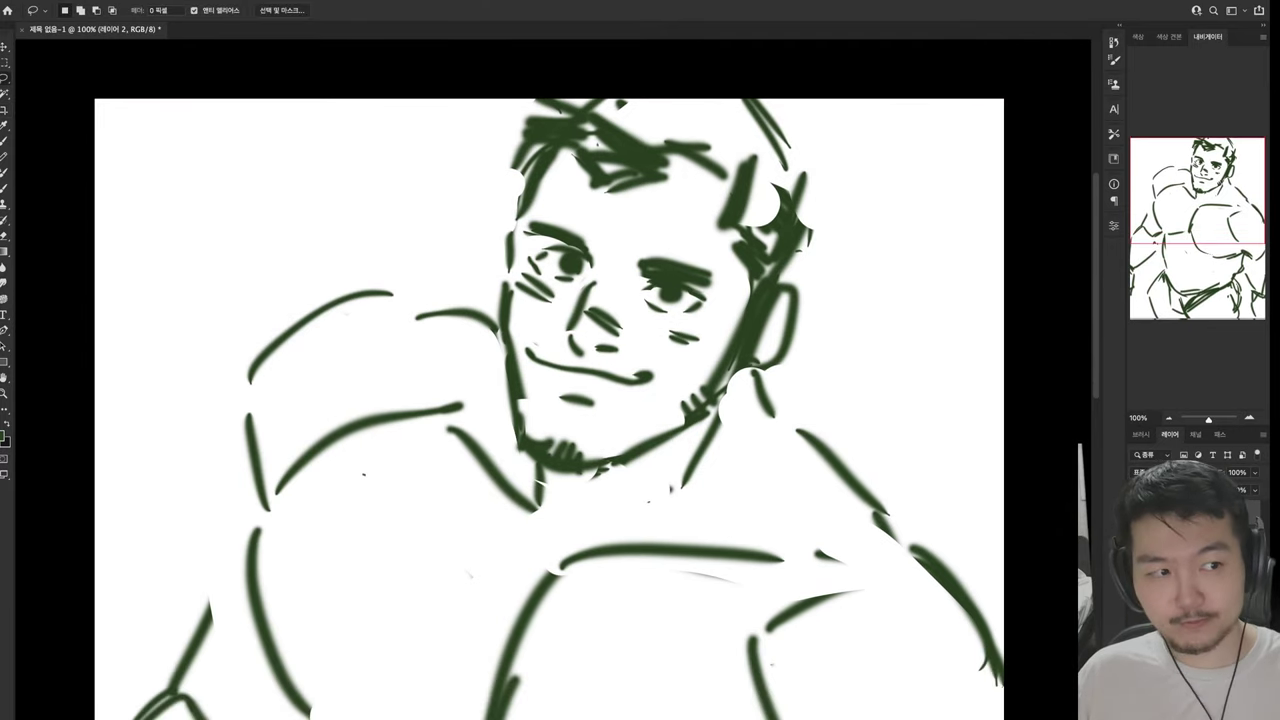
Set the background colour to white and extend the canvas upward to add space above the head
key(i)
key(l)
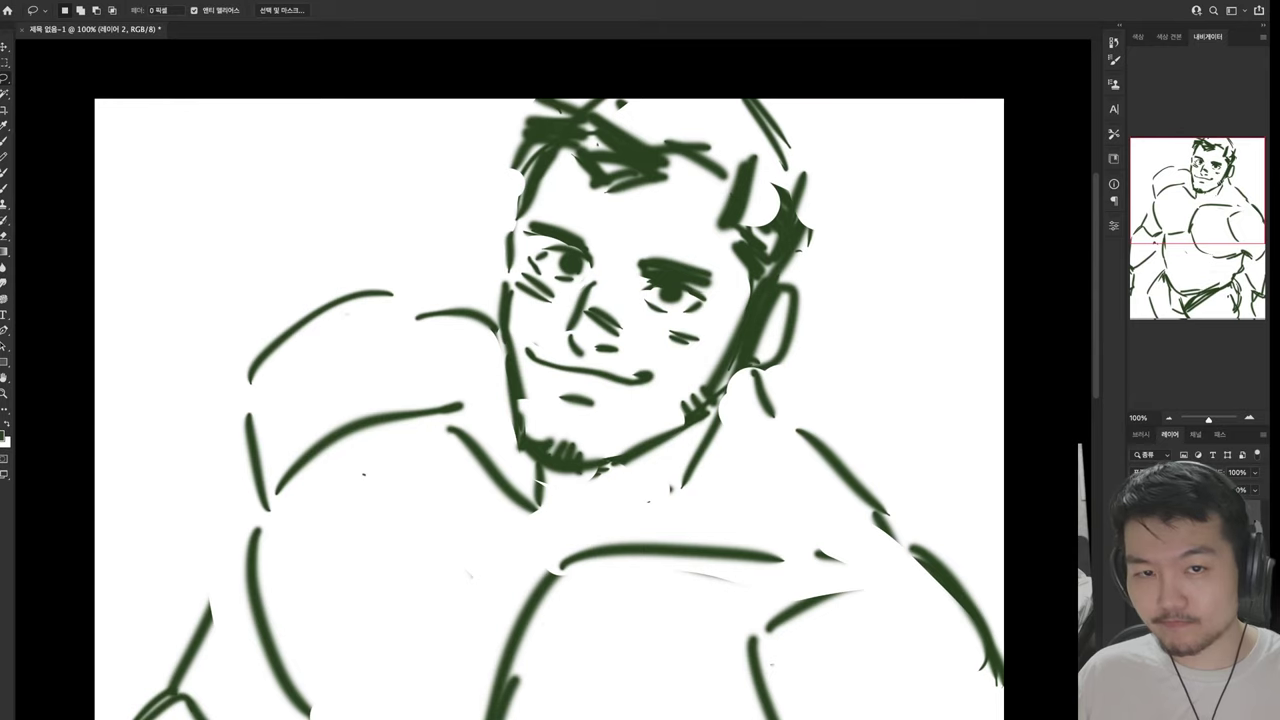
key(c)
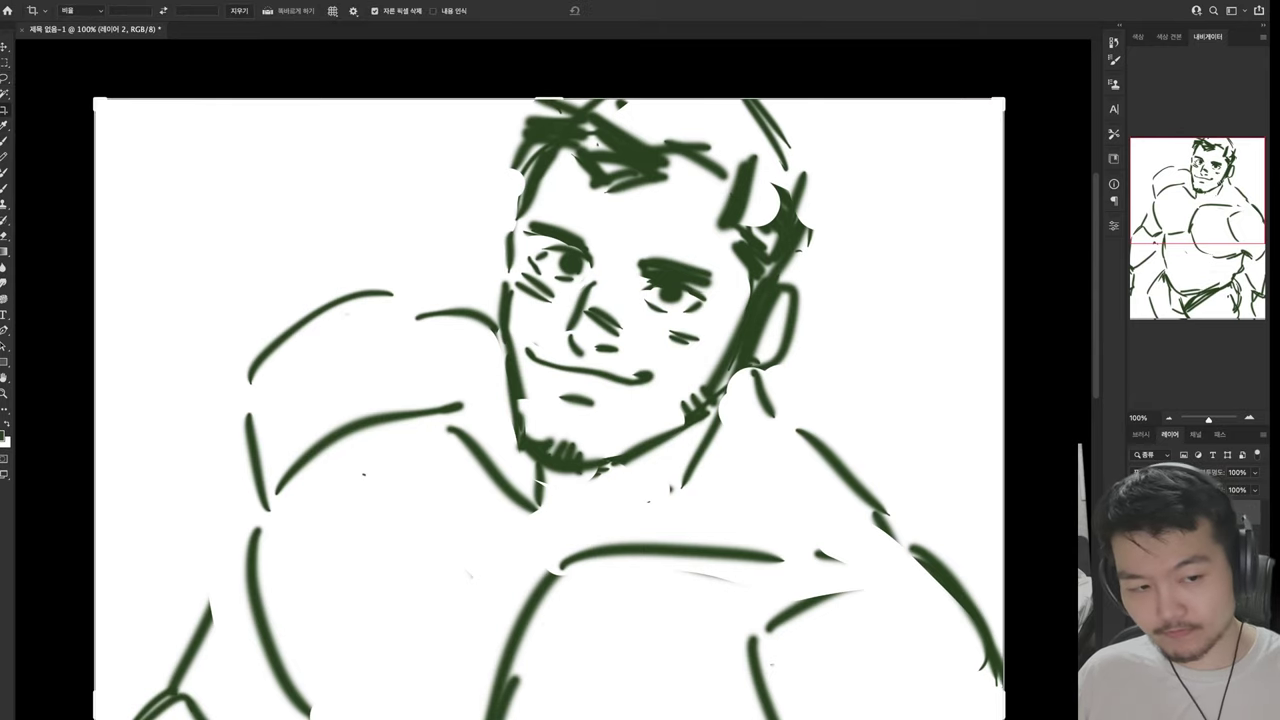
drag(548, 98, 548, 60)
key(Return)
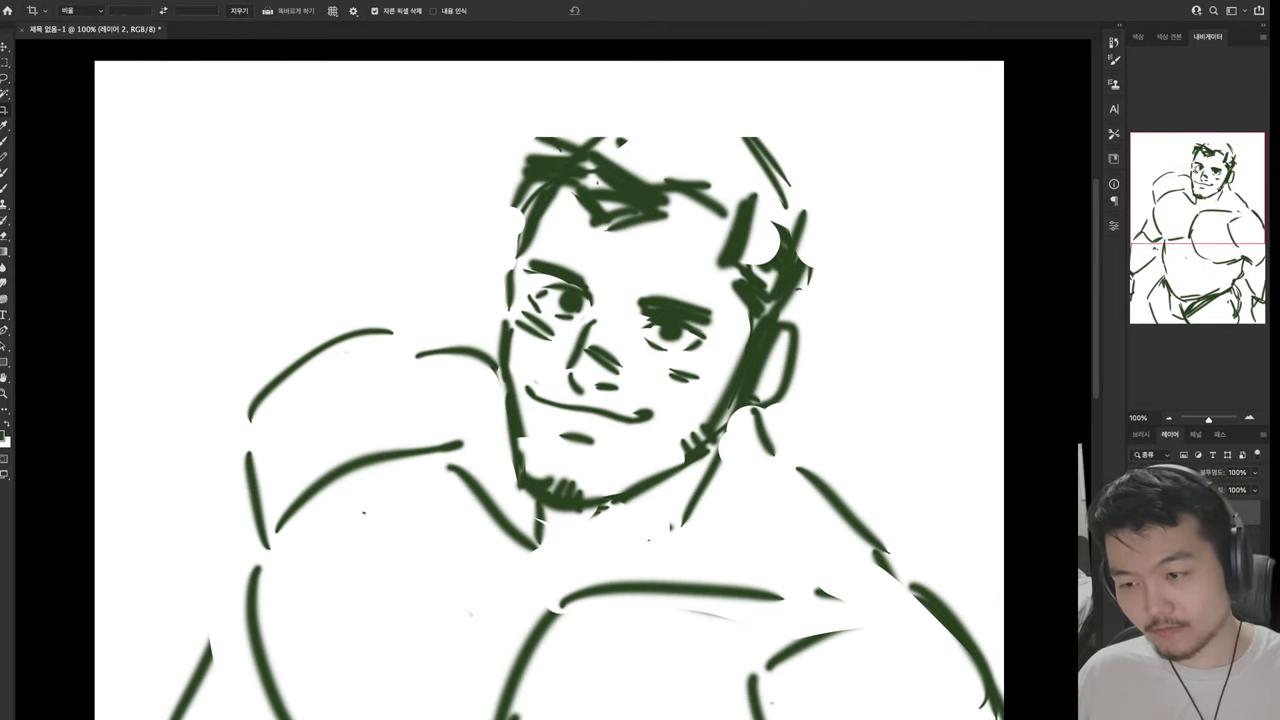
Try to erase the face, hair and neck lines directly on the sketch layer
key(e)
drag(530, 520, 640, 415)
mouse_move(690, 500)
mouse_down()
mouse_move(780, 350)
mouse_move(590, 370)
mouse_up()
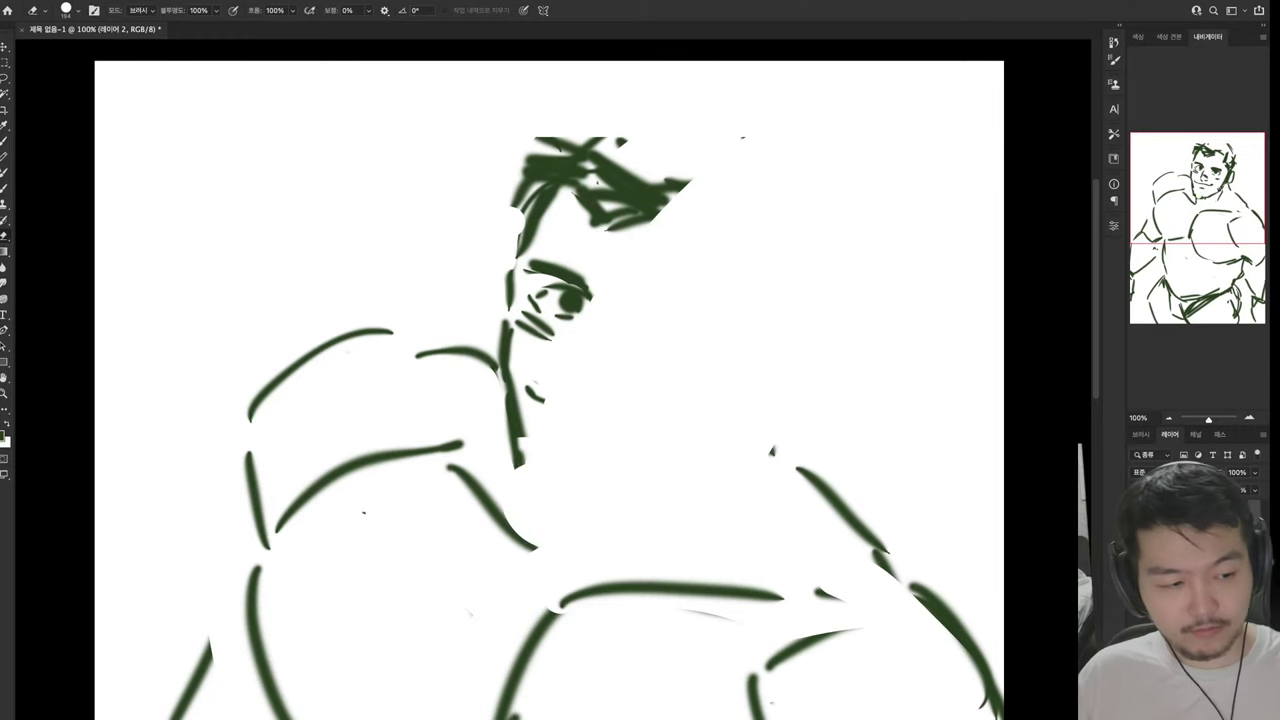
drag(530, 450, 680, 190)
drag(540, 140, 650, 230)
key(ctrl+z)
key(ctrl+z)
key(ctrl+z)
key(ctrl+z)
key(ctrl+z)
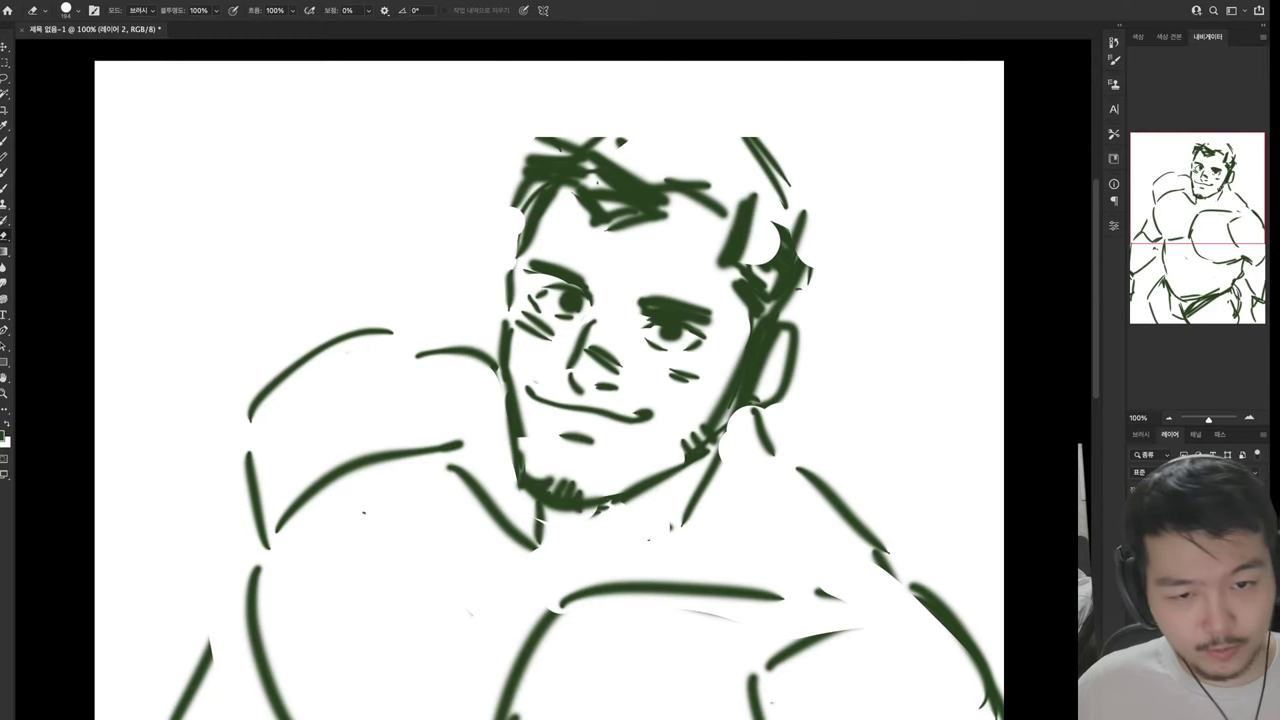
Duplicate the sketch layer and erase the entire head on the copy
key(ctrl+j)
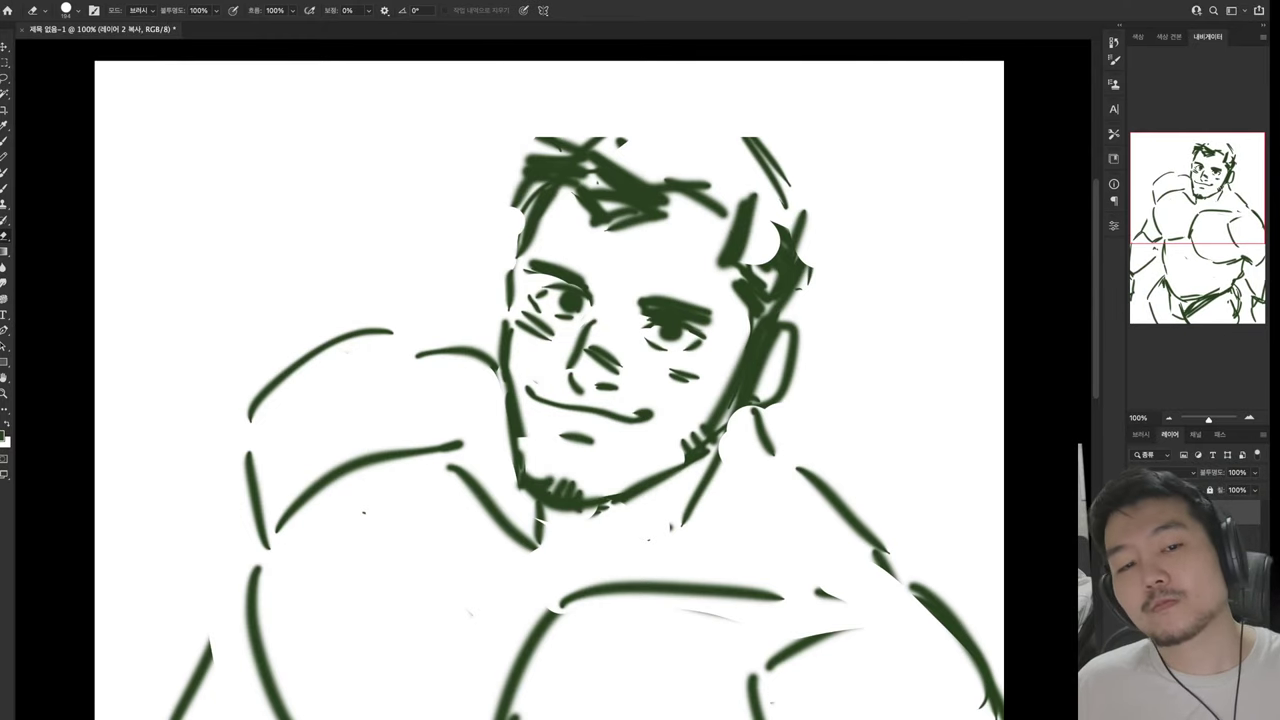
drag(790, 230, 690, 480)
key(b)
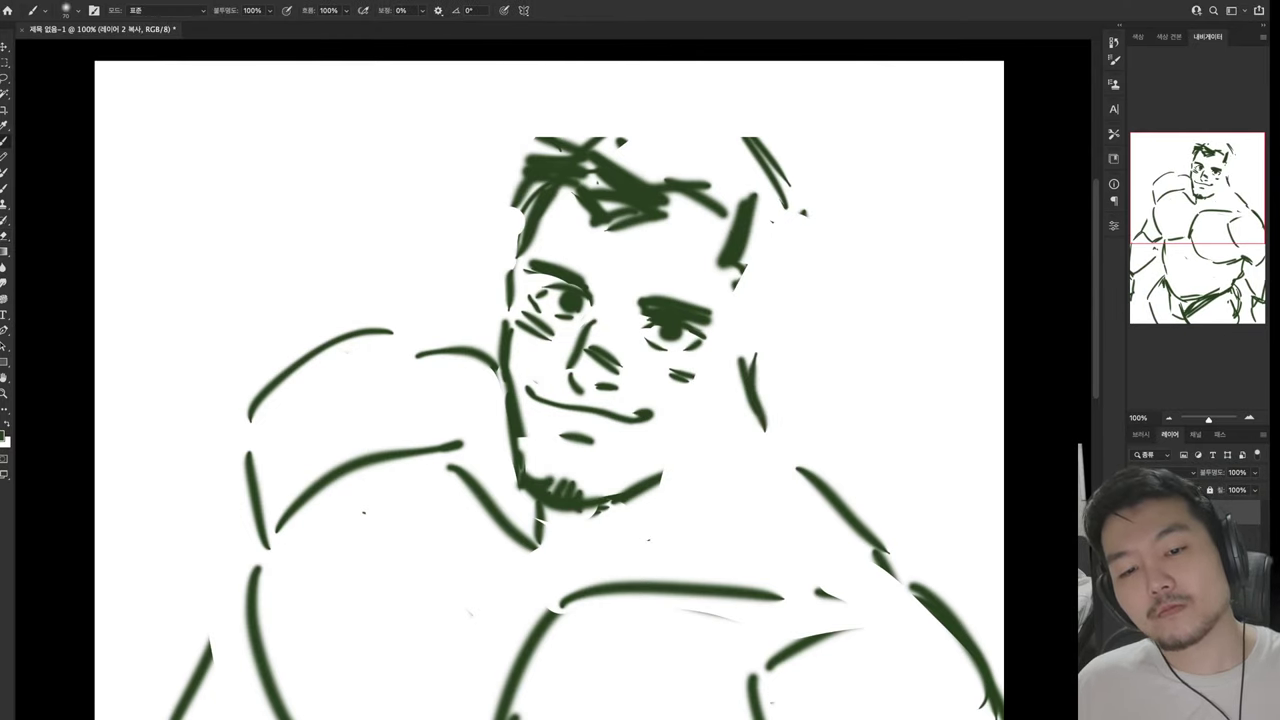
drag(728, 330, 748, 360)
key(e)
mouse_move(705, 320)
mouse_down()
mouse_move(640, 415)
mouse_move(570, 300)
mouse_move(510, 540)
mouse_up()
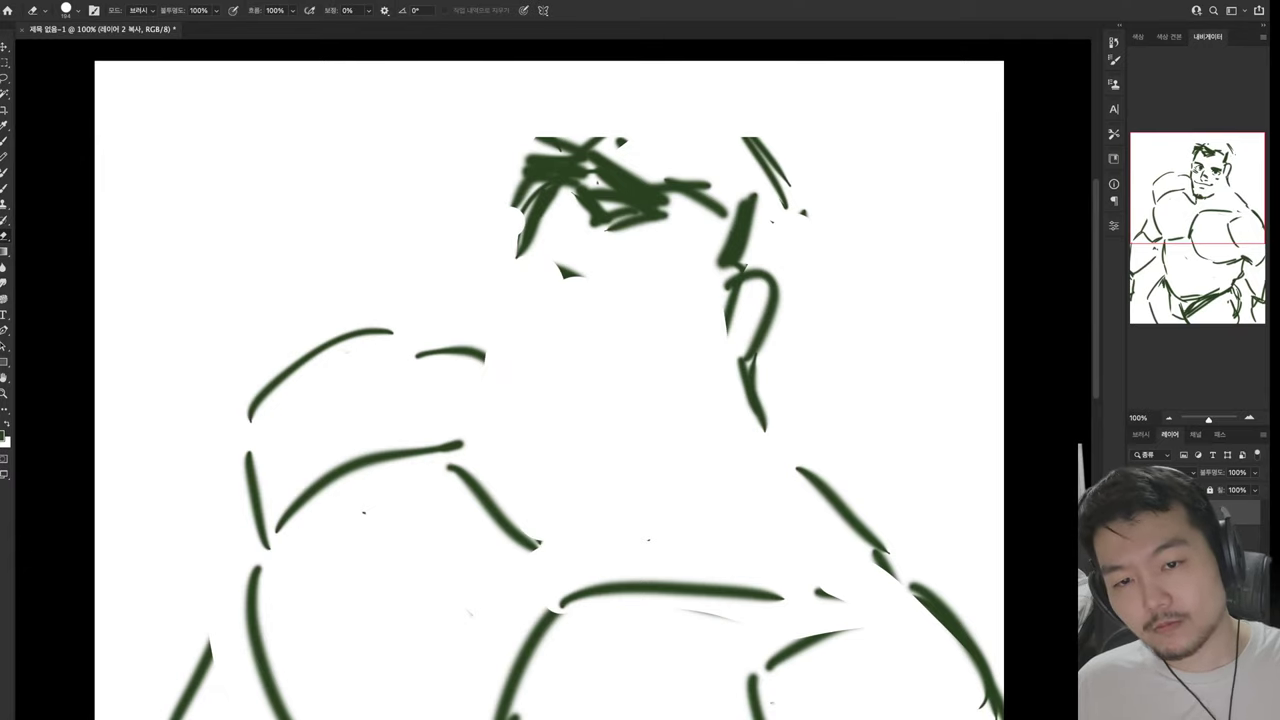
drag(540, 240, 765, 160)
drag(735, 270, 780, 190)
mouse_move(640, 160)
mouse_down()
mouse_move(525, 170)
mouse_move(472, 288)
mouse_up()
Sketch an upturned head's jawline, ear and rear neck line, with a curve across the base of the neck
key(b)
mouse_move(483, 373)
mouse_down()
mouse_move(505, 395)
mouse_move(595, 420)
mouse_up()
drag(512, 430, 625, 442)
drag(638, 438, 728, 394)
key(e)
mouse_move(765, 280)
mouse_down()
mouse_move(748, 365)
mouse_move(726, 318)
mouse_up()
key(b)
mouse_move(752, 314)
mouse_down()
mouse_move(760, 262)
mouse_move(765, 458)
mouse_move(545, 502)
mouse_up()
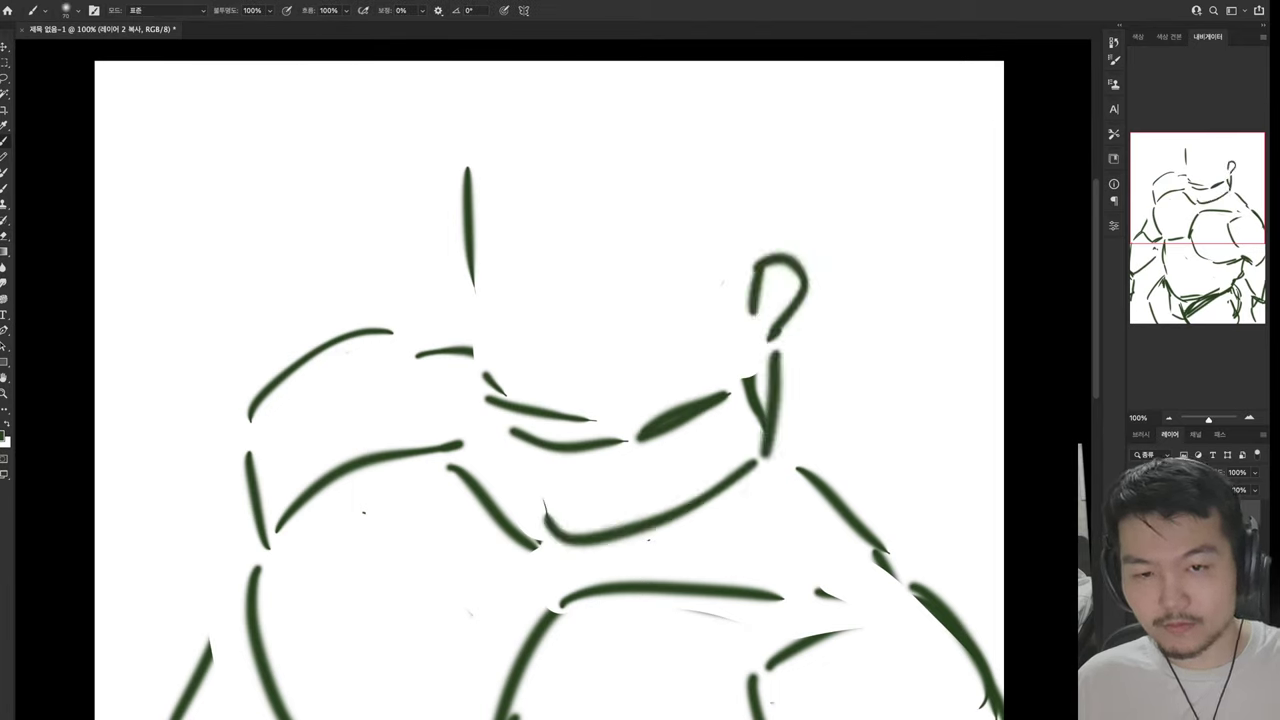
Draw the front line of the neck and redraw the chin line beneath the face further right
drag(541, 440, 566, 574)
key(e)
drag(485, 375, 595, 418)
key(b)
drag(501, 407, 571, 437)
Rework the face's front outline, replacing the upright line with a shorter one further right
drag(502, 192, 497, 388)
key(e)
drag(467, 170, 488, 368)
key(b)
drag(520, 160, 485, 316)
mouse_move(544, 138)
mouse_down()
mouse_move(506, 196)
mouse_move(490, 290)
mouse_up()
key(e)
key(b)
Redraw the slanted nose bridge above the face and add the nose tip and nostrils
drag(527, 222, 577, 166)
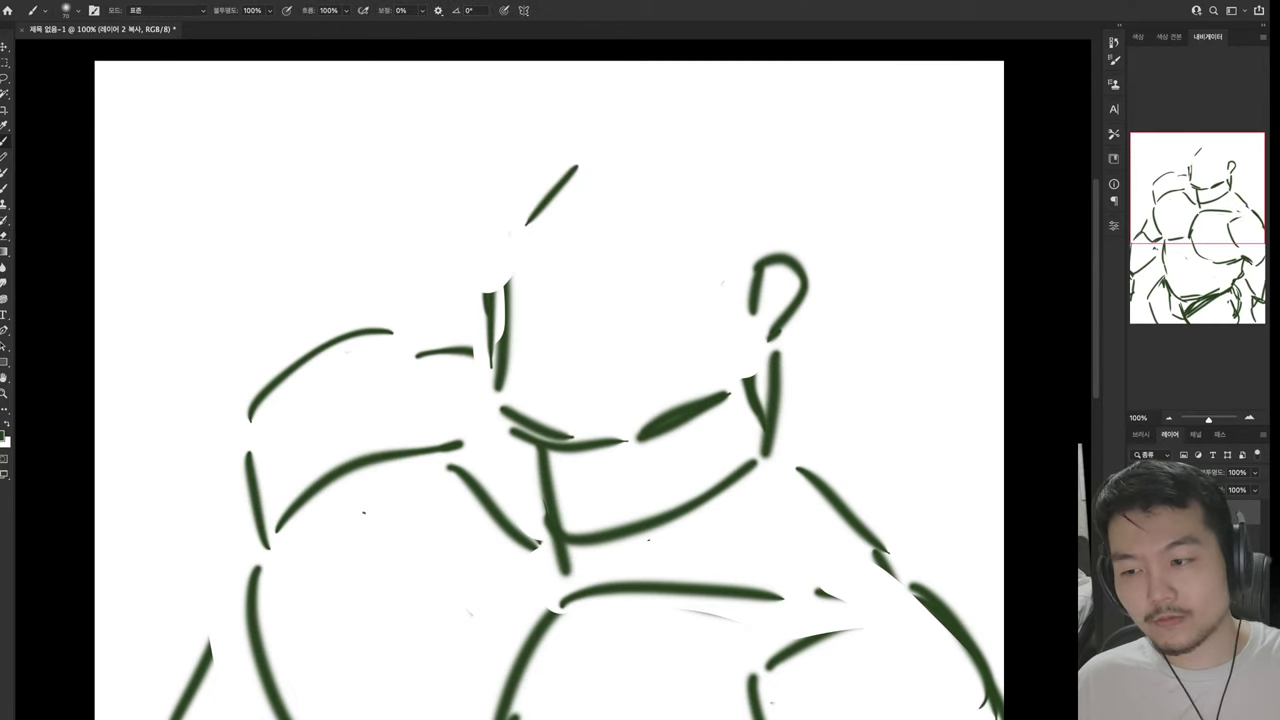
key(e)
drag(538, 275, 575, 166)
key(b)
drag(518, 250, 573, 178)
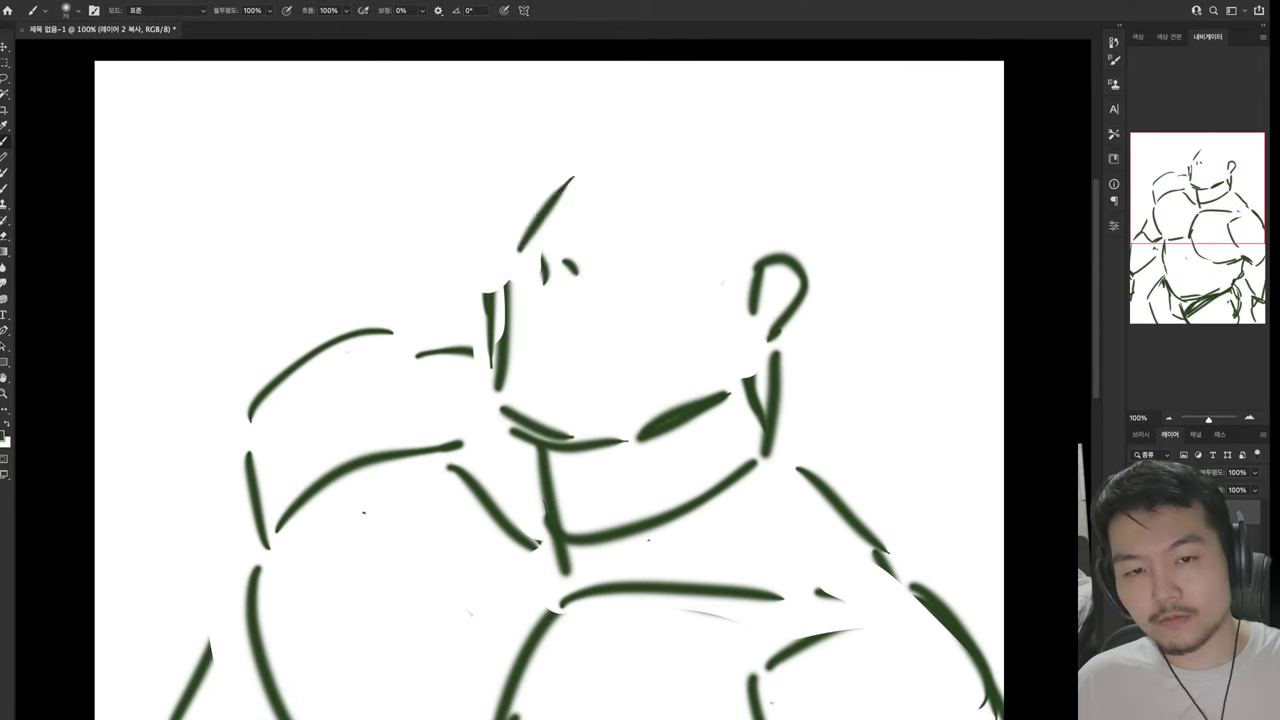
key(e)
mouse_move(545, 278)
mouse_down()
mouse_move(572, 178)
mouse_move(566, 190)
mouse_up()
key(b)
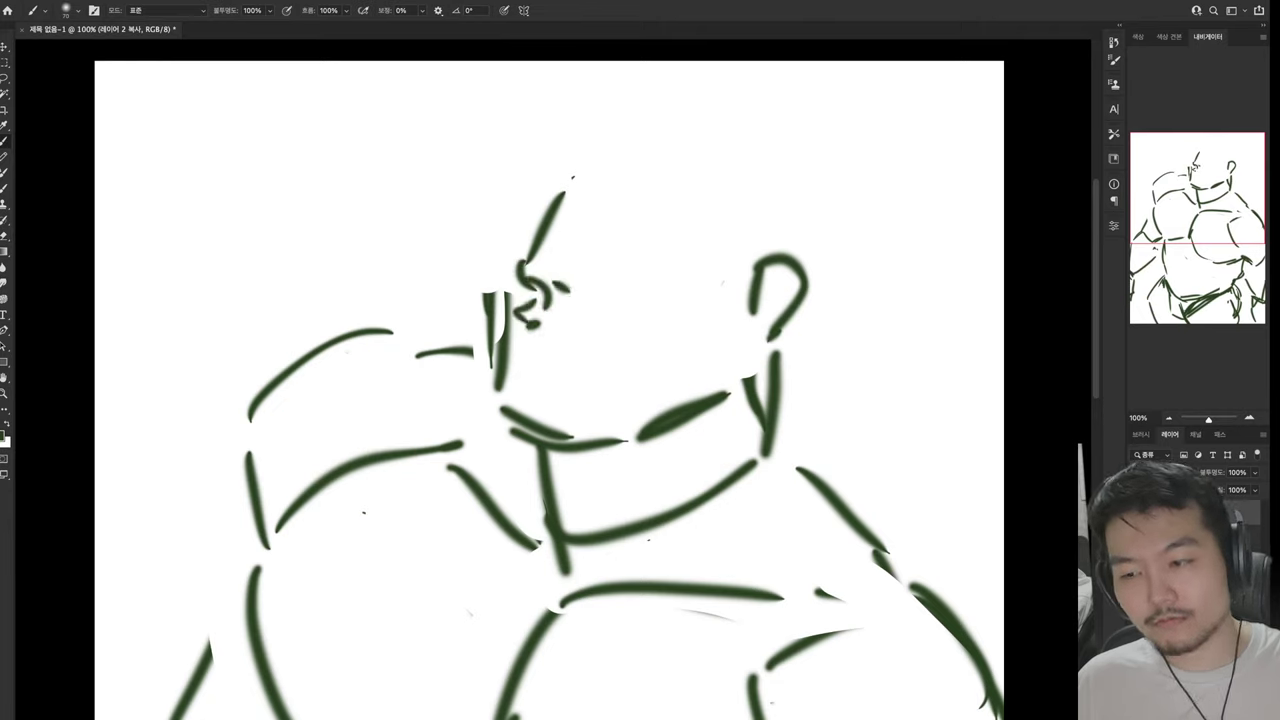
Sketch the moustache, lower lip and chin beard, and extend the beard along the jaw to the ear
mouse_move(535, 372)
mouse_down()
mouse_move(505, 420)
mouse_move(575, 398)
mouse_move(610, 432)
mouse_up()
mouse_move(518, 300)
mouse_down()
mouse_move(615, 305)
mouse_move(625, 328)
mouse_up()
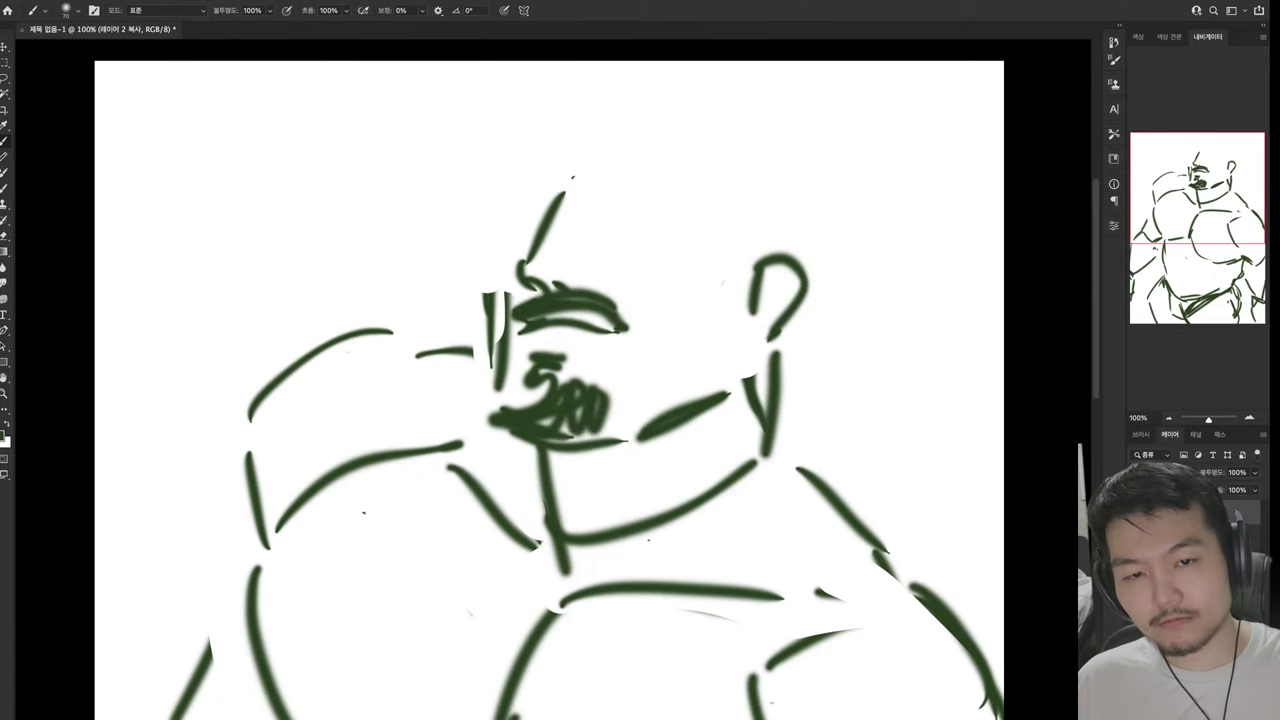
mouse_move(655, 412)
mouse_down()
mouse_move(668, 380)
mouse_move(740, 320)
mouse_up()
drag(738, 325, 705, 395)
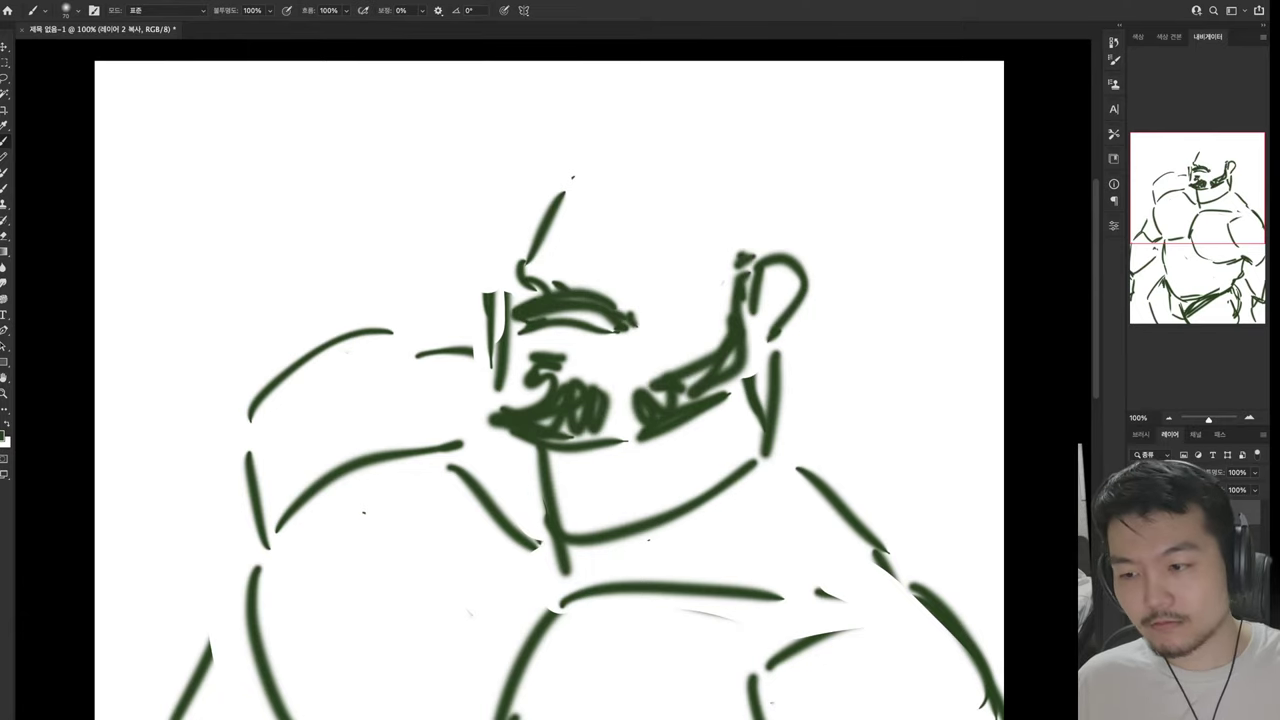
Erase the left shoulder's outer line and redraw the shoulder side and its upper contour toward the neck
drag(550, 500, 680, 300)
key(e)
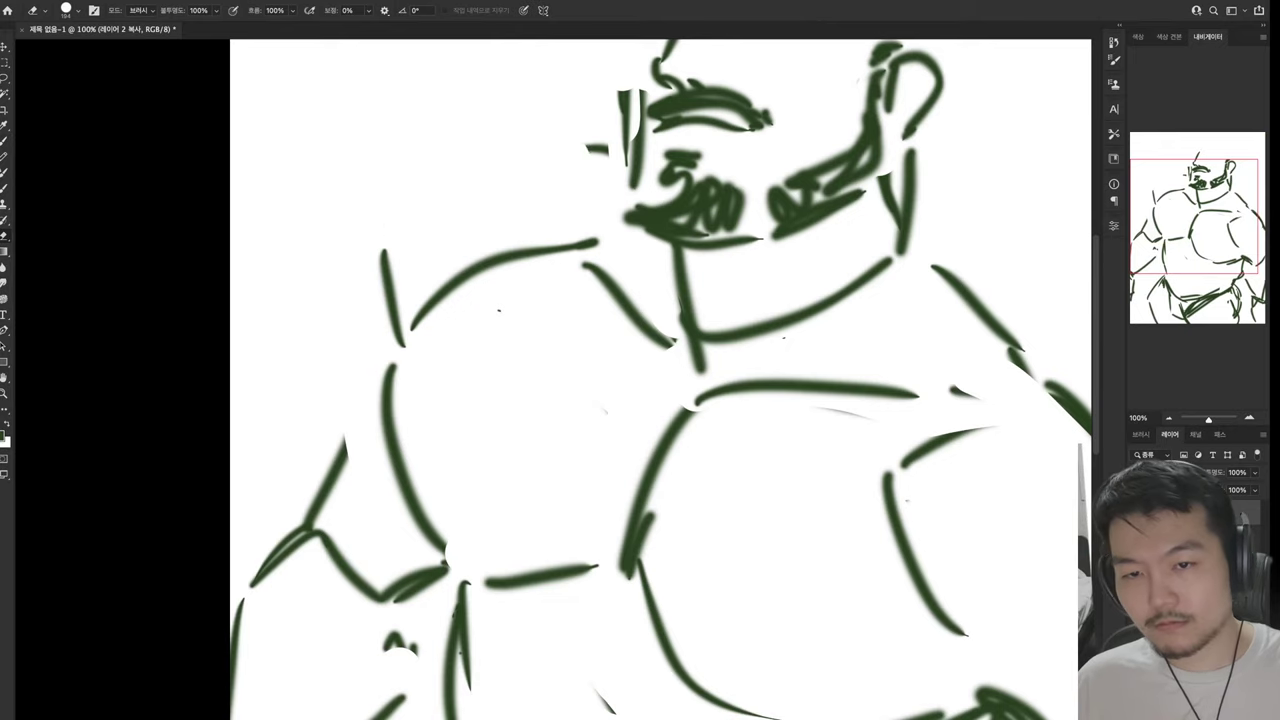
drag(384, 255, 401, 345)
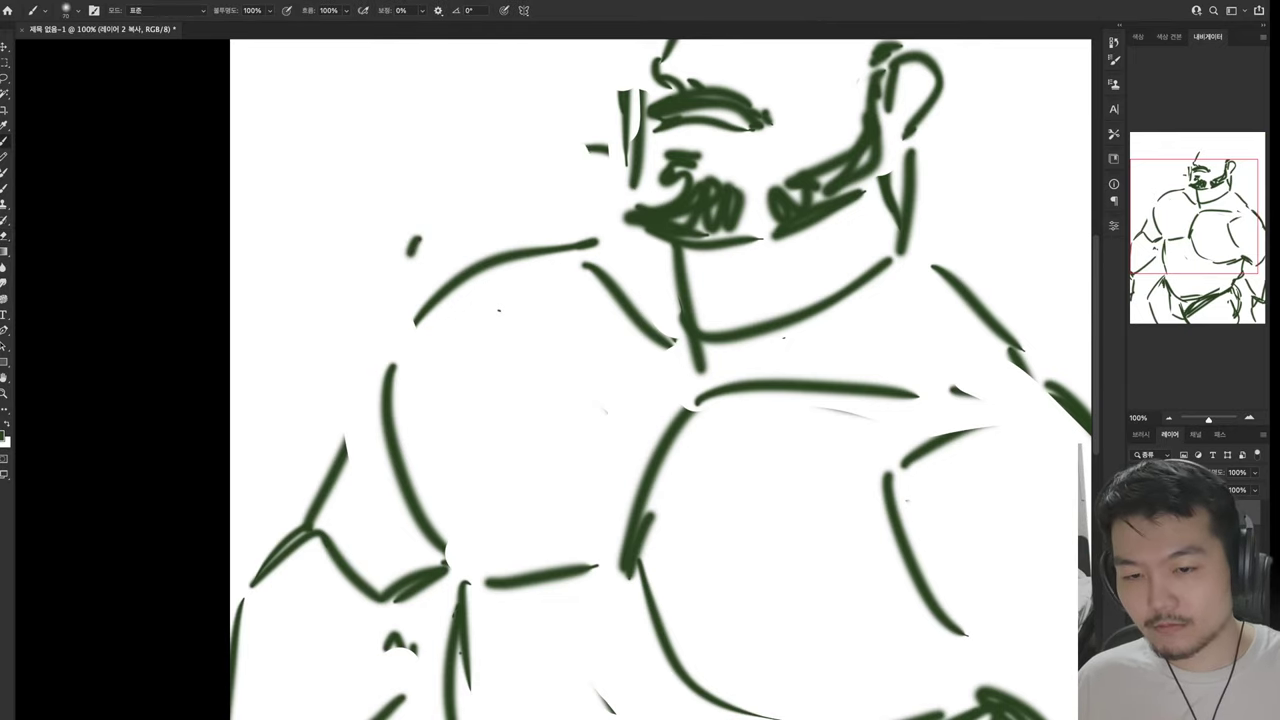
drag(416, 240, 395, 348)
mouse_move(386, 254)
mouse_down()
mouse_move(568, 152)
mouse_move(602, 160)
mouse_up()
Erase the left elbow lines and redraw the left upper arm closer to the chest
drag(345, 440, 286, 548)
drag(416, 574, 390, 640)
drag(393, 482, 362, 612)
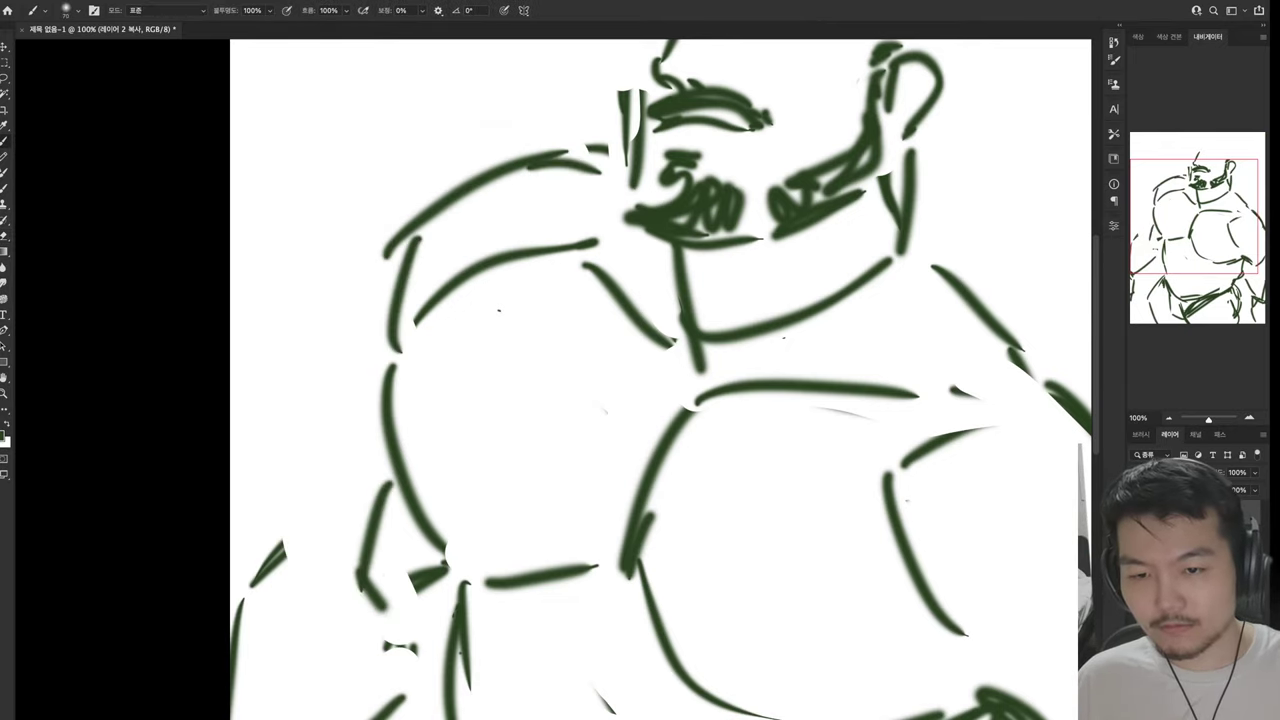
Erase the remaining left forearm lines and redraw the forearm and hand reaching down toward the left hip
drag(600, 500, 628, 160)
drag(320, 445, 262, 494)
drag(430, 360, 305, 468)
drag(282, 515, 272, 640)
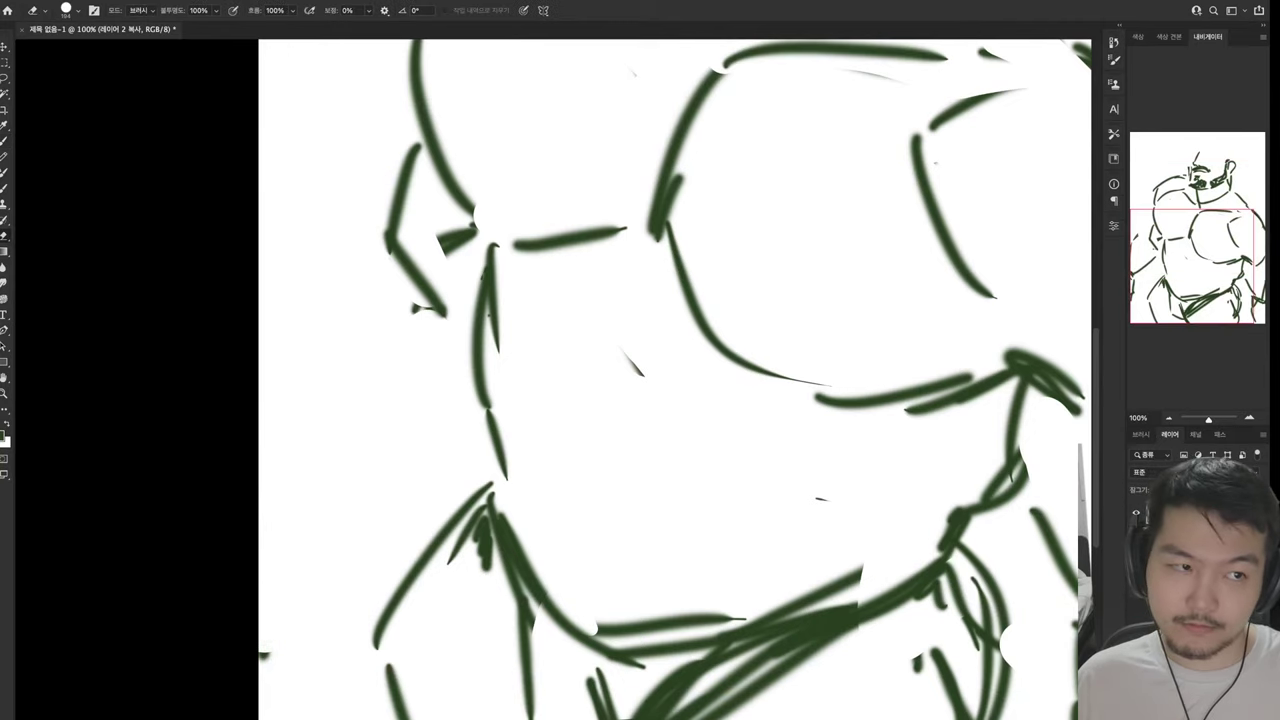
key(b)
drag(370, 248, 300, 345)
mouse_move(307, 382)
mouse_down()
mouse_move(318, 628)
mouse_move(375, 657)
mouse_up()
drag(415, 543, 370, 643)
drag(640, 250, 540, 650)
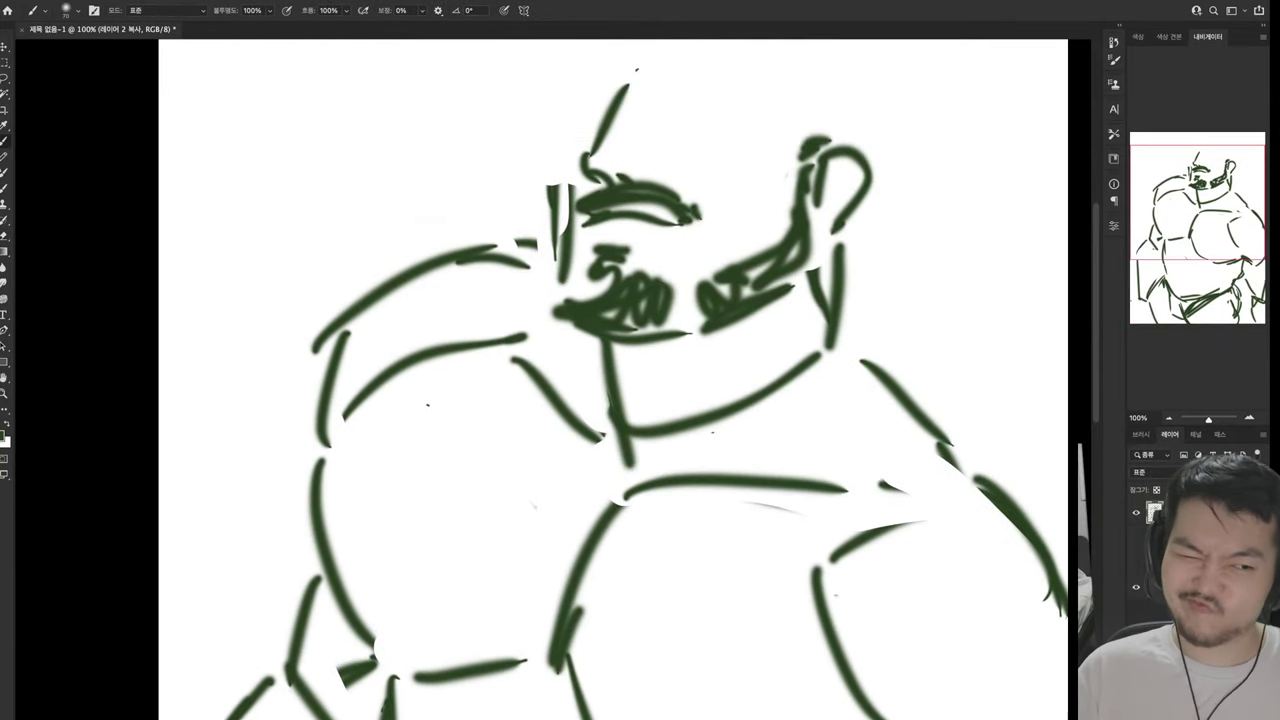
Discard the copied layer with the upturned head and bring back the original sketch layer
key(Delete)
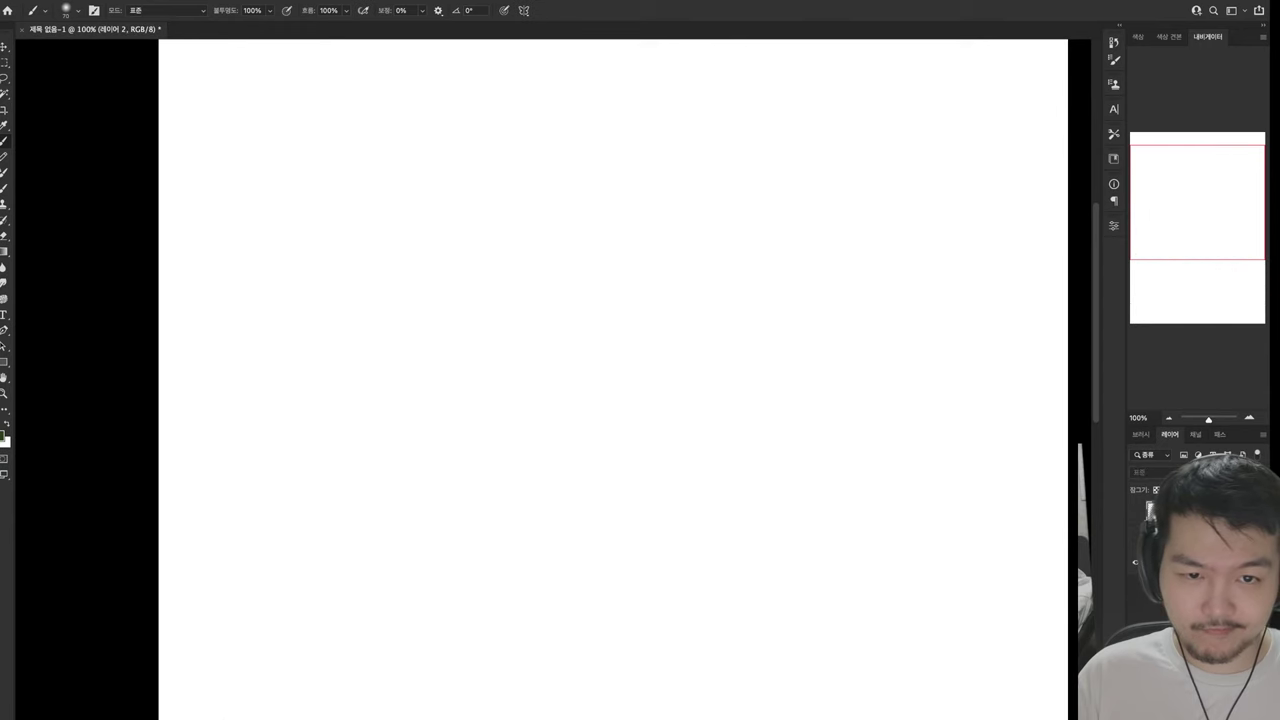
key(ctrl+z)
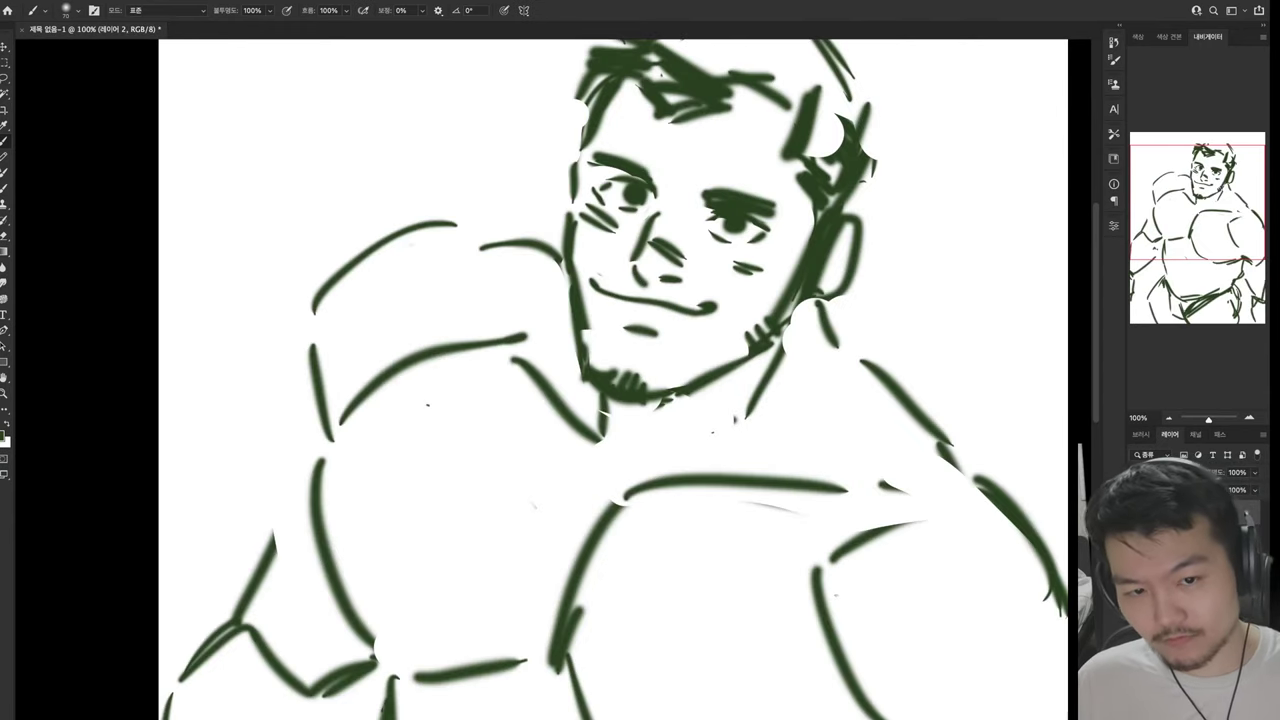
Select the head, rotate it about 10° counterclockwise and reposition it above the neck
key(l)
drag(937, 123, 895, 291)
key(ctrl+t)
drag(940, 115, 885, 58)
drag(707, 344, 700, 324)
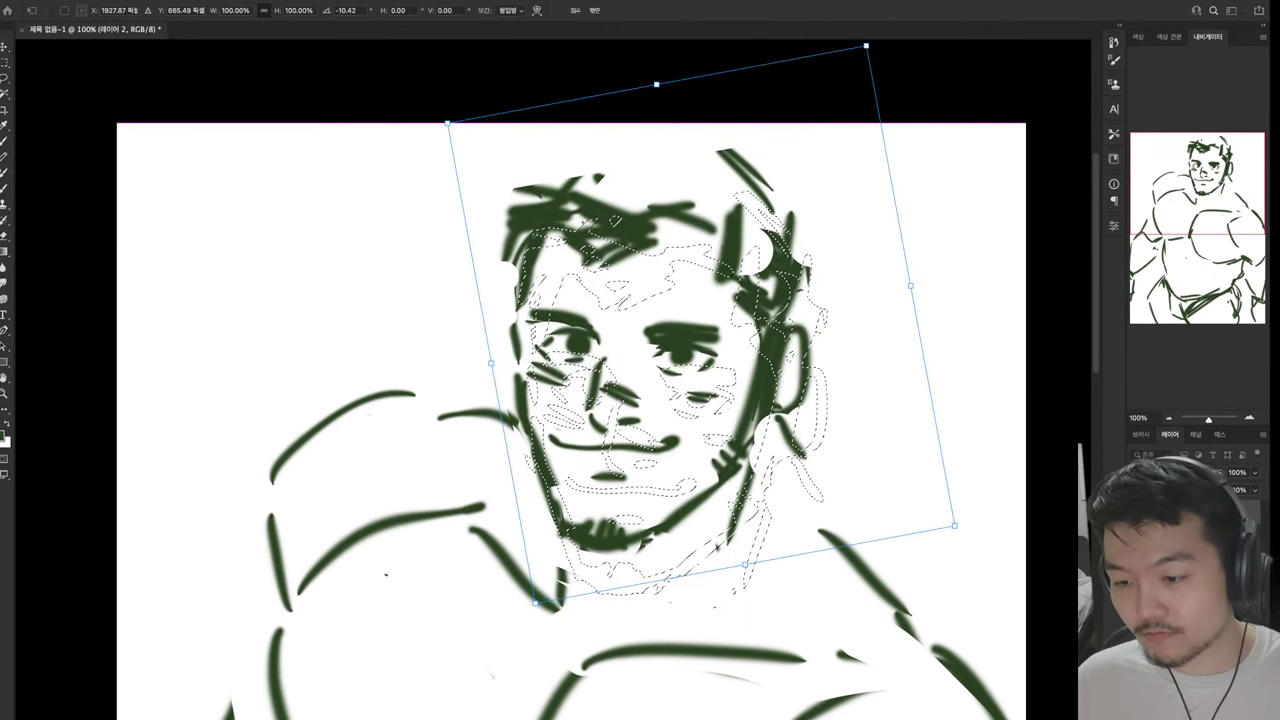
key(Return)
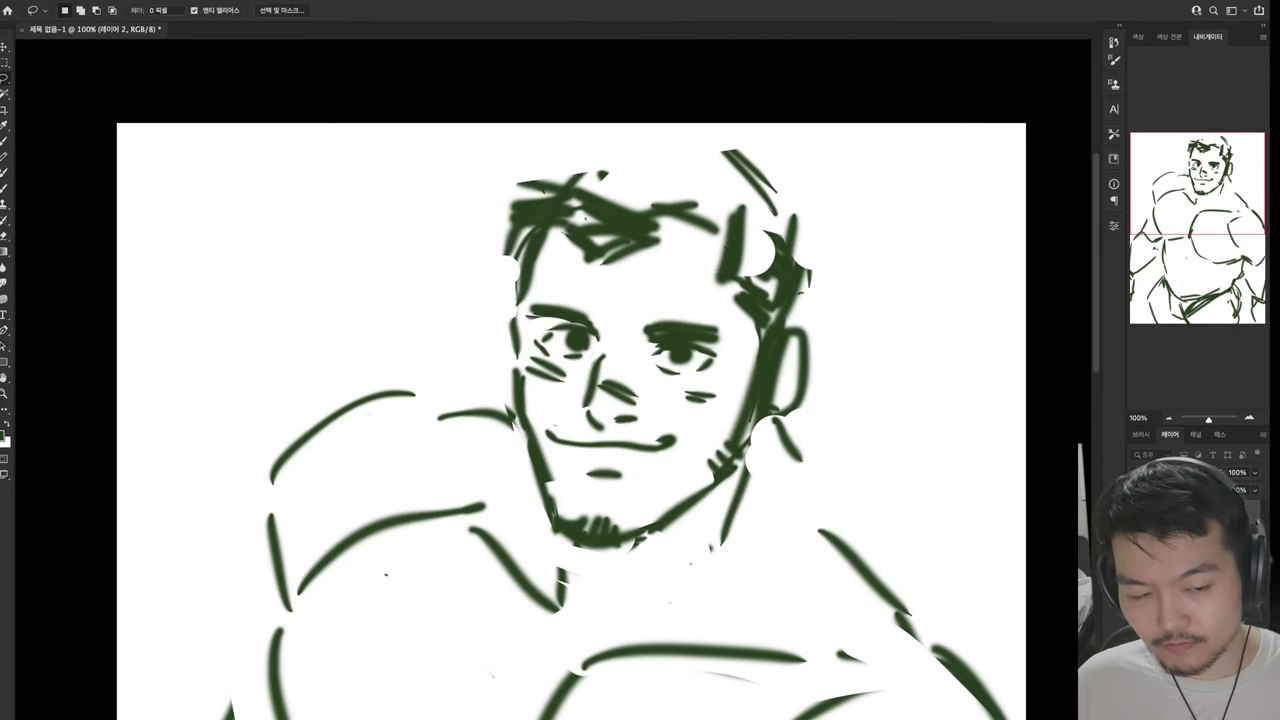
Draw the torso's centre line from between the chest muscles down to the waistband of the briefs
drag(600, 550, 640, 120)
key(b)
drag(600, 500, 620, 390)
drag(540, 420, 505, 690)
drag(600, 500, 600, 320)
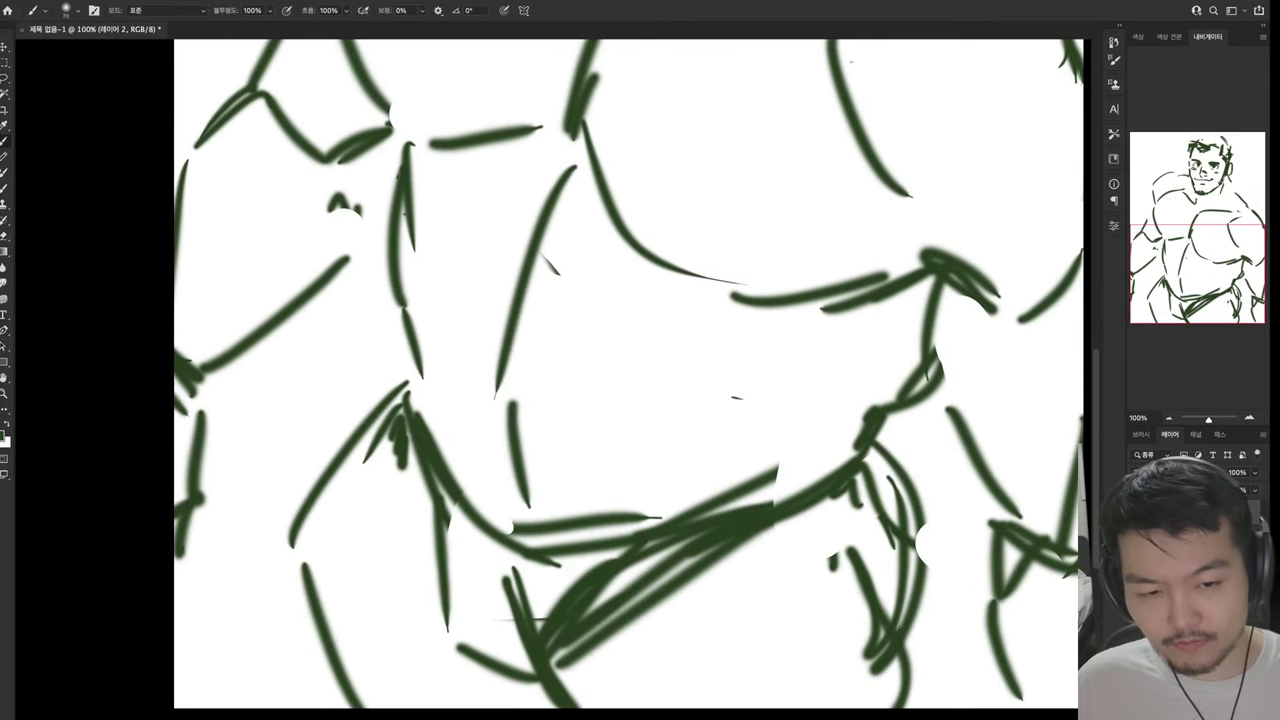
Erase the old waistband, the upper part of the briefs, and the outlines of both hips and upper thighs
drag(855, 458, 828, 522)
drag(920, 485, 865, 605)
key(e)
mouse_move(805, 545)
mouse_down()
mouse_move(725, 592)
mouse_move(640, 618)
mouse_up()
drag(640, 515, 505, 575)
mouse_move(505, 505)
mouse_down()
mouse_move(425, 425)
mouse_move(400, 590)
mouse_up()
drag(390, 395, 470, 620)
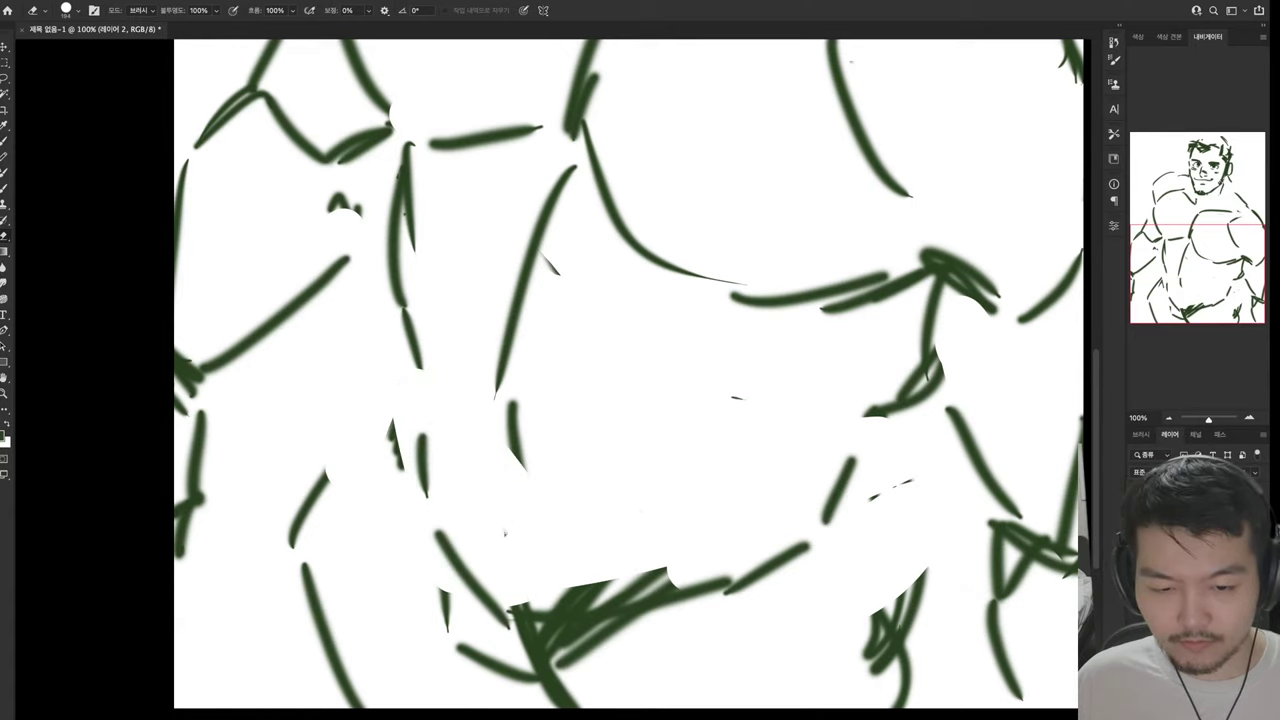
drag(330, 480, 310, 670)
Redraw the left thigh's outline, clear the old crotch lines, and sketch a lower curved waistline across the hips
key(b)
drag(406, 552, 350, 705)
mouse_move(690, 570)
mouse_down()
mouse_move(500, 690)
mouse_move(550, 708)
mouse_up()
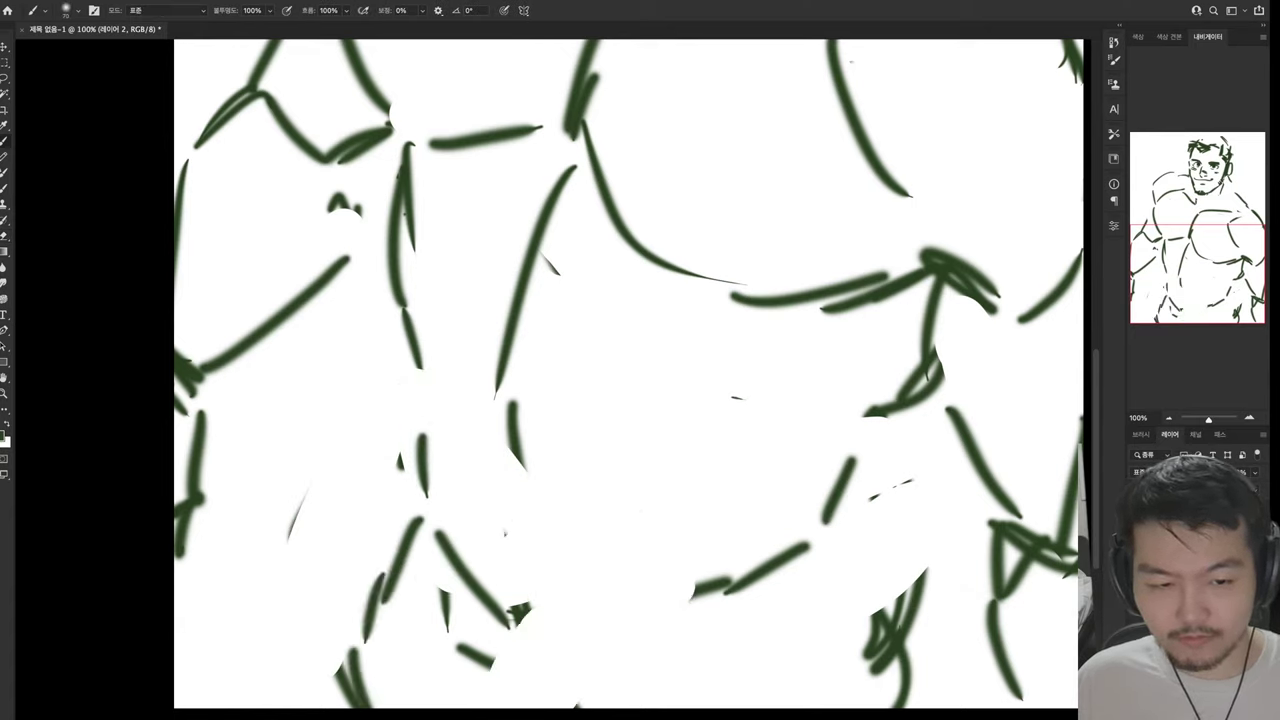
drag(698, 592, 565, 705)
drag(418, 465, 535, 580)
drag(555, 600, 815, 540)
Erase the leftover right thigh lines and redraw the right hip from the waist down to the upper thigh
key(e)
drag(915, 575, 875, 685)
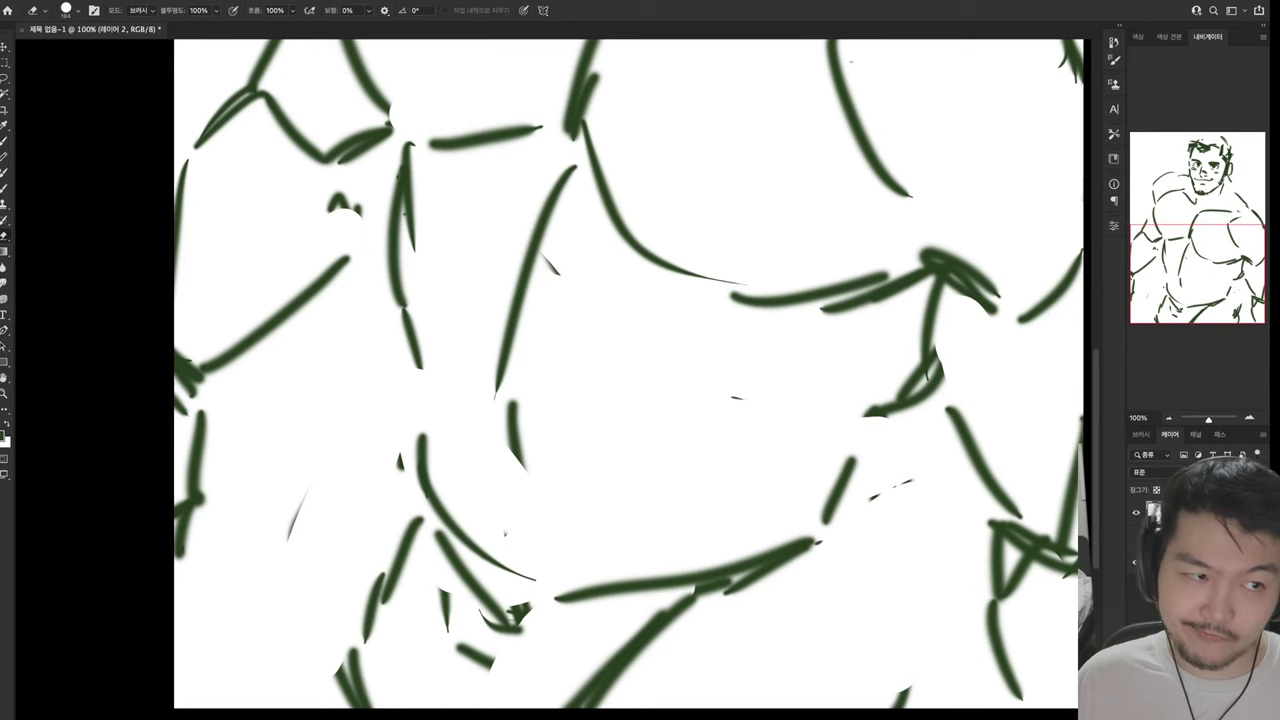
key(b)
mouse_move(822, 520)
mouse_down()
mouse_move(870, 578)
mouse_move(885, 675)
mouse_up()
drag(870, 585, 800, 680)
drag(835, 545, 800, 580)
mouse_move(600, 300)
mouse_down()
mouse_move(566, 400)
mouse_move(614, 633)
mouse_move(572, 467)
mouse_up()
drag(600, 400, 578, 232)
drag(860, 420, 790, 525)
drag(800, 510, 650, 570)
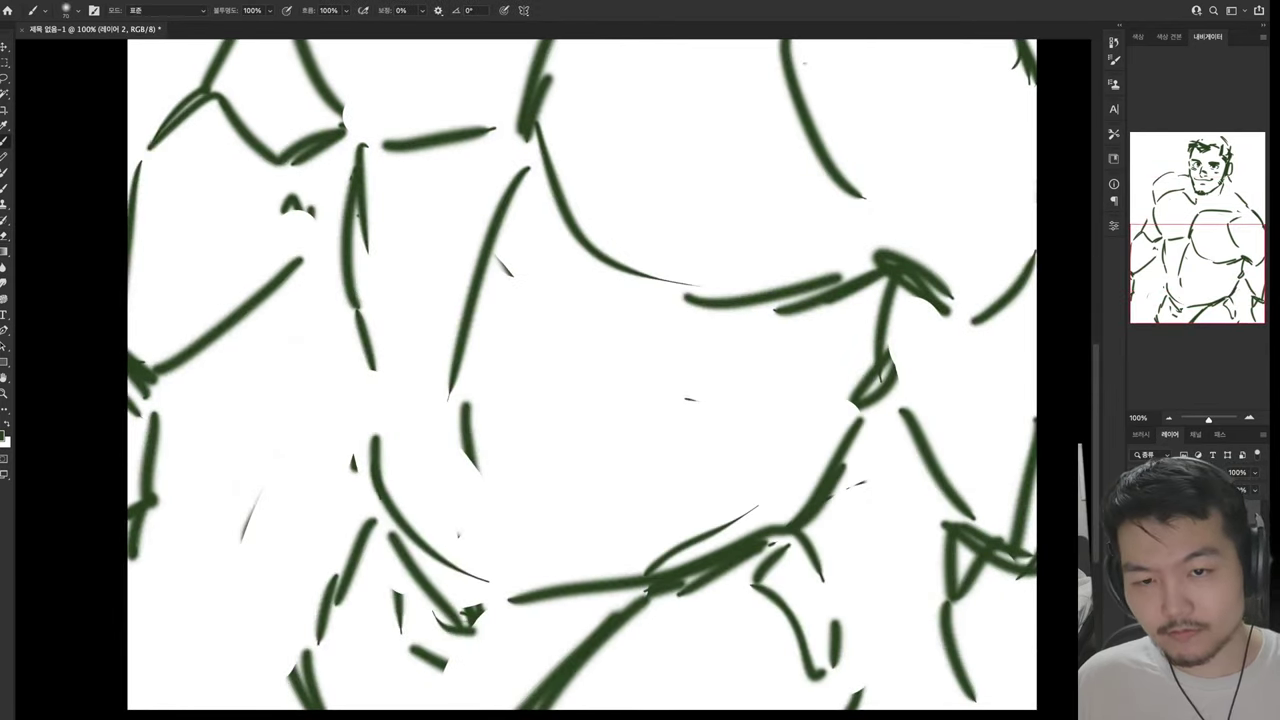
Draw a slanted oblique line inward from the right waist and erase the lower half of the torso's centre line
drag(855, 402, 685, 478)
drag(790, 478, 804, 470)
key(e)
drag(478, 270, 452, 382)
Sketch the abdominal muscle divisions with short angled strokes on both sides of the torso's centre line
key(b)
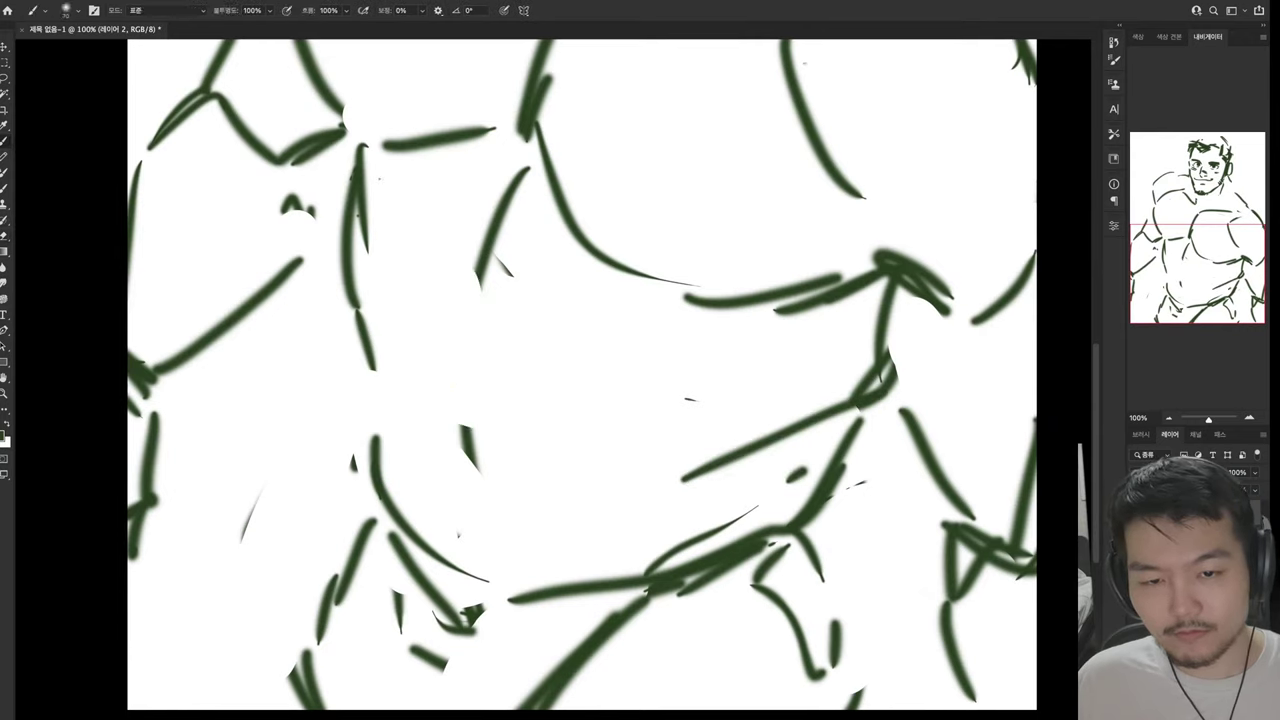
drag(380, 180, 395, 228)
drag(404, 261, 545, 314)
drag(723, 314, 651, 340)
drag(685, 348, 563, 372)
drag(490, 338, 477, 398)
drag(390, 322, 440, 393)
drag(488, 393, 645, 422)
drag(710, 398, 598, 460)
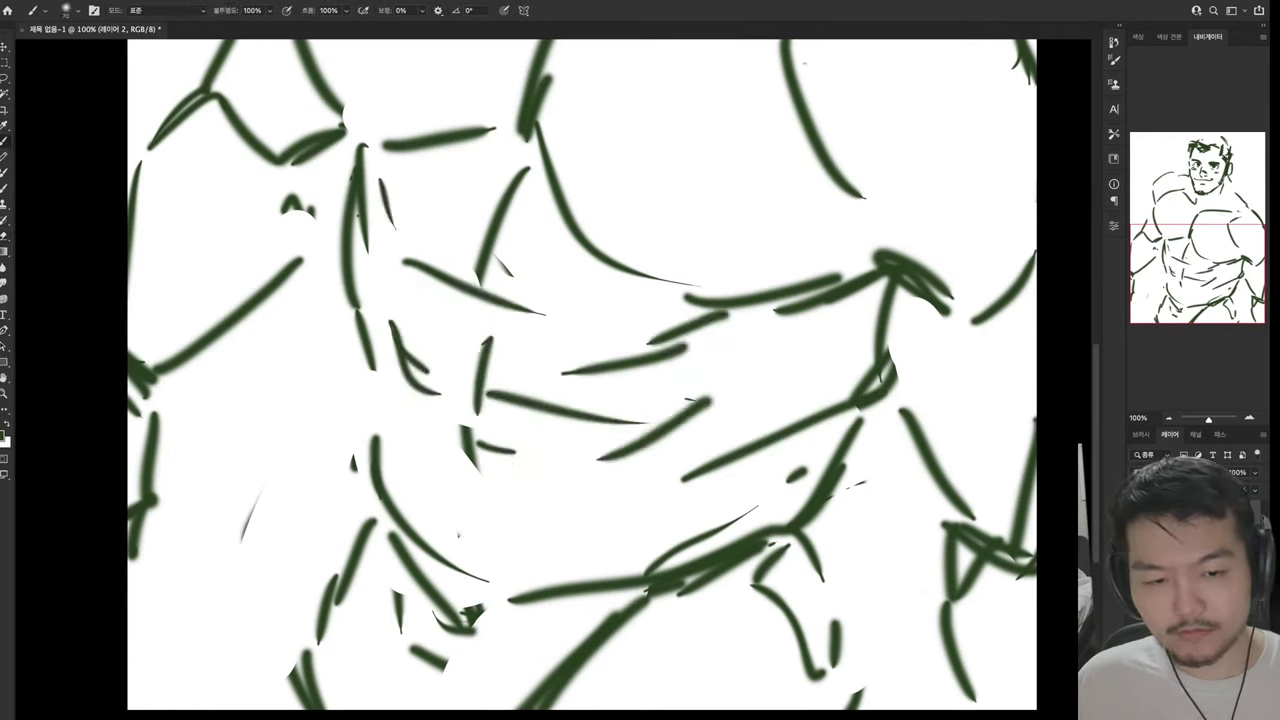
drag(462, 414, 454, 502)
Draw the lower belly curve and the right groin line, clearing the overlapping waistline strokes between them
drag(385, 483, 575, 527)
drag(700, 510, 590, 575)
key(e)
mouse_move(600, 625)
mouse_down()
mouse_move(770, 520)
mouse_move(620, 622)
mouse_up()
key(b)
drag(835, 495, 785, 555)
drag(775, 558, 675, 593)
drag(655, 598, 588, 690)
Erase the right upper thigh lines below the hip and redraw the thigh's contour
key(e)
drag(768, 592, 832, 672)
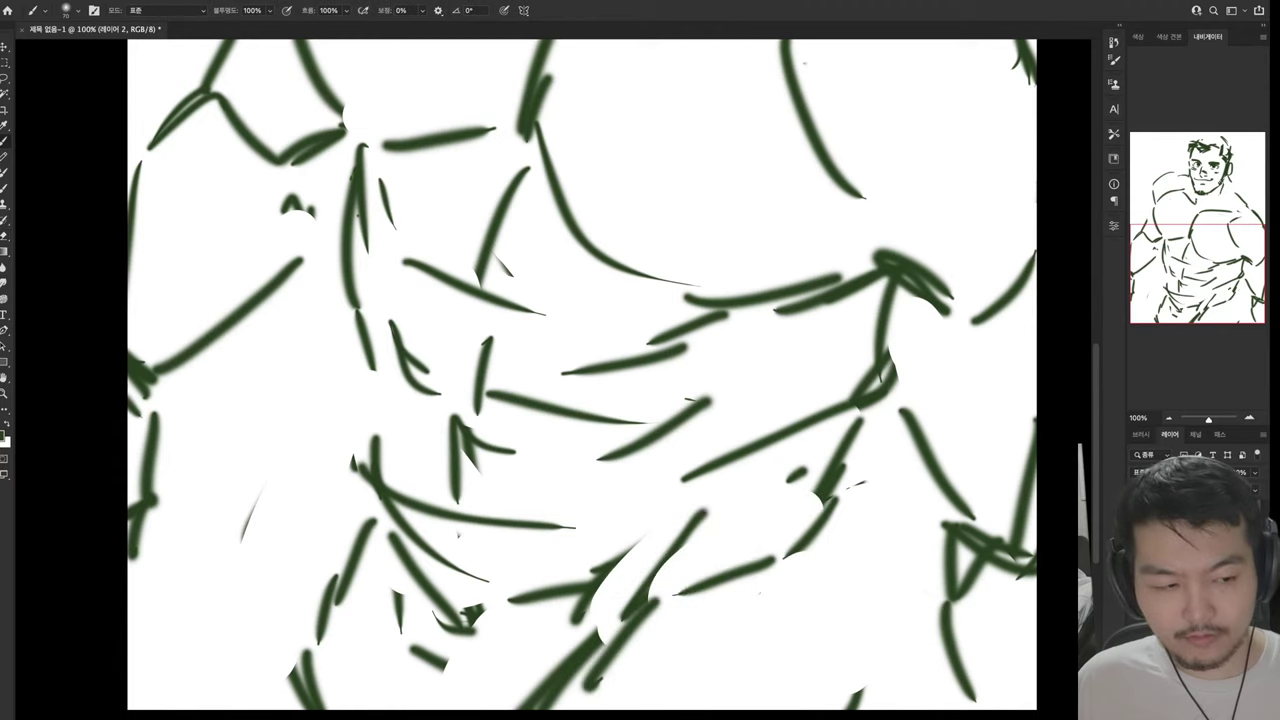
mouse_move(796, 553)
mouse_down()
mouse_move(861, 698)
mouse_move(791, 658)
mouse_up()
drag(803, 668, 841, 703)
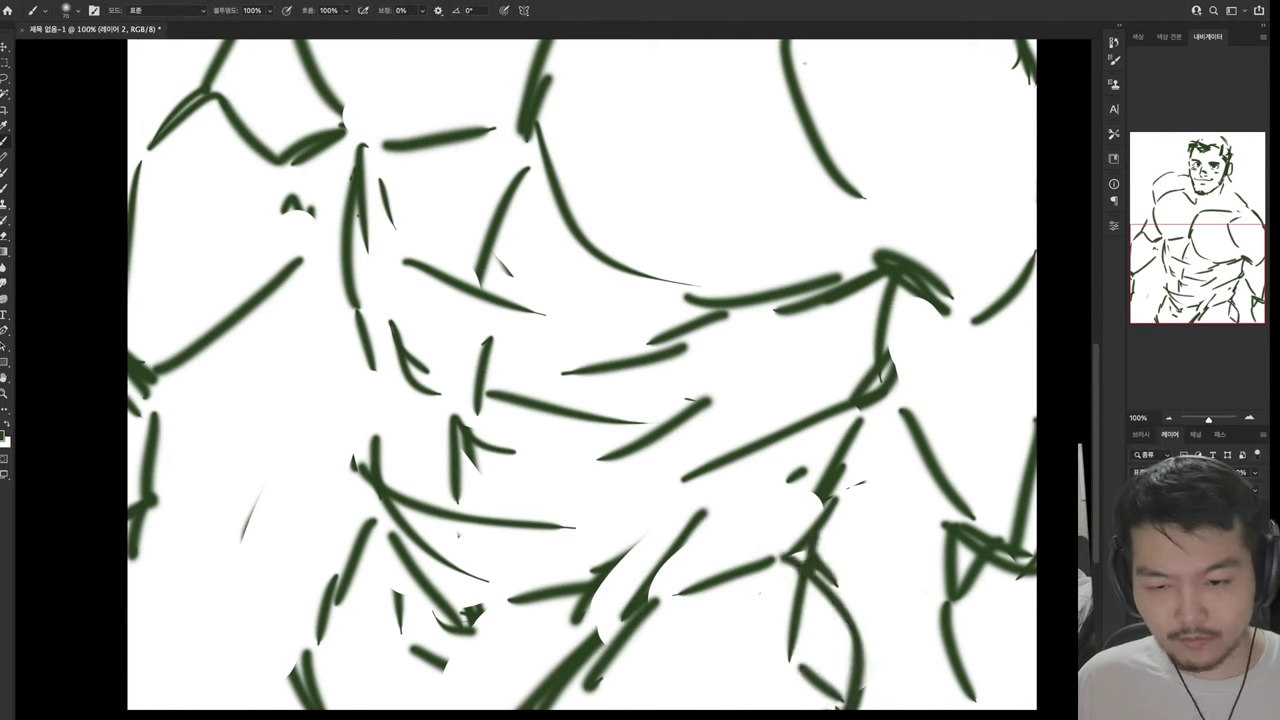
Draw the briefs' right leg opening and a curved waistband running from the left hip across the lower belly
drag(800, 566, 592, 702)
drag(706, 602, 632, 648)
drag(654, 656, 568, 708)
drag(622, 576, 450, 630)
drag(362, 494, 468, 606)
Erase the left thigh's outer line and redraw it sloping down and outward from the hip
key(e)
drag(380, 530, 290, 705)
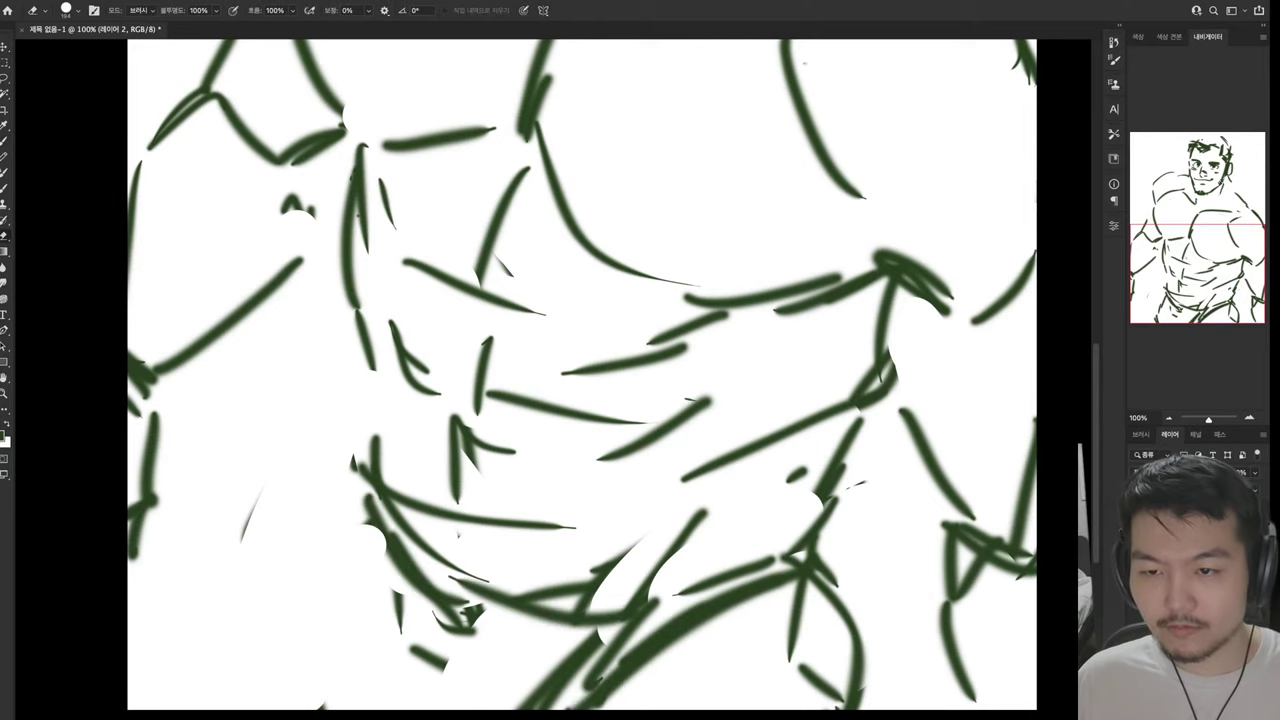
key(b)
mouse_move(348, 518)
mouse_down()
mouse_move(334, 568)
mouse_move(252, 706)
mouse_up()
drag(300, 626, 270, 698)
Erase the left forearm and redraw it hanging from the elbow down to the wrist
key(e)
mouse_move(205, 340)
mouse_down()
mouse_move(140, 500)
mouse_move(140, 545)
mouse_up()
drag(300, 258, 160, 470)
scroll(587, 380, up, 5)
key(b)
mouse_move(268, 343)
mouse_down()
mouse_move(229, 410)
mouse_move(262, 485)
mouse_up()
mouse_move(265, 490)
mouse_down()
mouse_move(358, 515)
mouse_move(330, 516)
mouse_up()
mouse_move(358, 522)
mouse_down()
mouse_move(298, 540)
mouse_move(315, 572)
mouse_up()
drag(375, 580, 285, 715)
drag(238, 468, 186, 538)
mouse_move(220, 416)
mouse_down()
mouse_move(200, 432)
mouse_move(145, 712)
mouse_up()
scroll(610, 380, down, 5)
mouse_move(178, 468)
mouse_down()
mouse_move(255, 428)
mouse_move(300, 495)
mouse_up()
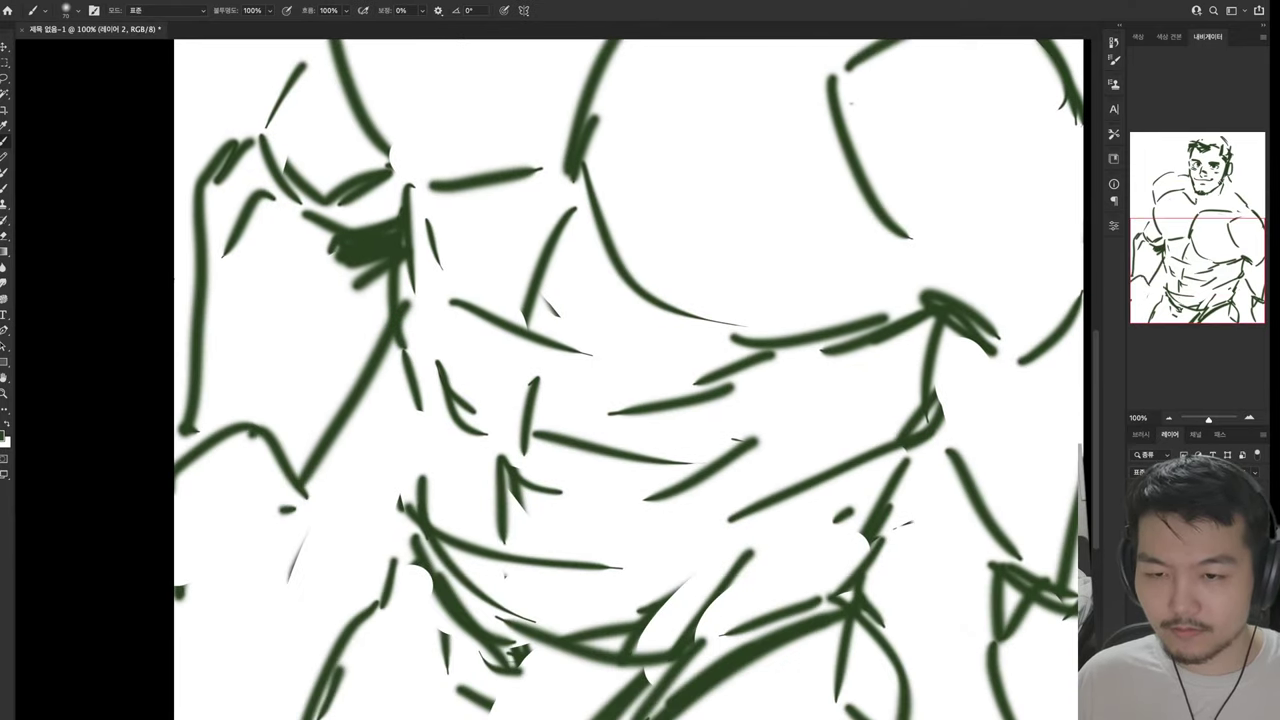
Erase the left wrist area and sketch a blocky hand with bent fingers beside the hip
key(e)
mouse_move(320, 428)
mouse_down()
mouse_move(275, 510)
mouse_move(180, 400)
mouse_move(288, 445)
mouse_up()
key(b)
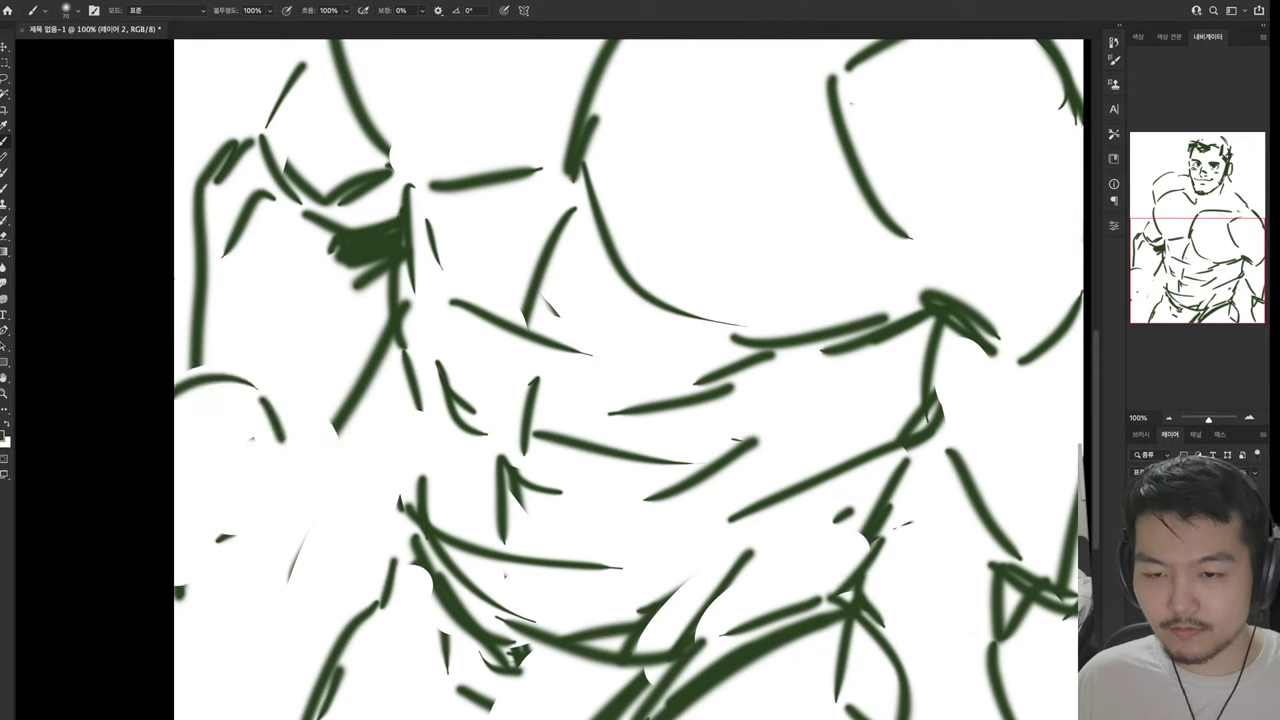
mouse_move(200, 437)
mouse_down()
mouse_move(287, 464)
mouse_move(238, 495)
mouse_up()
drag(240, 485, 280, 478)
drag(272, 456, 305, 500)
drag(252, 492, 318, 520)
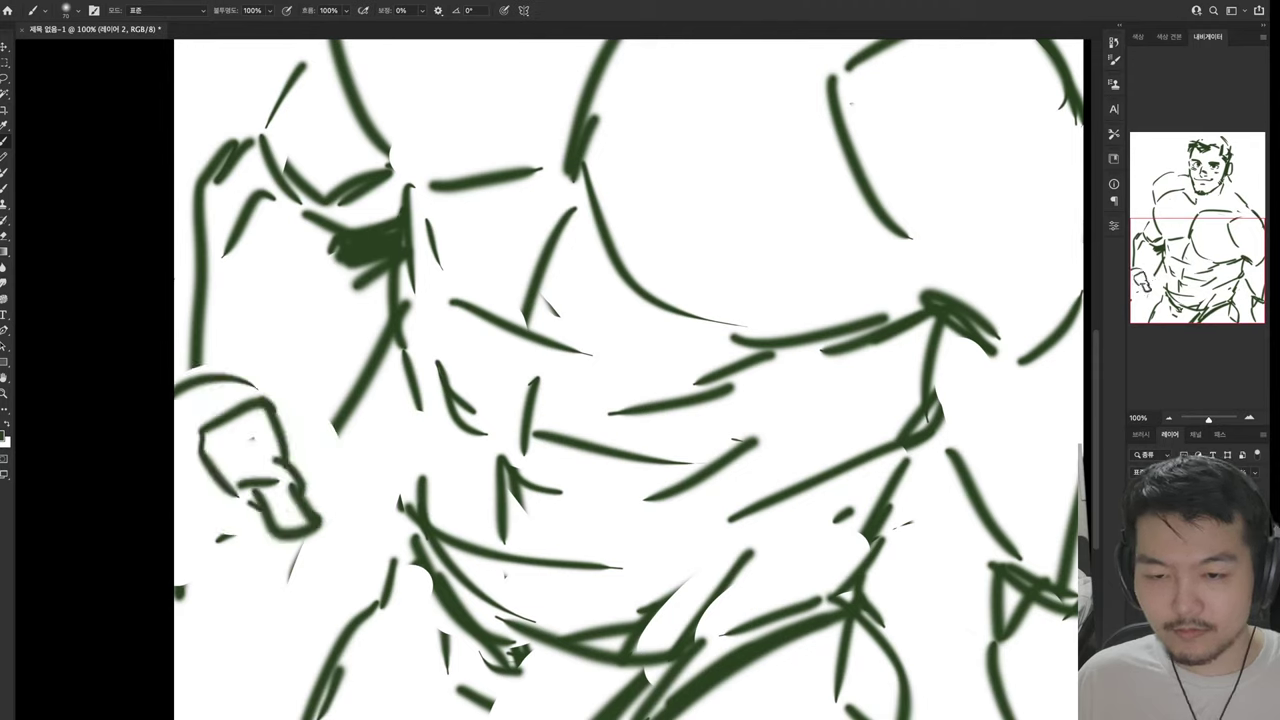
drag(250, 488, 204, 508)
drag(178, 518, 210, 560)
Redraw the inner and outer edges of the left forearm so they taper into the blocky hand
mouse_move(620, 100)
mouse_down()
mouse_move(555, 260)
mouse_move(532, 430)
mouse_move(574, 674)
mouse_move(639, 274)
mouse_up()
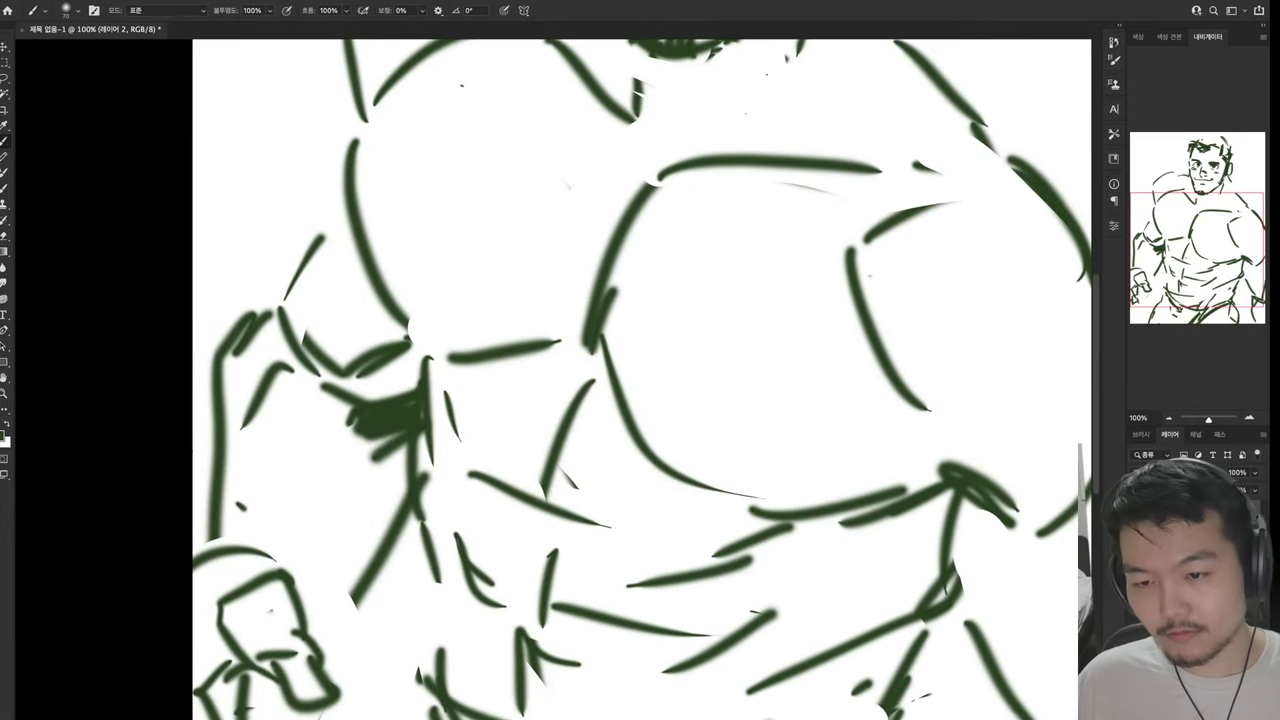
drag(255, 515, 300, 582)
drag(405, 478, 305, 582)
key(e)
drag(218, 440, 220, 490)
key(b)
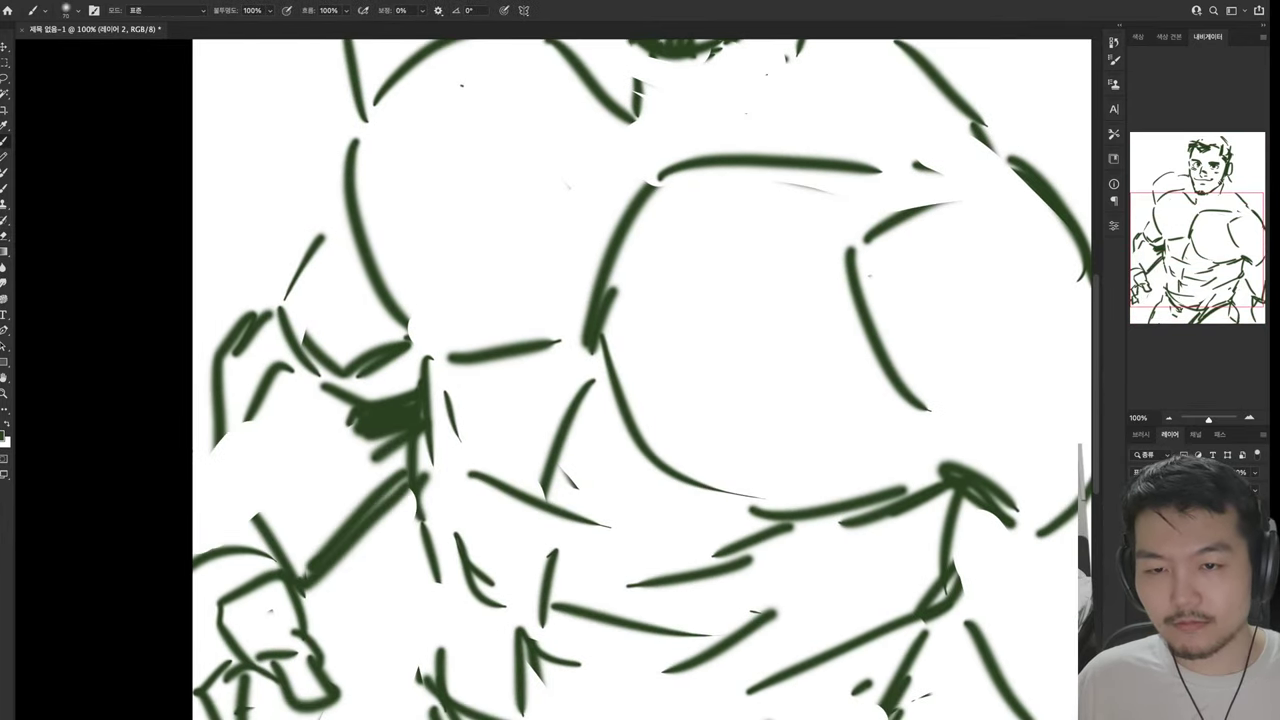
drag(235, 360, 200, 505)
drag(212, 400, 196, 505)
Erase the lines around the left elbow crook and redraw the upper arm's lower contour with shading beside the torso
key(e)
drag(290, 340, 370, 400)
drag(385, 350, 375, 420)
key(b)
mouse_move(322, 274)
mouse_down()
mouse_move(350, 340)
mouse_move(410, 344)
mouse_up()
drag(368, 362, 416, 368)
drag(372, 380, 420, 392)
Redraw the left shoulder contour and add the neck line and the right collarbone line running to the sternum
scroll(640, 380, up, 5)
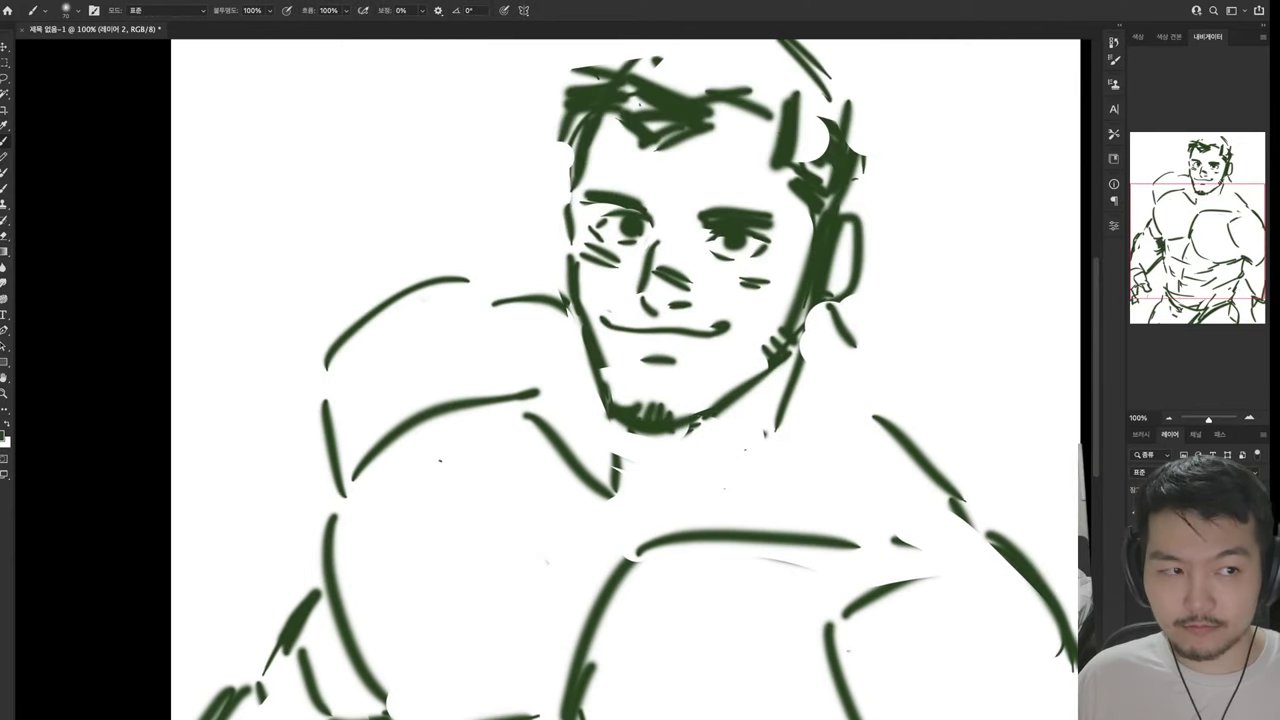
drag(372, 355, 336, 495)
drag(455, 300, 345, 385)
drag(375, 335, 492, 285)
mouse_move(640, 400)
mouse_down()
mouse_move(530, 457)
mouse_move(524, 389)
mouse_up()
mouse_move(716, 285)
mouse_down()
mouse_move(724, 385)
mouse_move(588, 522)
mouse_up()
drag(519, 430, 516, 505)
Erase the stray neck and left shoulder lines and redraw the left deltoid and outer upper arm
key(e)
drag(492, 450, 520, 505)
drag(380, 390, 455, 480)
key(b)
drag(425, 415, 505, 495)
key(e)
mouse_move(360, 396)
mouse_down()
mouse_move(232, 470)
mouse_move(235, 640)
mouse_up()
key(b)
key(e)
key(b)
drag(238, 465, 262, 688)
Erase the inner upper edge of the right chest muscle and redraw it as a smooth curve below the collarbone
key(e)
drag(500, 560, 450, 700)
key(b)
drag(575, 535, 530, 552)
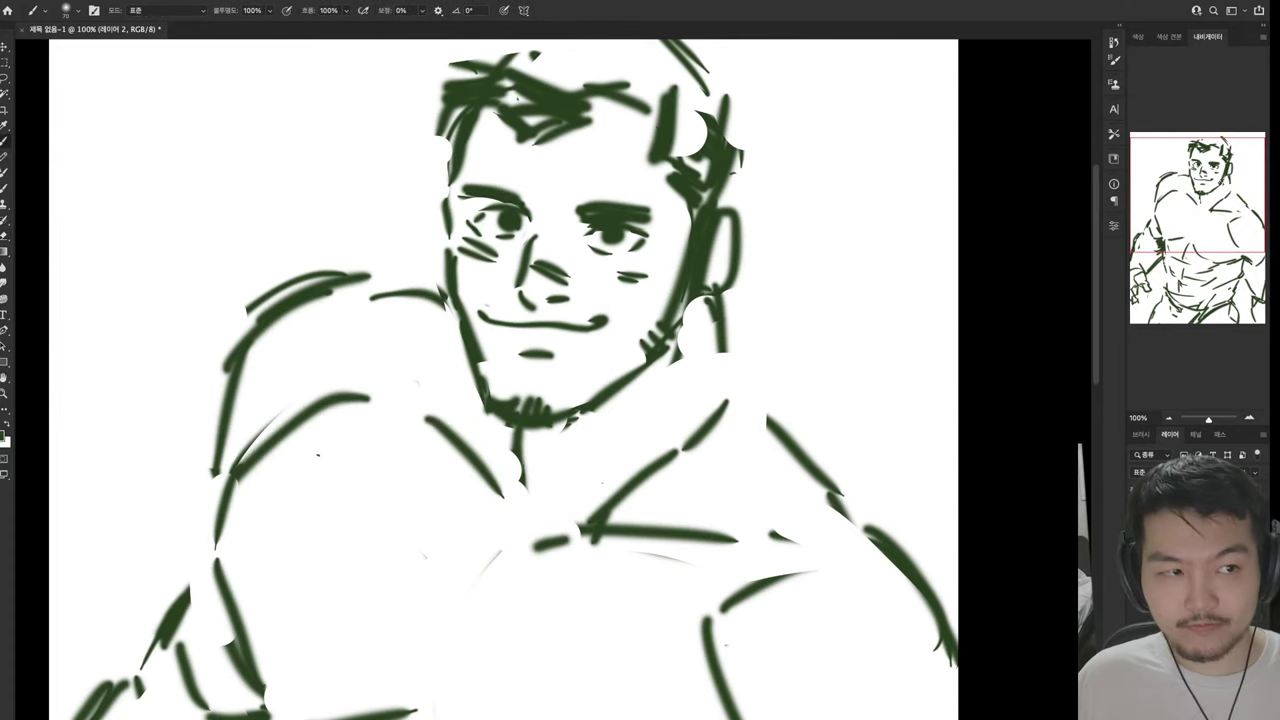
drag(640, 480, 615, 255)
key(e)
drag(590, 540, 450, 640)
key(b)
drag(500, 300, 480, 420)
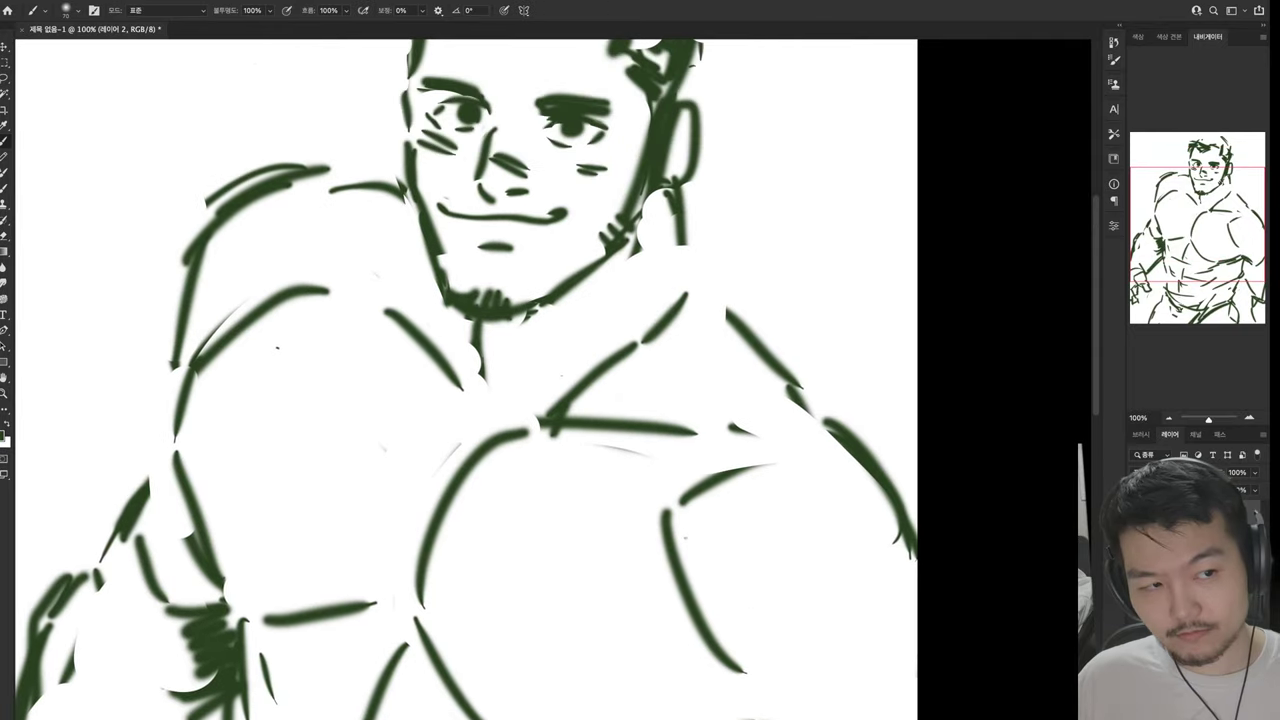
Erase part of the right chest muscle's outer edge near the armpit and redraw that line
key(e)
drag(690, 500, 668, 585)
key(b)
drag(665, 525, 740, 680)
Erase the entire left forearm and hand from the elbow down
mouse_move(500, 400)
mouse_down()
mouse_move(600, 410)
mouse_move(845, 60)
mouse_up()
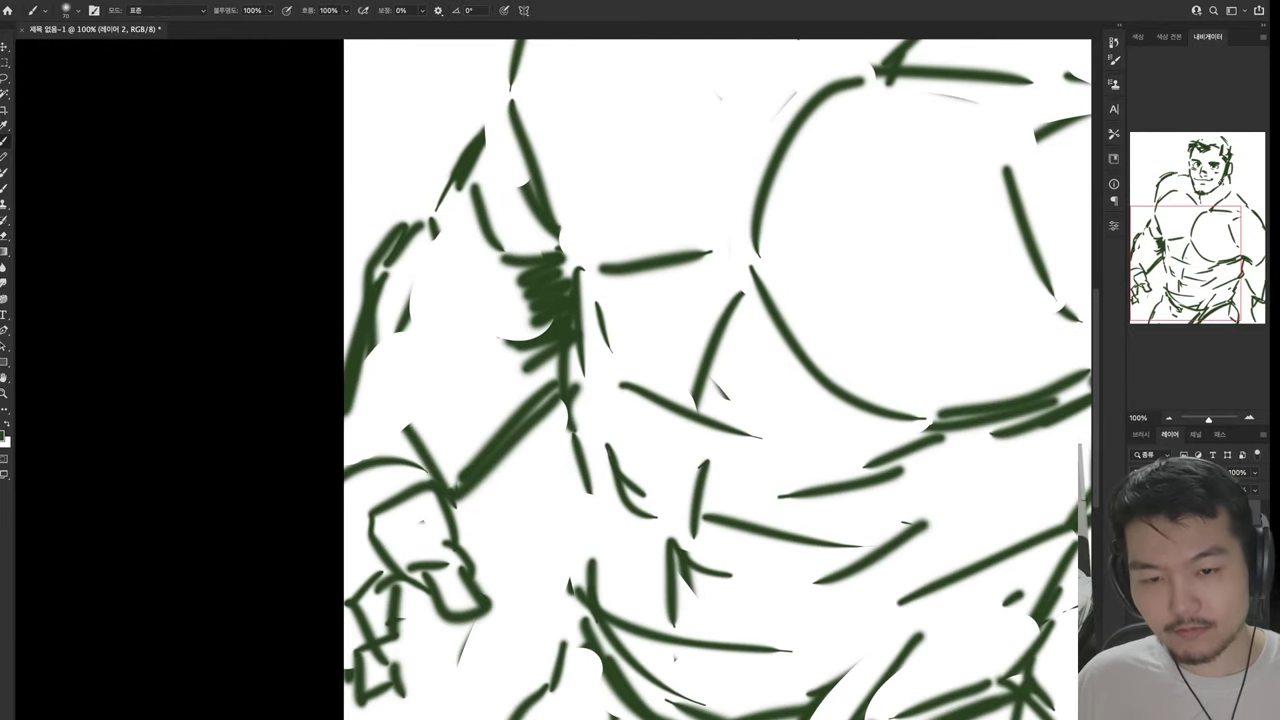
key(e)
drag(470, 456, 345, 530)
drag(405, 592, 345, 652)
drag(458, 560, 376, 624)
drag(462, 424, 402, 488)
drag(406, 648, 352, 710)
drag(395, 535, 365, 598)
drag(478, 555, 468, 596)
drag(550, 385, 465, 490)
drag(488, 588, 460, 652)
drag(385, 290, 345, 420)
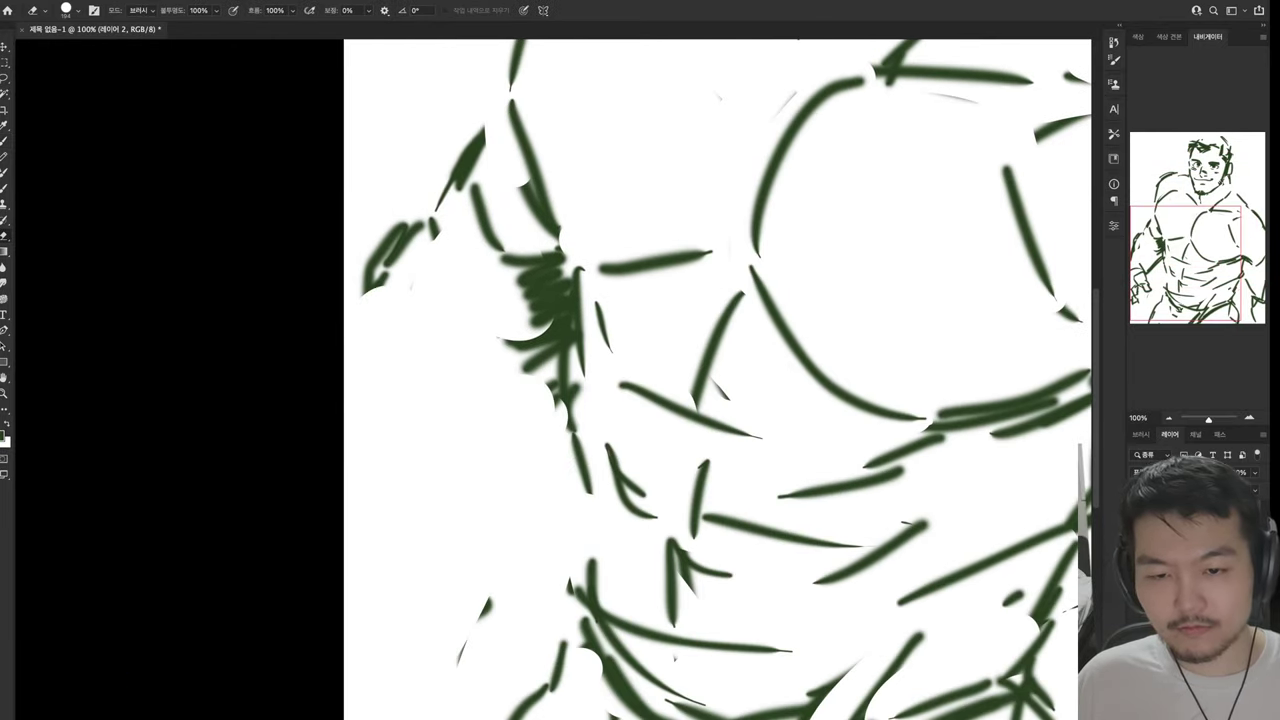
mouse_move(435, 220)
mouse_down()
mouse_move(360, 295)
mouse_move(404, 290)
mouse_move(383, 290)
mouse_up()
Redraw the left forearm from the elbow to the wrist, with curved folds at the wrist
key(b)
drag(390, 286, 378, 462)
drag(380, 518, 477, 491)
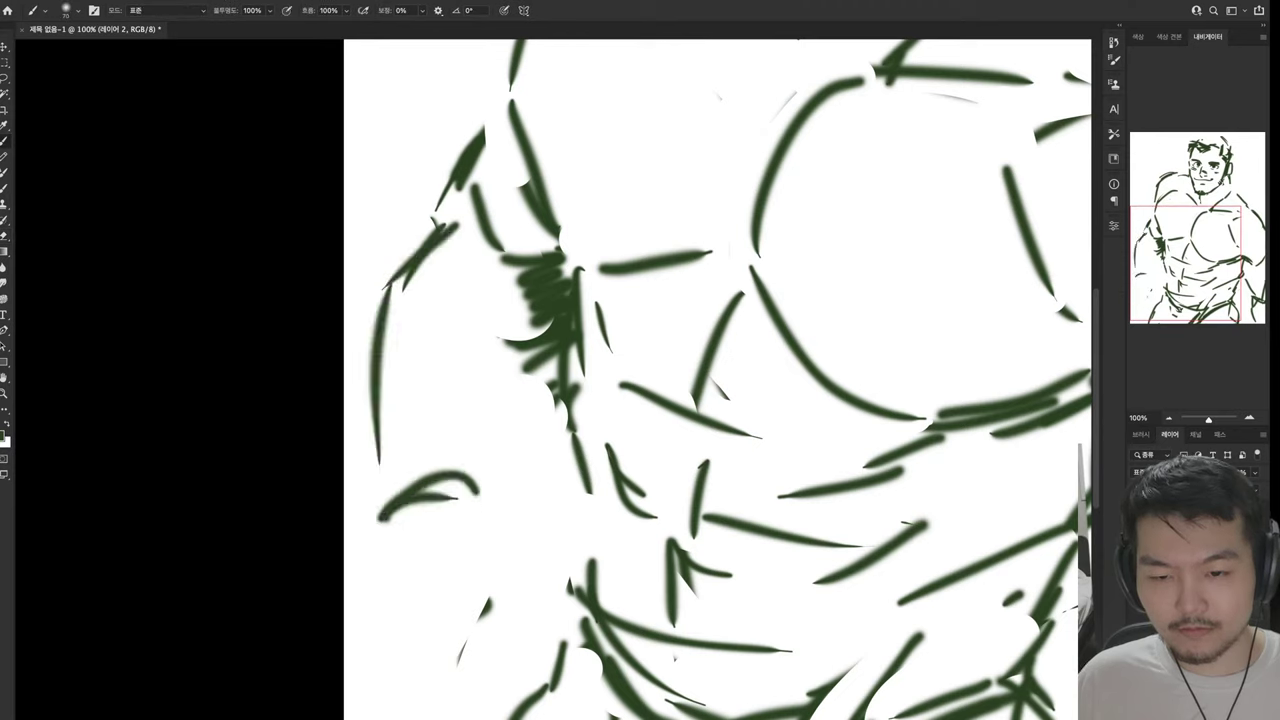
drag(557, 402, 450, 590)
drag(554, 436, 440, 575)
drag(448, 560, 352, 542)
drag(450, 506, 348, 524)
drag(388, 386, 346, 520)
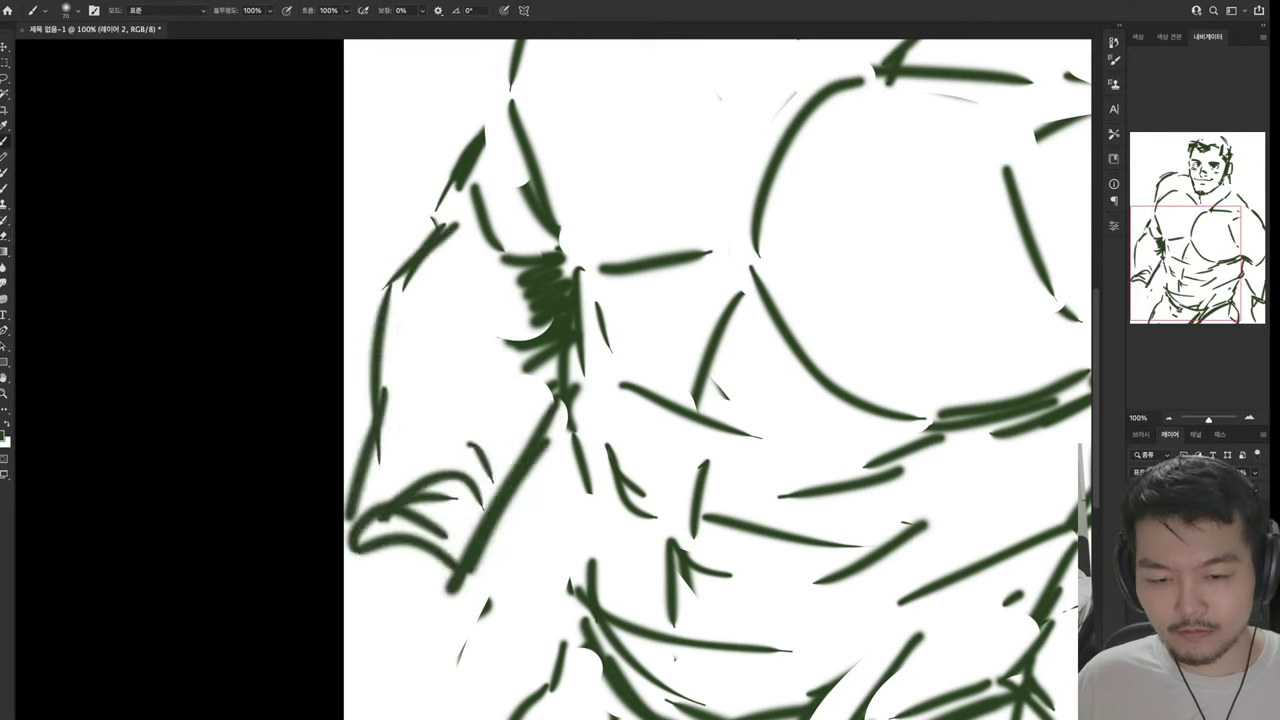
Sketch the left hand below the wrist with a rounded back and curled fingers beside the thigh
mouse_move(370, 604)
mouse_down()
mouse_move(452, 582)
mouse_move(497, 657)
mouse_up()
drag(428, 674, 468, 707)
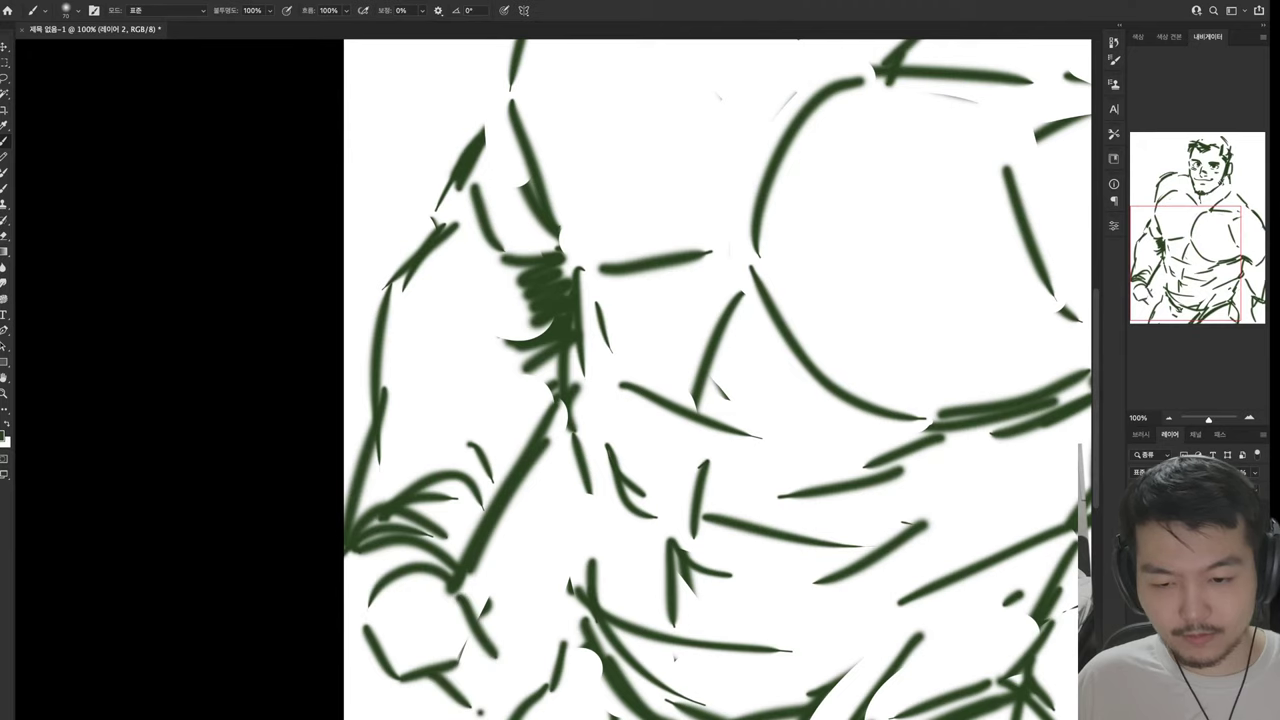
scroll(716, 380, down, 2)
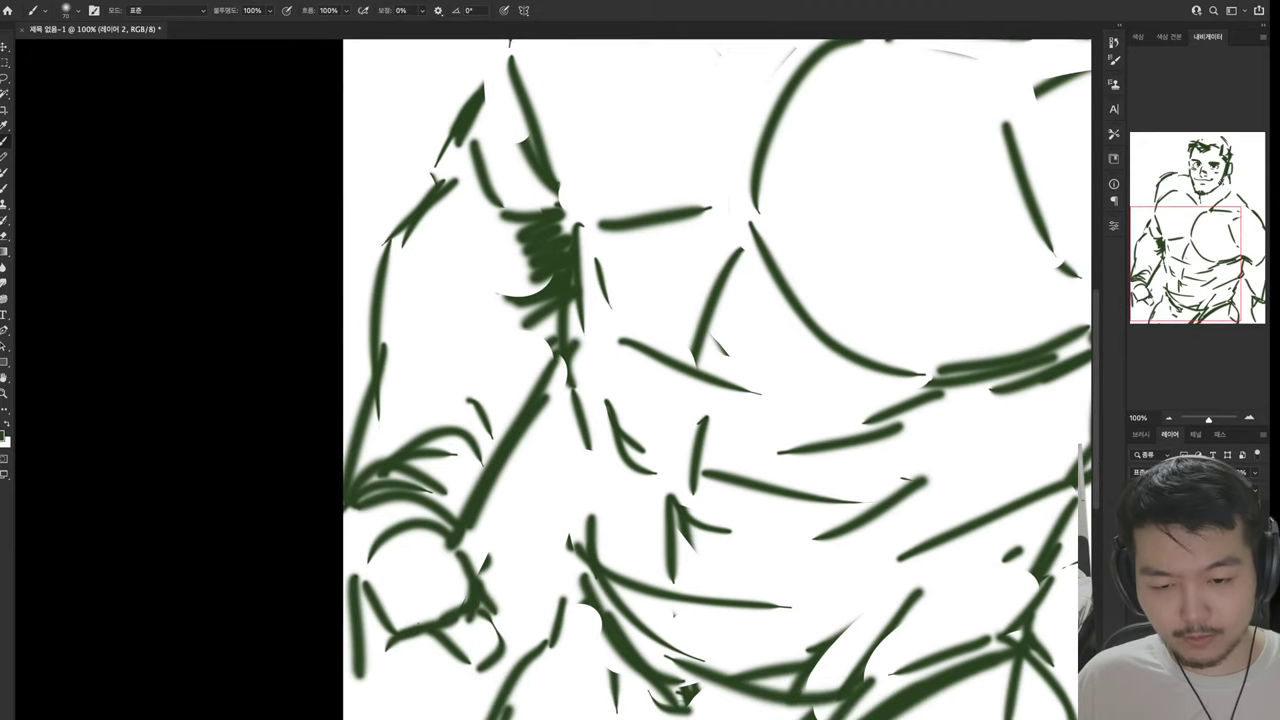
drag(368, 640, 436, 670)
drag(388, 596, 452, 645)
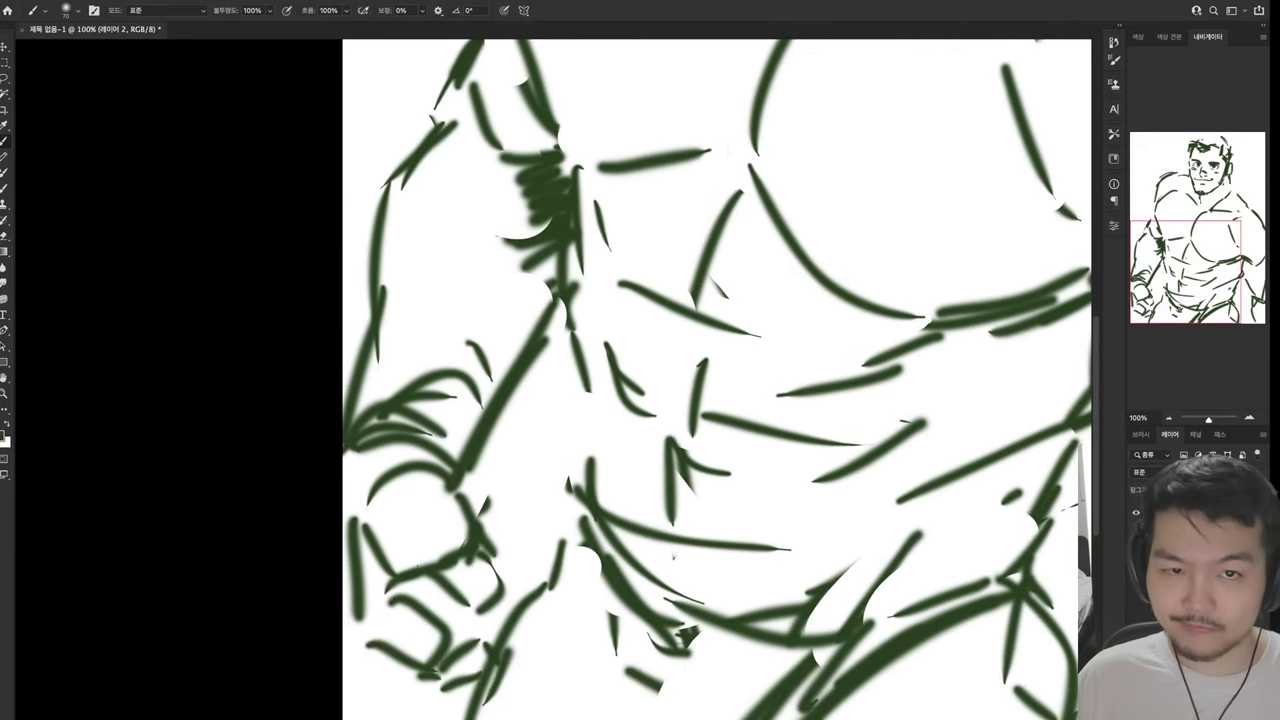
Erase the lower right forearm and hand beside the hip
drag(640, 200, 440, 640)
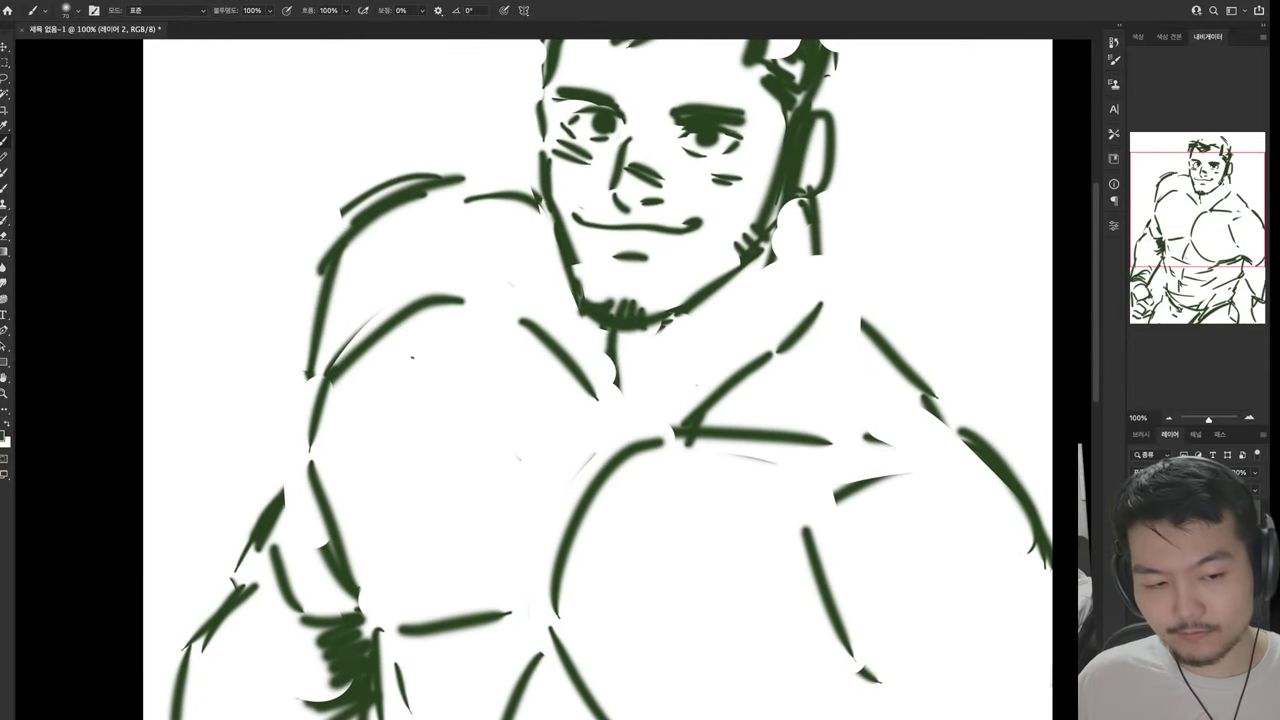
scroll(597, 379, down, 9)
key(e)
drag(905, 500, 905, 700)
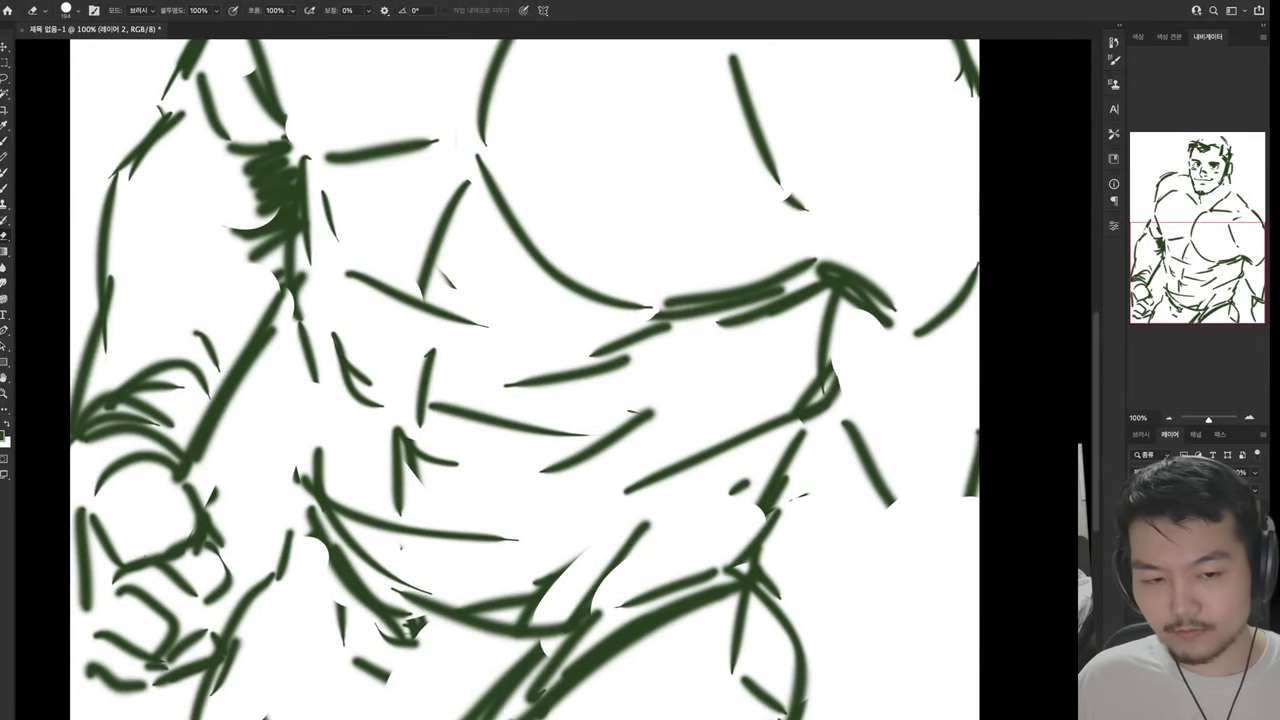
Sketch a bent right wrist and hand resting on the hip with short angular strokes
key(b)
mouse_move(950, 540)
mouse_down()
mouse_move(712, 484)
mouse_move(625, 545)
mouse_up()
drag(674, 614, 796, 686)
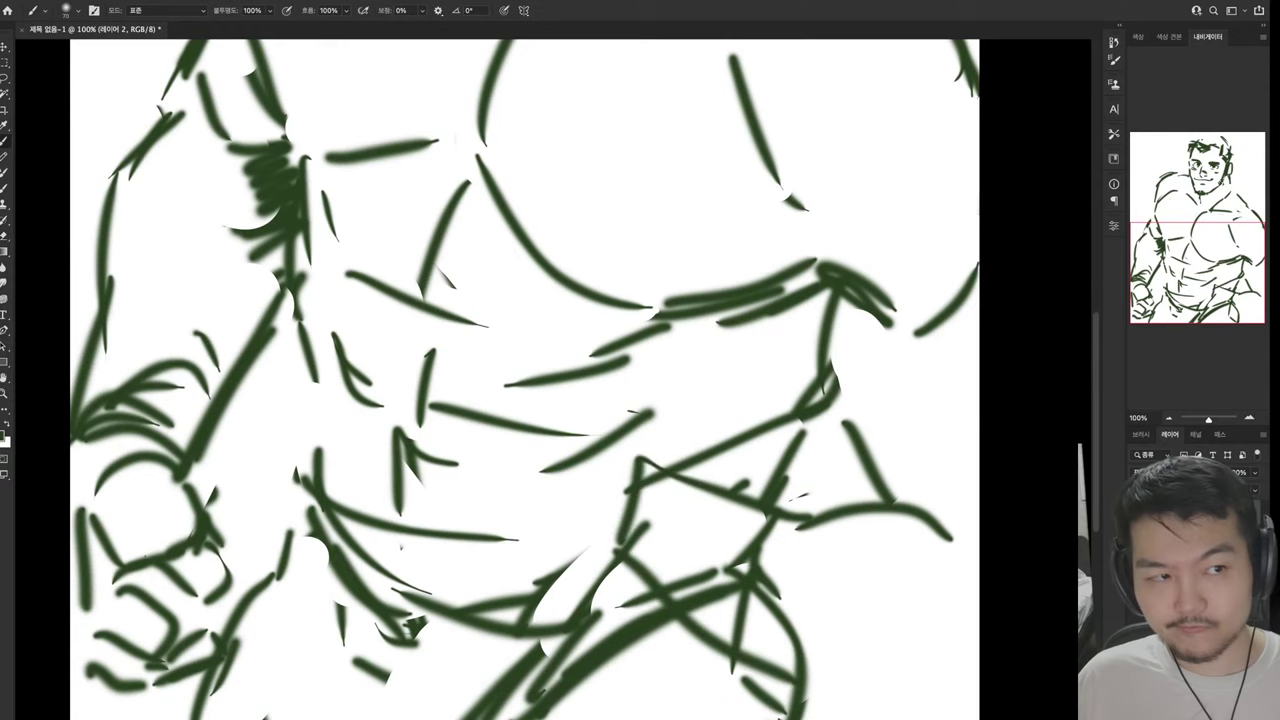
mouse_move(971, 580)
mouse_down()
mouse_move(811, 688)
mouse_move(928, 694)
mouse_move(884, 700)
mouse_up()
mouse_move(560, 150)
mouse_down()
mouse_move(633, 350)
mouse_move(688, 650)
mouse_up()
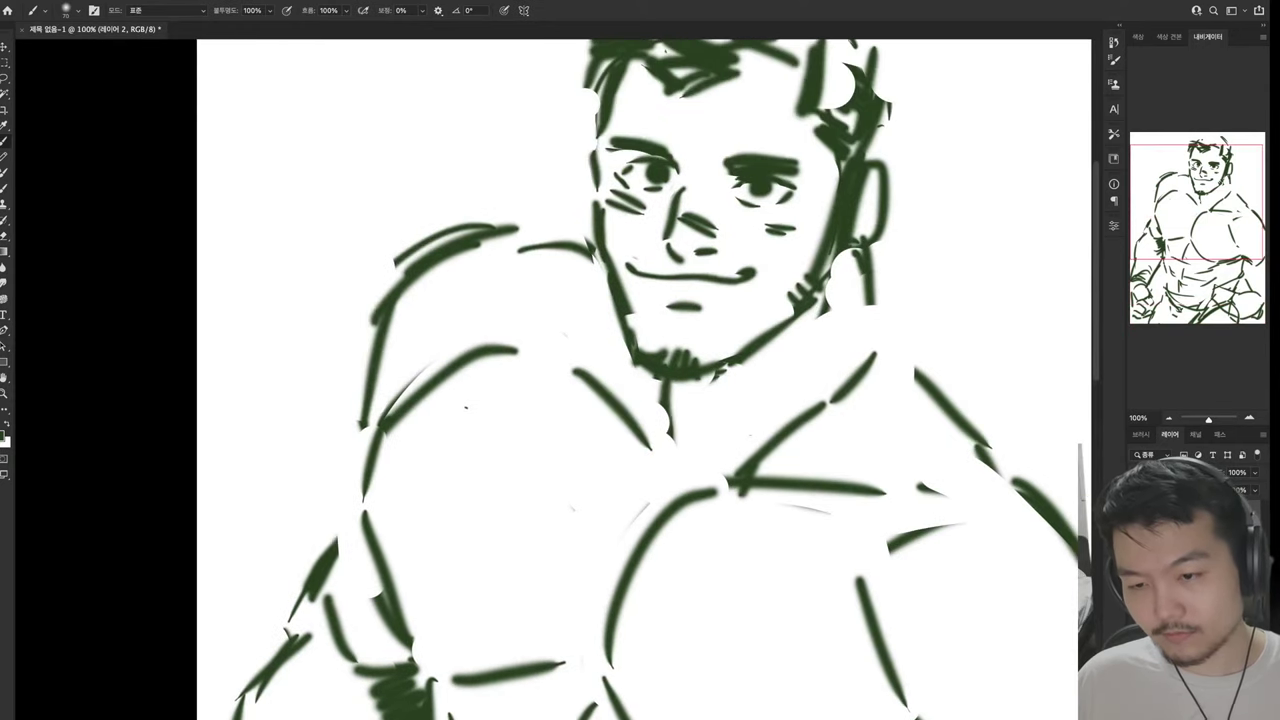
drag(640, 560, 530, 105)
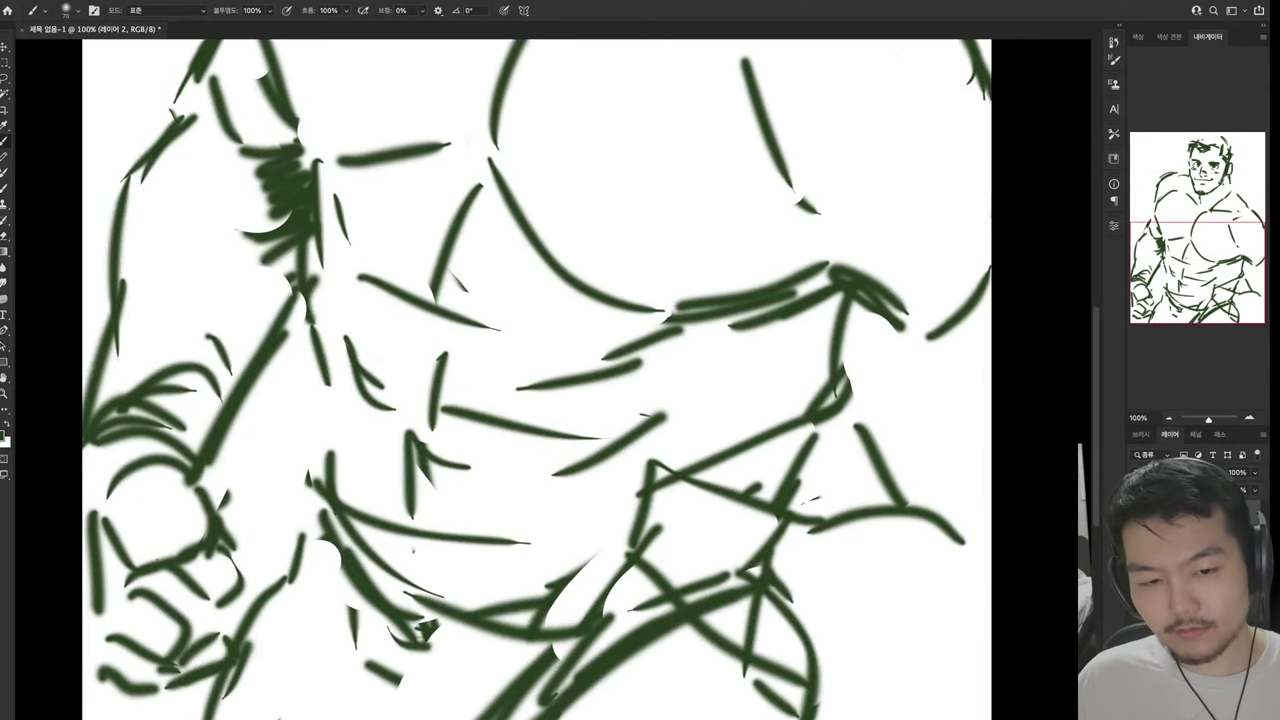
Erase the left hand and forearm up to the elbow, along with the hand lines at the right hip
drag(180, 612, 146, 712)
drag(255, 550, 165, 700)
key(e)
drag(235, 505, 140, 700)
drag(250, 560, 230, 625)
drag(740, 490, 620, 600)
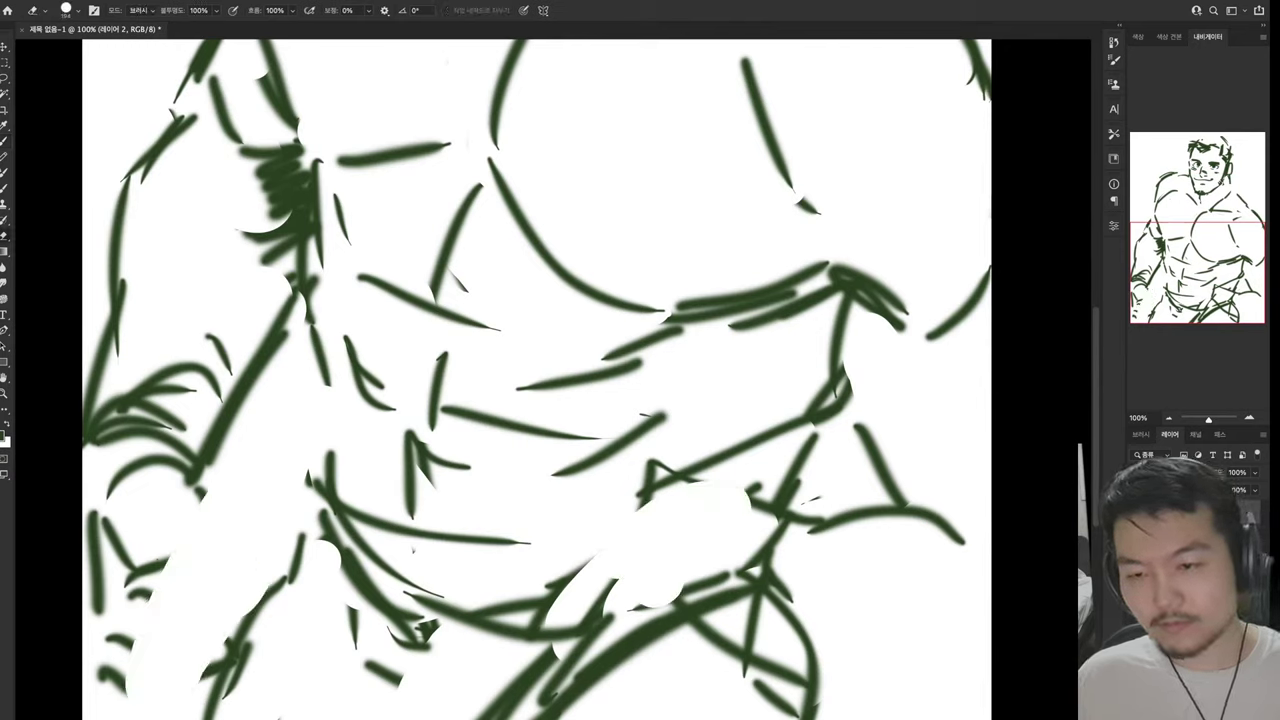
mouse_move(790, 505)
mouse_down()
mouse_move(950, 530)
mouse_move(858, 425)
mouse_up()
drag(245, 385, 95, 610)
mouse_move(150, 430)
mouse_down()
mouse_move(258, 340)
mouse_move(112, 195)
mouse_up()
drag(175, 142, 115, 208)
drag(292, 274, 265, 365)
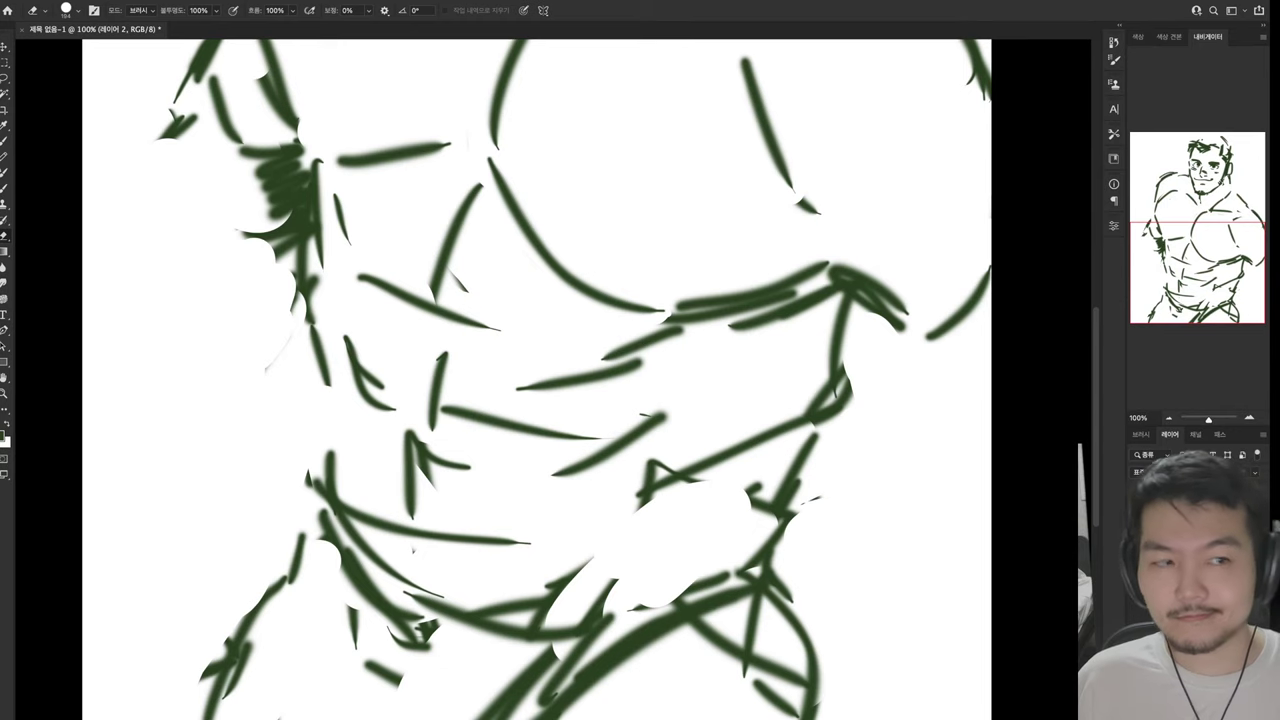
Extend the right neck line down to the shoulder and redraw the ear with a cleaner contour
key(b)
scroll(545, 380, up, 8)
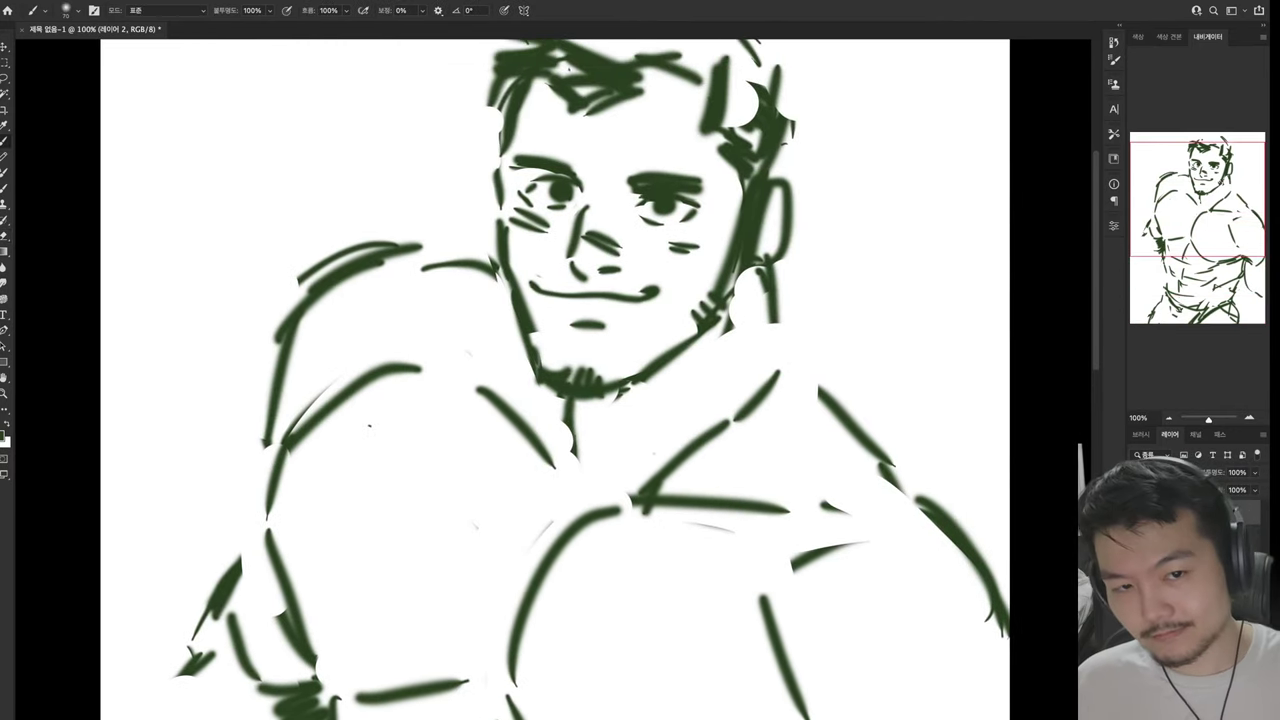
key(e)
scroll(555, 380, up, 5)
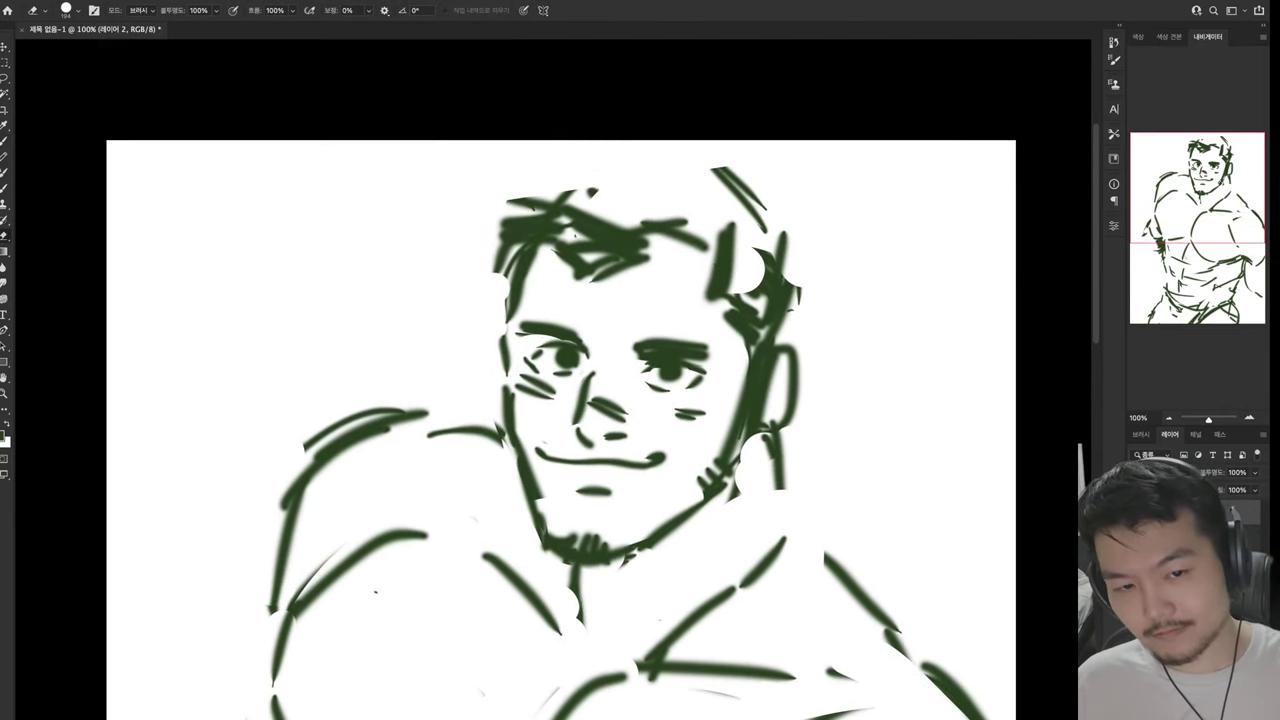
mouse_move(781, 435)
mouse_down()
mouse_move(781, 490)
mouse_move(800, 516)
mouse_up()
key(b)
key(x)
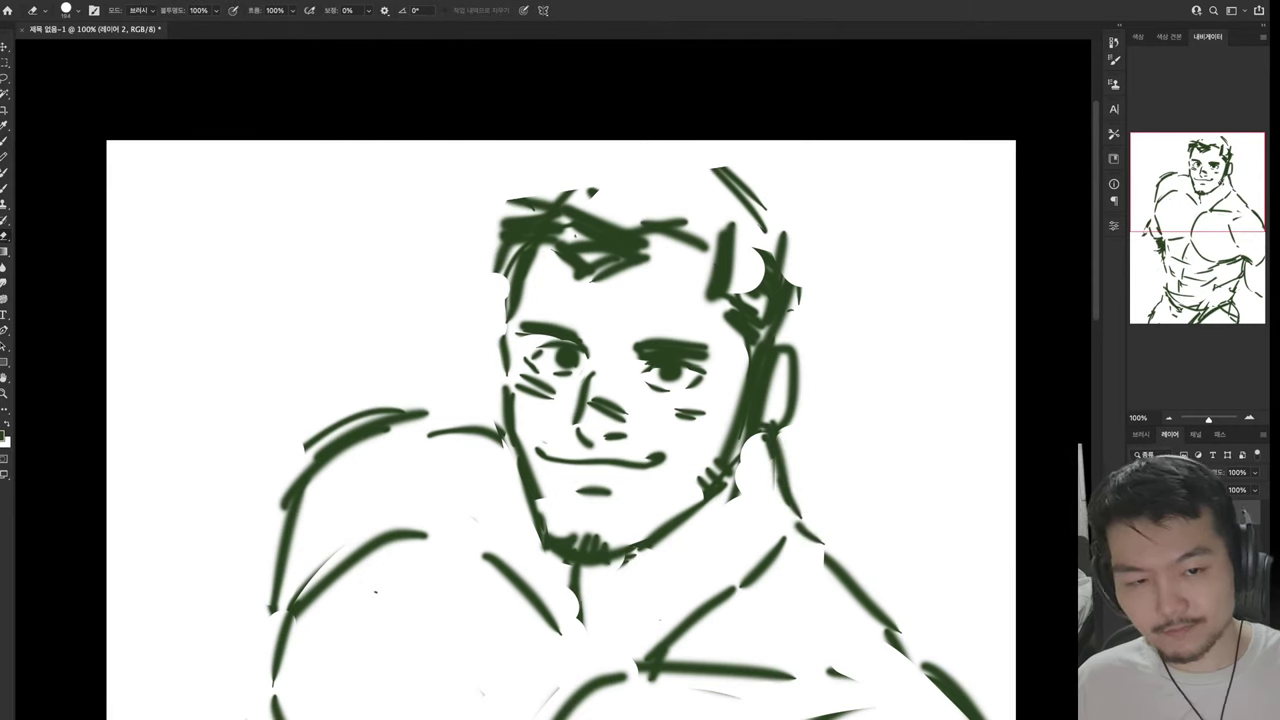
mouse_move(748, 460)
mouse_down()
mouse_move(760, 335)
mouse_move(758, 410)
mouse_up()
drag(795, 370, 772, 430)
drag(762, 352, 765, 440)
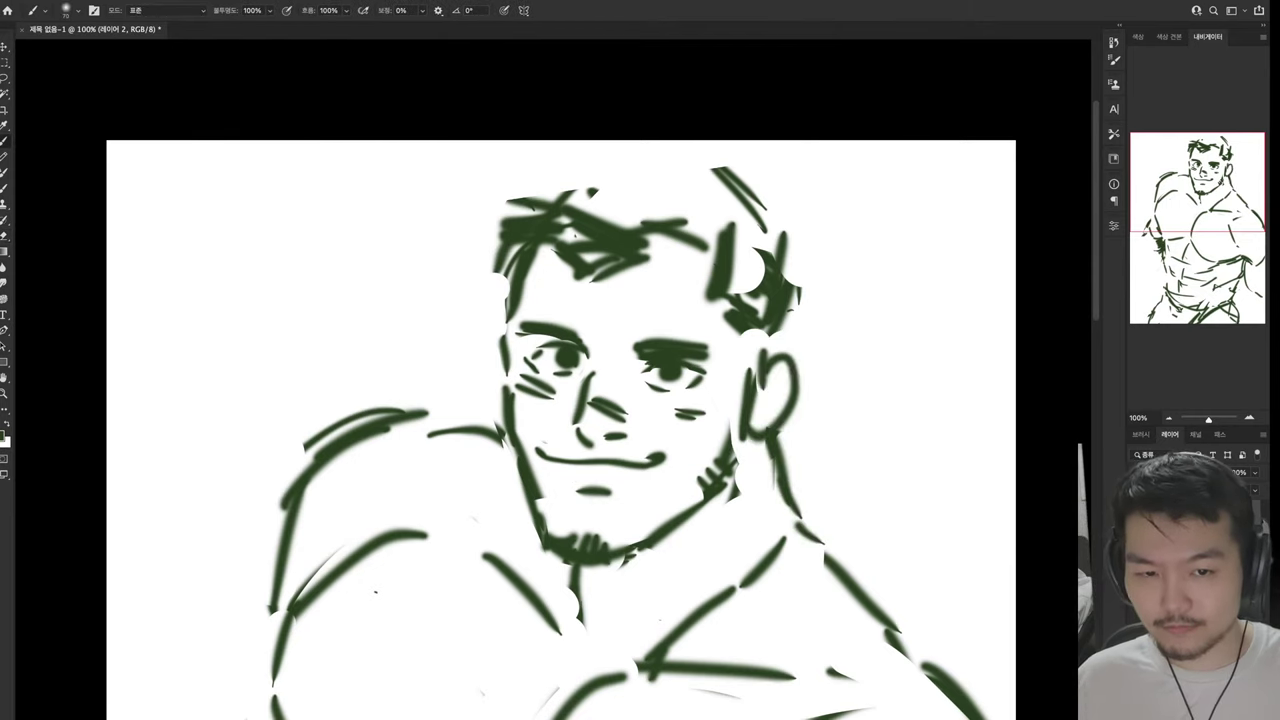
key(e)
key(b)
Thicken the hair on the right side of the head and fill the fringe with sweeping strokes
mouse_move(775, 330)
mouse_down()
mouse_move(790, 275)
mouse_move(783, 345)
mouse_up()
drag(745, 185, 800, 238)
drag(740, 167, 782, 214)
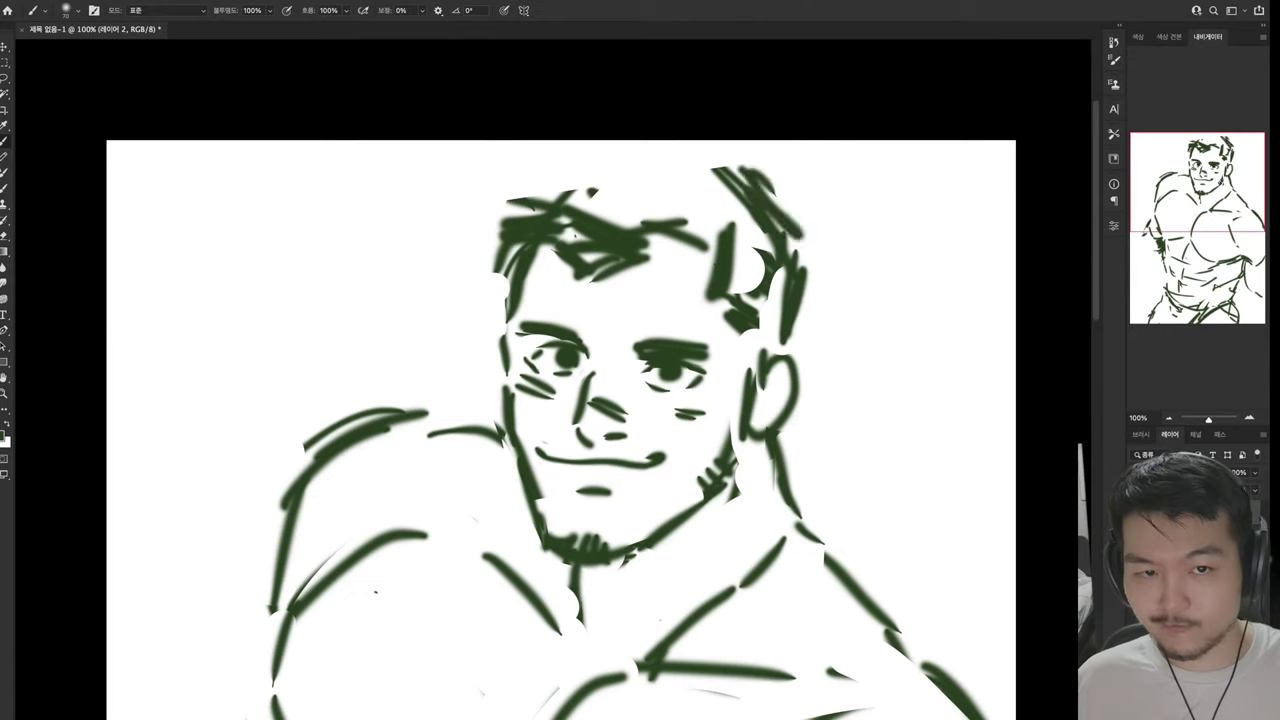
drag(666, 161, 585, 218)
mouse_move(726, 184)
mouse_down()
mouse_move(595, 230)
mouse_move(640, 258)
mouse_up()
drag(716, 246, 625, 290)
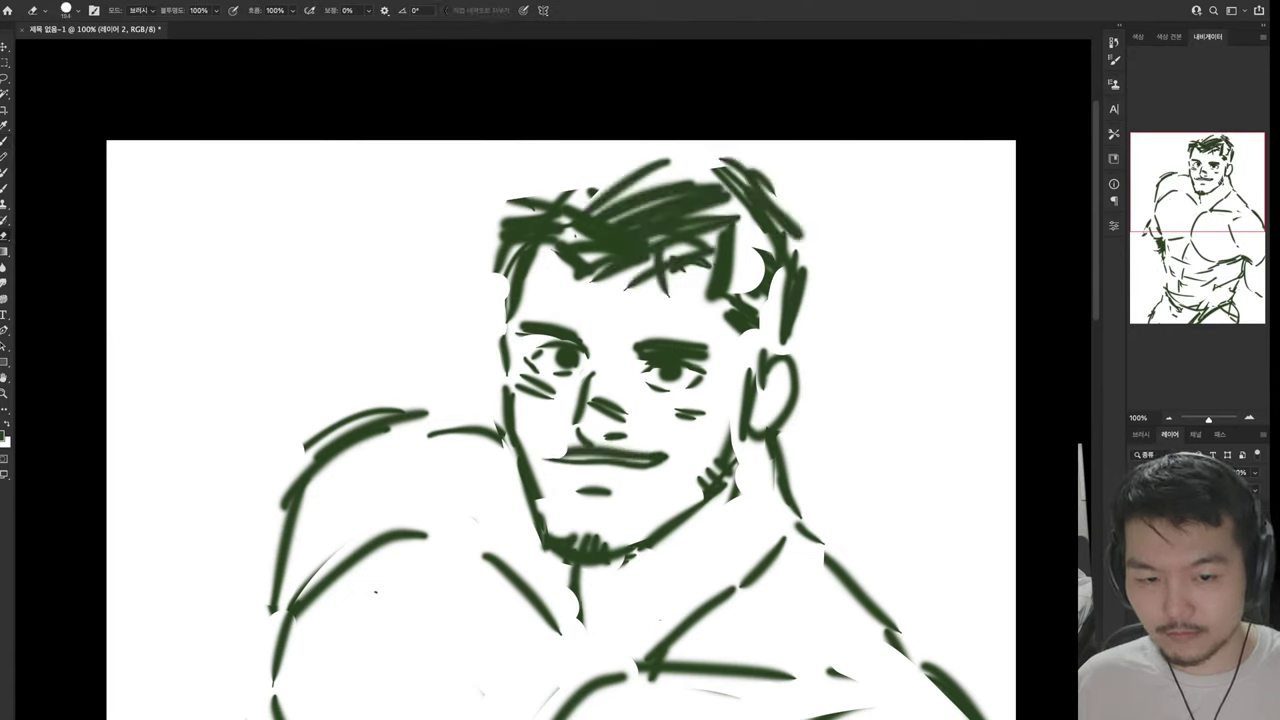
Replace the smile with a thick straight moustache and fill in a dense beard along the chin and jaw
key(ctrl+z)
key(ctrl+z)
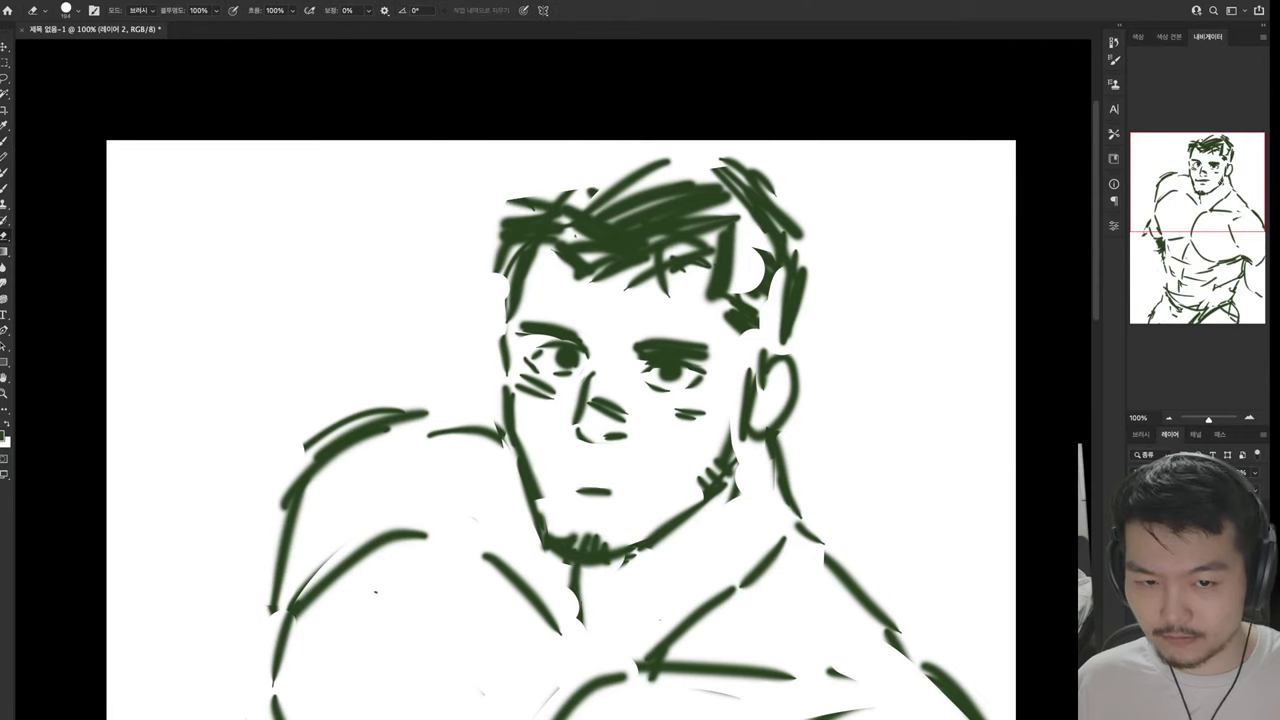
drag(549, 465, 667, 455)
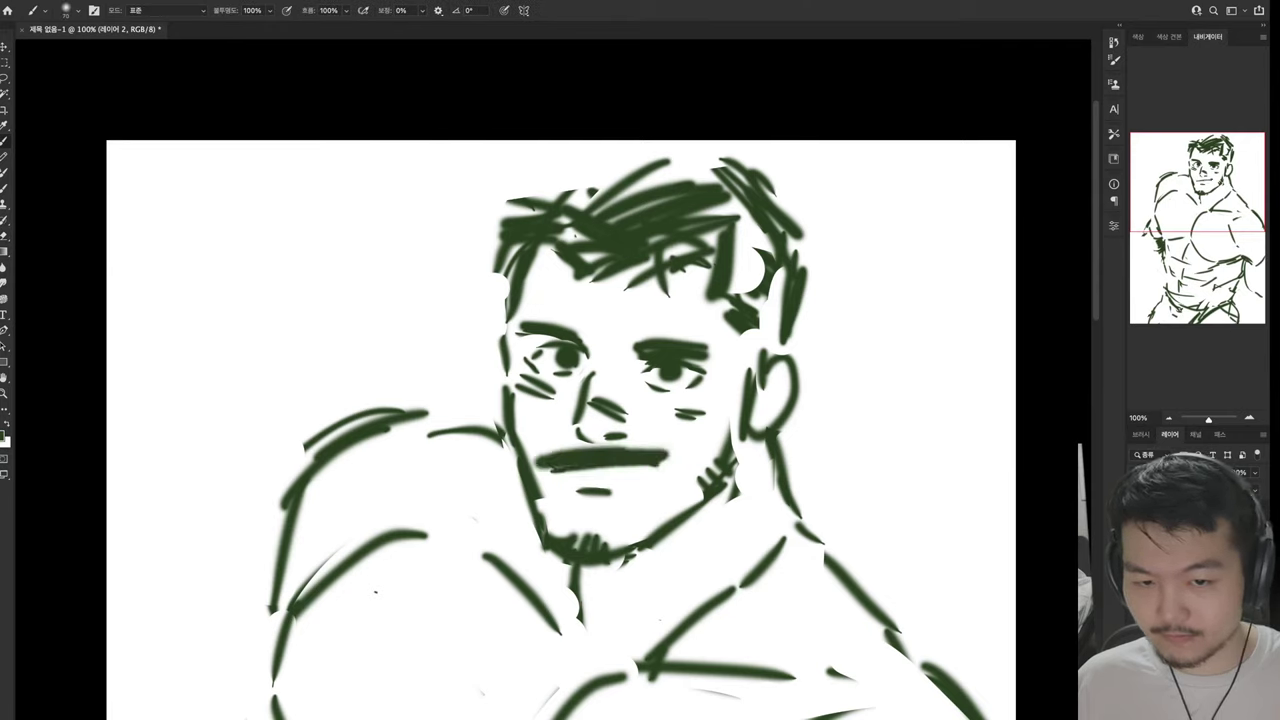
drag(554, 510, 620, 497)
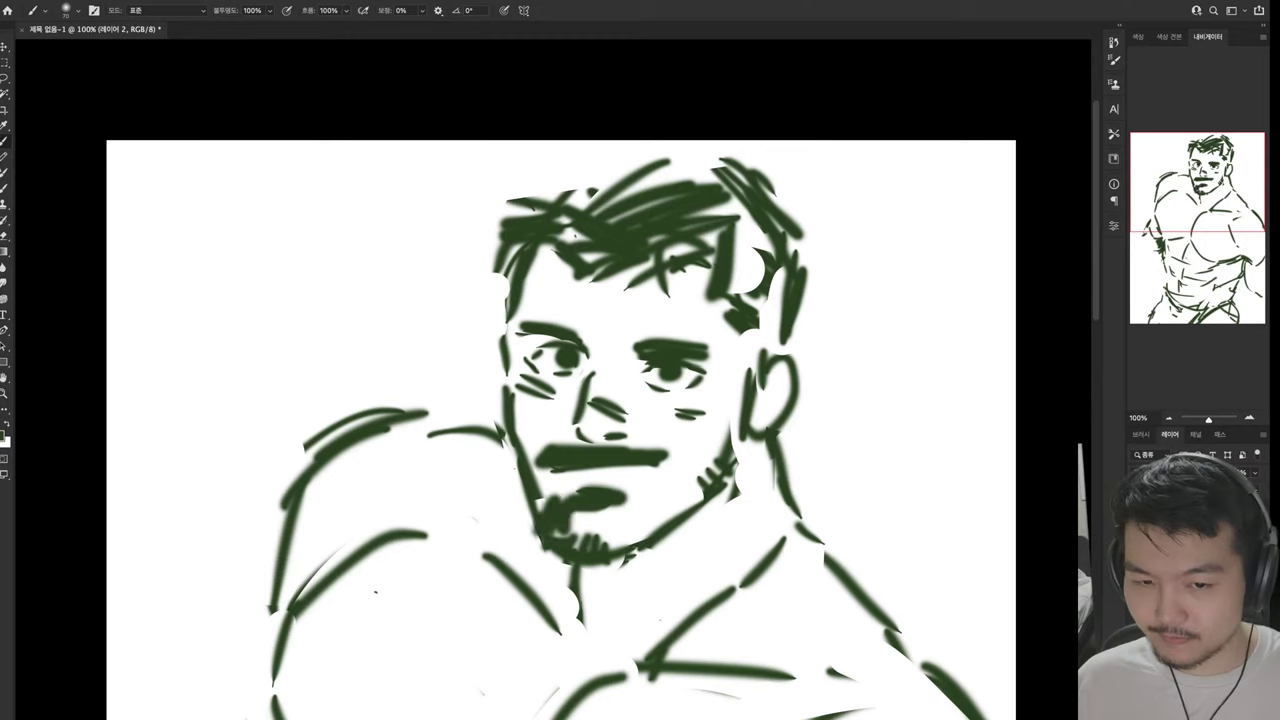
mouse_move(612, 506)
mouse_down()
mouse_move(628, 548)
mouse_move(692, 492)
mouse_move(700, 456)
mouse_up()
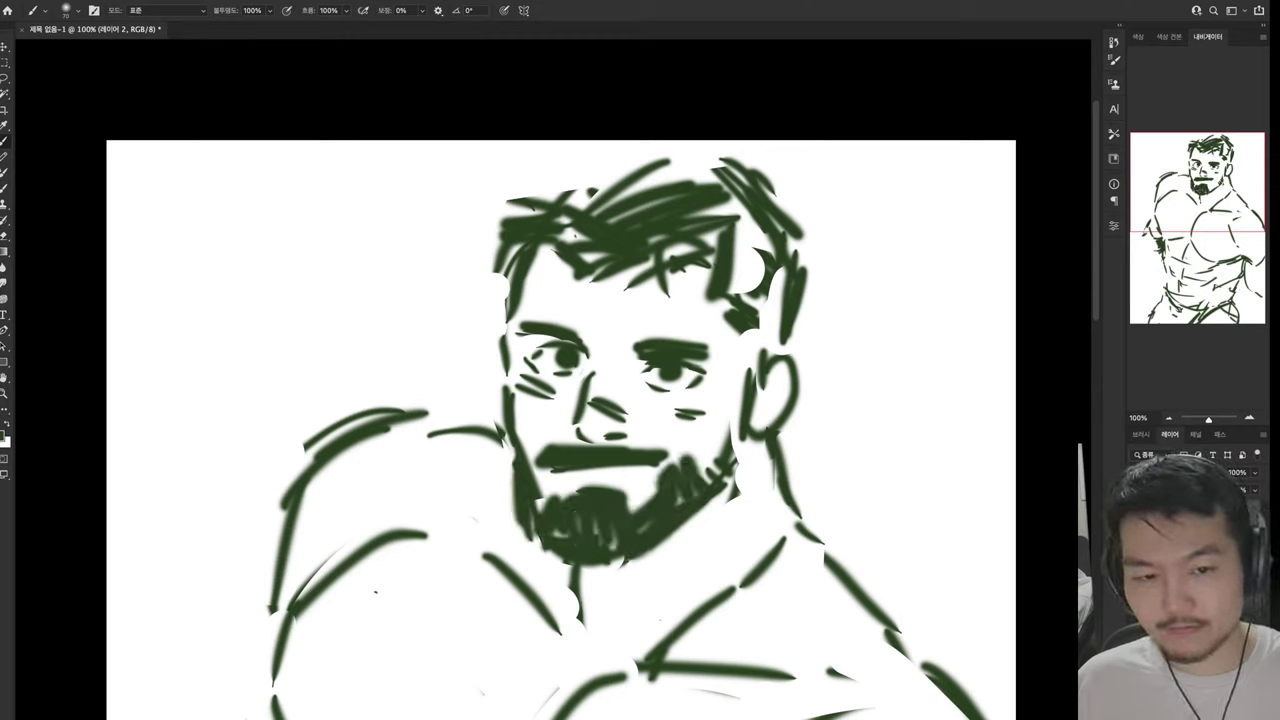
mouse_move(670, 535)
mouse_down()
mouse_move(728, 486)
mouse_move(734, 436)
mouse_up()
Erase both open eyes and leave simple thick brow lines with narrowed, closed lids
key(e)
drag(640, 345, 700, 412)
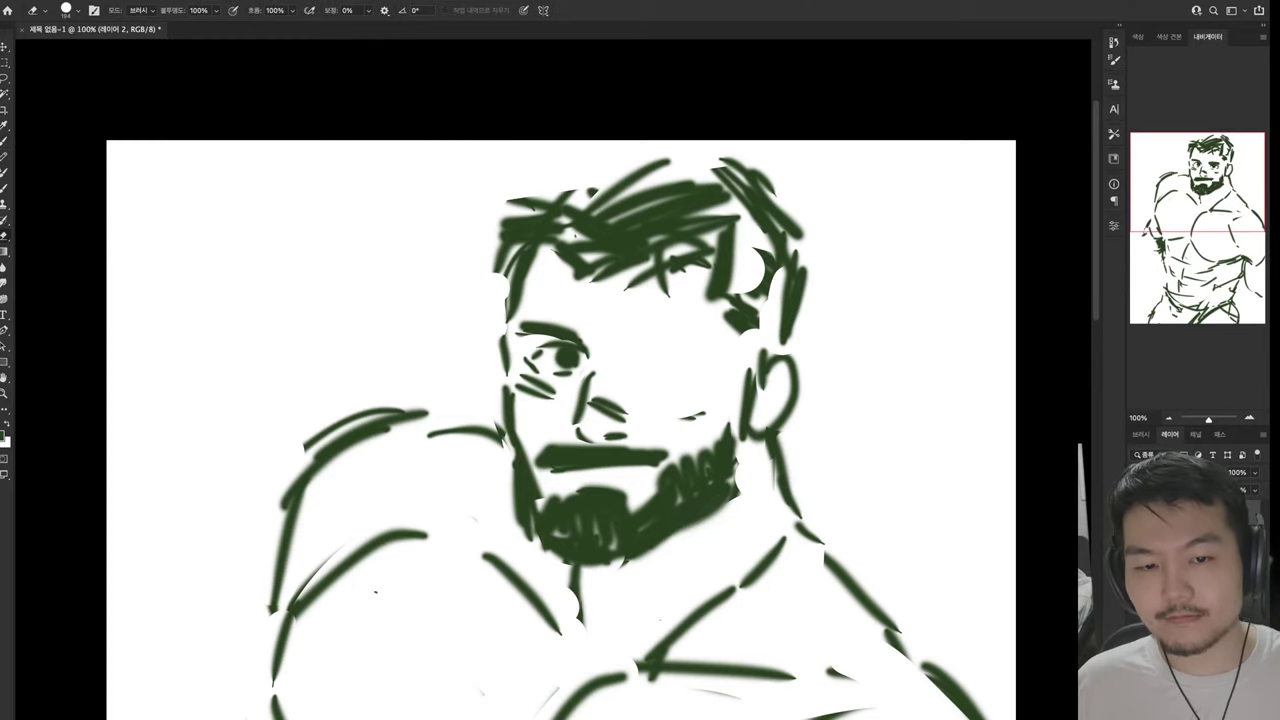
drag(580, 375, 615, 432)
drag(636, 350, 706, 352)
drag(578, 376, 590, 428)
drag(645, 378, 704, 376)
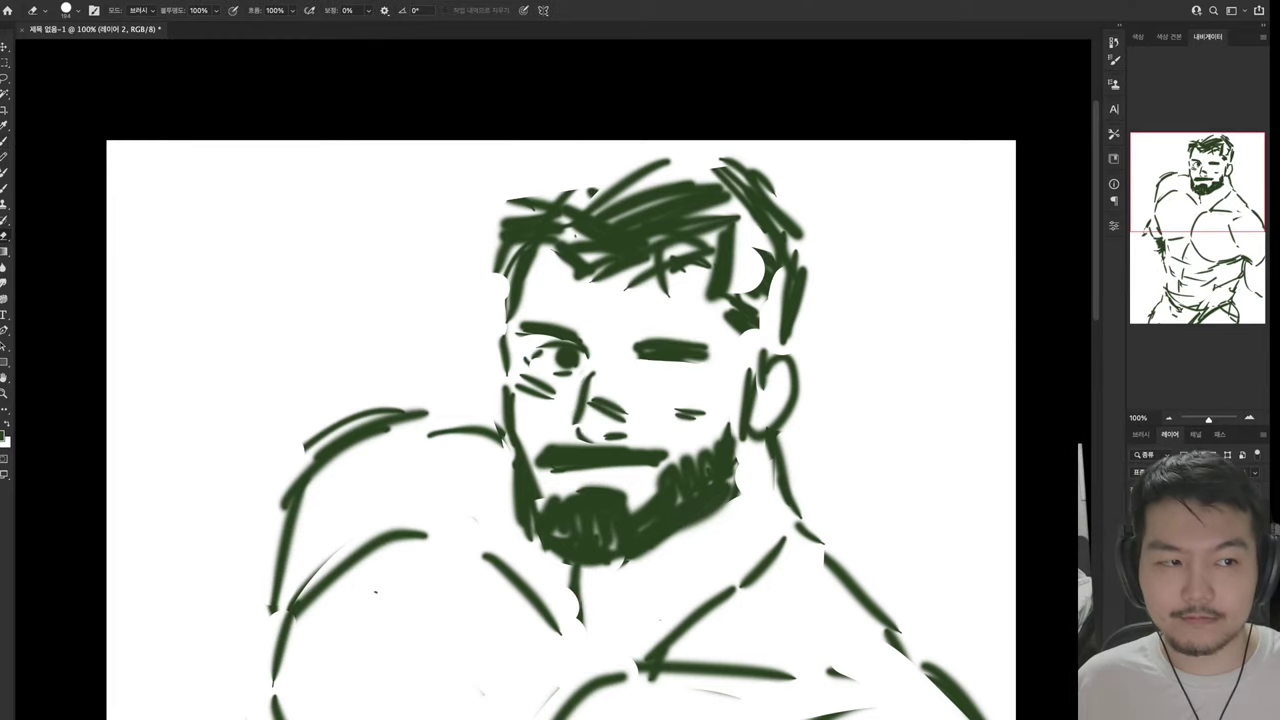
drag(575, 350, 515, 392)
Scale the whole figure down to 86.38% with Free Transform
drag(800, 600, 444, 80)
key(ctrl+t)
drag(600, 500, 593, 297)
drag(927, 604, 814, 430)
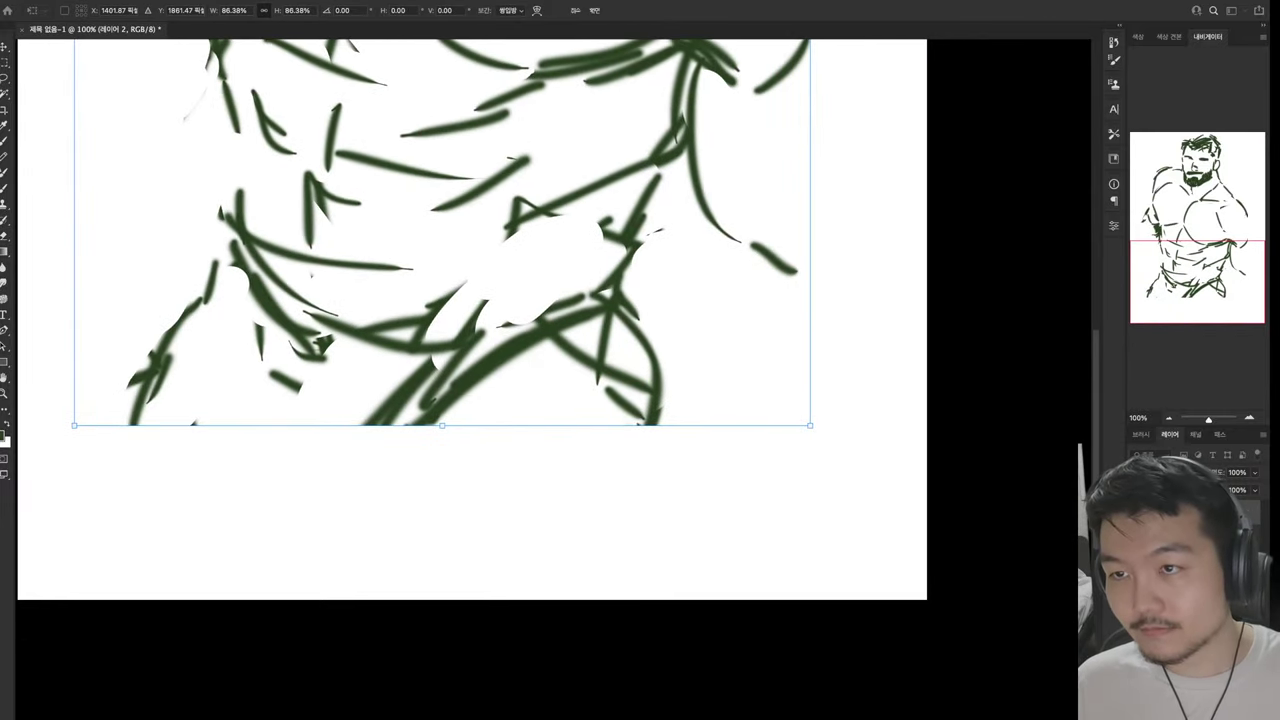
drag(600, 300, 726, 570)
key(Return)
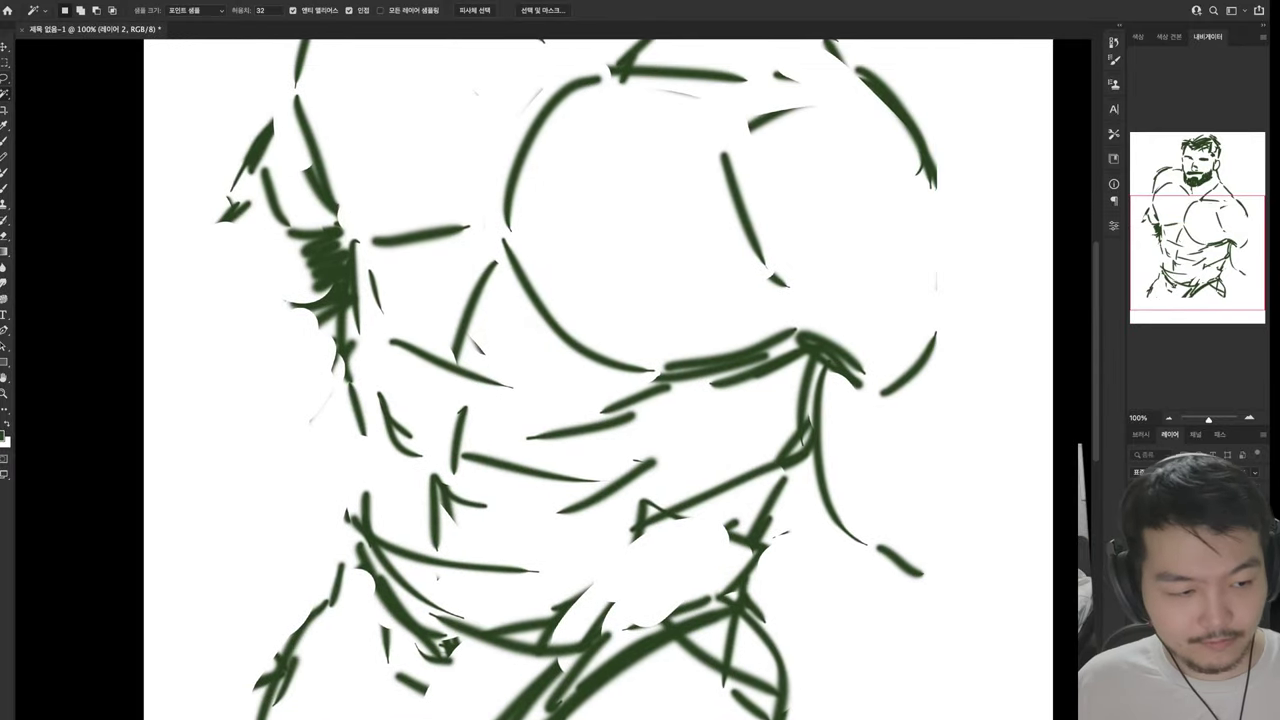
Erase the old left hip line and sketch the left thigh's outline with the leg opening of the briefs
key(e)
drag(600, 400, 572, 298)
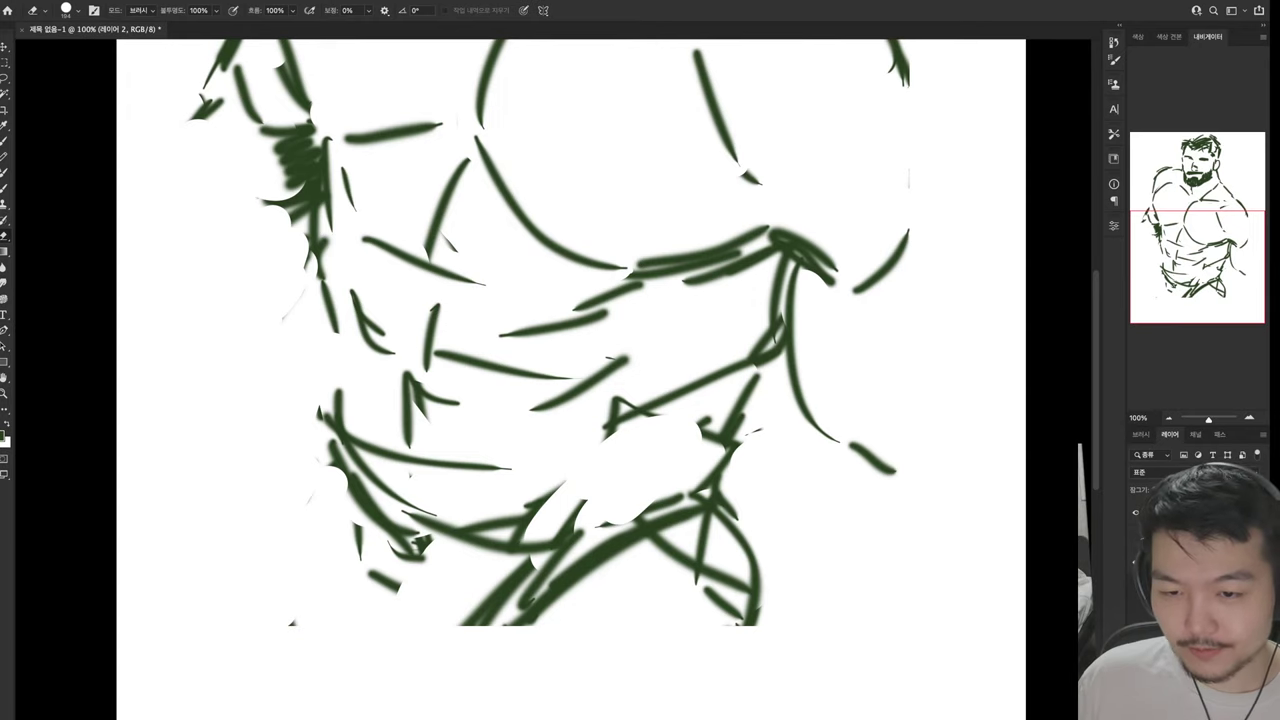
key(b)
drag(324, 450, 282, 552)
scroll(570, 380, down, 2)
drag(296, 478, 405, 698)
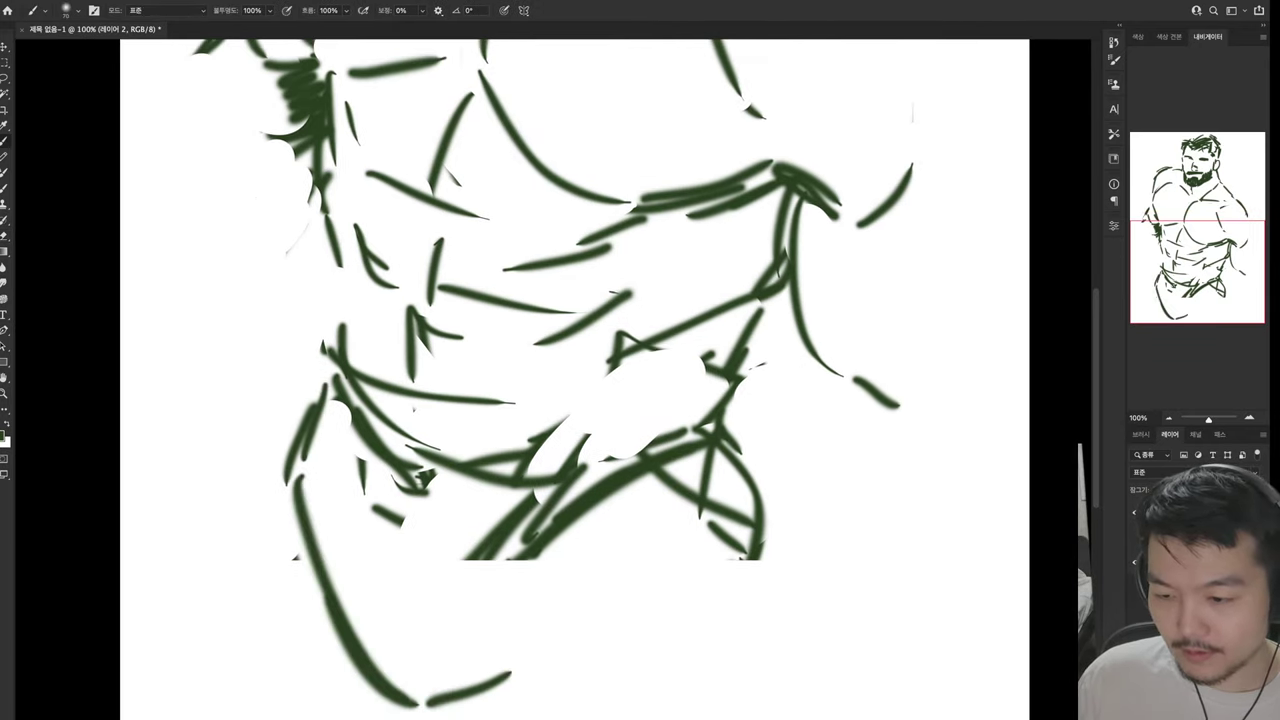
drag(360, 444, 392, 512)
drag(506, 553, 440, 584)
drag(550, 522, 460, 594)
Redraw the left thigh's outer contour as a rounder curve with short strokes around the knee
key(e)
mouse_move(300, 502)
mouse_down()
mouse_move(366, 681)
mouse_move(292, 516)
mouse_up()
key(b)
mouse_move(276, 502)
mouse_down()
mouse_move(268, 606)
mouse_move(316, 683)
mouse_up()
drag(432, 678, 382, 703)
drag(358, 712, 334, 719)
drag(430, 715, 386, 719)
drag(500, 596, 484, 620)
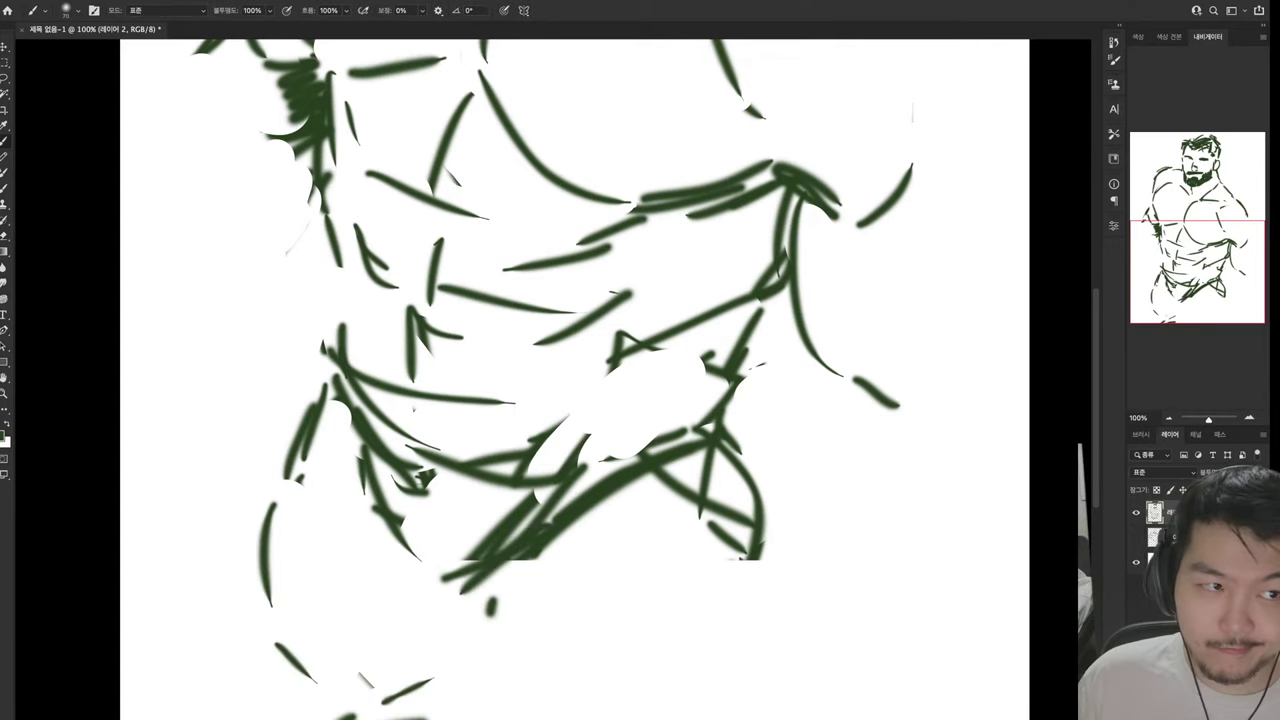
Add long slanted strokes downward from the crotch along the inner thigh
drag(478, 716, 574, 500)
drag(500, 656, 594, 506)
drag(512, 696, 608, 504)
drag(560, 300, 520, 670)
Add further long outline strokes down the left side of the figure
scroll(536, 380, up, 3)
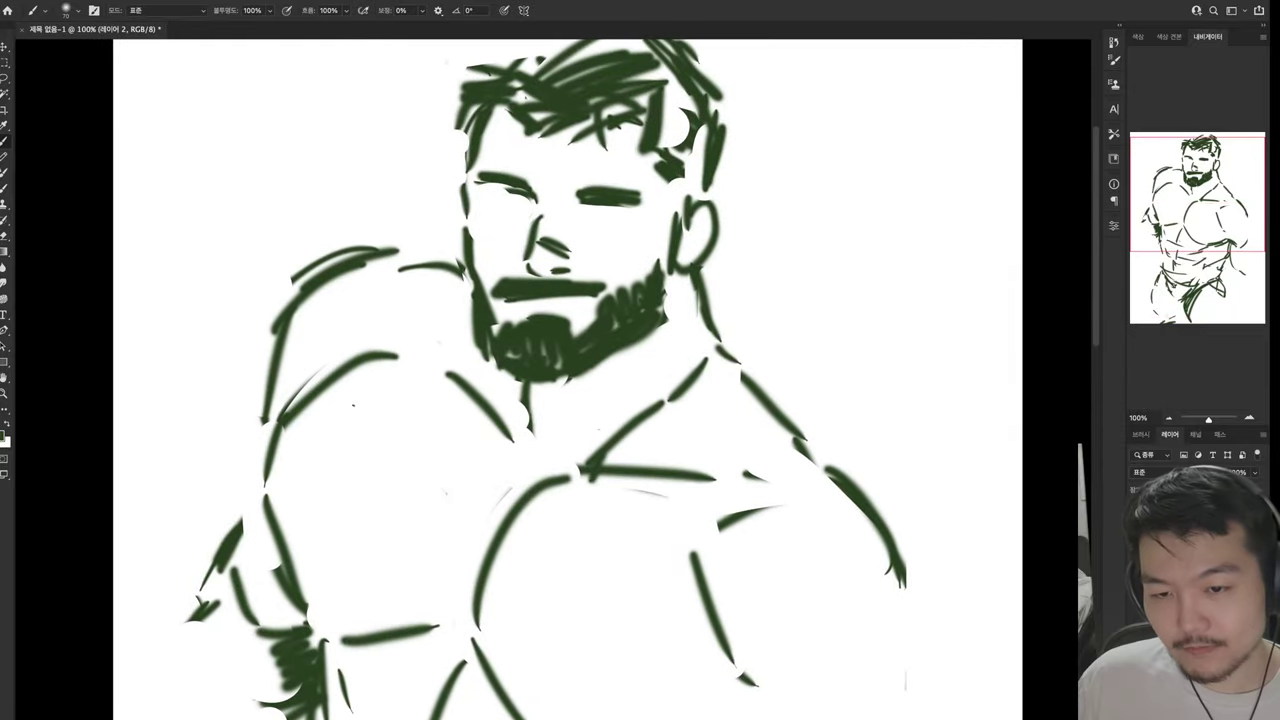
scroll(536, 380, down, 3)
scroll(536, 380, left, 3)
key(e)
key(b)
drag(368, 400, 312, 446)
mouse_move(314, 468)
mouse_down()
mouse_move(278, 680)
mouse_move(340, 692)
mouse_up()
drag(460, 576, 326, 712)
drag(340, 668, 268, 710)
Sketch the domed head outline and a short jaw curve of a second figure on a new blank layer
scroll(640, 380, up, 3)
scroll(640, 380, right, 2)
scroll(640, 380, up, 3)
scroll(640, 380, right, 1)
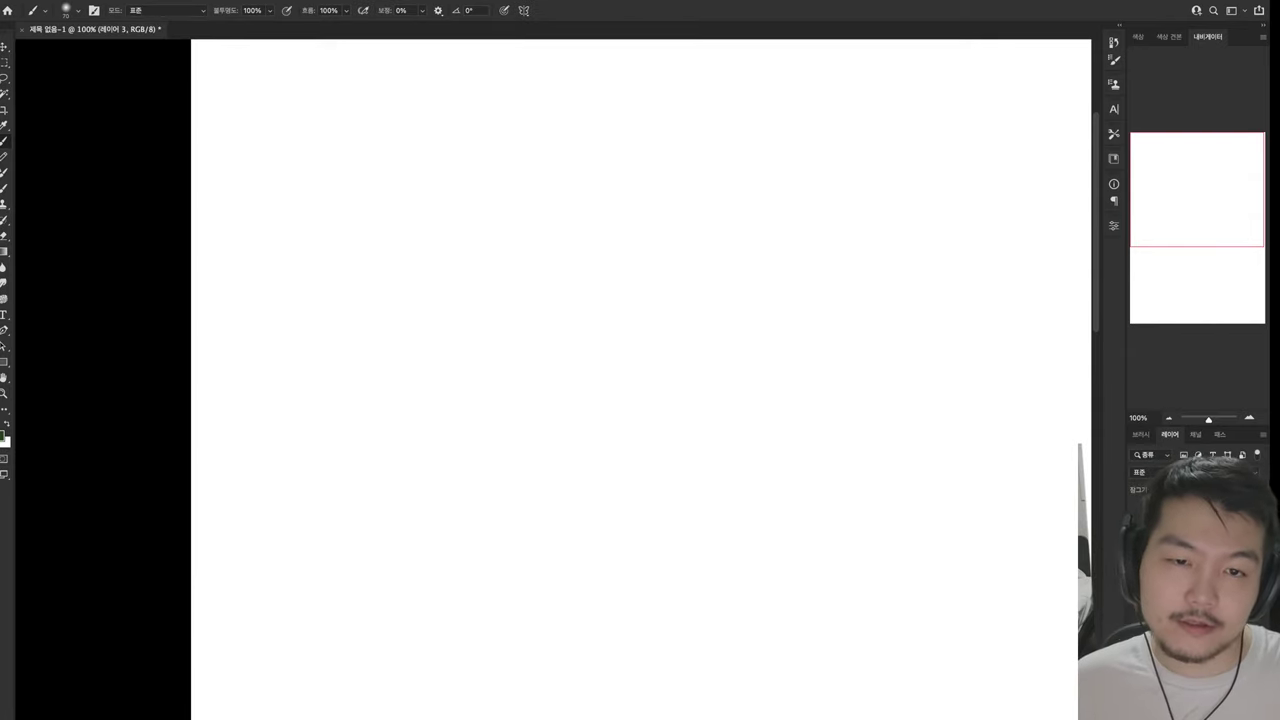
drag(592, 122, 782, 172)
drag(704, 94, 550, 197)
drag(569, 263, 645, 289)
key(e)
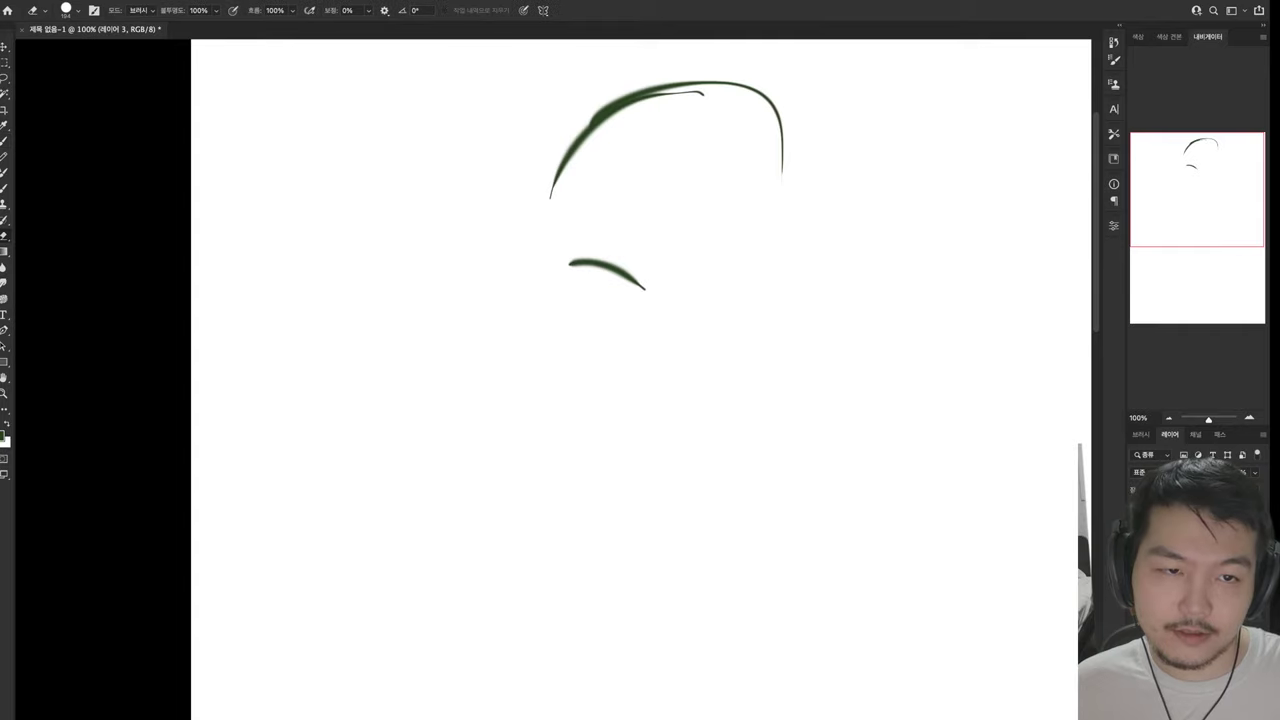
Draw the far eye and brow at the face's right edge, with short nose strokes below
key(b)
mouse_move(758, 167)
mouse_down()
mouse_move(775, 201)
mouse_move(746, 225)
mouse_move(775, 201)
mouse_move(758, 170)
mouse_move(772, 198)
mouse_move(758, 190)
mouse_move(790, 175)
mouse_move(768, 171)
mouse_up()
key(e)
key(b)
key(e)
key(b)
drag(786, 164, 771, 205)
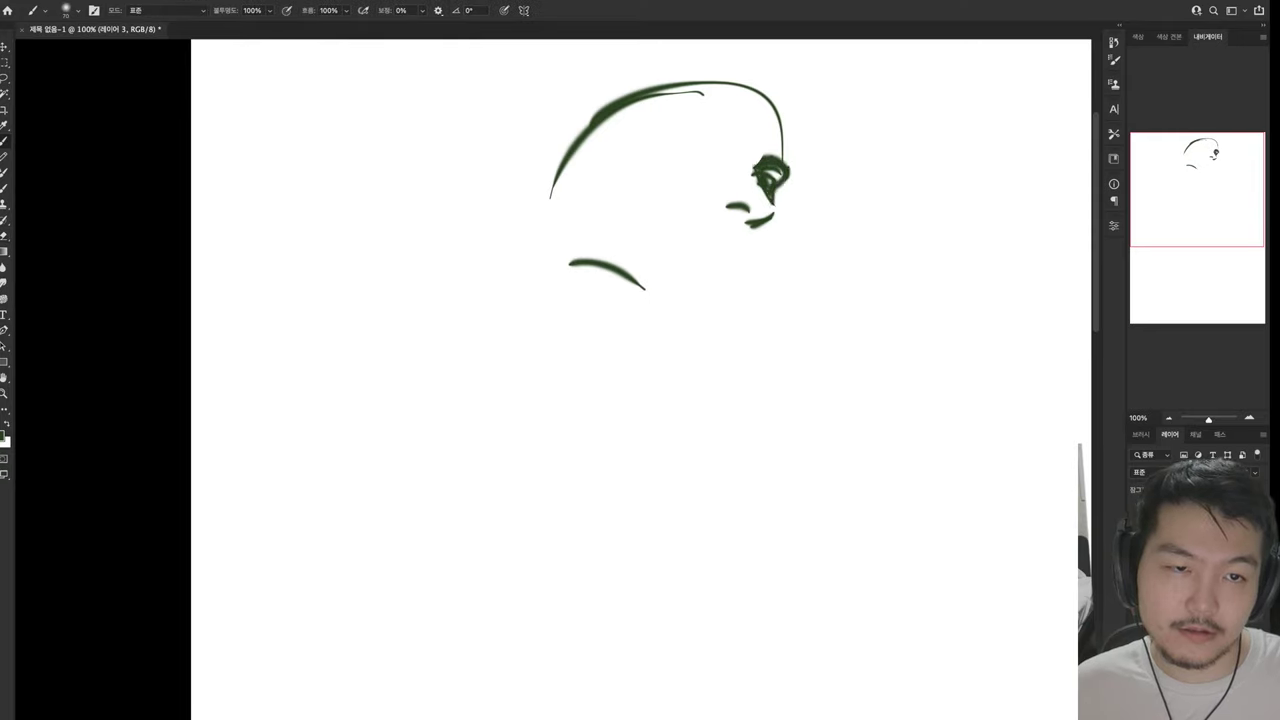
Draw the near eye with its lids, pupil and heavy arched brow
mouse_move(674, 152)
mouse_down()
mouse_move(690, 144)
mouse_move(720, 172)
mouse_up()
key(e)
key(b)
mouse_move(650, 150)
mouse_down()
mouse_move(712, 141)
mouse_move(712, 170)
mouse_move(734, 167)
mouse_move(718, 150)
mouse_move(710, 160)
mouse_up()
drag(666, 138, 718, 128)
drag(680, 128, 732, 156)
Draw the slanted smiling mouth, lower lip and the chin's front contour
mouse_move(753, 229)
mouse_down()
mouse_move(752, 256)
mouse_move(680, 218)
mouse_move(688, 205)
mouse_up()
drag(718, 251, 734, 262)
mouse_move(736, 257)
mouse_down()
mouse_move(727, 269)
mouse_move(753, 251)
mouse_move(740, 305)
mouse_up()
drag(736, 308, 708, 316)
Replace the loose jaw curve with a bearded jawline, and add a thick moustache and the ear area
key(e)
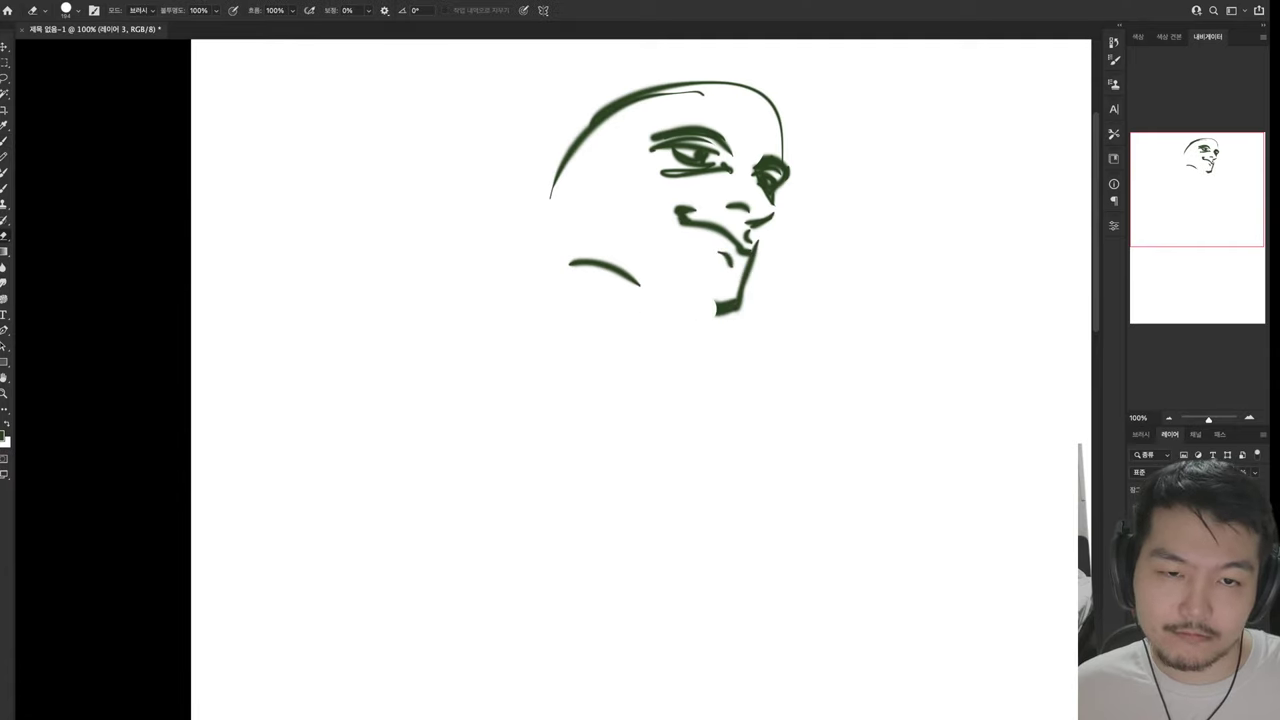
drag(570, 262, 644, 288)
key(b)
mouse_move(686, 294)
mouse_down()
mouse_move(718, 311)
mouse_move(658, 272)
mouse_up()
mouse_move(638, 266)
mouse_down()
mouse_move(606, 244)
mouse_move(608, 212)
mouse_move(592, 198)
mouse_move(648, 260)
mouse_move(740, 302)
mouse_up()
mouse_move(688, 210)
mouse_down()
mouse_move(760, 238)
mouse_move(750, 244)
mouse_up()
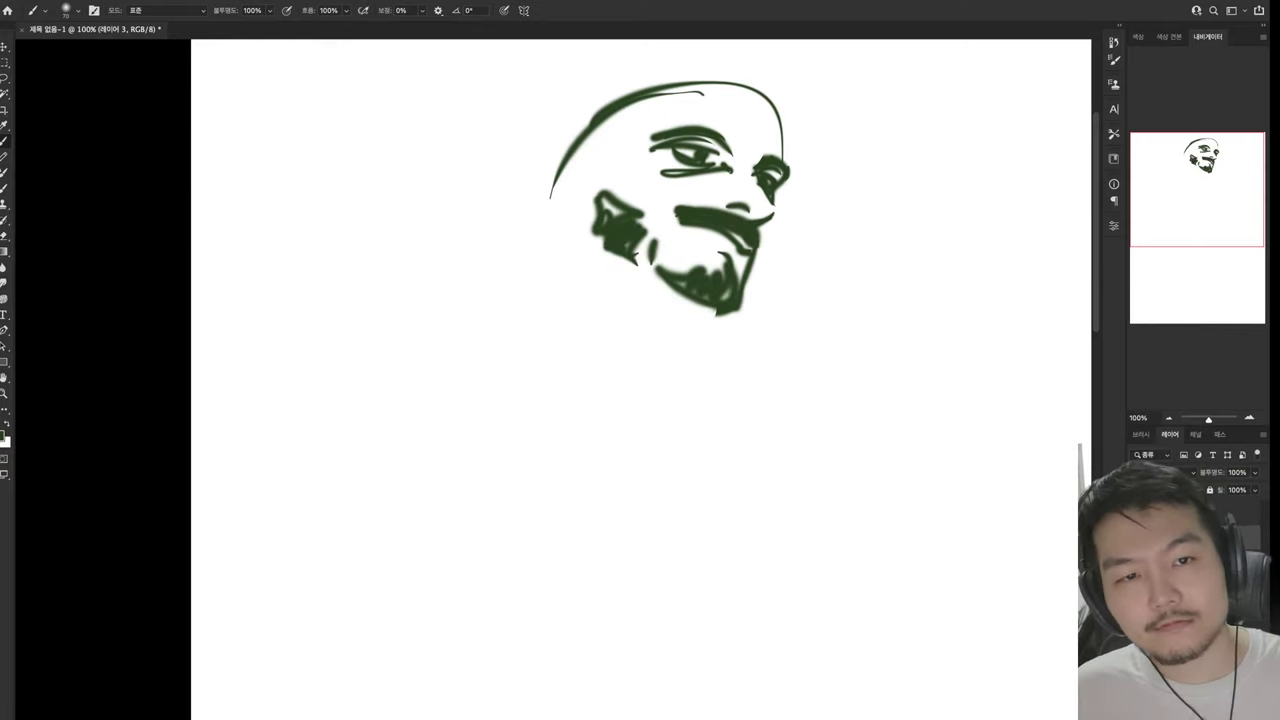
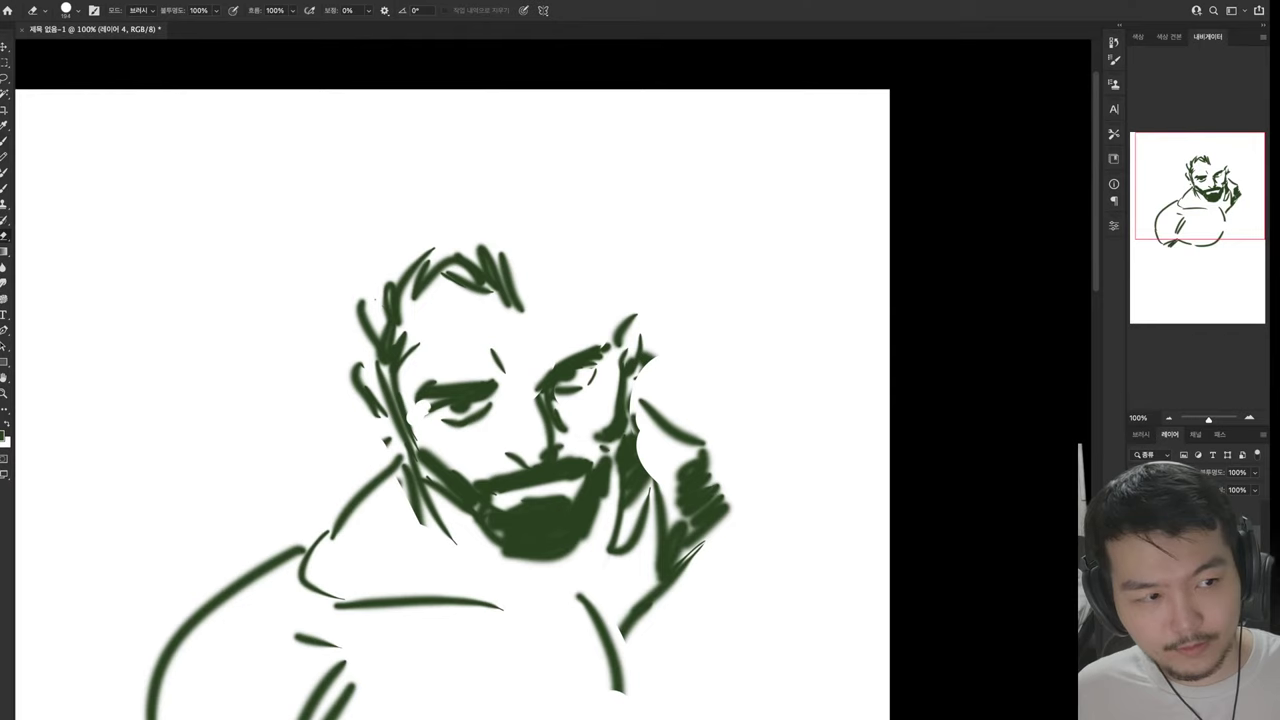
Erase the hatched hand strokes beside the face and draw the raised right arm's outline out to a bent elbow
drag(710, 450, 690, 515)
drag(650, 405, 690, 505)
key(b)
mouse_move(660, 425)
mouse_down()
mouse_move(745, 450)
mouse_move(737, 543)
mouse_move(700, 605)
mouse_up()
key(e)
Sketch the forehead curve and spiky hair tufts above the right eye
key(b)
drag(540, 296, 600, 328)
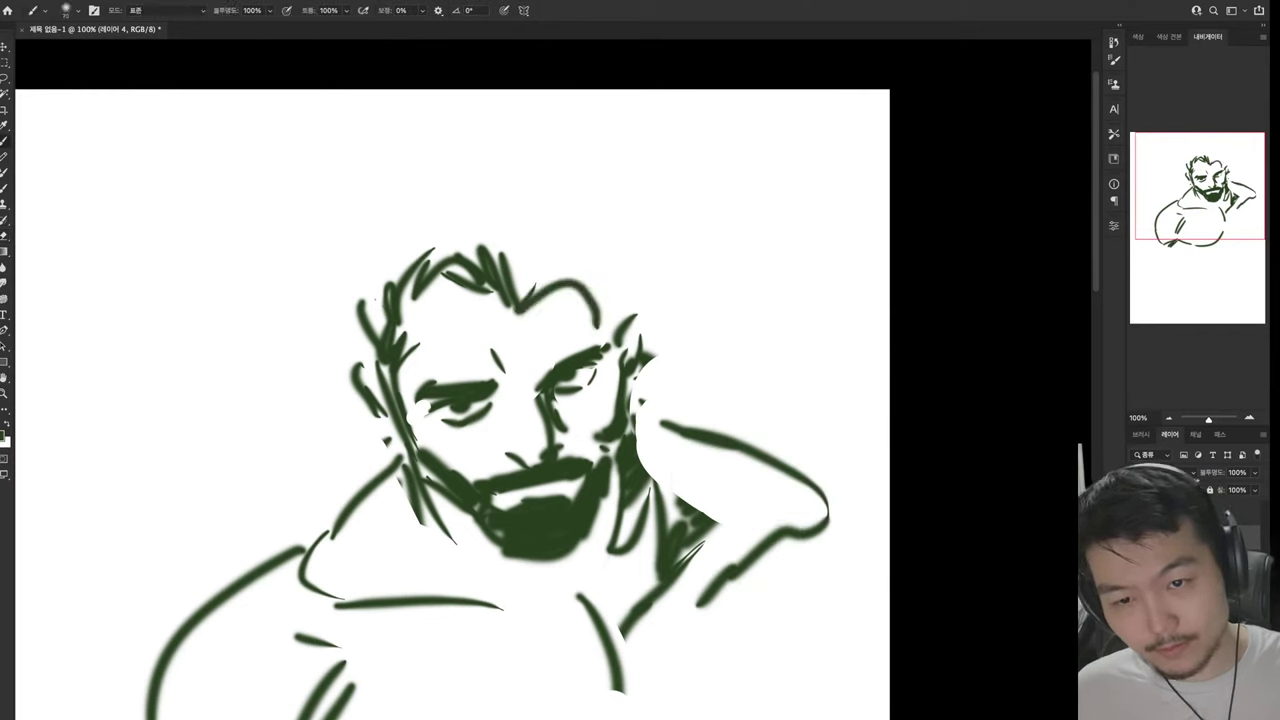
mouse_move(548, 258)
mouse_down()
mouse_move(515, 302)
mouse_move(556, 330)
mouse_up()
drag(570, 240, 536, 285)
Sketch a tall swept tuft of hair above the upper left of the head and shade its base
drag(378, 186, 350, 282)
drag(378, 208, 412, 186)
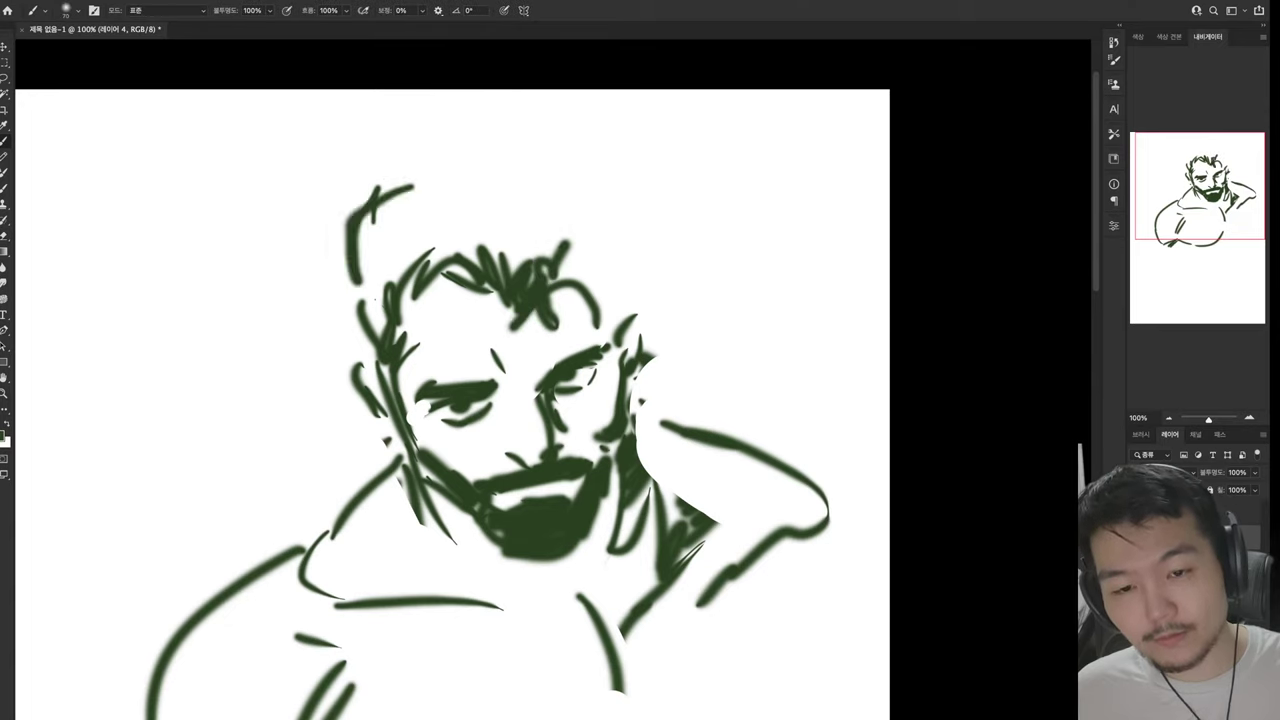
mouse_move(360, 240)
mouse_down()
mouse_move(410, 190)
mouse_move(388, 258)
mouse_up()
drag(390, 150, 365, 200)
mouse_move(405, 180)
mouse_down()
mouse_move(452, 162)
mouse_move(412, 190)
mouse_up()
mouse_move(480, 156)
mouse_down()
mouse_move(430, 212)
mouse_move(436, 250)
mouse_up()
Erase the left ear and redraw it slightly higher against the head
key(e)
drag(395, 365, 365, 435)
key(b)
drag(350, 335, 385, 405)
Erase the left neck and shoulder lines and redraw the trapezius slope, shoulder curve and collarbone
key(e)
drag(395, 458, 300, 585)
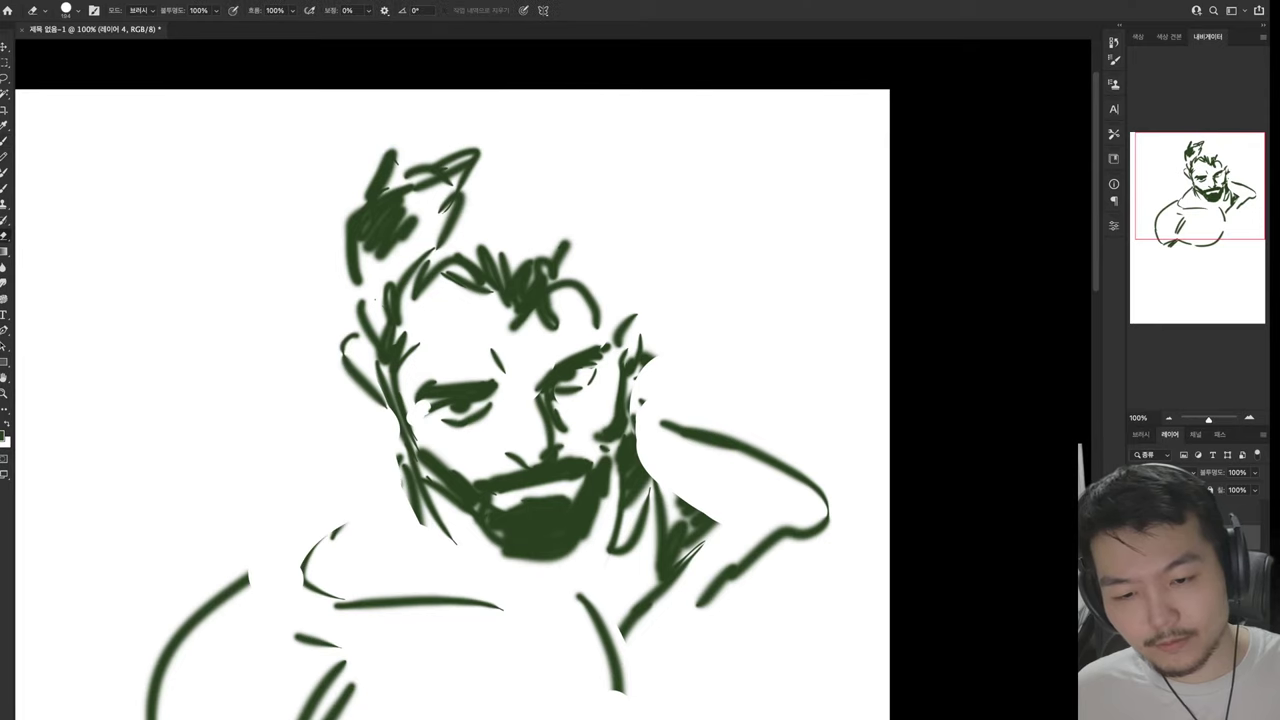
key(b)
mouse_move(386, 437)
mouse_down()
mouse_move(283, 522)
mouse_move(312, 596)
mouse_move(500, 606)
mouse_up()
key(e)
key(b)
drag(330, 588, 465, 616)
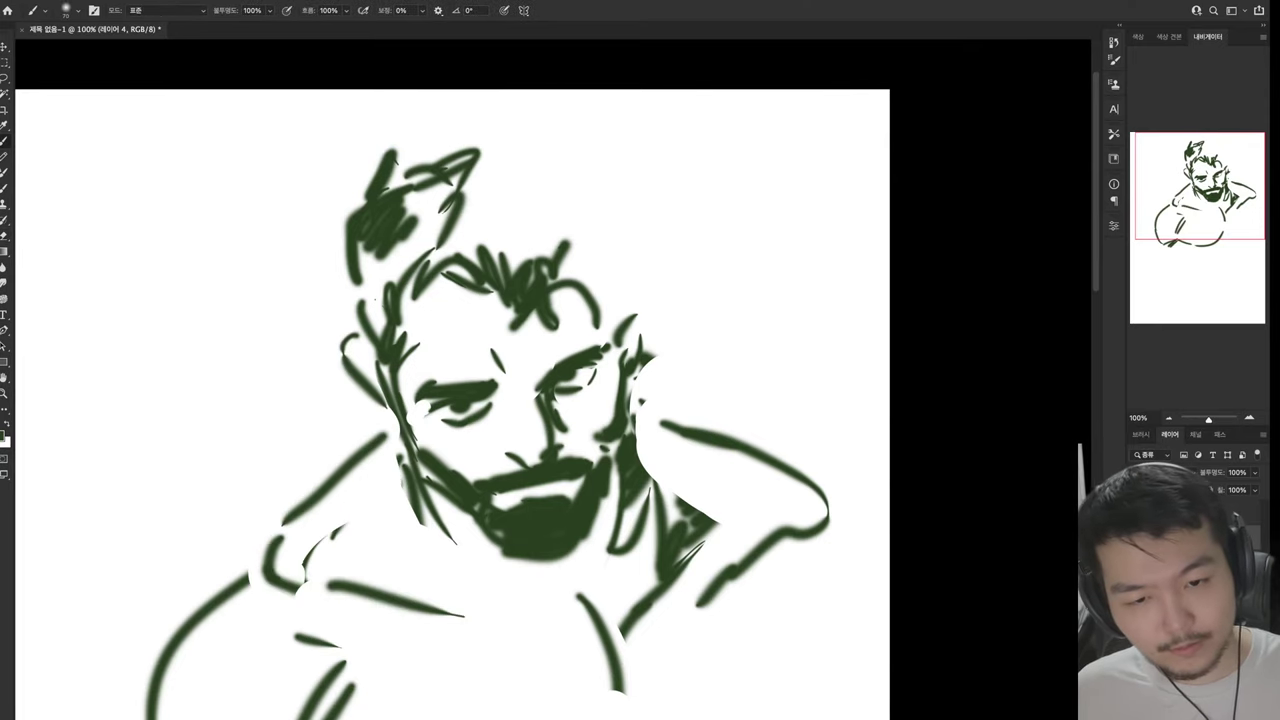
Erase the right and lower chest contours and sketch a curved collarbone line below the beard
scroll(450, 400, down, 4)
key(e)
mouse_move(578, 406)
mouse_down()
mouse_move(618, 456)
mouse_move(590, 620)
mouse_move(545, 648)
mouse_up()
drag(410, 668, 505, 658)
key(b)
drag(590, 408, 592, 466)
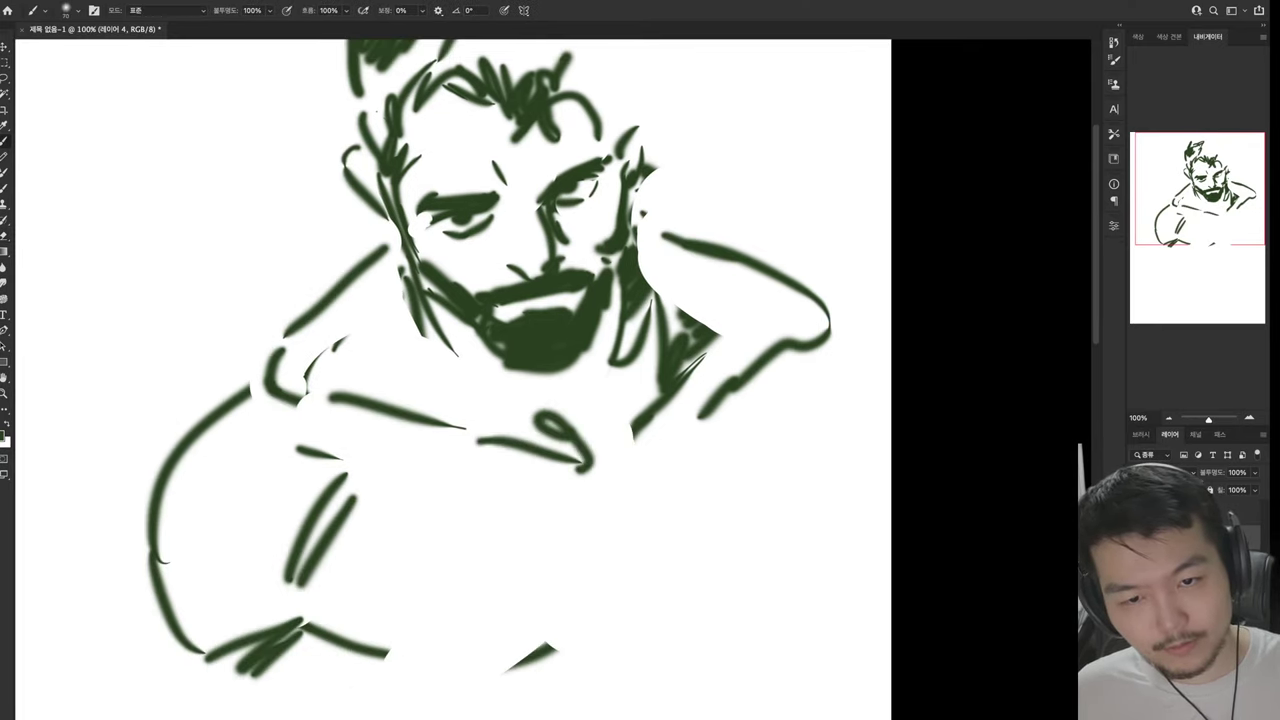
Erase the curved collarbone line and draw short throat strokes just below the beard instead
drag(606, 385, 598, 470)
key(e)
drag(480, 470, 600, 500)
drag(545, 400, 600, 465)
key(b)
drag(578, 382, 555, 440)
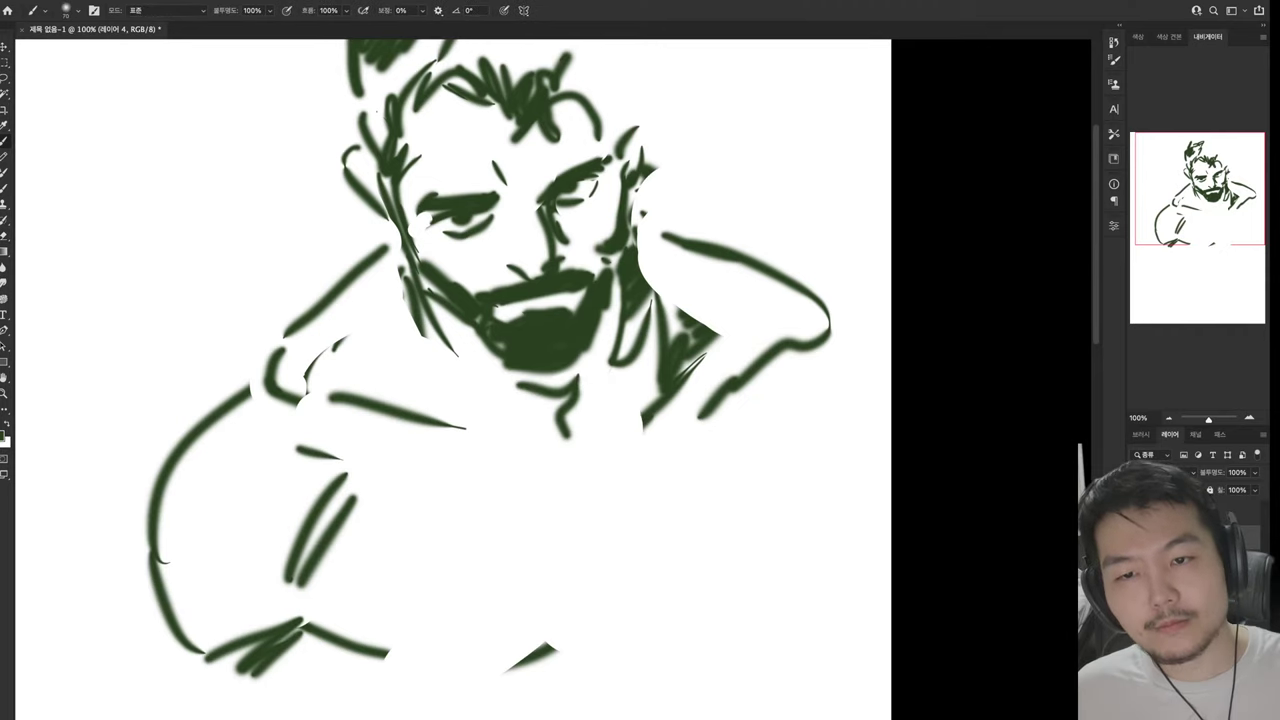
Finish the throat notch below the beard and redraw the left trapezius and collarbone as one long sweeping shape
drag(502, 395, 570, 440)
key(e)
mouse_move(270, 375)
mouse_down()
mouse_move(462, 425)
mouse_move(305, 352)
mouse_up()
key(b)
key(e)
mouse_move(390, 245)
mouse_down()
mouse_move(285, 335)
mouse_move(245, 315)
mouse_move(372, 372)
mouse_up()
key(b)
Erase the old left arm lines and draw a broader, rounded shoulder and upper arm ending at the armpit
drag(345, 475, 290, 585)
drag(335, 625, 265, 660)
drag(355, 480, 300, 585)
drag(280, 630, 215, 680)
drag(250, 395, 200, 660)
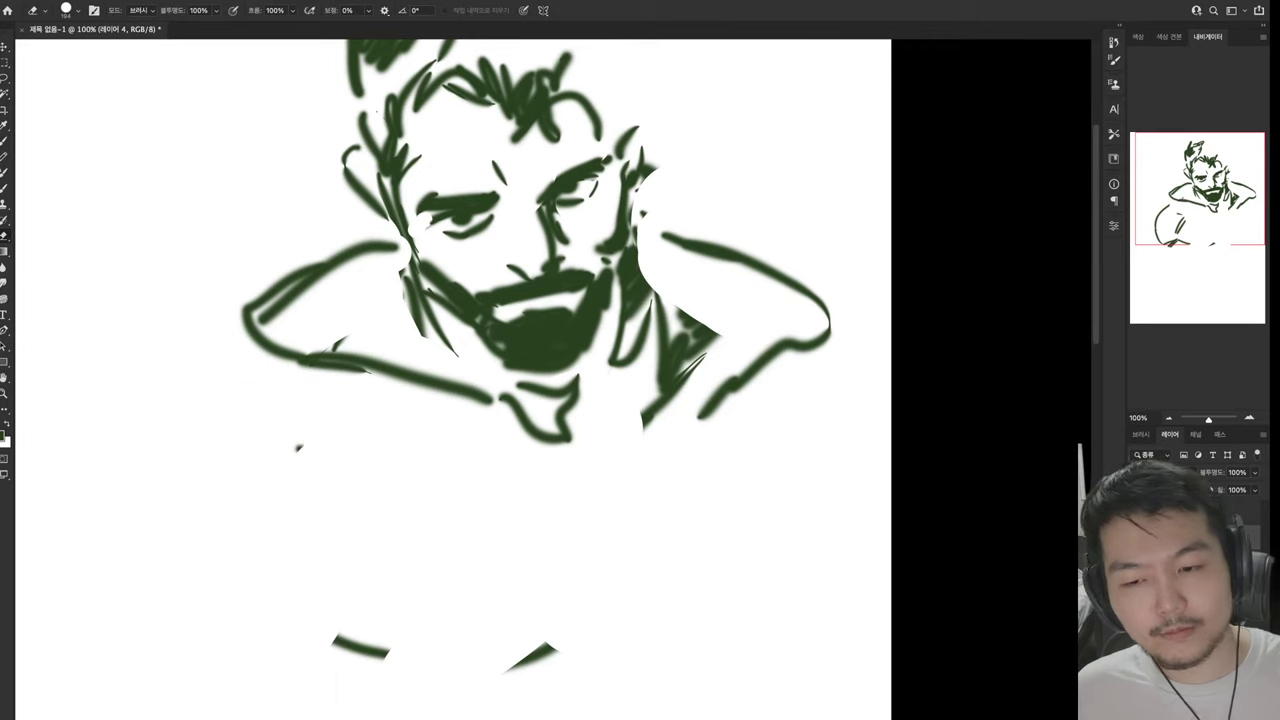
key(b)
mouse_move(248, 282)
mouse_down()
mouse_move(99, 480)
mouse_move(295, 512)
mouse_up()
drag(330, 496, 258, 548)
key(e)
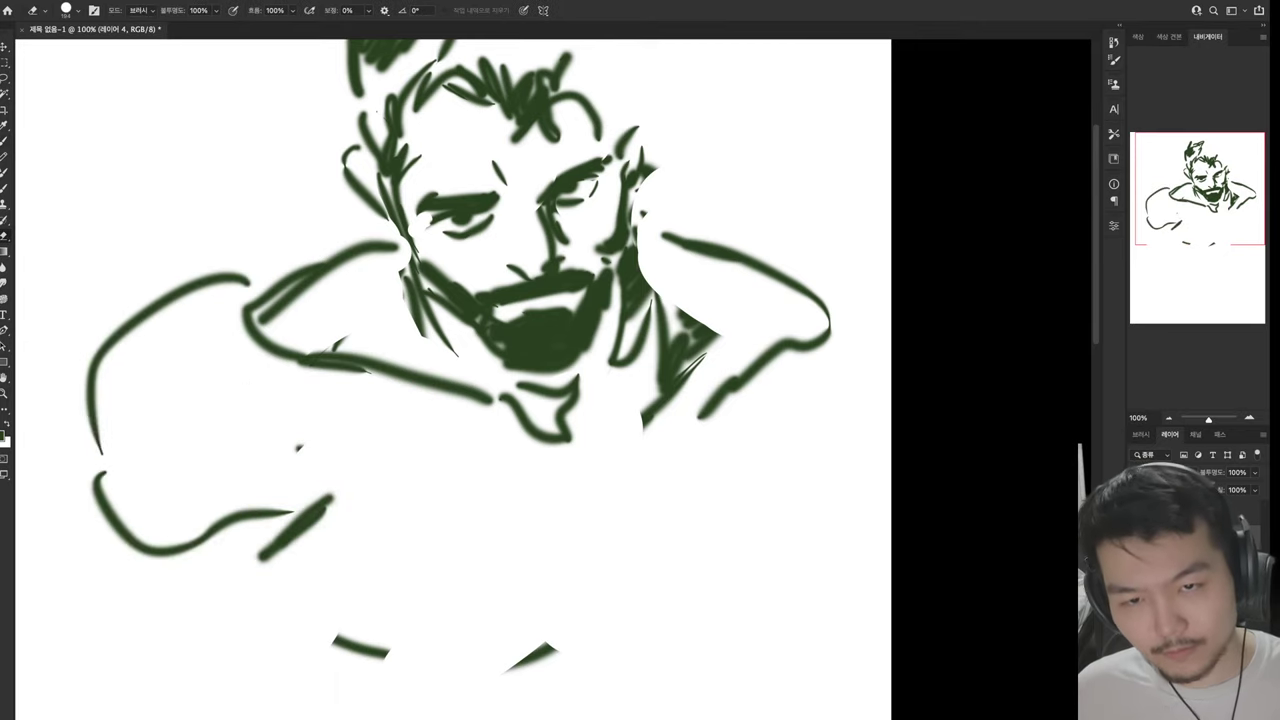
Erase the leftover lower chest marks and outline both large pectorals with a vertical line between them
drag(335, 640, 555, 655)
key(b)
mouse_move(255, 540)
mouse_down()
mouse_move(330, 590)
mouse_move(600, 540)
mouse_up()
drag(582, 455, 590, 560)
drag(603, 603, 718, 645)
drag(822, 428, 715, 625)
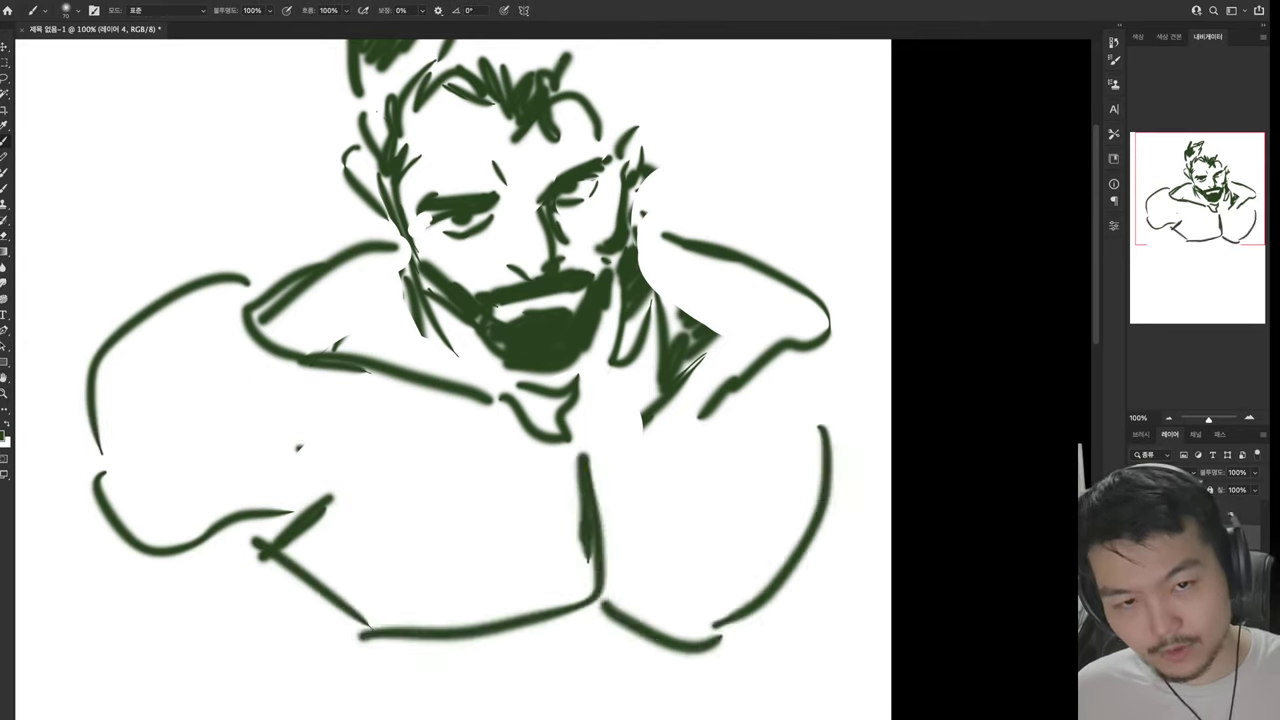
Erase the dark shading beside the right jaw and redraw the right neck line down to the collarbone
key(e)
mouse_move(800, 345)
mouse_down()
mouse_move(690, 400)
mouse_move(740, 250)
mouse_move(706, 250)
mouse_move(790, 335)
mouse_up()
key(b)
mouse_move(690, 300)
mouse_down()
mouse_move(815, 360)
mouse_move(617, 395)
mouse_up()
key(e)
key(b)
mouse_move(650, 265)
mouse_down()
mouse_move(636, 370)
mouse_move(615, 375)
mouse_move(625, 395)
mouse_up()
key(e)
key(b)
drag(632, 305, 595, 403)
Erase the right shoulder contour and redraw the trapezius slope and collarbone in a lower position
key(e)
mouse_move(820, 360)
mouse_down()
mouse_move(670, 275)
mouse_move(826, 390)
mouse_move(635, 400)
mouse_up()
key(b)
key(e)
key(b)
drag(660, 405, 782, 420)
drag(500, 300, 515, 390)
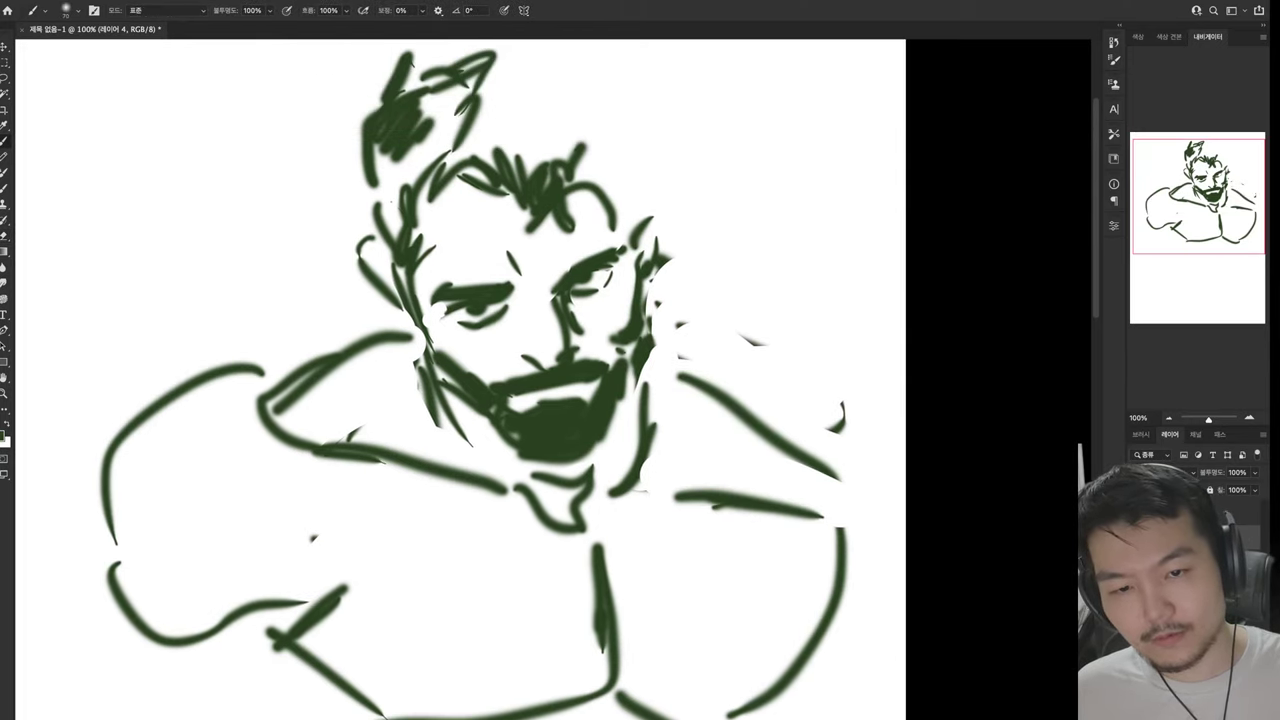
Fill in the beard along both jaw edges and redraw the left neck line beneath it
drag(440, 370, 515, 462)
drag(610, 432, 525, 464)
mouse_move(632, 354)
mouse_down()
mouse_move(600, 462)
mouse_move(548, 472)
mouse_up()
key(e)
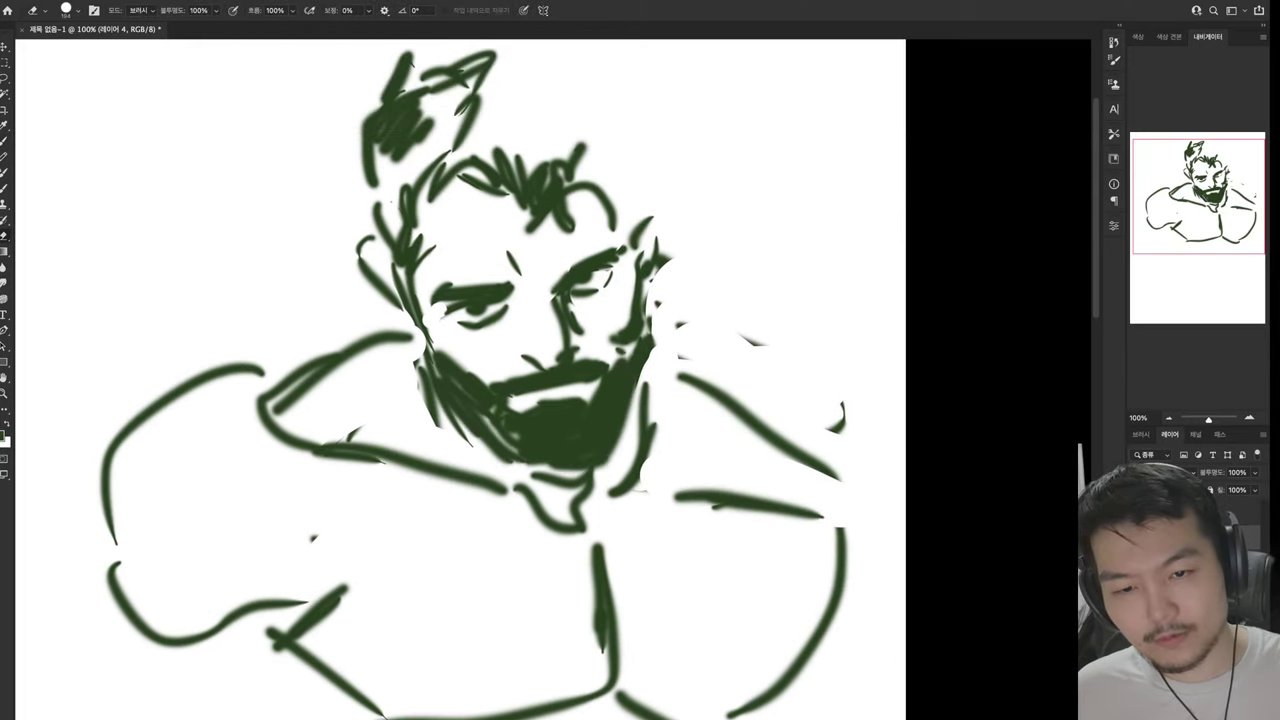
drag(420, 372, 502, 462)
key(b)
drag(448, 392, 525, 472)
mouse_move(420, 340)
mouse_down()
mouse_move(470, 462)
mouse_move(524, 495)
mouse_up()
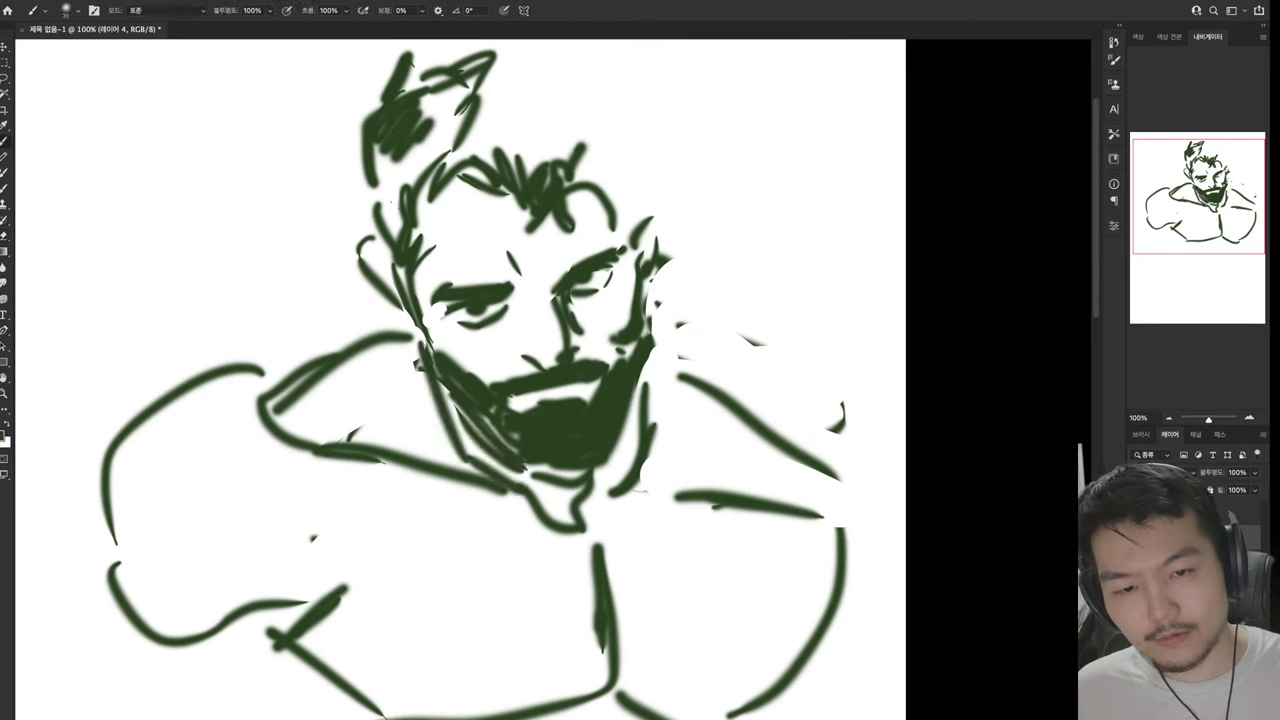
Erase the right shoulder and collarbone lines and redraw the neck edge with a higher, rounded trapezius
drag(652, 358, 645, 458)
key(e)
drag(680, 375, 800, 455)
key(b)
mouse_move(660, 282)
mouse_down()
mouse_move(790, 325)
mouse_move(795, 385)
mouse_up()
mouse_move(680, 440)
mouse_down()
mouse_move(780, 430)
mouse_move(618, 505)
mouse_move(840, 465)
mouse_up()
key(e)
key(b)
drag(775, 372, 840, 428)
key(e)
Erase the right pectoral outline and try short strokes for its lower edge
drag(850, 500, 730, 715)
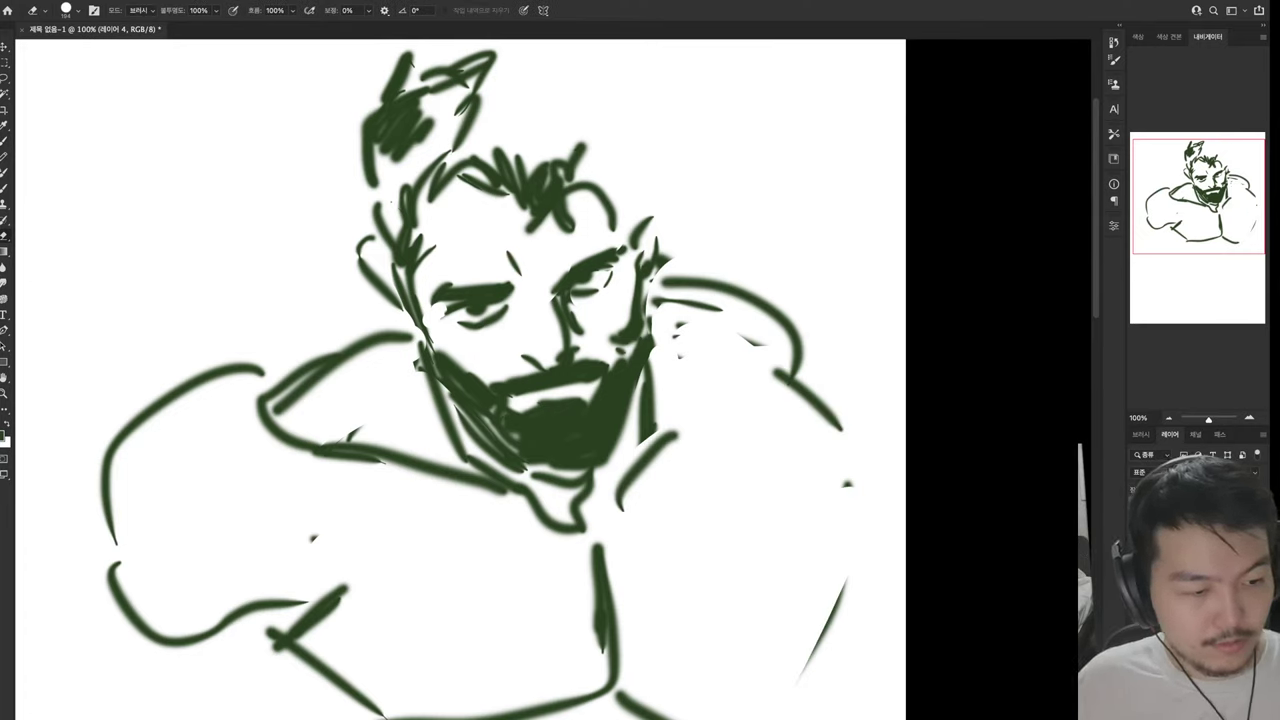
drag(840, 600, 650, 710)
key(b)
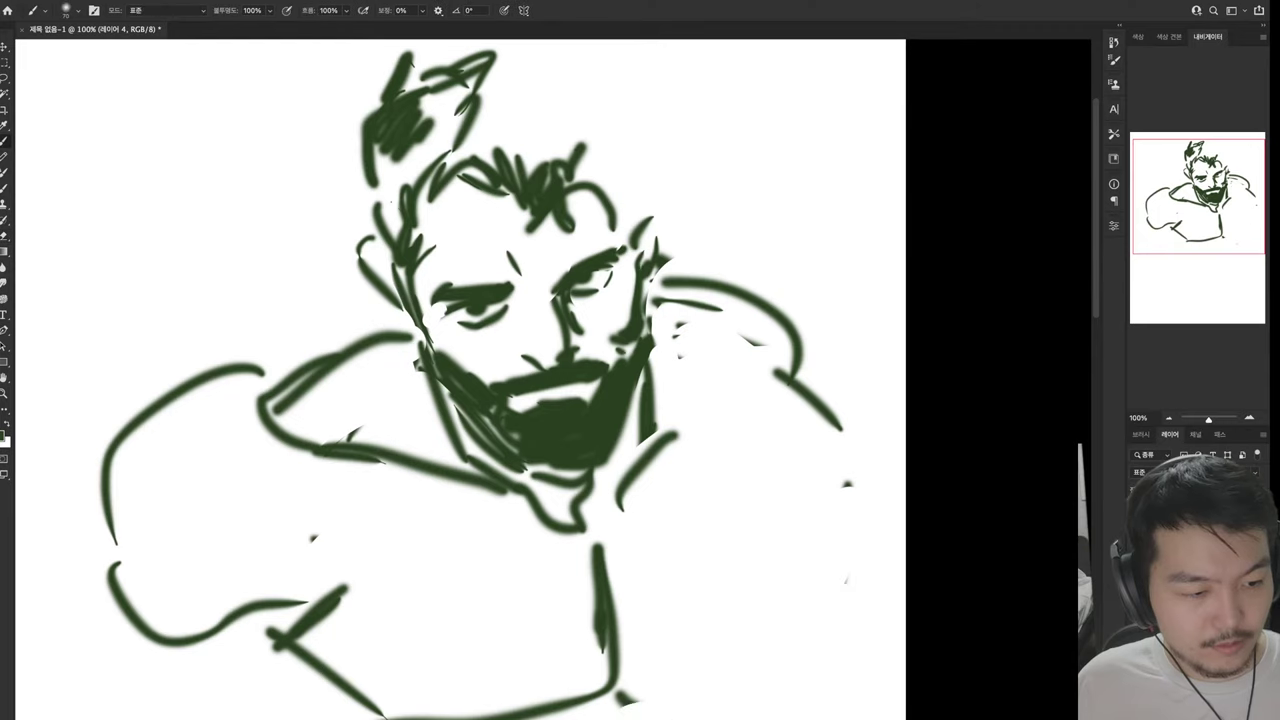
drag(640, 665, 755, 662)
drag(790, 650, 830, 612)
drag(760, 675, 858, 588)
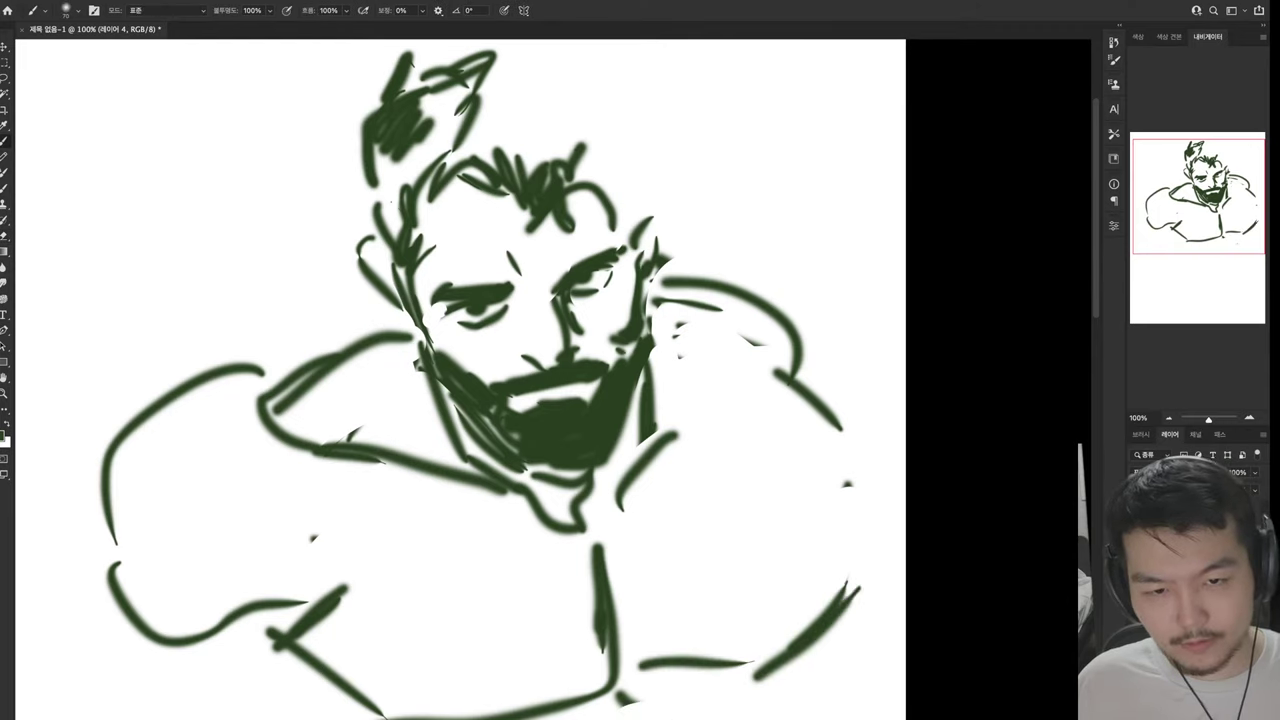
key(e)
mouse_move(640, 665)
mouse_down()
mouse_move(835, 620)
mouse_move(858, 588)
mouse_up()
Draw a full rounded right pectoral contour and add the deltoid outline outside it
key(b)
drag(618, 697, 850, 565)
drag(758, 410, 848, 548)
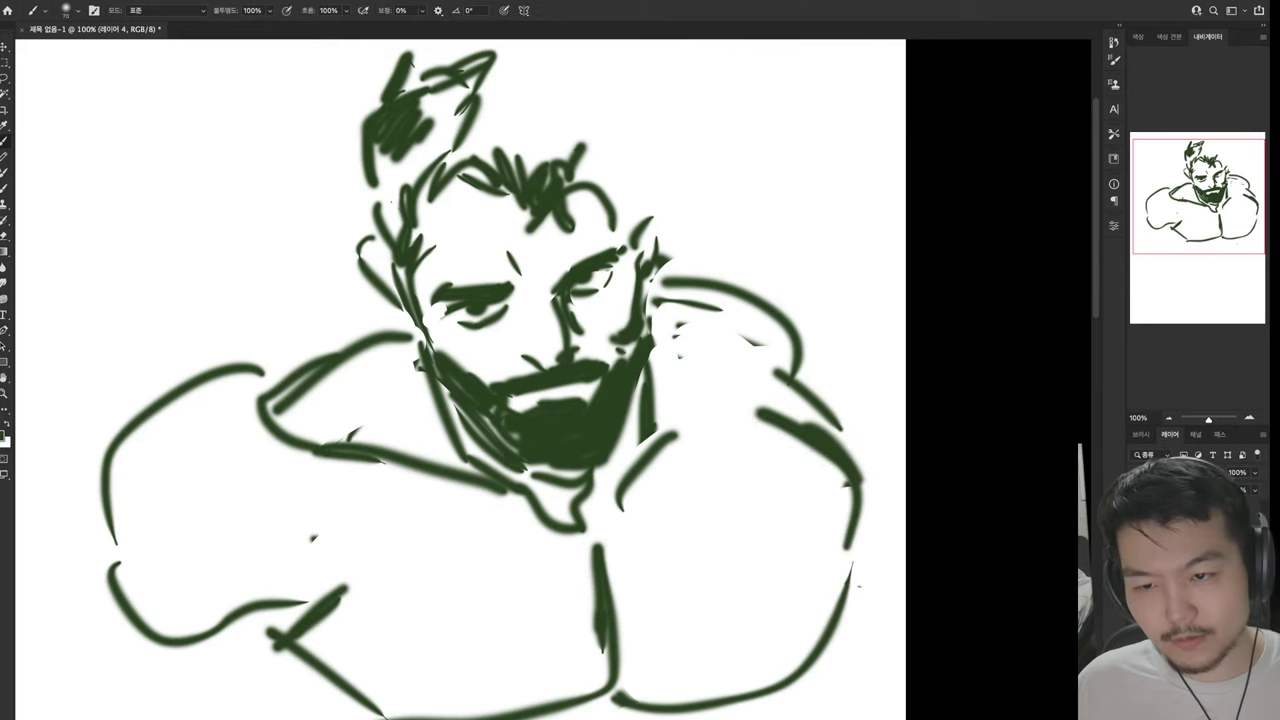
mouse_move(790, 318)
mouse_down()
mouse_move(903, 440)
mouse_move(868, 545)
mouse_up()
drag(900, 410, 832, 550)
Erase the upper left shoulder line and redraw the deltoid larger and connected to the trapezius
key(e)
drag(220, 375, 140, 418)
mouse_move(265, 370)
mouse_down()
mouse_move(105, 505)
mouse_move(142, 438)
mouse_up()
key(b)
drag(156, 422, 86, 600)
drag(110, 504, 182, 638)
scroll(460, 380, up, 3)
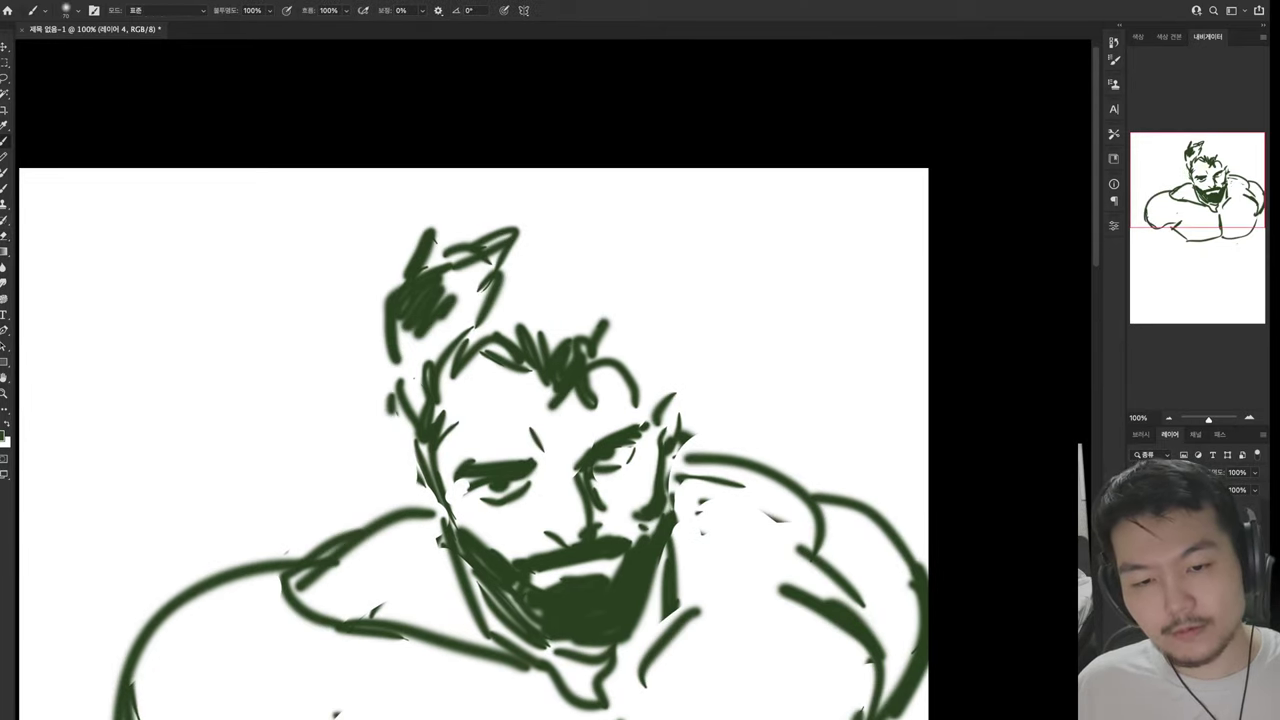
Erase and redraw the left ear closer to the head and rework the left eye under a longer brow
key(e)
mouse_move(386, 410)
mouse_down()
mouse_move(426, 484)
mouse_move(538, 498)
mouse_move(470, 495)
mouse_up()
key(b)
key(e)
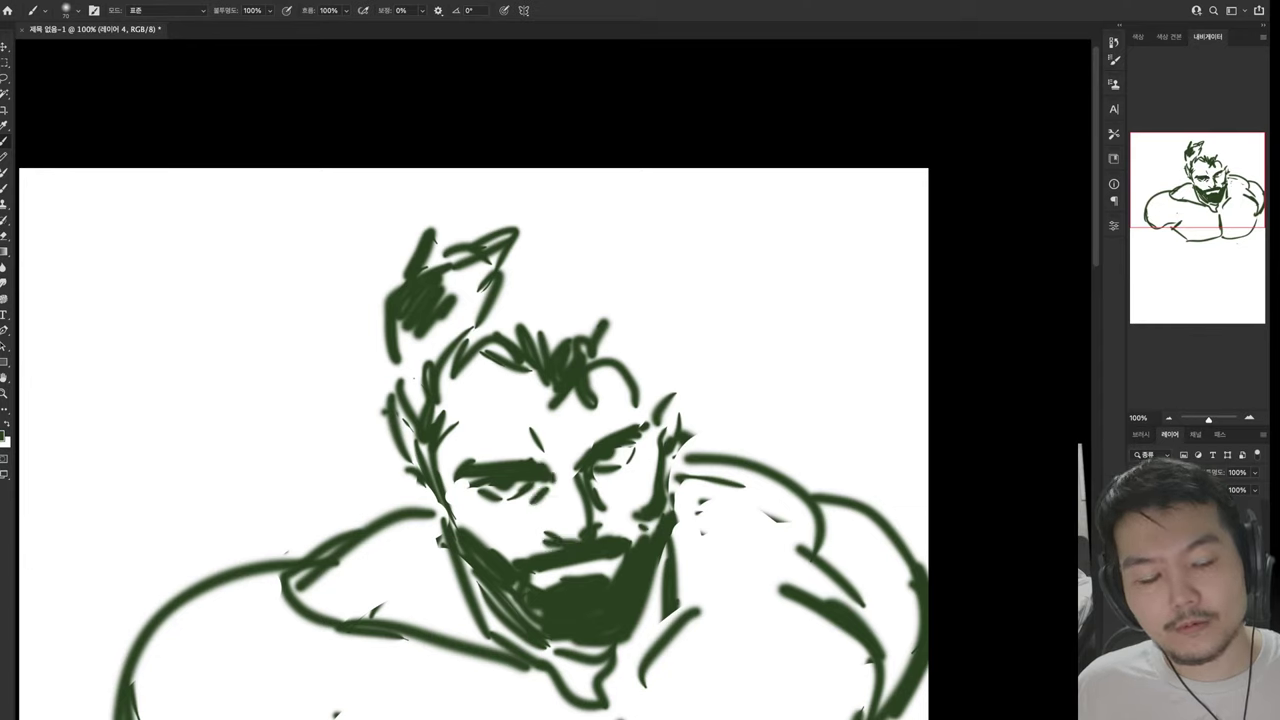
Thicken the moustache upward, cut a notch beneath the nose and redraw the side of the nose
key(e)
key(b)
drag(542, 550, 568, 535)
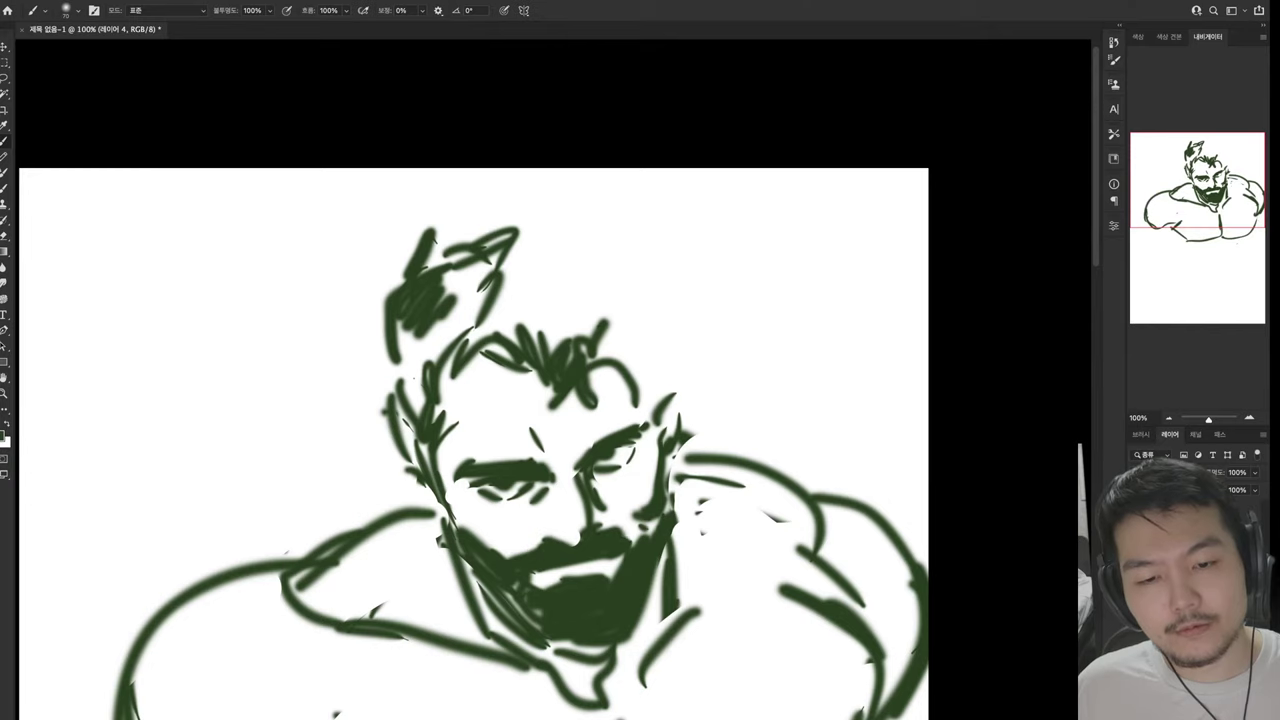
key(e)
click(581, 530)
key(b)
drag(575, 532, 602, 520)
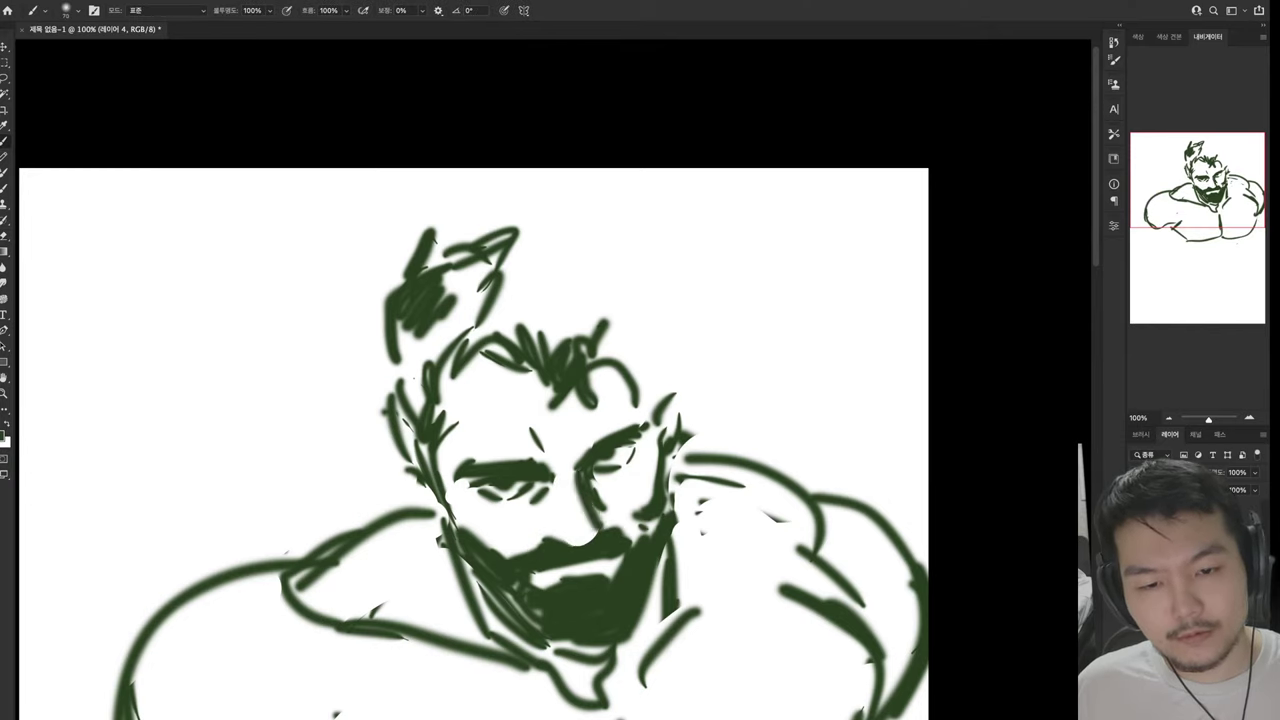
Erase the right eye and redraw it tucked tightly beneath the brow
key(e)
mouse_move(600, 472)
mouse_down()
mouse_move(630, 450)
mouse_move(605, 460)
mouse_up()
key(b)
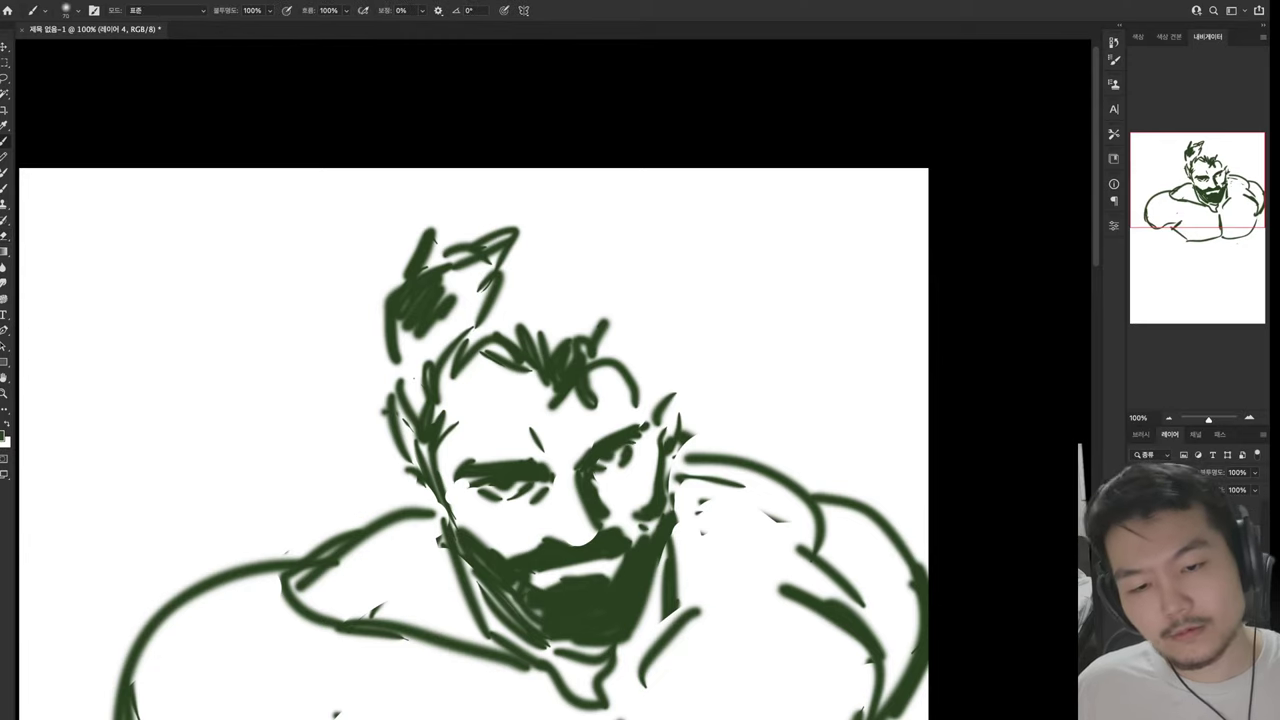
key(e)
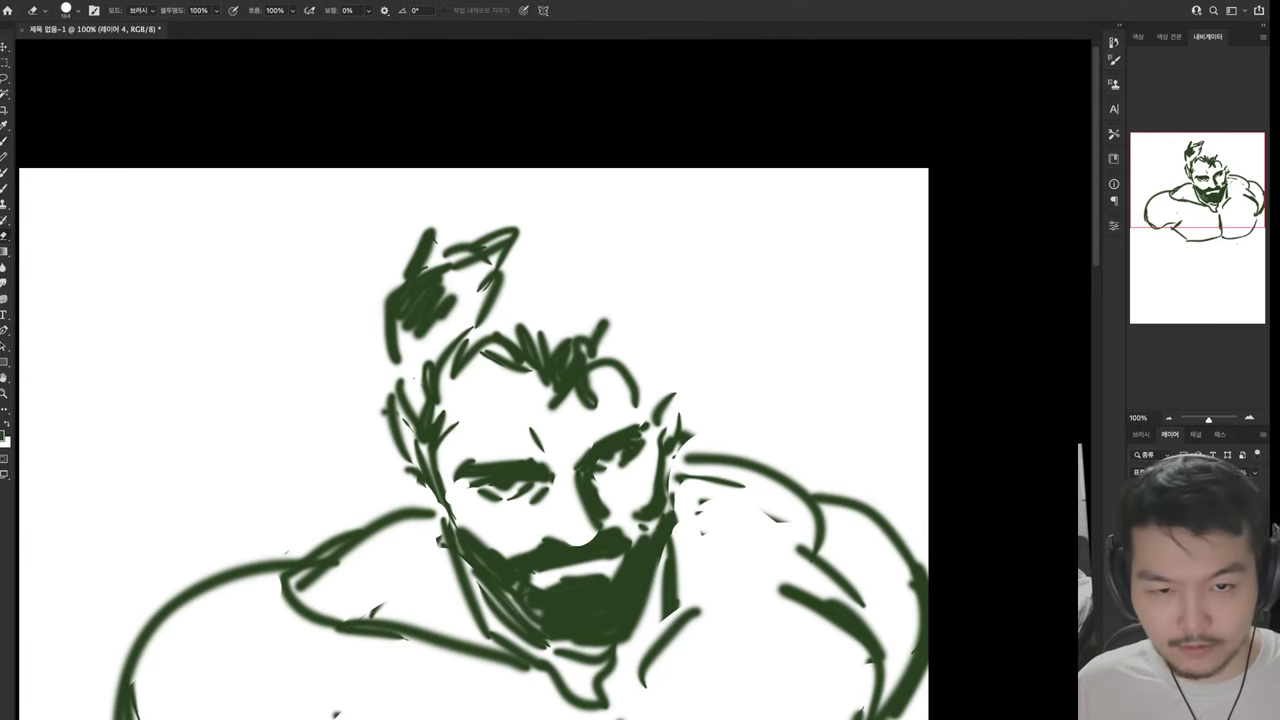
drag(580, 500, 640, 396)
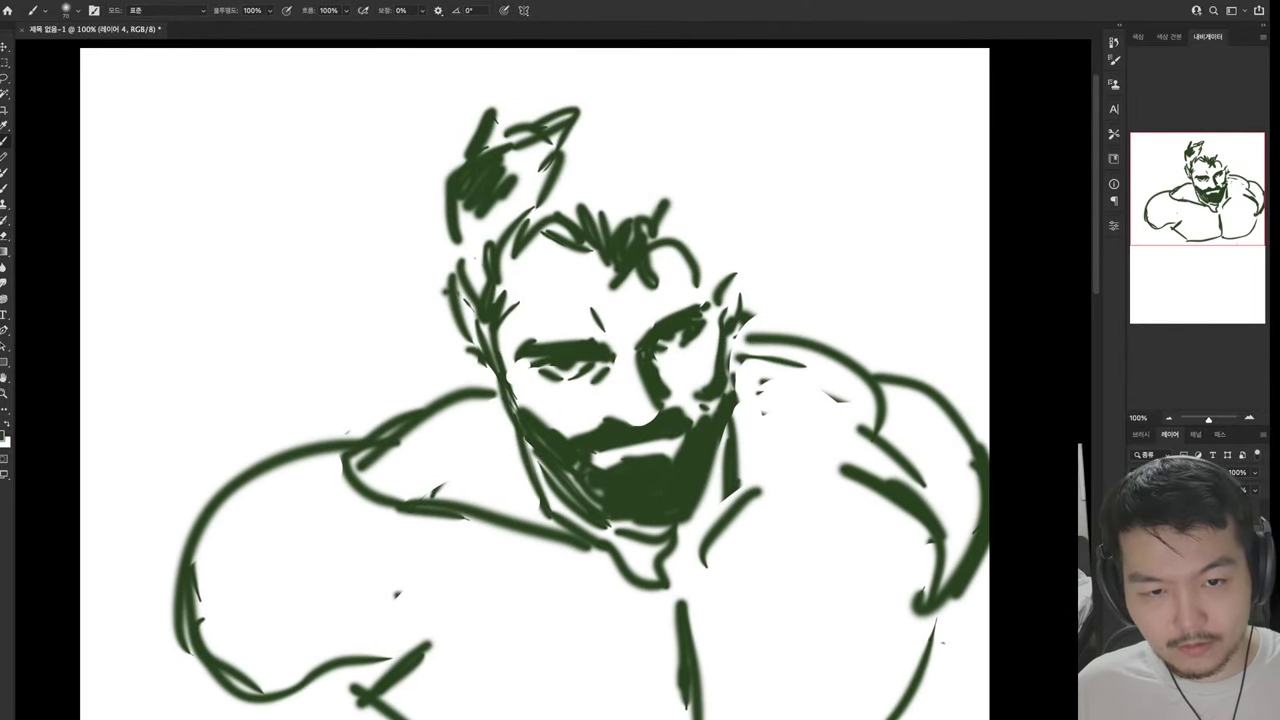
click(662, 352)
drag(664, 350, 698, 334)
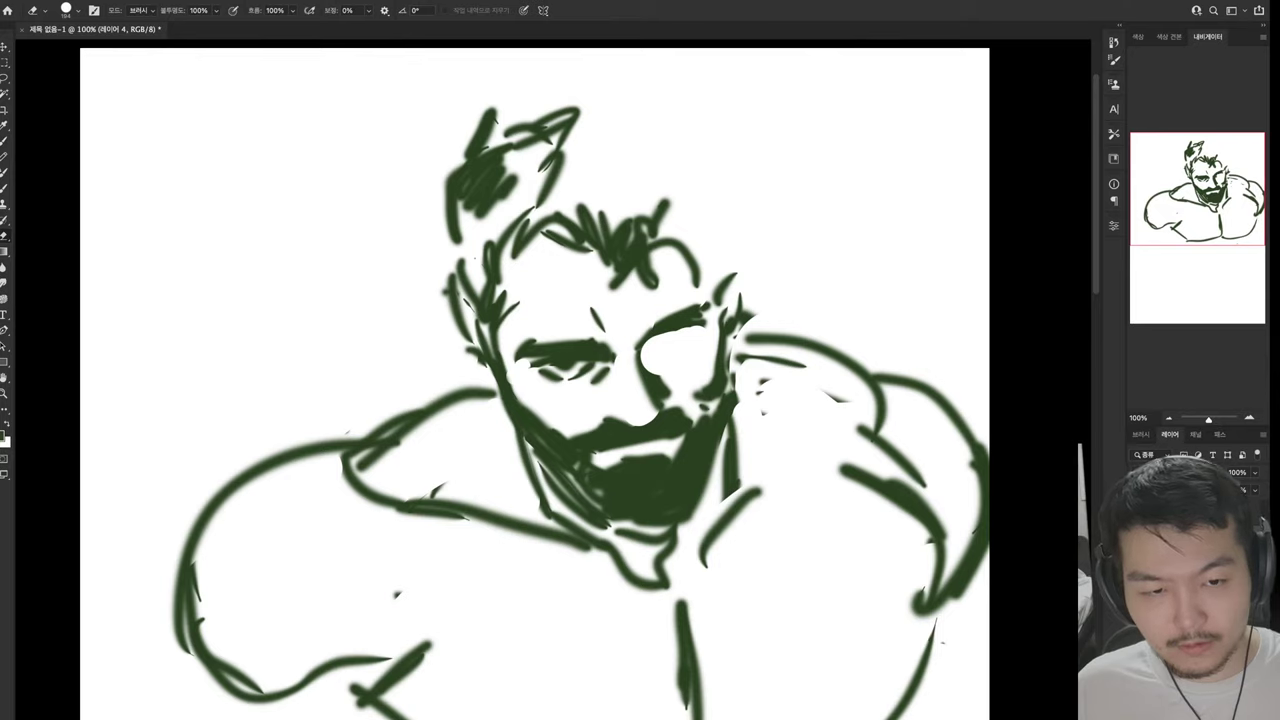
key(ctrl+z)
key(ctrl+z)
Redraw the right side of the face from temple to cheek, trim the left beard edge and fill the chin
key(b)
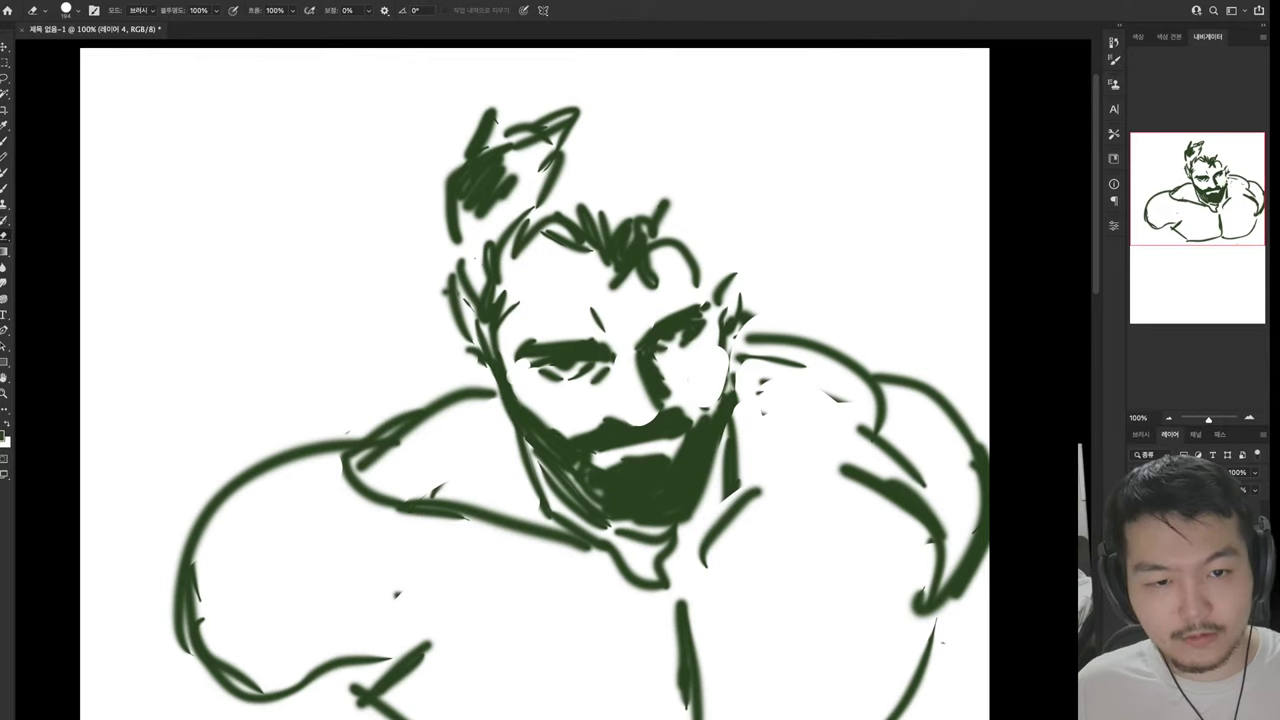
mouse_move(704, 336)
mouse_down()
mouse_move(726, 404)
mouse_move(712, 418)
mouse_move(712, 240)
mouse_up()
key(e)
mouse_move(555, 390)
mouse_down()
mouse_move(518, 440)
mouse_move(594, 504)
mouse_up()
key(b)
drag(706, 484, 638, 530)
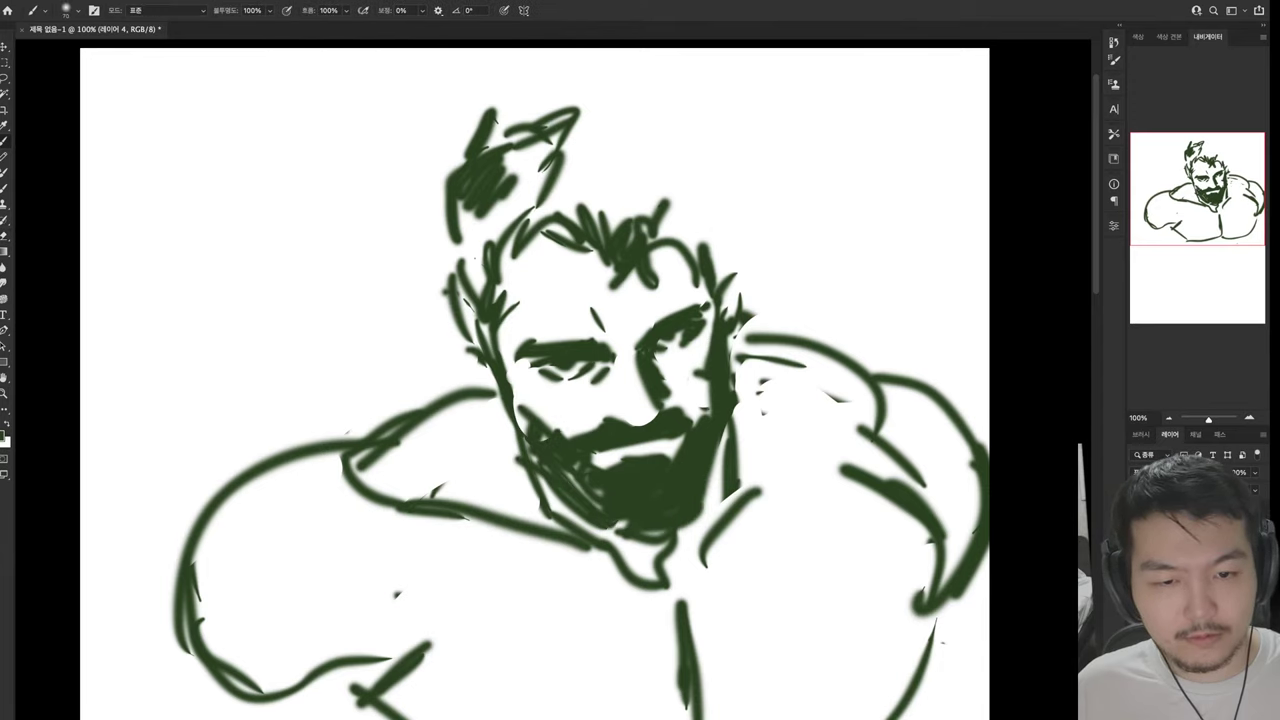
Reshape the moustache and mouth opening by erasing and repainting around the lips
key(e)
mouse_move(604, 420)
mouse_down()
mouse_move(576, 442)
mouse_move(652, 458)
mouse_move(672, 446)
mouse_move(668, 458)
mouse_move(670, 440)
mouse_up()
key(b)
key(e)
key(b)
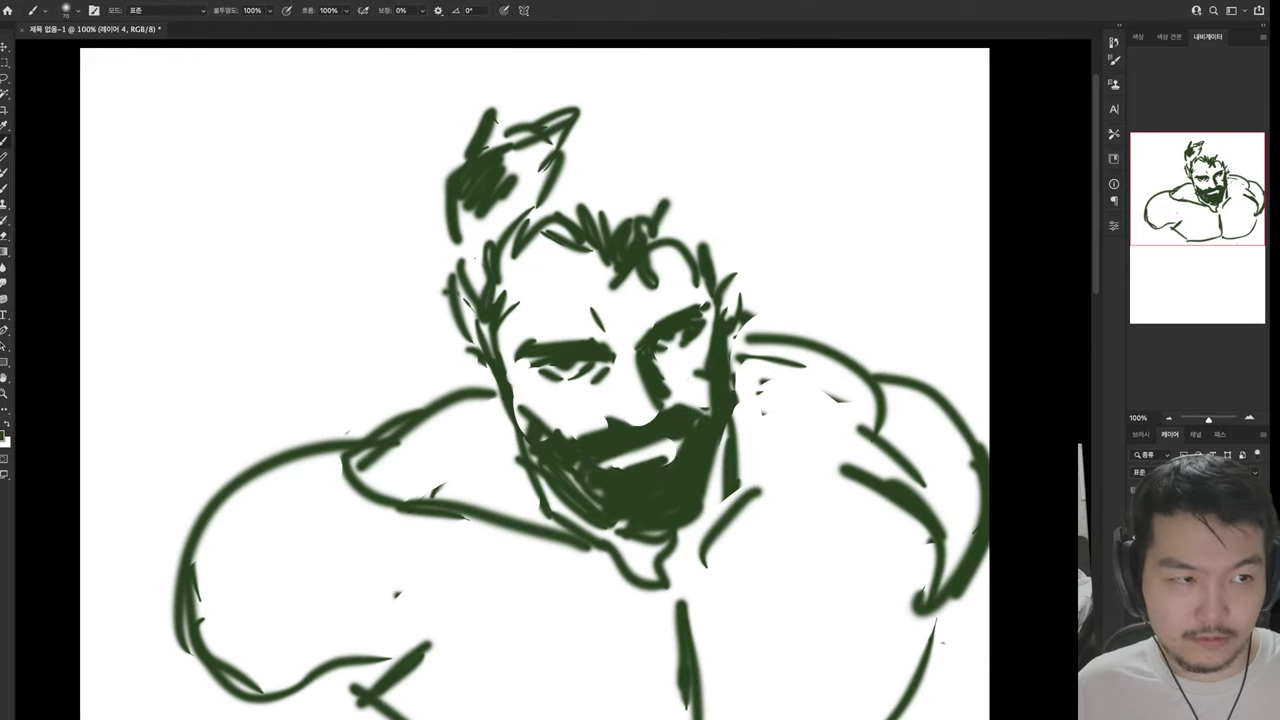
Fill the gaps in the beard and redraw the collarbone and the top of the chest line beneath it
drag(590, 500, 628, 524)
mouse_move(540, 400)
mouse_down()
mouse_move(750, 245)
mouse_move(650, 259)
mouse_move(593, 359)
mouse_up()
mouse_move(580, 470)
mouse_down()
mouse_move(710, 530)
mouse_move(693, 500)
mouse_up()
drag(682, 506, 719, 542)
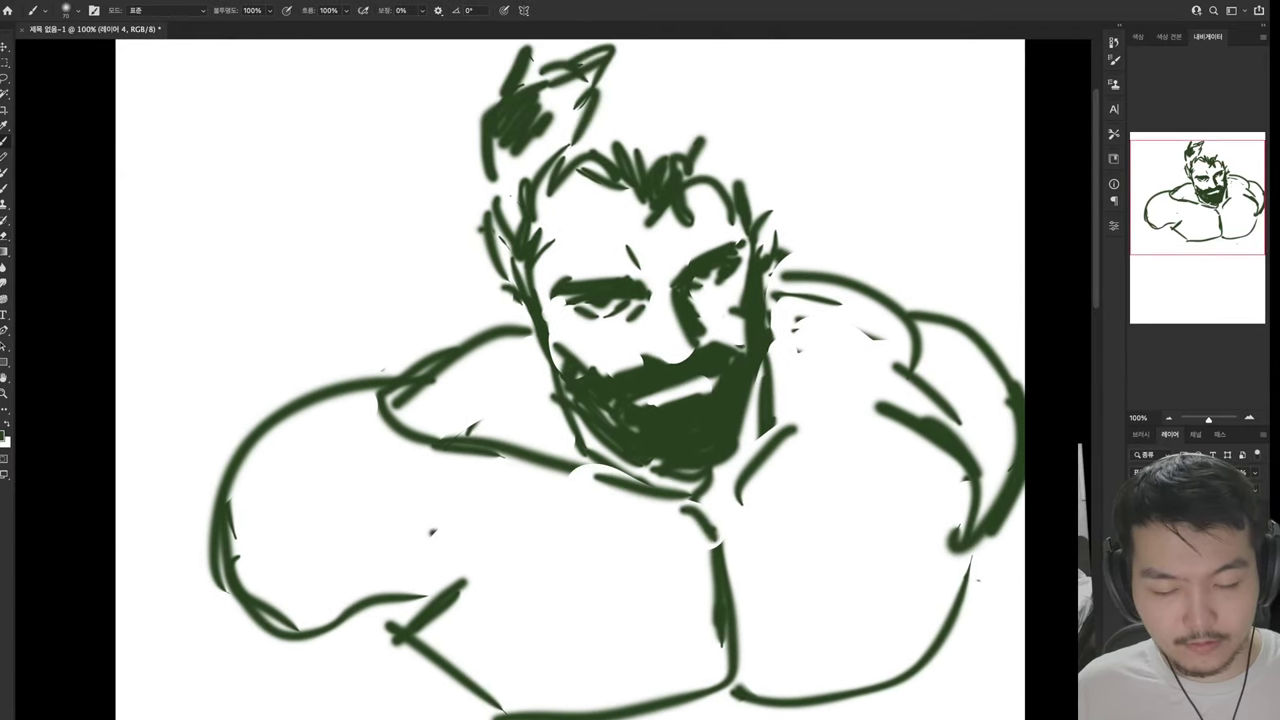
Shade the underside of the left pectoral with hatching, a thick lower contour and curved strokes near the centre line
drag(620, 450, 620, 320)
drag(495, 590, 700, 565)
mouse_move(437, 497)
mouse_down()
mouse_move(462, 547)
mouse_move(590, 595)
mouse_up()
drag(505, 518, 512, 552)
mouse_move(530, 535)
mouse_down()
mouse_move(550, 570)
mouse_move(645, 600)
mouse_up()
mouse_move(626, 550)
mouse_down()
mouse_move(605, 590)
mouse_move(708, 496)
mouse_move(715, 545)
mouse_up()
drag(425, 540, 630, 575)
drag(522, 612, 660, 595)
Sketch the left side of the torso tapering to the waist and mark the abdomen's centre line
mouse_move(424, 552)
mouse_down()
mouse_move(436, 562)
mouse_move(422, 618)
mouse_move(358, 612)
mouse_up()
drag(352, 600, 495, 718)
drag(712, 638, 708, 705)
mouse_move(640, 400)
mouse_down()
mouse_move(591, 450)
mouse_move(525, 430)
mouse_move(603, 302)
mouse_up()
Scale the whole character sketch down proportionally to 90.43%
key(ctrl+t)
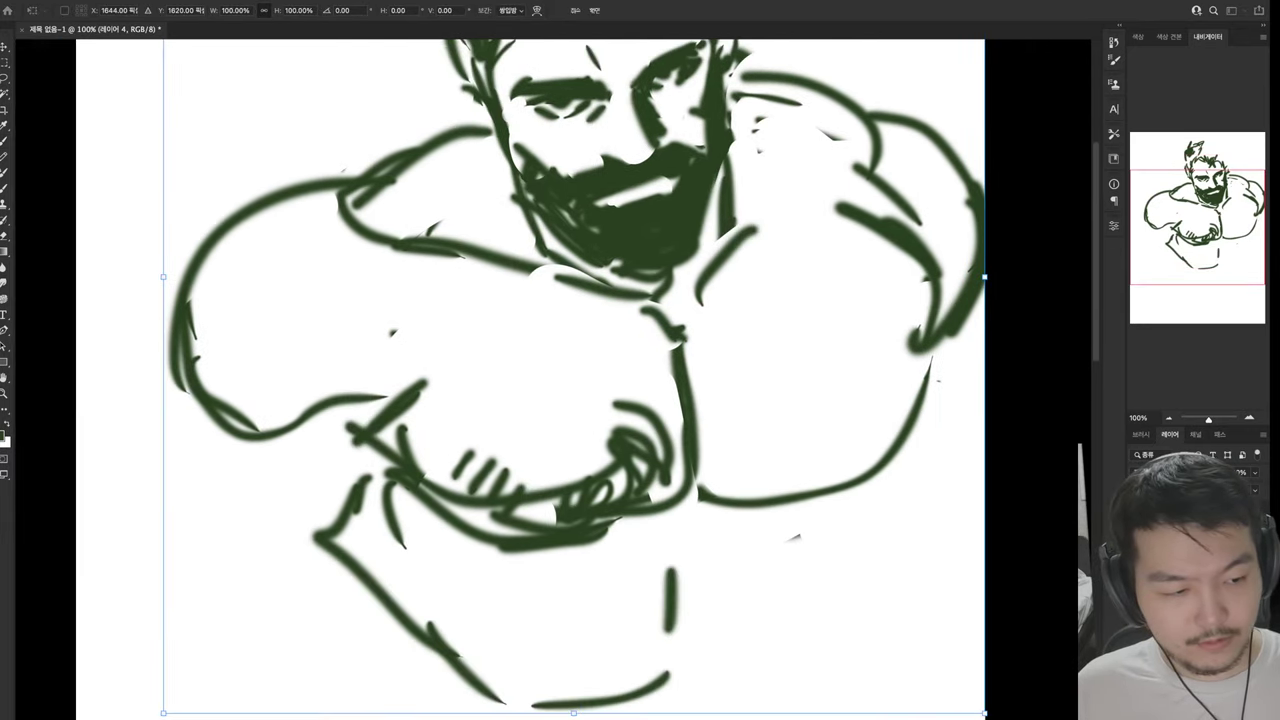
drag(985, 713, 905, 629)
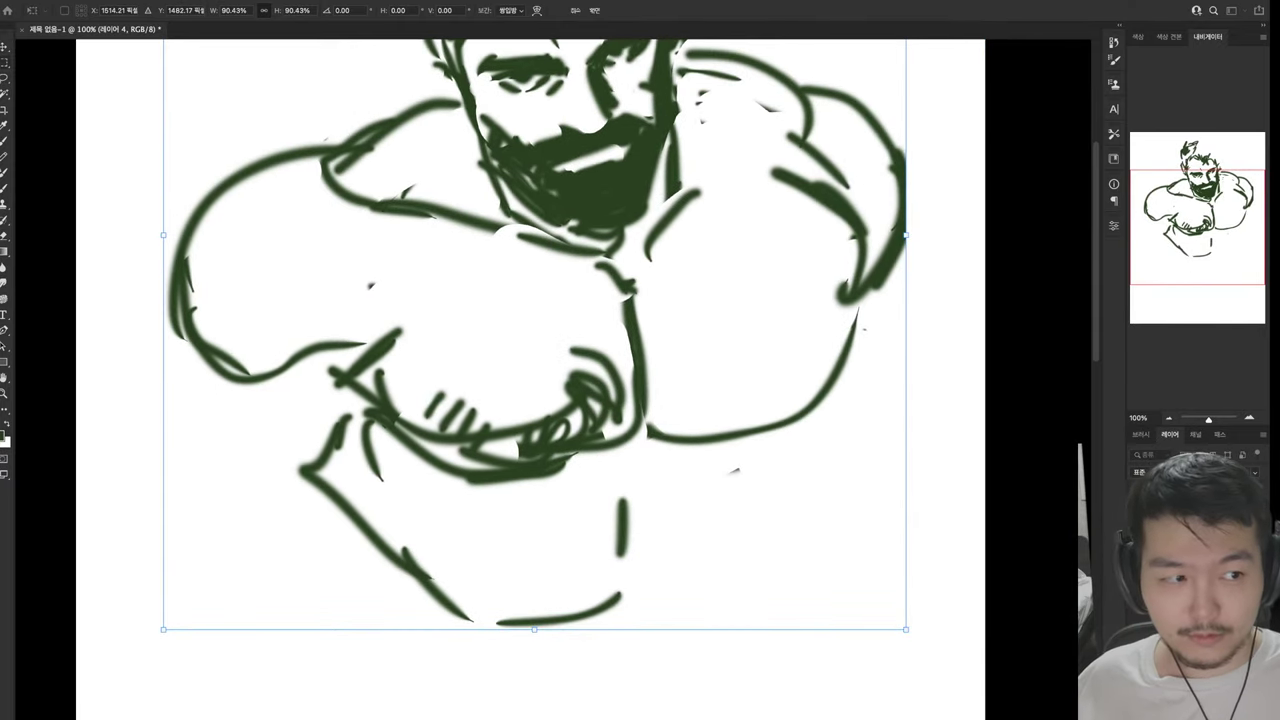
key(Return)
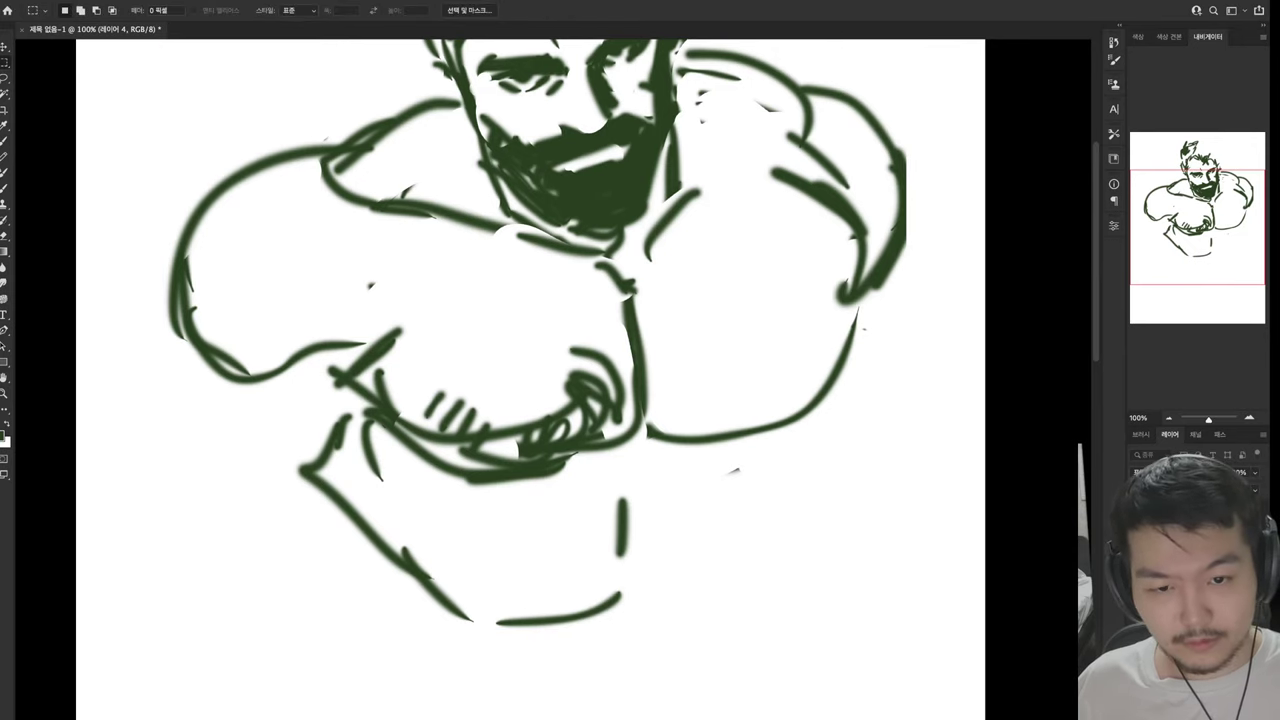
Sketch a rounded crown outline above the forehead and erase the spiky fringe beneath it
key(b)
scroll(560, 400, up, 5)
key(b)
drag(556, 282, 640, 270)
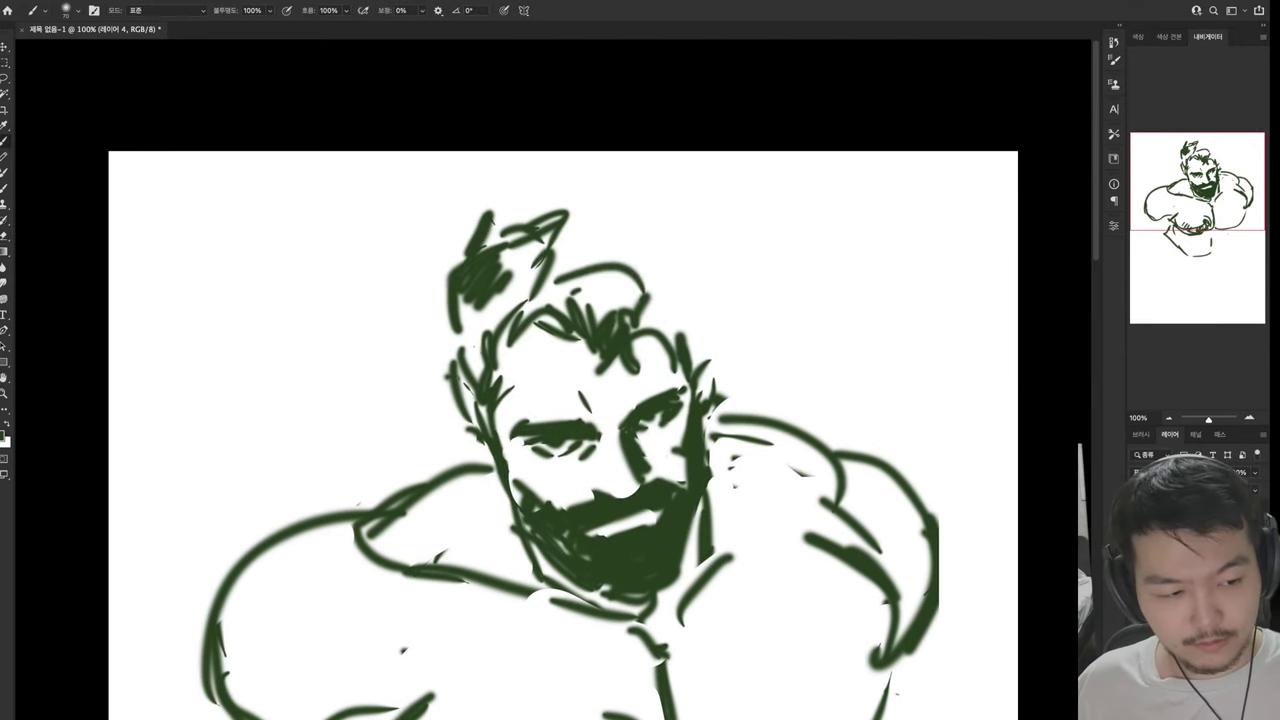
drag(570, 305, 634, 290)
drag(548, 326, 624, 302)
key(e)
mouse_move(570, 340)
mouse_down()
mouse_move(630, 330)
mouse_move(600, 360)
mouse_up()
drag(622, 300, 550, 336)
Try new fringe strokes across the hairline, then erase them together with the old left hairline
key(b)
mouse_move(556, 306)
mouse_down()
mouse_move(500, 340)
mouse_move(572, 318)
mouse_up()
mouse_move(545, 328)
mouse_down()
mouse_move(585, 310)
mouse_move(608, 322)
mouse_up()
mouse_move(580, 318)
mouse_down()
mouse_move(610, 338)
mouse_move(606, 362)
mouse_move(570, 376)
mouse_up()
drag(618, 336, 568, 388)
key(e)
drag(620, 310, 570, 395)
drag(625, 290, 498, 355)
Draw a new swept fringe along the hairline and add dark hair at the right temple
key(b)
mouse_move(510, 350)
mouse_down()
mouse_move(555, 318)
mouse_move(592, 330)
mouse_move(490, 345)
mouse_move(508, 318)
mouse_up()
key(e)
key(b)
drag(500, 350, 566, 294)
mouse_move(525, 350)
mouse_down()
mouse_move(570, 298)
mouse_move(602, 310)
mouse_move(626, 276)
mouse_up()
drag(626, 318, 660, 290)
mouse_move(650, 340)
mouse_down()
mouse_move(682, 288)
mouse_move(680, 332)
mouse_up()
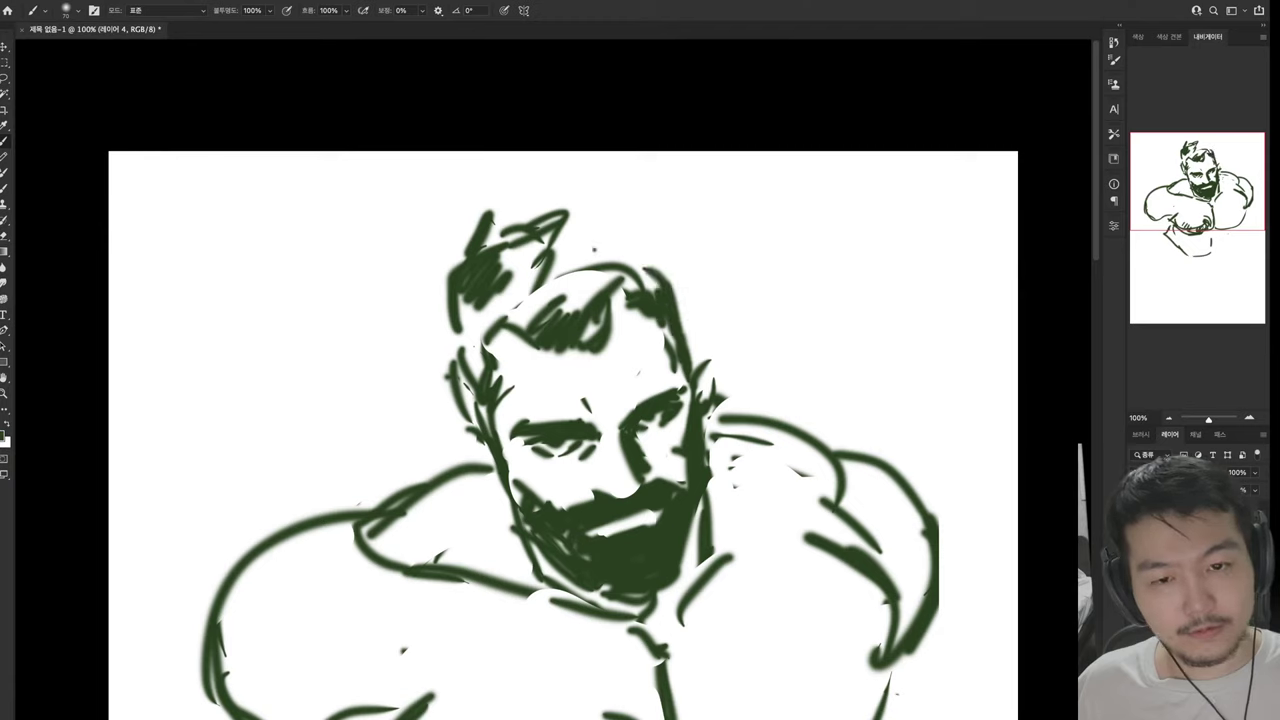
Build up the top of the hair with a raised, solidly filled dark mass over the crown
mouse_move(592, 266)
mouse_down()
mouse_move(652, 232)
mouse_move(622, 228)
mouse_up()
drag(630, 266, 660, 244)
mouse_move(556, 266)
mouse_down()
mouse_move(596, 236)
mouse_move(610, 250)
mouse_up()
mouse_move(574, 290)
mouse_down()
mouse_move(636, 254)
mouse_move(652, 266)
mouse_up()
key(e)
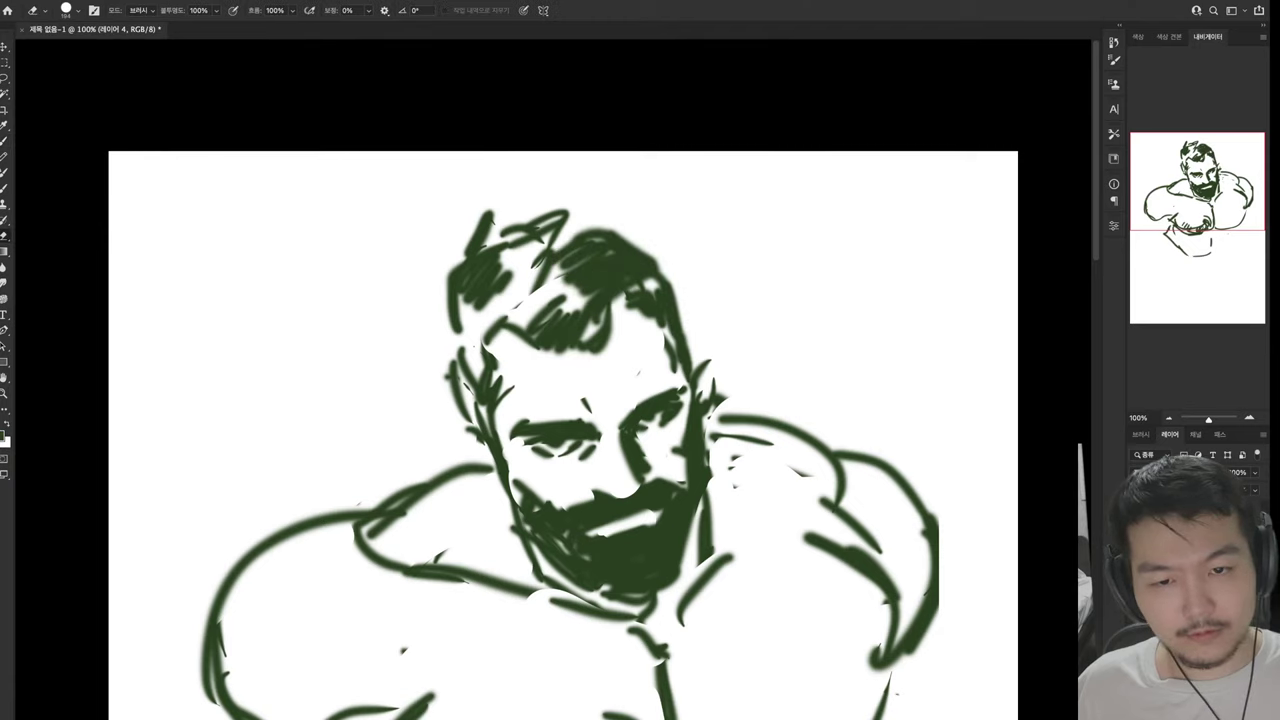
Outline the left side of the hair in dark strokes and erase the spiky tuft above the crown
key(b)
mouse_move(530, 212)
mouse_down()
mouse_move(450, 296)
mouse_move(502, 268)
mouse_up()
drag(456, 328, 500, 258)
mouse_move(462, 344)
mouse_down()
mouse_move(516, 268)
mouse_move(520, 286)
mouse_up()
key(e)
mouse_move(588, 212)
mouse_down()
mouse_move(526, 262)
mouse_move(568, 224)
mouse_up()
Fill the crown and fringe as one solid dark mass and extend it down into the left sideburn
key(b)
drag(498, 276, 588, 236)
drag(514, 302, 582, 248)
mouse_move(512, 318)
mouse_down()
mouse_move(586, 268)
mouse_move(596, 292)
mouse_up()
drag(526, 350, 604, 318)
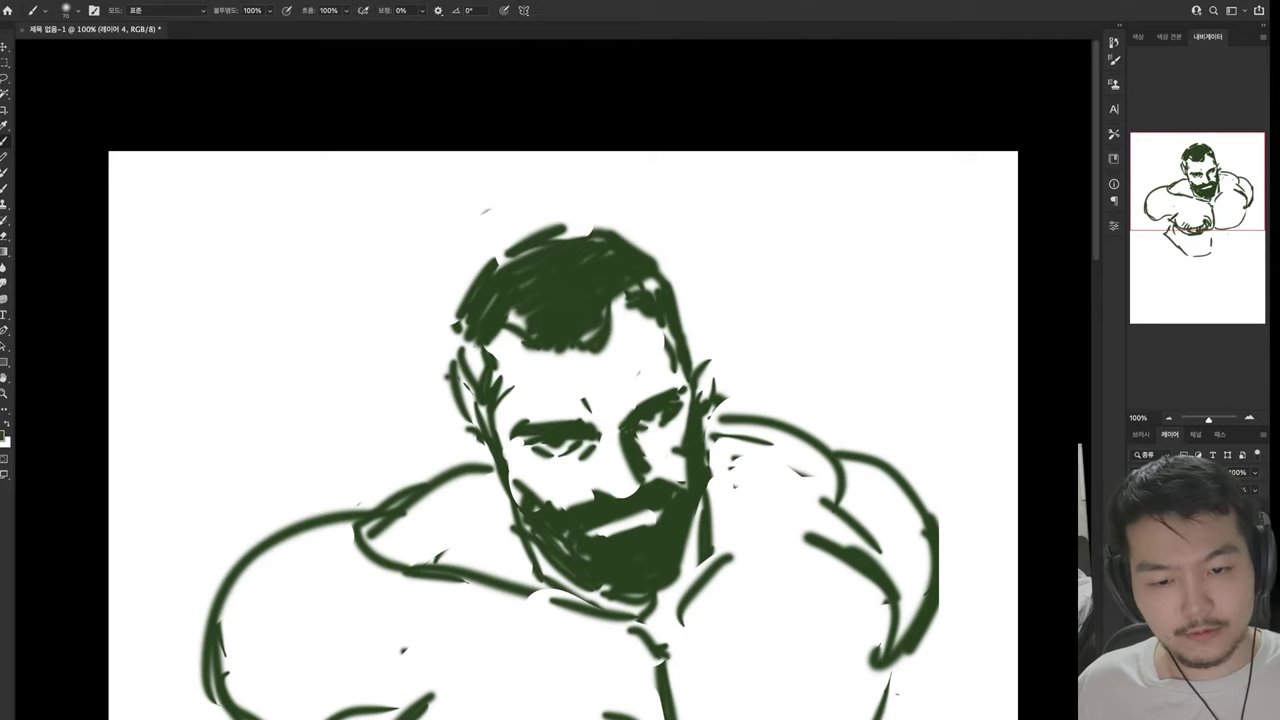
mouse_move(466, 380)
mouse_down()
mouse_move(480, 318)
mouse_move(458, 326)
mouse_up()
drag(506, 392, 488, 338)
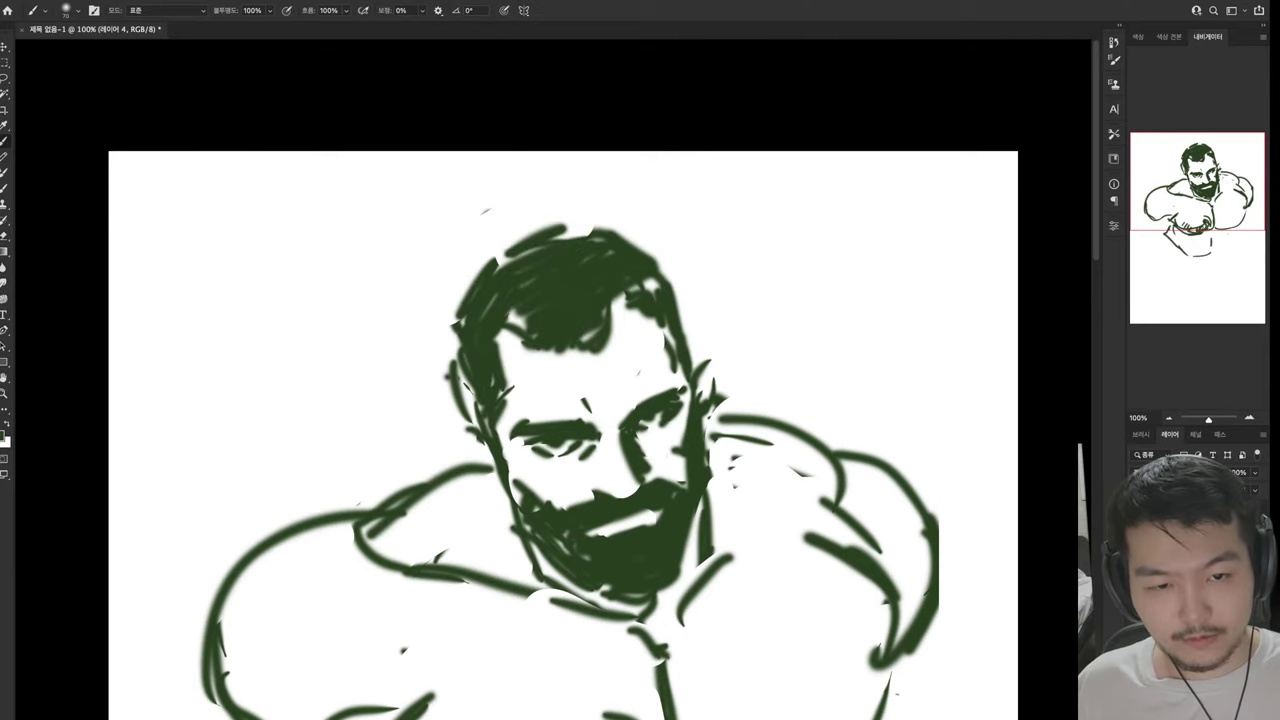
Redraw the right ear, the right shoulder crease and the line where the left trapezius meets the shoulder
mouse_move(600, 400)
mouse_down()
mouse_move(641, 290)
mouse_move(599, 416)
mouse_up()
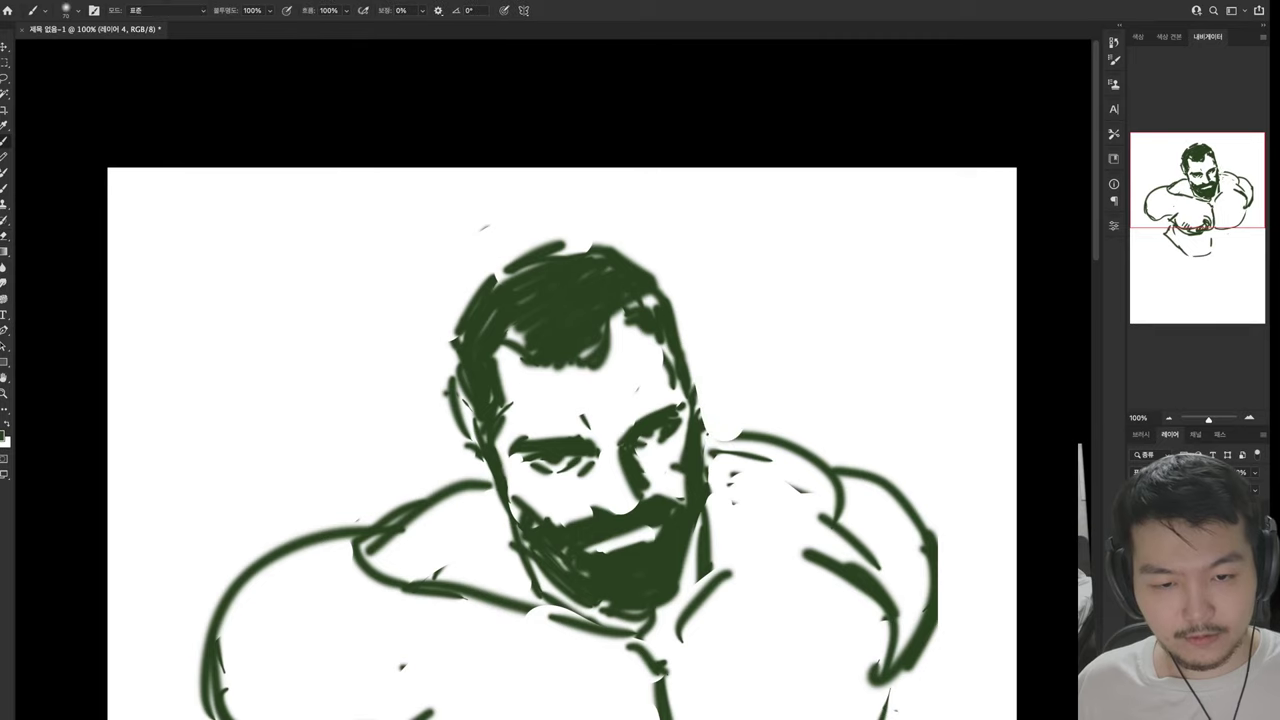
drag(696, 360, 706, 434)
mouse_move(824, 468)
mouse_down()
mouse_move(730, 448)
mouse_move(830, 462)
mouse_up()
drag(830, 472, 822, 520)
mouse_move(490, 482)
mouse_down()
mouse_move(362, 535)
mouse_move(416, 512)
mouse_move(342, 590)
mouse_up()
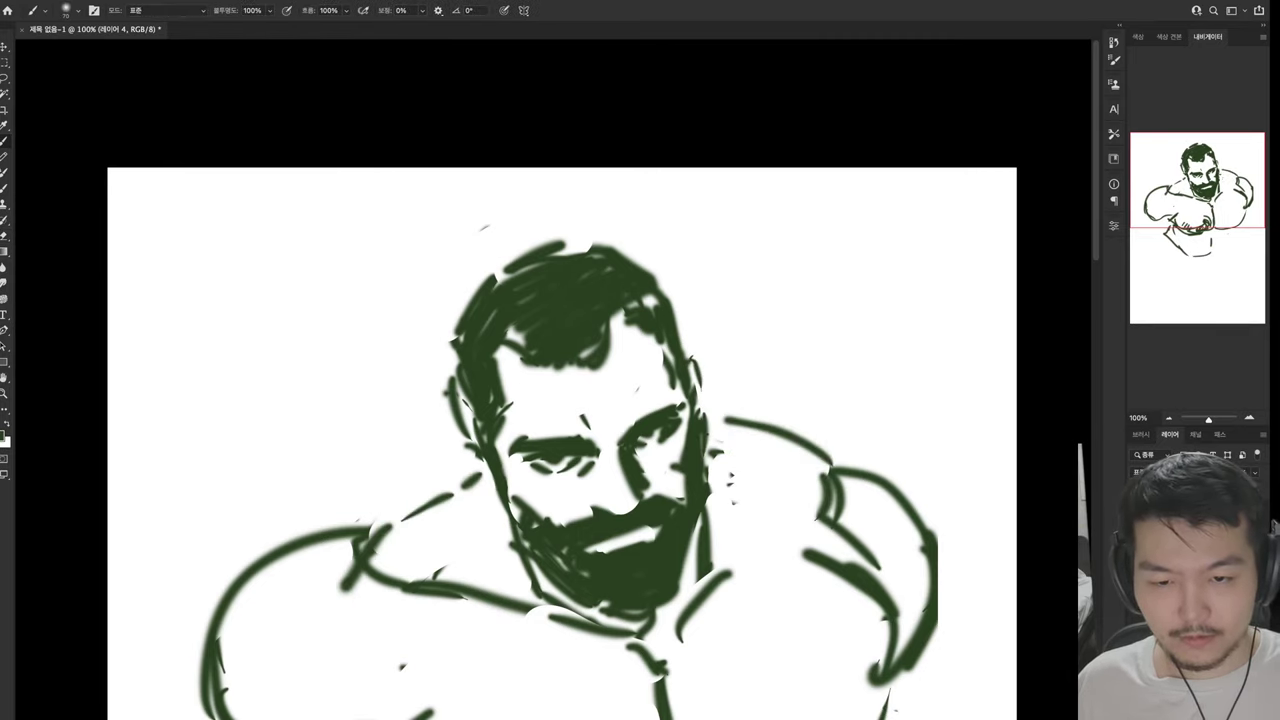
Redraw the left shoulder and upper-arm outline, erase excess collarbone lines and strengthen the right trapezius line
drag(600, 400, 624, 245)
key(ctrl+z)
drag(300, 400, 260, 600)
drag(340, 630, 410, 610)
key(e)
mouse_move(395, 440)
mouse_down()
mouse_move(460, 415)
mouse_move(480, 470)
mouse_move(610, 470)
mouse_up()
key(b)
drag(736, 295, 844, 315)
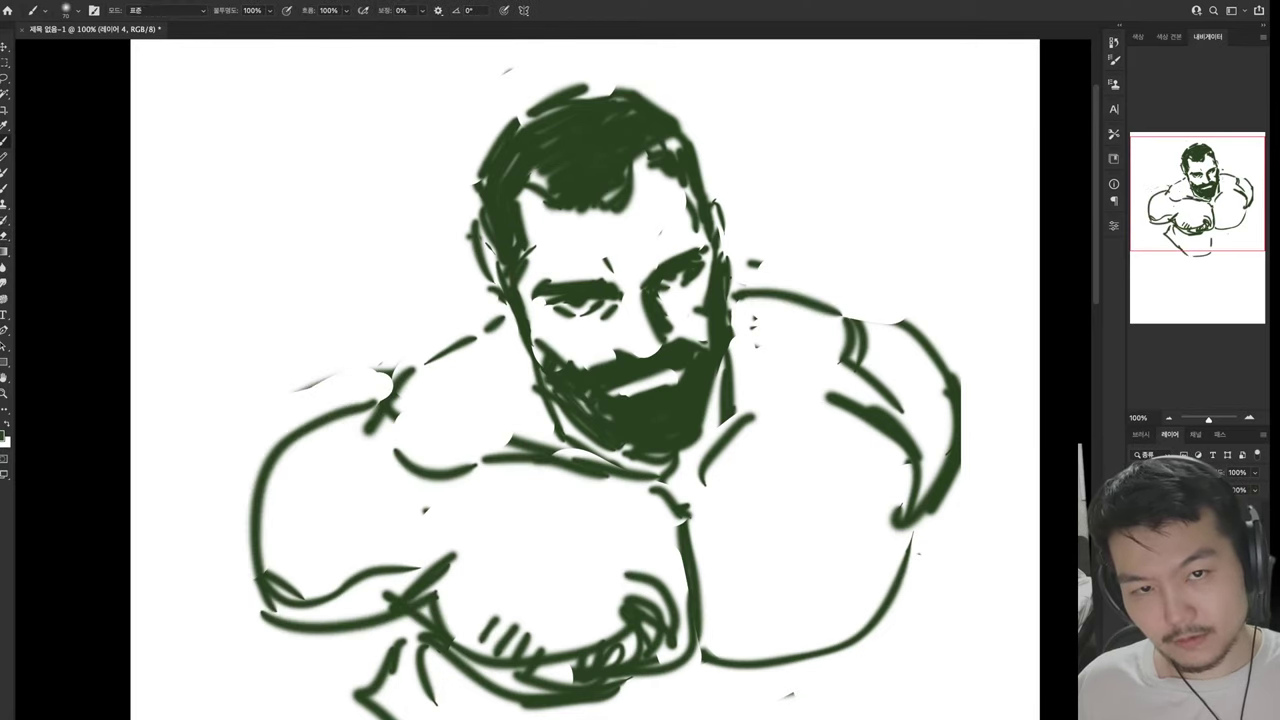
Sketch the left forearm with an outer and inner contour and fill the gap between arm and torso dark
drag(600, 450, 607, 260)
drag(272, 418, 212, 502)
mouse_move(262, 376)
mouse_down()
mouse_move(186, 460)
mouse_move(213, 570)
mouse_up()
drag(172, 582, 256, 630)
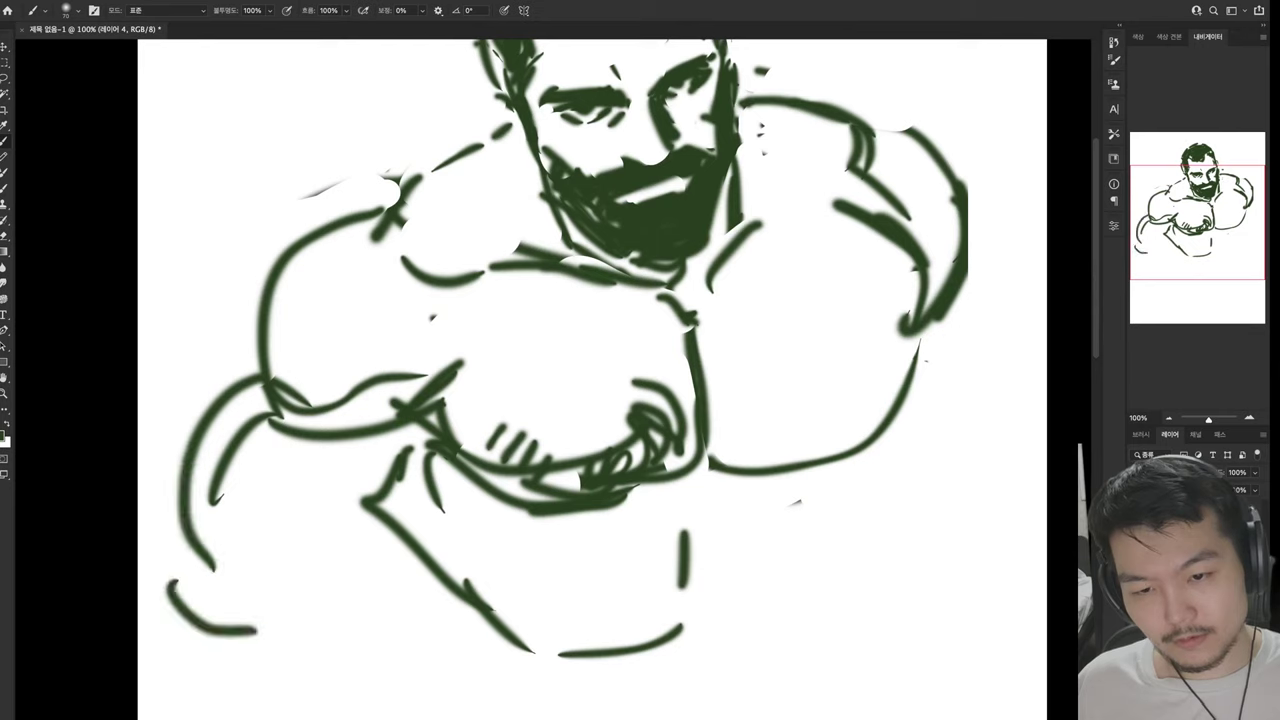
drag(402, 550, 240, 648)
drag(430, 425, 370, 560)
mouse_move(400, 440)
mouse_down()
mouse_move(375, 550)
mouse_move(540, 675)
mouse_up()
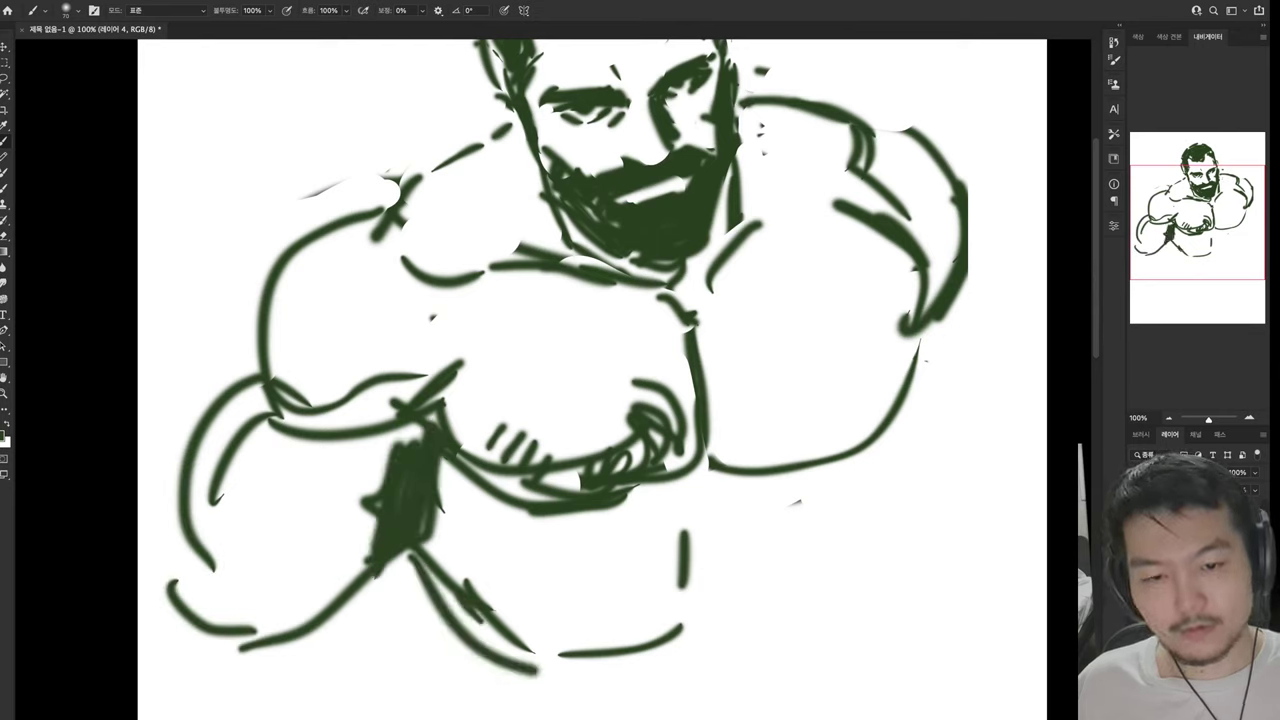
Sketch the left waist contour and curved ribcage and abdomen lines beneath the chest
drag(425, 540, 568, 690)
drag(440, 505, 510, 660)
drag(450, 455, 590, 522)
drag(438, 485, 592, 548)
mouse_move(538, 565)
mouse_down()
mouse_move(560, 582)
mouse_move(690, 532)
mouse_move(700, 545)
mouse_up()
Extend the lower chest edge across to the right pectoral and add the central chest line and right nipple
drag(560, 508, 720, 468)
drag(715, 465, 780, 448)
drag(740, 398, 800, 468)
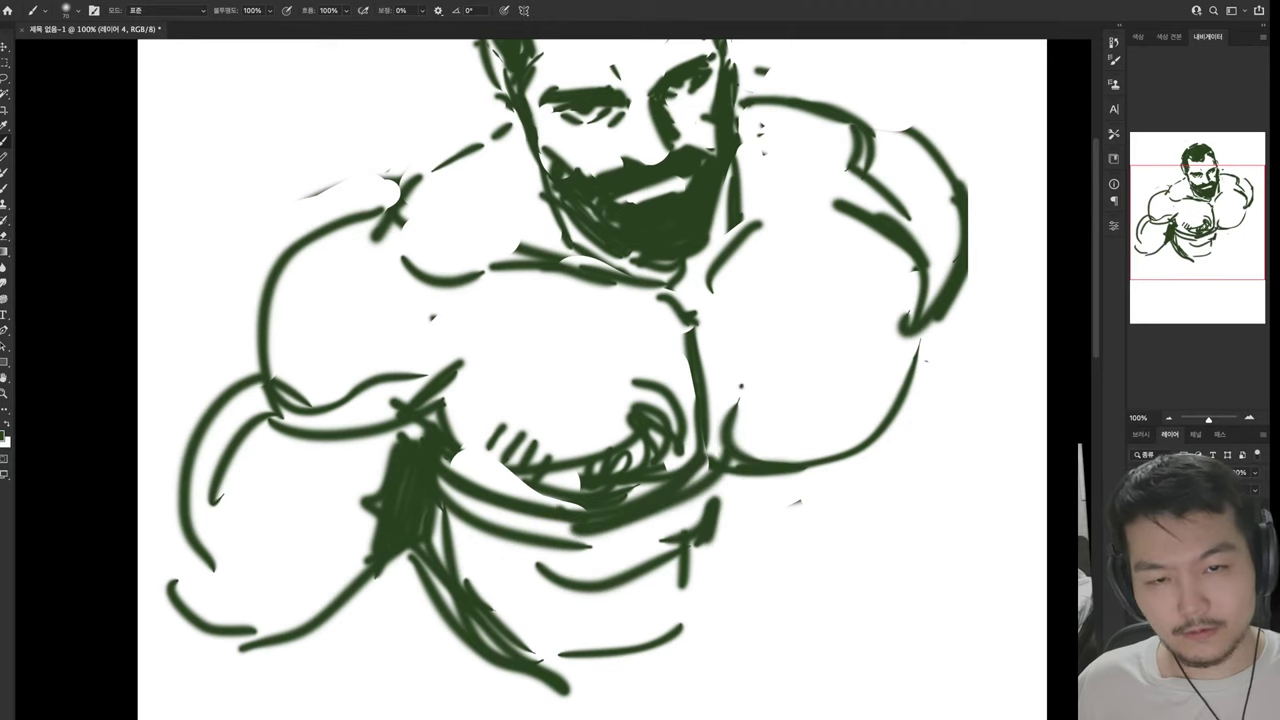
mouse_move(778, 376)
mouse_down()
mouse_move(738, 430)
mouse_move(800, 400)
mouse_up()
mouse_move(705, 320)
mouse_down()
mouse_move(735, 410)
mouse_move(685, 450)
mouse_move(625, 472)
mouse_up()
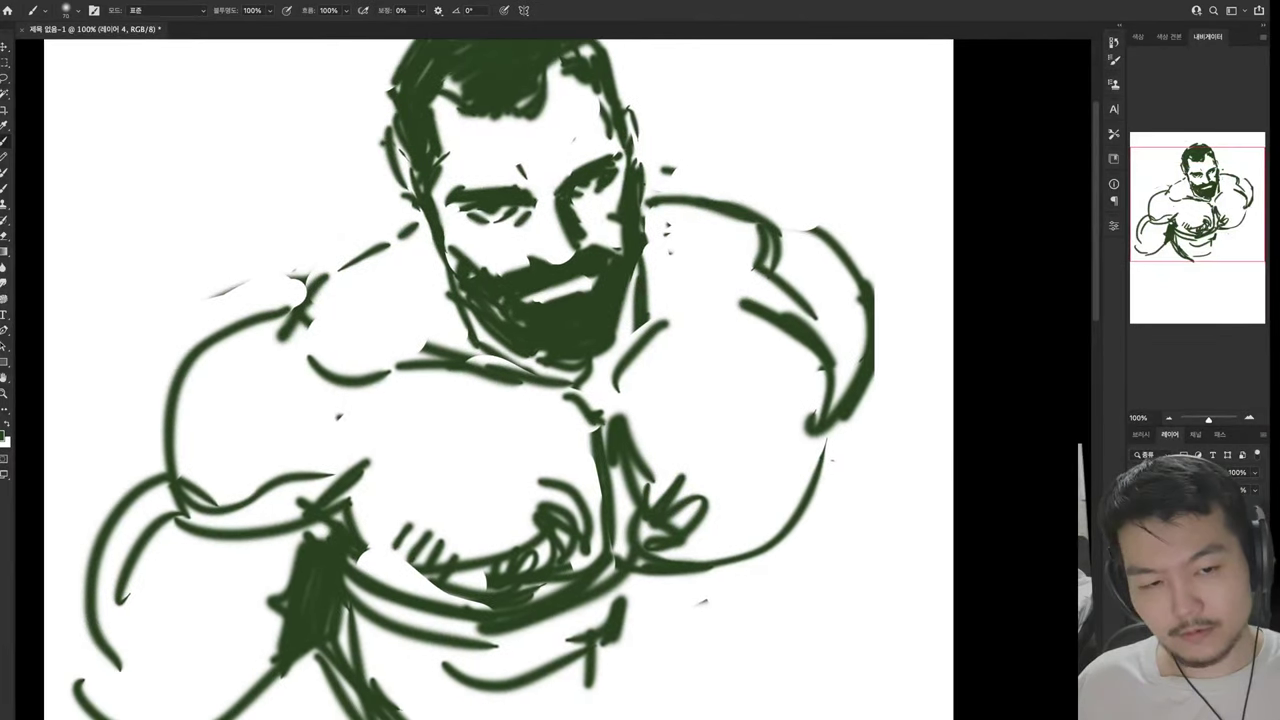
Undo the last two strokes and draw the right arm's outer contour with curved lines along the side of the torso
drag(640, 400, 622, 394)
key(ctrl+z)
key(ctrl+z)
mouse_move(832, 398)
mouse_down()
mouse_move(762, 530)
mouse_move(792, 598)
mouse_move(645, 705)
mouse_up()
drag(735, 560, 605, 640)
mouse_move(722, 622)
mouse_down()
mouse_move(628, 705)
mouse_move(632, 718)
mouse_up()
drag(640, 400, 637, 478)
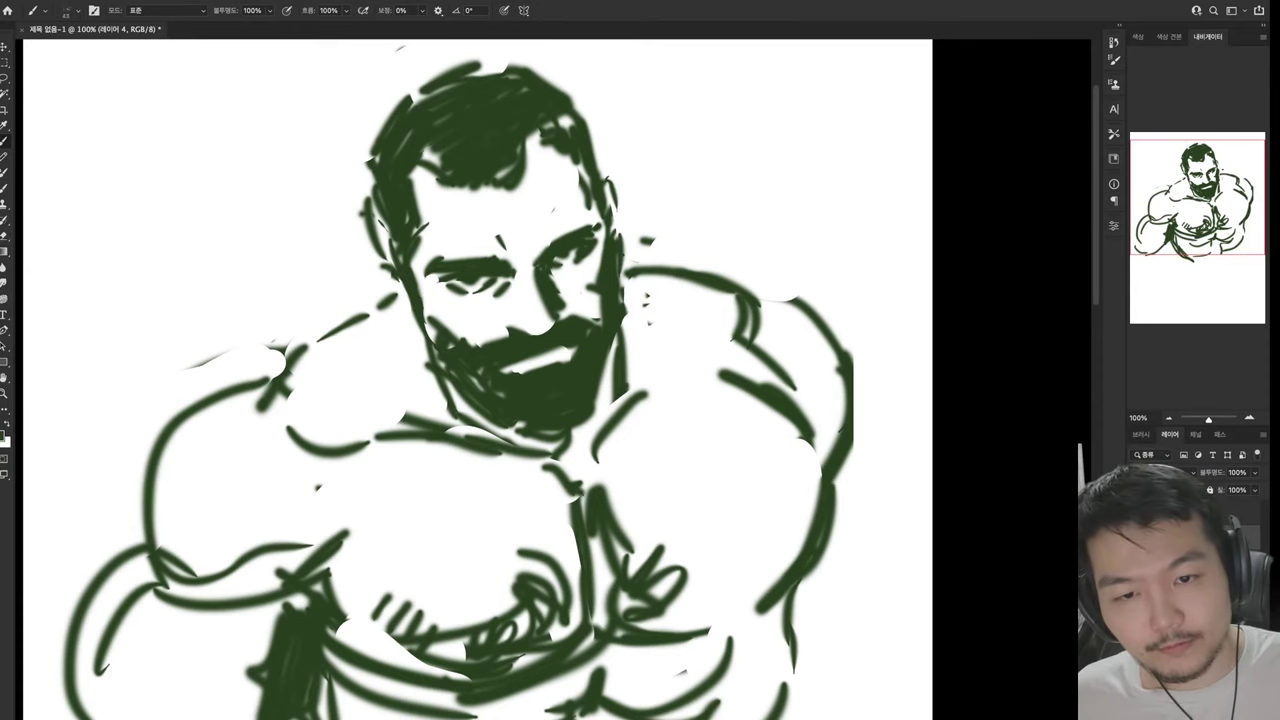
Erase and redraw the nose-bridge shadow, clear the right cheek and rework the left eye
drag(640, 400, 690, 465)
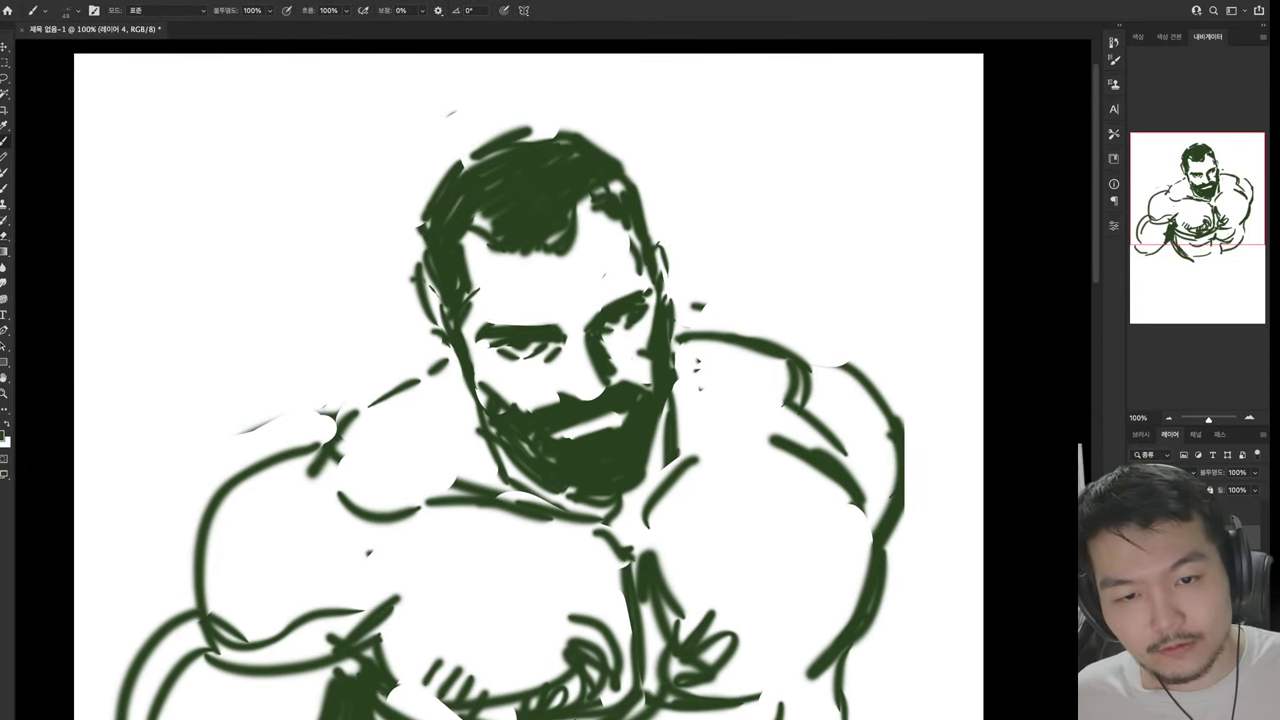
drag(584, 338, 596, 382)
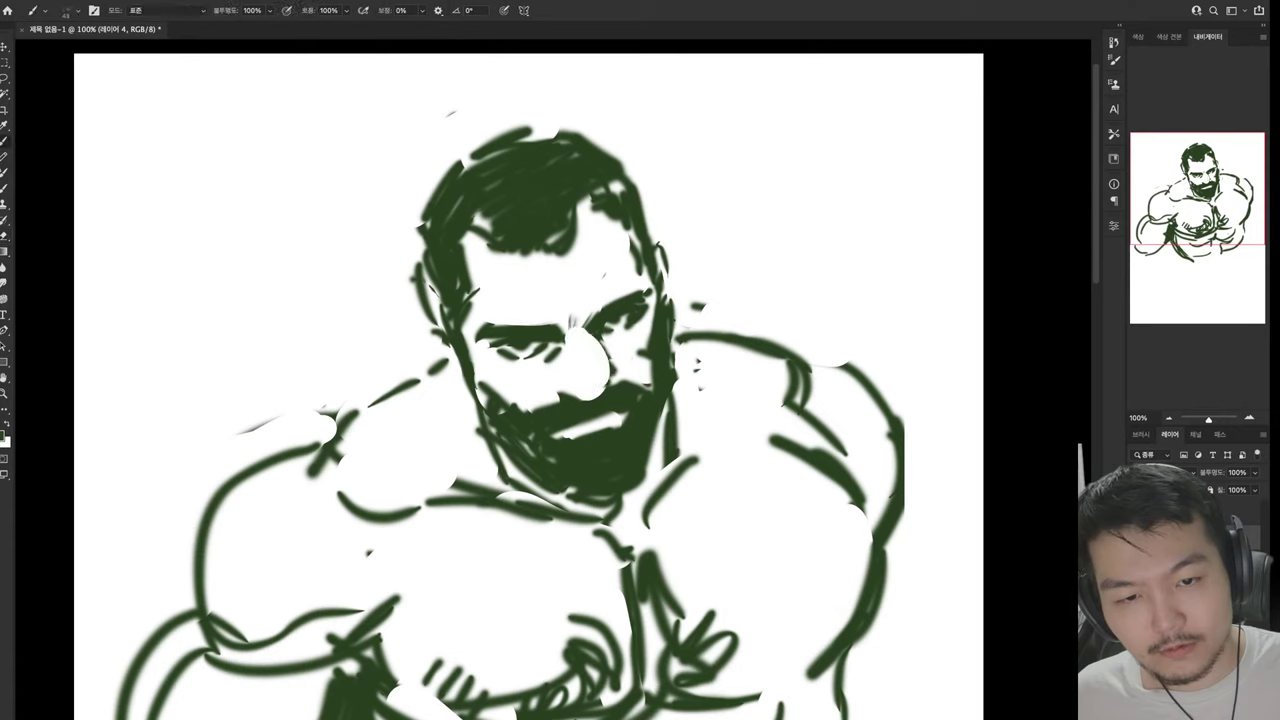
drag(586, 332, 606, 387)
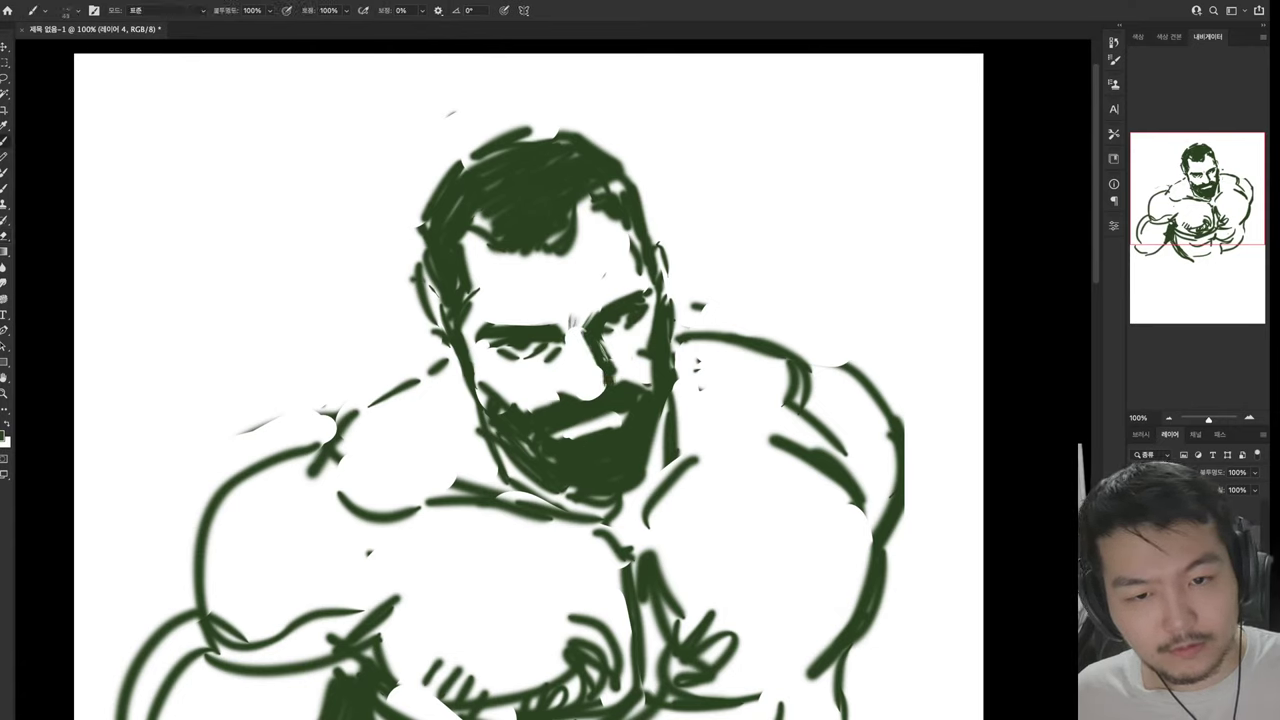
drag(657, 326, 646, 364)
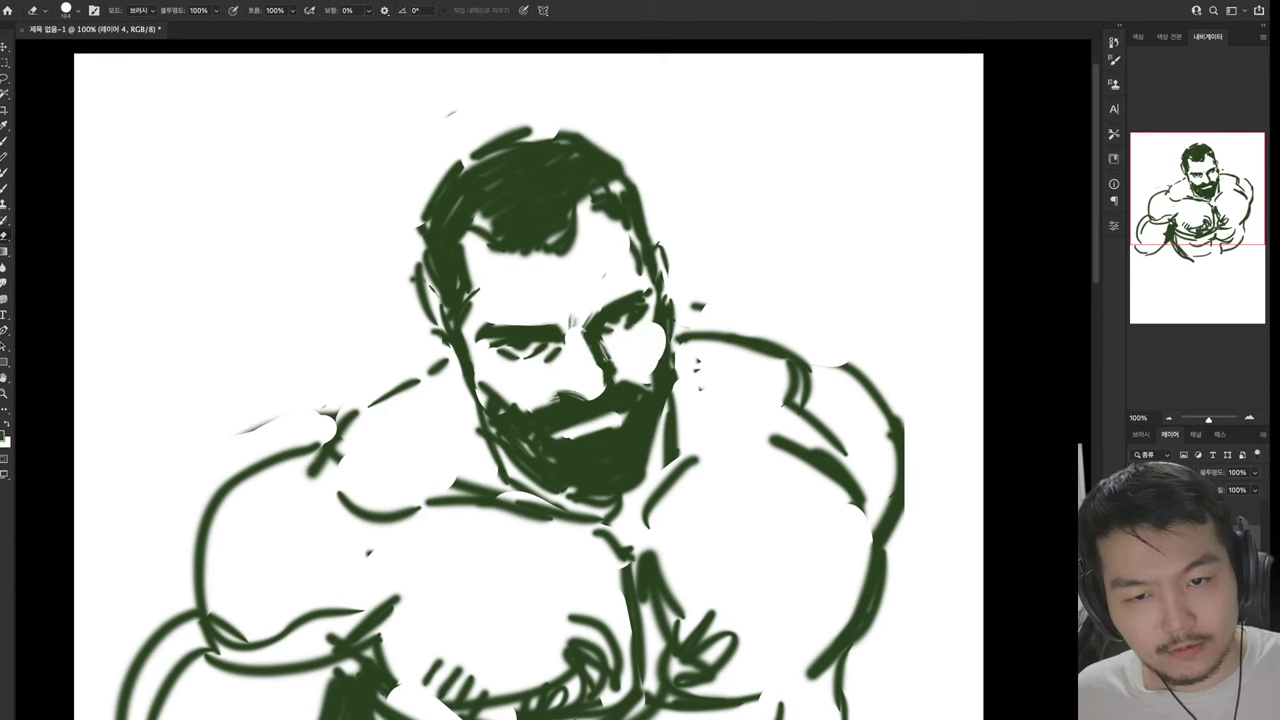
drag(492, 352, 562, 354)
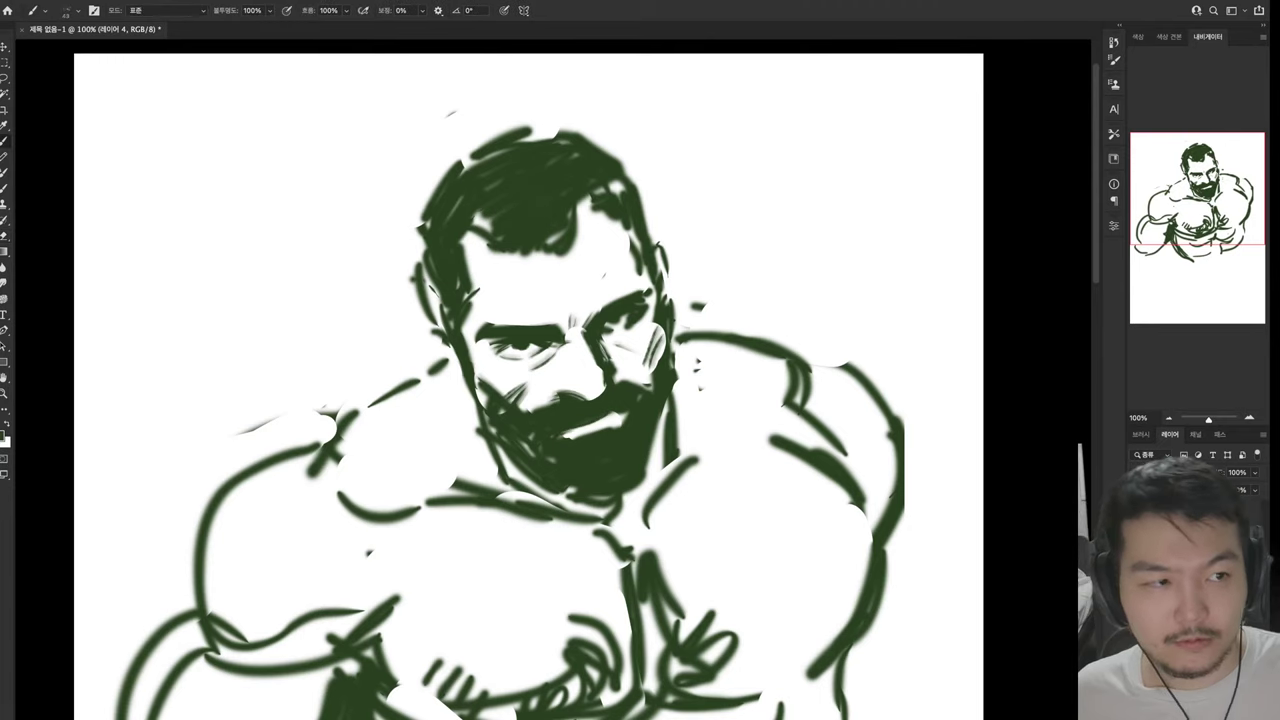
Replace the thick right neck line with a thinner one and fill out the right edge of the beard
scroll(580, 380, down, 2)
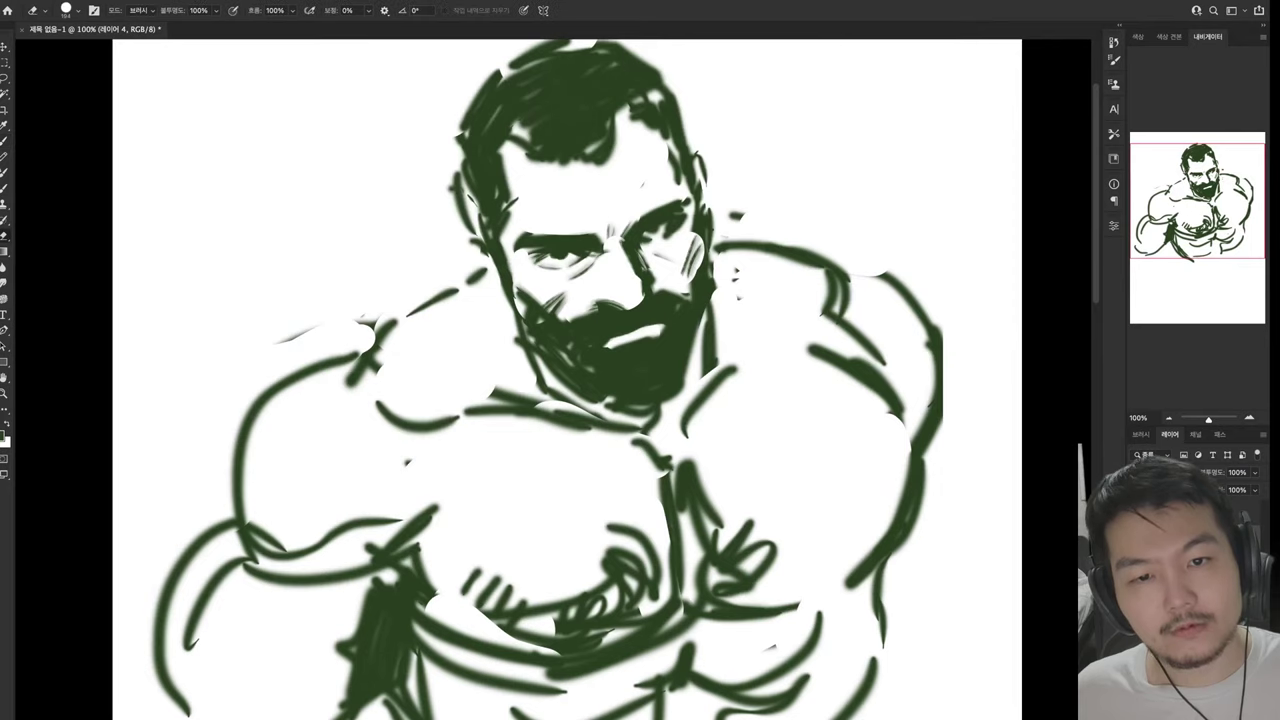
key(ctrl+z)
drag(716, 312, 720, 356)
mouse_move(702, 300)
mouse_down()
mouse_move(706, 378)
mouse_move(688, 380)
mouse_up()
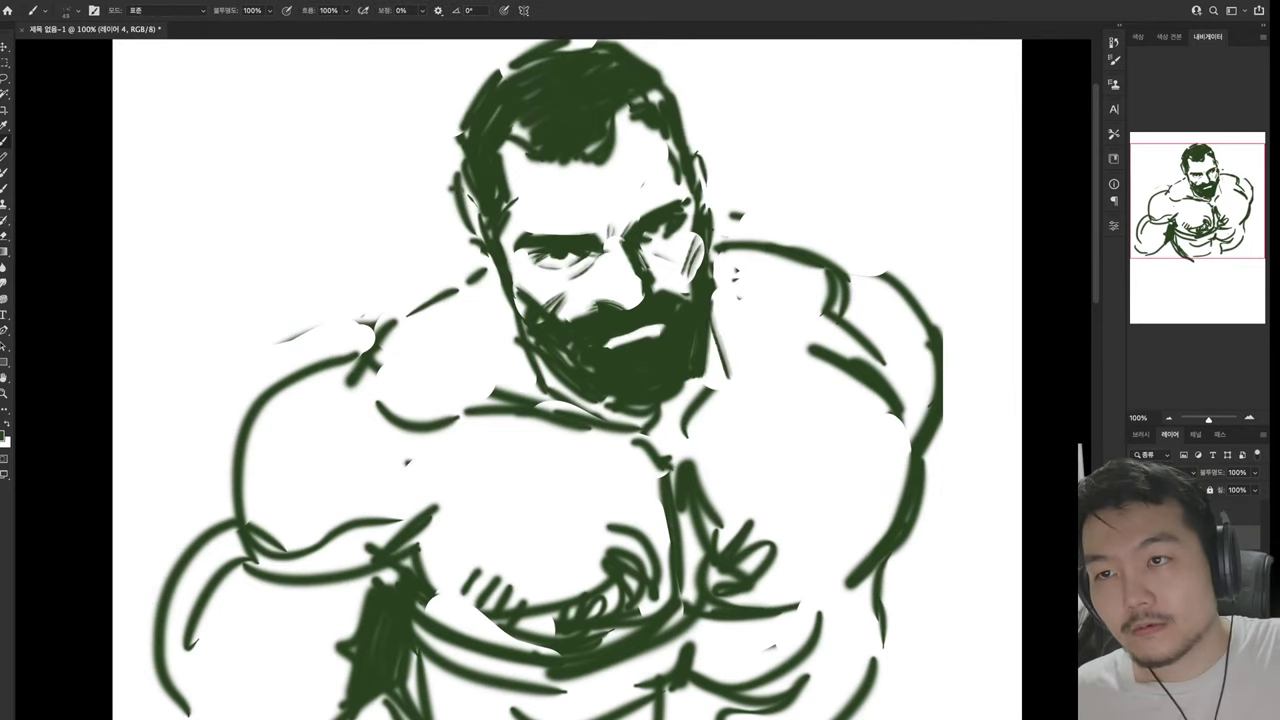
Erase both eyes with the left eyebrow and redraw the right eye under its brow
scroll(580, 380, up, 1)
key(e)
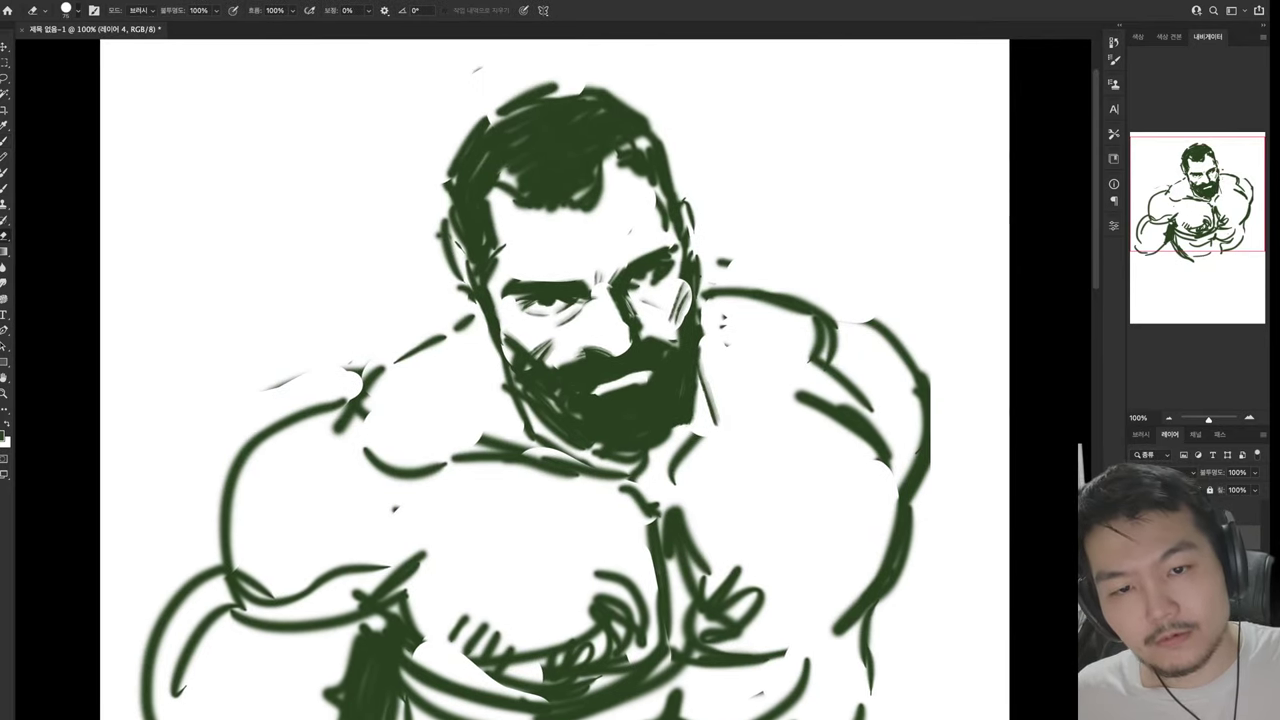
drag(622, 290, 662, 248)
mouse_move(516, 310)
mouse_down()
mouse_move(578, 296)
mouse_move(662, 244)
mouse_up()
key(b)
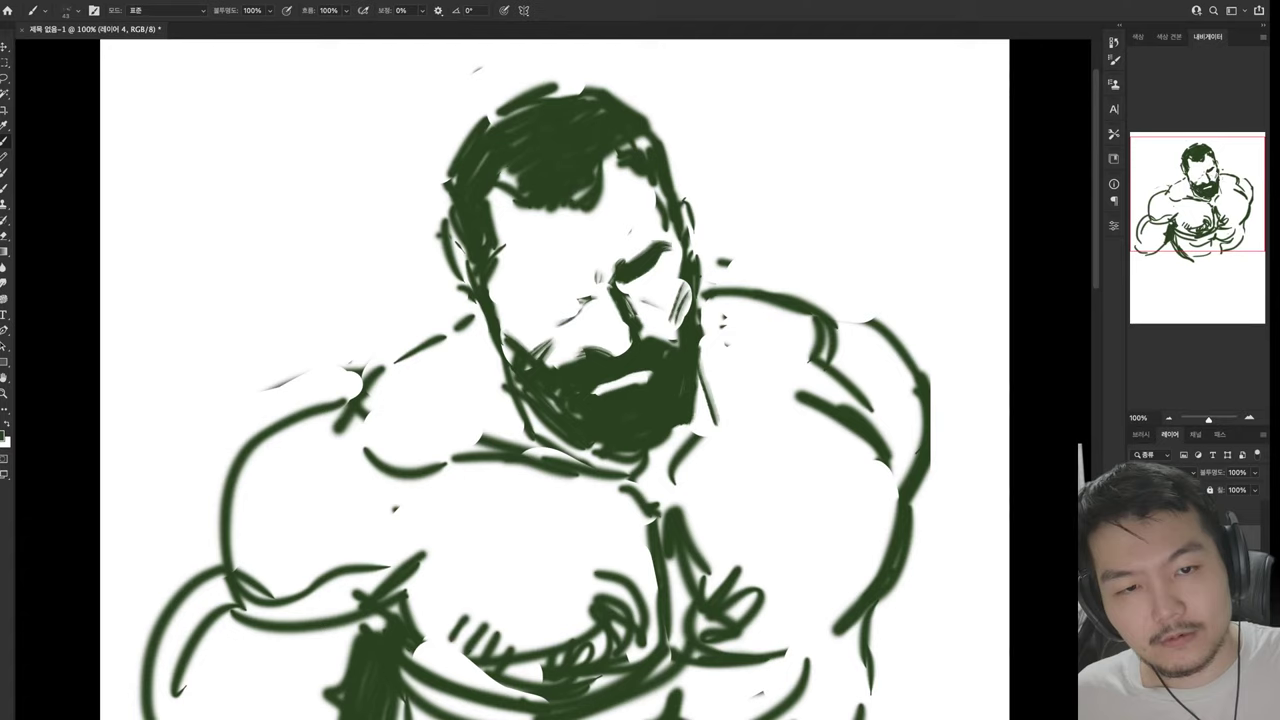
drag(630, 289, 662, 261)
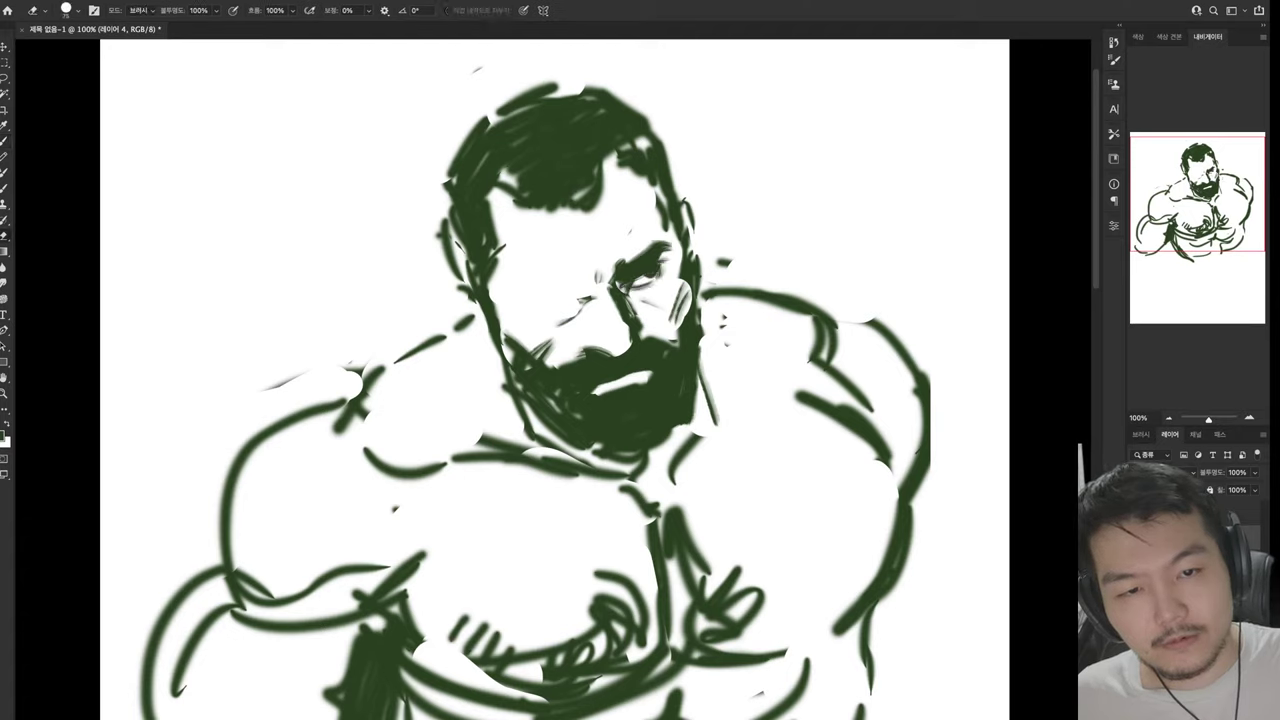
key(ctrl+z)
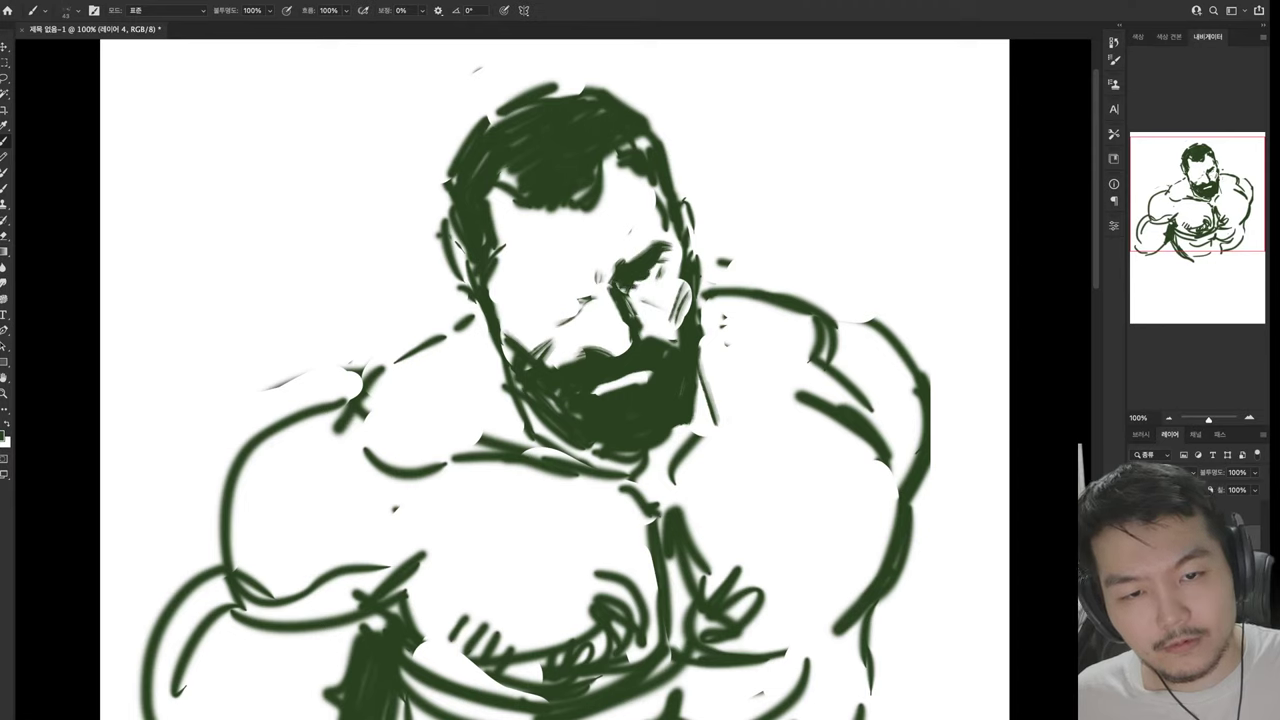
key(e)
key(b)
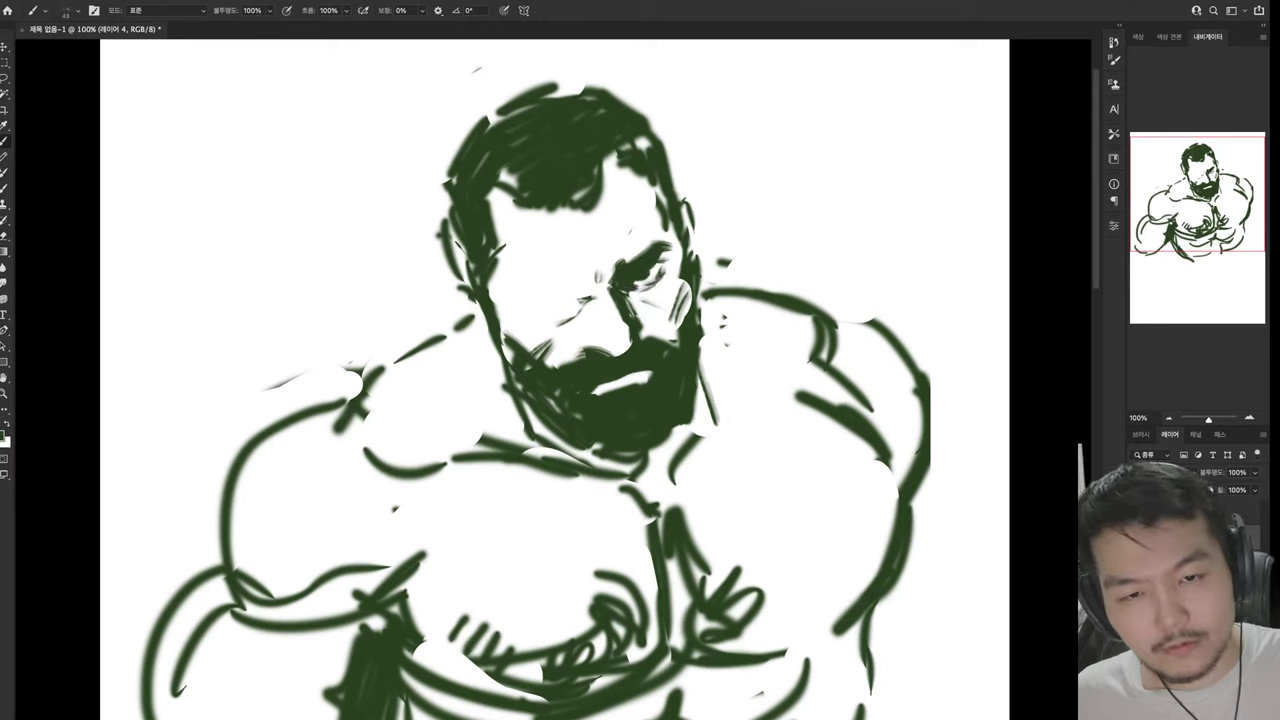
Redraw the left eye and eyebrow, alternating brush strokes with small erasures
mouse_move(572, 280)
mouse_down()
mouse_move(584, 300)
mouse_move(586, 280)
mouse_move(512, 296)
mouse_move(520, 314)
mouse_move(556, 314)
mouse_move(522, 310)
mouse_move(544, 308)
mouse_up()
key(e)
key(b)
key(e)
key(b)
key(e)
key(b)
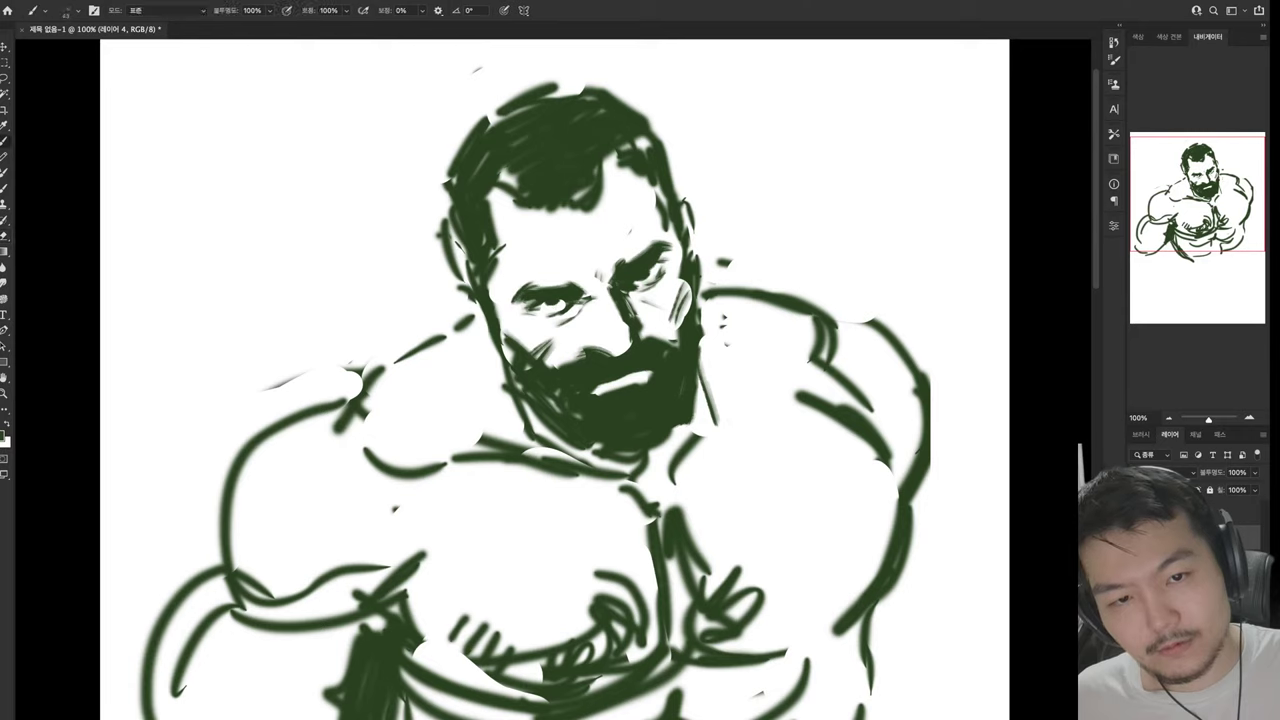
Refine the lids and irises of both eyes with small eraser and brush touches
key(e)
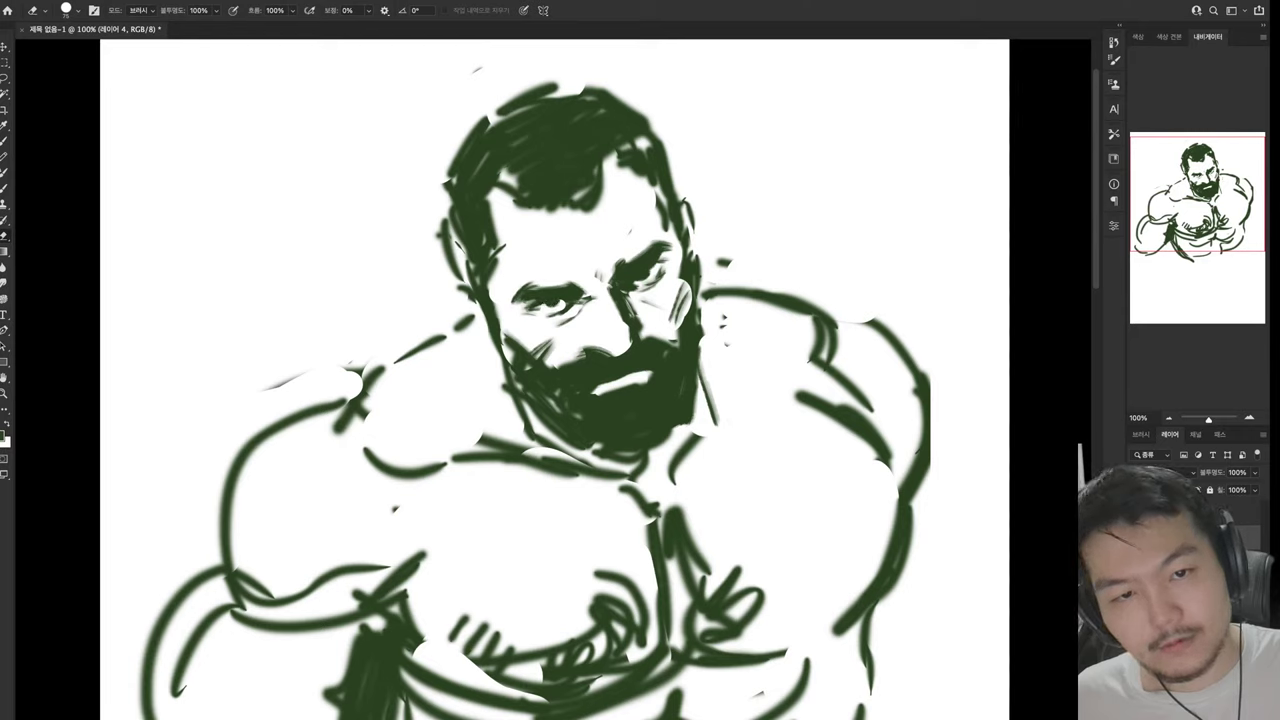
drag(632, 281, 648, 272)
key(b)
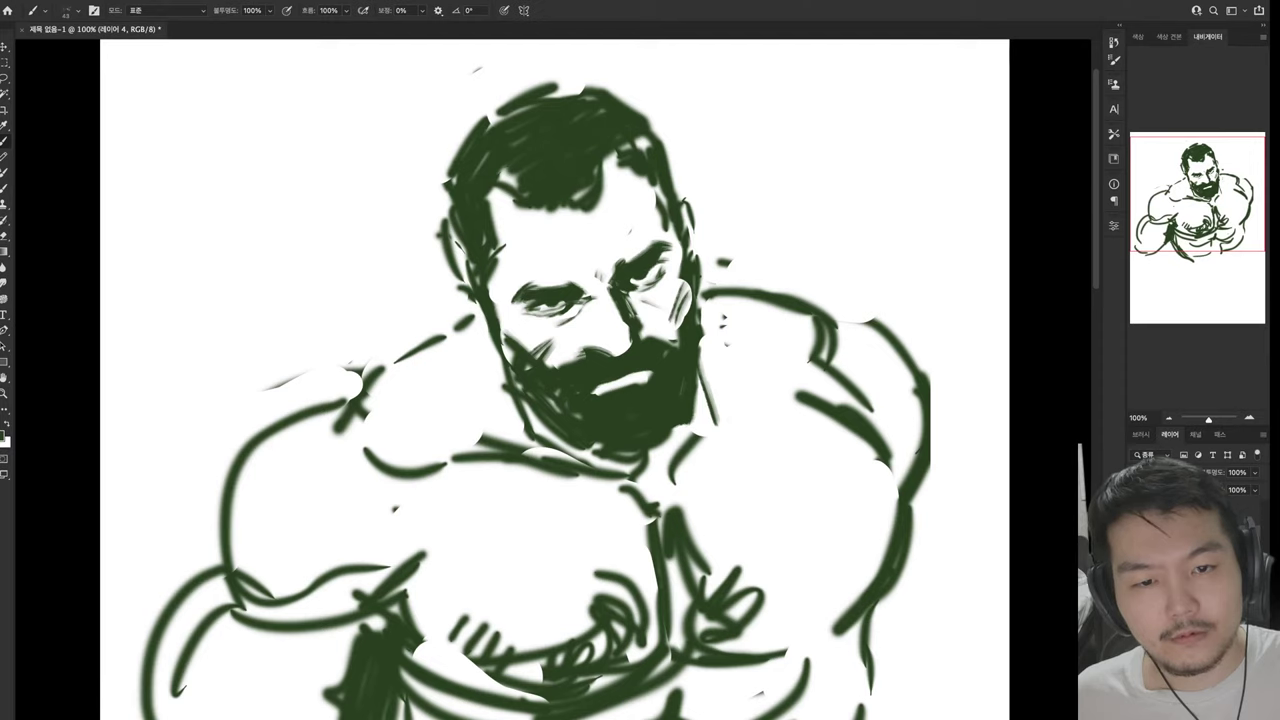
key(e)
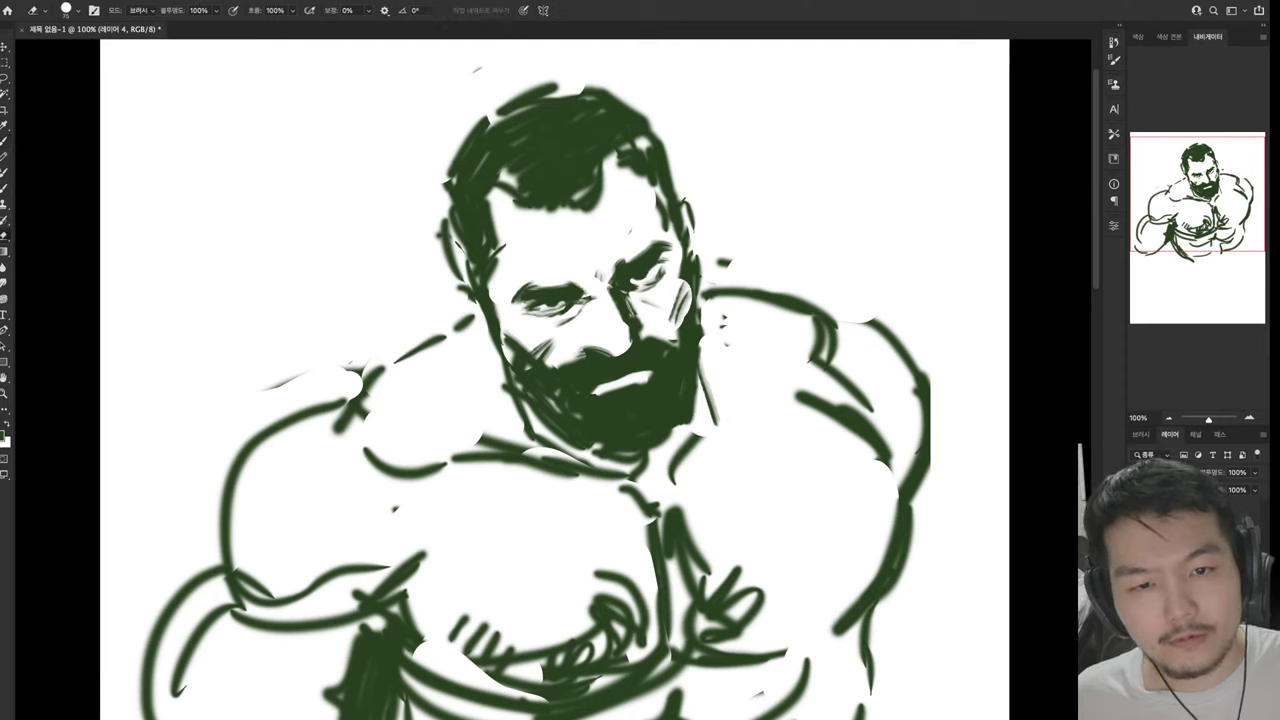
drag(626, 293, 640, 290)
key(b)
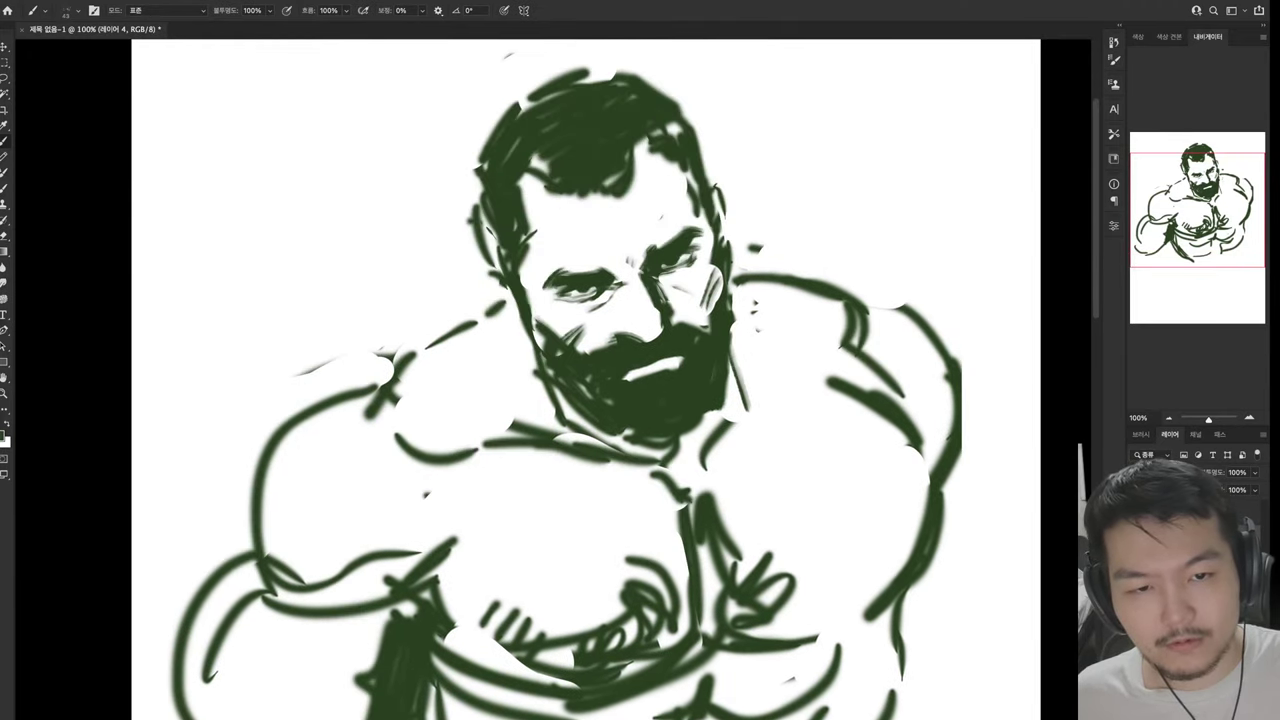
Erase both eyes beneath the brows and repaint them with dark irises and short lower-lid strokes
key(e)
mouse_move(542, 350)
mouse_down()
mouse_move(690, 298)
mouse_move(670, 300)
mouse_up()
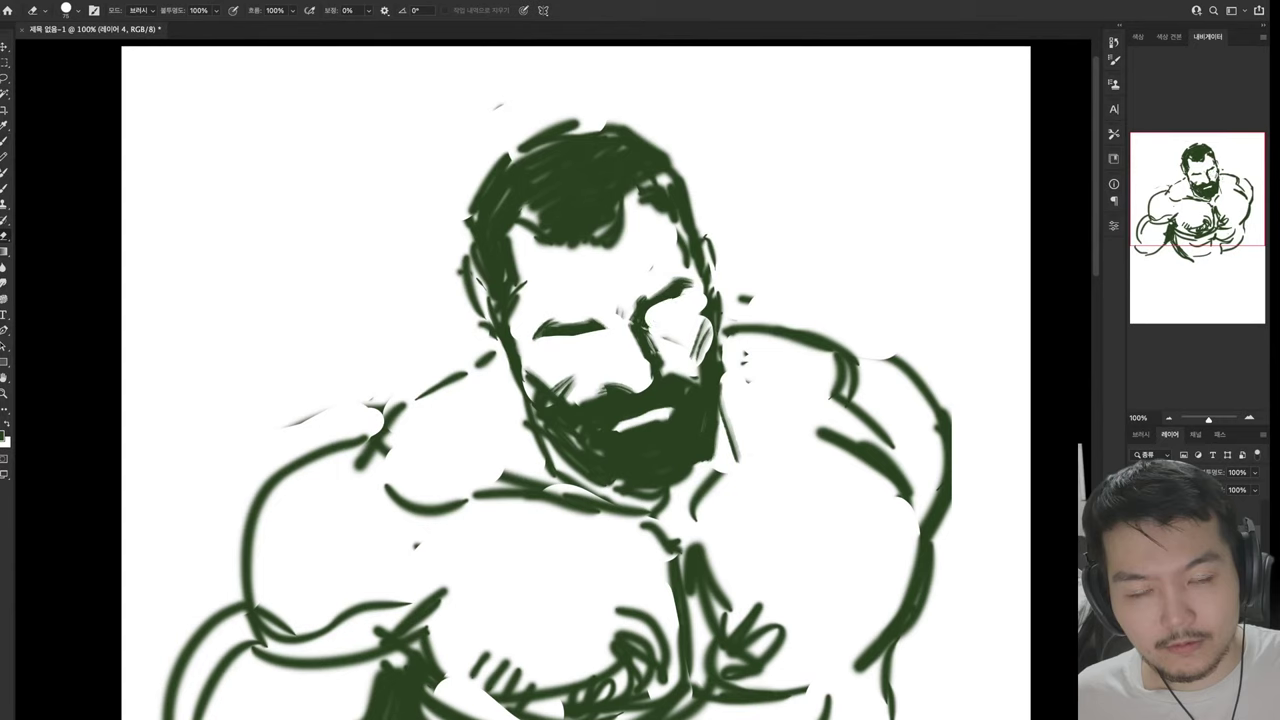
key(b)
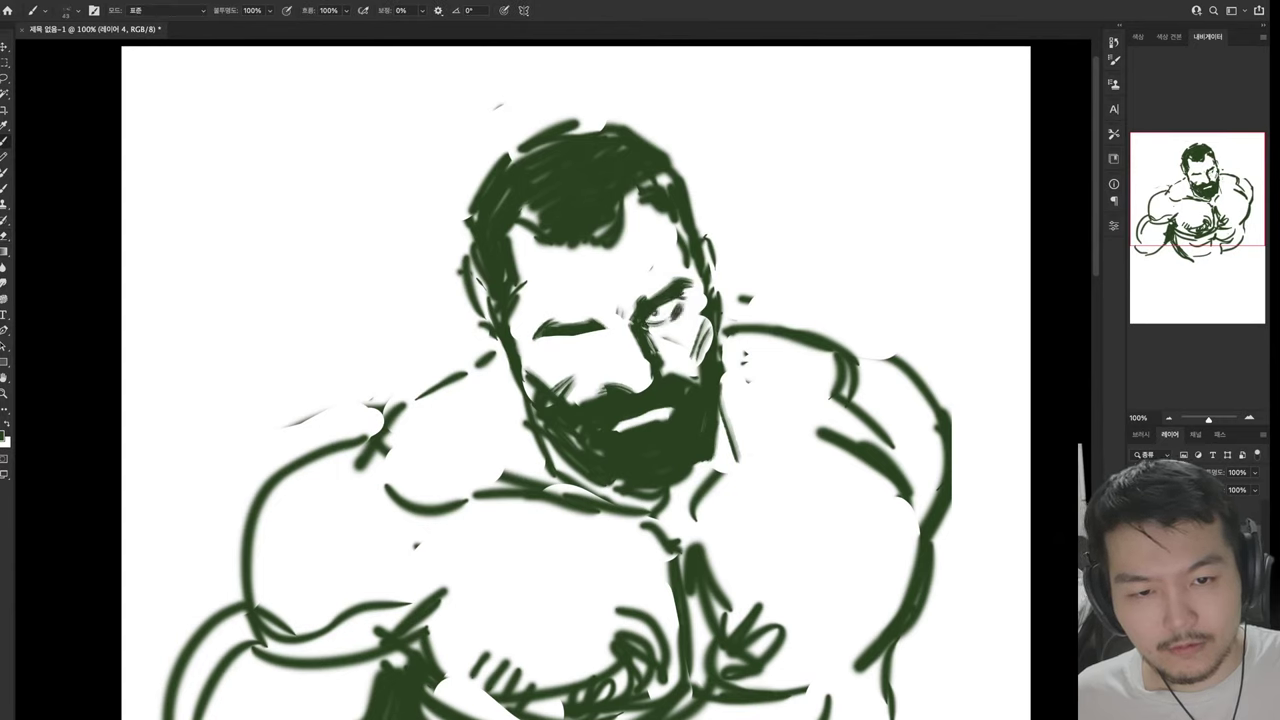
key(e)
key(b)
mouse_move(608, 324)
mouse_down()
mouse_move(588, 324)
mouse_move(608, 322)
mouse_up()
mouse_move(558, 322)
mouse_down()
mouse_move(588, 322)
mouse_move(550, 336)
mouse_up()
drag(546, 345, 558, 346)
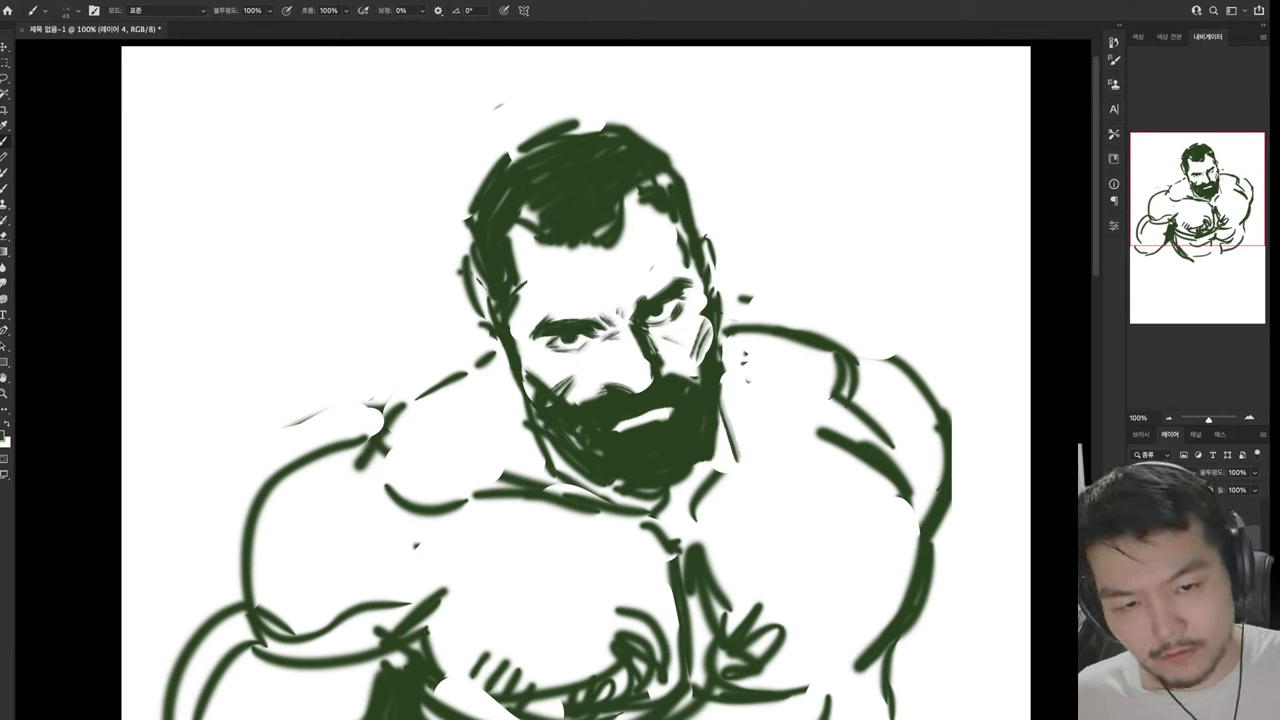
Erase the eyes, eyebrows, nose and both sides of the face between the hairline and the beard
key(e)
mouse_move(634, 328)
mouse_down()
mouse_move(664, 366)
mouse_move(665, 318)
mouse_up()
key(b)
key(e)
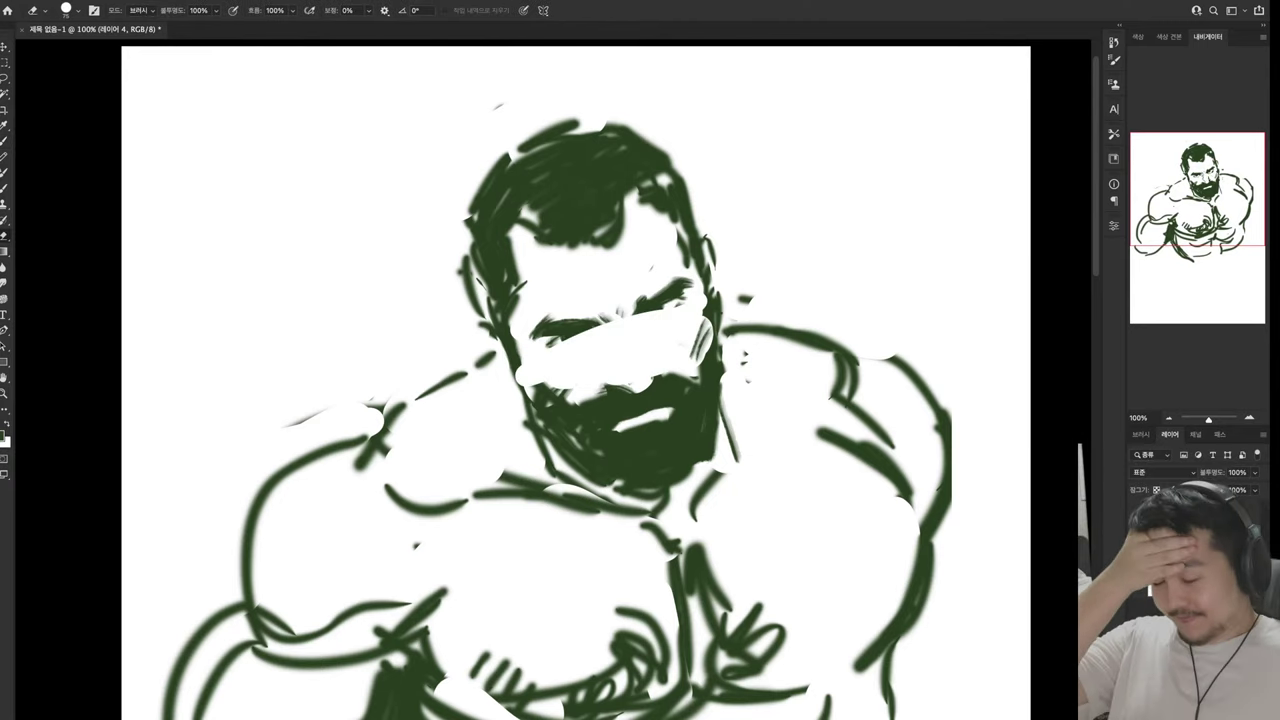
mouse_move(540, 335)
mouse_down()
mouse_move(680, 285)
mouse_move(495, 310)
mouse_up()
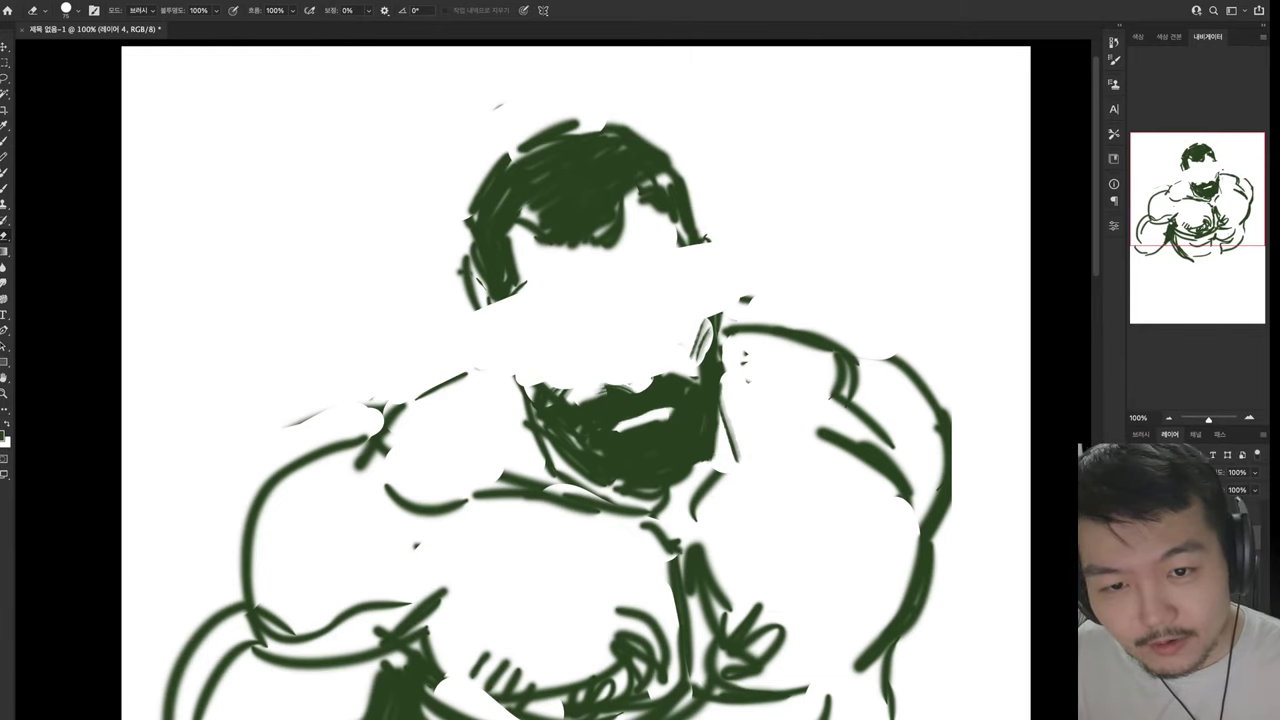
Redraw the left and right face contours connecting the hair to the beard
key(b)
drag(509, 228, 524, 388)
drag(502, 328, 540, 390)
drag(688, 250, 705, 316)
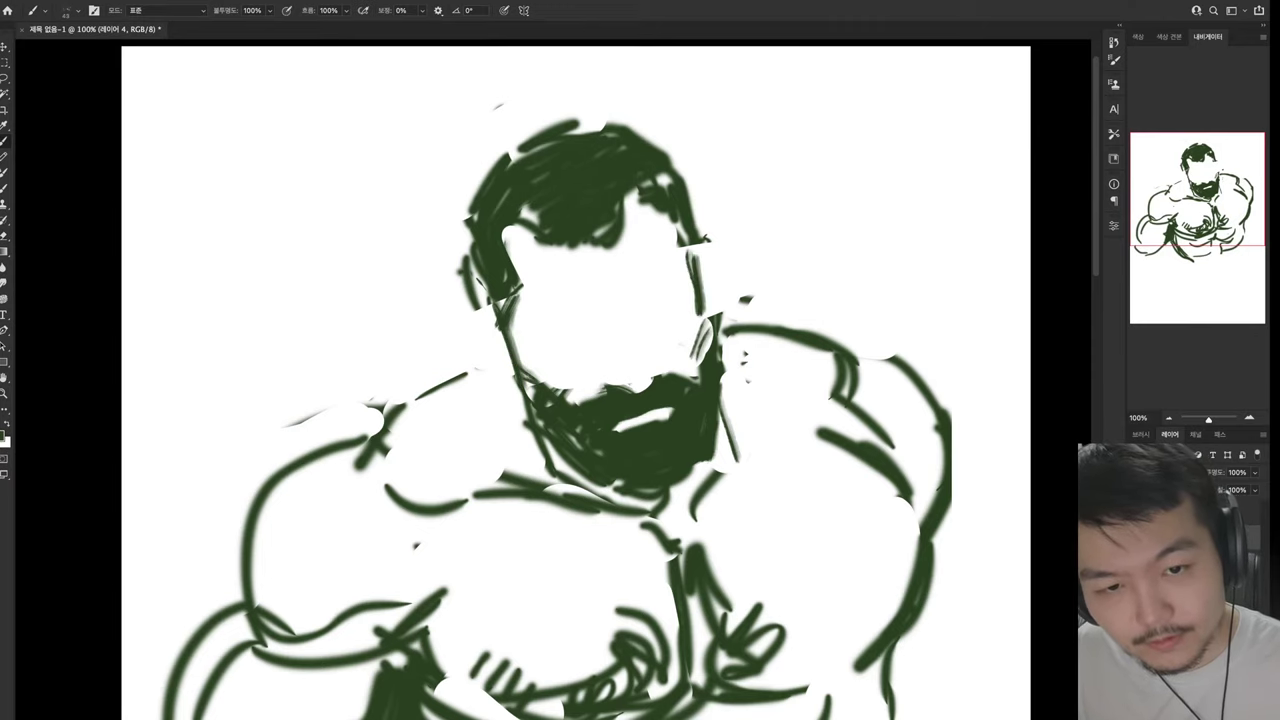
Sketch new thin lines for the brow crease and the side of the nose above the moustache
mouse_move(600, 400)
mouse_down()
mouse_move(582, 386)
mouse_move(589, 405)
mouse_up()
mouse_move(628, 294)
mouse_down()
mouse_move(614, 324)
mouse_move(642, 372)
mouse_move(618, 388)
mouse_move(646, 378)
mouse_up()
key(e)
key(b)
key(e)
key(b)
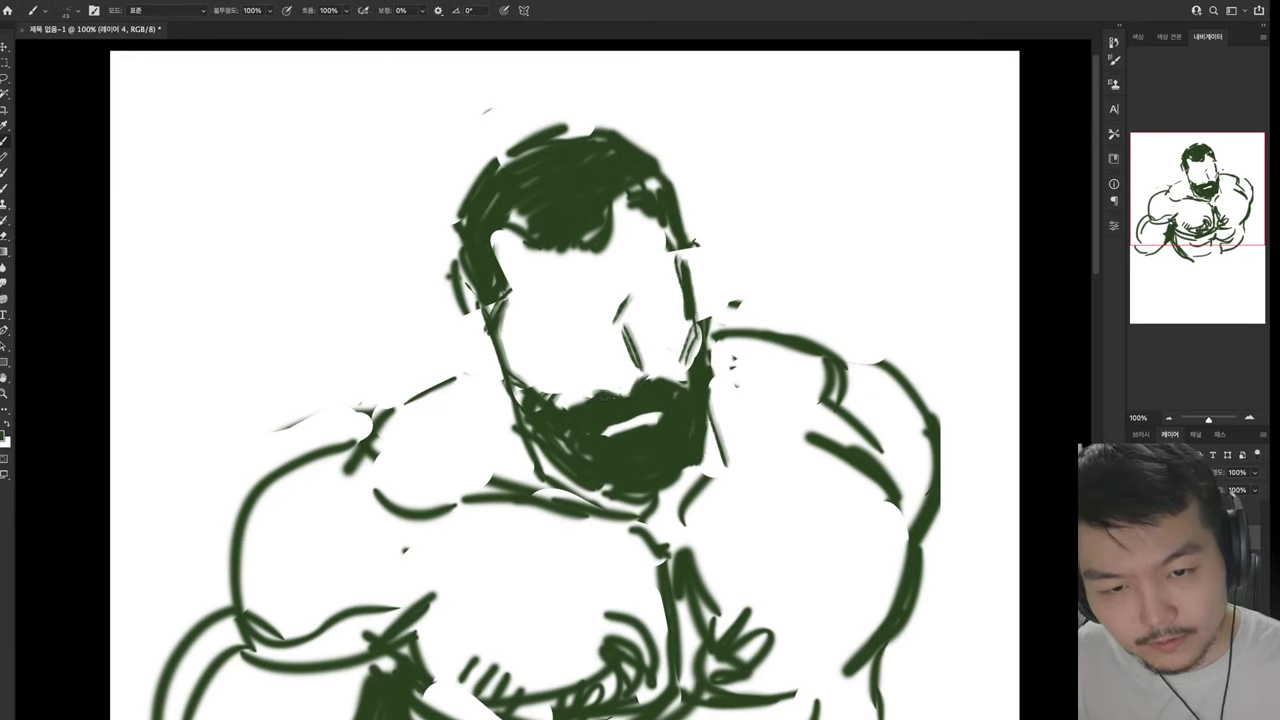
Carve the left cheek out of the moustache edge and redraw the beard line along the left jaw
key(e)
mouse_move(558, 396)
mouse_down()
mouse_move(582, 422)
mouse_move(558, 416)
mouse_up()
key(b)
mouse_move(510, 370)
mouse_down()
mouse_move(550, 408)
mouse_move(538, 408)
mouse_up()
Draw a new left eye with a thick dark eyebrow and short shading lines beneath it
mouse_move(582, 346)
mouse_down()
mouse_move(558, 366)
mouse_move(574, 358)
mouse_up()
mouse_move(594, 338)
mouse_down()
mouse_move(582, 362)
mouse_move(555, 350)
mouse_move(585, 326)
mouse_move(584, 349)
mouse_move(562, 338)
mouse_move(584, 318)
mouse_move(516, 330)
mouse_move(596, 330)
mouse_up()
key(e)
mouse_move(520, 340)
mouse_down()
mouse_move(578, 346)
mouse_move(552, 332)
mouse_up()
key(b)
drag(540, 334, 572, 332)
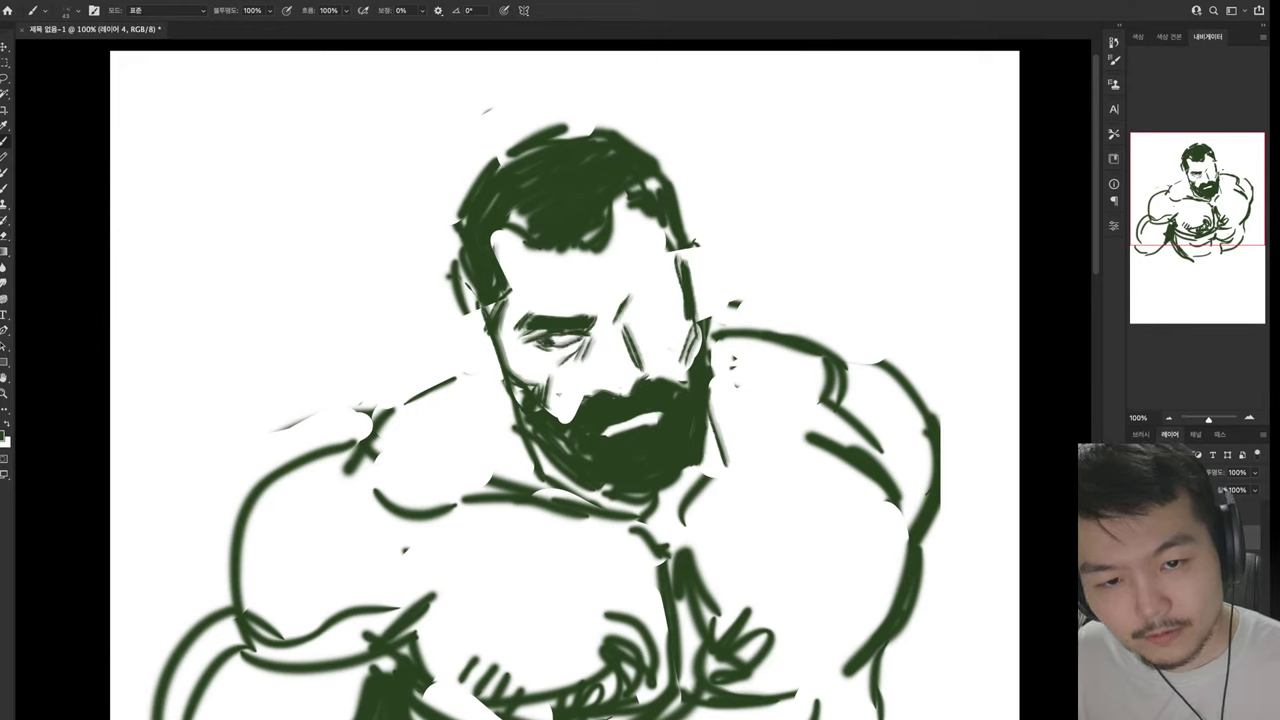
Draw a new right eye beneath a dark, slanted eyebrow at the edge of the face
mouse_move(624, 322)
mouse_down()
mouse_move(670, 296)
mouse_move(660, 316)
mouse_move(656, 290)
mouse_move(674, 278)
mouse_up()
key(e)
key(b)
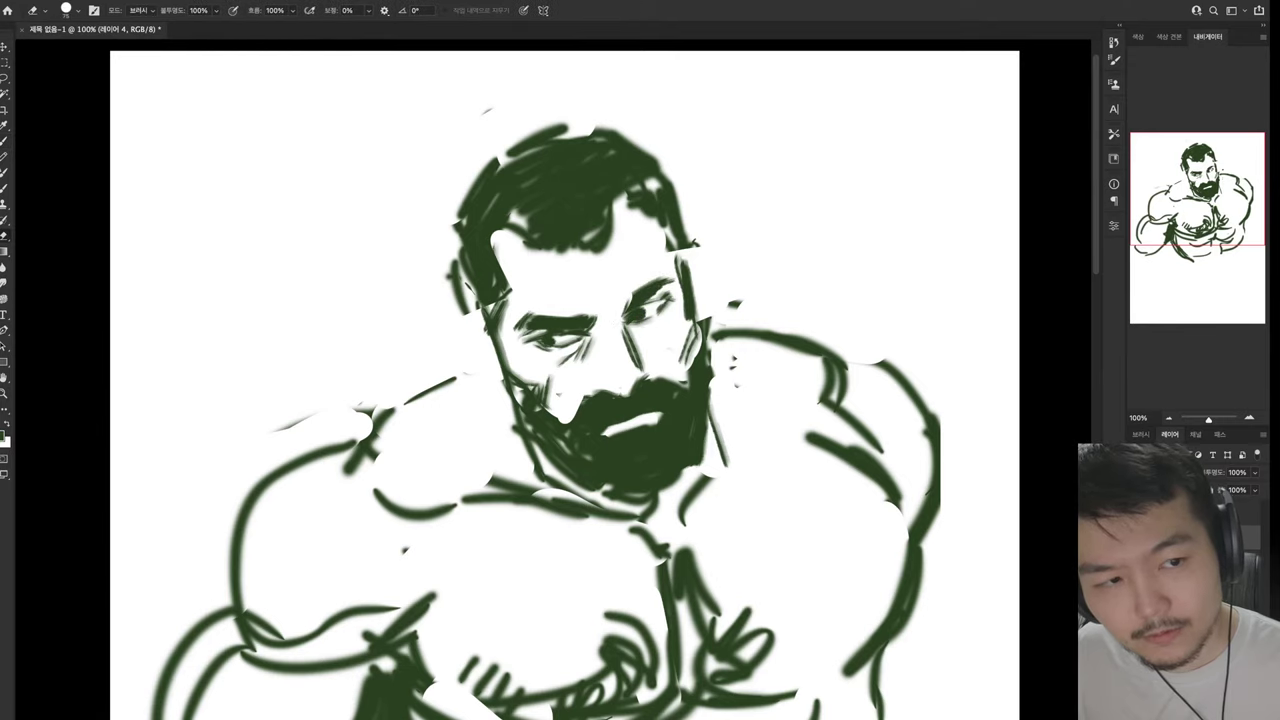
key(e)
key(b)
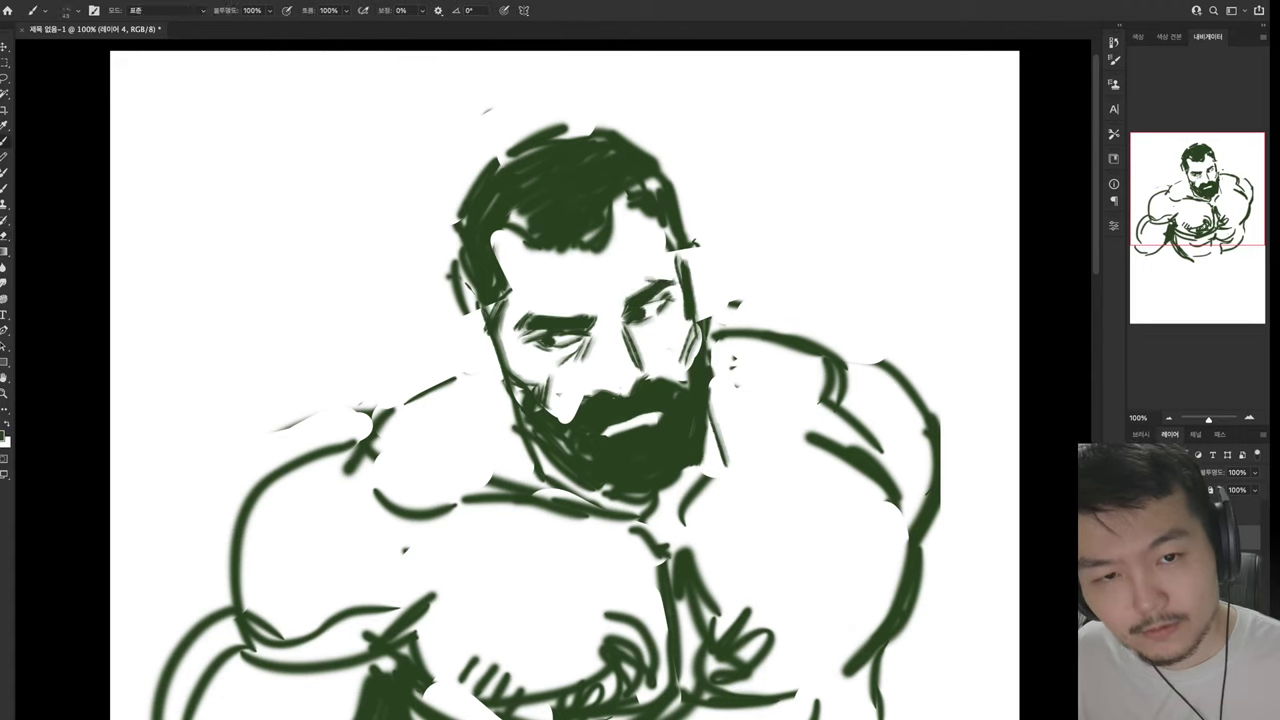
Erase the hair edge at the right temple and redraw the contour down to the brow
key(e)
drag(695, 180, 665, 245)
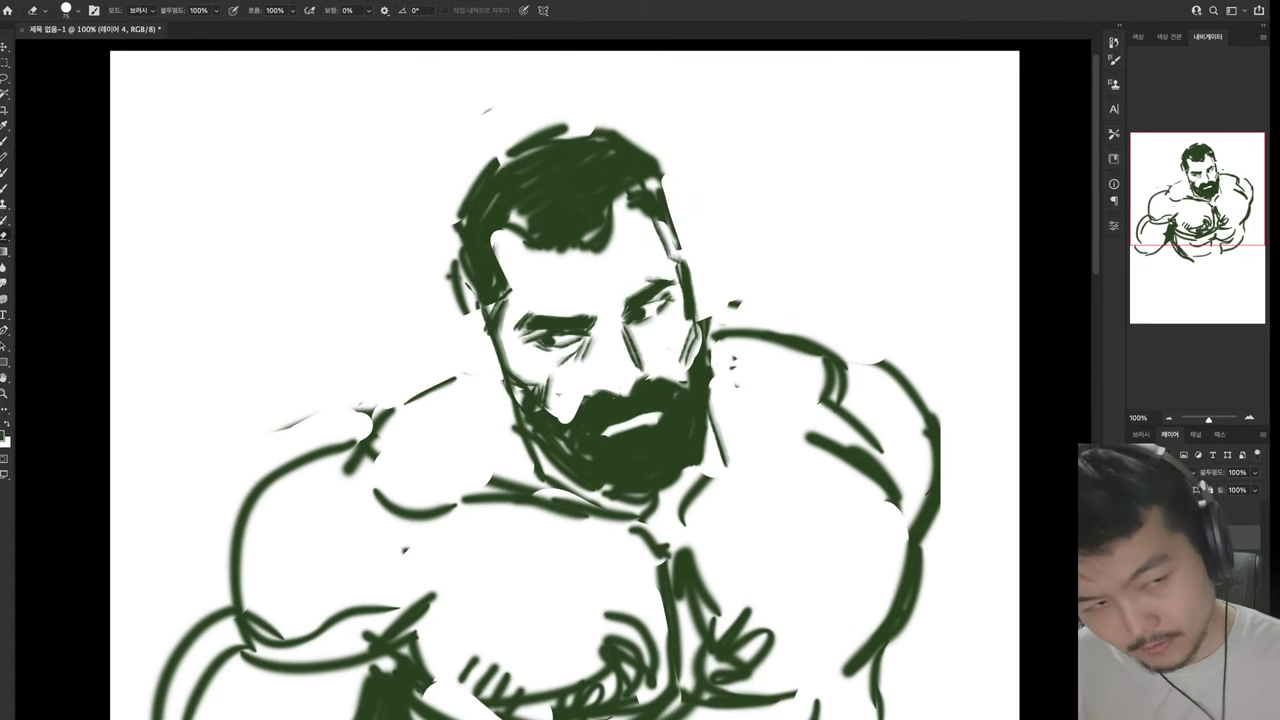
key(b)
drag(664, 190, 688, 268)
Erase the mouth and old moustache, and sketch a smaller moustache and lip beneath the redrawn nose
mouse_move(640, 400)
mouse_down()
mouse_move(765, 285)
mouse_move(765, 337)
mouse_move(749, 351)
mouse_up()
key(e)
key(b)
mouse_move(745, 292)
mouse_down()
mouse_move(736, 318)
mouse_move(748, 346)
mouse_move(665, 390)
mouse_move(805, 350)
mouse_up()
key(e)
drag(692, 400, 785, 380)
key(b)
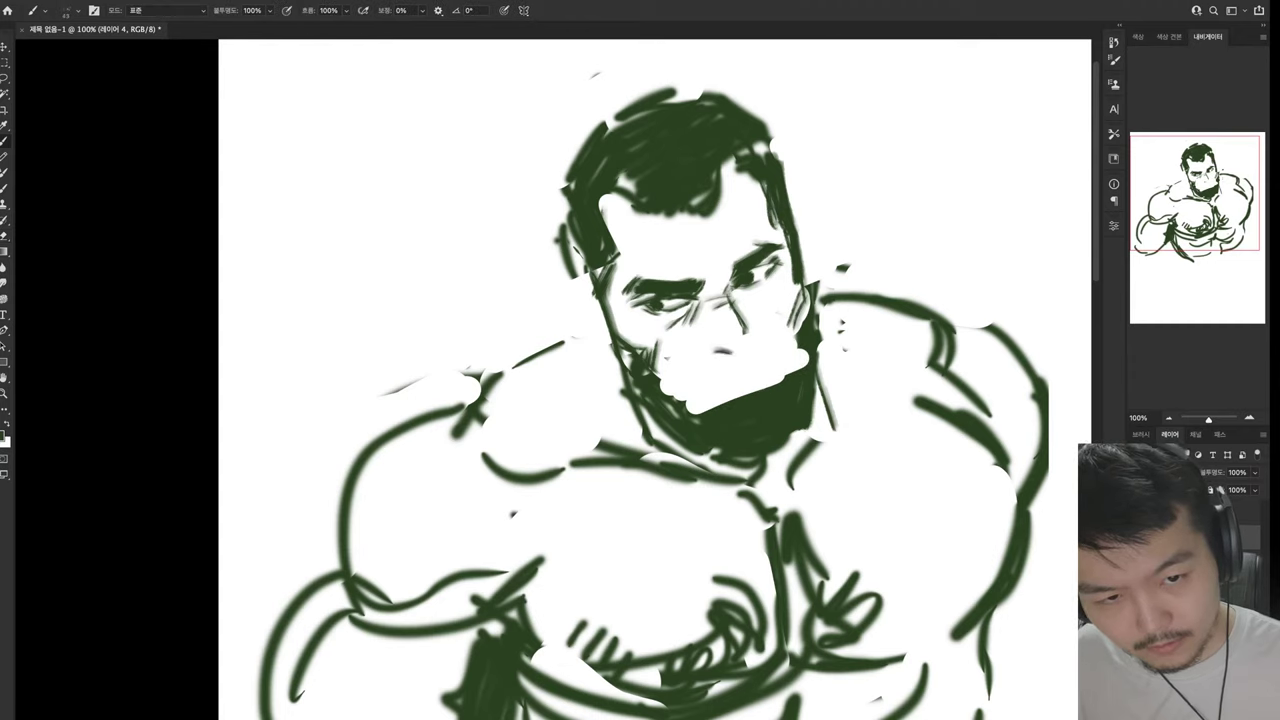
drag(708, 352, 752, 340)
mouse_move(698, 378)
mouse_down()
mouse_move(778, 340)
mouse_move(772, 368)
mouse_up()
Erase the old ear outline and clean up the face edge on the left side of the head
key(e)
drag(604, 288, 628, 342)
key(b)
key(e)
mouse_move(570, 238)
mouse_down()
mouse_move(566, 278)
mouse_move(580, 268)
mouse_move(596, 326)
mouse_up()
key(b)
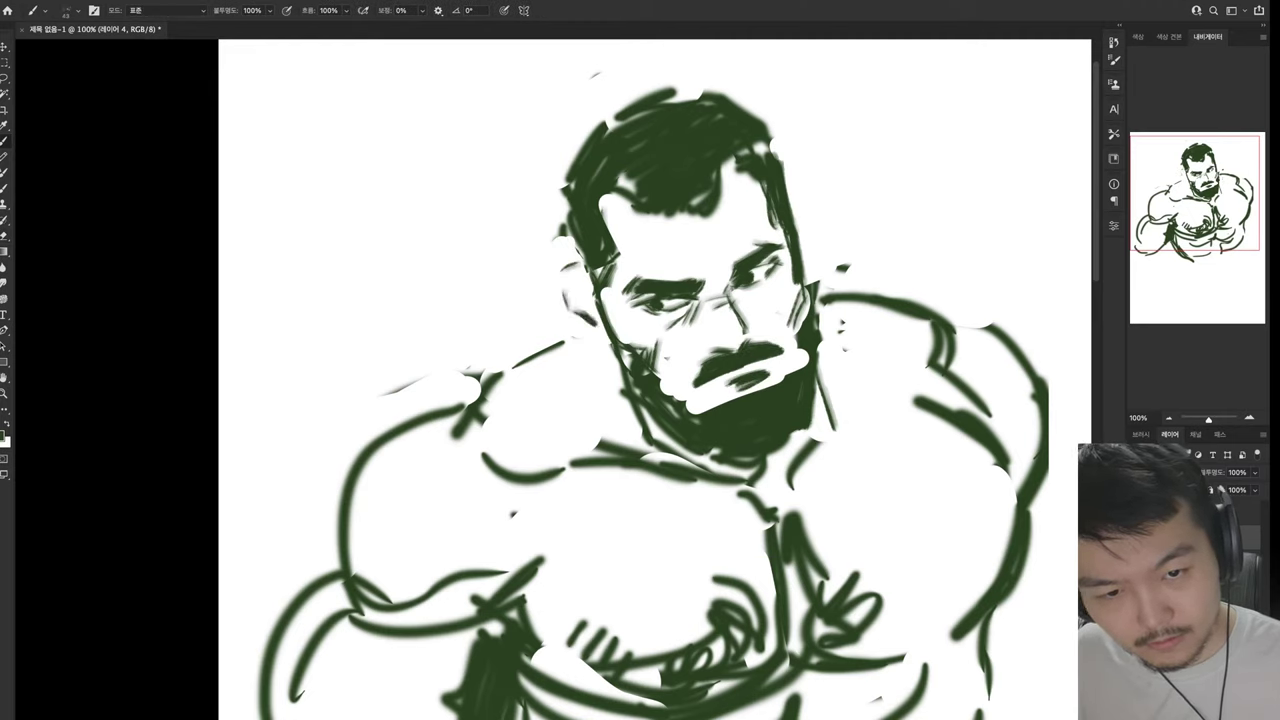
Redraw the left ear with thin strokes and darken the beard line running down the left jaw
key(e)
mouse_move(572, 280)
mouse_down()
mouse_move(594, 298)
mouse_move(606, 352)
mouse_up()
key(b)
key(e)
drag(618, 304, 598, 356)
key(b)
mouse_move(620, 306)
mouse_down()
mouse_move(600, 350)
mouse_move(630, 372)
mouse_up()
drag(620, 354, 602, 386)
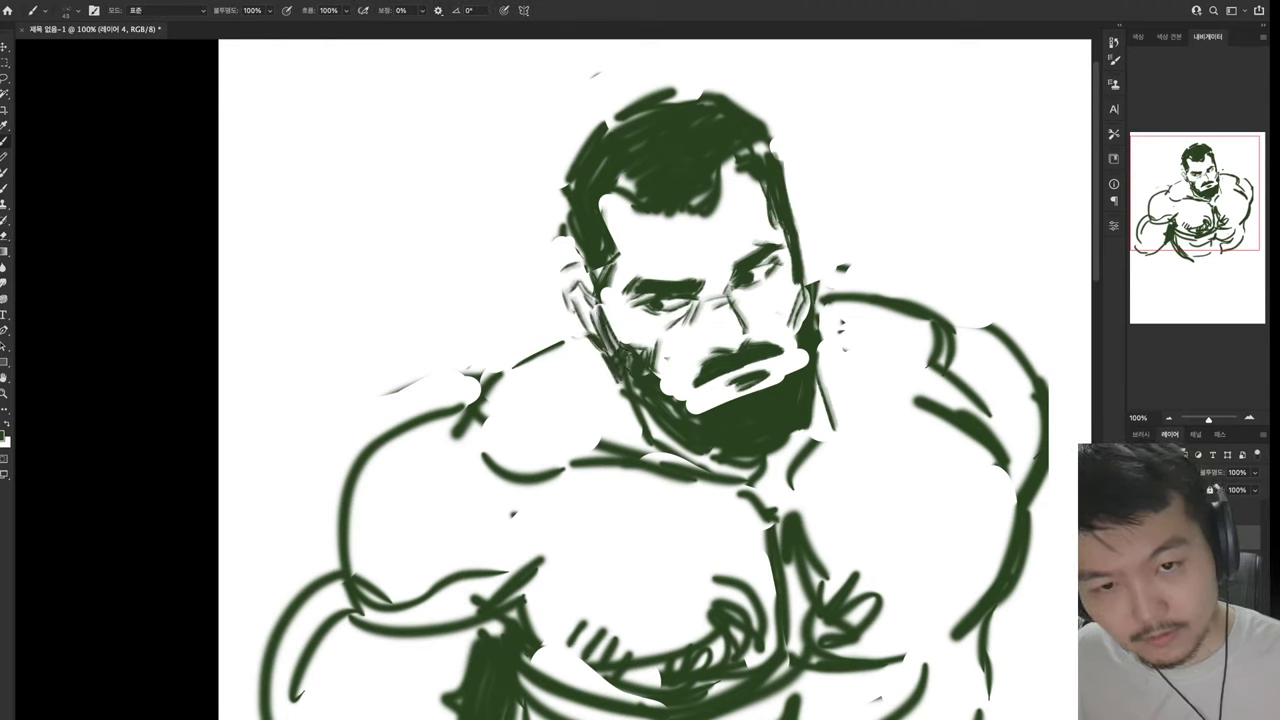
Reshape the left sideburn and the back of the hair, and trim the top of the hair flatter
key(e)
drag(616, 258, 598, 292)
key(b)
mouse_move(586, 220)
mouse_down()
mouse_move(566, 278)
mouse_move(584, 280)
mouse_move(552, 218)
mouse_up()
key(e)
key(b)
drag(596, 126, 576, 164)
key(e)
drag(638, 90, 748, 108)
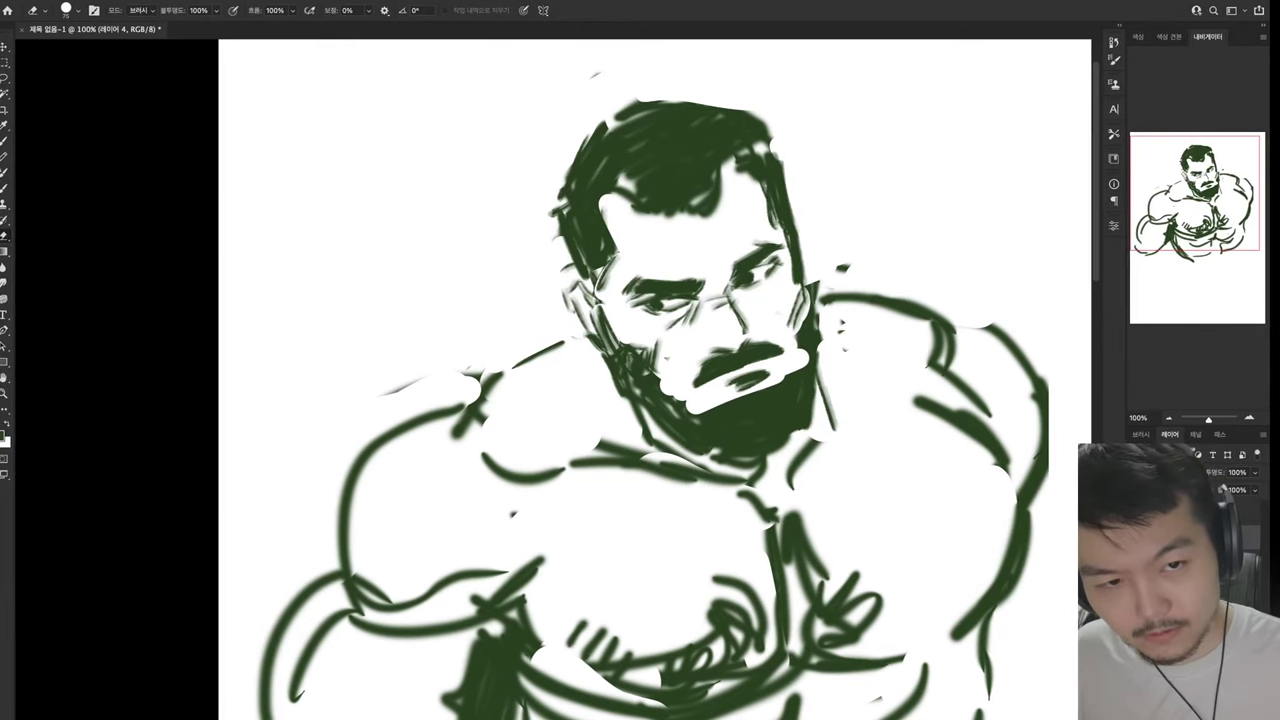
Erase the right face contour and redraw it from the temple down into the beard
drag(800, 235, 790, 305)
key(b)
mouse_move(752, 176)
mouse_down()
mouse_move(795, 228)
mouse_move(784, 218)
mouse_move(808, 286)
mouse_up()
key(e)
key(b)
mouse_move(792, 240)
mouse_down()
mouse_move(830, 354)
mouse_move(826, 420)
mouse_up()
Fill in the beard around the mouth, trim its lower left edge and redraw the left neck line
drag(732, 396, 770, 372)
key(e)
key(b)
drag(688, 392, 788, 358)
key(e)
drag(634, 404, 664, 450)
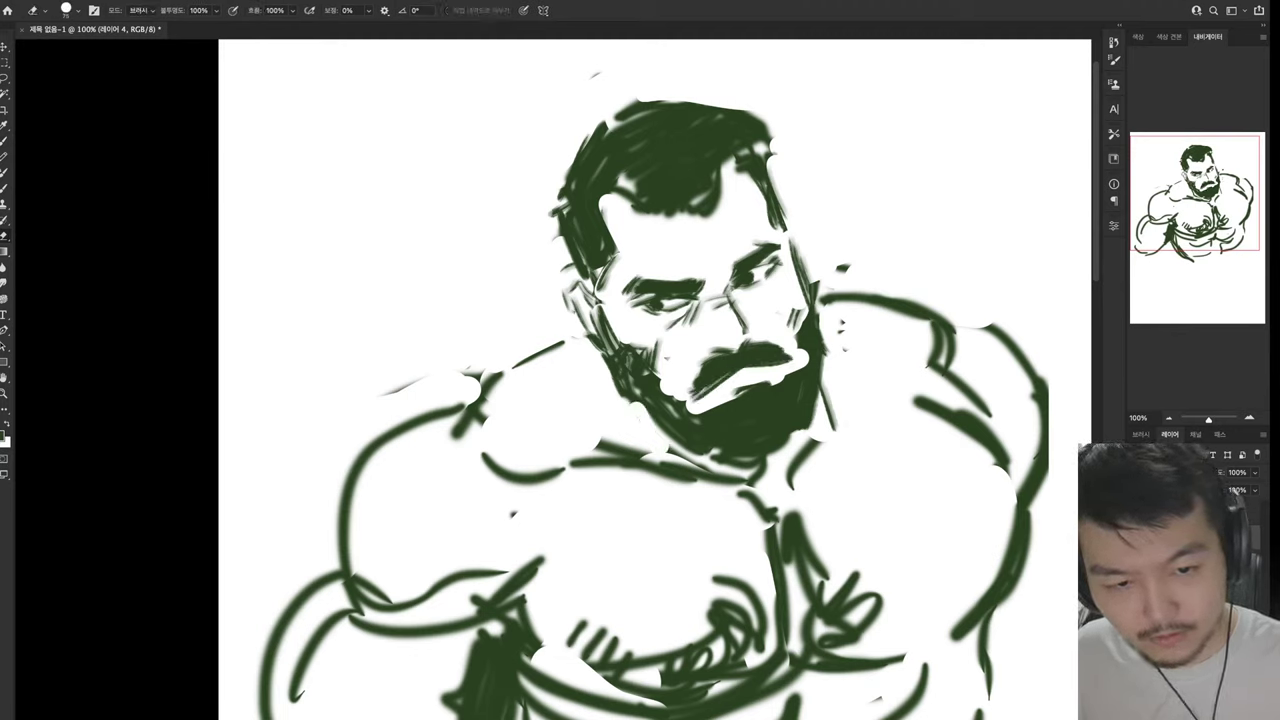
key(b)
mouse_move(622, 396)
mouse_down()
mouse_move(648, 452)
mouse_move(762, 448)
mouse_move(762, 506)
mouse_up()
Clean up the area under the chin and sketch short neck lines meeting at the collarbone pit
key(e)
key(b)
drag(786, 450, 766, 508)
key(e)
mouse_move(740, 470)
mouse_down()
mouse_move(804, 448)
mouse_move(782, 496)
mouse_up()
key(b)
key(e)
drag(822, 440, 776, 512)
key(b)
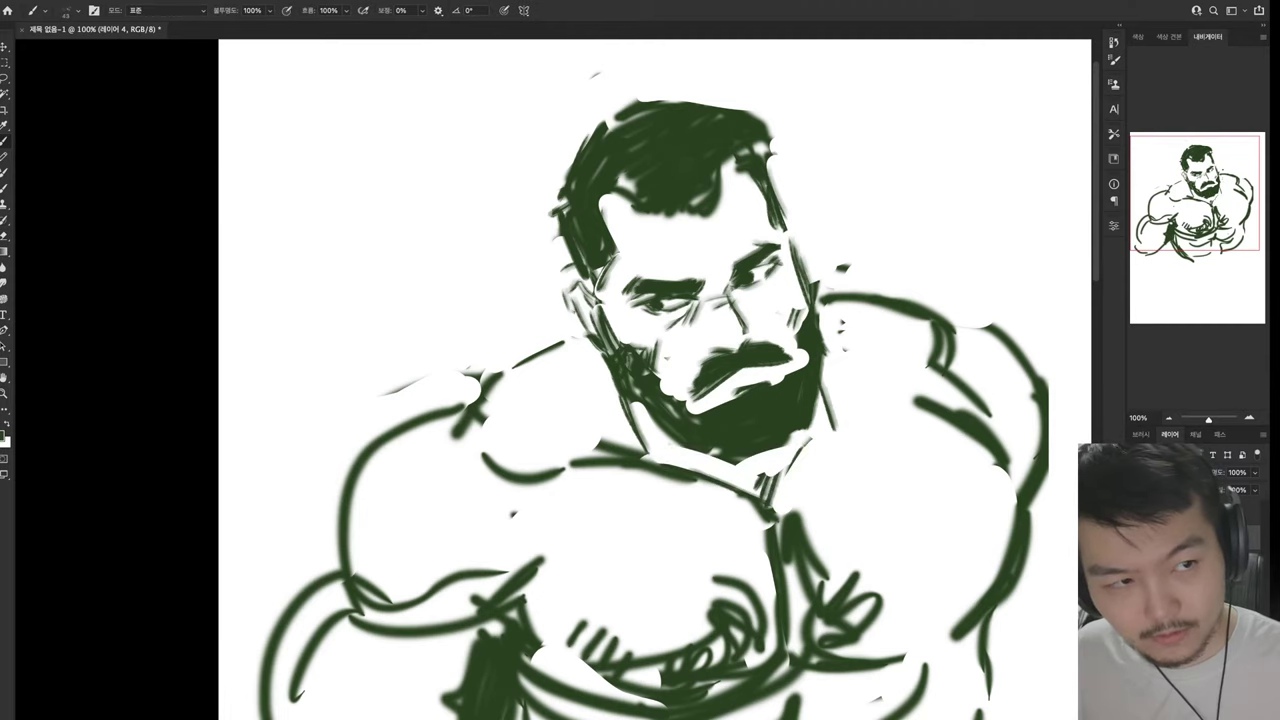
Draw the right collarbone line rising from the pit of the neck and erase the old right neck line
drag(880, 404, 772, 508)
key(e)
mouse_move(834, 388)
mouse_down()
mouse_move(806, 446)
mouse_move(824, 454)
mouse_up()
key(b)
key(e)
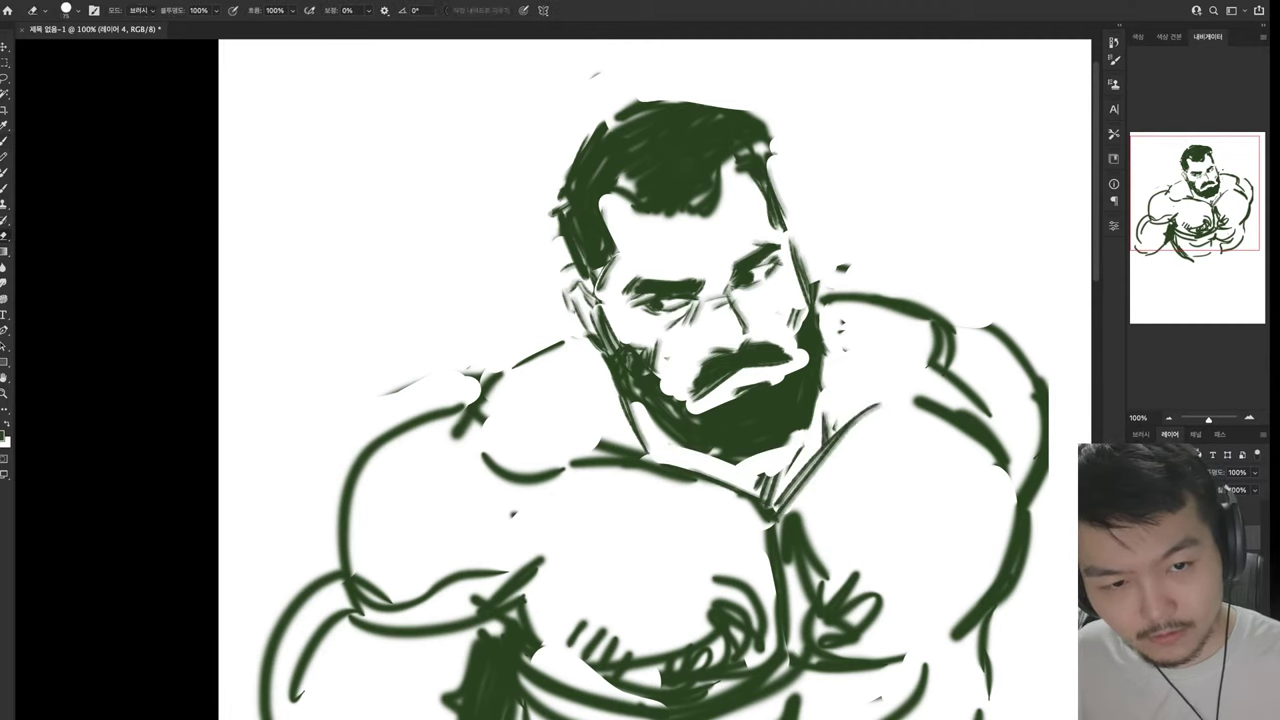
Erase the right cheek and beard edge, and redraw them narrower with a dark sideburn joining the beard
mouse_move(828, 302)
mouse_down()
mouse_move(808, 392)
mouse_move(810, 376)
mouse_up()
drag(806, 252, 798, 300)
key(b)
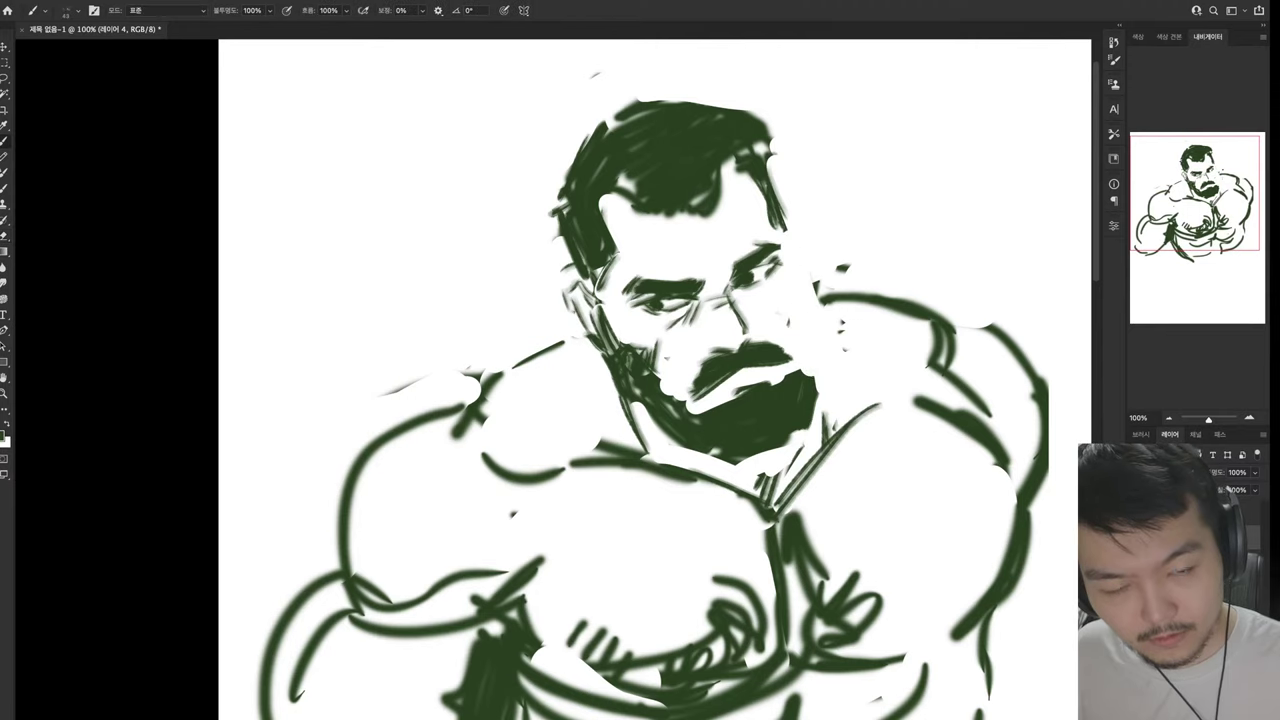
drag(800, 242, 790, 312)
drag(804, 244, 792, 310)
key(e)
drag(814, 378, 812, 414)
key(b)
mouse_move(814, 326)
mouse_down()
mouse_move(812, 412)
mouse_move(796, 358)
mouse_up()
drag(796, 312, 788, 340)
mouse_move(812, 288)
mouse_down()
mouse_move(796, 344)
mouse_move(796, 332)
mouse_up()
drag(808, 258, 798, 310)
Thin the right temple line, cut back the top of the hair and sketch a new skull outline above it
key(e)
mouse_move(780, 182)
mouse_down()
mouse_move(768, 232)
mouse_move(762, 220)
mouse_move(786, 234)
mouse_up()
key(b)
key(e)
mouse_move(768, 116)
mouse_down()
mouse_move(766, 190)
mouse_move(690, 112)
mouse_move(606, 120)
mouse_move(696, 102)
mouse_up()
key(b)
drag(702, 108, 734, 130)
Lasso the head, rotate it 4.11°, scale it to 103.68% and move it up from the shoulders
key(l)
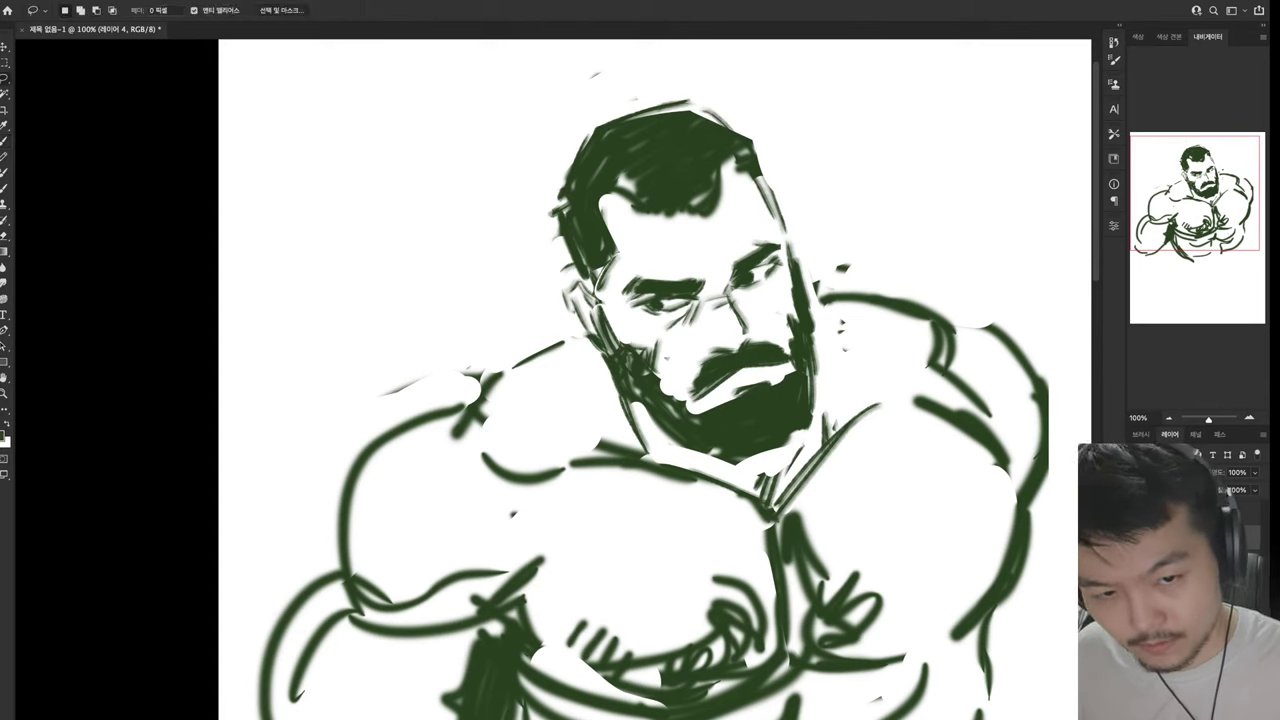
mouse_move(818, 220)
mouse_down()
mouse_move(742, 110)
mouse_move(528, 160)
mouse_move(615, 378)
mouse_move(784, 465)
mouse_move(830, 380)
mouse_up()
key(ctrl+t)
drag(862, 72, 874, 92)
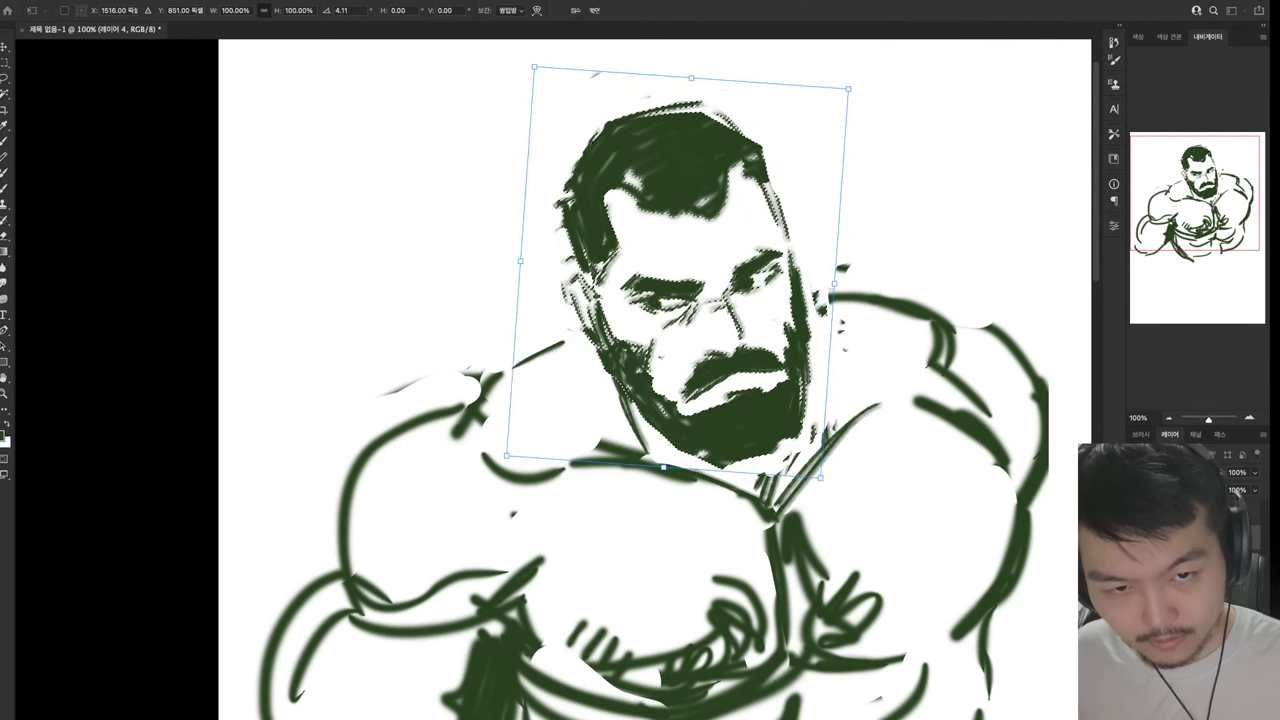
drag(690, 280, 676, 251)
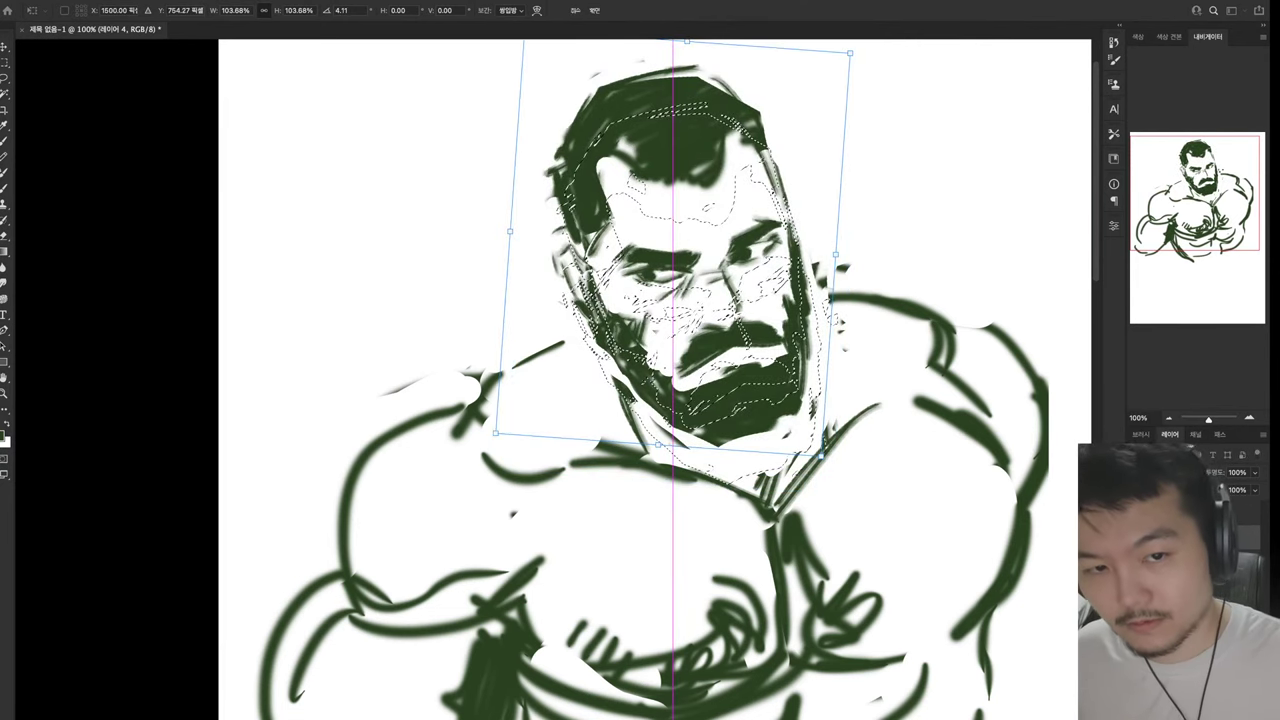
key(Return)
key(ctrl+d)
Clean up the right eye and reshape the left eyebrow and upper eyelid
key(e)
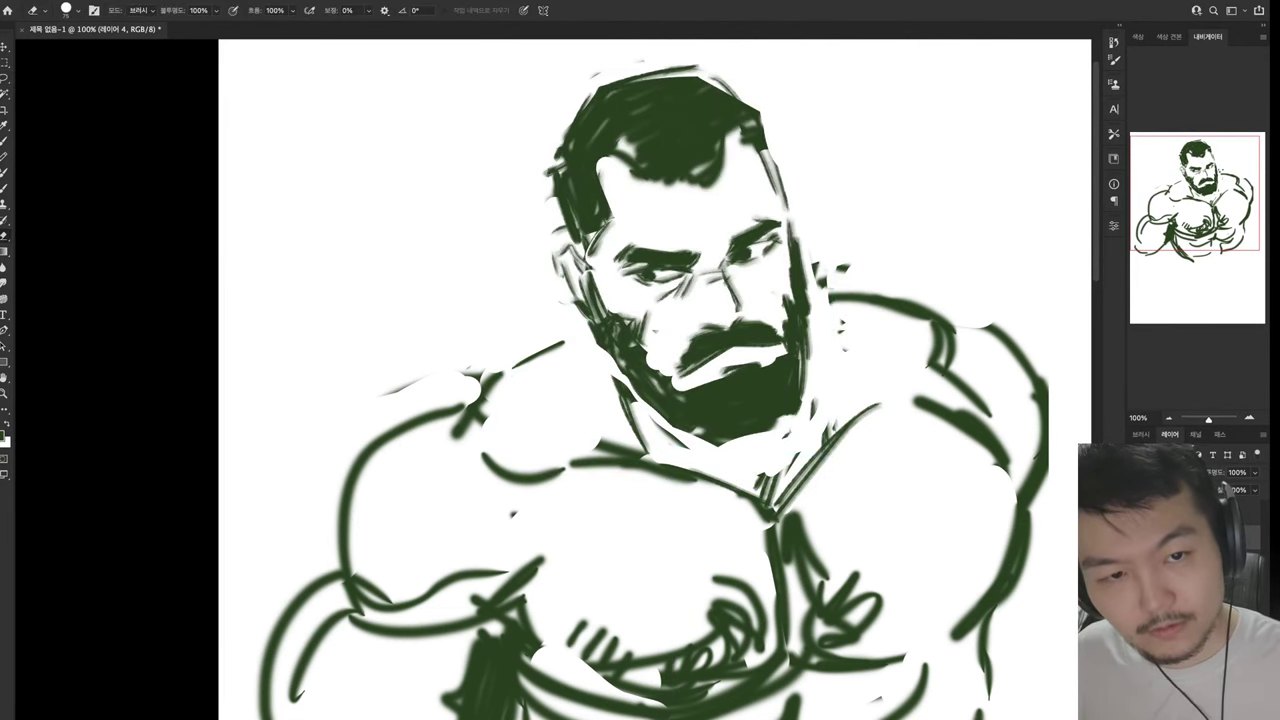
drag(730, 265, 770, 236)
key(b)
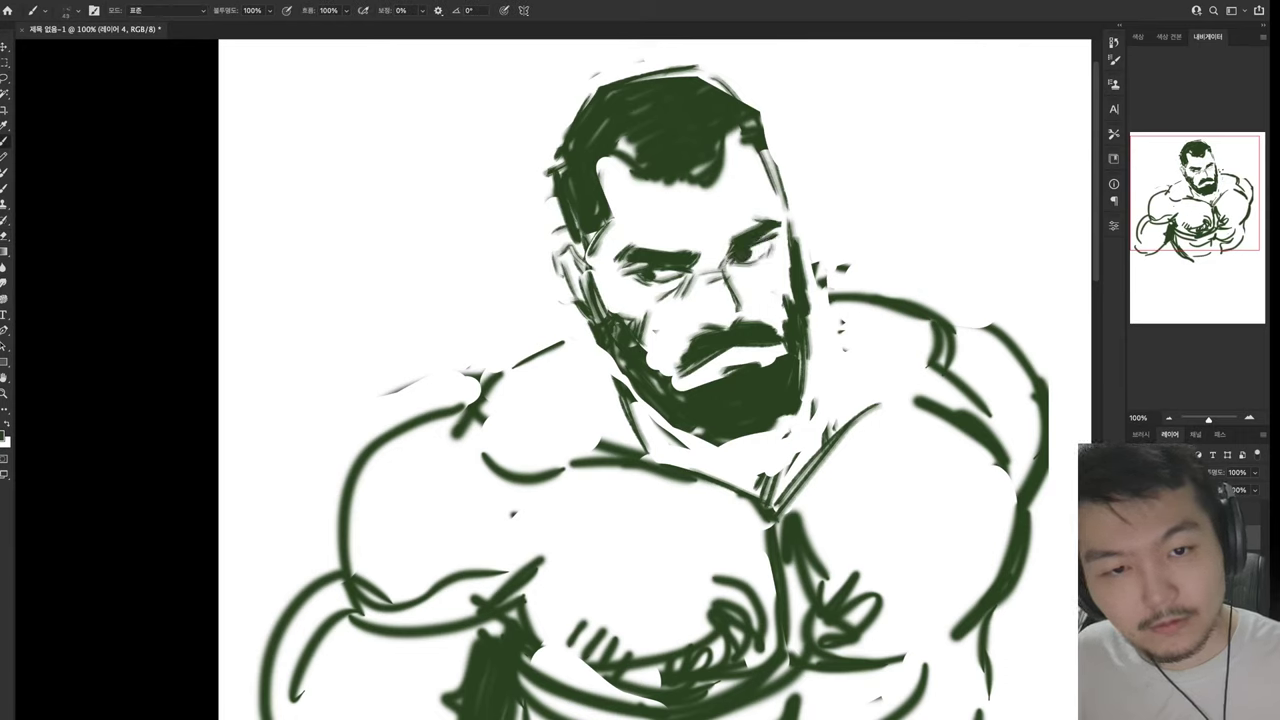
key(e)
key(b)
mouse_move(624, 278)
mouse_down()
mouse_move(680, 268)
mouse_move(666, 266)
mouse_move(678, 276)
mouse_move(650, 264)
mouse_move(696, 252)
mouse_move(640, 254)
mouse_move(688, 256)
mouse_up()
key(e)
key(b)
drag(642, 262, 686, 256)
Redraw the left sideburn above the ear and extend the hair outline outward at the back of the head
key(e)
drag(612, 220, 592, 256)
key(b)
drag(612, 236, 590, 270)
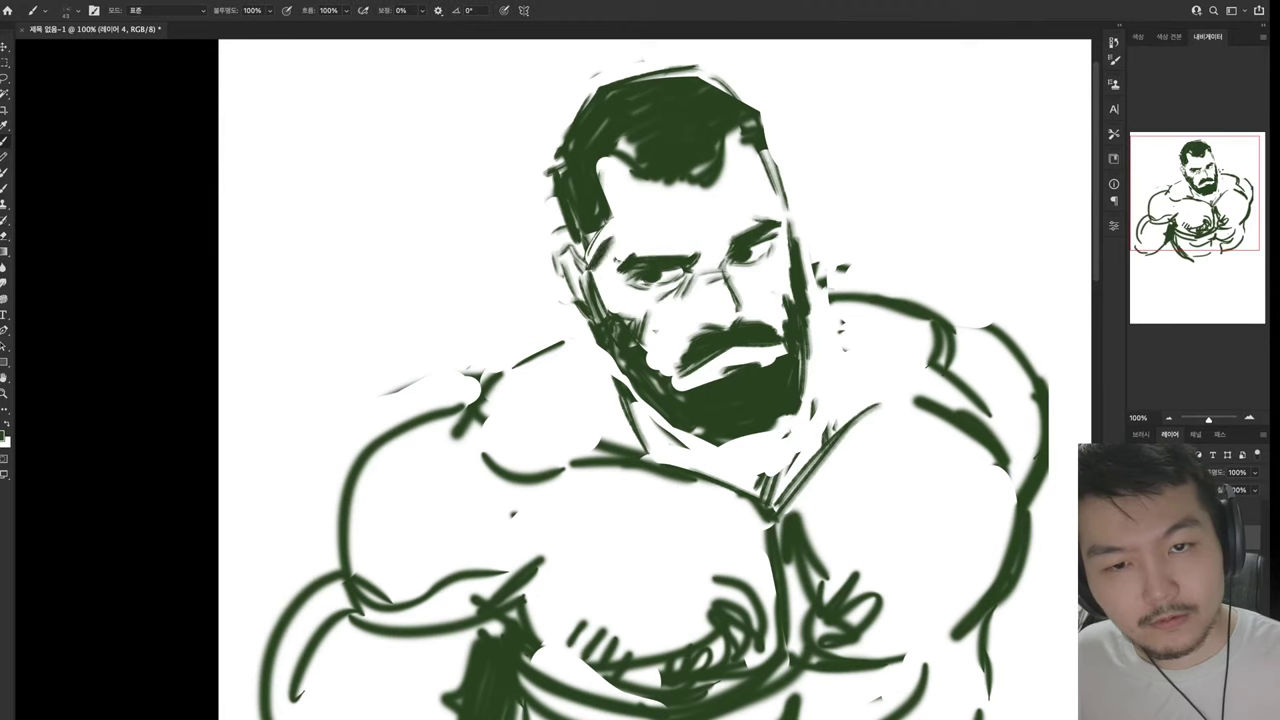
drag(570, 176, 544, 246)
mouse_move(574, 142)
mouse_down()
mouse_move(548, 182)
mouse_move(540, 172)
mouse_up()
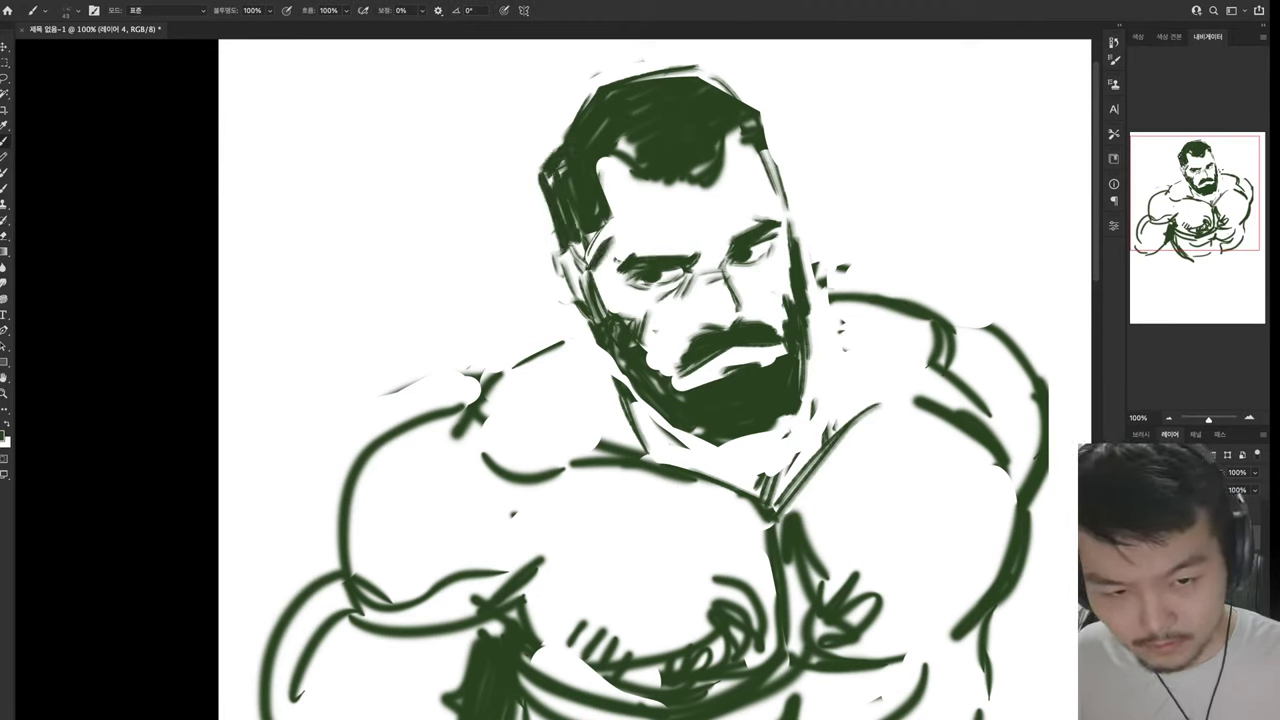
drag(594, 90, 552, 144)
Strengthen the left neck lines and extend both moustache ends down to join the beard
key(e)
key(b)
drag(614, 372, 648, 444)
drag(636, 438, 684, 454)
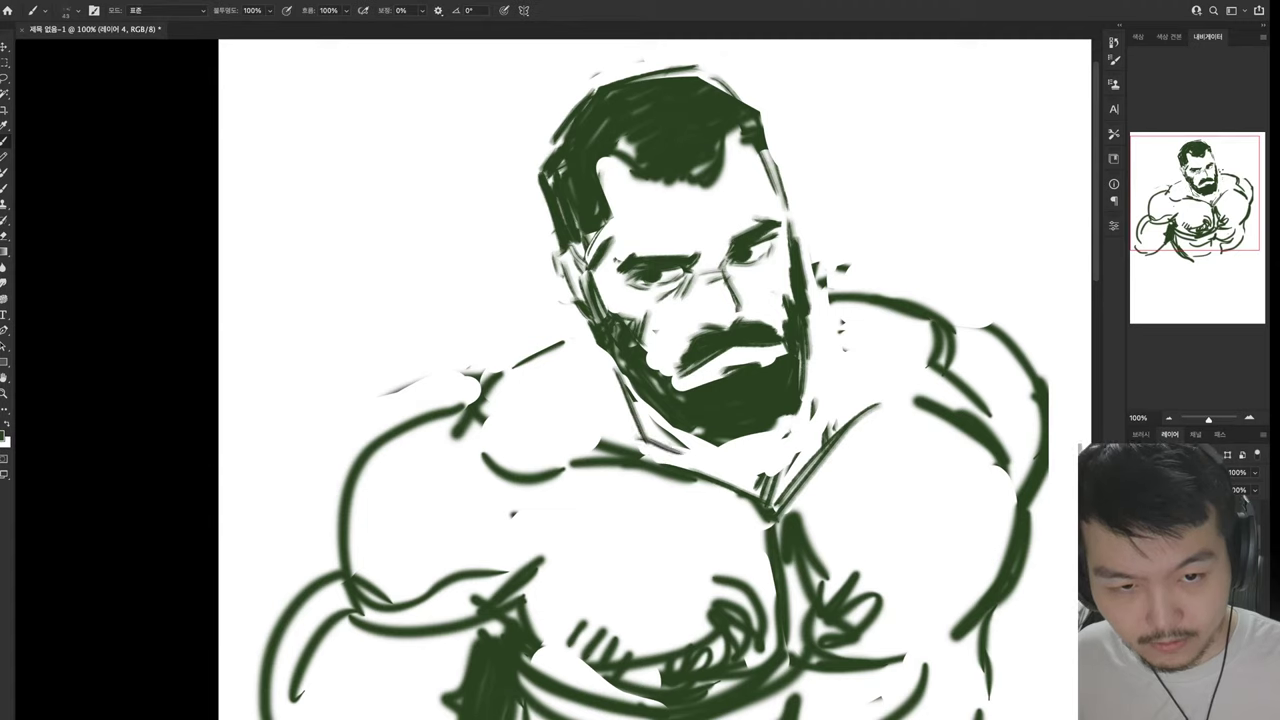
mouse_move(710, 380)
mouse_down()
mouse_move(758, 362)
mouse_move(706, 380)
mouse_move(668, 370)
mouse_move(692, 390)
mouse_move(708, 376)
mouse_up()
mouse_move(762, 348)
mouse_down()
mouse_move(774, 366)
mouse_move(784, 358)
mouse_up()
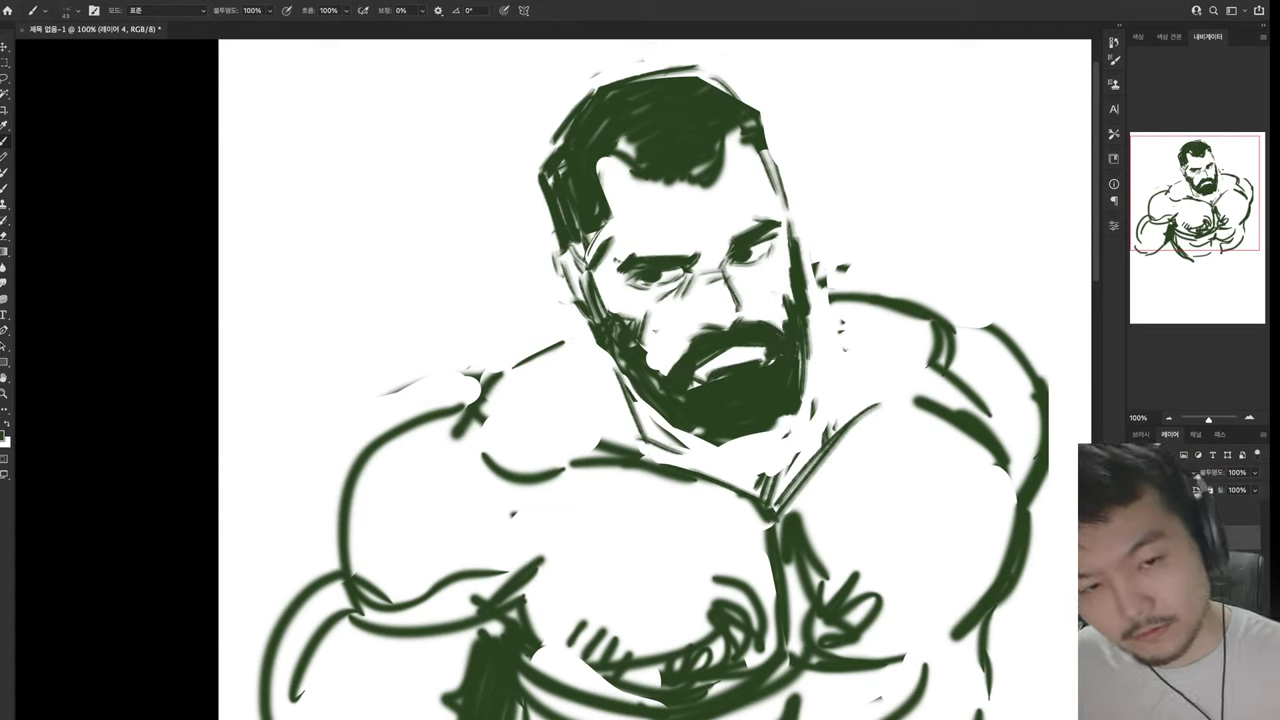
Redraw the right neck and collarbone lines, and replace the upper part of the central chest line
mouse_move(800, 408)
mouse_down()
mouse_move(730, 446)
mouse_move(696, 393)
mouse_up()
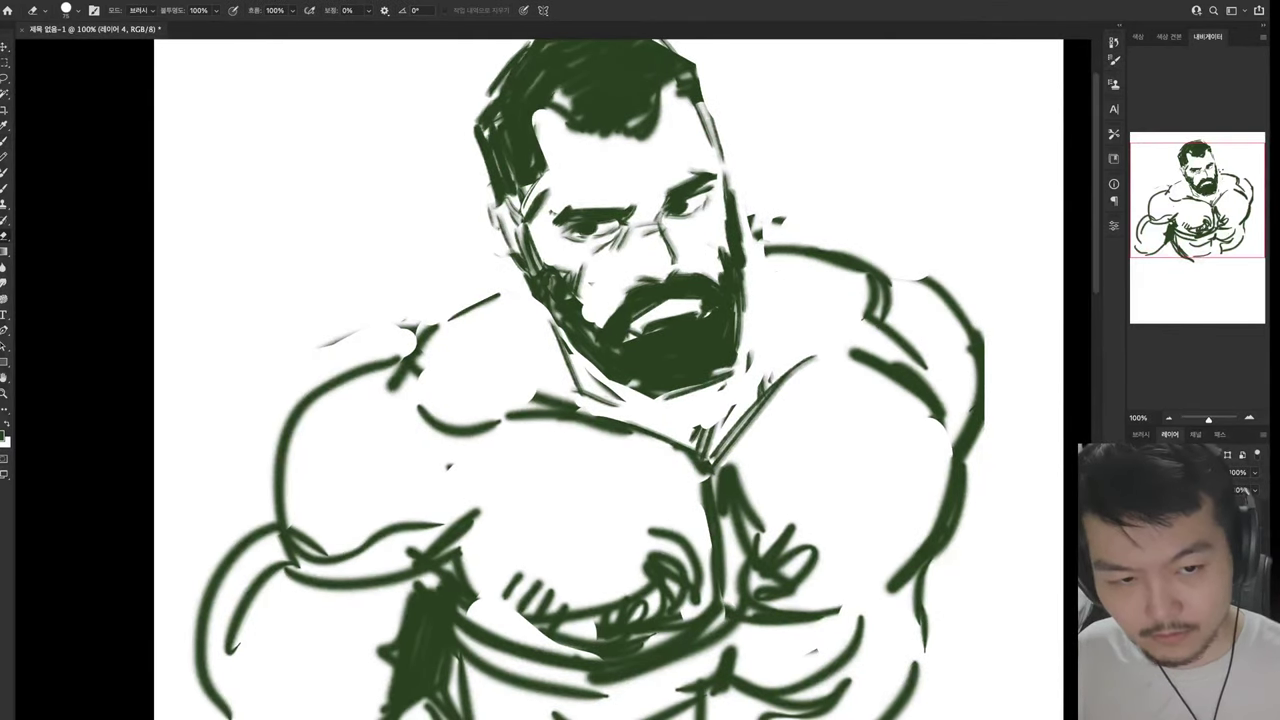
drag(756, 310, 762, 388)
key(e)
mouse_move(815, 358)
mouse_down()
mouse_move(706, 474)
mouse_move(706, 432)
mouse_move(732, 616)
mouse_up()
key(b)
key(e)
key(b)
drag(712, 448, 718, 484)
Erase the right arm's outer contour and redraw it farther out with thin curved lines
key(e)
mouse_move(955, 462)
mouse_down()
mouse_move(935, 540)
mouse_move(905, 585)
mouse_up()
key(b)
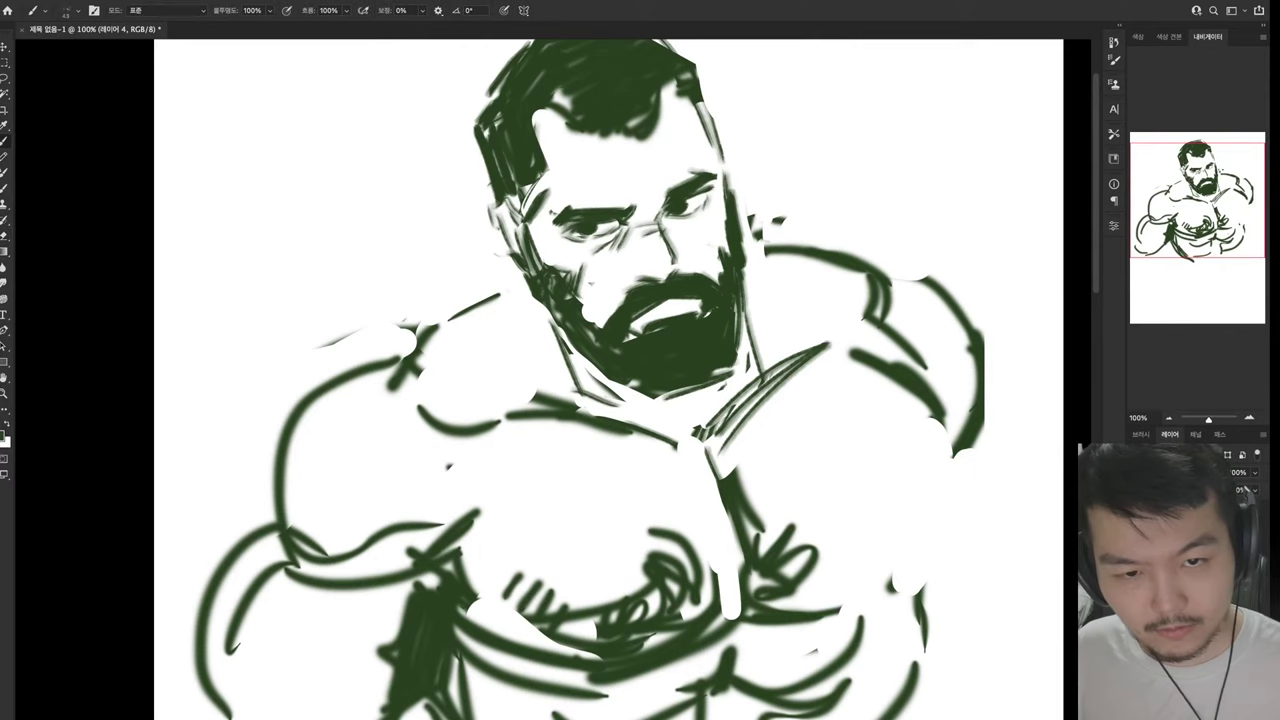
drag(976, 438, 914, 606)
Thin the inner shoulder line and redraw the outer right shoulder and trapezius with rounder, thinner contours
key(e)
drag(860, 365, 970, 460)
drag(910, 360, 975, 440)
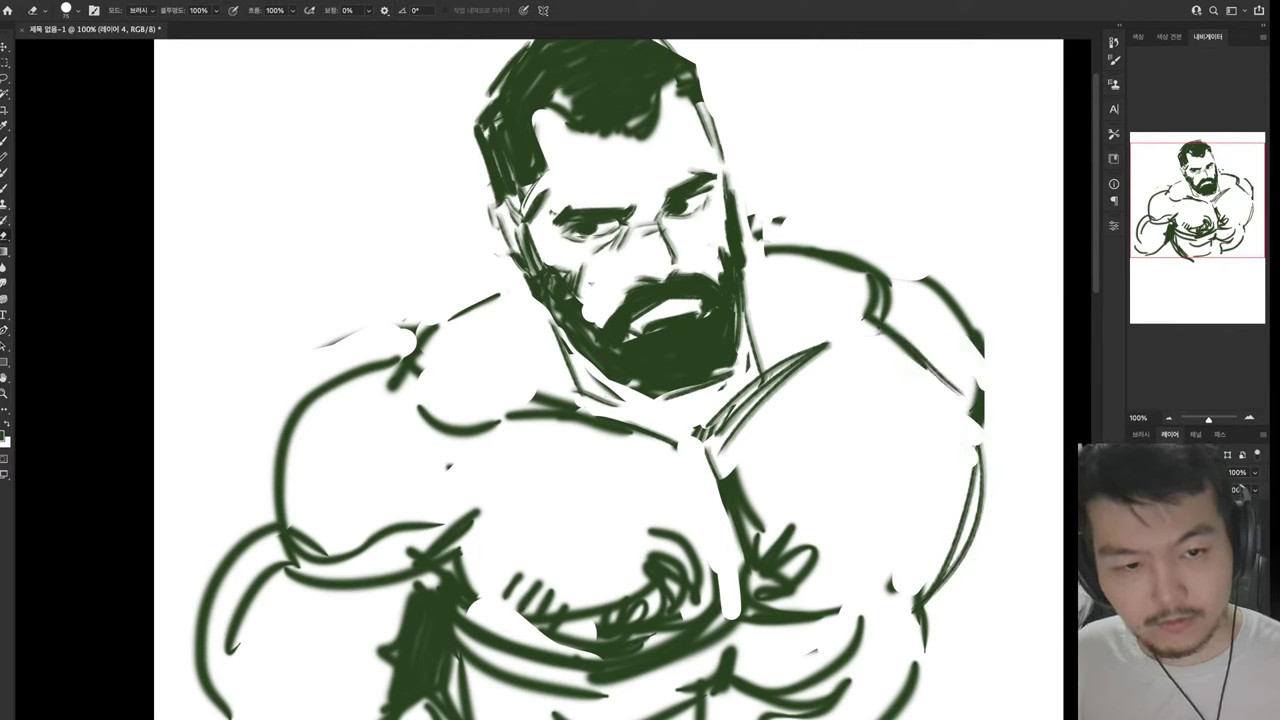
drag(955, 305, 978, 420)
key(b)
mouse_move(1010, 392)
mouse_down()
mouse_move(982, 470)
mouse_move(915, 256)
mouse_move(862, 242)
mouse_up()
key(e)
mouse_move(760, 240)
mouse_down()
mouse_move(876, 270)
mouse_move(874, 240)
mouse_up()
key(b)
Replace the left trapezius and shoulder outline with a wider, thinner curve reaching the upper arm
key(e)
mouse_move(500, 295)
mouse_down()
mouse_move(390, 390)
mouse_move(372, 374)
mouse_move(365, 421)
mouse_up()
key(b)
drag(500, 290, 280, 440)
key(e)
Redraw the left upper arm contour, and clear the old armpit lines to thin the lower arm edge
key(b)
mouse_move(388, 358)
mouse_down()
mouse_move(234, 470)
mouse_move(240, 614)
mouse_move(455, 540)
mouse_move(482, 508)
mouse_move(420, 600)
mouse_up()
key(e)
drag(345, 685, 460, 616)
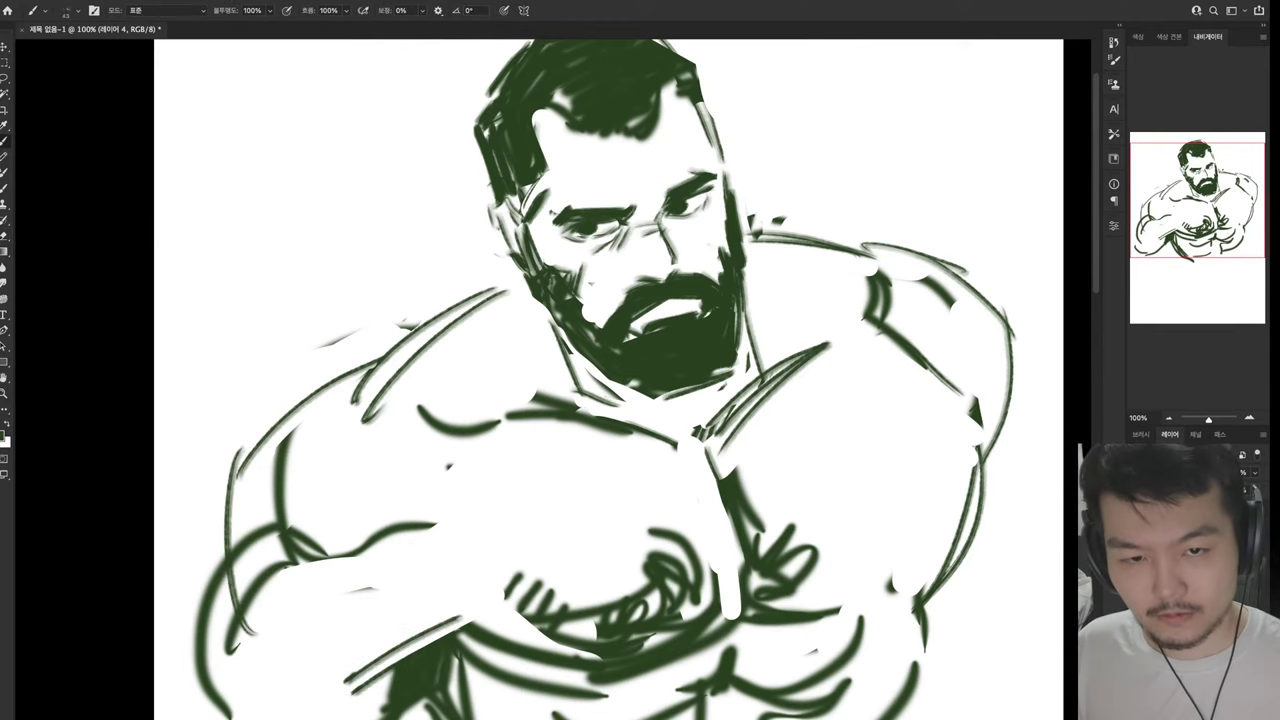
Erase the heavy lines and shading along the underside of the left chest muscle
drag(440, 695, 620, 625)
drag(468, 718, 530, 686)
drag(520, 625, 715, 545)
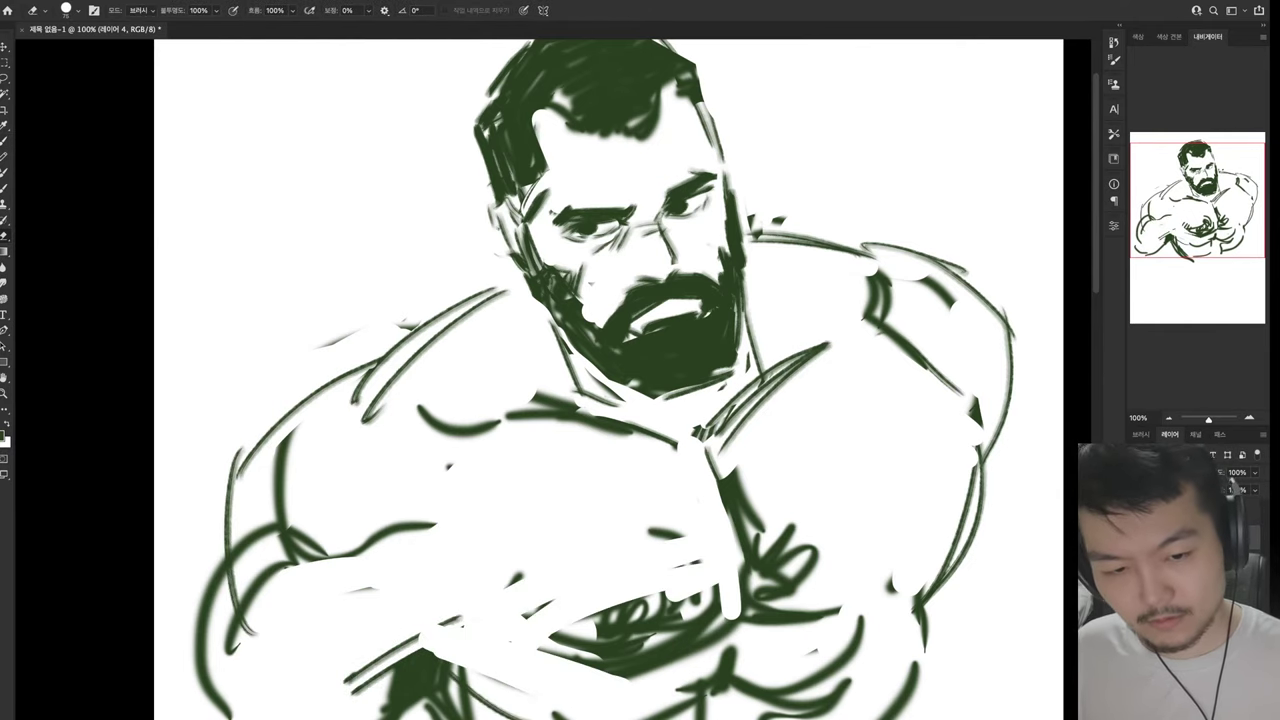
drag(555, 655, 720, 590)
drag(600, 450, 572, 414)
drag(565, 638, 720, 560)
Redraw the left chest's lower curve, the crease beneath it and shading strokes near the centre line
key(b)
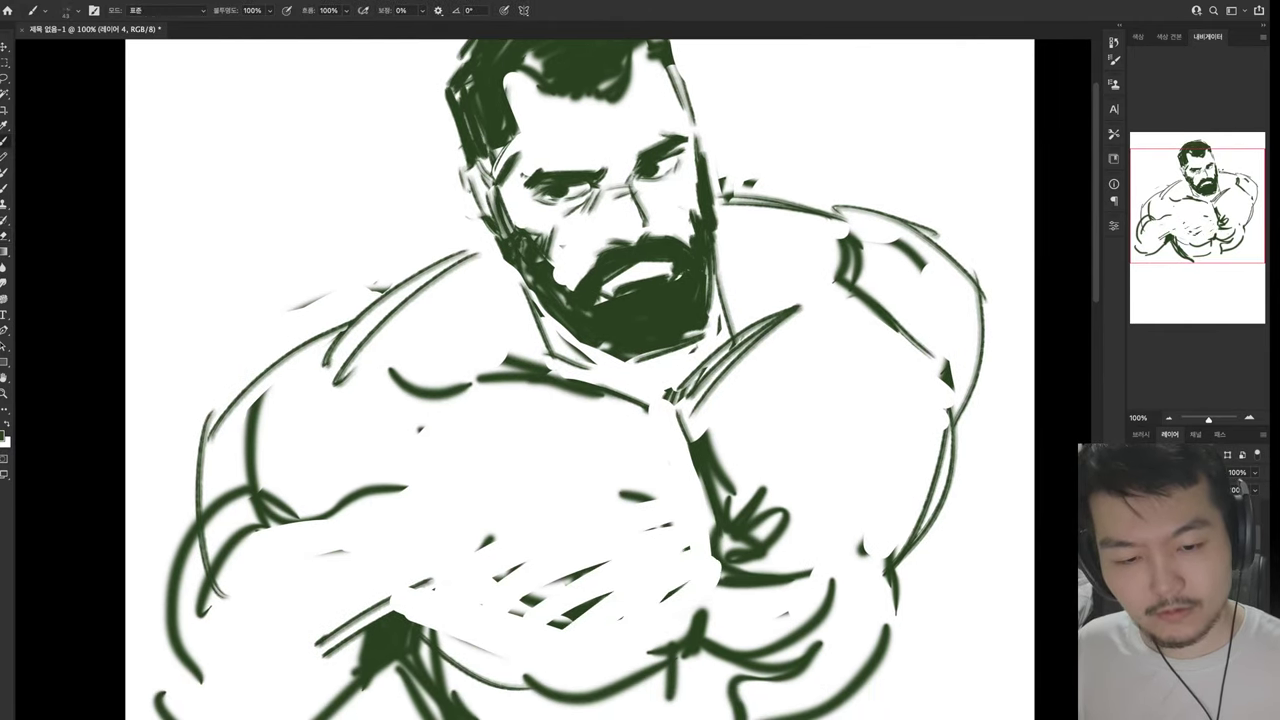
mouse_move(555, 690)
mouse_down()
mouse_move(714, 585)
mouse_move(712, 615)
mouse_up()
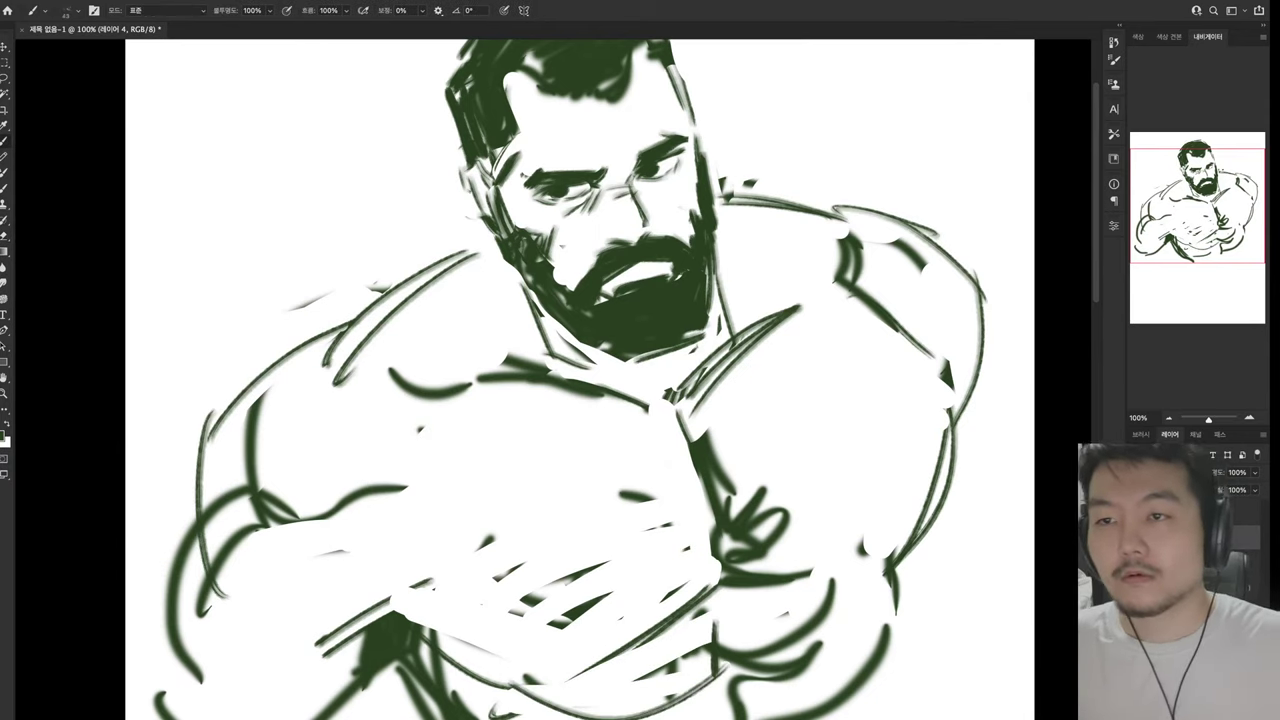
drag(728, 662, 815, 642)
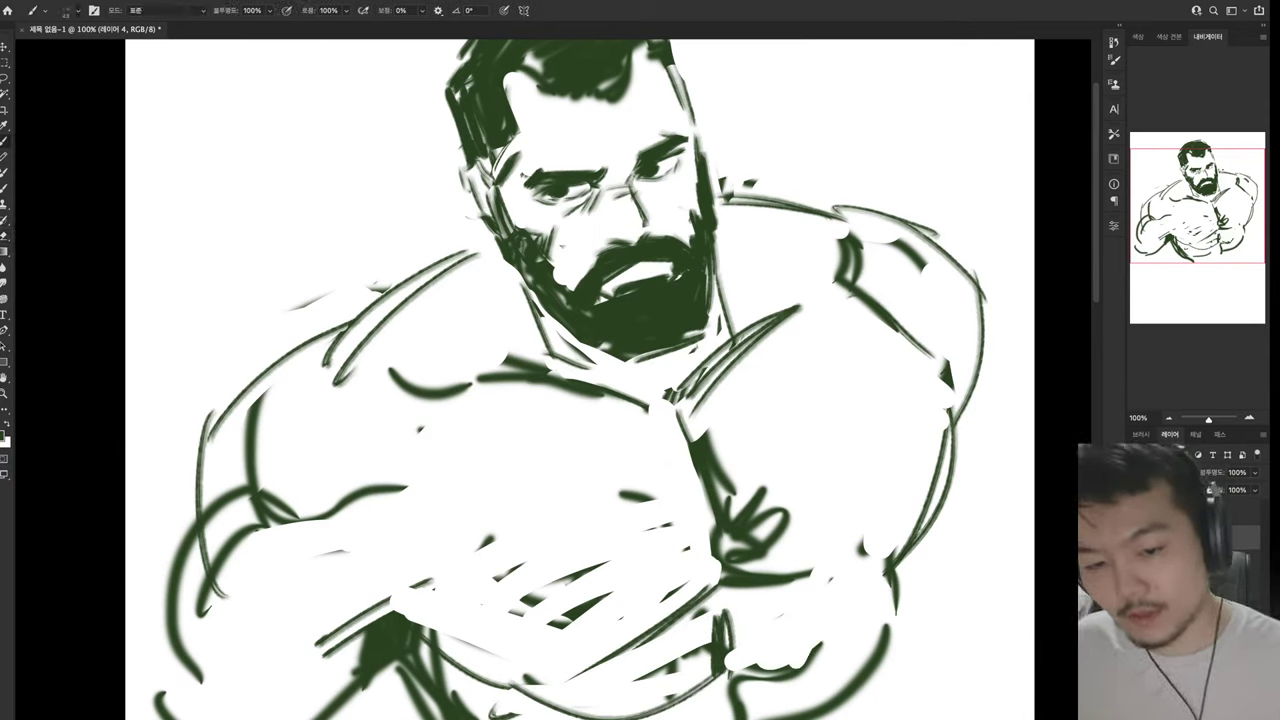
drag(440, 640, 630, 668)
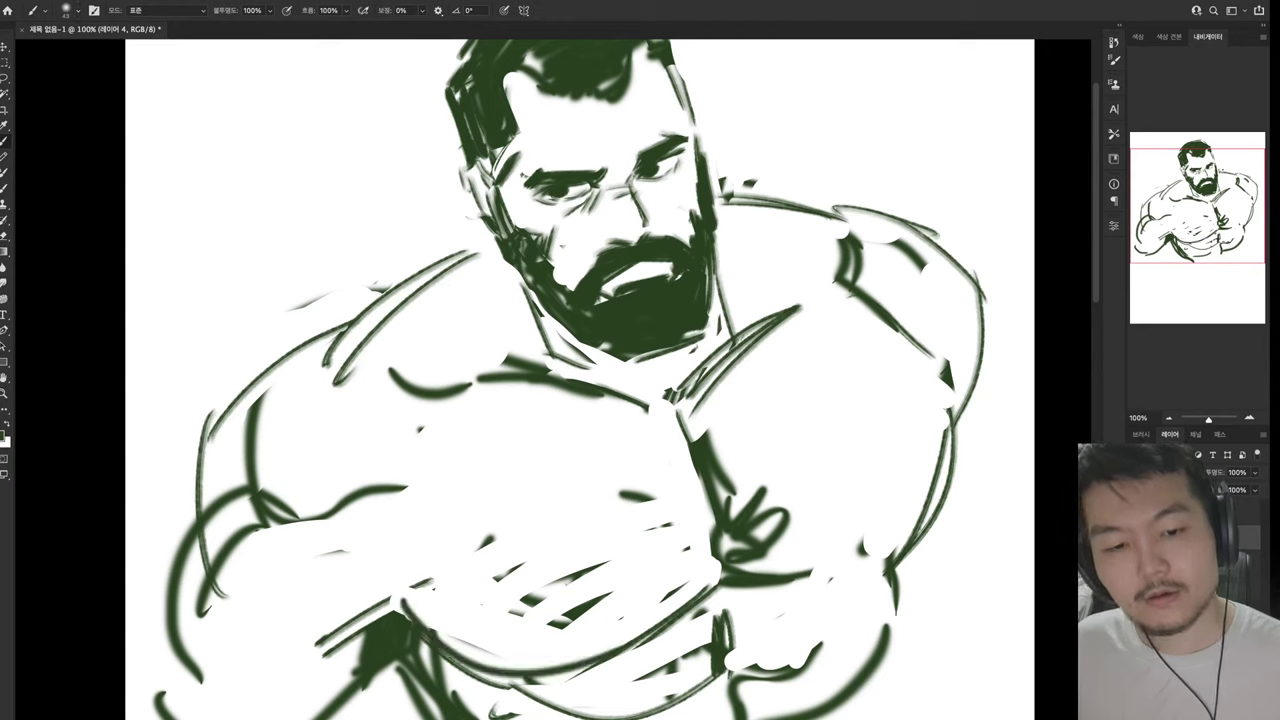
mouse_move(440, 612)
mouse_down()
mouse_move(690, 612)
mouse_move(745, 665)
mouse_up()
mouse_move(690, 560)
mouse_down()
mouse_move(645, 590)
mouse_move(545, 660)
mouse_up()
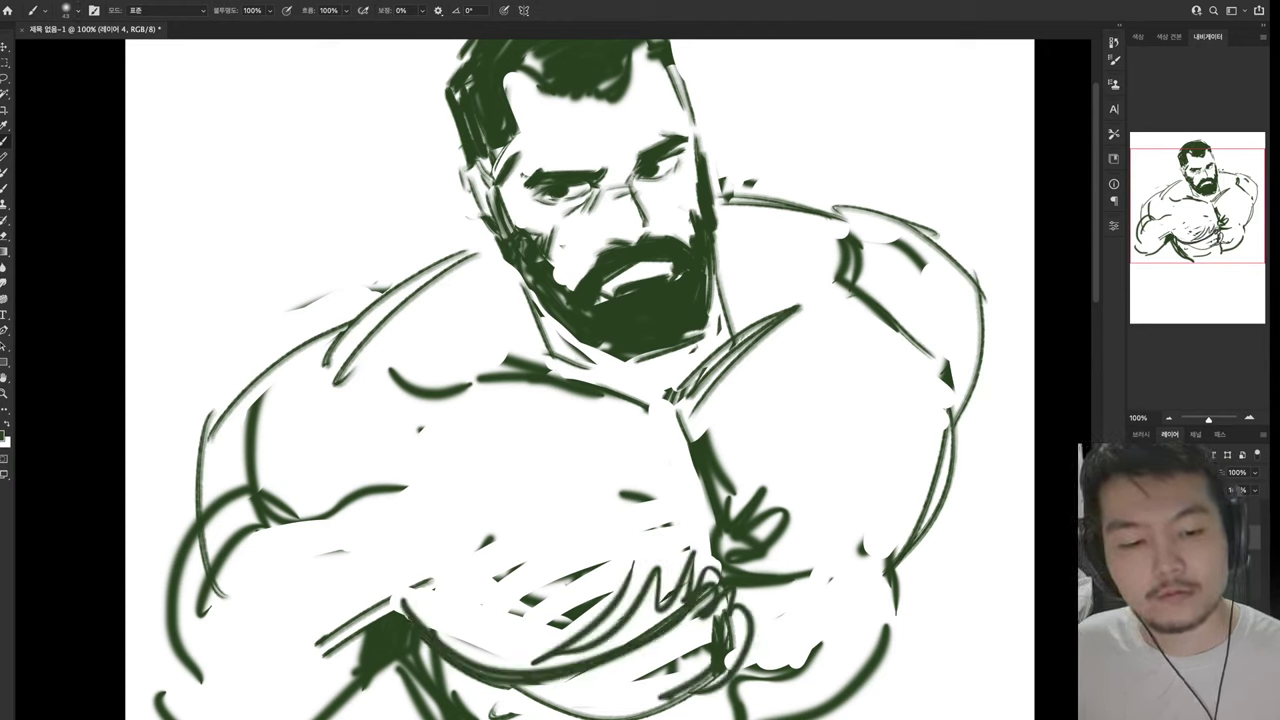
Add looping shading at the chest's lower centre and redraw the right side contour and the thick curve beside it
drag(600, 580, 712, 525)
key(e)
drag(745, 672, 822, 648)
key(b)
drag(858, 578, 800, 665)
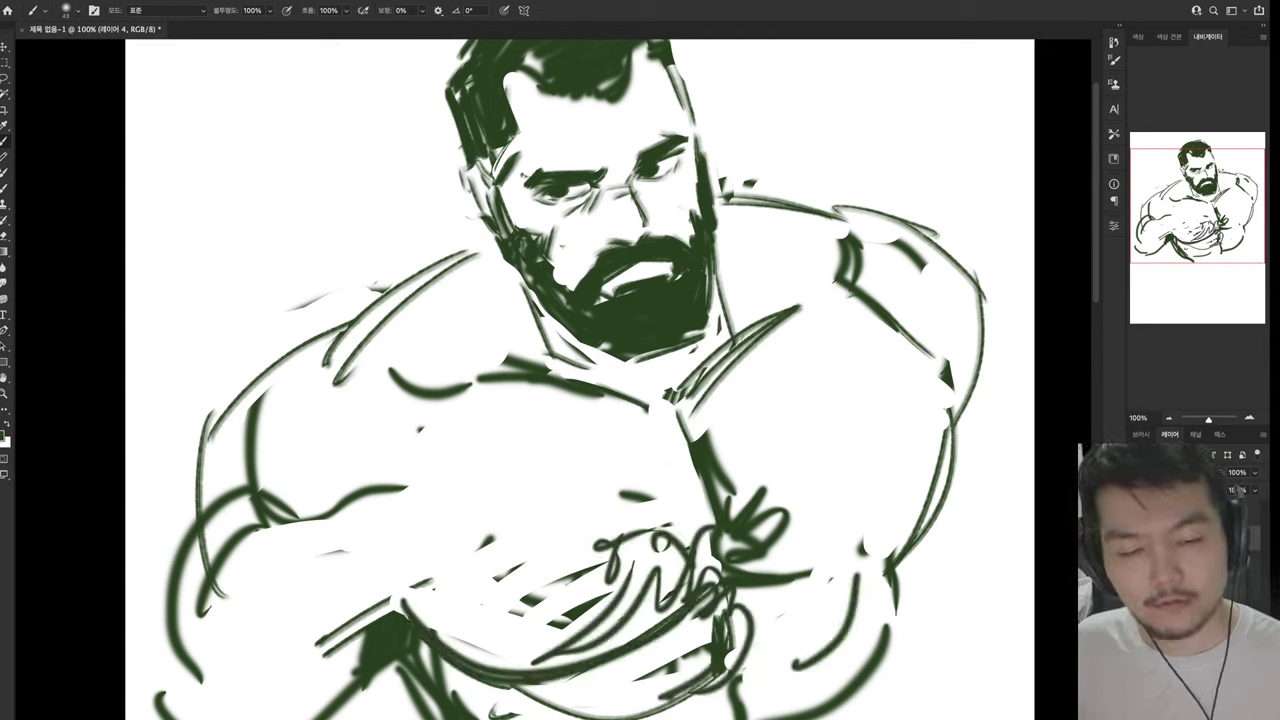
drag(892, 558, 895, 650)
key(e)
mouse_move(805, 700)
mouse_down()
mouse_move(900, 615)
mouse_move(898, 715)
mouse_up()
key(b)
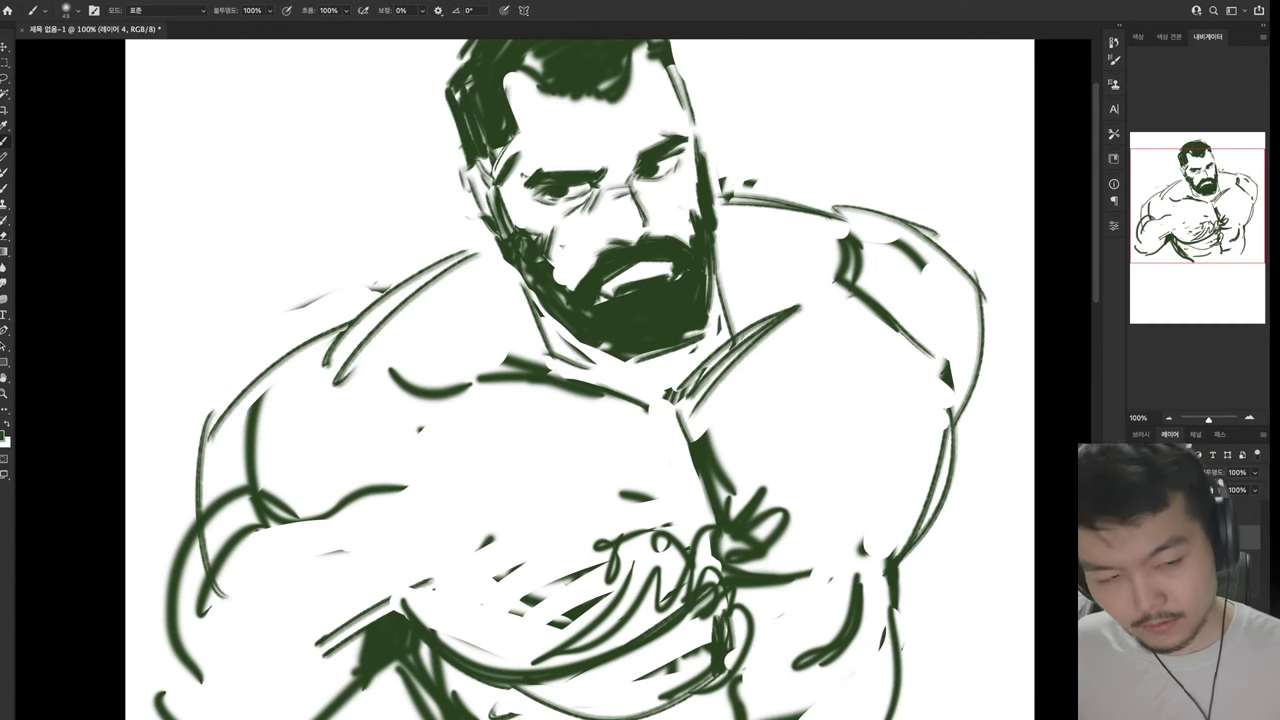
mouse_move(600, 400)
mouse_down()
mouse_move(589, 430)
mouse_move(481, 434)
mouse_up()
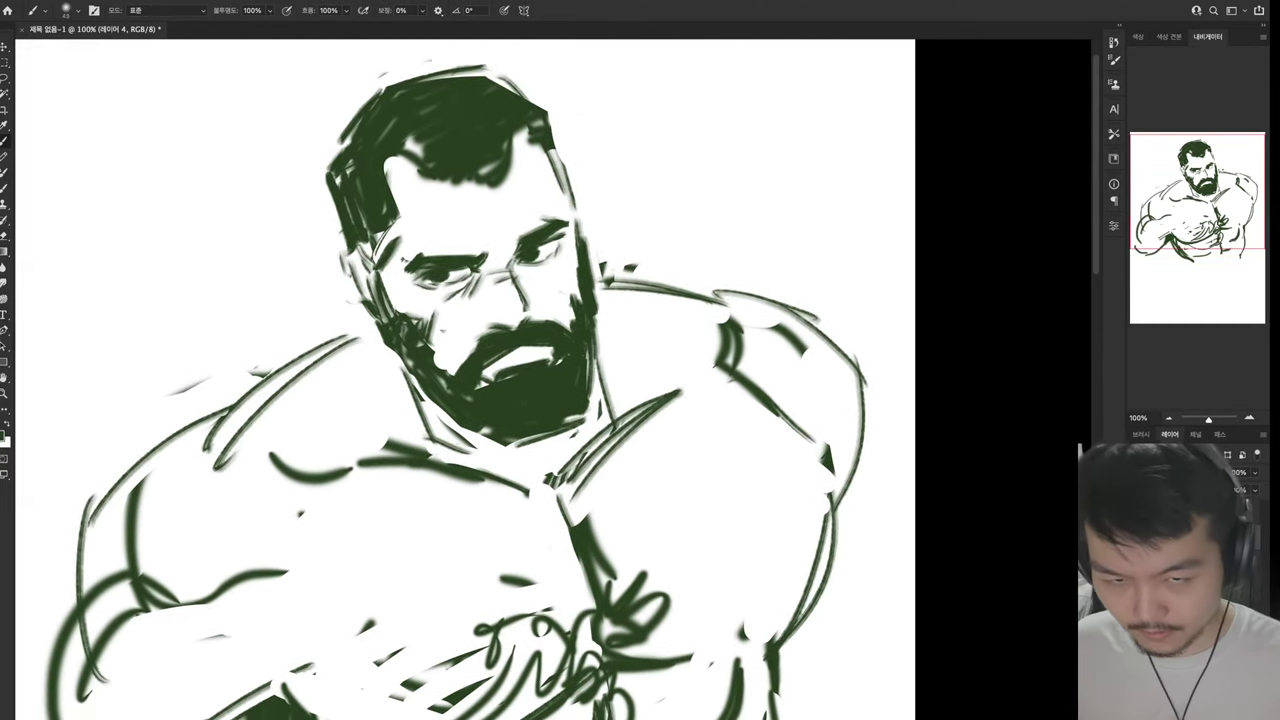
key(ctrl+t)
drag(1000, 140, 995, 225)
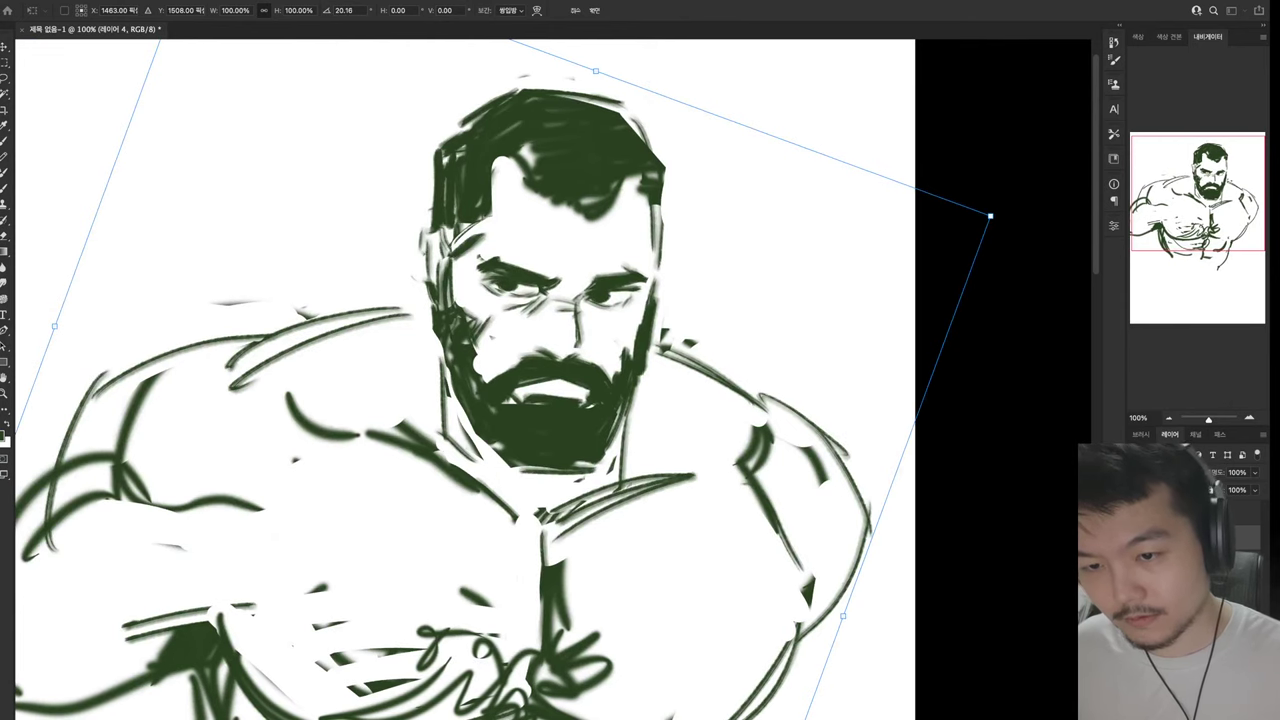
key(Escape)
key(l)
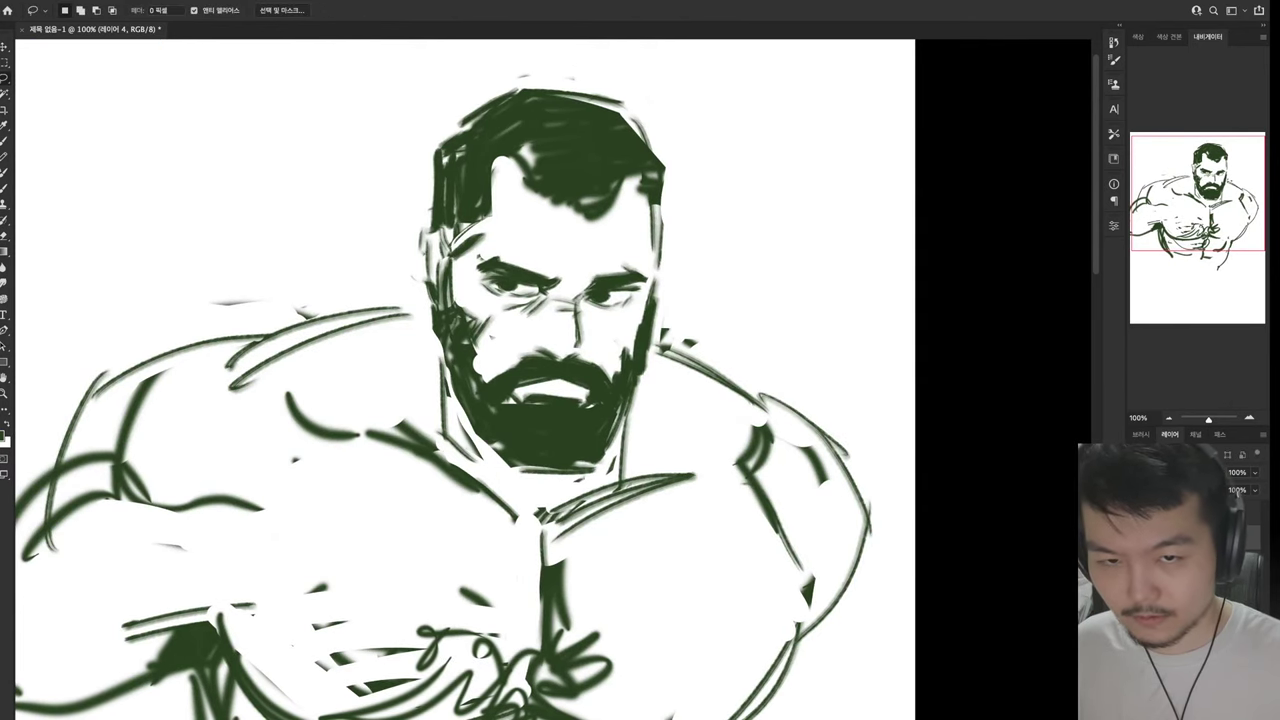
drag(500, 400, 580, 380)
Erase the old left arm contours, the armpit shading and the outer shoulder line
key(e)
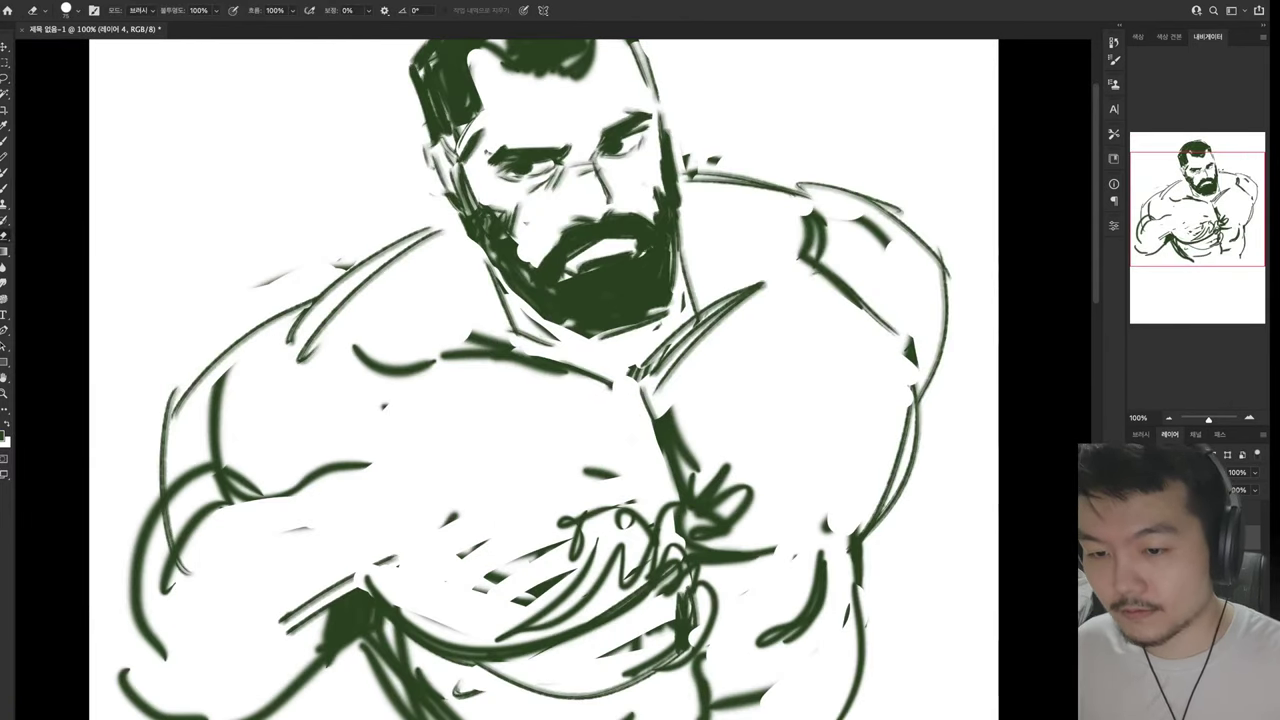
drag(365, 470, 170, 570)
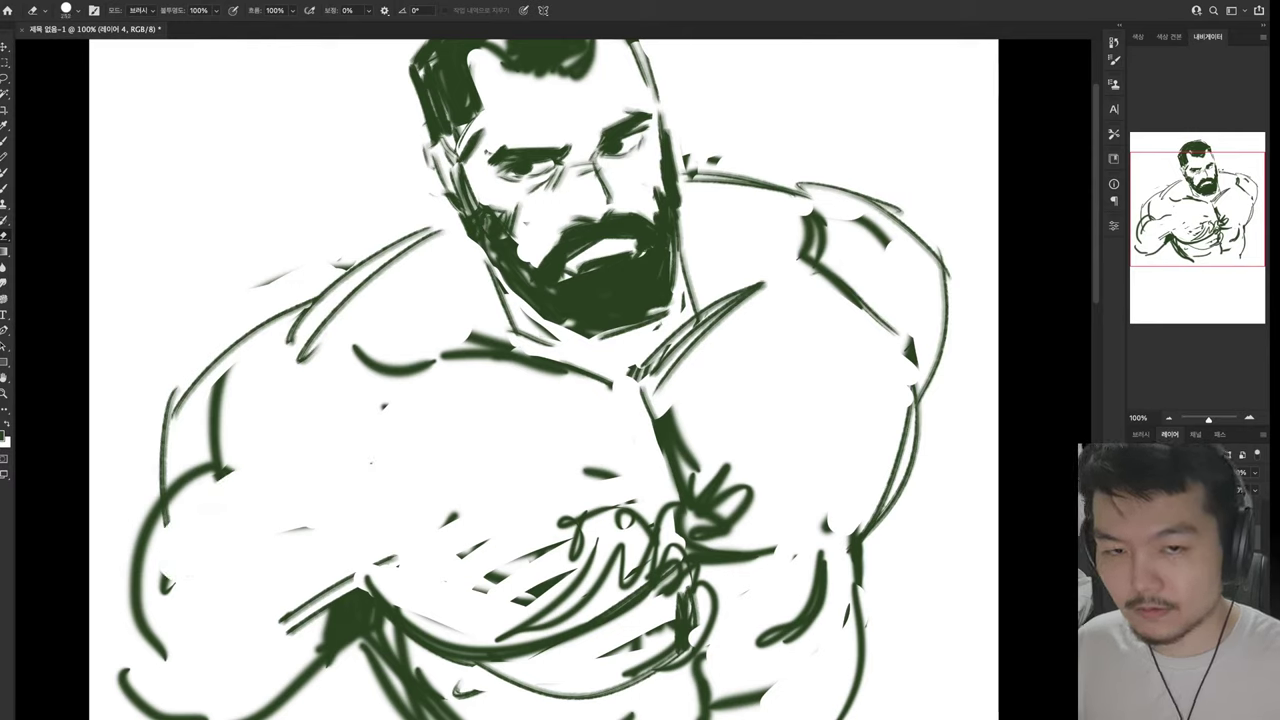
drag(170, 460, 140, 650)
drag(245, 600, 350, 710)
drag(370, 580, 330, 665)
drag(260, 330, 205, 370)
Draw a rounded left deltoid outline with a doubled outer edge and a flat underside
key(b)
drag(310, 320, 188, 436)
drag(235, 380, 232, 598)
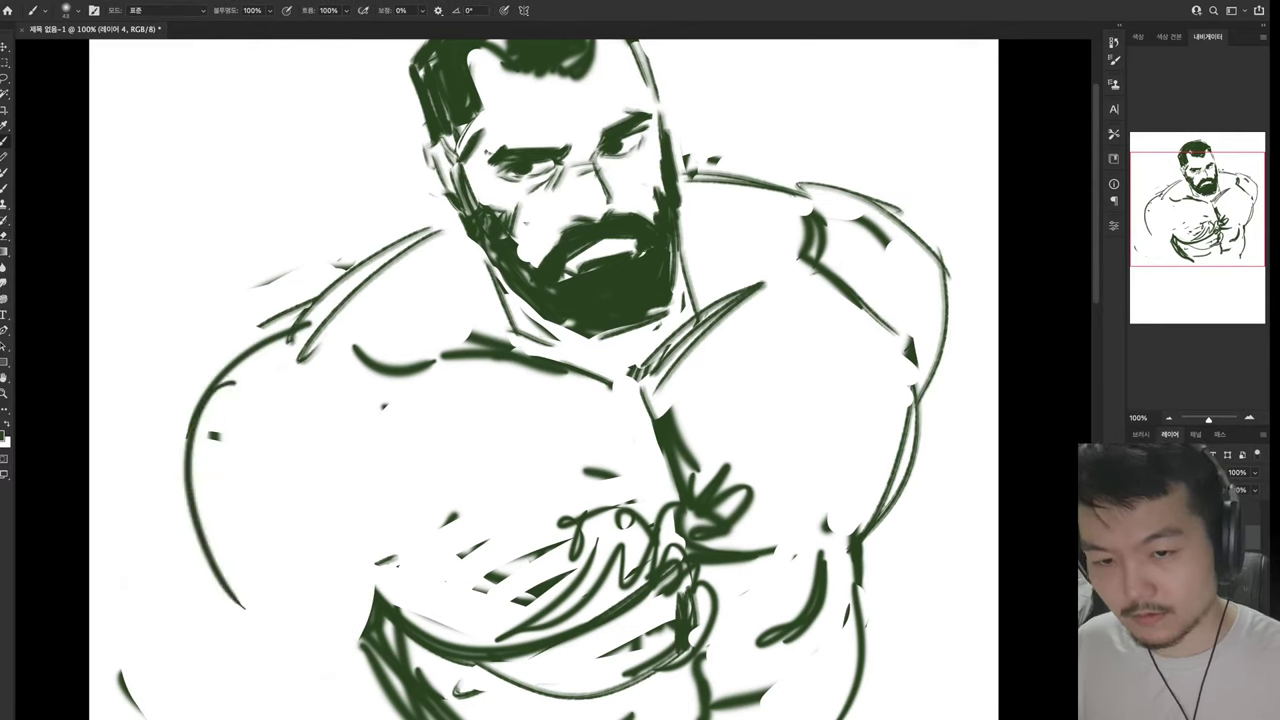
drag(166, 478, 240, 604)
mouse_move(232, 592)
mouse_down()
mouse_move(386, 572)
mouse_move(350, 588)
mouse_up()
Draw the curved front edge of the left deltoid with a scribble where it meets the chest, and clear stray marks beneath
drag(450, 460, 360, 526)
drag(312, 368, 430, 420)
mouse_move(426, 400)
mouse_down()
mouse_move(468, 420)
mouse_move(395, 495)
mouse_up()
key(e)
drag(450, 460, 340, 585)
key(b)
Clear the shading strokes on the left chest and redraw its lower edge as one broad curve rising to the centre
mouse_move(428, 485)
mouse_down()
mouse_move(383, 532)
mouse_move(378, 592)
mouse_move(468, 622)
mouse_move(585, 620)
mouse_up()
key(e)
drag(510, 560, 660, 505)
drag(590, 630, 695, 510)
key(b)
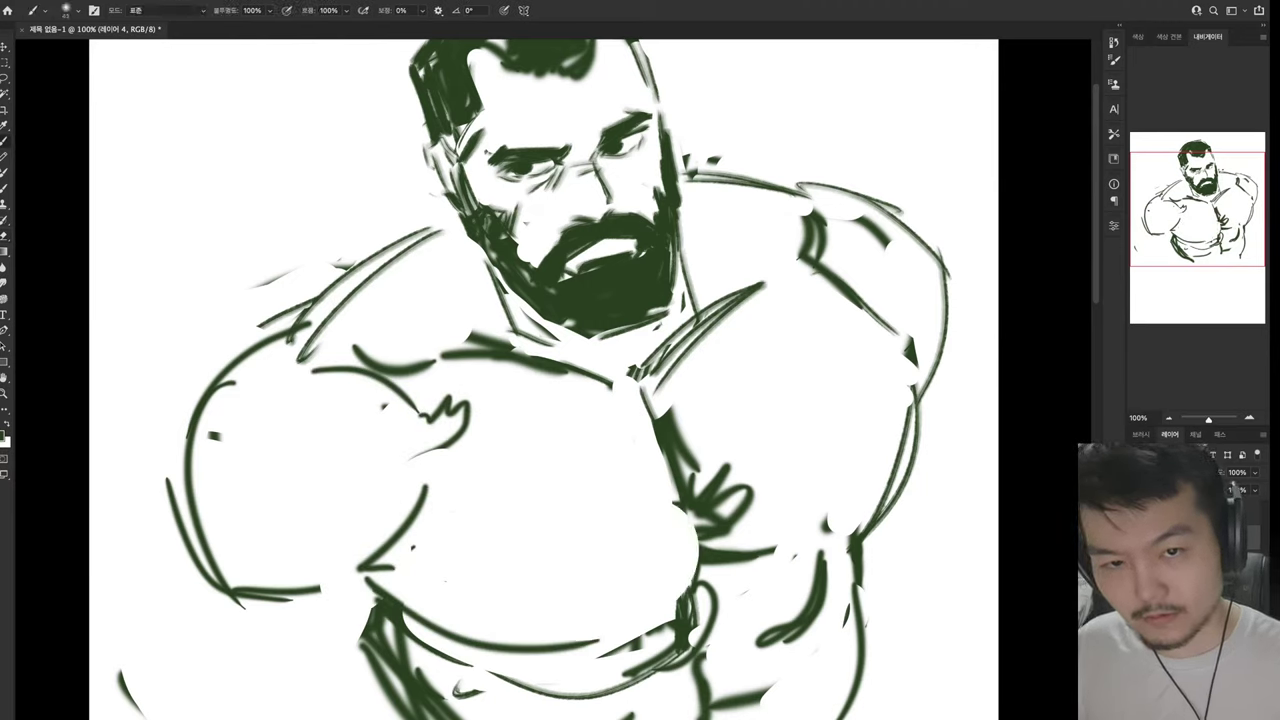
drag(558, 652, 690, 542)
drag(590, 640, 700, 555)
Erase the scribbles beside the sternum and redraw the right chest's upper slope, rounded outer side and flat lower edge
key(e)
drag(650, 400, 745, 520)
key(b)
mouse_move(628, 378)
mouse_down()
mouse_move(692, 540)
mouse_move(775, 520)
mouse_move(884, 537)
mouse_up()
key(b)
key(e)
mouse_move(920, 385)
mouse_down()
mouse_move(870, 518)
mouse_move(846, 528)
mouse_up()
key(b)
key(e)
mouse_move(762, 288)
mouse_down()
mouse_move(628, 380)
mouse_move(780, 262)
mouse_up()
key(b)
Redraw the chest's centre line as one clean curve, and thin the collarbone line along the left chest's upper edge
key(e)
drag(630, 380, 705, 540)
key(b)
mouse_move(440, 350)
mouse_down()
mouse_move(590, 372)
mouse_move(612, 362)
mouse_up()
key(b)
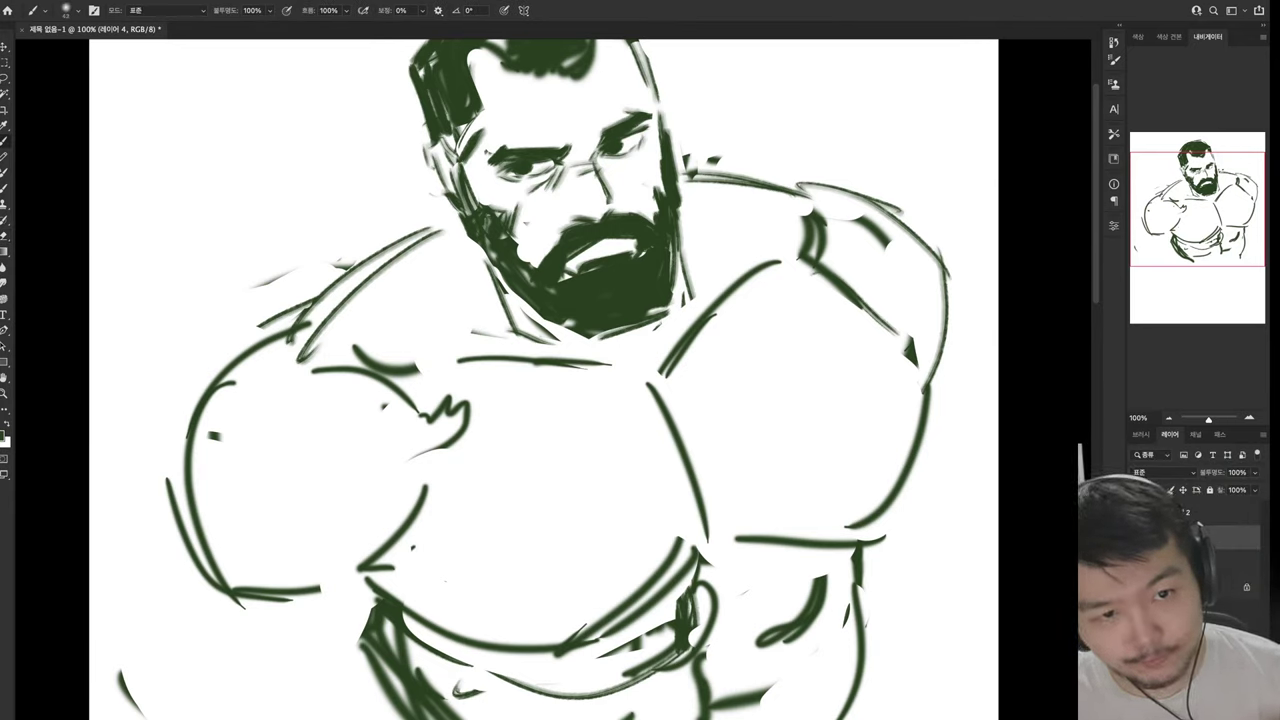
Erase the heavy marks inside the right shoulder and replace them with thin curves above the right chest
key(e)
mouse_move(812, 215)
mouse_down()
mouse_move(825, 262)
mouse_move(842, 255)
mouse_up()
key(b)
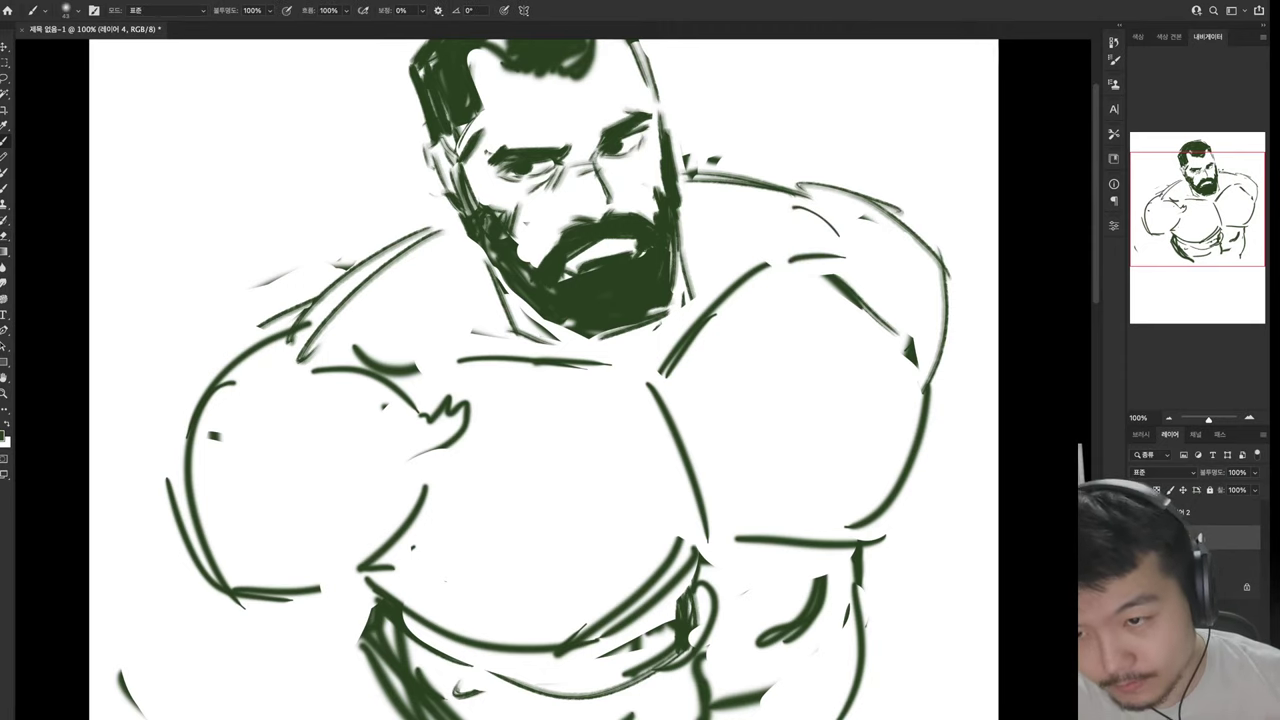
Draw a large rounded left biceps contour below the deltoid, closing it against the side of the torso
scroll(560, 380, up, 2)
scroll(560, 380, down, 5)
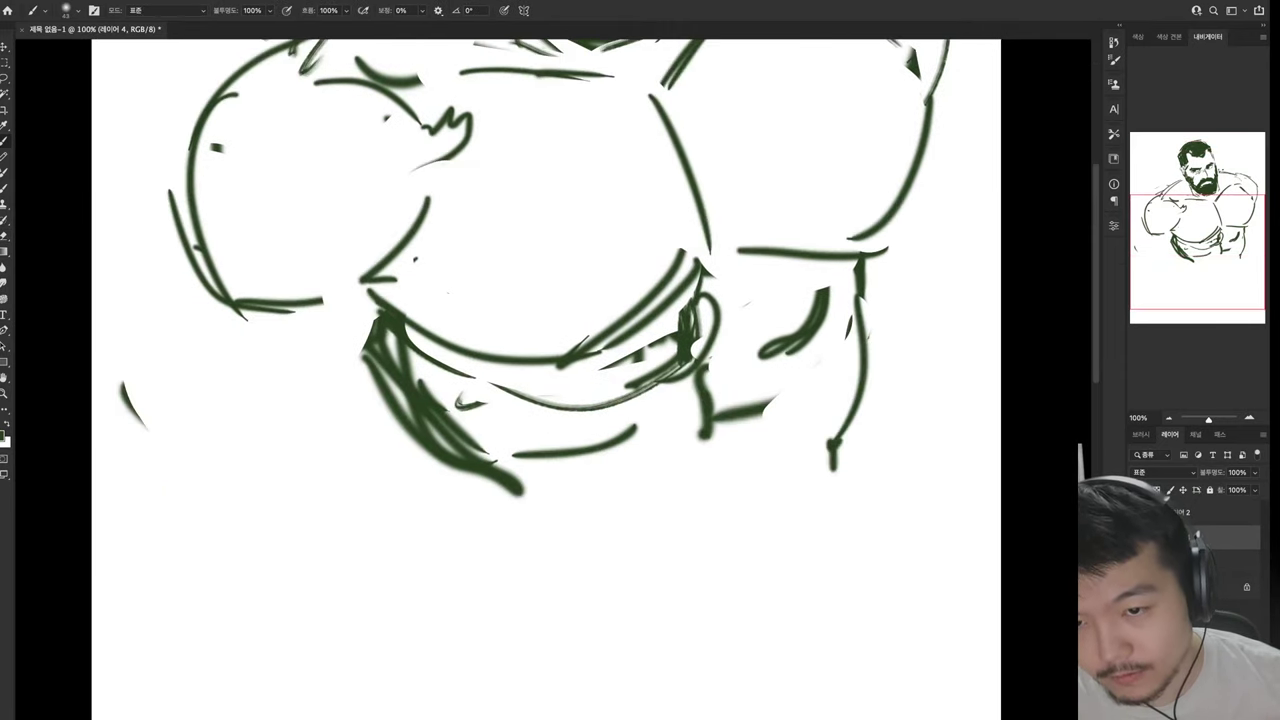
drag(186, 245, 205, 560)
mouse_move(152, 505)
mouse_down()
mouse_move(275, 540)
mouse_move(380, 450)
mouse_up()
drag(395, 400, 372, 478)
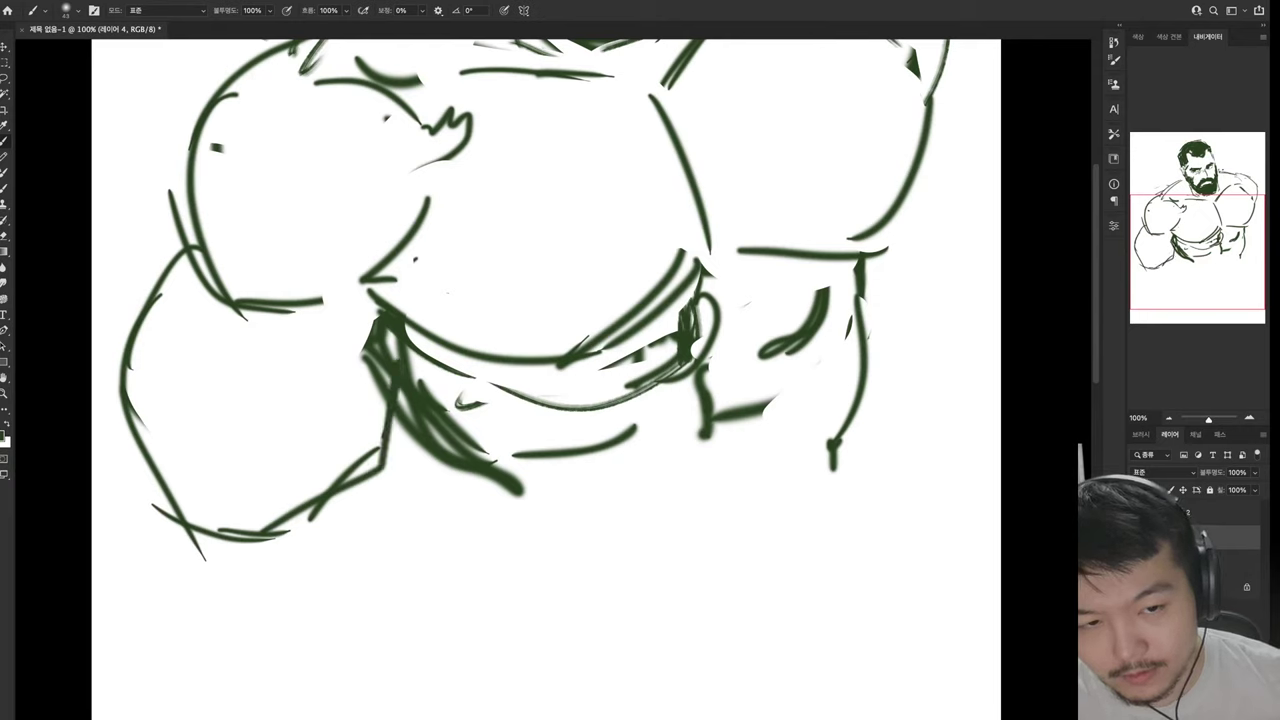
Erase the thick left flank line and draw the waist's lower curve and right side contour
key(e)
drag(515, 490, 415, 390)
key(b)
mouse_move(365, 475)
mouse_down()
mouse_move(498, 578)
mouse_move(805, 566)
mouse_up()
drag(835, 445, 826, 590)
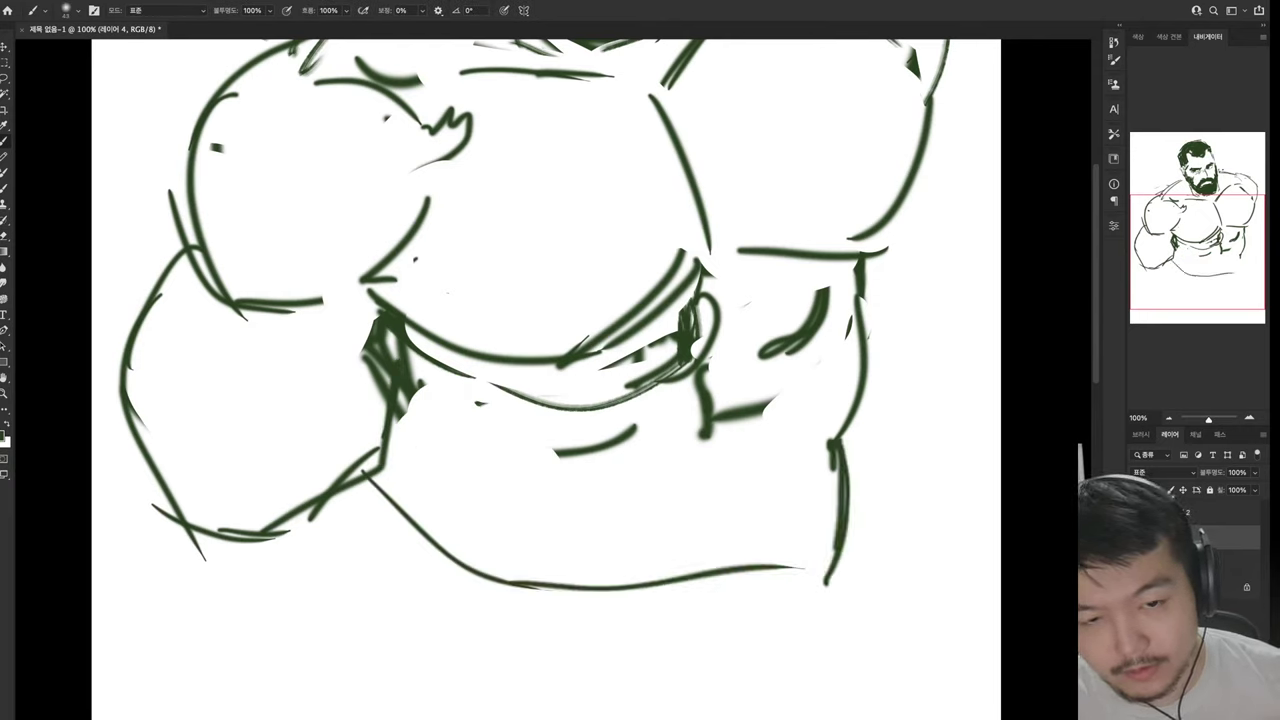
drag(702, 430, 835, 585)
Replace the heavy abdominal marks with rounded ab contours stepping down the right half of the belly to the waist
key(e)
drag(715, 290, 615, 420)
key(b)
mouse_move(700, 285)
mouse_down()
mouse_move(720, 350)
mouse_move(626, 406)
mouse_up()
key(e)
drag(780, 395, 694, 496)
key(b)
drag(743, 415, 750, 492)
drag(750, 495, 758, 570)
mouse_move(542, 545)
mouse_down()
mouse_move(840, 480)
mouse_move(840, 650)
mouse_up()
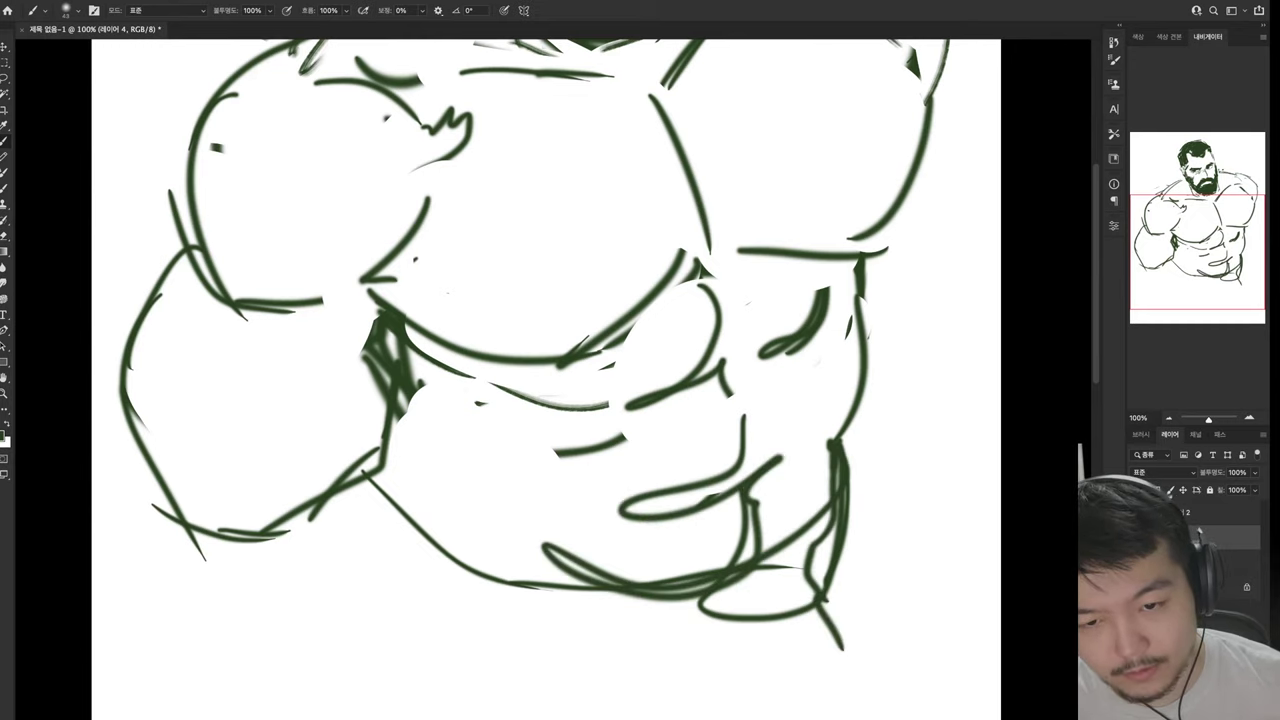
Sketch the right hip contour, the left oblique curve and the first thigh lines below the waist
mouse_move(868, 488)
mouse_down()
mouse_move(885, 719)
mouse_move(910, 485)
mouse_up()
drag(600, 500, 556, 355)
drag(415, 437, 680, 612)
drag(318, 350, 470, 442)
drag(580, 383, 490, 450)
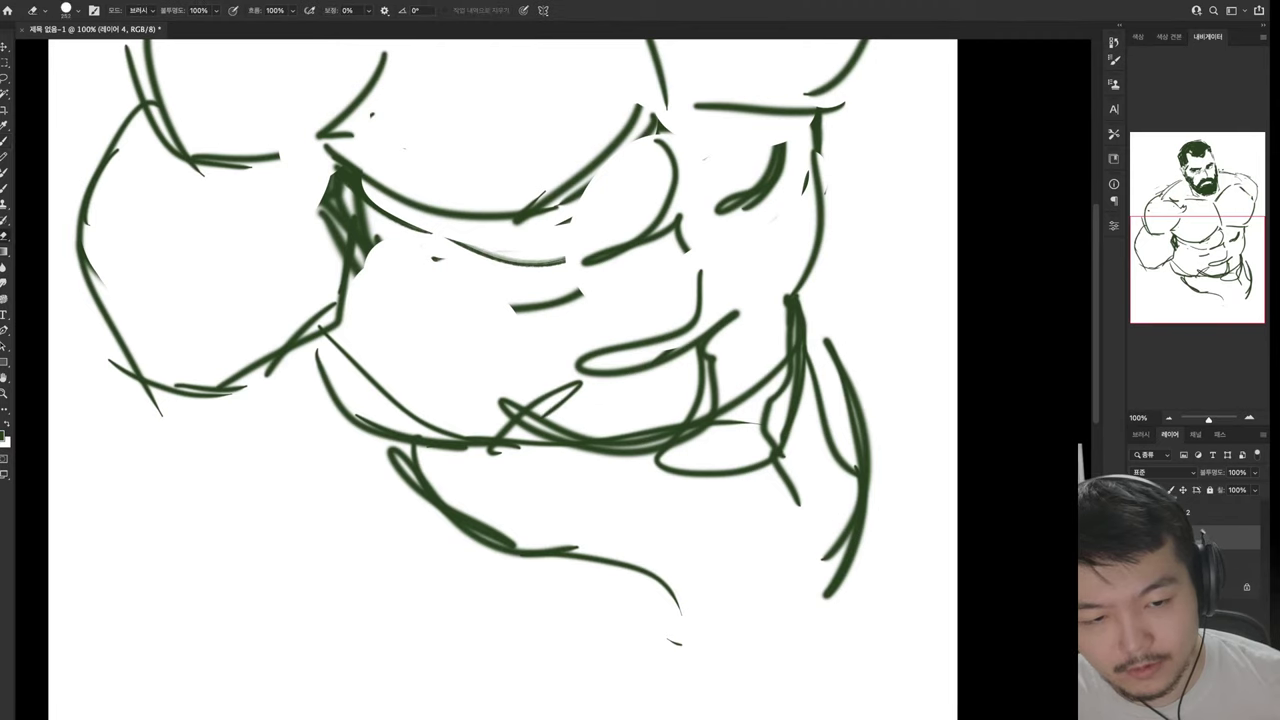
Undo the last change and draw the thigh's underside extending to a pointed knee below the right hip
key(ctrl+z)
drag(515, 548, 736, 552)
drag(752, 557, 805, 620)
drag(570, 563, 842, 690)
drag(840, 518, 860, 690)
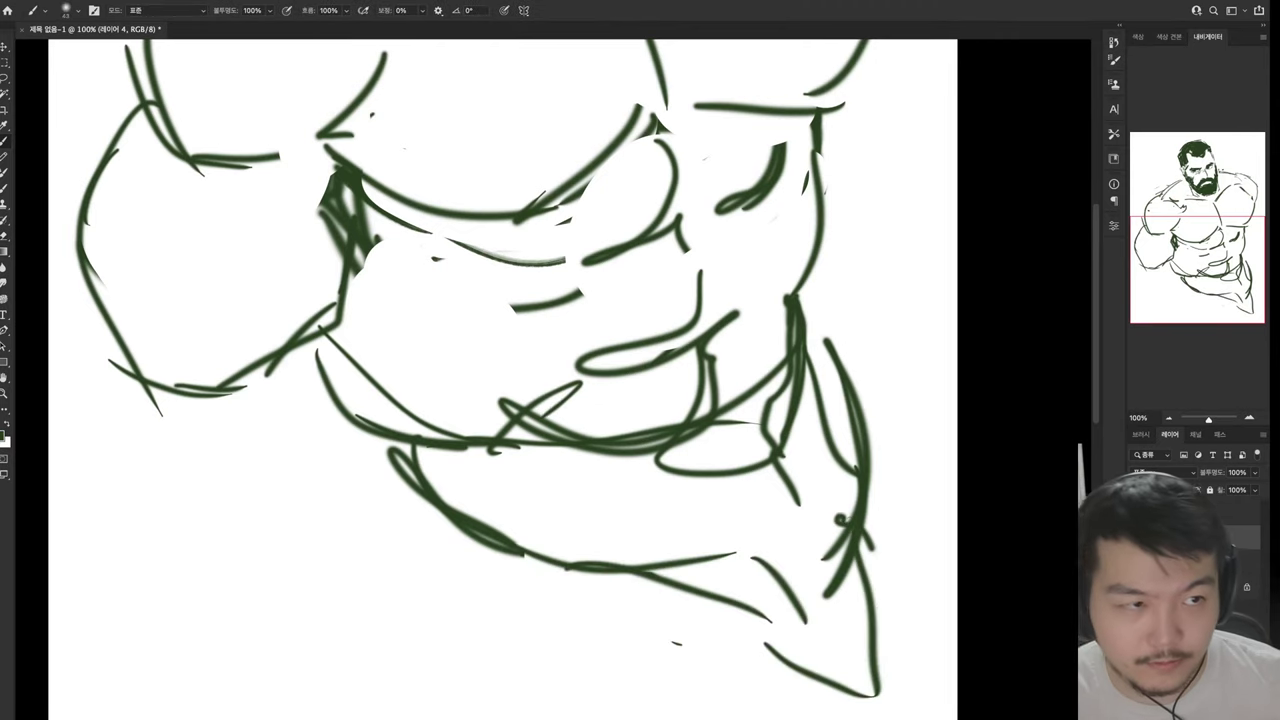
Reinforce the outline around the knee and draw the lower leg line descending from it
drag(880, 548, 806, 692)
drag(686, 595, 820, 690)
drag(735, 615, 800, 719)
Draw the right biceps contour close to the chest, replacing a wider first attempt, and hatch the shadow beneath it
scroll(480, 380, up, 5)
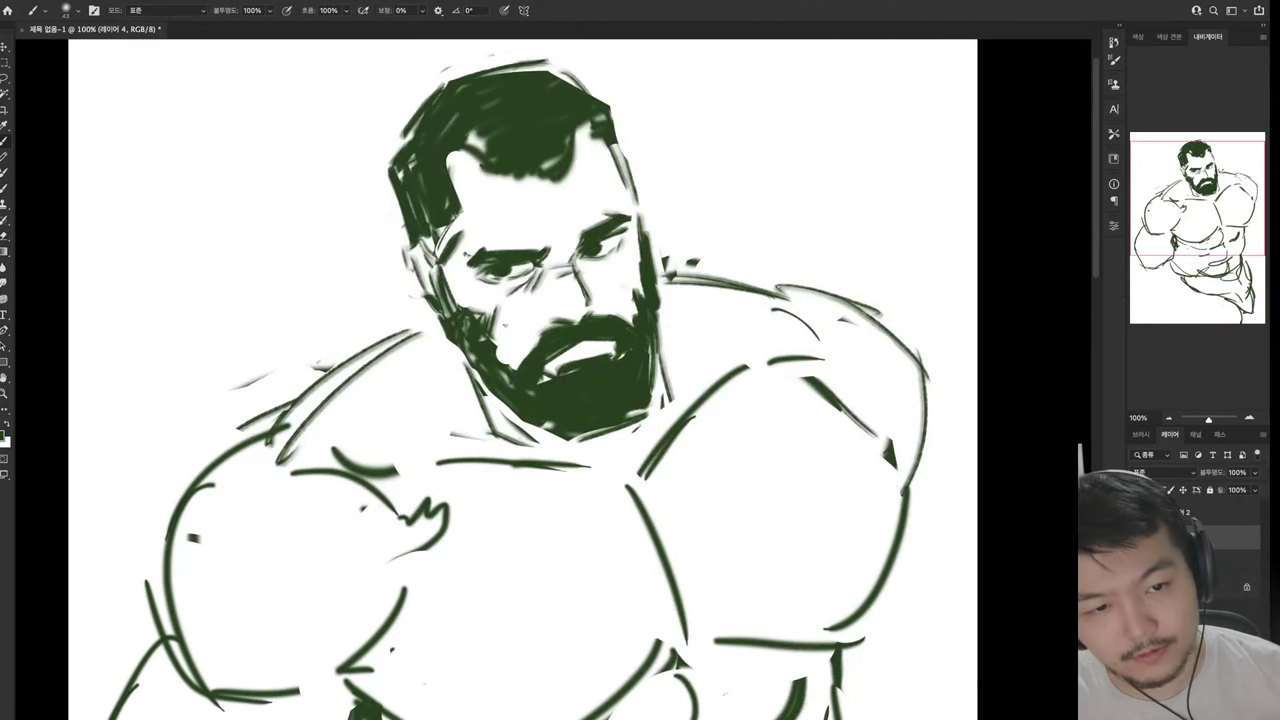
drag(848, 360, 800, 548)
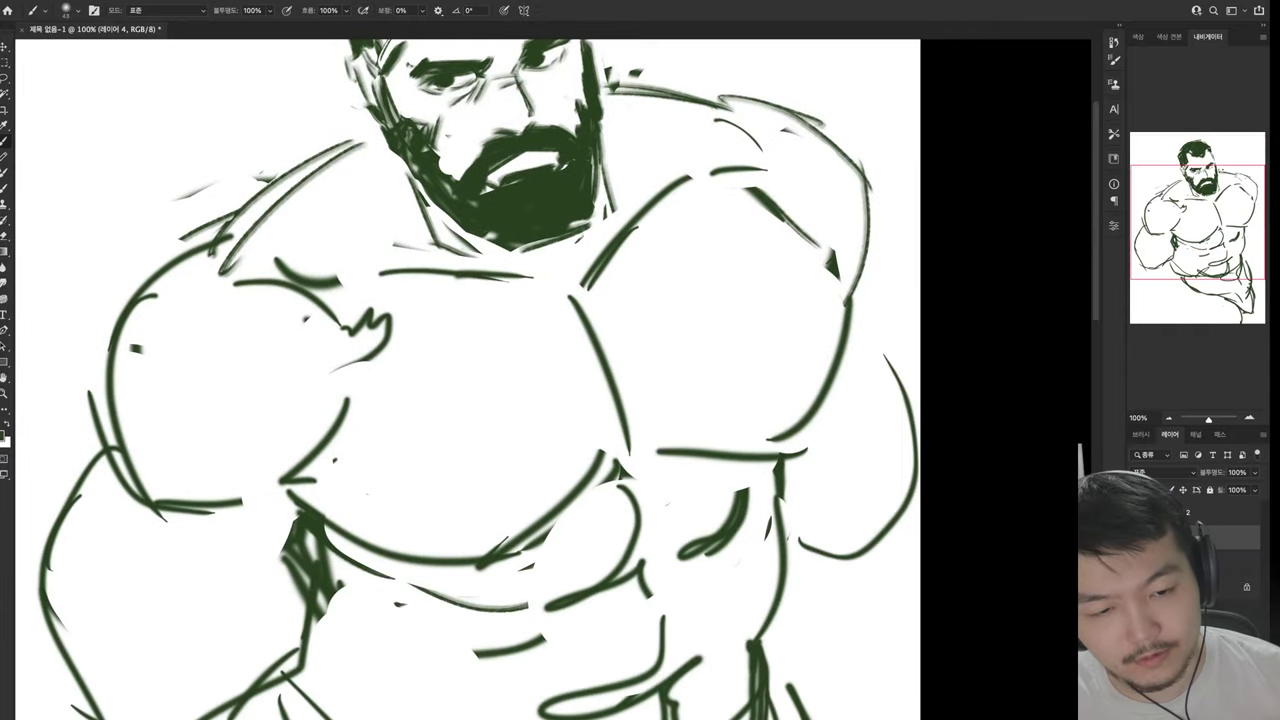
key(ctrl+z)
drag(845, 370, 795, 545)
mouse_move(795, 555)
mouse_down()
mouse_move(825, 575)
mouse_move(803, 608)
mouse_up()
drag(836, 552, 820, 620)
drag(856, 528, 814, 630)
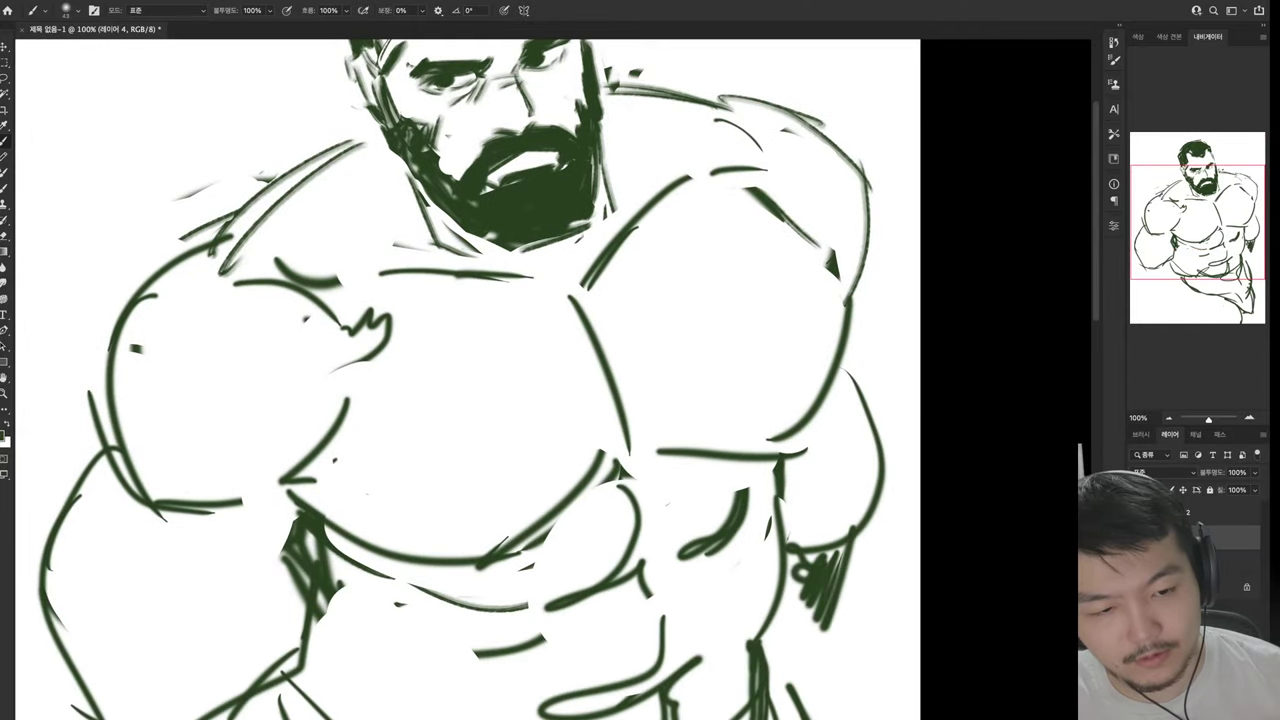
Extend the hatching under the right biceps and sketch the right forearm lines running down beside the hip
drag(878, 508, 830, 640)
mouse_move(782, 646)
mouse_down()
mouse_move(806, 678)
mouse_move(890, 718)
mouse_up()
drag(906, 518, 918, 562)
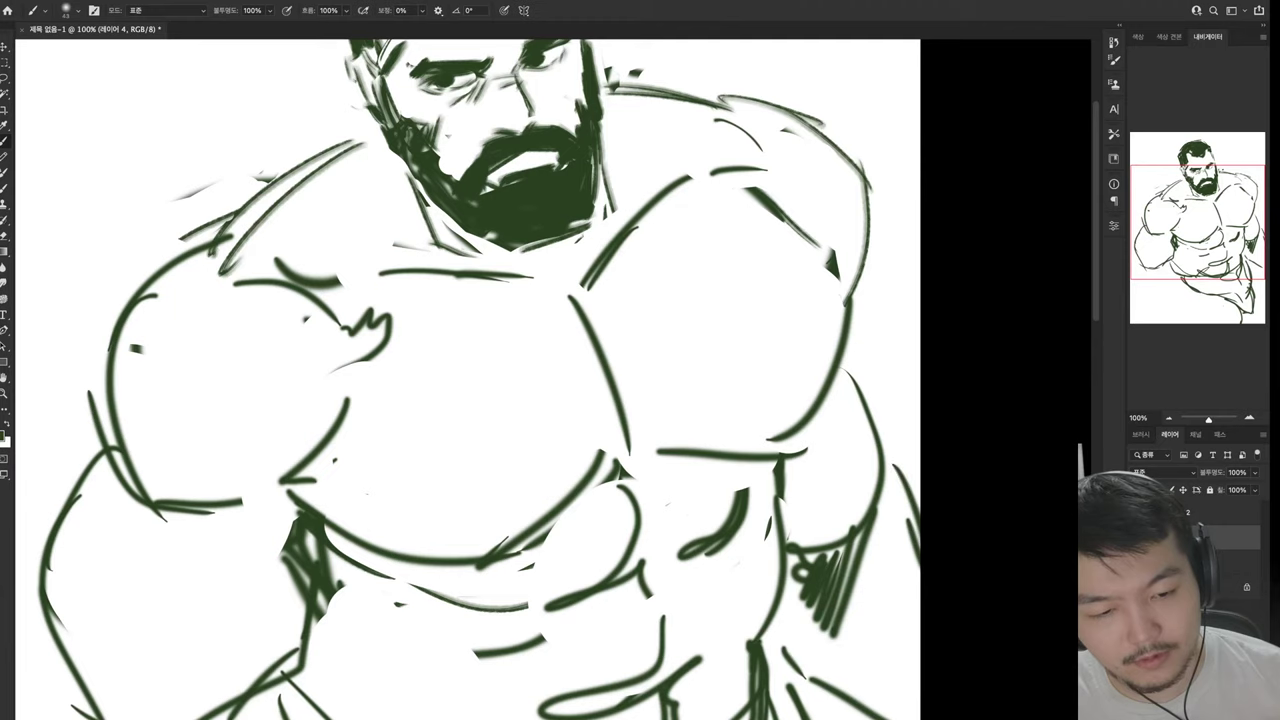
drag(906, 504, 880, 552)
drag(888, 548, 834, 716)
mouse_move(898, 526)
mouse_down()
mouse_move(846, 718)
mouse_move(798, 718)
mouse_up()
drag(874, 680, 860, 718)
drag(890, 650, 866, 718)
Lasso the head, shift it slightly up and to the left, and clear the selection
scroll(480, 380, up, 2)
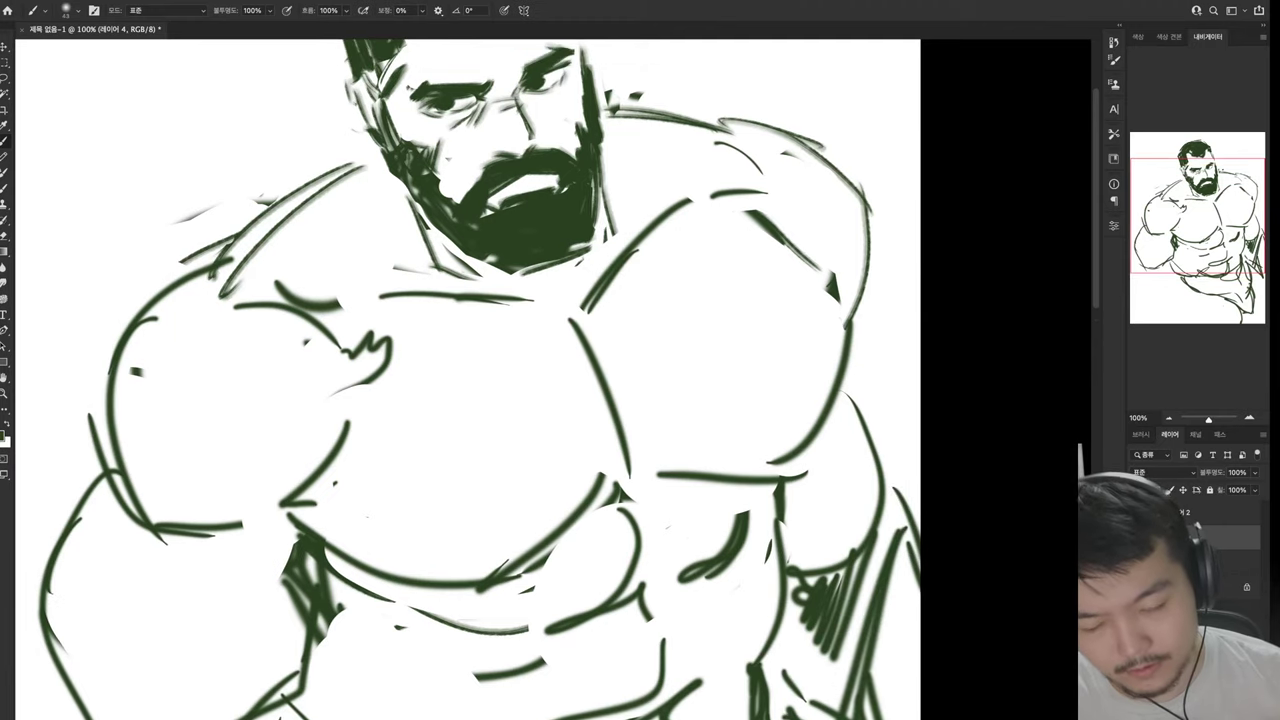
scroll(480, 380, up, 5)
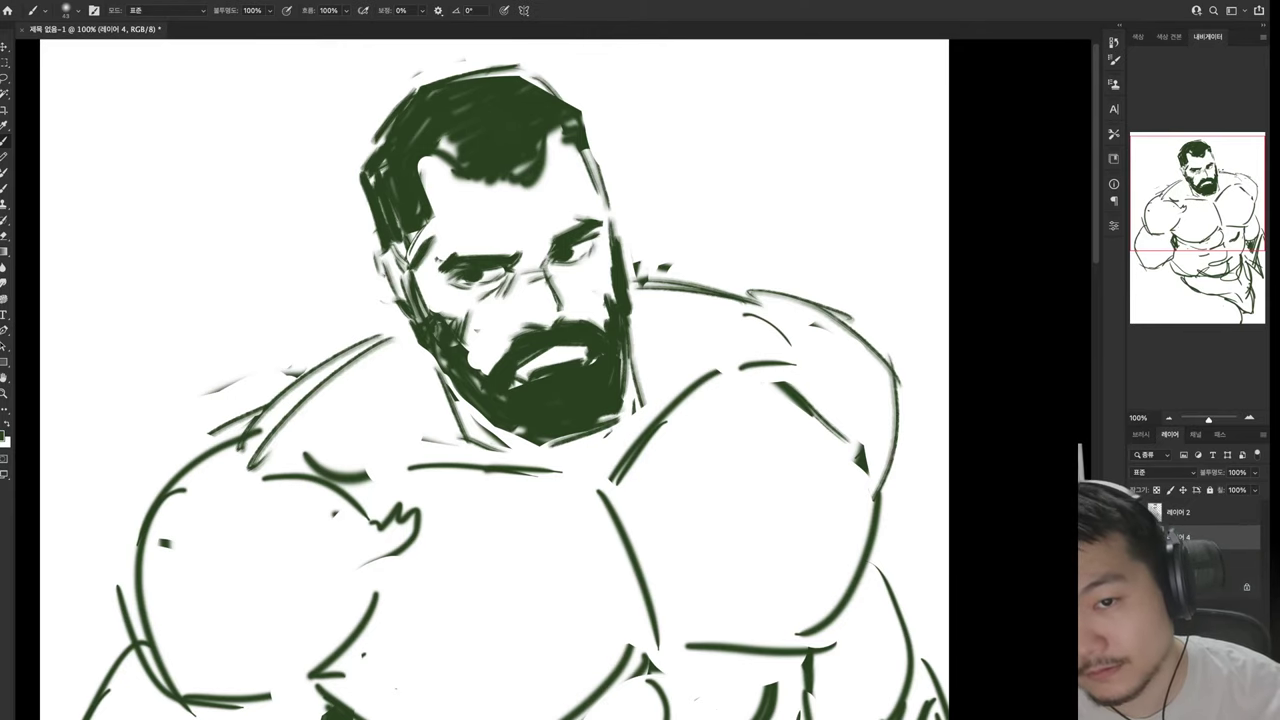
key(l)
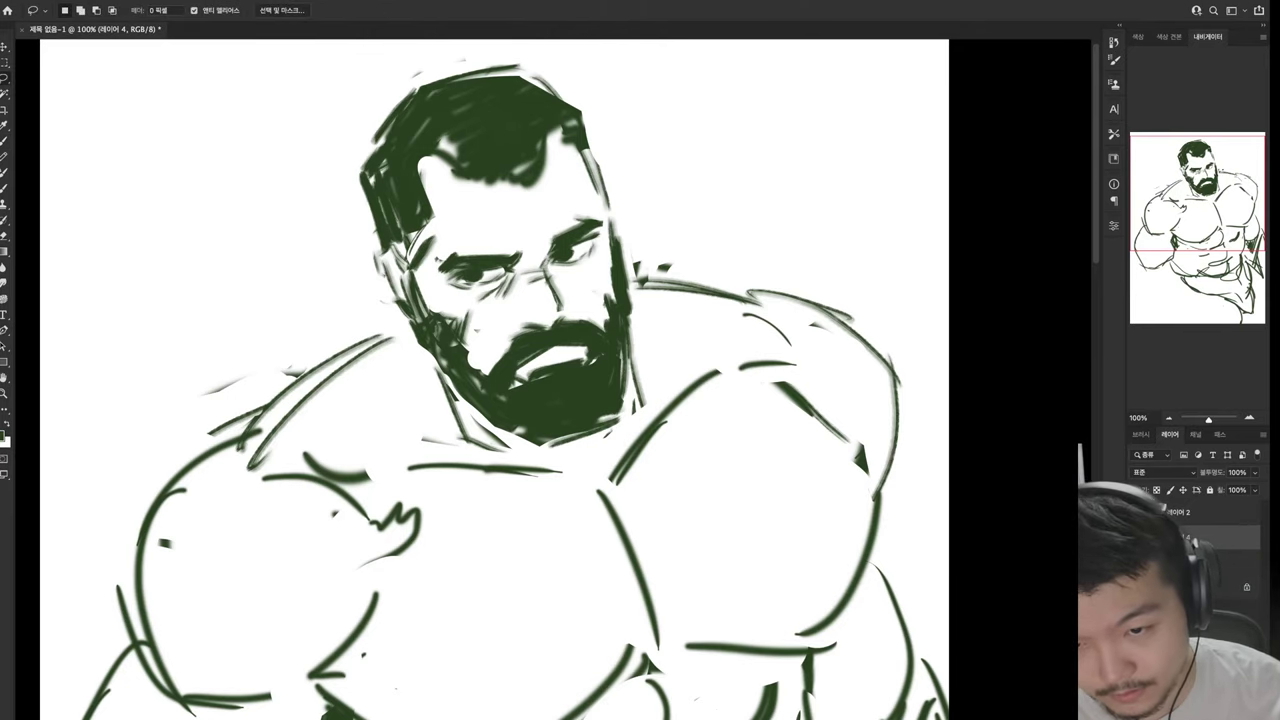
scroll(480, 380, up, 3)
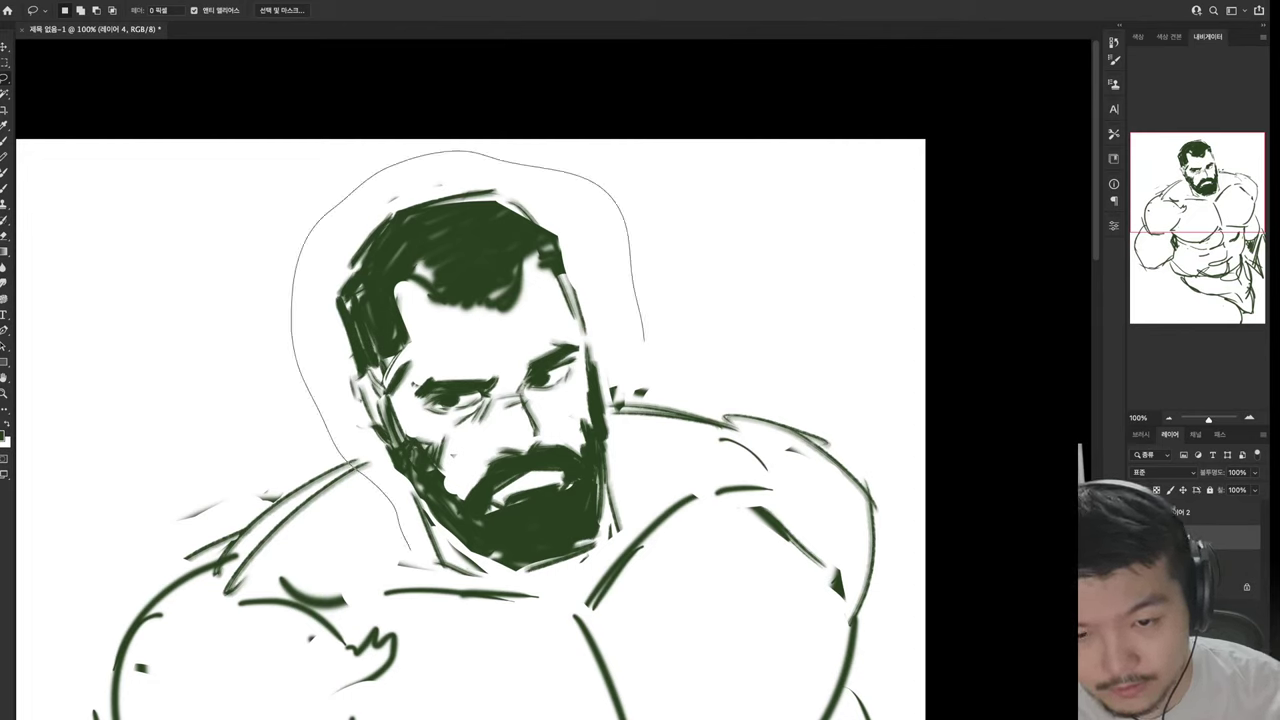
drag(643, 340, 626, 540)
key(ctrl+t)
drag(460, 360, 442, 332)
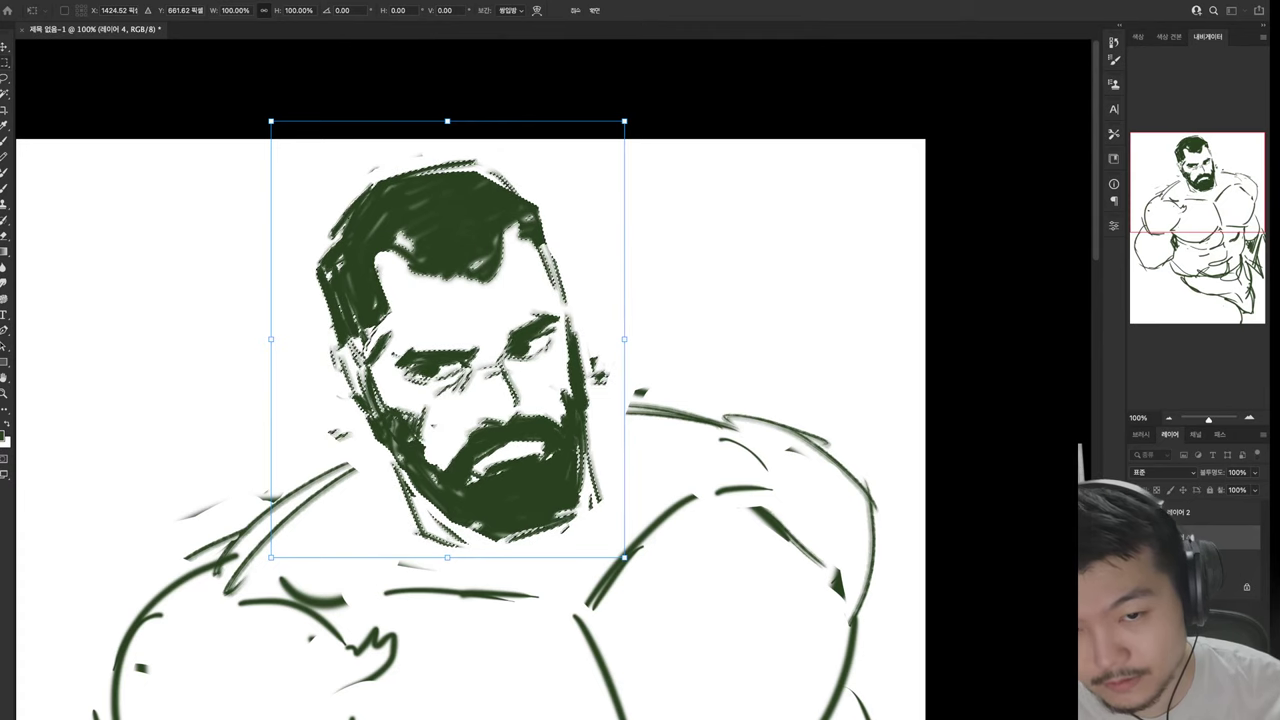
key(Return)
key(ctrl+d)
Redraw the right neck contour, connect the right trapezius to it and mark the throat hollow above the chest
key(e)
key(b)
mouse_move(594, 394)
mouse_down()
mouse_move(644, 408)
mouse_move(616, 568)
mouse_up()
drag(573, 526, 567, 578)
key(e)
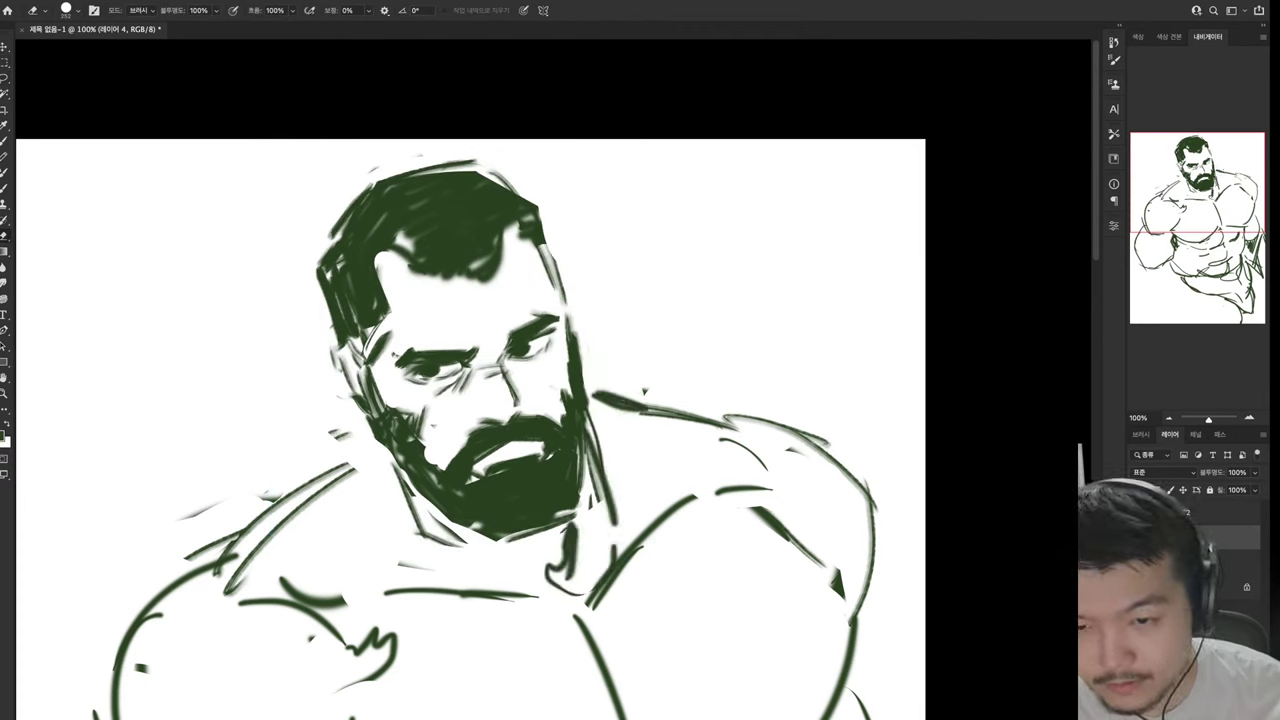
Replace the left neck line with a single slanted stroke and redraw the left trapezius as two parallel lines
drag(400, 476, 454, 544)
key(b)
drag(388, 452, 445, 578)
key(e)
mouse_move(372, 466)
mouse_down()
mouse_move(192, 590)
mouse_move(224, 582)
mouse_up()
key(b)
drag(334, 460, 206, 576)
Erase the outer edge of the left deltoid and redraw it as a smooth rounded curve
mouse_move(600, 450)
mouse_down()
mouse_move(700, 293)
mouse_move(786, 250)
mouse_up()
key(e)
drag(372, 372, 296, 480)
drag(318, 496, 280, 590)
key(b)
mouse_move(412, 370)
mouse_down()
mouse_move(370, 390)
mouse_move(282, 540)
mouse_up()
Sketch the left forearm's outer contour, an inner line and the elbow crease below the biceps
drag(640, 520, 643, 160)
drag(268, 458, 335, 705)
drag(342, 516, 358, 718)
mouse_move(368, 542)
mouse_down()
mouse_move(438, 516)
mouse_move(462, 580)
mouse_up()
Draw the left forearm's inner contour and a rounded fist at its end, and erase the heavy overlap at the wrist
drag(640, 500, 612, 390)
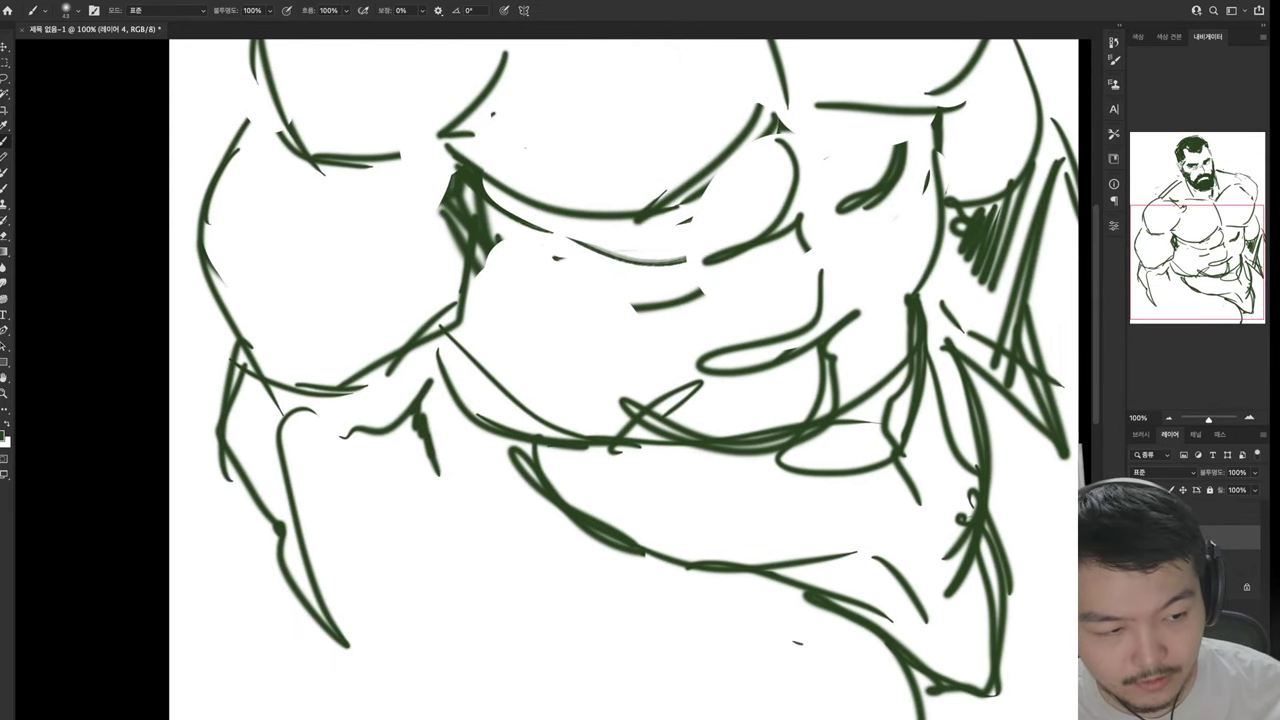
mouse_move(430, 405)
mouse_down()
mouse_move(470, 655)
mouse_move(322, 618)
mouse_up()
mouse_move(458, 615)
mouse_down()
mouse_move(375, 688)
mouse_move(482, 648)
mouse_up()
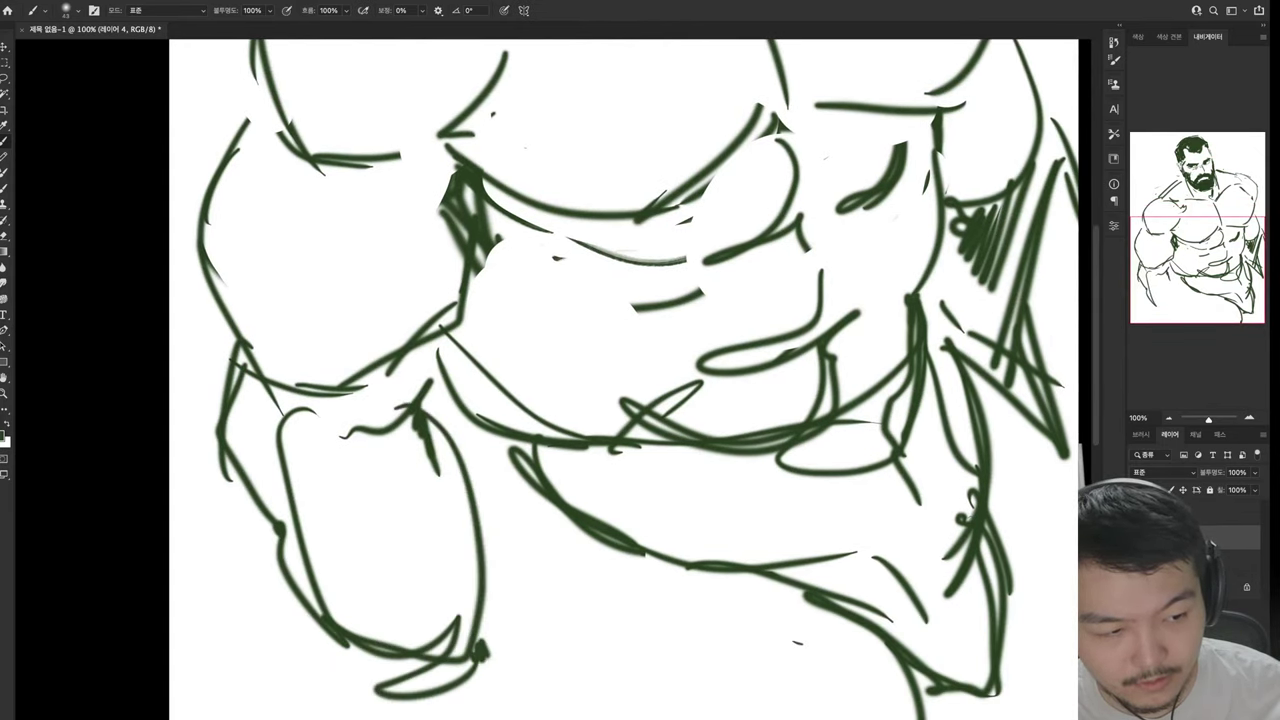
drag(346, 616, 470, 630)
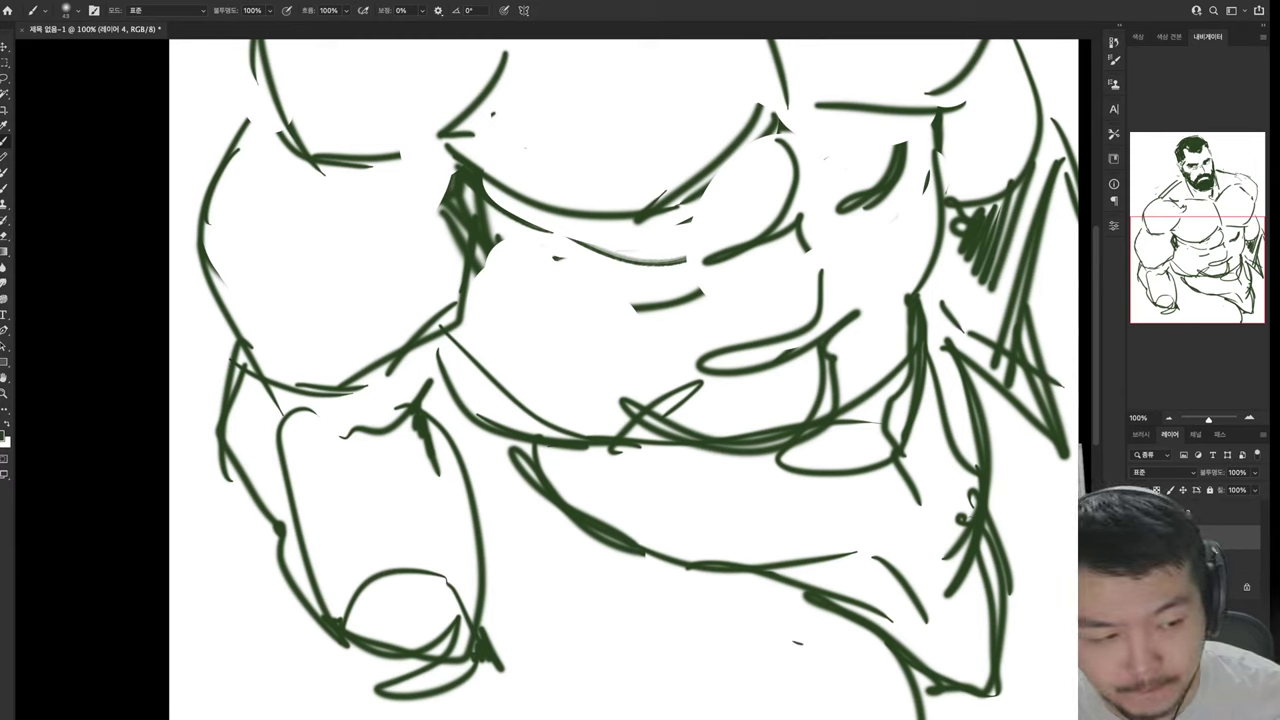
key(e)
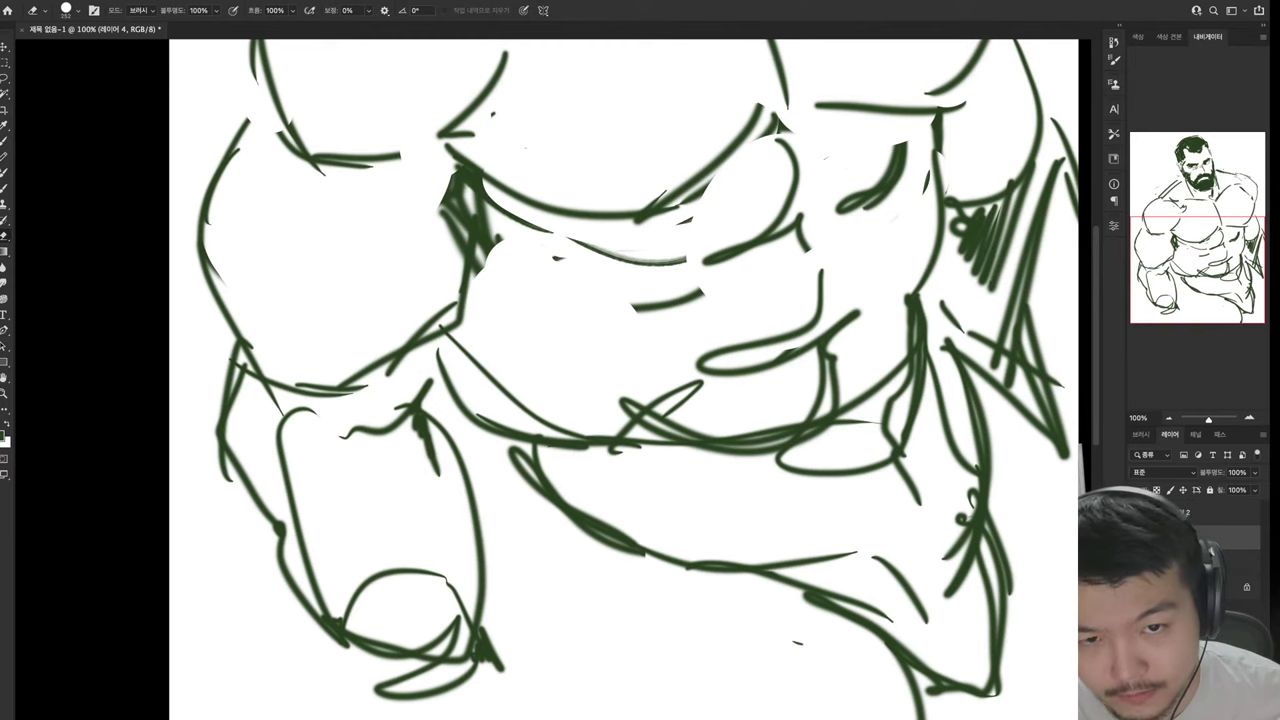
mouse_move(480, 560)
mouse_down()
mouse_move(450, 650)
mouse_move(465, 668)
mouse_up()
Rework the left trapezius line into a thicker slope and clear its overlap with the deltoid
scroll(620, 400, up, 10)
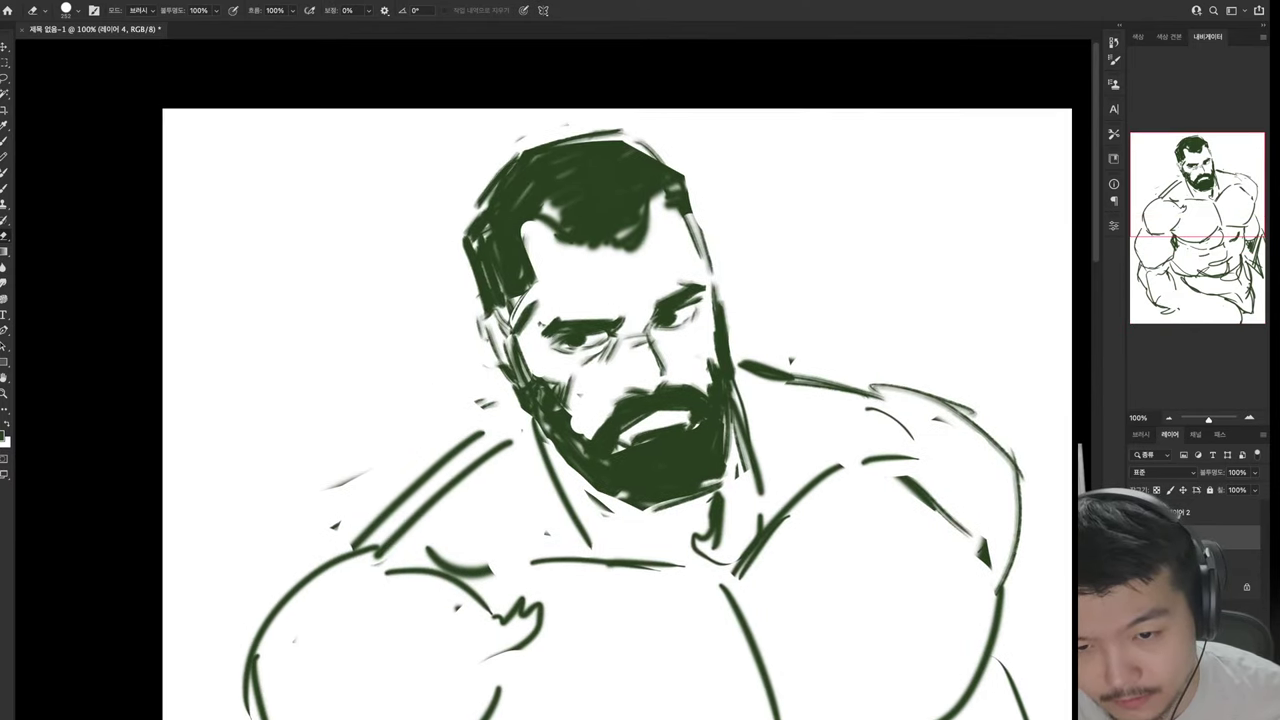
scroll(620, 400, right, 1)
mouse_move(478, 432)
mouse_down()
mouse_move(330, 556)
mouse_move(340, 572)
mouse_up()
key(b)
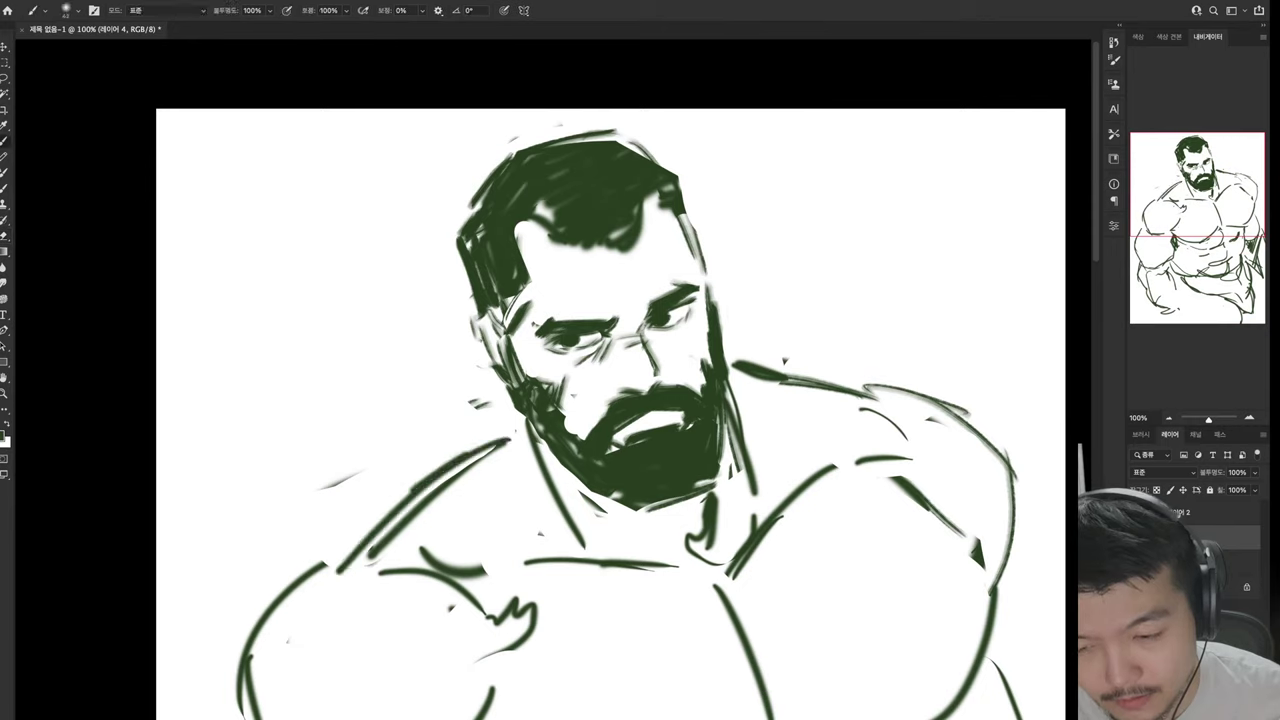
Erase the left shoulder junction and redraw a wider deltoid outline flowing out of the trapezius
key(e)
mouse_move(412, 488)
mouse_down()
mouse_move(338, 552)
mouse_move(245, 700)
mouse_up()
key(b)
mouse_move(346, 550)
mouse_down()
mouse_move(296, 580)
mouse_move(215, 715)
mouse_up()
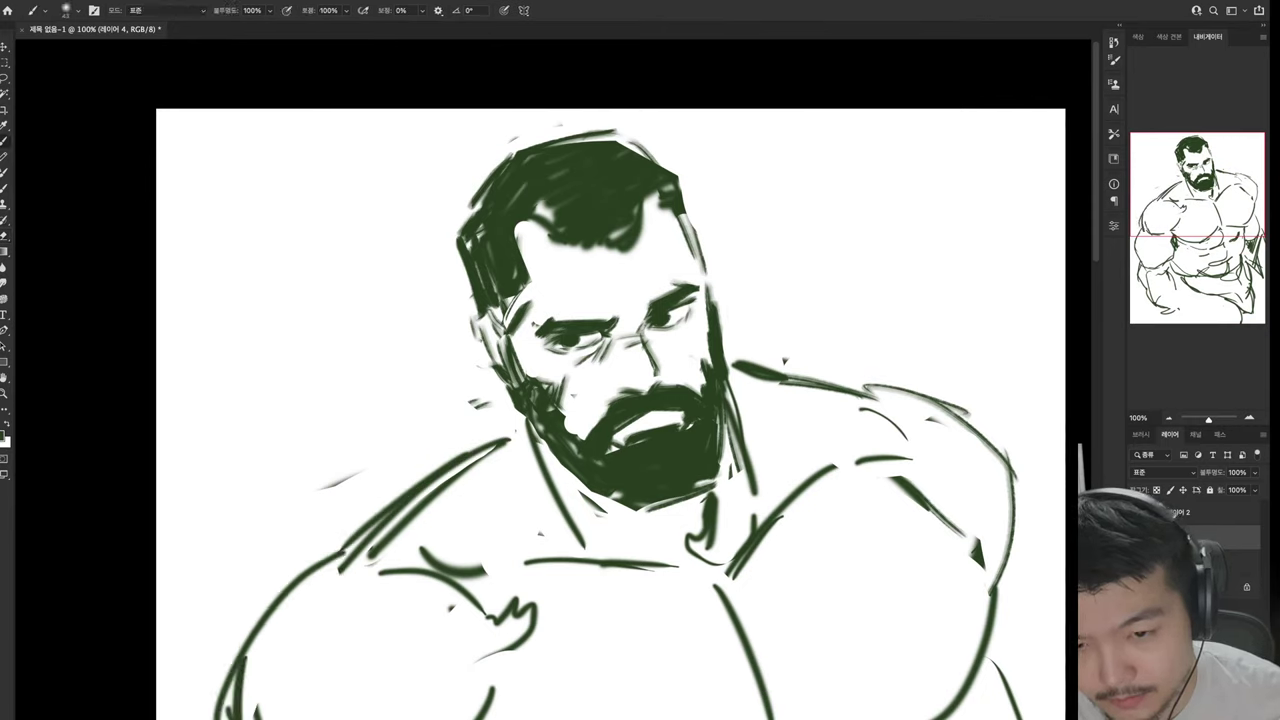
drag(274, 588, 226, 708)
drag(350, 538, 226, 666)
Draw a flat upper edge for the left deltoid towards the collarbone and erase the old front curve and scribble
drag(384, 545, 470, 548)
key(e)
drag(400, 565, 530, 630)
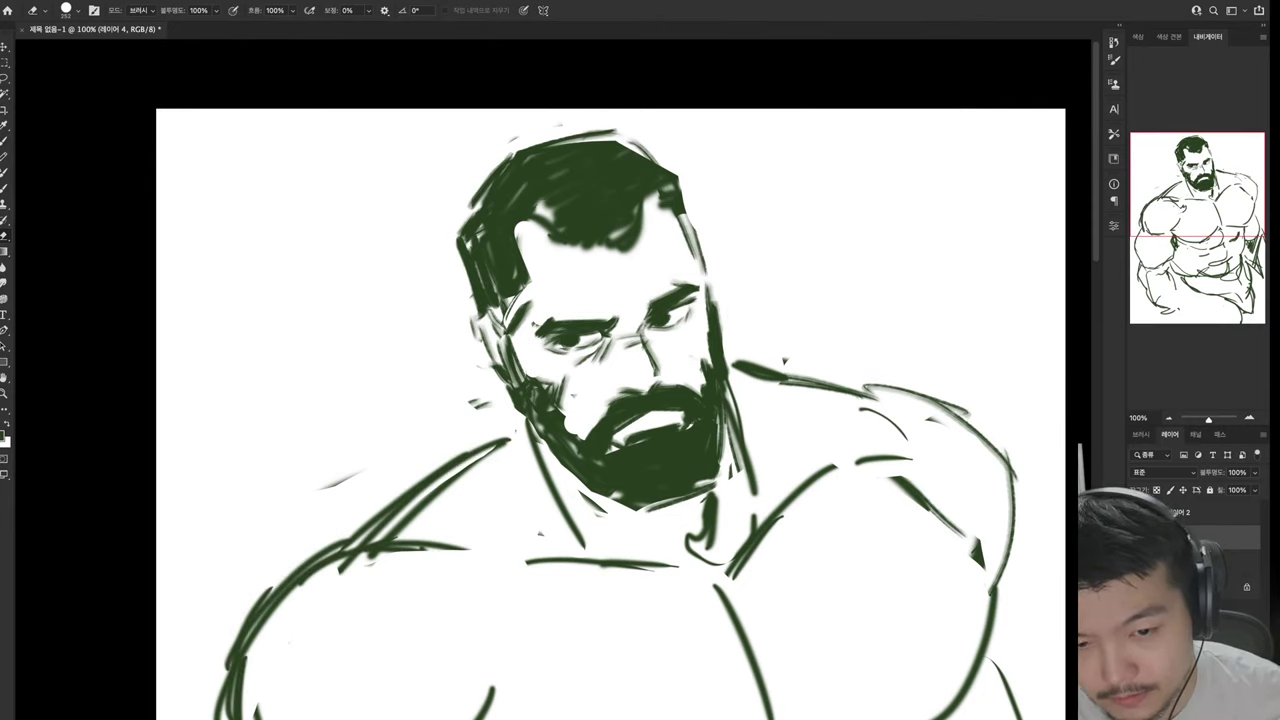
Clear the overlap where the left deltoid's upper edge meets the chest and erase the old collarbone line
mouse_move(470, 546)
mouse_down()
mouse_move(364, 560)
mouse_move(470, 567)
mouse_up()
key(b)
key(e)
mouse_move(524, 562)
mouse_down()
mouse_move(680, 565)
mouse_move(628, 556)
mouse_up()
key(b)
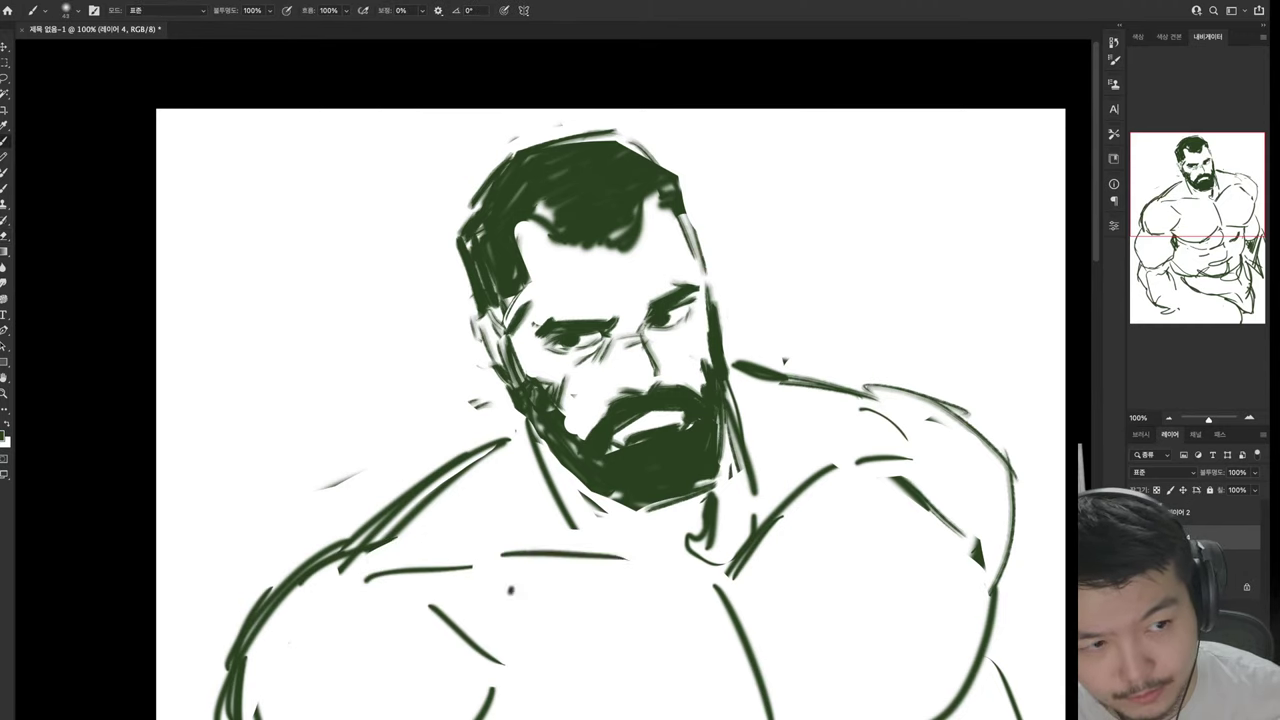
Redraw the collarbone line curving towards the throat, with short strokes at the base of the neck
key(e)
key(b)
mouse_move(500, 554)
mouse_down()
mouse_move(630, 556)
mouse_move(690, 592)
mouse_up()
key(e)
mouse_move(575, 524)
mouse_down()
mouse_move(532, 450)
mouse_move(580, 540)
mouse_move(645, 565)
mouse_up()
key(b)
key(e)
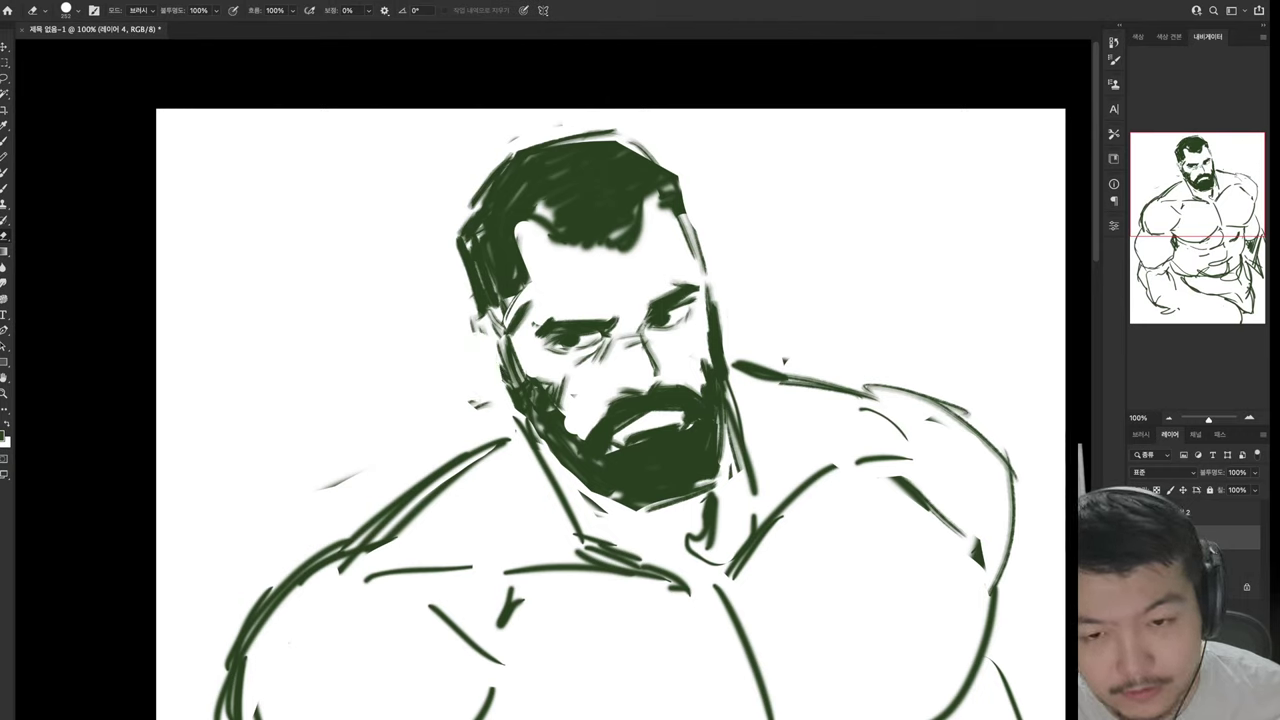
Replace the rounded ear beside the beard with a smaller angular ear outline
key(b)
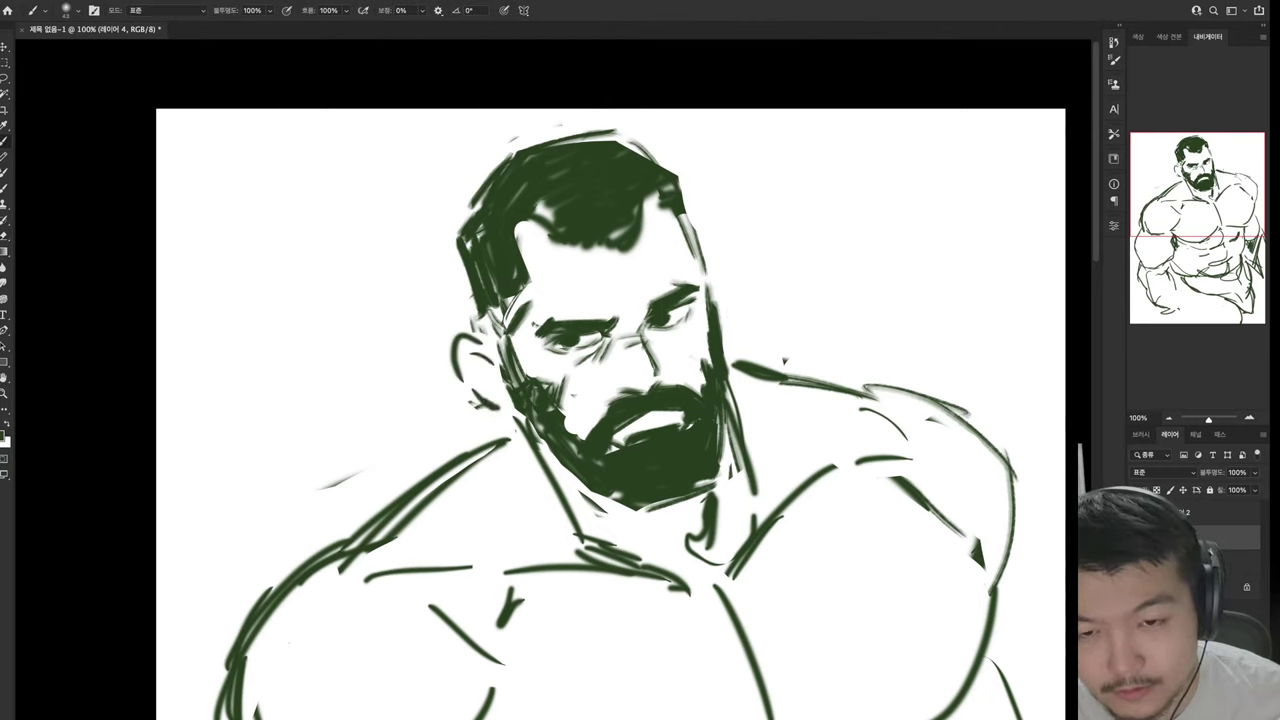
key(e)
mouse_move(455, 340)
mouse_down()
mouse_move(460, 376)
mouse_move(500, 410)
mouse_move(485, 380)
mouse_up()
key(b)
key(e)
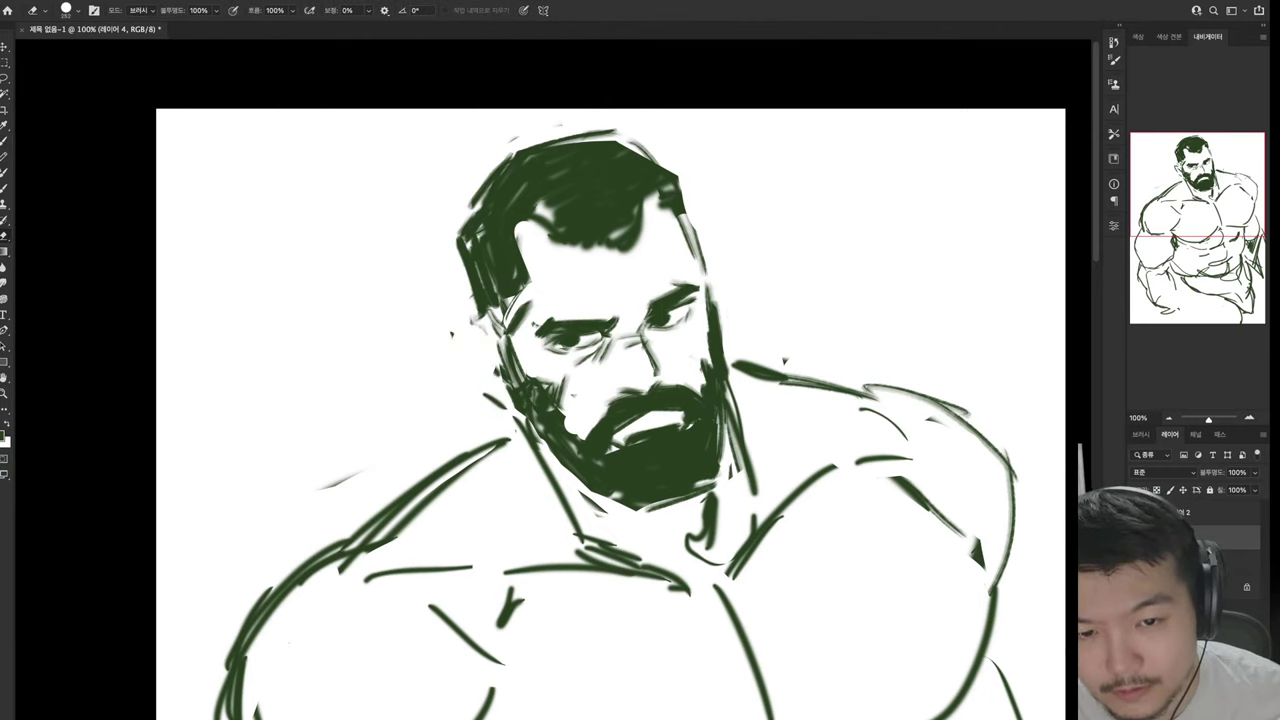
key(b)
drag(470, 316, 454, 336)
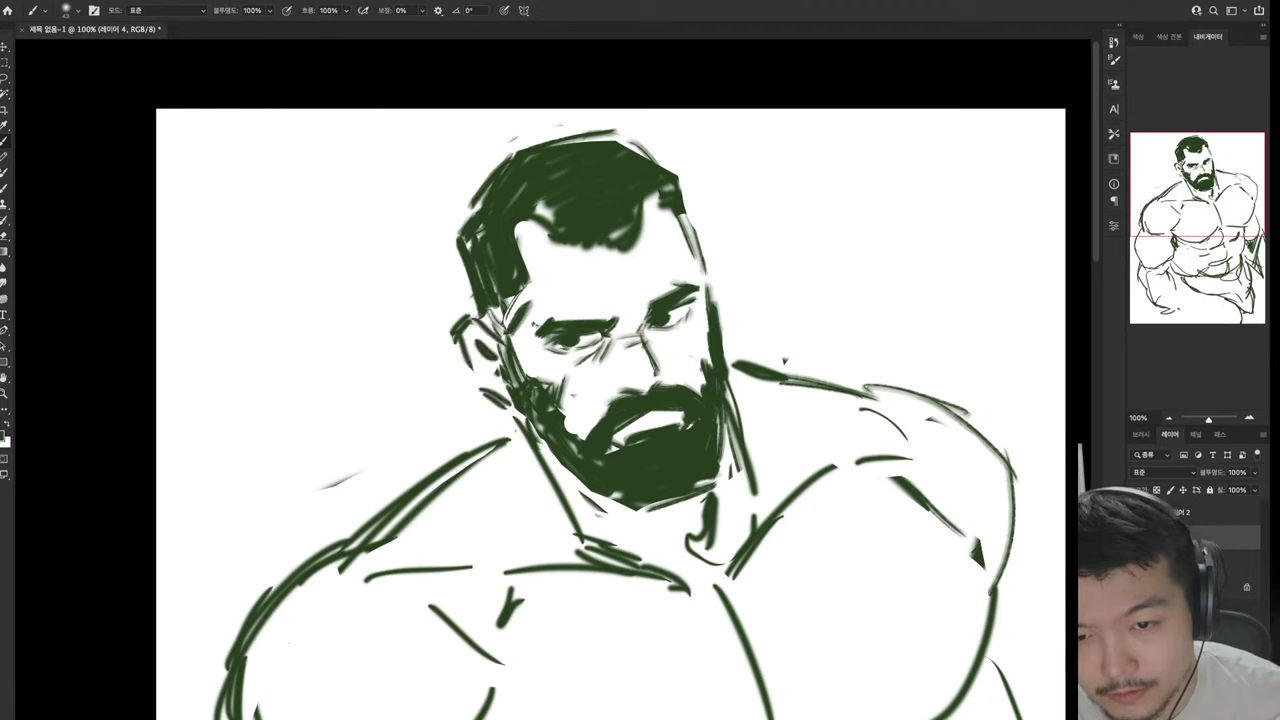
Trim the ear's outer and lower edges into a narrower shape that joins the jaw
key(e)
drag(480, 388, 508, 398)
key(b)
key(e)
drag(452, 325, 472, 368)
key(b)
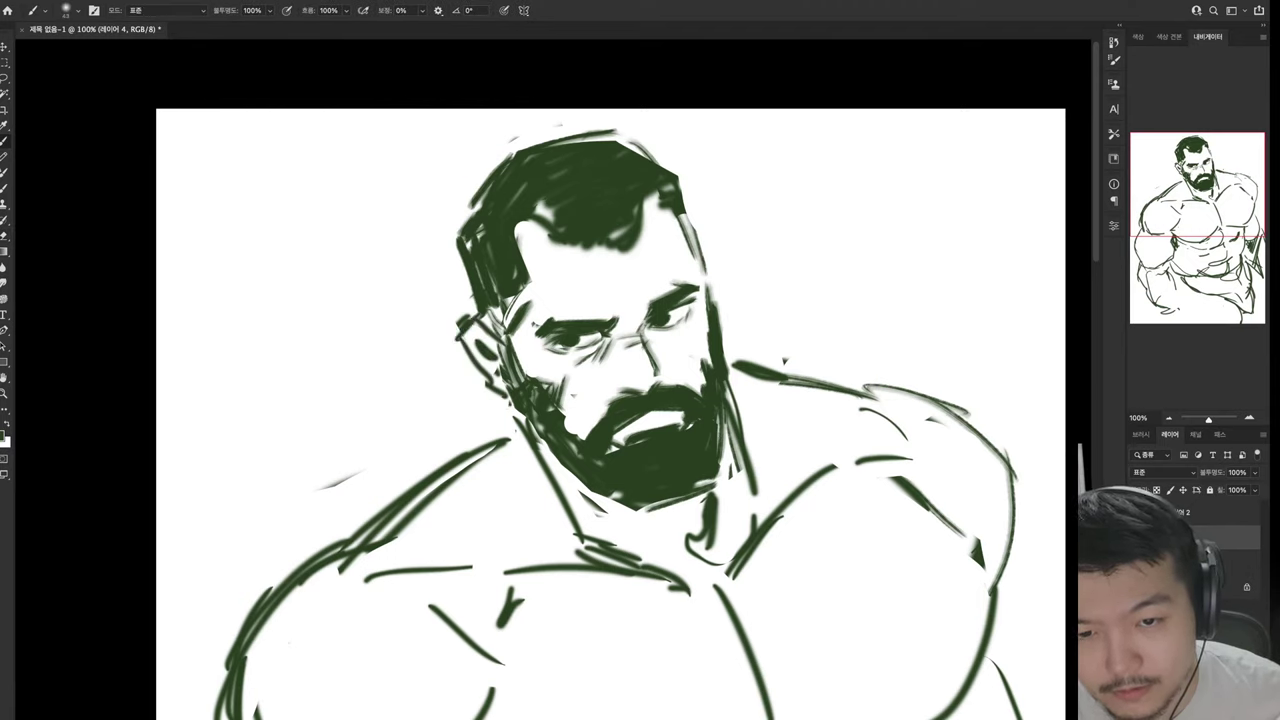
Extend the dark hair along the back of the head above the ear and redraw the left neck line
drag(452, 255, 472, 315)
drag(445, 232, 464, 300)
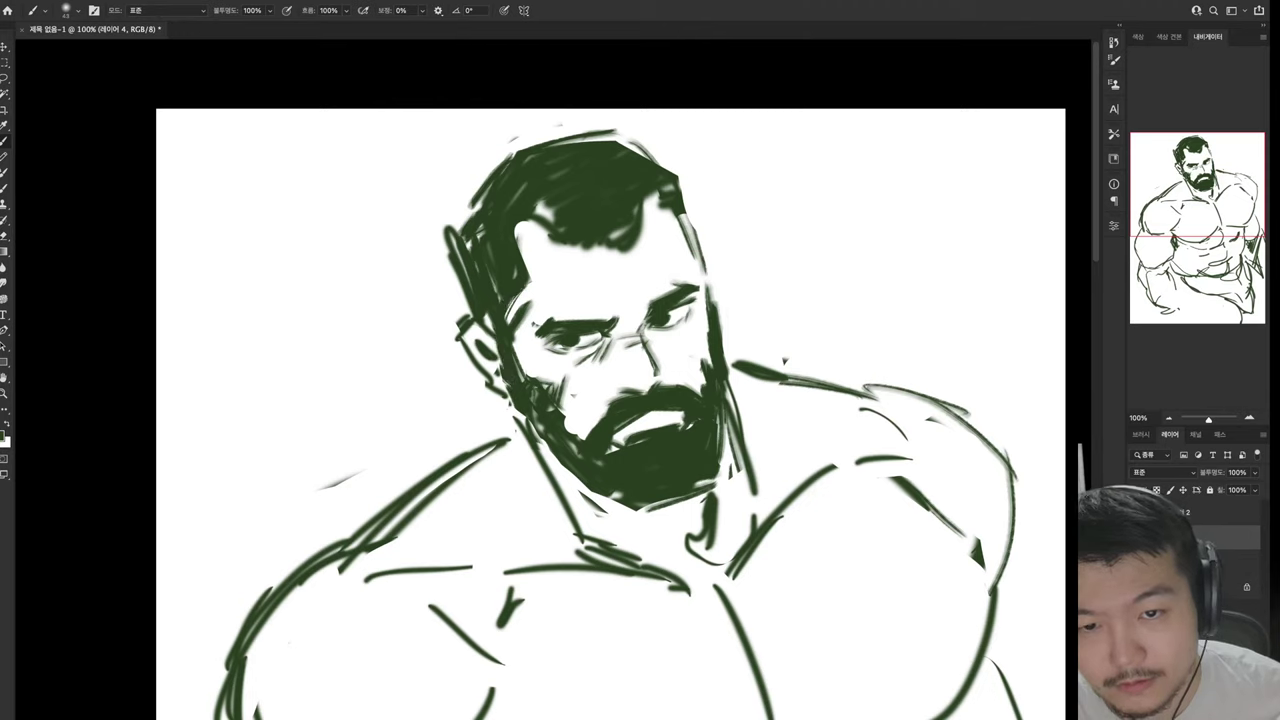
key(ctrl+z)
drag(472, 206, 458, 275)
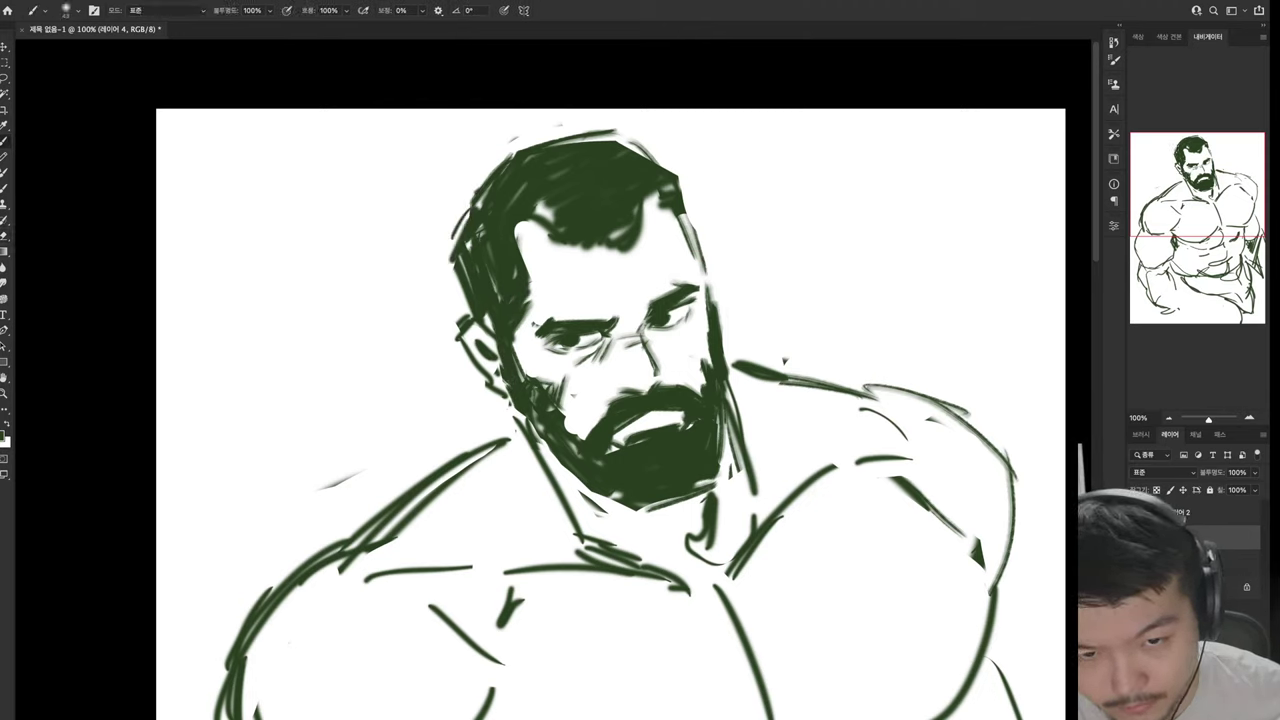
key(ctrl+z)
drag(530, 445, 566, 520)
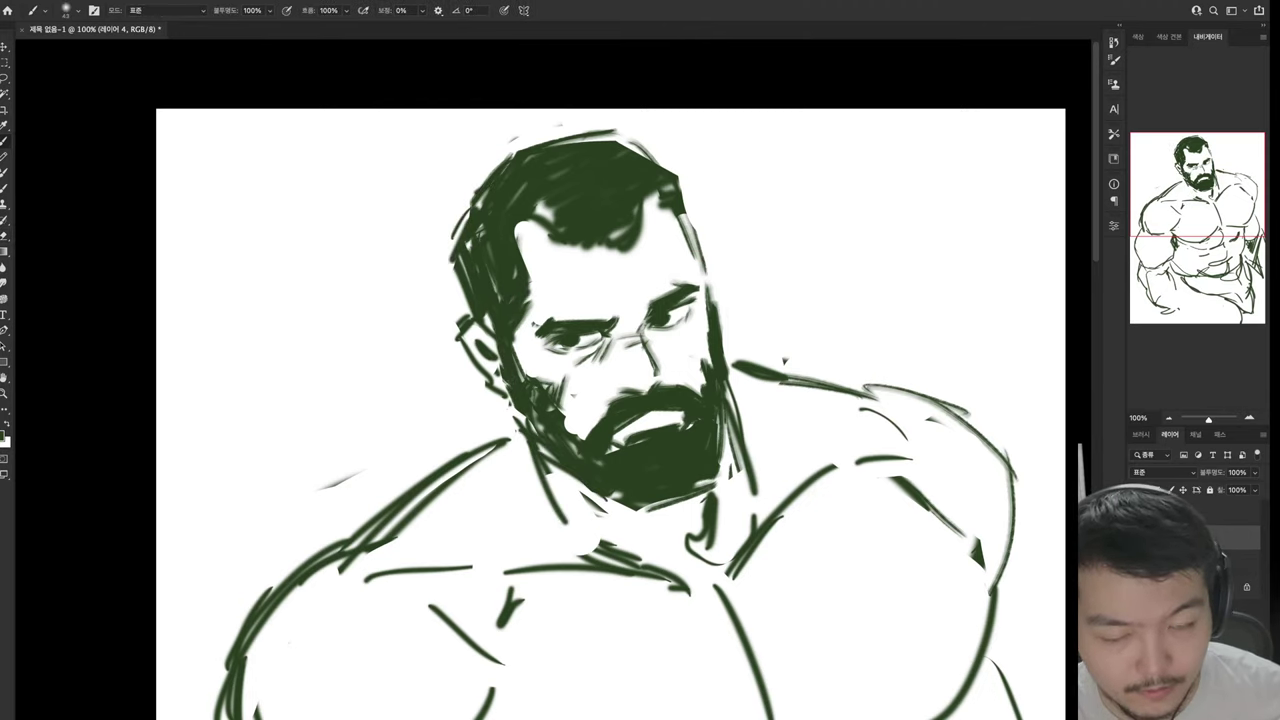
Extend the left forearm's inner edge down to the wrist and rough in the underside of the fist
scroll(610, 400, down, 10)
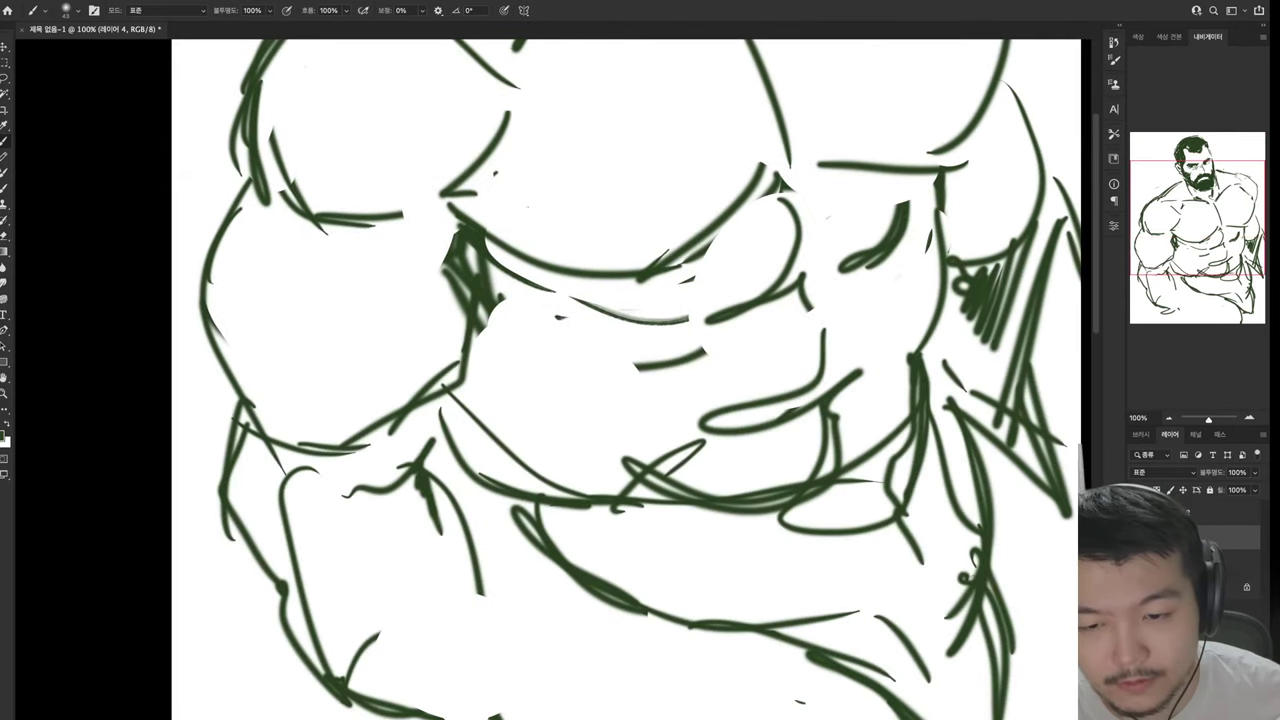
scroll(610, 400, right, 3)
drag(335, 420, 400, 588)
drag(245, 608, 380, 615)
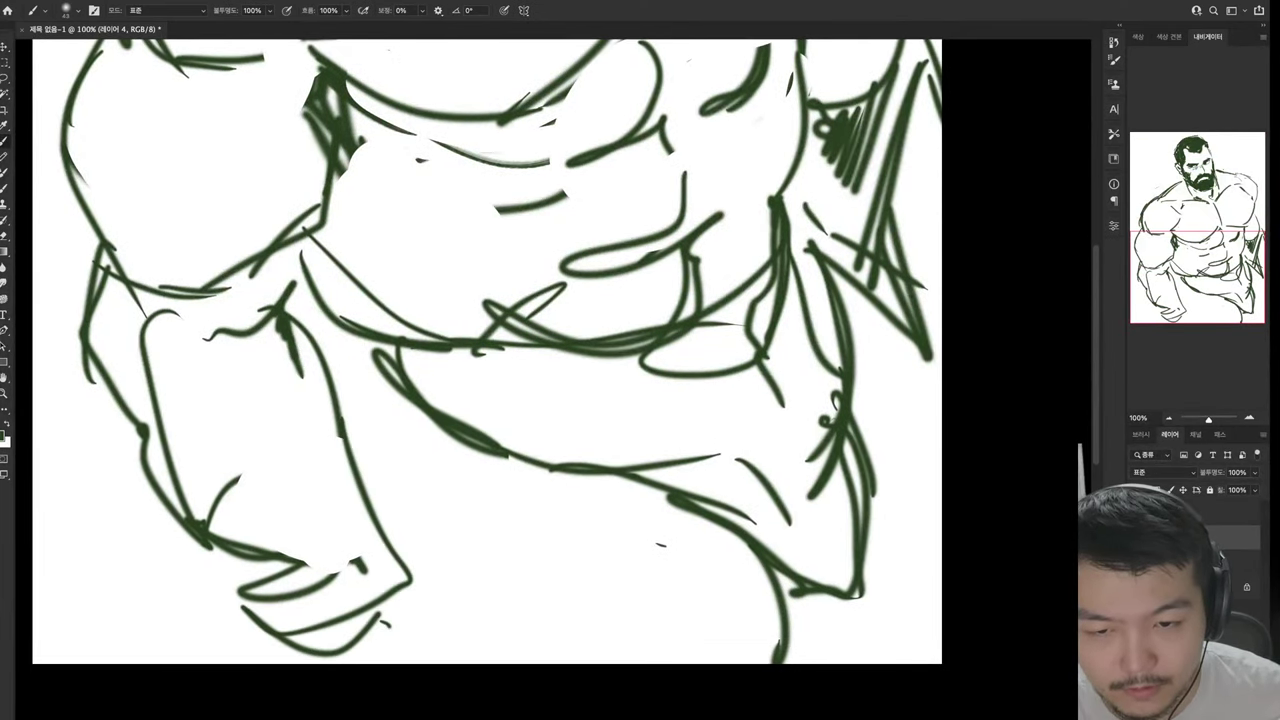
Sketch curved cloth folds below the left hip and a large rounded thigh contour beneath the waist cloth
drag(424, 447, 435, 490)
drag(432, 418, 398, 595)
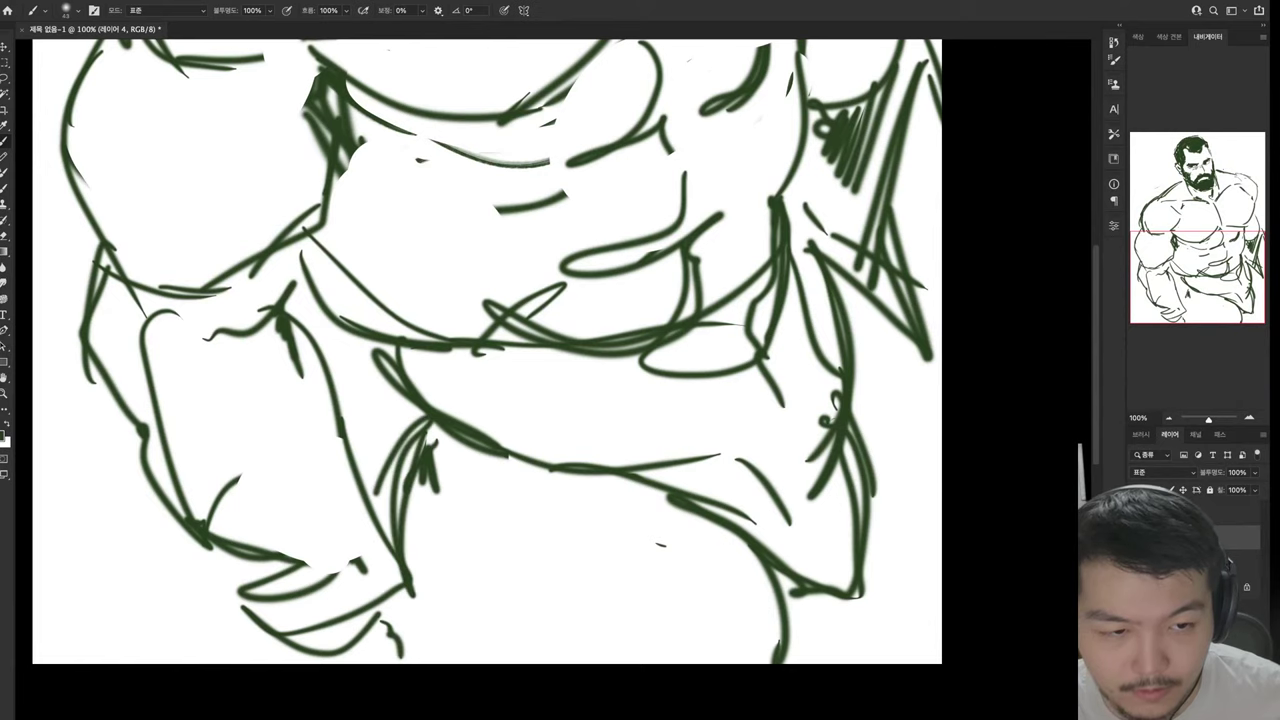
drag(440, 445, 406, 660)
drag(405, 565, 515, 483)
mouse_move(620, 477)
mouse_down()
mouse_move(712, 566)
mouse_move(716, 662)
mouse_up()
Add short contour strokes outside the right hip and erase a strip through the right forearm lines
drag(920, 358, 862, 446)
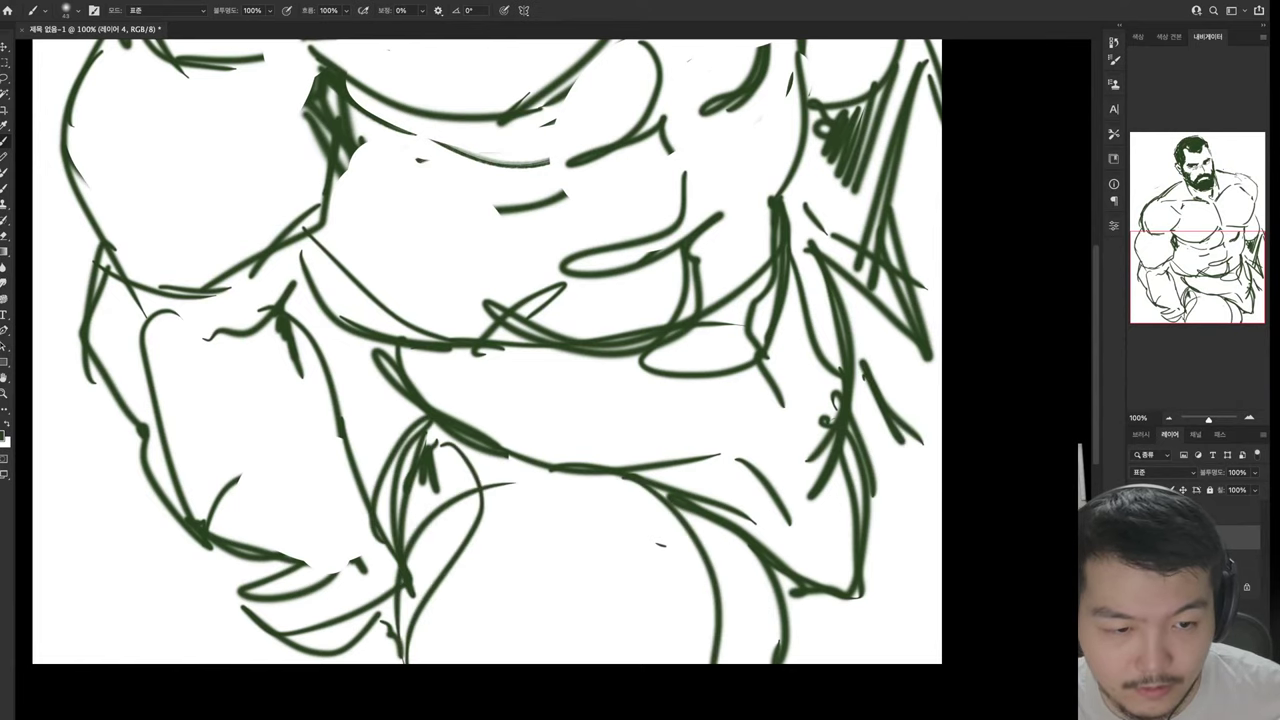
drag(940, 430, 904, 505)
drag(940, 398, 886, 490)
key(e)
drag(600, 300, 550, 580)
Erase the left forearm and fist below the elbow, including the overlap beside the hip folds
key(b)
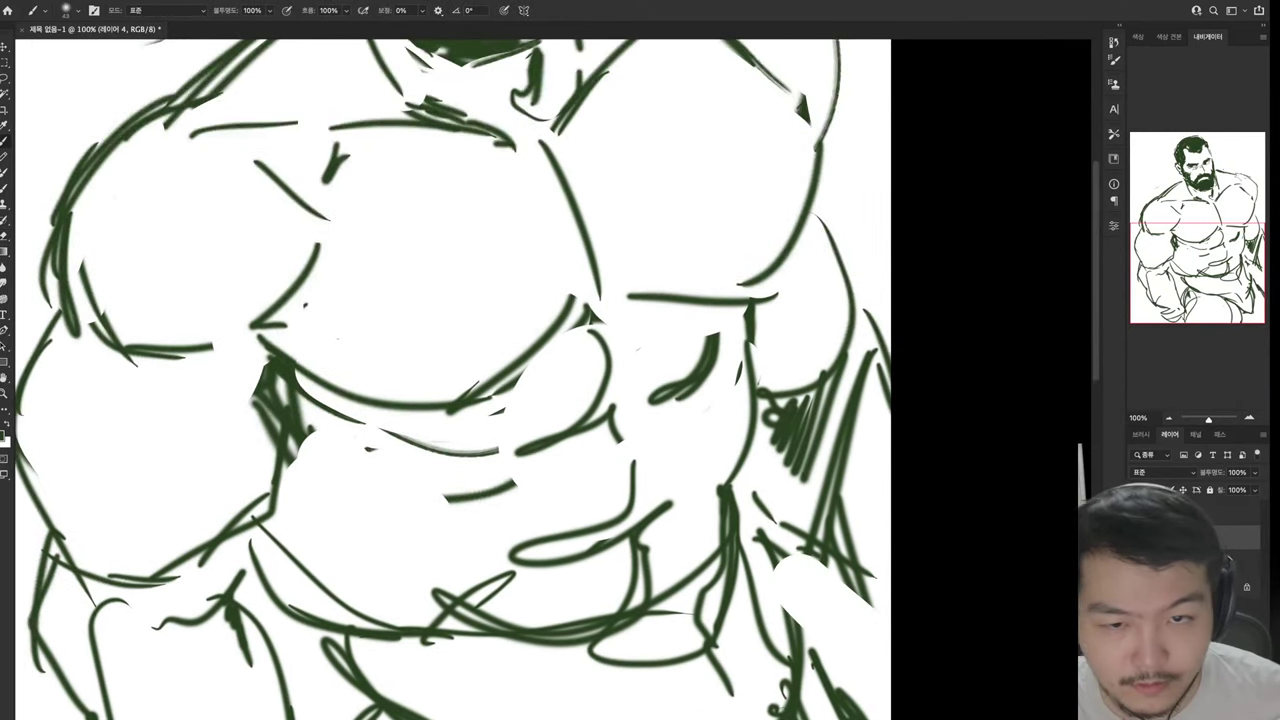
mouse_move(500, 300)
mouse_down()
mouse_move(539, 546)
mouse_move(586, 575)
mouse_up()
drag(600, 400, 573, 340)
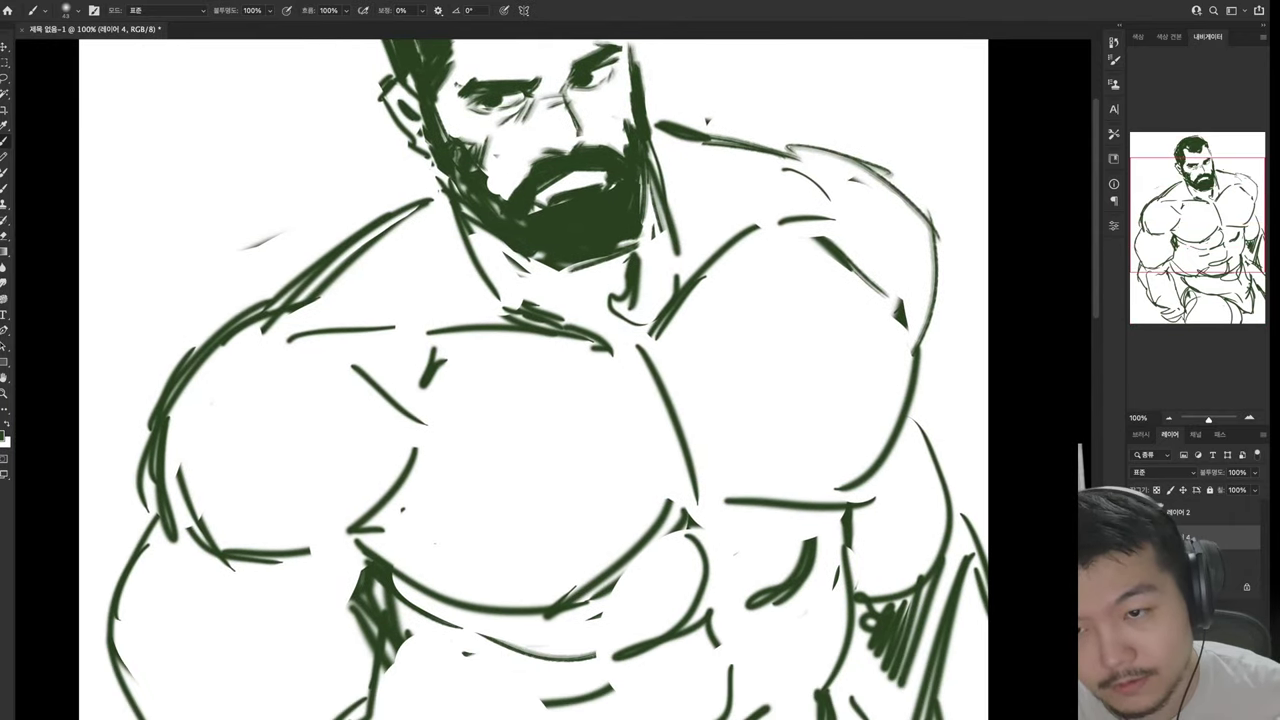
drag(560, 650, 640, 70)
drag(600, 400, 611, 380)
key(e)
drag(530, 480, 530, 580)
drag(420, 260, 515, 445)
drag(350, 280, 300, 450)
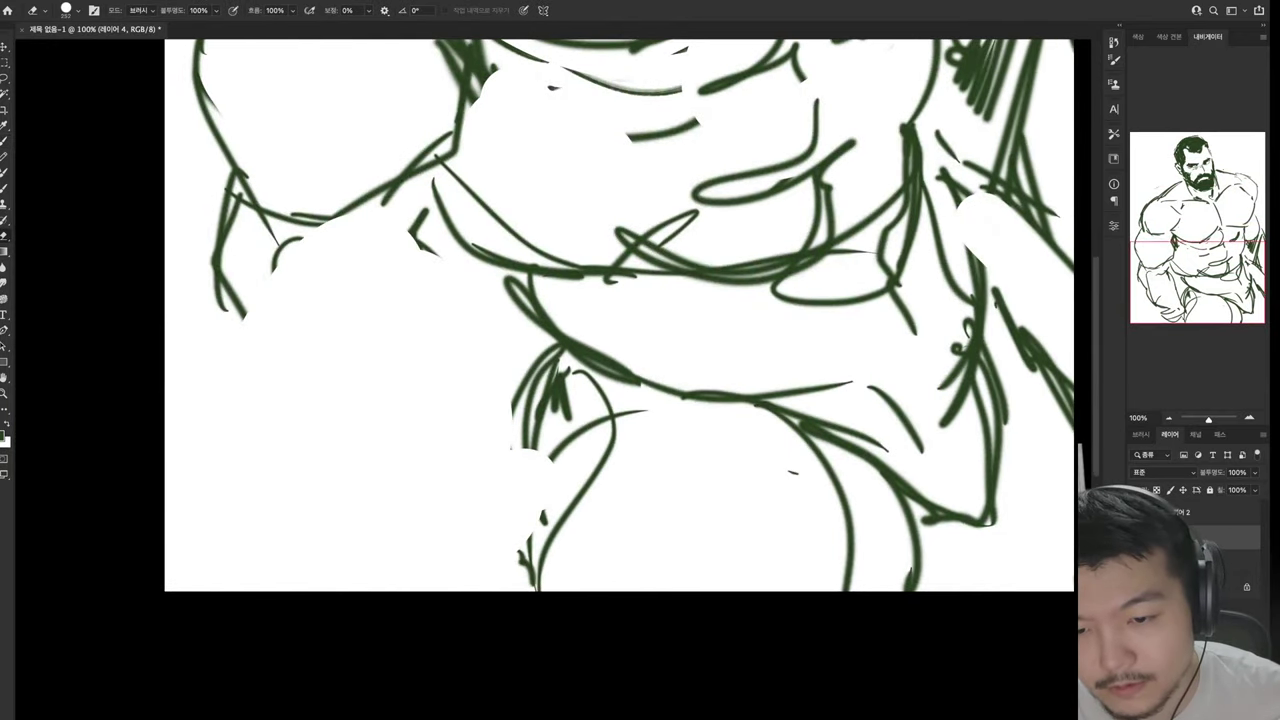
drag(230, 200, 350, 300)
drag(600, 300, 530, 570)
Try a bent left forearm with a rounded elbow, crossing the waist to a fist over the lap
key(b)
mouse_move(145, 440)
mouse_down()
mouse_move(185, 590)
mouse_move(258, 578)
mouse_up()
drag(207, 602, 225, 618)
mouse_move(345, 655)
mouse_down()
mouse_move(290, 462)
mouse_move(505, 540)
mouse_up()
mouse_move(565, 655)
mouse_down()
mouse_move(665, 712)
mouse_move(740, 662)
mouse_up()
drag(735, 660, 860, 610)
drag(780, 712, 862, 620)
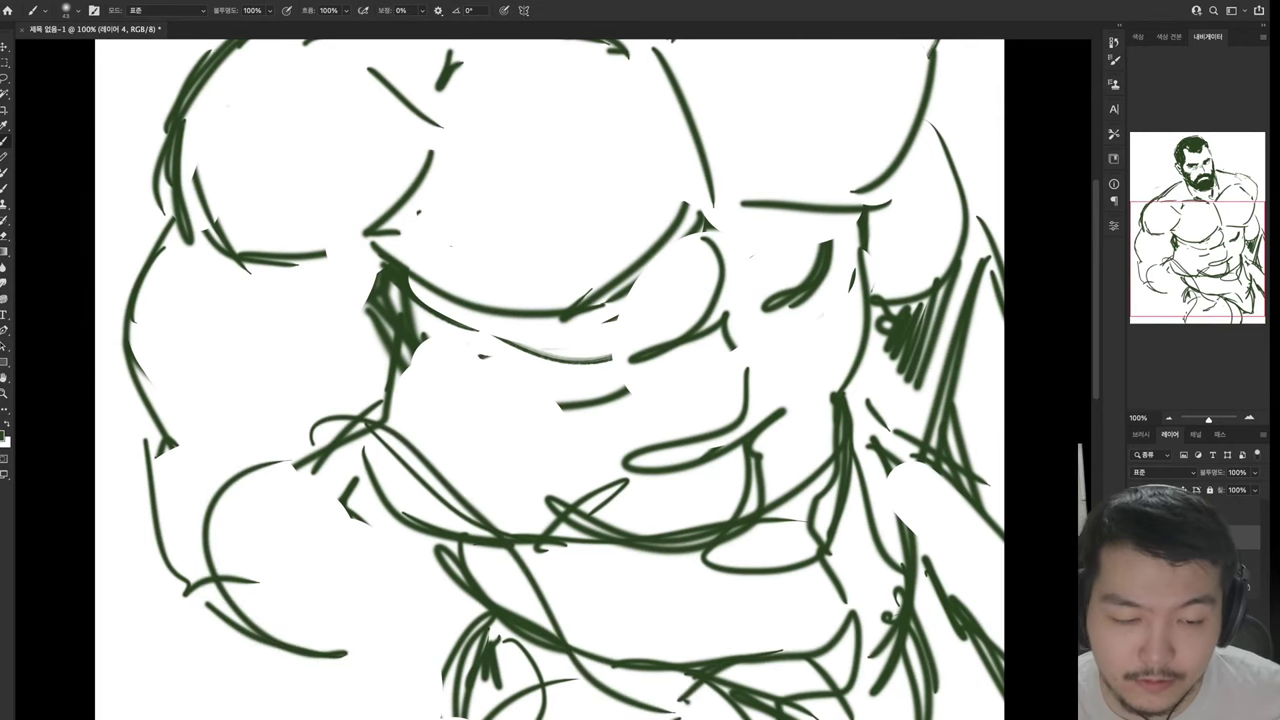
Erase the lap fist, the rounded elbow and the outer contour of the left upper arm
scroll(550, 380, up, 5)
scroll(550, 380, down, 6)
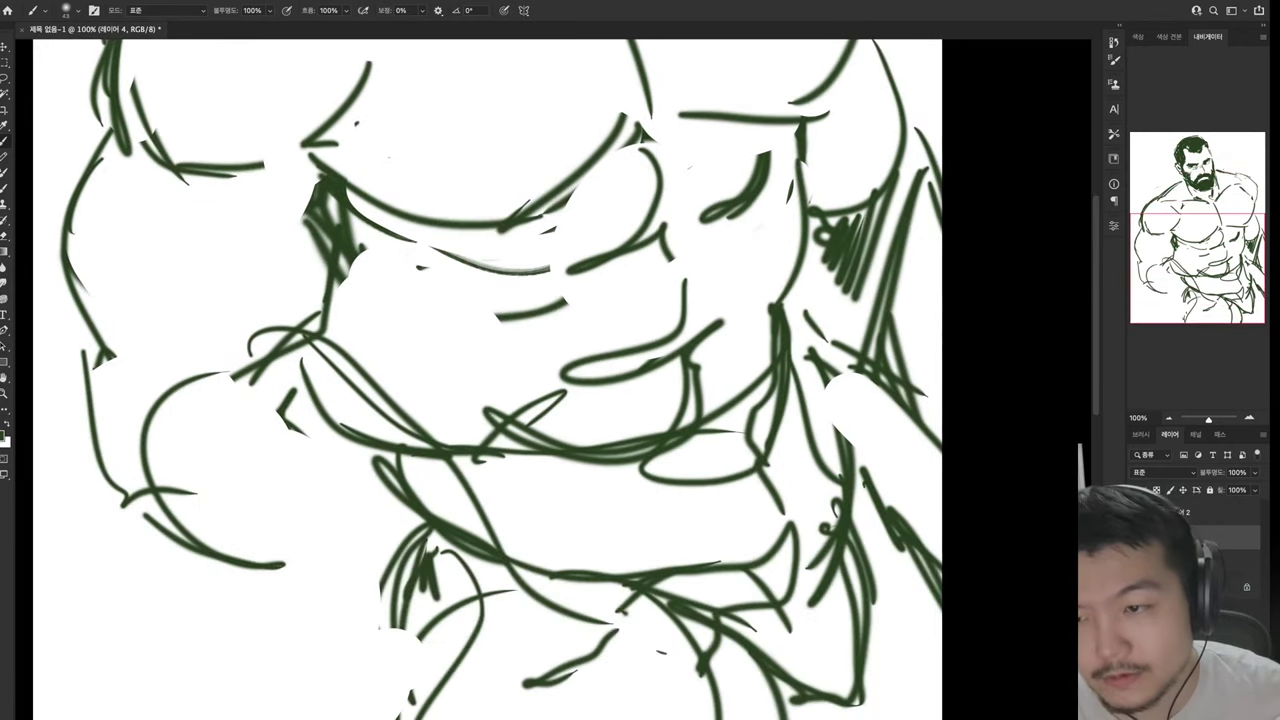
key(e)
drag(760, 580, 530, 665)
mouse_move(205, 362)
mouse_down()
mouse_move(110, 500)
mouse_move(58, 195)
mouse_up()
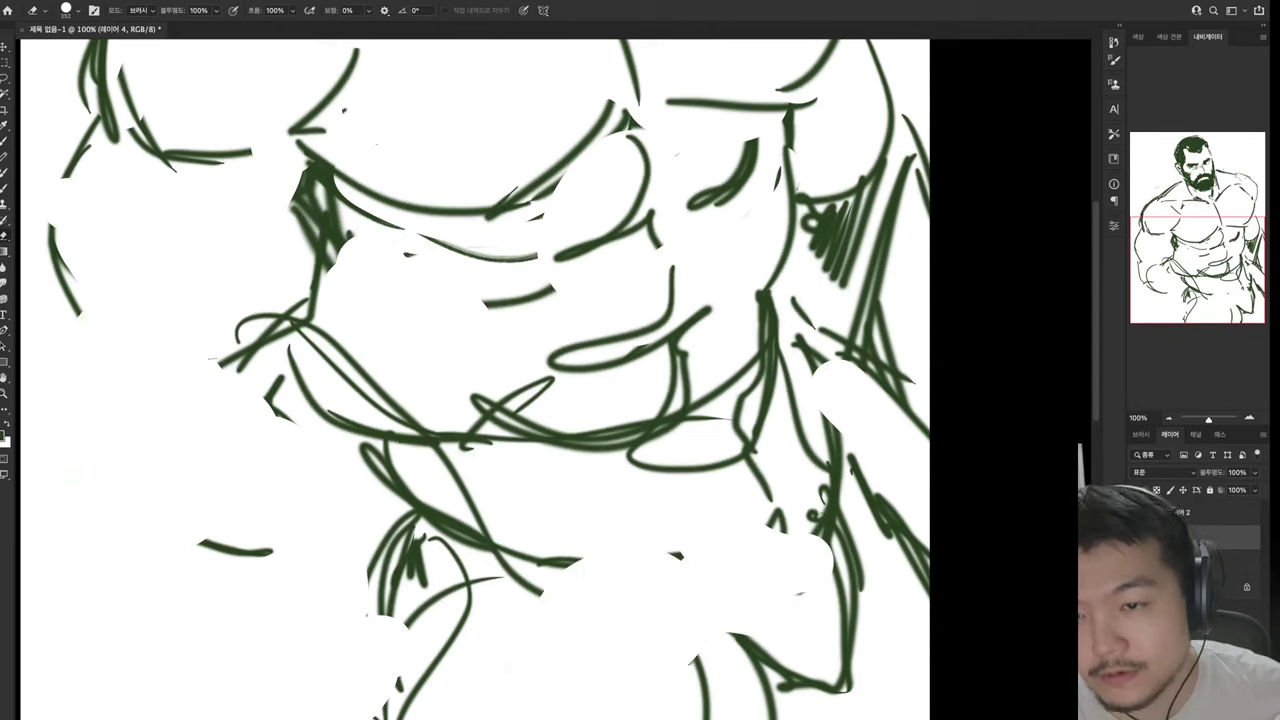
drag(70, 300, 85, 135)
Try a narrower outer line for the left upper arm with a sloping elbow crease
key(b)
drag(101, 160, 97, 260)
drag(102, 318, 205, 378)
drag(243, 407, 318, 378)
Redraw the waist contour beside the left arm and a forearm underside running towards the lap
key(e)
mouse_move(310, 300)
mouse_down()
mouse_move(215, 370)
mouse_move(345, 345)
mouse_up()
key(b)
mouse_move(145, 355)
mouse_down()
mouse_move(205, 405)
mouse_move(335, 335)
mouse_up()
drag(318, 185, 320, 400)
drag(258, 538, 378, 578)
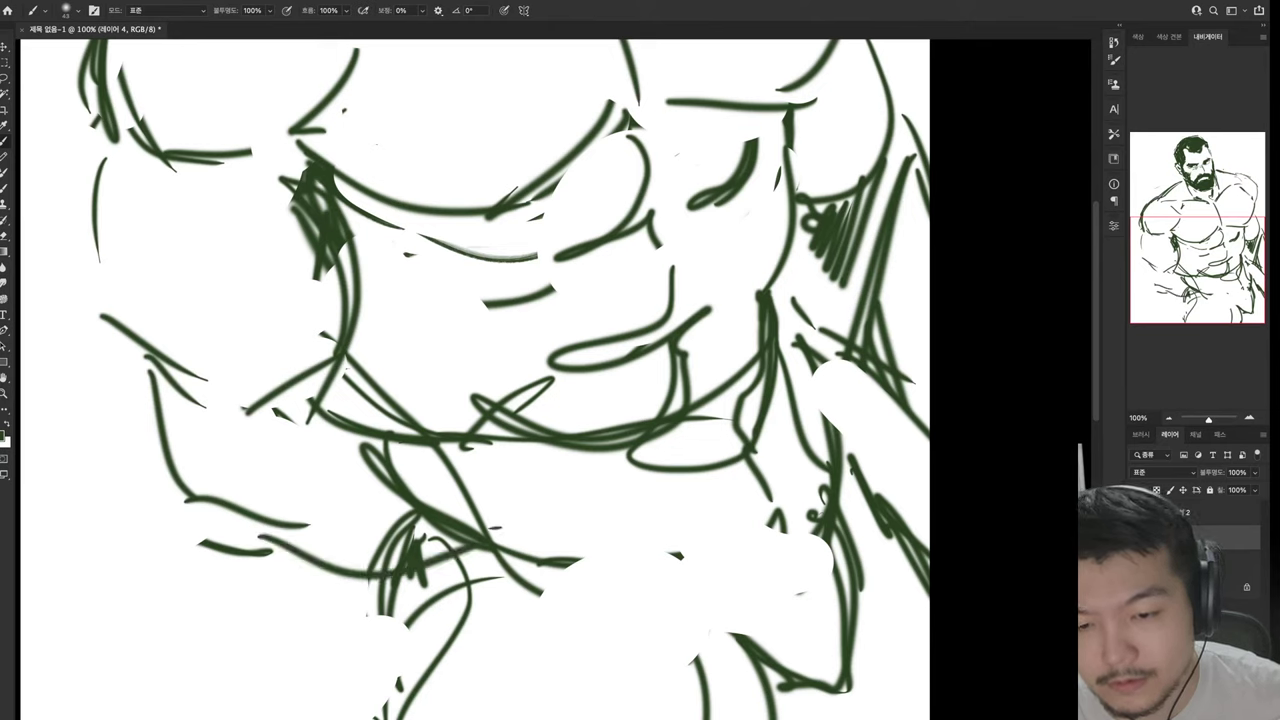
Add the forearm's upper edge near the waist and erase the belt lines overlapping the forearm
mouse_move(242, 424)
mouse_down()
mouse_move(362, 368)
mouse_move(410, 425)
mouse_up()
drag(268, 355, 385, 380)
drag(490, 448, 552, 545)
key(e)
drag(370, 445, 550, 560)
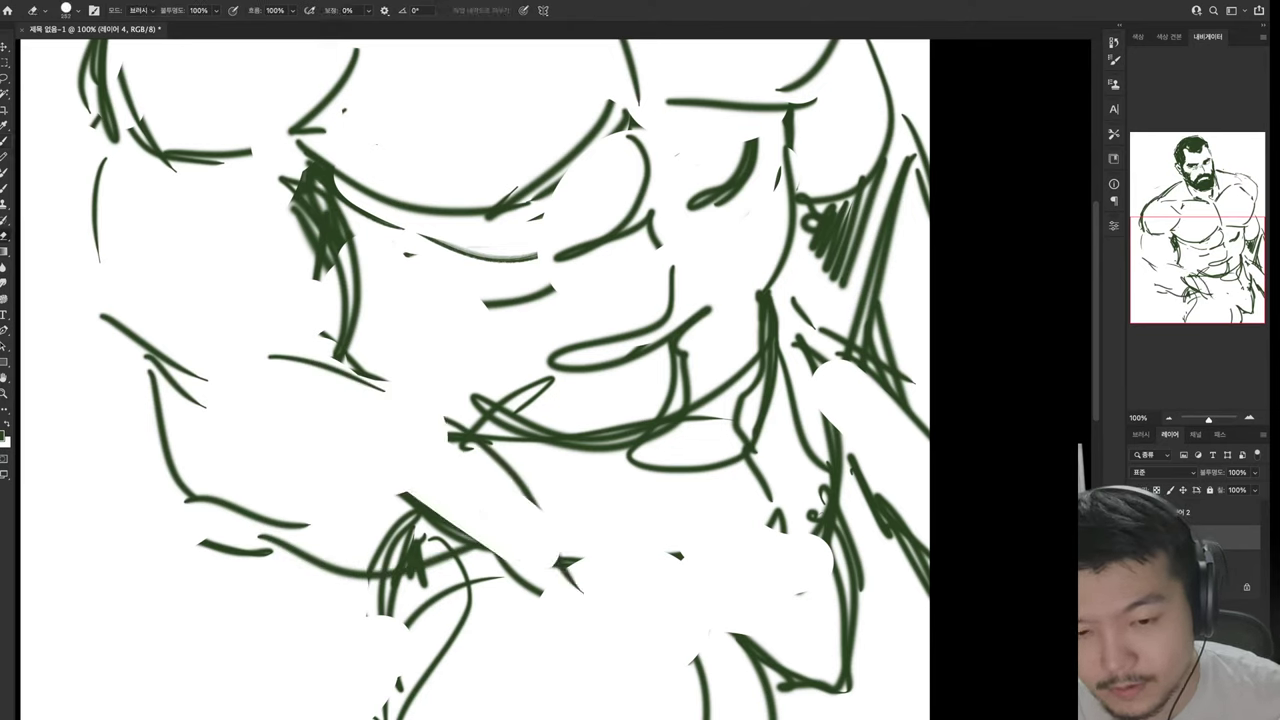
Draw the left forearm's top contour over the waist and a blocky hand at its end
drag(300, 370, 385, 385)
key(b)
drag(252, 366, 377, 356)
drag(372, 376, 482, 418)
drag(402, 493, 552, 593)
drag(597, 480, 572, 580)
drag(412, 580, 570, 620)
Sketch curved contours from the hand across the lap towards the right hip
mouse_move(597, 608)
mouse_down()
mouse_move(650, 528)
mouse_move(708, 498)
mouse_up()
drag(624, 508, 702, 472)
mouse_move(702, 458)
mouse_down()
mouse_move(796, 494)
mouse_move(830, 454)
mouse_up()
drag(842, 460, 860, 522)
mouse_move(786, 528)
mouse_down()
mouse_move(818, 520)
mouse_move(805, 580)
mouse_move(855, 650)
mouse_move(730, 710)
mouse_up()
Clear the area below the right hip and rough in angular cloth and thigh shapes there
key(e)
drag(830, 540, 790, 690)
key(b)
mouse_move(772, 545)
mouse_down()
mouse_move(840, 610)
mouse_move(816, 705)
mouse_move(690, 716)
mouse_up()
drag(664, 662, 796, 690)
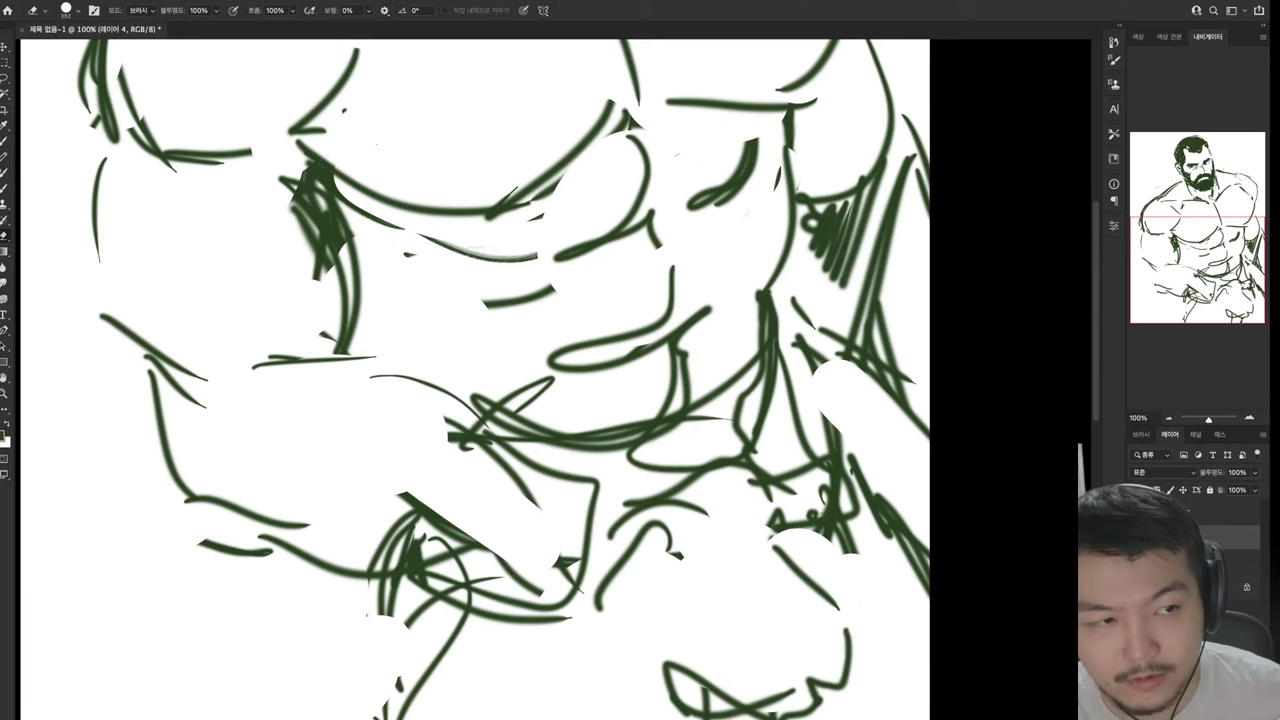
mouse_move(788, 548)
mouse_down()
mouse_move(898, 612)
mouse_move(920, 715)
mouse_up()
drag(880, 532, 928, 688)
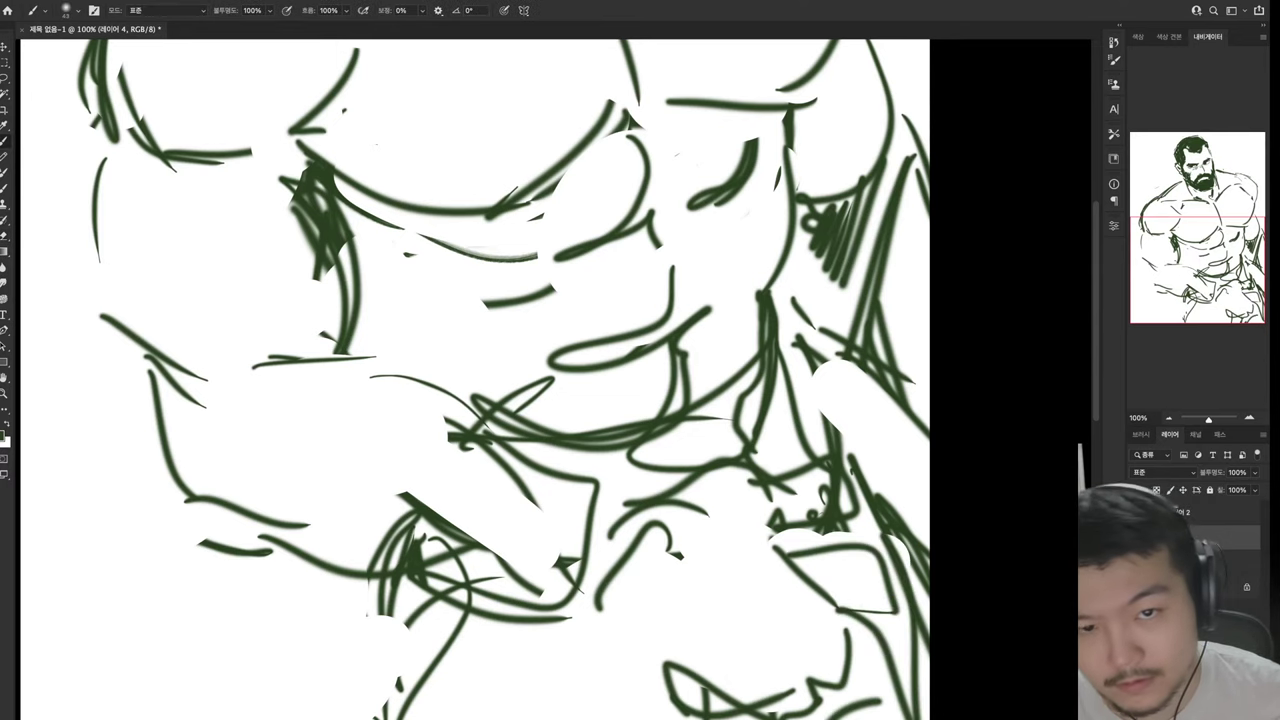
Undo the crossed-forearm and lap sketching back to the cleared area below the left elbow
scroll(575, 380, up, 8)
scroll(575, 380, left, 2)
scroll(600, 380, up, 1)
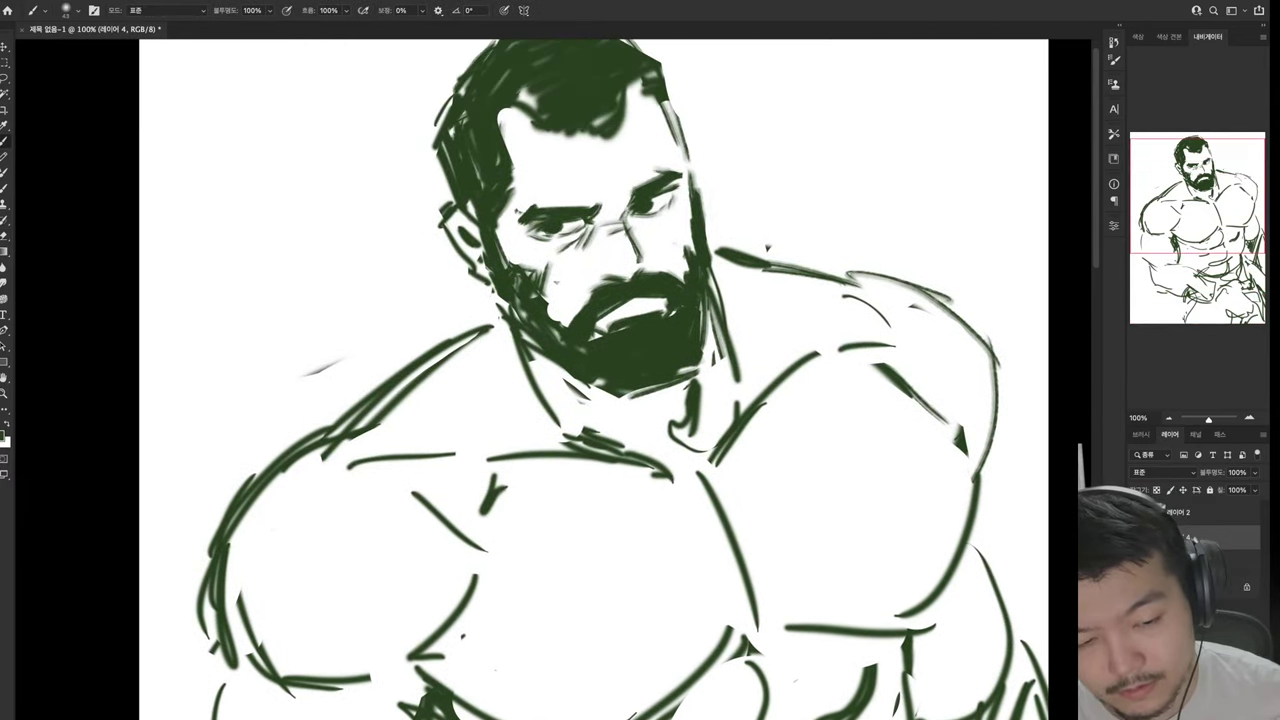
scroll(600, 380, down, 10)
scroll(600, 380, left, 2)
drag(958, 610, 1040, 668)
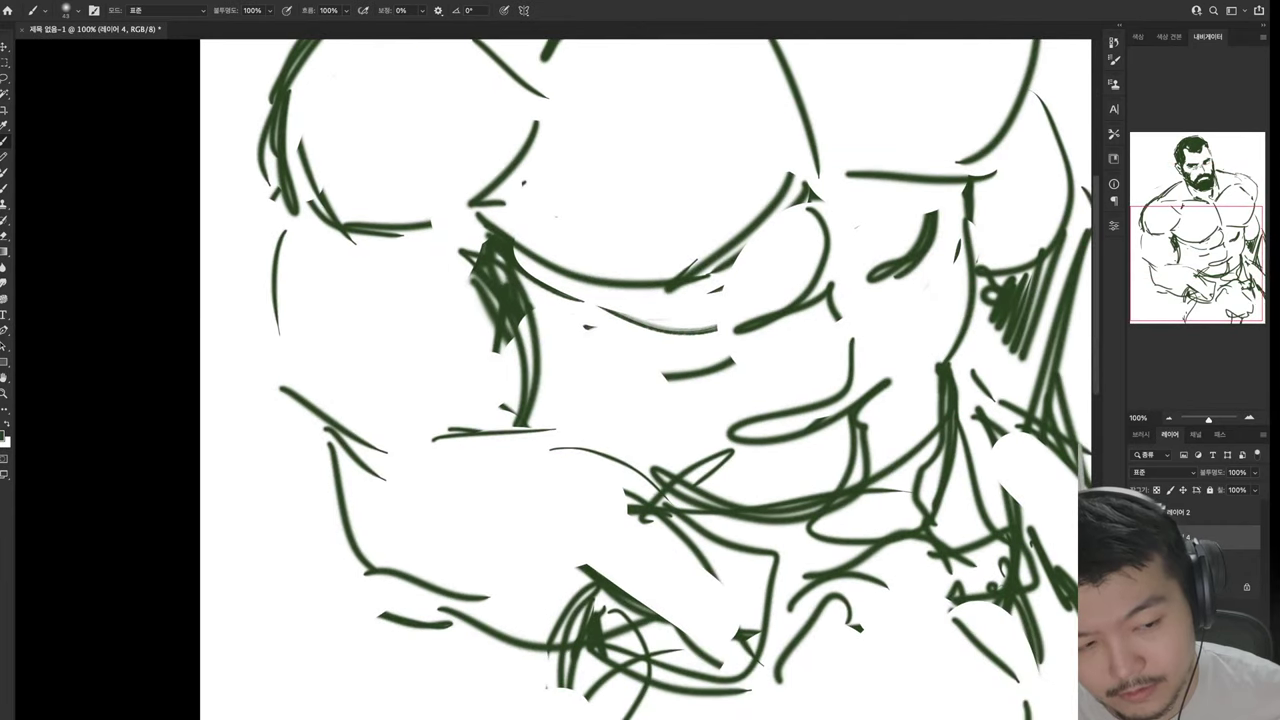
drag(1010, 600, 955, 700)
mouse_move(970, 545)
mouse_down()
mouse_move(780, 680)
mouse_move(600, 520)
mouse_move(720, 640)
mouse_up()
drag(425, 485, 525, 425)
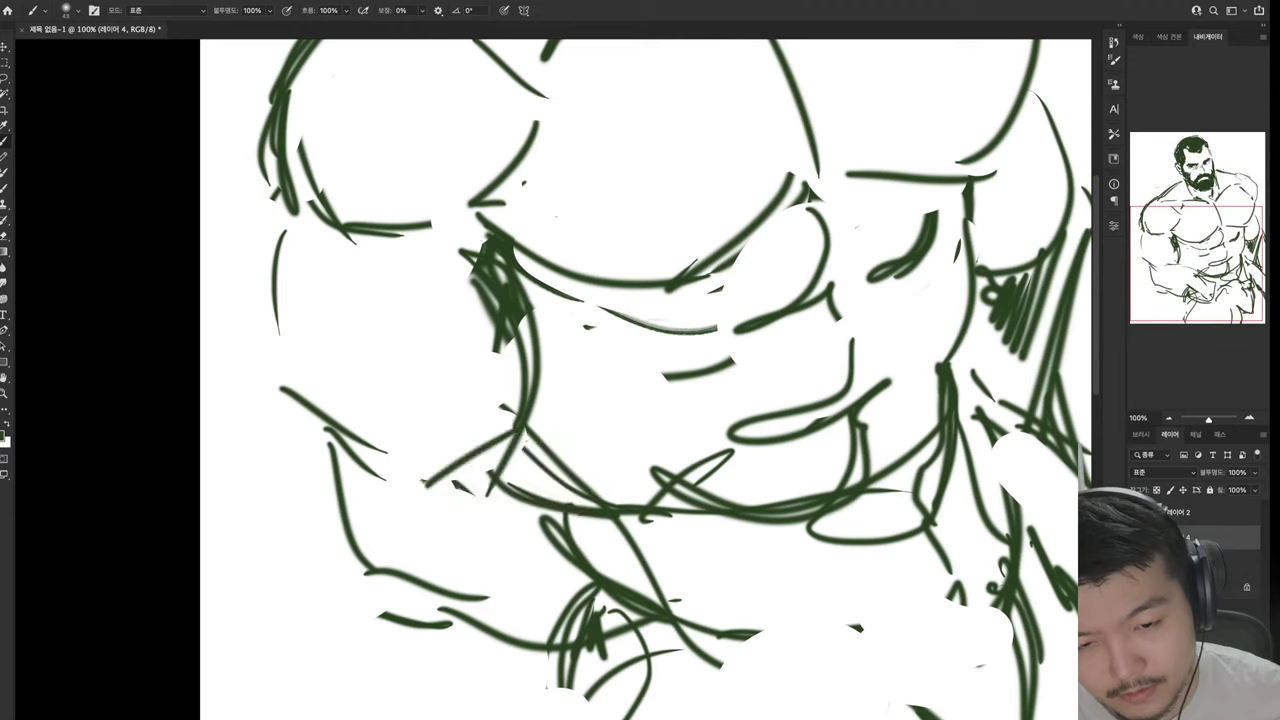
drag(570, 610, 440, 650)
drag(490, 575, 365, 600)
drag(540, 290, 490, 490)
drag(330, 450, 375, 570)
drag(525, 425, 425, 485)
drag(490, 372, 415, 440)
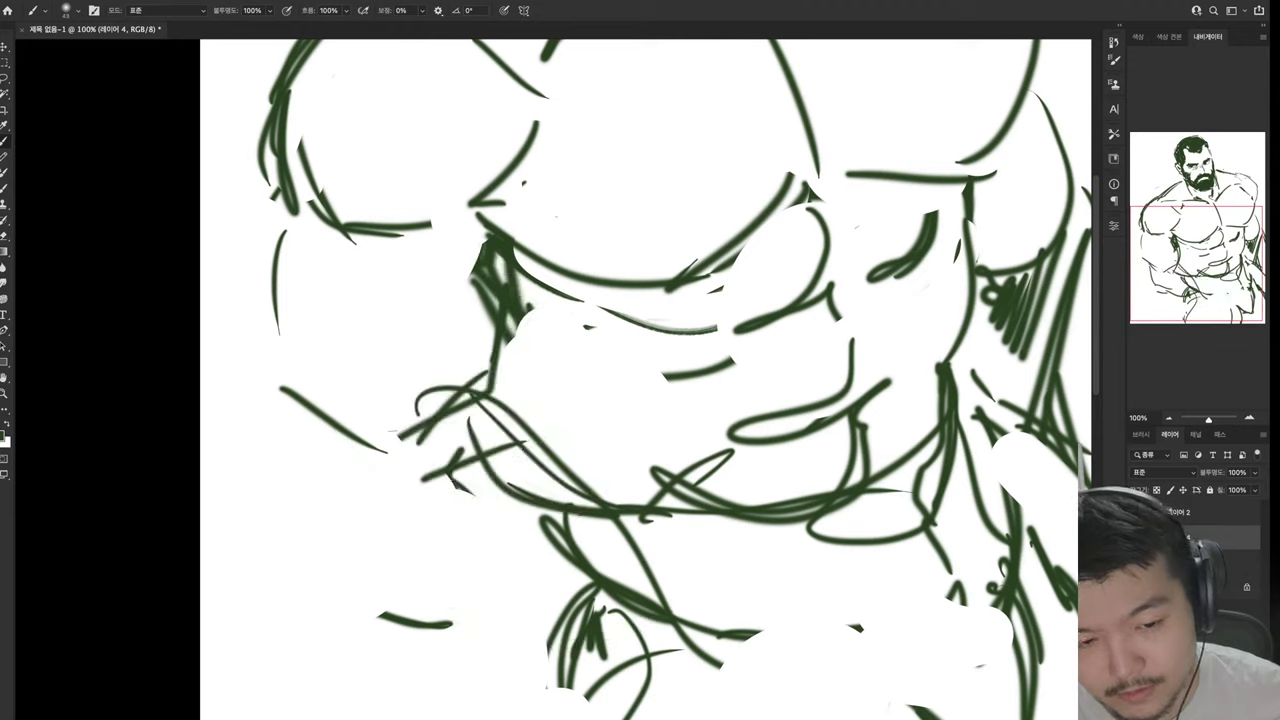
drag(280, 388, 385, 450)
drag(275, 230, 278, 330)
drag(280, 190, 255, 420)
drag(390, 432, 450, 625)
drag(744, 600, 960, 700)
drag(905, 626, 958, 688)
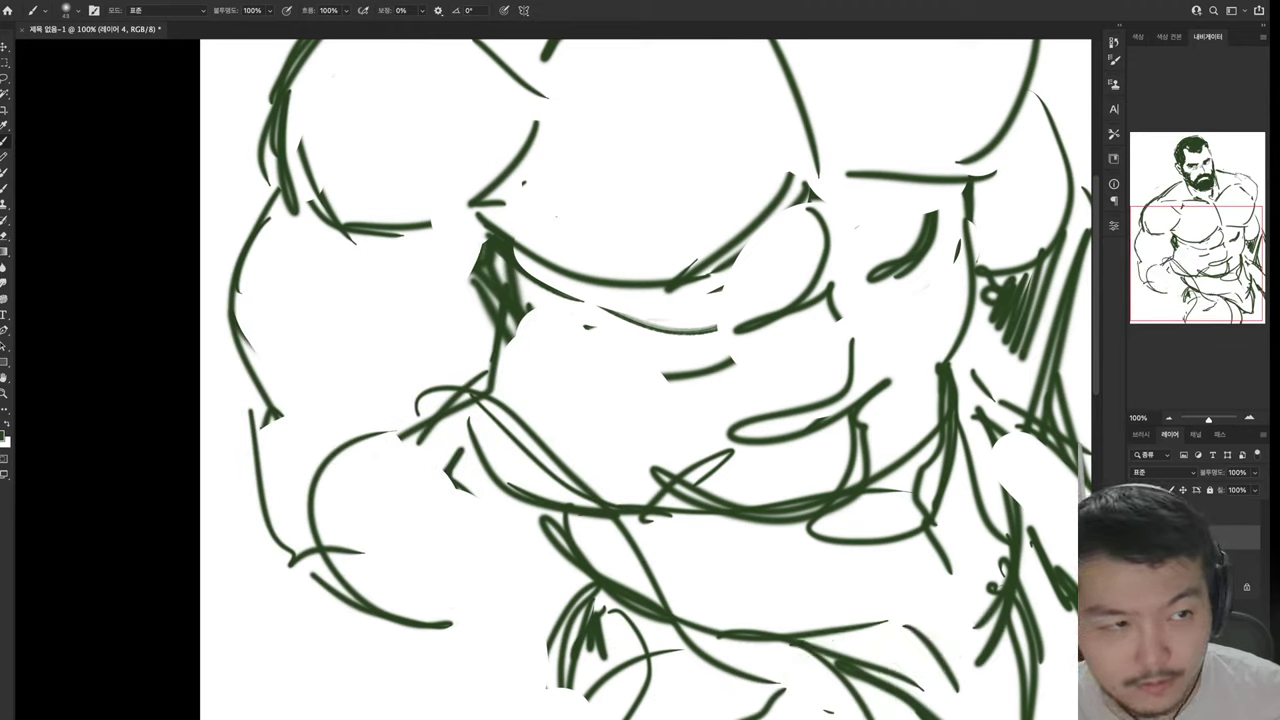
drag(470, 400, 610, 510)
drag(680, 625, 780, 685)
drag(395, 432, 450, 625)
drag(255, 410, 365, 555)
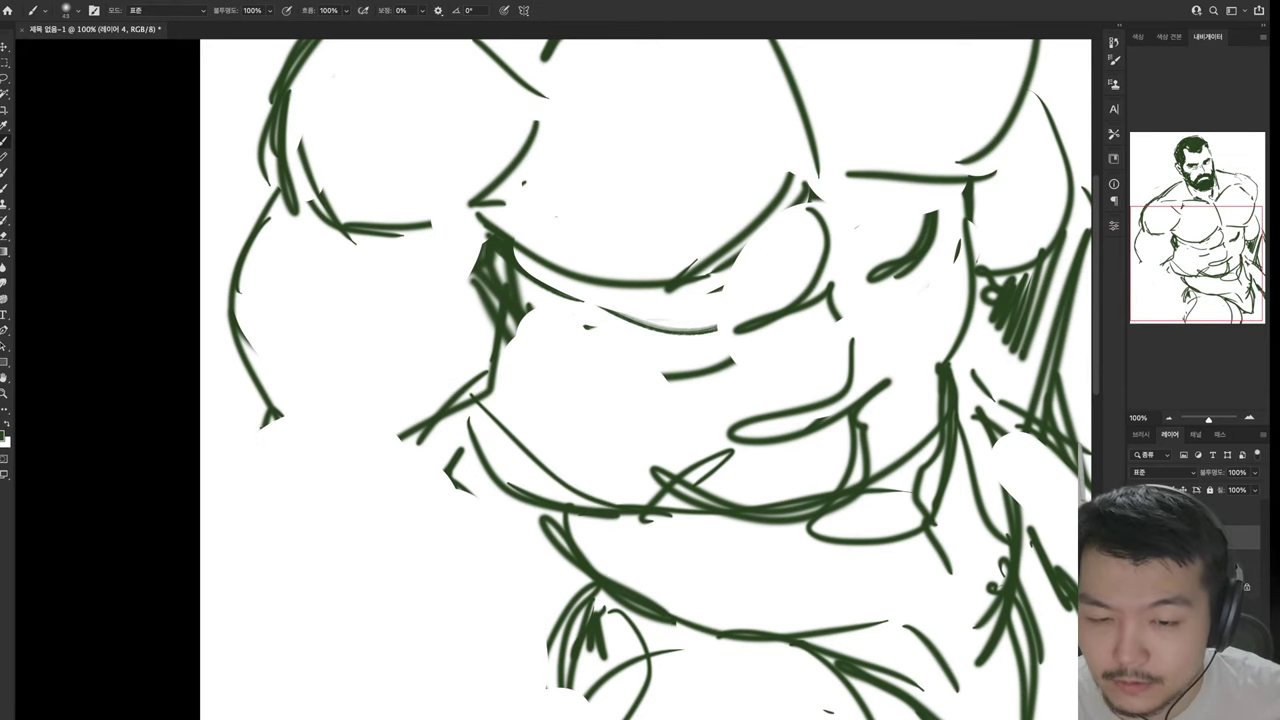
Draw a curved elbow crease under the left upper arm and a long outer forearm contour bulging downward
scroll(645, 380, down, 5)
scroll(645, 380, up, 5)
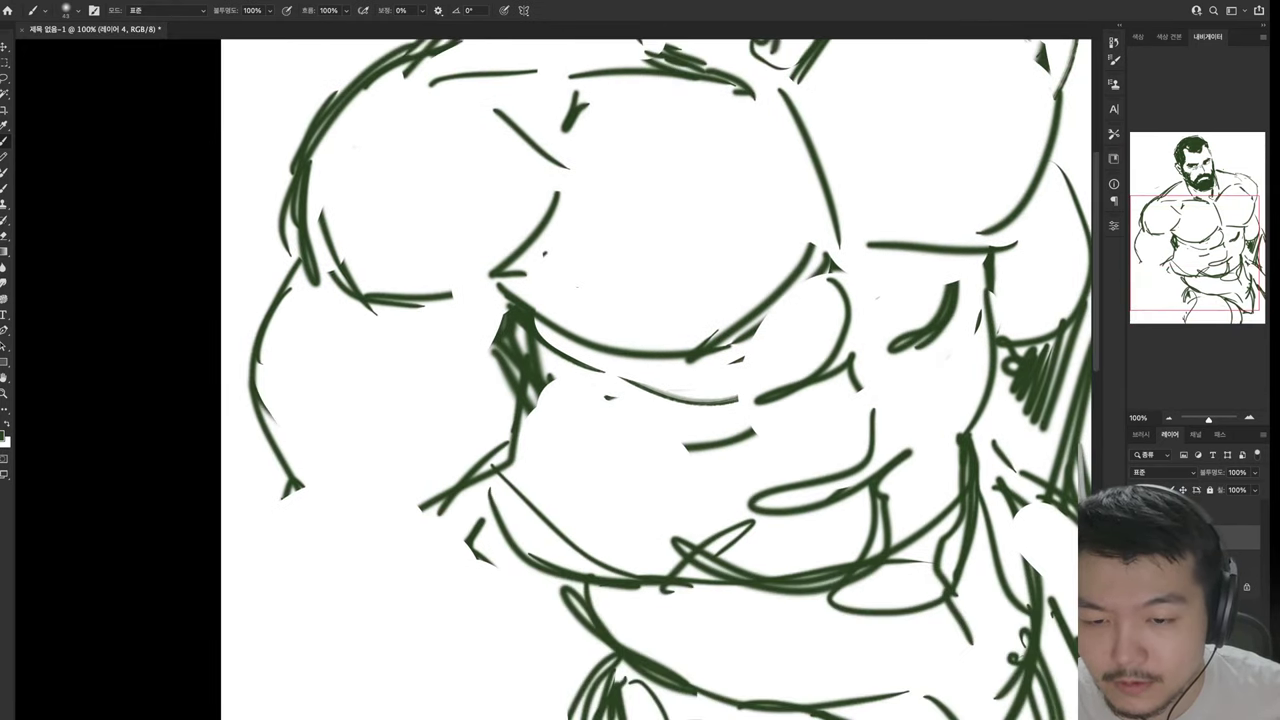
key(e)
key(b)
drag(278, 442, 381, 416)
drag(279, 452, 350, 697)
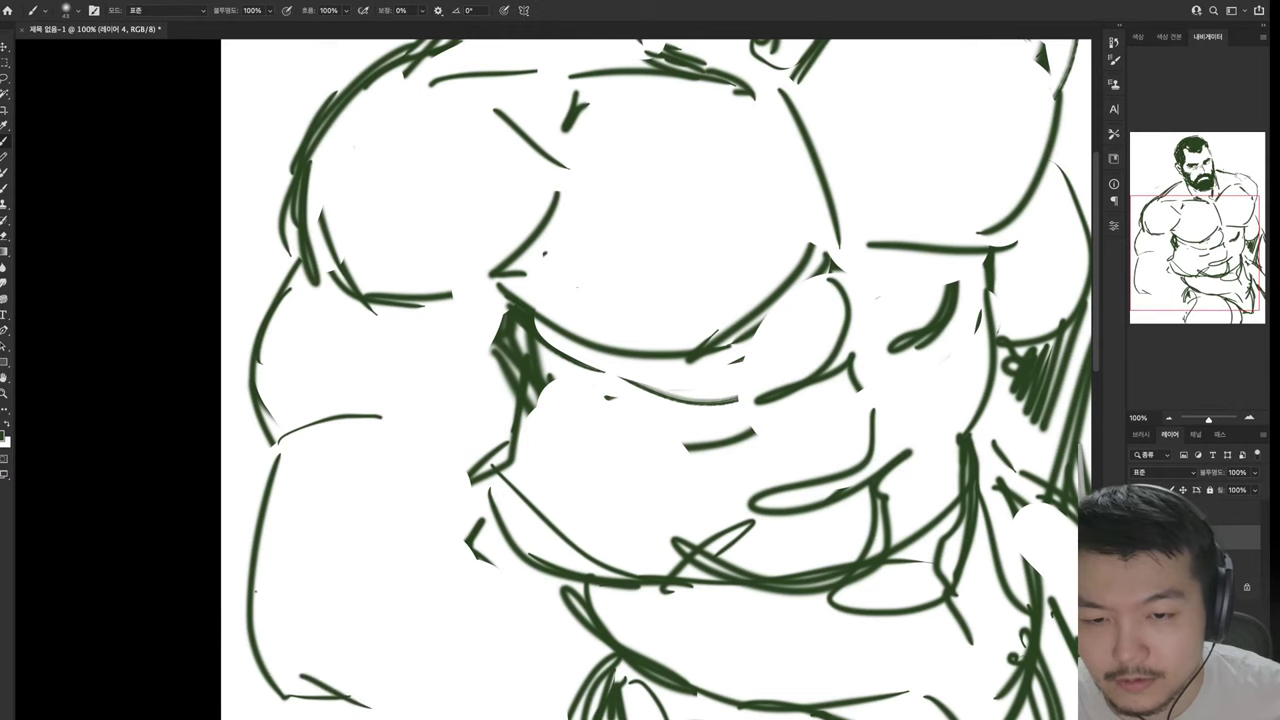
Add the forearm's lower and inner contours and rough in a raised fist beside the waist
drag(258, 592, 334, 678)
drag(490, 614, 388, 684)
mouse_move(405, 586)
mouse_down()
mouse_move(395, 458)
mouse_move(463, 385)
mouse_move(490, 424)
mouse_up()
Draw a long tapering strap shape from the left side of the neck down over the chest to the fist
scroll(656, 380, up, 4)
drag(500, 195, 470, 496)
drag(512, 162, 608, 142)
drag(605, 150, 478, 544)
drag(486, 476, 478, 552)
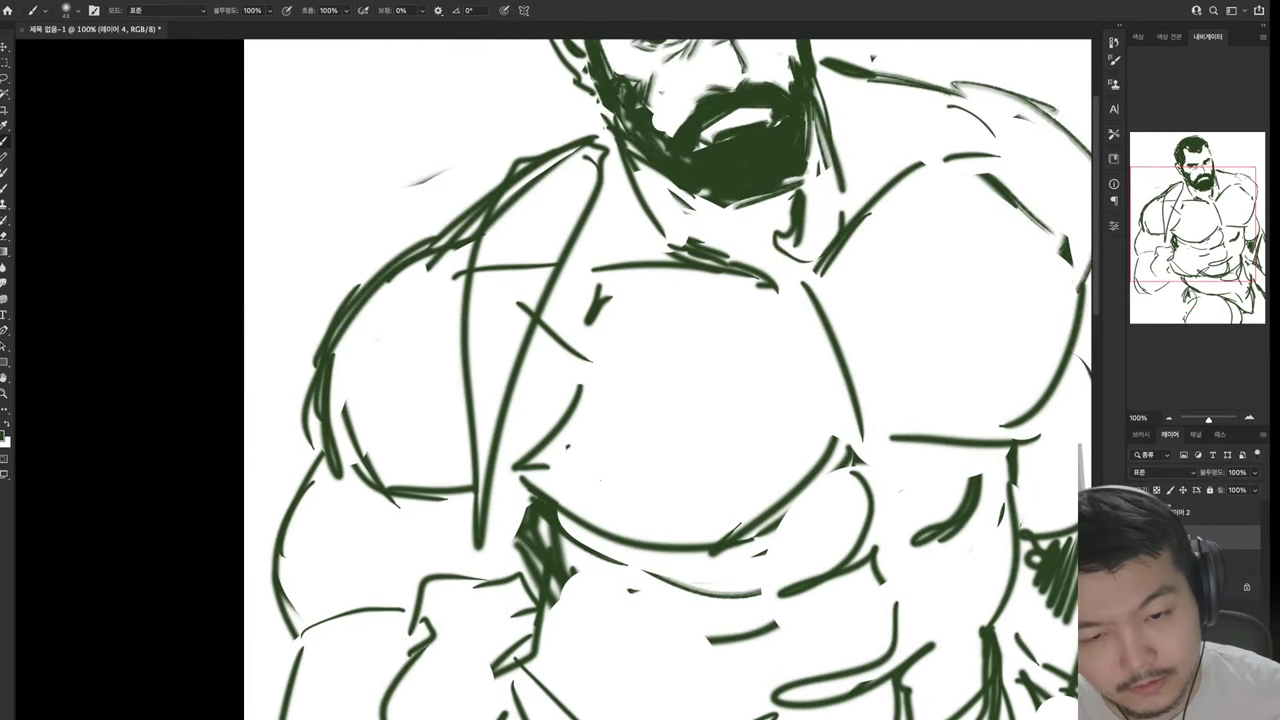
Erase the rough left fist, the inner forearm line and the overlapping waist lines
mouse_move(660, 380)
mouse_down()
mouse_move(650, 316)
mouse_move(560, 540)
mouse_move(730, 200)
mouse_move(760, 180)
mouse_up()
key(e)
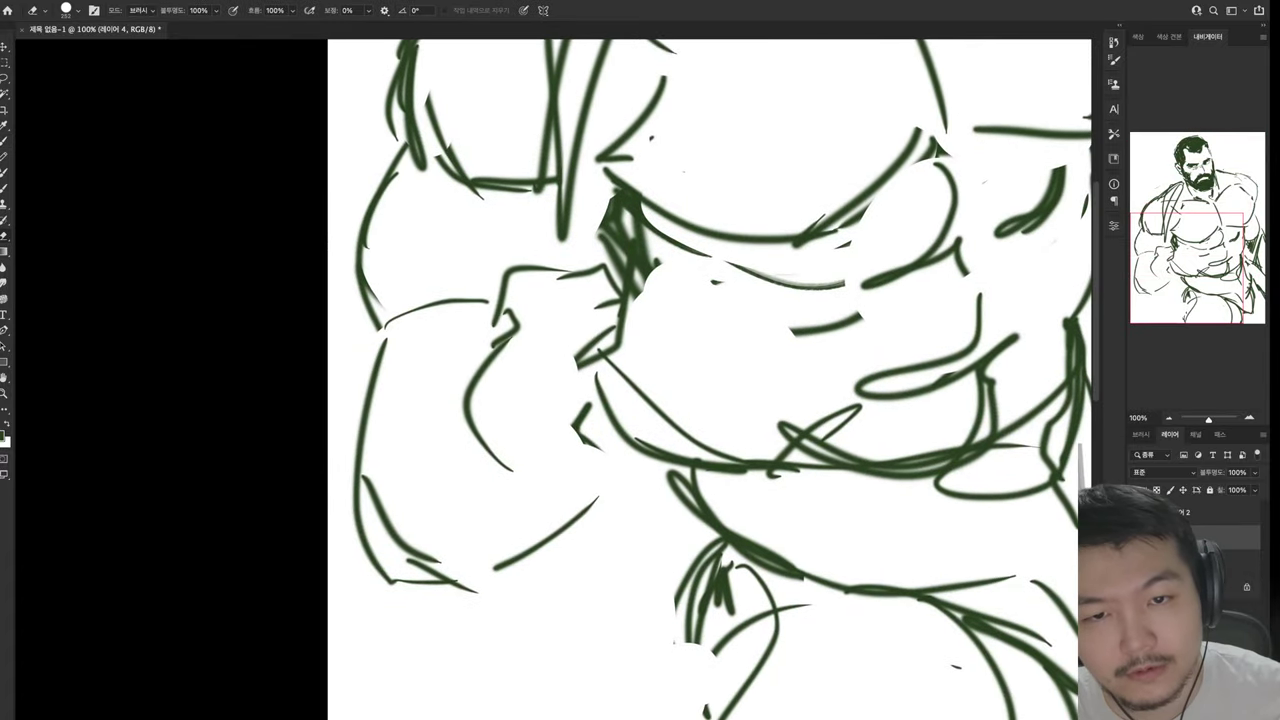
drag(625, 275, 585, 375)
drag(515, 315, 485, 385)
drag(545, 268, 495, 322)
drag(495, 372, 470, 460)
Draw the left fist's thumb and upper two fingers as stacked rounded shapes wrapped around the strap
key(b)
drag(456, 340, 490, 283)
mouse_move(529, 251)
mouse_down()
mouse_move(478, 272)
mouse_move(496, 333)
mouse_up()
mouse_move(482, 280)
mouse_down()
mouse_move(626, 310)
mouse_move(620, 345)
mouse_up()
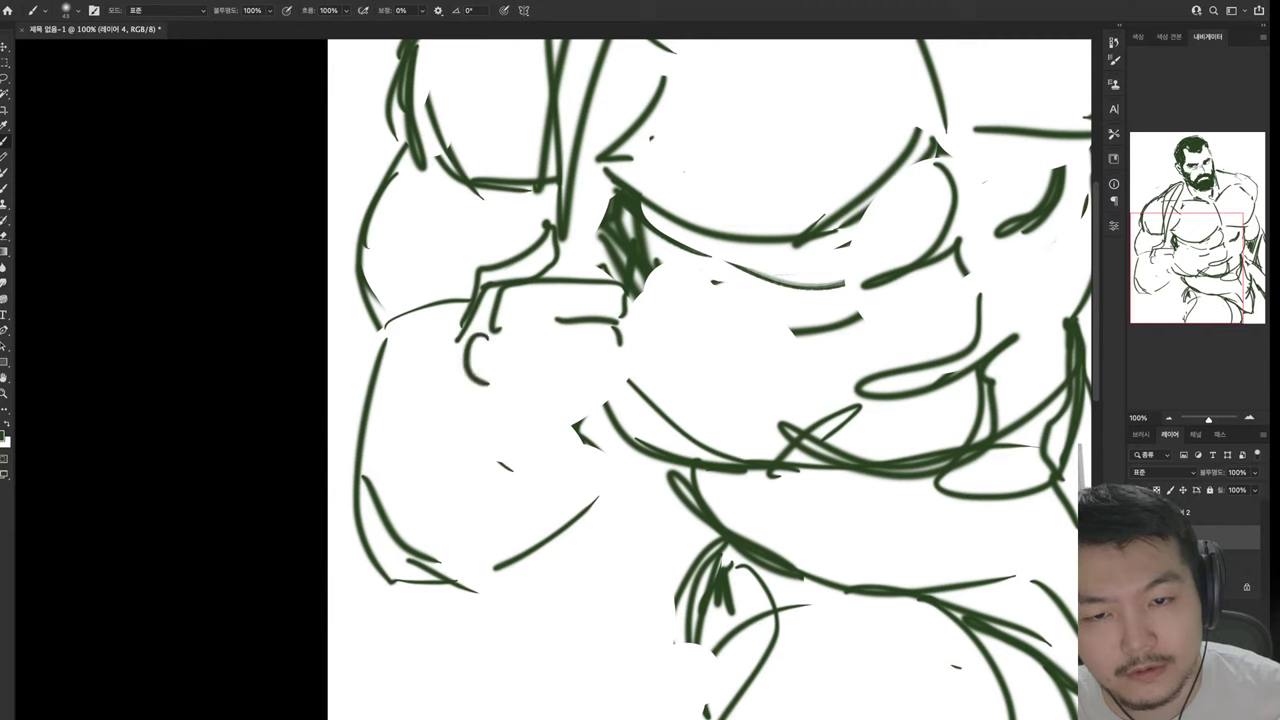
drag(470, 338, 616, 372)
drag(490, 381, 616, 387)
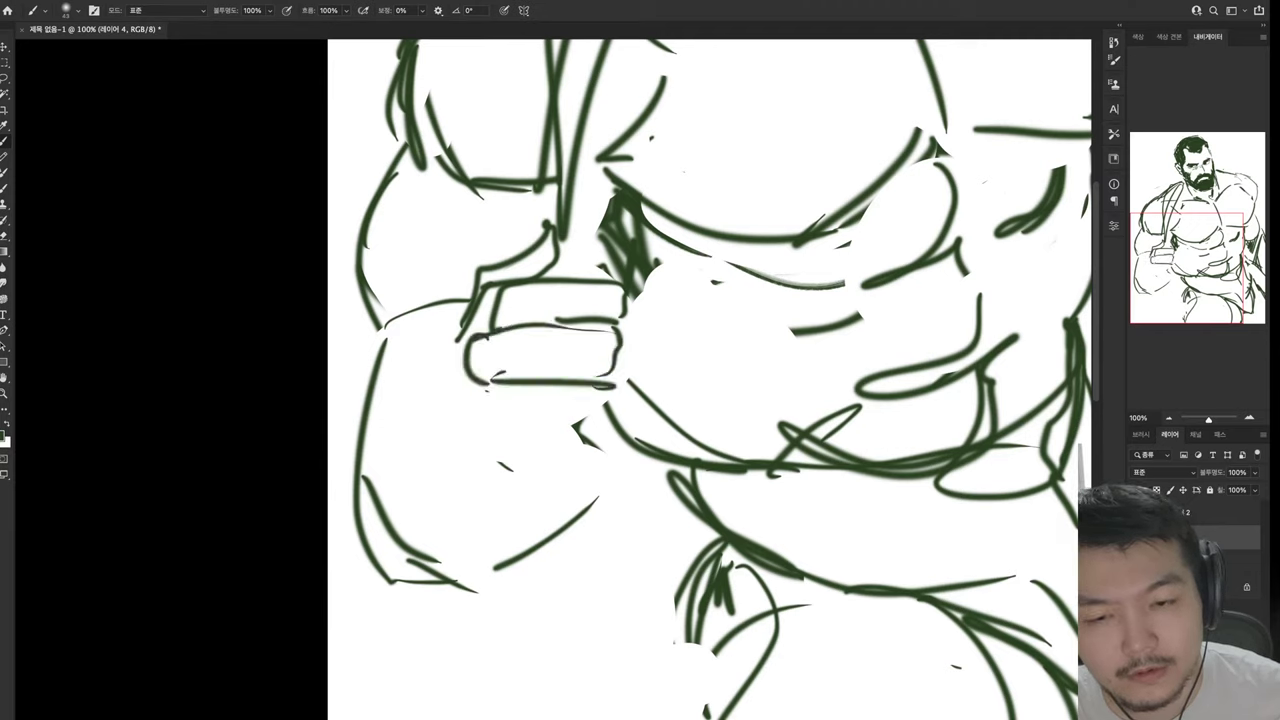
Add the lower fingers, the back-of-hand contour and the strap's loose end hanging below the left fist
drag(495, 392, 545, 432)
drag(610, 405, 555, 445)
mouse_move(460, 342)
mouse_down()
mouse_move(555, 478)
mouse_move(530, 490)
mouse_move(585, 458)
mouse_move(600, 622)
mouse_up()
mouse_move(590, 480)
mouse_down()
mouse_move(606, 620)
mouse_move(584, 510)
mouse_up()
Erase the left trapezius line and outline cloth draped over the left shoulder and rising above the right one
mouse_move(700, 300)
mouse_down()
mouse_move(620, 590)
mouse_move(582, 650)
mouse_up()
key(e)
mouse_move(525, 285)
mouse_down()
mouse_move(430, 340)
mouse_move(405, 390)
mouse_up()
key(b)
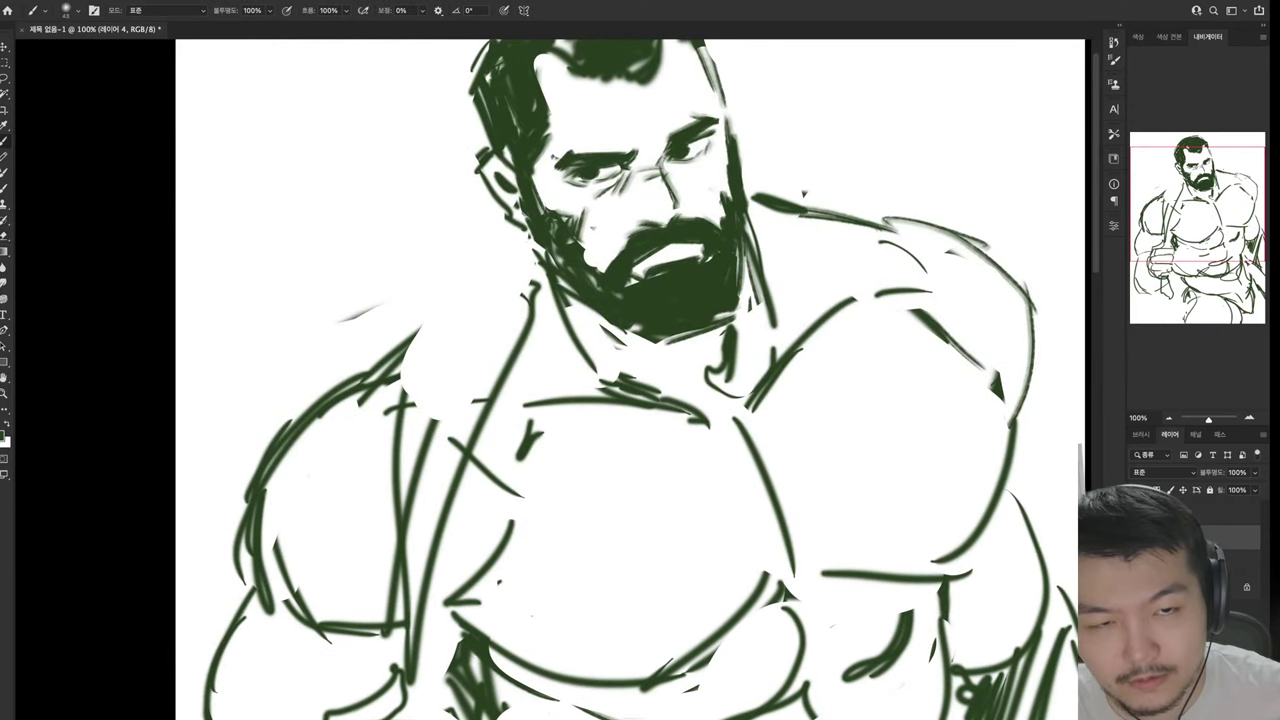
drag(412, 338, 515, 258)
drag(522, 288, 445, 450)
mouse_move(745, 186)
mouse_down()
mouse_move(868, 160)
mouse_move(955, 255)
mouse_up()
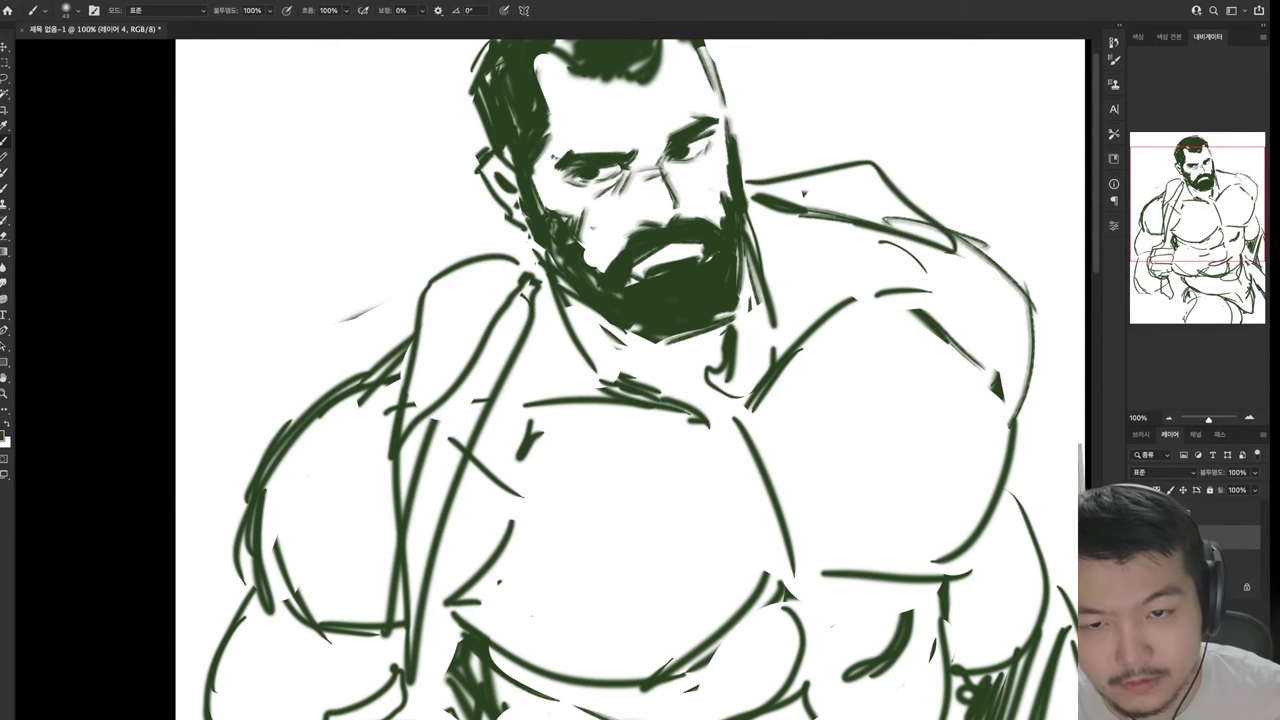
Erase the raised shoulder lines and redraw a slimmer cloth outline running from the neck over the left shoulder
drag(790, 316, 968, 212)
drag(600, 400, 622, 383)
key(e)
drag(515, 235, 430, 330)
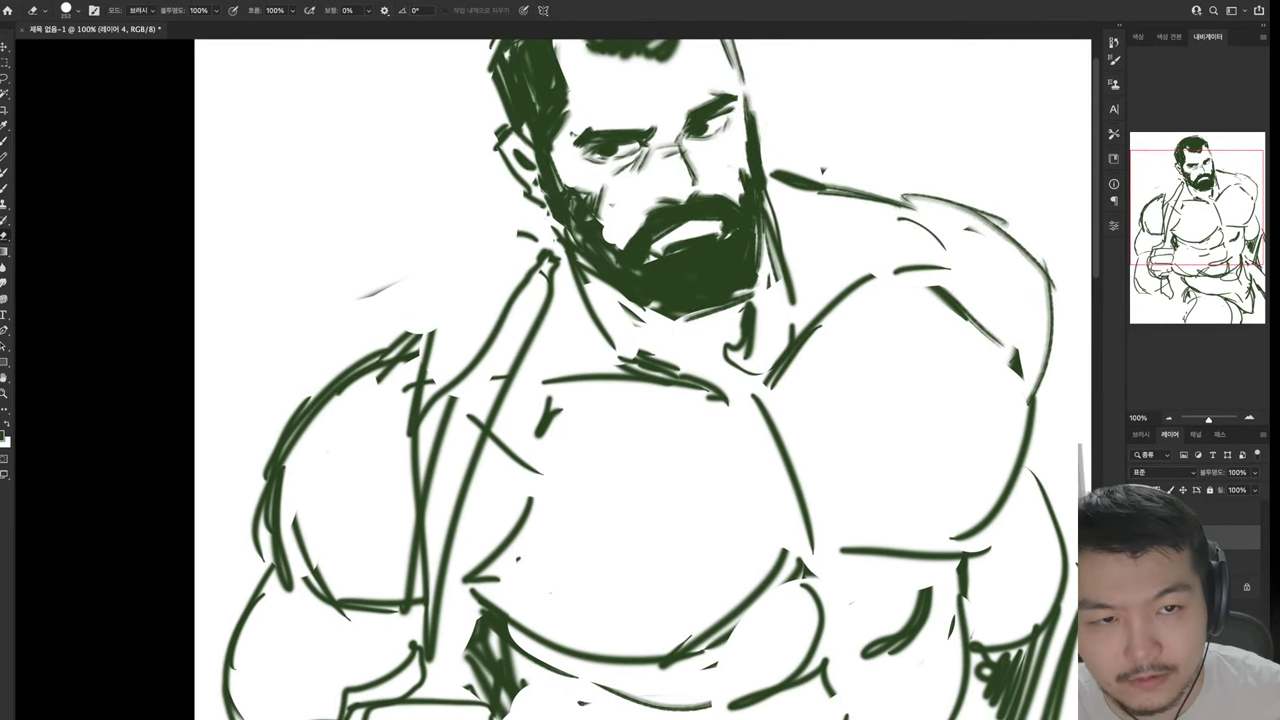
key(b)
drag(466, 258, 525, 222)
drag(462, 262, 408, 350)
mouse_move(760, 158)
mouse_down()
mouse_move(886, 148)
mouse_move(1002, 208)
mouse_up()
mouse_move(640, 400)
mouse_down()
mouse_move(570, 275)
mouse_move(590, 290)
mouse_up()
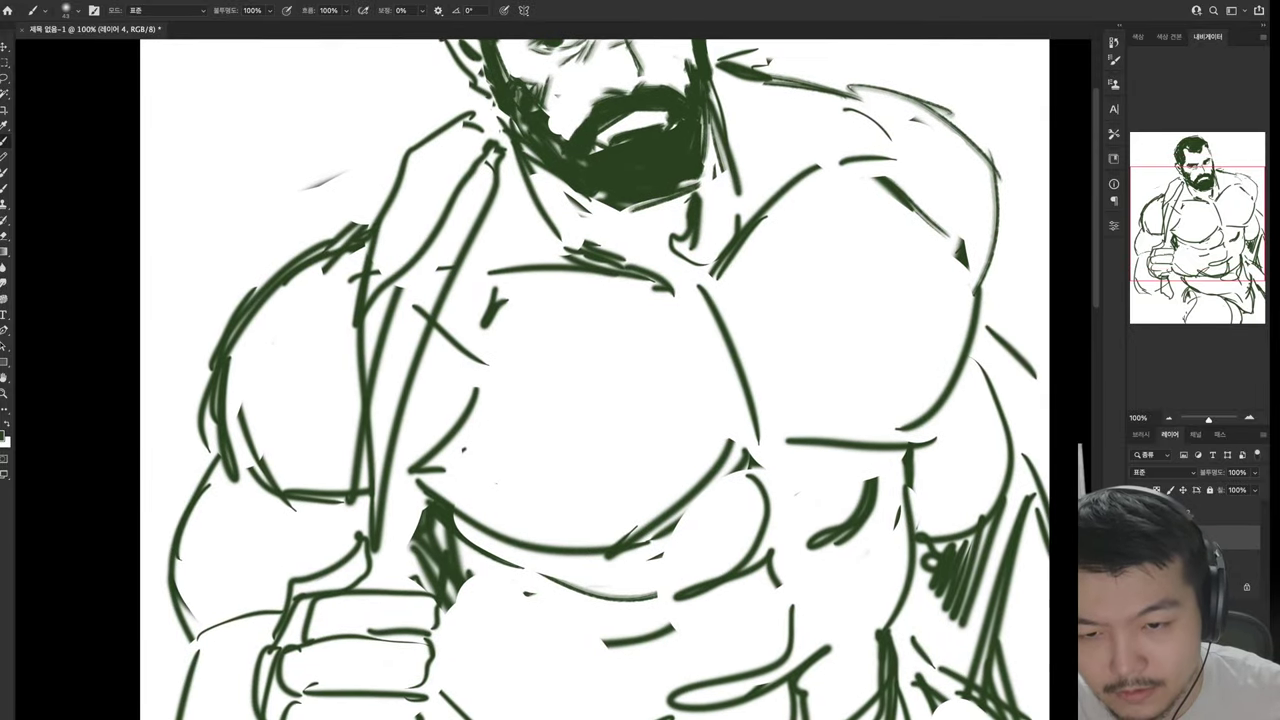
Try erasing the left forearm's lower contour beside the strap's hanging end
mouse_move(620, 450)
mouse_down()
mouse_move(580, 350)
mouse_move(690, 60)
mouse_up()
key(e)
click(300, 480)
click(445, 475)
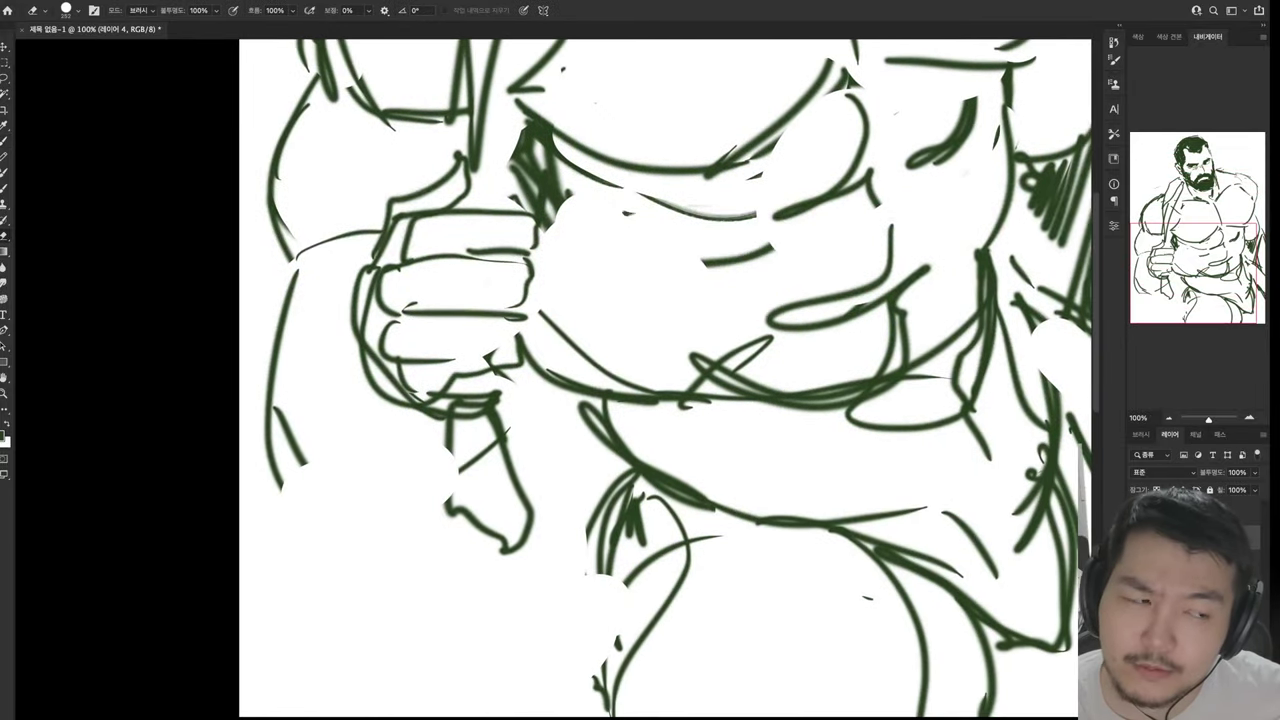
drag(640, 130, 574, 710)
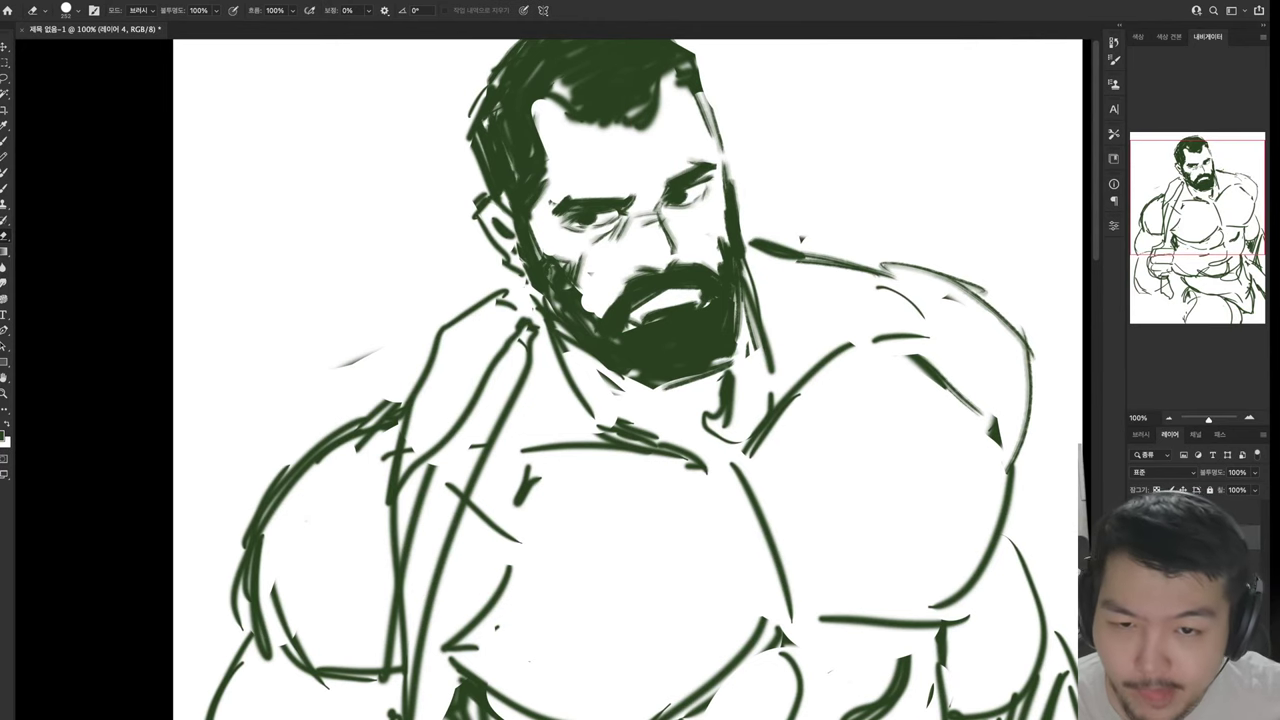
drag(640, 450, 705, 53)
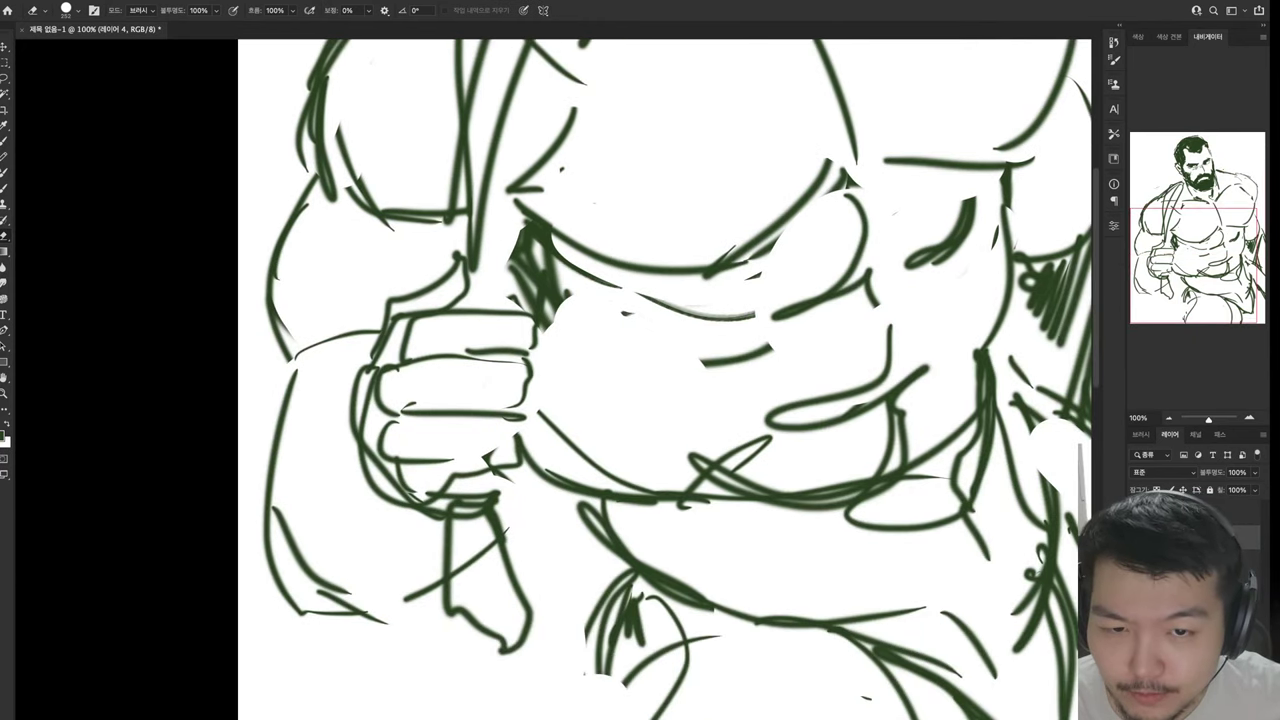
Remove the left fist, the strap with its hanging end, and the lower forearm lines
mouse_move(500, 645)
mouse_down()
mouse_move(450, 500)
mouse_move(400, 470)
mouse_up()
drag(520, 415, 380, 450)
mouse_move(390, 362)
mouse_down()
mouse_move(525, 400)
mouse_move(395, 415)
mouse_up()
mouse_move(390, 300)
mouse_down()
mouse_move(530, 350)
mouse_move(510, 298)
mouse_up()
drag(425, 343, 420, 498)
drag(480, 60, 472, 265)
drag(410, 300, 525, 325)
drag(420, 345, 400, 495)
drag(408, 598, 505, 530)
drag(275, 512, 345, 590)
drag(485, 442, 508, 478)
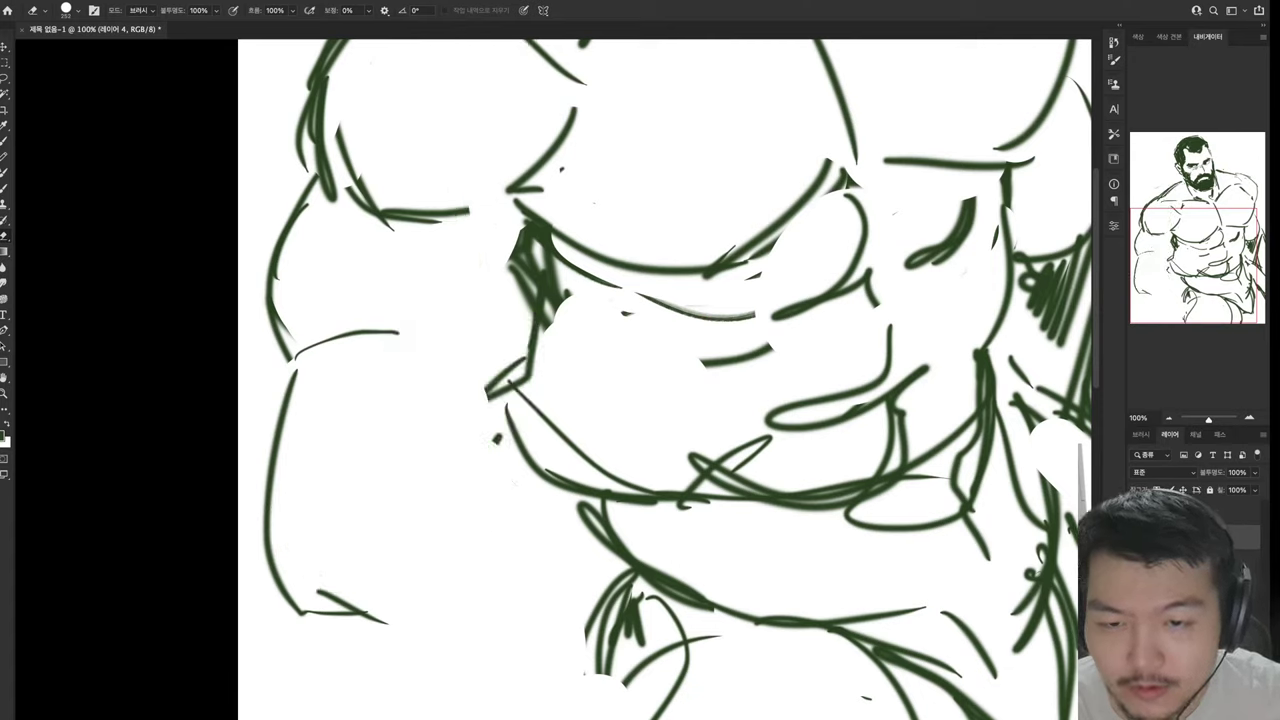
drag(322, 592, 386, 622)
drag(285, 520, 300, 612)
Sketch the left forearm bent across the waist with a rounded elbow and a hand shape over the belly
key(b)
mouse_move(304, 452)
mouse_down()
mouse_move(392, 566)
mouse_move(442, 603)
mouse_up()
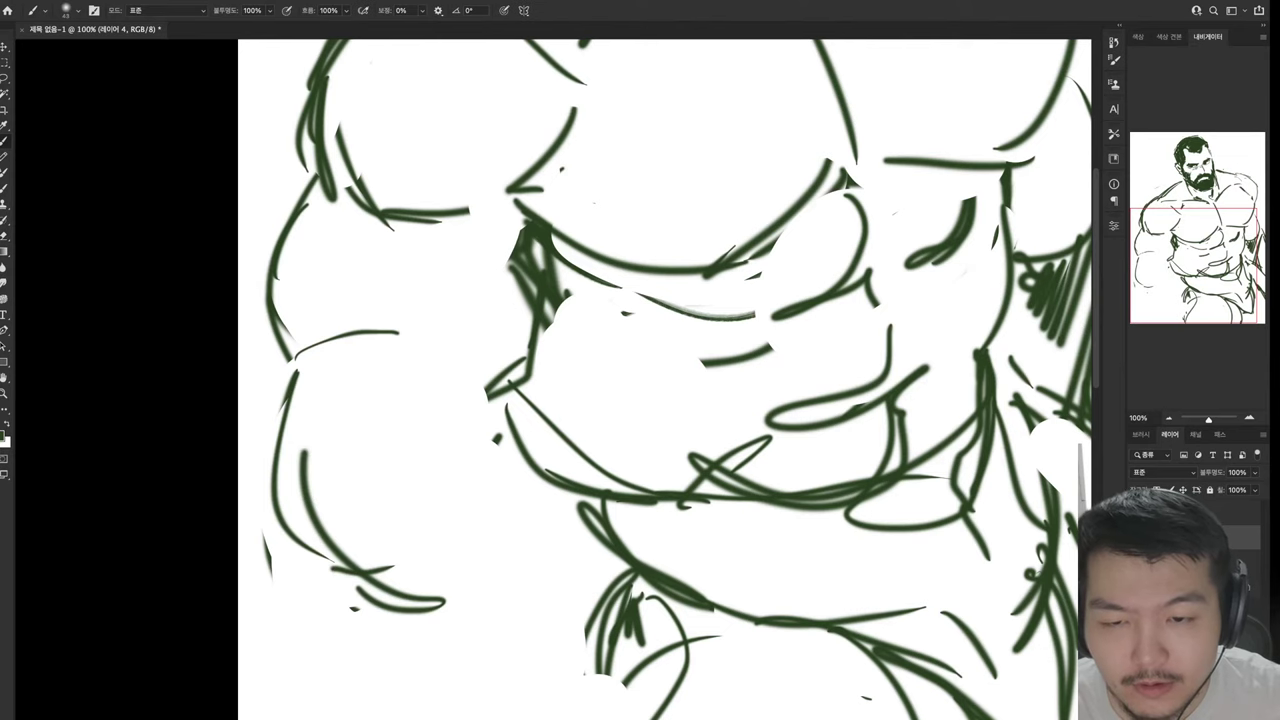
mouse_move(330, 440)
mouse_down()
mouse_move(700, 370)
mouse_move(695, 490)
mouse_up()
drag(640, 380, 570, 448)
Erase the bent left forearm, its hand and the overlapping waist lines
key(e)
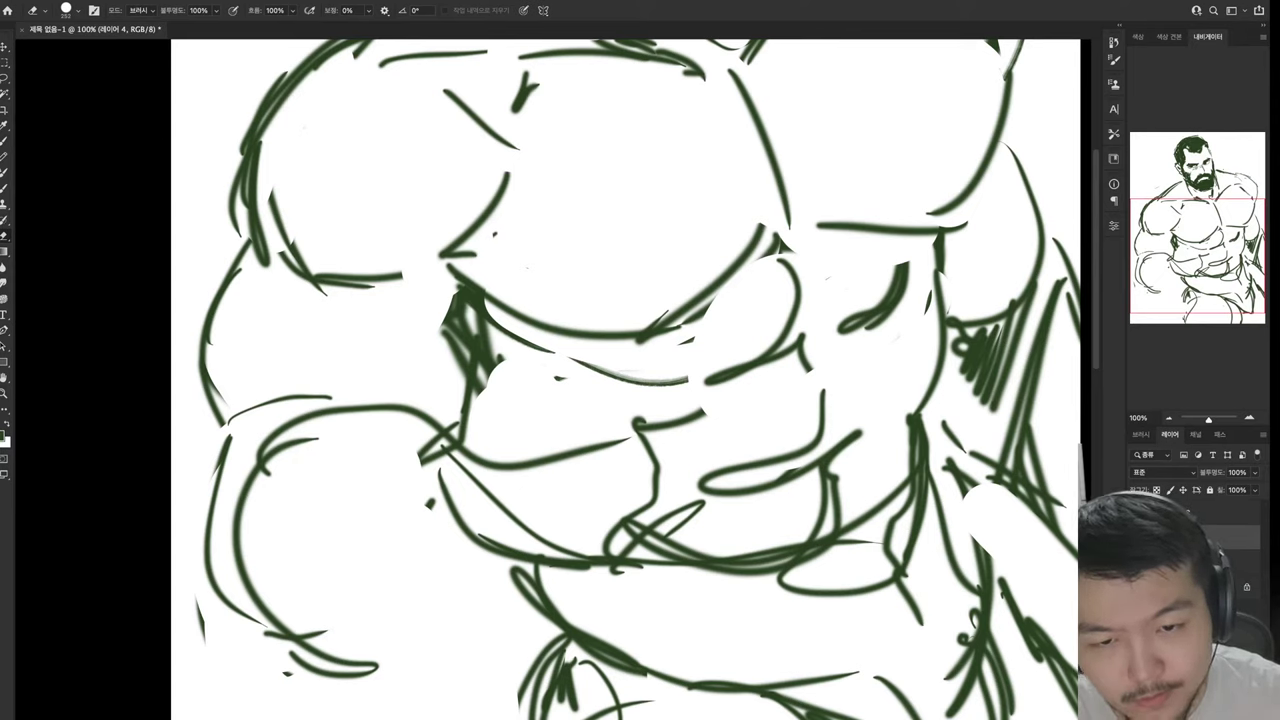
drag(650, 430, 548, 462)
drag(686, 420, 462, 468)
mouse_move(476, 408)
mouse_down()
mouse_move(336, 452)
mouse_move(210, 660)
mouse_up()
Redraw the left forearm crossing the belly with a lower rounded elbow and a rough hand at the abdomen
key(b)
mouse_move(248, 410)
mouse_down()
mouse_move(340, 600)
mouse_move(505, 598)
mouse_up()
drag(400, 420, 455, 605)
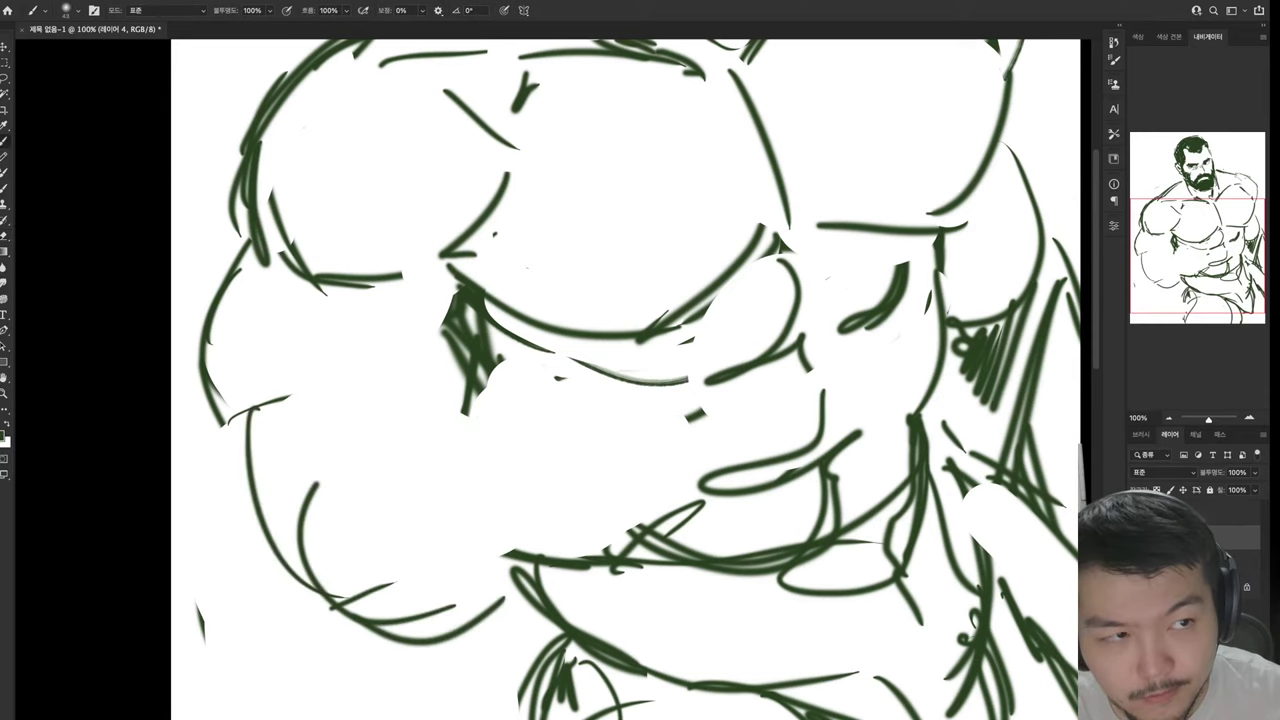
drag(315, 462, 640, 400)
mouse_move(690, 455)
mouse_down()
mouse_move(700, 350)
mouse_move(760, 262)
mouse_up()
mouse_move(640, 250)
mouse_down()
mouse_move(554, 450)
mouse_move(517, 650)
mouse_up()
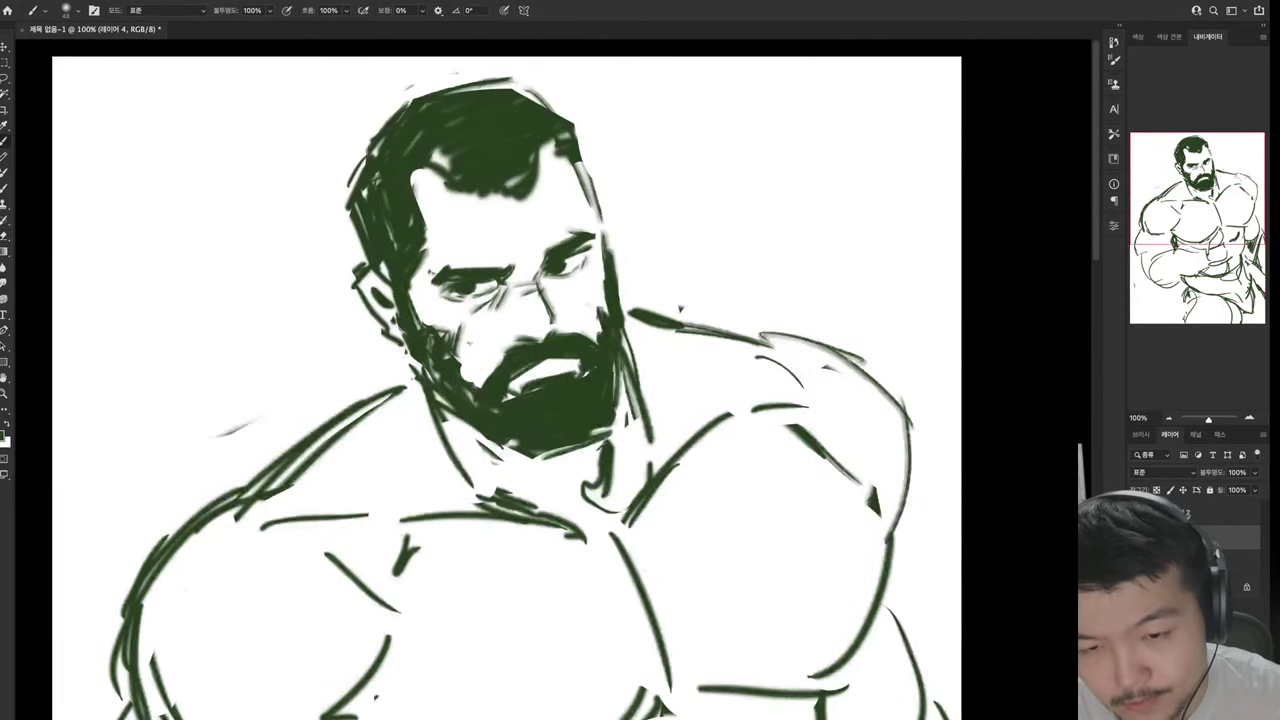
drag(560, 600, 630, 130)
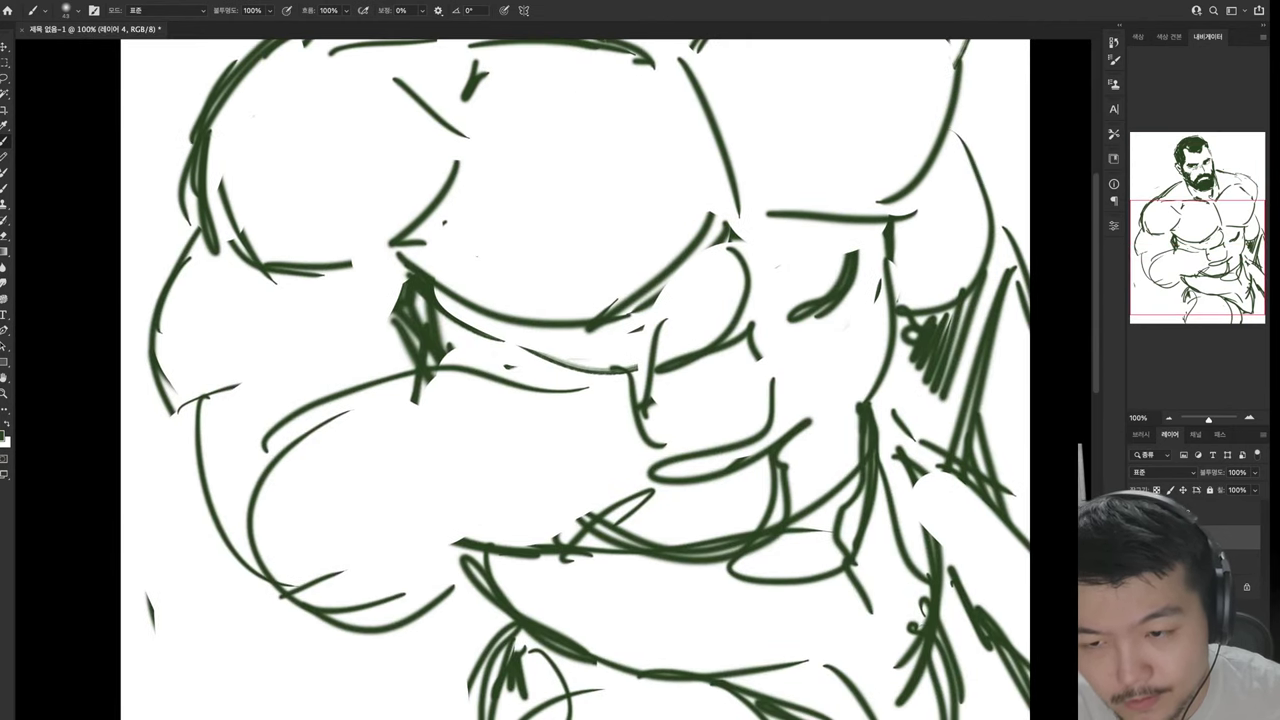
Clear the crossing forearm, the elbow crease and the stray mark beside the left arm
key(ctrl+z)
key(e)
drag(235, 385, 165, 412)
drag(150, 595, 153, 630)
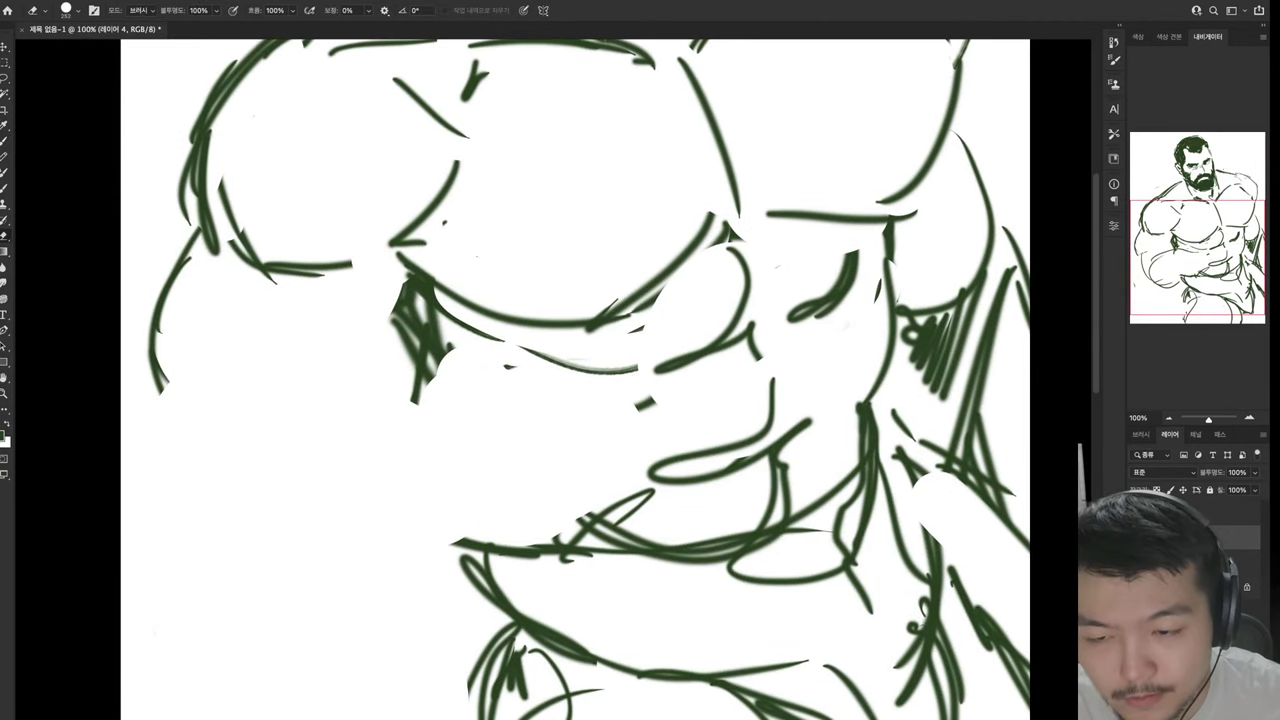
Draw the rounded underside of the left upper arm and the outer contour of a lowered forearm
key(b)
mouse_move(170, 372)
mouse_down()
mouse_move(200, 458)
mouse_move(420, 398)
mouse_up()
mouse_move(170, 455)
mouse_down()
mouse_move(320, 495)
mouse_move(250, 645)
mouse_up()
drag(220, 648, 325, 700)
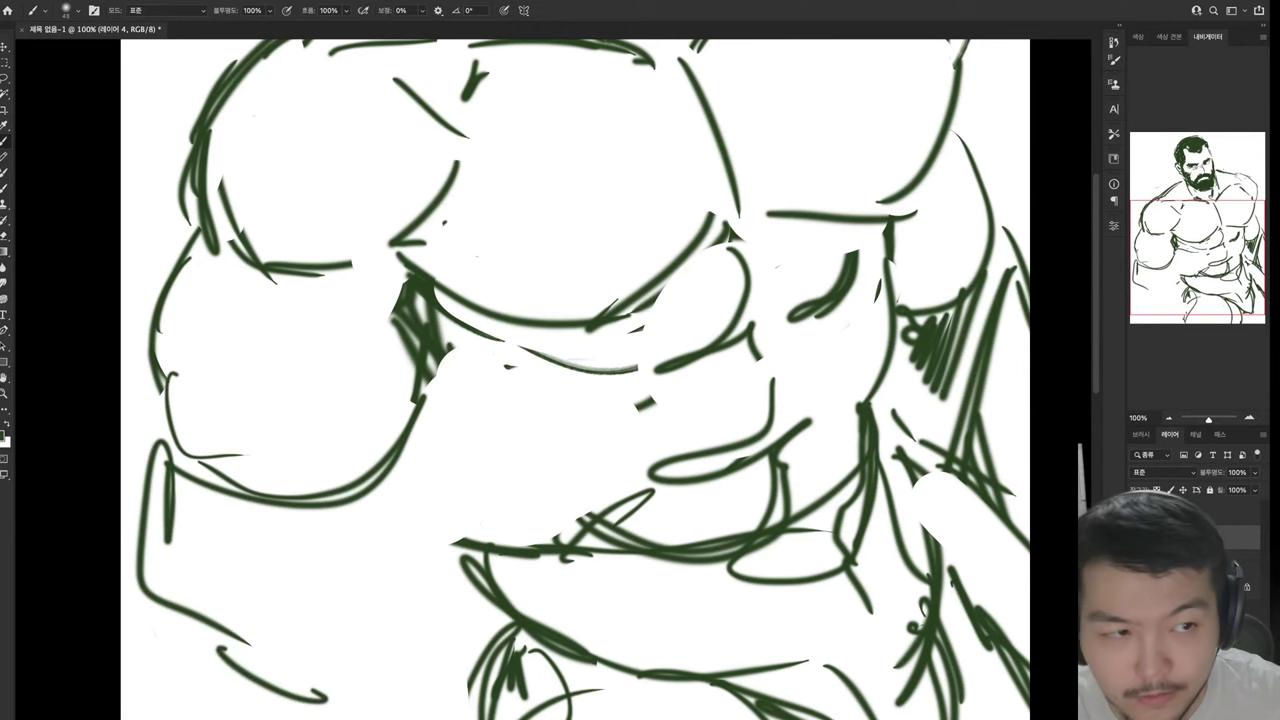
Add inner muscle contours to the lowered left forearm and a slanting line along the hip
drag(258, 512, 300, 690)
mouse_move(290, 487)
mouse_down()
mouse_move(378, 518)
mouse_move(420, 635)
mouse_up()
drag(400, 512, 505, 692)
drag(505, 715, 580, 688)
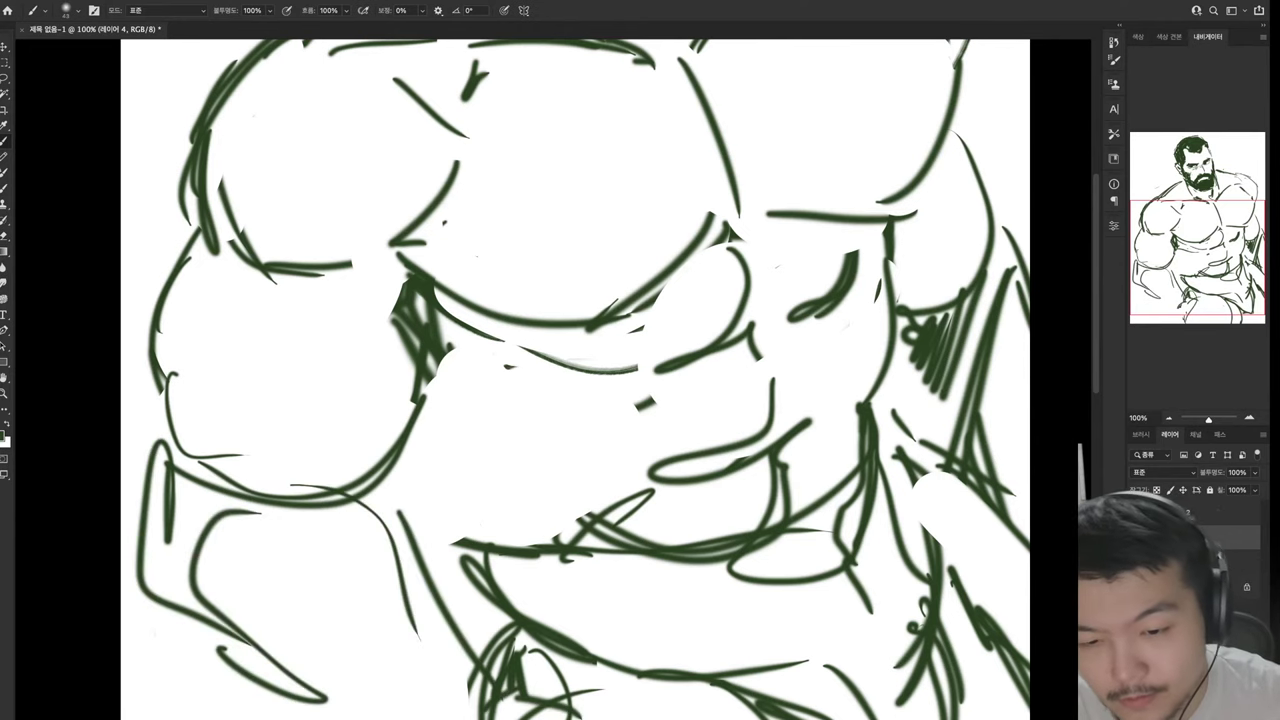
Draw the abdomen's side contour and waistband curves beside the left arm, and clean up the overlapping hip lines
drag(600, 300, 637, 500)
drag(600, 450, 545, 220)
drag(495, 510, 360, 615)
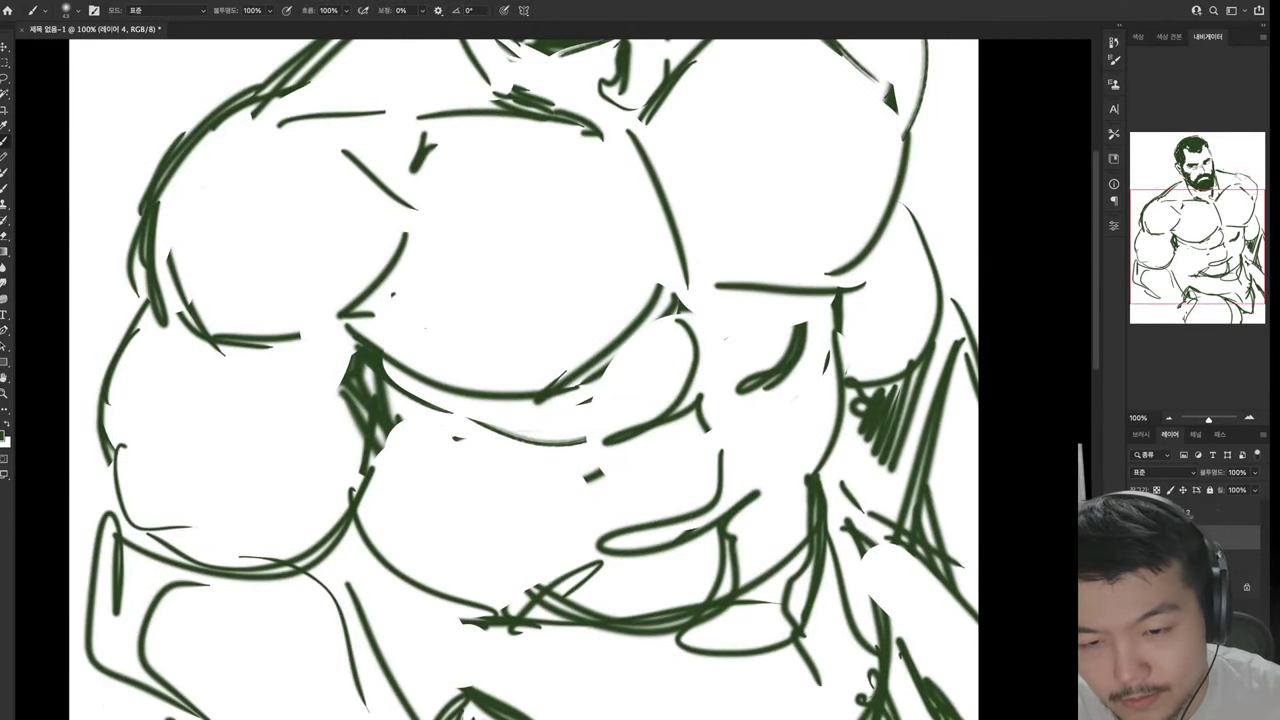
drag(345, 700, 510, 540)
drag(545, 300, 520, 290)
drag(540, 450, 550, 330)
drag(380, 430, 455, 540)
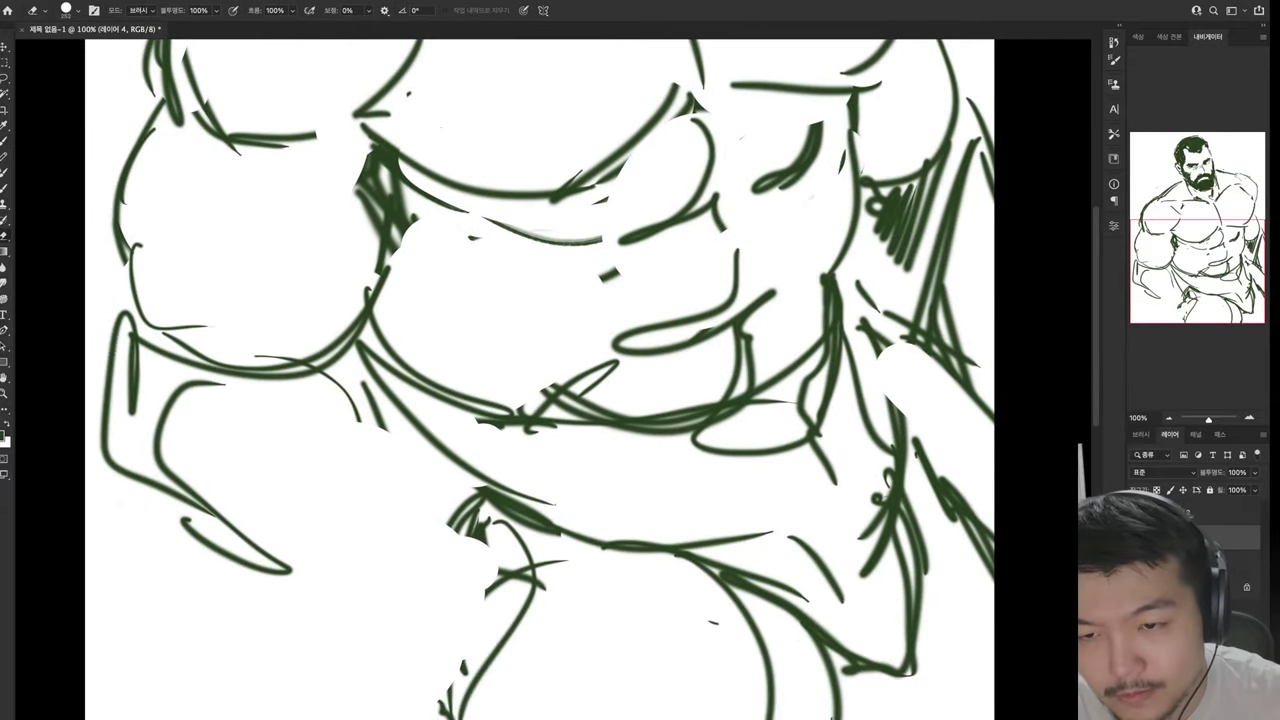
Erase the inner forearm lines and redraw the left forearm longer and fuller, tapering toward the wrist
drag(250, 370, 360, 420)
drag(150, 420, 230, 525)
mouse_move(120, 350)
mouse_down()
mouse_move(170, 530)
mouse_move(320, 660)
mouse_up()
drag(190, 406, 362, 655)
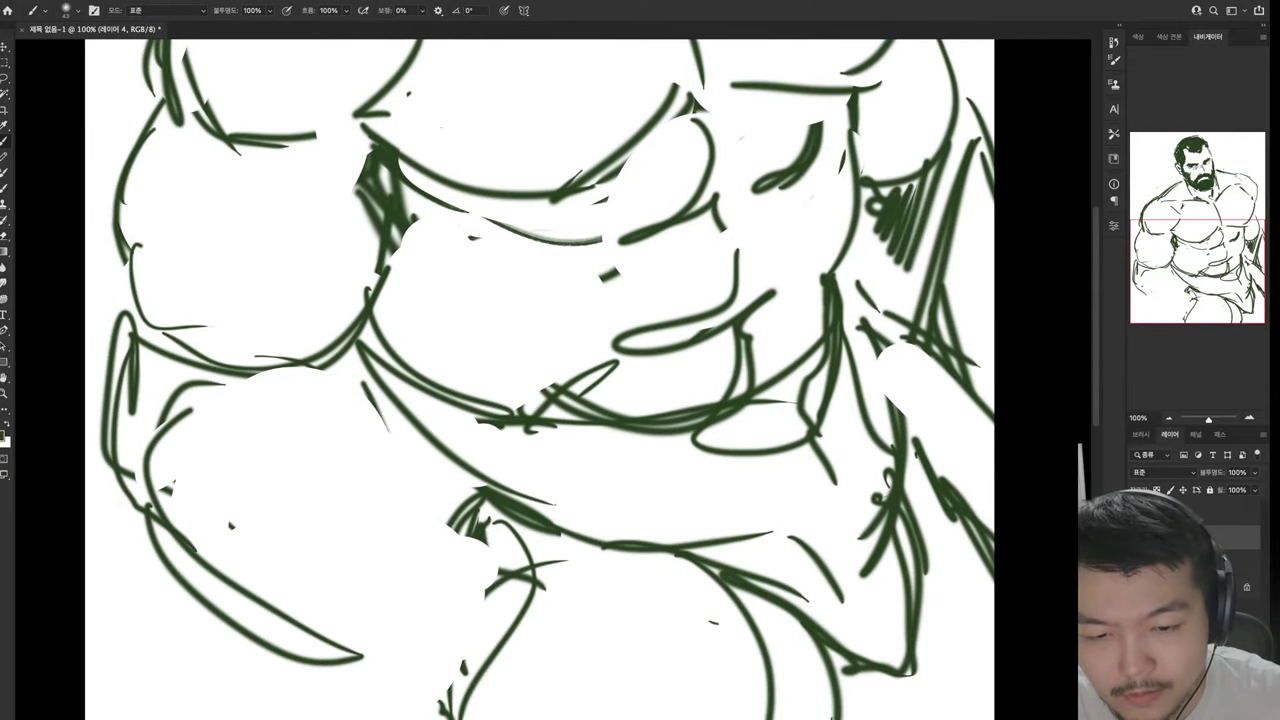
drag(214, 392, 396, 586)
drag(189, 400, 246, 390)
Rough in the left wrist and a hand at the end of the forearm
drag(384, 578, 462, 670)
drag(418, 630, 345, 705)
mouse_move(355, 705)
mouse_down()
mouse_move(500, 636)
mouse_move(542, 646)
mouse_move(465, 700)
mouse_up()
key(e)
key(b)
mouse_move(485, 640)
mouse_down()
mouse_move(345, 705)
mouse_move(470, 632)
mouse_move(605, 625)
mouse_move(575, 683)
mouse_up()
Draw a long diagonal shaft from the right side of the waist down to the left hand
key(e)
drag(955, 410, 905, 255)
key(b)
mouse_move(865, 202)
mouse_down()
mouse_move(835, 282)
mouse_move(570, 575)
mouse_up()
drag(800, 350, 520, 650)
drag(758, 402, 510, 684)
Erase the right arm's hatched forearm area and draw the upper fingers of a raised right hand
drag(600, 300, 536, 700)
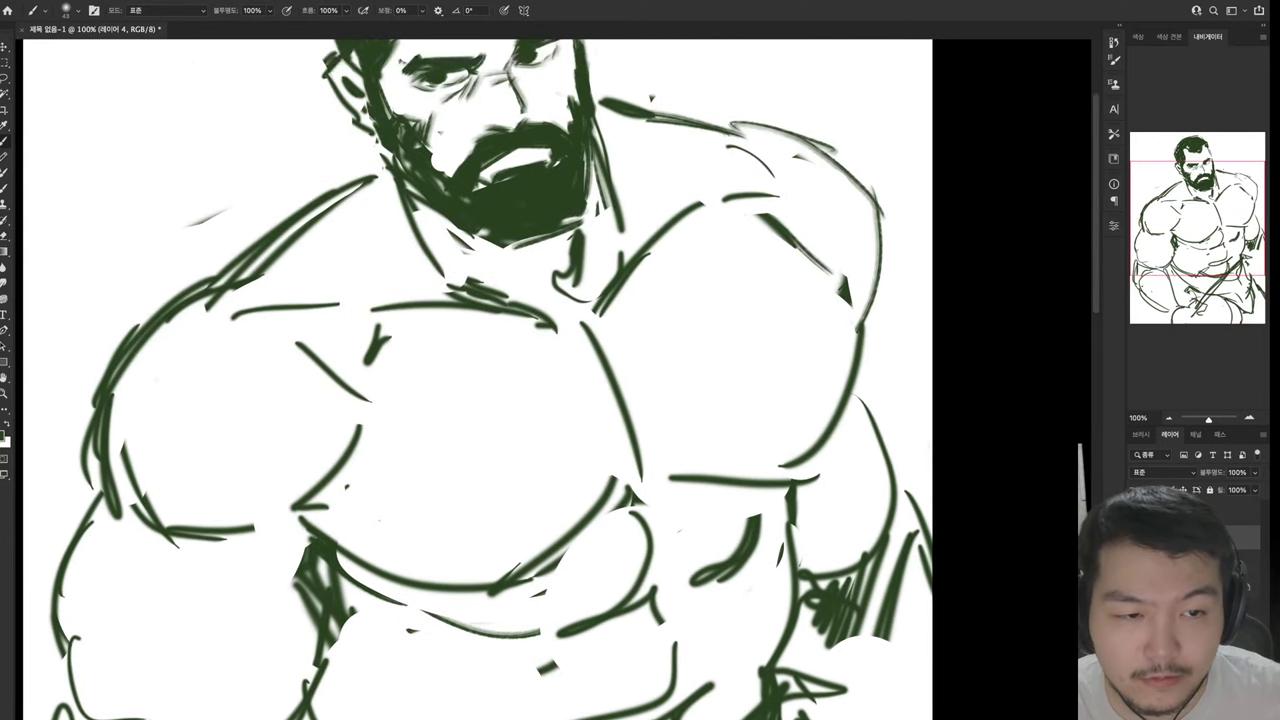
drag(925, 445, 870, 510)
drag(930, 470, 890, 536)
drag(600, 500, 660, 288)
key(e)
mouse_move(960, 300)
mouse_down()
mouse_move(900, 430)
mouse_move(875, 335)
mouse_move(950, 360)
mouse_up()
key(b)
drag(922, 310, 992, 378)
drag(878, 352, 968, 426)
drag(918, 398, 864, 436)
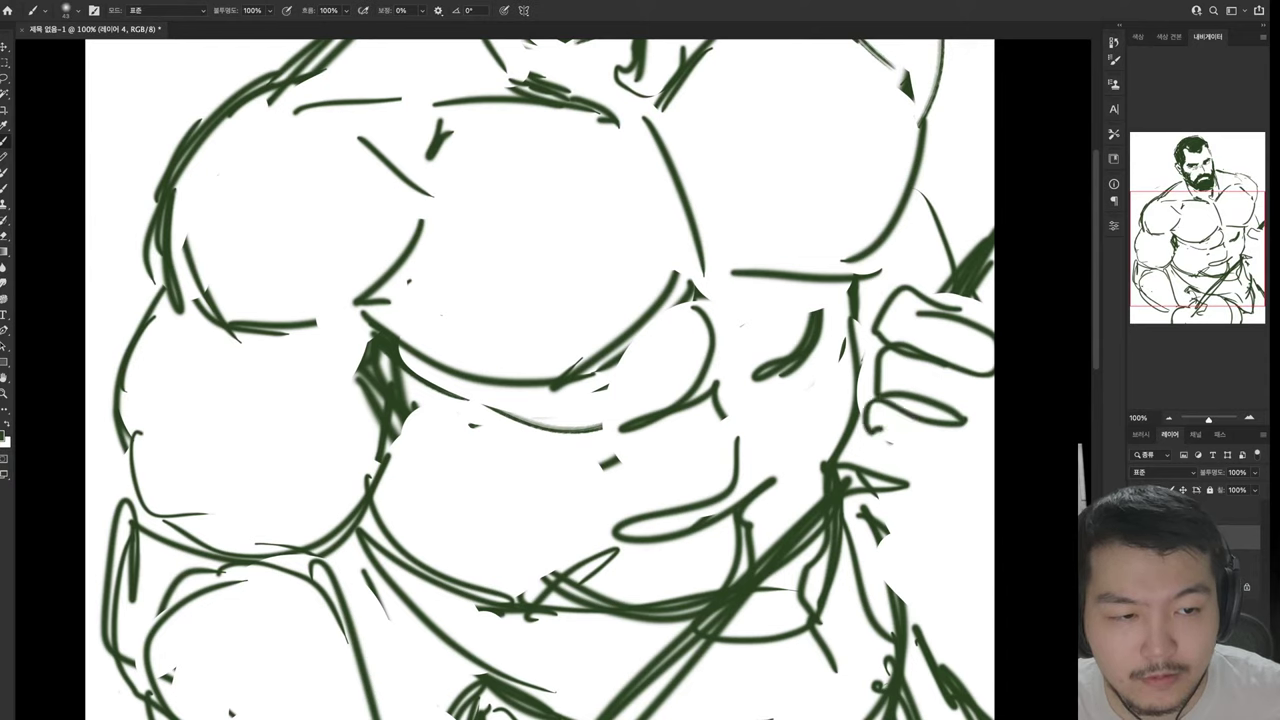
Add the right hand's lower finger, palm and wrist contours where it meets the shaft
mouse_move(958, 426)
mouse_down()
mouse_move(846, 460)
mouse_move(930, 504)
mouse_up()
drag(924, 500, 994, 518)
drag(918, 470, 994, 508)
drag(994, 396, 924, 506)
mouse_move(908, 490)
mouse_down()
mouse_move(942, 526)
mouse_move(912, 562)
mouse_up()
drag(948, 570, 994, 578)
Erase and redraw the right hand's top finger, and trim the dark lines above it
key(e)
drag(878, 382, 915, 295)
key(b)
drag(906, 300, 956, 330)
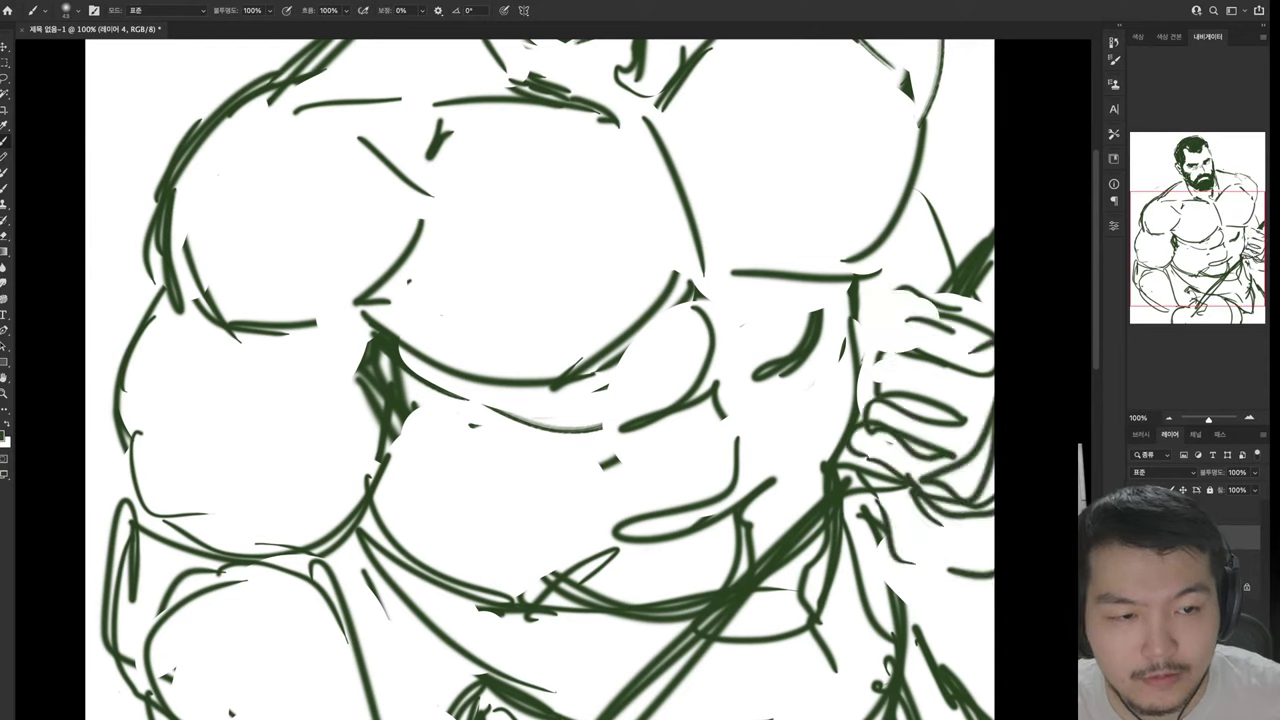
key(e)
drag(990, 258, 940, 300)
Erase through the diagonal shaft and redraw it wider with parallel edges
drag(560, 400, 543, 282)
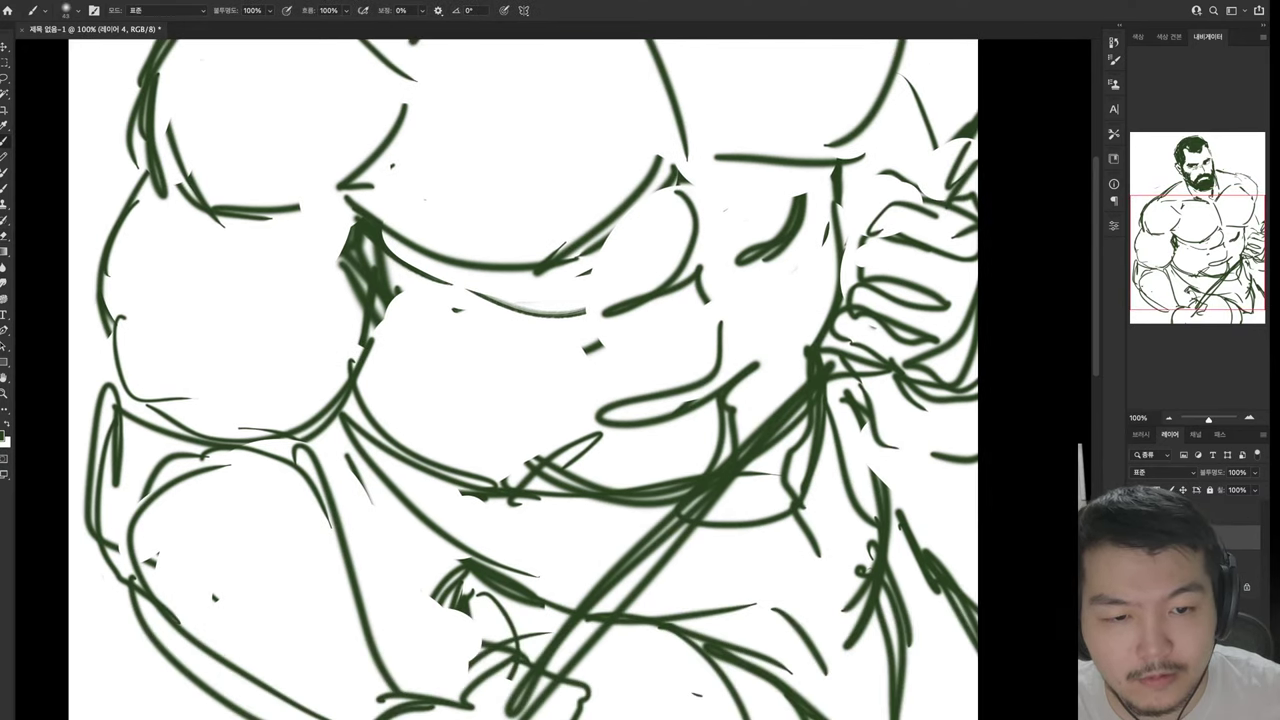
drag(820, 362, 540, 715)
key(b)
drag(820, 378, 610, 685)
drag(858, 416, 708, 638)
Erase the rough left wrist and sketch the hand's thumb and finger lines around the shaft's lower end
drag(560, 450, 610, 345)
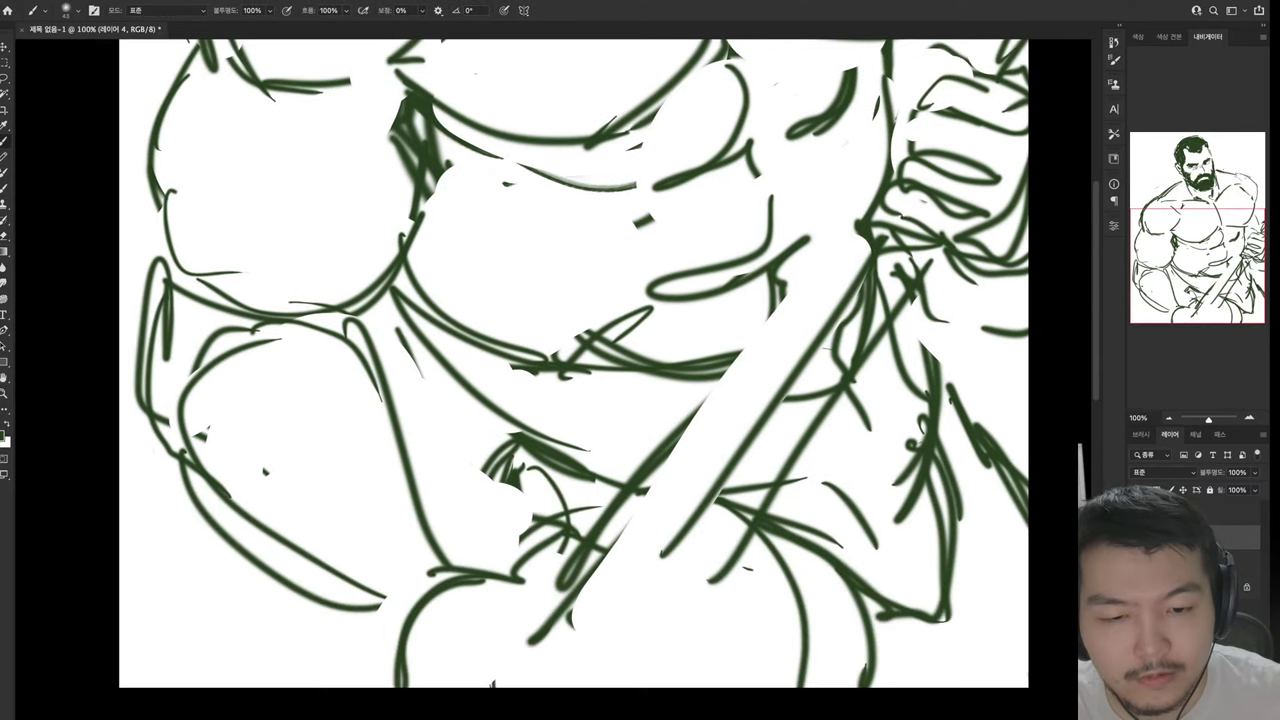
key(e)
mouse_move(420, 680)
mouse_down()
mouse_move(600, 550)
mouse_move(555, 570)
mouse_up()
key(b)
mouse_move(470, 608)
mouse_down()
mouse_move(600, 586)
mouse_move(666, 524)
mouse_up()
mouse_move(600, 604)
mouse_down()
mouse_move(710, 598)
mouse_move(665, 650)
mouse_up()
mouse_move(670, 628)
mouse_down()
mouse_move(655, 662)
mouse_move(676, 660)
mouse_up()
Erase the old wrist line and draw curved finger and knuckle contours for the left hand gripping the shaft
key(e)
drag(440, 528, 356, 610)
key(b)
drag(404, 686, 530, 572)
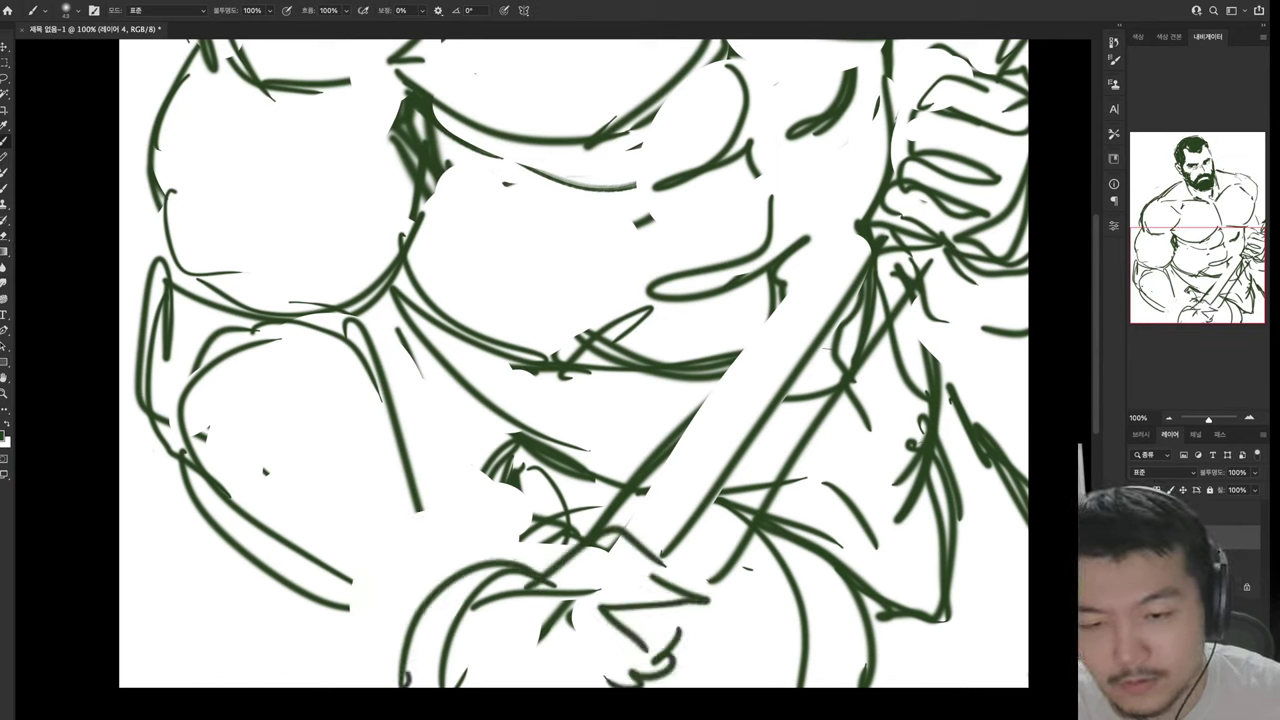
drag(398, 556, 502, 540)
drag(418, 672, 498, 566)
drag(368, 606, 432, 552)
Erase the lower forearm outline and redraw the left forearm and wrist so they join the gripping hand
key(e)
mouse_move(300, 530)
mouse_down()
mouse_move(250, 585)
mouse_move(242, 558)
mouse_up()
key(b)
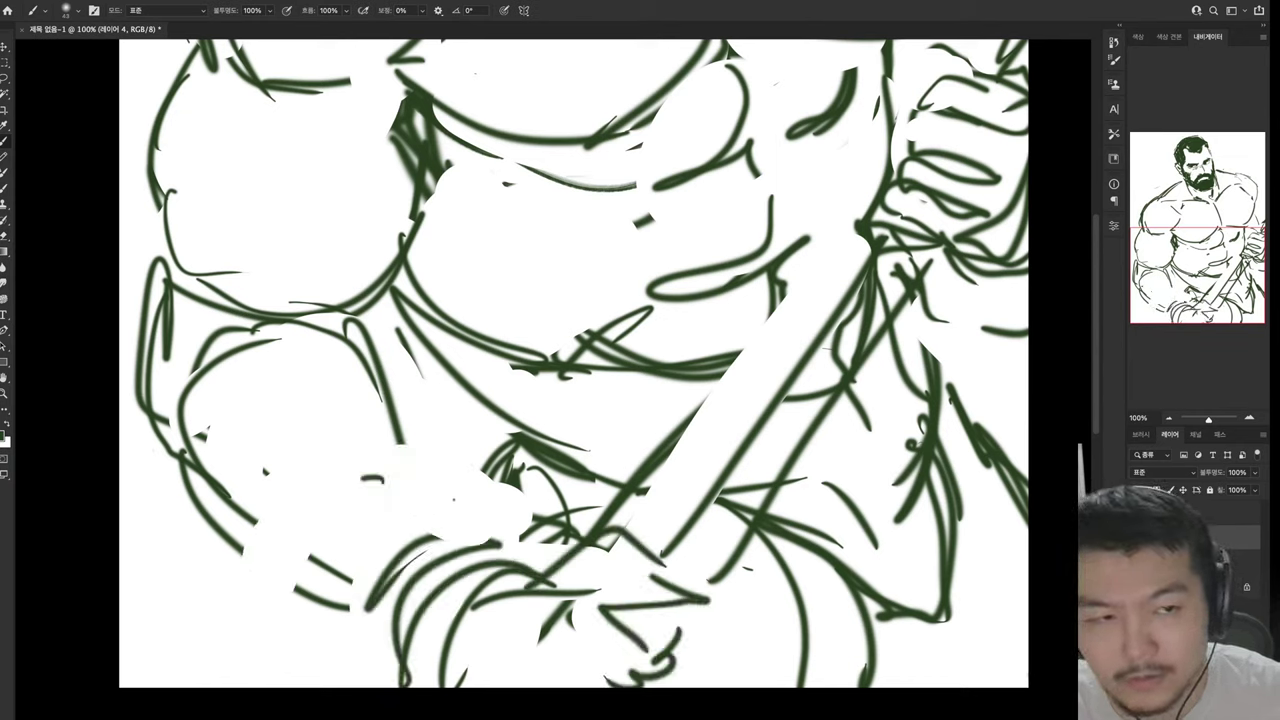
drag(338, 630, 450, 500)
drag(296, 588, 350, 580)
drag(536, 445, 370, 558)
drag(442, 375, 385, 455)
drag(310, 306, 376, 368)
Erase and redraw both eyes beneath the brows with lower lids
drag(600, 300, 618, 460)
key(e)
scroll(590, 380, up, 10)
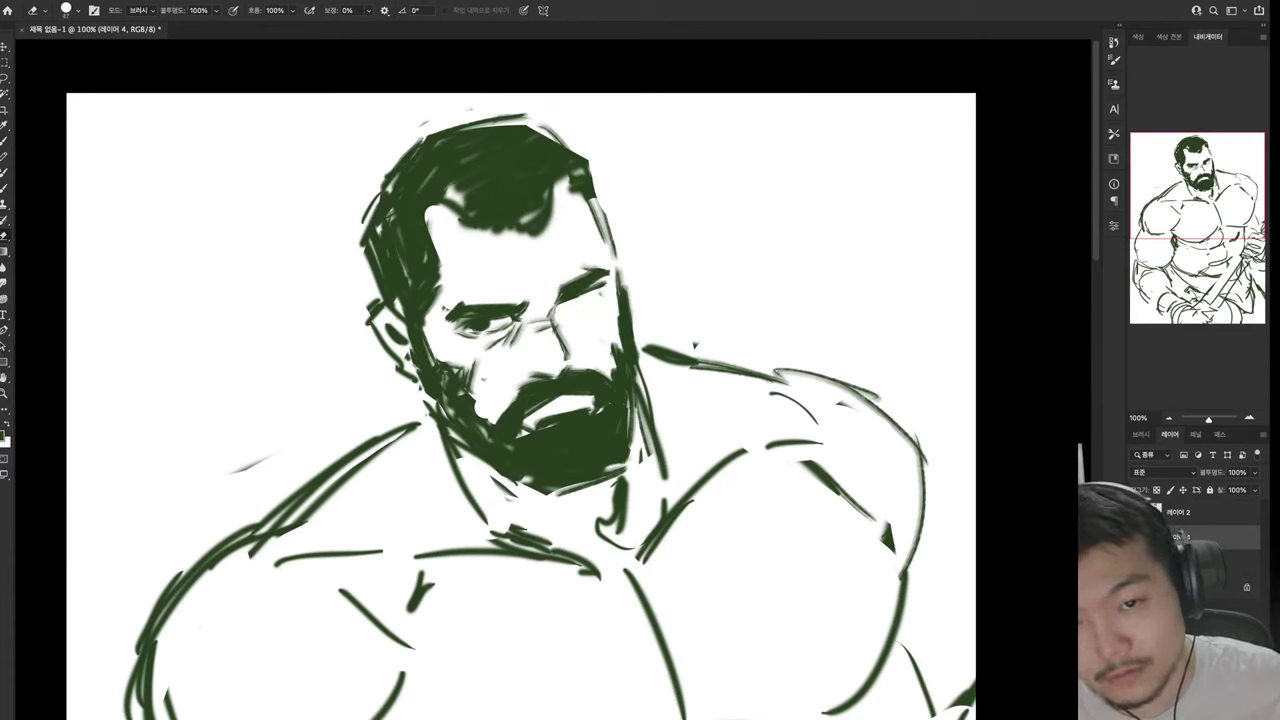
key(b)
drag(562, 305, 581, 298)
key(e)
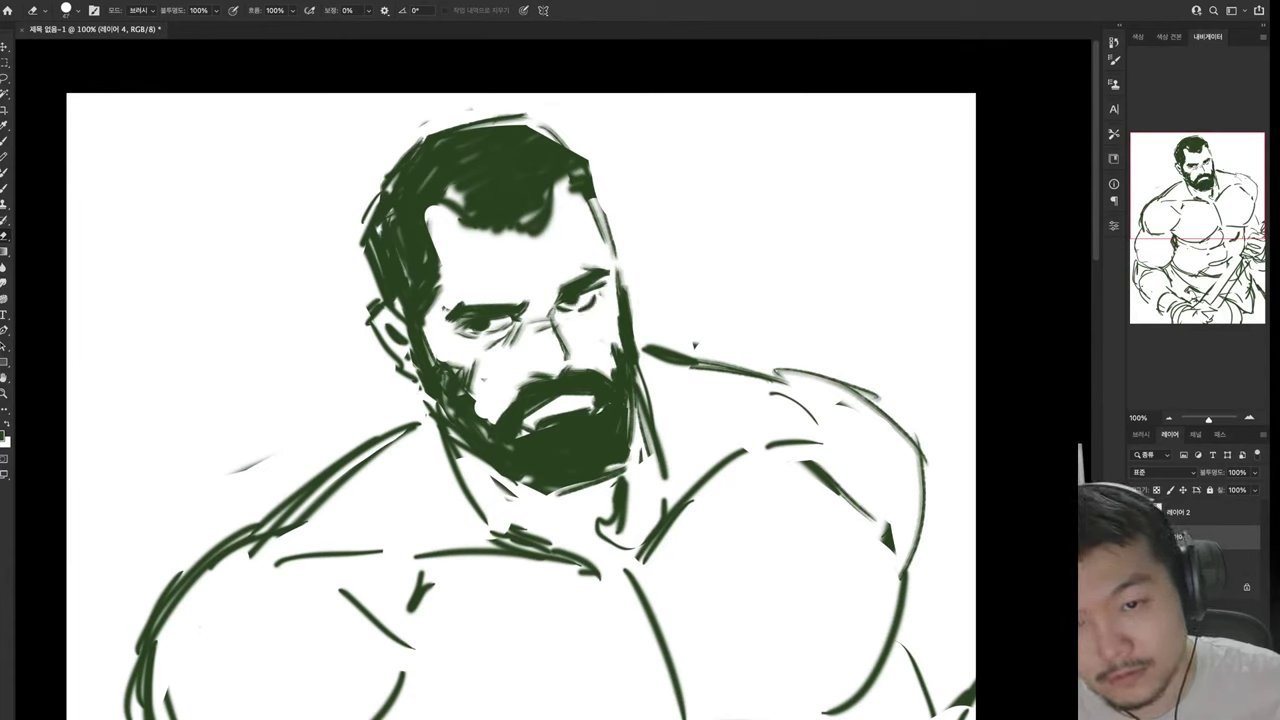
key(b)
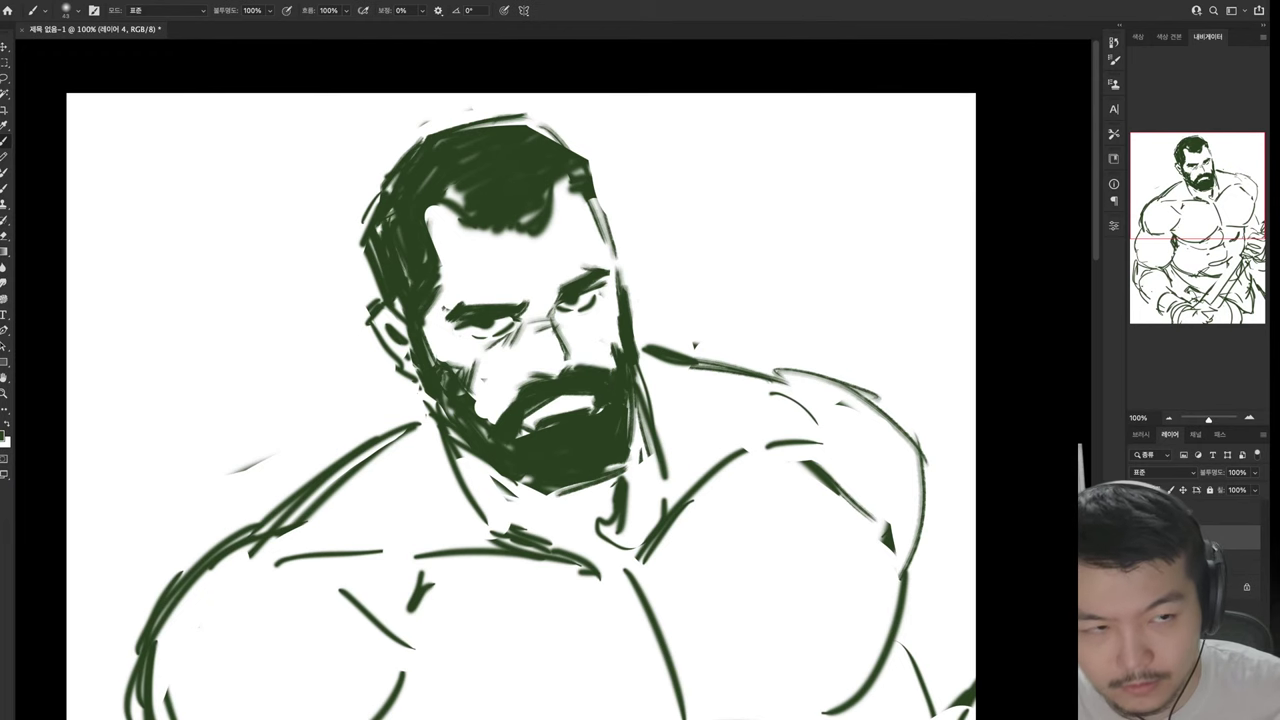
scroll(458, 379, down, 10)
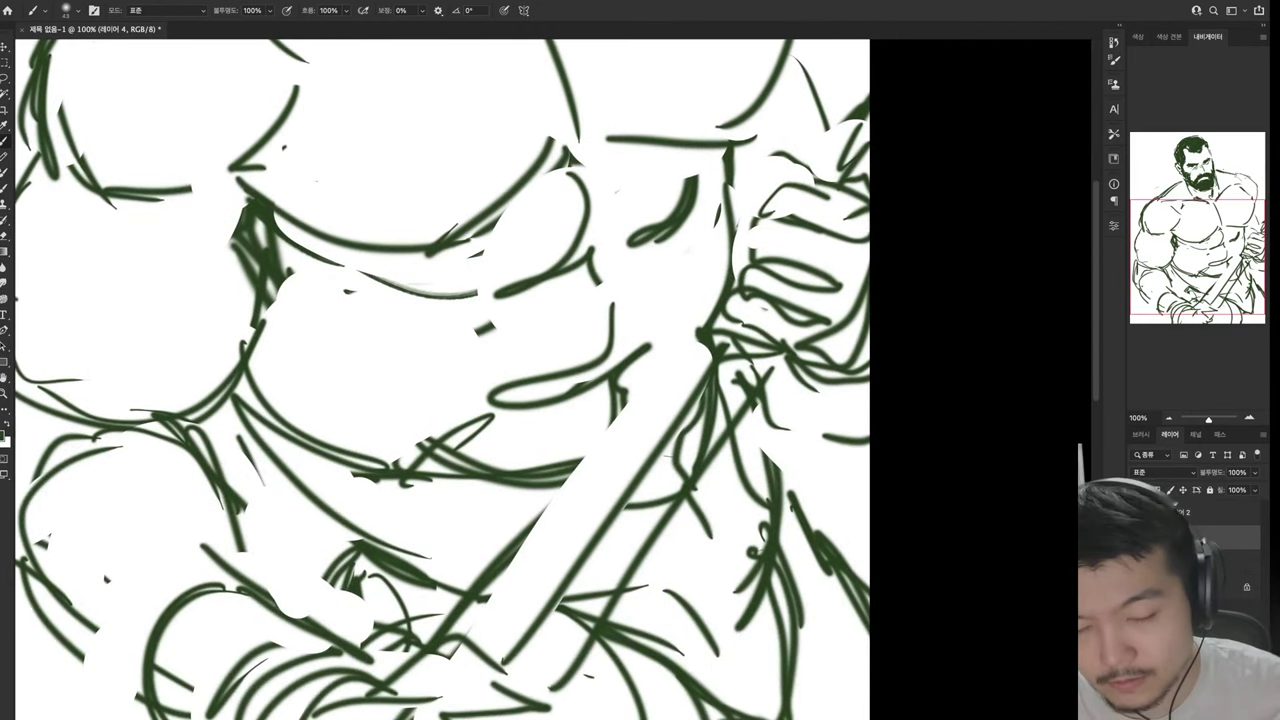
scroll(458, 379, up, 10)
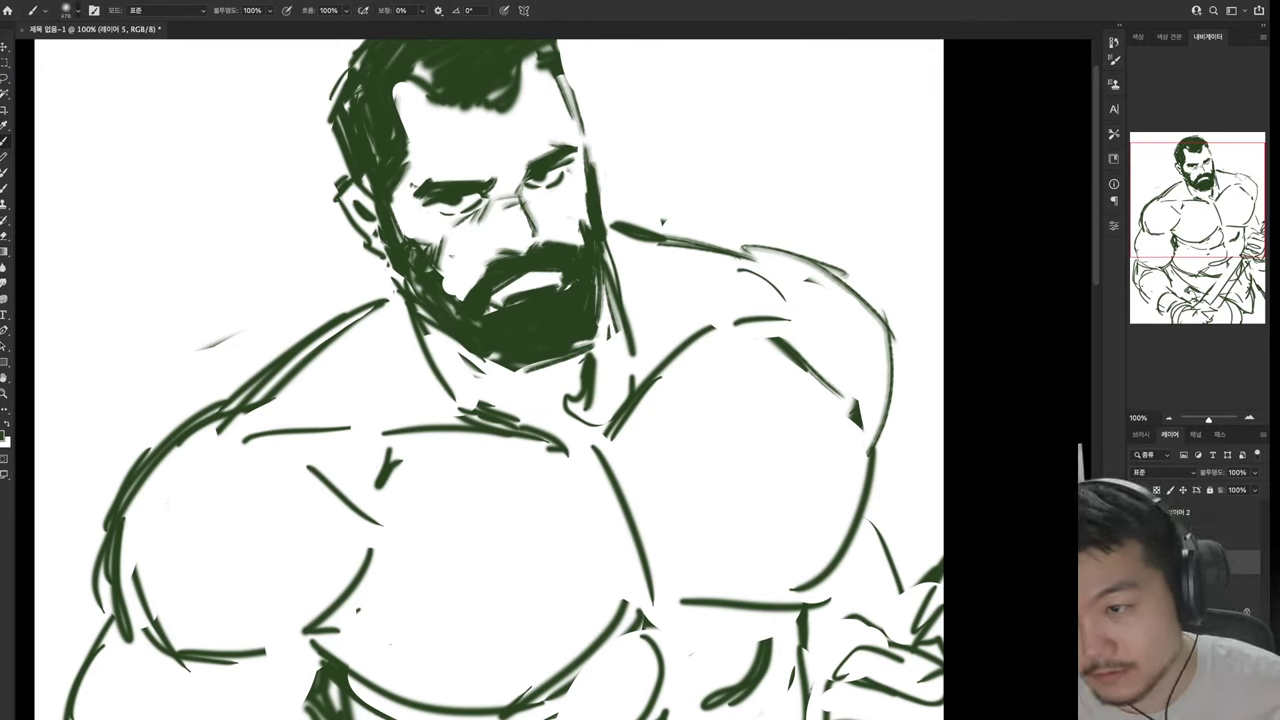
Sample a reddish-brown skin colour and block in the face, neck, shoulder and upper chest with a large soft brush
mouse_move(530, 345)
mouse_down()
mouse_move(340, 410)
mouse_move(265, 465)
mouse_up()
key(i)
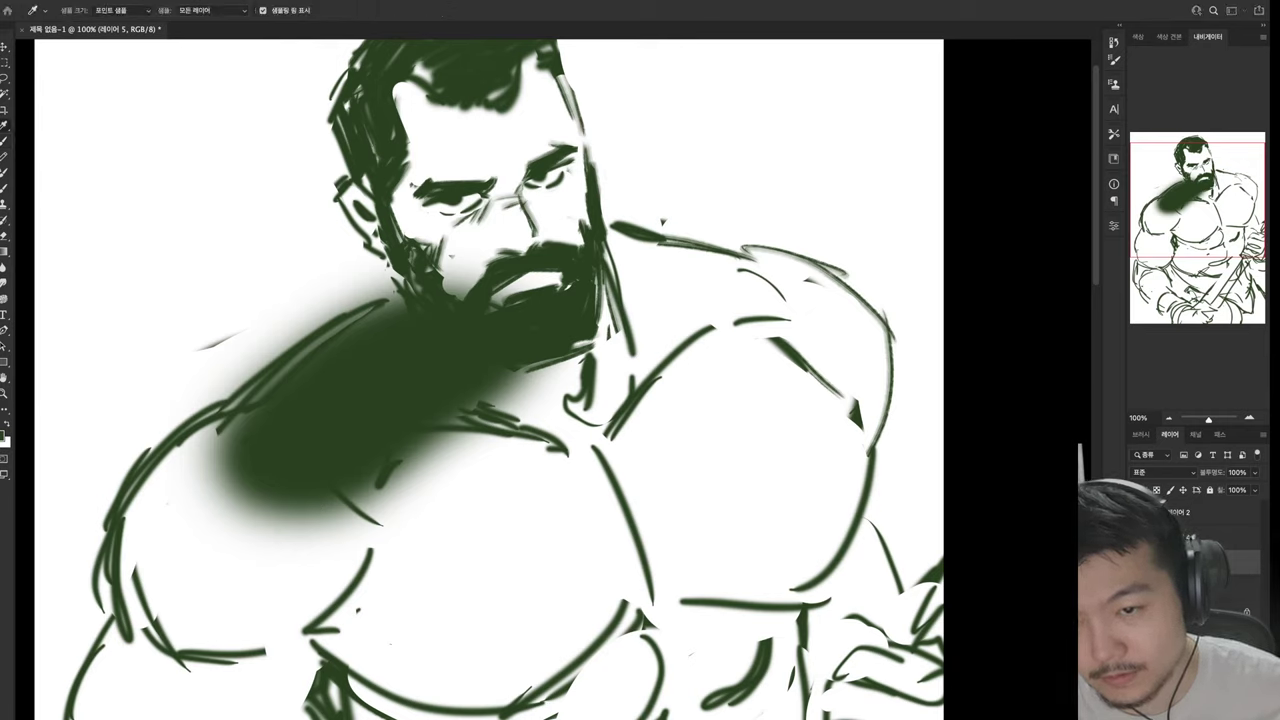
key(b)
key(ctrl+z)
drag(280, 230, 470, 480)
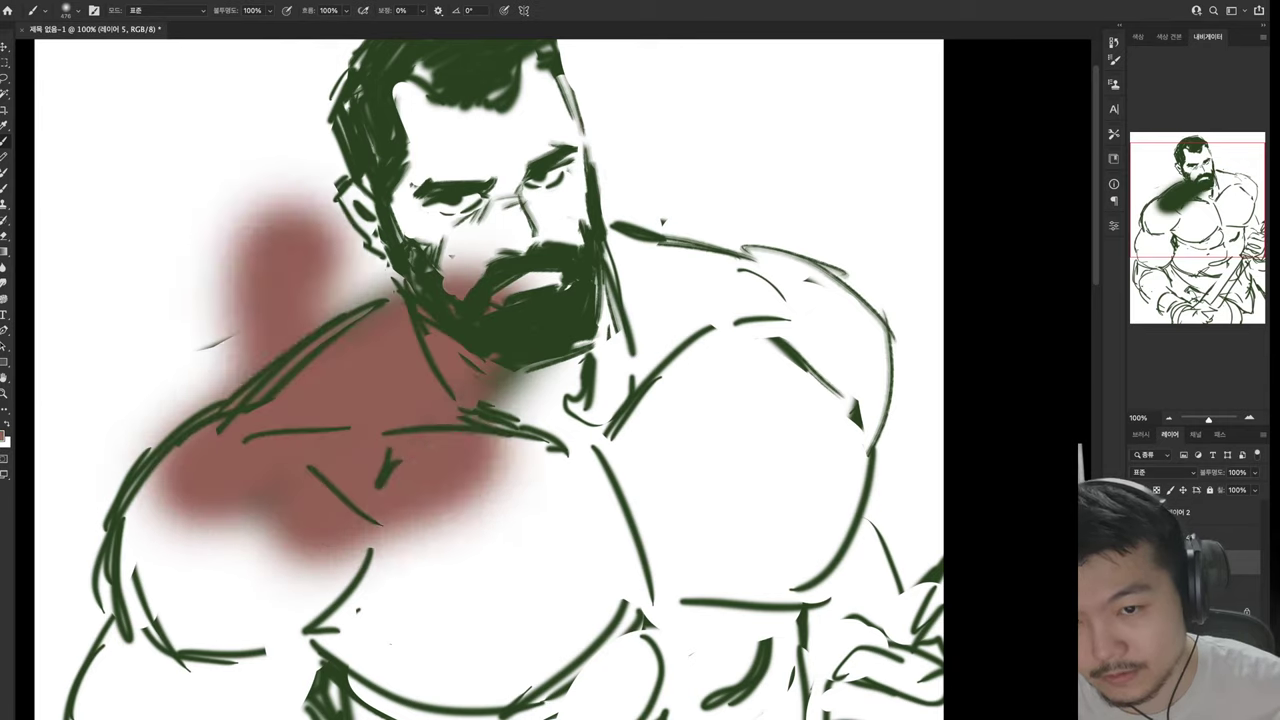
drag(330, 230, 440, 300)
drag(440, 200, 449, 393)
mouse_move(400, 300)
mouse_down()
mouse_move(540, 460)
mouse_move(620, 290)
mouse_move(600, 680)
mouse_up()
drag(380, 200, 260, 420)
drag(260, 300, 160, 620)
mouse_move(385, 185)
mouse_down()
mouse_move(120, 530)
mouse_move(140, 535)
mouse_up()
Erase the excess skin colour from the background around the hair, ear and left shoulder
key(e)
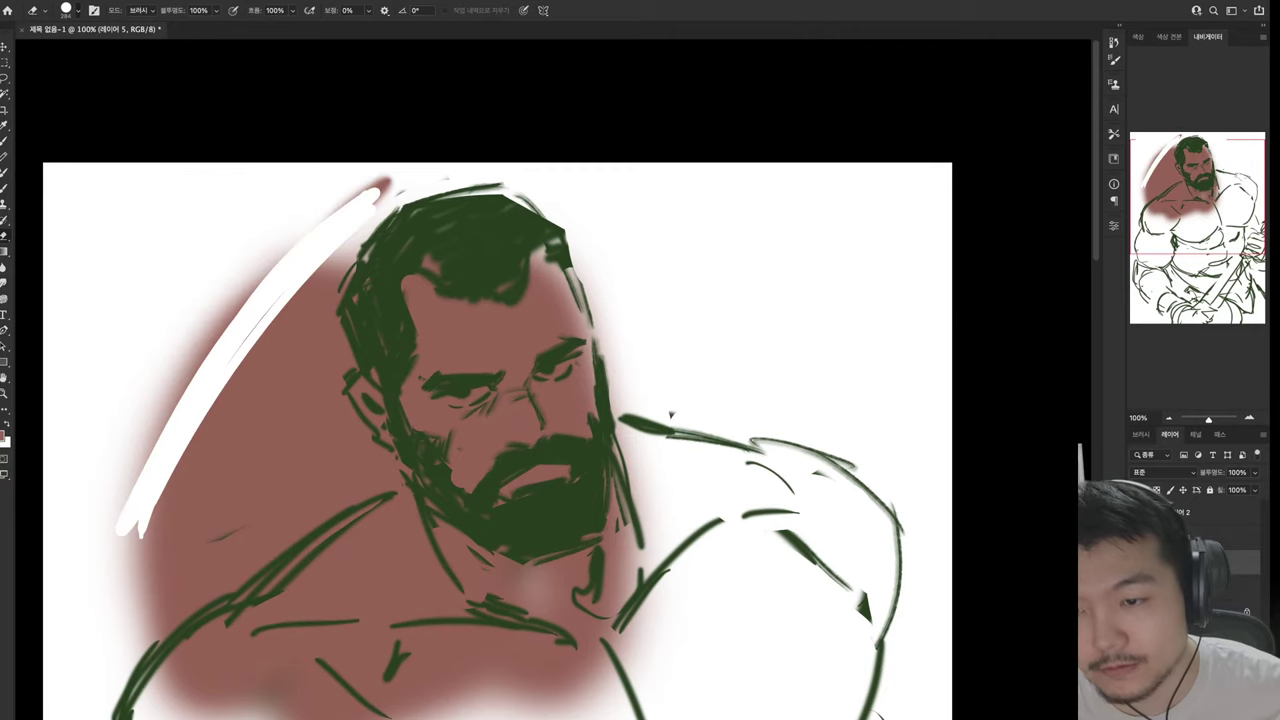
drag(380, 185, 300, 410)
mouse_move(265, 255)
mouse_down()
mouse_move(240, 365)
mouse_move(120, 630)
mouse_up()
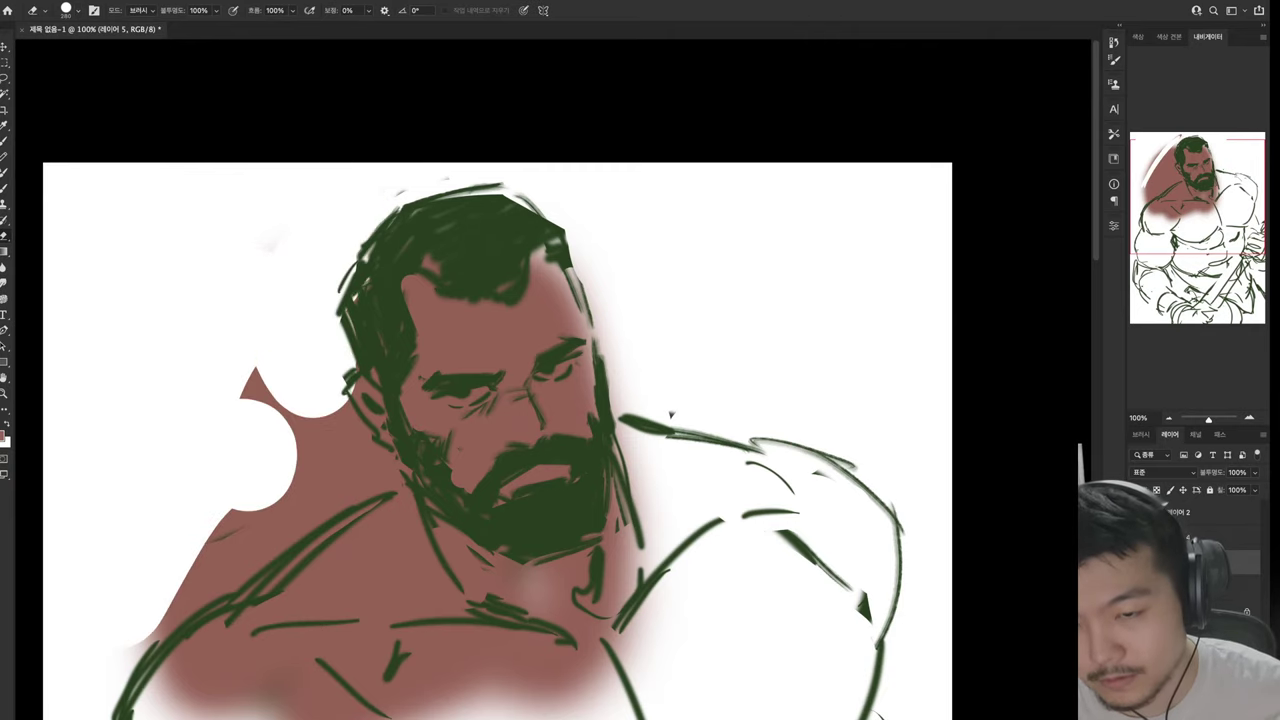
drag(350, 380, 140, 650)
drag(360, 405, 330, 510)
drag(600, 450, 596, 263)
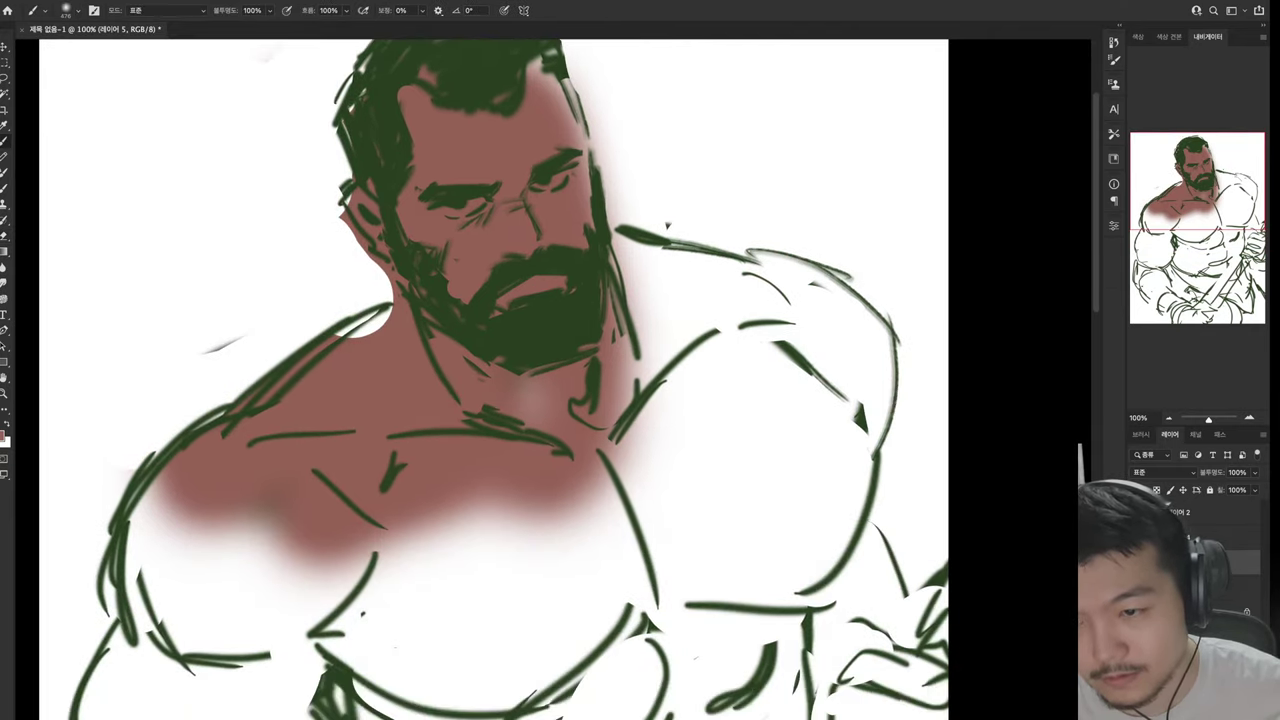
key(b)
drag(310, 515, 180, 595)
drag(140, 445, 450, 620)
drag(100, 500, 530, 700)
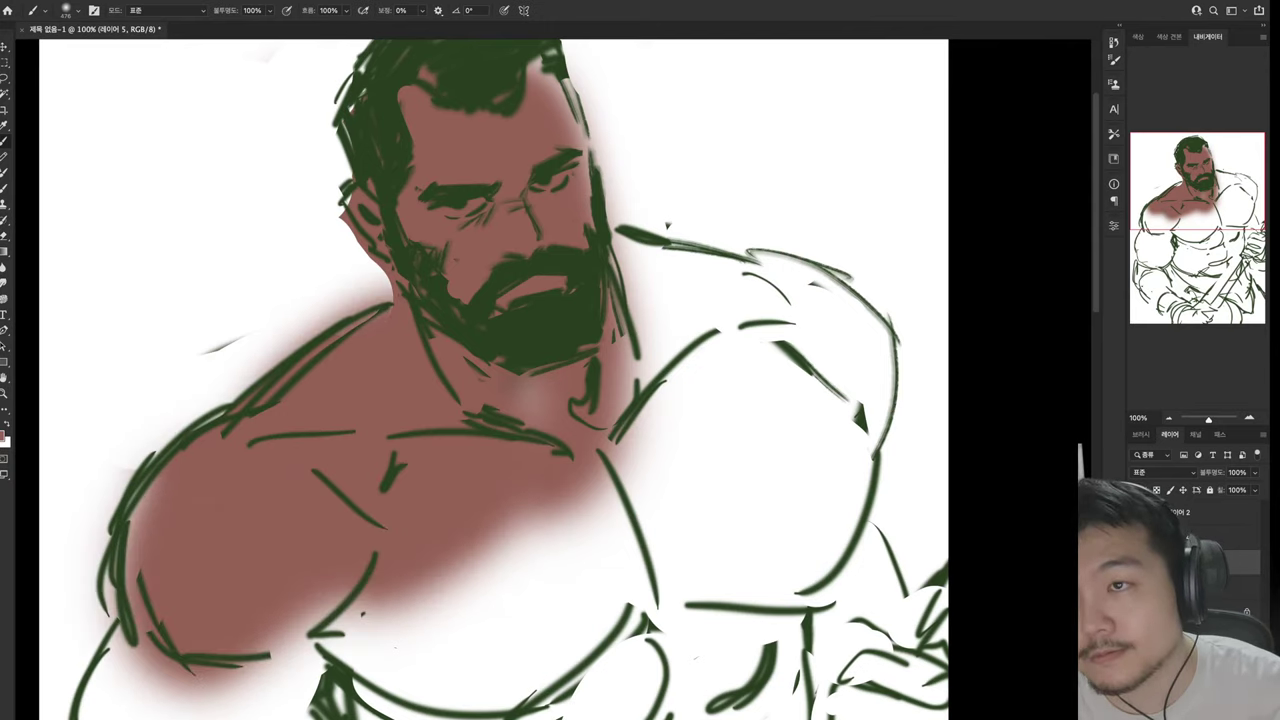
drag(620, 520, 270, 710)
key(ctrl+z)
key(ctrl+z)
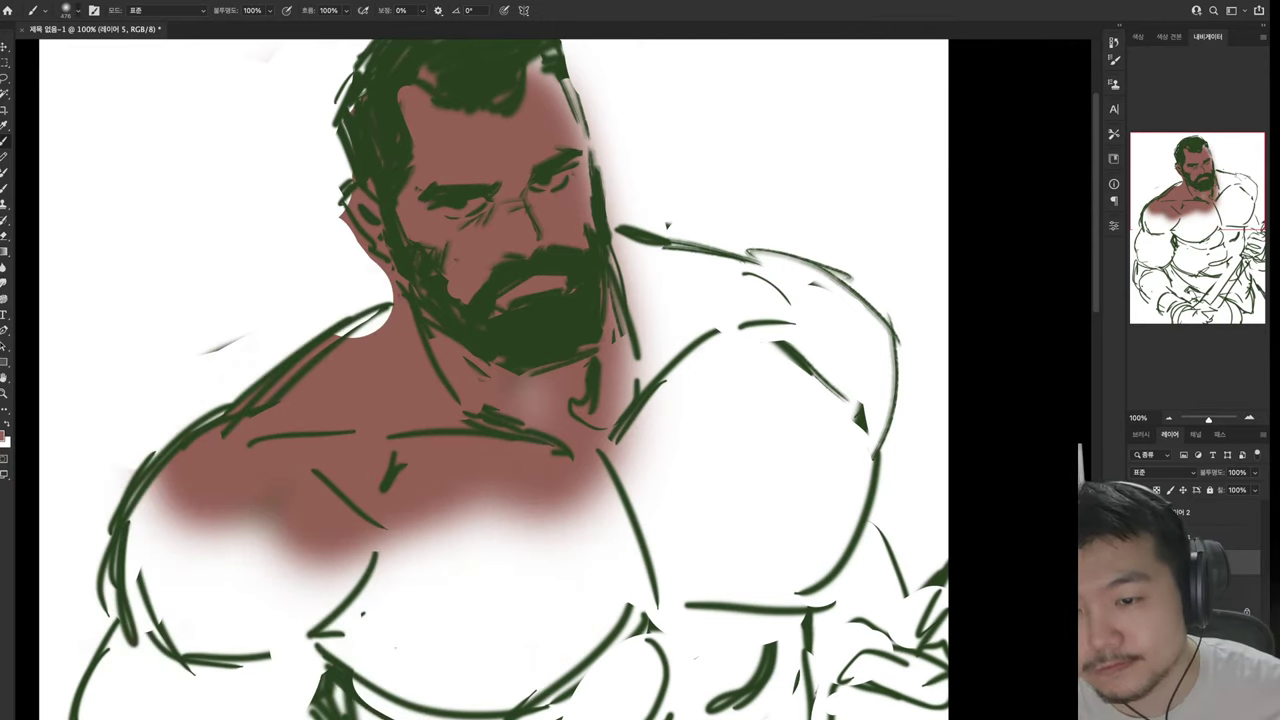
Fill the left shoulder, both pectorals and upper abdomen with skin colour using a large hard-edged brush
drag(528, 382, 536, 416)
drag(300, 500, 150, 600)
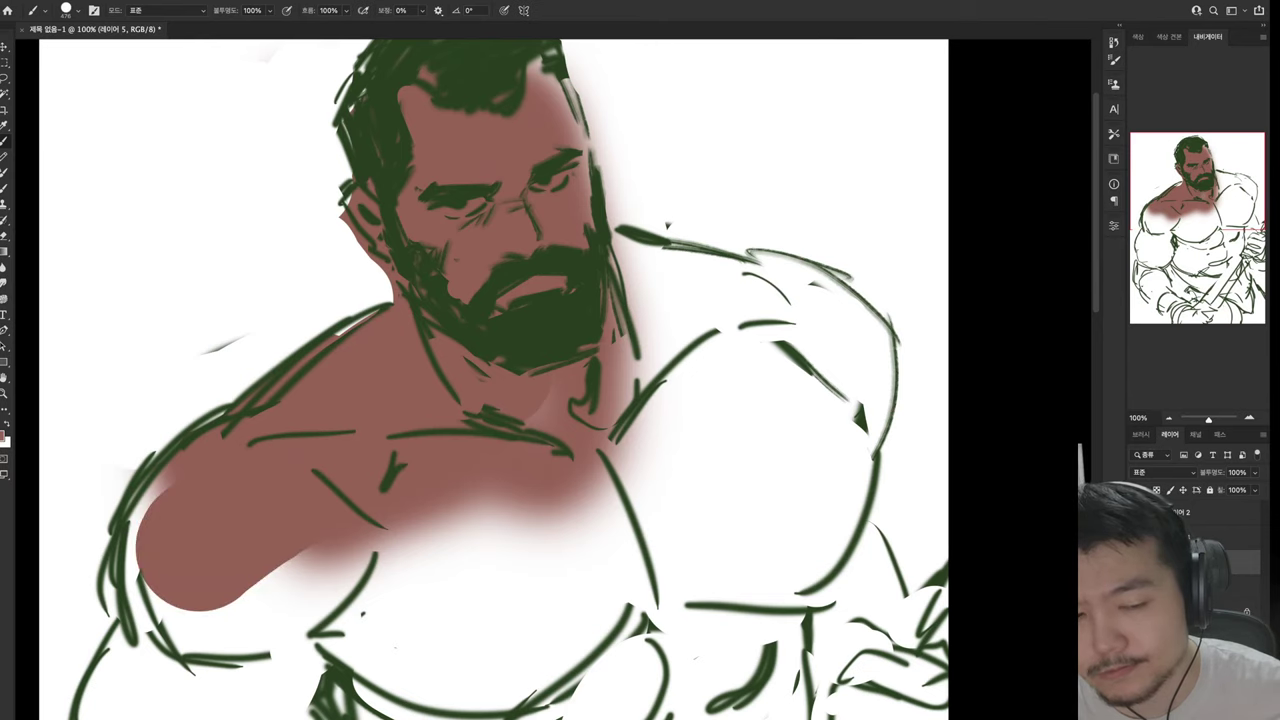
drag(130, 480, 250, 680)
drag(250, 420, 620, 650)
drag(400, 690, 700, 560)
mouse_move(640, 420)
mouse_down()
mouse_move(780, 560)
mouse_move(840, 450)
mouse_move(860, 650)
mouse_up()
drag(600, 450, 545, 215)
drag(500, 450, 478, 357)
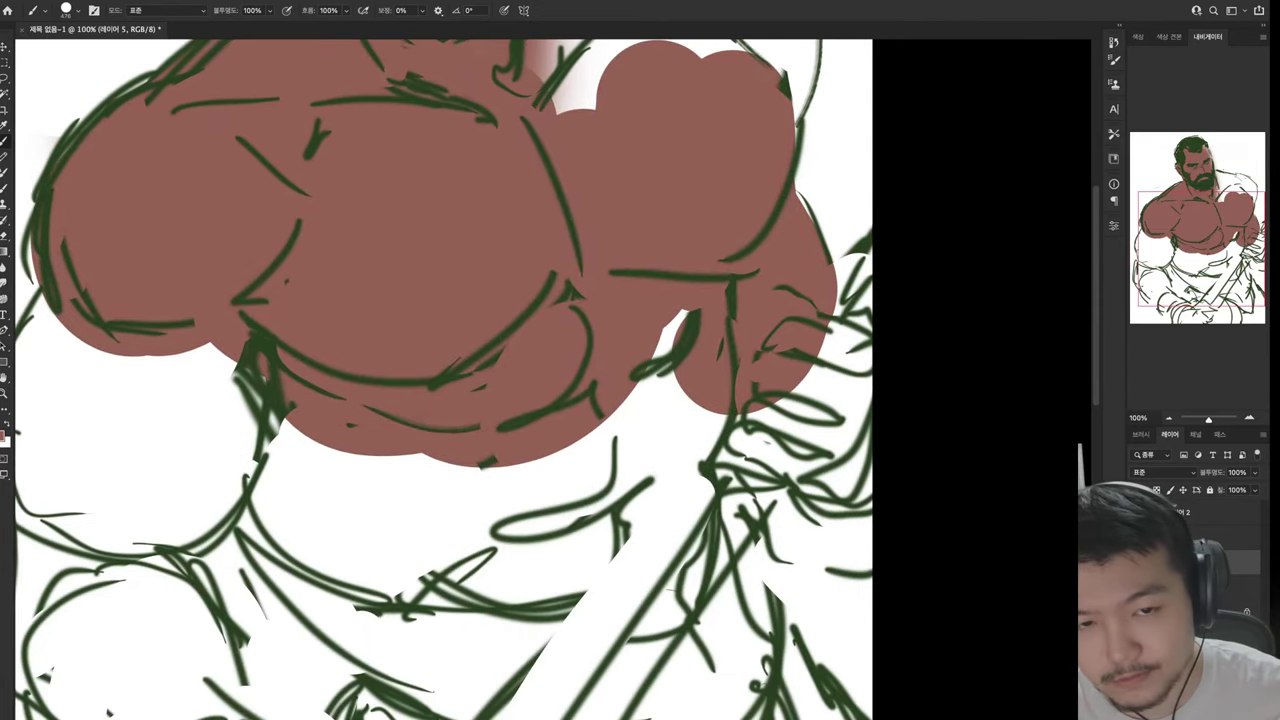
Fill the raised gripping hand, the diagonal shaft and the adjoining waist with the skin colour
mouse_move(760, 340)
mouse_down()
mouse_move(850, 480)
mouse_move(780, 560)
mouse_up()
drag(500, 500, 500, 388)
mouse_move(675, 210)
mouse_down()
mouse_move(600, 450)
mouse_move(740, 660)
mouse_up()
drag(620, 430, 500, 610)
drag(420, 520, 620, 700)
drag(500, 500, 570, 285)
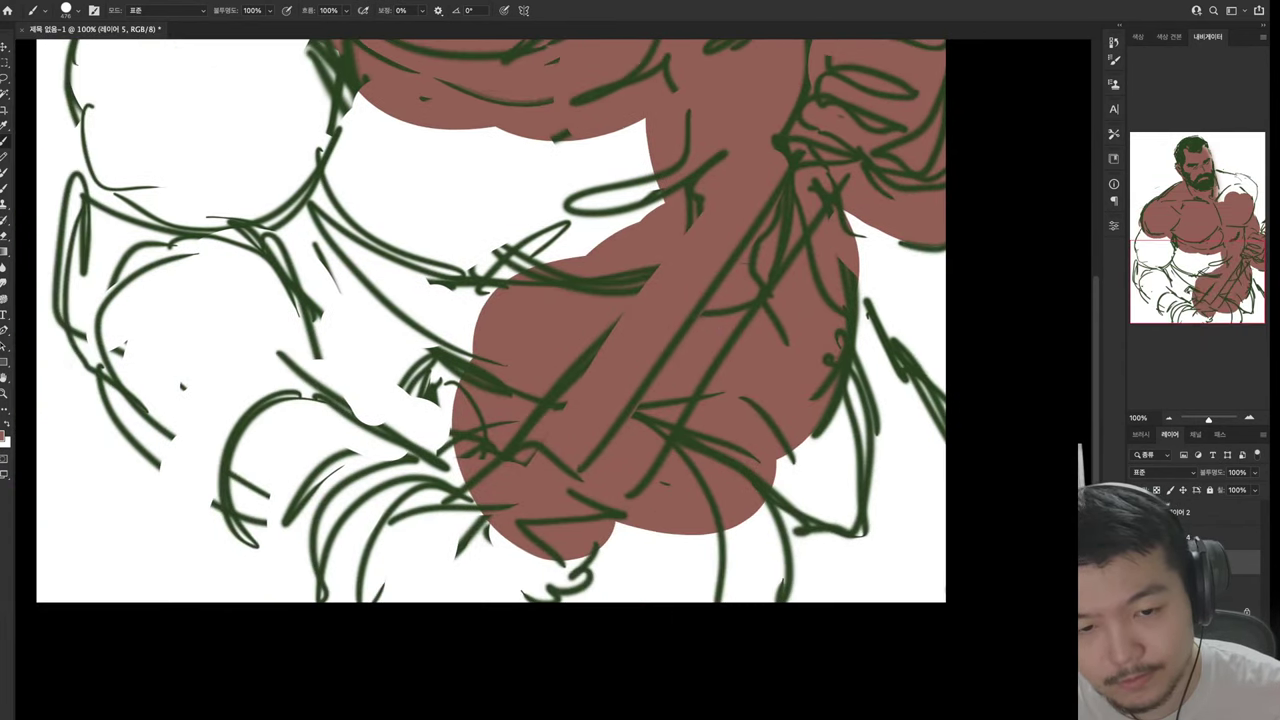
Fill the lower gripping hand, the hips and the abdomen with the skin colour
drag(460, 450, 340, 590)
drag(470, 590, 670, 560)
drag(440, 375, 425, 450)
drag(440, 345, 395, 430)
drag(690, 570, 820, 430)
drag(870, 310, 900, 590)
drag(620, 200, 340, 290)
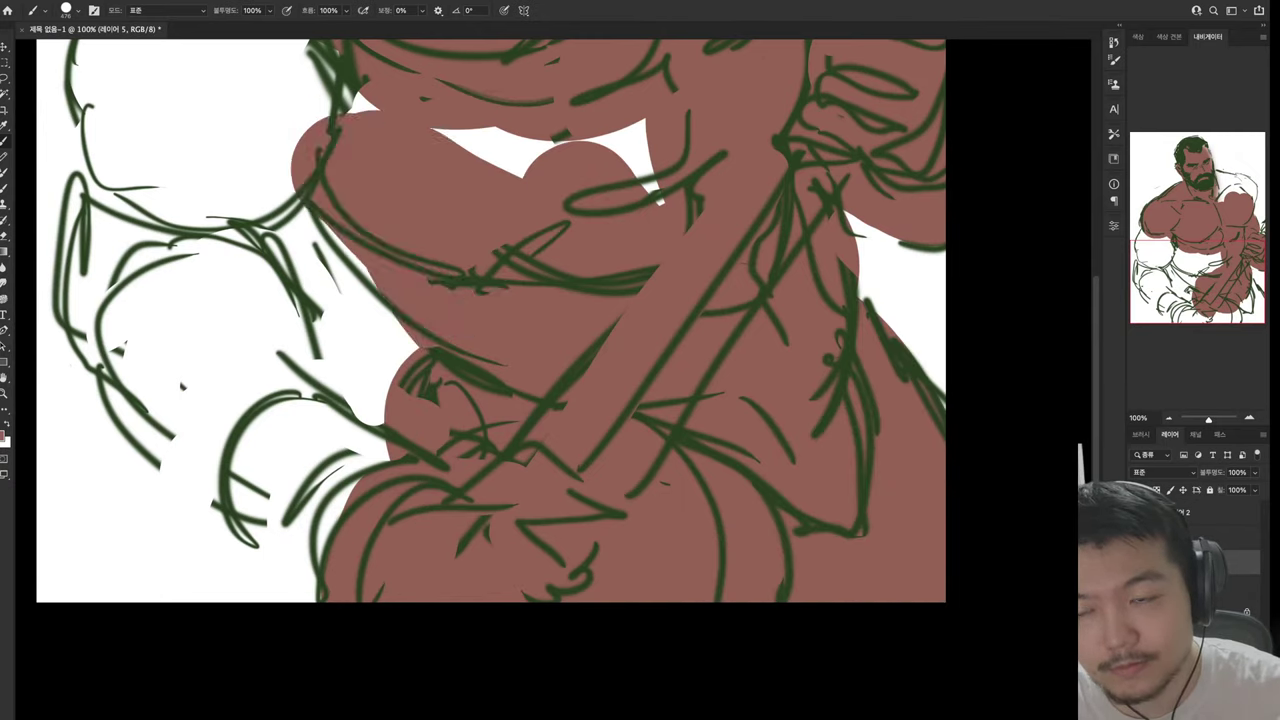
drag(610, 150, 340, 260)
Fill the inner part of the left upper arm and forearm down to the wrist with skin colour
drag(260, 60, 360, 110)
drag(140, 110, 250, 270)
drag(140, 250, 300, 380)
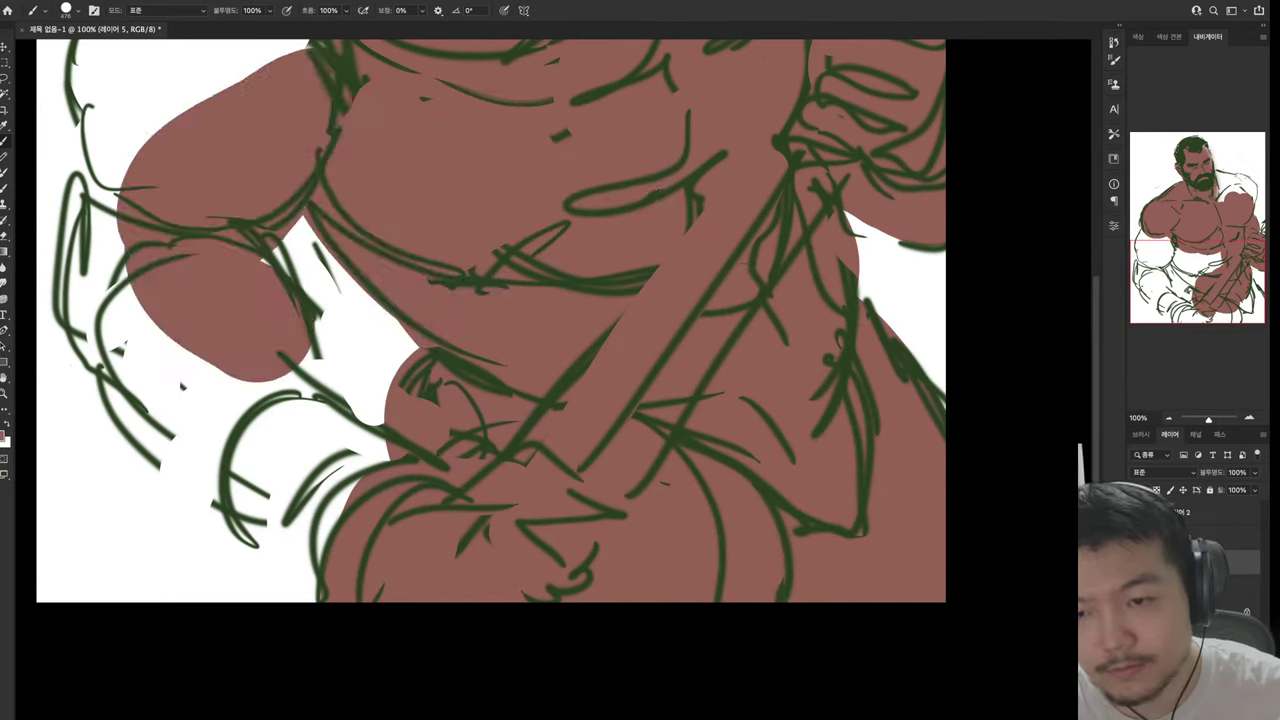
mouse_move(270, 290)
mouse_down()
mouse_move(330, 510)
mouse_move(345, 395)
mouse_up()
key(e)
key(b)
drag(310, 300, 260, 490)
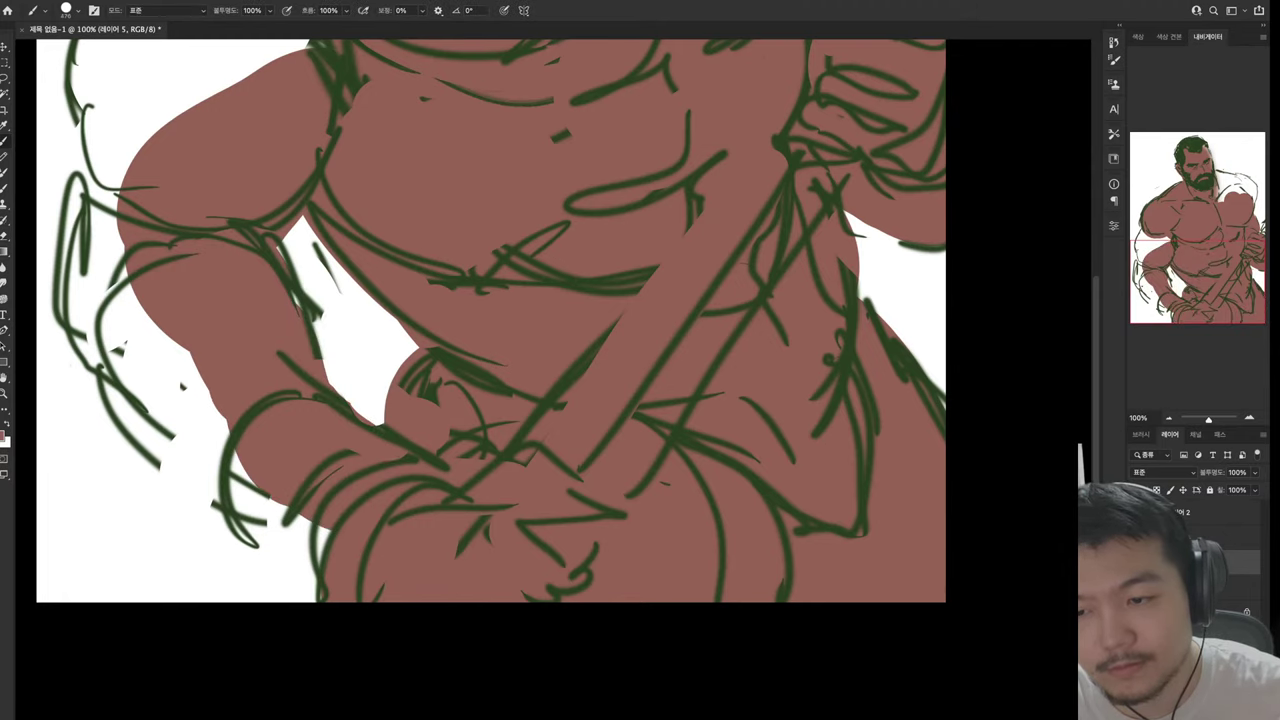
Fill the outer left forearm out to its contour and continue the colour up the left upper arm
mouse_move(300, 570)
mouse_down()
mouse_move(110, 320)
mouse_move(70, 190)
mouse_move(80, 400)
mouse_up()
drag(250, 540, 110, 410)
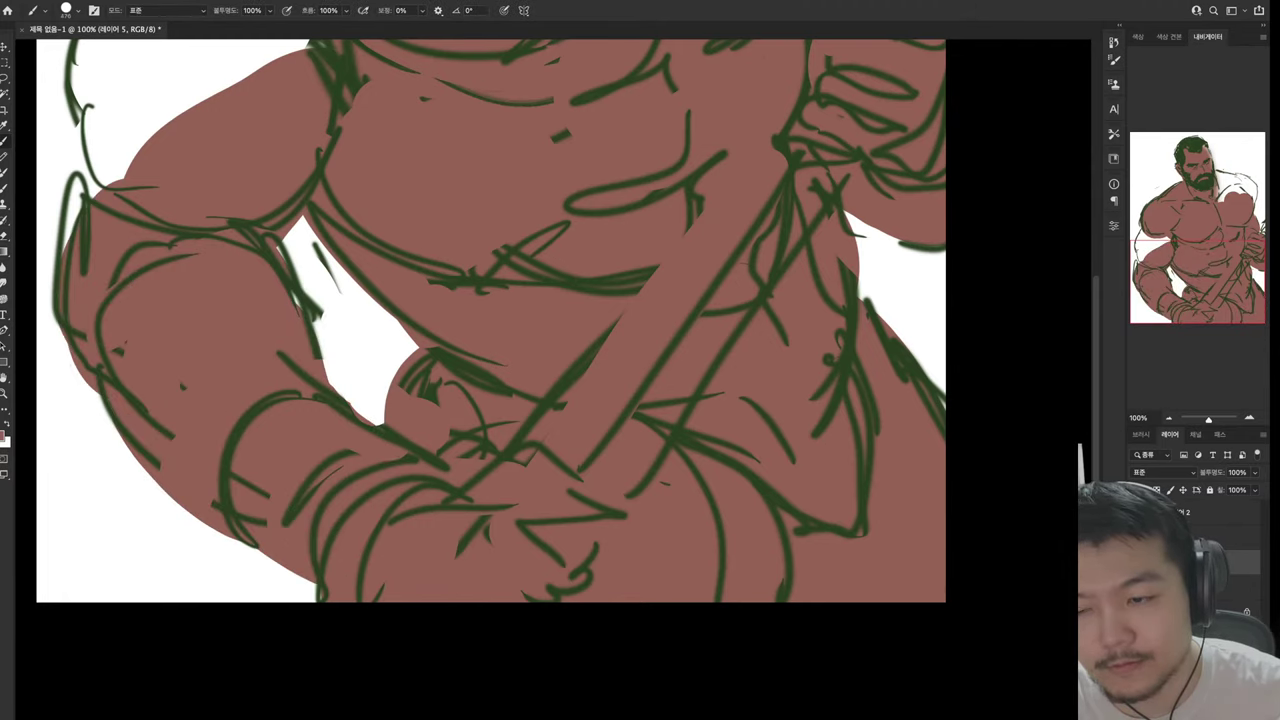
drag(490, 200, 512, 610)
drag(330, 600, 100, 390)
drag(135, 560, 75, 380)
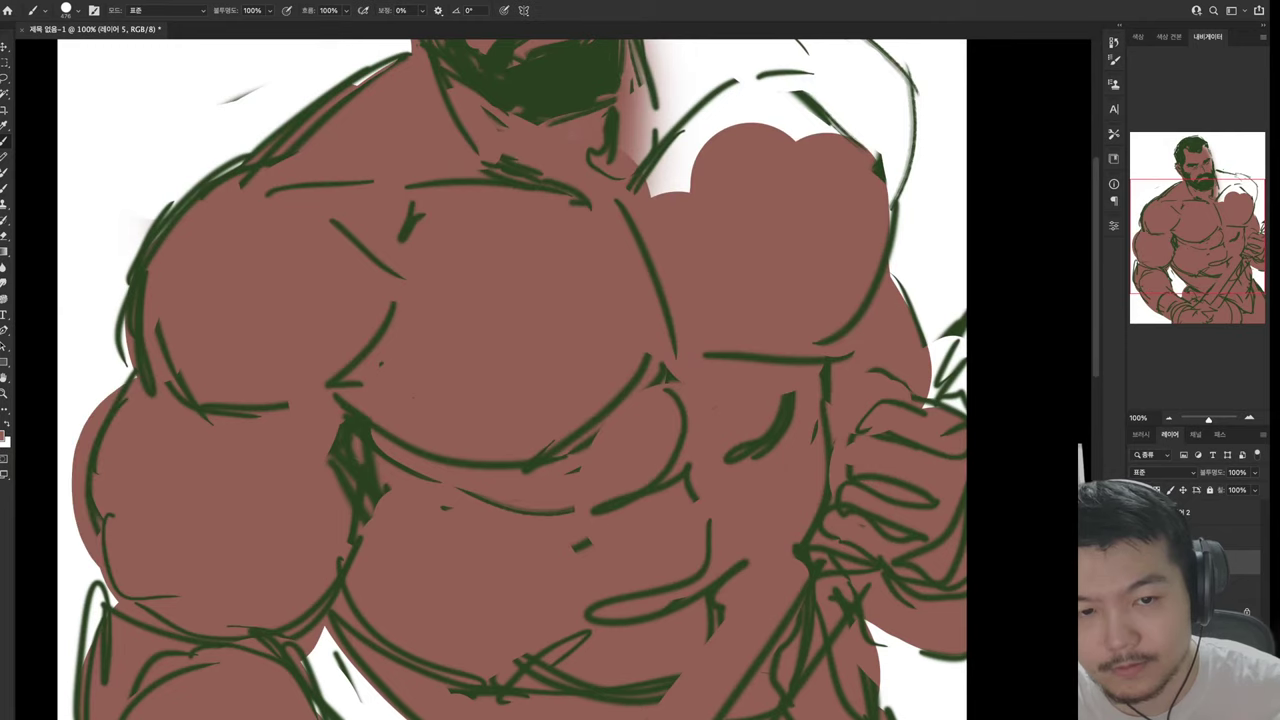
Fill the remaining white areas of the neck, right shoulder and right arm with the skin colour
drag(480, 250, 380, 525)
drag(720, 320, 520, 460)
drag(740, 390, 571, 242)
drag(650, 280, 755, 395)
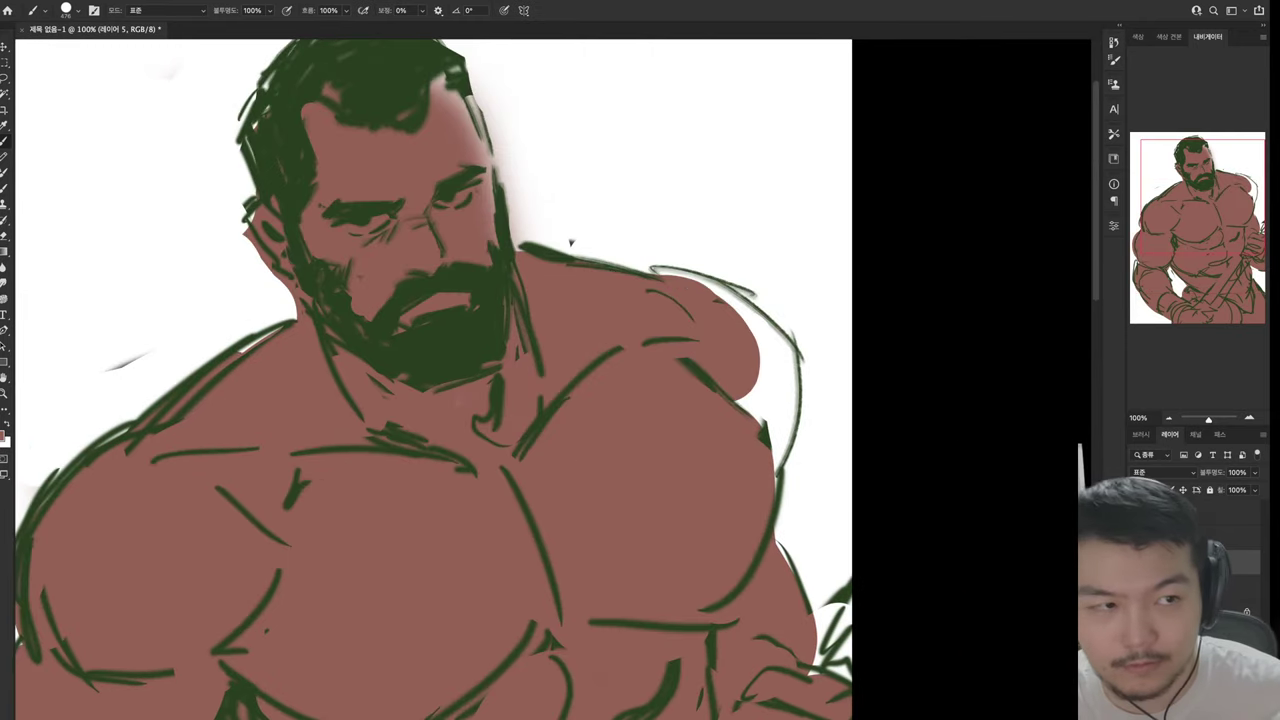
drag(700, 285, 845, 660)
drag(571, 242, 911, 40)
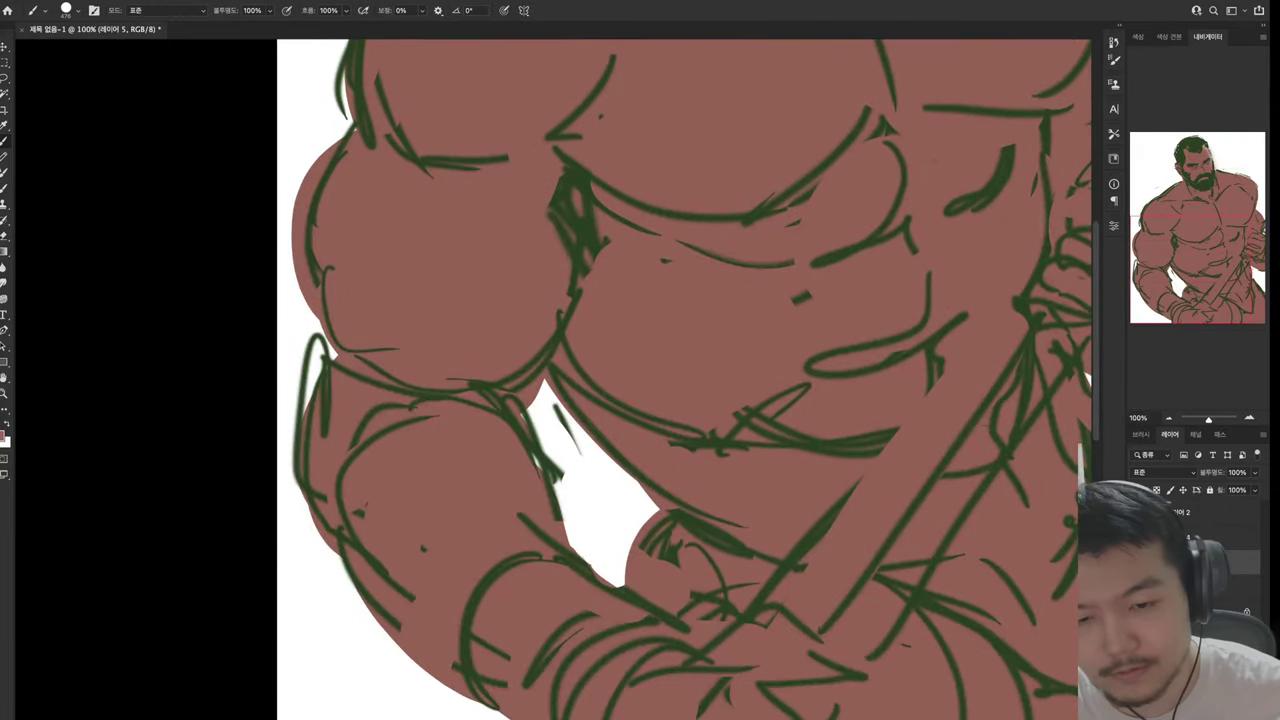
Widen the fill along the outer left forearm and upper arm, and trim the excess outside the left shoulder
mouse_move(315, 320)
mouse_down()
mouse_move(308, 520)
mouse_move(360, 610)
mouse_move(470, 710)
mouse_up()
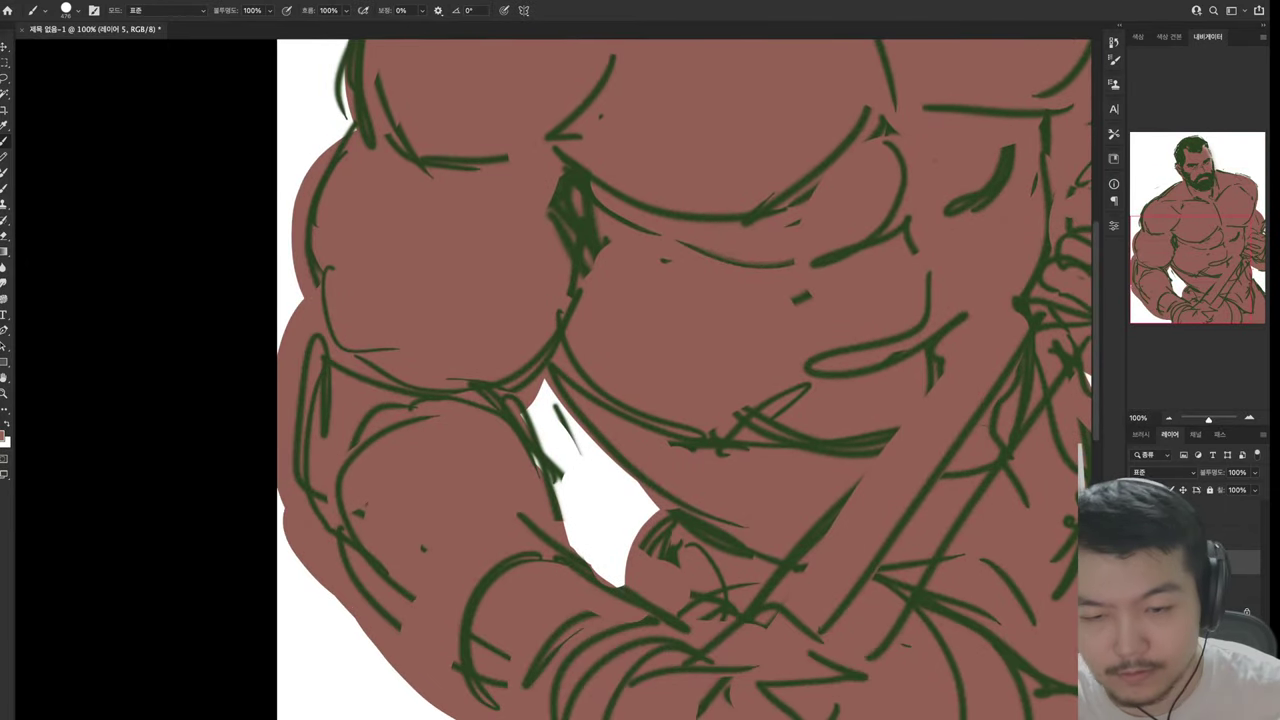
scroll(680, 380, up, 2)
drag(640, 400, 725, 250)
drag(330, 470, 450, 160)
mouse_move(725, 250)
mouse_down()
mouse_move(662, 412)
mouse_move(628, 437)
mouse_up()
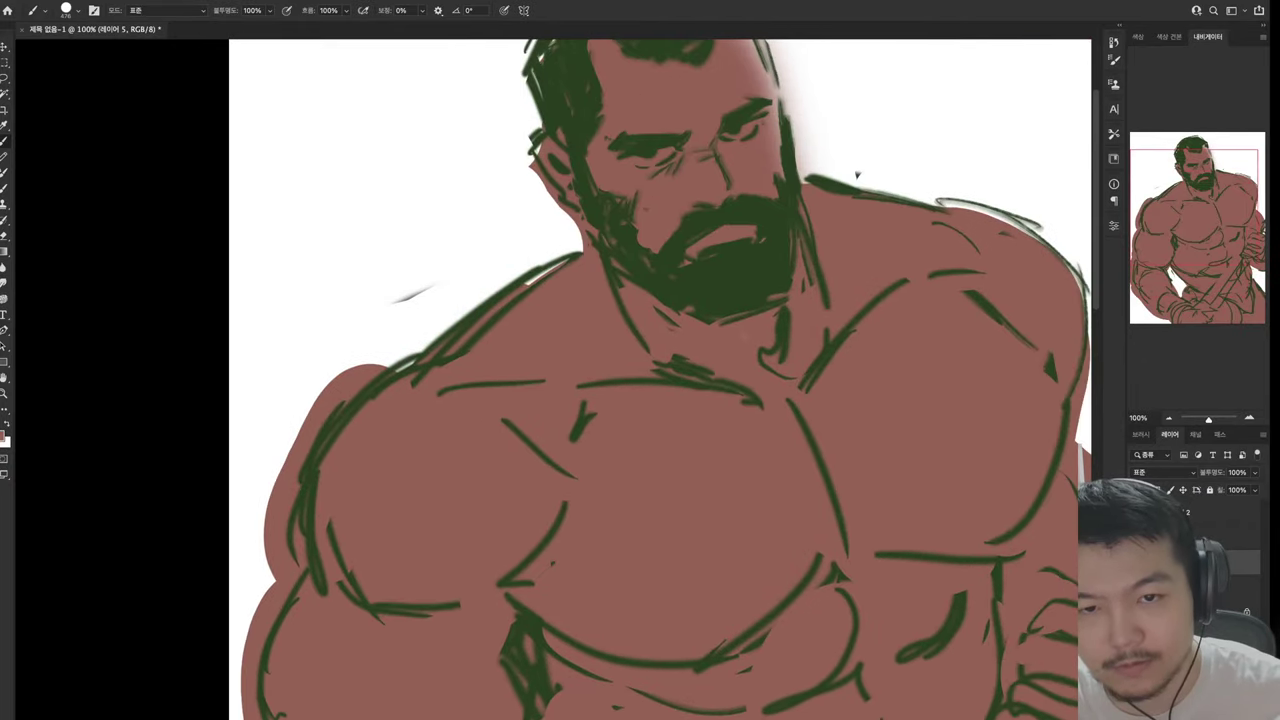
mouse_move(430, 350)
mouse_down()
mouse_move(380, 370)
mouse_move(275, 570)
mouse_up()
drag(640, 400, 560, 493)
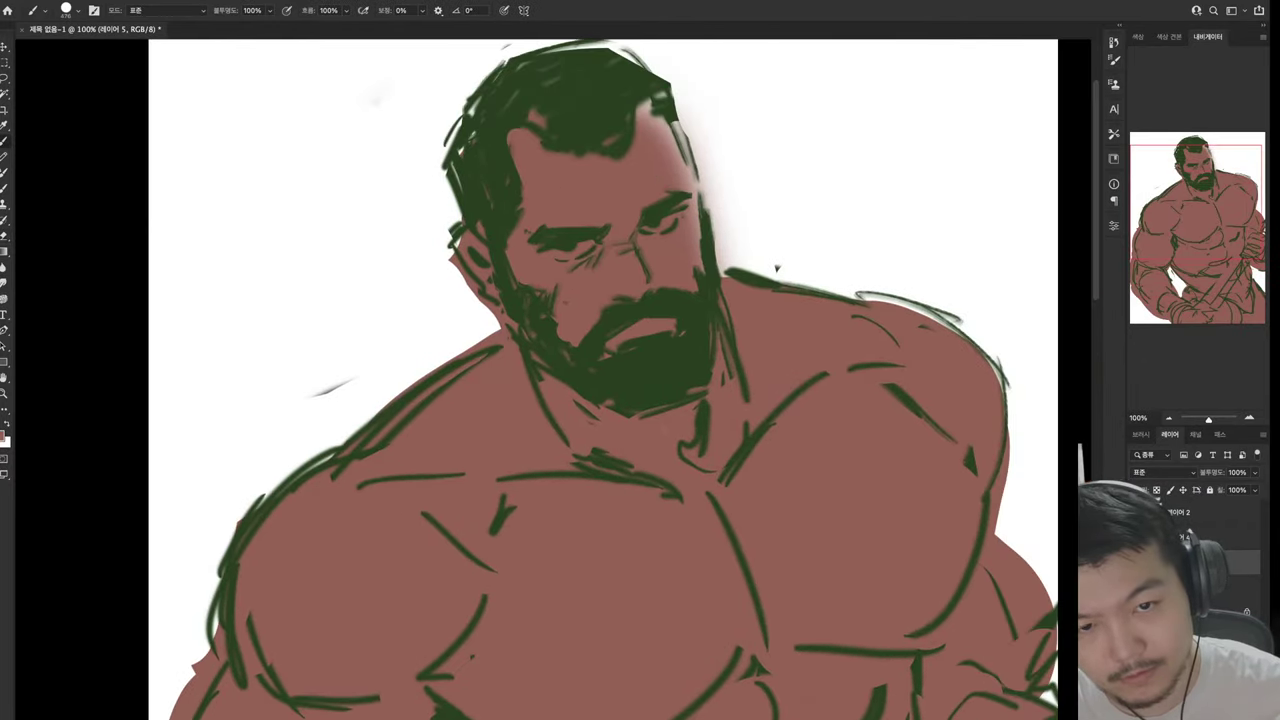
Fill the right side of the face solidly and erase the colour overlapping the forehead and ear outlines
drag(640, 400, 628, 514)
mouse_move(665, 215)
mouse_down()
mouse_move(700, 360)
mouse_move(722, 374)
mouse_move(702, 362)
mouse_up()
key(e)
key(b)
key(e)
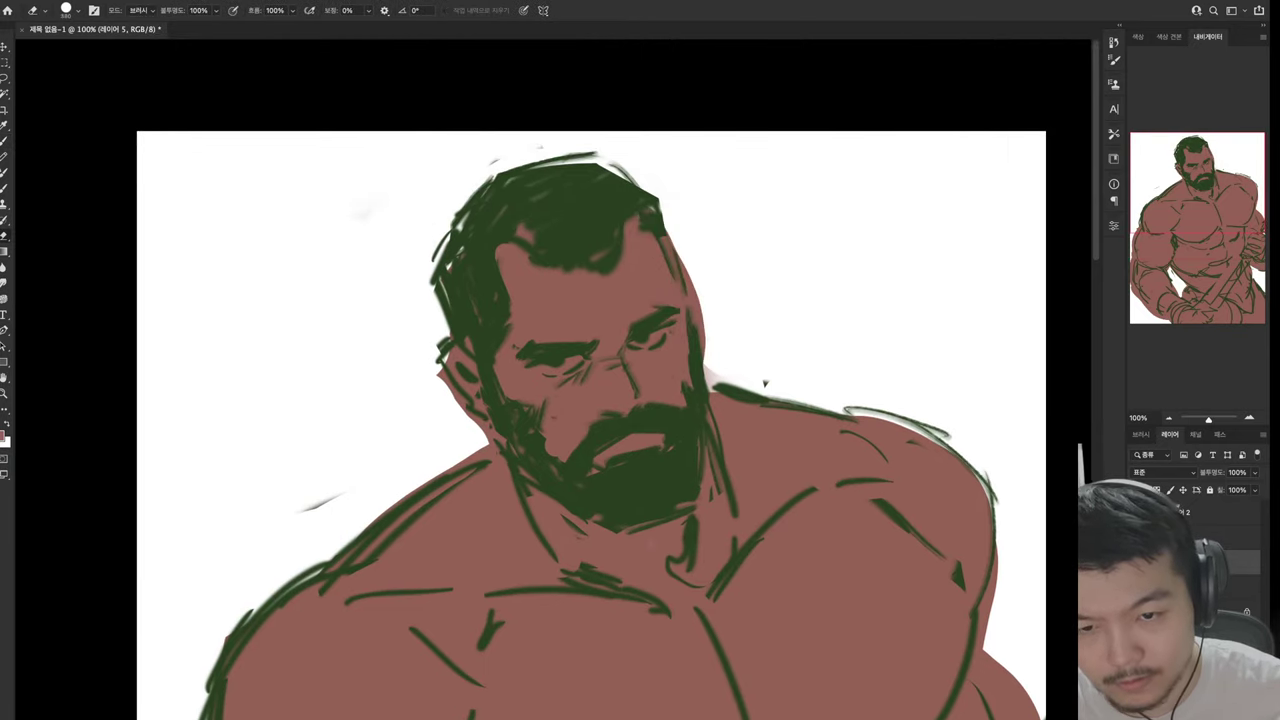
drag(680, 252, 702, 340)
drag(440, 368, 478, 472)
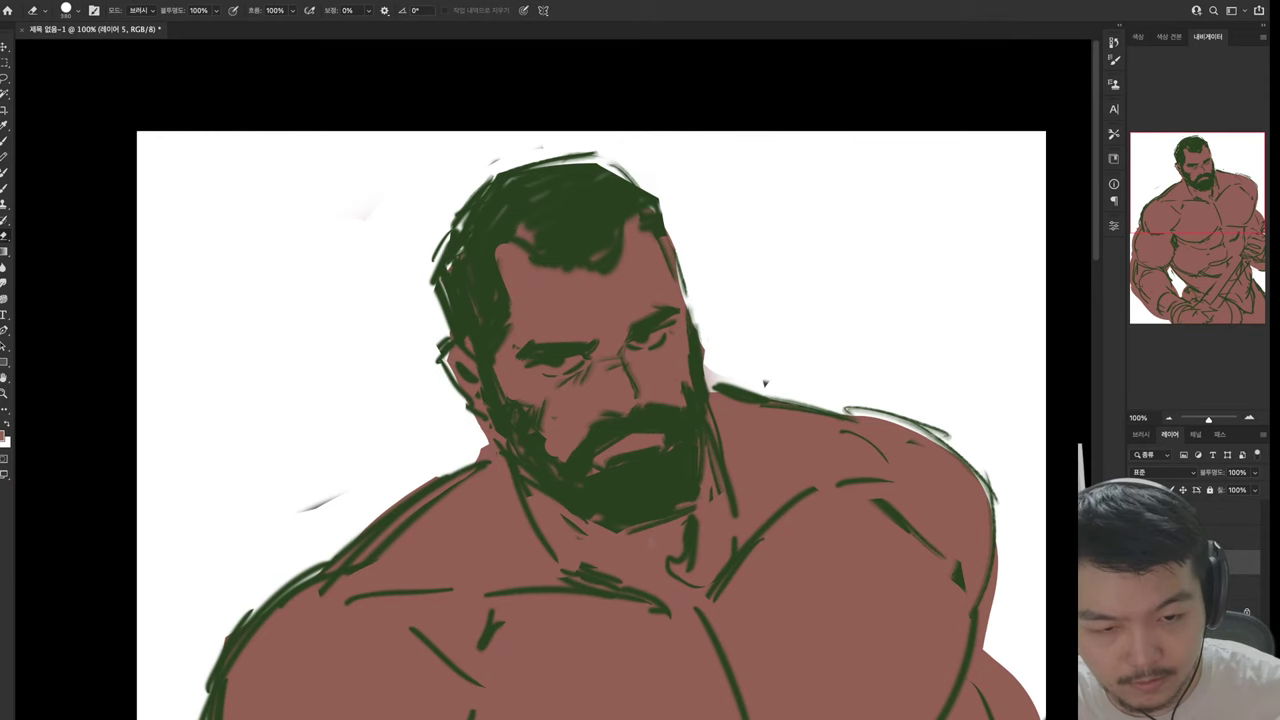
Extend the canvas past the right arm with the Crop tool and paint the forearm's skin colour into the added area
mouse_move(765, 383)
mouse_down()
mouse_move(725, 293)
mouse_move(710, 123)
mouse_up()
mouse_move(700, 600)
mouse_down()
mouse_move(614, 370)
mouse_move(571, 316)
mouse_up()
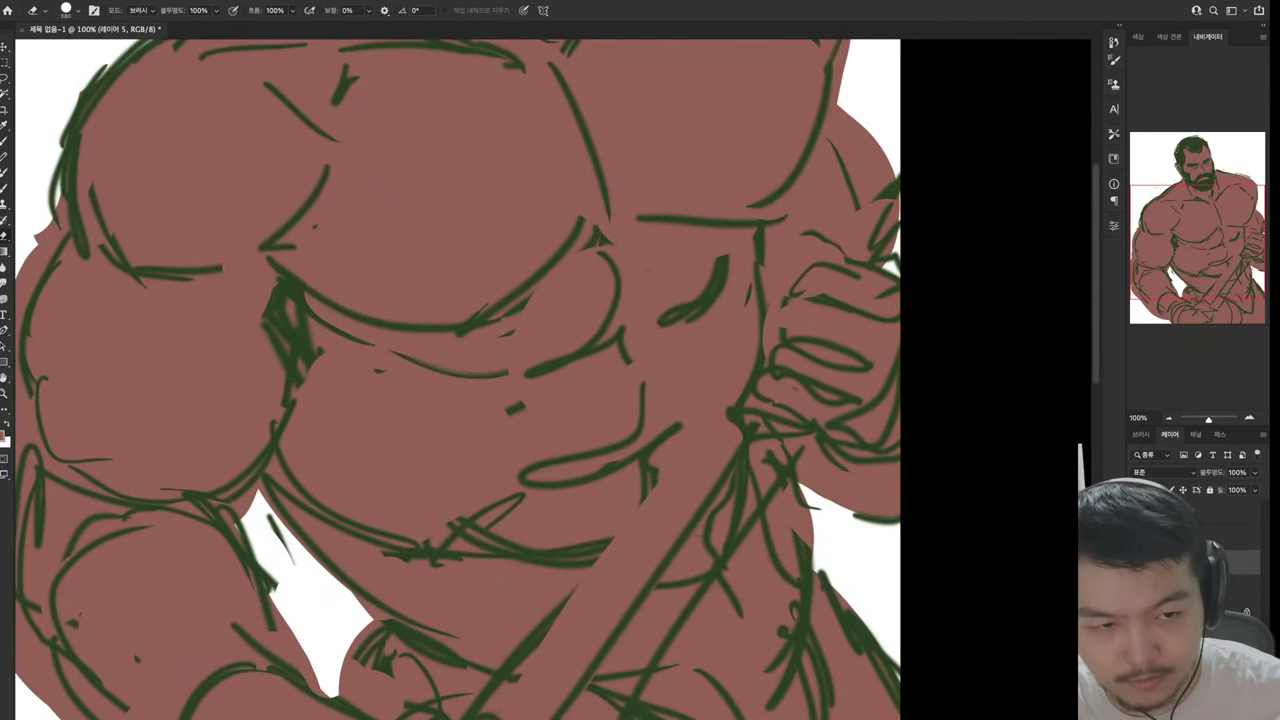
mouse_move(600, 360)
mouse_down()
mouse_move(720, 380)
mouse_move(720, 550)
mouse_up()
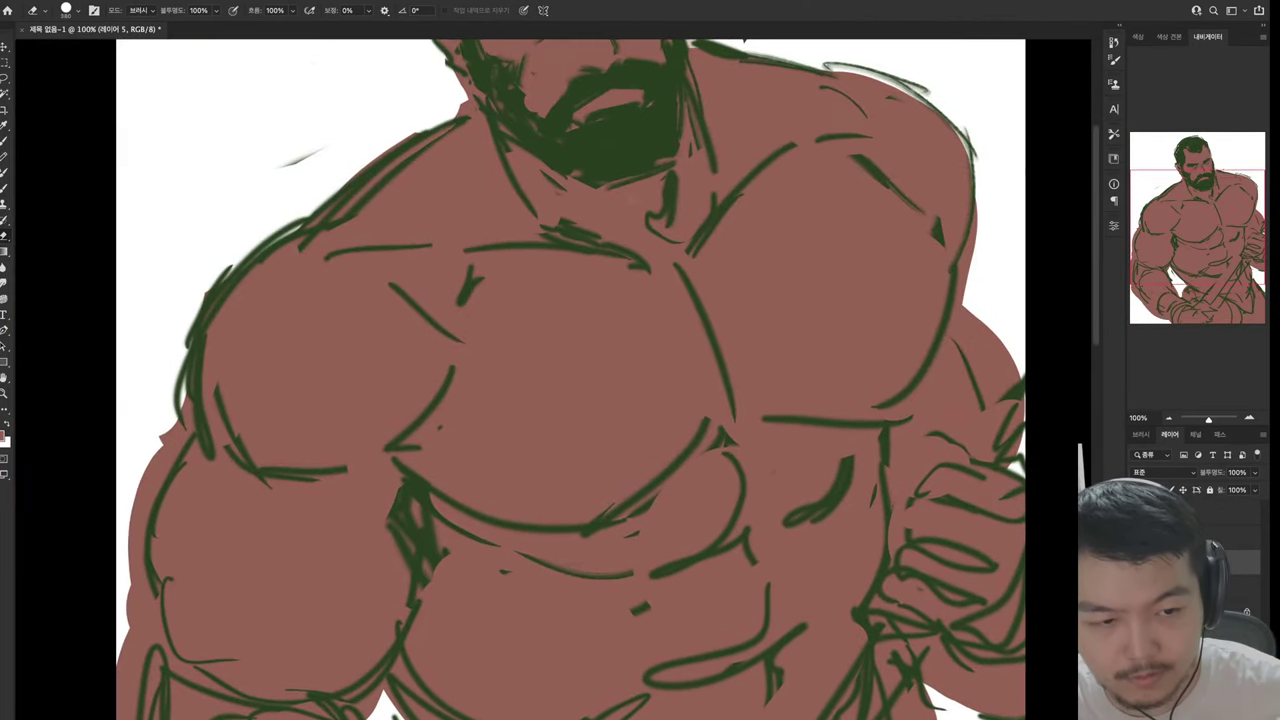
key(b)
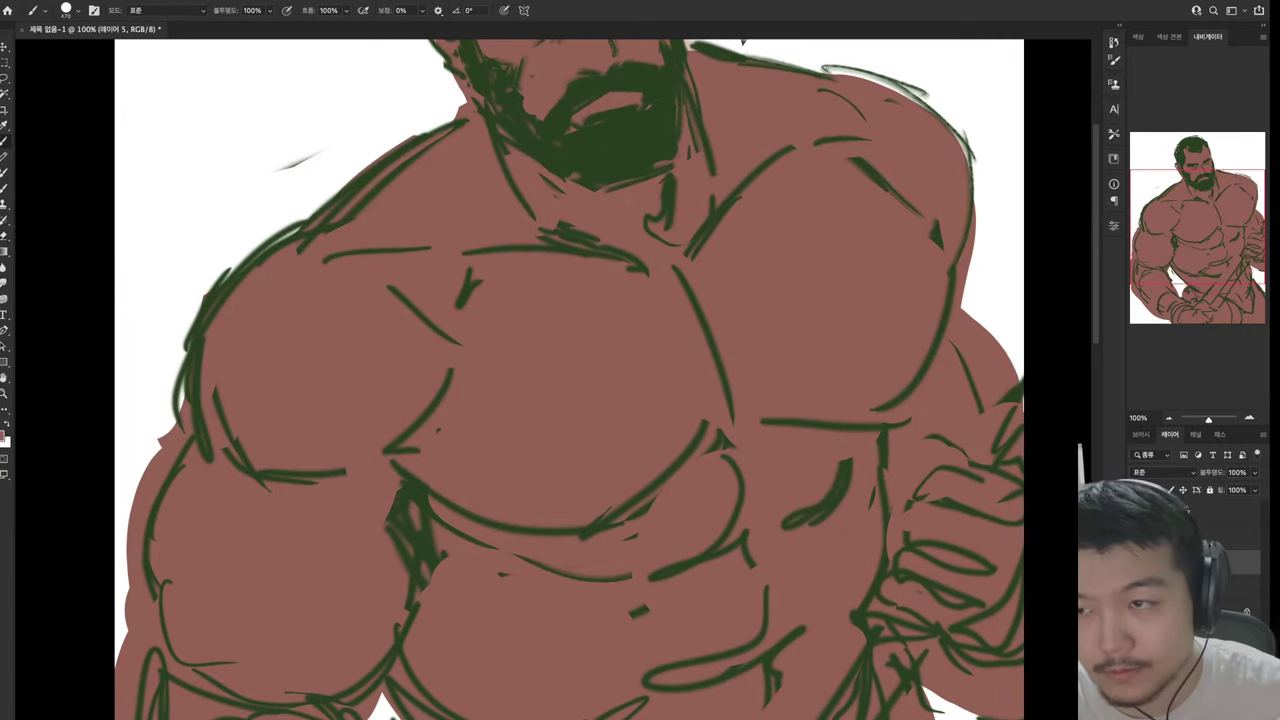
drag(742, 42, 606, 242)
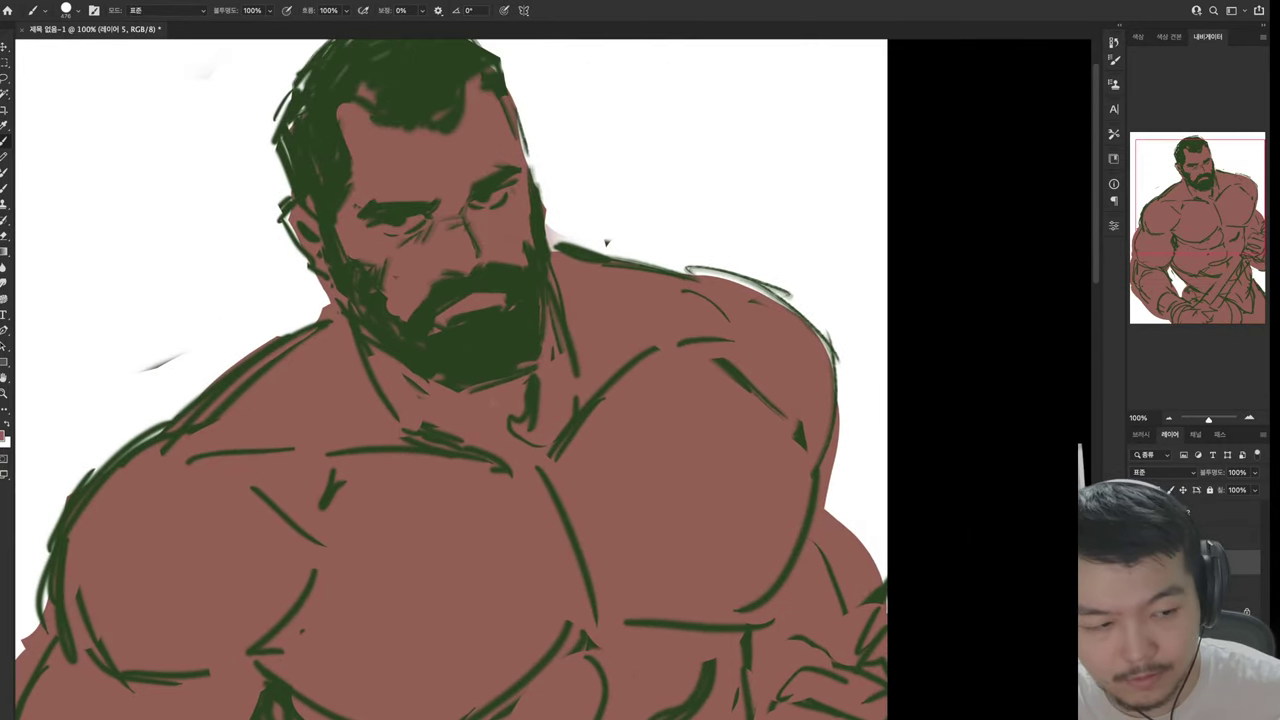
key(c)
drag(606, 242, 573, 242)
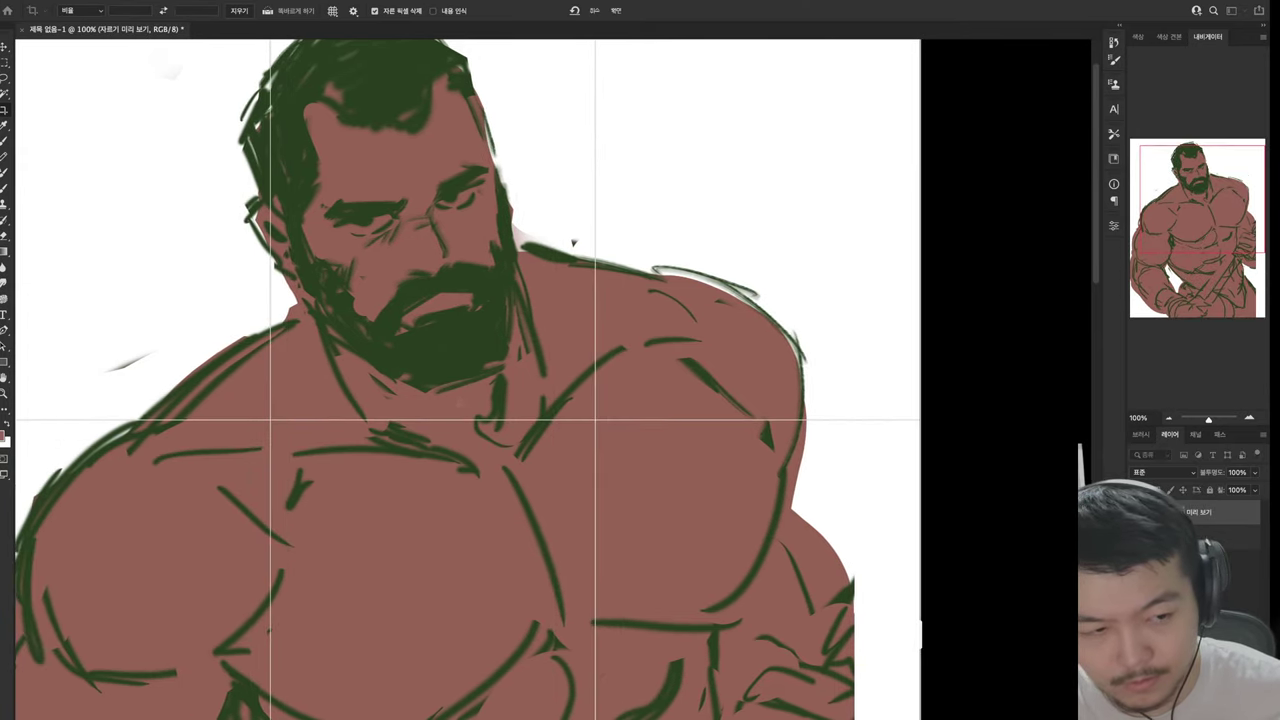
key(Return)
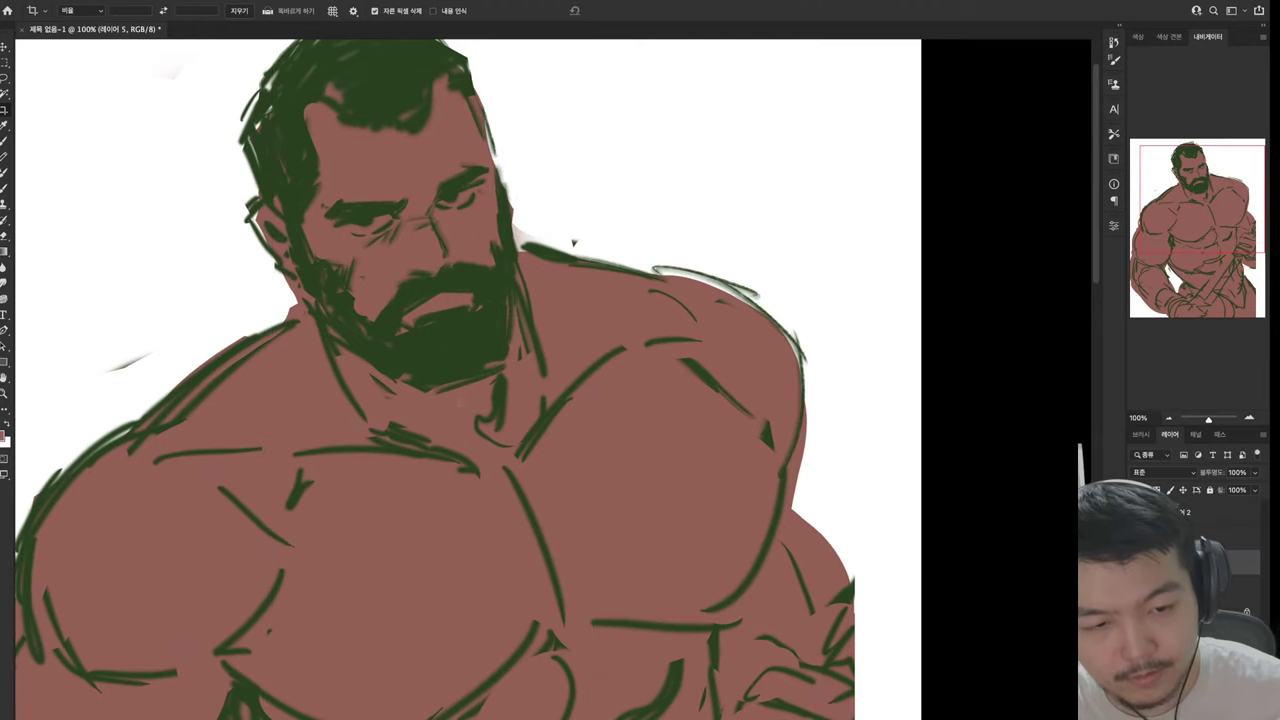
key(b)
scroll(450, 380, down, 5)
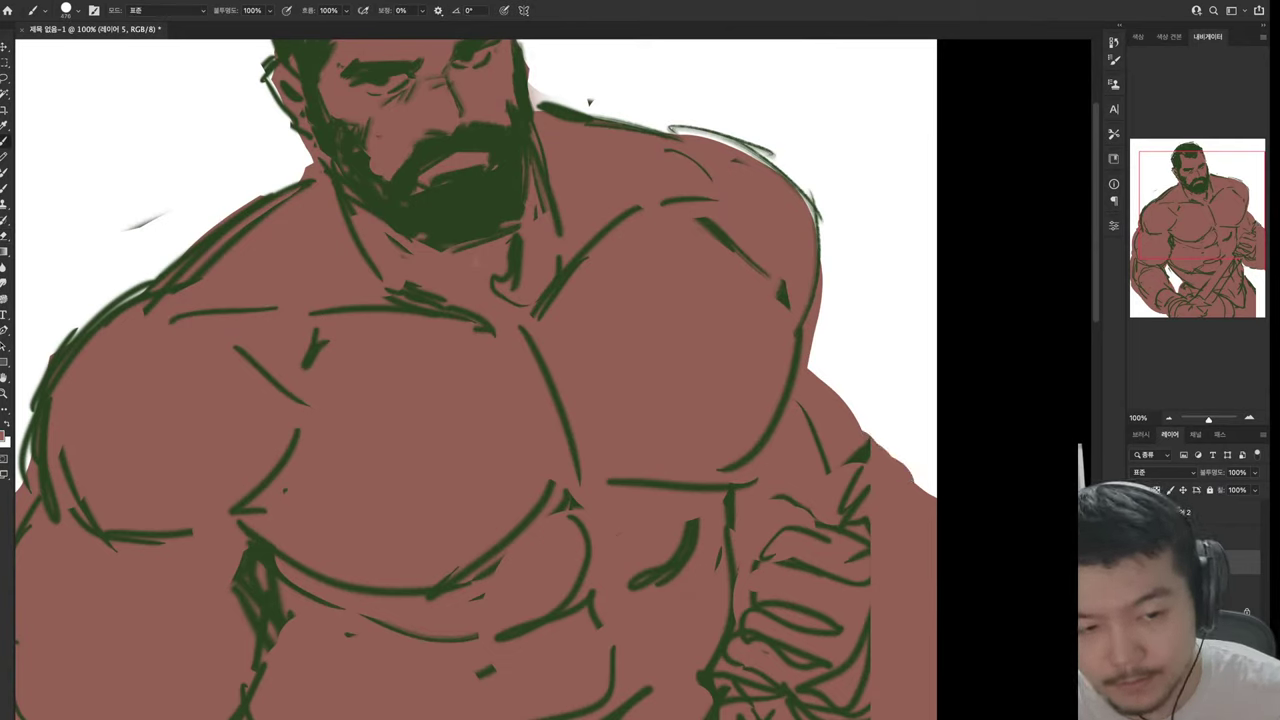
Select the raised hand's linework on layer 레이어 4 with the Lasso and shift it outward with Free Transform
click(1200, 537)
key(l)
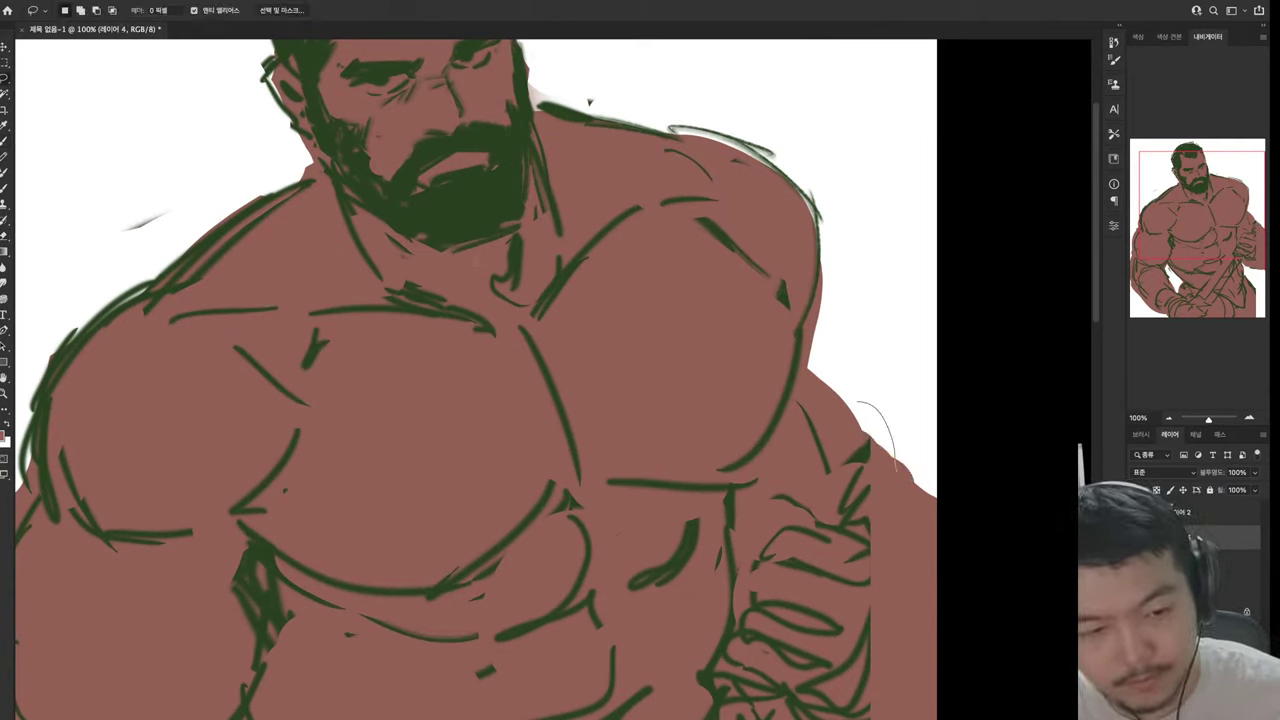
key(ctrl+t)
drag(824, 560, 876, 474)
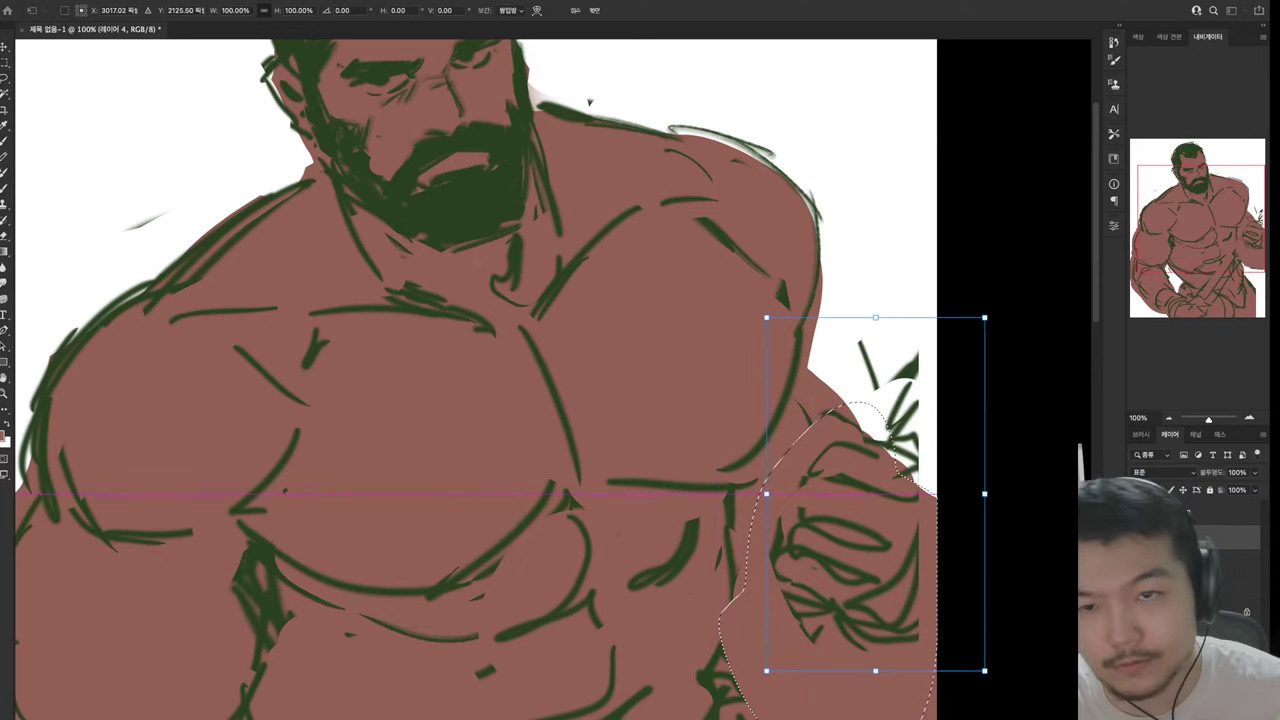
scroll(500, 380, up, 3)
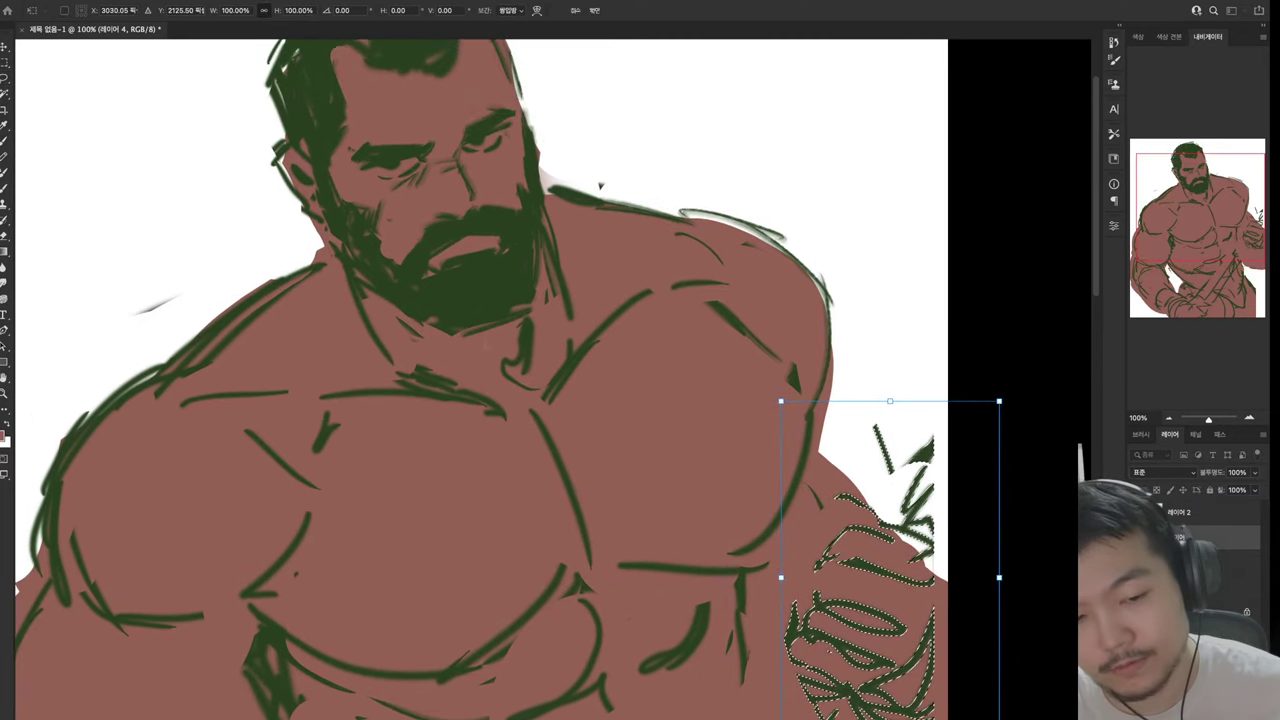
Apply the transform of the clenched-hand line art beside the torso and deselect it
scroll(500, 380, down, 6)
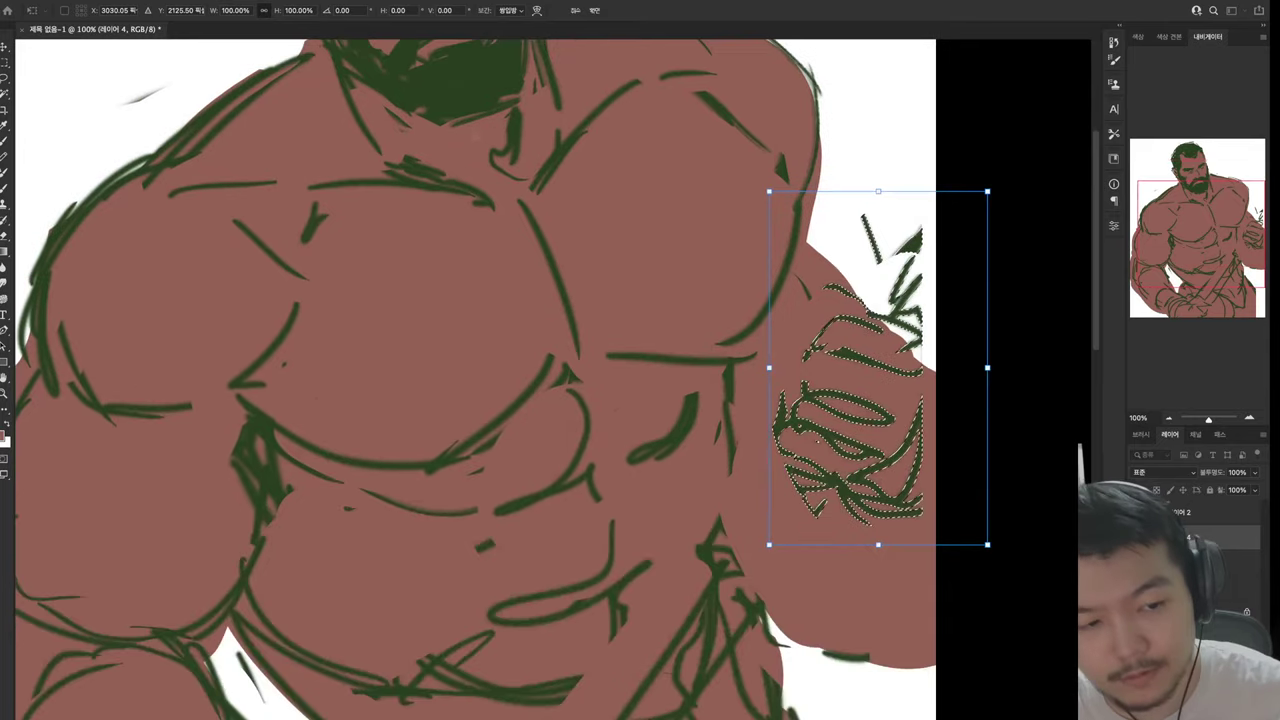
key(Return)
key(ctrl+d)
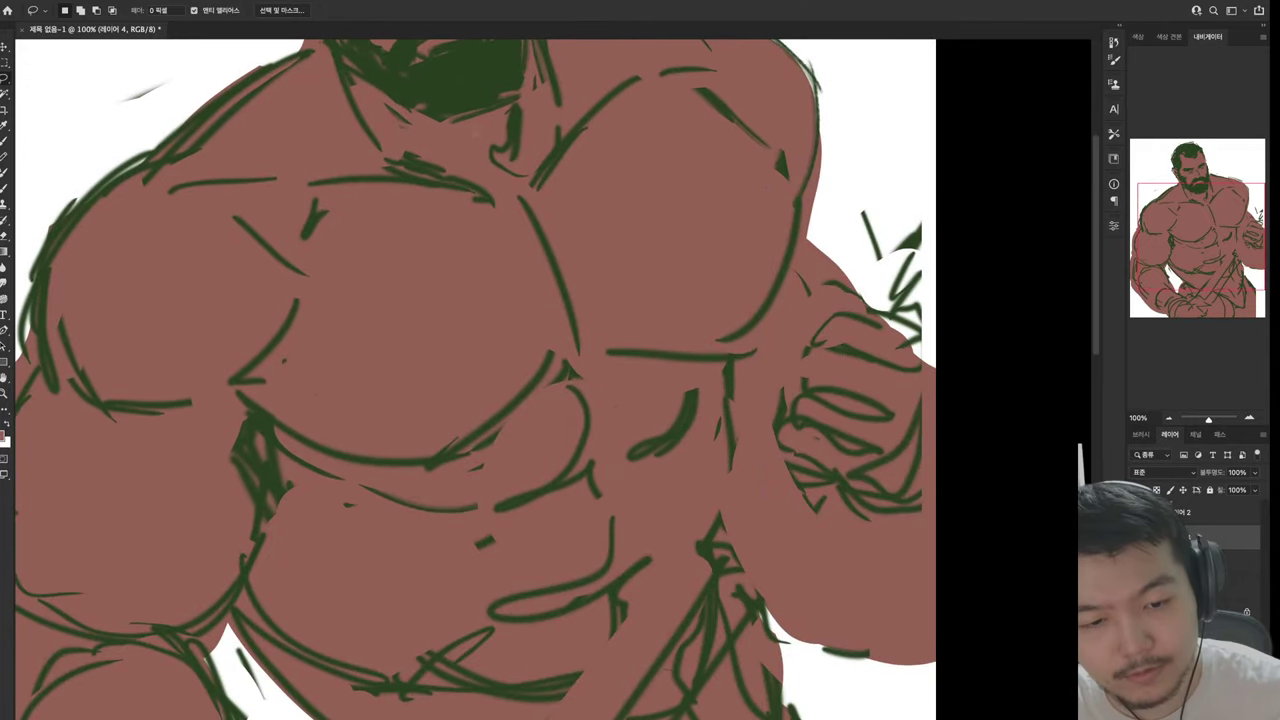
Erase the flat skin colour beneath the raised forearm to trim its silhouette
key(e)
mouse_move(790, 530)
mouse_down()
mouse_move(820, 630)
mouse_move(930, 650)
mouse_up()
key(ctrl+z)
drag(820, 540, 855, 605)
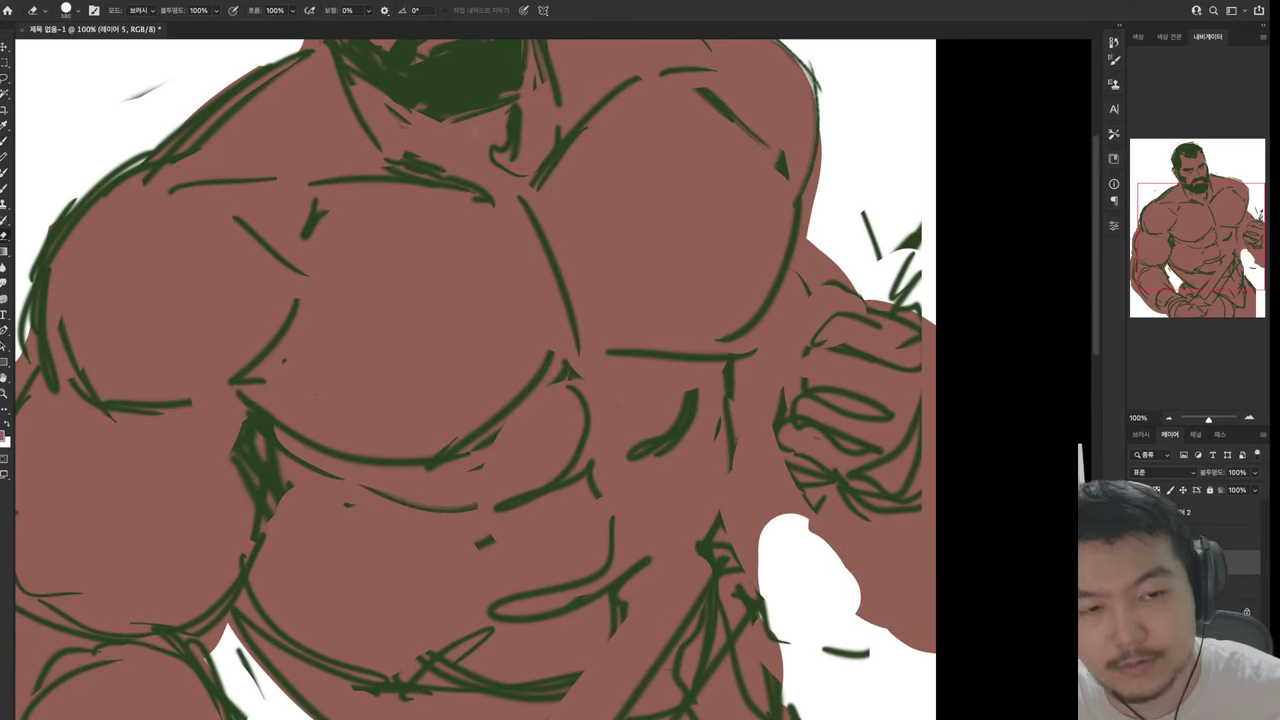
Lasso the hand's line art on its sketch layer, move it and rotate it about 2.8°, then deselect
key(b)
click(1220, 537)
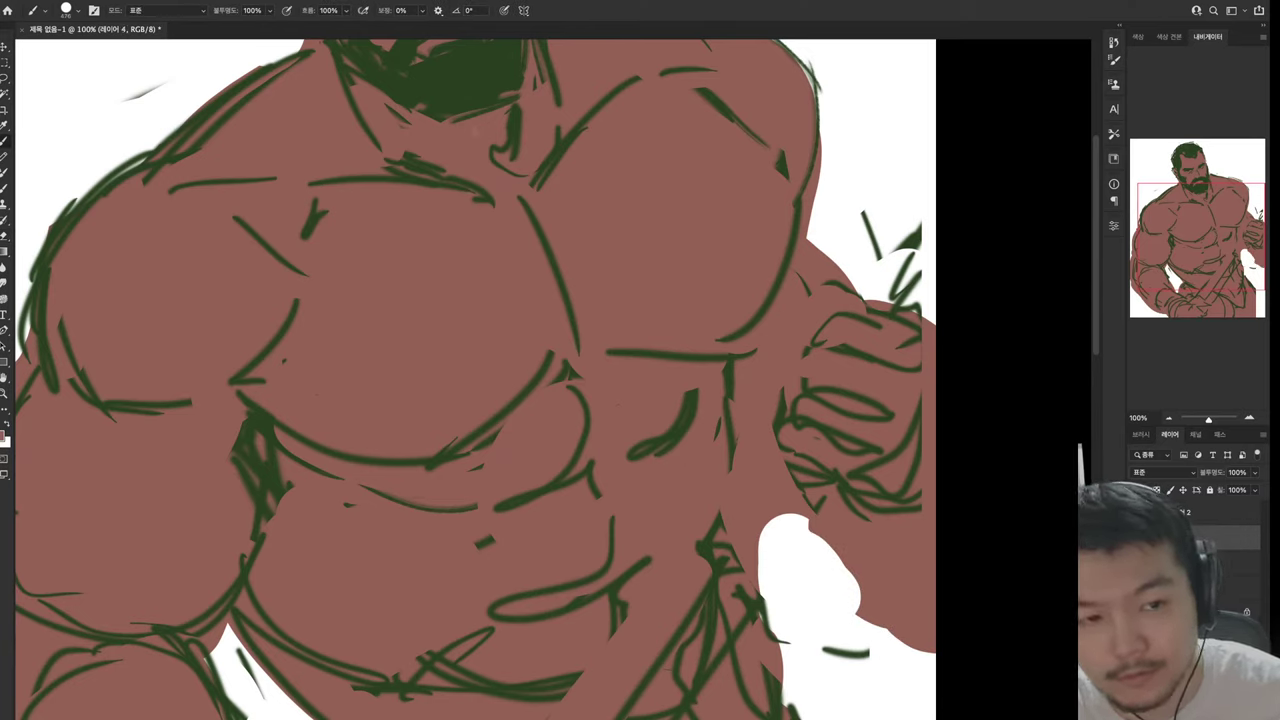
key(l)
mouse_move(915, 195)
mouse_down()
mouse_move(756, 450)
mouse_move(930, 200)
mouse_up()
key(ctrl+t)
drag(840, 400, 819, 360)
drag(731, 316, 735, 311)
scroll(735, 311, up, 5)
scroll(735, 311, left, 2)
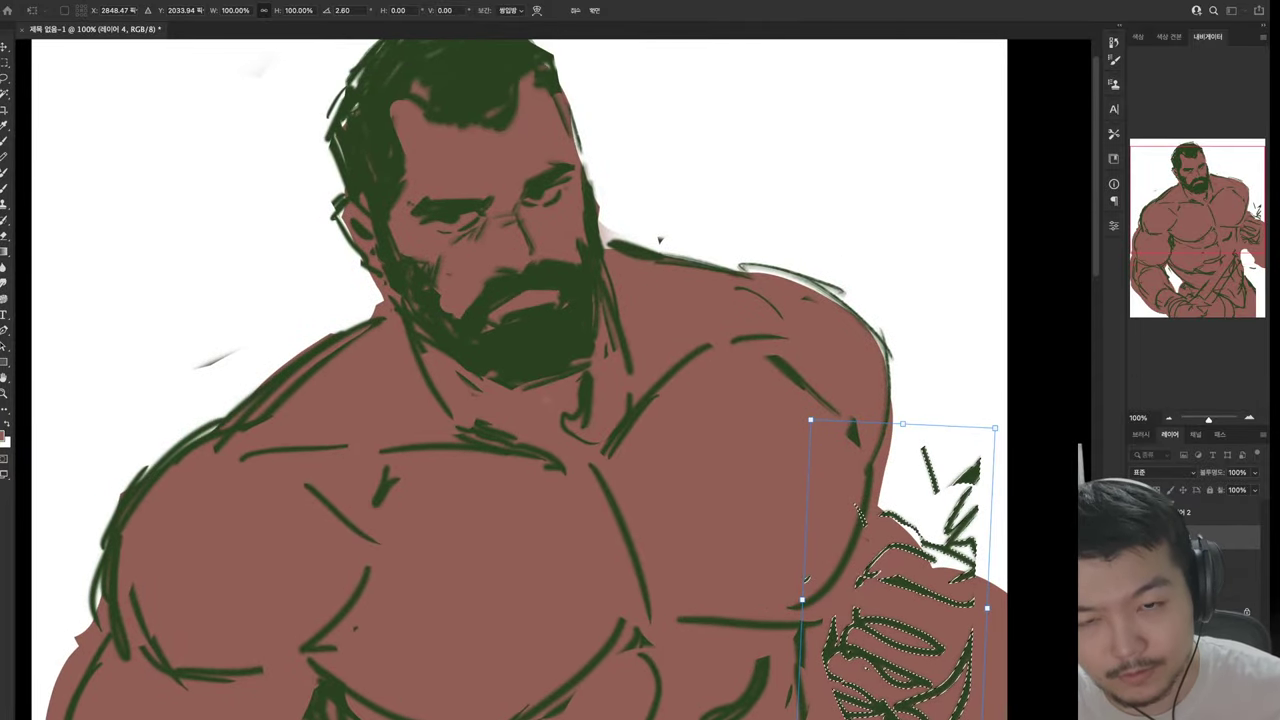
key(Return)
key(ctrl+d)
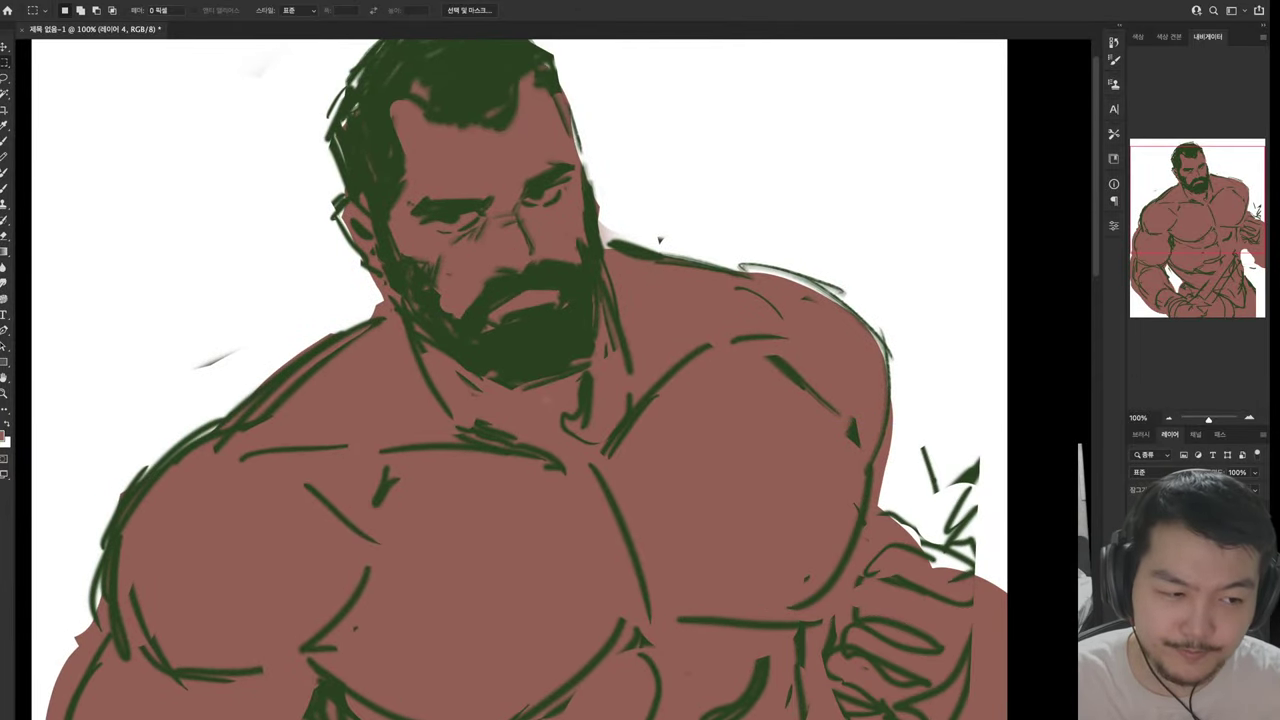
Clear the finished figure from view and add a new empty layer for a fresh brush sketch
click(1140, 510)
click(1140, 530)
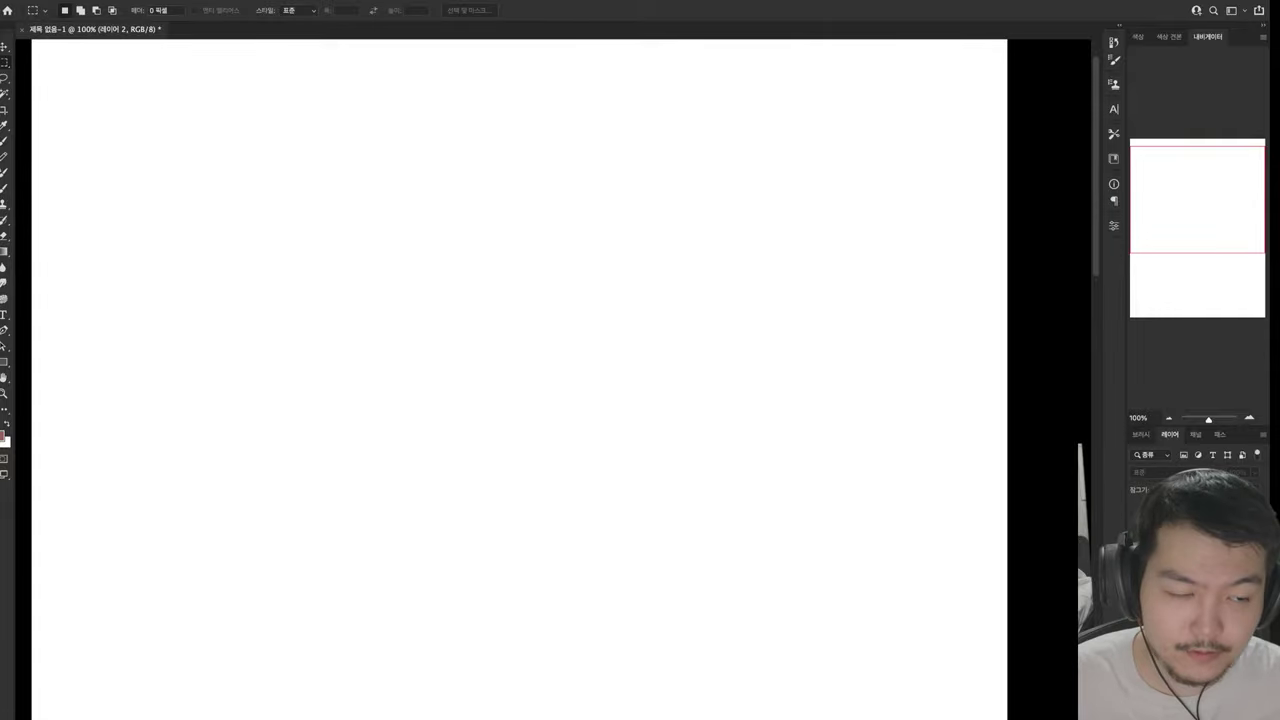
click(1140, 570)
click(1140, 570)
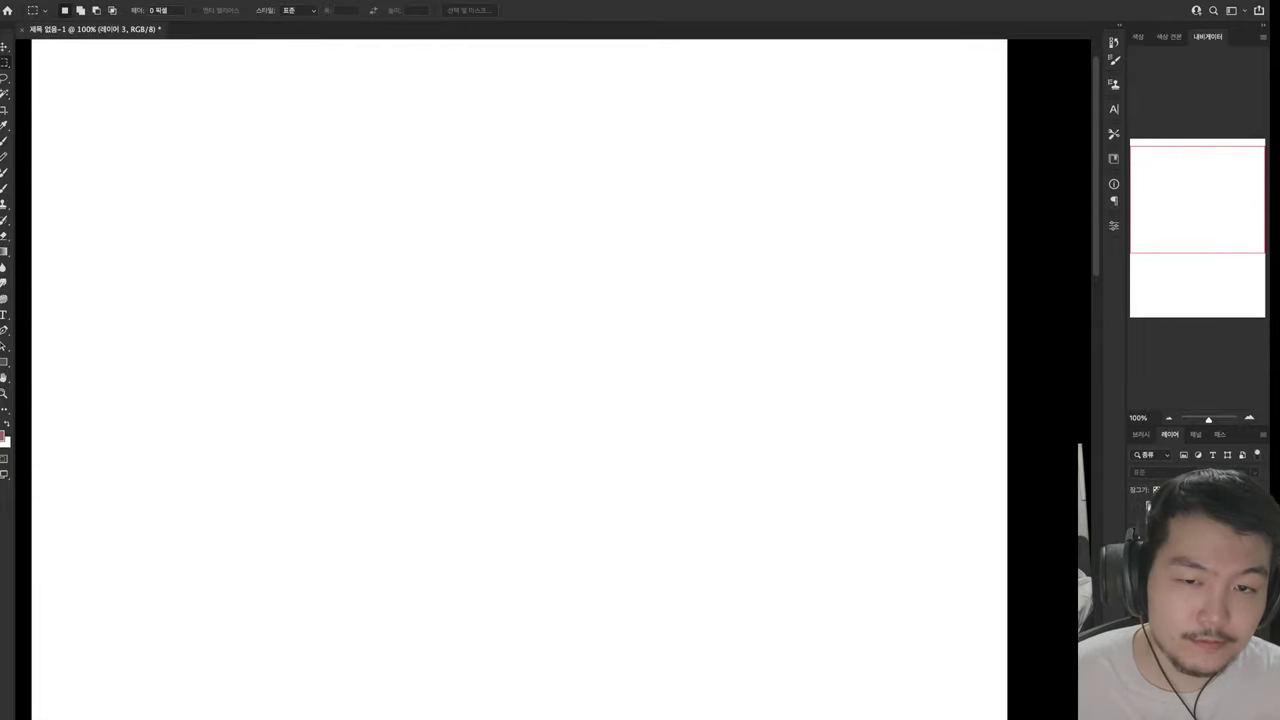
click(1140, 570)
key(ctrl+z)
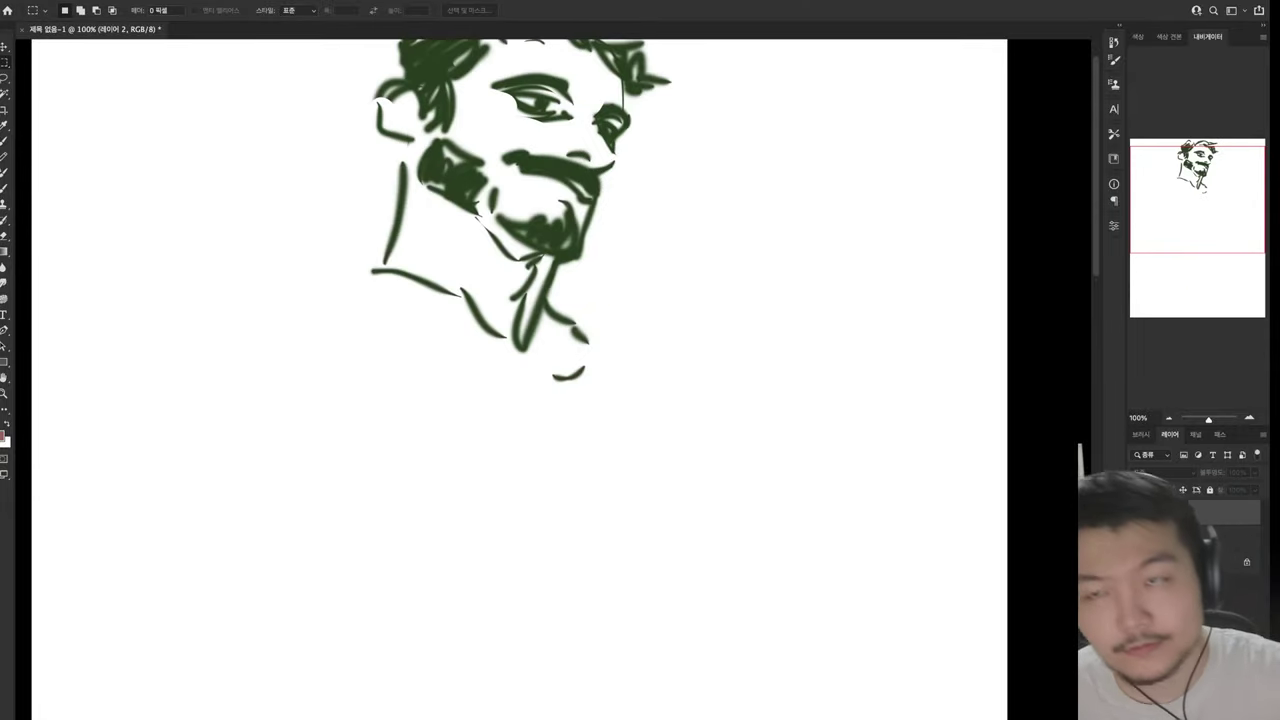
key(ctrl+z)
key(ctrl+shift+alt+n)
key(b)
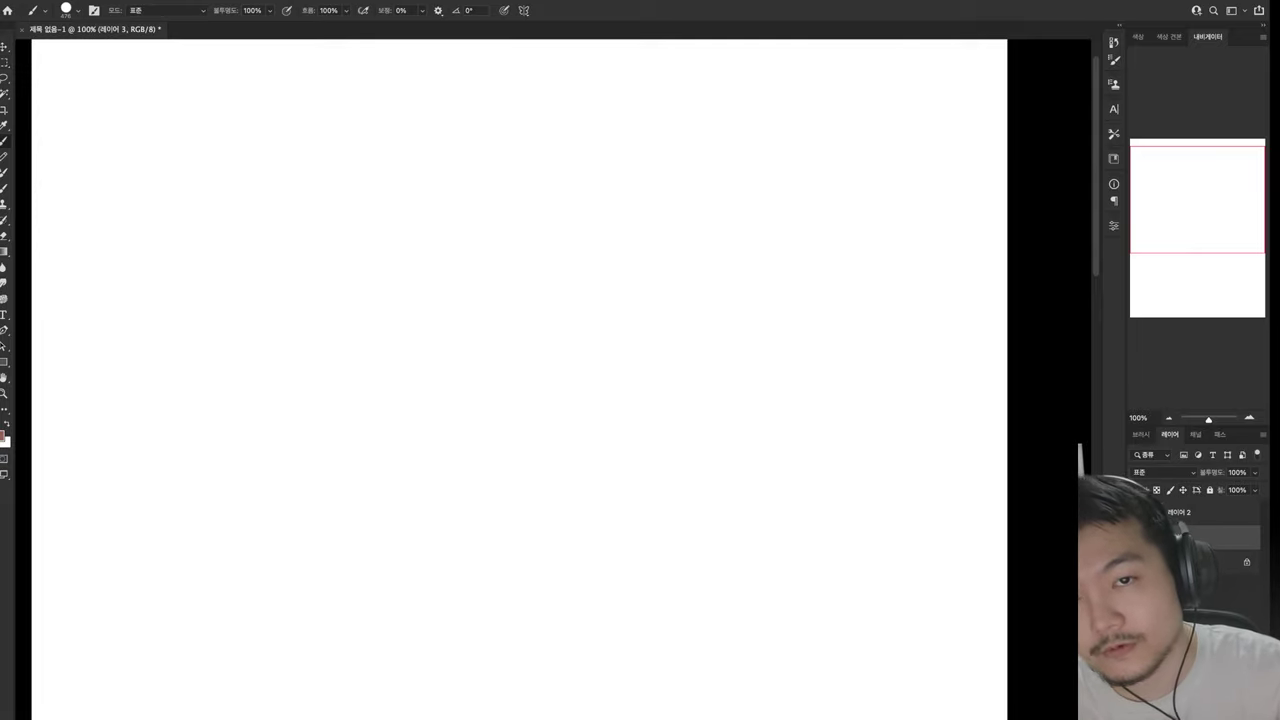
Sketch a tilted head outline with a nose, two eyes and heavy brows on the new layer
drag(412, 145, 549, 67)
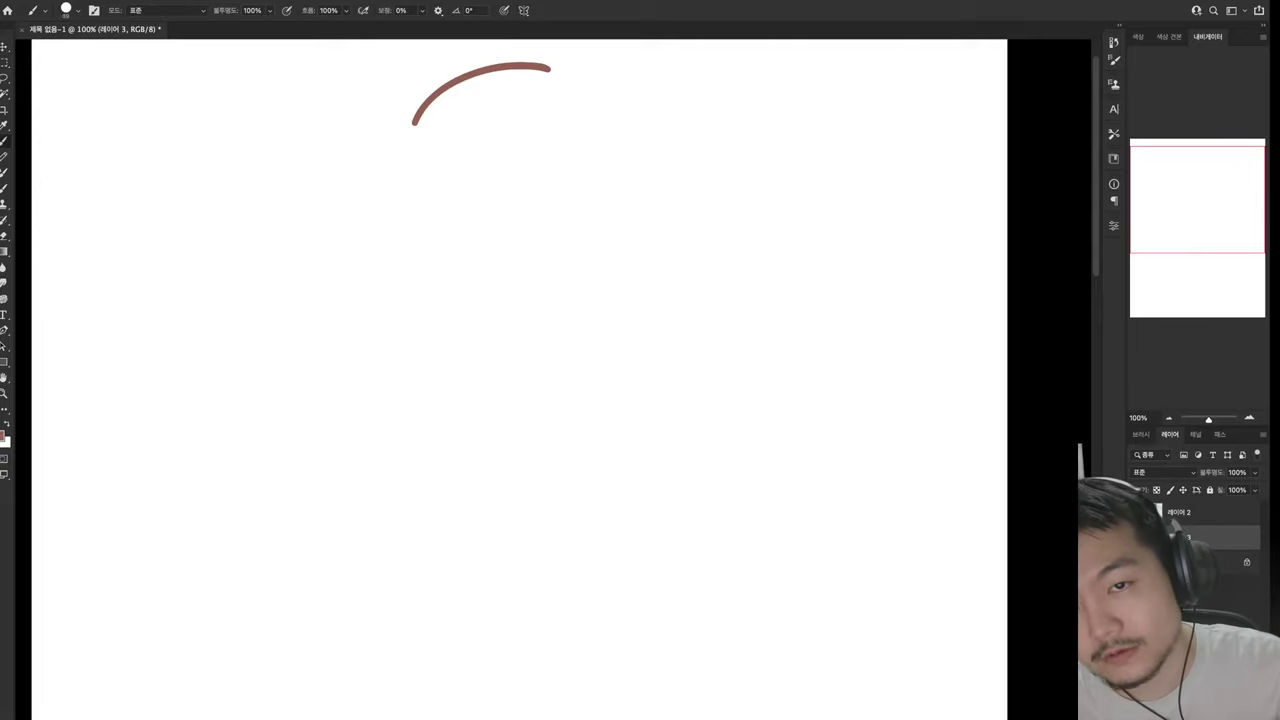
mouse_move(447, 88)
mouse_down()
mouse_move(422, 221)
mouse_move(484, 290)
mouse_move(541, 286)
mouse_up()
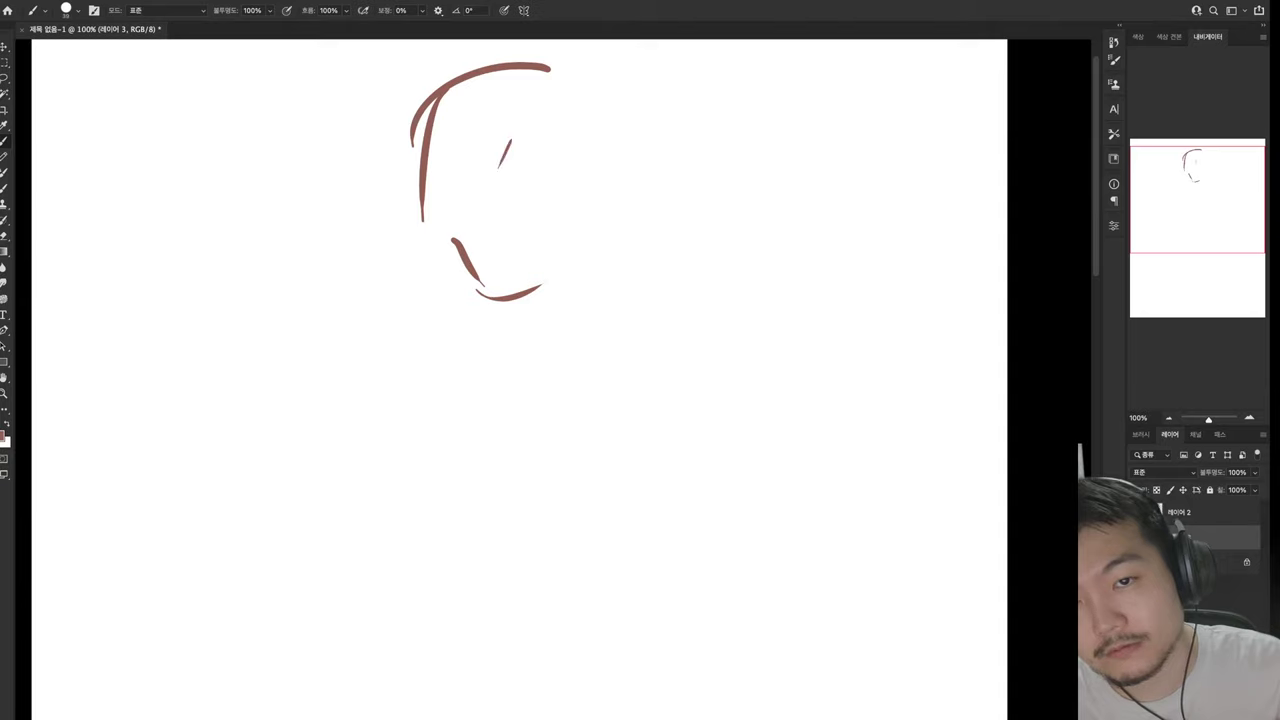
mouse_move(499, 166)
mouse_down()
mouse_move(503, 210)
mouse_move(559, 183)
mouse_up()
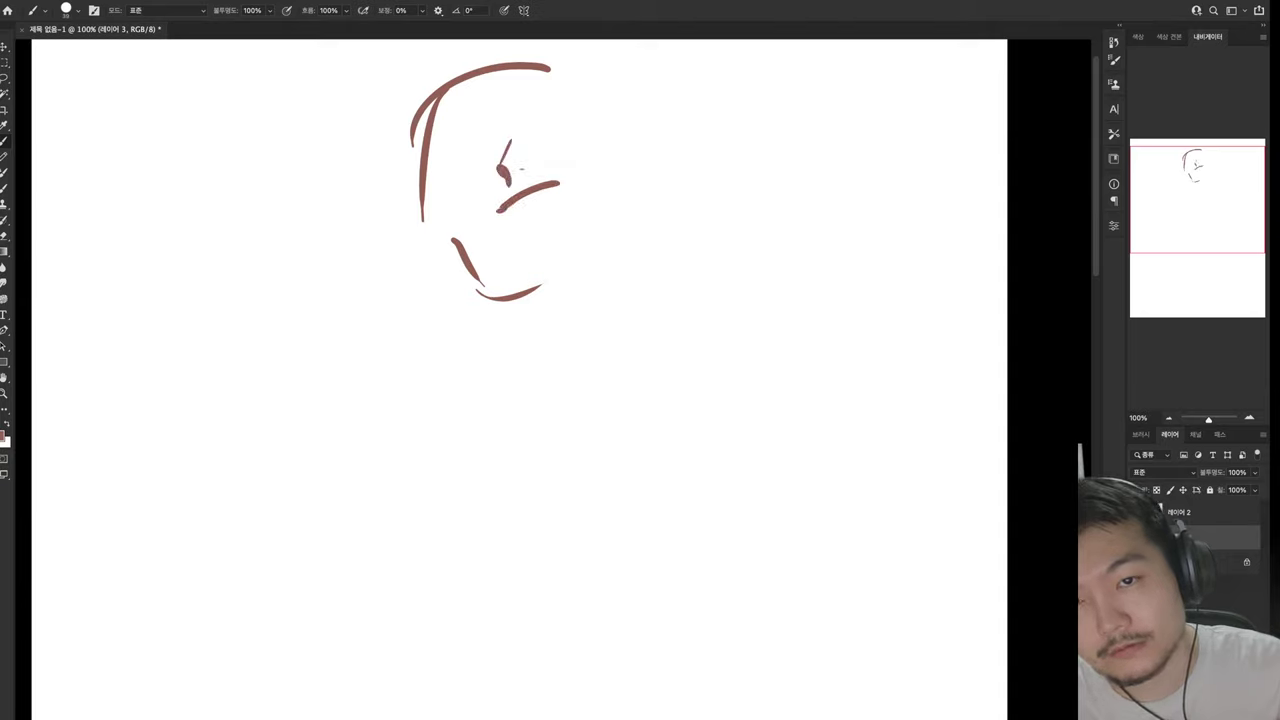
mouse_move(490, 140)
mouse_down()
mouse_move(474, 160)
mouse_move(505, 150)
mouse_move(540, 195)
mouse_move(500, 210)
mouse_move(510, 180)
mouse_move(486, 172)
mouse_up()
key(e)
key(b)
drag(472, 155, 507, 173)
drag(497, 157, 596, 106)
mouse_move(552, 130)
mouse_down()
mouse_move(562, 142)
mouse_move(598, 122)
mouse_move(591, 132)
mouse_up()
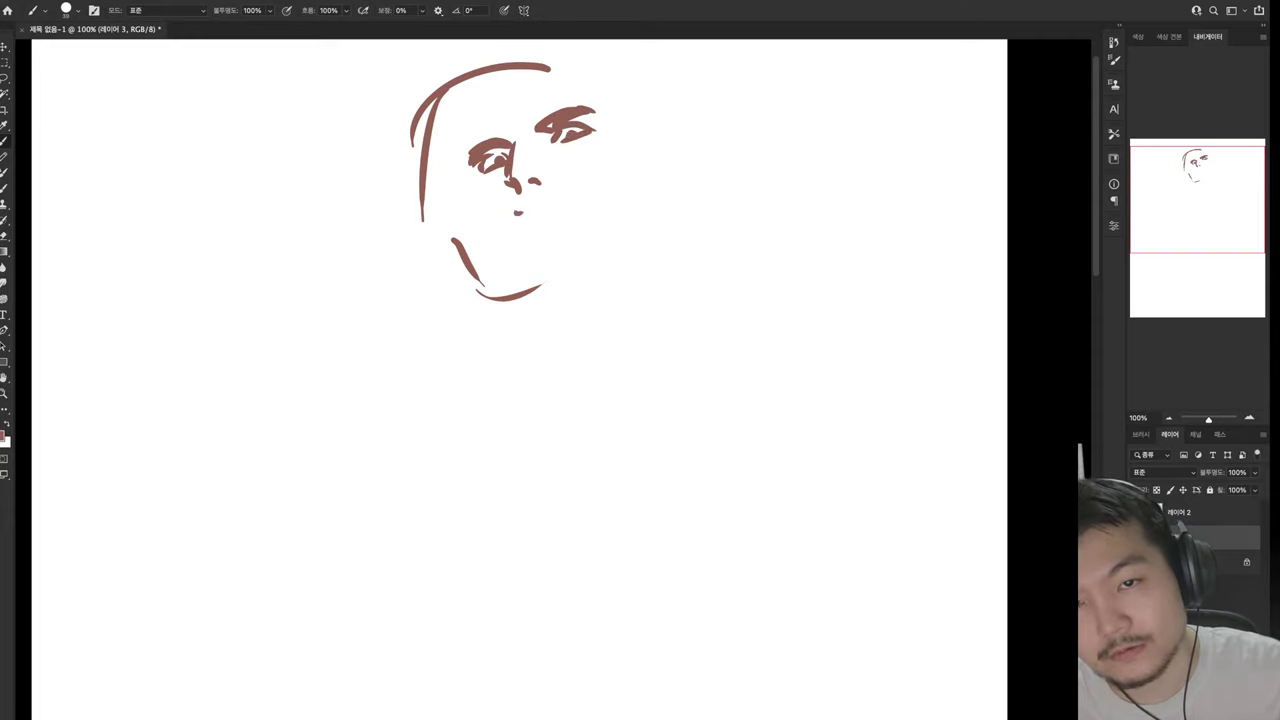
Draw the moustache line below the nose and block in the chin beard and jaw edge
drag(514, 217, 587, 188)
mouse_move(502, 218)
mouse_down()
mouse_move(585, 186)
mouse_move(534, 262)
mouse_move(584, 244)
mouse_move(528, 276)
mouse_move(560, 280)
mouse_move(638, 204)
mouse_move(636, 138)
mouse_move(641, 200)
mouse_up()
key(ctrl+z)
key(e)
key(b)
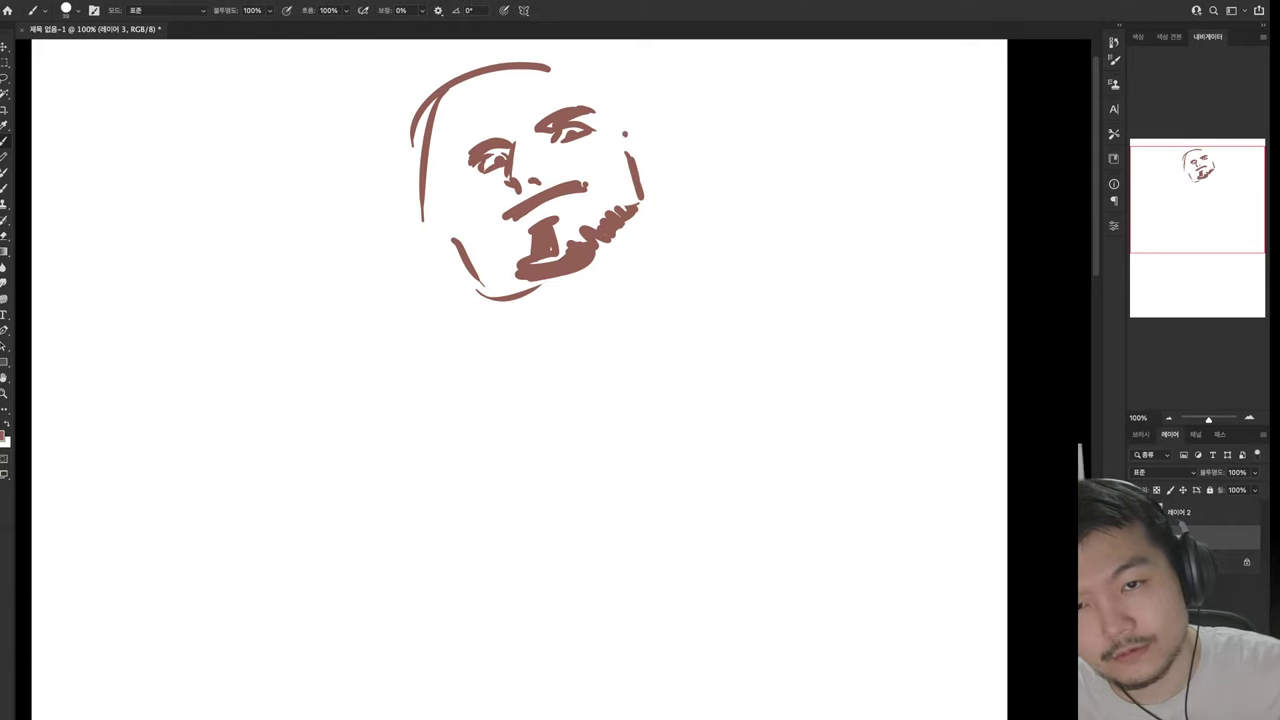
Add an ear and the cheek contour, and fill the beard and moustache with thick strokes
drag(624, 131, 645, 165)
drag(460, 156, 508, 280)
drag(504, 228, 518, 276)
mouse_move(506, 228)
mouse_down()
mouse_move(526, 256)
mouse_move(564, 258)
mouse_up()
drag(620, 234, 592, 262)
drag(602, 206, 590, 226)
drag(636, 192, 606, 204)
mouse_move(510, 222)
mouse_down()
mouse_move(578, 196)
mouse_move(590, 180)
mouse_move(570, 172)
mouse_up()
key(e)
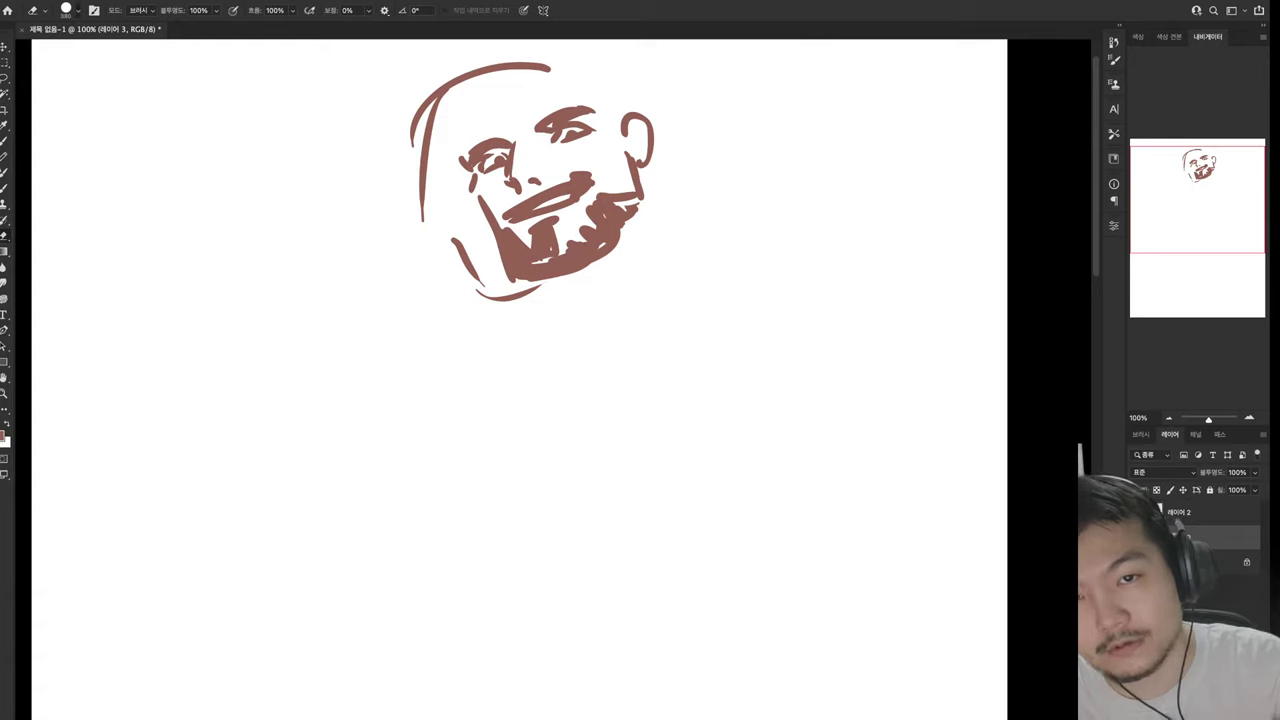
Rework the eye and brow nearest the ear with alternating brush and eraser strokes
key(b)
mouse_move(576, 110)
mouse_down()
mouse_move(540, 124)
mouse_move(602, 104)
mouse_move(554, 136)
mouse_move(604, 134)
mouse_move(536, 94)
mouse_up()
key(e)
key(b)
key(e)
key(b)
key(e)
key(b)
key(e)
key(b)
Sketch the front of the neck and the collar notch below the beard
mouse_move(478, 297)
mouse_down()
mouse_move(542, 285)
mouse_move(584, 344)
mouse_up()
mouse_move(564, 290)
mouse_down()
mouse_move(596, 278)
mouse_move(590, 295)
mouse_up()
mouse_move(621, 255)
mouse_down()
mouse_move(590, 346)
mouse_move(634, 252)
mouse_up()
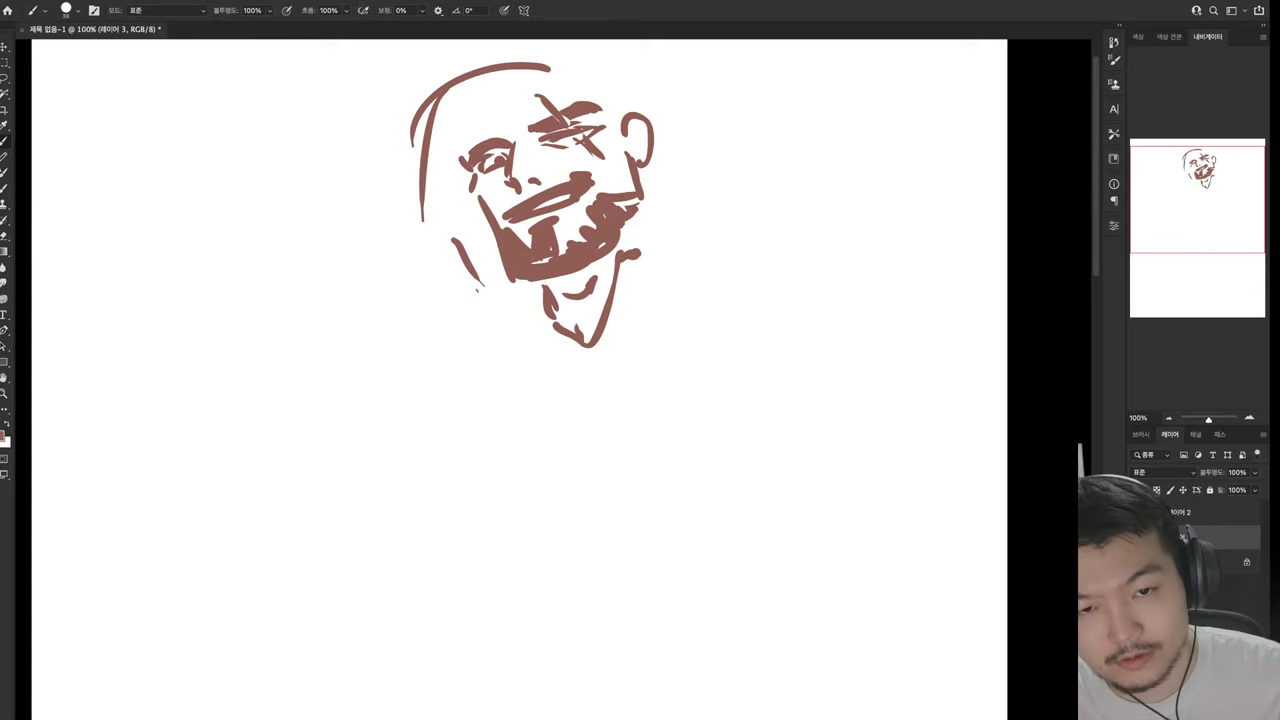
drag(560, 300, 602, 407)
Draw the curved shoulder line beside the neck and erase the rough stroke behind the jaw
mouse_move(697, 280)
mouse_down()
mouse_move(708, 320)
mouse_move(748, 366)
mouse_move(705, 386)
mouse_move(748, 368)
mouse_move(712, 340)
mouse_up()
key(e)
key(b)
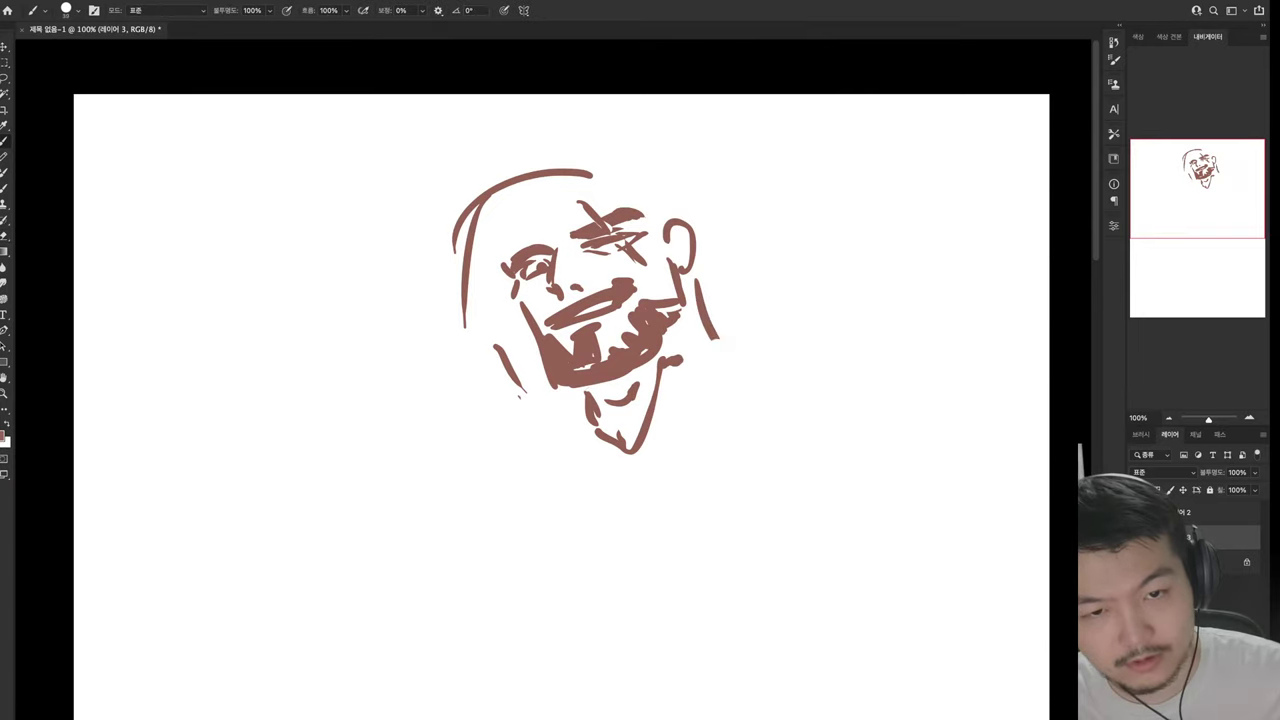
drag(668, 405, 810, 380)
key(e)
mouse_move(716, 336)
mouse_down()
mouse_move(708, 322)
mouse_move(716, 340)
mouse_up()
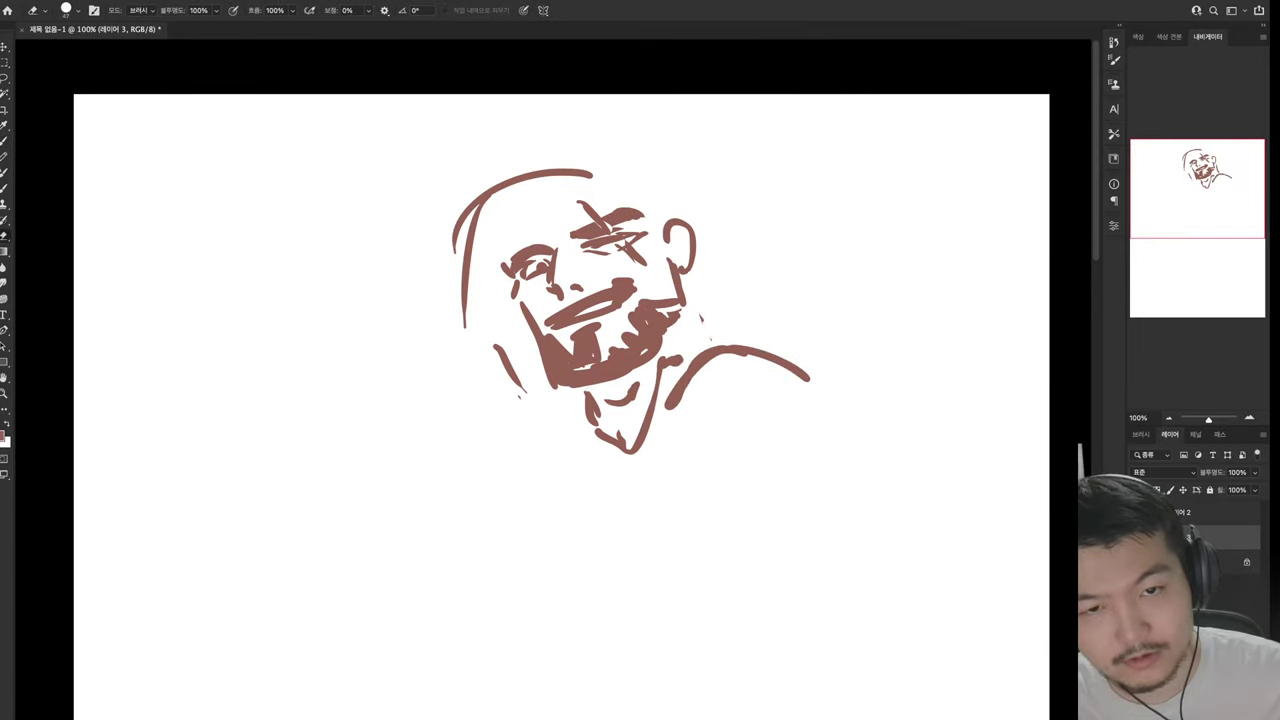
Erase the original ear outline and rework the ear farther back on the head
key(b)
mouse_move(696, 280)
mouse_down()
mouse_move(728, 334)
mouse_move(710, 288)
mouse_up()
key(e)
drag(694, 234, 716, 300)
key(b)
key(ctrl+z)
Sketch the hair above the ear and a thick sideburn running down to the beard
drag(690, 210, 676, 222)
drag(652, 190, 658, 218)
drag(652, 210, 696, 312)
key(e)
key(b)
key(e)
Clean up the area around the ear and draw the back of the neck down to the shoulder
drag(694, 228, 724, 324)
key(b)
key(e)
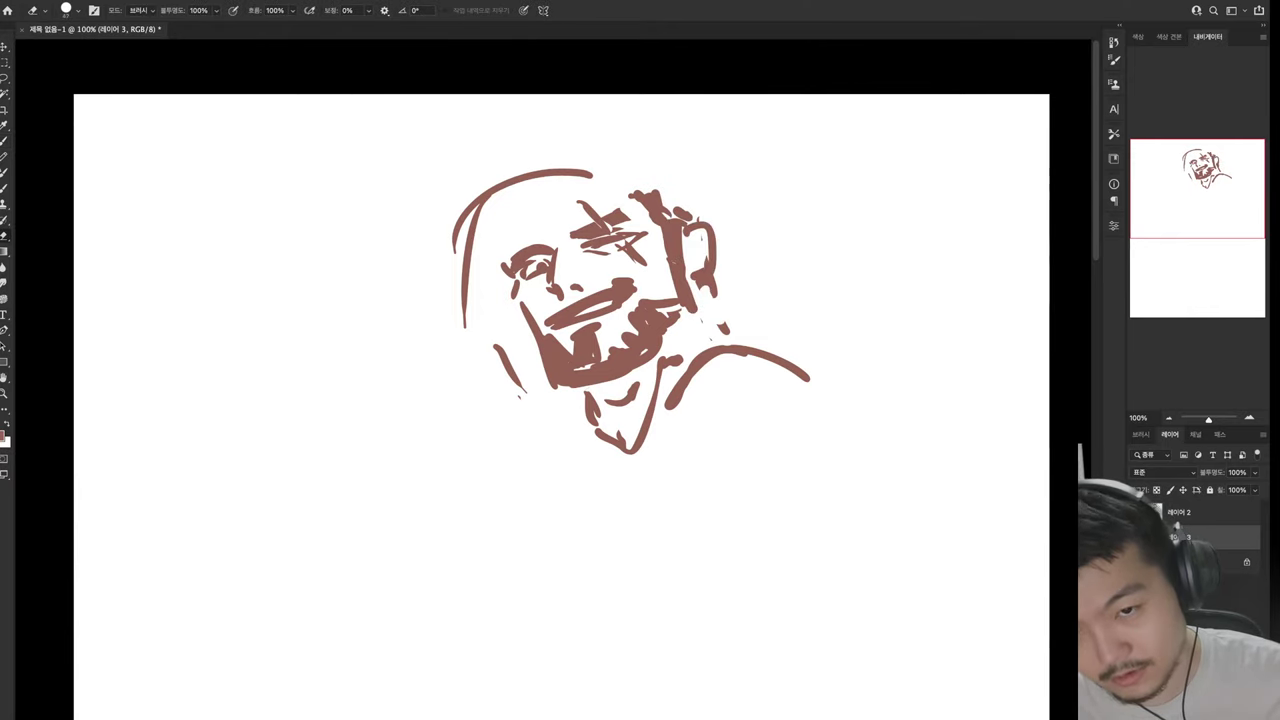
drag(704, 280, 750, 344)
key(b)
Erase the old face and skull outline and redraw the forehead contour and hairline closer to the eye
key(e)
drag(524, 394, 495, 346)
drag(465, 305, 470, 225)
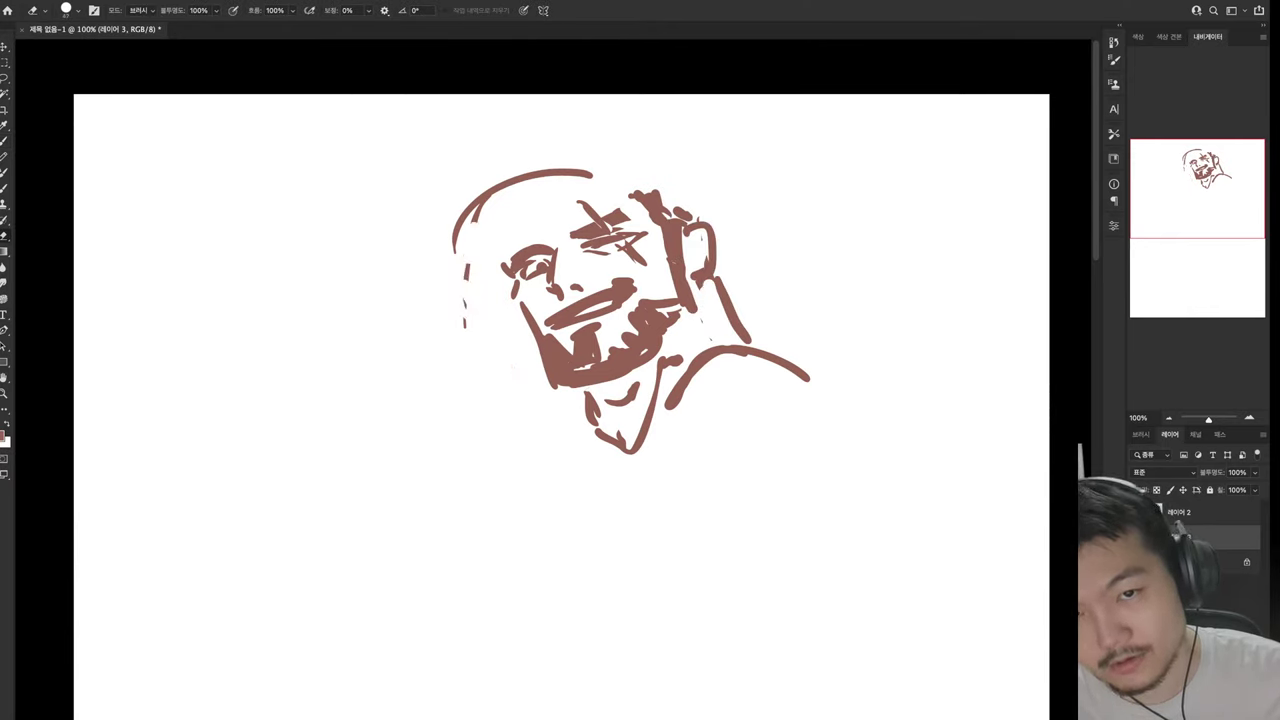
drag(467, 280, 485, 195)
key(b)
key(e)
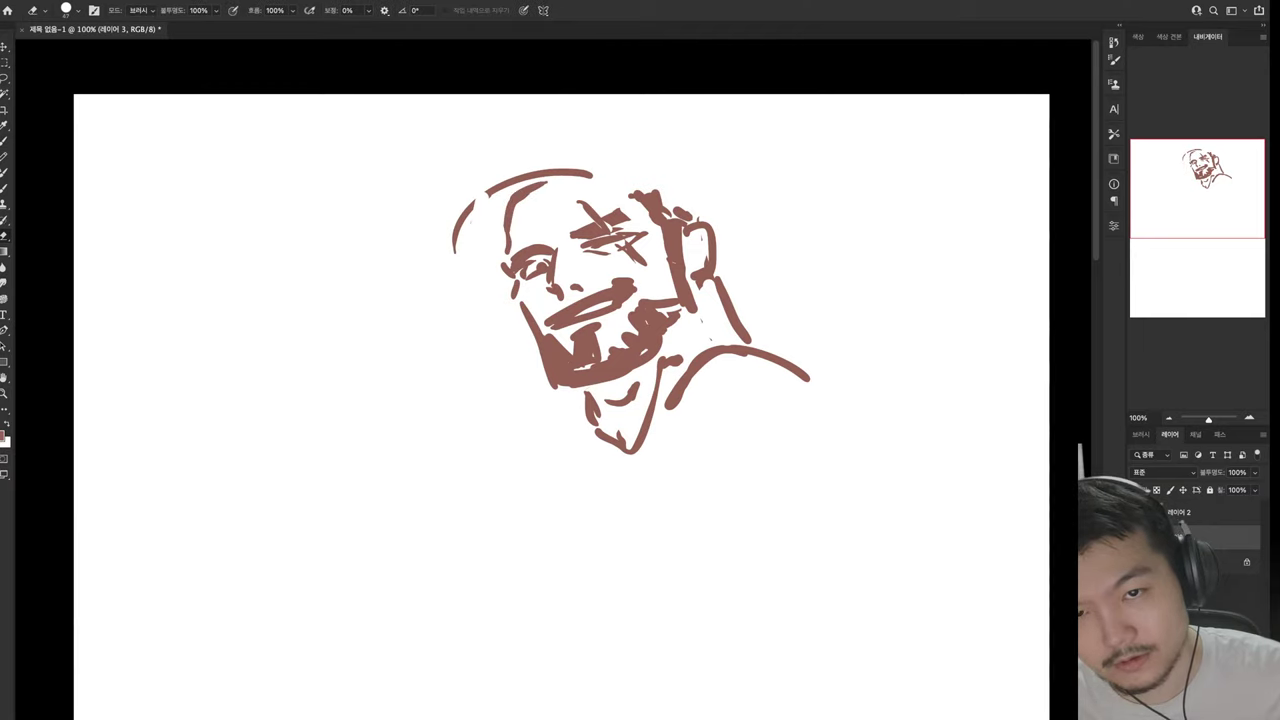
key(b)
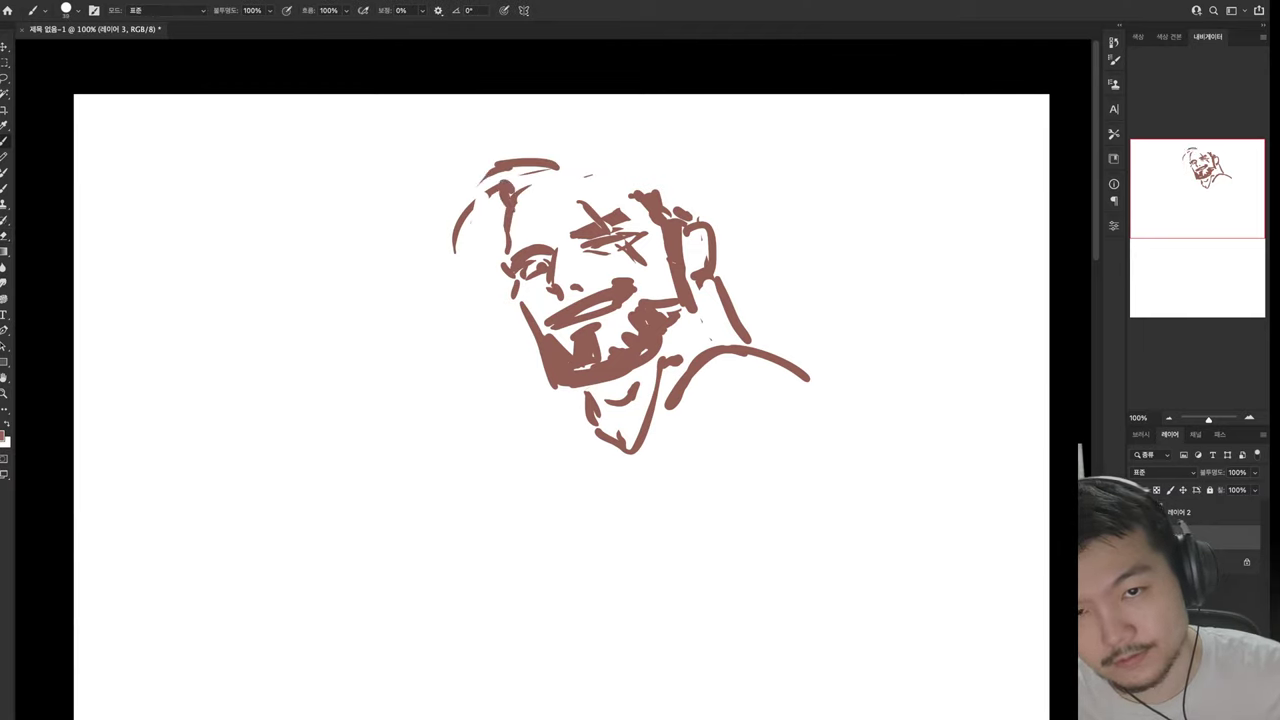
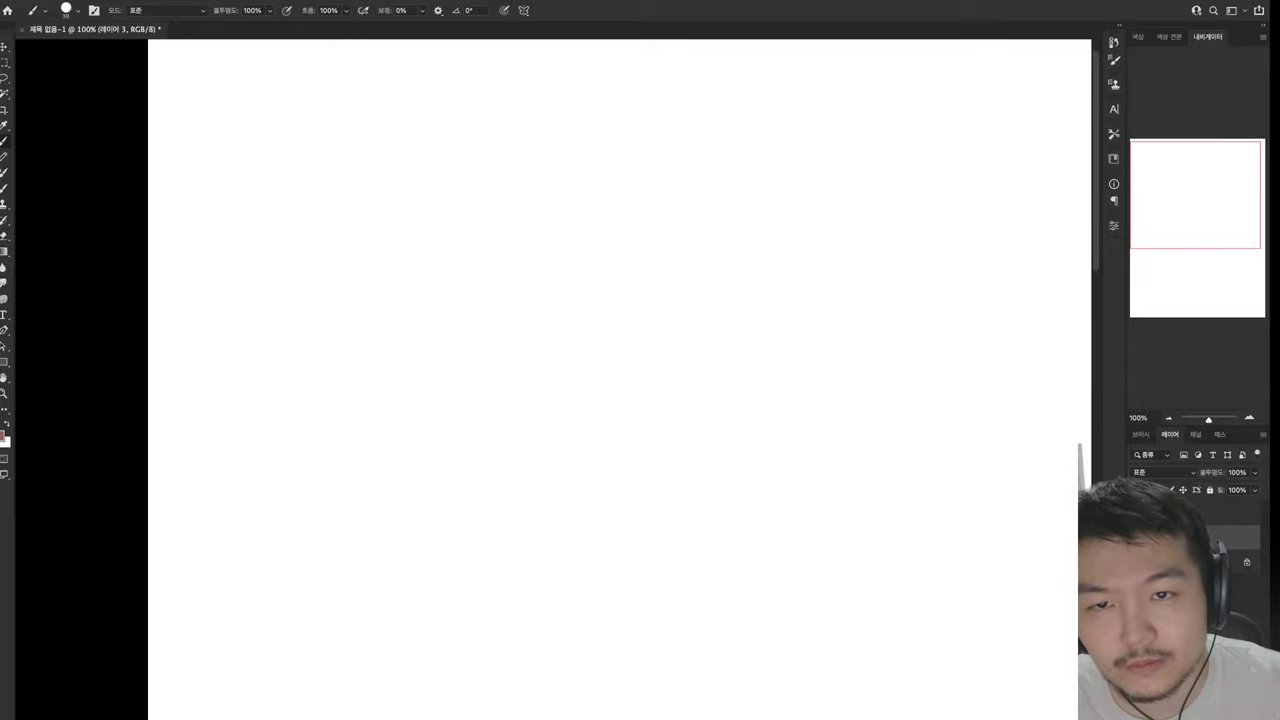
scroll(620, 380, right, 2)
drag(480, 157, 479, 302)
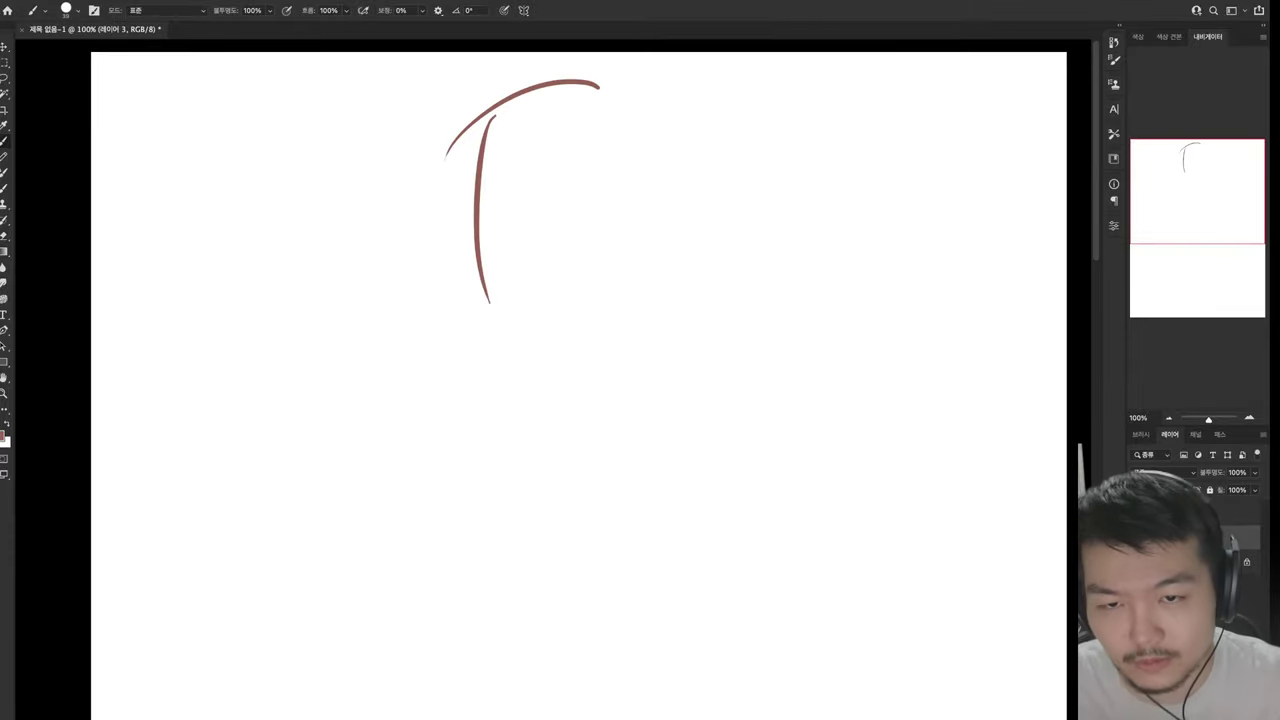
key(ctrl+z)
key(ctrl+z)
drag(451, 221, 558, 95)
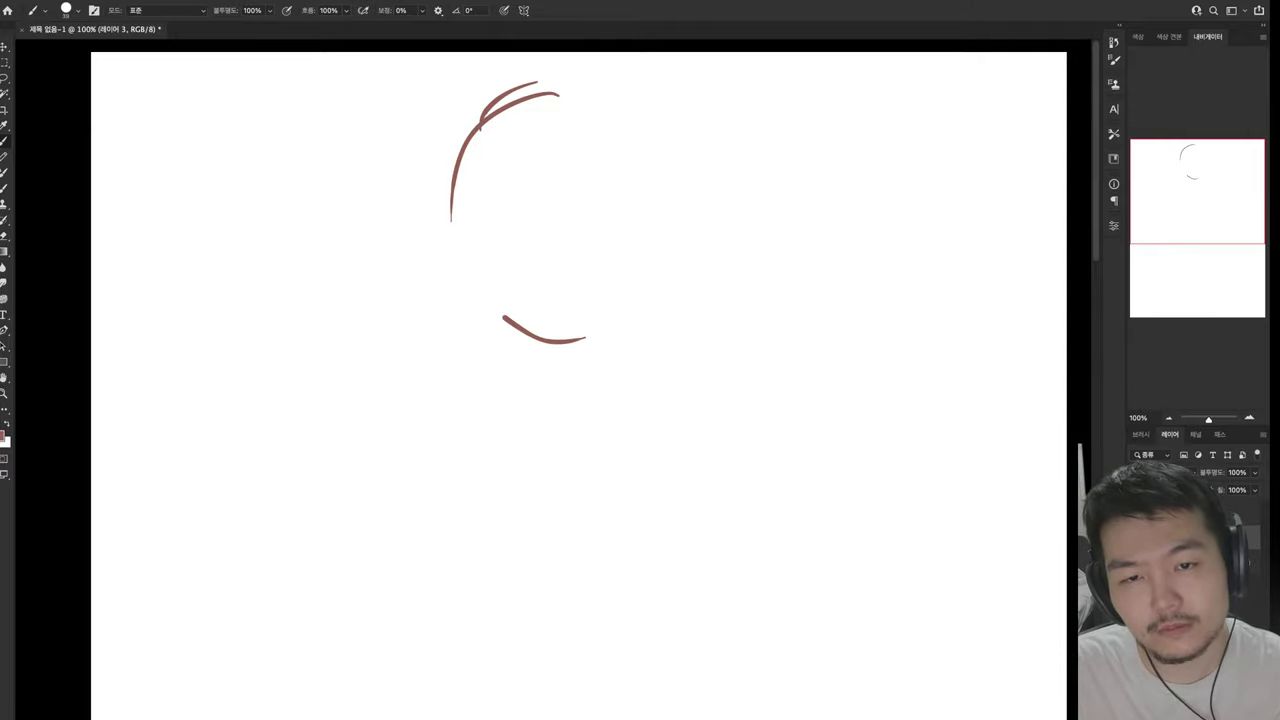
drag(538, 82, 570, 78)
drag(623, 146, 582, 343)
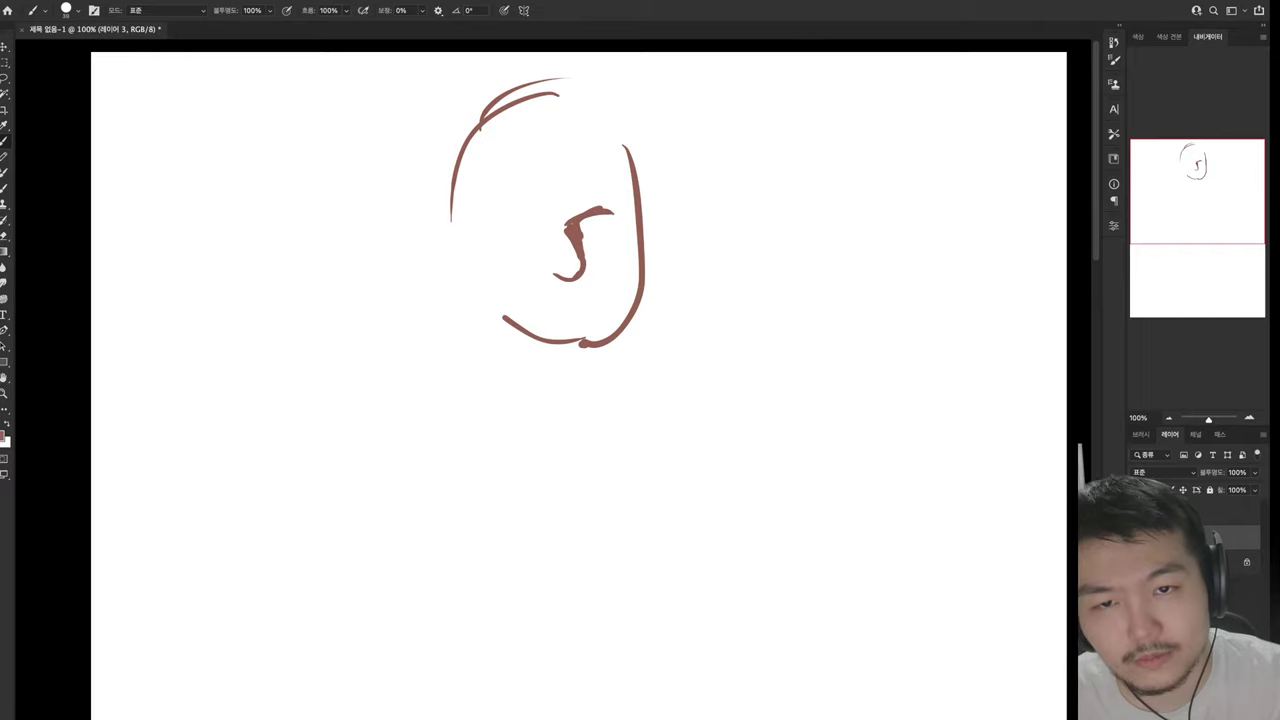
key(ctrl+z)
key(ctrl+z)
key(ctrl+z)
key(ctrl+z)
key(ctrl+z)
key(ctrl+z)
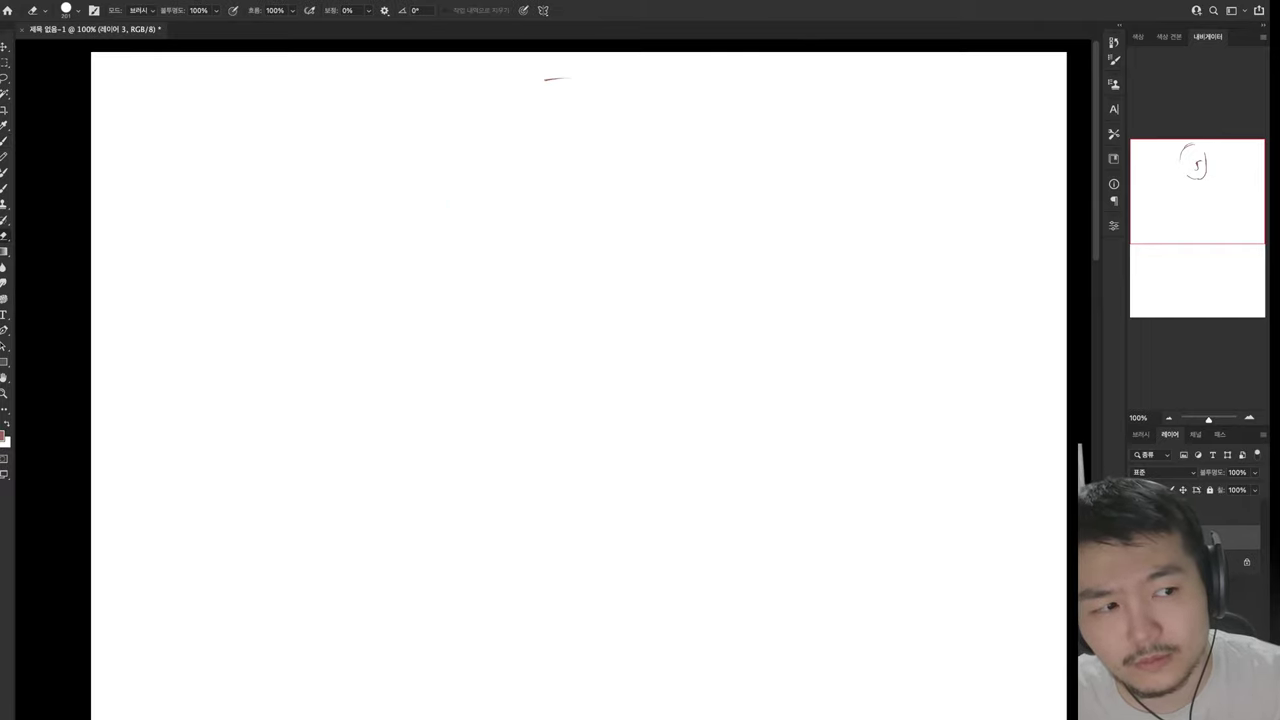
drag(465, 124, 582, 83)
drag(480, 125, 455, 264)
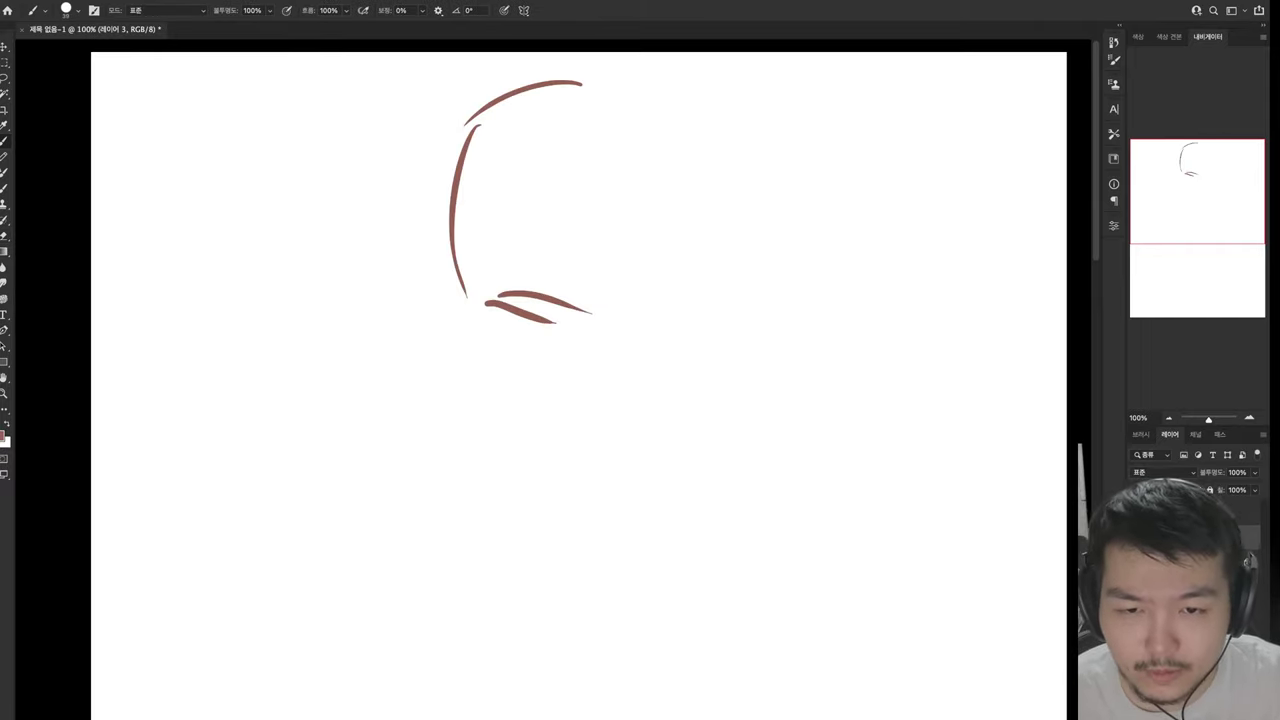
key(e)
drag(500, 305, 650, 312)
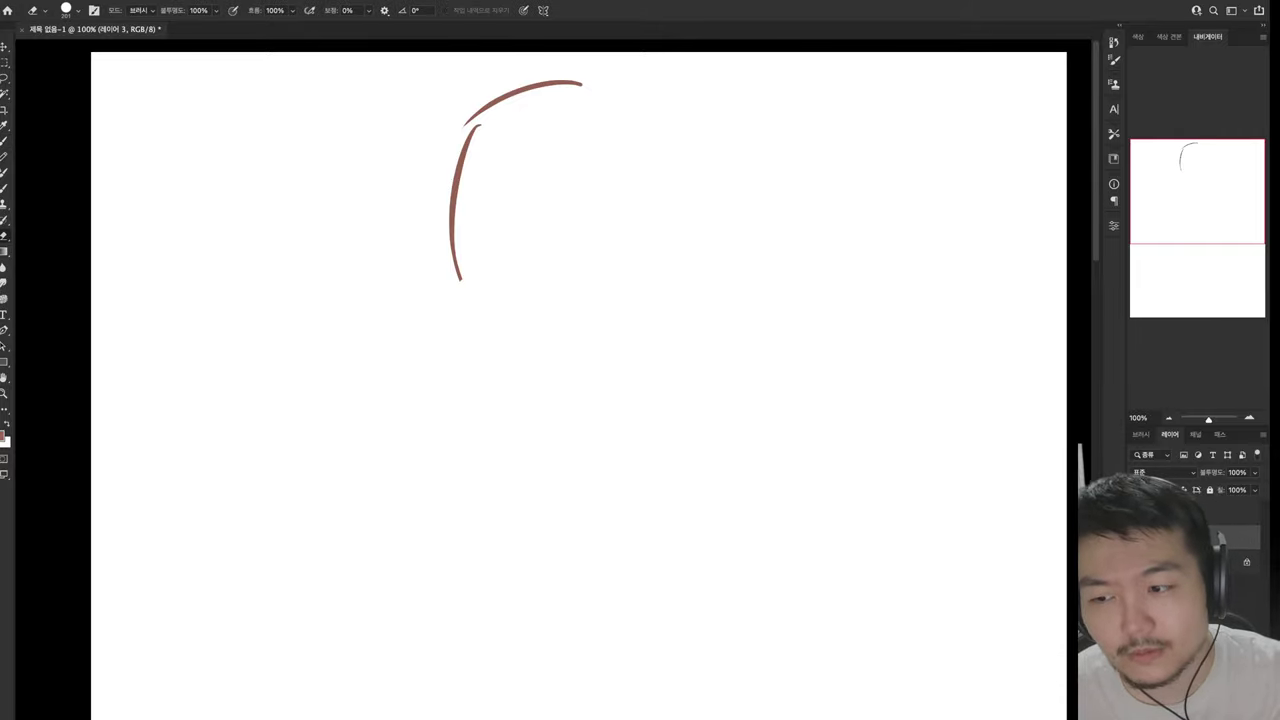
key(b)
drag(468, 280, 572, 334)
key(e)
drag(470, 135, 545, 325)
Sketch a round head with the neck lines and a sloping collar line beneath it
key(b)
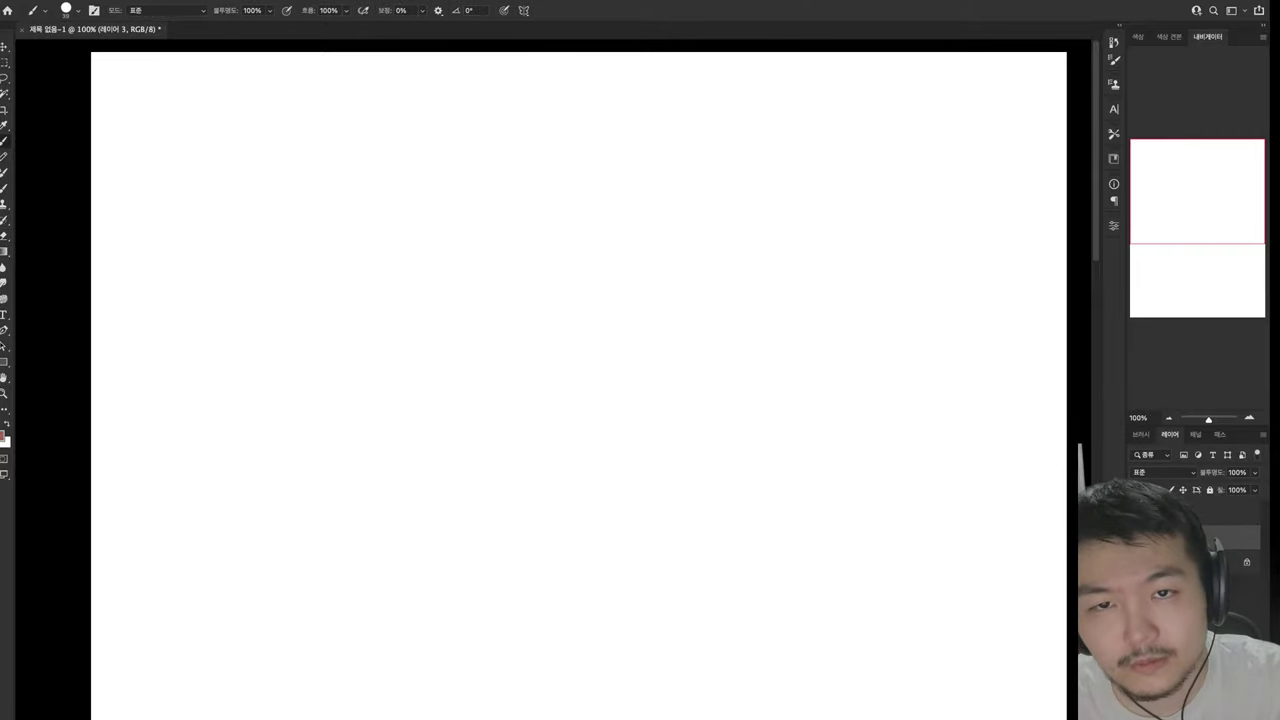
mouse_move(462, 172)
mouse_down()
mouse_move(585, 90)
mouse_move(533, 250)
mouse_move(570, 280)
mouse_up()
drag(465, 258, 536, 270)
mouse_move(400, 253)
mouse_down()
mouse_move(476, 266)
mouse_move(563, 318)
mouse_up()
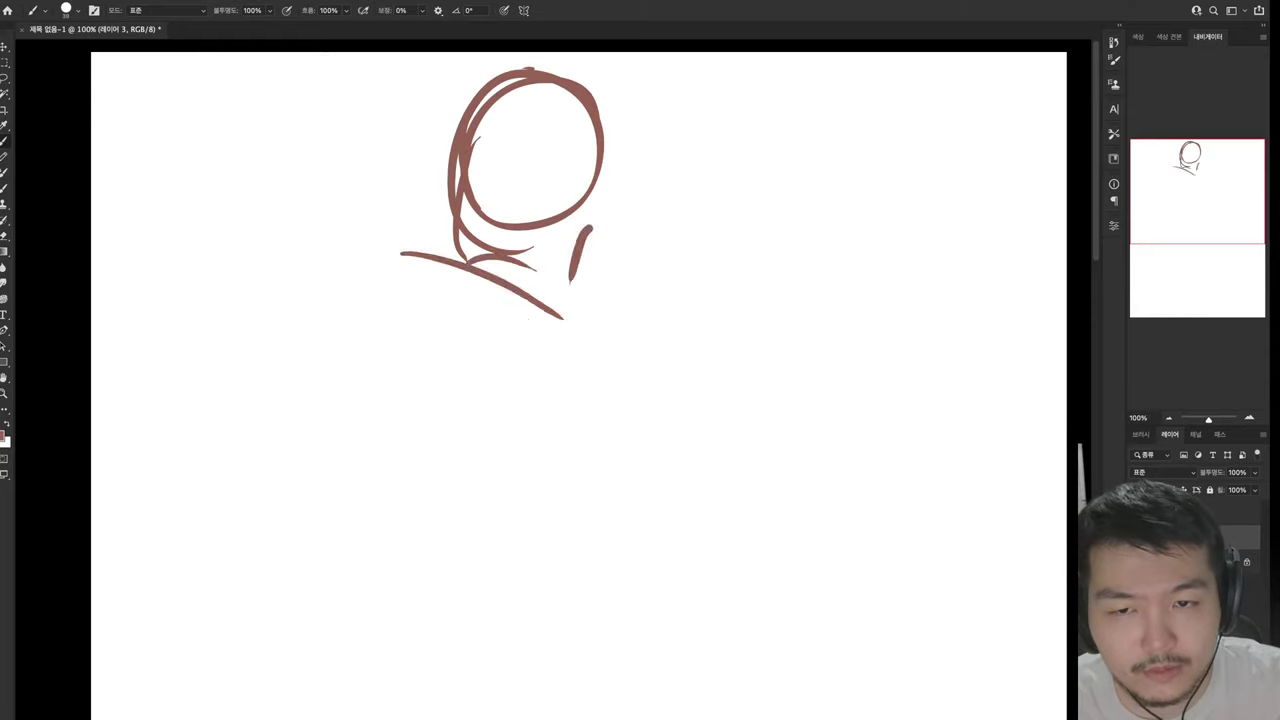
Sketch the trapezius and shoulder lines and rough in the outer sides of the broad torso
drag(300, 296, 436, 278)
key(e)
mouse_move(436, 232)
mouse_down()
mouse_move(360, 270)
mouse_move(452, 242)
mouse_up()
key(b)
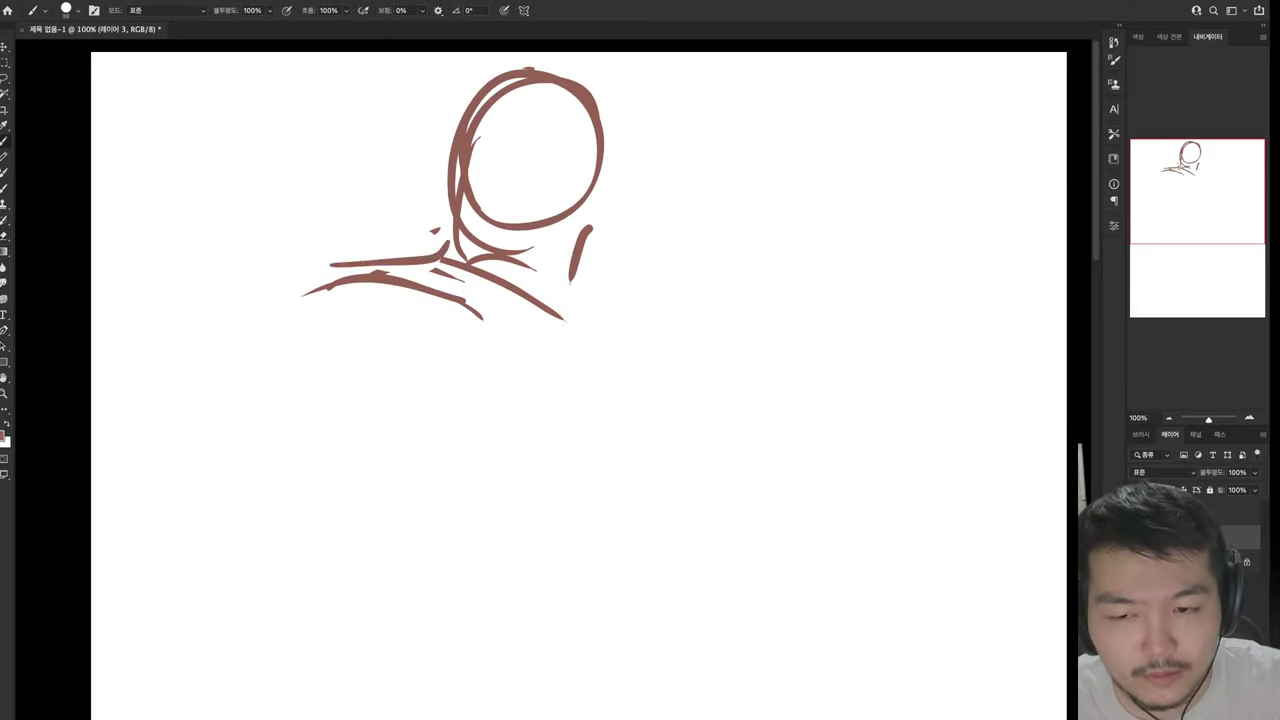
drag(312, 266, 370, 272)
drag(374, 284, 483, 318)
drag(258, 312, 360, 261)
mouse_move(300, 280)
mouse_down()
mouse_move(340, 462)
mouse_move(386, 546)
mouse_move(552, 600)
mouse_up()
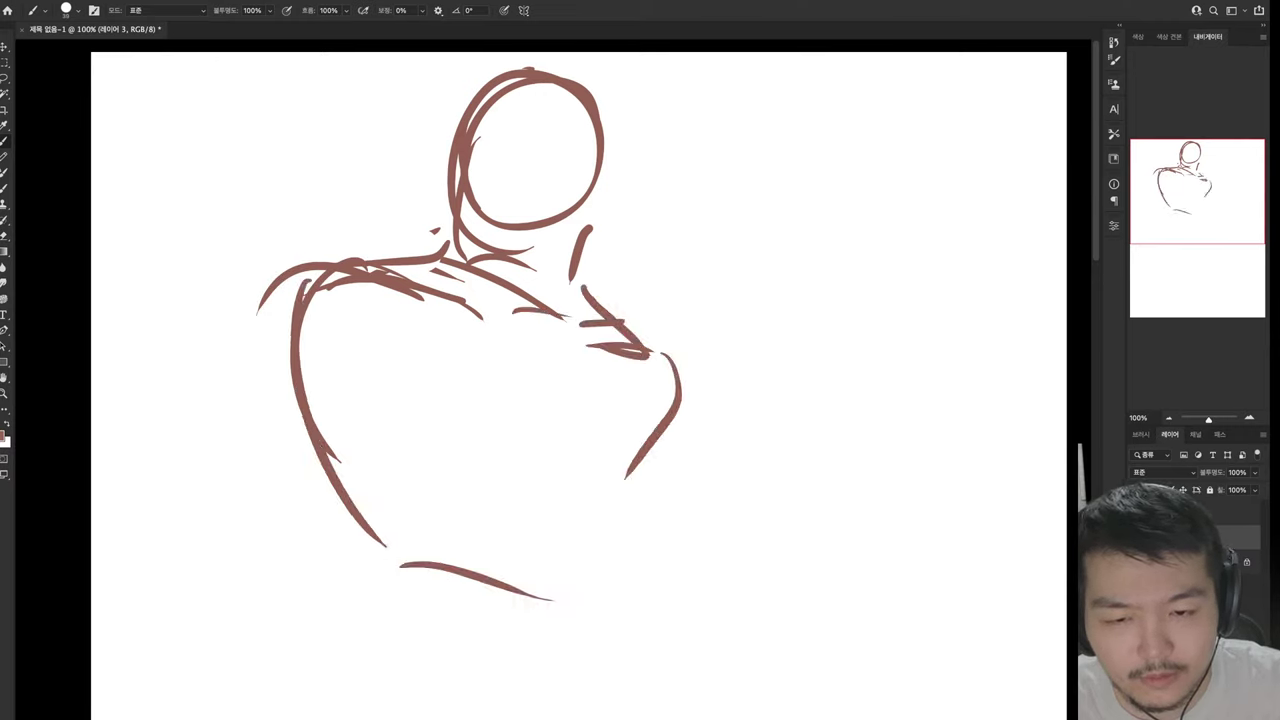
Erase the rough waist strokes and redraw the lower torso tapering to a waist line
key(e)
mouse_move(650, 440)
mouse_down()
mouse_move(625, 480)
mouse_move(648, 530)
mouse_move(582, 636)
mouse_up()
key(b)
key(e)
drag(410, 568, 552, 600)
mouse_move(418, 590)
mouse_down()
mouse_move(468, 630)
mouse_move(612, 638)
mouse_up()
Draw the curve under the chest and the centre line between the pectorals, cleaning up stray strokes
mouse_move(374, 452)
mouse_down()
mouse_move(434, 428)
mouse_move(557, 436)
mouse_up()
drag(508, 318, 517, 405)
key(e)
mouse_move(514, 316)
mouse_down()
mouse_move(548, 434)
mouse_move(642, 478)
mouse_up()
Sketch the far pectoral edge and shoulder, and add the rounded deltoid of the near shoulder
key(b)
drag(682, 395, 642, 482)
drag(580, 315, 670, 390)
drag(610, 325, 690, 388)
mouse_move(598, 300)
mouse_down()
mouse_move(700, 360)
mouse_move(704, 404)
mouse_up()
drag(600, 400, 733, 332)
mouse_move(490, 190)
mouse_down()
mouse_move(350, 312)
mouse_move(497, 283)
mouse_up()
drag(415, 322, 497, 272)
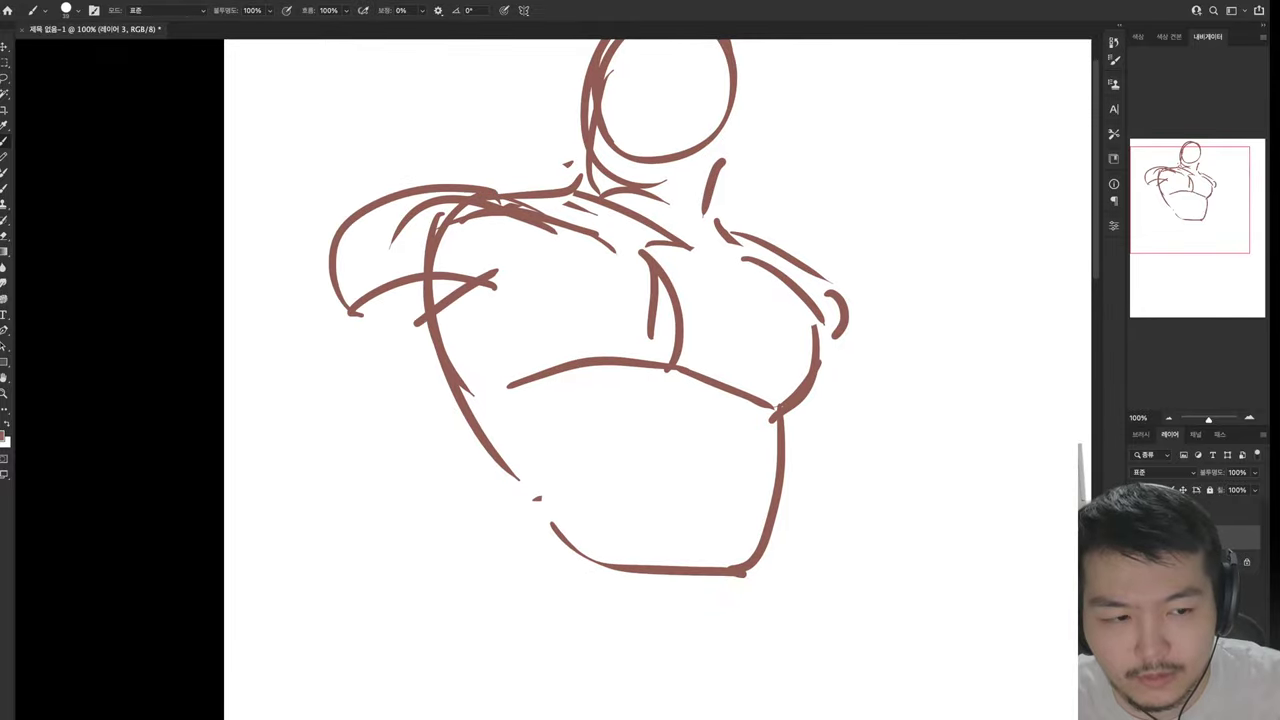
Sketch the near upper arm down to the elbow and redraw the armpit and the flank below it
drag(466, 330, 505, 375)
drag(425, 310, 457, 400)
drag(530, 372, 552, 364)
mouse_move(497, 272)
mouse_down()
mouse_move(445, 300)
mouse_move(540, 222)
mouse_up()
key(e)
drag(350, 312, 455, 285)
key(b)
drag(316, 345, 450, 297)
mouse_move(340, 290)
mouse_down()
mouse_move(300, 450)
mouse_move(432, 405)
mouse_move(566, 596)
mouse_move(680, 590)
mouse_up()
Erase the old waist line and draw curved belt bands across the waist
key(e)
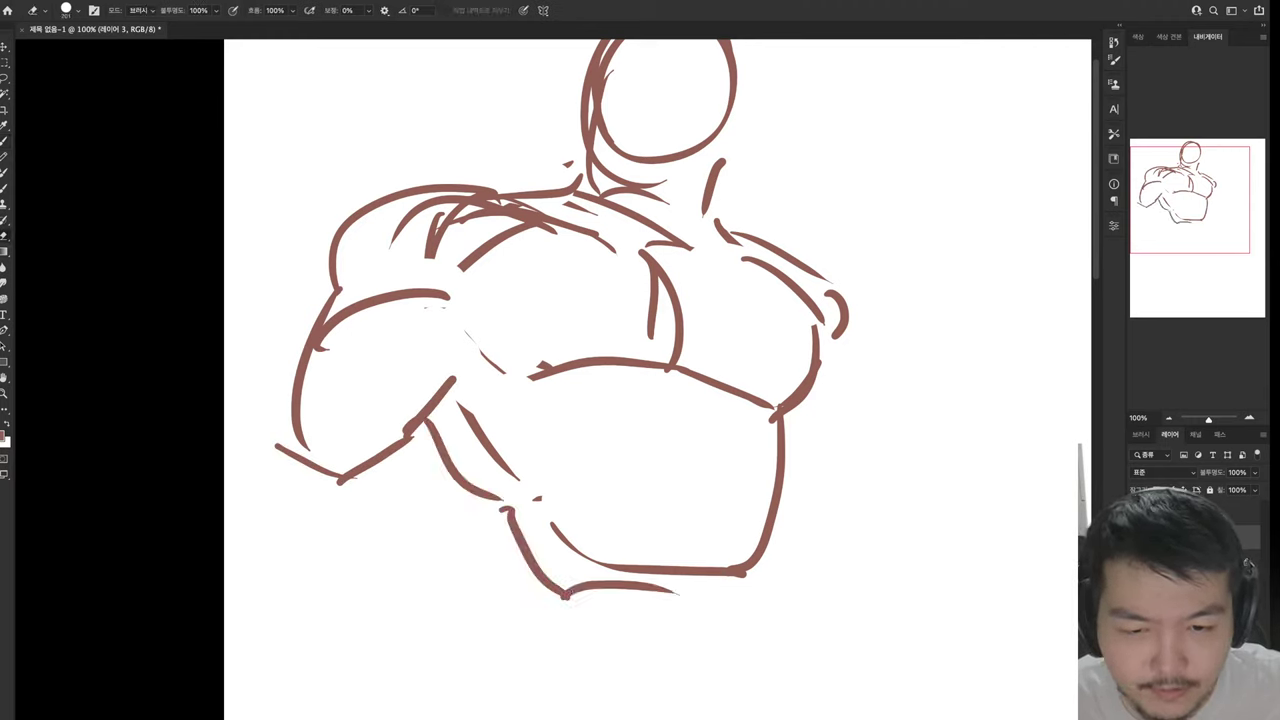
drag(545, 588, 758, 565)
key(b)
drag(512, 614, 778, 598)
drag(510, 643, 772, 630)
Erase the rough lower-torso strokes and redraw the abdomen folds above the belt and the far side of the waist
key(e)
mouse_move(500, 506)
mouse_down()
mouse_move(540, 575)
mouse_move(508, 575)
mouse_move(668, 495)
mouse_up()
key(b)
drag(643, 525, 755, 540)
key(e)
drag(770, 484, 765, 560)
key(b)
drag(722, 483, 772, 560)
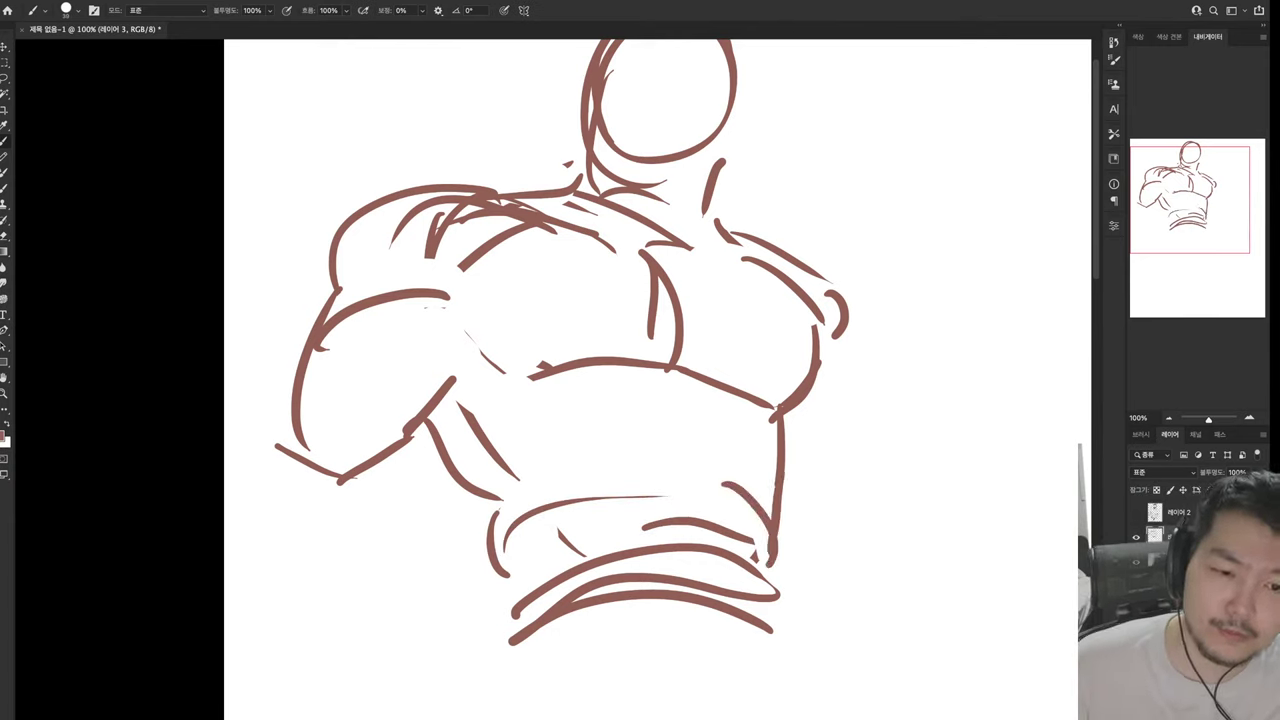
key(e)
drag(780, 416, 779, 504)
key(b)
drag(797, 442, 766, 514)
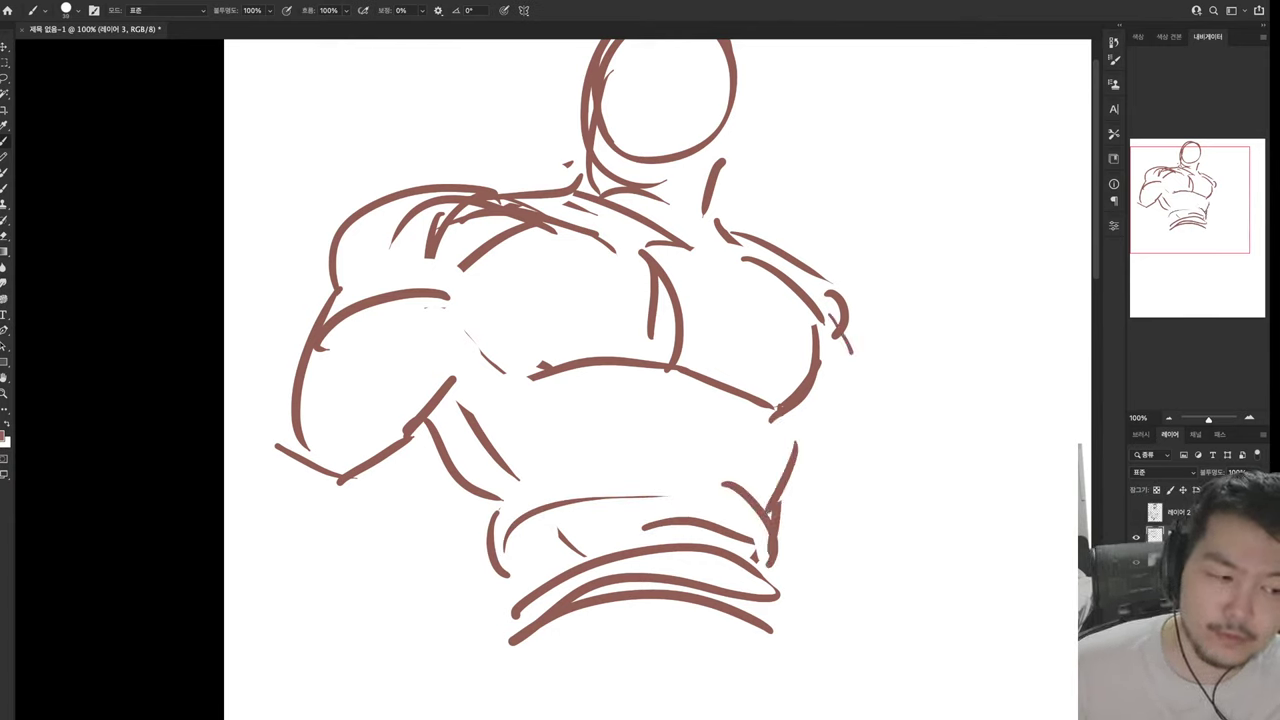
Redraw the far shoulder's rounded deltoid and sketch the far upper arm down to the elbow
drag(838, 354, 816, 396)
key(e)
key(b)
drag(836, 290, 848, 408)
mouse_move(852, 412)
mouse_down()
mouse_move(880, 436)
mouse_move(838, 550)
mouse_up()
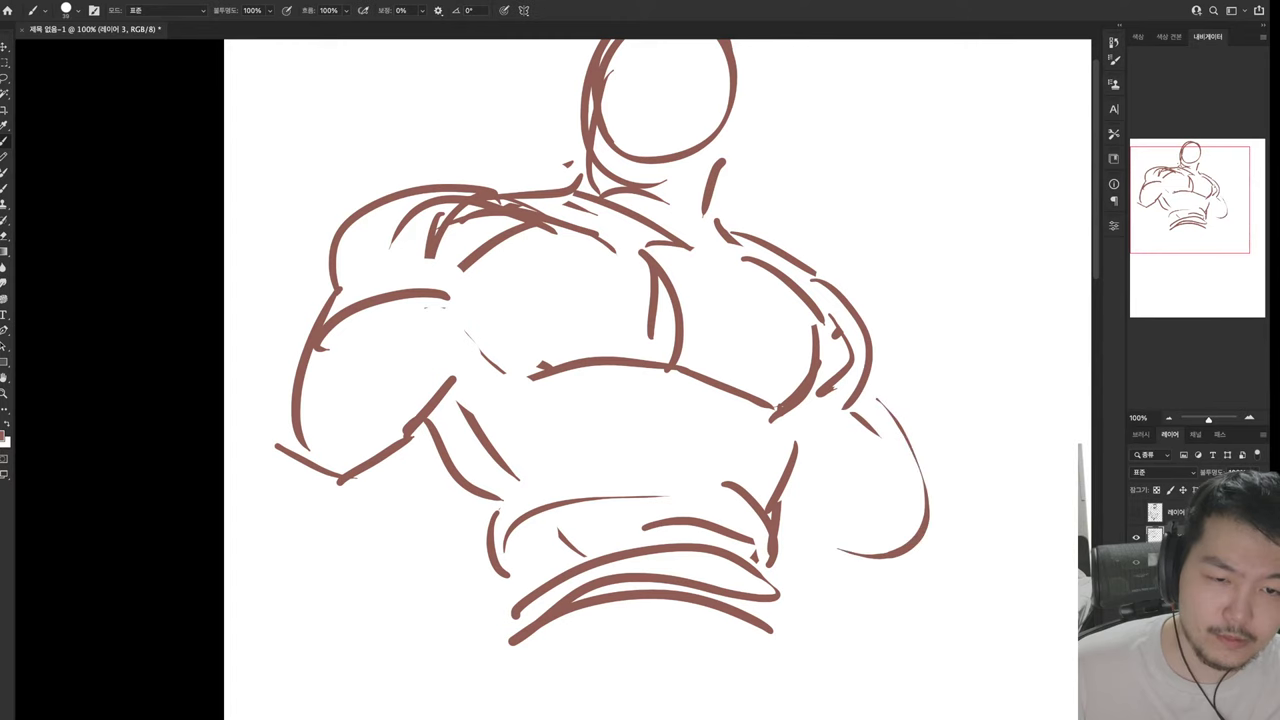
drag(640, 380, 580, 323)
drag(777, 520, 840, 652)
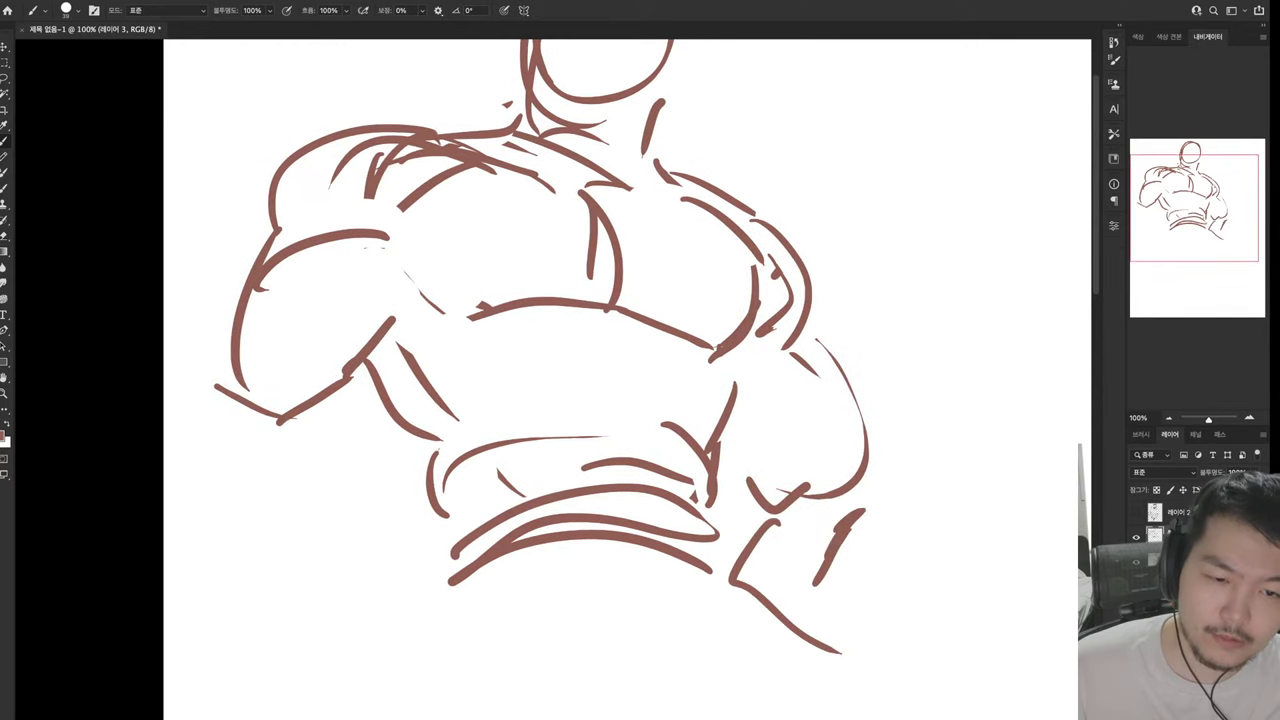
Block in the far forearm as an angular shape tapering toward the wrist
drag(640, 500, 612, 327)
drag(846, 342, 912, 516)
drag(700, 438, 916, 548)
drag(712, 452, 920, 548)
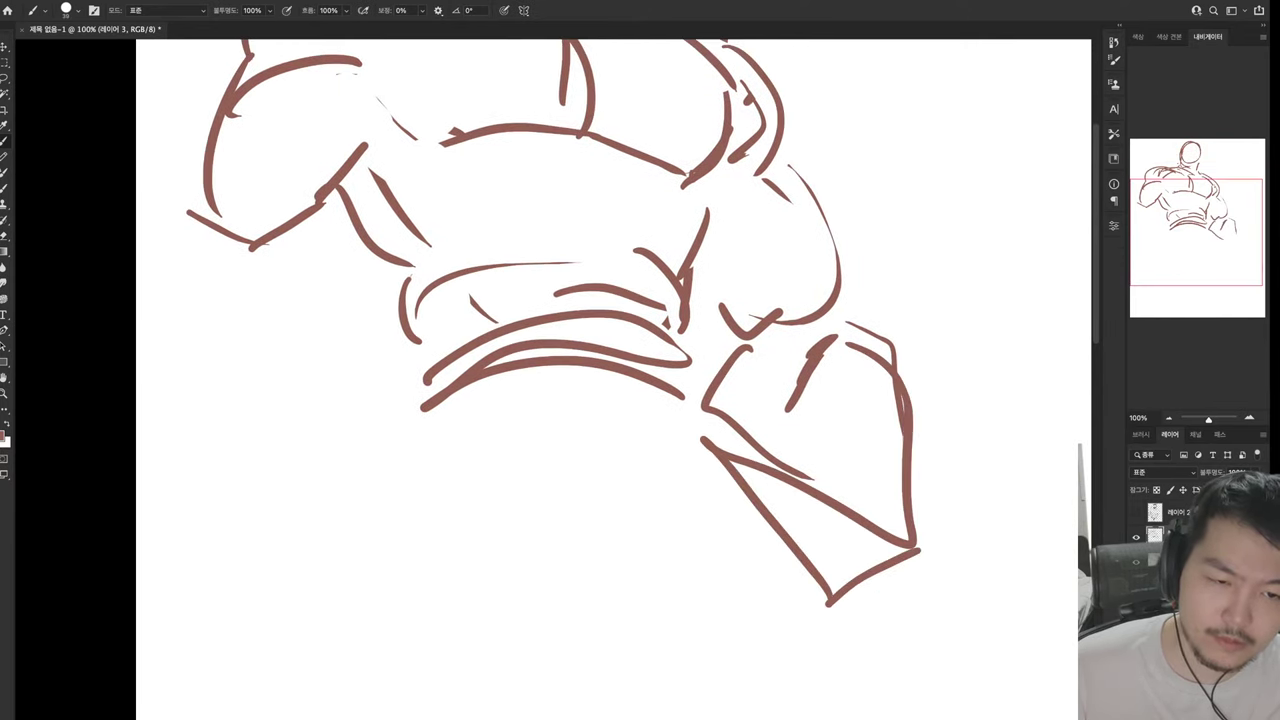
Rough in the far hand as a clenched fist at the end of the forearm
drag(640, 400, 598, 270)
drag(818, 466, 884, 504)
mouse_move(896, 432)
mouse_down()
mouse_move(933, 497)
mouse_move(880, 520)
mouse_move(800, 470)
mouse_move(860, 500)
mouse_up()
key(e)
key(b)
mouse_move(796, 480)
mouse_down()
mouse_move(898, 507)
mouse_move(799, 550)
mouse_up()
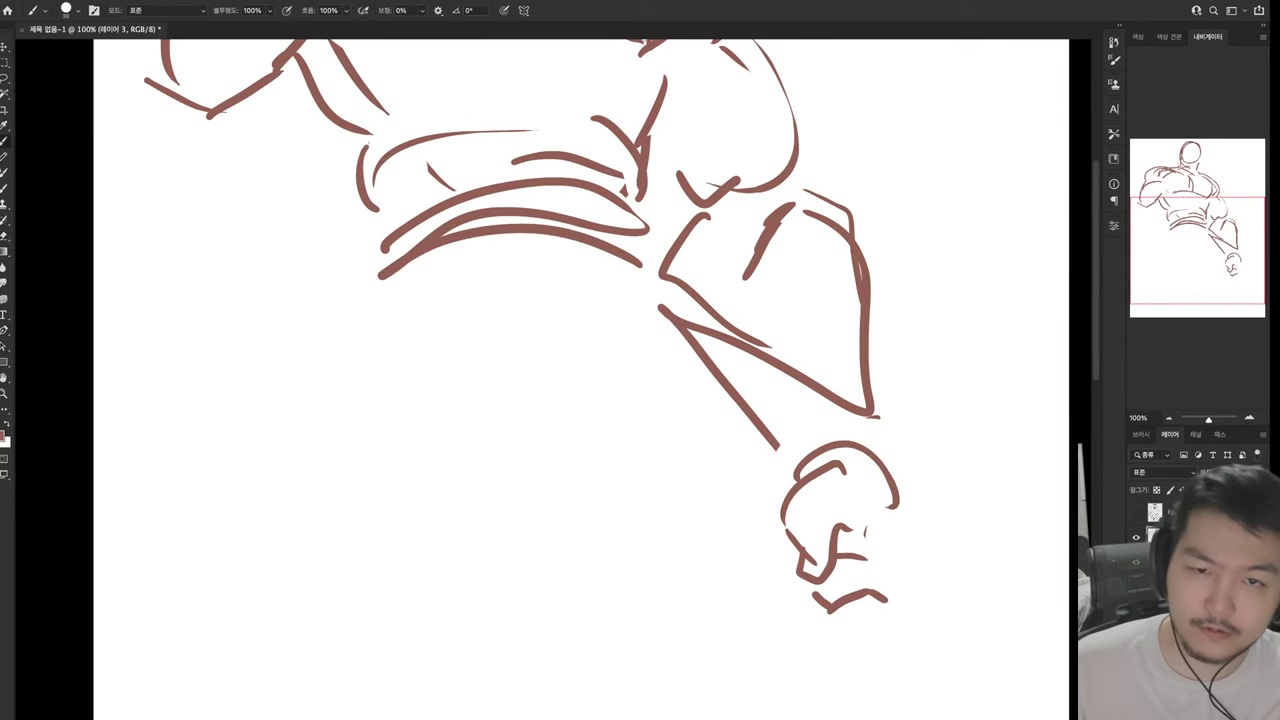
drag(890, 552, 886, 598)
drag(880, 470, 906, 572)
Extend the canvas with the Crop tool to add space beside the near arm
scroll(630, 380, up, 5)
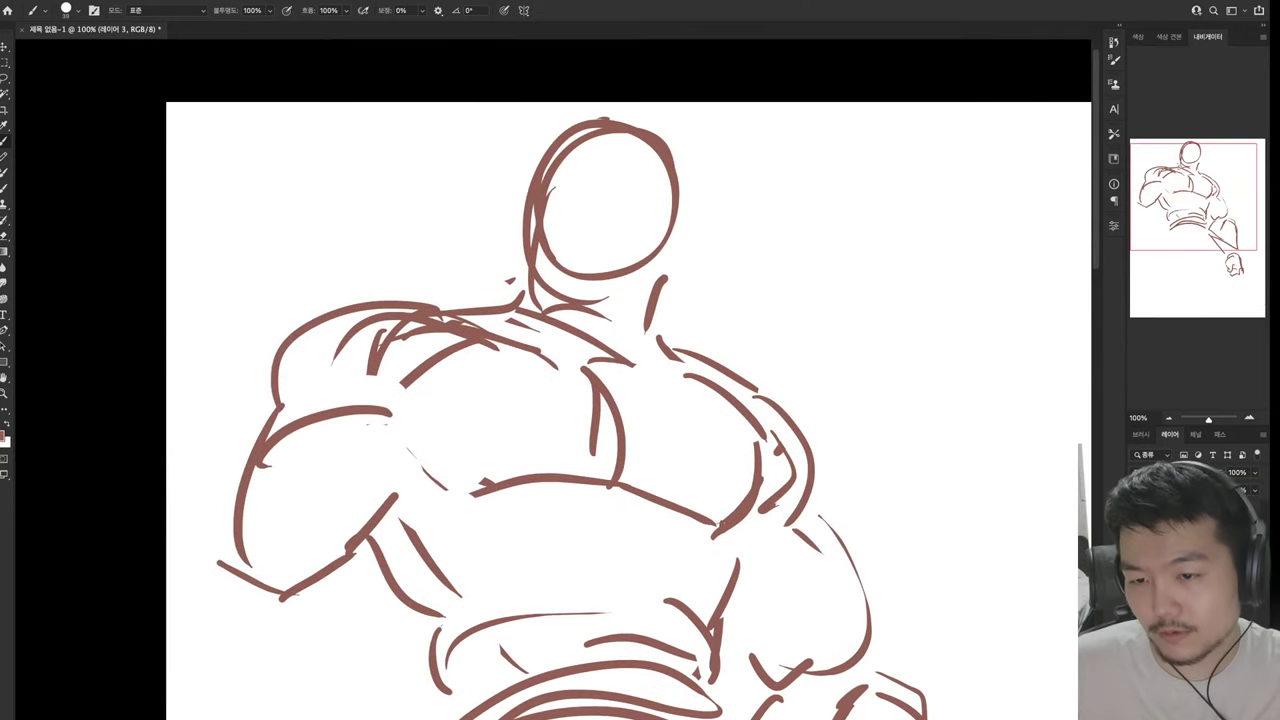
key(c)
scroll(630, 380, down, 4)
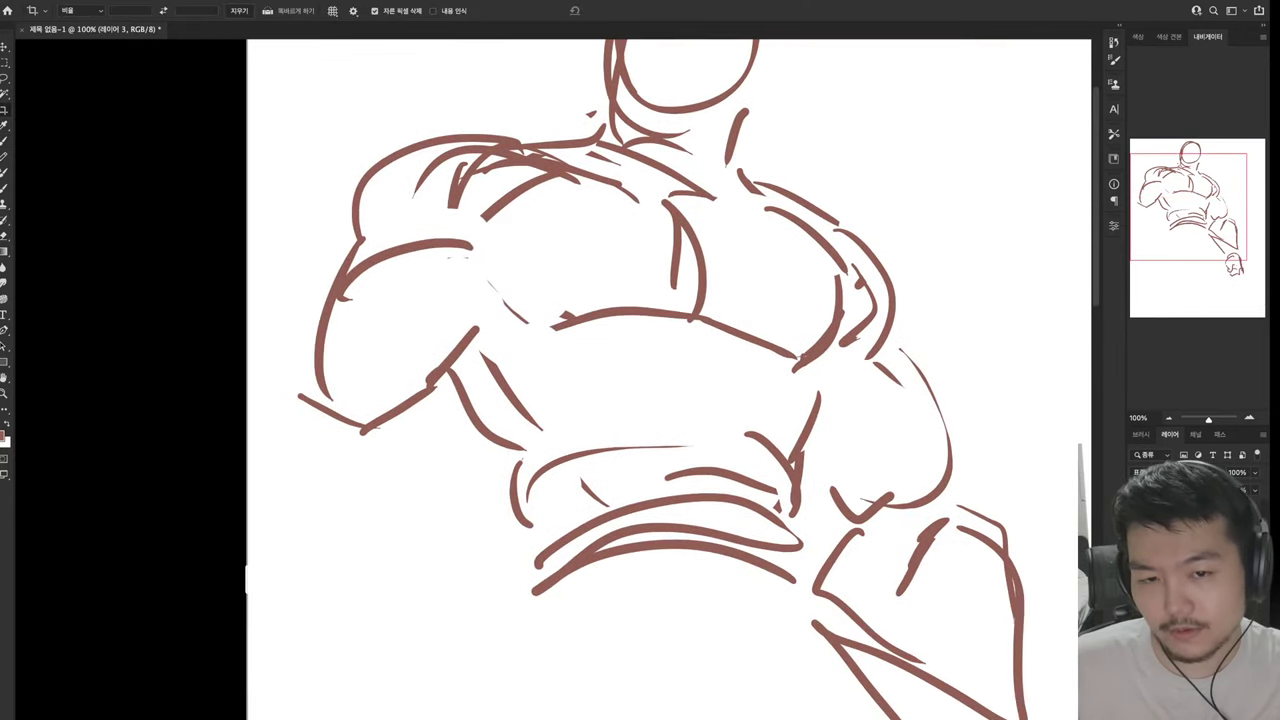
drag(630, 380, 715, 380)
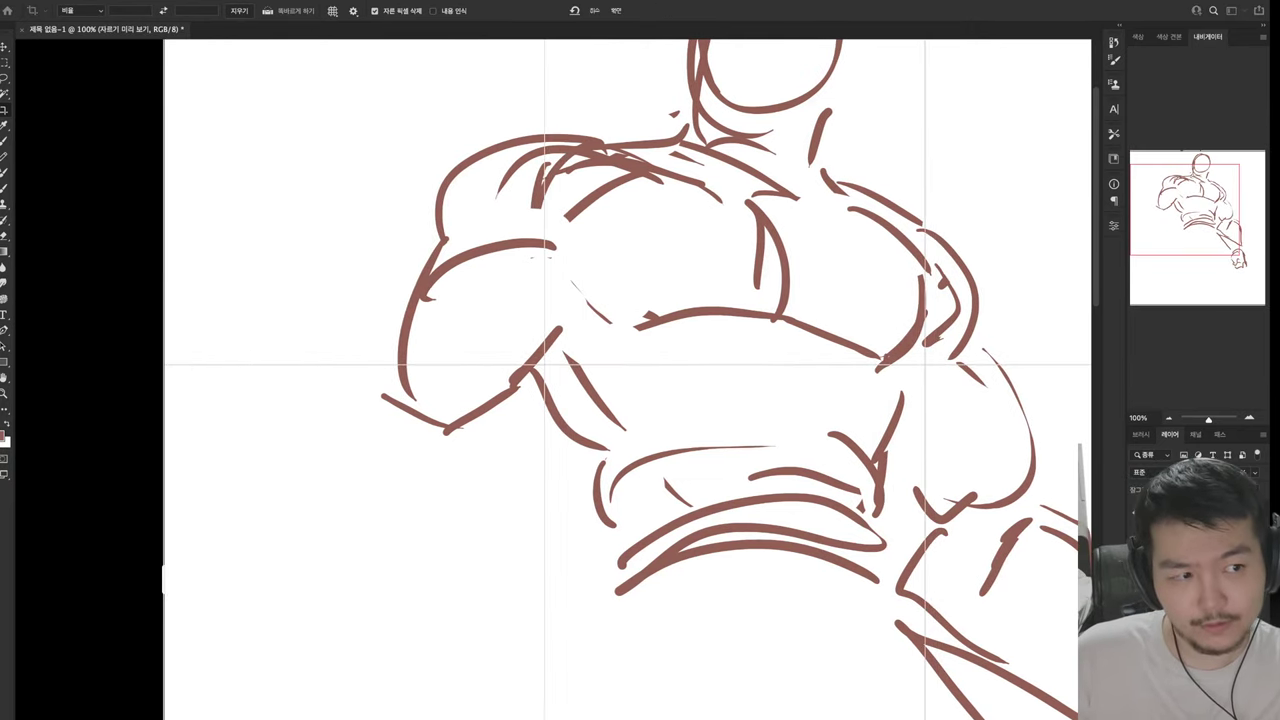
key(Return)
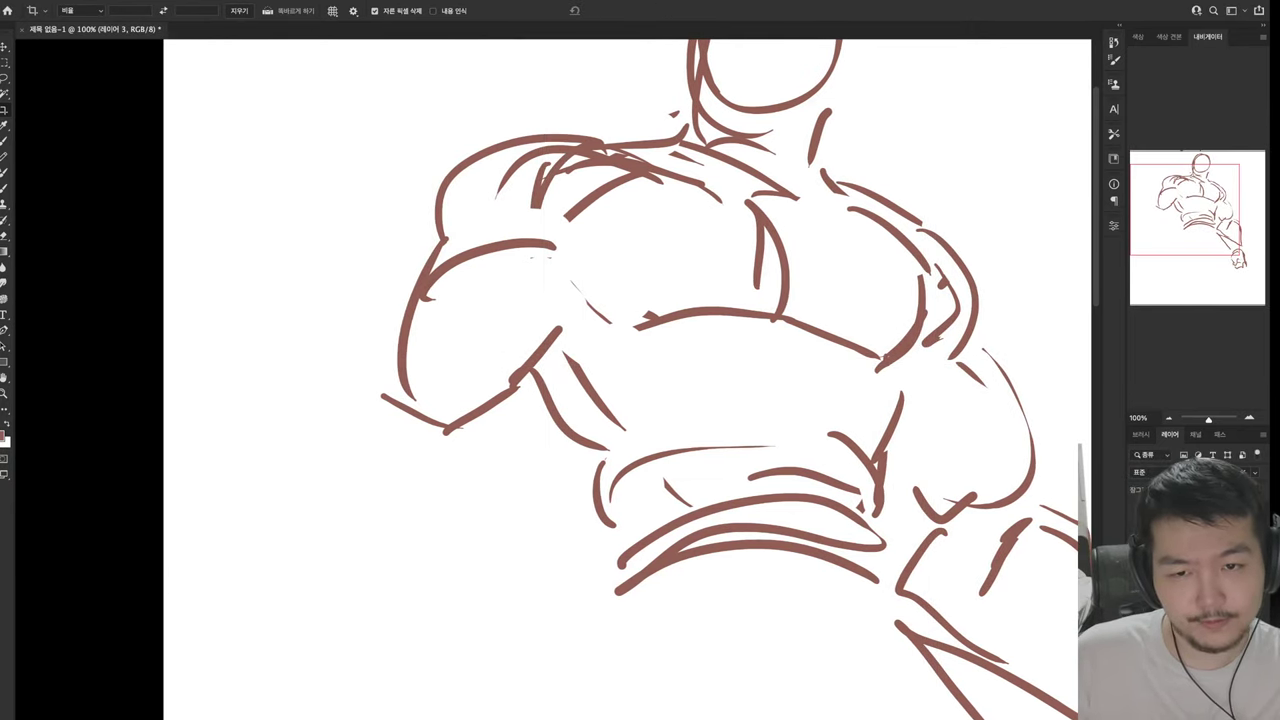
Undo the old near upper-arm strokes, redraw it with a bulging outline, and start the outer forearm contour
key(b)
key(ctrl+z)
key(ctrl+z)
key(ctrl+z)
mouse_move(447, 278)
mouse_down()
mouse_move(448, 458)
mouse_move(555, 338)
mouse_up()
drag(370, 480, 457, 330)
mouse_move(455, 248)
mouse_down()
mouse_move(397, 328)
mouse_move(403, 472)
mouse_up()
drag(412, 342, 447, 530)
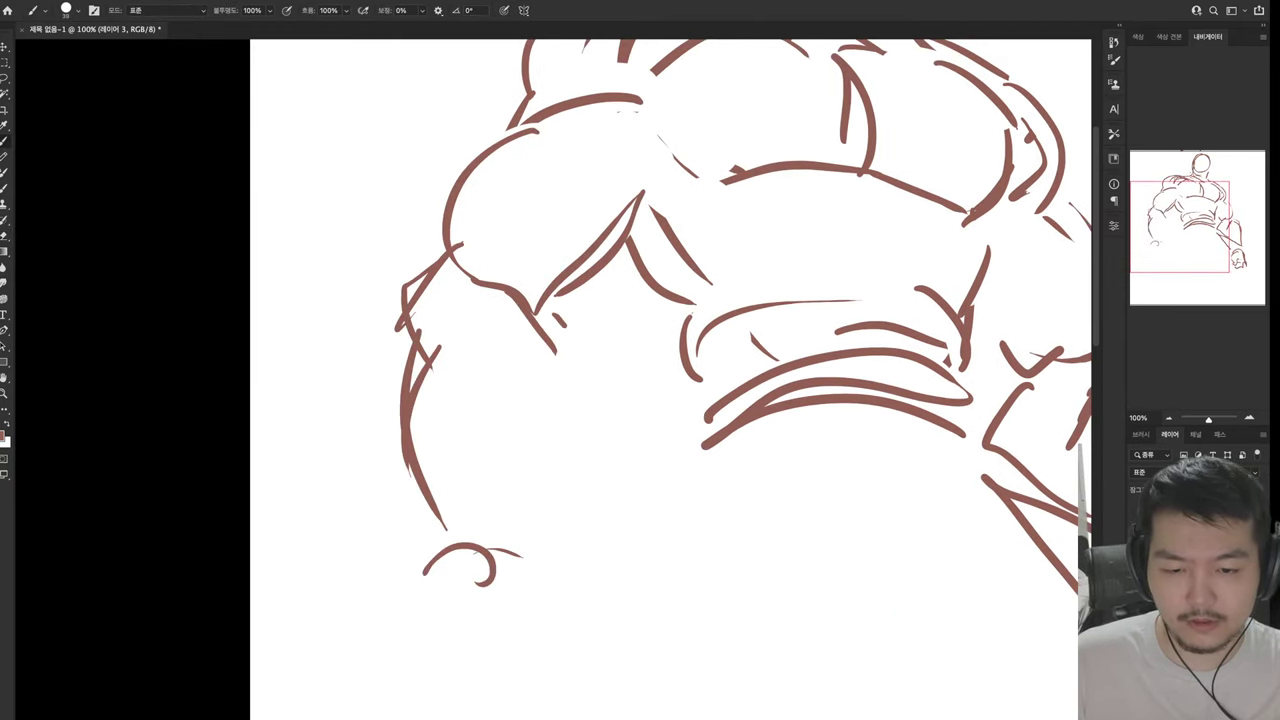
Draw the near forearm's inner contour and wrist, and rough in the near fist
drag(553, 316, 530, 515)
drag(548, 485, 540, 590)
drag(448, 505, 478, 715)
drag(455, 610, 490, 570)
drag(547, 602, 540, 652)
drag(562, 668, 480, 715)
drag(545, 605, 592, 645)
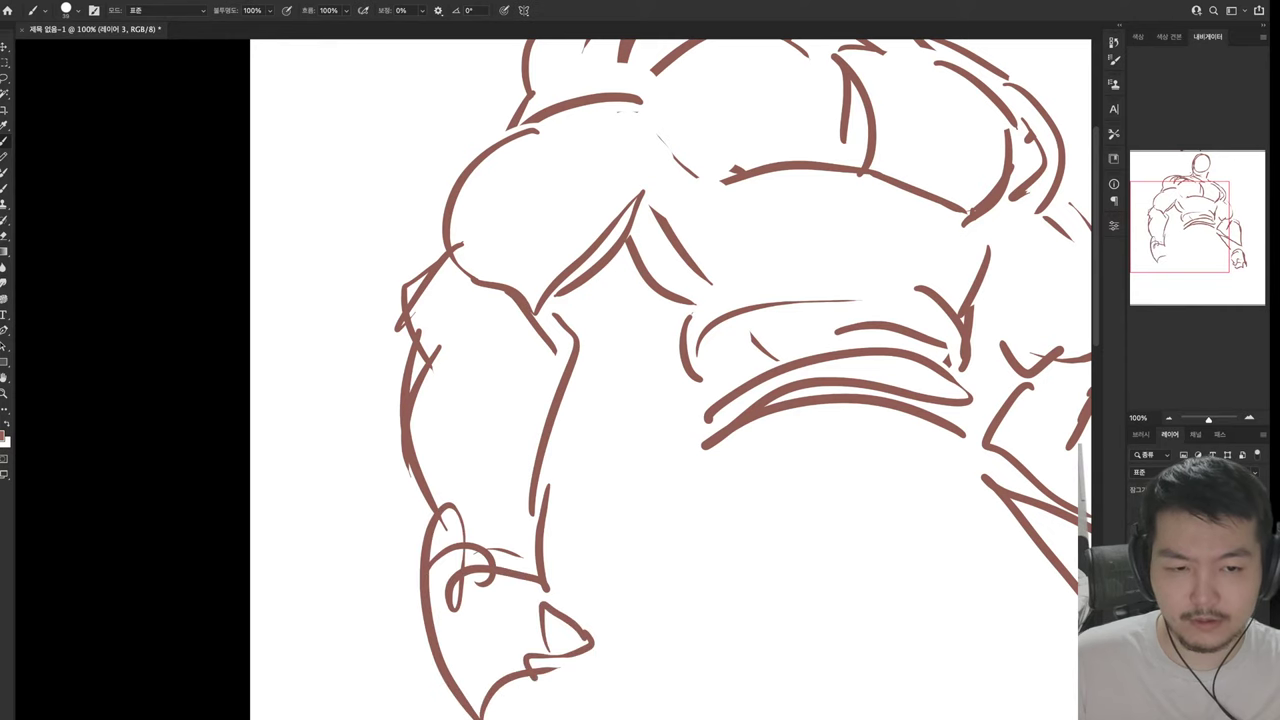
drag(512, 658, 598, 705)
Erase the angular far forearm lines and redraw the forearm with tapering muscle contours and a fuller outer upper arm
key(h)
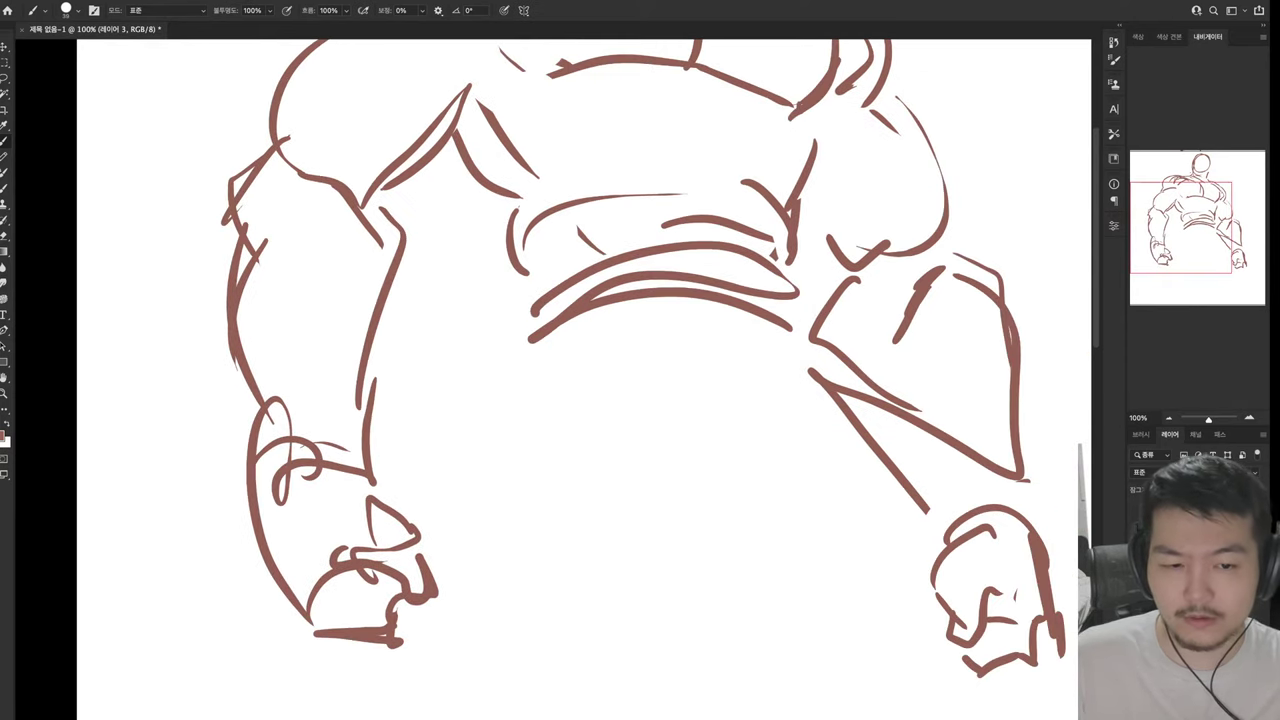
scroll(570, 380, down, 3)
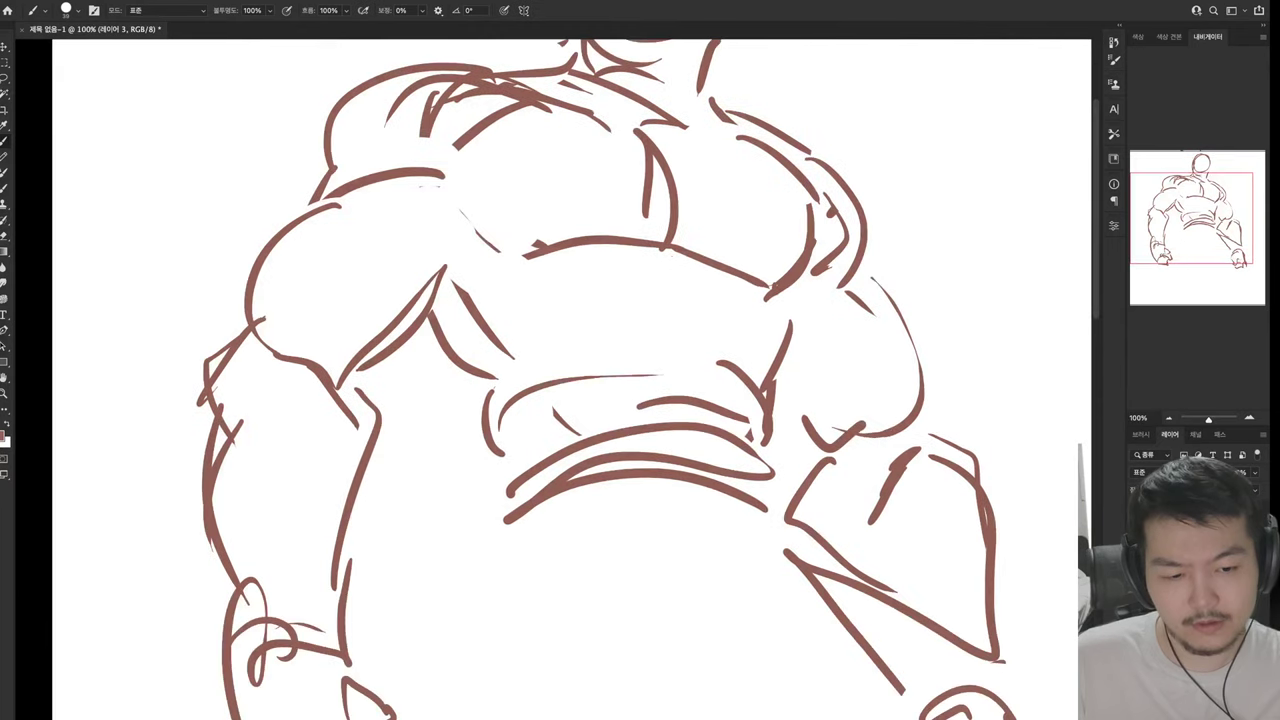
key(e)
mouse_move(822, 535)
mouse_down()
mouse_move(890, 600)
mouse_move(920, 700)
mouse_up()
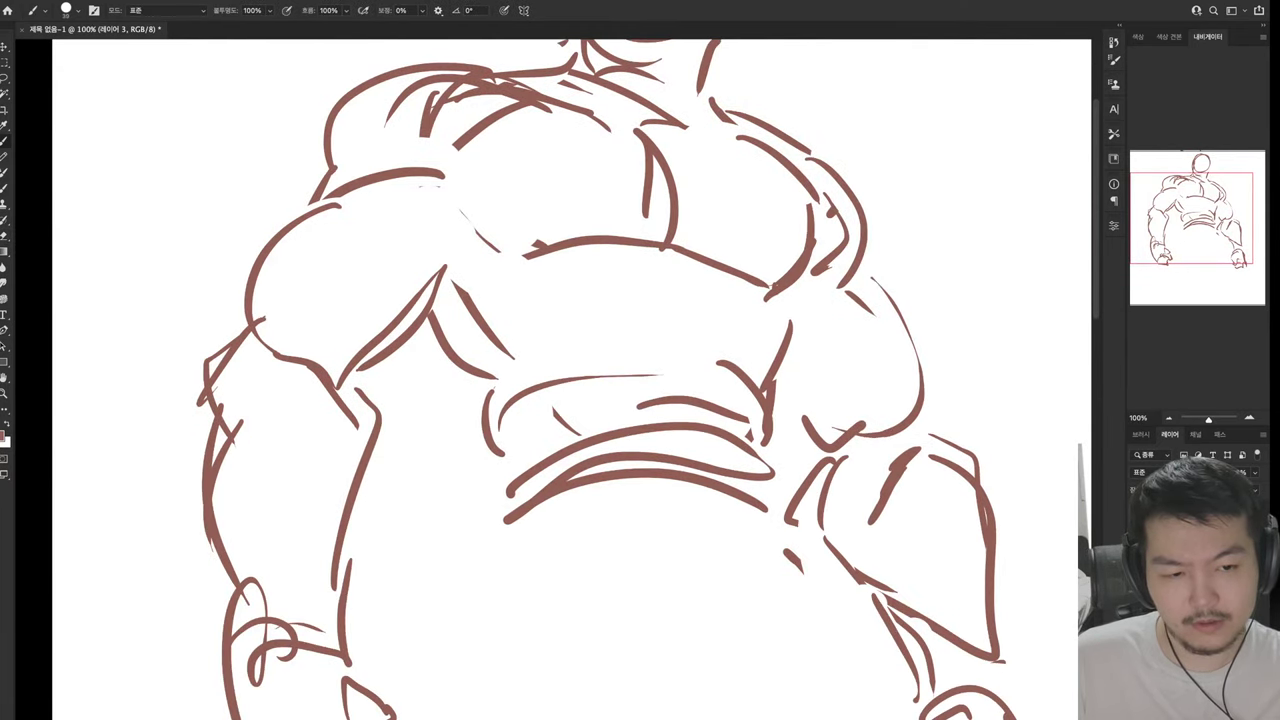
drag(888, 600, 970, 655)
drag(960, 545, 1008, 690)
drag(1000, 552, 1006, 665)
key(ctrl+z)
drag(934, 406, 982, 476)
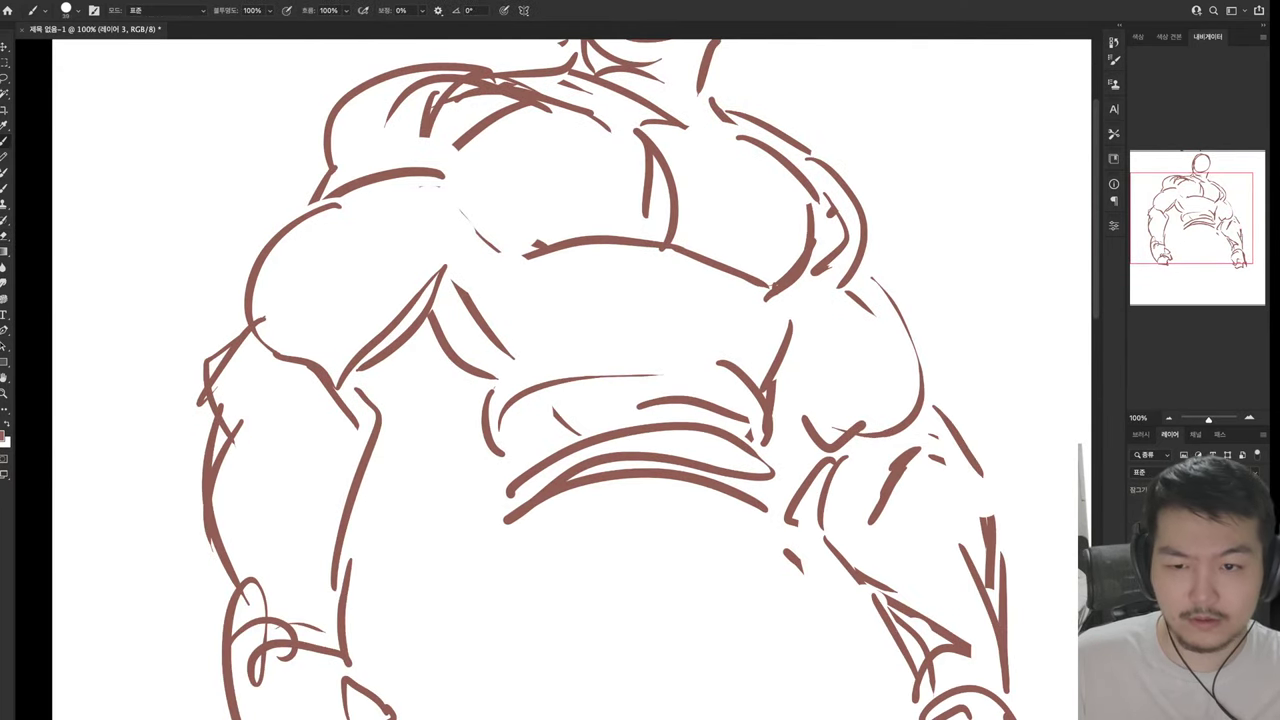
key(ctrl+z)
drag(876, 288, 928, 402)
Redraw the near deltoid's outer contour larger and erase the surplus shoulder lines inside it
drag(560, 380, 598, 550)
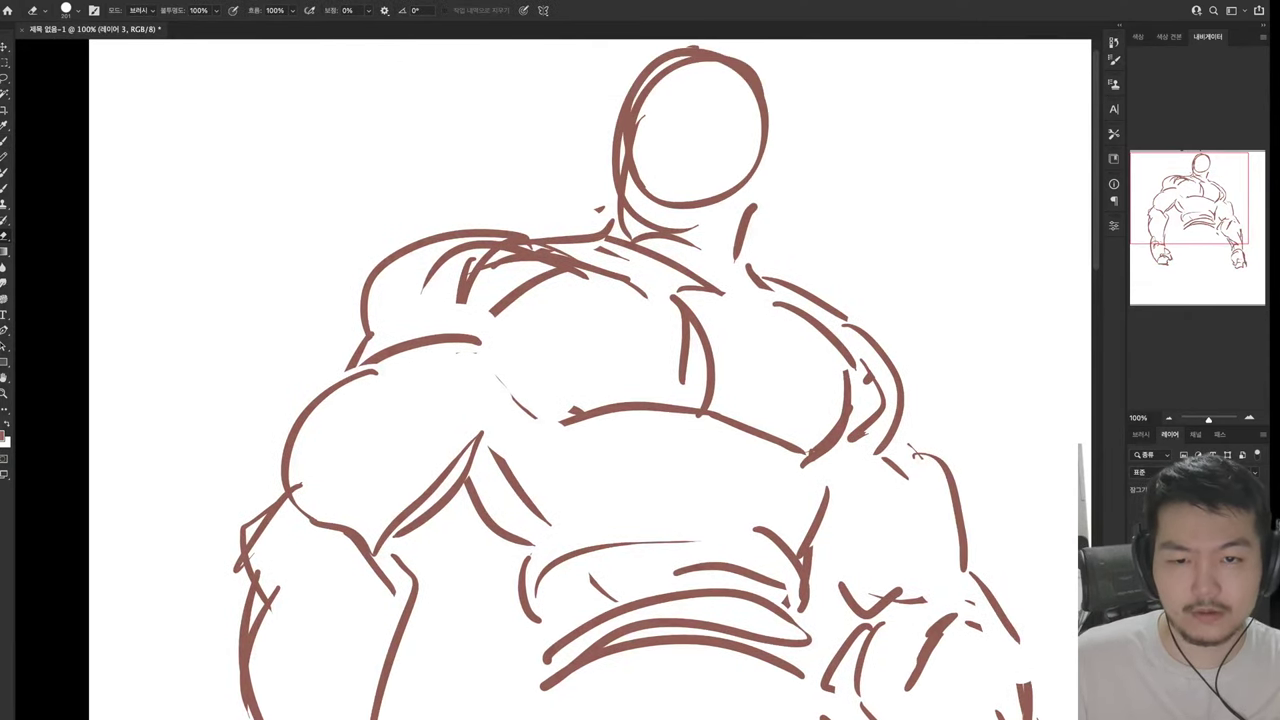
drag(345, 370, 420, 262)
drag(348, 400, 335, 290)
mouse_move(360, 285)
mouse_down()
mouse_move(490, 232)
mouse_move(346, 300)
mouse_up()
drag(598, 262, 490, 312)
drag(482, 340, 428, 340)
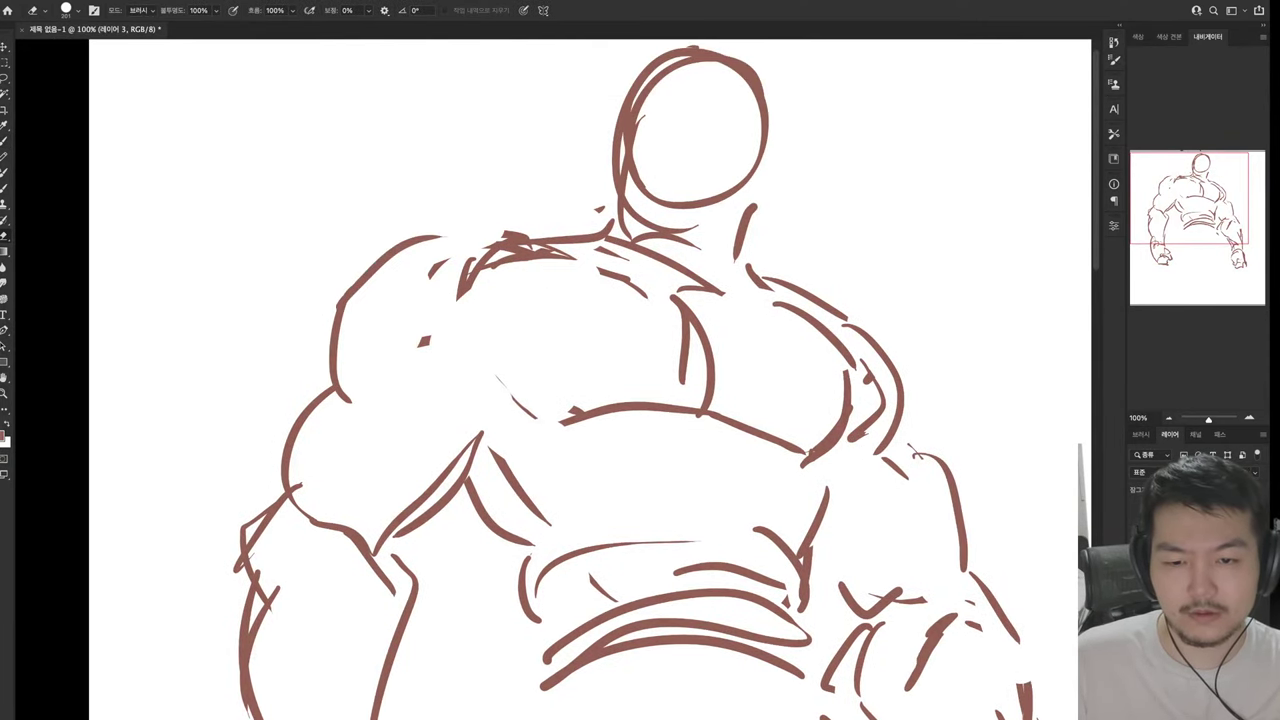
Redraw the near pectoral's outer edge where it meets the armpit, erasing the overlapping strokes
key(b)
mouse_move(532, 288)
mouse_down()
mouse_move(444, 366)
mouse_move(505, 430)
mouse_up()
drag(495, 322, 478, 395)
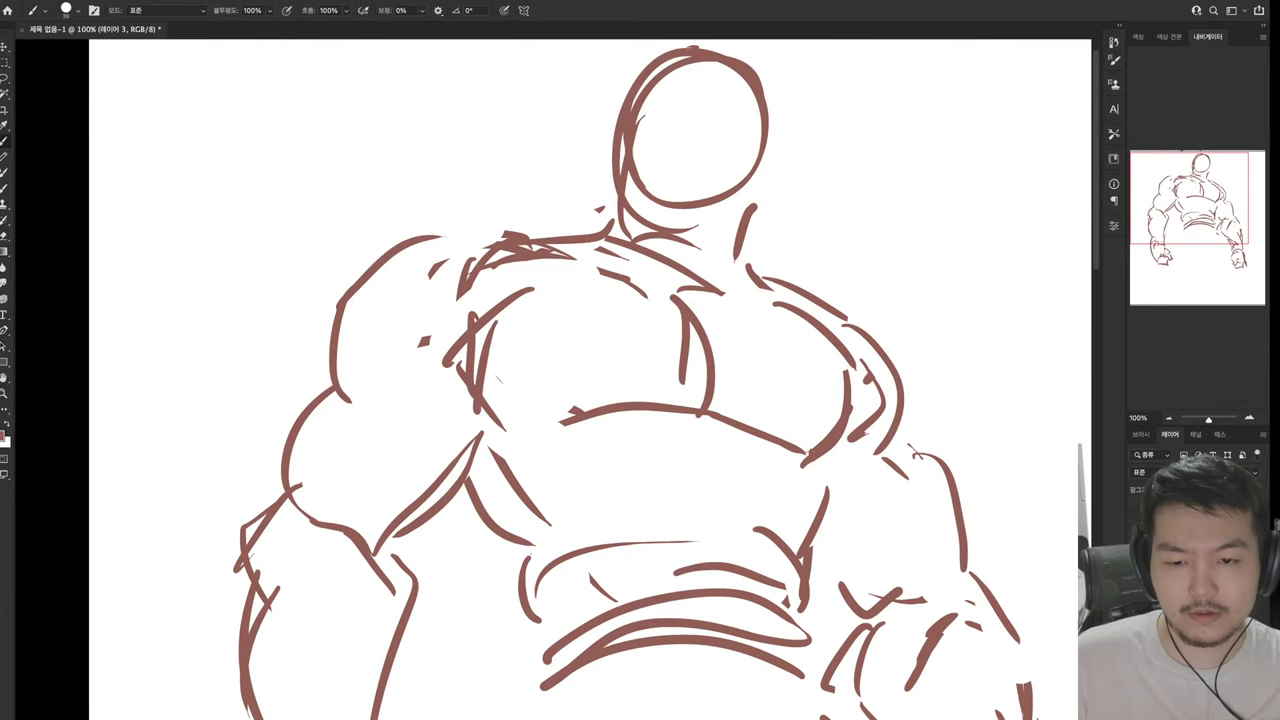
key(e)
drag(468, 318, 462, 410)
key(b)
mouse_move(476, 356)
mouse_down()
mouse_move(472, 398)
mouse_move(518, 447)
mouse_up()
Erase the old flank stroke and redraw the near side of the torso from the armpit to the waist
key(e)
key(b)
key(e)
drag(465, 470, 520, 540)
key(b)
mouse_move(445, 480)
mouse_down()
mouse_move(520, 565)
mouse_move(522, 655)
mouse_up()
Draw the curved front of the briefs below the belt, narrowing to the crotch
scroll(590, 380, down, 5)
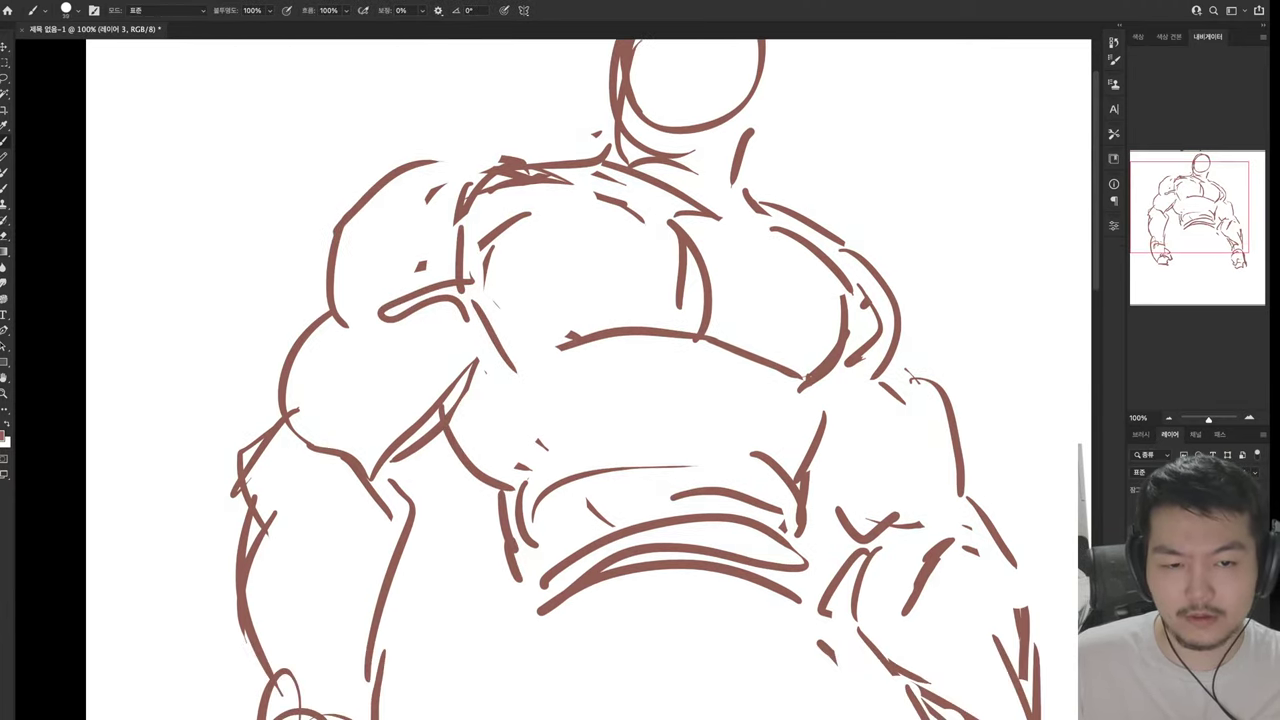
drag(534, 378, 676, 455)
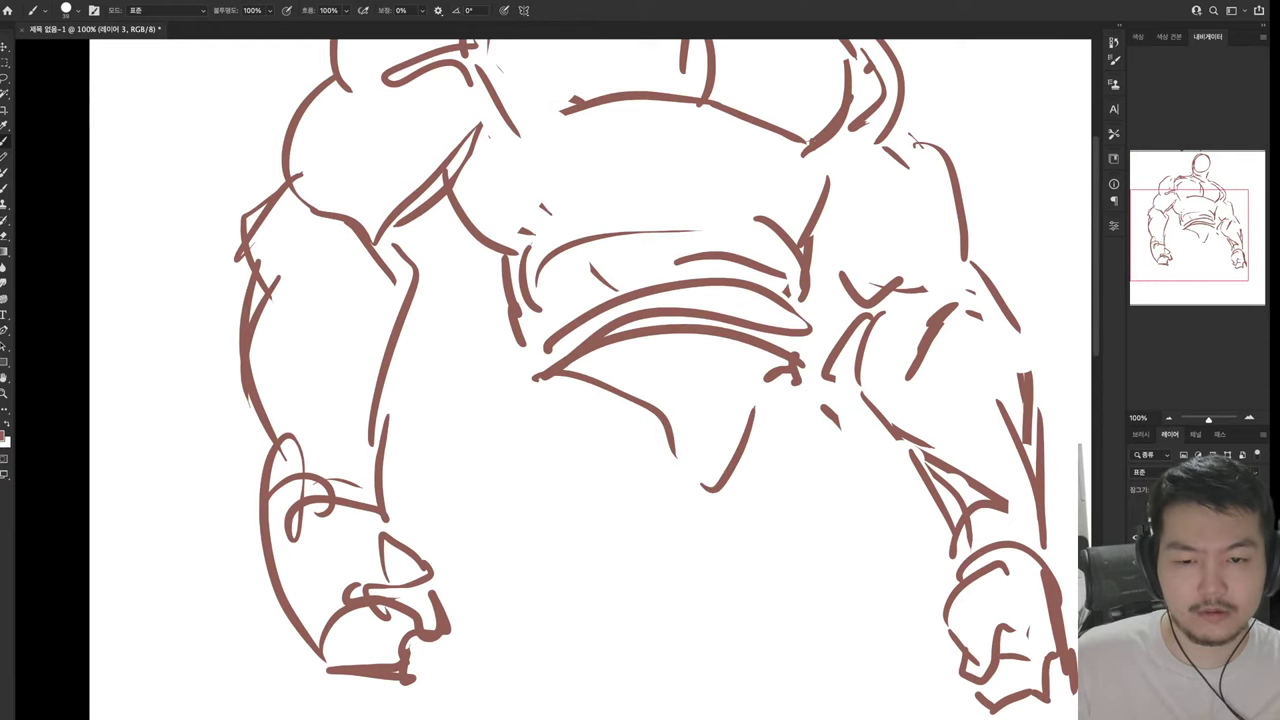
drag(795, 380, 655, 482)
Sketch the near hip and the outer contour of the near thigh down to the knee
drag(500, 430, 460, 615)
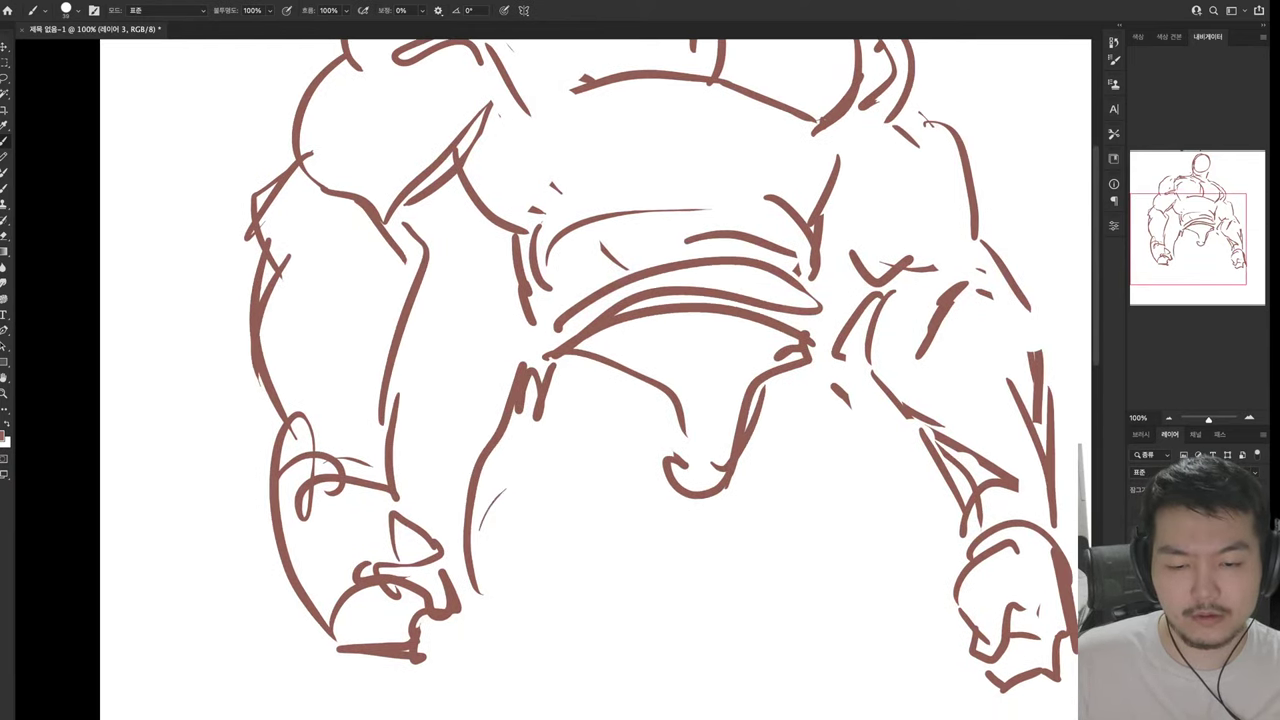
drag(600, 450, 665, 330)
drag(556, 328, 486, 425)
drag(484, 545, 490, 698)
drag(478, 668, 446, 705)
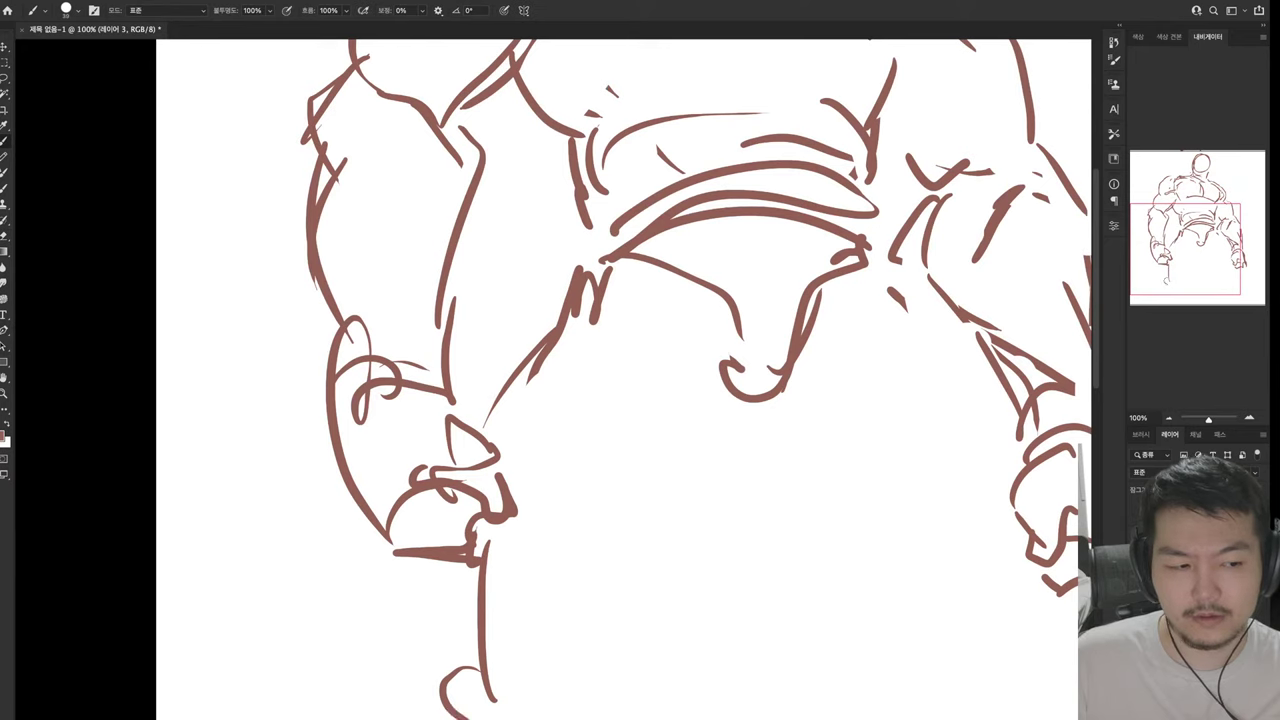
Draw the near thigh's inner contour and lower muscle shapes, erasing the line across the knee
drag(592, 714, 725, 465)
drag(656, 528, 602, 558)
drag(548, 578, 592, 712)
drag(676, 590, 644, 706)
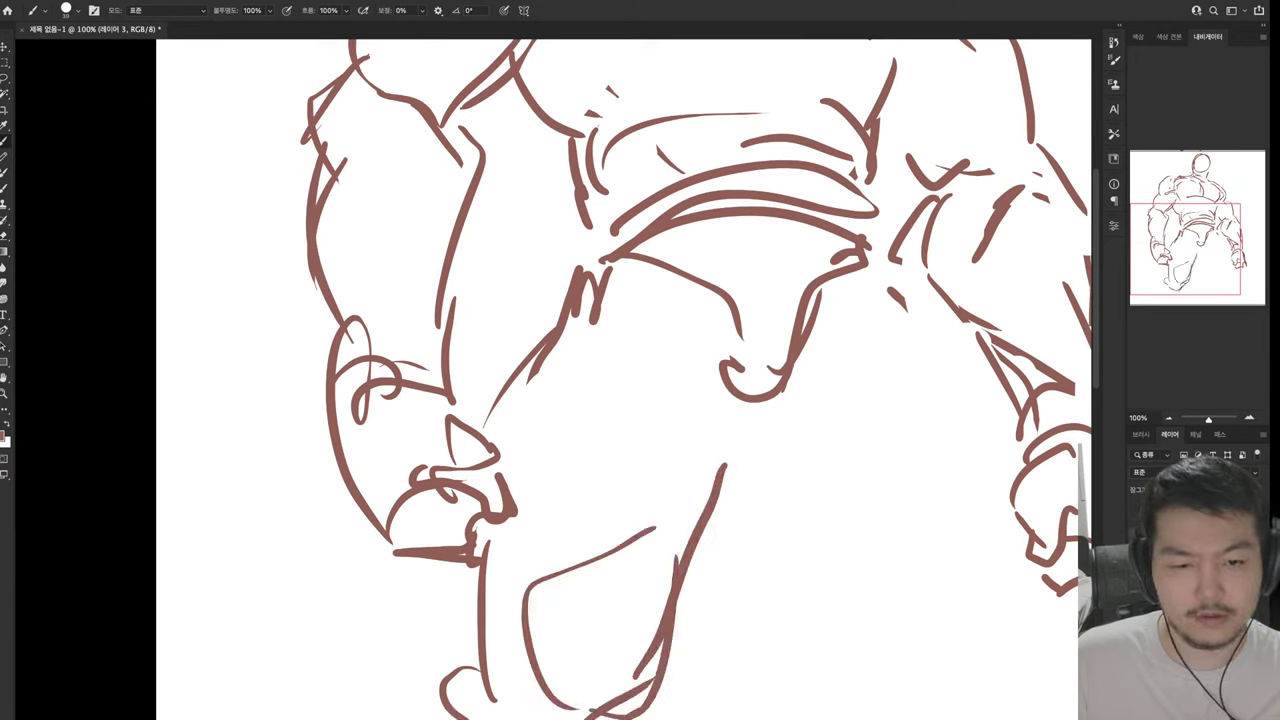
key(e)
drag(656, 530, 527, 598)
key(b)
drag(655, 396, 670, 588)
drag(768, 460, 676, 600)
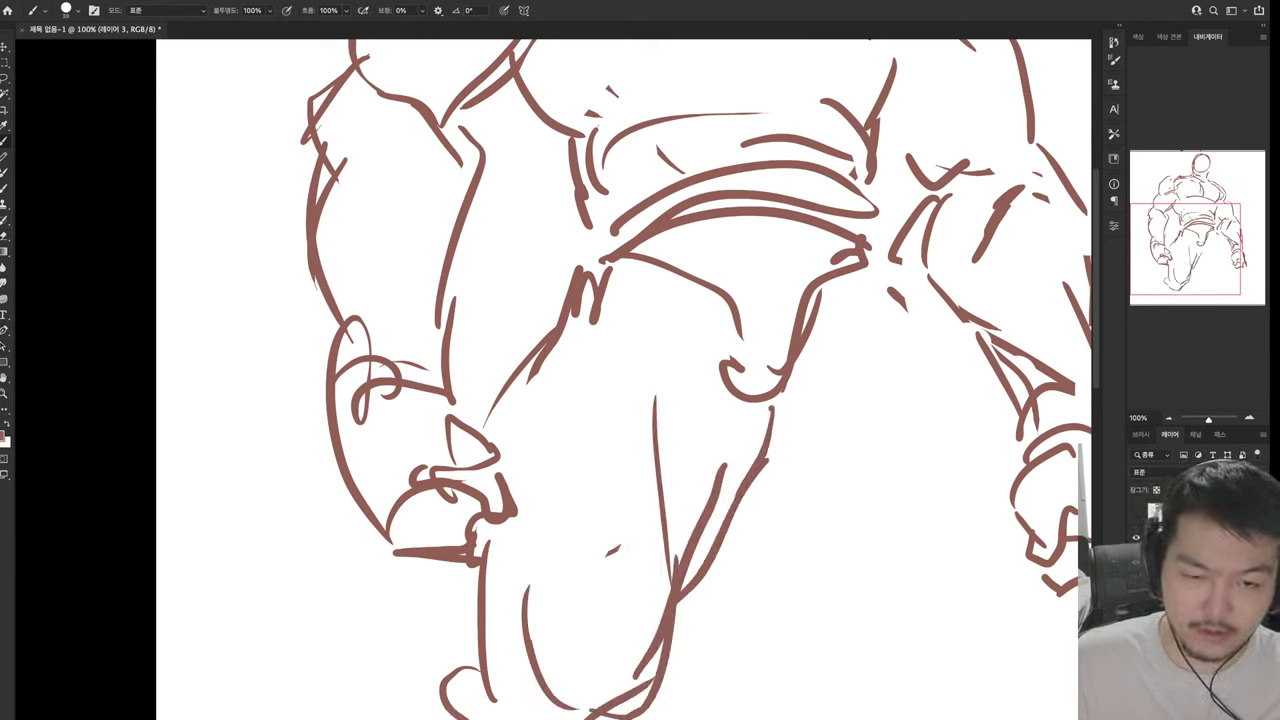
Sketch the inner and outer contours of the far thigh from the hip down to the knee
drag(778, 534, 832, 586)
drag(832, 620, 866, 676)
drag(850, 660, 742, 636)
drag(637, 482, 797, 718)
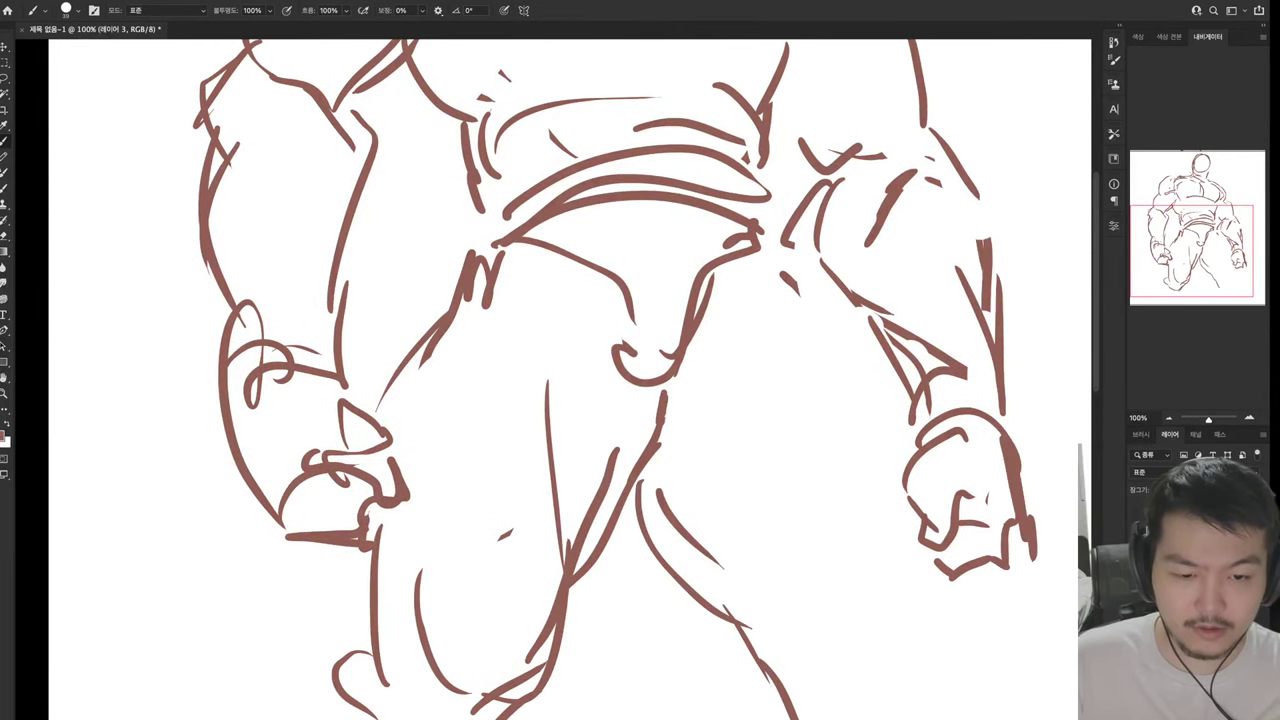
mouse_move(938, 716)
mouse_down()
mouse_move(892, 508)
mouse_move(798, 262)
mouse_up()
drag(906, 528, 920, 646)
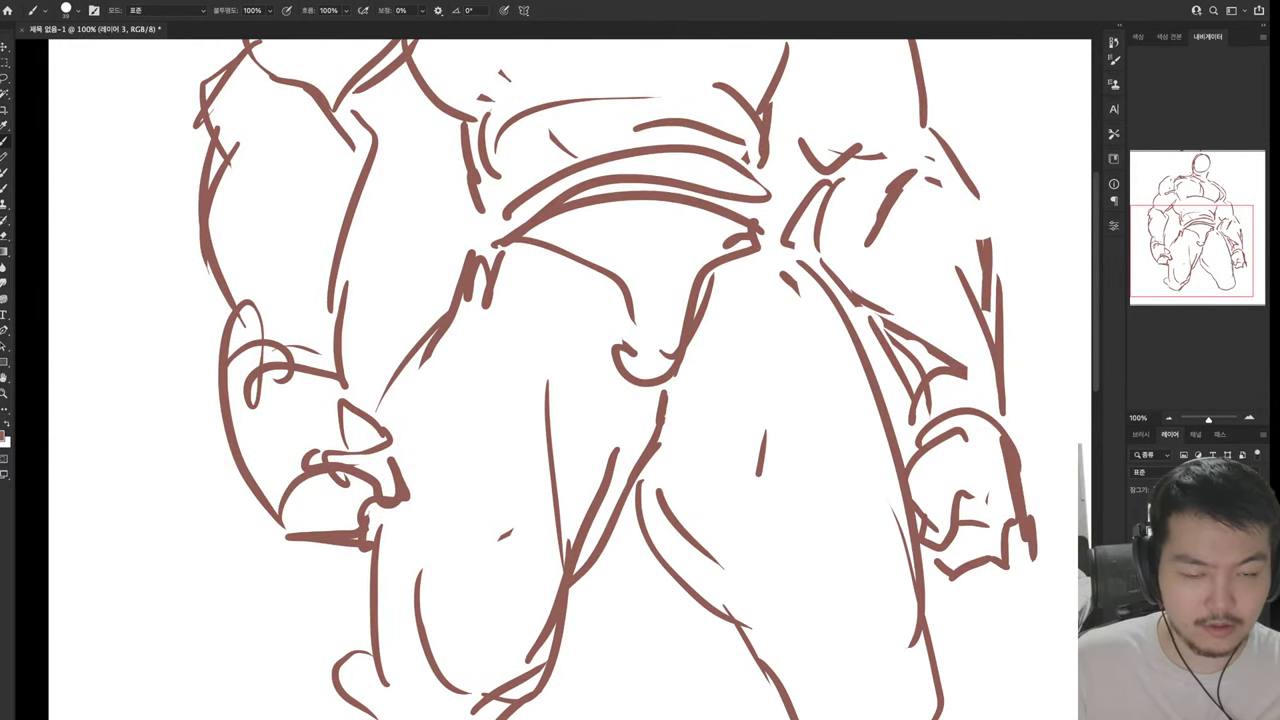
Add a muscle line down the far thigh, shape its knee, and redraw the outer contour above the knee
drag(762, 474, 712, 680)
drag(812, 526, 850, 706)
drag(796, 386, 732, 548)
key(ctrl+z)
drag(786, 334, 728, 612)
mouse_move(782, 526)
mouse_down()
mouse_move(758, 630)
mouse_move(762, 702)
mouse_up()
key(ctrl+z)
key(ctrl+z)
key(ctrl+z)
drag(852, 640, 936, 716)
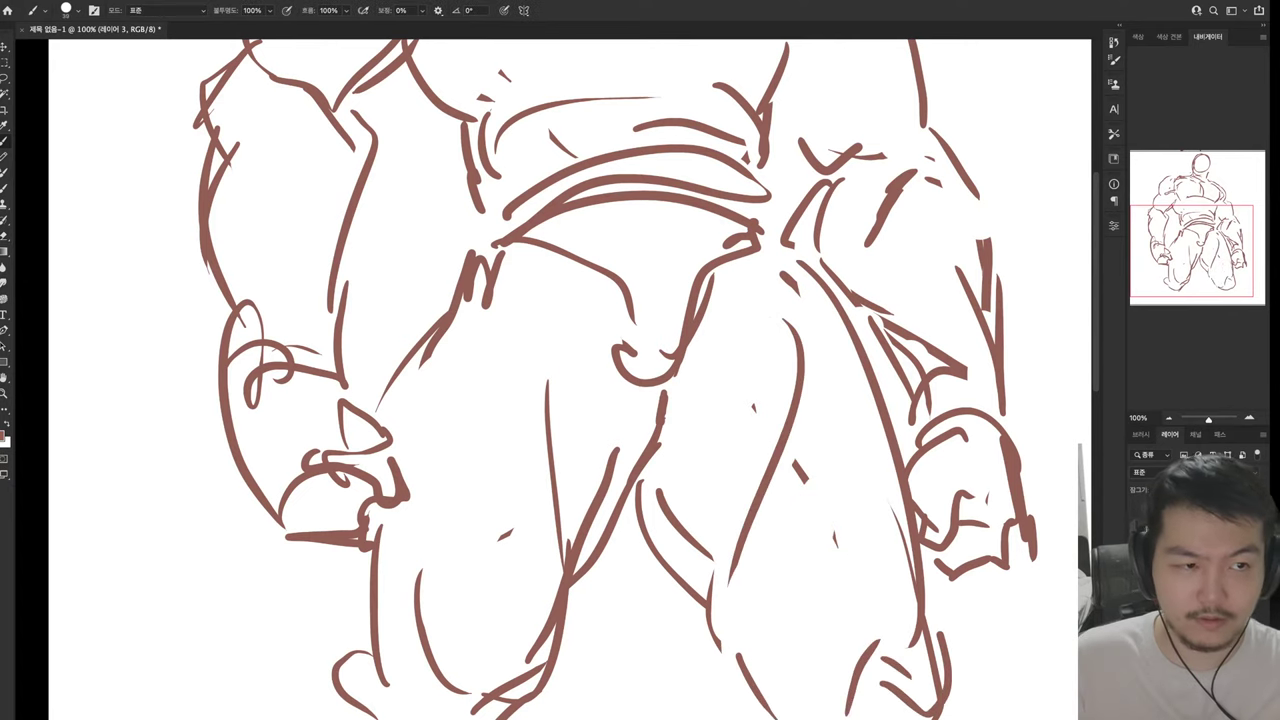
key(ctrl+z)
drag(950, 476, 860, 690)
Extend the canvas downward with the Crop tool to make room for the lower legs
drag(600, 500, 622, 215)
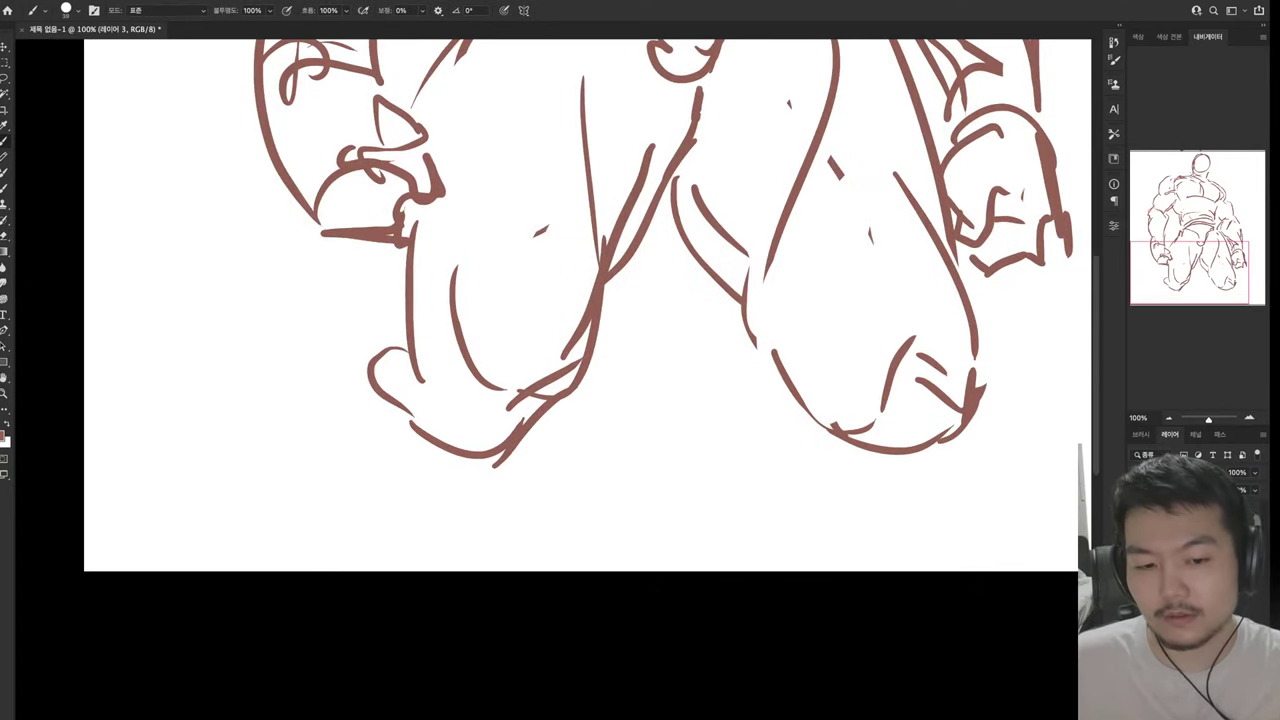
key(c)
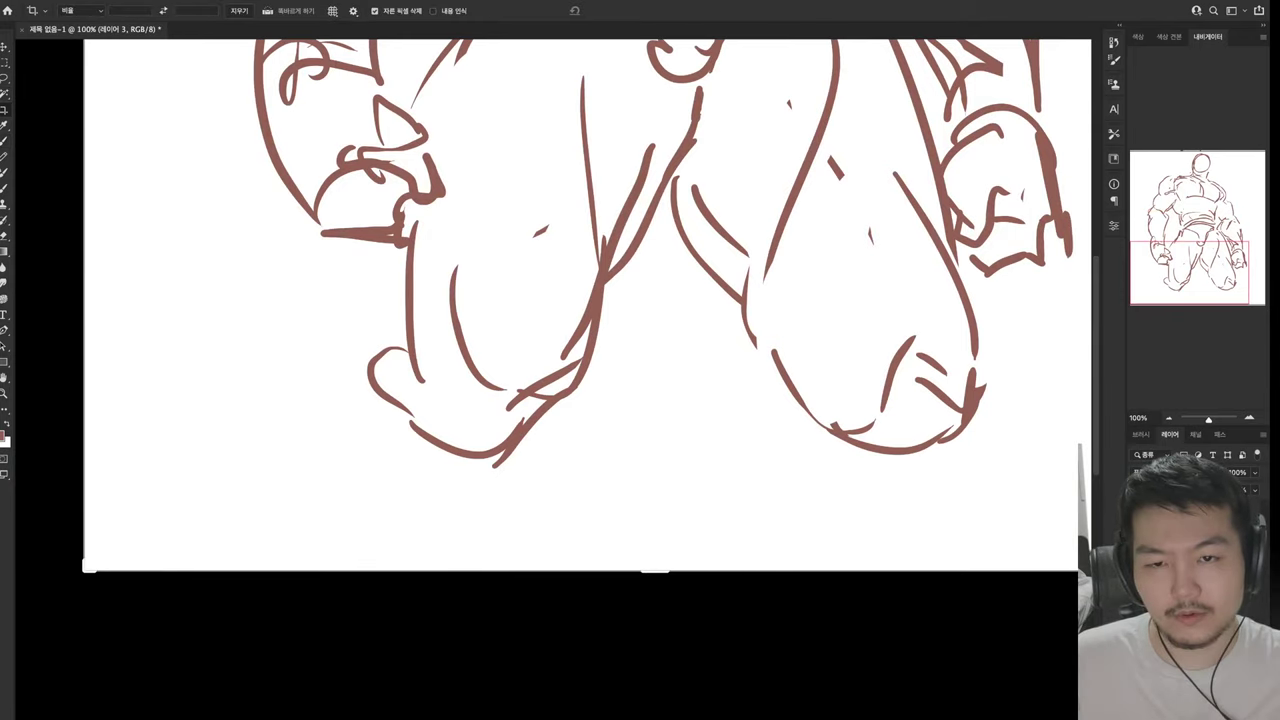
drag(655, 571, 655, 718)
key(Return)
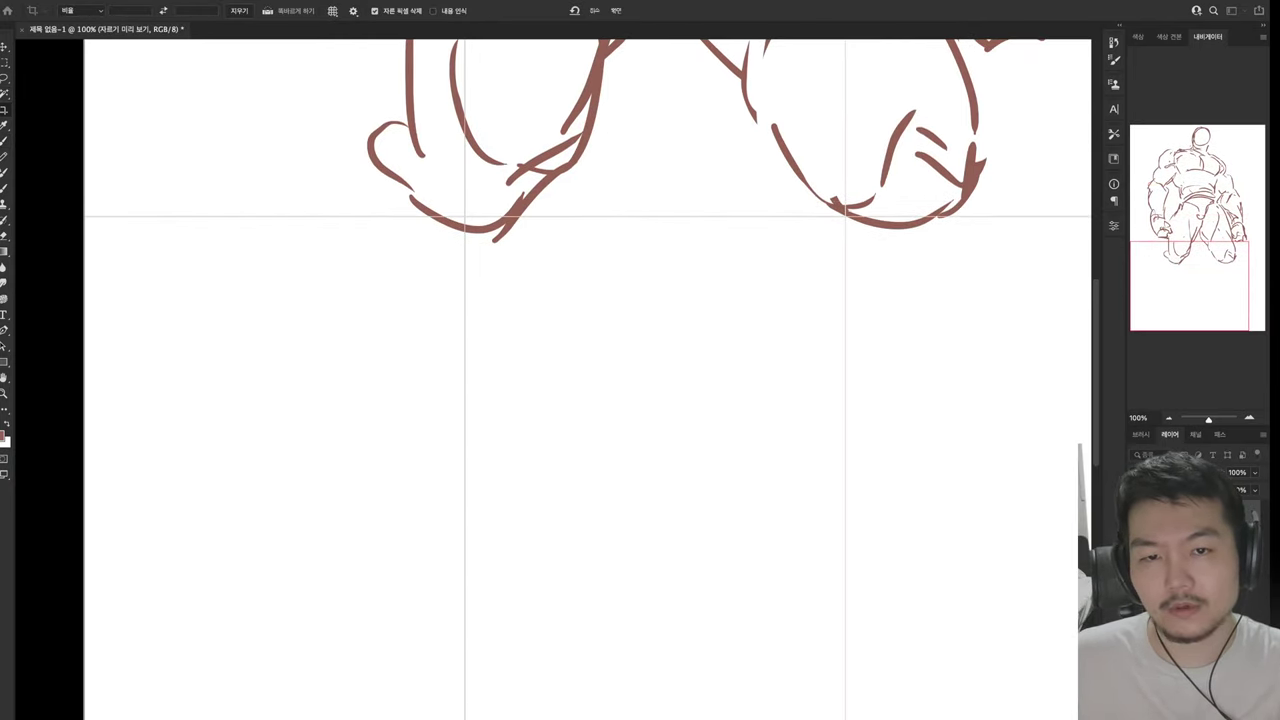
Draw the near kneecap and the outer contour of the near lower leg down to the ankle
key(b)
mouse_move(505, 188)
mouse_down()
mouse_move(525, 205)
mouse_move(505, 190)
mouse_up()
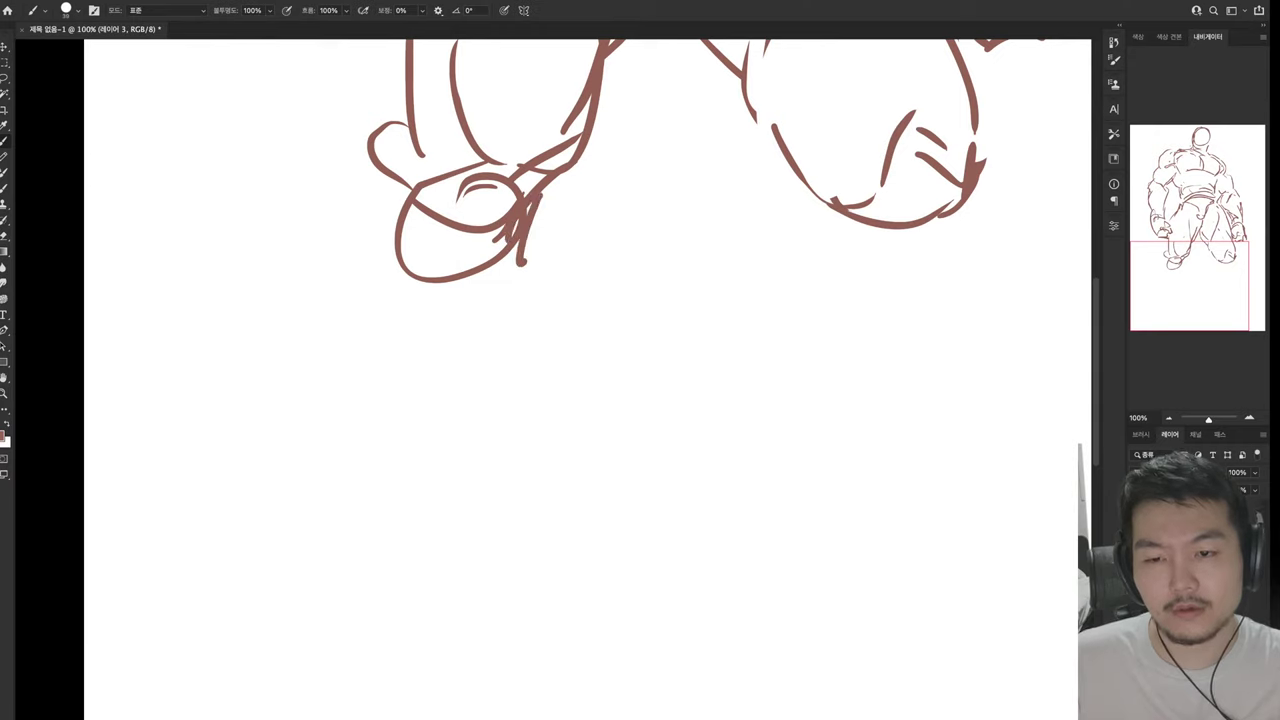
drag(527, 236, 487, 326)
drag(404, 182, 386, 240)
drag(398, 186, 322, 278)
drag(388, 228, 317, 500)
drag(298, 426, 301, 590)
drag(286, 630, 356, 664)
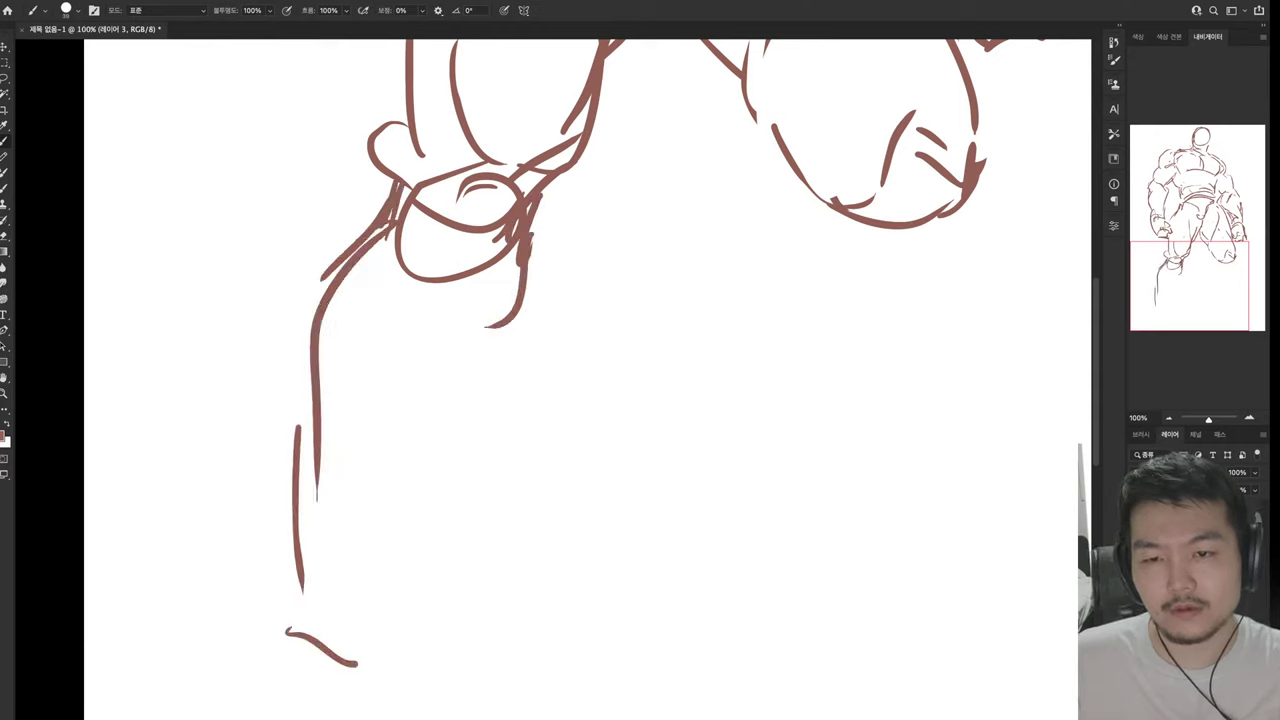
Draw the inner calf contour of the near lower leg and close the shape at the ankle
drag(506, 298, 460, 490)
drag(459, 492, 352, 664)
drag(478, 298, 438, 358)
mouse_move(500, 300)
mouse_down()
mouse_move(462, 325)
mouse_move(508, 362)
mouse_move(418, 590)
mouse_up()
key(ctrl+z)
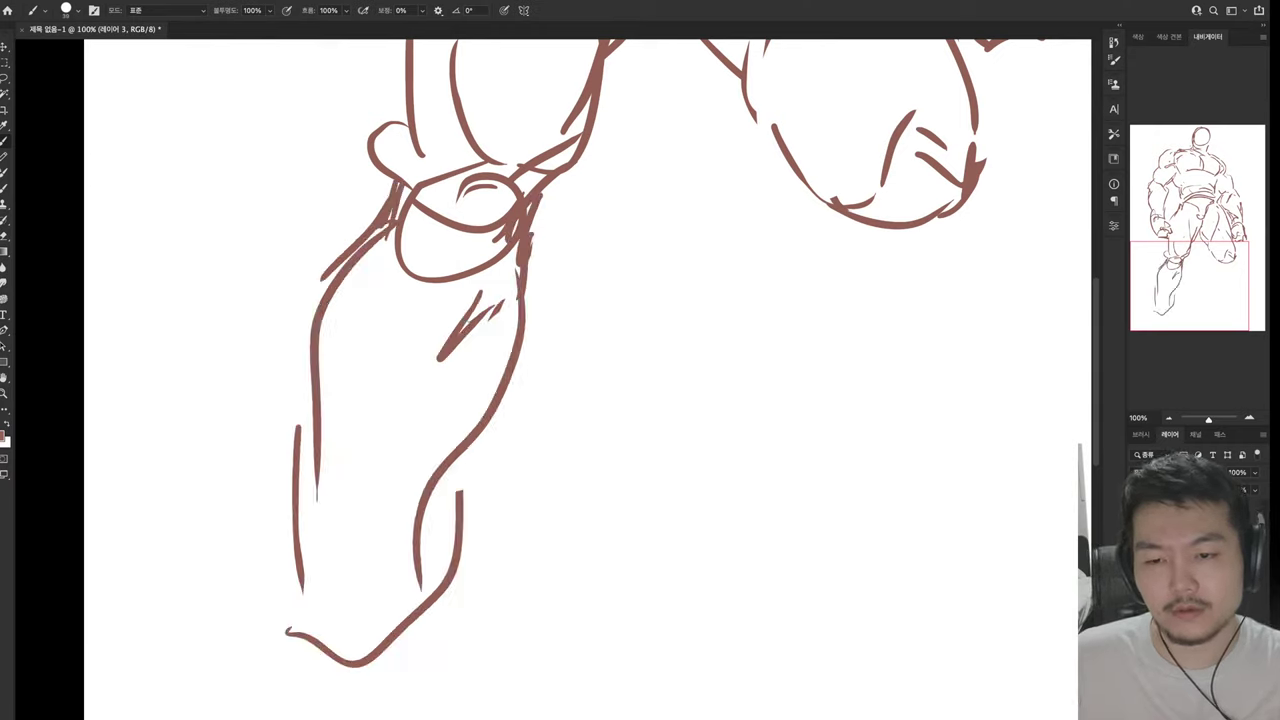
Undo the last ankle strokes and redraw the near shin as a tapering wedge with curved bands across the calf
key(ctrl+z)
key(ctrl+z)
drag(450, 490, 405, 635)
drag(322, 400, 400, 630)
drag(318, 400, 480, 420)
drag(346, 455, 462, 450)
drag(346, 495, 466, 488)
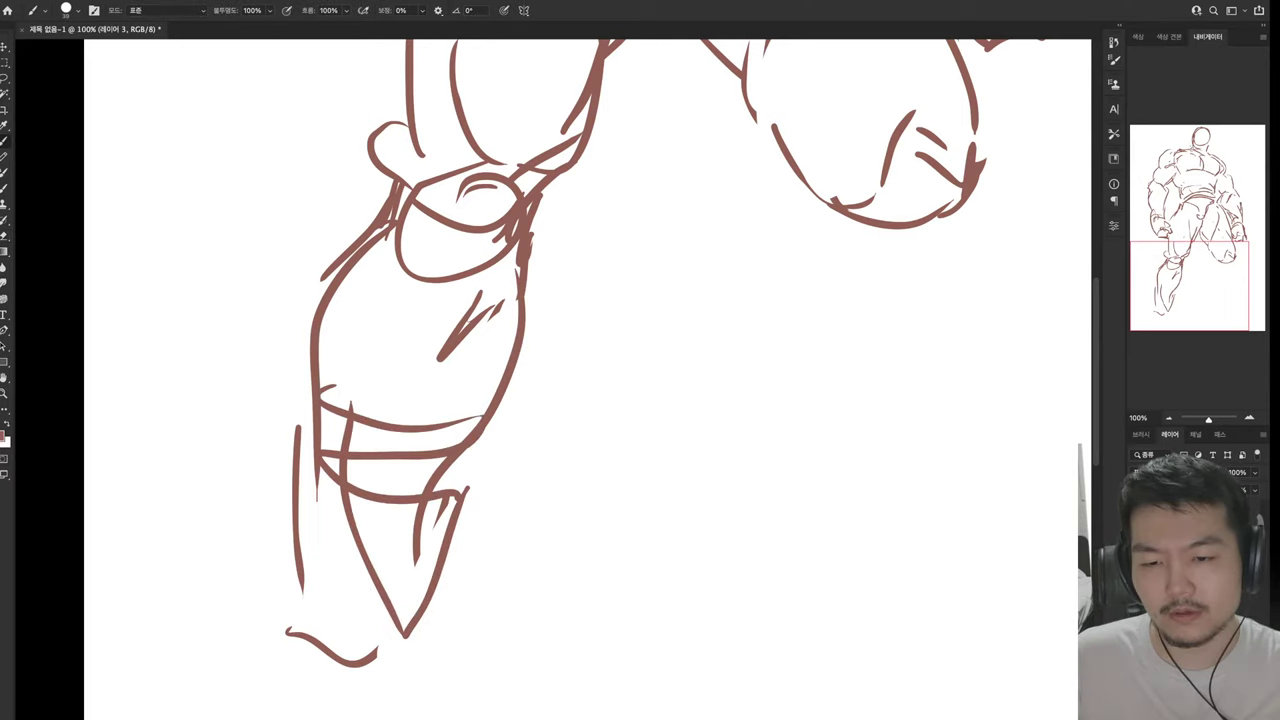
Add lower wrap bands to the near shin and rough in its ankle contours and the top of the foot
drag(322, 524, 450, 518)
drag(320, 534, 395, 570)
drag(312, 502, 390, 687)
drag(436, 552, 404, 652)
drag(600, 400, 670, 228)
mouse_move(376, 410)
mouse_down()
mouse_move(336, 512)
mouse_move(414, 538)
mouse_move(462, 598)
mouse_move(306, 612)
mouse_move(442, 594)
mouse_up()
drag(600, 250, 390, 620)
drag(600, 150, 630, 120)
drag(500, 500, 600, 220)
Extend the canvas downward with the Crop tool to make room for the feet
key(c)
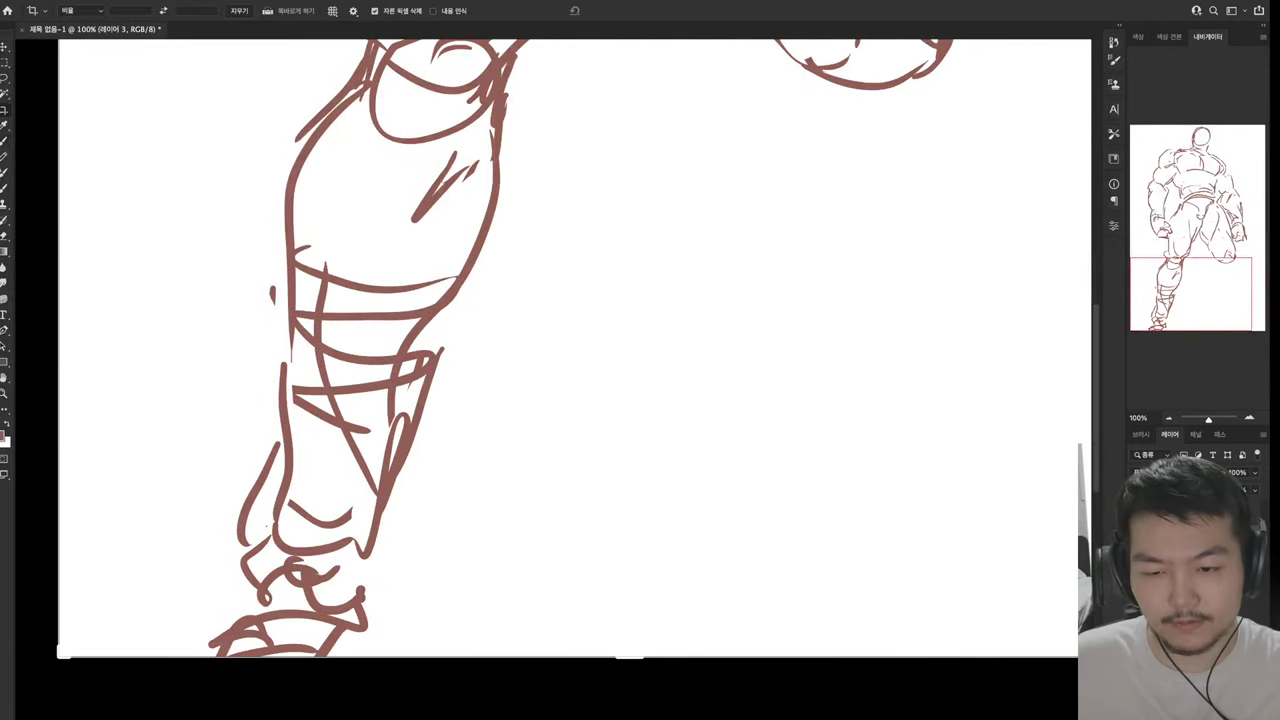
drag(630, 657, 630, 715)
key(Return)
key(b)
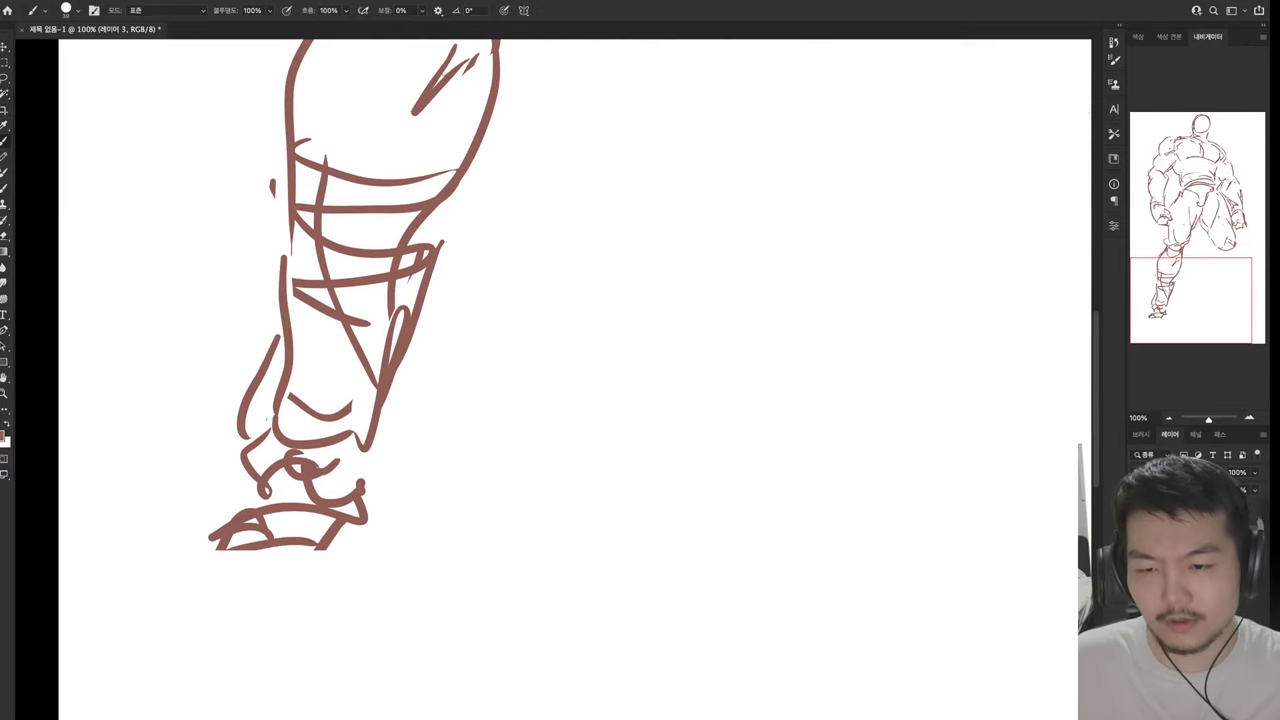
Draw the near foot as a pointed shoe shape with a rounded toe below the ankle
mouse_move(178, 612)
mouse_down()
mouse_move(277, 630)
mouse_move(350, 525)
mouse_up()
drag(305, 600, 160, 670)
drag(240, 555, 137, 671)
drag(400, 250, 140, 660)
Rough in the far kneecap as overlapping ovals below the far thigh, undoing the stray strokes
drag(500, 400, 632, 344)
mouse_move(782, 316)
mouse_down()
mouse_move(716, 358)
mouse_move(820, 345)
mouse_up()
drag(730, 325, 815, 330)
drag(500, 300, 552, 575)
key(ctrl+z)
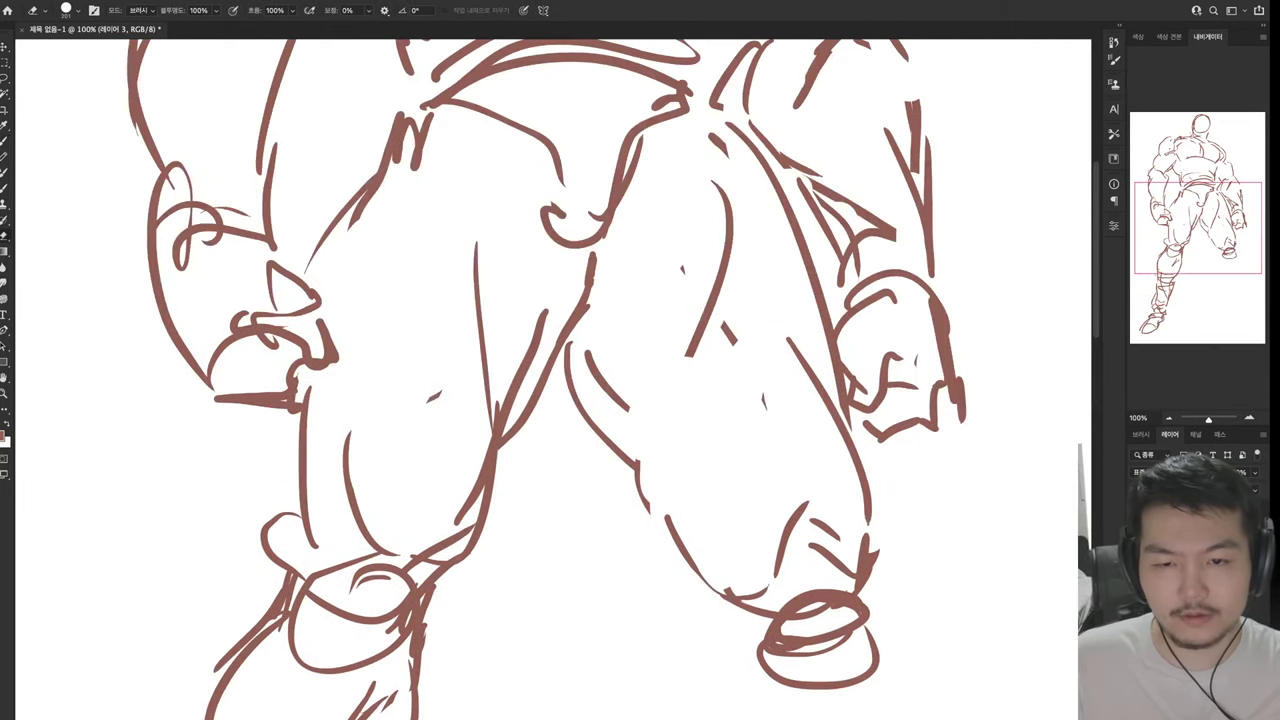
key(ctrl+z)
Erase and redraw the inner contours of both thighs from the crotch down to the knees
drag(583, 325, 655, 505)
key(e)
key(b)
mouse_move(560, 320)
mouse_down()
mouse_move(490, 460)
mouse_move(495, 505)
mouse_move(400, 570)
mouse_up()
key(e)
key(b)
drag(445, 420, 360, 500)
drag(512, 535, 425, 640)
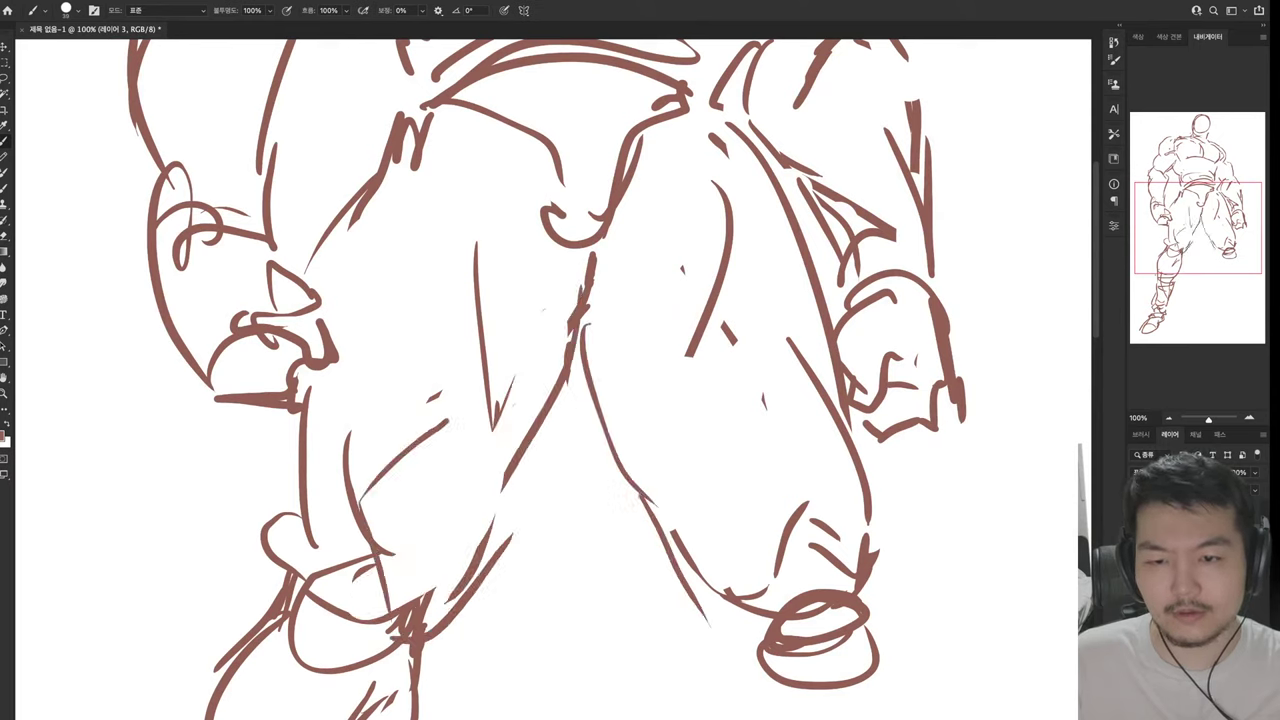
Redraw the near thigh's inner muscle line and move its outer contour farther out, down to the knee
key(e)
key(b)
drag(492, 300, 512, 465)
drag(585, 368, 505, 520)
key(e)
mouse_move(302, 410)
mouse_down()
mouse_move(308, 545)
mouse_move(288, 565)
mouse_up()
key(b)
drag(262, 415, 268, 595)
Replace the near thigh's short muscle line with a long diagonal running toward the outer knee
key(e)
drag(444, 418, 349, 503)
key(b)
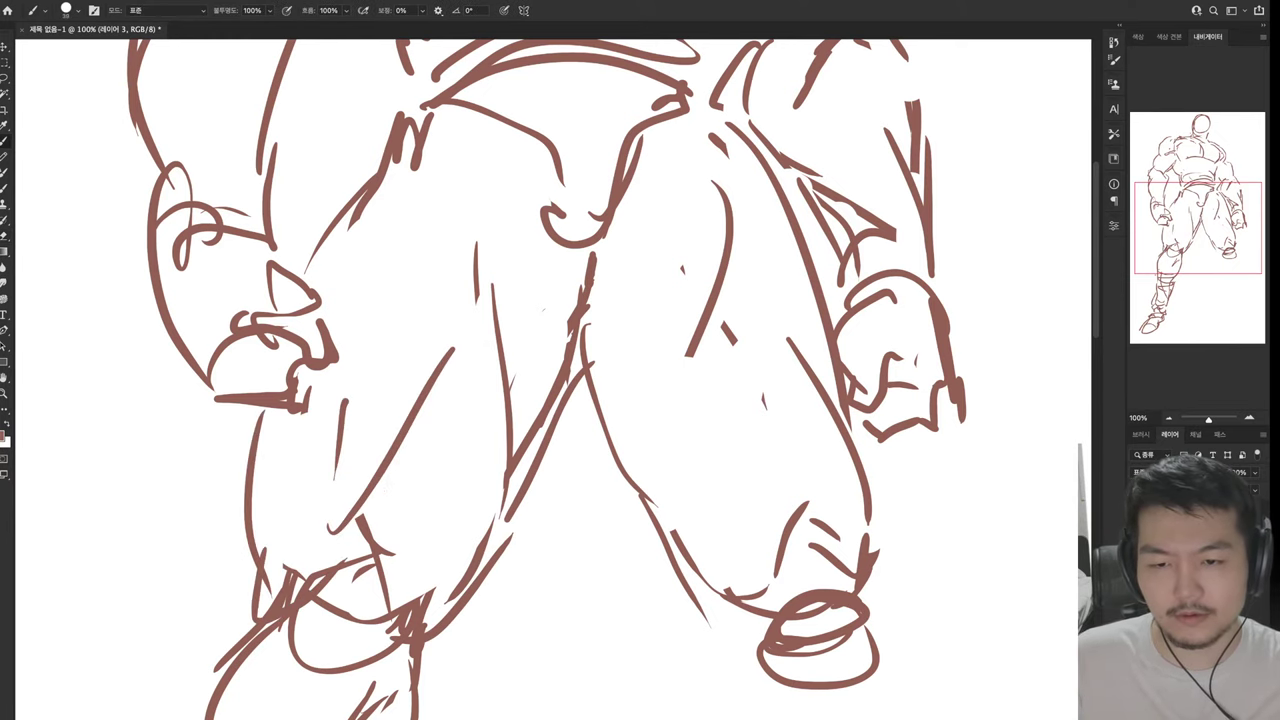
drag(456, 346, 330, 535)
drag(560, 450, 614, 285)
Erase the near kneecap lines and redraw the knee as an angular cap with short tendon marks above it
key(e)
drag(430, 400, 330, 505)
key(b)
mouse_move(340, 458)
mouse_down()
mouse_move(318, 545)
mouse_move(446, 470)
mouse_up()
drag(452, 484, 412, 540)
drag(320, 522, 410, 556)
mouse_move(345, 565)
mouse_down()
mouse_move(448, 514)
mouse_move(392, 578)
mouse_up()
key(b)
drag(462, 482, 470, 594)
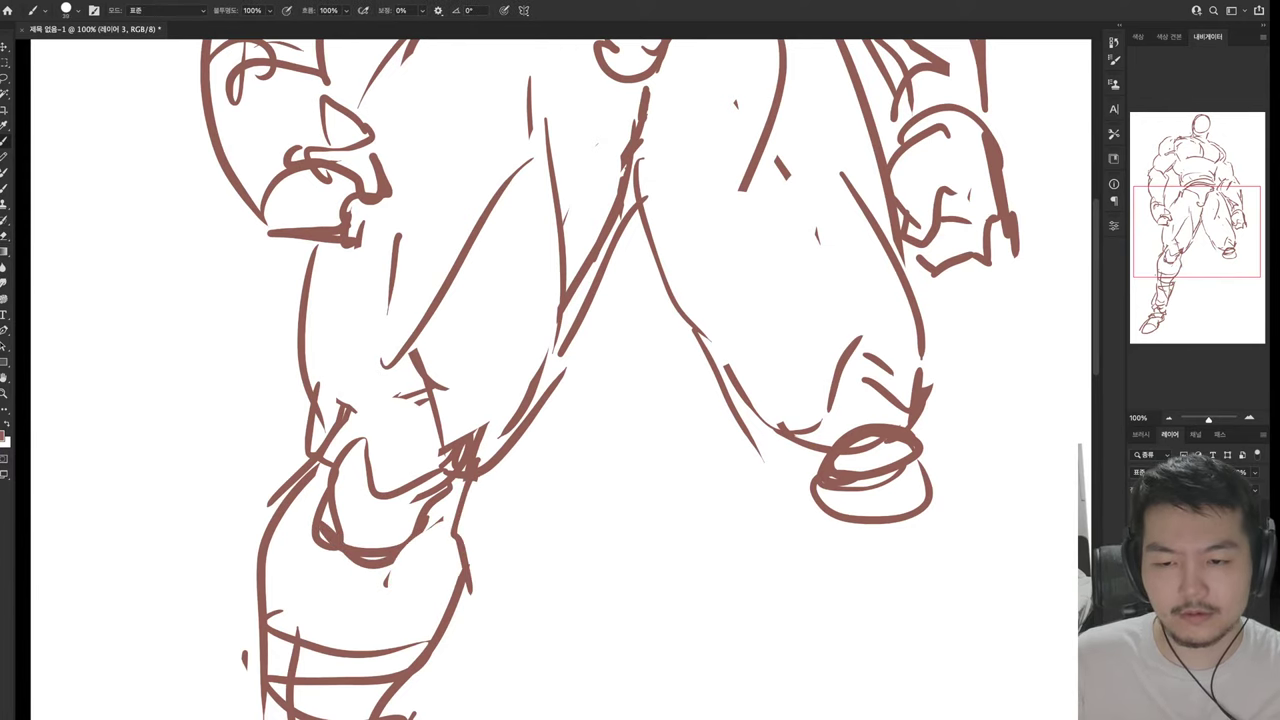
Redraw the near lower leg's contours on both sides just below the kneecap
drag(458, 536, 442, 620)
key(e)
key(b)
drag(315, 456, 248, 586)
drag(600, 400, 655, 225)
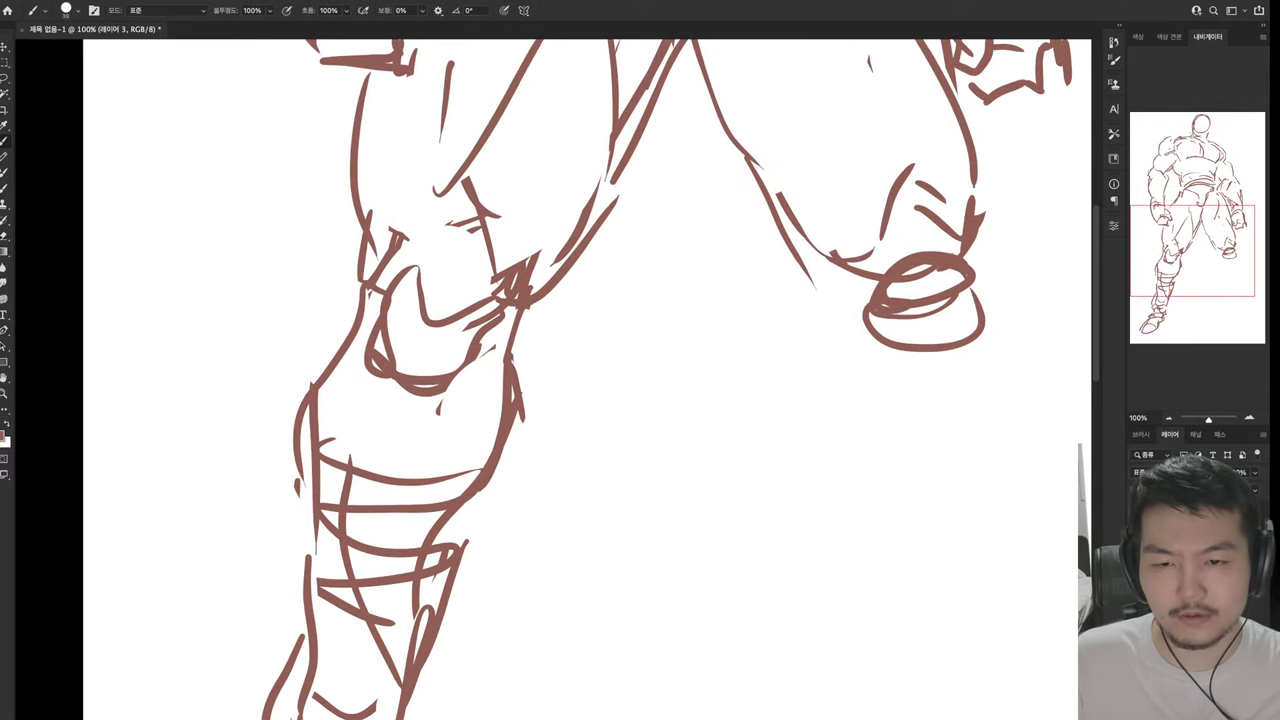
Clean up the near calf's inner contour and add a curved boot top with crossing lines on the shin
key(e)
mouse_move(508, 420)
mouse_down()
mouse_move(440, 550)
mouse_move(474, 556)
mouse_up()
key(b)
drag(376, 394, 330, 472)
drag(408, 514, 390, 548)
mouse_move(355, 468)
mouse_down()
mouse_move(512, 424)
mouse_move(432, 500)
mouse_up()
drag(600, 400, 516, 392)
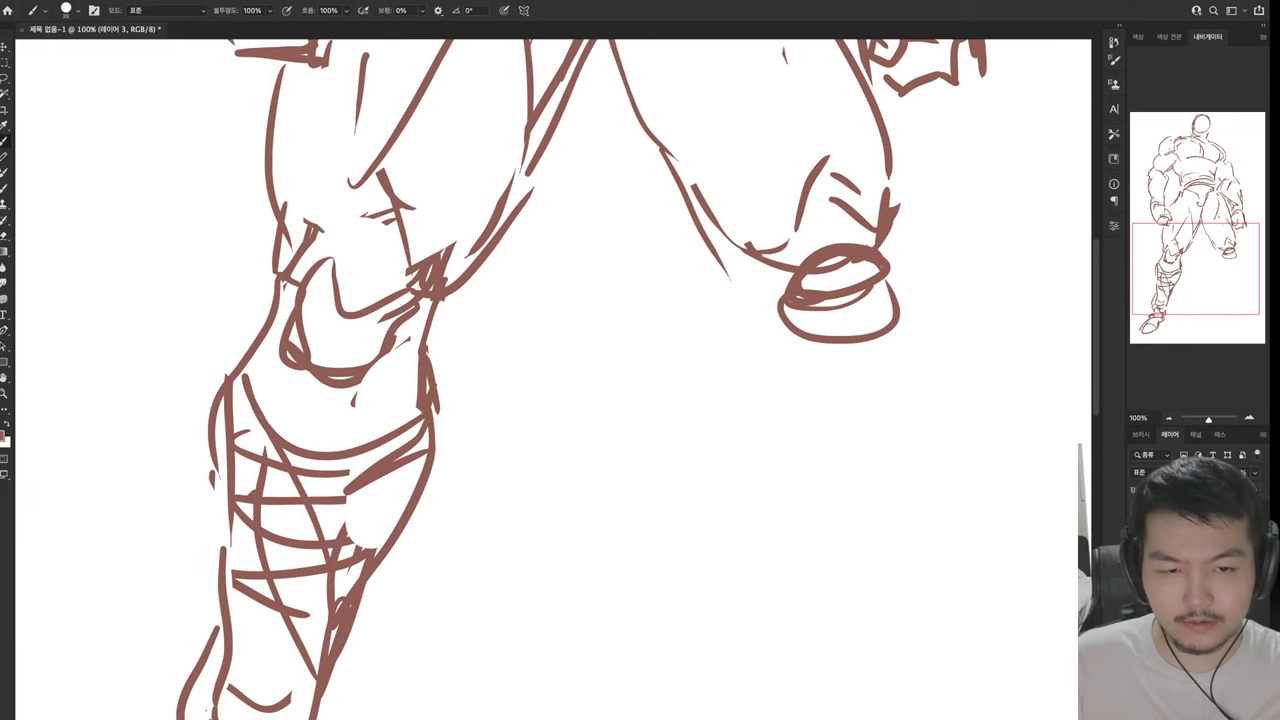
Draw the far lower leg's inner contour from the knee over the calf, undoing and redrawing the calf curve
drag(750, 296, 772, 352)
drag(776, 332, 755, 518)
drag(745, 470, 870, 592)
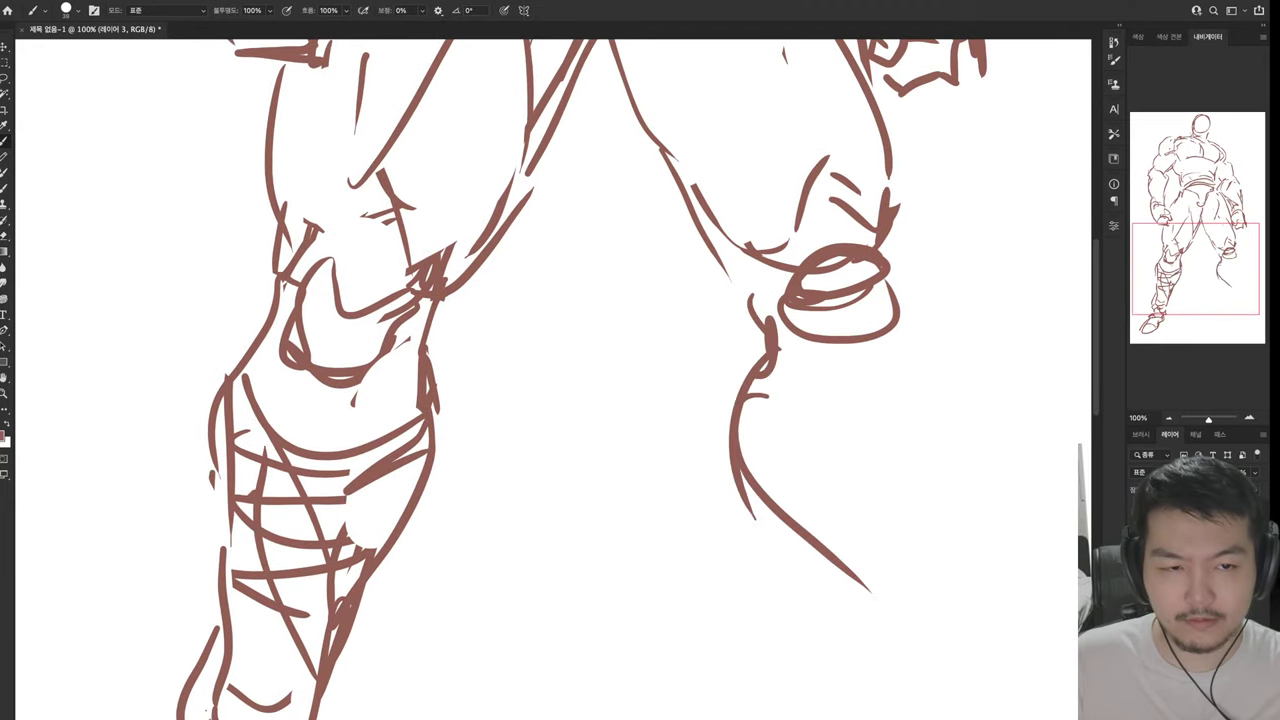
key(ctrl+z)
key(ctrl+z)
drag(772, 358, 842, 546)
drag(805, 508, 873, 617)
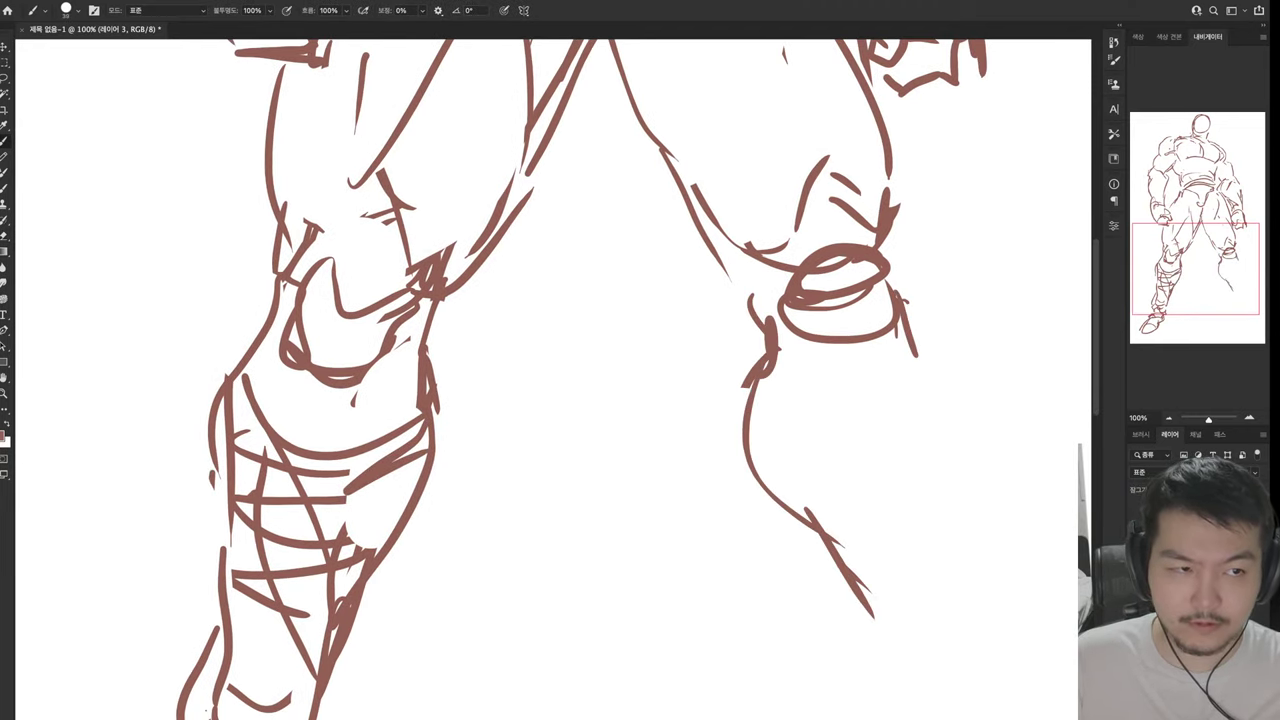
Draw the far lower leg's straight outer contour and a looping calf muscle line inside it
drag(904, 302, 970, 622)
mouse_move(766, 452)
mouse_down()
mouse_move(860, 540)
mouse_move(830, 360)
mouse_up()
key(e)
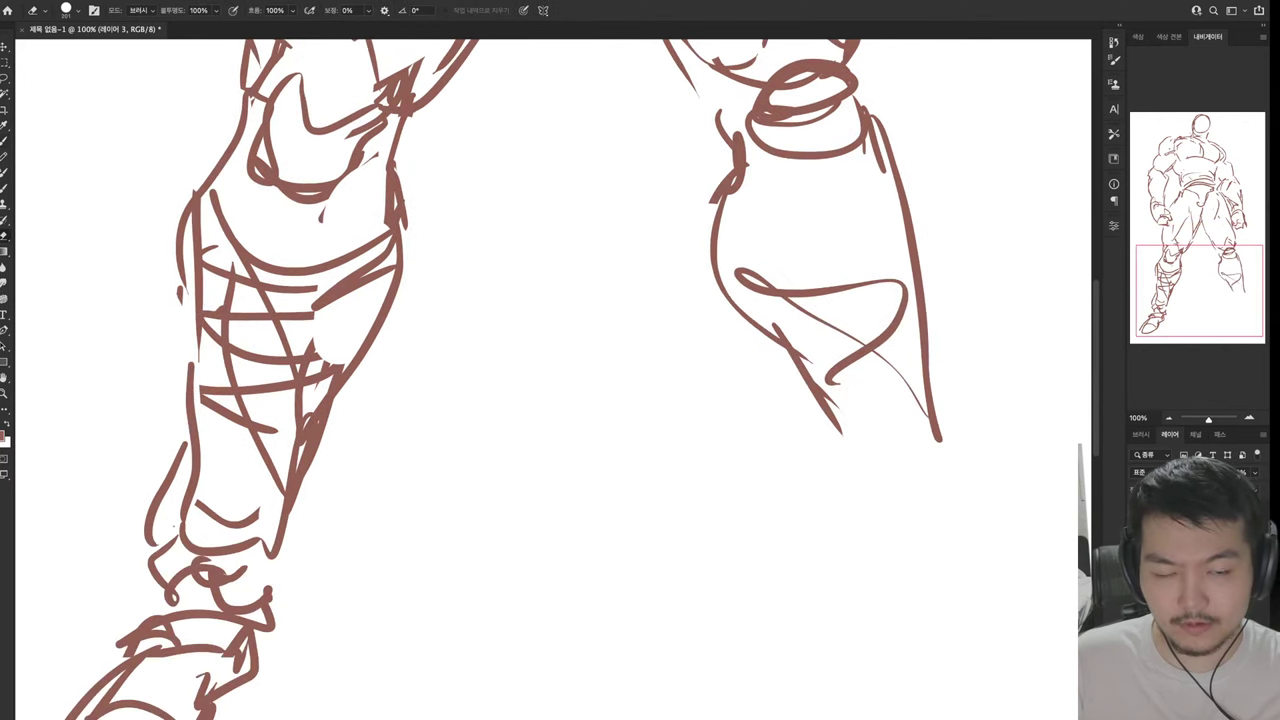
Rework the far thigh's inner contour and replace its curved muscle line with two shorter diagonal ones
scroll(560, 380, up, 10)
mouse_move(650, 440)
mouse_down()
mouse_move(770, 690)
mouse_move(770, 668)
mouse_up()
key(b)
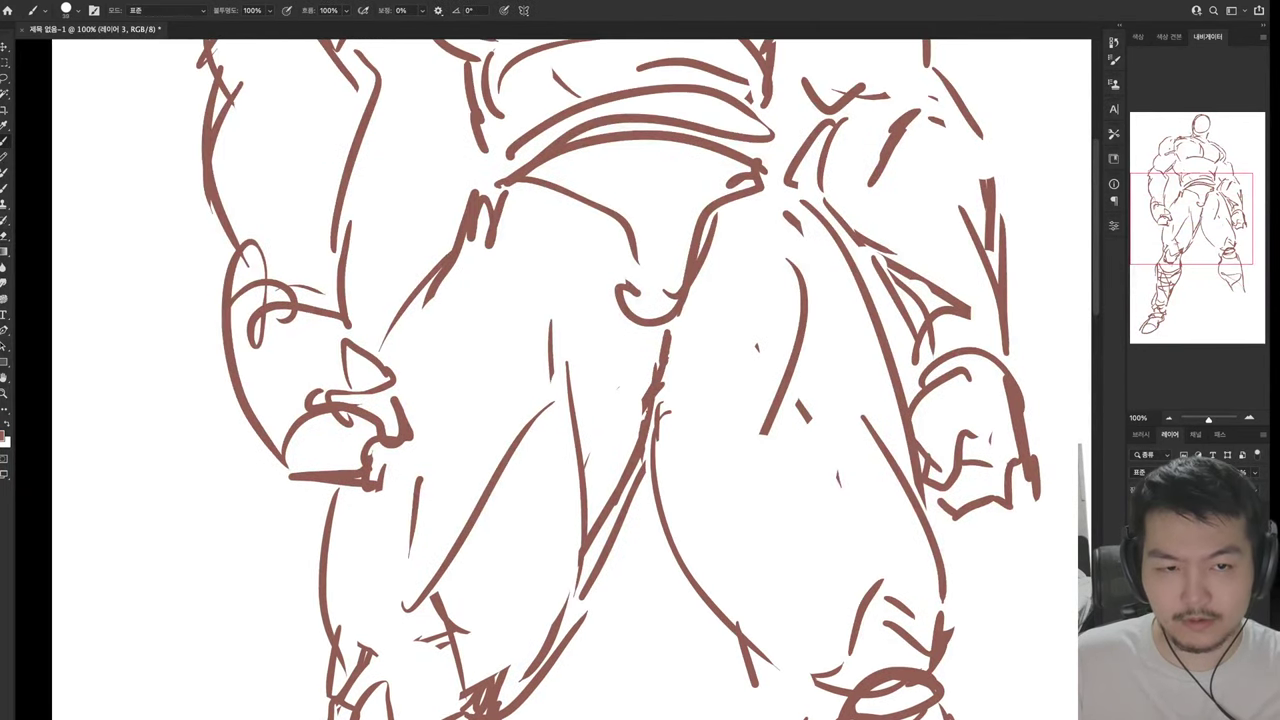
drag(705, 582, 768, 452)
key(e)
drag(790, 372, 764, 432)
drag(806, 272, 795, 366)
key(b)
drag(770, 486, 819, 362)
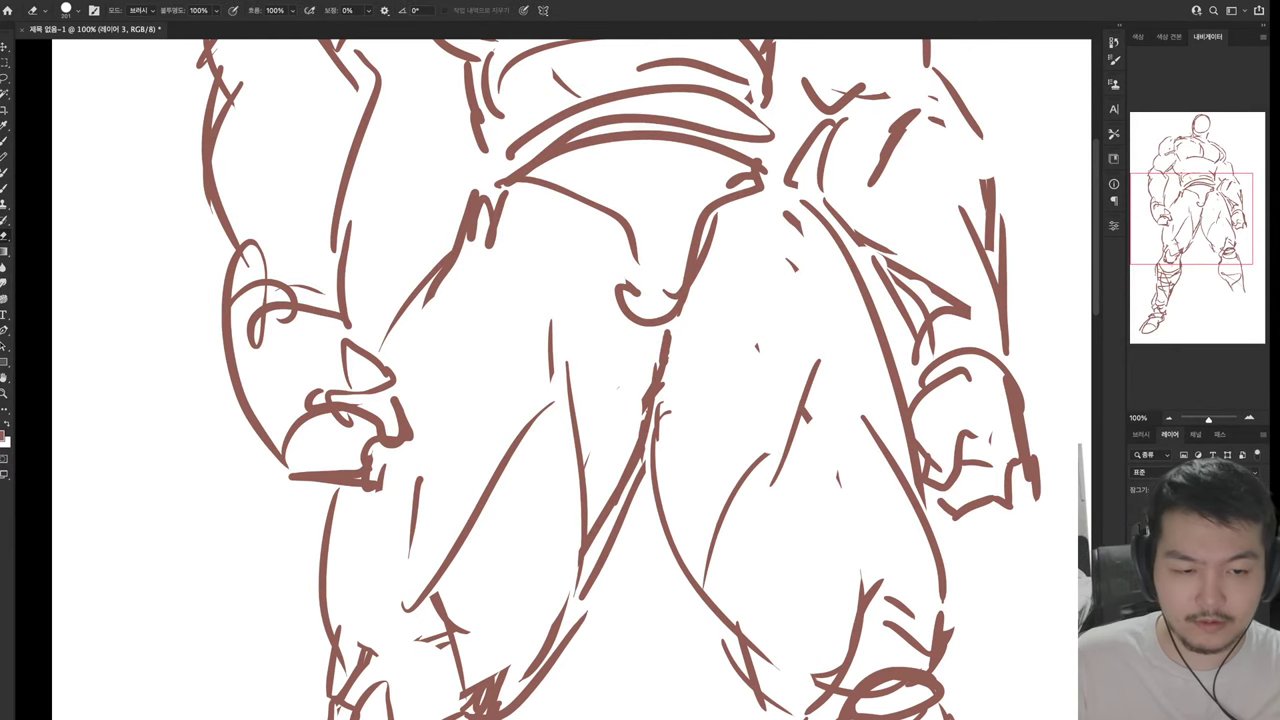
Erase the far knee's ovals and redraw the lower end of the thigh above the knee
scroll(560, 380, down, 10)
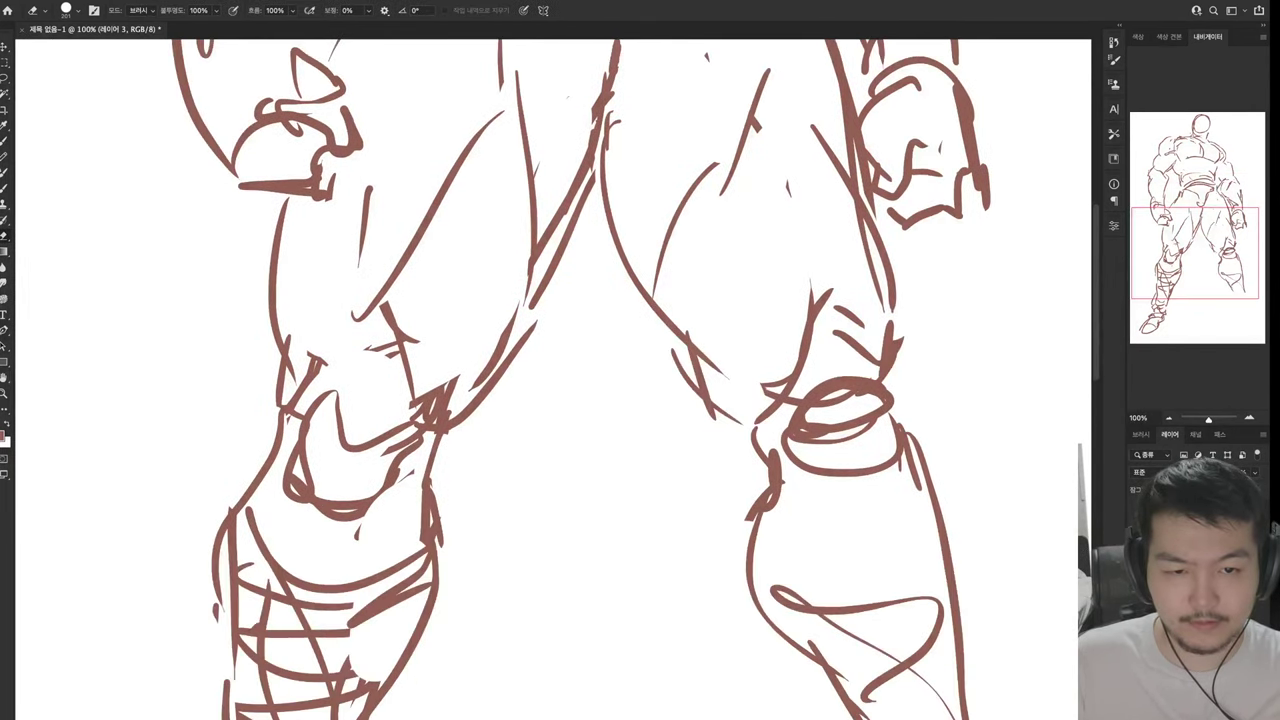
key(e)
key(b)
drag(890, 320, 850, 440)
key(e)
drag(790, 380, 845, 440)
drag(815, 310, 765, 440)
key(b)
drag(740, 432, 800, 380)
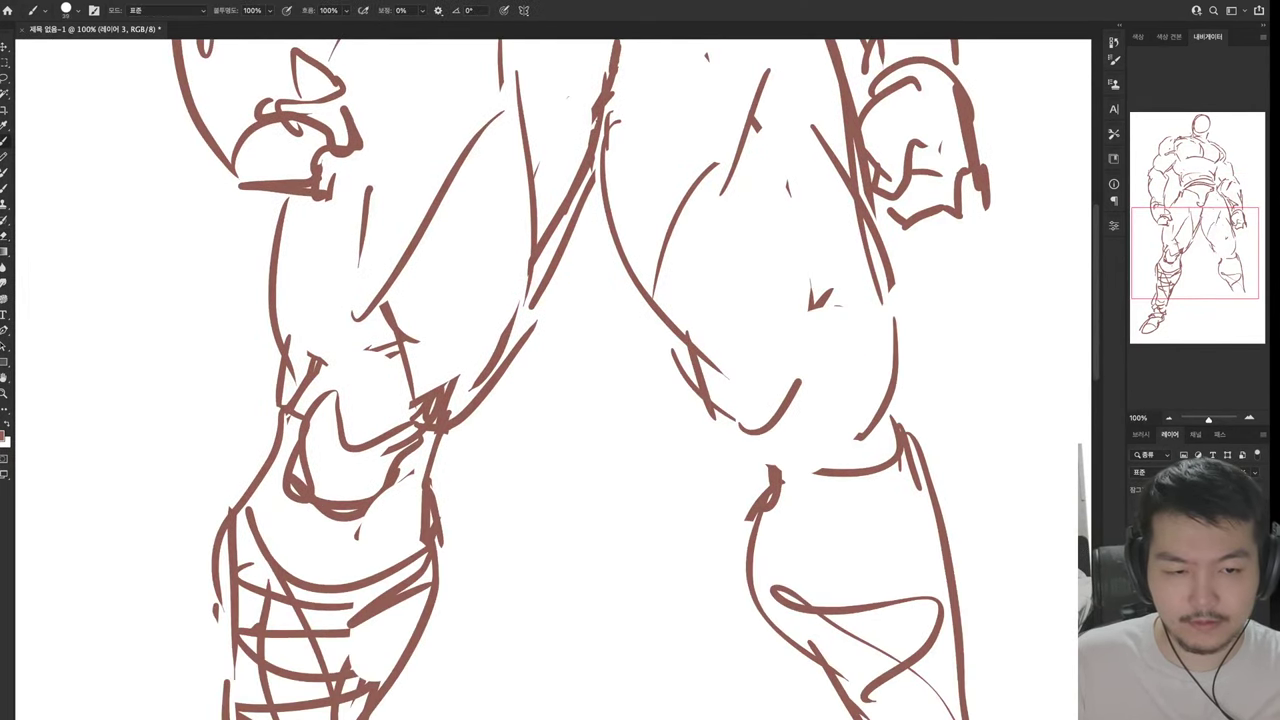
Redraw the far kneecap as a boxy band with side edges and erase the old contour beside it
drag(760, 480, 880, 510)
drag(885, 435, 885, 515)
drag(745, 445, 745, 530)
key(e)
drag(900, 430, 940, 528)
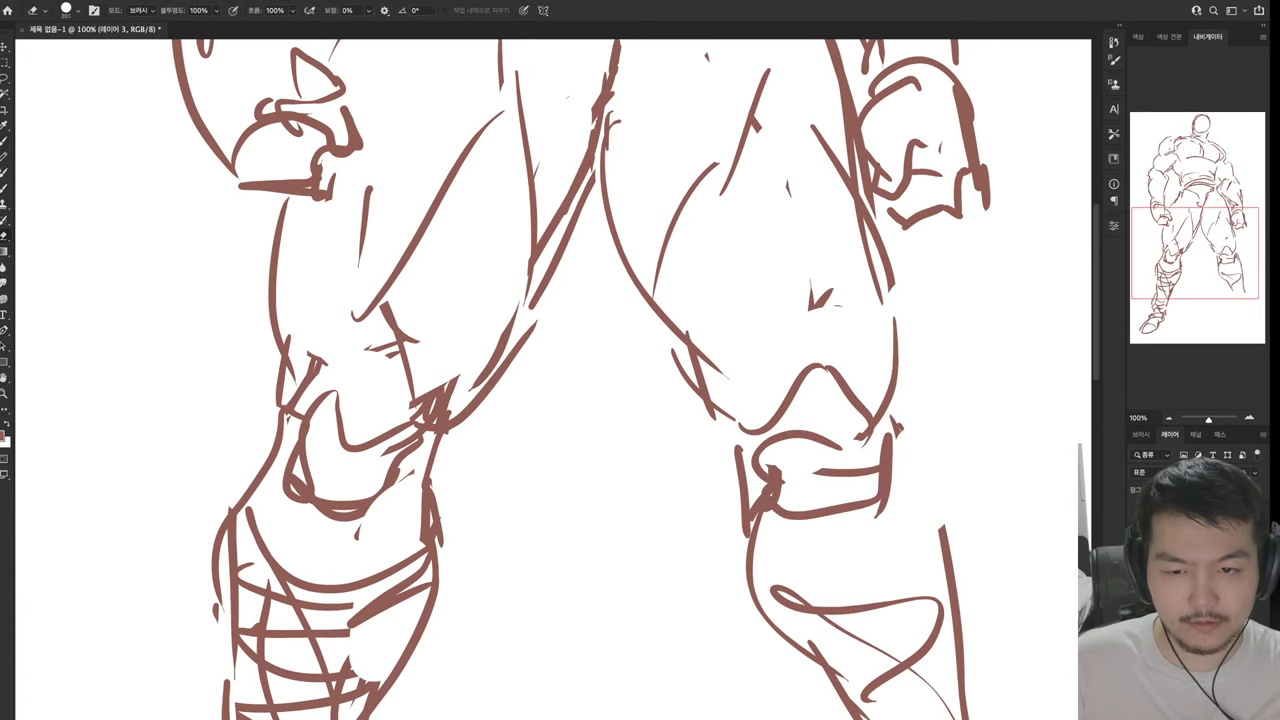
Erase and redraw the far lower leg's inner and outer contours, adding a curved line beneath the calf muscle
key(b)
scroll(560, 380, down, 2)
scroll(560, 380, down, 7)
key(e)
key(b)
mouse_move(795, 300)
mouse_down()
mouse_move(900, 455)
mouse_move(835, 500)
mouse_move(905, 675)
mouse_up()
key(e)
drag(990, 280, 1015, 490)
drag(965, 395, 925, 435)
key(b)
mouse_move(935, 250)
mouse_down()
mouse_move(970, 355)
mouse_move(966, 535)
mouse_up()
drag(795, 405, 905, 478)
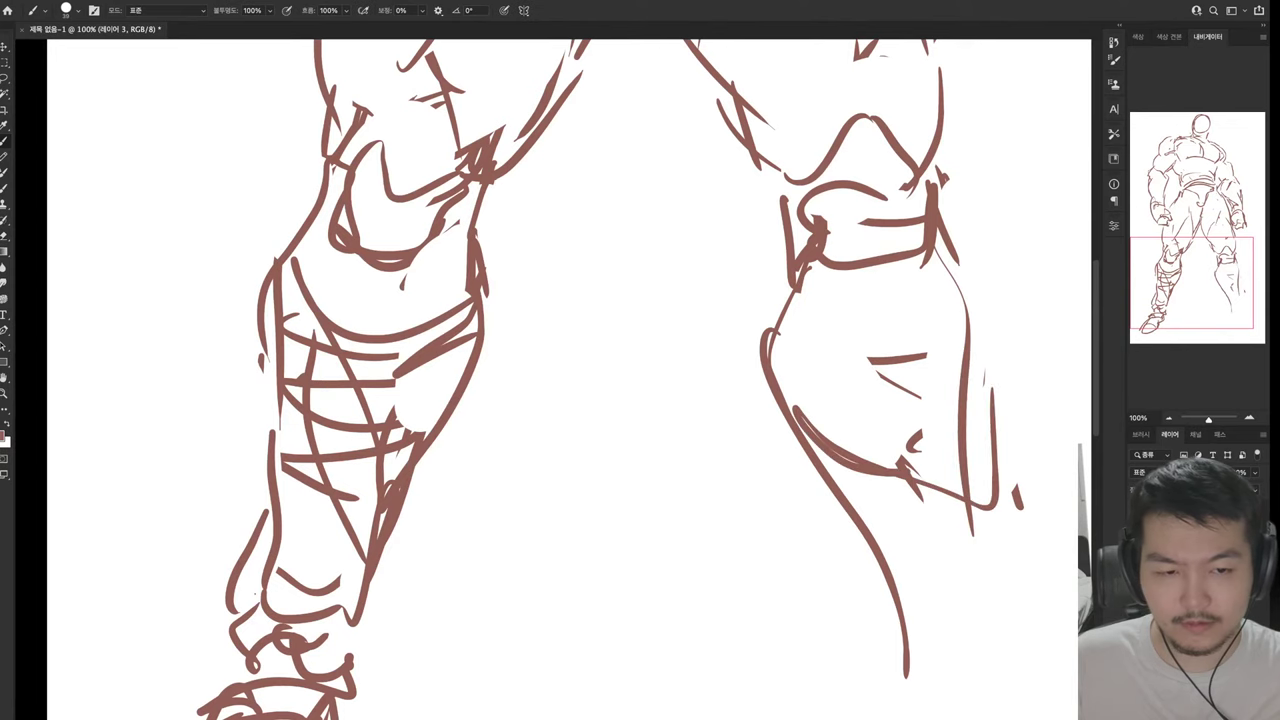
Draw the far leg's lower shin bands, ankle contours and a rounded foot beneath them
mouse_move(880, 548)
mouse_down()
mouse_move(968, 512)
mouse_move(1020, 678)
mouse_up()
scroll(560, 380, down, 8)
drag(830, 425, 868, 472)
mouse_move(840, 370)
mouse_down()
mouse_move(800, 432)
mouse_move(912, 545)
mouse_up()
drag(1030, 580, 910, 598)
drag(885, 525, 1025, 560)
drag(940, 605, 1030, 580)
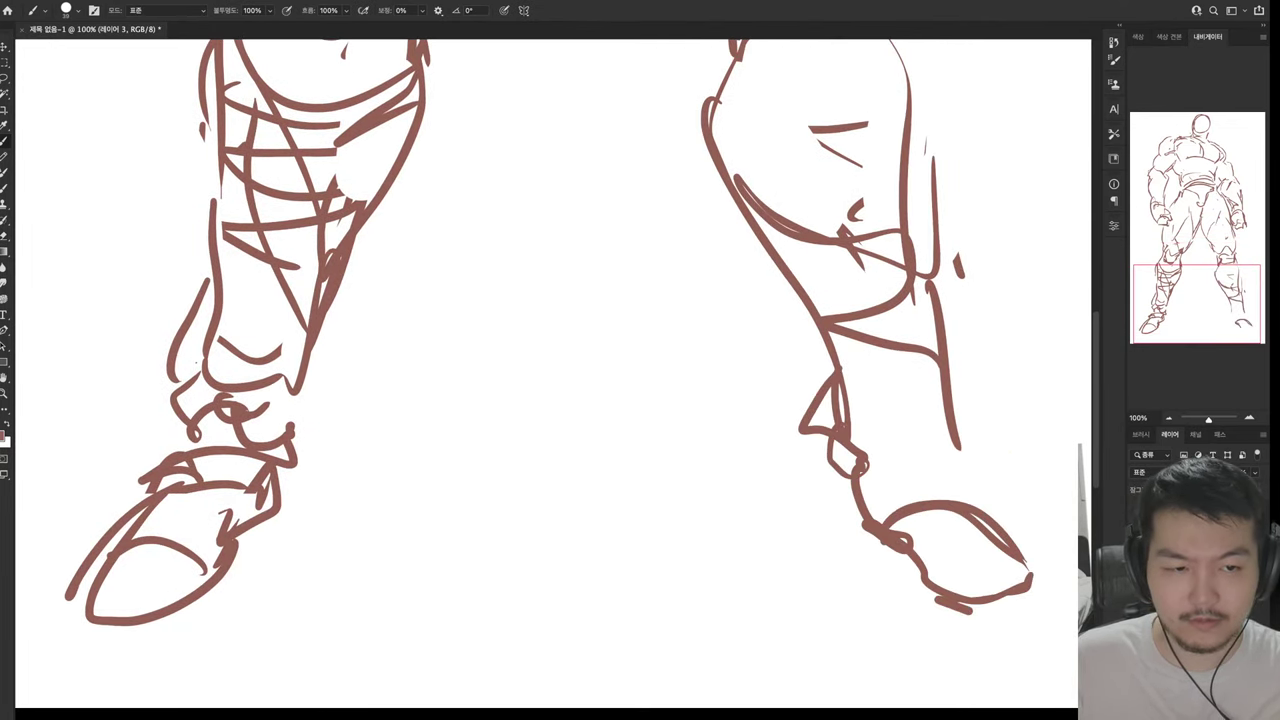
Enlarge the far foot's outline, shape its instep, and redraw the outer ankle contour closer to the shin
drag(962, 490, 935, 598)
drag(885, 520, 930, 450)
drag(924, 456, 972, 468)
key(e)
drag(945, 360, 950, 435)
drag(930, 310, 920, 355)
key(b)
drag(913, 310, 938, 430)
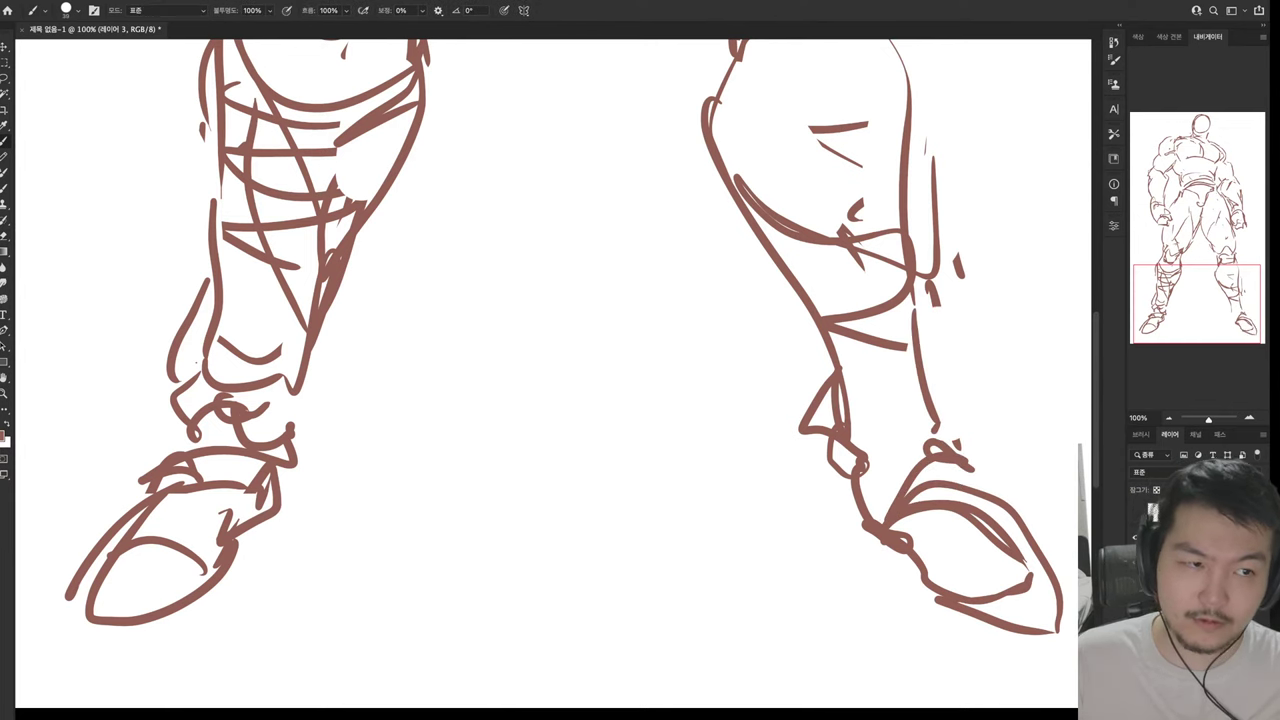
mouse_move(855, 440)
mouse_down()
mouse_move(935, 420)
mouse_move(1020, 510)
mouse_up()
drag(985, 485, 1025, 540)
Erase the torso's contour at the far side of the waist and redraw it as a short vertical line
scroll(550, 380, up, 20)
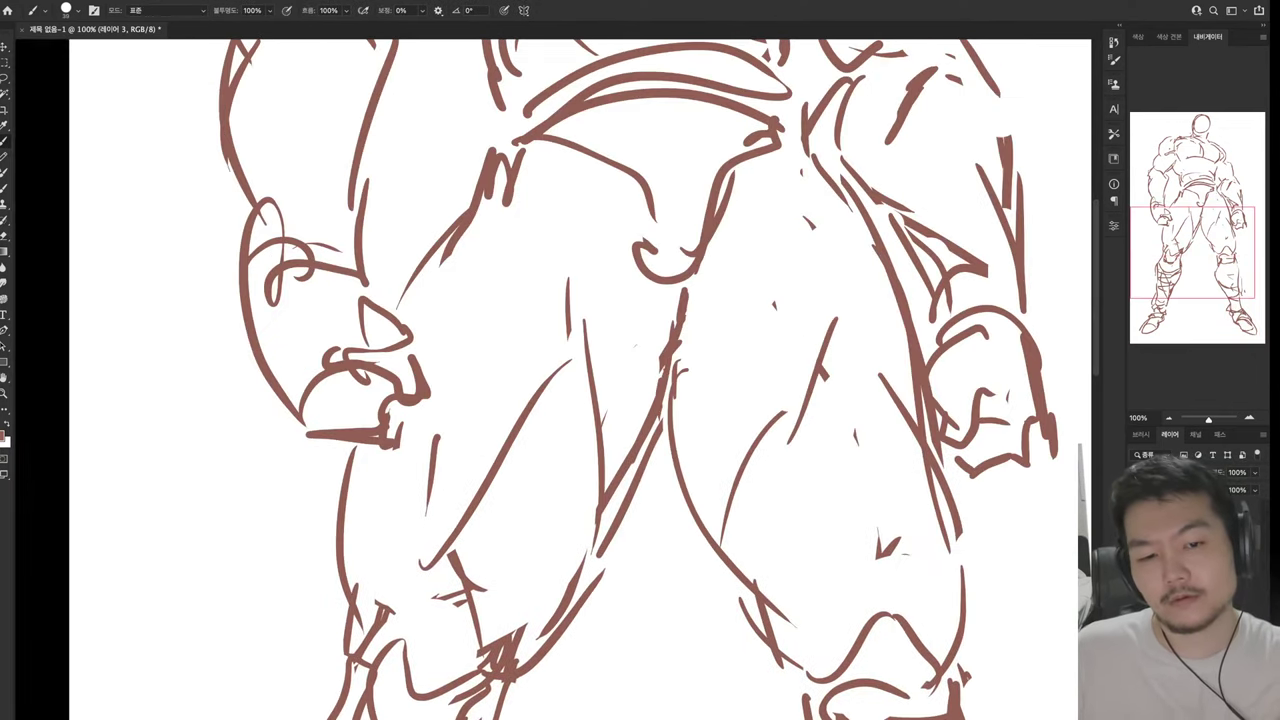
key(e)
drag(720, 415, 718, 485)
key(b)
drag(731, 425, 735, 488)
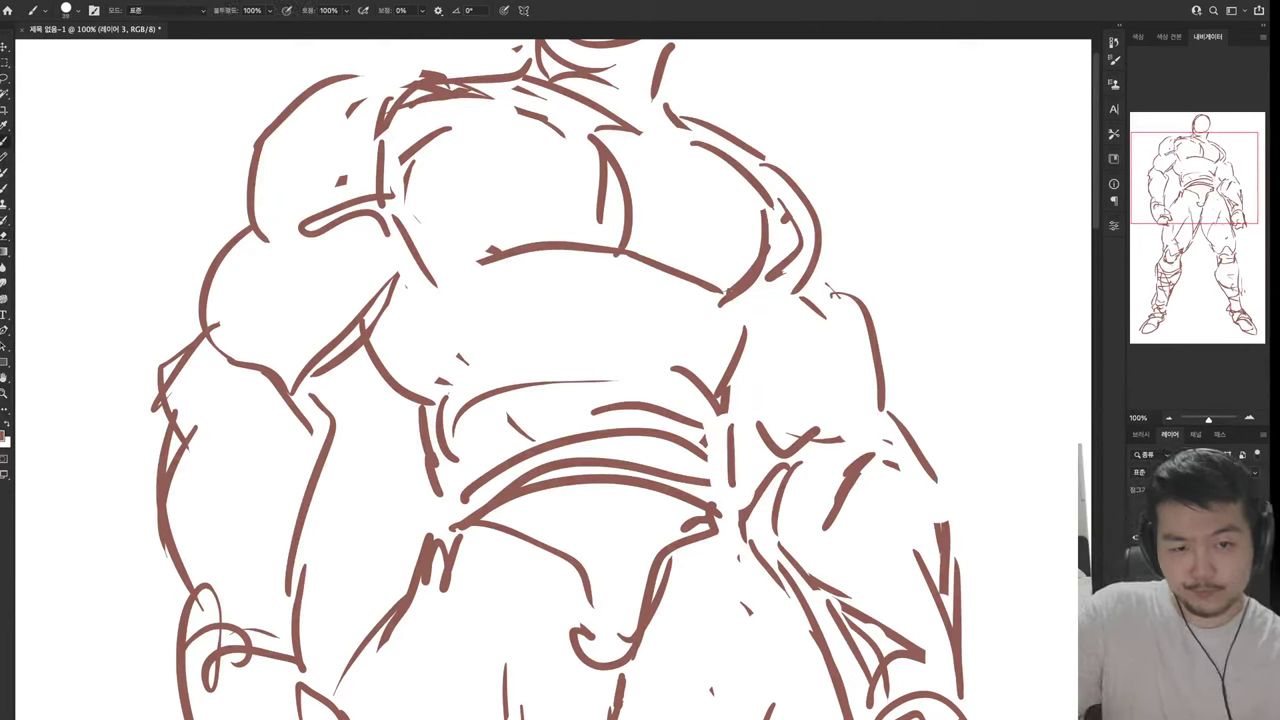
Redraw the far side of the torso below the armpit farther out and erase the far pectoral's outer curve
key(e)
drag(745, 328, 720, 412)
key(b)
drag(756, 307, 736, 400)
key(e)
drag(770, 215, 695, 285)
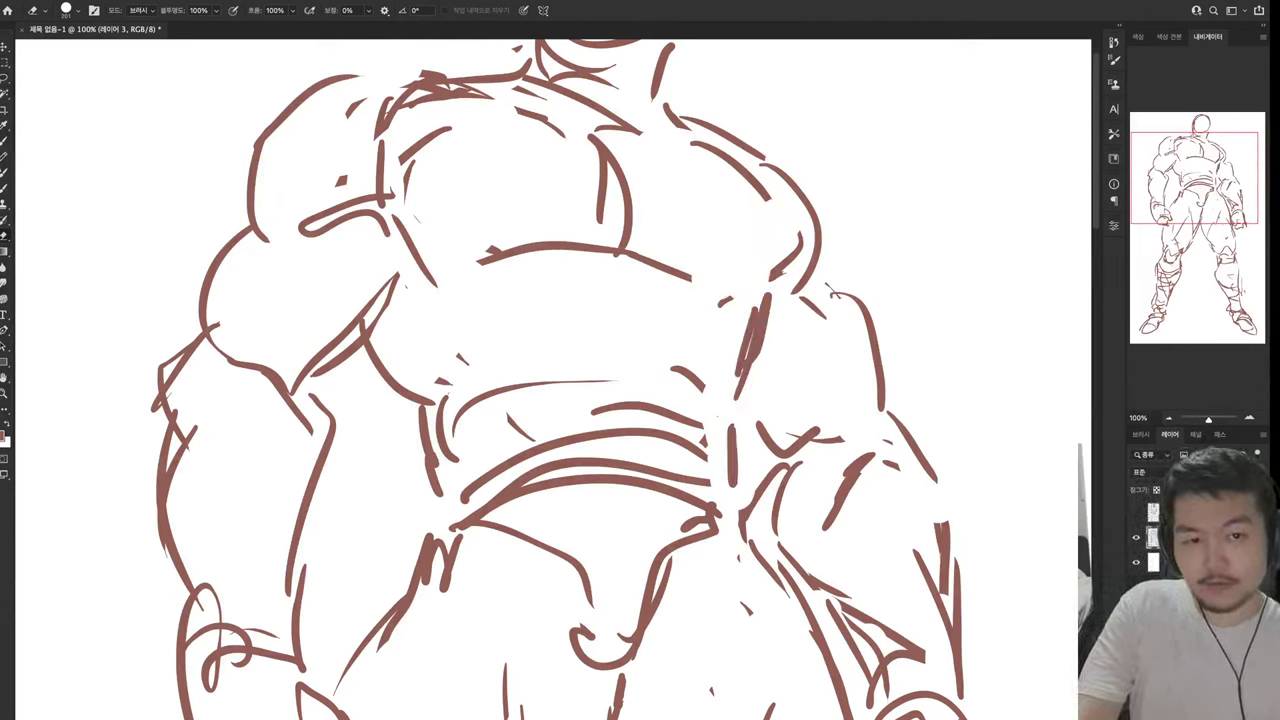
Redraw the far pectoral's outer edge wider, out to the shoulder, and erase the old far shoulder contour
key(b)
drag(795, 235, 748, 300)
drag(765, 178, 772, 288)
drag(740, 148, 795, 232)
key(e)
mouse_move(782, 175)
mouse_down()
mouse_move(812, 208)
mouse_move(795, 290)
mouse_up()
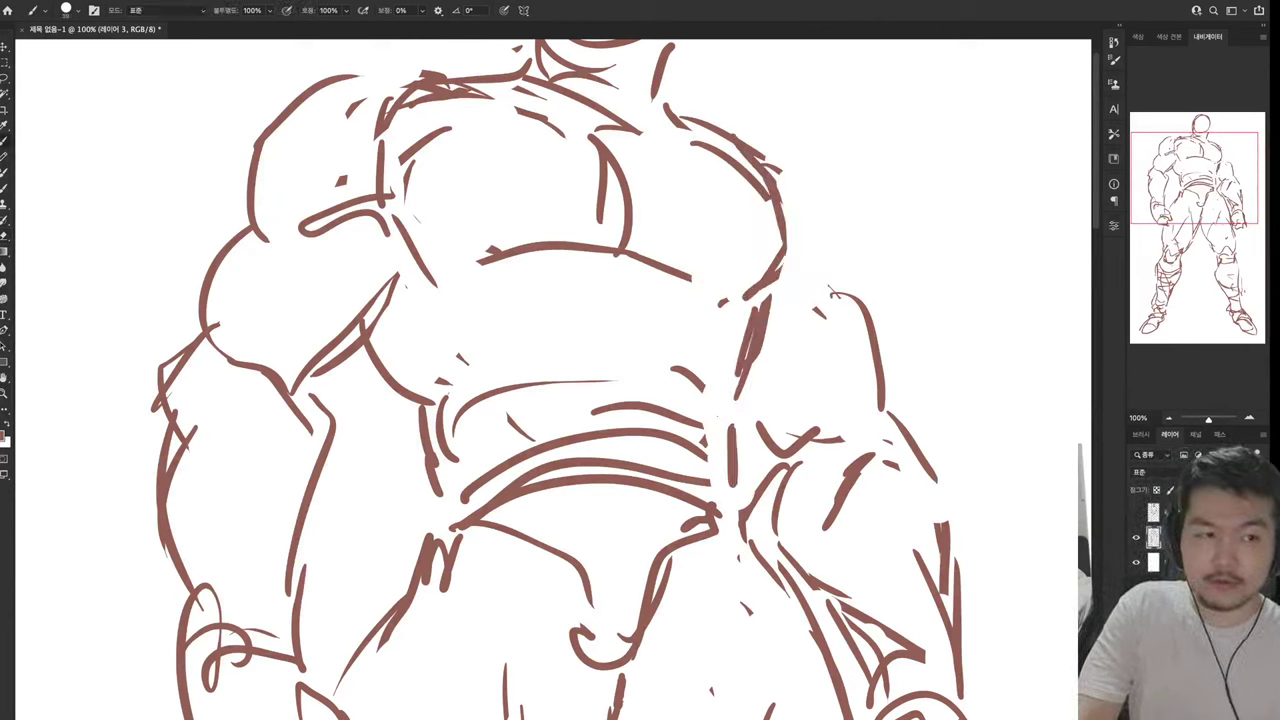
Redraw the far deltoid farther out with a doubled outer contour and short strokes across its lower end
key(b)
drag(745, 145, 840, 245)
drag(812, 160, 848, 262)
mouse_move(795, 255)
mouse_down()
mouse_move(845, 275)
mouse_move(845, 330)
mouse_move(895, 480)
mouse_up()
Erase the rough lines on top of the near shoulder and redraw the shoulder, trapezius and collarbone lines up to the back of the neck
key(e)
drag(470, 278, 526, 284)
key(b)
drag(372, 284, 612, 272)
key(e)
key(b)
drag(467, 264, 682, 290)
drag(620, 214, 590, 250)
key(b)
drag(598, 256, 505, 258)
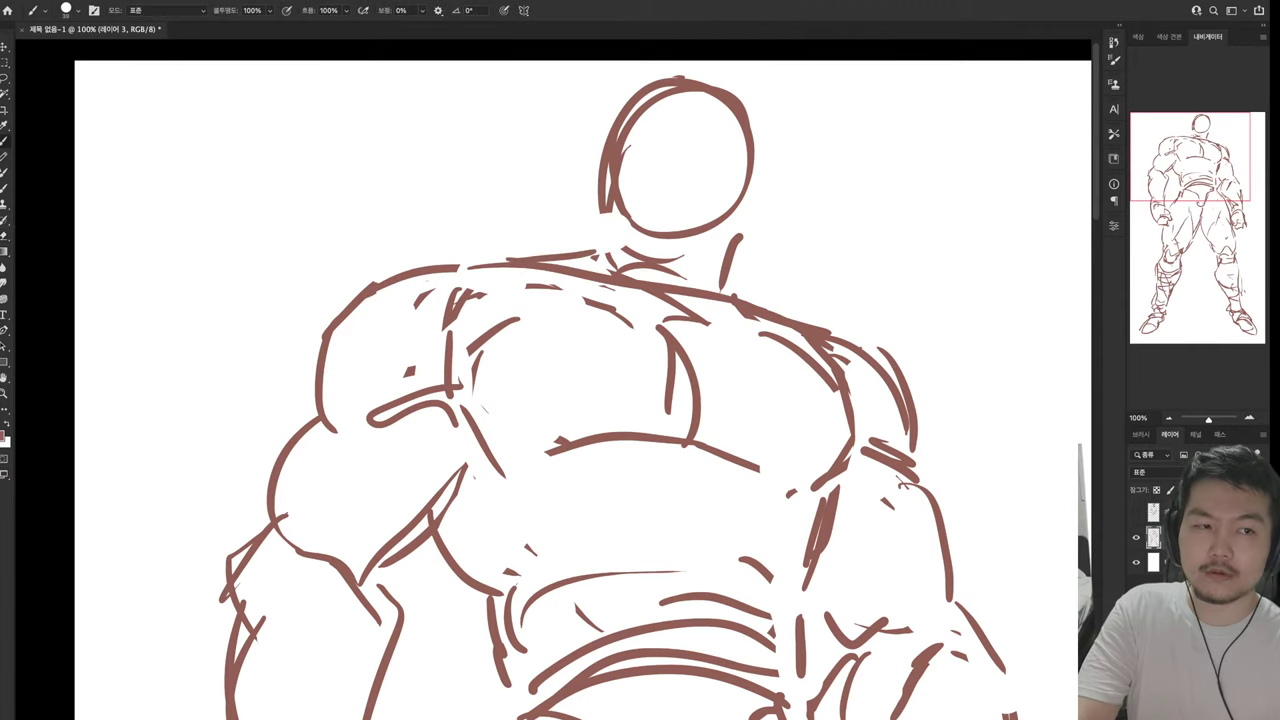
mouse_move(615, 203)
mouse_down()
mouse_move(596, 175)
mouse_move(628, 80)
mouse_move(662, 62)
mouse_up()
key(ctrl+z)
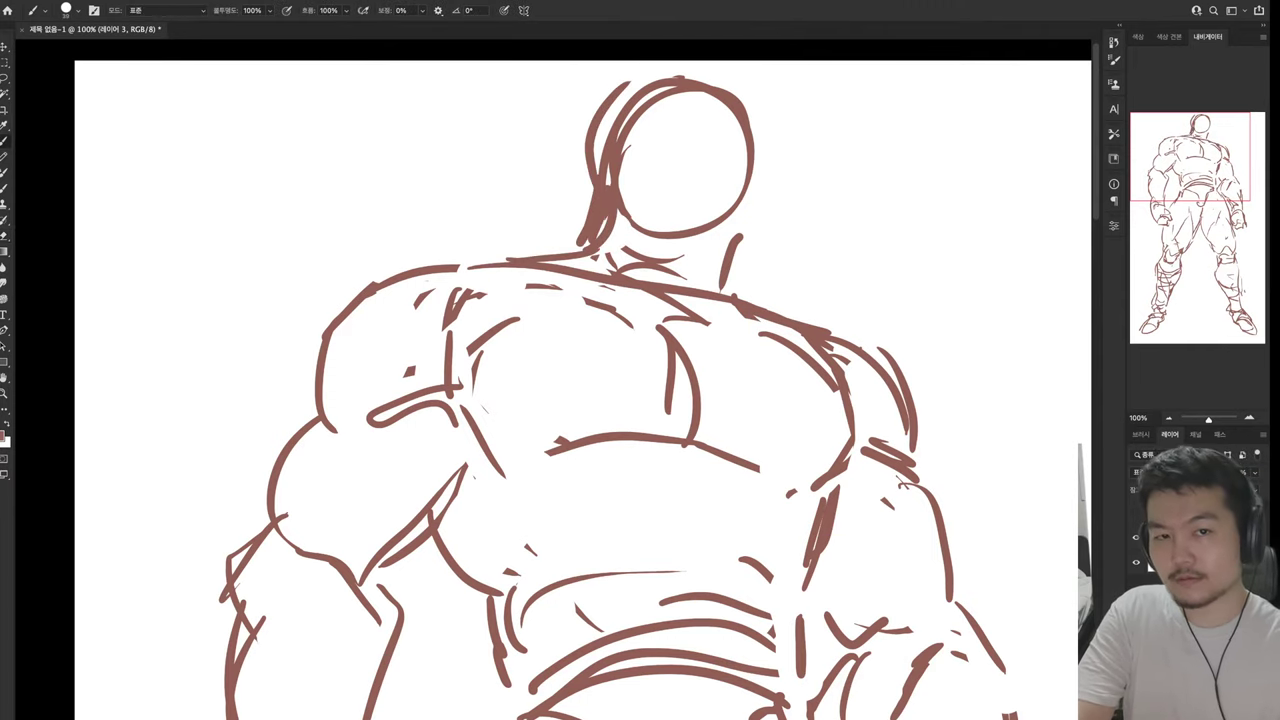
key(ctrl+z)
Extend the canvas upward above the head with the Crop tool
key(c)
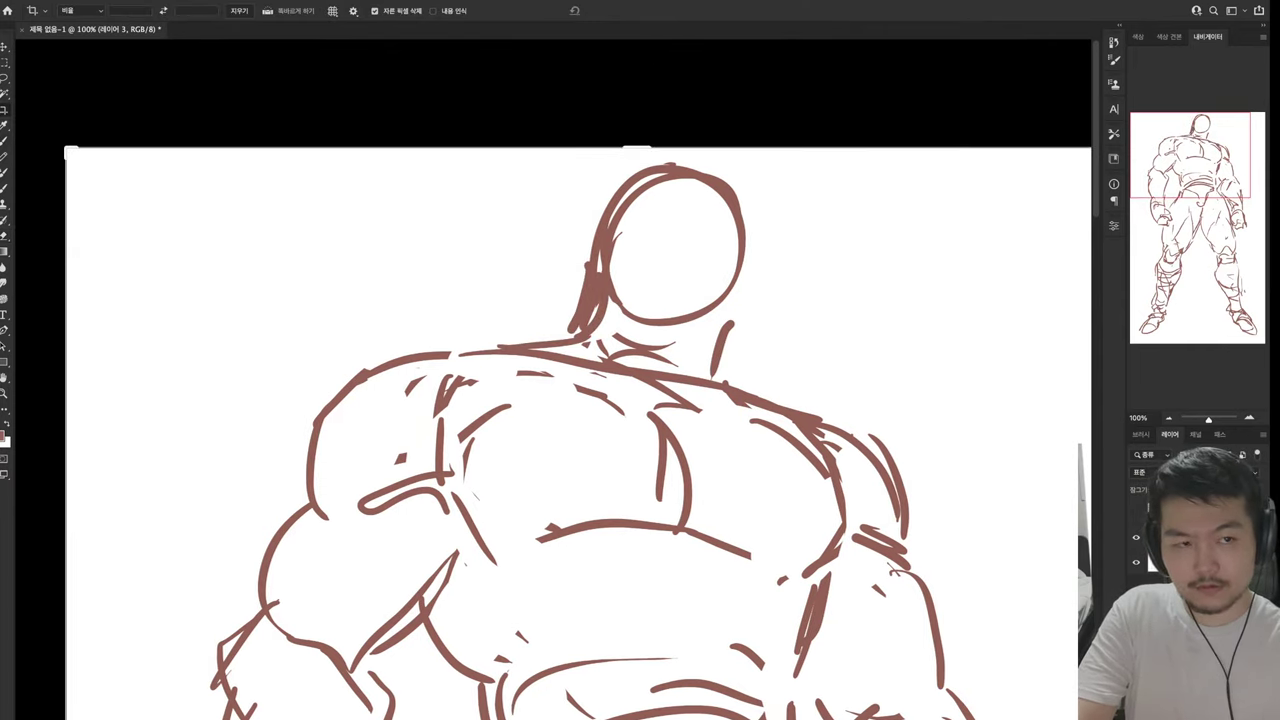
drag(634, 172, 634, 136)
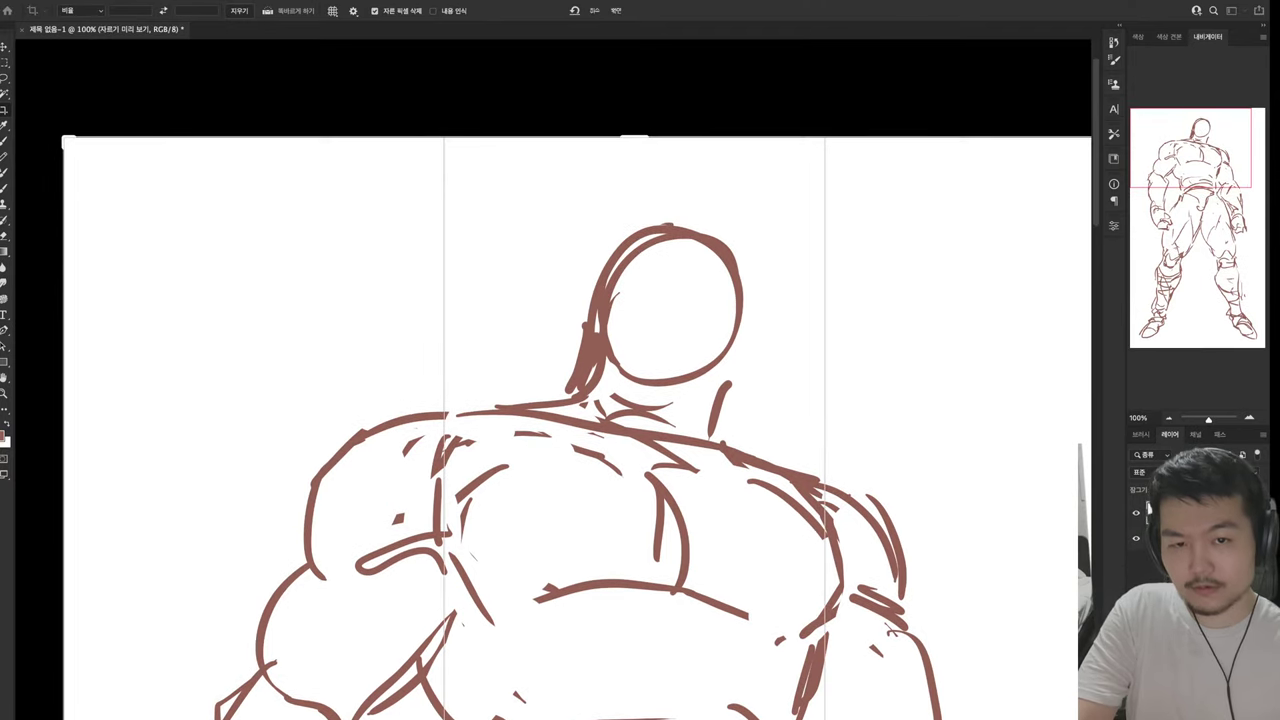
key(Return)
Redraw the head with a taller skull, straighter sides and a squarer jaw, and shade the neck under the chin
key(b)
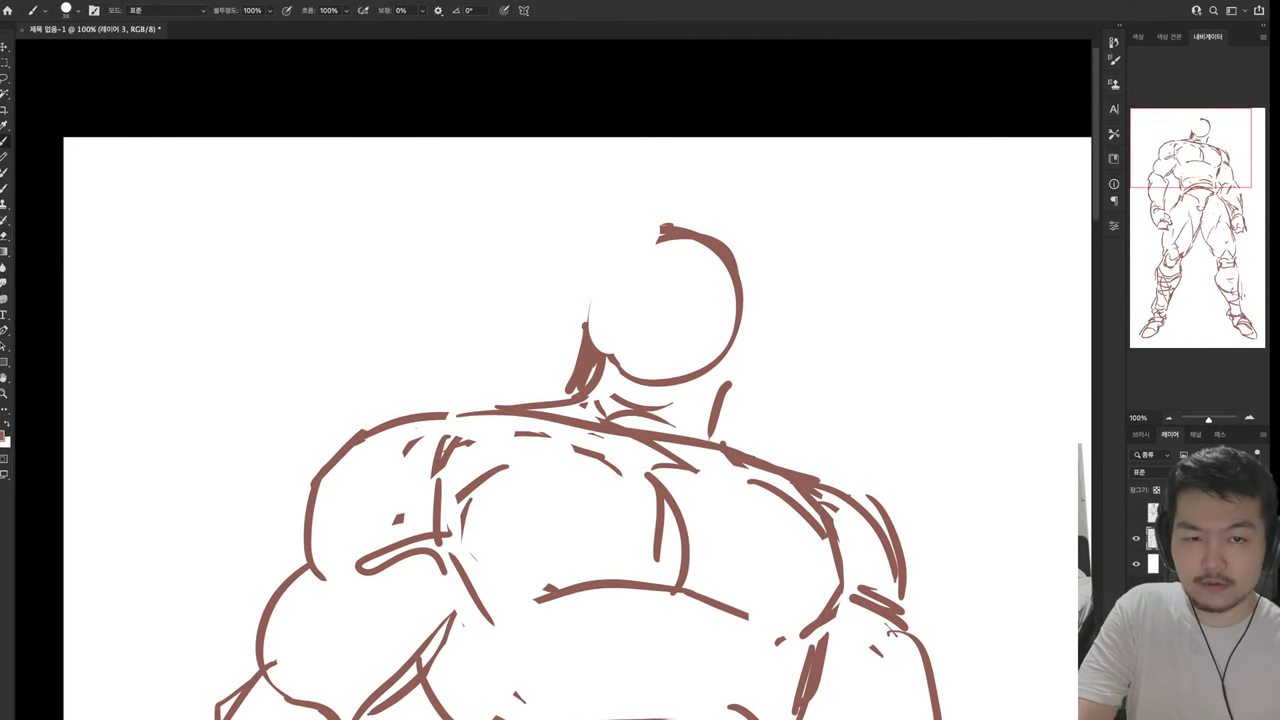
drag(600, 345, 606, 240)
mouse_move(594, 265)
mouse_down()
mouse_move(655, 210)
mouse_move(688, 212)
mouse_move(751, 264)
mouse_move(736, 379)
mouse_up()
key(ctrl+z)
mouse_move(728, 379)
mouse_down()
mouse_move(661, 396)
mouse_move(698, 444)
mouse_up()
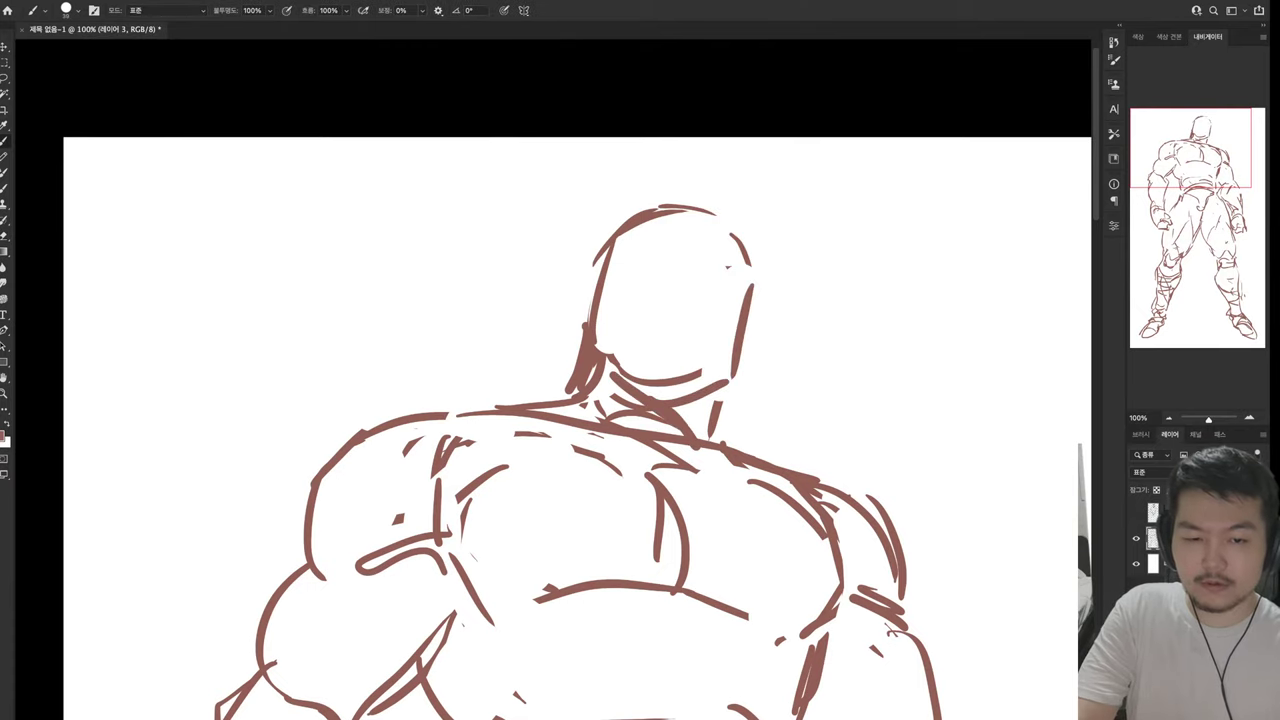
drag(674, 398, 724, 426)
mouse_move(716, 396)
mouse_down()
mouse_move(700, 440)
mouse_move(724, 456)
mouse_move(664, 592)
mouse_up()
Erase the curved sternum stroke and the centre of the chest's lower edge, leaving one straight midline
key(e)
key(b)
mouse_move(666, 486)
mouse_down()
mouse_move(664, 564)
mouse_move(640, 220)
mouse_move(410, 100)
mouse_move(450, 250)
mouse_up()
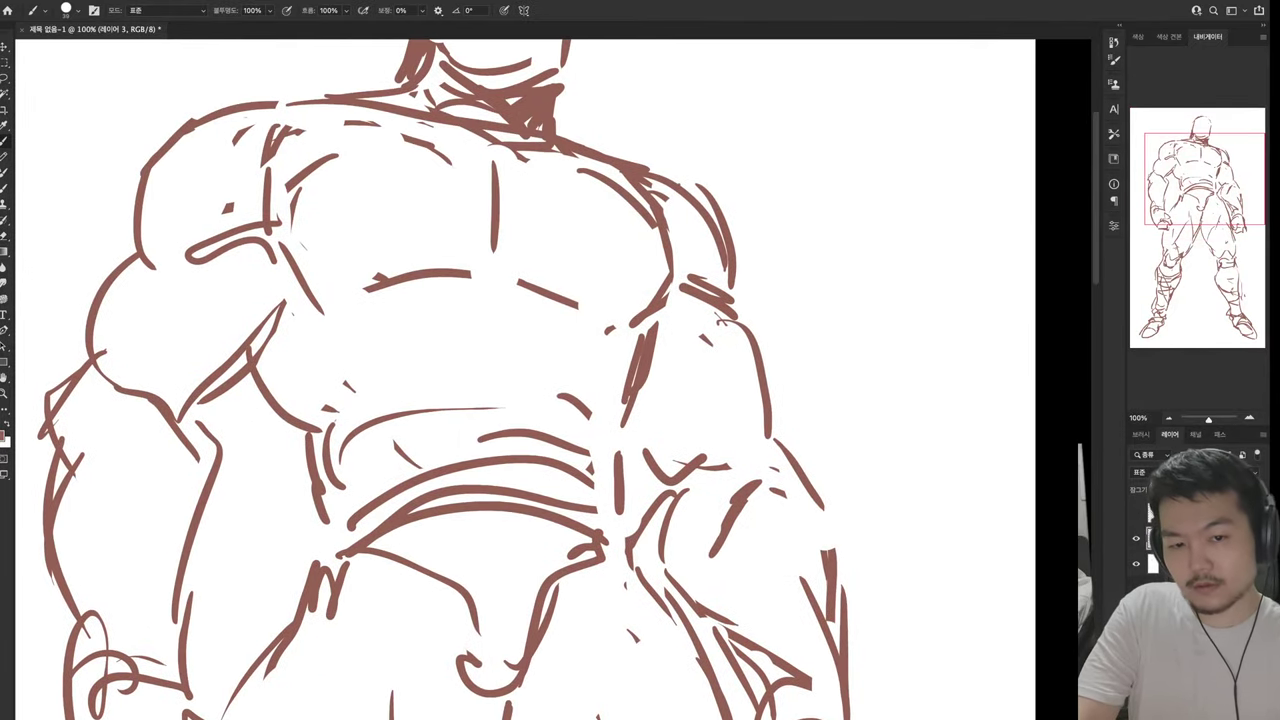
Lasso the whole far arm from shoulder to hand and move it outward, away from the torso
key(l)
drag(794, 238, 682, 298)
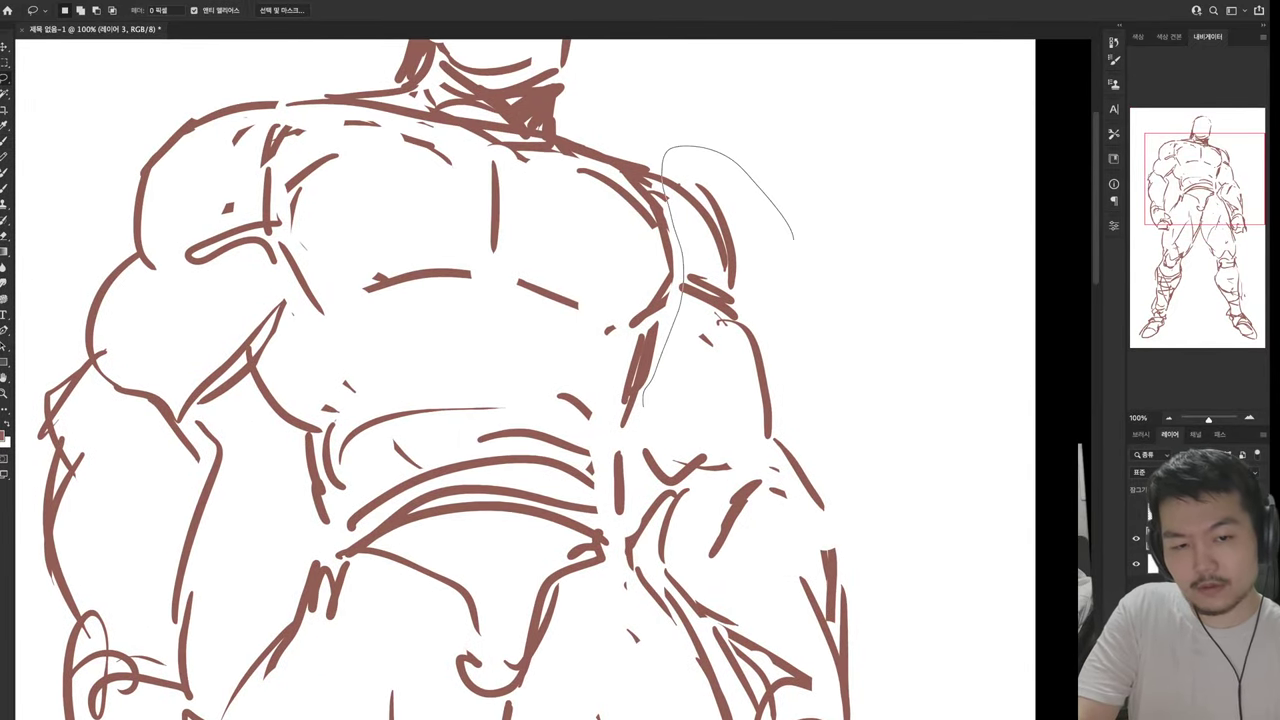
mouse_move(642, 406)
mouse_down()
mouse_move(806, 688)
mouse_move(928, 300)
mouse_up()
drag(900, 500, 880, 235)
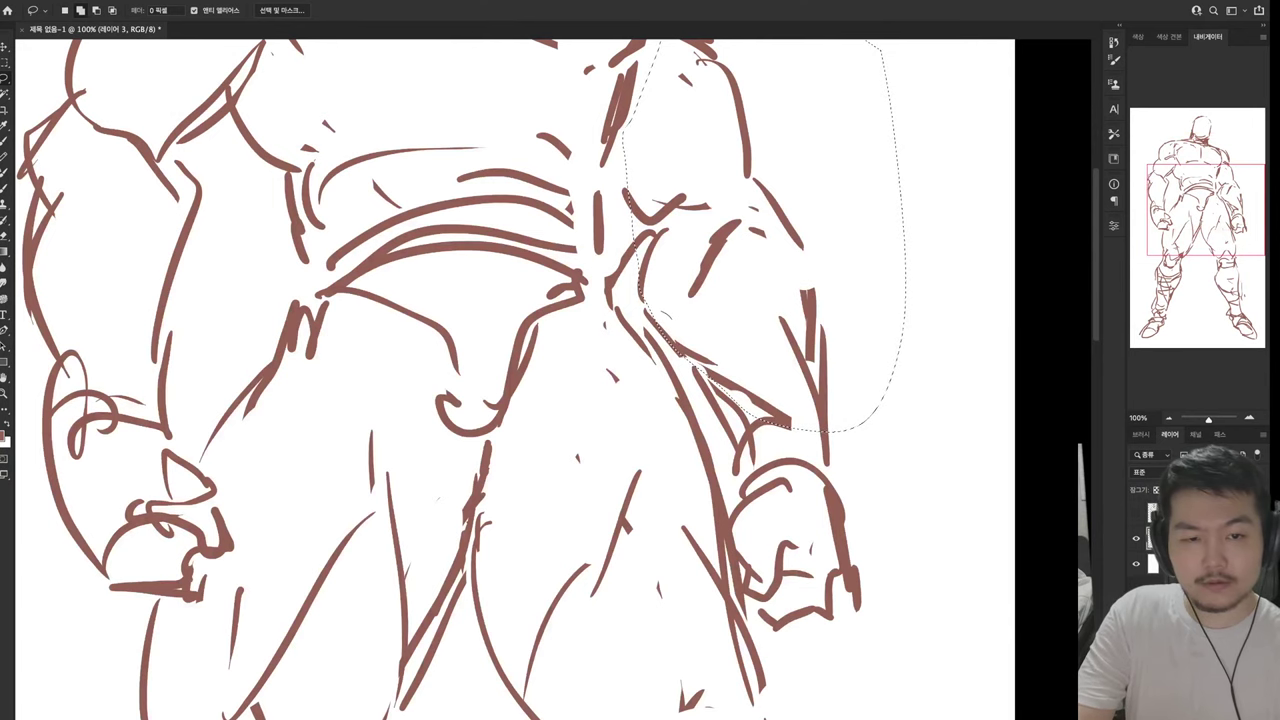
mouse_move(665, 315)
mouse_down()
mouse_move(765, 632)
mouse_move(936, 460)
mouse_move(890, 382)
mouse_up()
key(ctrl+t)
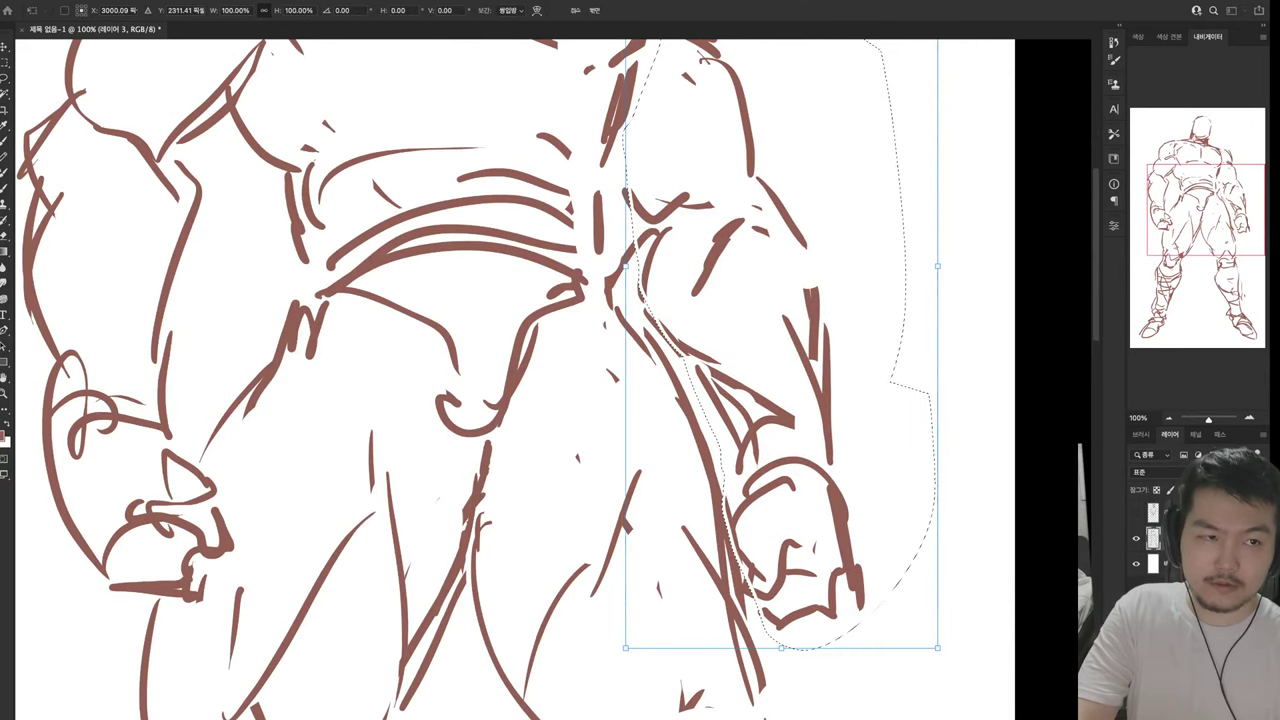
drag(780, 400, 858, 400)
scroll(640, 380, up, 3)
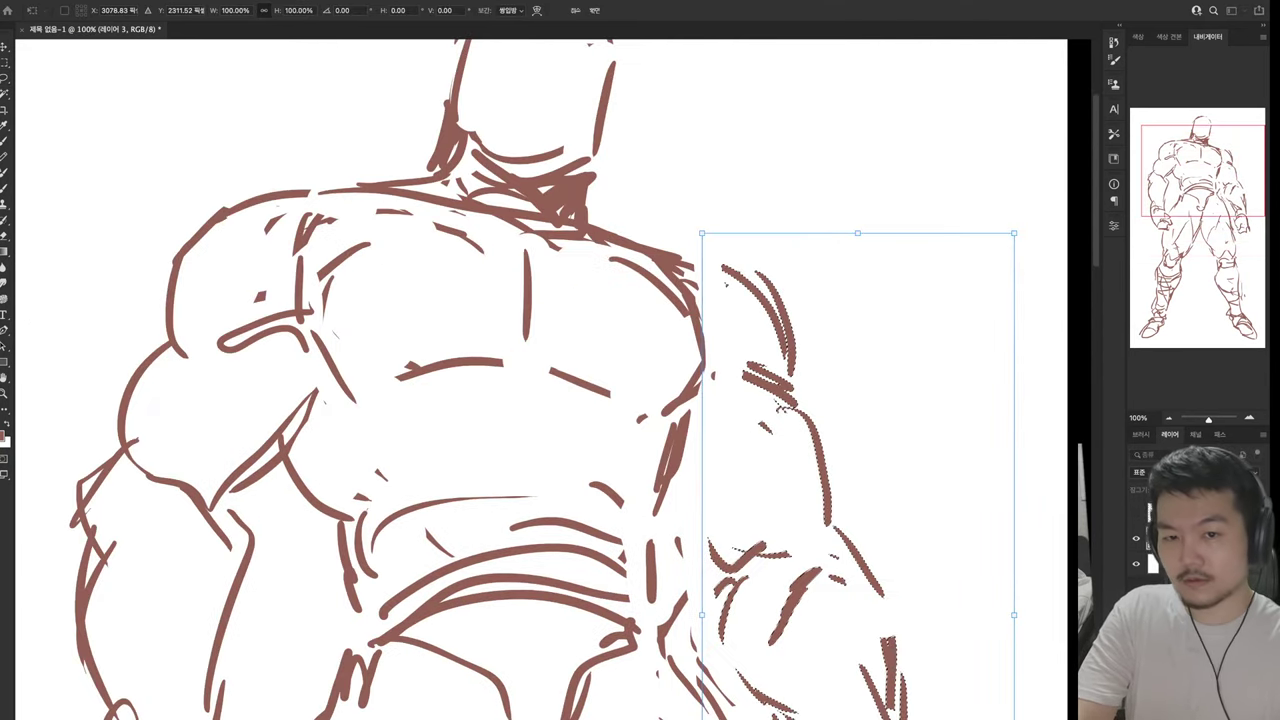
scroll(540, 380, up, 3)
key(Return)
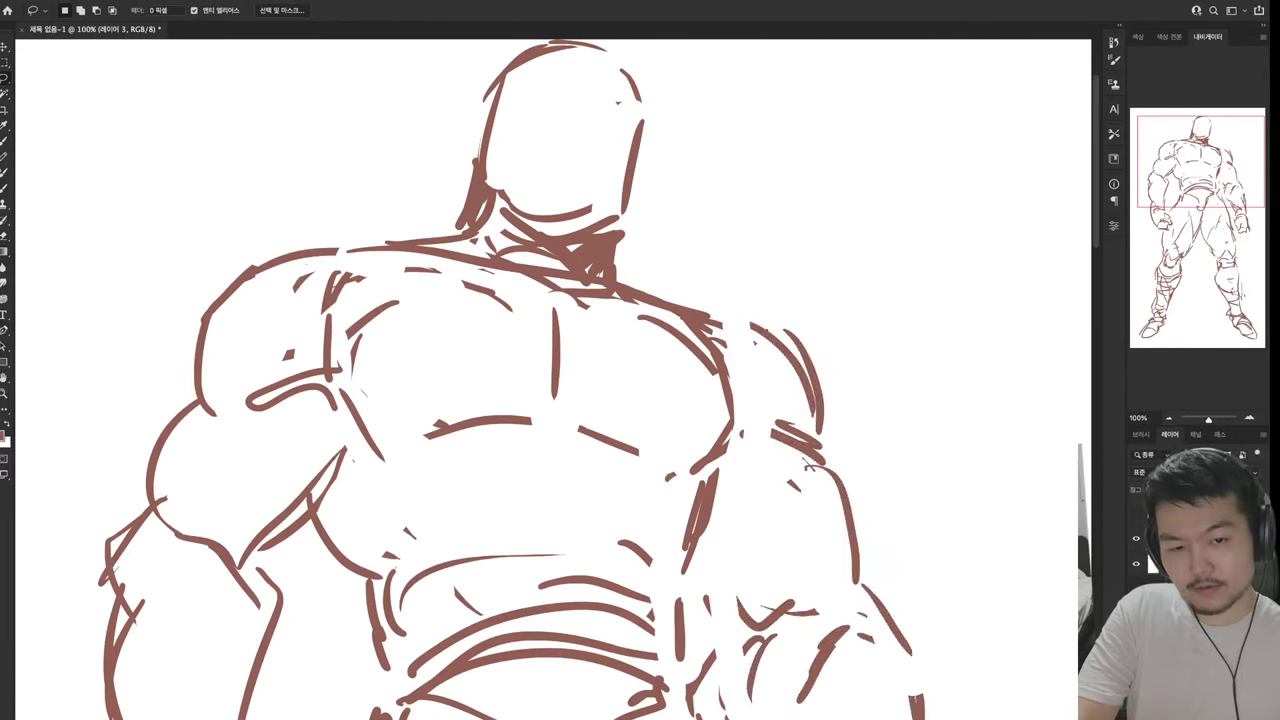
Erase the far pectoral's outer edge and redraw it and the far side of the torso wider, down to the hip
key(b)
mouse_move(736, 330)
mouse_down()
mouse_move(690, 318)
mouse_move(682, 362)
mouse_move(748, 405)
mouse_move(690, 480)
mouse_up()
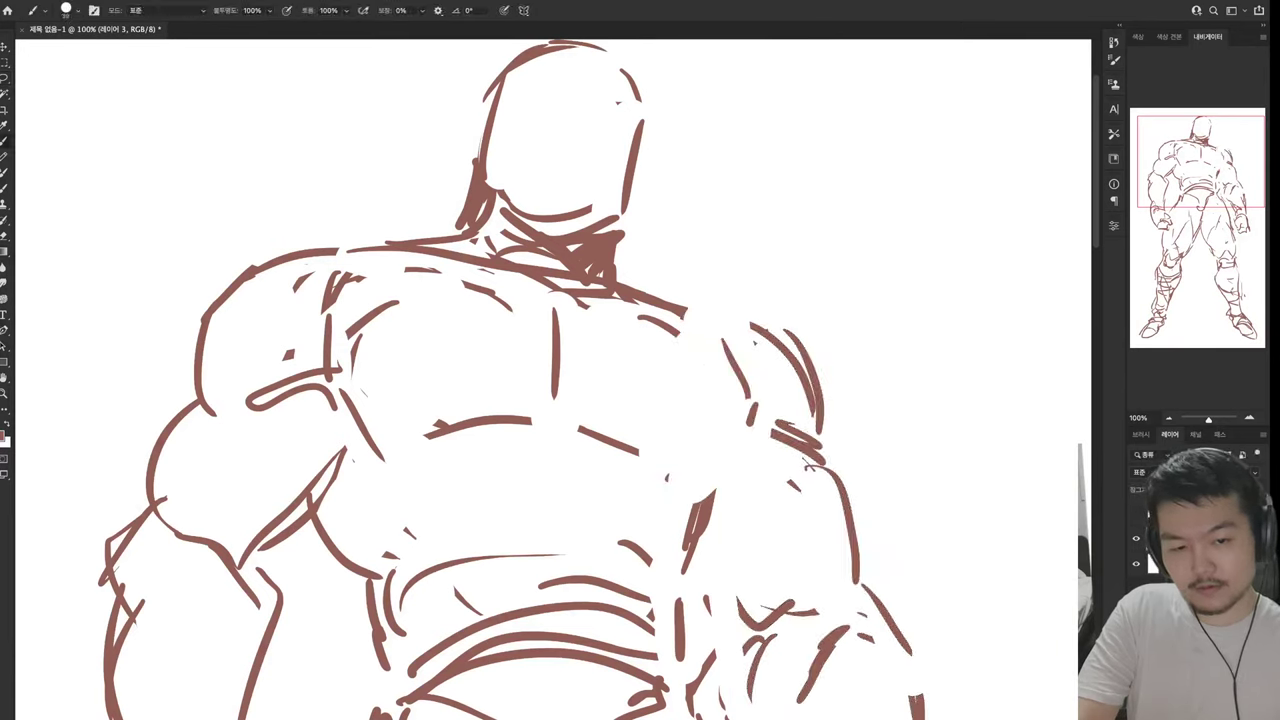
mouse_move(754, 406)
mouse_down()
mouse_move(703, 472)
mouse_move(688, 572)
mouse_up()
mouse_move(741, 462)
mouse_down()
mouse_move(740, 516)
mouse_move(696, 580)
mouse_up()
drag(706, 576, 697, 684)
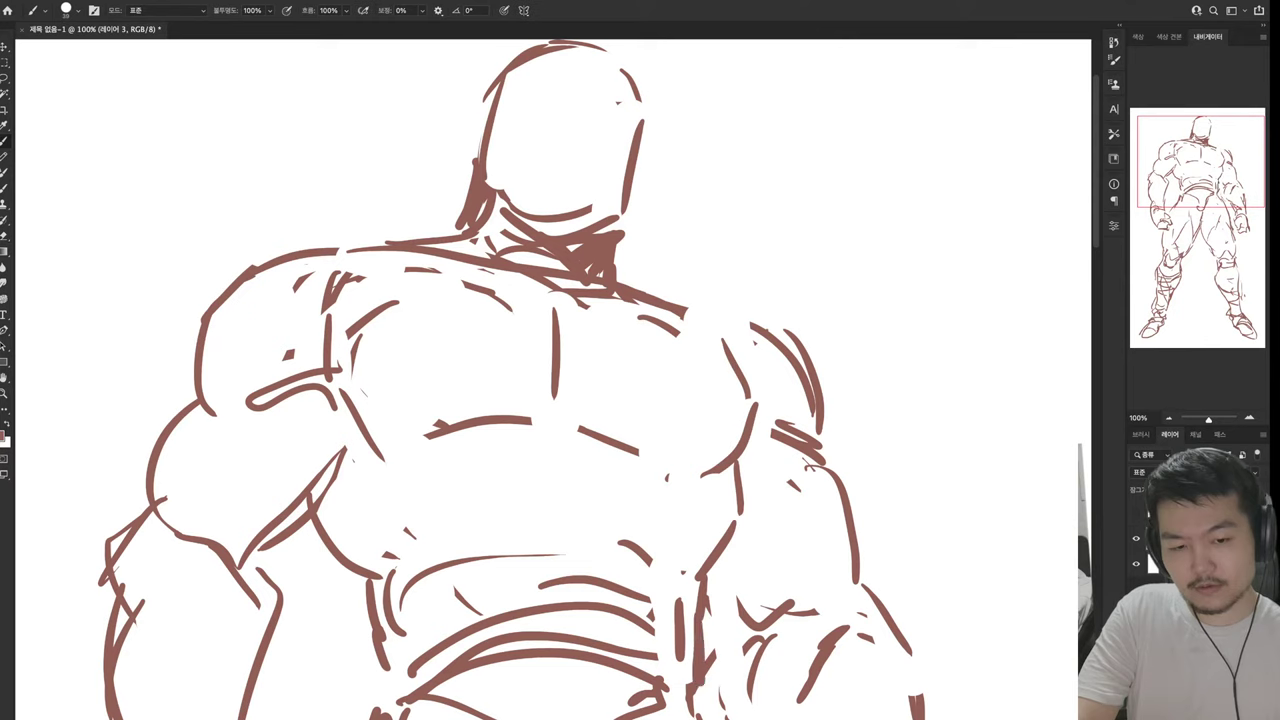
Erase leftover strokes of the old contour and side markings at the far side of the waist
key(e)
mouse_move(702, 628)
mouse_down()
mouse_move(706, 712)
mouse_move(680, 640)
mouse_up()
key(b)
key(e)
drag(648, 562, 620, 540)
key(b)
Erase the straight lower edges of both pectorals and redraw them as arcs meeting at the bottom of the sternum
key(e)
mouse_move(548, 422)
mouse_down()
mouse_move(568, 476)
mouse_move(638, 452)
mouse_up()
key(b)
drag(590, 432, 692, 450)
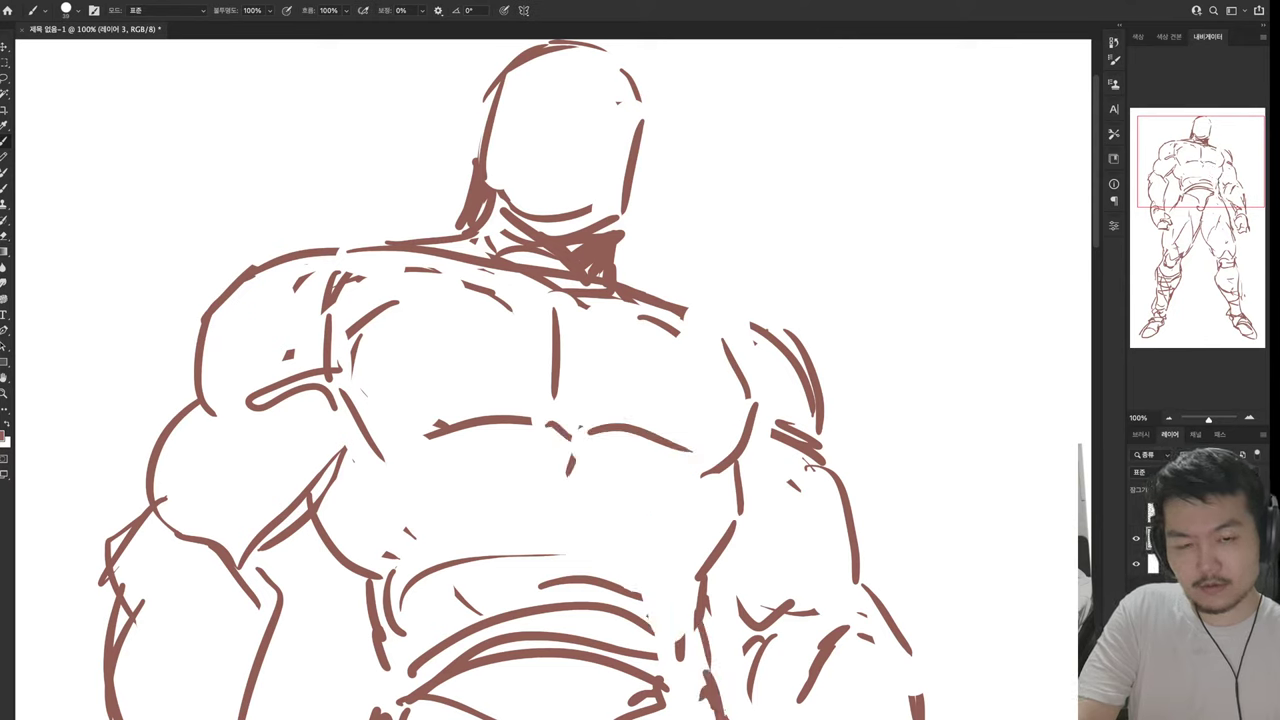
key(e)
drag(436, 428, 534, 420)
key(b)
drag(398, 460, 550, 415)
Redraw the chest midline as a slight curve and connect the far trapezius to the deltoid with a rounded shoulder line
key(e)
drag(556, 338, 556, 398)
key(b)
drag(556, 288, 576, 406)
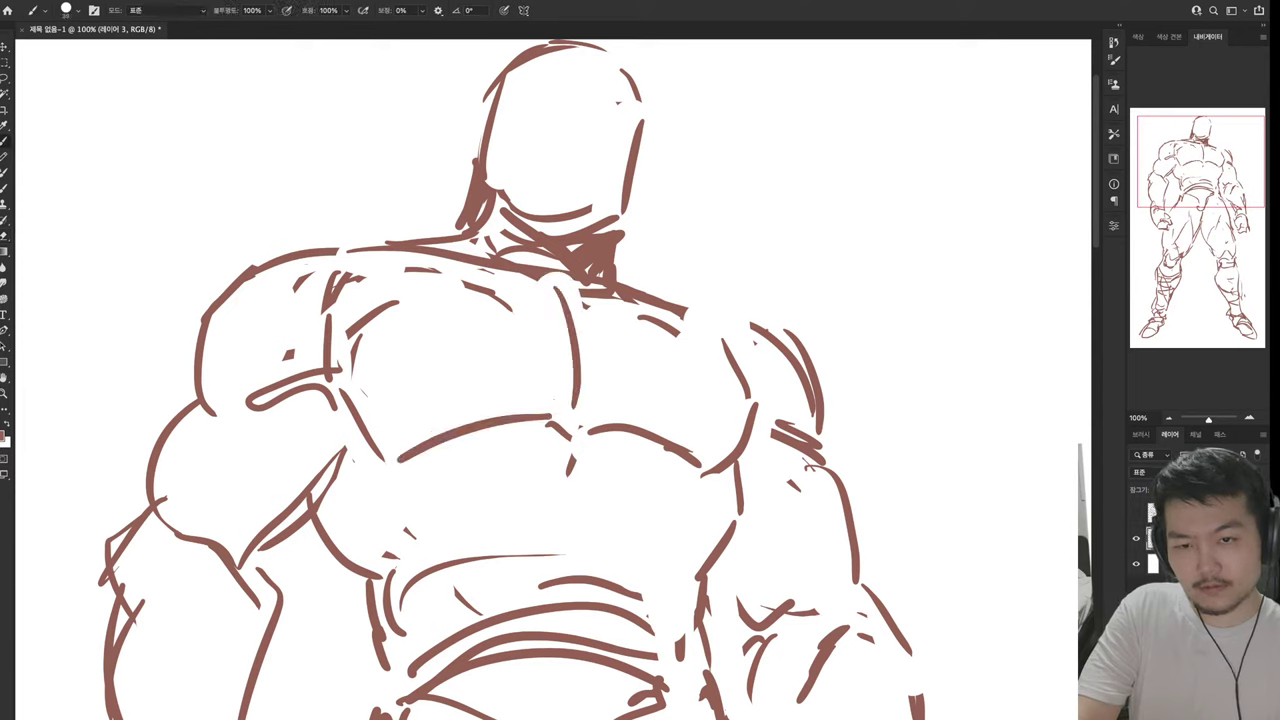
drag(686, 312, 796, 350)
Erase the near pectoral's outer edge and armpit lines, then redraw them wider with a side-muscle line below
key(e)
drag(350, 285, 285, 375)
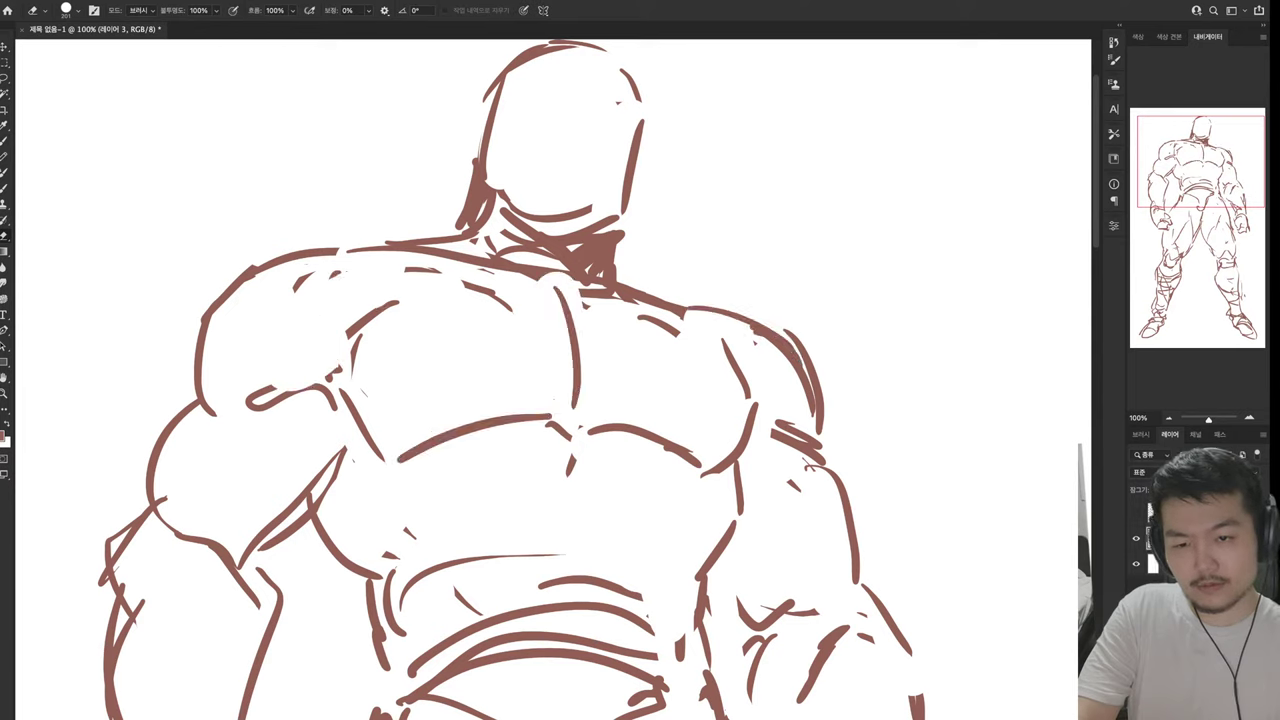
mouse_move(396, 302)
mouse_down()
mouse_move(304, 378)
mouse_move(385, 462)
mouse_up()
key(b)
key(e)
key(b)
mouse_move(330, 388)
mouse_down()
mouse_move(410, 445)
mouse_move(434, 522)
mouse_up()
Sketch the rib cage arch, the upper abdominal divisions and the far side of the abdominal muscles
drag(520, 481, 448, 556)
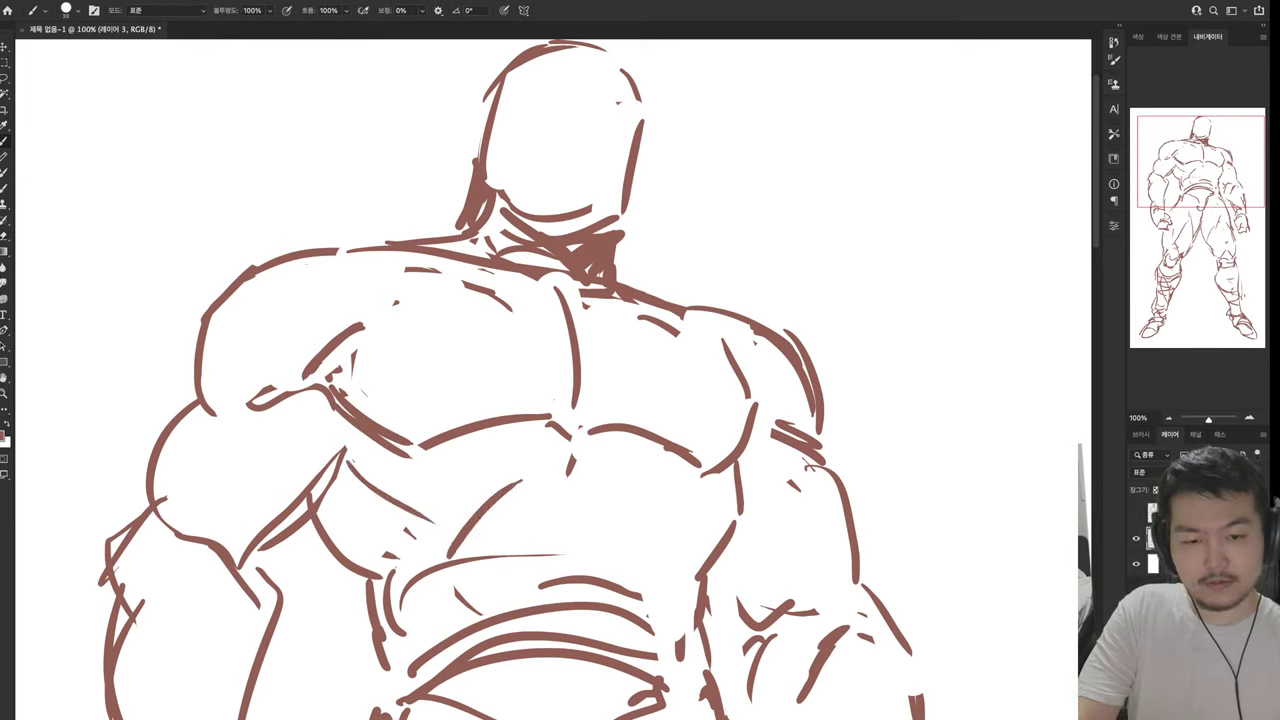
mouse_move(506, 490)
mouse_down()
mouse_move(654, 502)
mouse_move(676, 606)
mouse_up()
drag(575, 484, 578, 538)
mouse_move(570, 538)
mouse_down()
mouse_move(518, 540)
mouse_move(628, 530)
mouse_up()
mouse_move(552, 562)
mouse_down()
mouse_move(624, 542)
mouse_move(480, 628)
mouse_up()
Erase the upper belt bands across the belly and draw the abdominal midline down to the lower belly
key(e)
drag(614, 636, 470, 652)
key(b)
drag(578, 560, 574, 704)
Erase the far part of the belt and briefs, then draw the groin line at the top of the far thigh
key(e)
drag(658, 650, 618, 716)
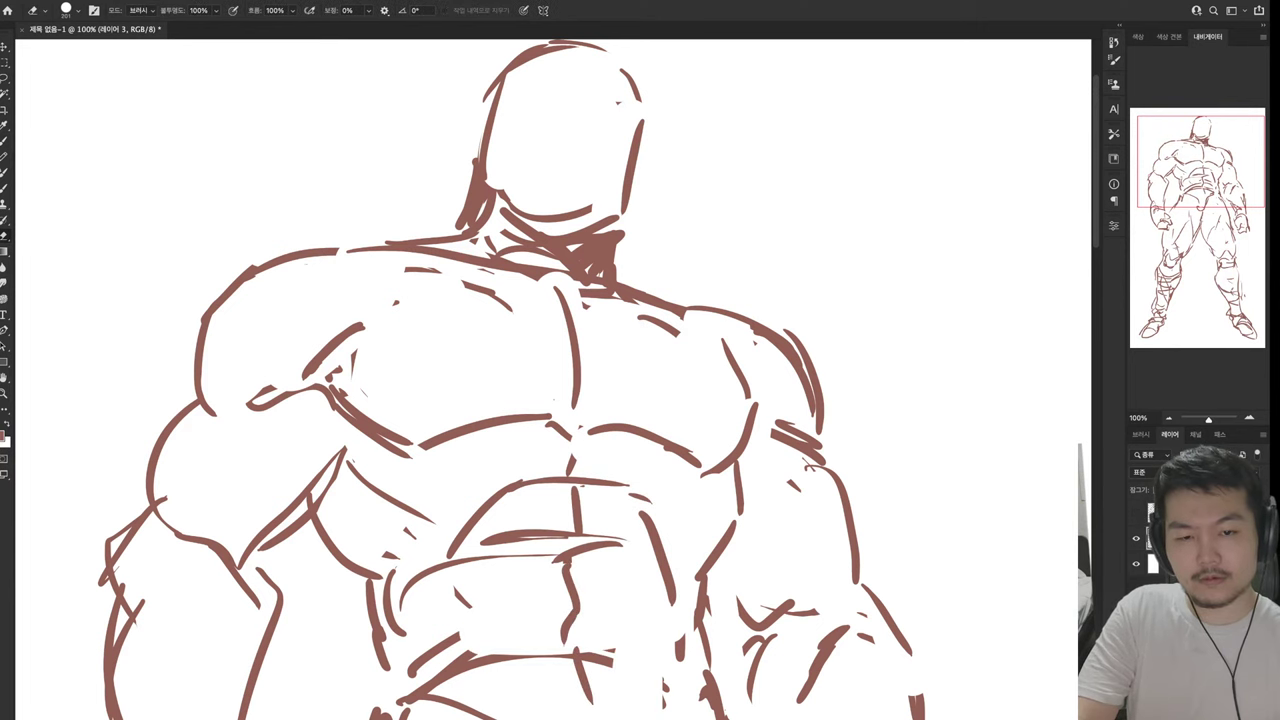
drag(600, 500, 616, 175)
key(b)
mouse_move(692, 386)
mouse_down()
mouse_move(655, 414)
mouse_move(650, 515)
mouse_up()
Erase the curled crotch outline and redraw the crotch with a diagonal stroke and a curved inner line on the near thigh
key(e)
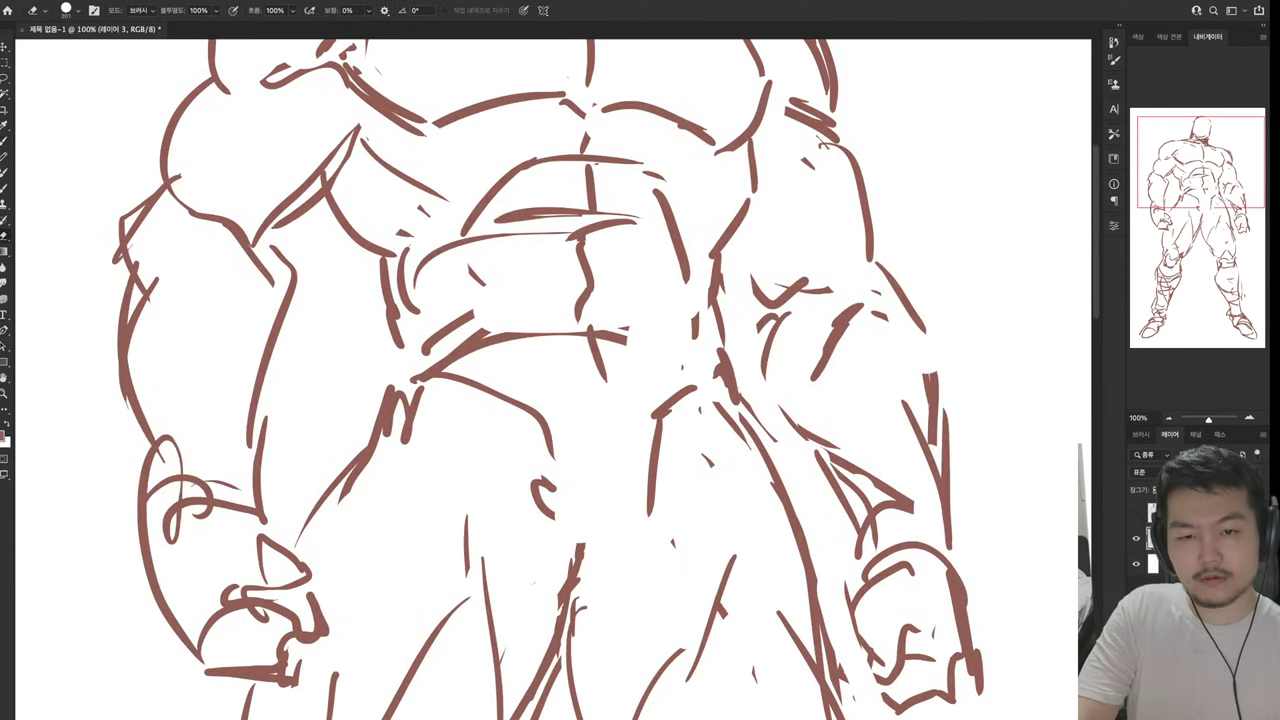
drag(584, 548, 570, 610)
key(b)
drag(640, 530, 576, 594)
key(e)
drag(545, 478, 540, 520)
key(b)
drag(528, 428, 573, 555)
Erase the remaining belt lines at the near hip and redraw the hip contour with an arc across the thigh's top
key(e)
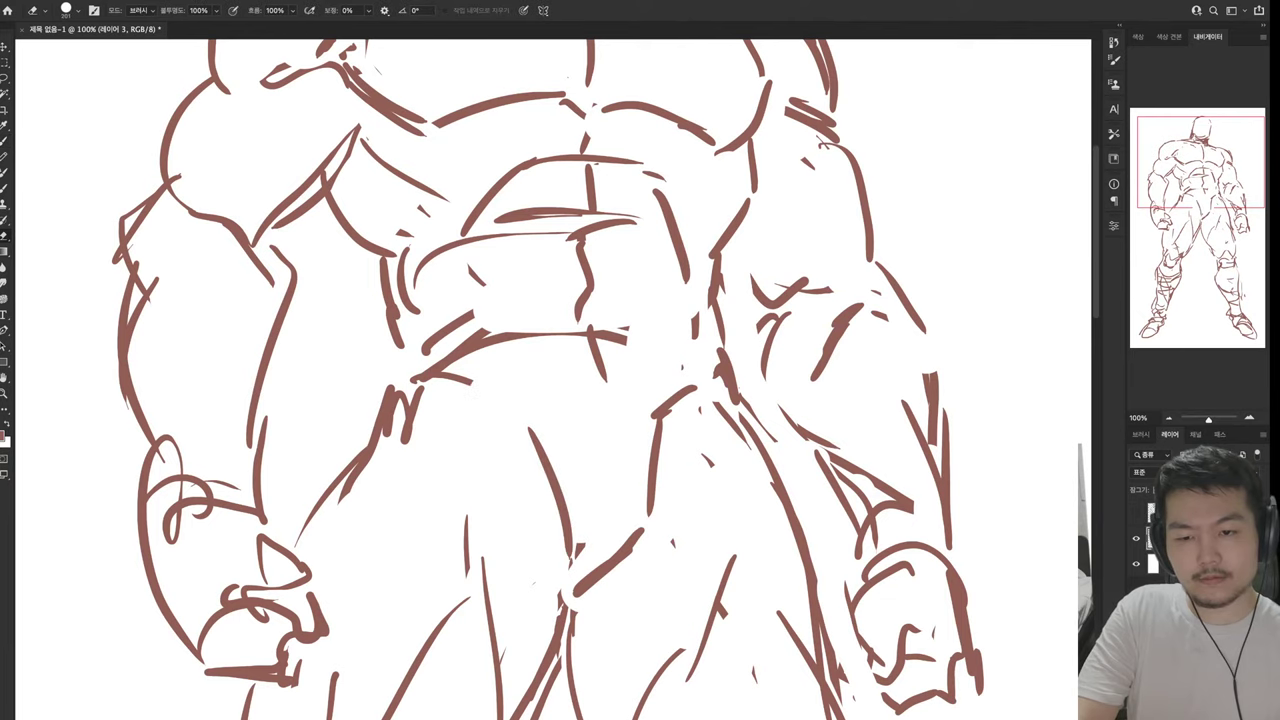
key(b)
mouse_move(470, 350)
mouse_down()
mouse_move(415, 392)
mouse_move(374, 452)
mouse_up()
key(e)
key(b)
drag(398, 404, 298, 540)
mouse_move(398, 410)
mouse_down()
mouse_move(476, 396)
mouse_move(512, 414)
mouse_up()
key(e)
mouse_move(548, 340)
mouse_down()
mouse_move(438, 322)
mouse_move(425, 392)
mouse_up()
key(b)
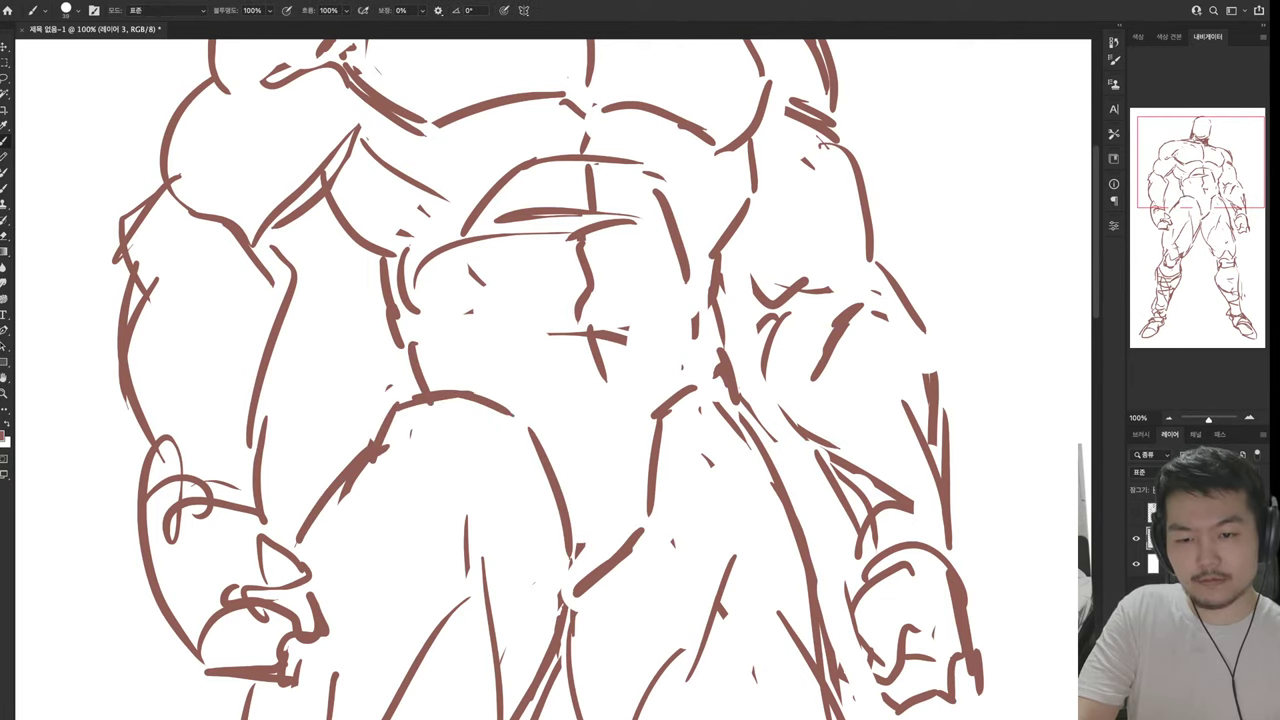
Redraw the near side of the waist slanting into the hip and rework the near thigh's outer contour
scroll(550, 380, up, 3)
drag(405, 486, 305, 645)
key(e)
key(b)
key(e)
drag(390, 552, 330, 636)
key(b)
drag(376, 584, 284, 700)
key(e)
drag(372, 548, 298, 654)
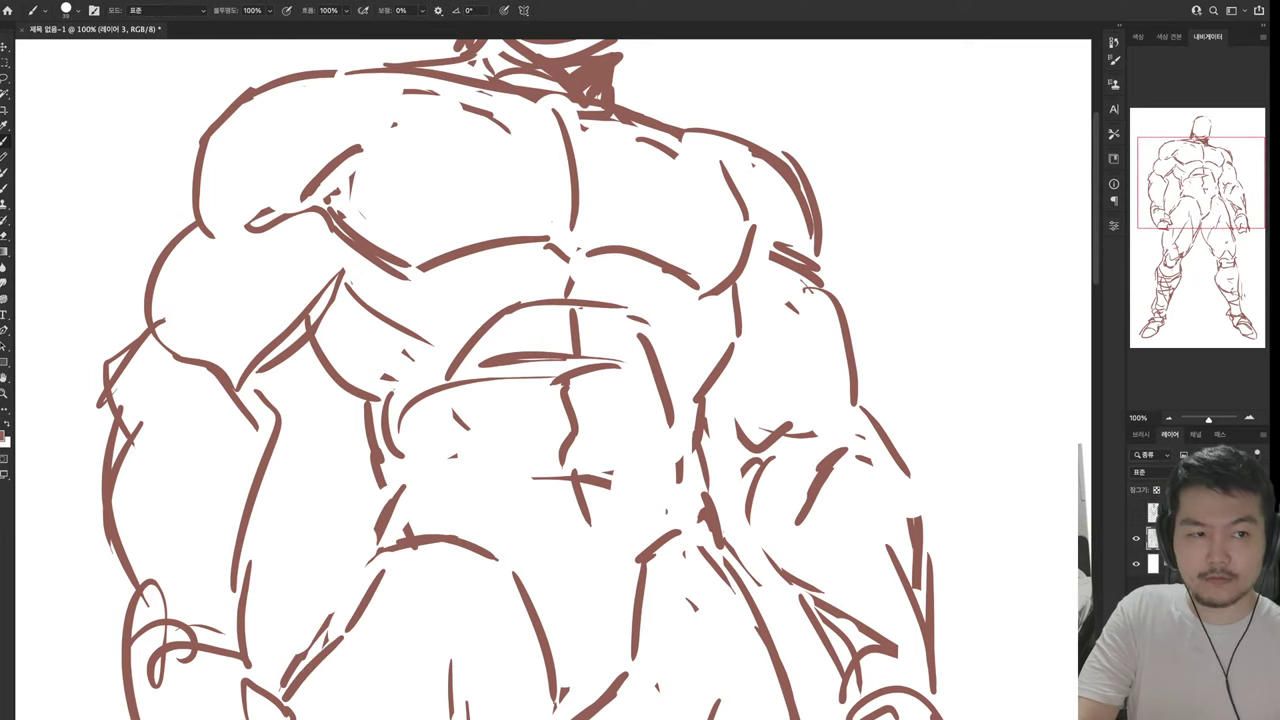
Clean up the stray marks at the near armpit and redraw the near pectoral's outer edge
key(e)
scroll(550, 380, up, 3)
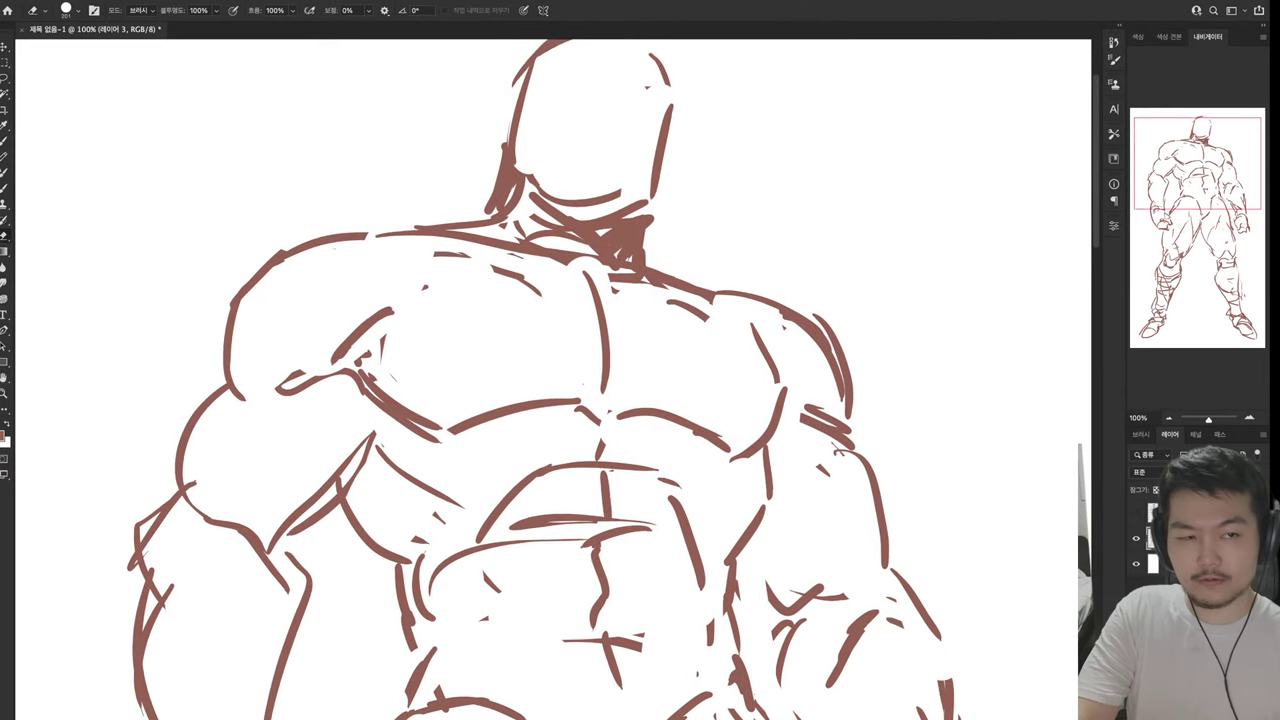
scroll(550, 380, left, 2)
scroll(550, 380, down, 1)
key(b)
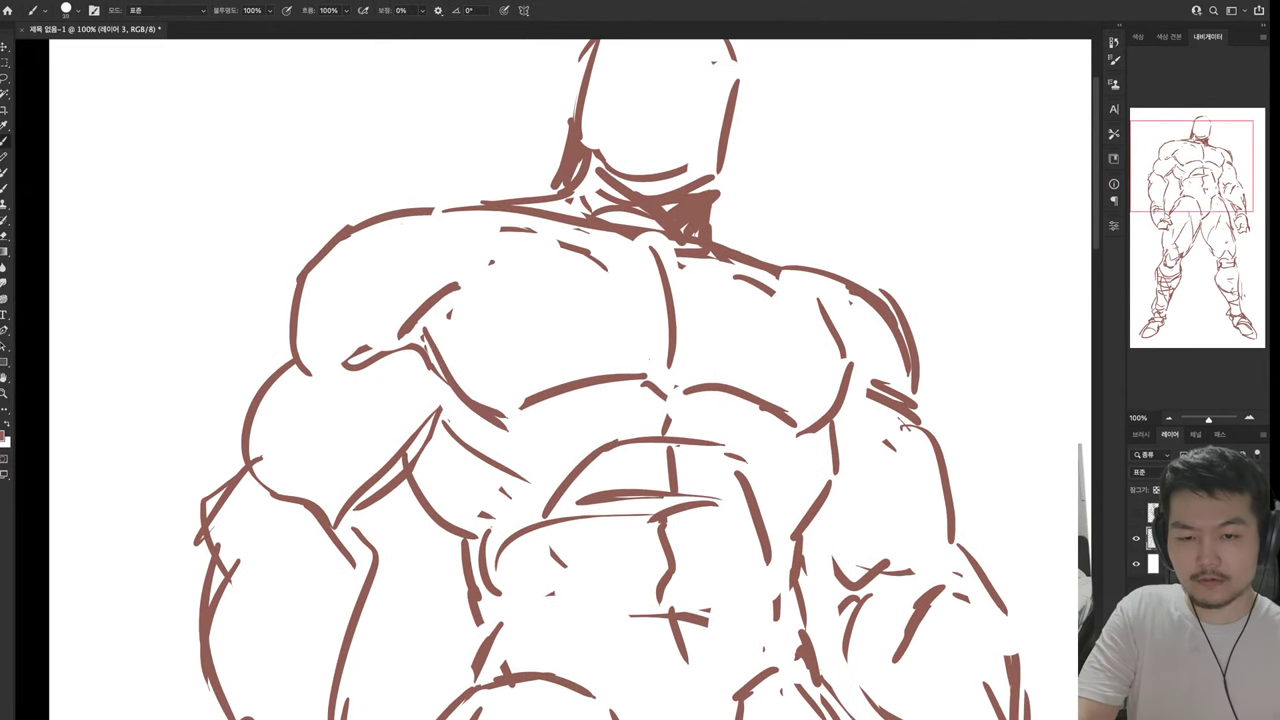
Redraw the near upper arm with a straighter outer contour and enlarge the near deltoid's outline outward
scroll(570, 380, down, 7)
scroll(570, 380, left, 4)
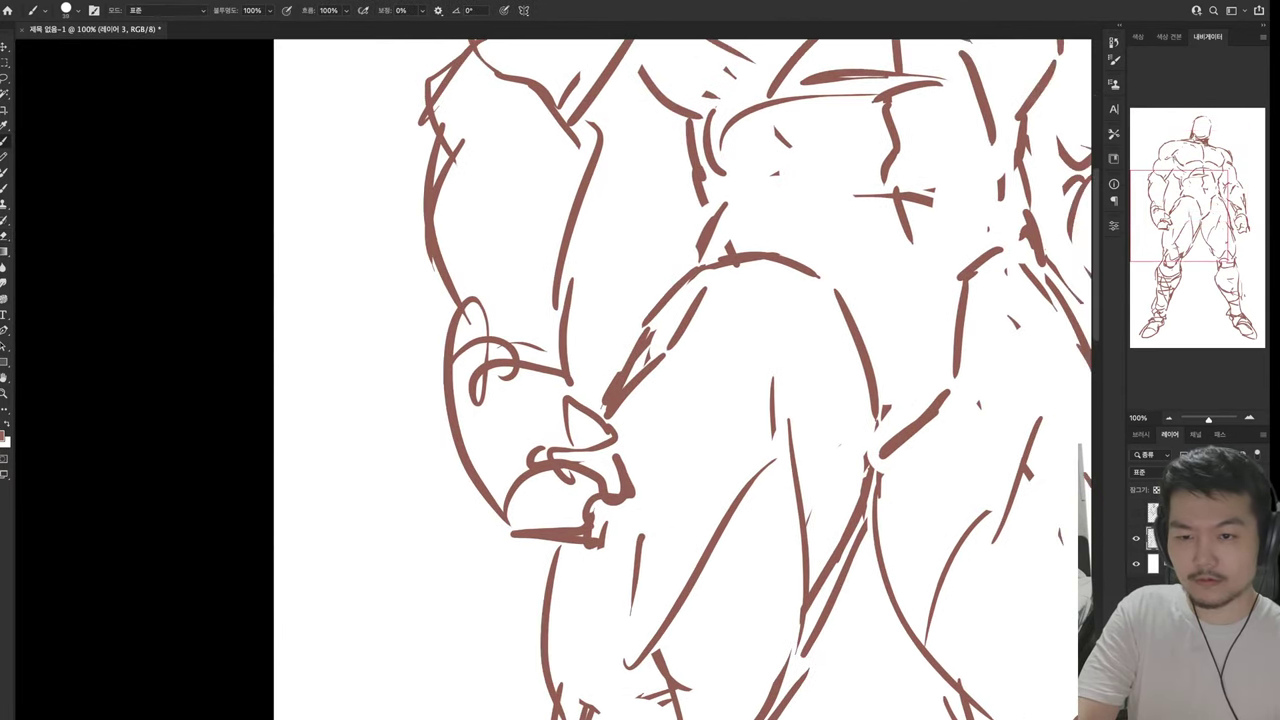
scroll(570, 380, up, 8)
scroll(570, 380, right, 4)
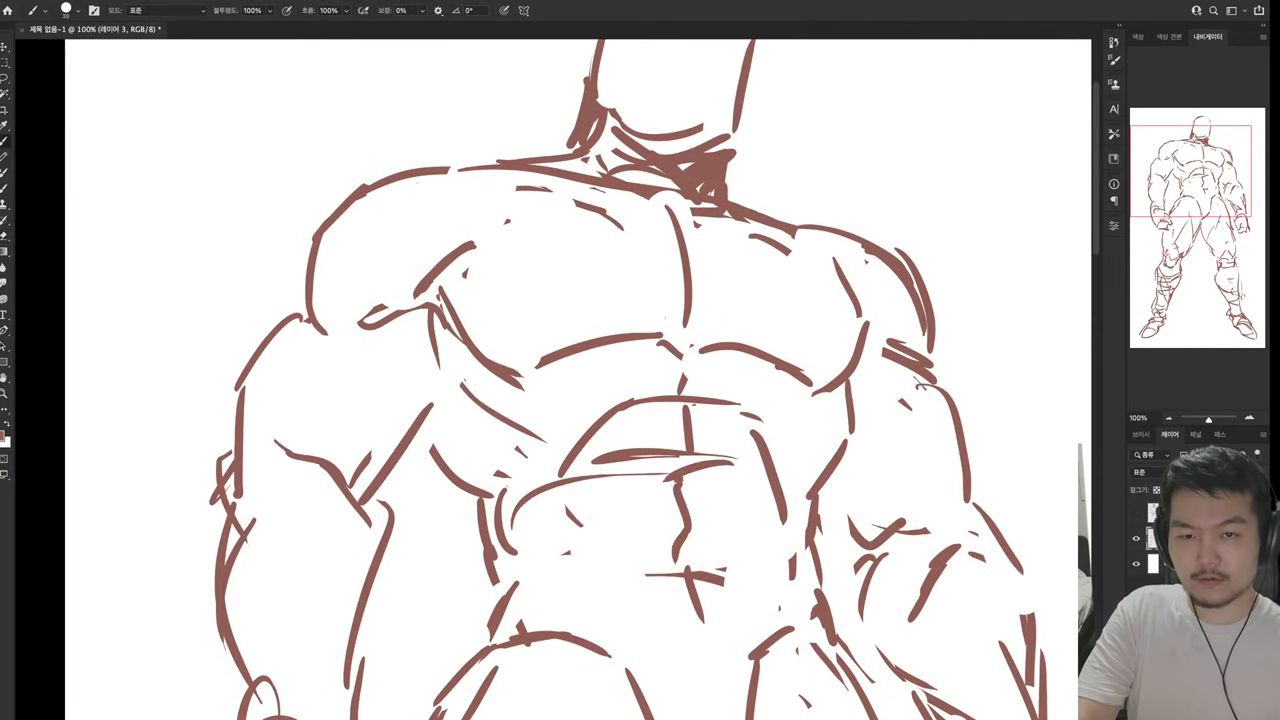
key(e)
mouse_move(308, 285)
mouse_down()
mouse_move(312, 318)
mouse_move(325, 315)
mouse_up()
key(b)
mouse_move(312, 360)
mouse_down()
mouse_move(288, 258)
mouse_move(385, 170)
mouse_move(490, 165)
mouse_up()
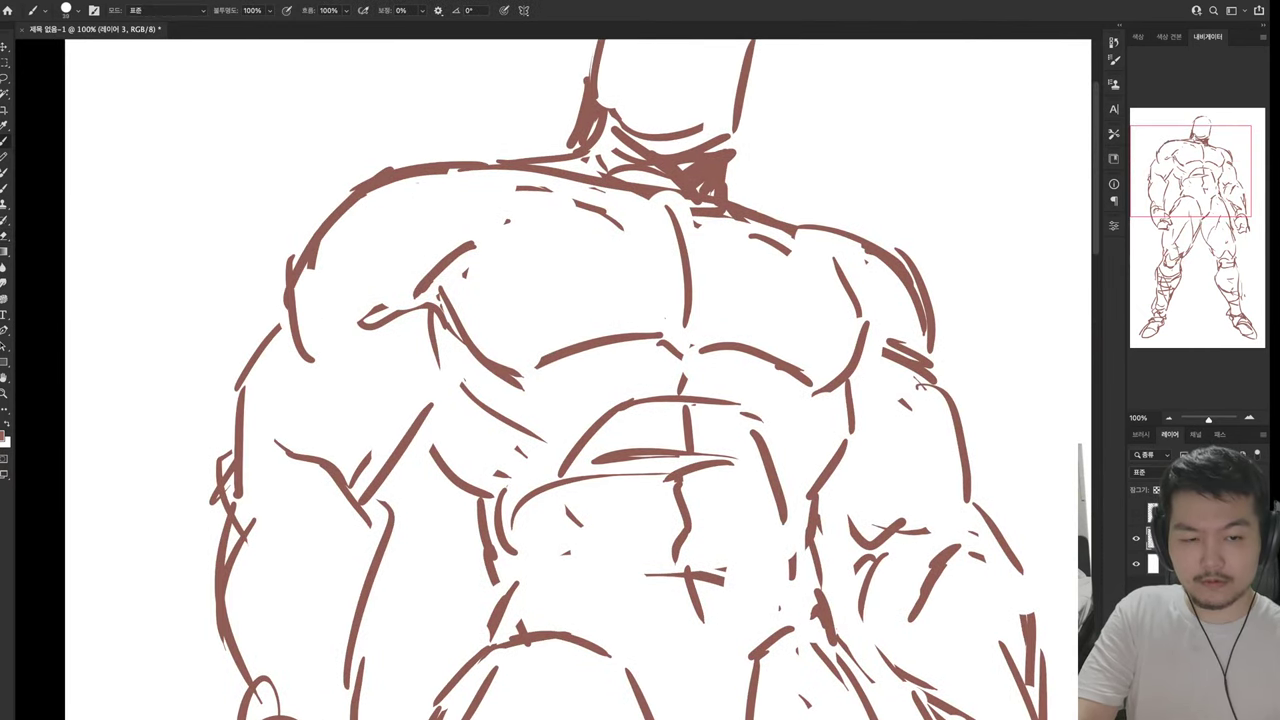
Extend the far deltoid's outer contour, erase the crosswise strokes below it, and redraw the far upper arm's outer contour
scroll(570, 380, up, 3)
scroll(570, 380, right, 1)
key(e)
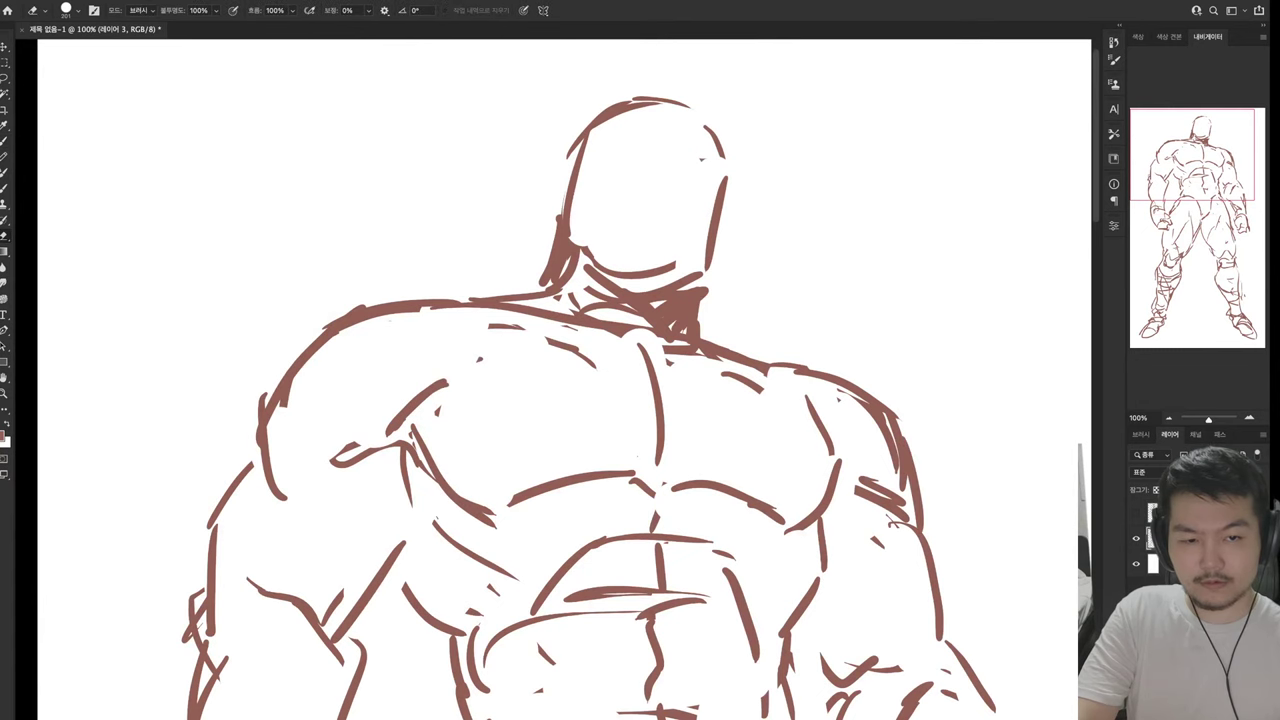
drag(905, 525, 860, 480)
scroll(570, 380, down, 5)
scroll(570, 380, right, 2)
drag(835, 270, 845, 390)
key(b)
mouse_move(785, 262)
mouse_down()
mouse_move(843, 313)
mouse_move(868, 412)
mouse_up()
Draw the far arm's inner elbow, the forearm muscle overlap and the forearm's inner contour down to the wrist
scroll(570, 380, up, 3)
scroll(570, 380, down, 5)
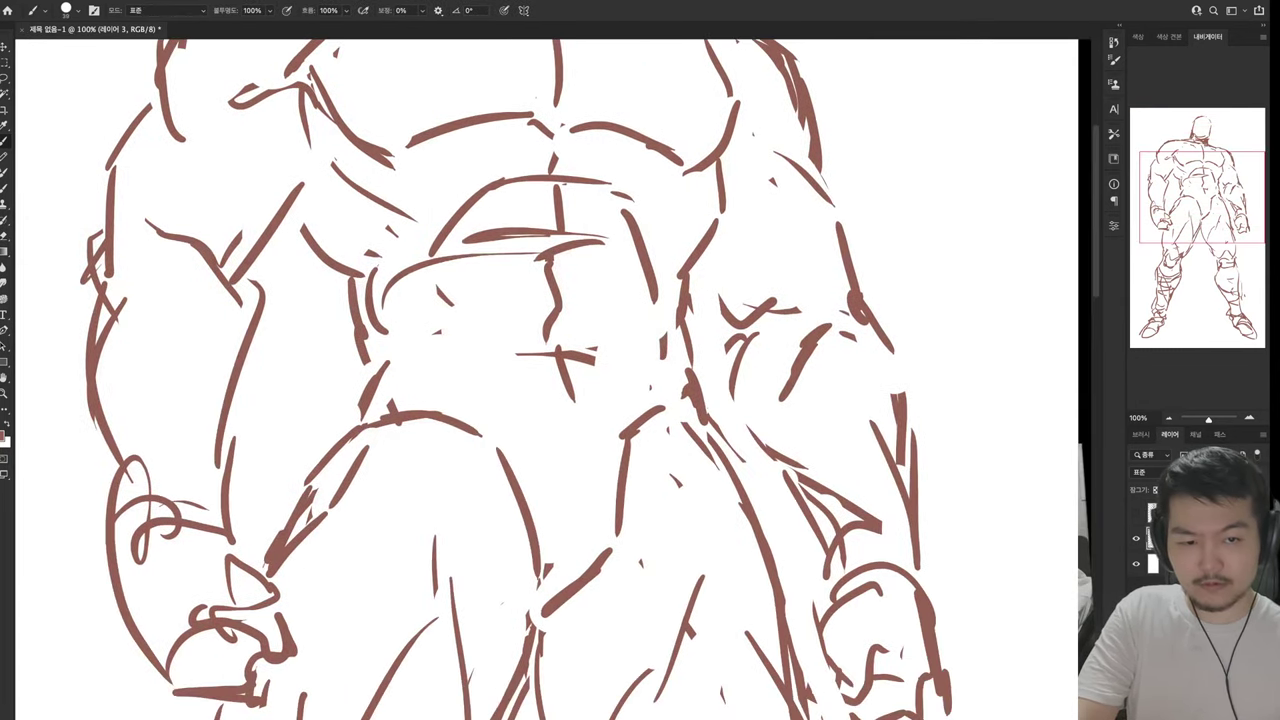
drag(698, 266, 736, 360)
drag(740, 358, 790, 377)
drag(850, 308, 796, 386)
mouse_move(855, 306)
mouse_down()
mouse_move(815, 382)
mouse_move(742, 430)
mouse_up()
drag(742, 370, 772, 406)
mouse_move(740, 396)
mouse_down()
mouse_move(782, 490)
mouse_move(816, 522)
mouse_up()
drag(832, 594, 868, 568)
drag(868, 568, 935, 576)
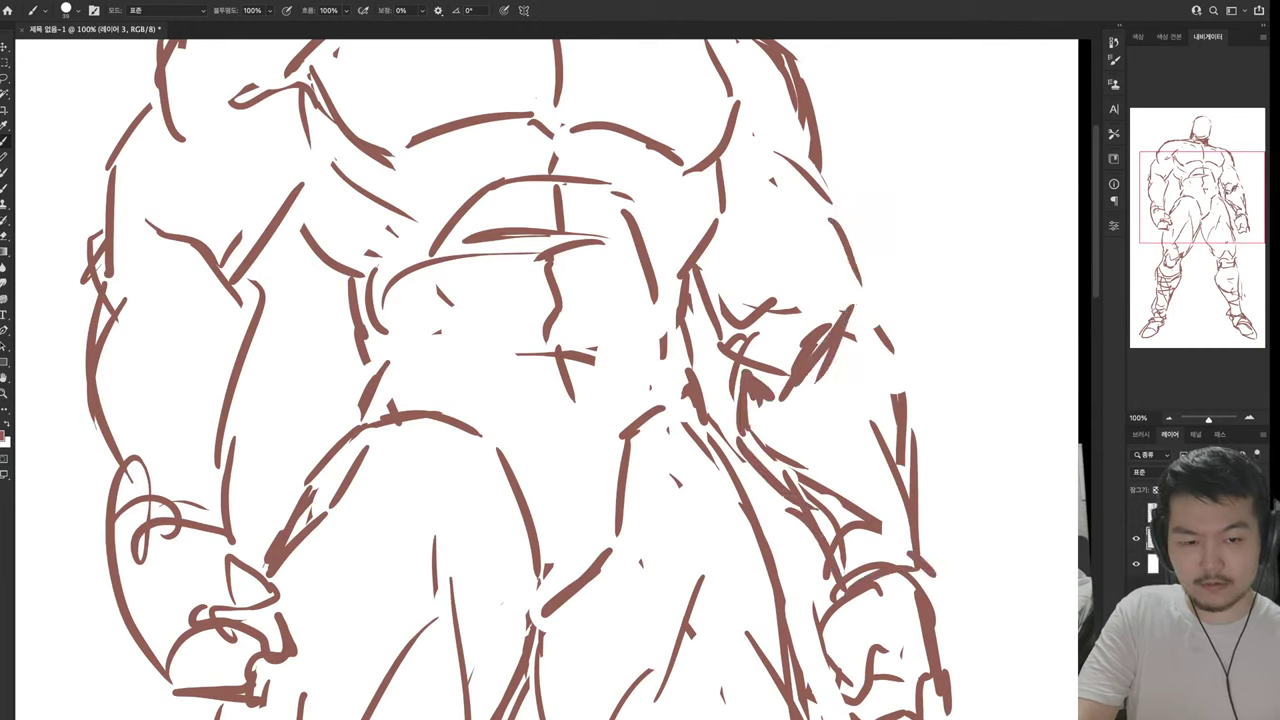
Erase the old outer line of the far forearm, redraw it farther out to the wrist, and clean up the wrist lines
key(e)
drag(899, 392, 900, 462)
key(b)
mouse_move(864, 294)
mouse_down()
mouse_move(908, 358)
mouse_move(941, 570)
mouse_up()
key(e)
mouse_move(814, 580)
mouse_down()
mouse_move(882, 636)
mouse_move(918, 572)
mouse_up()
key(b)
Lasso the far hand and move it outward and slightly down to line up with the widened forearm
key(l)
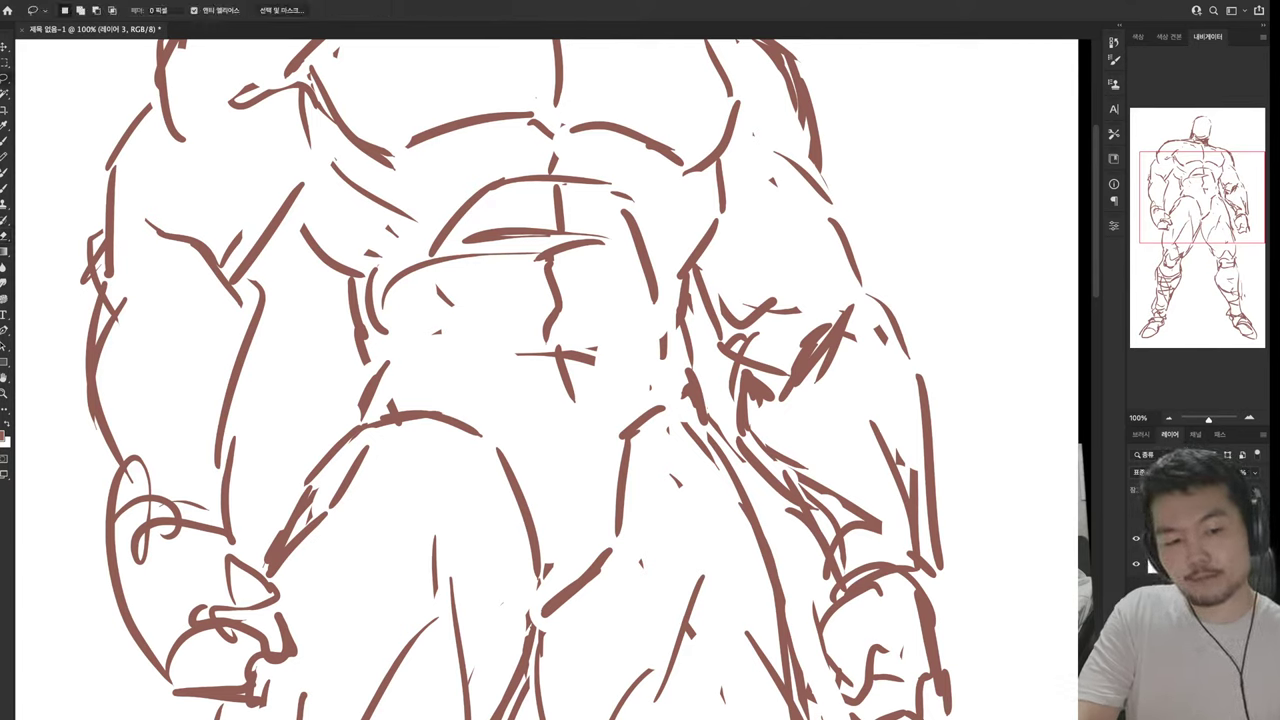
mouse_move(975, 620)
mouse_down()
mouse_move(815, 598)
mouse_move(800, 715)
mouse_up()
key(ctrl+t)
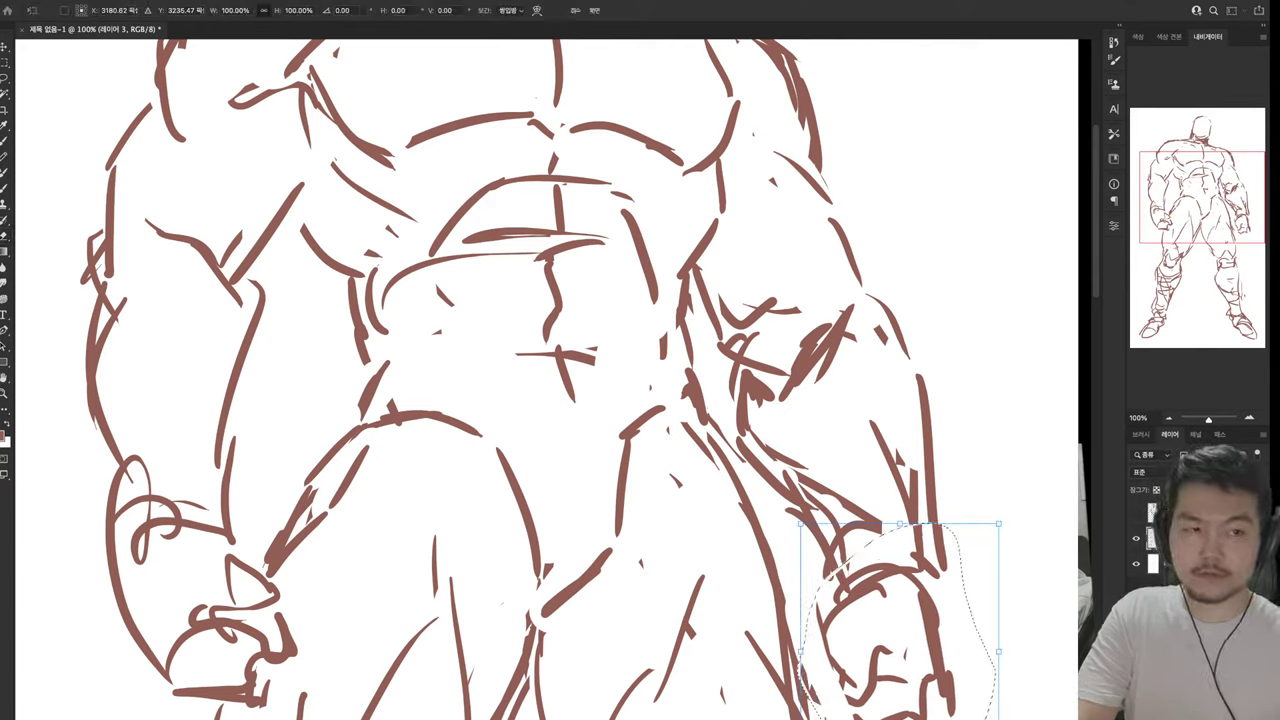
scroll(550, 380, up, 10)
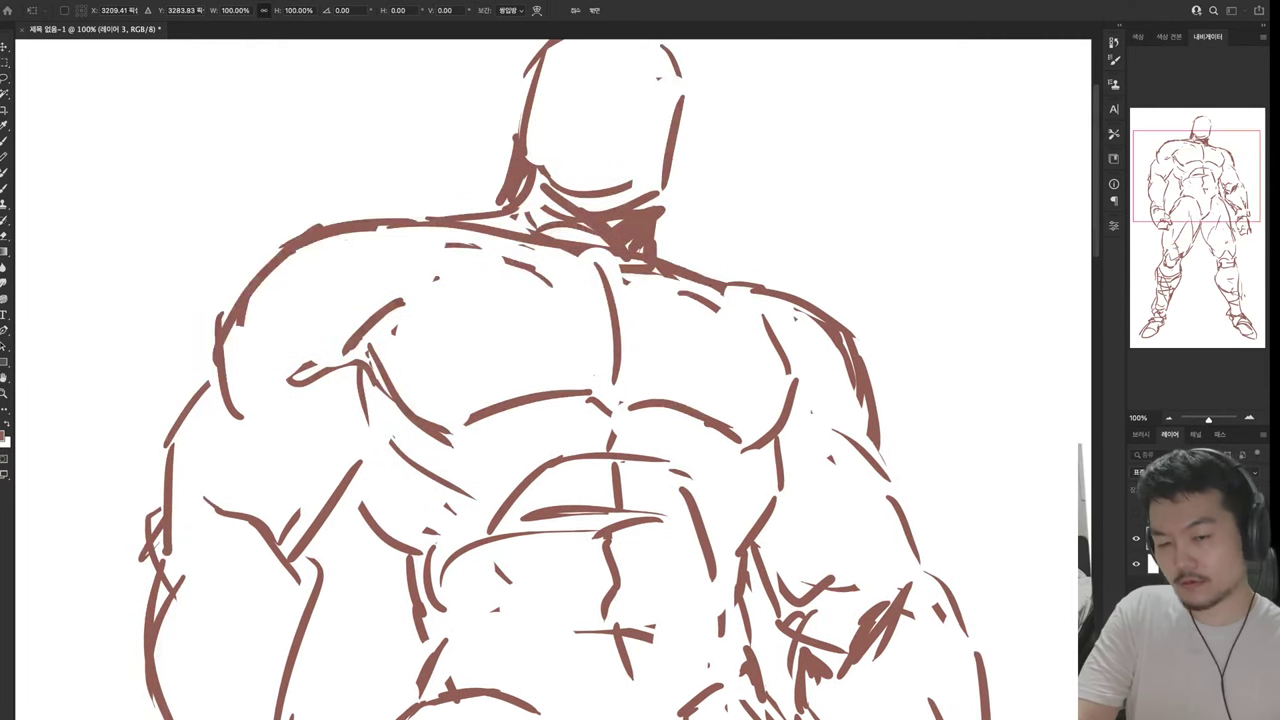
key(Return)
key(e)
scroll(550, 380, down, 7)
scroll(550, 380, left, 4)
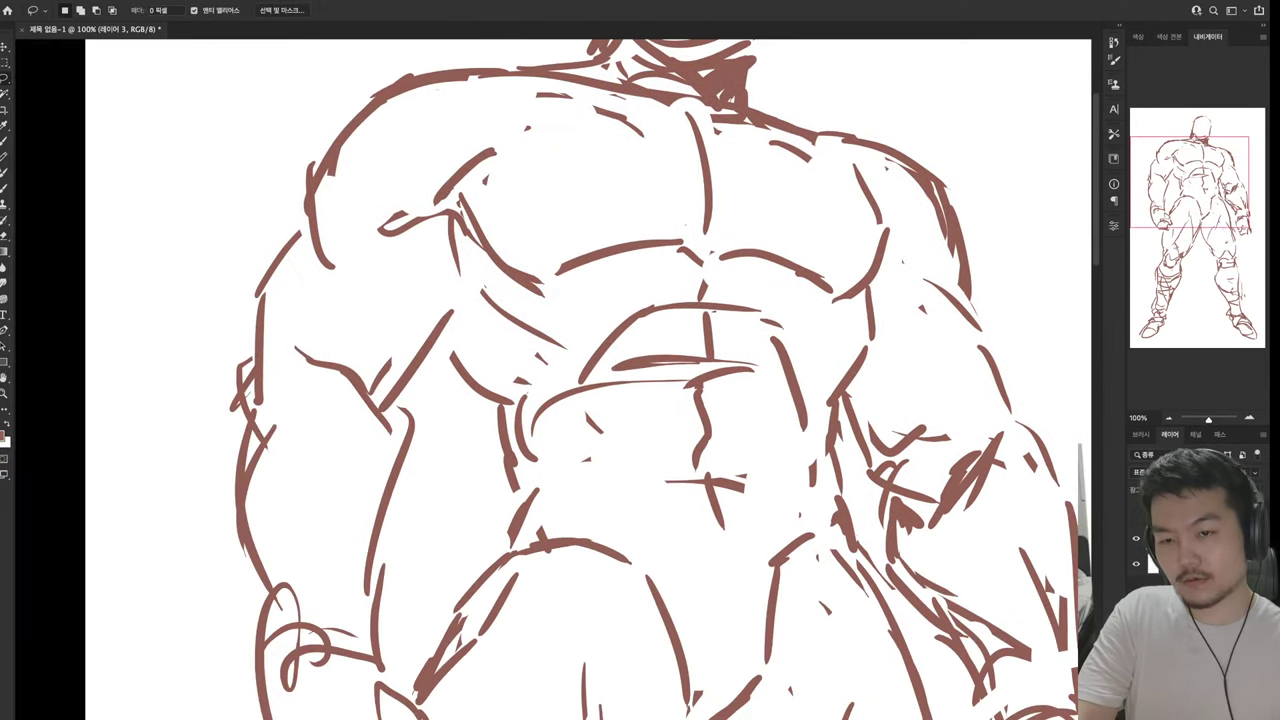
Redraw the near arm's inner elbow and forearm line, move its outer upper-arm and elbow contour outward, and erase the old outer lines
key(b)
drag(357, 345, 405, 404)
drag(414, 443, 382, 592)
key(e)
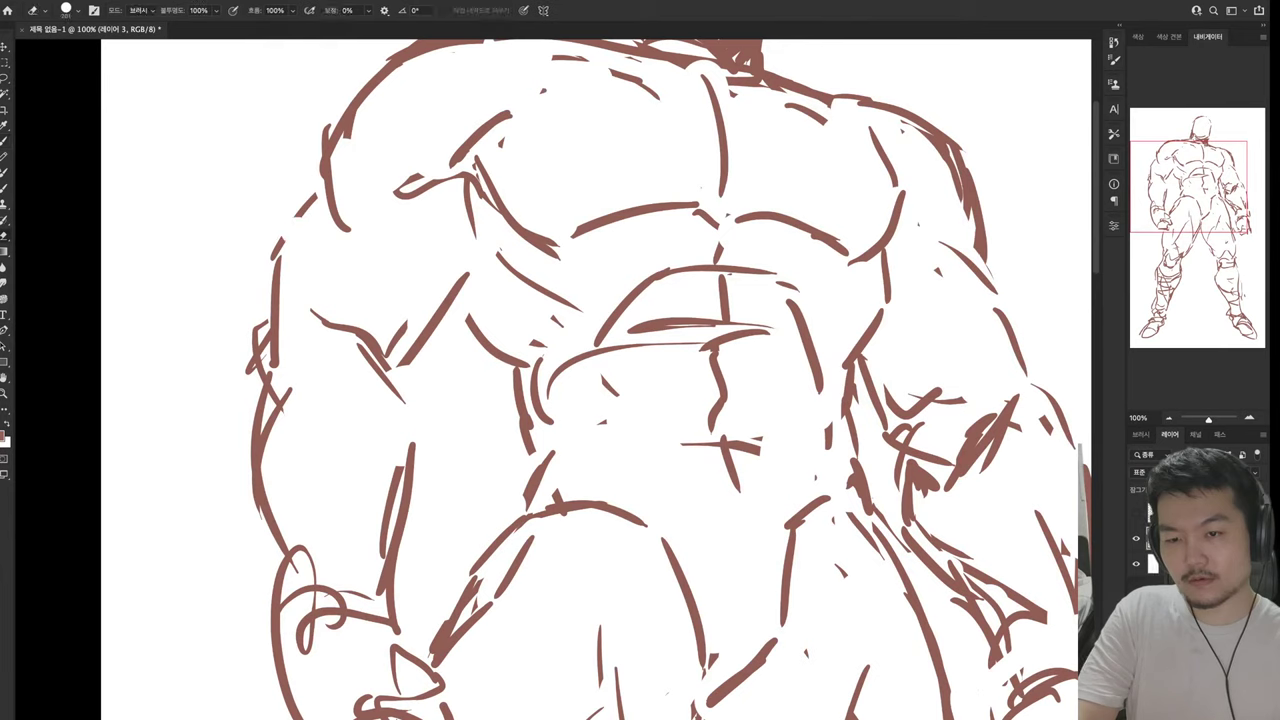
drag(262, 240, 268, 388)
key(b)
mouse_move(299, 212)
mouse_down()
mouse_move(248, 290)
mouse_move(247, 364)
mouse_move(222, 388)
mouse_up()
key(e)
mouse_move(250, 382)
mouse_down()
mouse_move(228, 442)
mouse_move(300, 610)
mouse_up()
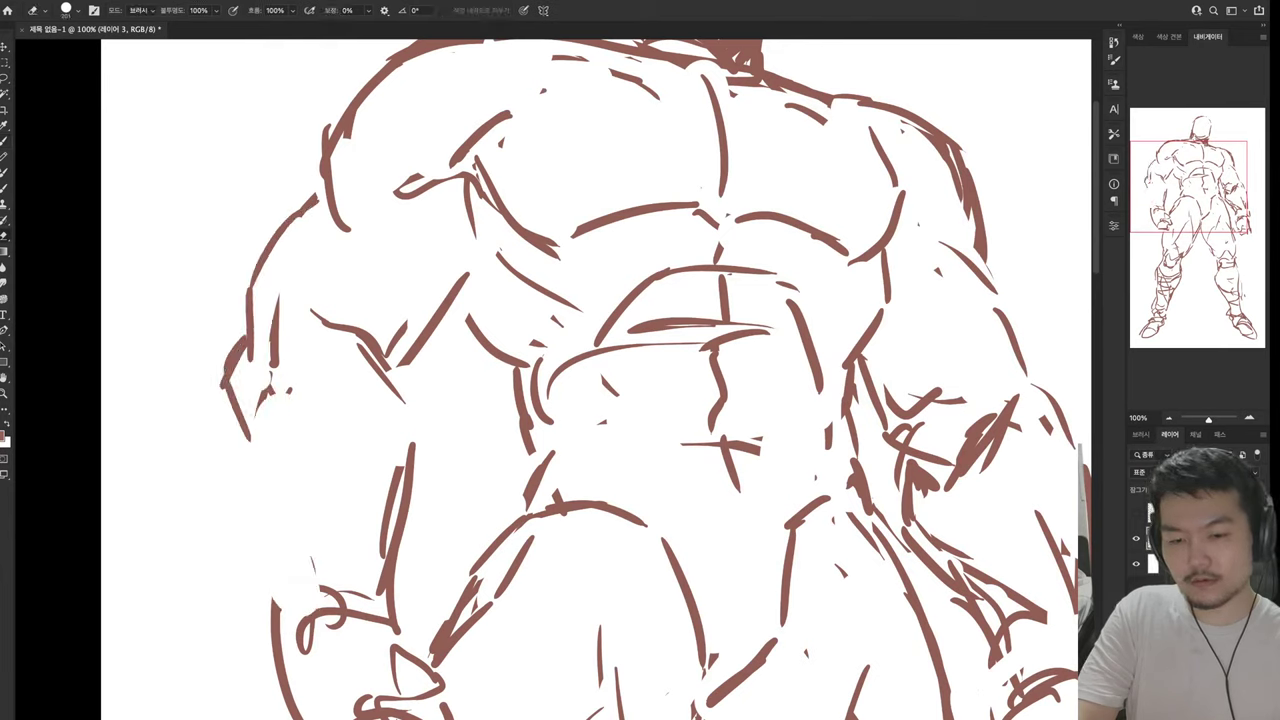
Draw the near forearm's new outer contour down to the wrist, add wrist lines, and erase the leftover strokes around them
key(b)
drag(238, 424, 222, 490)
drag(230, 464, 292, 656)
drag(292, 700, 366, 628)
mouse_move(280, 620)
mouse_down()
mouse_move(318, 564)
mouse_move(376, 614)
mouse_up()
key(e)
mouse_move(410, 476)
mouse_down()
mouse_move(386, 646)
mouse_move(408, 490)
mouse_move(392, 400)
mouse_move(258, 627)
mouse_move(247, 700)
mouse_up()
Redraw the near wrist and the back of the near hand, erasing the old thumb and knuckle lines
key(b)
drag(560, 640, 664, 160)
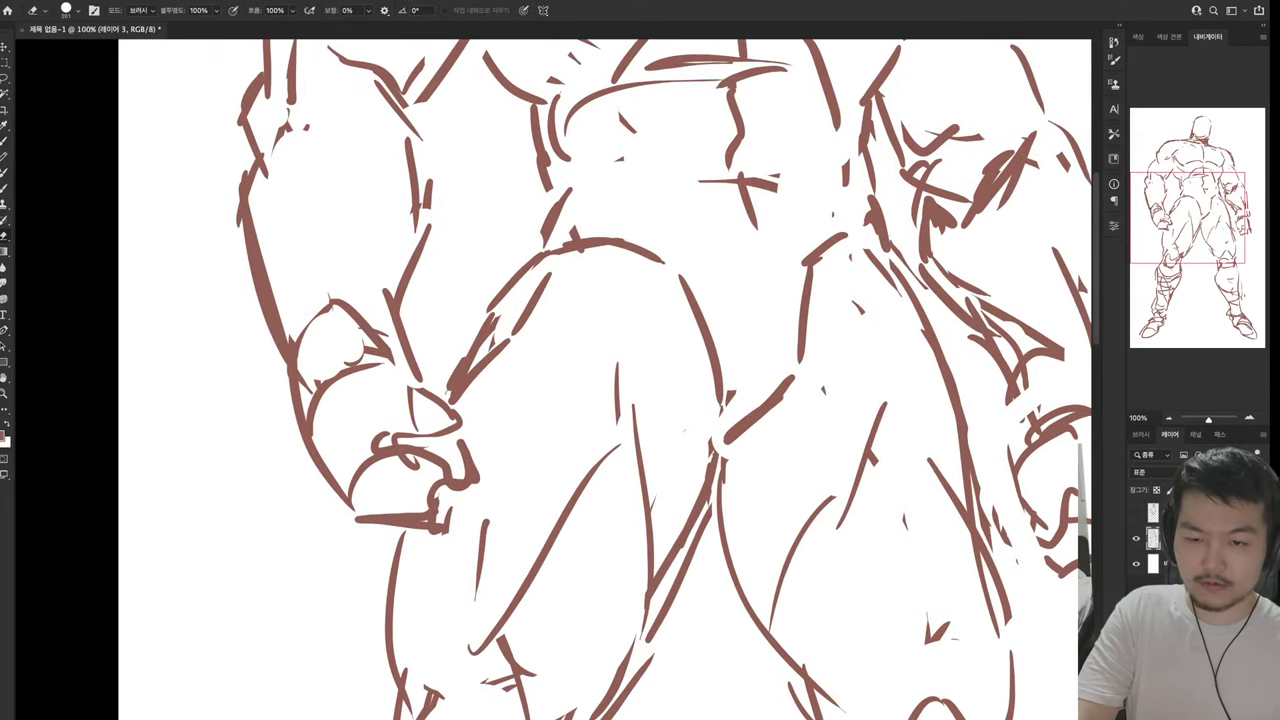
mouse_move(306, 420)
mouse_down()
mouse_move(300, 488)
mouse_move(352, 510)
mouse_move(330, 530)
mouse_move(372, 368)
mouse_up()
key(e)
key(b)
mouse_move(302, 388)
mouse_down()
mouse_move(352, 364)
mouse_move(410, 408)
mouse_up()
key(e)
drag(412, 395, 460, 455)
drag(380, 432, 422, 456)
key(b)
drag(400, 395, 450, 430)
key(e)
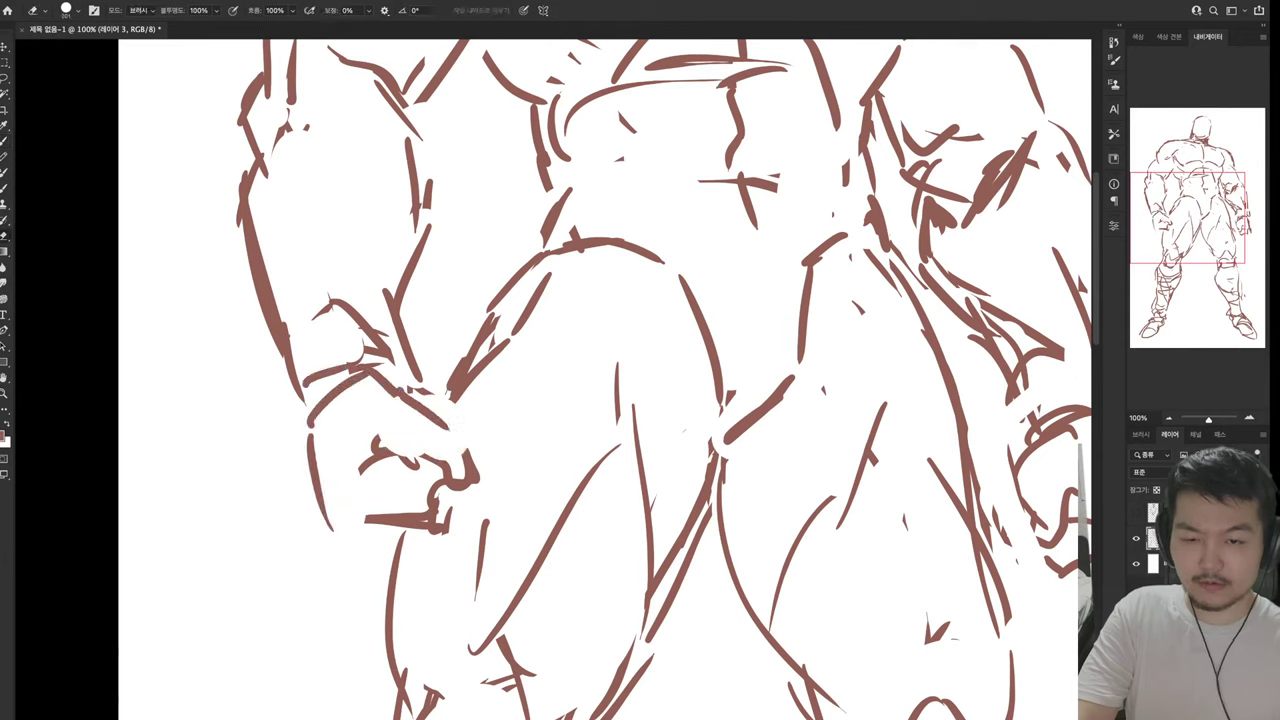
Redraw the near hand's fingers and lower edge as a closed fist, erasing the old finger lines
mouse_move(360, 440)
mouse_down()
mouse_move(450, 475)
mouse_move(420, 468)
mouse_move(432, 500)
mouse_up()
key(e)
key(b)
drag(470, 450, 432, 522)
key(e)
key(b)
mouse_move(346, 554)
mouse_down()
mouse_move(424, 538)
mouse_move(388, 536)
mouse_up()
drag(348, 520, 400, 516)
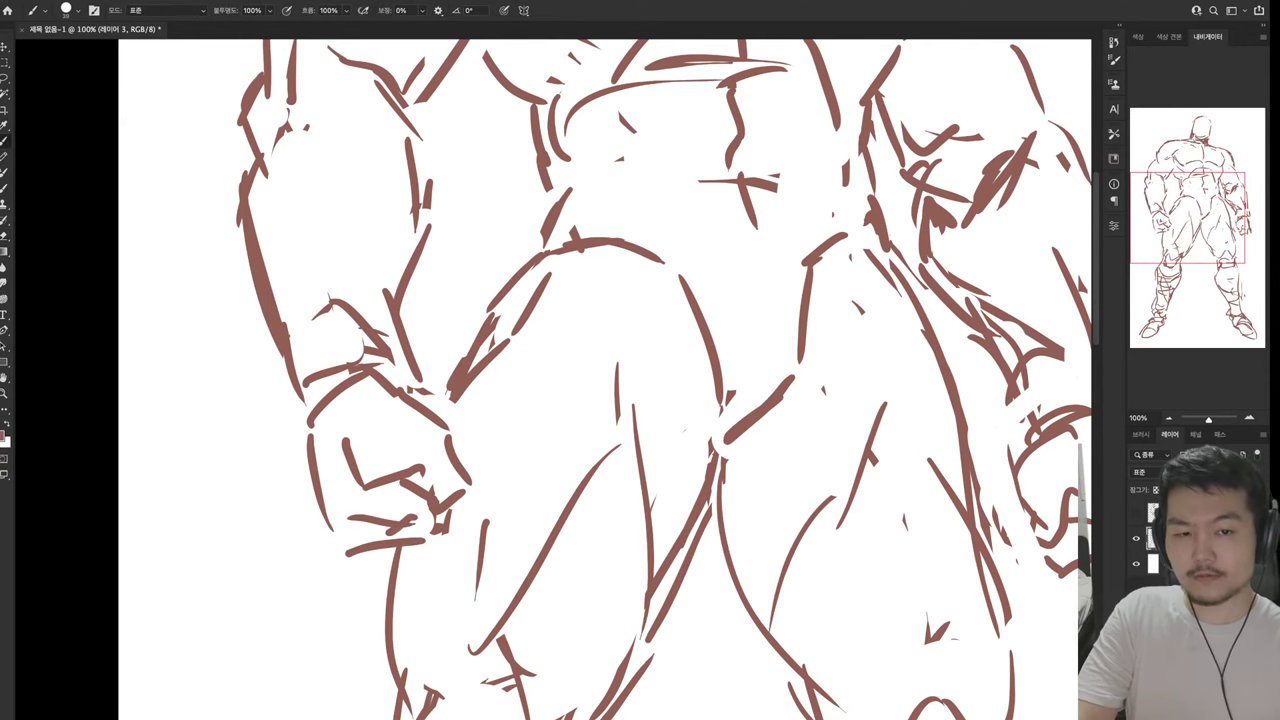
Erase the far deltoid's rough outer lines and redraw its contour from the top of the shoulder down to the upper arm
drag(600, 100, 500, 700)
key(e)
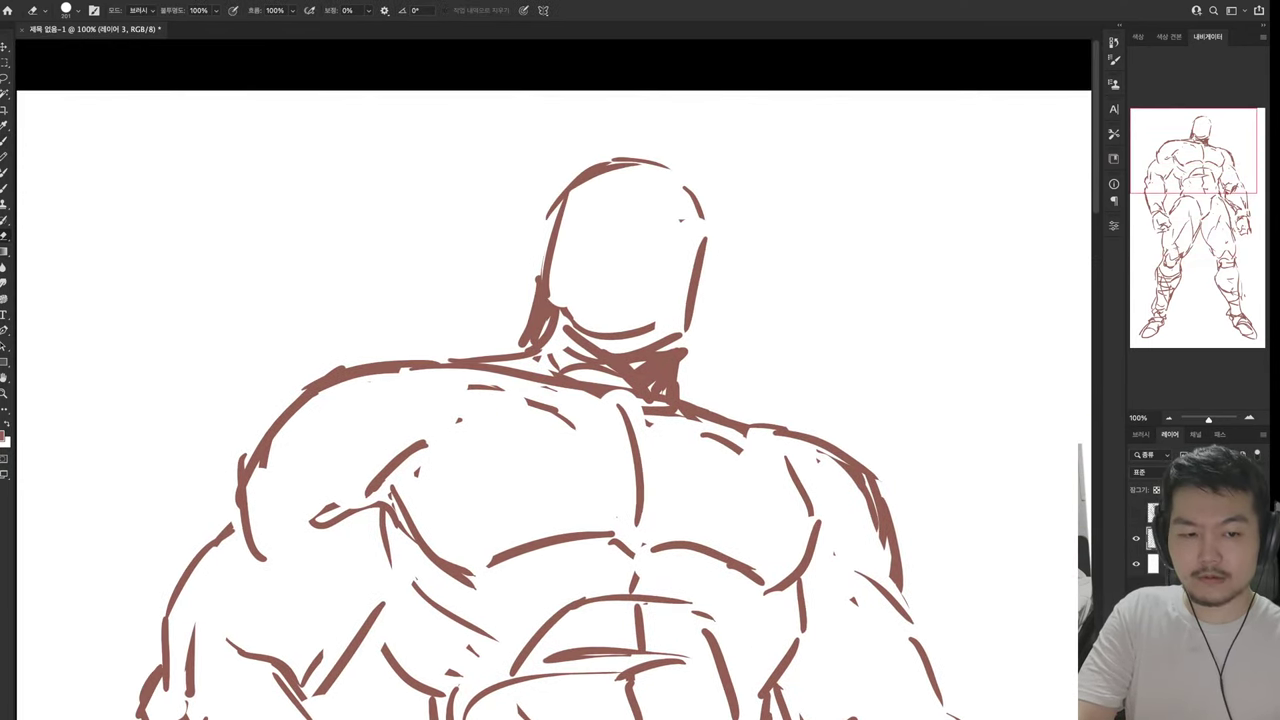
mouse_move(765, 428)
mouse_down()
mouse_move(880, 495)
mouse_move(872, 470)
mouse_up()
key(b)
mouse_move(866, 478)
mouse_down()
mouse_move(898, 545)
mouse_move(888, 600)
mouse_up()
key(e)
key(b)
drag(890, 546, 888, 588)
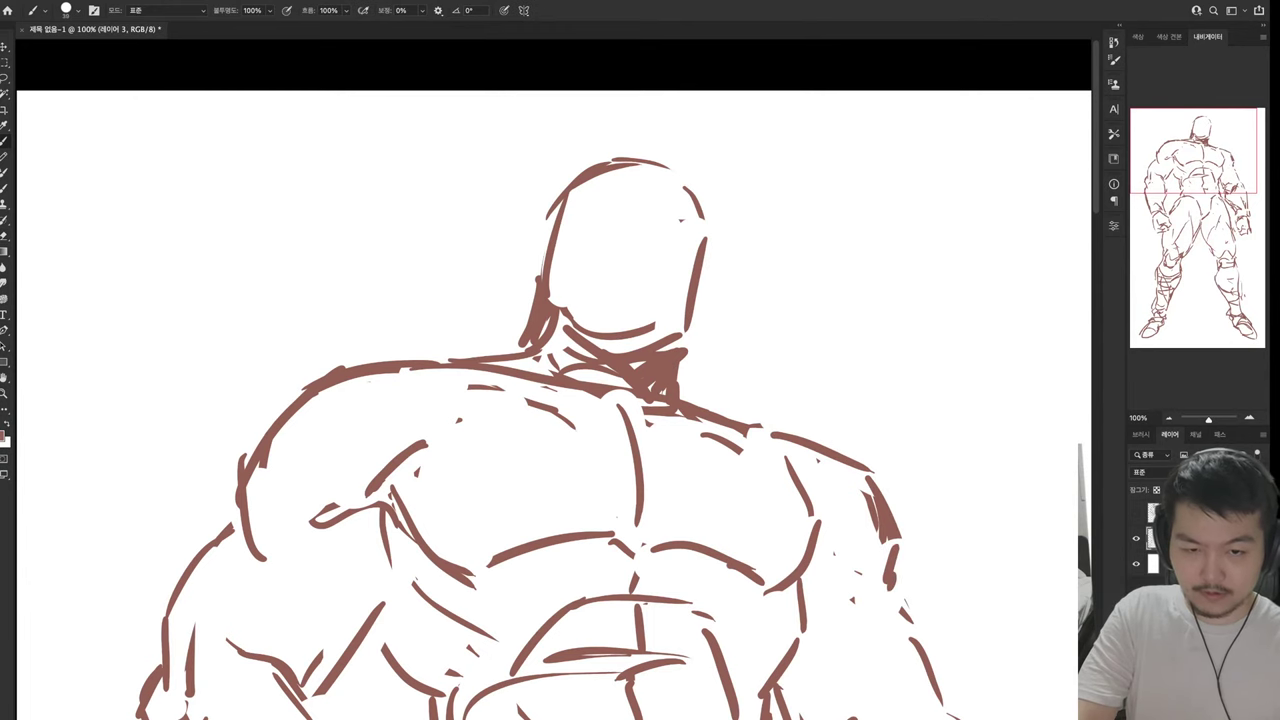
Start a fur mantle with ragged strokes along the outside of the near shoulder and upper arm
mouse_move(560, 640)
mouse_down()
mouse_move(600, 330)
mouse_move(660, 40)
mouse_move(590, 380)
mouse_move(580, 708)
mouse_up()
mouse_move(285, 225)
mouse_down()
mouse_move(105, 493)
mouse_move(245, 449)
mouse_up()
key(ctrl+z)
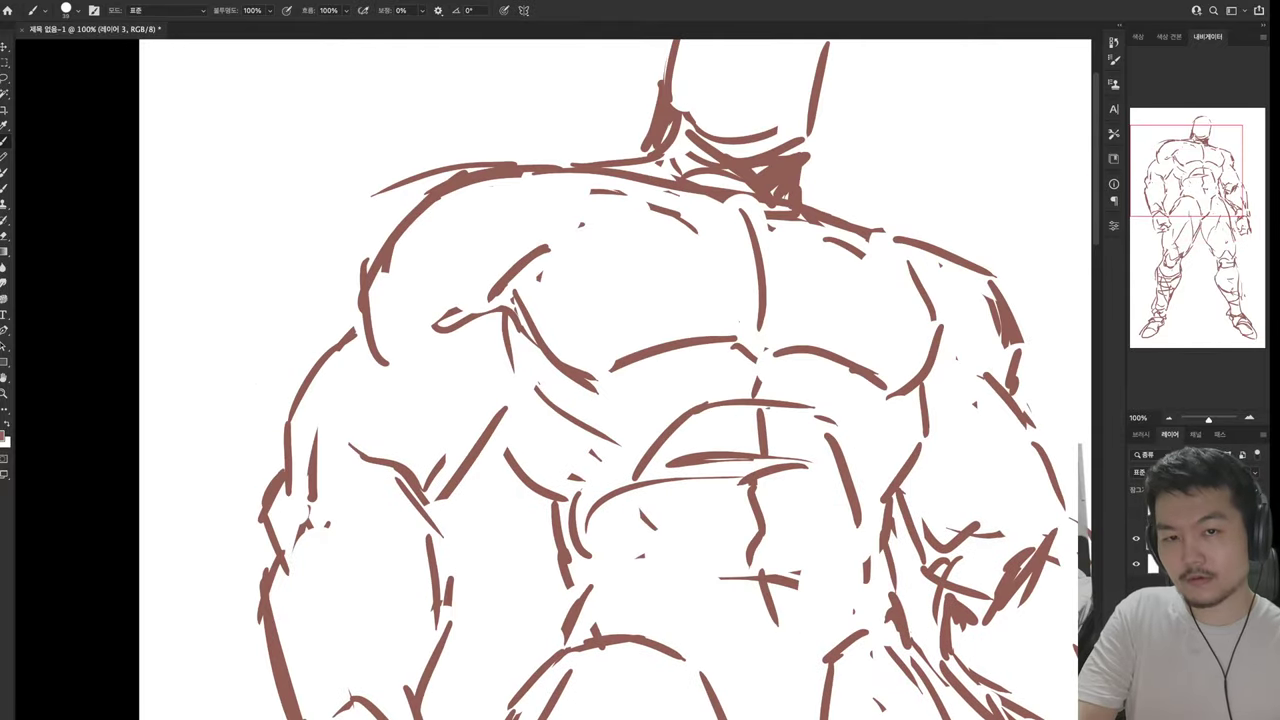
drag(326, 338, 260, 418)
drag(266, 444, 252, 458)
drag(296, 346, 283, 380)
mouse_move(410, 175)
mouse_down()
mouse_move(500, 88)
mouse_move(562, 163)
mouse_move(421, 318)
mouse_move(362, 266)
mouse_up()
Clean up the near shoulder's edge and draw the mantle's collar bands across the near trapezius toward the neck
key(e)
mouse_move(318, 322)
mouse_down()
mouse_move(478, 330)
mouse_move(248, 356)
mouse_up()
key(b)
drag(338, 328, 486, 372)
drag(455, 330, 516, 366)
drag(342, 304, 522, 334)
drag(436, 300, 498, 318)
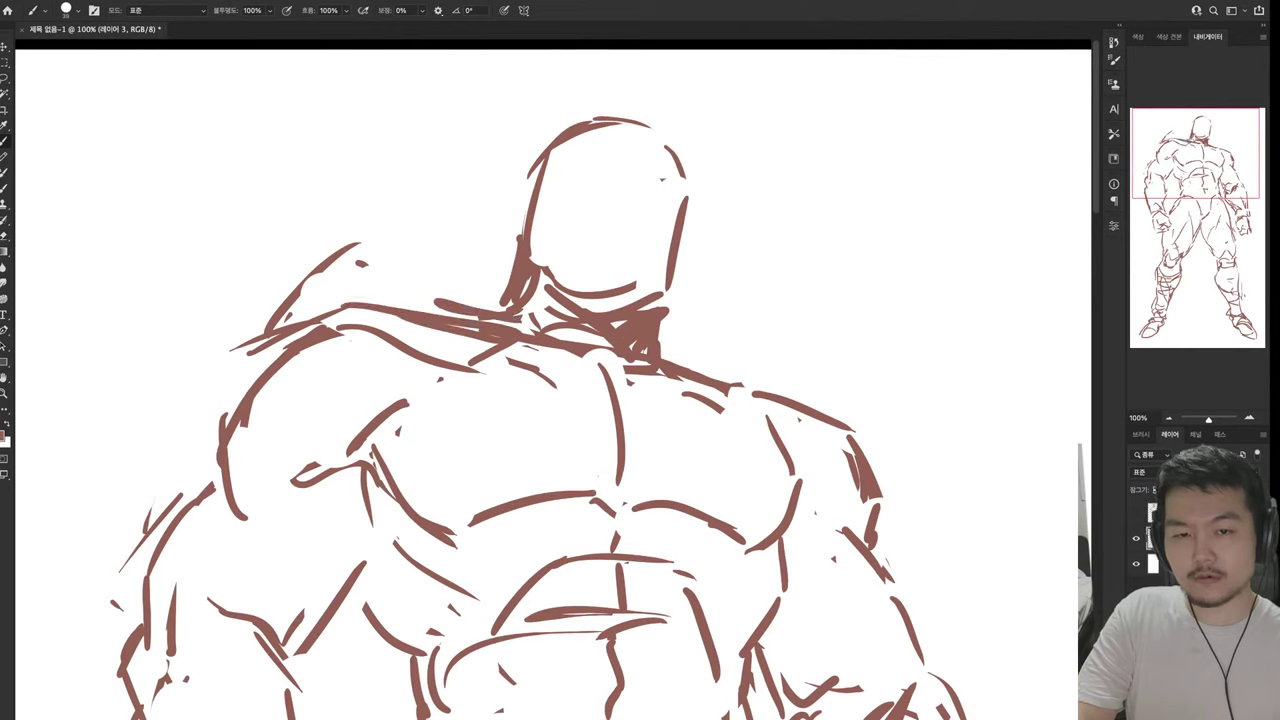
Outline the fur mantle's bulk over the near shoulder from the neck outward and fill it with overlapping tufts
drag(358, 262, 500, 305)
drag(350, 276, 224, 352)
drag(300, 332, 206, 432)
drag(242, 384, 166, 450)
drag(254, 398, 322, 398)
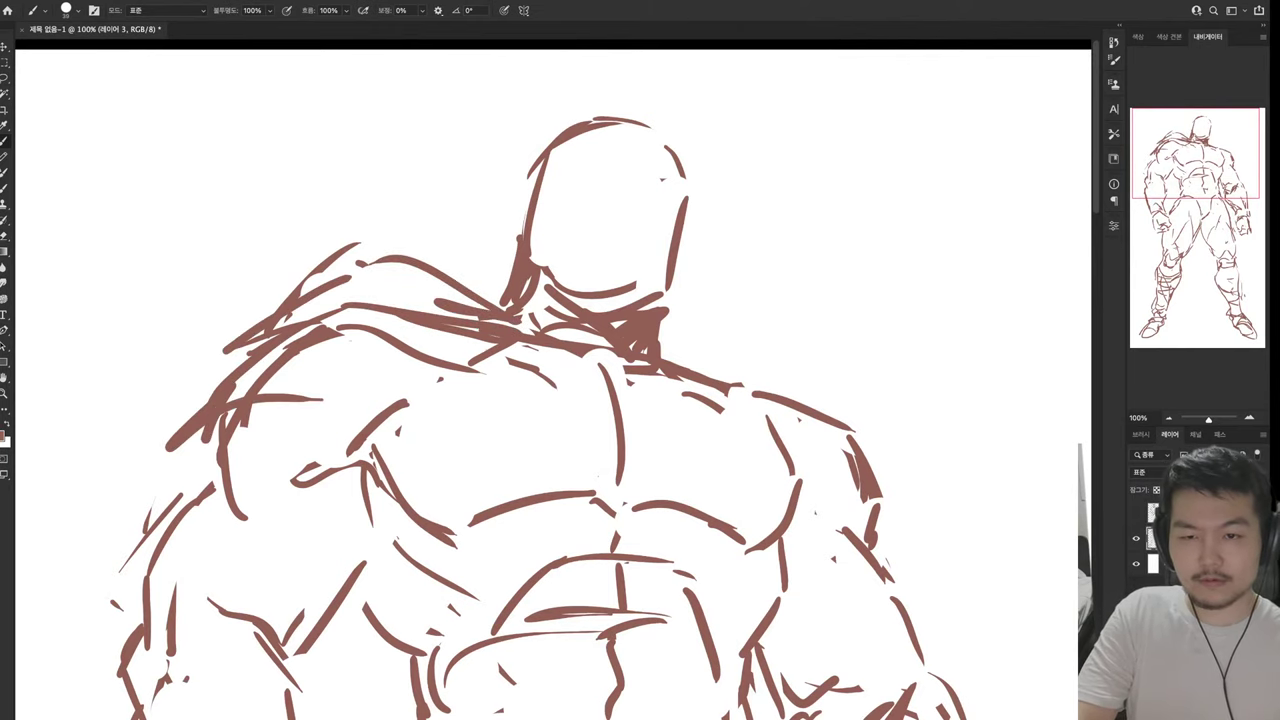
drag(400, 396, 502, 398)
key(e)
mouse_move(368, 332)
mouse_down()
mouse_move(436, 372)
mouse_move(366, 342)
mouse_up()
Draw a diagonal strap from the near shoulder's mantle across the chest to the far armpit, with a shaded end
key(b)
mouse_move(358, 352)
mouse_down()
mouse_move(276, 394)
mouse_move(244, 382)
mouse_move(440, 344)
mouse_up()
drag(390, 356, 618, 444)
drag(624, 440, 776, 520)
drag(600, 500, 690, 180)
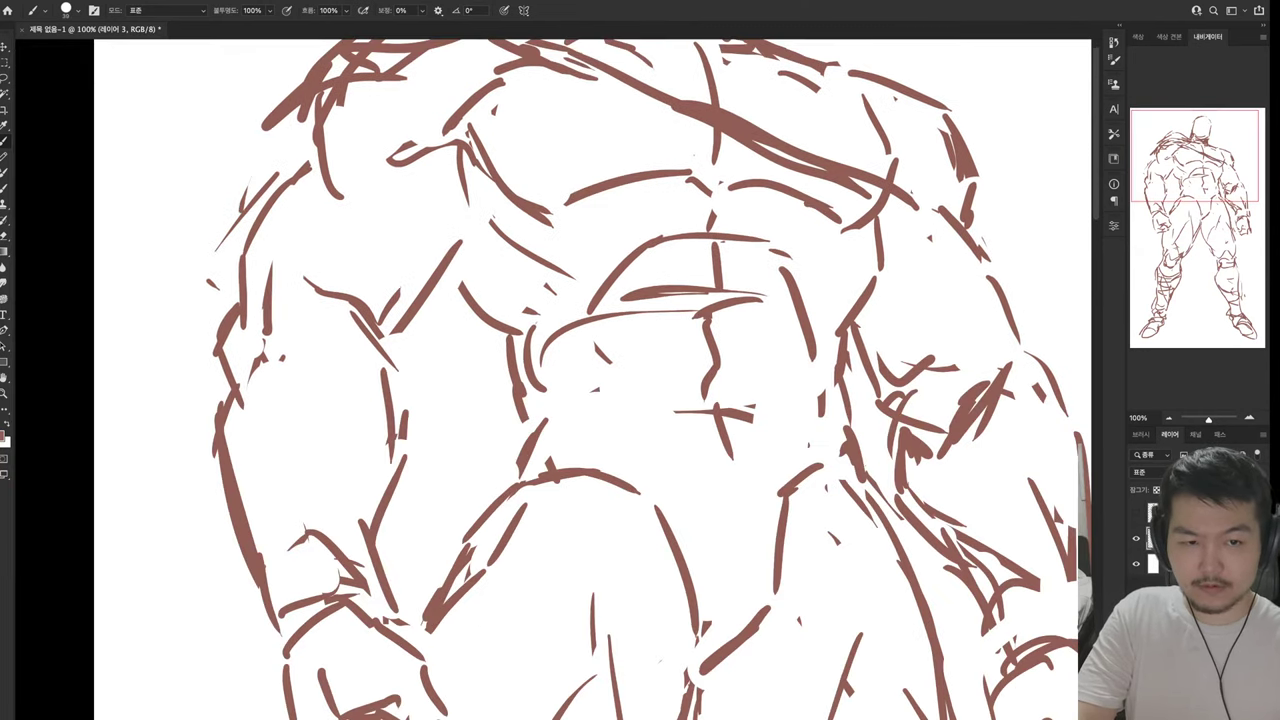
drag(700, 300, 650, 510)
mouse_move(824, 404)
mouse_down()
mouse_move(842, 458)
mouse_move(832, 466)
mouse_up()
key(e)
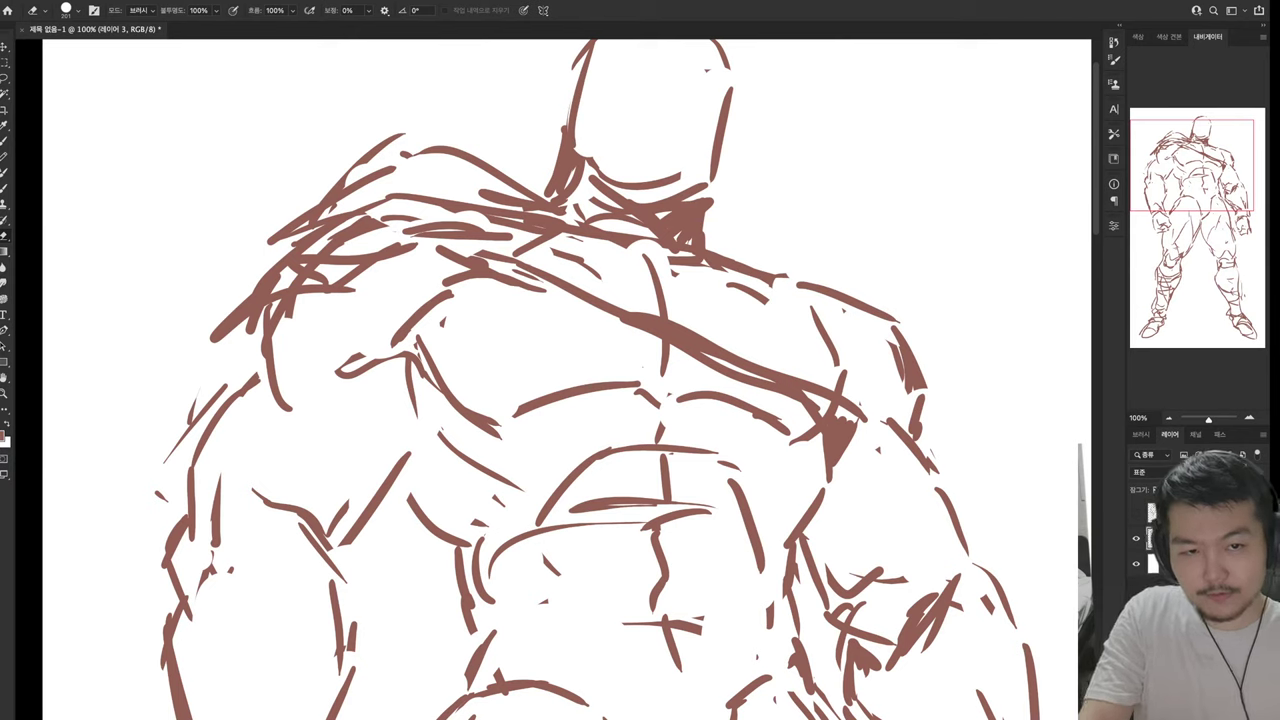
Extend the fur mantle over the far shoulder and add more tufts beside the neck on the near shoulder
key(b)
mouse_move(712, 232)
mouse_down()
mouse_move(802, 216)
mouse_move(818, 195)
mouse_up()
mouse_move(800, 222)
mouse_down()
mouse_move(864, 250)
mouse_move(968, 346)
mouse_move(962, 448)
mouse_up()
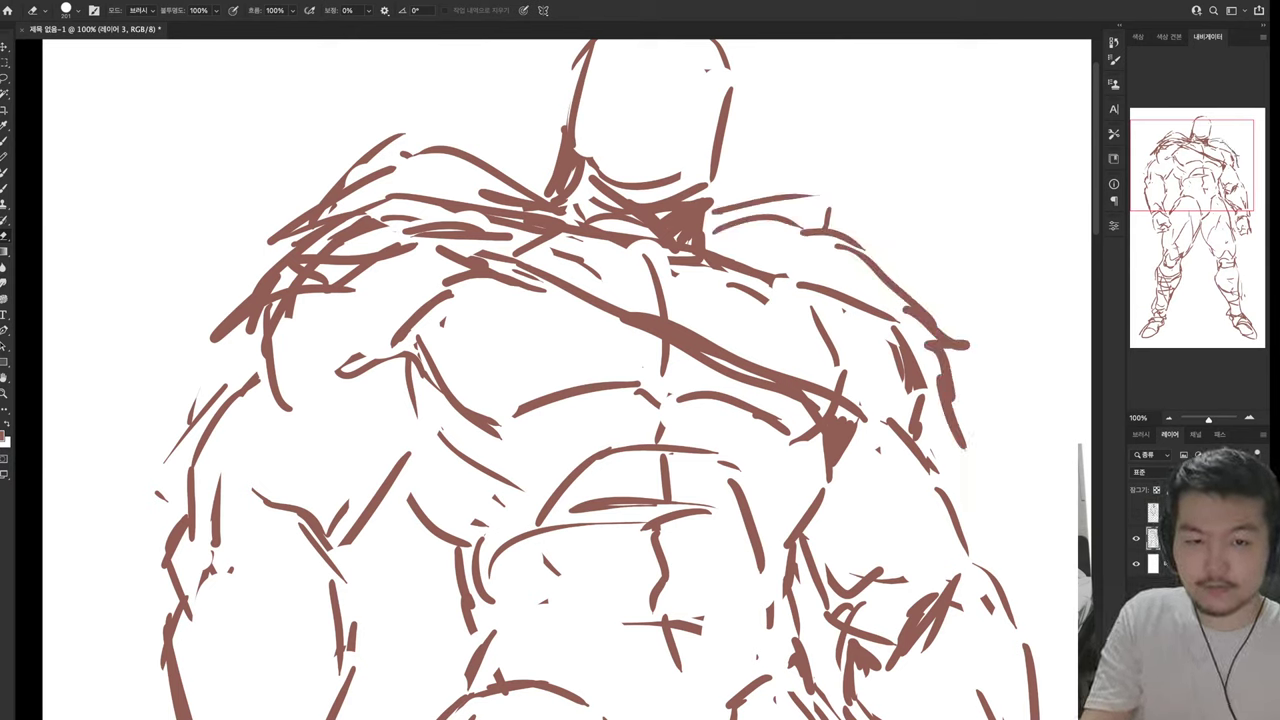
drag(464, 148, 542, 166)
drag(470, 162, 410, 194)
drag(516, 182, 452, 218)
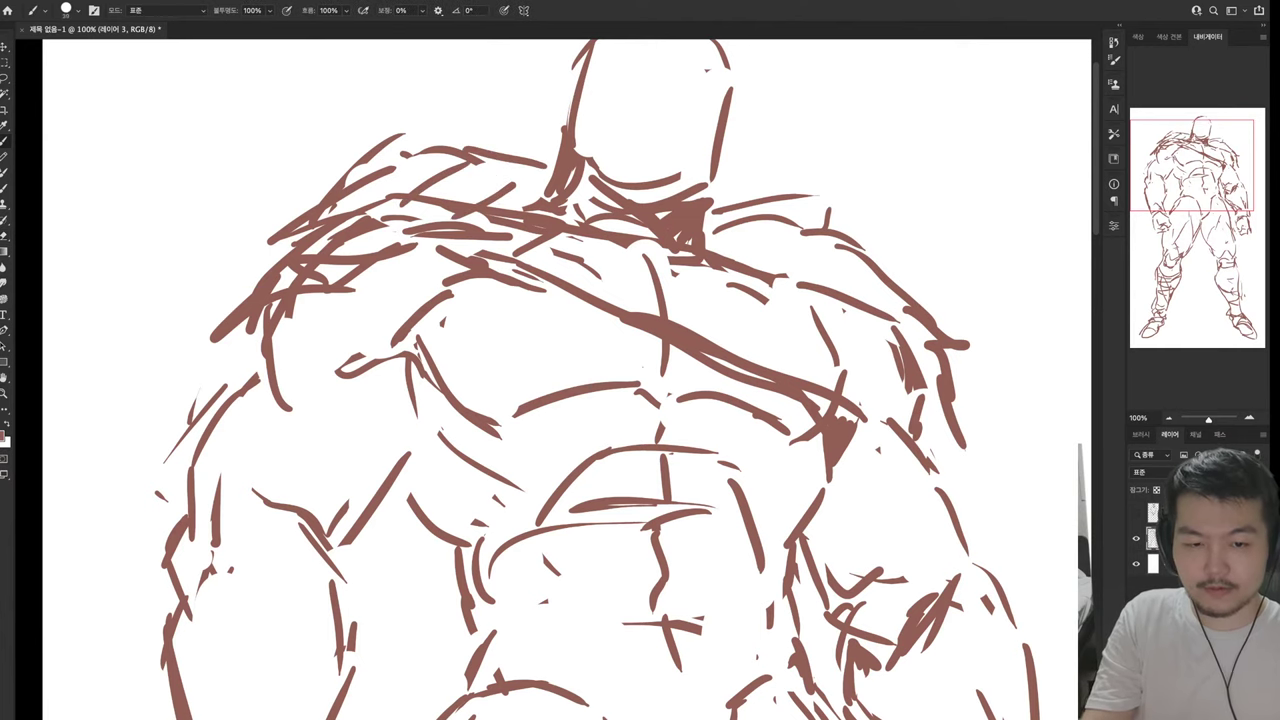
Draw a wide banded belt around the waist with curved upper and lower edges
mouse_move(490, 630)
mouse_down()
mouse_move(630, 602)
mouse_move(785, 612)
mouse_up()
mouse_move(476, 674)
mouse_down()
mouse_move(792, 636)
mouse_move(804, 656)
mouse_up()
scroll(640, 400, down, 5)
drag(472, 425, 806, 456)
mouse_move(522, 438)
mouse_down()
mouse_move(826, 470)
mouse_move(842, 515)
mouse_up()
scroll(640, 400, down, 3)
mouse_move(478, 340)
mouse_down()
mouse_move(604, 352)
mouse_move(404, 380)
mouse_up()
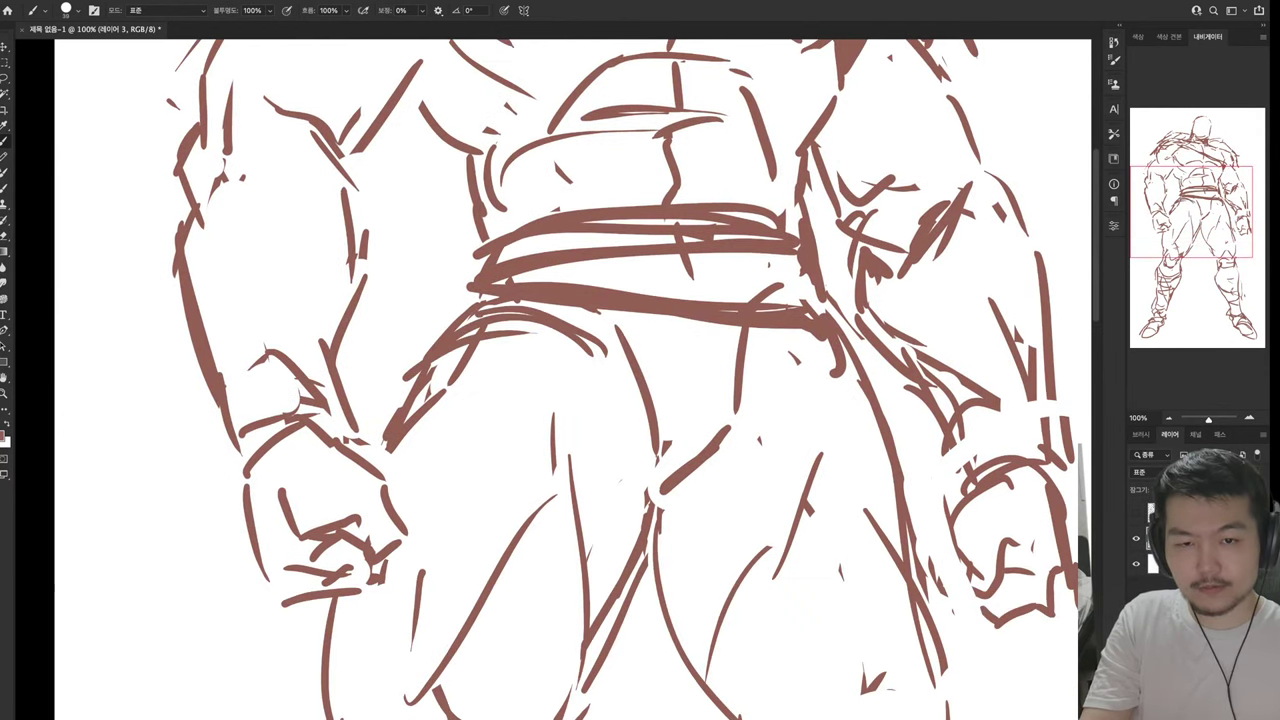
drag(556, 328, 496, 374)
drag(492, 340, 480, 404)
key(ctrl+z)
key(ctrl+z)
key(ctrl+z)
Draw long cloth strips hanging from the belt between the thighs and darken the folds at the far hip
mouse_move(502, 325)
mouse_down()
mouse_move(548, 362)
mouse_move(612, 590)
mouse_up()
drag(616, 332, 668, 718)
drag(658, 362, 672, 718)
drag(692, 476, 680, 718)
mouse_move(790, 330)
mouse_down()
mouse_move(740, 372)
mouse_move(732, 426)
mouse_up()
Draw the face with brows, eyes, nose and moustache, fill in a full beard, and add the near ear
scroll(560, 380, up, 9)
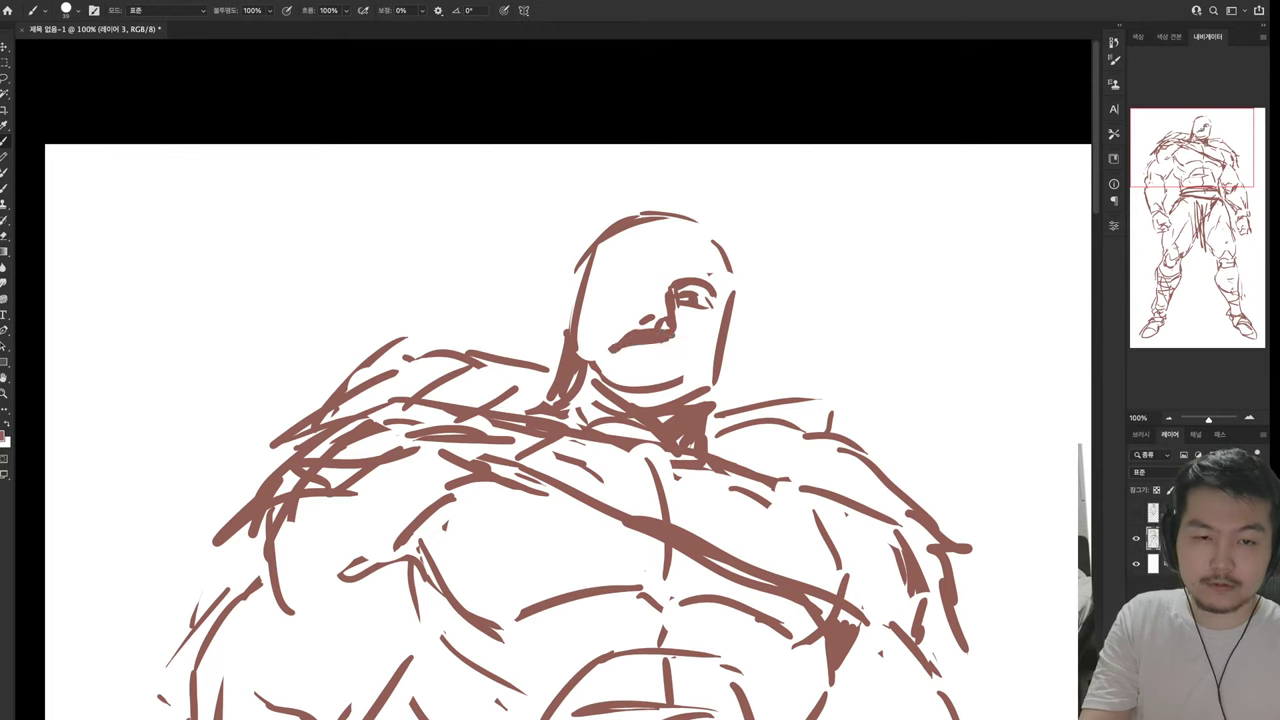
mouse_move(650, 366)
mouse_down()
mouse_move(636, 400)
mouse_move(670, 402)
mouse_up()
mouse_move(692, 350)
mouse_down()
mouse_move(682, 394)
mouse_move(694, 390)
mouse_up()
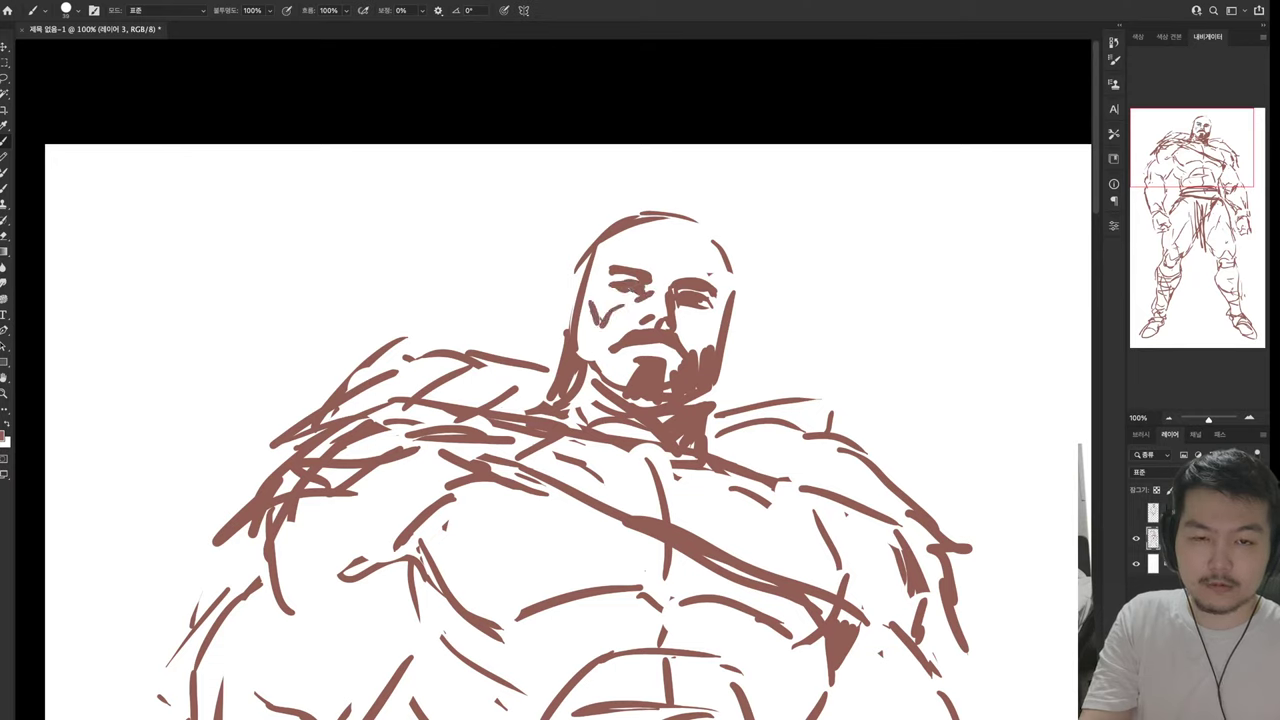
mouse_move(578, 316)
mouse_down()
mouse_move(592, 356)
mouse_move(620, 380)
mouse_up()
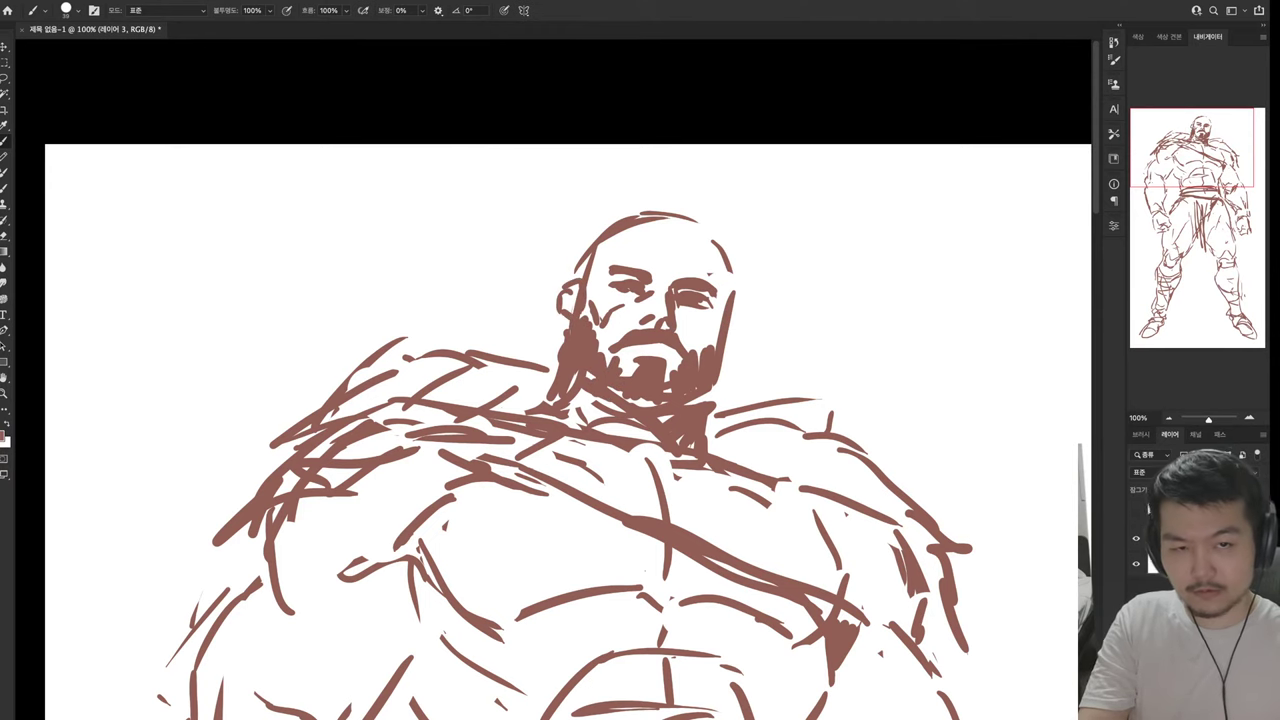
Add a buckle at the centre of the chest and a second strap running diagonally from it to the near side of the waist
mouse_move(665, 506)
mouse_down()
mouse_move(735, 206)
mouse_move(718, 252)
mouse_move(734, 244)
mouse_move(730, 270)
mouse_move(518, 482)
mouse_up()
key(e)
key(b)
mouse_move(665, 312)
mouse_down()
mouse_move(535, 505)
mouse_move(551, 683)
mouse_move(547, 655)
mouse_up()
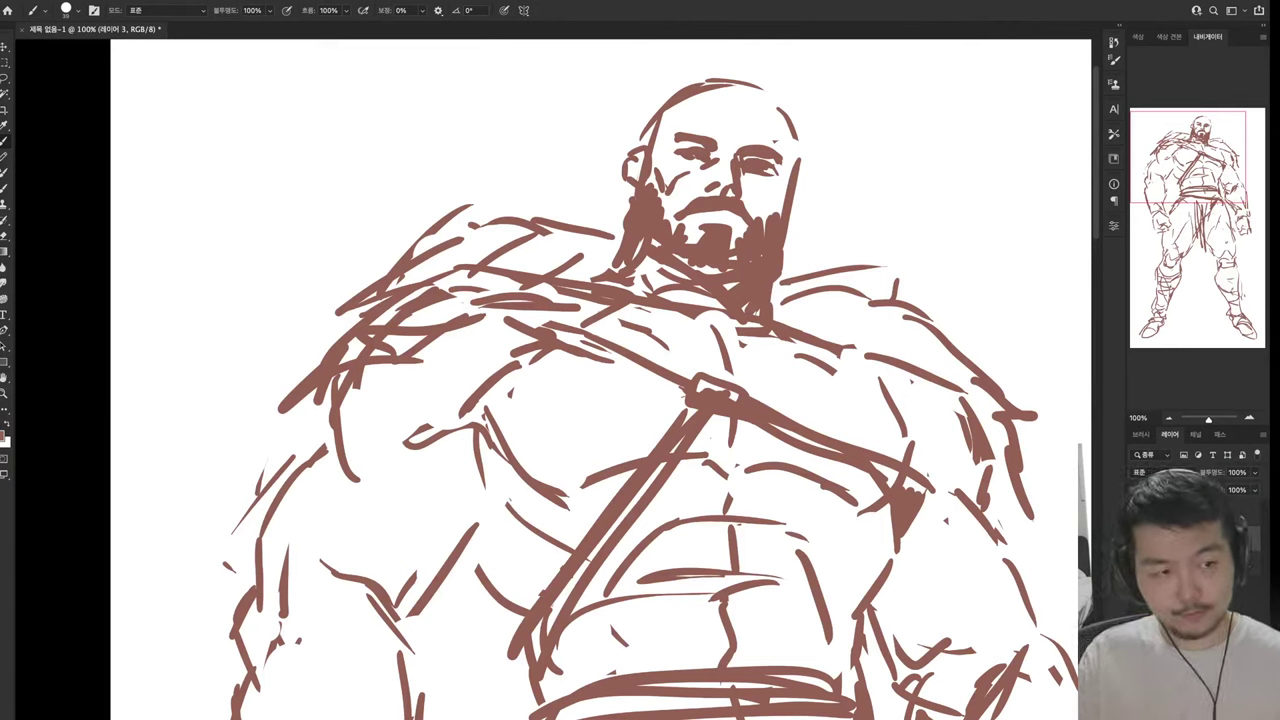
Erase stray lines around the strap on the far chest and redraw the edge between far chest and shoulder
key(e)
drag(845, 447, 905, 486)
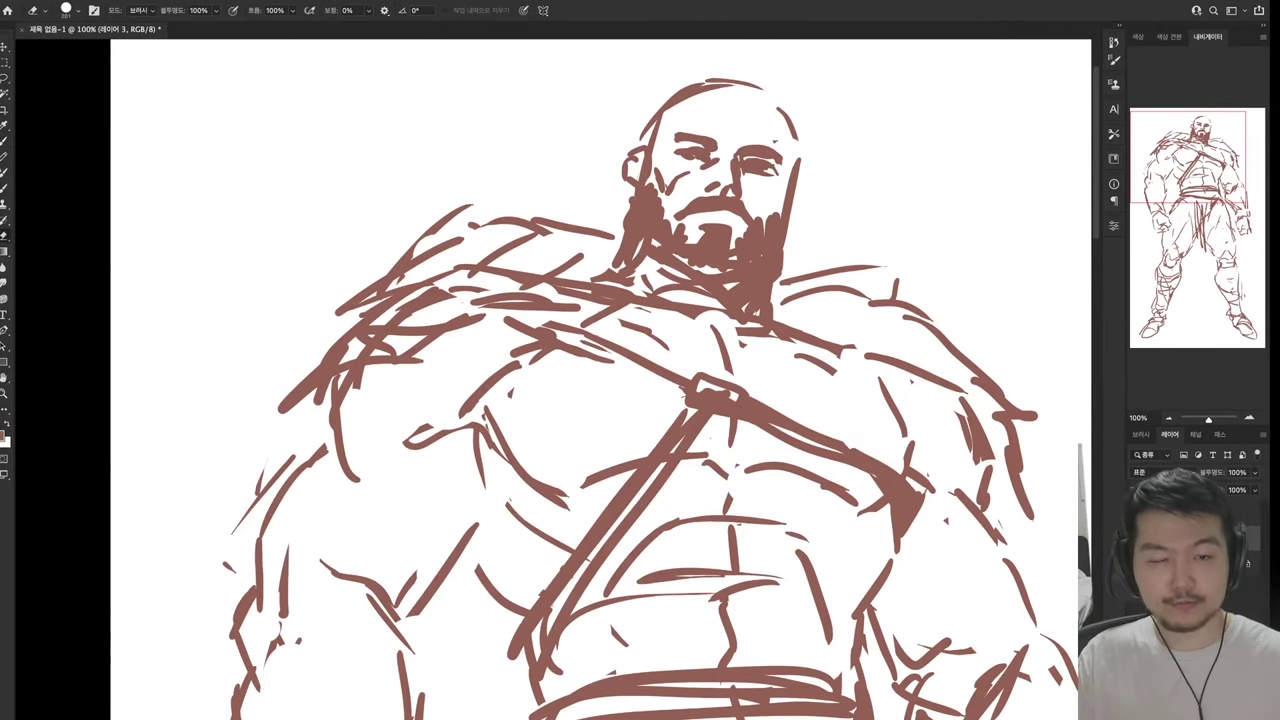
drag(870, 370, 905, 445)
Strengthen the near upper arm's outer contour and draw the curved top edge of a bracer below the elbow
drag(600, 400, 661, 167)
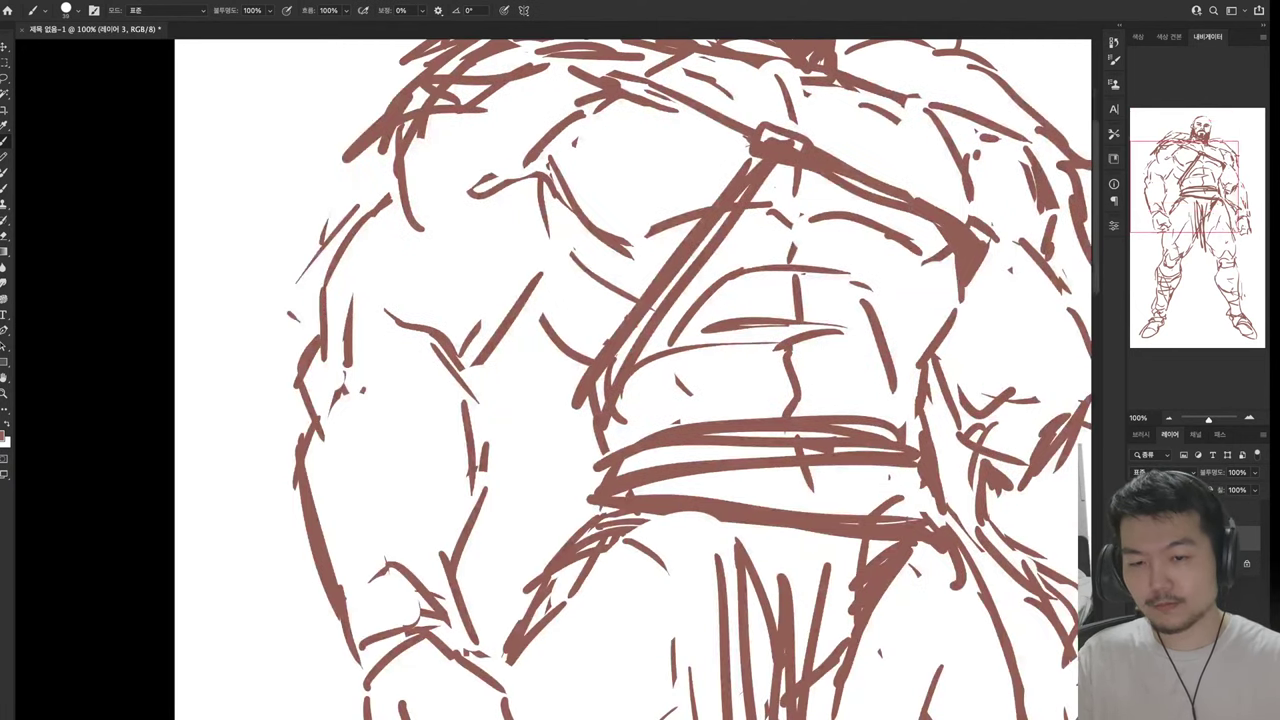
mouse_move(392, 166)
mouse_down()
mouse_move(310, 236)
mouse_move(312, 338)
mouse_up()
mouse_move(312, 400)
mouse_down()
mouse_move(364, 386)
mouse_move(290, 512)
mouse_up()
drag(342, 390, 446, 458)
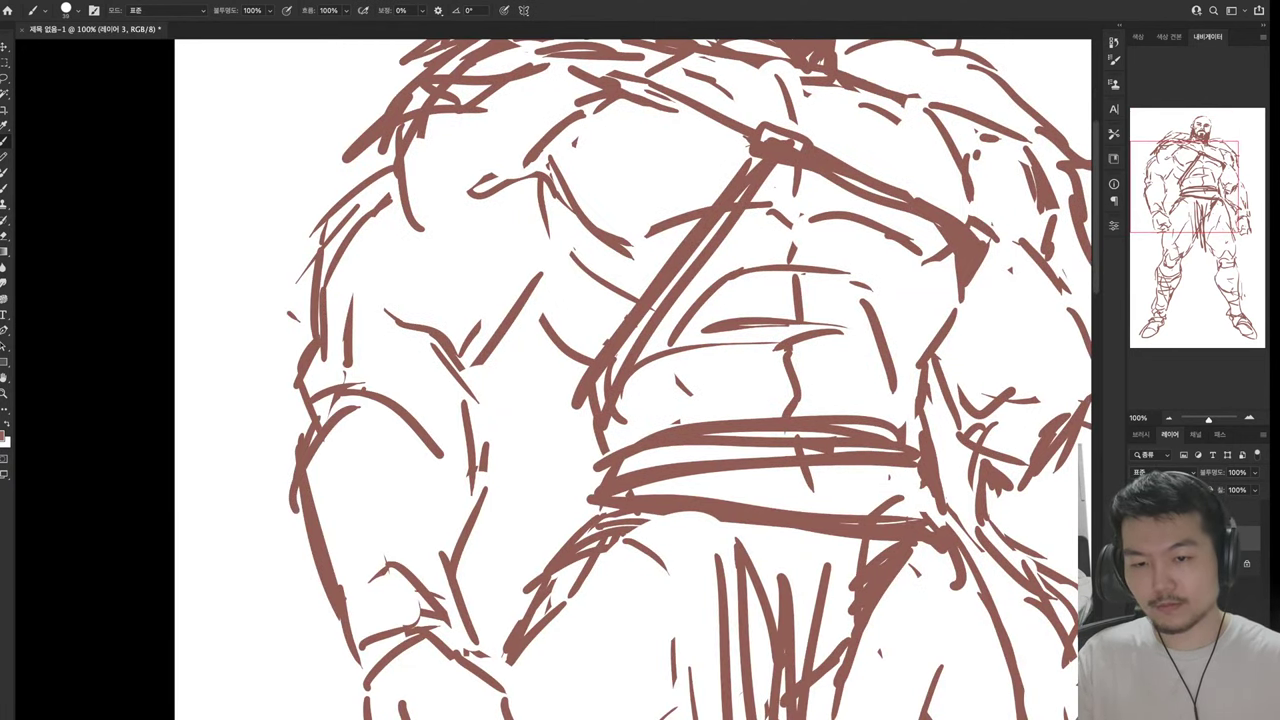
Draw thick wrapped bands around the near forearm from below the elbow down to the wrist
drag(288, 522, 470, 496)
mouse_move(314, 496)
mouse_down()
mouse_move(398, 474)
mouse_move(458, 522)
mouse_up()
drag(295, 530, 448, 468)
mouse_move(330, 570)
mouse_down()
mouse_move(456, 535)
mouse_move(452, 545)
mouse_move(446, 530)
mouse_up()
drag(350, 640, 450, 582)
drag(386, 610, 460, 592)
drag(436, 668, 463, 654)
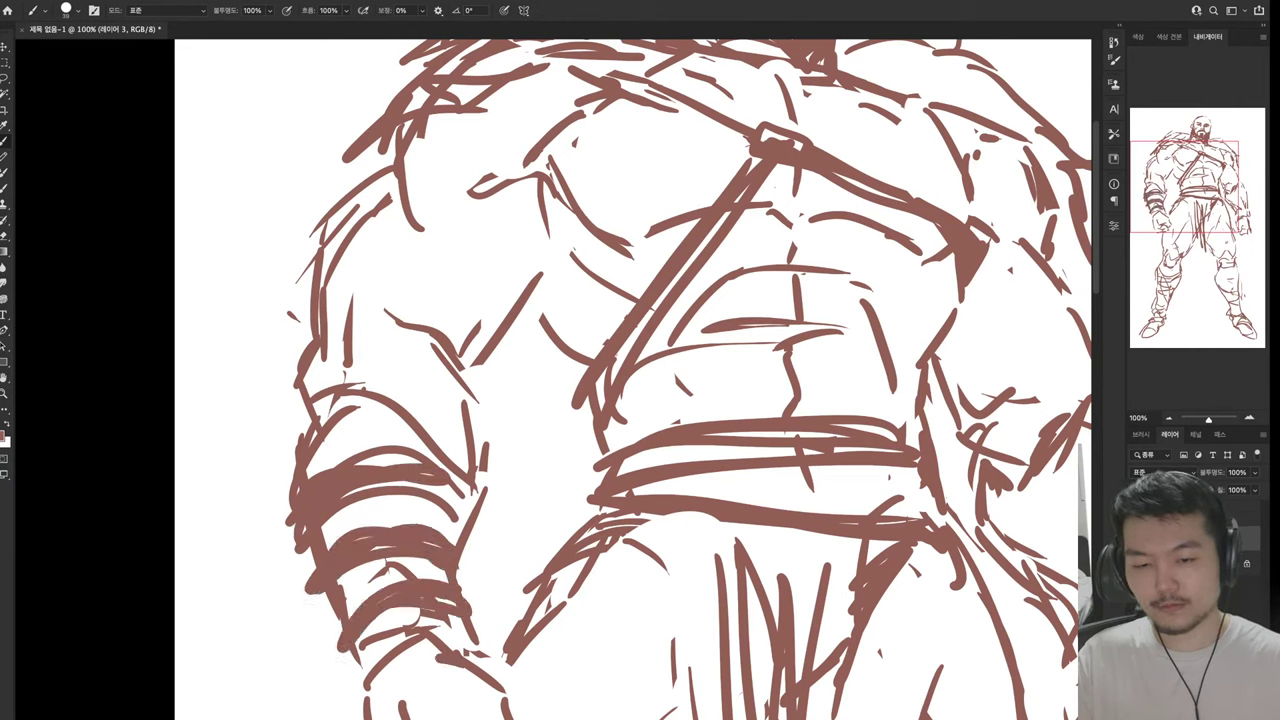
mouse_move(358, 712)
mouse_down()
mouse_move(476, 648)
mouse_move(460, 666)
mouse_up()
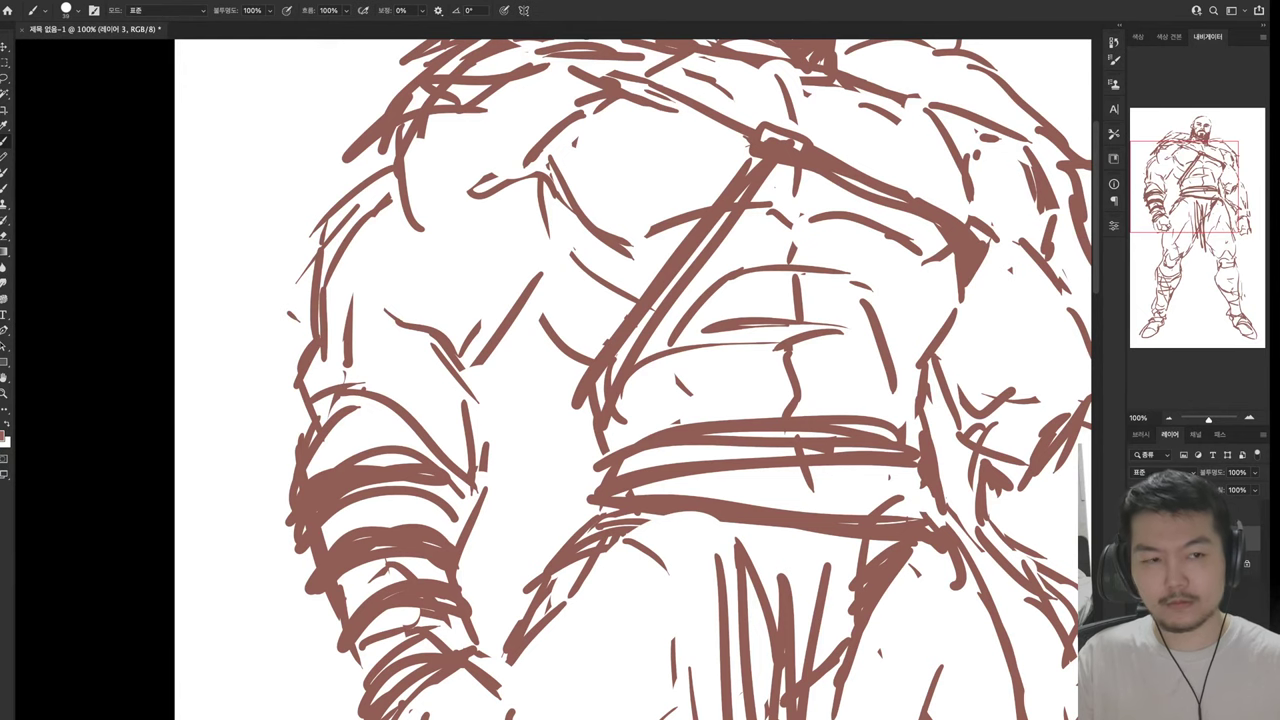
Draw short hair on the head, with a hairline along the temple and a dark textured mass on top
drag(640, 380, 510, 600)
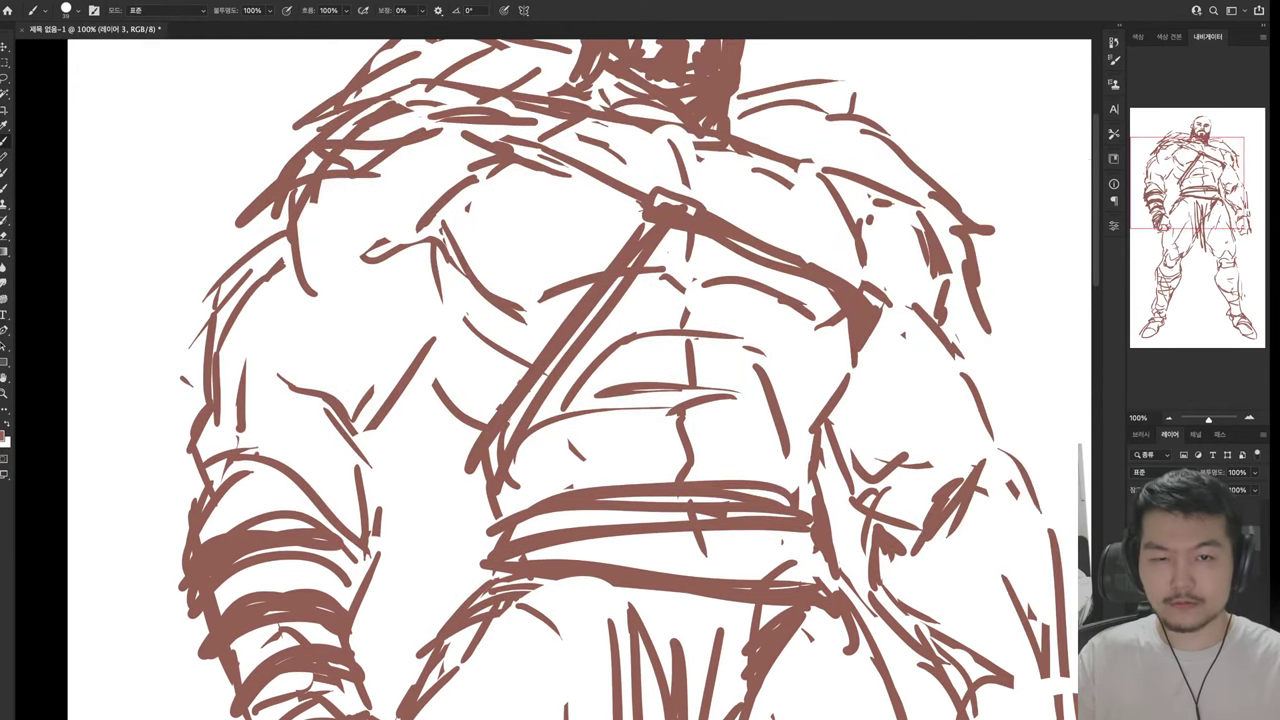
drag(560, 380, 595, 483)
key(e)
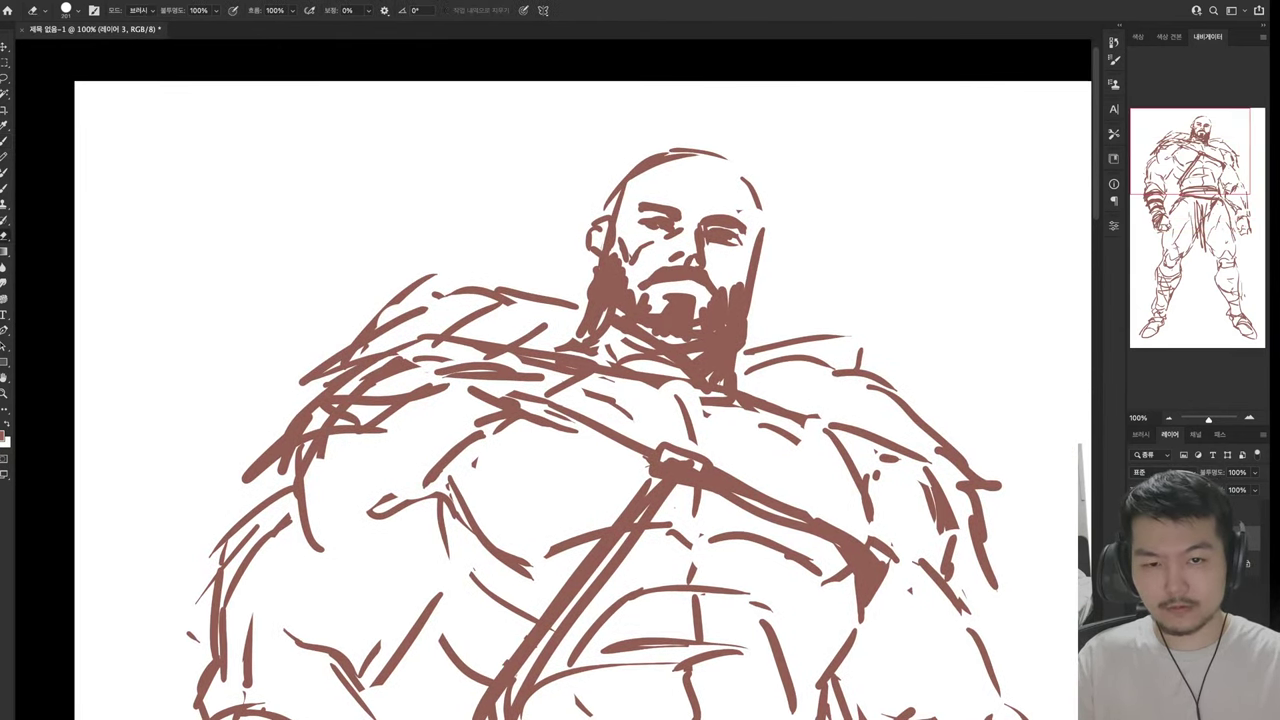
key(b)
drag(640, 162, 610, 212)
mouse_move(648, 162)
mouse_down()
mouse_move(626, 198)
mouse_move(730, 134)
mouse_move(742, 156)
mouse_up()
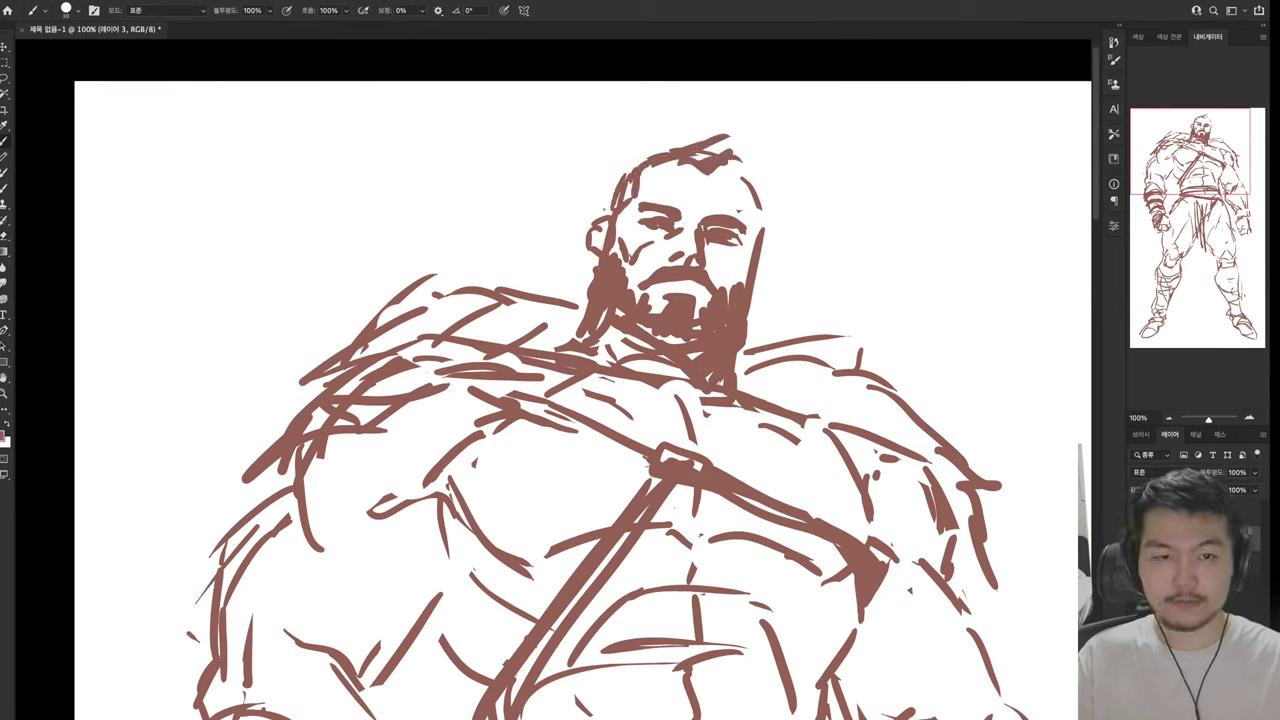
mouse_move(662, 168)
mouse_down()
mouse_move(728, 178)
mouse_move(730, 146)
mouse_up()
mouse_move(700, 134)
mouse_down()
mouse_move(656, 148)
mouse_move(736, 140)
mouse_up()
key(e)
key(b)
drag(684, 150, 738, 148)
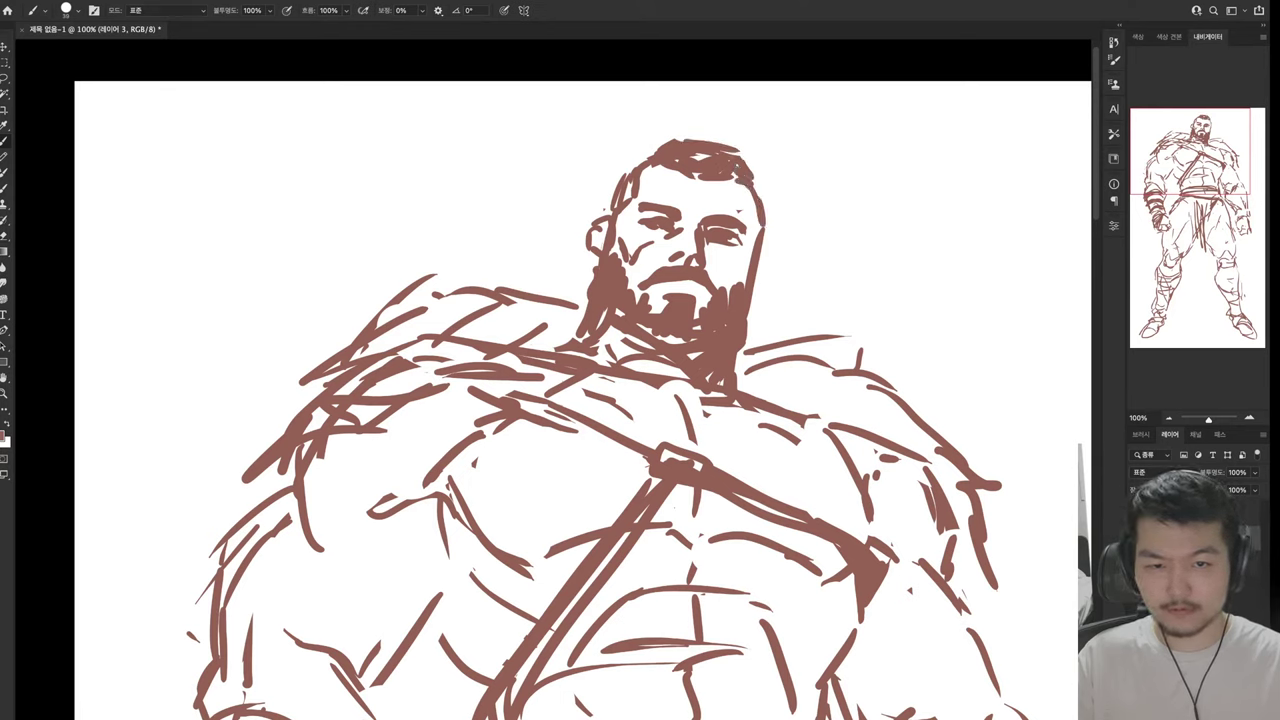
Widen the beard along both sides of the jaw and fill in its lower part under the chin
key(e)
drag(598, 264, 592, 306)
key(b)
drag(602, 264, 594, 304)
drag(626, 336, 650, 348)
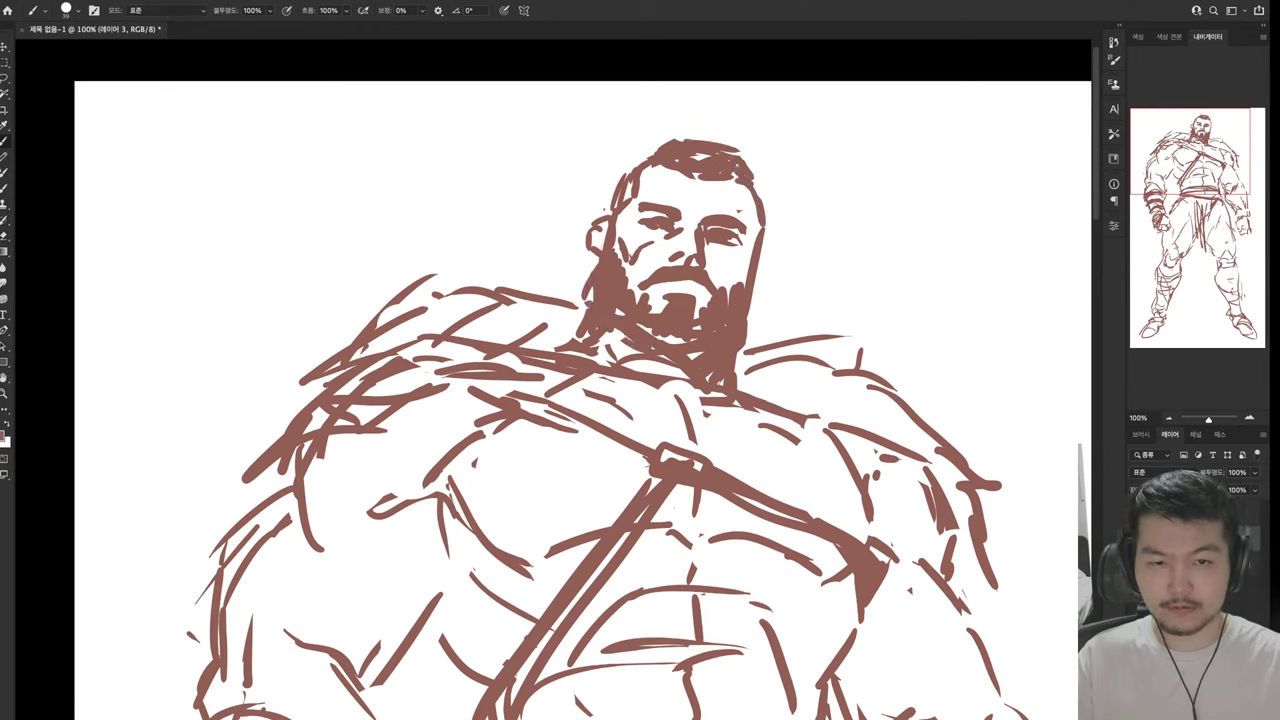
drag(756, 288, 758, 342)
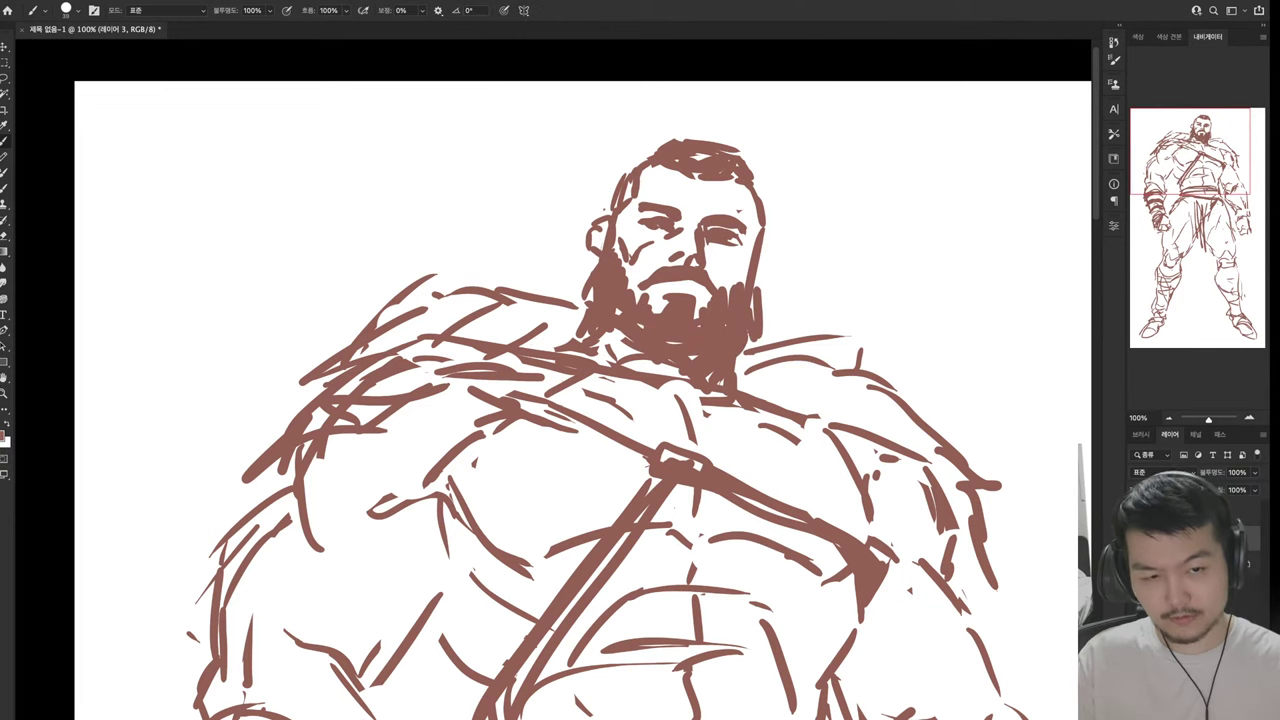
Draw wrapped bands around the far forearm from the elbow to the wrist and clear the far hand's old finger lines
scroll(545, 380, down, 5)
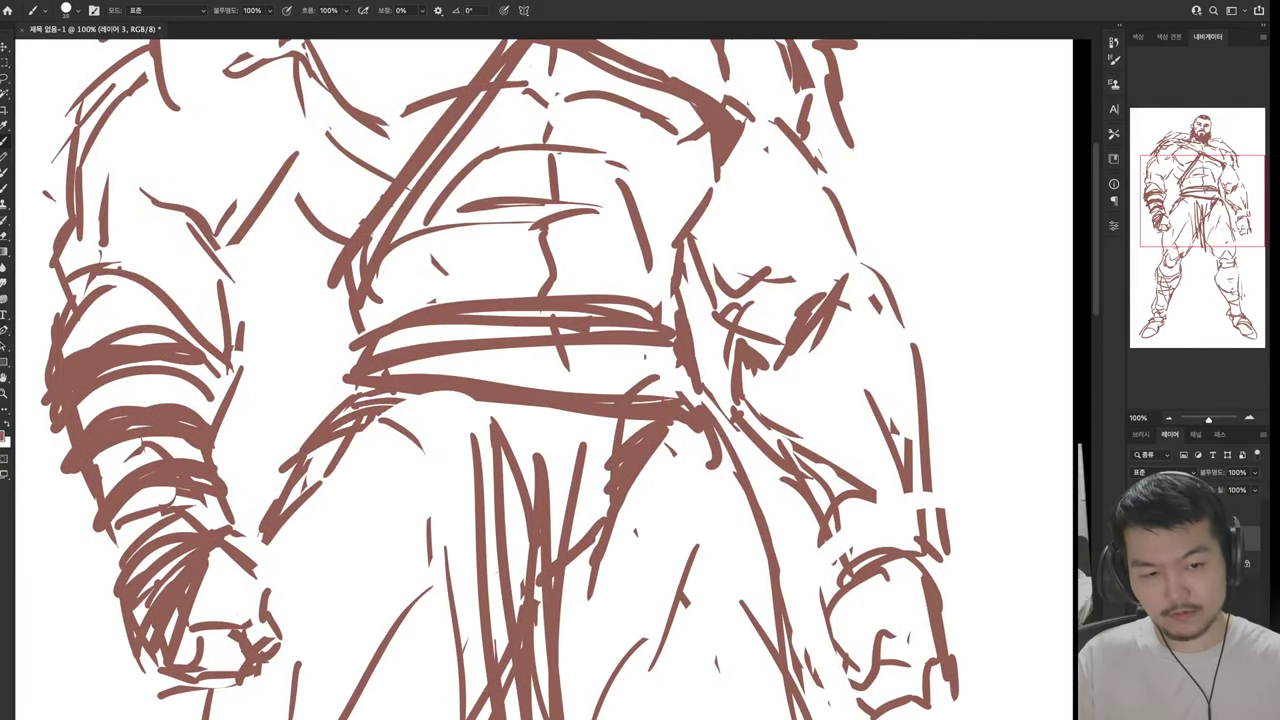
drag(752, 402, 858, 362)
drag(836, 466, 916, 436)
mouse_move(828, 548)
mouse_down()
mouse_move(922, 486)
mouse_move(920, 520)
mouse_up()
mouse_move(828, 590)
mouse_down()
mouse_move(872, 612)
mouse_move(814, 660)
mouse_up()
mouse_move(888, 636)
mouse_down()
mouse_move(856, 686)
mouse_move(874, 664)
mouse_move(912, 678)
mouse_up()
scroll(545, 380, down, 5)
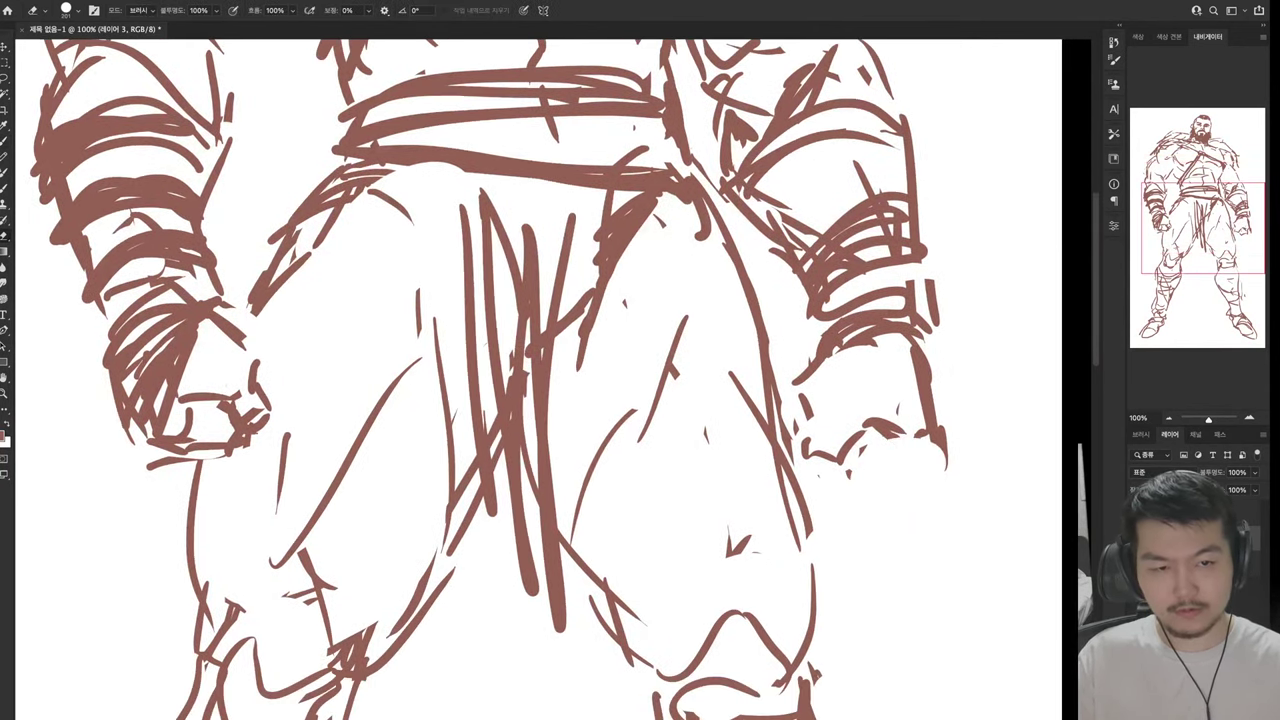
drag(845, 445, 975, 712)
drag(853, 478, 966, 712)
drag(820, 330, 798, 352)
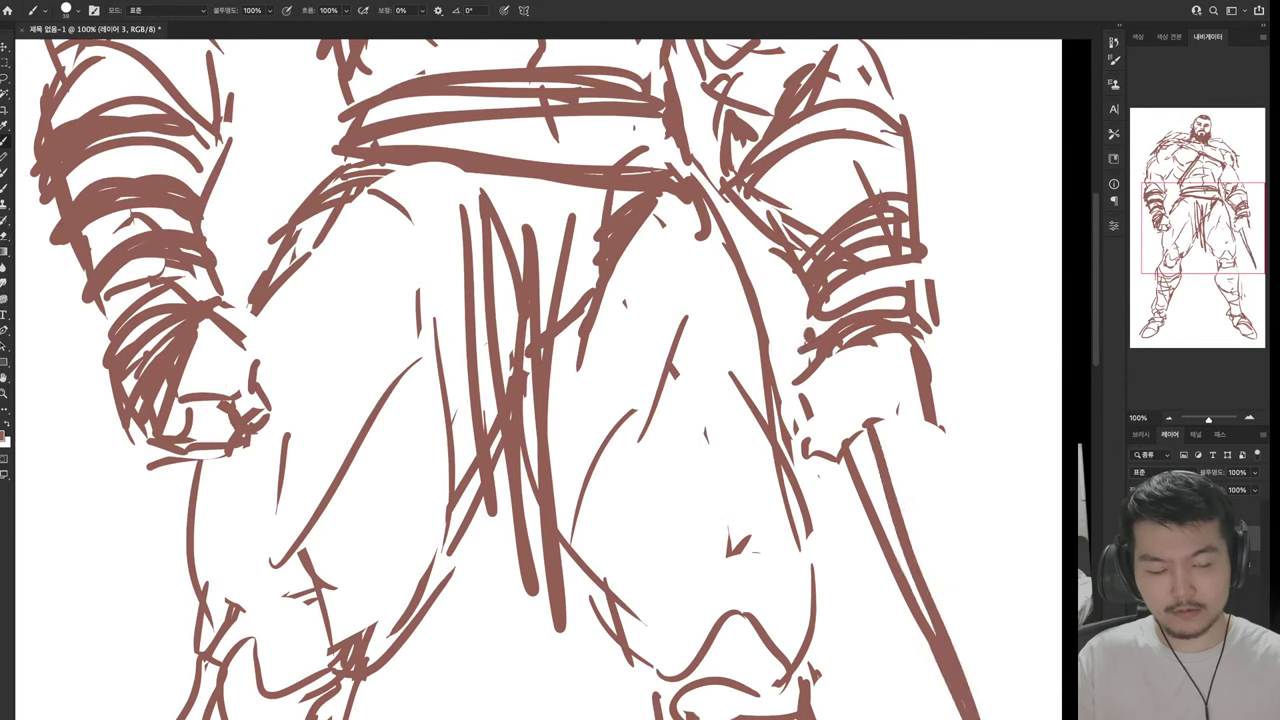
key(e)
drag(915, 445, 850, 472)
key(ctrl+z)
key(ctrl+z)
key(ctrl+z)
key(ctrl+z)
key(ctrl+z)
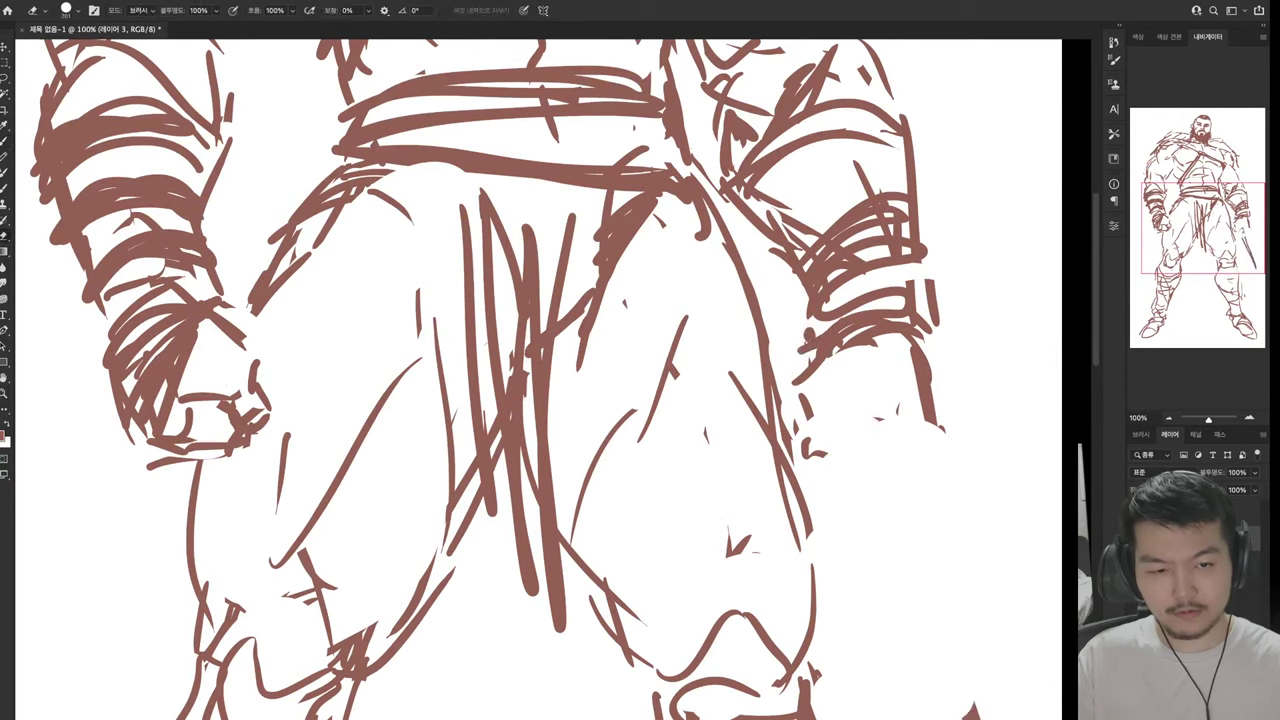
Redraw the far hand's contour below the wrist wraps with its thumb and curled fingers
key(b)
drag(838, 348, 800, 454)
drag(830, 386, 821, 410)
mouse_move(850, 348)
mouse_down()
mouse_move(794, 430)
mouse_move(800, 492)
mouse_up()
mouse_move(866, 440)
mouse_down()
mouse_move(808, 494)
mouse_move(905, 450)
mouse_move(925, 495)
mouse_up()
drag(935, 360, 915, 498)
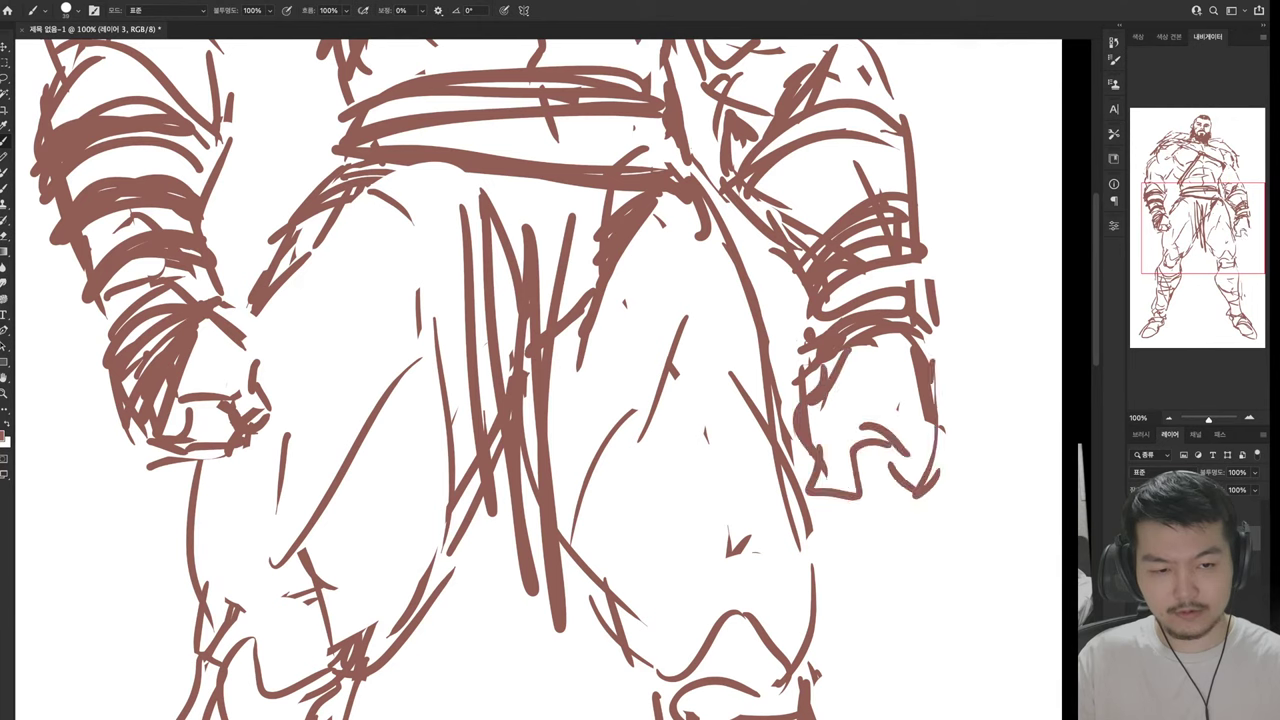
Clear the far hand's lower edge and draw a two-line weapon handle slanting down from the fist
key(e)
mouse_move(935, 445)
mouse_down()
mouse_move(895, 495)
mouse_move(920, 484)
mouse_move(944, 700)
mouse_up()
key(b)
drag(872, 594, 922, 536)
drag(896, 448, 984, 706)
drag(830, 426, 828, 446)
Rework the far hand's thumb and curled fingers so they grip the weapon handle
mouse_move(600, 450)
mouse_down()
mouse_move(559, 367)
mouse_move(550, 260)
mouse_up()
drag(880, 254, 870, 302)
mouse_move(838, 298)
mouse_down()
mouse_move(860, 308)
mouse_move(786, 314)
mouse_up()
key(e)
mouse_move(792, 290)
mouse_down()
mouse_move(820, 308)
mouse_move(778, 314)
mouse_move(812, 320)
mouse_up()
key(b)
drag(888, 236, 890, 294)
key(e)
drag(772, 222, 762, 284)
key(b)
drag(785, 205, 765, 290)
drag(805, 235, 850, 240)
key(e)
key(b)
mouse_move(812, 230)
mouse_down()
mouse_move(854, 254)
mouse_move(814, 270)
mouse_up()
drag(770, 208, 760, 266)
drag(810, 155, 870, 200)
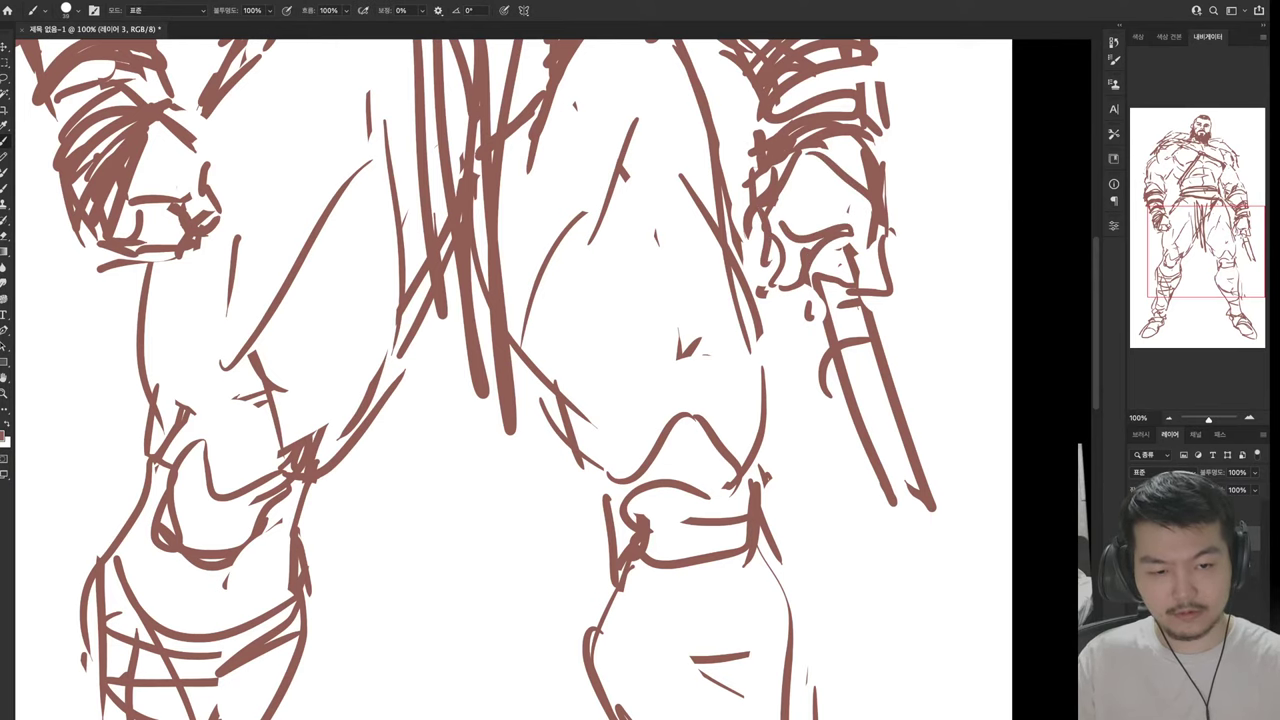
Extend the weapon's shaft down beside the far leg and rough in the first contours of its head
drag(850, 140, 866, 210)
mouse_move(888, 170)
mouse_down()
mouse_move(884, 268)
mouse_move(860, 332)
mouse_up()
mouse_move(846, 426)
mouse_down()
mouse_move(884, 572)
mouse_move(938, 574)
mouse_move(935, 672)
mouse_up()
scroll(640, 400, down, 4)
scroll(500, 380, down, 3)
drag(935, 322, 965, 412)
drag(905, 274, 907, 350)
mouse_move(822, 305)
mouse_down()
mouse_move(906, 372)
mouse_move(862, 568)
mouse_up()
drag(892, 650, 940, 702)
key(ctrl+z)
key(ctrl+z)
Draw a long curved blade ending in a point beside the far shin and darken its outer edge
mouse_move(862, 252)
mouse_down()
mouse_move(812, 380)
mouse_move(958, 700)
mouse_up()
drag(958, 658, 962, 704)
drag(938, 556, 960, 660)
key(e)
drag(906, 316, 884, 372)
key(b)
drag(916, 326, 936, 516)
drag(940, 560, 988, 588)
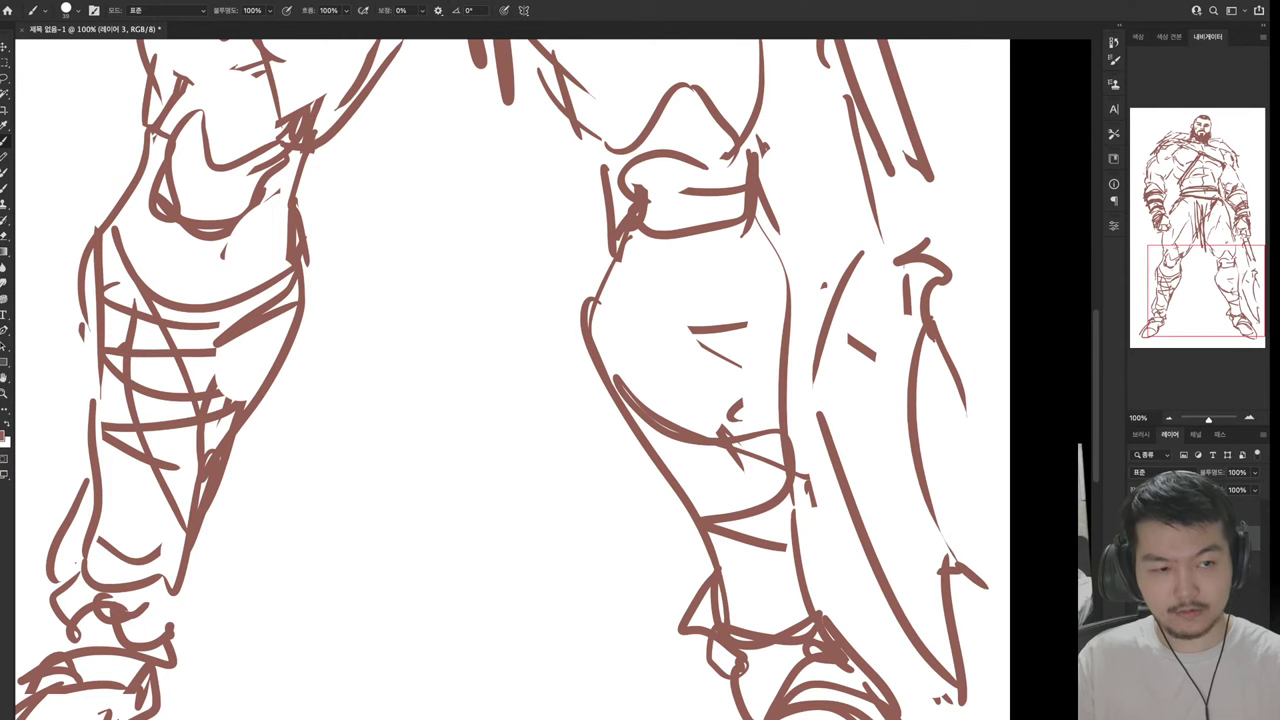
drag(930, 424, 962, 550)
drag(948, 430, 988, 556)
drag(940, 346, 1000, 578)
drag(940, 300, 988, 520)
mouse_move(958, 388)
mouse_down()
mouse_move(1008, 608)
mouse_move(1006, 574)
mouse_up()
Draw the cloak's outer edge falling from the near shoulder past the arm to a jagged hem beside the near leg
mouse_move(560, 40)
mouse_down()
mouse_move(560, 270)
mouse_move(613, 700)
mouse_up()
scroll(580, 380, down, 3)
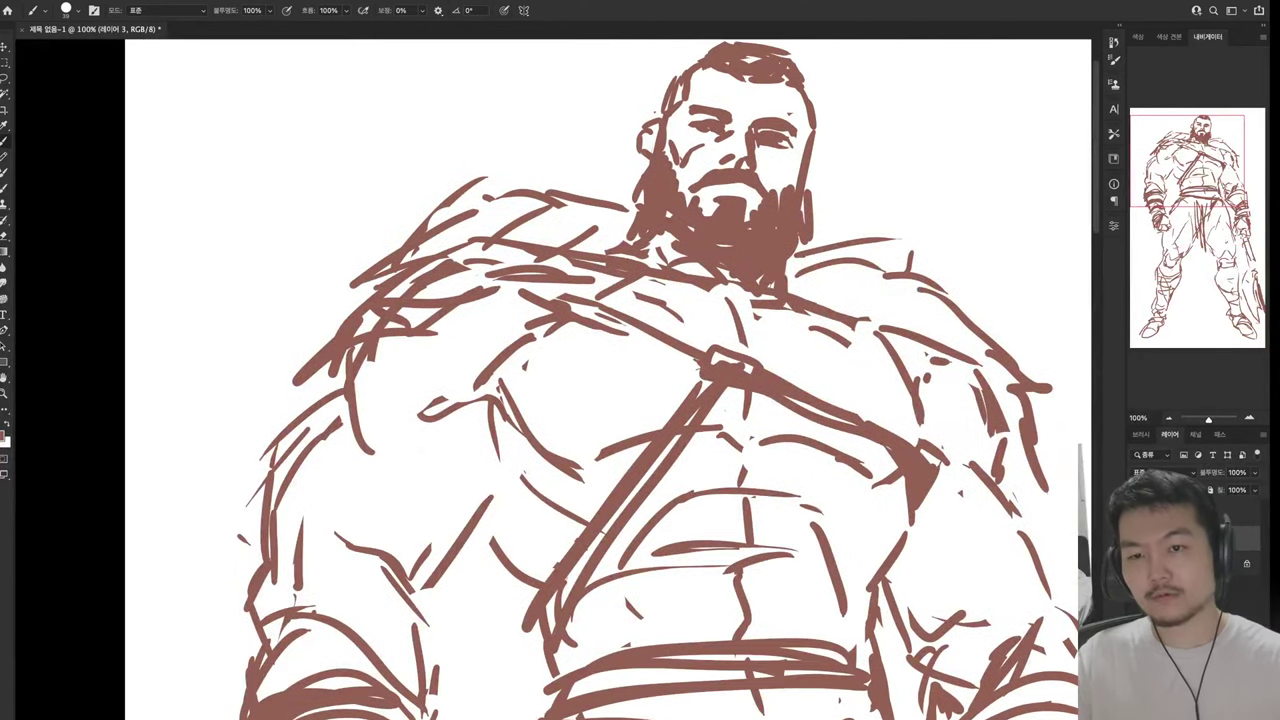
scroll(580, 600, up, 3)
drag(600, 200, 620, 525)
drag(600, 250, 627, 250)
drag(252, 370, 184, 512)
drag(230, 455, 250, 635)
drag(600, 560, 590, 232)
drag(303, 370, 316, 540)
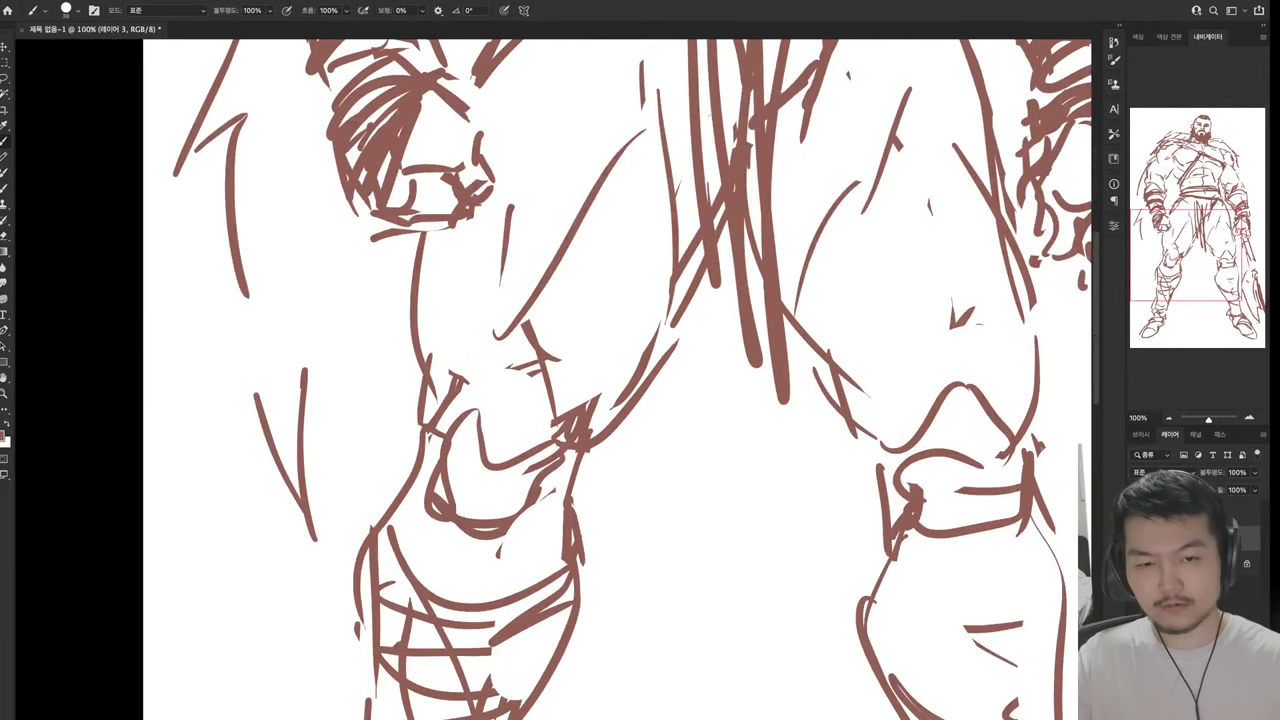
Continue the cloak's ragged hem behind the legs with long pointed folds in the gap between them
drag(312, 430, 372, 505)
drag(600, 500, 490, 280)
drag(497, 425, 583, 648)
mouse_move(578, 410)
mouse_down()
mouse_move(606, 254)
mouse_move(712, 420)
mouse_up()
click(724, 495)
drag(600, 200, 605, 470)
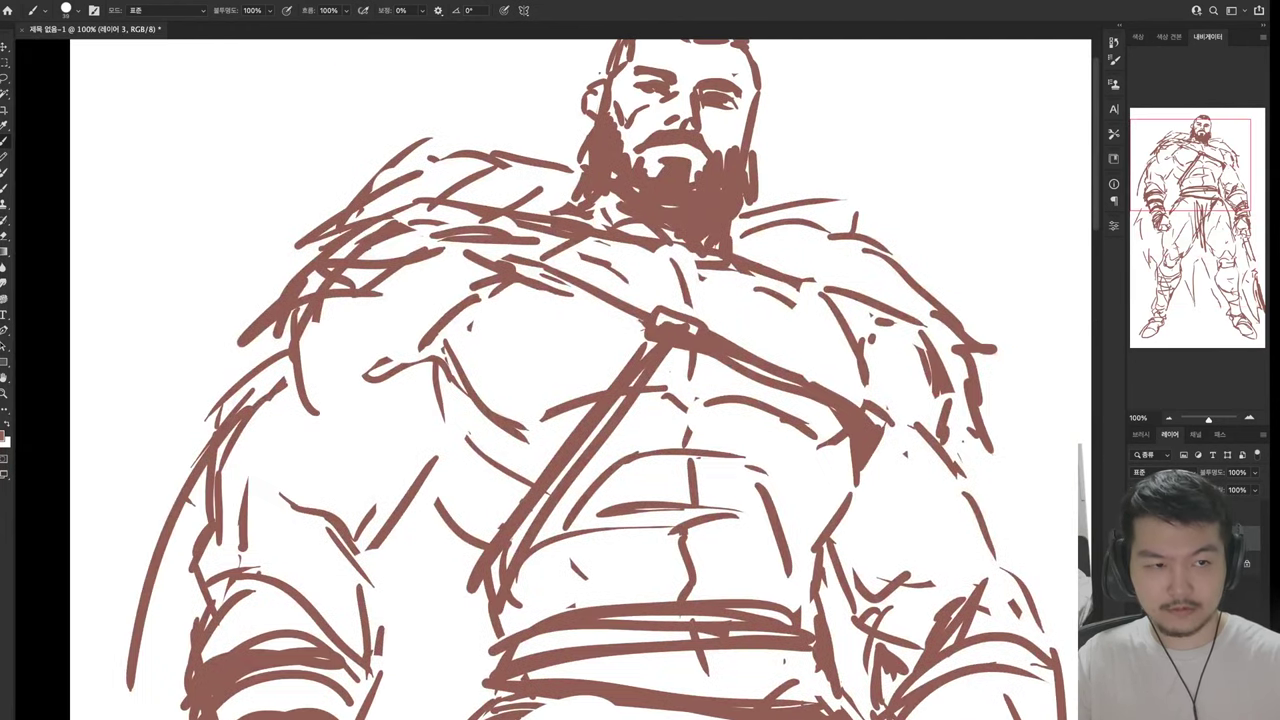
Draw the cloak's outer edge from the far shoulder down along the outside of the far arm
drag(600, 300, 604, 370)
drag(600, 600, 600, 250)
drag(900, 310, 930, 415)
drag(958, 495, 982, 592)
drag(600, 150, 600, 530)
Extend the canvas with the Crop tool to add empty space beyond the figure's far arm
key(c)
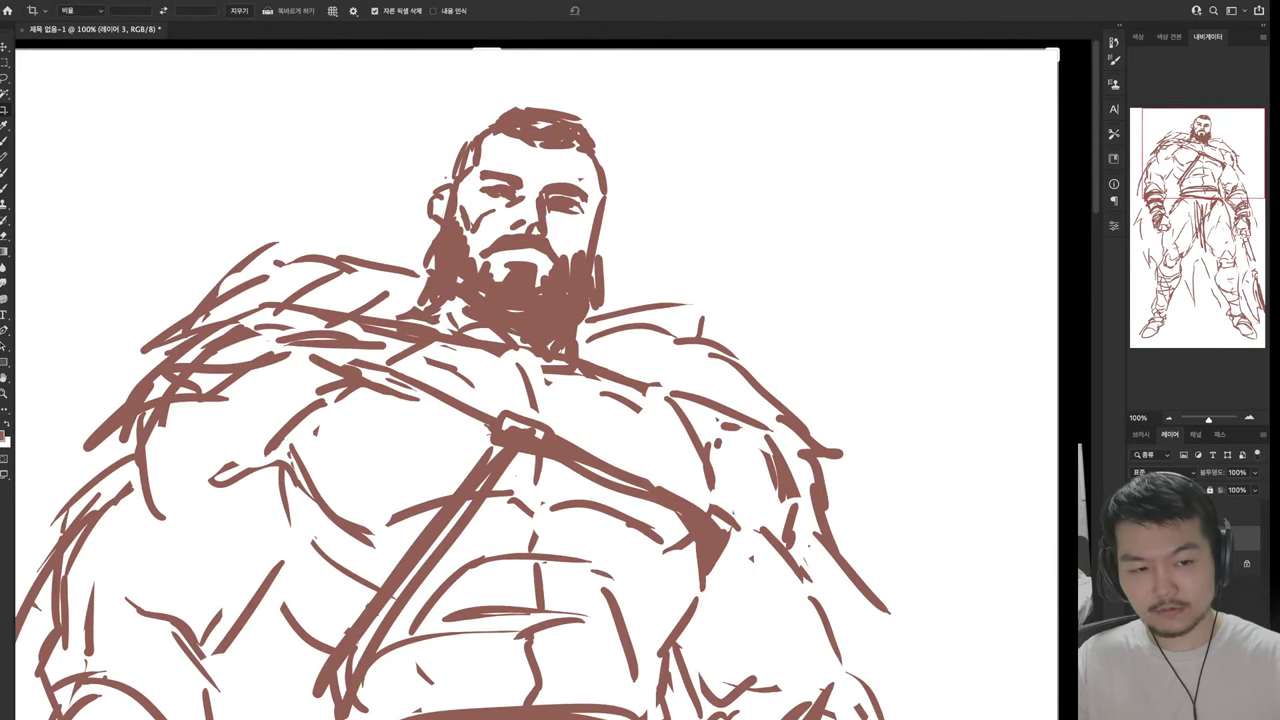
drag(600, 450, 510, 200)
drag(500, 400, 347, 400)
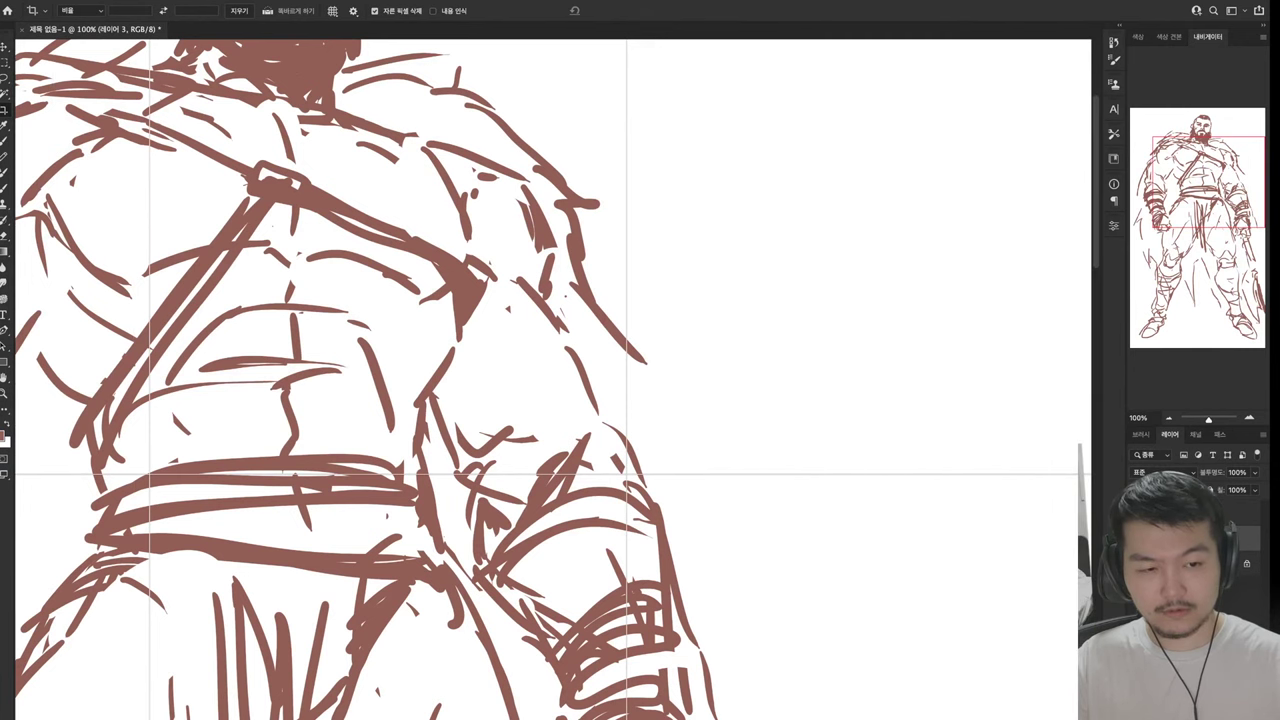
key(Return)
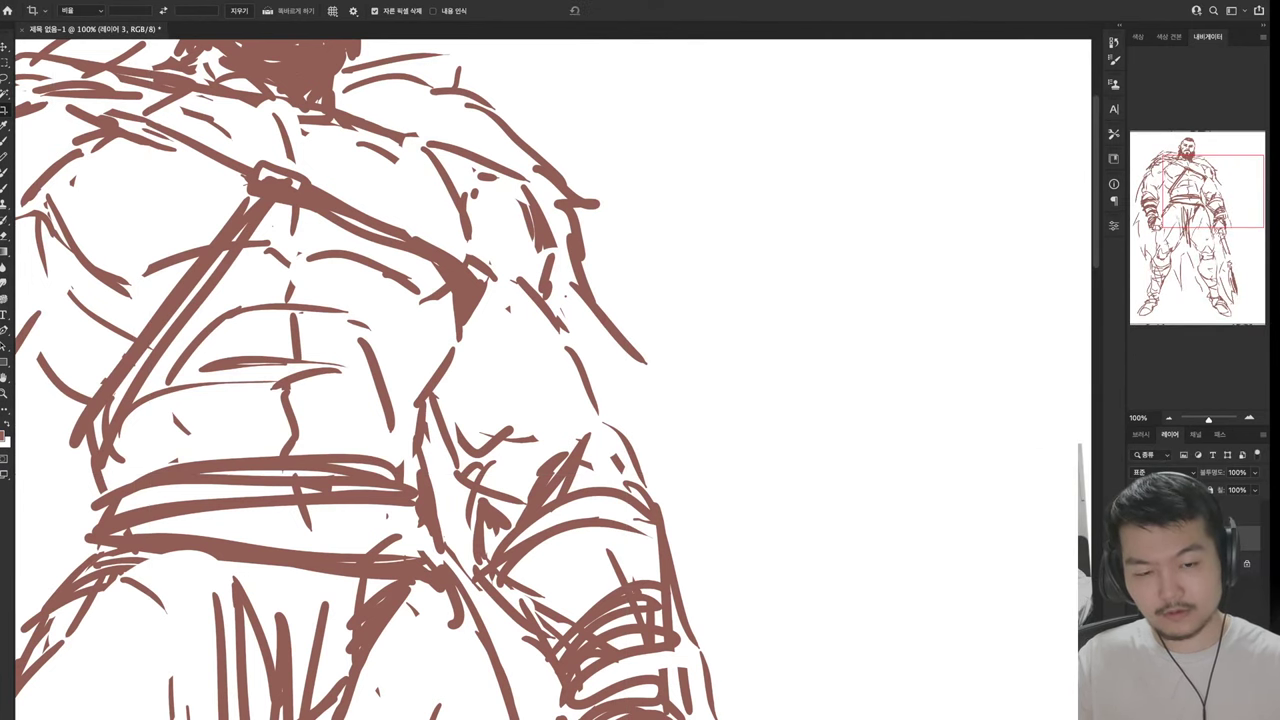
Erase the weapon's handle and blade from below the far hand and beside the far leg
key(b)
scroll(550, 380, down, 10)
scroll(550, 380, down, 3)
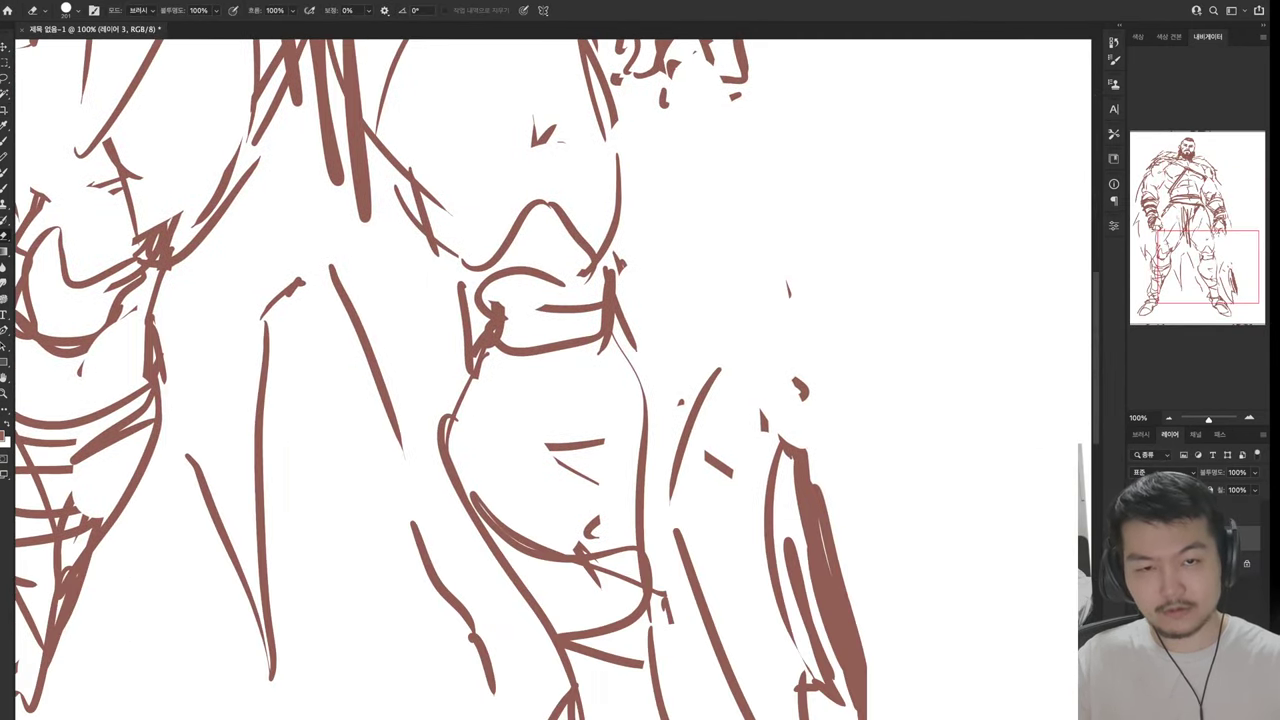
scroll(550, 380, up, 2)
scroll(550, 380, up, 10)
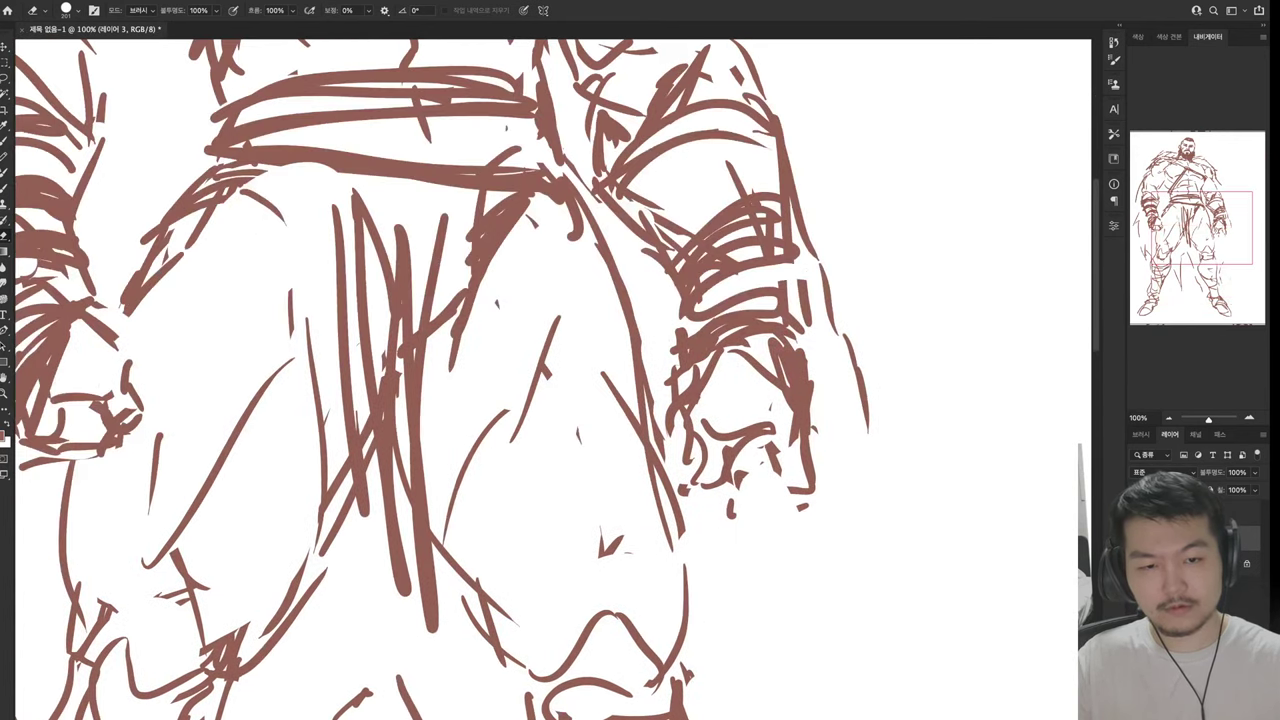
Redraw the far hand as an empty closed fist with curled fingers and a firmer outer contour
key(b)
drag(720, 442, 758, 452)
mouse_move(716, 468)
mouse_down()
mouse_move(728, 490)
mouse_move(774, 500)
mouse_up()
drag(772, 496, 814, 458)
drag(796, 386, 808, 462)
drag(808, 382, 820, 474)
scroll(550, 380, up, 12)
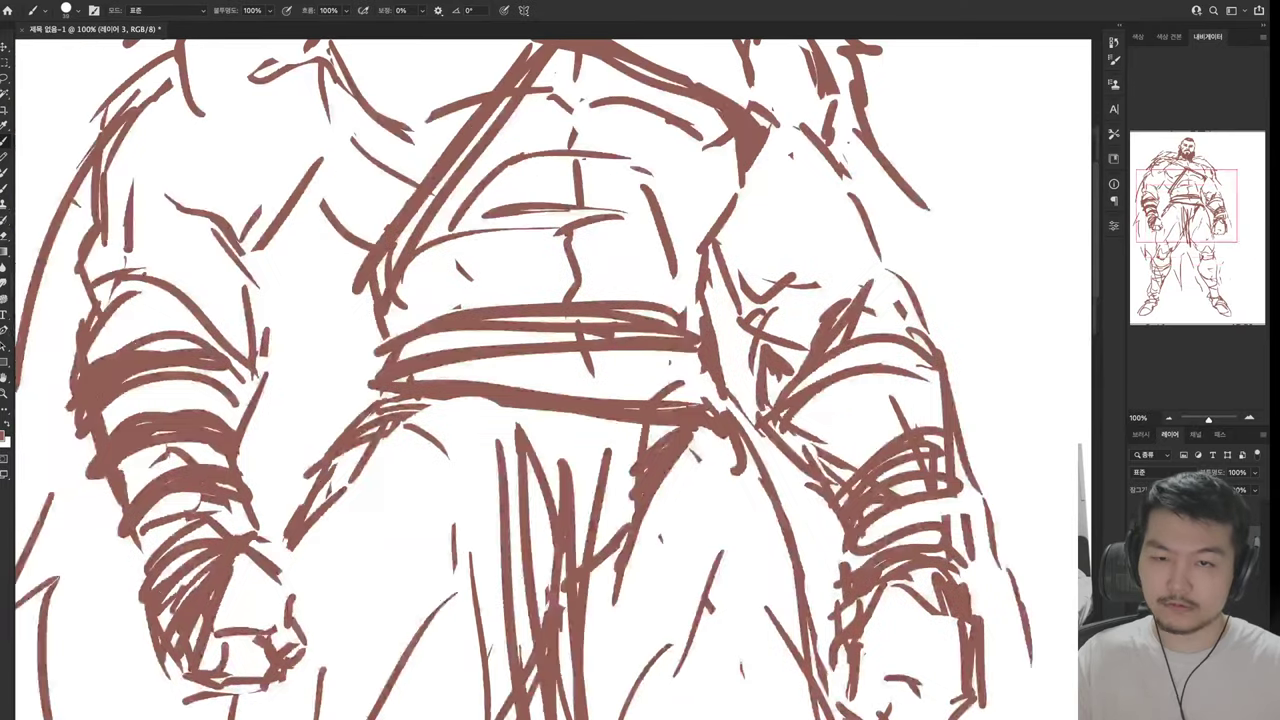
scroll(550, 380, right, 5)
scroll(550, 380, down, 15)
scroll(550, 380, right, 5)
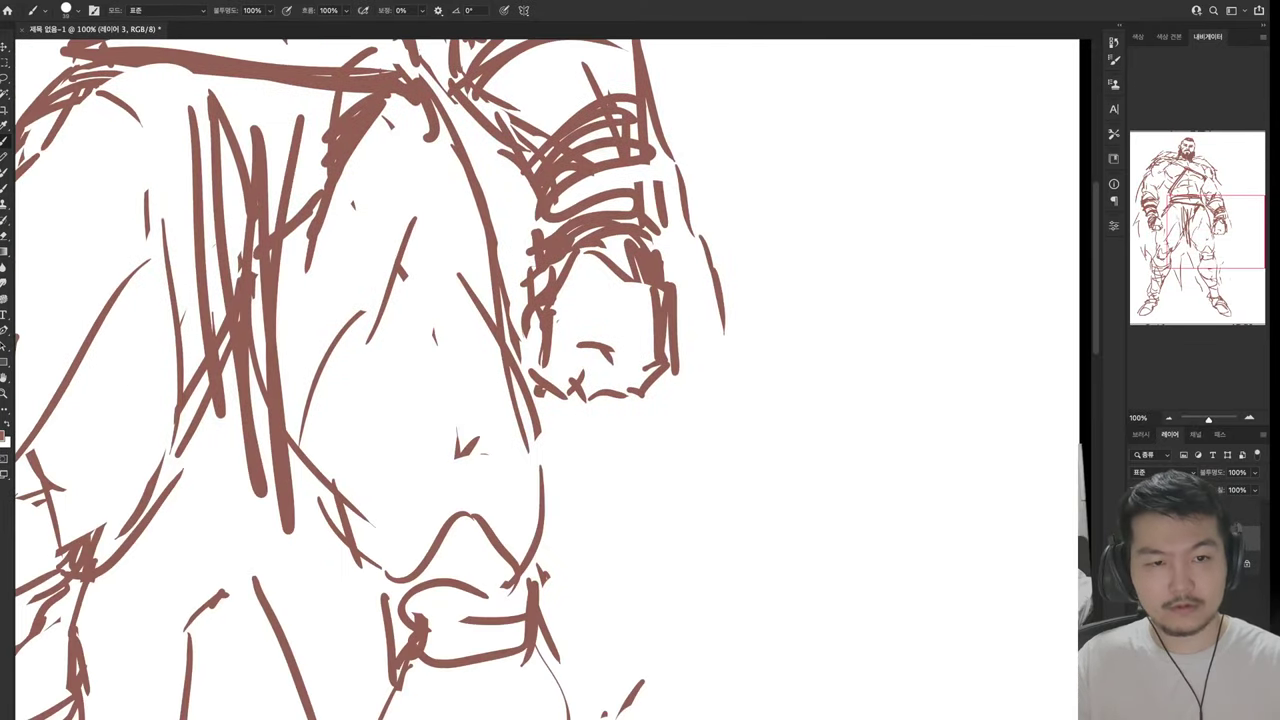
mouse_move(813, 171)
mouse_down()
mouse_move(917, 166)
mouse_move(837, 230)
mouse_up()
scroll(550, 380, up, 1)
scroll(550, 380, up, 3)
scroll(550, 380, right, 2)
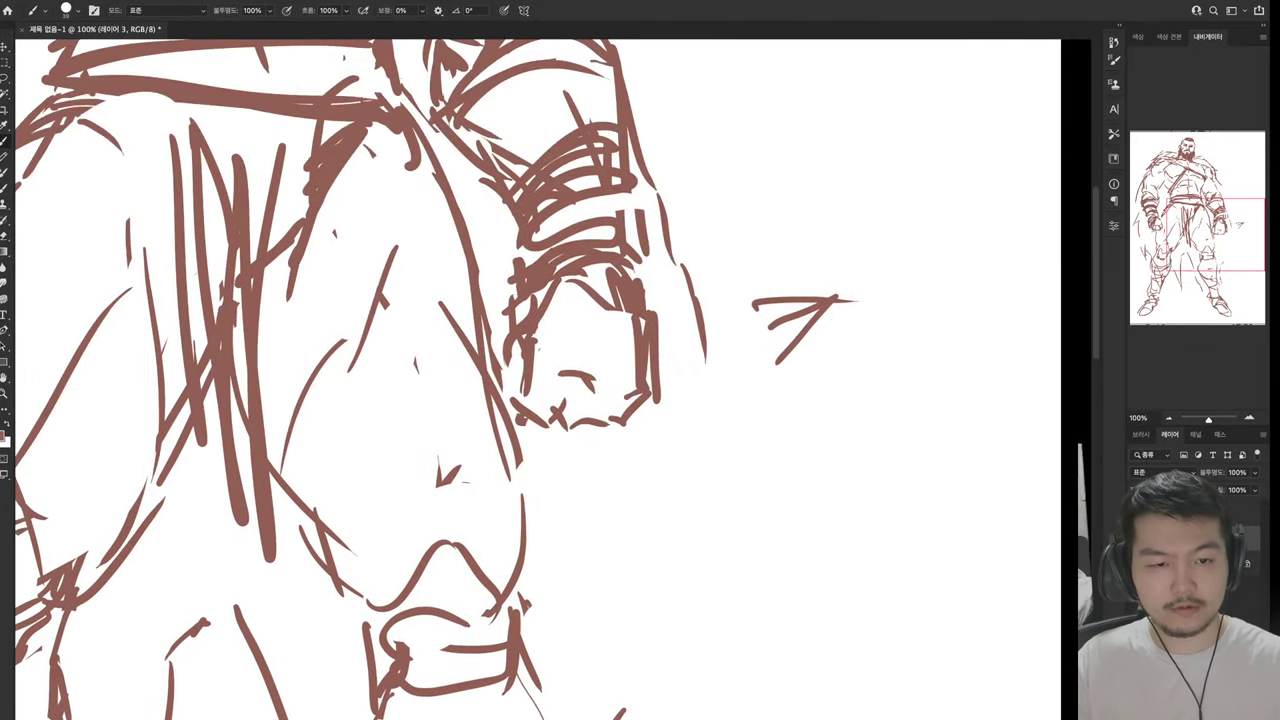
key(ctrl+z)
key(ctrl+z)
Start a wolf's head in the empty space beside the far arm with a pointed ear, forehead line and angular cheek
drag(760, 283, 736, 420)
drag(742, 438, 786, 484)
drag(763, 308, 843, 413)
mouse_move(852, 452)
mouse_down()
mouse_move(843, 468)
mouse_move(932, 438)
mouse_up()
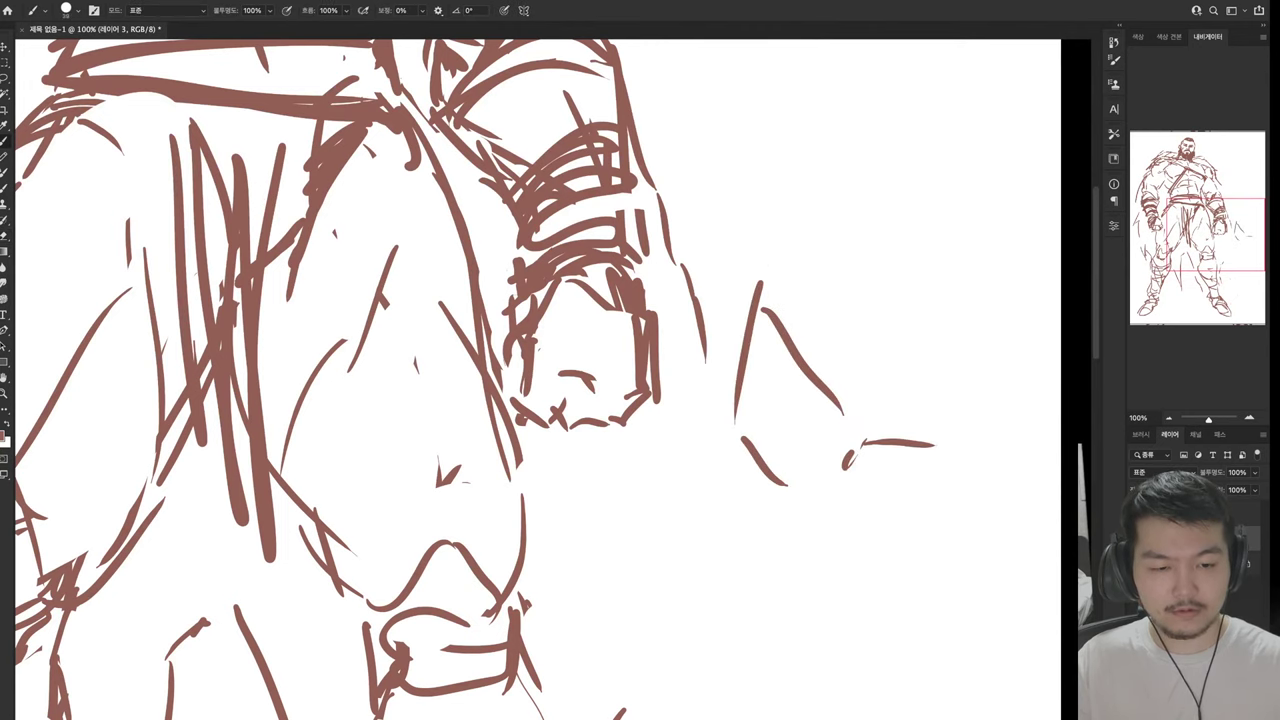
drag(832, 408, 952, 424)
mouse_move(762, 476)
mouse_down()
mouse_move(730, 548)
mouse_move(812, 690)
mouse_up()
drag(816, 612, 846, 696)
scroll(550, 380, down, 1)
scroll(550, 380, down, 3)
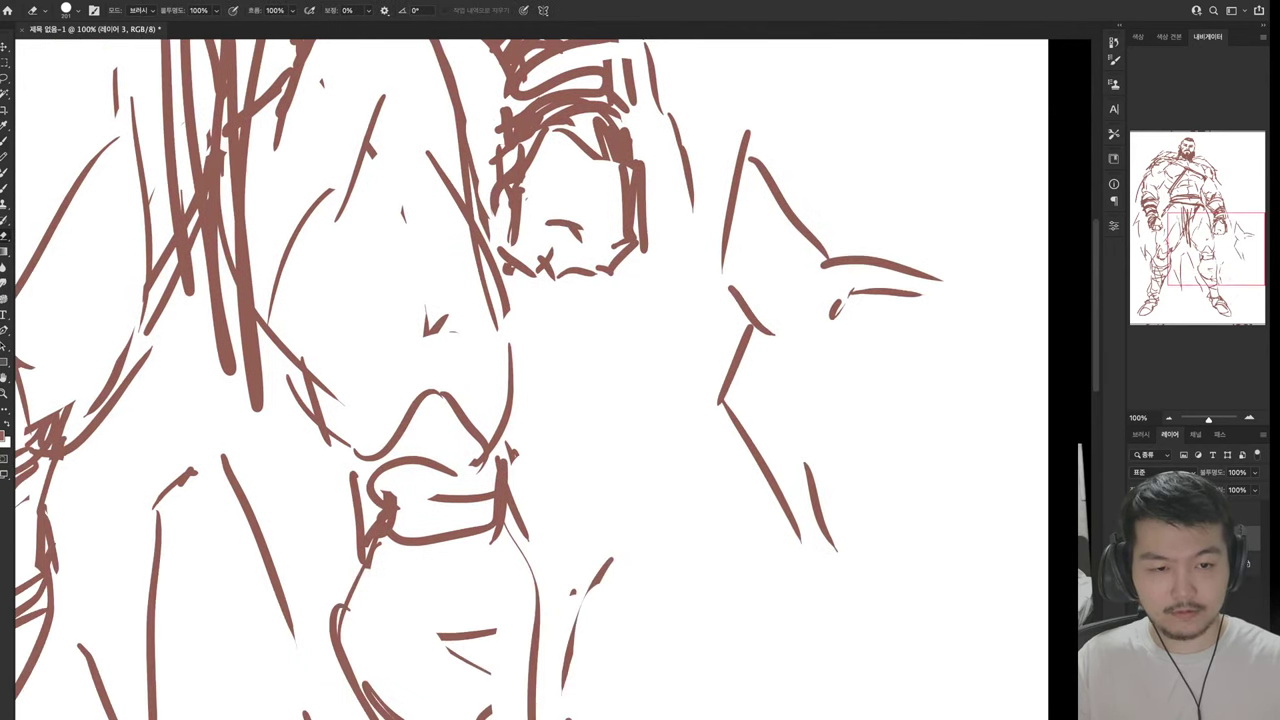
Draw two small round eyes on the wolf's head and begin the line of its snout
mouse_move(802, 398)
mouse_down()
mouse_move(840, 446)
mouse_move(826, 446)
mouse_move(840, 436)
mouse_move(824, 410)
mouse_up()
key(ctrl+z)
drag(818, 406, 836, 434)
drag(968, 404, 972, 438)
key(e)
mouse_move(946, 430)
mouse_down()
mouse_move(976, 406)
mouse_move(966, 442)
mouse_up()
key(b)
key(e)
drag(804, 392, 836, 428)
key(b)
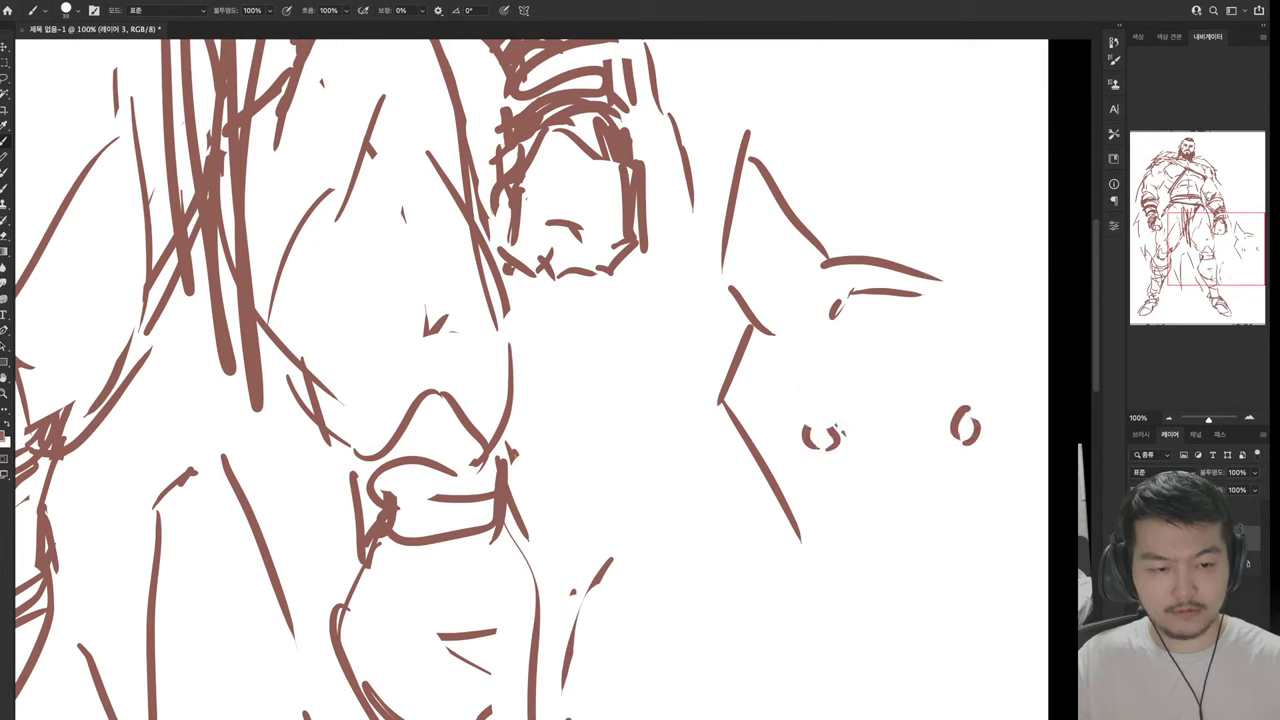
drag(930, 436, 958, 409)
mouse_move(934, 450)
mouse_down()
mouse_move(936, 550)
mouse_move(970, 640)
mouse_move(950, 615)
mouse_up()
Redraw the top of the wolf's head lower and shape both pointed ears
key(e)
drag(820, 290, 938, 322)
key(b)
mouse_move(808, 326)
mouse_down()
mouse_move(916, 313)
mouse_move(938, 240)
mouse_up()
drag(960, 215, 982, 312)
key(e)
drag(760, 180, 820, 278)
key(b)
drag(738, 234, 724, 340)
drag(732, 212, 790, 308)
drag(745, 362, 720, 415)
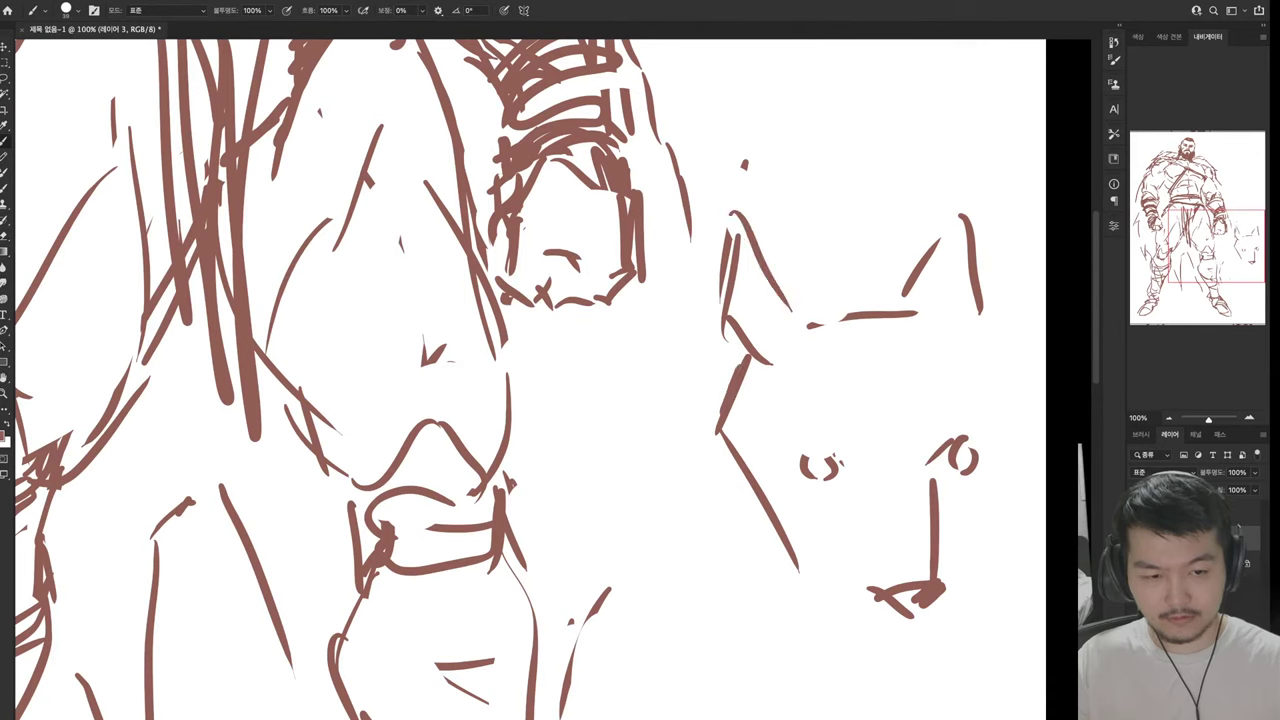
Draw the wolf's far cheek, the sides of its muzzle and the lower jaw around the nose
drag(1007, 364, 1013, 408)
drag(1005, 456, 961, 598)
key(e)
drag(798, 572, 772, 514)
key(b)
drag(930, 482, 884, 480)
mouse_move(880, 490)
mouse_down()
mouse_move(848, 568)
mouse_move(870, 656)
mouse_move(950, 663)
mouse_up()
drag(972, 604, 956, 648)
key(e)
mouse_move(1002, 470)
mouse_down()
mouse_move(964, 590)
mouse_move(978, 568)
mouse_up()
Erase the cheek line closest to the man and the eye on that side of the wolf's face
key(b)
key(e)
mouse_move(736, 394)
mouse_down()
mouse_move(770, 508)
mouse_move(805, 560)
mouse_up()
key(b)
key(e)
drag(800, 458, 845, 478)
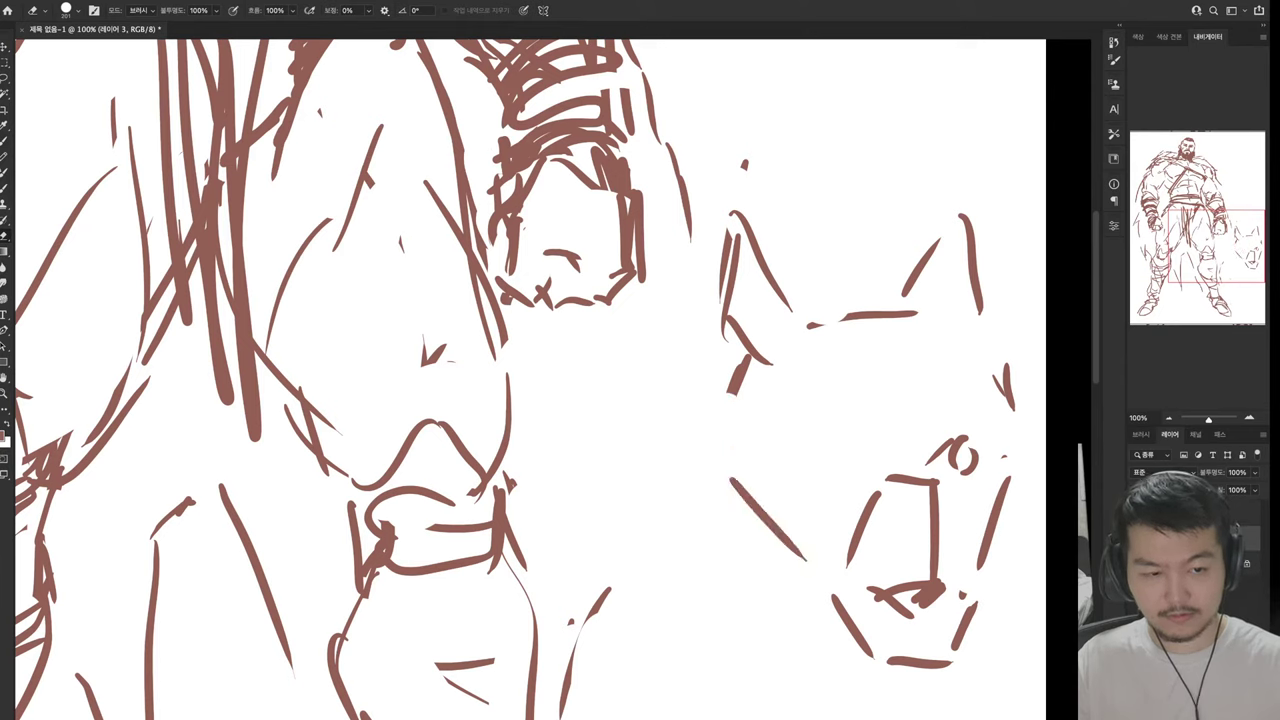
Try a thicker, slanted line for the far edge of the wolf's snout and erase the old vertical one
key(b)
mouse_move(930, 440)
mouse_down()
mouse_move(978, 470)
mouse_move(945, 506)
mouse_move(962, 556)
mouse_up()
key(e)
drag(935, 540, 932, 595)
key(b)
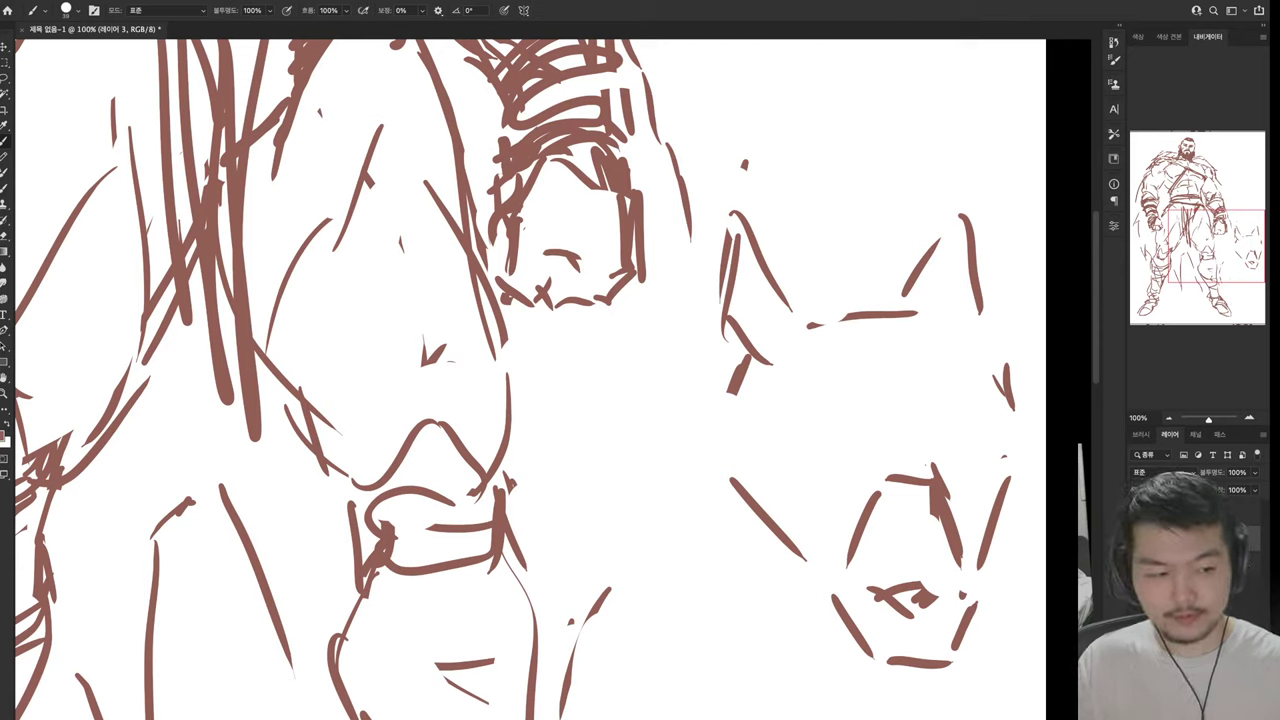
Undo the latest snout strokes and clear the wolf's muzzle, nose and jaw lines
key(ctrl+z)
key(ctrl+z)
key(ctrl+z)
key(ctrl+z)
key(ctrl+z)
key(ctrl+z)
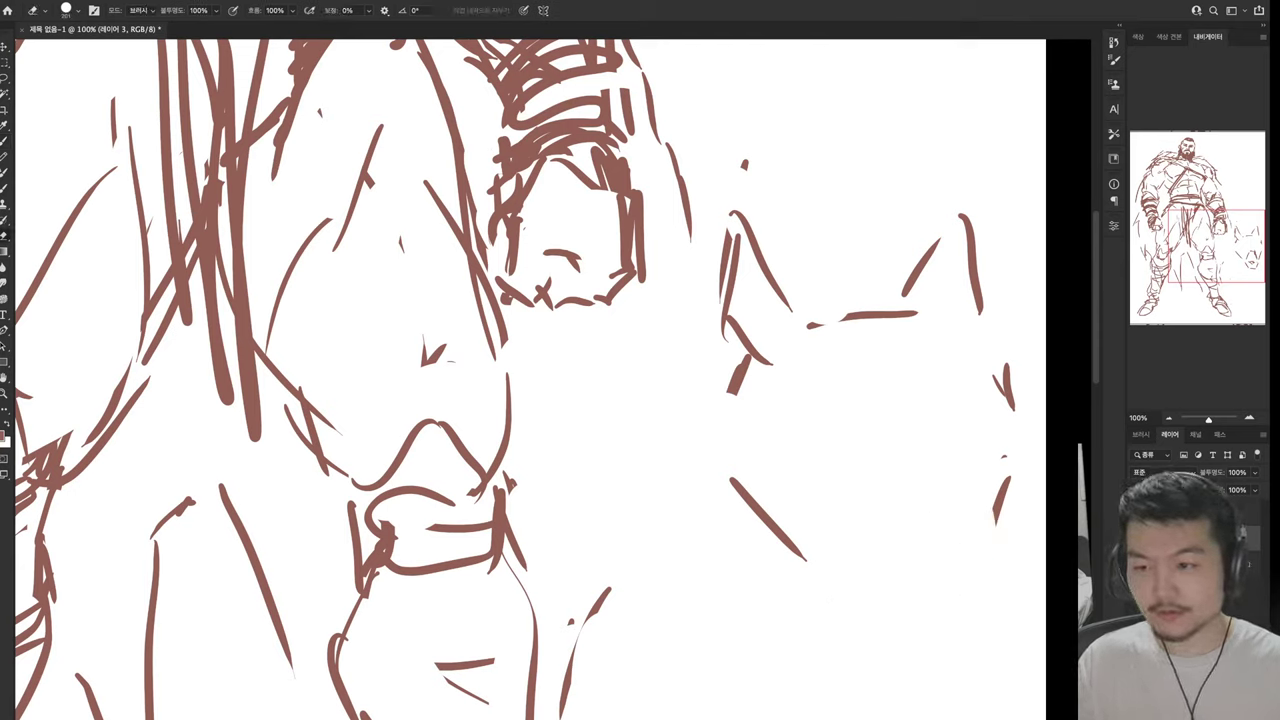
Undo the last muzzle edits to bring back the wolf's nose and snout bridge, and clear stray marks beside them
drag(862, 463, 831, 527)
mouse_move(829, 553)
mouse_down()
mouse_move(868, 578)
mouse_move(896, 556)
mouse_move(852, 570)
mouse_move(904, 560)
mouse_up()
key(ctrl+z)
key(ctrl+z)
key(ctrl+z)
key(ctrl+z)
mouse_move(846, 488)
mouse_down()
mouse_move(900, 456)
mouse_move(911, 477)
mouse_up()
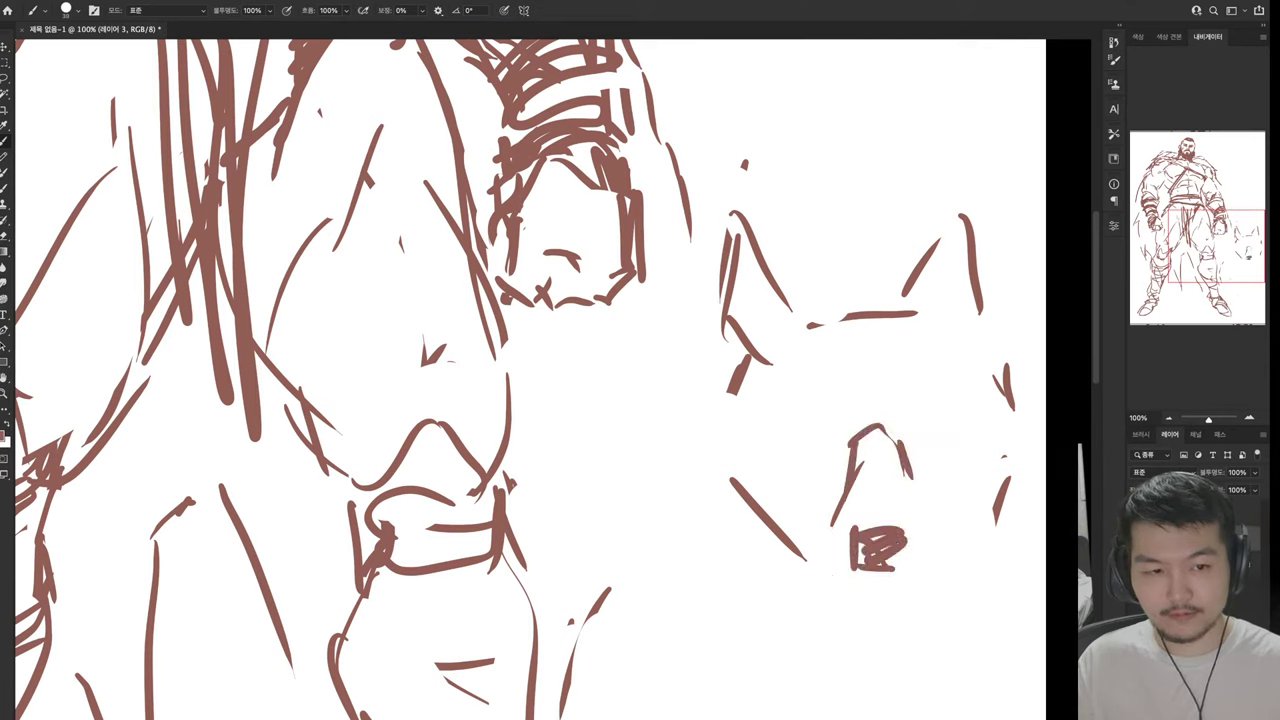
Draw the wolf's two narrow slanted eyes and clear the old snout lines between them and the nose
mouse_move(918, 404)
mouse_down()
mouse_move(921, 432)
mouse_move(946, 400)
mouse_move(954, 426)
mouse_move(938, 428)
mouse_up()
mouse_move(802, 412)
mouse_down()
mouse_move(826, 430)
mouse_move(818, 414)
mouse_up()
mouse_move(772, 422)
mouse_down()
mouse_move(806, 444)
mouse_move(826, 418)
mouse_up()
mouse_move(816, 420)
mouse_down()
mouse_move(838, 438)
mouse_move(834, 522)
mouse_up()
key(e)
key(b)
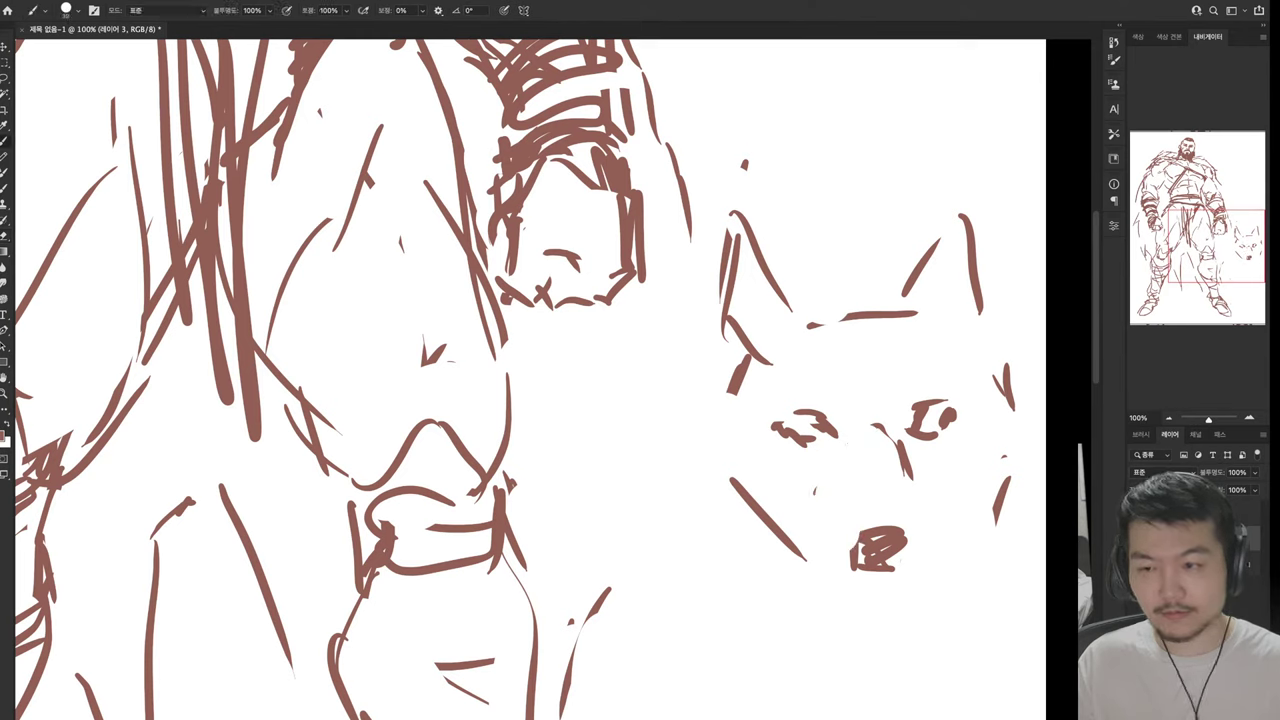
Redraw both sides of the wolf's snout down to the nose, adding a mark under the outer eye and forehead lines
drag(849, 447, 831, 530)
mouse_move(860, 447)
mouse_down()
mouse_move(840, 540)
mouse_move(916, 520)
mouse_up()
drag(964, 436, 938, 464)
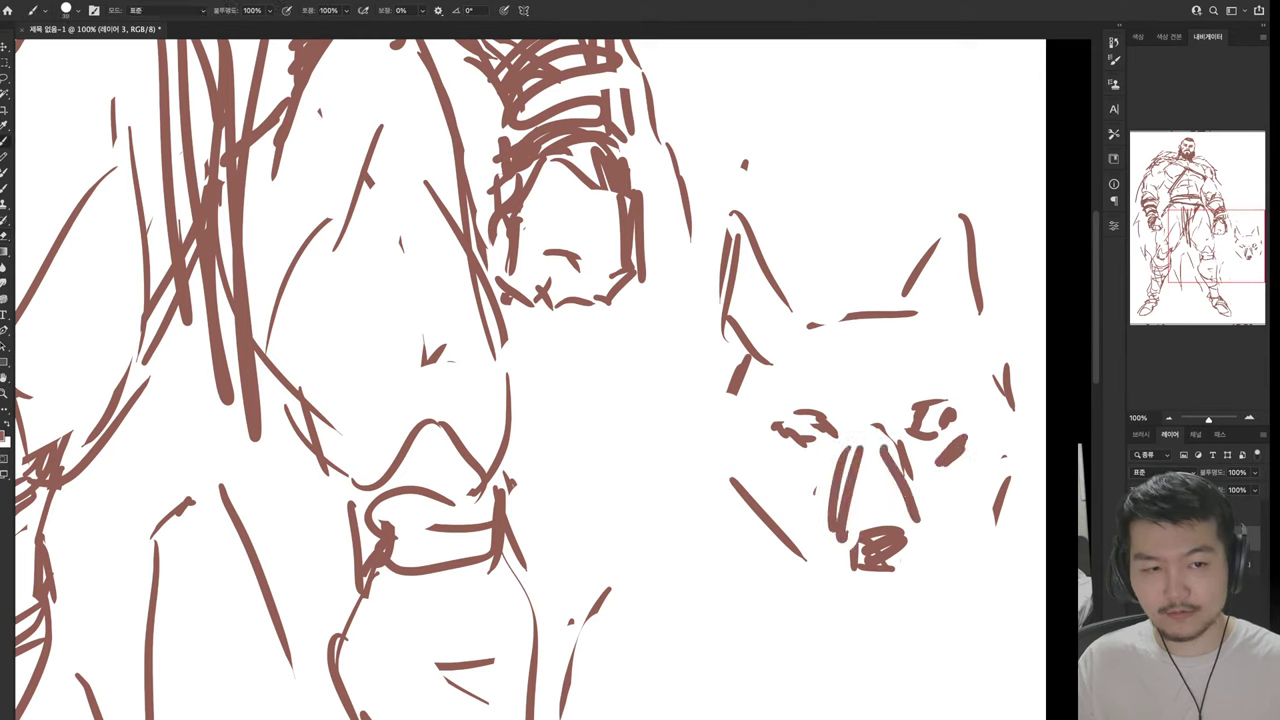
mouse_move(858, 318)
mouse_down()
mouse_move(856, 404)
mouse_move(880, 398)
mouse_move(944, 310)
mouse_up()
Erase the wolf's ear farthest from the man and redraw it as a lower, outward-slanting triangle with an inner line
key(e)
drag(930, 254, 904, 296)
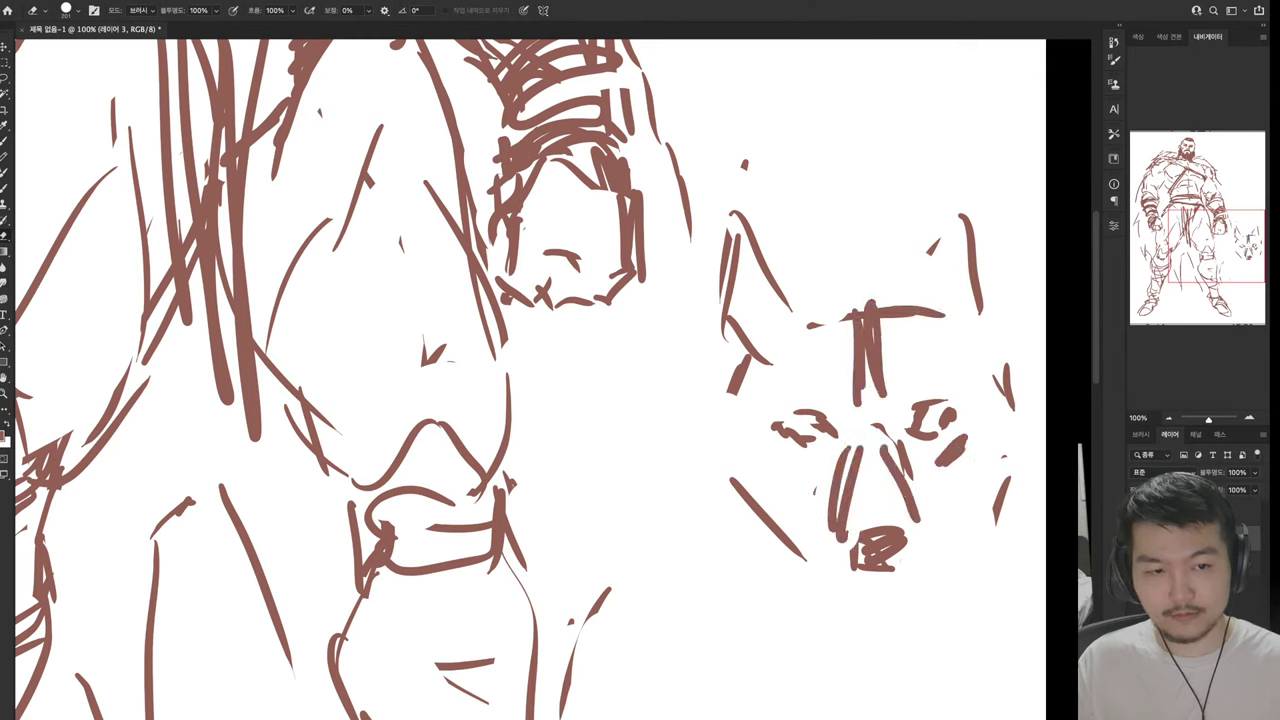
drag(968, 214, 976, 288)
key(b)
mouse_move(896, 304)
mouse_down()
mouse_move(984, 240)
mouse_move(978, 254)
mouse_up()
drag(930, 328, 974, 266)
drag(986, 240, 994, 348)
Erase the tip of the wolf's ear closest to the man and redraw the ear shorter with a thick outer edge
key(e)
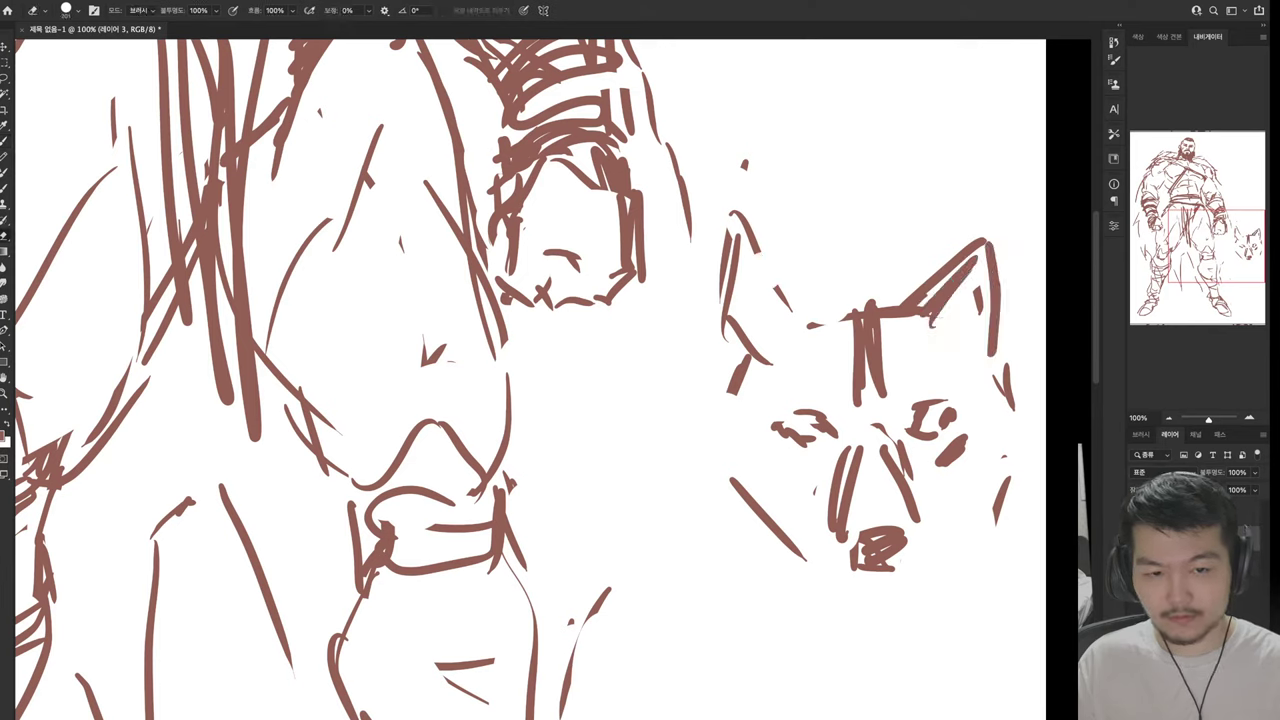
drag(750, 218, 728, 276)
key(b)
mouse_move(734, 270)
mouse_down()
mouse_move(788, 318)
mouse_move(734, 364)
mouse_up()
drag(722, 264, 722, 350)
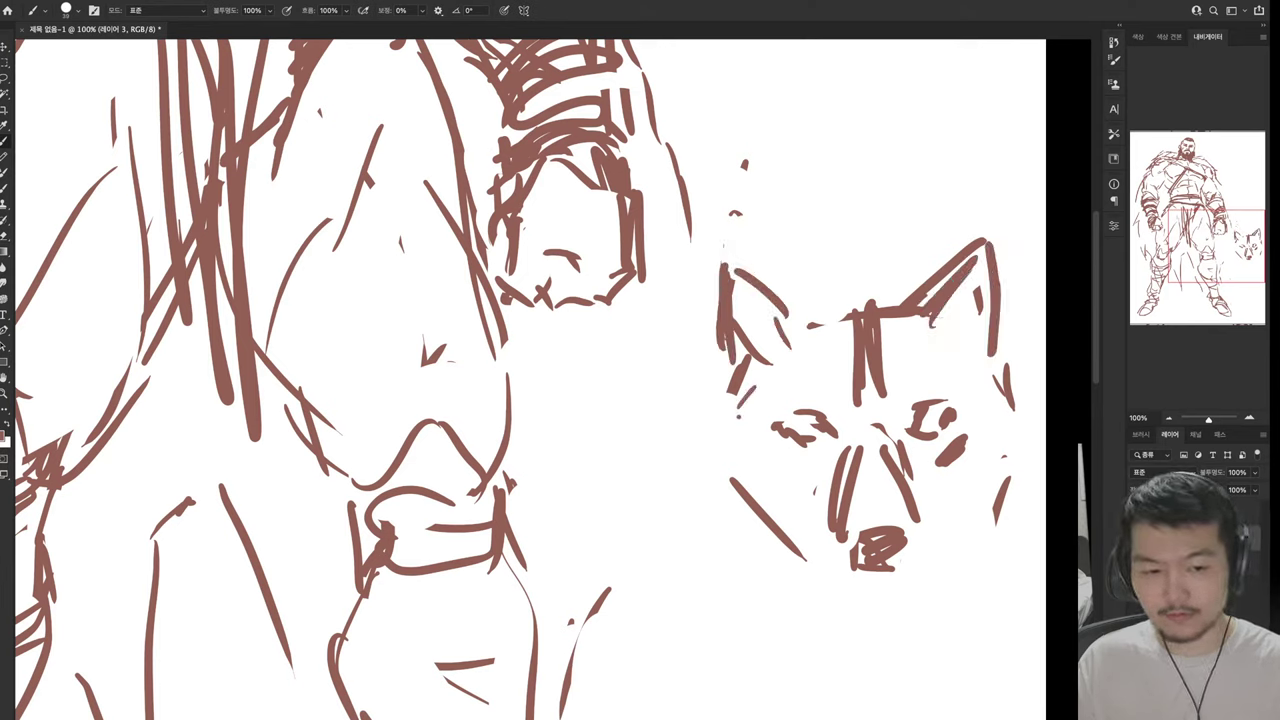
Redraw the wolf's cheek lines with thick strokes tapering to the jaw on both sides, and add the chin line
drag(750, 398, 738, 434)
key(e)
drag(744, 366, 738, 456)
key(b)
mouse_move(724, 400)
mouse_down()
mouse_move(742, 480)
mouse_move(778, 494)
mouse_up()
mouse_move(782, 500)
mouse_down()
mouse_move(806, 556)
mouse_move(824, 560)
mouse_up()
mouse_move(786, 490)
mouse_down()
mouse_move(832, 574)
mouse_move(932, 598)
mouse_up()
drag(956, 502, 924, 586)
drag(980, 468, 942, 562)
drag(982, 470, 930, 582)
Fill the wolf's nose as a solid rounded shape and redraw the mouth and chin directly below it
key(e)
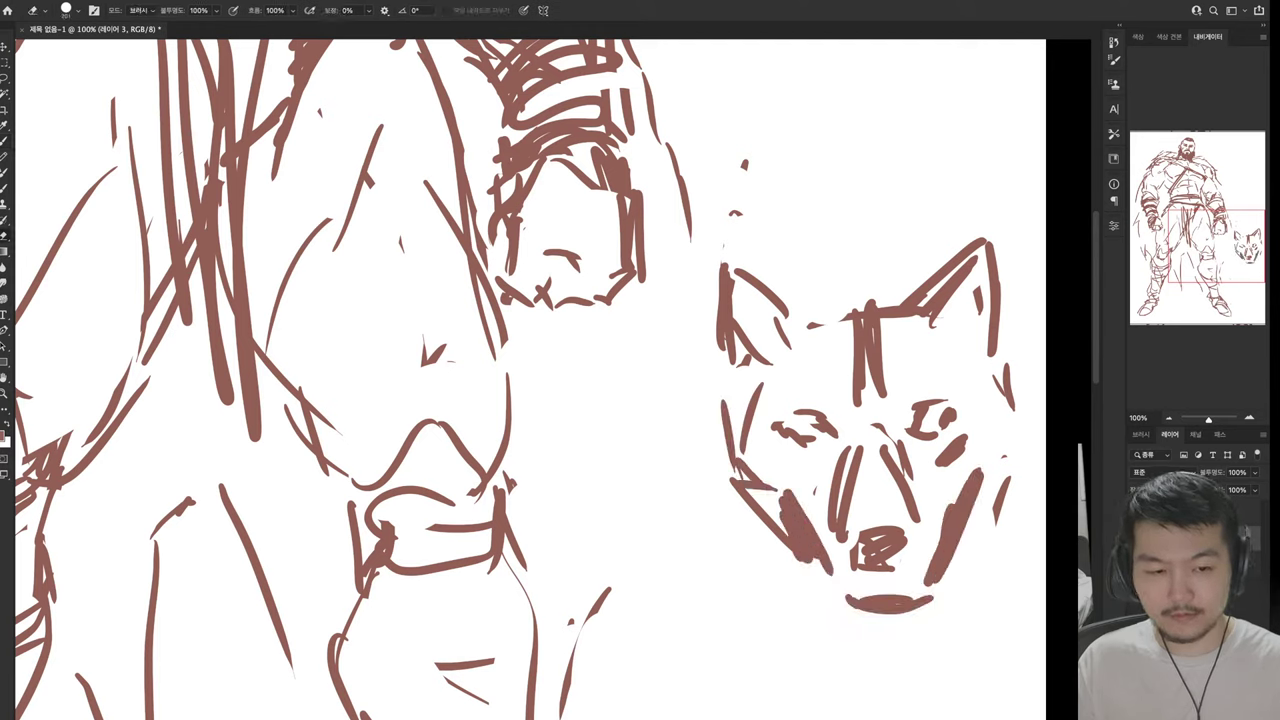
drag(852, 538, 904, 552)
key(b)
mouse_move(846, 540)
mouse_down()
mouse_move(900, 552)
mouse_move(904, 538)
mouse_up()
mouse_move(858, 548)
mouse_down()
mouse_move(908, 548)
mouse_move(910, 576)
mouse_up()
key(e)
drag(846, 604, 932, 602)
mouse_move(840, 586)
mouse_down()
mouse_move(910, 576)
mouse_move(884, 574)
mouse_up()
key(b)
mouse_move(840, 580)
mouse_down()
mouse_move(868, 614)
mouse_move(886, 578)
mouse_up()
mouse_move(868, 580)
mouse_down()
mouse_move(910, 572)
mouse_move(888, 606)
mouse_move(920, 580)
mouse_move(922, 610)
mouse_up()
drag(956, 564, 930, 608)
Replace the outer cheek stroke with jagged fur tufts on both sides of the wolf's face and mark the neck fur
key(e)
mouse_move(1004, 476)
mouse_down()
mouse_move(996, 526)
mouse_move(972, 528)
mouse_up()
key(b)
key(e)
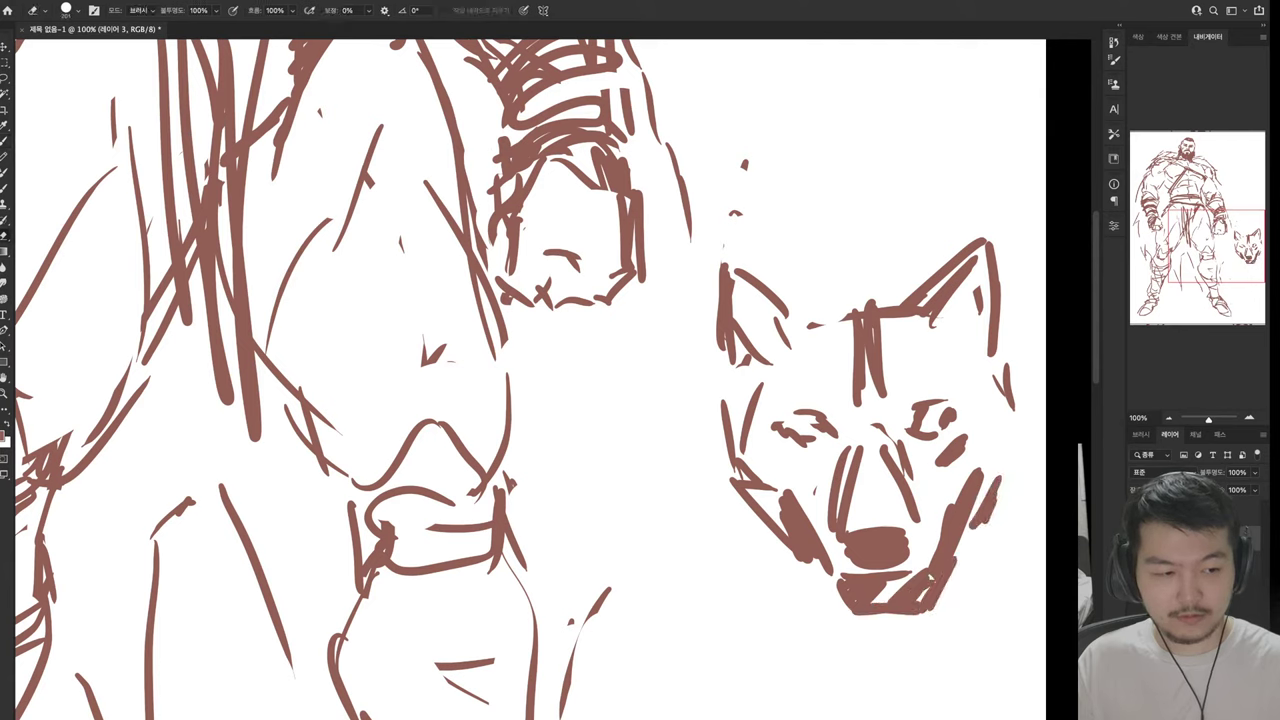
drag(998, 478, 986, 528)
key(b)
drag(986, 390, 1002, 466)
mouse_move(992, 410)
mouse_down()
mouse_move(1006, 450)
mouse_move(1044, 476)
mouse_move(974, 586)
mouse_up()
drag(982, 590, 964, 614)
drag(938, 640, 922, 666)
drag(738, 596, 832, 662)
drag(730, 482, 698, 576)
mouse_move(728, 432)
mouse_down()
mouse_move(676, 504)
mouse_move(674, 468)
mouse_up()
Refine the wolf's eyes with lower lids, pupils and a heavier slanted brow over the outer eye
key(e)
mouse_move(776, 436)
mouse_down()
mouse_move(834, 418)
mouse_move(806, 417)
mouse_move(792, 460)
mouse_up()
key(b)
drag(808, 456, 838, 460)
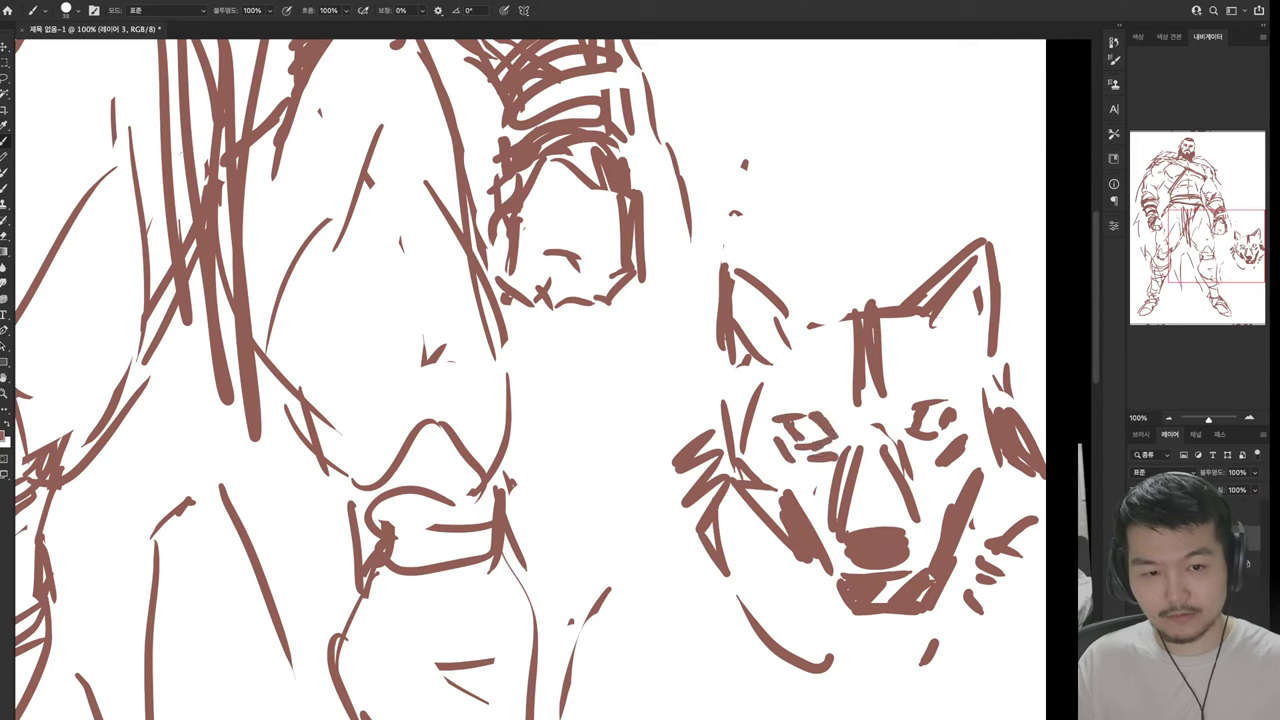
key(e)
mouse_move(906, 430)
mouse_down()
mouse_move(934, 420)
mouse_move(956, 436)
mouse_move(908, 432)
mouse_move(948, 400)
mouse_up()
key(b)
drag(952, 412, 936, 434)
key(ctrl+z)
key(ctrl+z)
drag(946, 410, 940, 436)
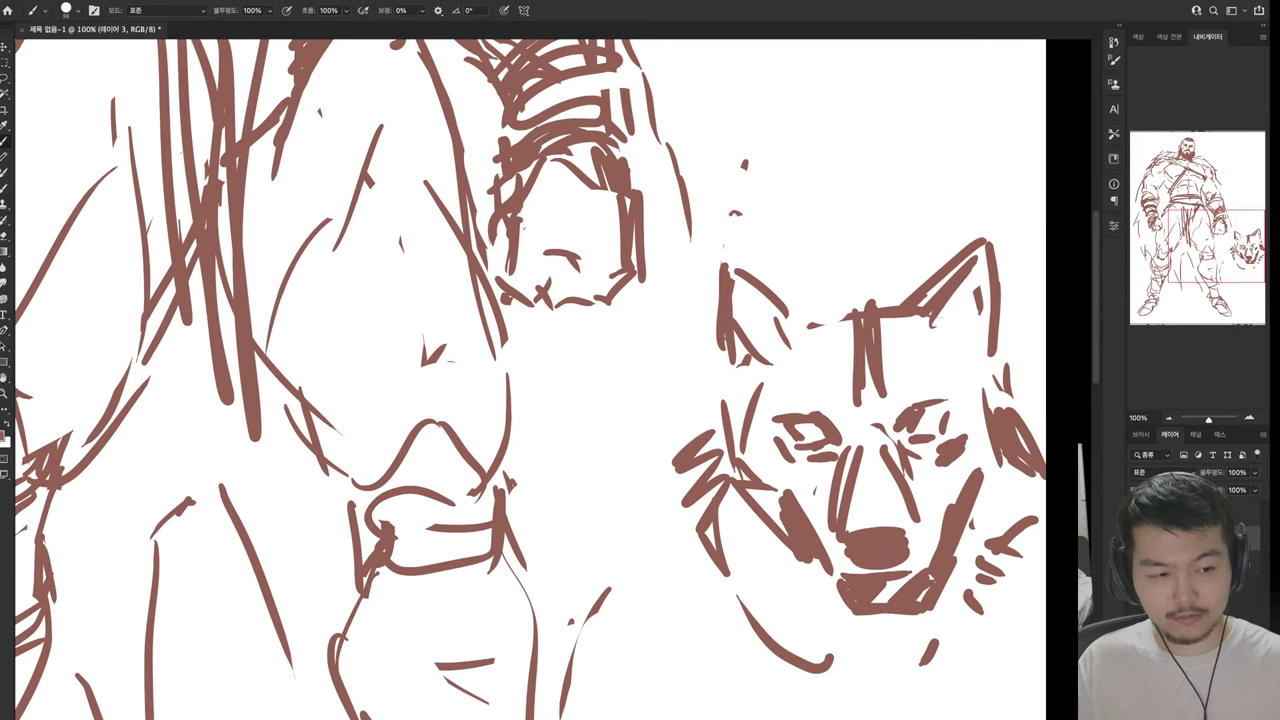
drag(898, 404, 954, 404)
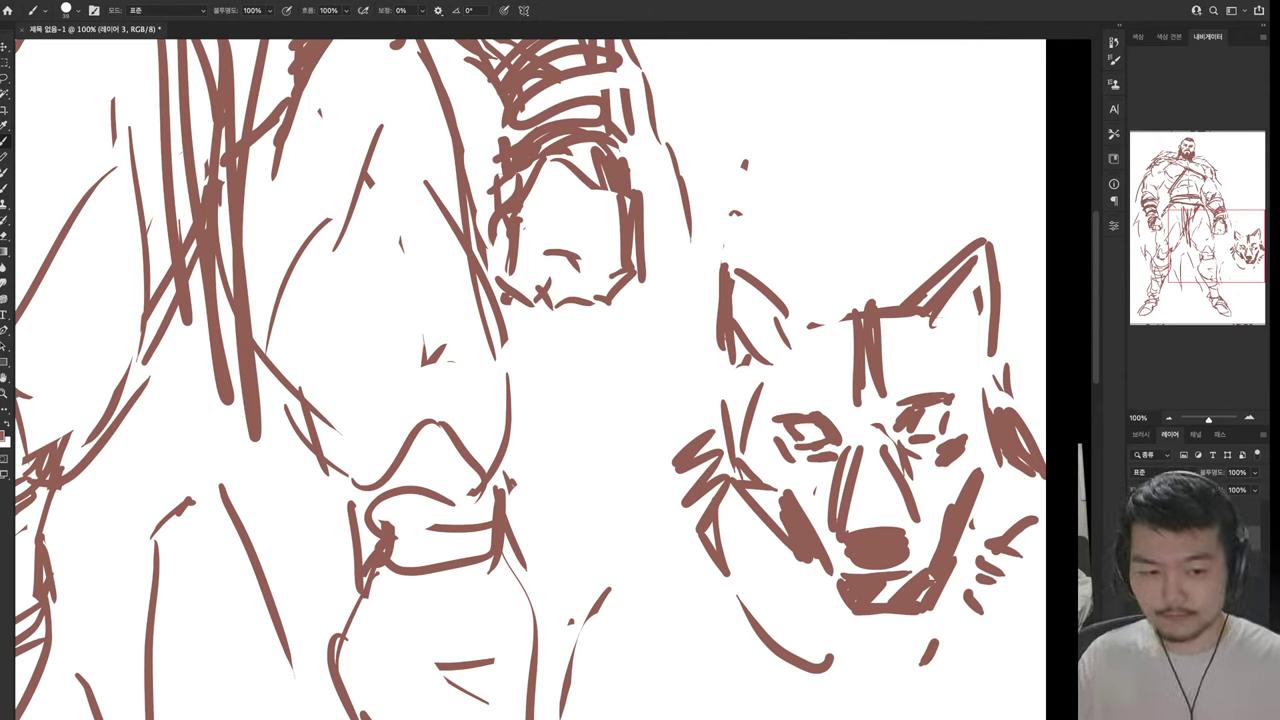
Add fur strokes on the wolf's neck below the jaw and a cluster of slanted strokes in the middle of the chest
drag(746, 566, 842, 656)
drag(600, 500, 623, 330)
key(e)
mouse_move(778, 462)
mouse_down()
mouse_move(862, 498)
mouse_move(824, 526)
mouse_move(830, 426)
mouse_up()
key(b)
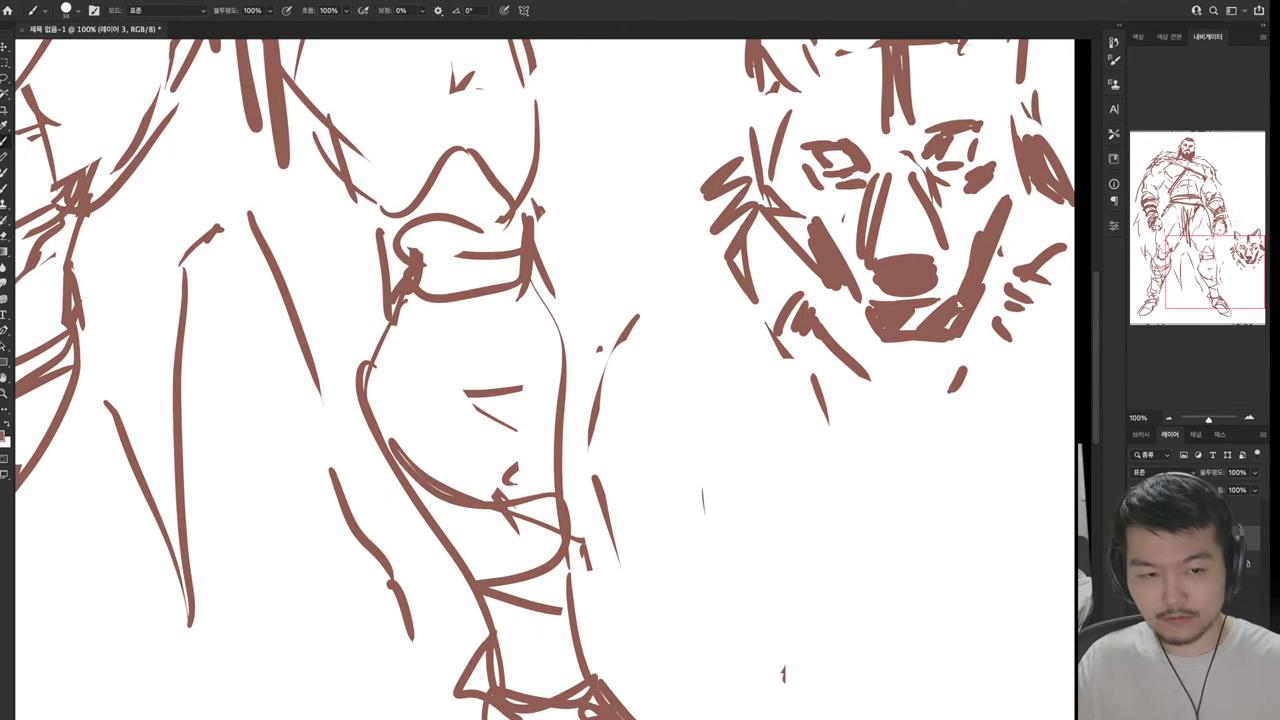
drag(884, 410, 890, 446)
drag(918, 424, 862, 490)
drag(876, 448, 846, 478)
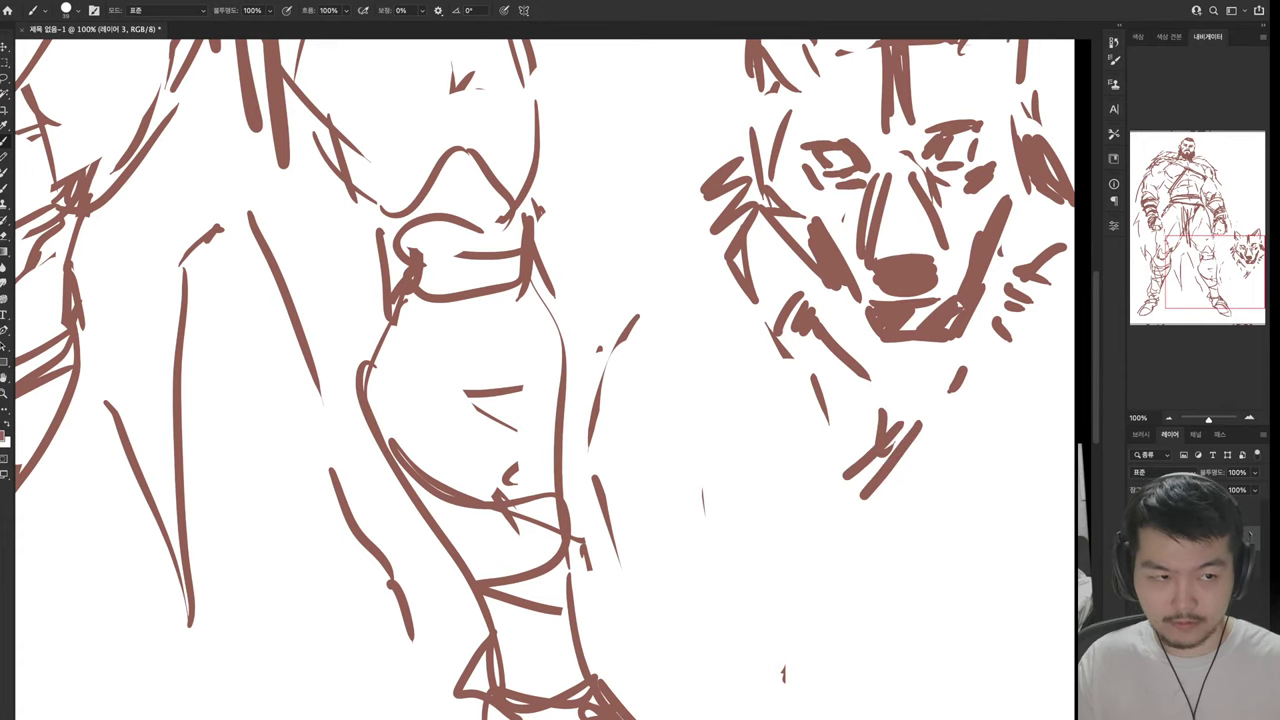
drag(920, 440, 862, 500)
Draw the wolf's shoulder contour and the top of the foreleg closest to the man, undoing the last lower-leg strokes
mouse_move(752, 358)
mouse_down()
mouse_move(706, 414)
mouse_move(756, 552)
mouse_up()
drag(782, 490, 764, 555)
click(848, 508)
drag(850, 506, 796, 548)
drag(814, 552, 800, 688)
mouse_move(722, 574)
mouse_down()
mouse_move(744, 696)
mouse_move(802, 698)
mouse_up()
drag(822, 604, 808, 719)
drag(710, 715, 705, 600)
key(ctrl+z)
key(ctrl+z)
key(ctrl+z)
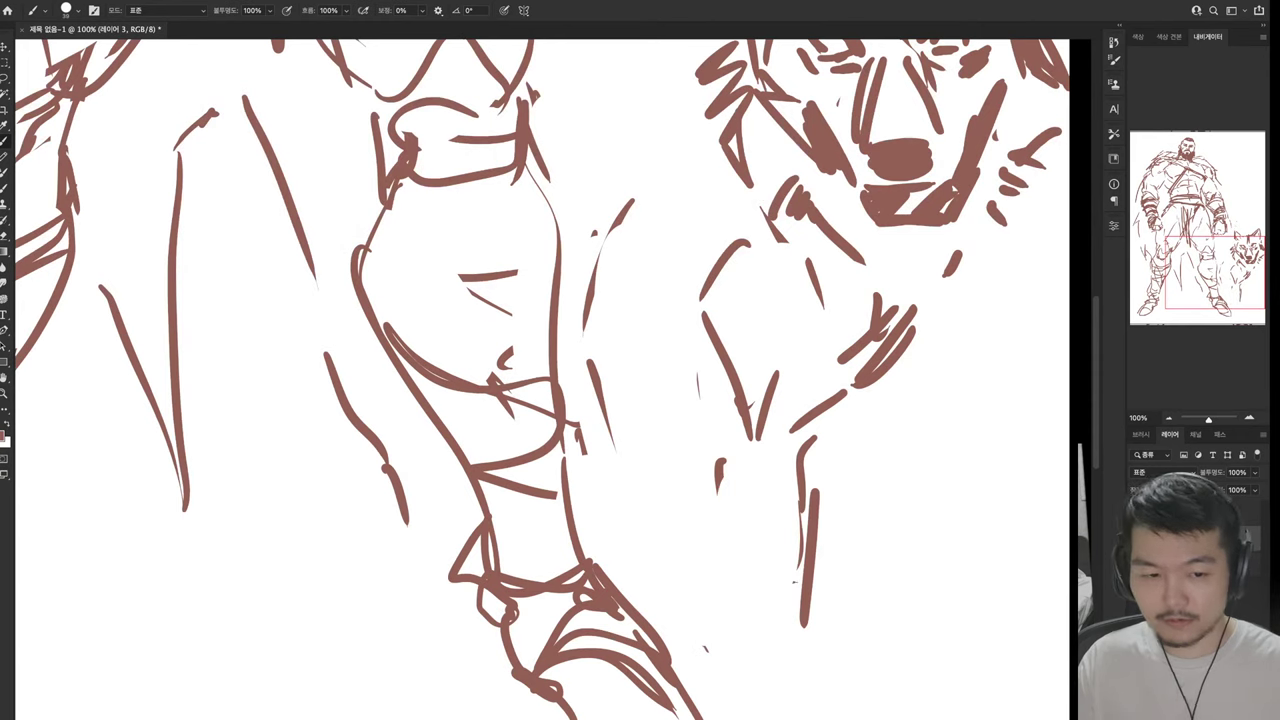
Redraw the sides of the wolf's foreleg as slanted lines, erasing the old inner line, and sketch the wrist and paw
drag(772, 476, 742, 598)
key(ctrl+z)
key(ctrl+z)
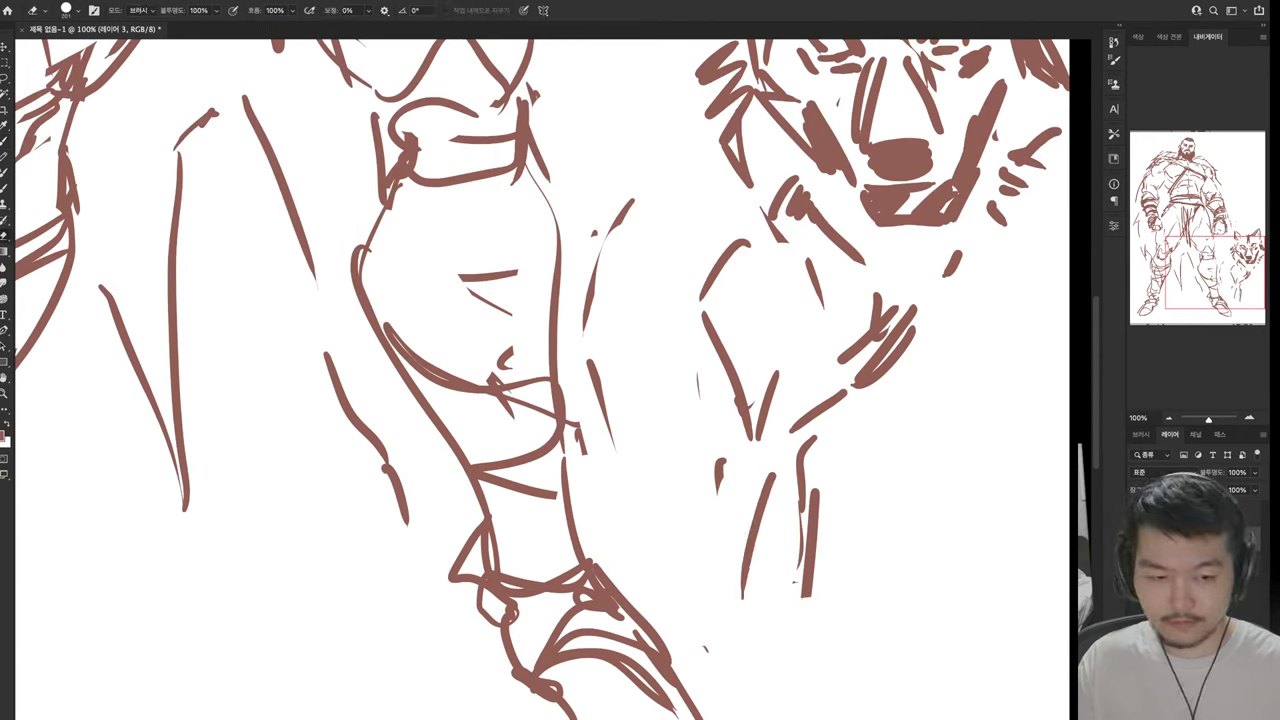
drag(840, 472, 812, 570)
mouse_move(734, 604)
mouse_down()
mouse_move(804, 608)
mouse_move(756, 688)
mouse_up()
drag(750, 690, 820, 700)
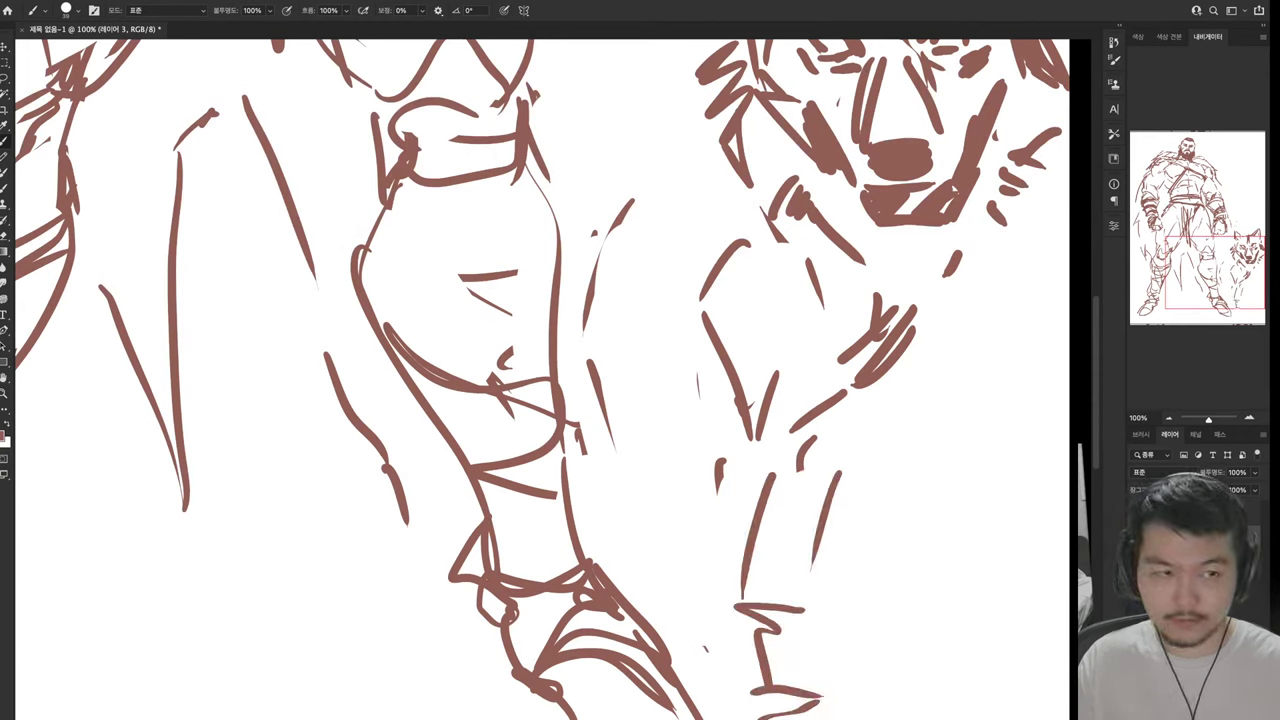
Hatch the dark fur beside the wolf's chest and draw the outer edge of its body near the canvas border
drag(700, 300, 630, 346)
drag(888, 422, 958, 340)
drag(896, 466, 962, 360)
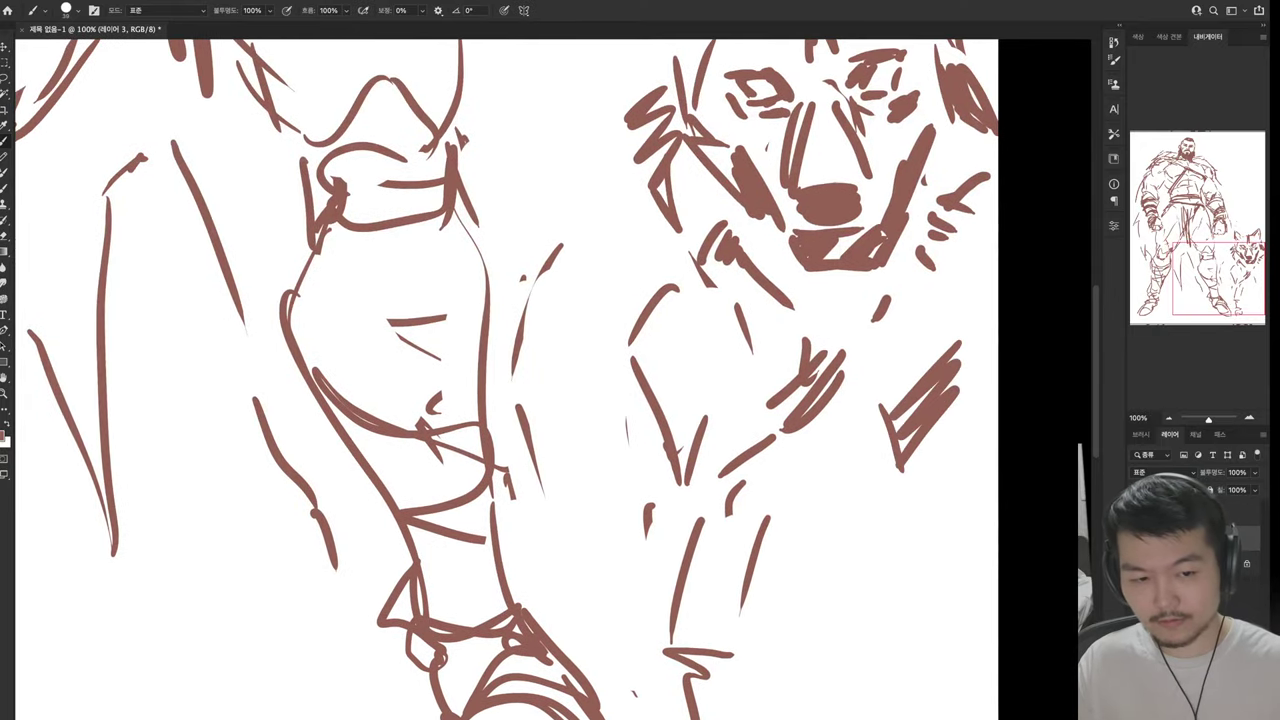
drag(700, 300, 695, 504)
drag(946, 640, 966, 528)
mouse_move(964, 660)
mouse_down()
mouse_move(994, 544)
mouse_move(994, 568)
mouse_up()
drag(700, 400, 747, 145)
Draw the slanted lower edge of the wolf's chest and the inner edge of the foreleg running down from it
drag(795, 455, 915, 383)
key(ctrl+z)
mouse_move(858, 426)
mouse_down()
mouse_move(796, 478)
mouse_move(782, 678)
mouse_move(742, 712)
mouse_move(768, 706)
mouse_move(722, 676)
mouse_move(686, 719)
mouse_up()
key(e)
key(b)
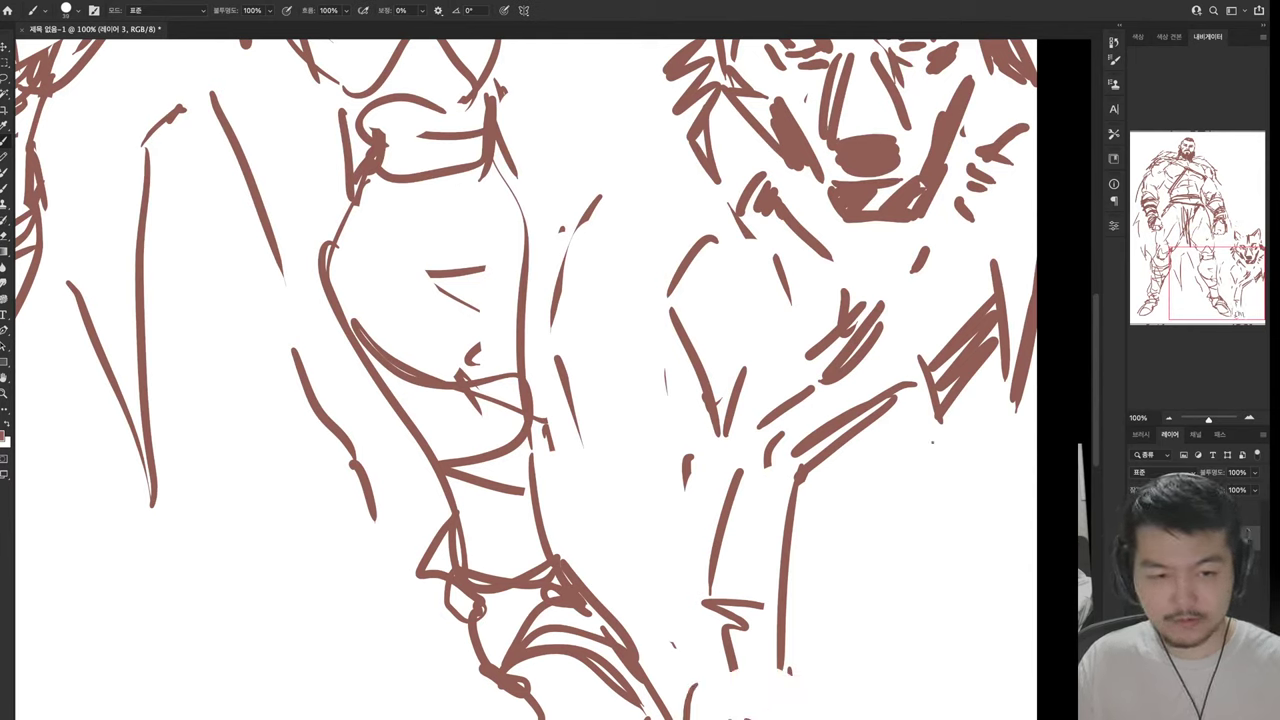
Try a few lines for the wolf's second foreleg below the chest hatching and erase them
drag(932, 441, 950, 510)
drag(1004, 450, 936, 568)
drag(840, 450, 902, 542)
key(e)
drag(990, 455, 870, 525)
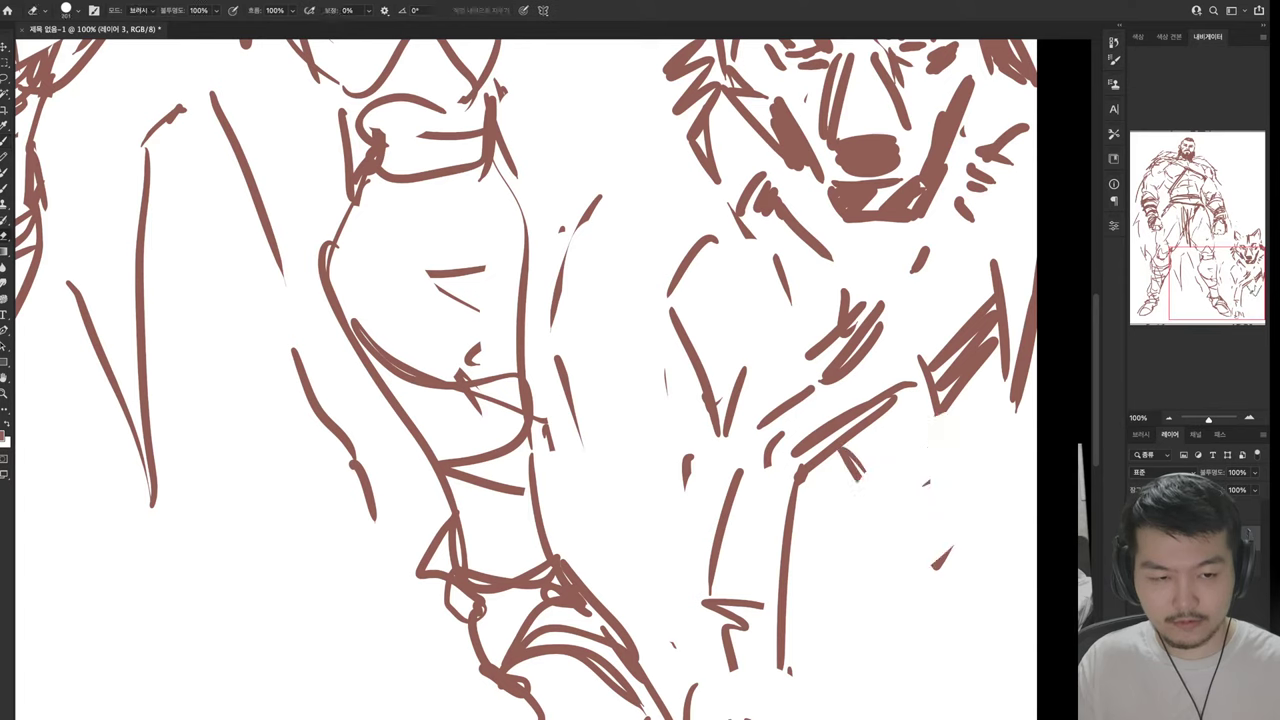
Sketch the wolf's second foreleg bent back at the elbow, with a fur tuft and a paw
key(b)
mouse_move(906, 416)
mouse_down()
mouse_move(956, 506)
mouse_move(1012, 492)
mouse_up()
drag(918, 522, 1016, 518)
drag(946, 524, 862, 628)
drag(1006, 535, 905, 645)
mouse_move(856, 630)
mouse_down()
mouse_move(886, 668)
mouse_move(811, 616)
mouse_move(874, 710)
mouse_up()
key(e)
mouse_move(812, 620)
mouse_down()
mouse_move(864, 664)
mouse_move(808, 676)
mouse_up()
key(b)
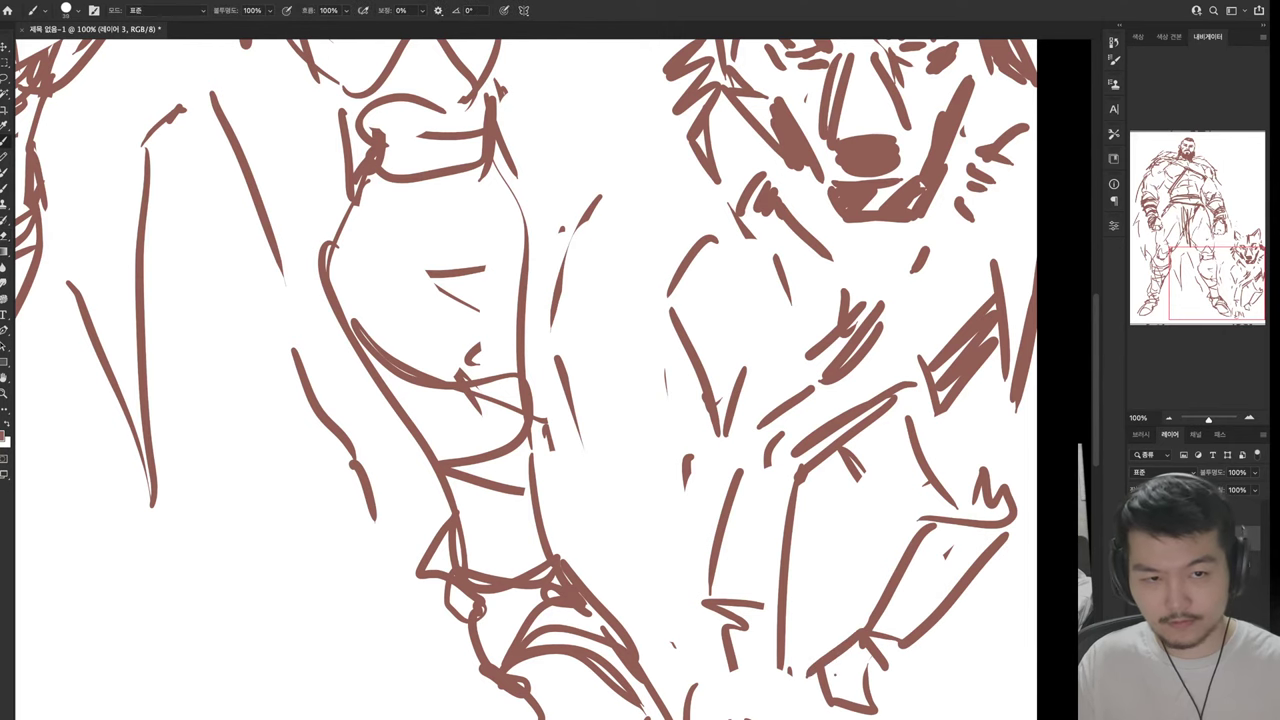
drag(893, 658, 846, 700)
drag(930, 670, 916, 718)
Erase the bent leg and the chest's lower edge, and draw a new slanted chest line beside the hatching
scroll(528, 380, up, 5)
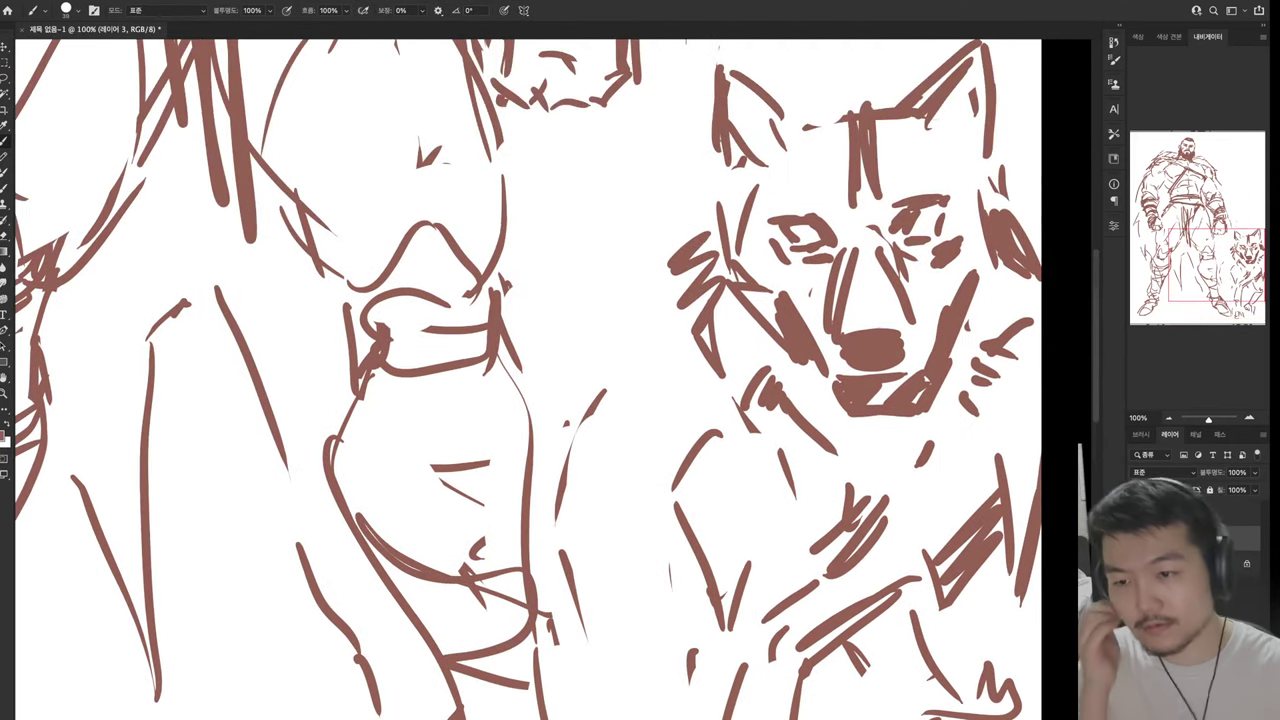
scroll(528, 380, down, 5)
key(e)
drag(980, 570, 830, 690)
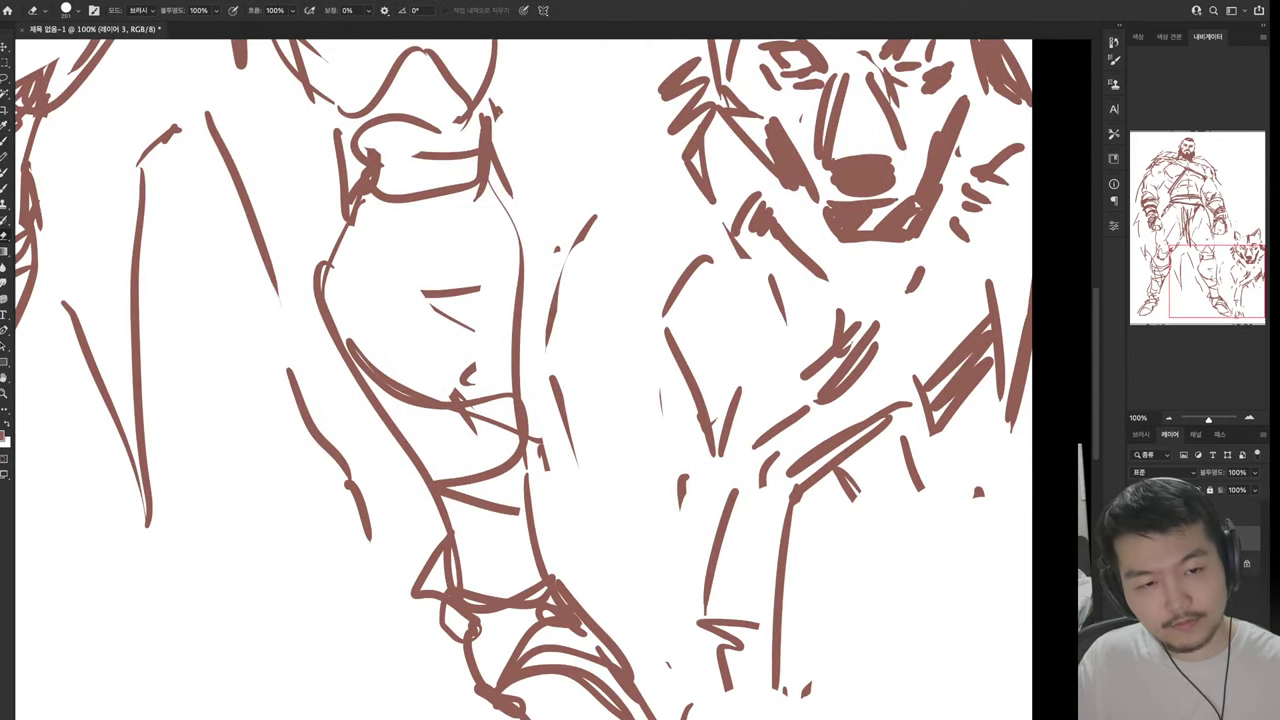
drag(965, 365, 790, 510)
key(b)
drag(940, 388, 866, 455)
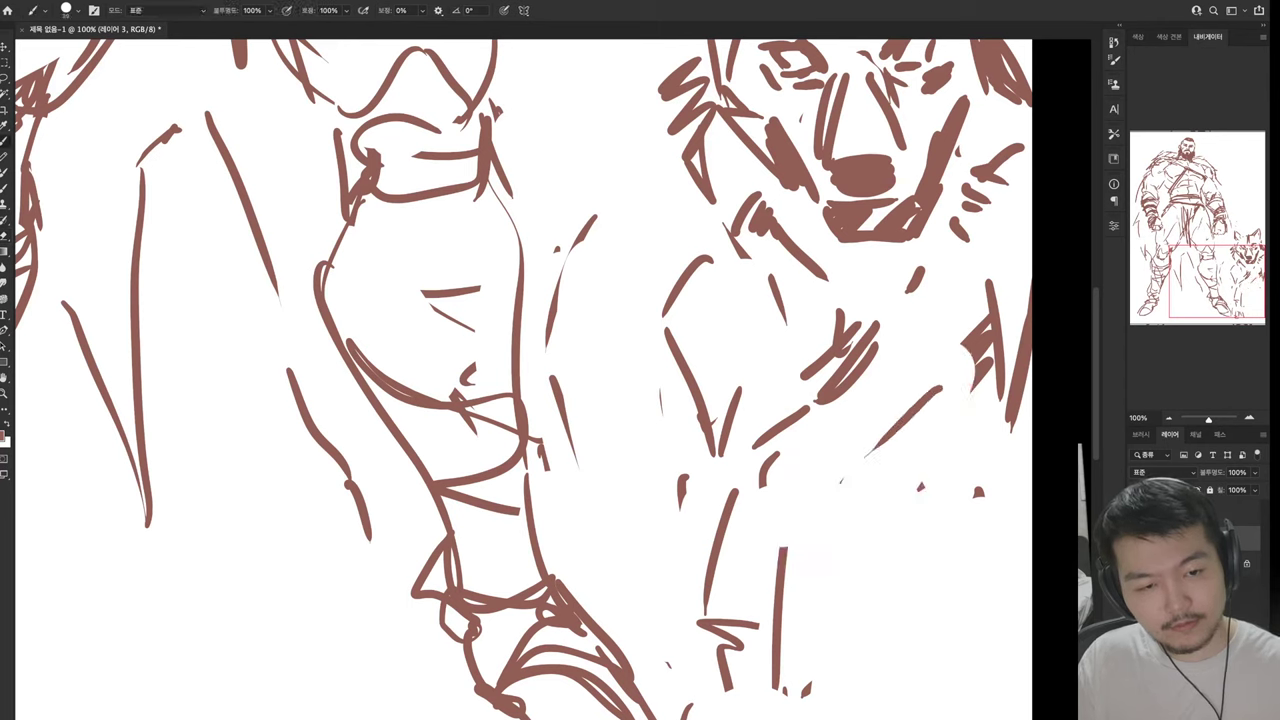
Draw the wolf's second foreleg straight down to the ground and hatch a dense dark patch along its upper part
mouse_move(728, 482)
mouse_down()
mouse_move(848, 447)
mouse_move(922, 558)
mouse_up()
drag(920, 575, 962, 690)
drag(1010, 440, 993, 715)
mouse_move(988, 390)
mouse_down()
mouse_move(924, 495)
mouse_move(922, 525)
mouse_up()
drag(1005, 440, 915, 585)
drag(998, 465, 930, 595)
Erase the old lines of the foreleg closest to the man and redraw its upper part tapering down from the shoulder
key(e)
drag(722, 490, 725, 692)
key(b)
drag(686, 452, 718, 580)
drag(846, 414, 782, 566)
drag(830, 512, 806, 662)
key(e)
drag(779, 572, 780, 694)
key(b)
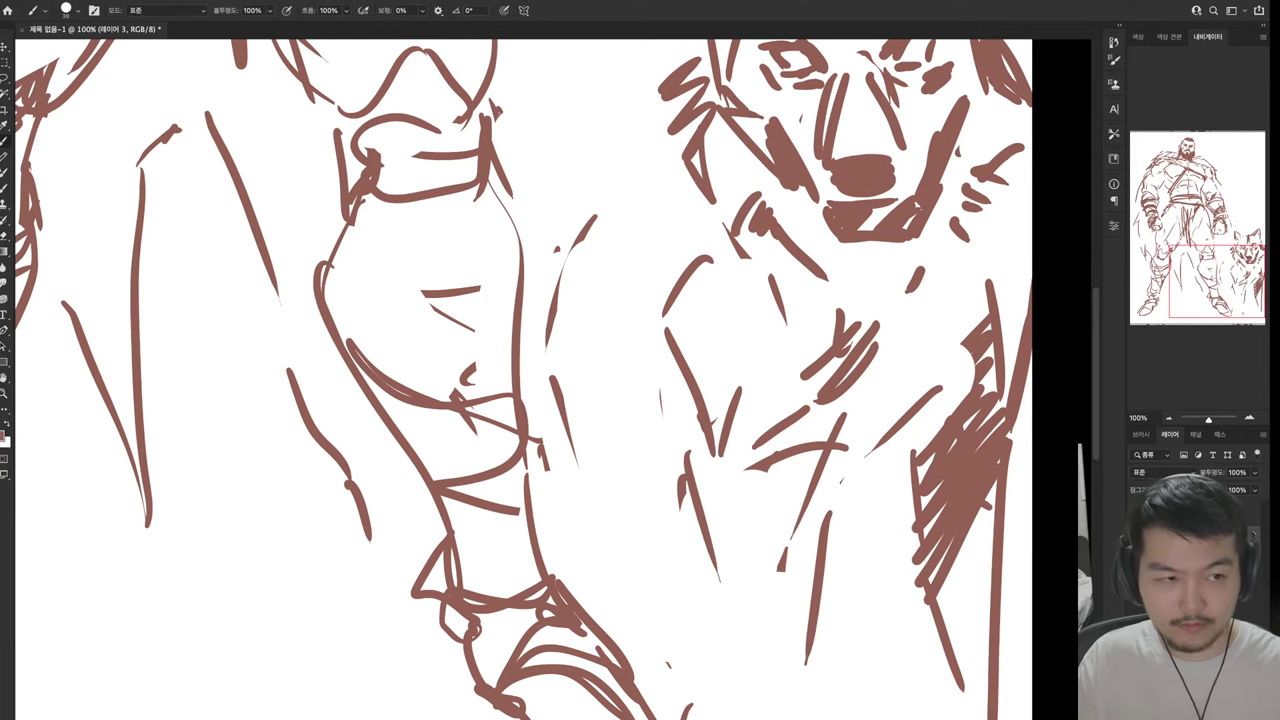
Draw the lower parts of the wolf's two forelegs down to the ground and rough in their paws
drag(733, 586, 750, 715)
drag(830, 600, 822, 630)
drag(600, 500, 645, 323)
drag(838, 578, 858, 632)
mouse_move(765, 627)
mouse_down()
mouse_move(836, 664)
mouse_move(816, 694)
mouse_up()
drag(910, 630, 940, 676)
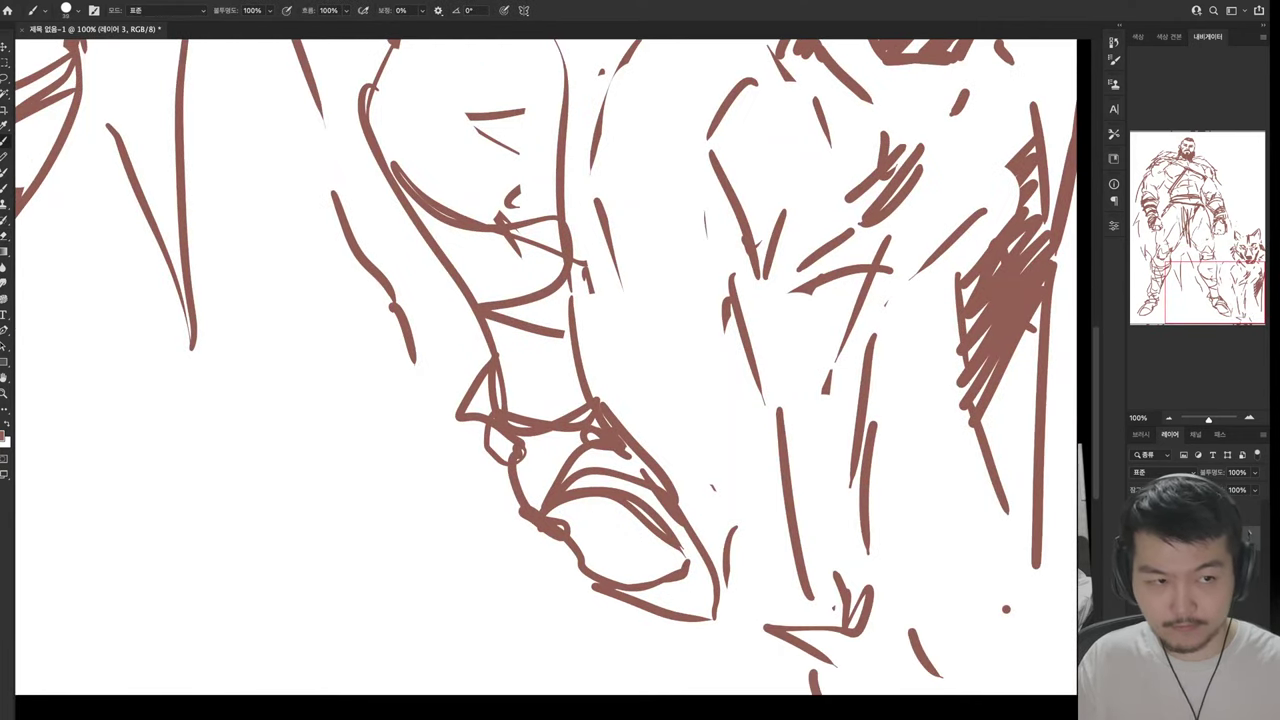
drag(1002, 608, 1016, 676)
drag(600, 300, 620, 620)
drag(840, 598, 915, 650)
drag(830, 630, 910, 705)
mouse_move(600, 300)
mouse_down()
mouse_move(630, 450)
mouse_move(607, 380)
mouse_up()
Redraw the wolf's chest edge and belly line, add a cheek fur tuft, and start a hind leg beside the man's shin
drag(672, 494, 740, 500)
key(e)
key(b)
drag(724, 280, 730, 372)
drag(728, 370, 740, 474)
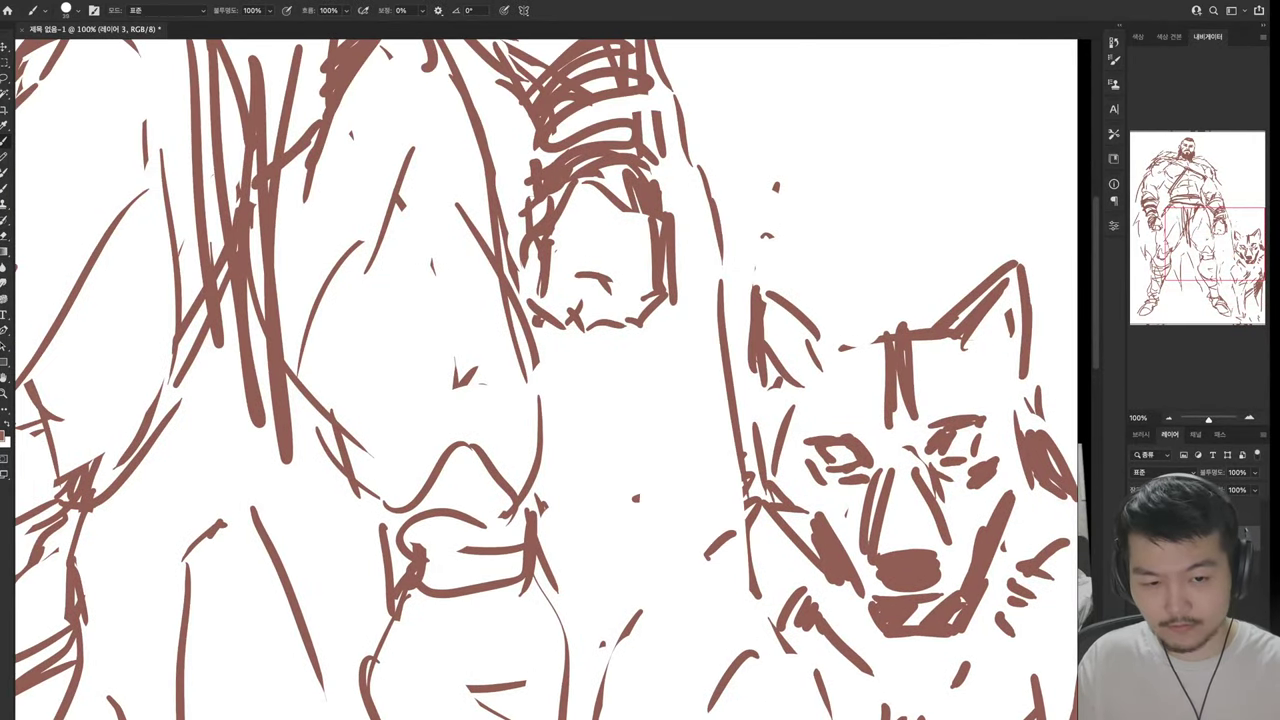
drag(600, 500, 620, 328)
drag(797, 335, 850, 478)
drag(682, 495, 845, 545)
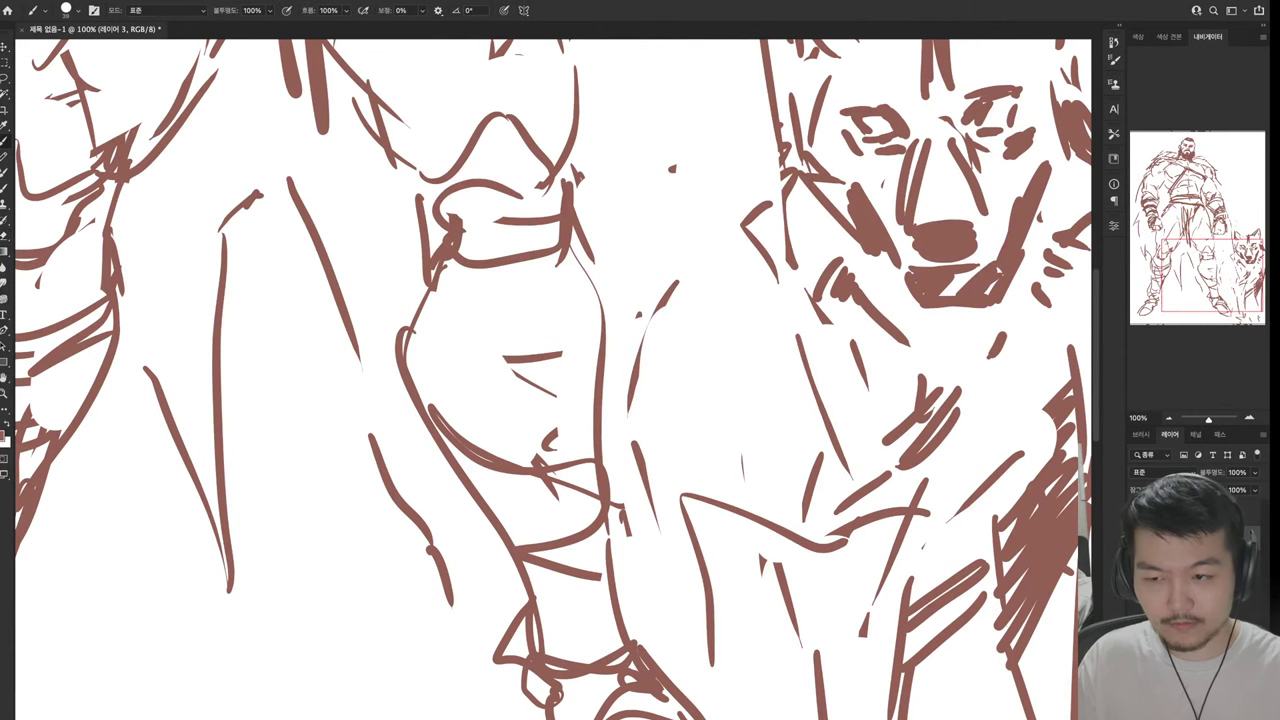
drag(688, 655, 710, 718)
Sketch the wolf's other hind leg between the man's legs, with a bent haunch and a long flat paw
drag(600, 500, 708, 343)
mouse_move(345, 400)
mouse_down()
mouse_move(486, 436)
mouse_move(352, 484)
mouse_up()
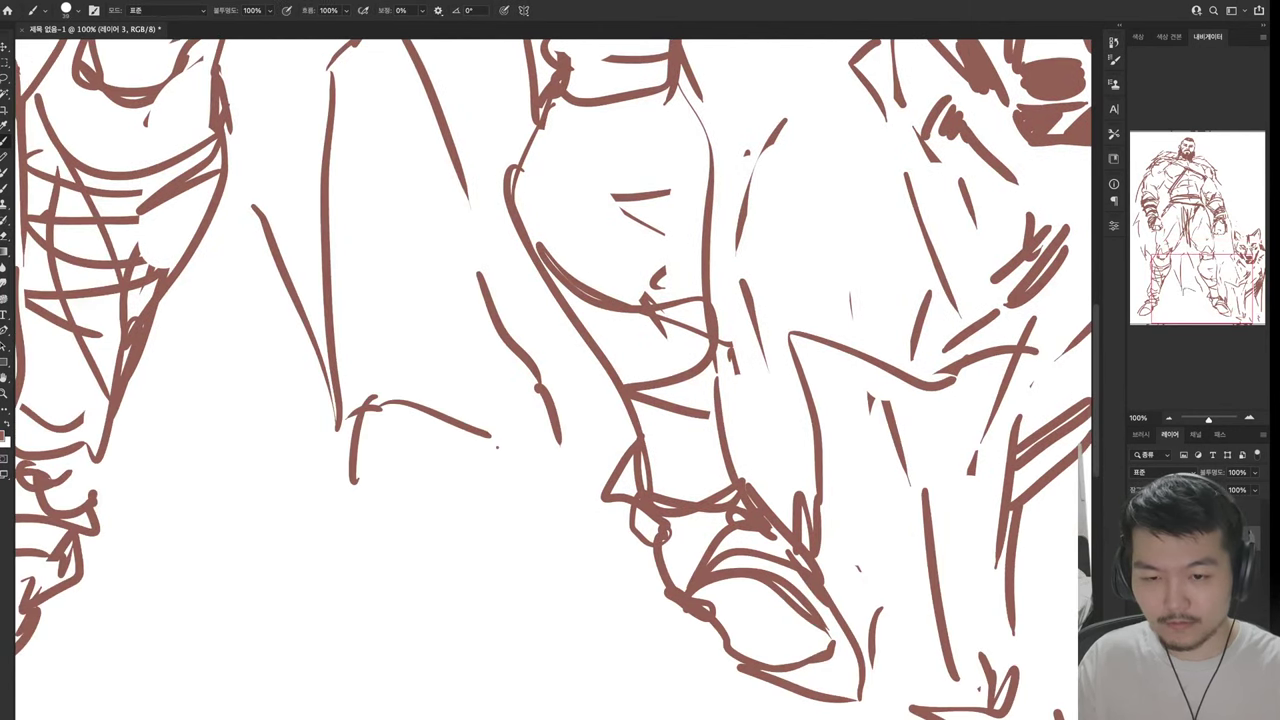
key(e)
drag(440, 410, 345, 480)
key(b)
drag(412, 357, 497, 333)
mouse_move(392, 356)
mouse_down()
mouse_move(305, 500)
mouse_move(424, 546)
mouse_up()
mouse_move(308, 512)
mouse_down()
mouse_move(414, 450)
mouse_move(458, 450)
mouse_up()
drag(484, 462, 514, 510)
drag(344, 562, 574, 584)
drag(600, 250, 617, 674)
mouse_move(600, 300)
mouse_down()
mouse_move(614, 443)
mouse_move(620, 430)
mouse_up()
drag(760, 680, 609, 66)
drag(600, 400, 515, 314)
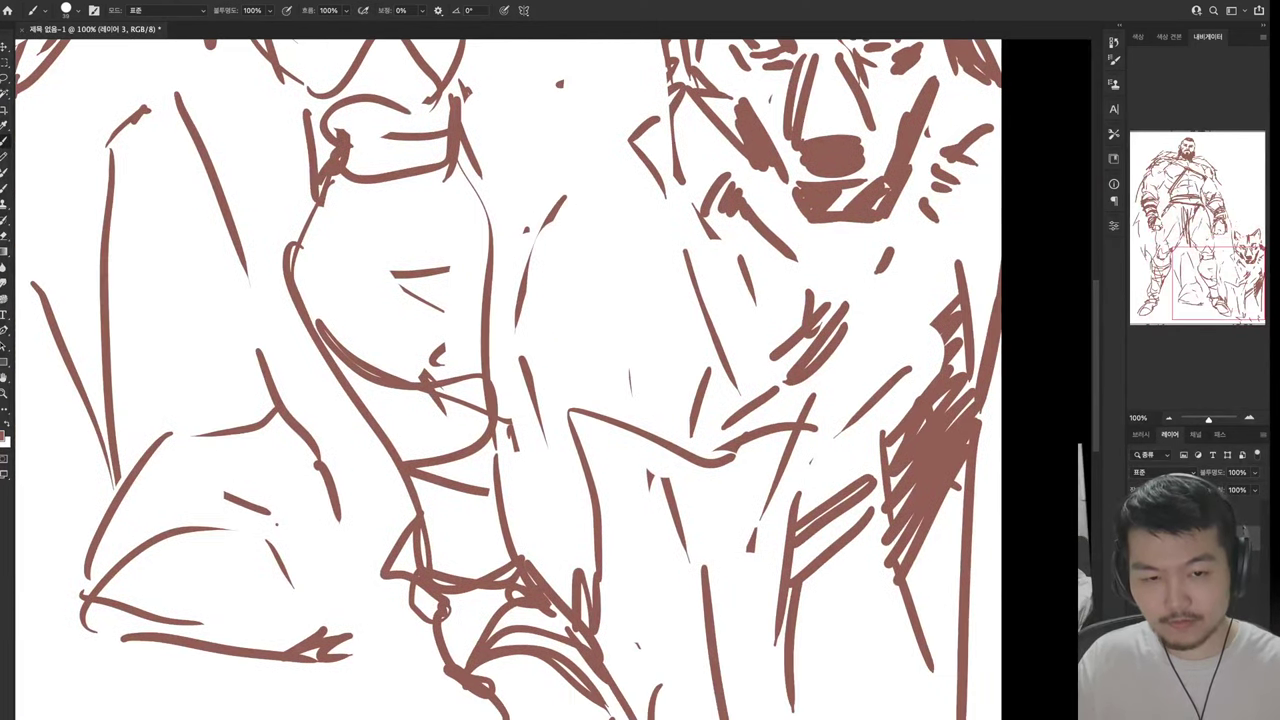
Erase the foreleg closest to the man and redraw it with crossing diagonal elbow lines and a slimmer lower leg
key(e)
drag(786, 700, 780, 600)
drag(760, 650, 734, 575)
drag(700, 715, 770, 680)
drag(745, 395, 765, 530)
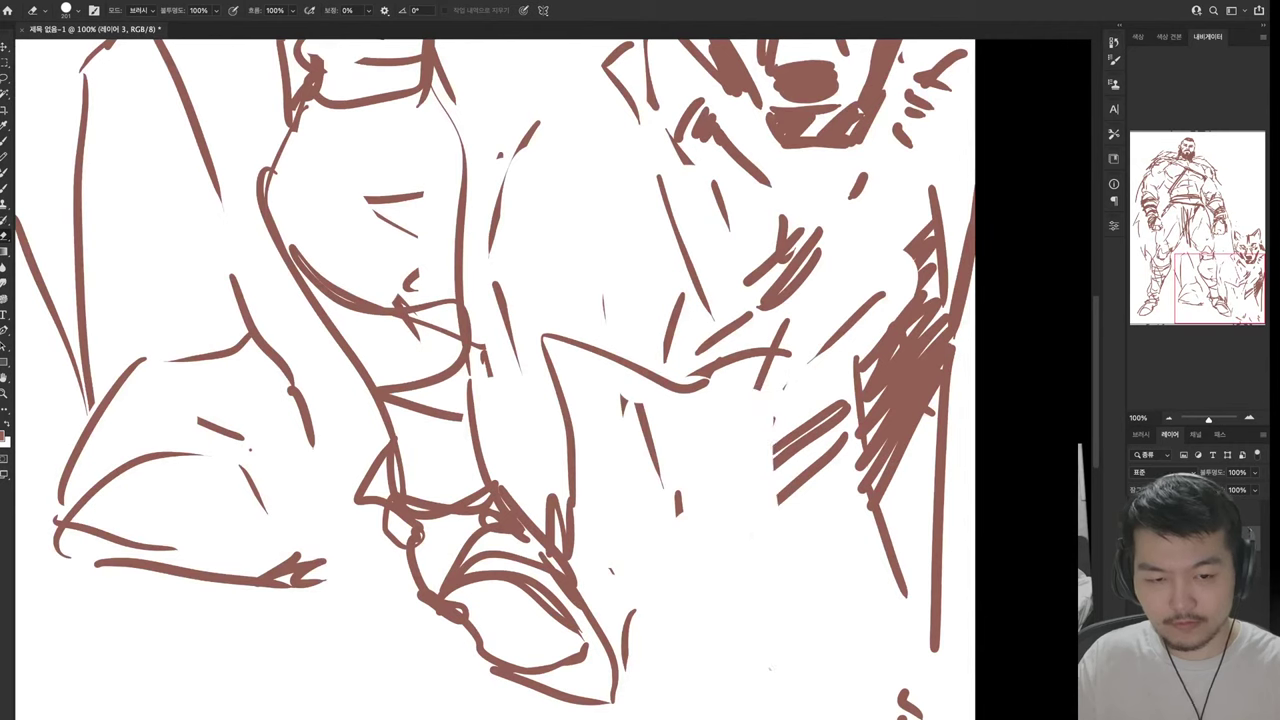
drag(690, 360, 800, 440)
drag(650, 470, 670, 380)
drag(730, 345, 718, 482)
drag(810, 345, 785, 512)
drag(590, 378, 732, 520)
drag(795, 378, 822, 584)
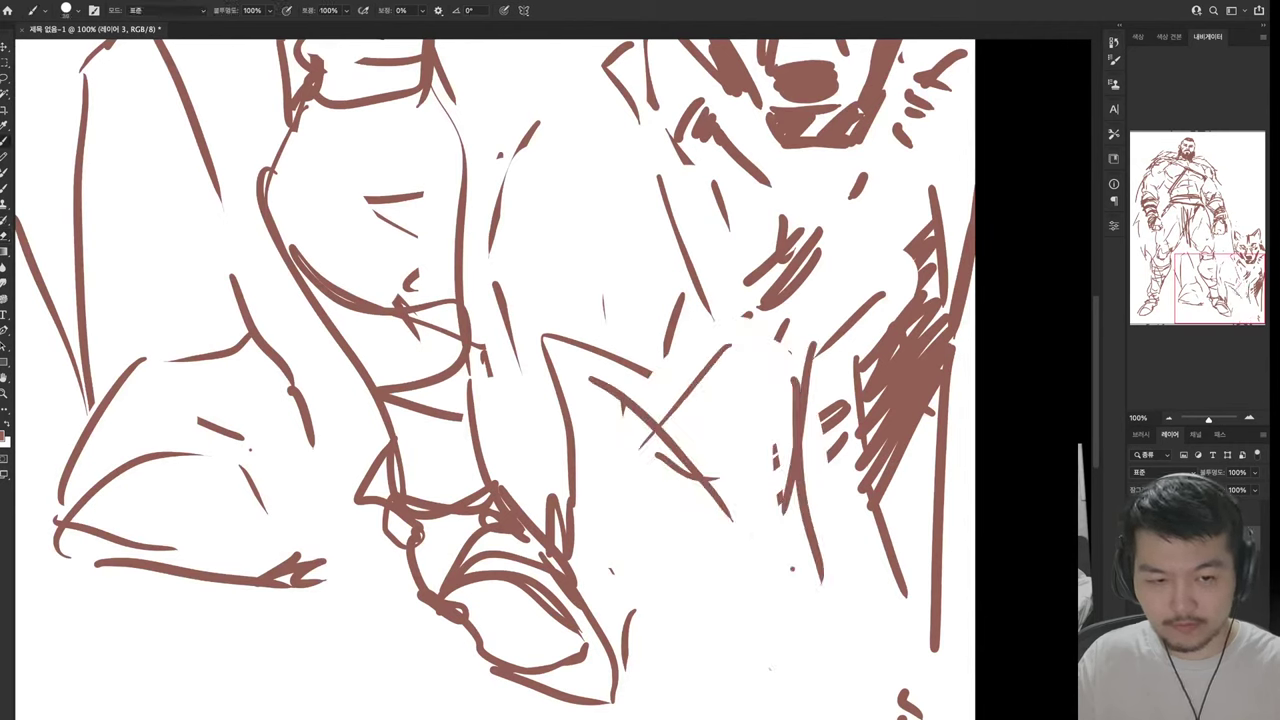
Sketch a wide paw with toe lines at the end of the wolf's redrawn foreleg
drag(712, 600, 795, 568)
drag(712, 530, 730, 648)
drag(748, 650, 846, 660)
drag(820, 556, 895, 662)
drag(790, 615, 905, 603)
Erase the outer foreleg and the lower half of its dark hatching, and redraw a short leg line beneath
key(e)
mouse_move(935, 612)
mouse_down()
mouse_move(935, 652)
mouse_move(880, 360)
mouse_up()
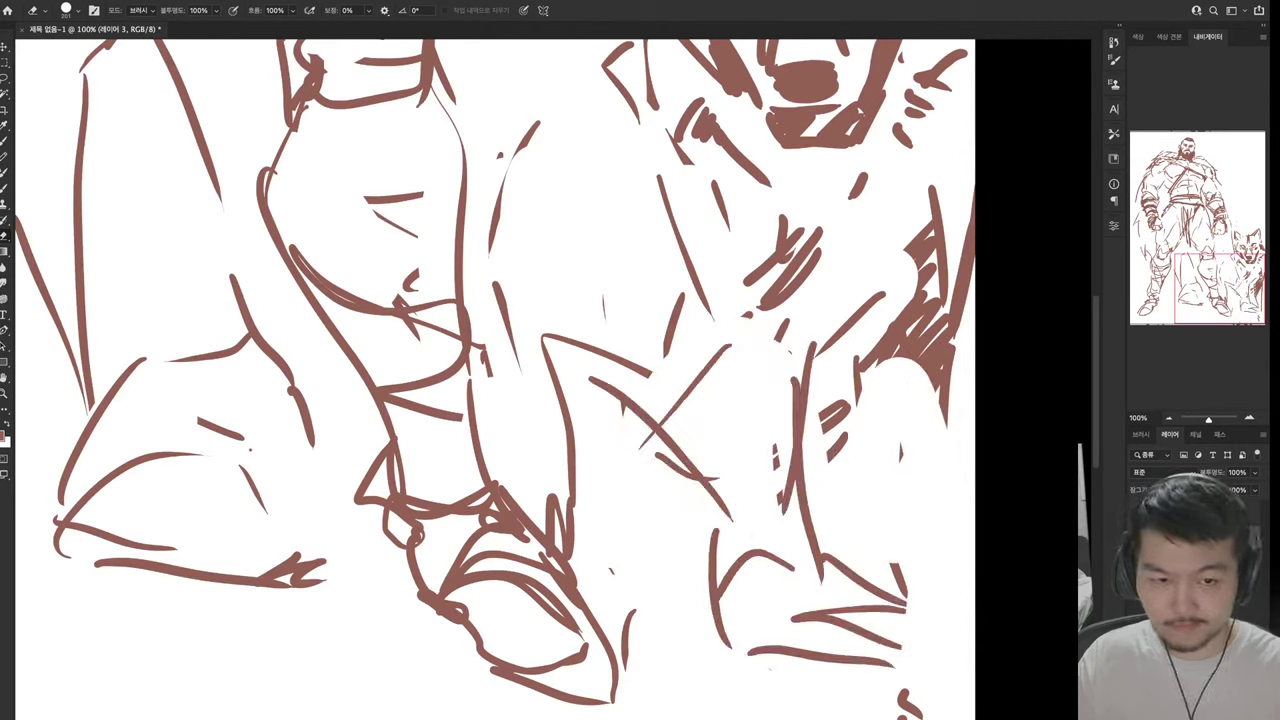
drag(935, 405, 855, 335)
Erase the stray fur strokes beside the wolf's eye closest to the man and draw a thin brow contour there
scroll(500, 380, up, 10)
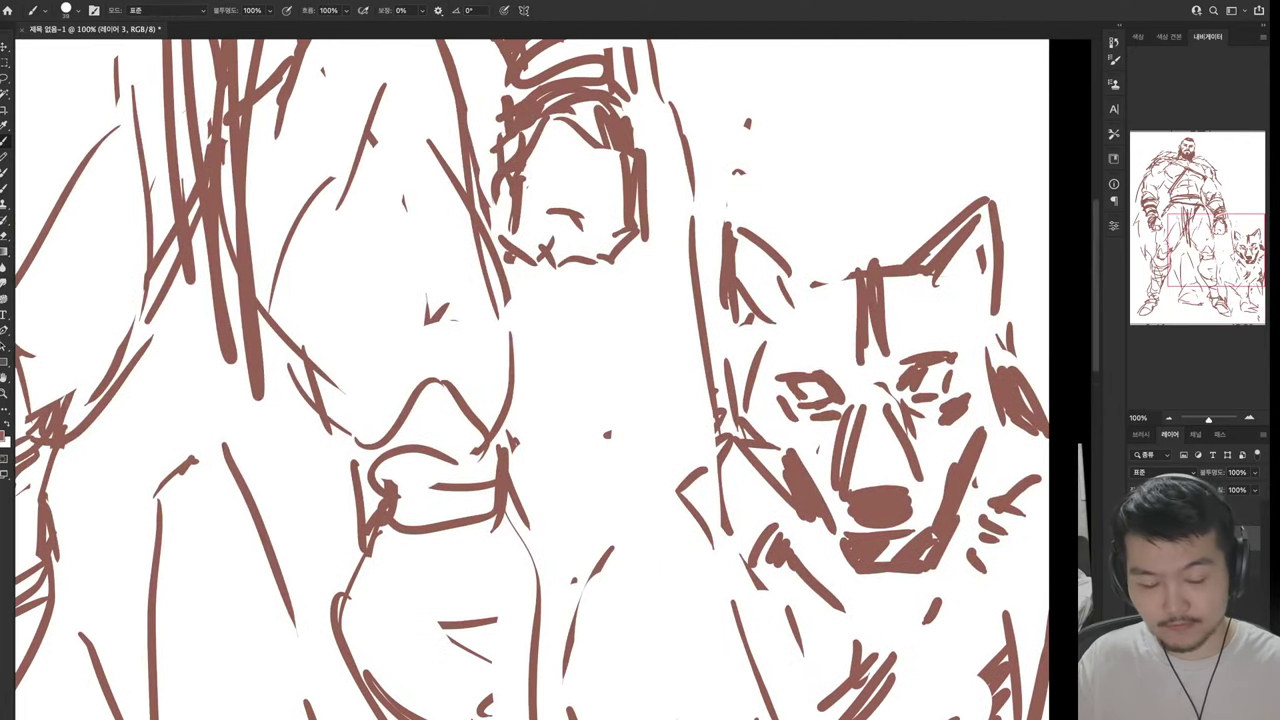
scroll(530, 380, down, 5)
scroll(530, 380, up, 5)
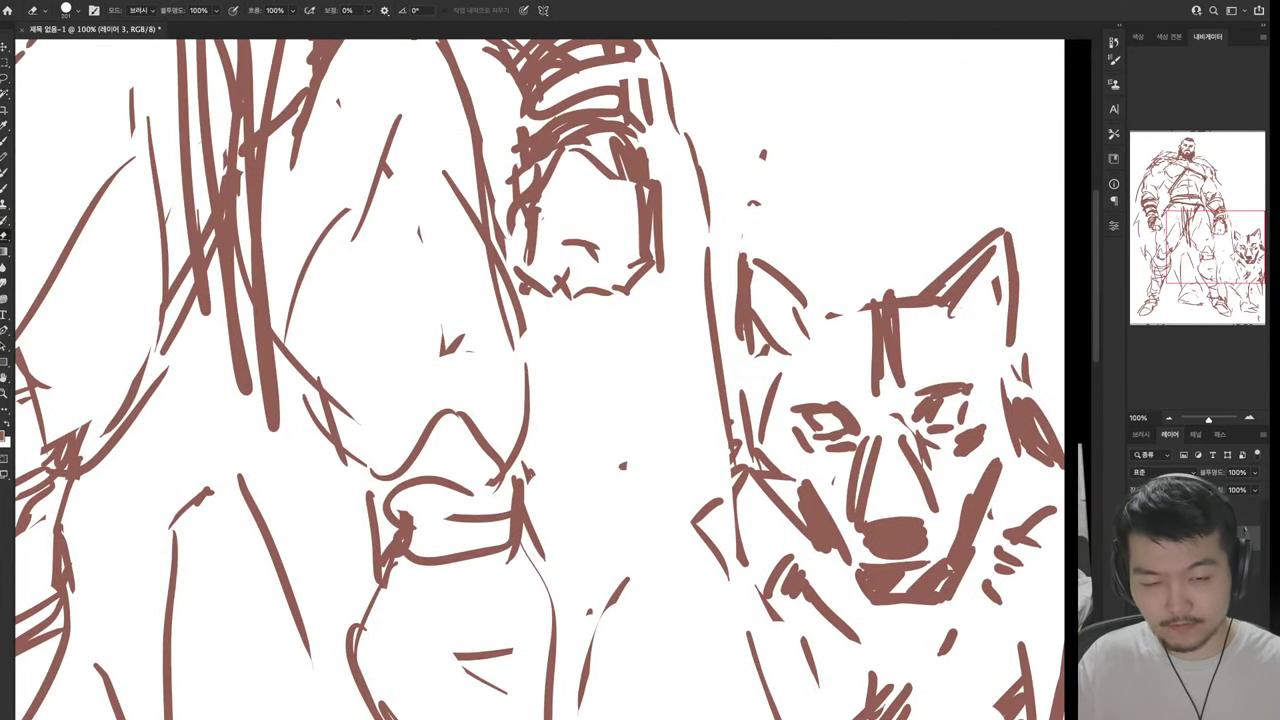
mouse_move(792, 418)
mouse_down()
mouse_move(816, 404)
mouse_move(804, 384)
mouse_move(852, 370)
mouse_up()
key(b)
drag(772, 378, 750, 470)
key(e)
key(b)
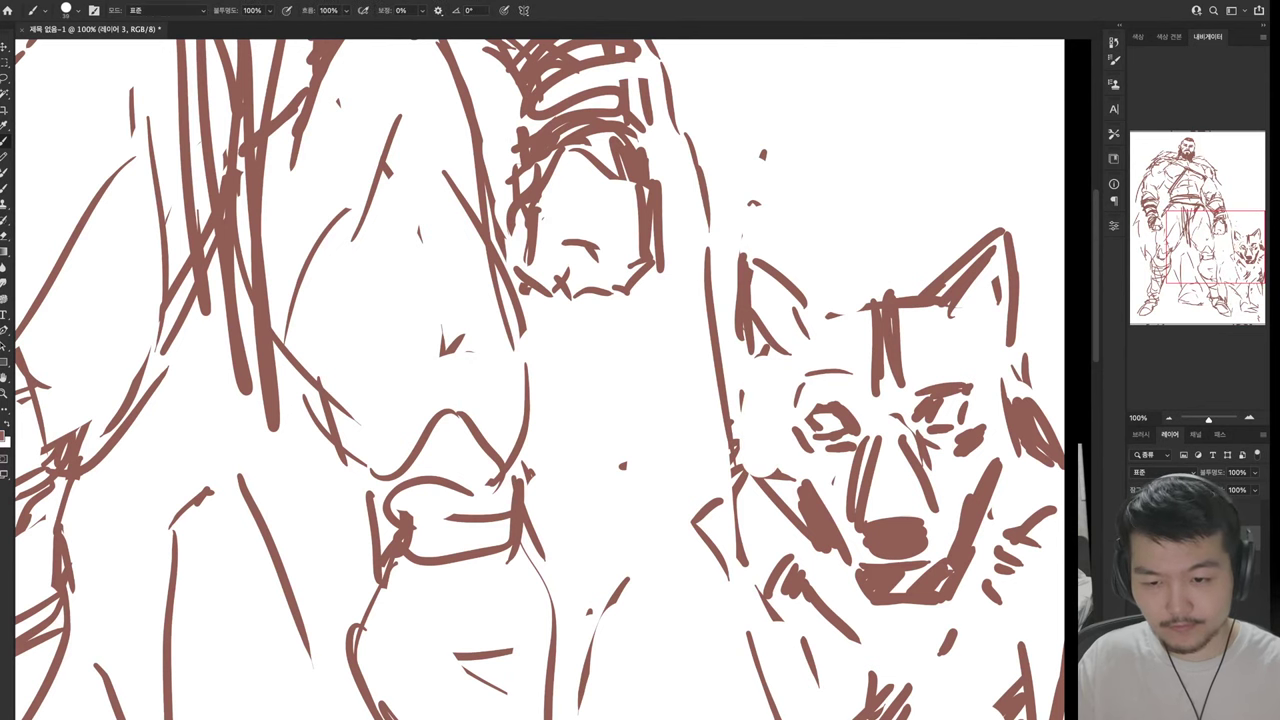
Erase the haunch and paw lines between the man's legs and redraw the haunch curve and lower leg
scroll(540, 380, down, 10)
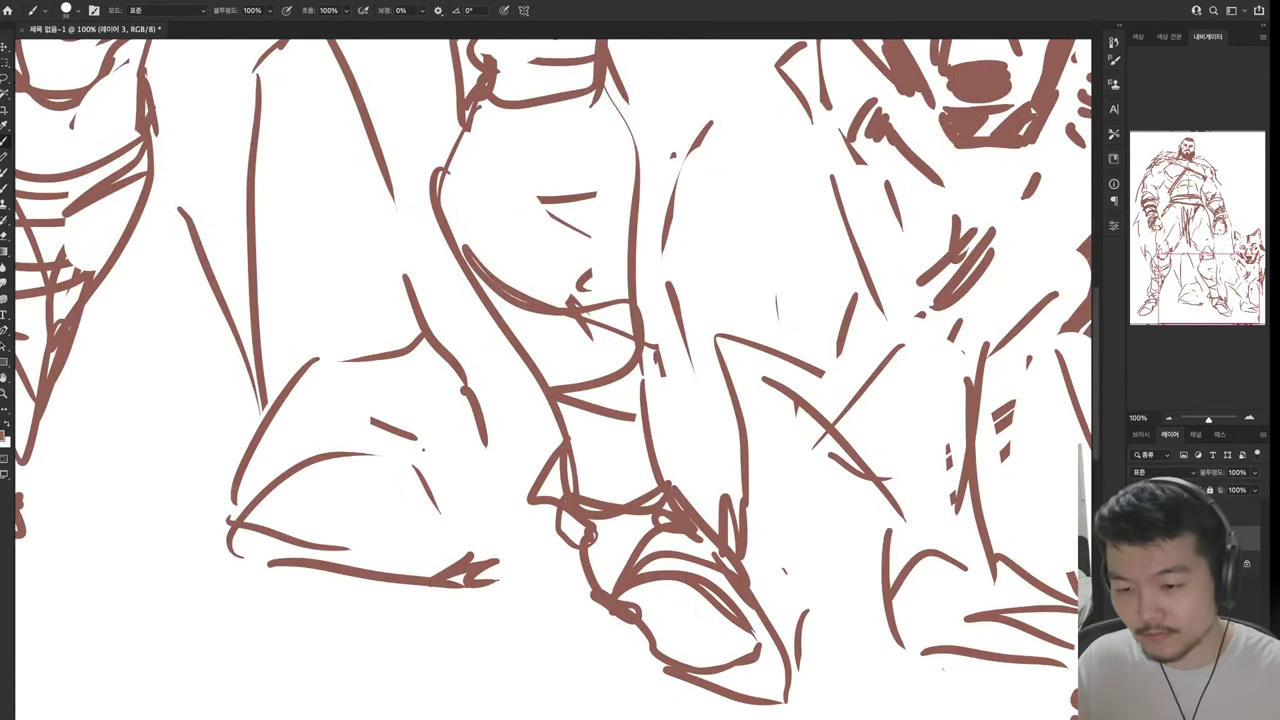
key(e)
drag(240, 530, 370, 568)
mouse_move(345, 458)
mouse_down()
mouse_move(236, 500)
mouse_move(348, 422)
mouse_move(438, 432)
mouse_up()
key(b)
drag(436, 465, 470, 550)
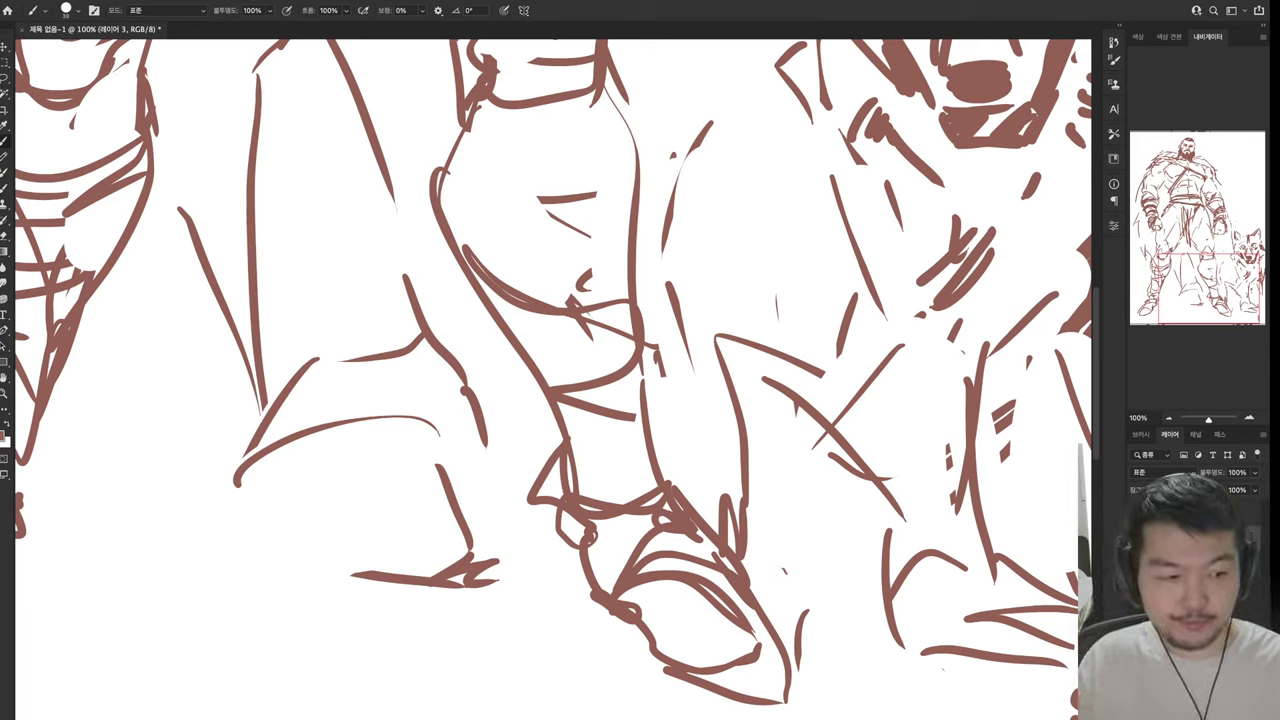
Erase the wolf's hind leg between the man's legs and most of the foreleg and paw lines
drag(640, 400, 585, 460)
key(e)
drag(425, 450, 400, 640)
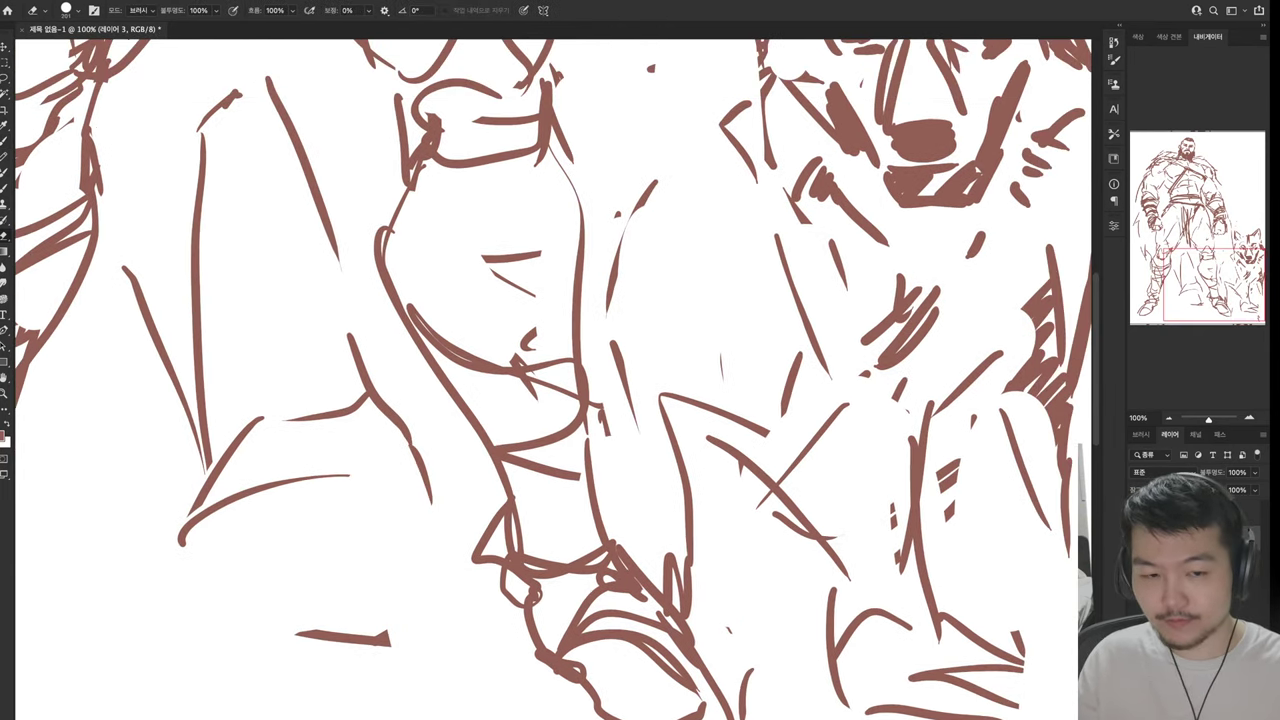
drag(390, 400, 190, 540)
drag(720, 360, 715, 420)
drag(800, 505, 870, 705)
drag(912, 440, 930, 590)
drag(910, 675, 990, 670)
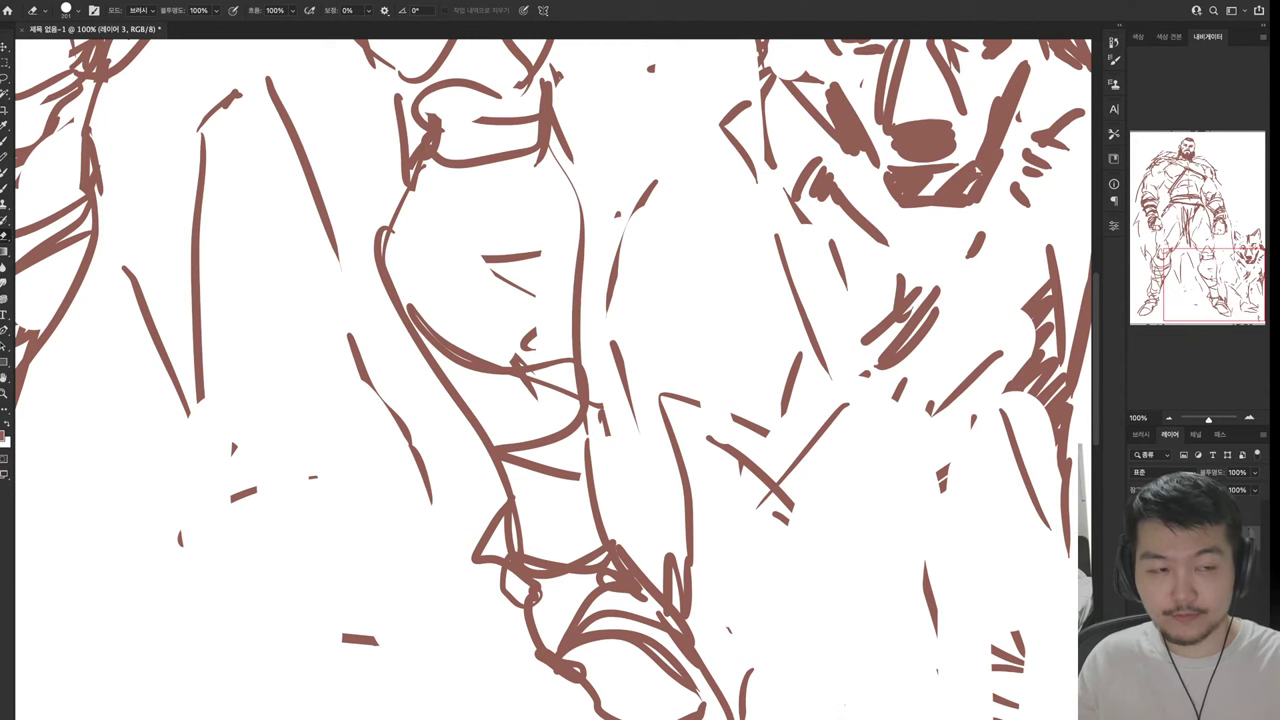
drag(1005, 420, 1050, 530)
drag(995, 635, 1020, 670)
Redraw the wolf's shoulder edge and the foreleg closest to the man as a straight column ending in a toed paw
drag(800, 300, 655, 595)
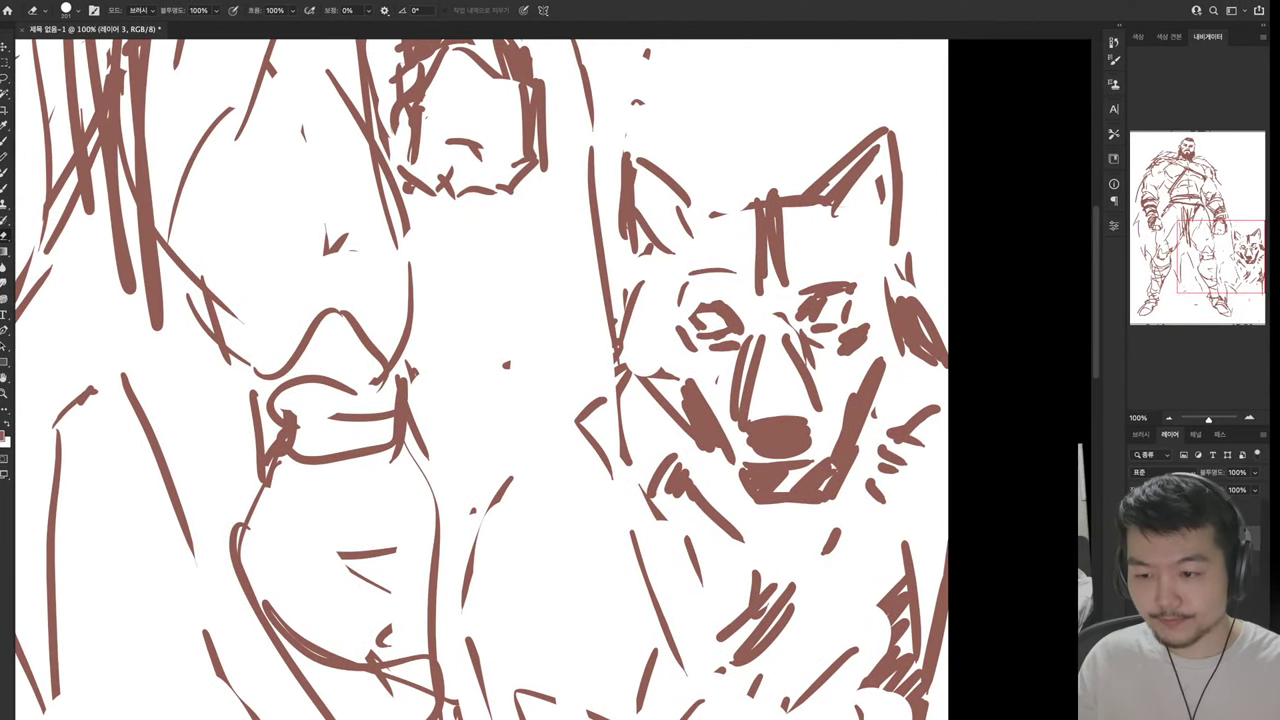
key(b)
drag(700, 500, 670, 205)
mouse_move(570, 222)
mouse_down()
mouse_move(565, 370)
mouse_move(648, 583)
mouse_up()
drag(728, 355, 713, 655)
drag(646, 596, 662, 718)
drag(670, 628, 688, 660)
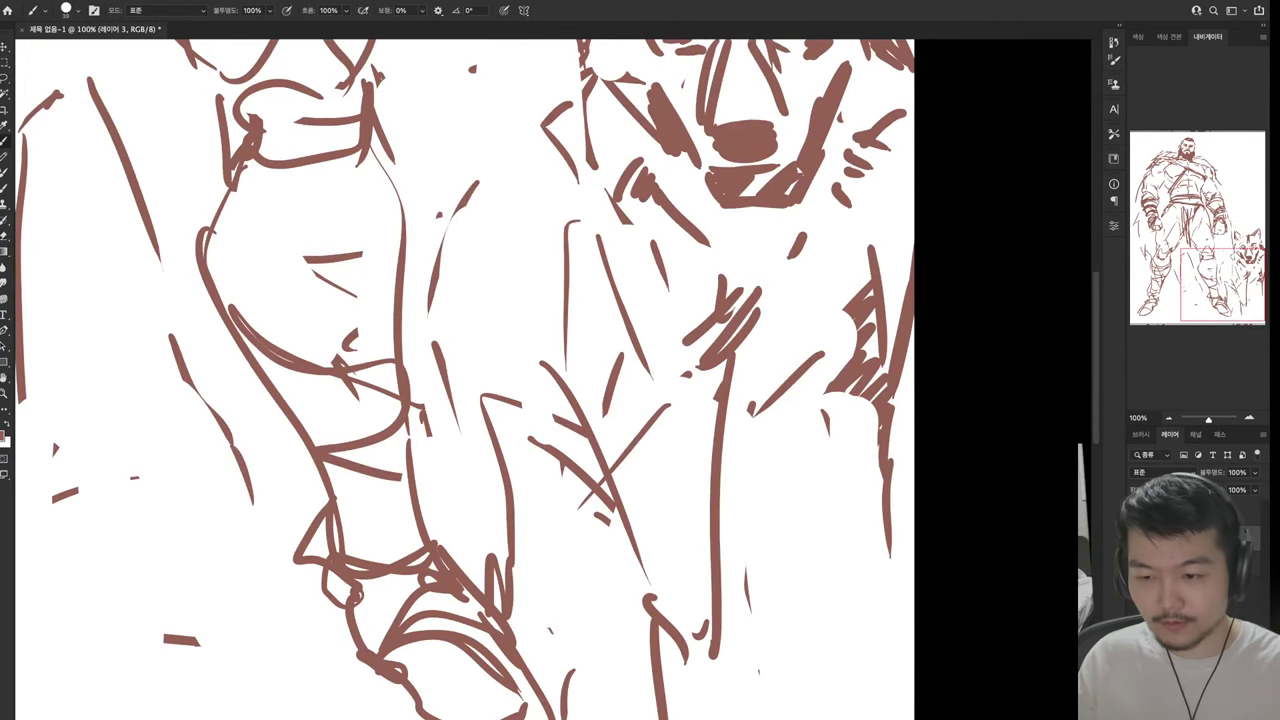
drag(500, 500, 481, 320)
mouse_move(652, 580)
mouse_down()
mouse_move(722, 600)
mouse_move(716, 618)
mouse_up()
drag(732, 552, 768, 600)
drag(718, 620, 764, 618)
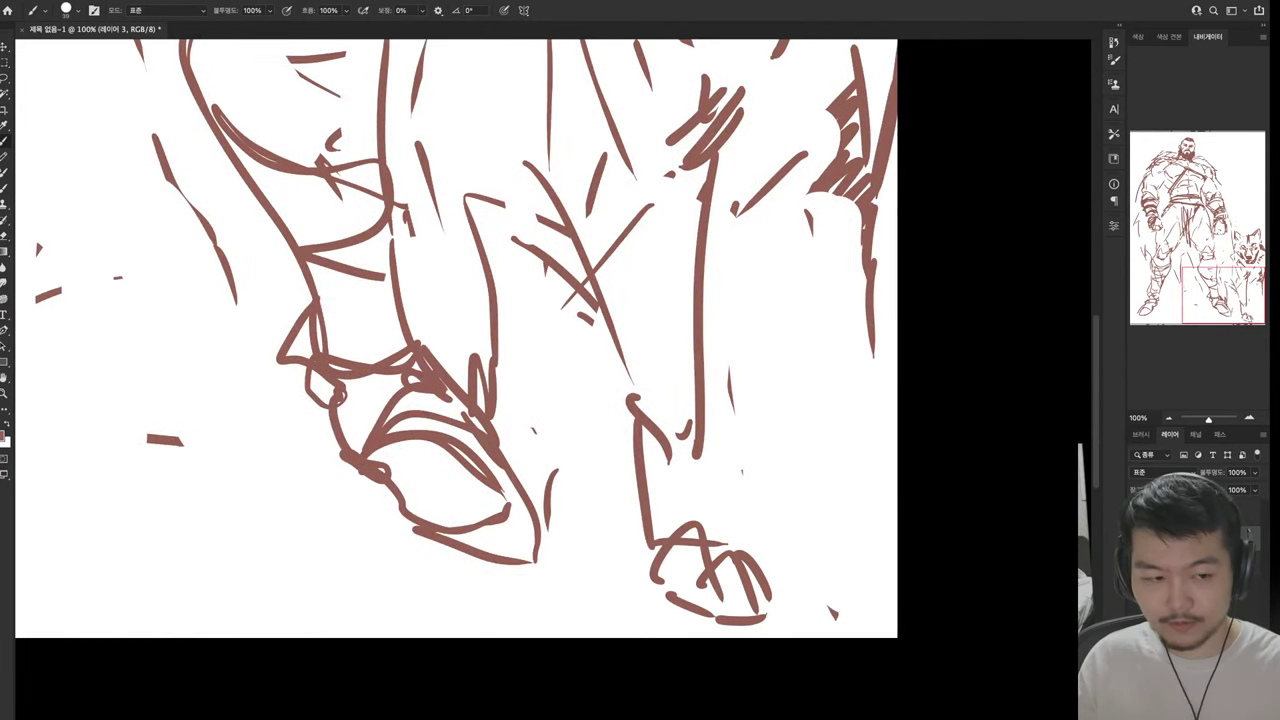
Sketch the wolf's outer leg and paw, its lower belly lines, and a small hind paw beside the man's boot
drag(720, 500, 820, 460)
mouse_move(843, 358)
mouse_down()
mouse_move(815, 458)
mouse_move(870, 530)
mouse_up()
mouse_move(842, 535)
mouse_down()
mouse_move(845, 628)
mouse_move(860, 622)
mouse_up()
drag(732, 548, 838, 602)
drag(735, 546, 792, 543)
drag(712, 500, 740, 488)
drag(644, 466, 712, 488)
drag(522, 458, 580, 452)
drag(566, 464, 548, 500)
drag(590, 470, 612, 508)
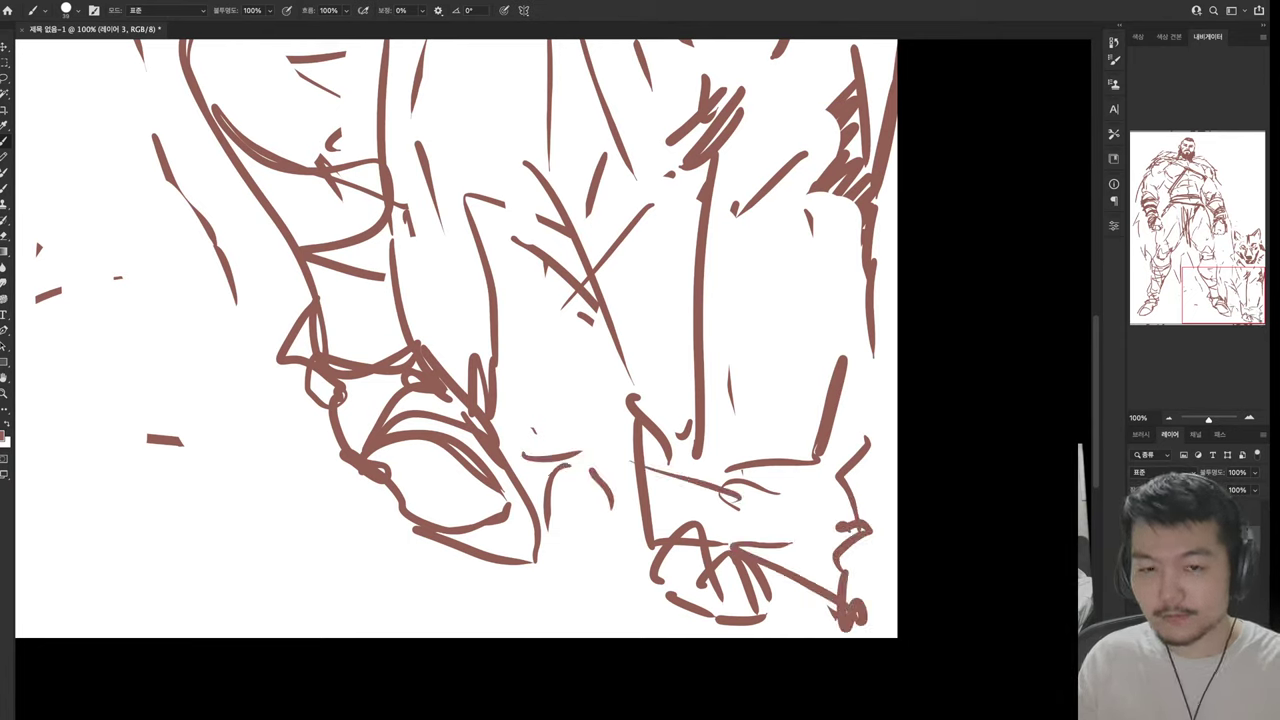
Select the whole wolf, scale it up to 108.62%, move it closer to the man, and clear the selection
scroll(456, 340, up, 10)
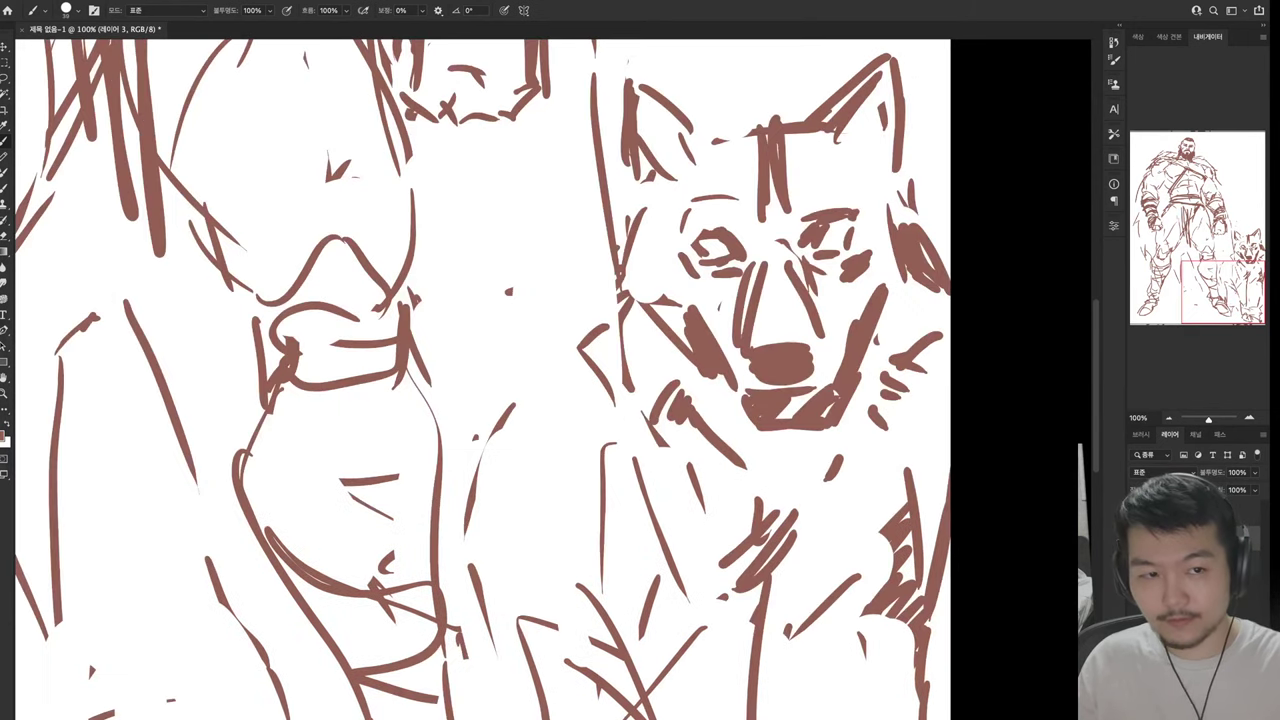
key(l)
mouse_move(950, 198)
mouse_down()
mouse_move(642, 232)
mouse_move(720, 716)
mouse_move(980, 716)
mouse_move(1040, 300)
mouse_up()
mouse_move(684, 48)
mouse_down()
mouse_move(695, 150)
mouse_move(640, 540)
mouse_move(1020, 238)
mouse_up()
key(ctrl+t)
scroll(512, 380, up, 10)
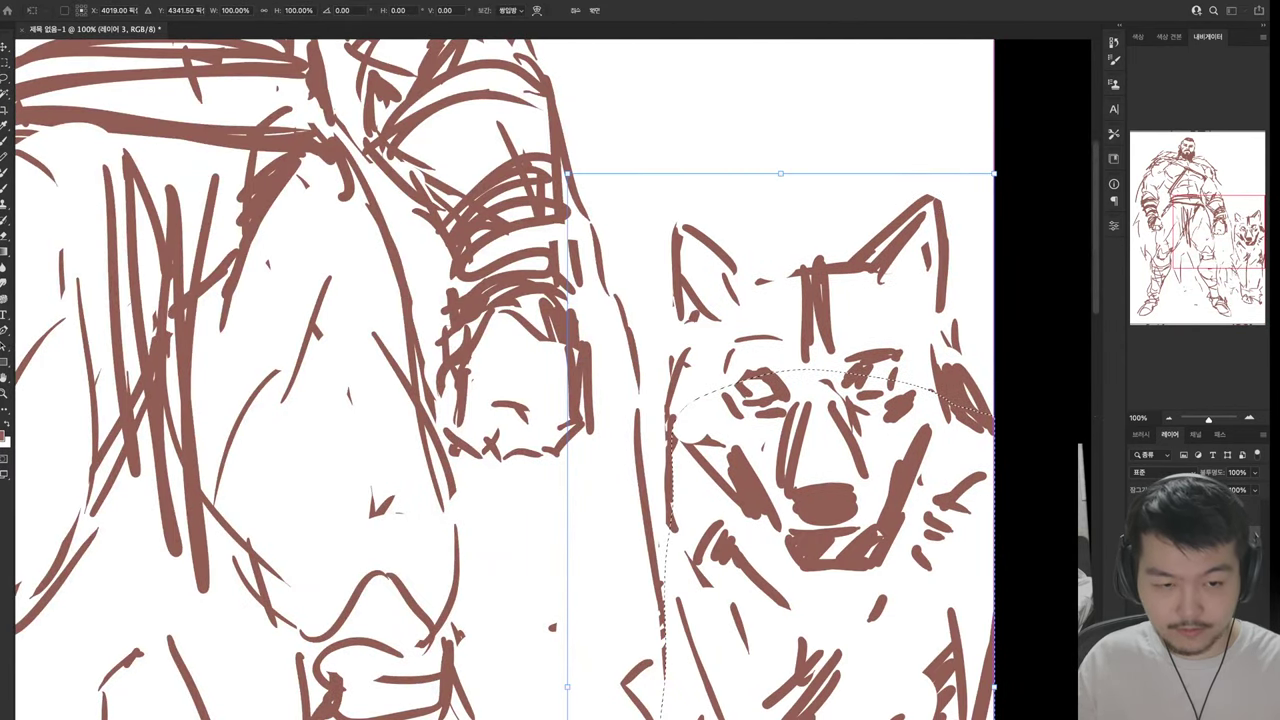
scroll(512, 380, down, 5)
scroll(512, 380, down, 4)
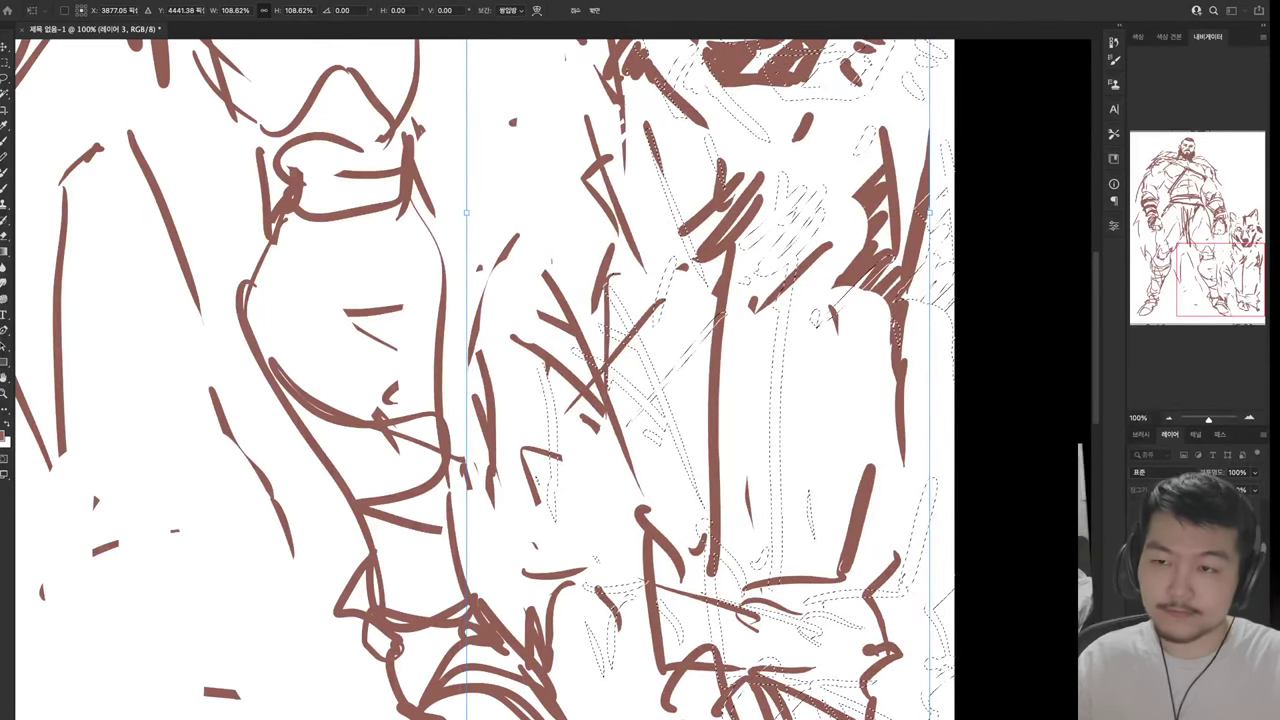
scroll(512, 380, up, 5)
scroll(512, 380, left, 2)
scroll(550, 380, up, 2)
scroll(550, 380, left, 1)
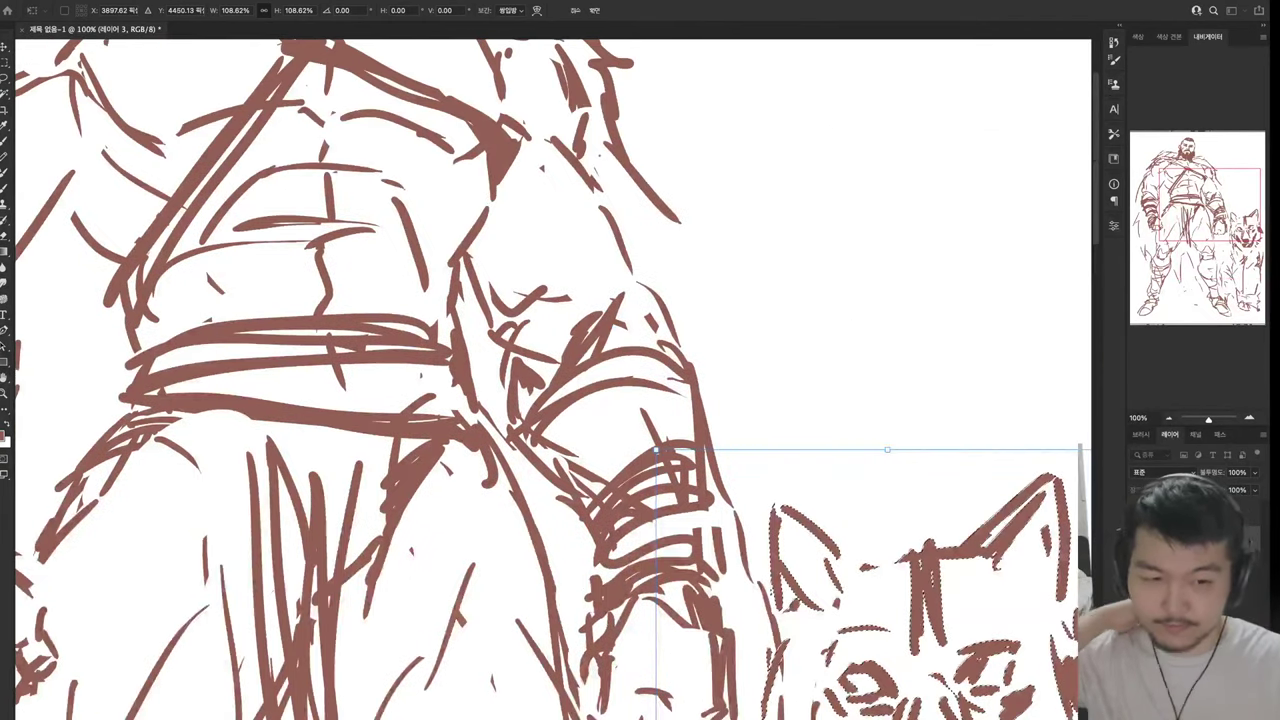
key(Return)
key(ctrl+d)
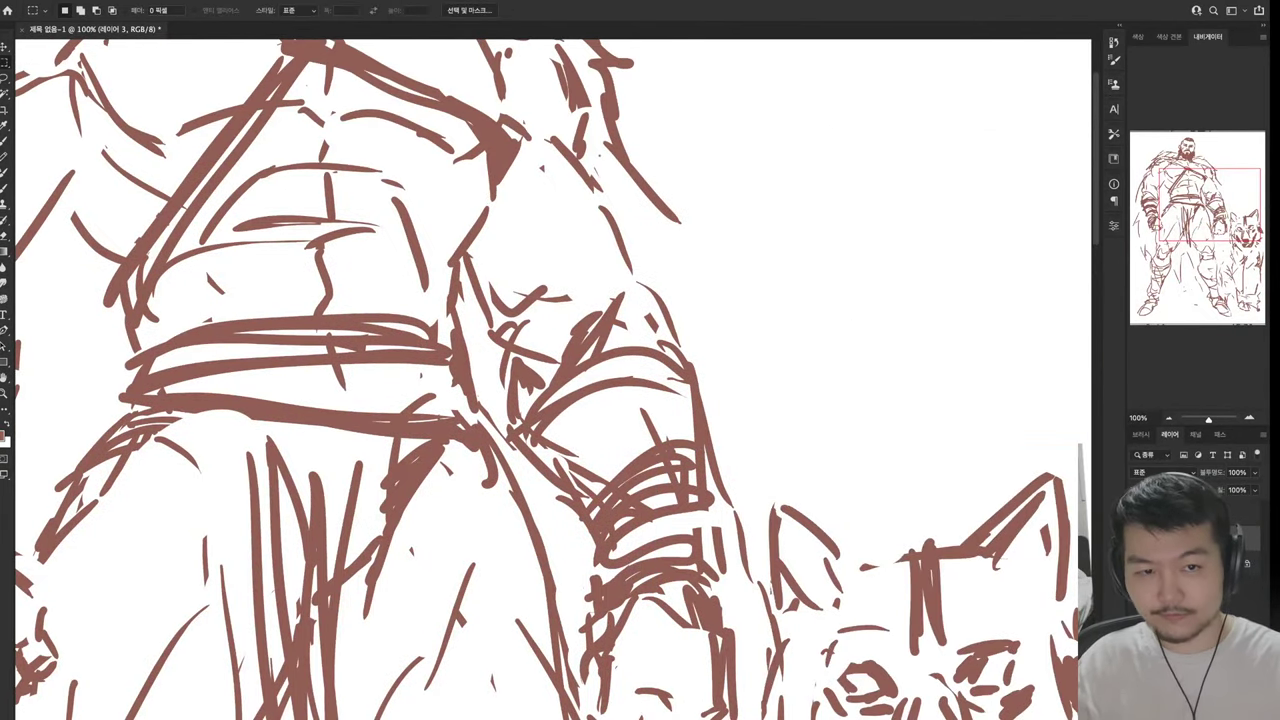
Draw the ear missing from the man's head and trim the outline of his other ear
scroll(550, 380, up, 6)
scroll(550, 380, left, 3)
key(b)
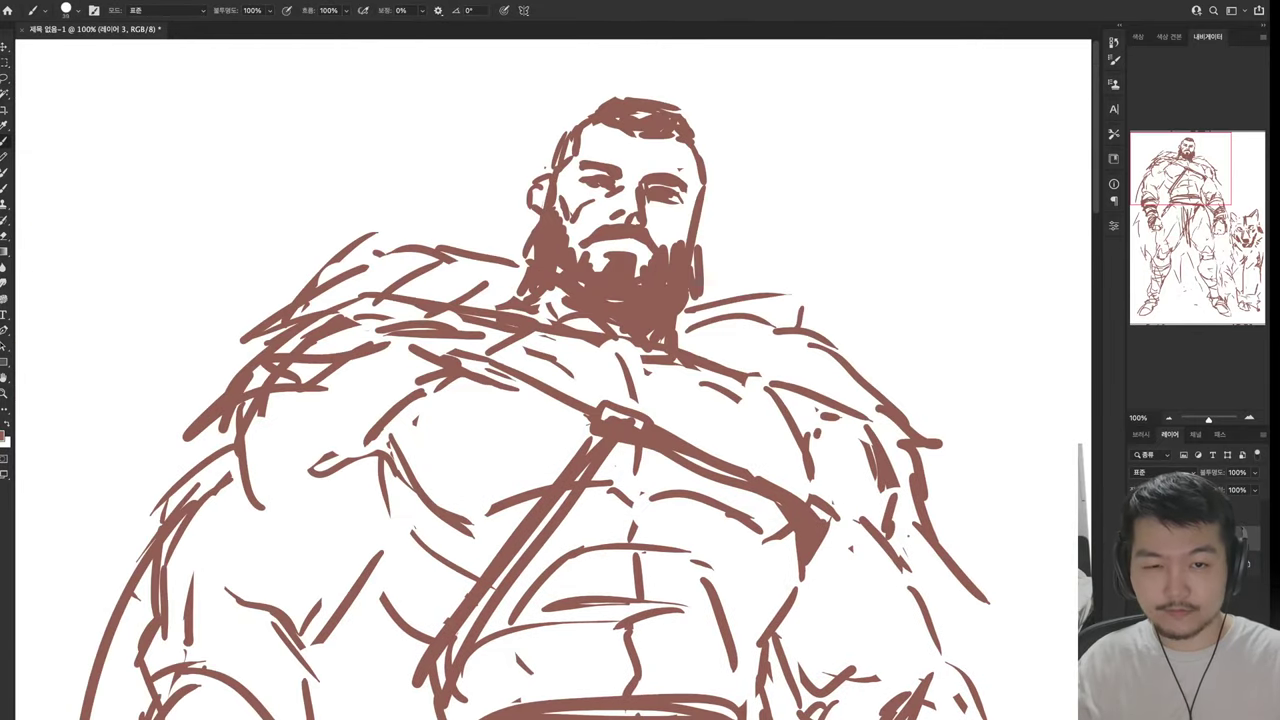
mouse_move(702, 206)
mouse_down()
mouse_move(712, 236)
mouse_move(696, 248)
mouse_up()
key(e)
drag(540, 178, 530, 218)
key(b)
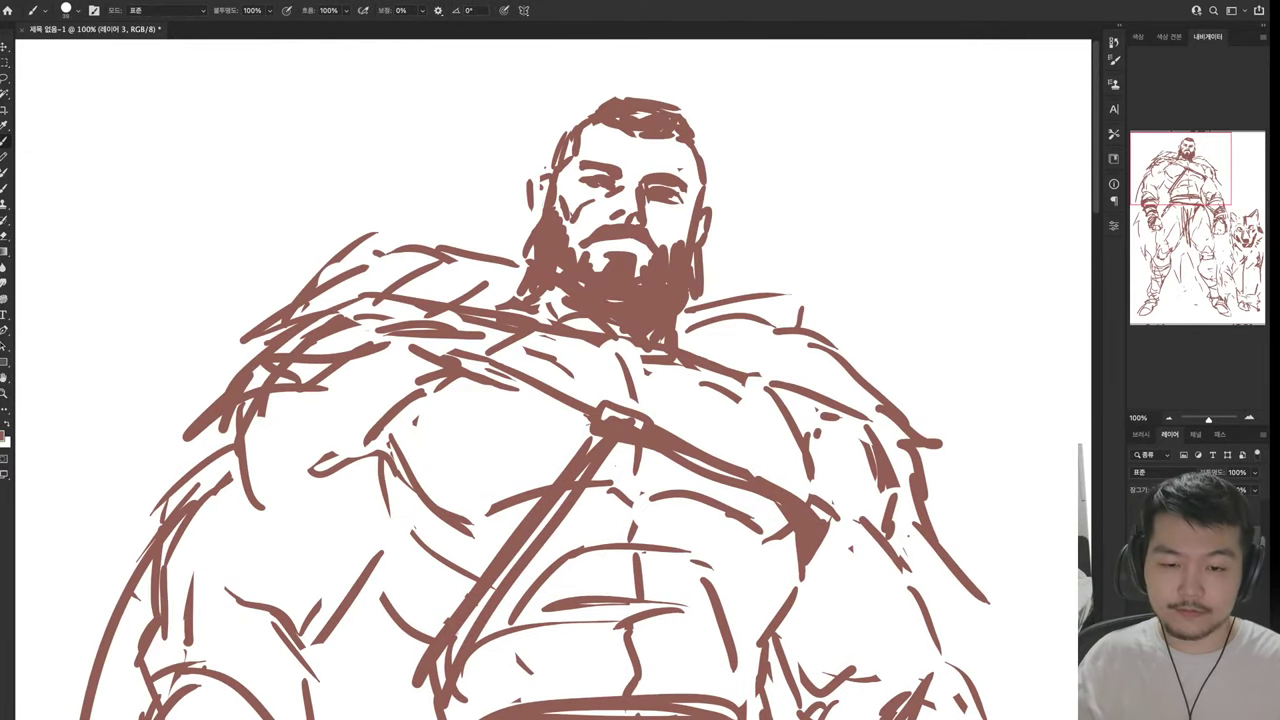
Draw a diagonal cloak line in the gap between the man's legs, beside the wrapped calf
scroll(550, 380, down, 10)
scroll(550, 380, right, 3)
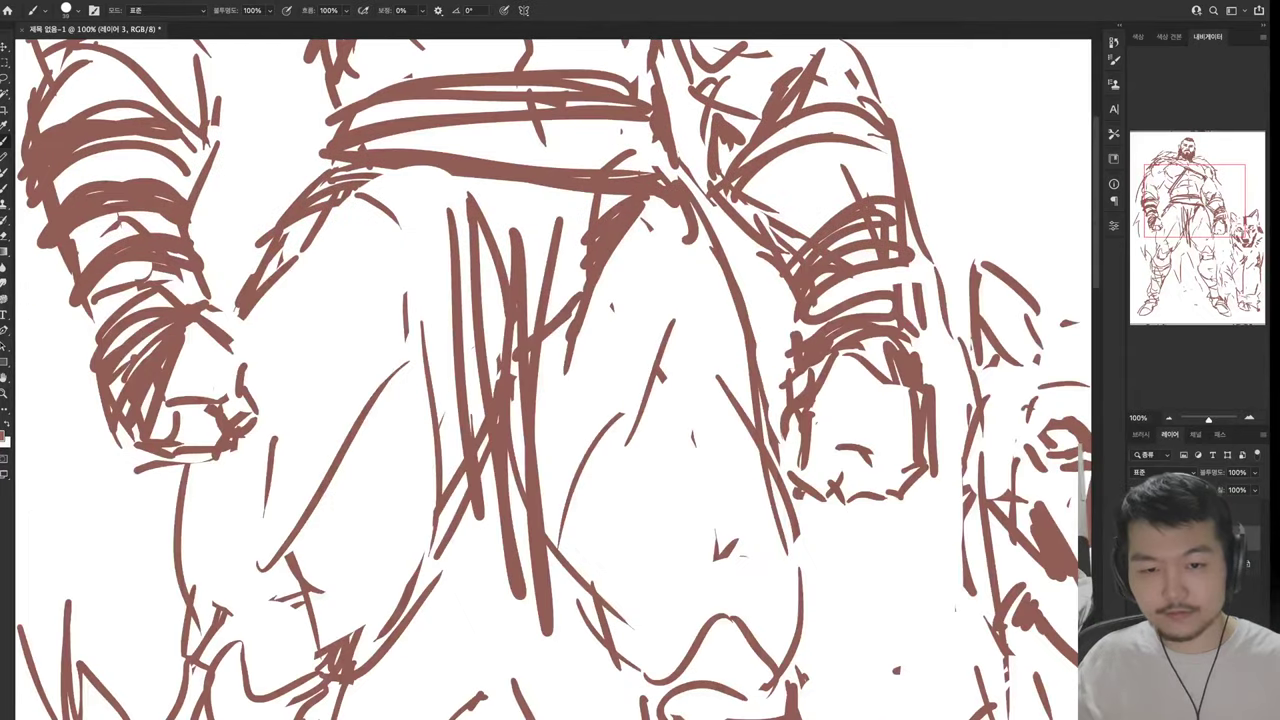
scroll(550, 380, down, 10)
drag(553, 433, 450, 590)
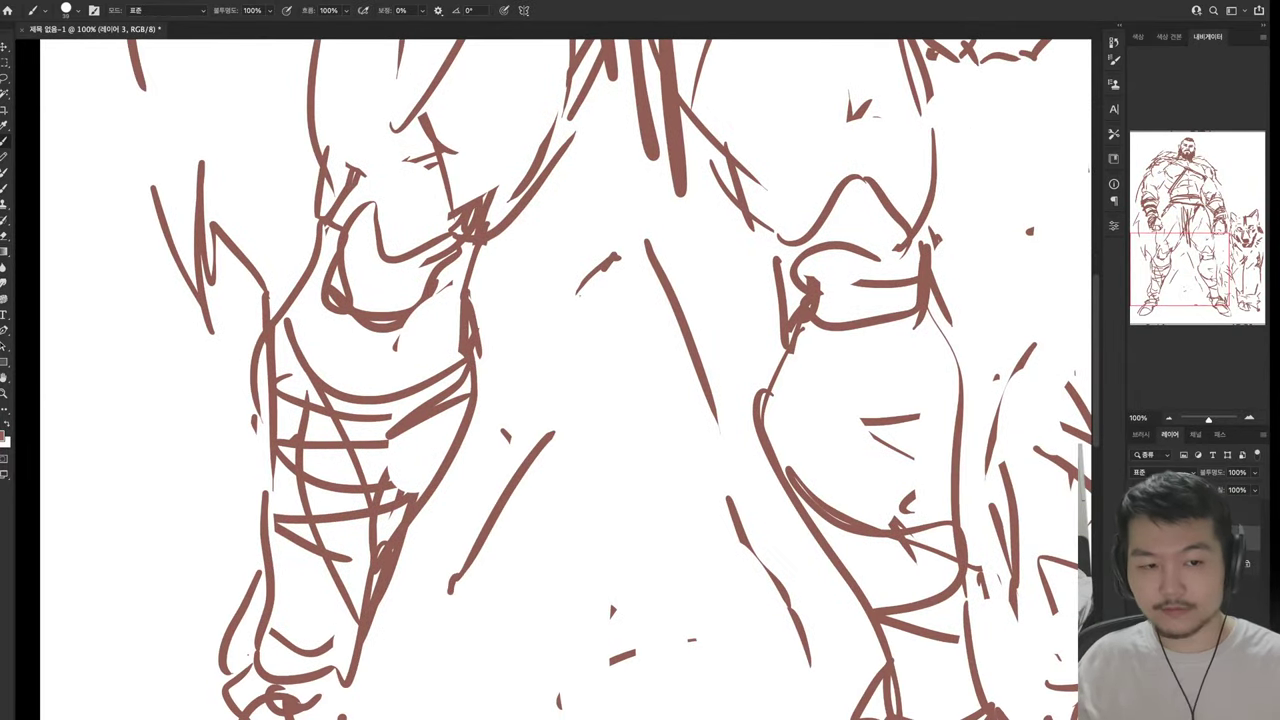
scroll(550, 380, up, 20)
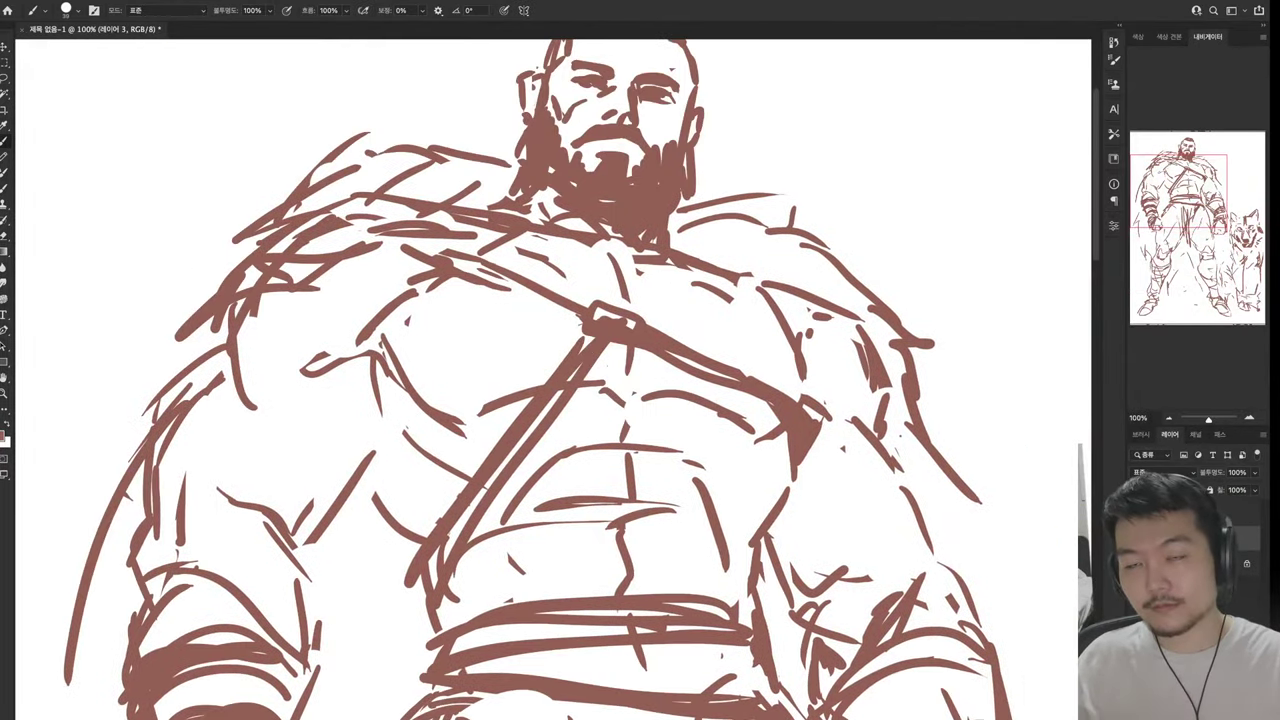
scroll(550, 380, right, 1)
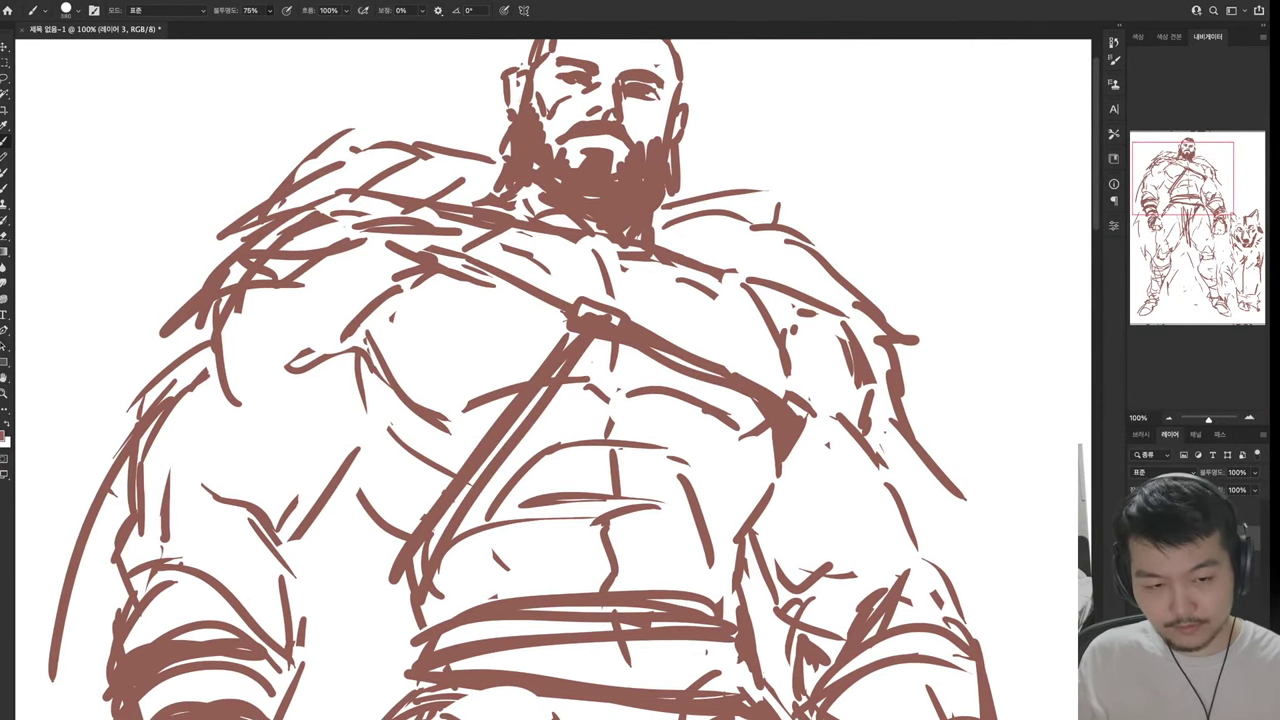
Try recolouring the line art black and undo the recolouring
key(i)
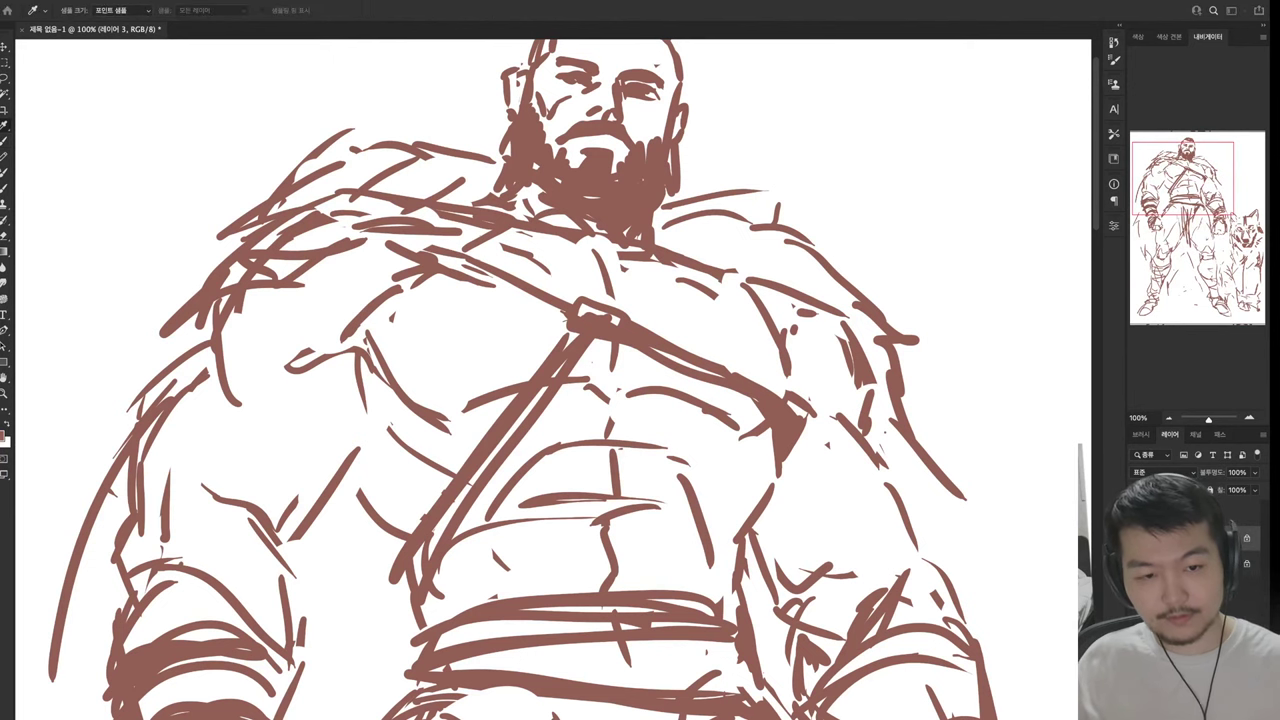
key(shift+alt+BackSpace)
key(b)
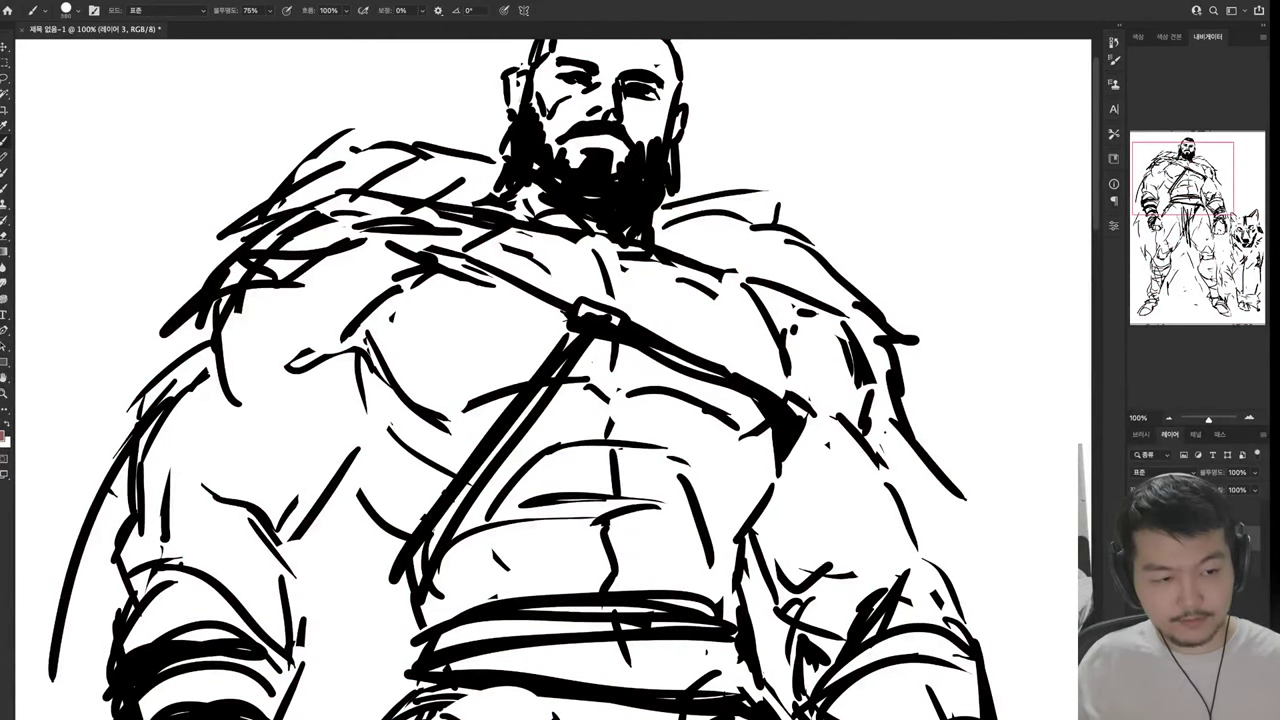
key(ctrl+z)
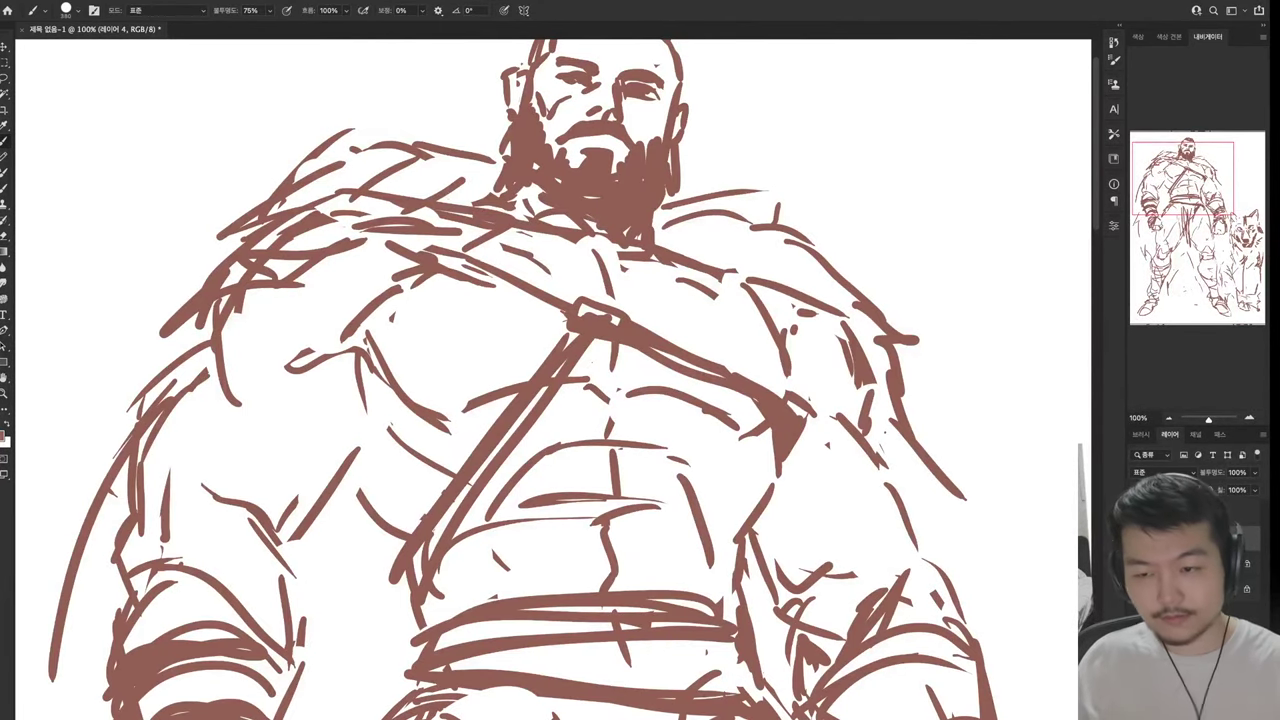
Add a new layer and block in the man's chest with a greyish-brown brush at 100% opacity
key(ctrl+shift+alt+n)
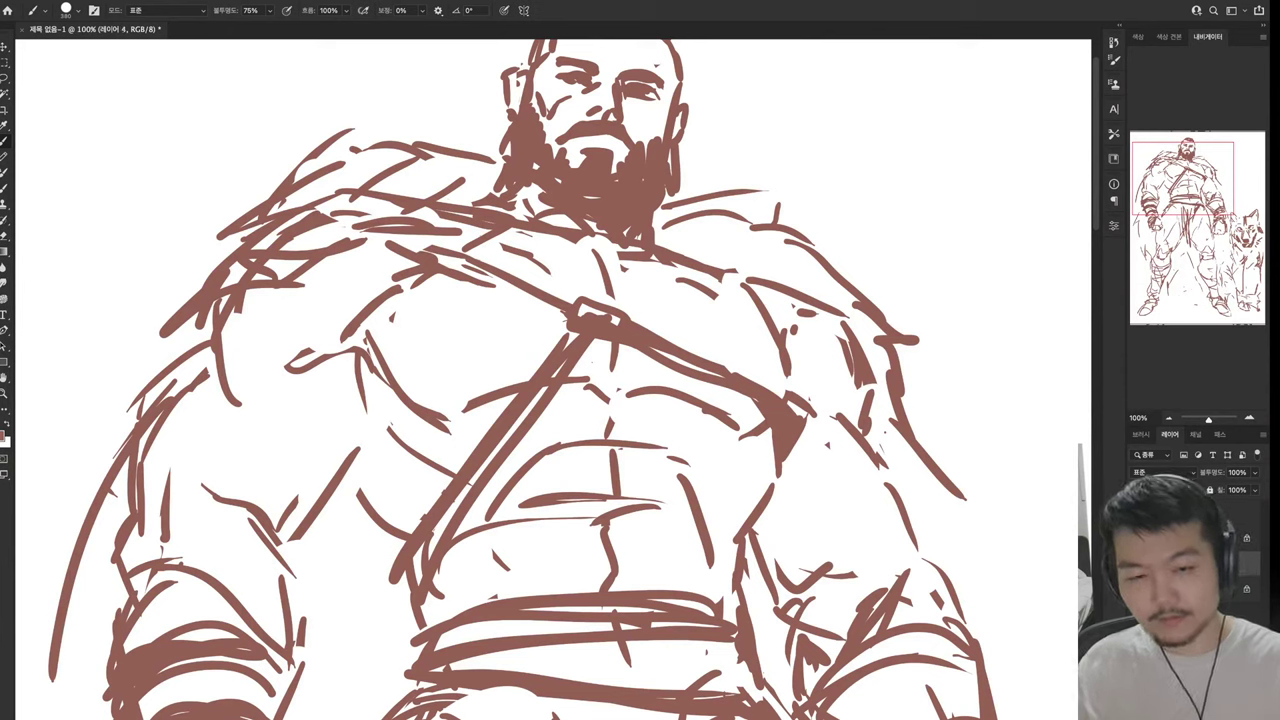
key(i)
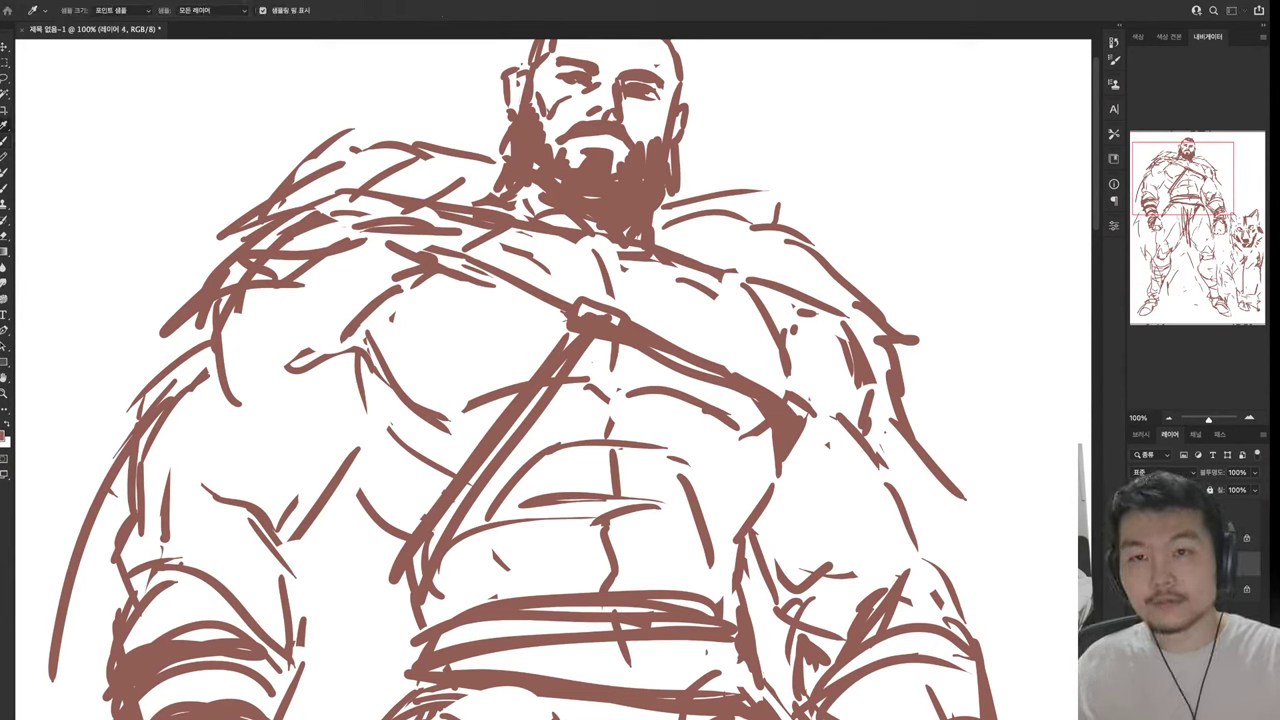
key(b)
key(0)
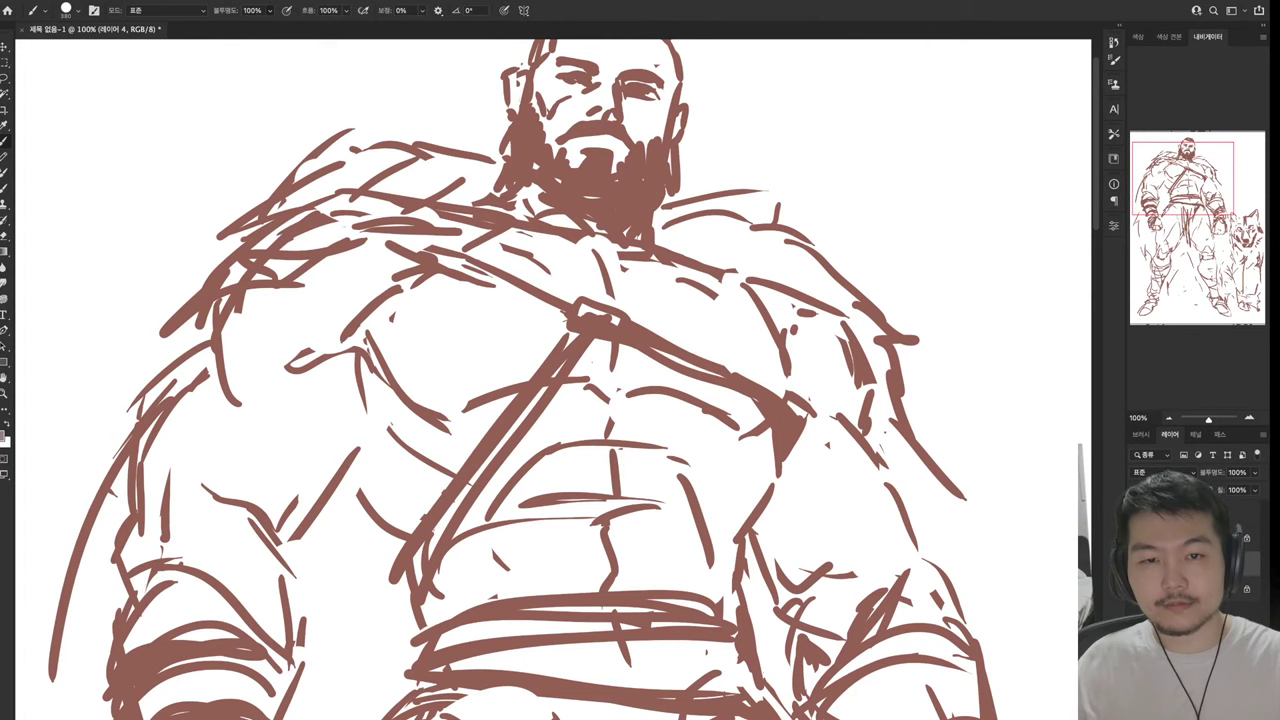
mouse_move(620, 290)
mouse_down()
mouse_move(400, 360)
mouse_move(300, 250)
mouse_move(240, 390)
mouse_up()
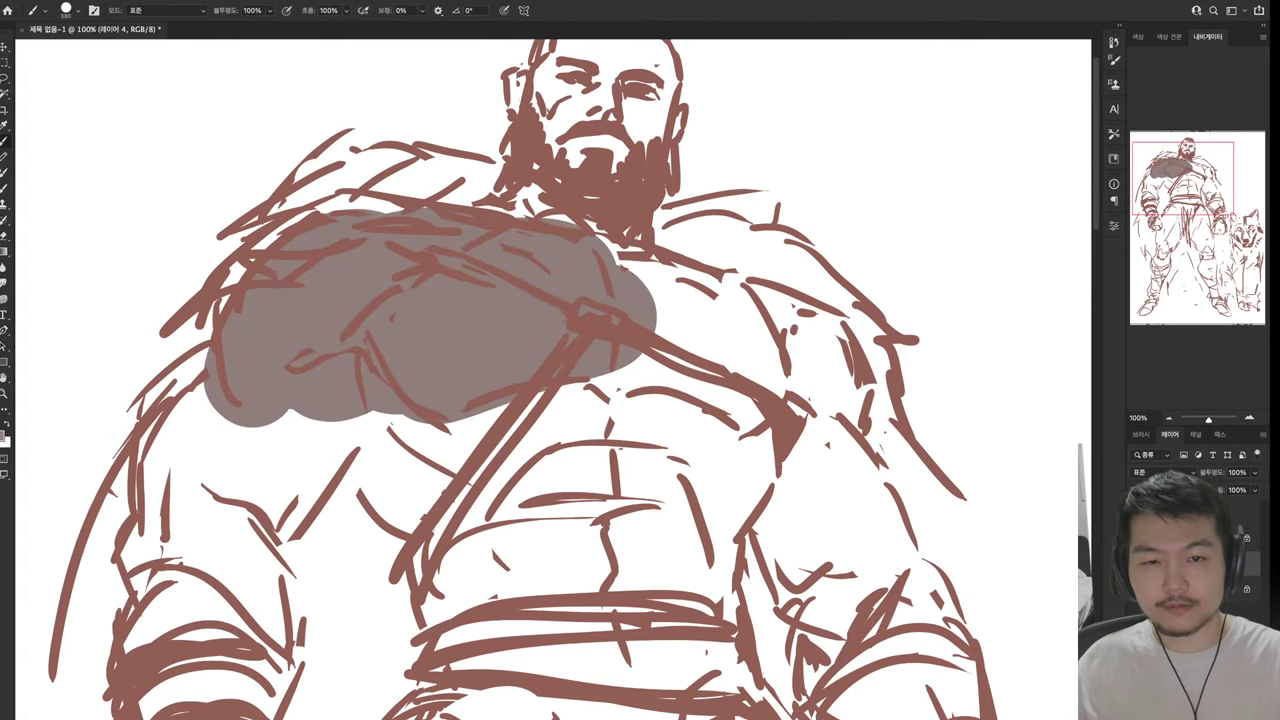
drag(610, 260, 810, 340)
Fill the man's head, neck and both sides of the fur collar with the same greyish-brown silhouette colour
scroll(550, 380, up, 3)
mouse_move(620, 320)
mouse_down()
mouse_move(560, 230)
mouse_move(518, 255)
mouse_up()
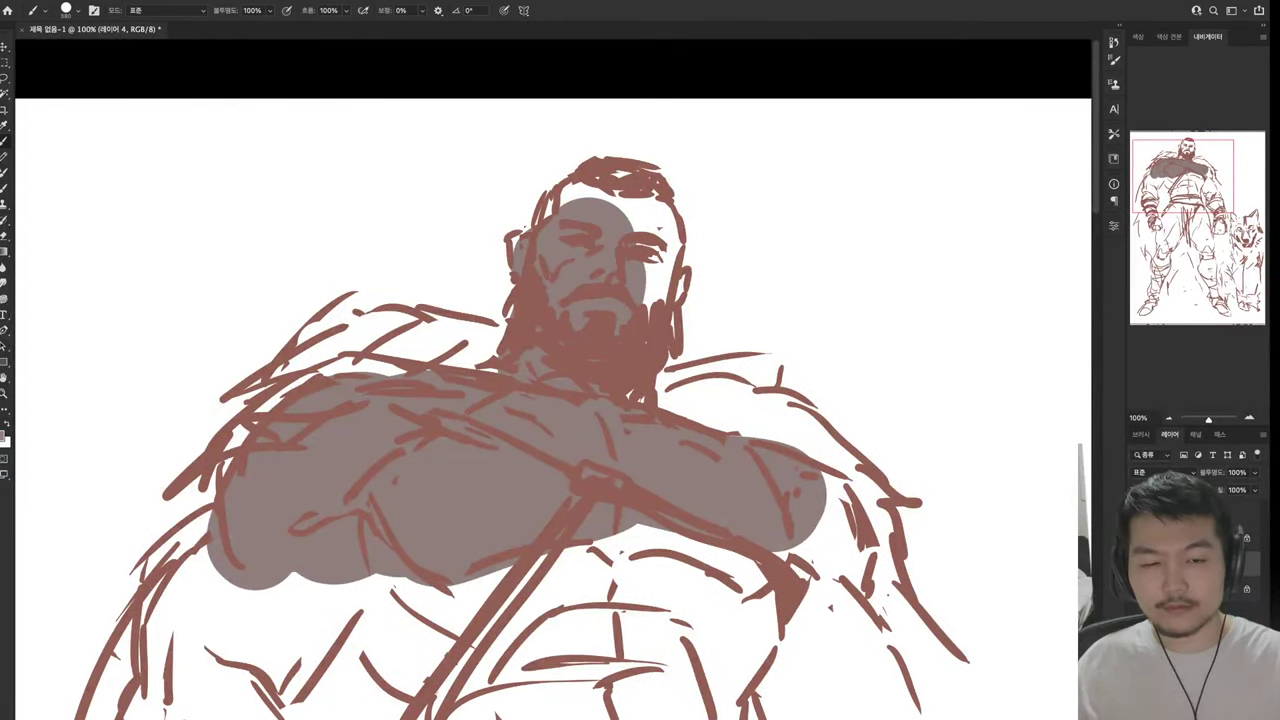
mouse_move(548, 215)
mouse_down()
mouse_move(630, 190)
mouse_move(682, 318)
mouse_move(673, 330)
mouse_move(805, 420)
mouse_move(900, 545)
mouse_move(800, 640)
mouse_up()
mouse_move(500, 320)
mouse_down()
mouse_move(400, 350)
mouse_move(280, 320)
mouse_up()
drag(210, 465, 190, 535)
Extend the silhouette over the shoulder and upper arm farther from the wolf, down into the wrapped forearm
scroll(550, 400, down, 5)
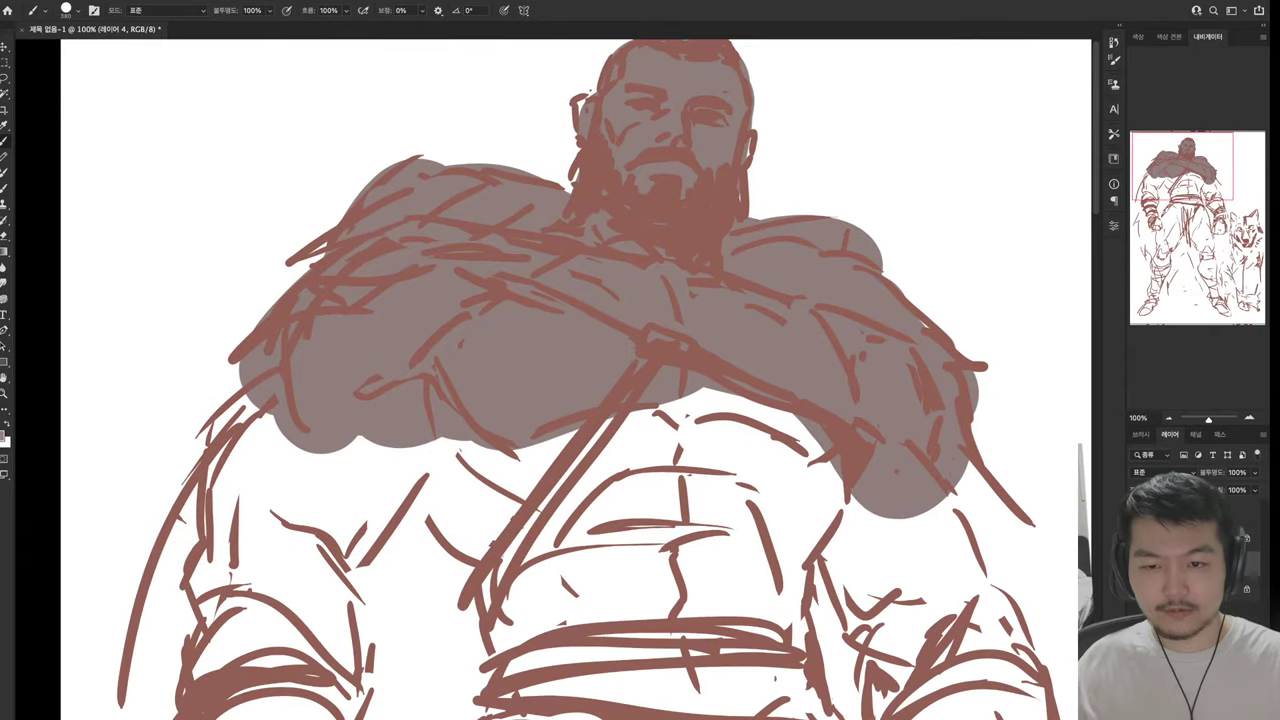
scroll(550, 400, up, 2)
mouse_move(420, 240)
mouse_down()
mouse_move(300, 435)
mouse_move(500, 280)
mouse_up()
mouse_move(420, 420)
mouse_down()
mouse_move(340, 478)
mouse_move(345, 610)
mouse_up()
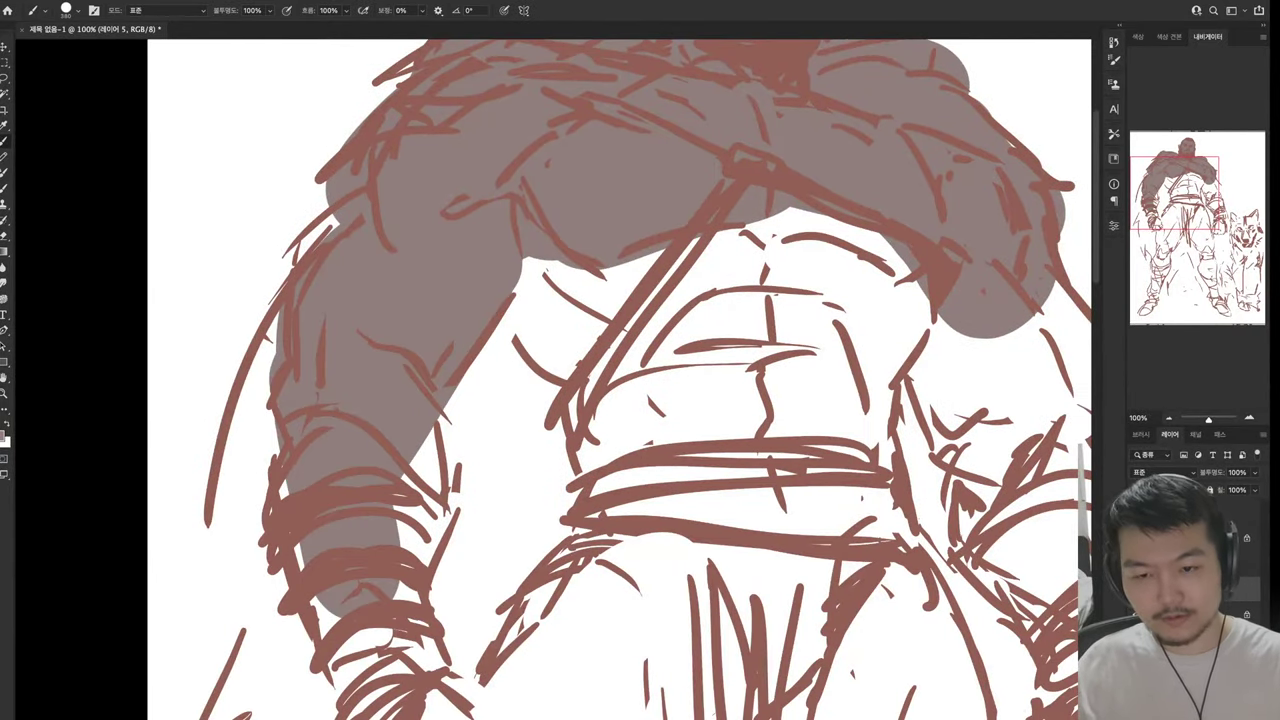
Fill the background behind the figure with a dark grey
key(i)
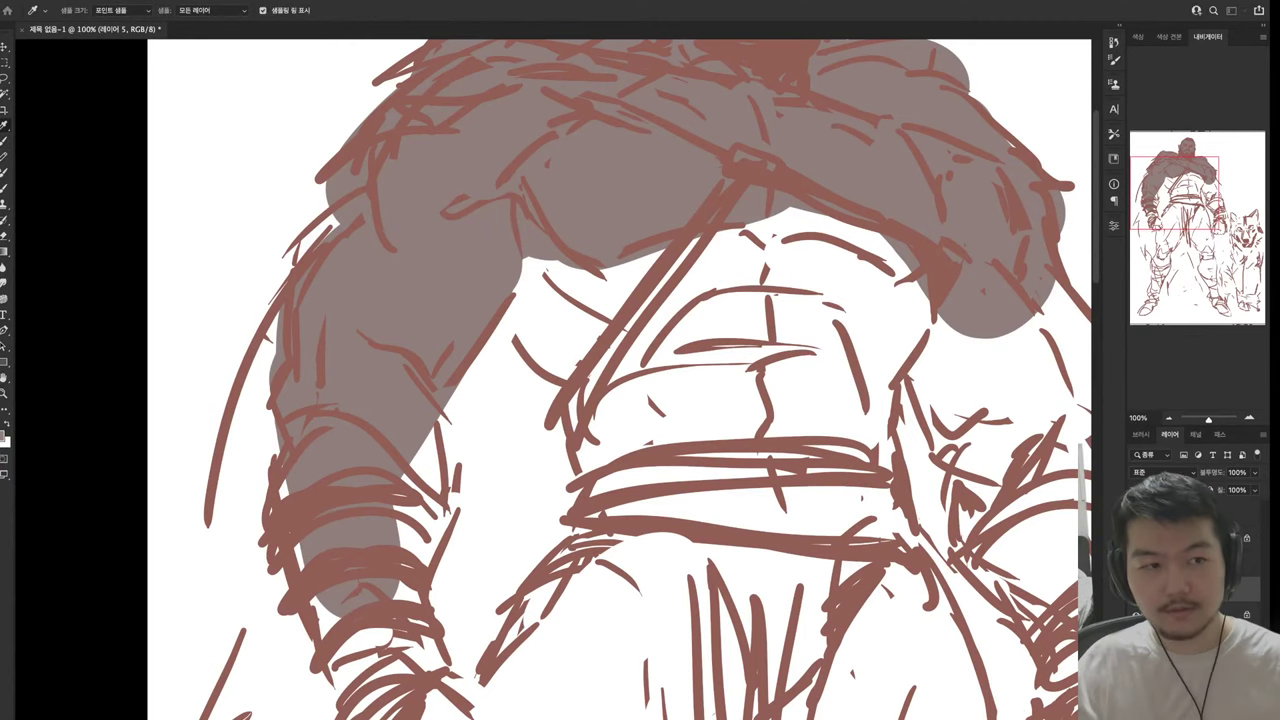
key(b)
scroll(554, 379, up, 5)
scroll(554, 379, right, 3)
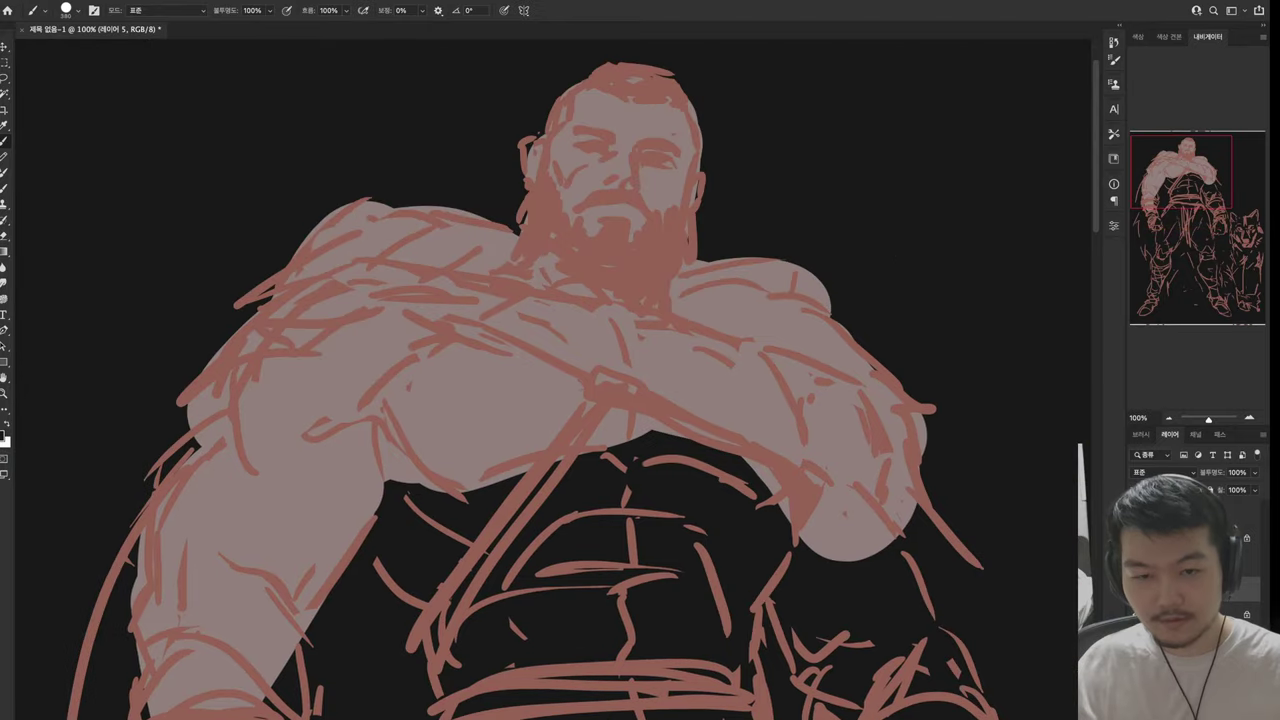
key(i)
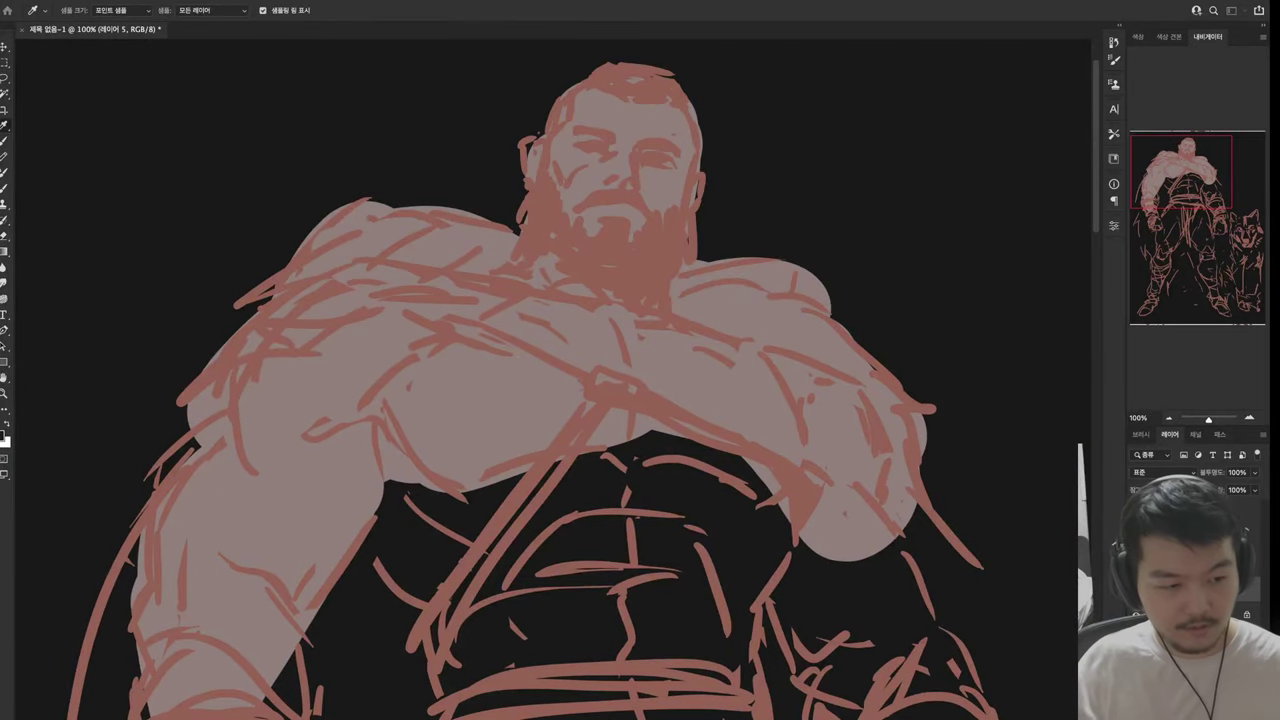
key(b)
key(alt+BackSpace)
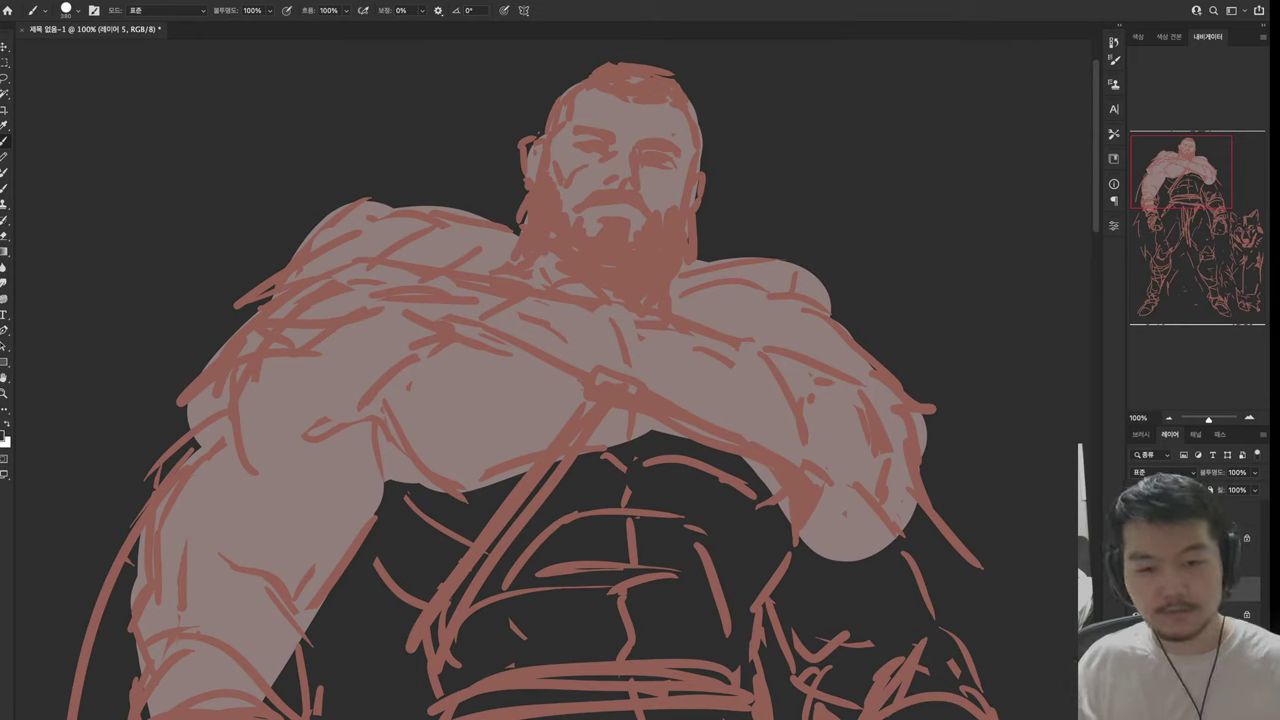
Fill the ribs, abdomen and waist, plus the wrapped forearm and fist farther from the wolf, with the silhouette colour
drag(600, 455, 435, 535)
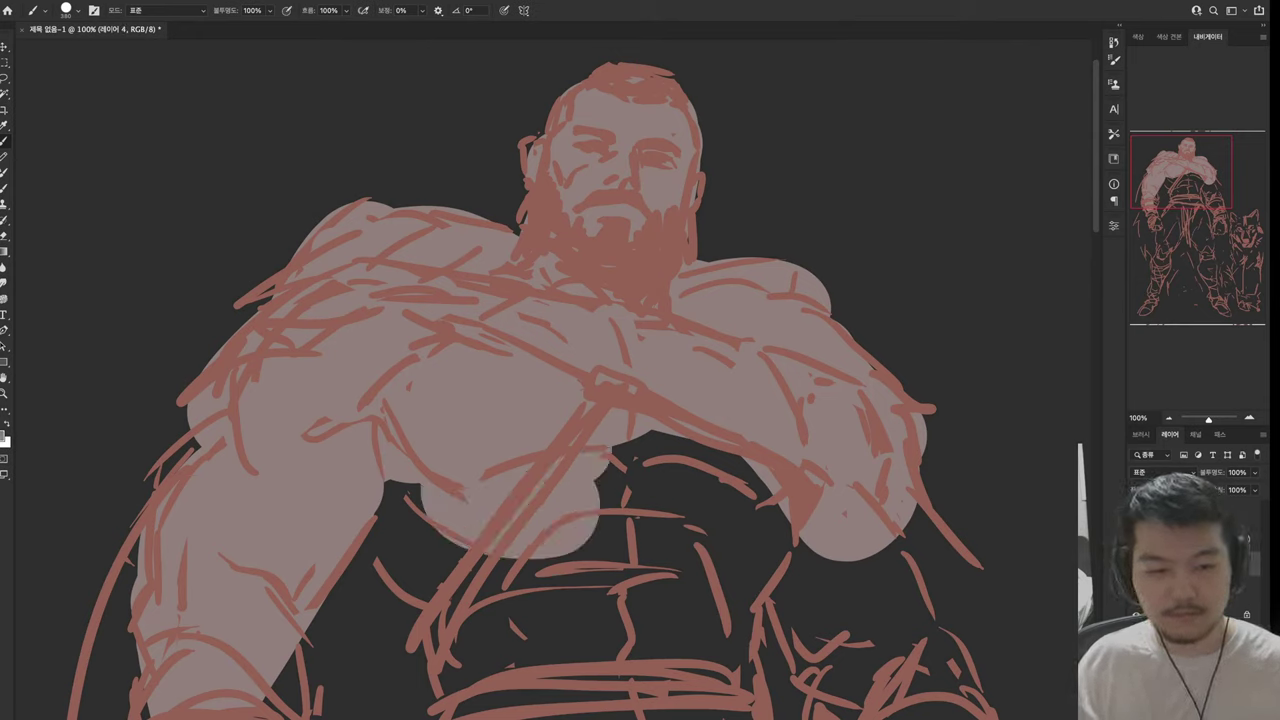
mouse_move(455, 490)
mouse_down()
mouse_move(520, 600)
mouse_move(465, 690)
mouse_up()
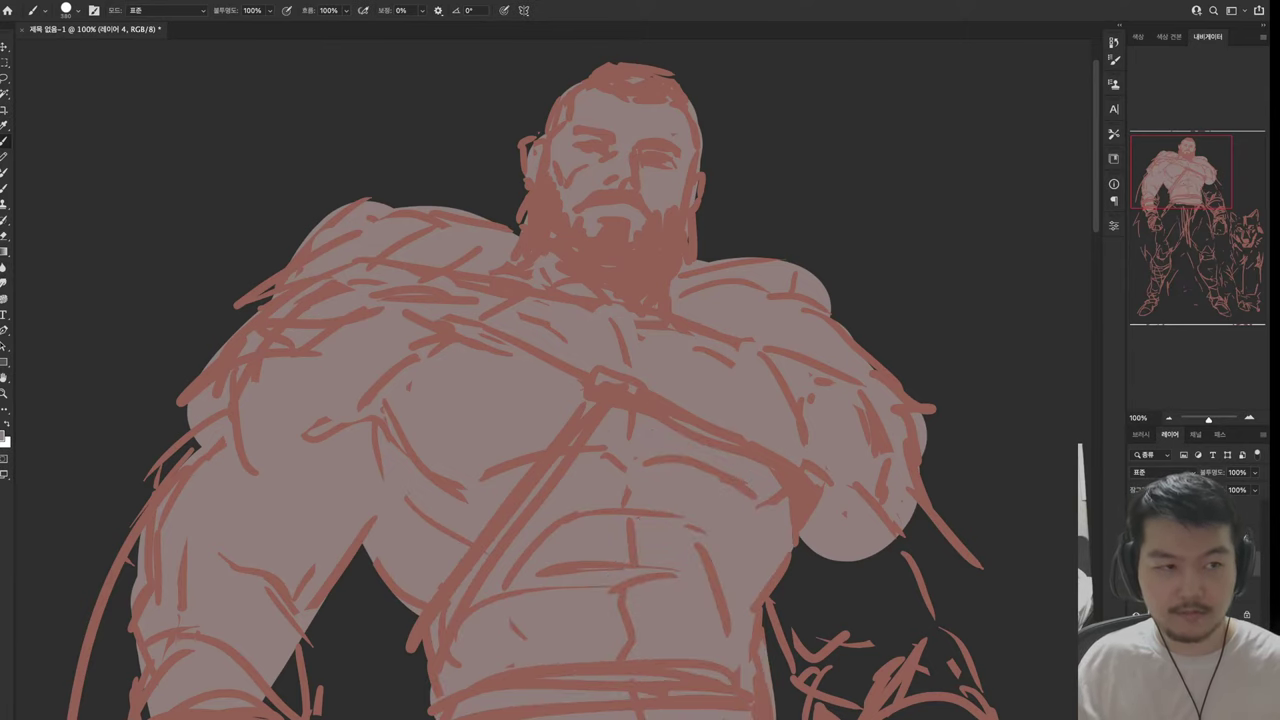
scroll(550, 380, down, 5)
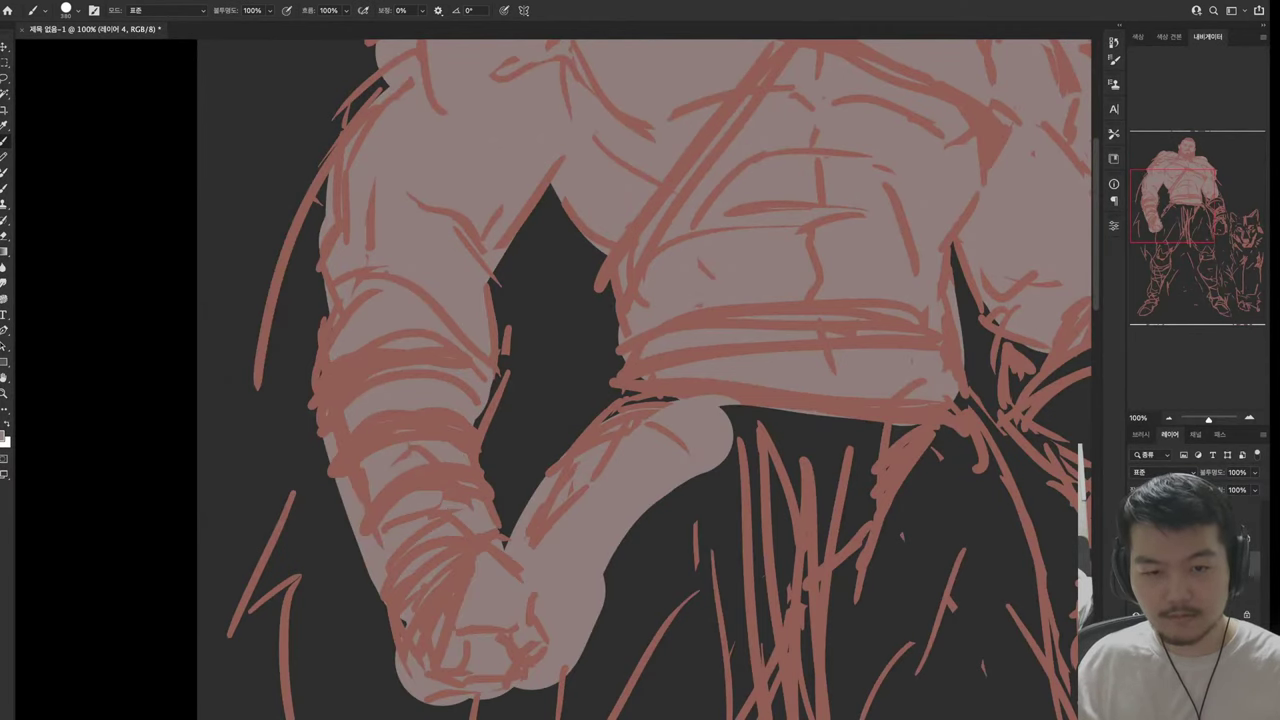
Fill the man's hips, both thighs and the hanging loincloth with the silhouette colour
scroll(640, 380, down, 5)
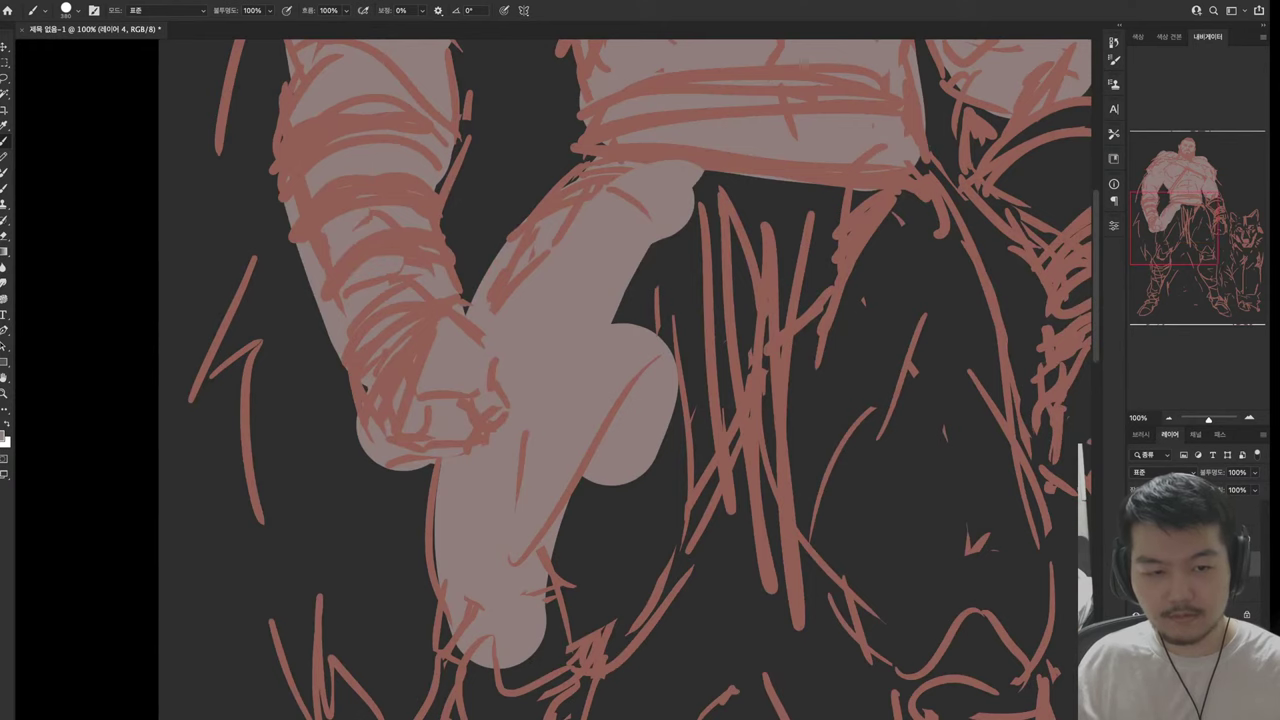
scroll(640, 380, up, 2)
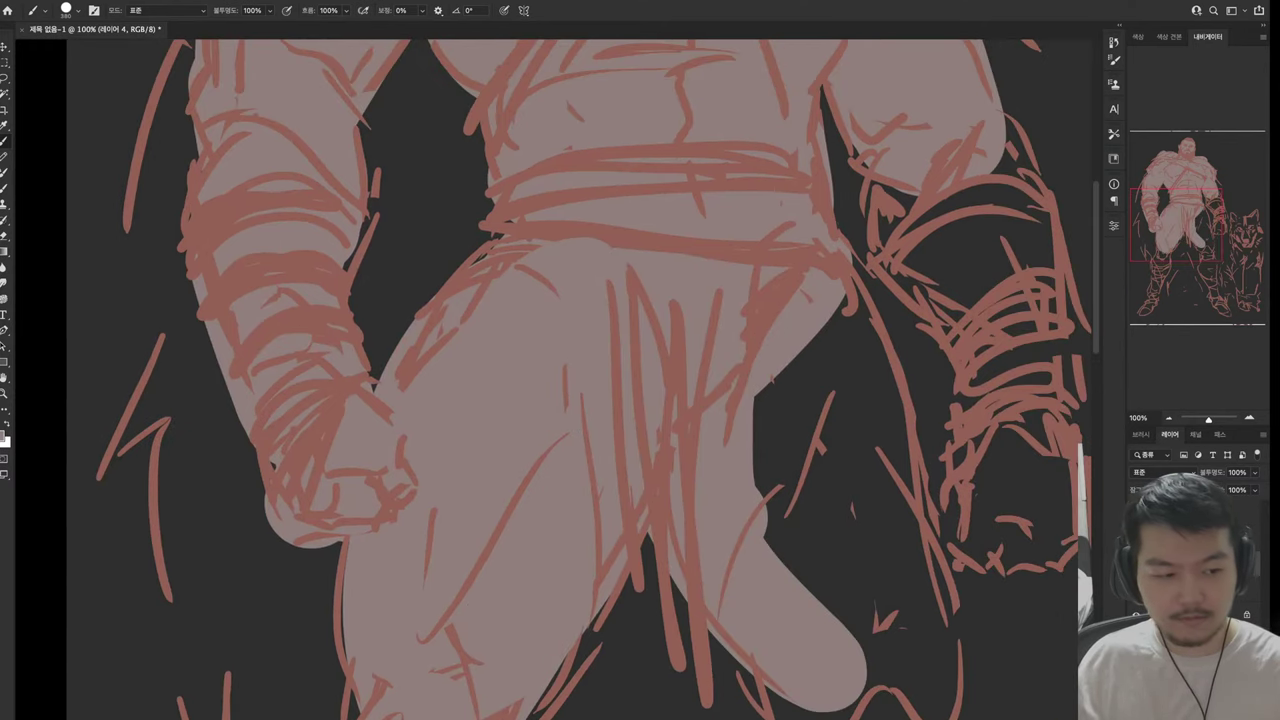
scroll(640, 380, up, 1)
drag(780, 480, 780, 700)
drag(780, 380, 780, 630)
drag(830, 320, 870, 700)
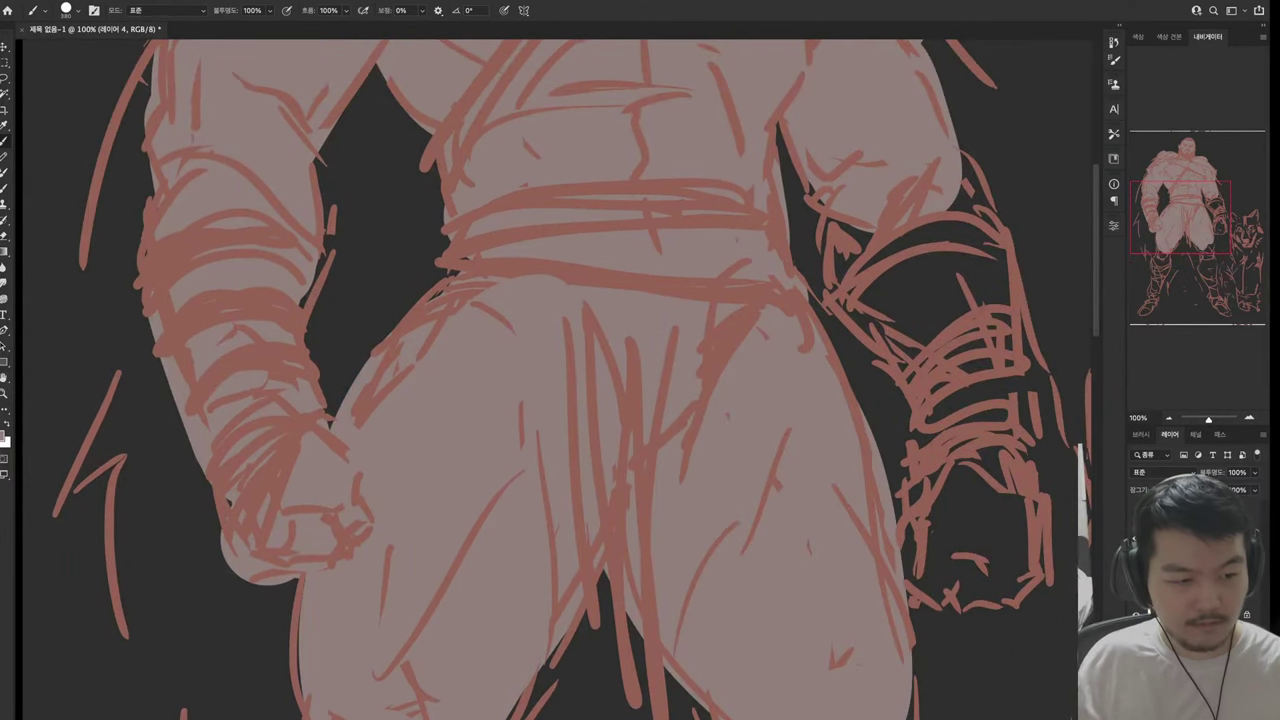
Fill the knee of the leg nearer the wolf, undoing and repainting the stroke that spills past its outline
scroll(560, 380, down, 8)
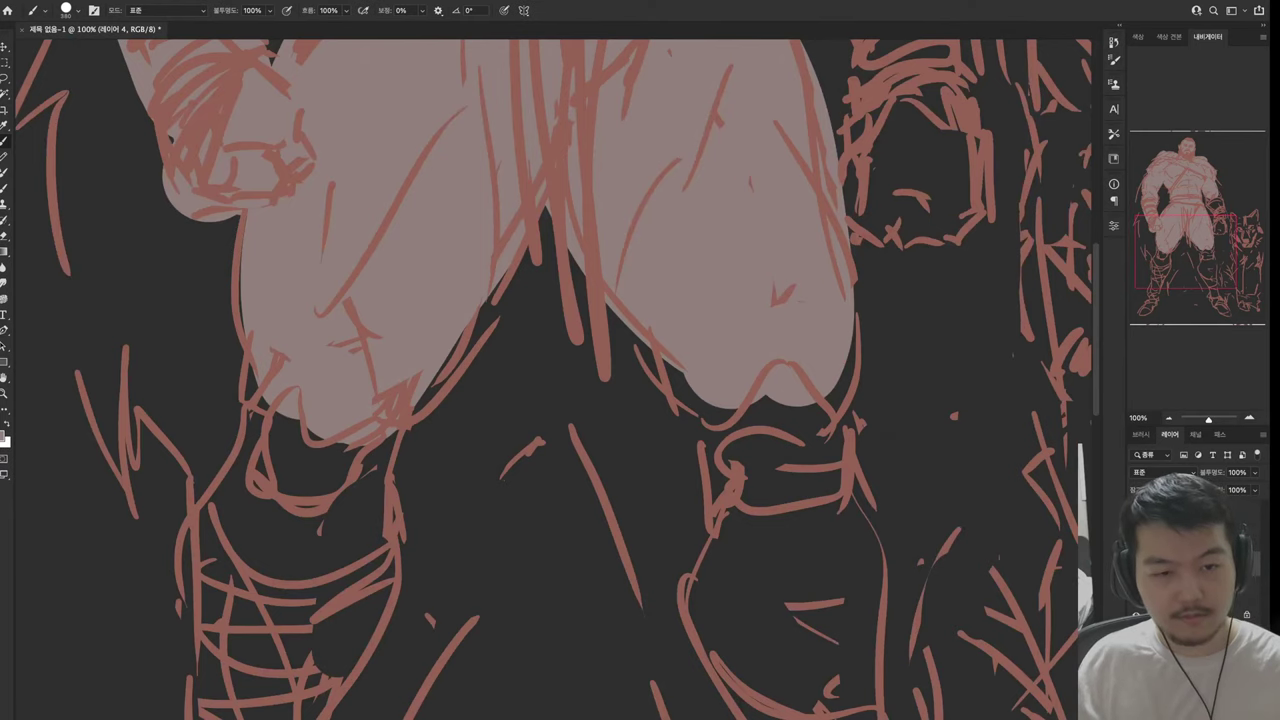
mouse_move(680, 370)
mouse_down()
mouse_move(780, 440)
mouse_move(850, 445)
mouse_up()
drag(730, 440, 840, 540)
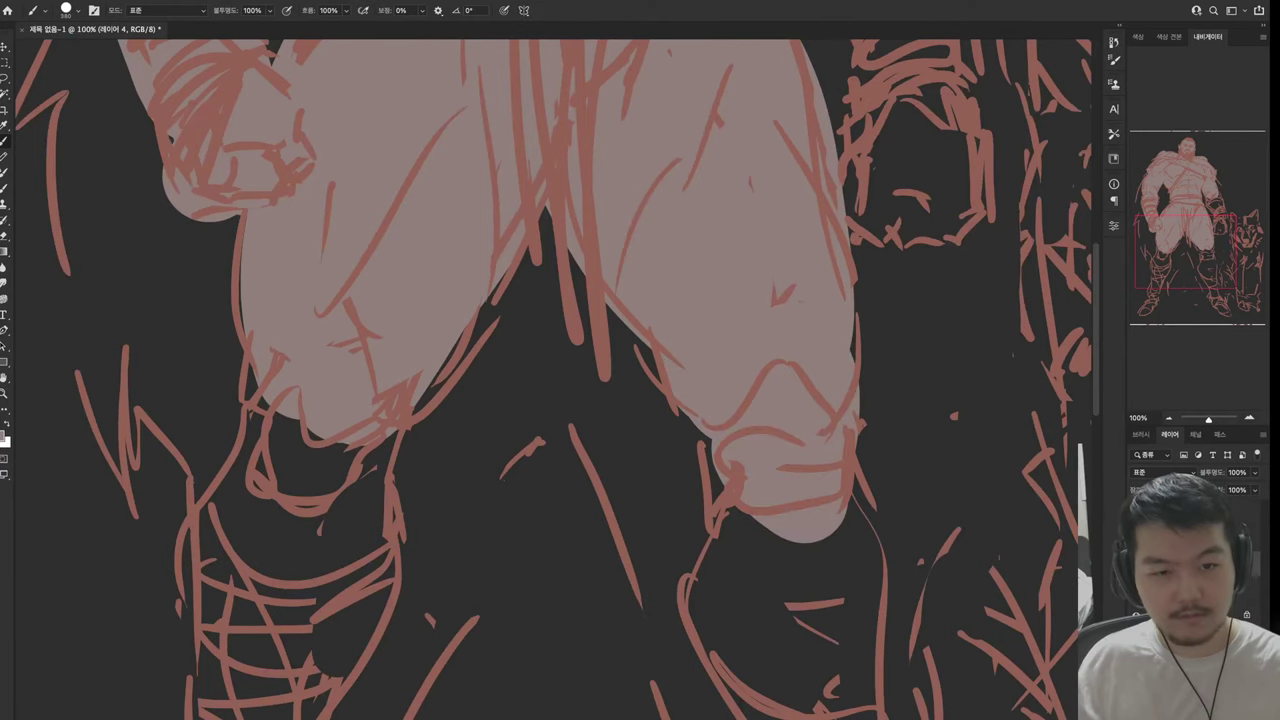
drag(860, 390, 820, 540)
scroll(560, 380, down, 2)
scroll(560, 380, down, 1)
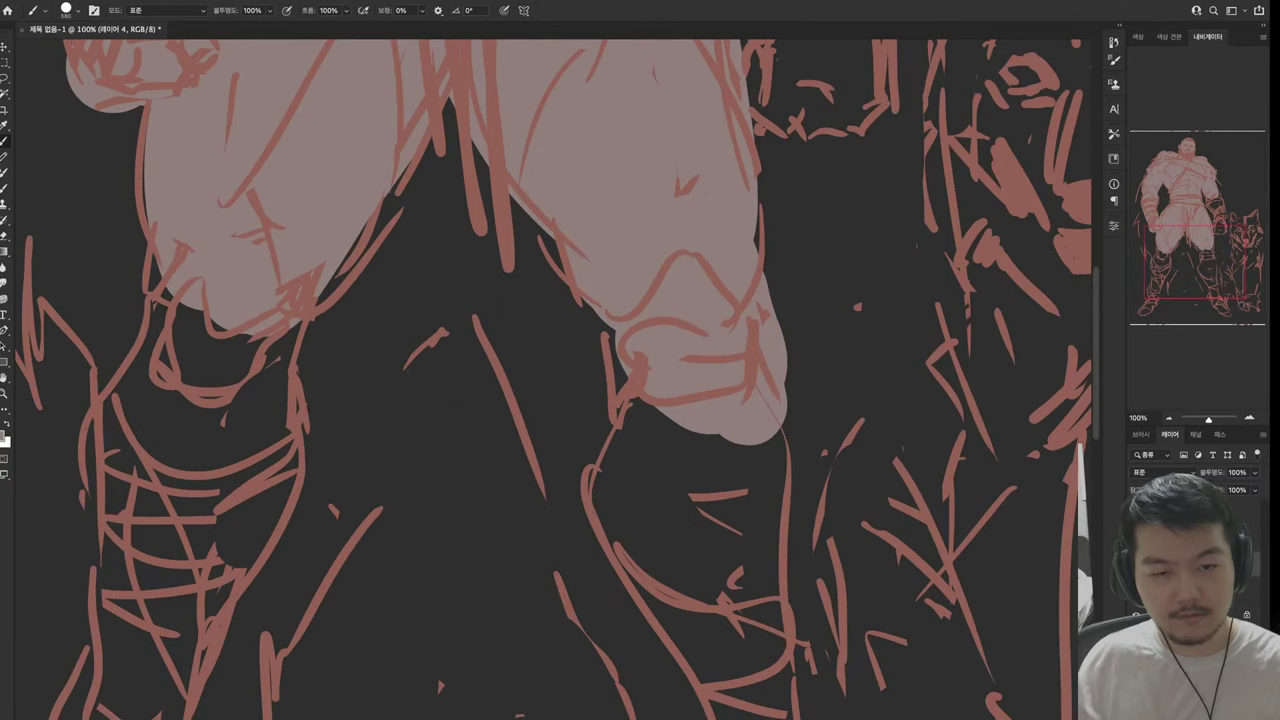
key(ctrl+z)
drag(640, 330, 760, 390)
Fill the calf, ankle and boot of the leg nearer the wolf and erase the excess along the shin
mouse_move(640, 400)
mouse_down()
mouse_move(690, 430)
mouse_move(640, 520)
mouse_up()
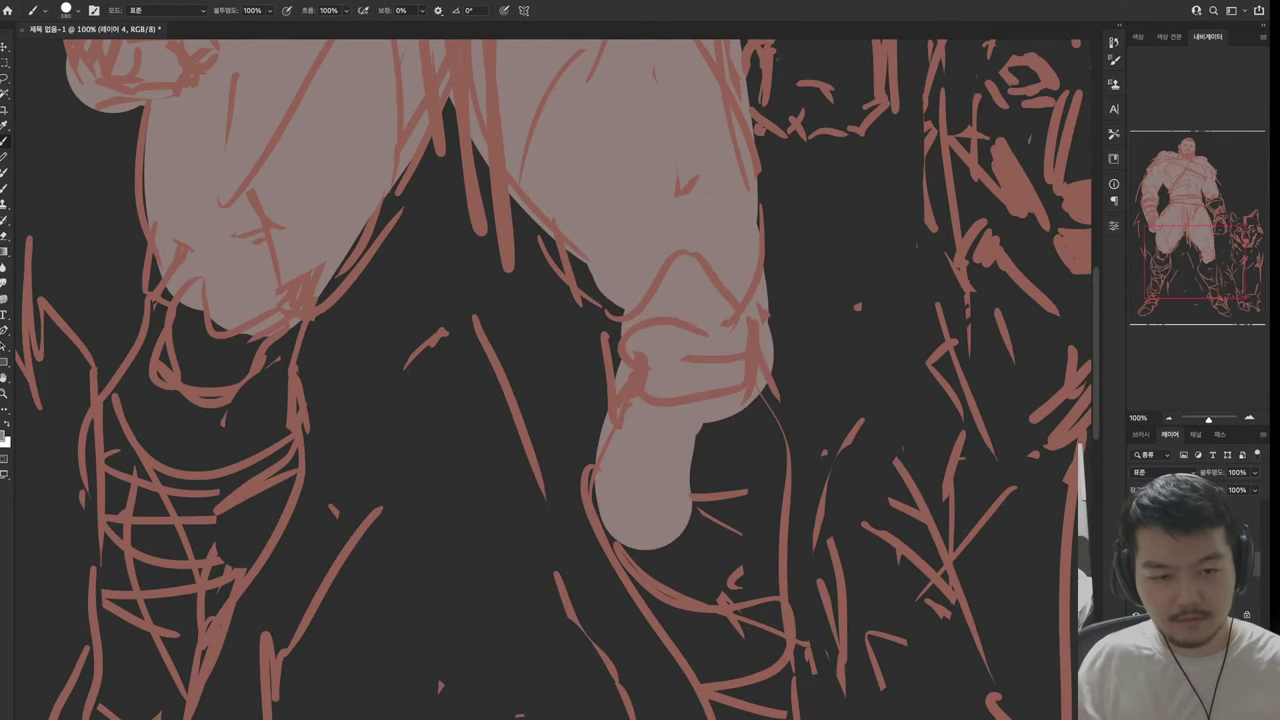
drag(700, 430, 680, 640)
drag(780, 400, 760, 690)
scroll(560, 380, down, 5)
drag(700, 470, 690, 520)
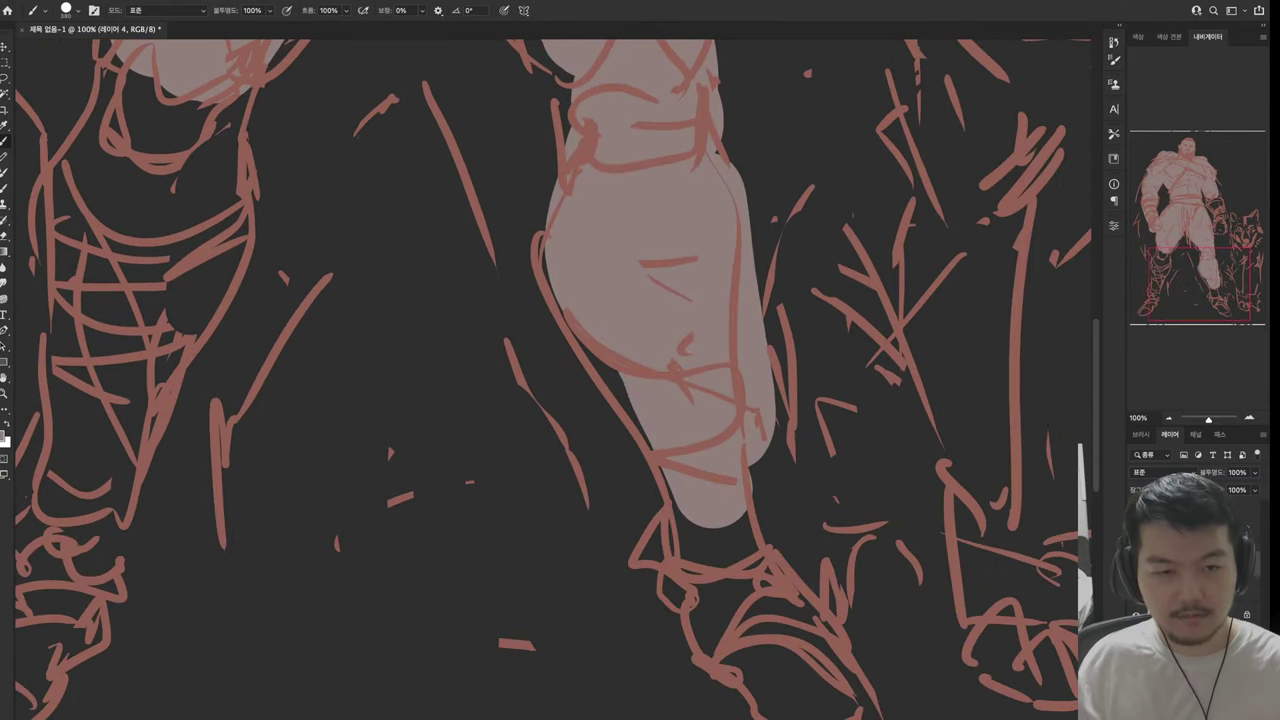
mouse_move(770, 390)
mouse_down()
mouse_move(720, 560)
mouse_move(860, 700)
mouse_move(790, 540)
mouse_up()
key(e)
scroll(560, 380, up, 1)
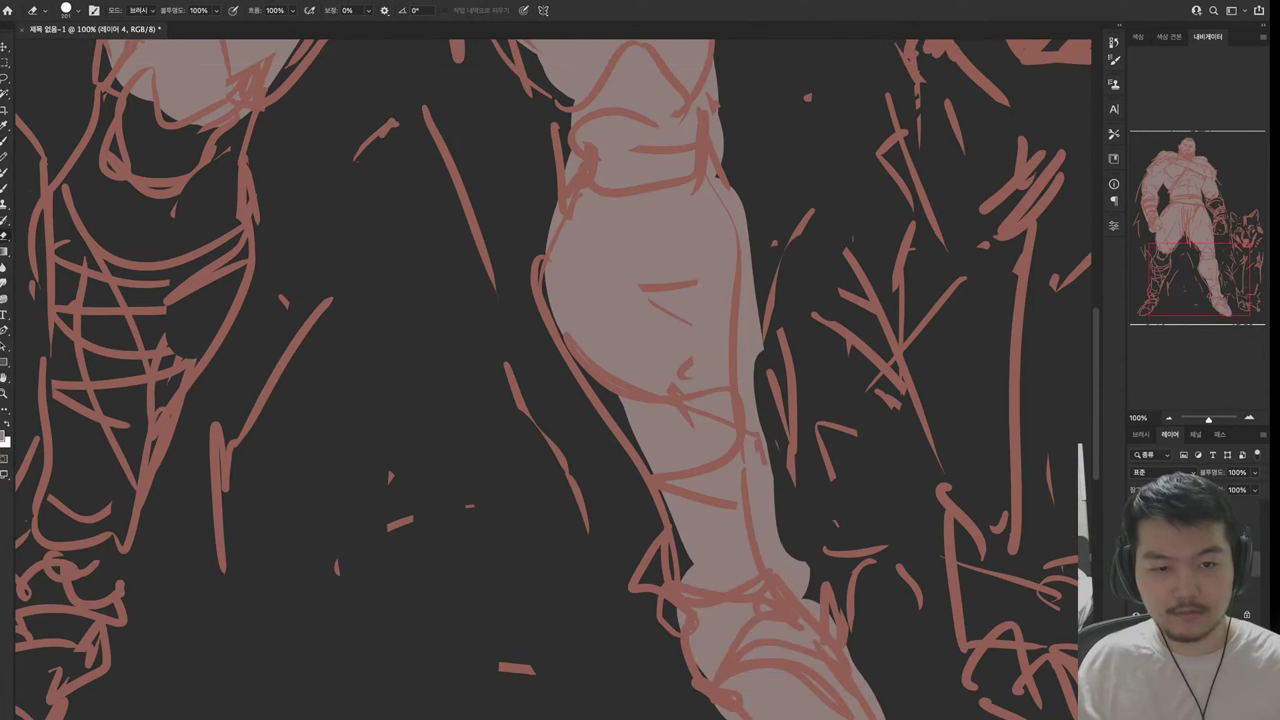
Paint the silhouette colour down the forearm nearer the wolf toward its wrist wraps
key(b)
scroll(550, 380, up, 10)
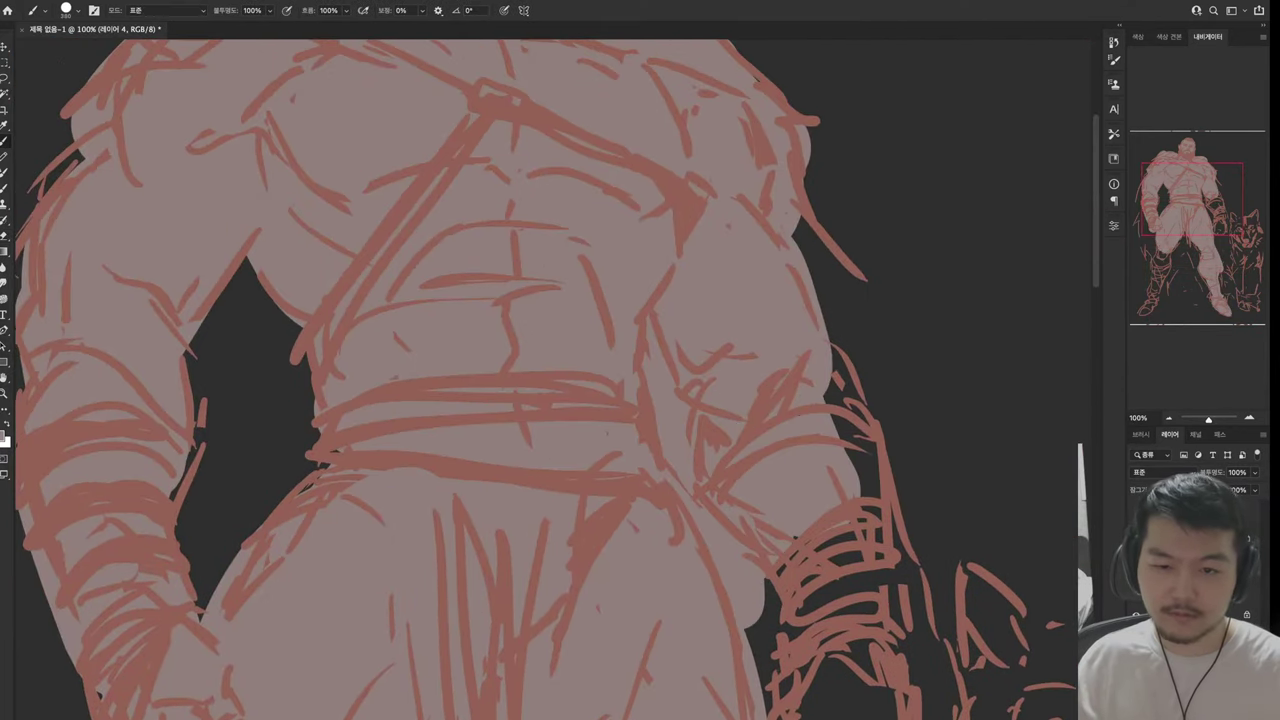
drag(850, 420, 880, 710)
Fill the cloak in the gap between the torso and the arm farther from the wolf, and along that arm's outer edge
drag(500, 350, 640, 520)
drag(420, 500, 360, 640)
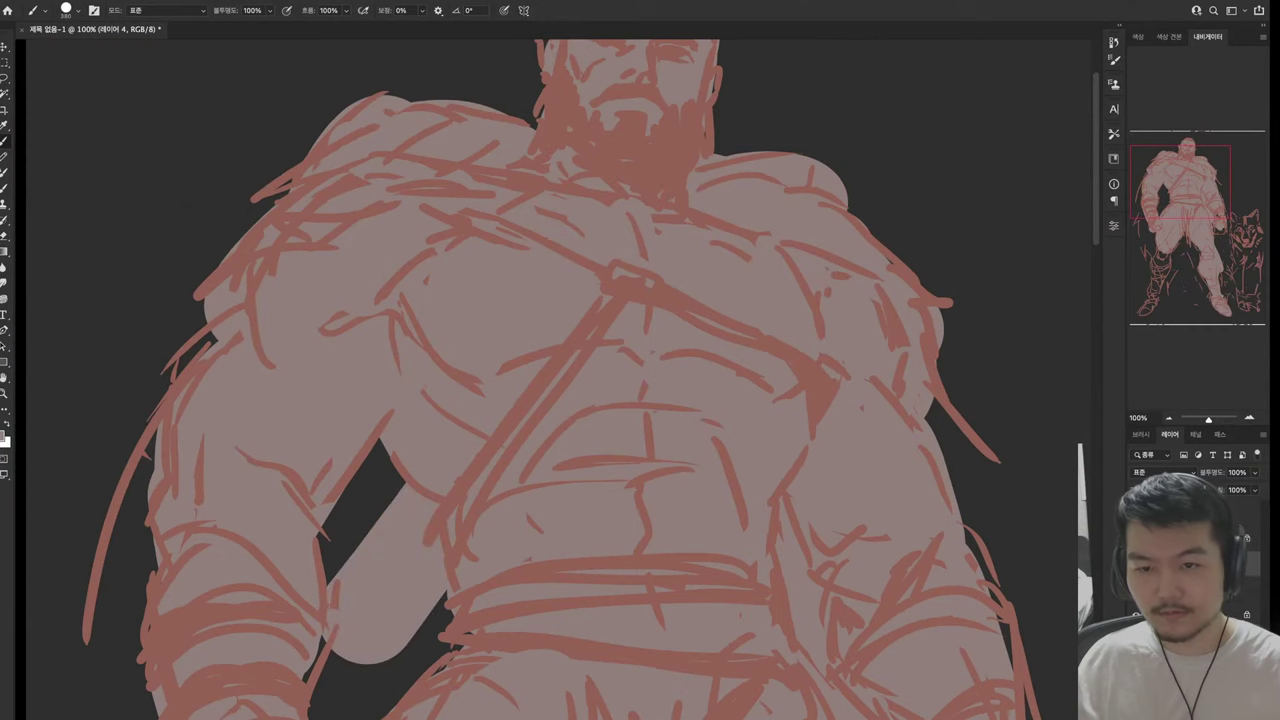
drag(400, 445, 330, 580)
drag(150, 430, 130, 560)
drag(300, 560, 430, 270)
drag(275, 265, 190, 418)
drag(300, 430, 240, 560)
drag(250, 400, 222, 560)
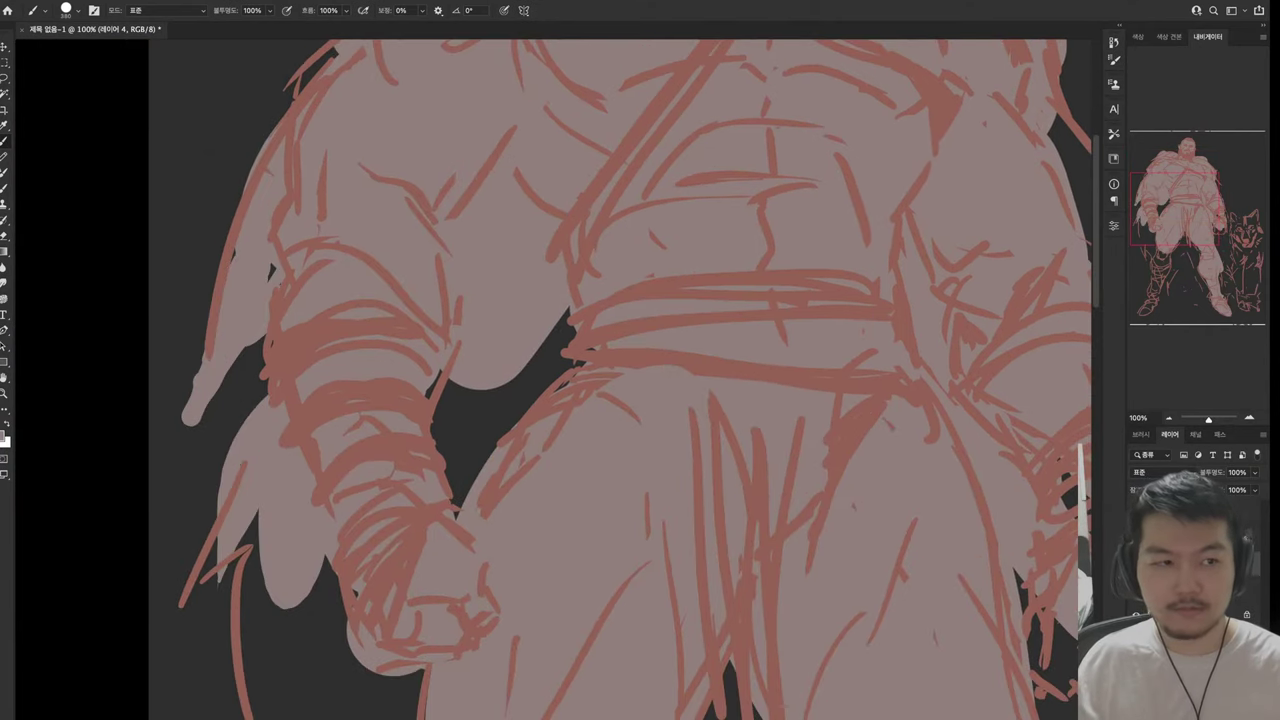
Extend the cloak silhouette down around the hip and fist farther from the wolf to its ragged lower hem
drag(320, 560, 330, 700)
drag(560, 320, 445, 500)
drag(255, 340, 255, 420)
mouse_move(600, 250)
mouse_down()
mouse_move(600, 600)
mouse_move(586, 638)
mouse_move(710, 60)
mouse_up()
drag(250, 330, 230, 680)
drag(320, 540, 300, 610)
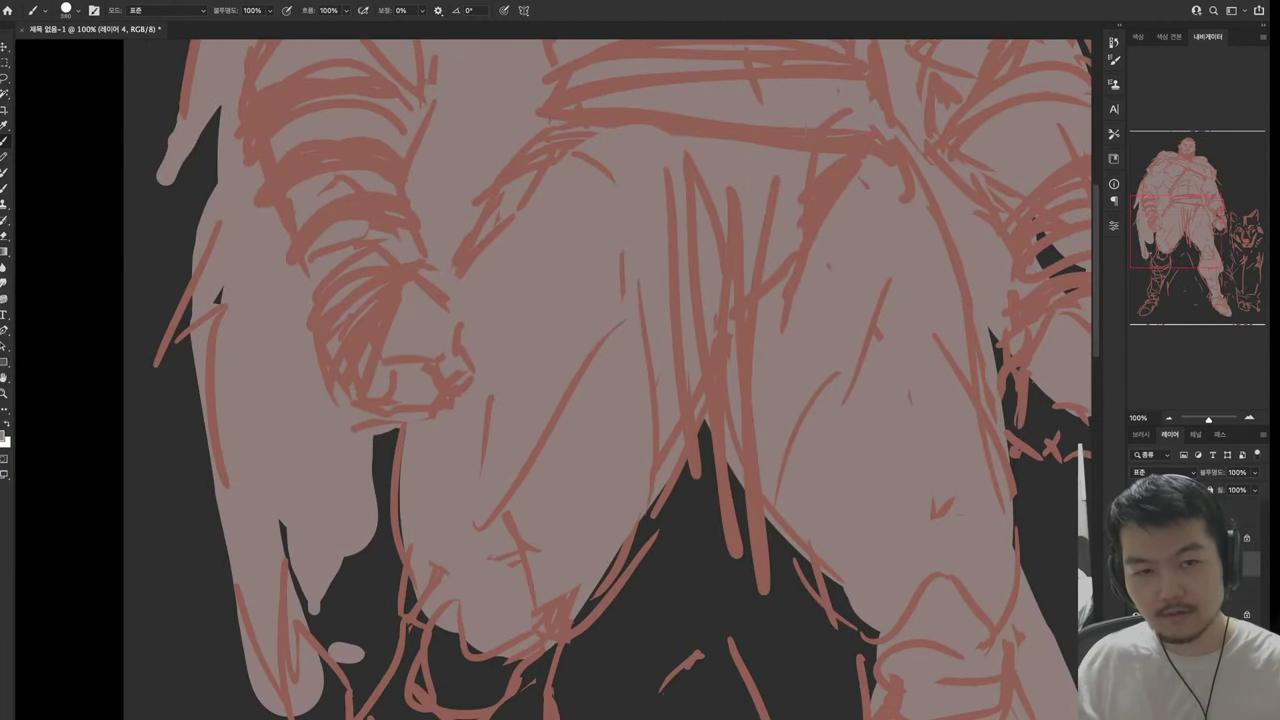
Fill the knee, wrapped calf and boot of the leg farther from the wolf with the silhouette colour
drag(390, 440, 300, 700)
drag(600, 600, 608, 200)
drag(530, 110, 430, 290)
drag(385, 220, 395, 265)
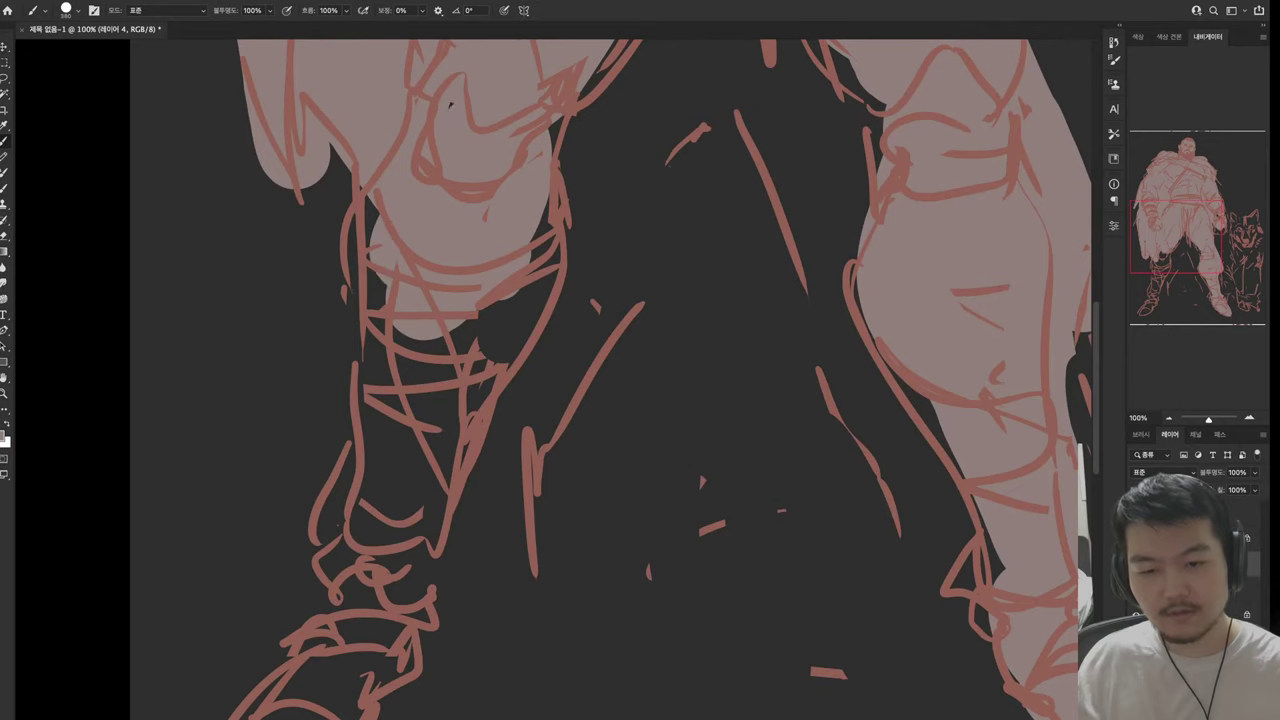
drag(520, 290, 400, 500)
drag(430, 290, 370, 540)
drag(360, 600, 300, 700)
drag(420, 560, 400, 710)
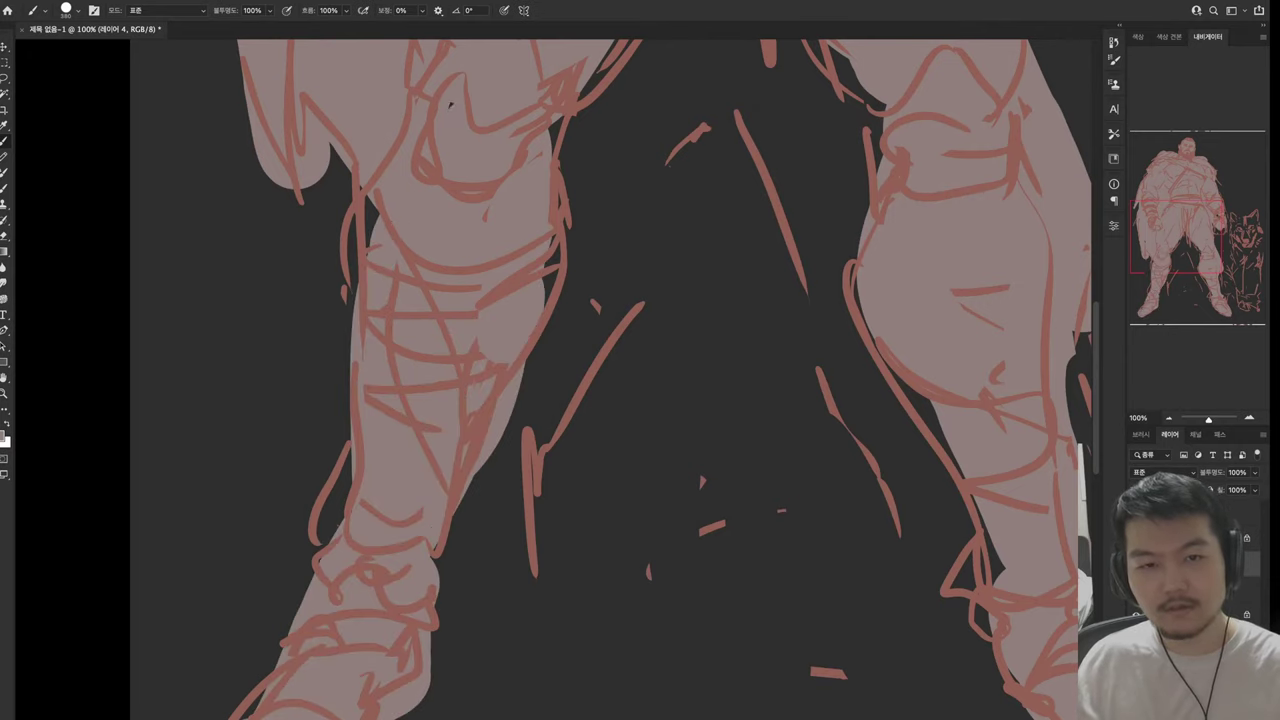
Paint the hanging cloak between the man's legs, leaving pointed ends beside both calves and a dark gap in the middle
drag(700, 300, 610, 385)
drag(430, 420, 465, 610)
mouse_move(480, 500)
mouse_down()
mouse_move(515, 335)
mouse_move(520, 200)
mouse_up()
mouse_move(495, 300)
mouse_down()
mouse_move(615, 75)
mouse_move(700, 215)
mouse_up()
drag(700, 110, 760, 340)
drag(650, 210, 835, 595)
drag(830, 590, 860, 700)
drag(855, 500, 862, 640)
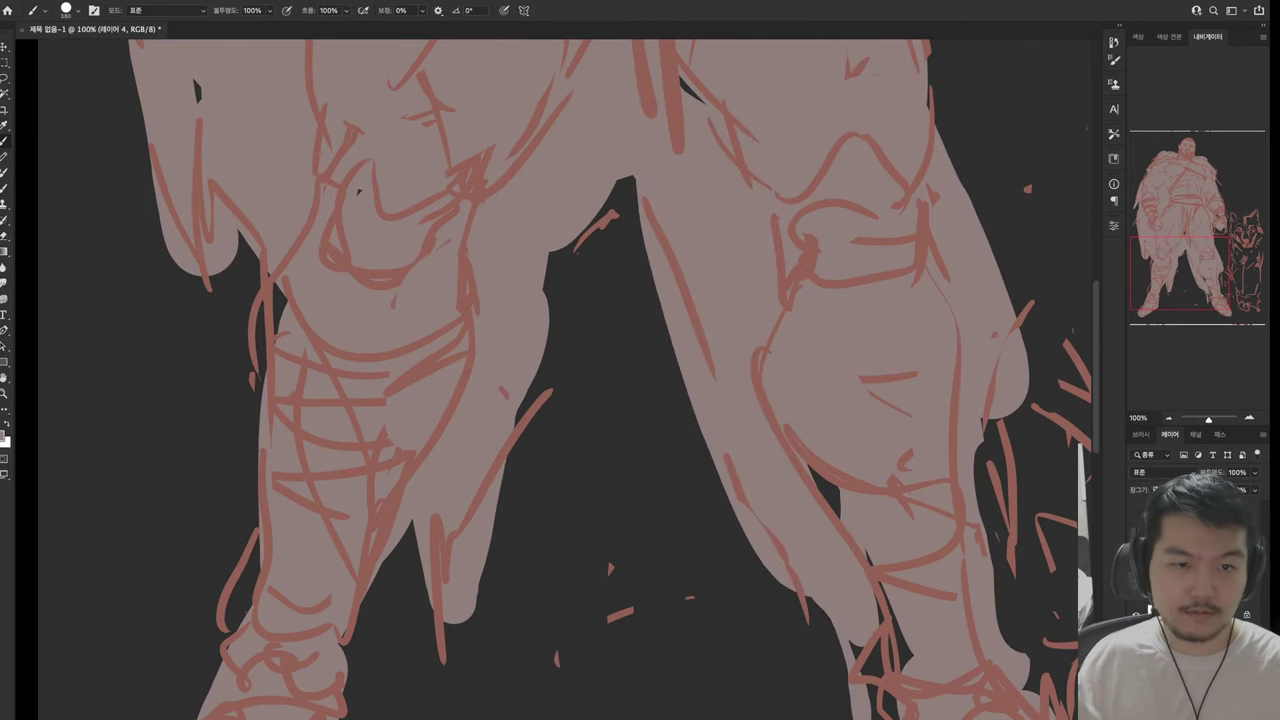
drag(815, 470, 830, 515)
Fill the wrapped wrist and fist nearer the wolf and the cloak hanging behind that hand
scroll(547, 379, up, 10)
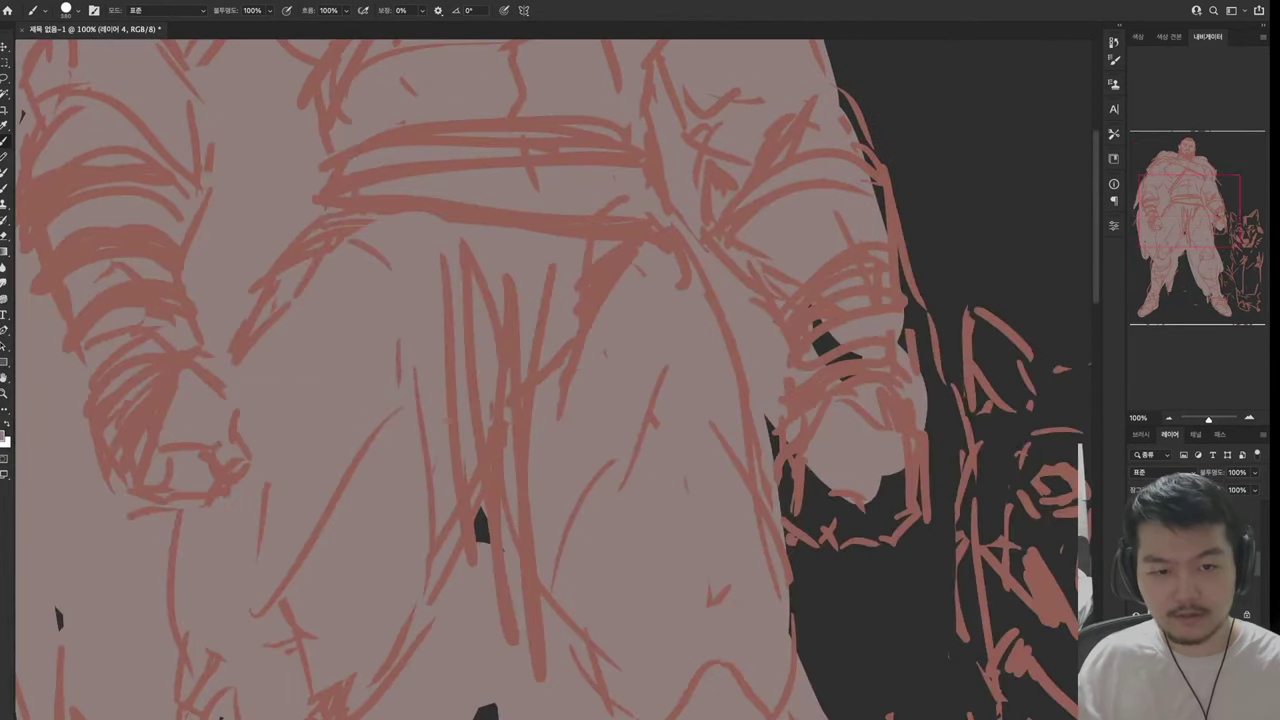
scroll(547, 379, down, 5)
drag(760, 240, 820, 470)
drag(830, 200, 900, 470)
drag(900, 110, 930, 420)
scroll(547, 379, up, 8)
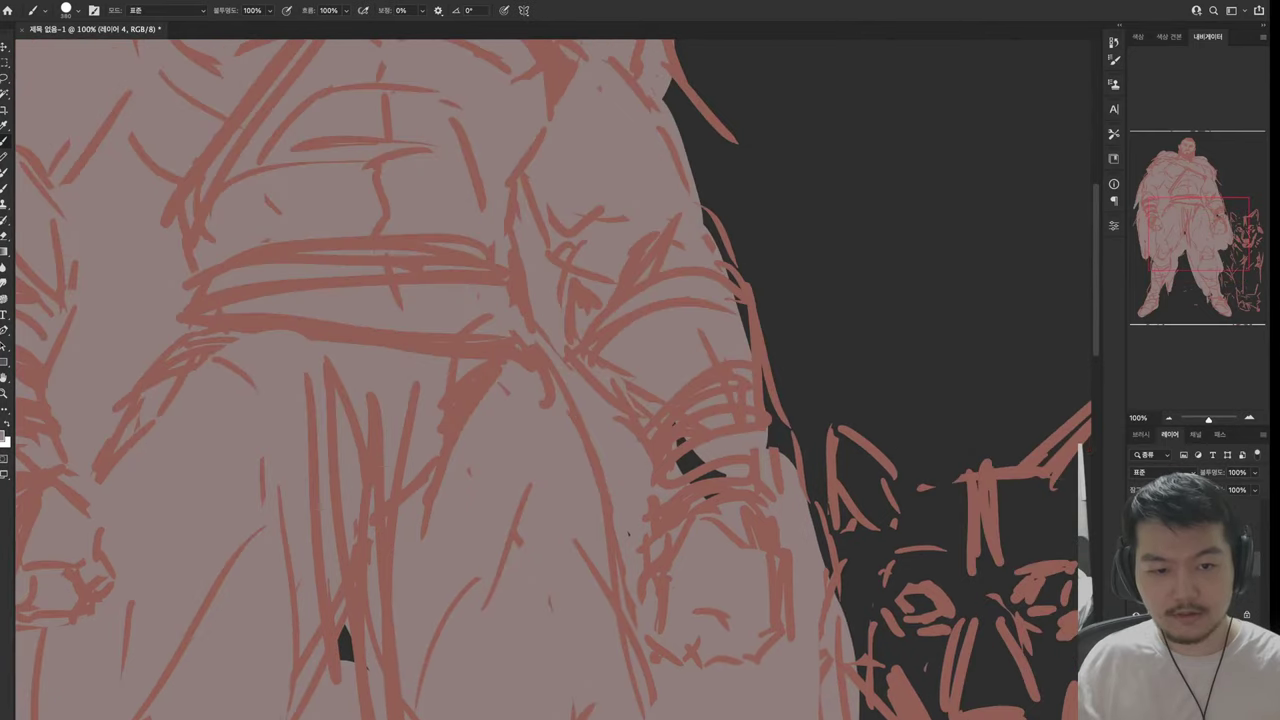
Paint the cloak's edge beside the arm nearer the wolf and shape its pointed fur tip below the shoulder
scroll(547, 379, up, 2)
drag(750, 420, 800, 585)
scroll(547, 379, up, 5)
drag(770, 445, 900, 570)
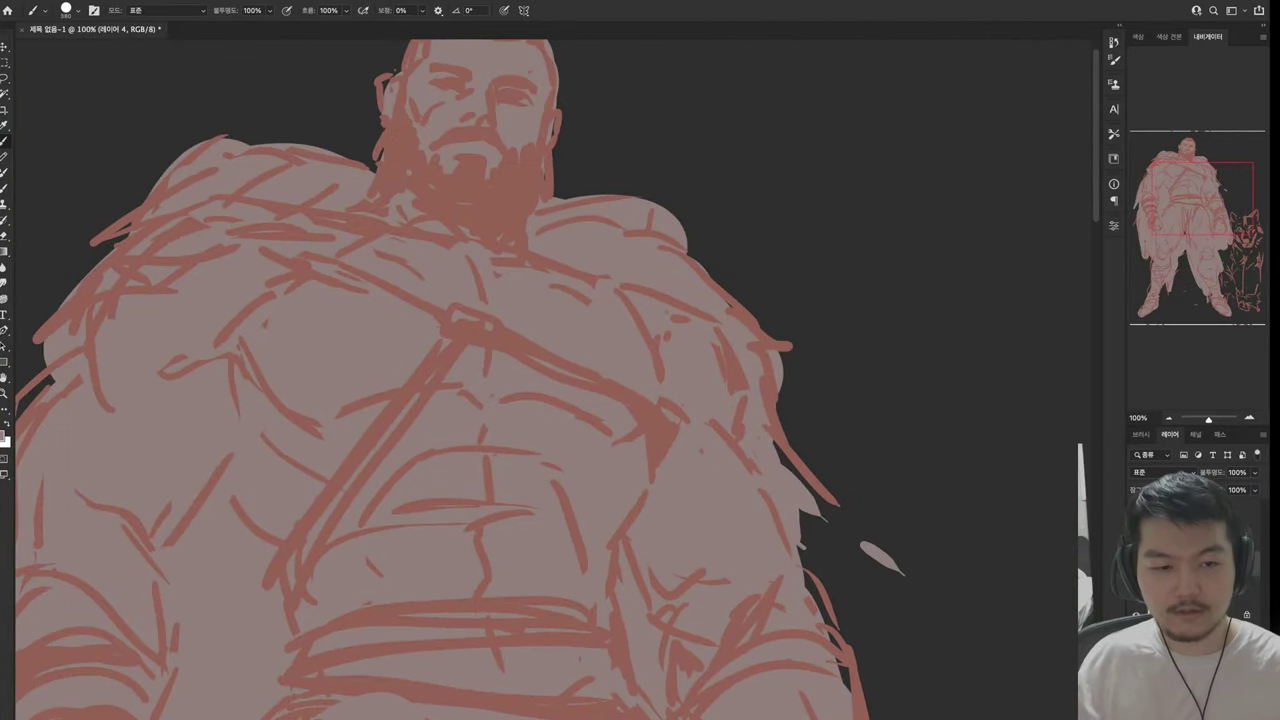
mouse_move(775, 400)
mouse_down()
mouse_move(860, 540)
mouse_move(900, 570)
mouse_up()
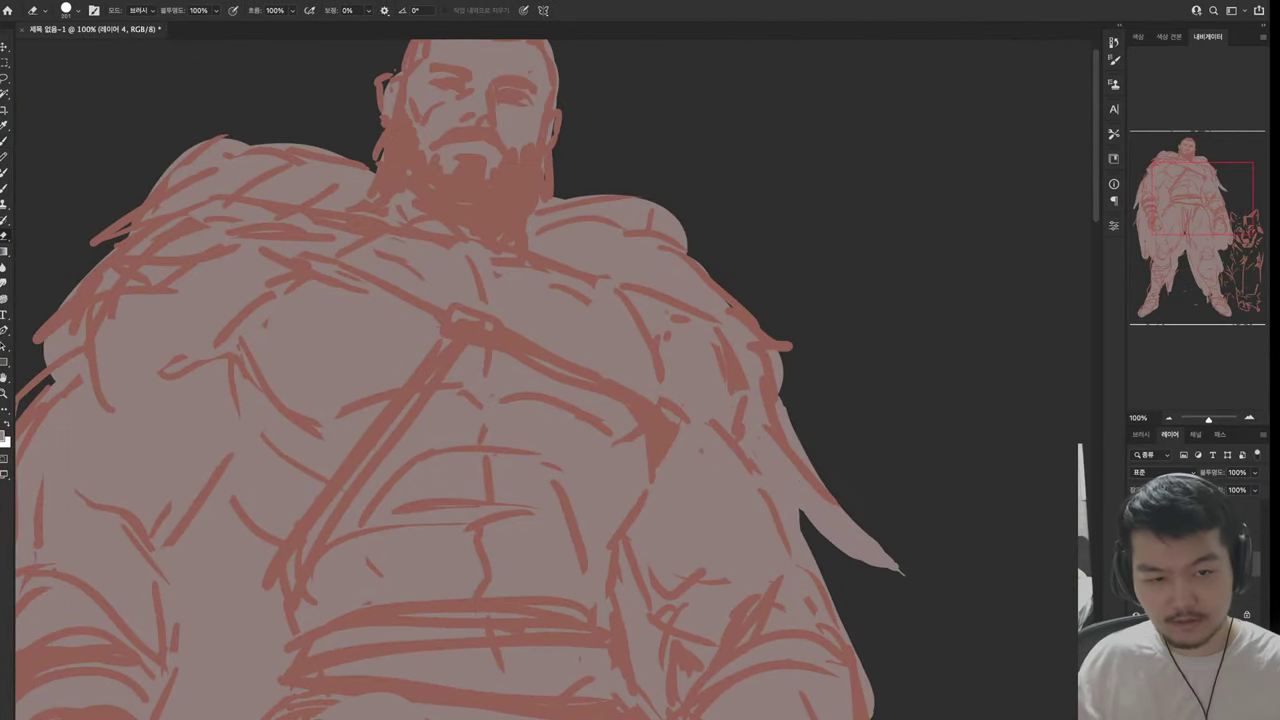
drag(855, 640, 885, 715)
Fill the wolf's face, both ears and the cheek fur on each side with the greyish-brown silhouette colour
scroll(547, 379, down, 6)
scroll(547, 379, right, 2)
drag(740, 275, 800, 410)
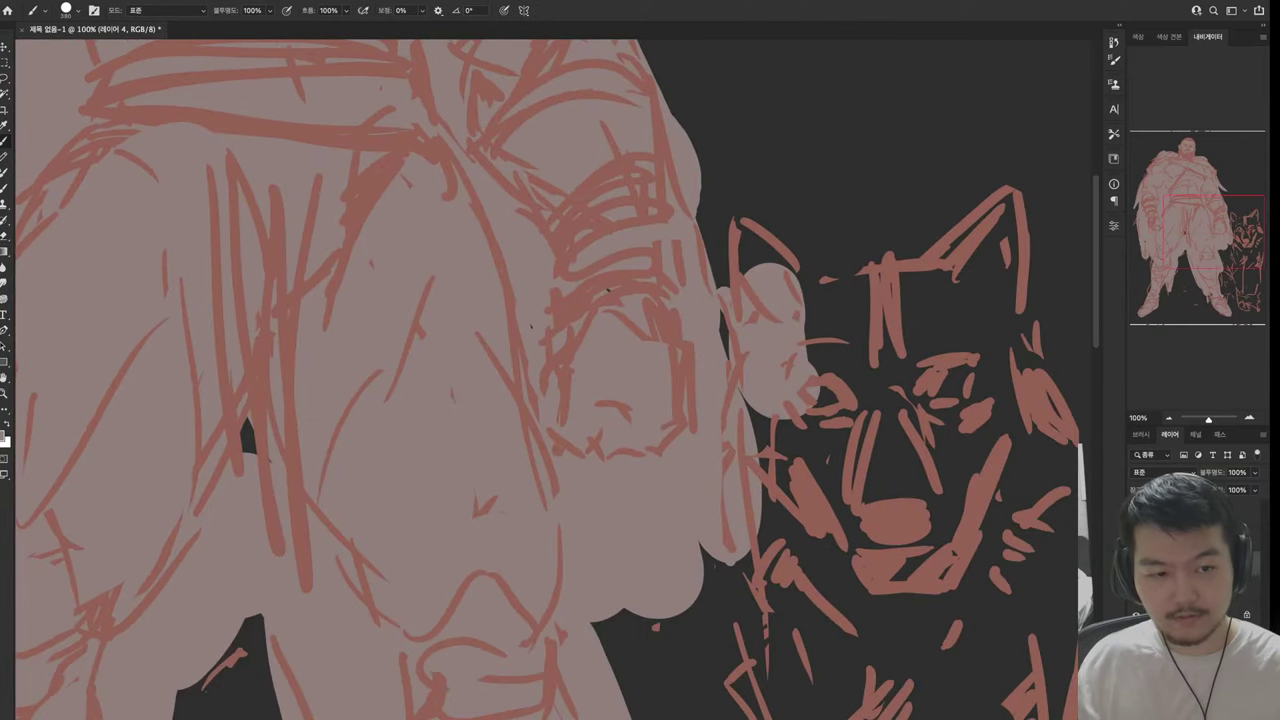
mouse_move(760, 240)
mouse_down()
mouse_move(800, 300)
mouse_move(980, 310)
mouse_up()
mouse_move(780, 380)
mouse_down()
mouse_move(995, 470)
mouse_move(1015, 600)
mouse_up()
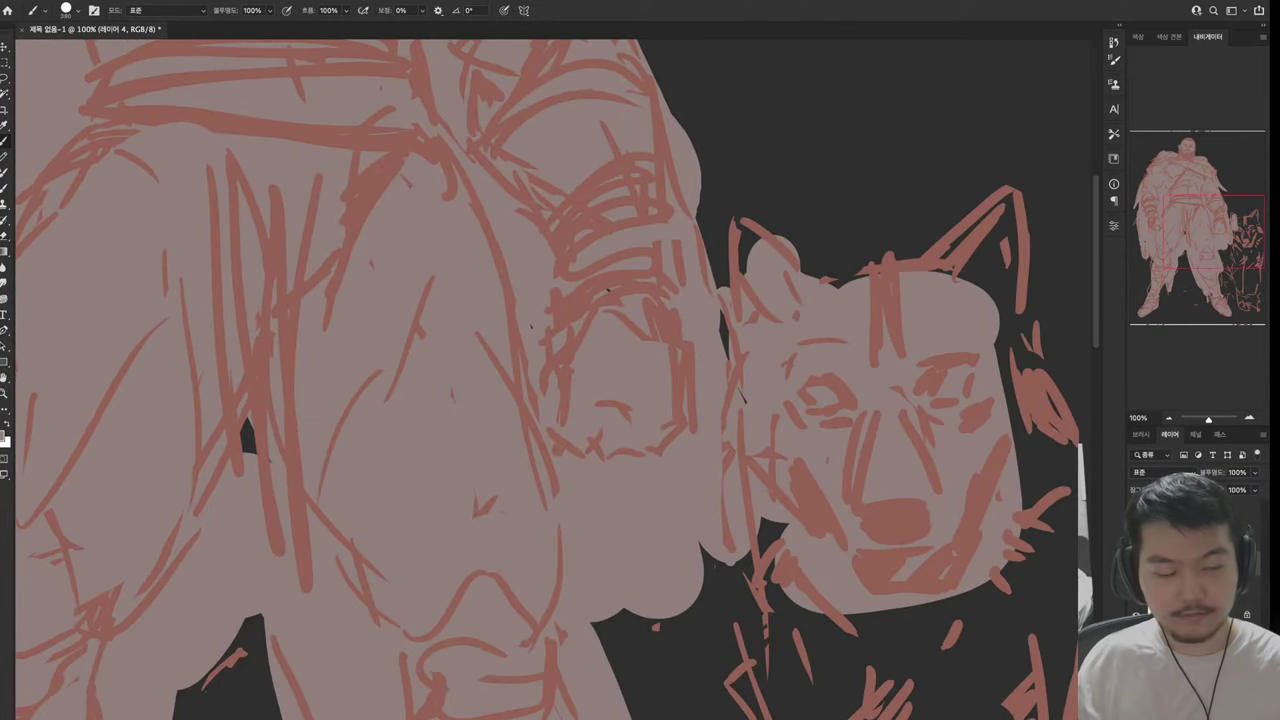
drag(960, 290, 1020, 220)
drag(1022, 410, 1028, 508)
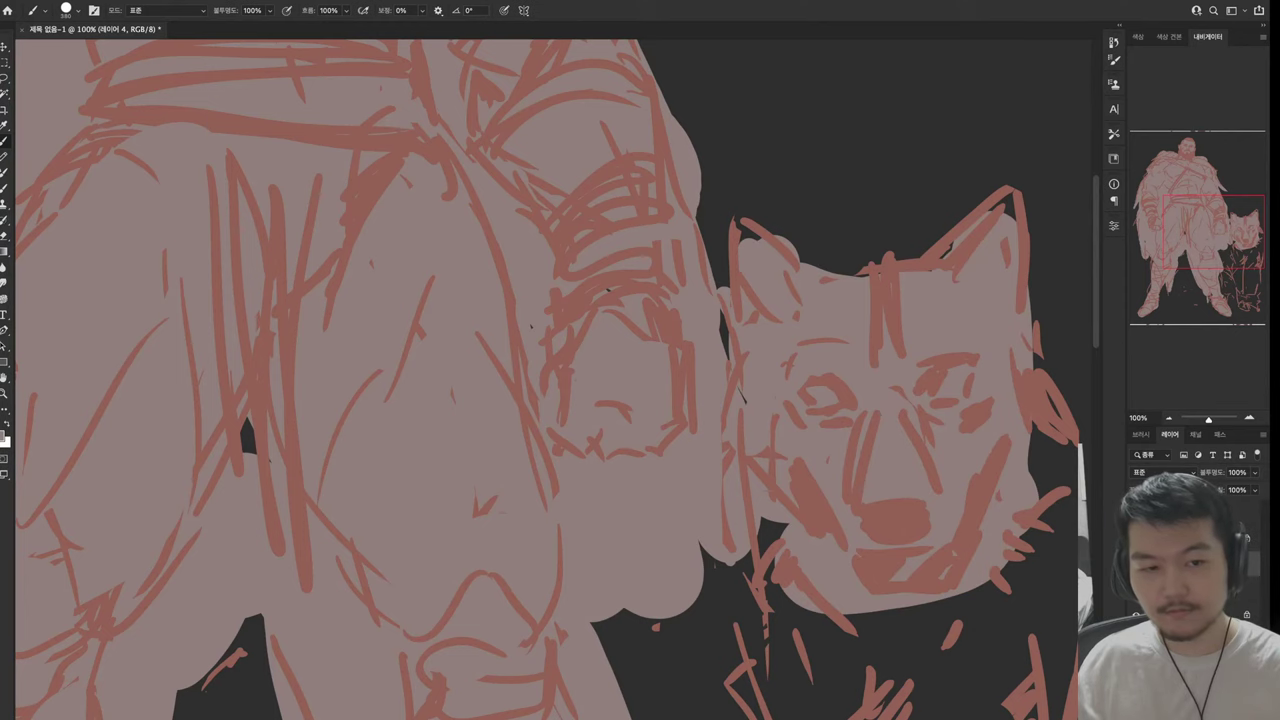
drag(1050, 430, 950, 620)
Fill the outer edge of the wolf's neck and shoulder, continuing down its far side
scroll(640, 380, down, 5)
scroll(640, 380, right, 3)
drag(880, 290, 930, 350)
mouse_move(930, 250)
mouse_down()
mouse_move(860, 615)
mouse_move(945, 450)
mouse_up()
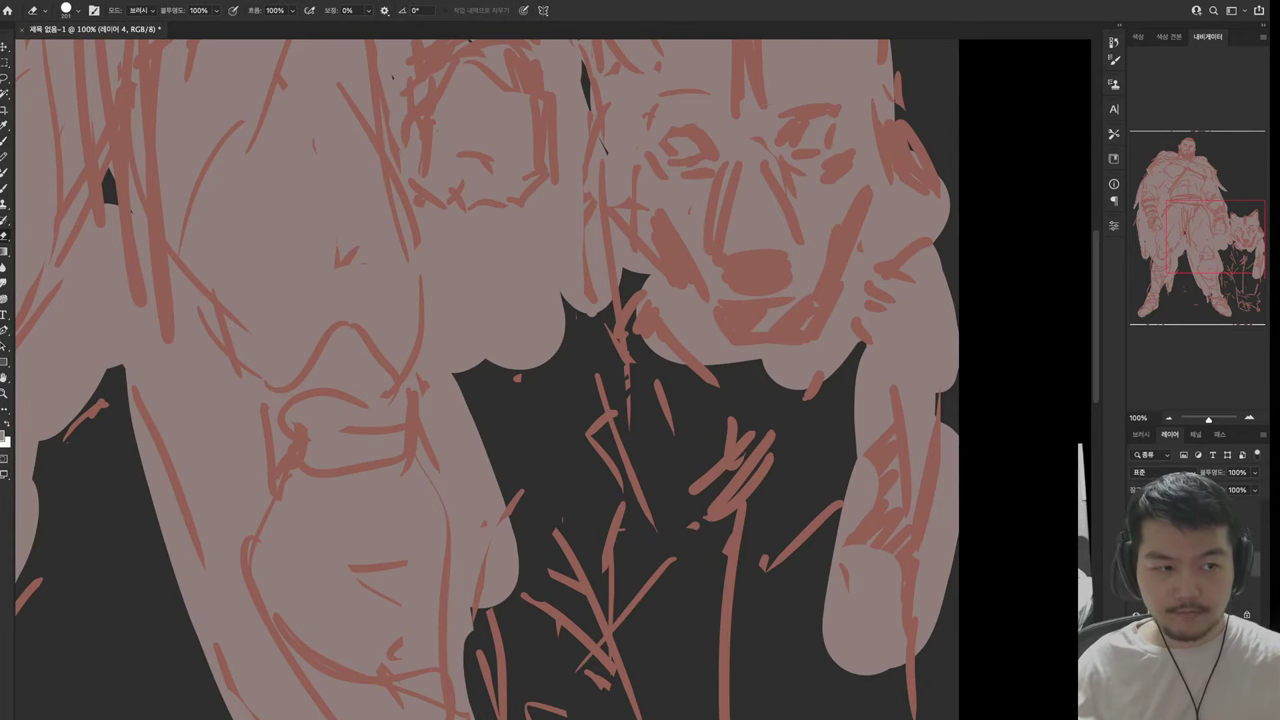
scroll(640, 380, down, 5)
scroll(640, 380, left, 1)
drag(880, 230, 830, 510)
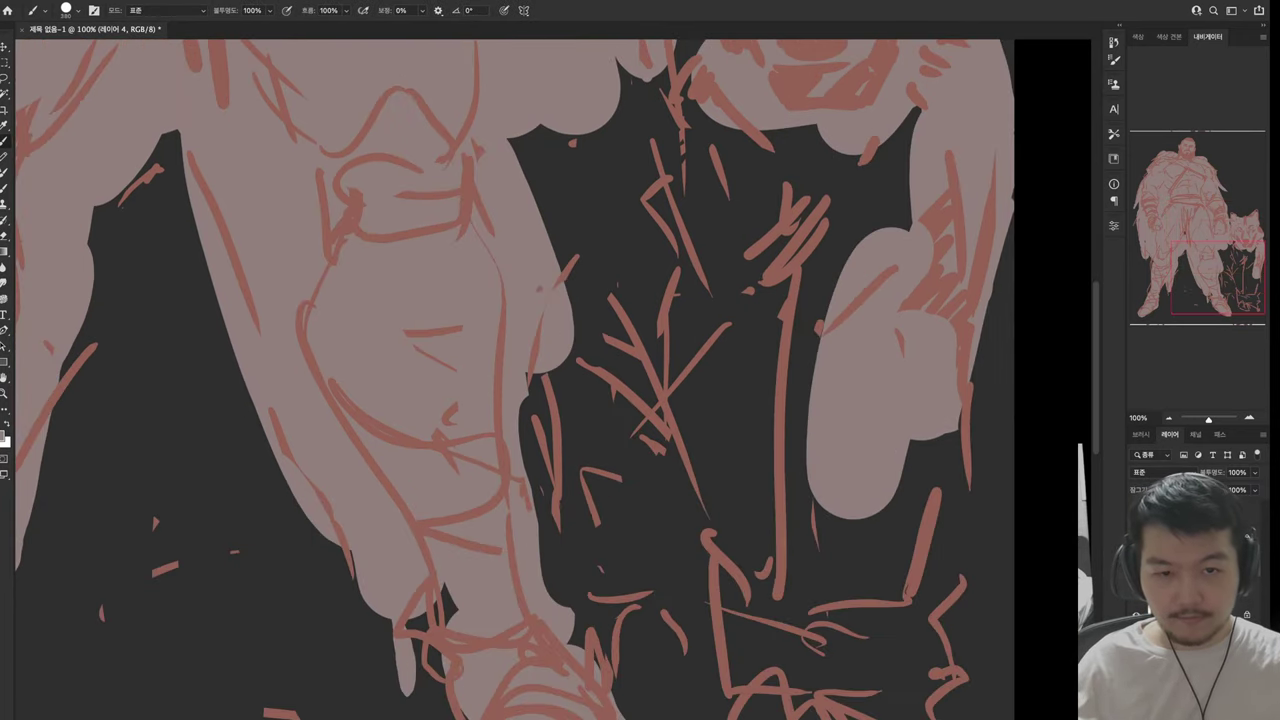
Fill the wolf's chest and the area between its body and the man's leg with the silhouette colour
drag(860, 110, 820, 500)
drag(840, 130, 700, 530)
drag(700, 70, 630, 380)
drag(600, 70, 560, 420)
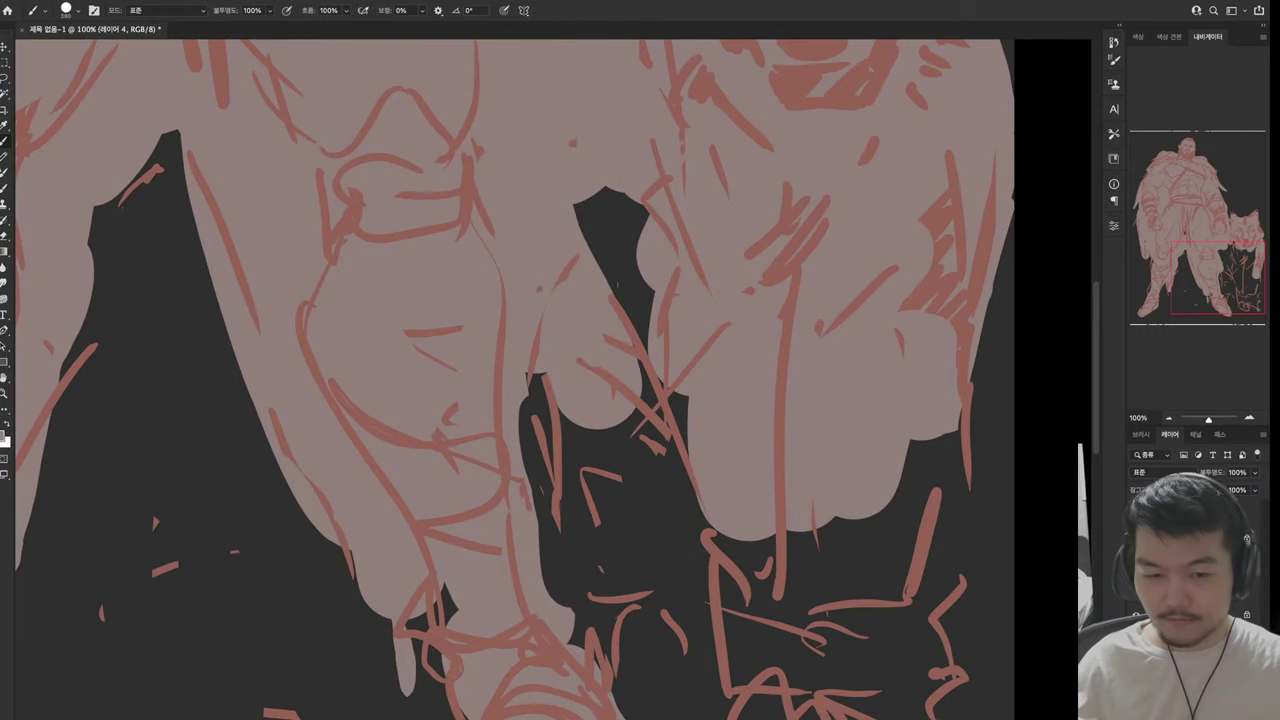
drag(620, 200, 650, 590)
Fill the wolf's forelegs and the cloak beside the man's boot, leaving a narrow dark gap between them
mouse_move(540, 400)
mouse_down()
mouse_move(720, 600)
mouse_move(600, 650)
mouse_up()
mouse_move(630, 700)
mouse_down()
mouse_move(690, 660)
mouse_move(640, 515)
mouse_up()
mouse_move(690, 650)
mouse_down()
mouse_move(705, 600)
mouse_move(825, 660)
mouse_up()
drag(770, 710, 740, 600)
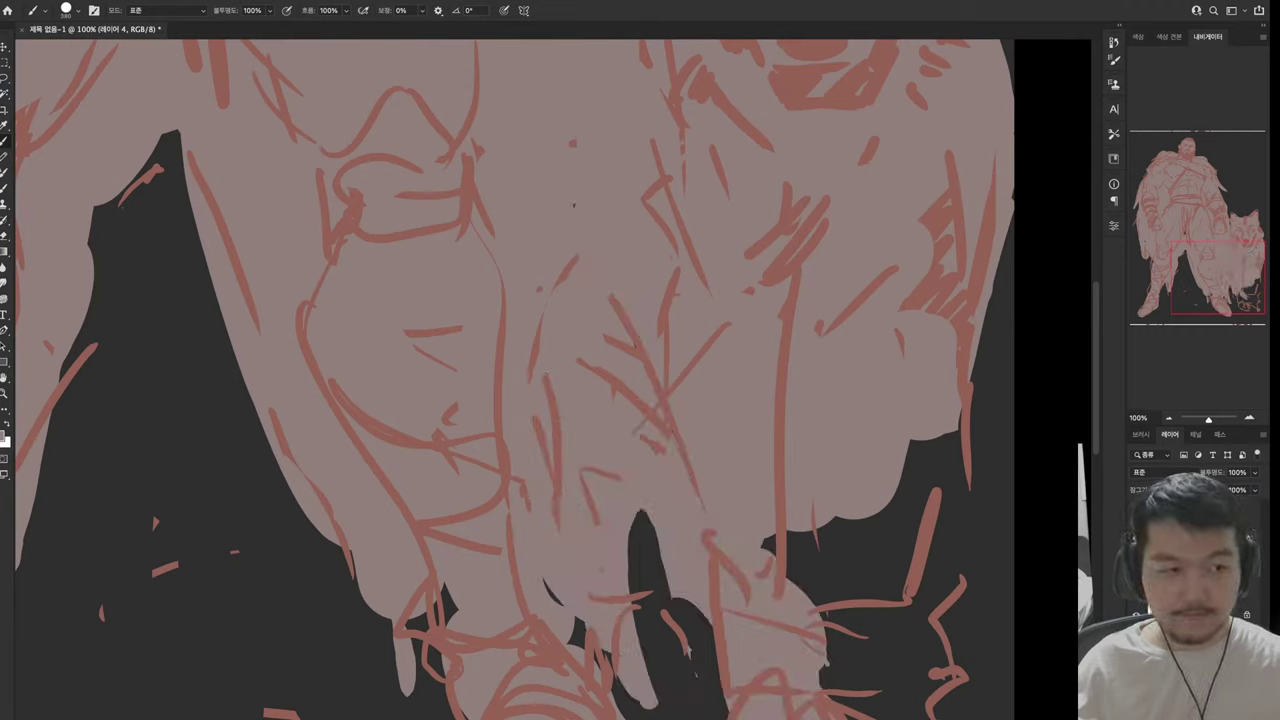
drag(850, 680, 800, 525)
drag(900, 710, 945, 450)
drag(955, 600, 955, 660)
Switch to the line-art layer 레이어 3 and strengthen the inner thigh contour of the leg nearer the wolf
drag(573, 205, 243, 645)
key(alt+bracketleft)
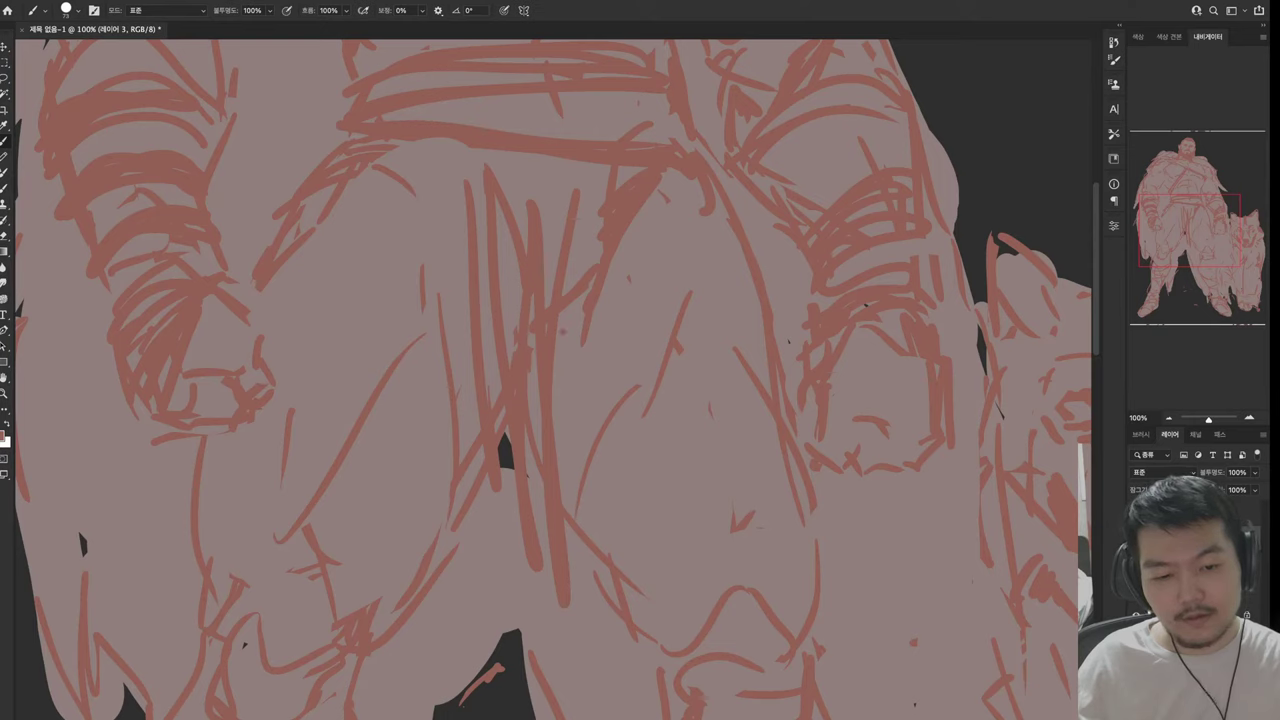
mouse_move(565, 520)
mouse_down()
mouse_move(640, 665)
mouse_move(630, 600)
mouse_up()
key(e)
key(b)
drag(600, 490, 632, 548)
Erase the rounded arch above the knee nearer the wolf and redraw it with angular lines
key(e)
mouse_move(680, 680)
mouse_down()
mouse_move(750, 600)
mouse_move(760, 625)
mouse_move(805, 655)
mouse_up()
key(b)
key(e)
key(b)
drag(770, 665, 825, 595)
key(e)
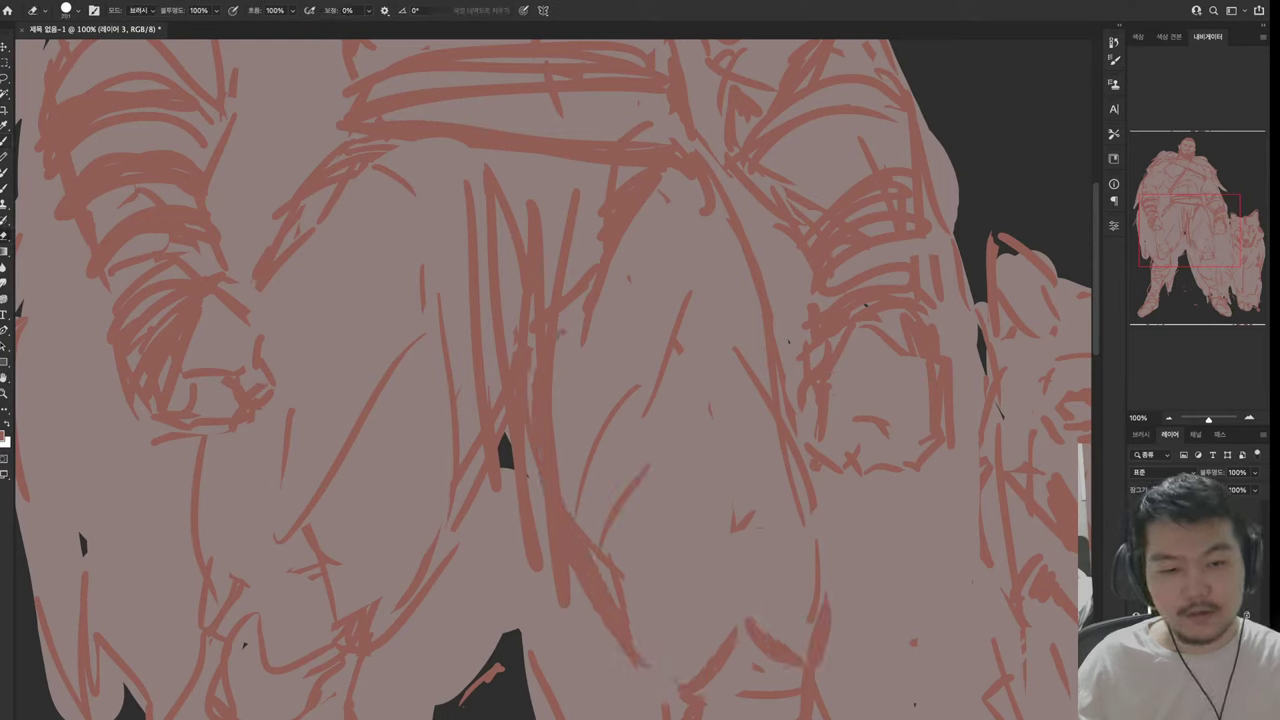
Erase the old outer thigh line beside the fist and rough in muscle lines down the thigh
drag(795, 350, 740, 508)
key(b)
drag(705, 372, 665, 492)
mouse_move(708, 285)
mouse_down()
mouse_move(745, 540)
mouse_move(648, 420)
mouse_up()
key(e)
mouse_move(735, 385)
mouse_down()
mouse_move(718, 452)
mouse_move(740, 540)
mouse_up()
key(b)
drag(750, 430, 730, 552)
drag(766, 420, 750, 522)
key(e)
Redraw the outer thigh contour beside the fist and add a curved muscle line running down to the knee
key(b)
mouse_move(748, 180)
mouse_down()
mouse_move(718, 252)
mouse_move(720, 236)
mouse_up()
drag(749, 268, 794, 500)
key(e)
mouse_move(725, 330)
mouse_down()
mouse_move(695, 490)
mouse_move(756, 612)
mouse_up()
key(b)
drag(680, 412, 748, 526)
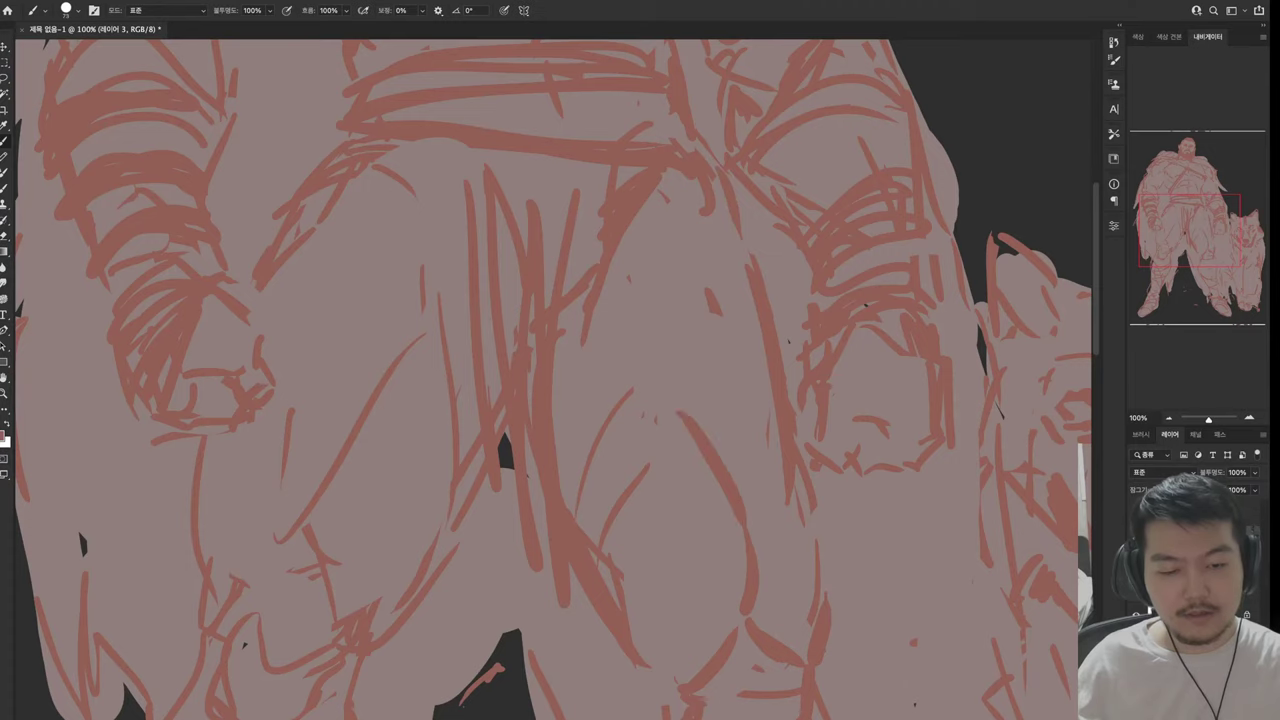
Clear the old lines at the top of the knee and redraw its angular inner and outer edges
key(e)
drag(712, 630, 722, 715)
key(b)
mouse_move(752, 618)
mouse_down()
mouse_move(690, 704)
mouse_move(766, 674)
mouse_up()
drag(830, 570, 785, 640)
key(e)
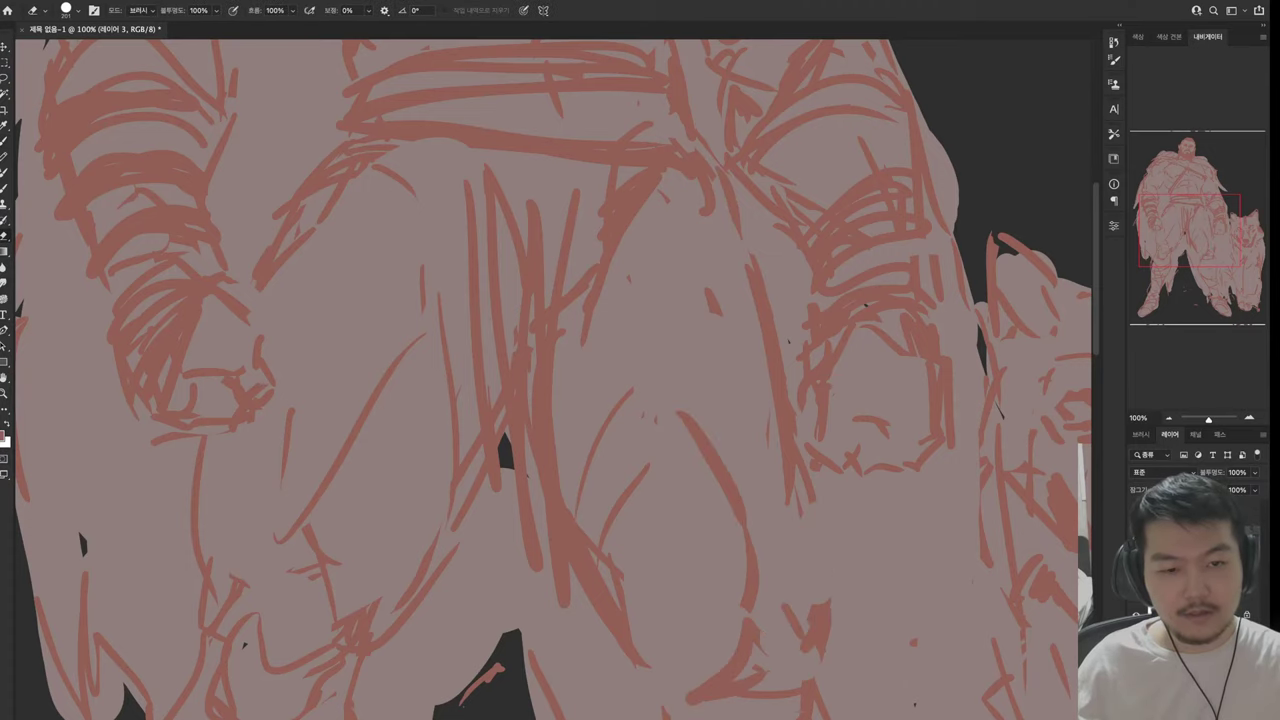
Draw the outer contour from the thigh down to the knee and add muscle accents above the knee
key(b)
drag(830, 596, 800, 436)
key(e)
drag(785, 388, 780, 504)
key(b)
drag(736, 398, 712, 462)
drag(786, 412, 772, 500)
drag(790, 234, 770, 410)
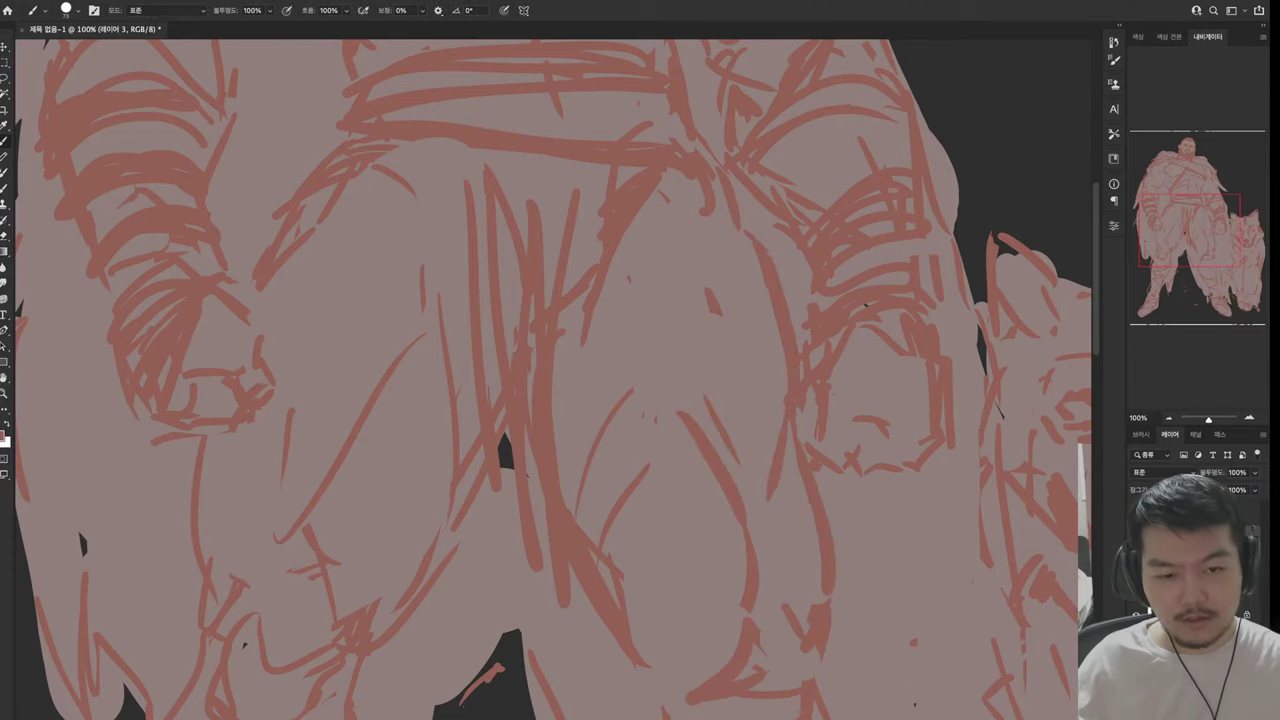
Draw the kneecap's curved lower edge and erase the old inner contour of the shin nearer the wolf
drag(700, 560, 655, 210)
key(e)
key(b)
mouse_move(740, 335)
mouse_down()
mouse_move(680, 380)
mouse_move(778, 340)
mouse_up()
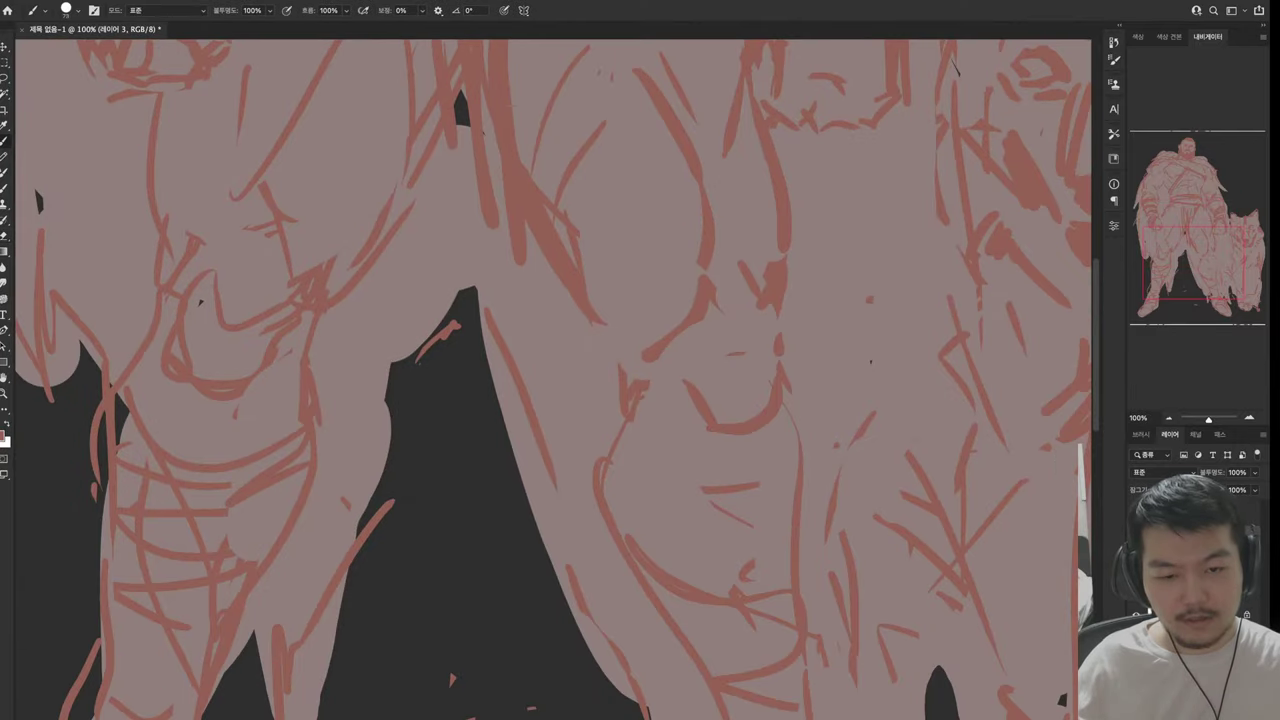
drag(770, 388, 776, 440)
key(e)
drag(615, 420, 605, 560)
drag(645, 390, 630, 580)
drag(650, 500, 580, 300)
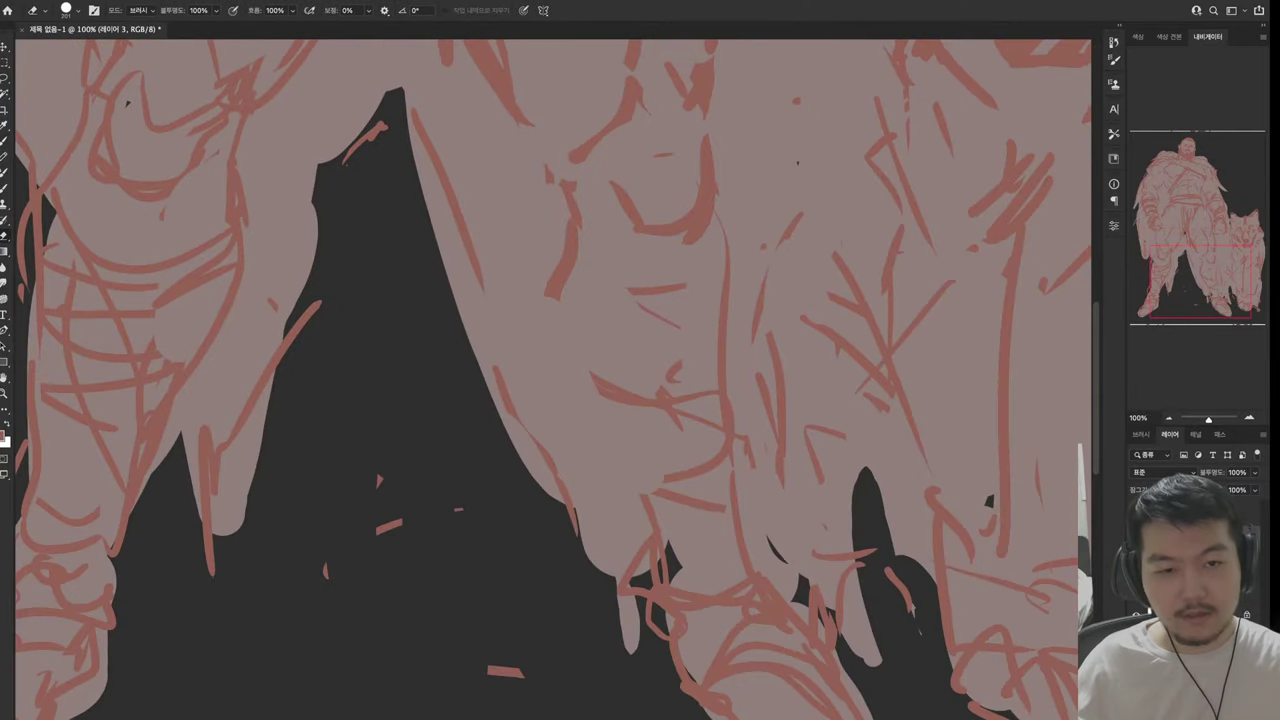
drag(630, 400, 590, 372)
Redraw the tapering shin contour and add bold horizontal wrapping bands across the calf nearer the wolf
key(b)
drag(560, 318, 690, 570)
drag(665, 345, 630, 372)
drag(705, 470, 730, 588)
drag(605, 360, 755, 400)
drag(635, 455, 700, 420)
drag(740, 445, 760, 402)
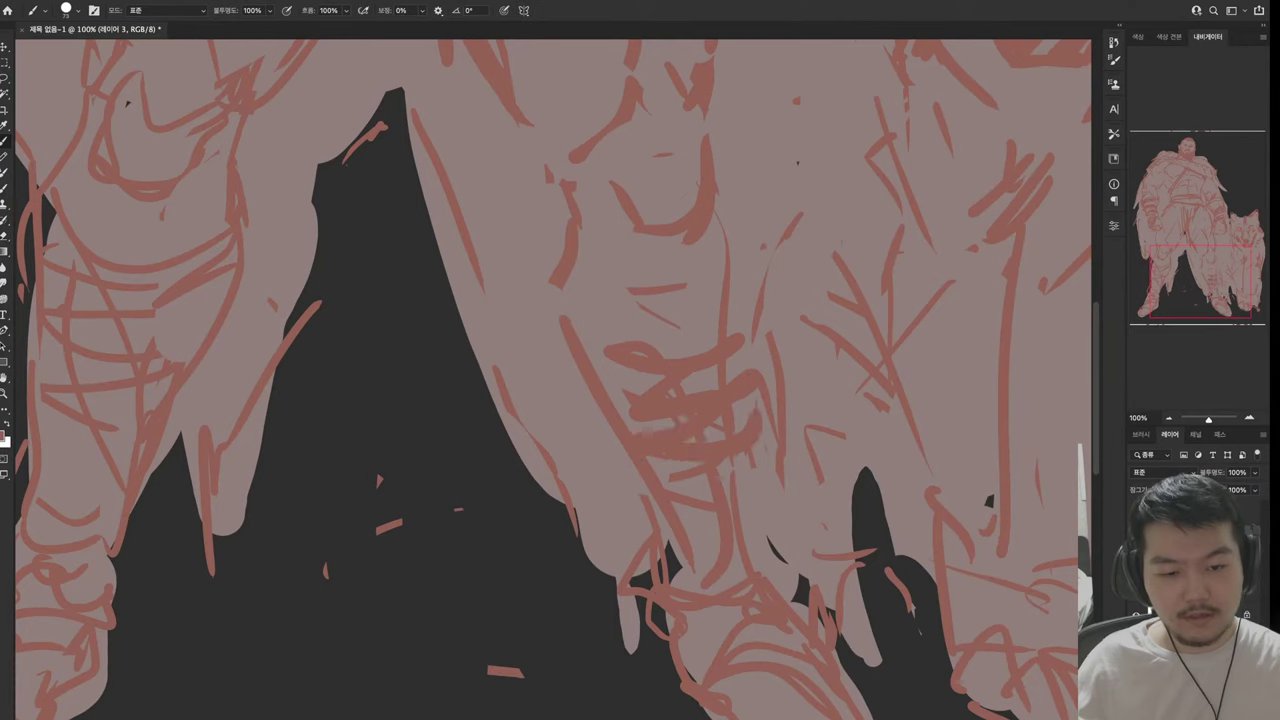
Draw the outer calf contour down to the ankle and rework the cuff and upper of the boot
drag(718, 186, 742, 250)
mouse_move(766, 290)
mouse_down()
mouse_move(772, 588)
mouse_move(660, 650)
mouse_up()
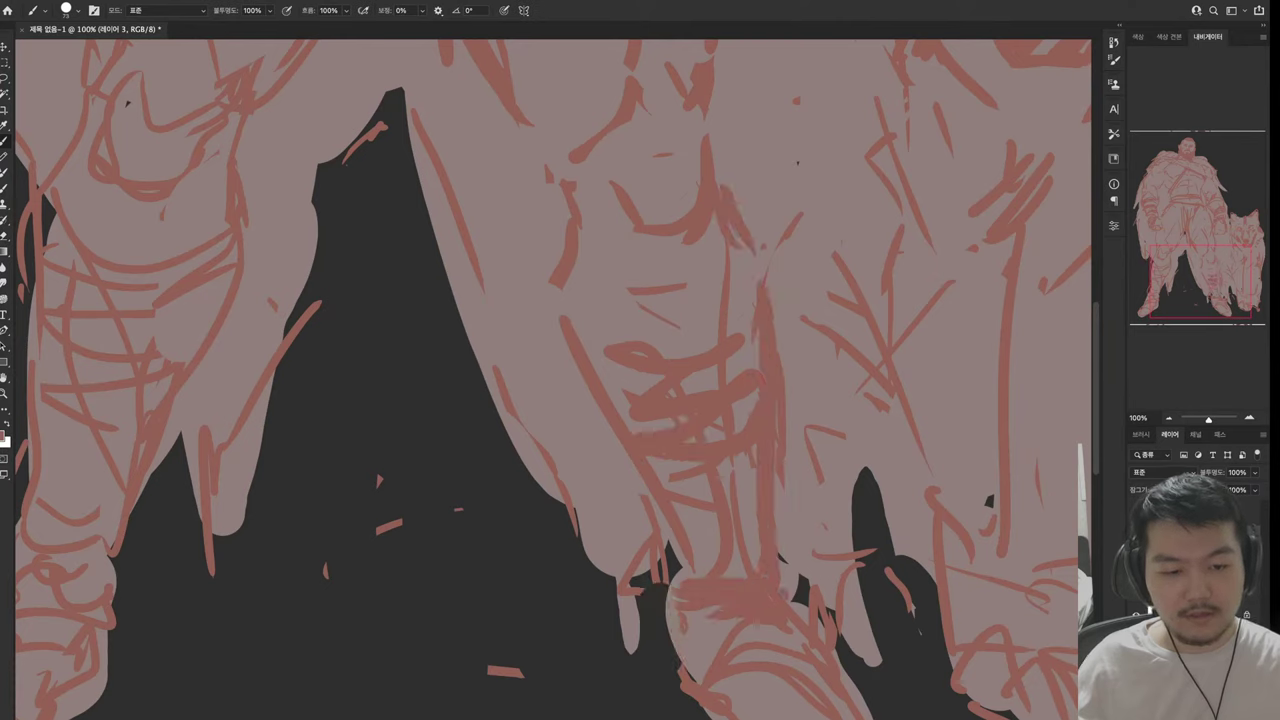
mouse_move(690, 572)
mouse_down()
mouse_move(670, 668)
mouse_move(740, 716)
mouse_up()
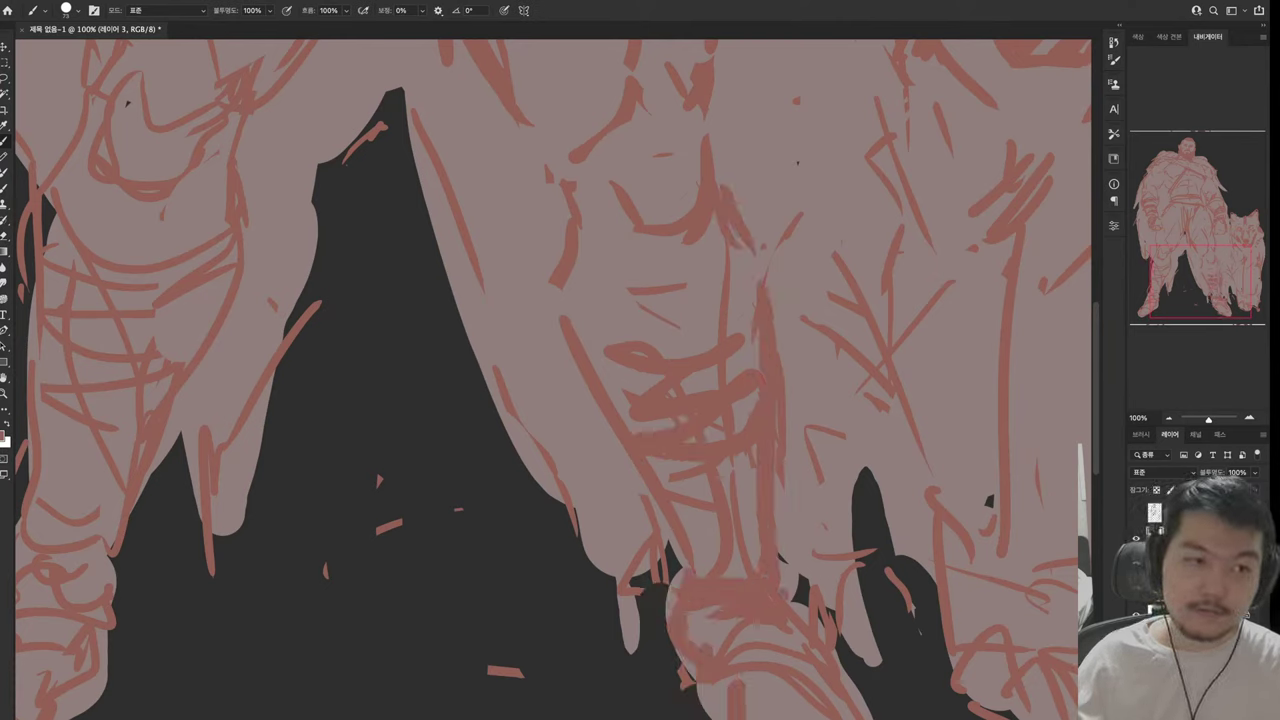
Erase the old foreleg and paw lines at the lower front of the wolf
scroll(550, 380, up, 10)
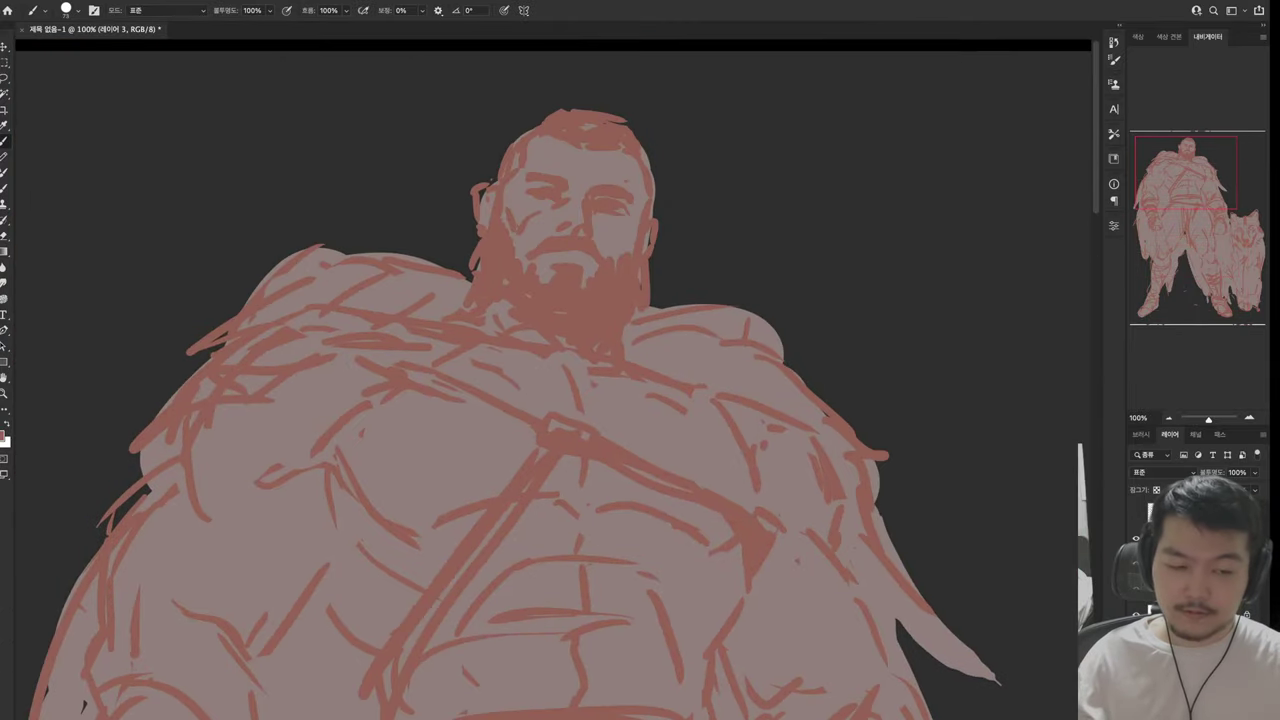
scroll(550, 380, down, 10)
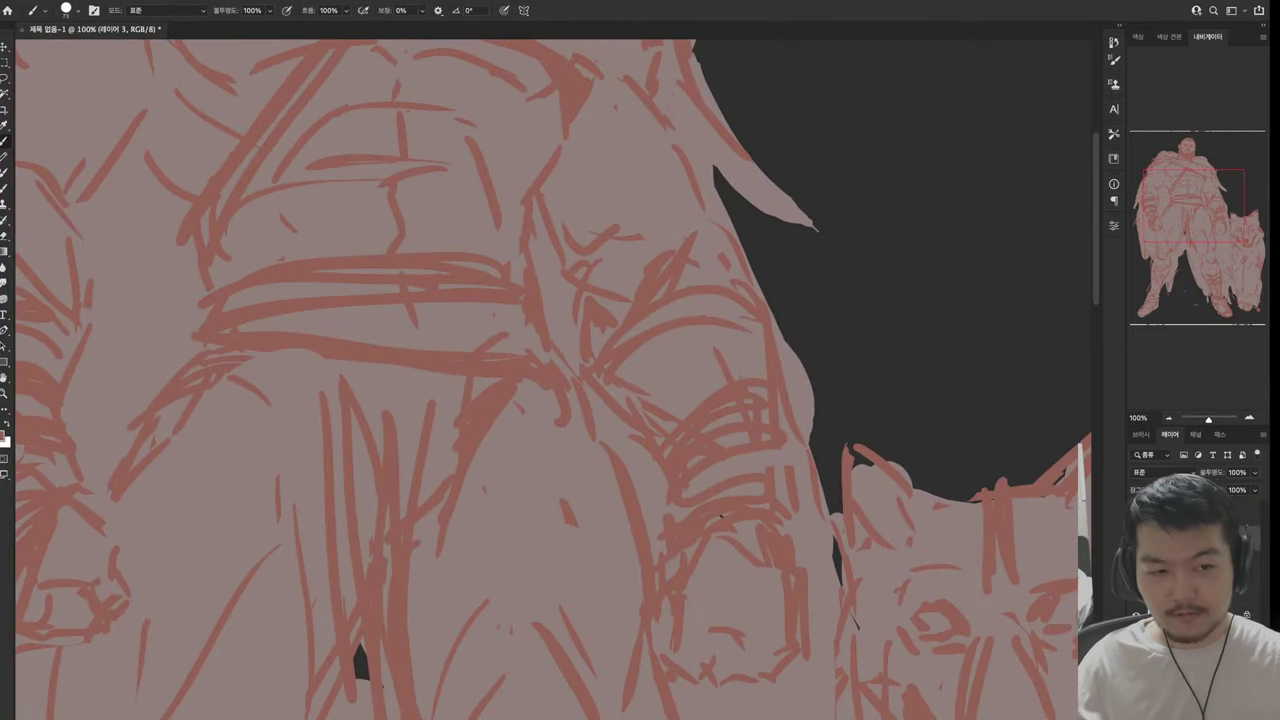
scroll(550, 380, down, 10)
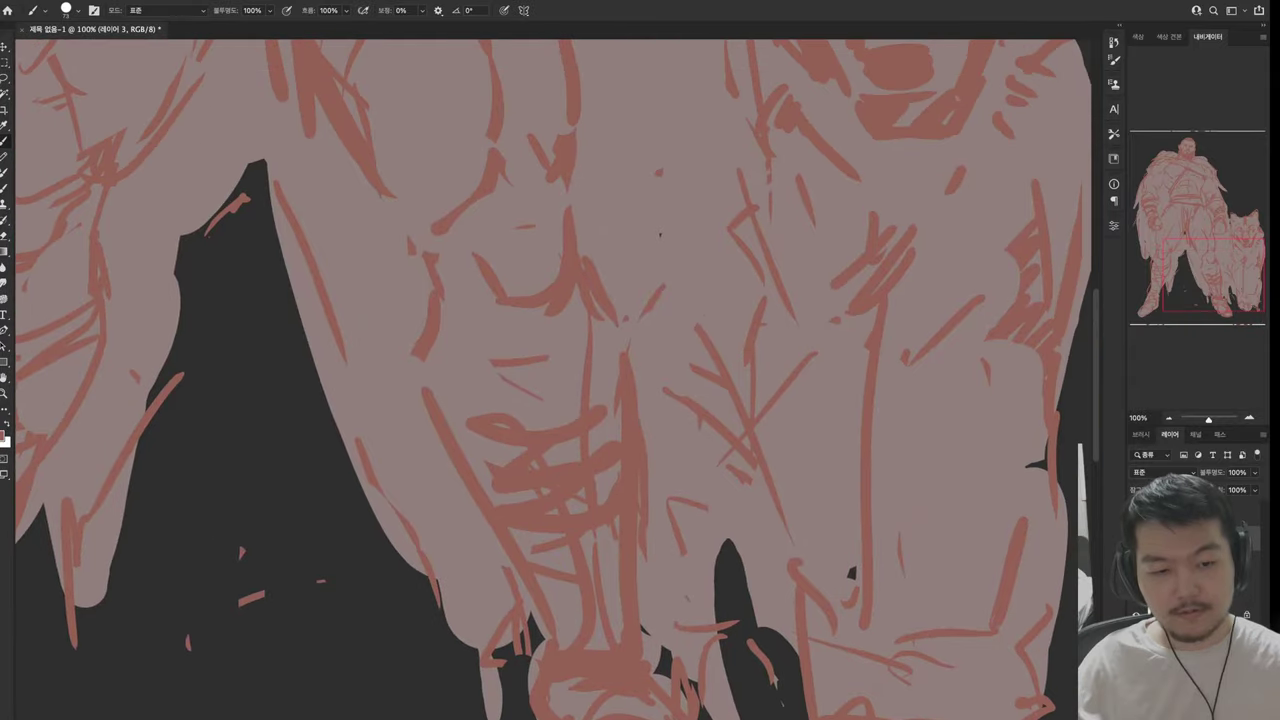
key(e)
drag(840, 648, 950, 684)
drag(866, 515, 866, 620)
drag(810, 606, 818, 704)
drag(800, 560, 800, 618)
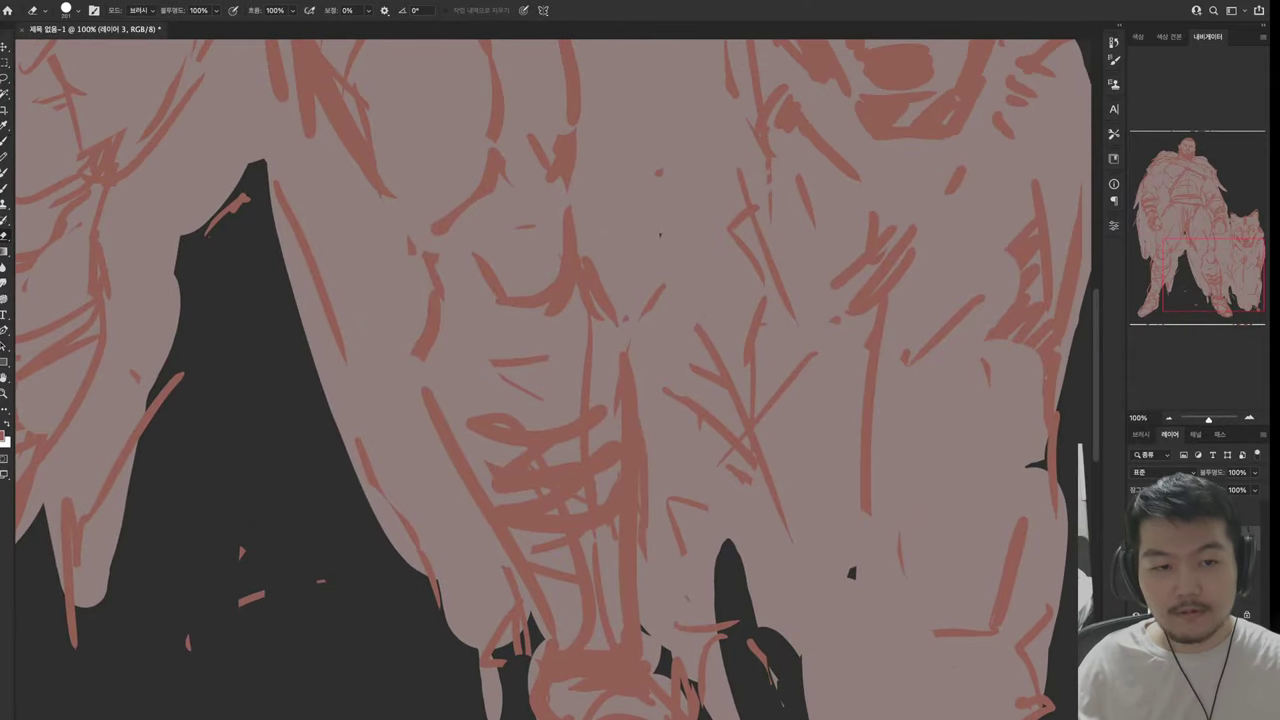
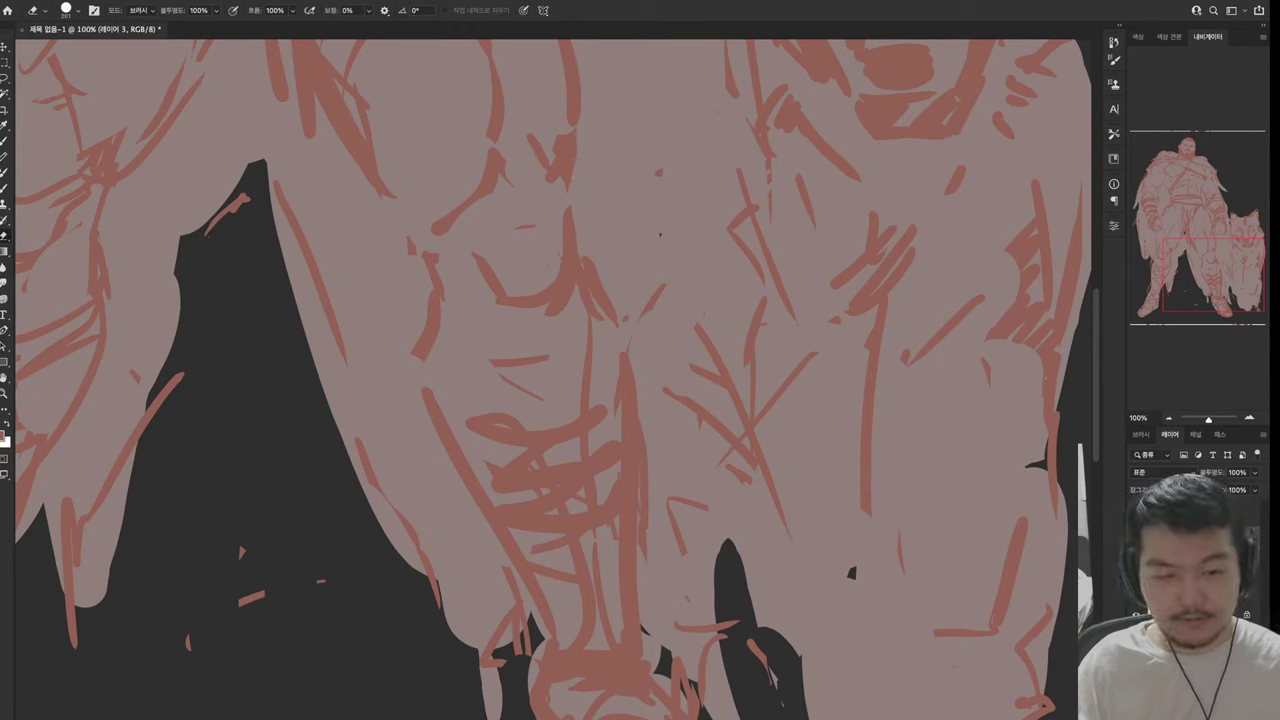
drag(878, 336, 866, 514)
Draw slanted chest fur strokes and block in the wolf's straight foreleg beside the man's boot
key(b)
drag(828, 368, 776, 436)
mouse_move(866, 374)
mouse_down()
mouse_move(810, 438)
mouse_move(780, 652)
mouse_up()
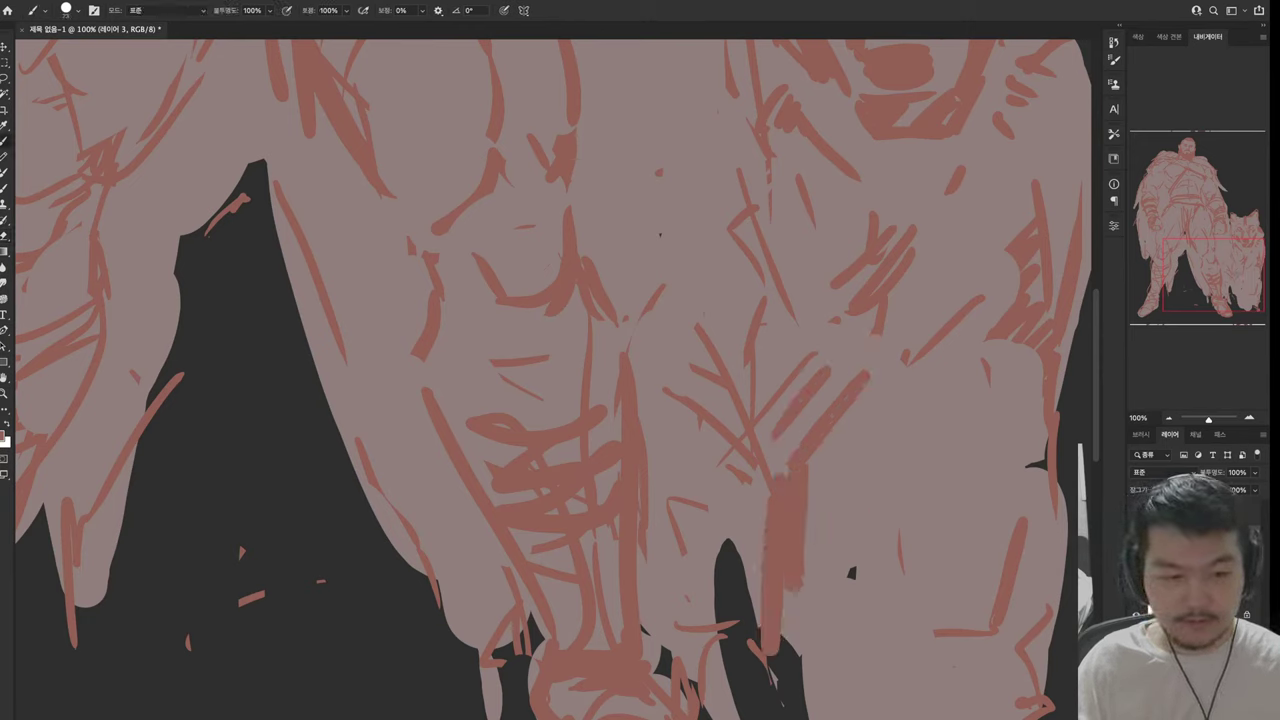
drag(806, 476, 800, 664)
drag(734, 462, 742, 690)
Erase the old line of the wolf's far foreleg and redraw its lower chest, elbow and leg with thick strokes
key(e)
drag(1024, 520, 962, 632)
key(b)
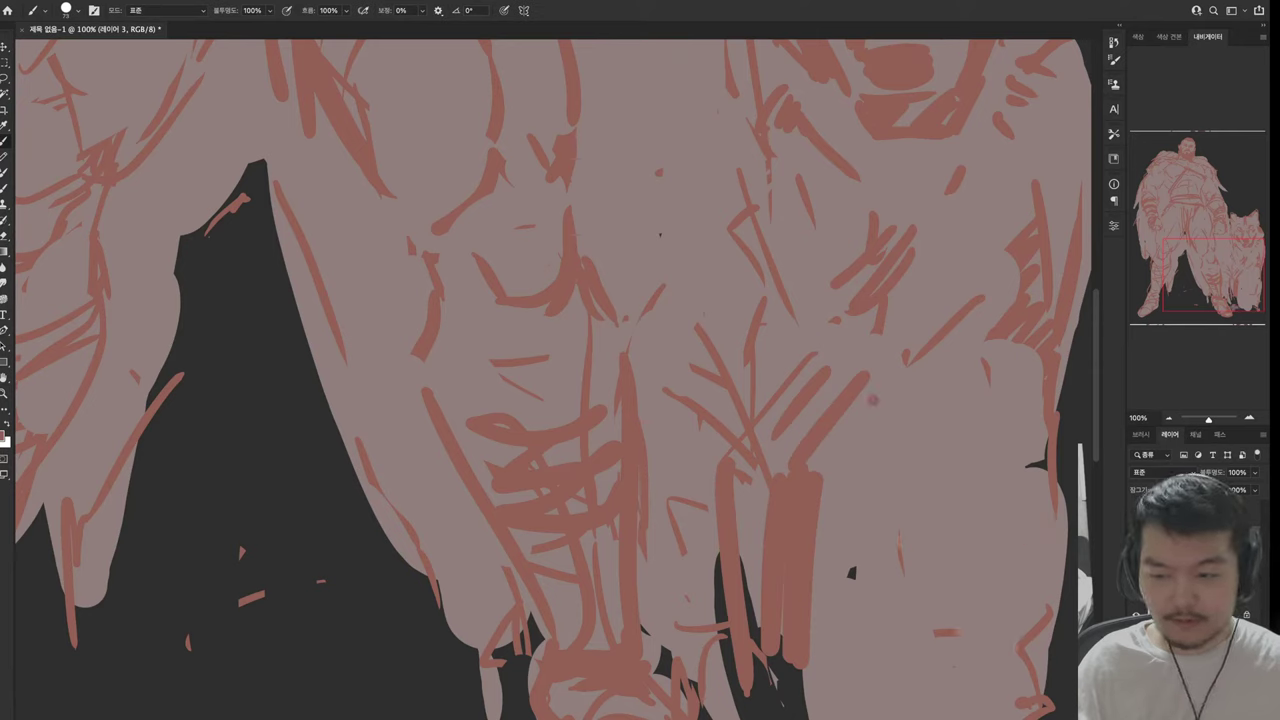
drag(872, 398, 950, 420)
drag(948, 398, 1008, 495)
drag(1072, 394, 1028, 556)
drag(1016, 482, 960, 530)
drag(994, 516, 962, 670)
drag(1028, 492, 996, 604)
drag(972, 584, 952, 676)
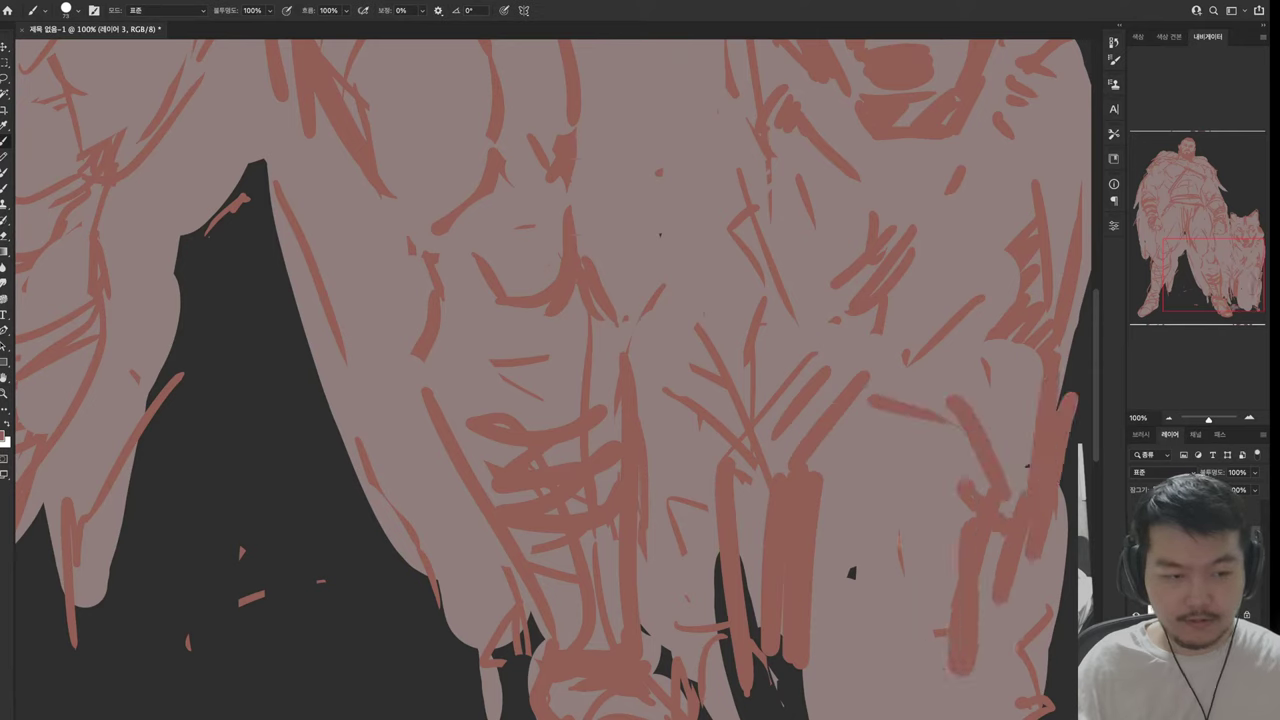
drag(1024, 562, 976, 716)
Erase the silhouette fill between the wolf's forelegs to open a tall rounded gap
key(e)
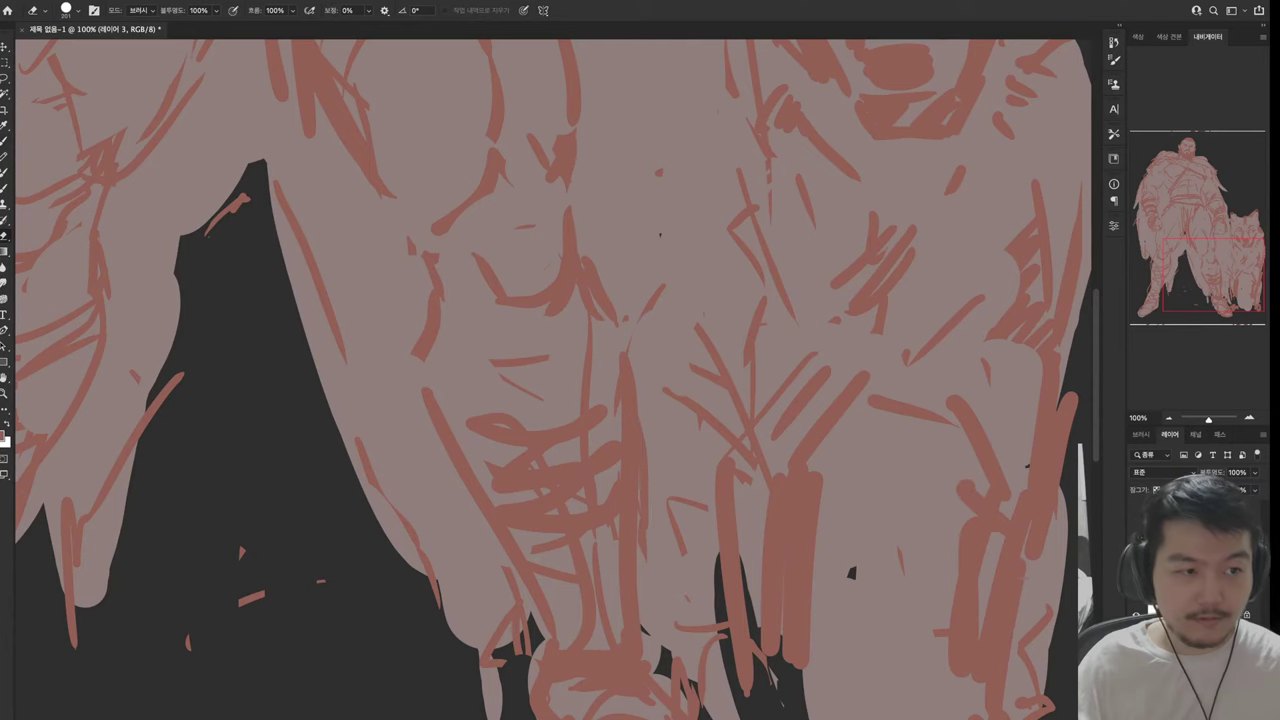
drag(830, 455, 870, 715)
drag(930, 465, 945, 715)
drag(950, 550, 948, 715)
mouse_move(700, 300)
mouse_down()
mouse_move(520, 645)
mouse_move(700, 645)
mouse_up()
drag(640, 500, 538, 148)
Sketch the toe of the man's boot and the wolf's front paw beside it
key(b)
drag(600, 470, 610, 210)
mouse_move(700, 420)
mouse_down()
mouse_move(690, 510)
mouse_move(720, 514)
mouse_move(740, 538)
mouse_up()
drag(680, 545, 795, 594)
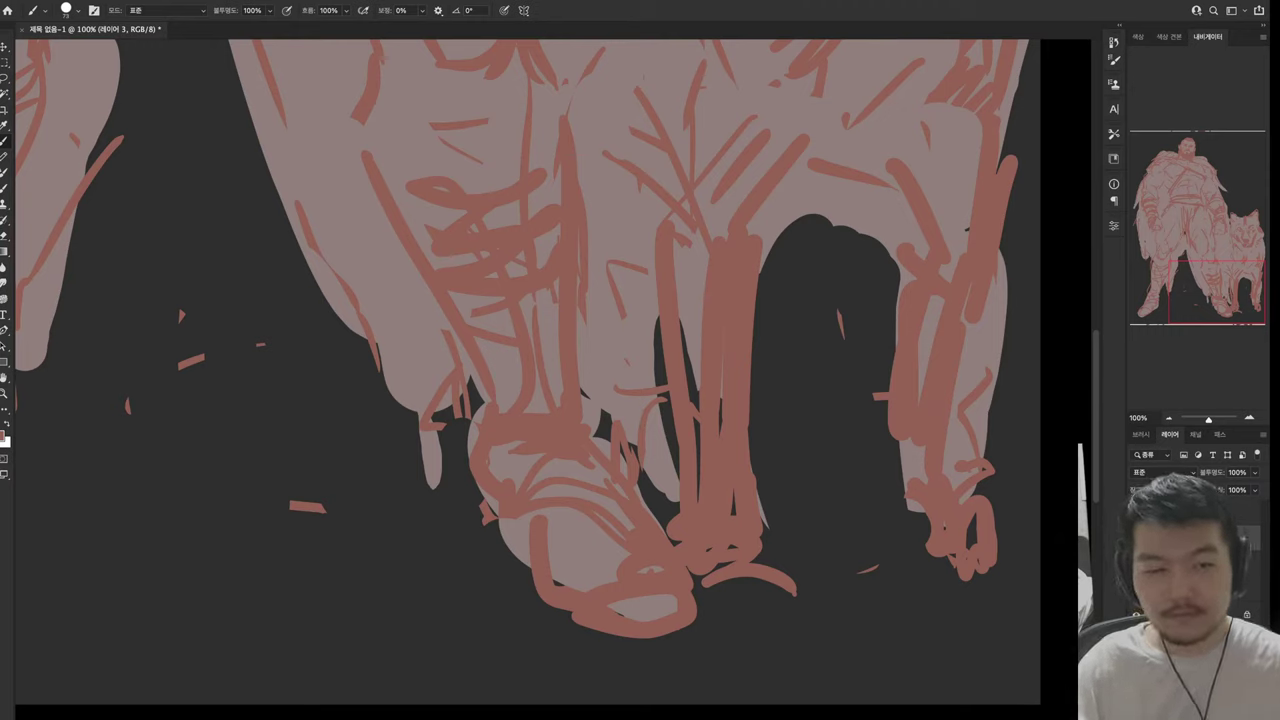
Fill the gap between the wolf's forelegs with dense diagonal strokes in the line colour, tapering toward the near paw
mouse_move(840, 215)
mouse_down()
mouse_move(755, 325)
mouse_move(755, 350)
mouse_up()
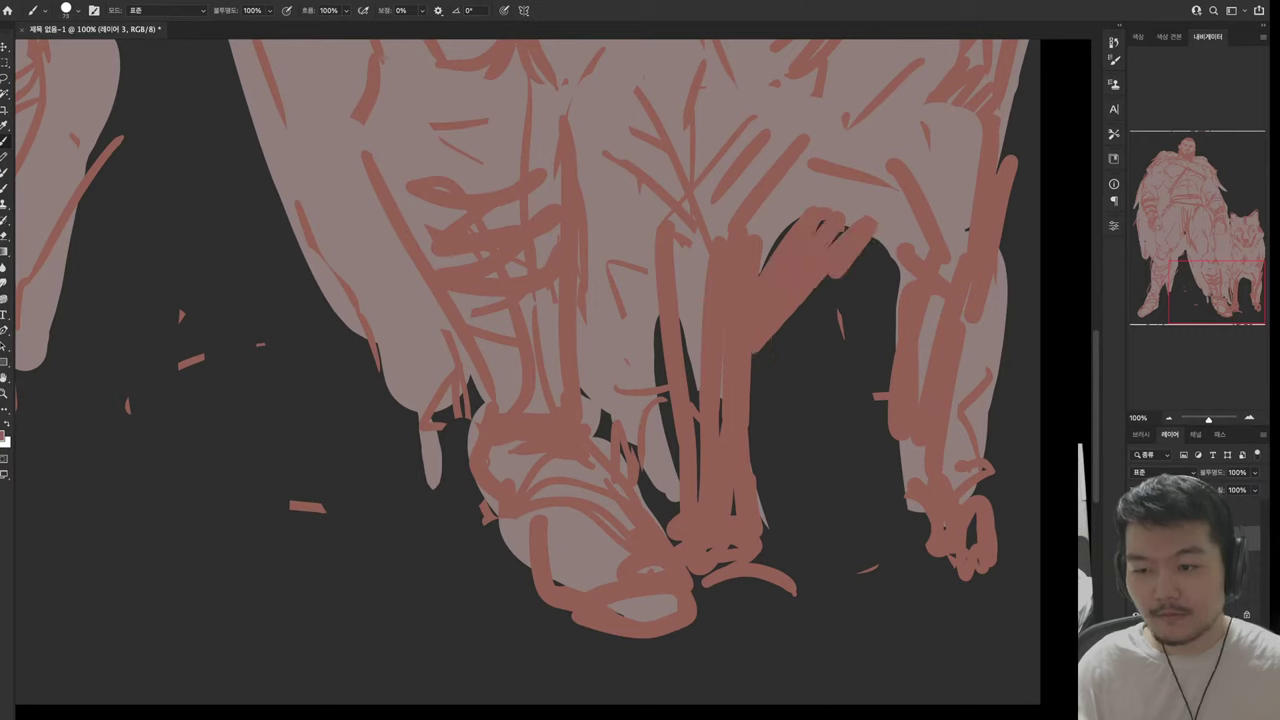
drag(895, 230, 750, 410)
drag(910, 275, 750, 450)
drag(815, 395, 752, 450)
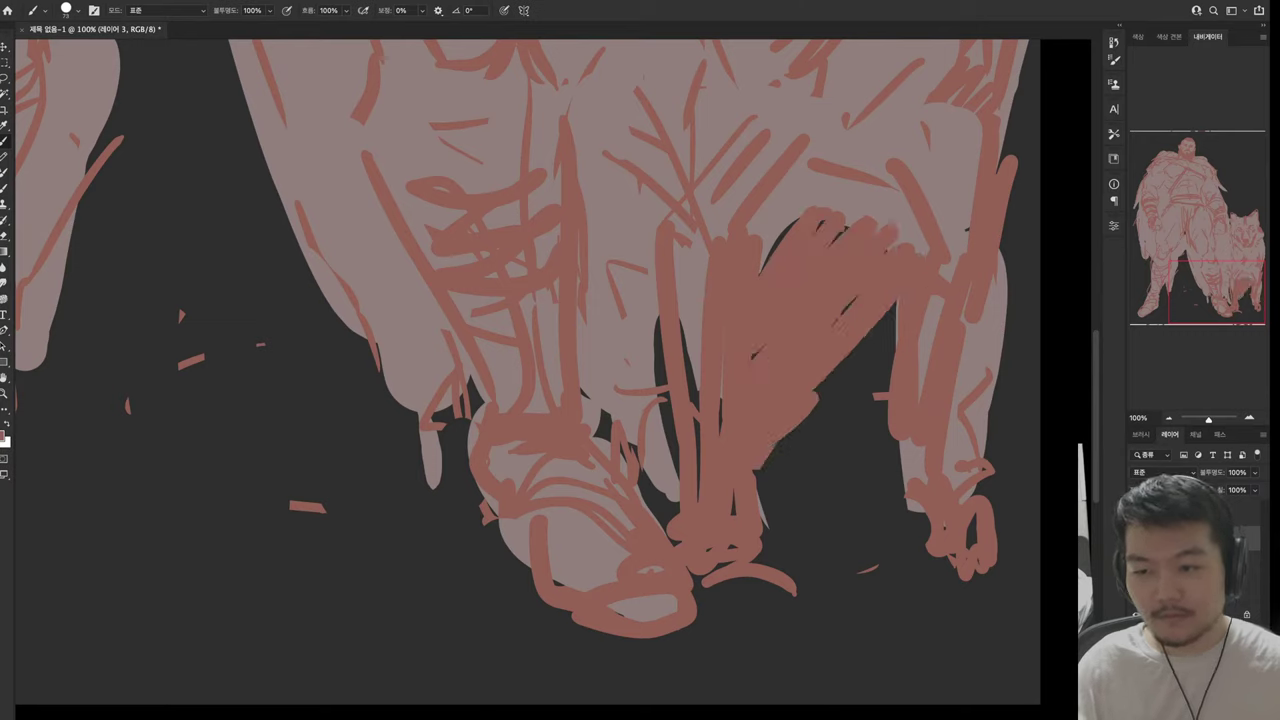
drag(888, 342, 756, 490)
drag(896, 302, 772, 500)
mouse_move(815, 475)
mouse_down()
mouse_move(800, 512)
mouse_move(842, 530)
mouse_up()
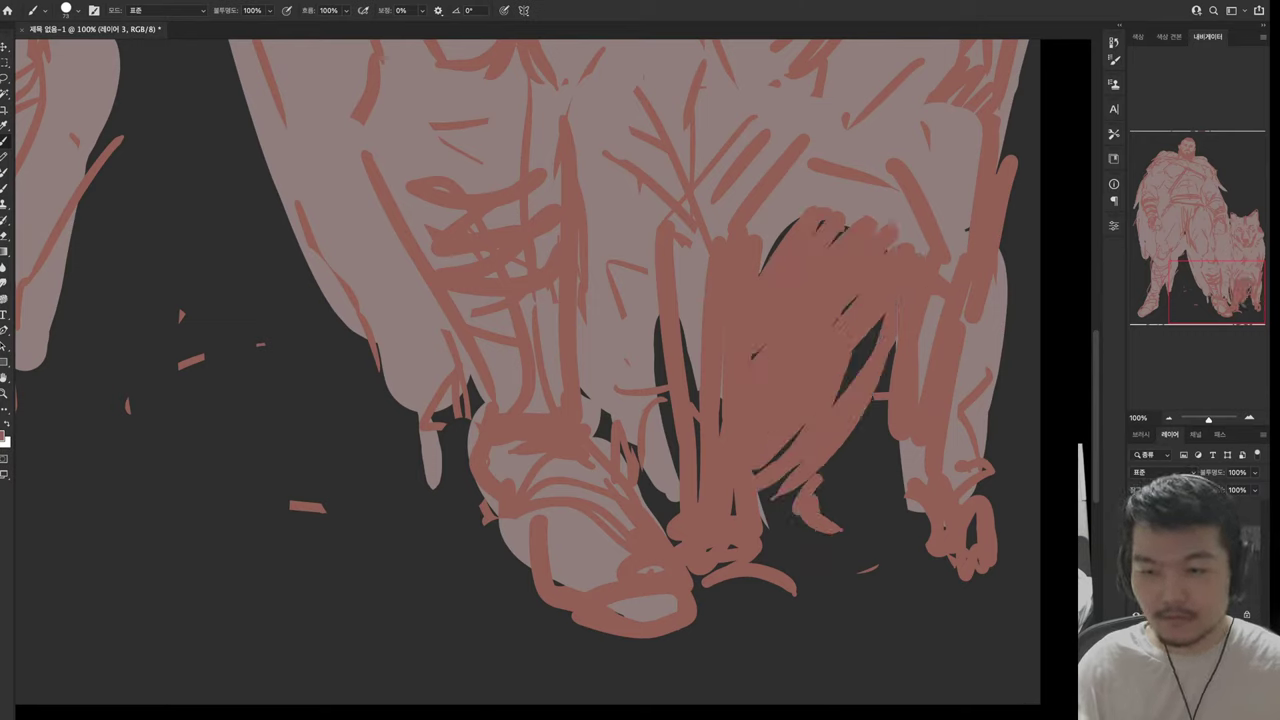
Thicken the wolf's near foreleg, add toes to its paw, and erase the far foreleg's old paw
drag(702, 232, 700, 365)
drag(772, 490, 745, 598)
key(e)
drag(990, 470, 945, 575)
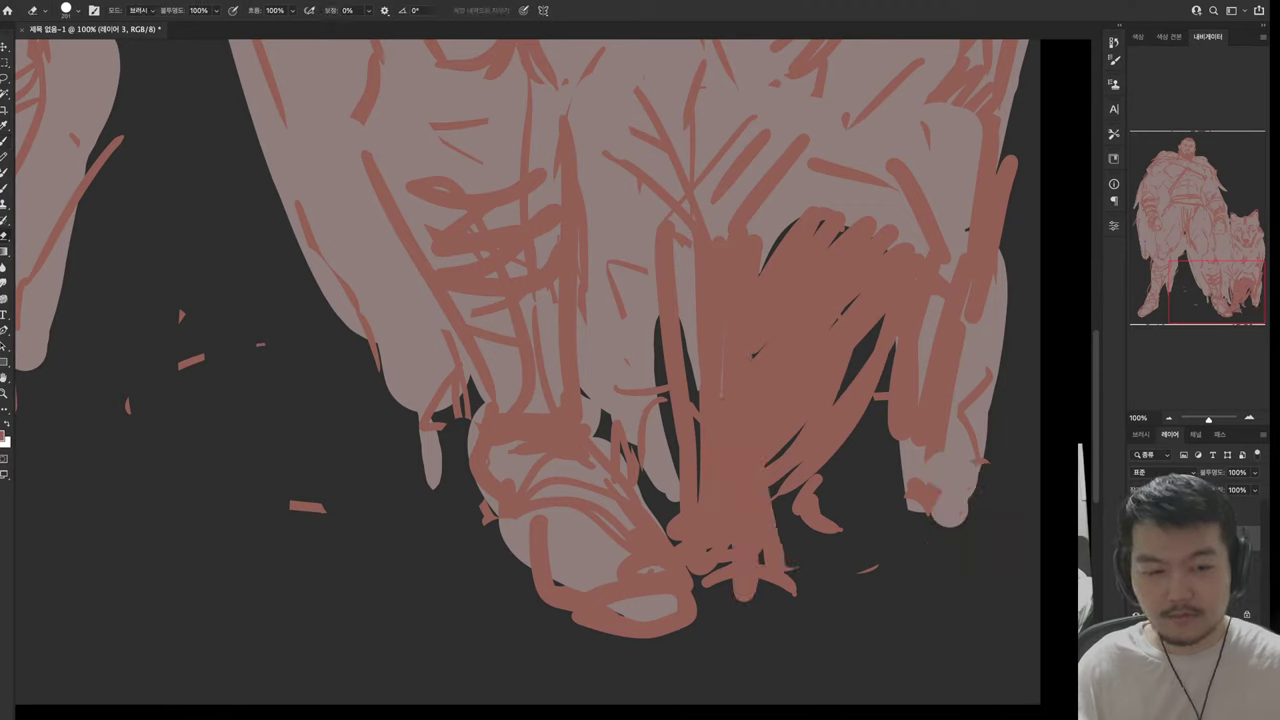
Redraw the wolf's far foreleg with long strokes and add its paw at the ground
key(b)
drag(886, 360, 897, 538)
mouse_move(955, 215)
mouse_down()
mouse_move(938, 282)
mouse_move(965, 485)
mouse_move(960, 575)
mouse_up()
drag(915, 588, 988, 608)
Sketch a low pointed shape on the ground behind the boot nearer the wolf, joining it to the heel
mouse_move(438, 482)
mouse_down()
mouse_move(460, 532)
mouse_move(385, 465)
mouse_up()
mouse_move(442, 424)
mouse_down()
mouse_move(335, 490)
mouse_move(305, 530)
mouse_up()
mouse_move(420, 455)
mouse_down()
mouse_move(285, 535)
mouse_move(422, 538)
mouse_up()
drag(448, 522, 484, 556)
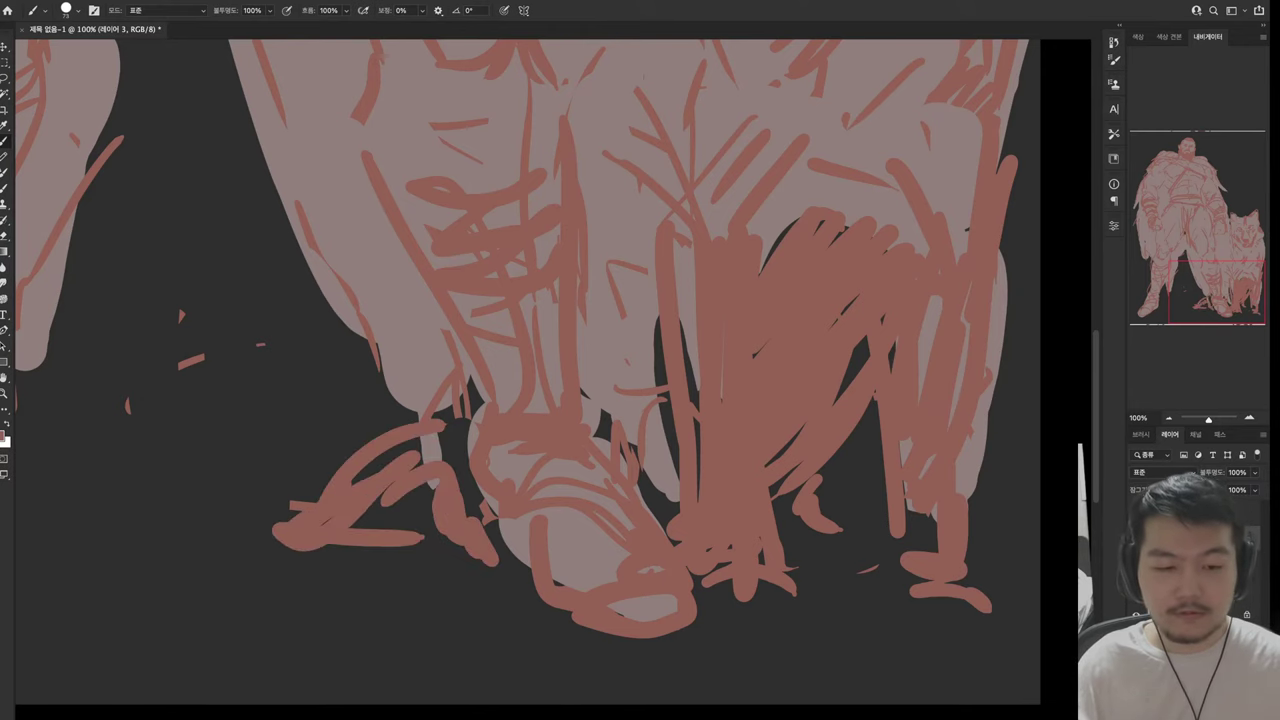
Draw the inner side of the boot nearer the wolf and thicken its sole toward the toe
scroll(552, 379, up, 5)
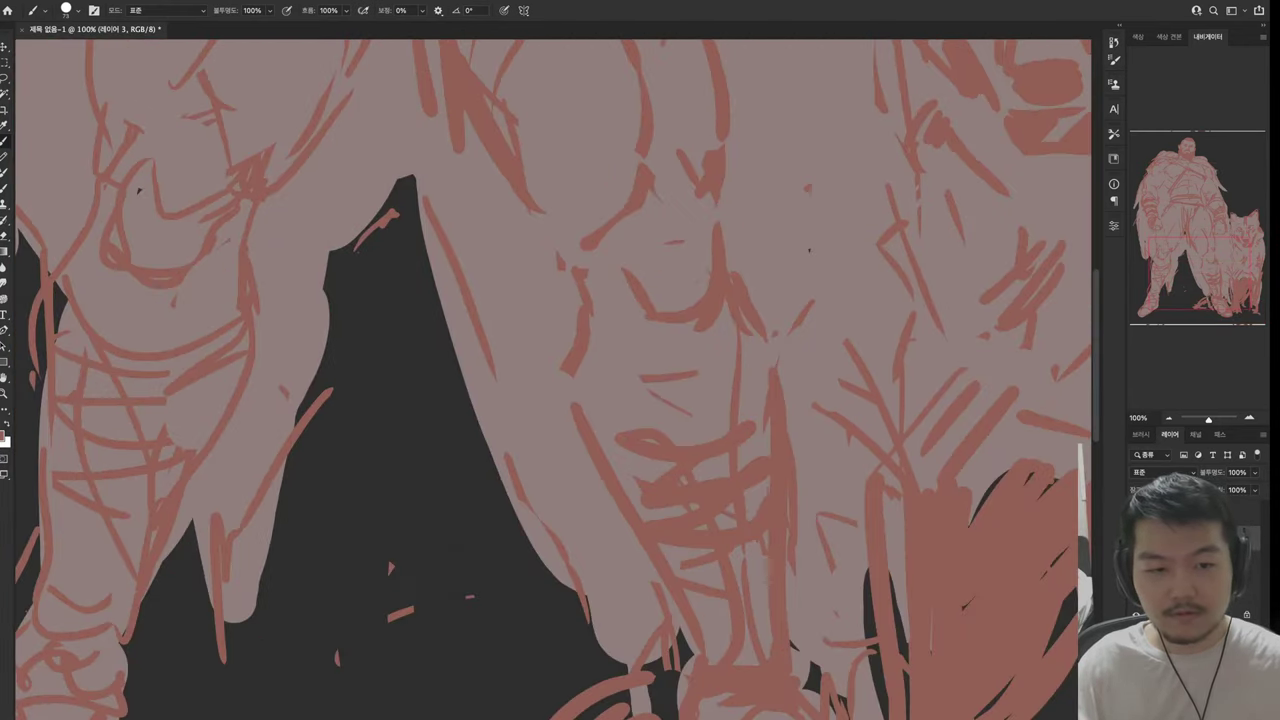
scroll(552, 379, down, 5)
mouse_move(705, 452)
mouse_down()
mouse_move(688, 532)
mouse_move(815, 555)
mouse_up()
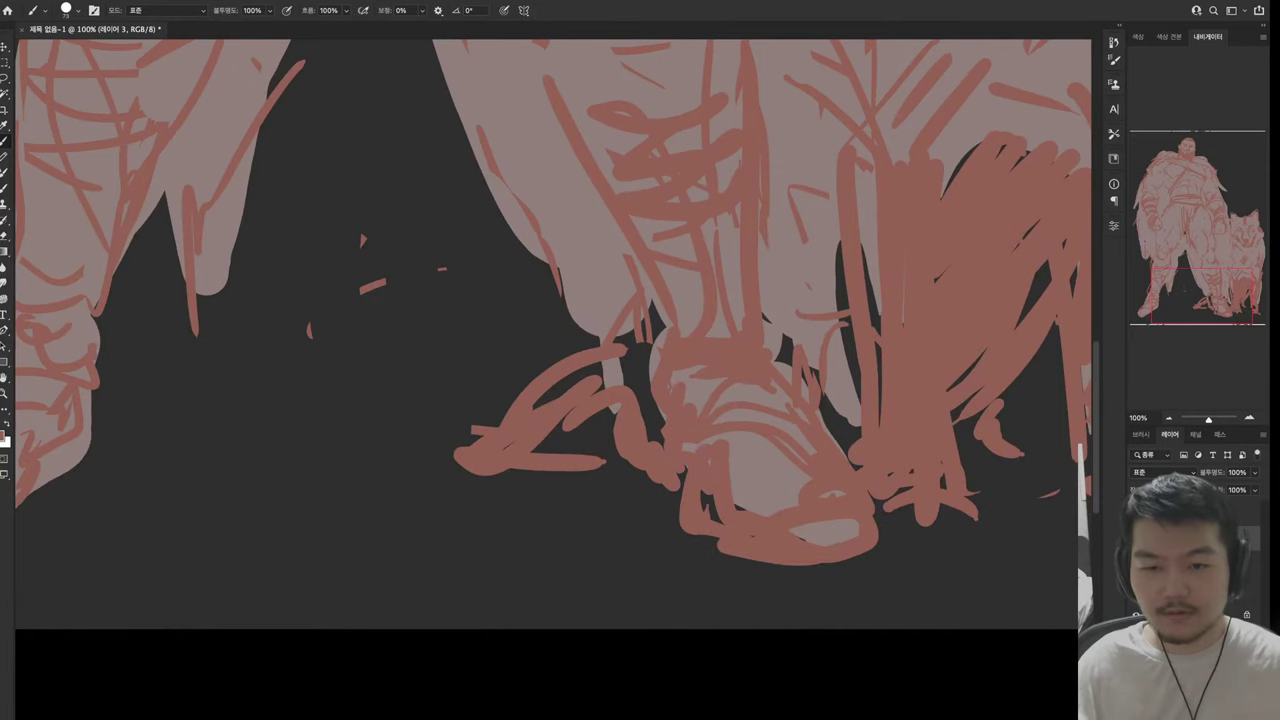
drag(690, 548, 840, 530)
scroll(552, 379, left, 5)
scroll(552, 379, up, 1)
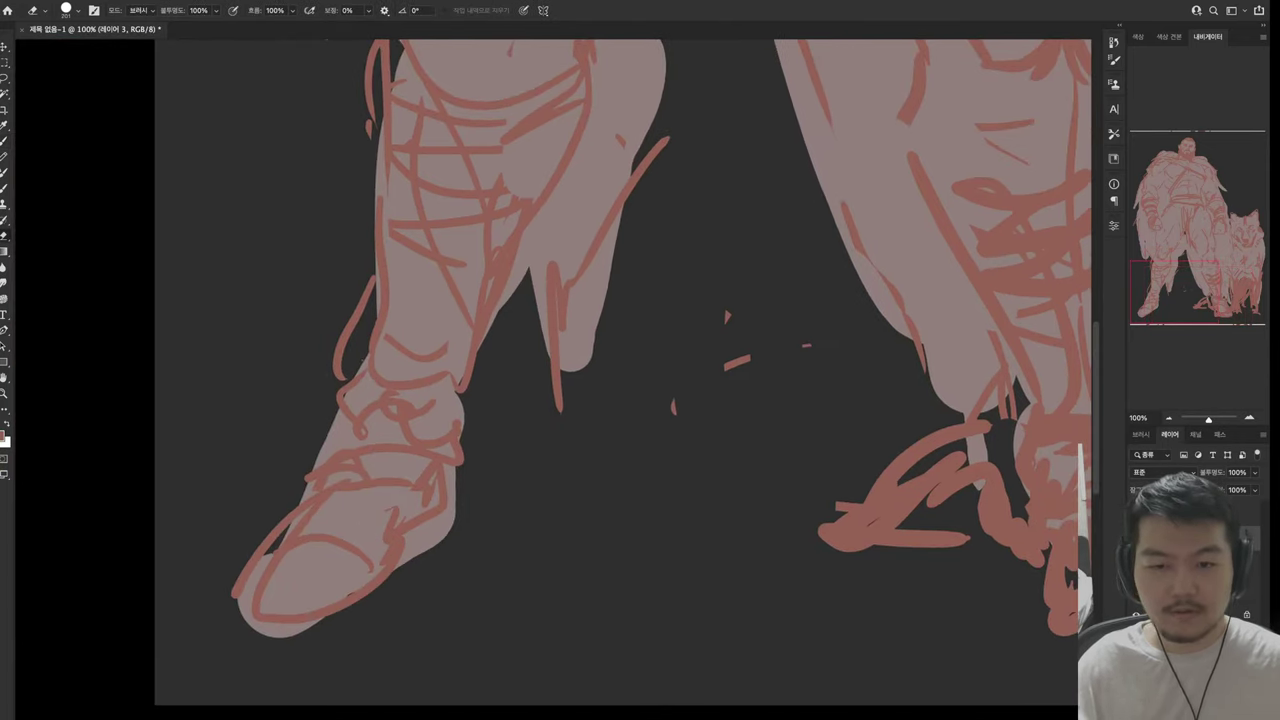
Erase the old foot lines of the boot farther from the wolf and redraw its instep, toe and sole with thick strokes
mouse_move(440, 440)
mouse_down()
mouse_move(258, 615)
mouse_move(330, 510)
mouse_up()
drag(340, 485, 468, 492)
mouse_move(340, 510)
mouse_down()
mouse_move(292, 620)
mouse_move(455, 600)
mouse_up()
drag(320, 575, 435, 600)
drag(278, 630, 420, 615)
scroll(620, 380, down, 2)
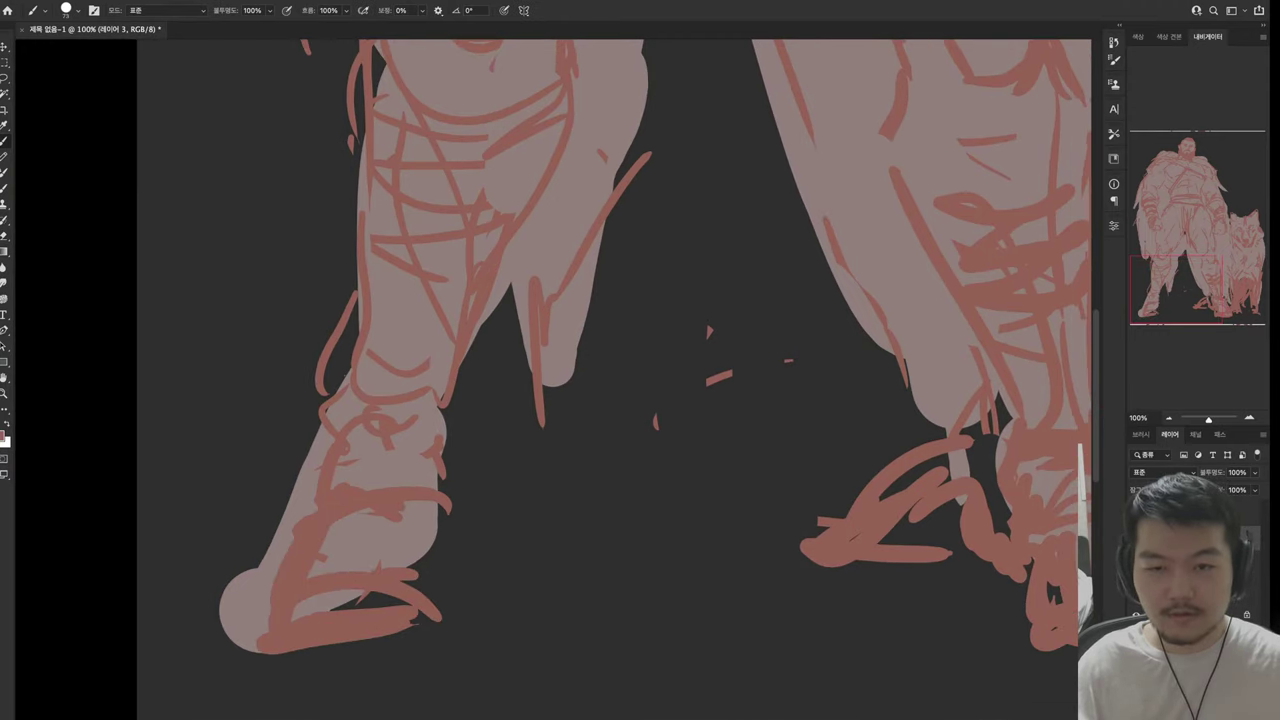
Erase that boot's instep and sole strokes and redraw its ankle folds, cuff and rounded toe outline
key(e)
drag(280, 600, 430, 590)
drag(300, 520, 420, 450)
key(b)
mouse_move(348, 420)
mouse_down()
mouse_move(456, 486)
mouse_move(345, 470)
mouse_up()
mouse_move(340, 462)
mouse_down()
mouse_move(296, 508)
mouse_move(300, 552)
mouse_up()
drag(315, 440, 360, 470)
drag(420, 505, 285, 520)
drag(290, 510, 240, 590)
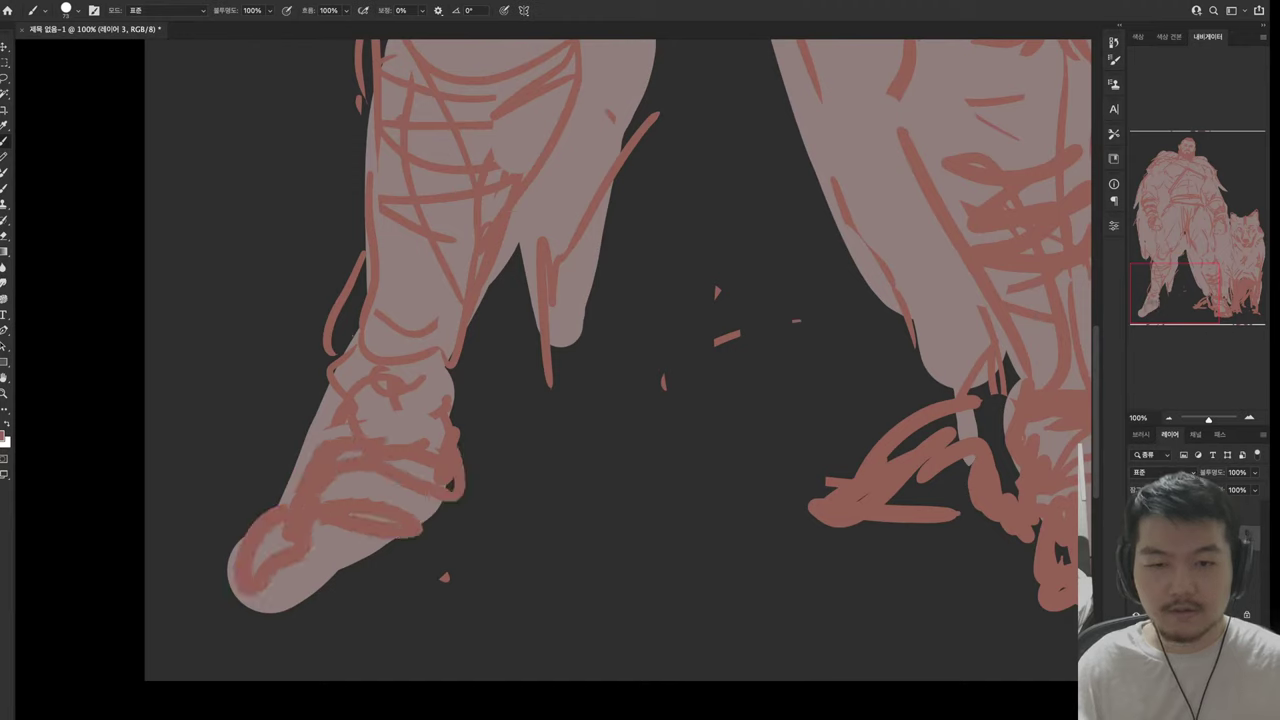
Fill the toe and instep of the boot farther from the wolf with dense strokes and close its sole line
drag(305, 560, 420, 540)
drag(275, 575, 335, 560)
drag(400, 490, 320, 505)
mouse_move(280, 525)
mouse_down()
mouse_move(258, 550)
mouse_move(400, 595)
mouse_up()
drag(440, 530, 420, 560)
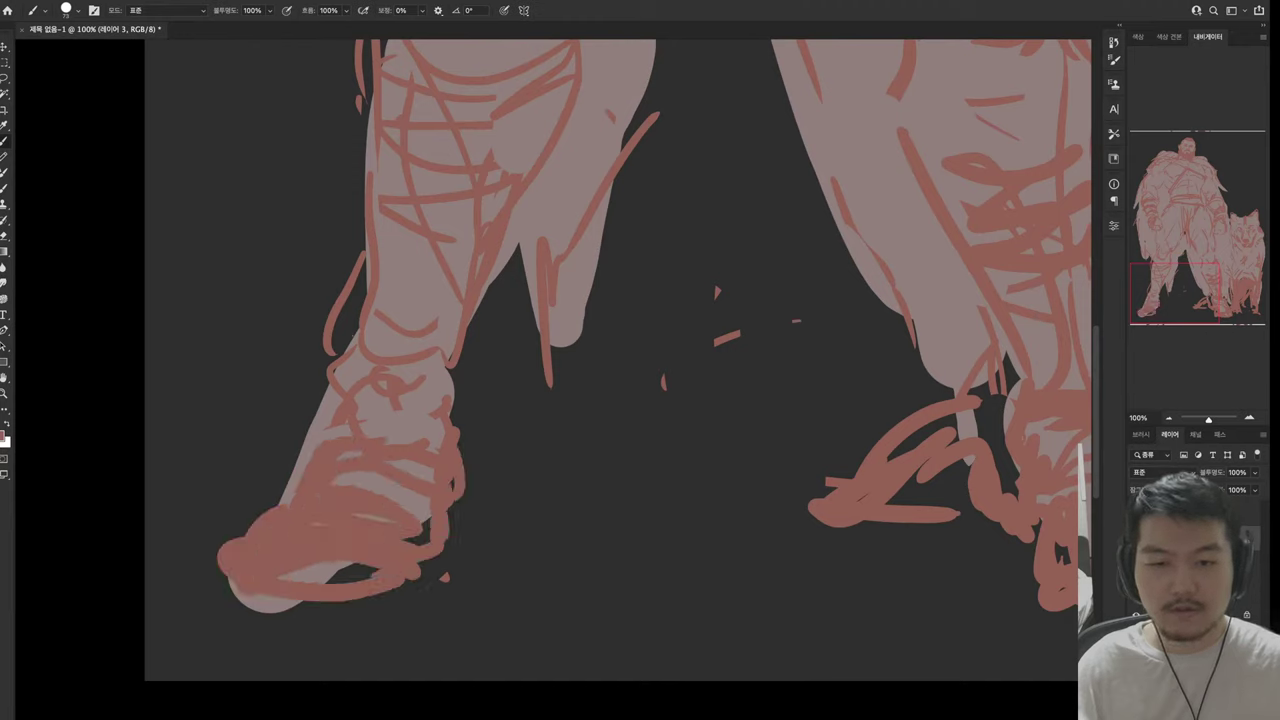
drag(300, 490, 340, 430)
mouse_move(260, 515)
mouse_down()
mouse_move(345, 425)
mouse_move(440, 392)
mouse_move(465, 420)
mouse_move(530, 178)
mouse_up()
key(e)
key(b)
Recolour the whole line sketch dark brown by filling only its existing pixels
scroll(618, 380, up, 5)
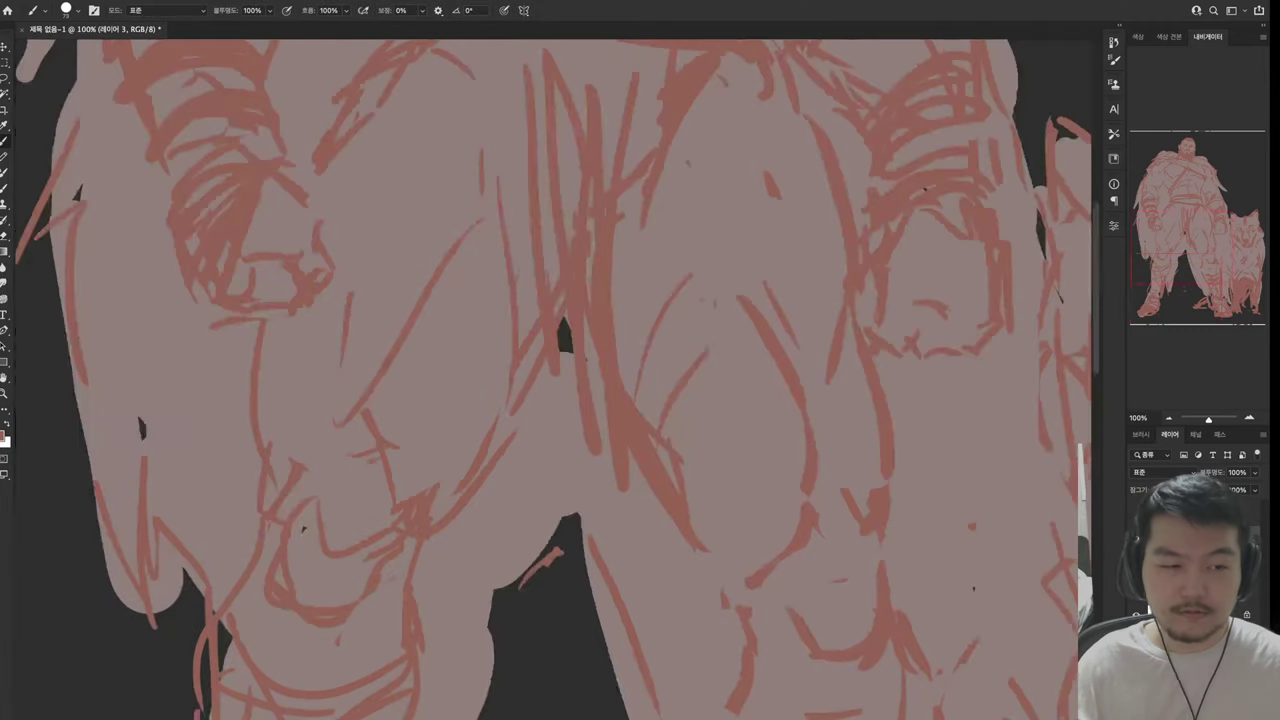
scroll(550, 380, up, 12)
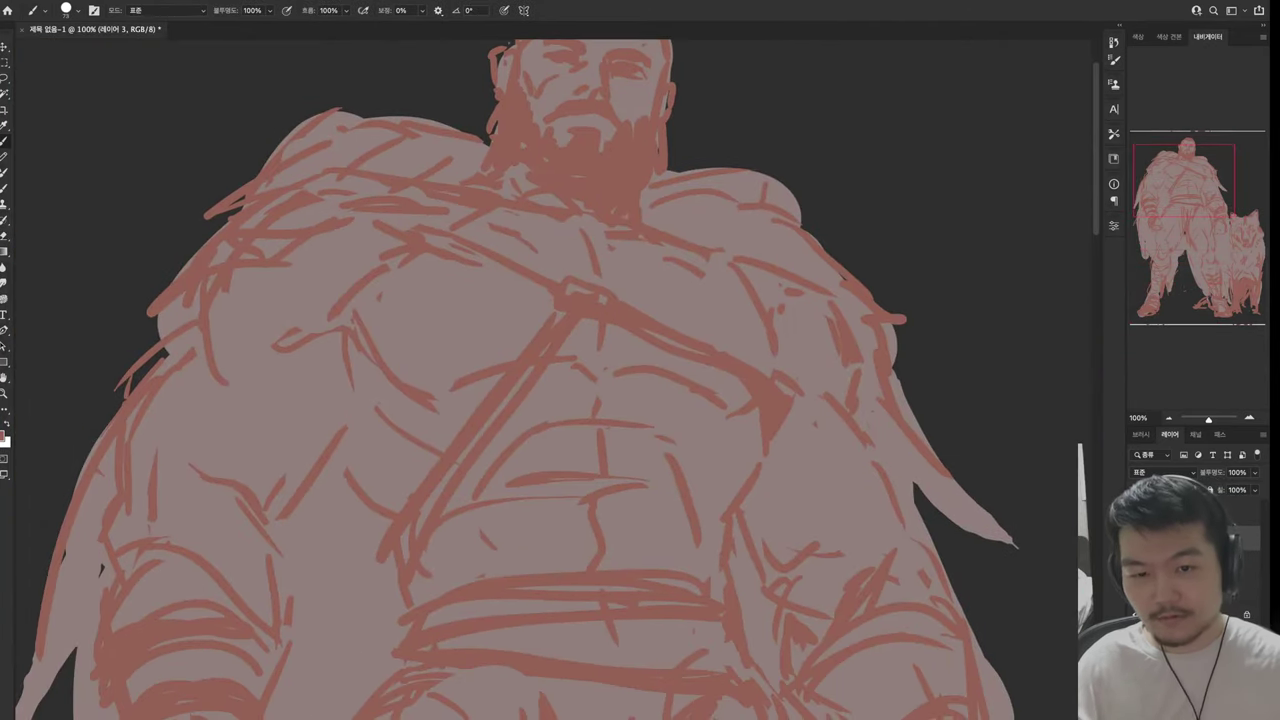
key(i)
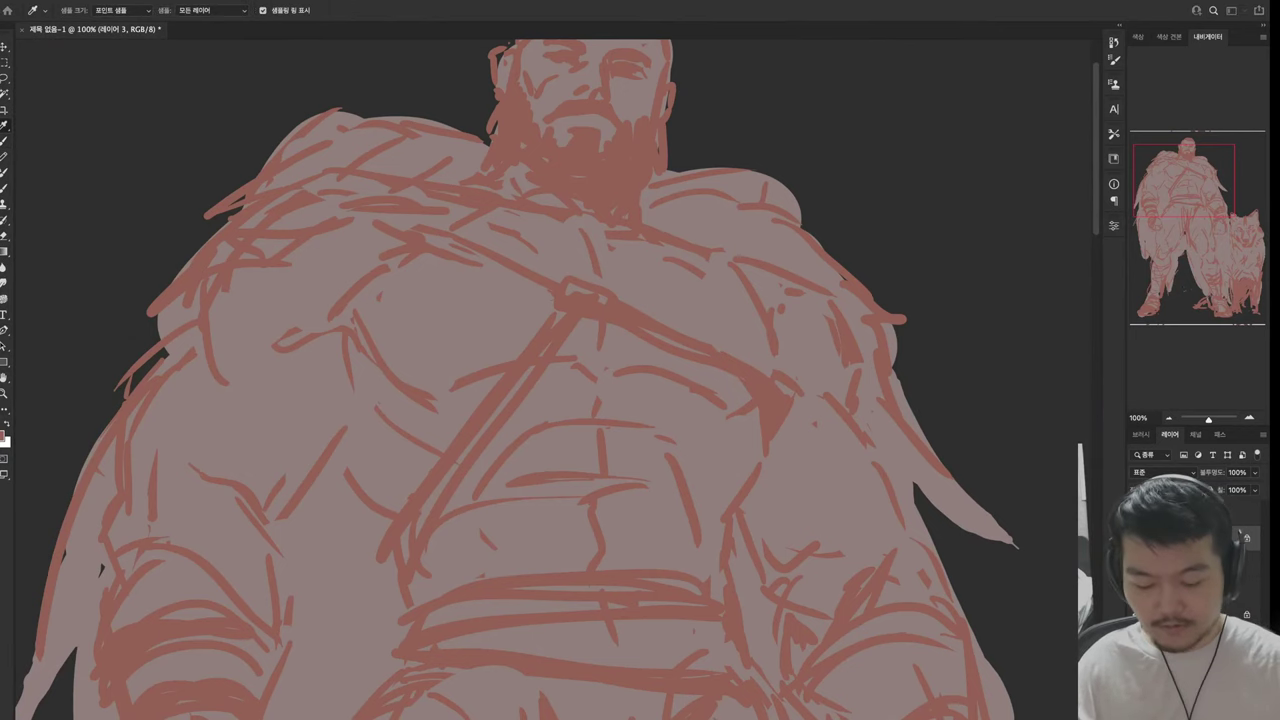
key(b)
key(shift+alt+BackSpace)
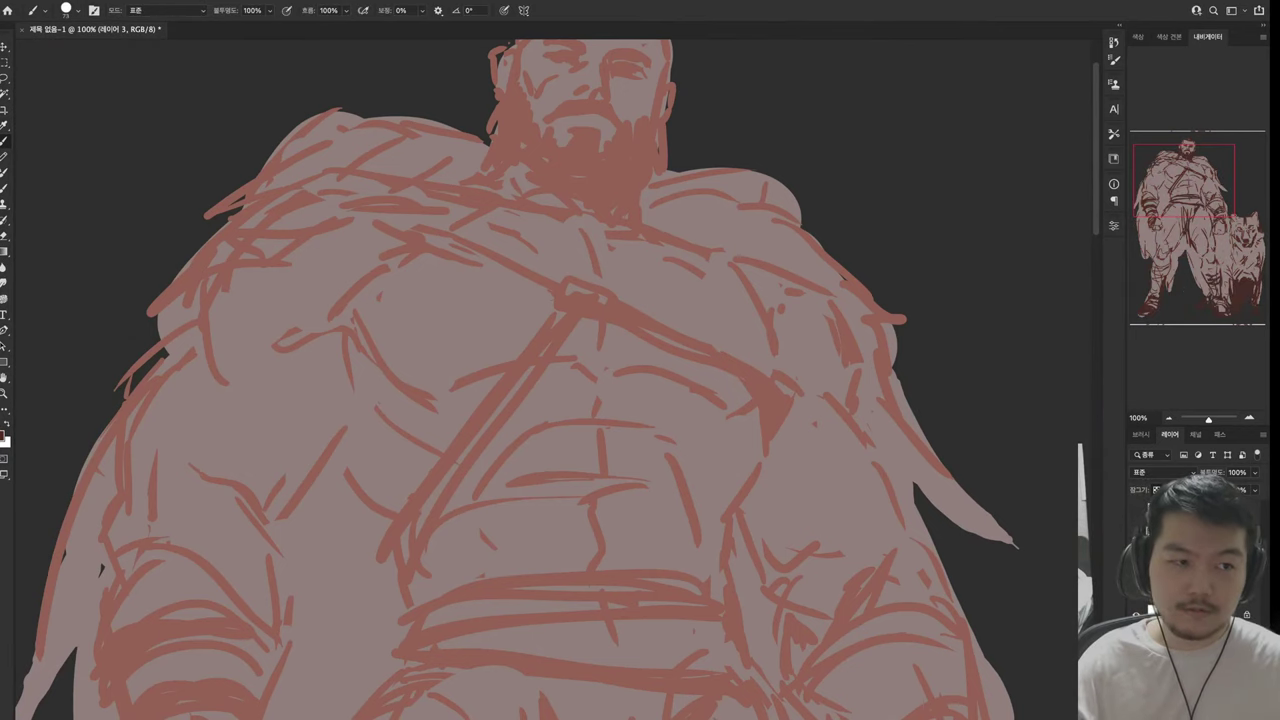
drag(550, 400, 440, 270)
drag(600, 400, 640, 454)
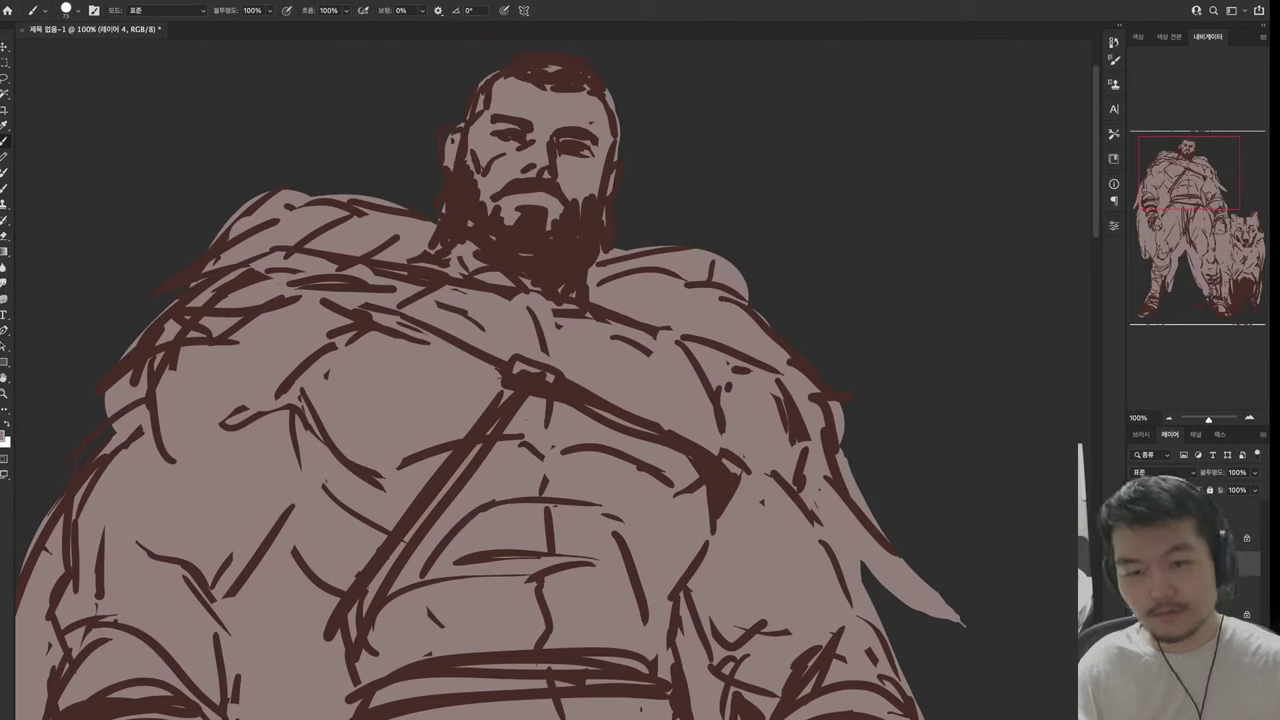
Recolour the barbarian's hair, beard and facial lines crimson with a large brush on the line layer
key(alt)
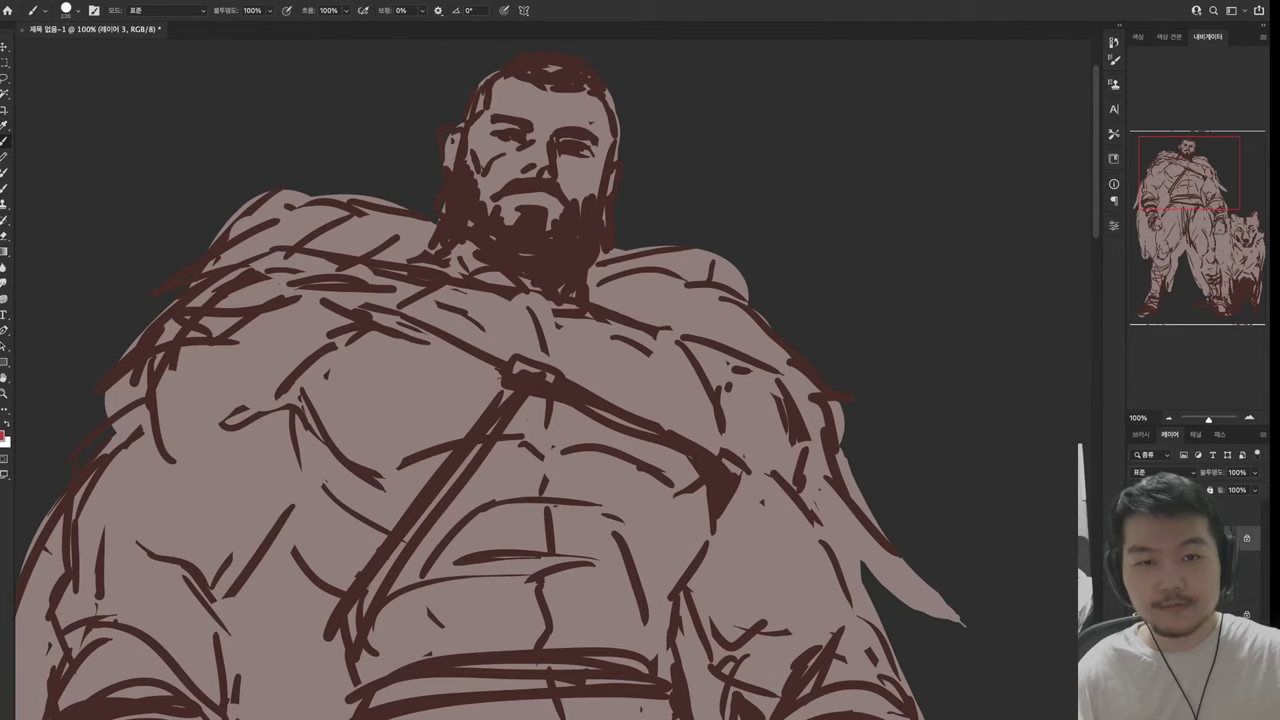
mouse_move(450, 185)
mouse_down()
mouse_move(560, 245)
mouse_move(520, 250)
mouse_up()
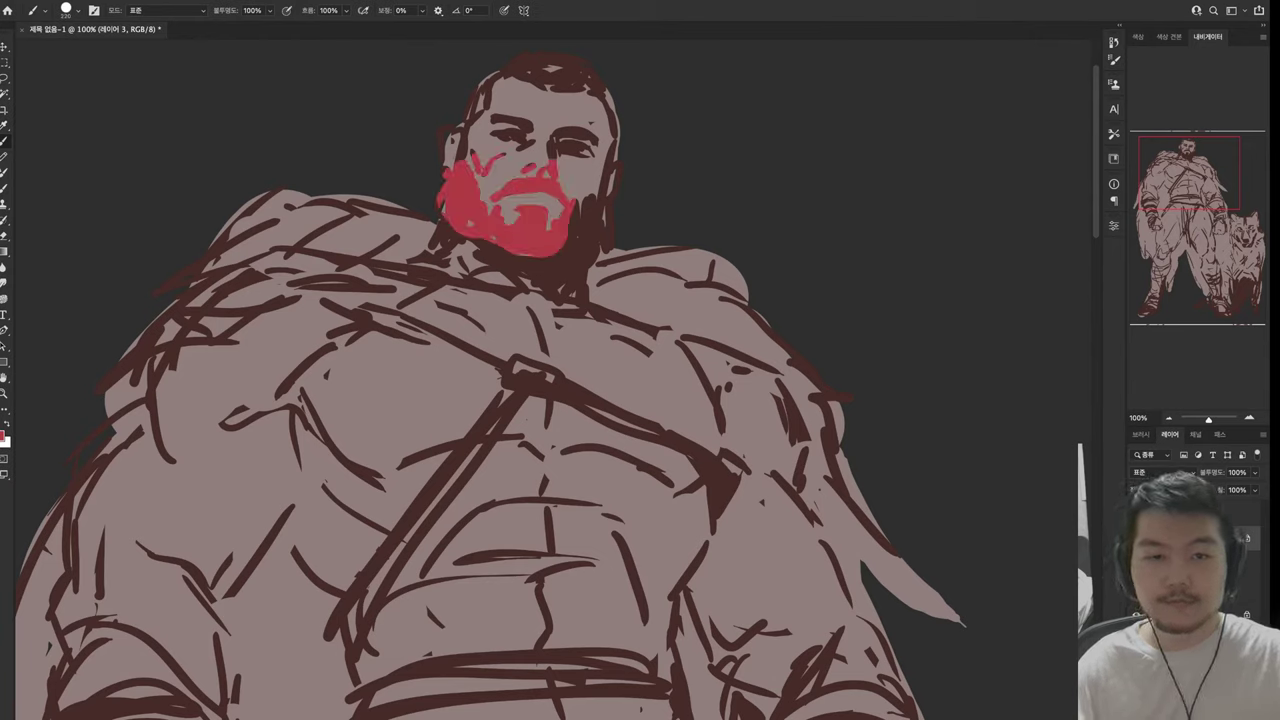
drag(610, 180, 540, 255)
drag(480, 110, 605, 80)
drag(445, 170, 560, 60)
drag(440, 200, 598, 280)
scroll(550, 380, up, 2)
Recolour the head's lines, beard and neck strokes rust orange with a large brush
key(alt)
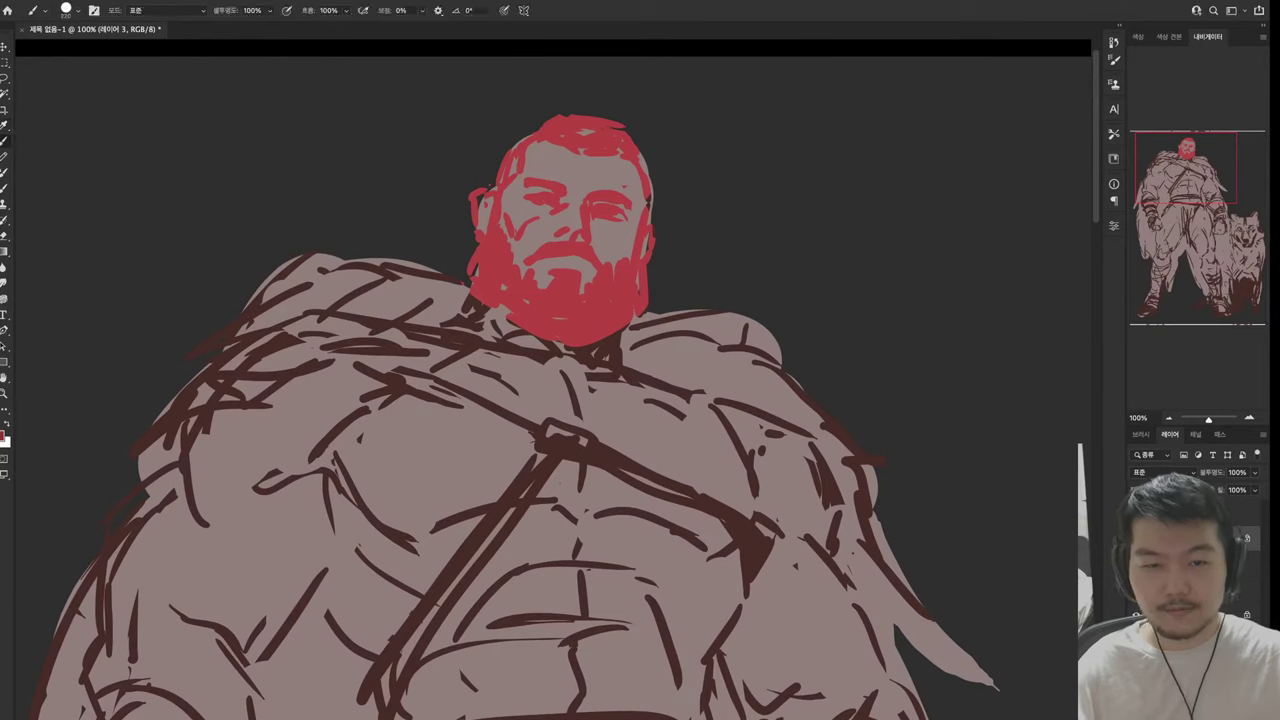
mouse_move(485, 245)
mouse_down()
mouse_move(530, 300)
mouse_move(610, 265)
mouse_up()
drag(480, 170, 520, 260)
drag(510, 135, 540, 155)
drag(472, 260, 478, 298)
drag(545, 125, 645, 200)
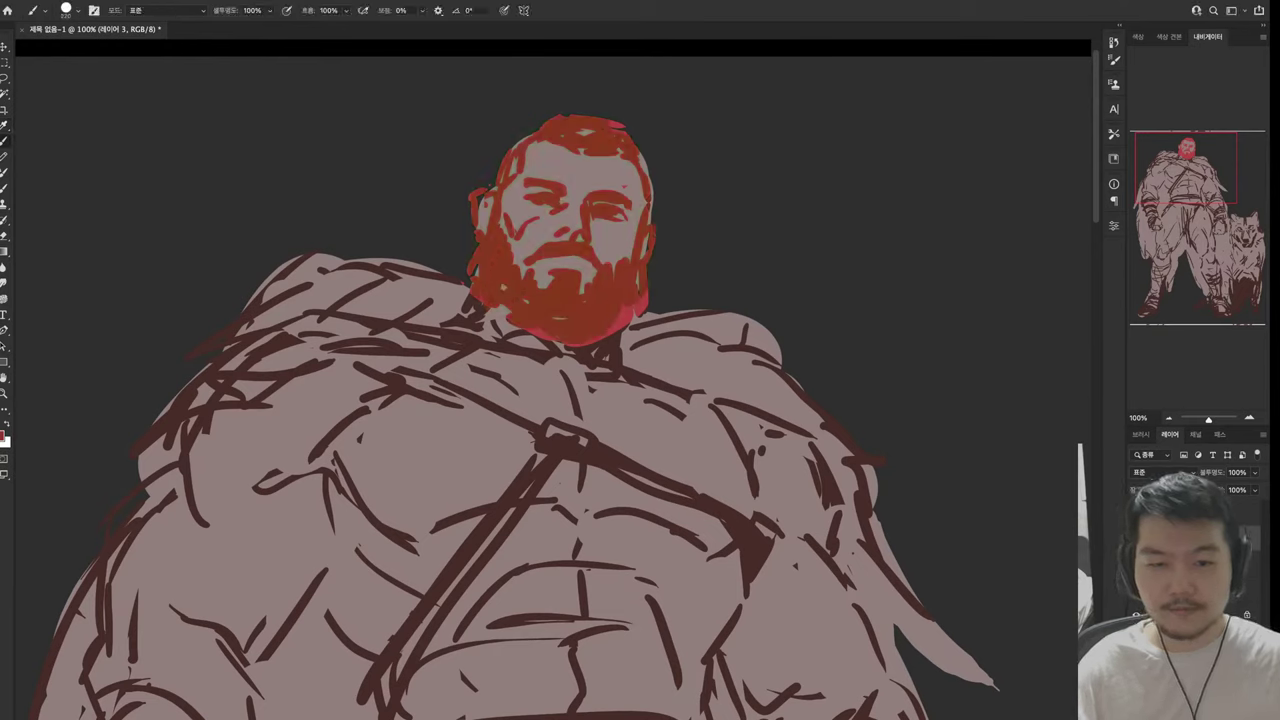
drag(525, 335, 640, 310)
drag(470, 296, 485, 318)
drag(570, 360, 610, 378)
Recolour the chest strap, buckle, pectoral and upper abdominal lines in the same rust orange
drag(360, 370, 460, 395)
drag(465, 392, 635, 465)
drag(265, 400, 332, 362)
drag(255, 490, 340, 430)
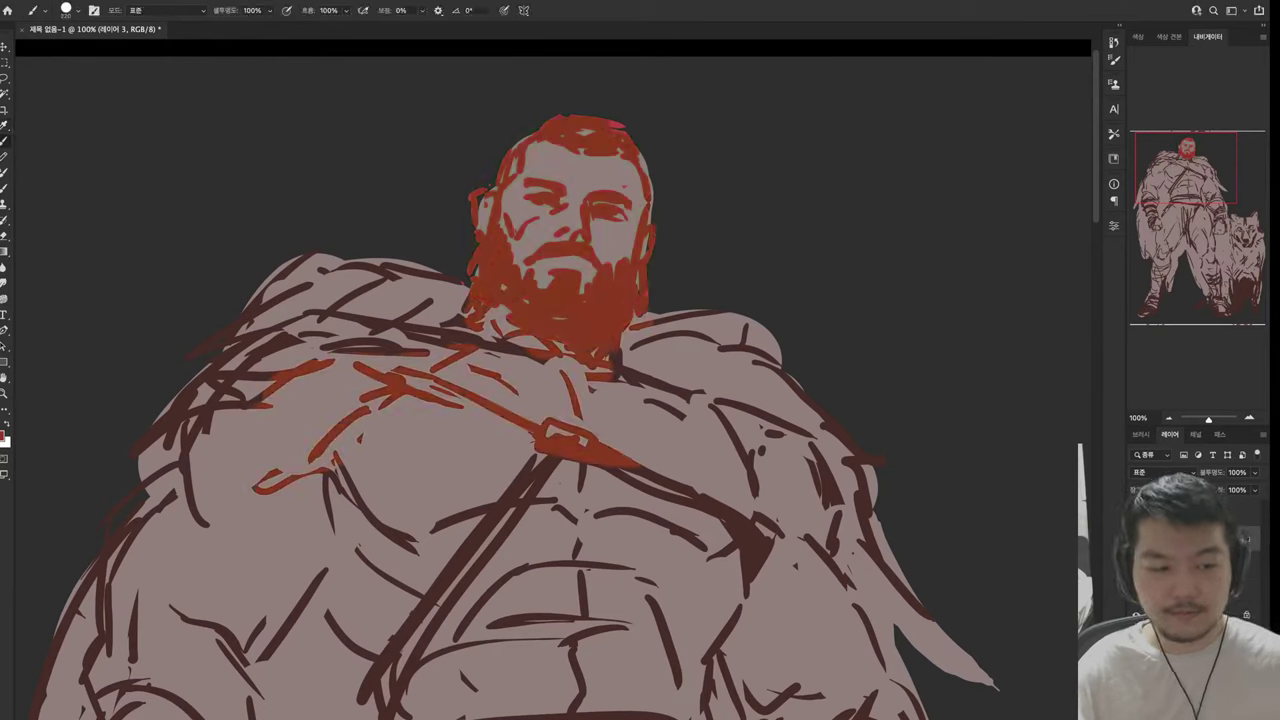
drag(560, 455, 430, 590)
drag(600, 540, 700, 510)
drag(550, 680, 630, 630)
drag(470, 610, 510, 580)
scroll(550, 400, down, 5)
scroll(550, 400, up, 3)
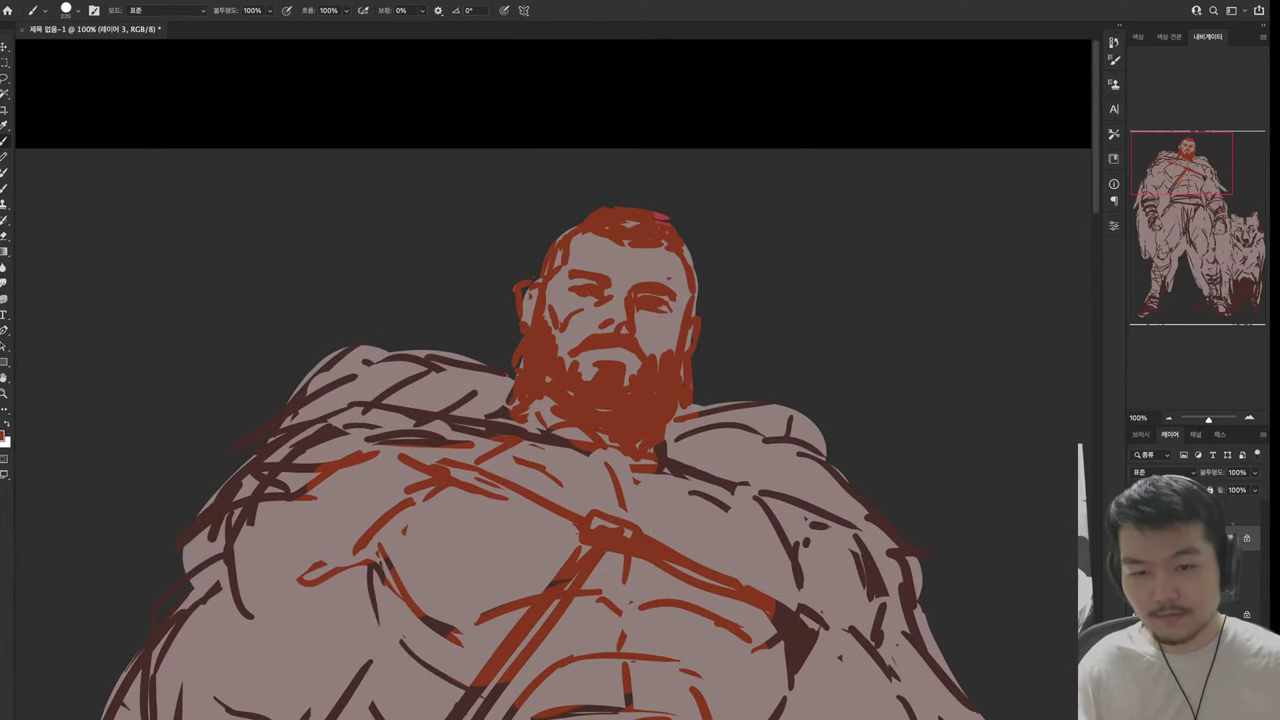
Darken the legs and the wolf's lower body on the flat silhouette layer with black Multiply gradients at 22% opacity, fading out toward the waist
key(alt)
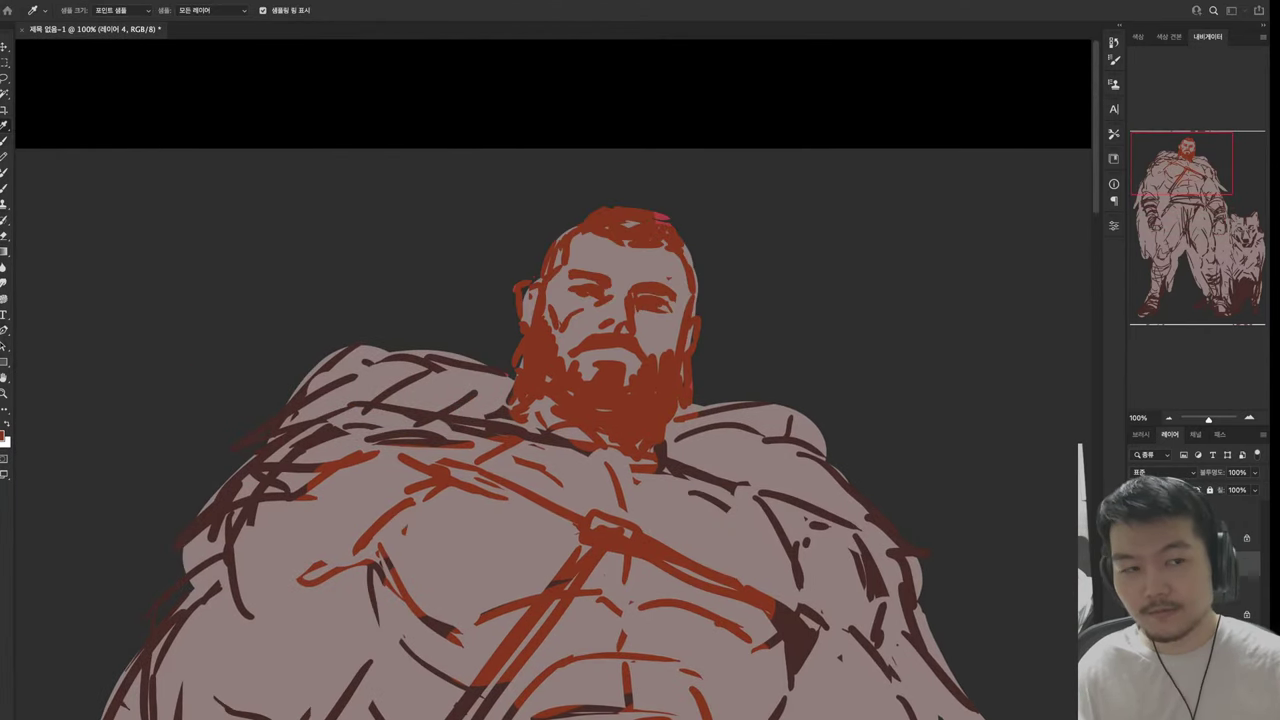
key(g)
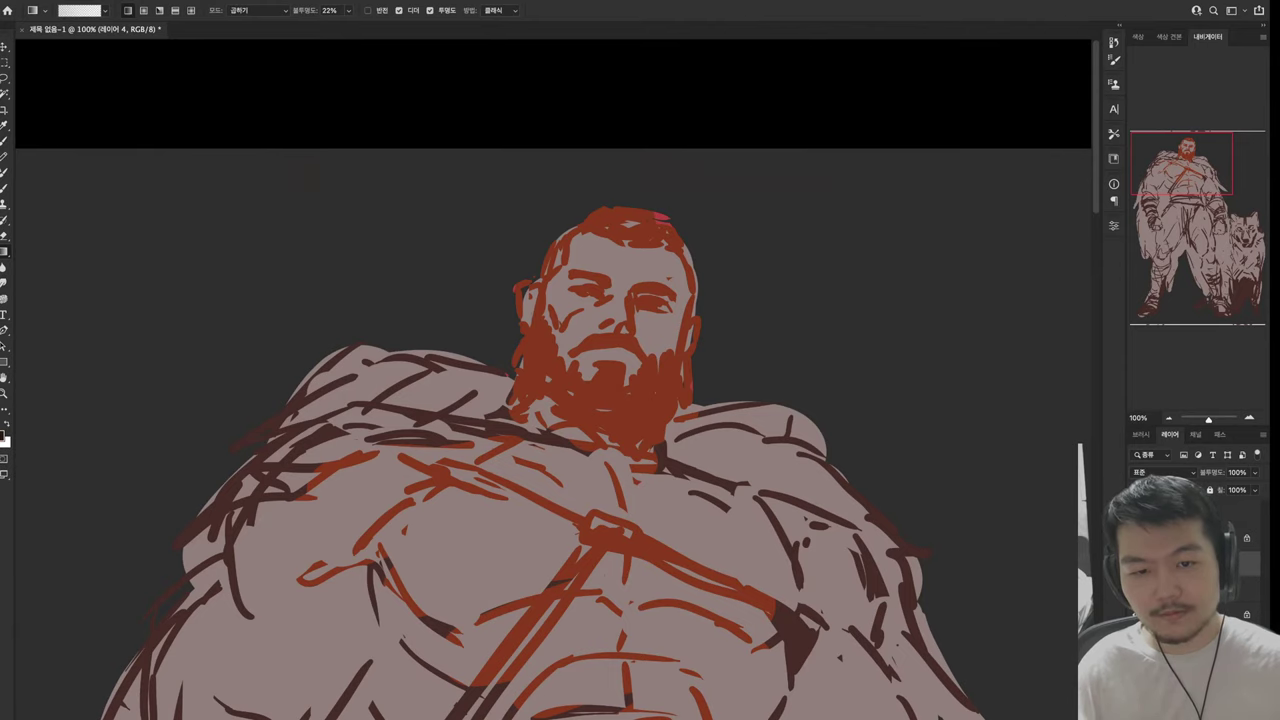
scroll(550, 380, down, 8)
drag(512, 284, 508, 394)
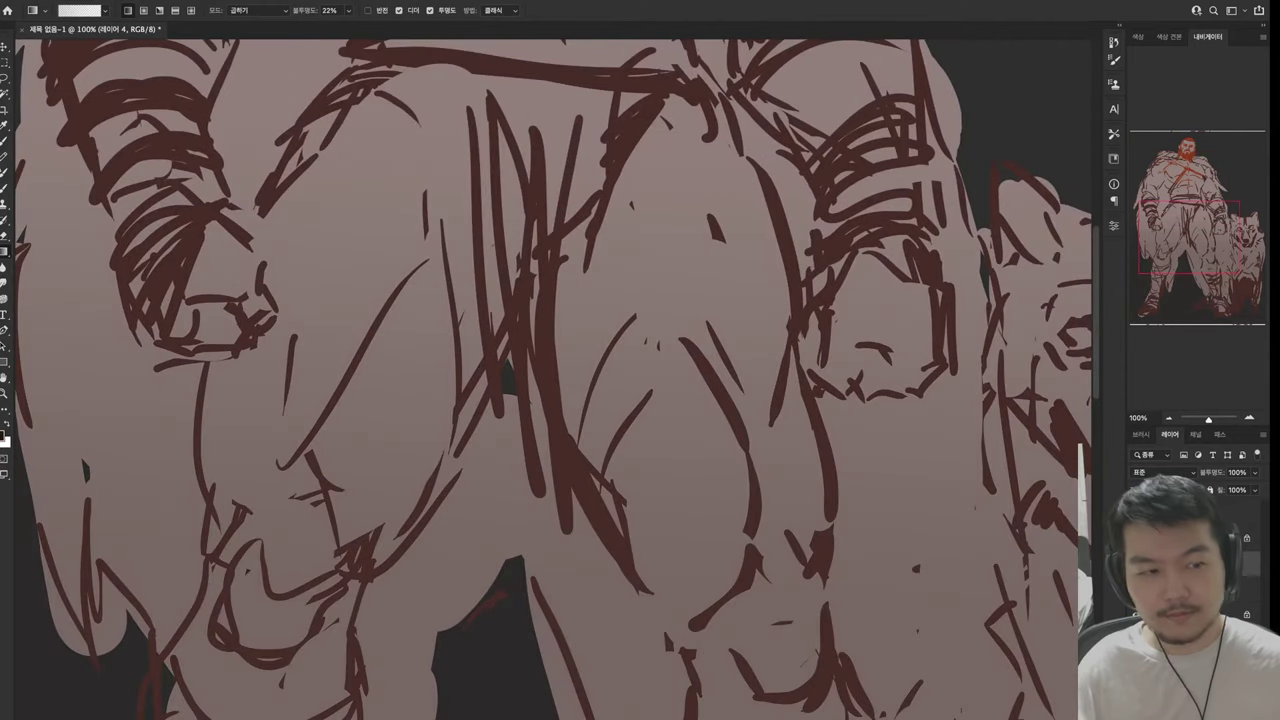
drag(508, 300, 508, 420)
key(ctrl+z)
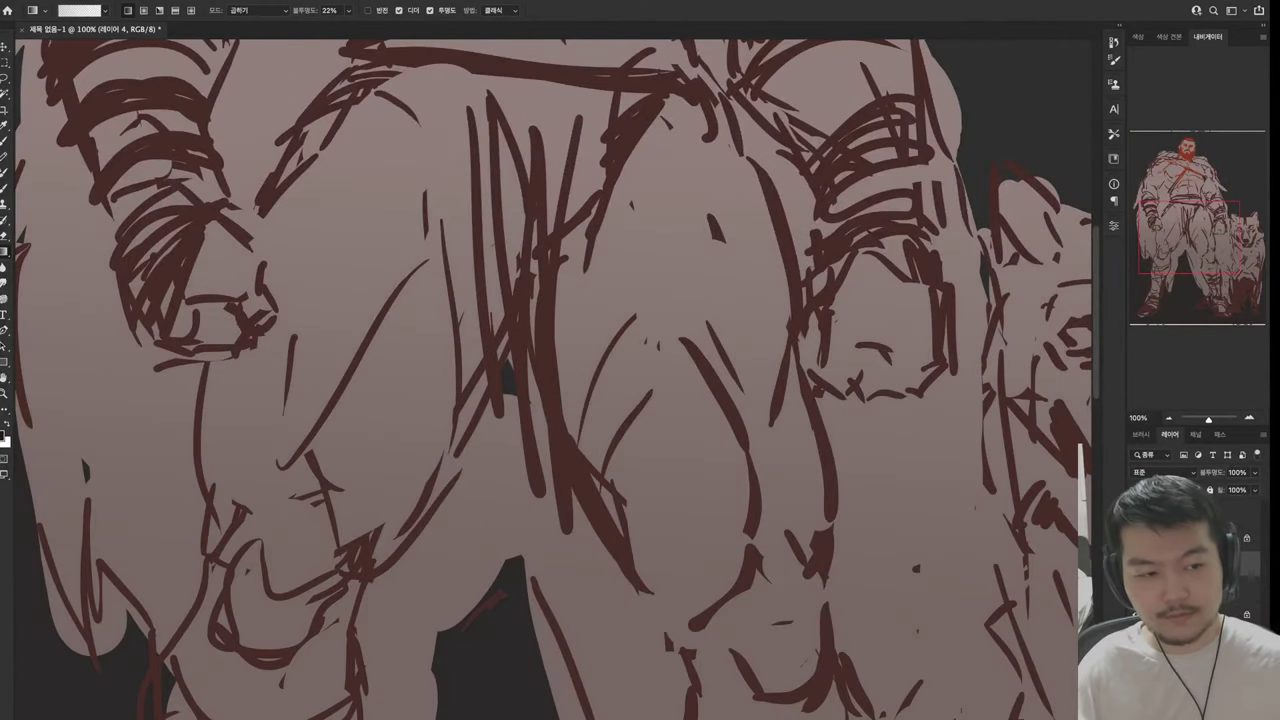
key(ctrl+z)
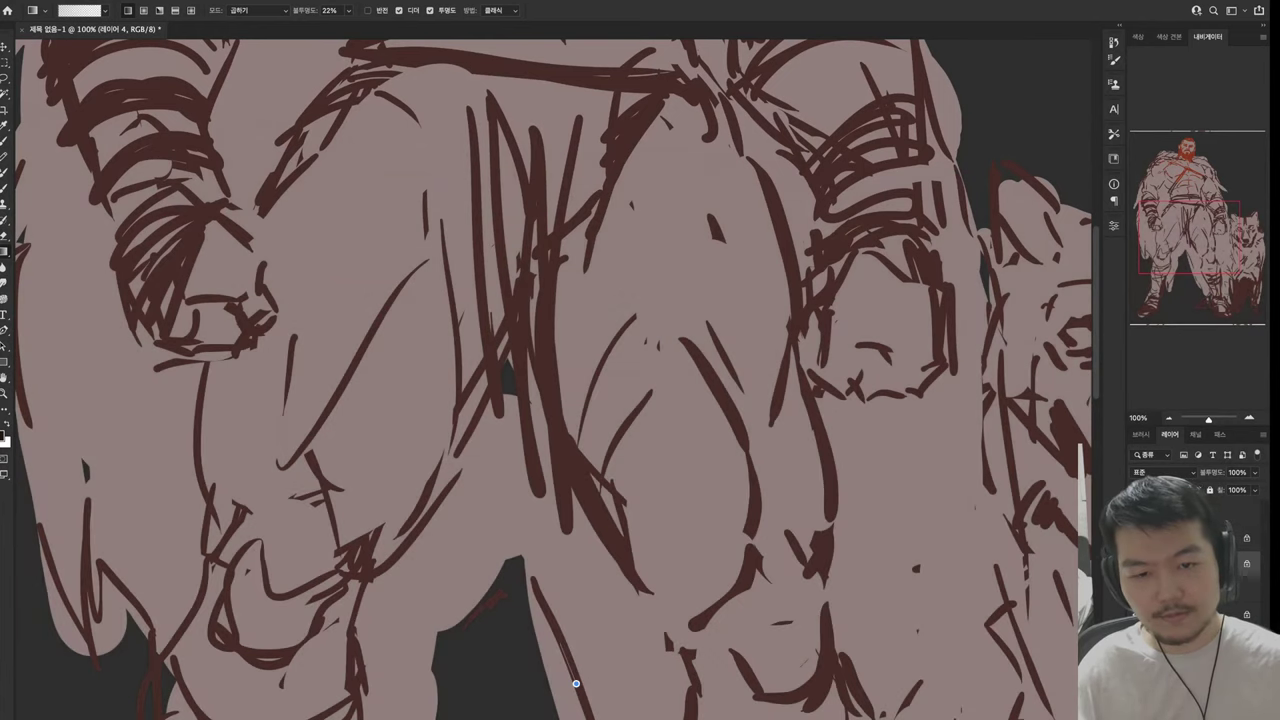
drag(624, 120, 571, 563)
drag(540, 300, 529, 586)
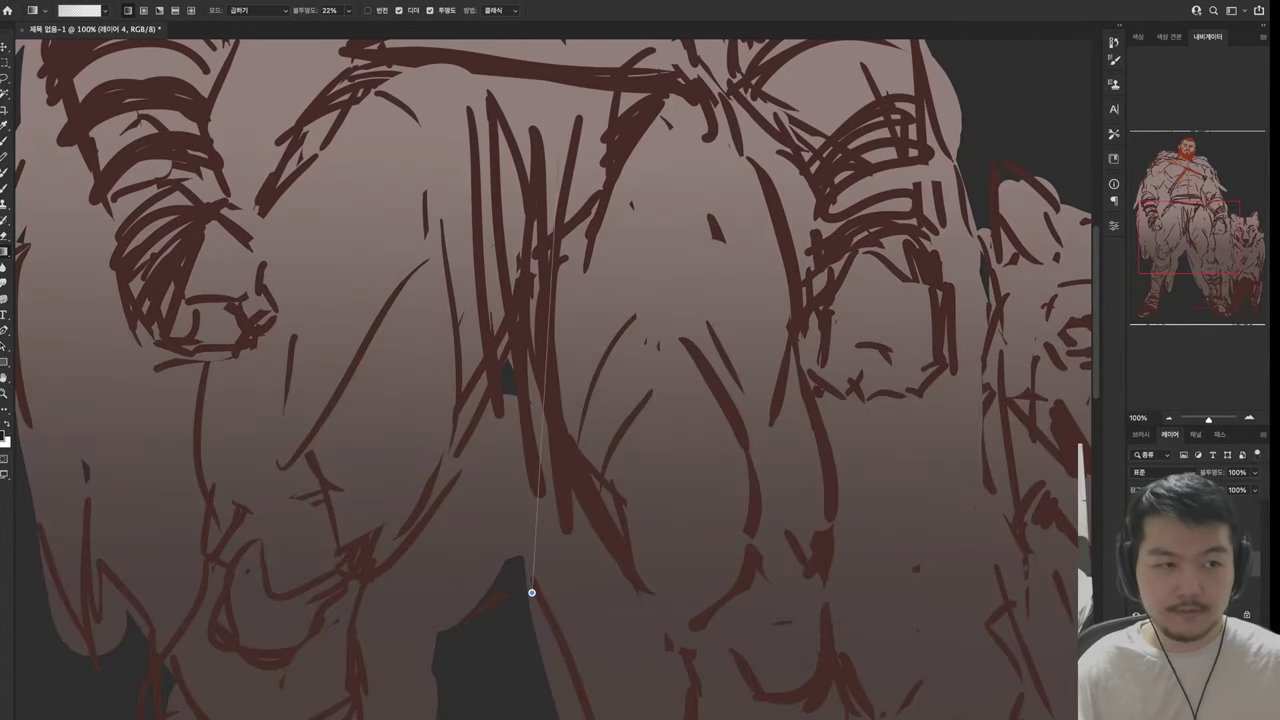
drag(549, 208, 549, 430)
key(ctrl+z)
scroll(550, 380, up, 10)
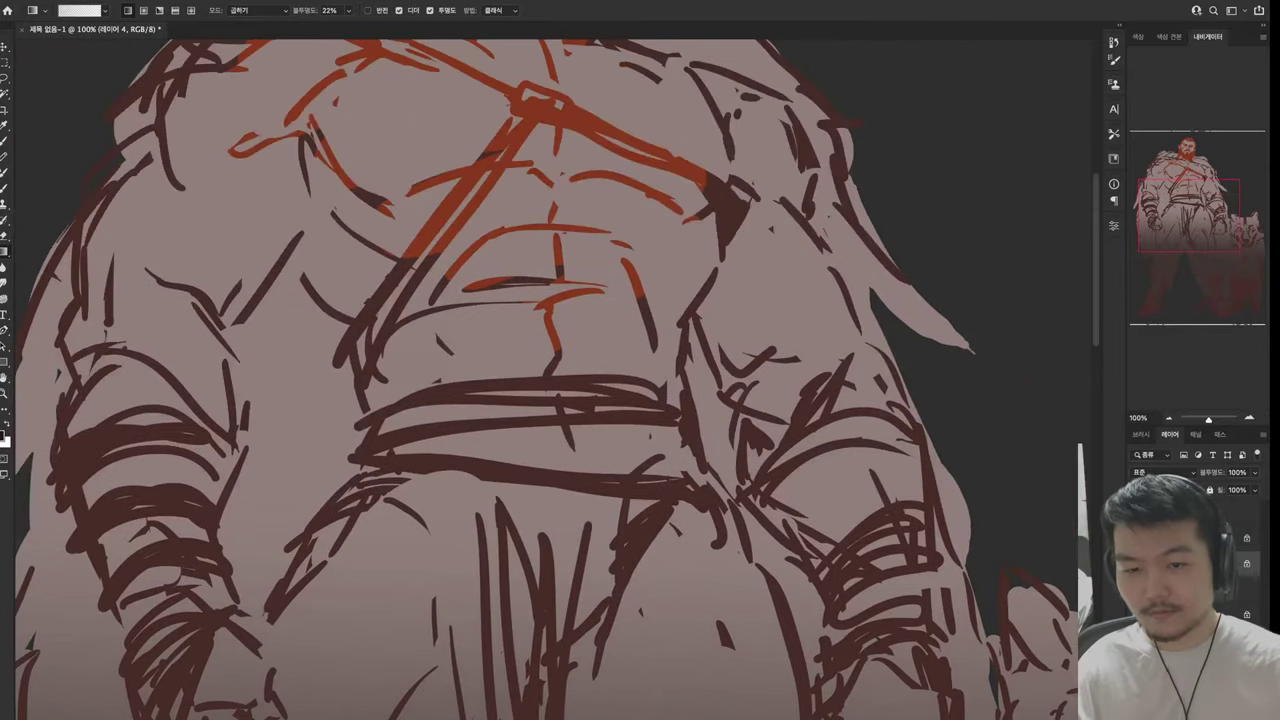
Tint the face, neck, shoulders and chest of the silhouette salmon pink with a large soft brush at 26% opacity
key(i)
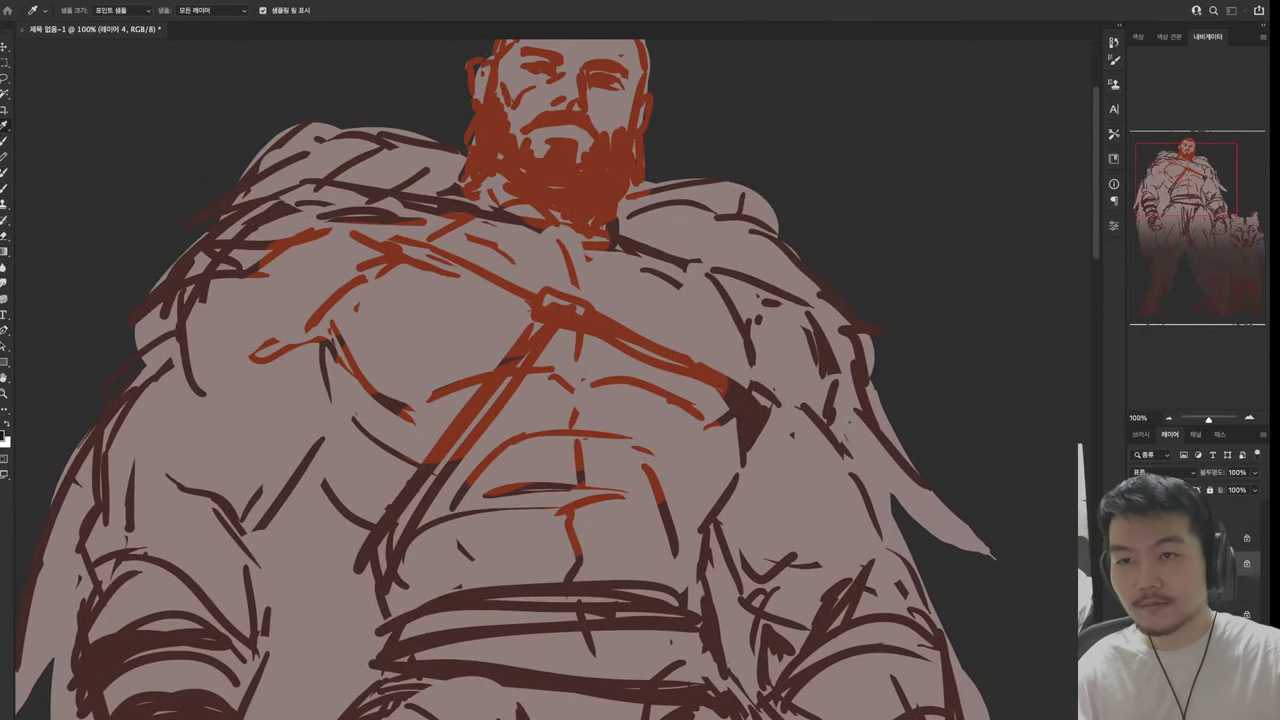
key(b)
scroll(550, 380, up, 2)
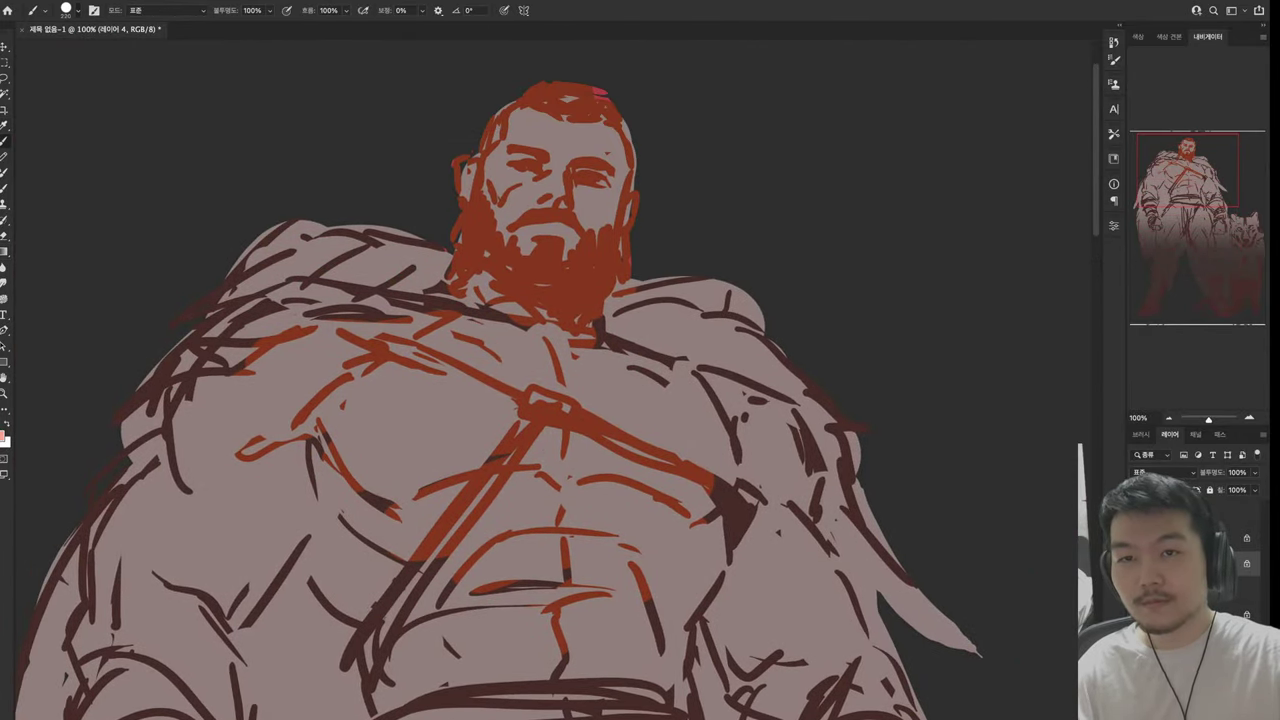
key(shift+[)
key(2)
key(6)
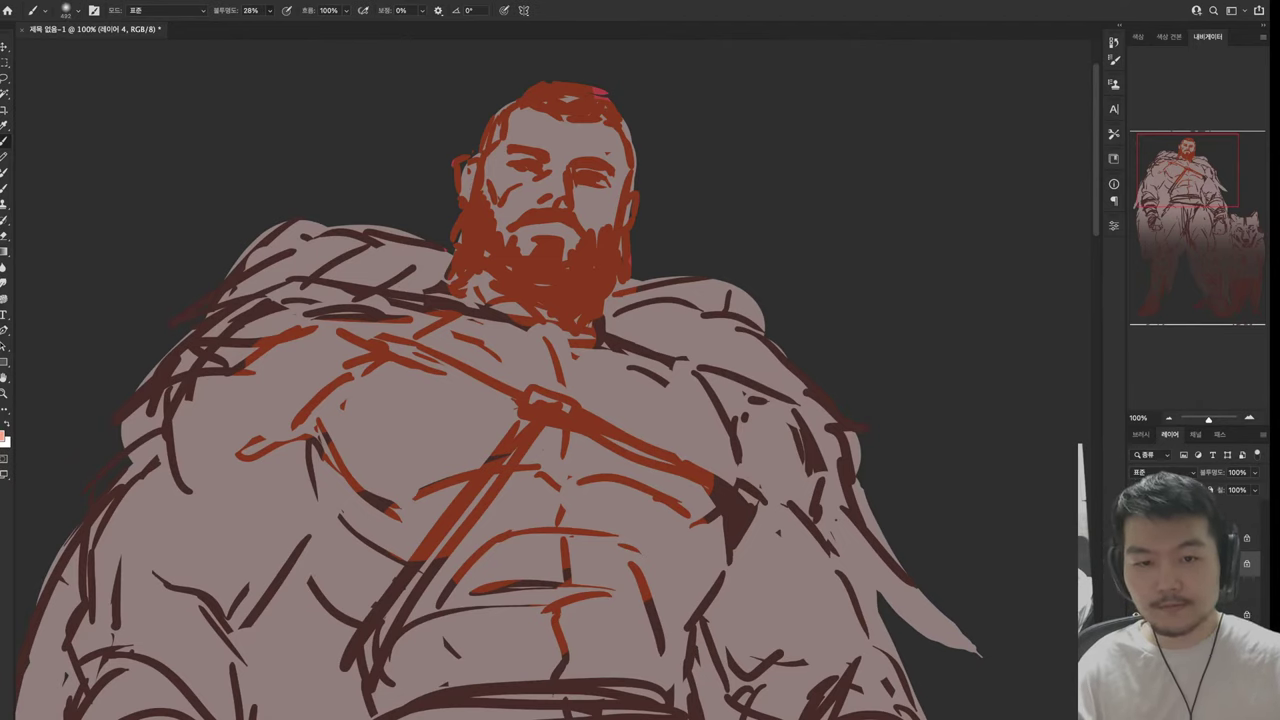
mouse_move(548, 122)
mouse_down()
mouse_move(600, 145)
mouse_move(520, 195)
mouse_move(485, 340)
mouse_up()
drag(220, 410, 600, 340)
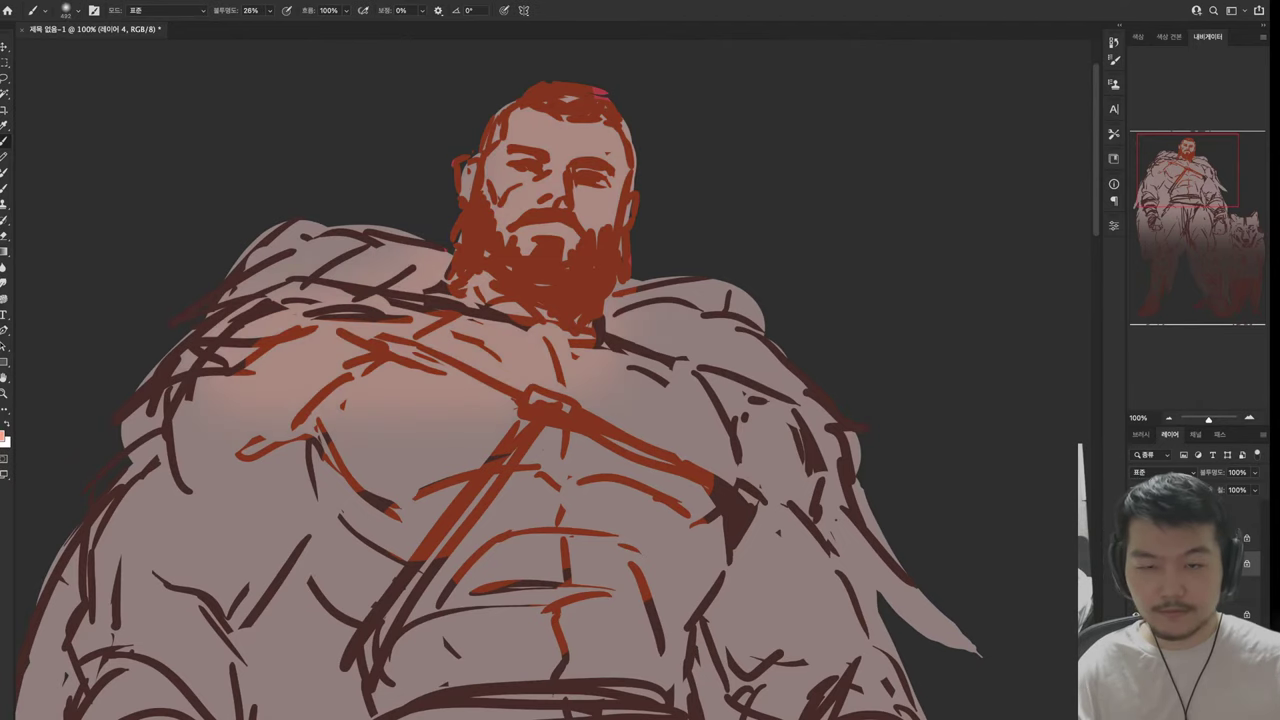
drag(340, 450, 710, 370)
drag(420, 440, 790, 380)
Glaze the abdomen and both upper arms with the soft salmon-pink brush
scroll(550, 380, down, 3)
drag(550, 400, 570, 340)
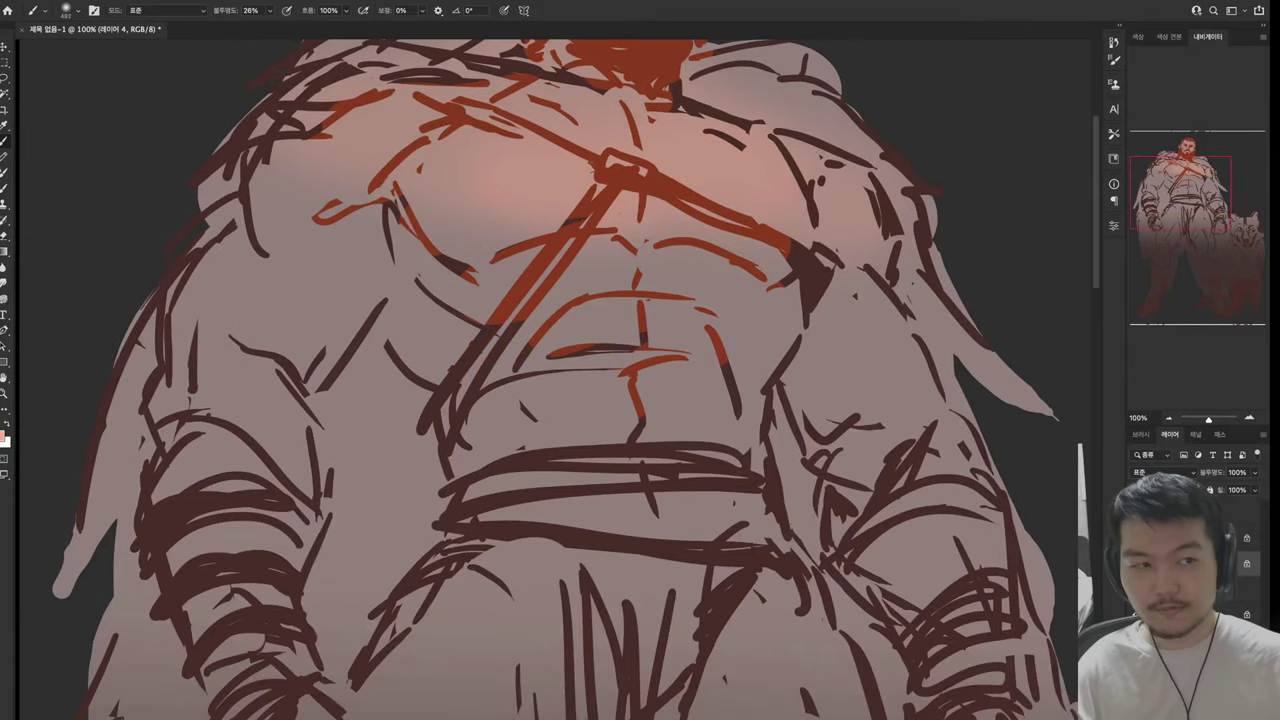
drag(190, 370, 320, 230)
drag(470, 320, 650, 240)
drag(590, 340, 700, 255)
drag(600, 410, 660, 360)
drag(600, 400, 486, 474)
drag(590, 450, 740, 340)
drag(540, 430, 790, 410)
drag(290, 440, 500, 380)
drag(240, 345, 320, 272)
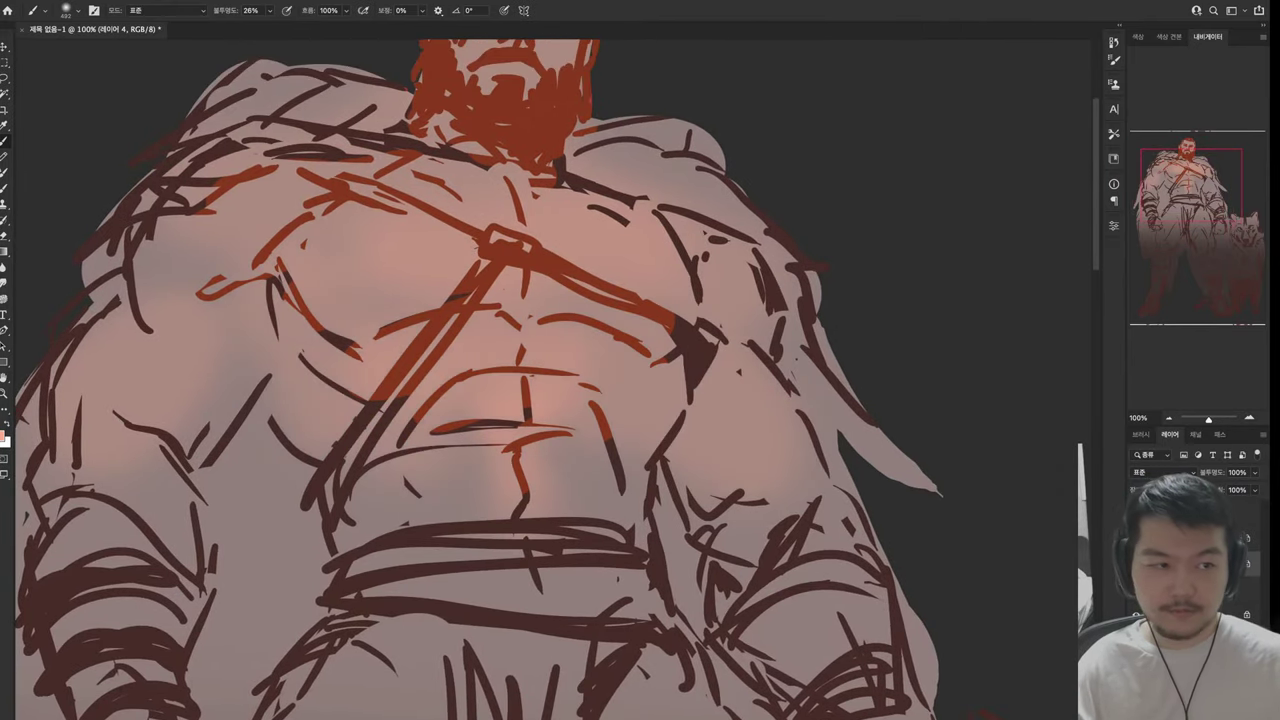
Extend the salmon-pink tint over the shoulder and down both wrapped forearms
drag(170, 325, 340, 225)
drag(95, 555, 210, 380)
drag(72, 628, 178, 612)
drag(730, 560, 800, 500)
drag(770, 665, 870, 595)
Tint the hips and the thigh farther from the wolf salmon pink, down to the knee
mouse_move(500, 300)
mouse_down()
mouse_move(545, 445)
mouse_move(600, 170)
mouse_up()
drag(560, 380, 630, 315)
drag(660, 480, 750, 330)
drag(600, 500, 560, 170)
drag(420, 430, 580, 180)
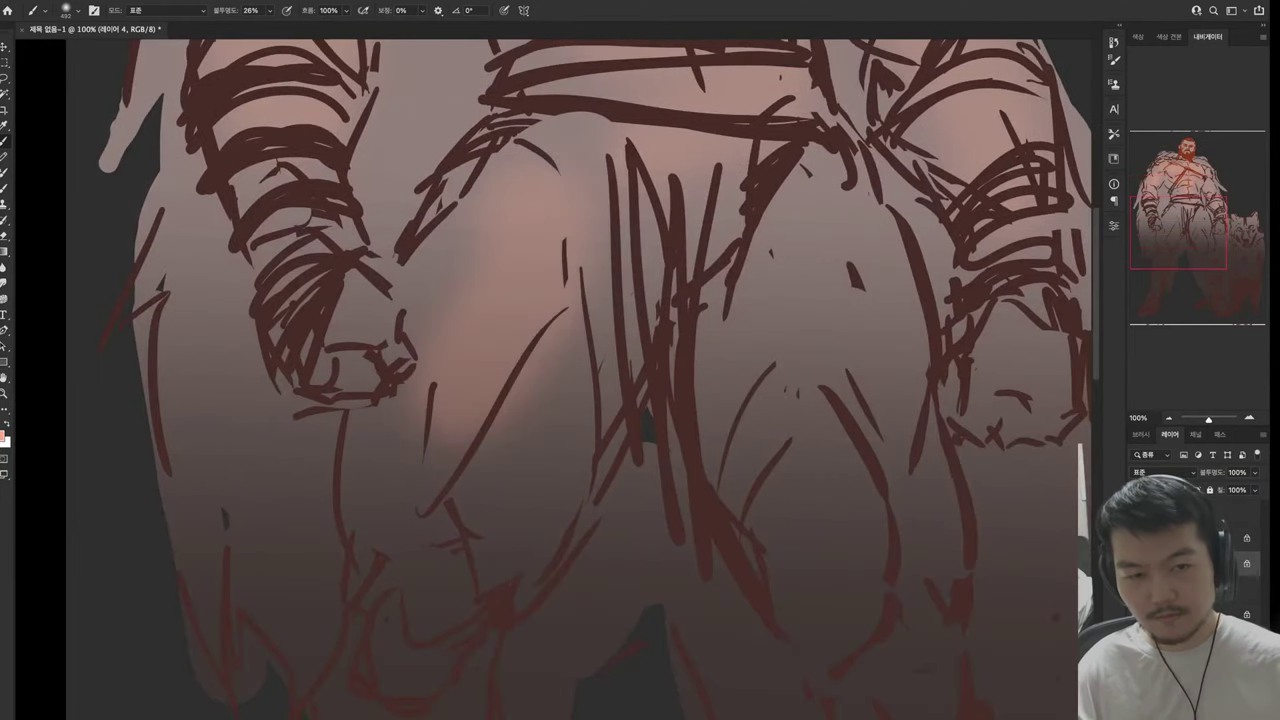
drag(380, 620, 570, 380)
drag(500, 580, 590, 340)
drag(330, 710, 470, 610)
Glaze the thigh and knee nearer the wolf with the soft salmon-pink brush and touch up the skin tint around the hand
drag(600, 500, 676, 310)
mouse_move(600, 300)
mouse_down()
mouse_move(430, 380)
mouse_move(330, 507)
mouse_up()
drag(680, 580, 620, 330)
drag(640, 480, 560, 120)
drag(700, 330, 640, 80)
drag(760, 410, 720, 210)
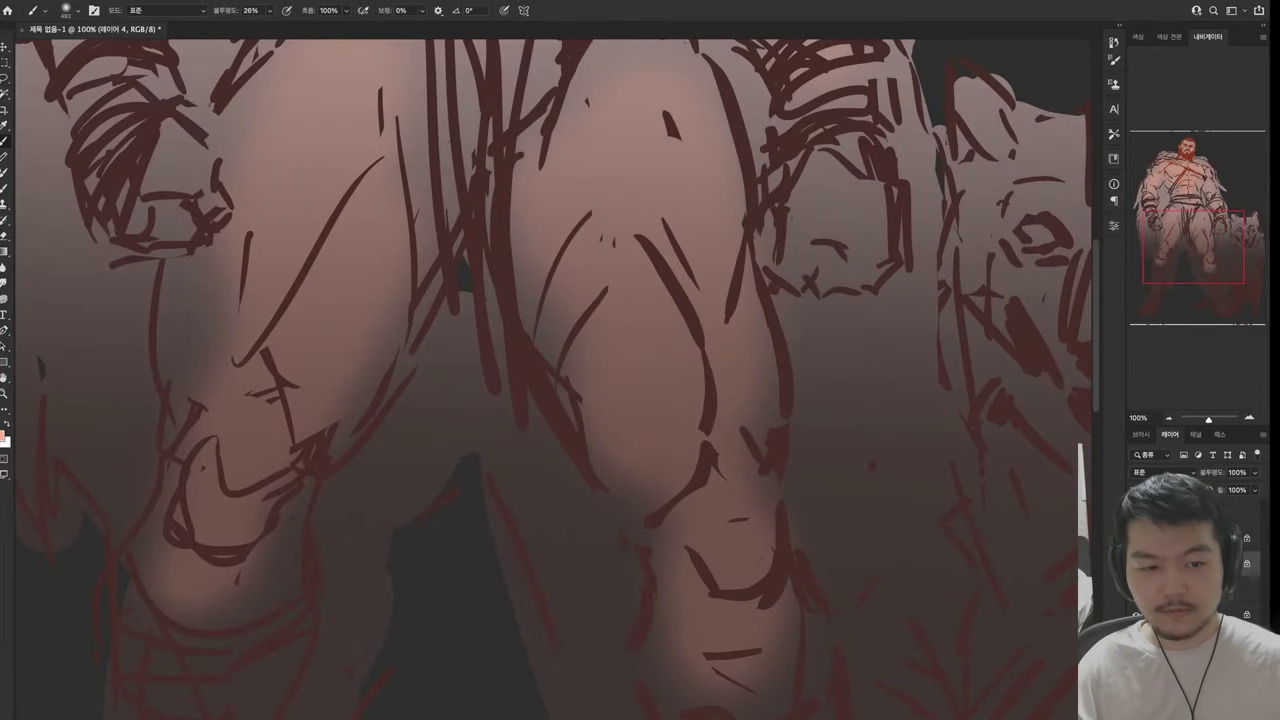
drag(500, 250, 540, 560)
drag(570, 480, 650, 370)
drag(360, 500, 500, 330)
drag(900, 620, 840, 520)
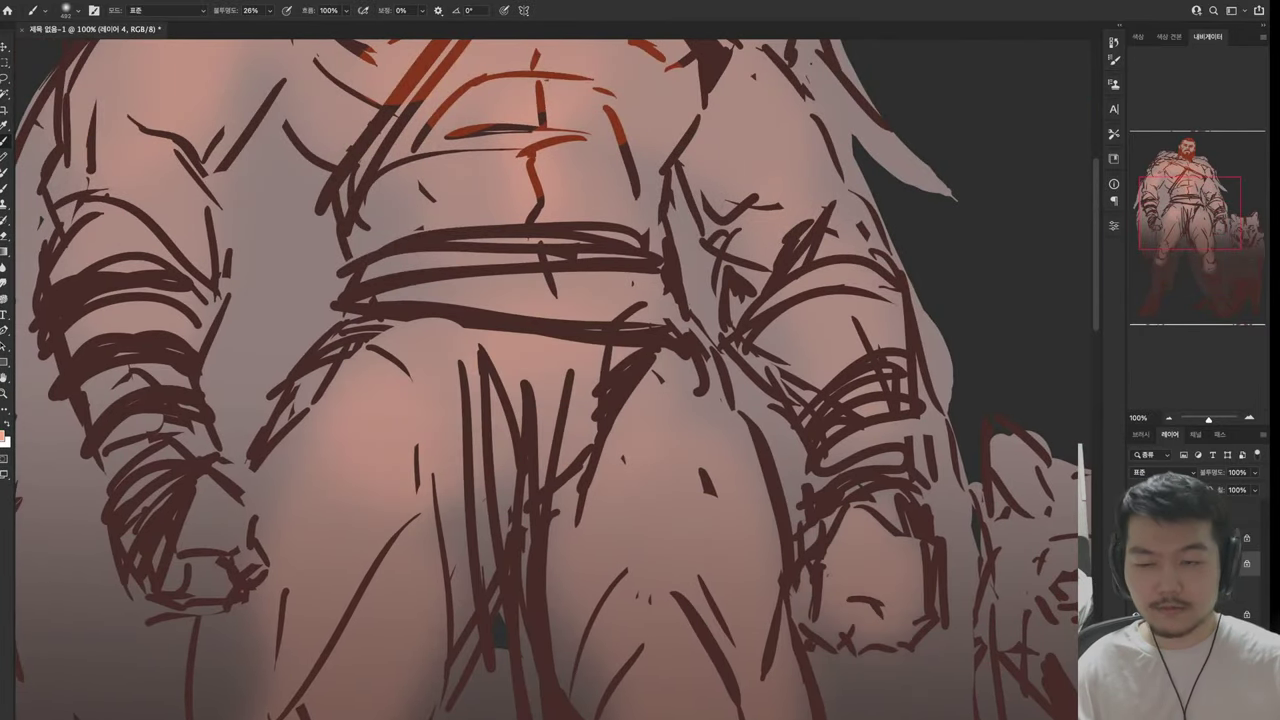
drag(230, 590, 190, 490)
drag(600, 200, 600, 600)
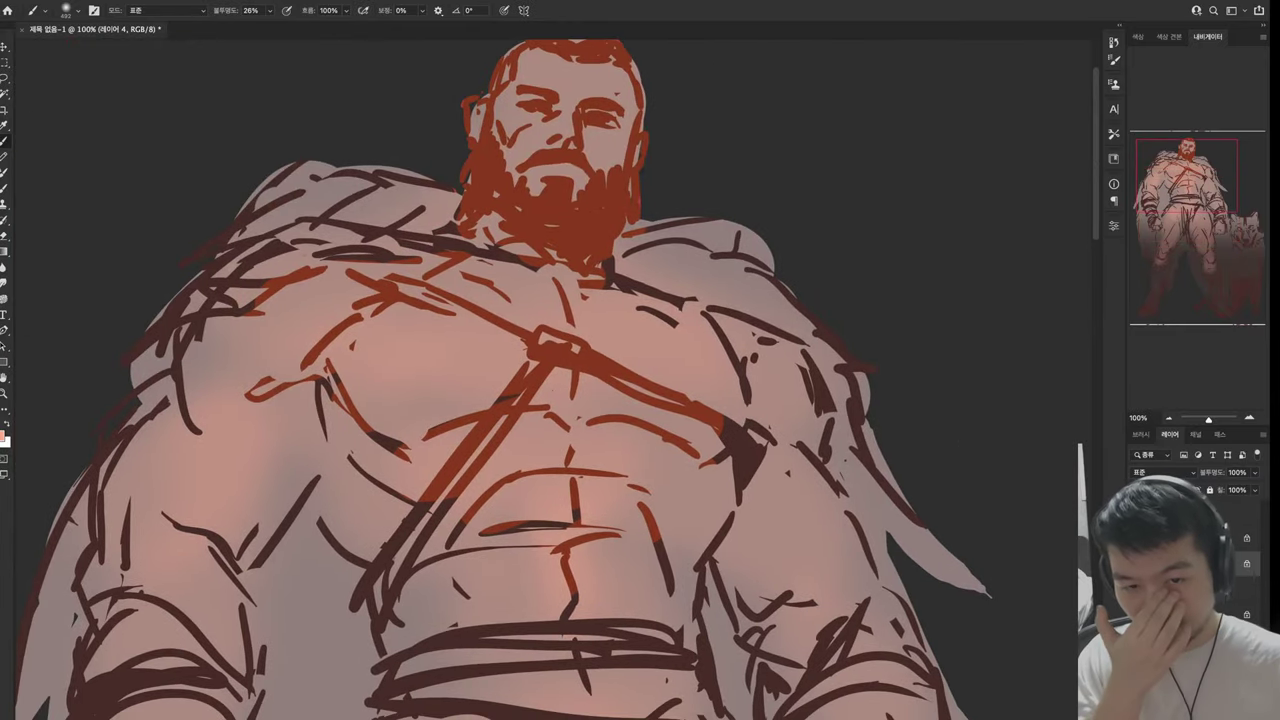
Shade the belt wrapped around the waist with a soft dark tone at 26% brush opacity
key(i)
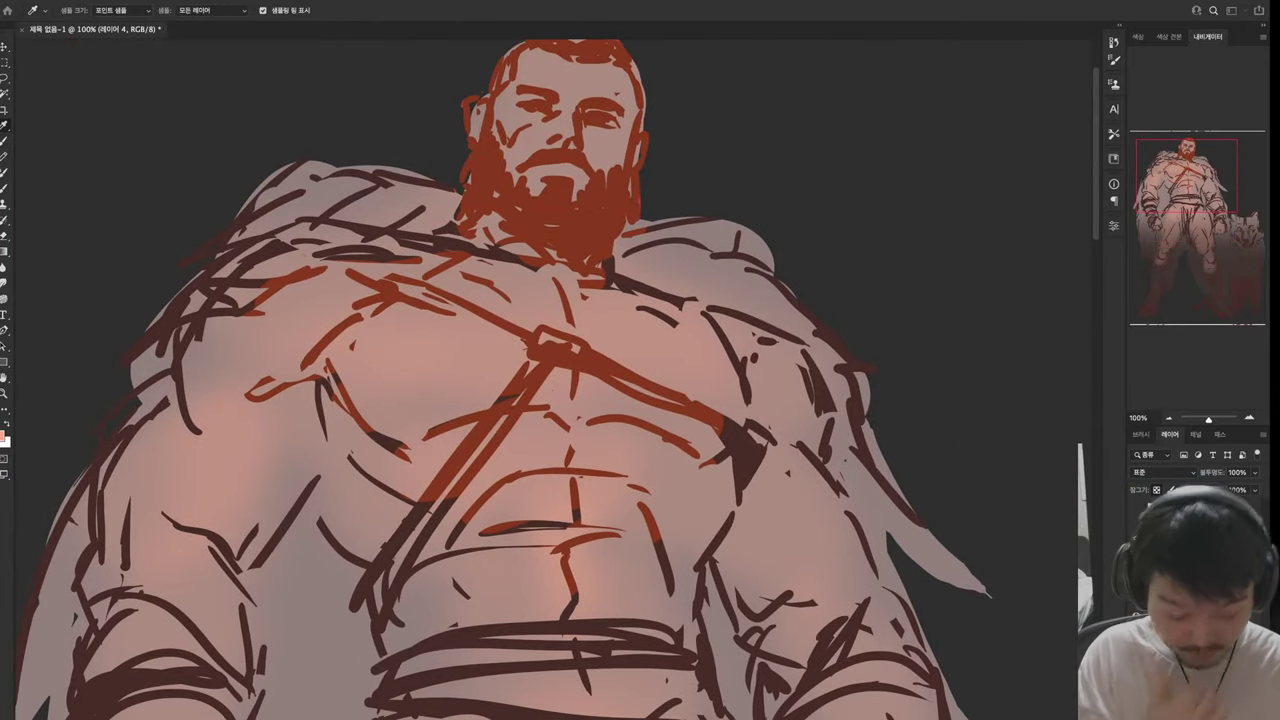
key(b)
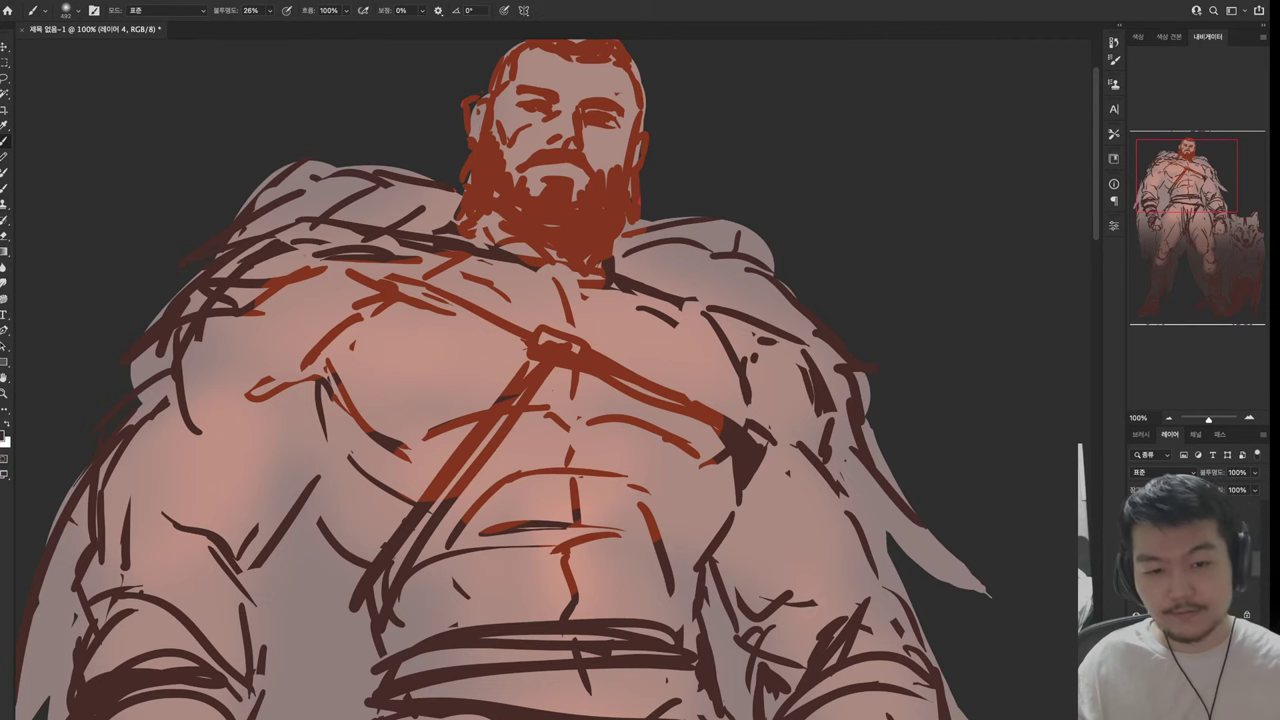
drag(560, 600, 638, 375)
drag(480, 440, 780, 430)
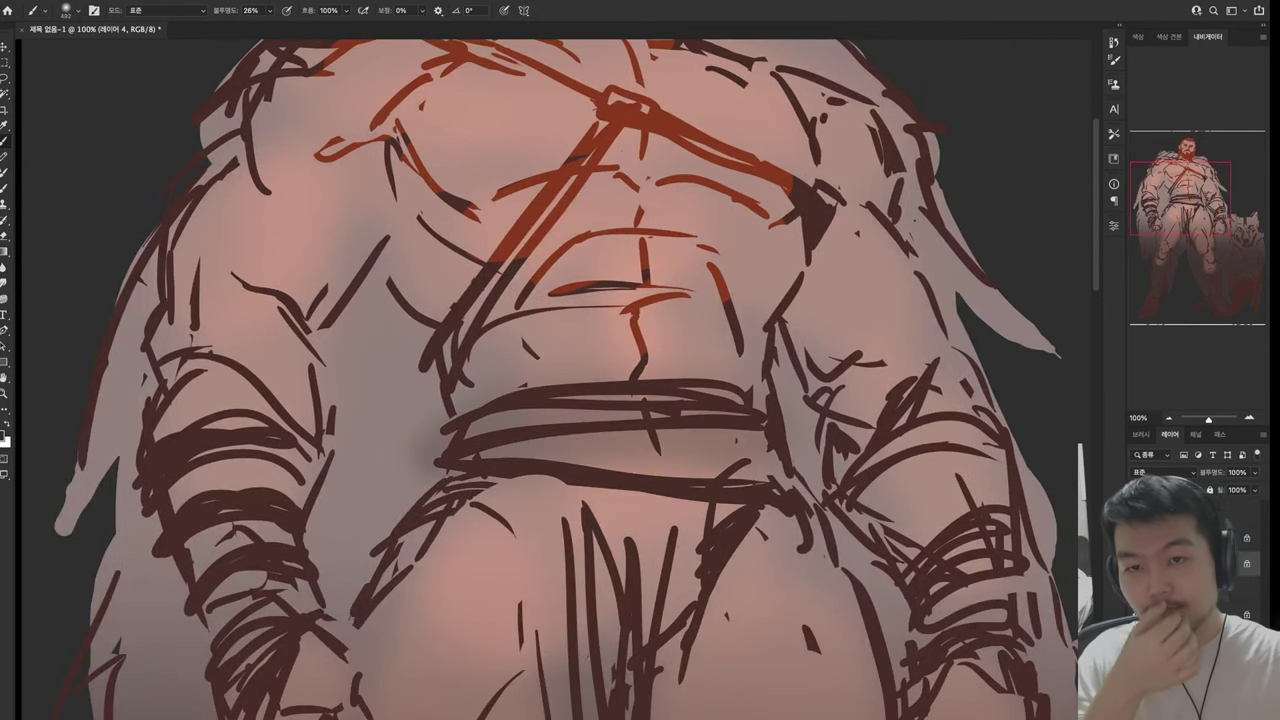
mouse_move(480, 470)
mouse_down()
mouse_move(790, 480)
mouse_move(585, 505)
mouse_up()
Set the brush opacity to 74% and darken the cloak gap between the torso and the arm farther from the wolf
key(7)
key(4)
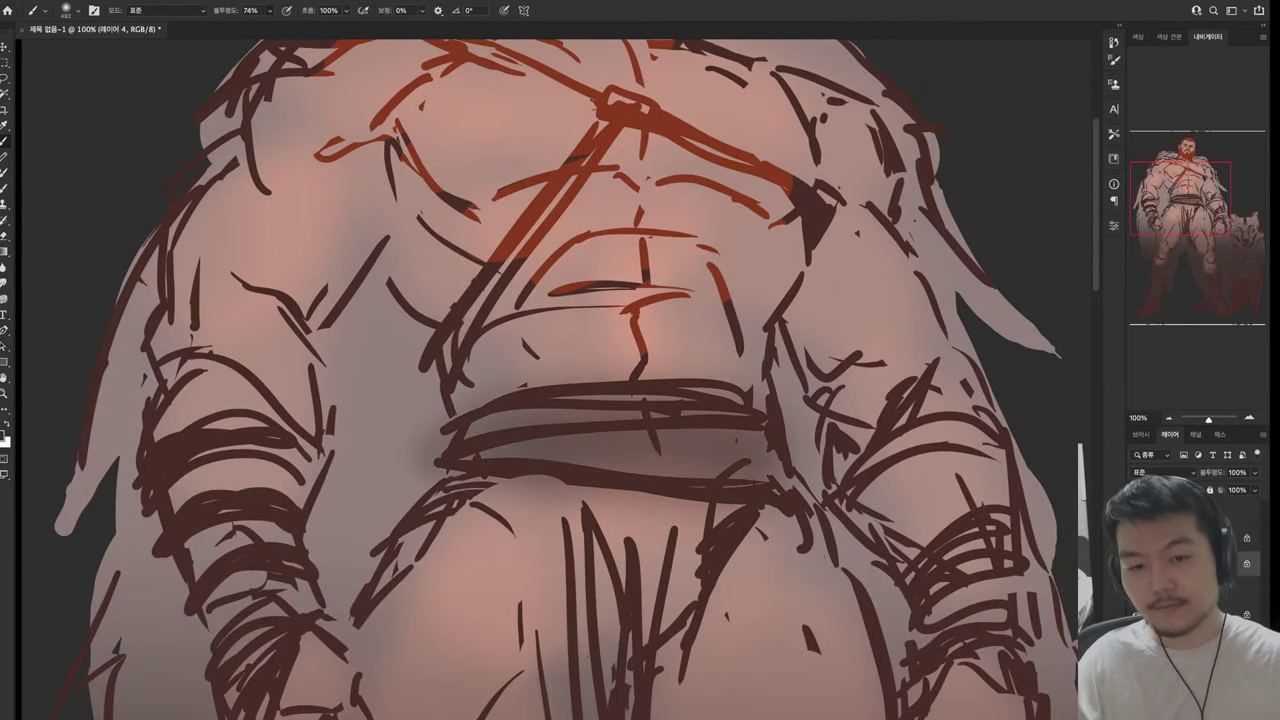
mouse_move(355, 310)
mouse_down()
mouse_move(400, 480)
mouse_move(340, 600)
mouse_up()
drag(440, 410, 330, 630)
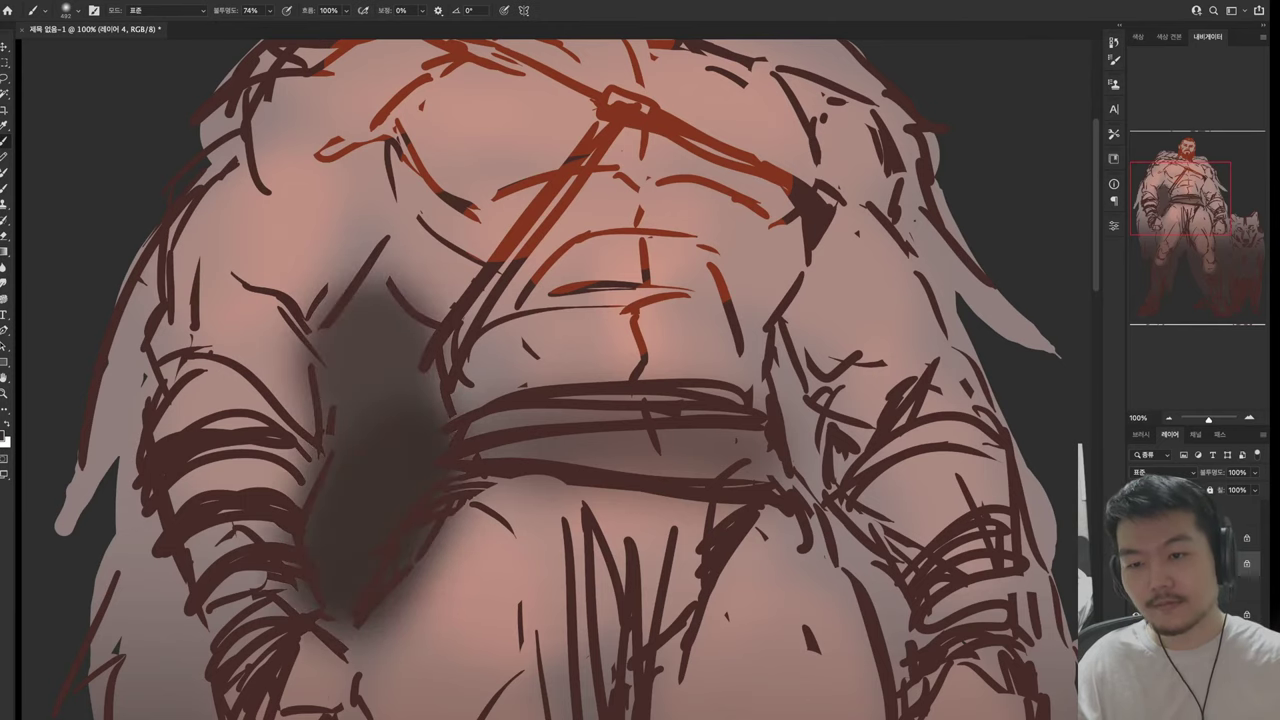
drag(420, 270, 330, 430)
Darken the cloak hanging outside the arm farther from the wolf, down past the hand and beside the thigh
drag(170, 240, 70, 600)
drag(155, 490, 125, 548)
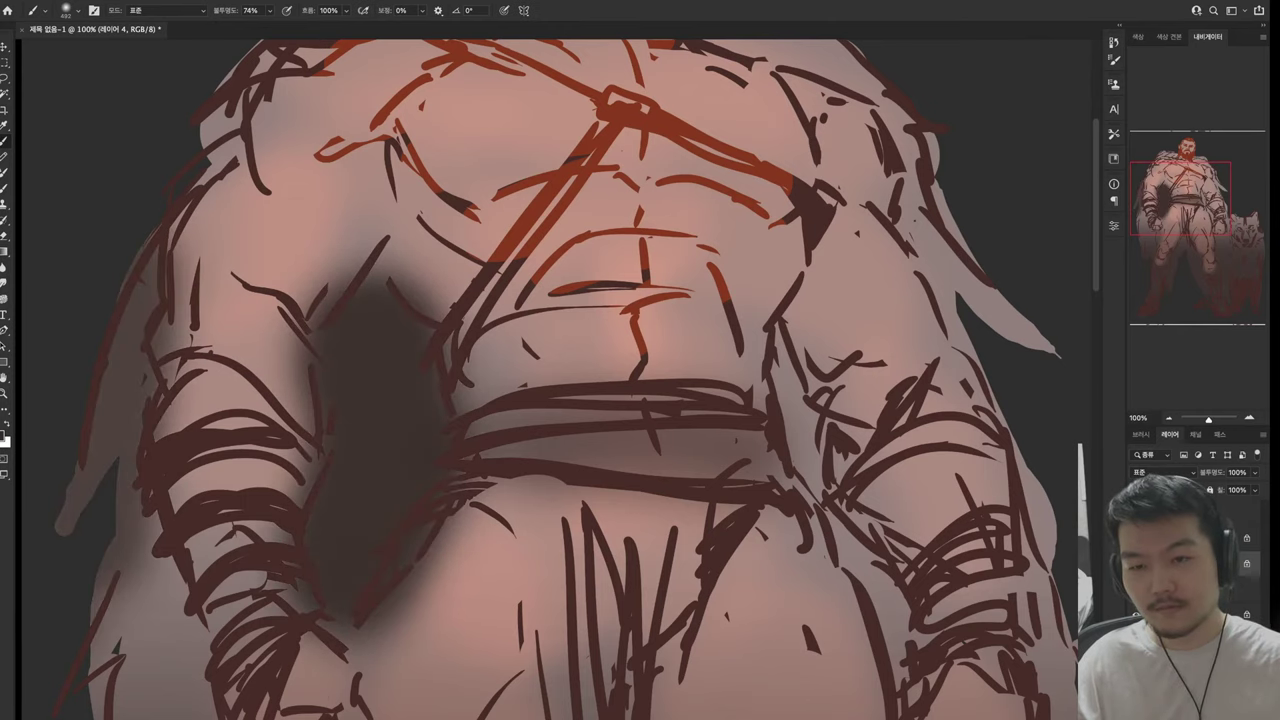
drag(210, 420, 60, 715)
drag(235, 580, 190, 715)
scroll(560, 400, down, 5)
scroll(560, 380, down, 2)
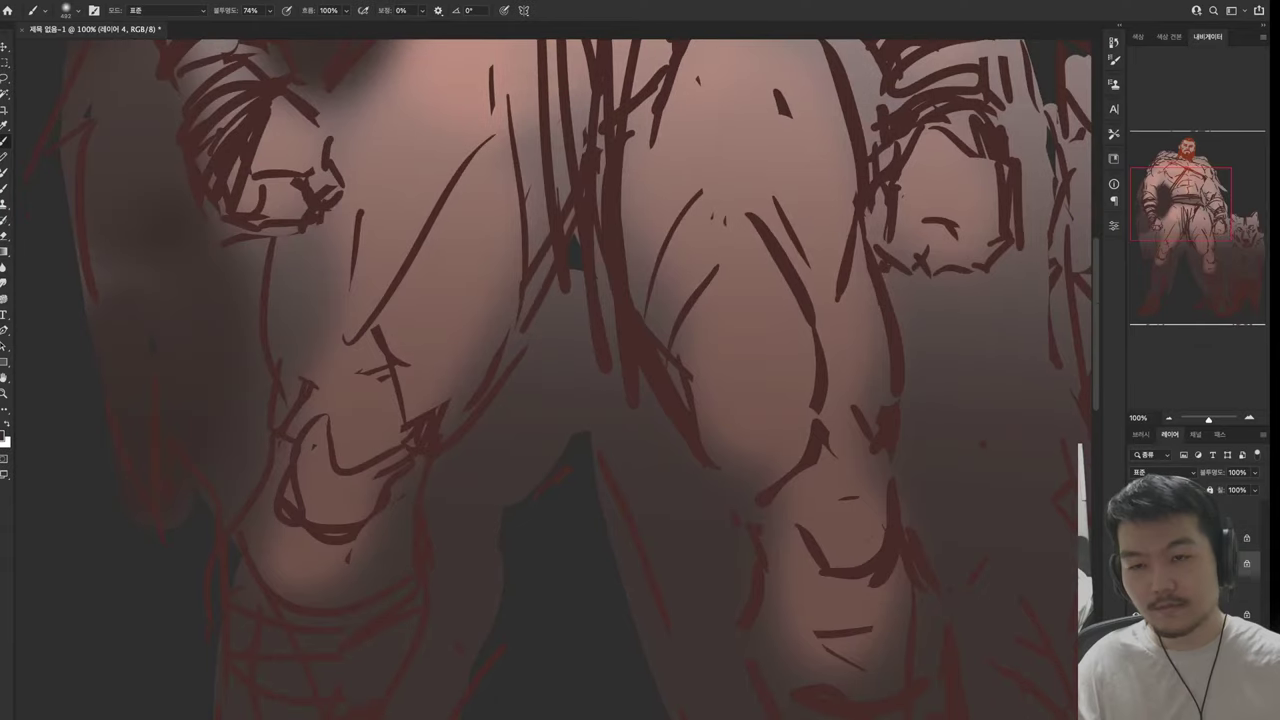
drag(290, 240, 250, 370)
Darken the cloak between the legs, along the inner thigh and calf farther from the wolf
scroll(560, 380, down, 3)
drag(470, 220, 420, 370)
key(ctrl+z)
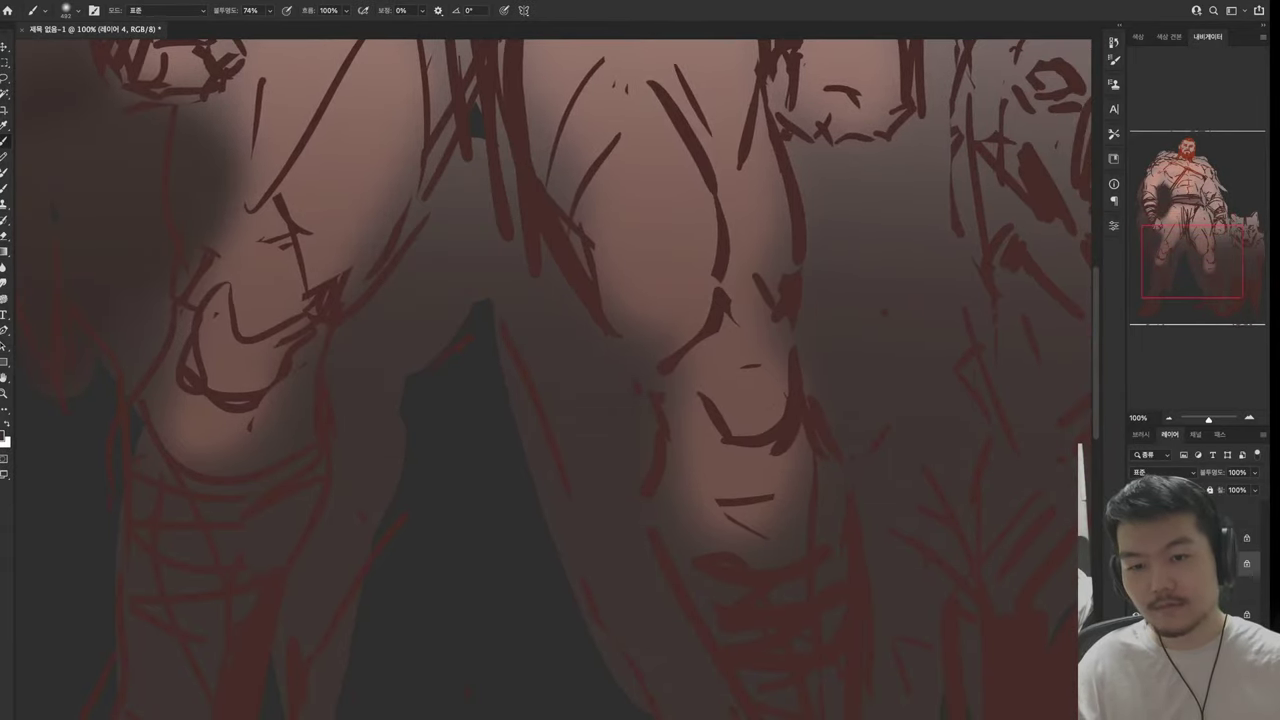
drag(560, 380, 740, 550)
drag(420, 270, 320, 440)
drag(335, 290, 320, 490)
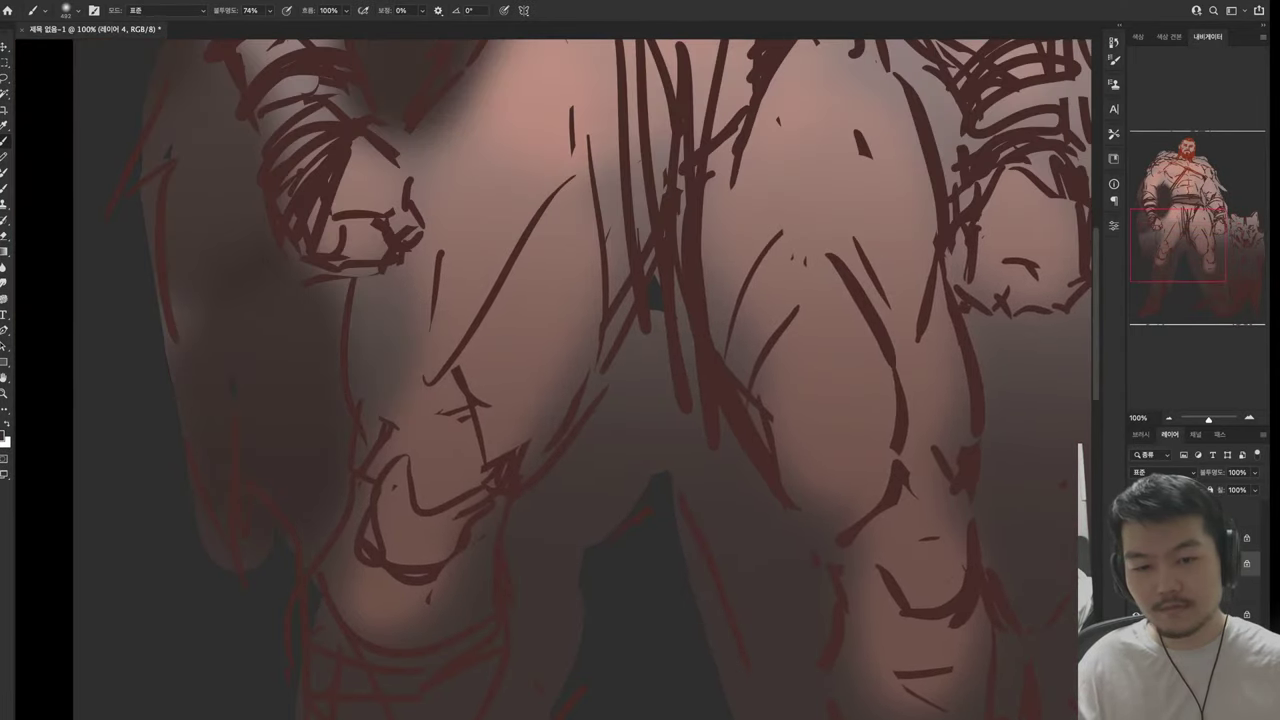
drag(690, 370, 545, 540)
mouse_move(600, 500)
mouse_down()
mouse_move(516, 214)
mouse_move(522, 620)
mouse_up()
Deepen the soft shadow directly below the crotch where the thighs meet
key(shift+b)
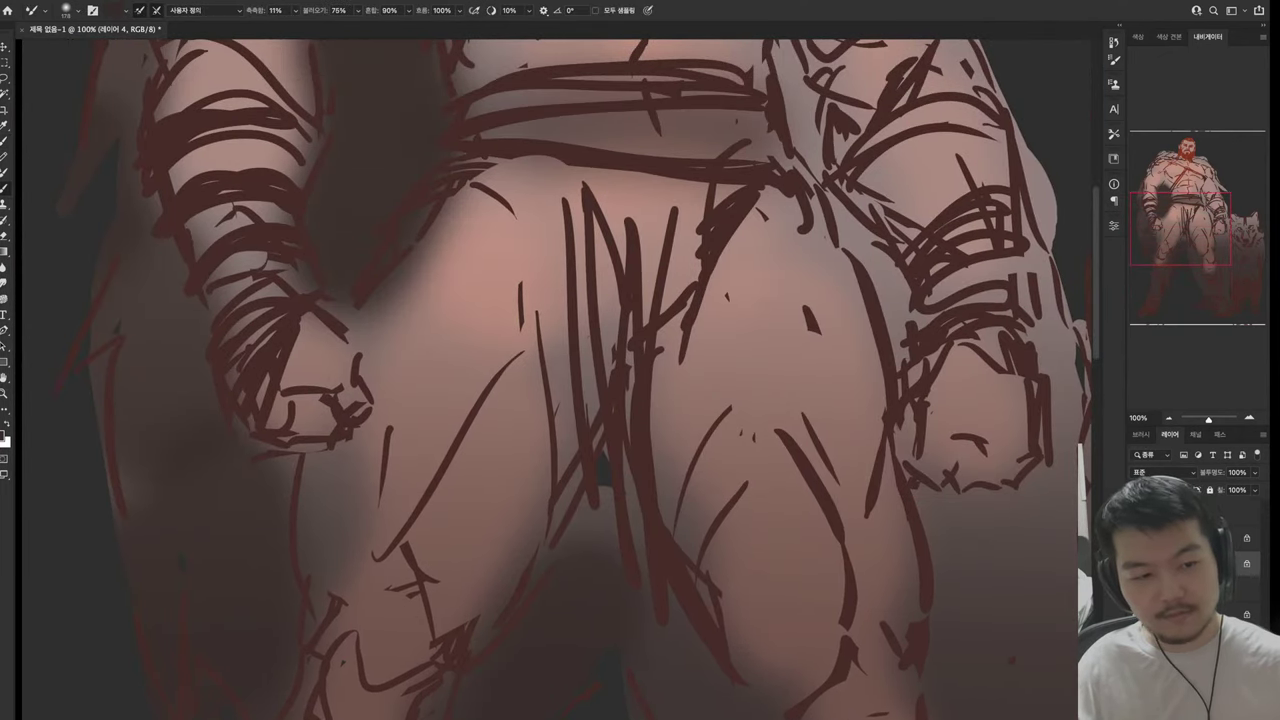
key(shift+b)
drag(600, 488, 598, 532)
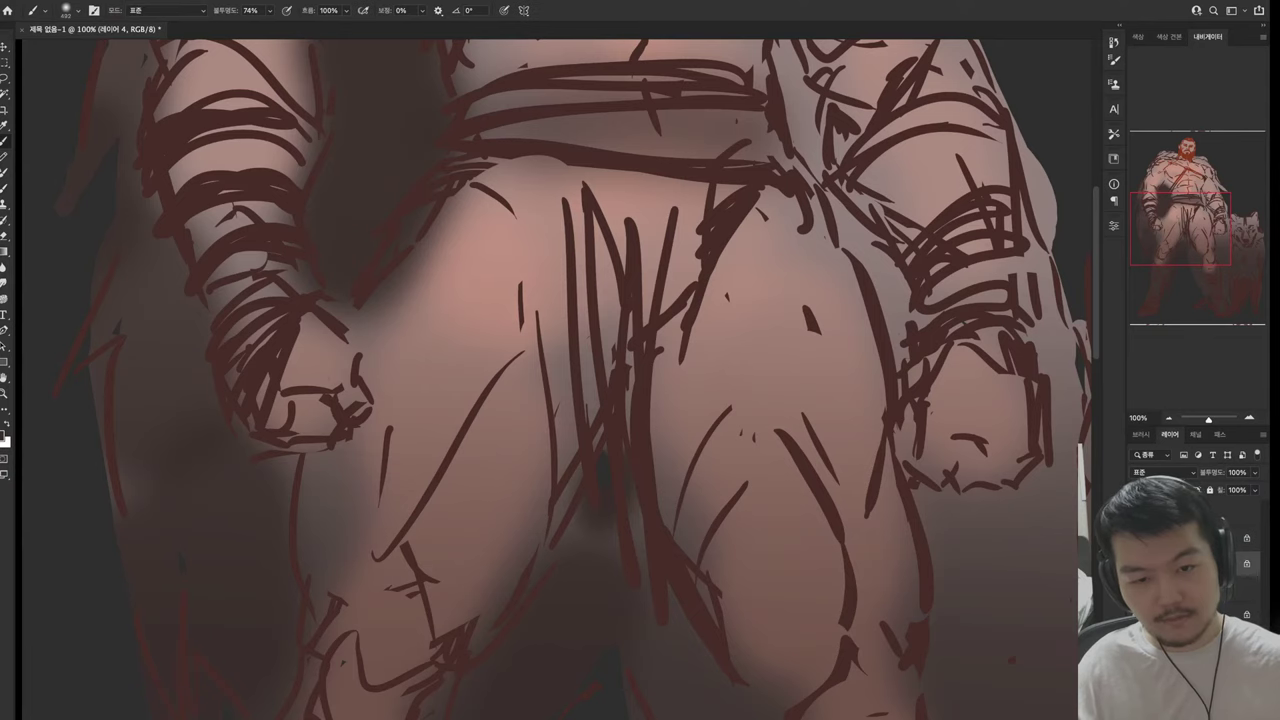
key(shift+b)
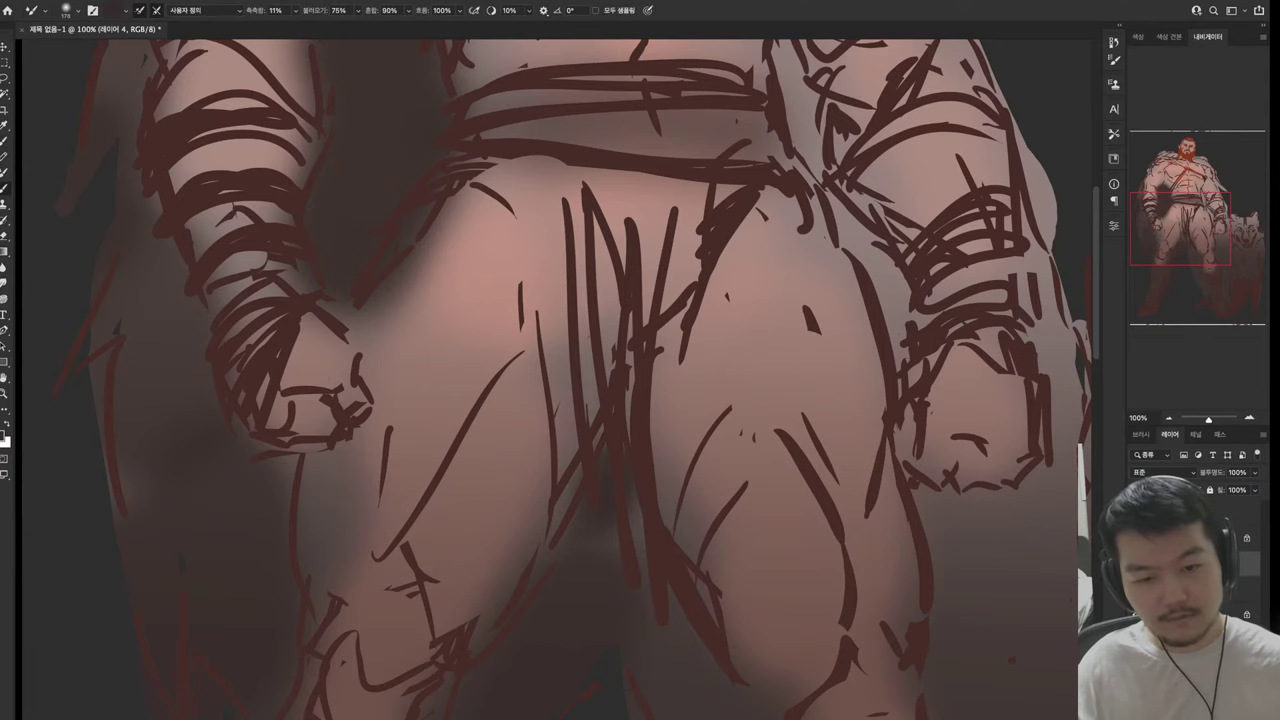
drag(640, 400, 548, 177)
key(shift+b)
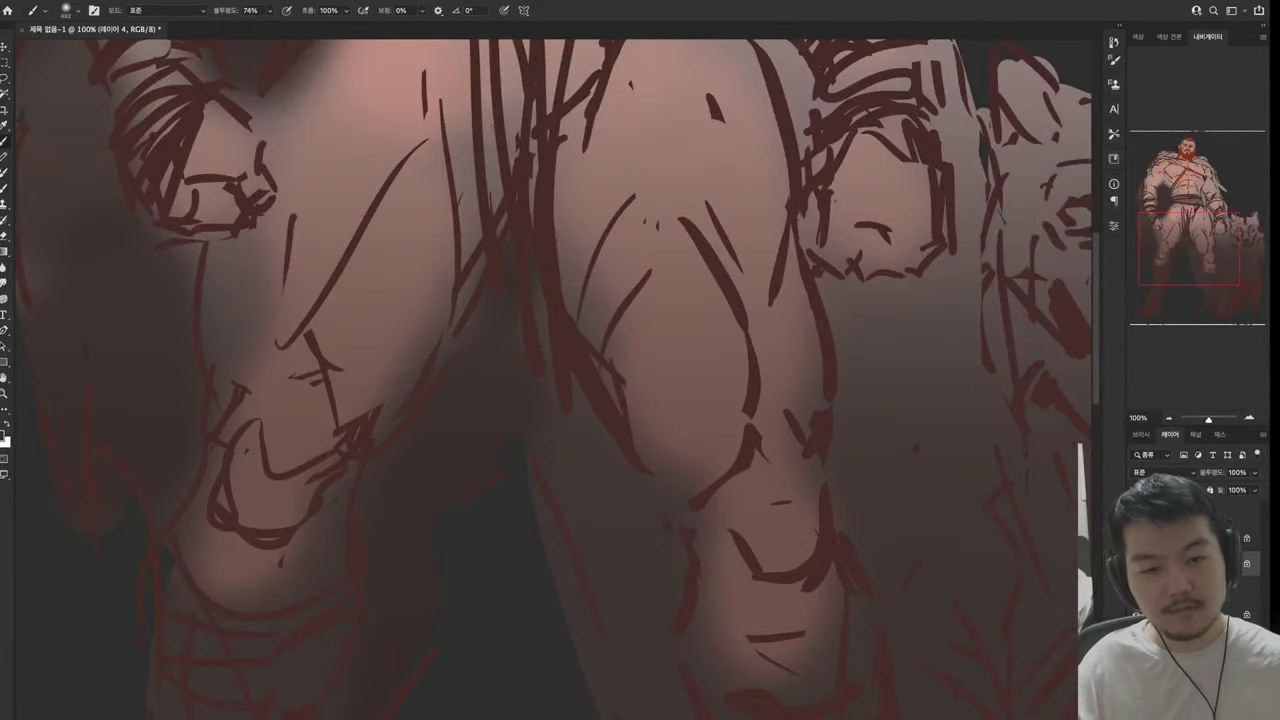
Darken the strip of cloak running along the inner side of the leg nearer the wolf
mouse_move(600, 430)
mouse_down()
mouse_move(592, 520)
mouse_move(515, 120)
mouse_up()
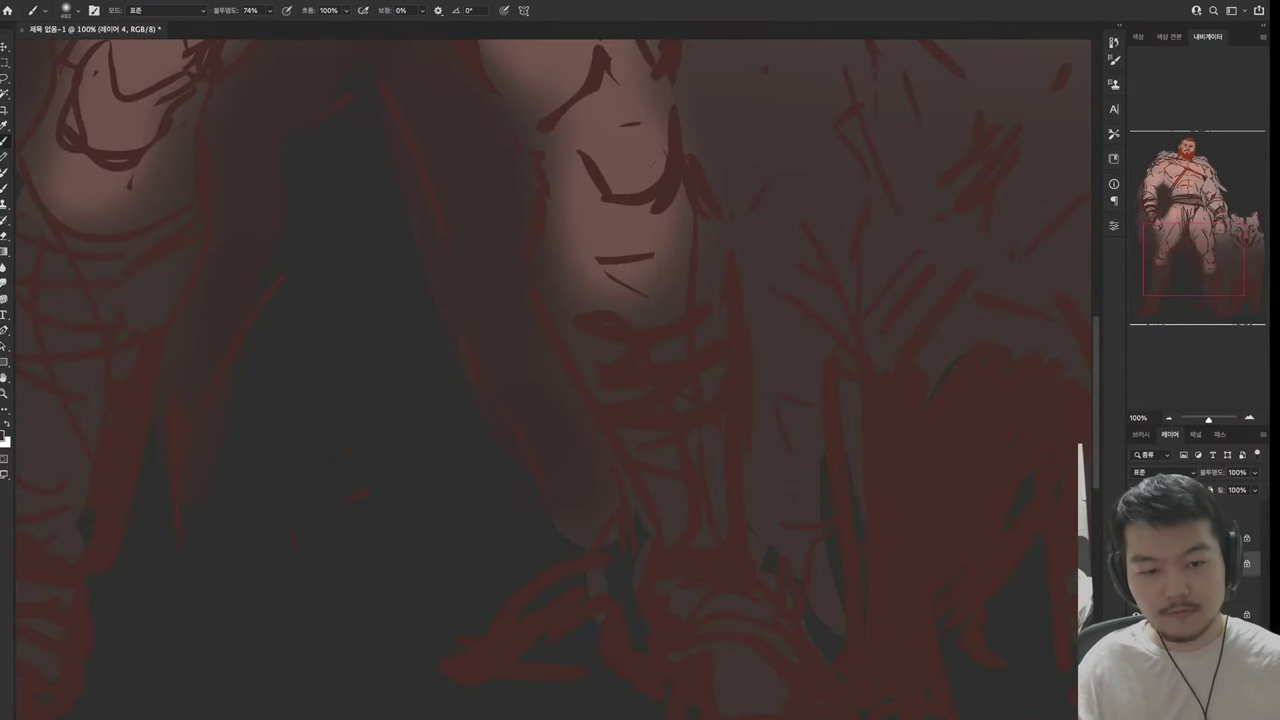
mouse_move(640, 300)
mouse_down()
mouse_move(430, 395)
mouse_move(400, 495)
mouse_up()
drag(600, 410, 595, 610)
drag(630, 360, 640, 510)
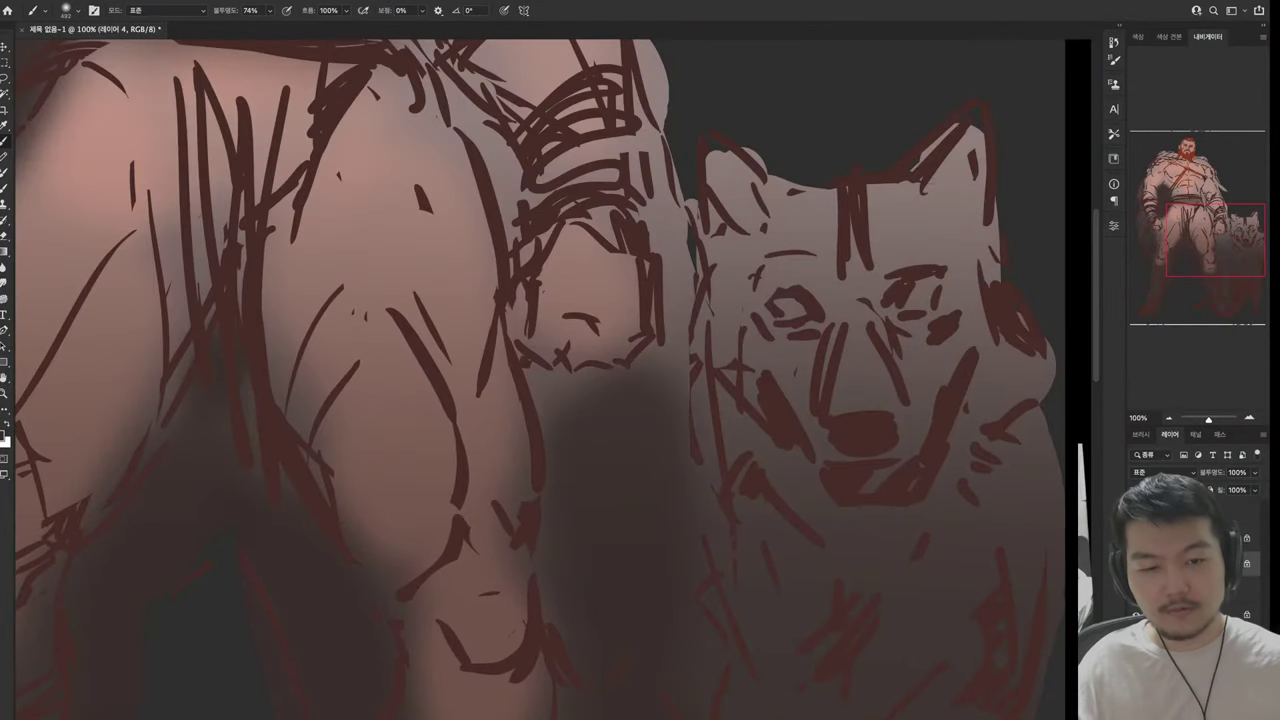
Darken the cloak below the hand nearer the wolf and along the outer edge of that forearm
drag(540, 380, 580, 425)
drag(700, 410, 690, 300)
drag(600, 250, 622, 604)
drag(700, 480, 705, 640)
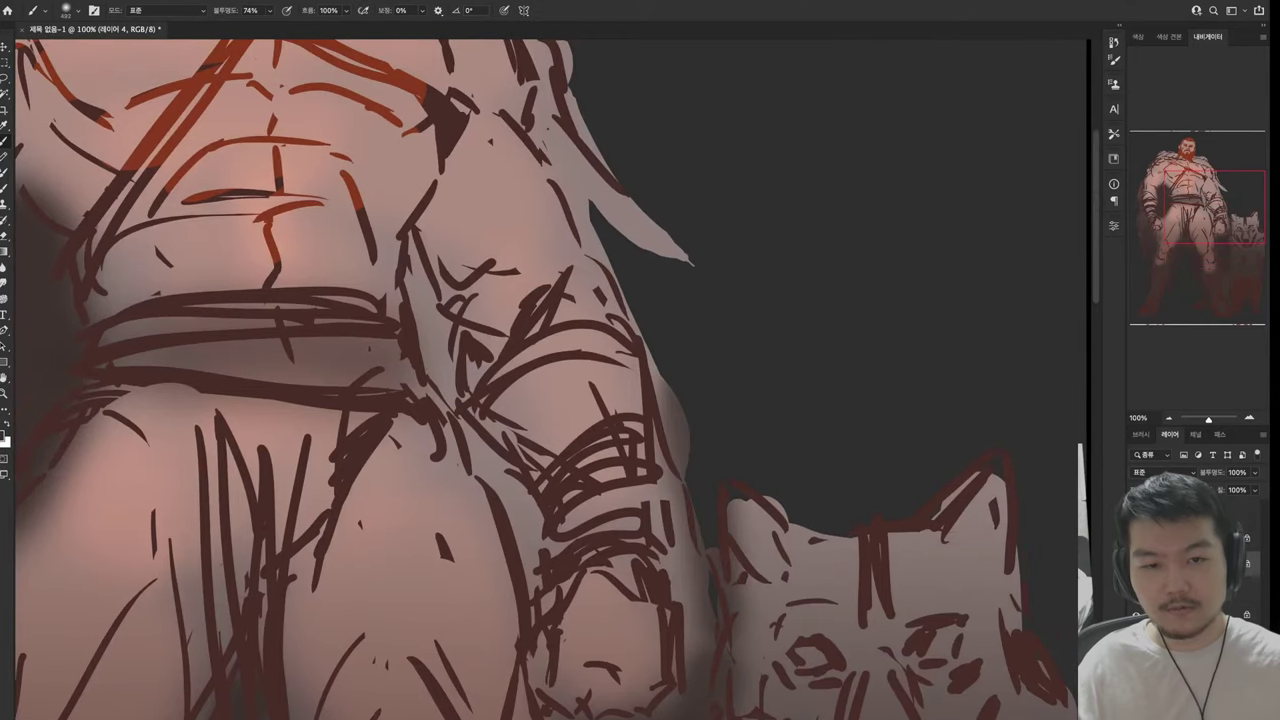
drag(700, 420, 720, 640)
Darken the narrow cloak gap between the waist and the arm nearer the wolf
drag(540, 460, 490, 540)
drag(520, 380, 440, 560)
drag(450, 310, 425, 395)
drag(465, 265, 390, 365)
drag(450, 300, 480, 475)
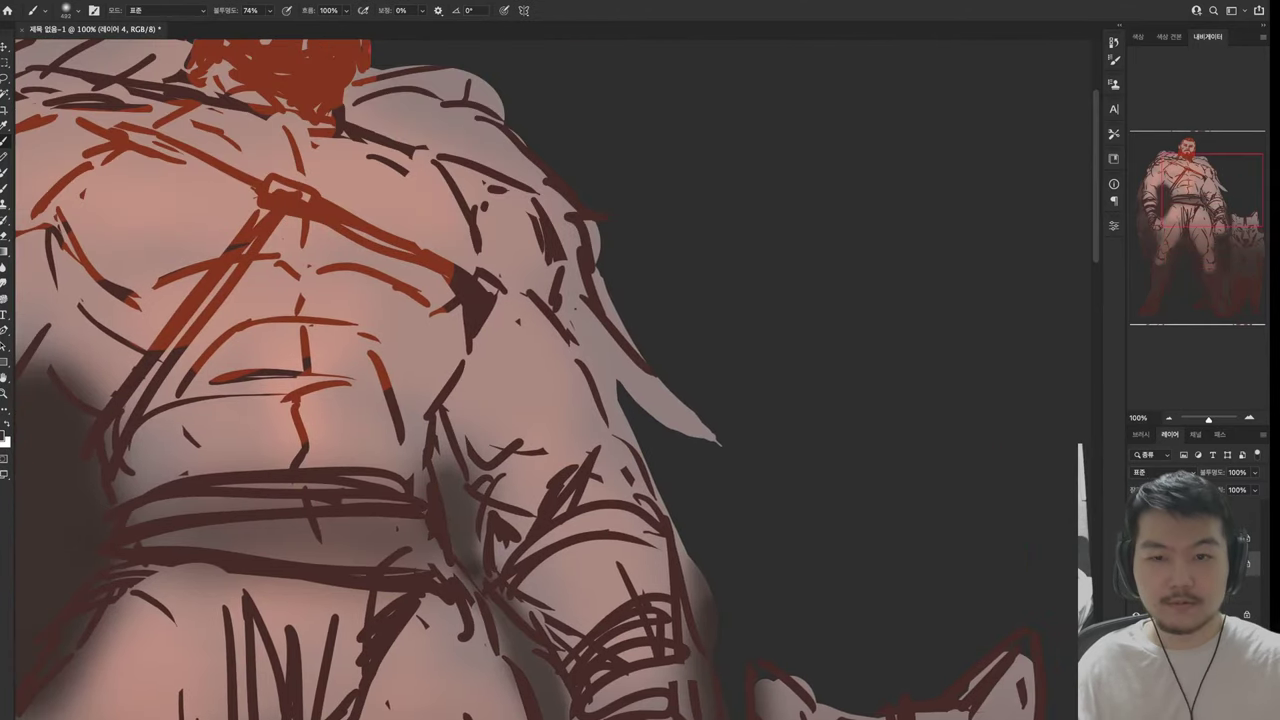
Darken the pointed cloak end flaring out behind the upper arm nearer the wolf
drag(600, 300, 700, 480)
drag(560, 250, 700, 440)
mouse_move(400, 300)
mouse_down()
mouse_move(550, 420)
mouse_move(690, 455)
mouse_up()
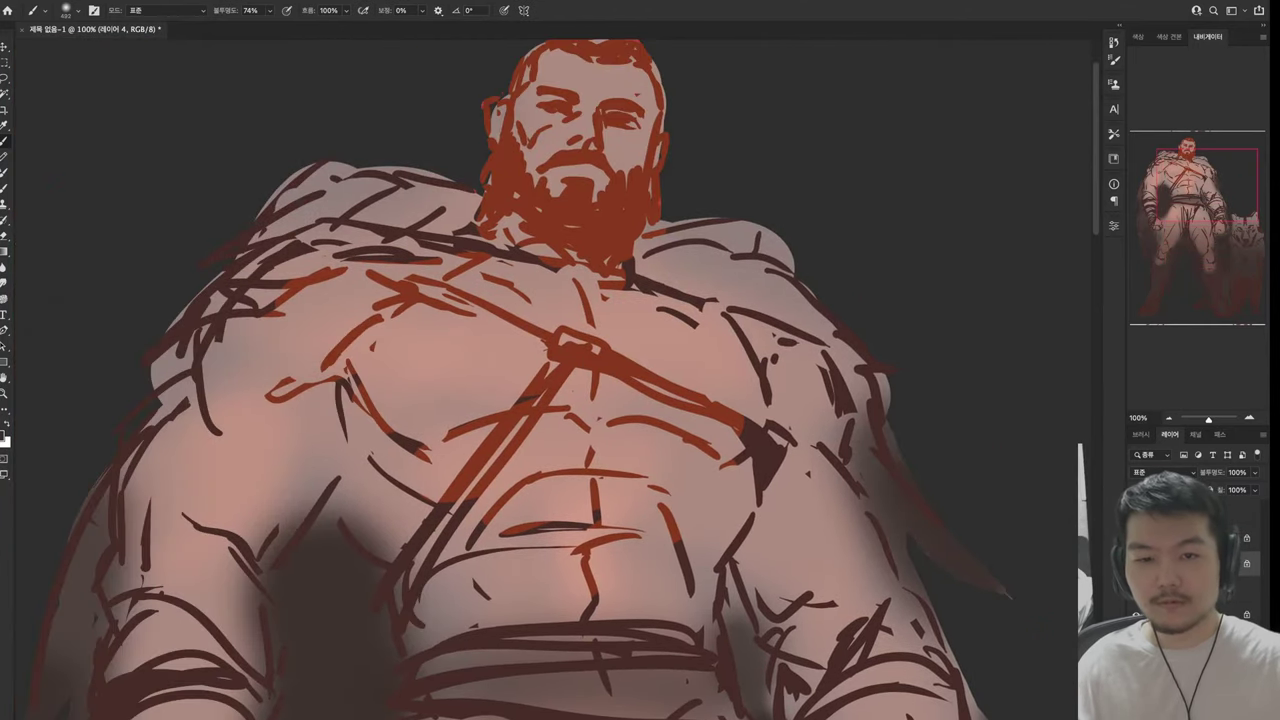
Darken the fur mantle over both shoulders with the soft dark brush
mouse_move(250, 250)
mouse_down()
mouse_move(420, 190)
mouse_move(350, 260)
mouse_move(430, 250)
mouse_up()
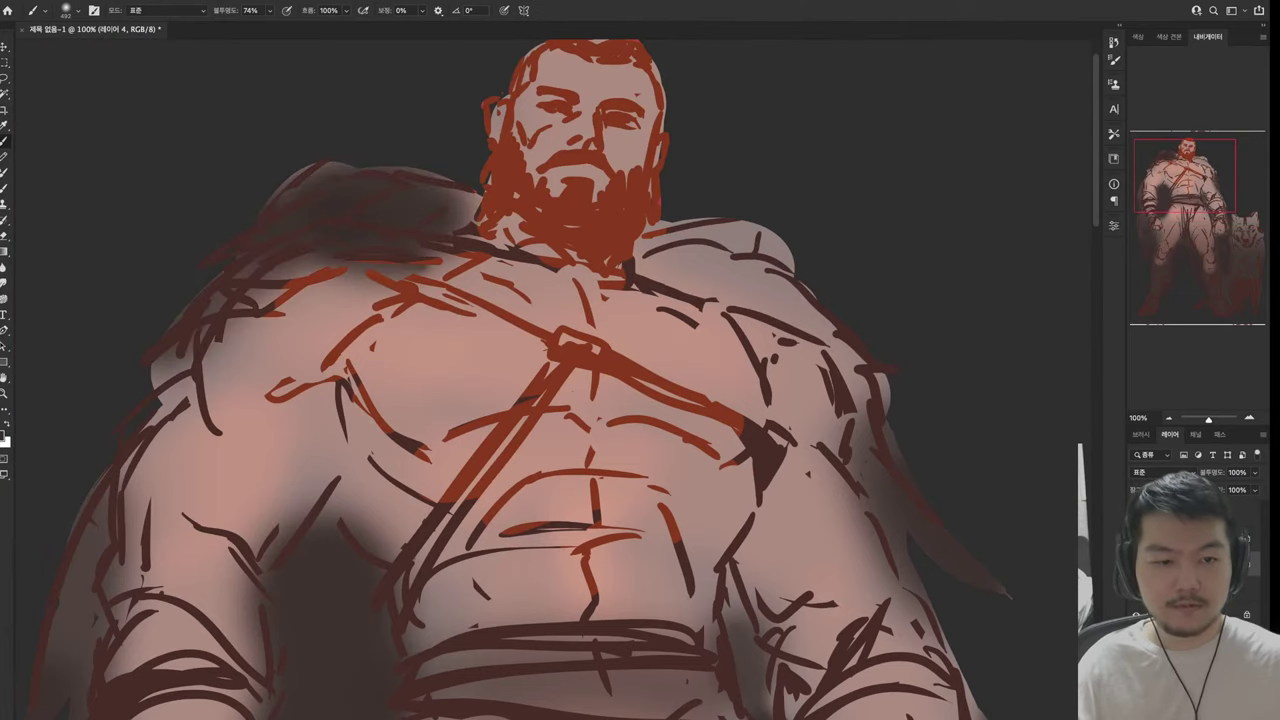
drag(660, 222, 810, 320)
drag(650, 290, 860, 380)
drag(720, 260, 870, 420)
drag(740, 340, 860, 440)
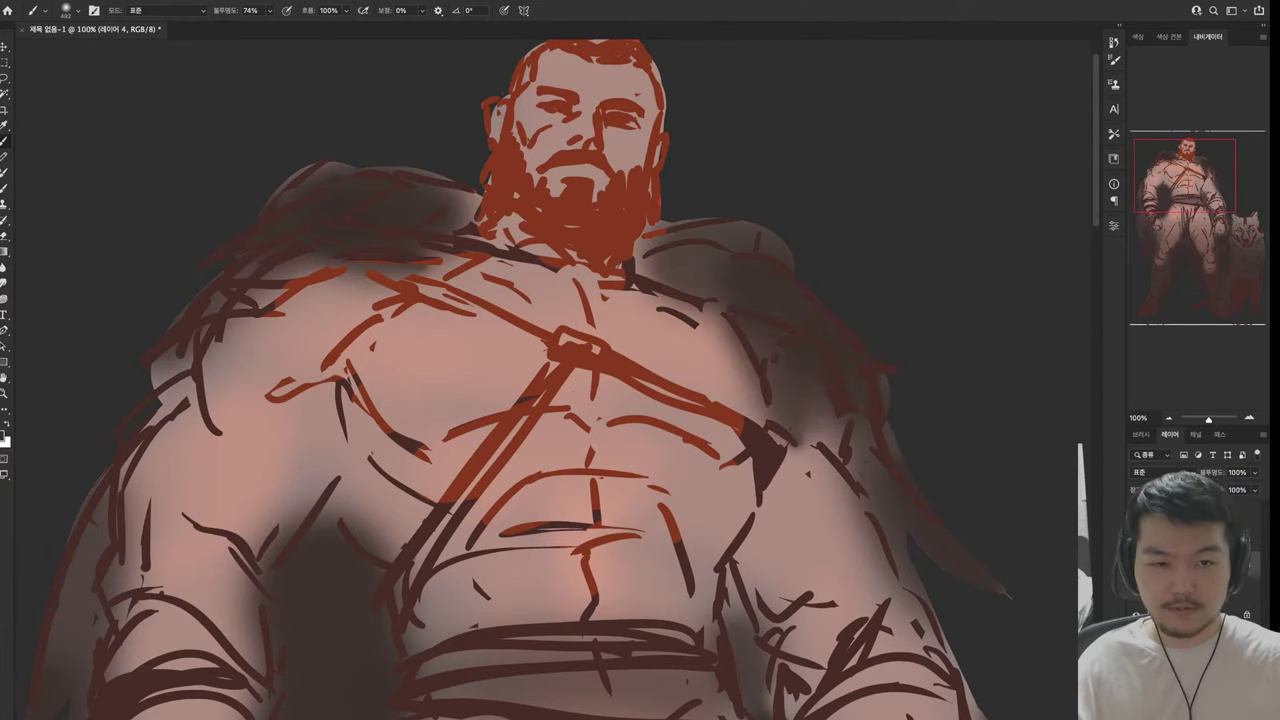
drag(800, 385, 885, 470)
drag(600, 500, 580, 350)
drag(500, 300, 550, 405)
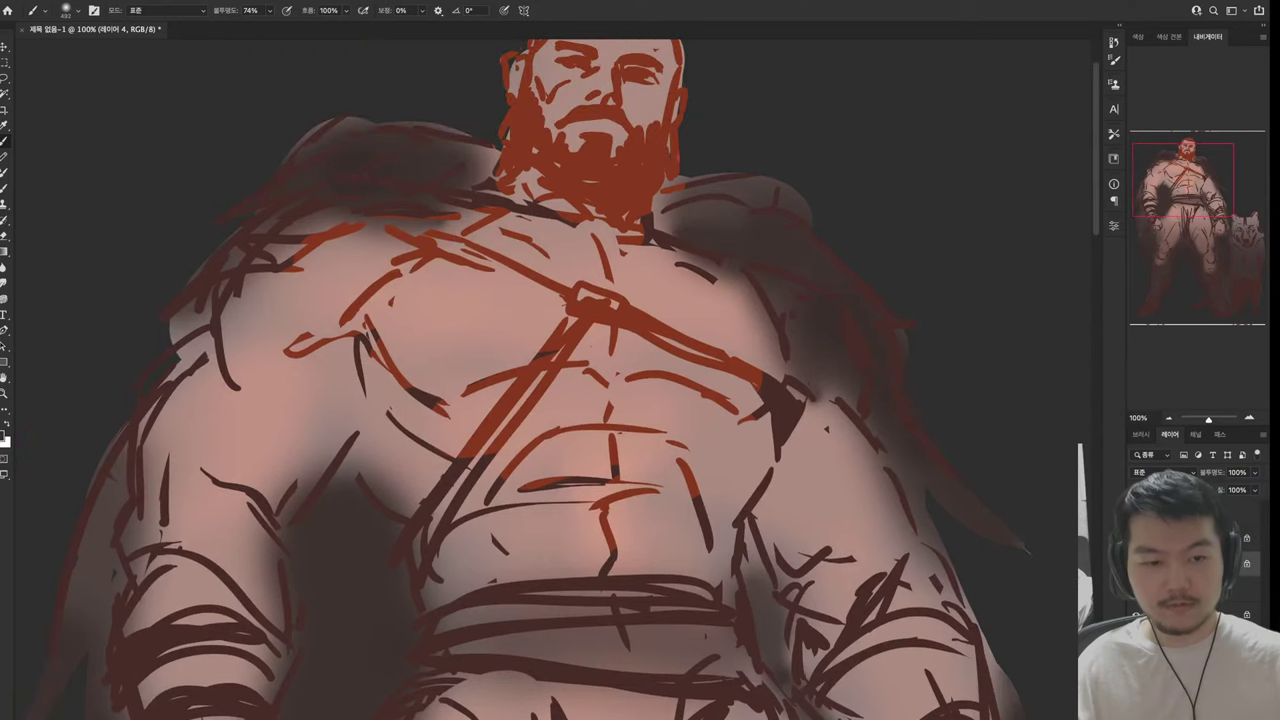
Shade the side of the chest and the upper arm nearer the wolf under the mantle, undoing the last stroke
mouse_move(680, 225)
mouse_down()
mouse_move(760, 340)
mouse_move(800, 530)
mouse_up()
drag(770, 410, 800, 610)
drag(800, 395, 860, 515)
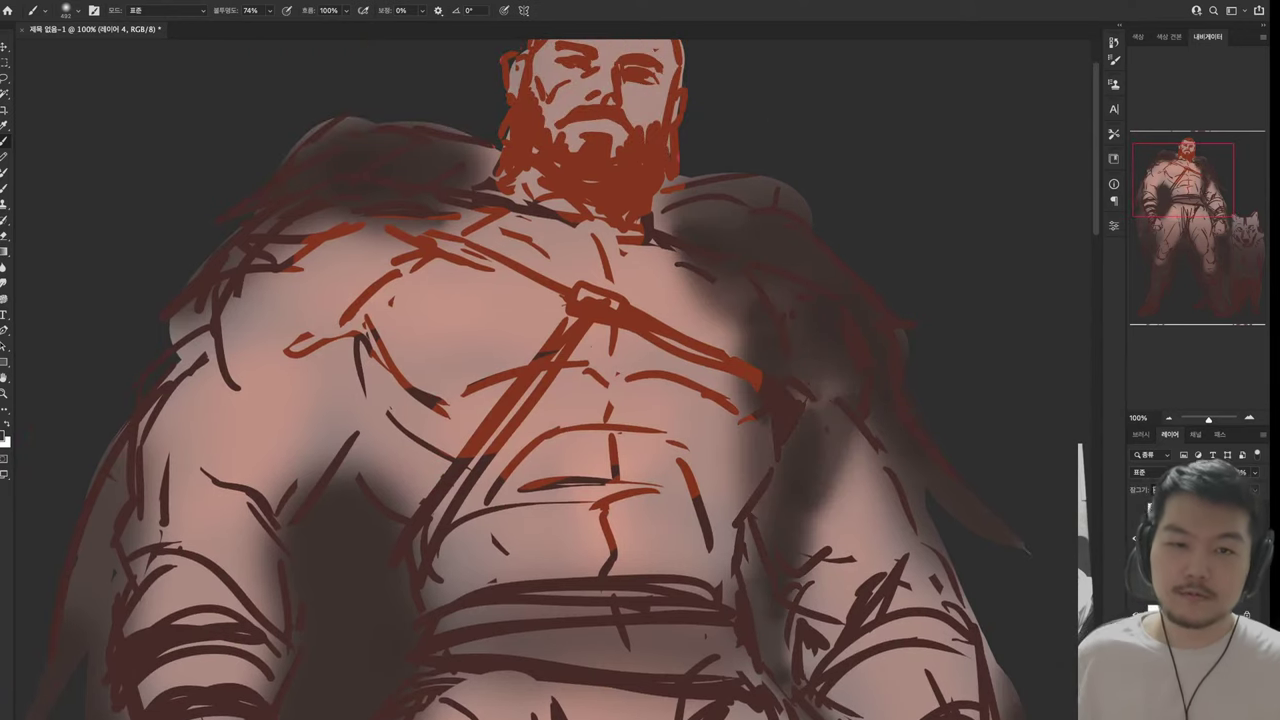
drag(825, 415, 920, 500)
drag(600, 300, 570, 370)
key(ctrl+z)
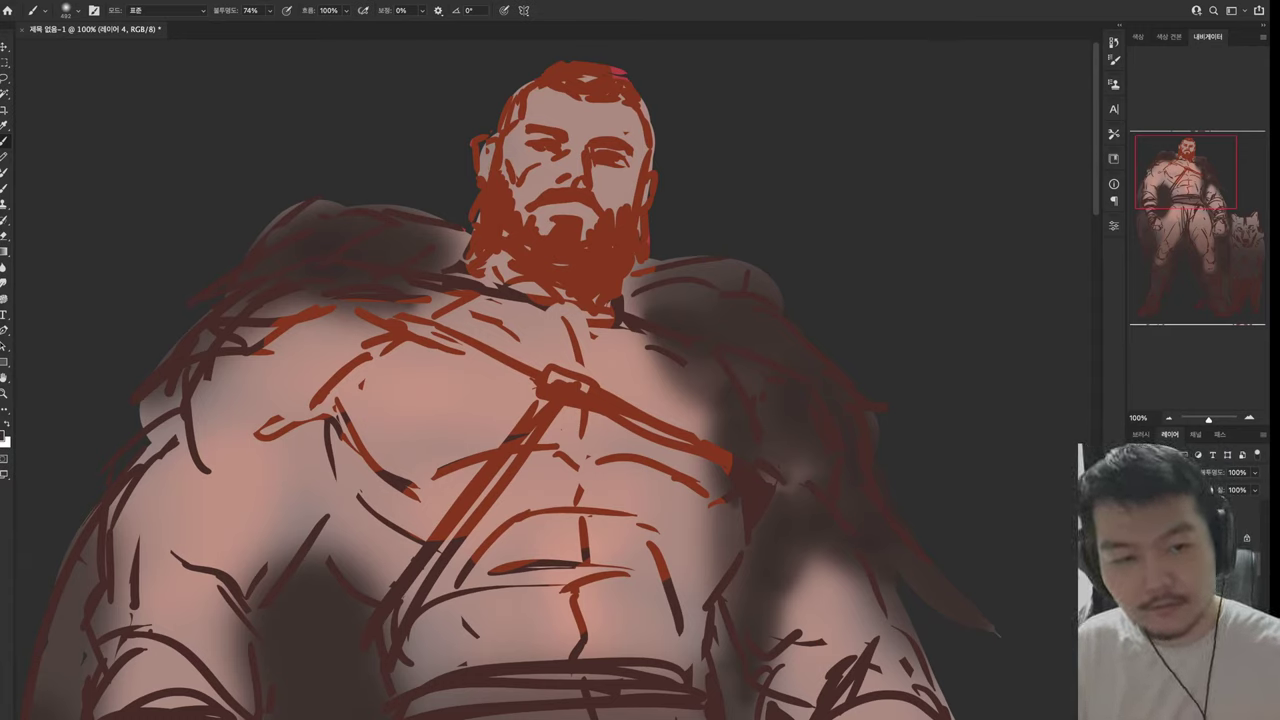
Sample a lighter grey and brush it over the fur mantle on both shoulders, spilling softly past the outline
key(i)
key(b)
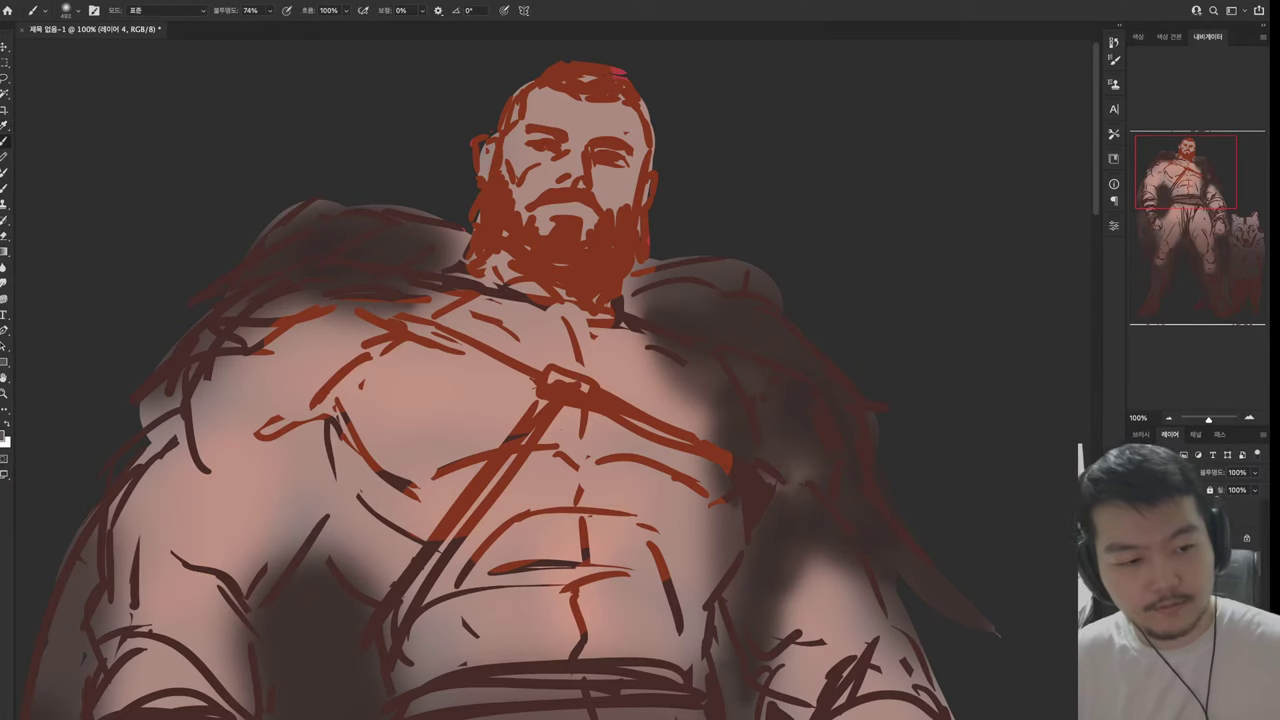
mouse_move(700, 300)
mouse_down()
mouse_move(790, 400)
mouse_move(805, 455)
mouse_up()
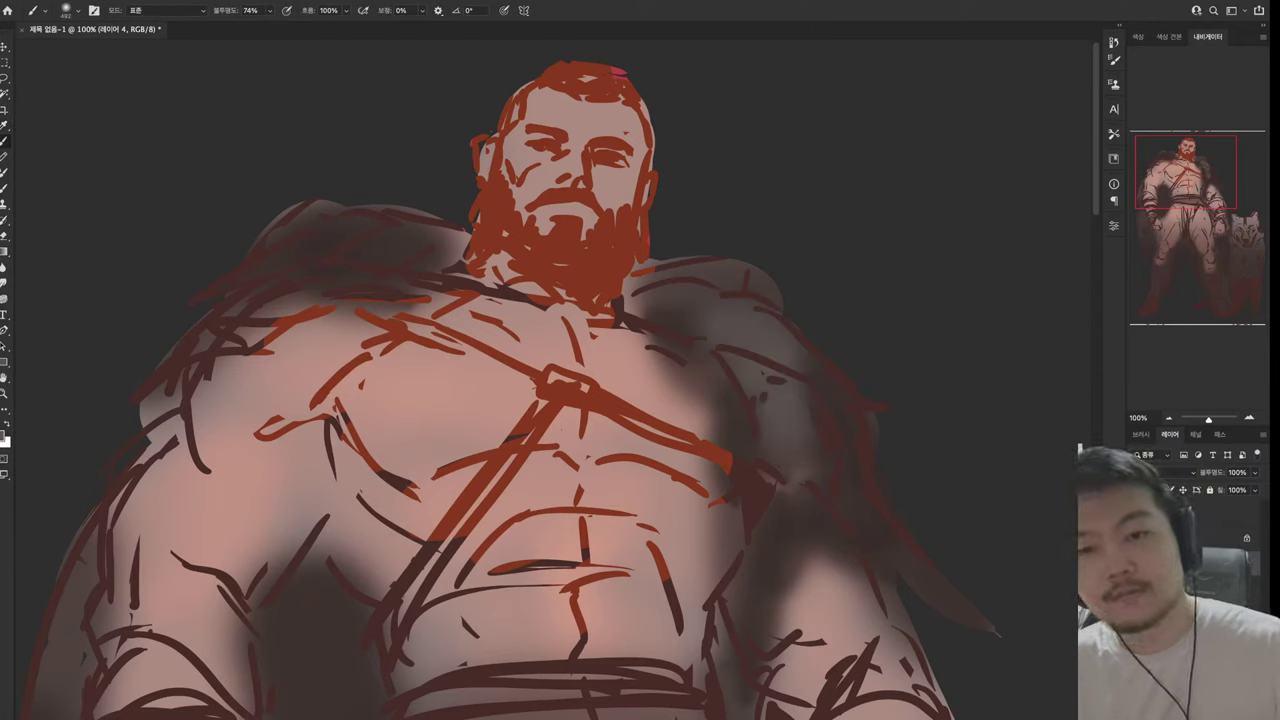
drag(788, 340, 838, 430)
mouse_move(360, 245)
mouse_down()
mouse_move(265, 255)
mouse_move(175, 315)
mouse_move(280, 375)
mouse_up()
key(i)
key(b)
mouse_move(450, 300)
mouse_down()
mouse_move(200, 350)
mouse_move(155, 405)
mouse_move(165, 440)
mouse_up()
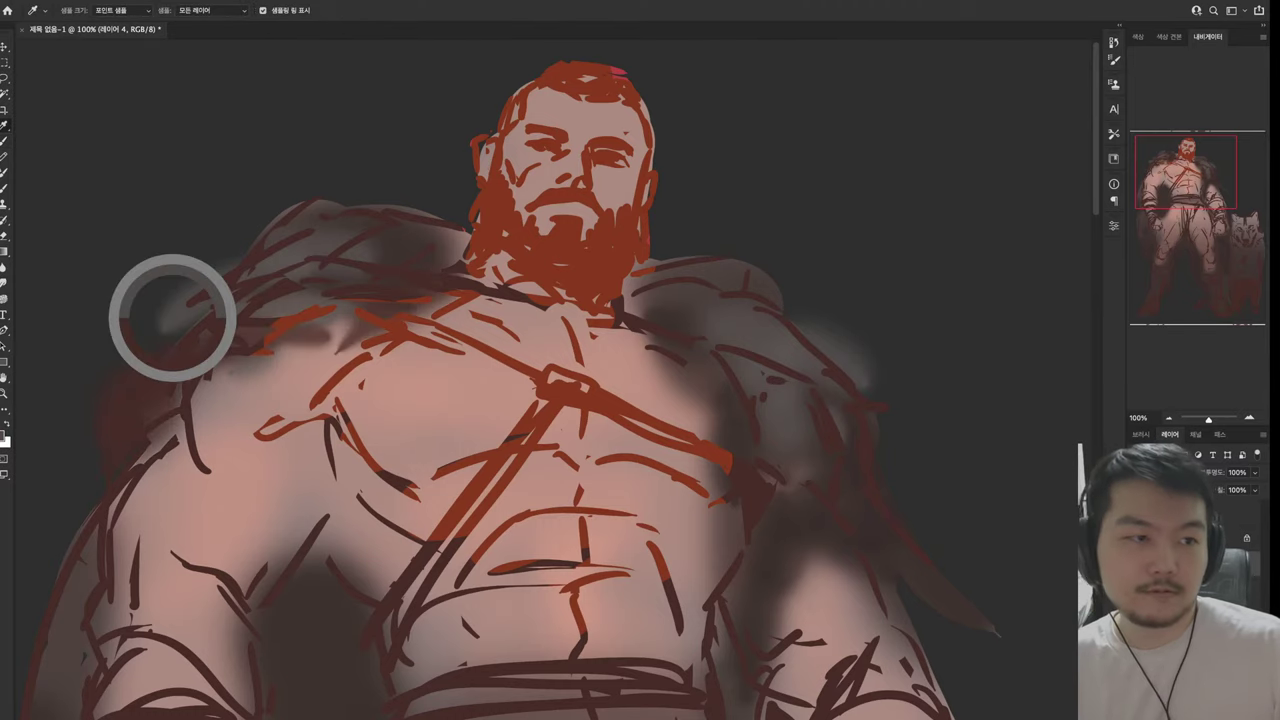
scroll(535, 380, up, 1)
scroll(466, 420, up, 3)
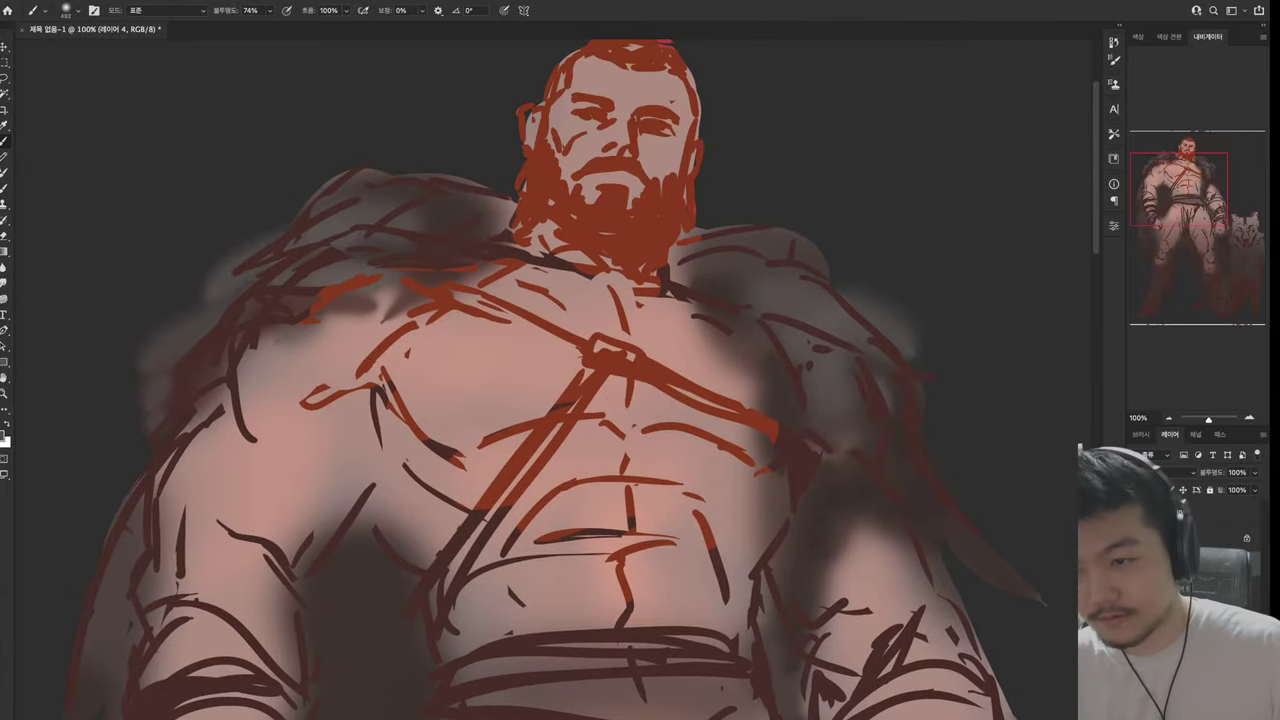
Sample a reddish skin tone and shade the lower pectoral, shoulder and upper arm farther from the wolf
key(i)
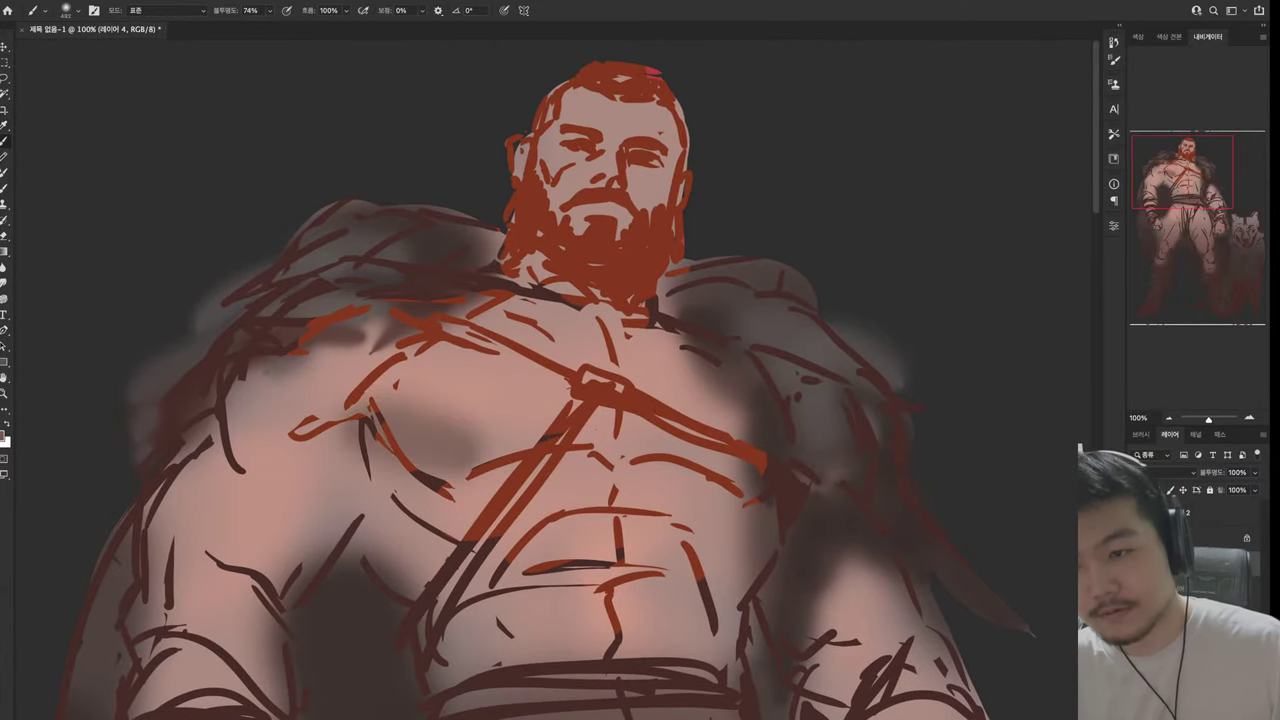
click(487, 407)
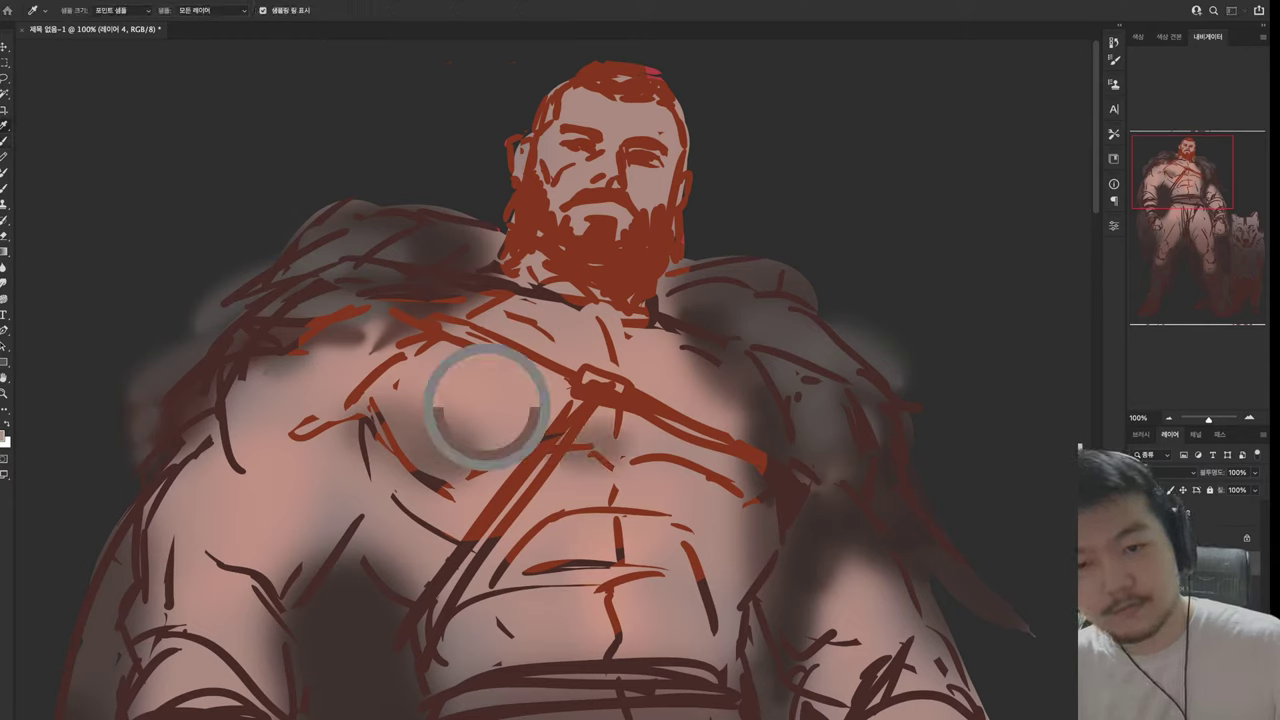
key(b)
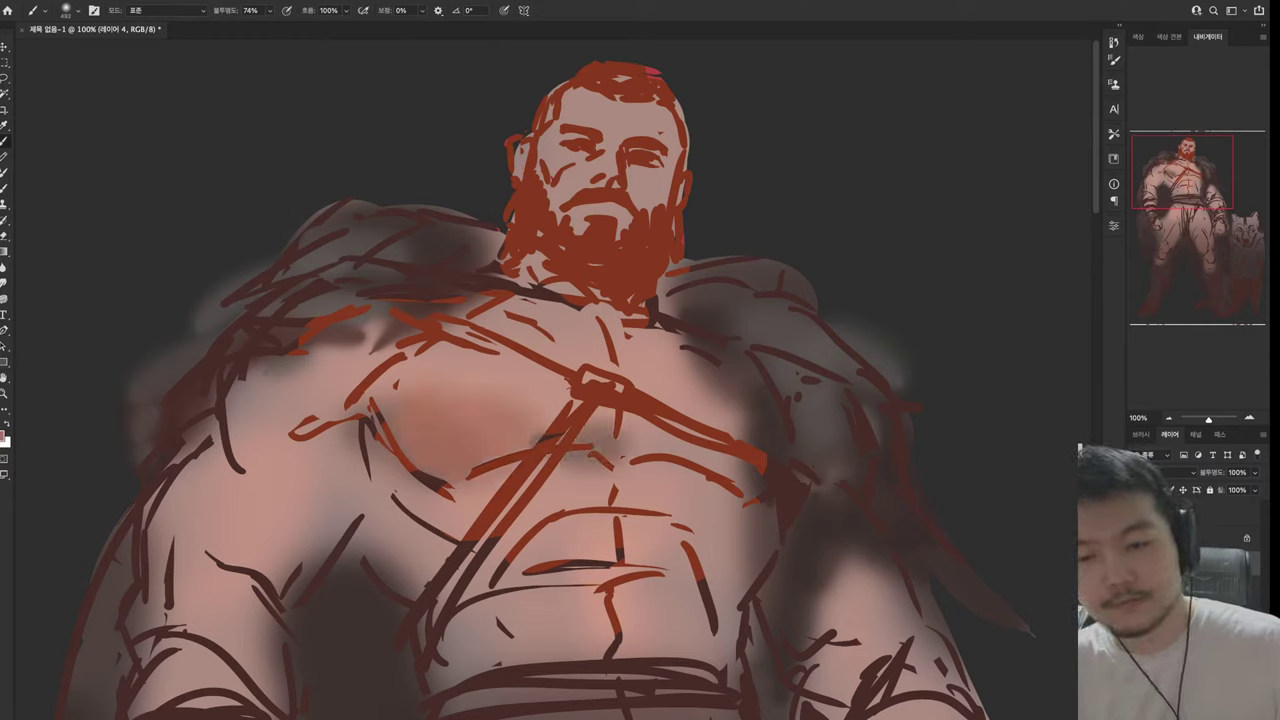
drag(290, 380, 400, 370)
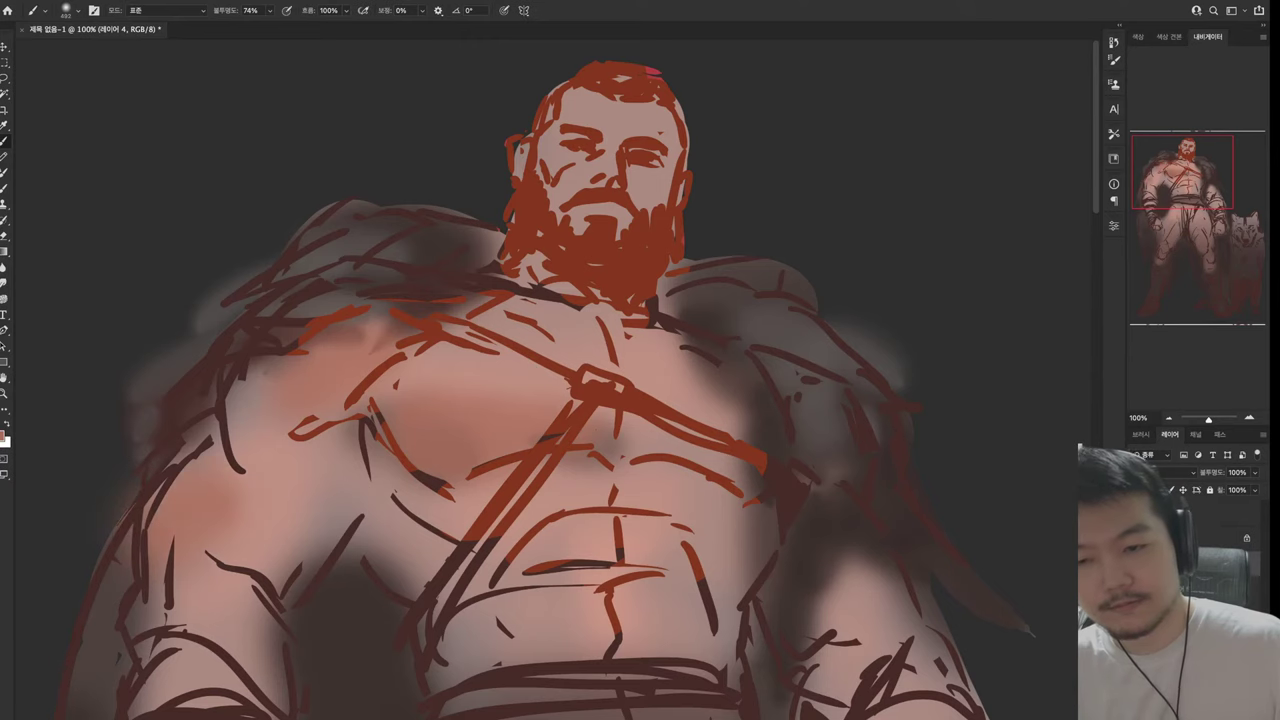
drag(560, 400, 625, 275)
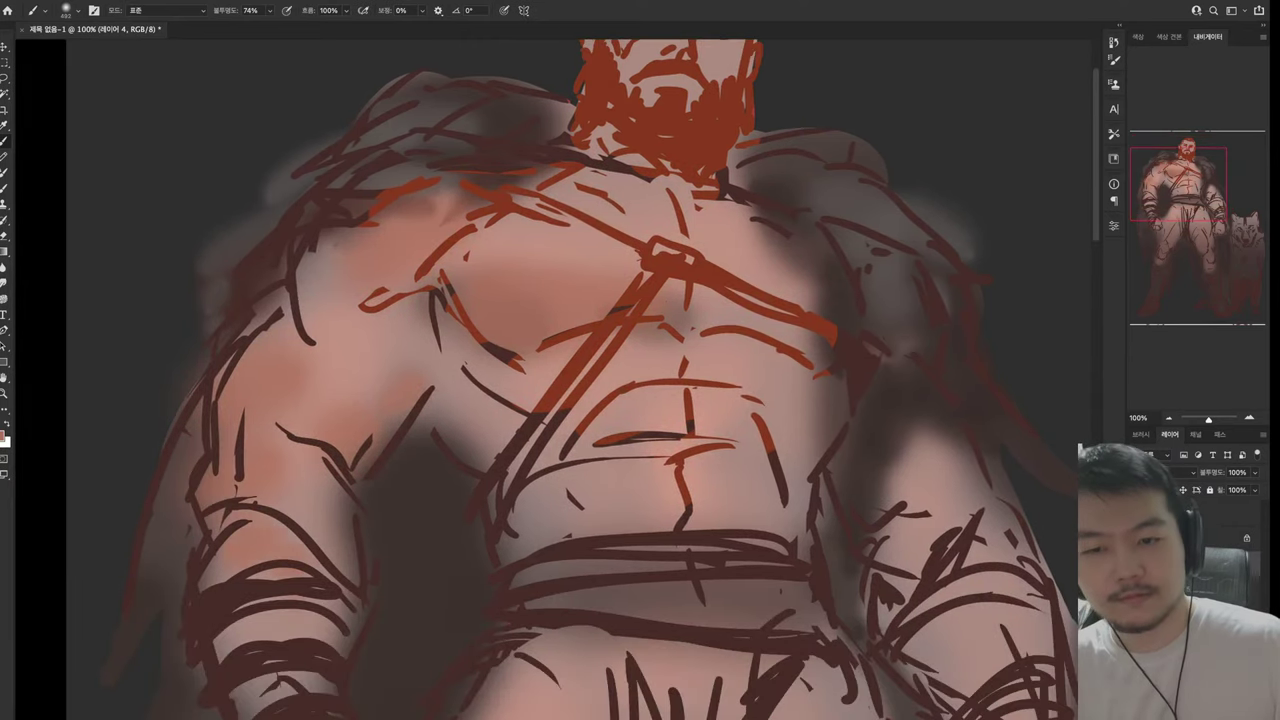
Paint soft warm orange-pink skin tones over the warrior's chest, abdomen and flanks with sampled colours
drag(560, 400, 440, 510)
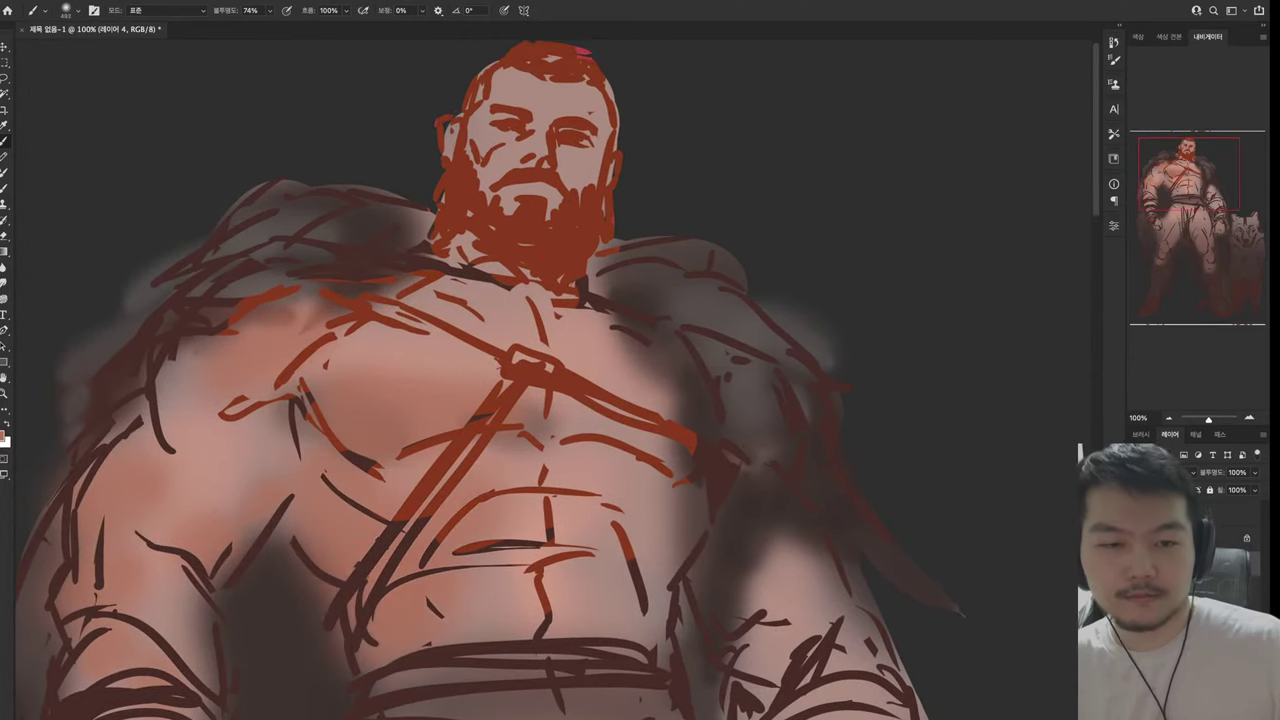
drag(560, 500, 612, 554)
drag(560, 400, 580, 355)
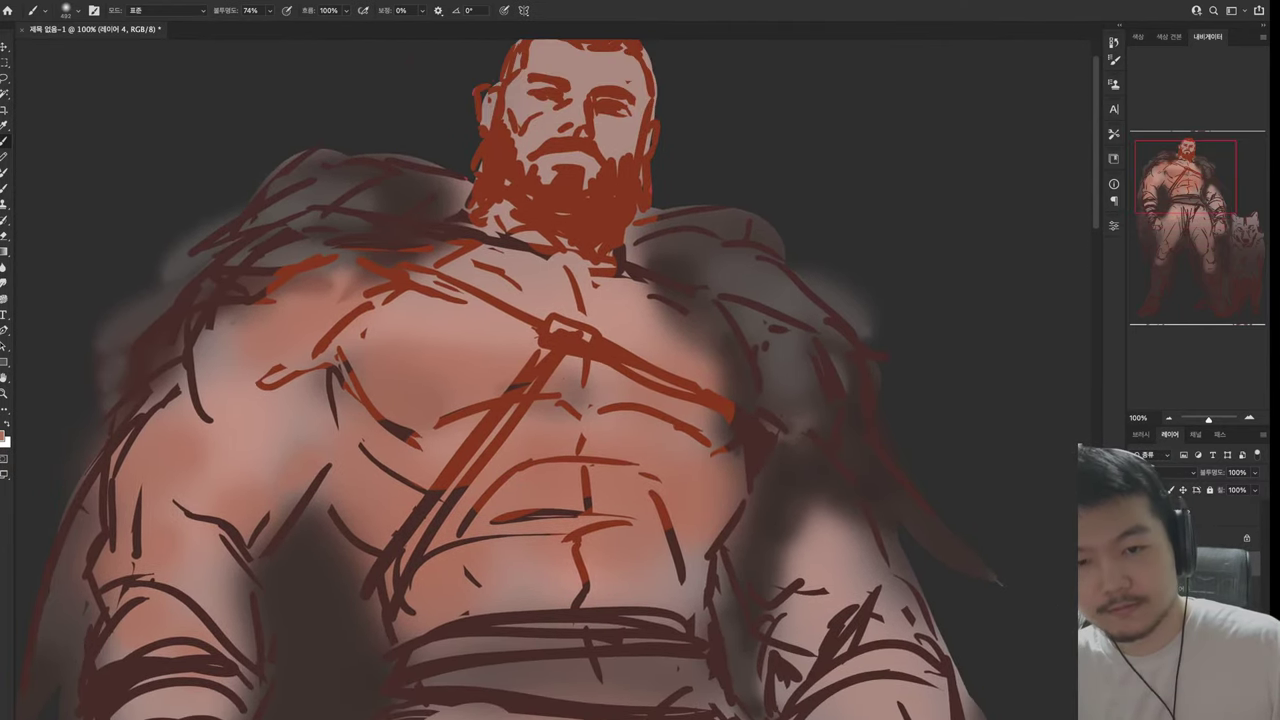
key(i)
key(b)
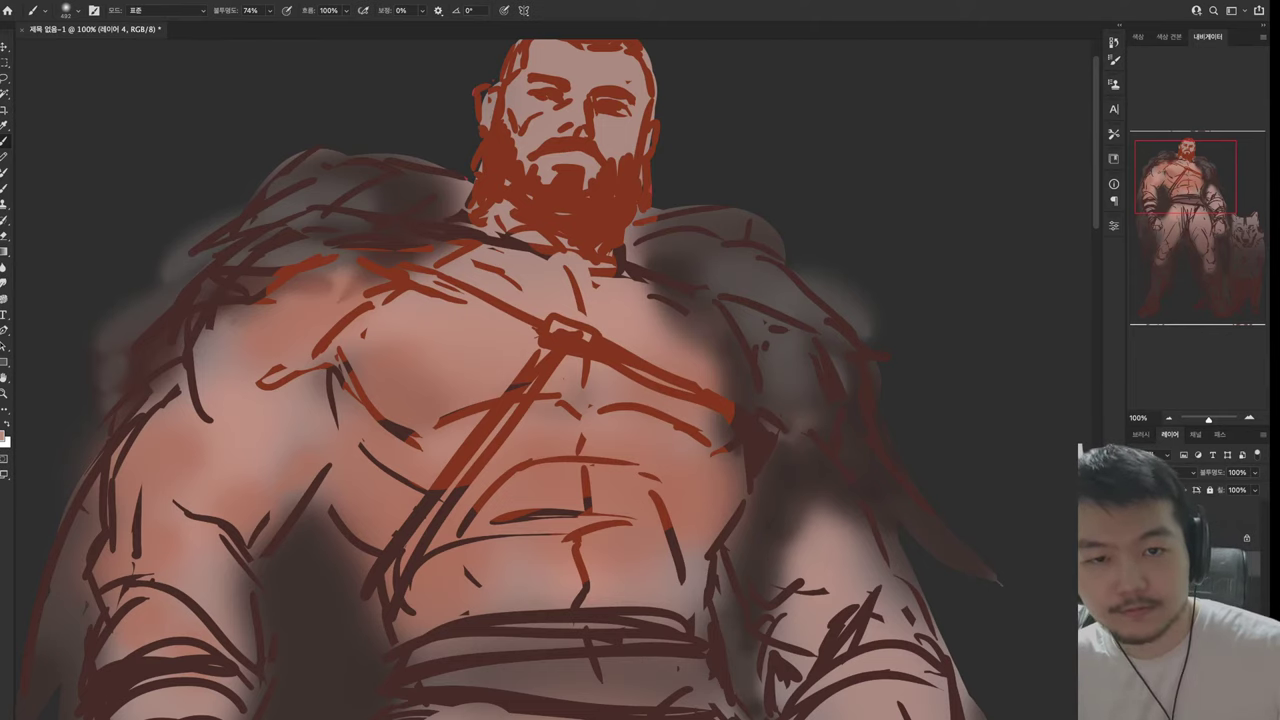
scroll(557, 380, up, 3)
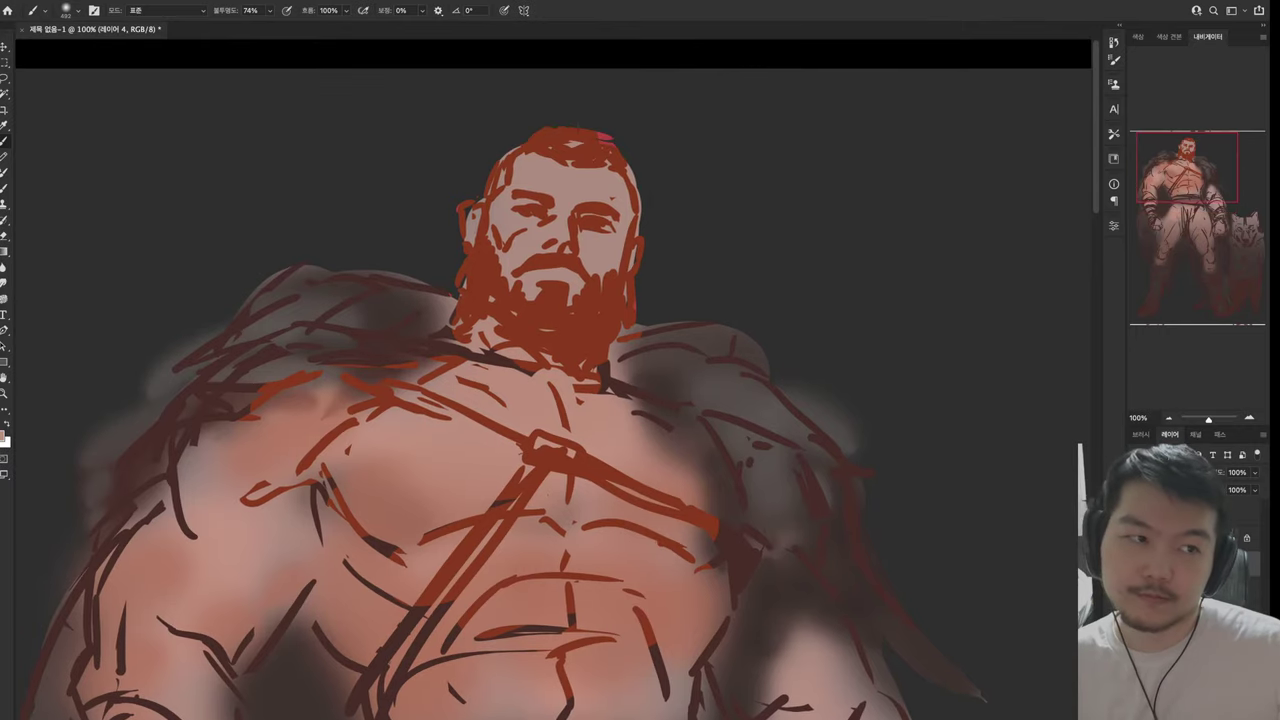
scroll(557, 380, down, 8)
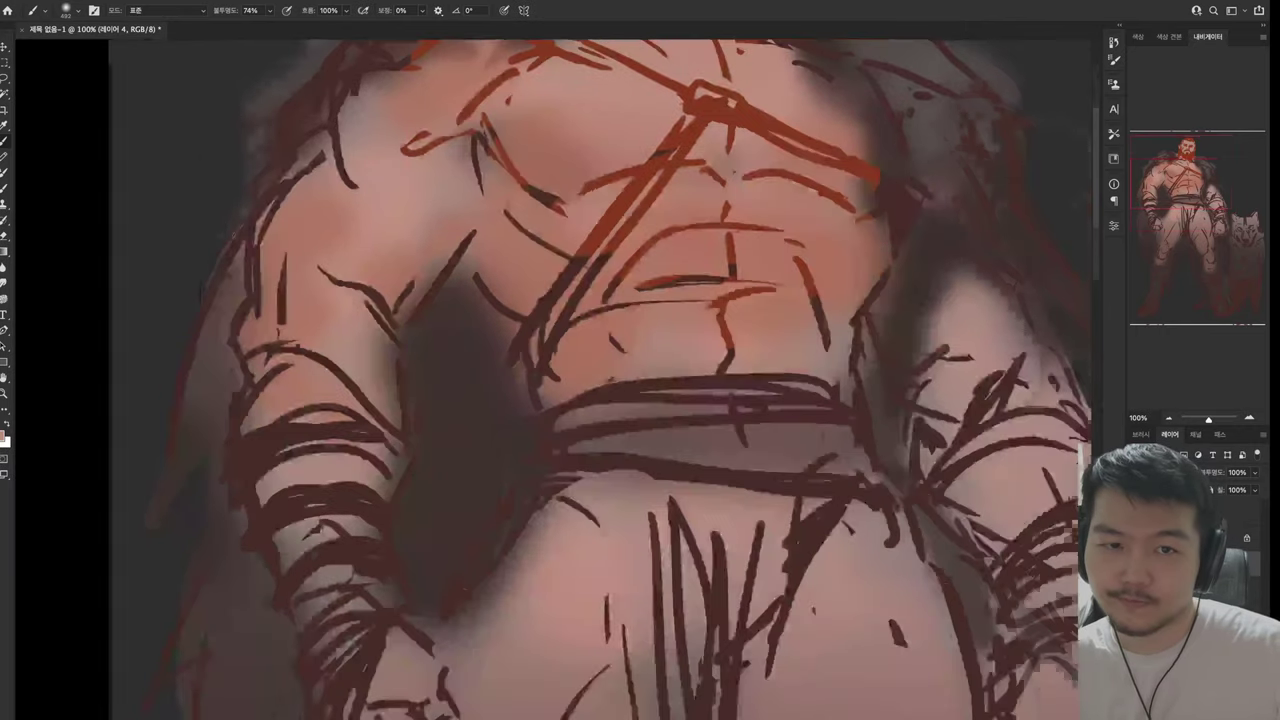
Shade the waist wrap and loincloth dark brown down between the thighs with the soft brush
scroll(557, 380, down, 3)
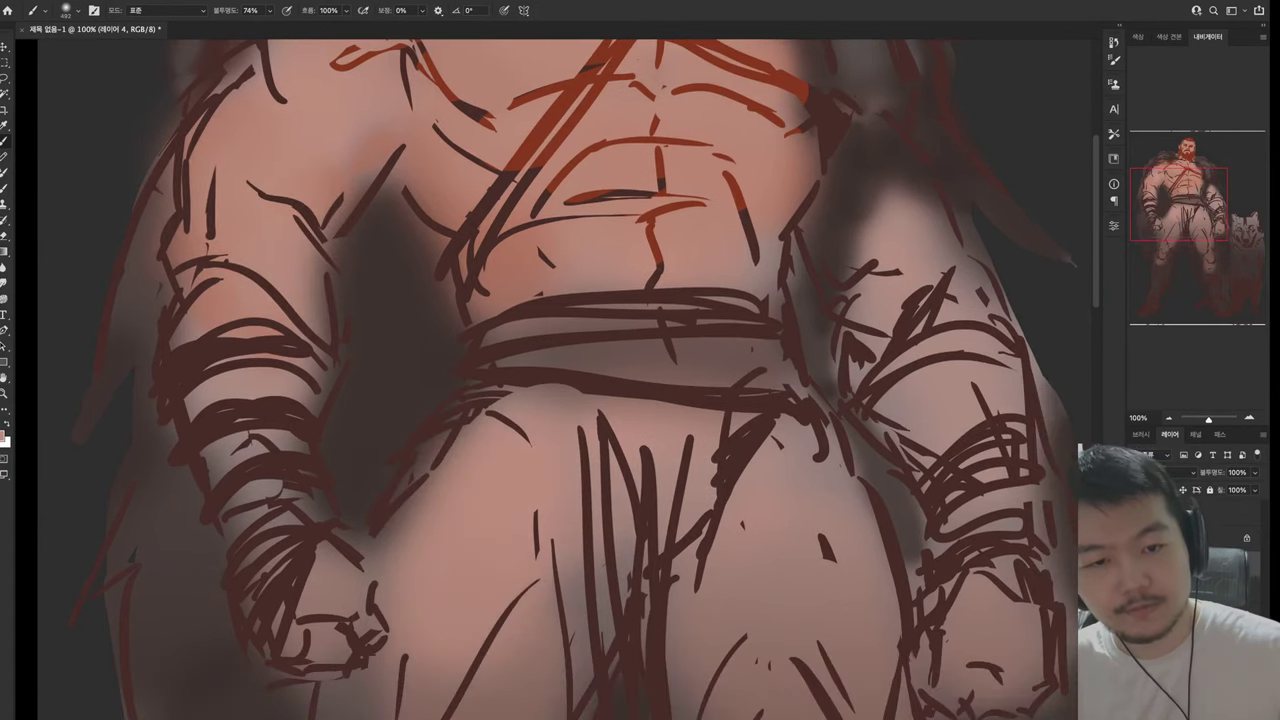
drag(560, 430, 680, 380)
drag(770, 420, 700, 570)
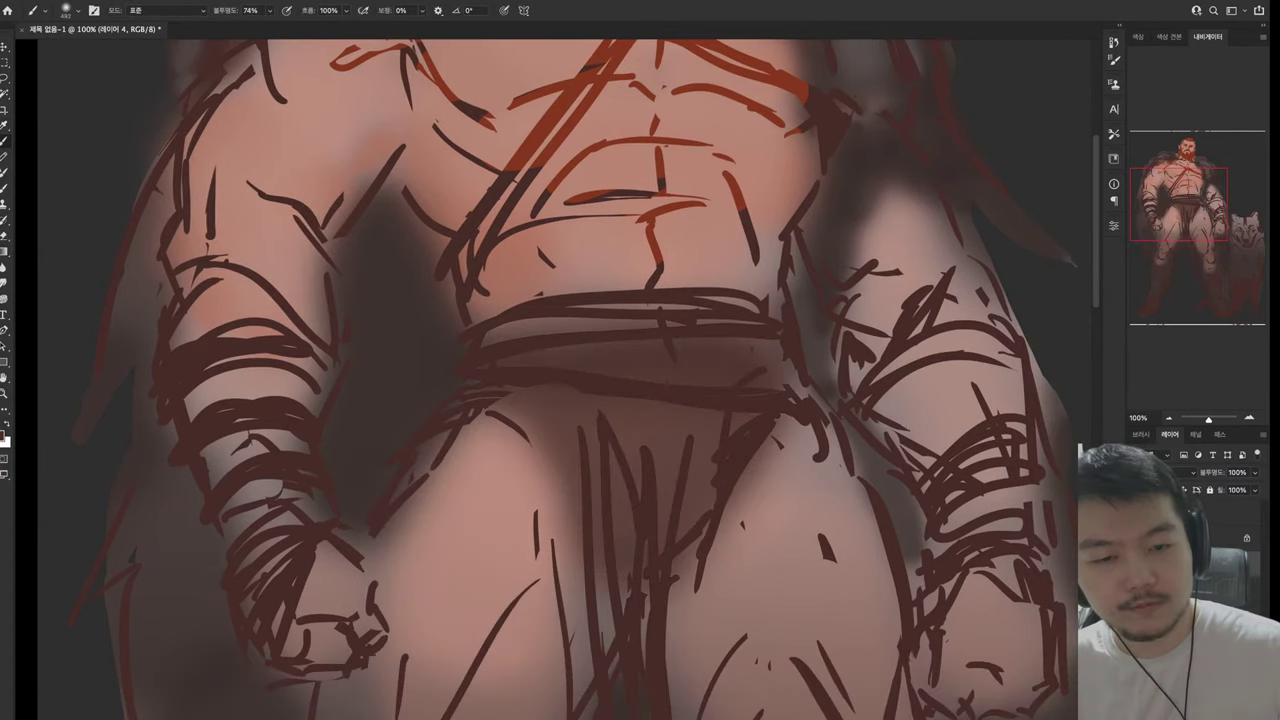
drag(700, 475, 690, 710)
drag(585, 480, 570, 700)
drag(790, 420, 690, 710)
scroll(557, 380, down, 3)
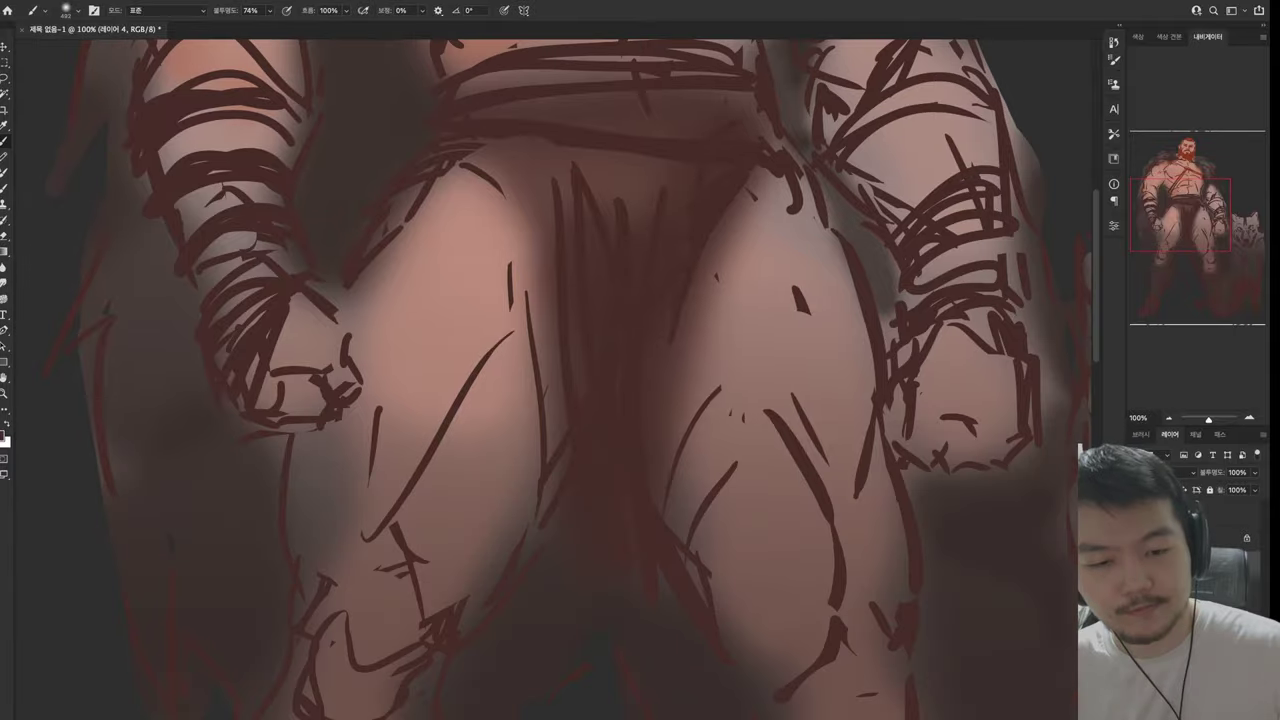
Cover the warrior's lower legs and boots with dark reddish brown and clean up the silhouette
scroll(557, 380, up, 6)
scroll(557, 380, down, 4)
scroll(557, 380, down, 5)
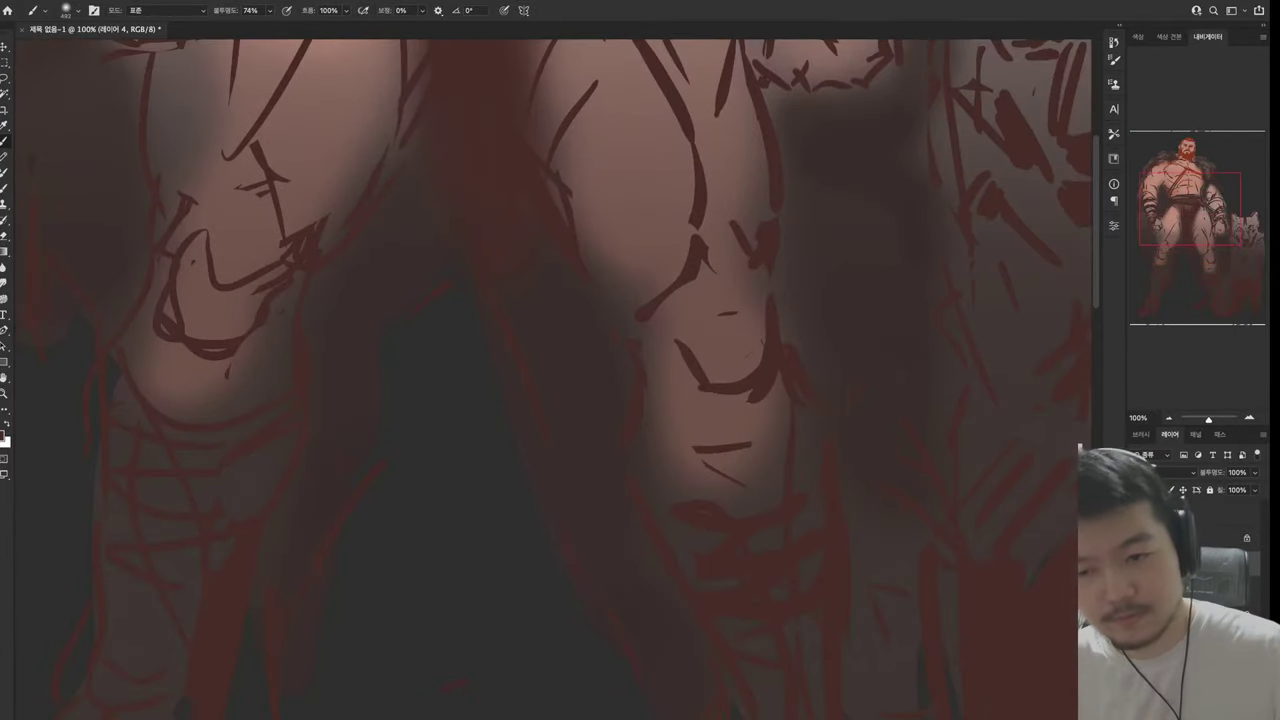
scroll(557, 380, down, 3)
scroll(557, 380, left, 3)
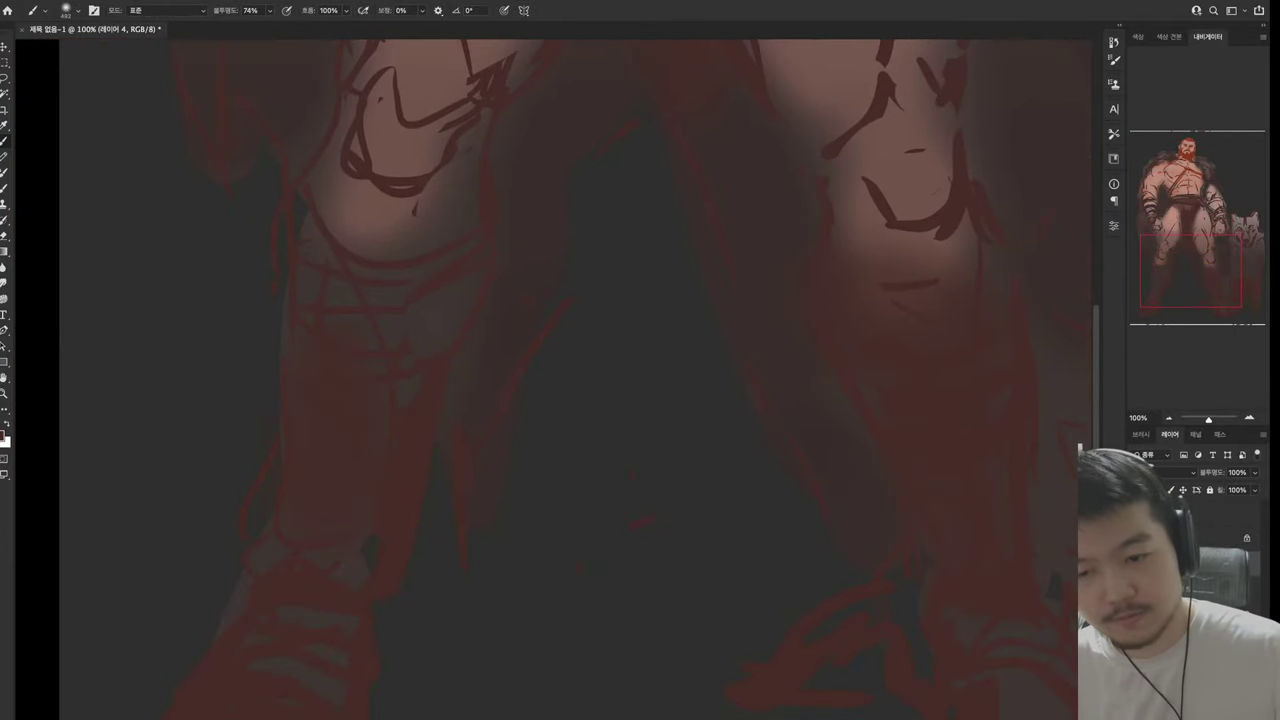
key(e)
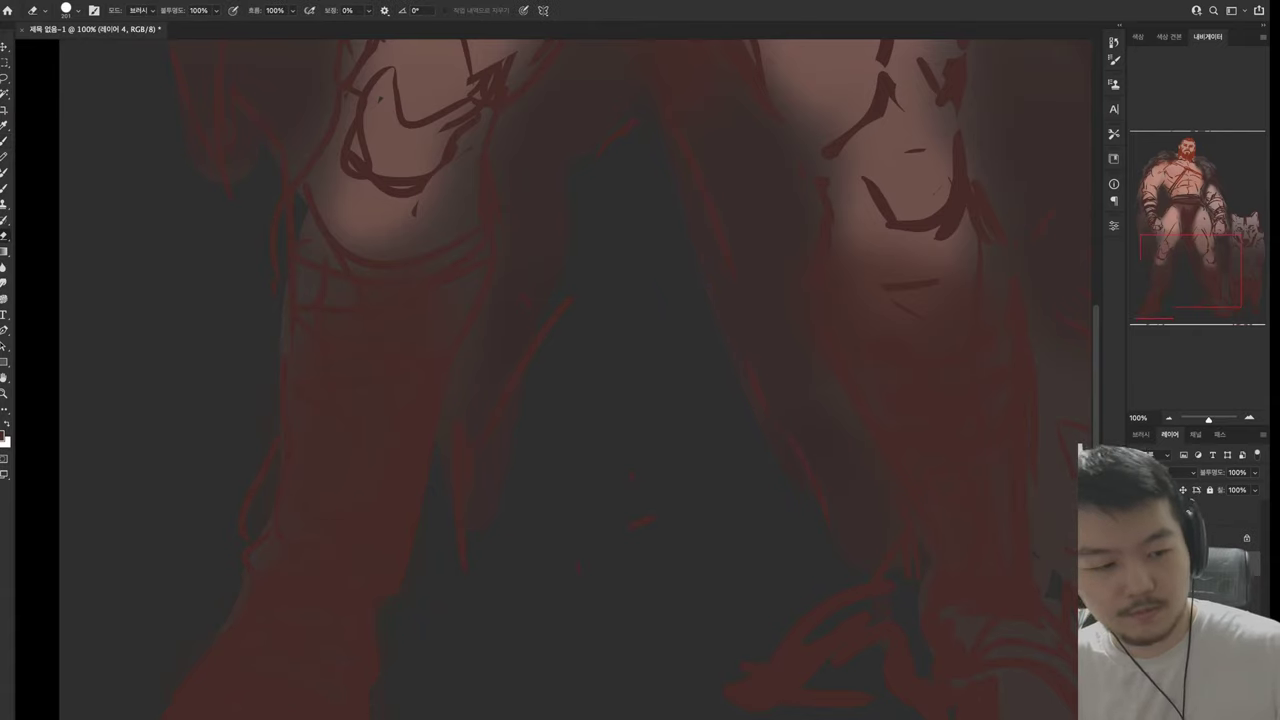
scroll(580, 380, down, 4)
key(b)
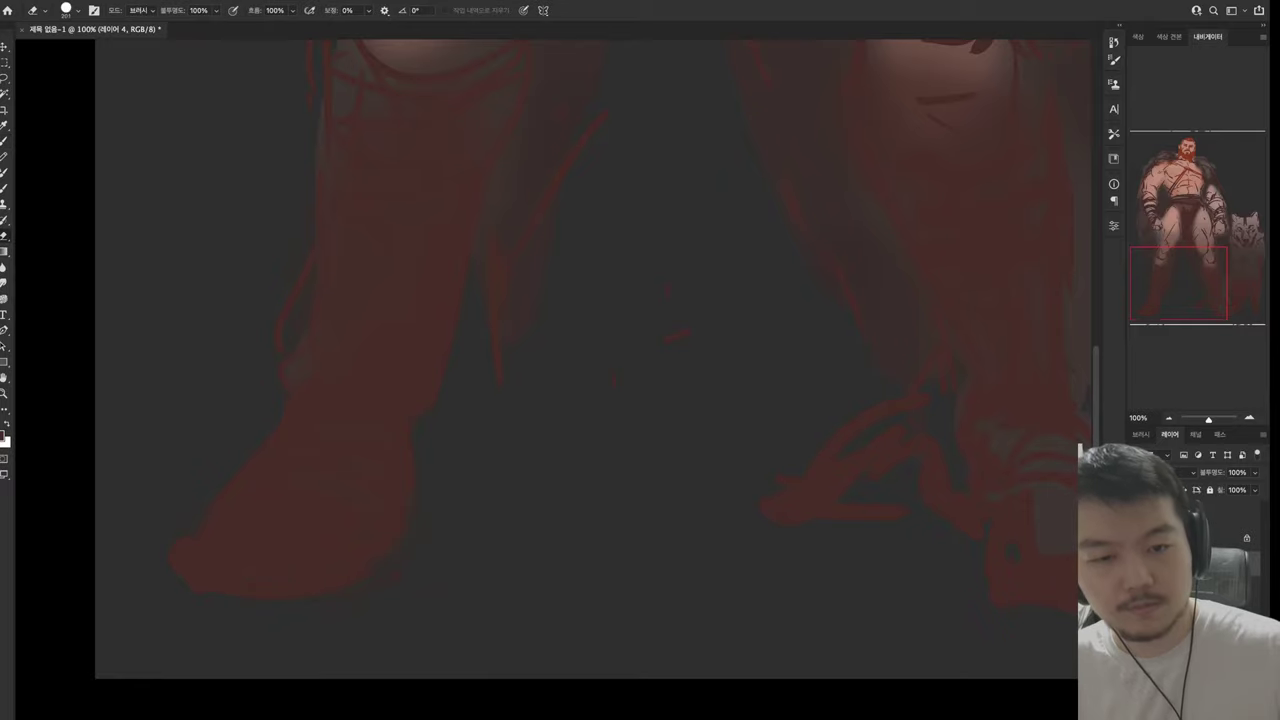
scroll(546, 379, right, 3)
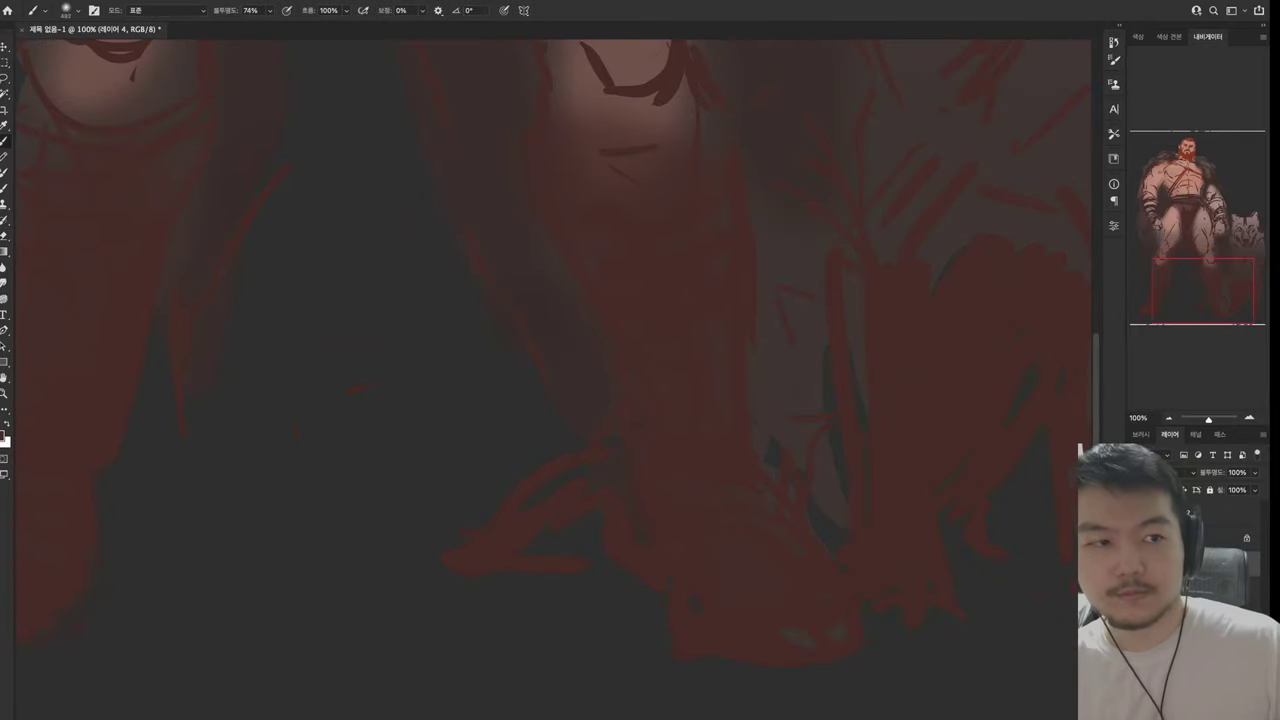
Blend sampled skin tones over the torso and arms, then soften light onto the forehead and one pectoral
scroll(550, 380, up, 15)
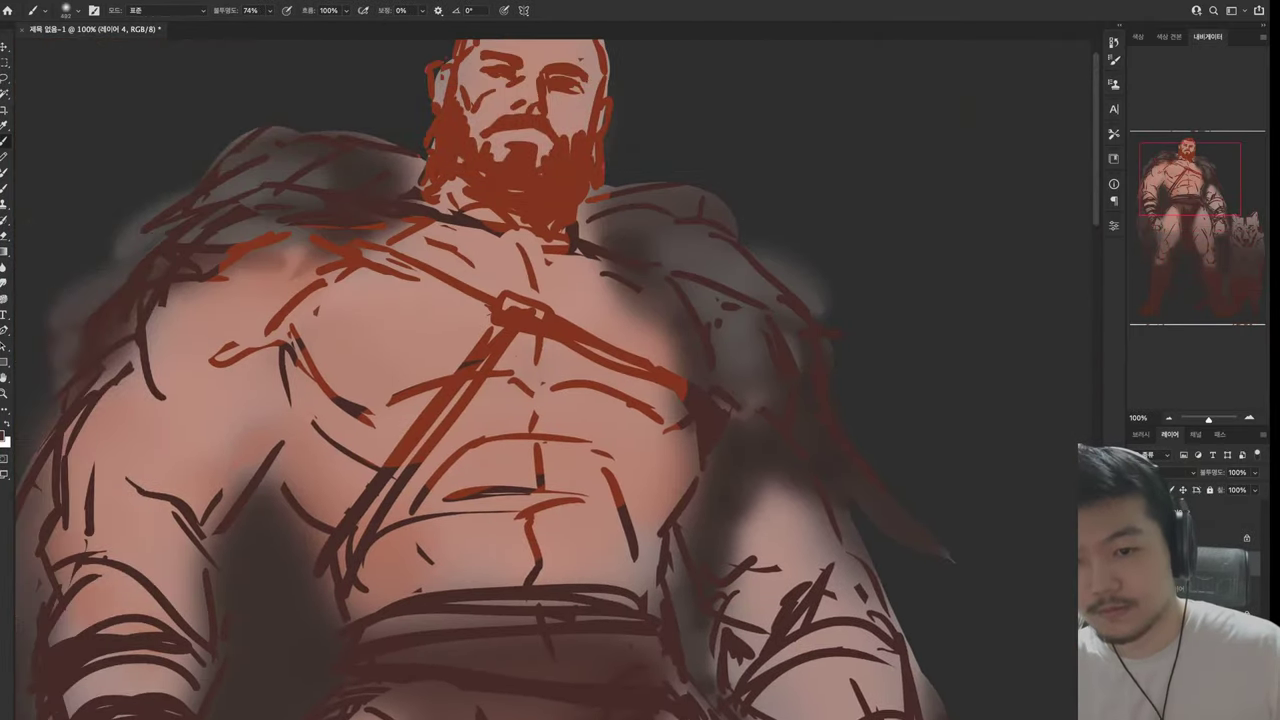
key(i)
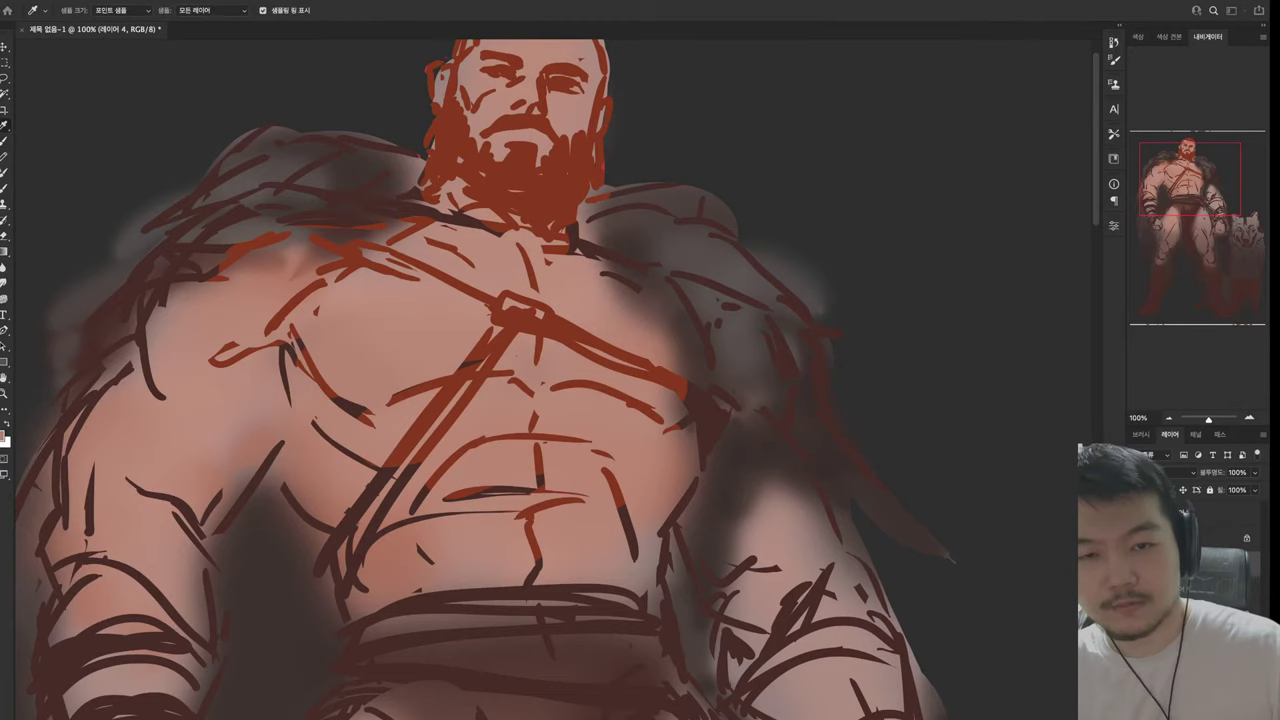
key(b)
scroll(550, 380, up, 4)
scroll(550, 380, left, 2)
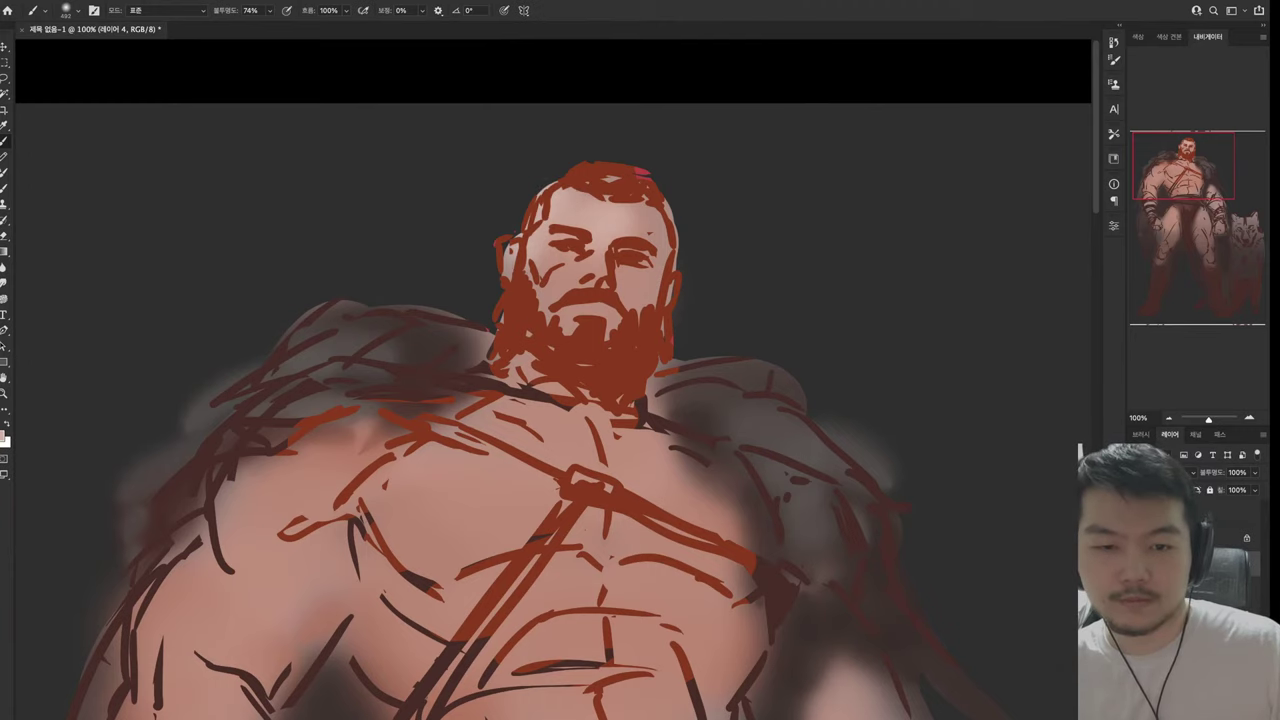
scroll(550, 380, down, 3)
scroll(550, 380, left, 2)
scroll(550, 380, up, 1)
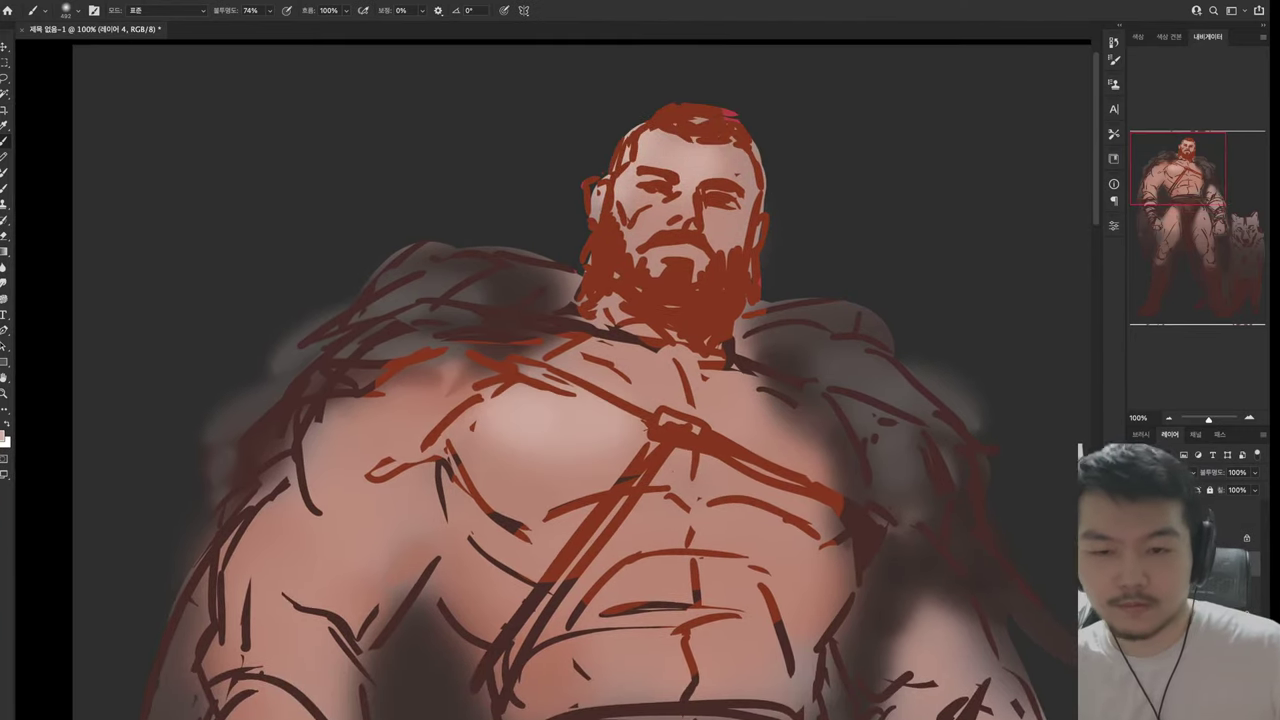
Paint pale soft highlights on the shoulder, upper arm, pectorals and upper abs
scroll(550, 380, down, 2)
scroll(550, 380, right, 3)
mouse_move(245, 345)
mouse_down()
mouse_move(335, 295)
mouse_move(300, 322)
mouse_up()
drag(224, 380, 258, 352)
drag(232, 438, 298, 408)
mouse_move(240, 468)
mouse_down()
mouse_move(300, 432)
mouse_move(285, 450)
mouse_up()
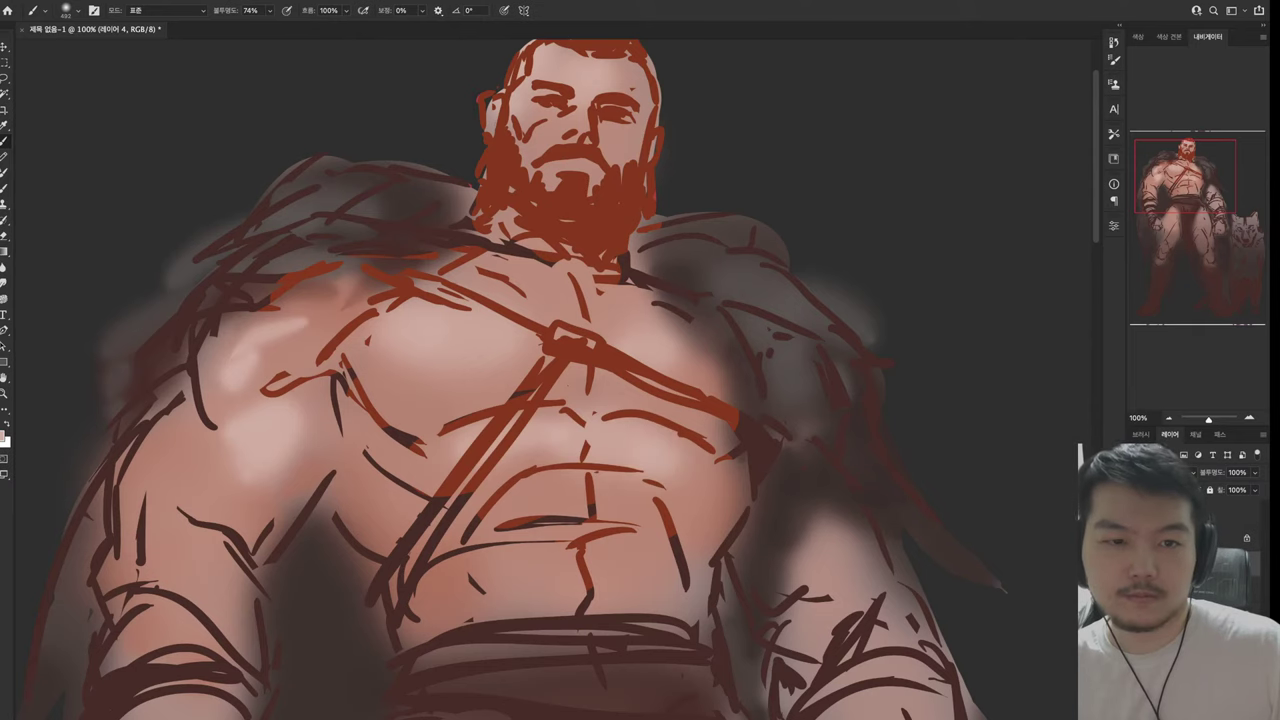
drag(570, 335, 625, 408)
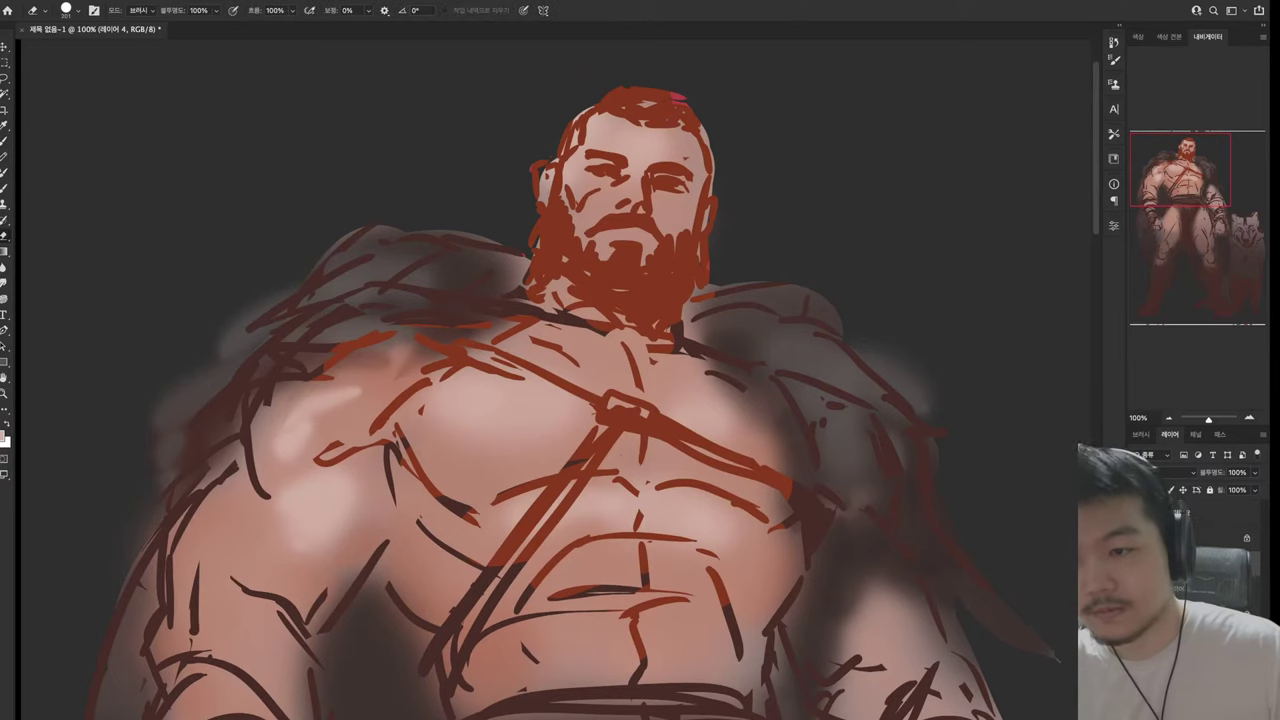
Paint a pale orange rim light along the upper edge of the fur shoulder with a smaller brush at 100% opacity
key(i)
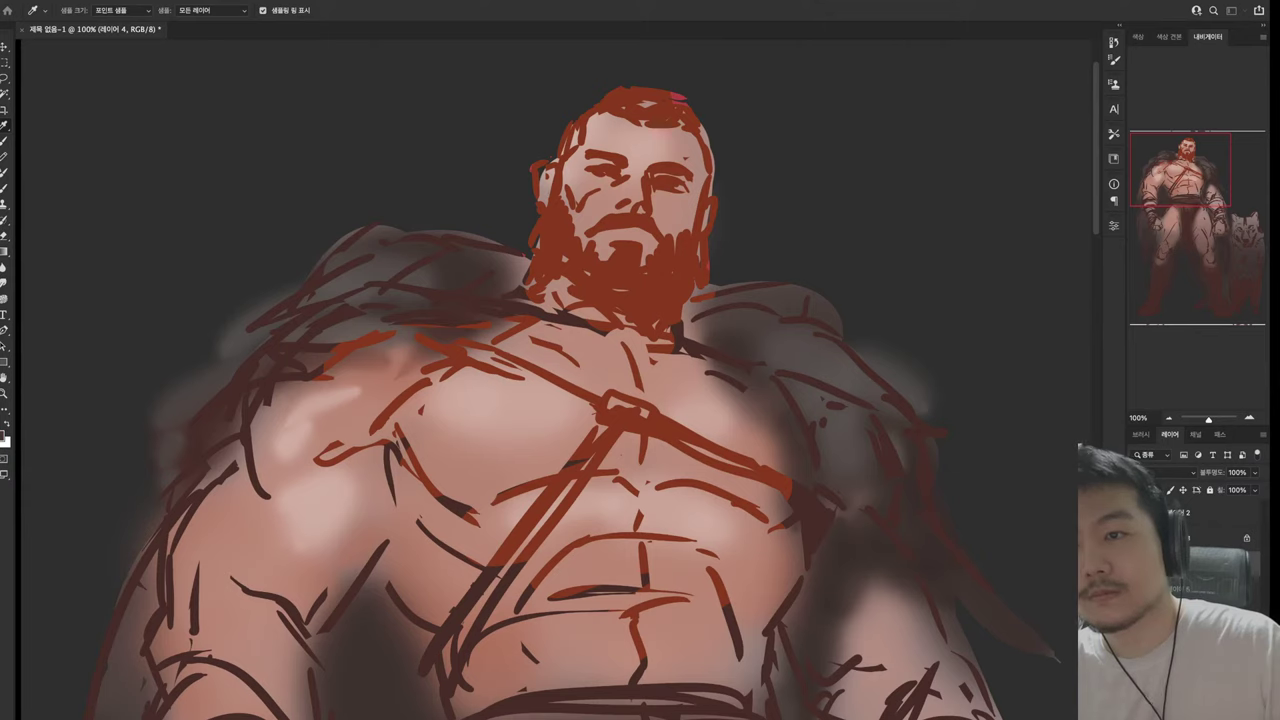
key(b)
key(bracketleft)
key(bracketleft)
key(bracketleft)
key(bracketleft)
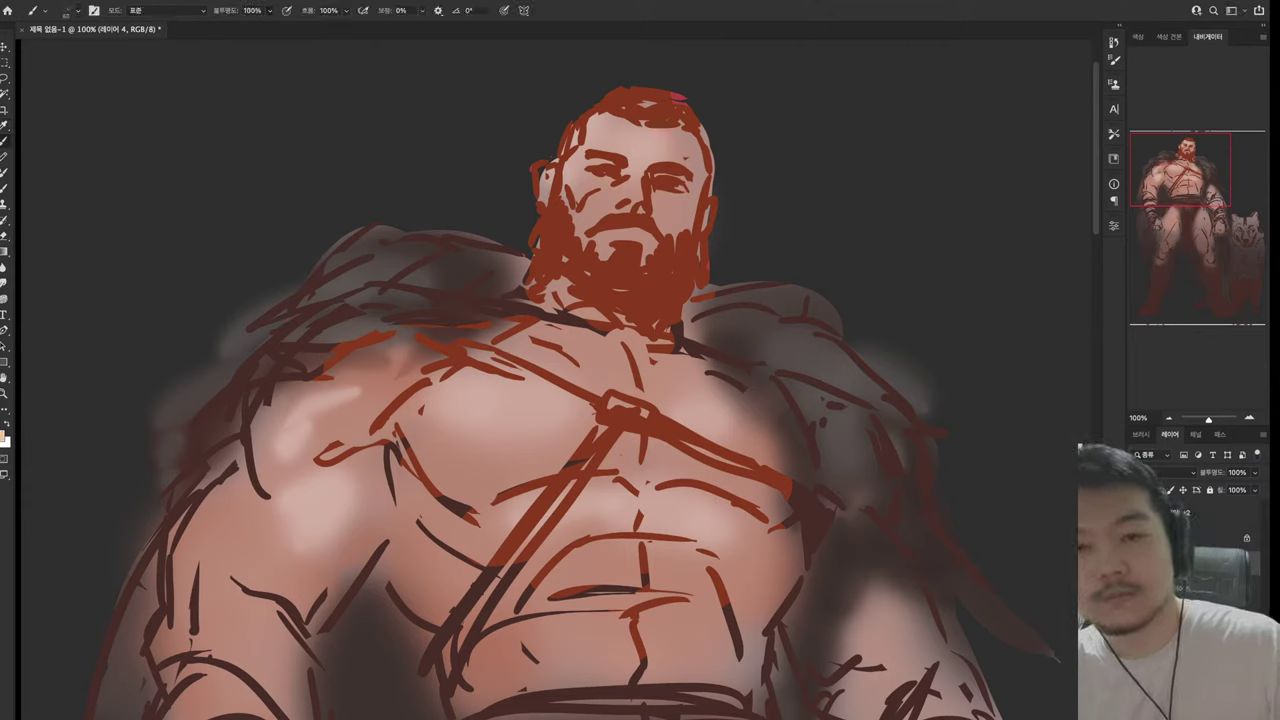
mouse_move(336, 238)
mouse_down()
mouse_move(414, 228)
mouse_move(421, 210)
mouse_move(491, 220)
mouse_move(515, 245)
mouse_up()
key(e)
key(b)
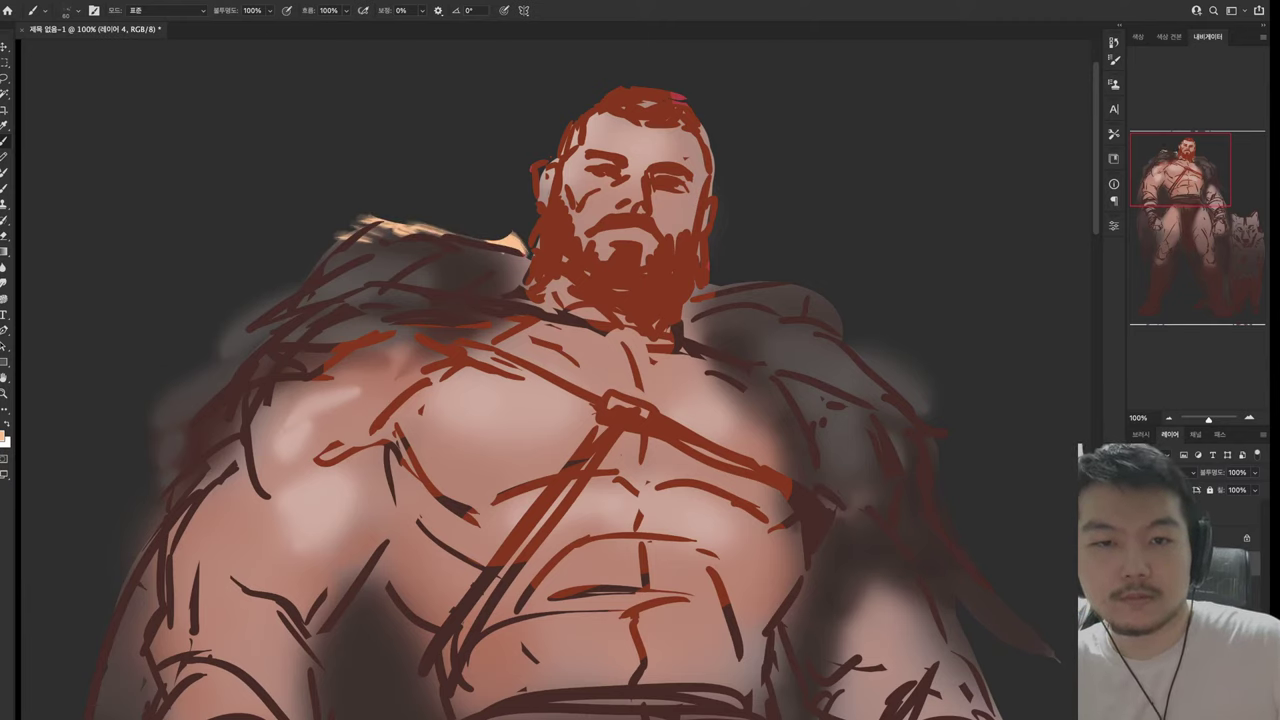
drag(440, 230, 510, 238)
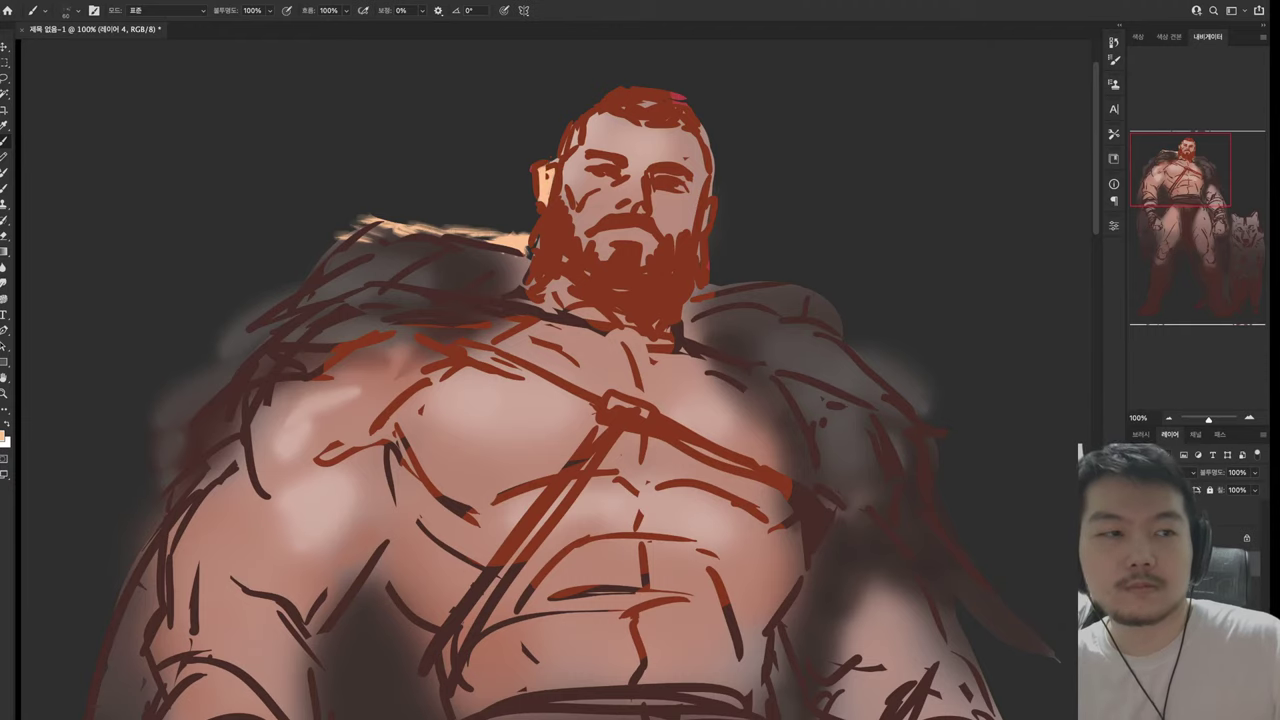
Add pale orange light to the ear and temple, and erase the stray paint along the opposite side of the head
drag(575, 158, 556, 198)
drag(600, 114, 588, 145)
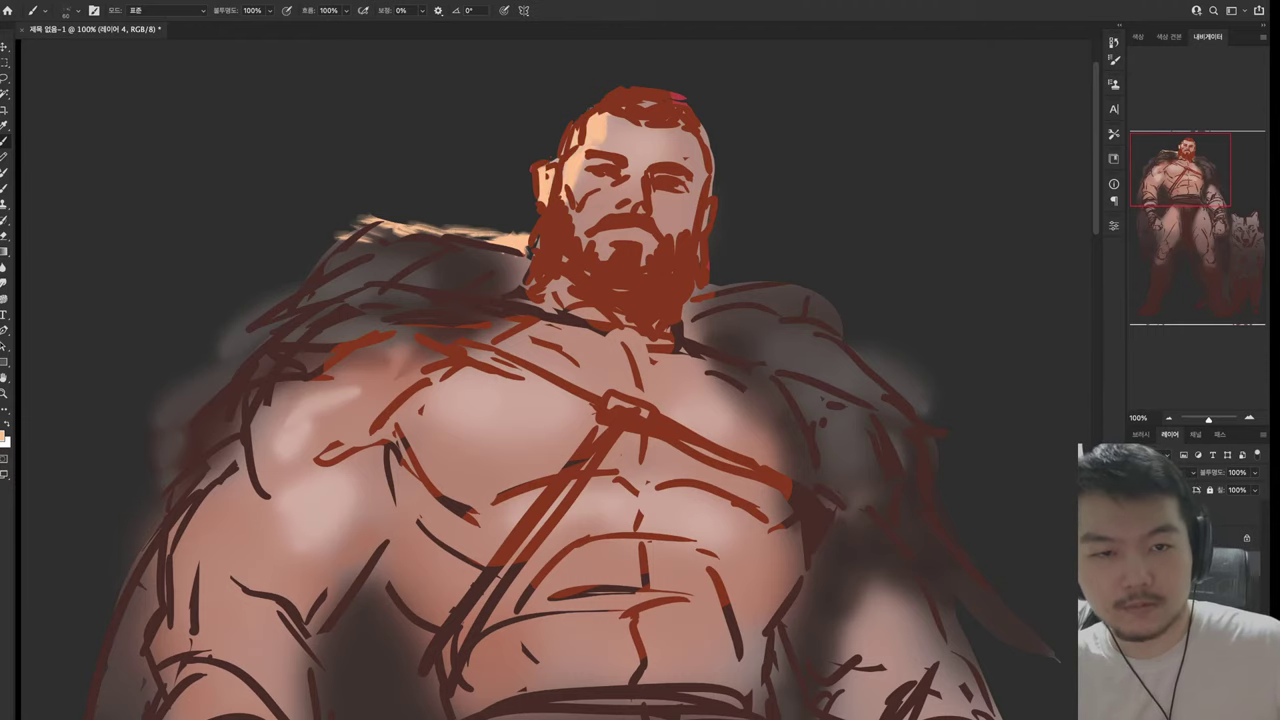
scroll(553, 379, up, 3)
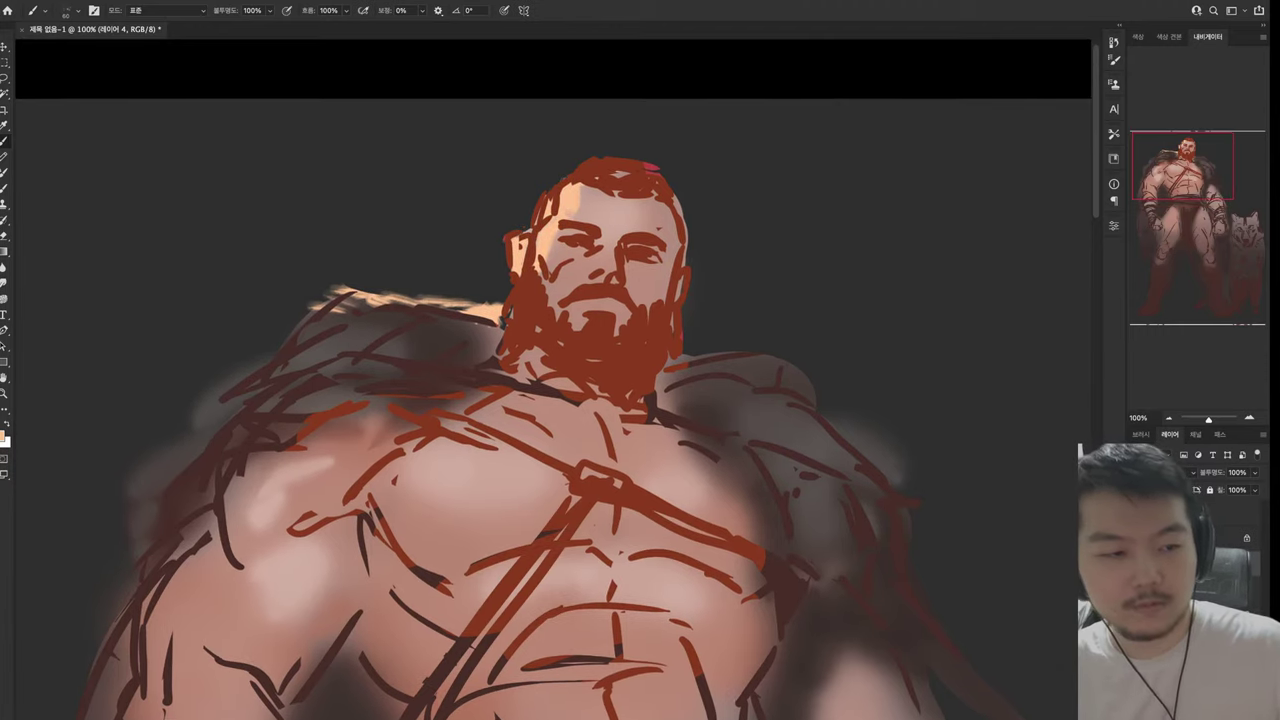
key(e)
drag(682, 208, 684, 254)
On layer 3, paint pale orange rim light over the lit ear, the head's outline and the side of the beard
key(alt+bracketleft)
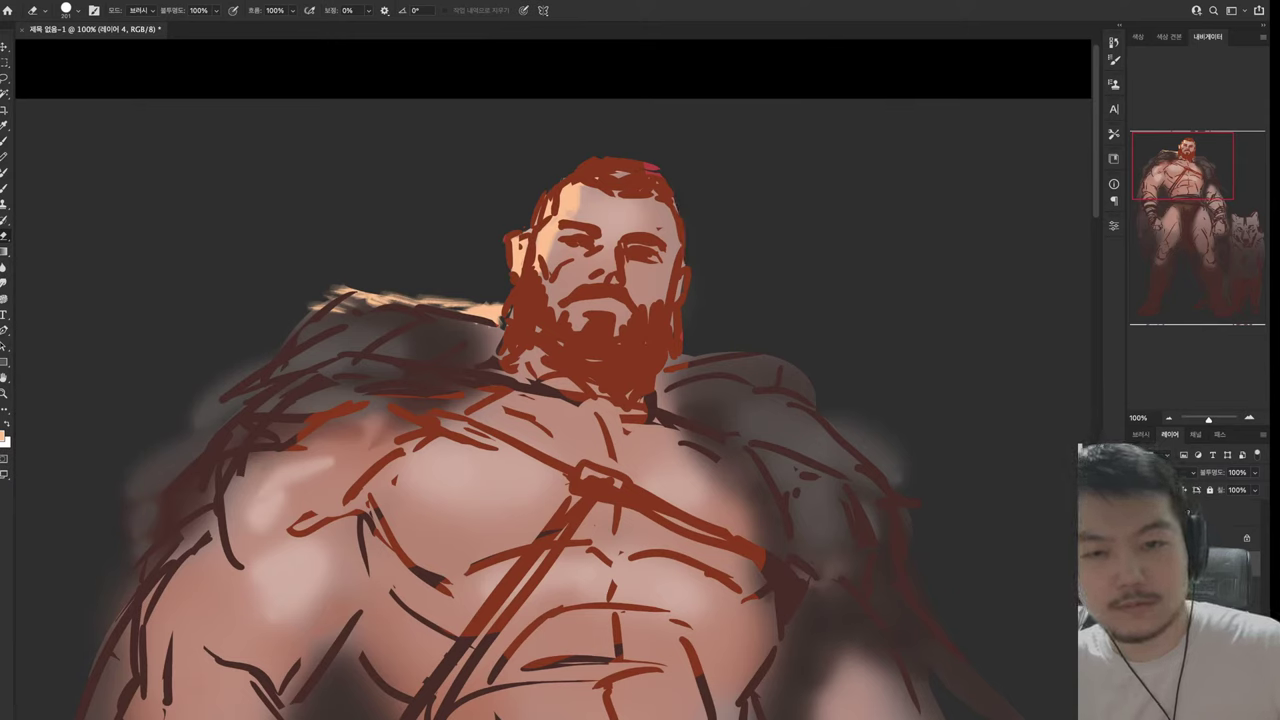
key(b)
drag(510, 230, 526, 282)
mouse_move(548, 188)
mouse_down()
mouse_move(530, 280)
mouse_move(548, 224)
mouse_move(618, 160)
mouse_up()
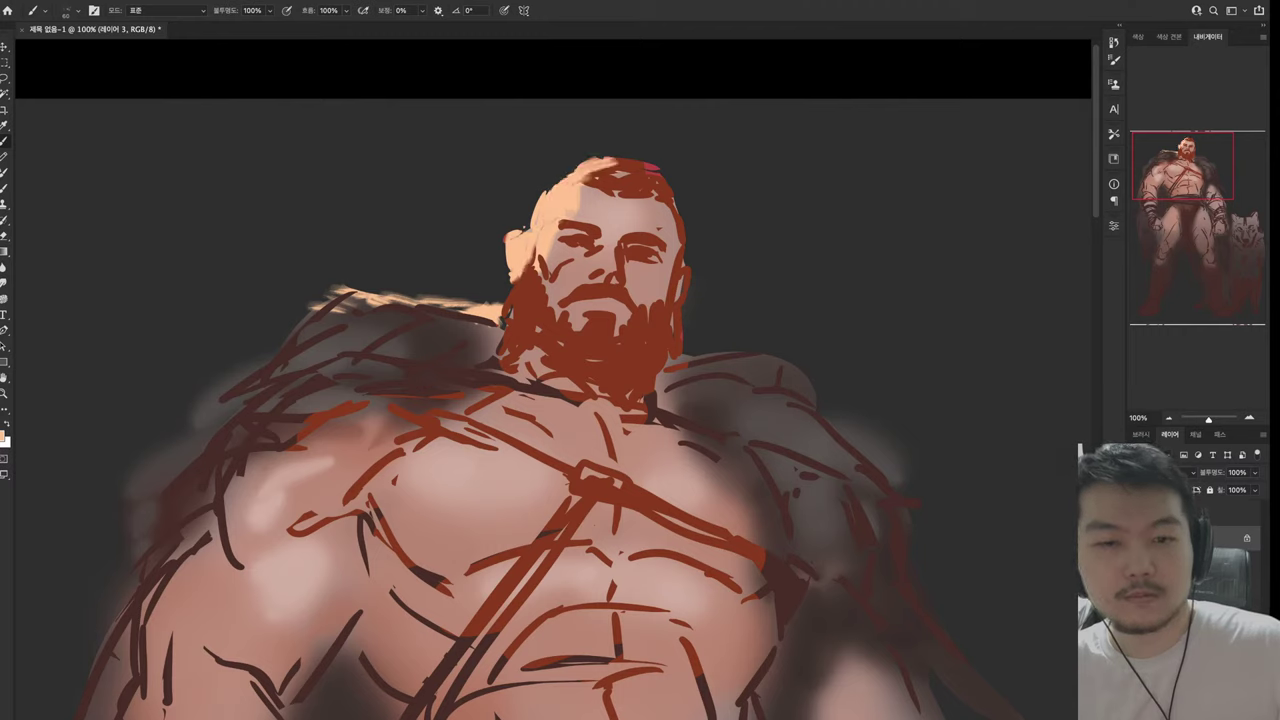
drag(512, 286, 518, 344)
Trace pale orange rim light along the outer contours of the fur mantle on both shoulders
drag(408, 308, 300, 298)
drag(332, 310, 220, 402)
mouse_move(696, 360)
mouse_down()
mouse_move(762, 355)
mouse_move(920, 505)
mouse_up()
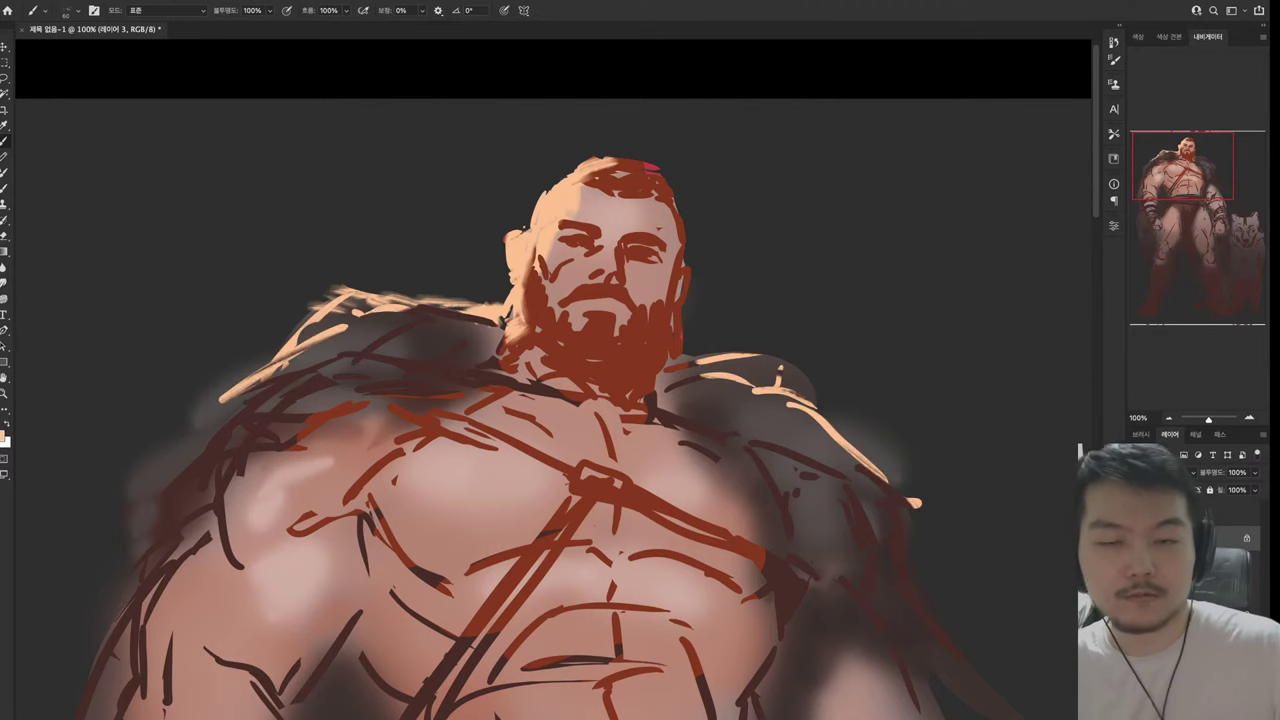
drag(848, 450, 904, 560)
Extend the pale orange rim light down the cloak's outer edge beside the bandaged arm
scroll(556, 400, down, 3)
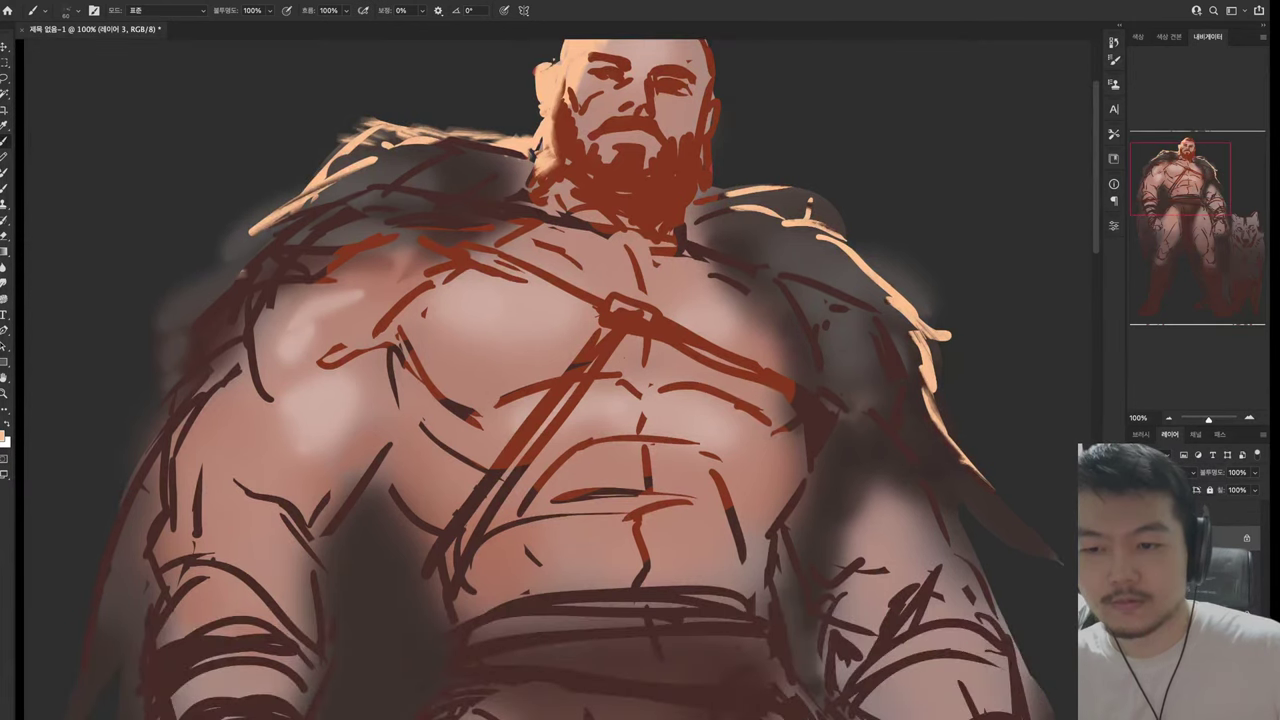
drag(182, 404, 82, 672)
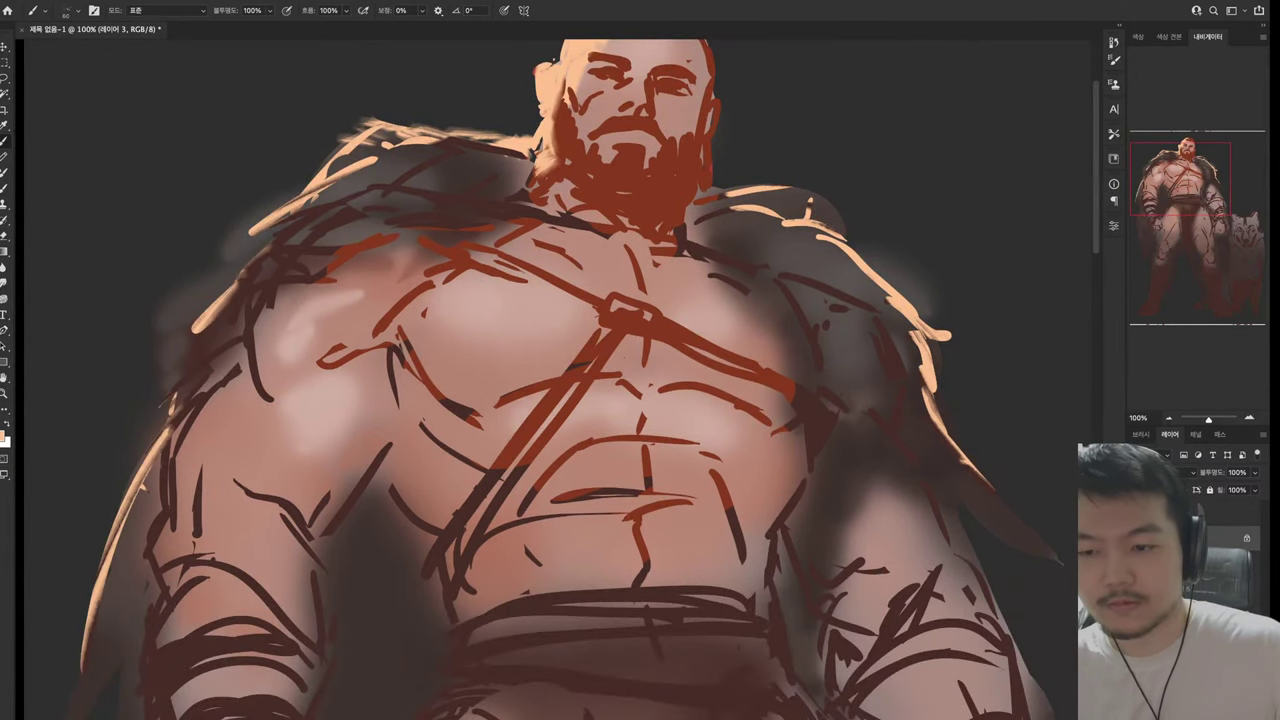
scroll(556, 400, down, 4)
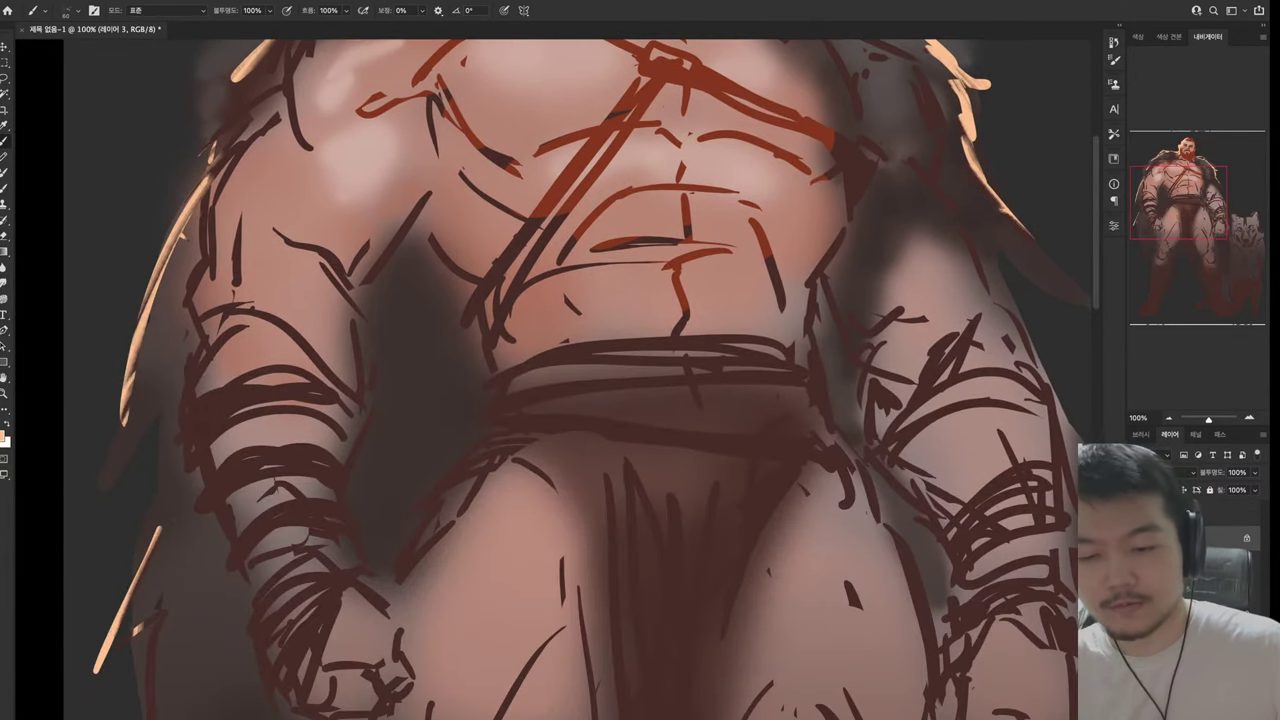
scroll(556, 400, up, 6)
scroll(556, 400, down, 6)
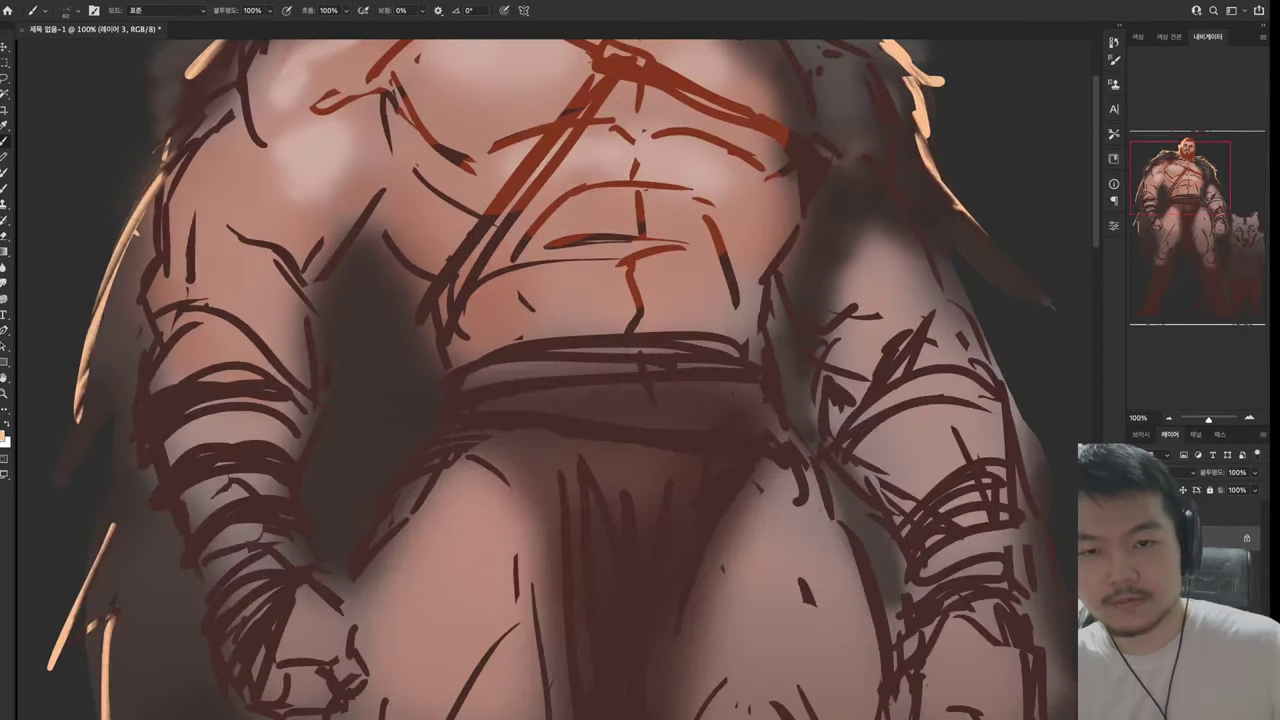
scroll(556, 400, up, 8)
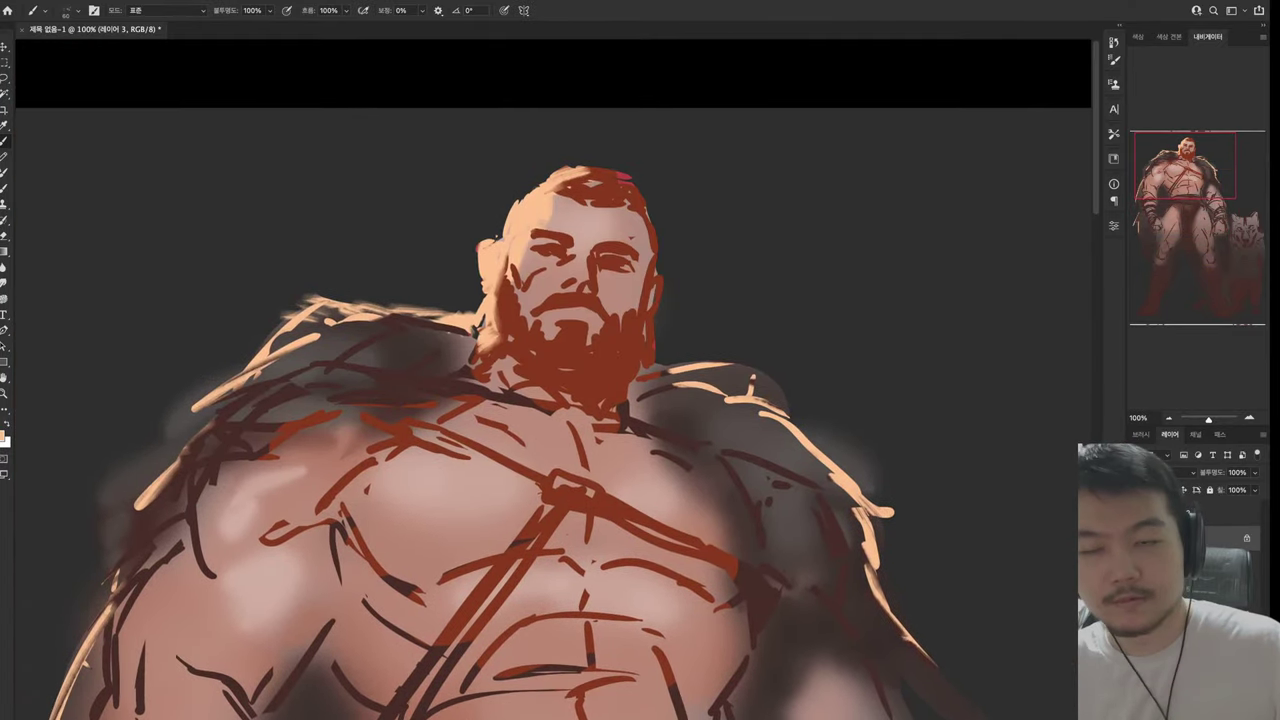
Paint pale orange rim light along the wolf's ears and the top of its head
scroll(556, 400, down, 8)
scroll(556, 400, down, 1)
scroll(556, 400, right, 3)
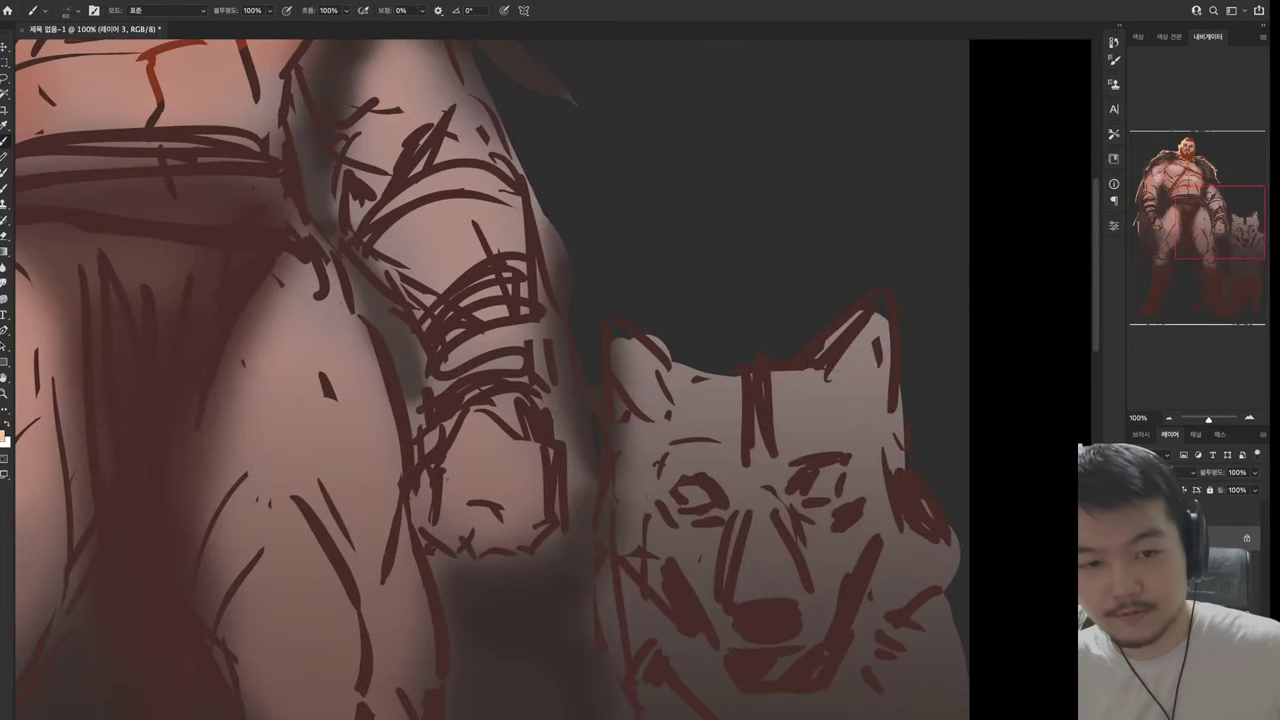
mouse_move(636, 330)
mouse_down()
mouse_move(668, 402)
mouse_move(815, 345)
mouse_move(880, 292)
mouse_move(910, 452)
mouse_up()
scroll(556, 400, down, 2)
scroll(556, 400, right, 2)
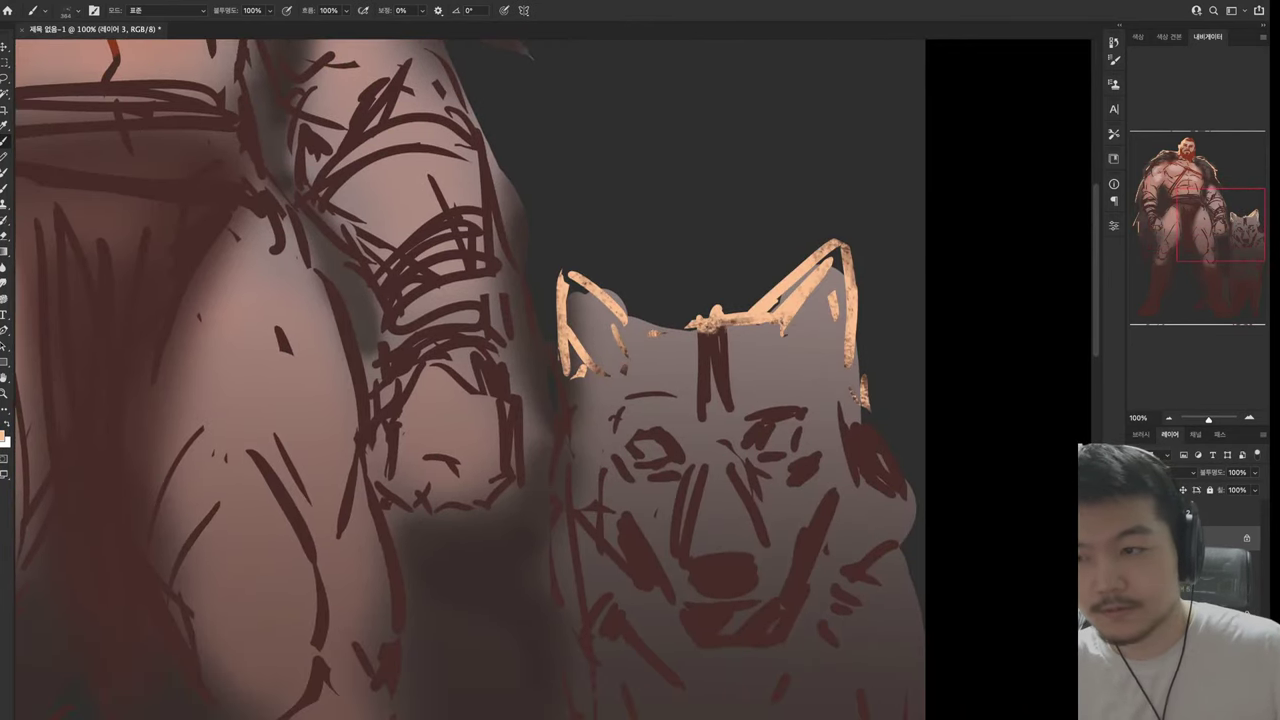
On layer 4, paint dark brown fur over the wolf's forehead, muzzle bridge and the side of its face nearest the warrior
alt+click(650, 330)
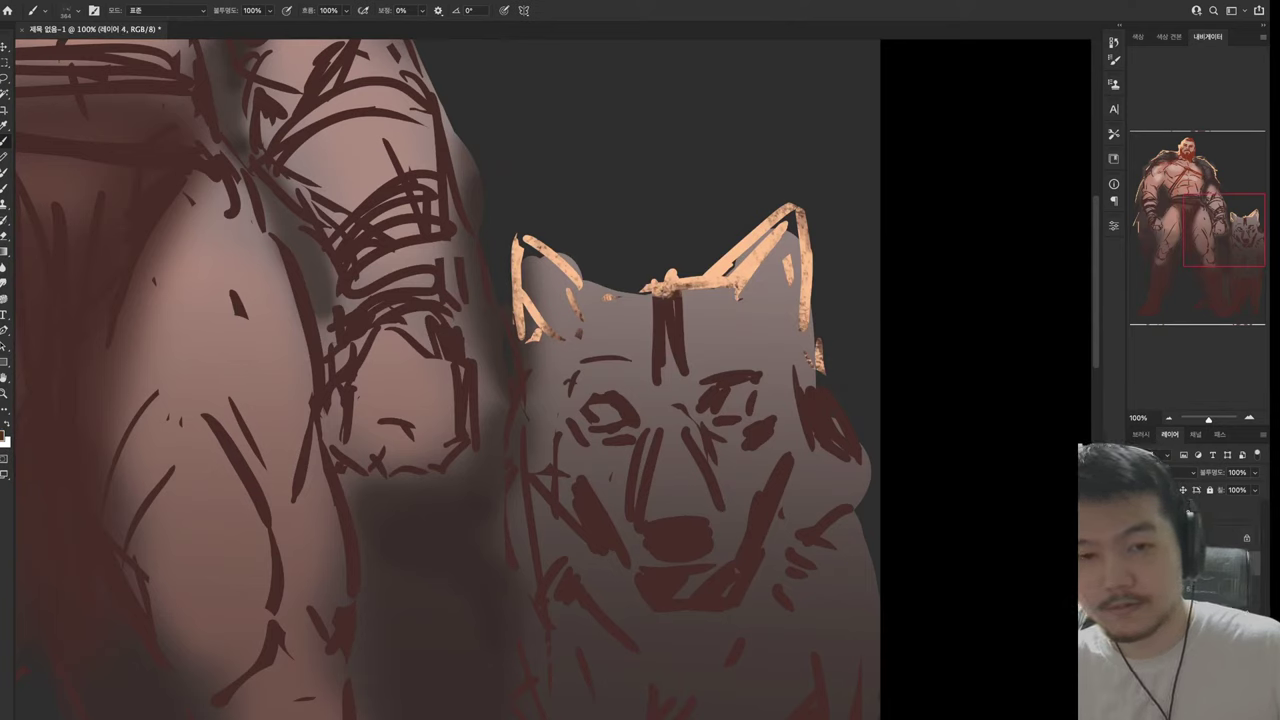
mouse_move(615, 300)
mouse_down()
mouse_move(585, 370)
mouse_move(545, 415)
mouse_up()
alt+click(624, 330)
mouse_move(575, 272)
mouse_down()
mouse_move(535, 335)
mouse_move(600, 310)
mouse_up()
drag(625, 320, 650, 360)
drag(660, 298, 690, 395)
mouse_move(605, 375)
mouse_down()
mouse_move(700, 415)
mouse_move(640, 465)
mouse_move(655, 515)
mouse_up()
drag(625, 430, 570, 475)
drag(730, 430, 690, 510)
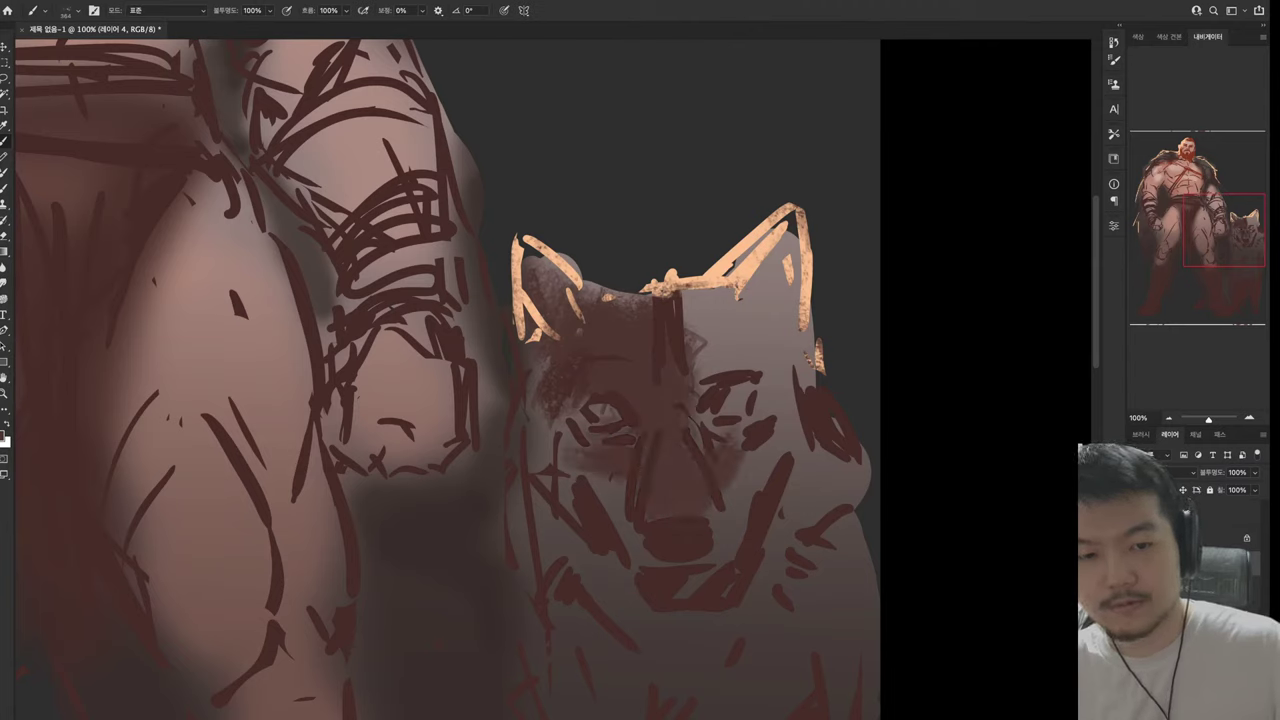
Extend the dark brown fur around the wolf's far eye, outer brow and cheek on the side away from the warrior
drag(705, 410, 770, 460)
drag(690, 330, 765, 390)
mouse_move(685, 300)
mouse_down()
mouse_move(770, 365)
mouse_move(795, 446)
mouse_up()
mouse_move(535, 405)
mouse_down()
mouse_move(620, 490)
mouse_move(674, 295)
mouse_move(515, 320)
mouse_up()
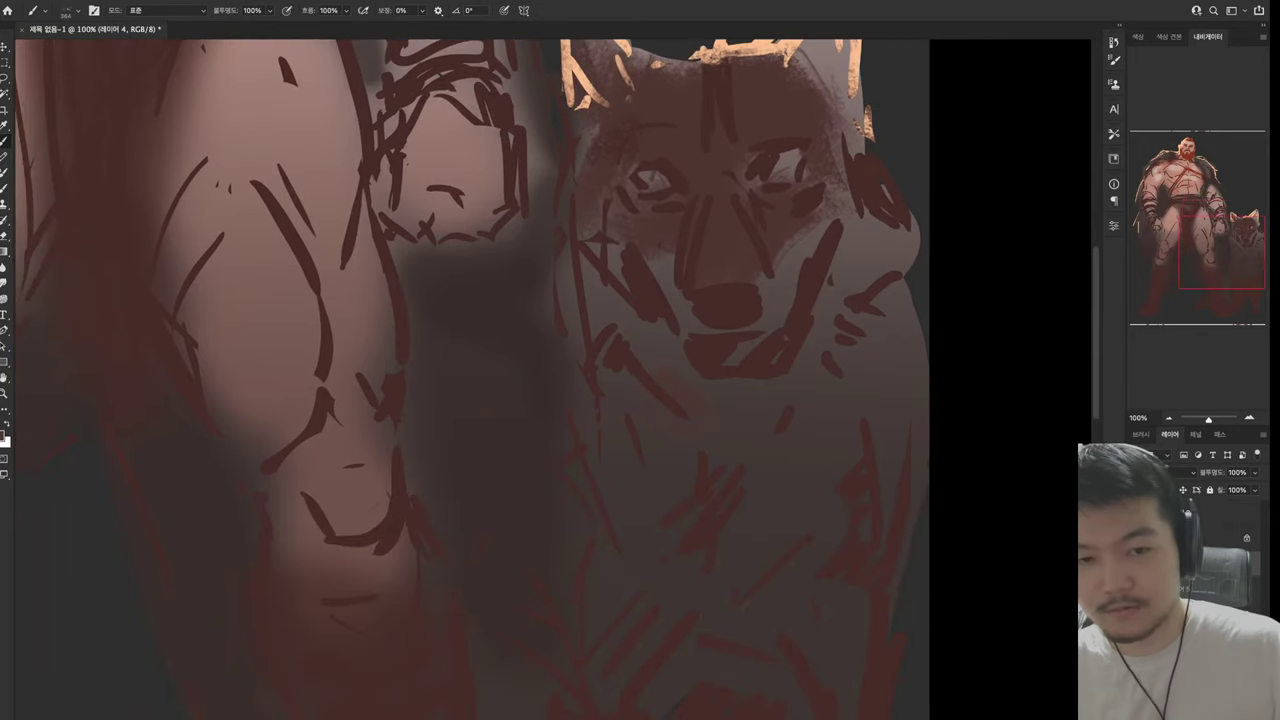
Shade the wolf's throat in reddish brown and paint light grey fur along both sides of its muzzle
drag(658, 378, 700, 425)
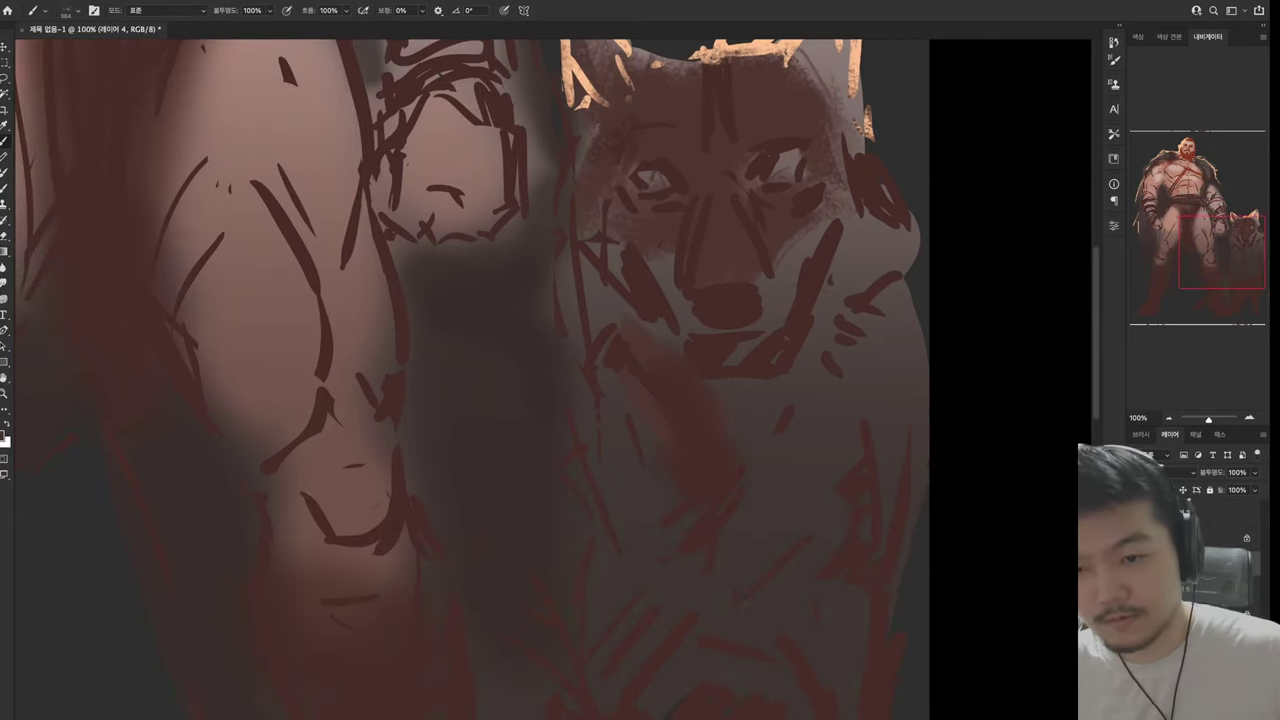
key(alt)
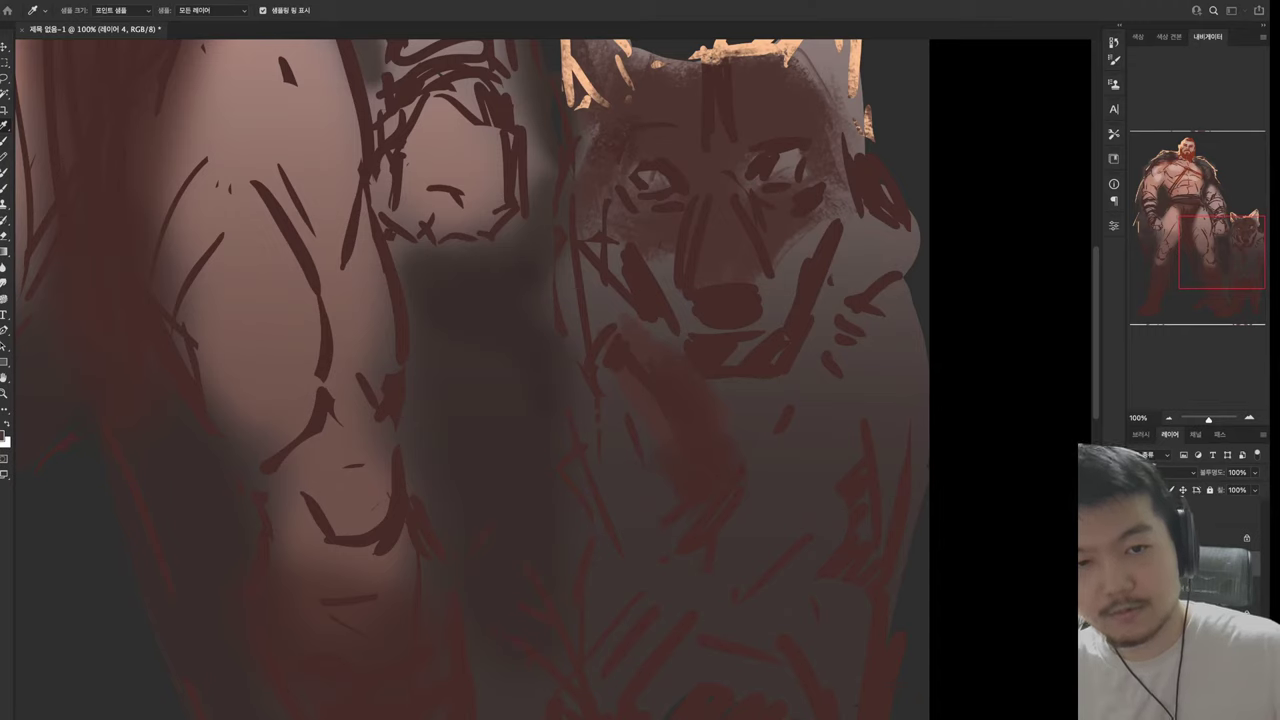
drag(688, 246, 660, 326)
drag(700, 268, 666, 330)
drag(800, 246, 760, 344)
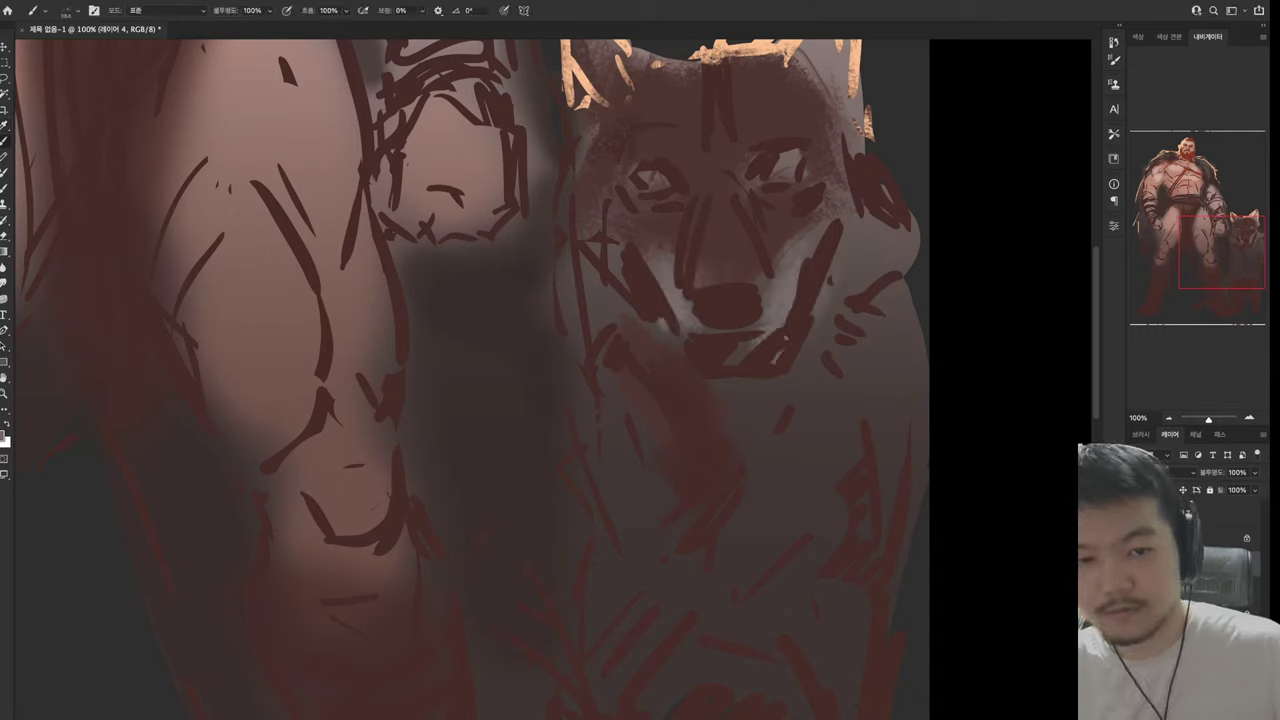
Brush textured light grey fur along the wolf's jawline and beneath its chin
drag(630, 324, 764, 436)
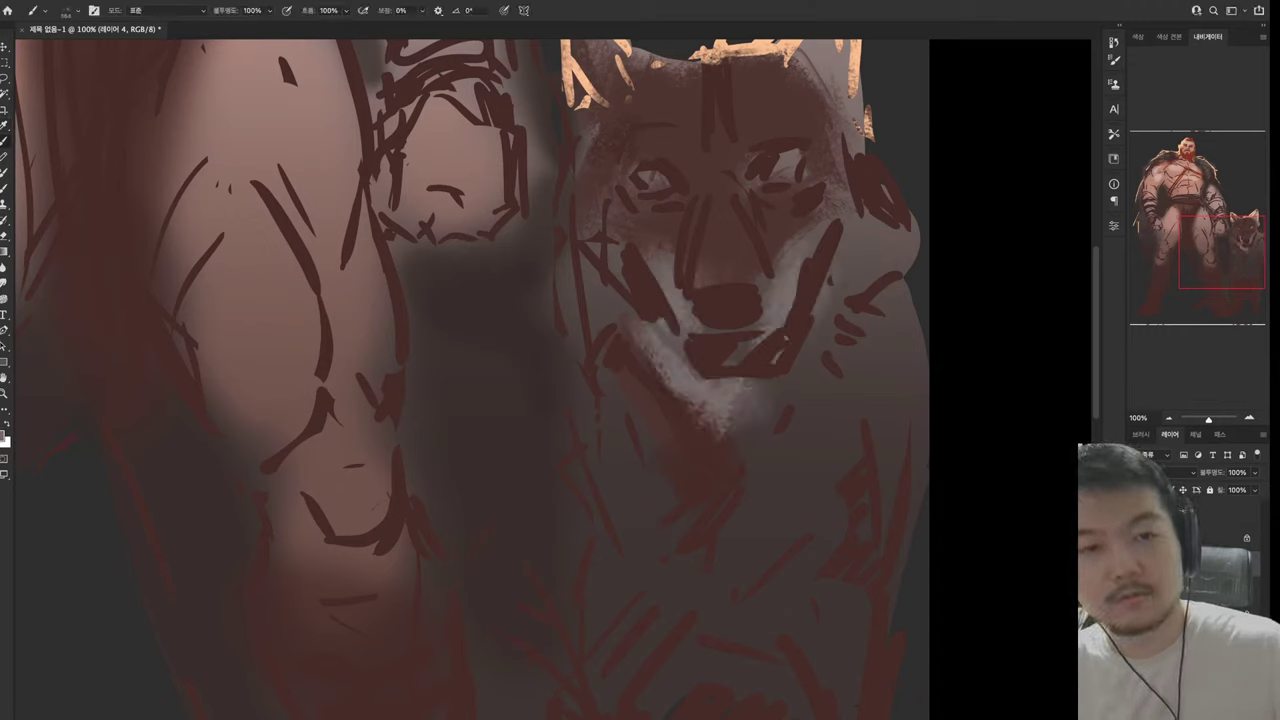
drag(748, 382, 726, 444)
drag(682, 372, 766, 408)
drag(724, 332, 774, 364)
drag(680, 374, 768, 400)
drag(702, 392, 742, 424)
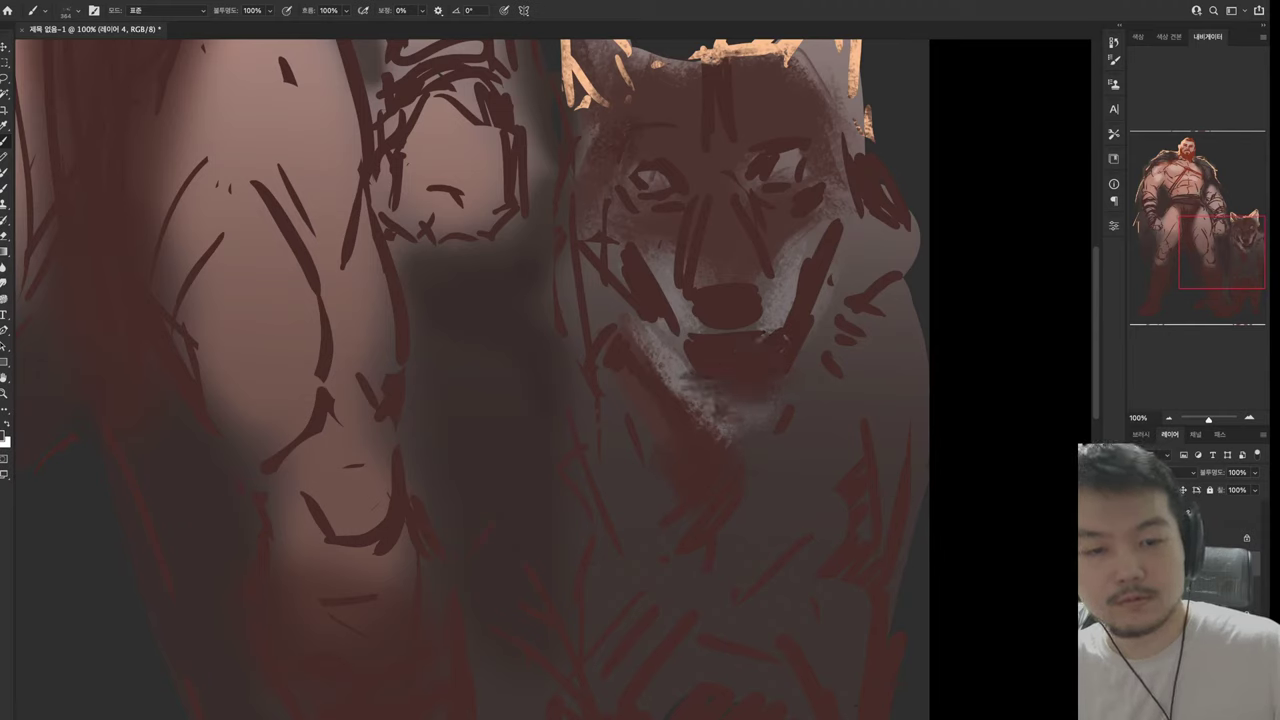
Darken the wolf's throat and upper chest below the jaw with sampled reddish brown
key(alt)
mouse_move(658, 336)
mouse_down()
mouse_move(730, 424)
mouse_move(765, 399)
mouse_move(766, 450)
mouse_up()
drag(802, 326, 860, 396)
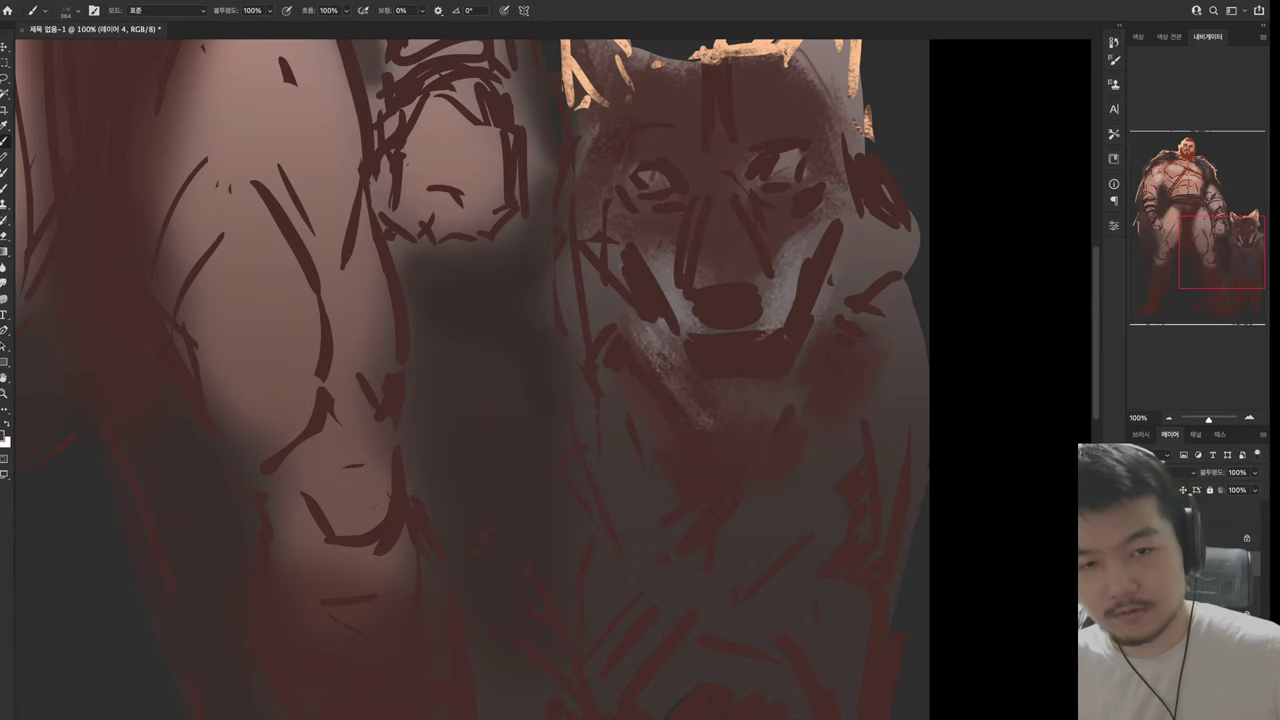
Fill both of the wolf's eyes with pale orange sampled from the rim light
scroll(470, 380, up, 5)
scroll(470, 380, down, 1)
scroll(470, 380, right, 5)
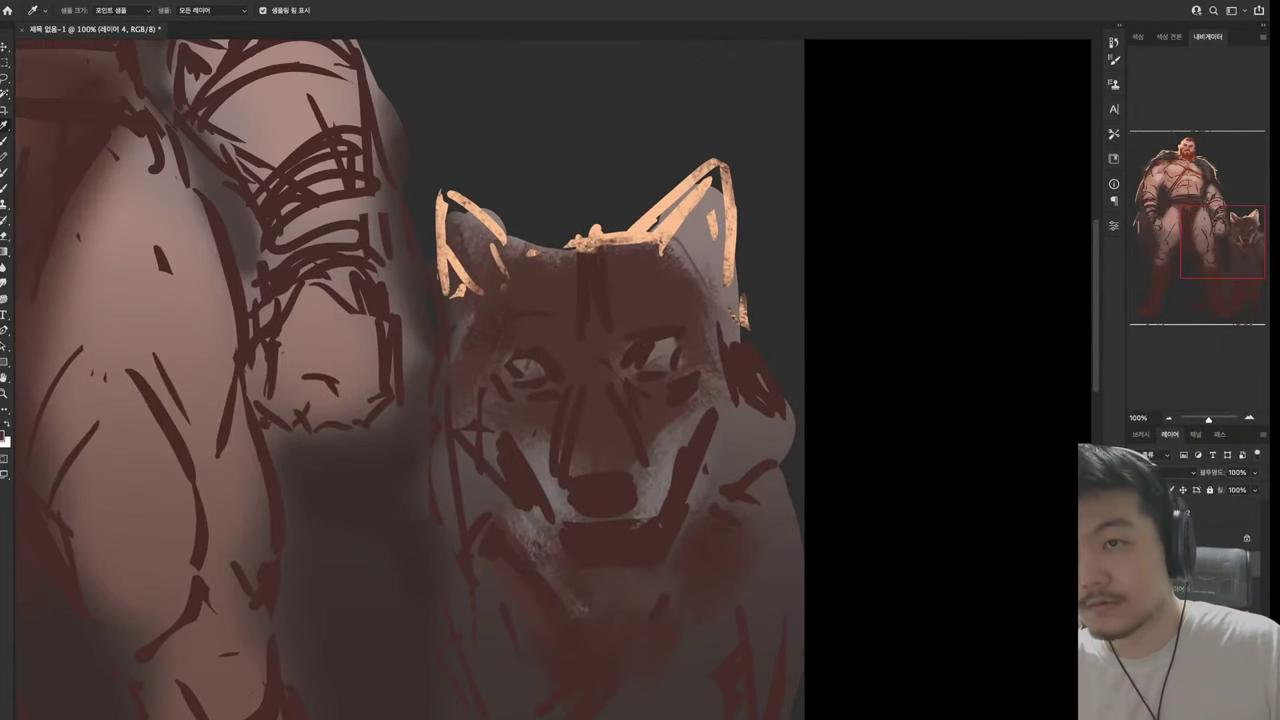
scroll(470, 380, up, 3)
scroll(470, 380, down, 2)
scroll(470, 380, left, 2)
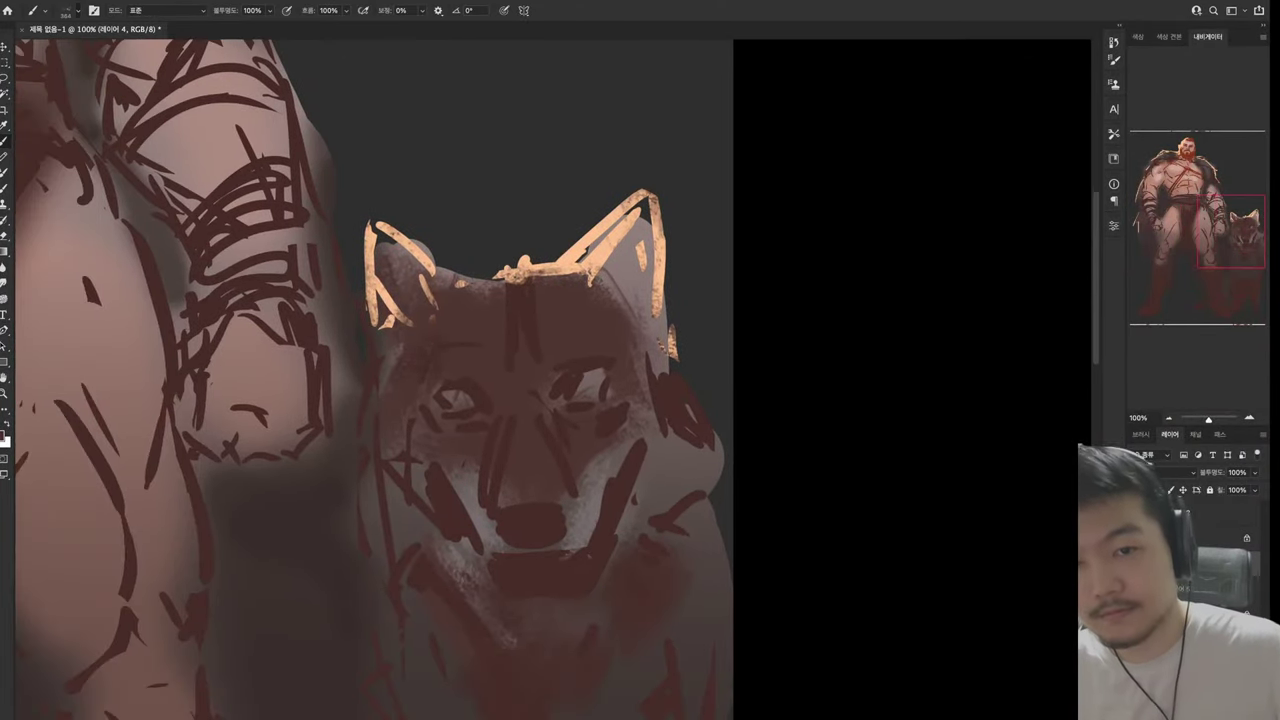
alt+click(600, 235)
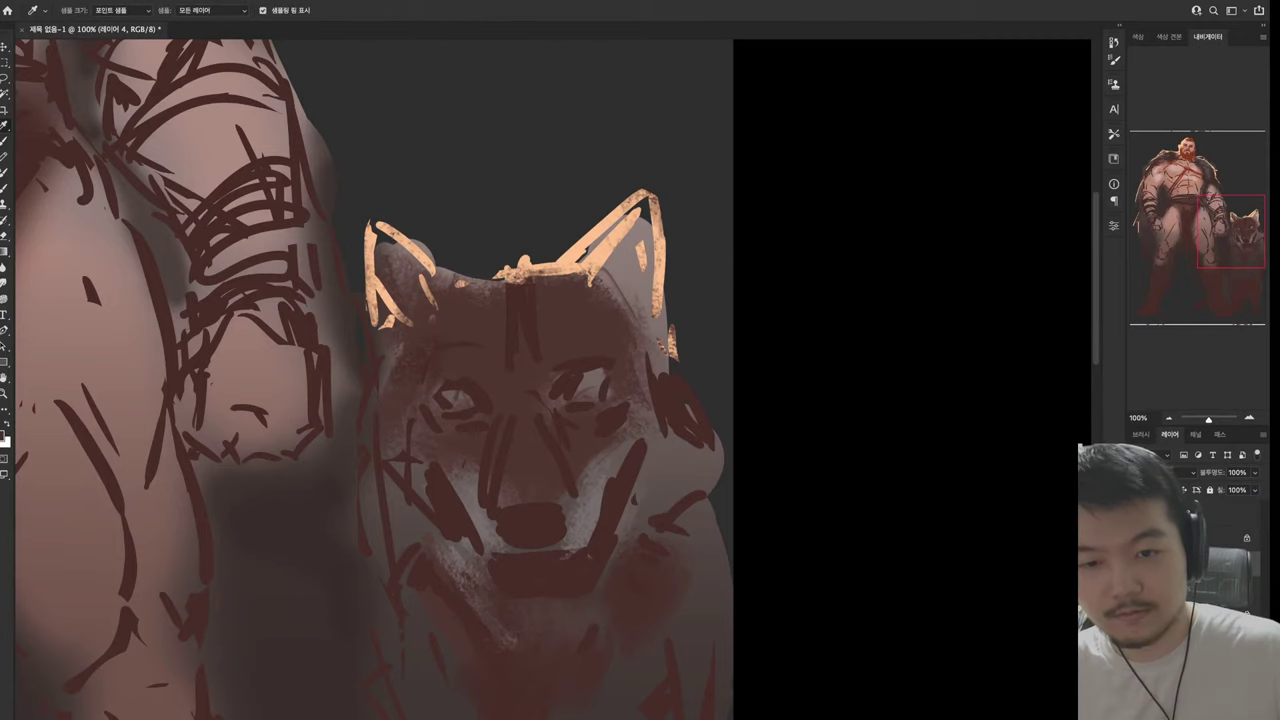
drag(581, 395, 592, 386)
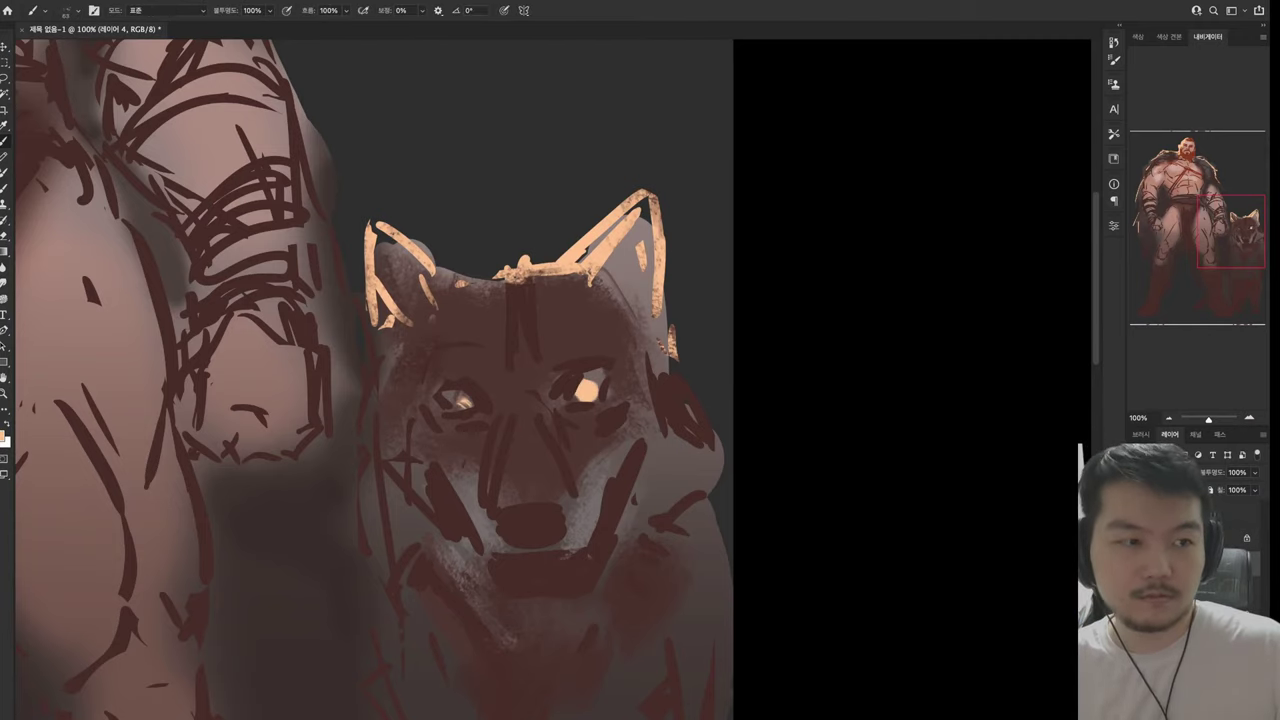
drag(456, 402, 470, 398)
Paint the wolf's eyes bright cyan and clean up the eyelids and surrounding fur with sampled dark brown
scroll(640, 380, left, 8)
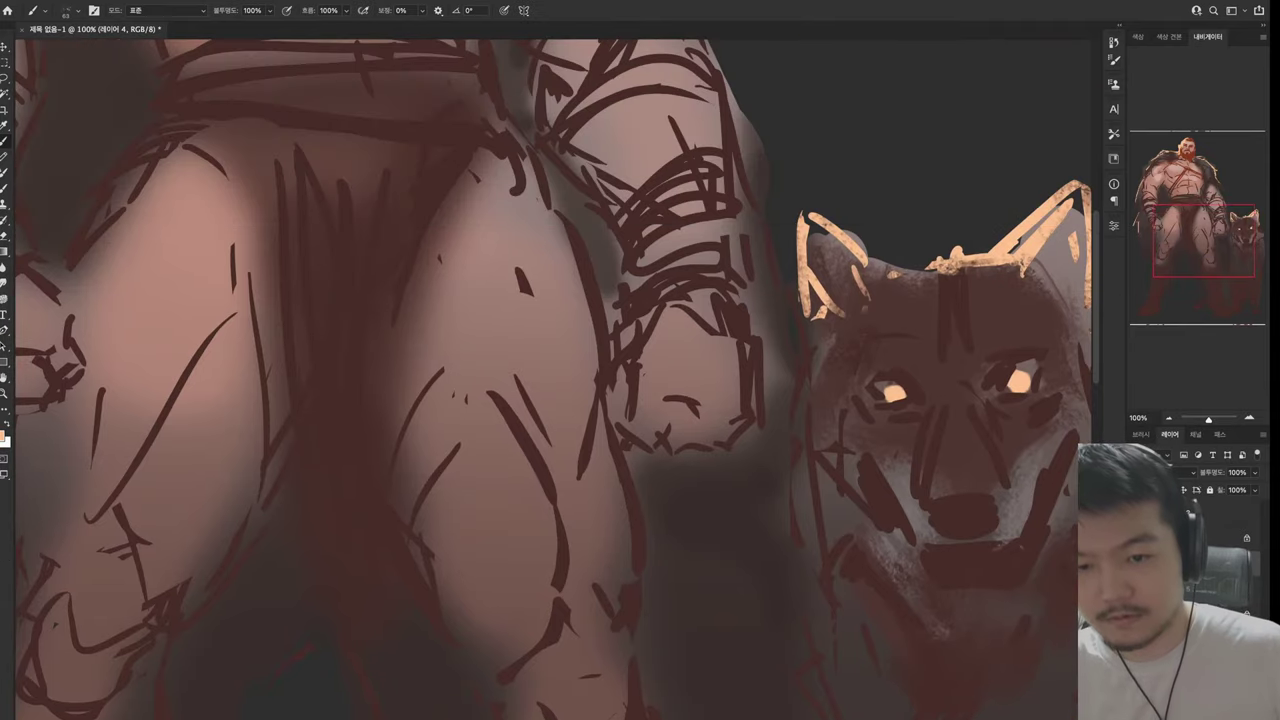
scroll(550, 380, up, 2)
scroll(550, 380, right, 1)
key(alt)
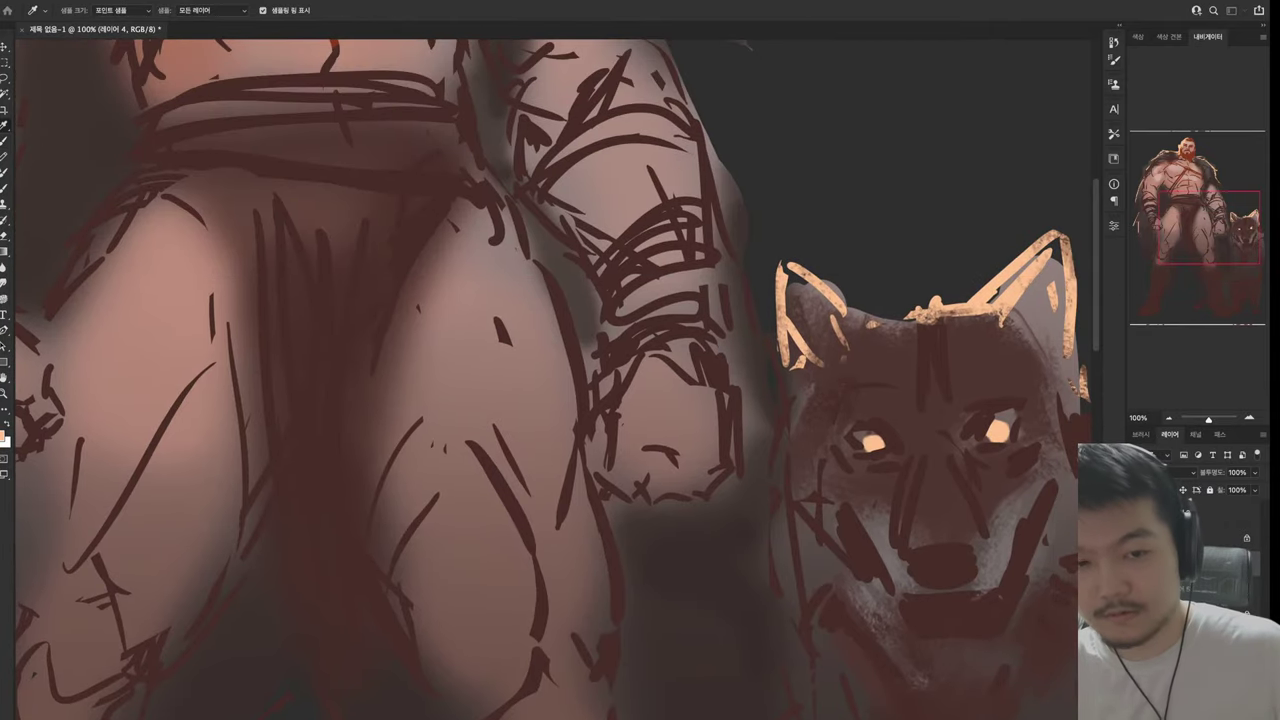
scroll(640, 380, right, 4)
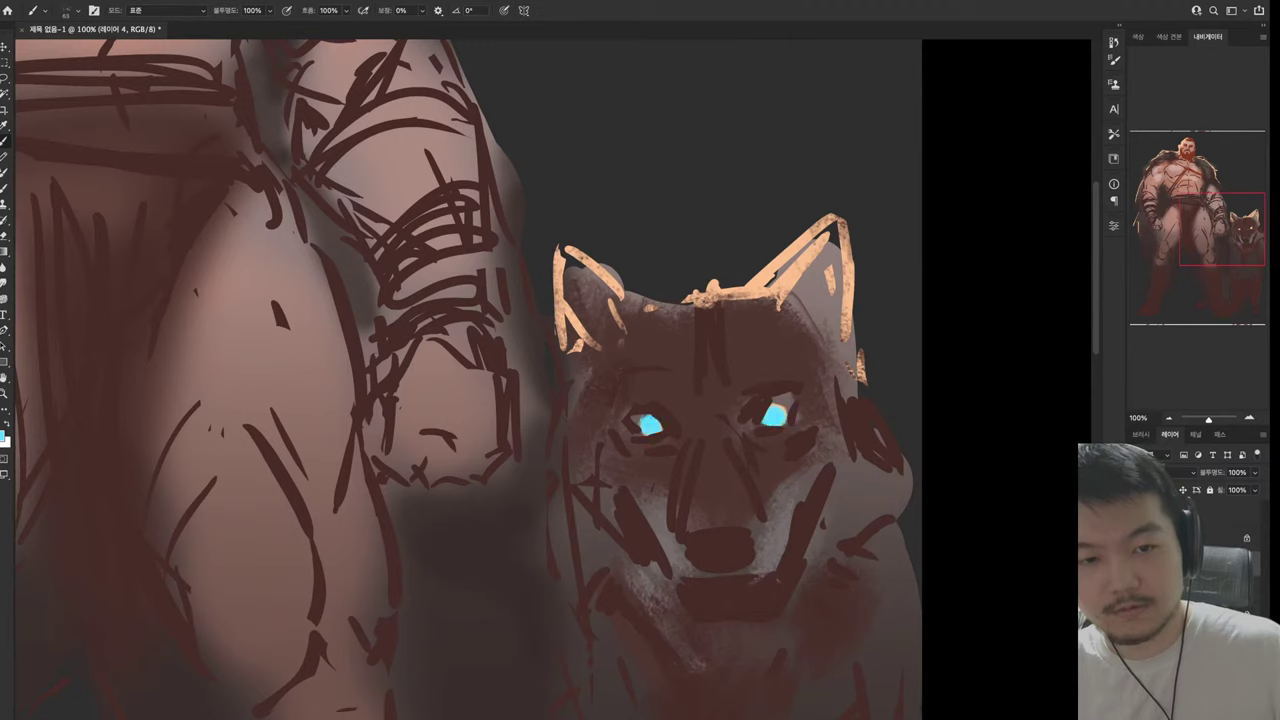
key(x)
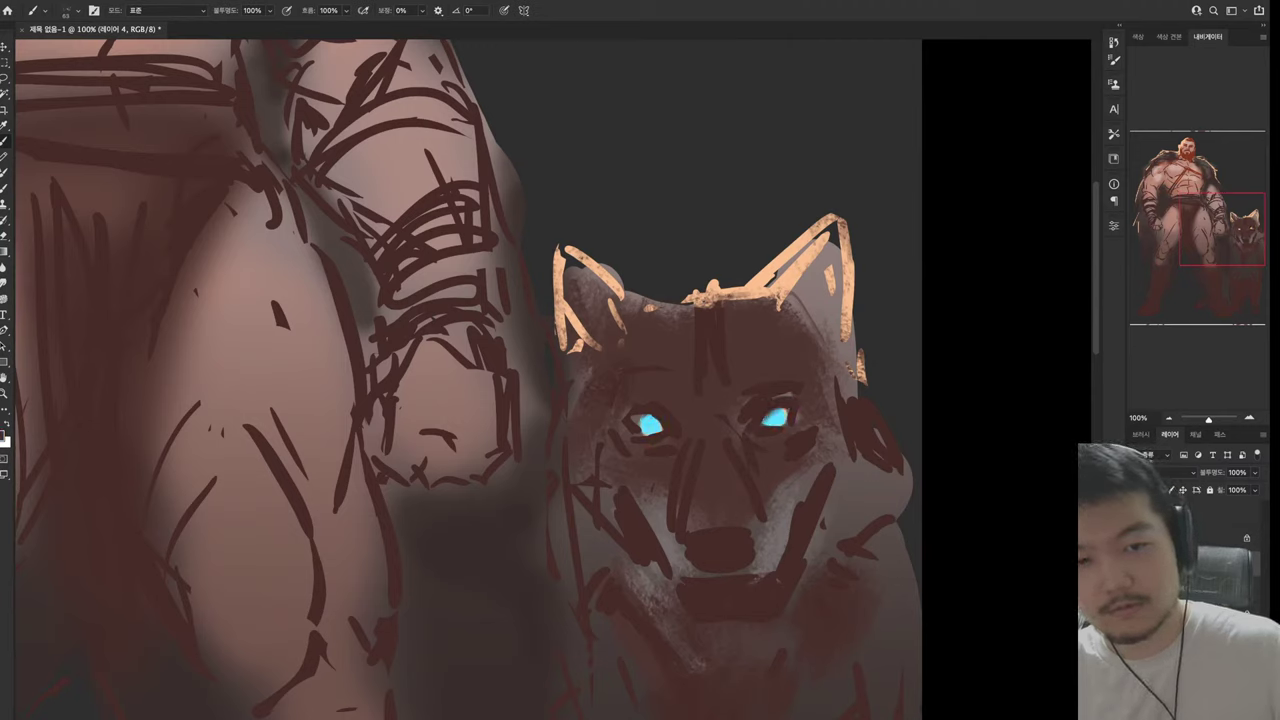
alt+click(762, 406)
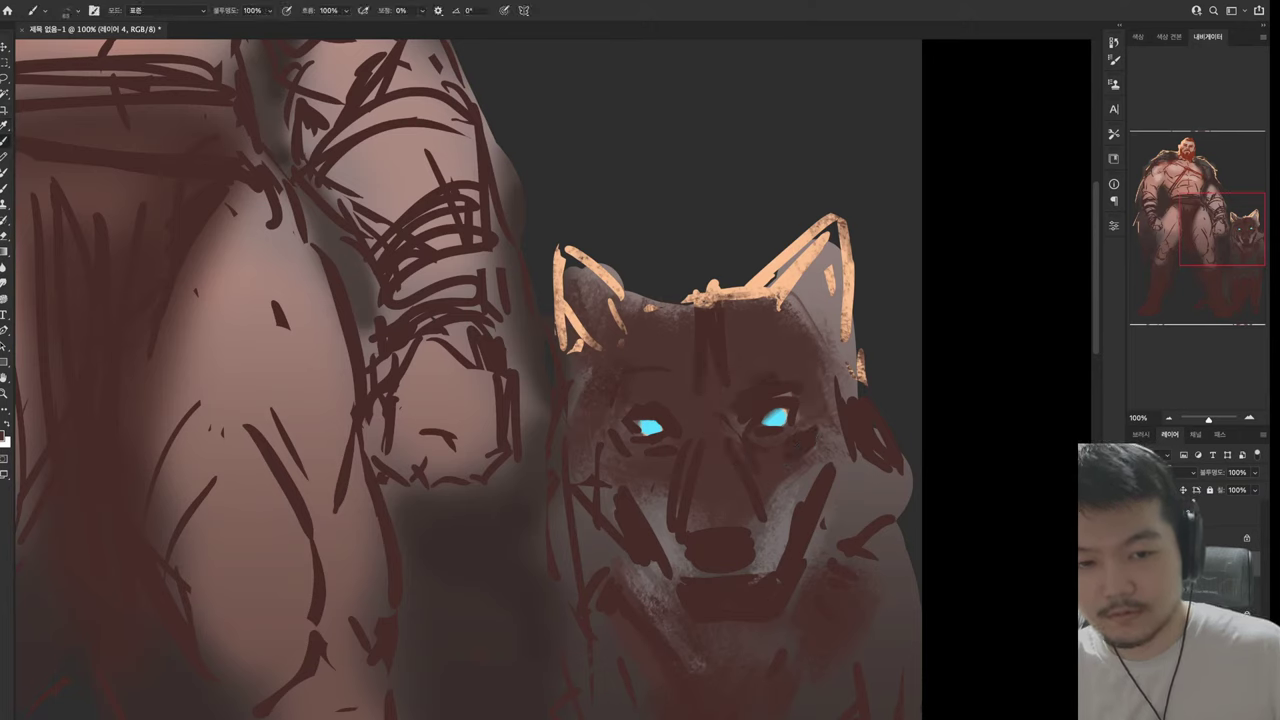
alt+click(755, 405)
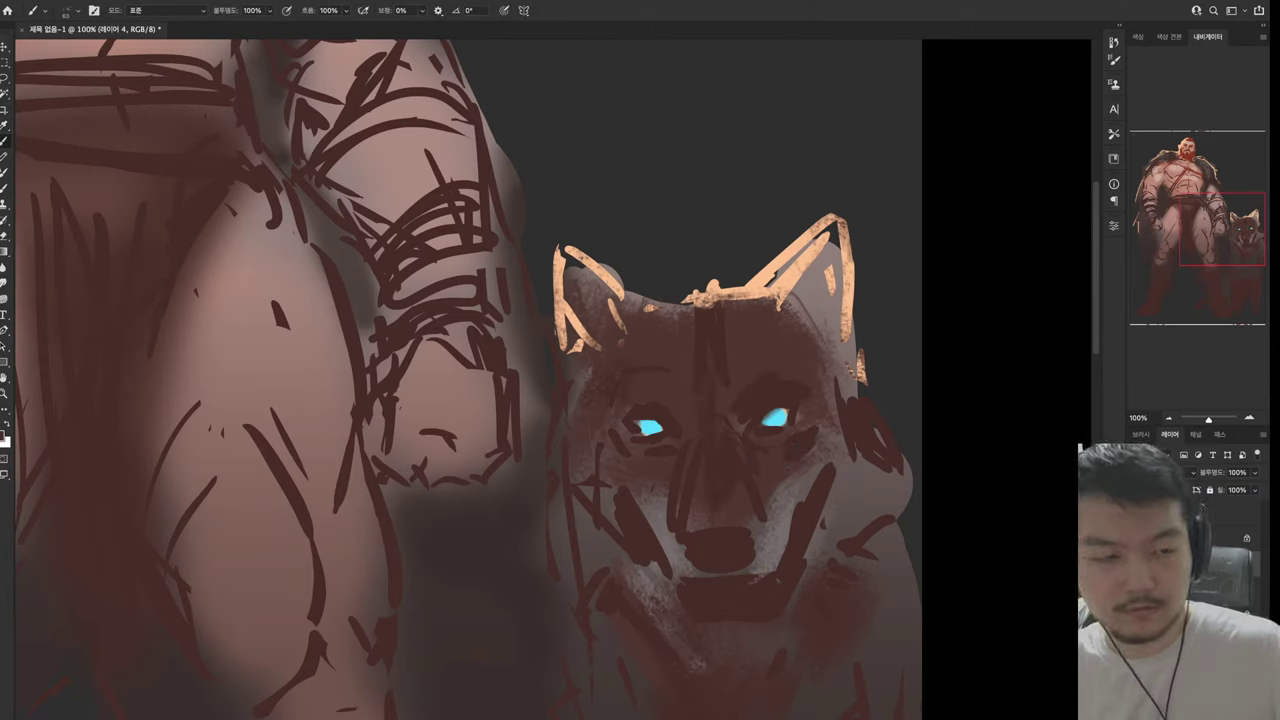
On layer 3, shade the underside of the warrior's lit-side chest muscle with sampled reddish brown
scroll(550, 380, down, 6)
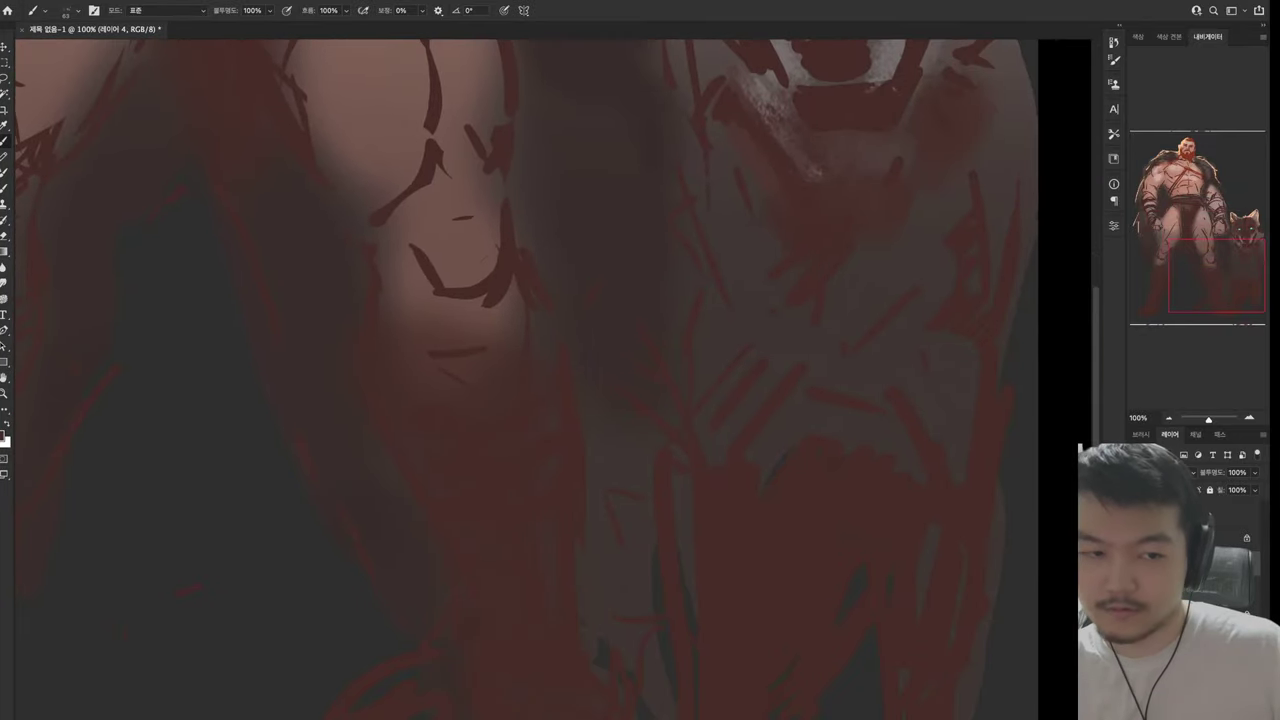
scroll(550, 380, up, 10)
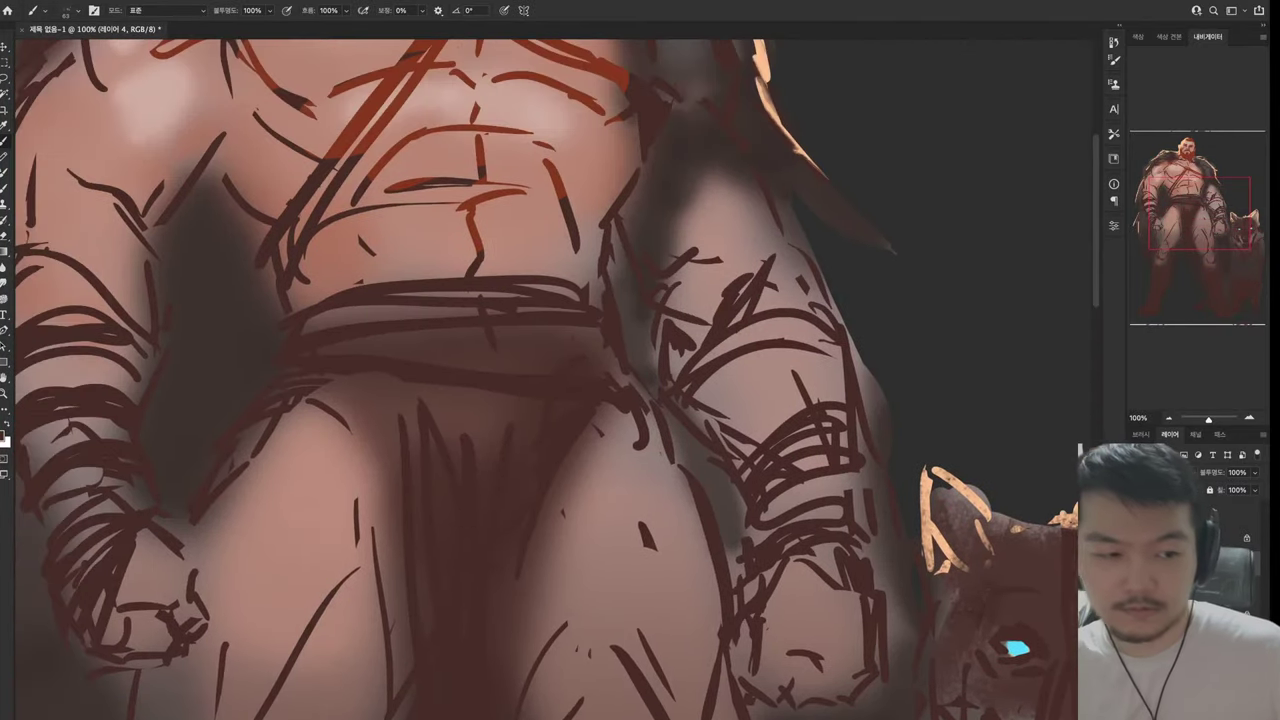
scroll(550, 380, up, 4)
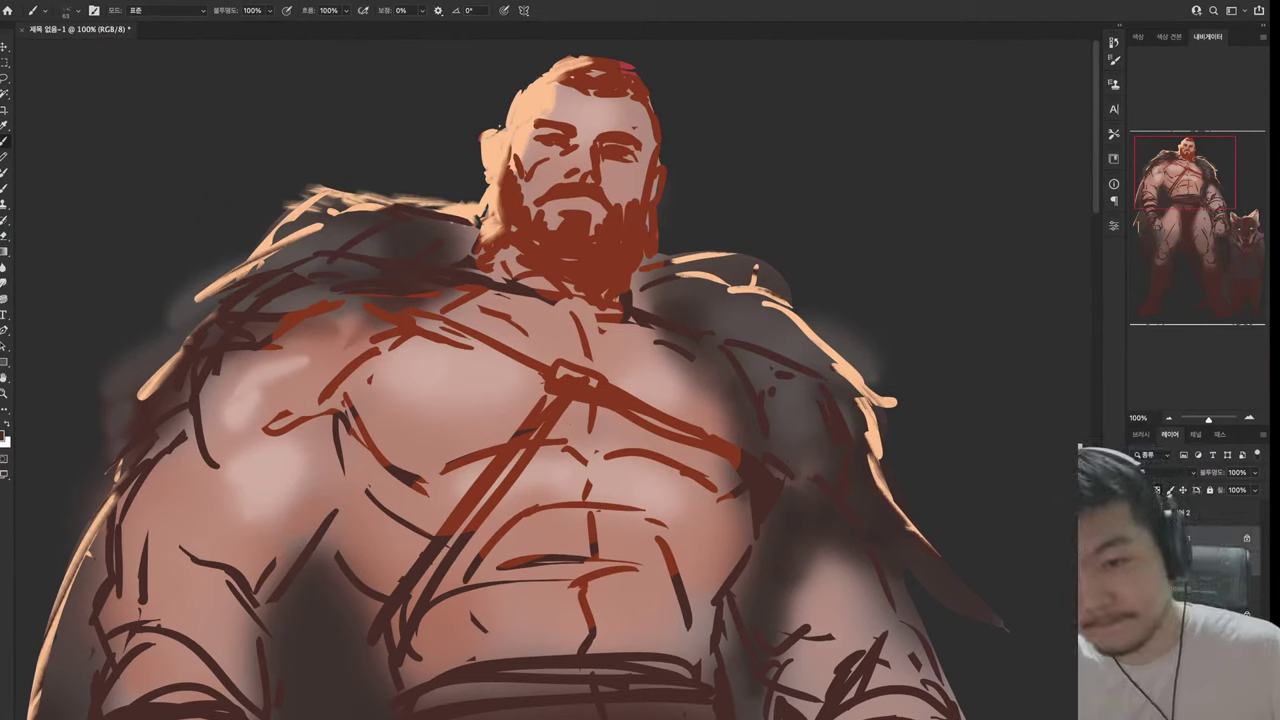
alt+click(357, 429)
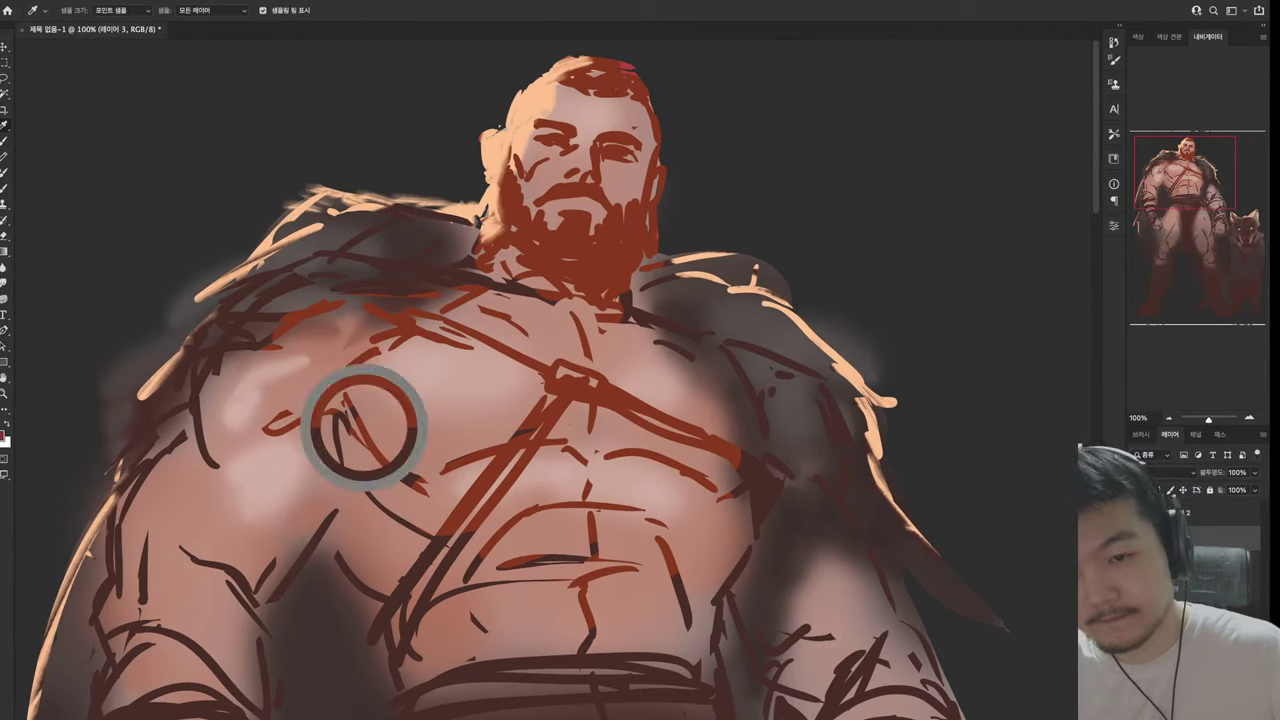
mouse_move(340, 402)
mouse_down()
mouse_move(425, 445)
mouse_move(370, 430)
mouse_move(412, 460)
mouse_move(426, 446)
mouse_move(458, 486)
mouse_up()
key(shift+b)
drag(415, 445, 462, 480)
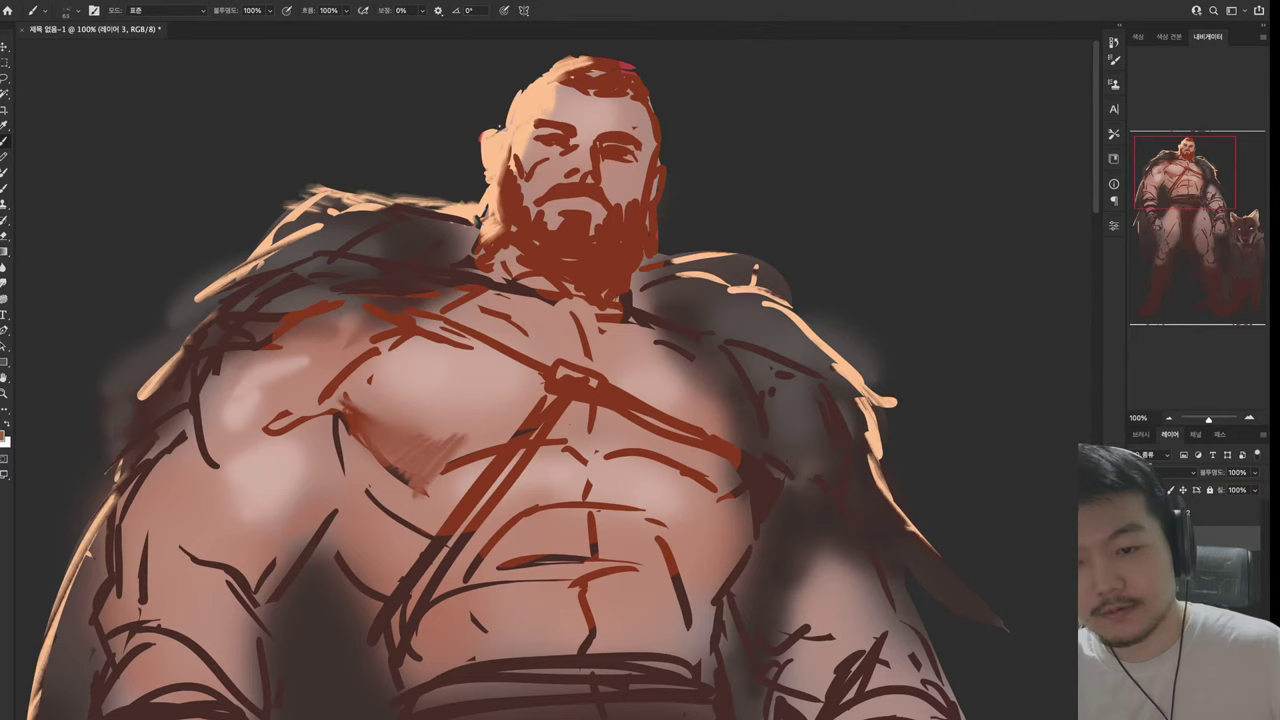
mouse_move(412, 446)
mouse_down()
mouse_move(352, 490)
mouse_move(394, 486)
mouse_up()
Block in reddish-brown shadow over the warrior's ribs between the lit-side armpit and the diagonal strap
mouse_move(346, 422)
mouse_down()
mouse_move(322, 556)
mouse_move(396, 530)
mouse_up()
drag(378, 580, 412, 524)
drag(424, 586, 392, 530)
mouse_move(358, 536)
mouse_down()
mouse_move(402, 488)
mouse_move(372, 488)
mouse_move(430, 510)
mouse_move(476, 478)
mouse_up()
key(shift+b)
key(i)
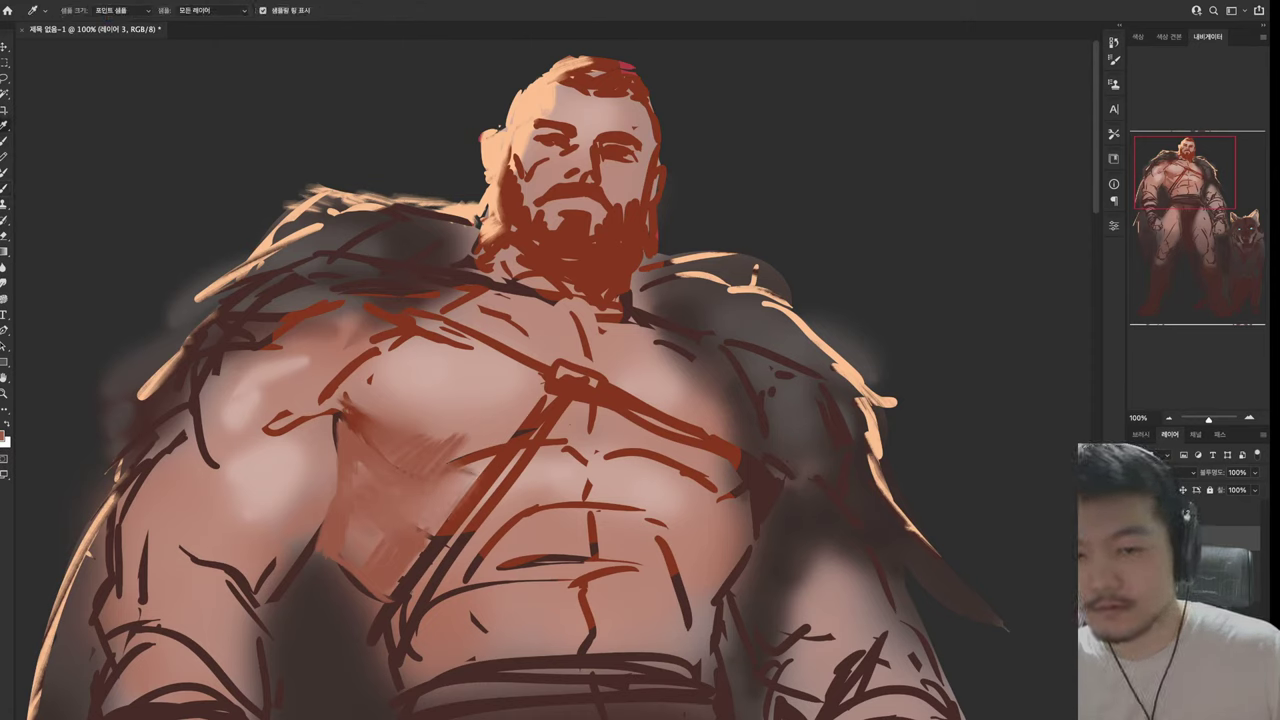
Deepen the contour from the lit-side armpit along the inner arm and torso edge in near-black brown
key(b)
key(i)
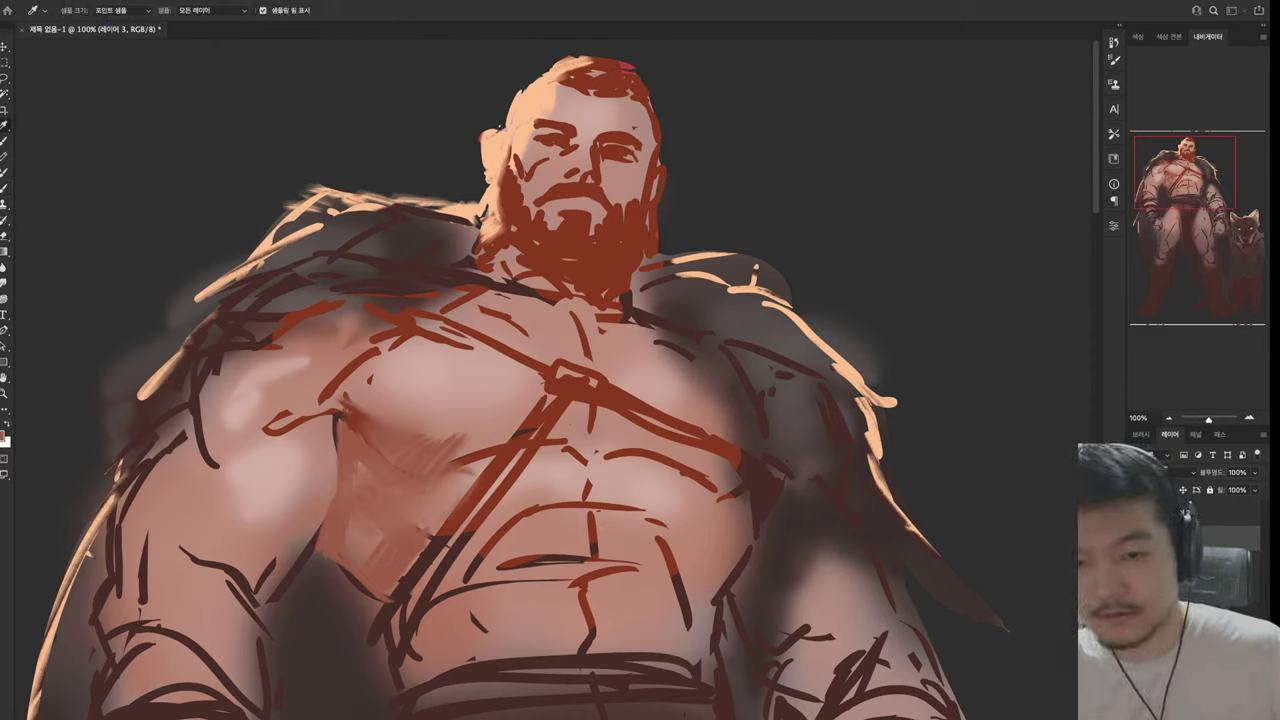
key(b)
mouse_move(290, 418)
mouse_down()
mouse_move(342, 404)
mouse_move(398, 452)
mouse_move(342, 430)
mouse_move(334, 412)
mouse_move(340, 492)
mouse_move(262, 612)
mouse_move(330, 550)
mouse_move(358, 606)
mouse_move(395, 612)
mouse_up()
Paint sampled skin tones over the diagonal strap where it crosses the ribs and upper abdomen
alt+click(465, 457)
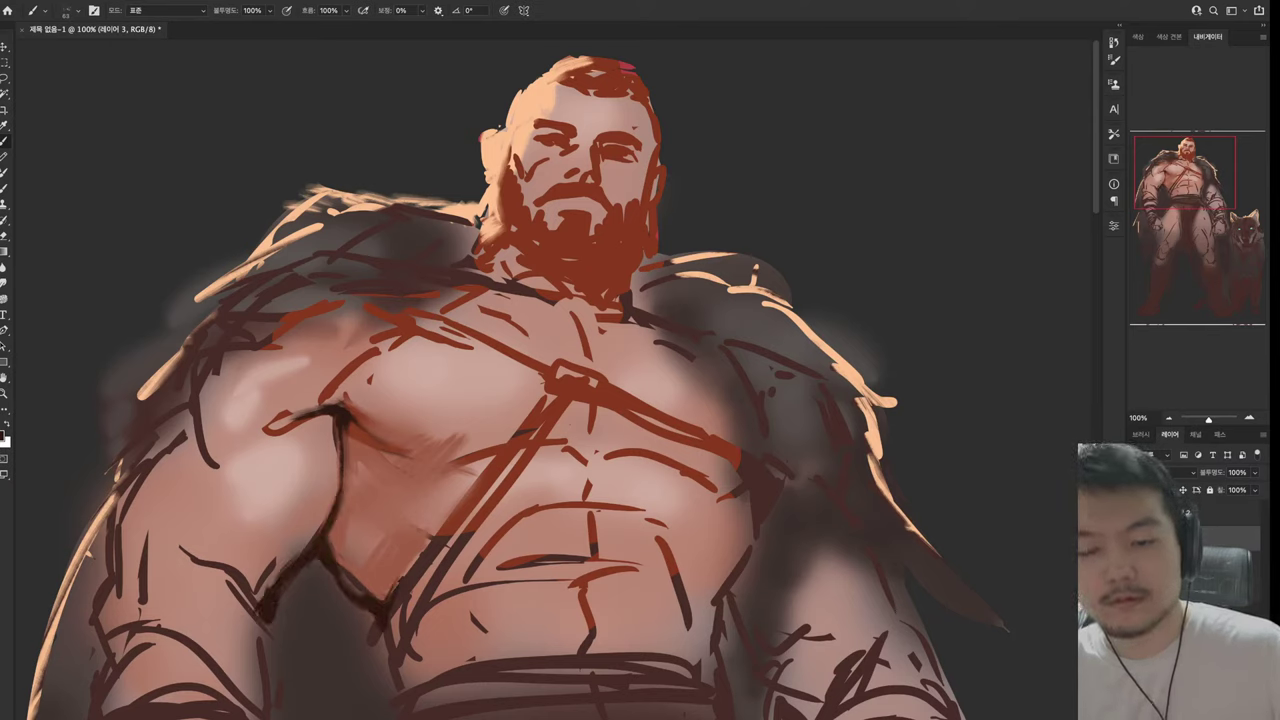
alt+click(469, 463)
mouse_move(418, 472)
mouse_down()
mouse_move(454, 512)
mouse_move(494, 518)
mouse_move(532, 478)
mouse_up()
alt+click(505, 470)
mouse_move(460, 505)
mouse_down()
mouse_move(532, 465)
mouse_move(540, 414)
mouse_move(584, 362)
mouse_up()
alt+click(556, 476)
Cover the strap's buckle and its section across the shaded side of the chest with sampled skin tones
drag(582, 414, 592, 368)
mouse_move(600, 406)
mouse_down()
mouse_move(608, 374)
mouse_move(670, 392)
mouse_up()
mouse_move(618, 426)
mouse_down()
mouse_move(724, 424)
mouse_move(882, 475)
mouse_up()
drag(696, 404, 598, 382)
drag(654, 380, 570, 356)
mouse_move(620, 396)
mouse_down()
mouse_move(490, 346)
mouse_move(524, 392)
mouse_move(524, 426)
mouse_up()
Paint pale skin over the strap on the lit-side upper chest and add dark fur tufts overlapping it
drag(488, 342, 528, 392)
drag(440, 334, 506, 350)
drag(488, 340, 554, 400)
mouse_move(546, 354)
mouse_down()
mouse_move(534, 368)
mouse_move(564, 392)
mouse_up()
drag(566, 344, 600, 332)
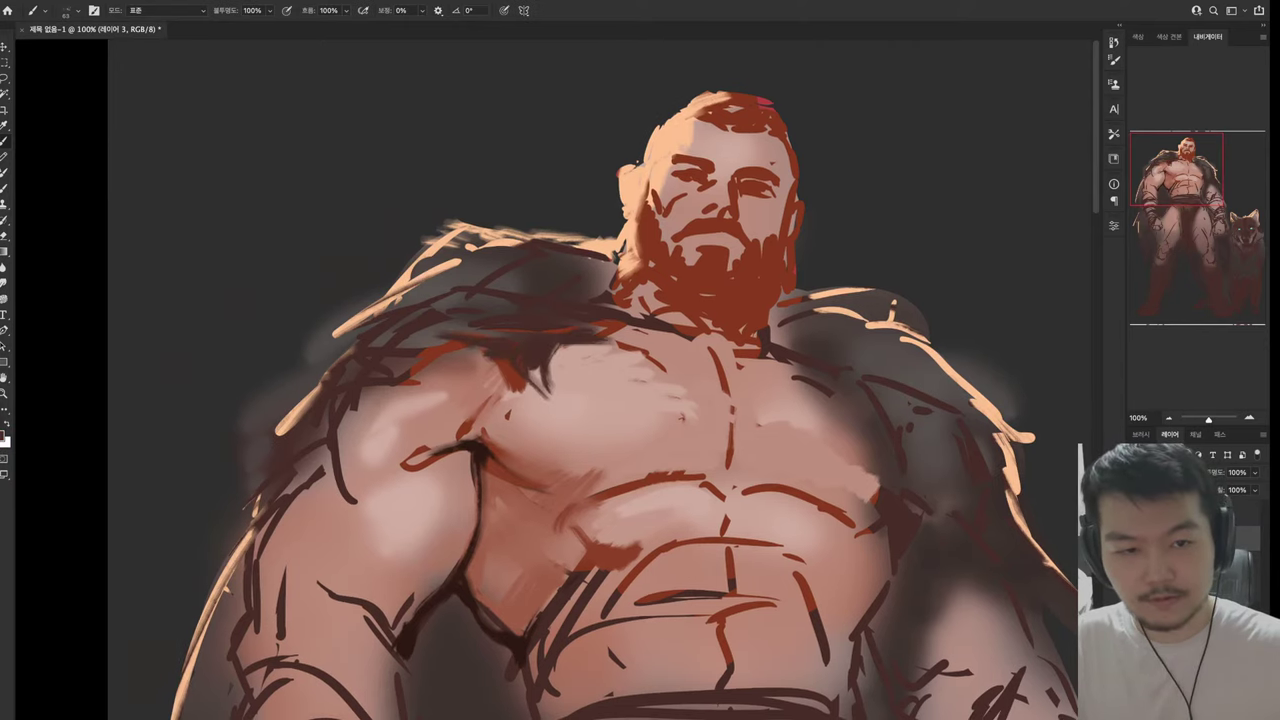
Paint fur tufts along the mantle's inner edge on the shaded-side chest and break up the shoulder's rim light
drag(640, 500, 586, 210)
drag(600, 300, 550, 590)
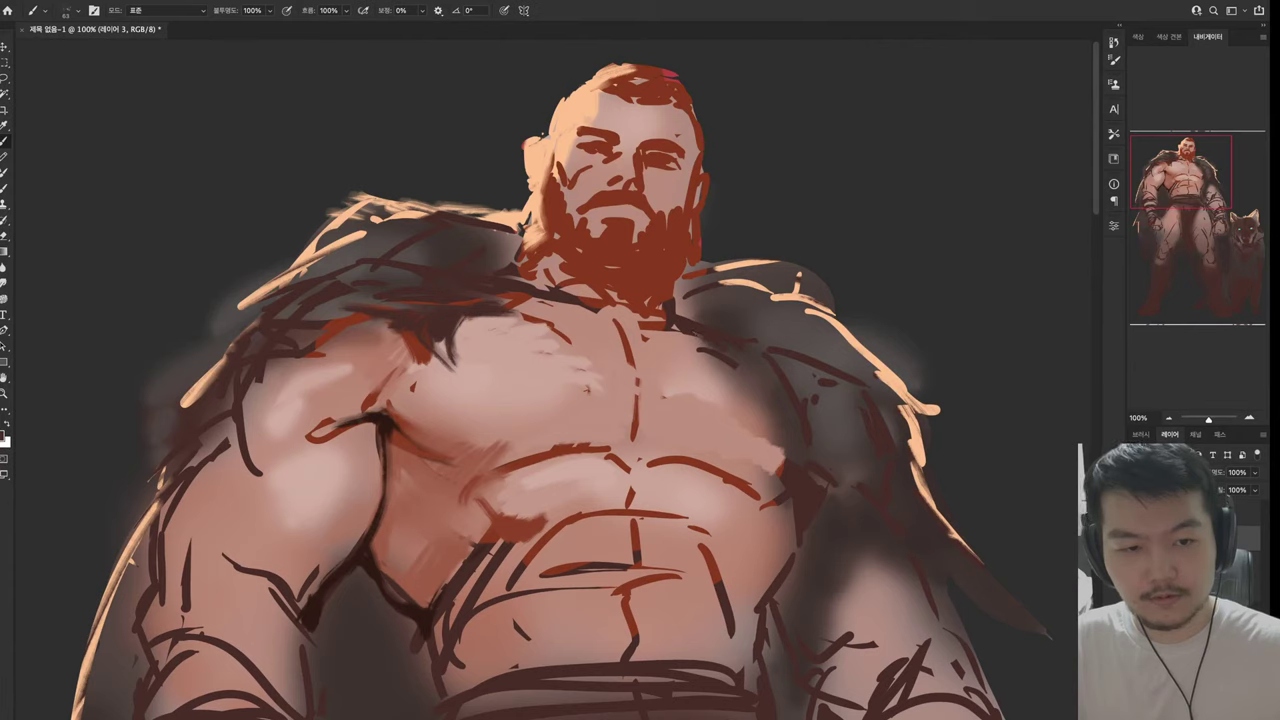
drag(678, 312, 702, 320)
mouse_move(690, 334)
mouse_down()
mouse_move(716, 348)
mouse_move(758, 412)
mouse_up()
drag(718, 364, 740, 422)
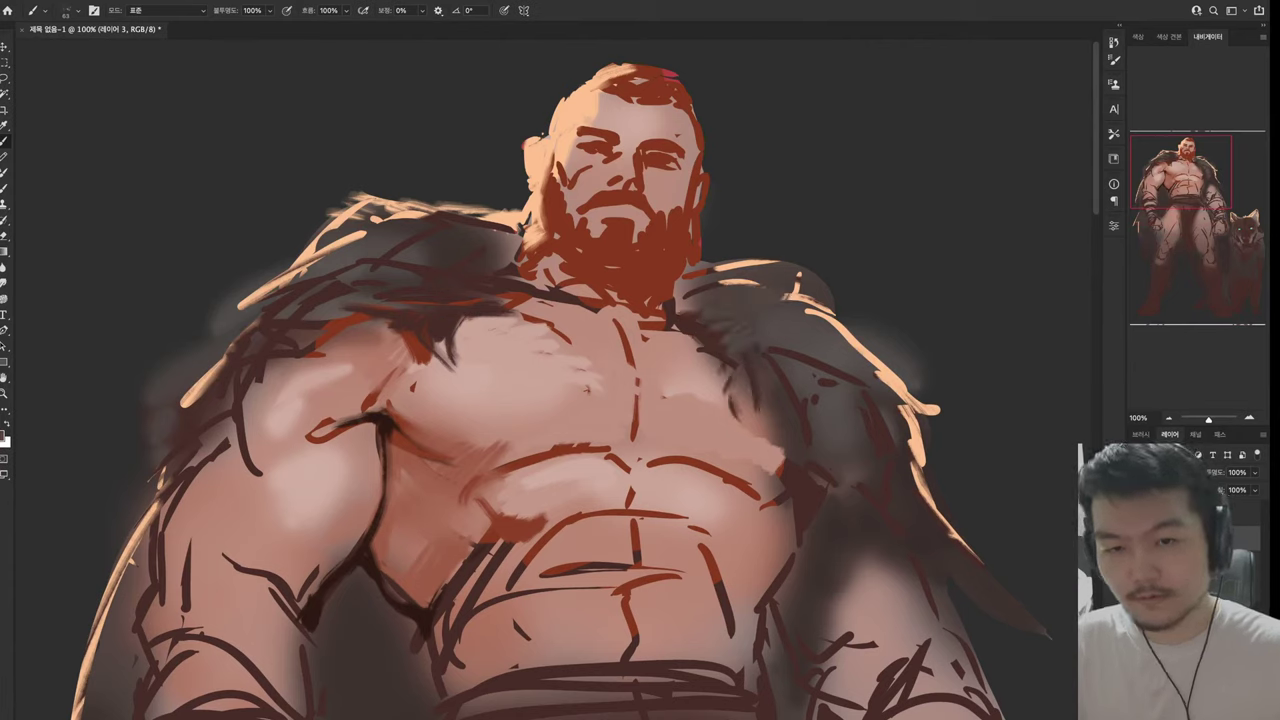
drag(800, 292, 794, 260)
Add cream-white fur highlights along the top of the lit-side mantle and clean up their edge beside the neck
key(alt)
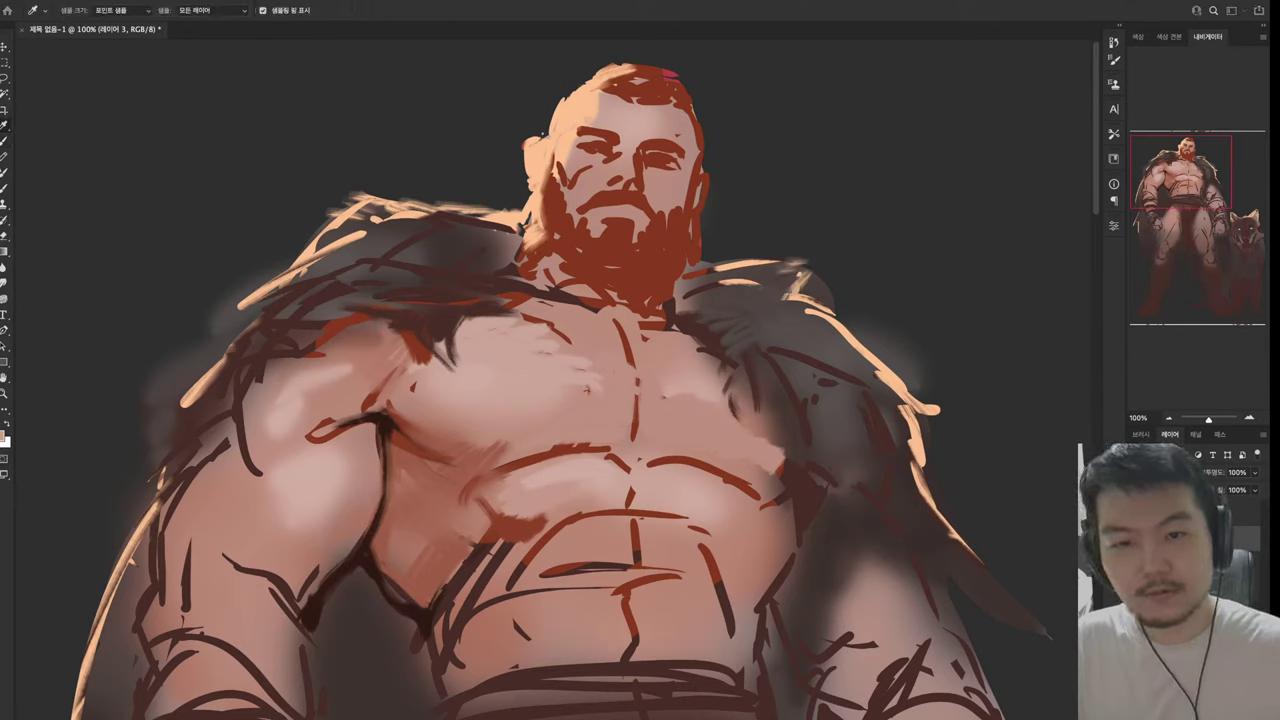
mouse_move(340, 228)
mouse_down()
mouse_move(406, 196)
mouse_move(446, 216)
mouse_move(488, 206)
mouse_up()
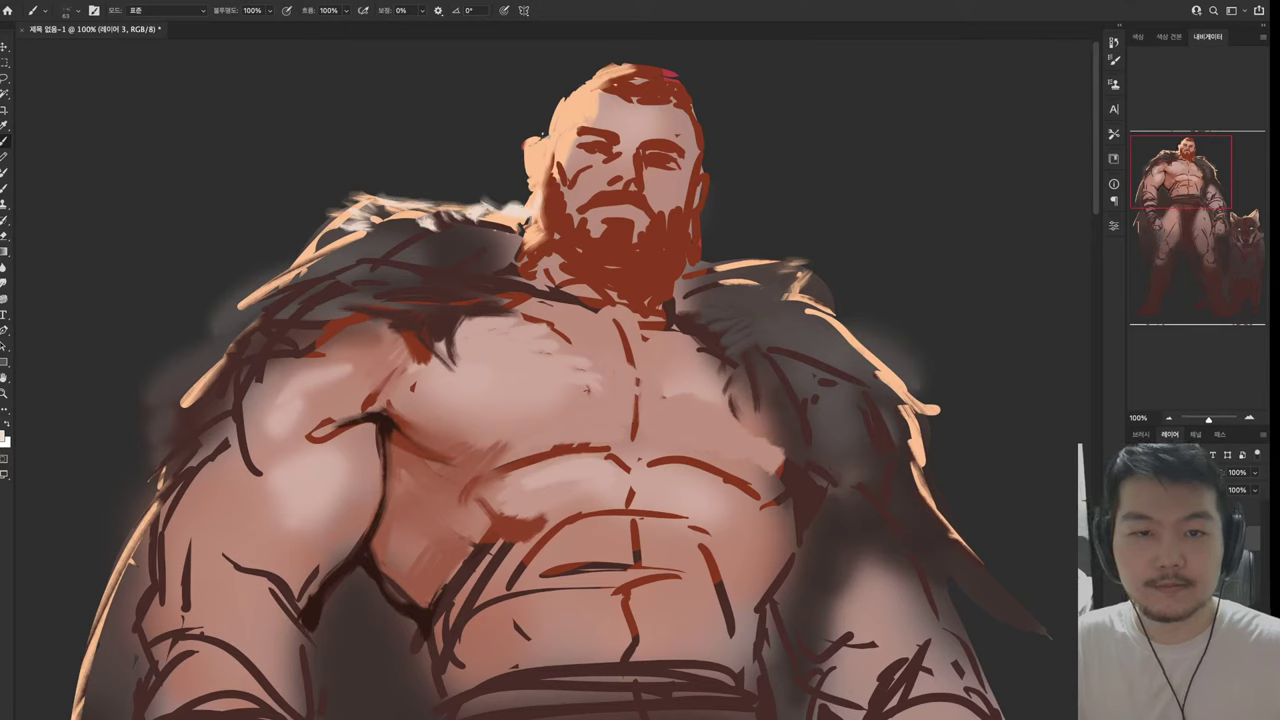
key(e)
drag(512, 210, 532, 198)
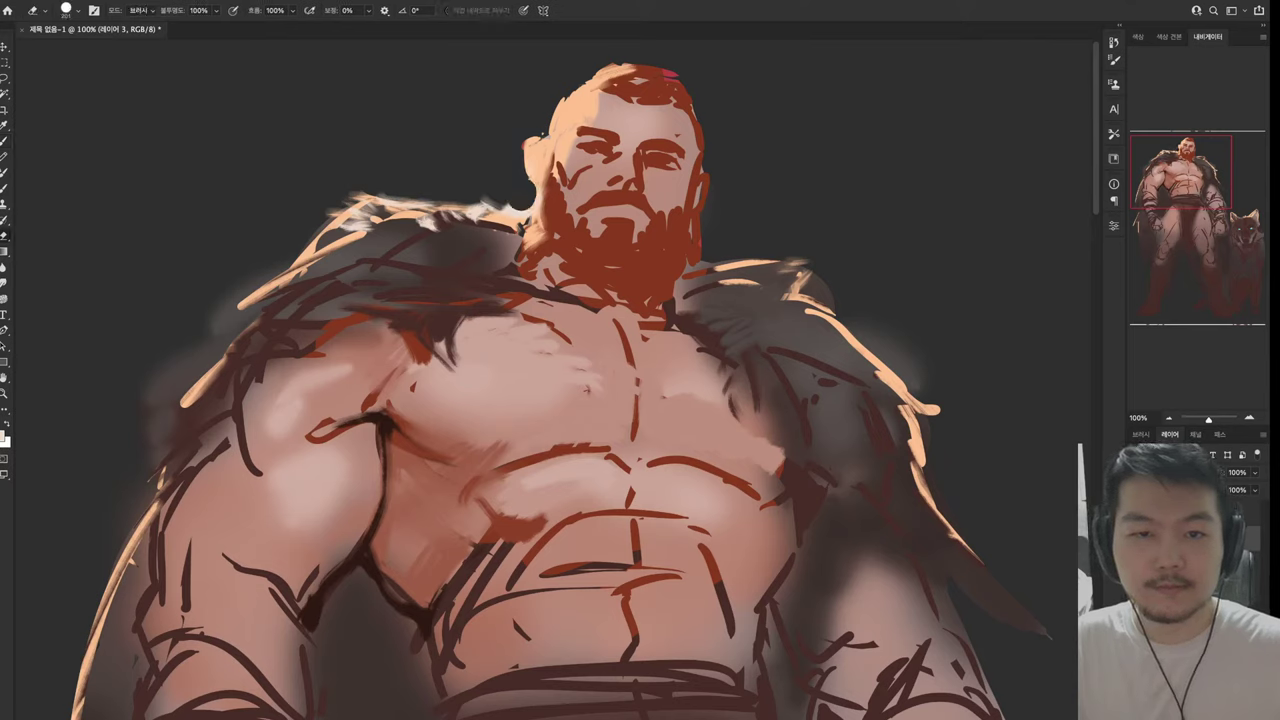
Reshape the lit ear's outline and brighten the ear and temple with cream-white highlights
mouse_move(533, 138)
mouse_down()
mouse_move(532, 178)
mouse_move(542, 166)
mouse_up()
key(b)
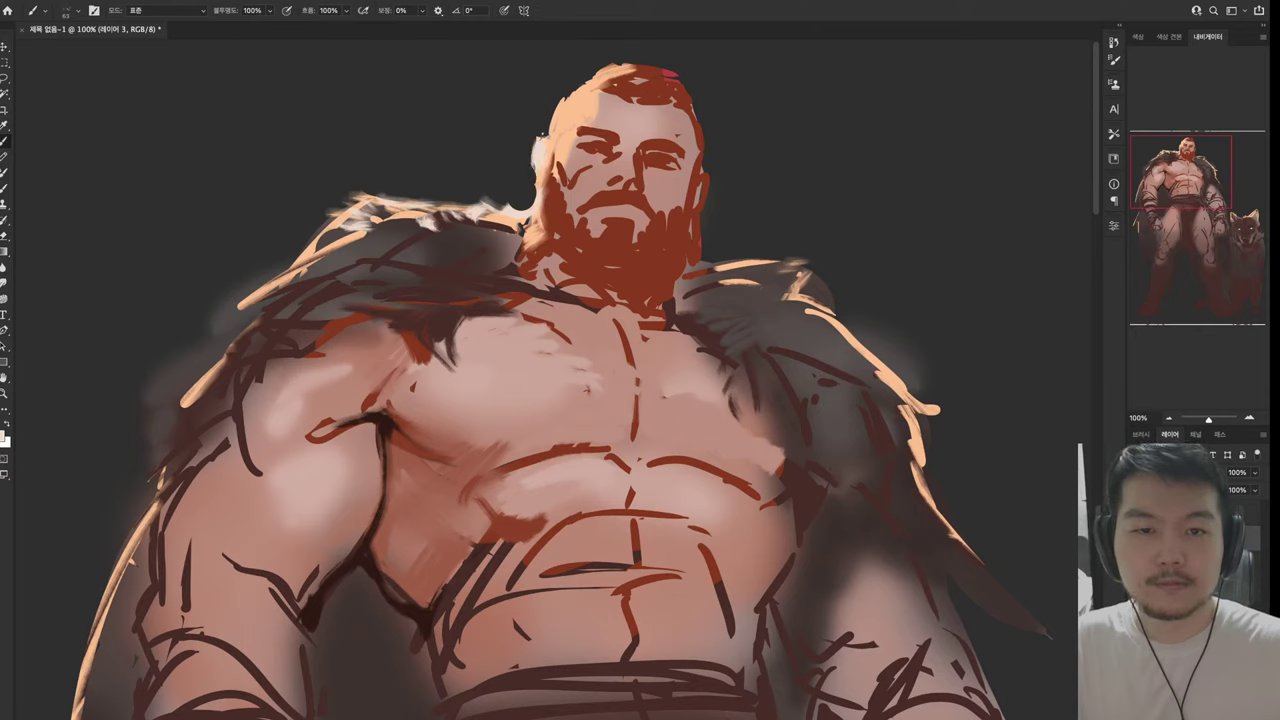
alt+click(565, 118)
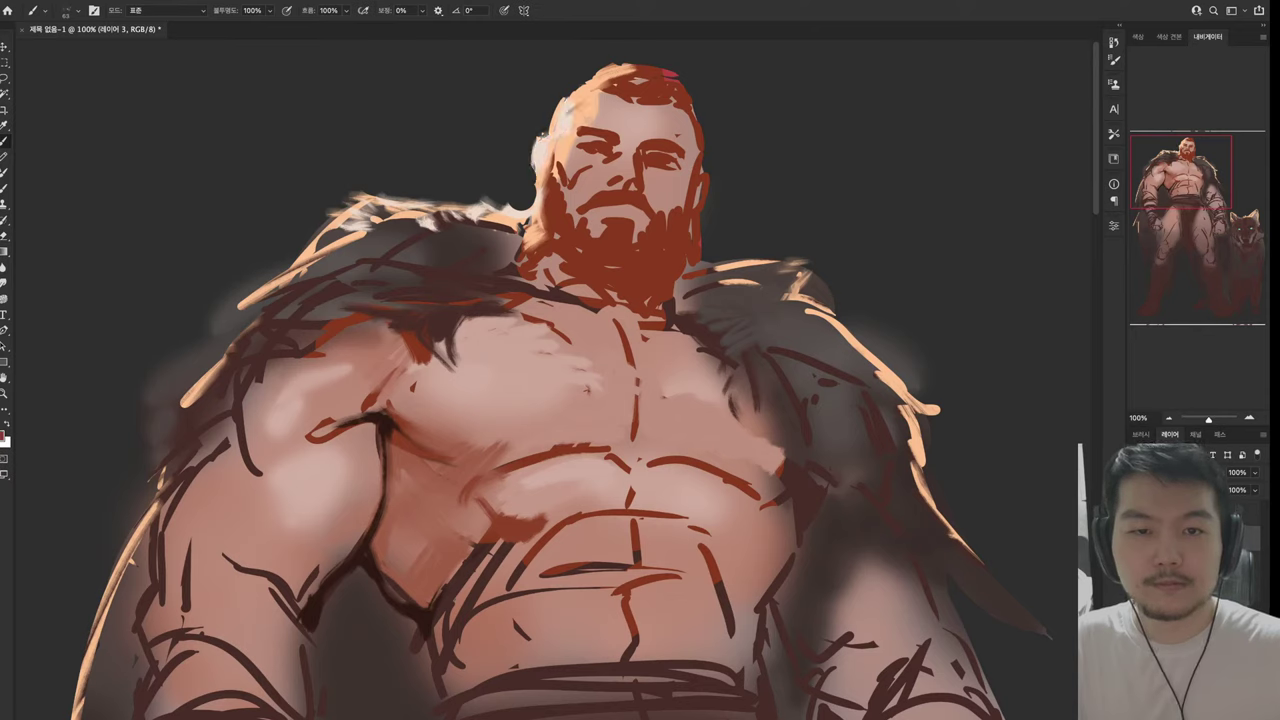
Paint warm light accents on the temple and nose bridge with colours sampled from the lit side of the head
alt+click(575, 100)
alt+click(571, 100)
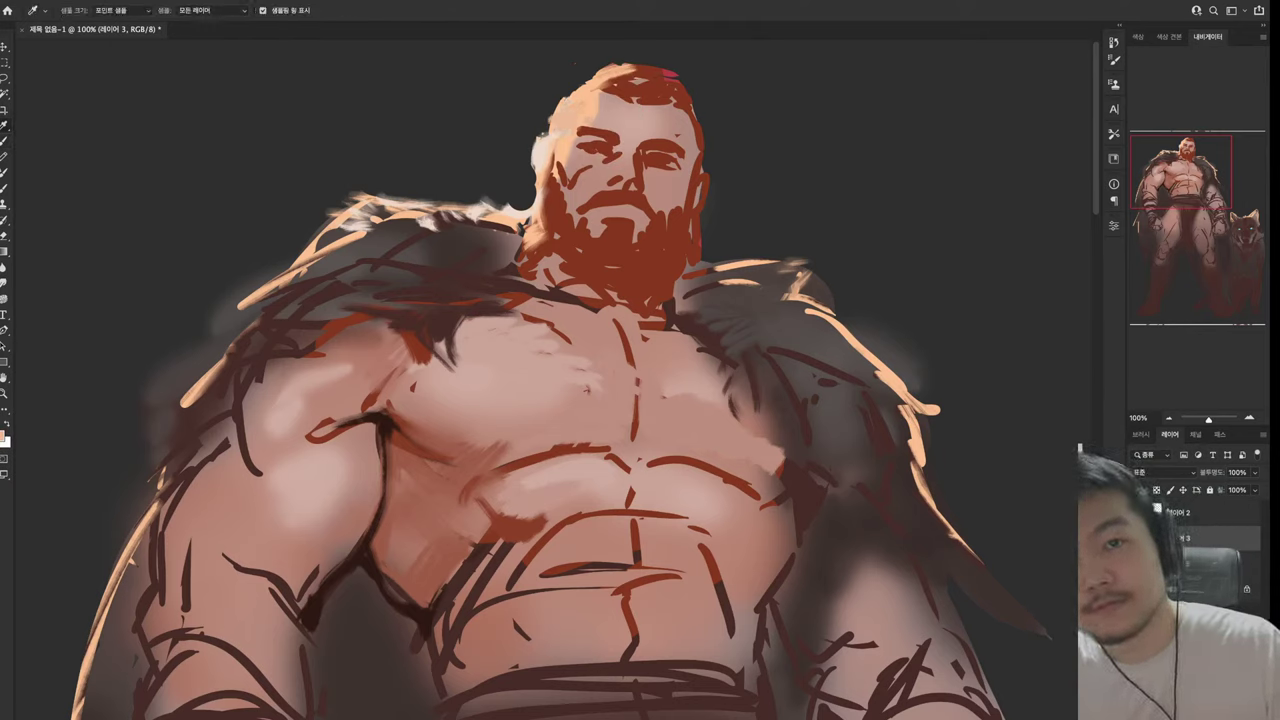
alt+click(571, 100)
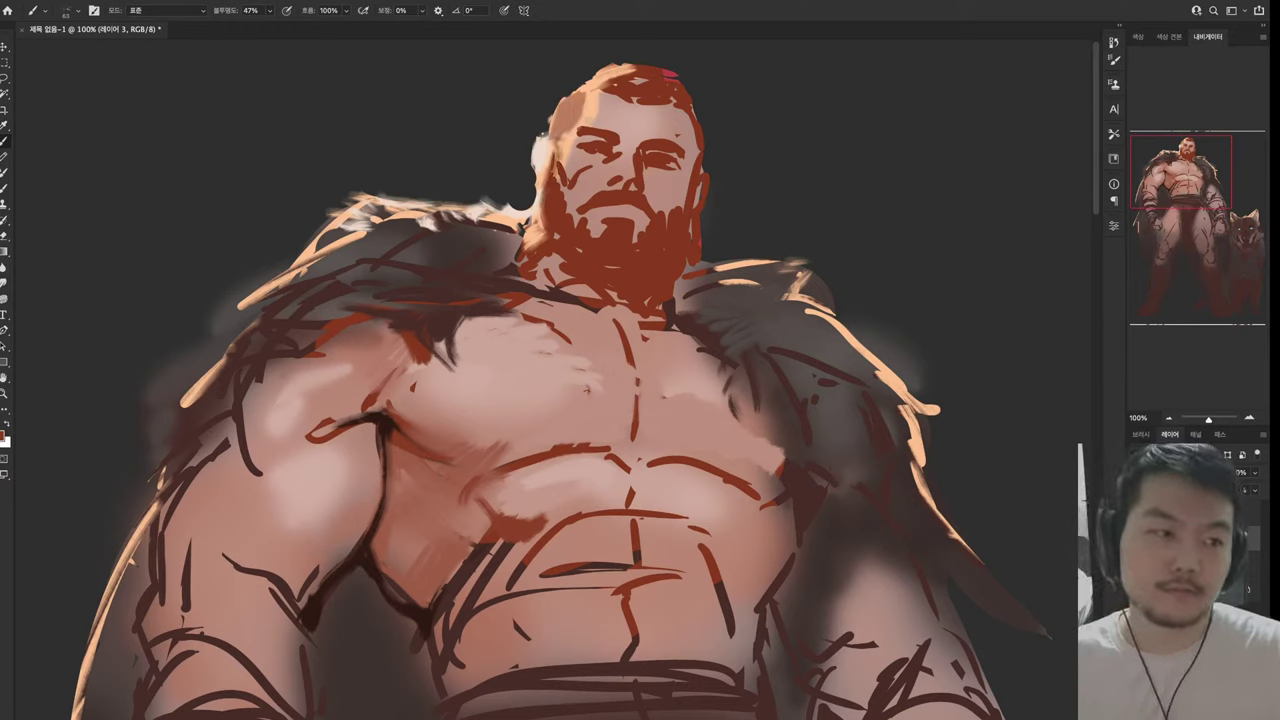
scroll(553, 380, up, 3)
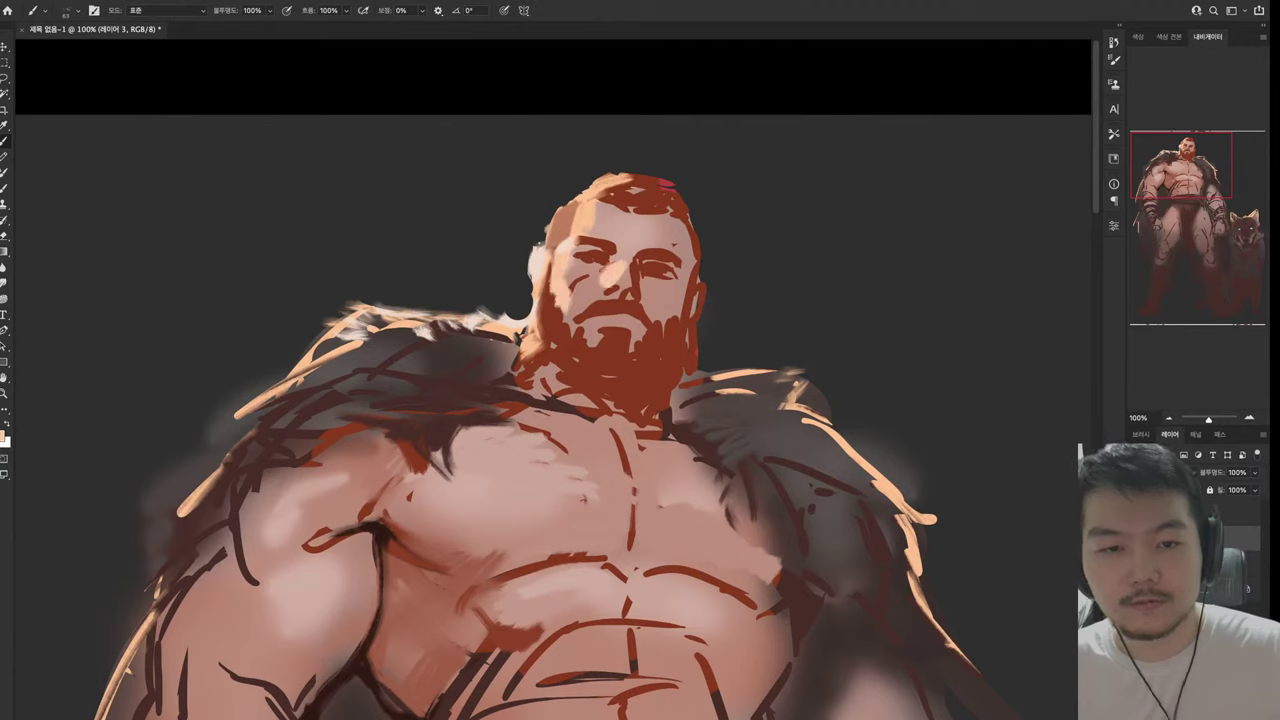
key(i)
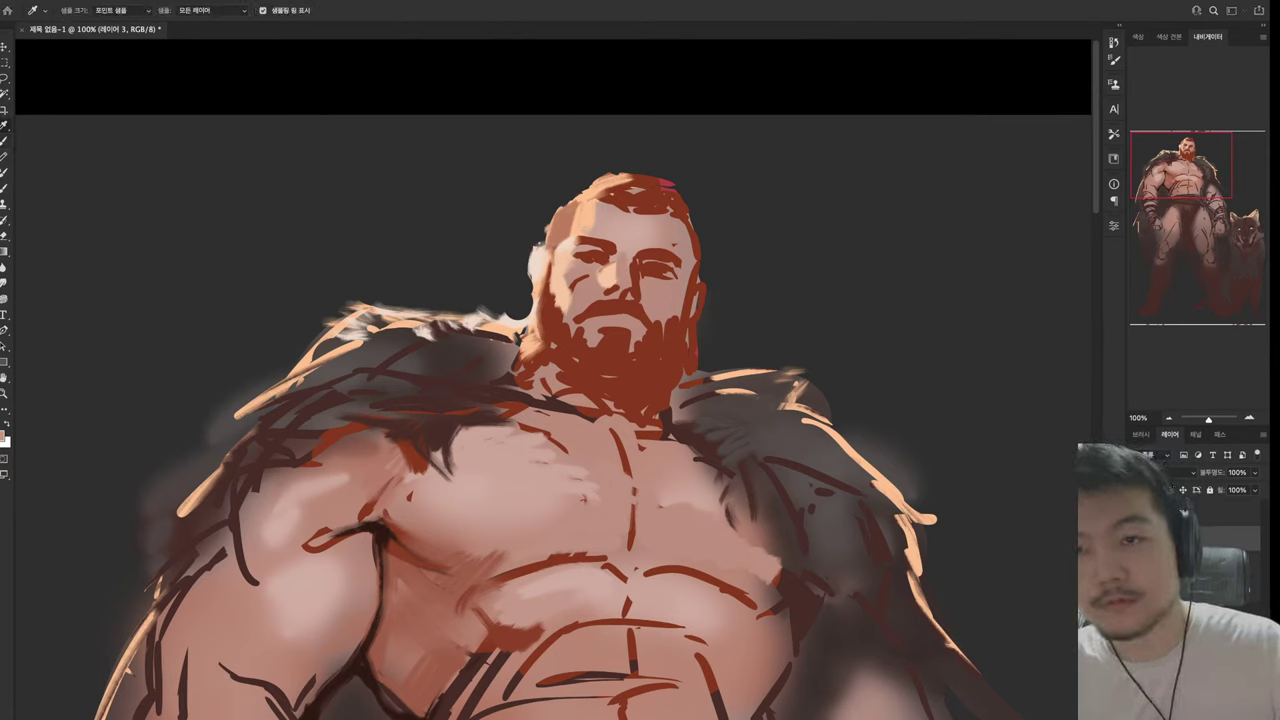
key(b)
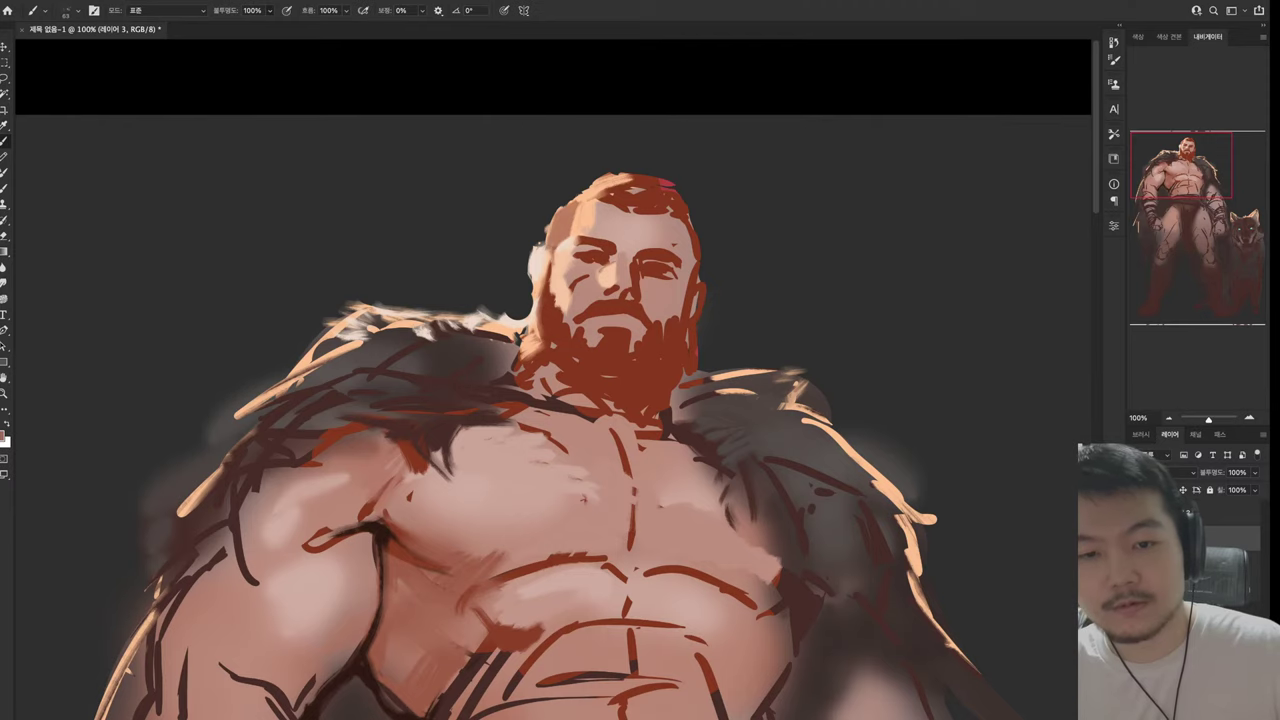
Glaze reddish-brown shadow over the neck and collar area with the brush at 60% opacity
drag(525, 385, 560, 355)
mouse_move(525, 410)
mouse_down()
mouse_move(635, 388)
mouse_move(648, 404)
mouse_up()
scroll(600, 400, up, 2)
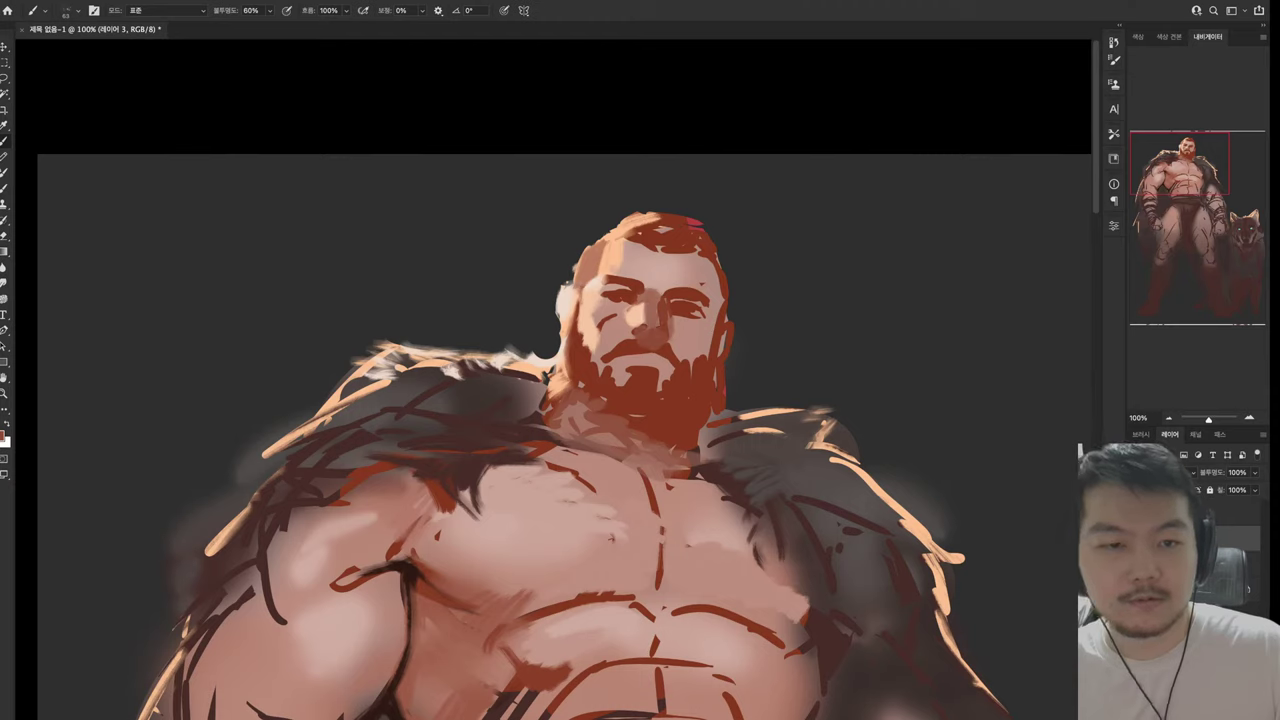
Shade the forehead, shaded cheek, mouth area and lit-side eye socket with semi-transparent reddish brown
mouse_move(626, 288)
mouse_down()
mouse_move(698, 268)
mouse_move(708, 246)
mouse_up()
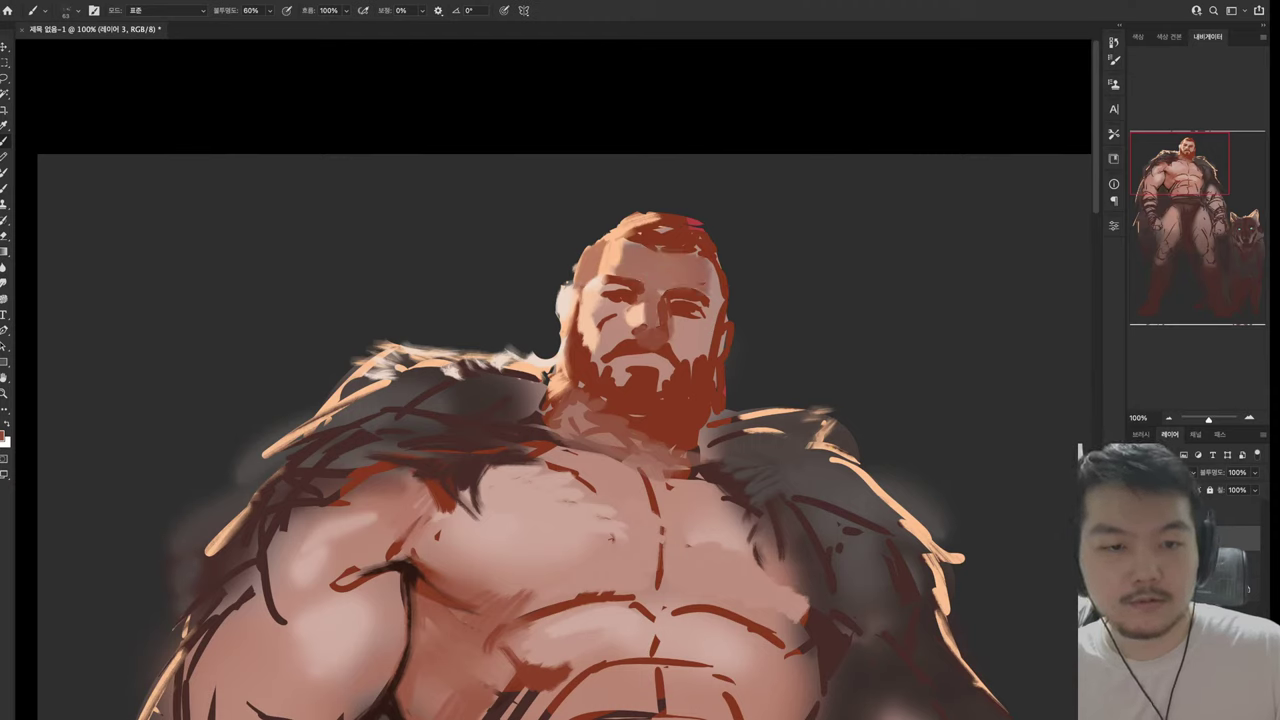
drag(672, 318, 706, 356)
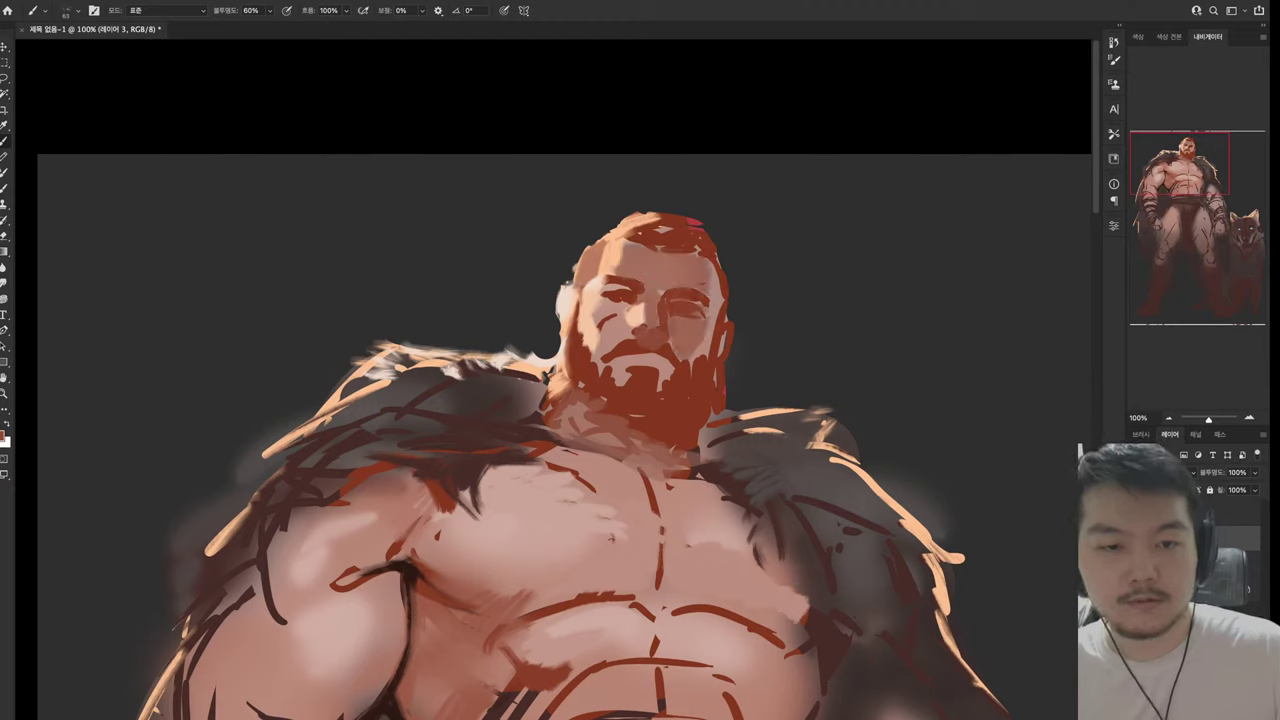
drag(620, 370, 674, 360)
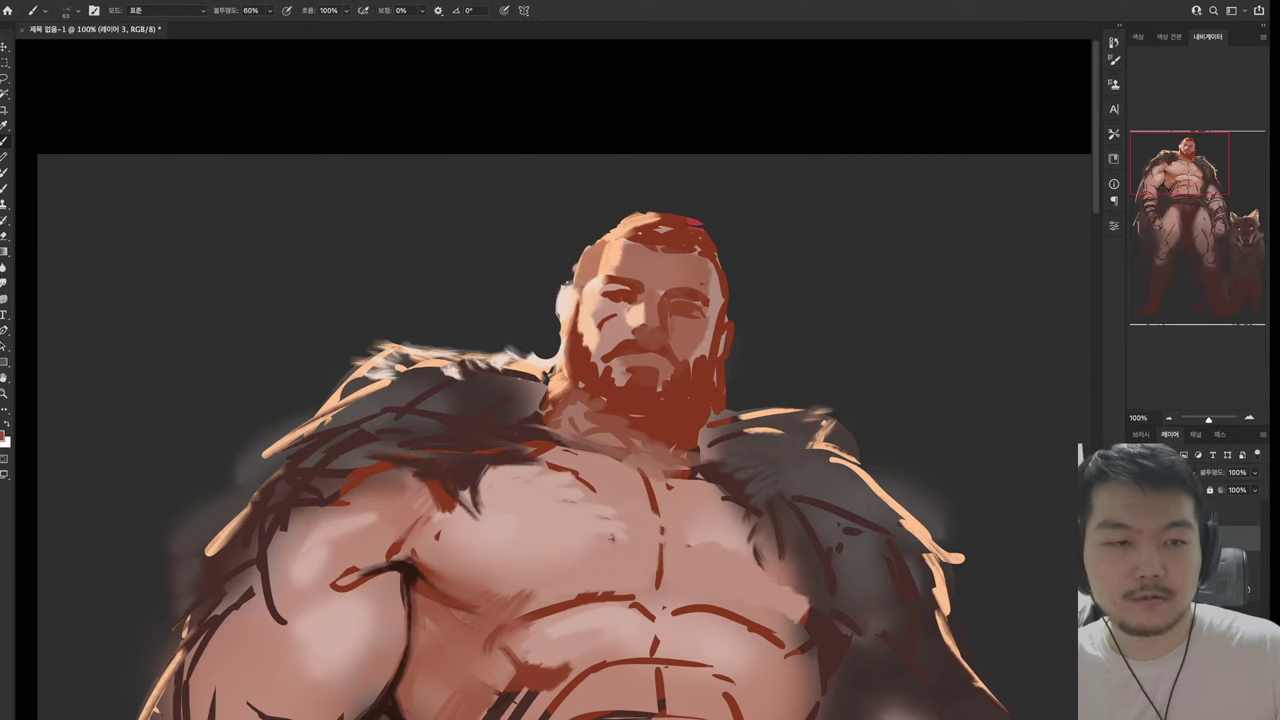
drag(594, 300, 626, 334)
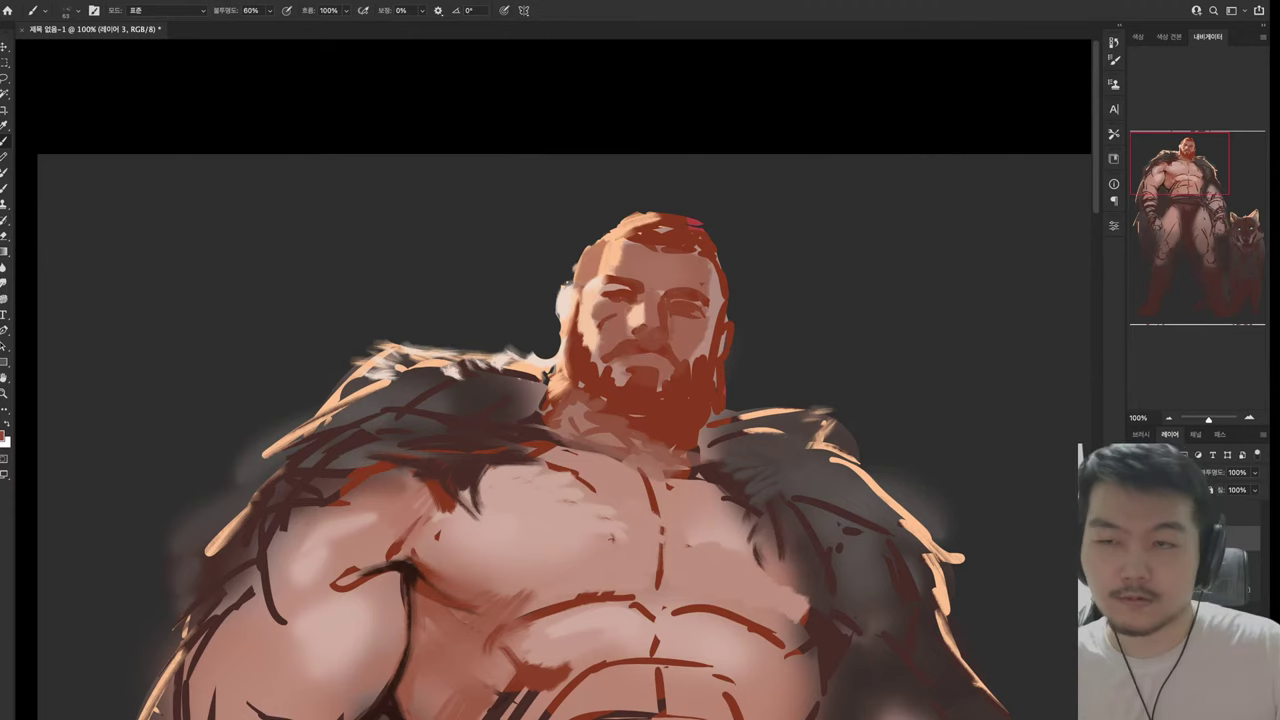
Block in reddish-brown shadow planes across the undersides of both pectorals
drag(640, 400, 635, 280)
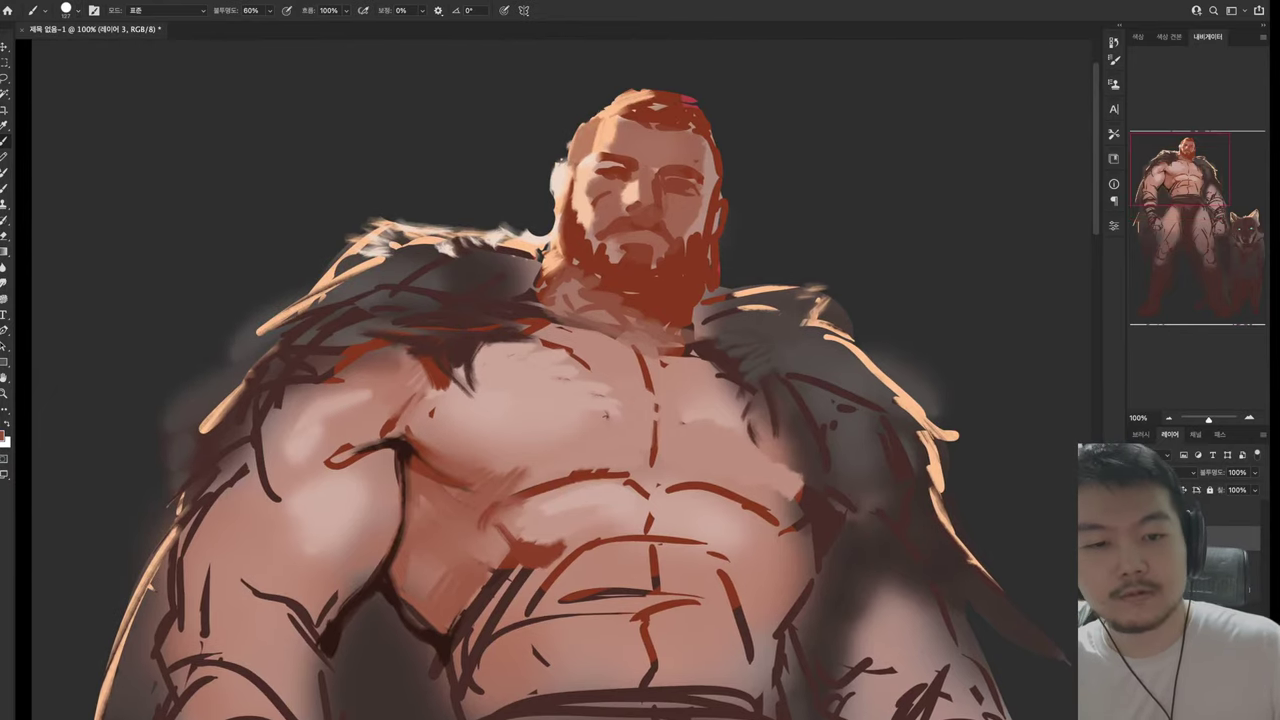
drag(425, 445, 540, 462)
drag(400, 428, 785, 468)
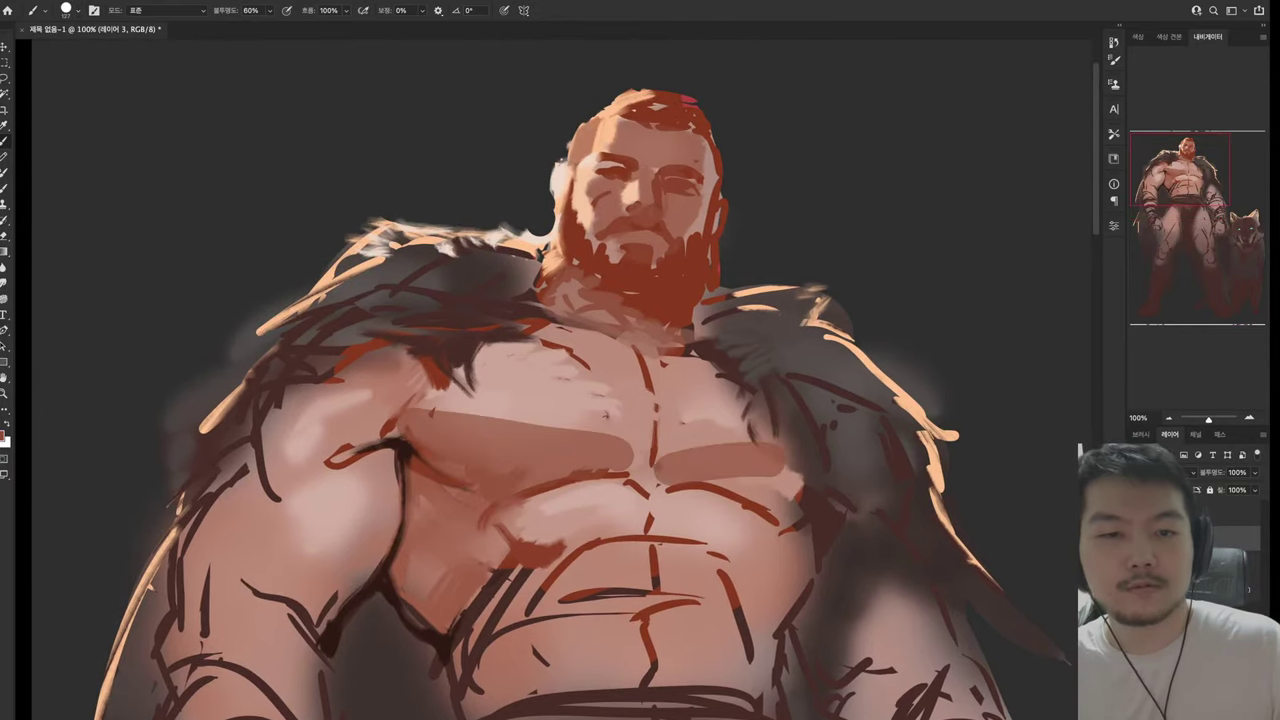
drag(690, 478, 795, 500)
Shade the collarbones, the sternum and the upper edge of the lit-side chest with reddish-brown strokes
mouse_move(535, 315)
mouse_down()
mouse_move(645, 390)
mouse_move(696, 398)
mouse_move(625, 350)
mouse_up()
drag(640, 400, 630, 448)
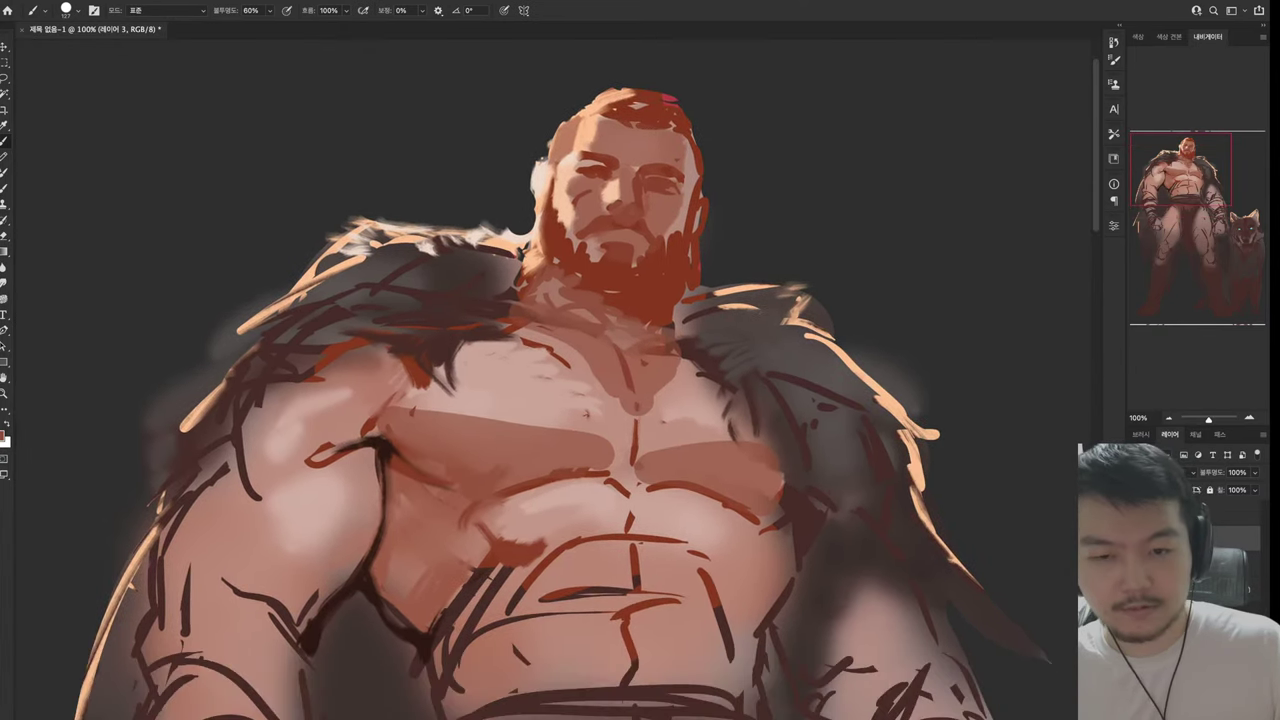
mouse_move(458, 368)
mouse_down()
mouse_move(468, 452)
mouse_move(555, 420)
mouse_up()
drag(545, 365, 570, 430)
drag(490, 330, 572, 368)
mouse_move(478, 355)
mouse_down()
mouse_move(526, 376)
mouse_move(490, 354)
mouse_up()
Glaze reddish-brown shadow over the ribs and upper abdomen and down the shaded side of the belly
mouse_move(666, 362)
mouse_down()
mouse_move(726, 420)
mouse_move(708, 366)
mouse_move(716, 308)
mouse_up()
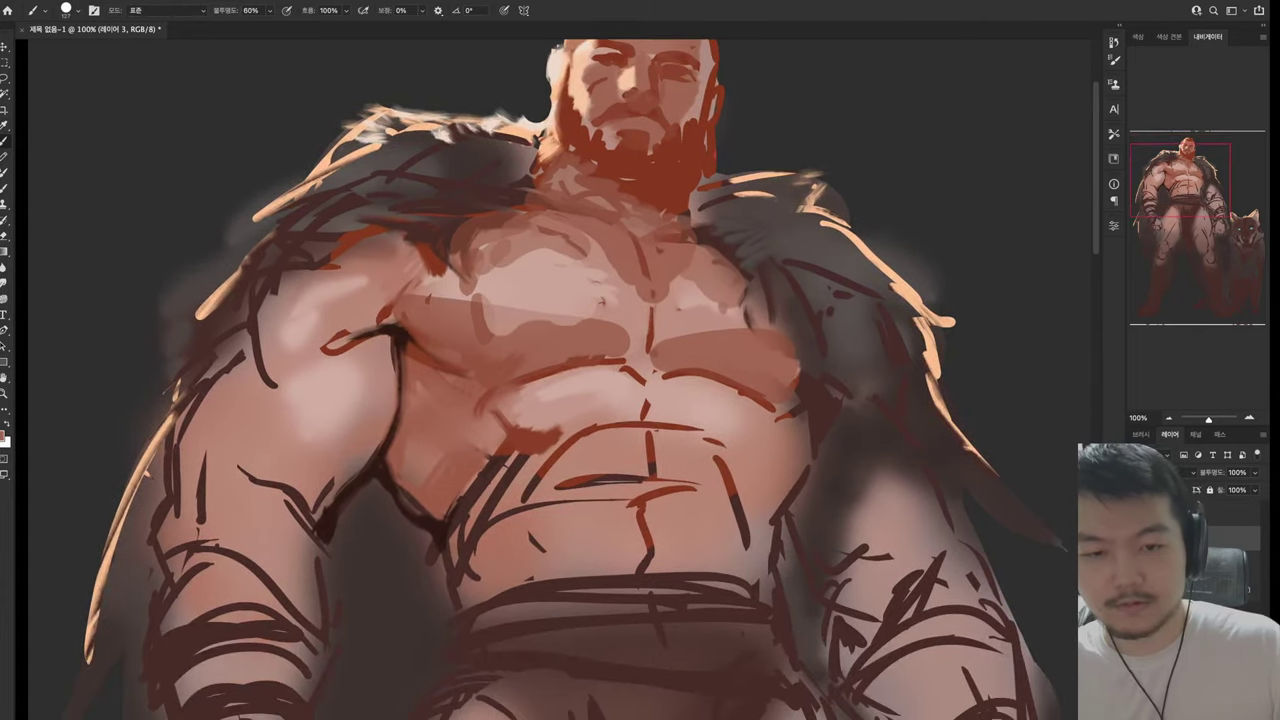
drag(514, 410, 648, 392)
mouse_move(500, 442)
mouse_down()
mouse_move(540, 404)
mouse_move(584, 466)
mouse_move(684, 430)
mouse_up()
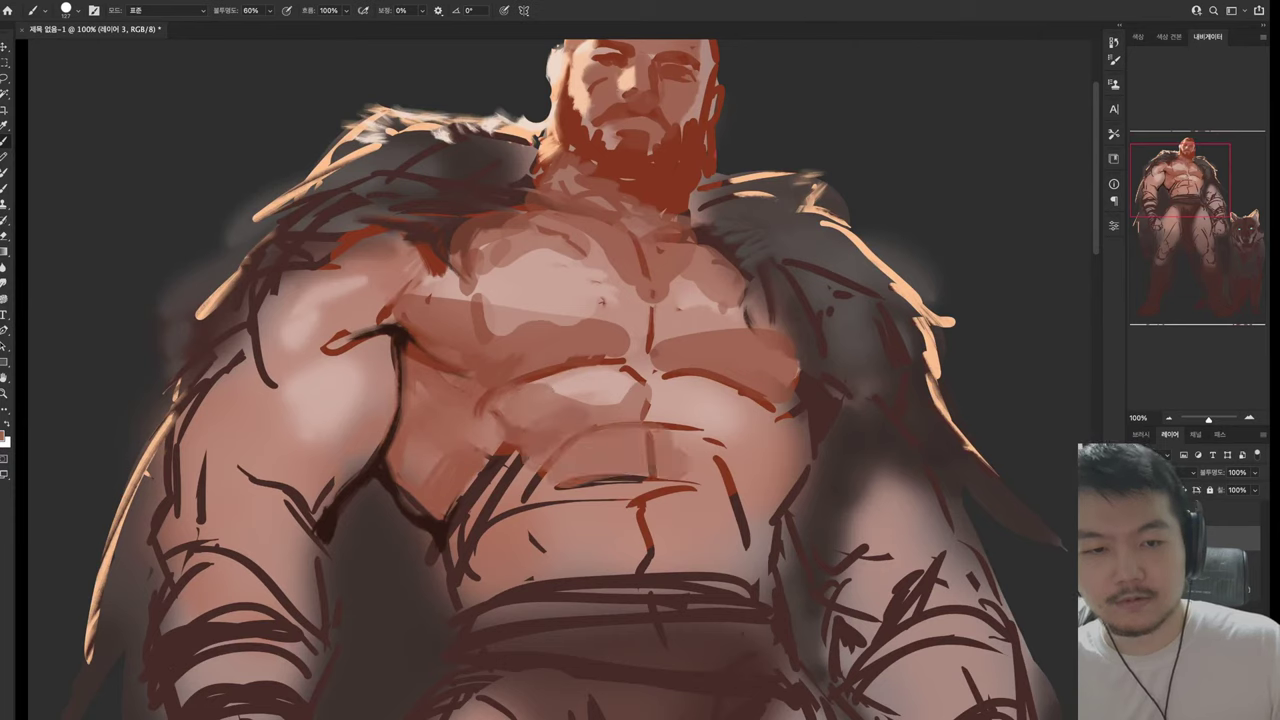
mouse_move(646, 470)
mouse_down()
mouse_move(710, 450)
mouse_move(728, 410)
mouse_up()
mouse_move(655, 440)
mouse_down()
mouse_move(770, 418)
mouse_move(712, 534)
mouse_up()
drag(716, 482, 706, 566)
drag(708, 504, 636, 536)
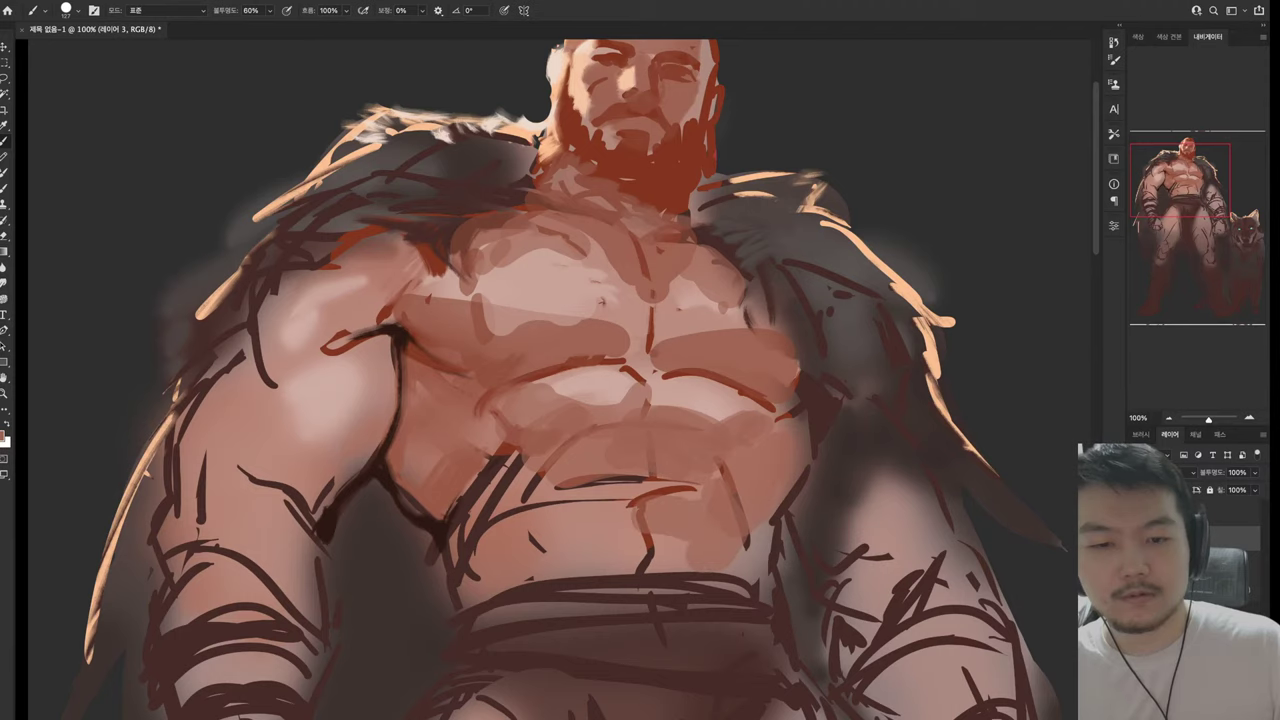
Extend the reddish-brown shadow across the lit-side waist and the lower abdomen down to the belt
drag(700, 480, 572, 524)
drag(664, 502, 554, 542)
drag(674, 460, 482, 550)
mouse_move(528, 448)
mouse_down()
mouse_move(444, 526)
mouse_move(462, 540)
mouse_up()
drag(518, 476, 458, 560)
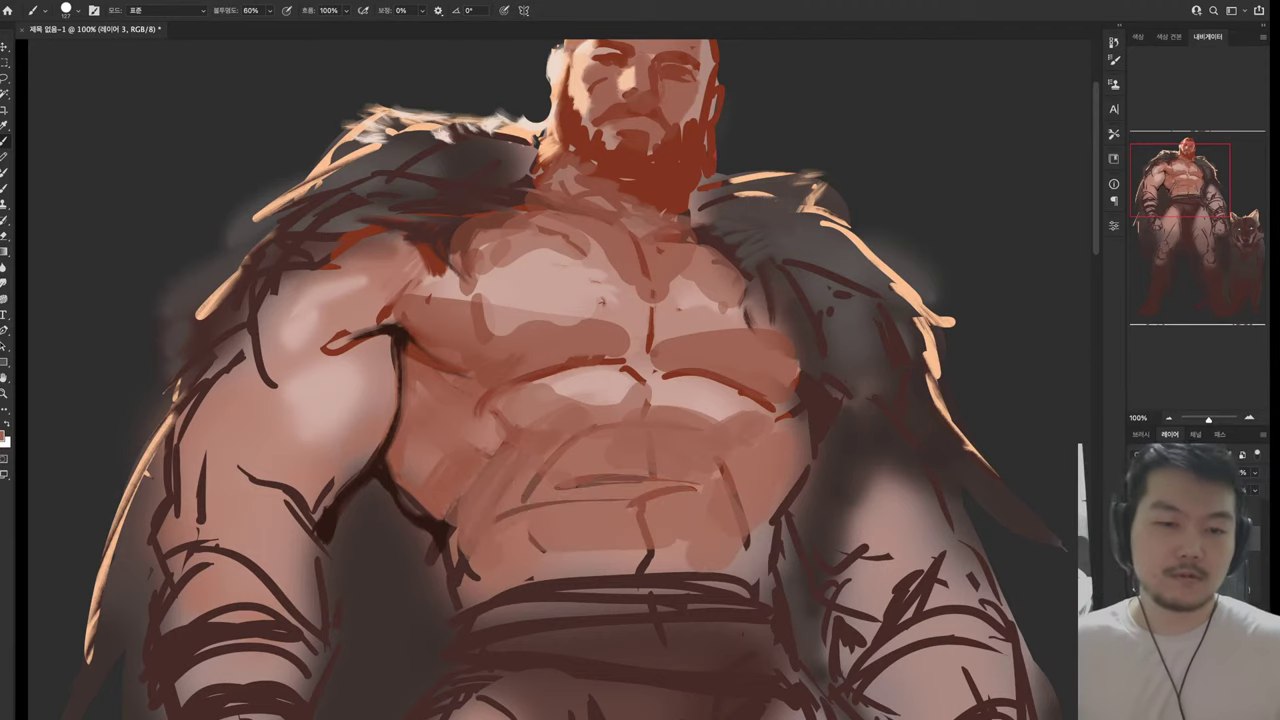
mouse_move(530, 526)
mouse_down()
mouse_move(512, 556)
mouse_move(645, 550)
mouse_up()
drag(560, 576, 742, 572)
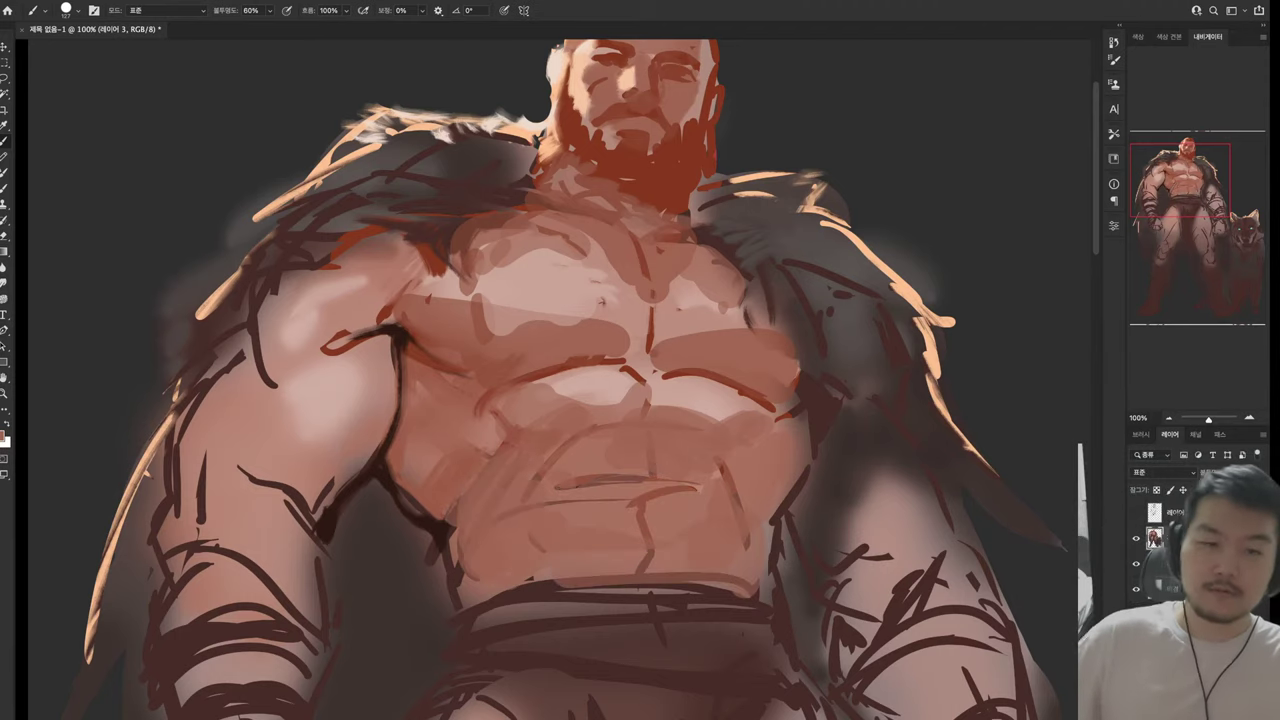
Shade the lower part of the lit-side shoulder toward the armpit, softening its dark contour line
scroll(550, 380, down, 2)
scroll(550, 380, up, 2)
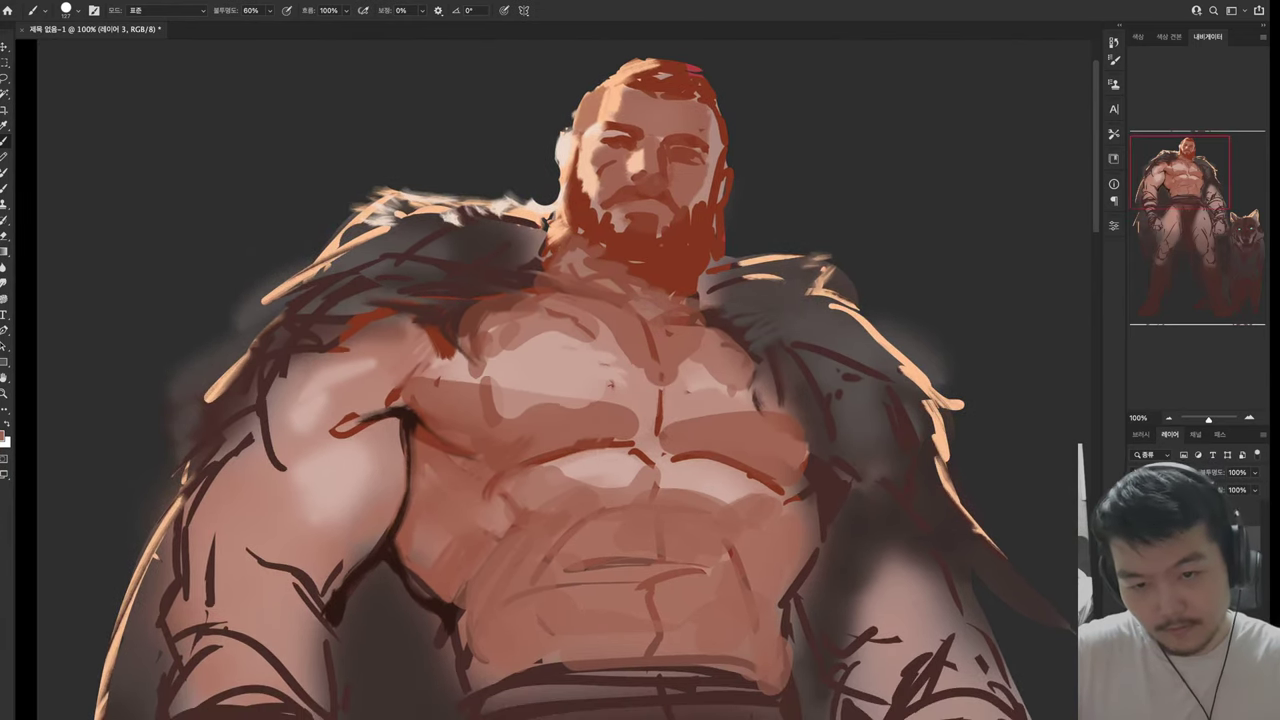
drag(408, 410, 308, 438)
drag(392, 374, 324, 416)
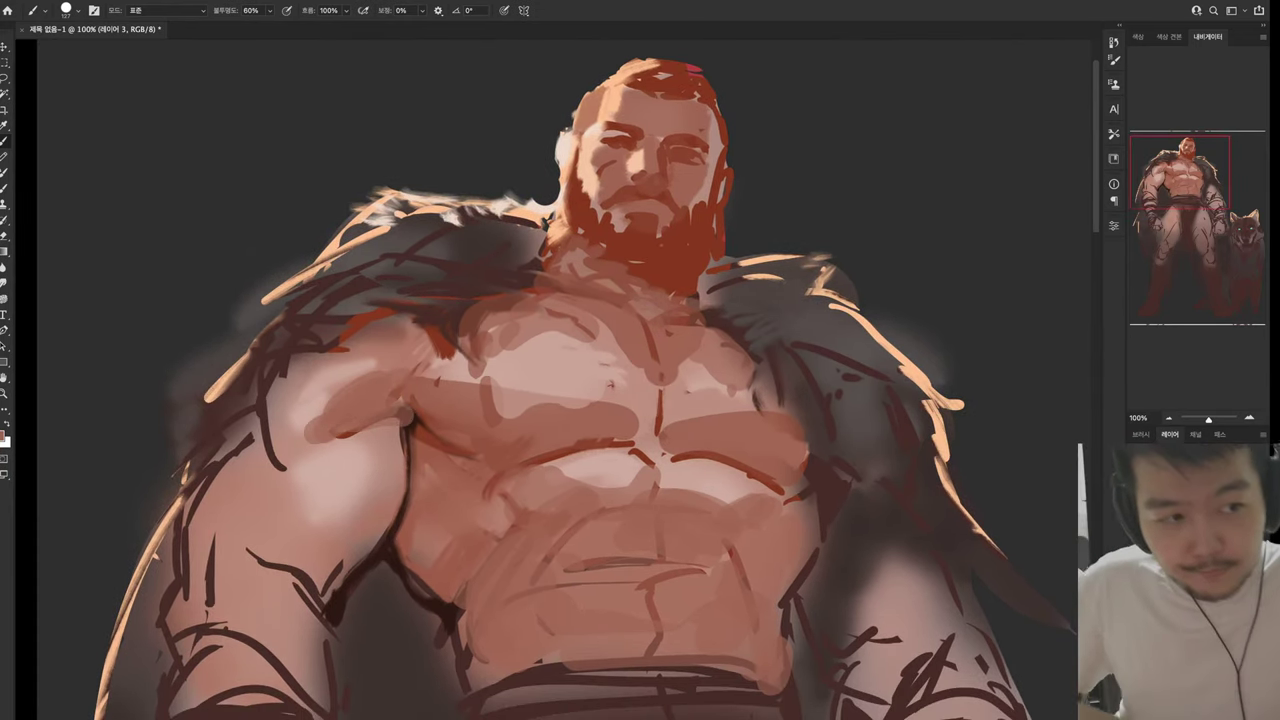
drag(404, 406, 388, 416)
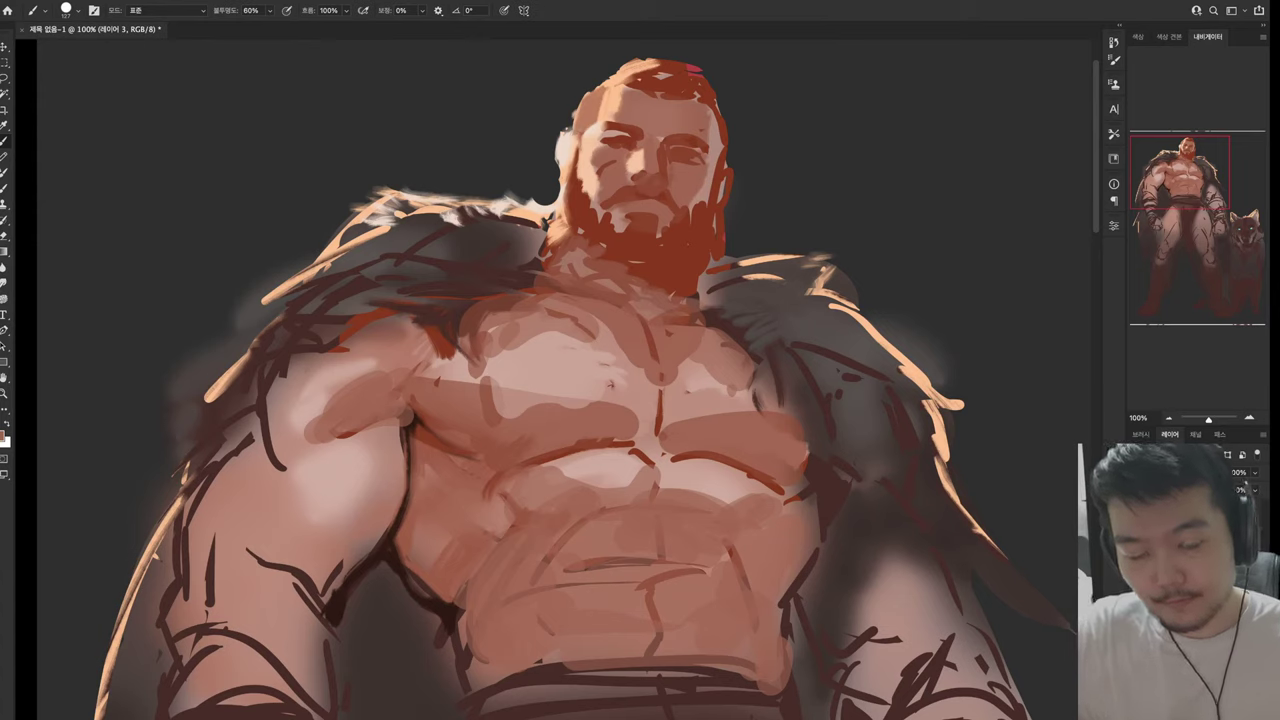
Paint reddish-brown shadow planes along the inner and outer sides of the lit-side upper arm
mouse_move(408, 416)
mouse_down()
mouse_move(372, 498)
mouse_move(300, 560)
mouse_move(304, 592)
mouse_up()
drag(250, 522, 232, 576)
mouse_move(268, 410)
mouse_down()
mouse_move(256, 474)
mouse_move(194, 500)
mouse_up()
drag(252, 456, 194, 510)
drag(212, 536, 194, 590)
Sample a tan from the rim light and paint tan fur tufts along the lit-side mantle's outer edge and upper arm
alt+click(226, 371)
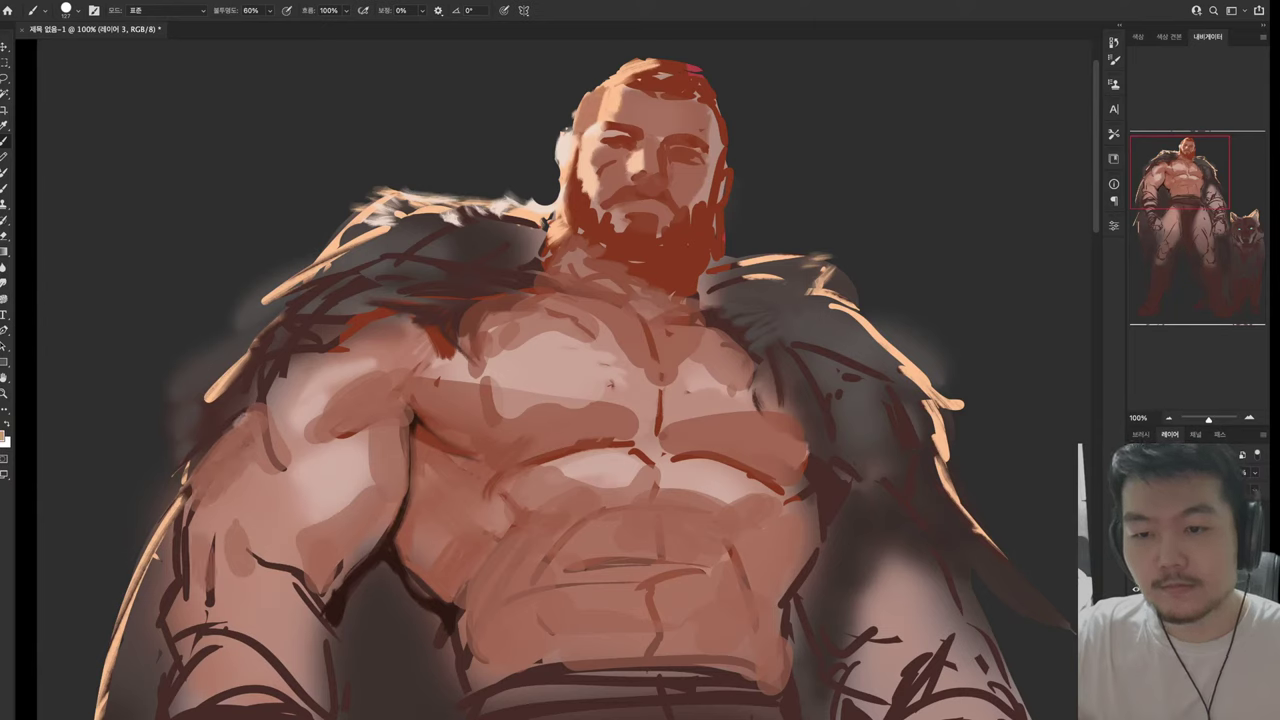
drag(256, 410, 200, 476)
drag(224, 380, 194, 420)
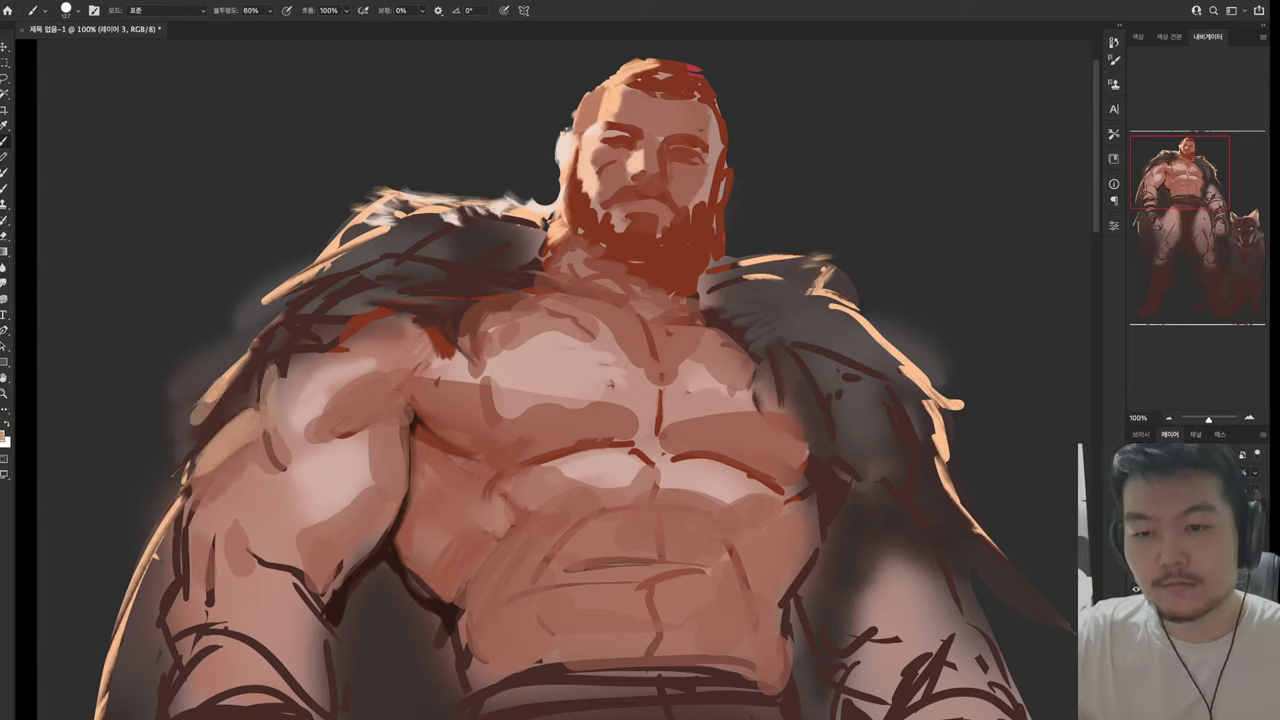
mouse_move(212, 369)
mouse_down()
mouse_move(170, 392)
mouse_move(180, 412)
mouse_up()
drag(196, 420, 180, 460)
drag(208, 348, 186, 364)
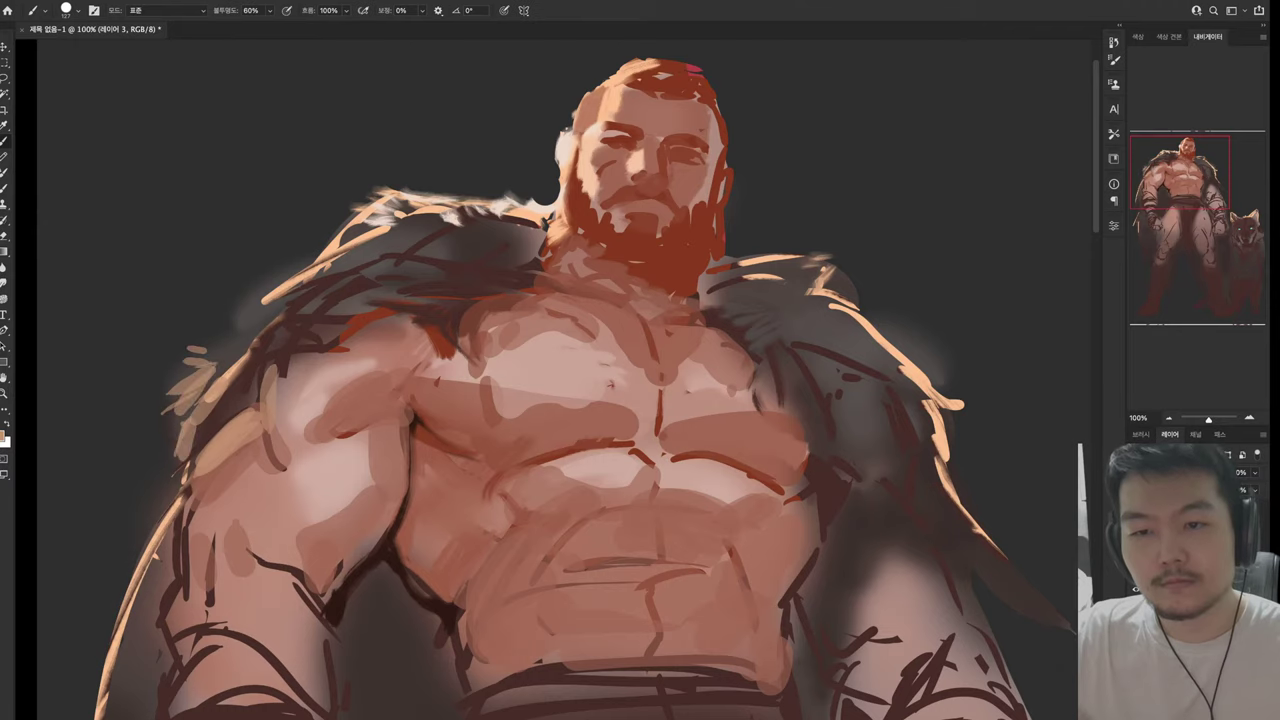
mouse_move(306, 252)
mouse_down()
mouse_move(258, 286)
mouse_move(286, 276)
mouse_up()
drag(322, 248, 272, 266)
Add tan and peach fur tufts along the shaded-side mantle's outer edge and trim their silhouette with the eraser
mouse_move(850, 300)
mouse_down()
mouse_move(780, 233)
mouse_move(800, 242)
mouse_up()
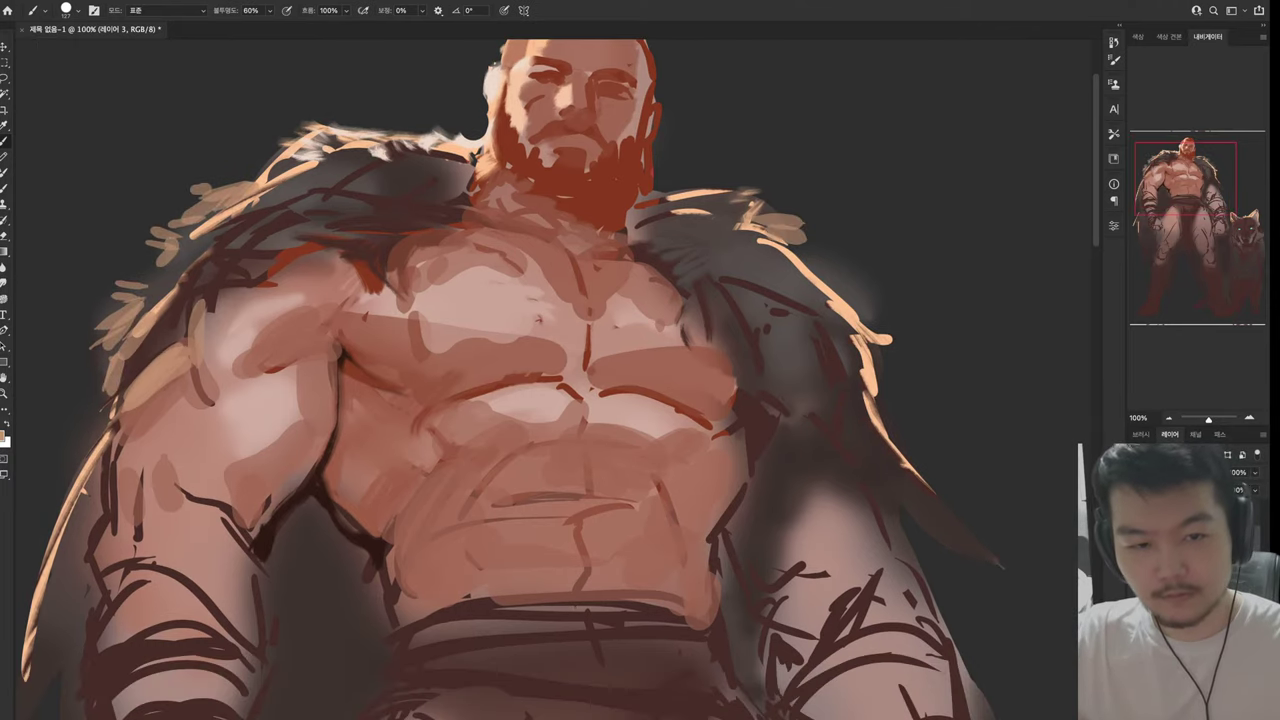
drag(600, 400, 606, 473)
key(alt)
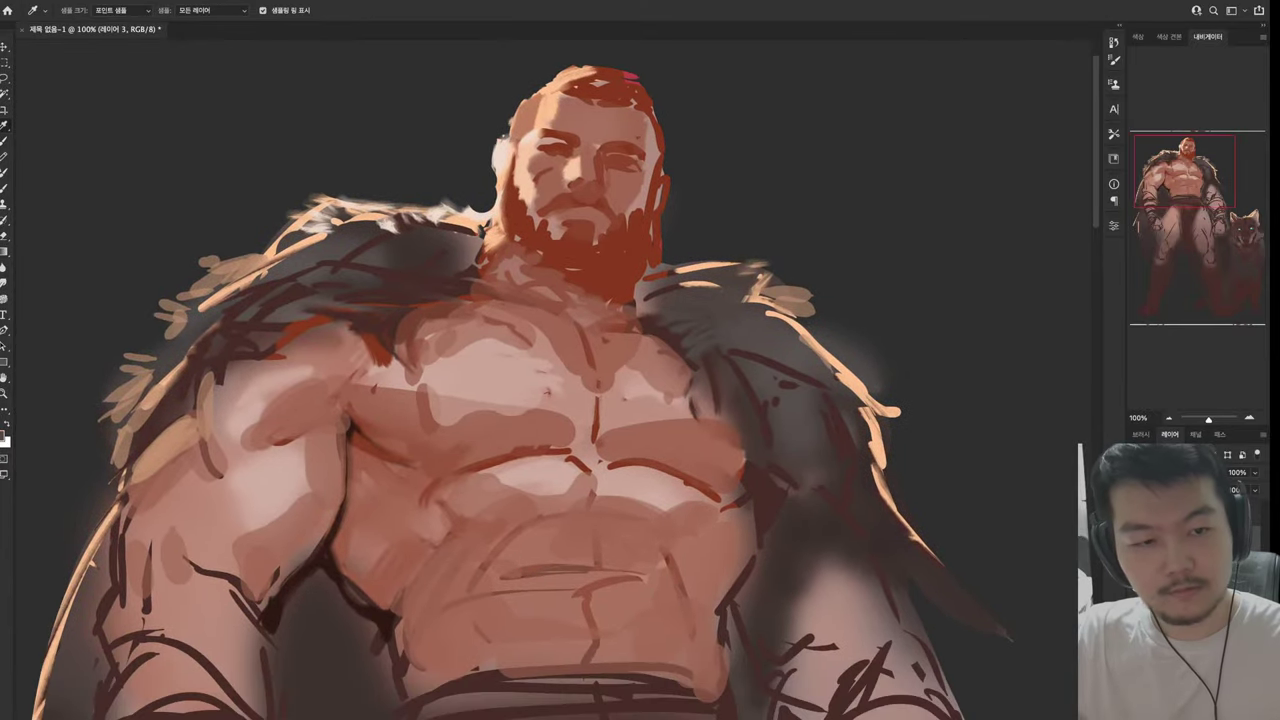
drag(848, 344, 780, 324)
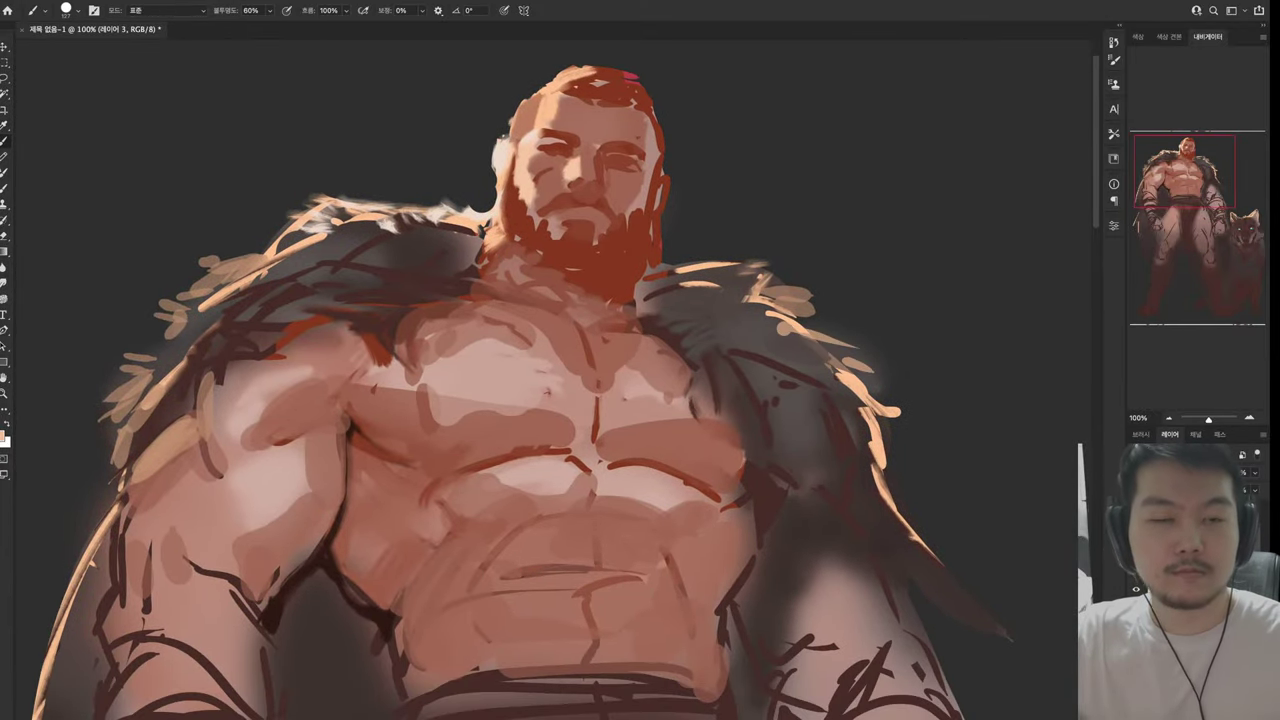
key(e)
drag(880, 340, 852, 384)
mouse_move(600, 400)
mouse_down()
mouse_move(478, 386)
mouse_move(550, 432)
mouse_up()
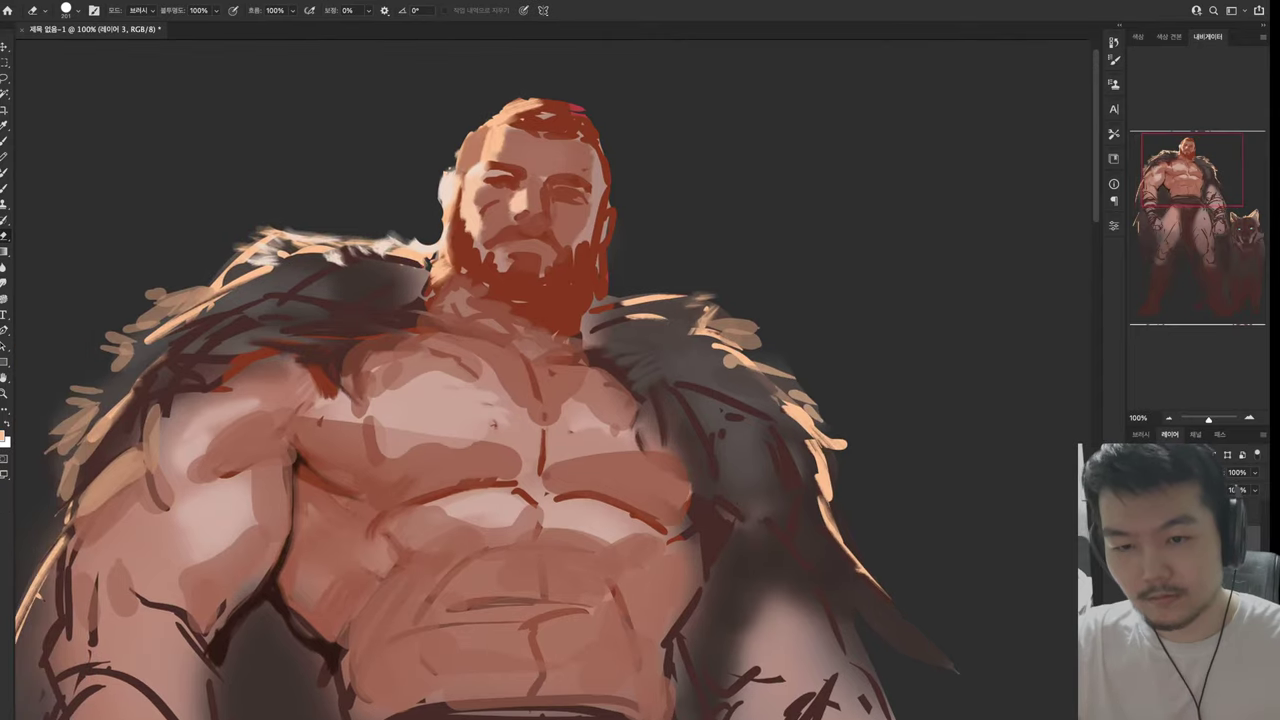
Sample a cream tone and paint pale fur along the top of the shaded-side mantle up to the neck
key(b)
key(i)
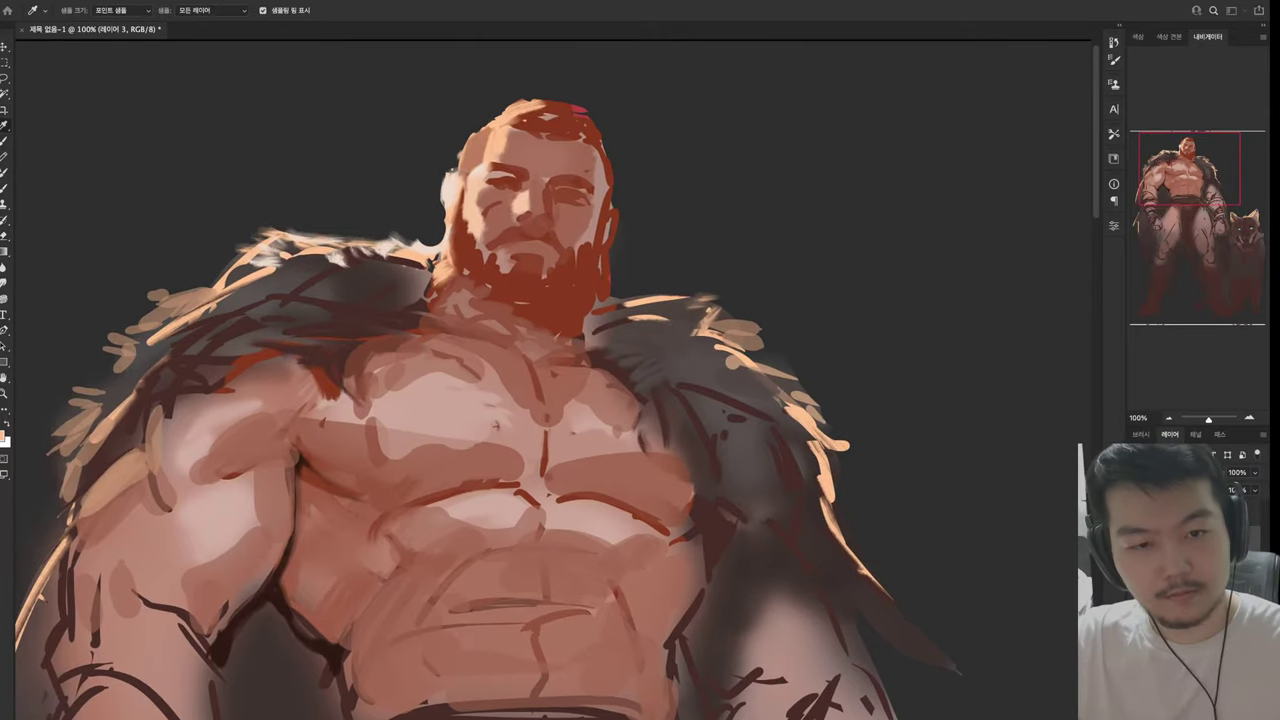
key(b)
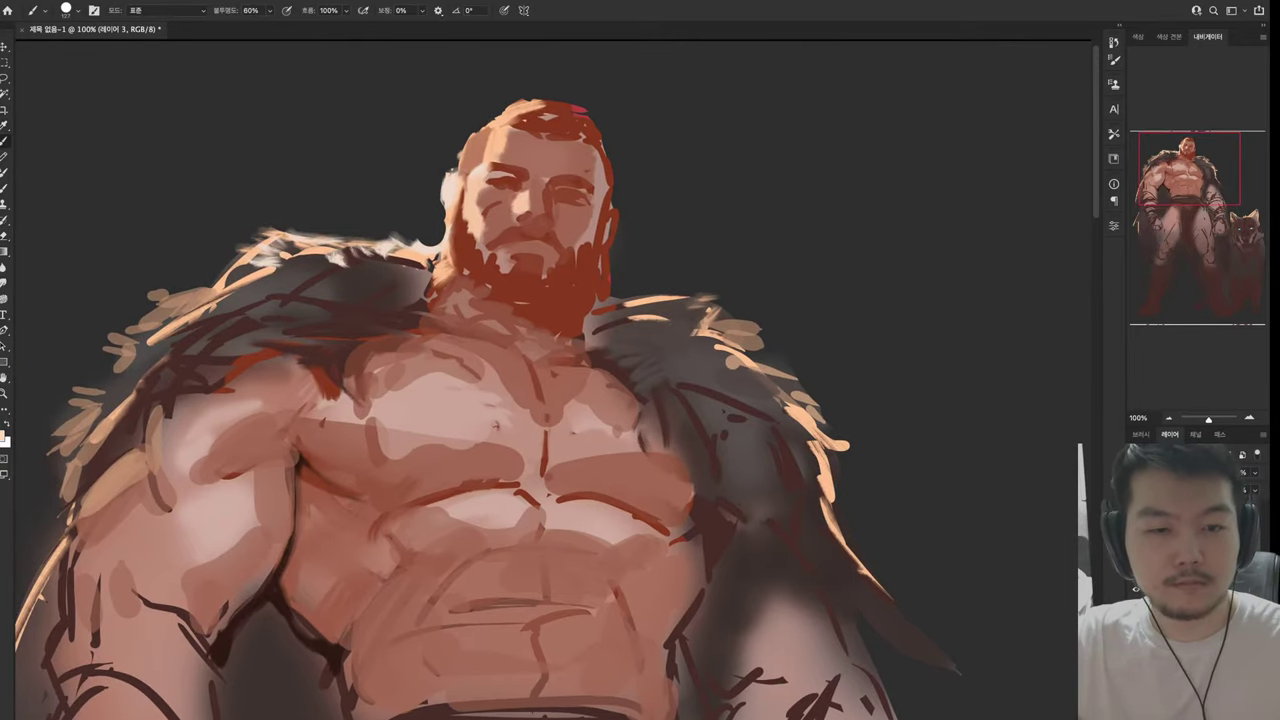
drag(625, 300, 755, 345)
drag(495, 425, 575, 485)
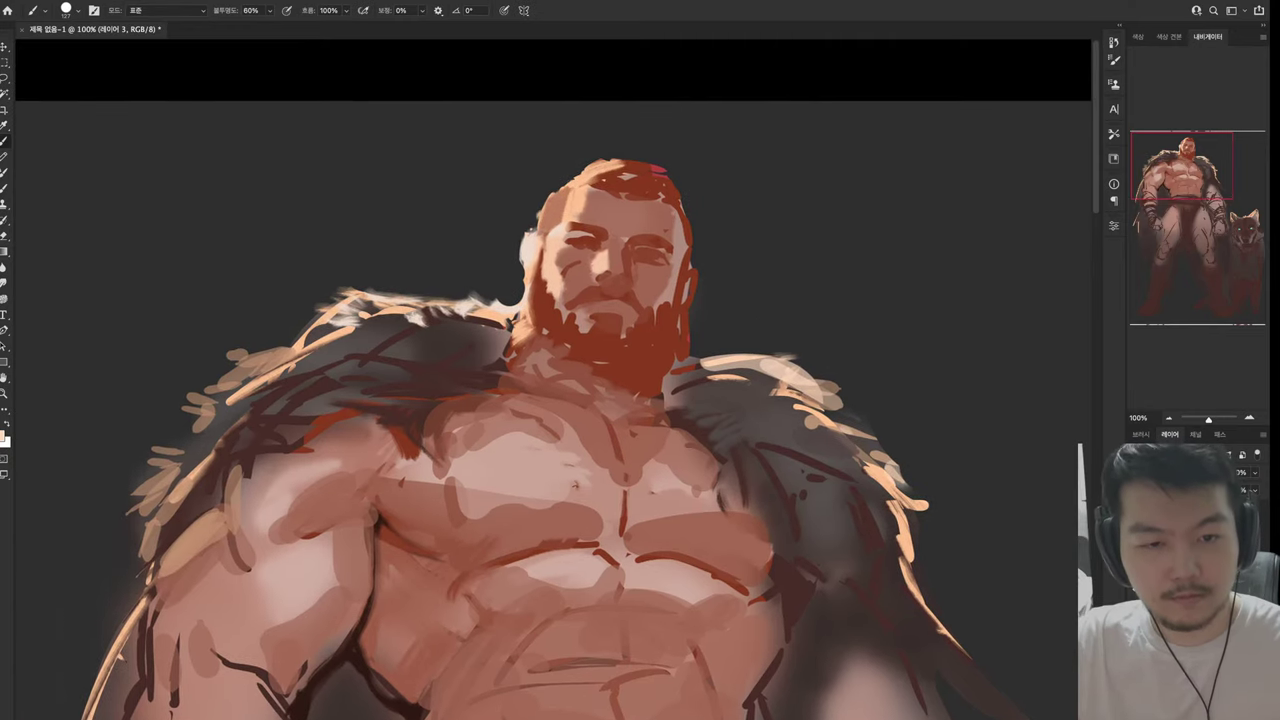
mouse_move(688, 342)
mouse_down()
mouse_move(708, 356)
mouse_move(732, 348)
mouse_move(786, 384)
mouse_up()
drag(600, 450, 570, 325)
drag(560, 380, 520, 540)
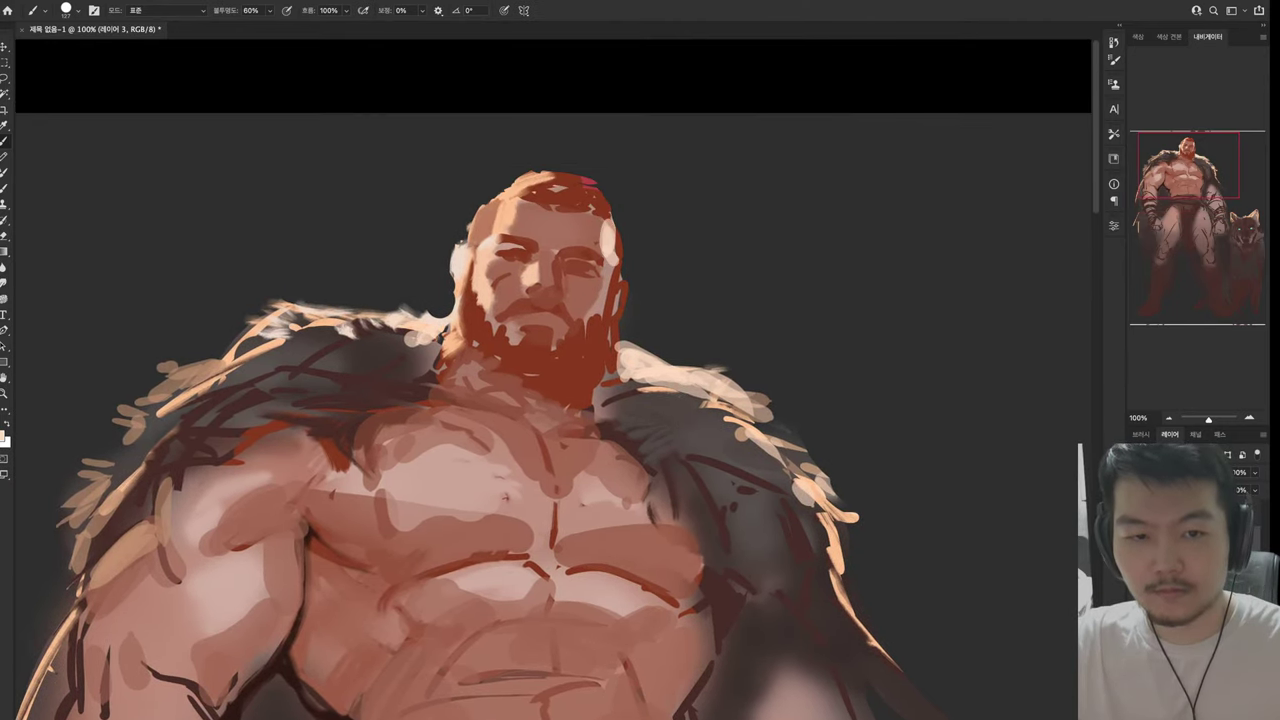
Sample skin and beard tones, refine the shaded-side jaw and beard edge with brush and eraser, and paint orange-brown on the lit-side beard
key(e)
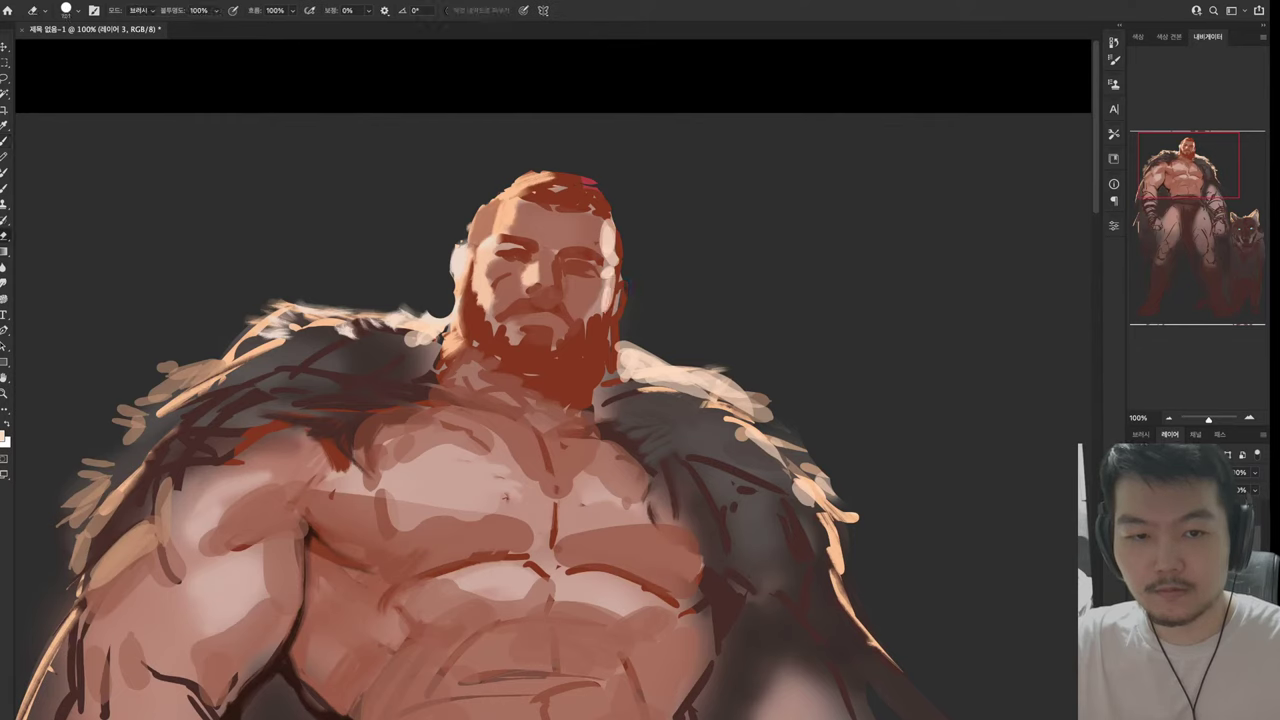
key(b)
drag(600, 318, 614, 370)
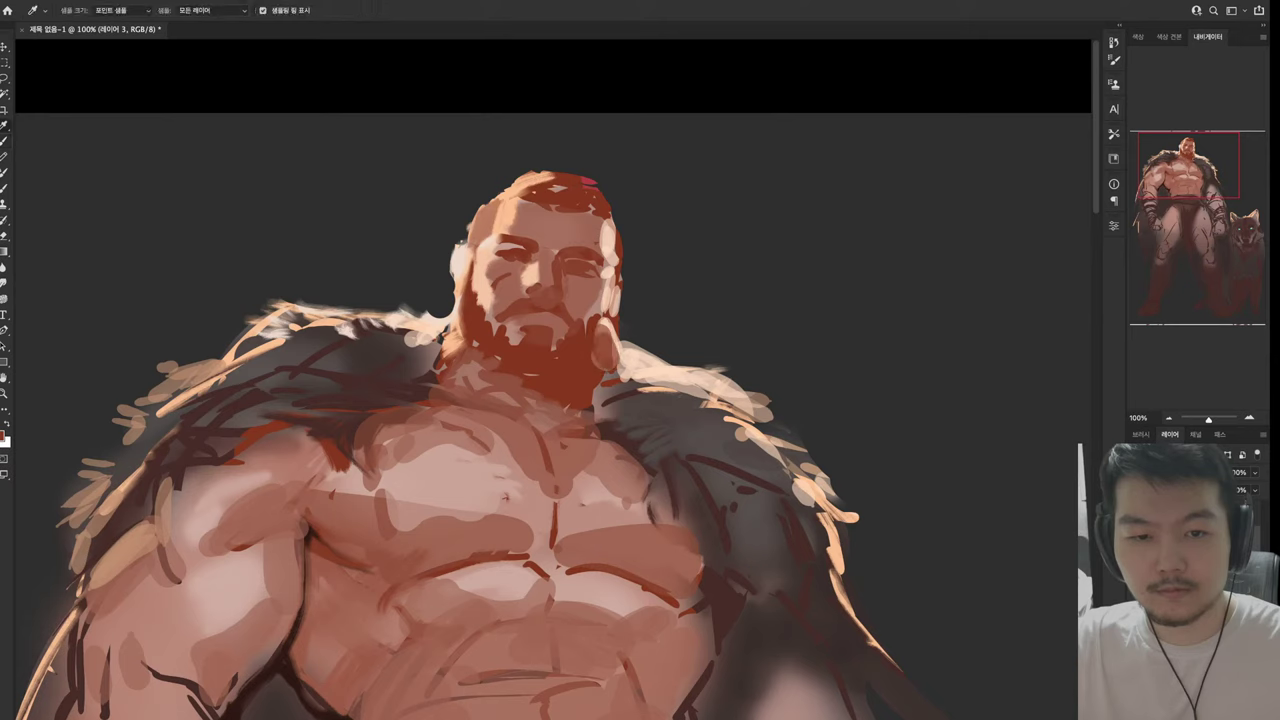
alt+click(608, 343)
alt+click(616, 290)
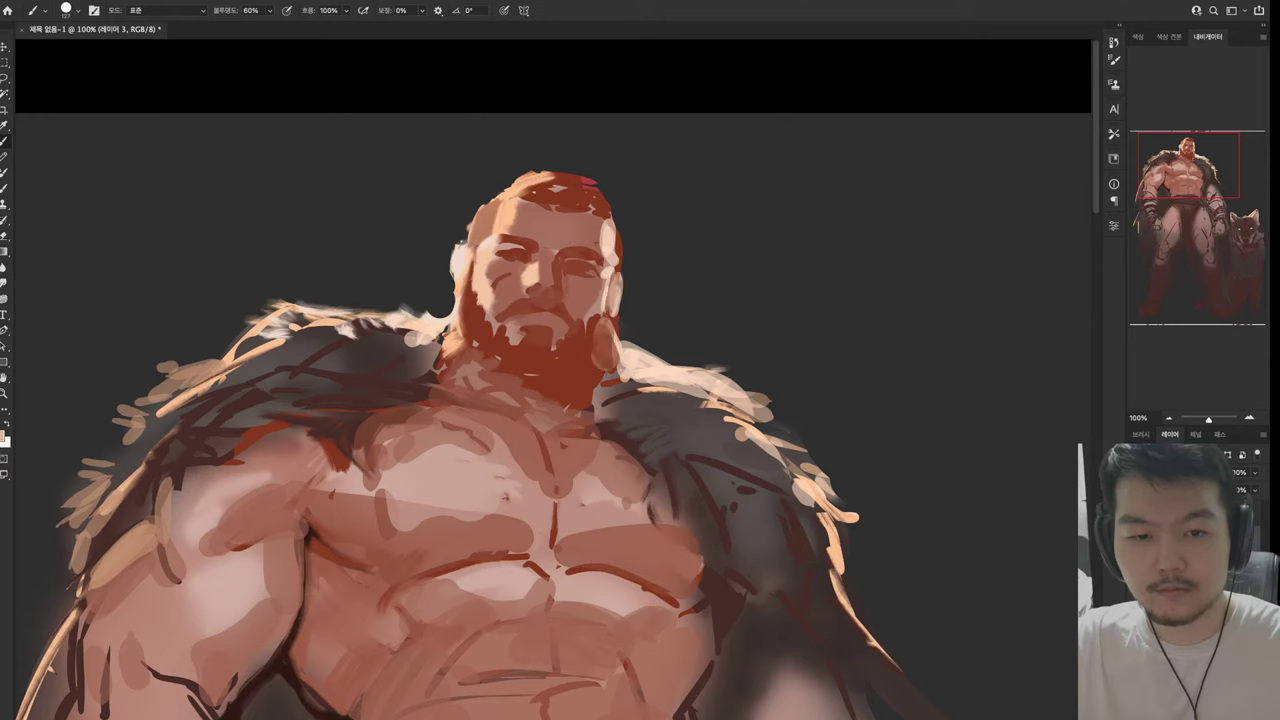
key(e)
drag(618, 322, 608, 378)
key(i)
key(b)
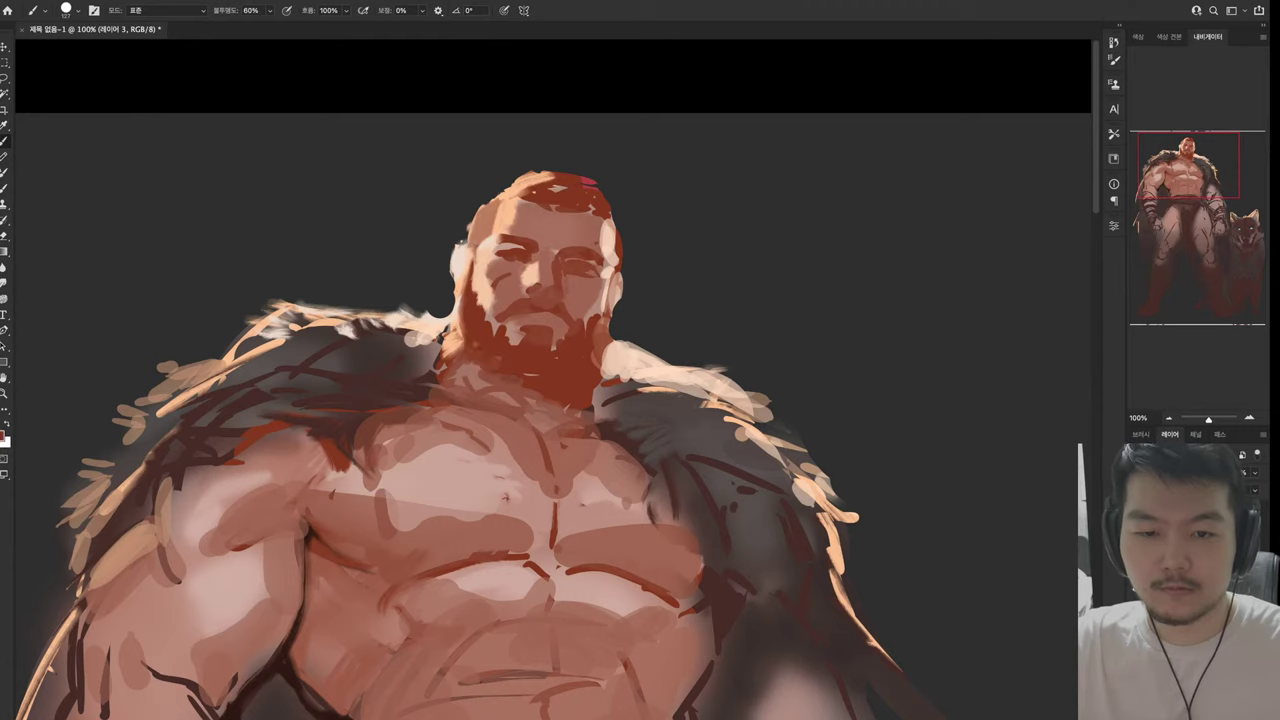
drag(455, 314, 457, 350)
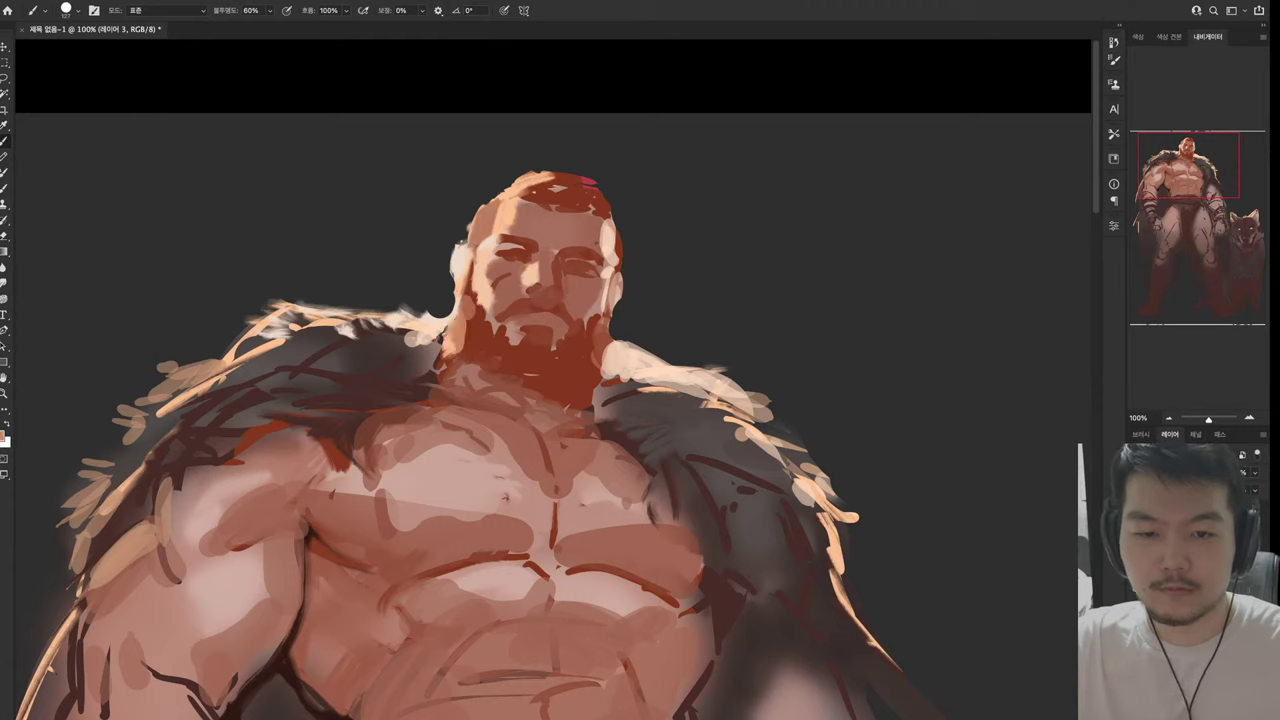
alt+click(486, 343)
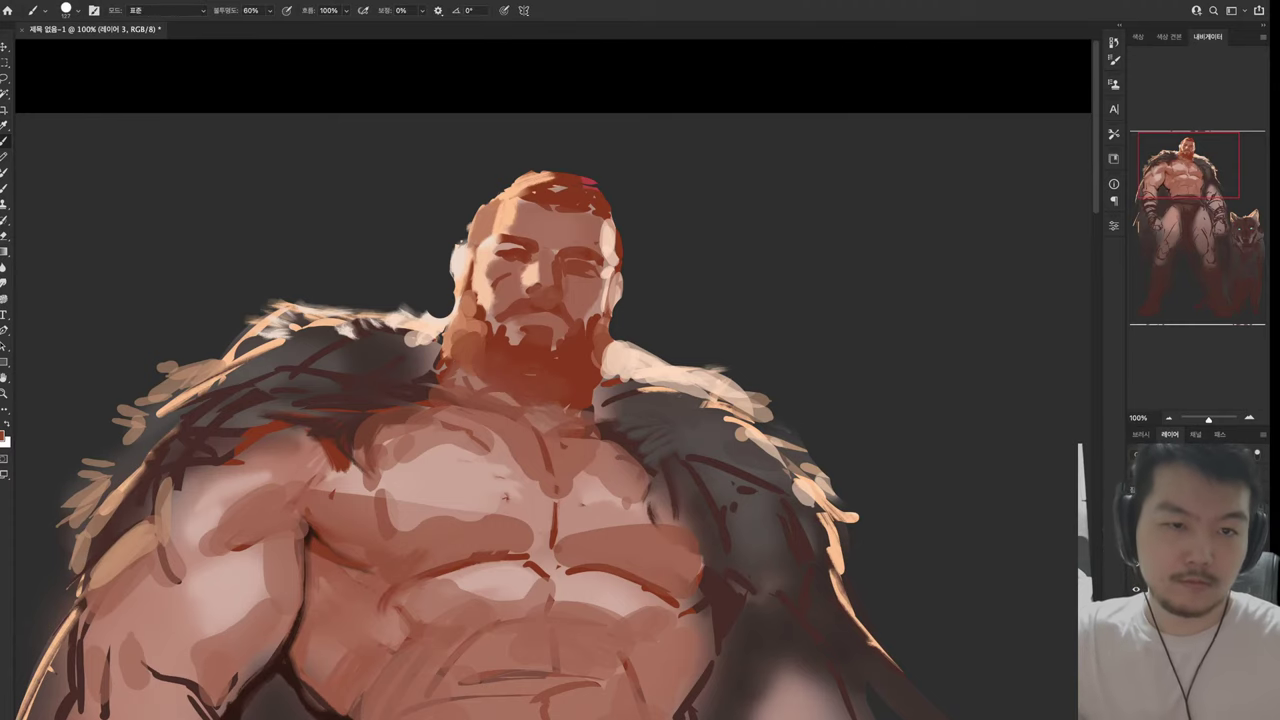
Sample a skin tone from the chest and paint over the dark sketch lines along the sternum and collarbones
scroll(553, 380, down, 3)
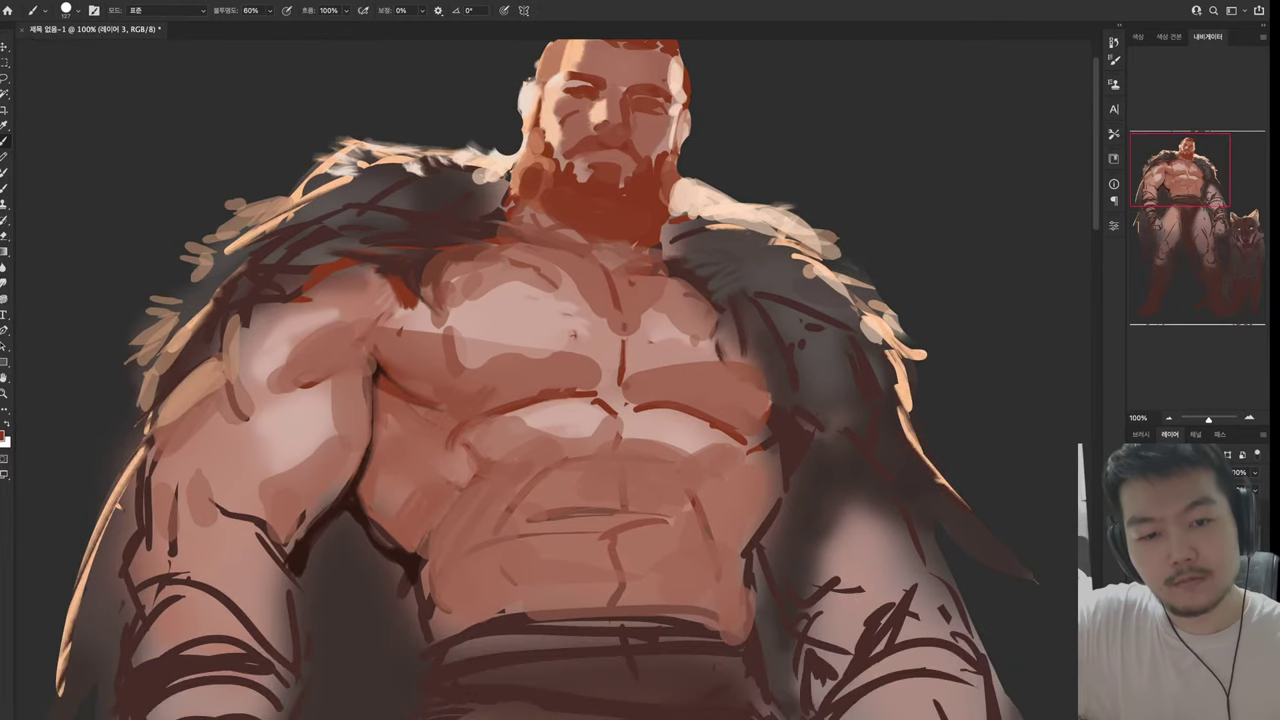
alt+click(612, 332)
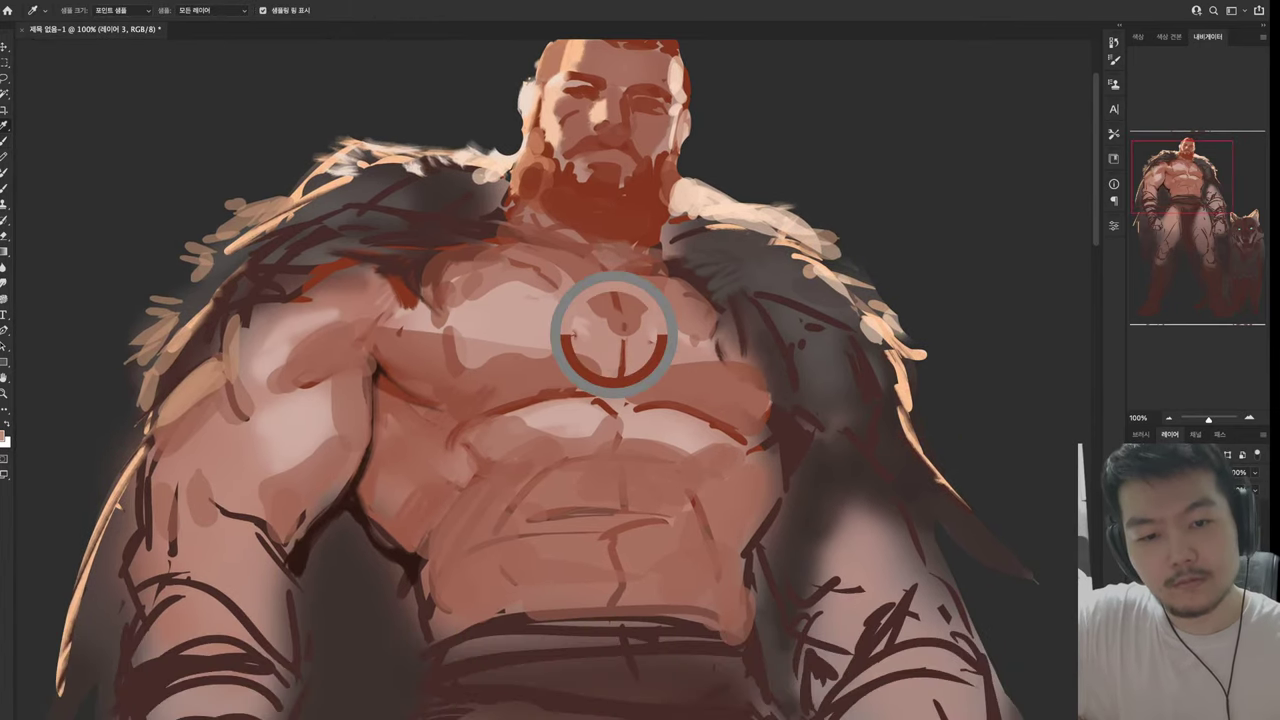
drag(652, 328, 620, 392)
drag(548, 276, 522, 290)
drag(592, 270, 500, 312)
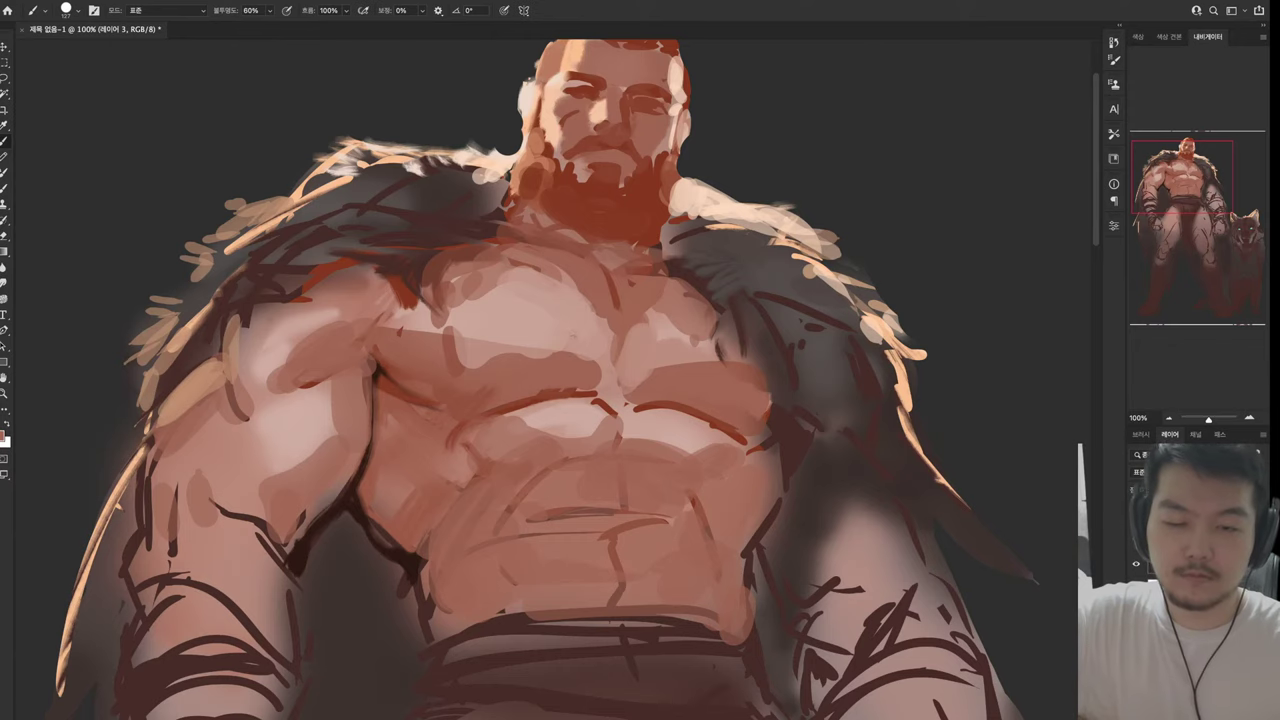
drag(605, 350, 583, 375)
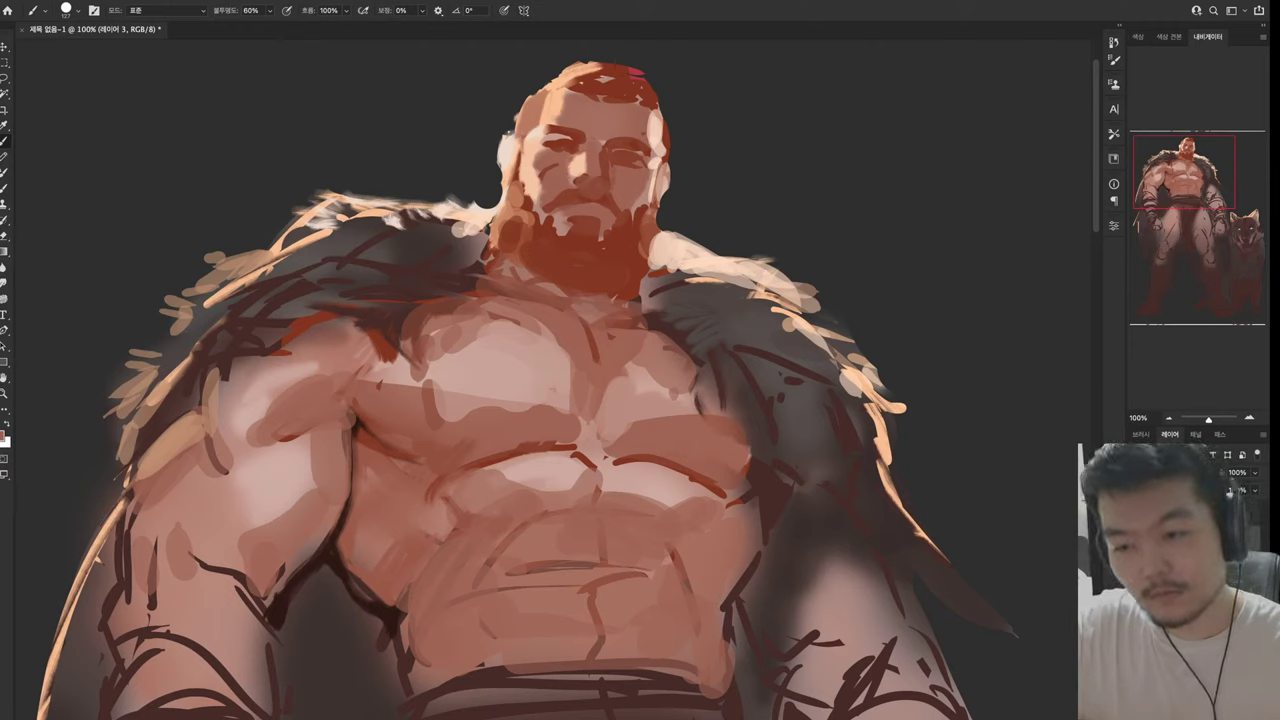
Sample a pinkish skin tone and blend it softly across the upper part of the lit-side pectoral
key(alt)
key(alt)
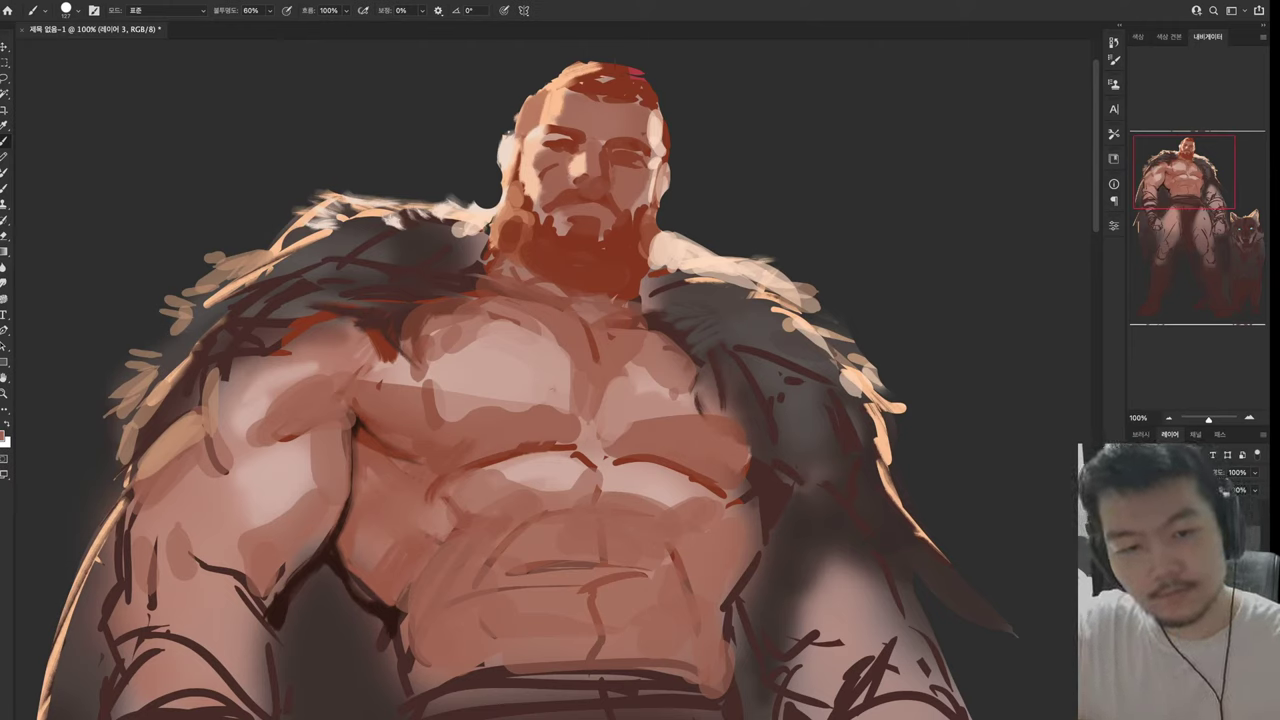
key(alt)
key(alt)
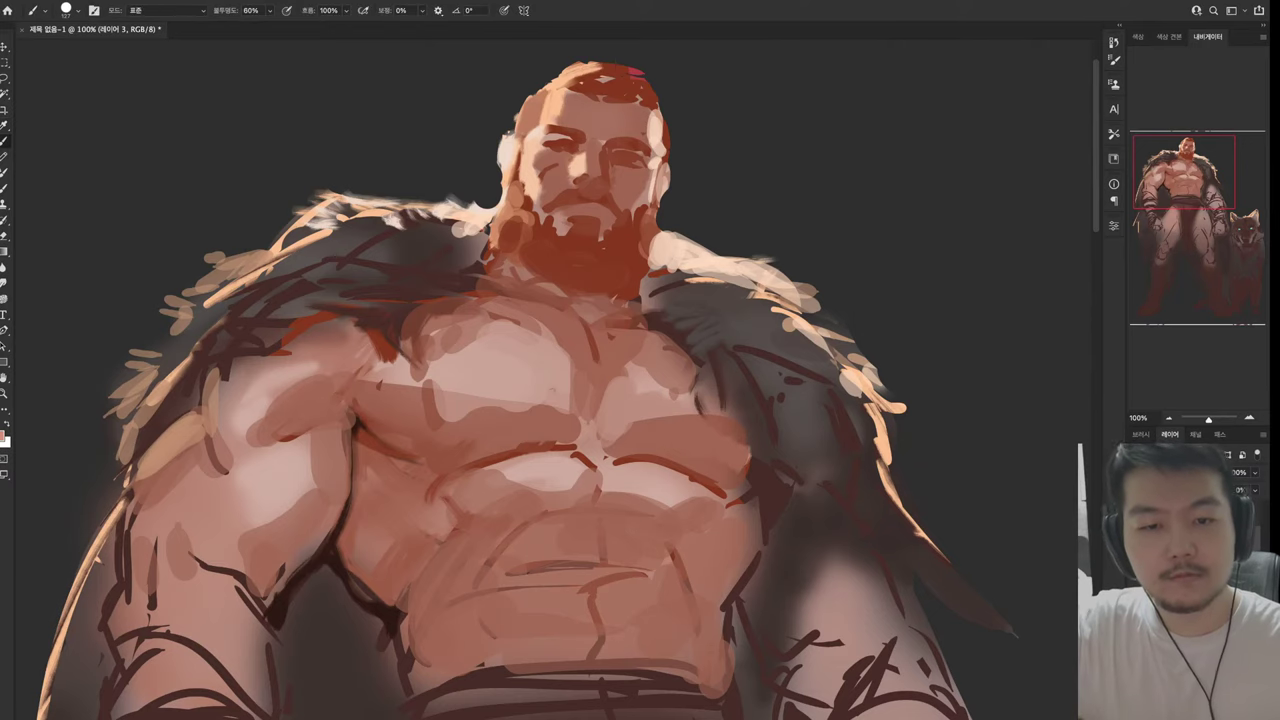
drag(475, 335, 570, 322)
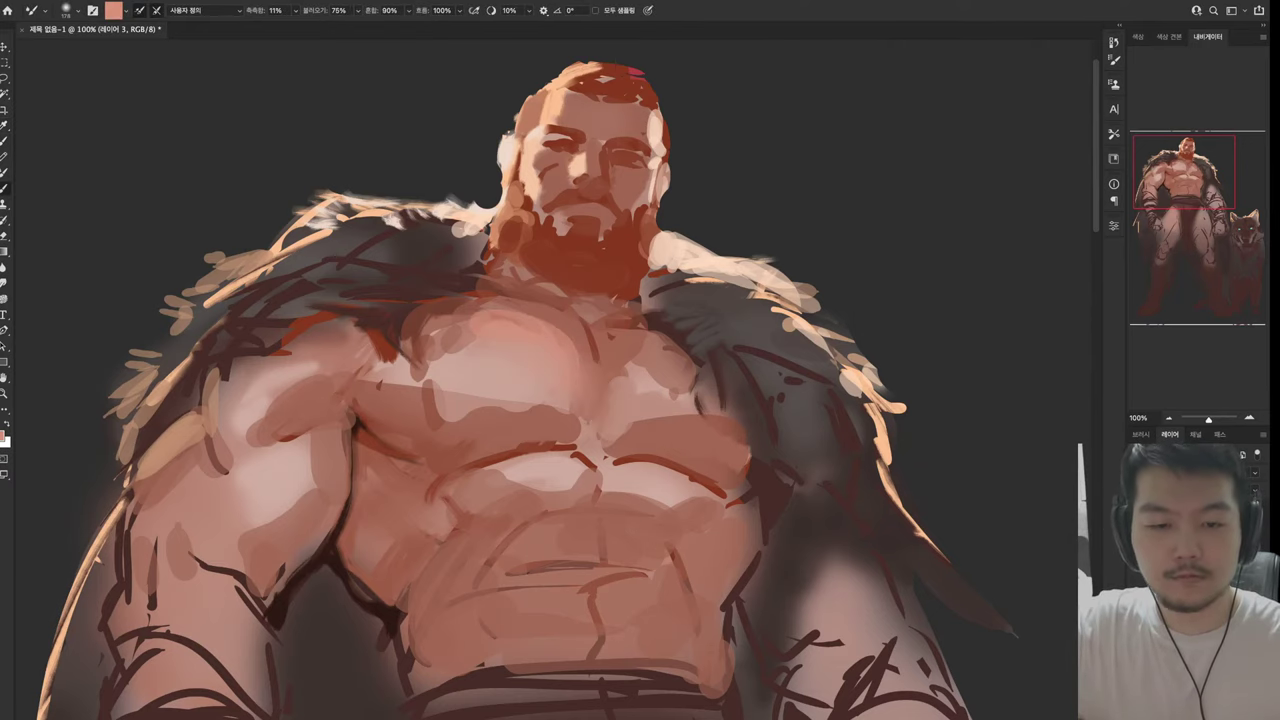
Paint a reddish-brown shadow in the valley between the pectorals and soften it with the Mixer Brush
scroll(540, 380, up, 1)
key(b)
drag(590, 405, 546, 480)
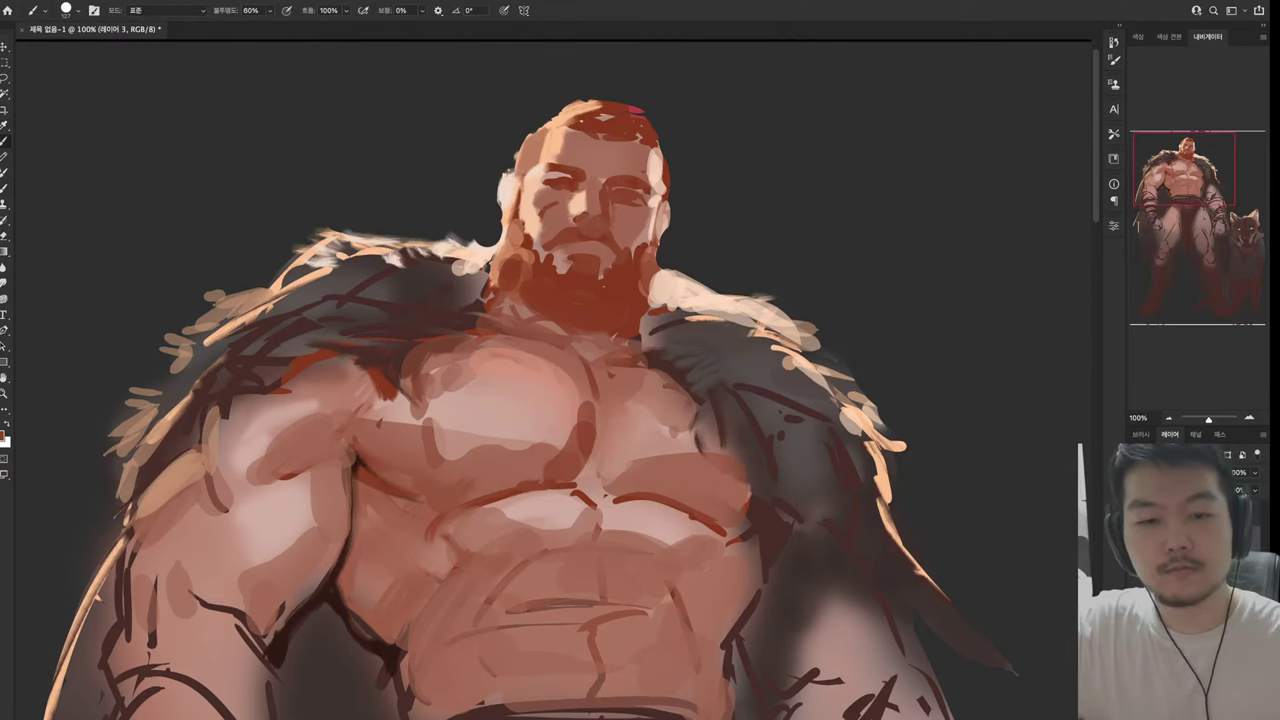
mouse_move(580, 440)
mouse_down()
mouse_move(530, 482)
mouse_move(642, 490)
mouse_up()
key(shift+b)
mouse_move(590, 410)
mouse_down()
mouse_move(535, 460)
mouse_move(560, 485)
mouse_move(550, 428)
mouse_up()
drag(665, 462, 640, 508)
Paint reddish-brown shading from the base of the sternum down the upper abdomen and blend it with the Mixer Brush
scroll(550, 380, down, 4)
key(b)
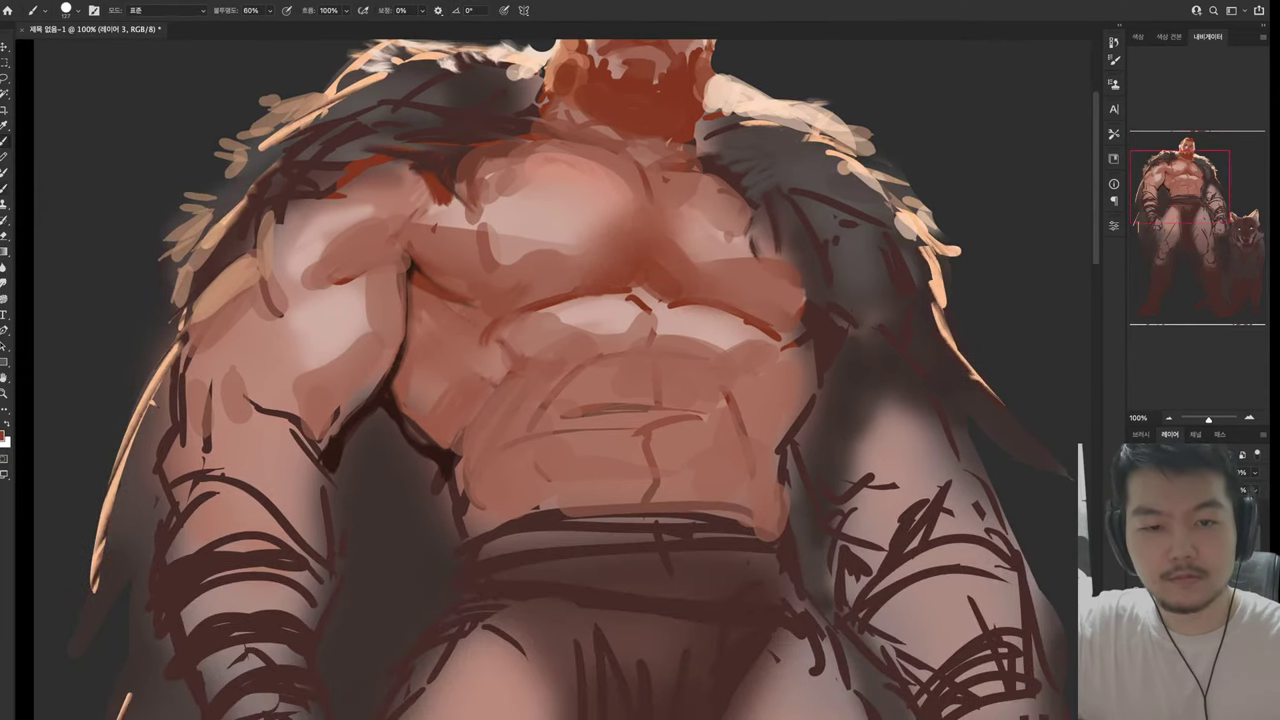
mouse_move(580, 285)
mouse_down()
mouse_move(655, 315)
mouse_move(650, 380)
mouse_up()
key(shift+b)
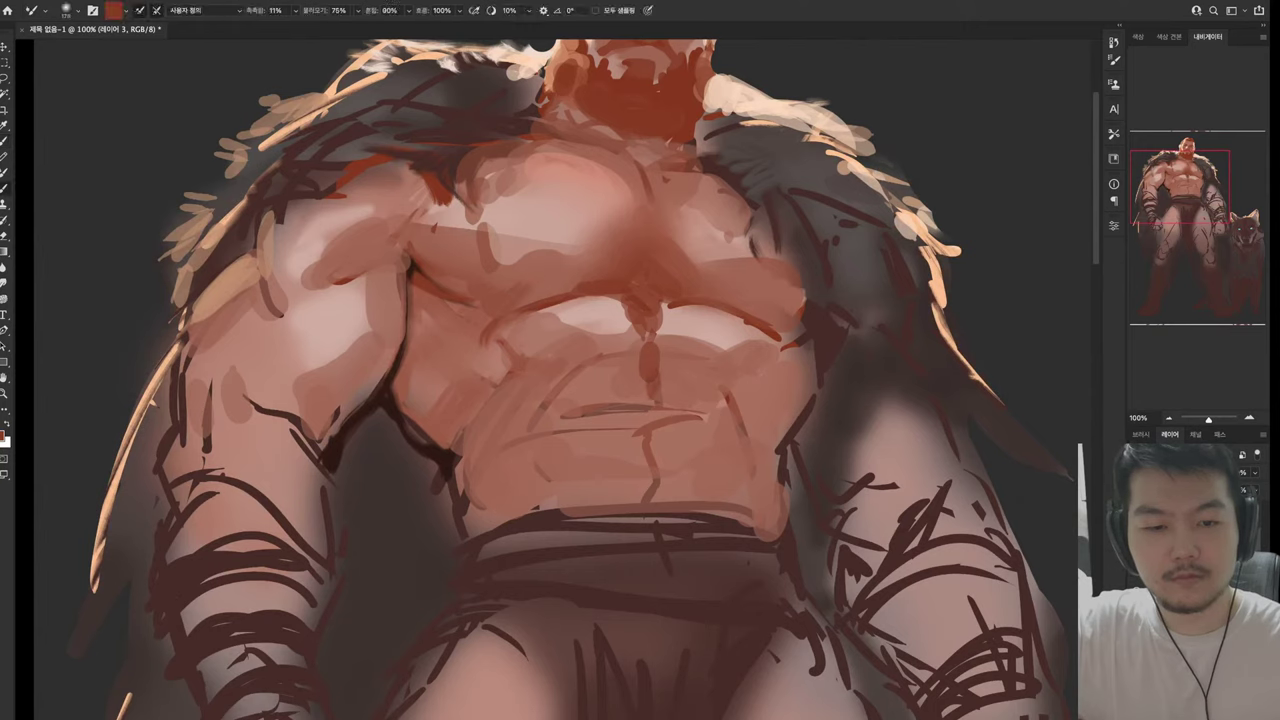
mouse_move(655, 300)
mouse_down()
mouse_move(660, 365)
mouse_move(640, 440)
mouse_up()
Add a reddish-brown patch down the centre of the lower abdomen to the belt and blend it into the skin
key(b)
mouse_move(625, 430)
mouse_down()
mouse_move(670, 450)
mouse_move(655, 500)
mouse_up()
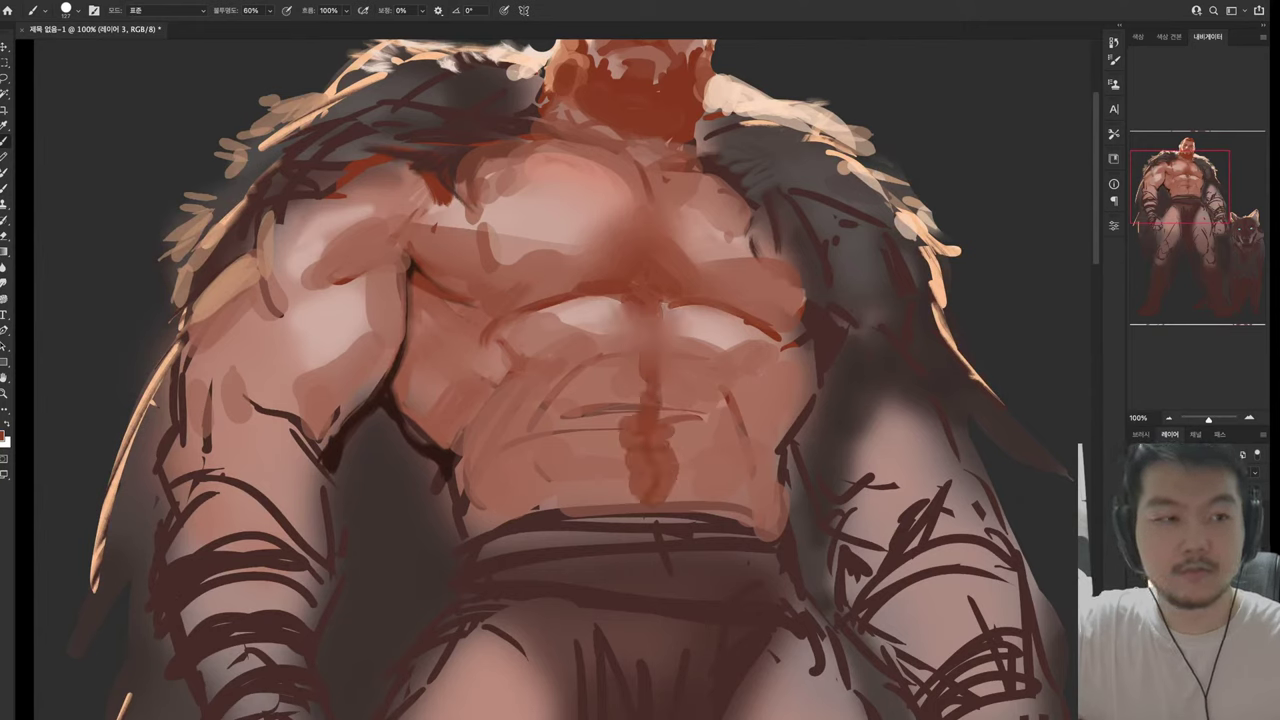
key(shift+b)
mouse_move(625, 432)
mouse_down()
mouse_move(615, 462)
mouse_move(628, 442)
mouse_up()
drag(675, 428, 695, 520)
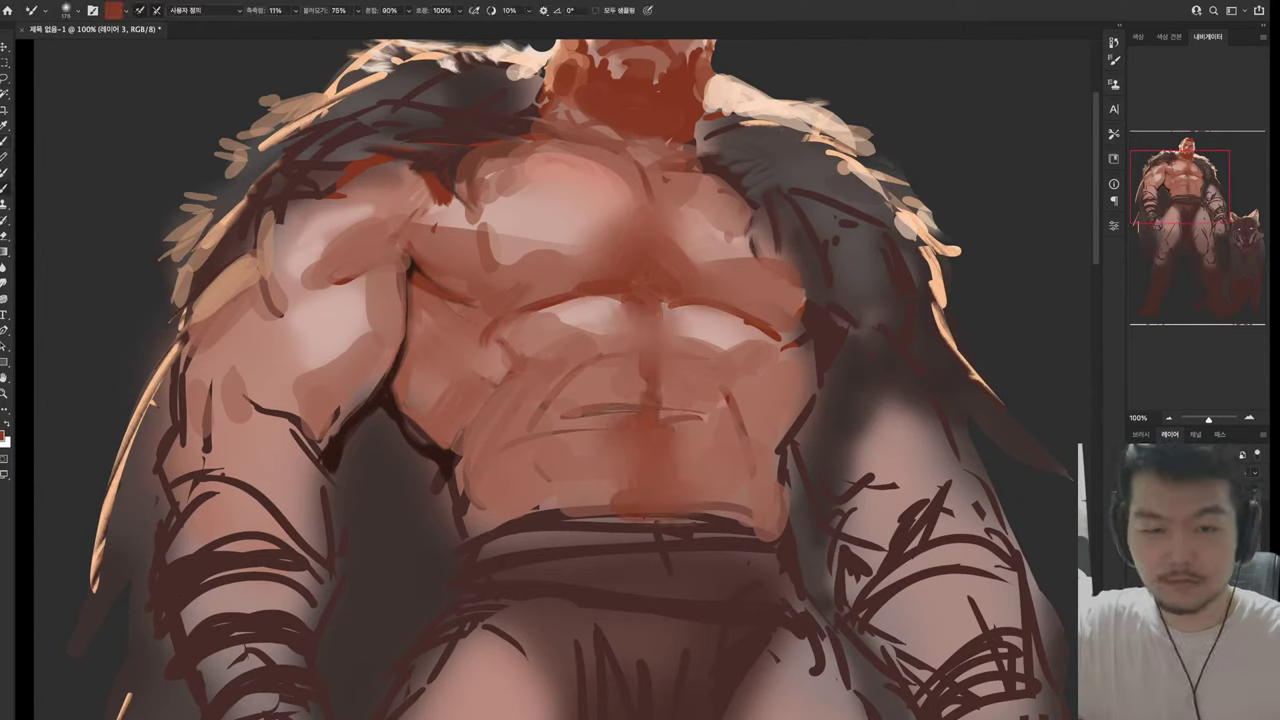
Sample a reddish skin tone from the torso and paint shadow strokes along the lit-side thigh's outer edge and diagonal muscle line
drag(505, 330, 505, 258)
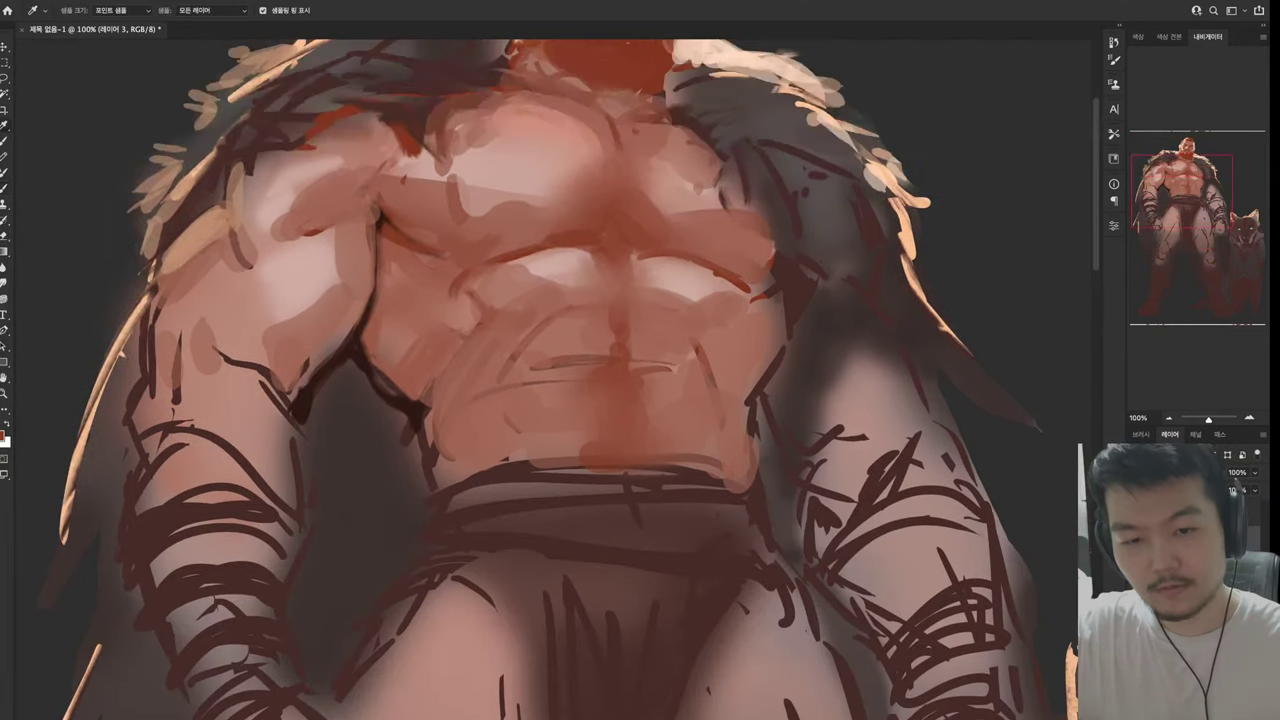
alt+click(505, 258)
drag(505, 500, 505, 255)
mouse_move(495, 350)
mouse_down()
mouse_move(445, 395)
mouse_move(395, 510)
mouse_up()
drag(408, 570, 398, 715)
drag(530, 525, 422, 695)
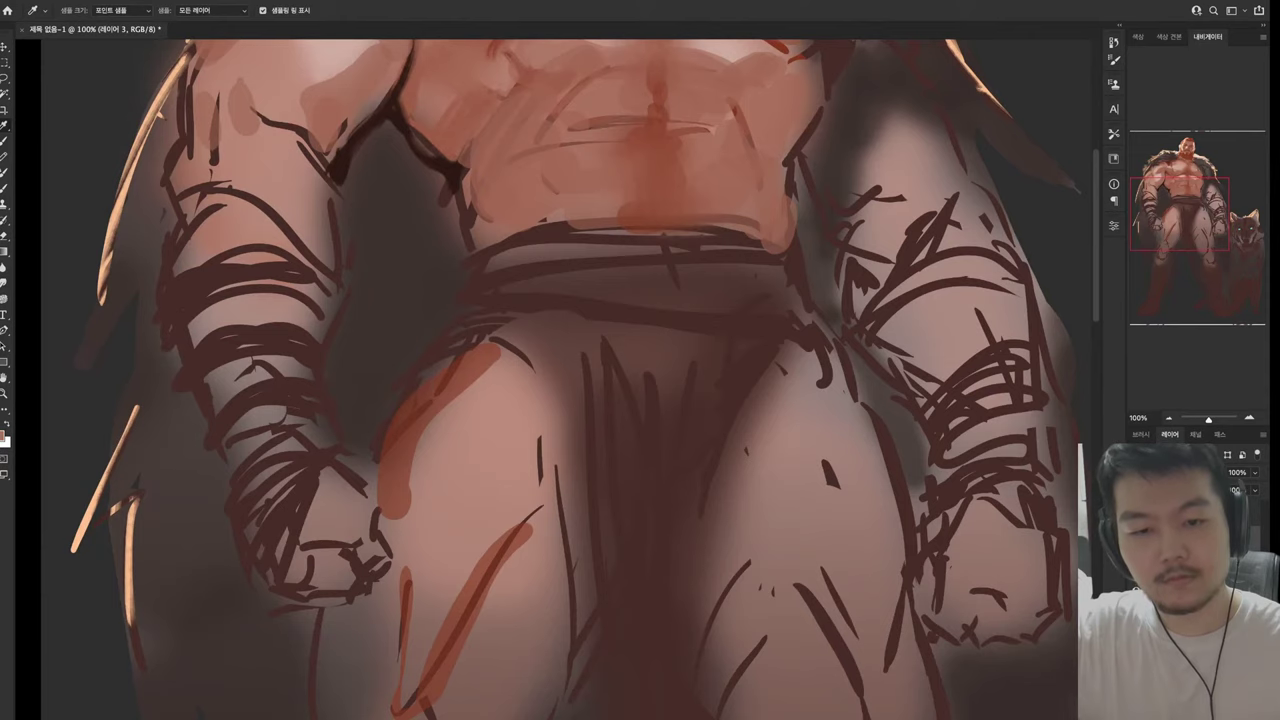
Sample a lighter orange skin tone and fill the outer and middle planes of the lit-side thigh
alt+click(470, 440)
drag(480, 365, 395, 550)
drag(455, 400, 415, 610)
drag(505, 505, 425, 690)
drag(540, 425, 460, 520)
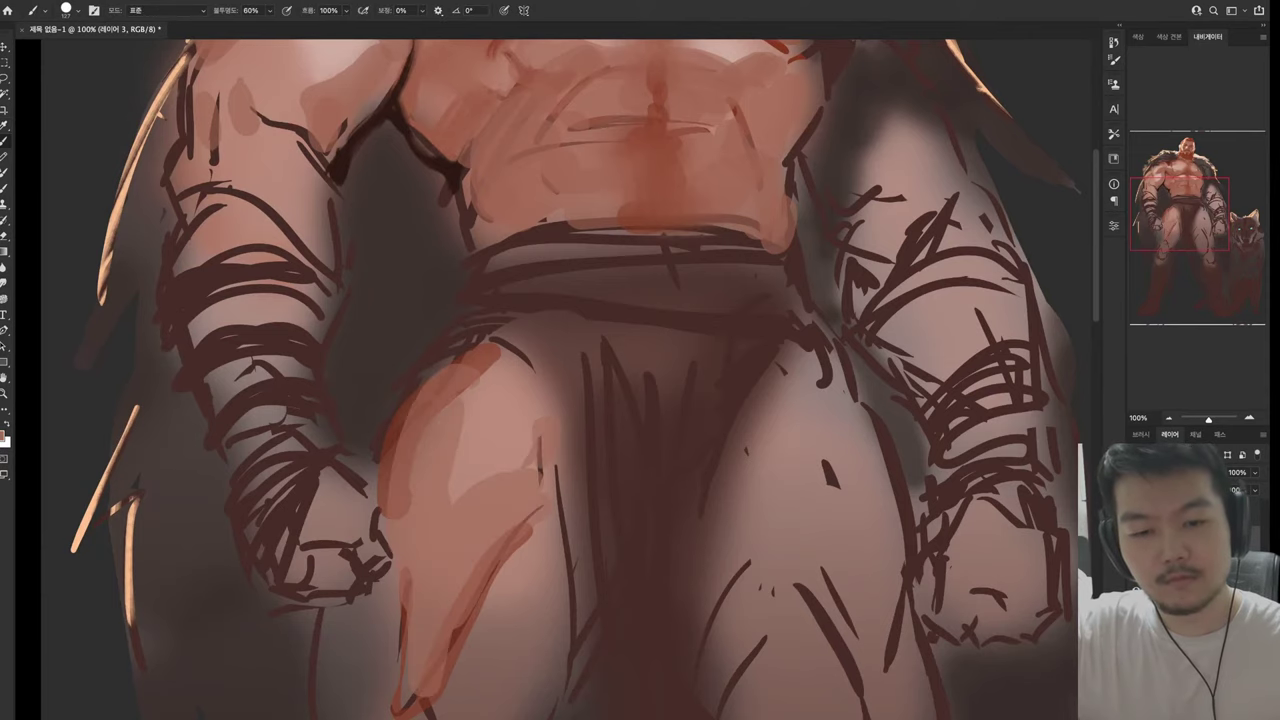
Paint orange-brown planes down the inner side of the lit-side thigh toward the knee, leaving a lighter area in the middle
drag(560, 345, 510, 425)
drag(590, 385, 560, 490)
drag(520, 450, 548, 320)
drag(595, 430, 480, 595)
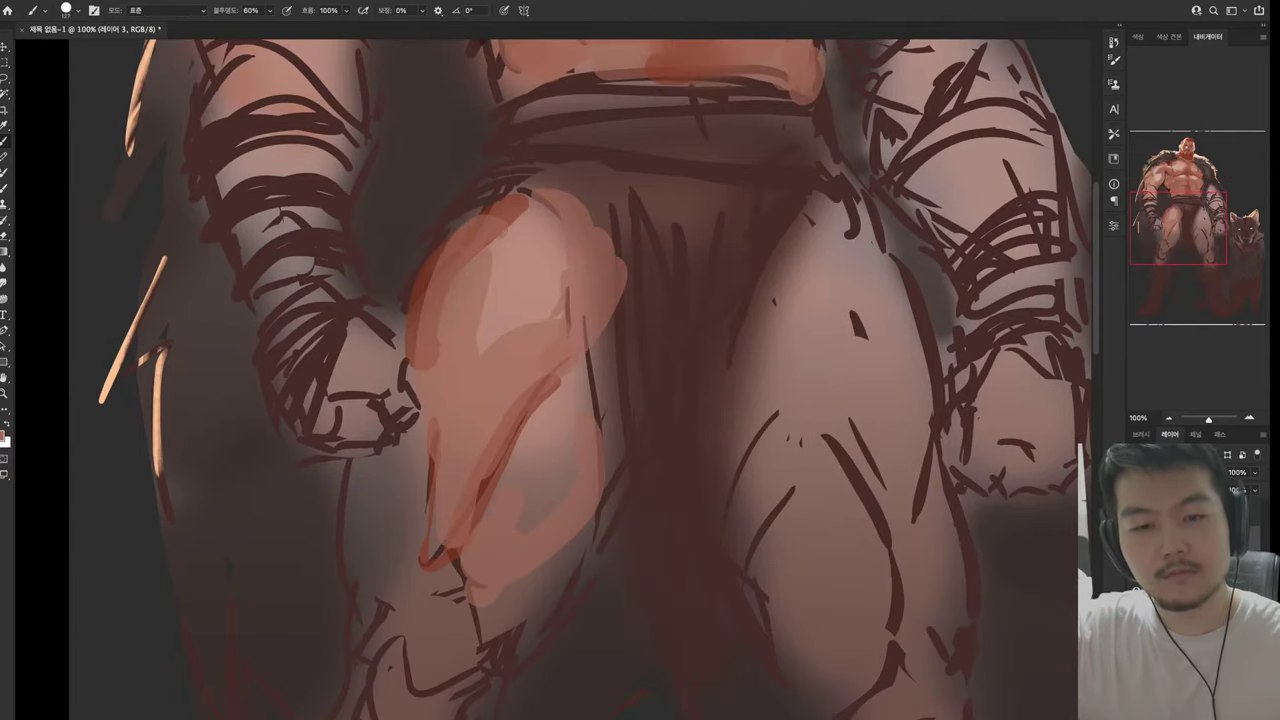
drag(545, 560, 490, 630)
drag(545, 460, 508, 492)
drag(575, 435, 495, 520)
drag(565, 470, 525, 550)
Sample a deeper skin tone and paint the lit-side thigh's inner muscle down to the top of the knee
alt+click(560, 400)
drag(575, 350, 565, 470)
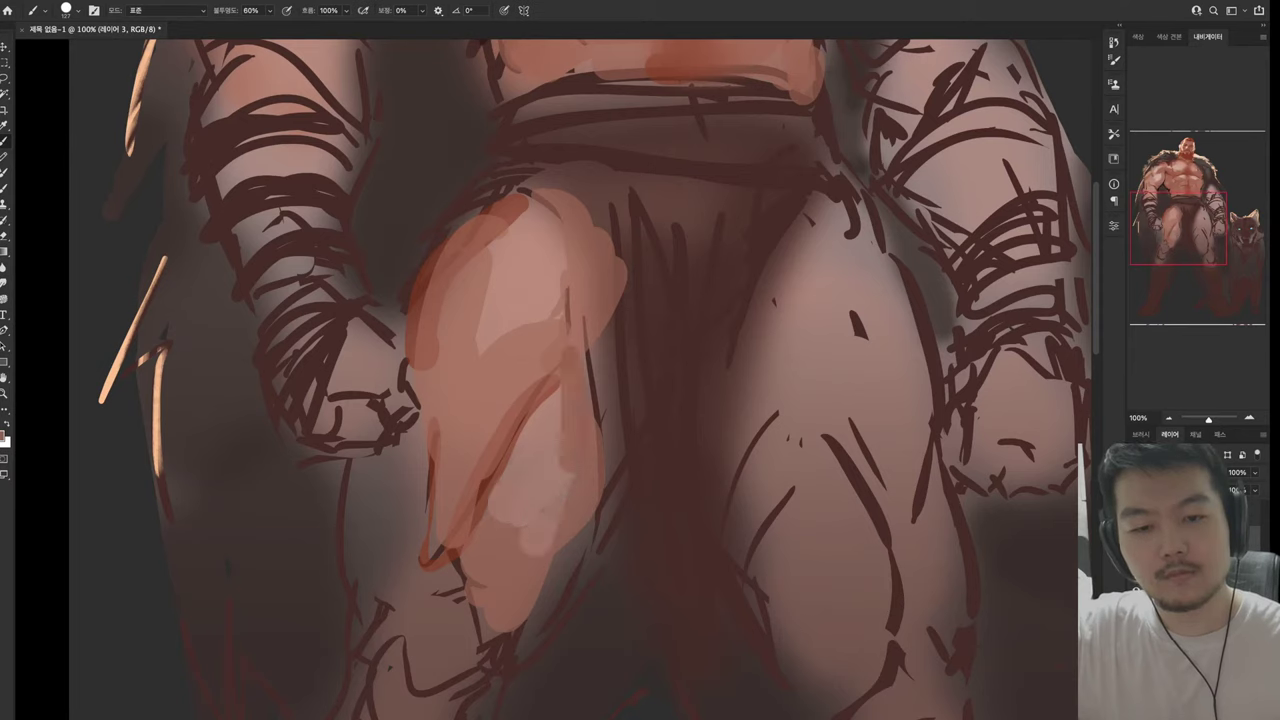
drag(574, 388, 494, 640)
drag(592, 532, 478, 658)
drag(412, 636, 388, 670)
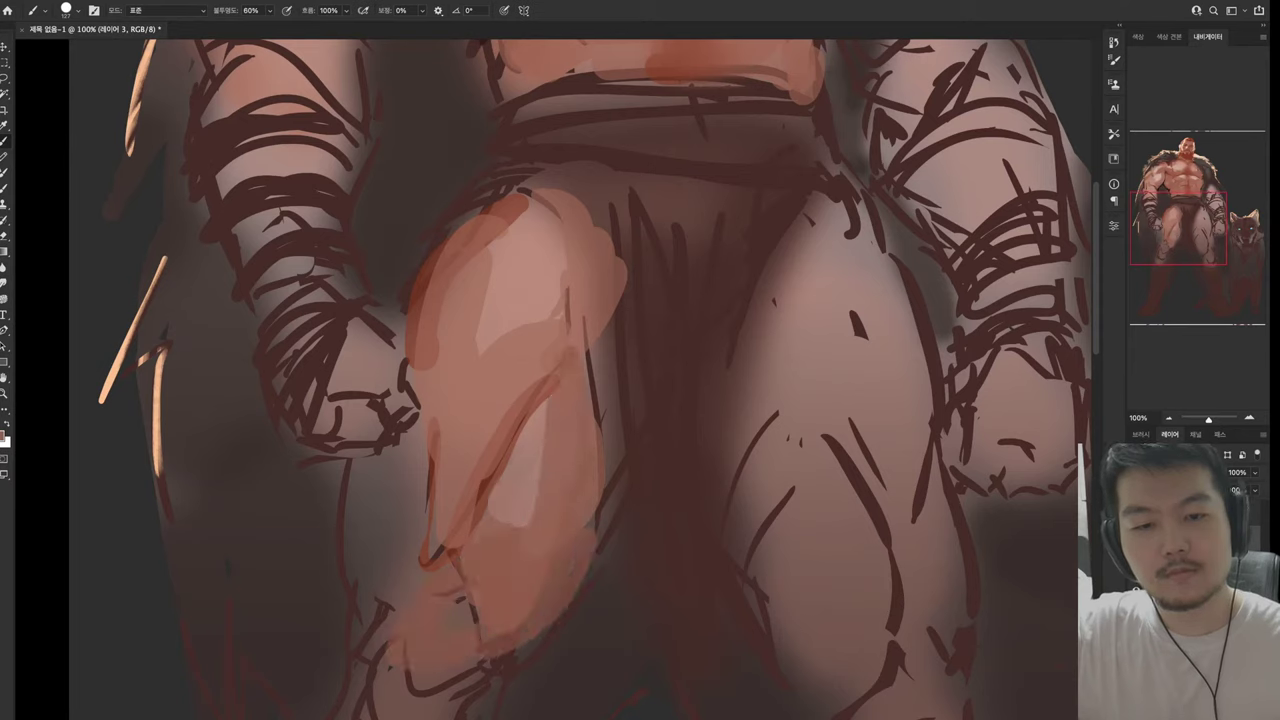
Fill the lit-side knee and the lower outer thigh below the fist with reddish-brown skin tones
drag(478, 662, 410, 696)
drag(392, 600, 368, 714)
drag(400, 476, 352, 660)
drag(362, 486, 342, 616)
drag(440, 508, 420, 566)
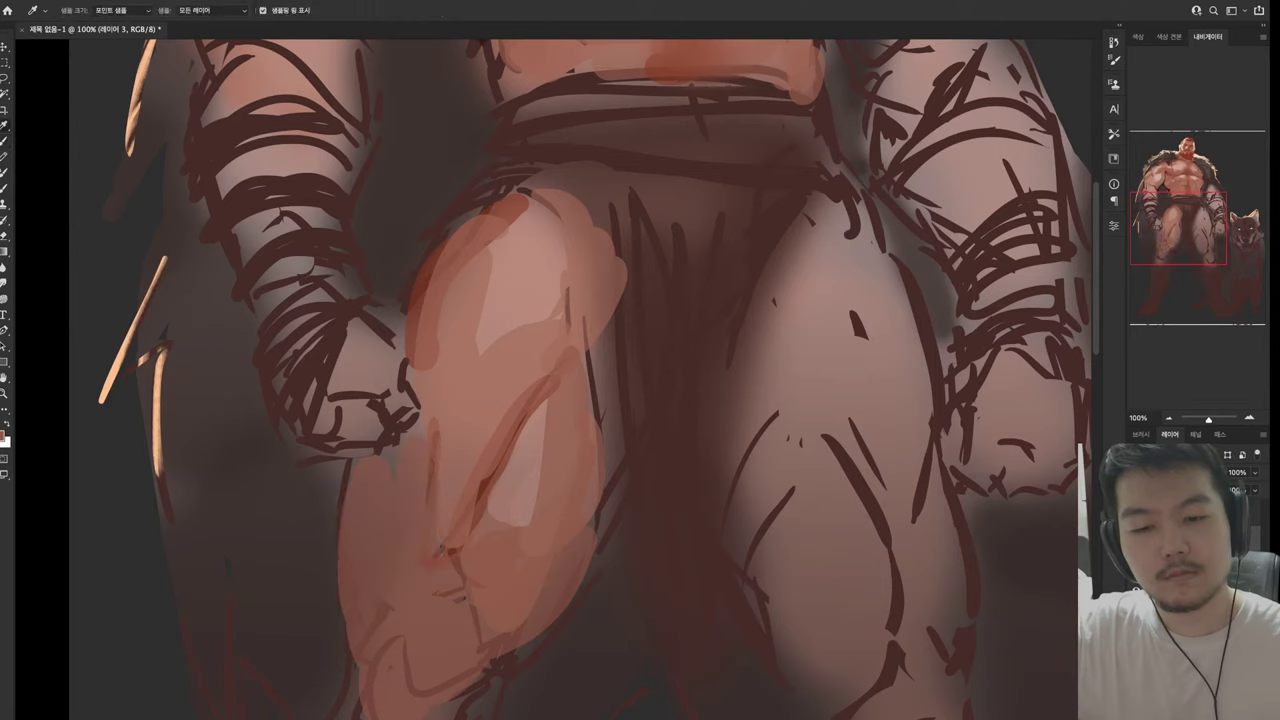
Sample a lighter skin tone and paint light planes on the lit-side lower thigh and knee, covering the diagonal sketch line
alt+click(443, 528)
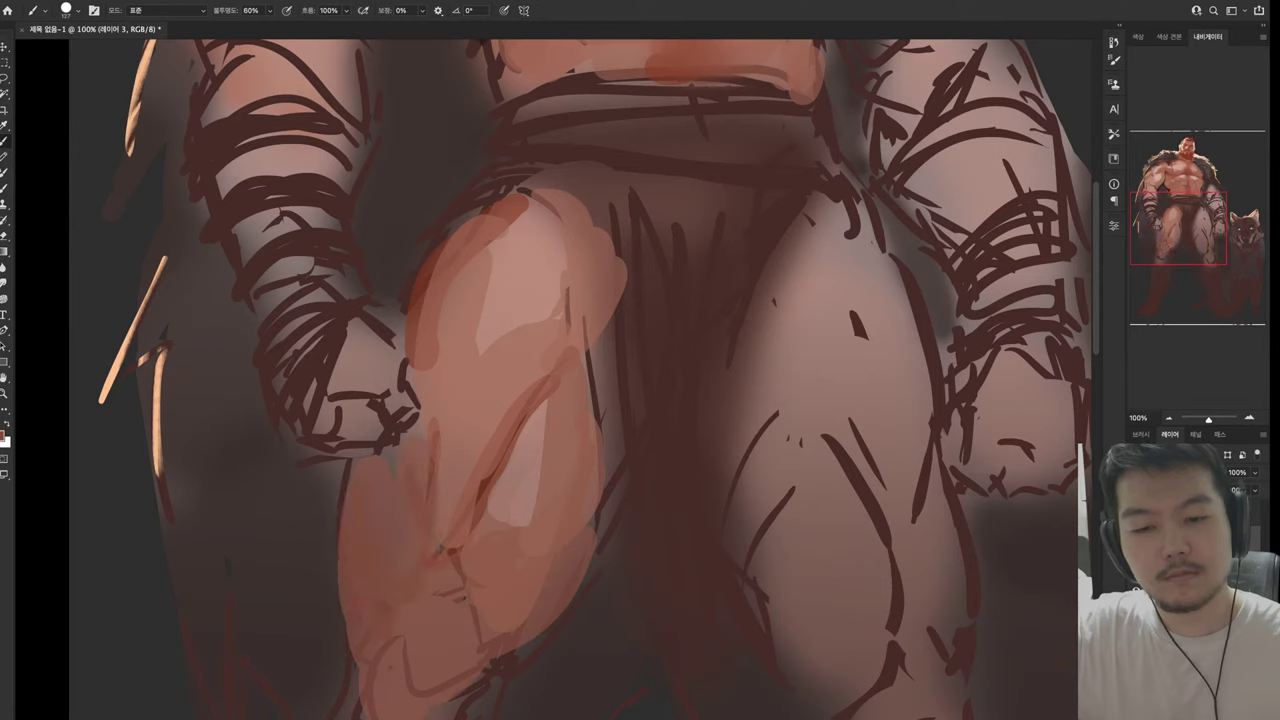
drag(414, 438, 372, 520)
drag(382, 458, 390, 546)
drag(418, 498, 408, 562)
drag(454, 548, 420, 624)
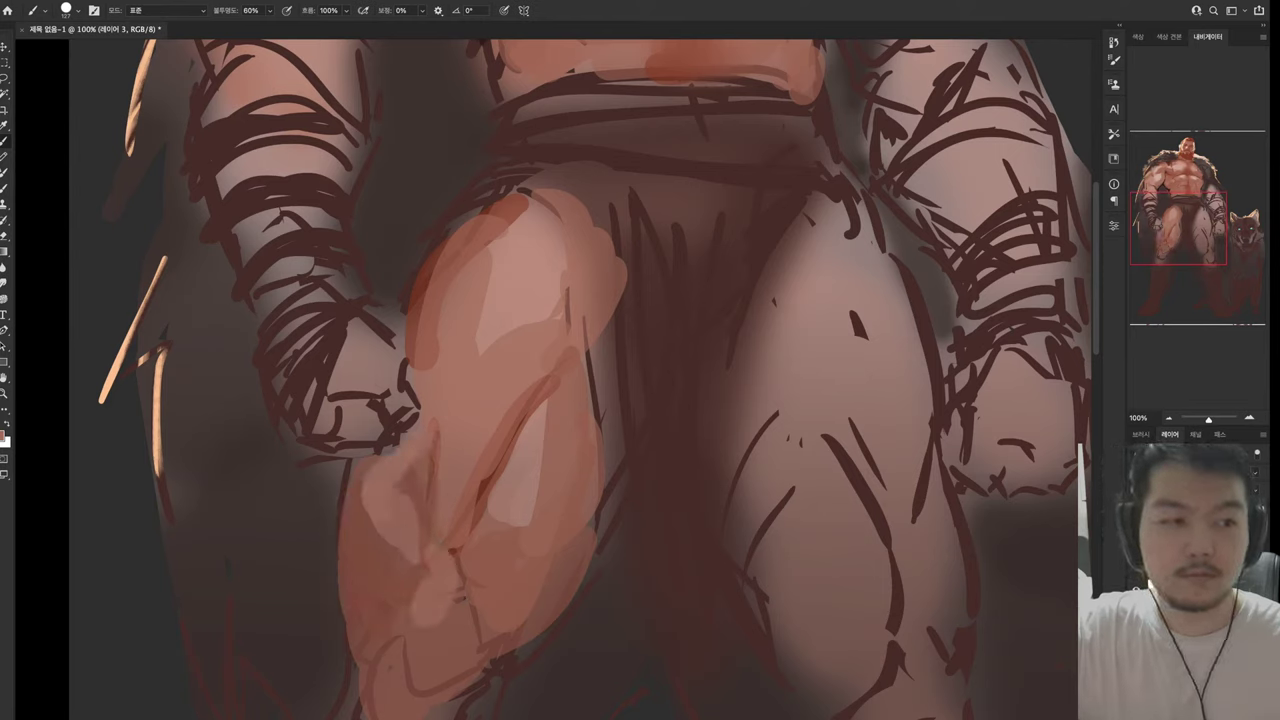
mouse_move(466, 480)
mouse_down()
mouse_move(436, 556)
mouse_move(450, 562)
mouse_up()
mouse_move(478, 566)
mouse_down()
mouse_move(432, 656)
mouse_move(392, 678)
mouse_up()
mouse_move(520, 250)
mouse_down()
mouse_move(410, 630)
mouse_move(552, 260)
mouse_up()
drag(595, 355, 505, 540)
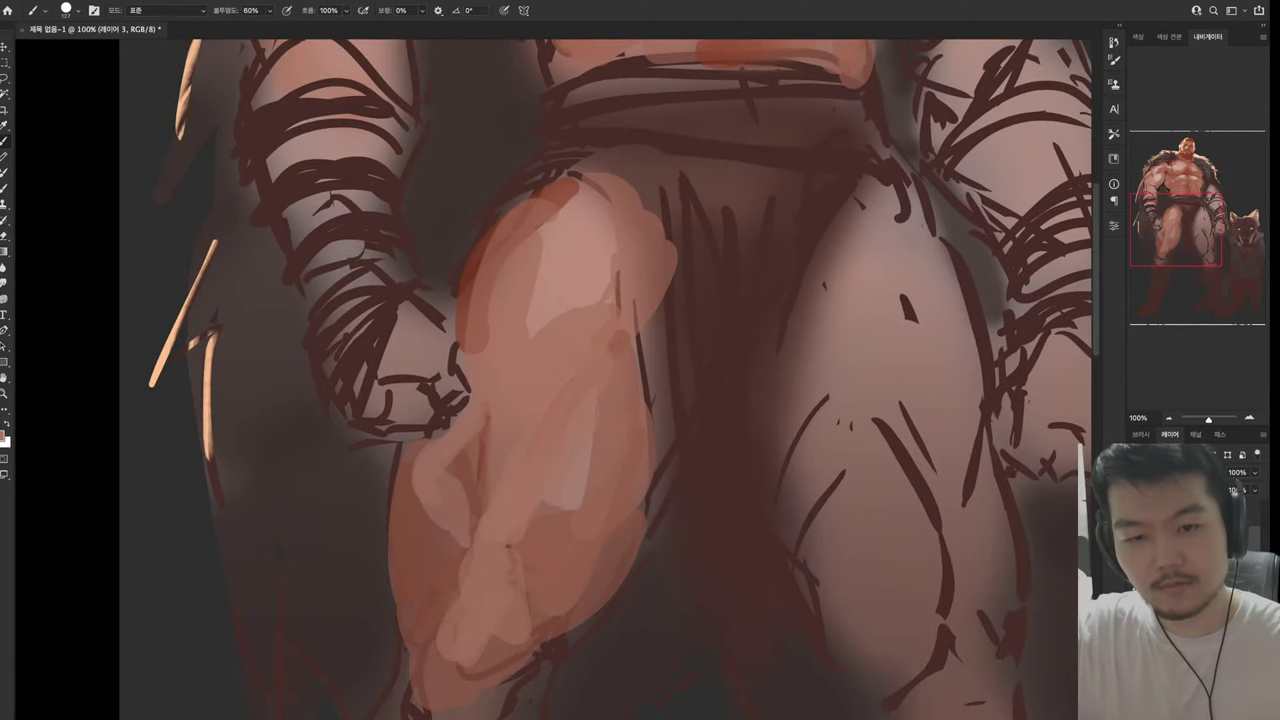
Sample a darker skin tone and paint shadow on the lit-side thigh beside and beneath the fist
key(i)
click(475, 513)
key(b)
drag(482, 388, 468, 472)
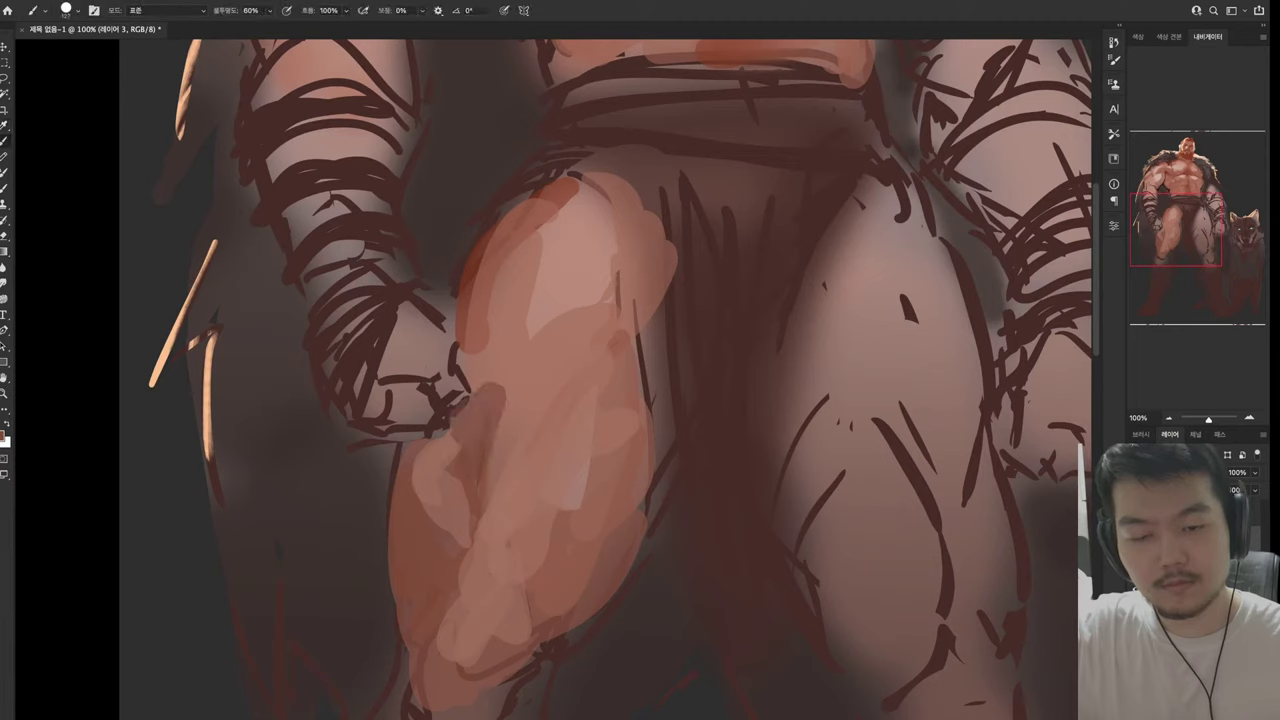
drag(486, 328, 464, 396)
drag(478, 278, 452, 404)
mouse_move(444, 326)
mouse_down()
mouse_move(420, 432)
mouse_move(426, 504)
mouse_up()
drag(440, 402, 428, 476)
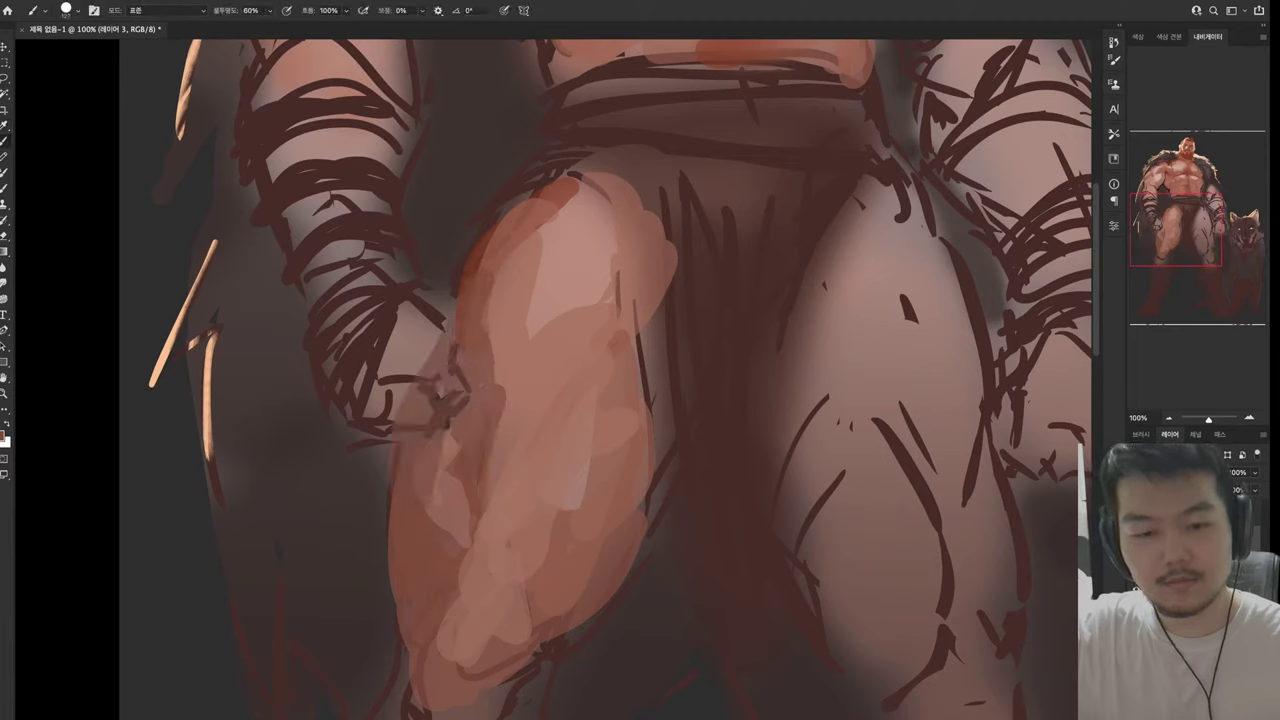
Paint darker reddish-brown shadow beside the lit-side kneecap and up along the thigh's inner edge
drag(470, 556, 508, 600)
drag(522, 568, 512, 622)
drag(522, 546, 512, 592)
drag(522, 606, 514, 650)
drag(585, 624, 530, 702)
drag(558, 645, 652, 505)
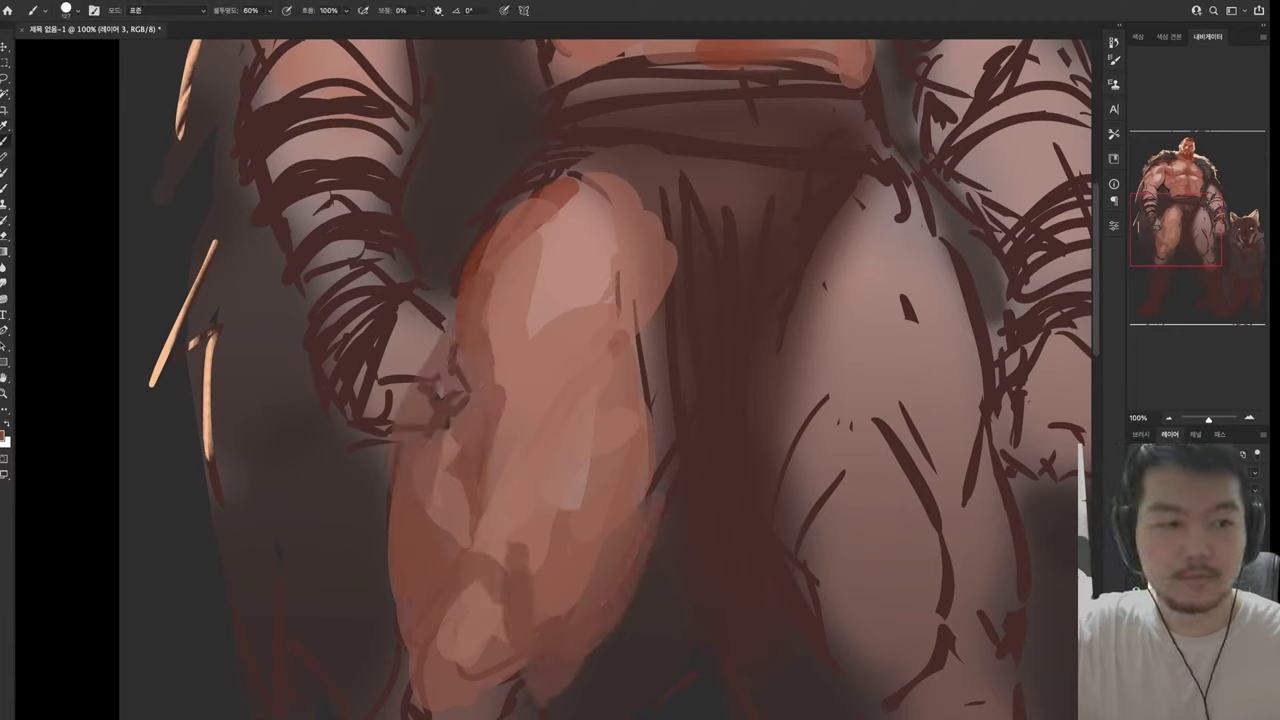
drag(660, 575, 640, 425)
drag(642, 478, 644, 340)
mouse_move(670, 420)
mouse_down()
mouse_move(664, 295)
mouse_move(672, 492)
mouse_up()
Sample a skin tone and paint the back of the hand and the fingers of the lit-side fist
key(h)
drag(640, 400, 600, 330)
key(alt)
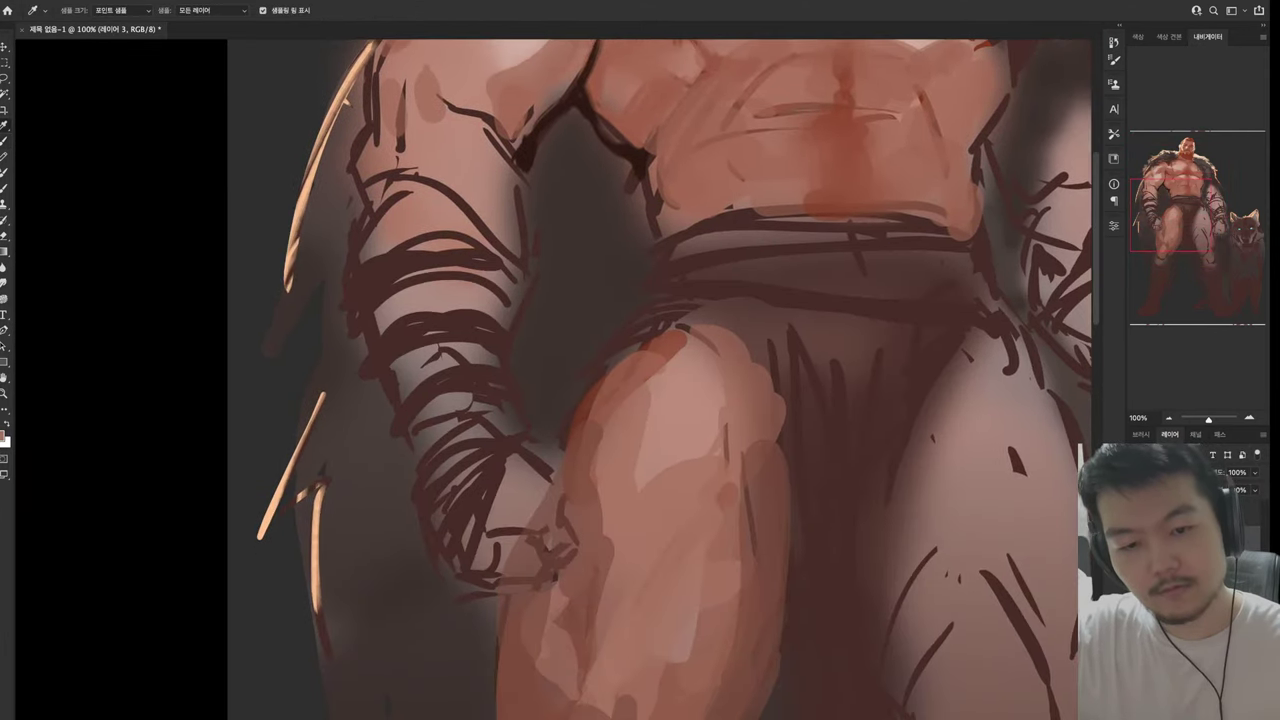
drag(500, 540, 495, 482)
drag(545, 522, 540, 462)
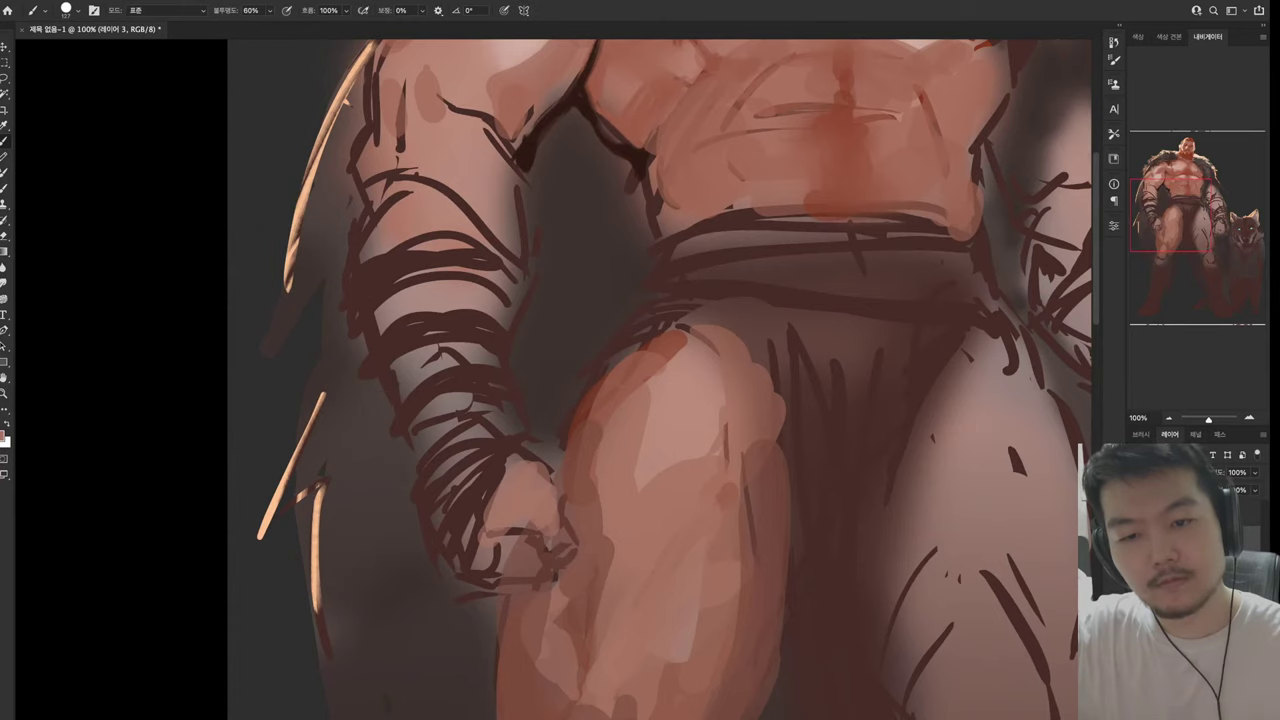
mouse_move(497, 584)
mouse_down()
mouse_move(502, 528)
mouse_move(530, 566)
mouse_up()
Sample a dark brown and fill the wrappings on the lit-side forearm from below the elbow to the wrist
drag(640, 300, 609, 470)
key(alt)
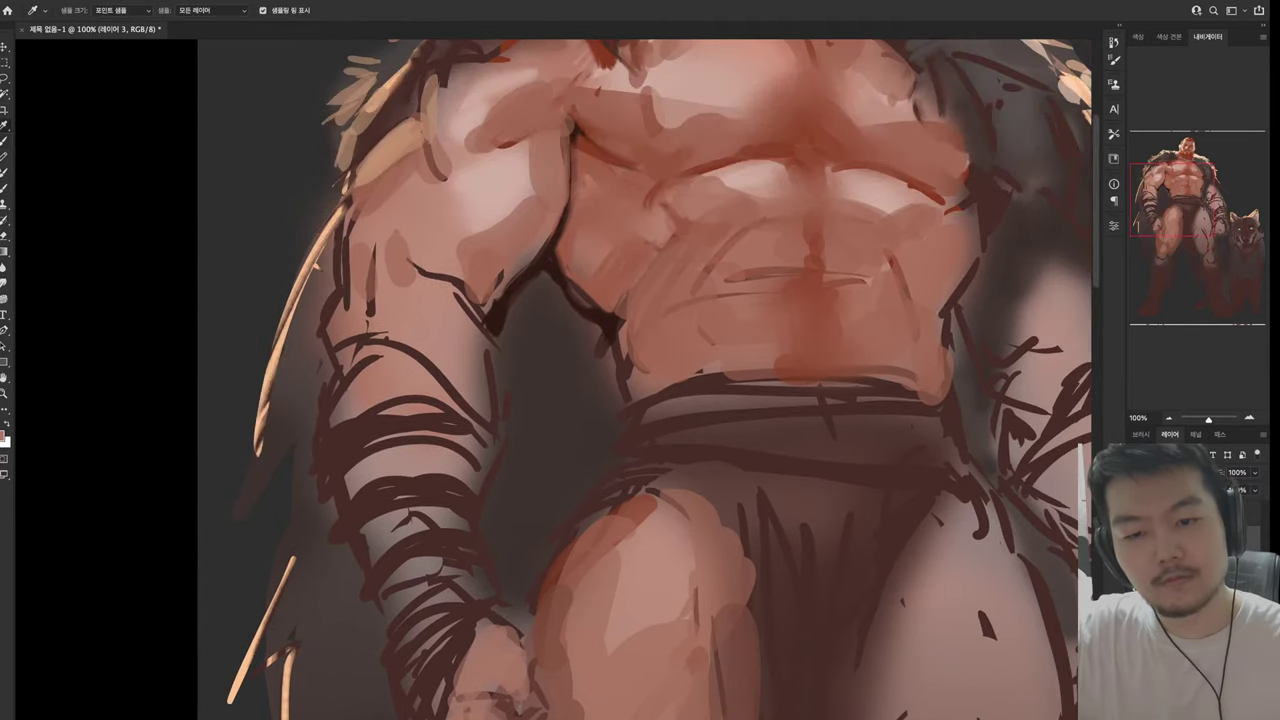
drag(335, 395, 465, 418)
drag(350, 450, 475, 492)
drag(395, 460, 488, 490)
drag(365, 515, 465, 560)
mouse_move(375, 590)
mouse_down()
mouse_move(450, 620)
mouse_move(460, 595)
mouse_up()
Fill the wrappings on the shaded-side forearm with dark brown down to the wrist
mouse_move(460, 595)
mouse_down()
mouse_move(440, 560)
mouse_move(190, 505)
mouse_move(150, 475)
mouse_up()
drag(745, 355, 850, 275)
mouse_move(760, 362)
mouse_down()
mouse_move(885, 285)
mouse_move(872, 318)
mouse_up()
drag(742, 420, 792, 362)
drag(792, 472, 826, 442)
mouse_move(794, 388)
mouse_down()
mouse_move(846, 434)
mouse_move(890, 426)
mouse_up()
drag(762, 496, 880, 516)
drag(776, 552, 870, 498)
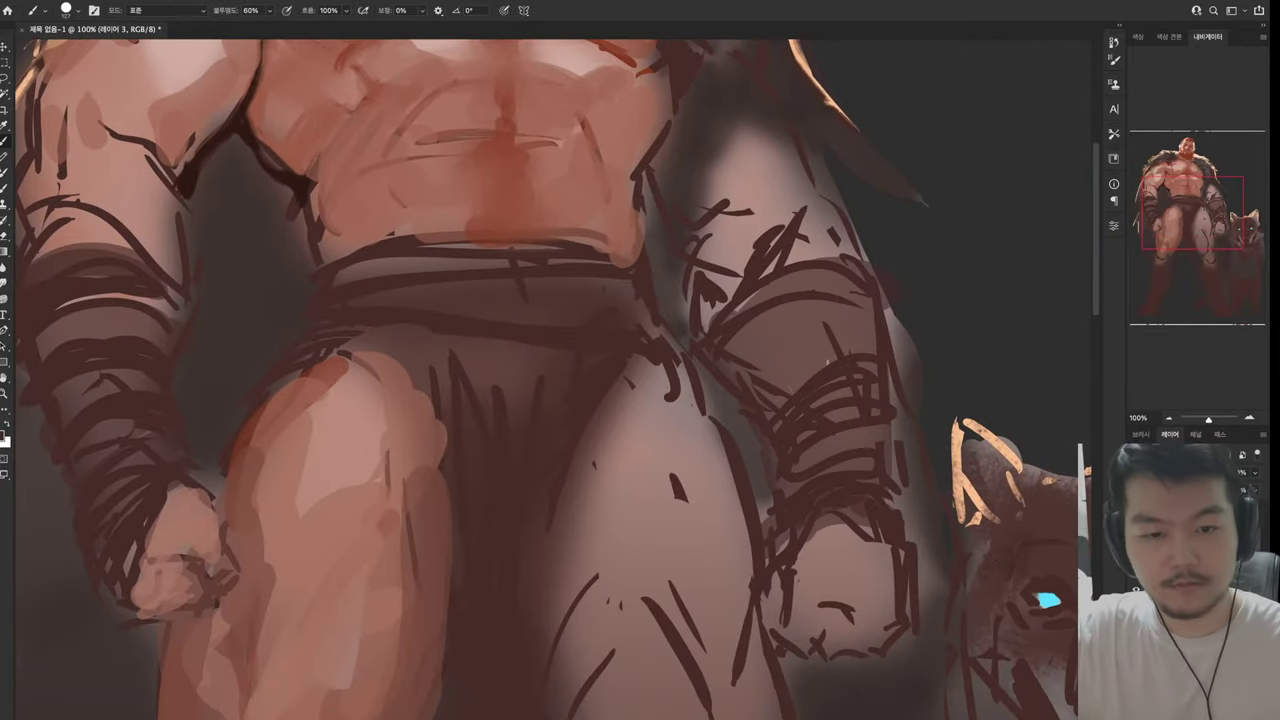
Darken the outer side of the wrappings on the shaded-side forearm
drag(824, 356, 874, 284)
drag(868, 484, 900, 424)
Sample a skin tone from the figure and cover the shaded-side thigh with it from hip to knee
mouse_move(560, 200)
mouse_down()
mouse_move(600, 540)
mouse_move(640, 560)
mouse_move(660, 640)
mouse_up()
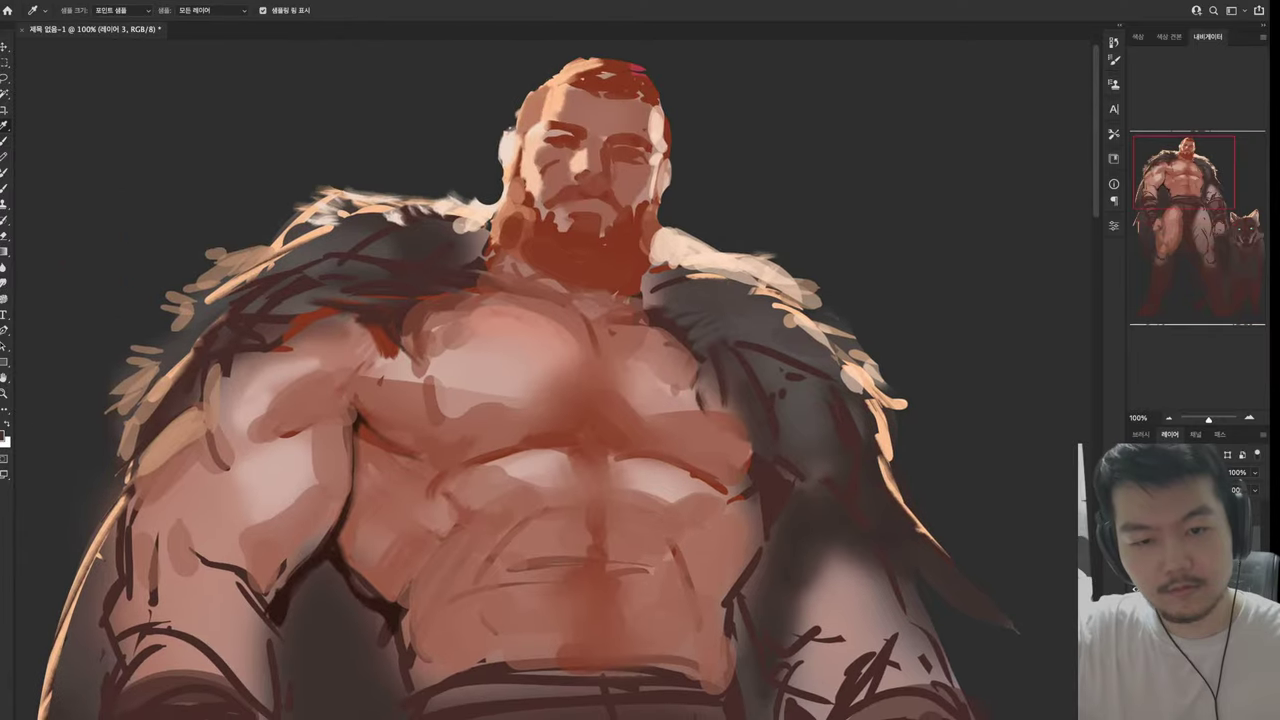
drag(560, 600, 460, 68)
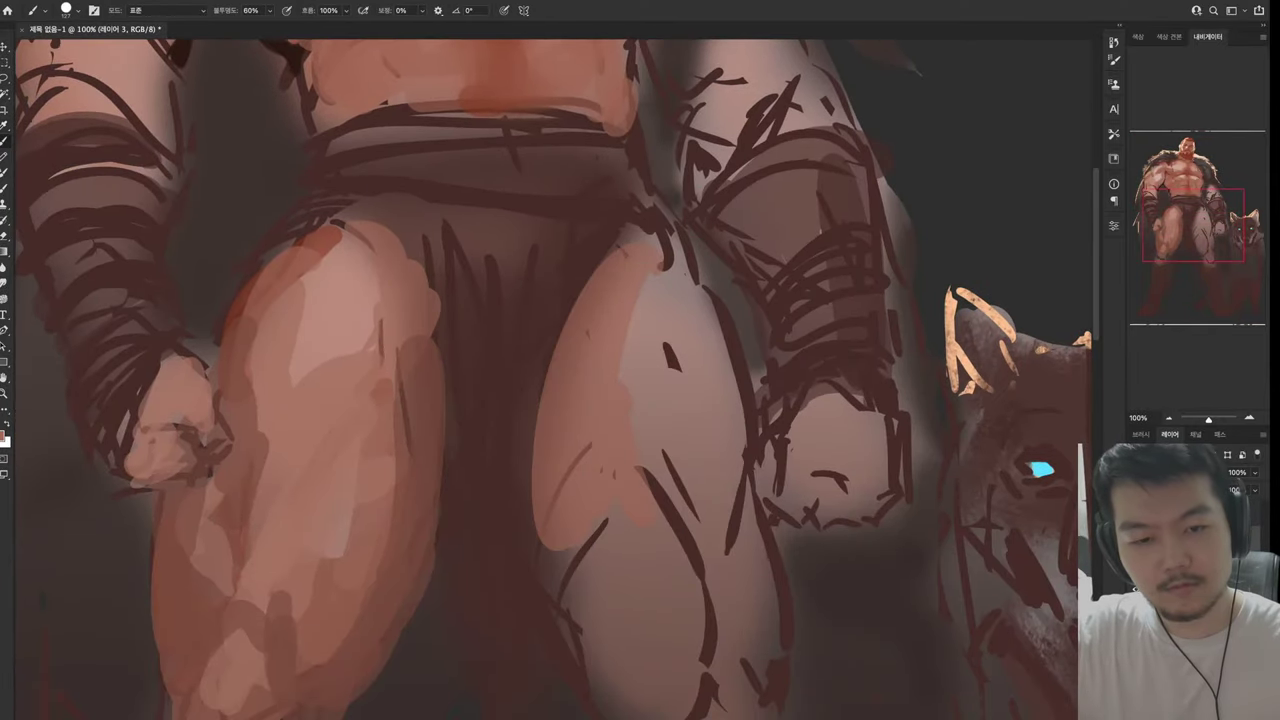
drag(680, 470, 620, 630)
drag(560, 550, 650, 710)
drag(700, 600, 680, 715)
drag(740, 510, 700, 645)
drag(628, 325, 670, 415)
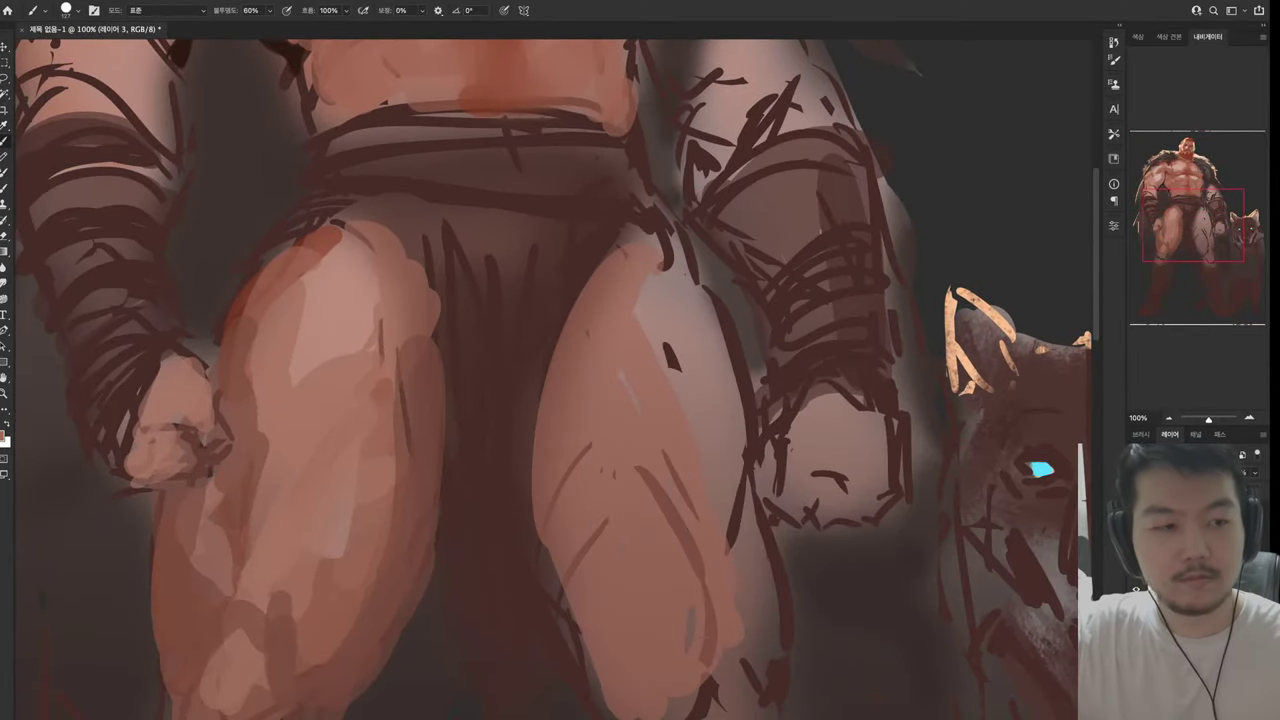
drag(700, 280, 675, 390)
drag(745, 540, 770, 665)
drag(768, 660, 720, 705)
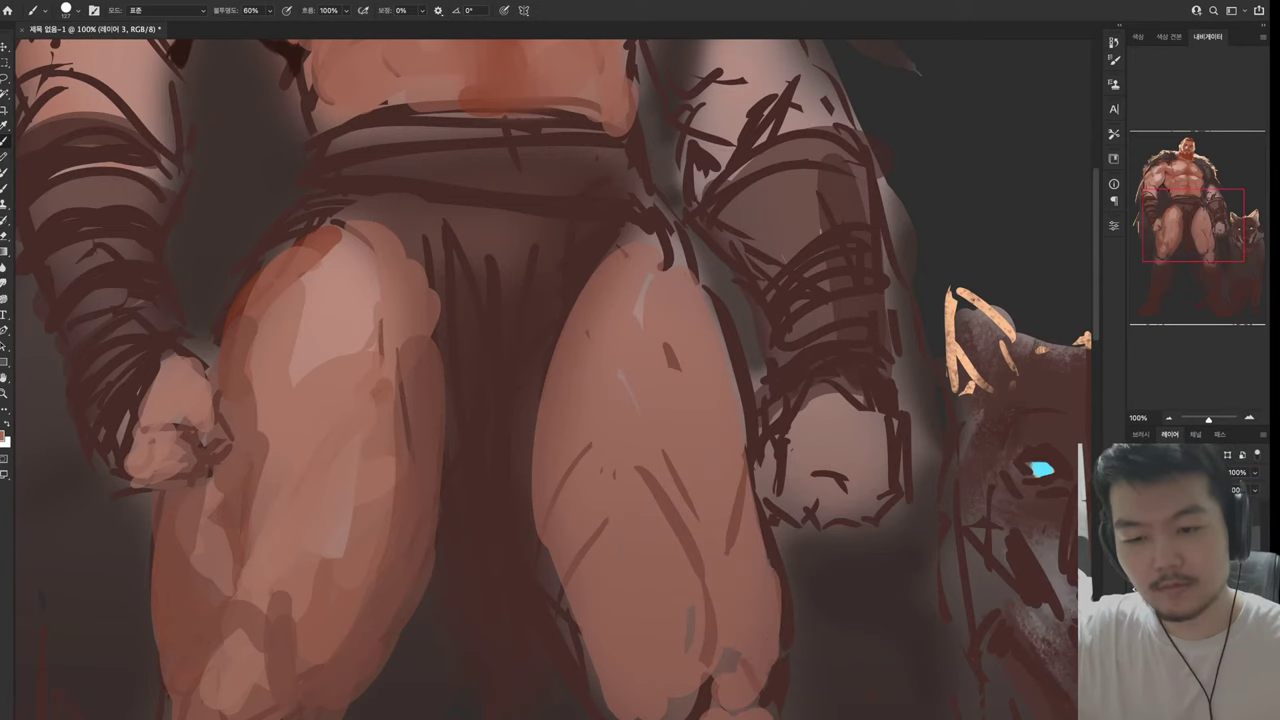
Shade both sides of the lit-side kneecap and the skin below it with a darker reddish skin tone
mouse_move(600, 250)
mouse_down()
mouse_move(600, 630)
mouse_move(635, 110)
mouse_up()
drag(220, 590, 230, 665)
drag(290, 592, 260, 700)
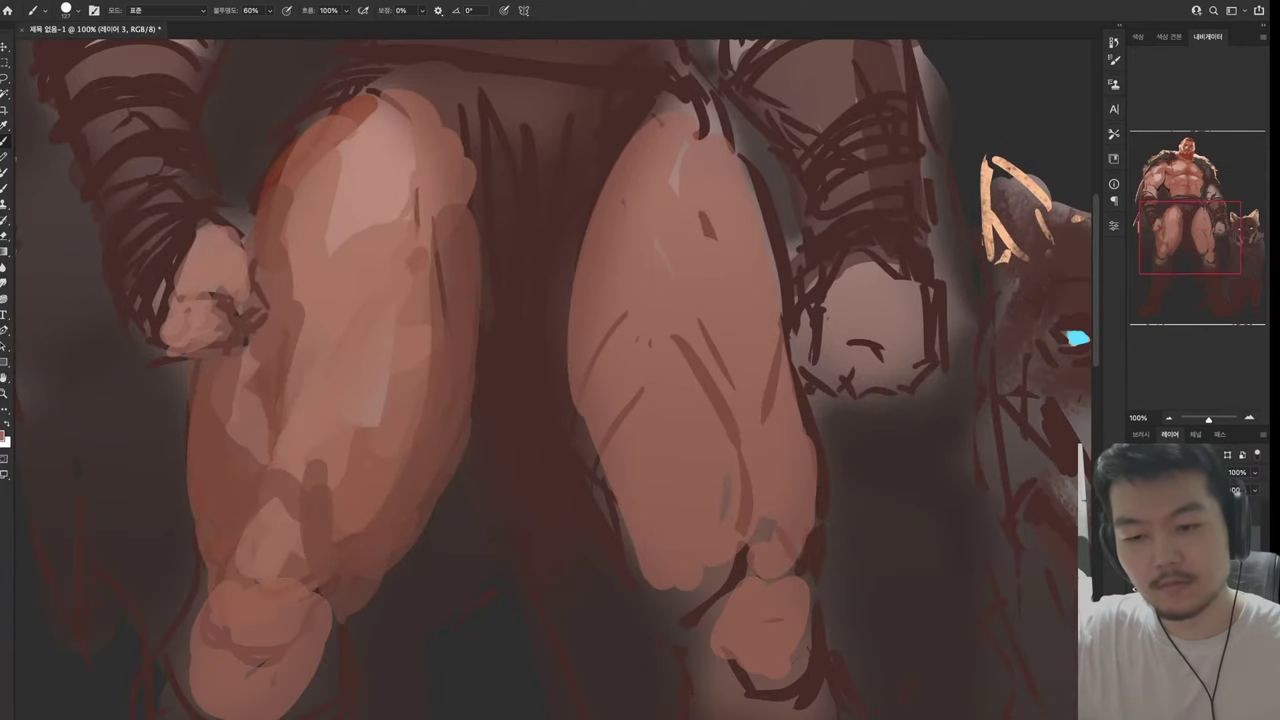
drag(200, 630, 295, 655)
drag(172, 620, 230, 700)
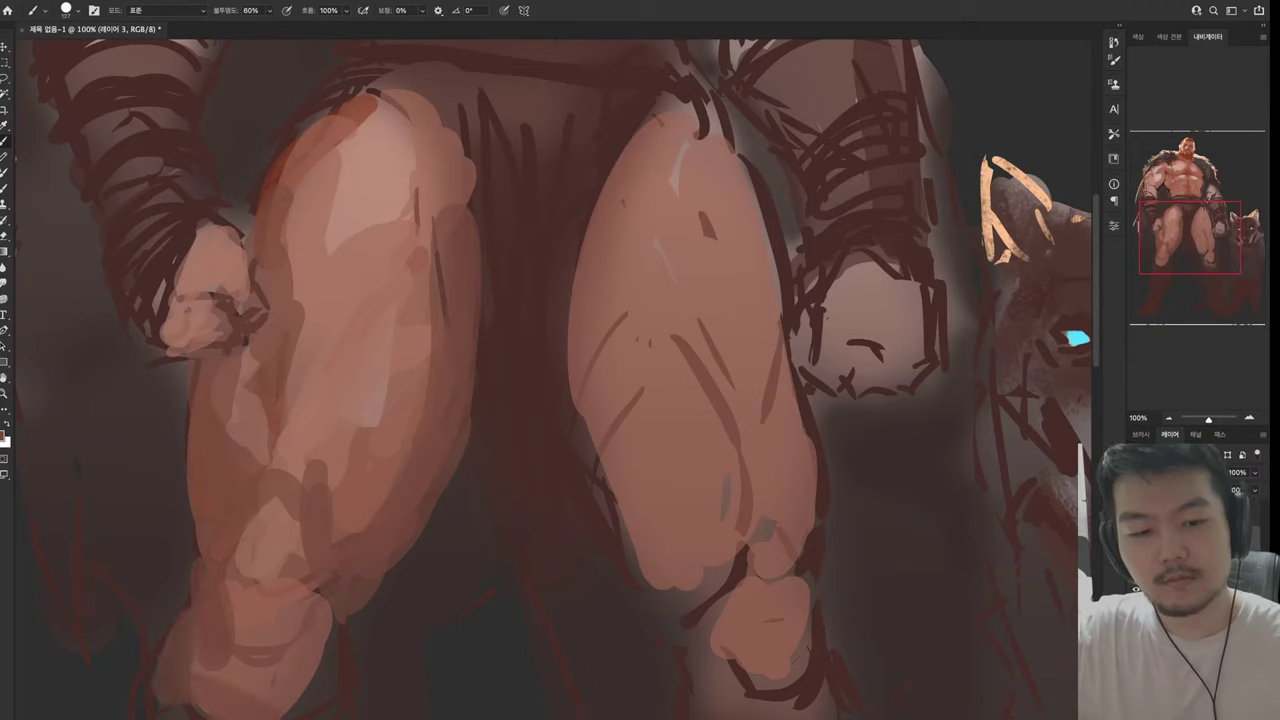
drag(298, 640, 308, 705)
drag(330, 625, 336, 665)
Paint darker skin shadow around the shaded-side kneecap and across the lower thigh just above it
mouse_move(710, 598)
mouse_down()
mouse_move(690, 705)
mouse_move(815, 665)
mouse_up()
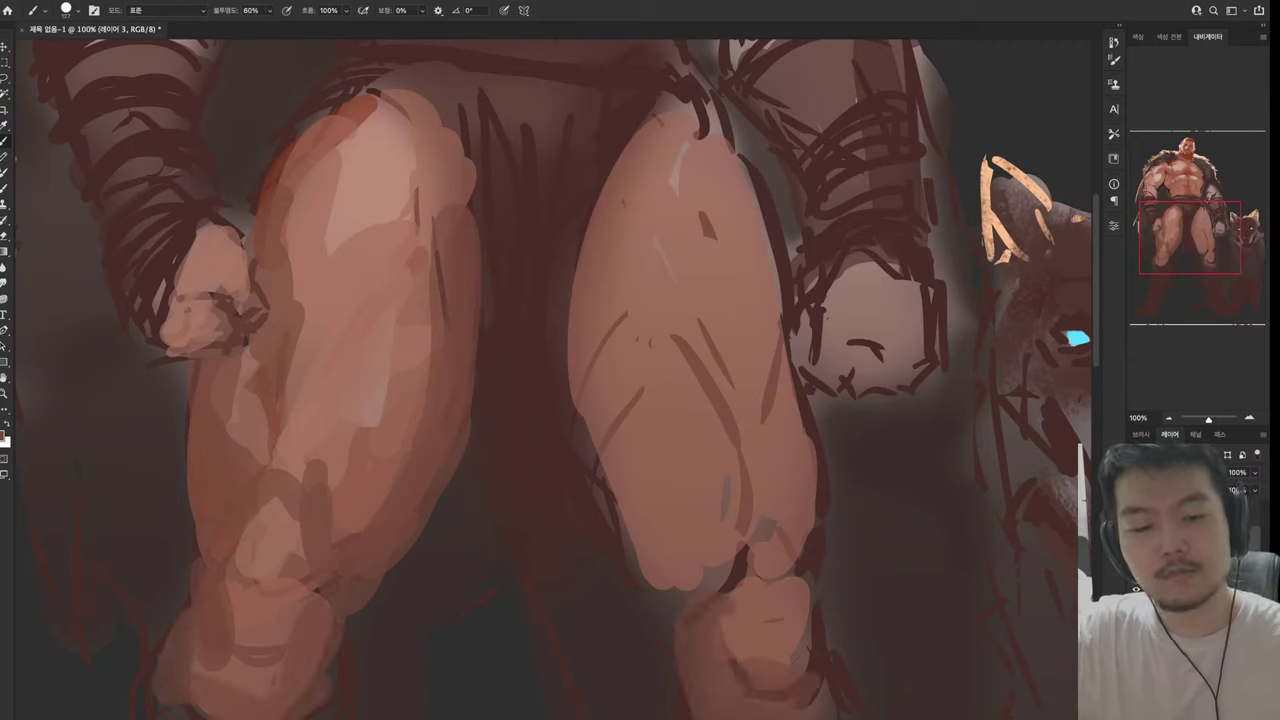
mouse_move(805, 595)
mouse_down()
mouse_move(835, 680)
mouse_move(735, 660)
mouse_up()
drag(675, 560, 645, 590)
drag(615, 520, 735, 575)
drag(625, 560, 680, 620)
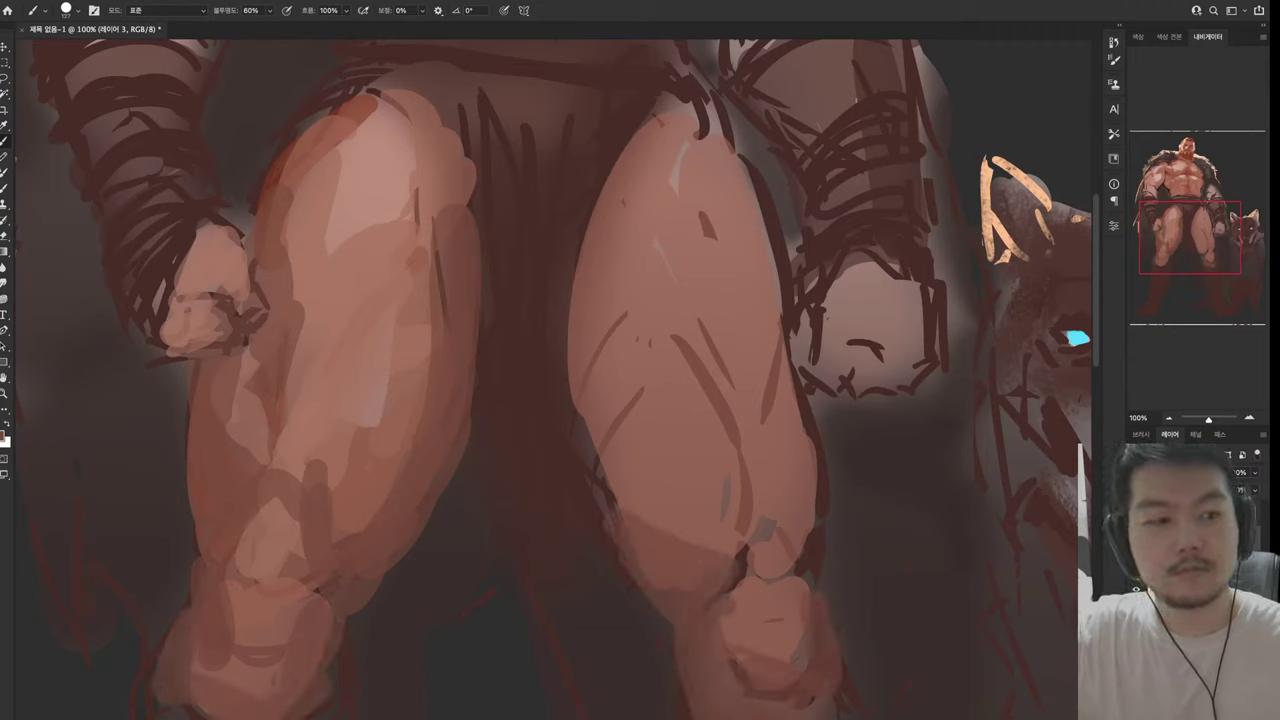
drag(585, 450, 695, 530)
drag(760, 565, 815, 512)
mouse_move(790, 465)
mouse_down()
mouse_move(805, 525)
mouse_move(820, 515)
mouse_up()
Paint a darker skin shadow plane along the inner edge of the shaded-side thigh
drag(540, 300, 555, 530)
drag(745, 505, 670, 610)
mouse_move(690, 330)
mouse_down()
mouse_move(600, 495)
mouse_move(640, 505)
mouse_move(570, 640)
mouse_up()
drag(655, 495, 570, 680)
Block in shadow shapes between the abdominal muscles with a darker brownish skin tone
drag(540, 250, 490, 605)
mouse_move(540, 400)
mouse_down()
mouse_move(600, 390)
mouse_move(614, 358)
mouse_up()
drag(672, 480, 605, 535)
drag(676, 440, 652, 486)
mouse_move(660, 440)
mouse_down()
mouse_move(646, 466)
mouse_move(608, 444)
mouse_up()
mouse_move(670, 374)
mouse_down()
mouse_move(646, 400)
mouse_move(656, 442)
mouse_up()
mouse_move(716, 350)
mouse_down()
mouse_move(654, 396)
mouse_move(662, 406)
mouse_up()
drag(640, 364, 618, 376)
mouse_move(604, 348)
mouse_down()
mouse_move(552, 358)
mouse_move(456, 410)
mouse_up()
drag(456, 414, 500, 444)
drag(574, 374, 532, 400)
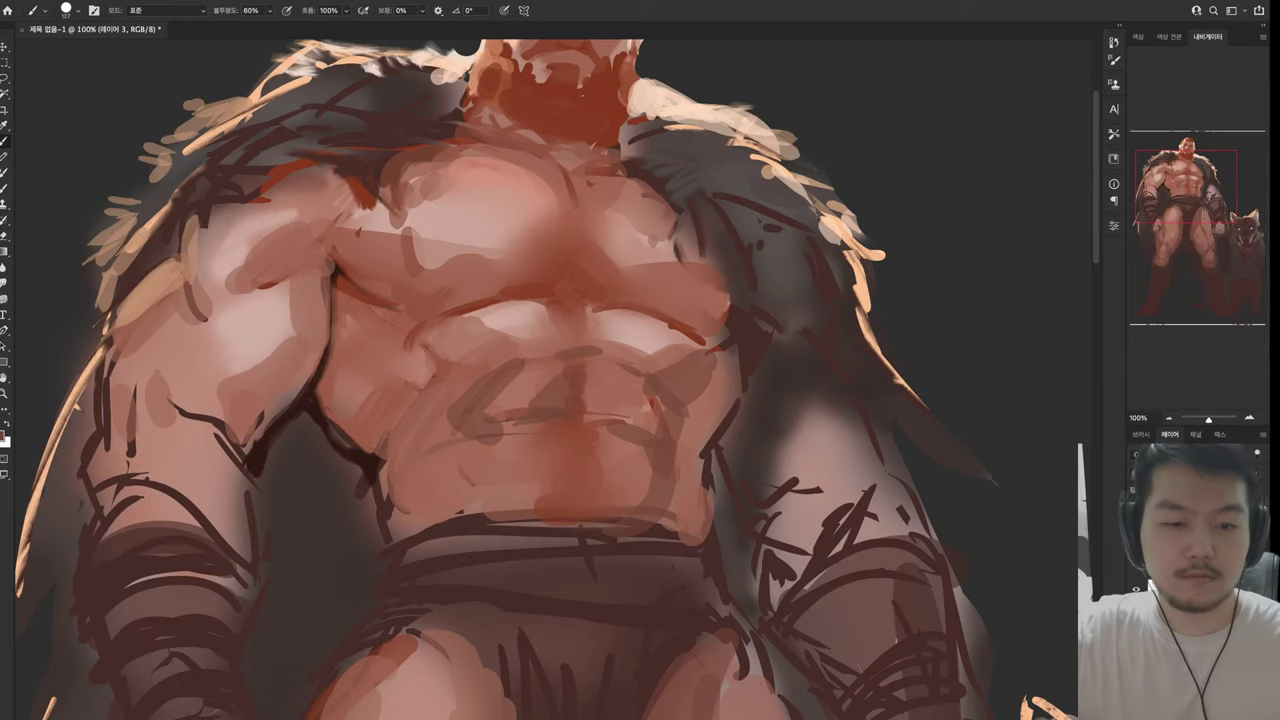
mouse_move(676, 392)
mouse_down()
mouse_move(592, 432)
mouse_move(630, 580)
mouse_up()
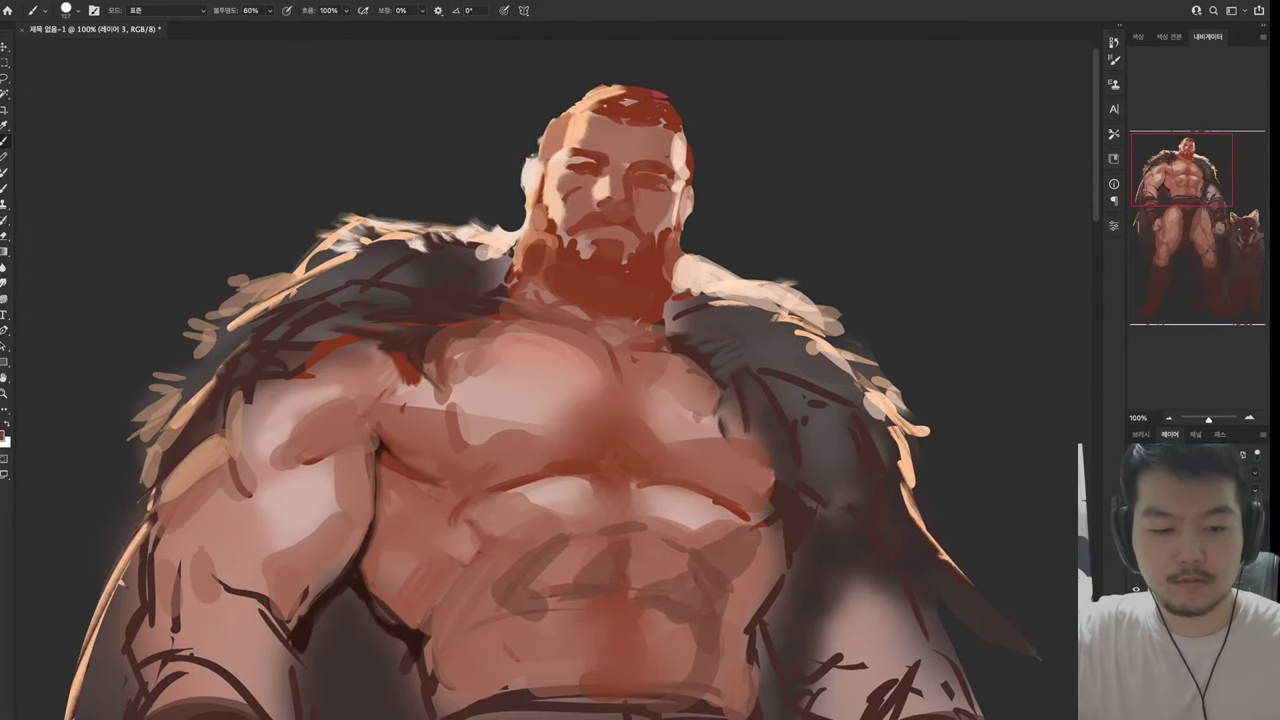
Shade the shaded-side ribs, the hollow beneath the sternum and the flank below the lit-side armpit
mouse_move(690, 490)
mouse_down()
mouse_move(760, 515)
mouse_move(780, 565)
mouse_move(725, 675)
mouse_up()
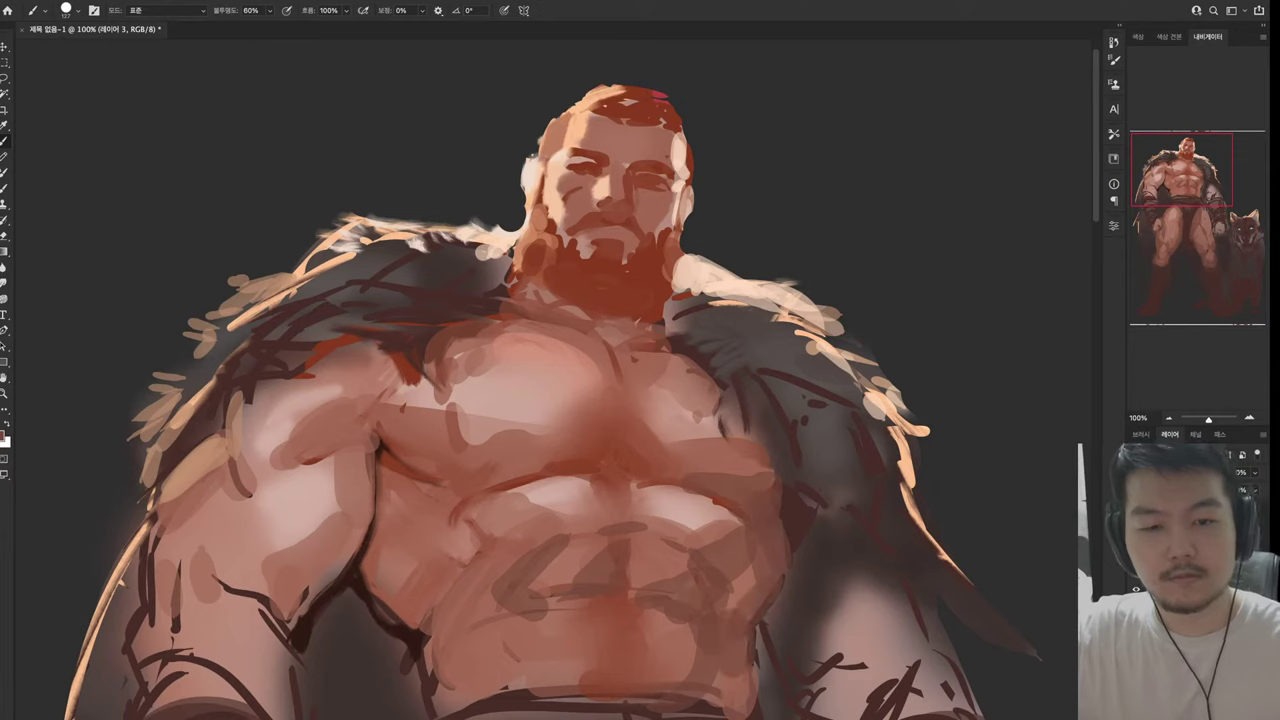
drag(550, 442, 582, 482)
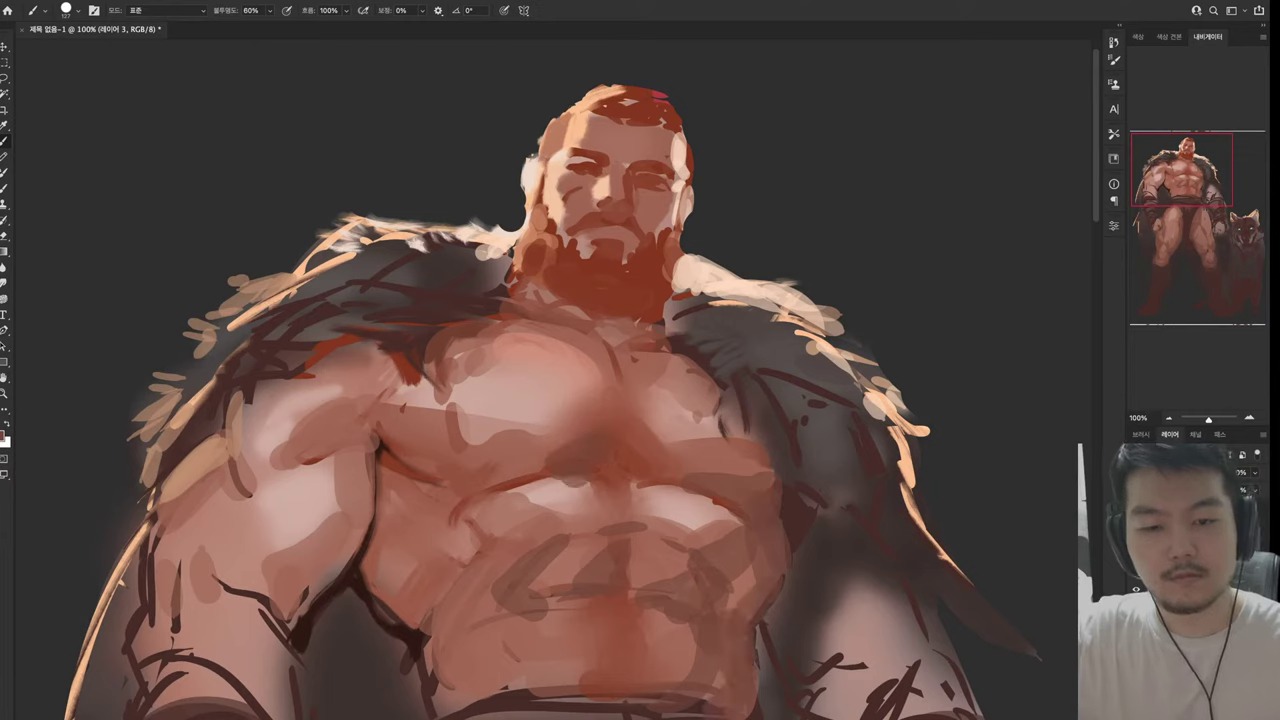
mouse_move(380, 455)
mouse_down()
mouse_move(400, 515)
mouse_move(420, 525)
mouse_move(470, 490)
mouse_move(390, 528)
mouse_up()
Cover the bare shaded-side arm above the forearm wrappings with reddish skin tone, darker towards the wrappings
drag(640, 400, 460, 175)
mouse_move(670, 540)
mouse_down()
mouse_move(770, 400)
mouse_move(800, 445)
mouse_up()
drag(740, 335, 775, 405)
drag(665, 490, 795, 445)
mouse_move(660, 550)
mouse_down()
mouse_move(790, 480)
mouse_move(830, 515)
mouse_up()
Paint the shaded-side fist with a muted, darker skin tone over the back of the hand and fingers
drag(640, 500, 640, 180)
drag(700, 430, 770, 500)
mouse_move(710, 500)
mouse_down()
mouse_move(800, 470)
mouse_move(830, 505)
mouse_up()
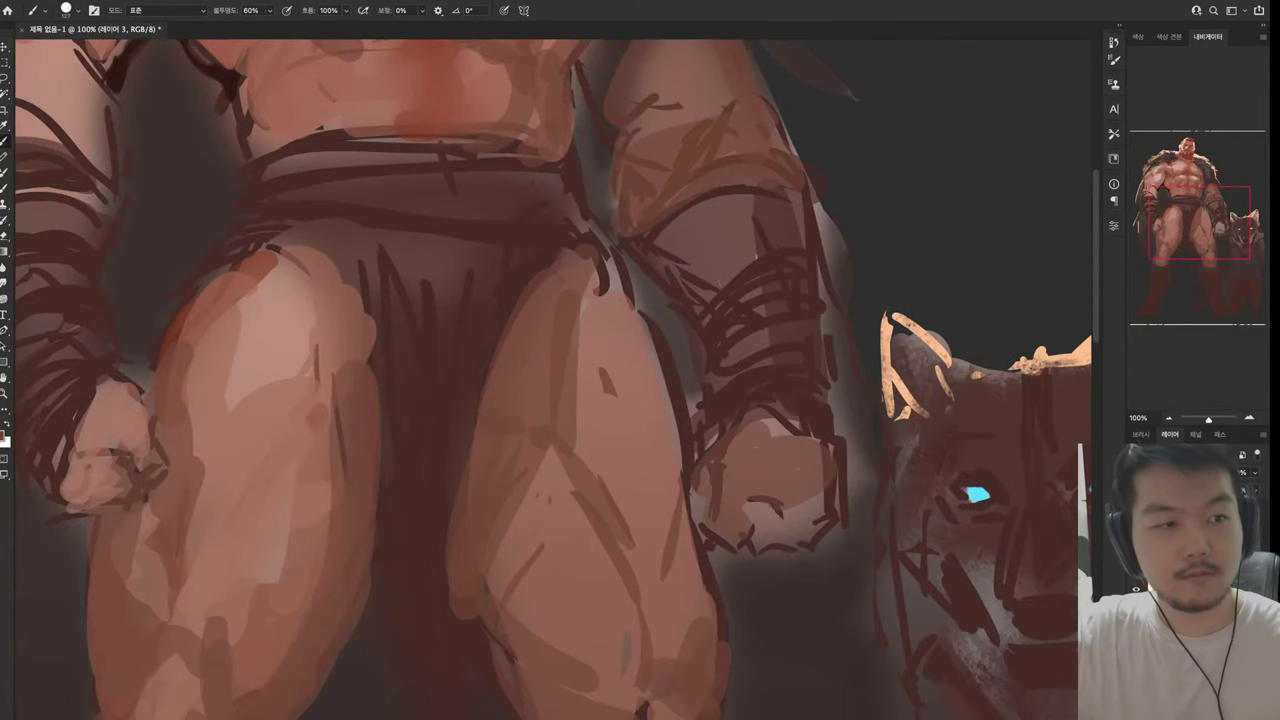
drag(740, 540, 830, 500)
drag(770, 412, 820, 465)
Paint a near-black brown boot cuff below the lit-side knee and blend it into the shaft with a sampled brown
drag(640, 350, 740, 490)
drag(640, 200, 648, 635)
key(alt)
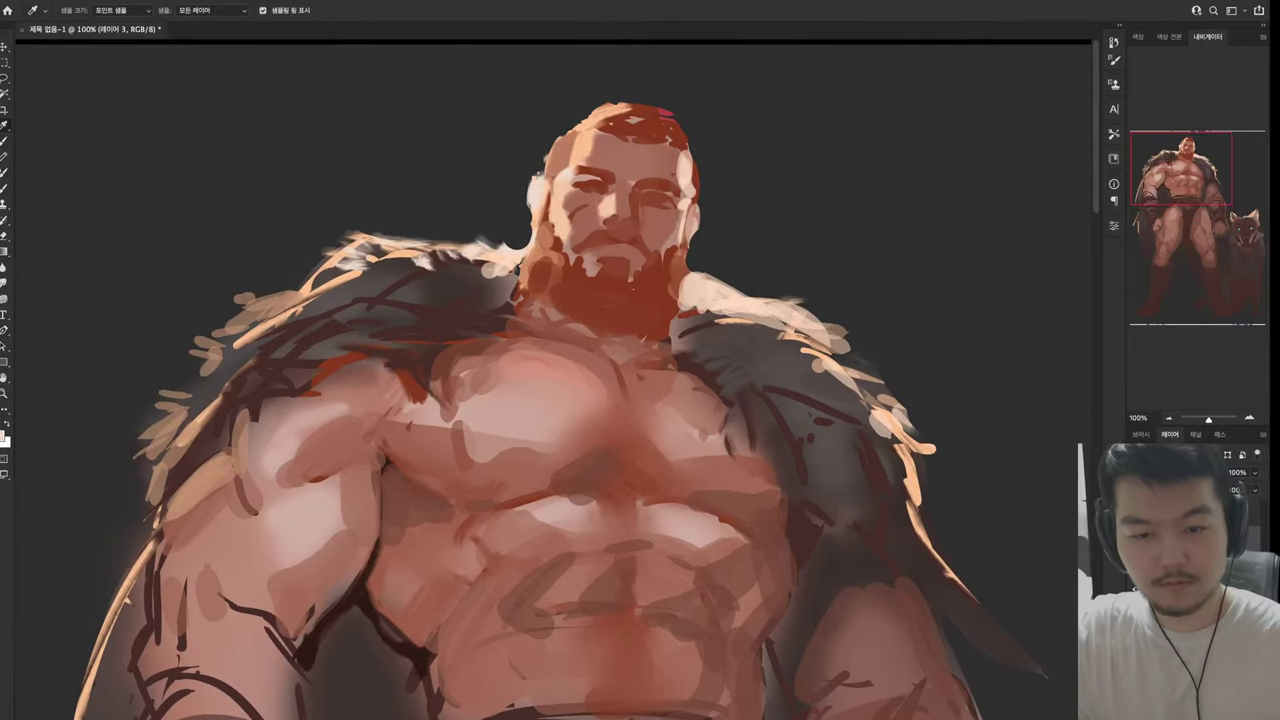
drag(640, 680, 630, 0)
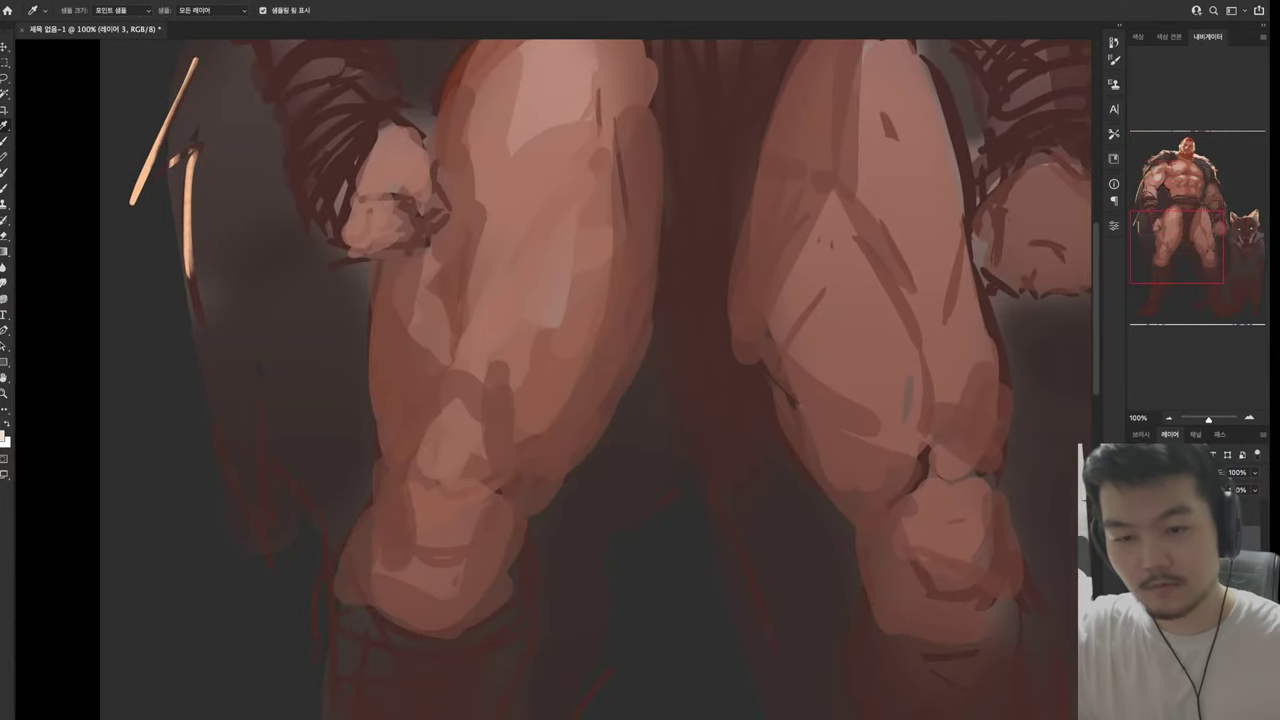
drag(640, 520, 660, 220)
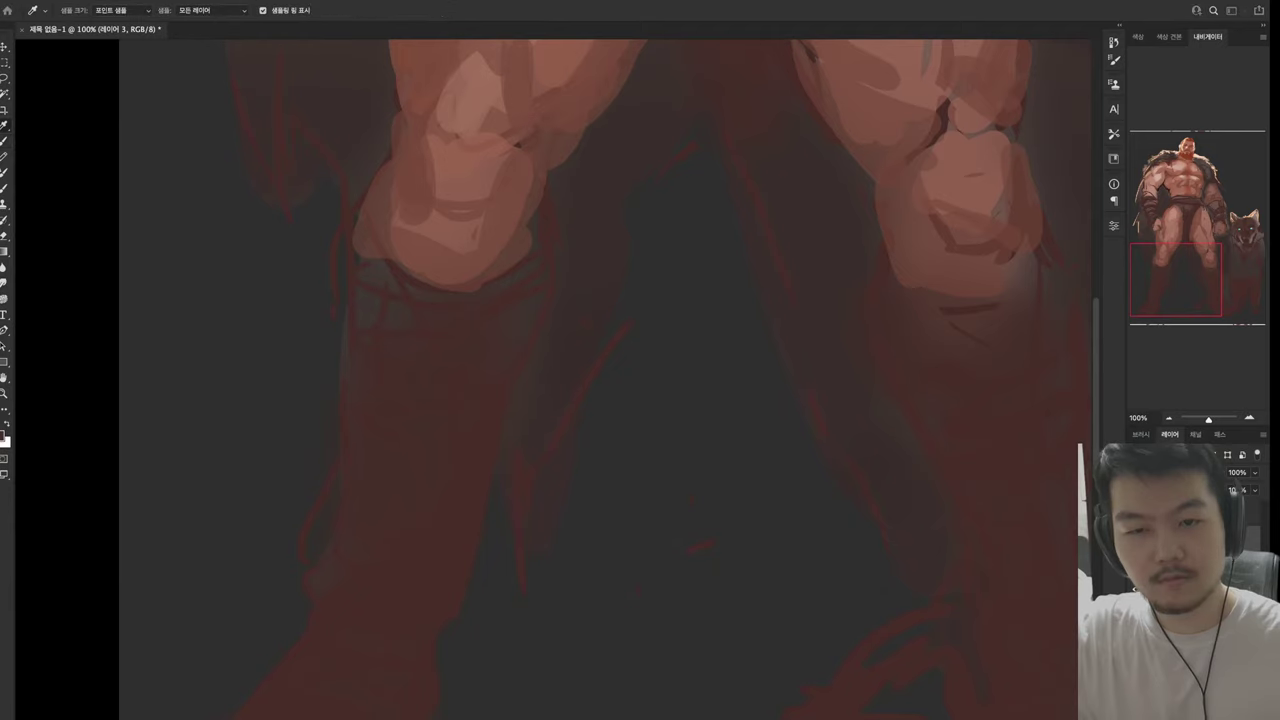
drag(352, 268, 522, 298)
drag(337, 305, 526, 345)
drag(365, 350, 524, 345)
alt+click(417, 343)
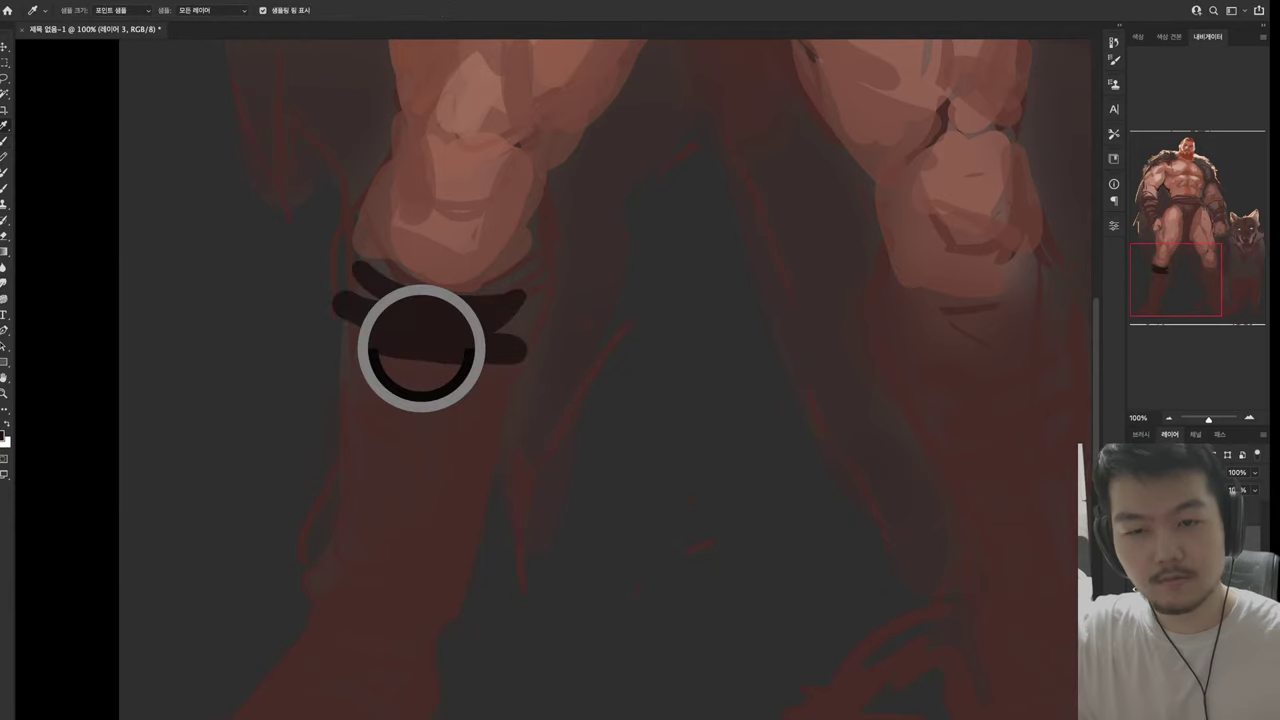
drag(368, 368, 462, 405)
key(shift+b)
key(shift+b)
drag(362, 325, 345, 392)
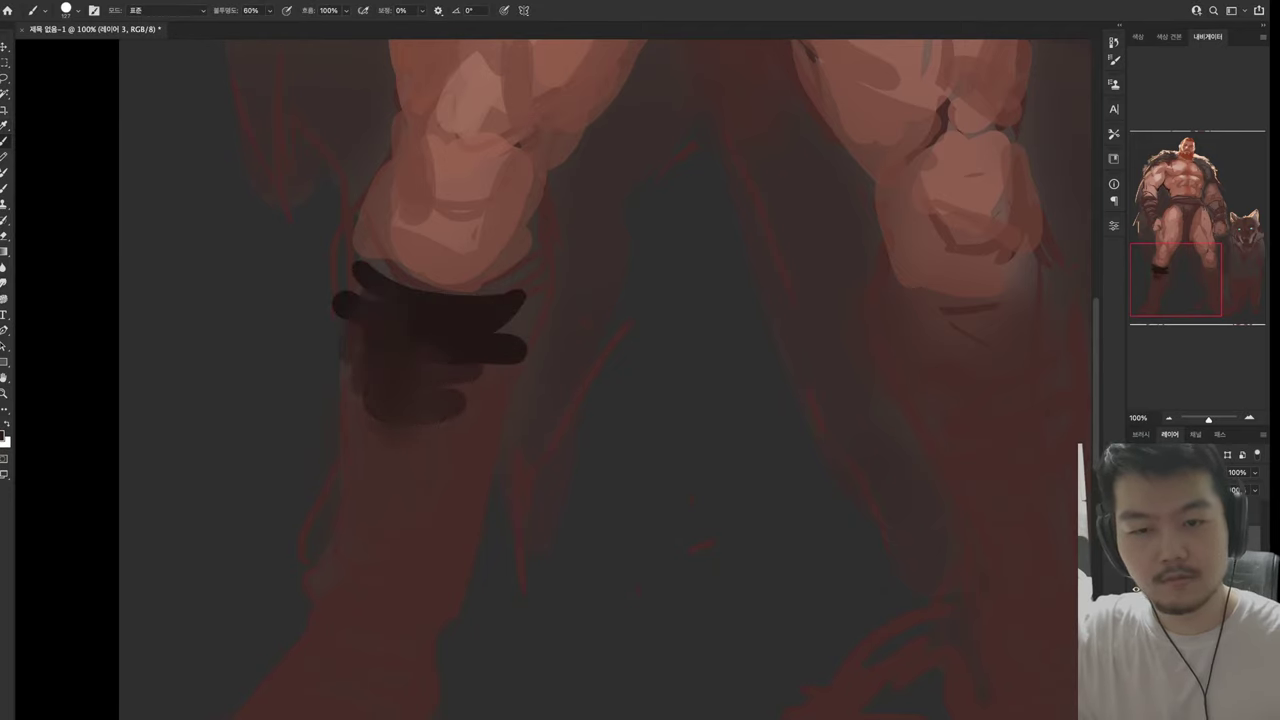
Add flared cuff edges to the lit-side boot and darken both sides of its shaft down to the ankle
drag(365, 258, 328, 312)
drag(318, 362, 312, 408)
drag(365, 372, 325, 505)
mouse_move(320, 500)
mouse_down()
mouse_move(420, 640)
mouse_move(390, 595)
mouse_move(548, 276)
mouse_move(565, 335)
mouse_up()
drag(540, 380, 480, 460)
drag(532, 418, 470, 552)
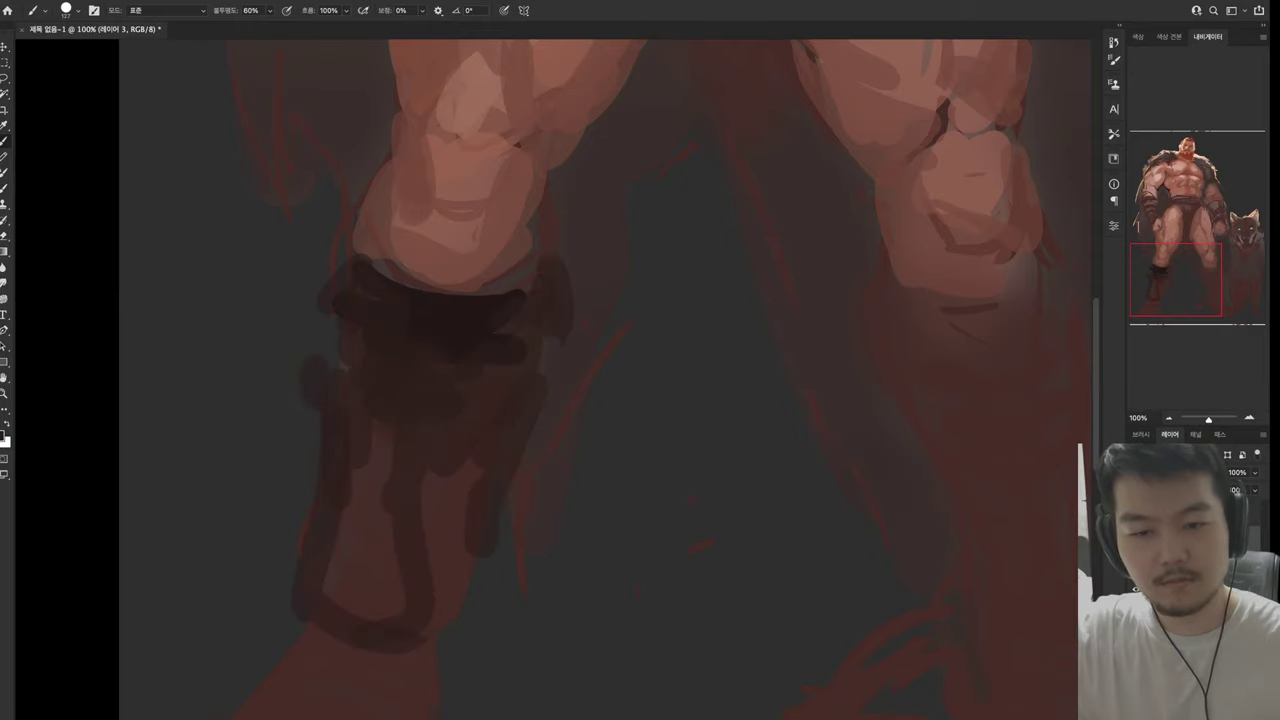
drag(486, 462, 426, 630)
Paint the ankle folds and foot of the lit-side boot in dark brown
drag(560, 450, 608, 305)
mouse_move(335, 512)
mouse_down()
mouse_move(478, 548)
mouse_move(405, 632)
mouse_move(268, 660)
mouse_up()
drag(282, 615, 240, 655)
mouse_move(388, 588)
mouse_down()
mouse_move(312, 608)
mouse_move(435, 585)
mouse_up()
drag(240, 670, 316, 690)
mouse_move(476, 566)
mouse_down()
mouse_move(406, 600)
mouse_move(300, 568)
mouse_up()
Paint the ankle folds and foot of the shaded-side boot in dark brown
drag(640, 360, 395, 325)
mouse_move(790, 476)
mouse_down()
mouse_move(800, 560)
mouse_move(850, 582)
mouse_up()
drag(812, 575, 990, 622)
drag(836, 552, 995, 615)
drag(804, 490, 970, 565)
mouse_move(765, 482)
mouse_down()
mouse_move(922, 462)
mouse_move(942, 528)
mouse_up()
drag(806, 535, 902, 545)
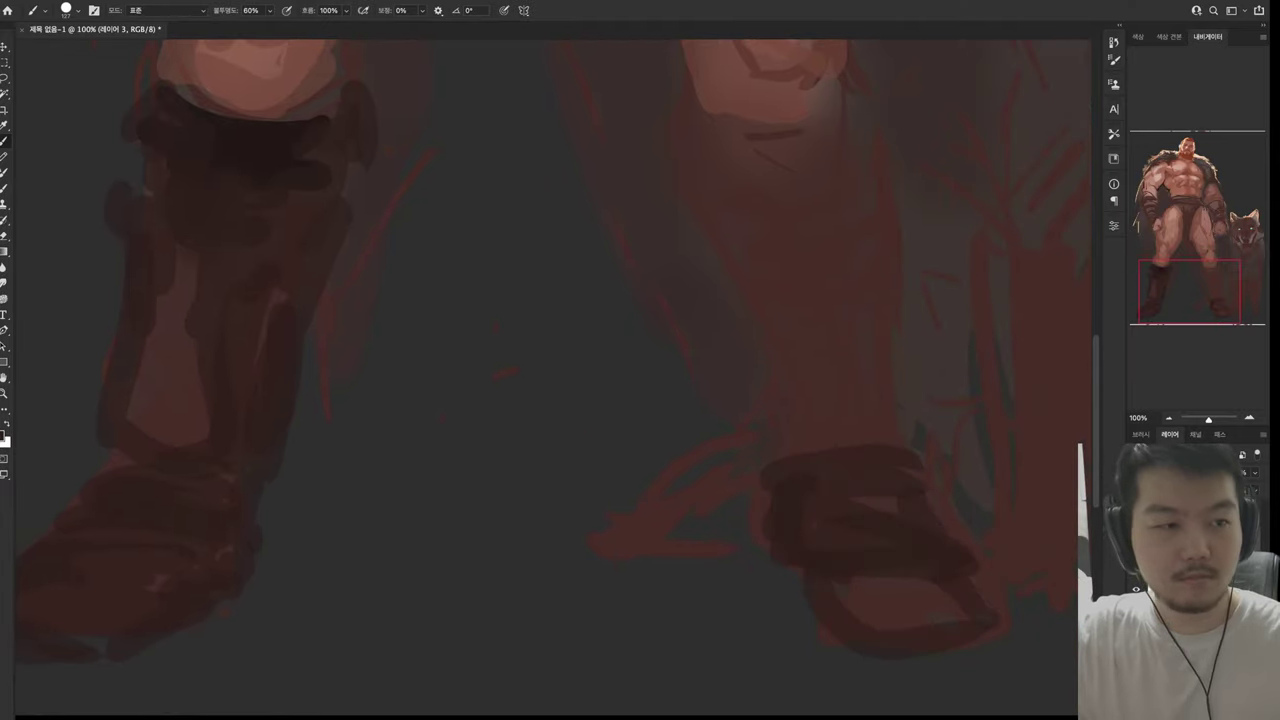
drag(848, 585, 985, 592)
mouse_move(878, 615)
mouse_down()
mouse_move(1005, 618)
mouse_move(990, 652)
mouse_up()
drag(838, 440, 896, 508)
Paint the flared cuff and the long shaft of the shaded-side boot in dark brown
drag(600, 200, 640, 460)
drag(667, 396, 665, 414)
drag(697, 432, 740, 498)
mouse_move(703, 399)
mouse_down()
mouse_move(826, 392)
mouse_move(900, 358)
mouse_up()
drag(725, 376, 912, 372)
mouse_move(700, 368)
mouse_down()
mouse_move(712, 540)
mouse_move(760, 668)
mouse_up()
mouse_move(790, 420)
mouse_down()
mouse_move(780, 676)
mouse_move(850, 686)
mouse_up()
drag(890, 420, 910, 690)
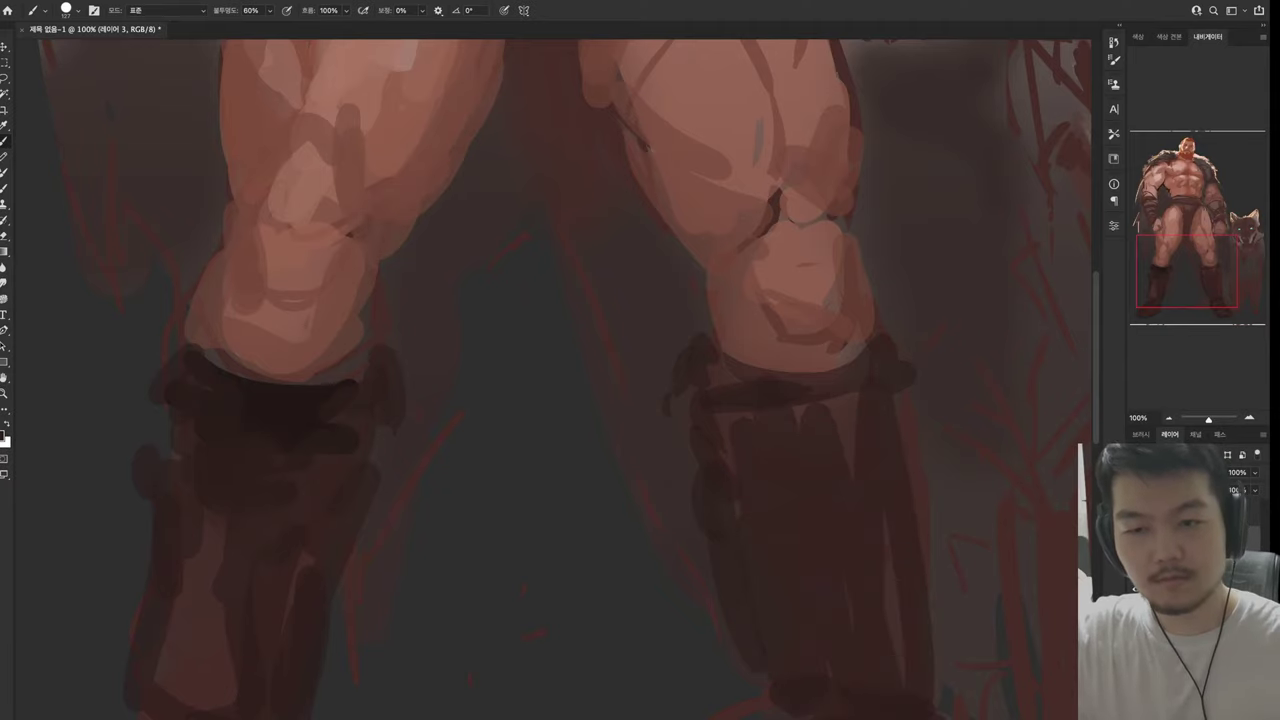
drag(930, 390, 940, 700)
Darken the shaft of the lit-side boot and erase the stroke that overhangs its inner edge
drag(600, 500, 640, 312)
drag(372, 400, 362, 585)
drag(203, 432, 205, 542)
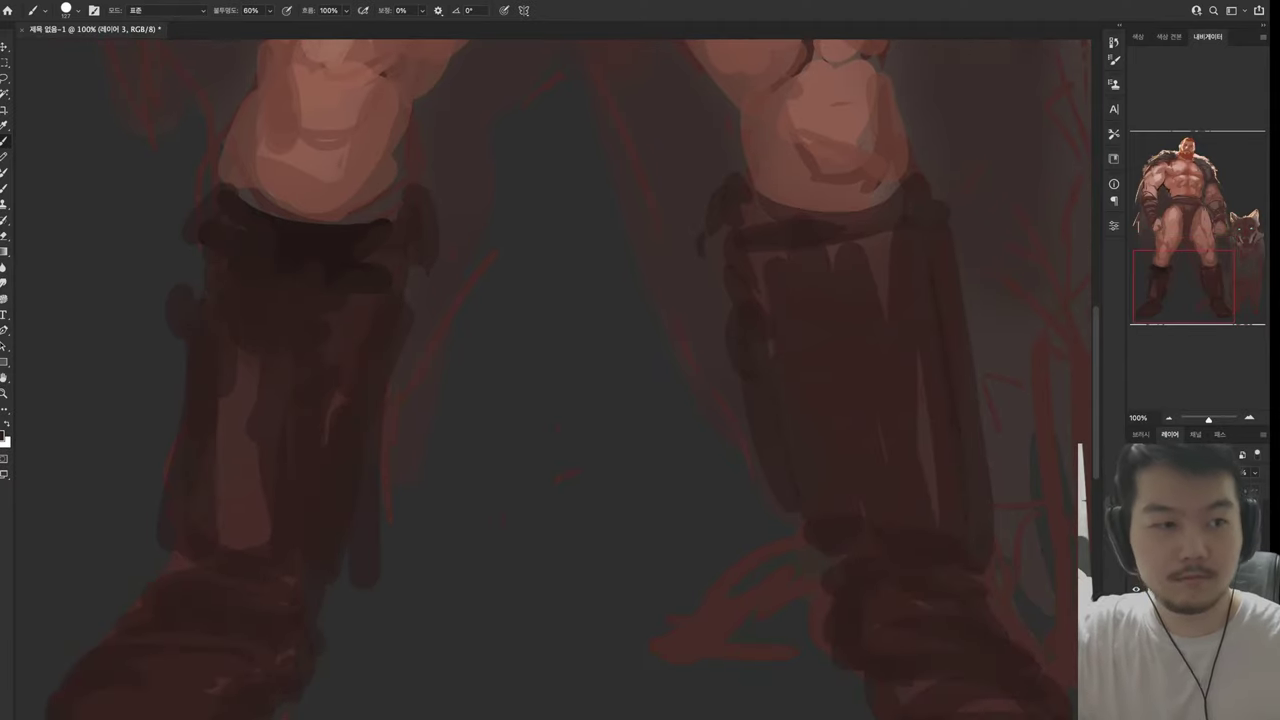
drag(172, 336, 175, 502)
drag(237, 360, 245, 550)
key(e)
drag(366, 492, 362, 586)
Paint darker bands across the wrappings on the lit-side forearm
scroll(555, 380, up, 10)
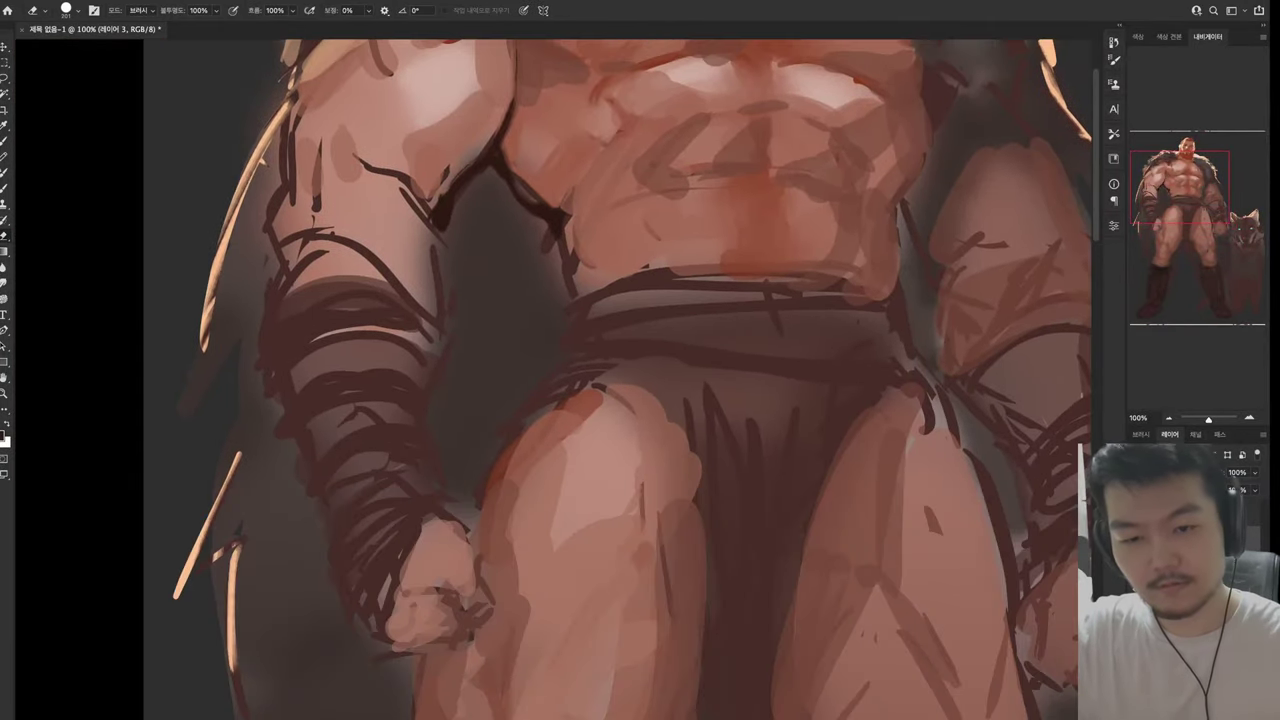
key(b)
scroll(555, 380, down, 2)
mouse_move(320, 400)
mouse_down()
mouse_move(425, 345)
mouse_move(435, 300)
mouse_up()
drag(315, 480, 420, 385)
drag(340, 515, 450, 460)
Cover the waist belt with very dark brown out to its ends and try a ring-shaped buckle over its centre
scroll(555, 380, up, 5)
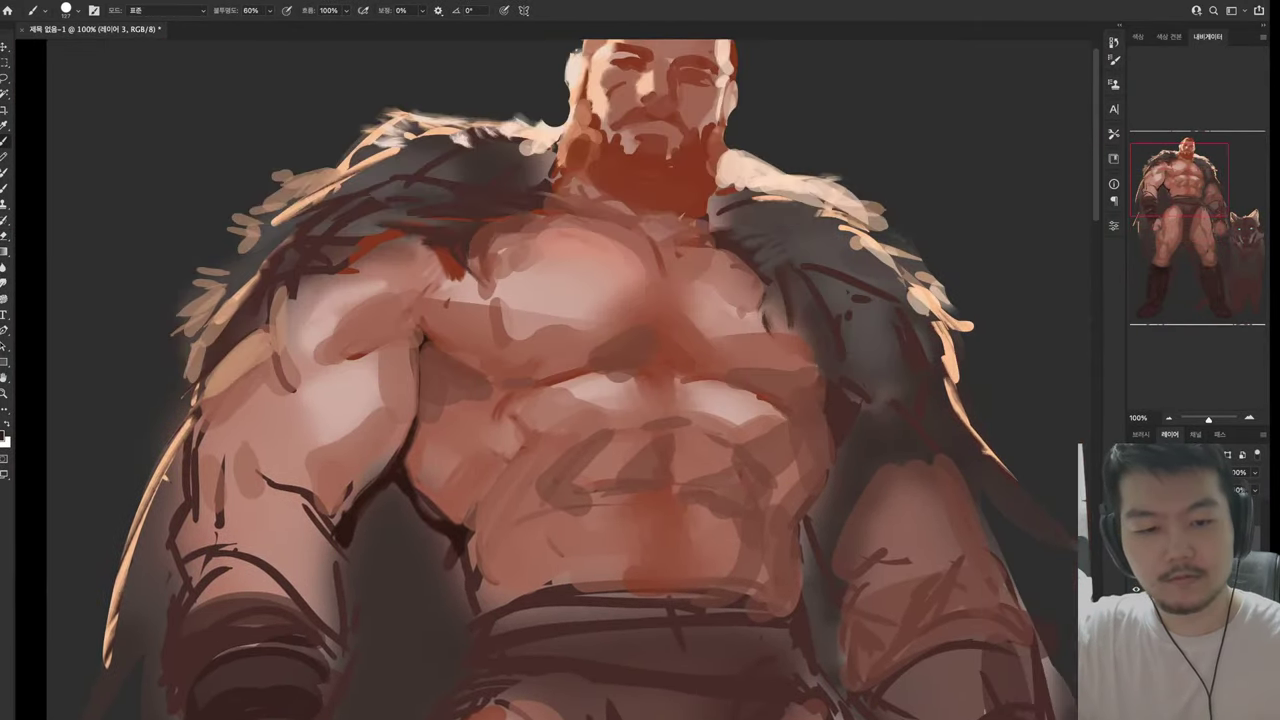
drag(555, 615, 775, 625)
drag(495, 655, 805, 660)
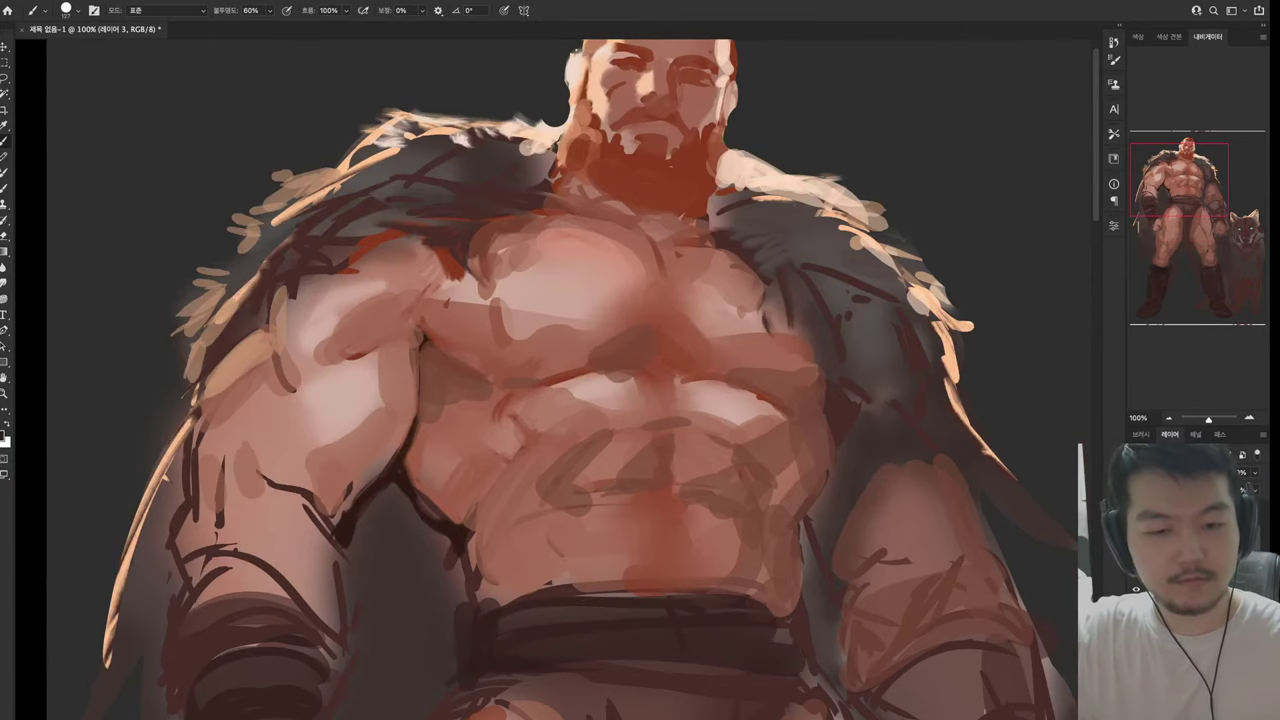
drag(790, 612, 812, 676)
mouse_move(700, 558)
mouse_down()
mouse_move(630, 708)
mouse_move(745, 680)
mouse_up()
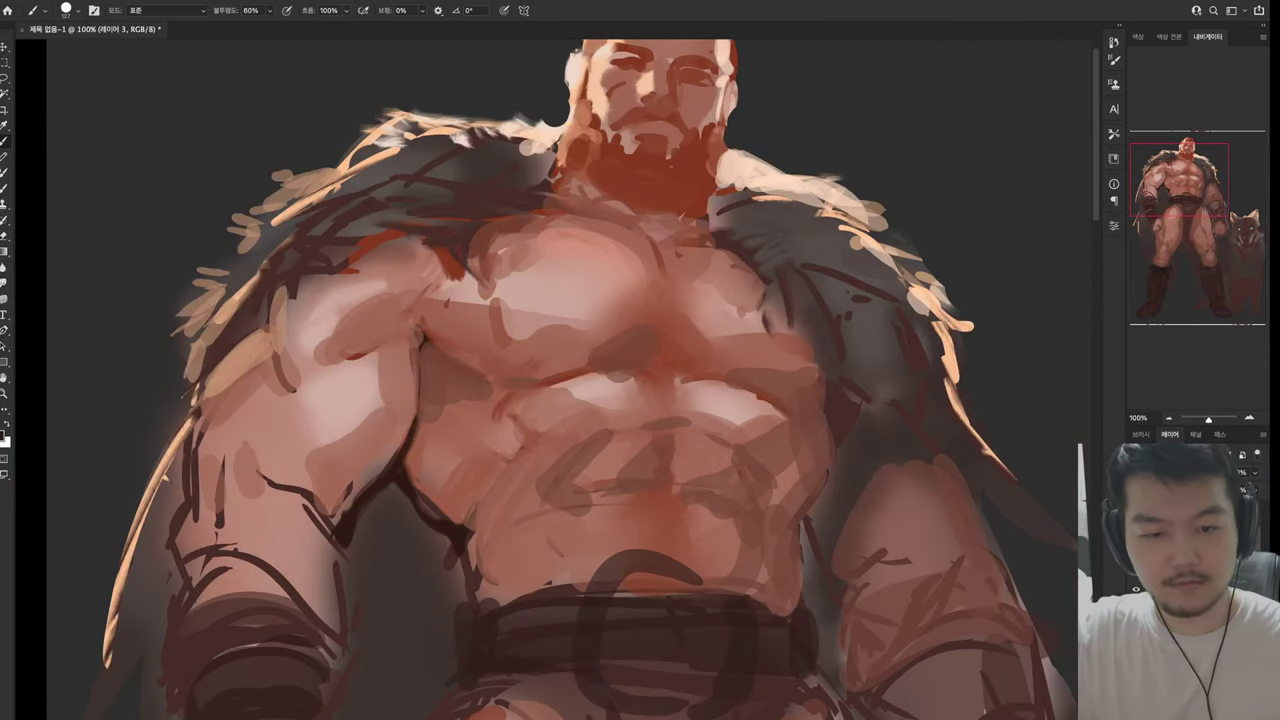
Paint dark ragged cloth strips hanging from the belt over the lit-side hip and upper thigh
scroll(555, 380, down, 3)
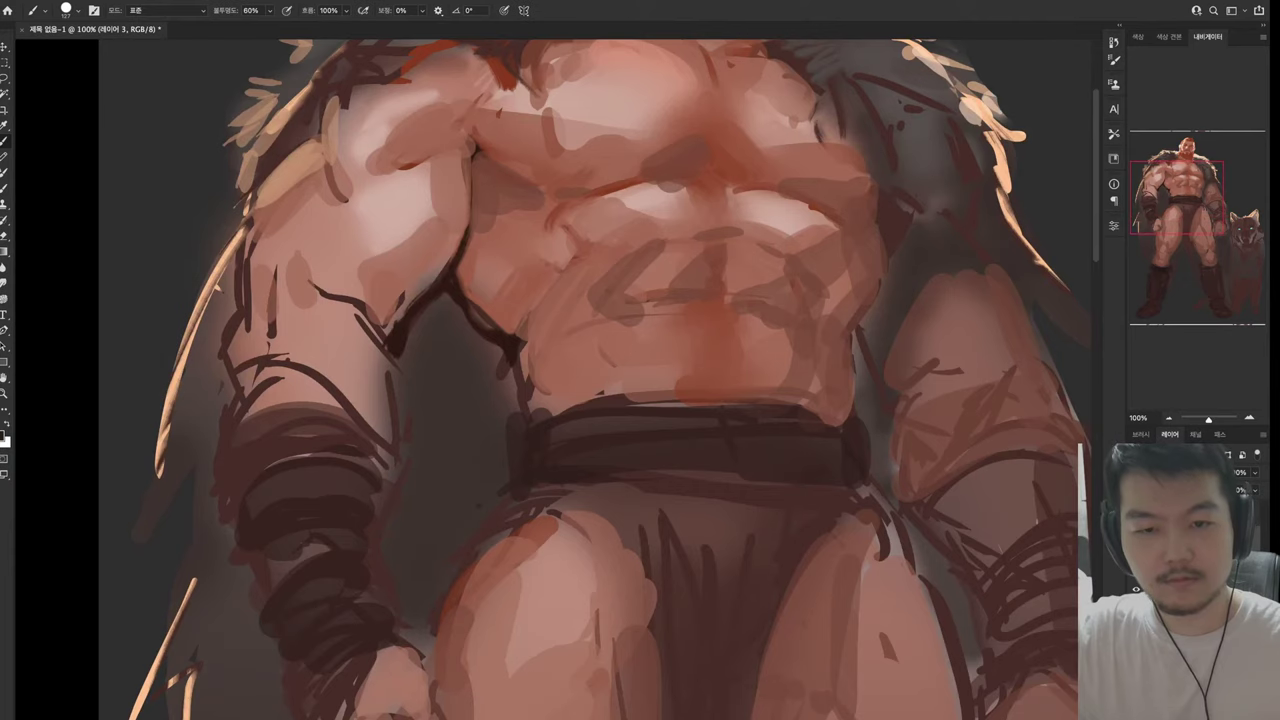
scroll(600, 380, down, 3)
drag(532, 332, 470, 414)
mouse_move(528, 358)
mouse_down()
mouse_move(440, 468)
mouse_move(448, 444)
mouse_up()
mouse_move(558, 356)
mouse_down()
mouse_move(484, 418)
mouse_move(515, 380)
mouse_move(552, 430)
mouse_up()
drag(590, 364, 548, 452)
drag(588, 396, 578, 518)
drag(612, 446, 620, 610)
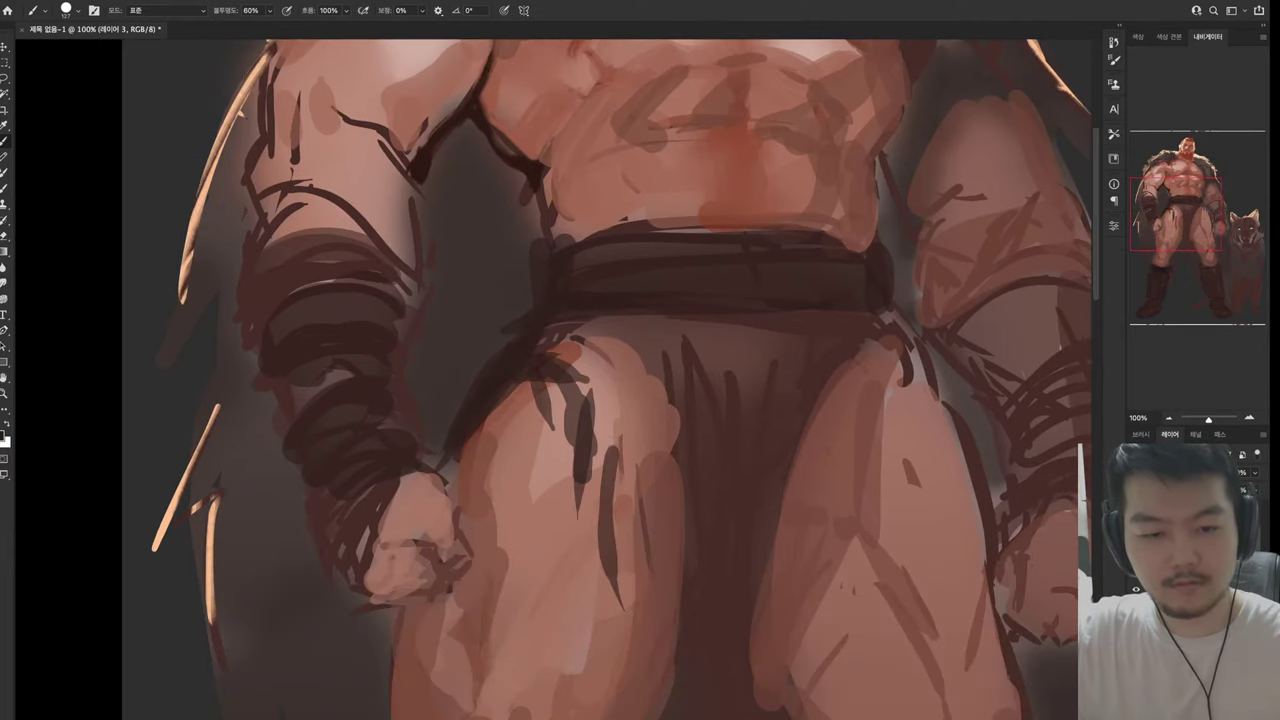
Widen the loincloth with long dark folds down the inner side of the lit-side thigh
drag(620, 370, 612, 625)
drag(600, 318, 575, 415)
drag(655, 320, 610, 355)
drag(580, 322, 555, 395)
mouse_move(645, 345)
mouse_down()
mouse_move(655, 612)
mouse_move(622, 420)
mouse_up()
drag(658, 530, 665, 715)
drag(690, 510, 672, 710)
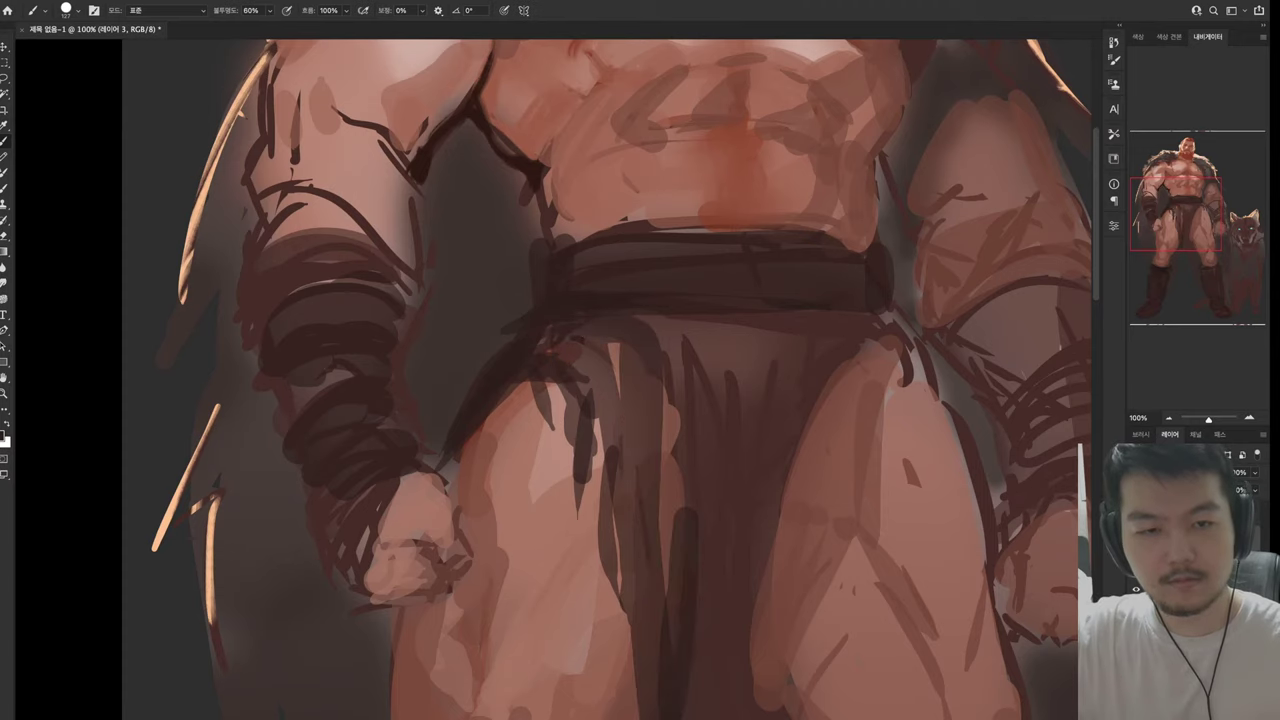
Extend the loincloth down between the legs with long, dark tapering strokes
scroll(600, 380, down, 5)
drag(640, 350, 665, 625)
drag(695, 418, 680, 660)
drag(738, 416, 700, 540)
drag(742, 434, 726, 466)
scroll(600, 380, up, 3)
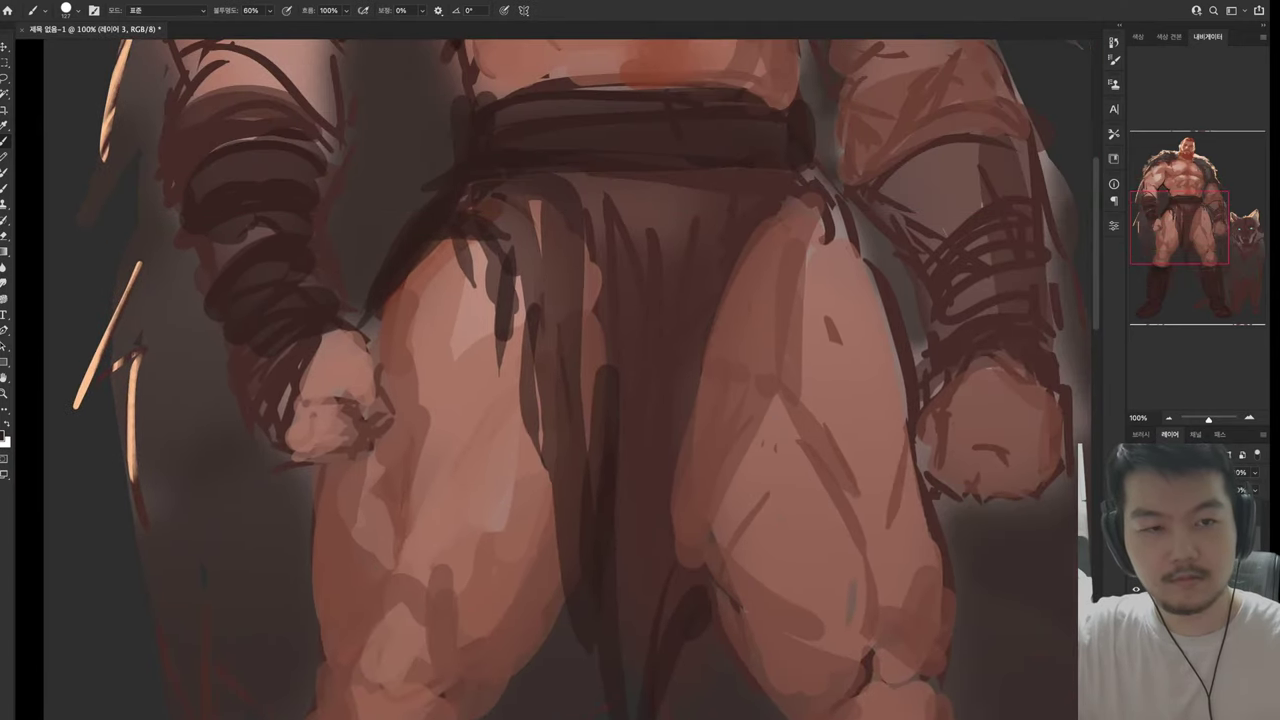
Paint dark ragged cloth edges from the belt over the shaded-side hip and the top of the thigh
drag(796, 205, 682, 498)
drag(762, 236, 732, 314)
mouse_move(800, 172)
mouse_down()
mouse_move(795, 235)
mouse_move(815, 262)
mouse_up()
mouse_move(810, 168)
mouse_down()
mouse_move(870, 262)
mouse_move(838, 198)
mouse_up()
drag(846, 242, 874, 274)
drag(775, 220, 745, 285)
mouse_move(784, 218)
mouse_down()
mouse_move(755, 350)
mouse_move(778, 275)
mouse_up()
drag(796, 226, 755, 294)
drag(790, 250, 770, 372)
Extend the loincloth over the inner shaded-side thigh and add deep dark folds to its front
mouse_move(772, 340)
mouse_down()
mouse_move(756, 430)
mouse_move(698, 535)
mouse_up()
drag(730, 298, 672, 590)
drag(762, 276, 692, 538)
drag(708, 264, 676, 560)
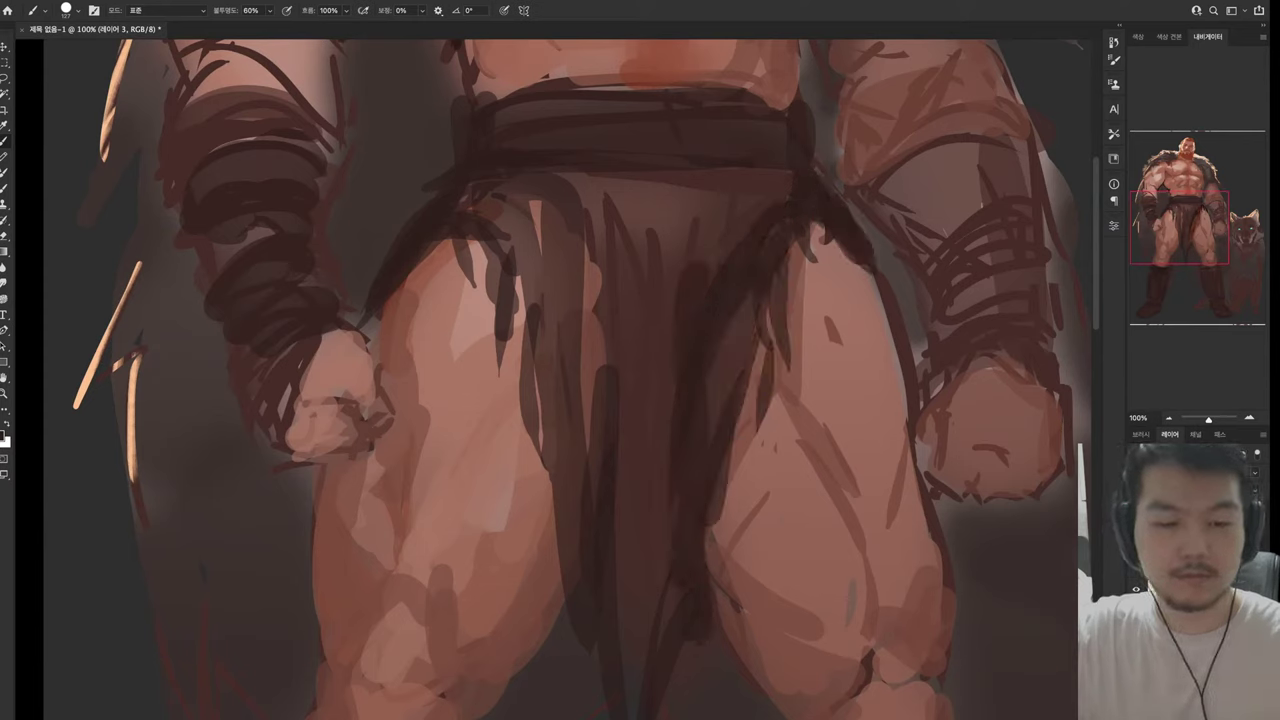
drag(752, 295, 708, 436)
drag(732, 212, 634, 402)
scroll(570, 380, up, 10)
scroll(570, 380, down, 12)
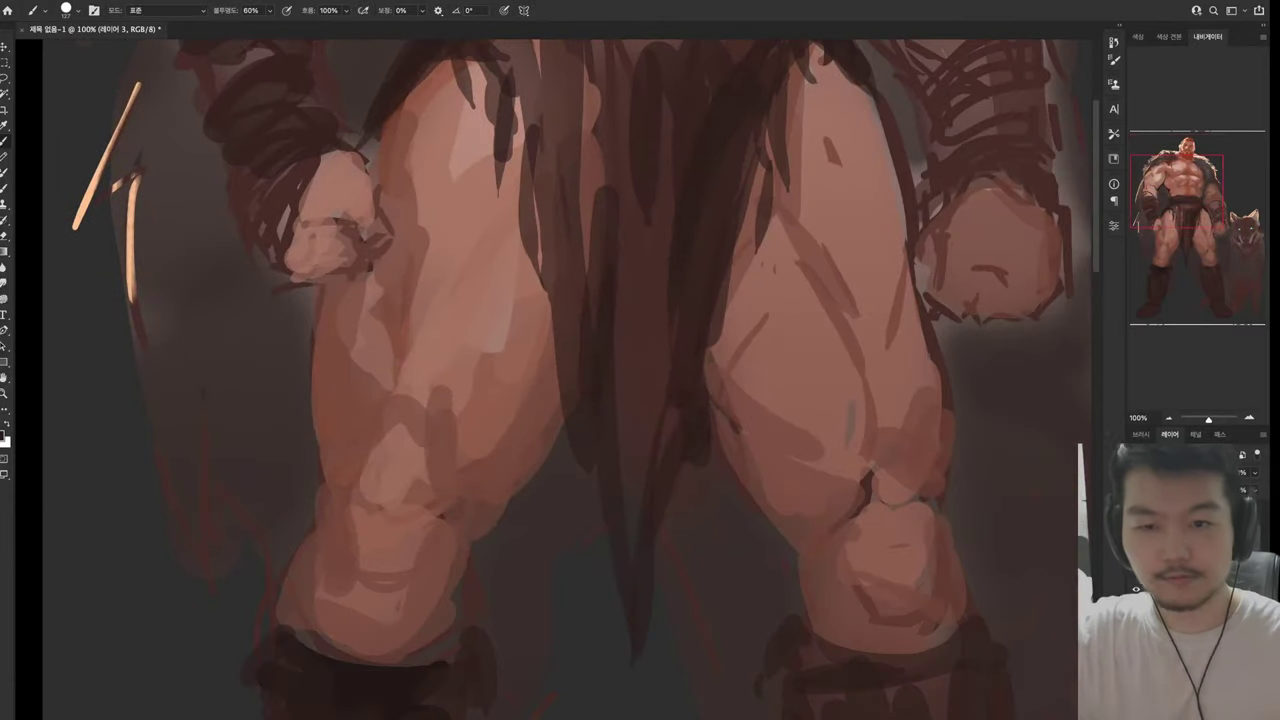
scroll(570, 380, down, 3)
scroll(570, 380, up, 10)
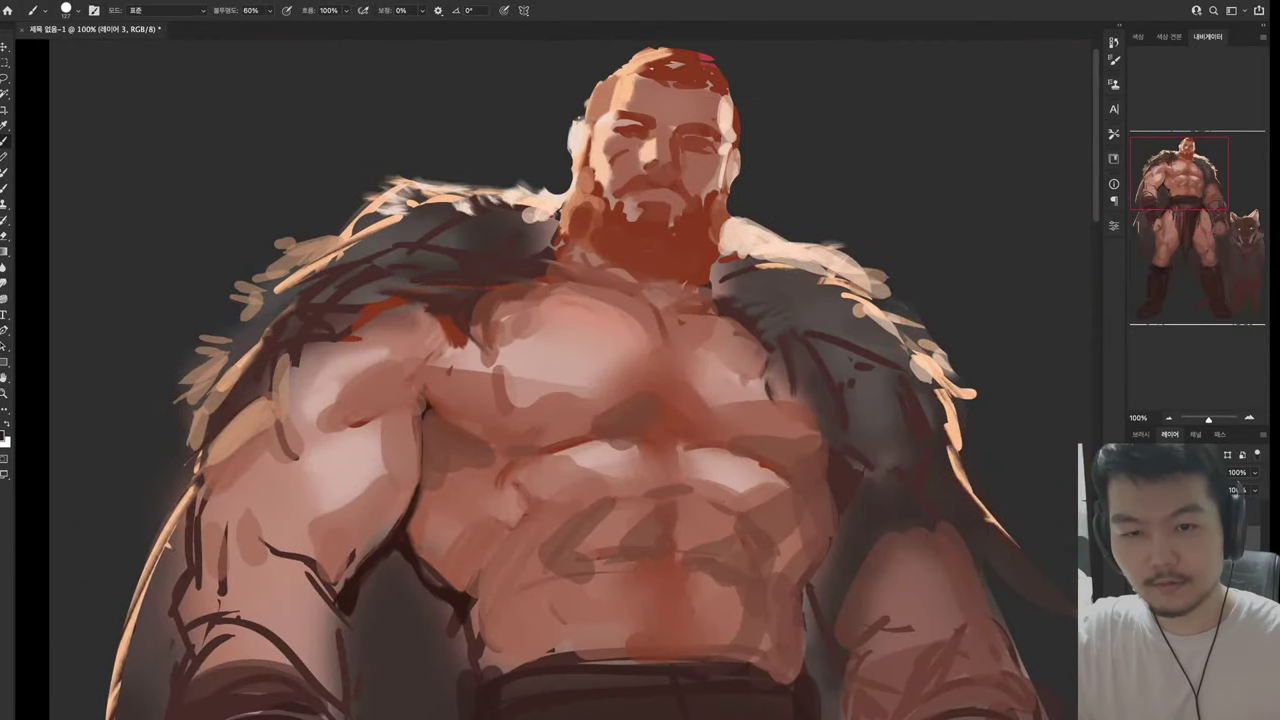
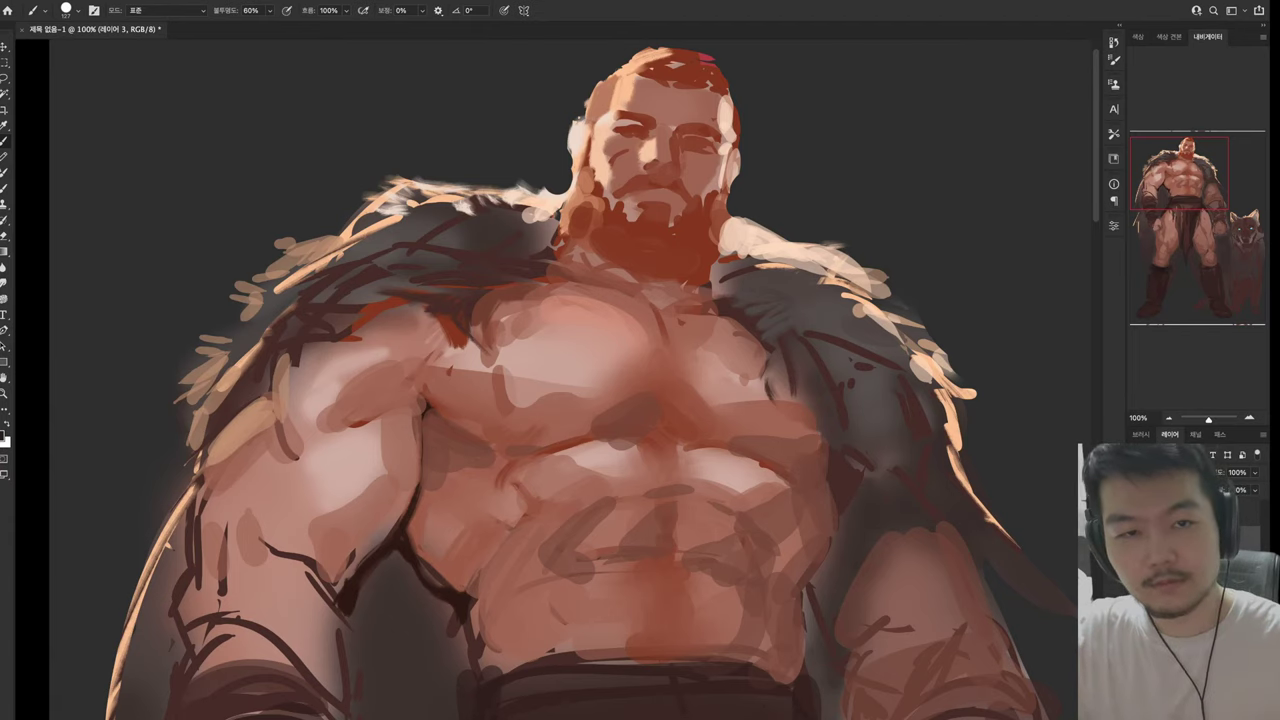
drag(732, 111, 672, 301)
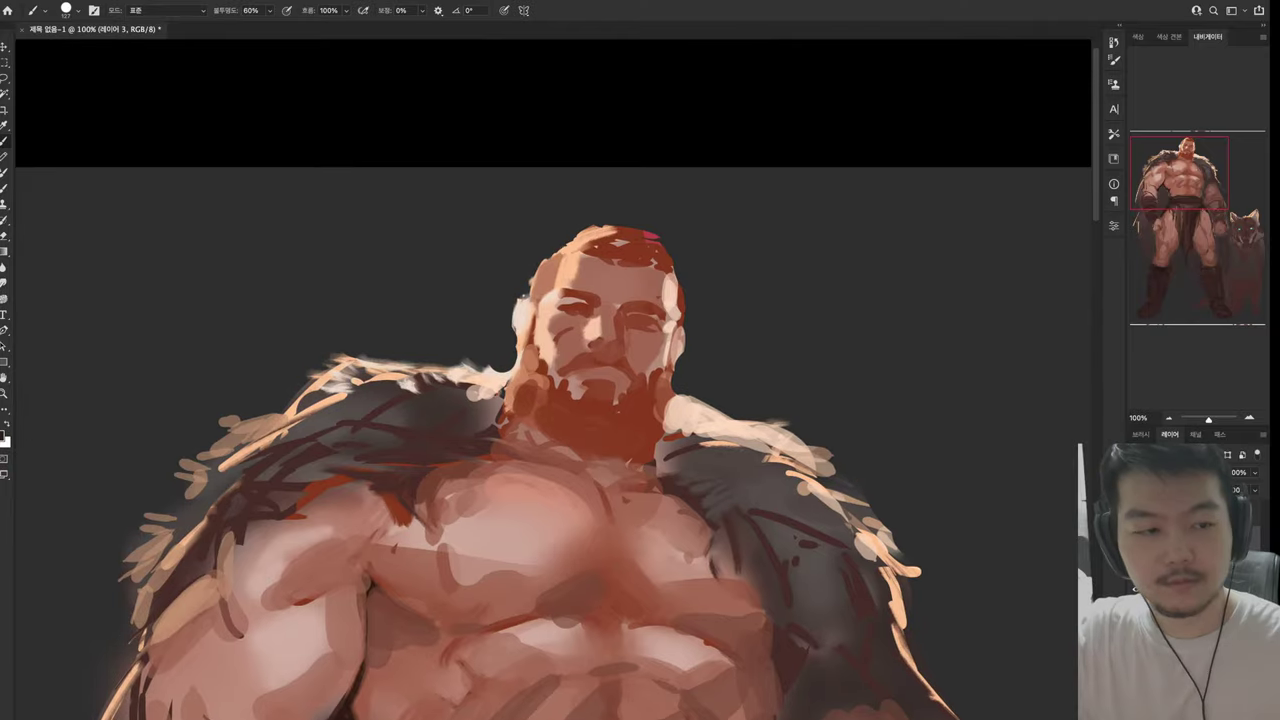
Paint light skin tone down the shaded-side temple and reshape the top hair with reddish-brown strokes
alt+click(528, 282)
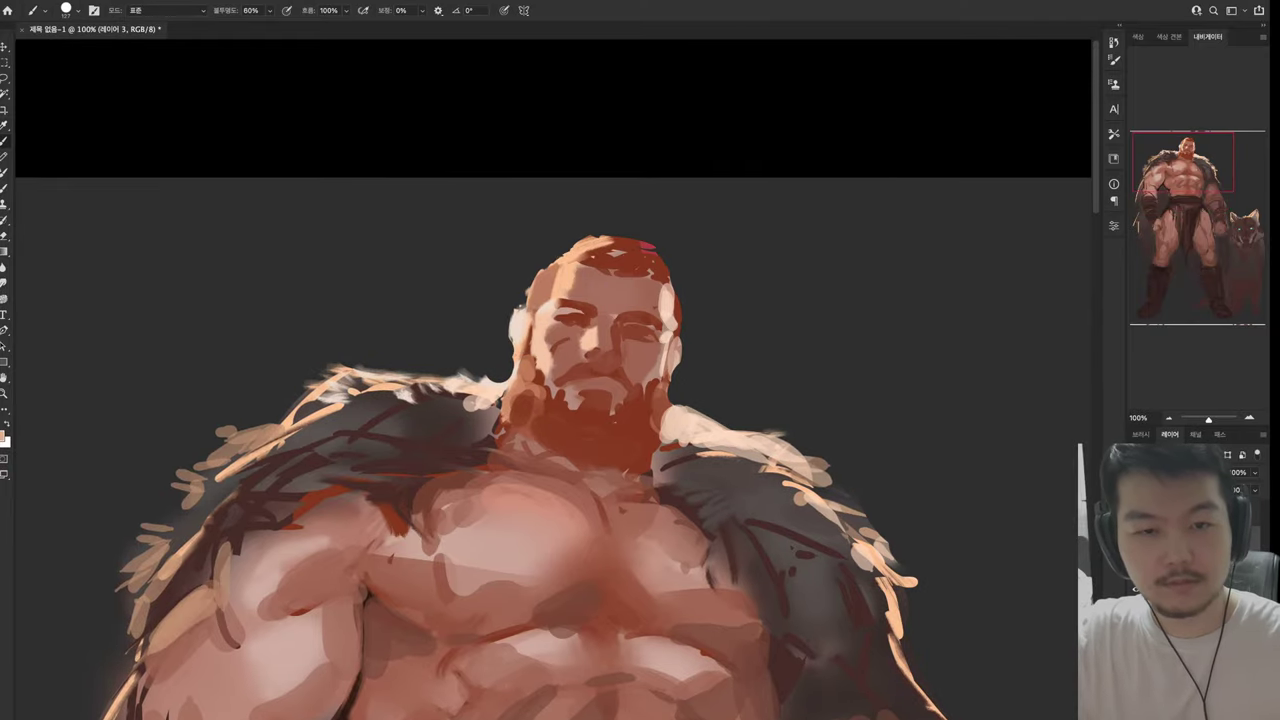
drag(675, 295, 678, 338)
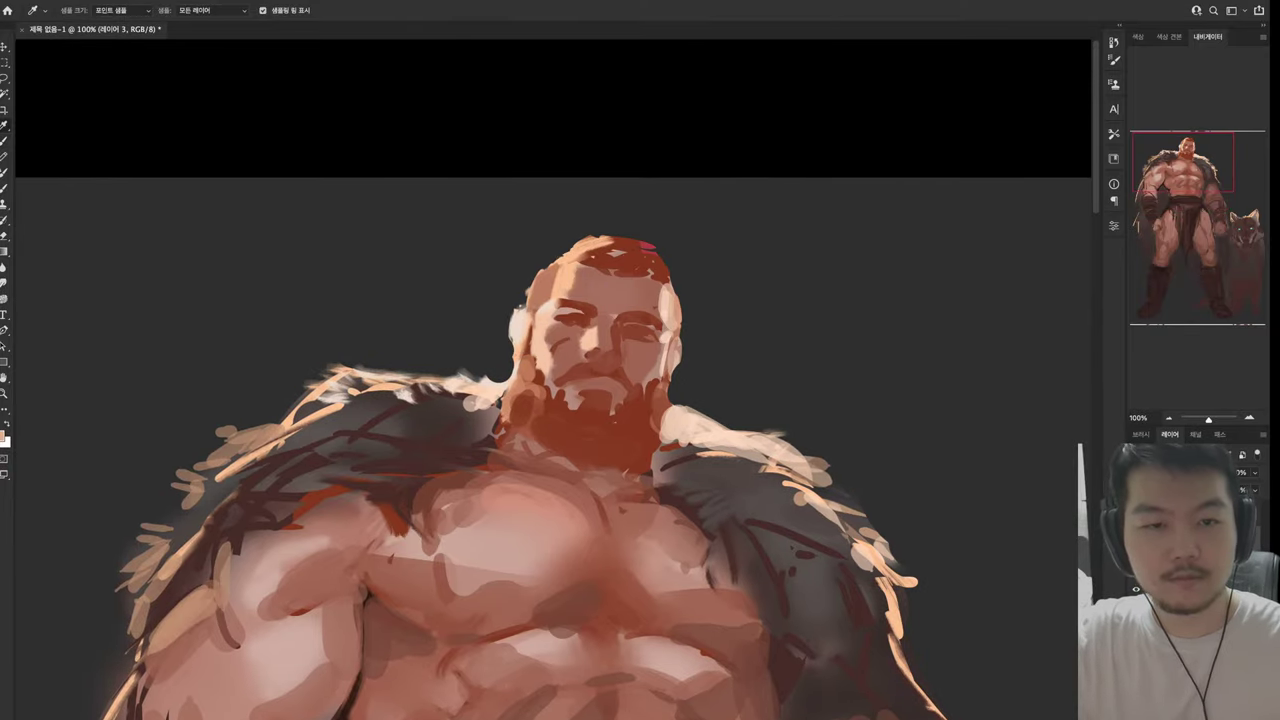
alt+click(640, 262)
drag(628, 245, 668, 270)
alt+click(620, 258)
drag(606, 242, 646, 262)
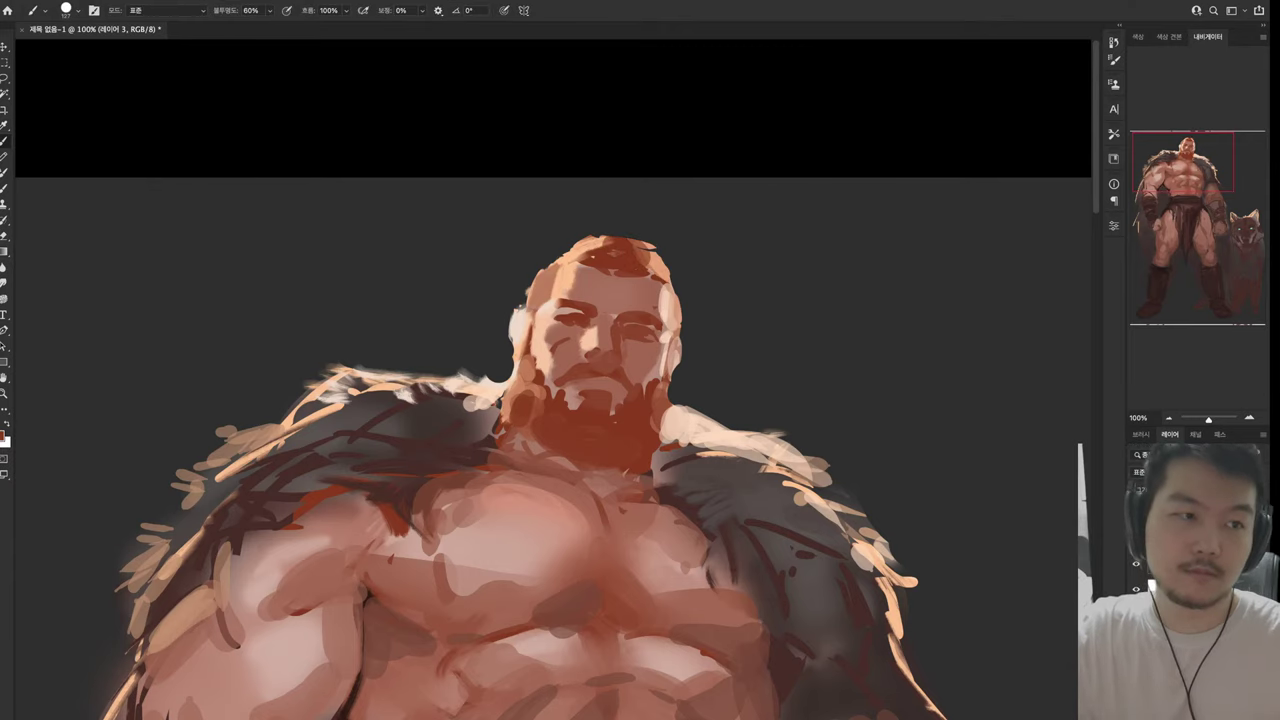
Paint dark brown nostrils and a dark shadow down the shaded side of the nose bridge
scroll(557, 380, down, 3)
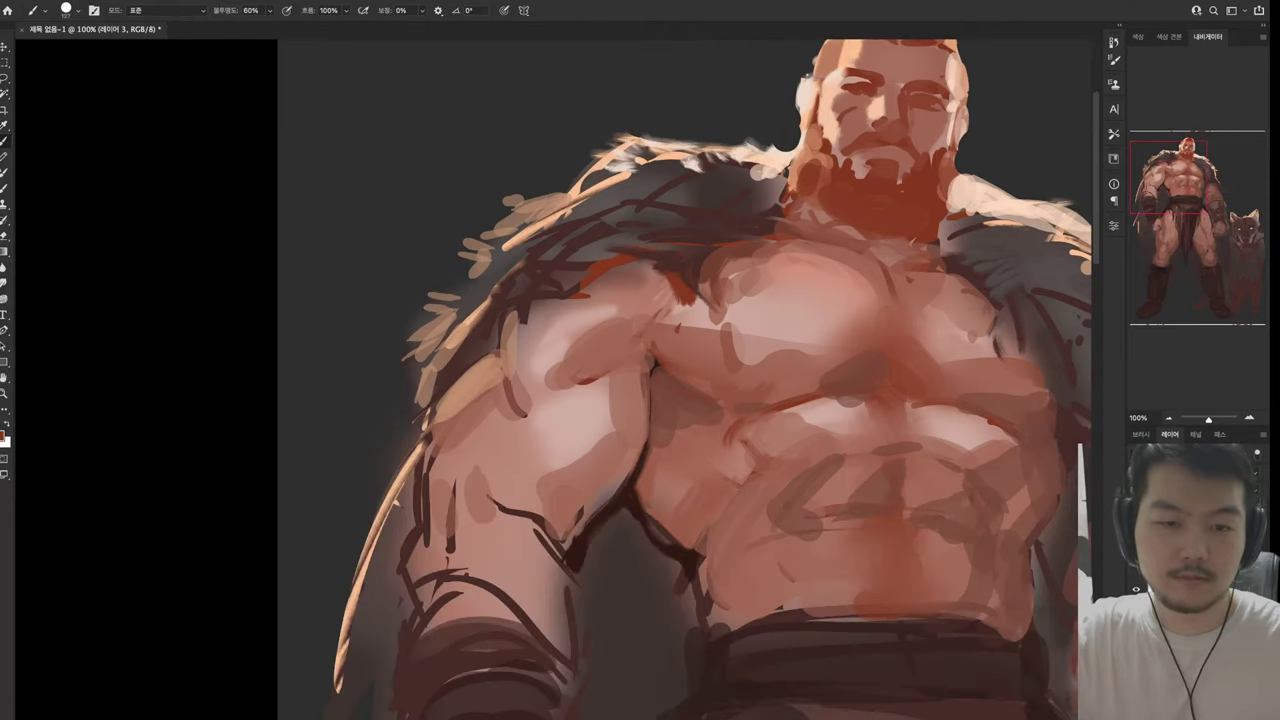
scroll(557, 380, up, 5)
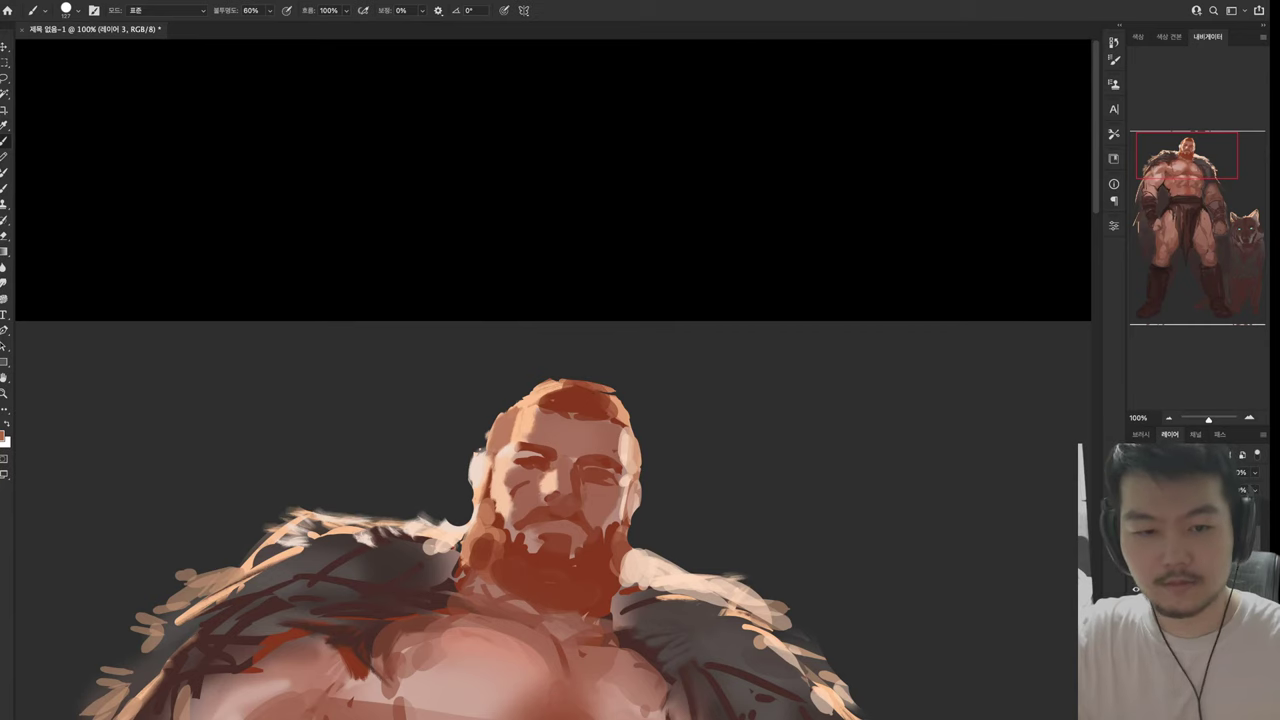
scroll(557, 450, down, 3)
scroll(557, 450, left, 2)
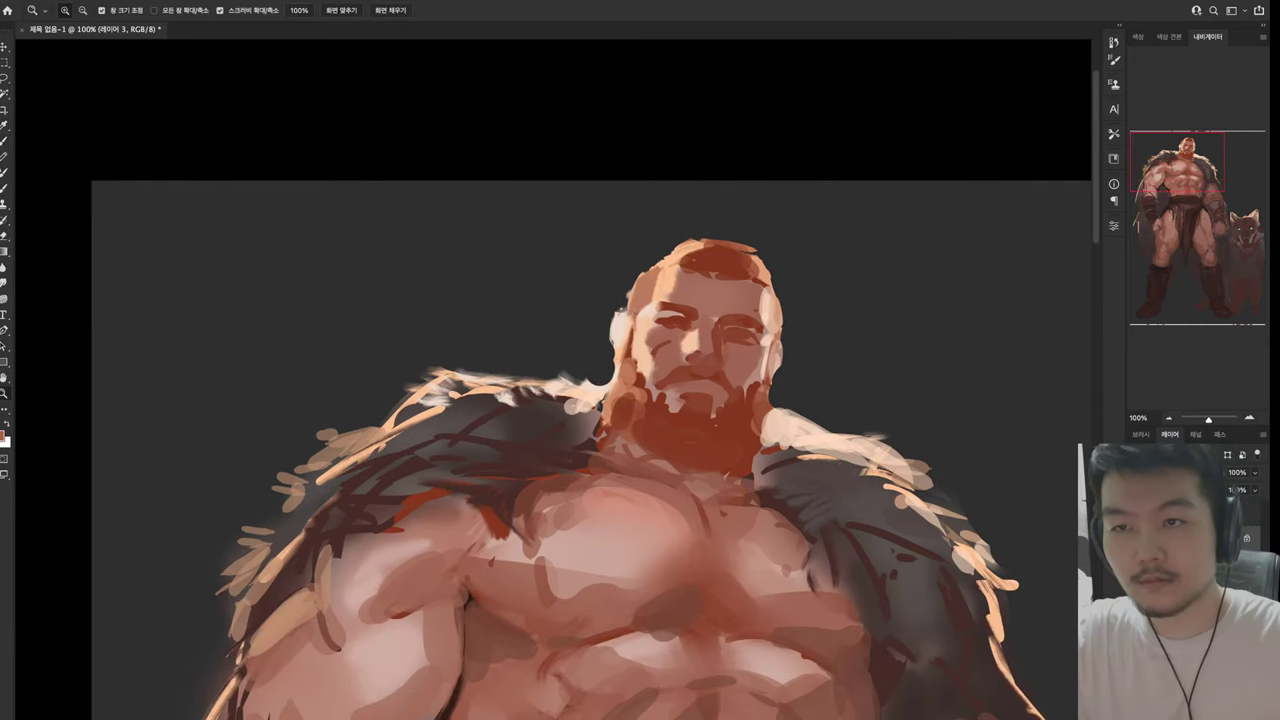
click(700, 355)
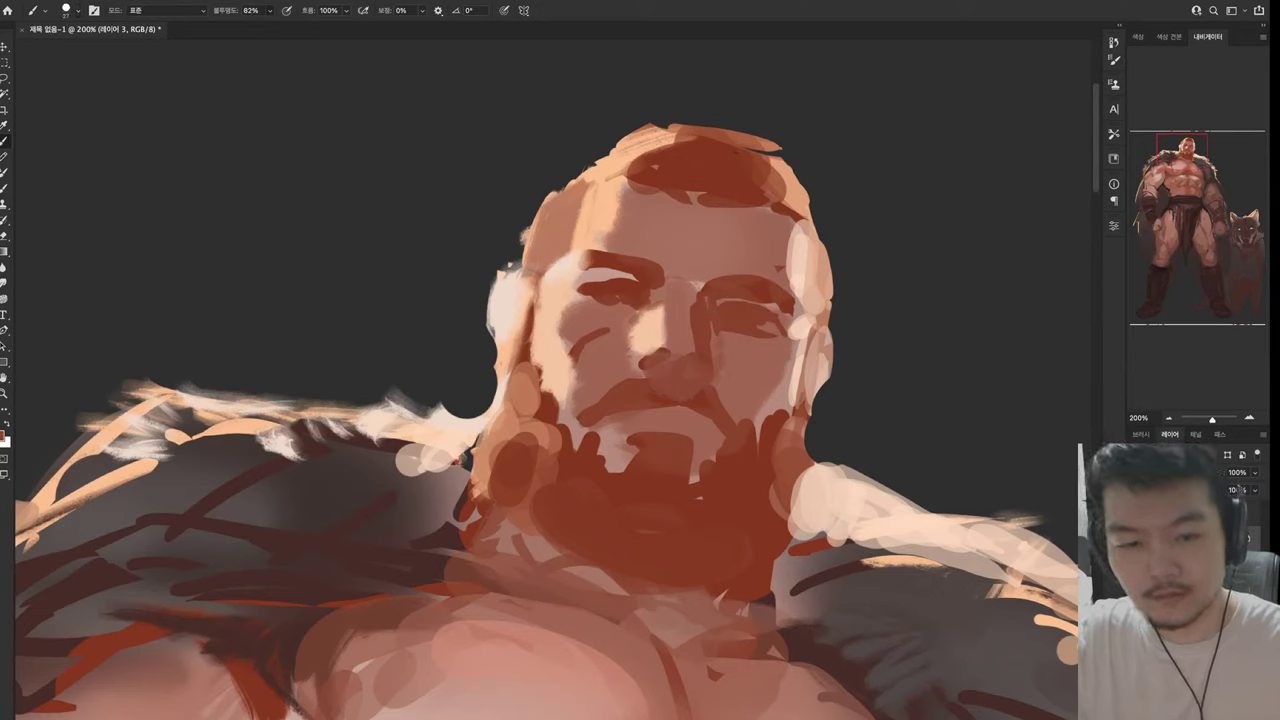
key(i)
key(b)
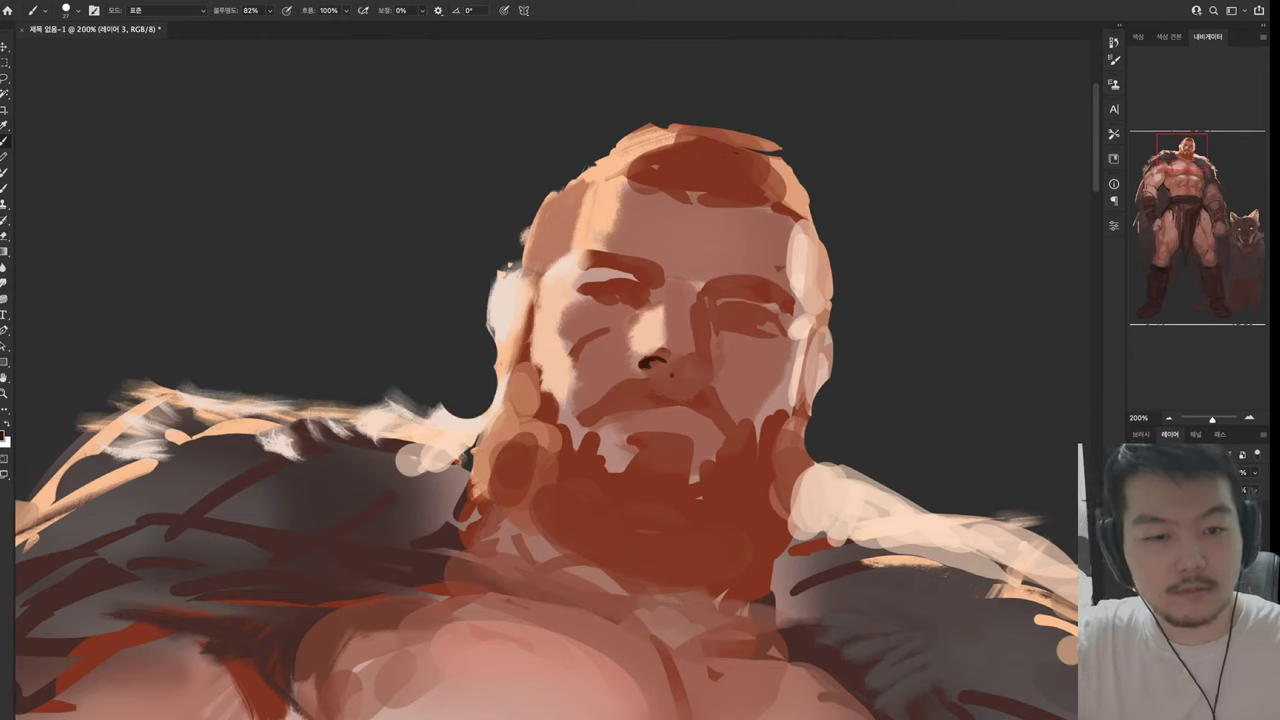
alt+click(709, 357)
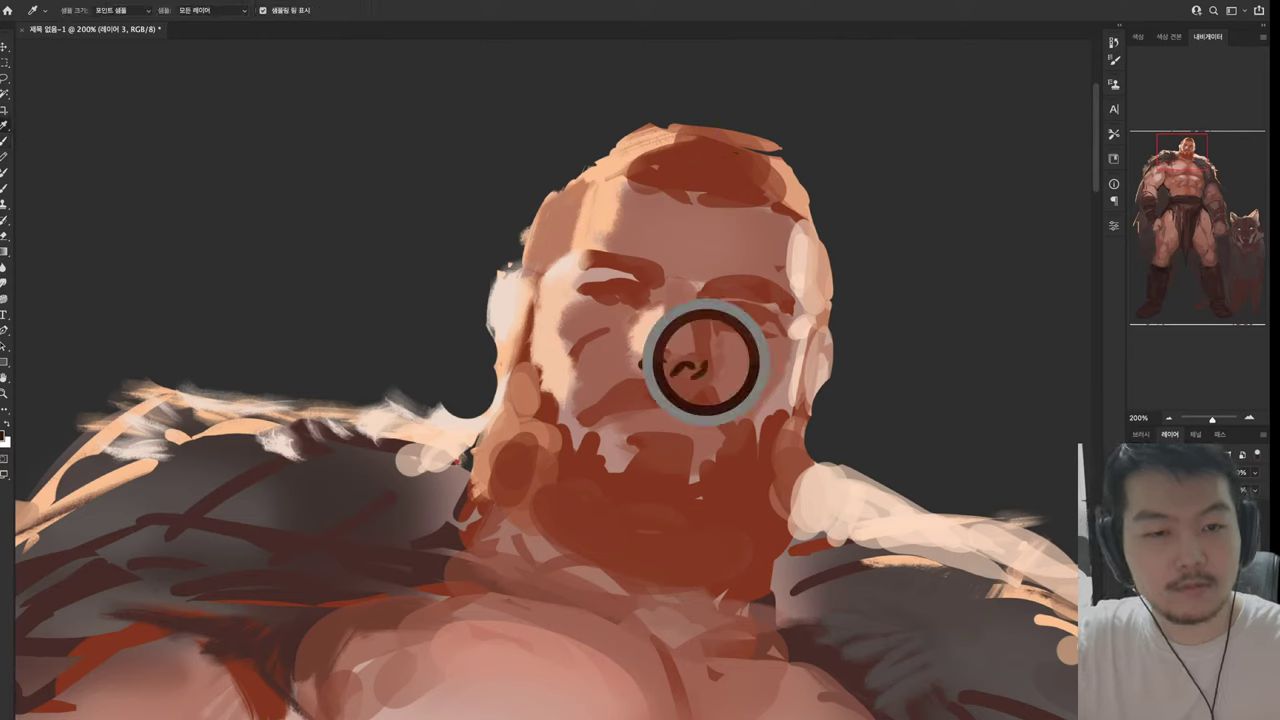
drag(704, 312, 706, 354)
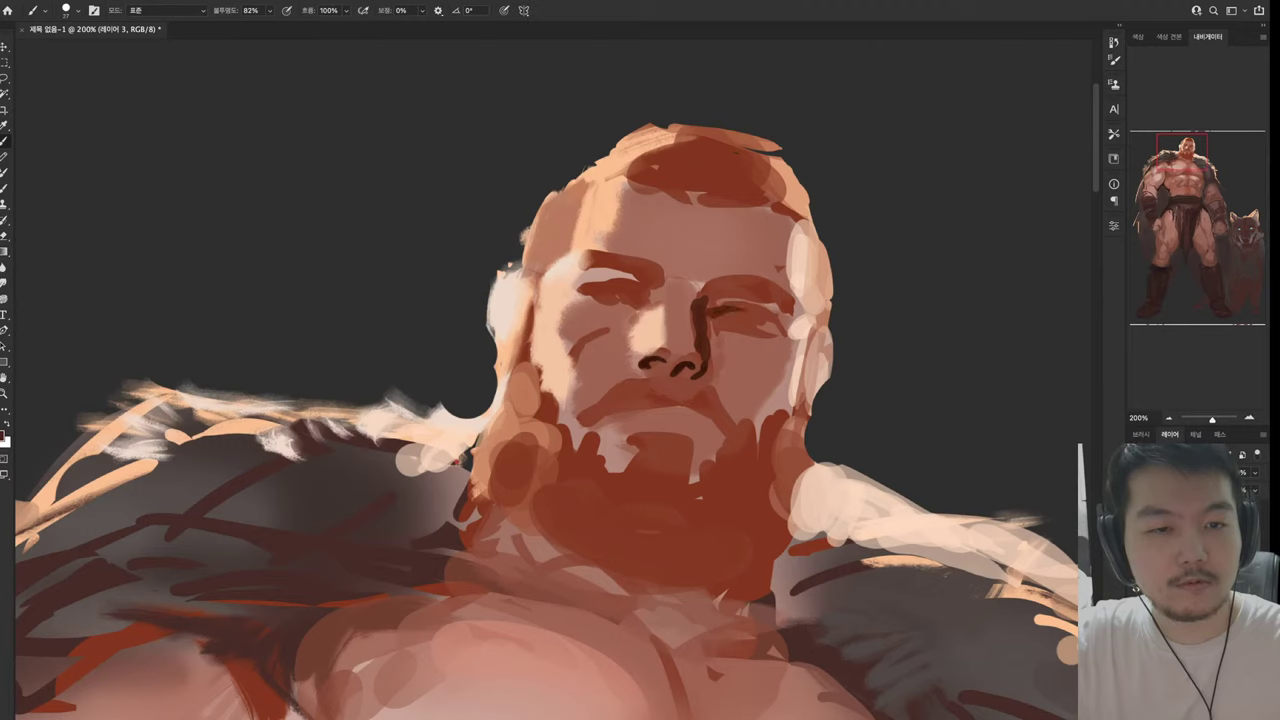
Define the shaded-side eye with dark lid lines and add a pale highlight at its outer corner
alt+click(760, 345)
drag(722, 318, 776, 336)
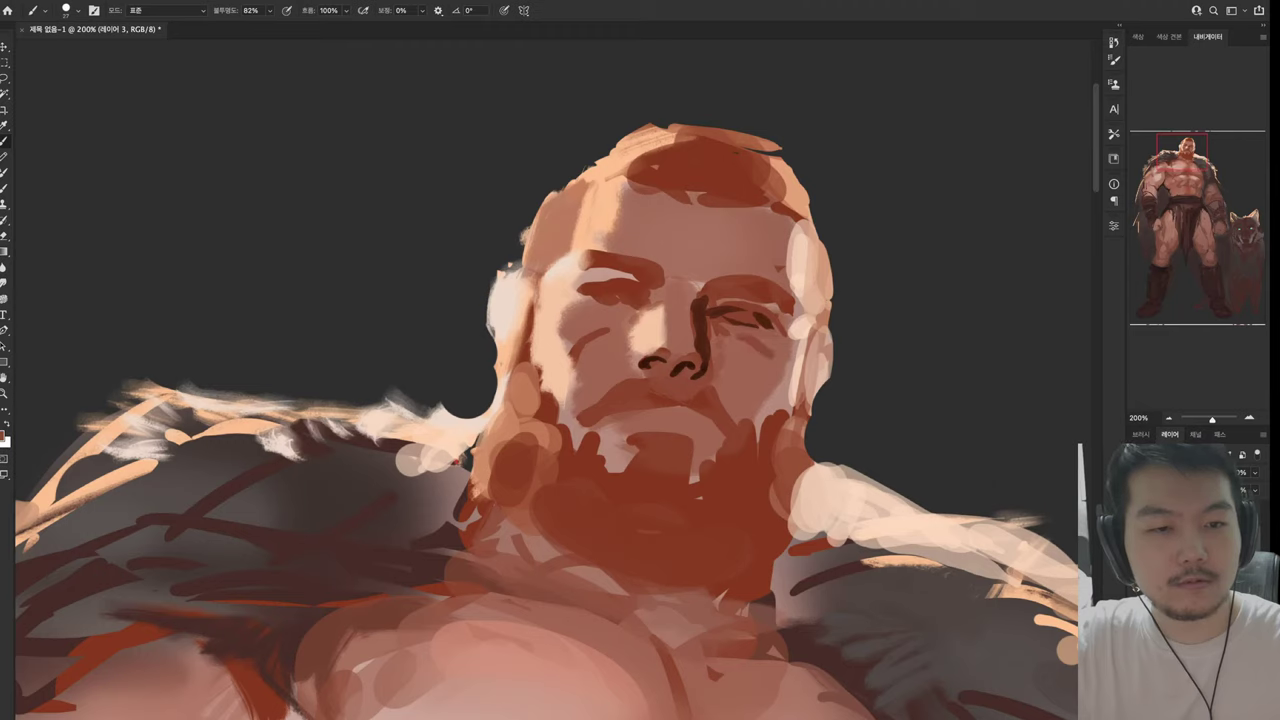
alt+click(799, 332)
drag(772, 331, 788, 334)
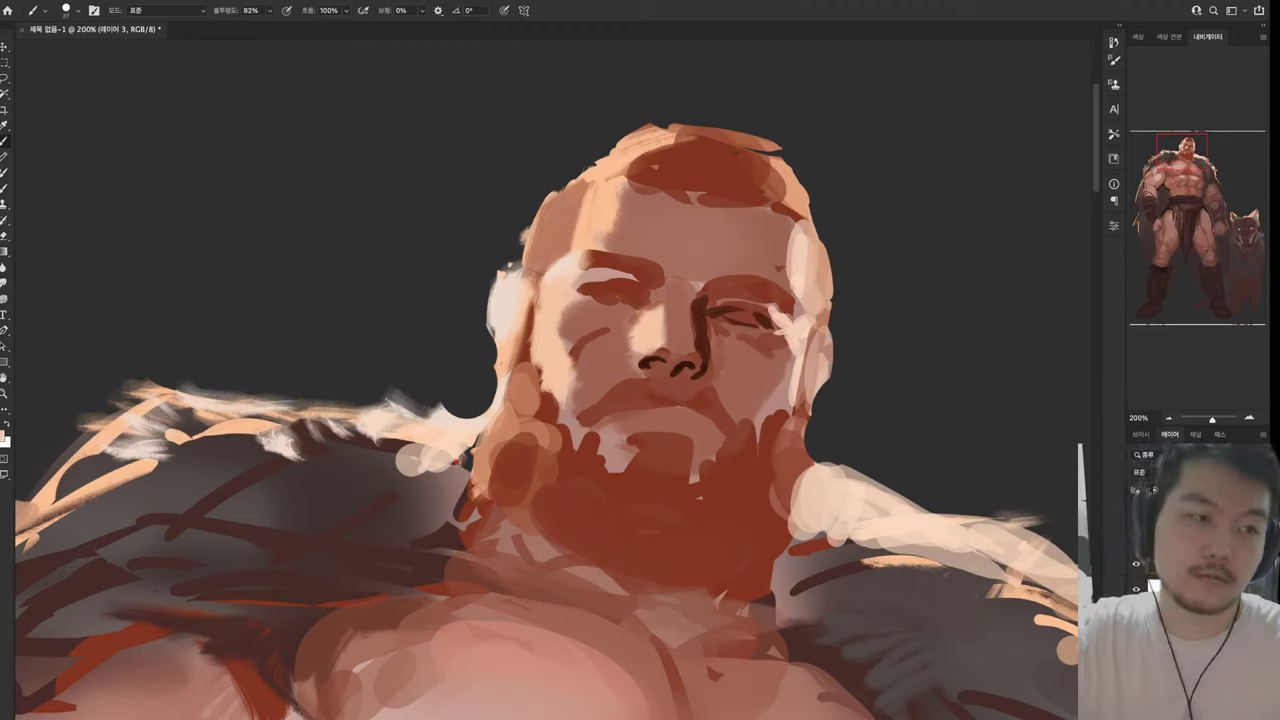
Paint a pale highlight along the shaded side of the nose and trim it with surrounding skin tones
mouse_move(640, 400)
mouse_down()
mouse_move(750, 310)
mouse_move(718, 330)
mouse_move(694, 376)
mouse_up()
alt+click(771, 324)
alt+click(841, 348)
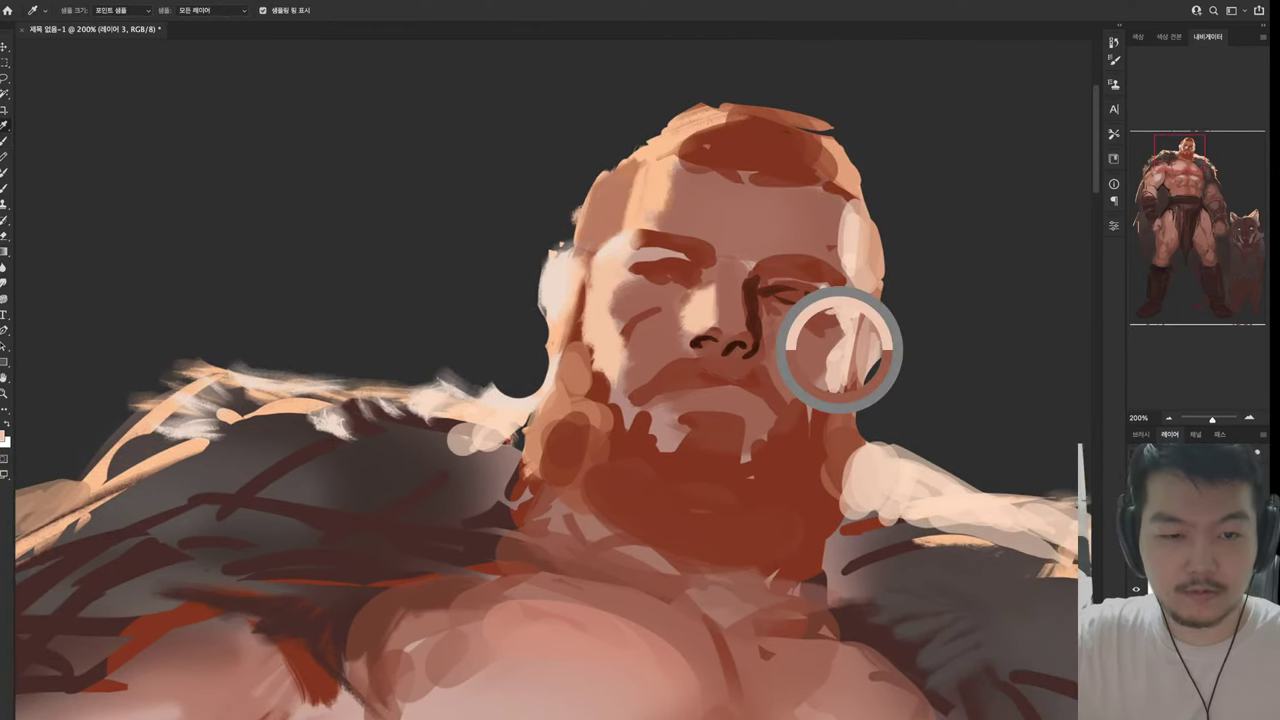
drag(753, 292, 752, 326)
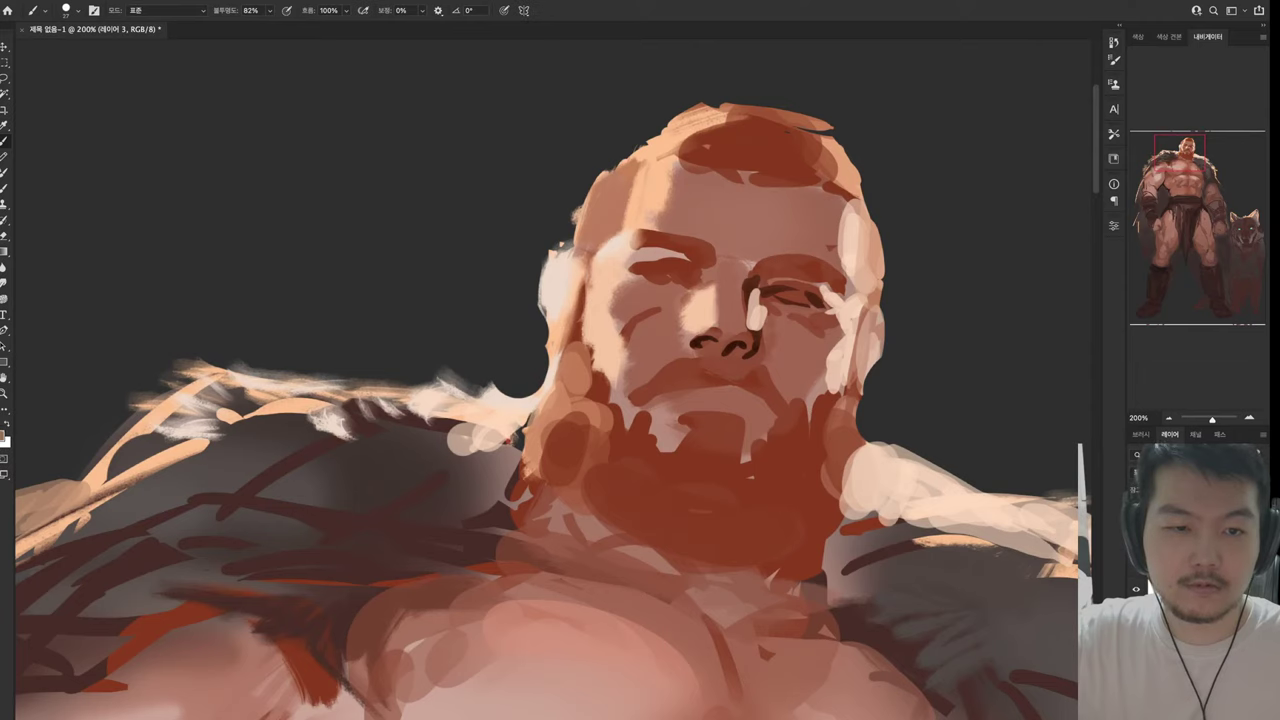
key(alt)
key(alt)
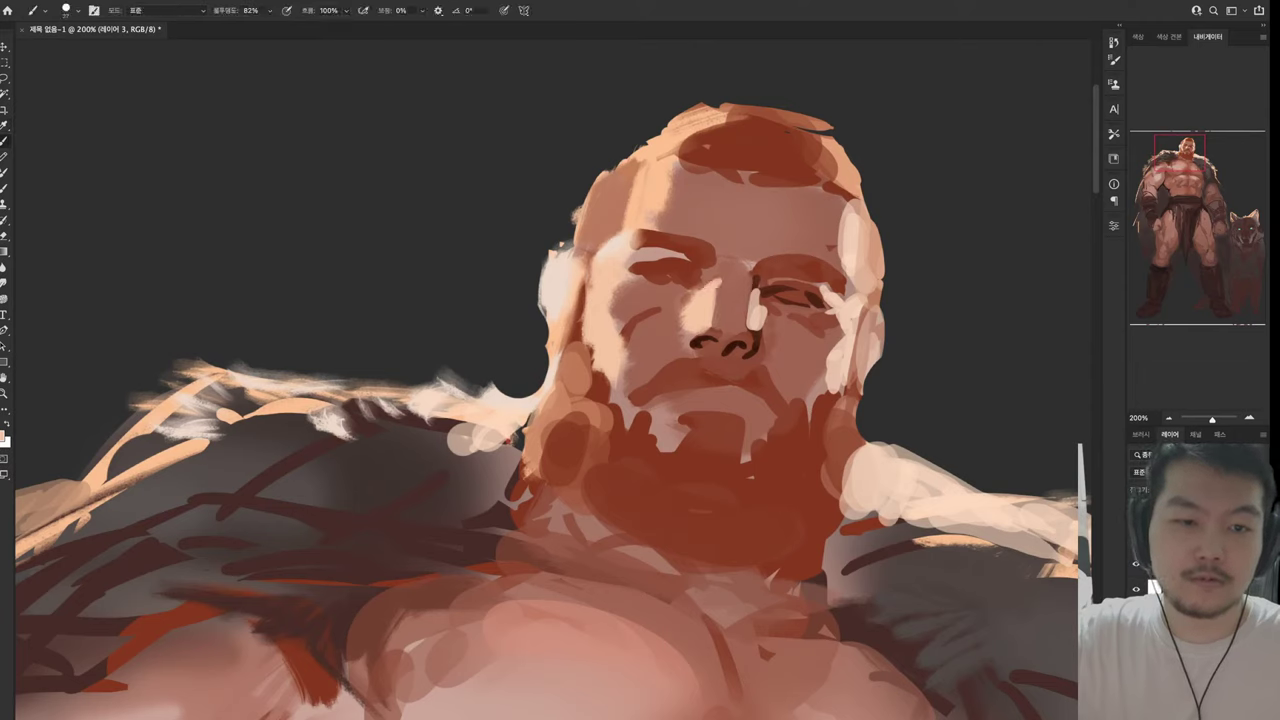
key(alt)
key(alt)
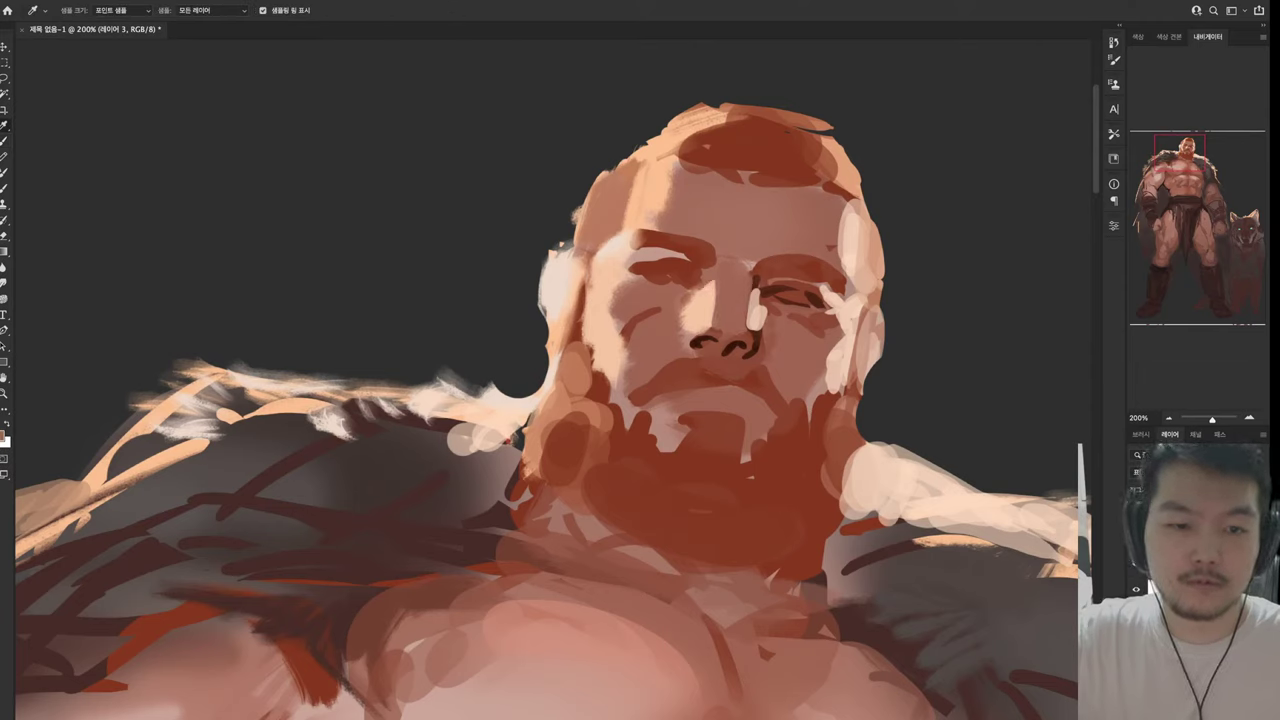
key(alt)
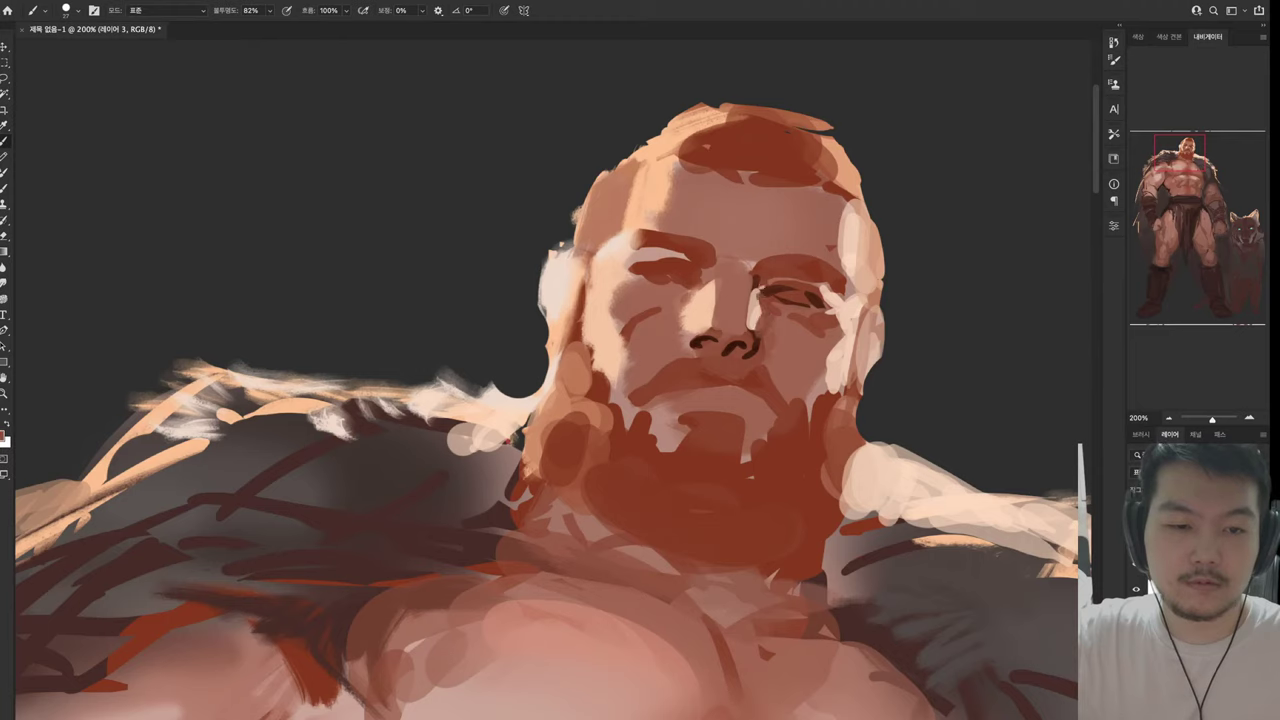
key(alt)
key(alt)
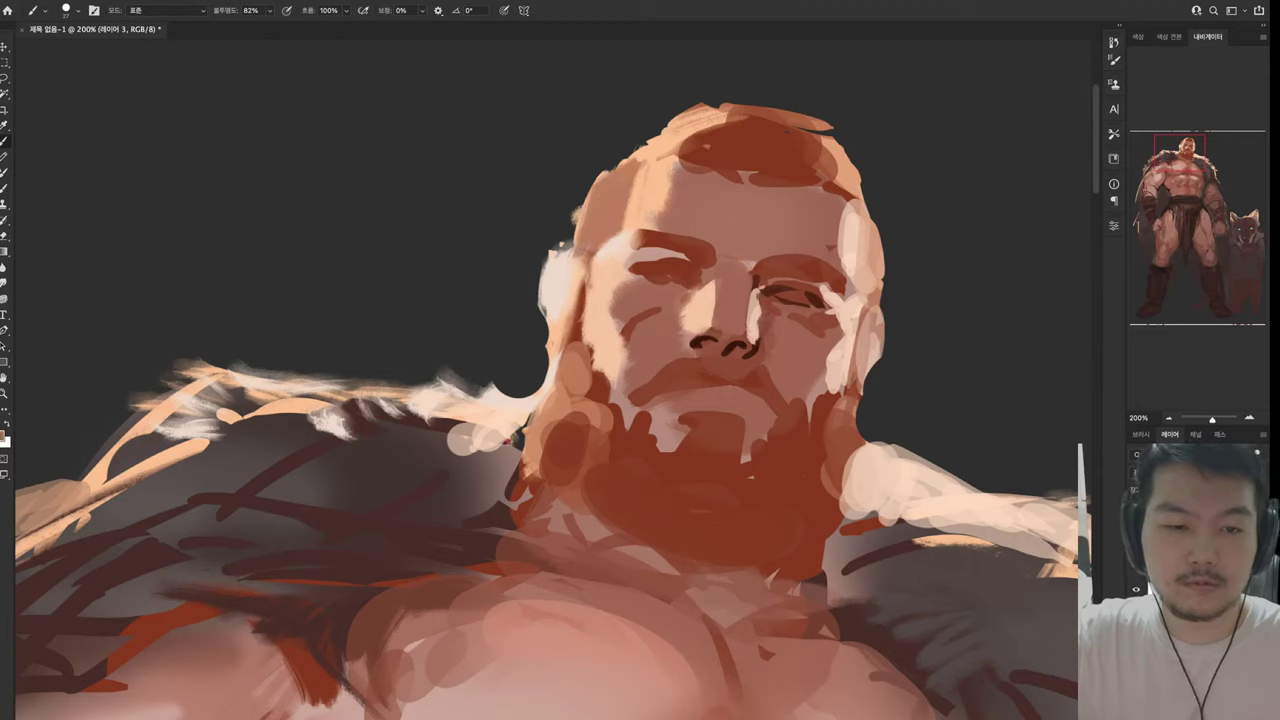
Fill the underside of the nose between the nostrils with dark reddish brown
alt+click(740, 335)
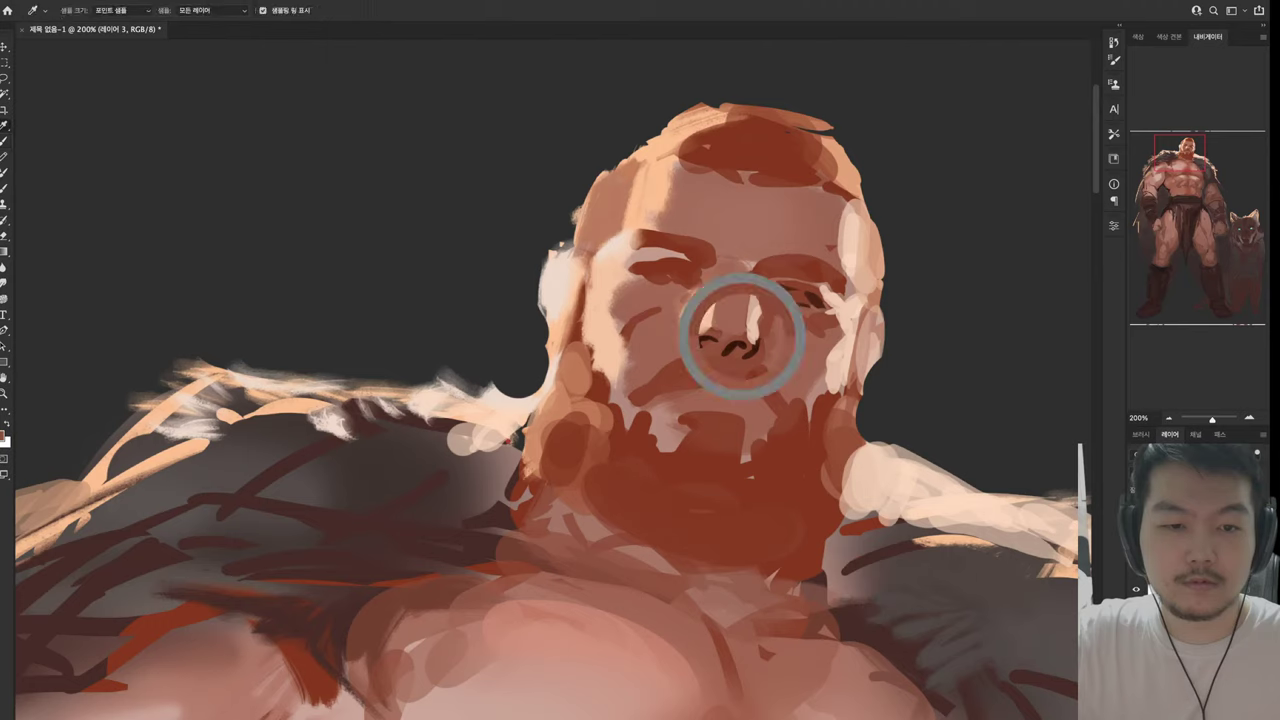
alt+click(731, 345)
alt+click(727, 355)
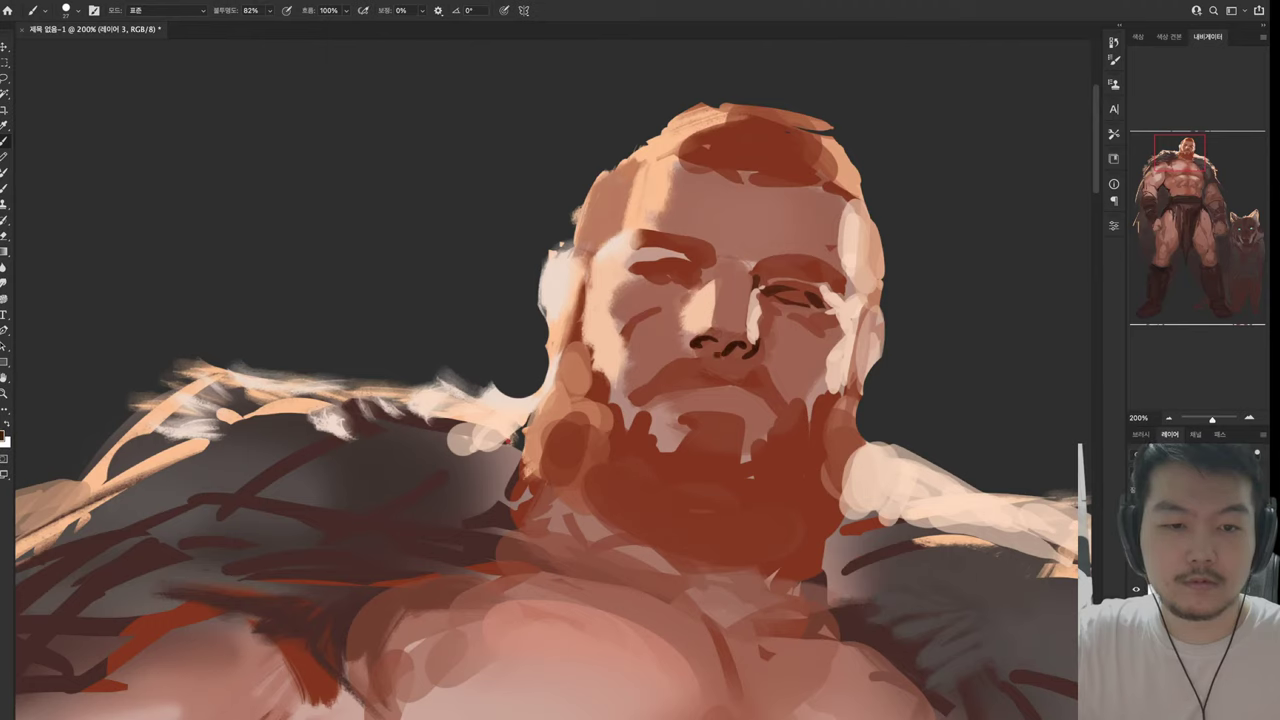
alt+click(716, 338)
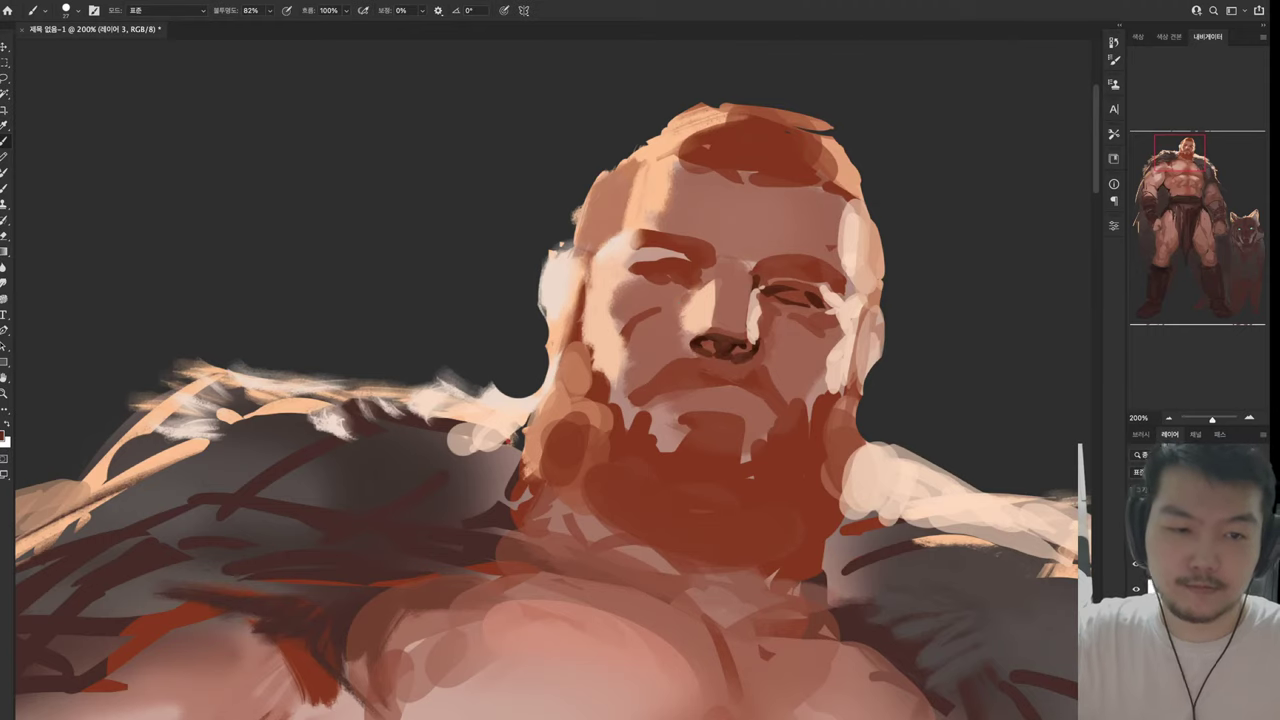
drag(706, 369, 800, 337)
Soften the nostrils and underside of the nose with sampled red-browns and the Mixer Brush
alt+click(805, 340)
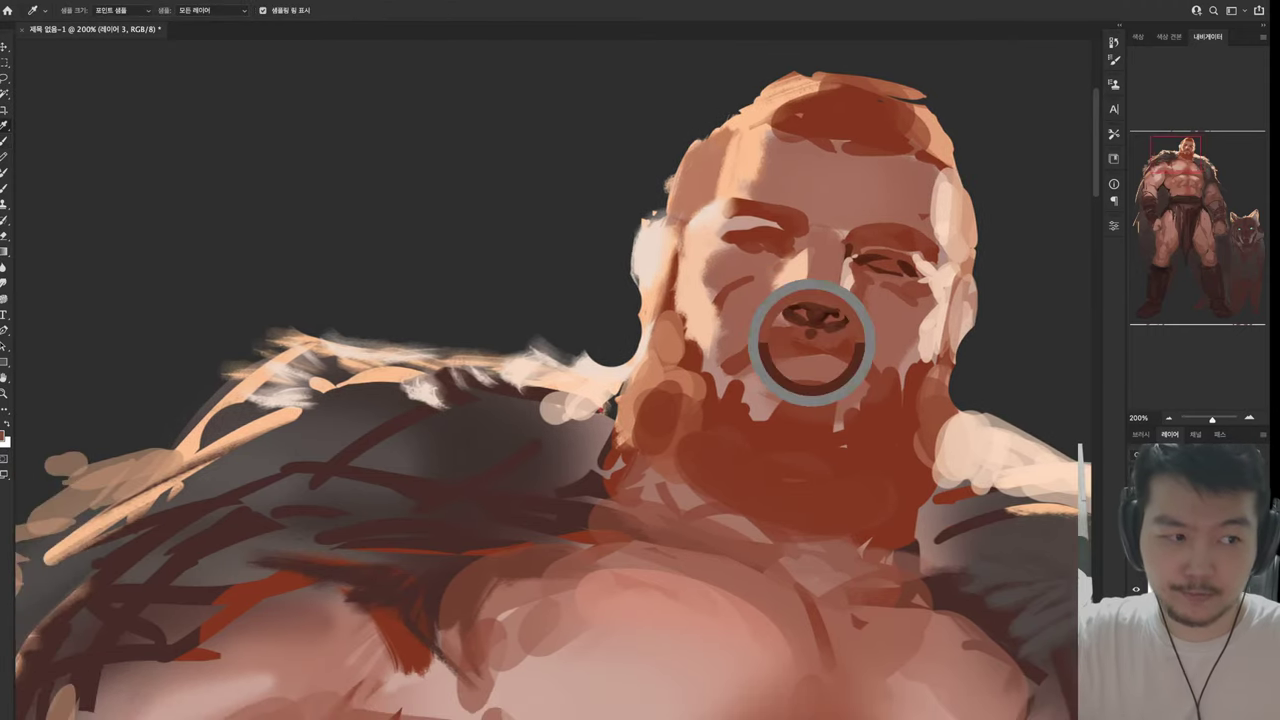
key(shift+b)
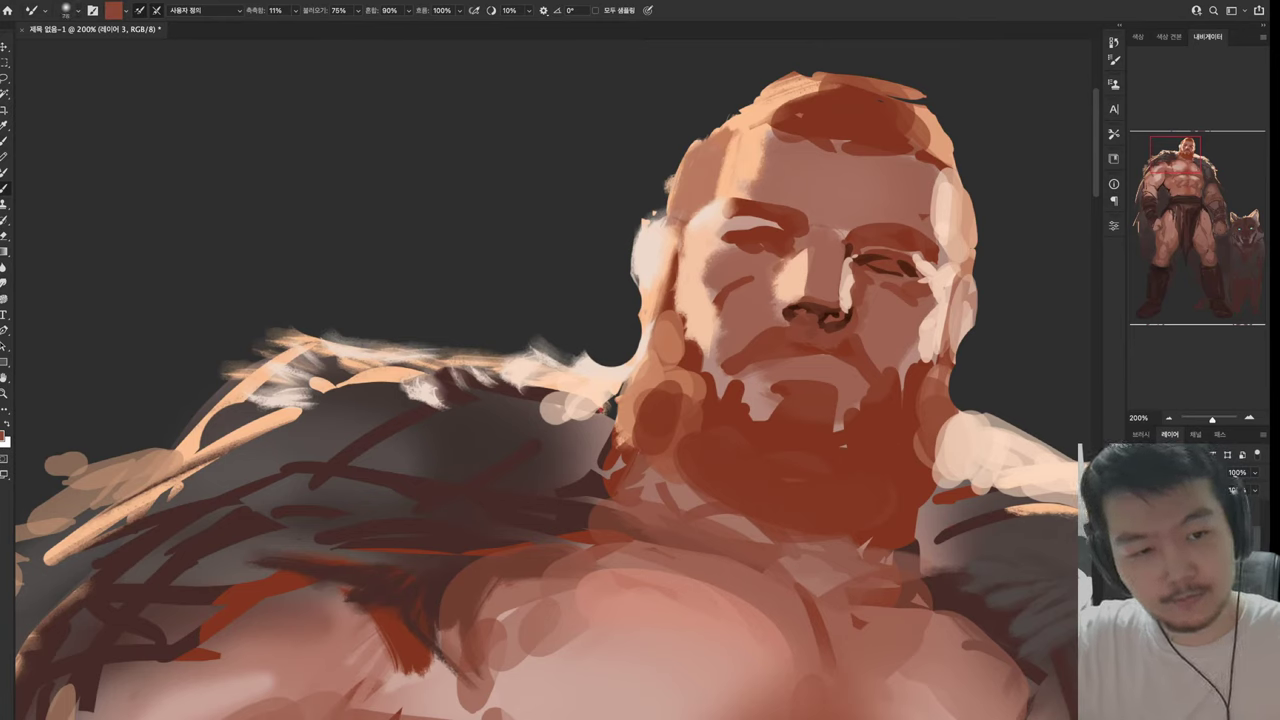
alt+click(814, 314)
alt+click(822, 300)
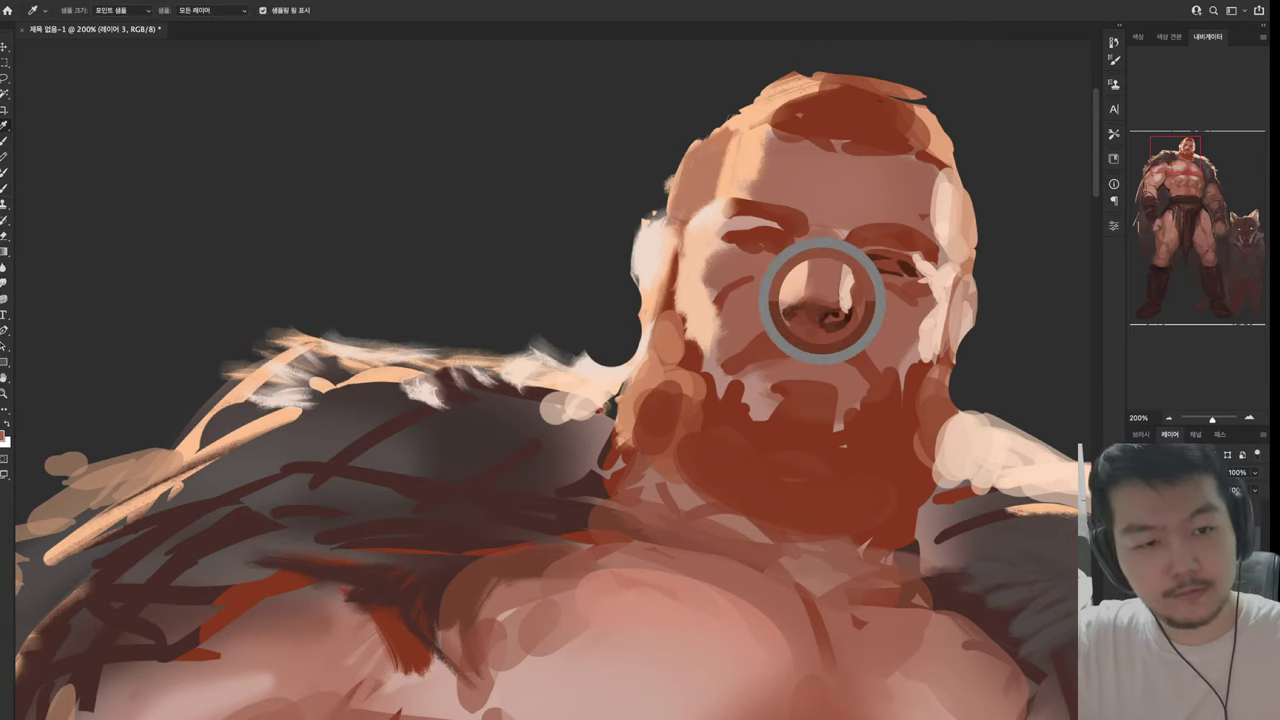
alt+click(819, 314)
key(shift+b)
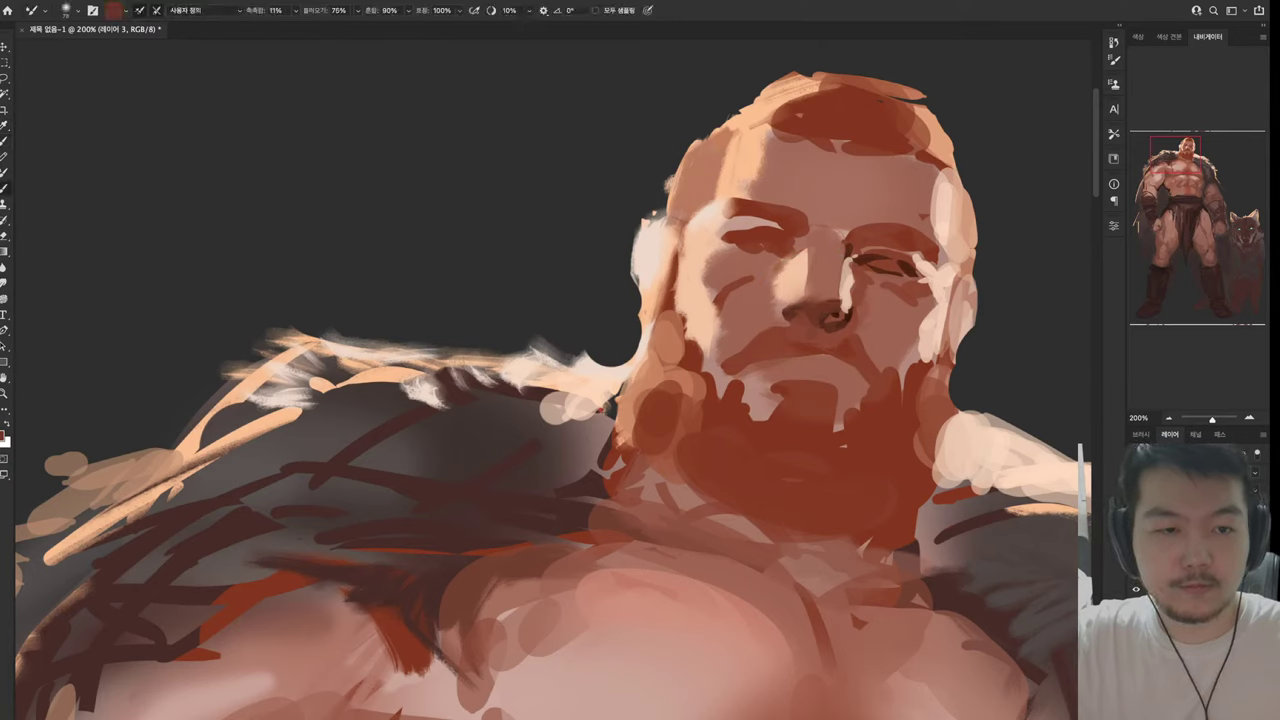
Define the nose bridge with reddish-brown plane strokes and add light skin patches beside both nostrils
key(shift+b)
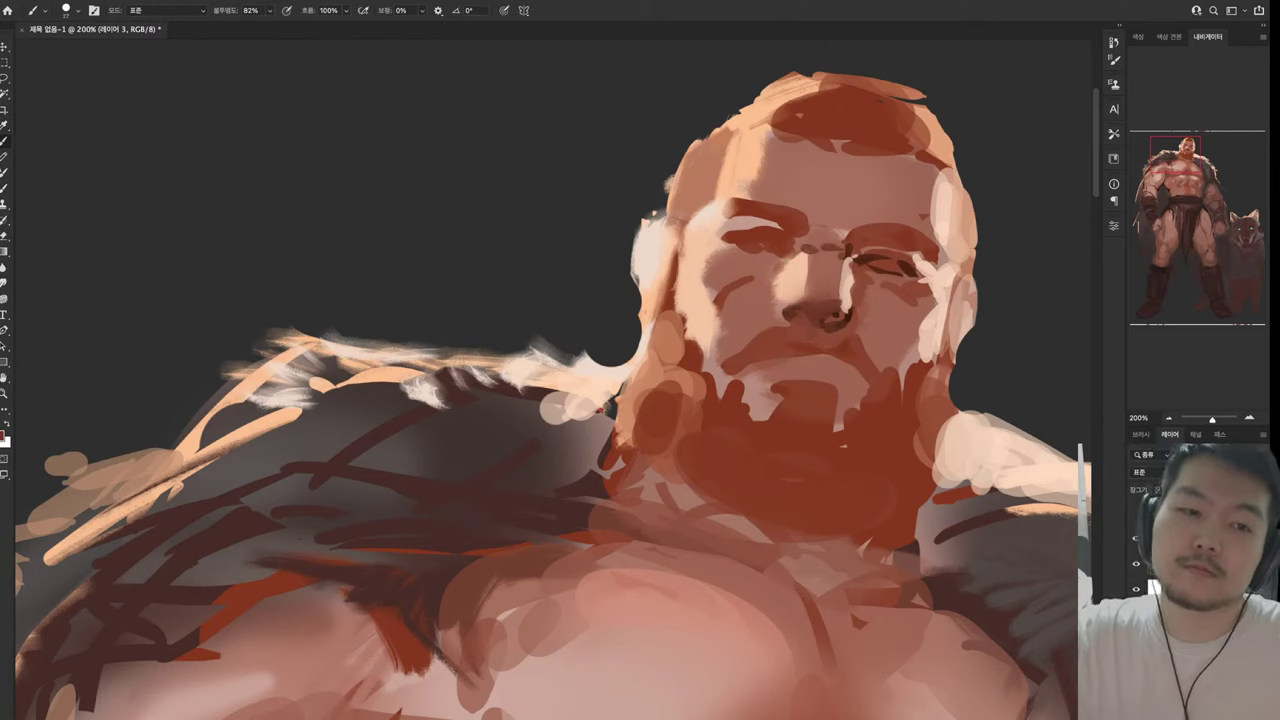
drag(833, 262, 836, 299)
key(ctrl+z)
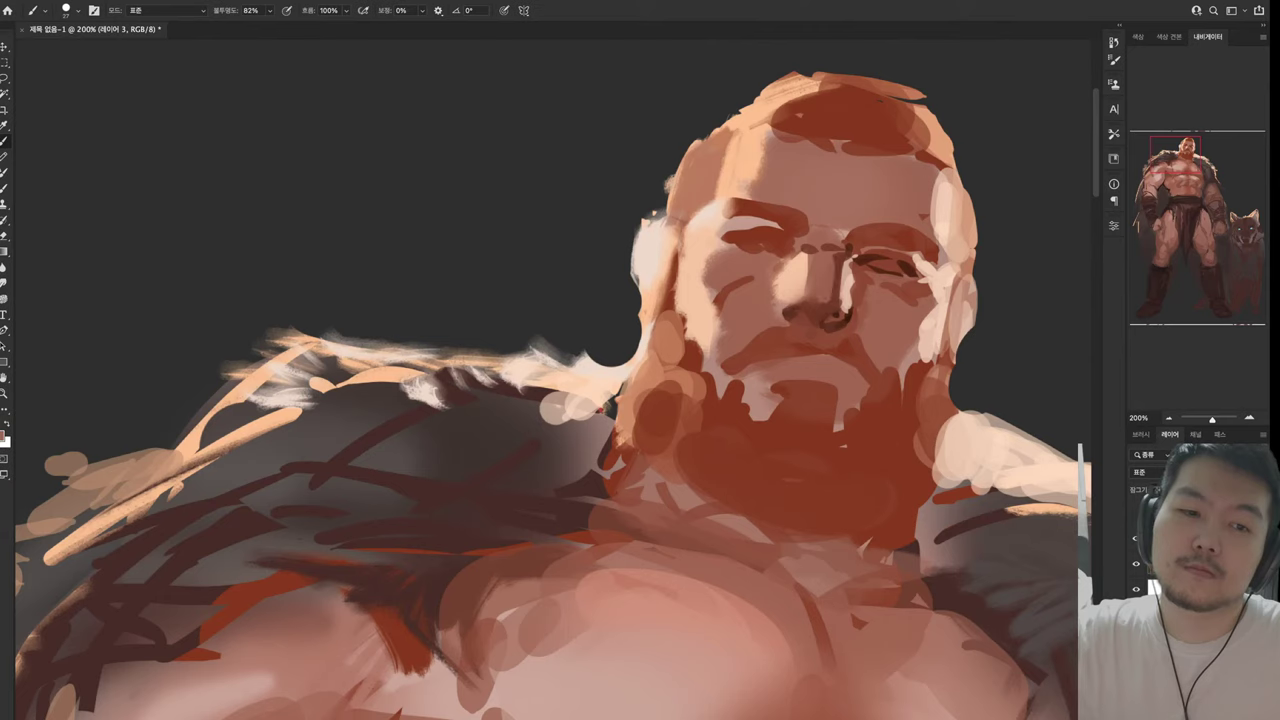
alt+click(800, 257)
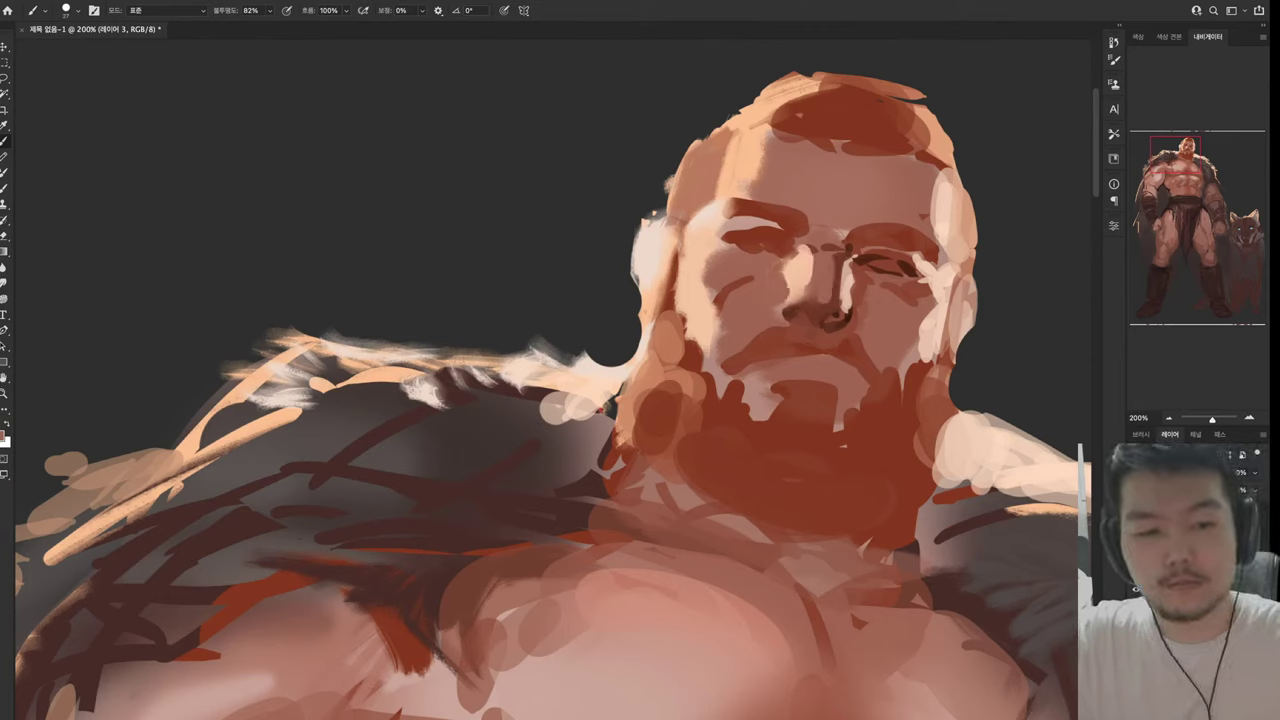
alt+click(800, 286)
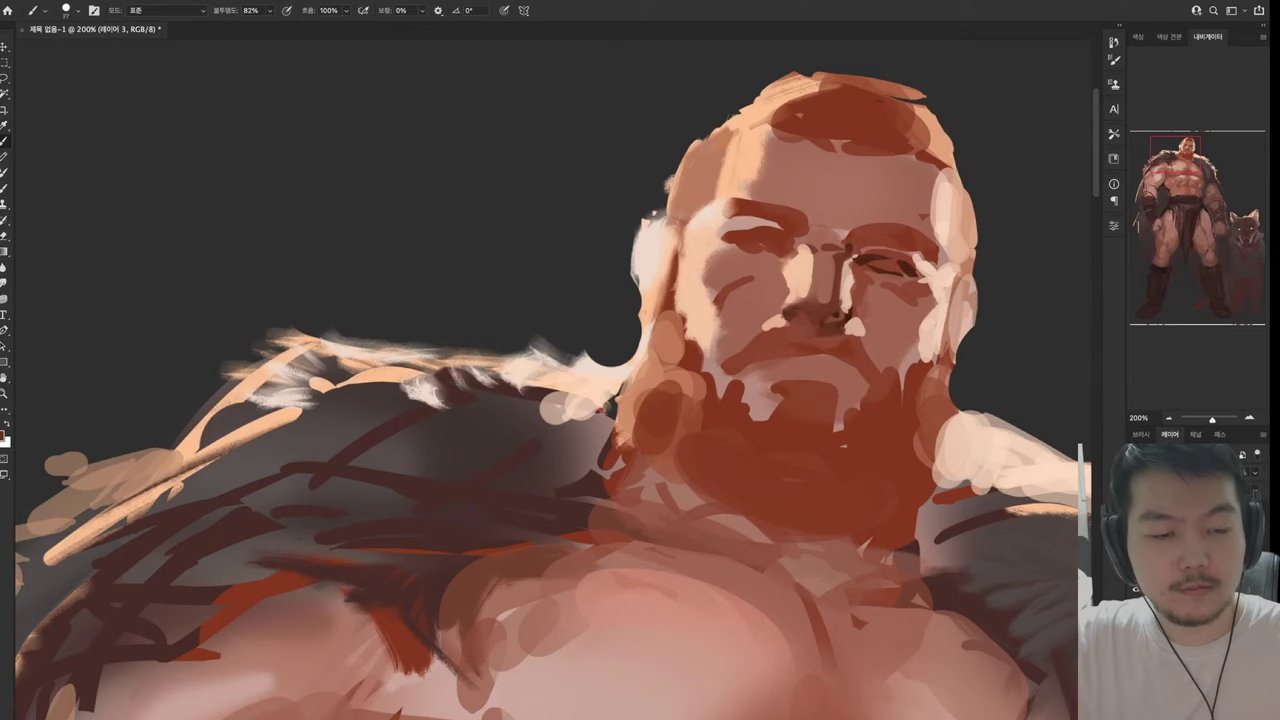
Paint a dark brown moustache under the nose and cover the pale area below it with reddish brown
alt+click(848, 316)
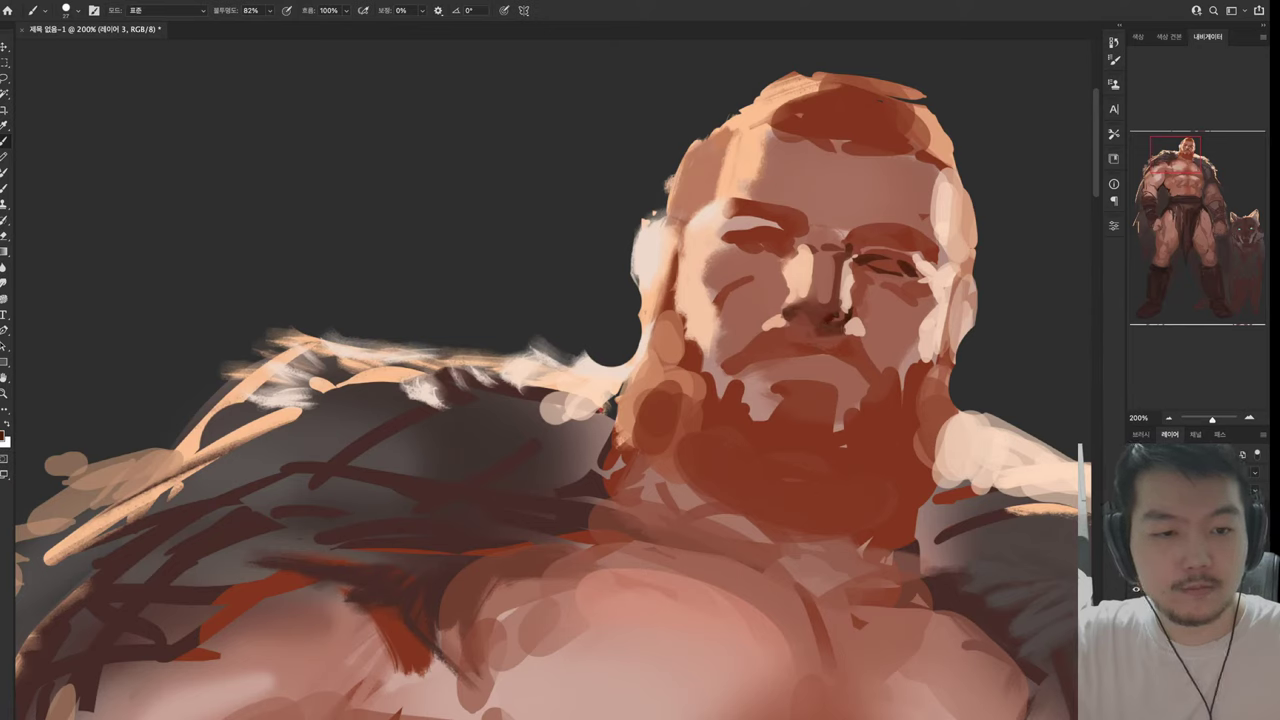
alt+click(828, 340)
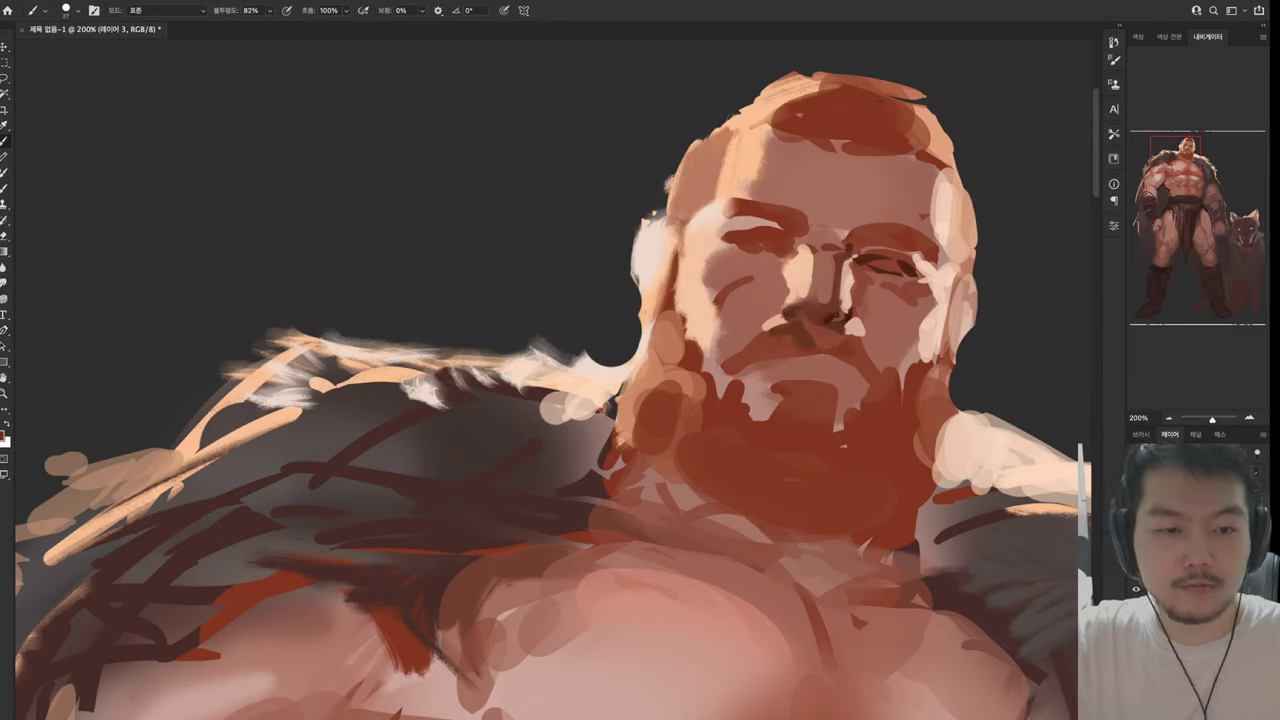
drag(806, 328, 838, 336)
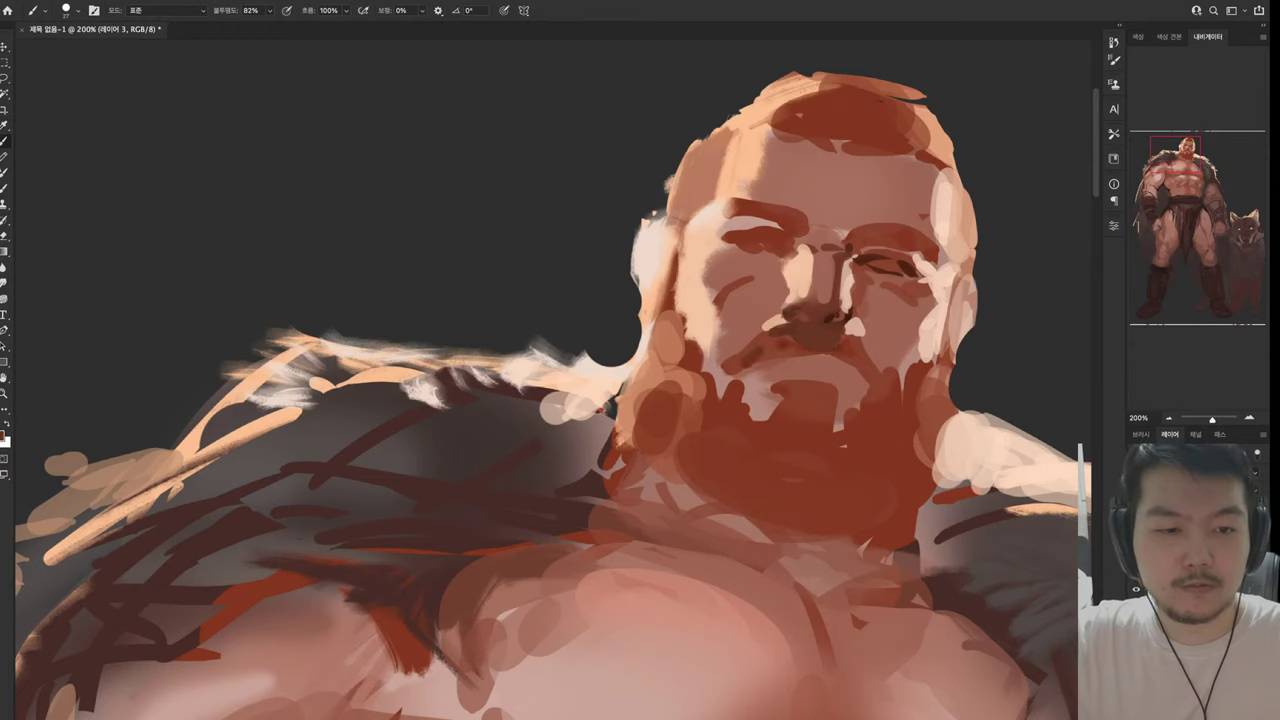
alt+click(835, 300)
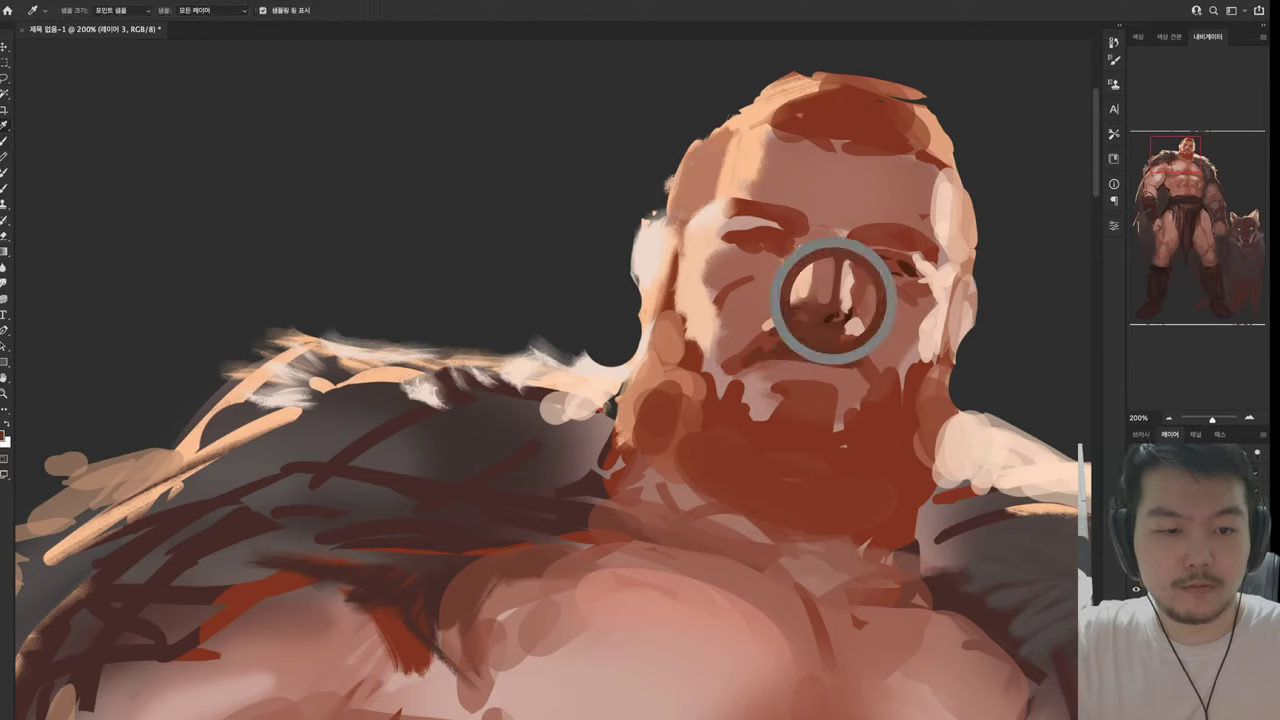
alt+click(912, 290)
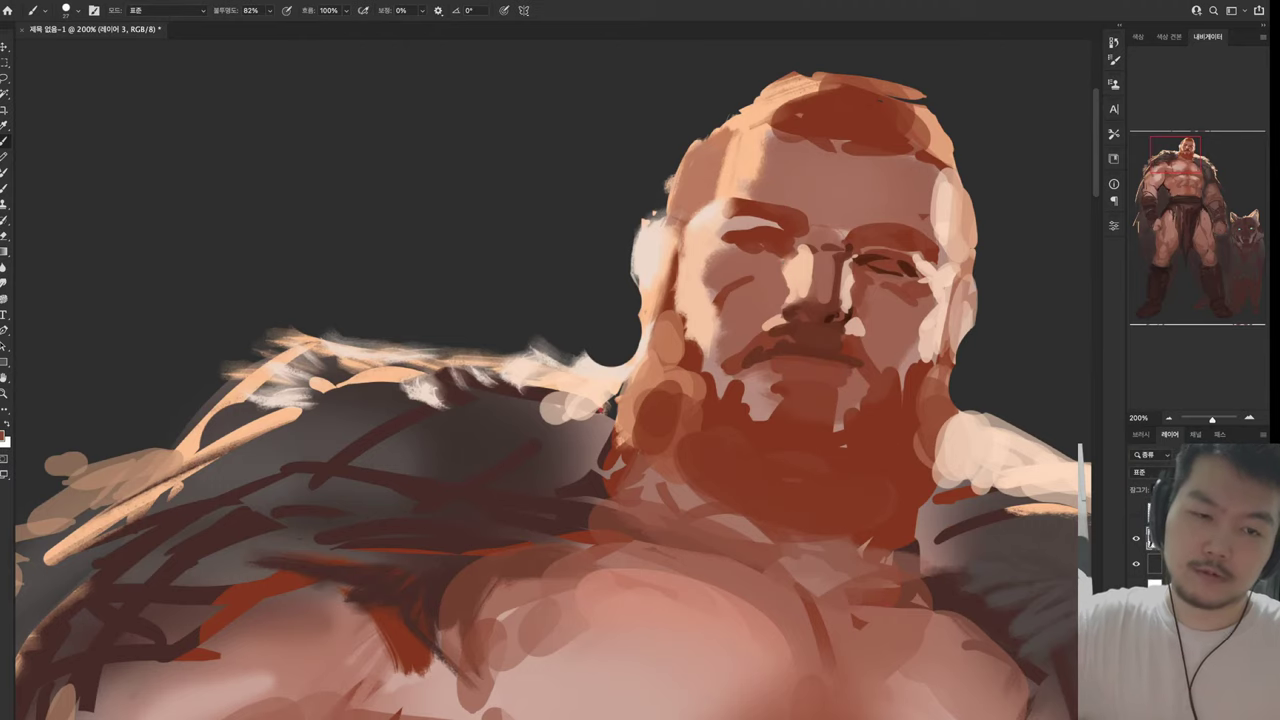
key(shift+b)
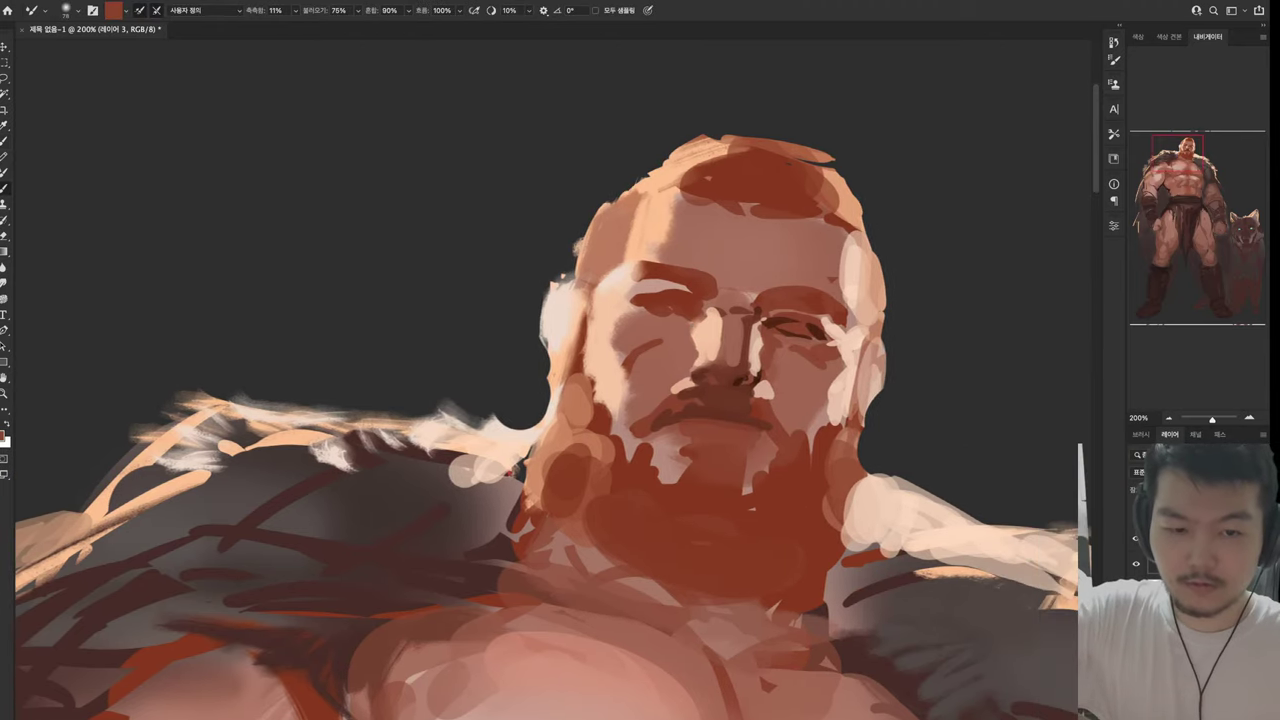
Touch up the moustache edges and the cheek patches beside the mouth with sampled skin and reddish-brown tones
key(i)
key(b)
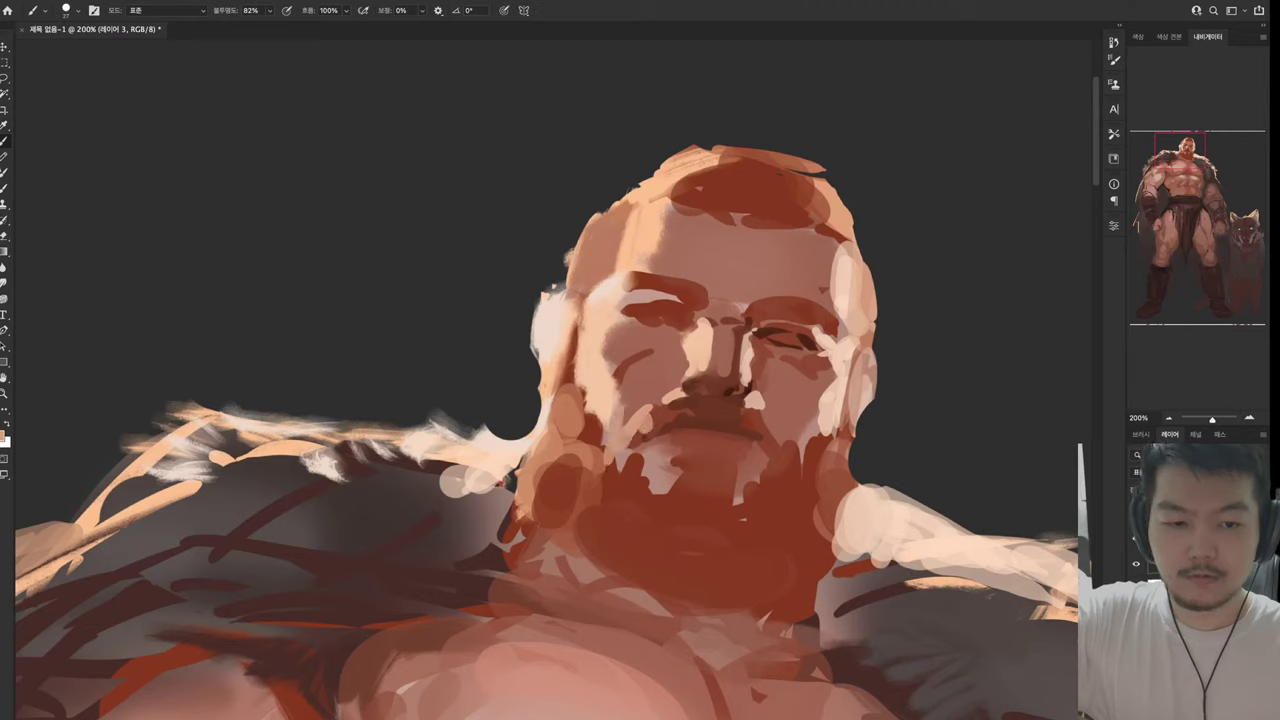
key(i)
key(b)
key(i)
click(752, 400)
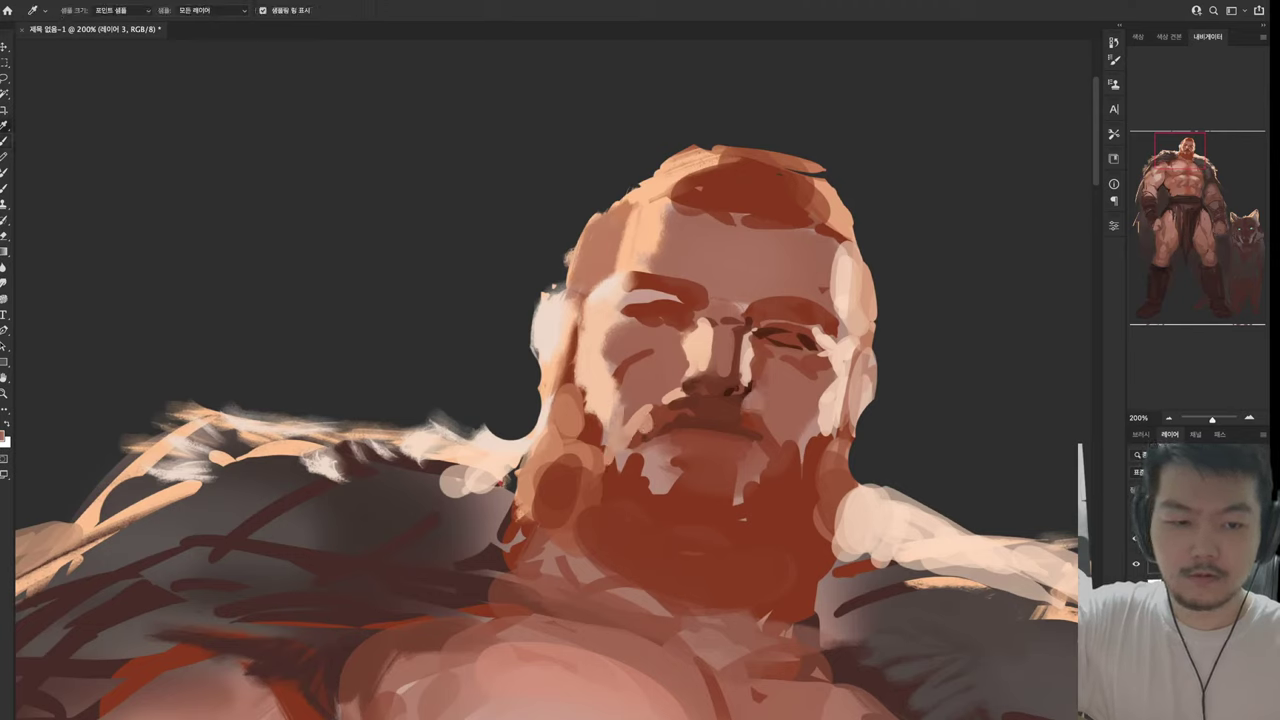
key(b)
key(i)
key(b)
key(i)
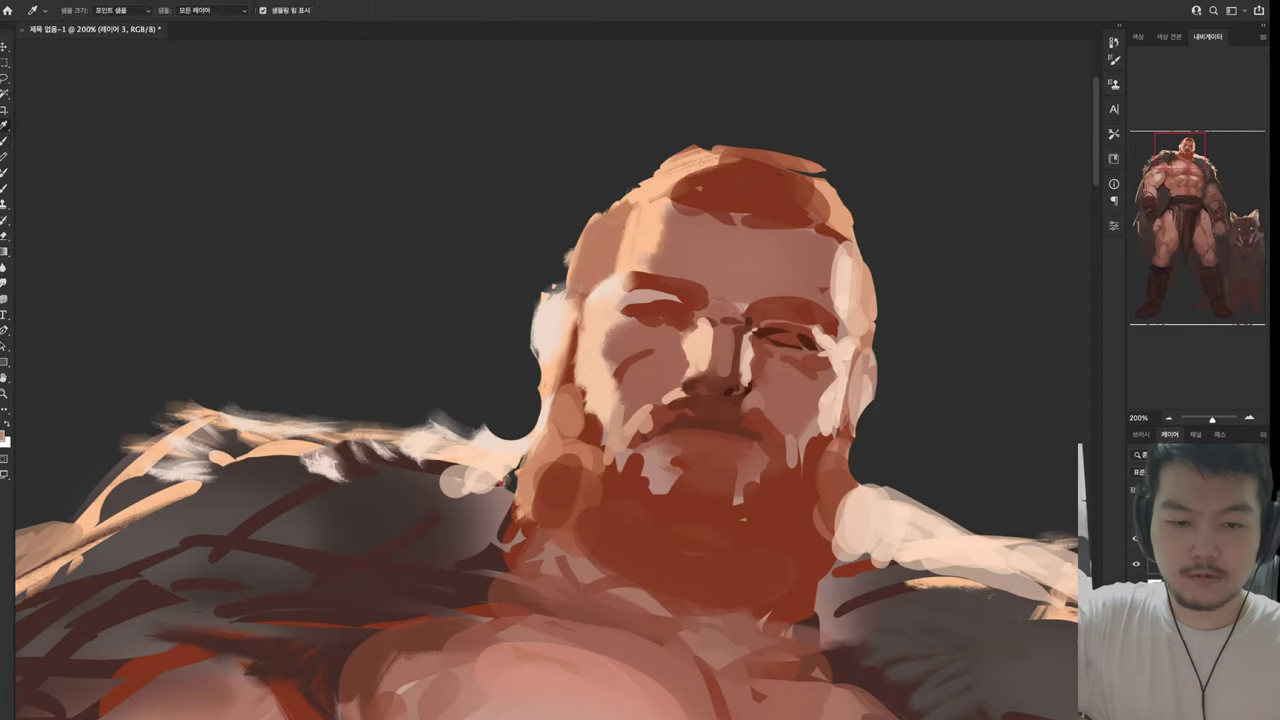
key(b)
key(i)
click(655, 430)
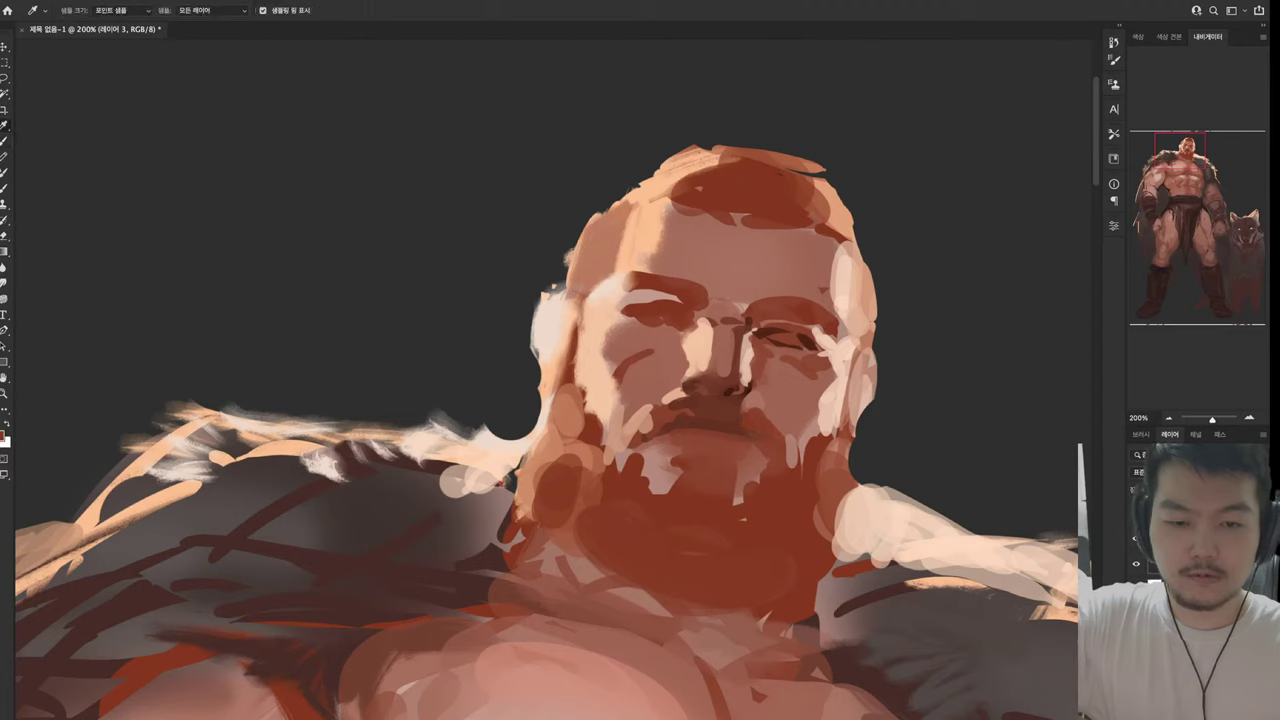
Paint out the dark diagonal stroke on the viewer-left cheek with sampled mid-tone skin colour
key(b)
key(i)
key(b)
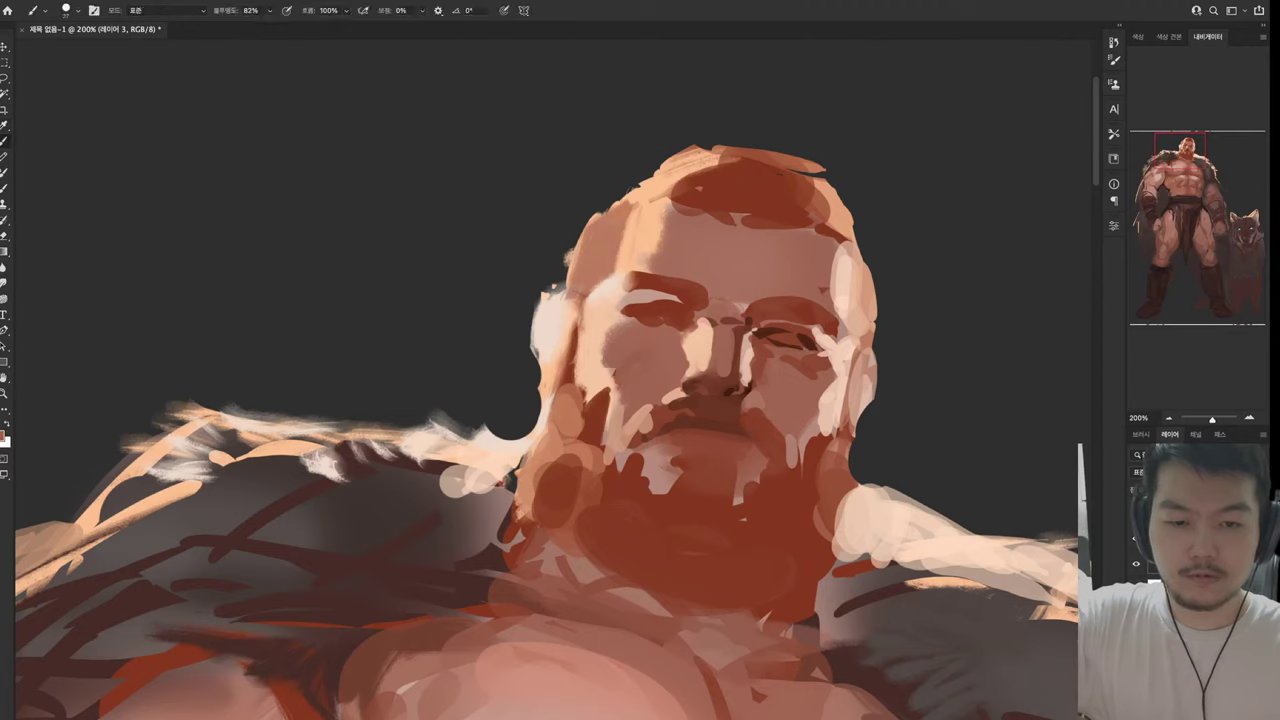
key(i)
key(b)
key(i)
click(625, 364)
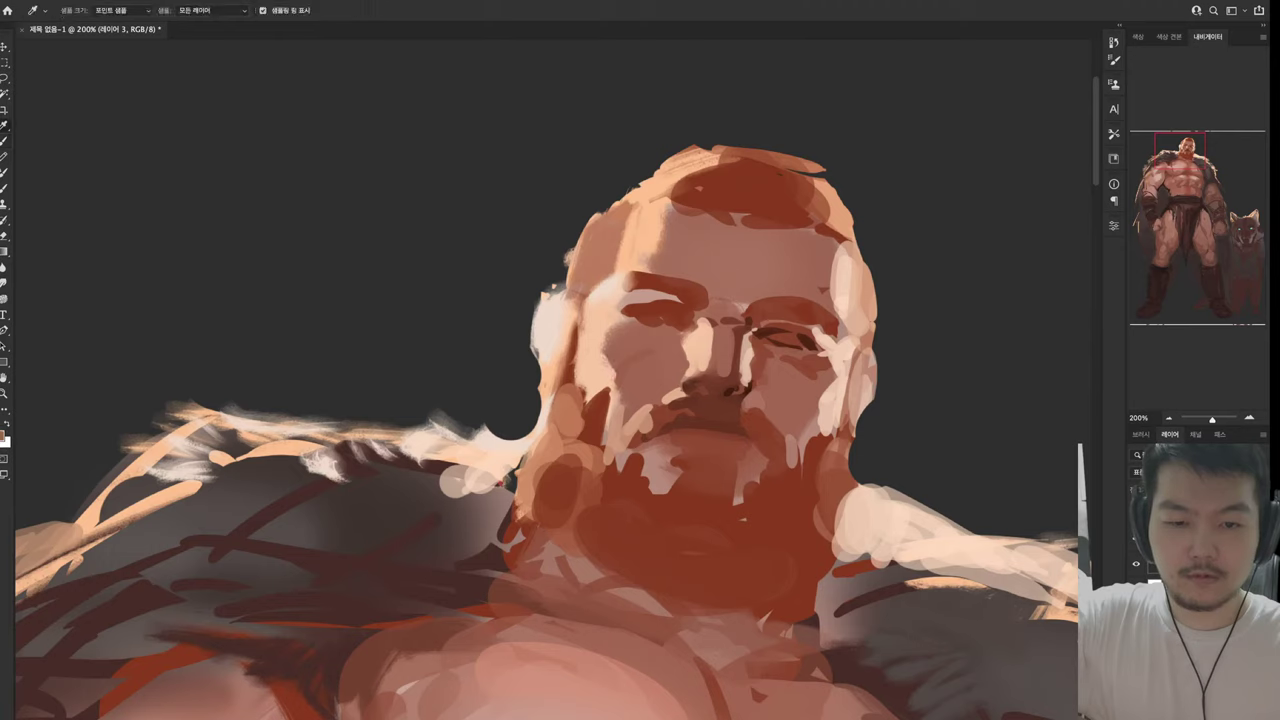
Add reddish-brown crease strokes beneath the viewer-left eye and along that cheek's outer edge
key(b)
mouse_move(617, 385)
mouse_down()
mouse_move(628, 362)
mouse_move(686, 331)
mouse_up()
key(i)
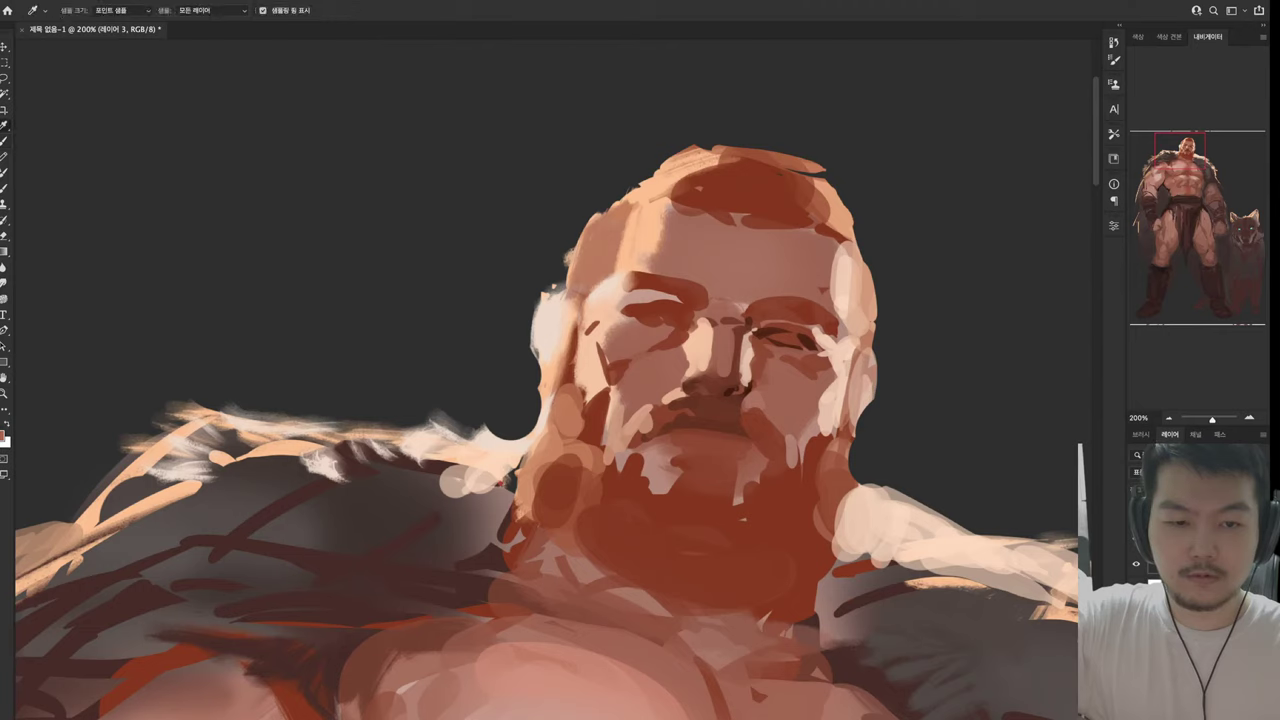
key(b)
key(i)
key(b)
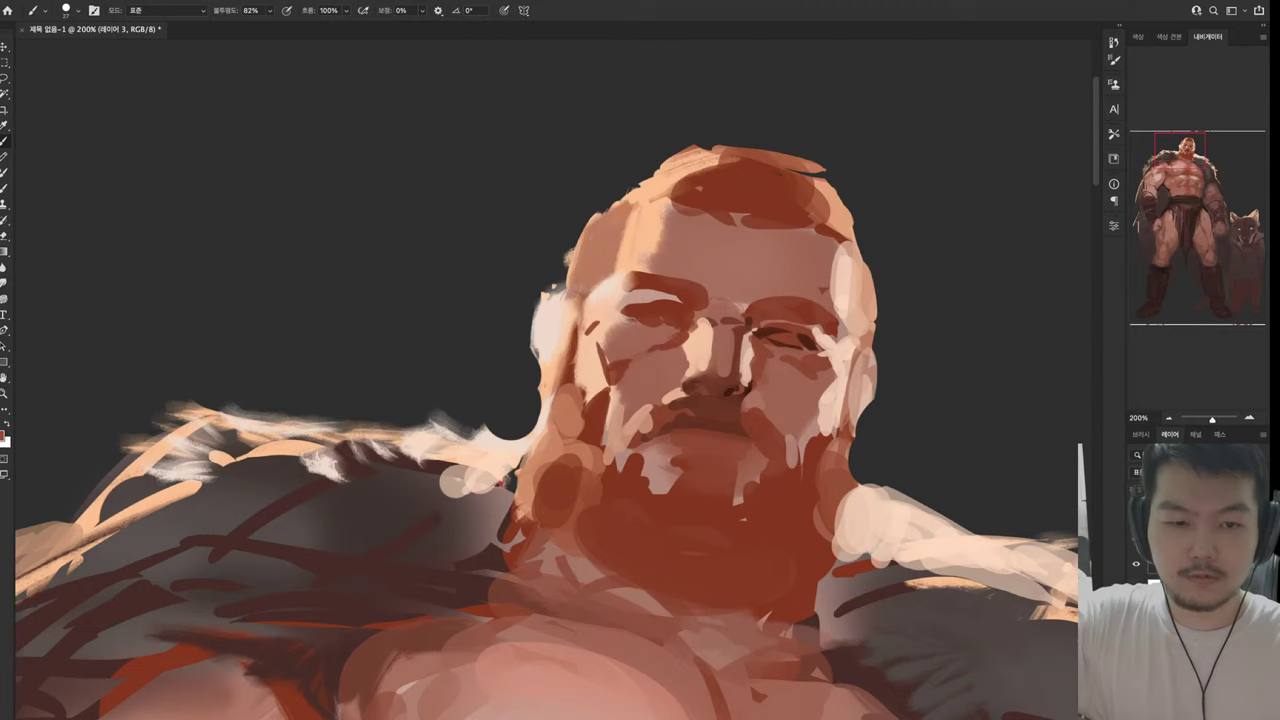
key(i)
key(b)
Block in both eyes as light shapes, with dull pink for the viewer-left eye and pale cream for the other
drag(642, 320, 674, 317)
key(i)
mouse_move(760, 330)
mouse_down()
mouse_move(871, 329)
mouse_move(800, 338)
mouse_up()
key(b)
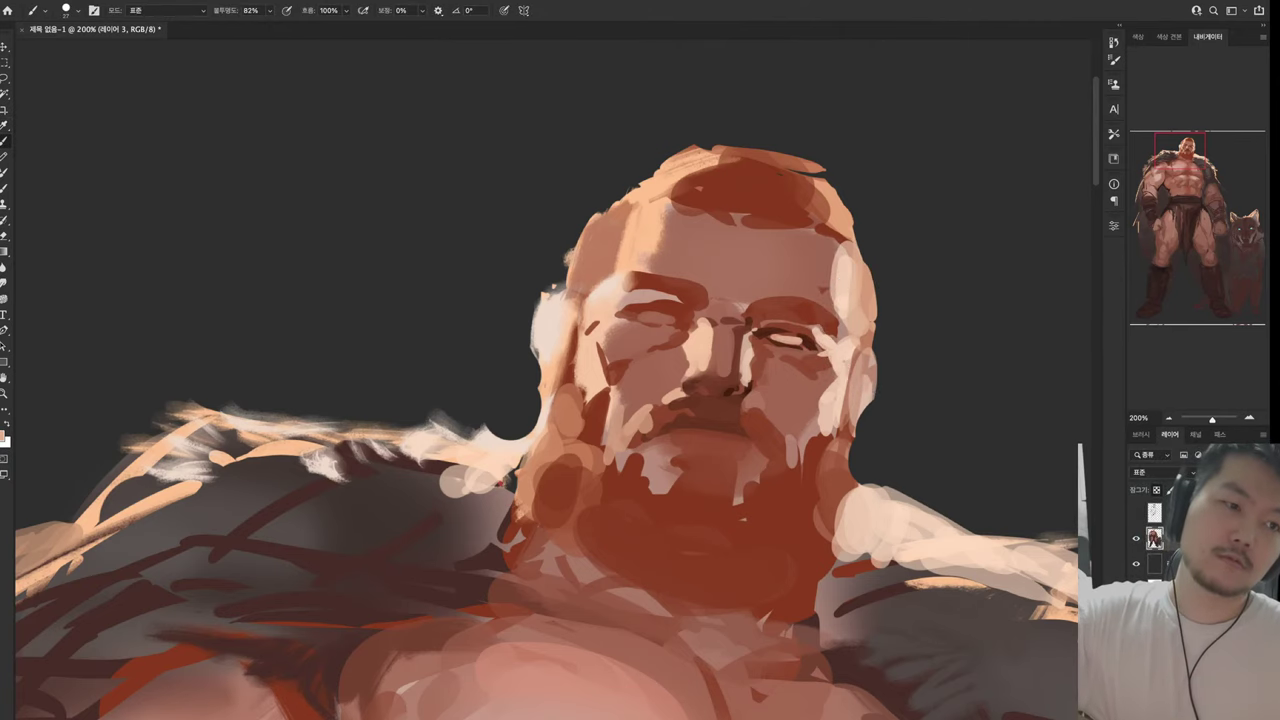
mouse_move(600, 400)
mouse_down()
mouse_move(745, 235)
mouse_move(675, 255)
mouse_move(645, 355)
mouse_up()
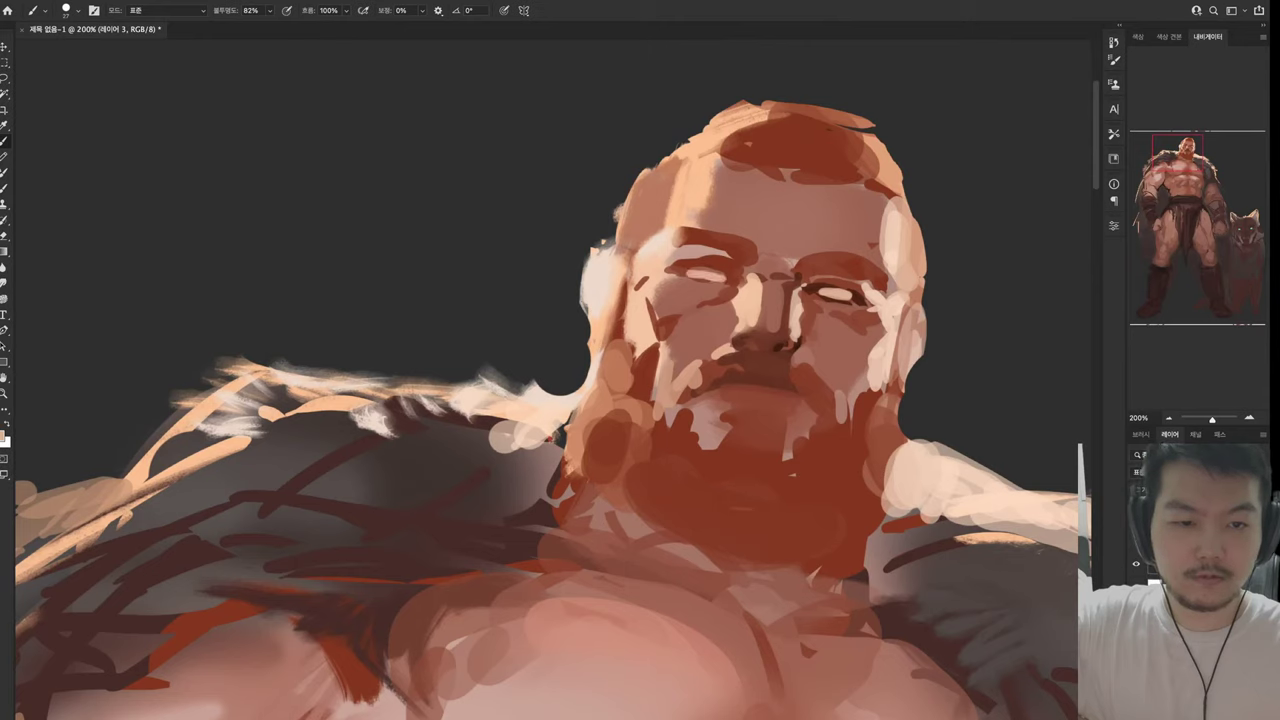
Paint both eyebrows with sampled dark brown, angling them down toward the nose bridge
alt+click(696, 252)
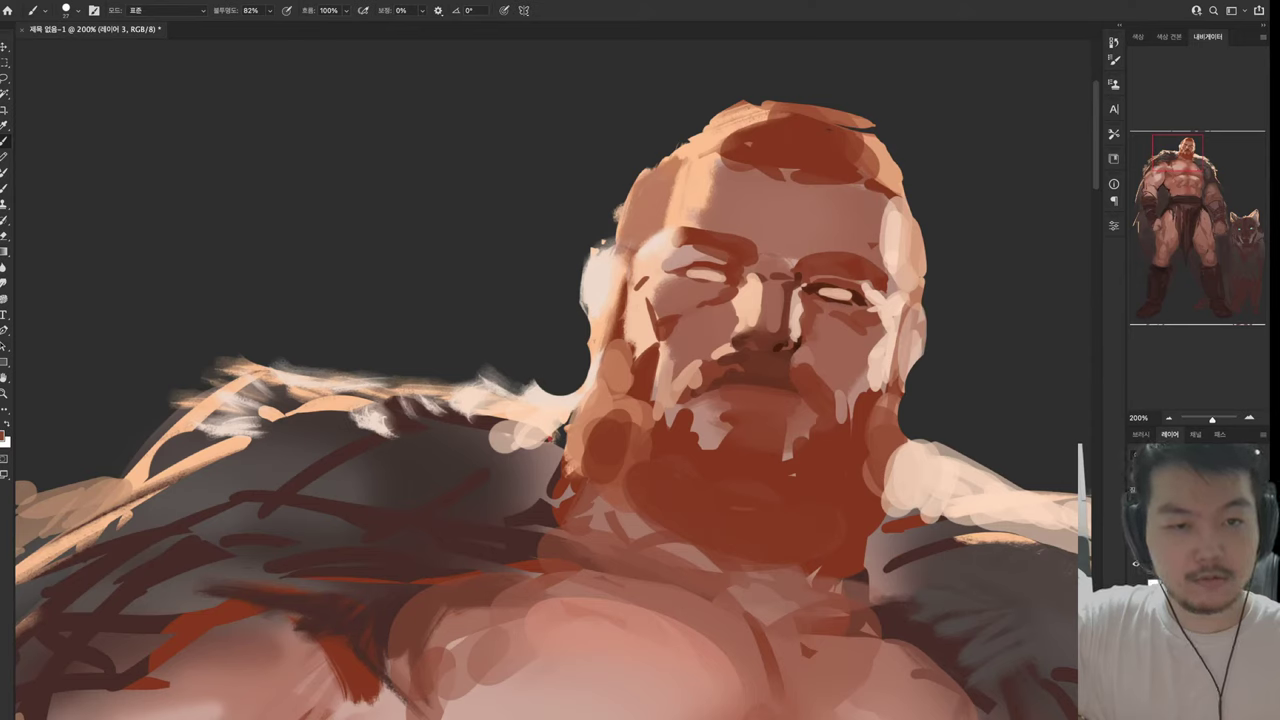
alt+click(797, 280)
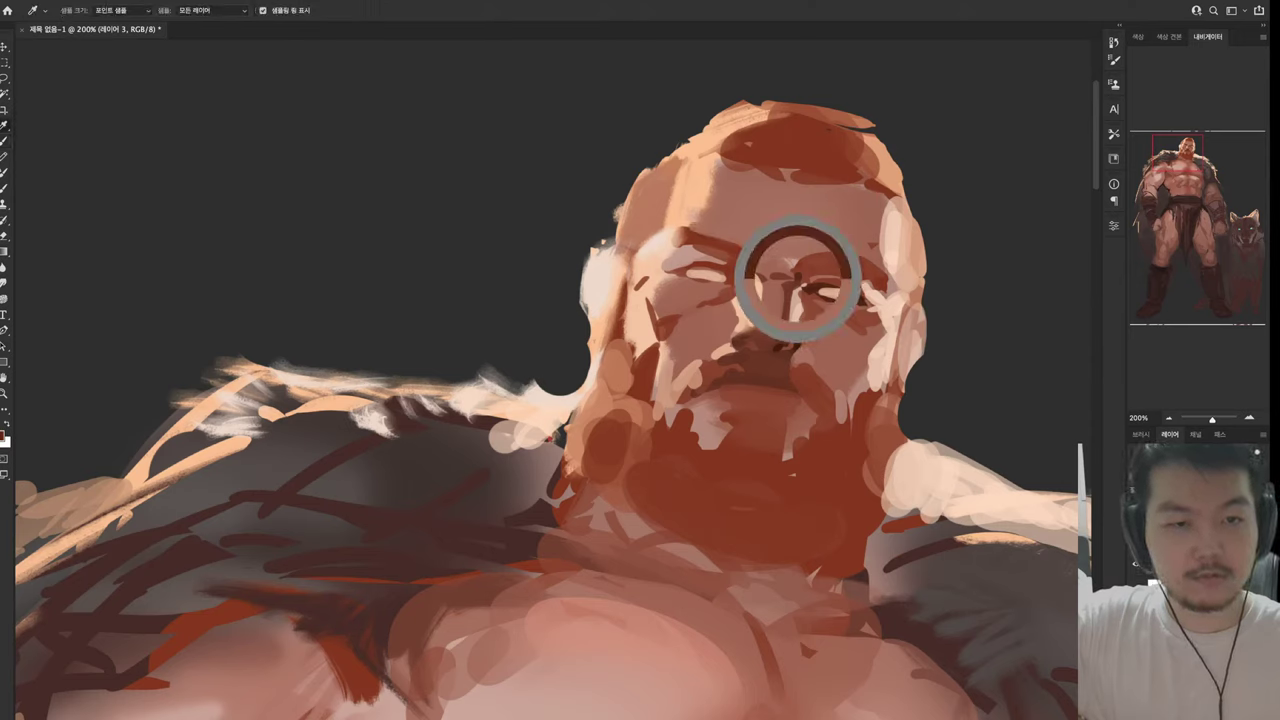
drag(802, 265, 862, 270)
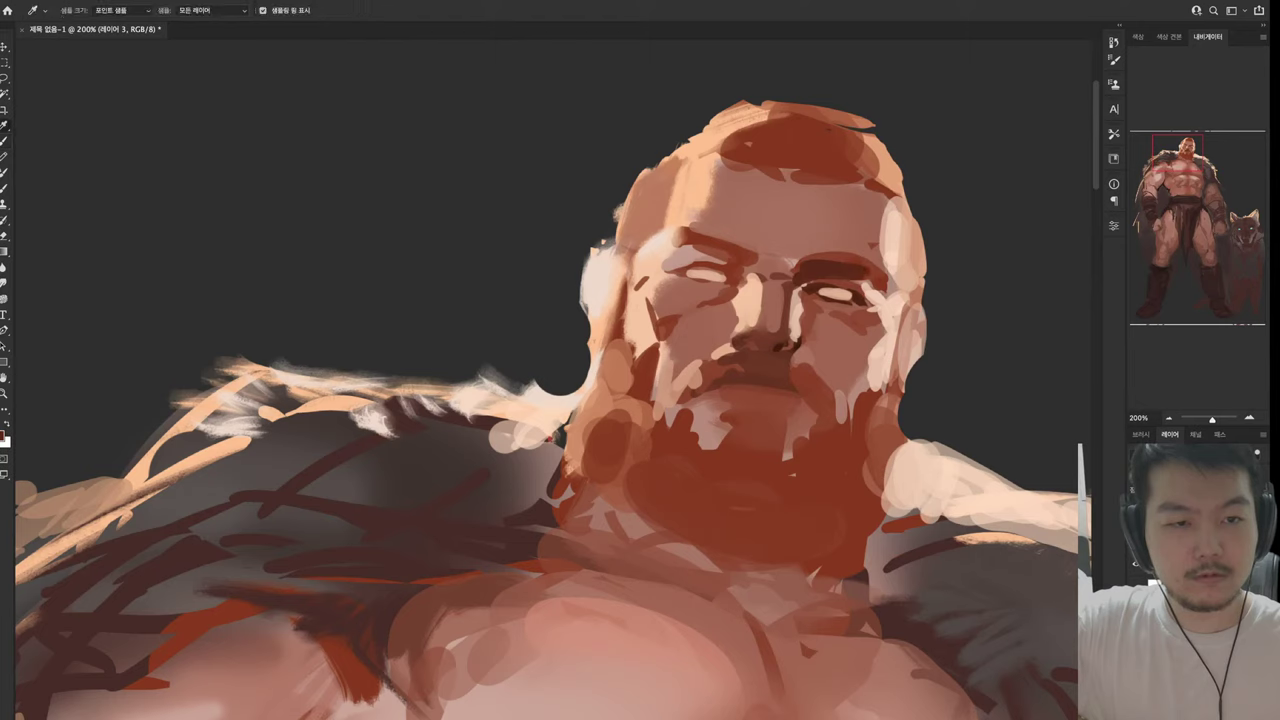
alt+click(836, 256)
alt+click(875, 277)
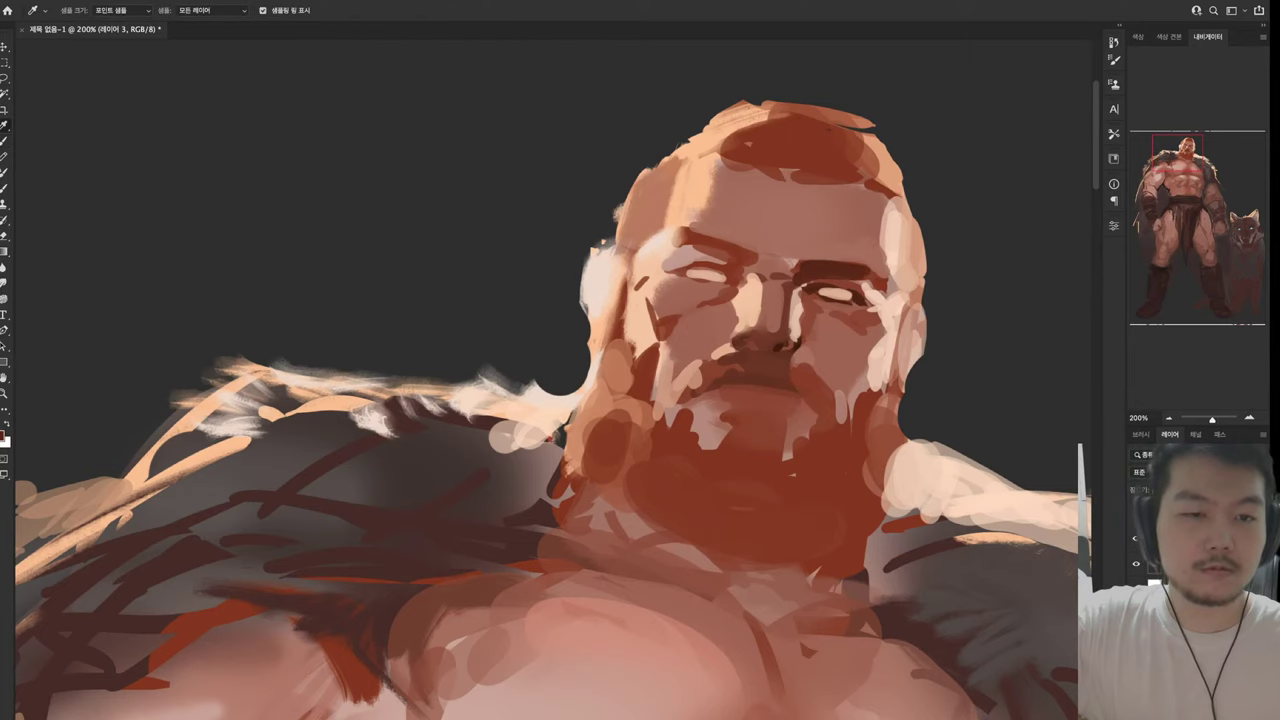
click(875, 277)
drag(702, 244, 750, 261)
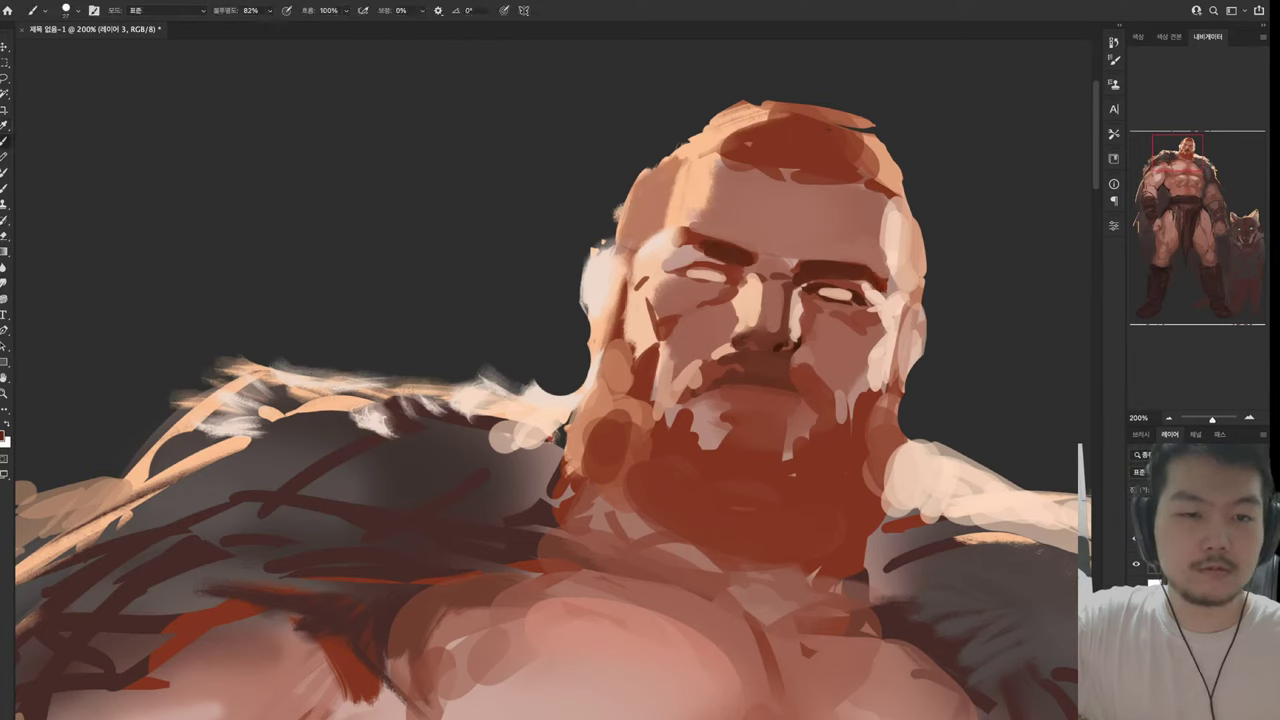
Darken the area between the eyebrows and add reddish-brown wrinkles across the forehead and creases on the cheeks
alt+click(790, 260)
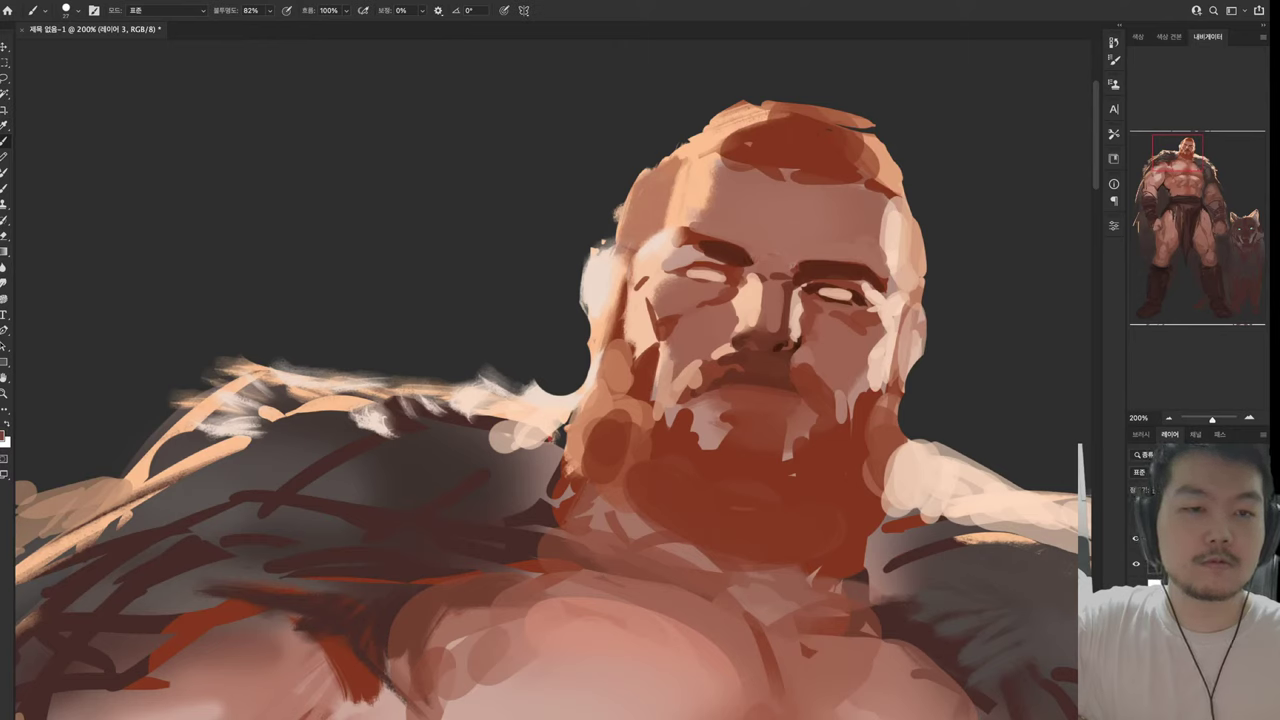
drag(796, 258, 760, 272)
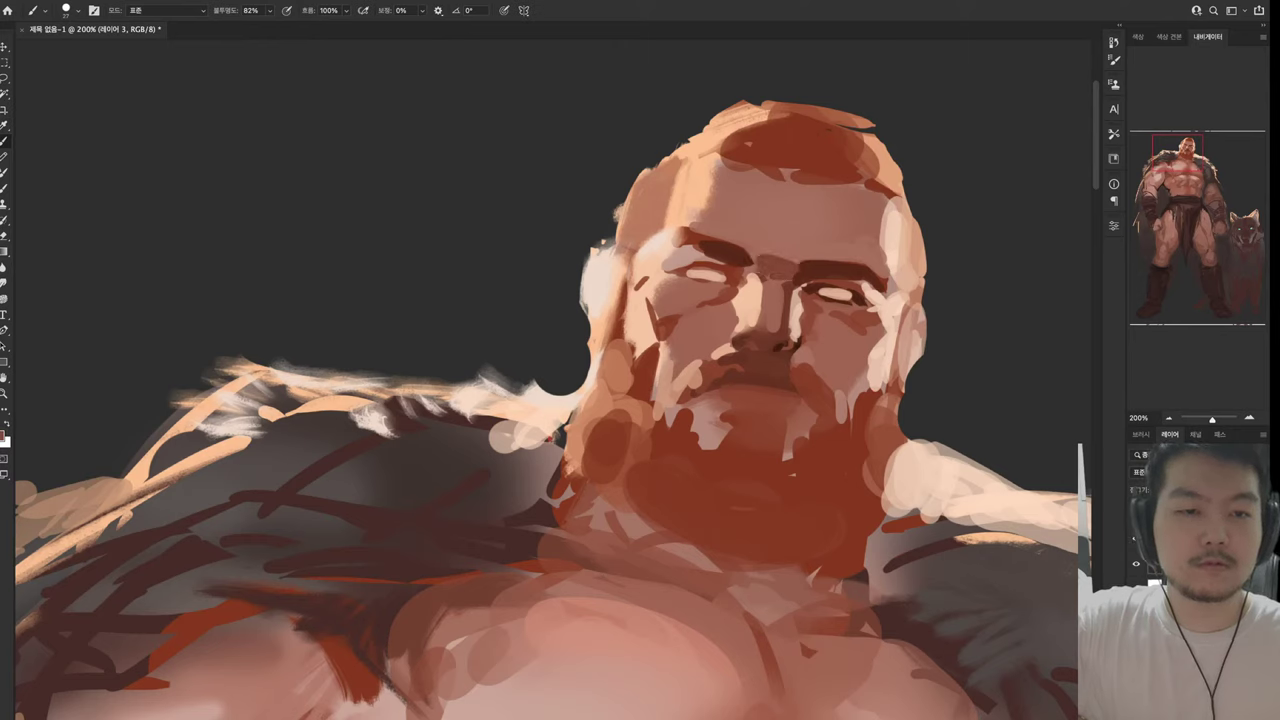
drag(794, 241, 882, 254)
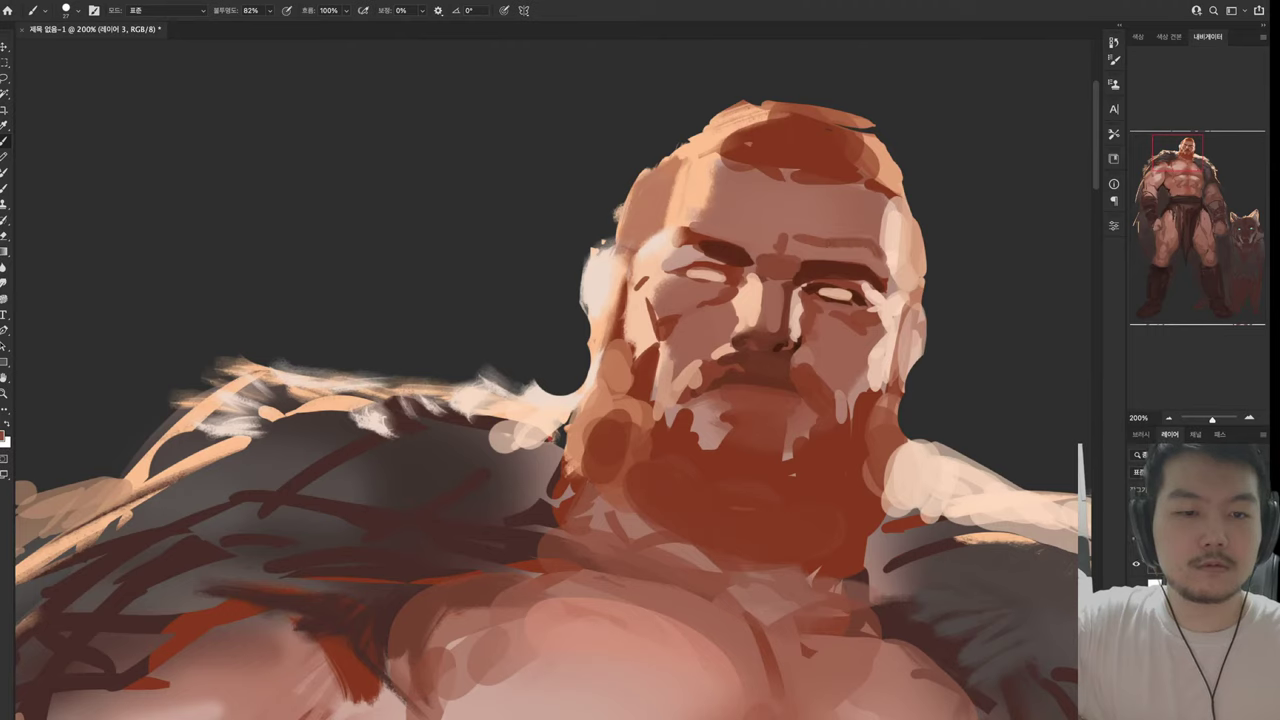
mouse_move(756, 246)
mouse_down()
mouse_move(722, 226)
mouse_move(764, 216)
mouse_move(866, 232)
mouse_up()
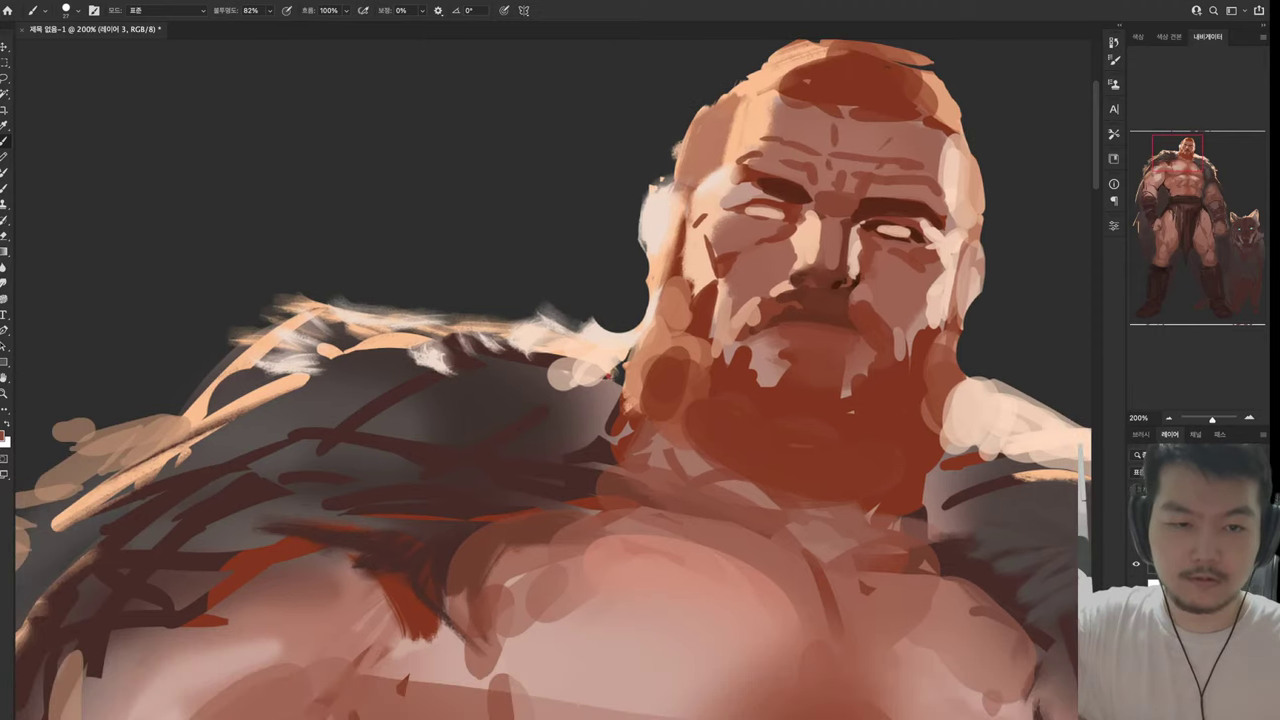
drag(640, 360, 647, 404)
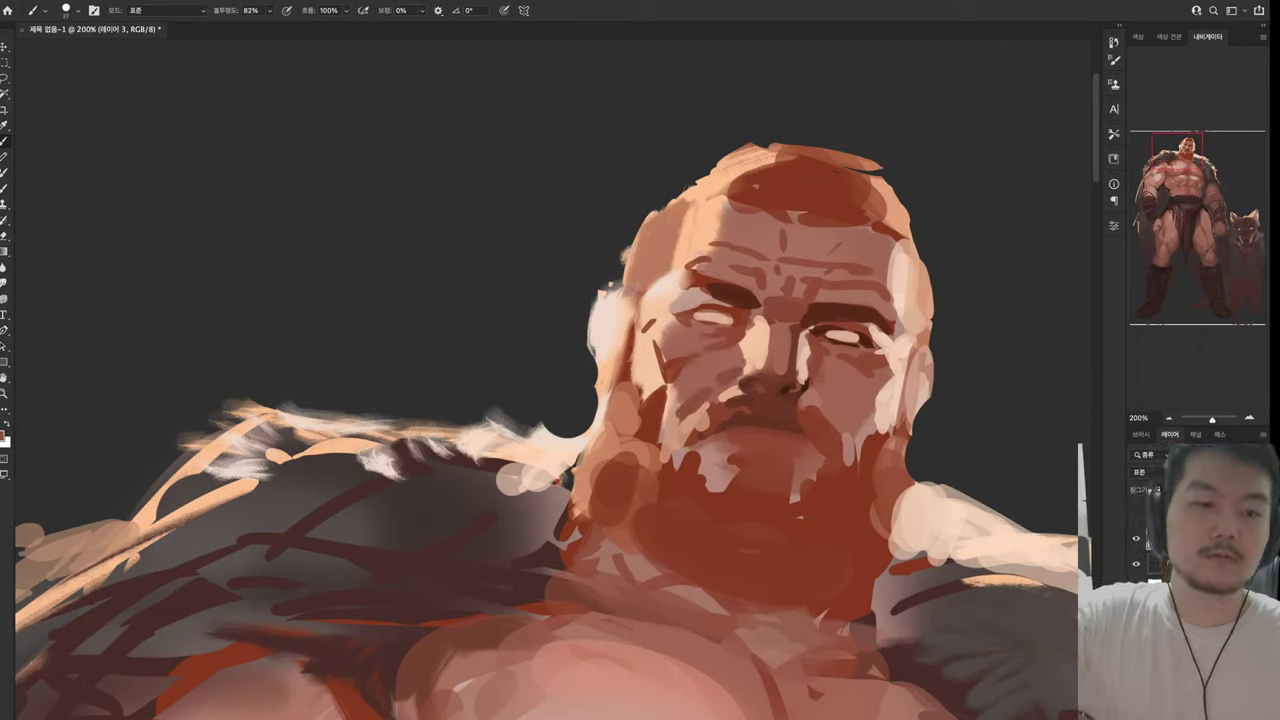
drag(640, 360, 715, 268)
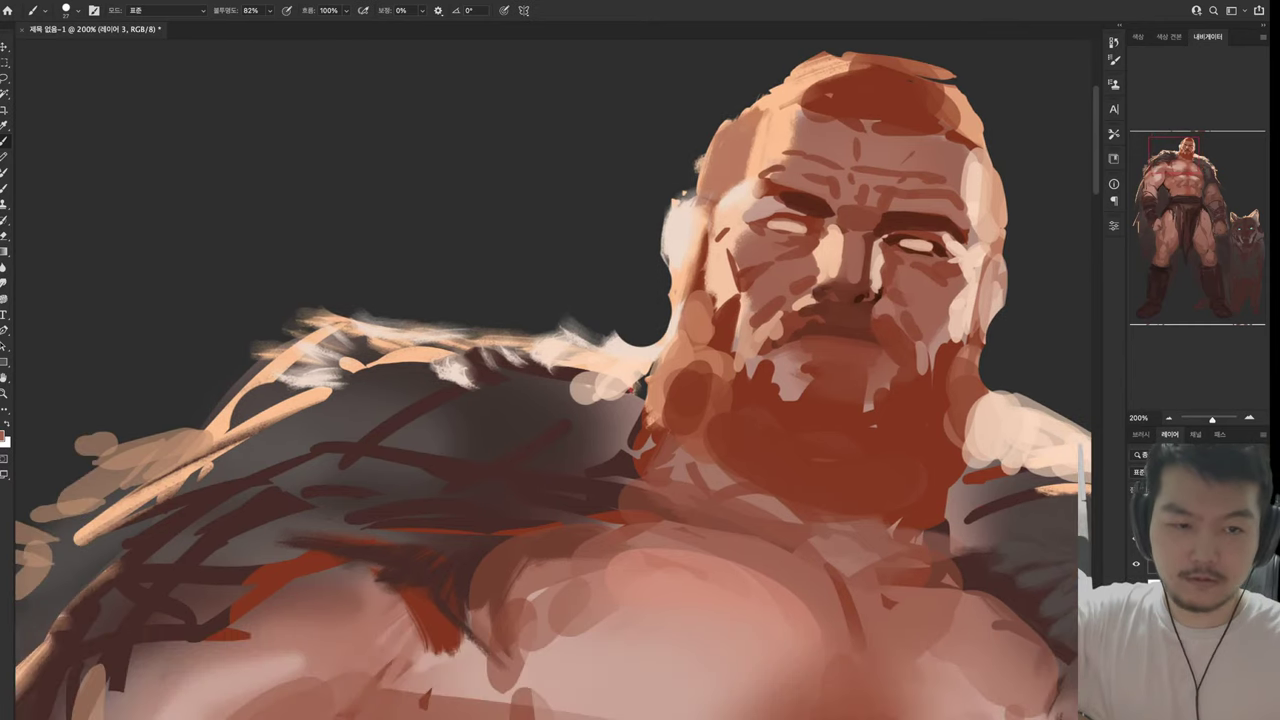
Narrow the pale eye shapes with sampled browns and paint a dark iris in each eye
drag(912, 240, 829, 306)
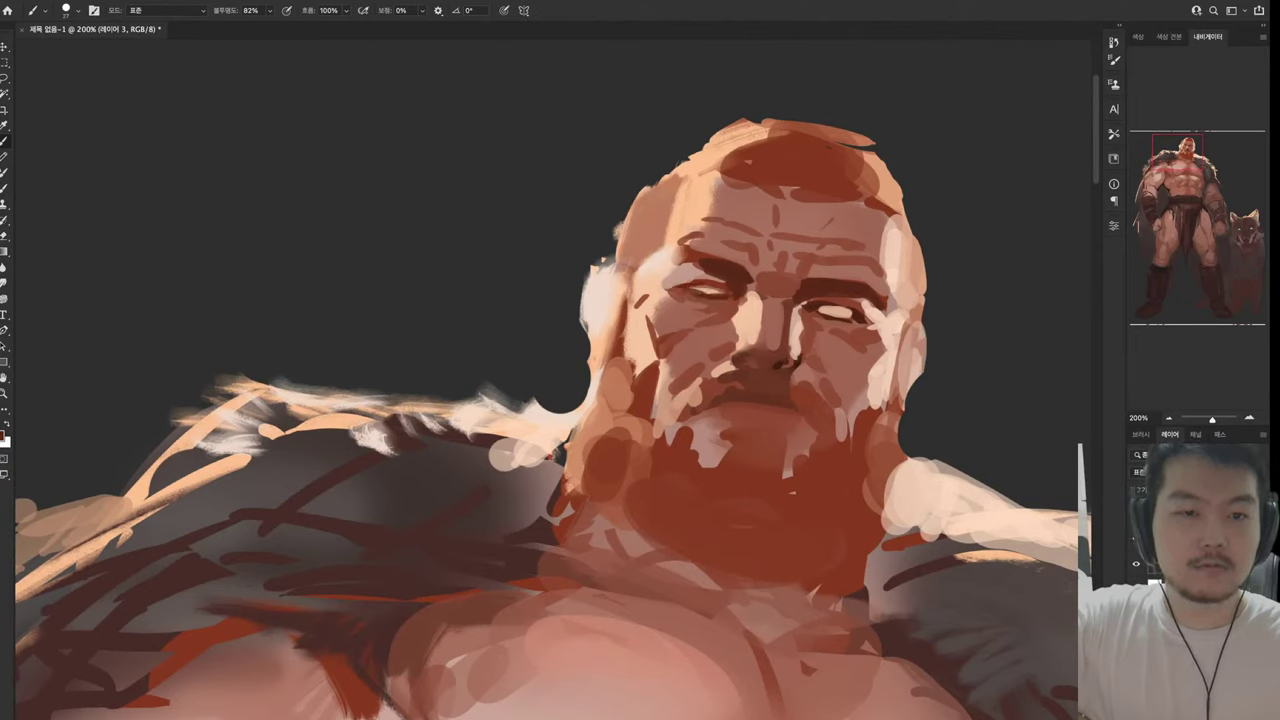
mouse_move(676, 283)
mouse_down()
mouse_move(724, 284)
mouse_move(714, 291)
mouse_up()
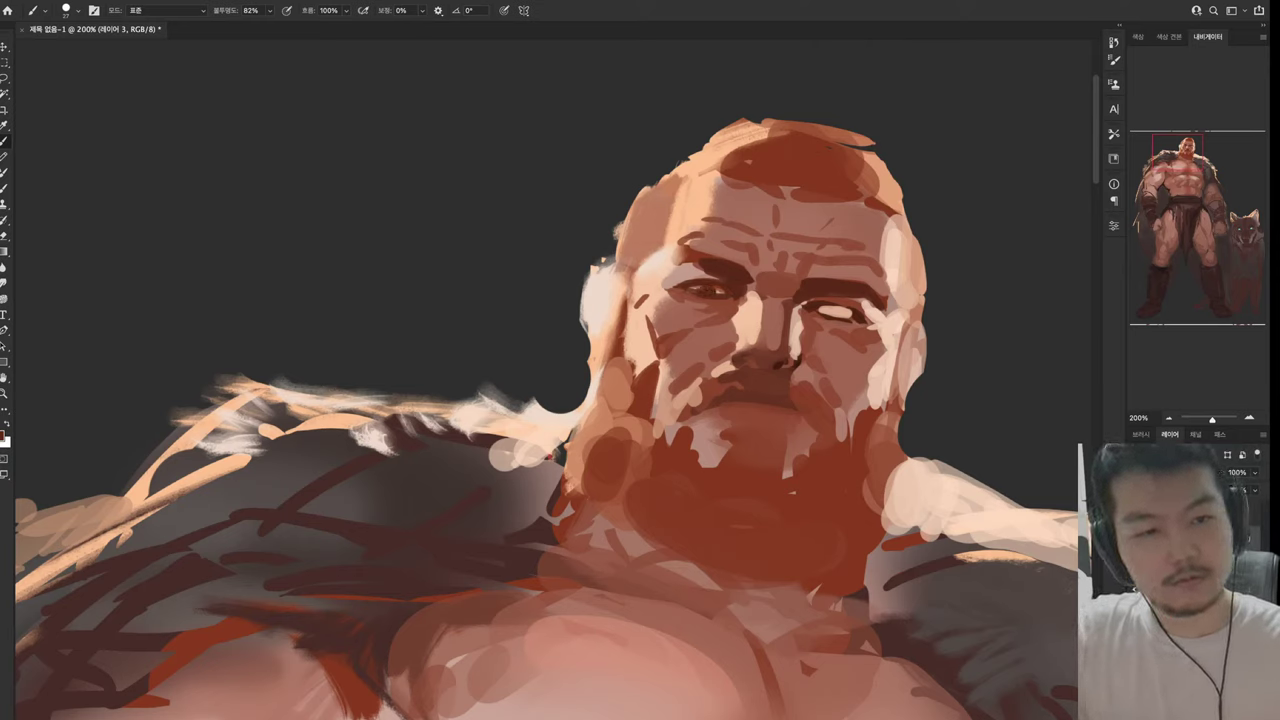
alt+click(851, 311)
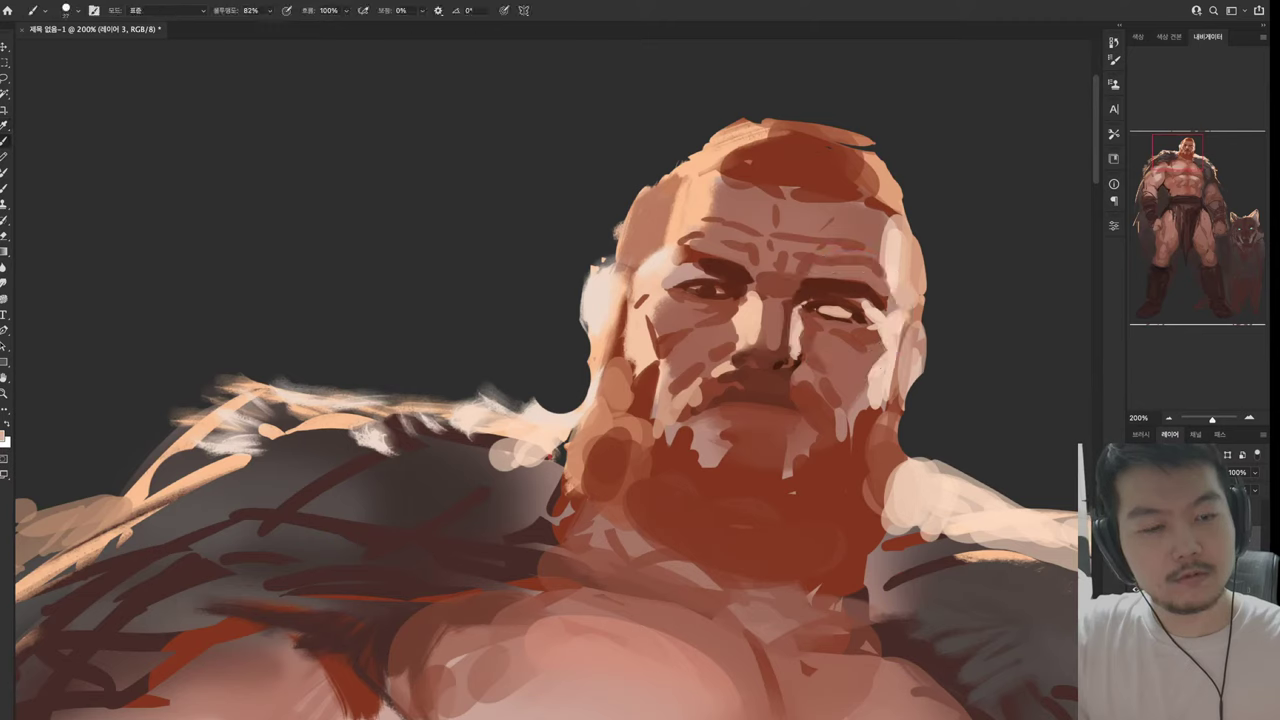
alt+click(854, 324)
drag(812, 312, 852, 314)
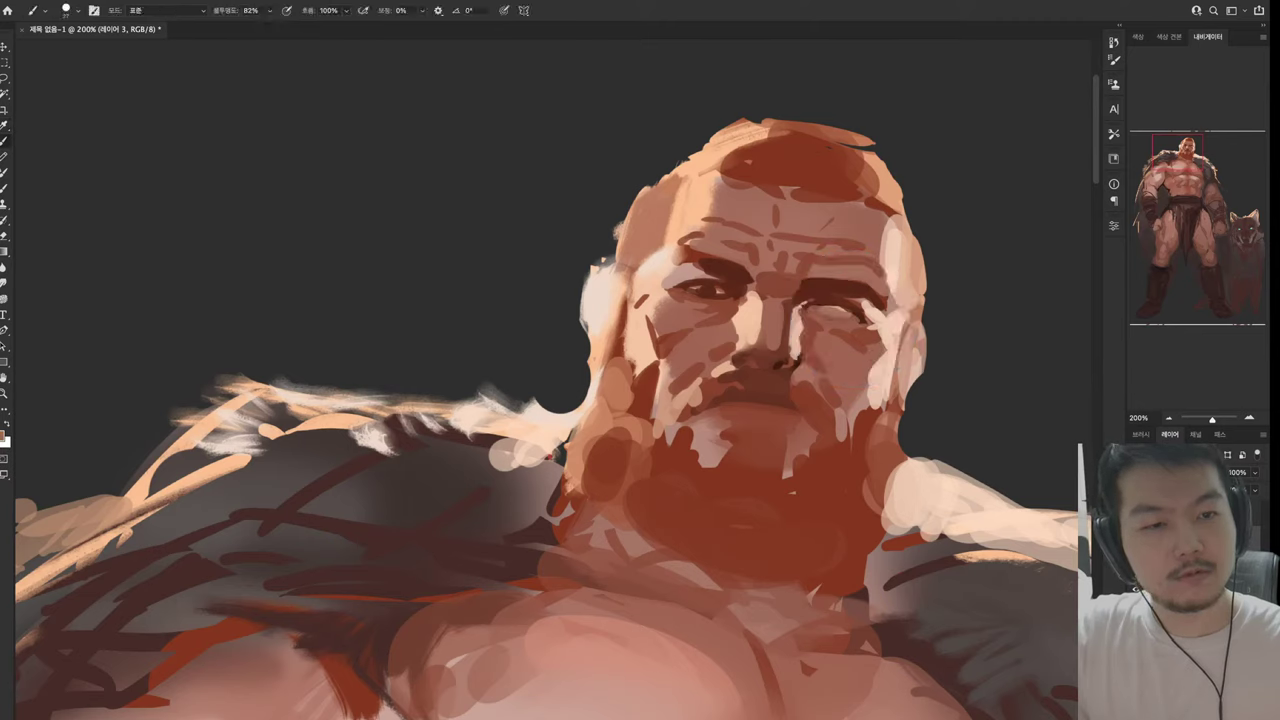
alt+click(831, 302)
click(816, 313)
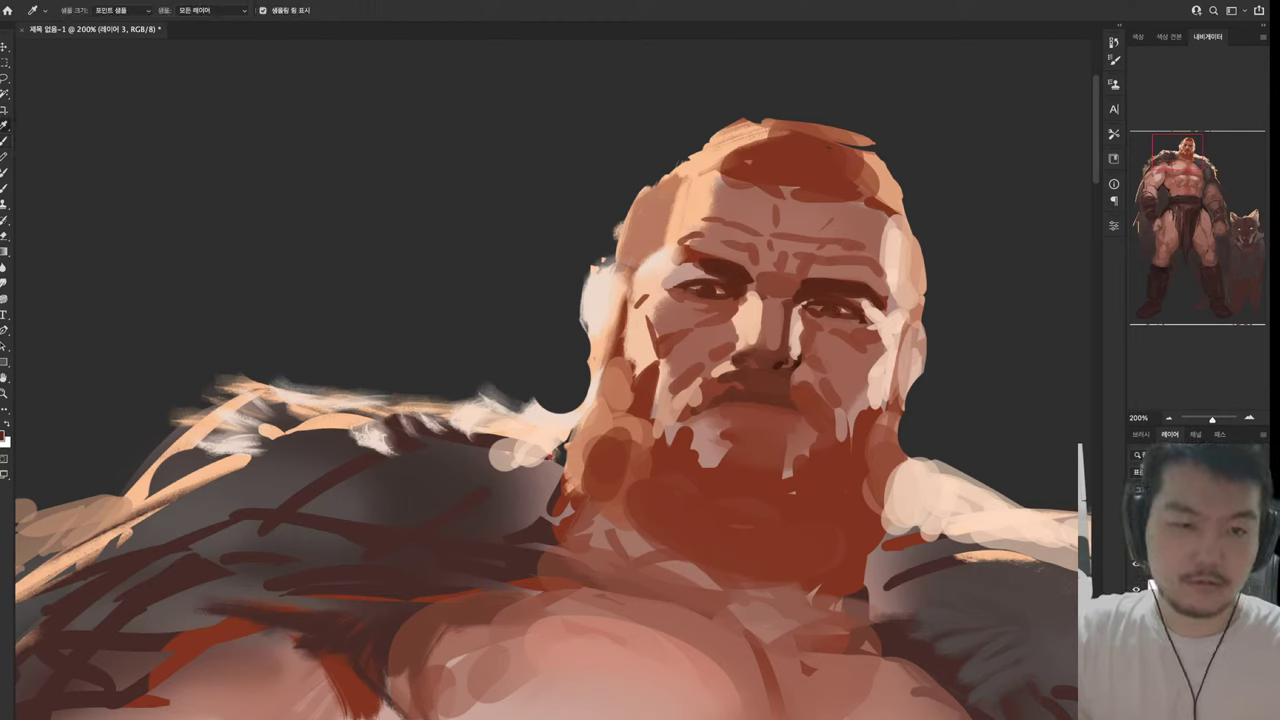
Refine the eyelids and the light spots beside the irises of both eyes with sampled dark and skin tones
alt+click(702, 298)
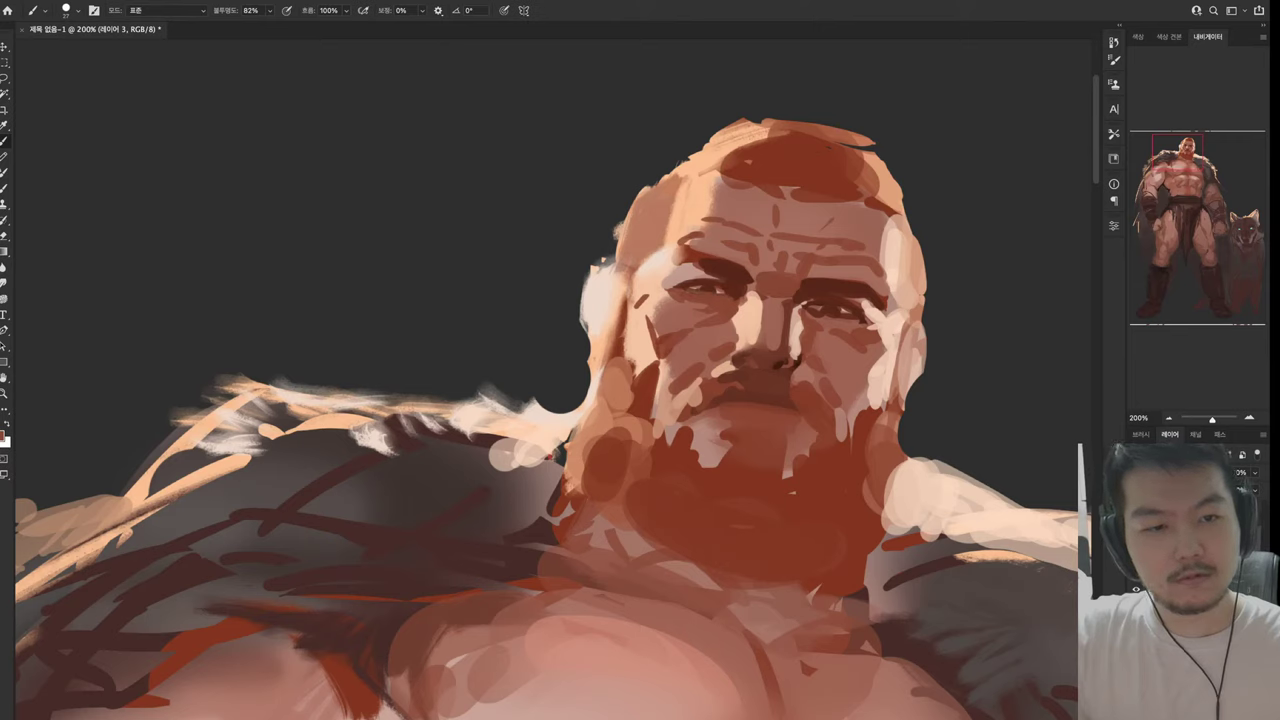
alt+click(730, 292)
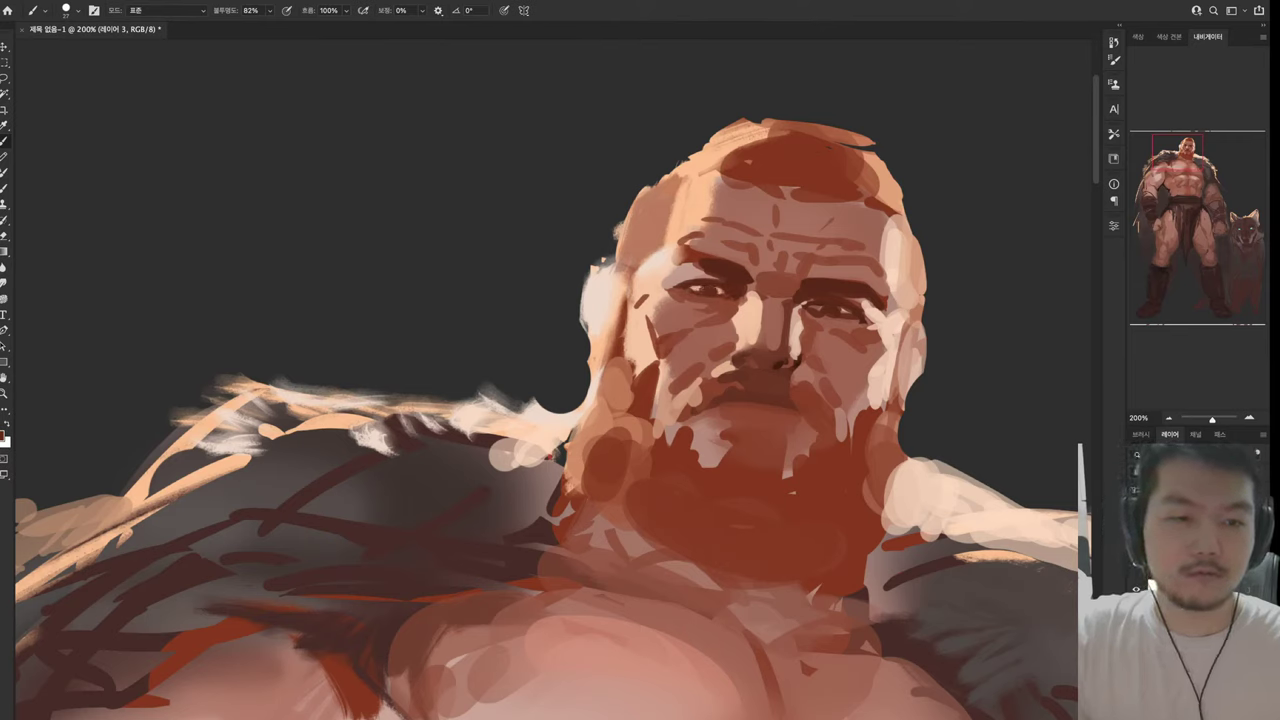
alt+click(857, 314)
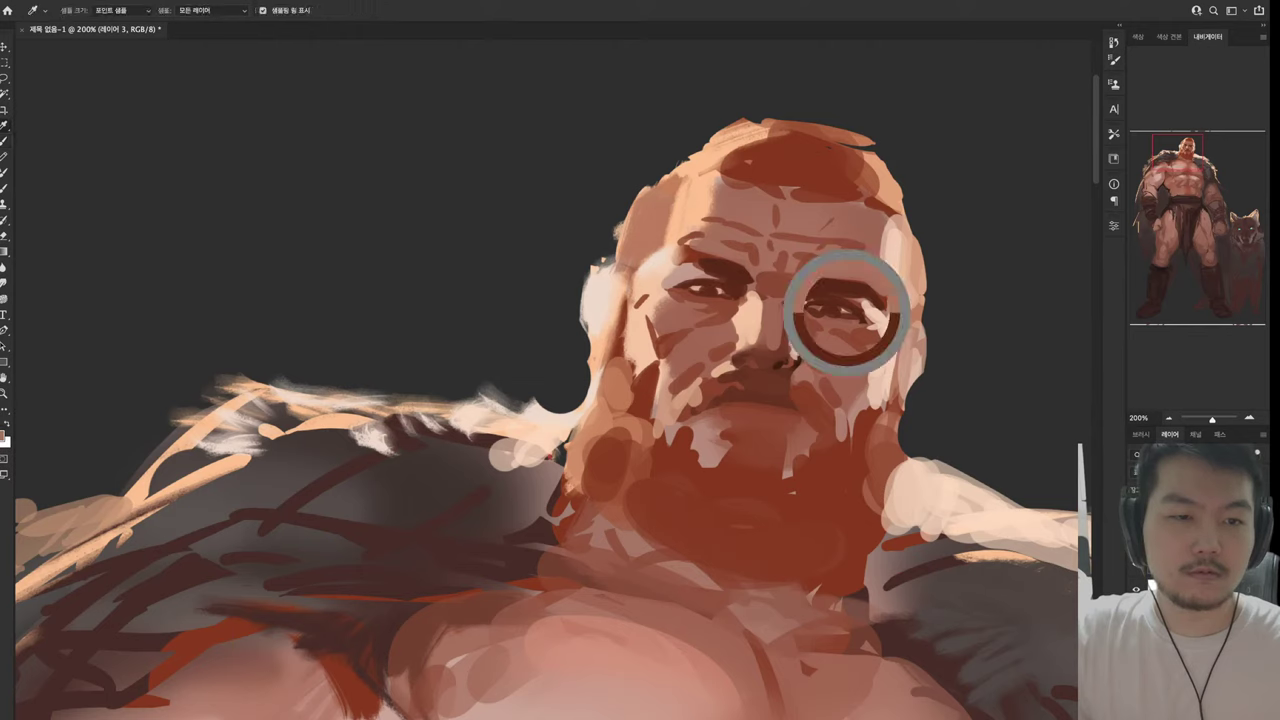
mouse_move(816, 306)
mouse_down()
mouse_move(846, 312)
mouse_move(828, 315)
mouse_up()
key(alt)
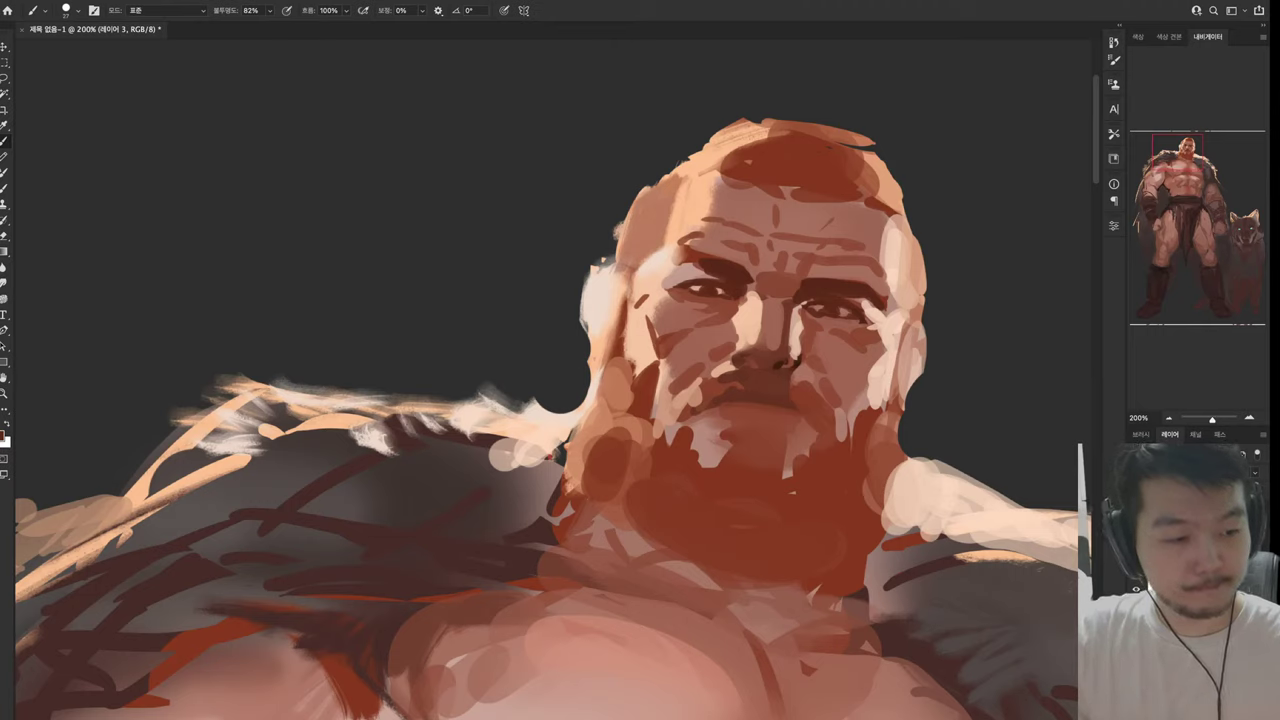
Extend the outer end of the viewer-left eyebrow down toward the temple with a sampled brown
key(alt)
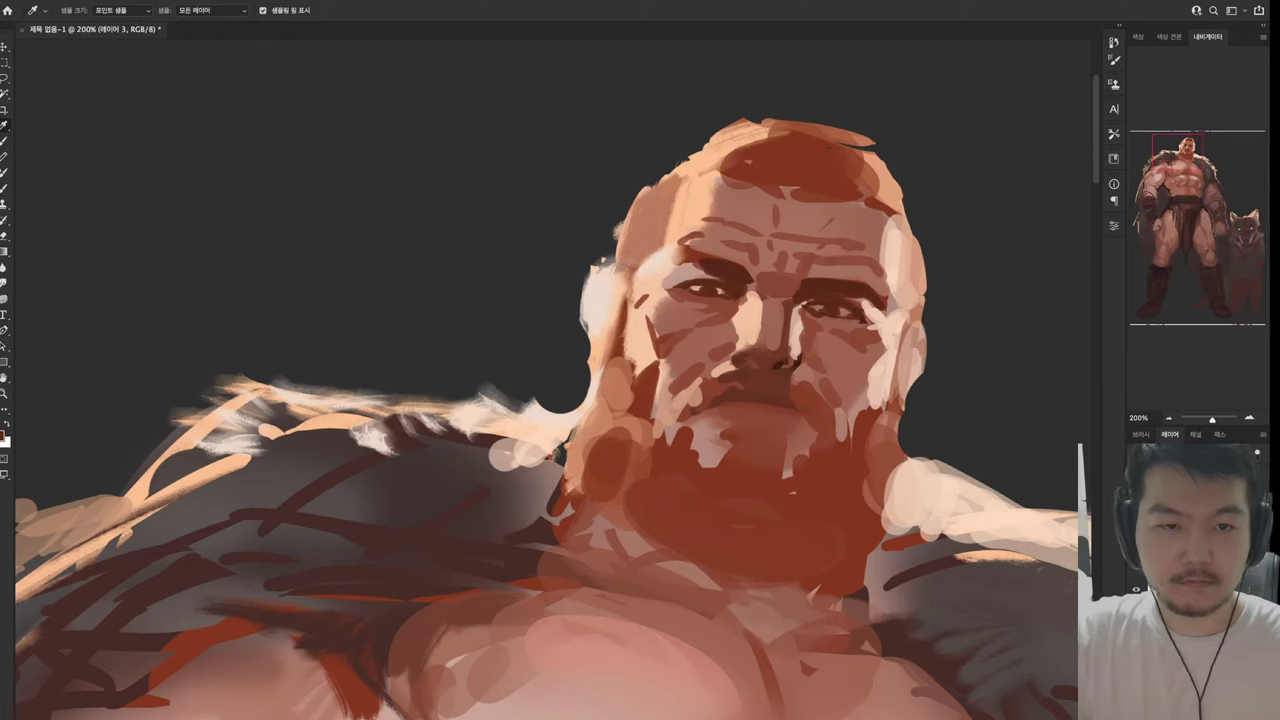
alt+click(688, 256)
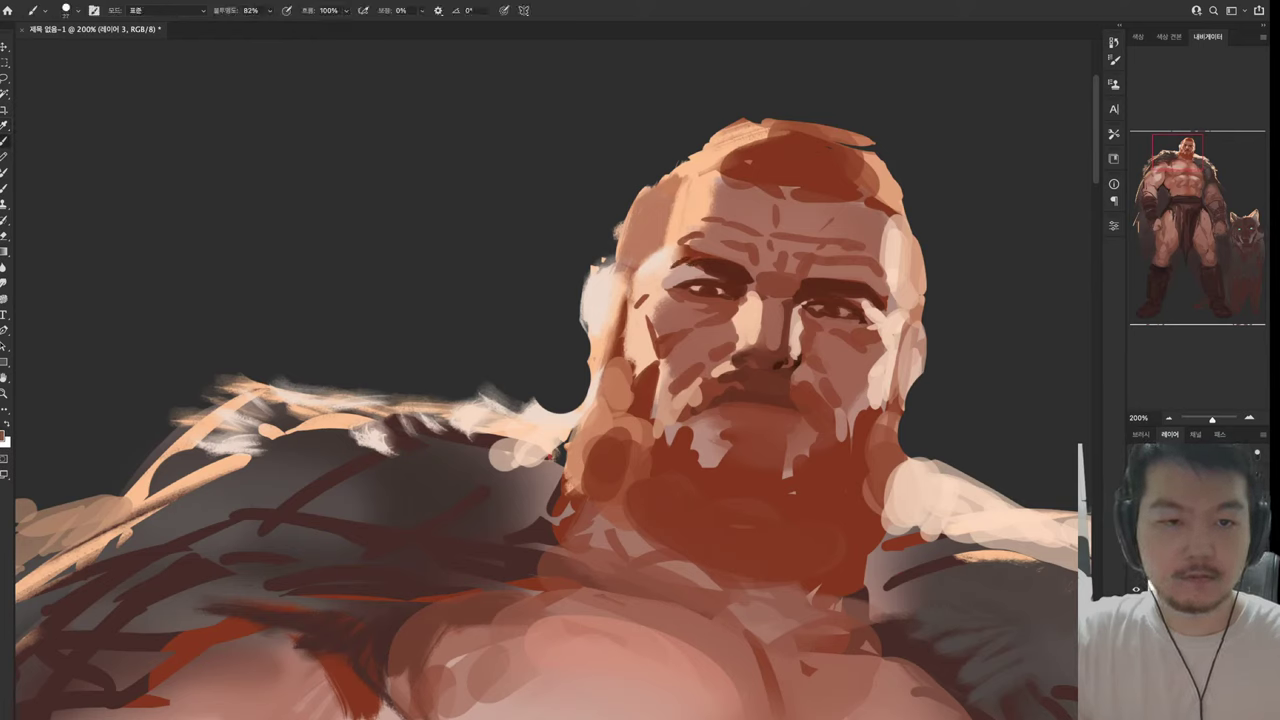
drag(682, 252, 662, 266)
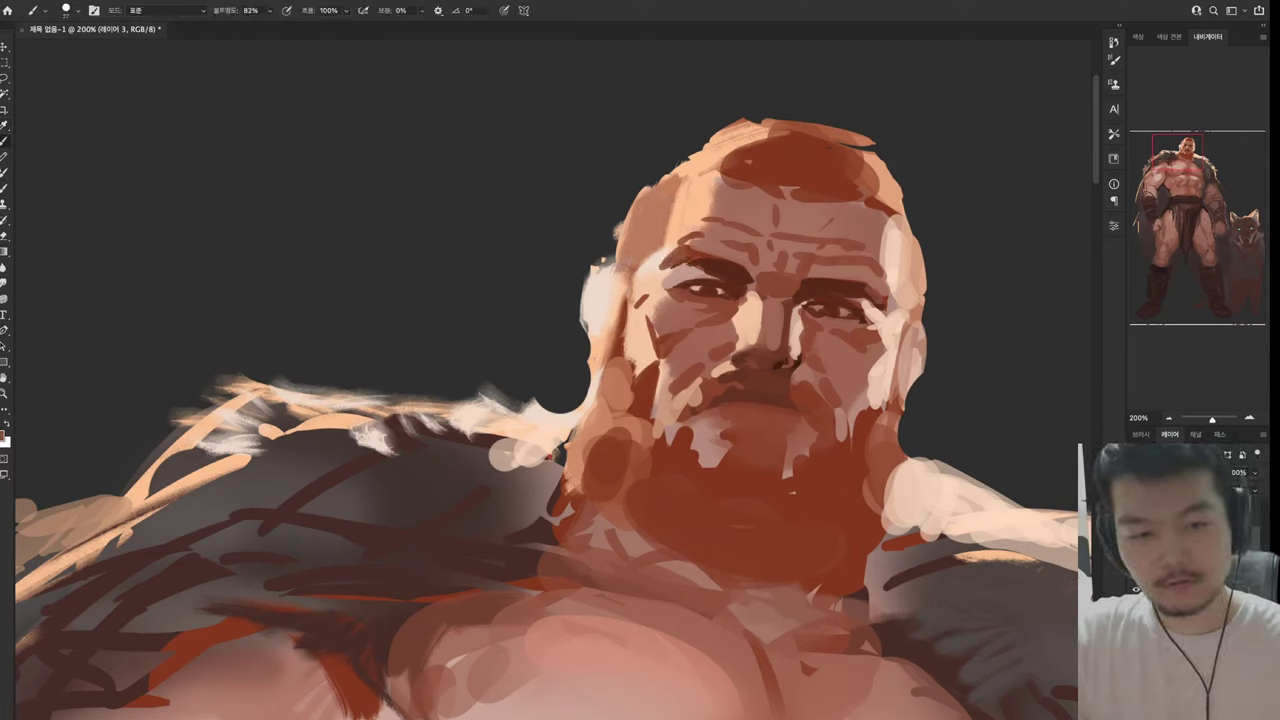
Paint a dark mouth line under the moustache and brown shadows around and below the lower lip with sampled browns
alt+click(749, 374)
click(742, 390)
alt+click(771, 371)
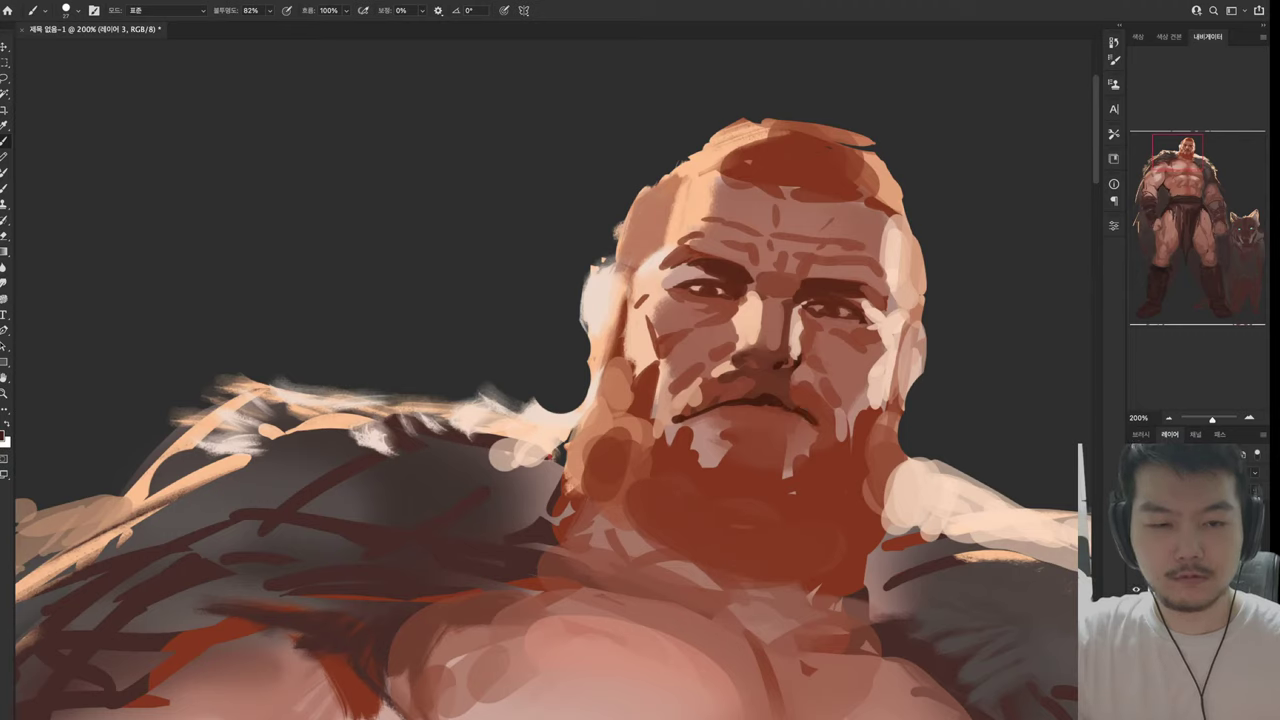
mouse_move(736, 426)
mouse_down()
mouse_move(782, 439)
mouse_move(784, 474)
mouse_up()
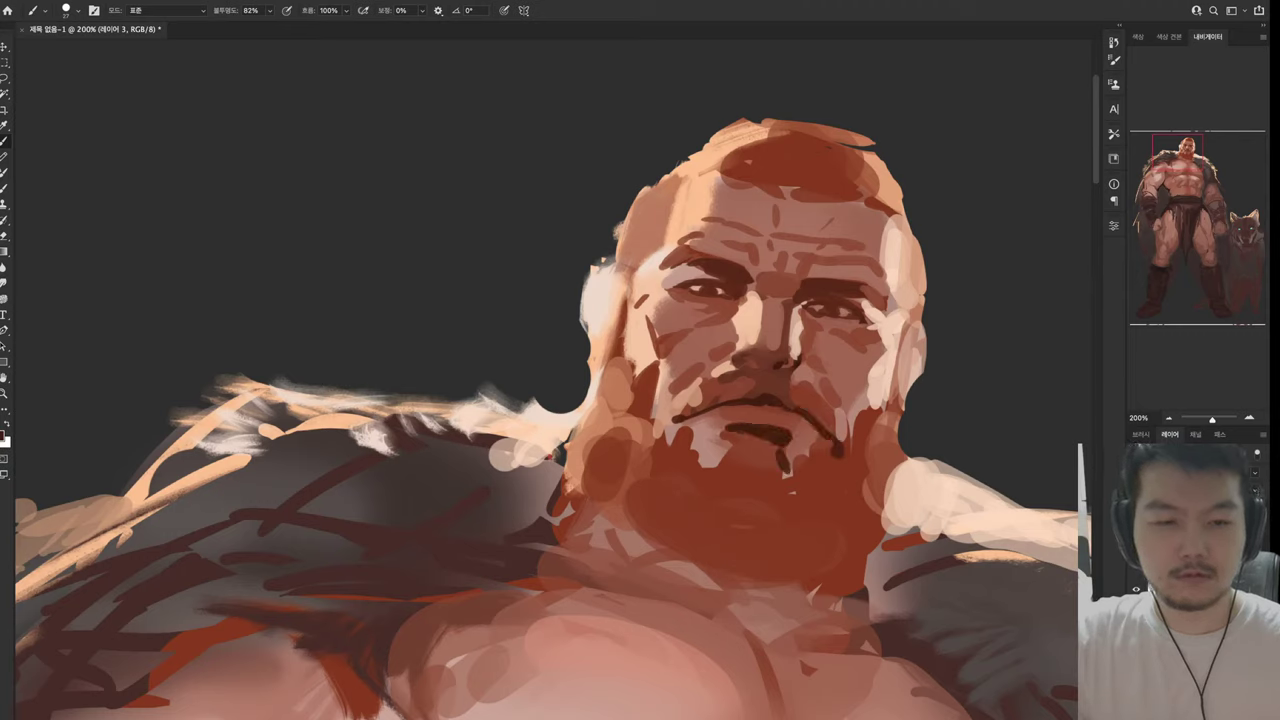
mouse_move(735, 430)
mouse_down()
mouse_move(701, 470)
mouse_move(778, 446)
mouse_up()
alt+click(751, 462)
drag(726, 460, 776, 462)
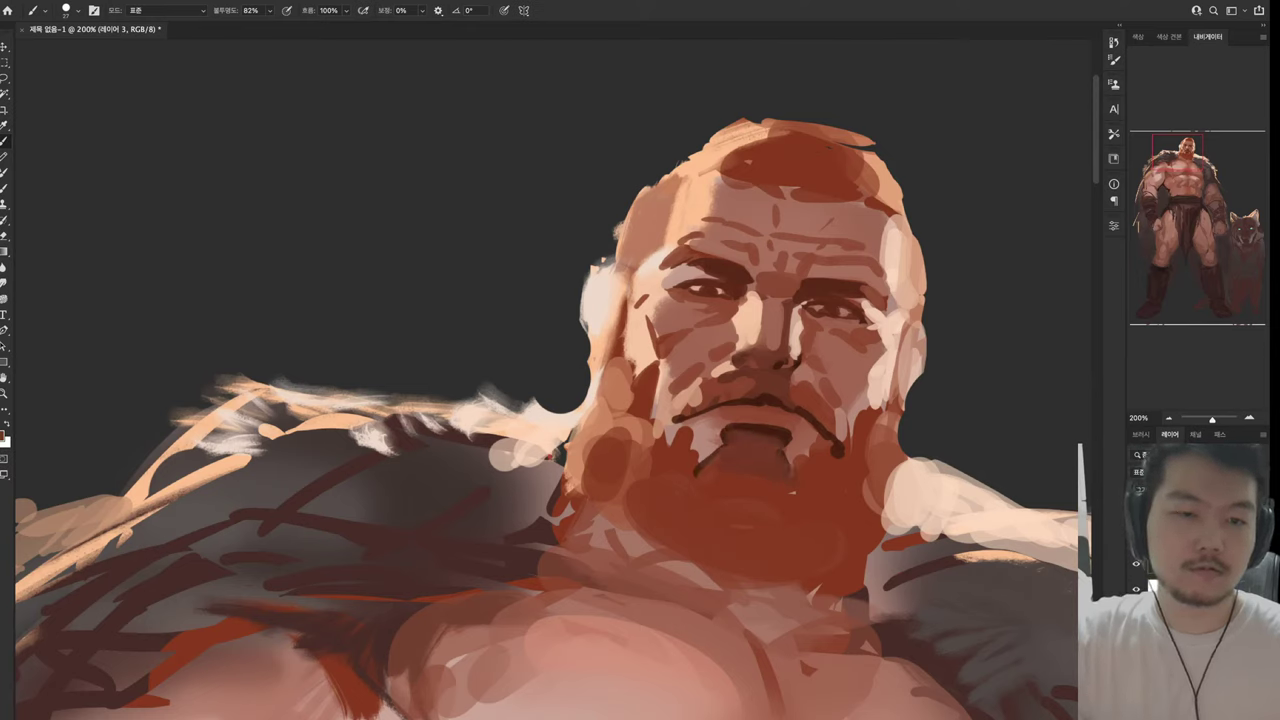
Fill out the moustache above the mouth line with sampled reddish brown, extending it toward both mouth corners
drag(730, 392, 796, 402)
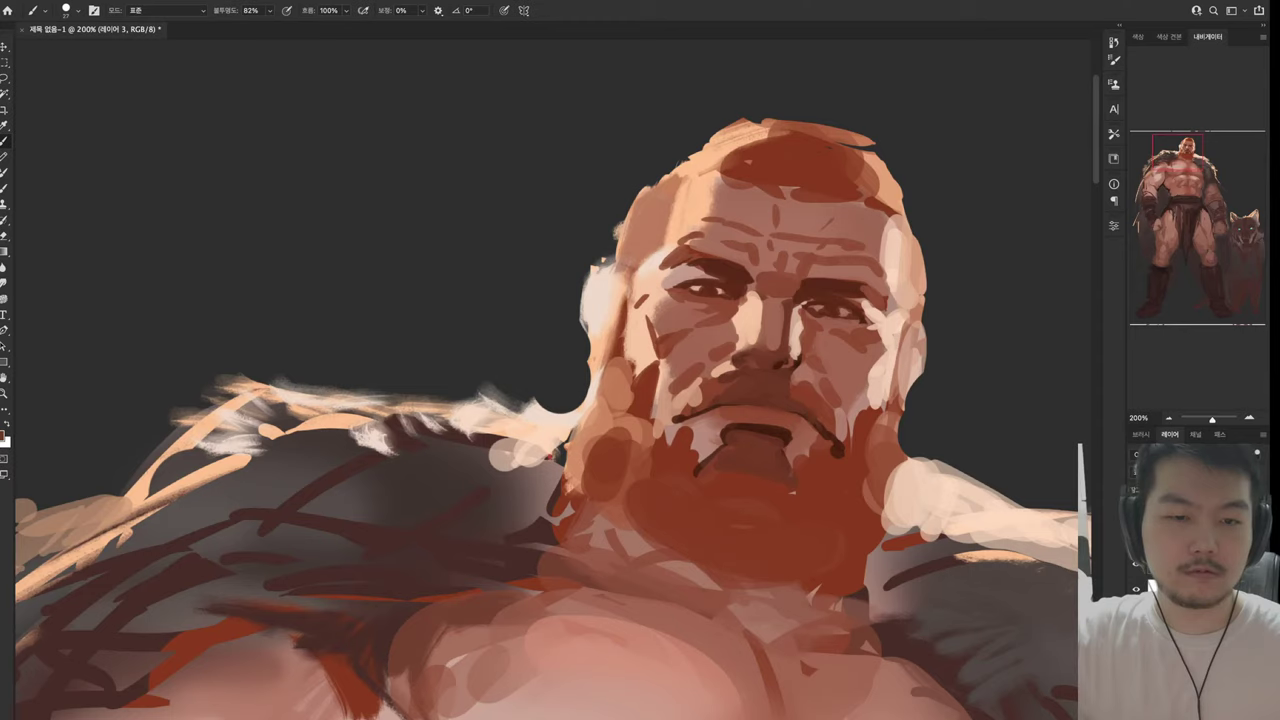
key(i)
key(b)
mouse_move(690, 416)
mouse_down()
mouse_move(782, 400)
mouse_move(814, 414)
mouse_move(820, 434)
mouse_move(908, 356)
mouse_move(883, 421)
mouse_up()
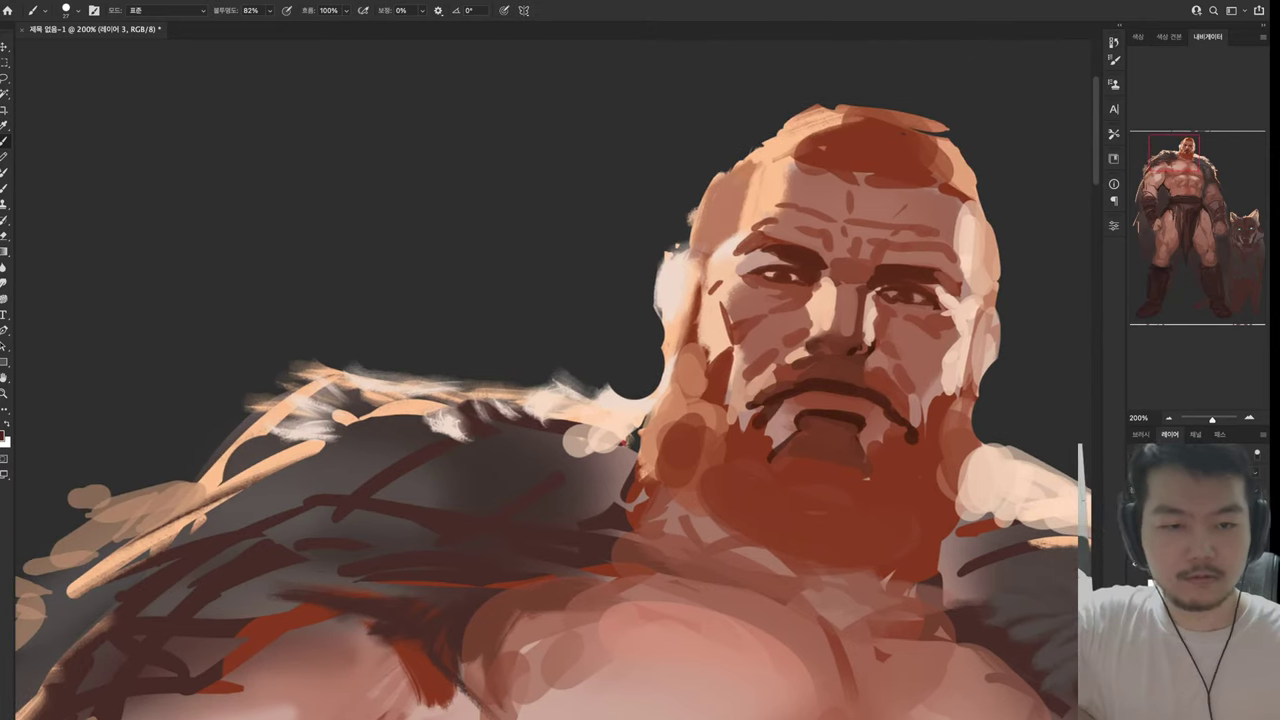
Break up the viewer-left side of the beard with light orange-brown tufts sampled from the face
key(i)
key(b)
alt+click(744, 391)
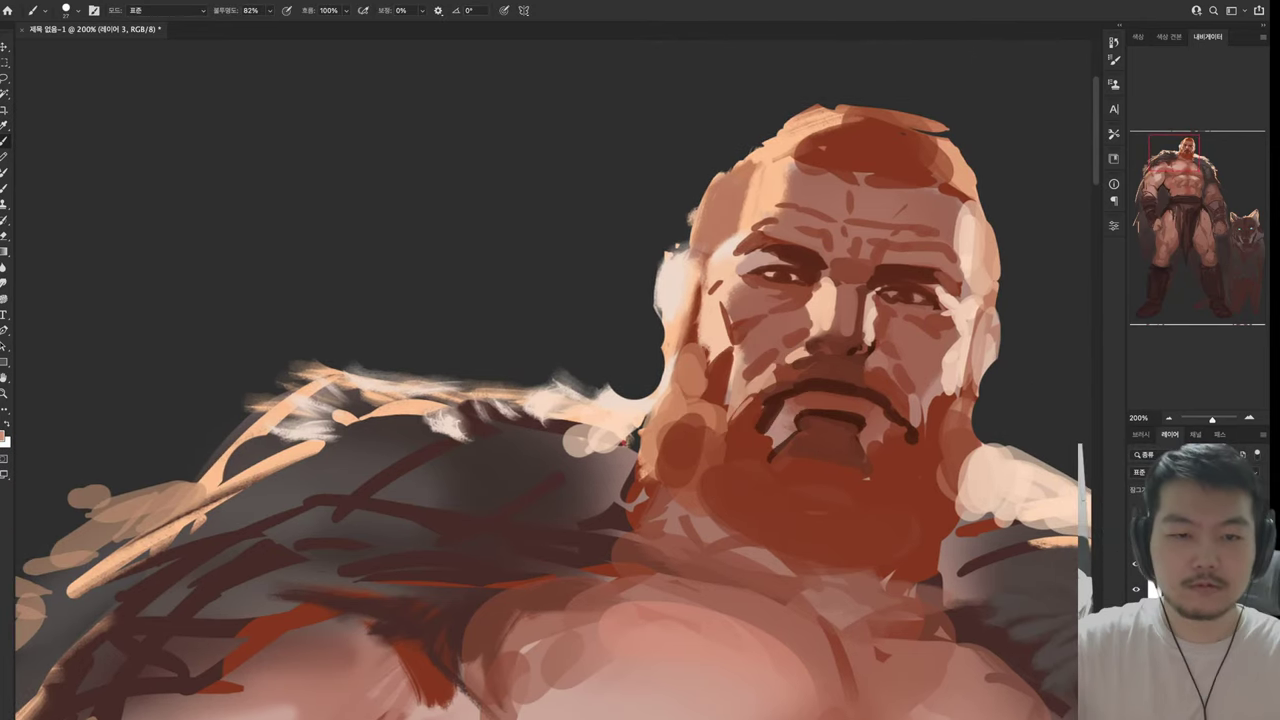
alt+click(713, 413)
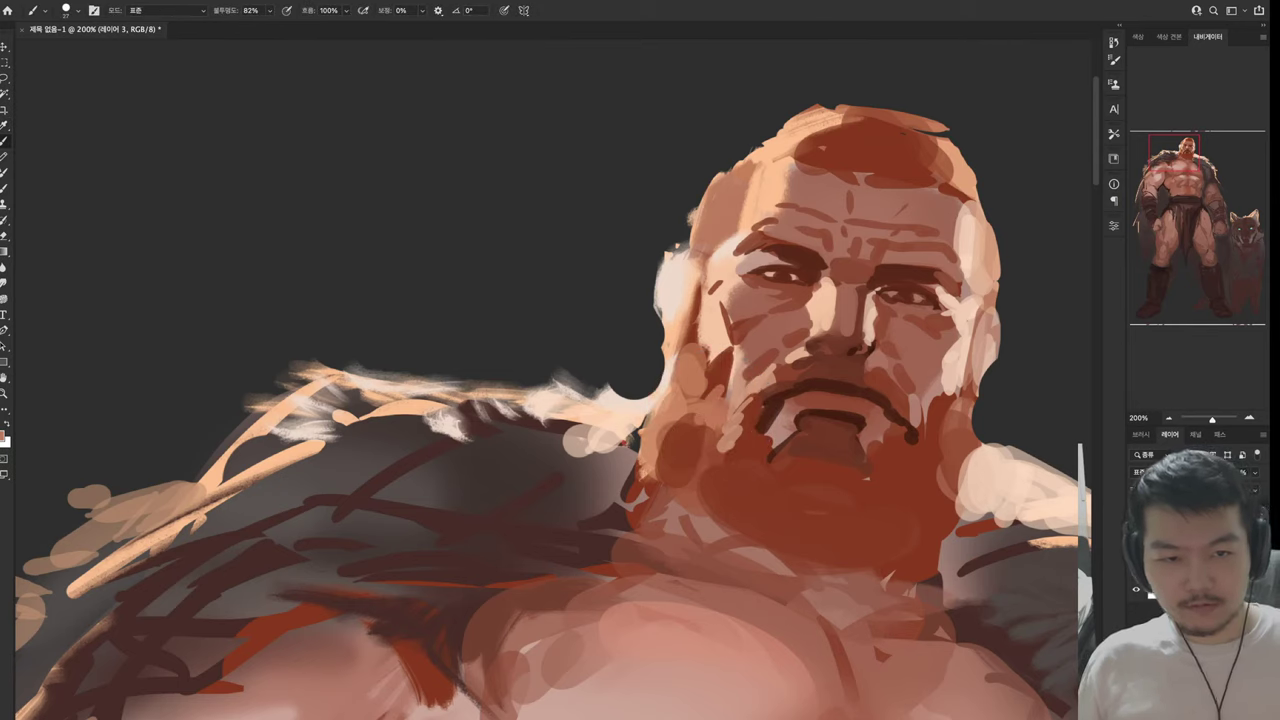
alt+click(738, 479)
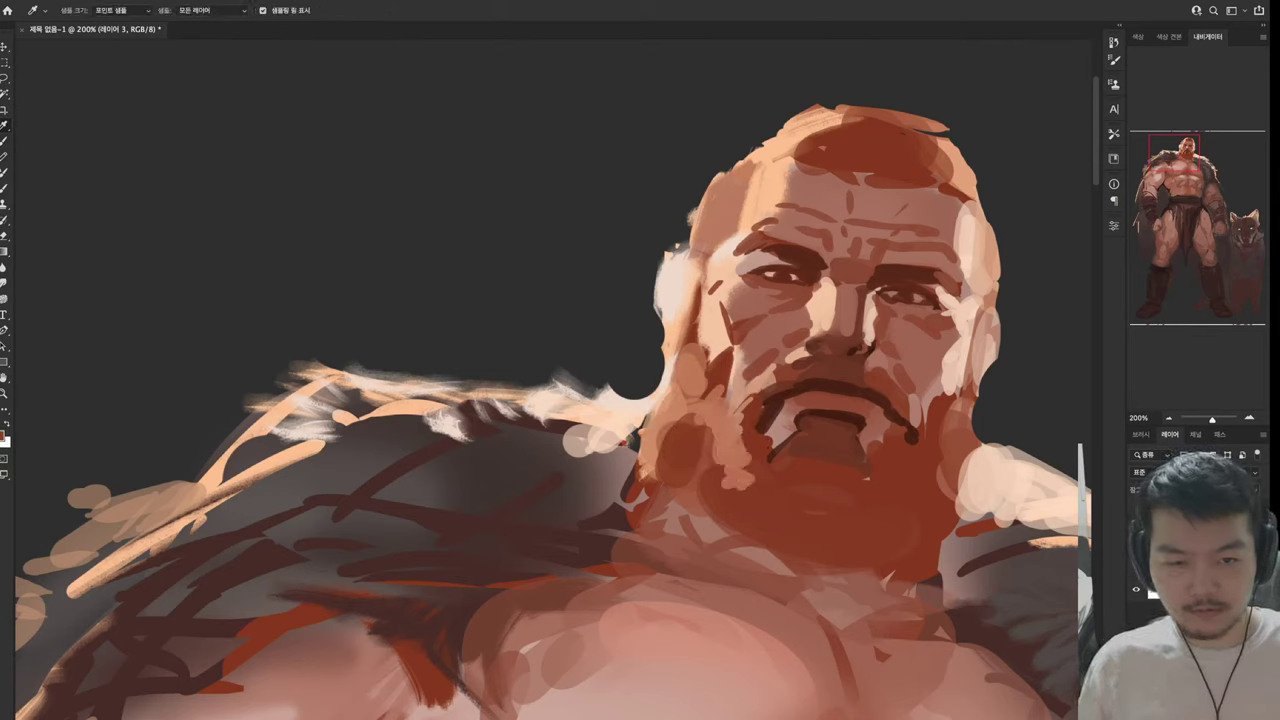
mouse_move(714, 458)
mouse_down()
mouse_move(660, 425)
mouse_move(652, 368)
mouse_move(668, 400)
mouse_move(646, 470)
mouse_up()
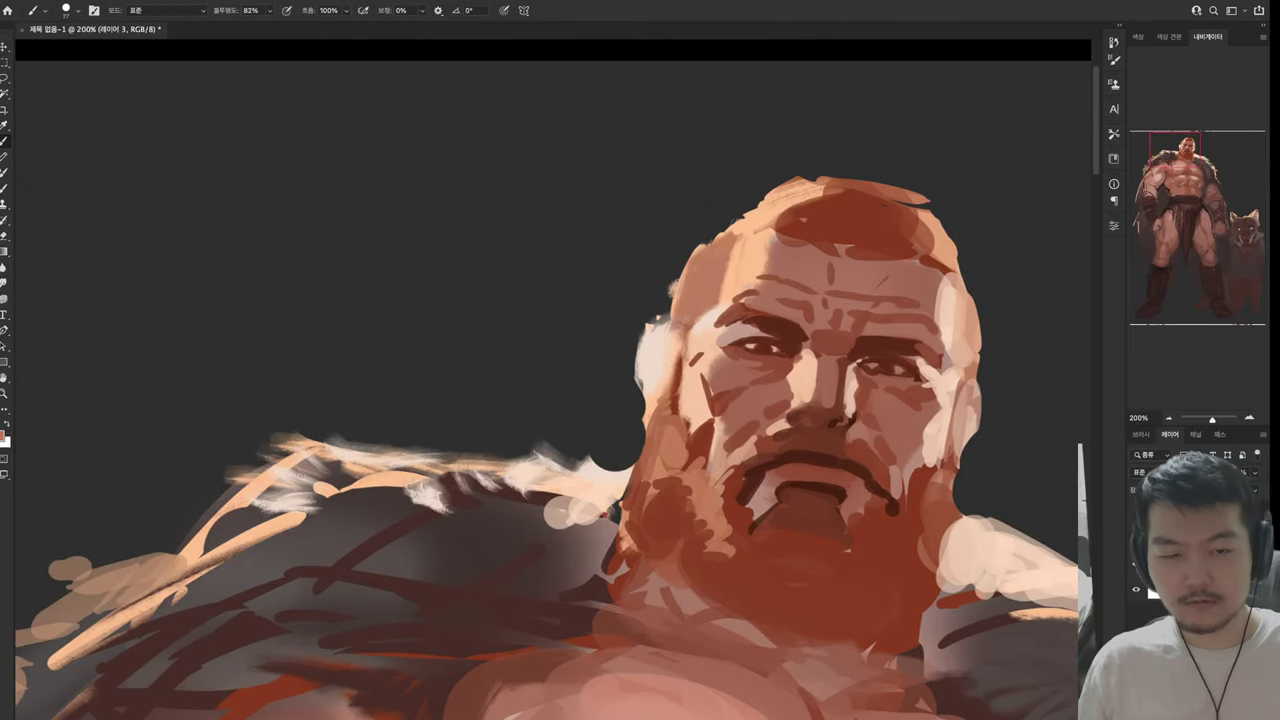
Paint the inner folds of the viewer-left ear with sampled reddish-brown and pale skin tones
key(e)
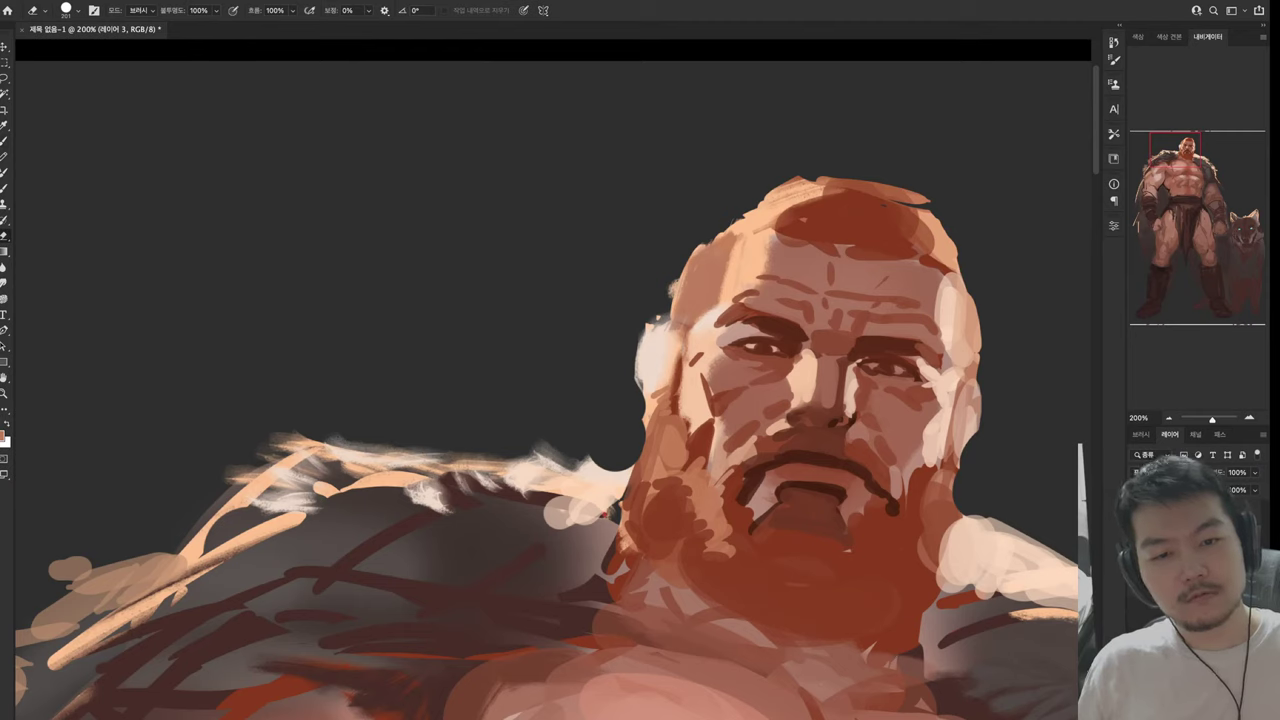
key(i)
click(652, 357)
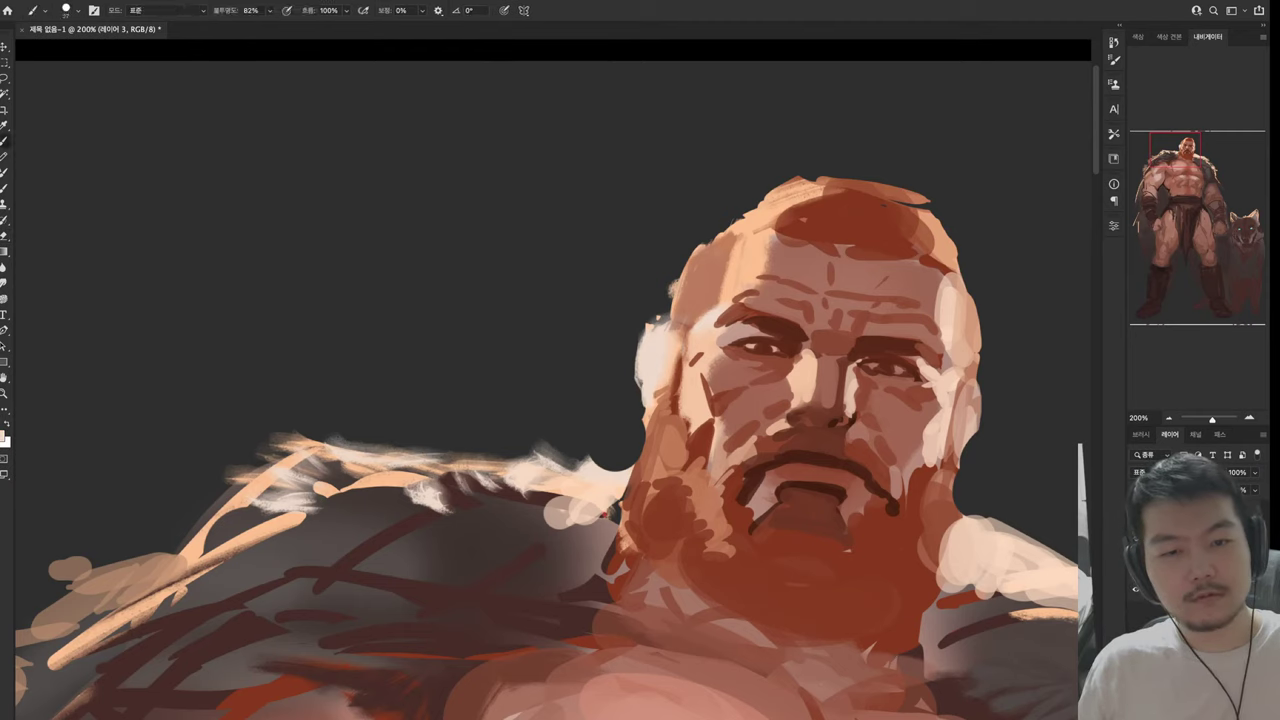
click(768, 367)
key(b)
mouse_move(645, 350)
mouse_down()
mouse_move(668, 376)
mouse_move(651, 426)
mouse_up()
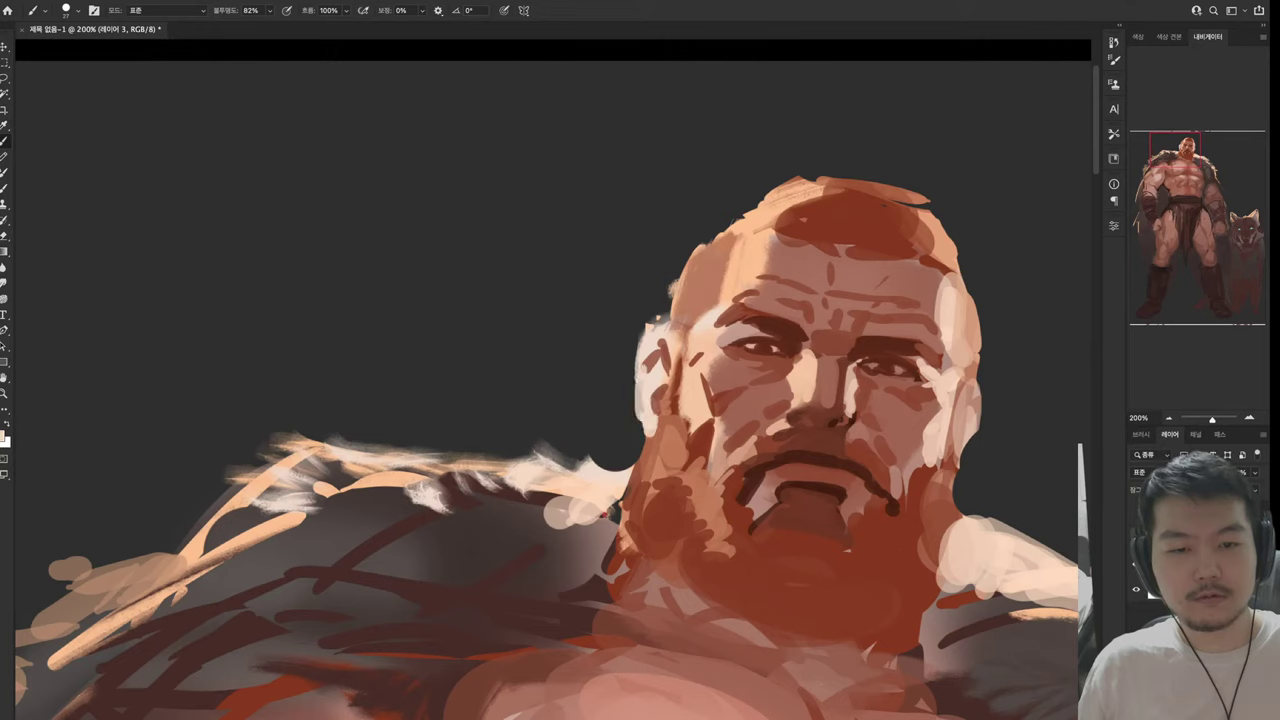
alt+click(735, 381)
drag(650, 382, 650, 418)
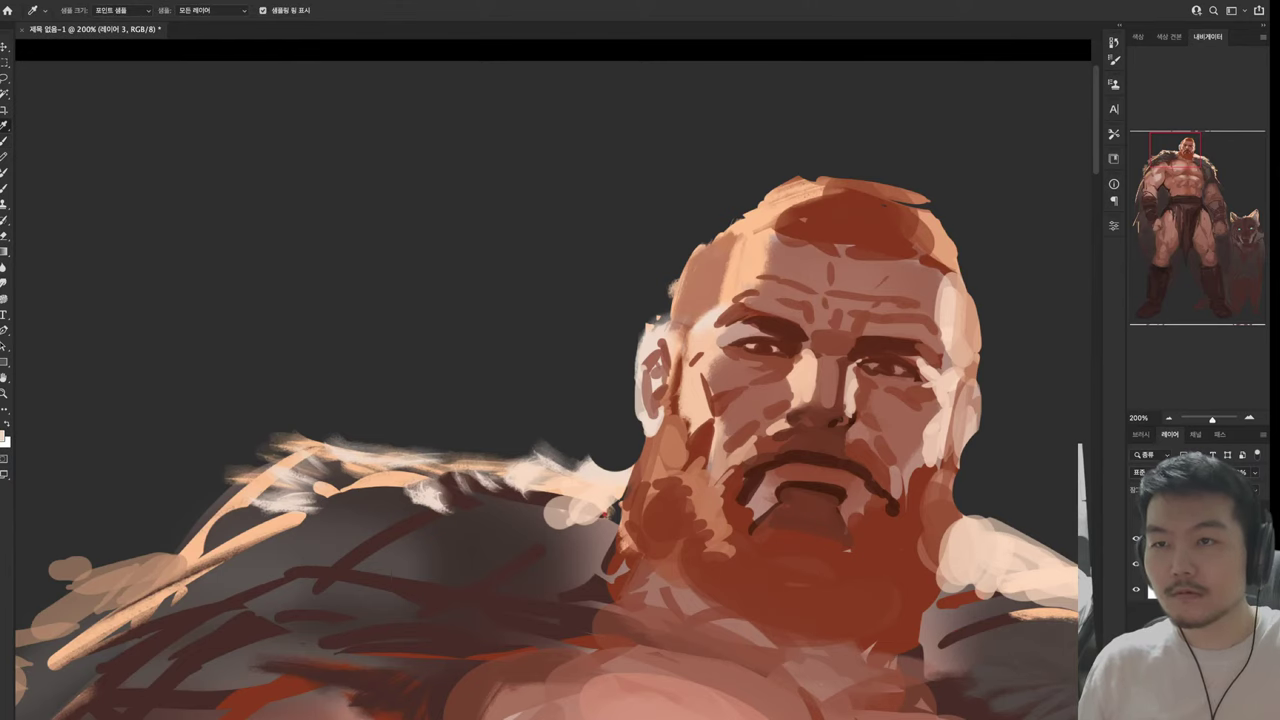
Erase along the outer edge of the viewer-left ear to slim its outline
key(e)
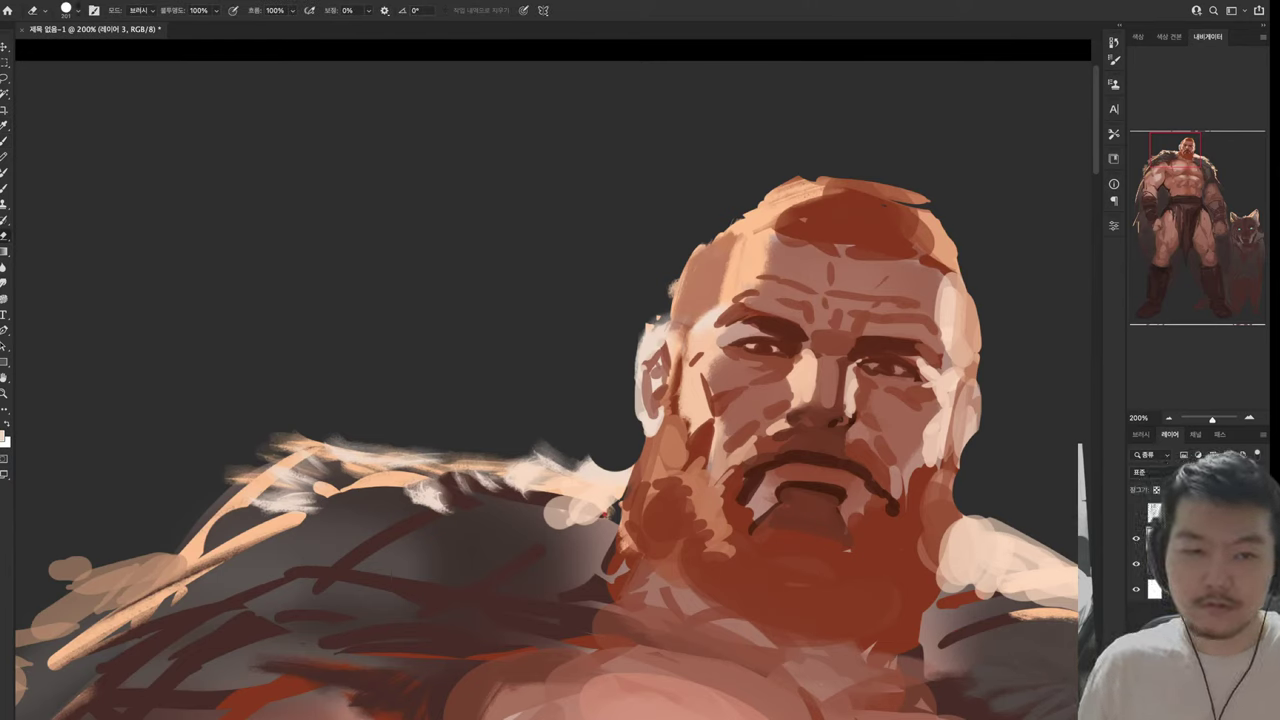
drag(650, 318, 639, 406)
key(b)
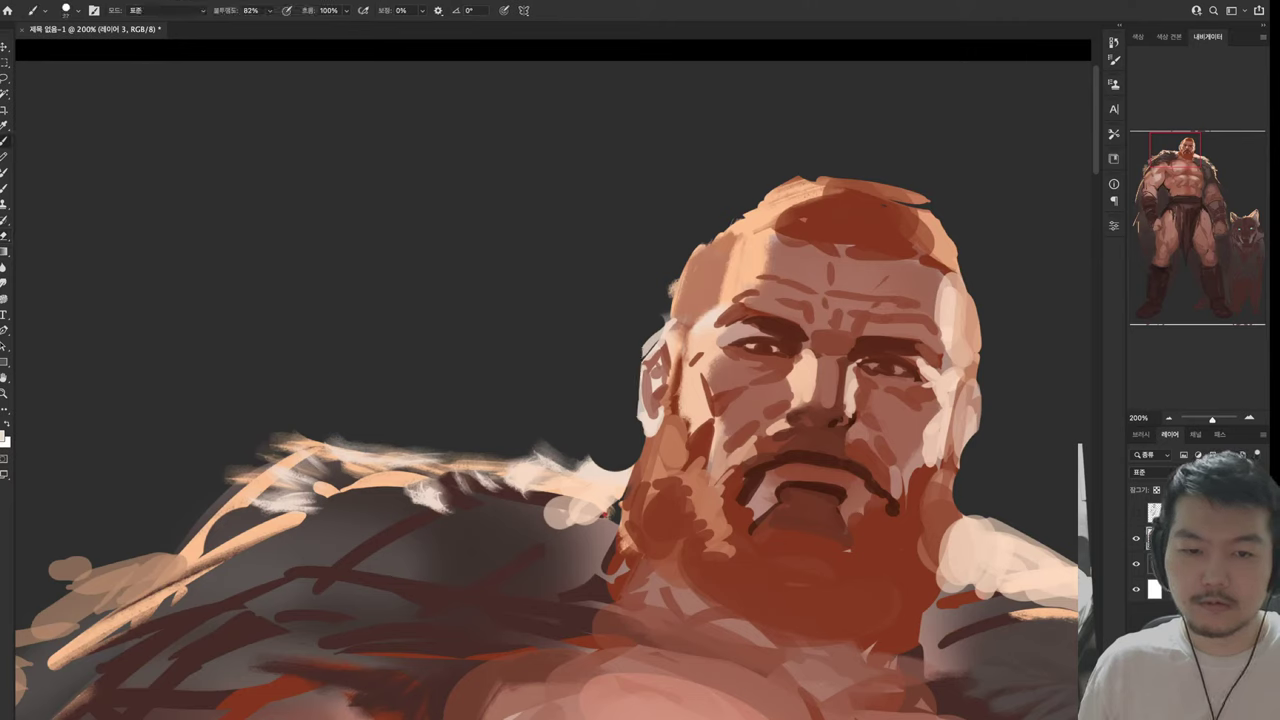
Separate the viewer-left ear from the head with a reddish-brown stroke and paint a light orange sideburn beside it
alt+click(676, 372)
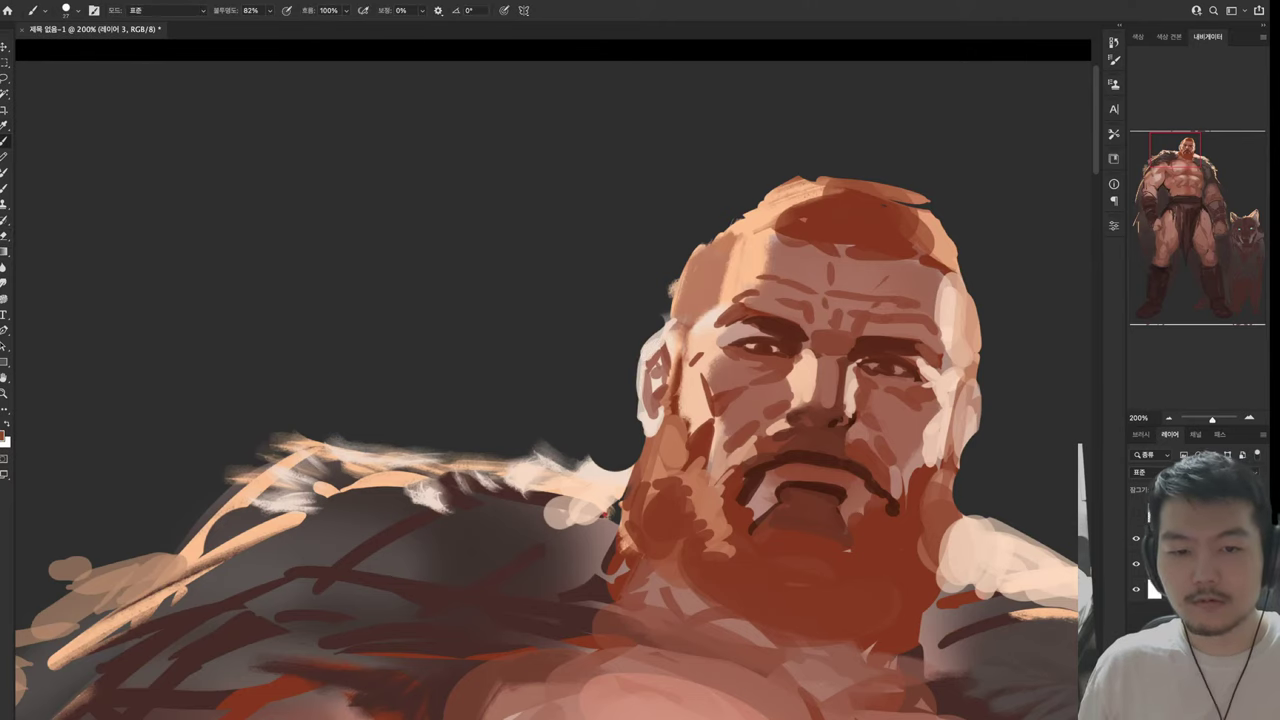
mouse_move(672, 326)
mouse_down()
mouse_move(674, 348)
mouse_move(690, 348)
mouse_up()
key(alt)
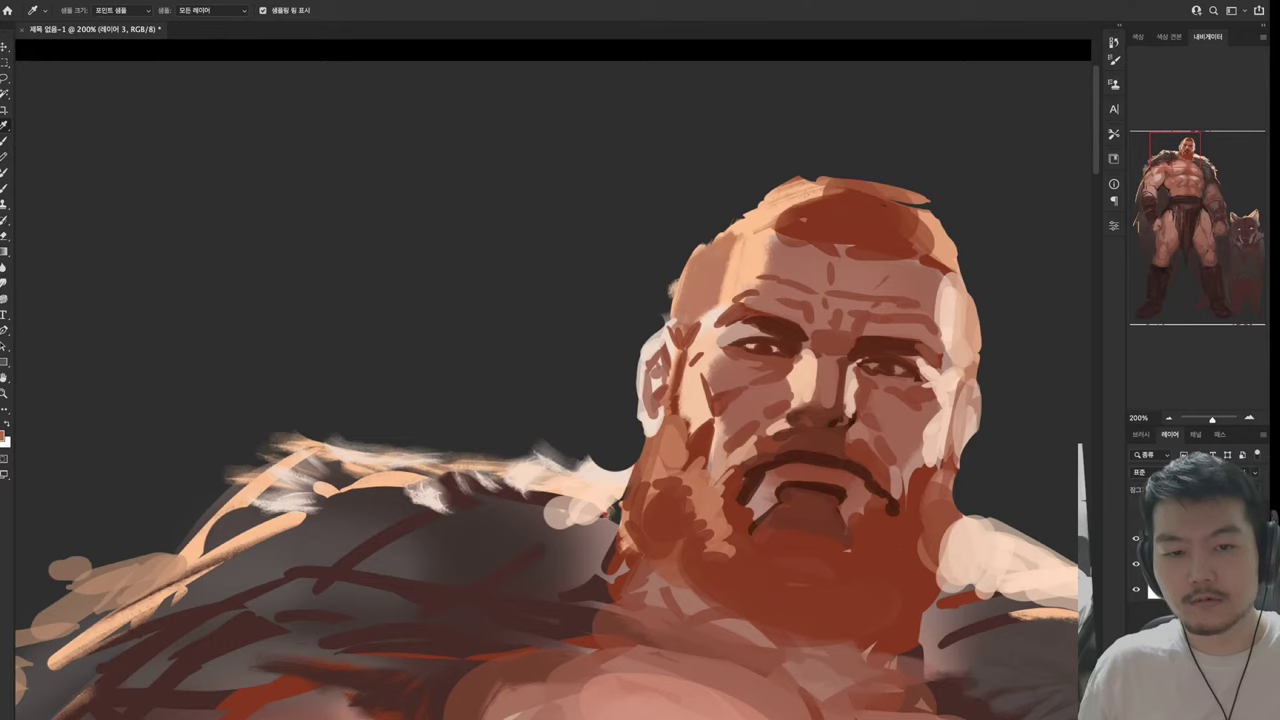
alt+click(672, 372)
drag(676, 404, 672, 336)
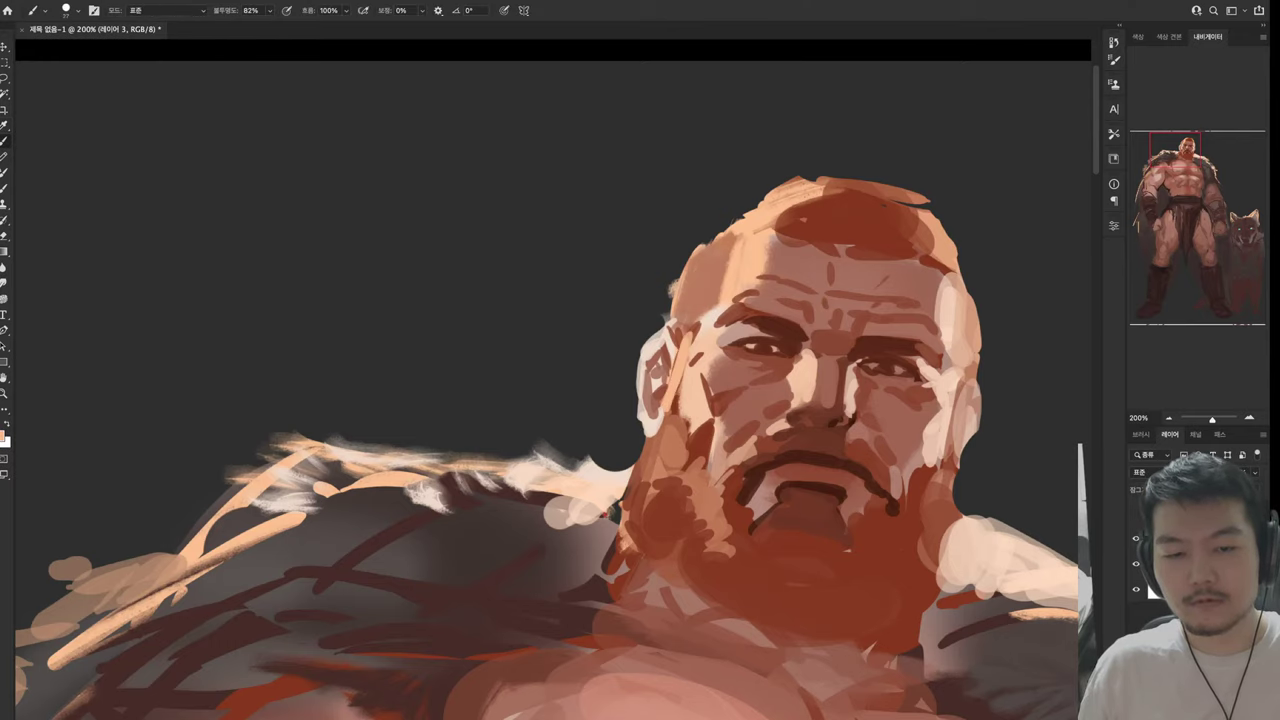
mouse_move(674, 396)
mouse_down()
mouse_move(657, 488)
mouse_move(663, 442)
mouse_up()
Extend the light orange sideburn down into the viewer-left beard and blend it with sampled reddish tones
key(e)
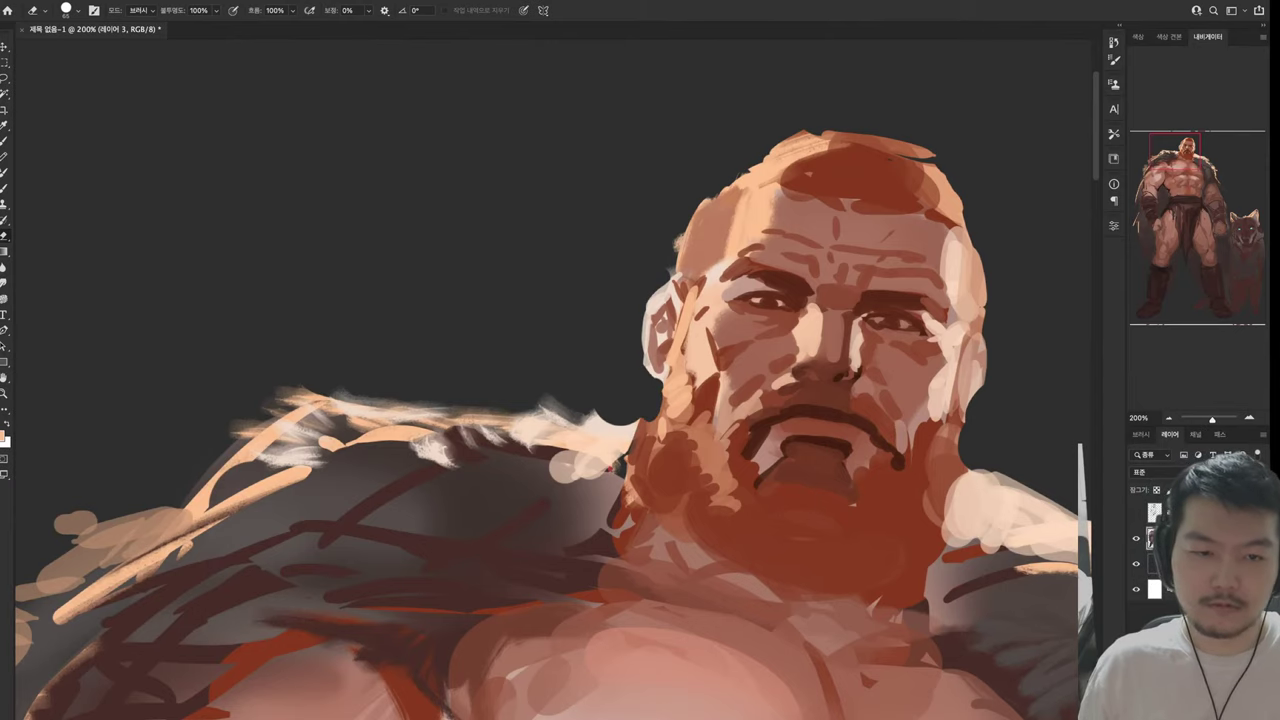
key(b)
mouse_move(662, 372)
mouse_down()
mouse_move(660, 440)
mouse_move(676, 468)
mouse_move(654, 280)
mouse_move(654, 445)
mouse_move(638, 440)
mouse_up()
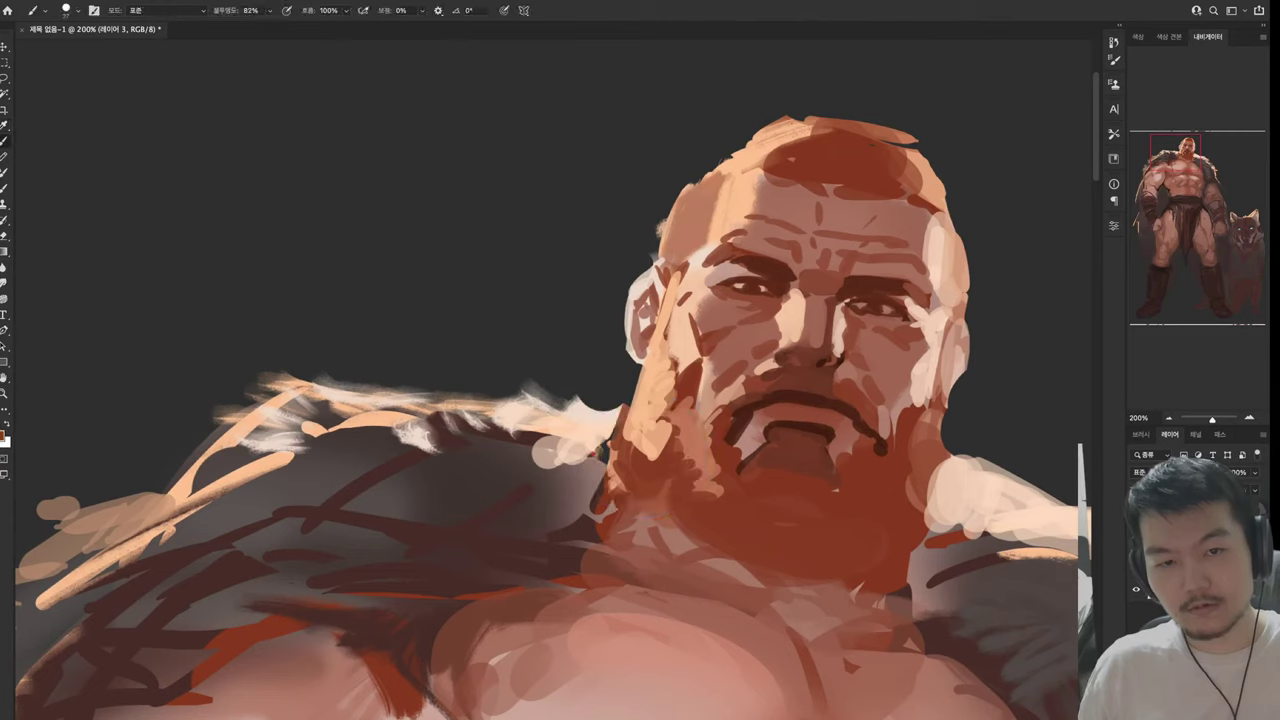
alt+click(682, 270)
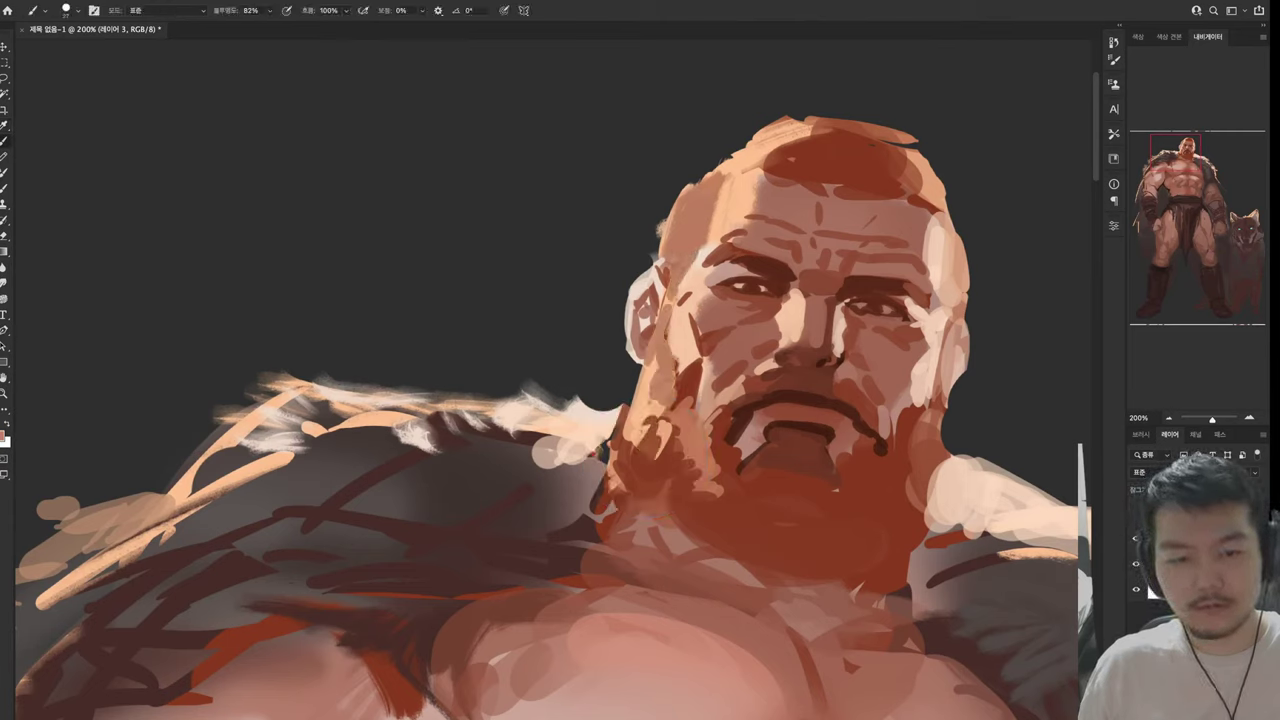
key(alt)
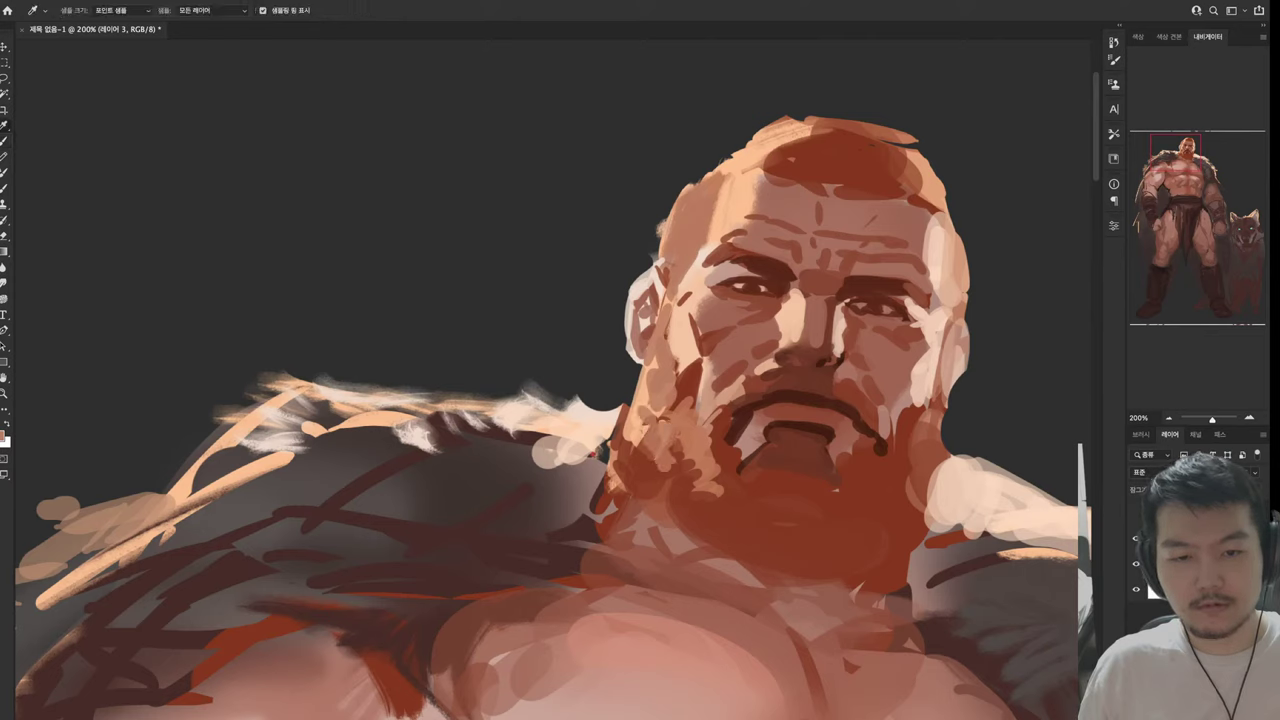
Draw dark brown accents along the viewer-left jaw and the underside of the beard
mouse_move(642, 336)
mouse_down()
mouse_move(648, 488)
mouse_move(750, 562)
mouse_move(842, 575)
mouse_up()
mouse_move(746, 556)
mouse_down()
mouse_move(828, 570)
mouse_move(892, 540)
mouse_up()
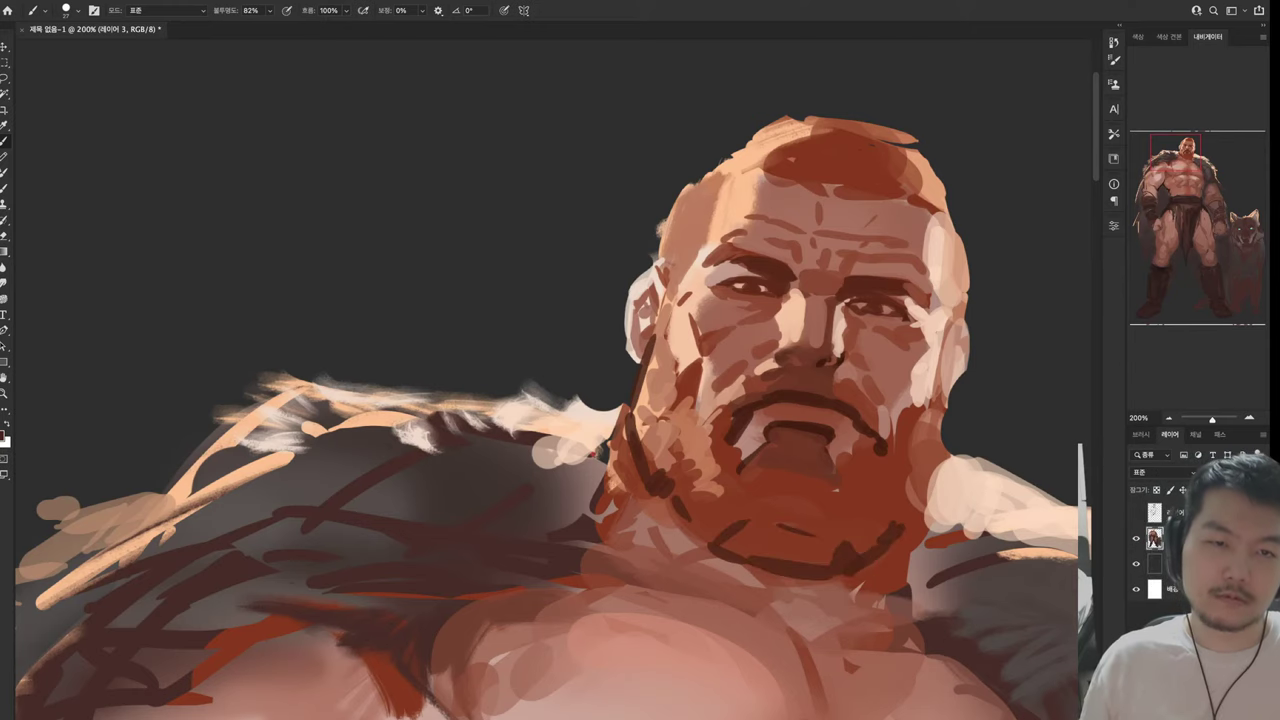
mouse_move(640, 400)
mouse_down()
mouse_move(540, 221)
mouse_move(588, 250)
mouse_move(590, 195)
mouse_move(552, 390)
mouse_move(570, 455)
mouse_up()
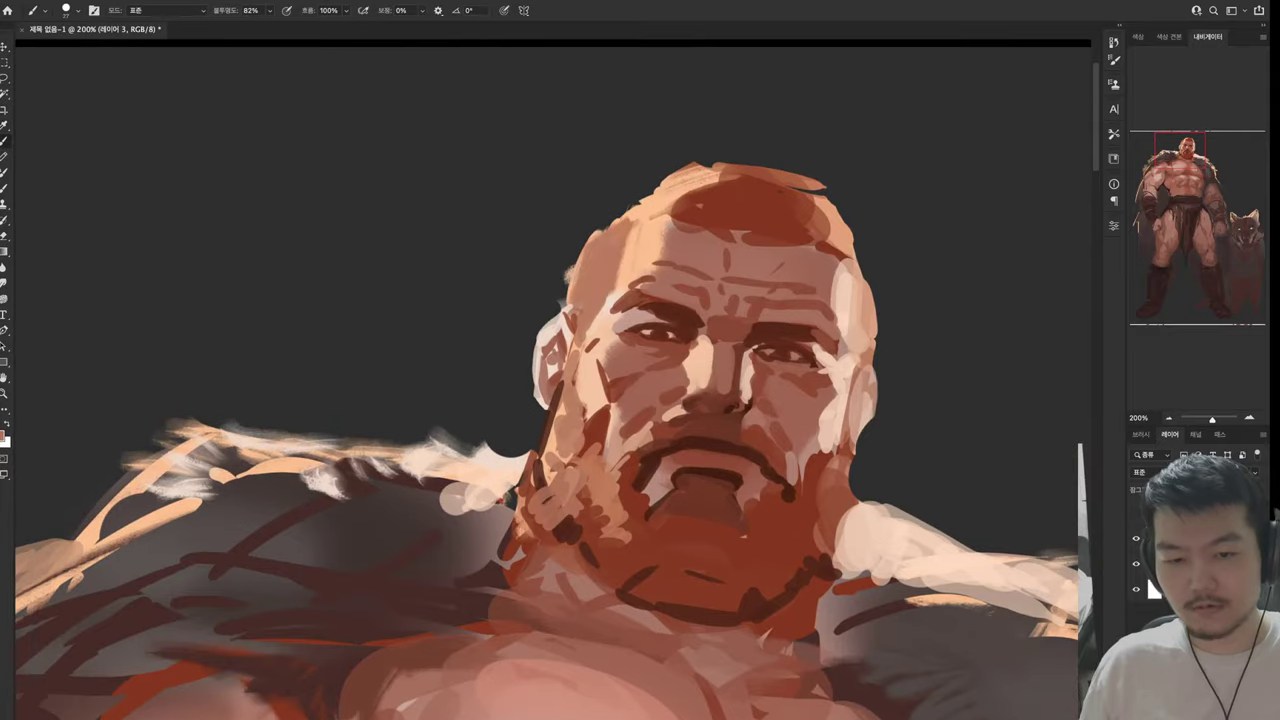
drag(570, 518, 532, 590)
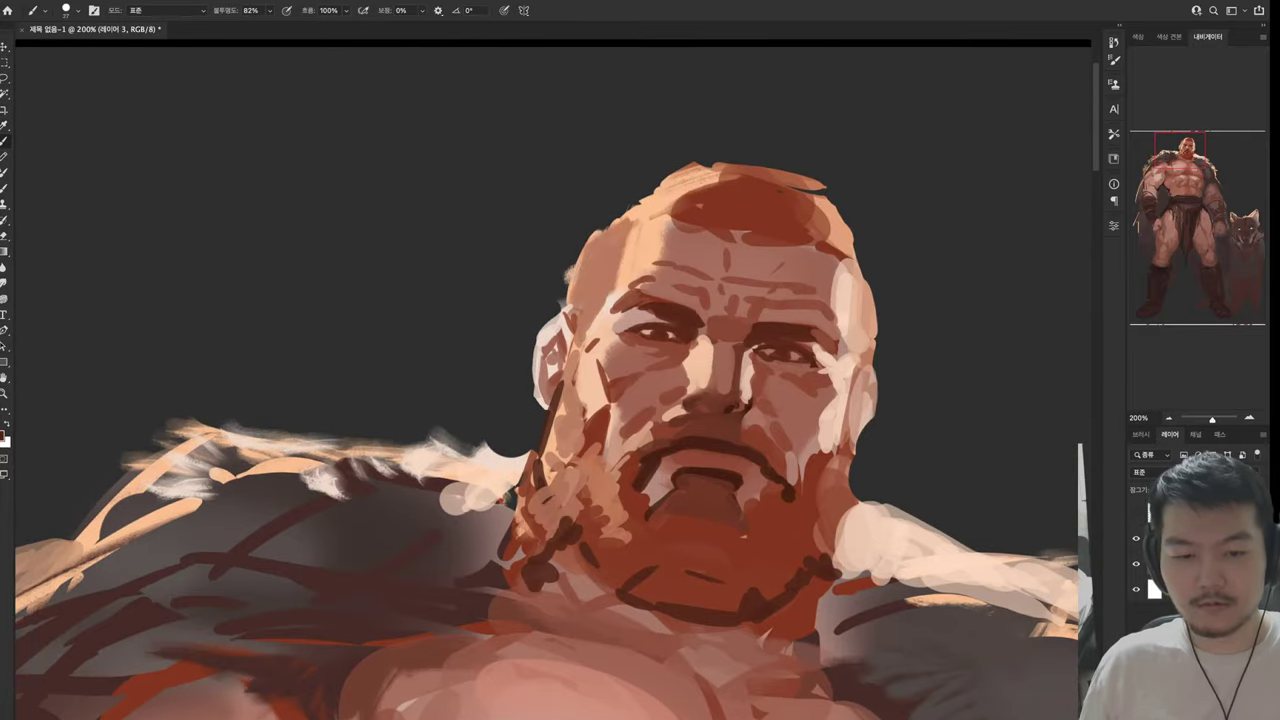
Add a light skin-toned patch on the viewer-left neck and a reddish beard tuft below the chin
alt+click(543, 512)
click(530, 596)
drag(550, 586, 578, 626)
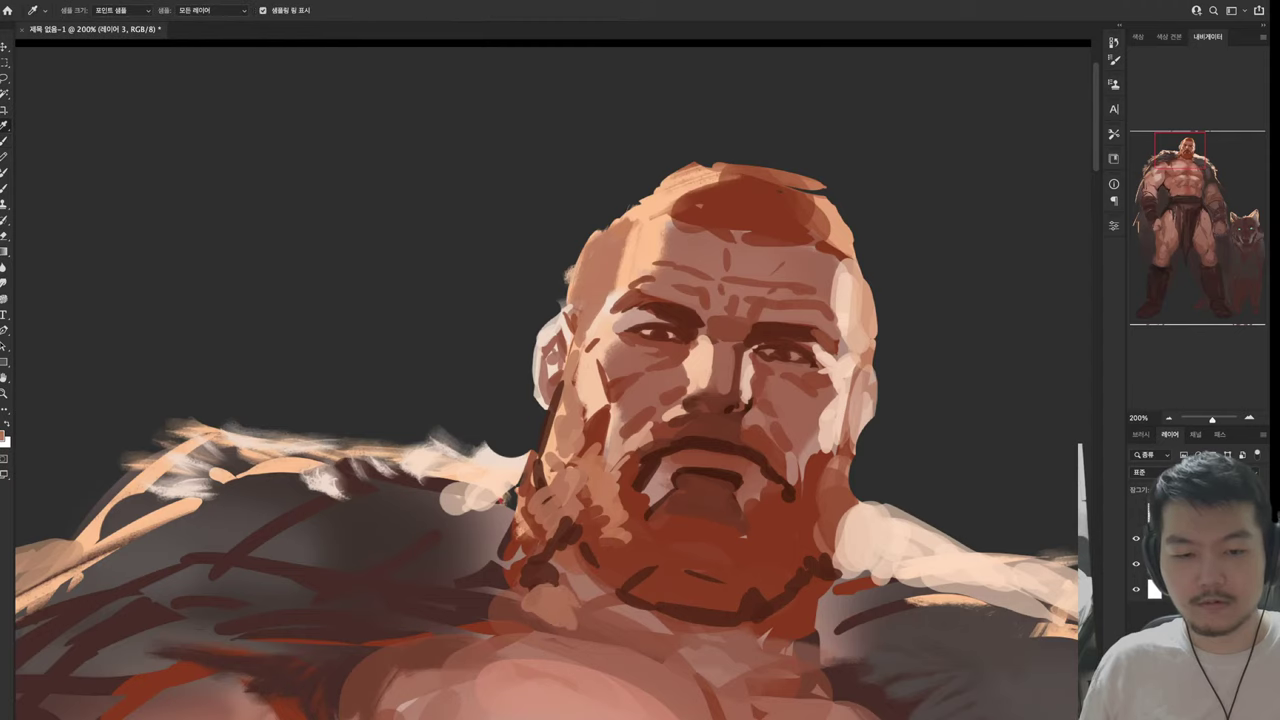
alt+click(700, 590)
drag(684, 624, 714, 646)
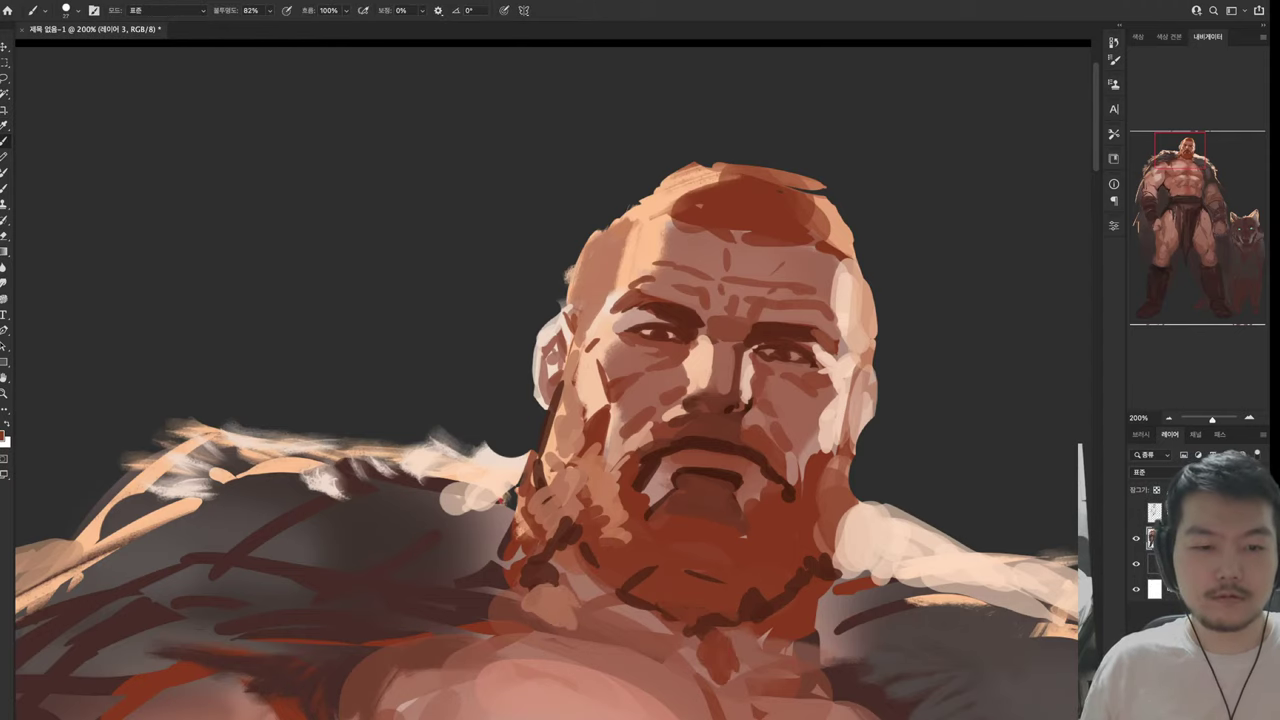
Paint dark brown shadows on the neck beneath both sides of the beard
scroll(553, 380, down, 3)
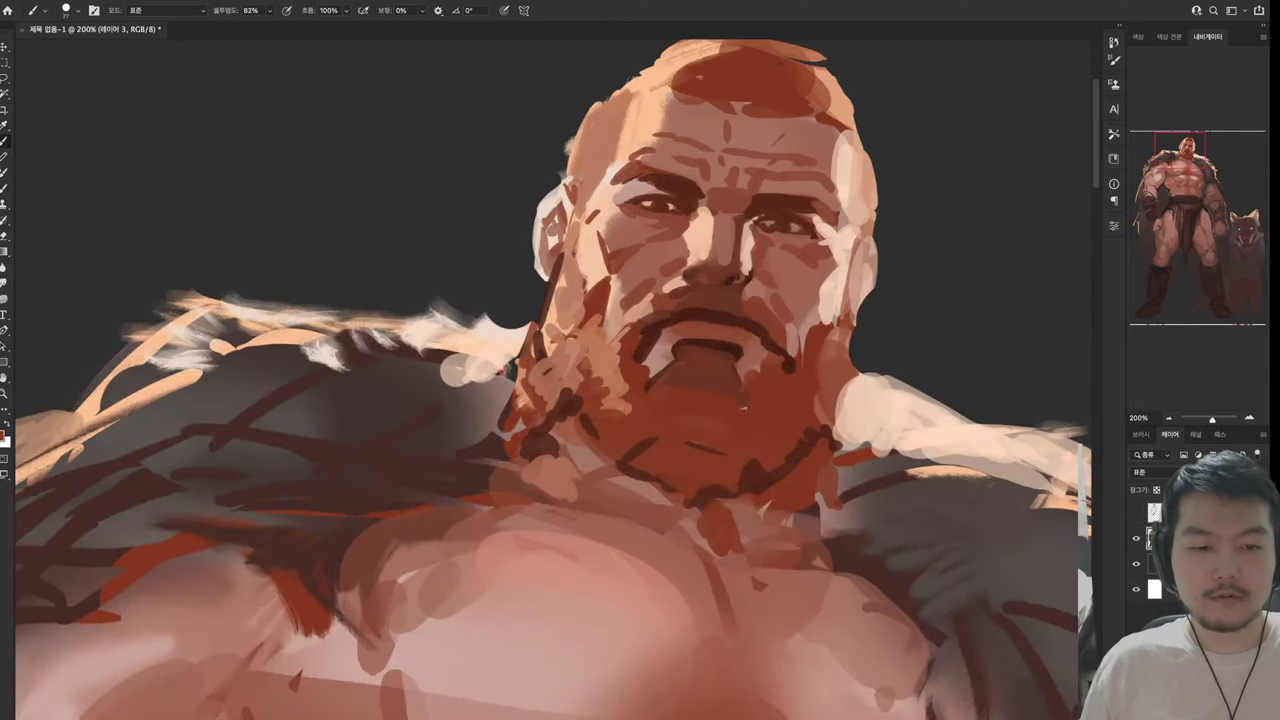
mouse_move(812, 466)
mouse_down()
mouse_move(820, 492)
mouse_move(840, 498)
mouse_up()
mouse_move(812, 482)
mouse_down()
mouse_move(828, 508)
mouse_move(828, 480)
mouse_up()
drag(824, 496, 836, 538)
mouse_move(770, 500)
mouse_down()
mouse_move(800, 520)
mouse_move(730, 522)
mouse_move(740, 545)
mouse_up()
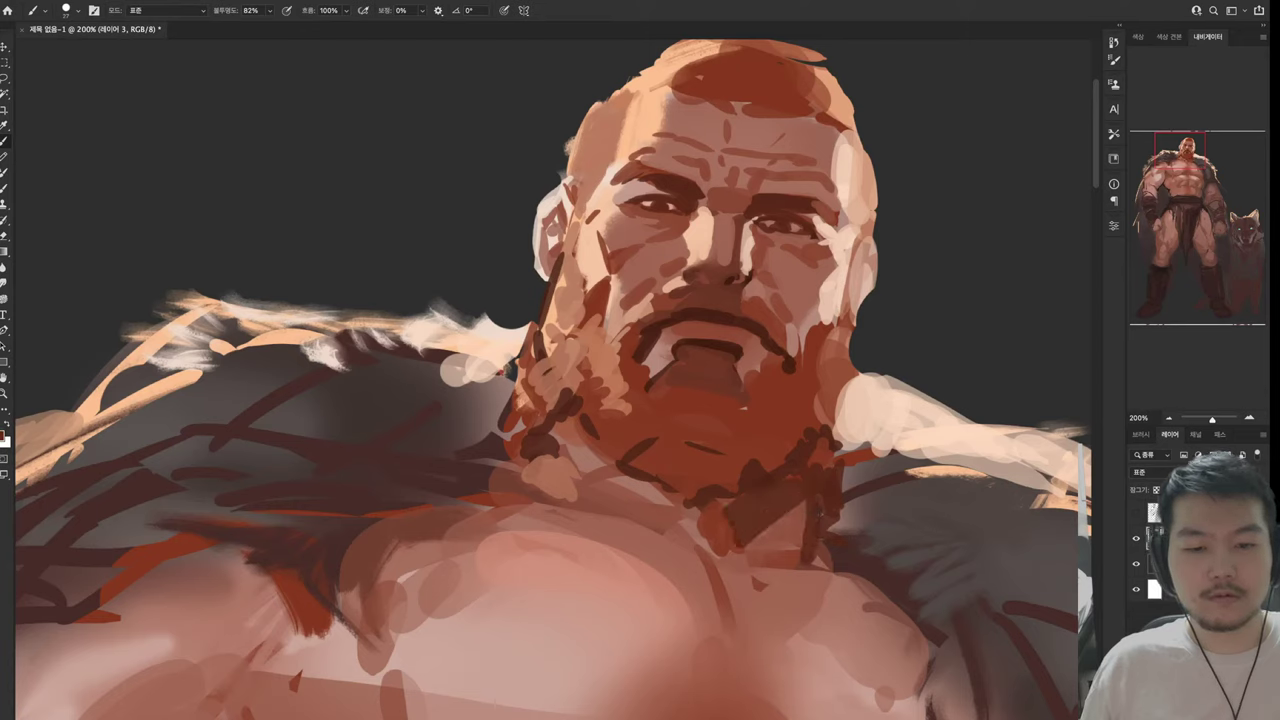
mouse_move(556, 420)
mouse_down()
mouse_move(596, 492)
mouse_move(700, 528)
mouse_up()
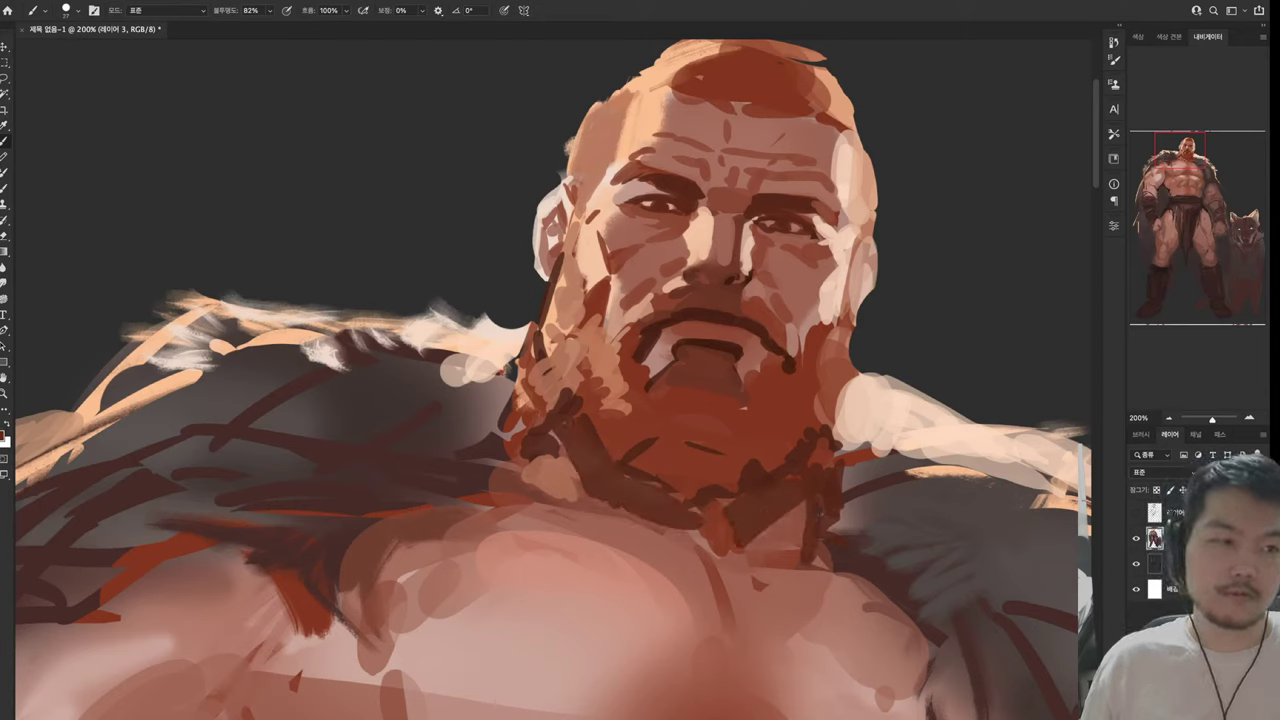
Shape the front hairline with skin tone and add dark reddish-brown strands through the red hair above the forehead
mouse_move(550, 400)
mouse_down()
mouse_move(765, 245)
mouse_move(552, 466)
mouse_move(537, 524)
mouse_up()
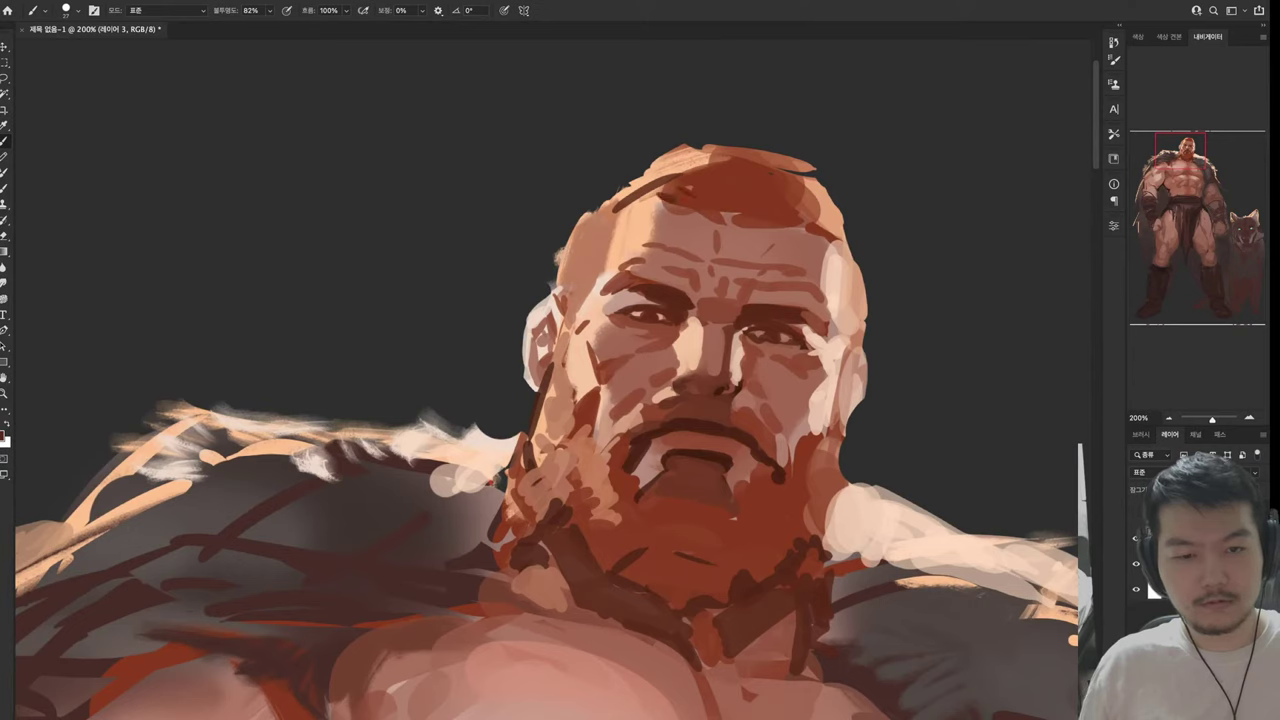
mouse_move(742, 170)
mouse_down()
mouse_move(744, 226)
mouse_move(678, 228)
mouse_up()
drag(790, 222, 738, 226)
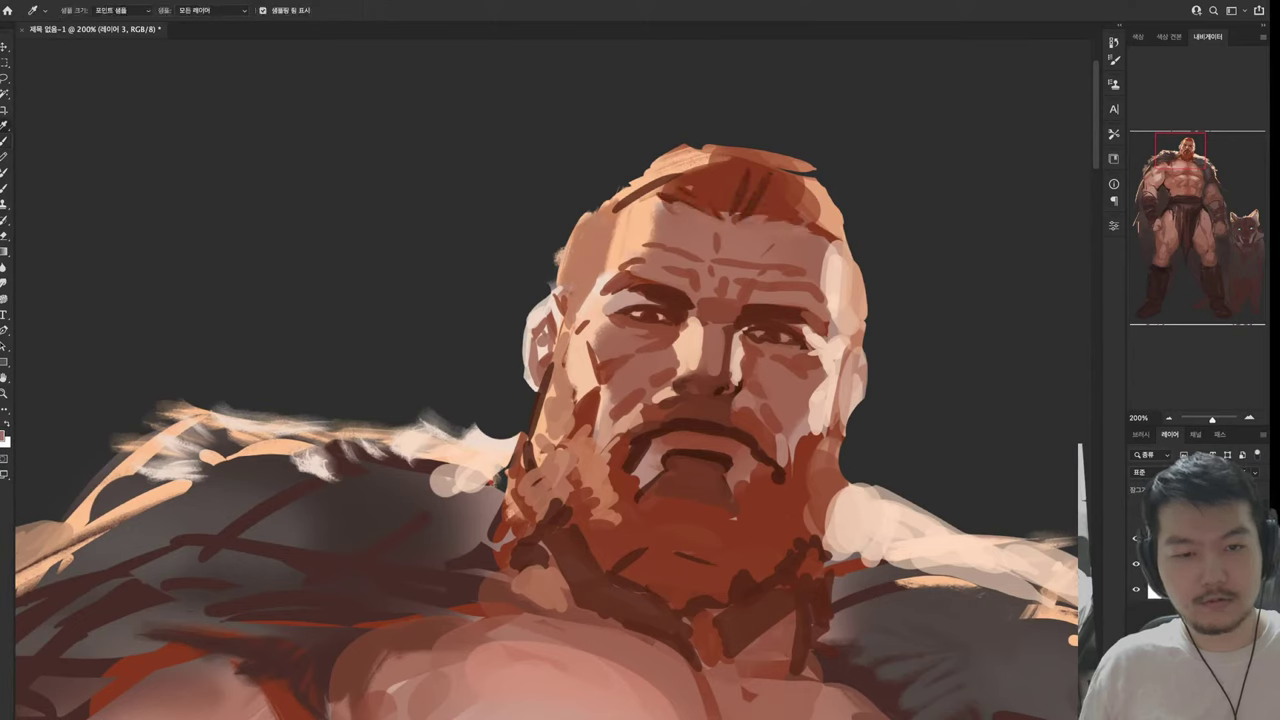
alt+click(748, 203)
drag(784, 188, 786, 214)
drag(700, 160, 702, 176)
mouse_move(710, 158)
mouse_down()
mouse_move(708, 196)
mouse_move(724, 212)
mouse_up()
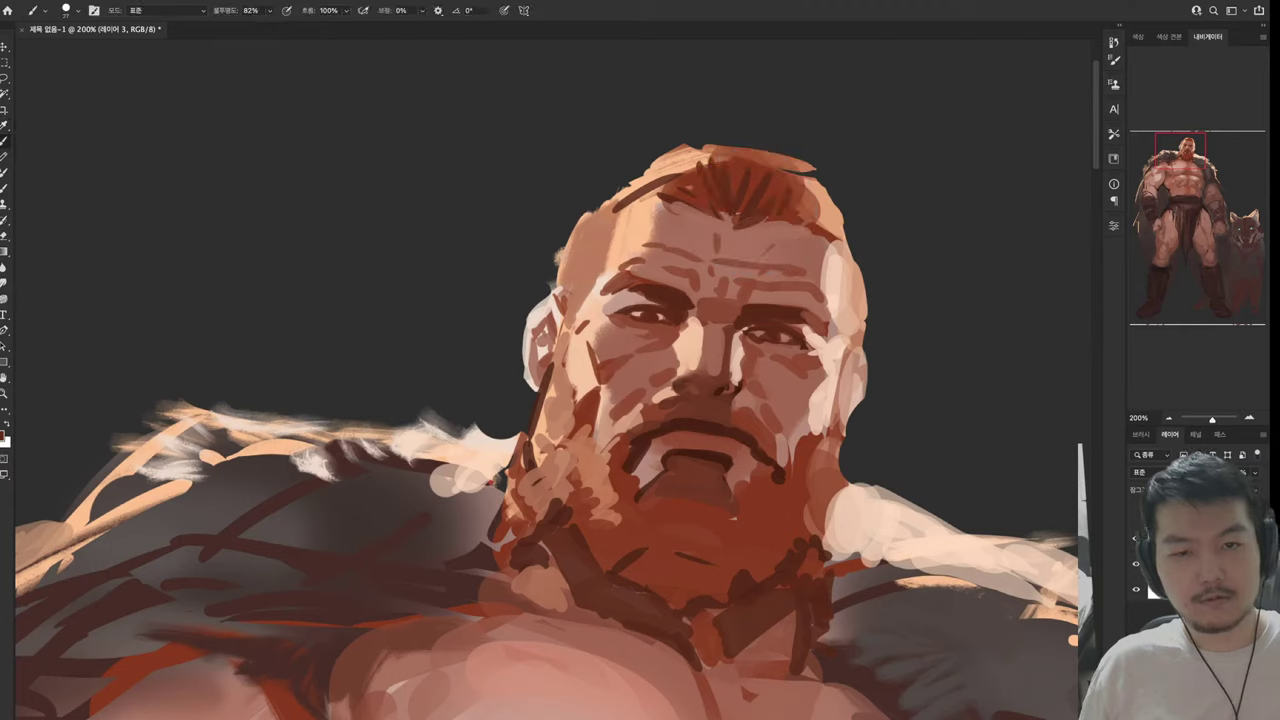
Repaint the hair's lit viewer-left edge in light orange and refine the top and viewer-right hair outline with sampled tones
alt+click(640, 215)
mouse_move(662, 158)
mouse_down()
mouse_move(592, 220)
mouse_move(596, 206)
mouse_up()
drag(688, 170, 650, 190)
alt+click(681, 161)
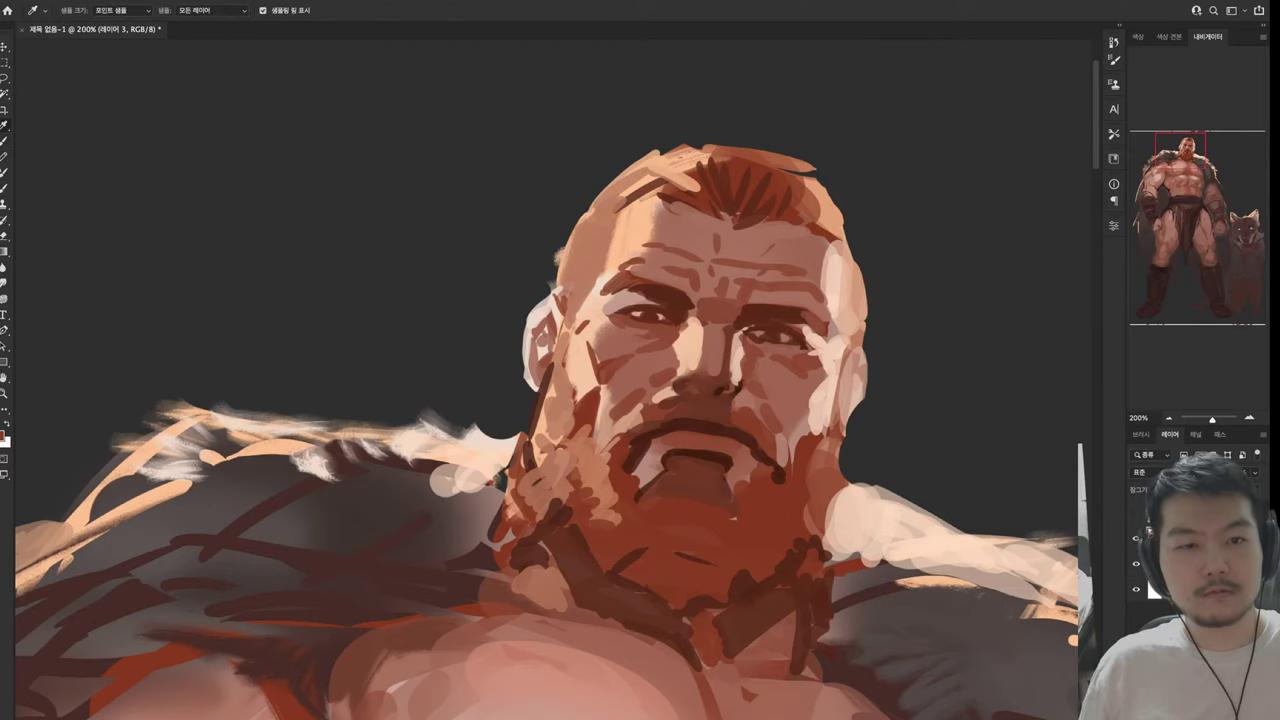
mouse_move(712, 152)
mouse_down()
mouse_move(682, 158)
mouse_move(734, 150)
mouse_move(828, 190)
mouse_move(832, 206)
mouse_move(804, 220)
mouse_move(856, 250)
mouse_move(862, 318)
mouse_up()
alt+click(671, 157)
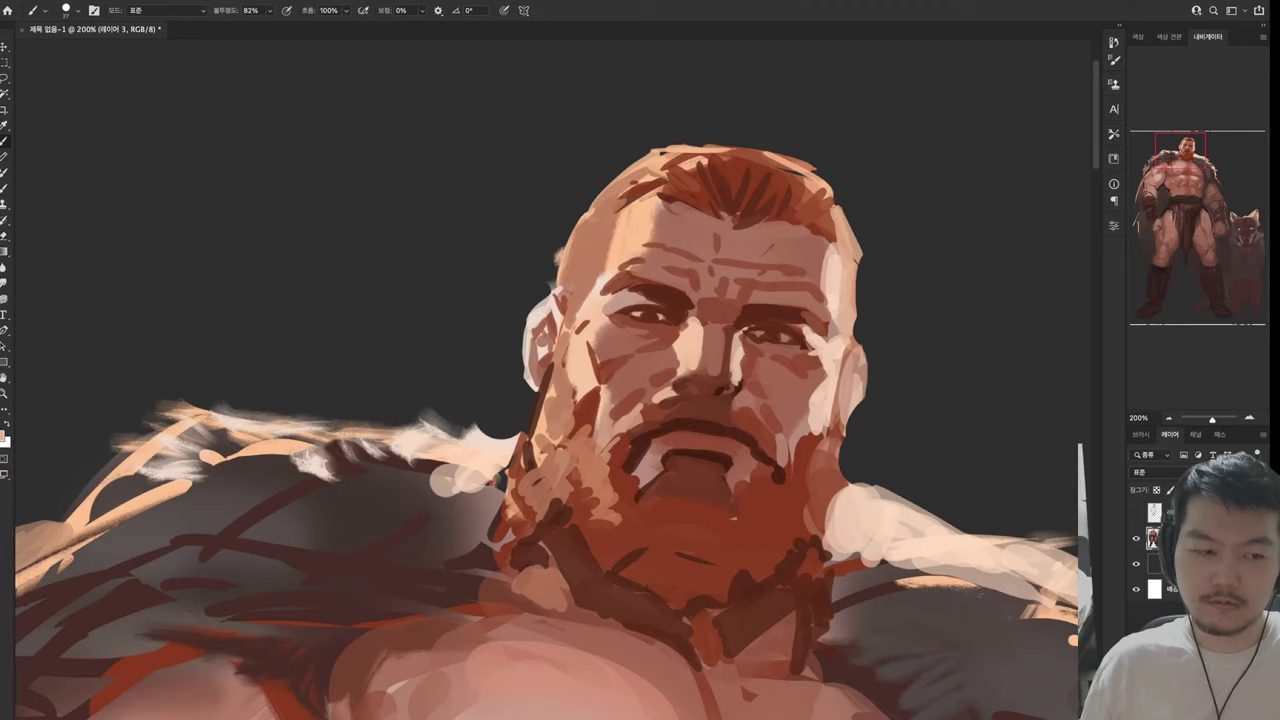
Trim the viewer-left edge of the head and repaint the hair there with sampled light orange
key(e)
drag(560, 230, 574, 292)
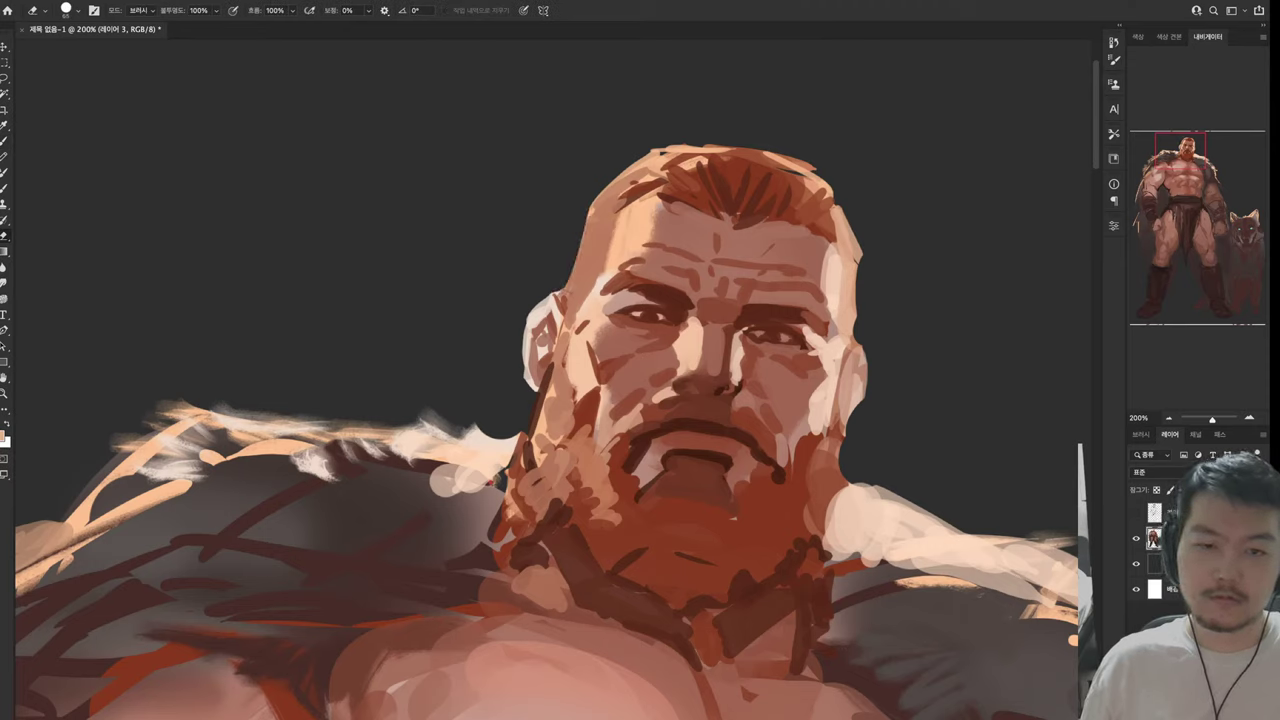
key(b)
drag(600, 172, 586, 224)
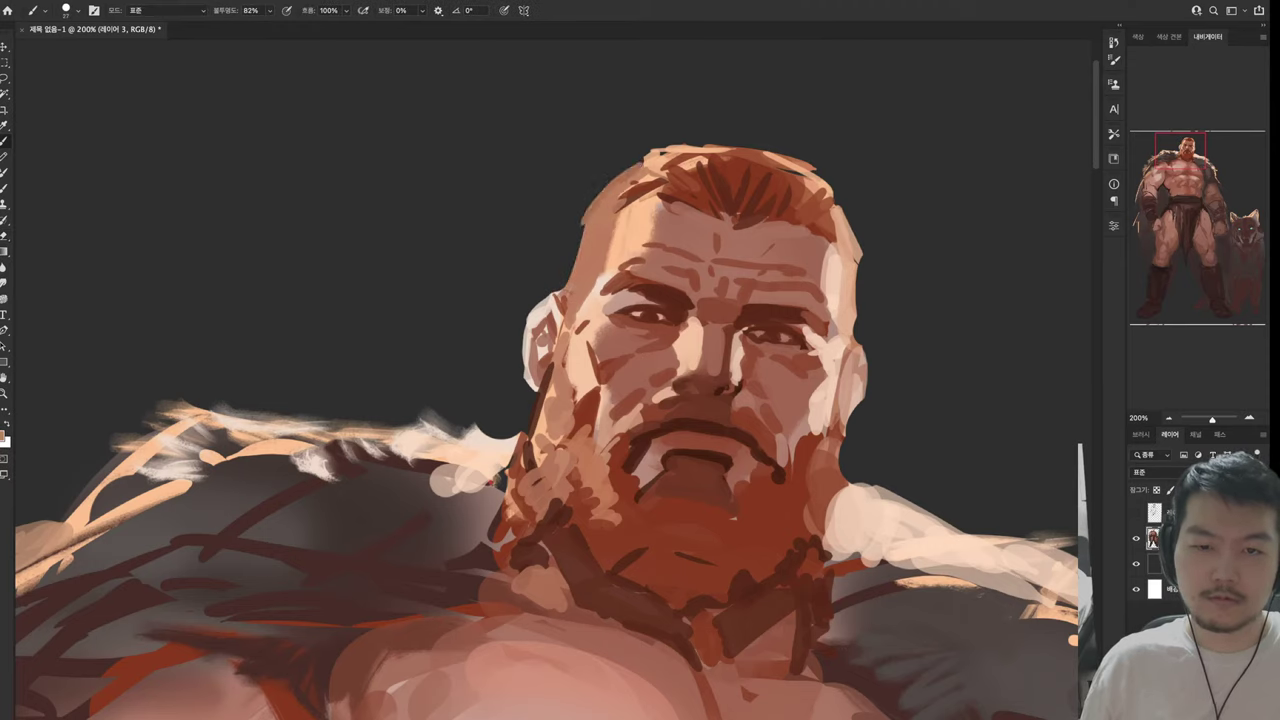
alt+click(615, 195)
drag(630, 172, 600, 215)
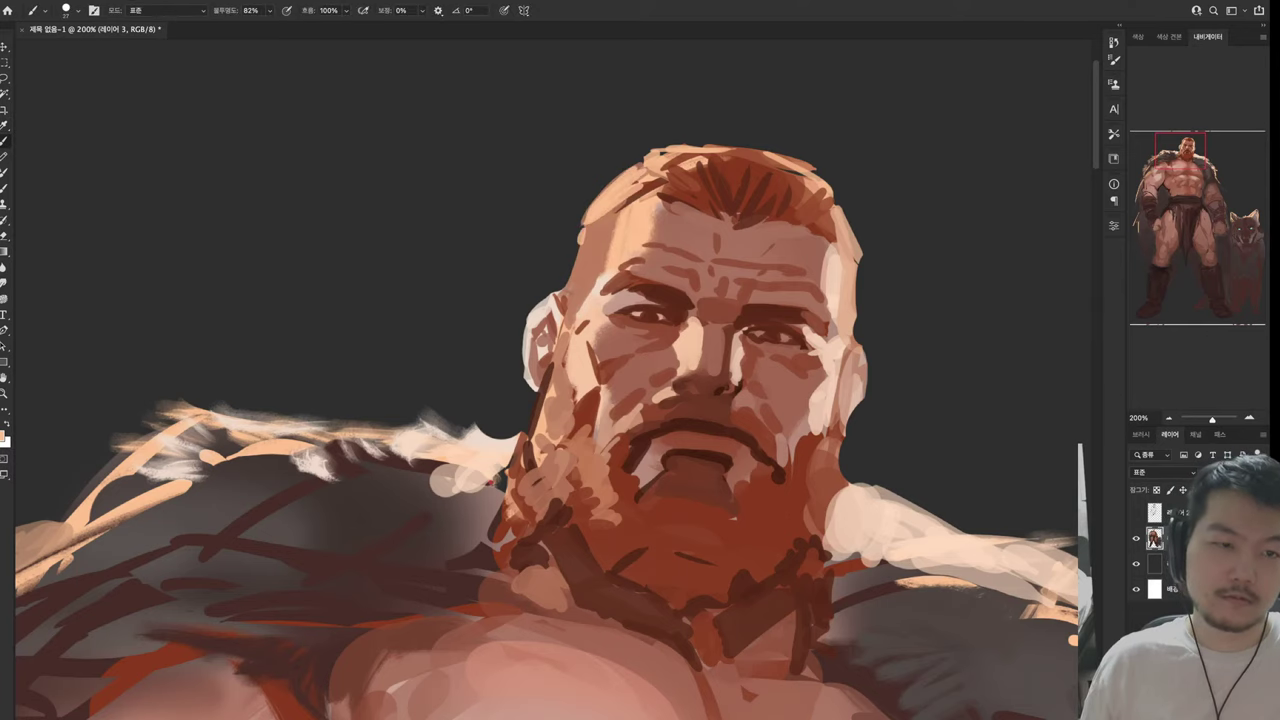
Touch up the viewer-right eye and brow area with sampled skin and dark reddish-brown tones
drag(580, 260, 770, 170)
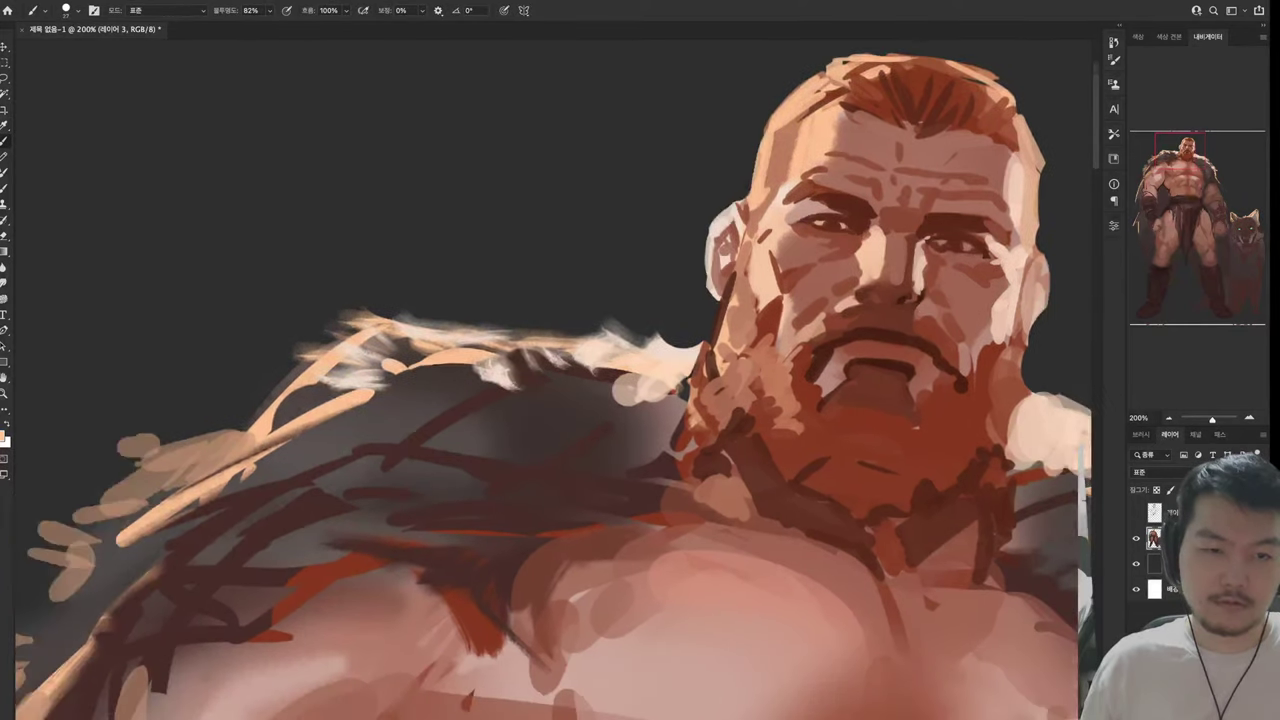
drag(640, 300, 620, 348)
key(i)
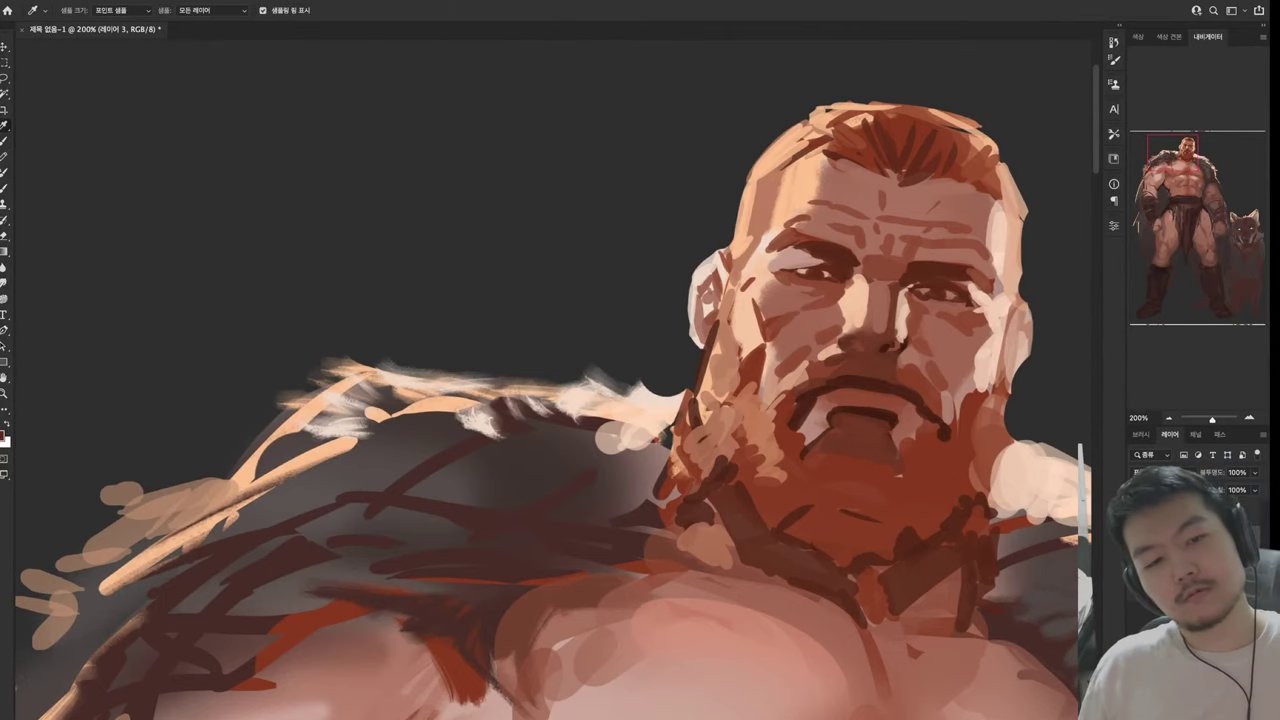
key(b)
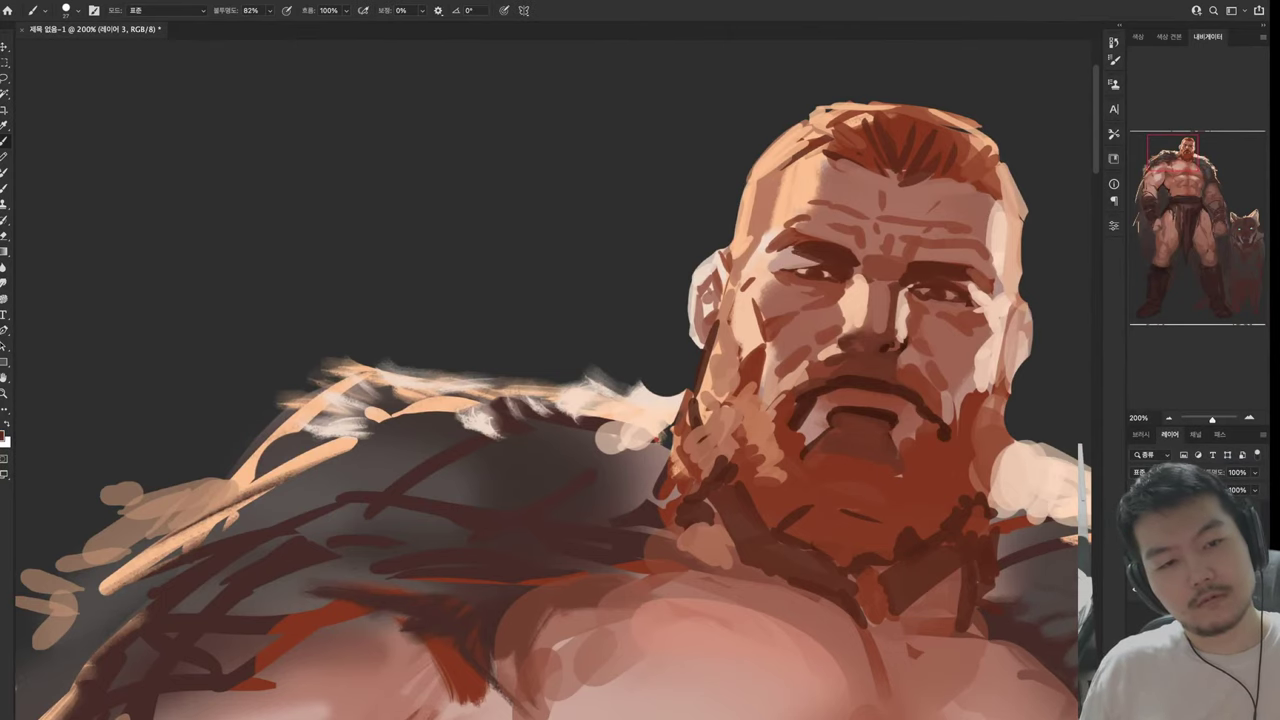
drag(640, 300, 582, 308)
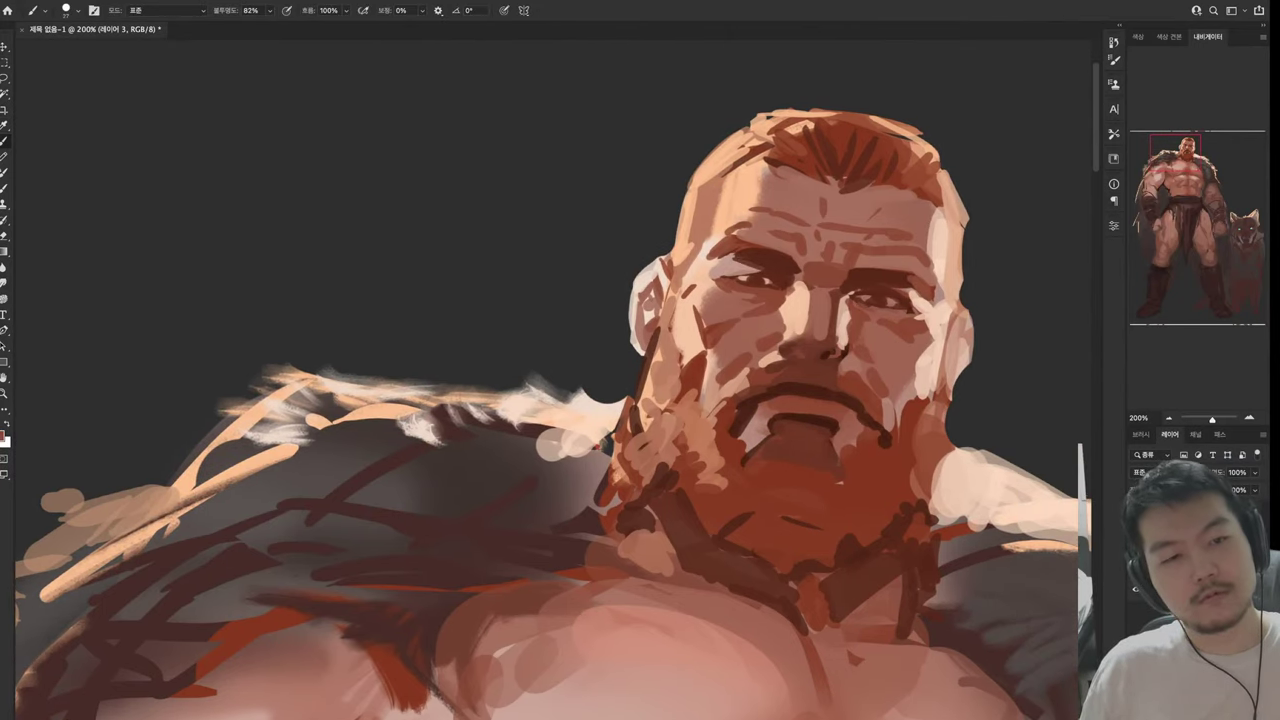
alt+click(911, 292)
alt+click(907, 291)
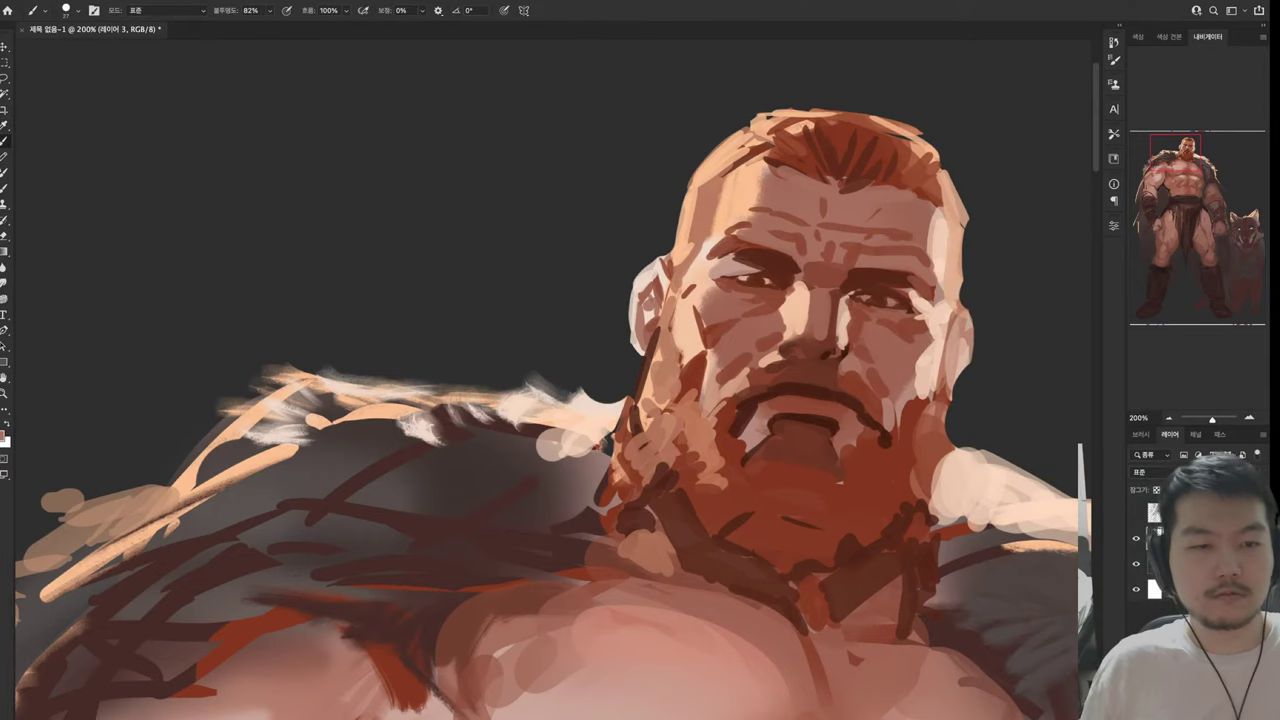
key(i)
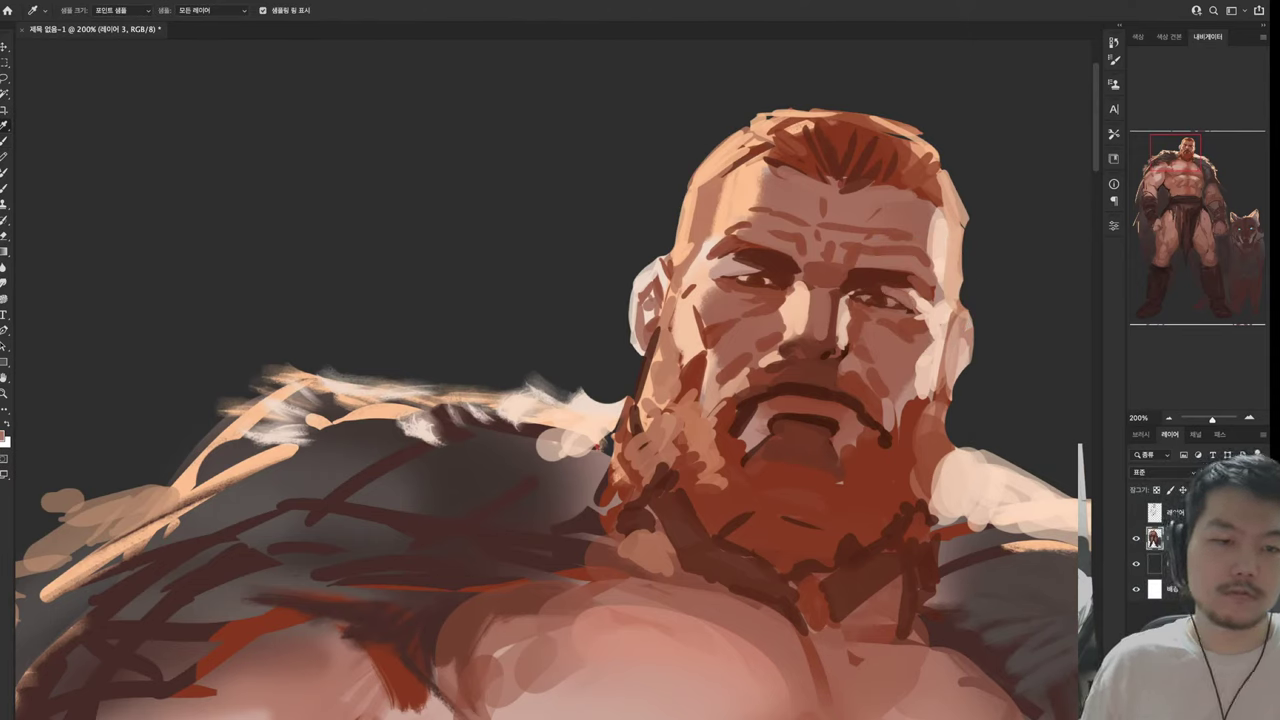
key(b)
alt+click(861, 288)
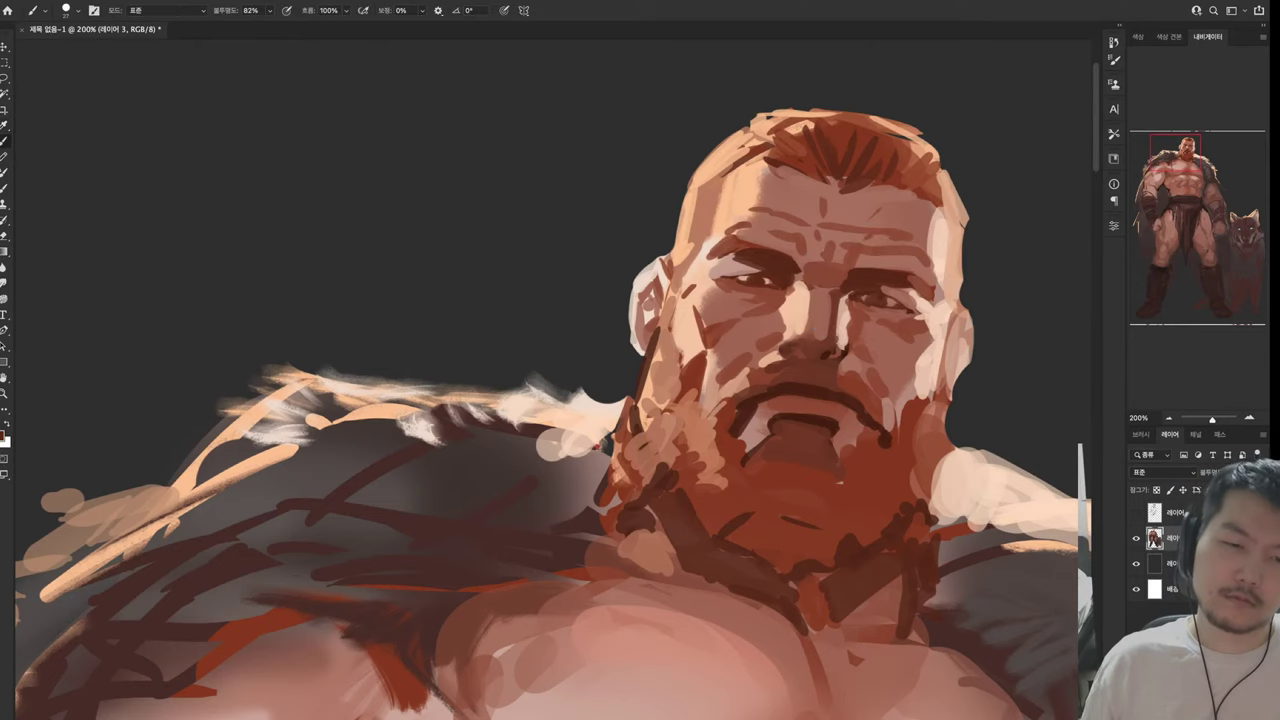
Paint a dark reddish-brown shadow patch beneath the lower lip and over the upper chin beard
mouse_move(550, 400)
mouse_down()
mouse_move(590, 266)
mouse_move(521, 480)
mouse_up()
key(i)
alt+click(836, 496)
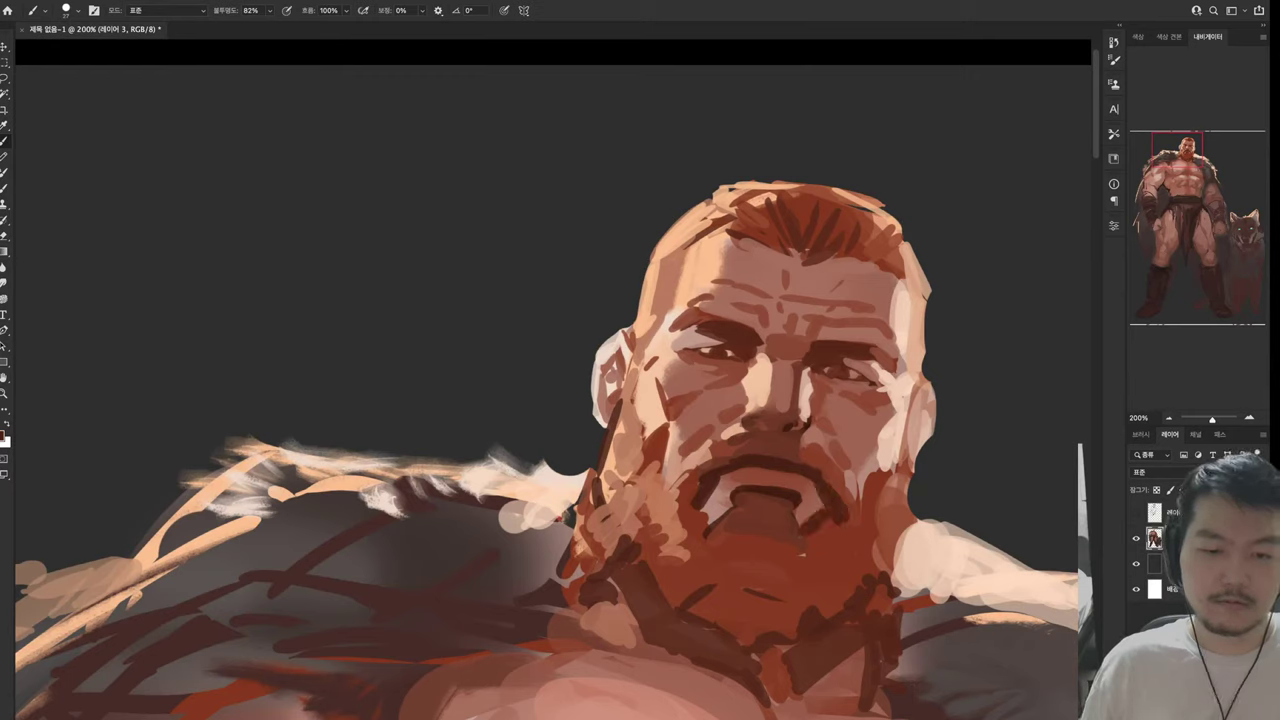
mouse_move(688, 506)
mouse_down()
mouse_move(722, 542)
mouse_move(788, 500)
mouse_move(792, 534)
mouse_up()
mouse_move(708, 530)
mouse_down()
mouse_move(802, 566)
mouse_move(798, 578)
mouse_up()
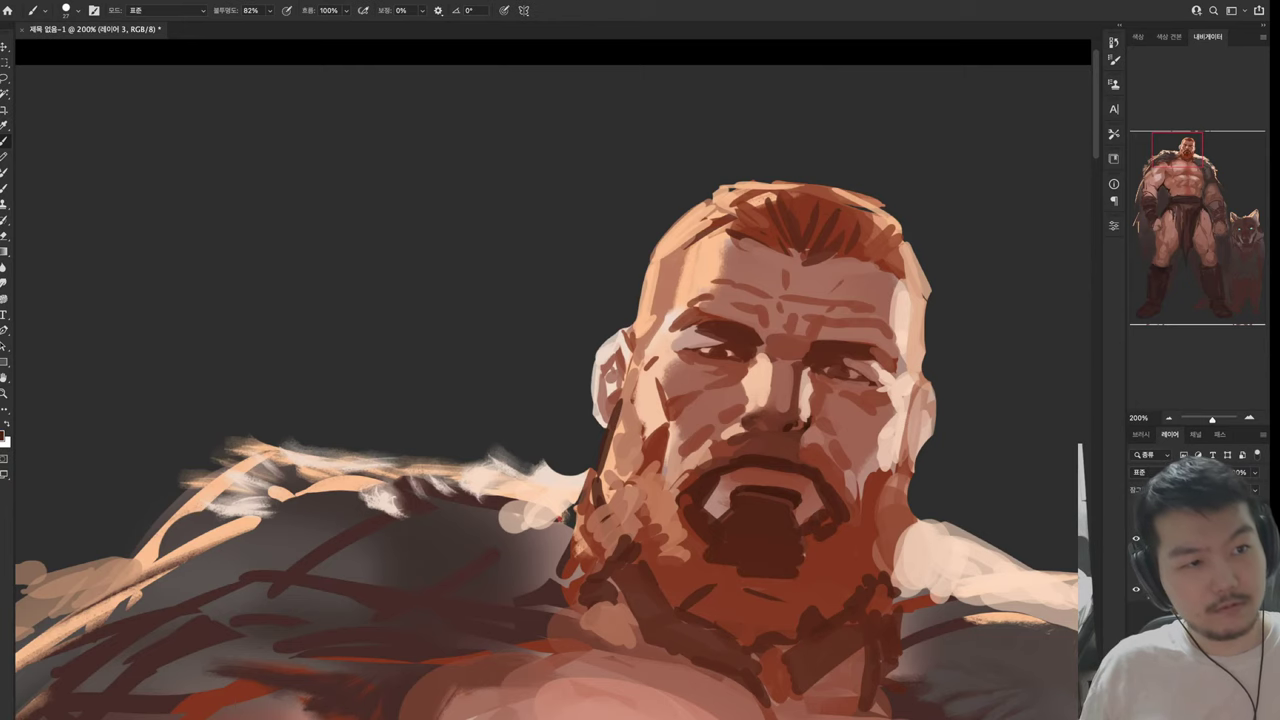
Repaint the chin beard in reddish brown up to a narrow lip shadow and add reddish strokes through the viewer-left cheek beard
mouse_move(786, 528)
mouse_down()
mouse_move(844, 590)
mouse_move(830, 460)
mouse_move(844, 431)
mouse_move(834, 412)
mouse_move(766, 398)
mouse_up()
alt+click(802, 450)
drag(800, 392, 844, 384)
mouse_move(822, 440)
mouse_down()
mouse_move(866, 400)
mouse_move(892, 400)
mouse_up()
alt+click(830, 420)
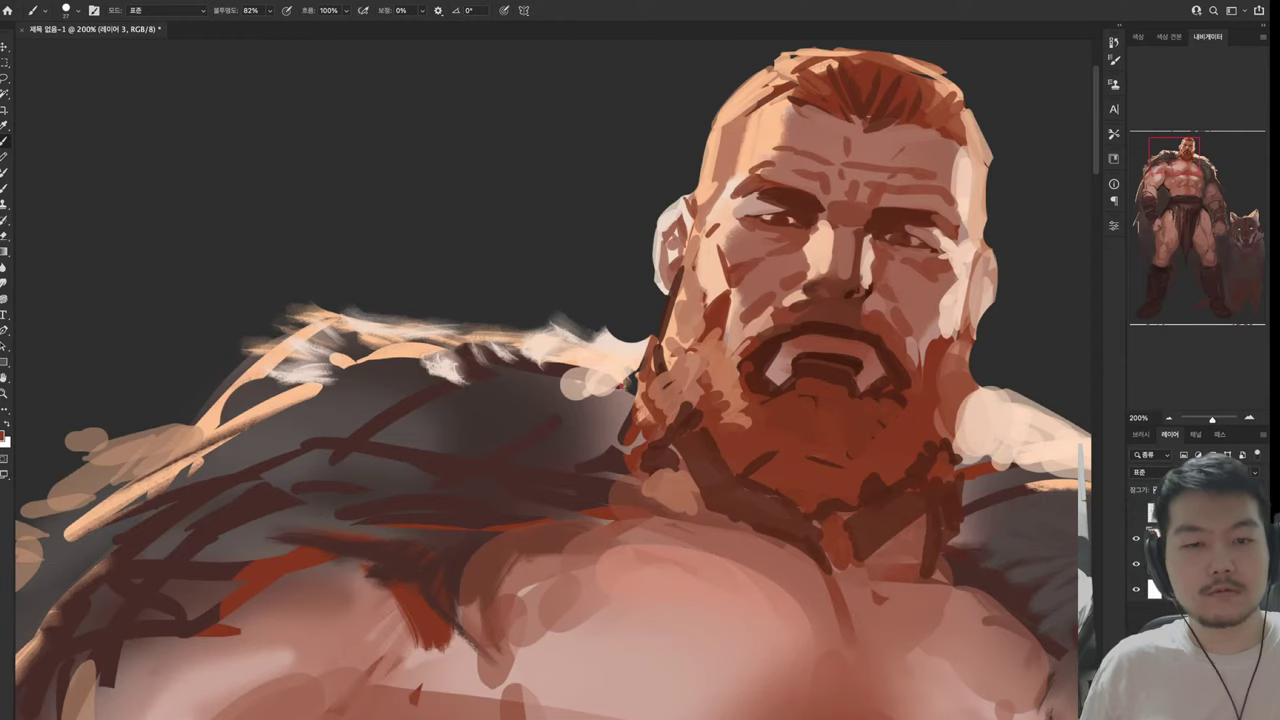
drag(748, 426, 710, 332)
mouse_move(708, 376)
mouse_down()
mouse_move(692, 346)
mouse_move(577, 358)
mouse_move(534, 372)
mouse_move(534, 401)
mouse_move(603, 376)
mouse_up()
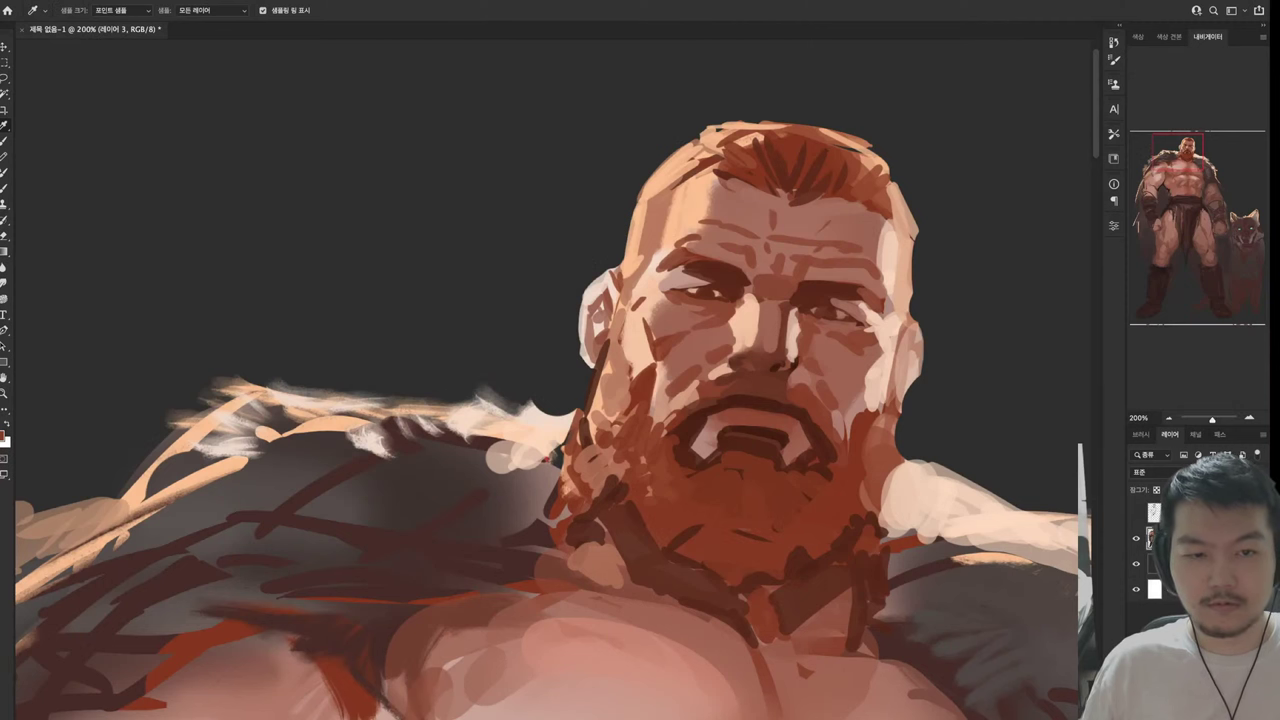
Add dark frown creases between the brows and a mid-tone shadow edge along the viewer-left side of the forehead
key(b)
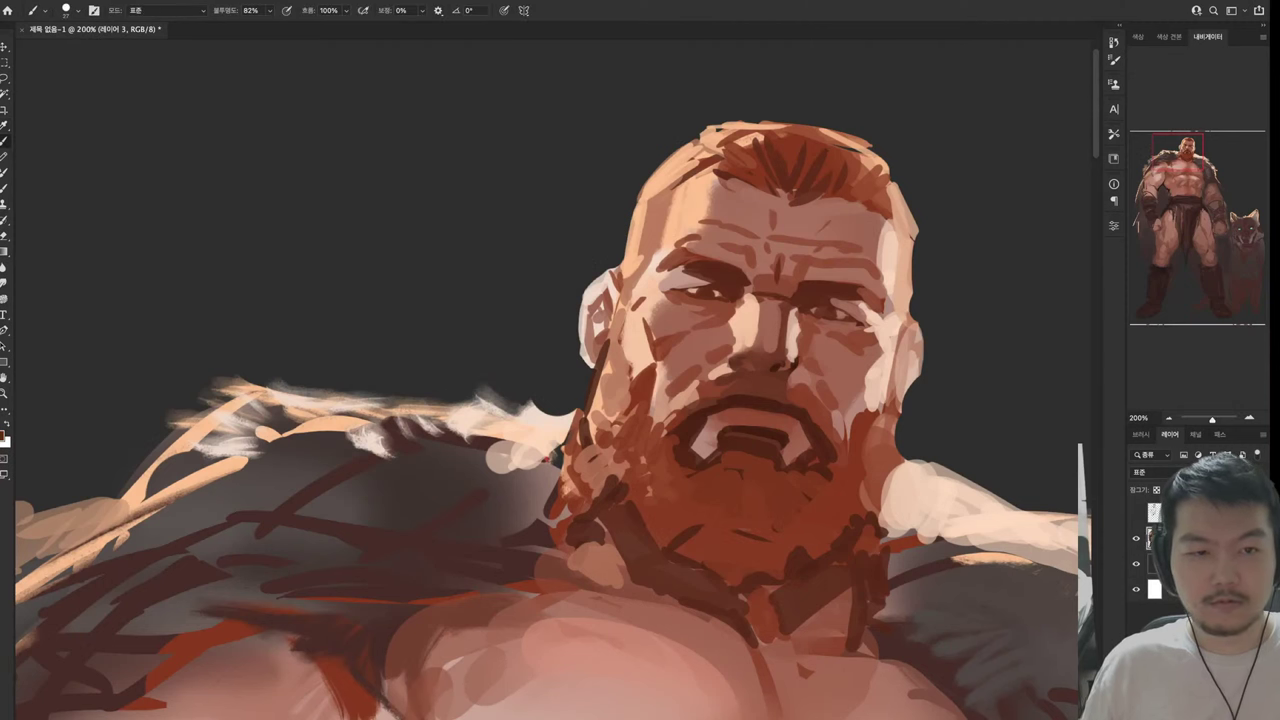
alt+click(796, 276)
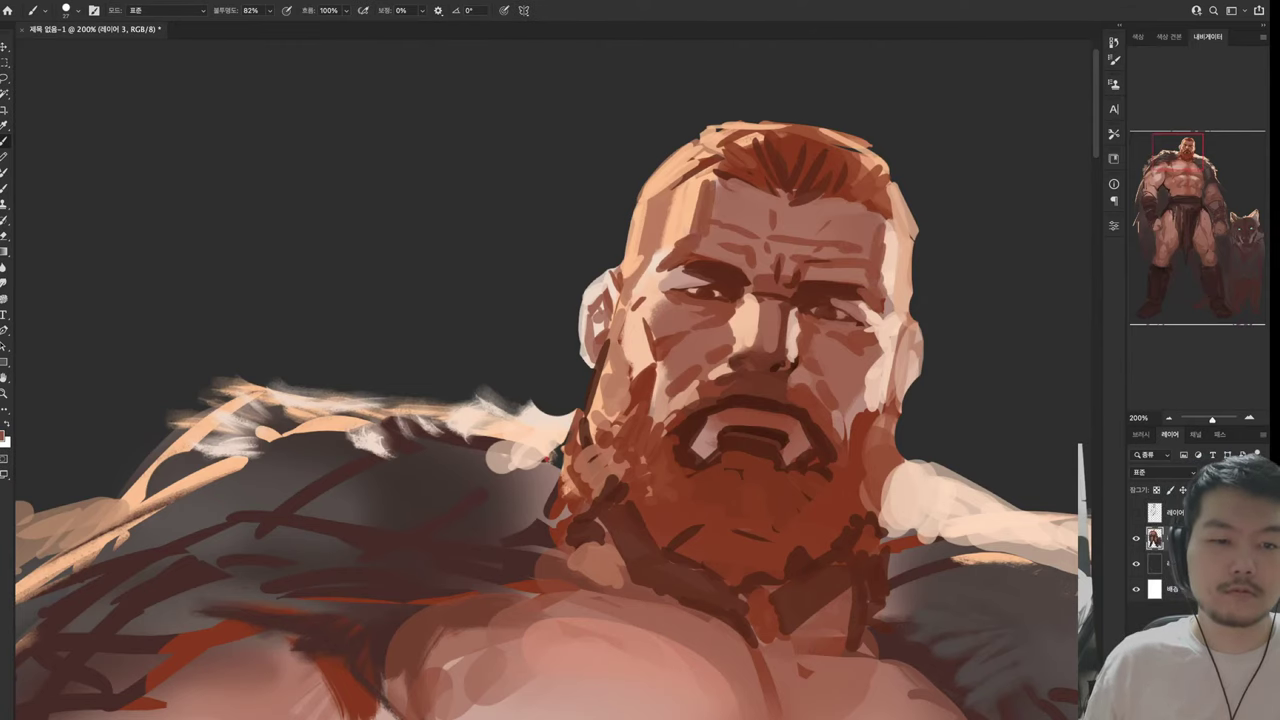
drag(600, 400, 608, 380)
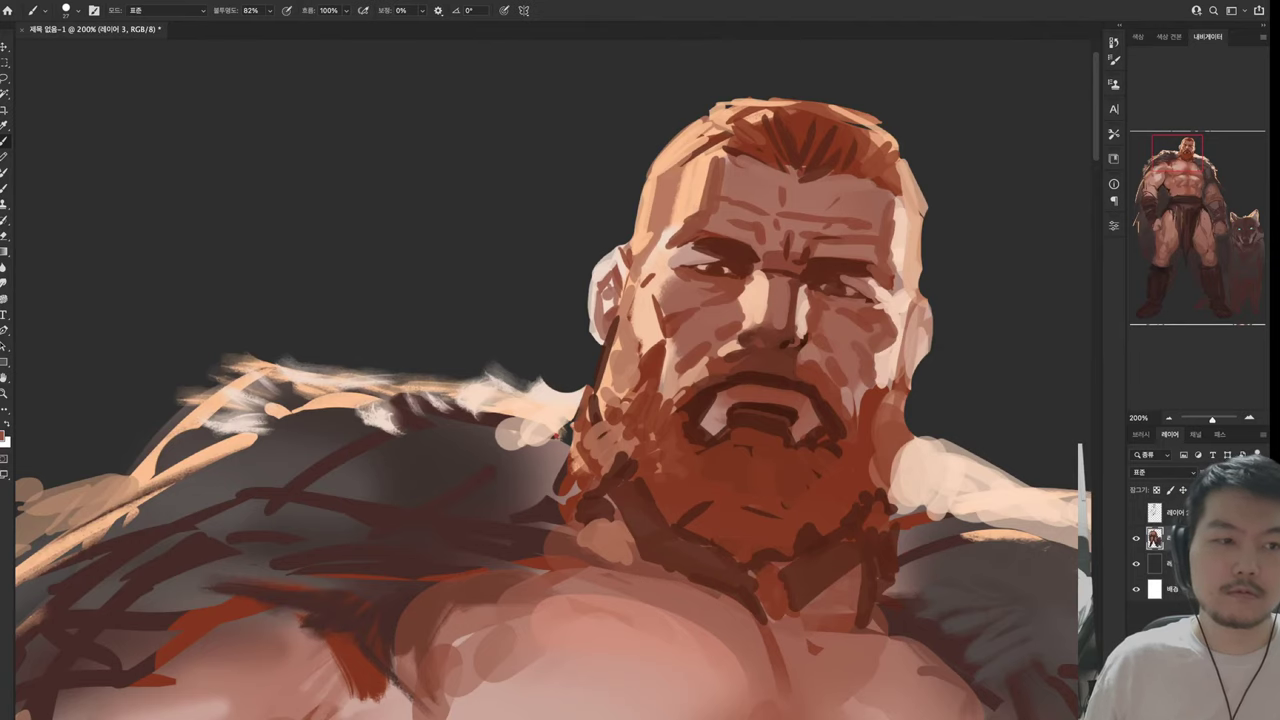
Refine the viewer-right head and ear outline with skin tones and fill out the viewer-right beard with rough reddish-brown strokes
drag(600, 400, 460, 452)
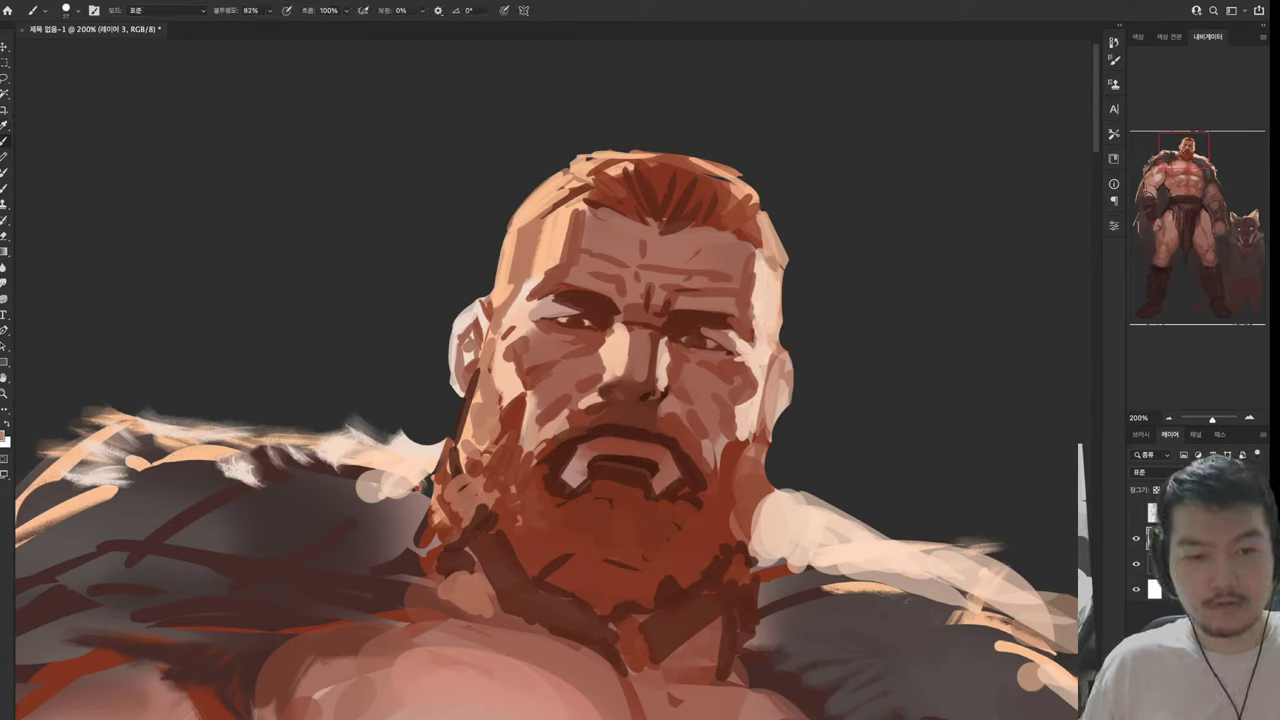
key(e)
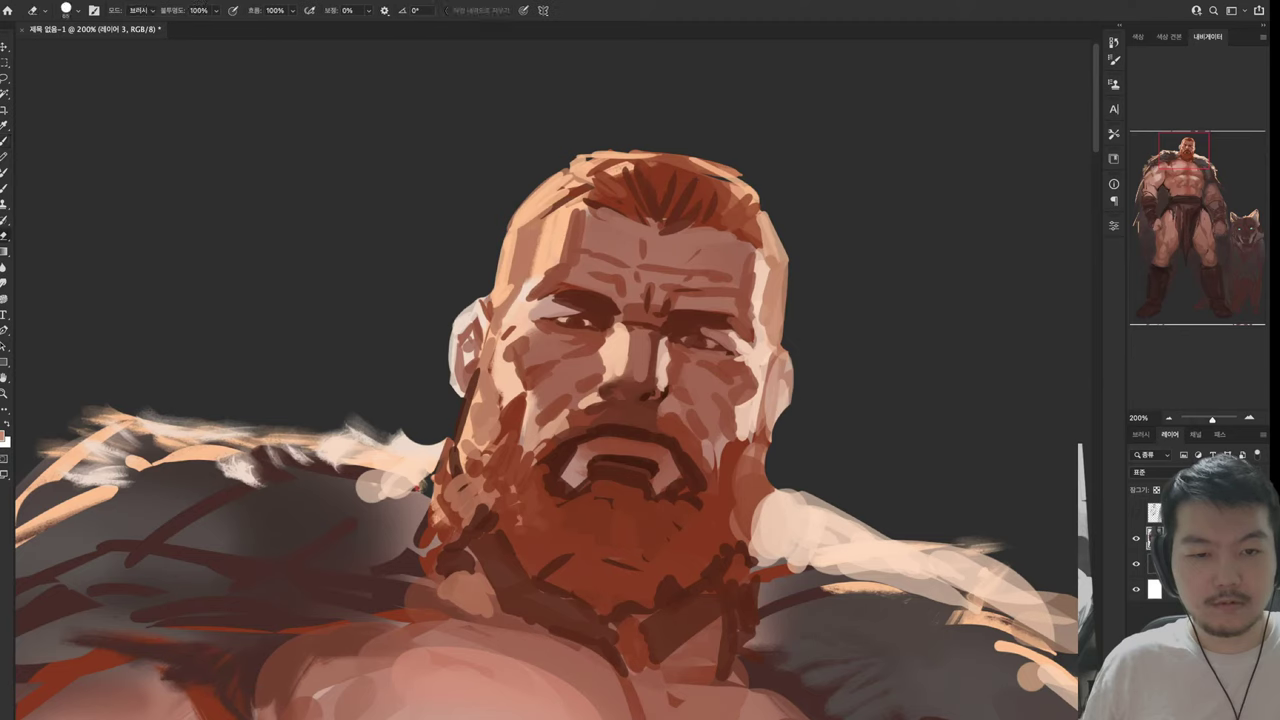
key(b)
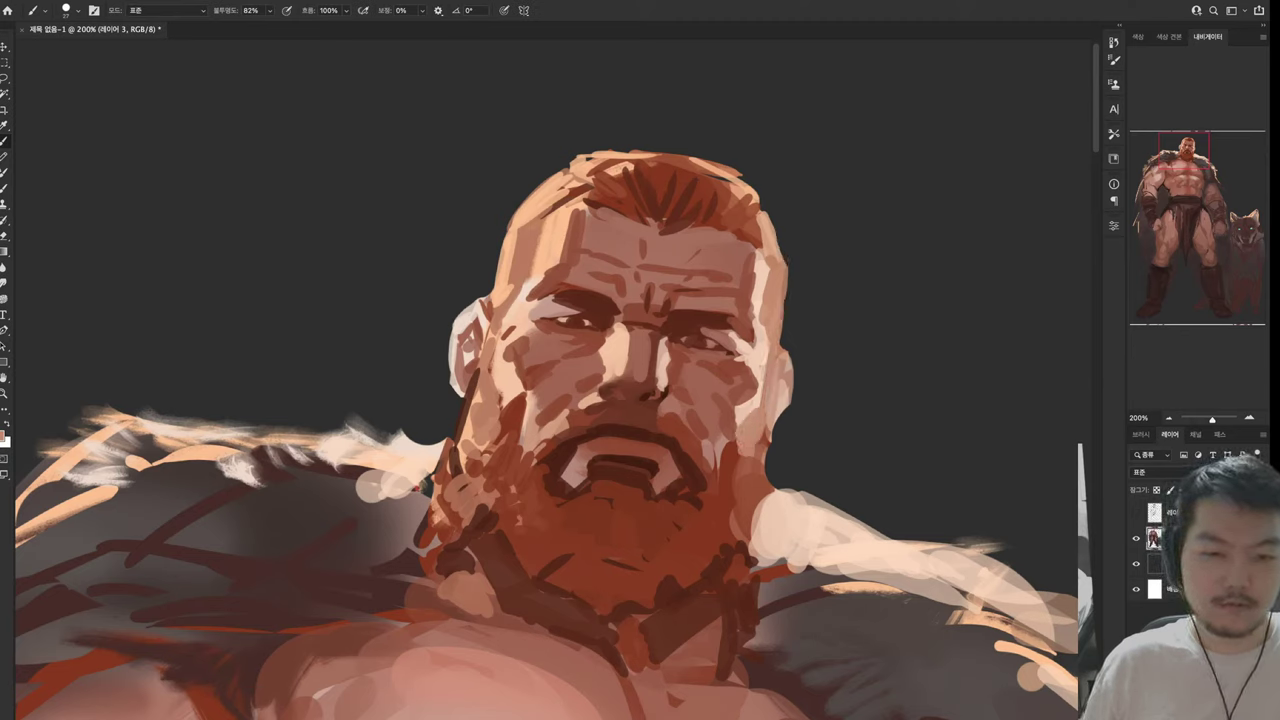
key(e)
key(b)
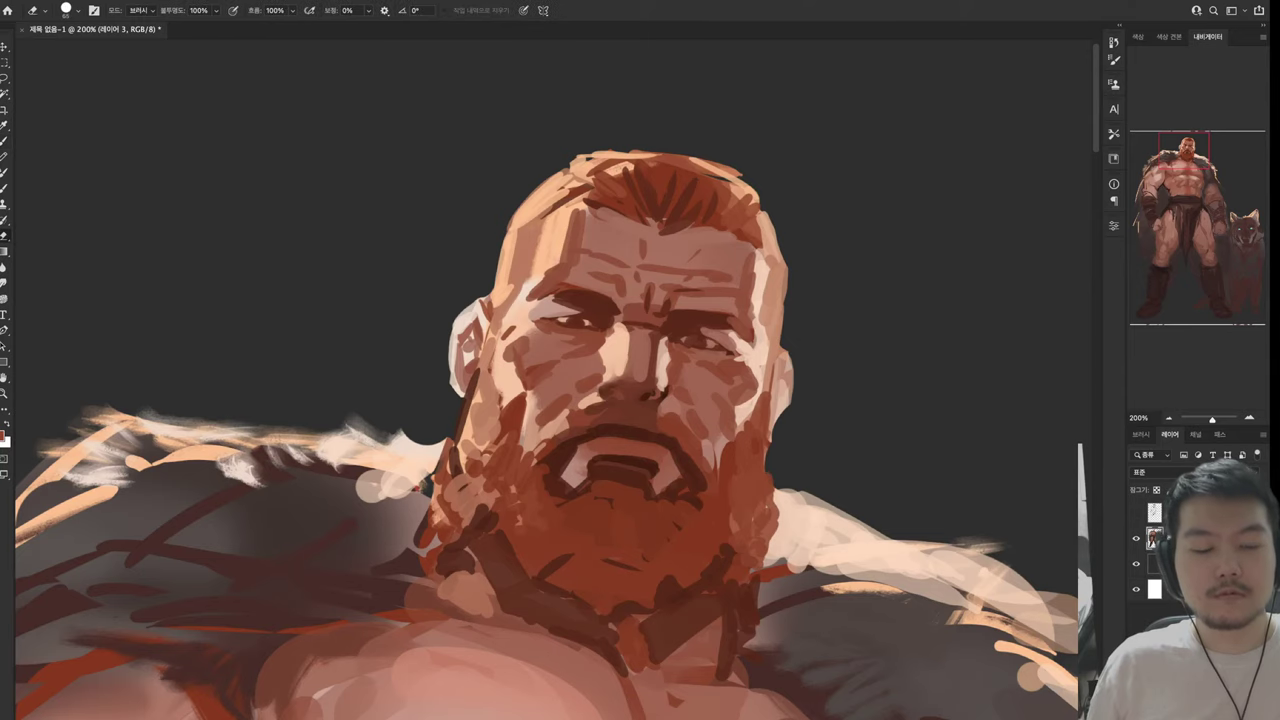
alt+click(780, 395)
key(e)
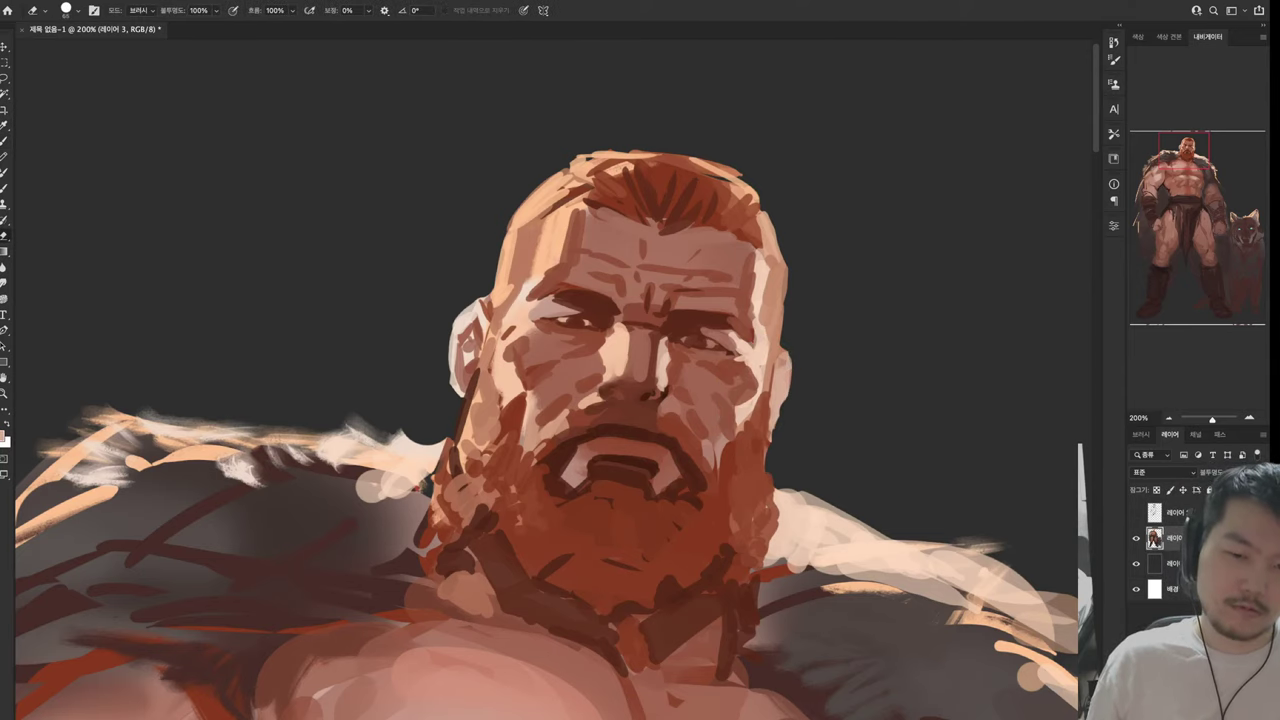
Brighten the viewer-left ear and jaw edge with pale highlights and add cream fur strokes on the collar beside the beard
mouse_move(472, 347)
mouse_down()
mouse_move(612, 257)
mouse_move(612, 296)
mouse_move(679, 296)
mouse_move(716, 233)
mouse_move(736, 281)
mouse_move(725, 295)
mouse_up()
alt+click(612, 257)
key(e)
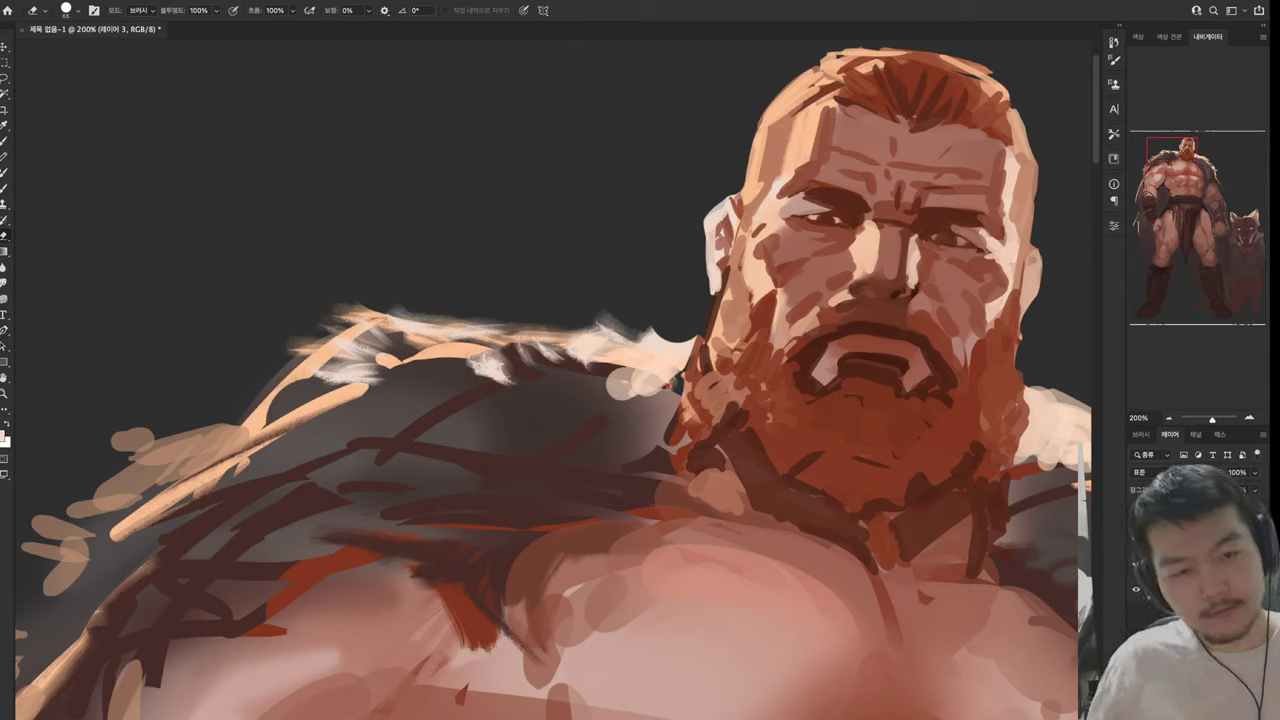
key(b)
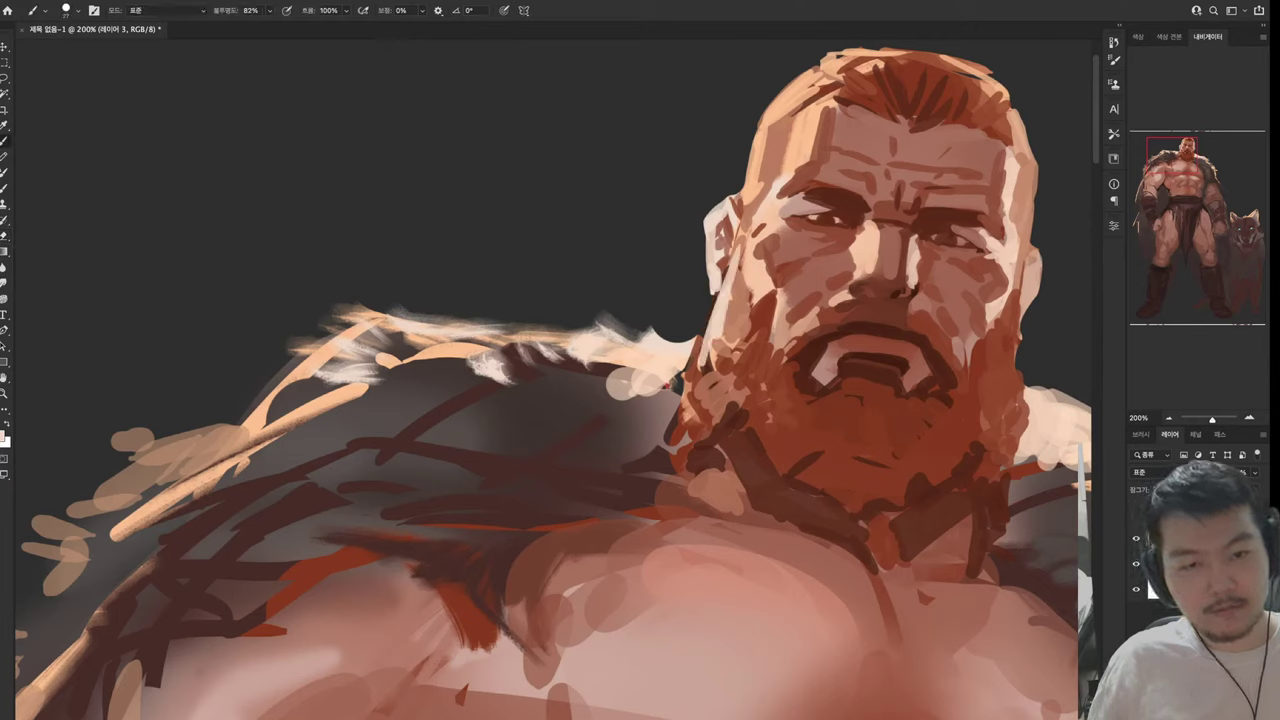
mouse_move(724, 370)
mouse_down()
mouse_move(704, 344)
mouse_move(622, 320)
mouse_up()
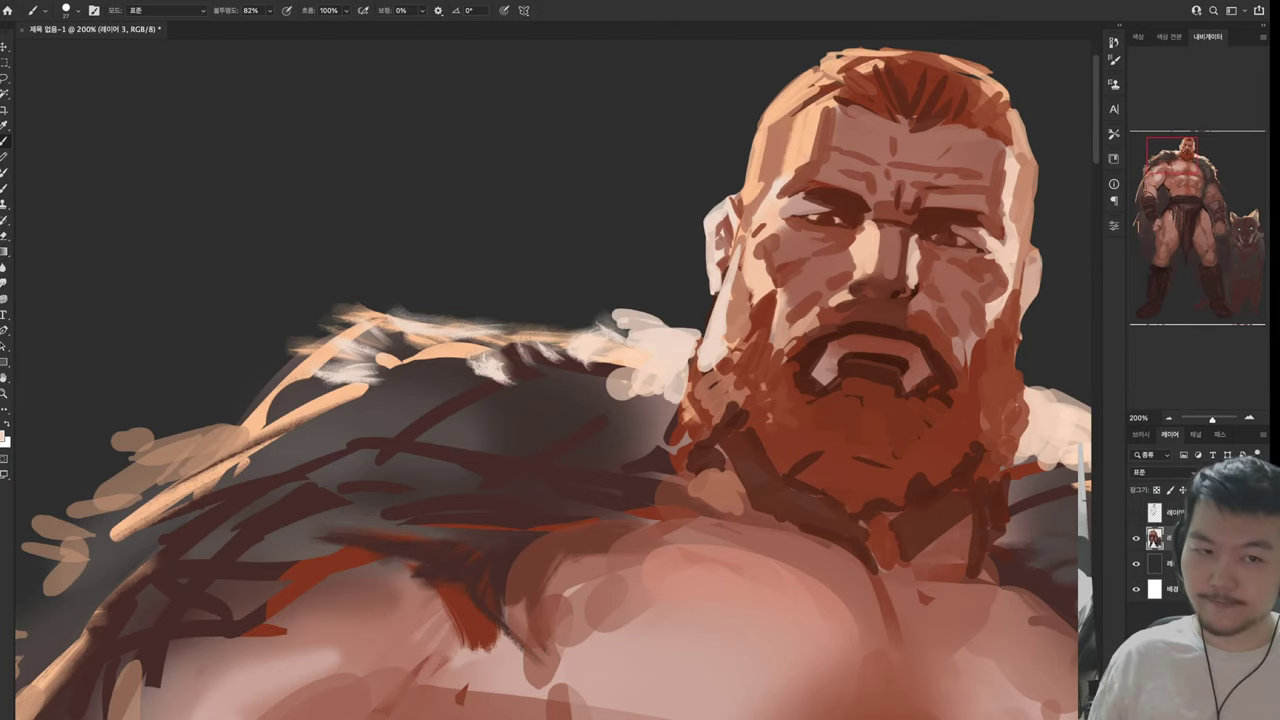
Extend the beard's lower tip over the middle of the neck with sampled reddish brown
drag(680, 380, 874, 216)
key(z)
key(ctrl+minus)
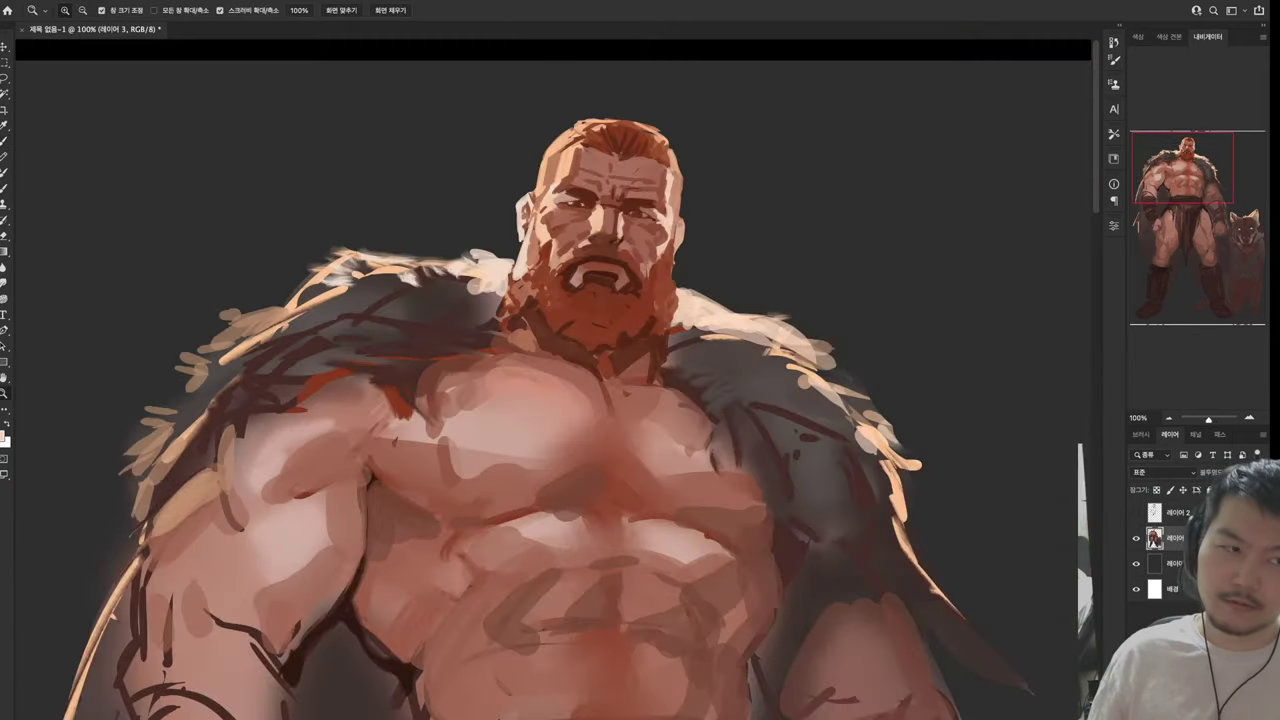
drag(600, 400, 750, 350)
key(i)
click(753, 295)
key(b)
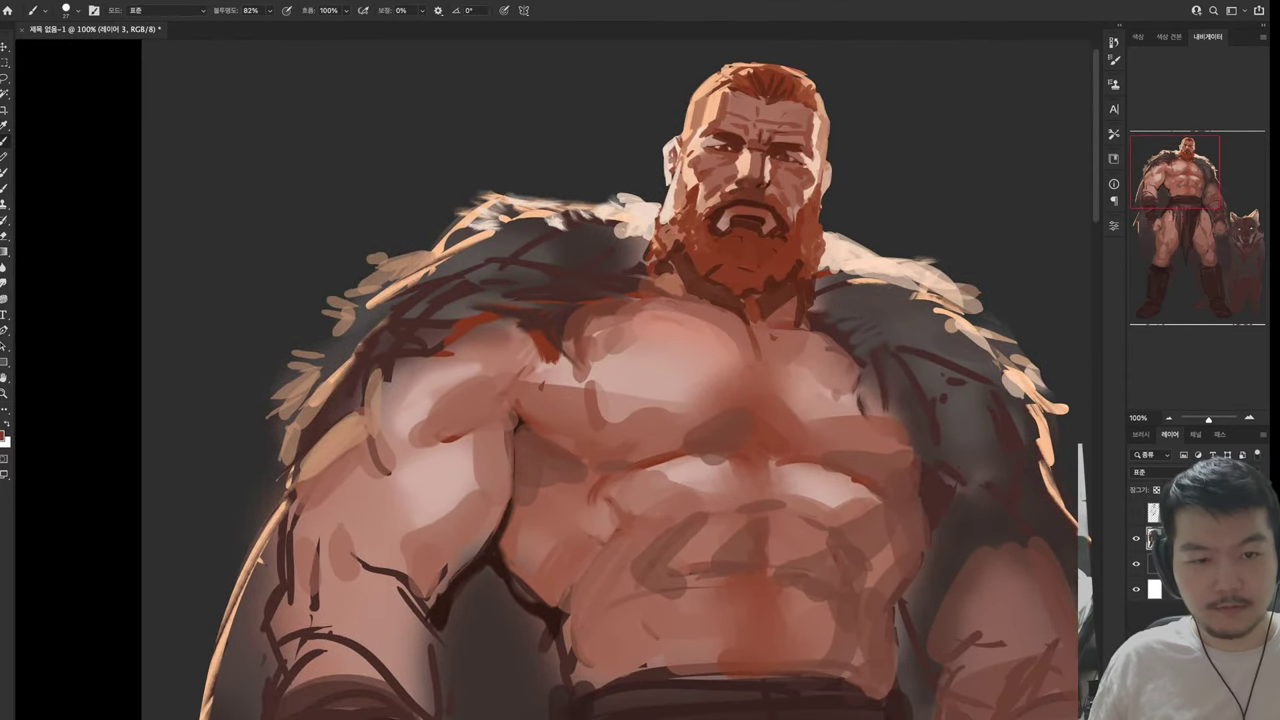
alt+click(748, 293)
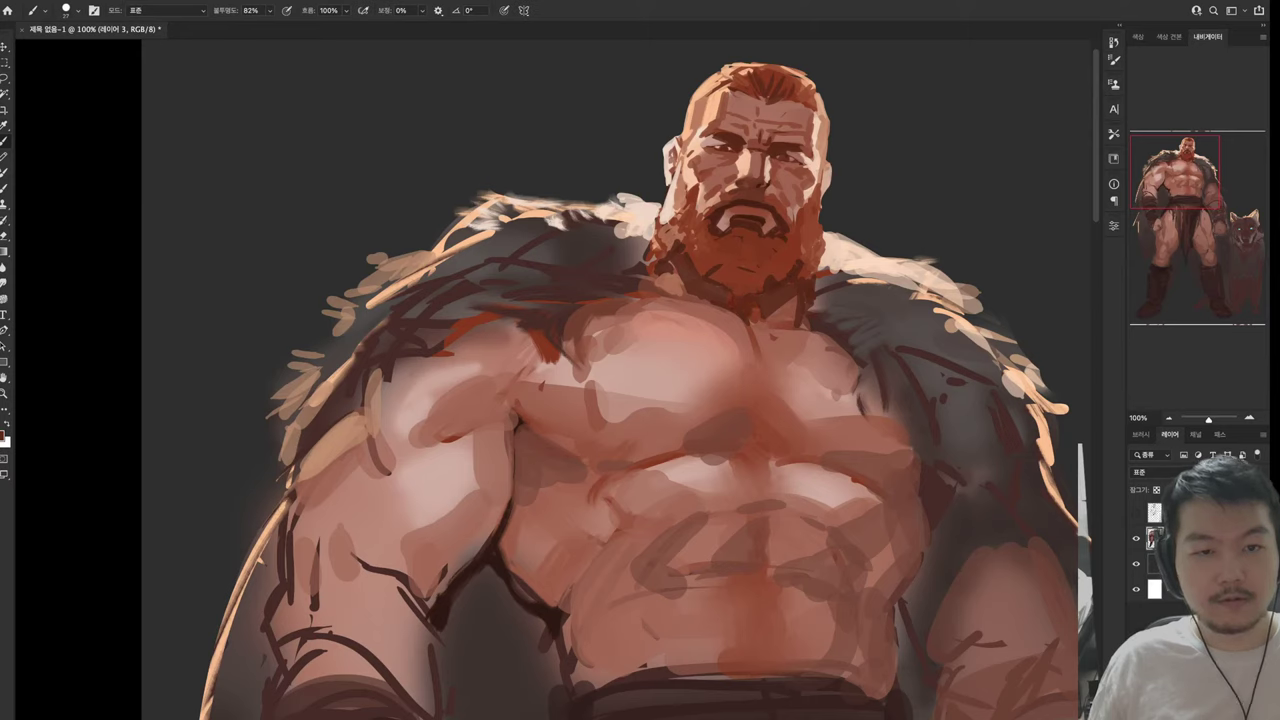
Paint short reddish-brown chest hair strokes down the sternum and across the inner parts of both pectorals
alt+click(756, 310)
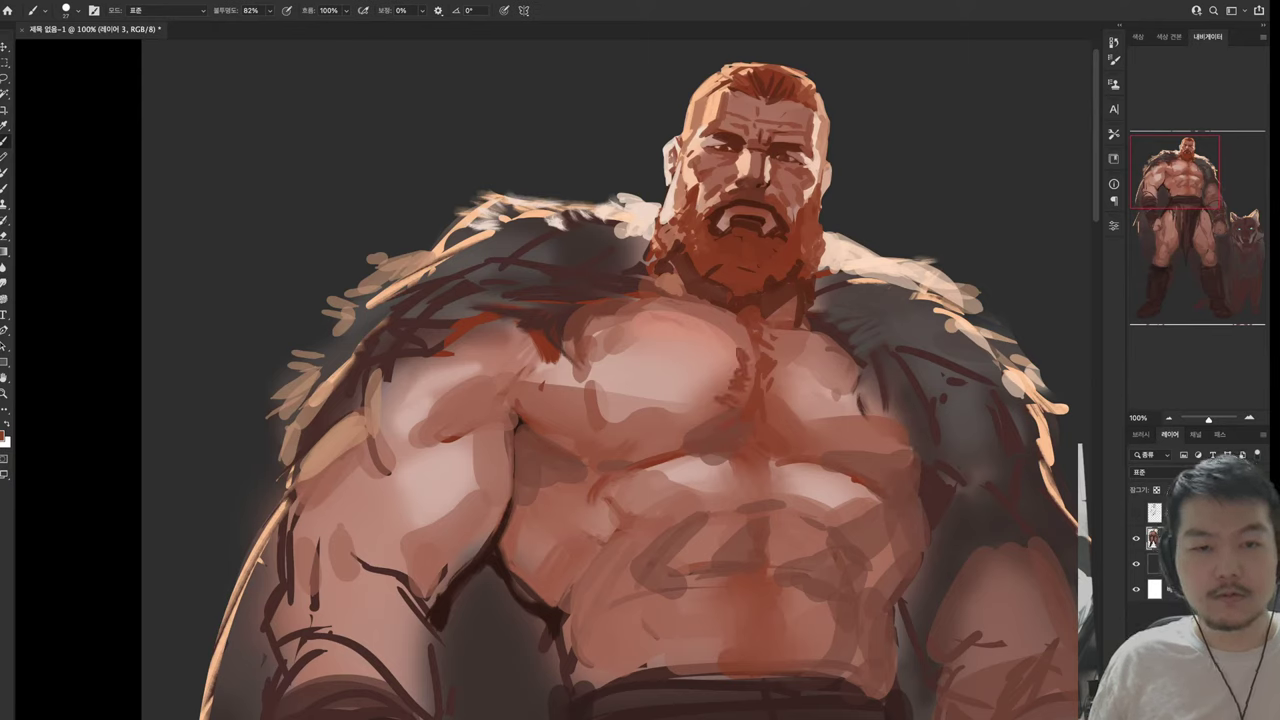
key(shift+b)
key(shift+b)
key(shift+b)
key(shift+b)
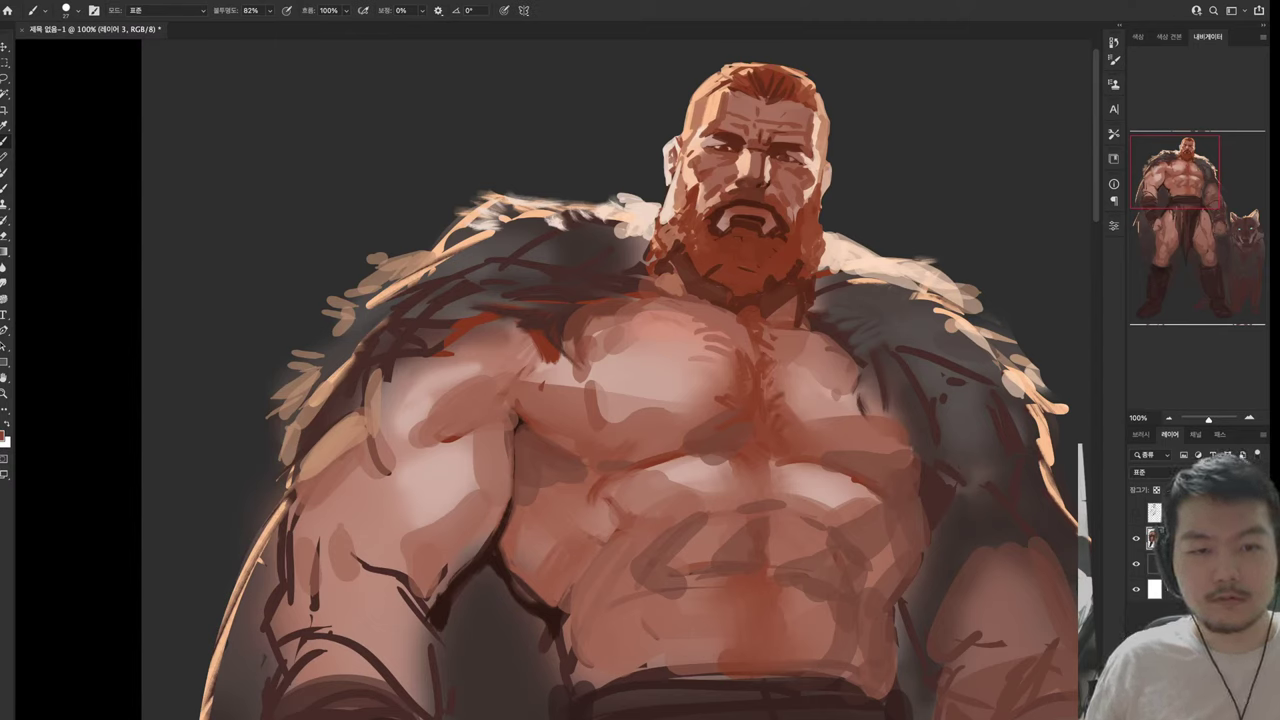
key(shift+b)
key(shift+b)
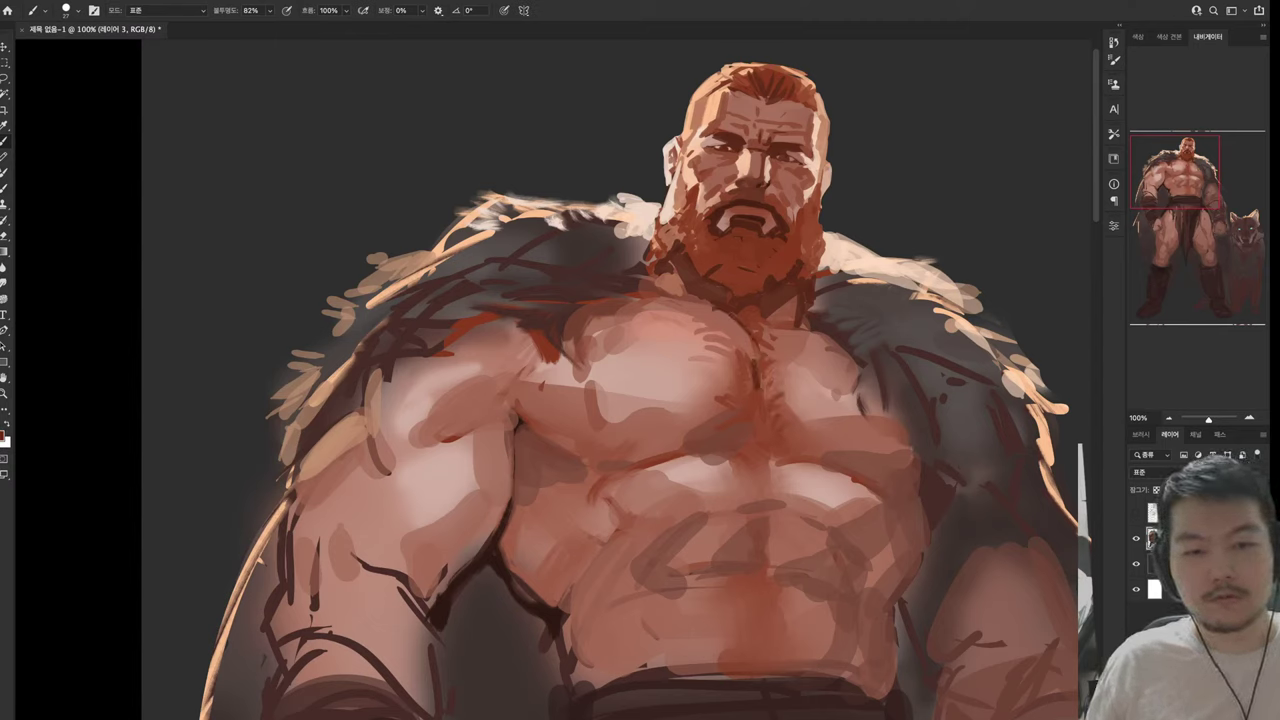
Outline the centre line and lower edges of the pectorals in dark brown and add reddish-brown nipples
drag(728, 450, 592, 484)
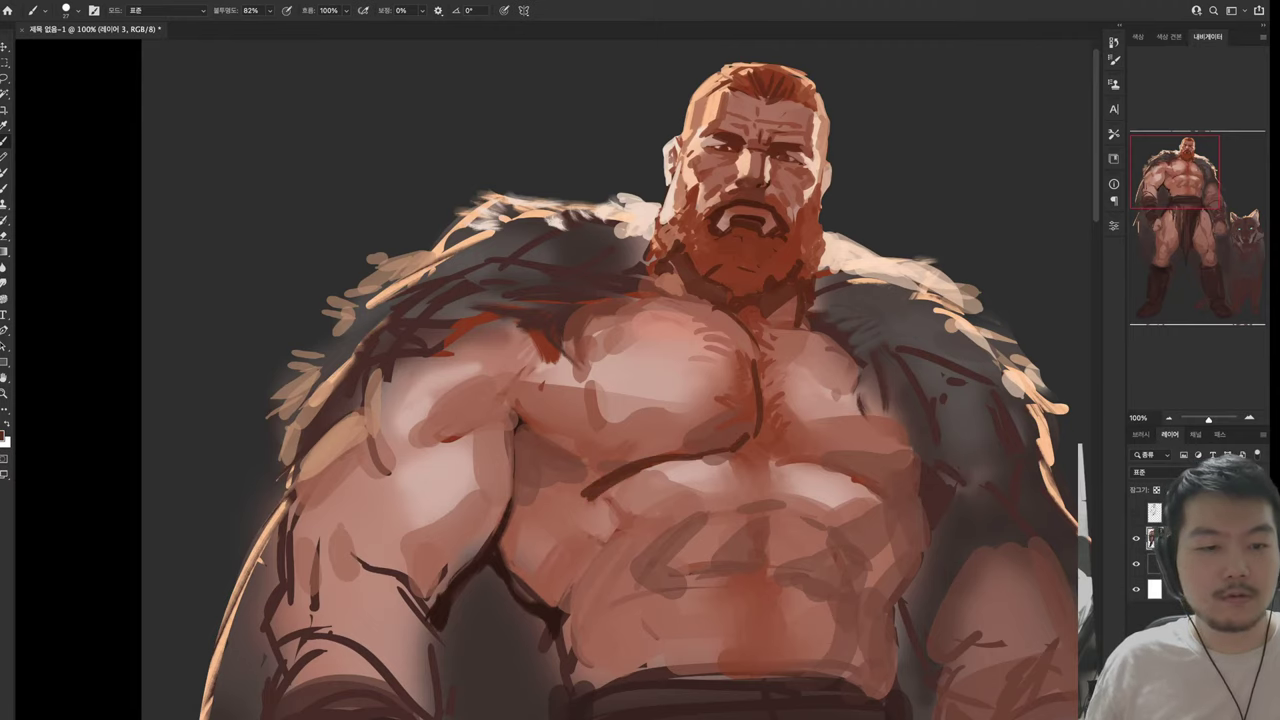
mouse_move(768, 458)
mouse_down()
mouse_move(916, 506)
mouse_move(814, 562)
mouse_move(823, 576)
mouse_move(857, 553)
mouse_move(878, 558)
mouse_up()
alt+click(726, 456)
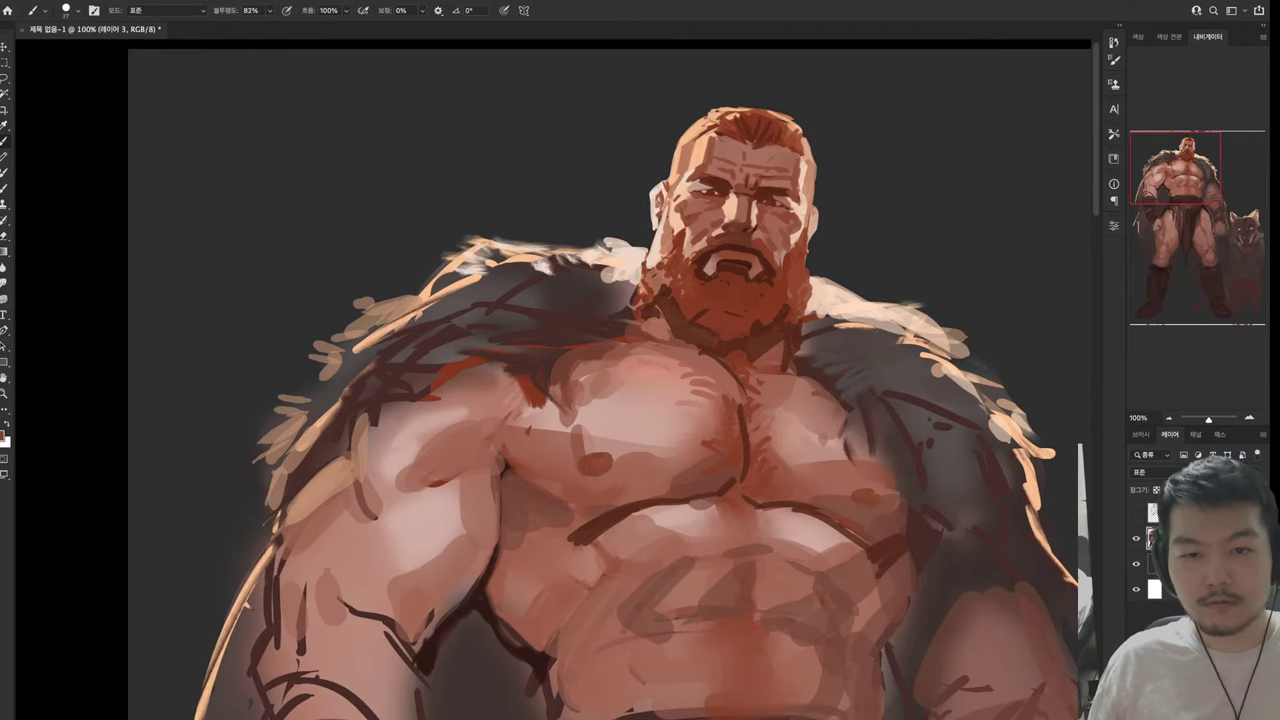
Extend dark grey fur strands from the cloak over the viewer-left chest and break up the pale collar fur beside the neck
drag(535, 356, 550, 259)
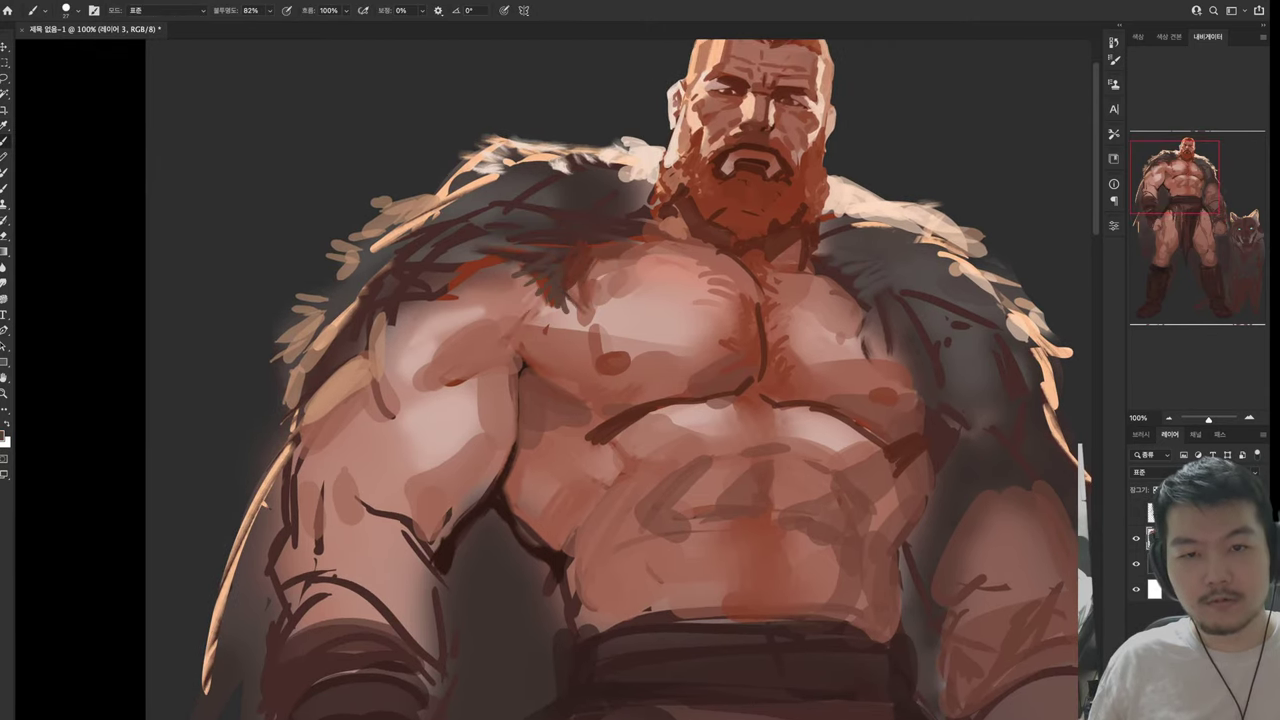
drag(568, 332, 600, 264)
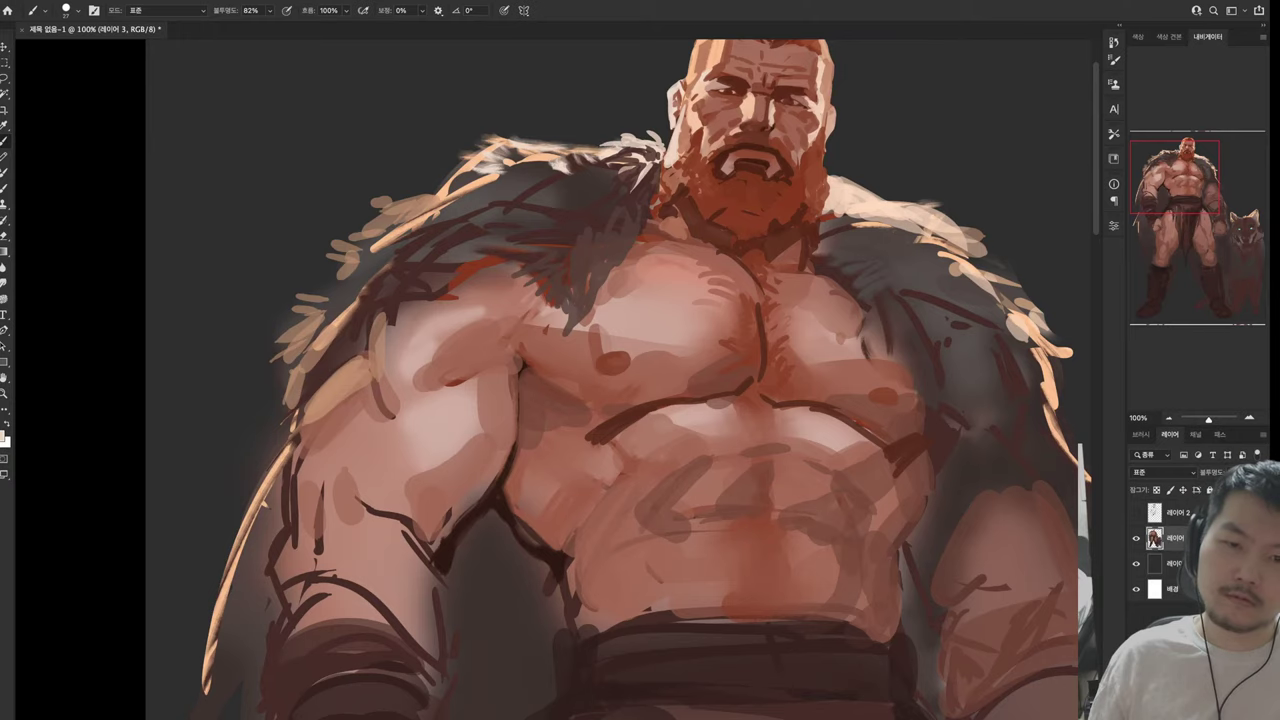
Add pale fur strands along the cloak's top edge on the viewer-left shoulder with a sampled light colour
scroll(610, 380, up, 2)
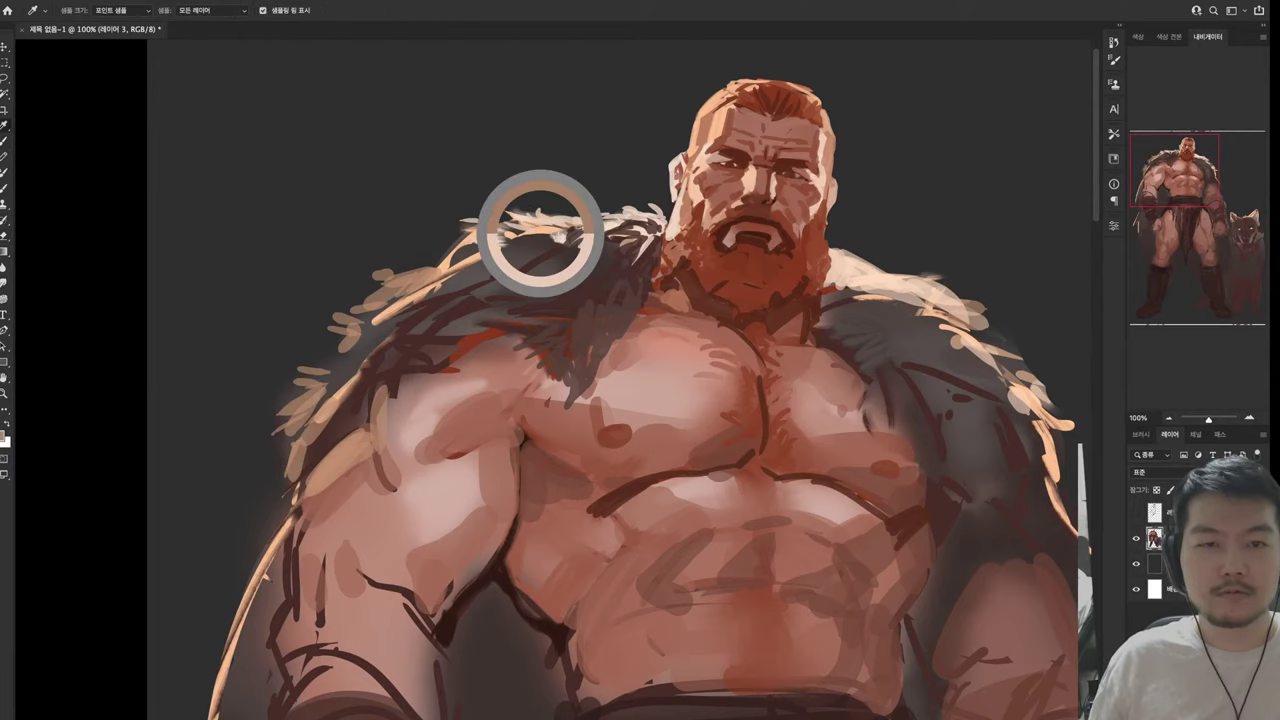
drag(498, 205, 534, 214)
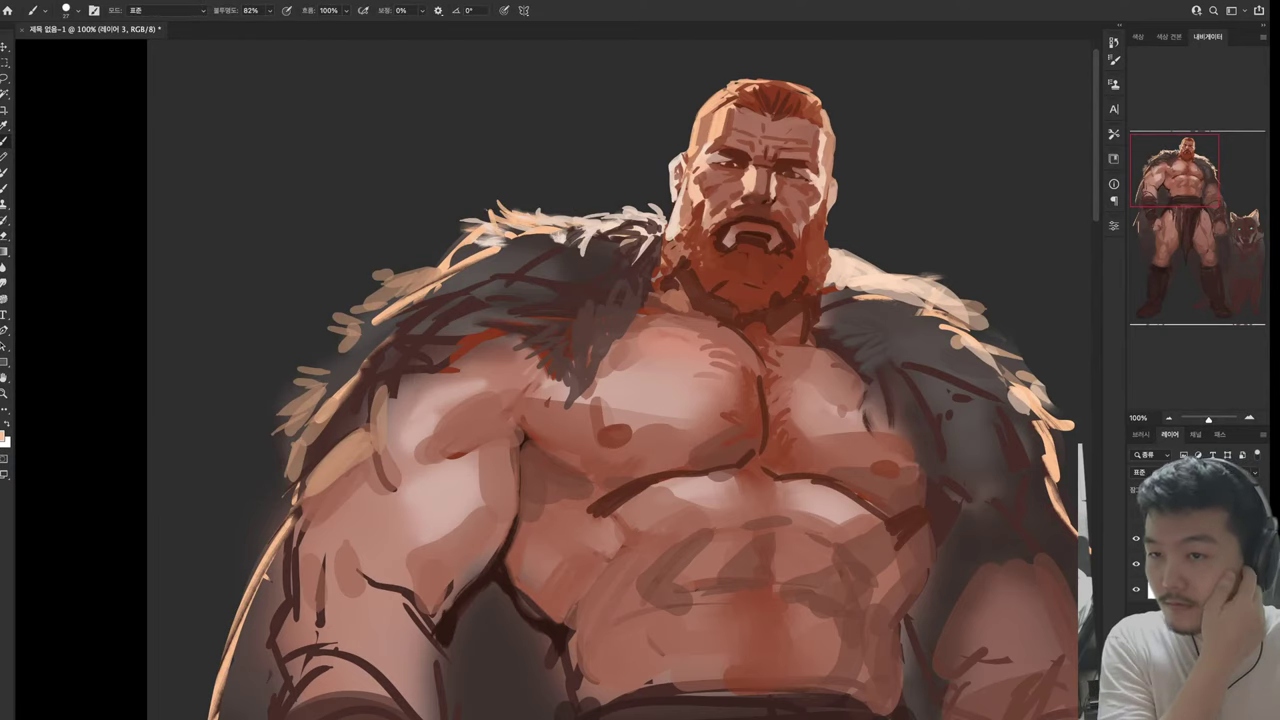
Airbrush a soft warm glow at 19% opacity behind the viewer-left side of the head, shoulder fur and cloak edge
drag(640, 380, 537, 362)
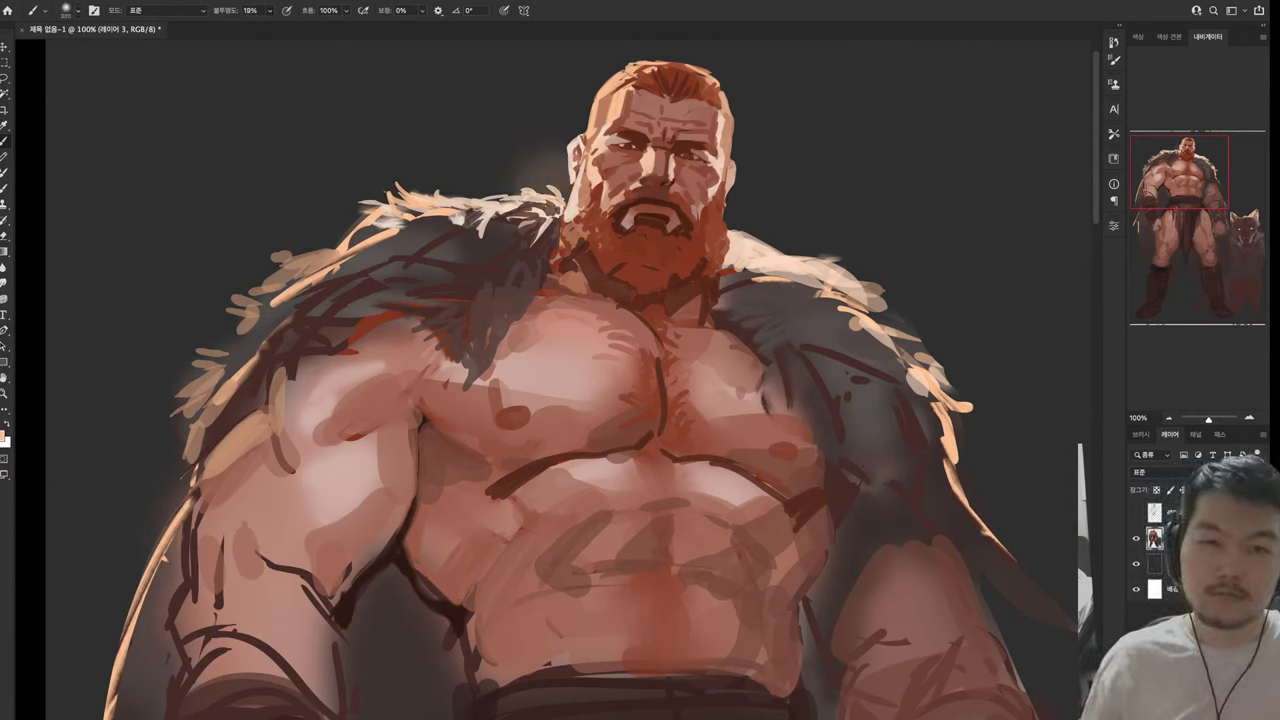
drag(632, 60, 568, 140)
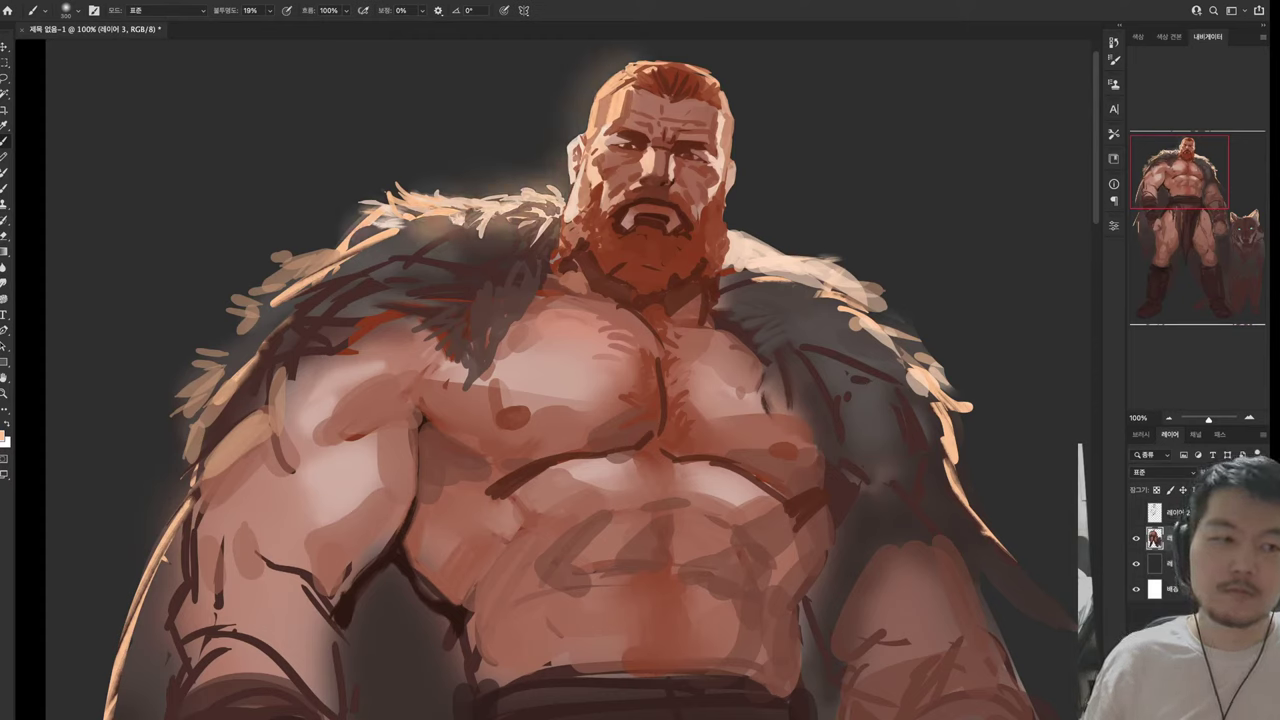
drag(318, 252, 198, 378)
scroll(568, 379, up, 2)
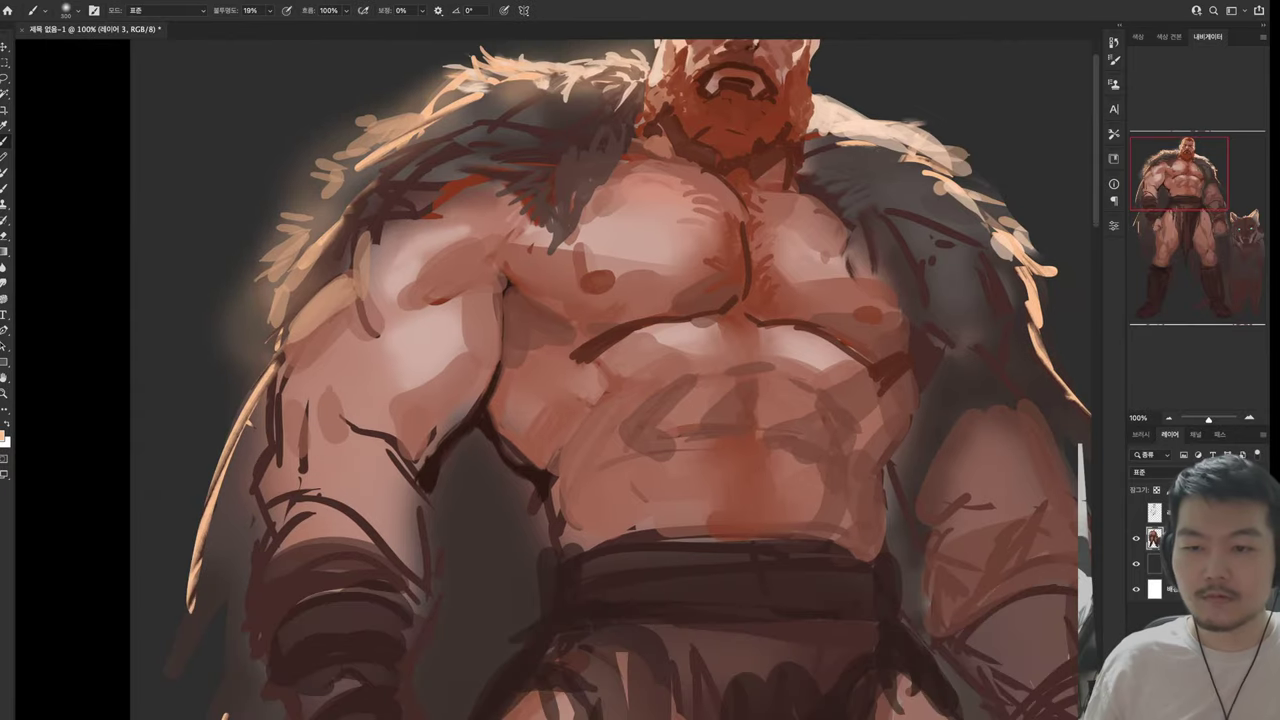
scroll(604, 379, down, 5)
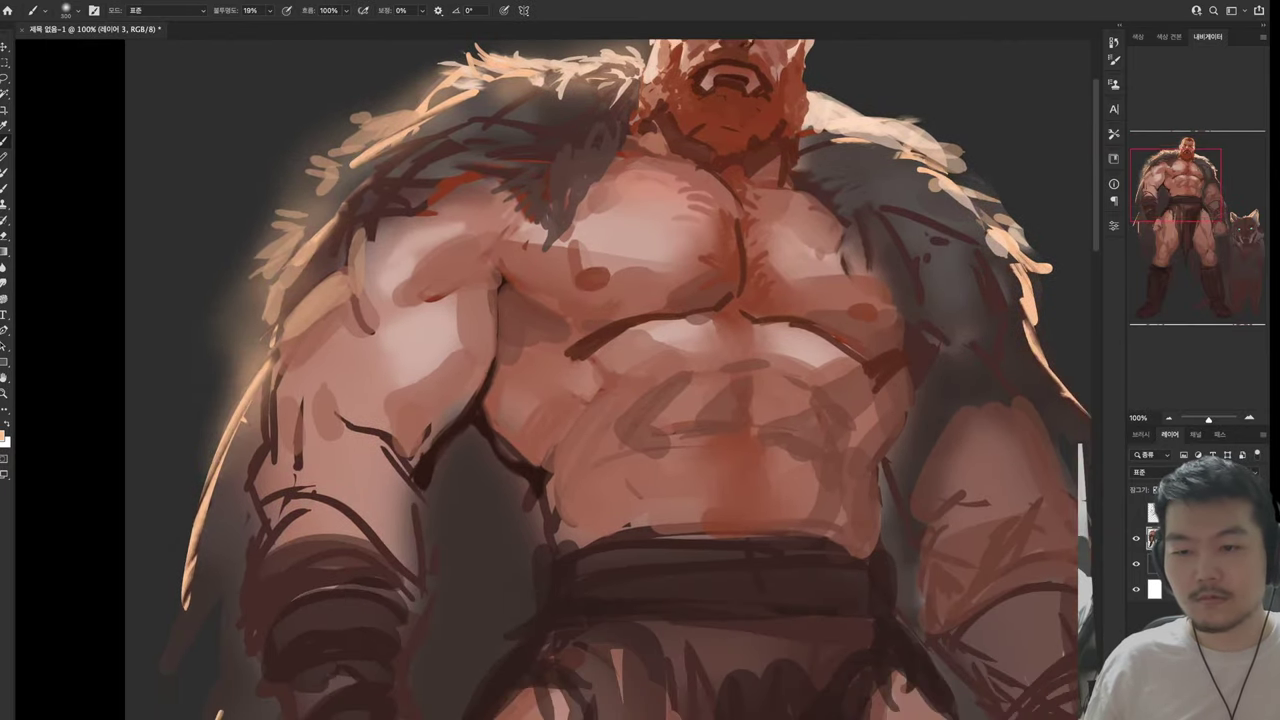
mouse_move(236, 450)
mouse_down()
mouse_move(225, 680)
mouse_move(268, 705)
mouse_up()
scroll(560, 380, up, 5)
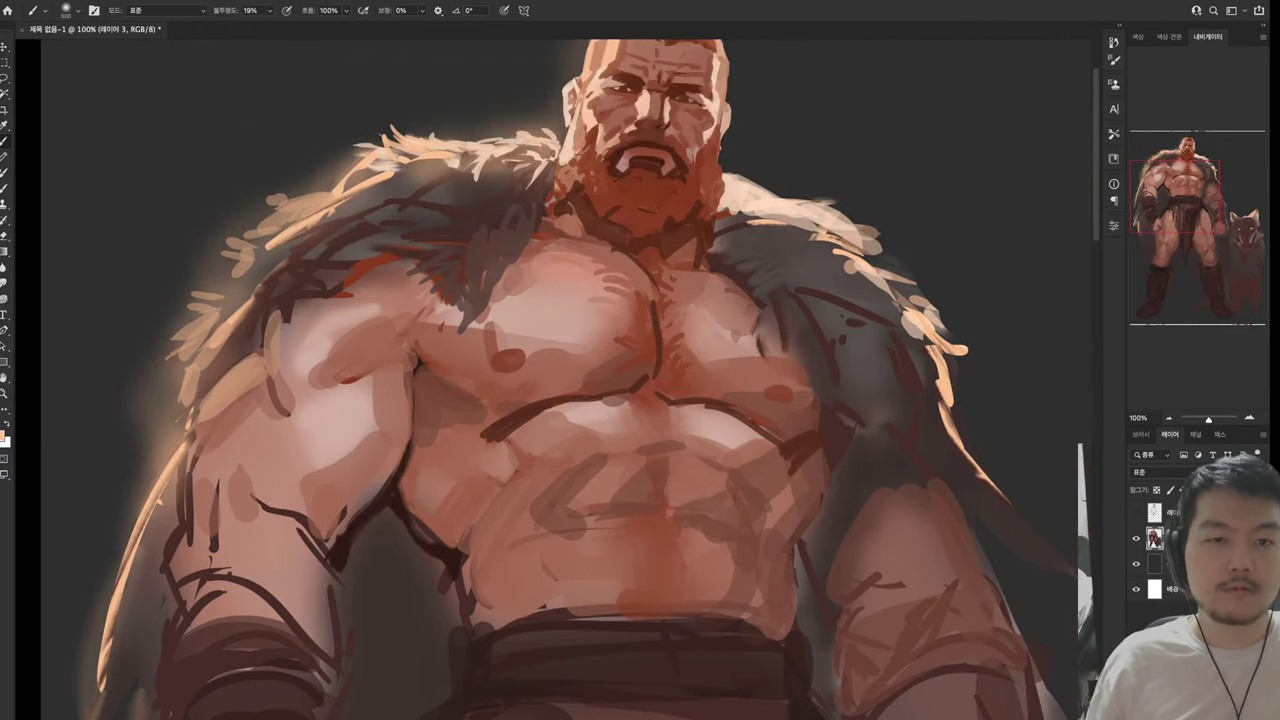
Extend the soft warm glow around the top and viewer-right side of the head, the beard edge and the adjoining shoulder fur
mouse_move(725, 205)
mouse_down()
mouse_move(700, 165)
mouse_move(710, 115)
mouse_move(680, 150)
mouse_up()
drag(720, 112, 712, 80)
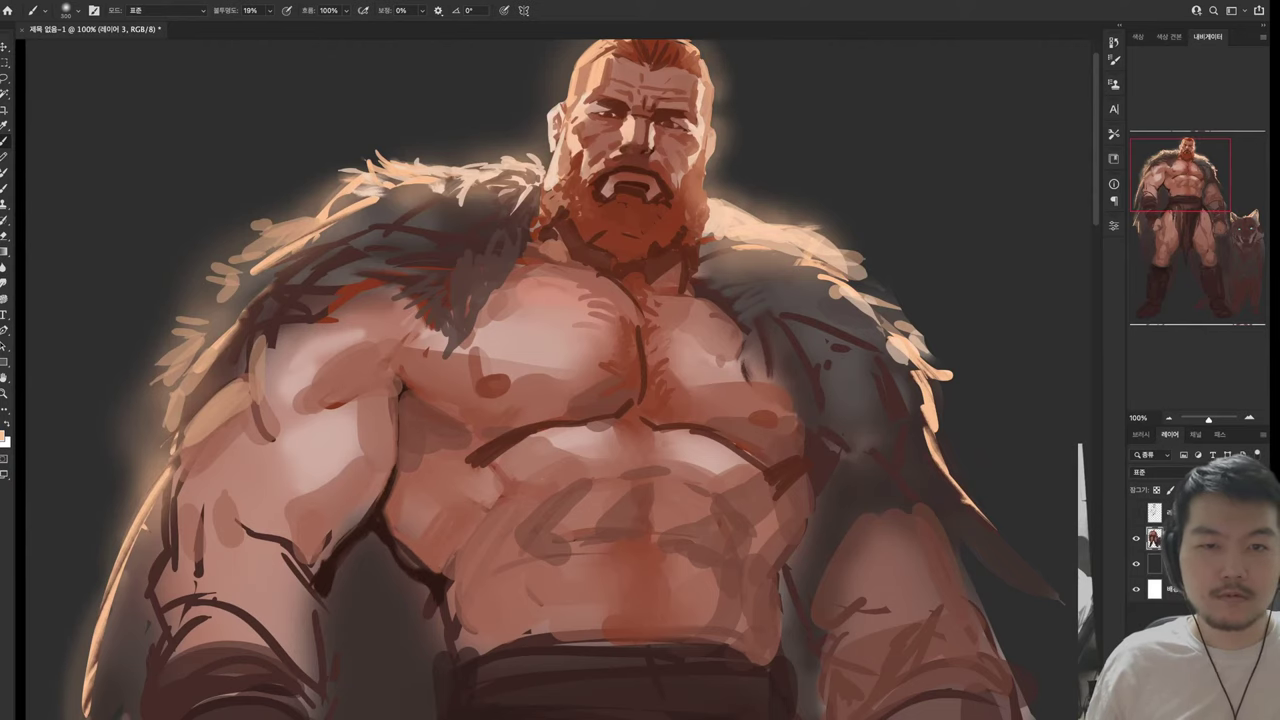
scroll(560, 380, up, 3)
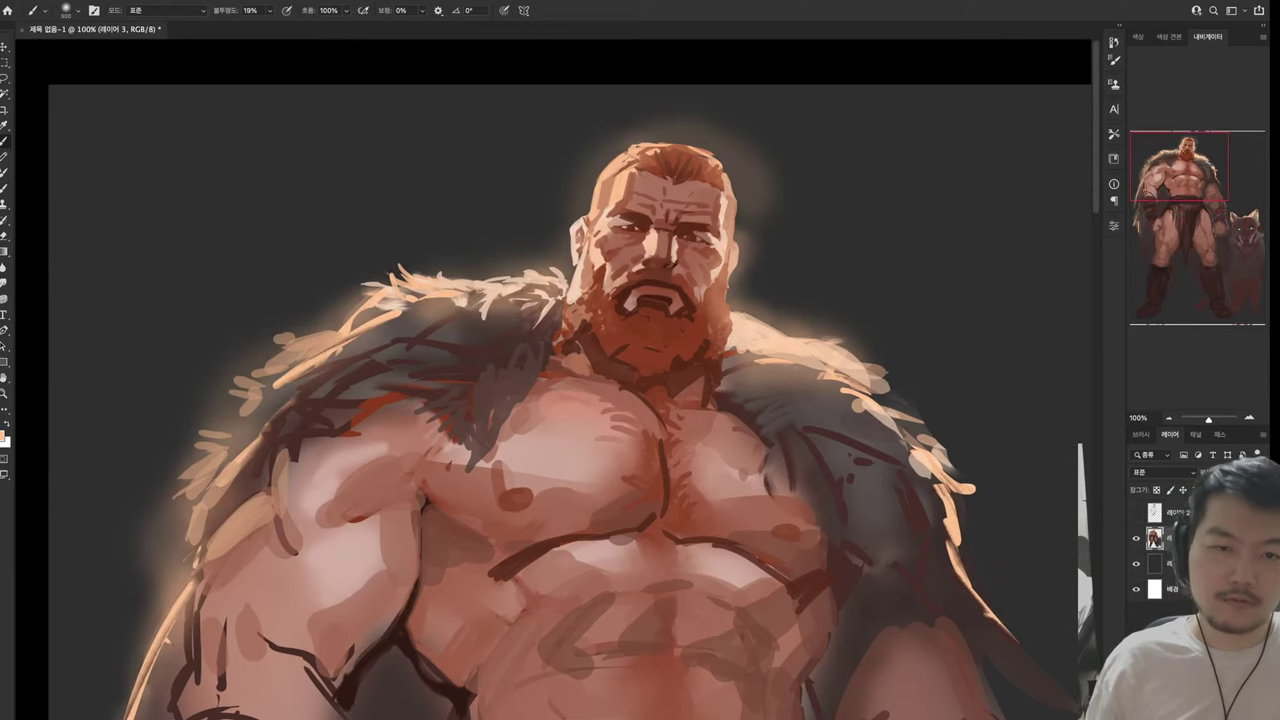
scroll(560, 380, down, 5)
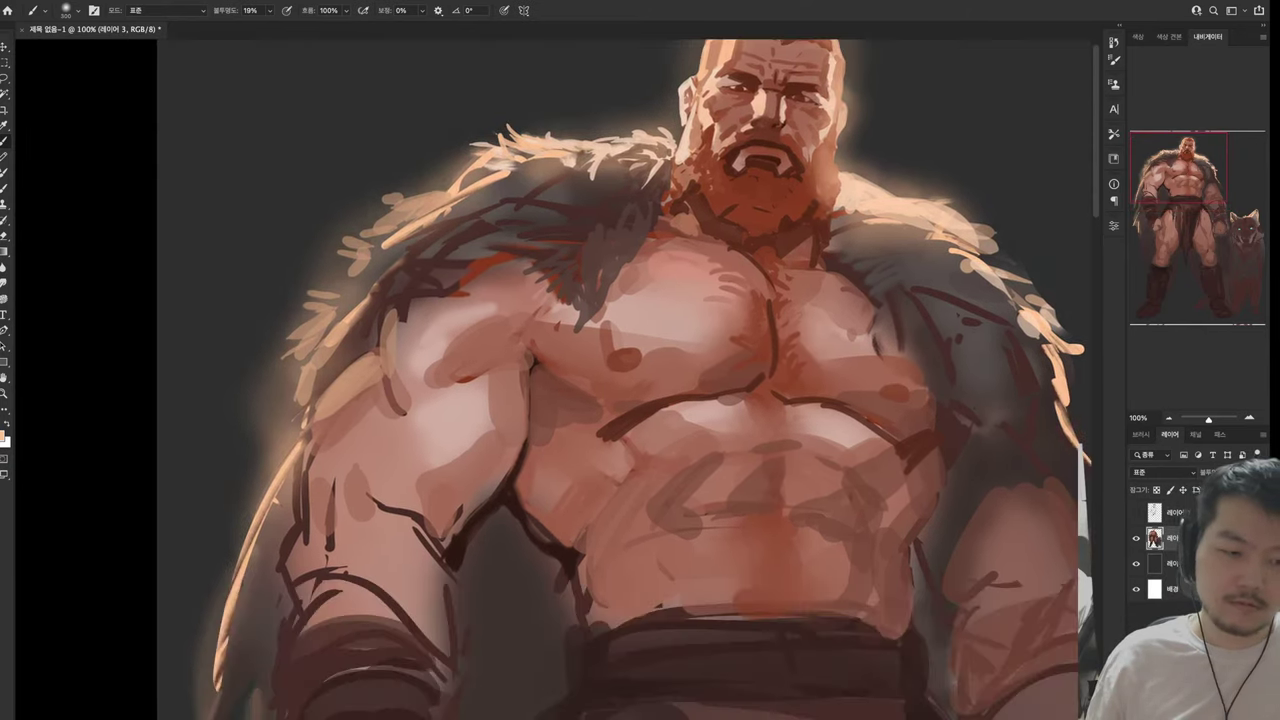
scroll(560, 380, up, 3)
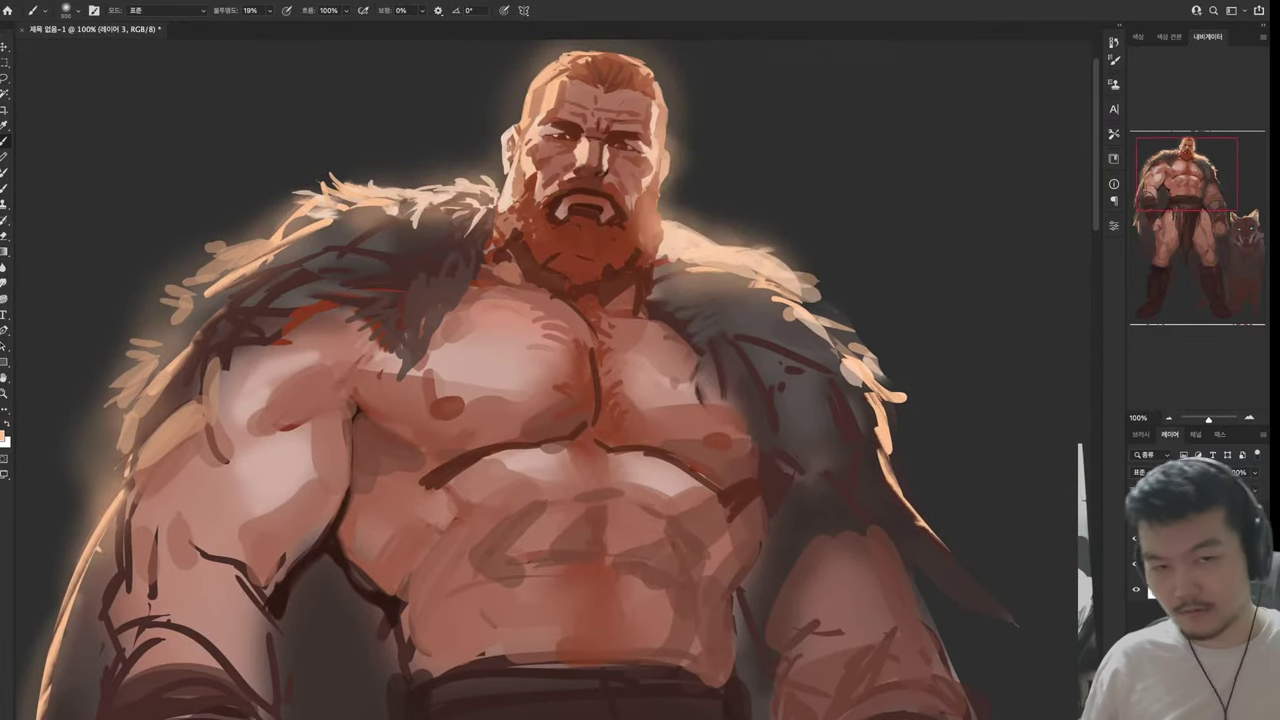
scroll(560, 380, down, 5)
scroll(560, 380, up, 5)
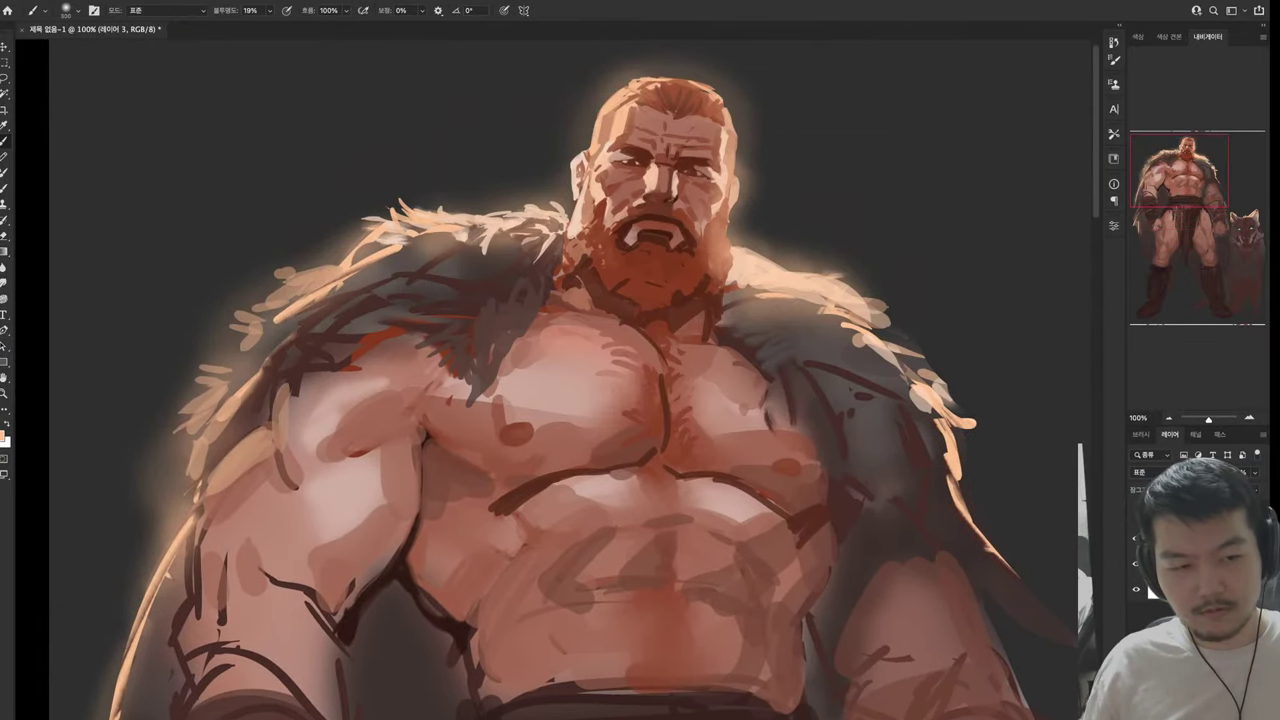
scroll(560, 380, down, 8)
scroll(560, 380, right, 2)
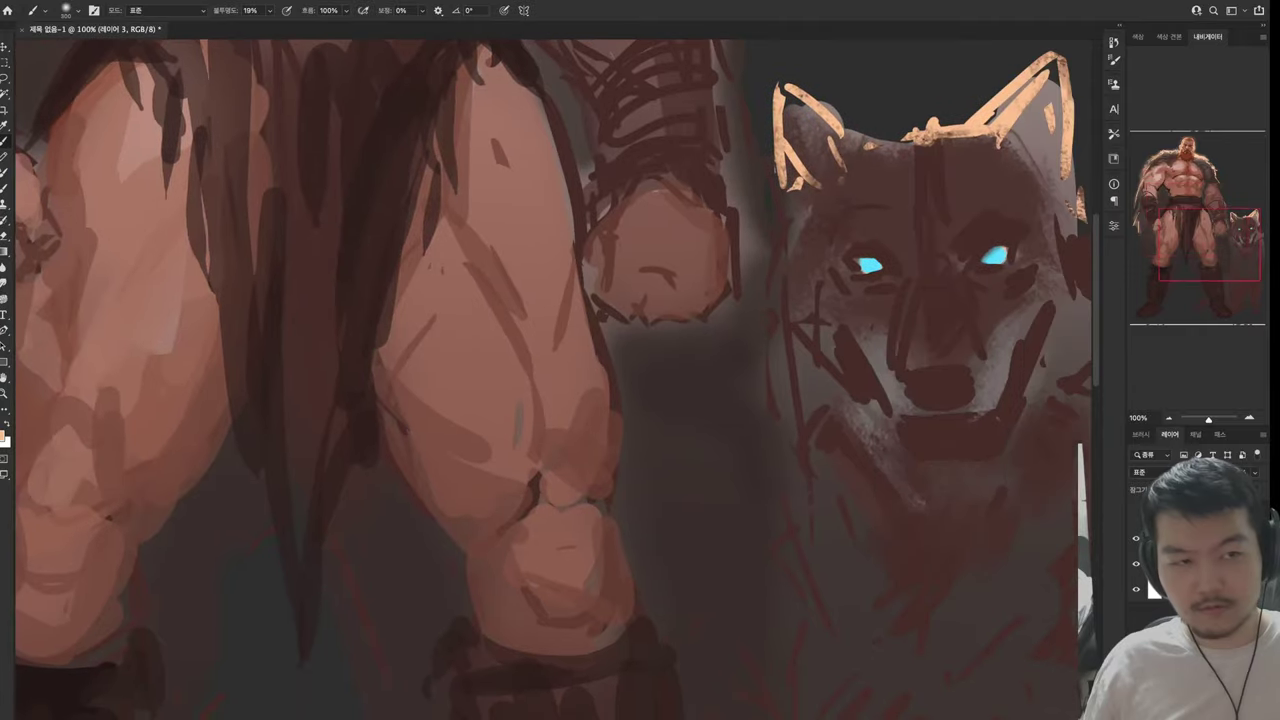
scroll(560, 380, up, 10)
scroll(560, 380, left, 1)
scroll(560, 380, up, 1)
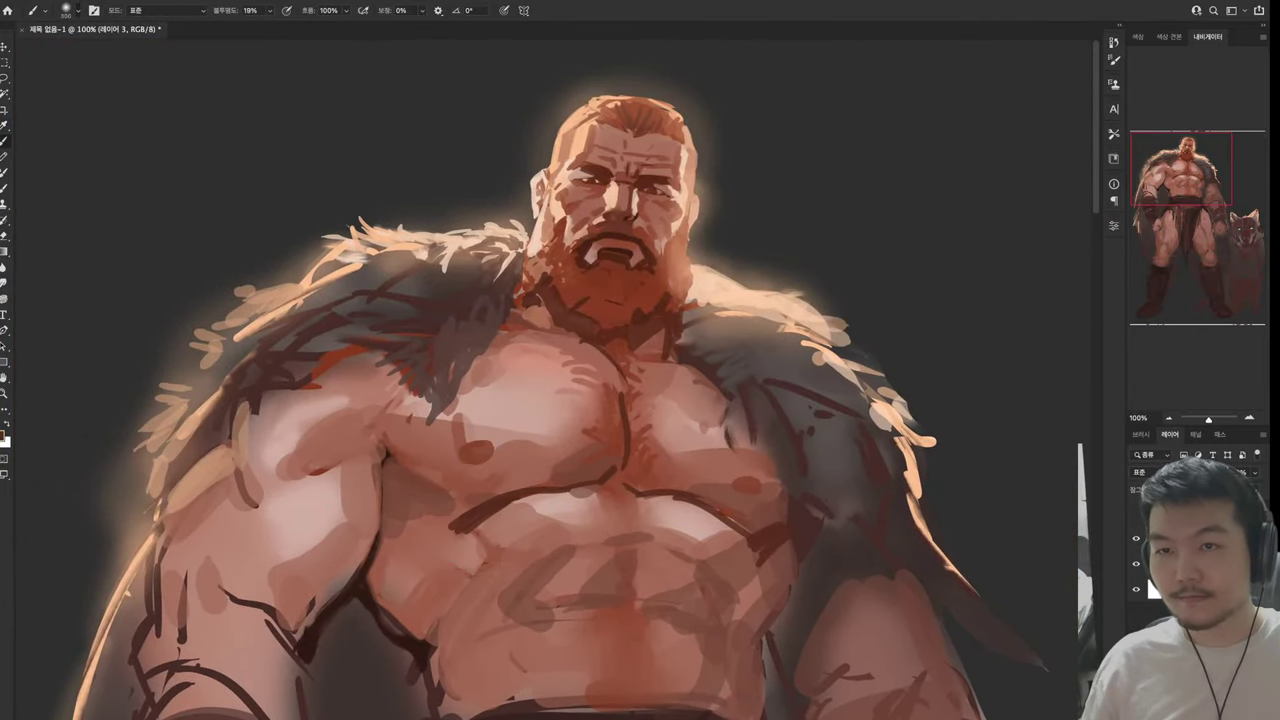
Paint grey, dark brown and sampled pale fur strands over the viewer-left shoulder of the cloak at 100% brush opacity
key(9)
key(1)
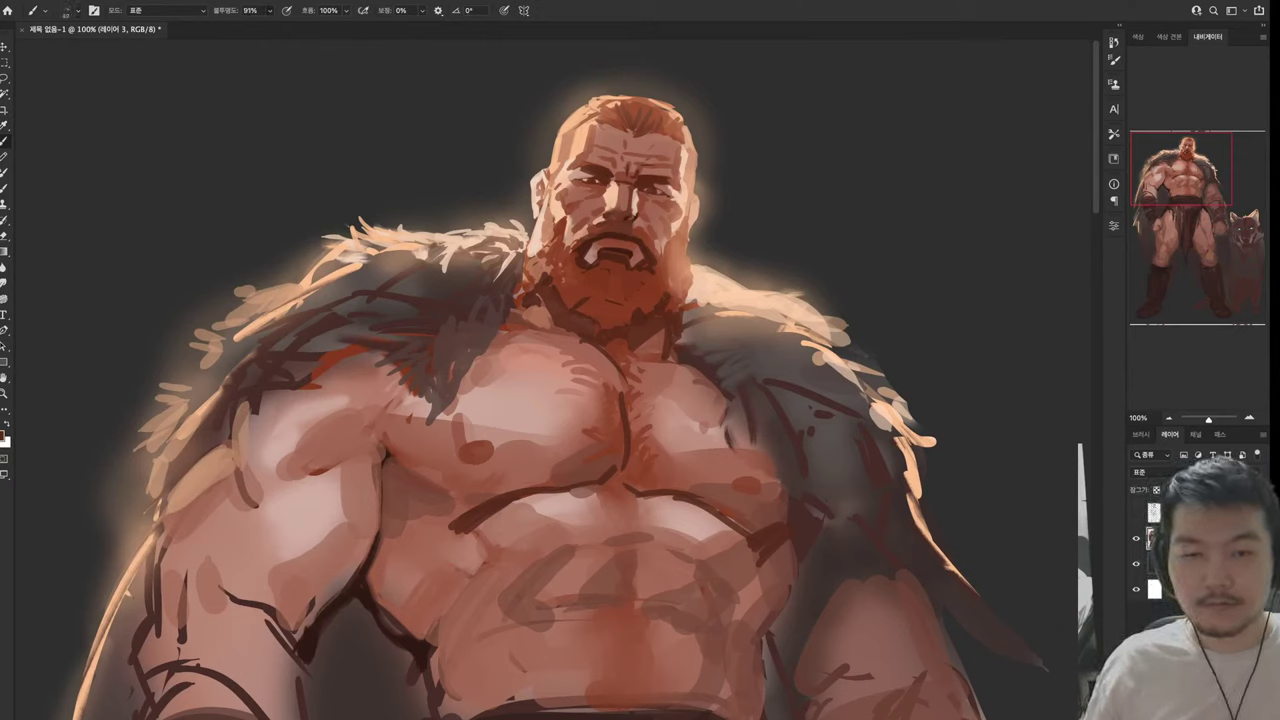
key(0)
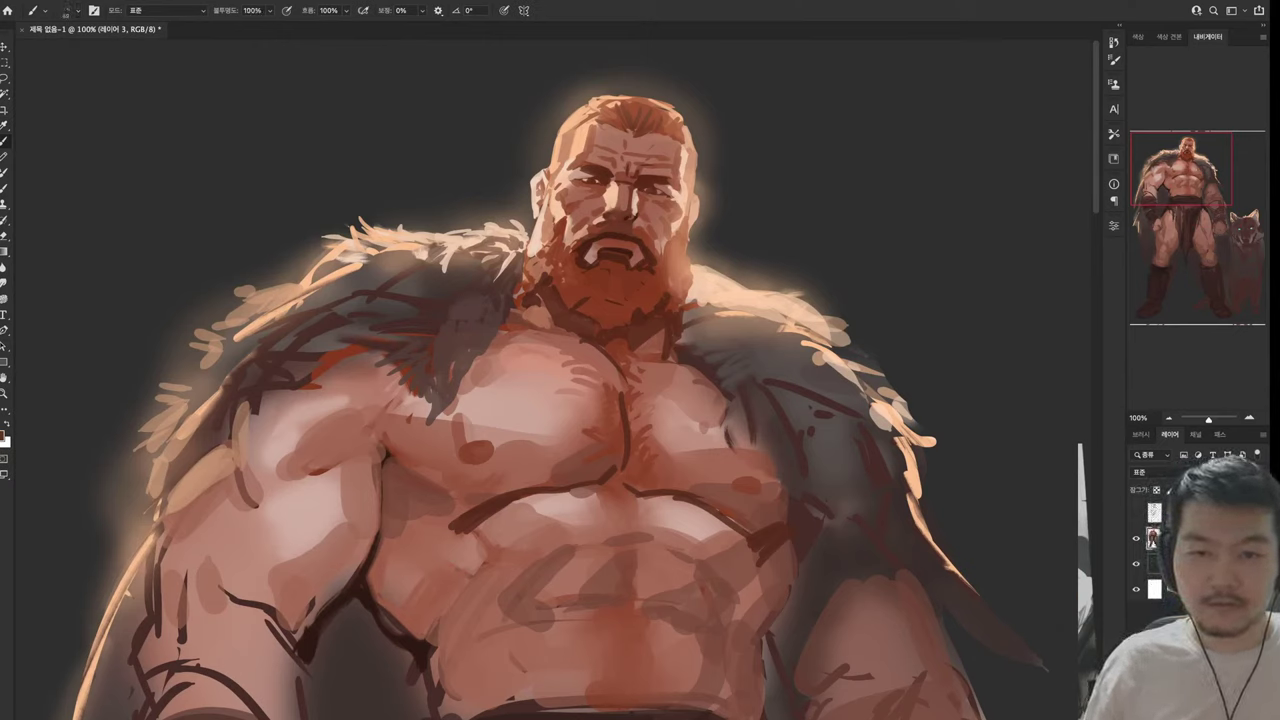
key(bracketleft)
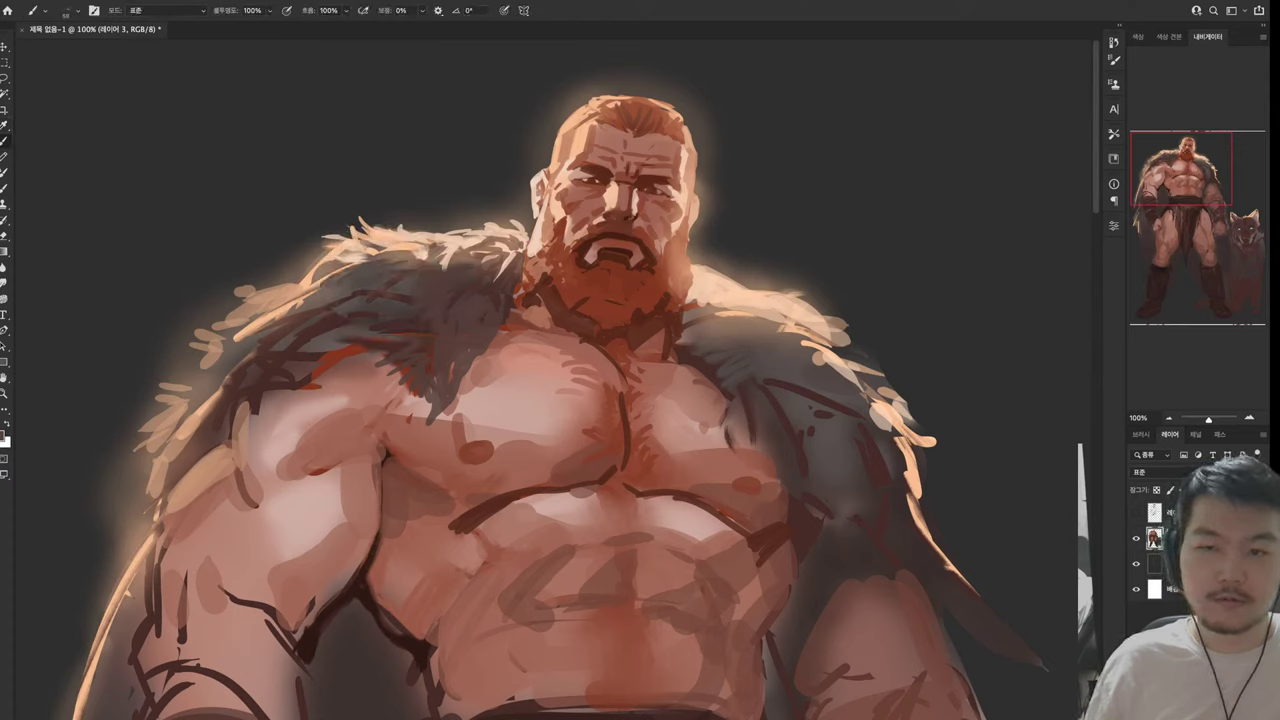
key(alt)
alt+click(310, 263)
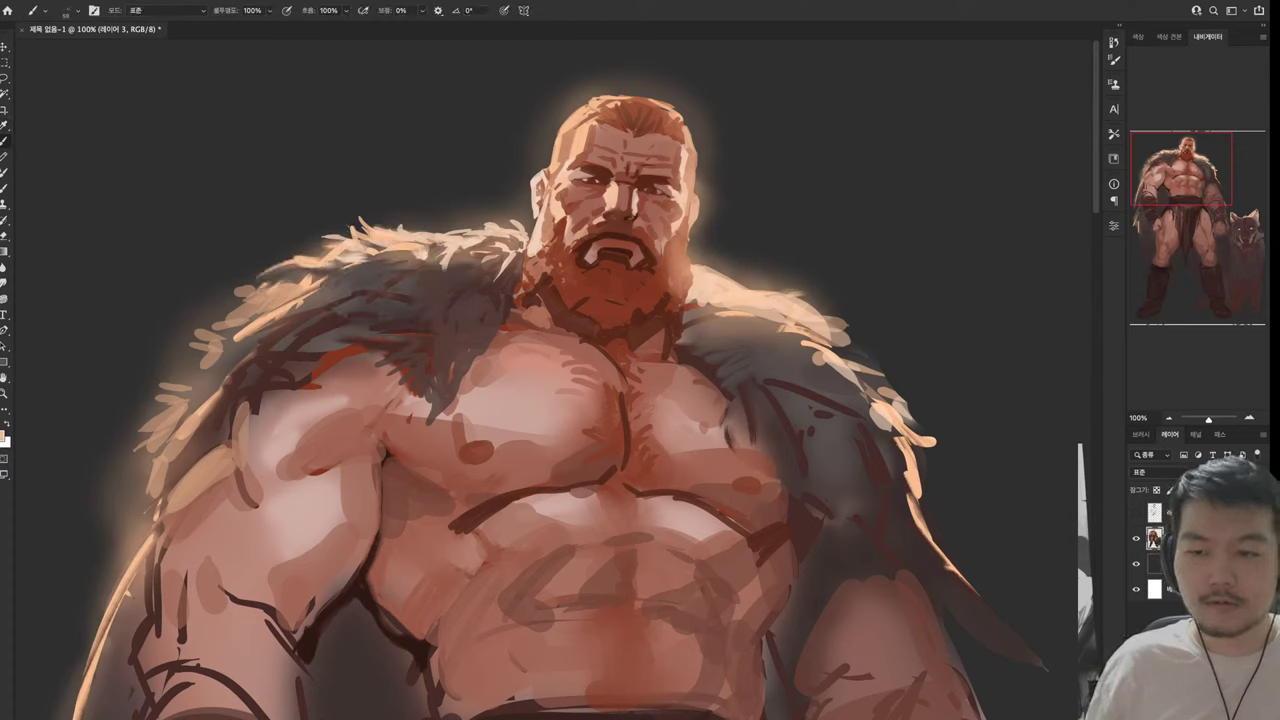
key(alt)
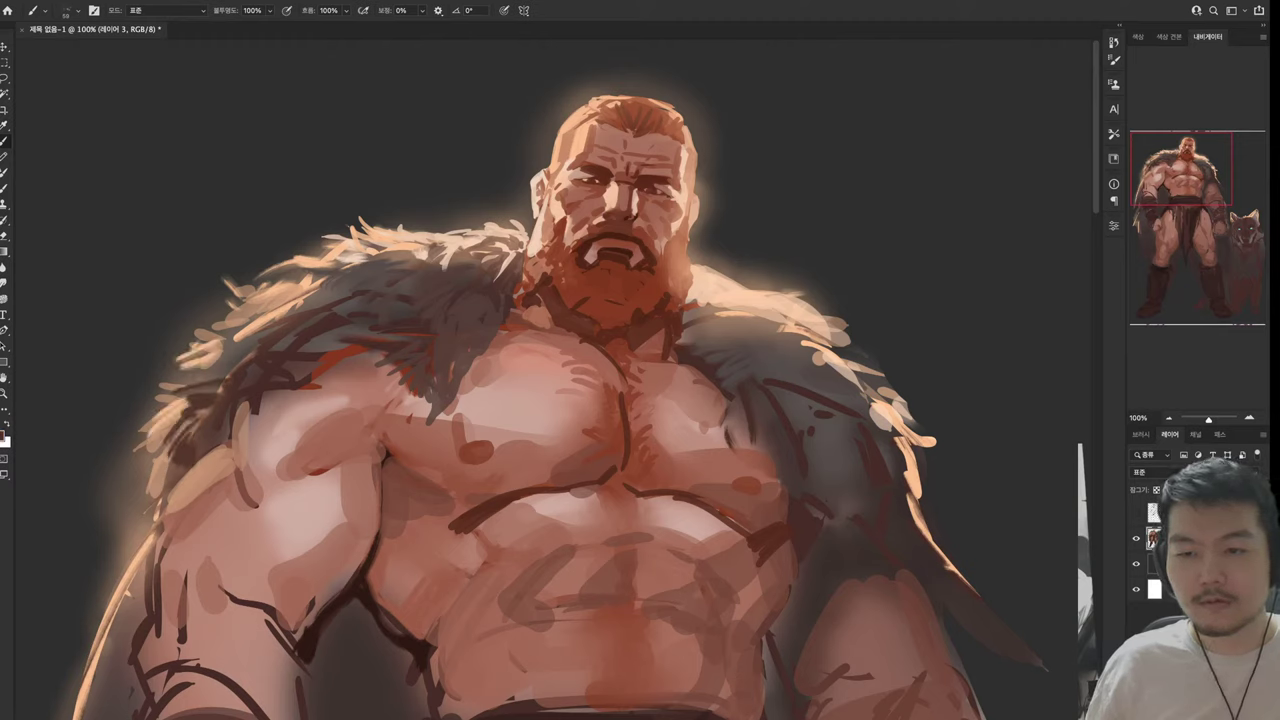
alt+click(166, 423)
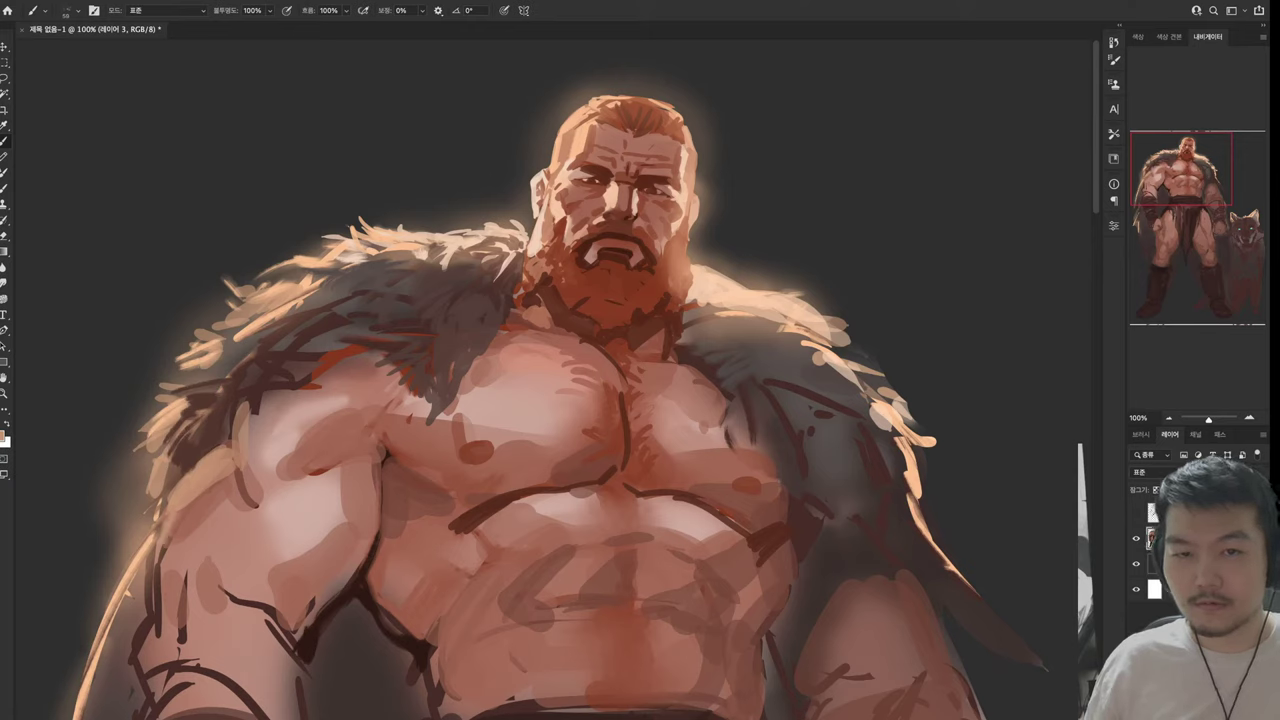
Paint light orange rim-lit hair strands down both sides of the beard with a colour sampled from the head's edge
key(alt)
alt+click(563, 140)
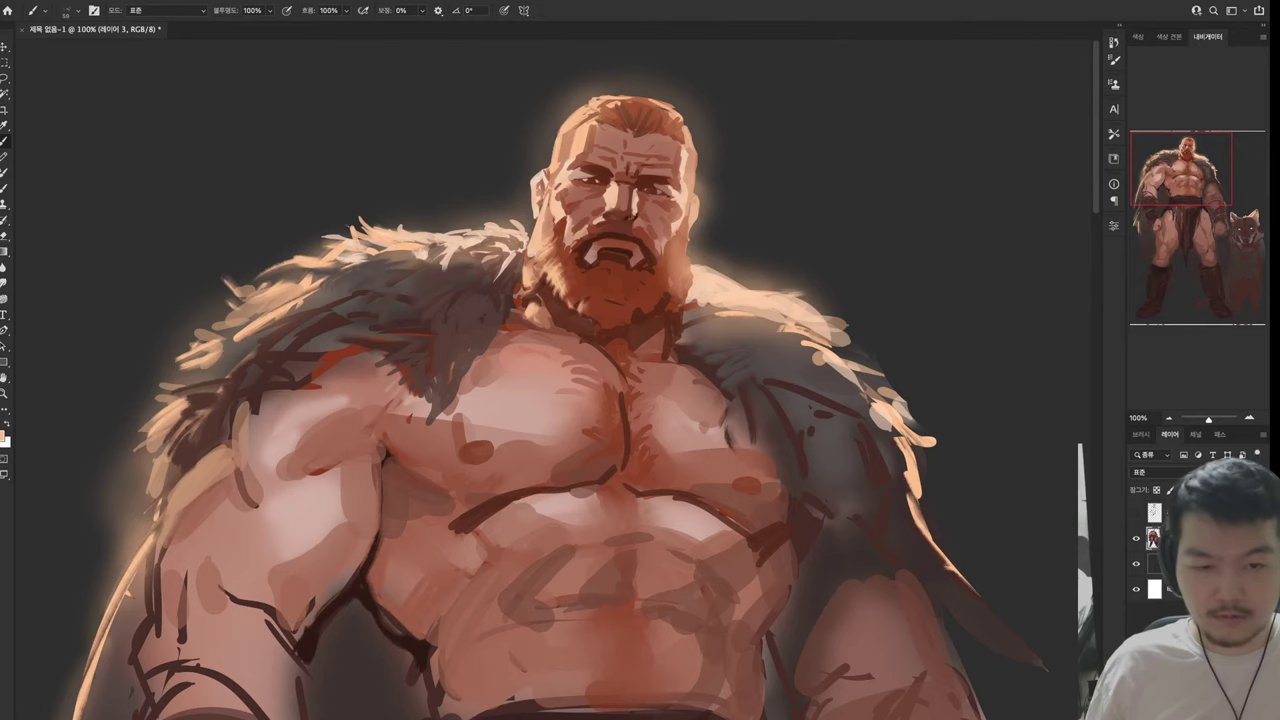
drag(640, 360, 760, 475)
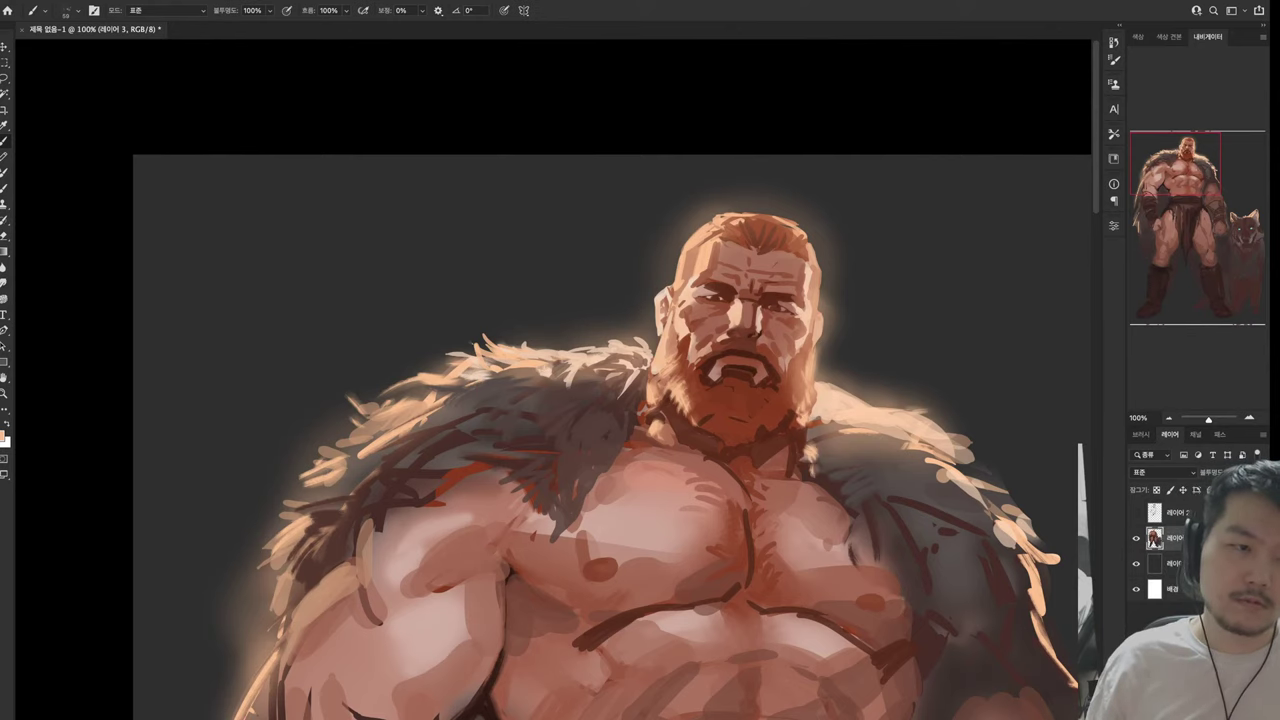
scroll(613, 380, down, 3)
scroll(613, 380, left, 3)
scroll(613, 380, up, 3)
scroll(613, 380, right, 3)
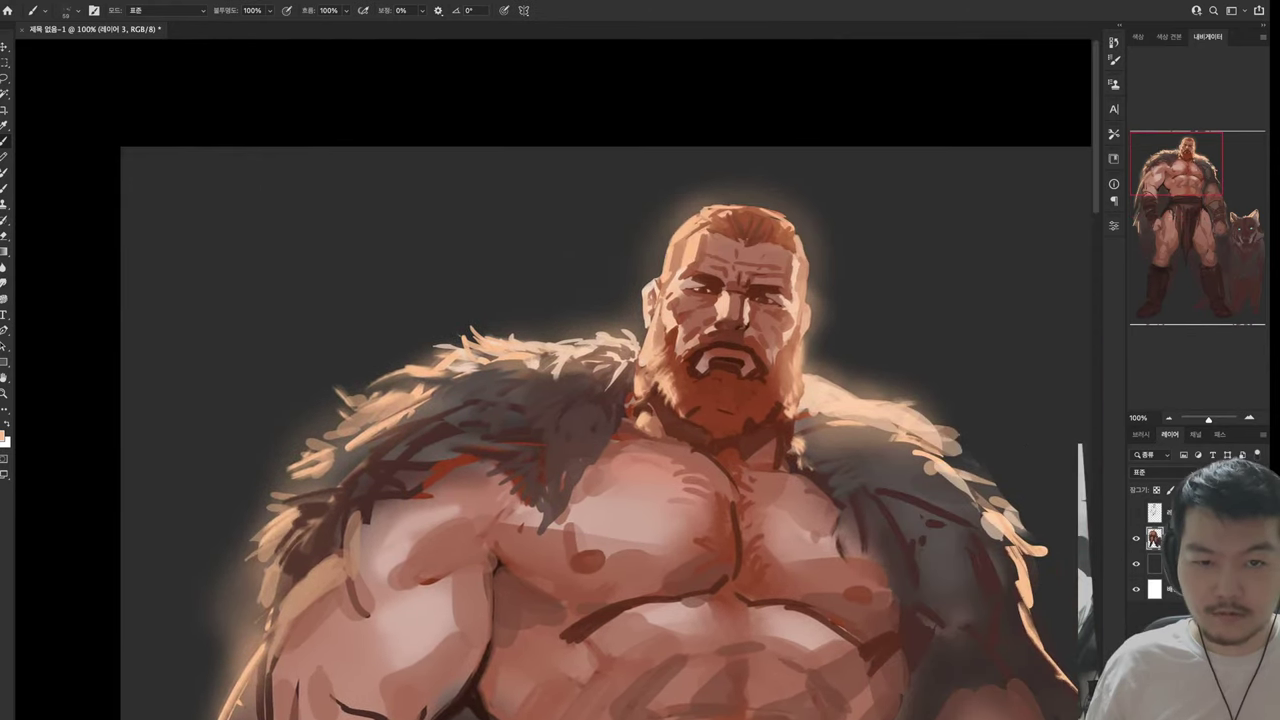
Paint translucent blue war paint under both eyes and across the nose bridge at 29% brush opacity
key(i)
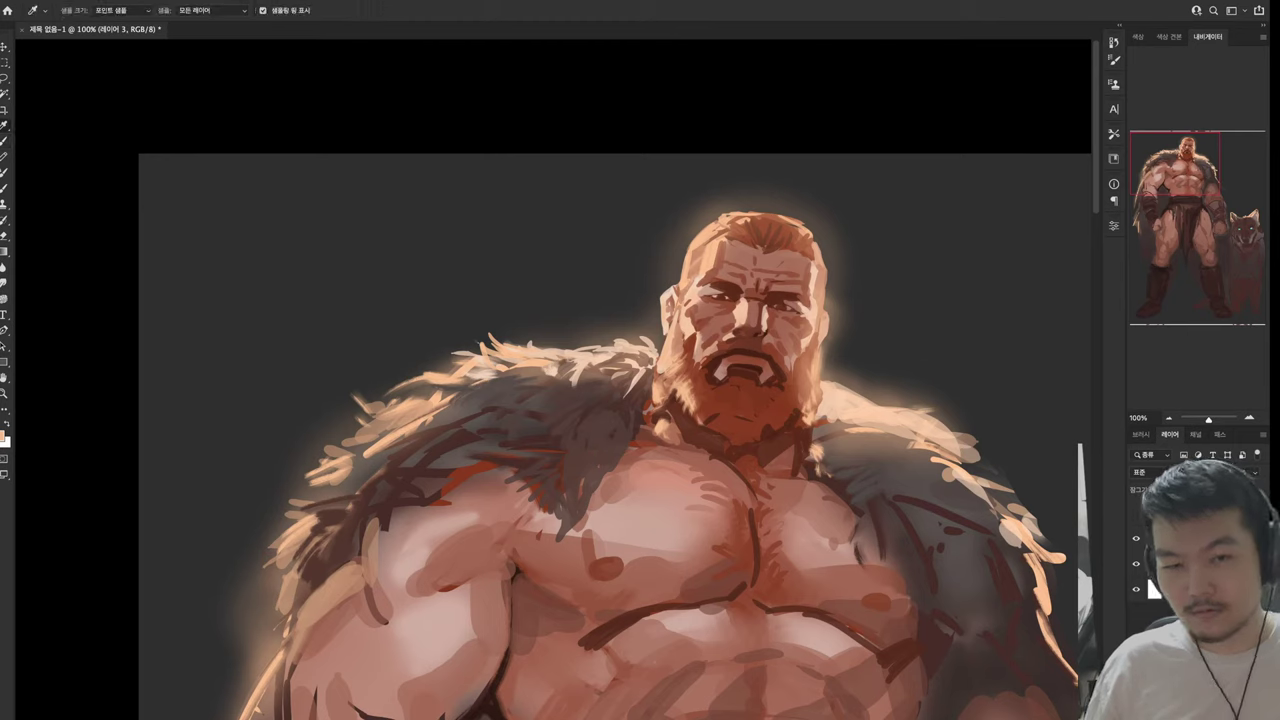
key(b)
key(i)
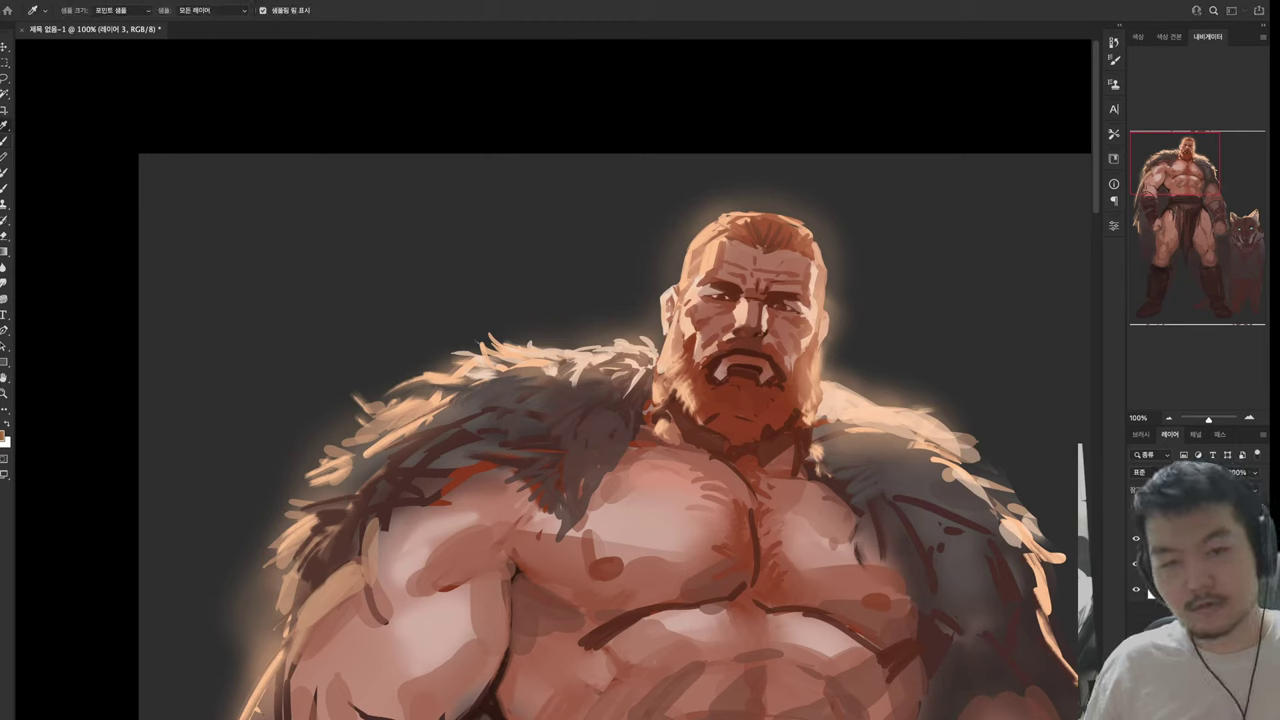
key(b)
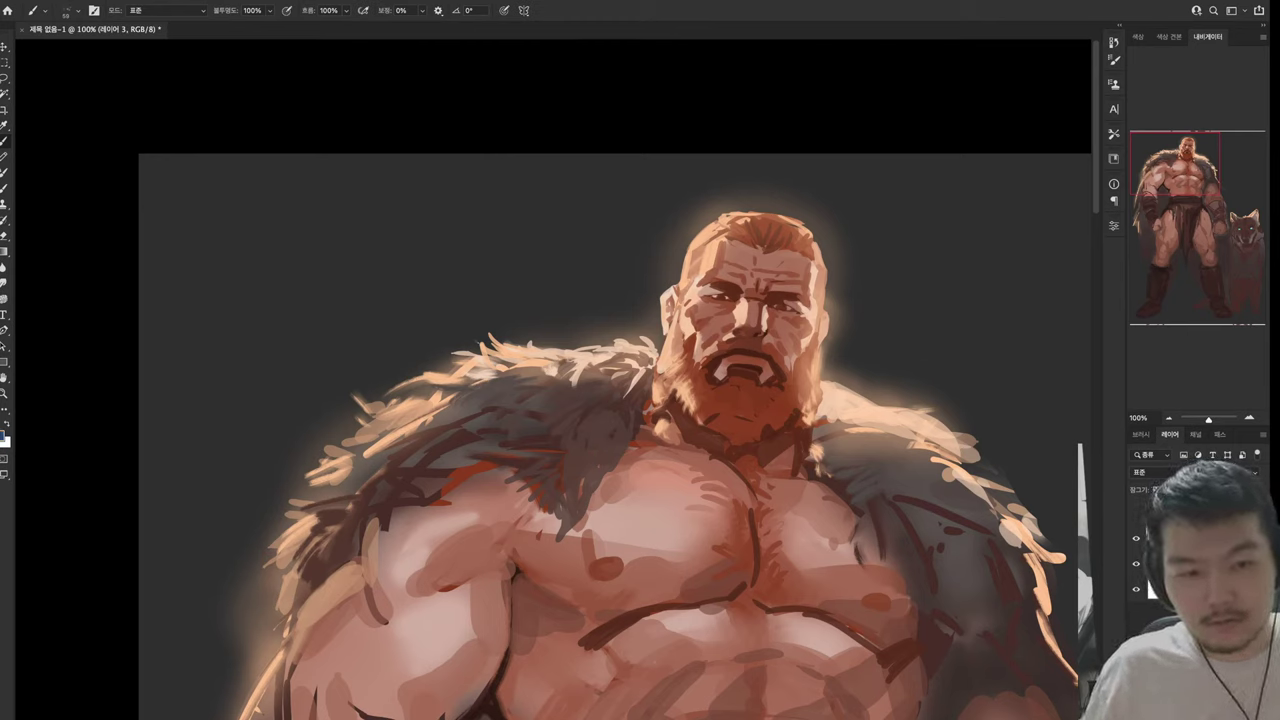
key(2)
key(9)
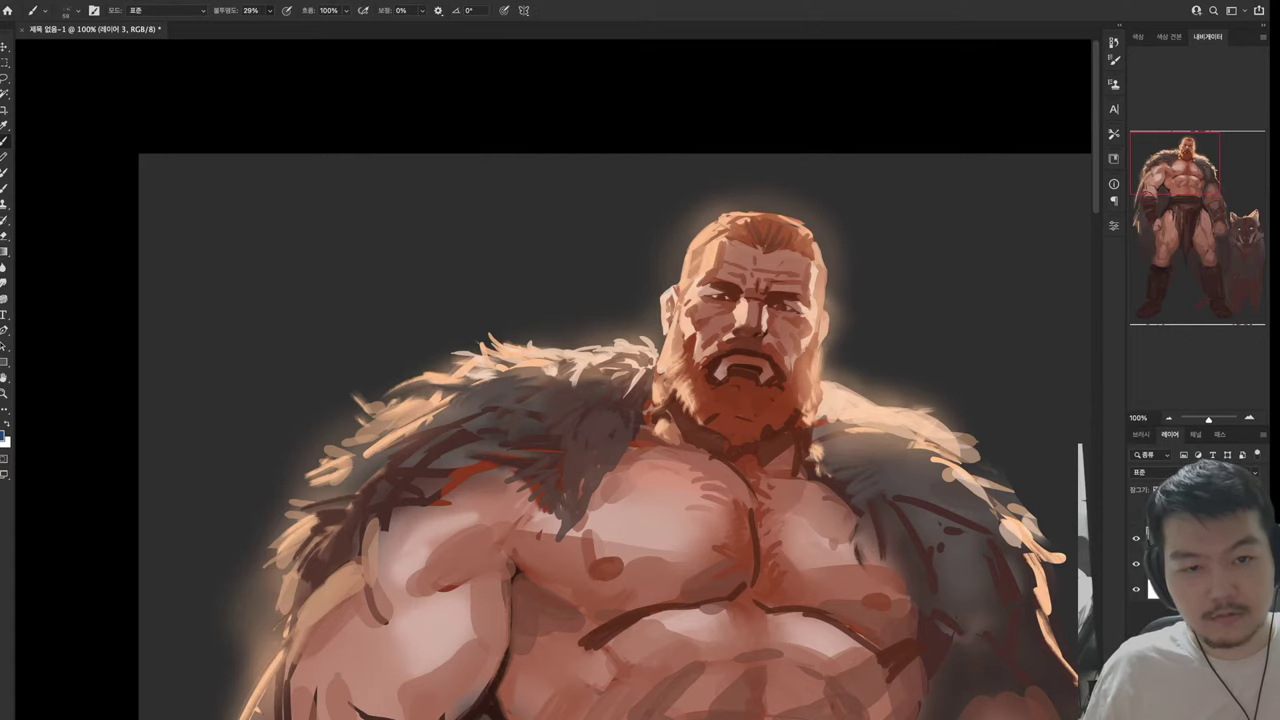
drag(700, 296, 730, 300)
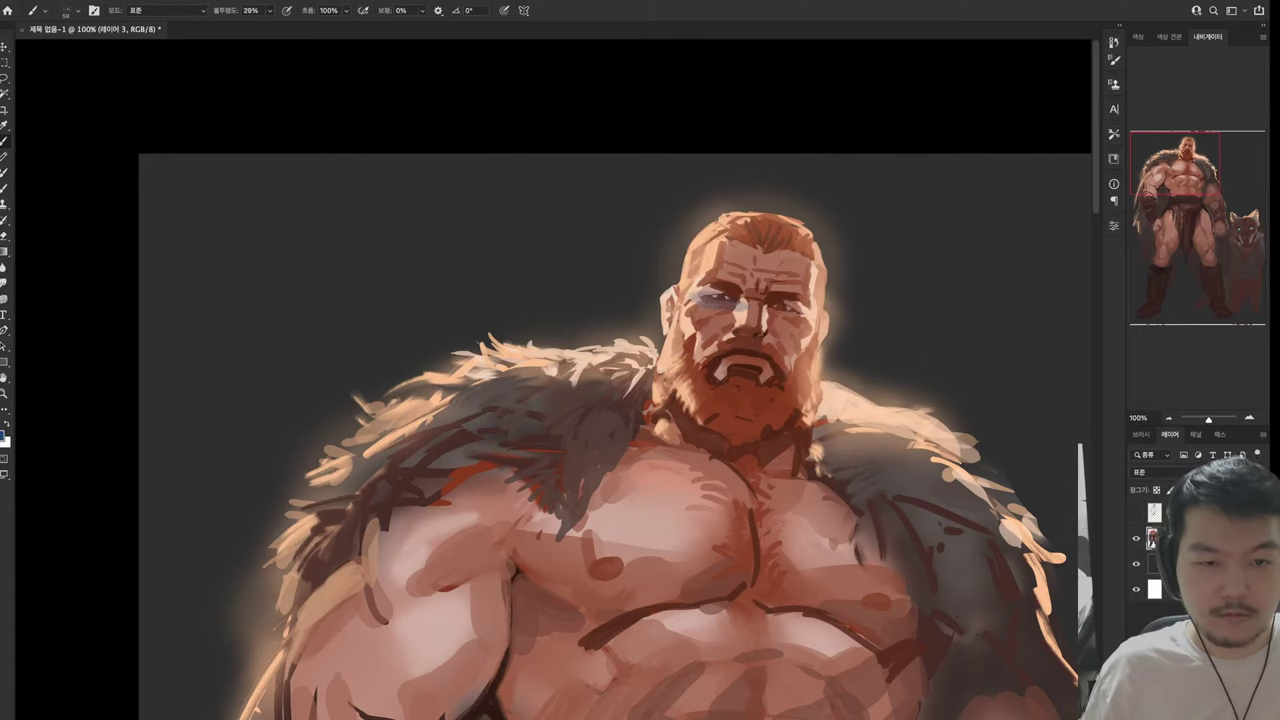
drag(600, 400, 676, 379)
key(ctrl+z)
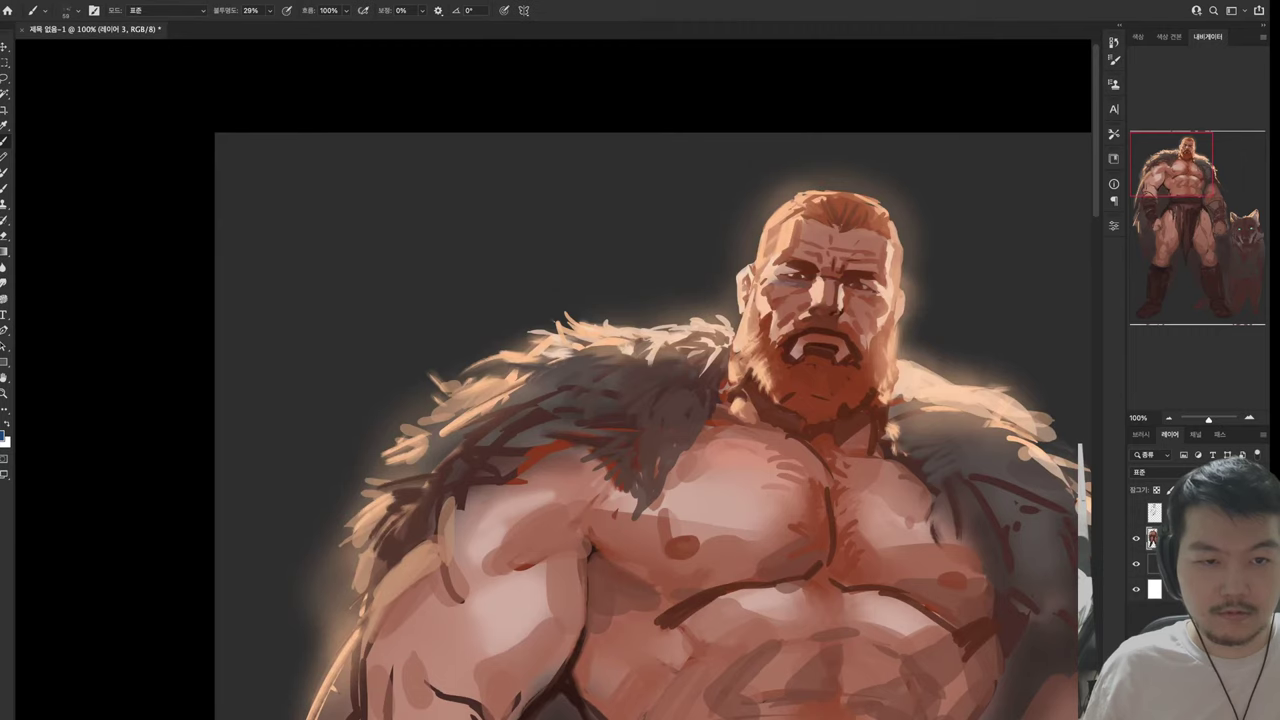
drag(776, 280, 876, 284)
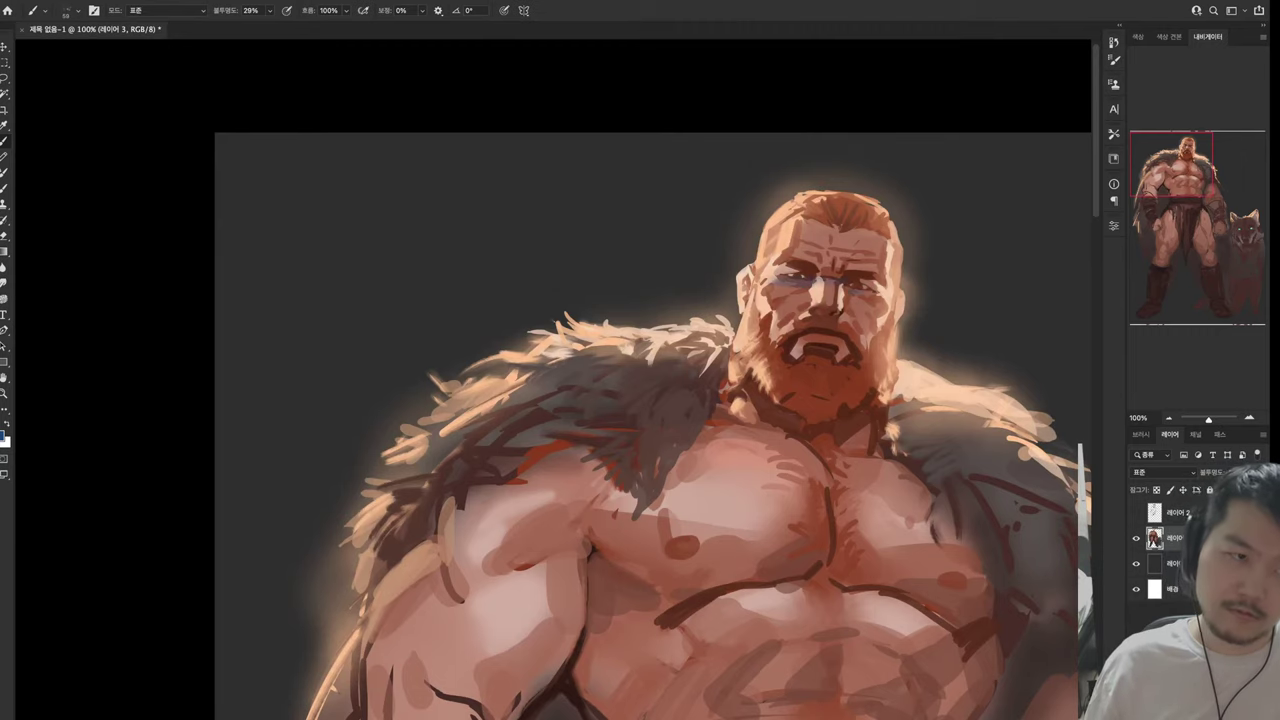
mouse_move(650, 450)
mouse_down()
mouse_move(716, 364)
mouse_move(744, 279)
mouse_move(616, 457)
mouse_up()
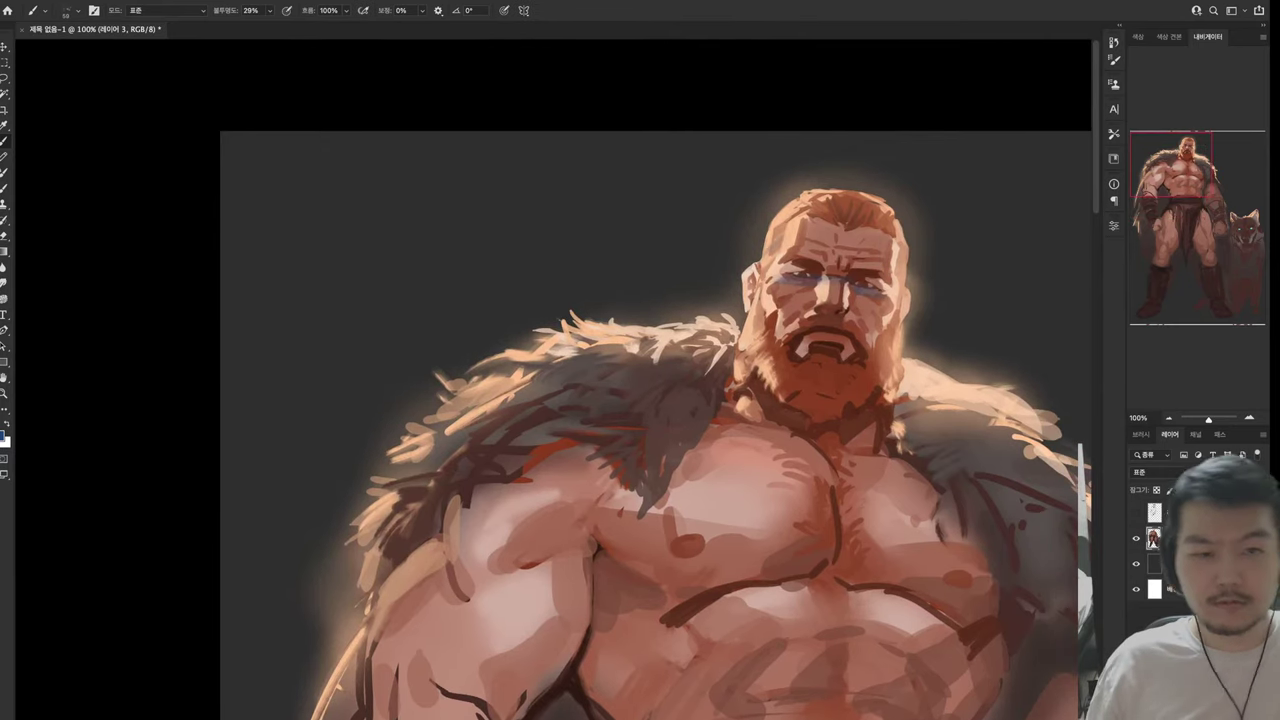
drag(640, 400, 605, 375)
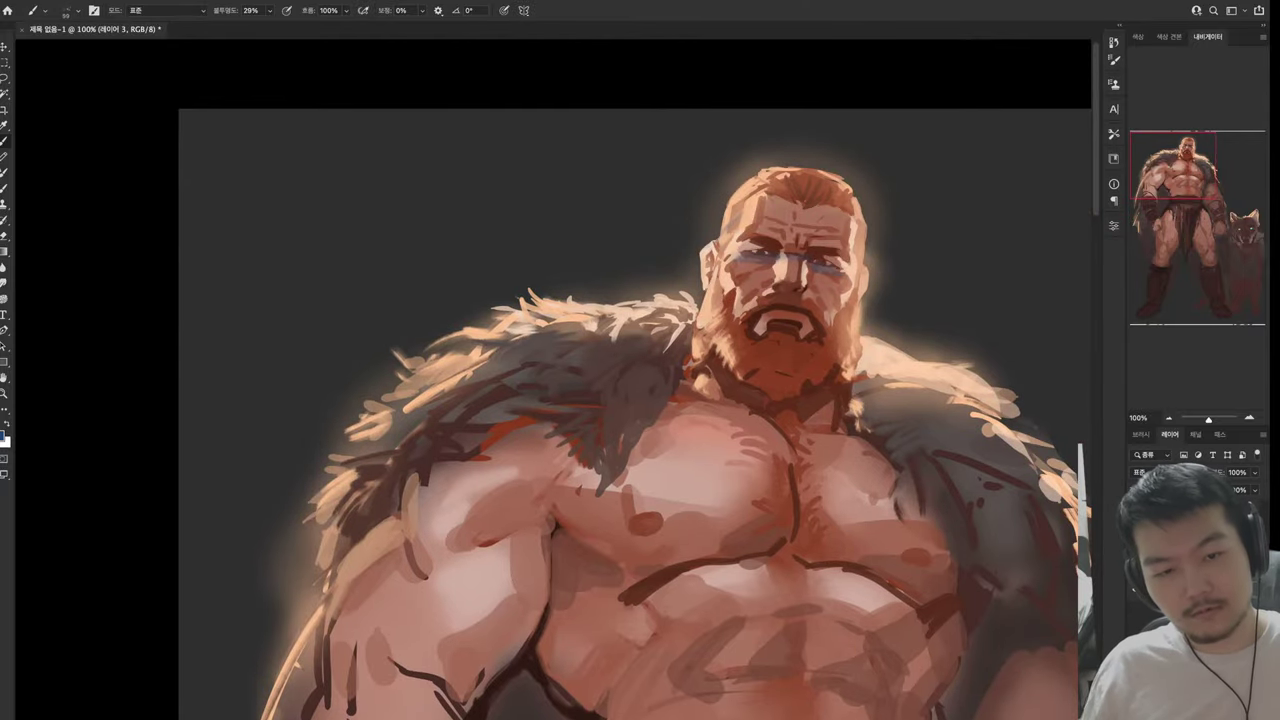
Paint translucent blue war-paint lines down both pectorals into a V on the upper abdomen, plus a short stroke on the viewer-left ribs
mouse_move(630, 462)
mouse_down()
mouse_move(718, 498)
mouse_move(752, 544)
mouse_move(744, 419)
mouse_up()
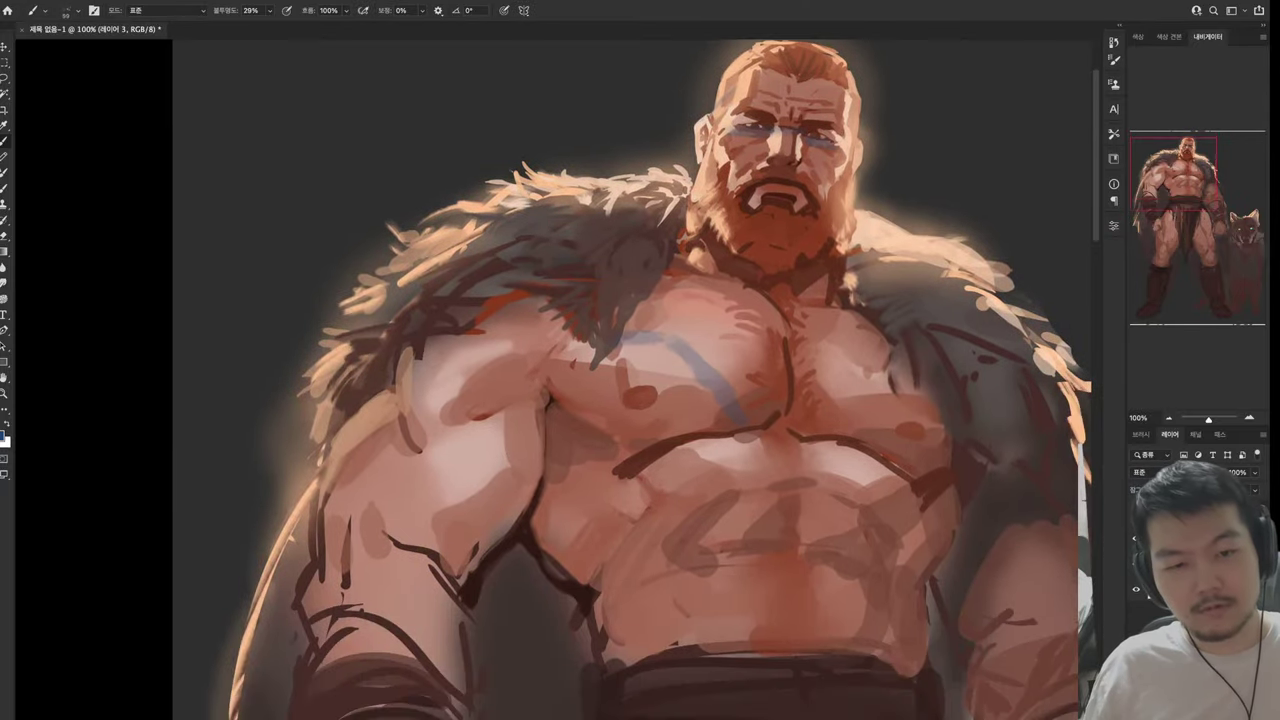
drag(878, 376, 836, 428)
drag(748, 442, 778, 482)
drag(834, 440, 802, 480)
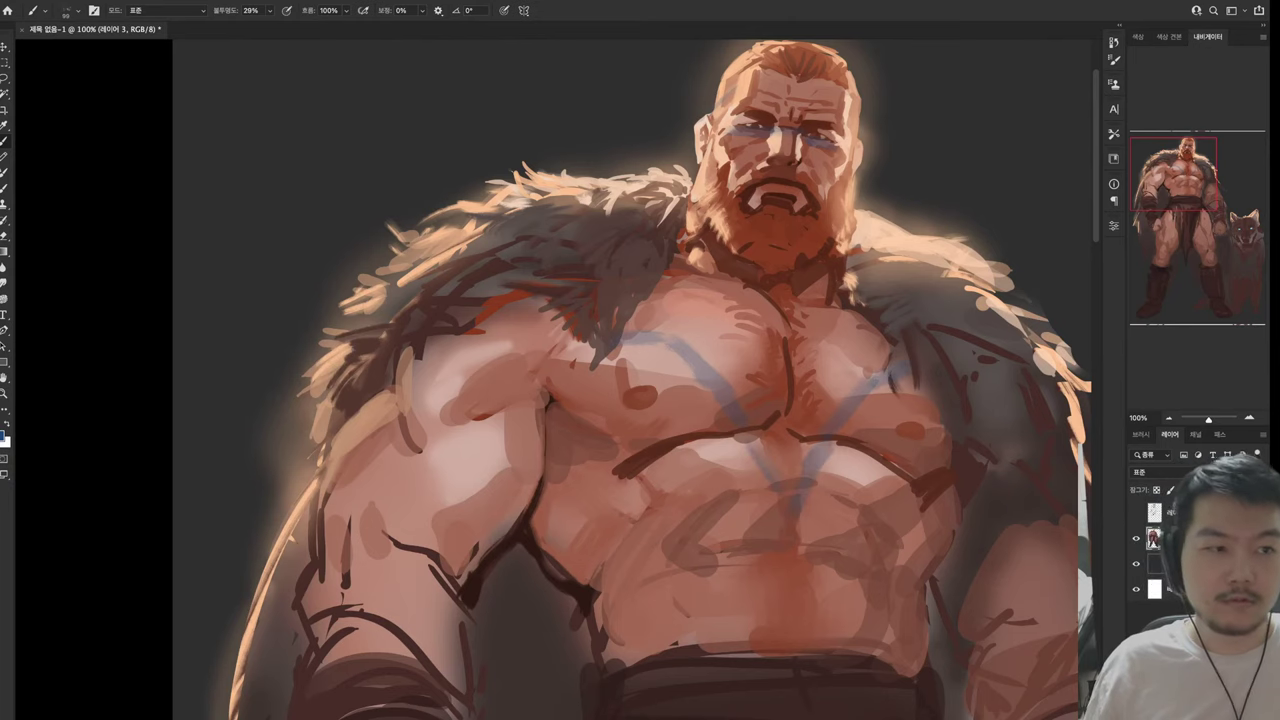
mouse_move(732, 440)
mouse_down()
mouse_move(774, 502)
mouse_move(744, 472)
mouse_move(769, 462)
mouse_up()
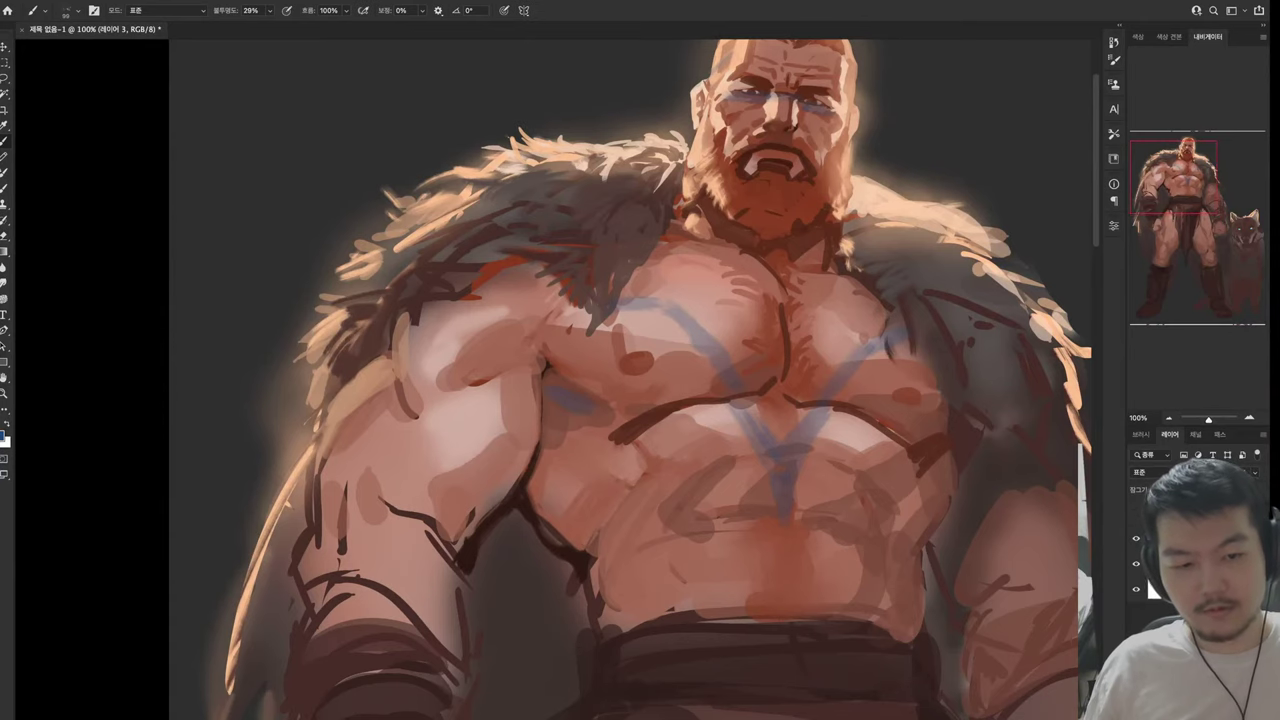
Paint translucent blue war-paint lines from under the armpits down both sides of the abdomen to the waist at 29% brush opacity
drag(555, 385, 720, 600)
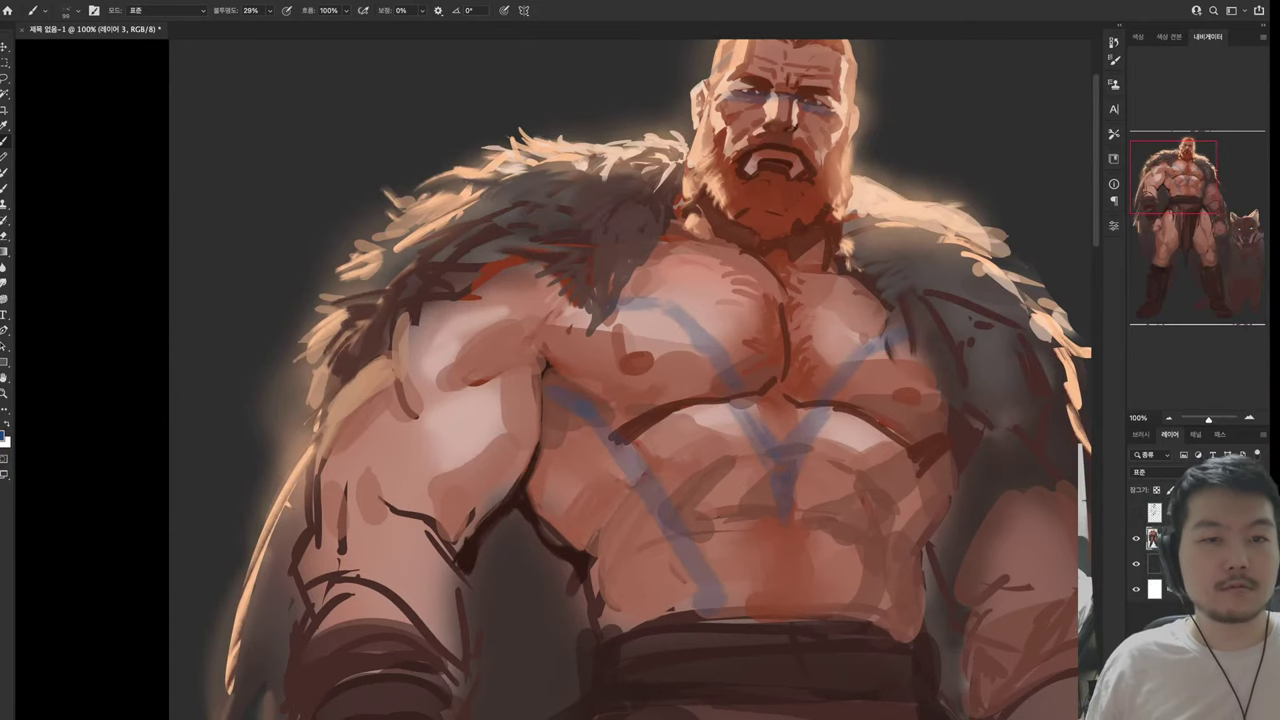
mouse_move(948, 398)
mouse_down()
mouse_move(858, 608)
mouse_move(744, 606)
mouse_up()
key(alt)
alt+click(744, 606)
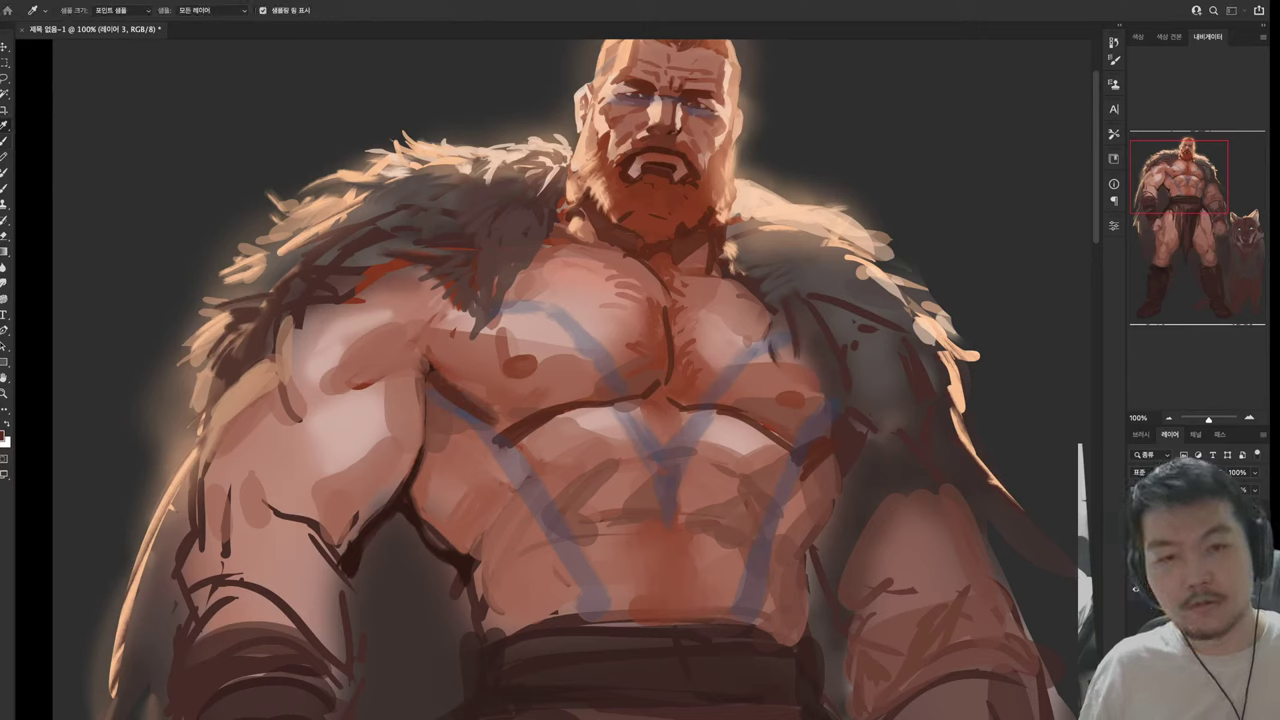
mouse_move(490, 302)
mouse_down()
mouse_move(546, 296)
mouse_move(545, 258)
mouse_move(530, 300)
mouse_up()
drag(640, 360, 608, 428)
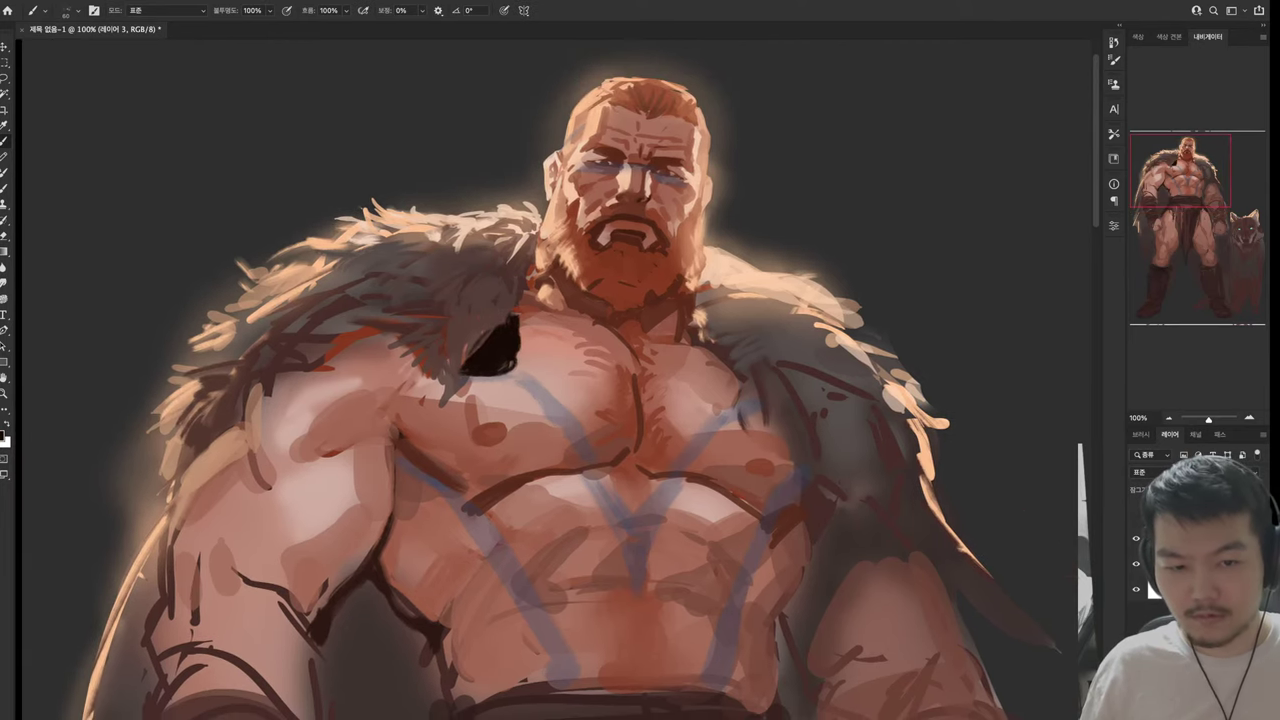
key(ctrl+z)
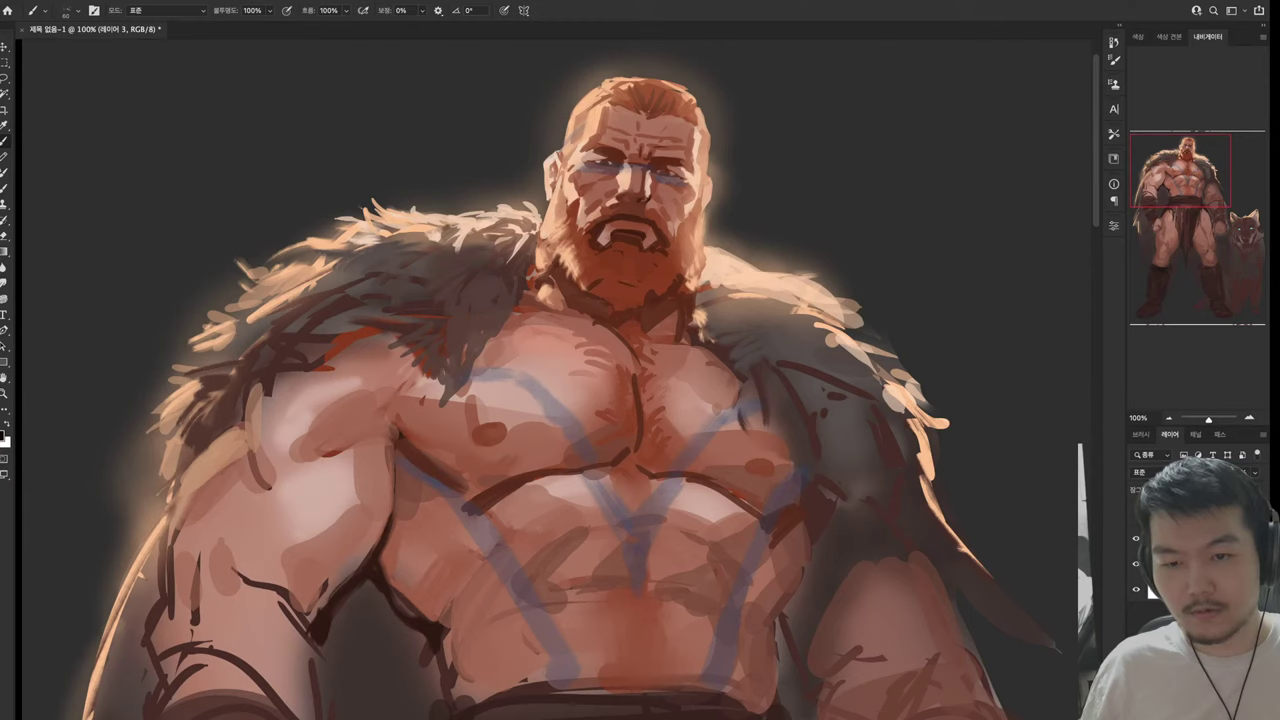
Paint a black patch under the viewer-left shoulder fur and a black strap running diagonally across the chest to the viewer-right waist
mouse_move(366, 342)
mouse_down()
mouse_move(401, 364)
mouse_move(371, 366)
mouse_move(471, 348)
mouse_move(690, 490)
mouse_up()
mouse_move(516, 372)
mouse_down()
mouse_move(835, 615)
mouse_move(920, 622)
mouse_move(945, 610)
mouse_up()
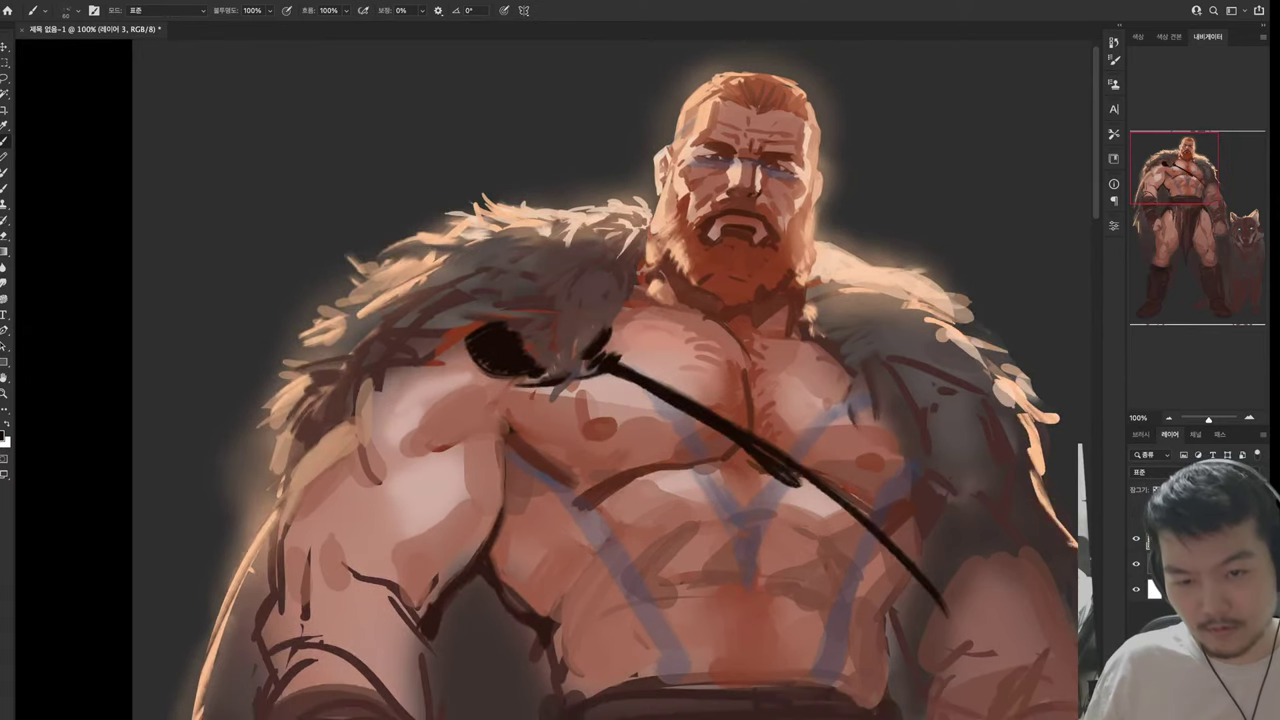
key(ctrl+z)
mouse_move(640, 400)
mouse_down()
mouse_move(557, 400)
mouse_move(530, 415)
mouse_up()
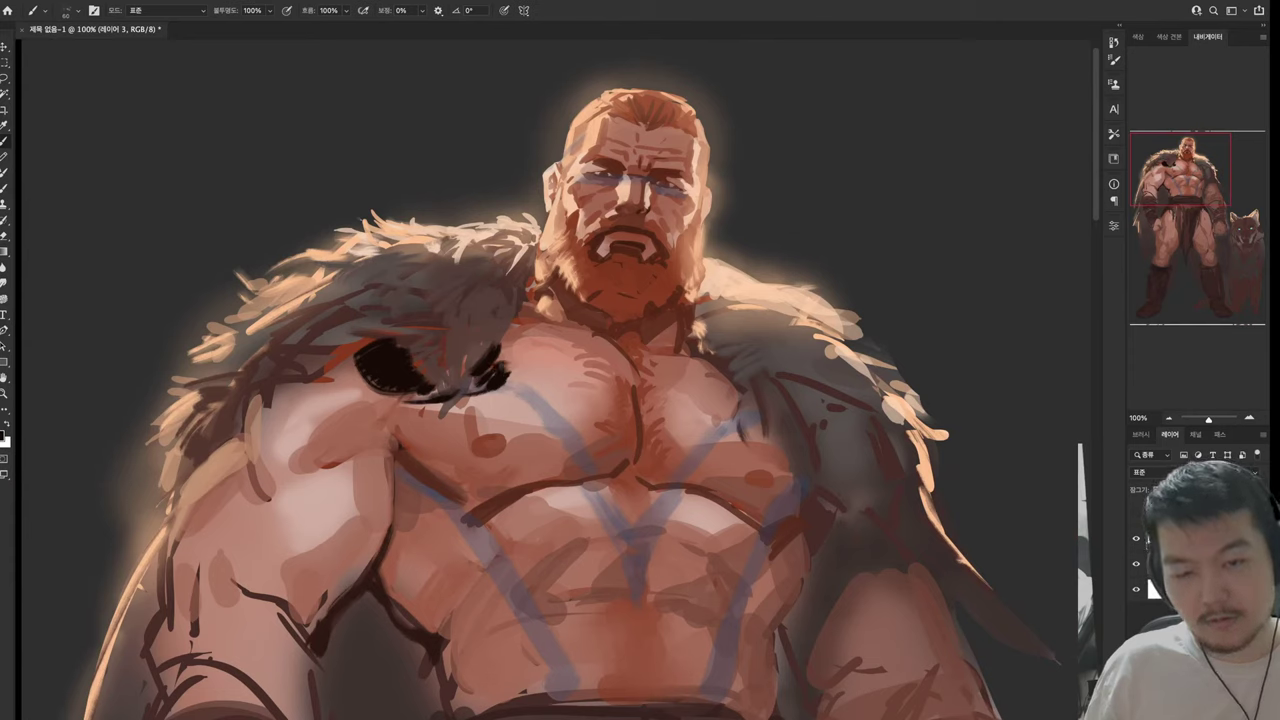
mouse_move(487, 399)
mouse_down()
mouse_move(545, 404)
mouse_move(757, 571)
mouse_move(768, 600)
mouse_move(824, 476)
mouse_move(826, 535)
mouse_up()
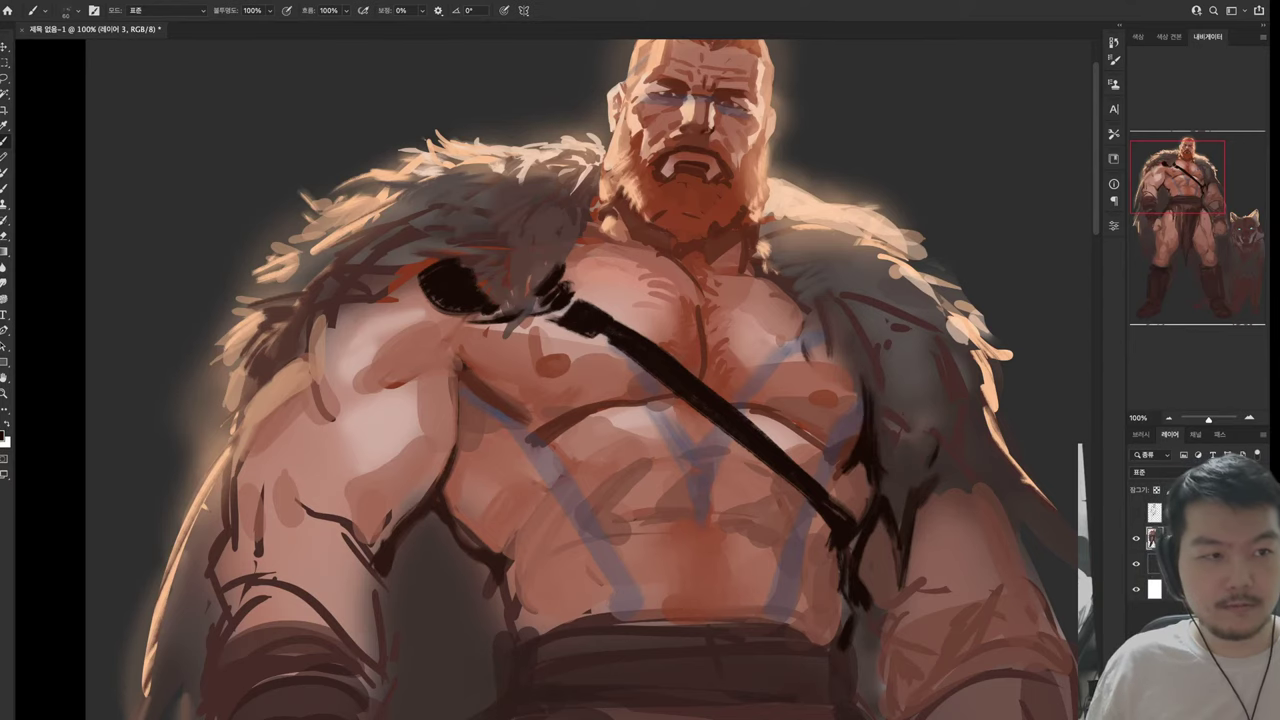
Extend the black shoulder patch along the fur's lower edge and outline the outer viewer-left upper arm with the sampled dark colour
scroll(580, 380, up, 3)
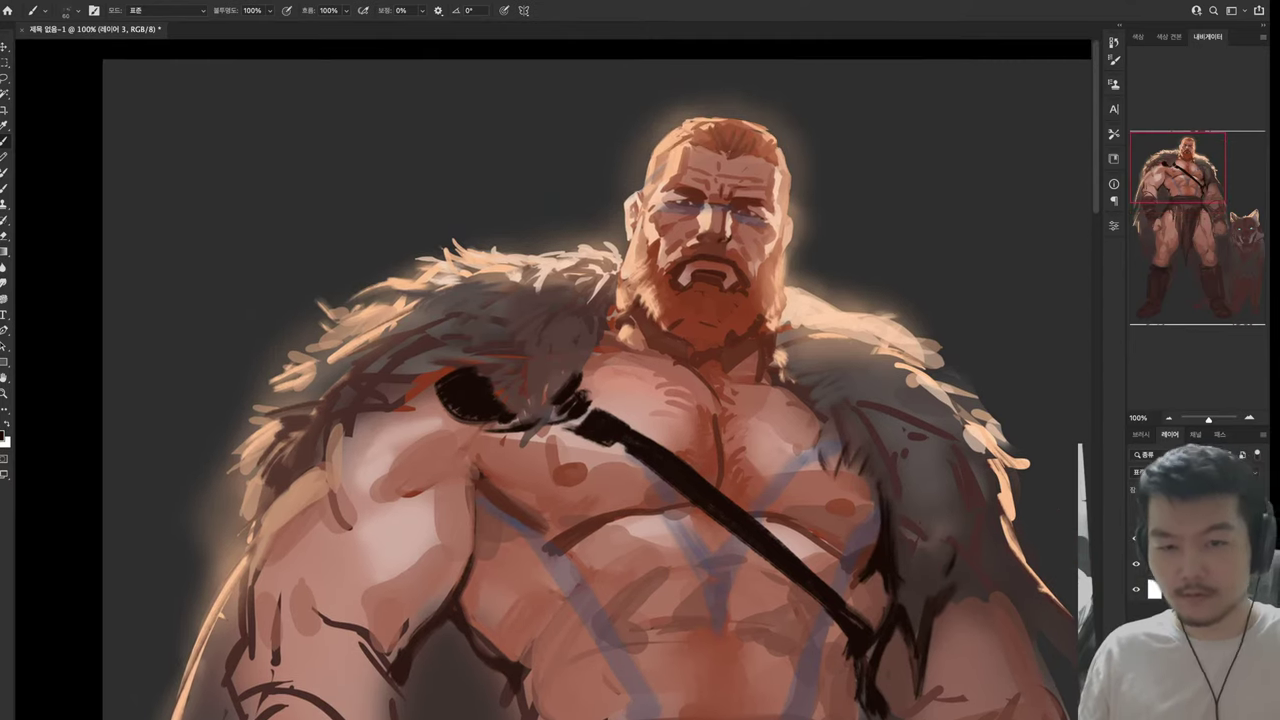
scroll(580, 380, down, 2)
key(i)
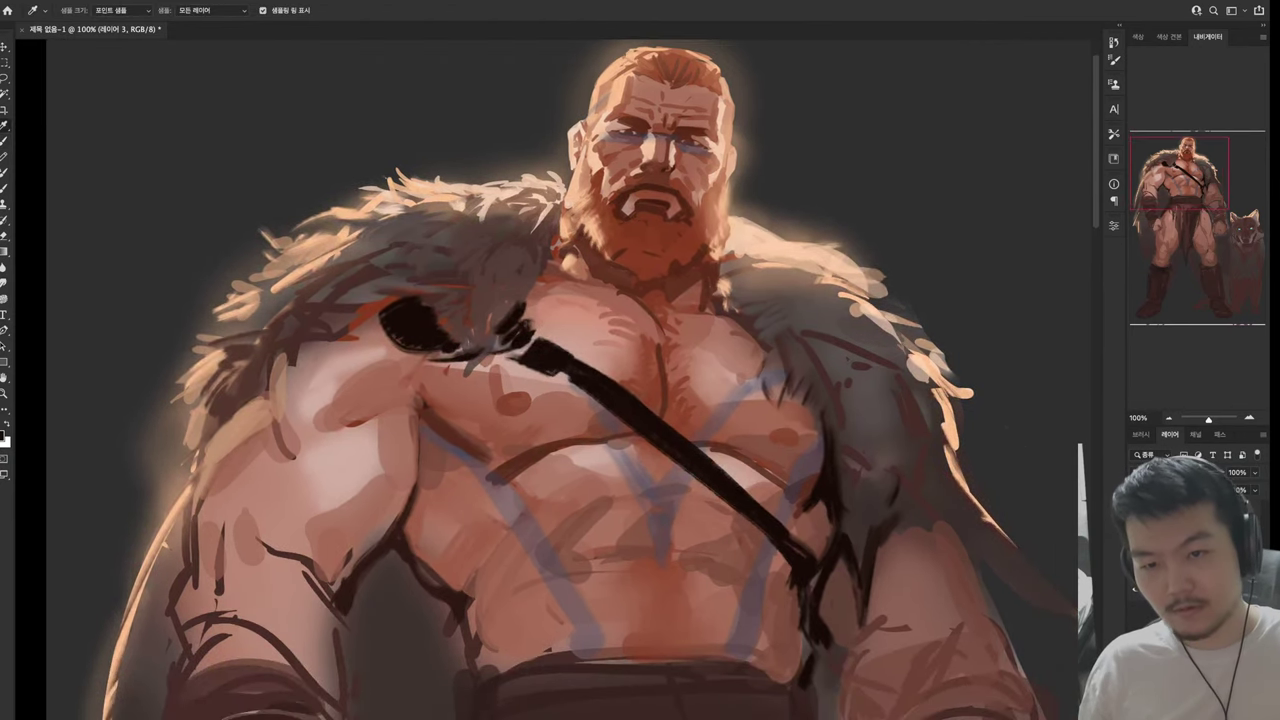
click(509, 318)
key(b)
mouse_move(262, 356)
mouse_down()
mouse_move(384, 354)
mouse_move(380, 328)
mouse_move(414, 332)
mouse_up()
mouse_move(286, 342)
mouse_down()
mouse_move(370, 324)
mouse_move(346, 320)
mouse_up()
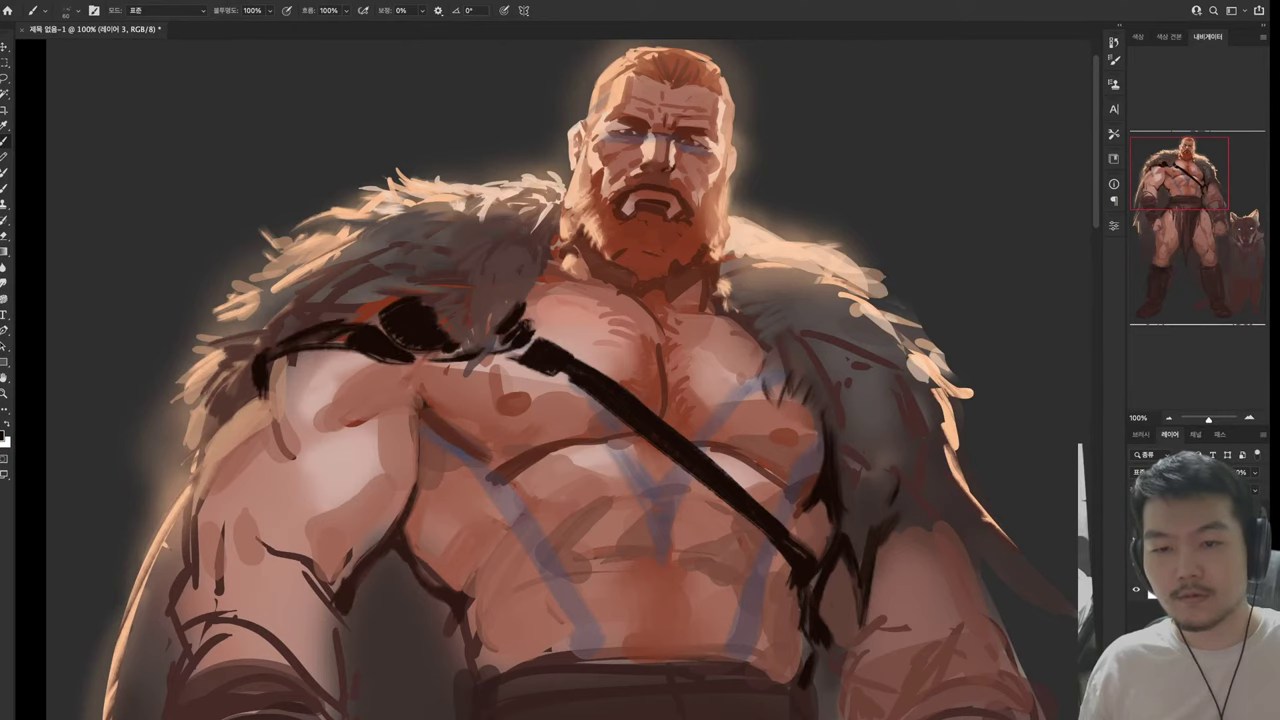
mouse_move(254, 388)
mouse_down()
mouse_move(186, 480)
mouse_move(190, 574)
mouse_up()
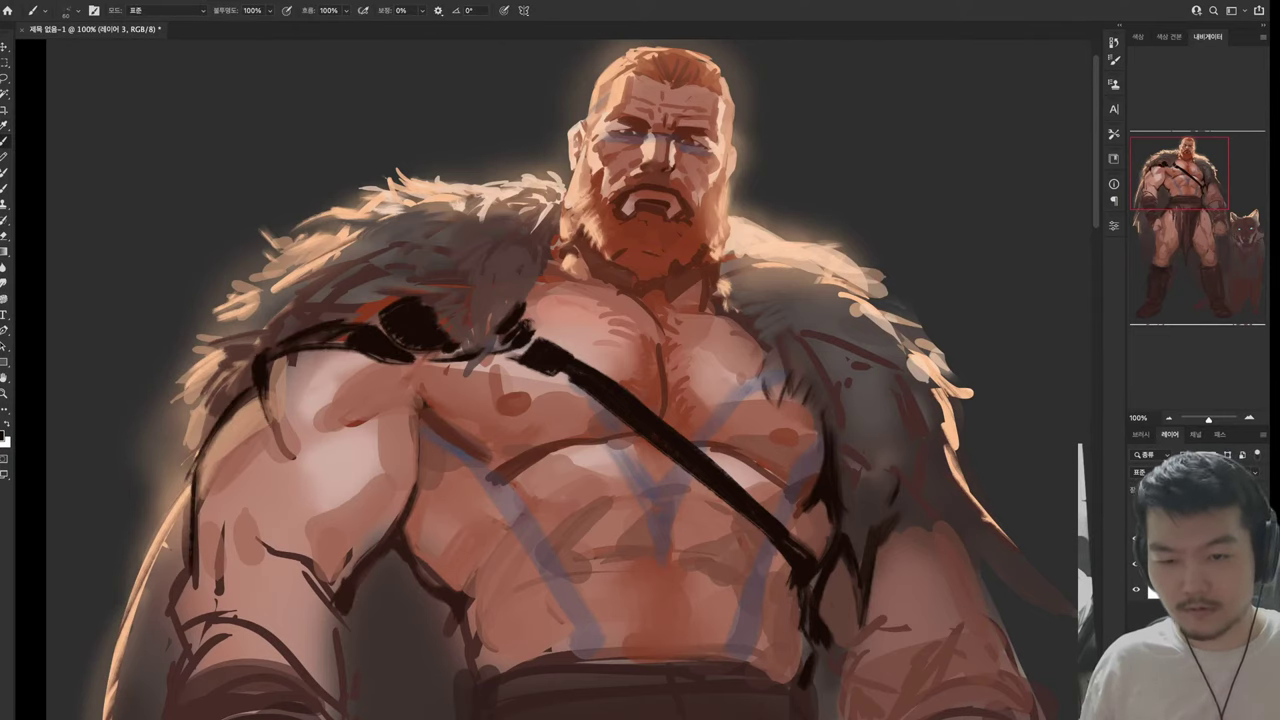
Strengthen the dark contour lines under both pectorals with a colour sampled from the black shoulder patch
scroll(560, 400, down, 2)
scroll(560, 400, up, 2)
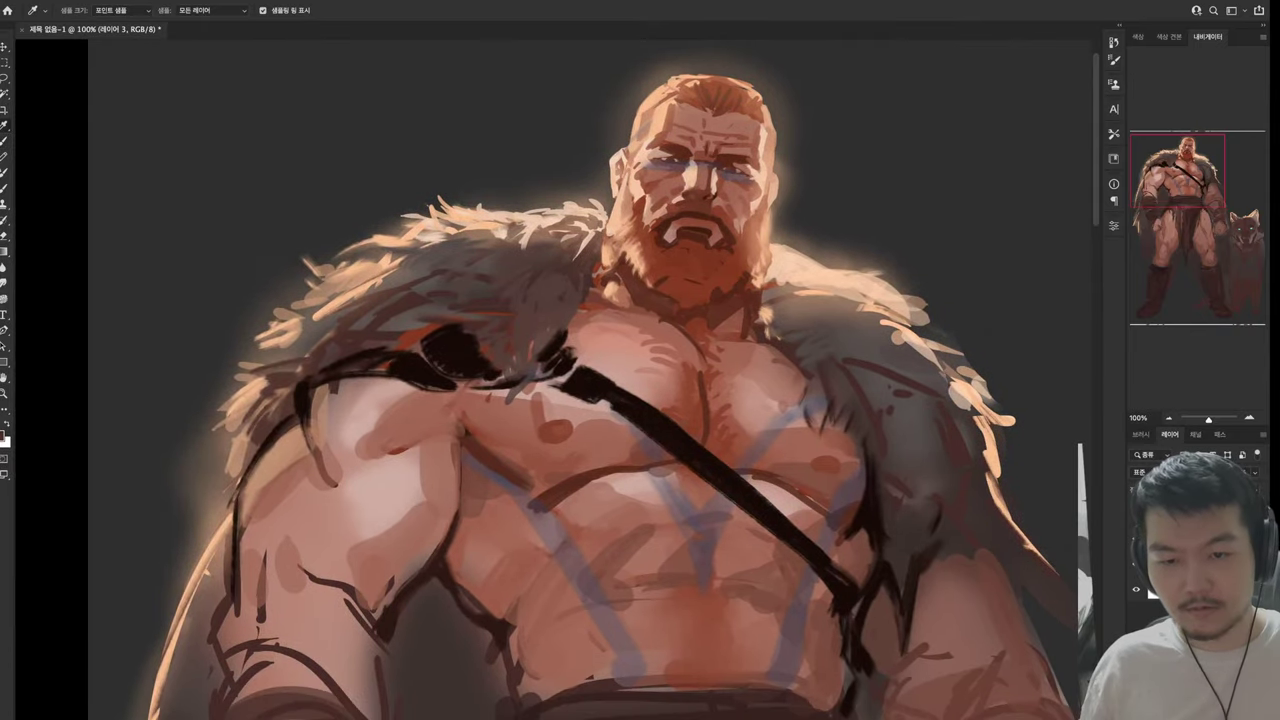
alt+click(469, 357)
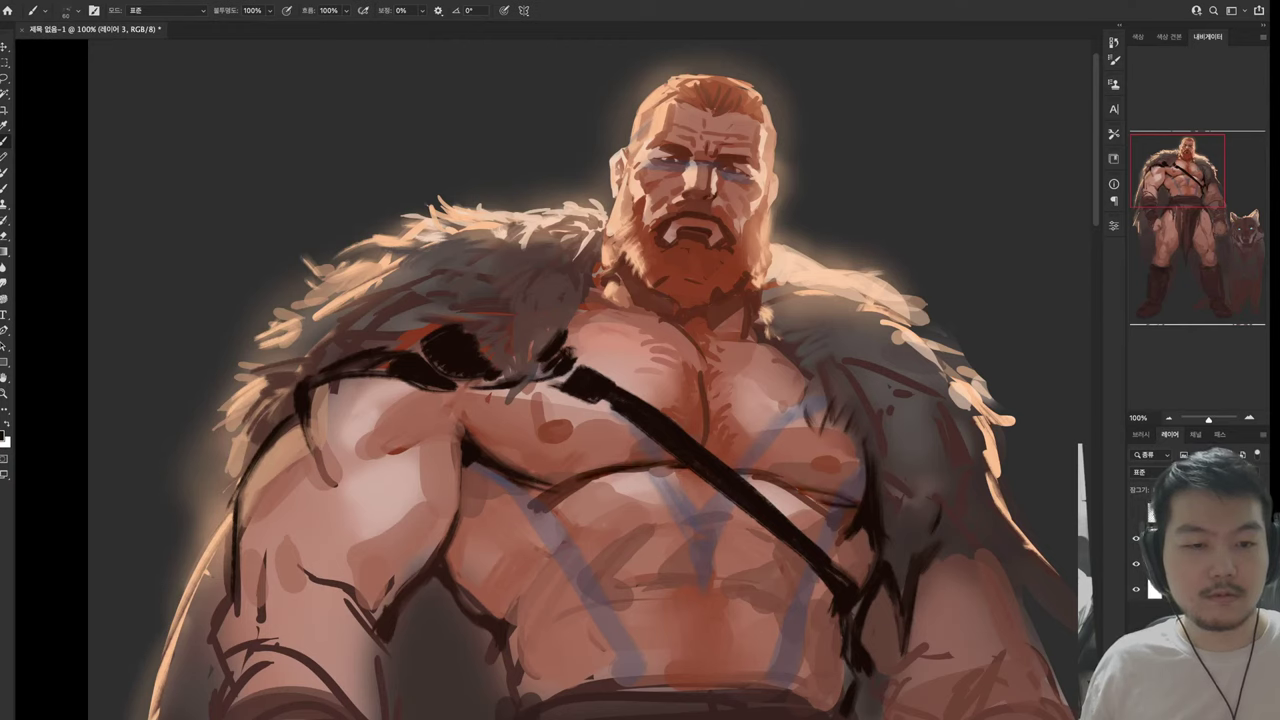
Repaint the viewer-right nipple nearer the pectoral's outer edge and blend the viewer-left nipple using sampled skin tones
key(shift+b)
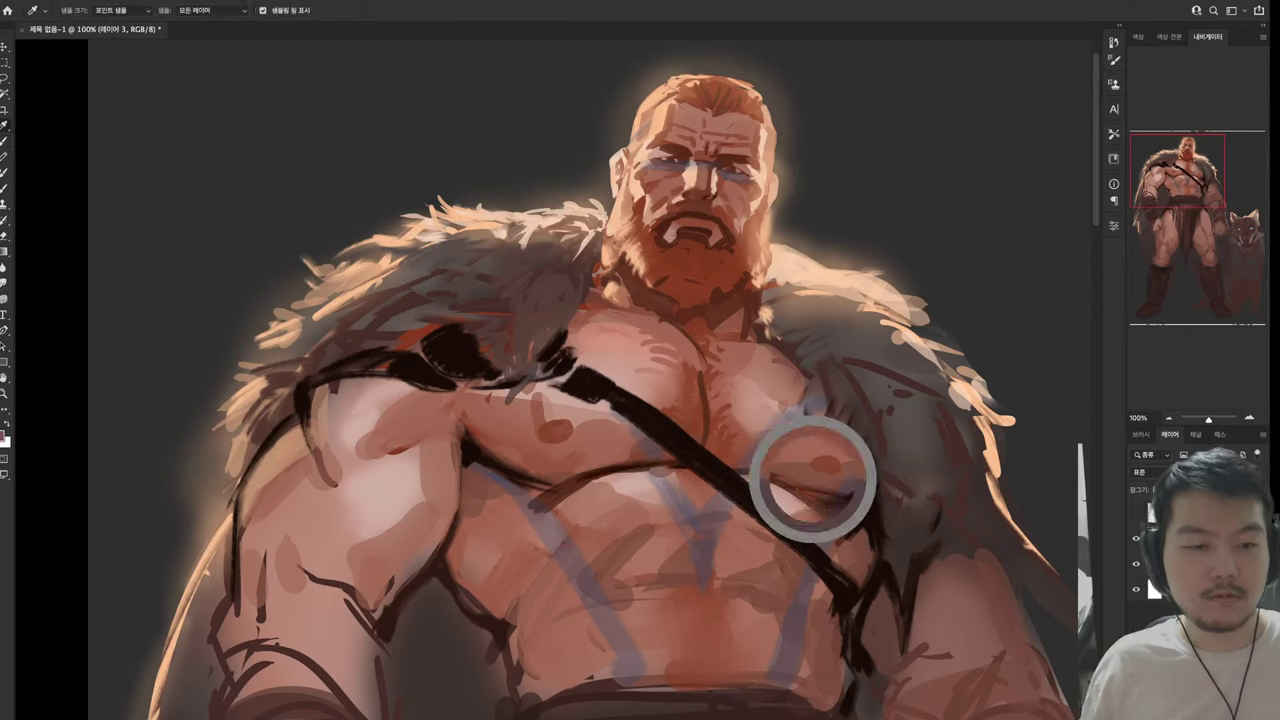
key(shift+b)
key(shift+b)
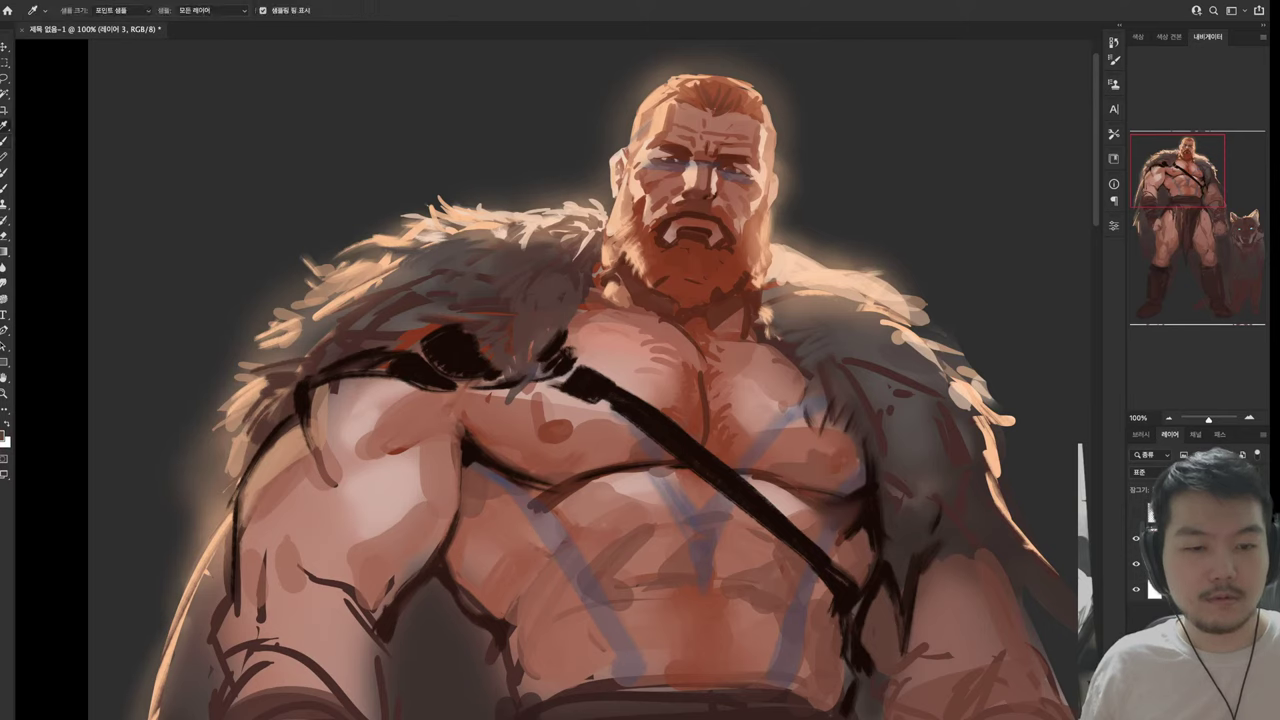
key(shift+b)
alt+click(833, 481)
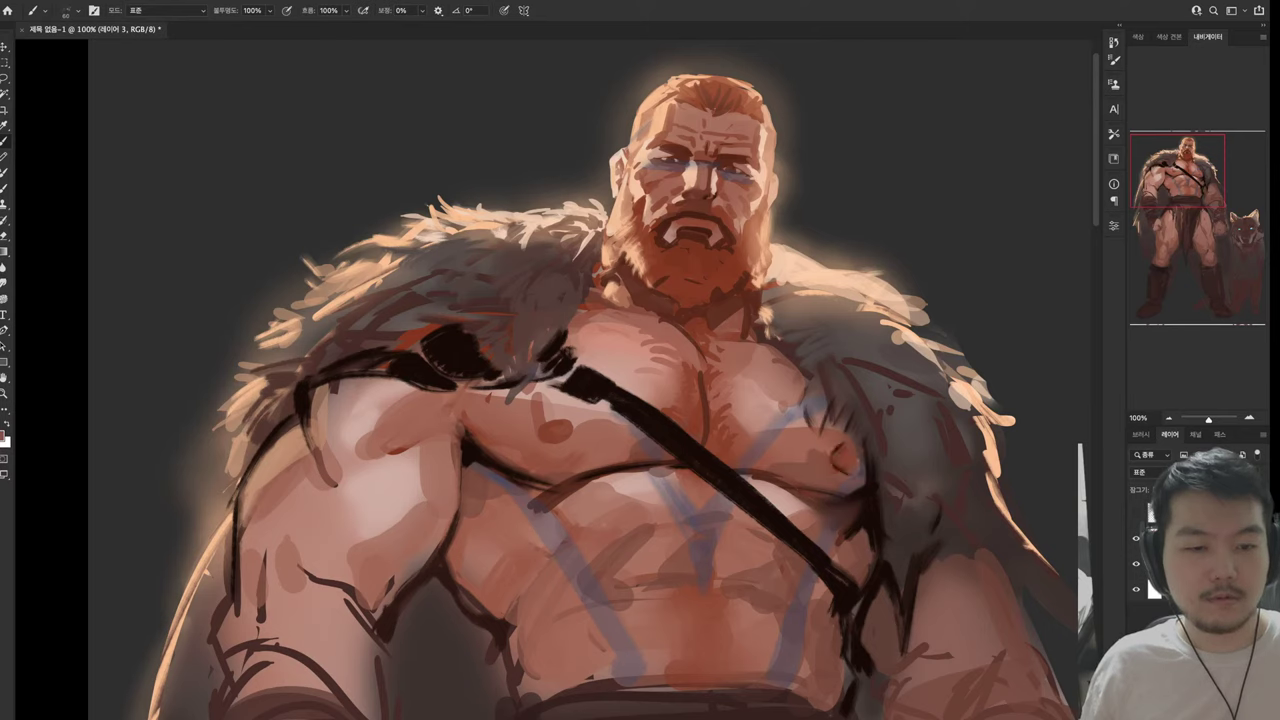
alt+click(829, 543)
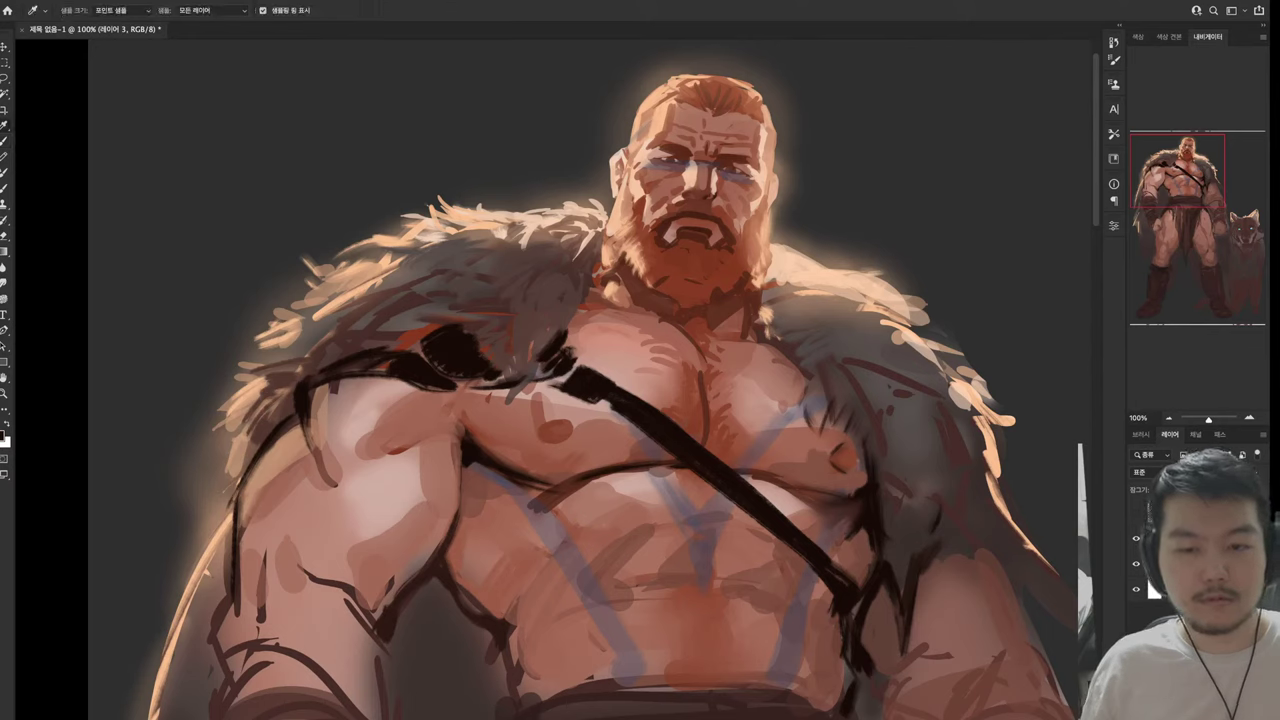
alt+click(580, 478)
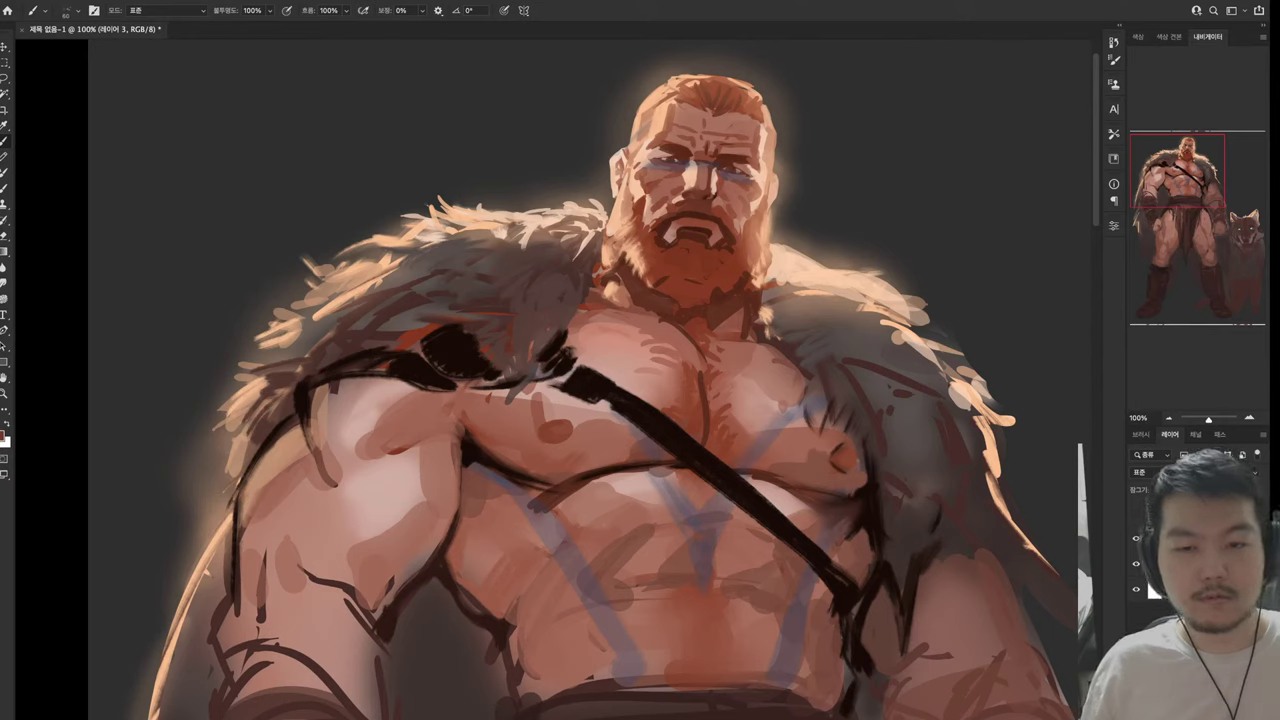
alt+click(547, 403)
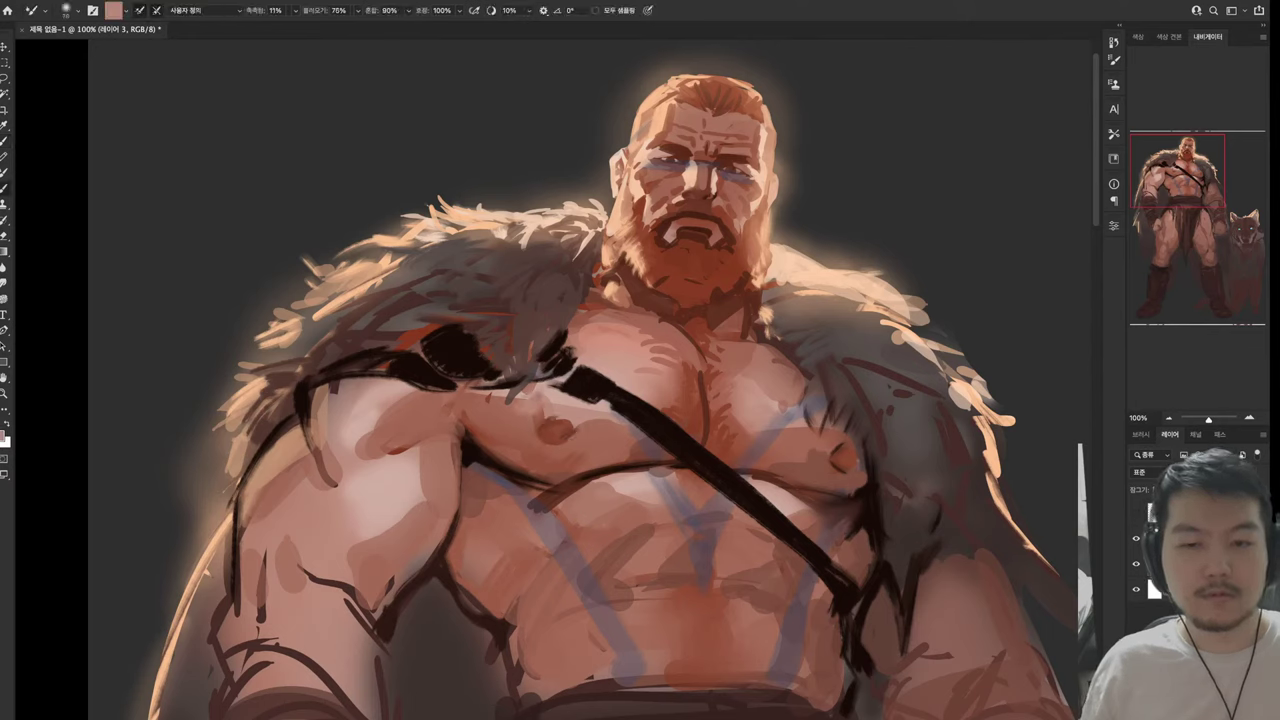
Paint dark grey fur tips hanging over the black shoulder piece and dense pale strands across the viewer-left cloak using sampled colours
key(shift+b)
alt+click(550, 355)
drag(510, 390, 512, 422)
alt+click(516, 355)
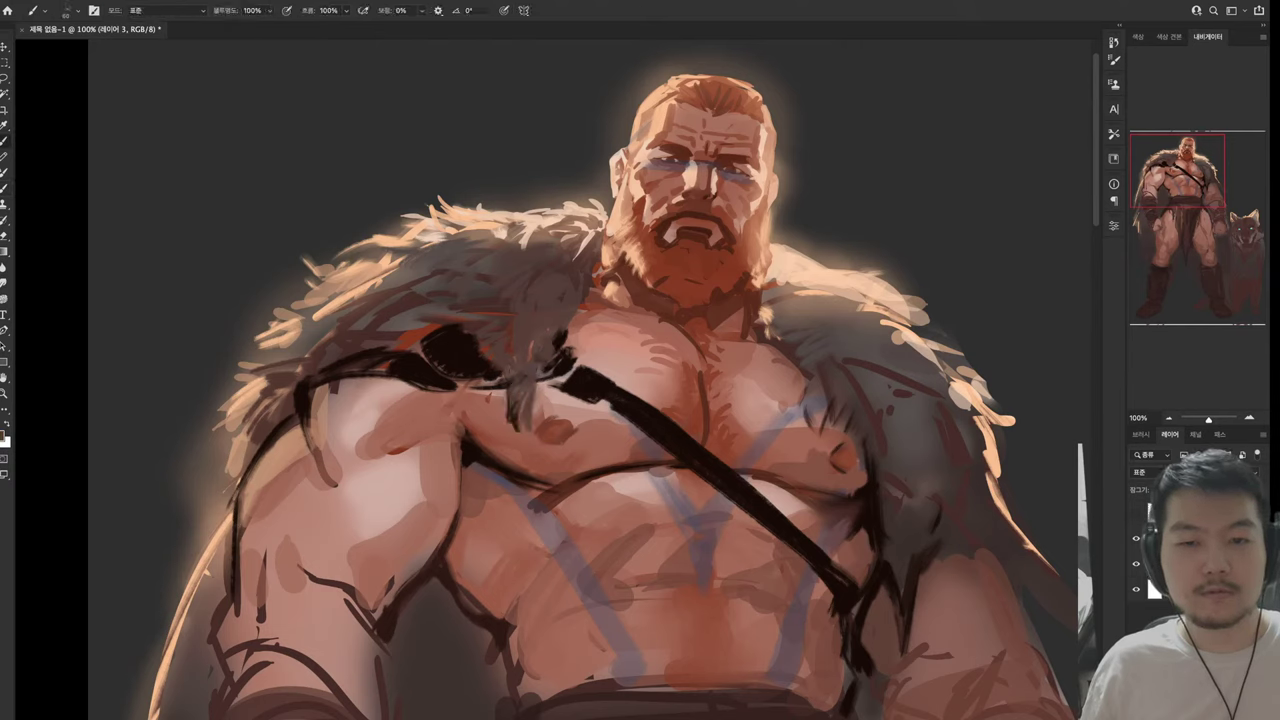
alt+click(557, 347)
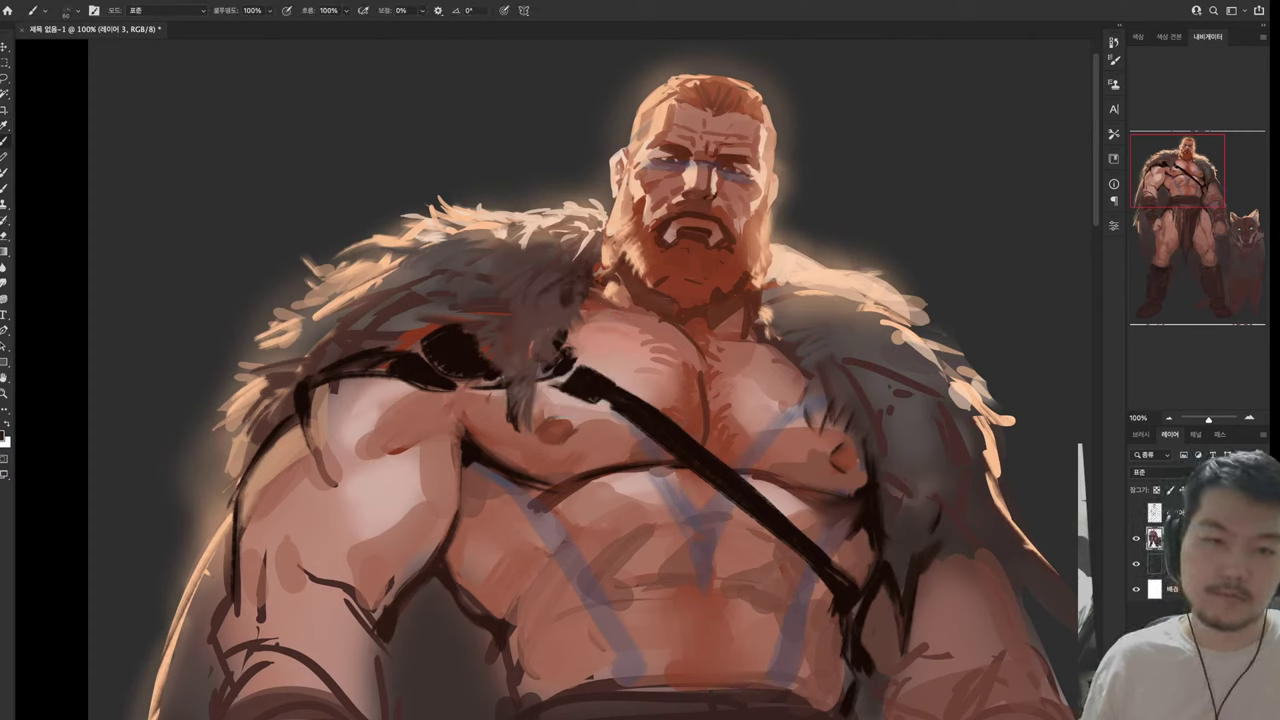
key(alt)
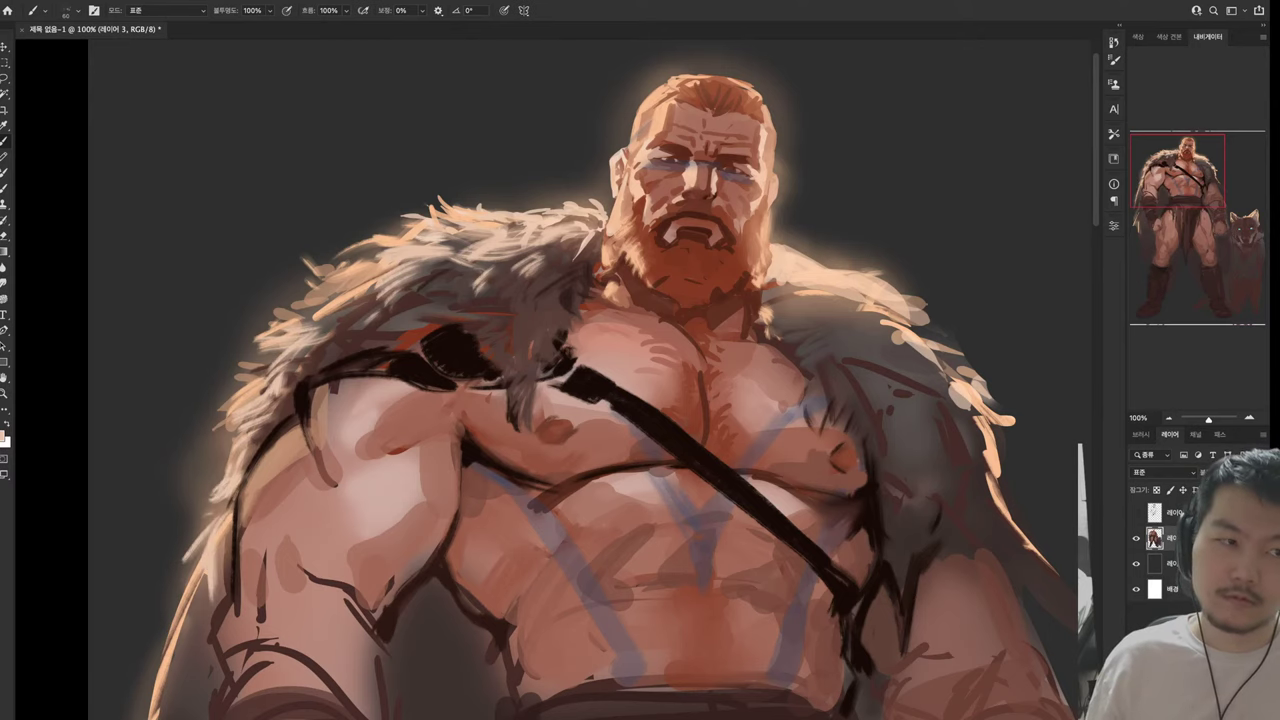
Retouch the brows and eye area with a colour sampled beside the viewer-left eye
drag(550, 400, 480, 470)
key(alt)
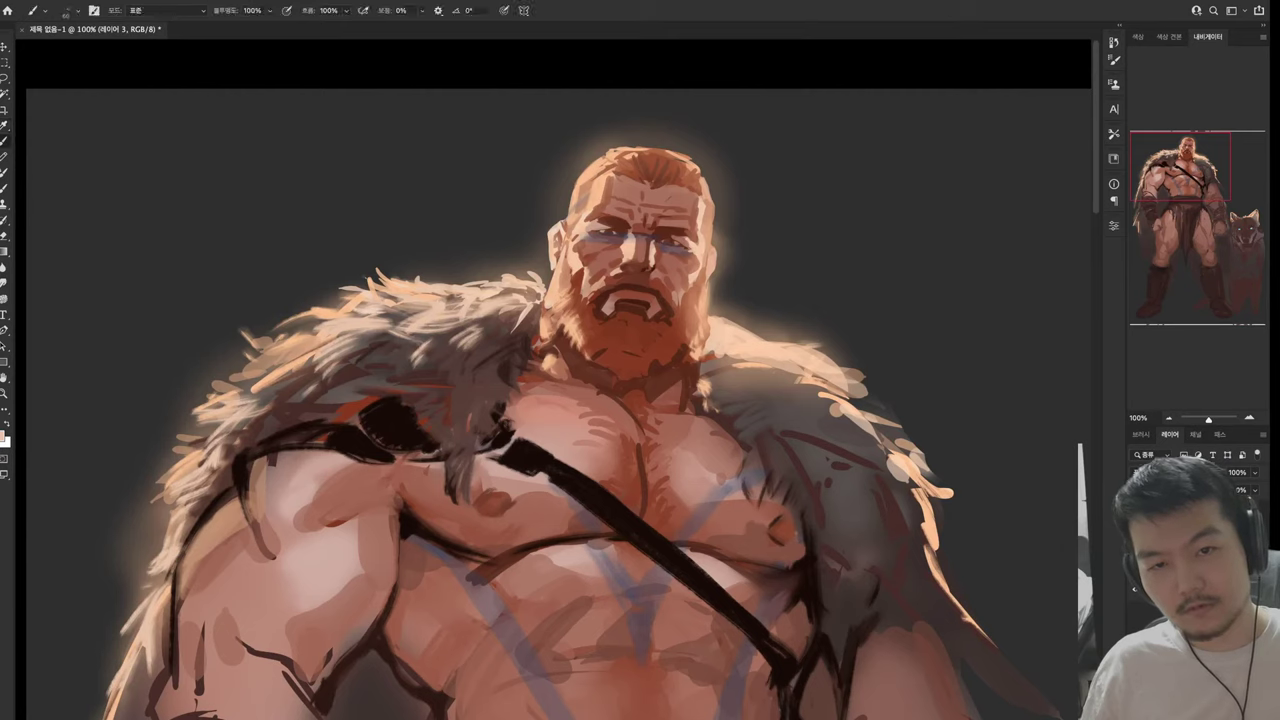
alt+click(614, 229)
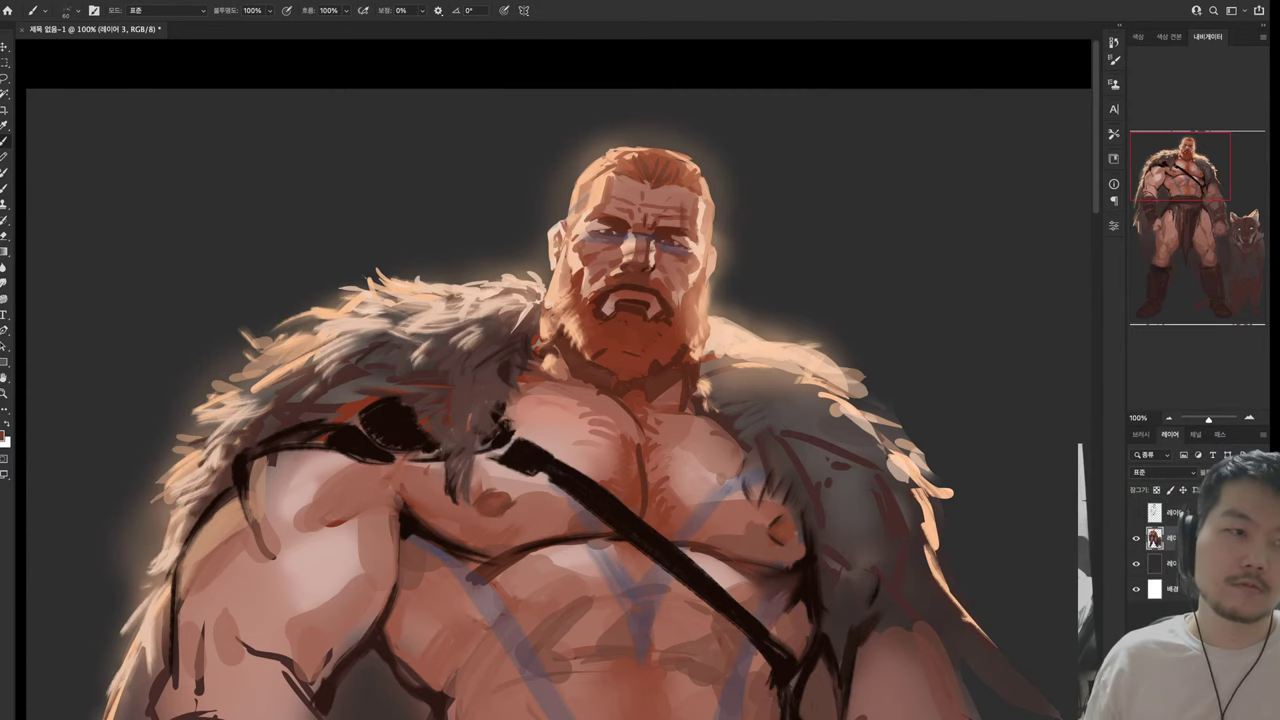
Darken the sternum line and paint dark curved lines from both sides of the neck across the upper chest
scroll(560, 380, down, 5)
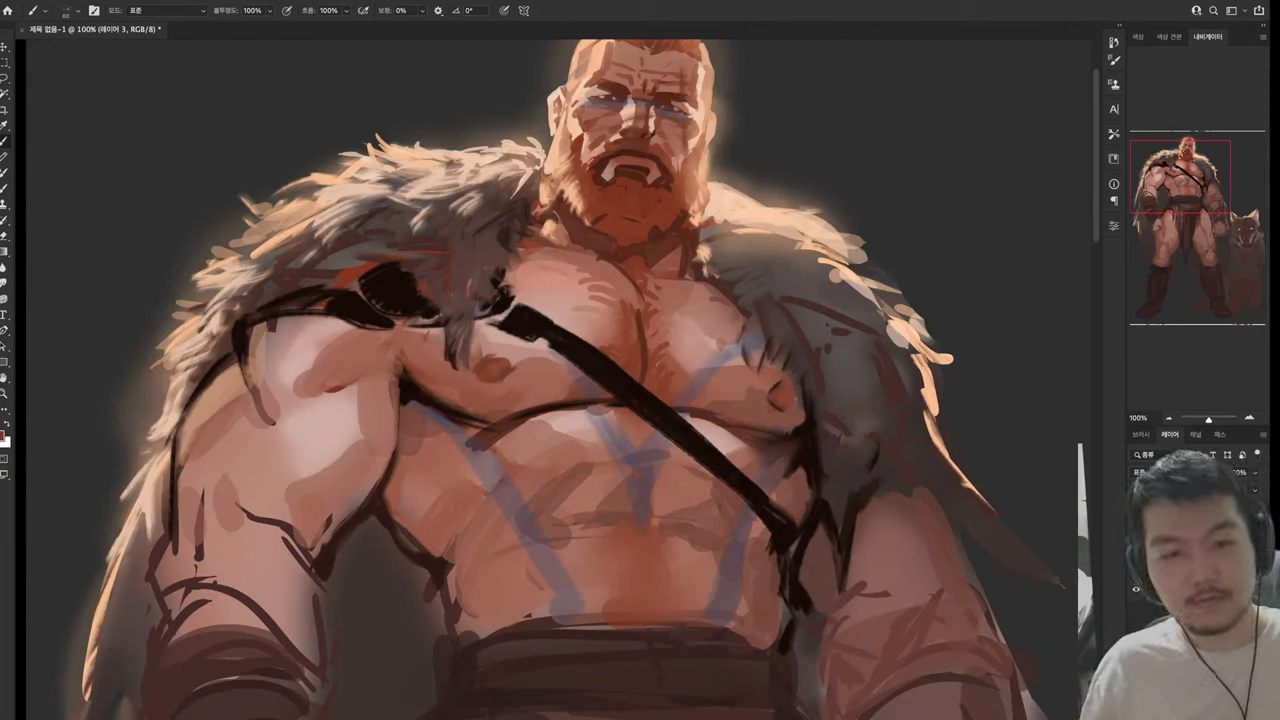
drag(634, 280, 642, 384)
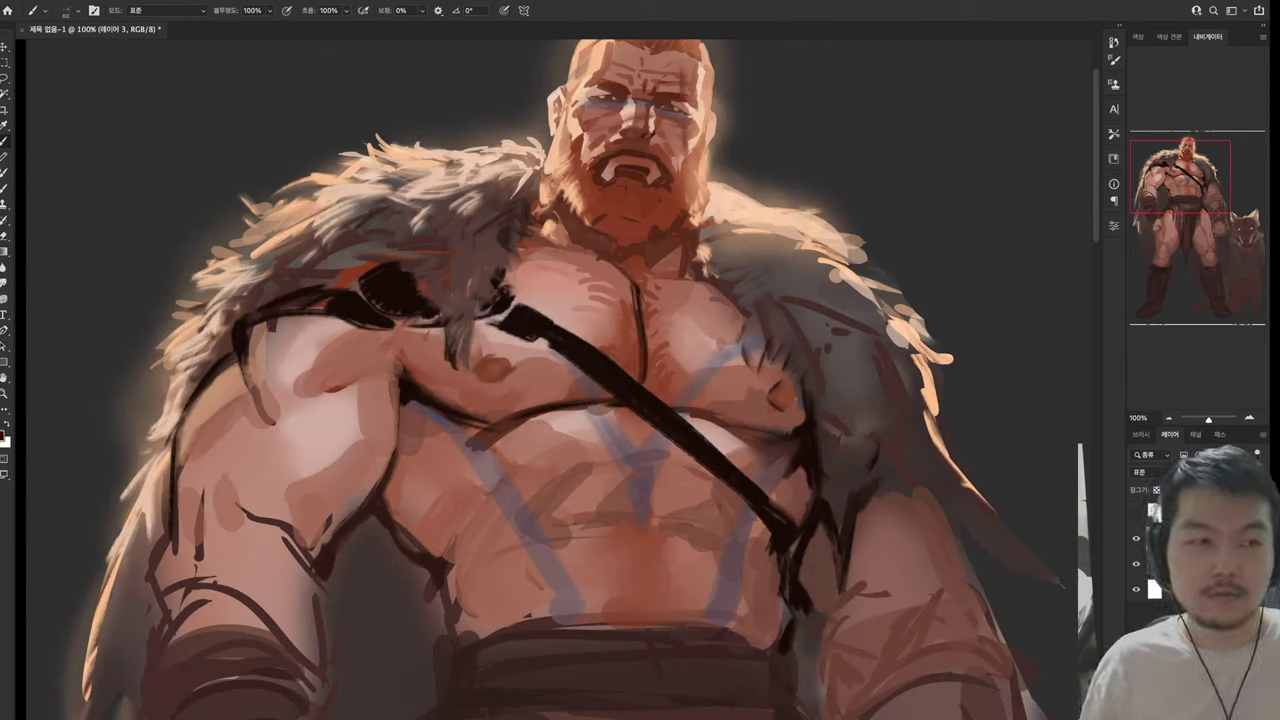
drag(522, 232, 600, 284)
drag(628, 312, 706, 284)
Paint short dark grey marks hanging below the curved upper-chest line and retouch the line's viewer-right end with a sampled colour
scroll(560, 380, up, 3)
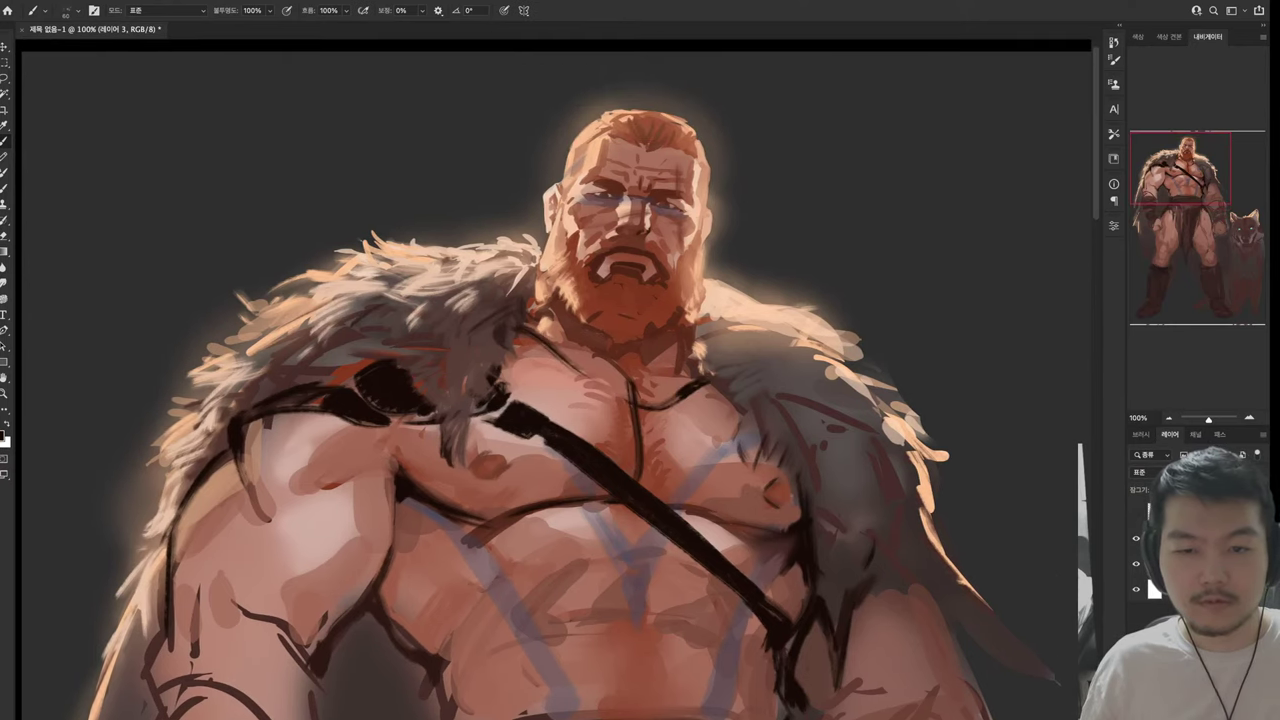
mouse_move(550, 354)
mouse_down()
mouse_move(545, 385)
mouse_move(553, 365)
mouse_move(548, 382)
mouse_move(600, 402)
mouse_move(604, 438)
mouse_move(610, 416)
mouse_up()
key(alt)
drag(646, 410, 662, 476)
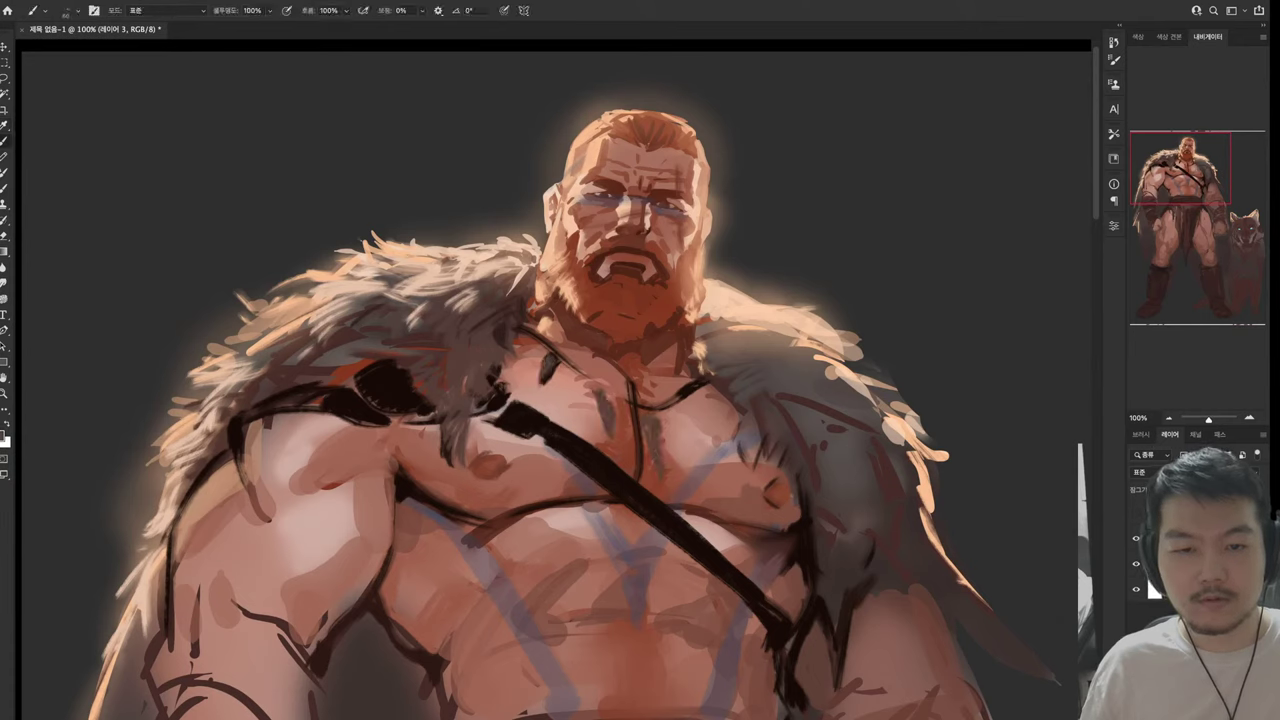
drag(686, 402, 688, 424)
mouse_move(692, 376)
mouse_down()
mouse_move(696, 386)
mouse_move(666, 396)
mouse_up()
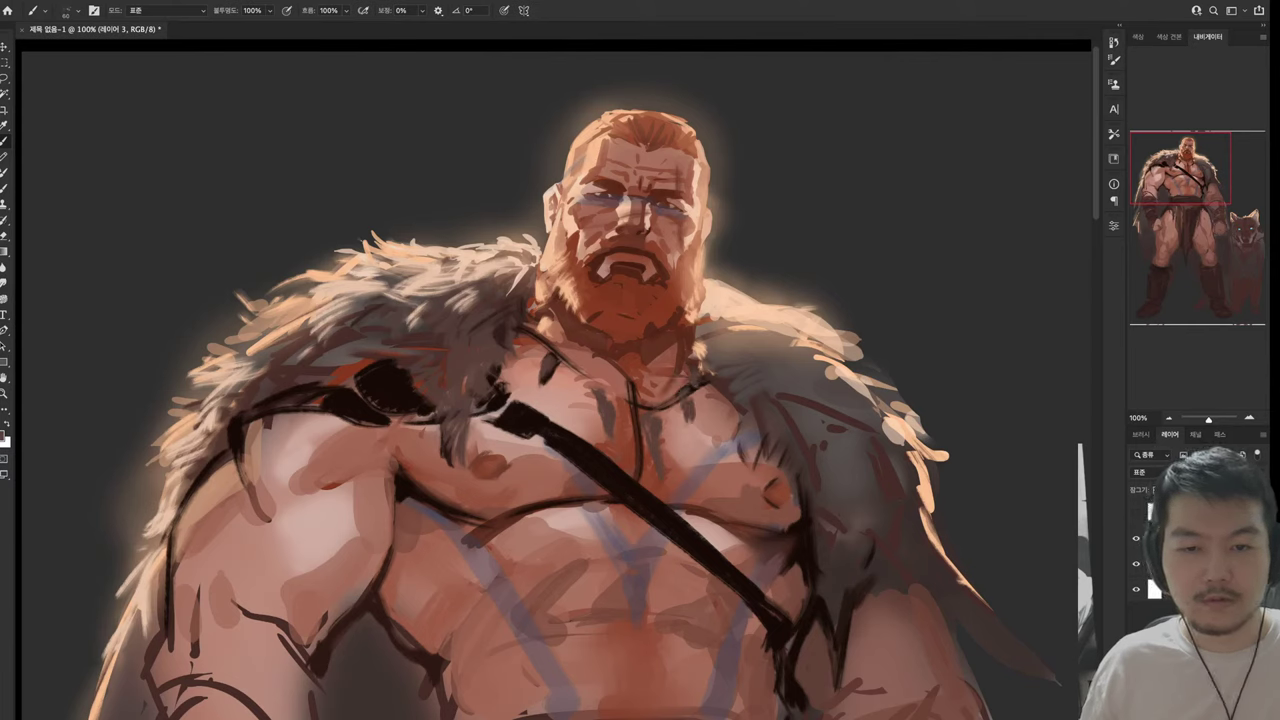
Sample a dark tone from the collar and paint shadow strokes into the beard, neck and cloak collar
alt+click(525, 325)
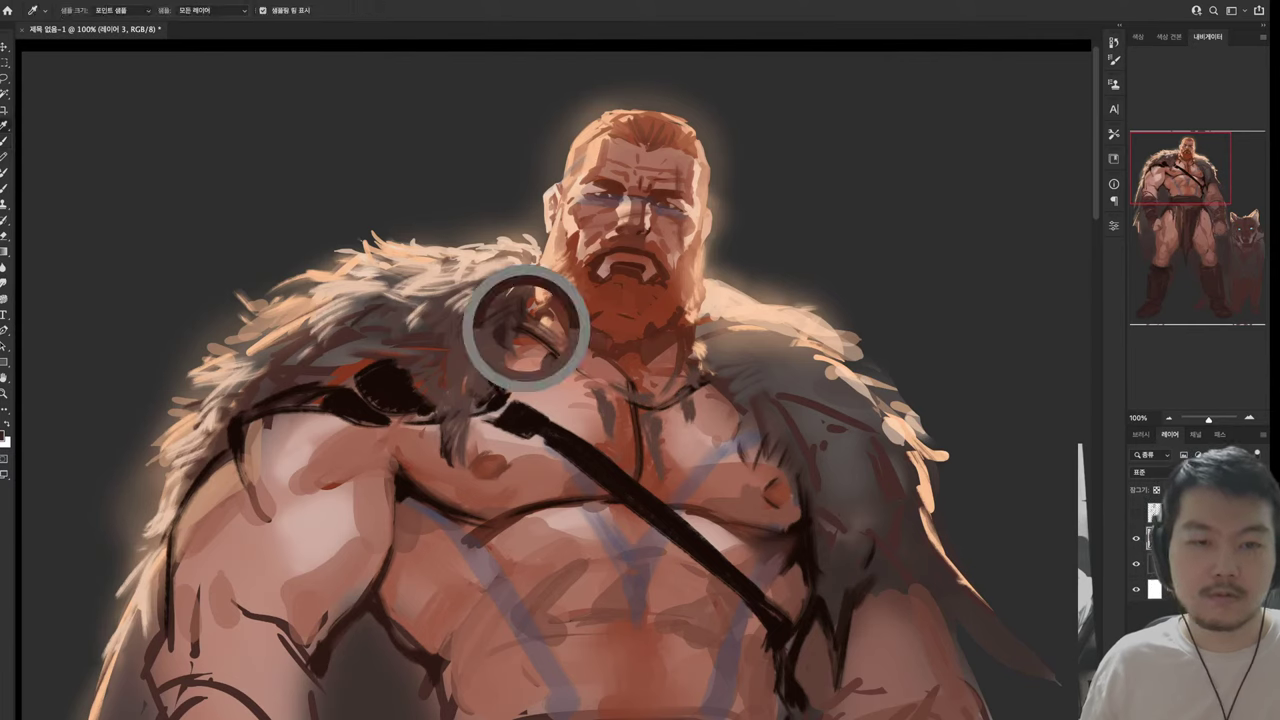
mouse_move(528, 306)
mouse_down()
mouse_move(600, 372)
mouse_move(694, 380)
mouse_move(714, 257)
mouse_move(743, 400)
mouse_move(729, 414)
mouse_up()
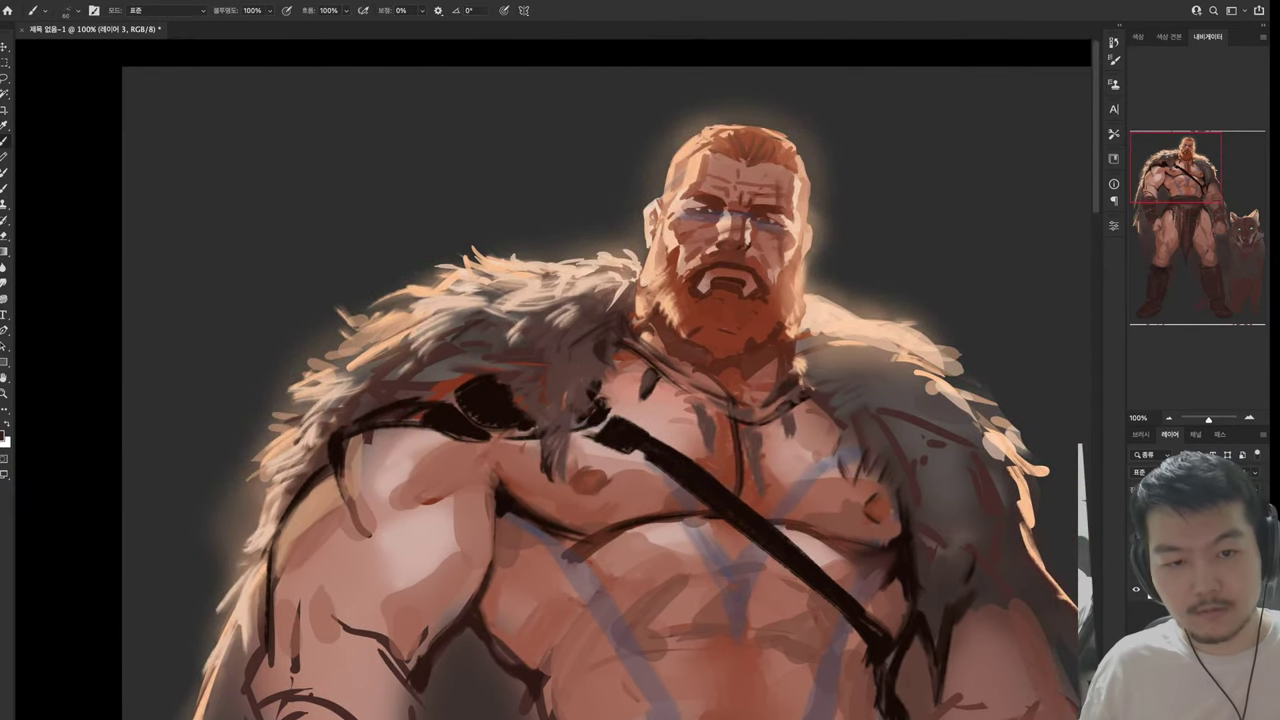
drag(718, 370, 798, 353)
drag(636, 326, 660, 306)
mouse_move(670, 352)
mouse_down()
mouse_move(710, 322)
mouse_move(738, 322)
mouse_move(732, 310)
mouse_up()
drag(746, 326, 754, 308)
mouse_move(744, 354)
mouse_down()
mouse_move(758, 326)
mouse_move(766, 348)
mouse_up()
drag(770, 348, 784, 338)
mouse_move(600, 400)
mouse_down()
mouse_move(580, 320)
mouse_move(570, 40)
mouse_move(613, 405)
mouse_up()
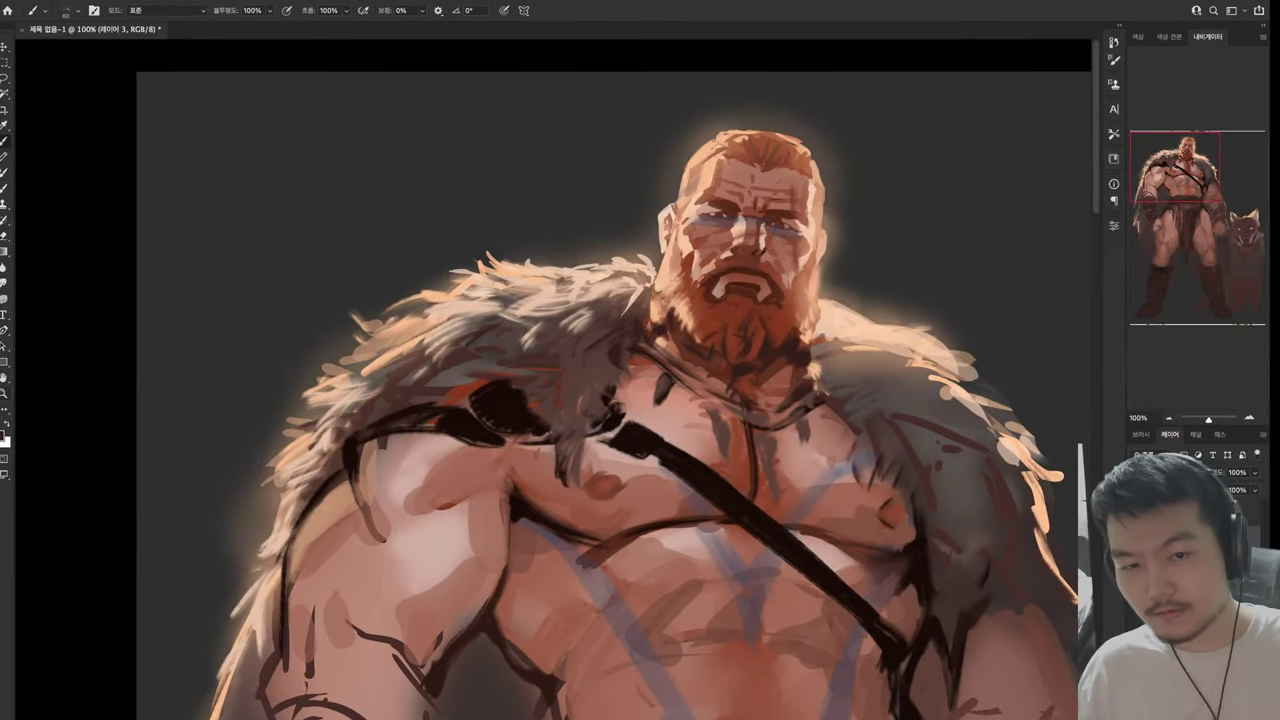
Darken the warrior's eyebrows, upper eyelids and pupils with small near-black brush strokes
ctrl+click(790, 192)
key(alt)
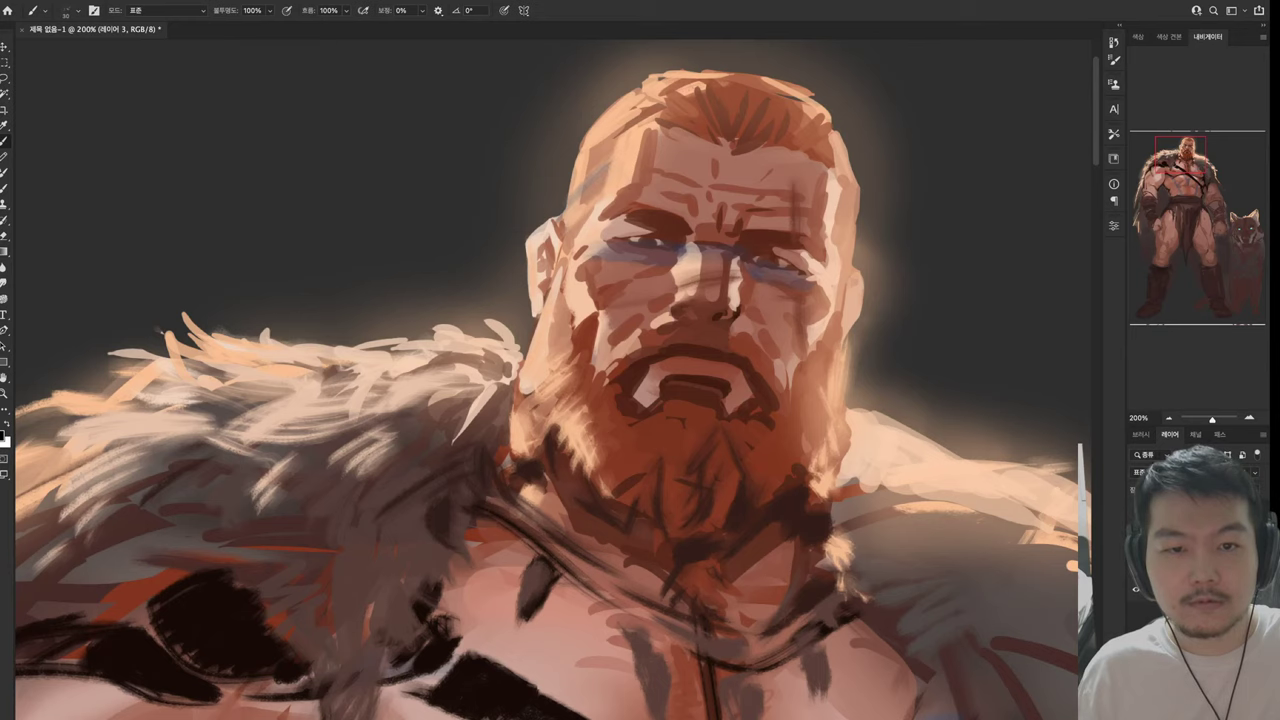
mouse_move(616, 238)
mouse_down()
mouse_move(678, 250)
mouse_move(666, 250)
mouse_up()
key(ctrl+z)
mouse_move(636, 242)
mouse_down()
mouse_move(660, 246)
mouse_move(624, 210)
mouse_up()
drag(632, 218, 696, 226)
mouse_move(682, 242)
mouse_down()
mouse_move(700, 230)
mouse_move(776, 246)
mouse_up()
mouse_move(746, 240)
mouse_down()
mouse_move(782, 236)
mouse_move(758, 262)
mouse_up()
mouse_move(748, 256)
mouse_down()
mouse_move(790, 262)
mouse_move(768, 260)
mouse_up()
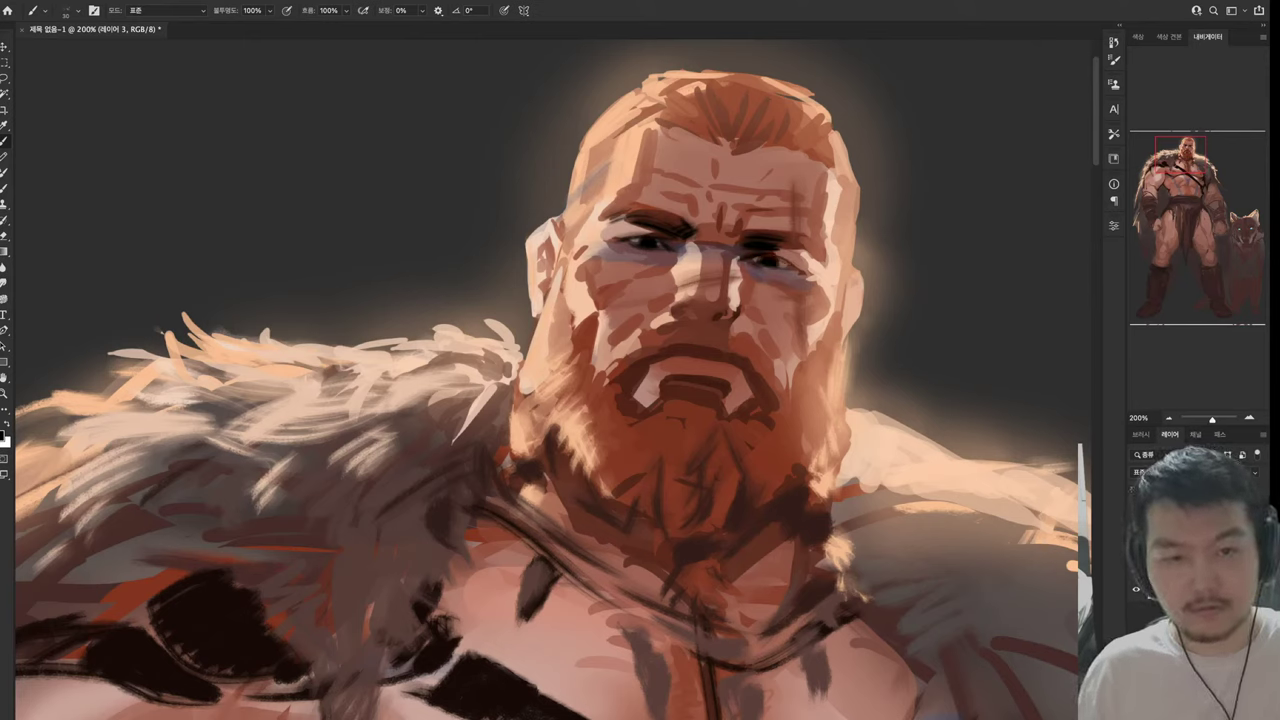
Define the nostrils, the underside of the nose and the moustache edge with thin dark strokes
drag(674, 314, 700, 308)
drag(704, 320, 742, 314)
mouse_move(694, 324)
mouse_down()
mouse_move(718, 324)
mouse_move(600, 396)
mouse_up()
mouse_move(660, 364)
mouse_down()
mouse_move(610, 400)
mouse_move(724, 354)
mouse_move(766, 394)
mouse_up()
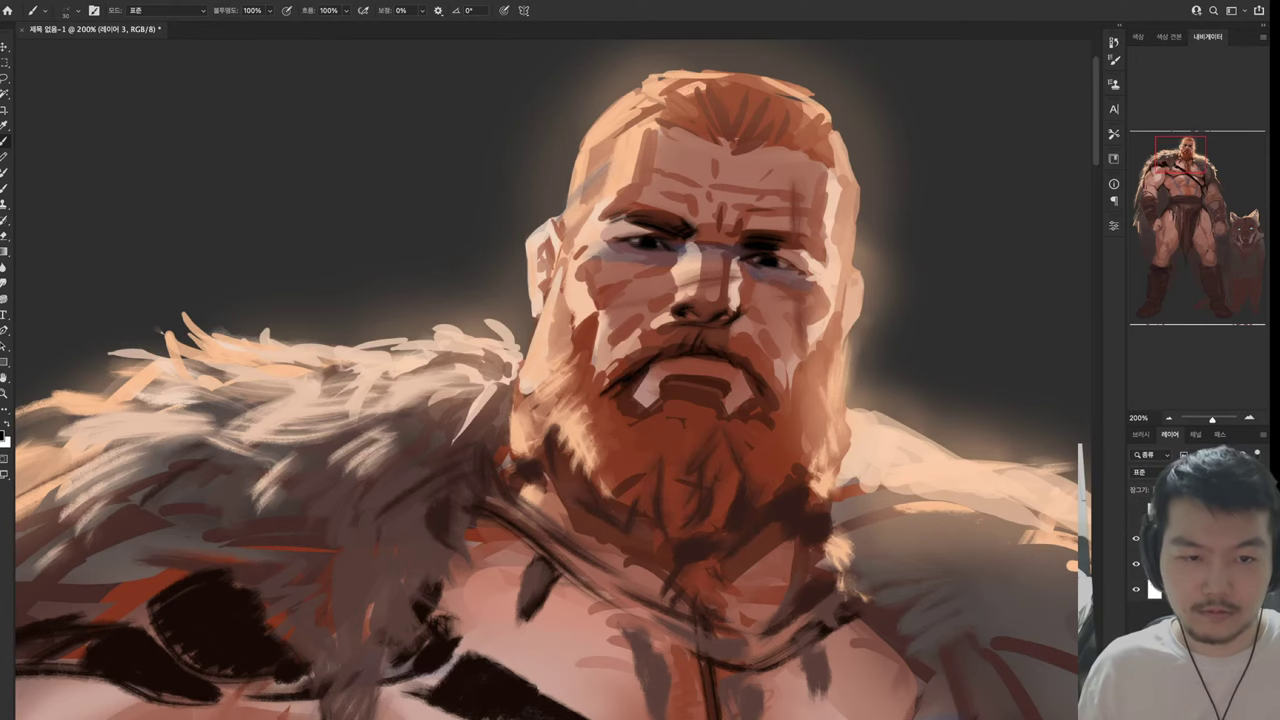
Add dark accents around the mouth corner, the sunlit edge of the beard and the collar below it
drag(700, 305, 820, 275)
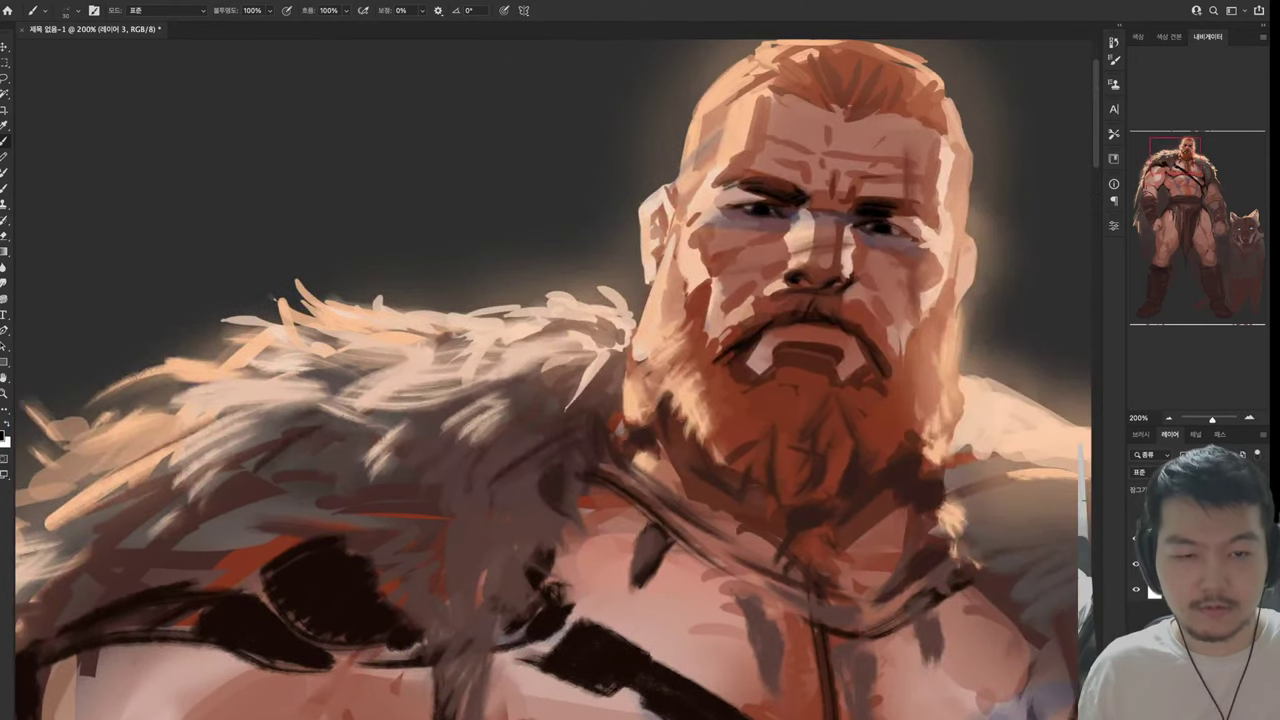
mouse_move(774, 342)
mouse_down()
mouse_move(838, 348)
mouse_move(850, 382)
mouse_move(770, 364)
mouse_up()
mouse_move(772, 370)
mouse_down()
mouse_move(748, 388)
mouse_move(720, 470)
mouse_up()
drag(684, 386, 654, 444)
mouse_move(654, 330)
mouse_down()
mouse_move(624, 360)
mouse_move(626, 470)
mouse_move(670, 468)
mouse_up()
drag(762, 520, 820, 584)
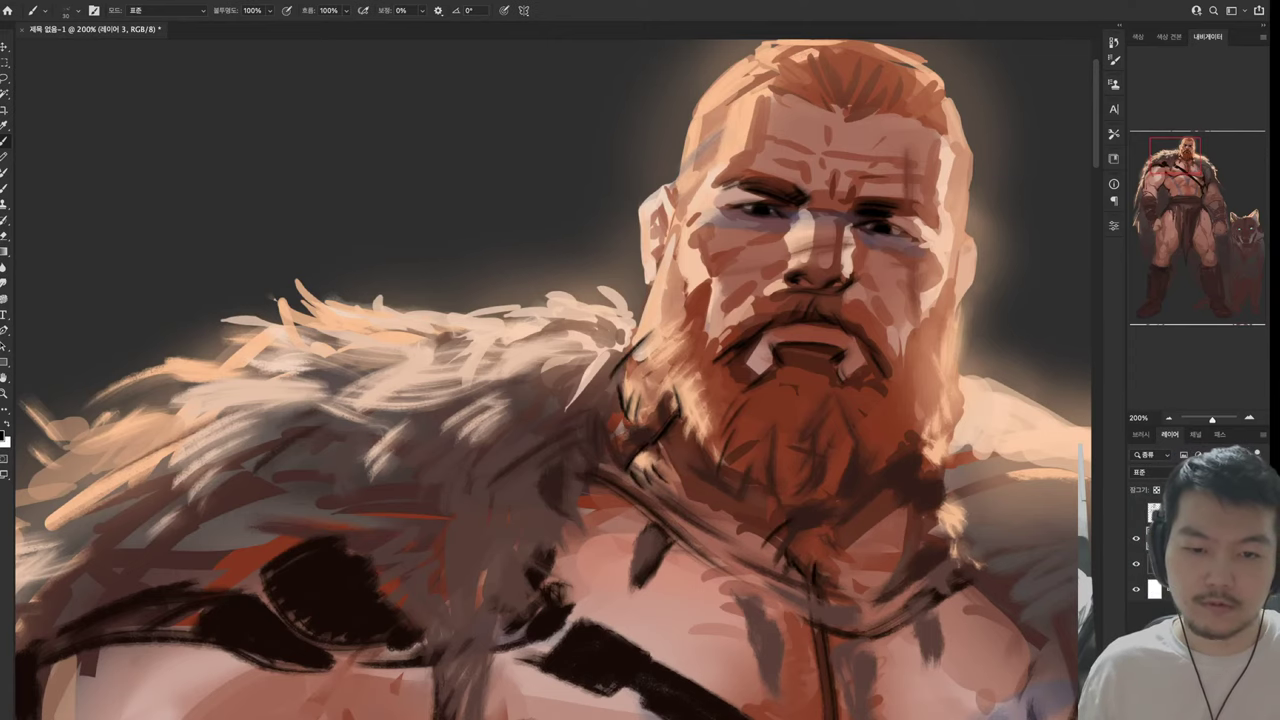
Outline both sides of the jaw and beard in dark strokes, extending down to the collar beside the neck
scroll(820, 584, up, 3)
drag(670, 344, 634, 476)
key(ctrl+z)
drag(676, 340, 640, 456)
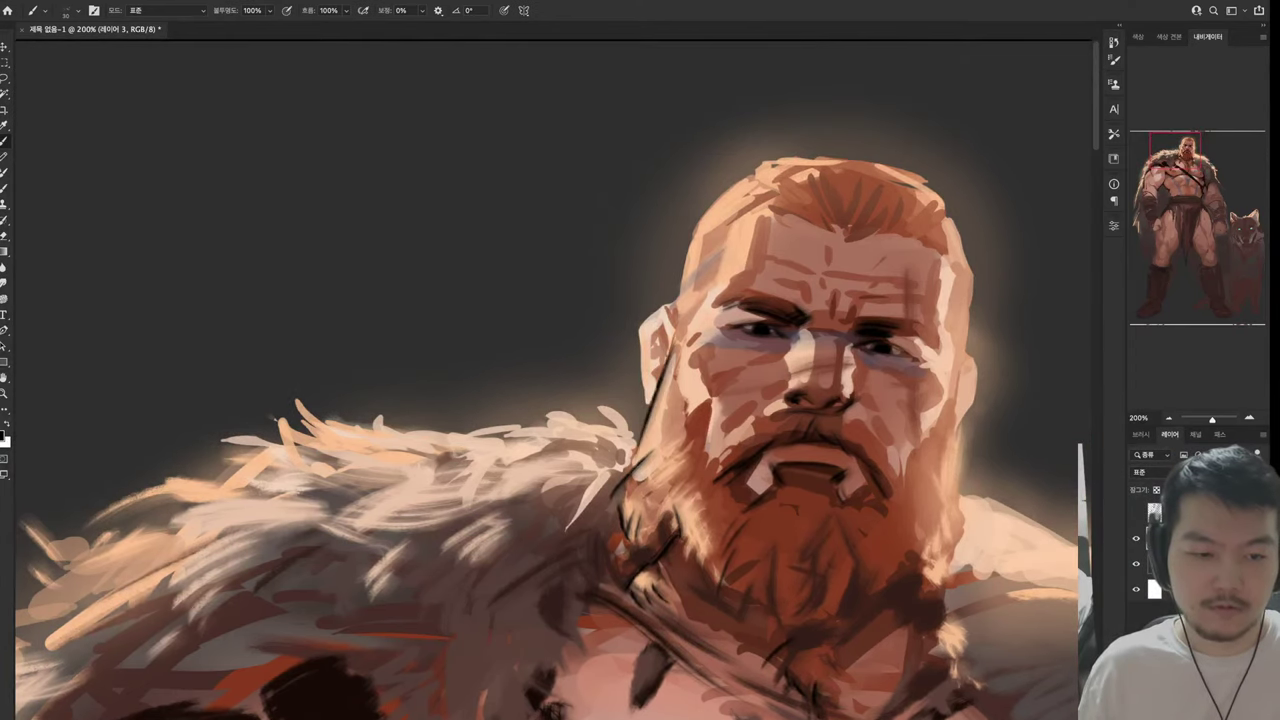
drag(956, 408, 936, 610)
mouse_move(904, 566)
mouse_down()
mouse_move(908, 598)
mouse_move(948, 652)
mouse_move(974, 644)
mouse_move(970, 692)
mouse_up()
drag(900, 504, 918, 524)
key(ctrl+z)
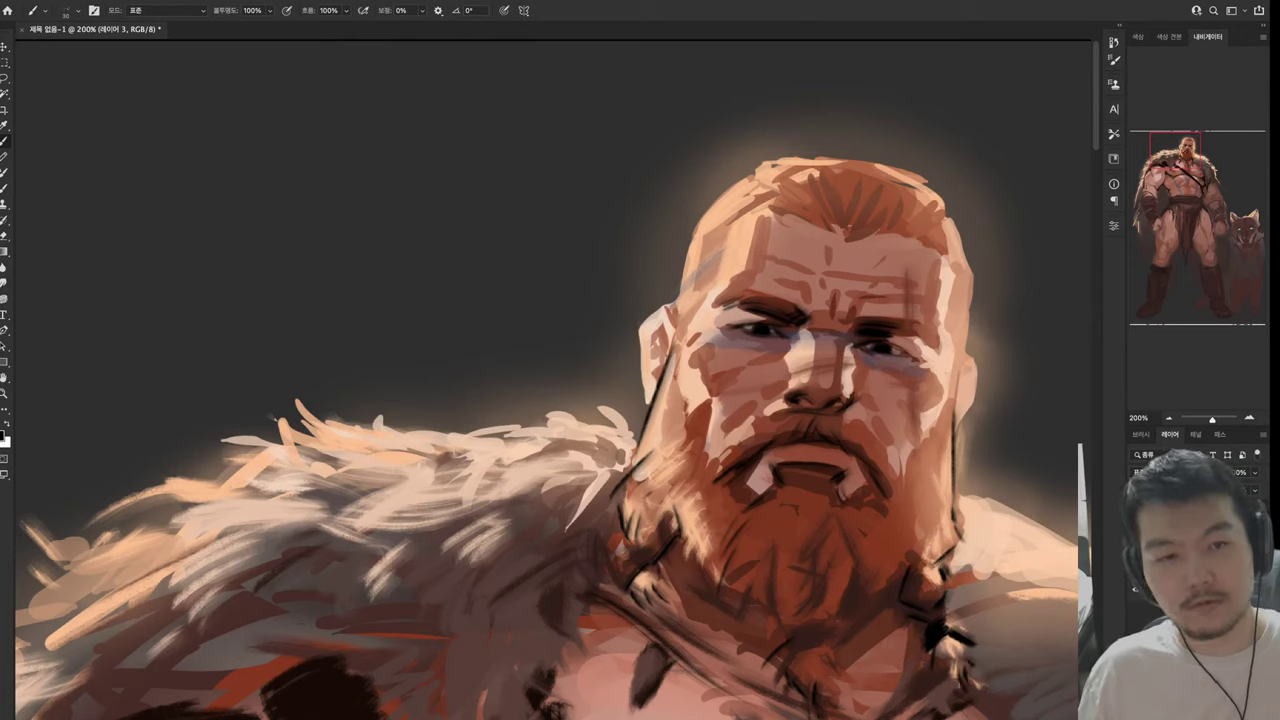
Outline the top of the head and hairline with thin dark strokes from temple to temple
drag(716, 226, 682, 258)
mouse_move(738, 184)
mouse_down()
mouse_move(694, 232)
mouse_move(810, 156)
mouse_move(860, 204)
mouse_move(926, 238)
mouse_up()
drag(838, 162, 928, 174)
mouse_move(912, 174)
mouse_down()
mouse_move(960, 220)
mouse_move(968, 346)
mouse_move(954, 378)
mouse_up()
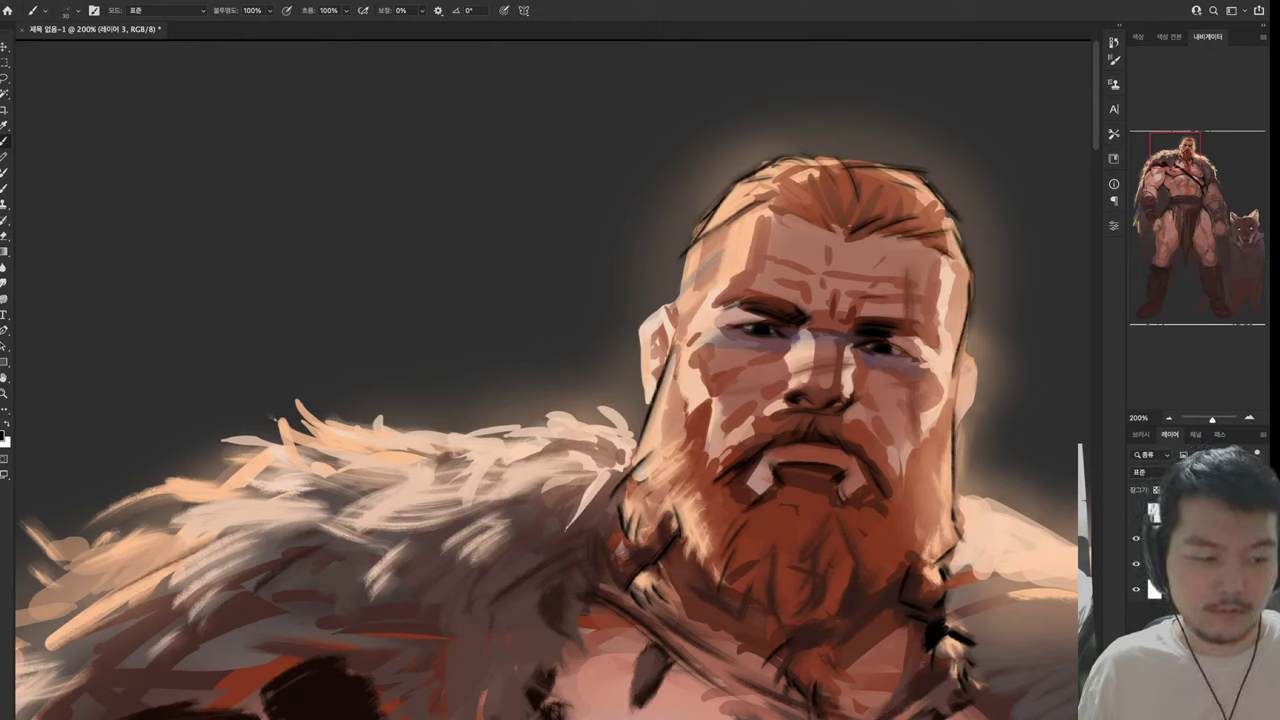
key(ctrl+z)
key(ctrl+z)
mouse_move(952, 258)
mouse_down()
mouse_move(968, 304)
mouse_move(962, 382)
mouse_up()
key(ctrl+z)
drag(968, 288, 954, 436)
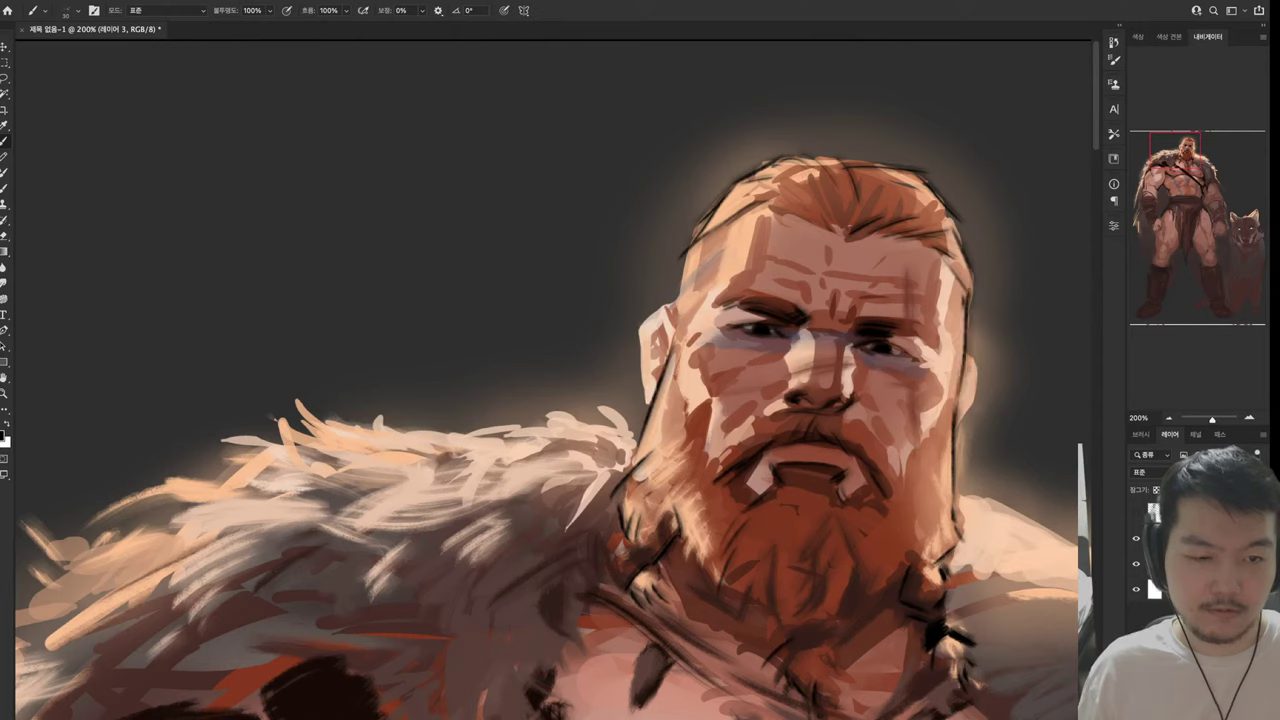
key(ctrl+z)
key(ctrl+z)
drag(970, 304, 950, 450)
key(ctrl+z)
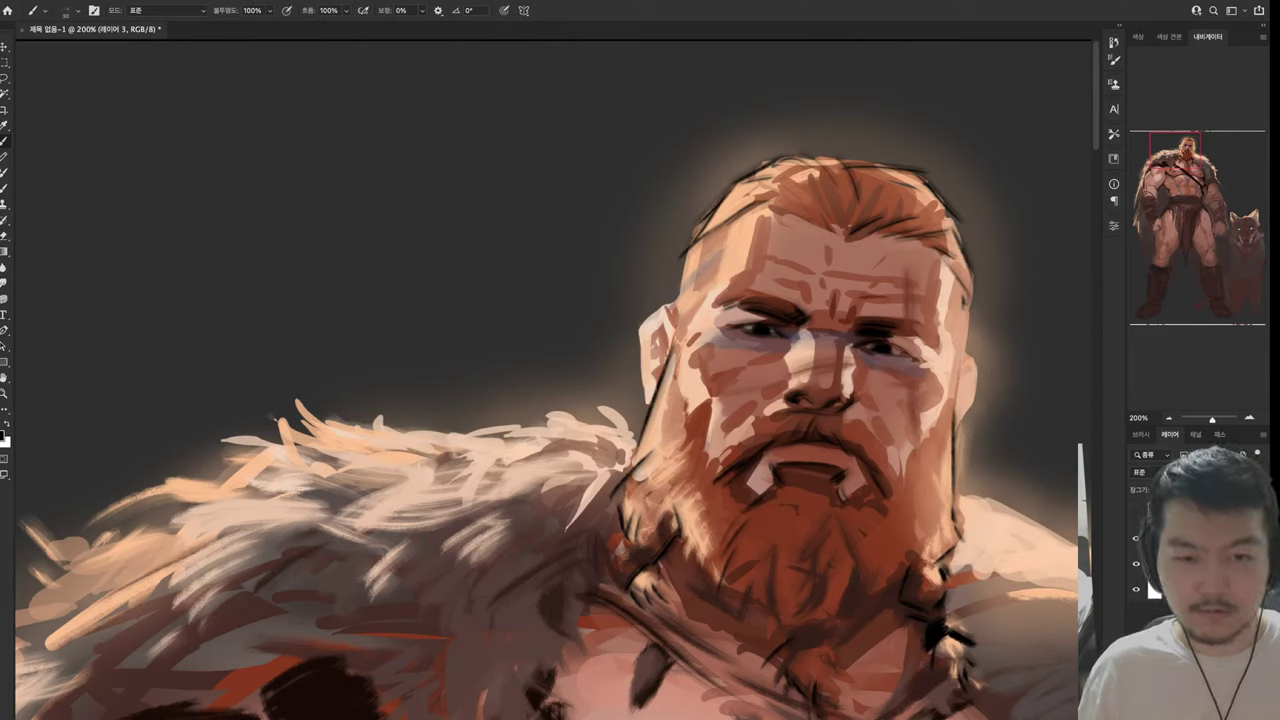
Draw the dark contour down the shaded side of the face, outline the opposite ear and touch up the eye
drag(966, 308, 950, 486)
mouse_move(700, 234)
mouse_down()
mouse_move(676, 316)
mouse_move(666, 330)
mouse_move(652, 310)
mouse_move(642, 336)
mouse_move(642, 404)
mouse_up()
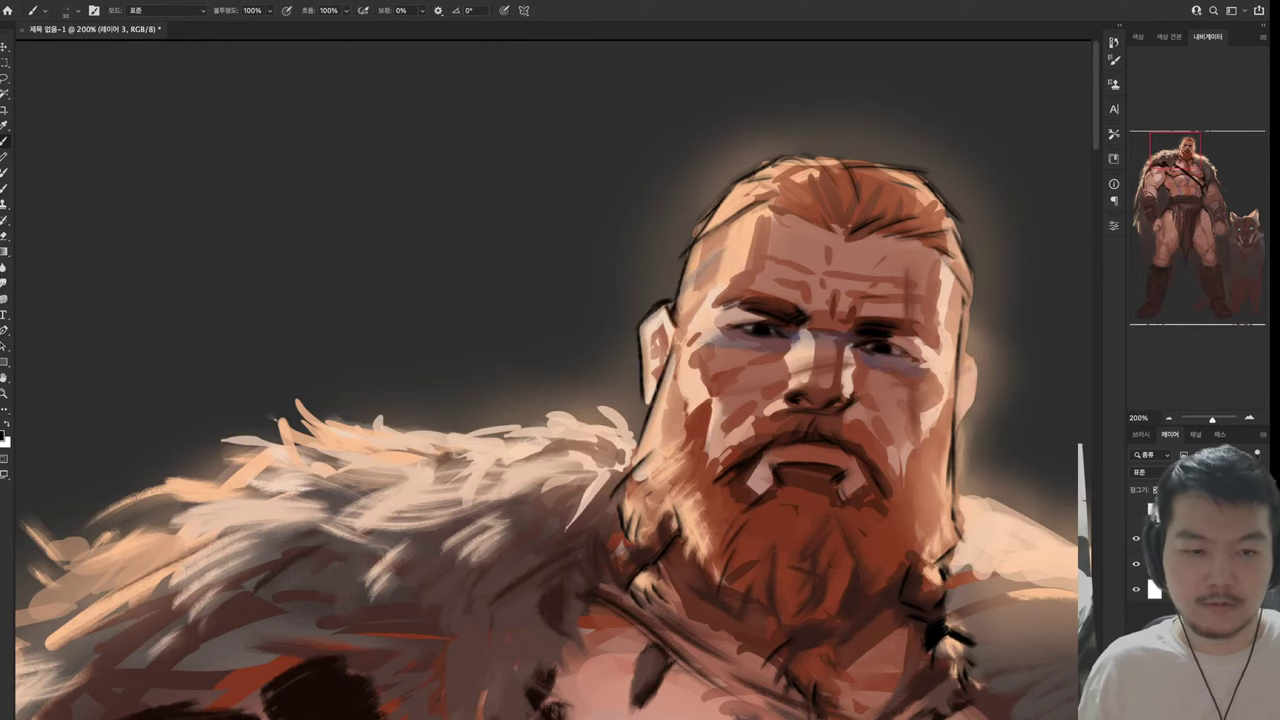
mouse_move(860, 340)
mouse_down()
mouse_move(915, 380)
mouse_move(930, 345)
mouse_move(890, 385)
mouse_move(930, 340)
mouse_up()
mouse_move(900, 360)
mouse_down()
mouse_move(940, 135)
mouse_move(835, 315)
mouse_up()
key(ctrl+z)
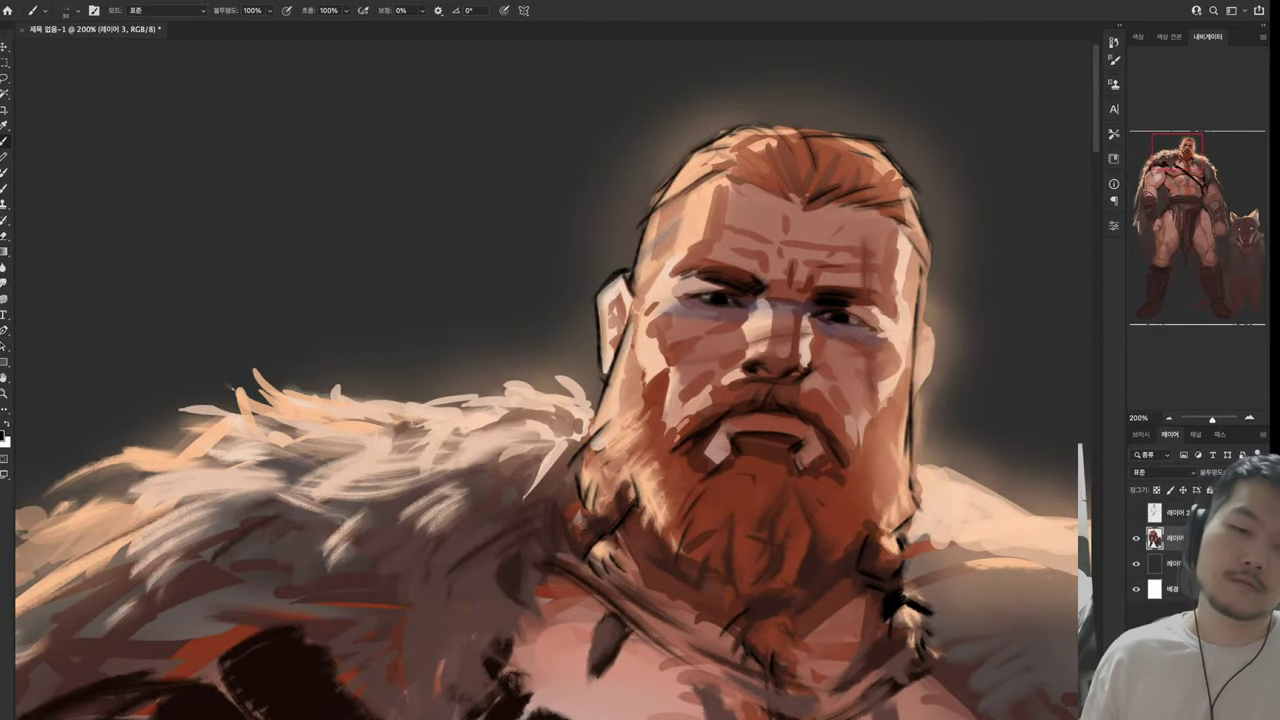
Examine the head and upper body at 100% zoom to judge the new dark line work
key(z)
key(ctrl+minus)
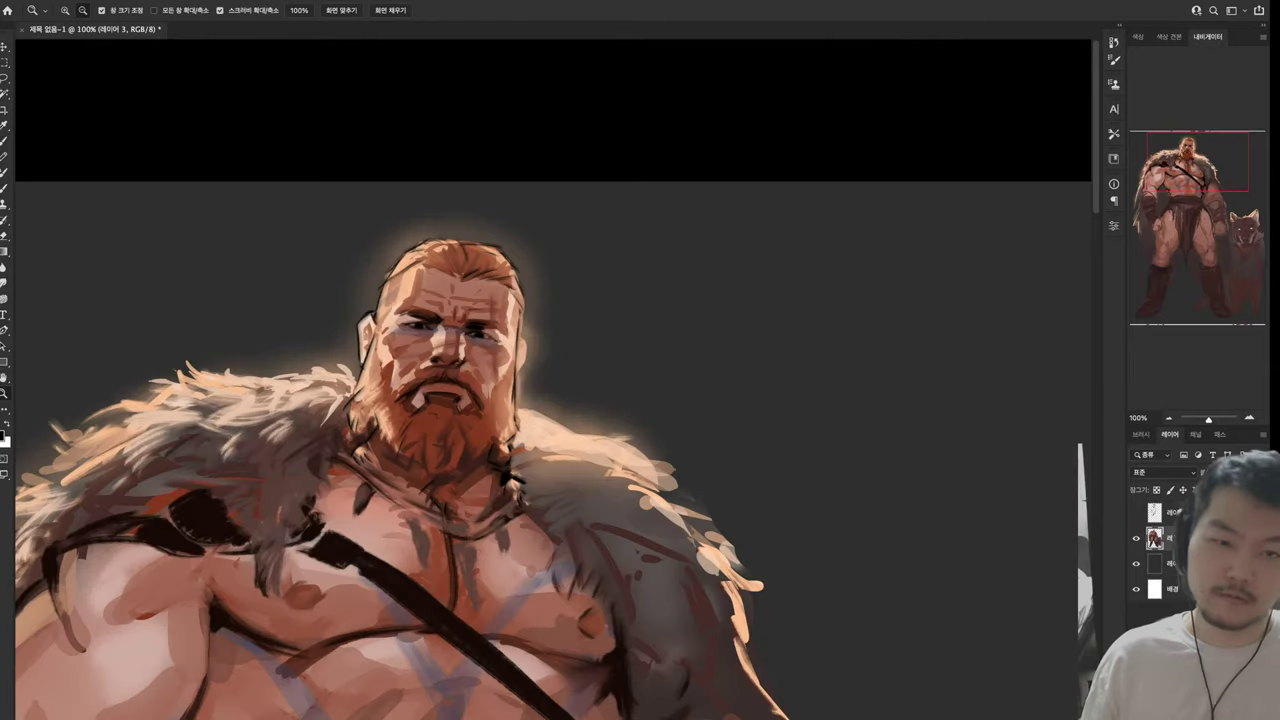
scroll(550, 380, down, 5)
scroll(550, 380, left, 5)
scroll(620, 380, up, 5)
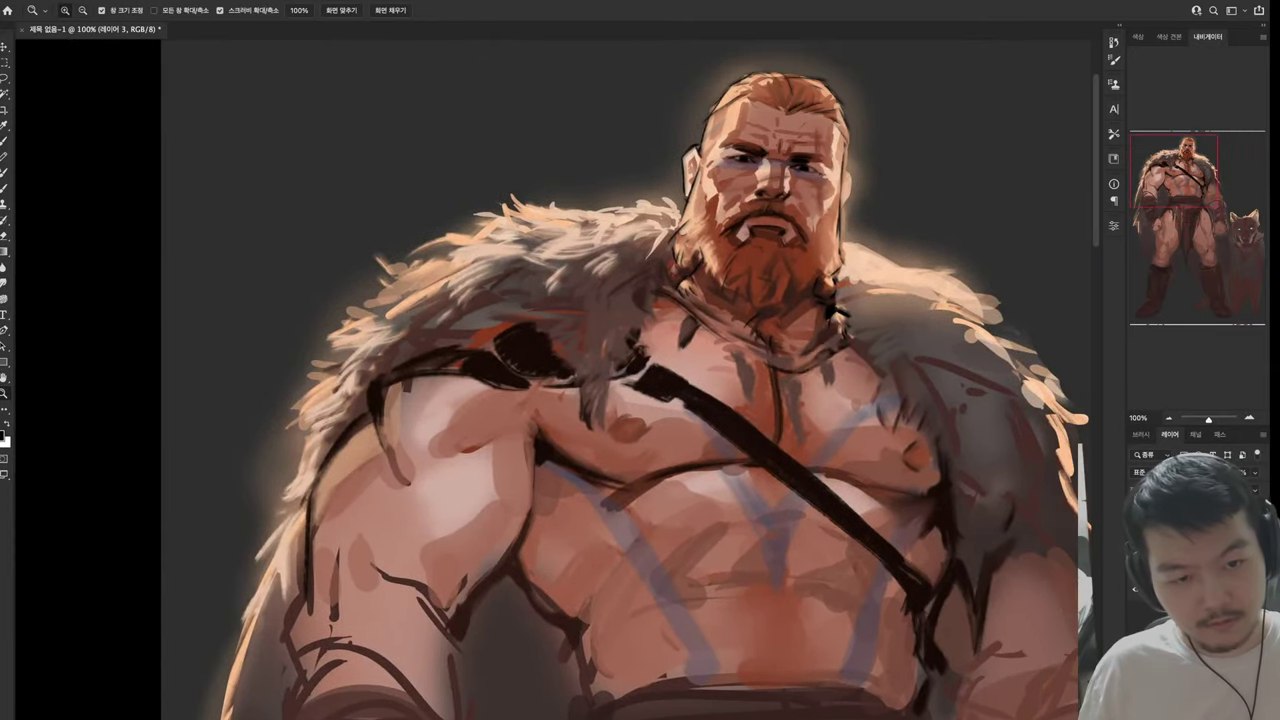
scroll(620, 380, up, 1)
key(b)
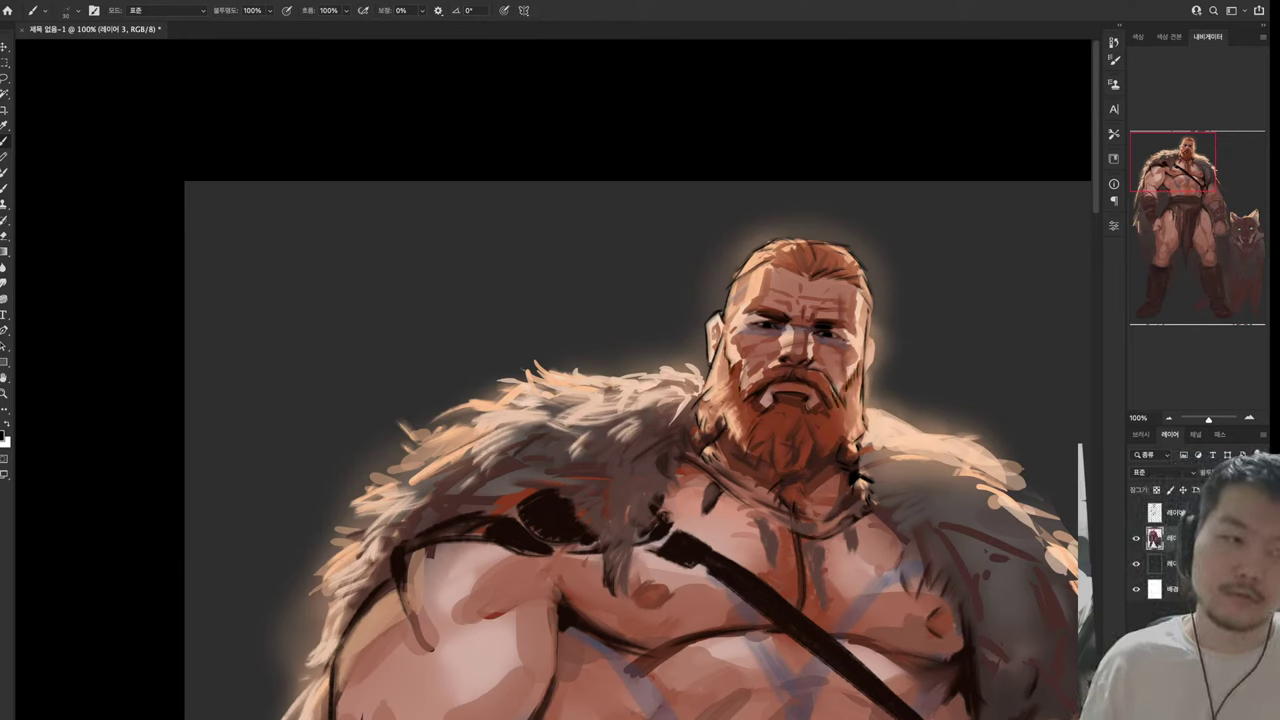
scroll(640, 380, down, 5)
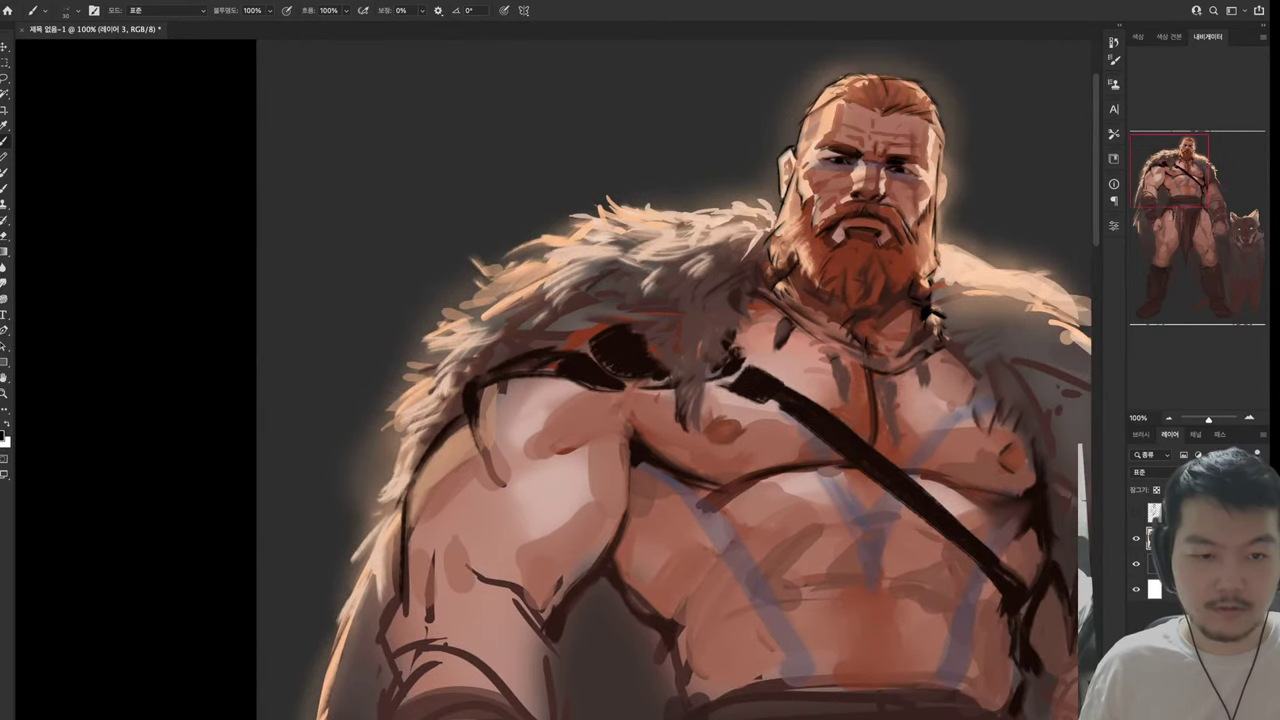
Paint a necklace on the upper chest with a dark feather-like pendant, a ring of small beads and a cord
mouse_move(840, 366)
mouse_down()
mouse_move(854, 414)
mouse_move(852, 396)
mouse_up()
drag(820, 345, 892, 376)
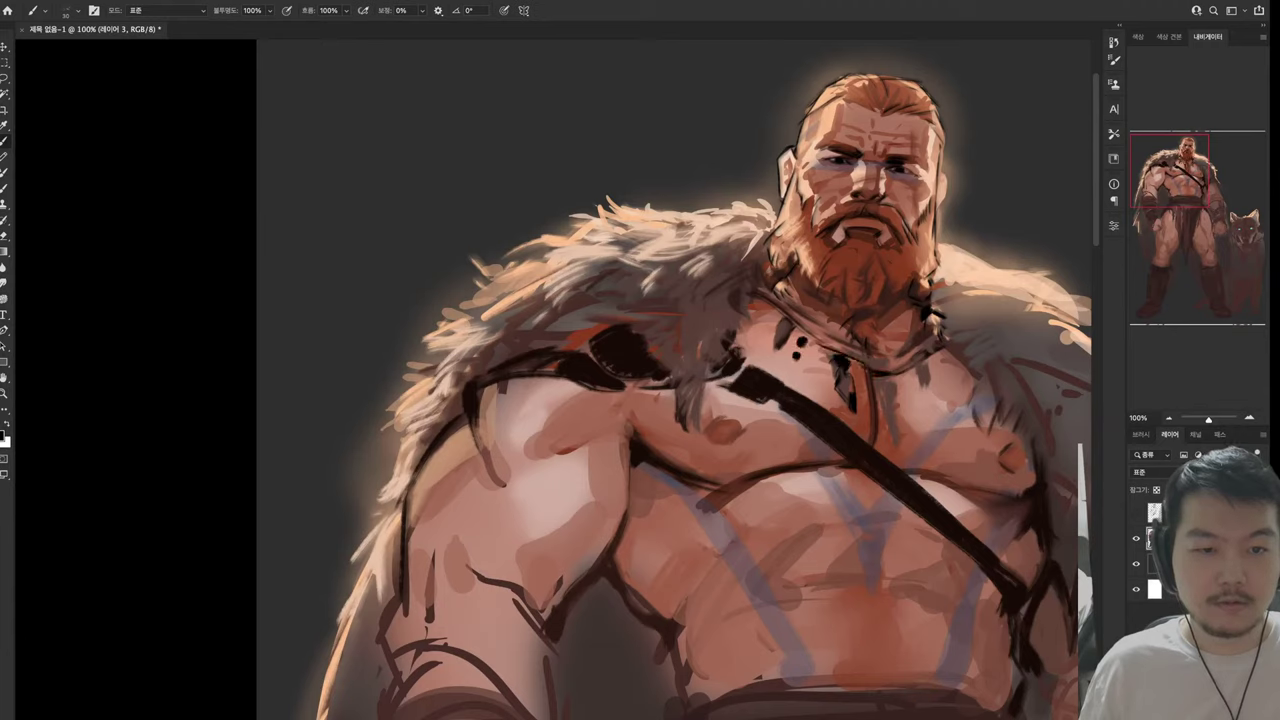
click(804, 374)
click(815, 376)
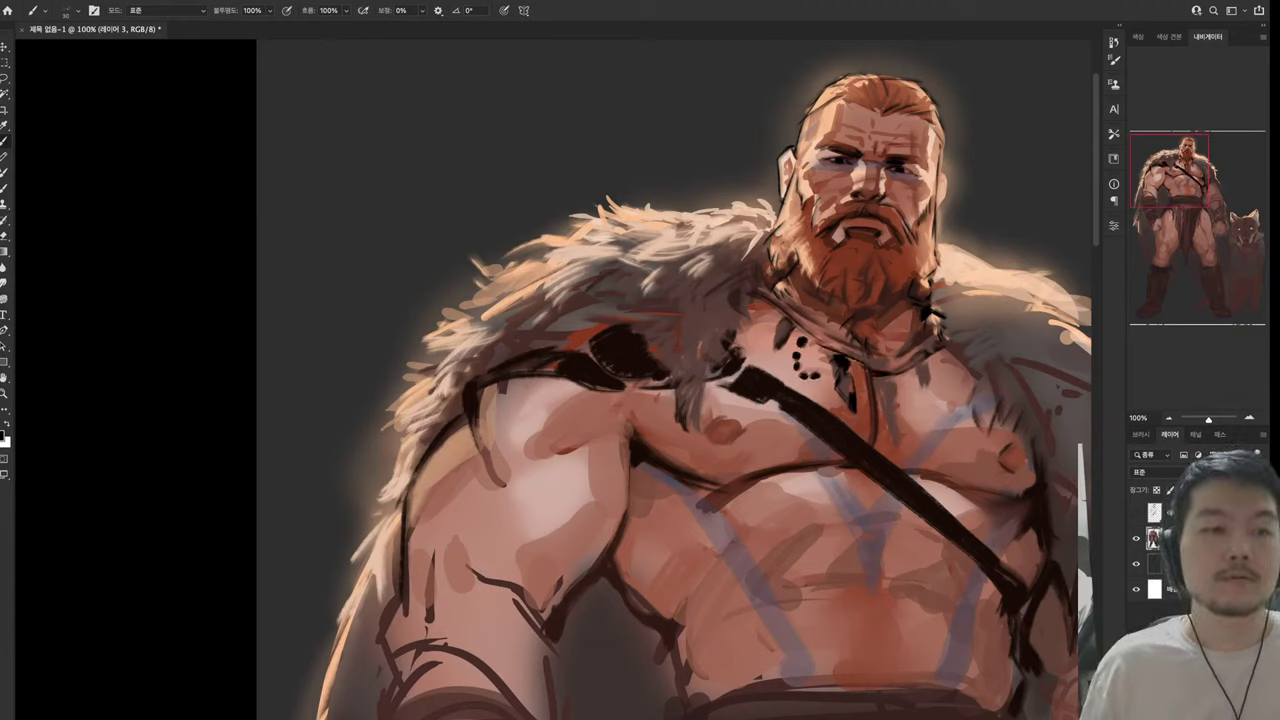
click(826, 368)
click(855, 368)
drag(640, 400, 665, 465)
mouse_move(795, 364)
mouse_down()
mouse_move(850, 420)
mouse_move(707, 363)
mouse_up()
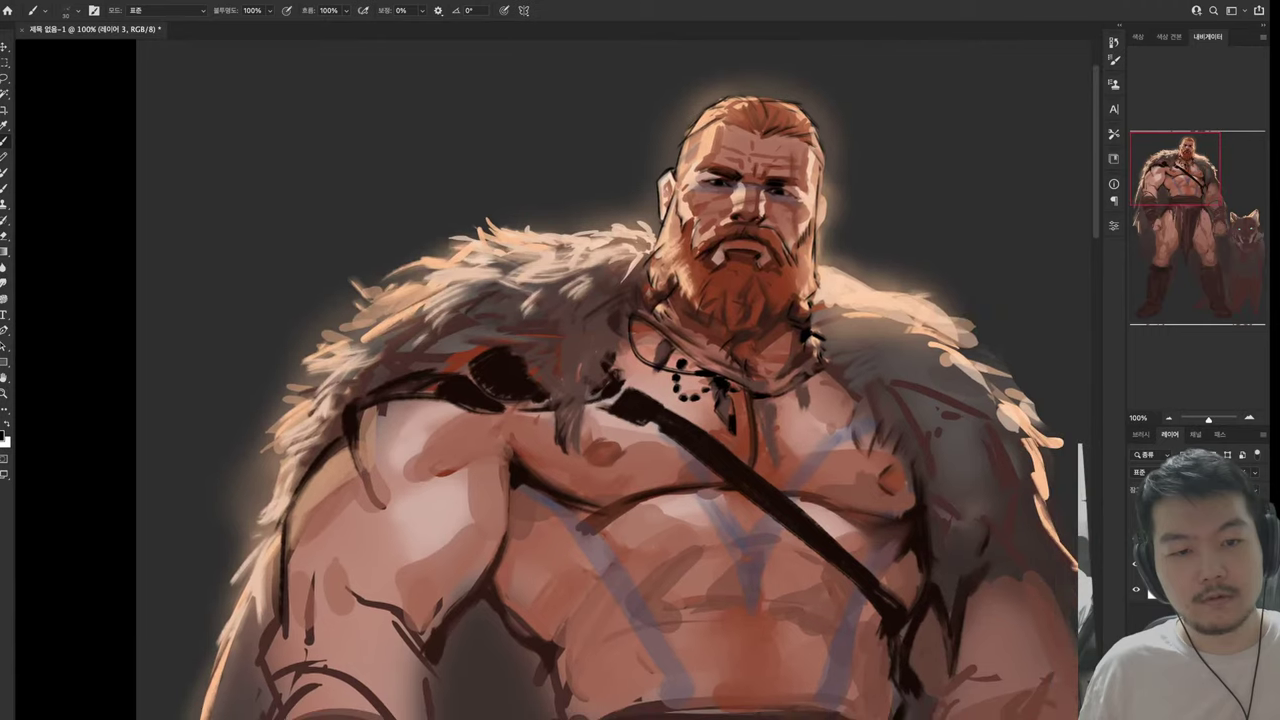
Add more dark pendants beside the chest centre and sketch a long outer necklace cord
mouse_move(798, 385)
mouse_down()
mouse_move(812, 419)
mouse_move(774, 416)
mouse_up()
mouse_move(758, 405)
mouse_down()
mouse_move(780, 467)
mouse_move(951, 367)
mouse_move(854, 382)
mouse_move(806, 467)
mouse_up()
drag(660, 345, 678, 424)
drag(756, 477, 852, 478)
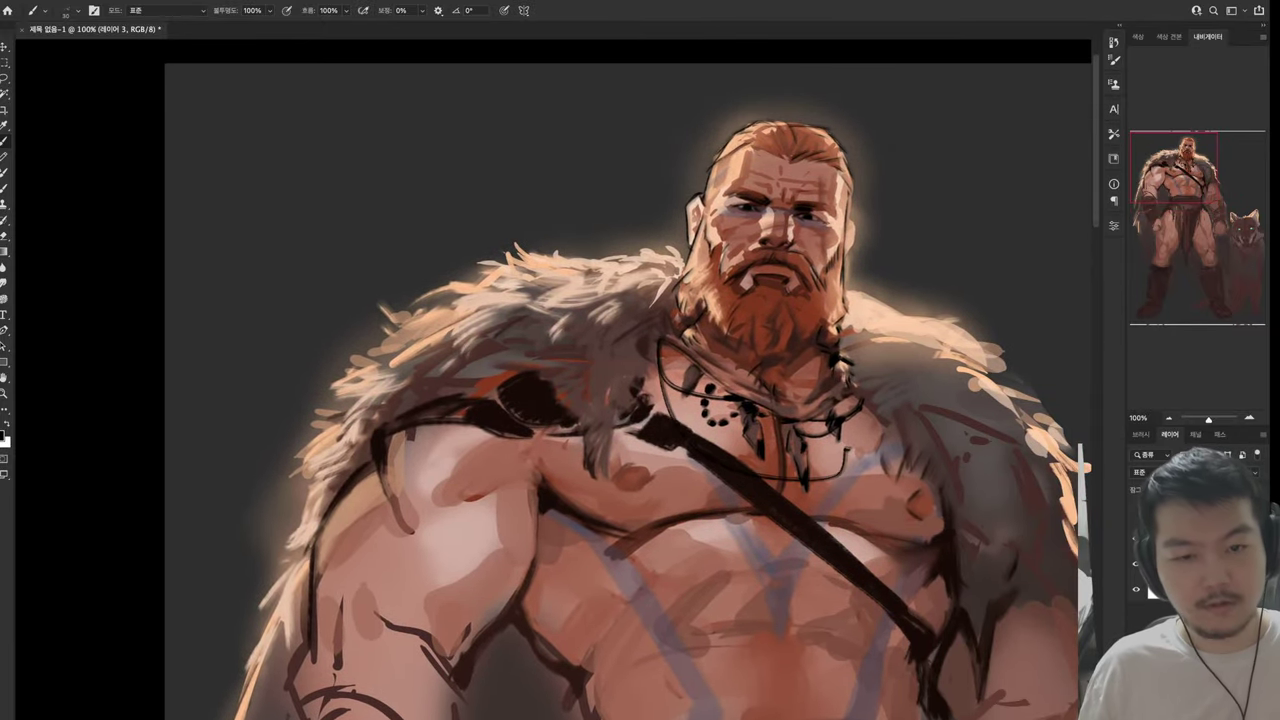
Replace the long outer necklace cord with a tighter loop across the upper chest, closing it beside the cloak
key(ctrl+z)
drag(664, 345, 688, 428)
drag(830, 395, 884, 476)
key(ctrl+z)
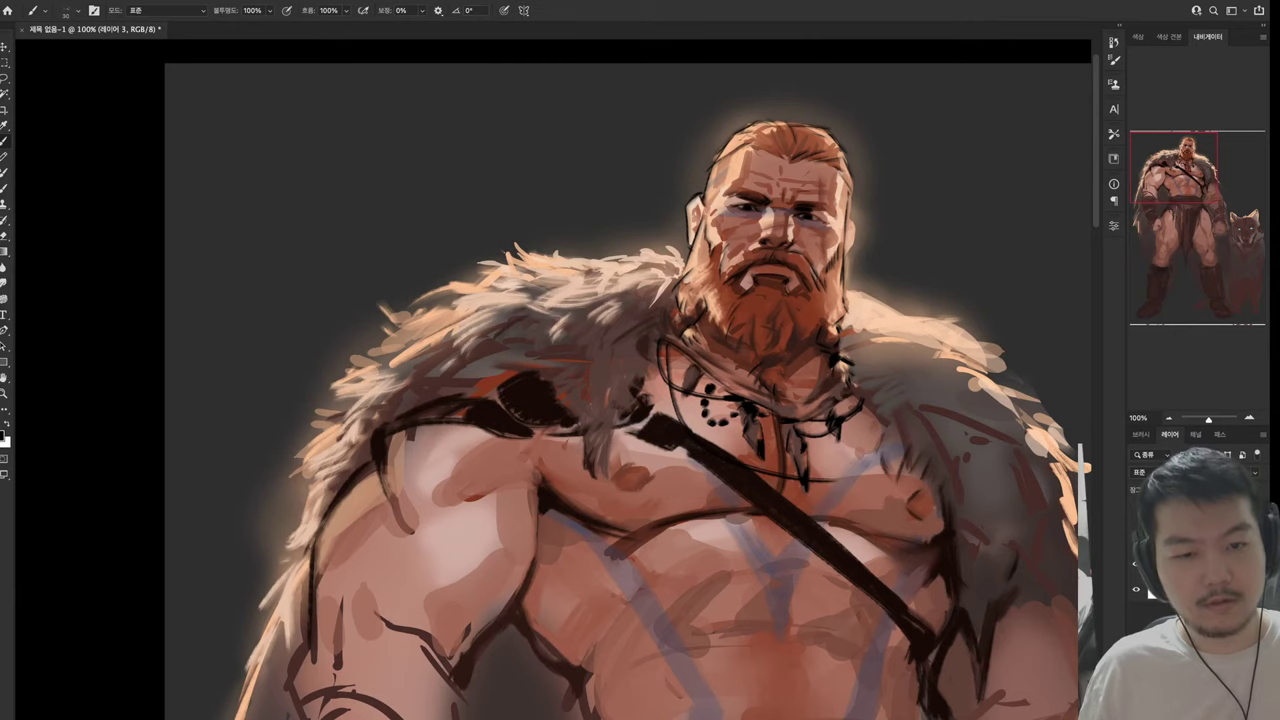
key(ctrl+z)
drag(652, 338, 756, 455)
drag(868, 412, 806, 458)
drag(870, 420, 813, 380)
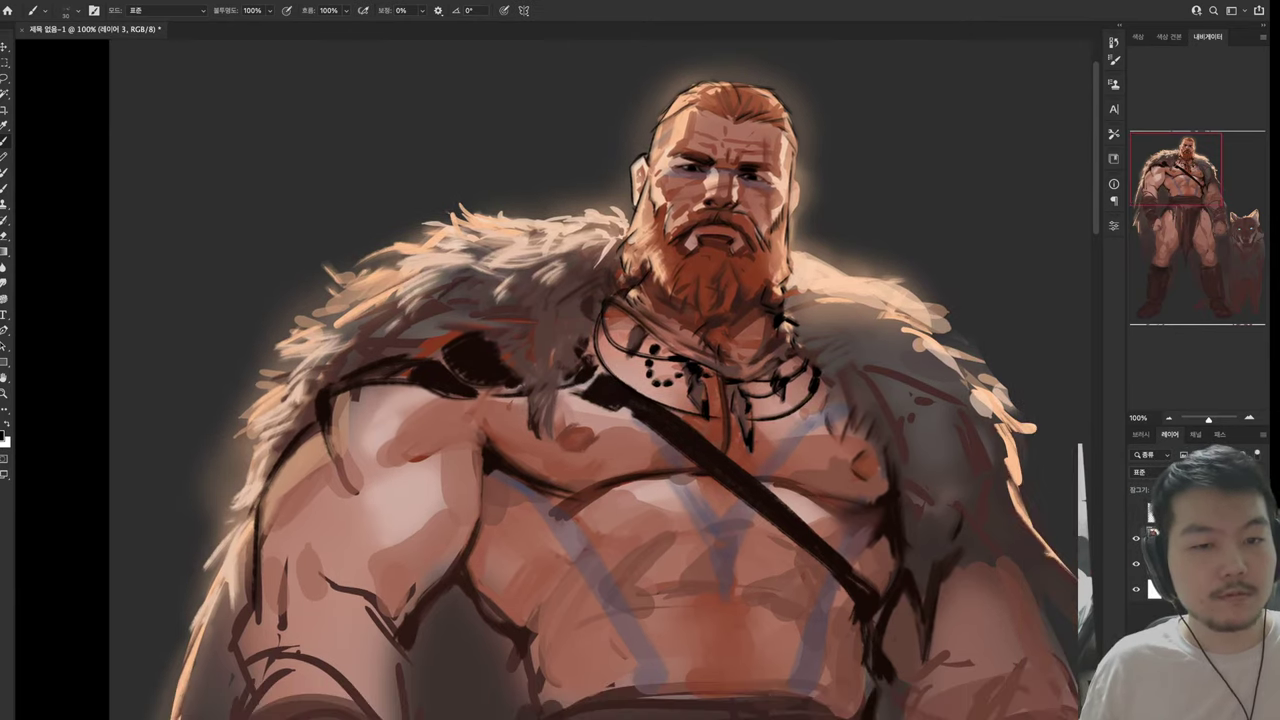
Hatch dark strokes across the chest beside the strap and draw the upper abdominal crease lines
drag(640, 400, 680, 340)
mouse_move(772, 366)
mouse_down()
mouse_move(786, 396)
mouse_move(804, 398)
mouse_move(890, 338)
mouse_move(886, 324)
mouse_up()
mouse_move(792, 398)
mouse_down()
mouse_move(824, 356)
mouse_move(834, 402)
mouse_move(904, 450)
mouse_move(906, 426)
mouse_move(896, 472)
mouse_up()
mouse_move(762, 424)
mouse_down()
mouse_move(766, 458)
mouse_move(712, 462)
mouse_move(636, 500)
mouse_up()
drag(700, 466, 652, 494)
drag(768, 456, 816, 449)
mouse_move(798, 474)
mouse_down()
mouse_move(830, 463)
mouse_move(800, 457)
mouse_move(856, 461)
mouse_move(842, 492)
mouse_up()
key(ctrl+z)
key(ctrl+z)
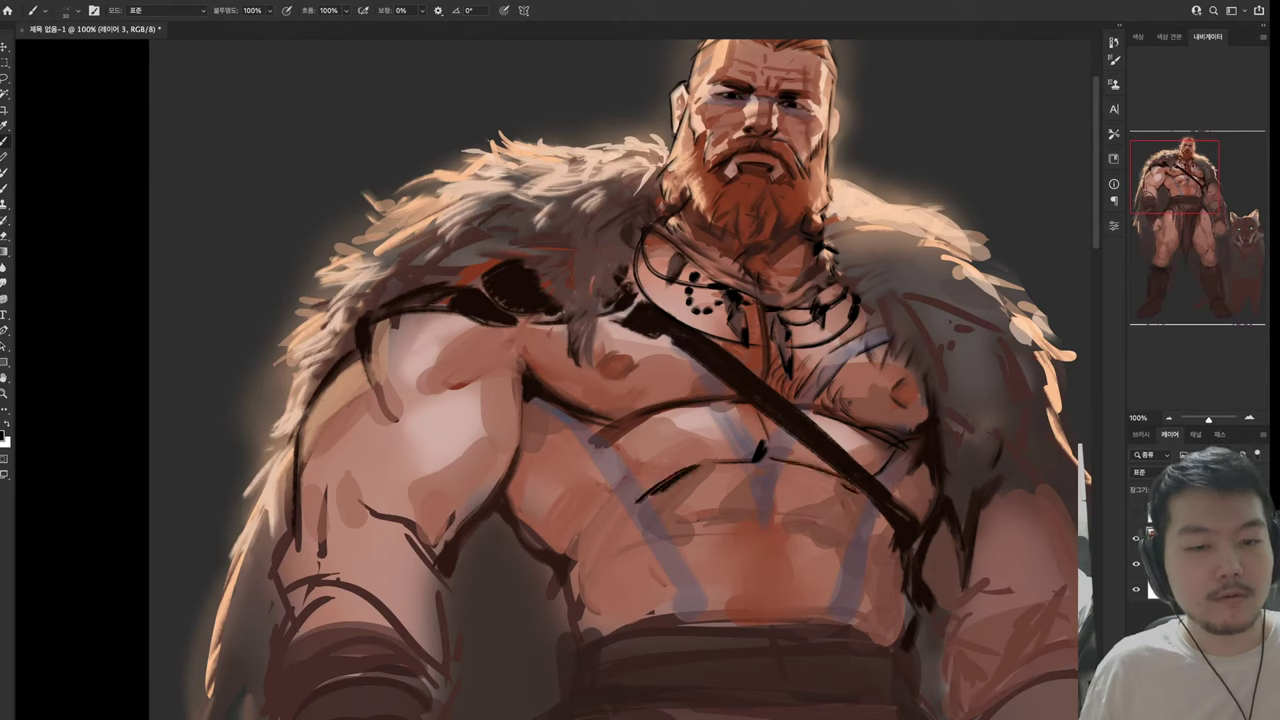
Outline the blue V-shaped body paint below the chest with dark lines and hatch along its edges
drag(798, 442, 766, 520)
drag(734, 460, 764, 524)
drag(700, 406, 732, 454)
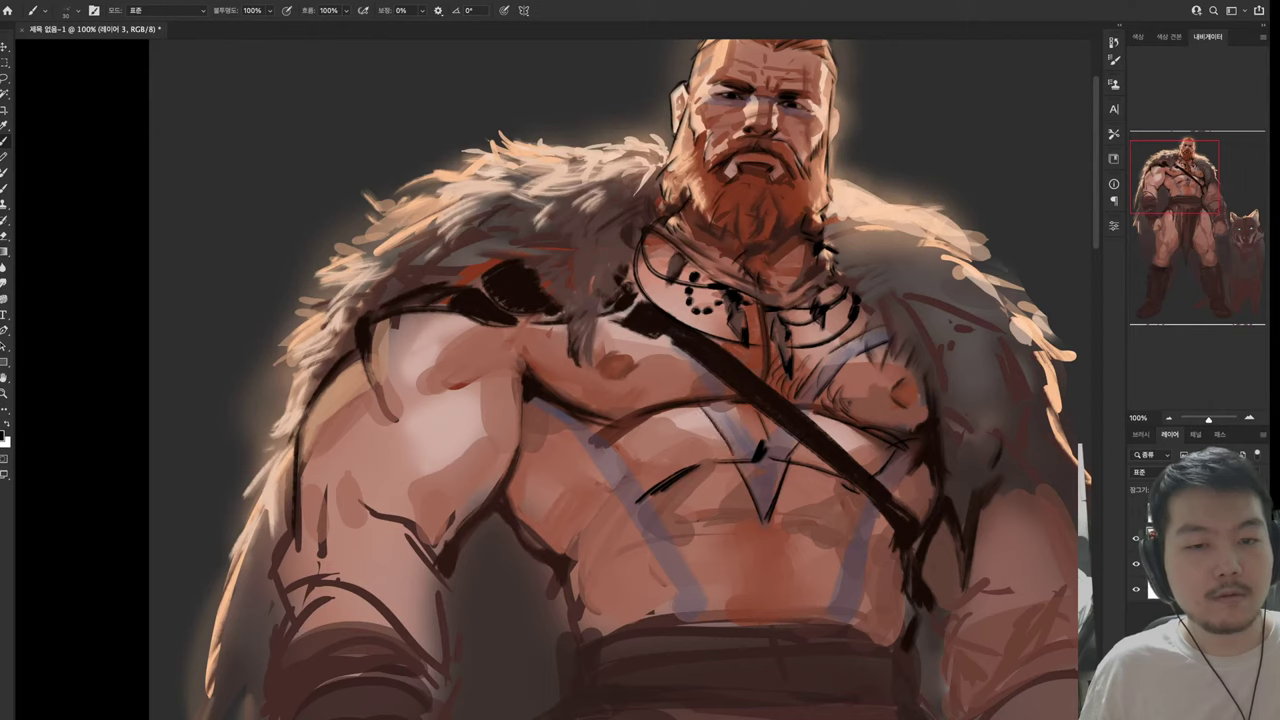
drag(760, 402, 734, 438)
mouse_move(630, 334)
mouse_down()
mouse_move(784, 460)
mouse_move(738, 532)
mouse_up()
drag(722, 536, 784, 532)
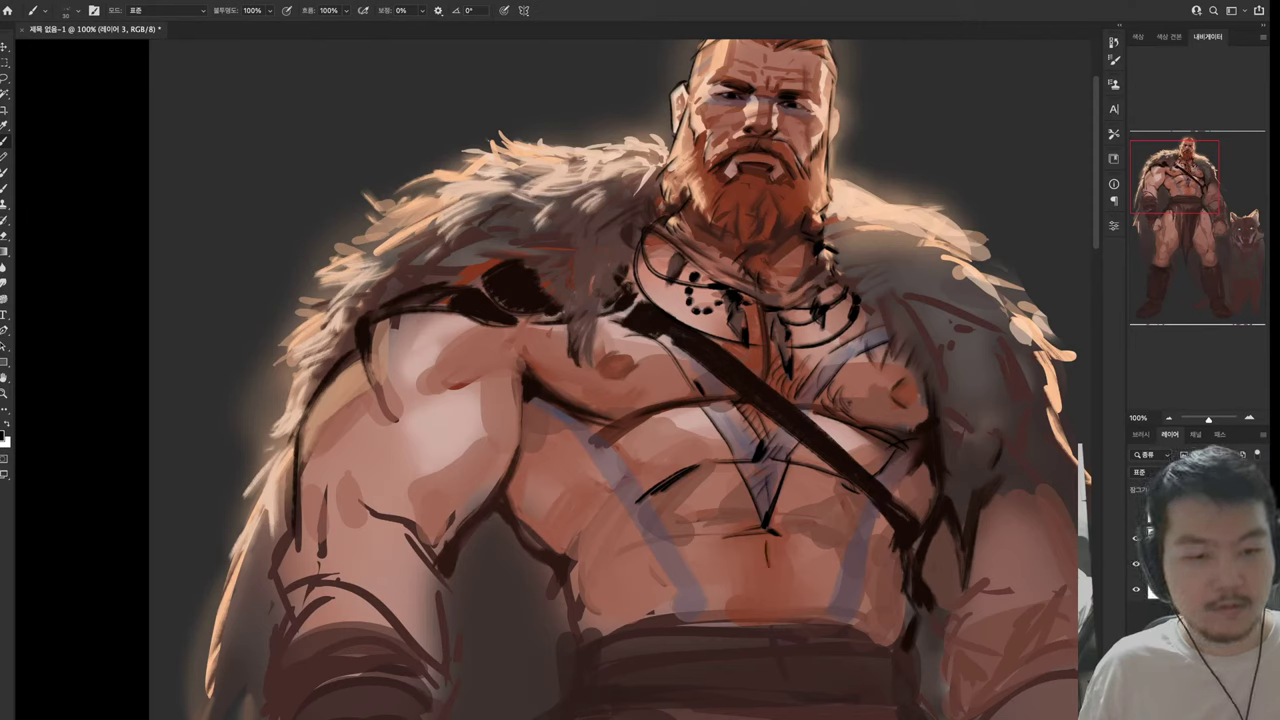
Draw the lower abdominal crease with the navel and darken the blue body-paint stripe on the cloaked side
mouse_move(756, 549)
mouse_down()
mouse_move(845, 532)
mouse_move(856, 546)
mouse_up()
drag(786, 550, 843, 544)
drag(750, 540, 676, 550)
mouse_move(700, 540)
mouse_down()
mouse_move(678, 544)
mouse_move(876, 524)
mouse_up()
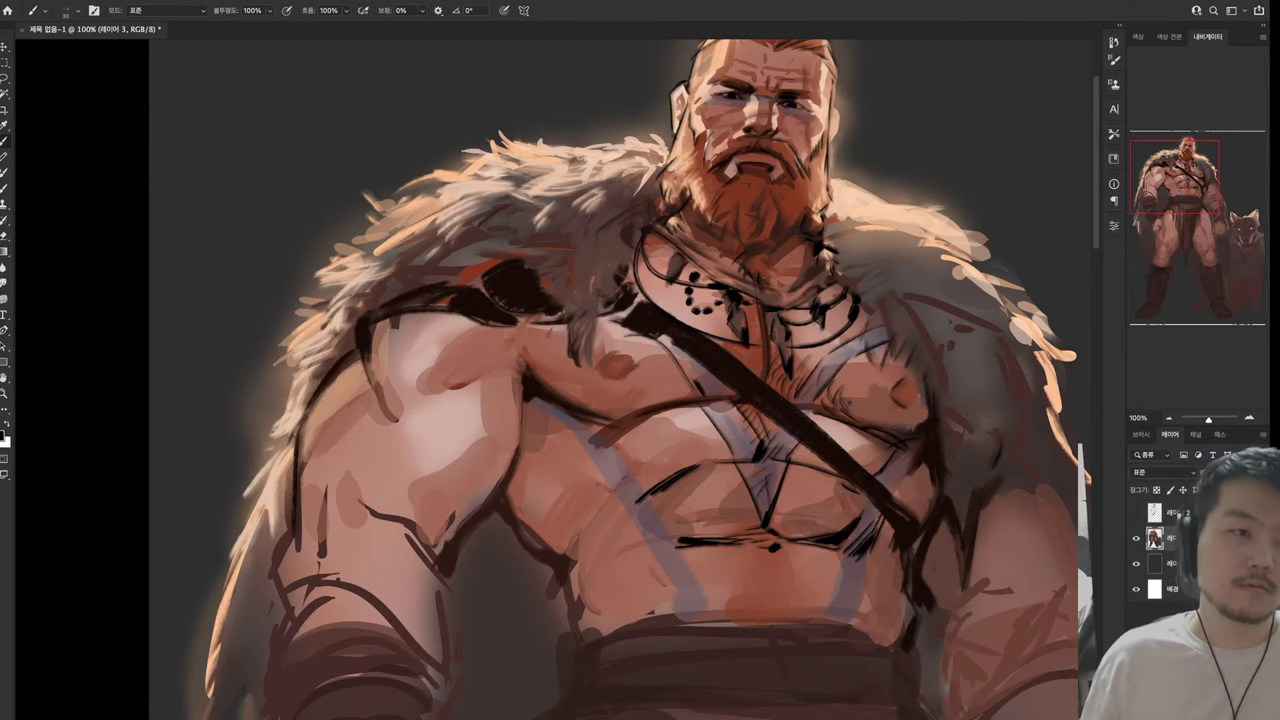
mouse_move(560, 380)
mouse_down()
mouse_move(445, 470)
mouse_move(380, 425)
mouse_move(395, 351)
mouse_move(409, 346)
mouse_up()
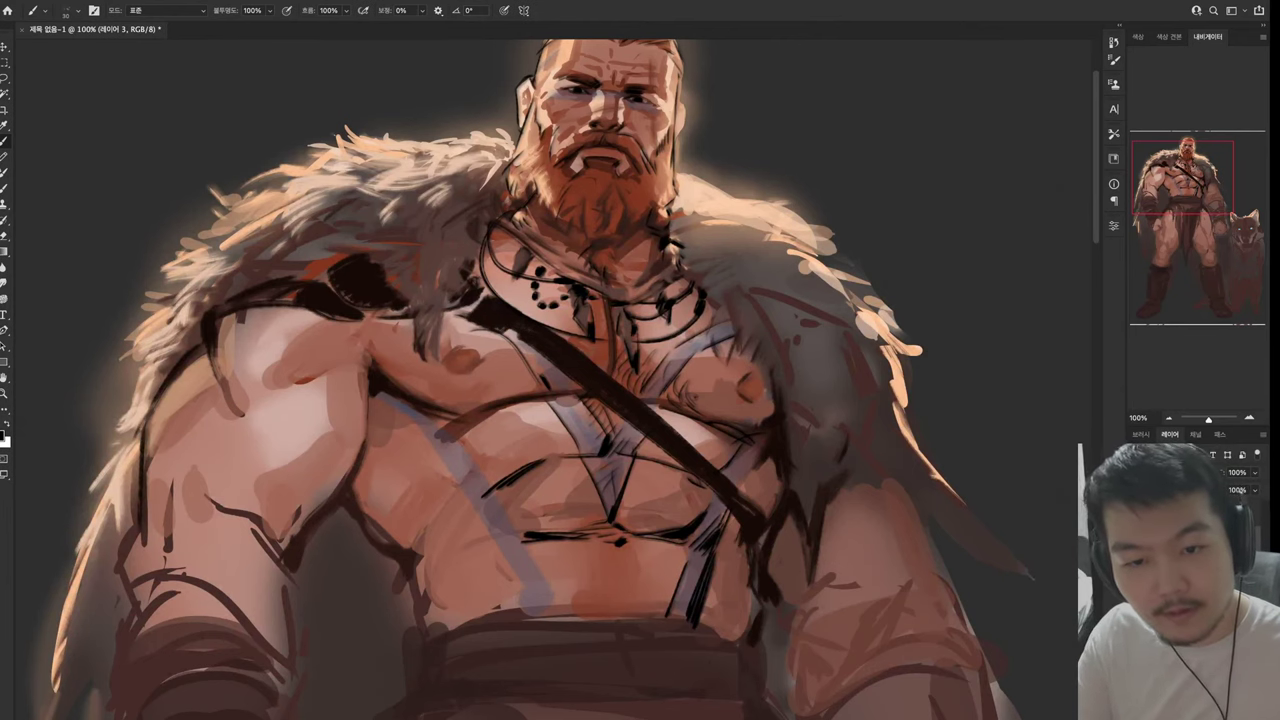
Sample lighter tones and paint studs, bright metal fittings and an edge highlight on the diagonal chest strap
mouse_move(578, 306)
mouse_down()
mouse_move(608, 366)
mouse_move(580, 405)
mouse_up()
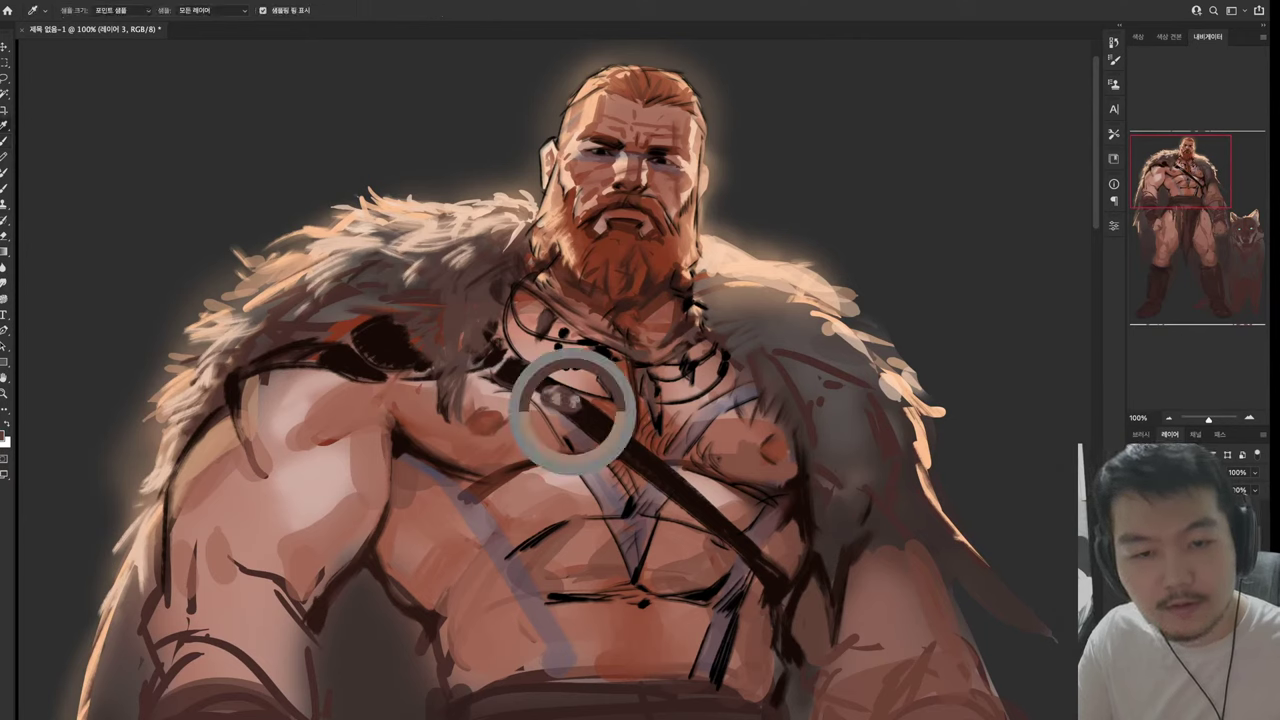
drag(578, 416, 596, 424)
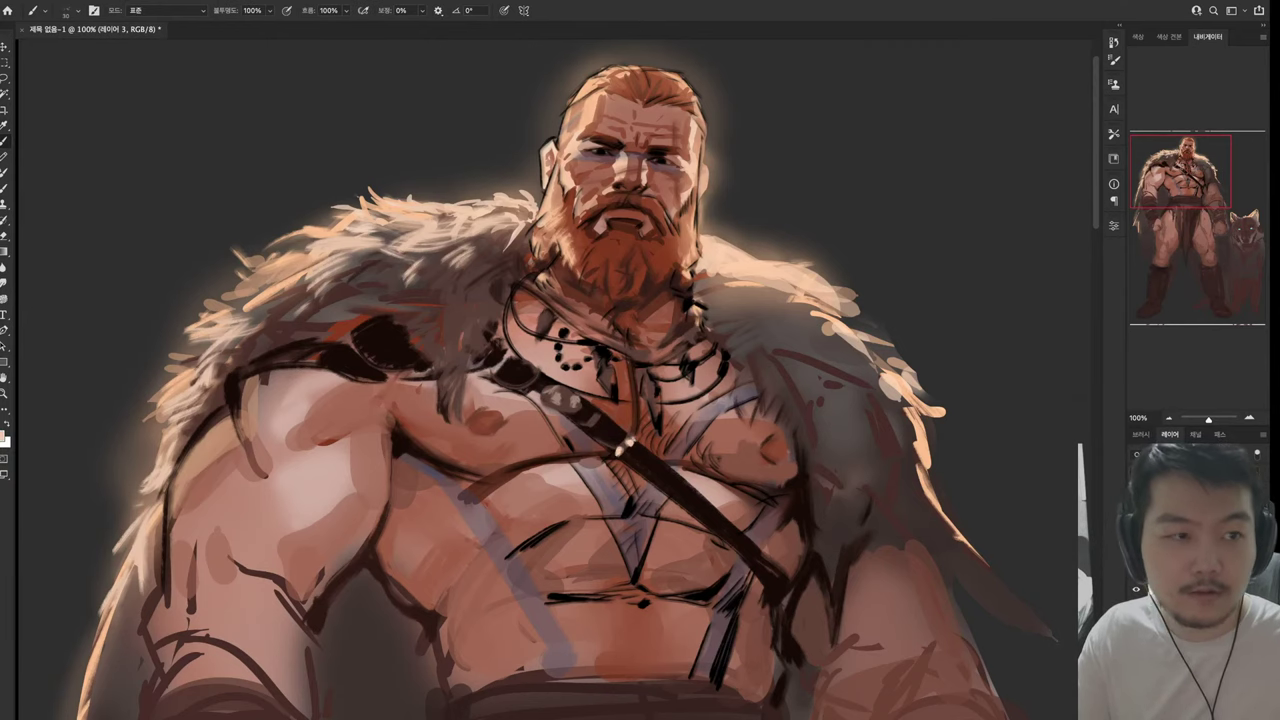
mouse_move(560, 400)
mouse_down()
mouse_move(584, 328)
mouse_move(597, 414)
mouse_move(585, 463)
mouse_move(594, 378)
mouse_up()
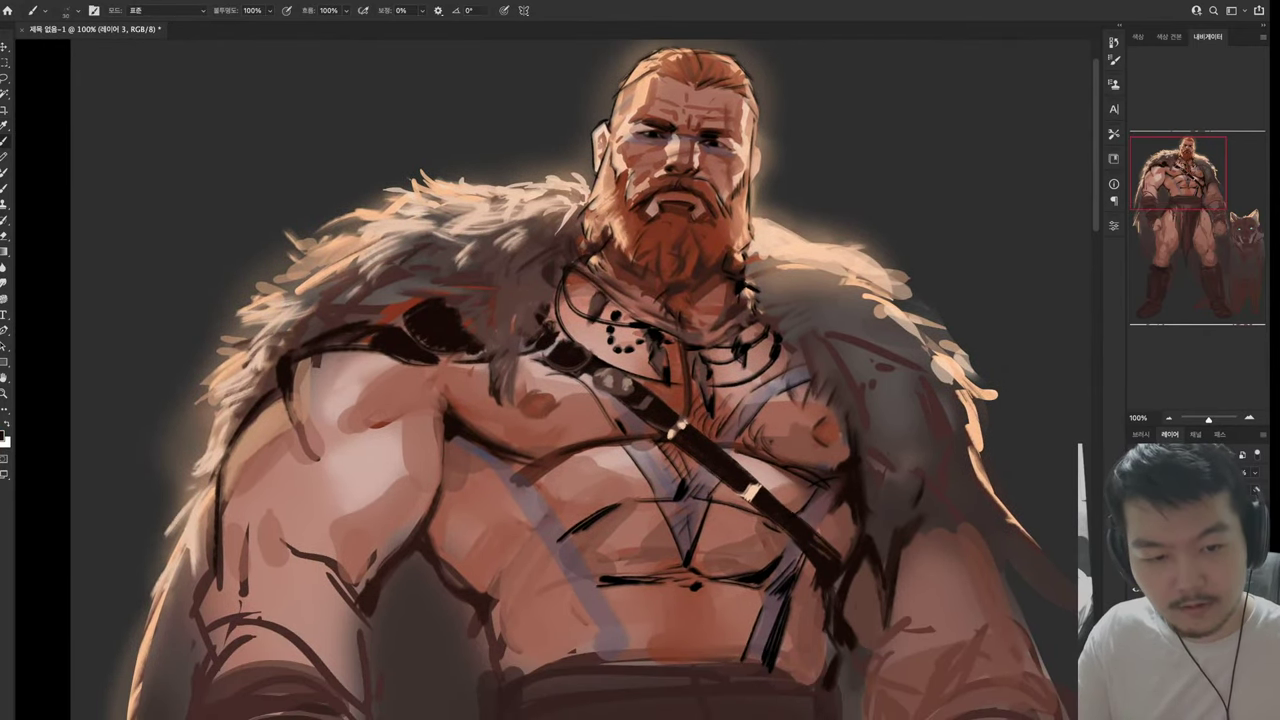
alt+click(621, 391)
drag(772, 518, 836, 584)
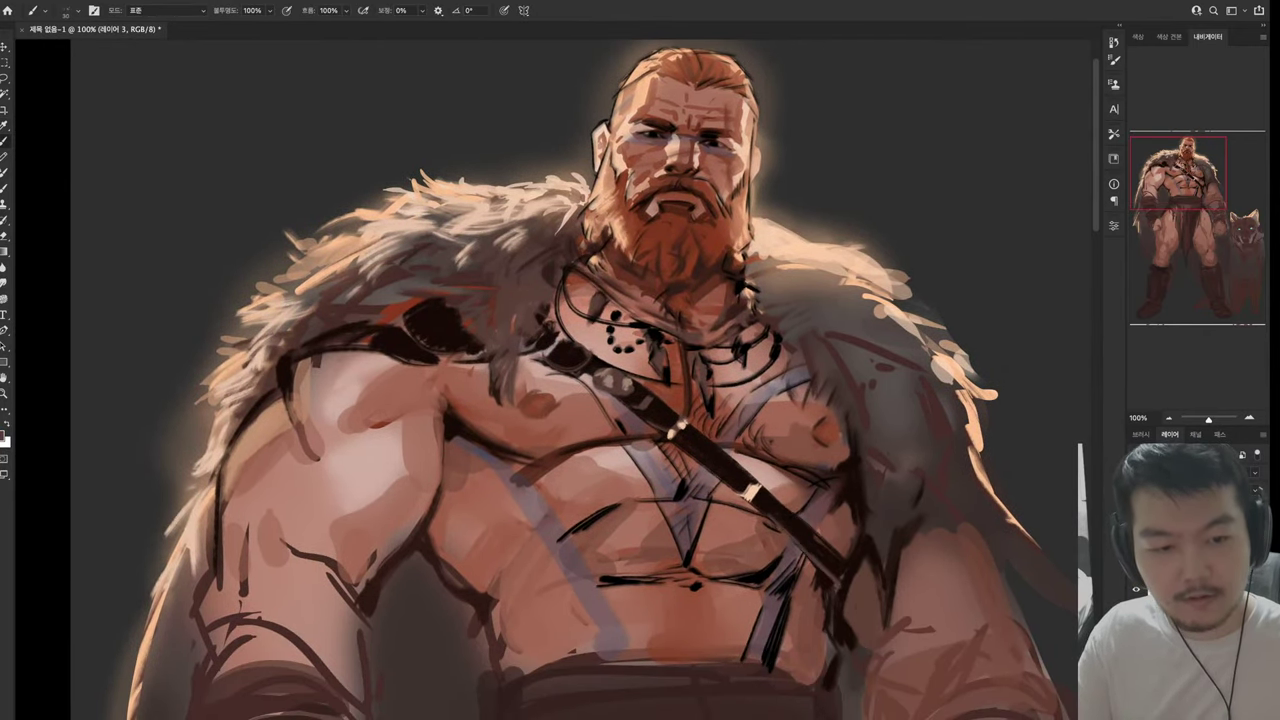
mouse_move(796, 538)
mouse_down()
mouse_move(834, 568)
mouse_move(814, 574)
mouse_move(860, 620)
mouse_up()
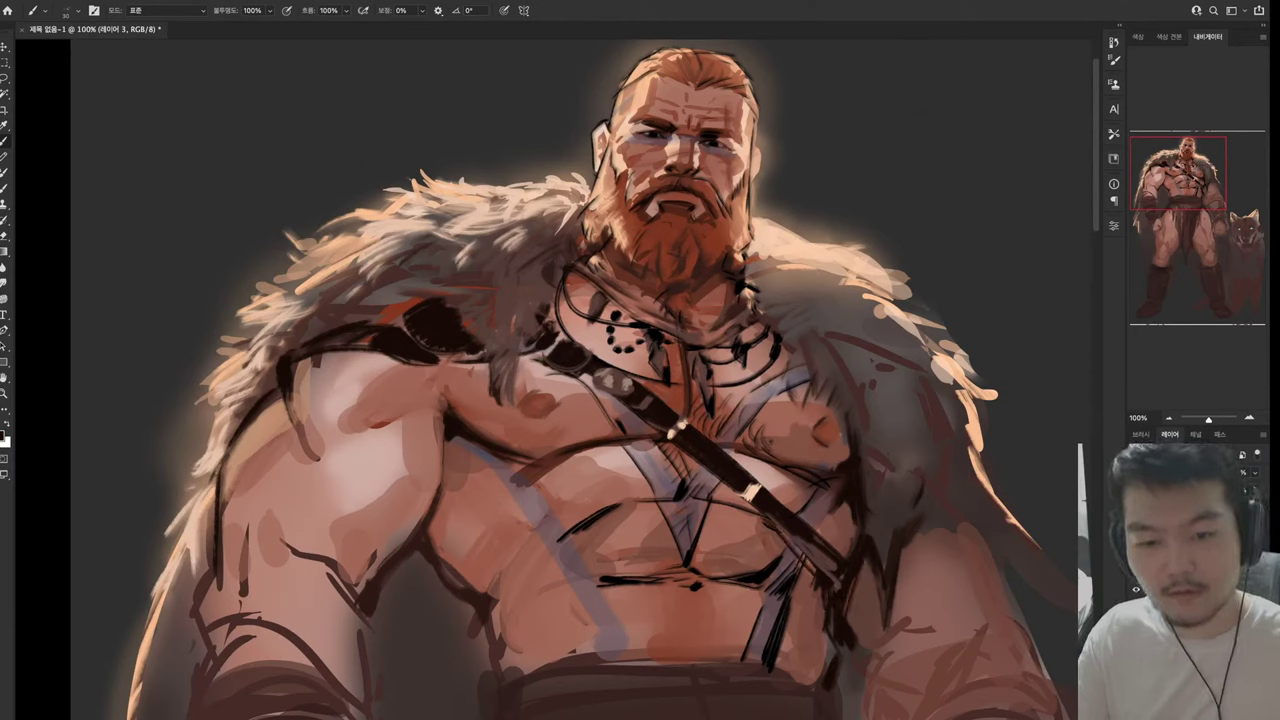
Outline the upper abdominal muscle with dark strokes and hatch body hair below the navel down to the belt
drag(852, 566, 866, 630)
mouse_move(542, 462)
mouse_down()
mouse_move(570, 512)
mouse_move(652, 498)
mouse_move(654, 486)
mouse_move(716, 500)
mouse_up()
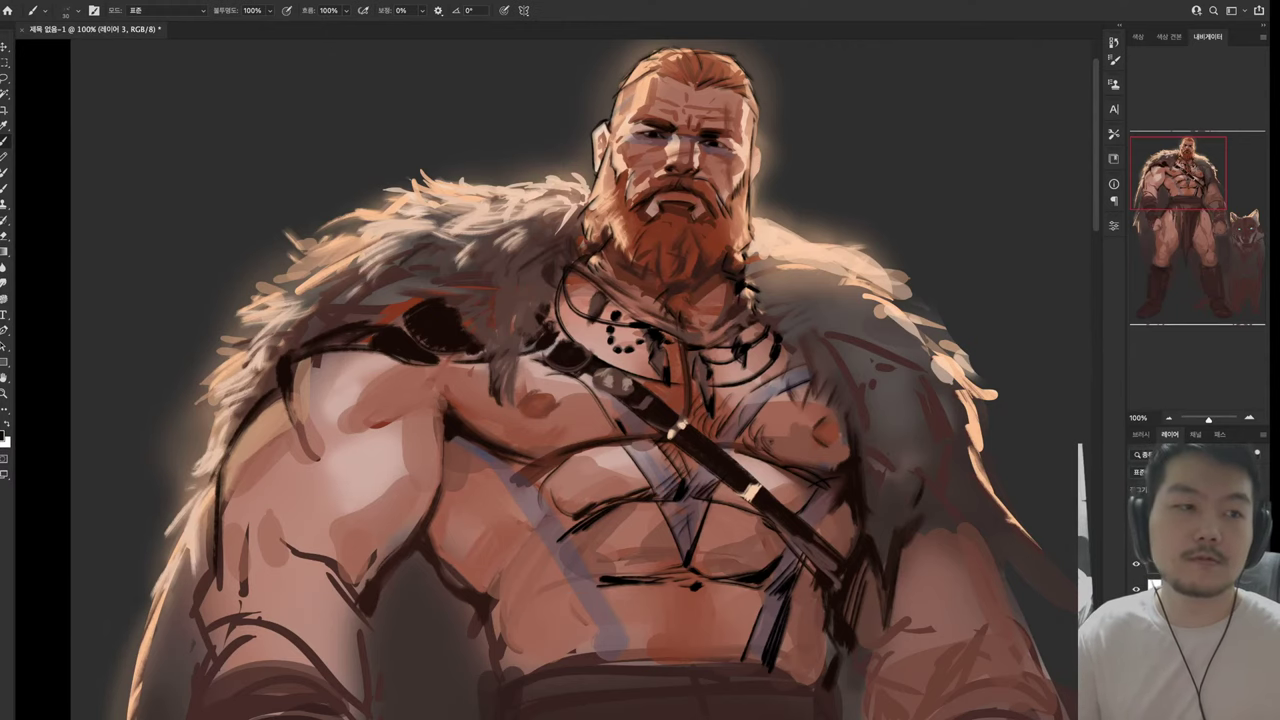
mouse_move(600, 400)
mouse_down()
mouse_move(644, 510)
mouse_move(667, 440)
mouse_move(675, 260)
mouse_move(679, 270)
mouse_up()
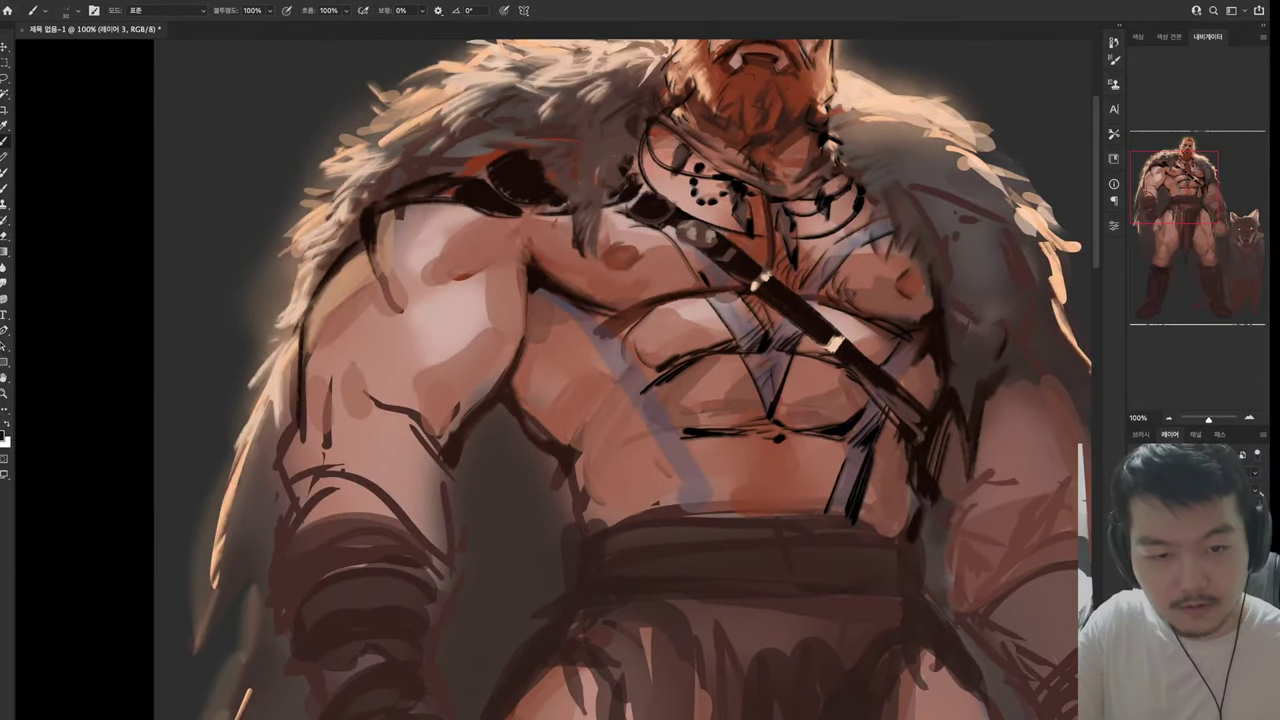
drag(768, 458, 712, 510)
mouse_move(810, 476)
mouse_down()
mouse_move(742, 510)
mouse_move(792, 512)
mouse_move(742, 526)
mouse_up()
drag(824, 516, 742, 528)
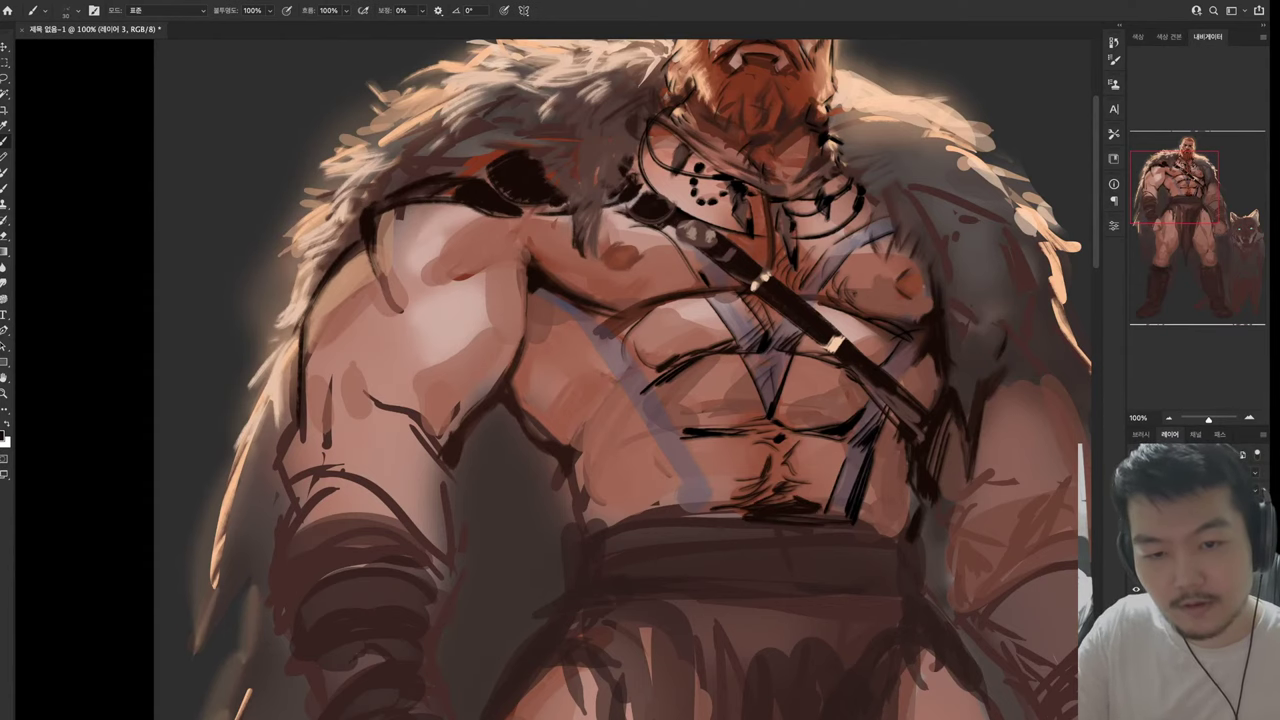
Outline the long blue body-paint stripe on the uncloaked side of the torso and hatch along its edges
drag(700, 400, 695, 525)
drag(580, 424, 522, 484)
drag(594, 482, 578, 492)
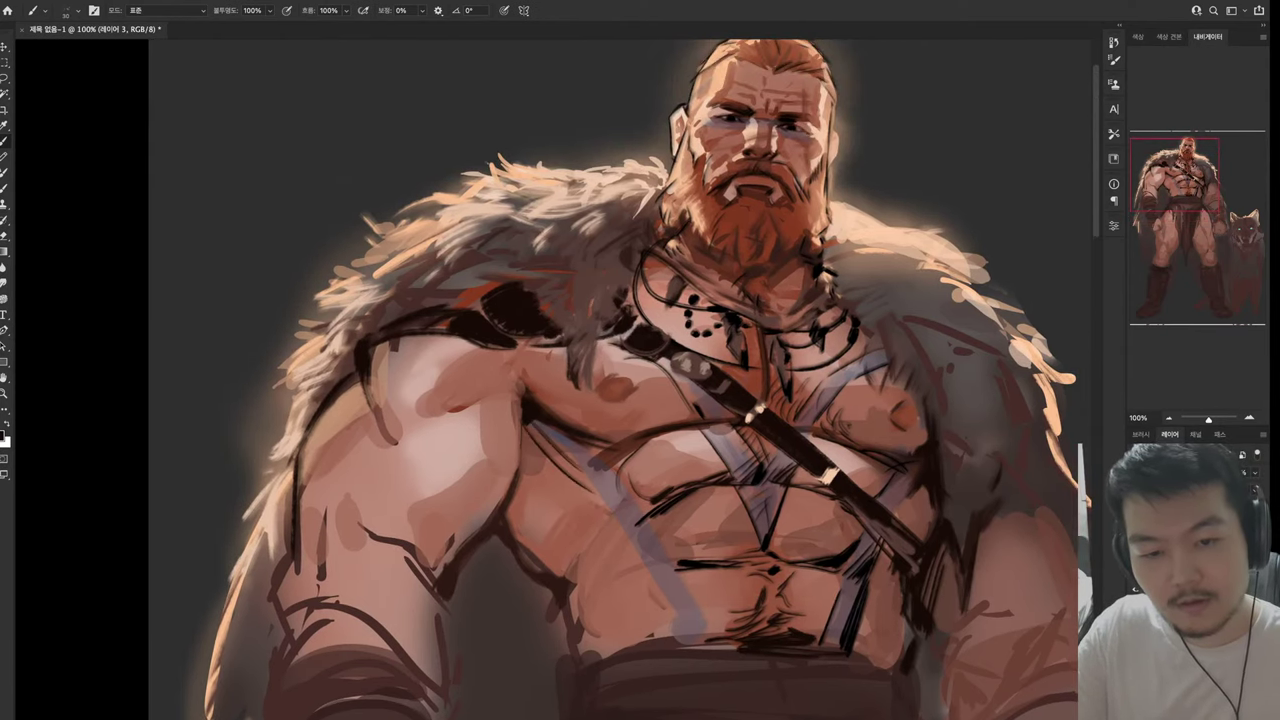
mouse_move(575, 444)
mouse_down()
mouse_move(562, 486)
mouse_move(584, 500)
mouse_move(596, 546)
mouse_up()
mouse_move(638, 488)
mouse_down()
mouse_move(604, 540)
mouse_move(634, 550)
mouse_move(627, 602)
mouse_move(669, 646)
mouse_up()
mouse_move(704, 528)
mouse_down()
mouse_move(652, 632)
mouse_move(686, 644)
mouse_up()
drag(694, 600, 680, 652)
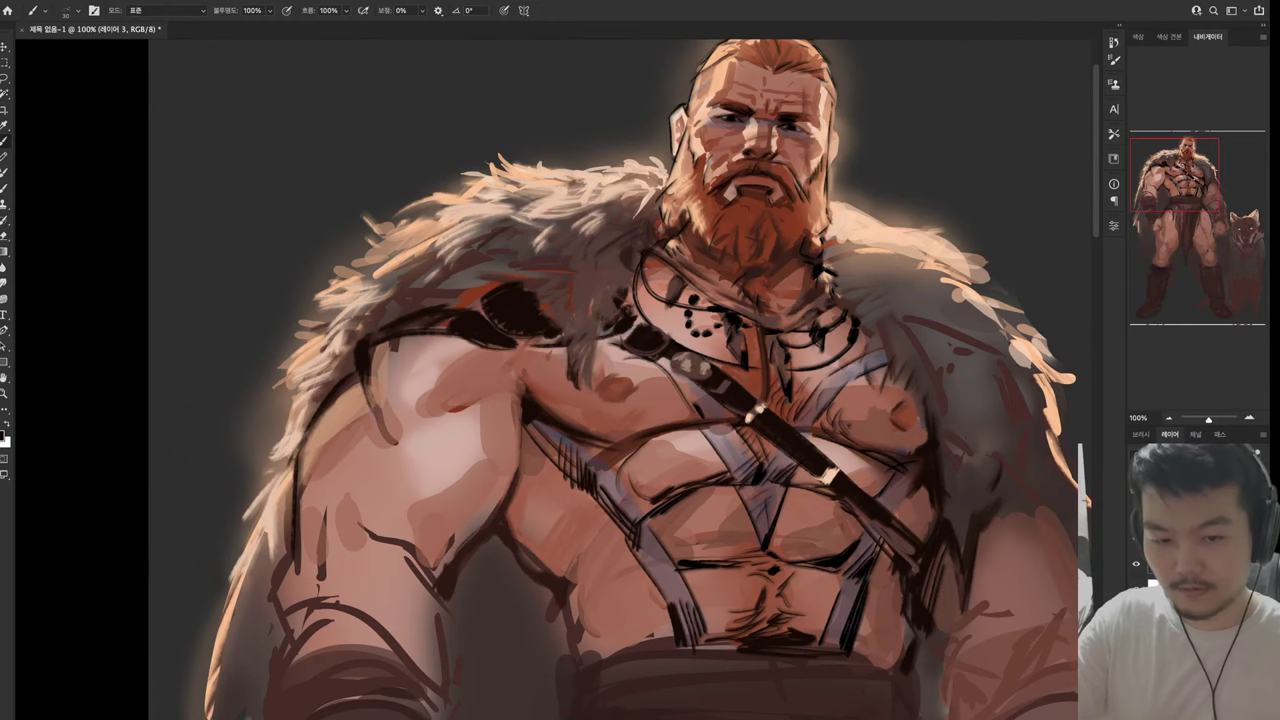
Darken the flank contour below the armpit and add short rib muscle lines beside the blue stripe
mouse_move(660, 400)
mouse_down()
mouse_move(630, 450)
mouse_move(660, 368)
mouse_up()
mouse_move(490, 498)
mouse_down()
mouse_move(598, 654)
mouse_move(562, 596)
mouse_up()
mouse_move(660, 400)
mouse_down()
mouse_move(705, 336)
mouse_move(676, 400)
mouse_up()
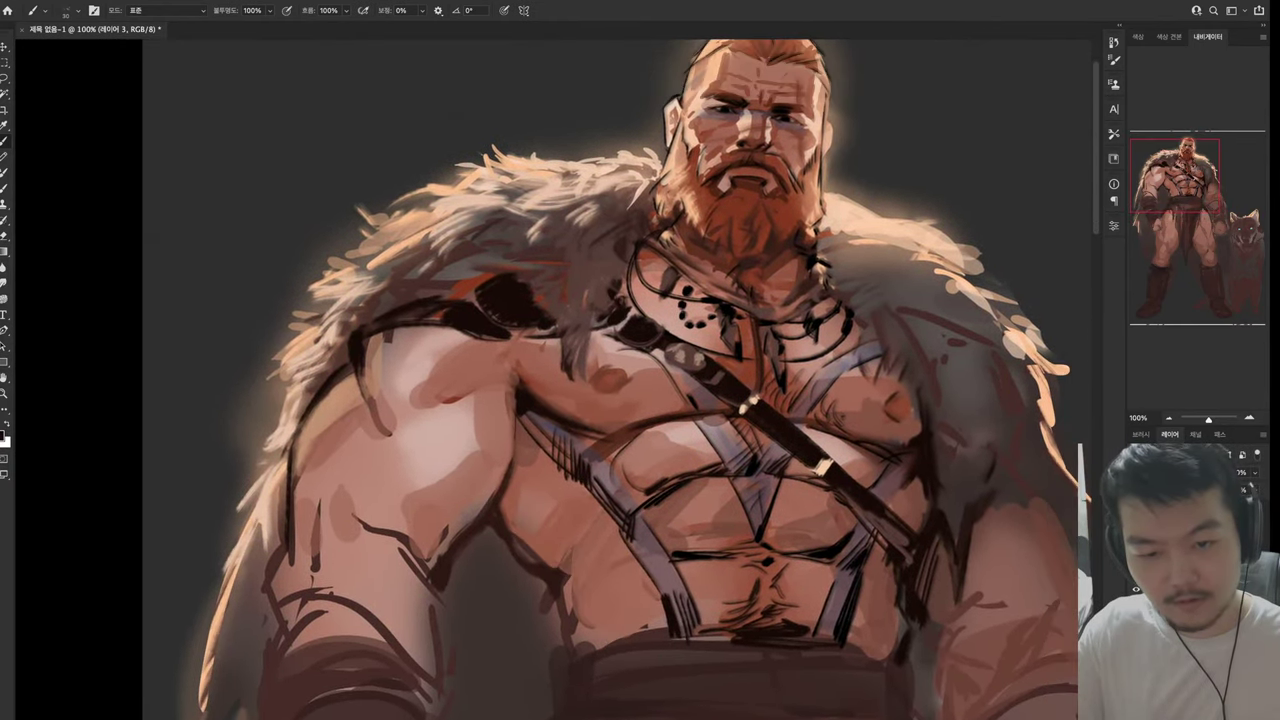
drag(568, 538, 502, 572)
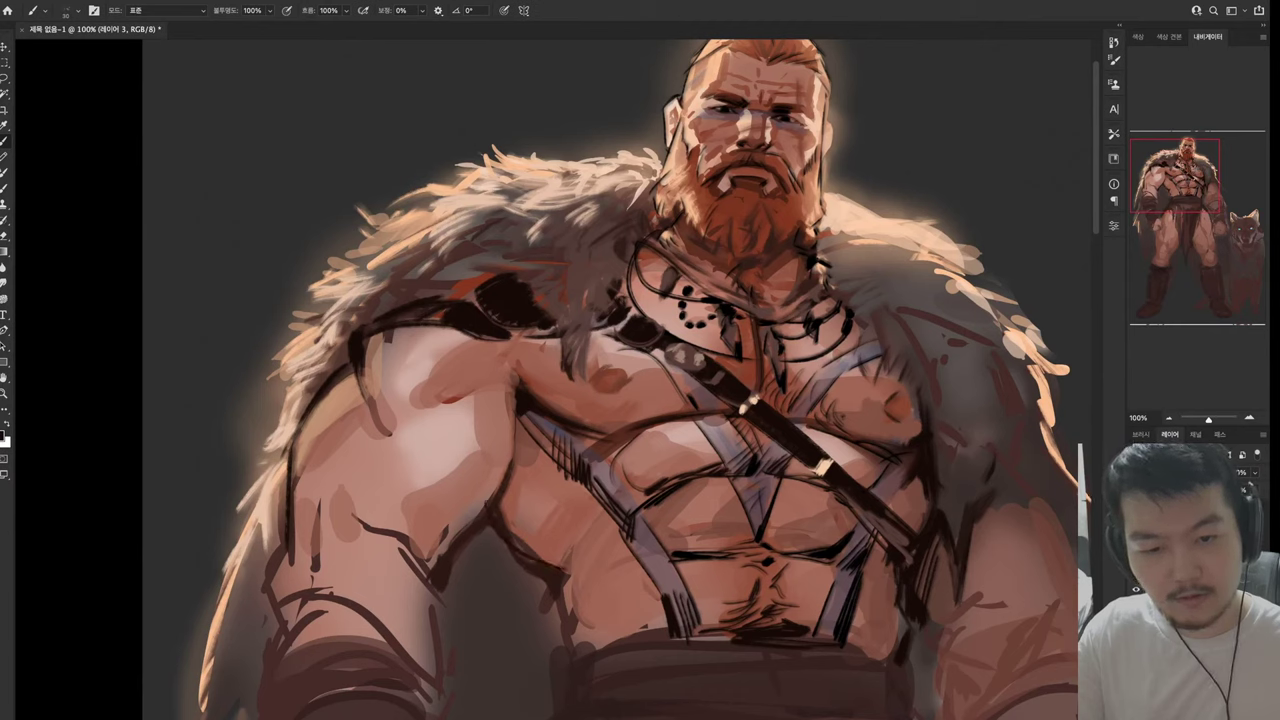
drag(578, 484, 544, 554)
drag(596, 508, 550, 552)
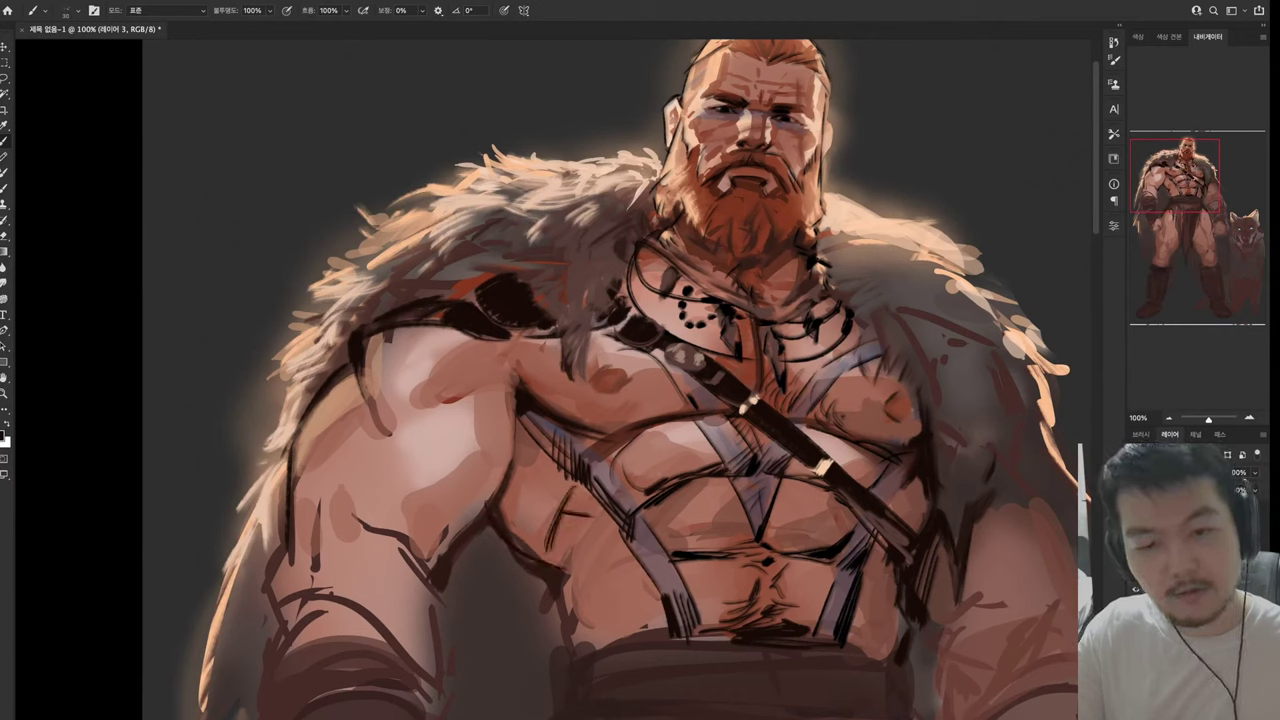
drag(604, 486, 564, 512)
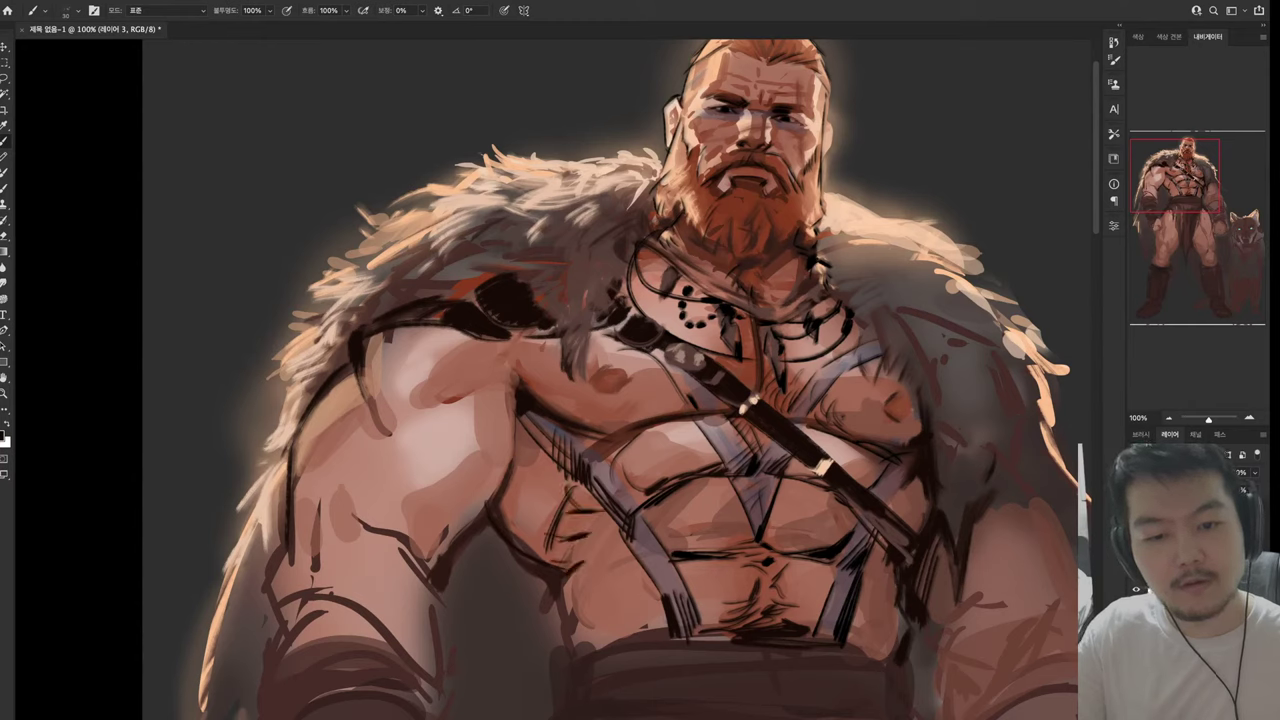
Draw the waist contours above the belt on both sides and add crease strokes on the lower oblique
mouse_move(590, 562)
mouse_down()
mouse_move(566, 588)
mouse_move(566, 666)
mouse_up()
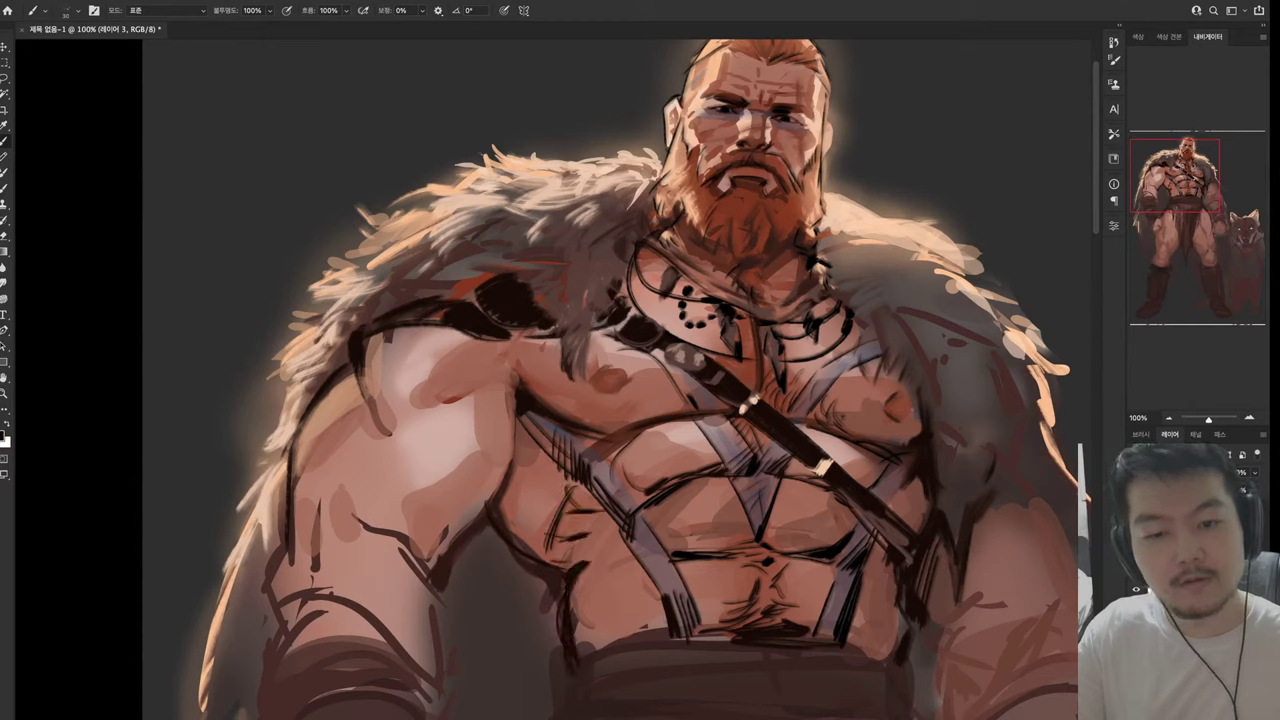
drag(586, 592, 574, 652)
drag(584, 562, 568, 640)
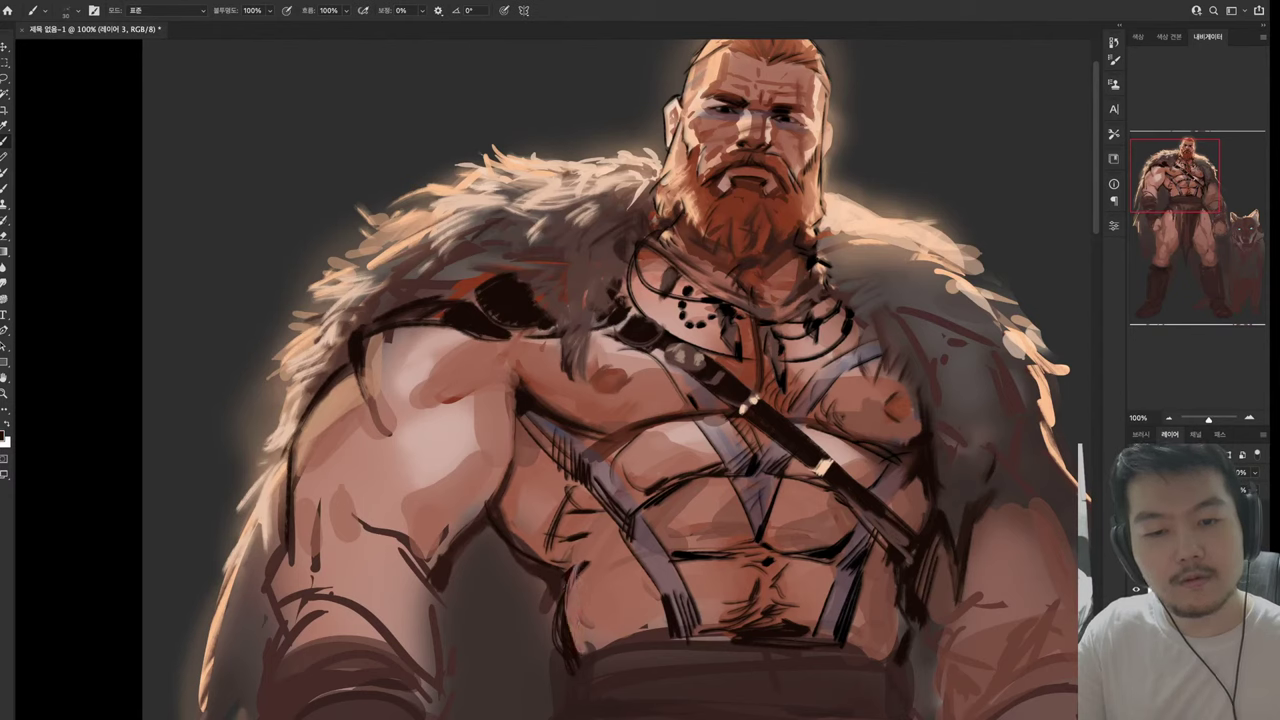
drag(592, 560, 572, 612)
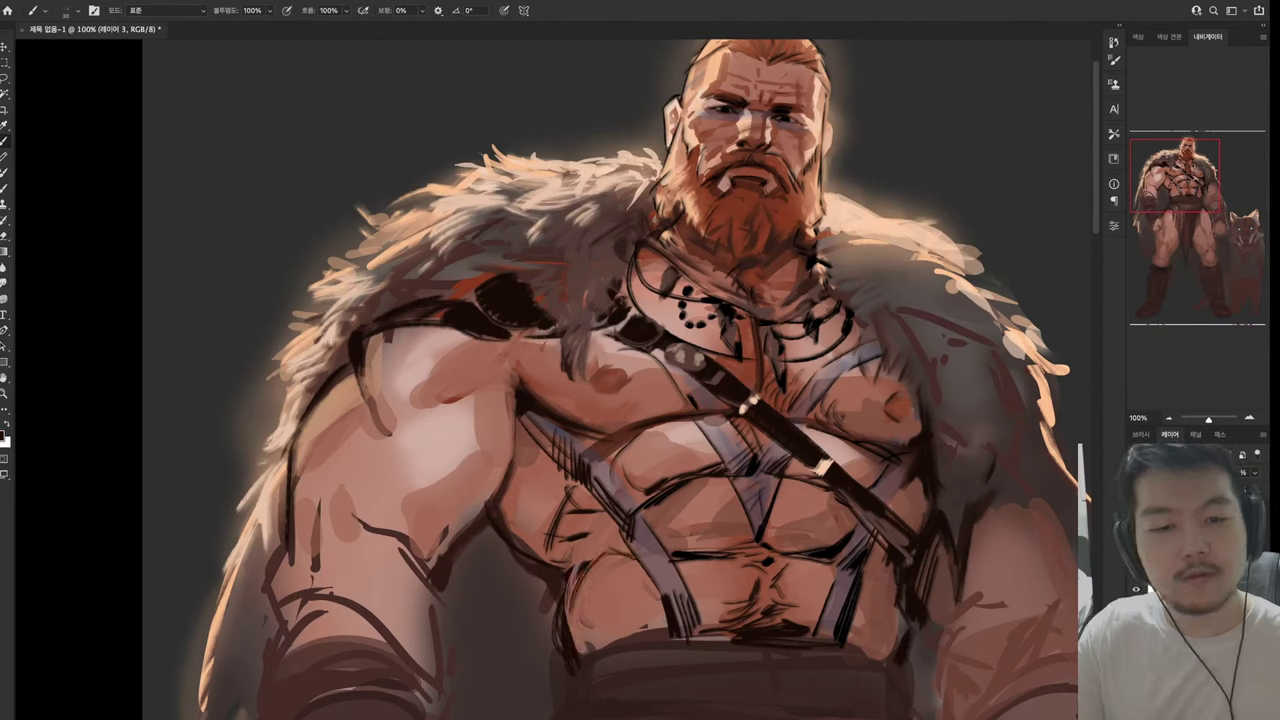
drag(654, 598, 644, 646)
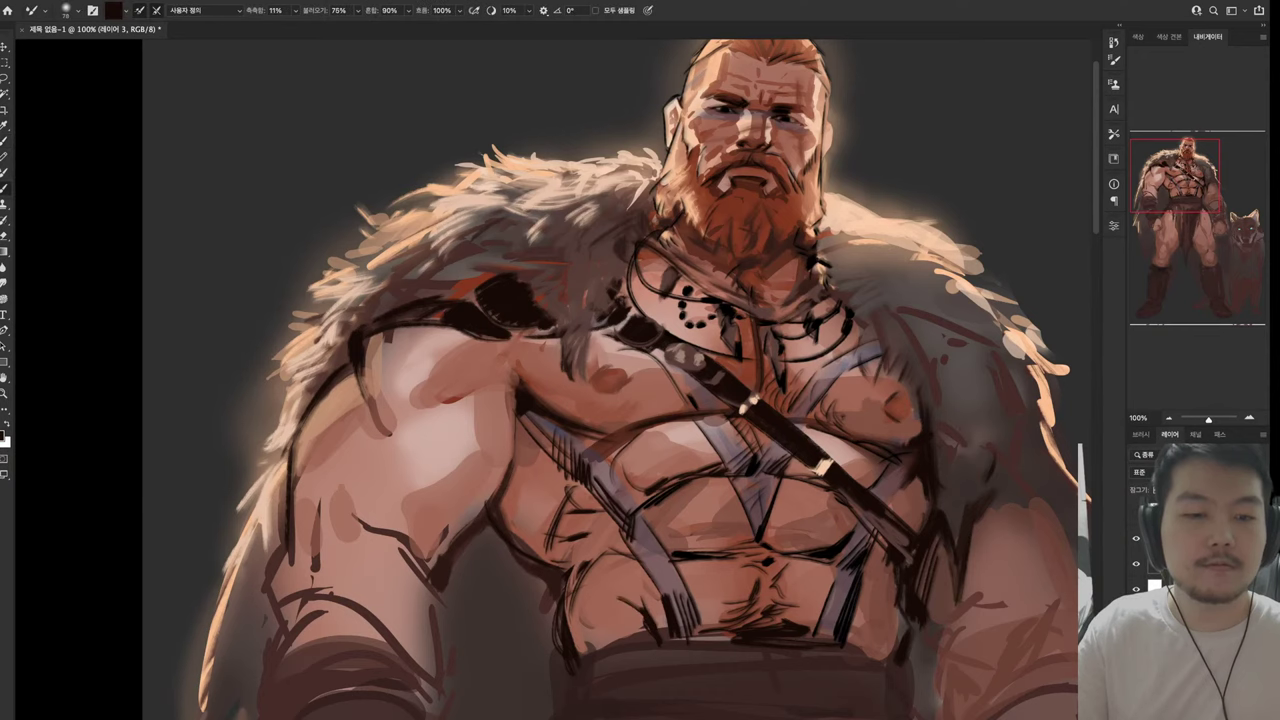
drag(642, 598, 620, 616)
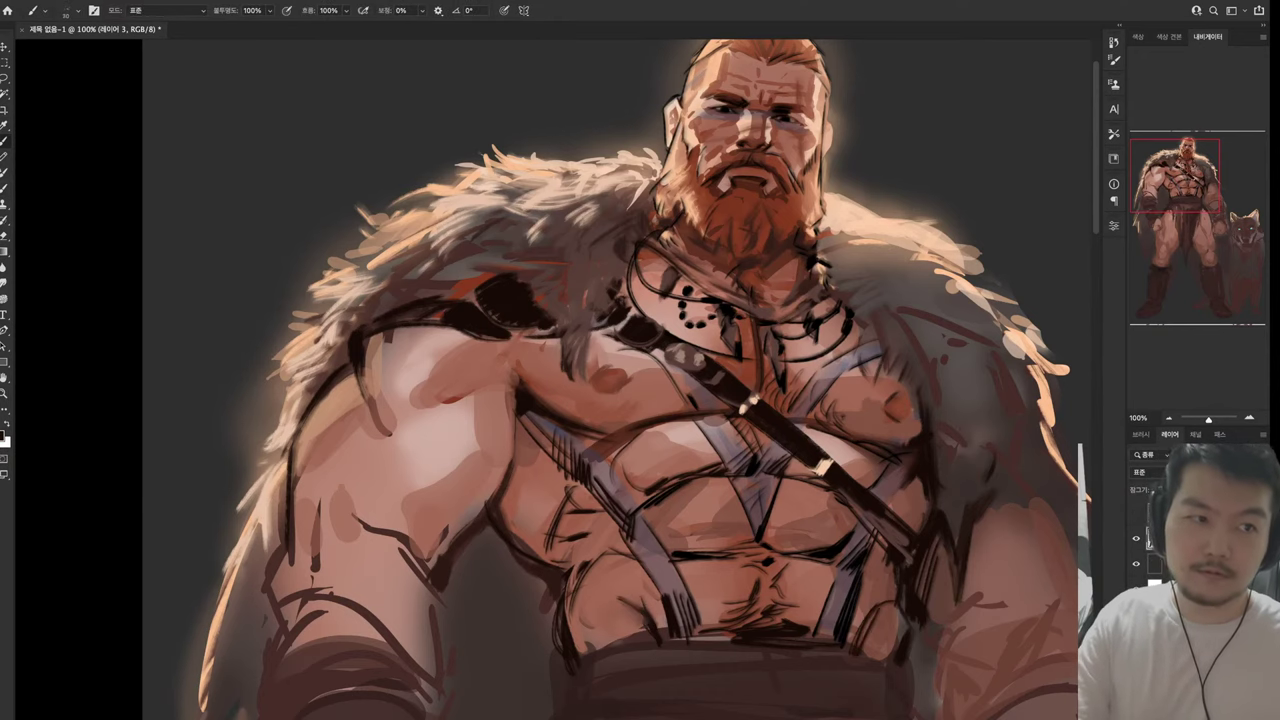
drag(870, 630, 942, 690)
Hatch dark fur strokes on the cloak around the shoulder guard and above the chest strap
drag(700, 400, 670, 380)
drag(616, 300, 610, 420)
drag(488, 286, 524, 292)
drag(474, 328, 516, 306)
key(shift+b)
key(shift+b)
drag(398, 308, 464, 282)
mouse_move(406, 326)
mouse_down()
mouse_move(536, 252)
mouse_move(556, 274)
mouse_move(598, 250)
mouse_up()
Examine the painted figure from the head down to the forearms and loincloth
scroll(640, 380, down, 5)
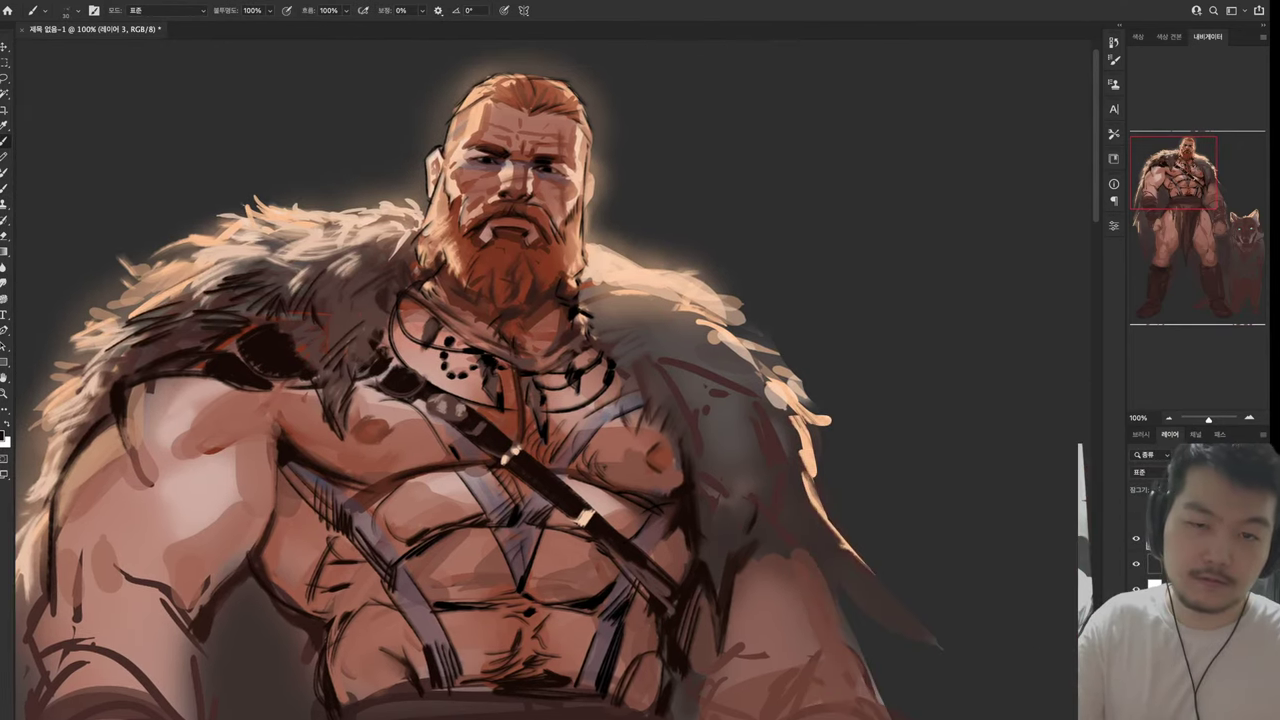
scroll(550, 380, up, 5)
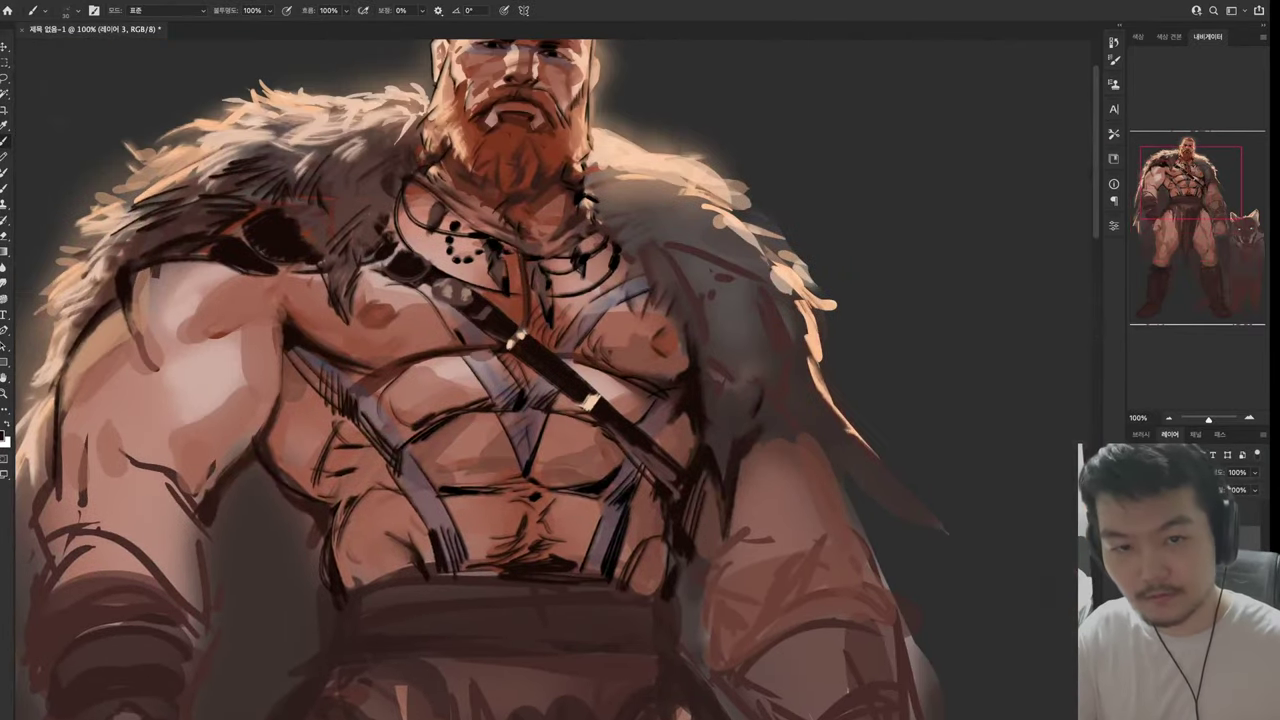
scroll(550, 380, up, 2)
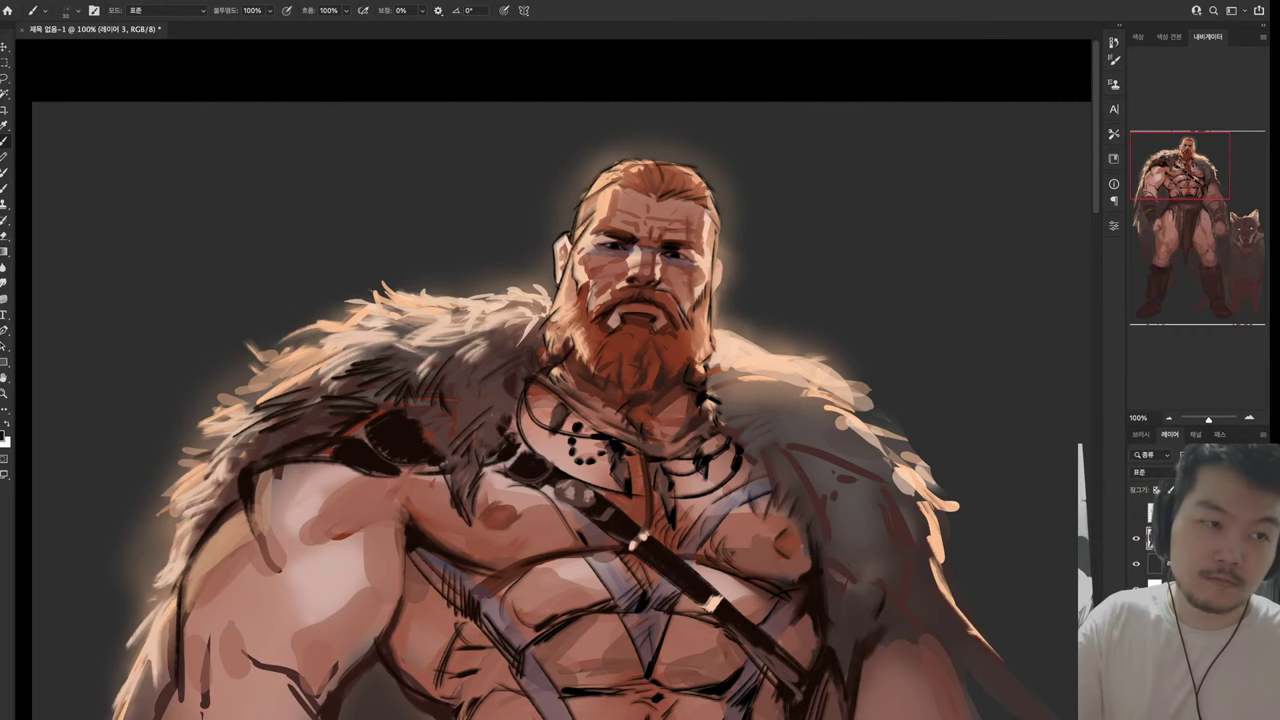
scroll(550, 380, down, 5)
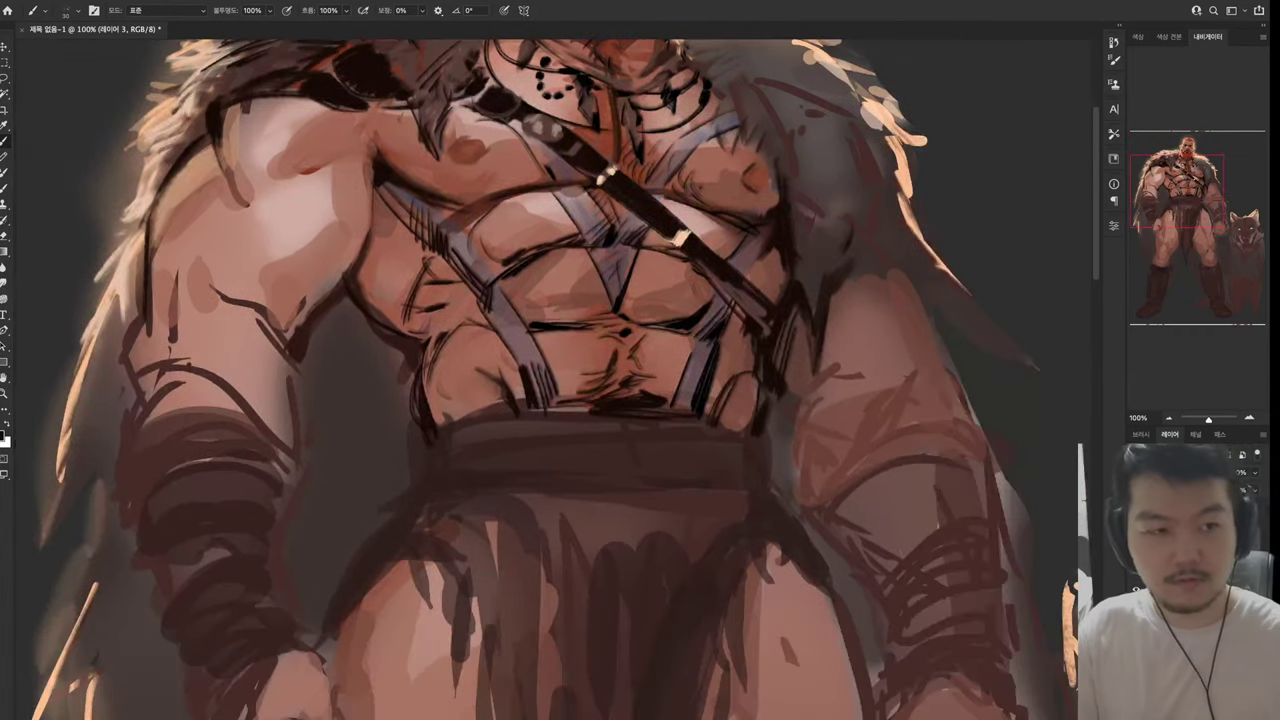
scroll(550, 380, up, 4)
scroll(550, 380, down, 4)
scroll(550, 380, right, 4)
scroll(550, 380, down, 2)
scroll(550, 380, up, 8)
scroll(550, 380, left, 3)
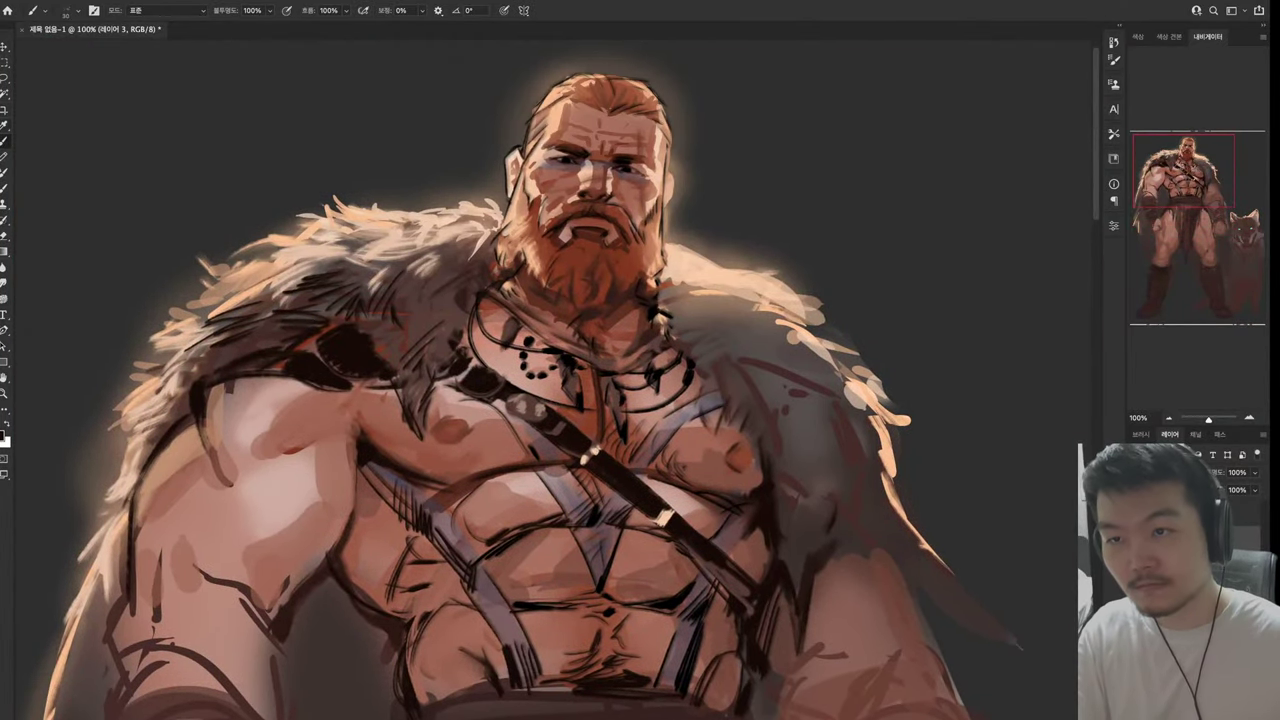
Crop the canvas from below so the picture ends just under the barbarian's knees
key(c)
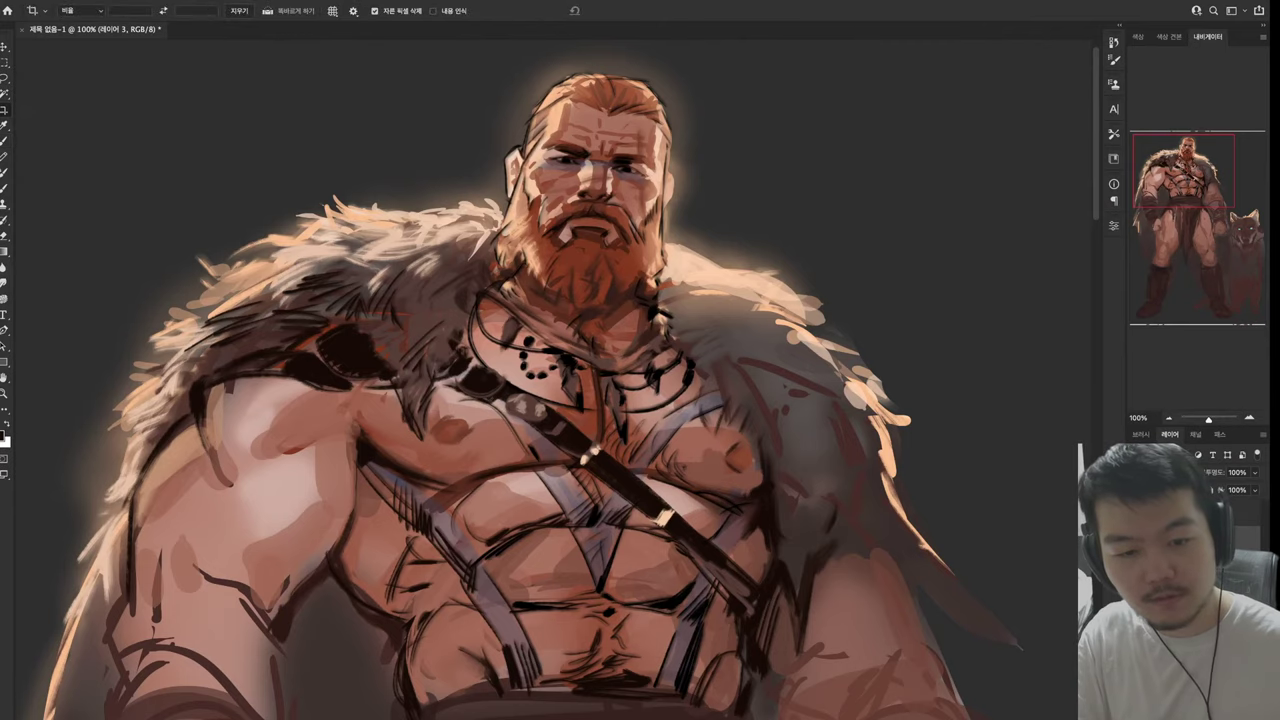
scroll(550, 380, down, 10)
scroll(550, 380, down, 6)
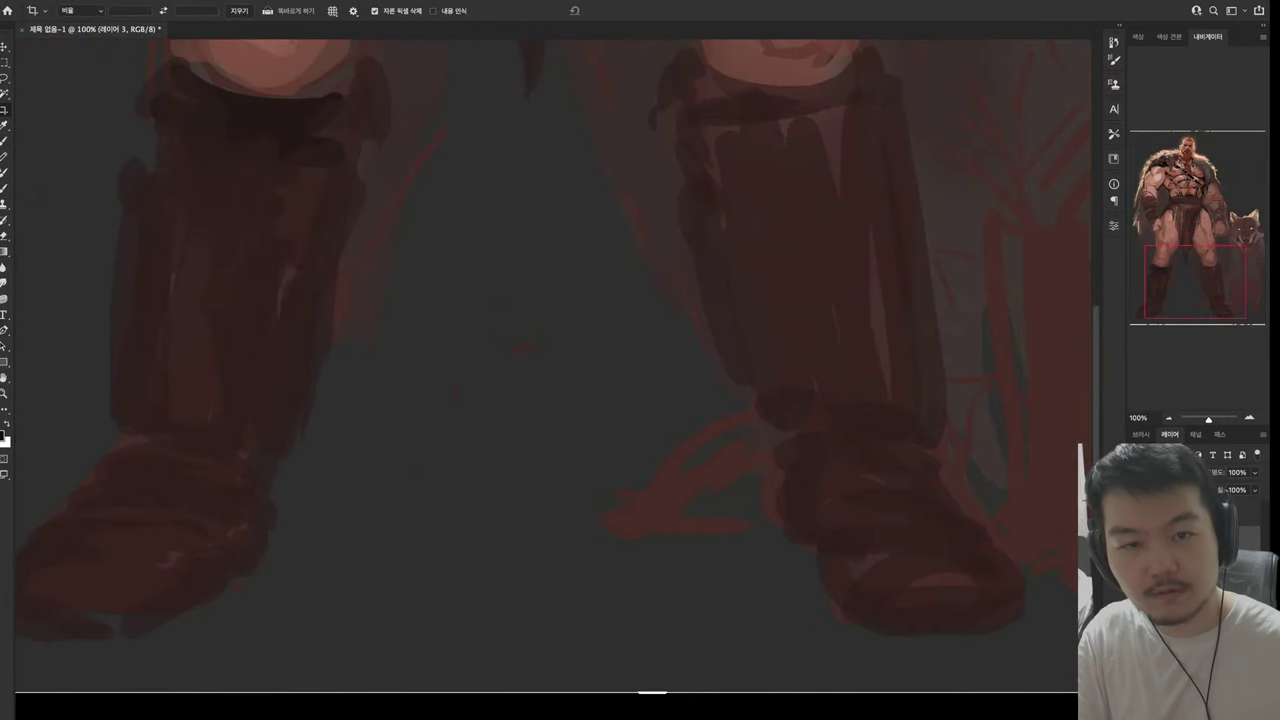
drag(652, 691, 652, 388)
key(Return)
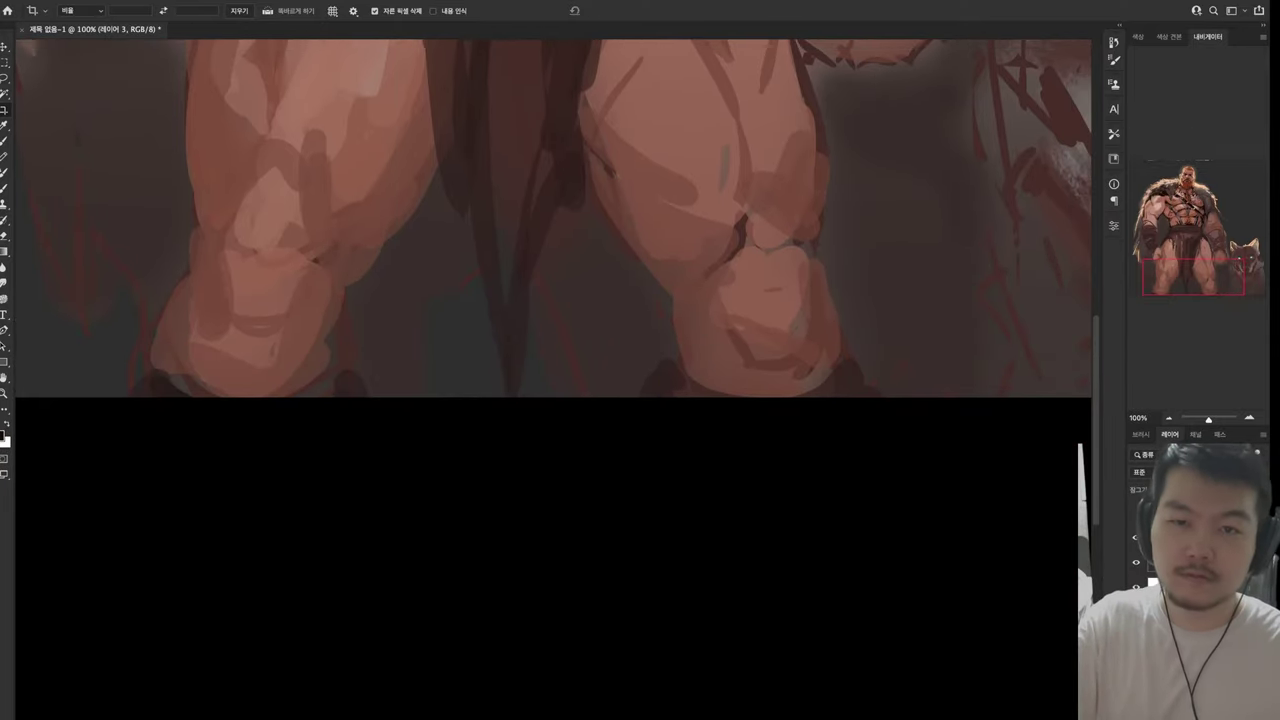
Brush dark fur strokes along the outer edge of the cloak on the bare-armed shoulder
scroll(540, 380, up, 6)
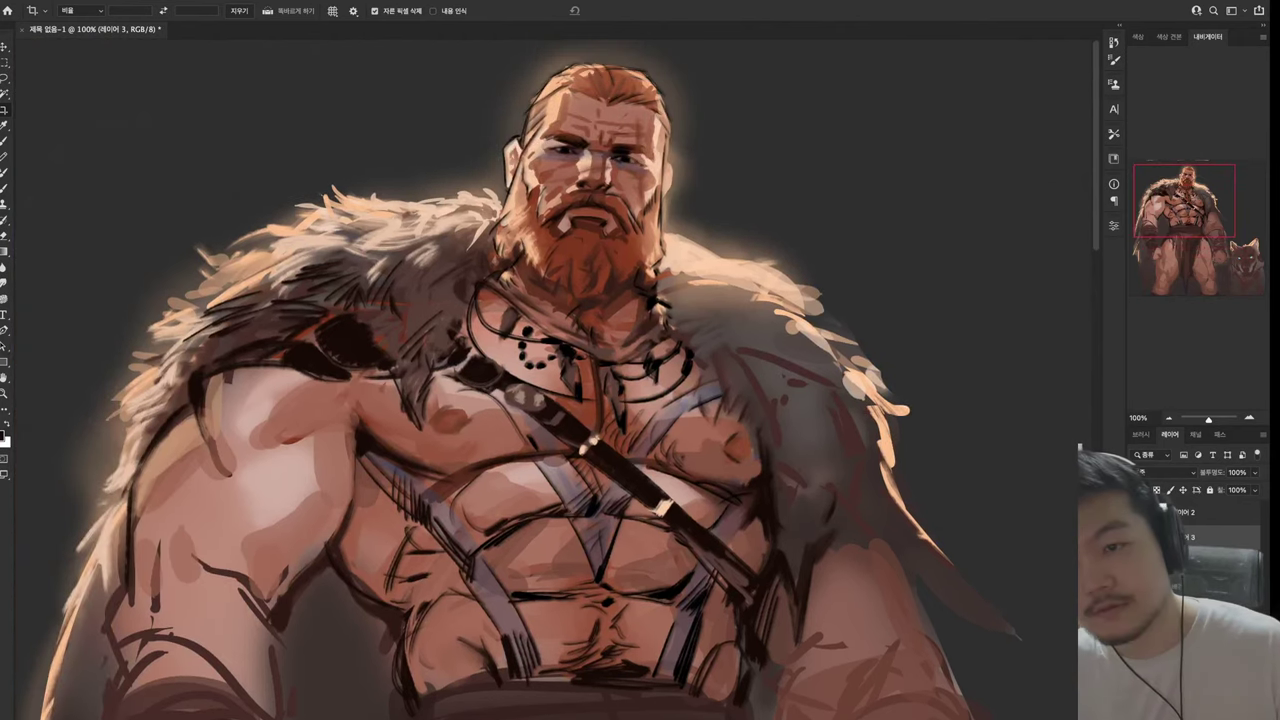
key(b)
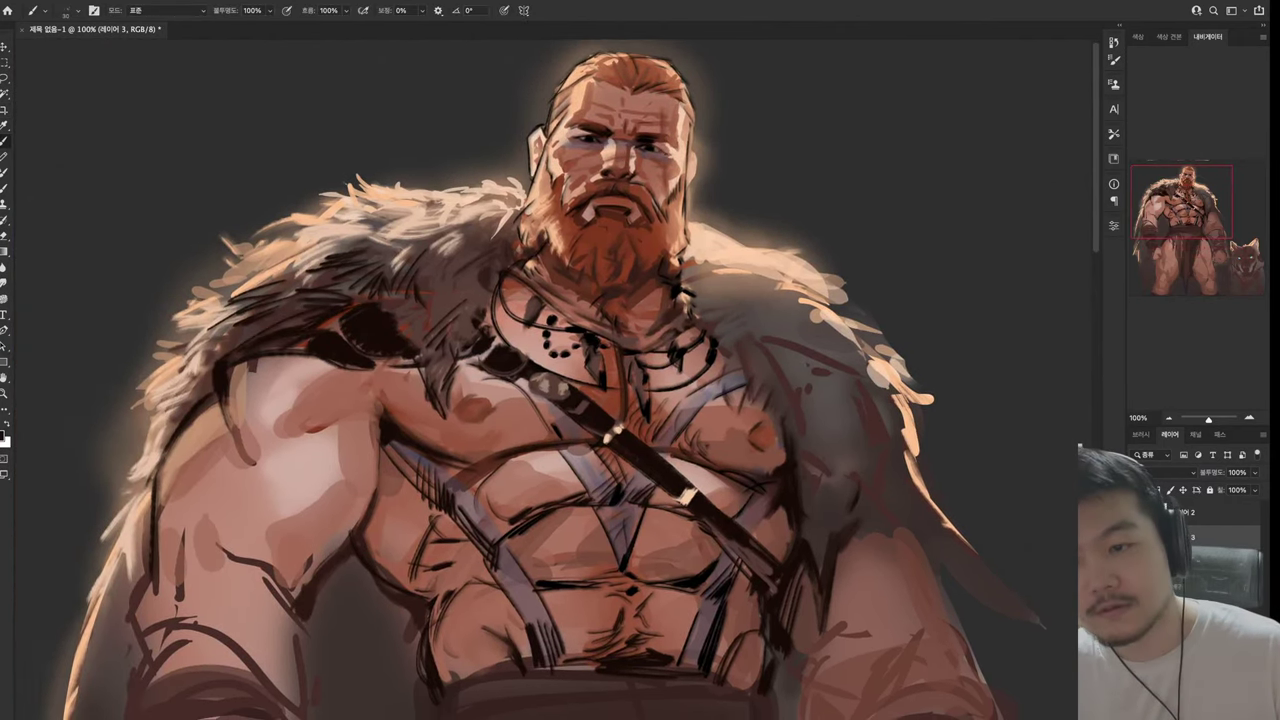
drag(240, 335, 160, 412)
mouse_move(205, 372)
mouse_down()
mouse_move(130, 424)
mouse_move(148, 456)
mouse_move(315, 290)
mouse_up()
drag(680, 640, 260, 110)
drag(500, 150, 550, 600)
drag(550, 200, 644, 486)
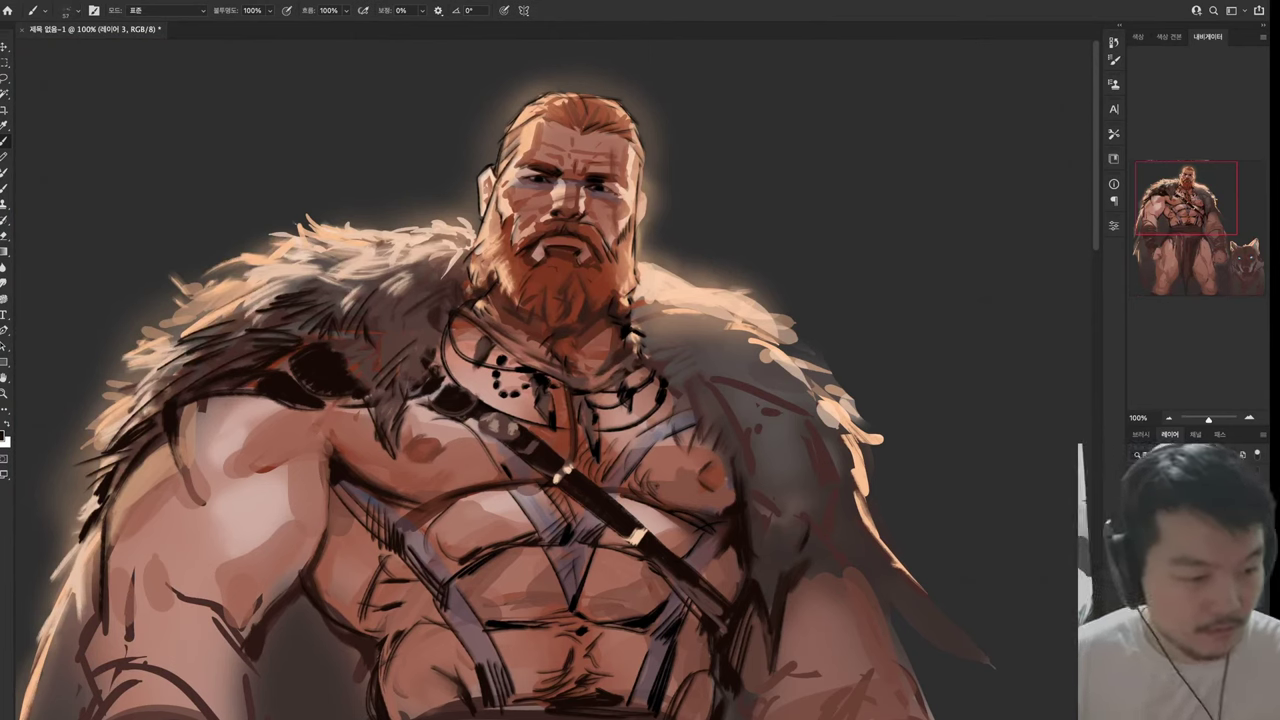
Add a new layer and try large dark brush shapes behind the shoulders with an enlarged brush
key(ctrl+shift+alt+n)
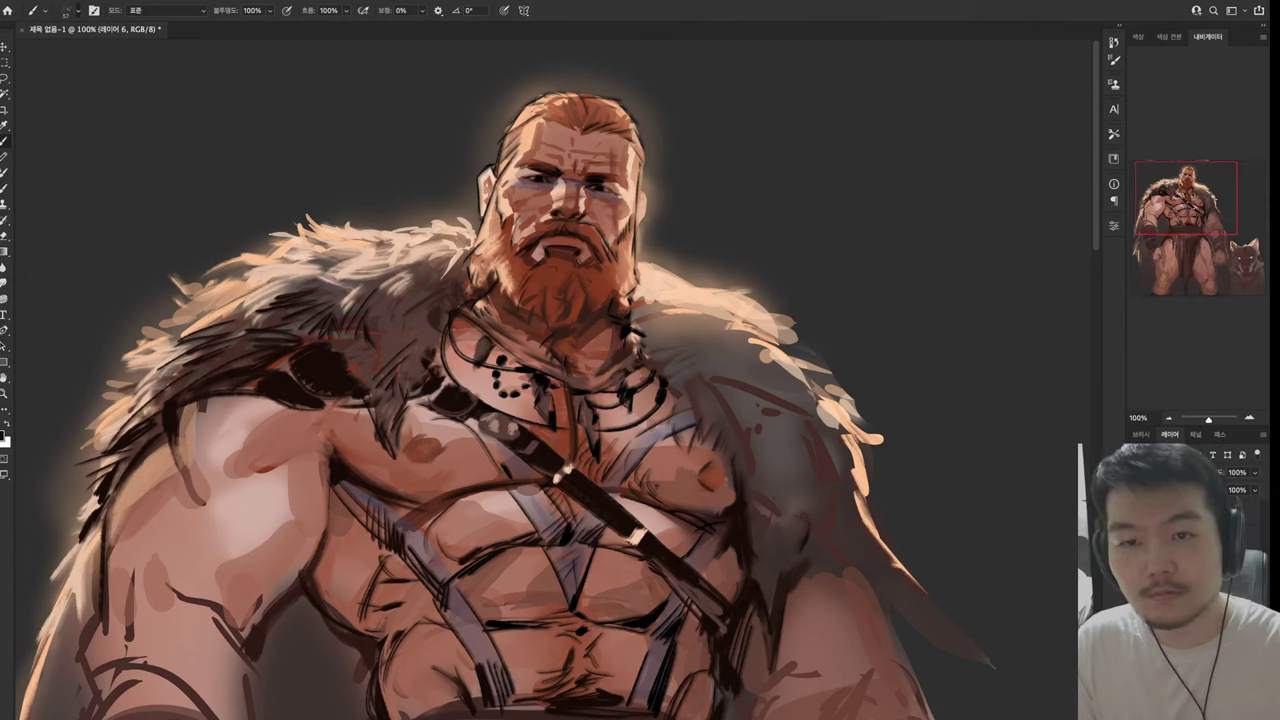
key(bracketright)
key(bracketright)
key(bracketright)
mouse_move(410, 110)
mouse_down()
mouse_move(250, 225)
mouse_move(225, 275)
mouse_up()
key(ctrl+z)
drag(925, 320, 775, 300)
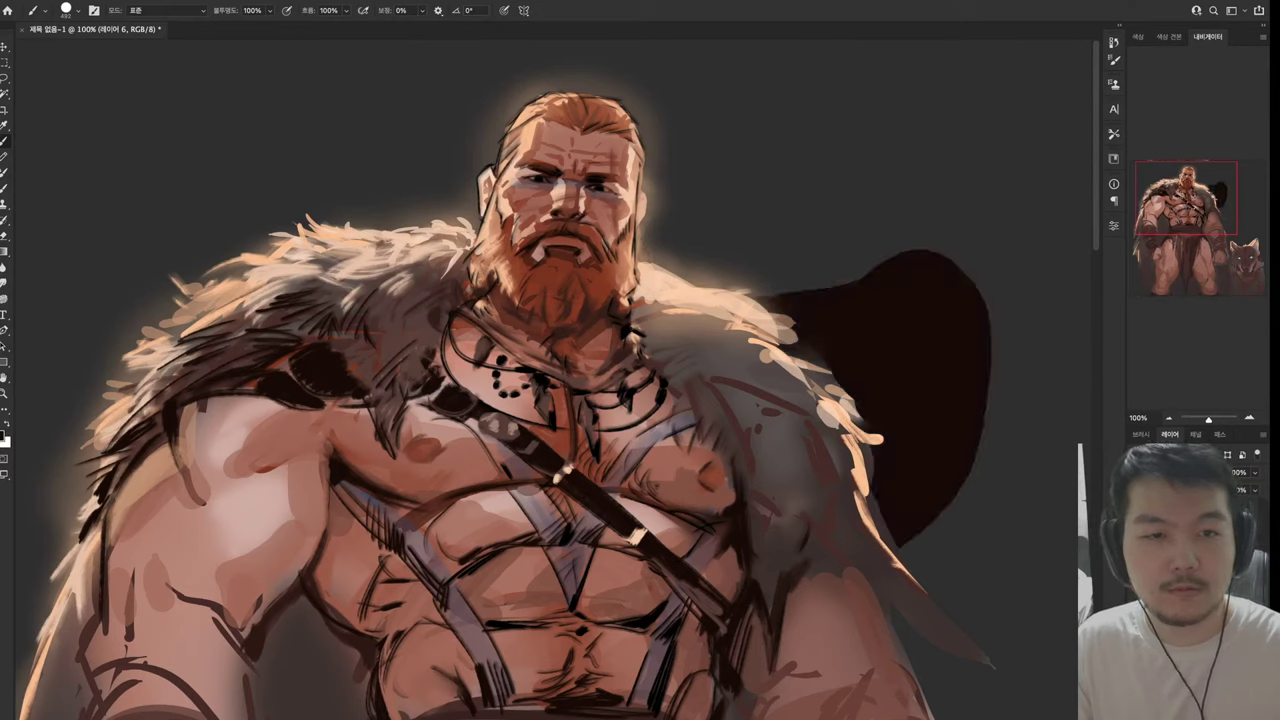
key(ctrl+z)
Paint a dark double-bladed axe silhouette behind the head and cloaked shoulder, carving its curved edges with the eraser
drag(620, 75, 790, 345)
key(e)
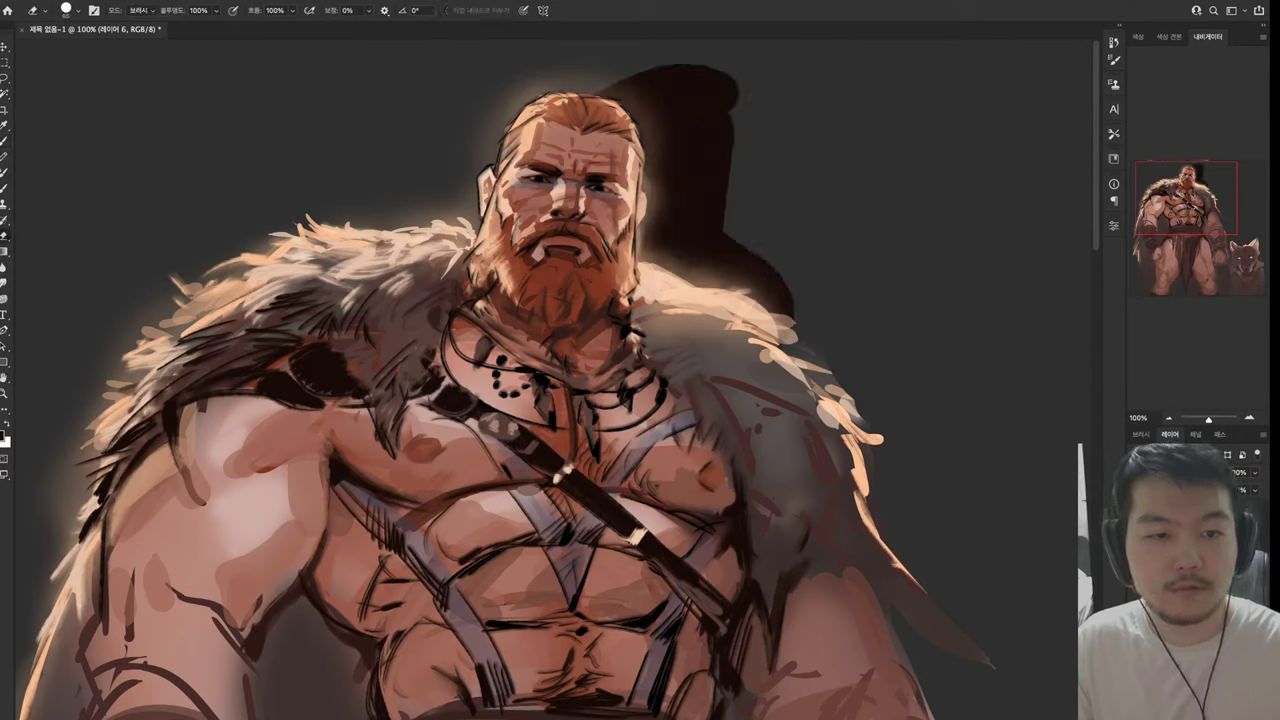
mouse_move(728, 80)
mouse_down()
mouse_move(720, 215)
mouse_move(805, 310)
mouse_up()
key(b)
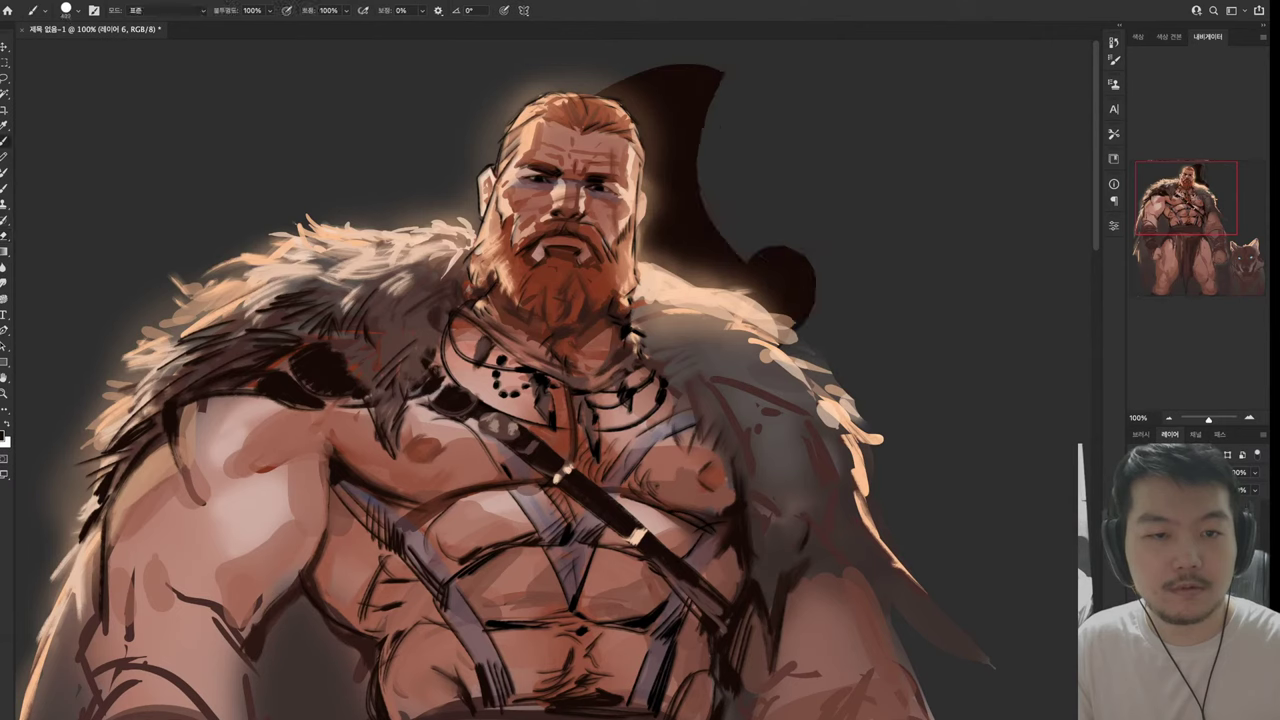
mouse_move(780, 250)
mouse_down()
mouse_move(815, 345)
mouse_move(768, 270)
mouse_move(810, 258)
mouse_move(790, 345)
mouse_move(815, 350)
mouse_up()
key(e)
key(b)
mouse_move(790, 300)
mouse_down()
mouse_move(900, 360)
mouse_move(985, 240)
mouse_move(840, 290)
mouse_move(960, 230)
mouse_move(1050, 330)
mouse_move(880, 510)
mouse_up()
key(e)
key(b)
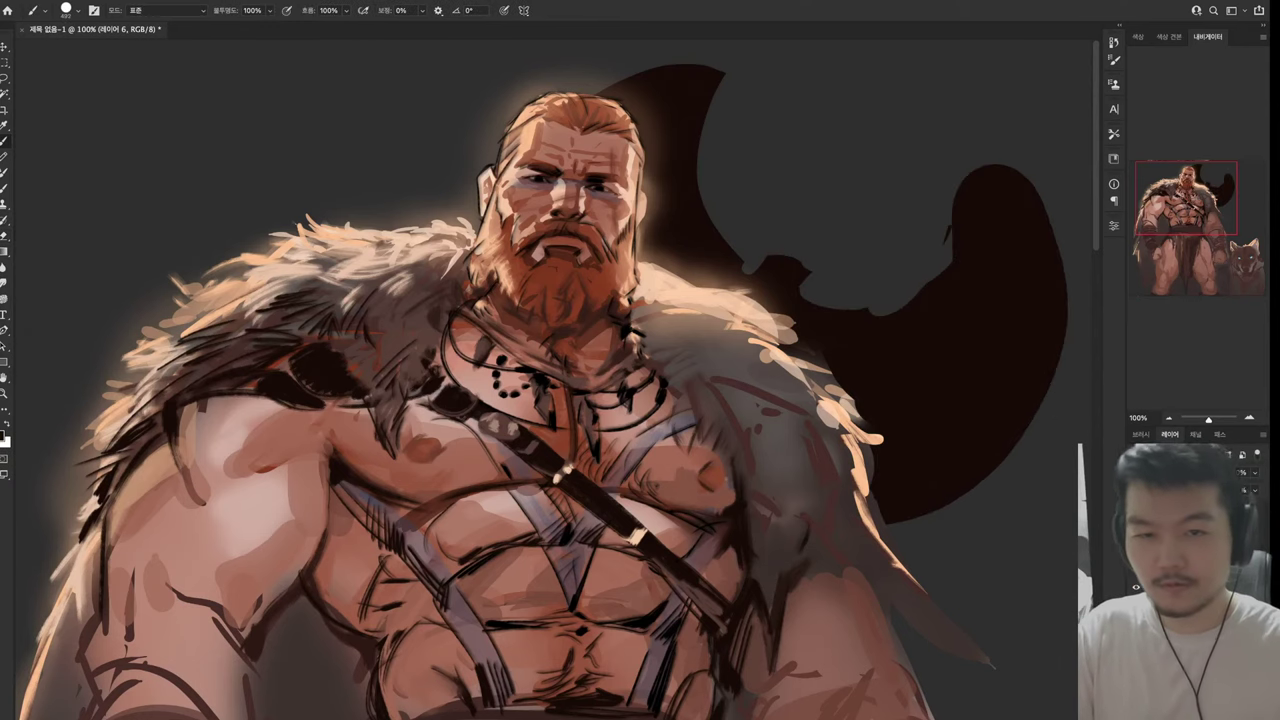
Try erasing the outer axe blade and delete the layer holding the axe silhouette
mouse_move(600, 500)
mouse_down()
mouse_move(688, 296)
mouse_move(865, 195)
mouse_move(585, 475)
mouse_move(545, 495)
mouse_up()
key(e)
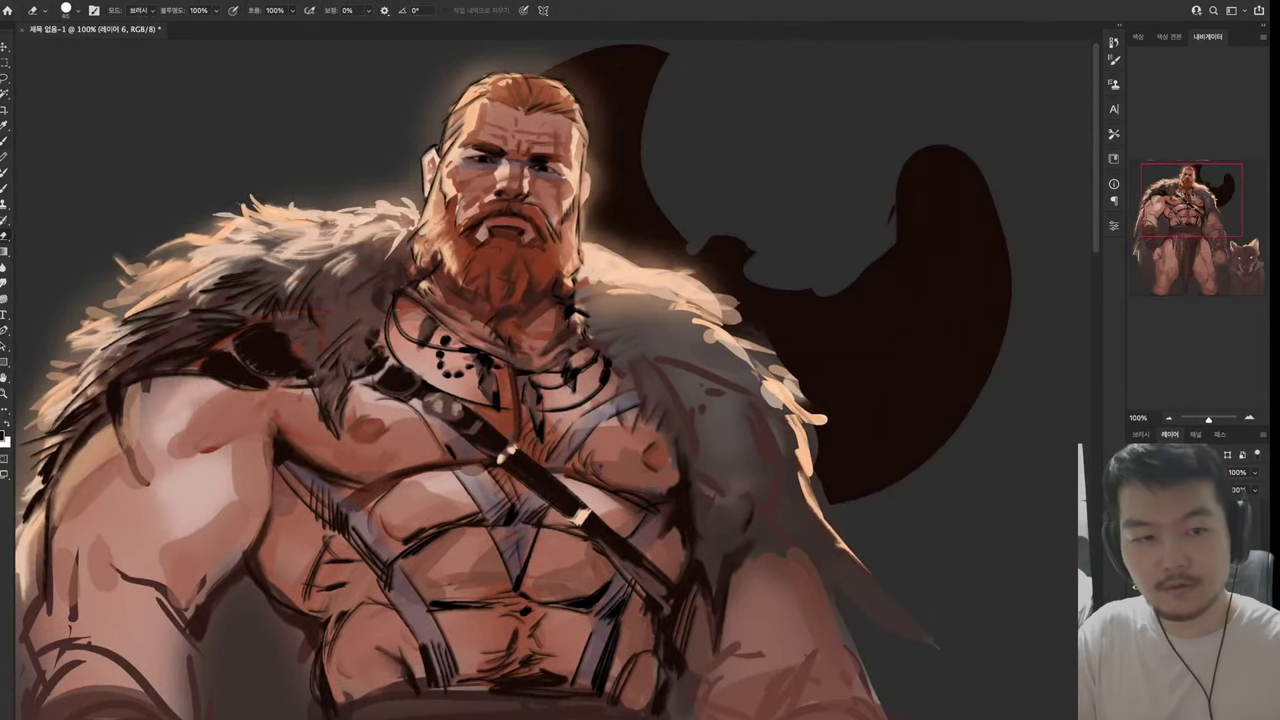
mouse_move(830, 490)
mouse_down()
mouse_move(1000, 230)
mouse_move(770, 330)
mouse_move(980, 300)
mouse_up()
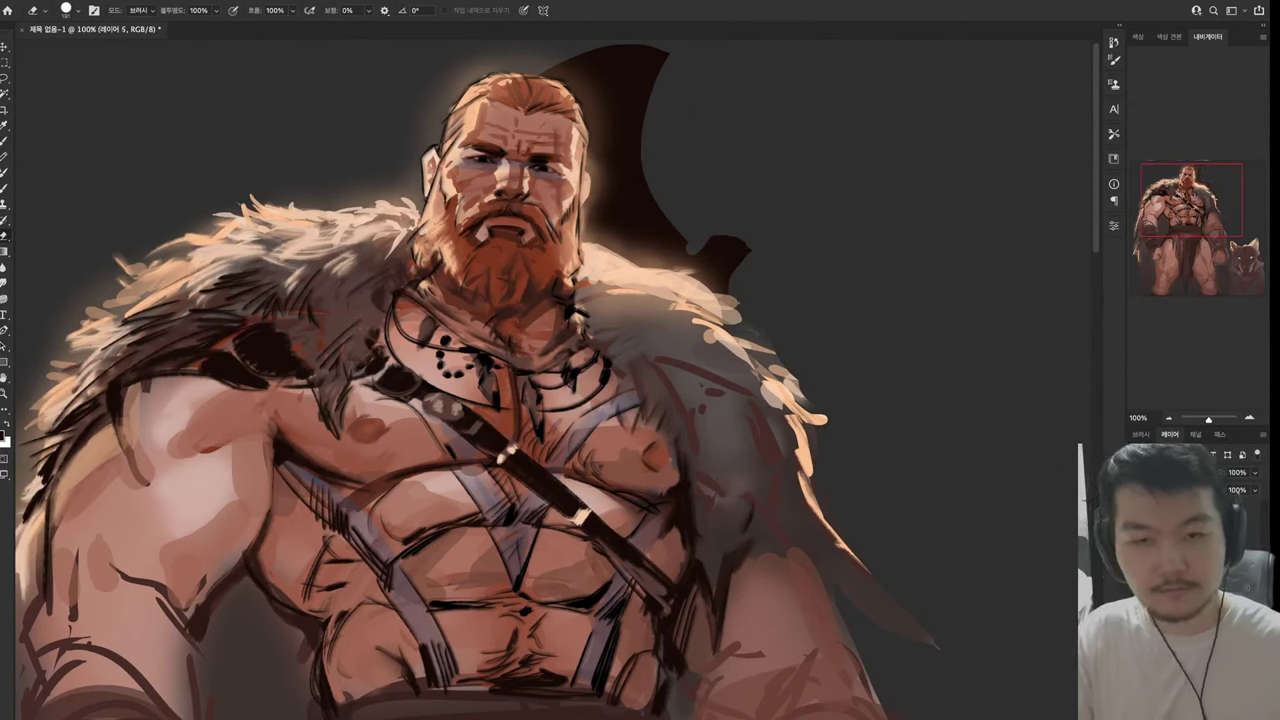
key(Delete)
Try a mid-grey and a near-black background tone behind the barbarian and return to the dark grey
drag(600, 400, 790, 433)
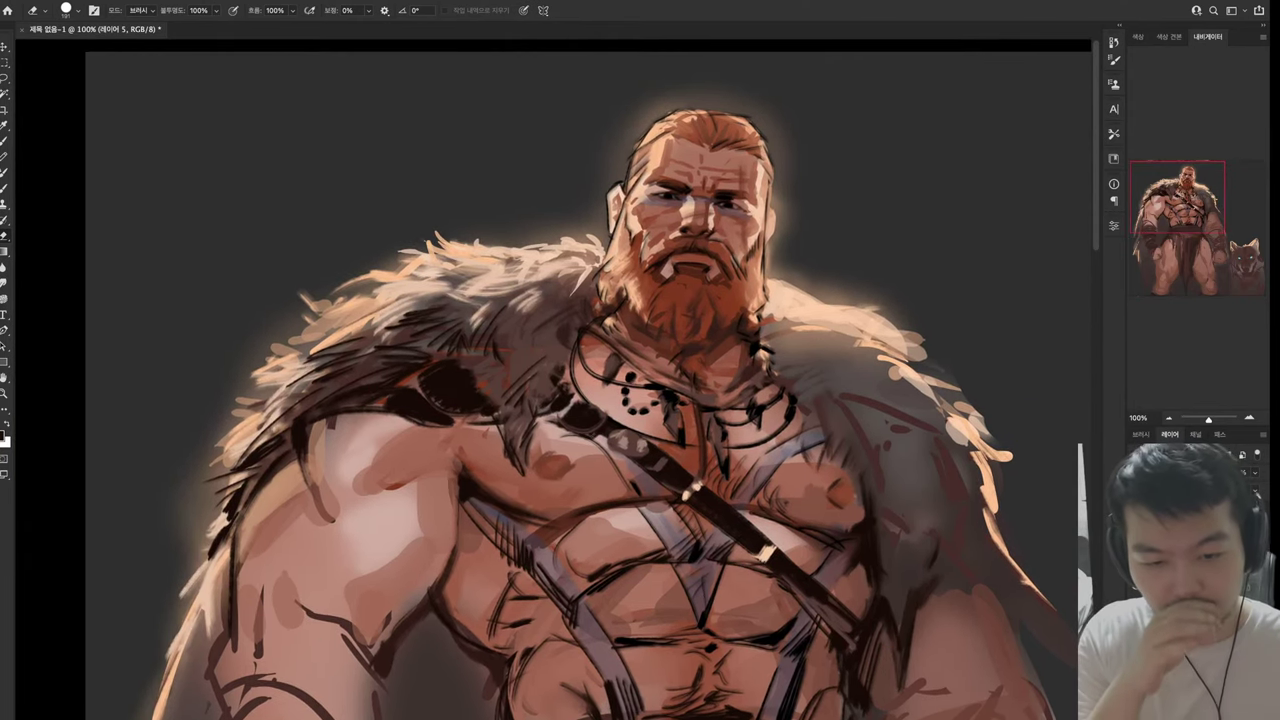
key(i)
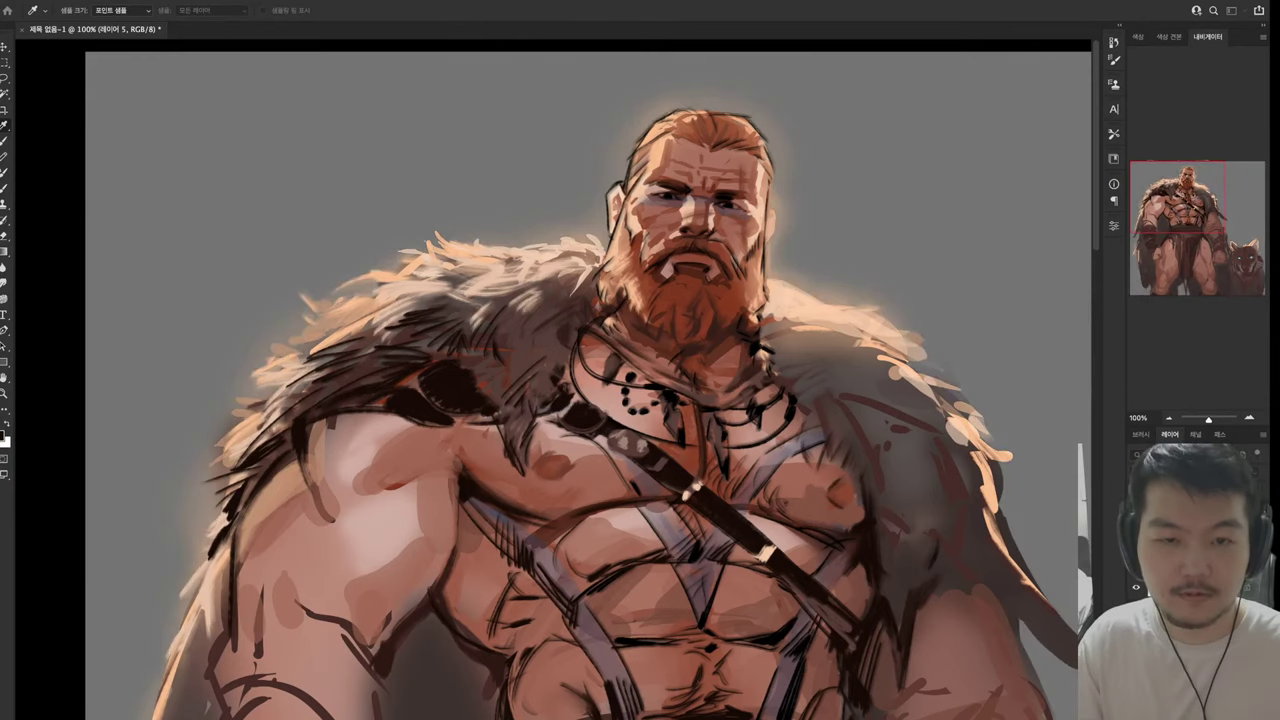
key(ctrl+z)
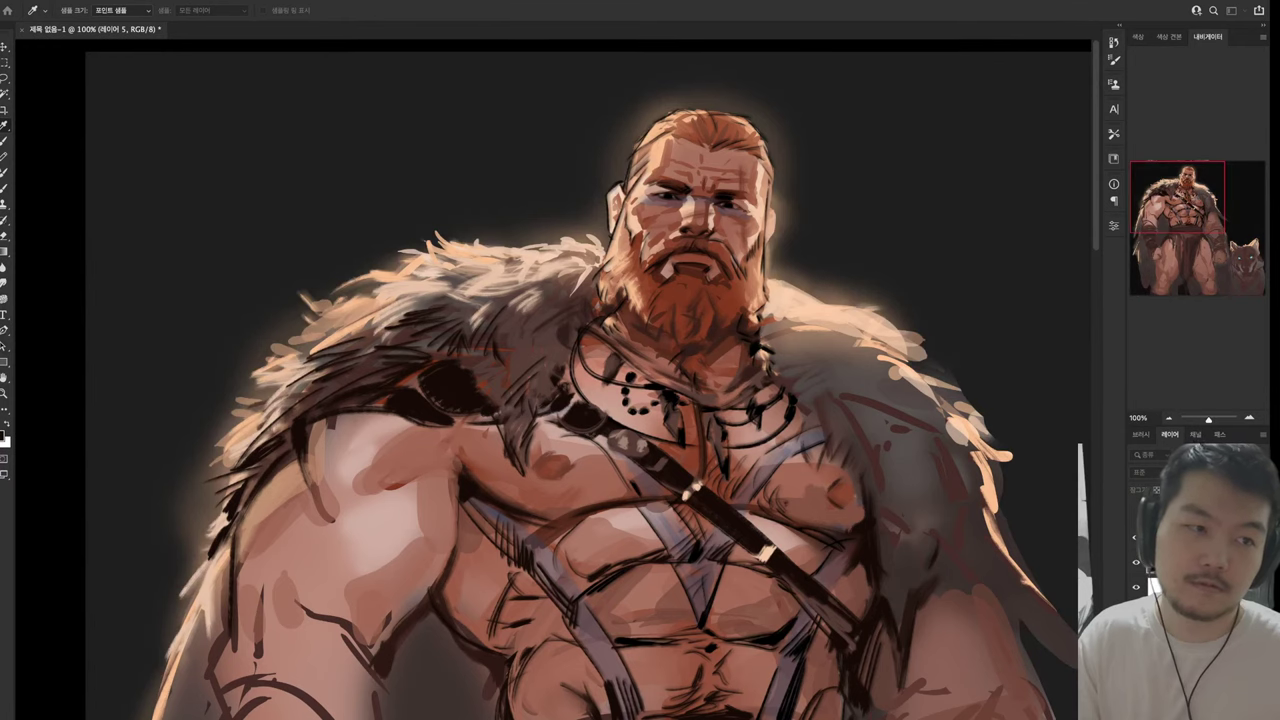
key(ctrl+z)
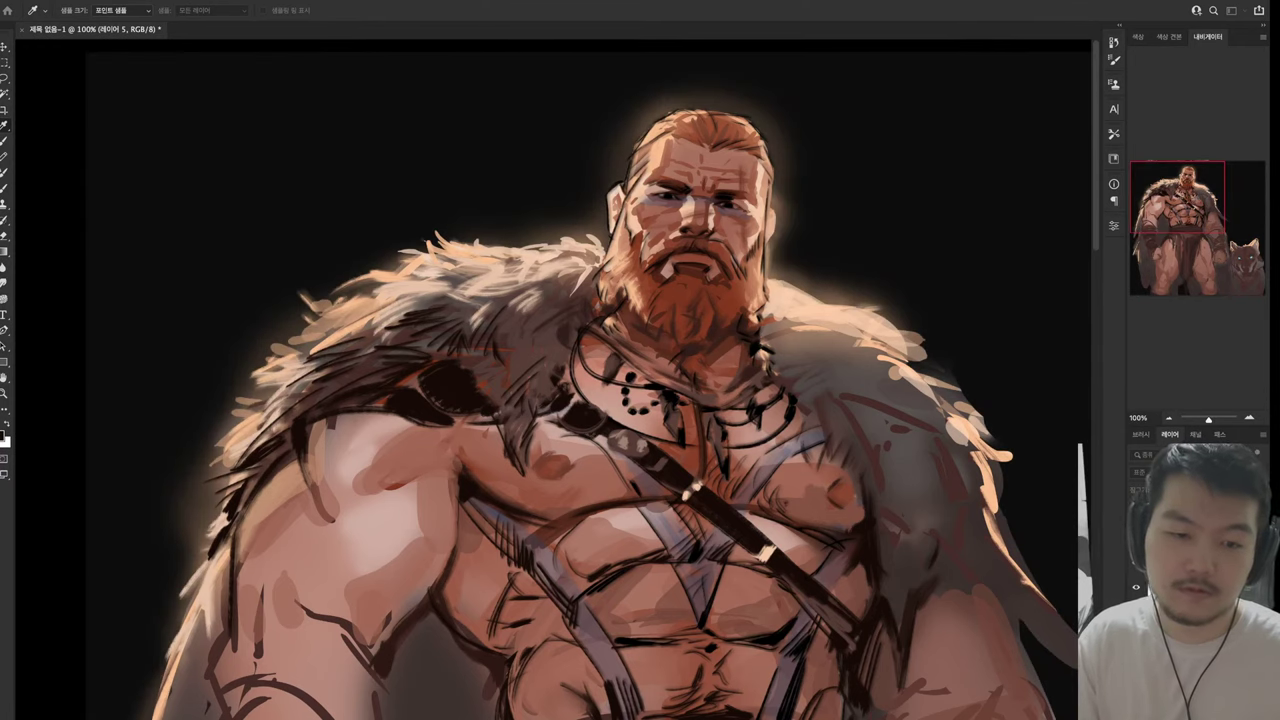
key(ctrl+shift+z)
key(ctrl+shift+z)
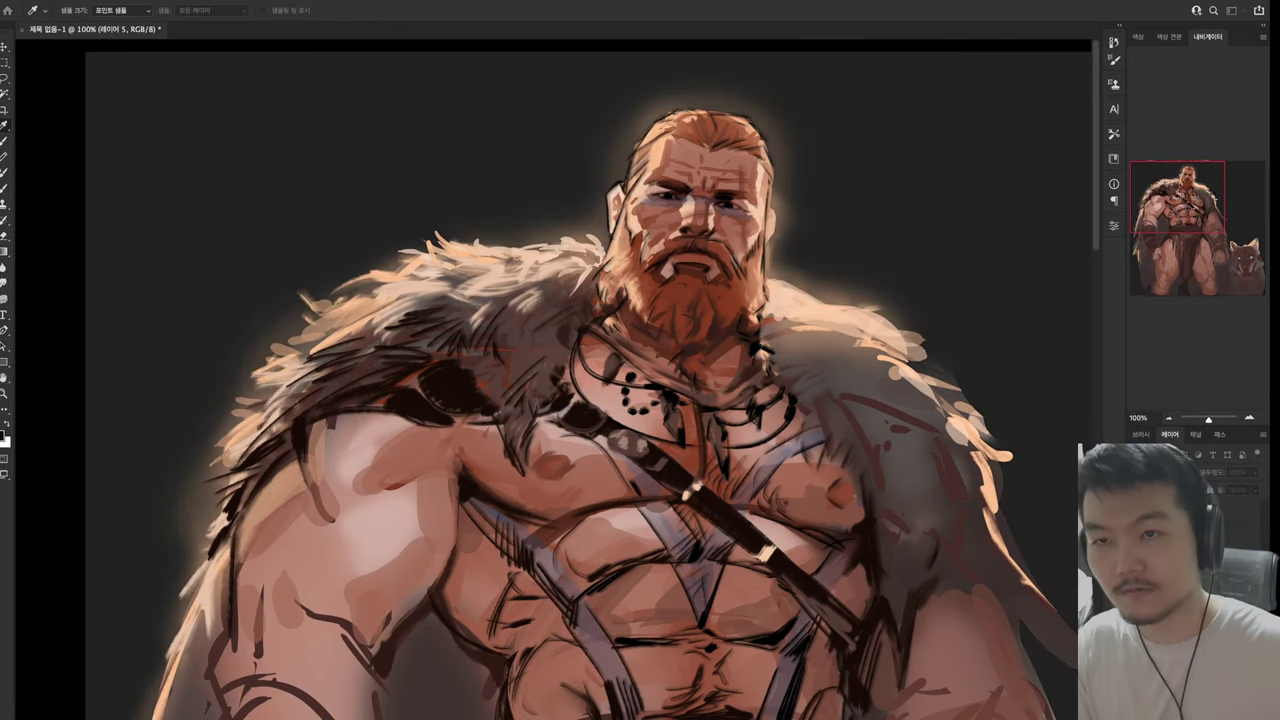
key(e)
key(ctrl+shift+z)
Shade the background with vertical gradients in Multiply mode at 22% opacity
key(g)
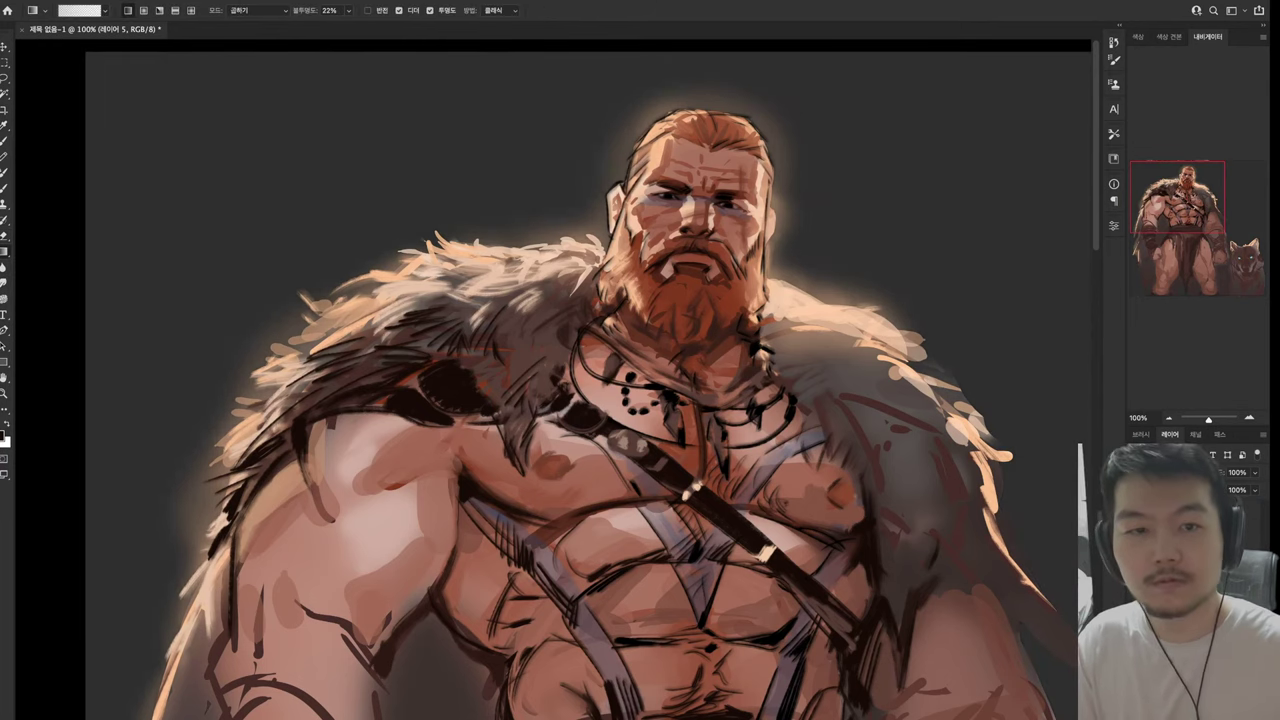
drag(404, 142, 412, 422)
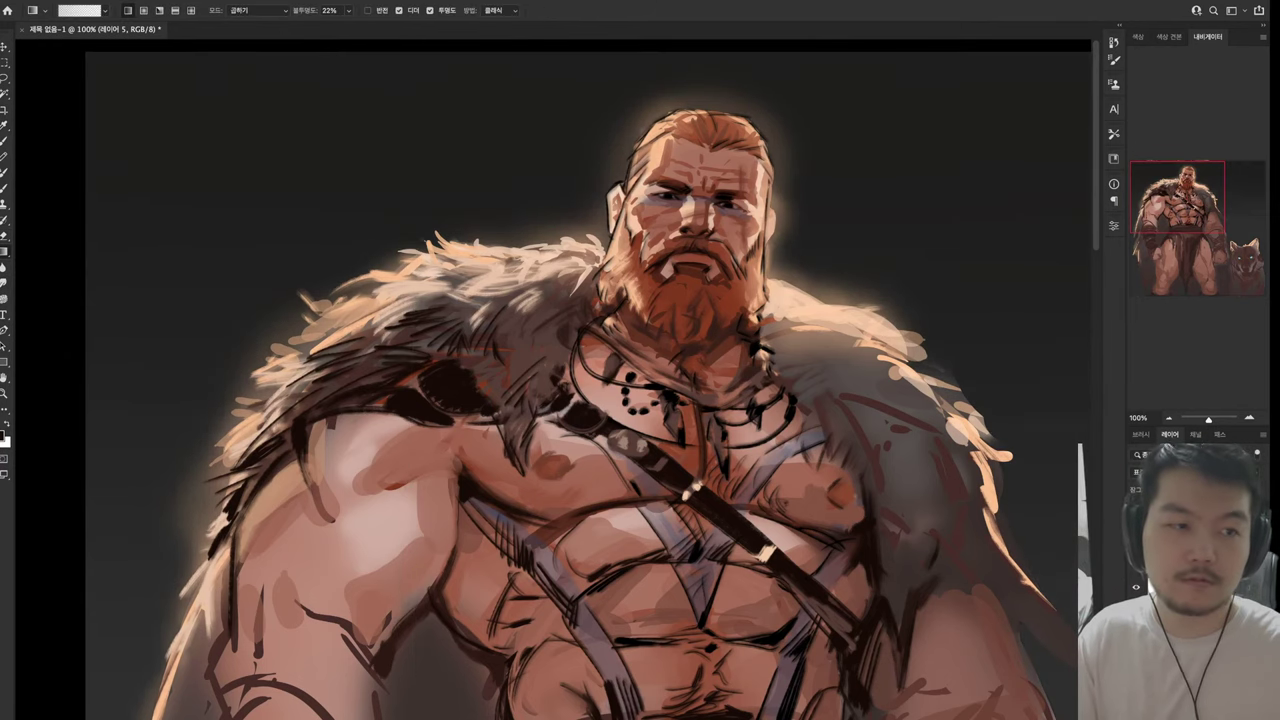
scroll(550, 380, down, 5)
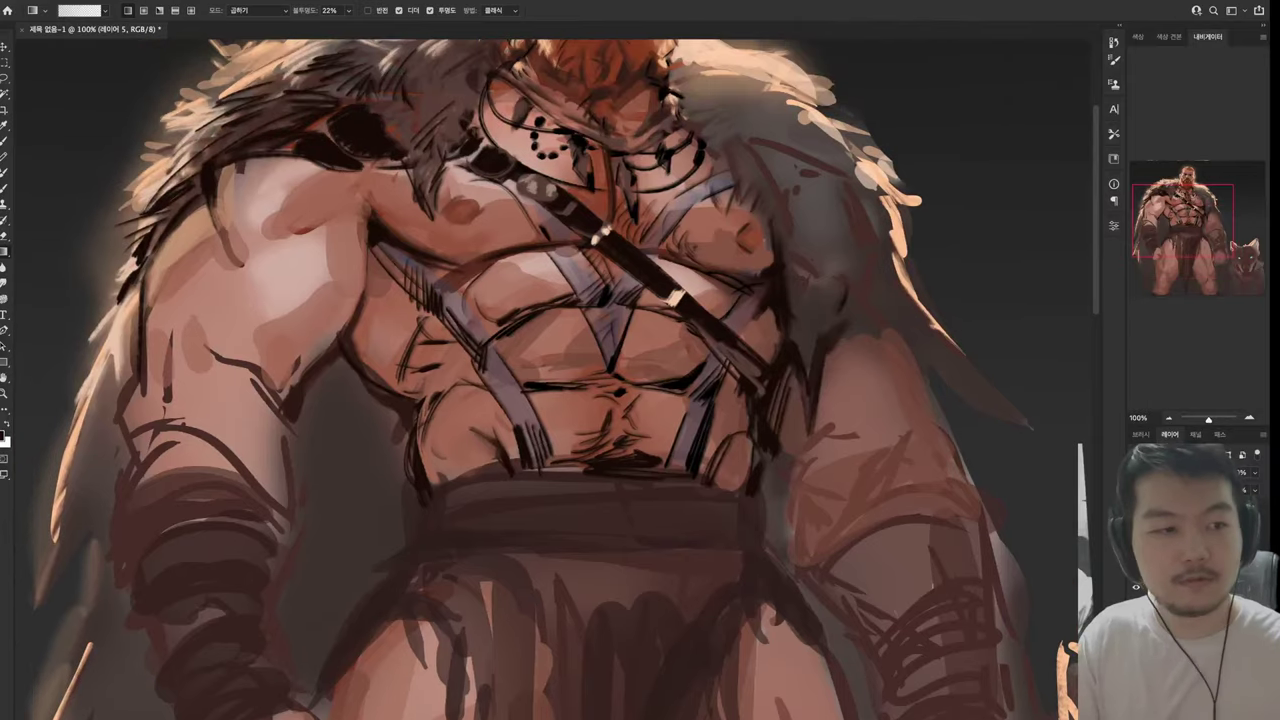
scroll(553, 560, up, 3)
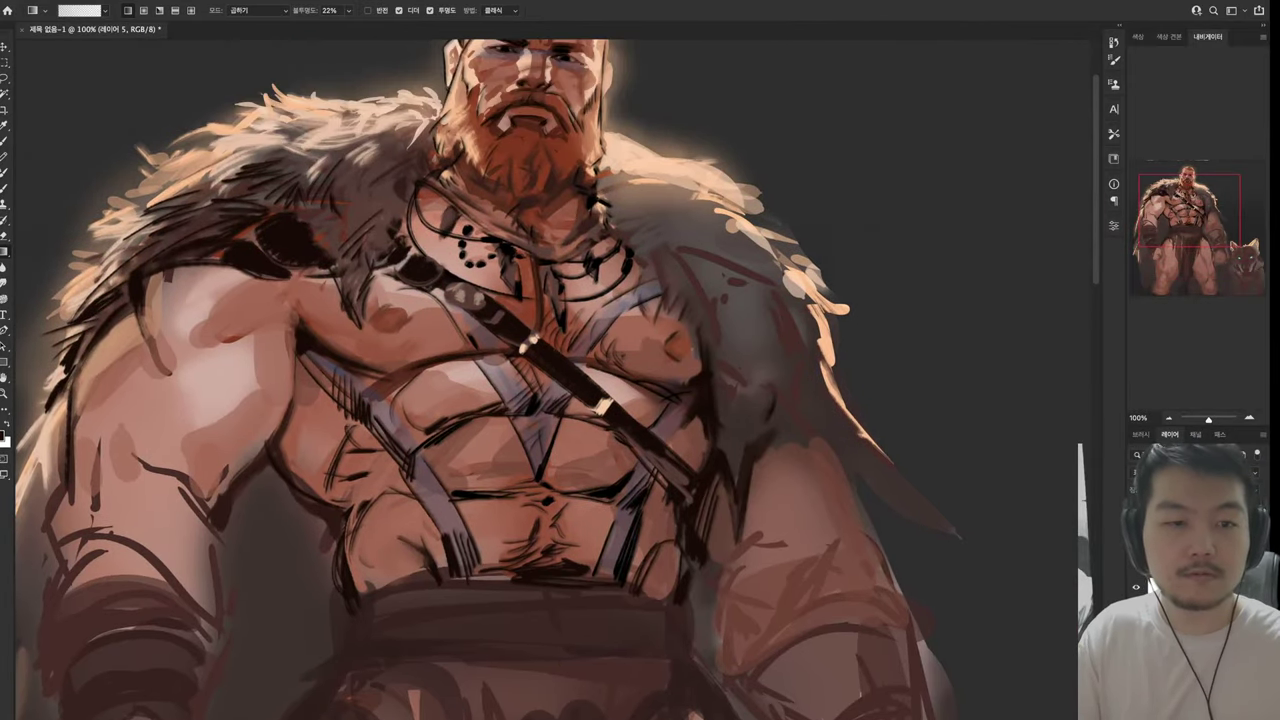
scroll(500, 380, up, 2)
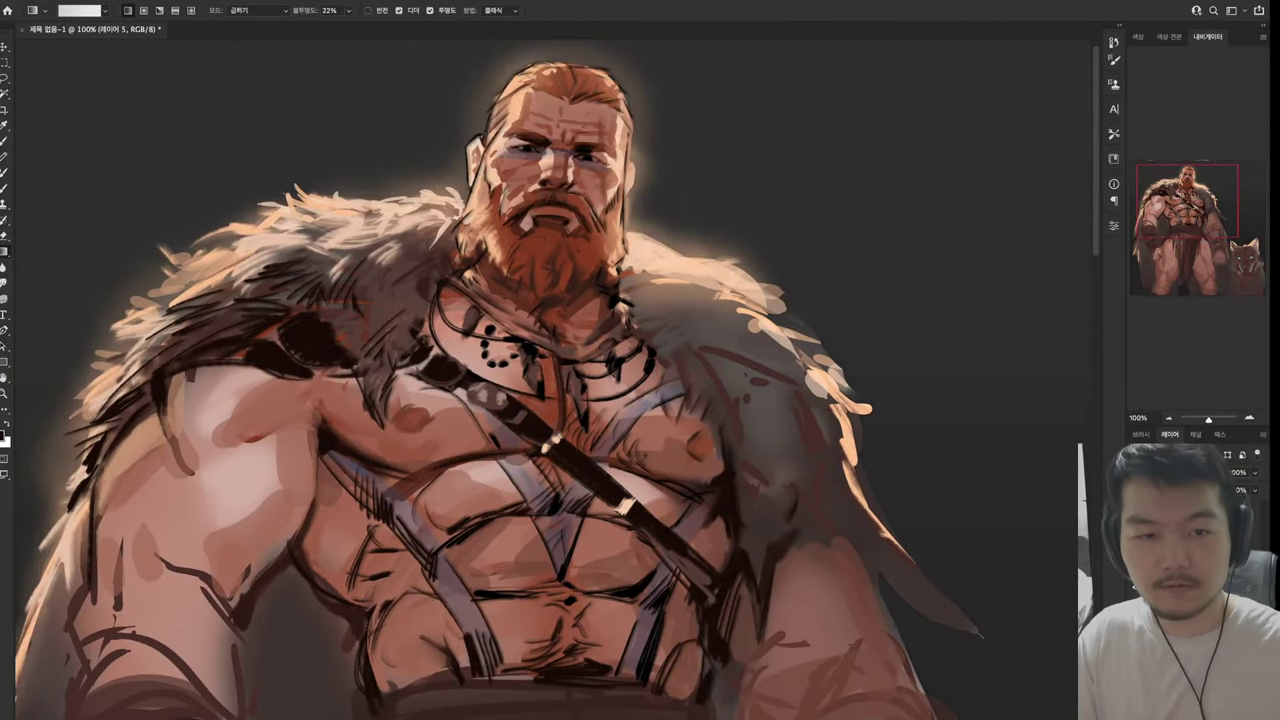
scroll(550, 380, down, 6)
scroll(550, 380, up, 4)
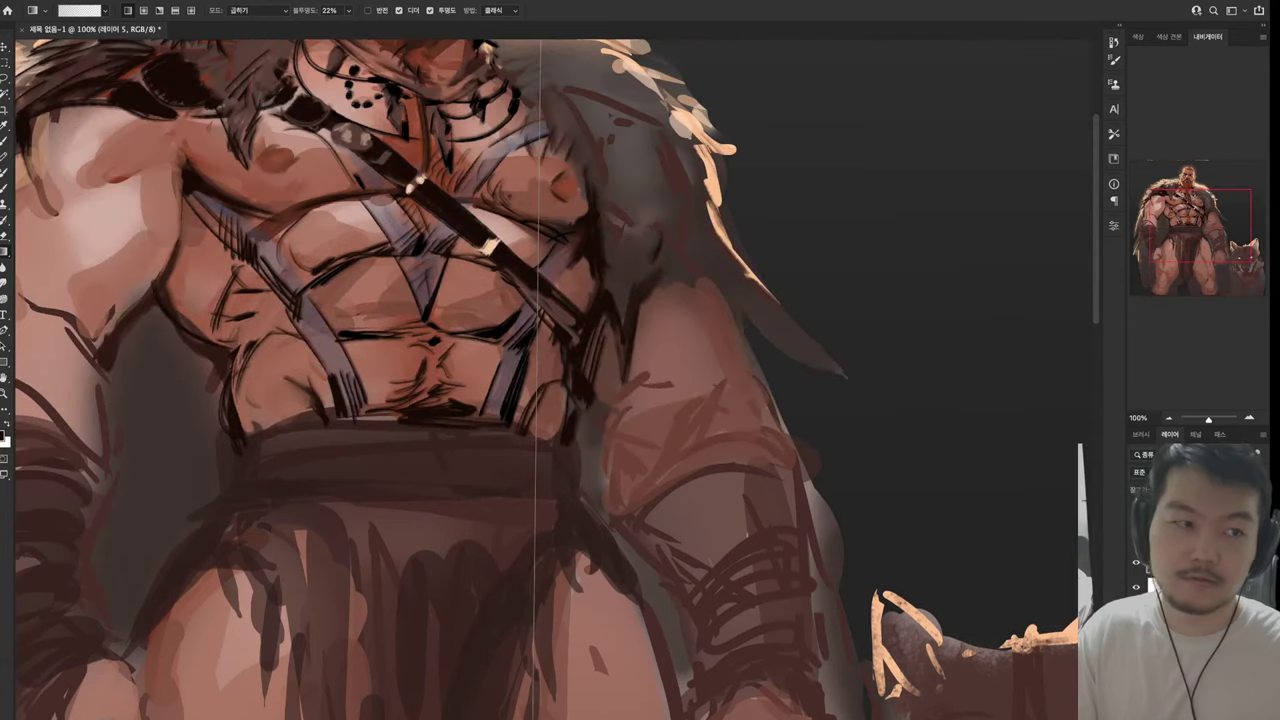
scroll(550, 380, up, 3)
scroll(550, 380, left, 4)
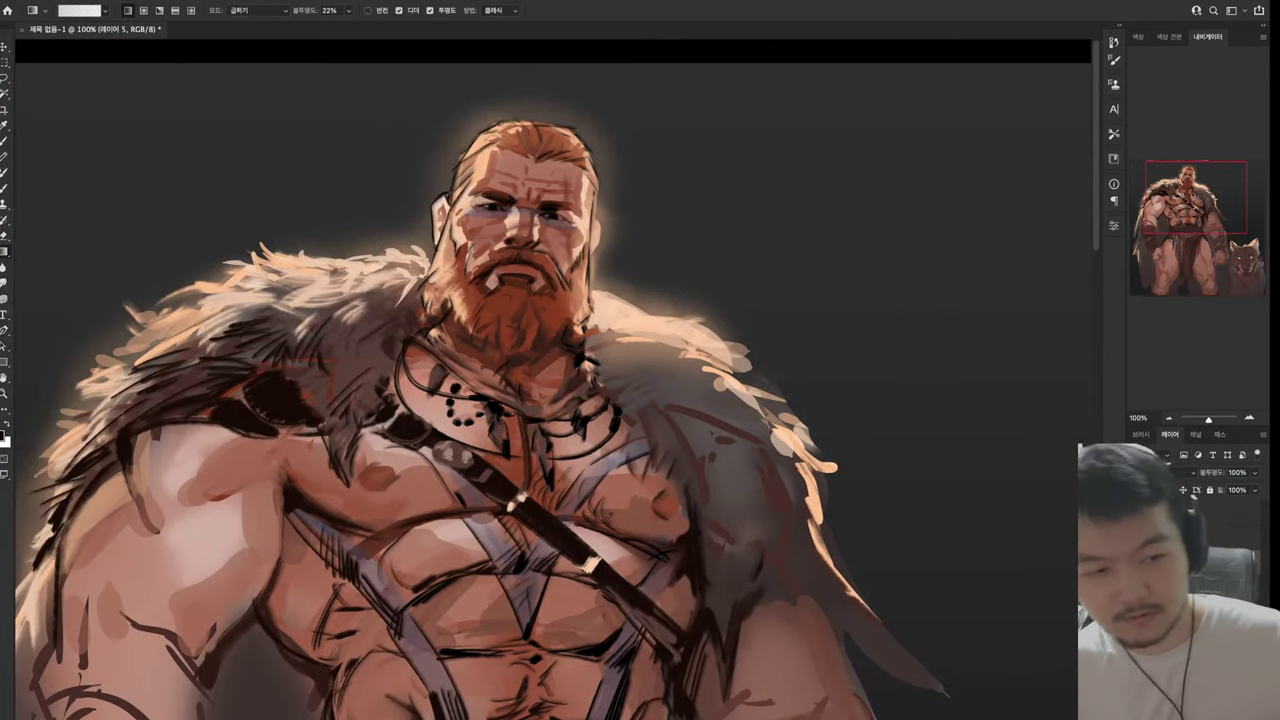
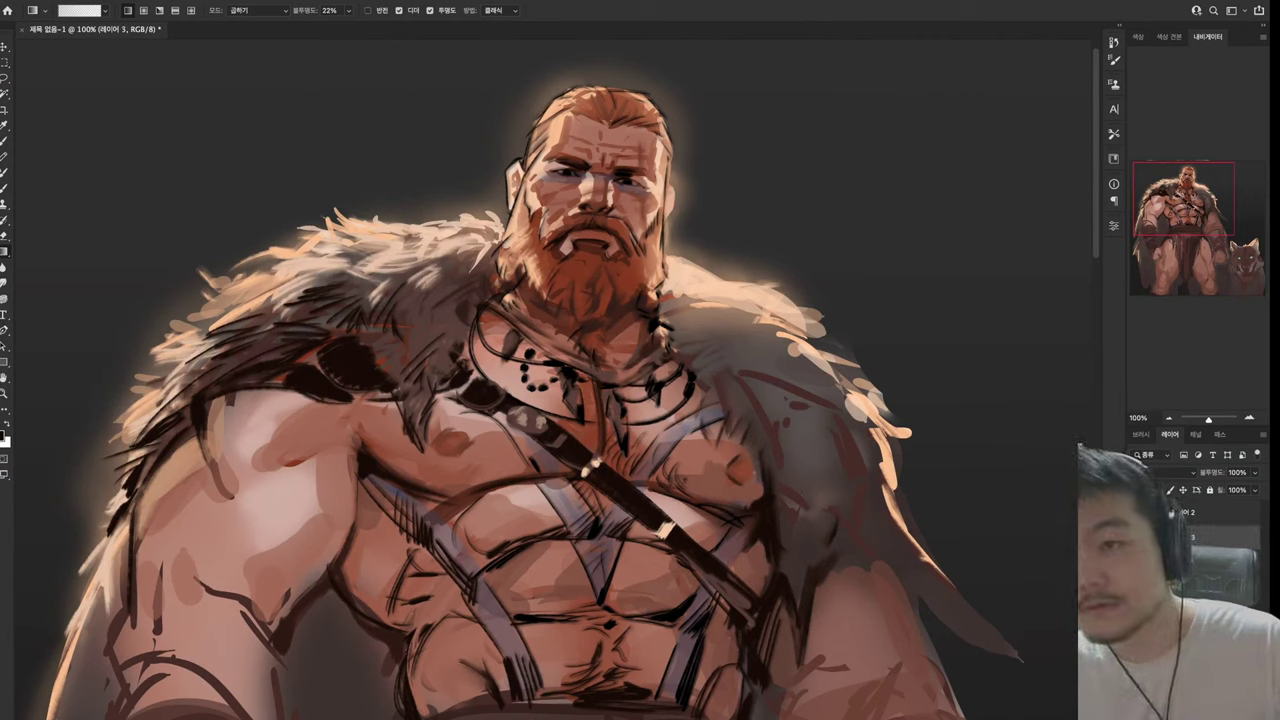
Brush dark fur strokes into the cloak above the bare-armed shoulder on the lower layer
key(b)
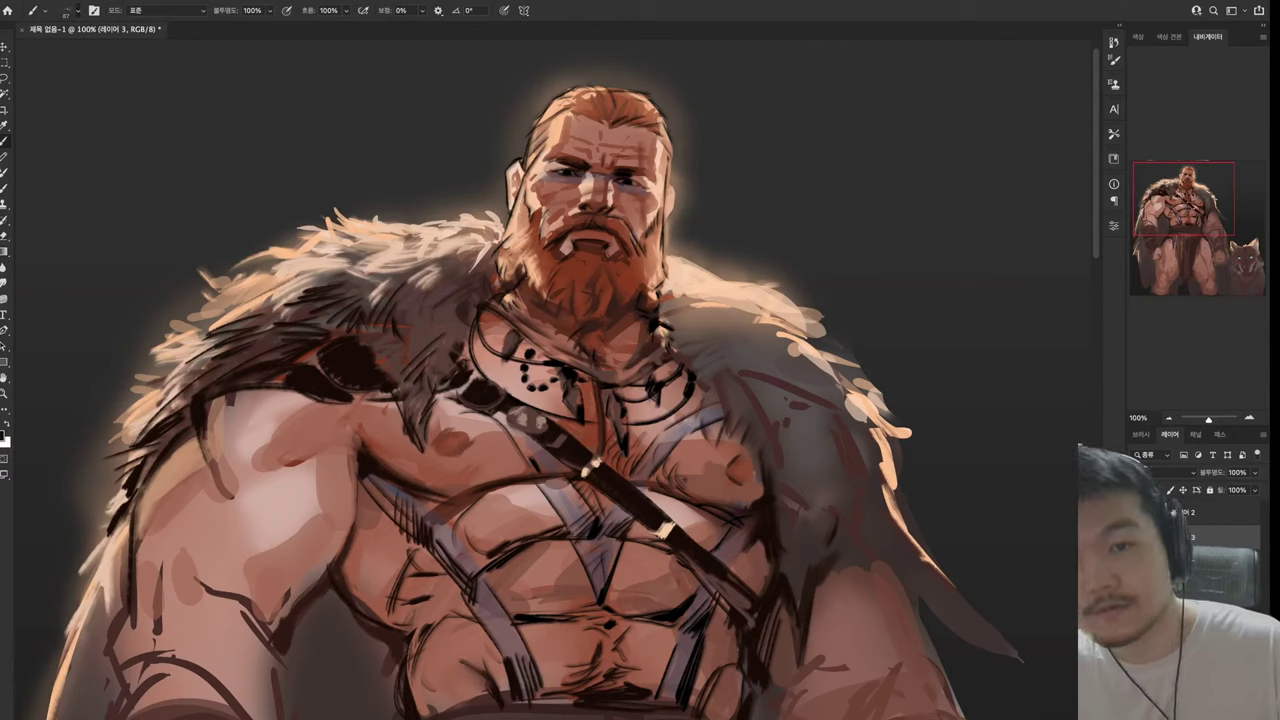
mouse_move(338, 262)
mouse_down()
mouse_move(398, 270)
mouse_move(362, 292)
mouse_move(385, 300)
mouse_move(405, 350)
mouse_up()
Try painting a black eye patch with a diagonal strap across the face and undo its strokes
mouse_move(530, 108)
mouse_down()
mouse_move(578, 126)
mouse_move(680, 214)
mouse_up()
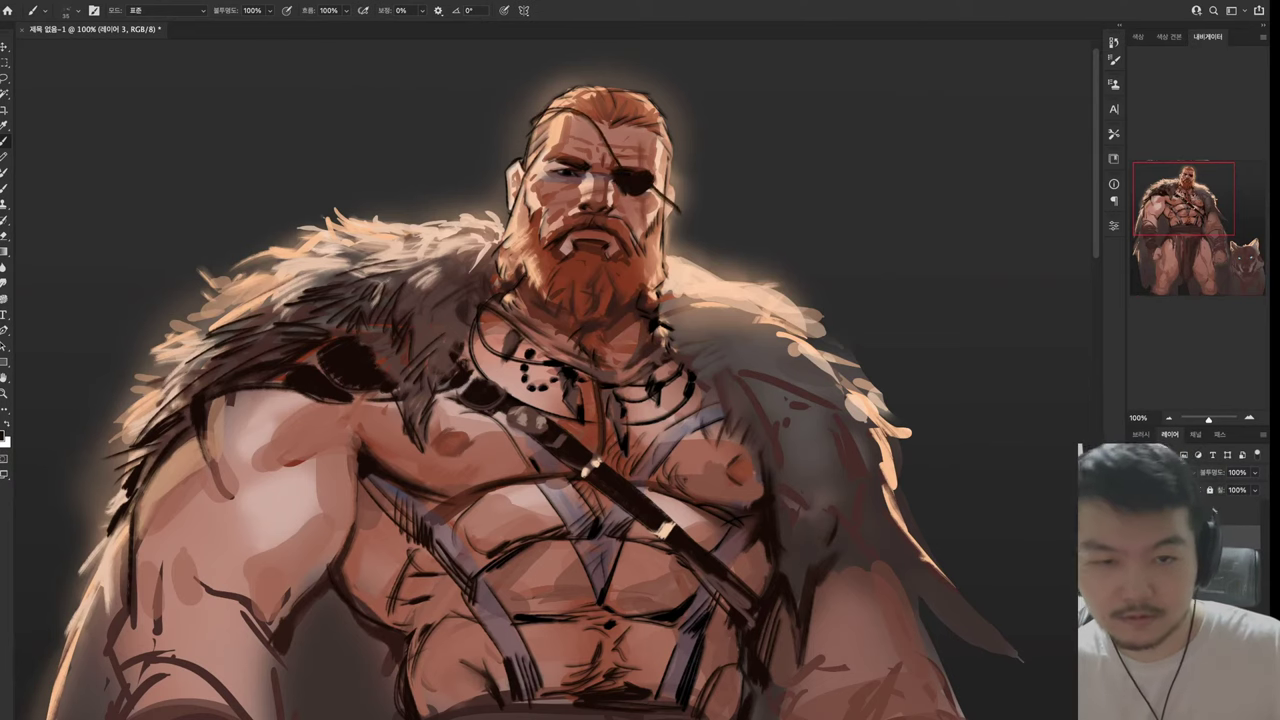
scroll(654, 400, up, 2)
scroll(654, 400, down, 2)
key(ctrl+z)
key(ctrl+z)
key(ctrl+z)
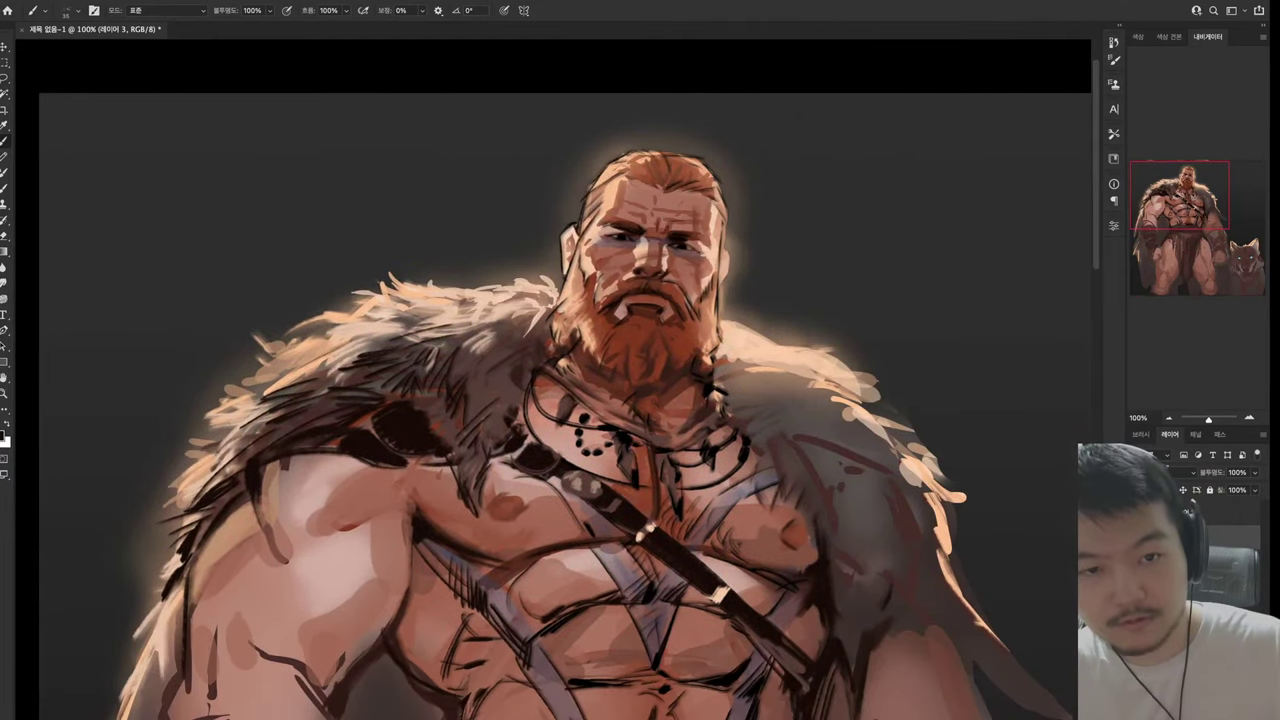
scroll(565, 380, down, 4)
scroll(565, 380, up, 5)
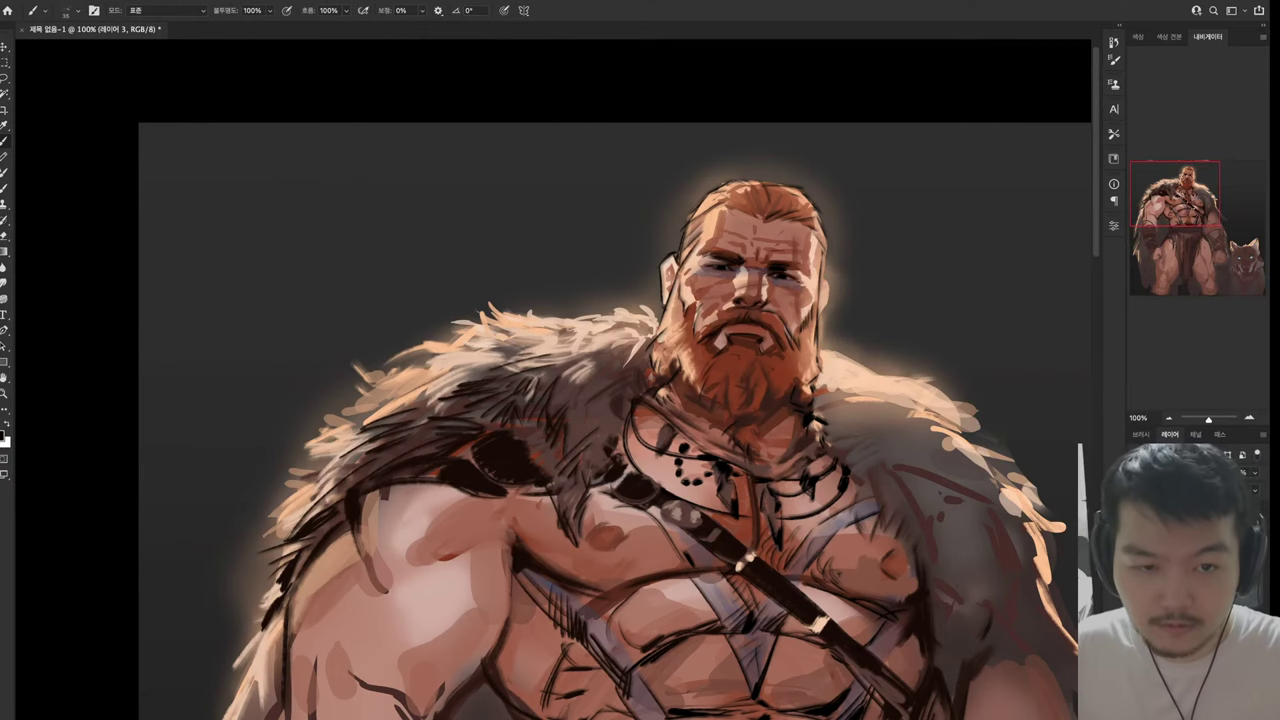
Sample a dark tone near the eyes and draw contour lines around the bare upper arm, from the armpit fold to the elbow
key(i)
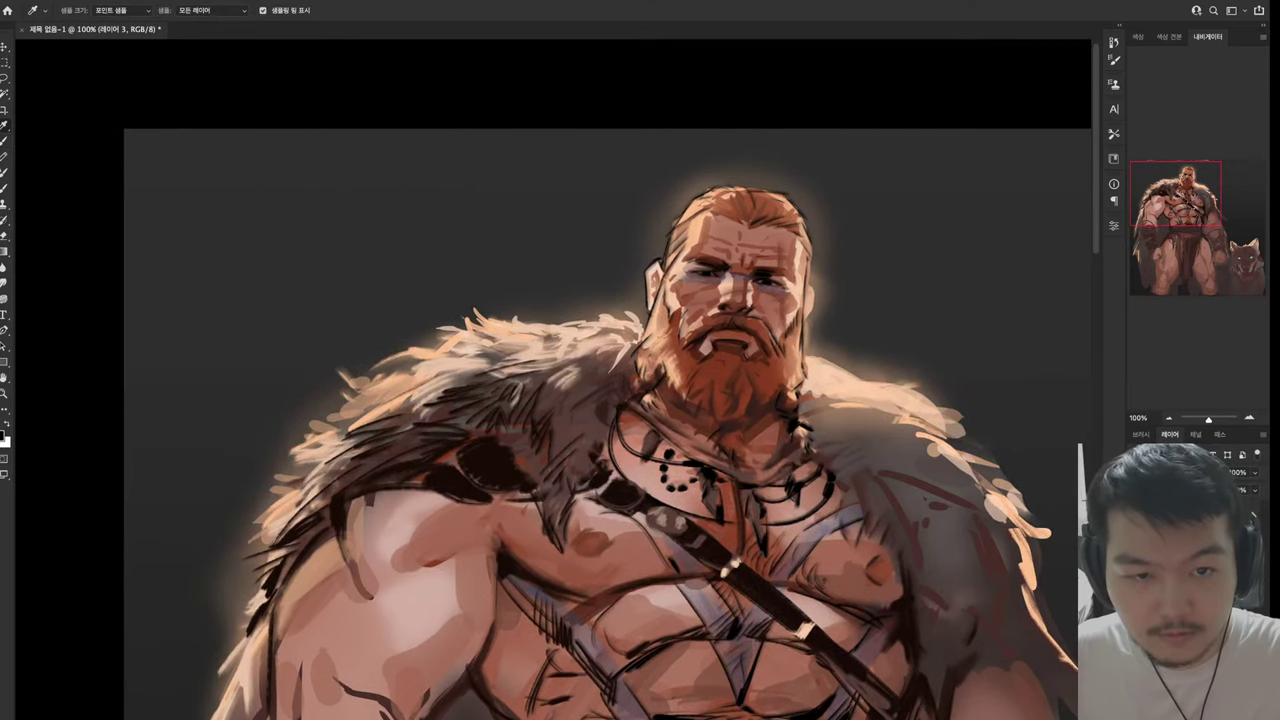
click(725, 270)
key(b)
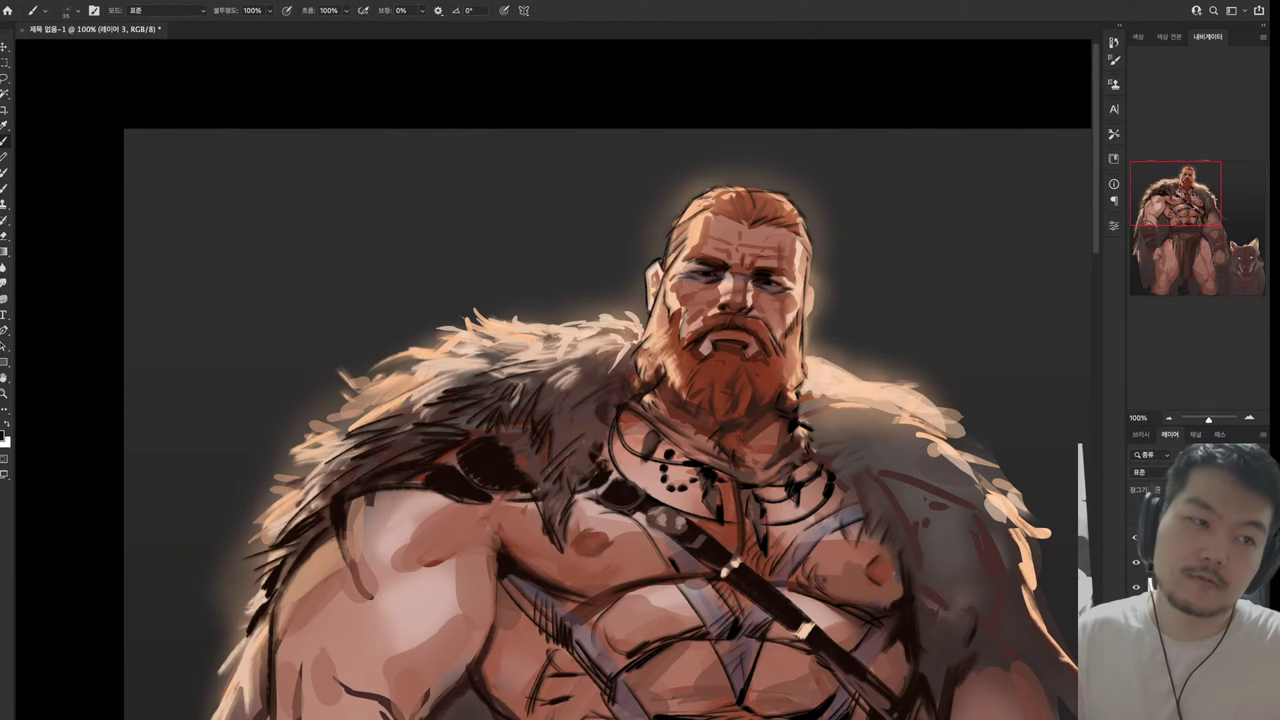
scroll(610, 380, down, 5)
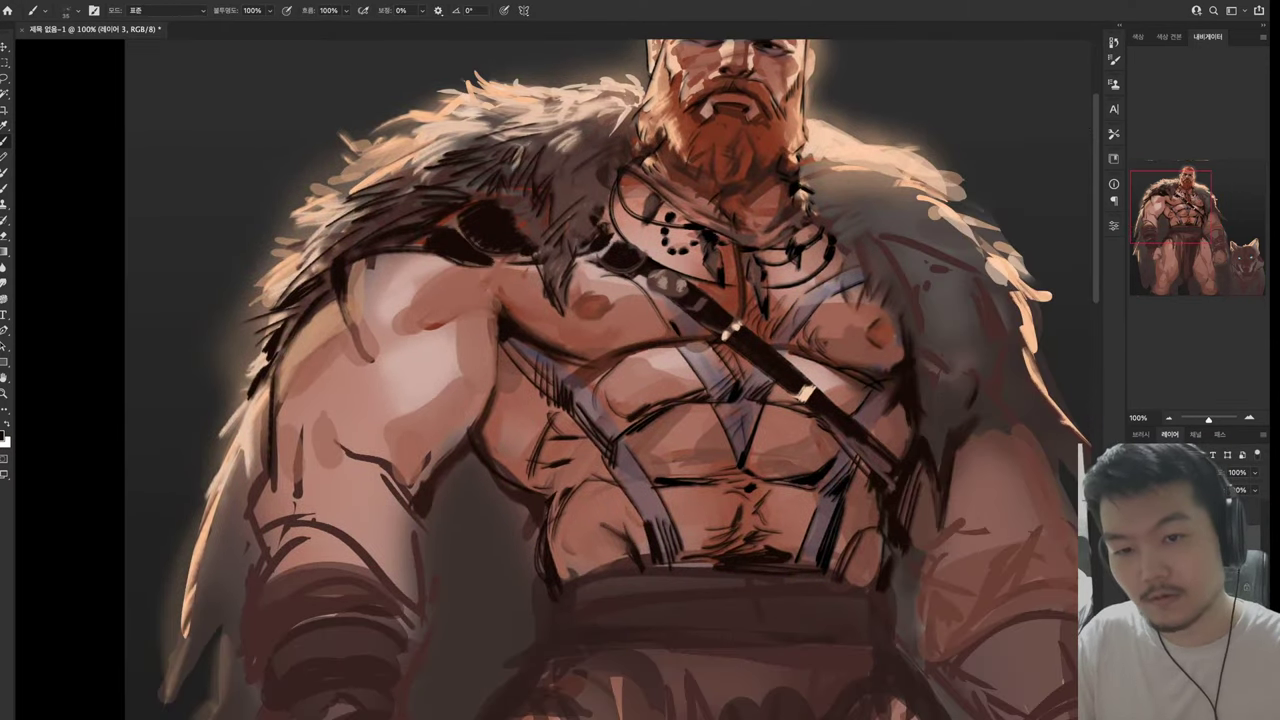
scroll(580, 380, up, 2)
mouse_move(432, 324)
mouse_down()
mouse_move(358, 362)
mouse_move(410, 346)
mouse_move(342, 506)
mouse_move(390, 538)
mouse_up()
drag(404, 478, 372, 528)
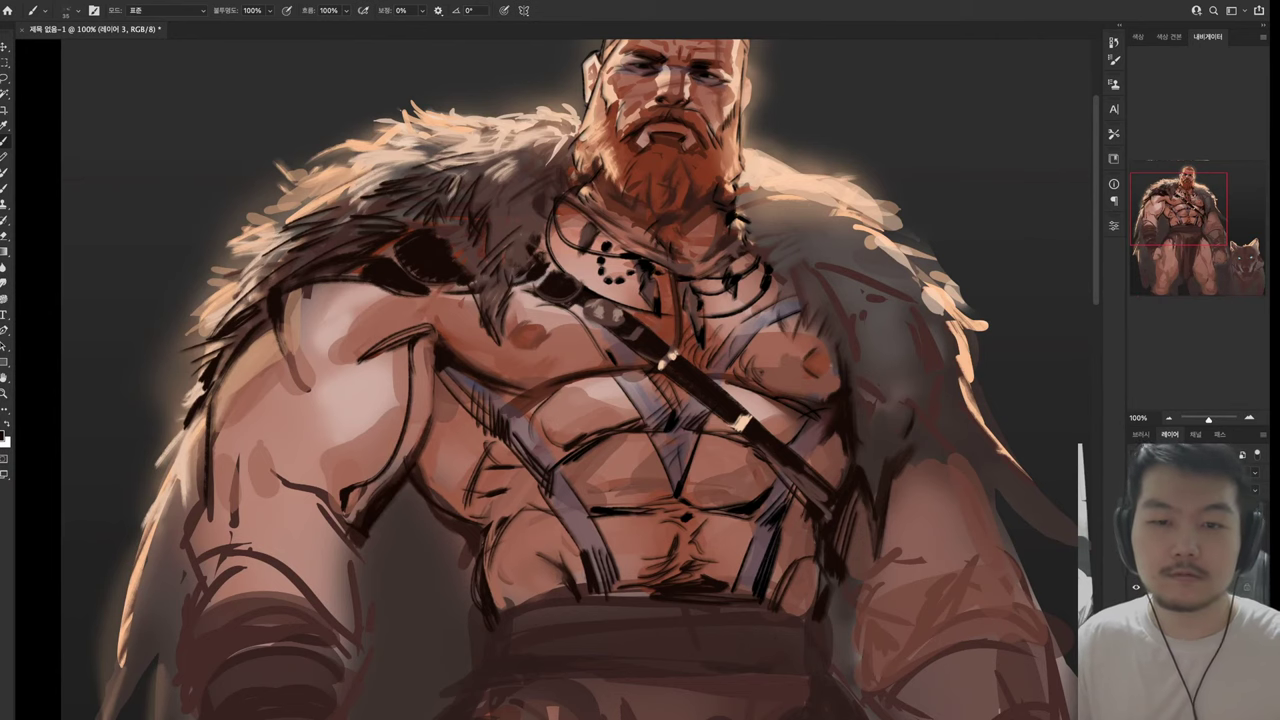
Paint dark shading strokes beneath both chest muscles
mouse_move(434, 358)
mouse_down()
mouse_move(428, 426)
mouse_move(486, 363)
mouse_move(522, 370)
mouse_move(556, 414)
mouse_move(588, 414)
mouse_move(604, 432)
mouse_move(586, 422)
mouse_up()
scroll(580, 380, up, 4)
drag(800, 406, 870, 422)
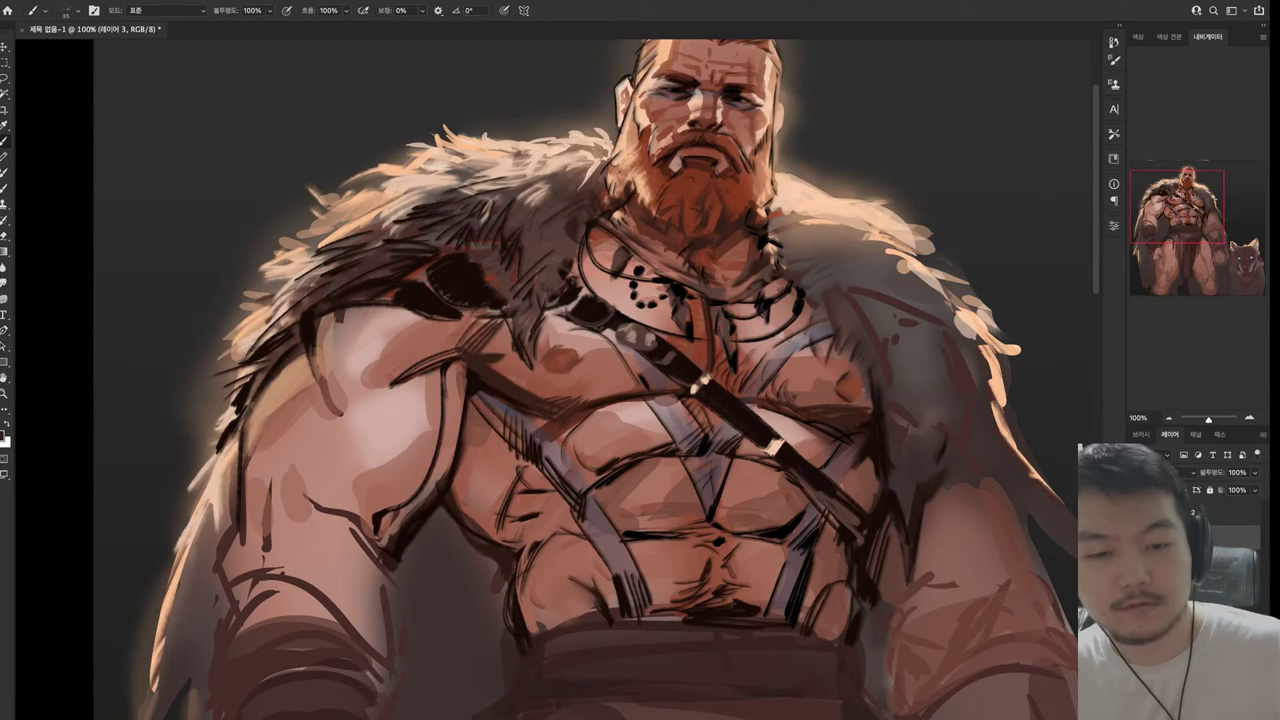
scroll(555, 380, down, 3)
scroll(555, 380, up, 3)
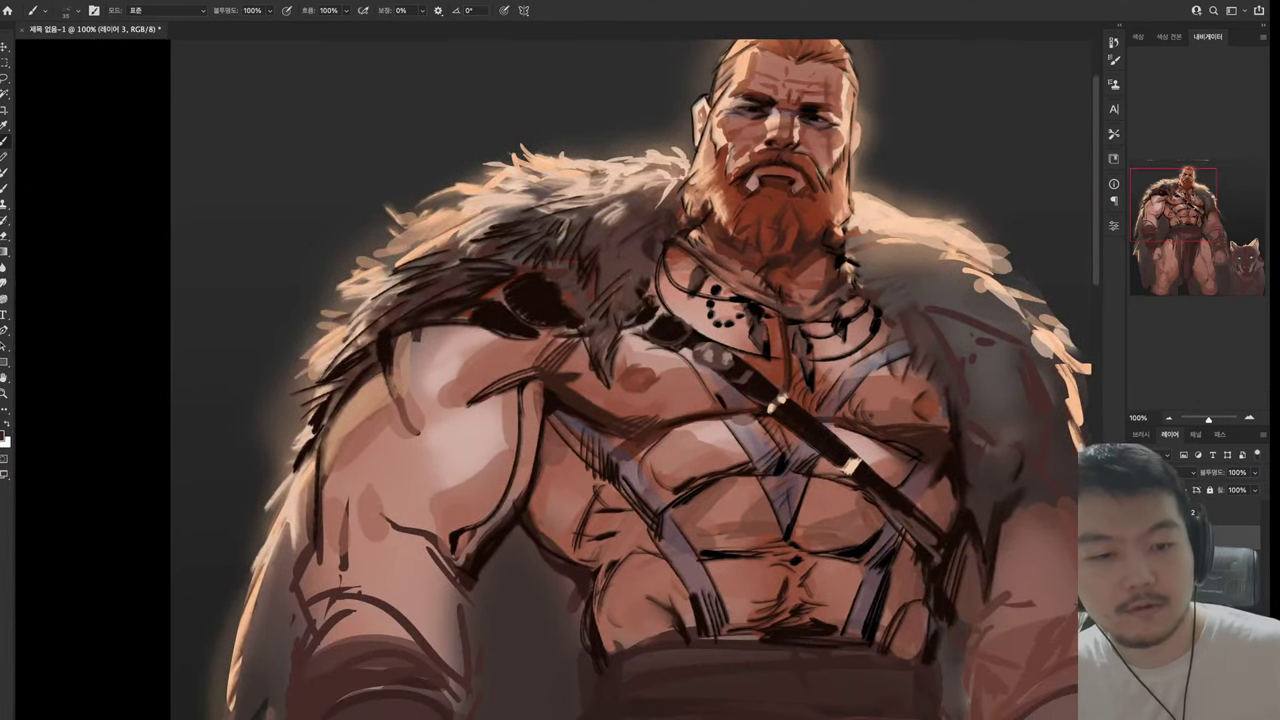
Brush dark shadow strokes under the ribs and across the upper abdominal muscles
drag(646, 476, 748, 458)
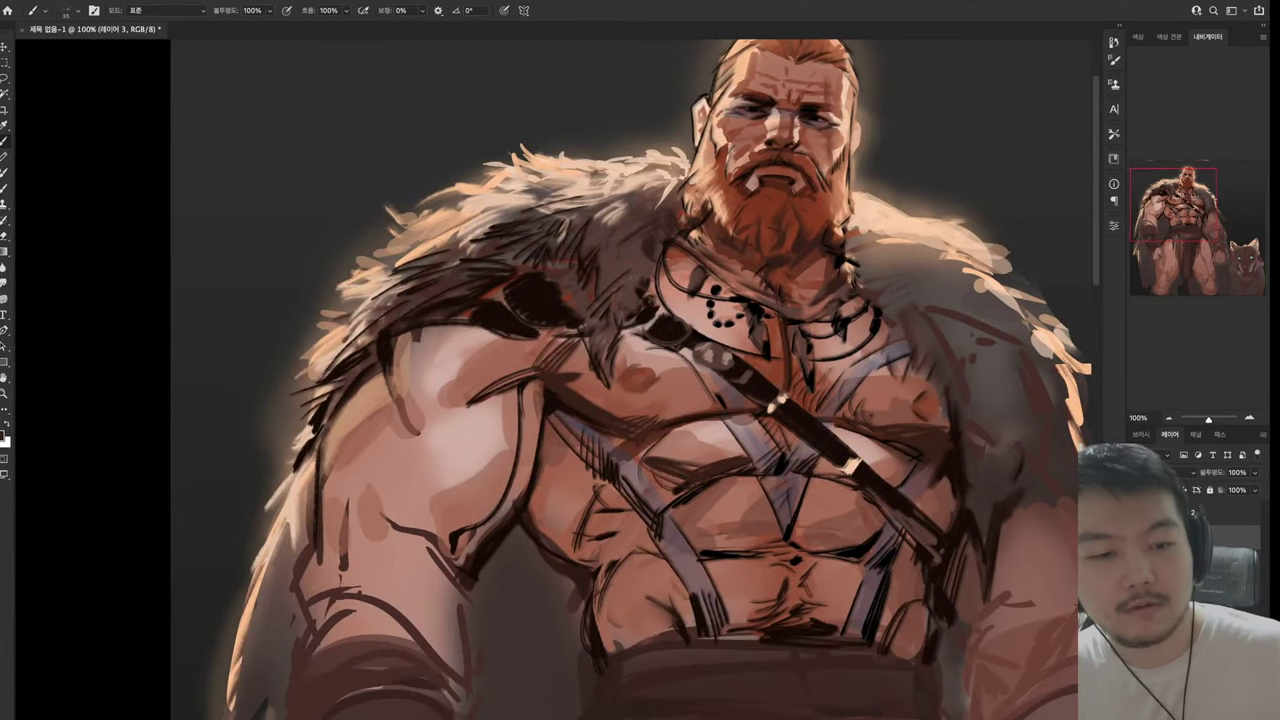
mouse_move(818, 490)
mouse_down()
mouse_move(864, 480)
mouse_move(836, 468)
mouse_up()
mouse_move(844, 534)
mouse_down()
mouse_move(870, 494)
mouse_move(876, 530)
mouse_up()
mouse_move(832, 548)
mouse_down()
mouse_move(866, 532)
mouse_move(842, 542)
mouse_up()
drag(708, 548, 778, 522)
Sample a brown tone from the abdomen and blend the upper abdominal shading with the Mixer Brush
mouse_move(600, 400)
mouse_down()
mouse_move(440, 546)
mouse_move(469, 540)
mouse_move(531, 460)
mouse_move(551, 130)
mouse_move(551, 270)
mouse_up()
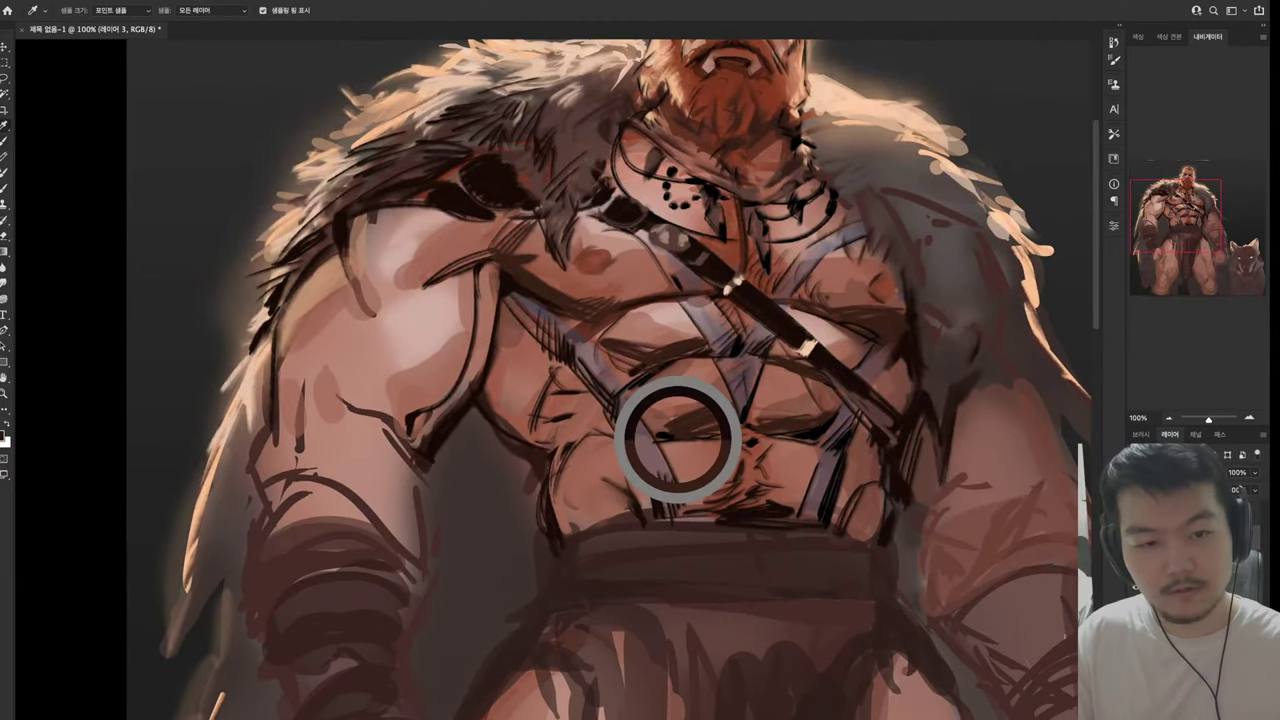
key(shift+b)
mouse_move(654, 418)
mouse_down()
mouse_move(706, 398)
mouse_move(662, 426)
mouse_up()
mouse_move(754, 424)
mouse_down()
mouse_move(808, 410)
mouse_move(800, 398)
mouse_up()
drag(739, 261, 712, 400)
key(shift+b)
Add short hatching strokes along the side and abdominal muscles with the regular brush
mouse_move(634, 432)
mouse_down()
mouse_move(578, 440)
mouse_move(594, 450)
mouse_move(620, 438)
mouse_up()
mouse_move(628, 458)
mouse_down()
mouse_move(604, 462)
mouse_move(640, 470)
mouse_up()
mouse_move(646, 484)
mouse_down()
mouse_move(638, 494)
mouse_move(654, 490)
mouse_up()
mouse_move(688, 510)
mouse_down()
mouse_move(674, 514)
mouse_move(682, 550)
mouse_up()
mouse_move(700, 538)
mouse_down()
mouse_move(694, 554)
mouse_move(726, 560)
mouse_up()
mouse_move(748, 532)
mouse_down()
mouse_move(736, 562)
mouse_move(740, 540)
mouse_up()
drag(758, 518, 752, 546)
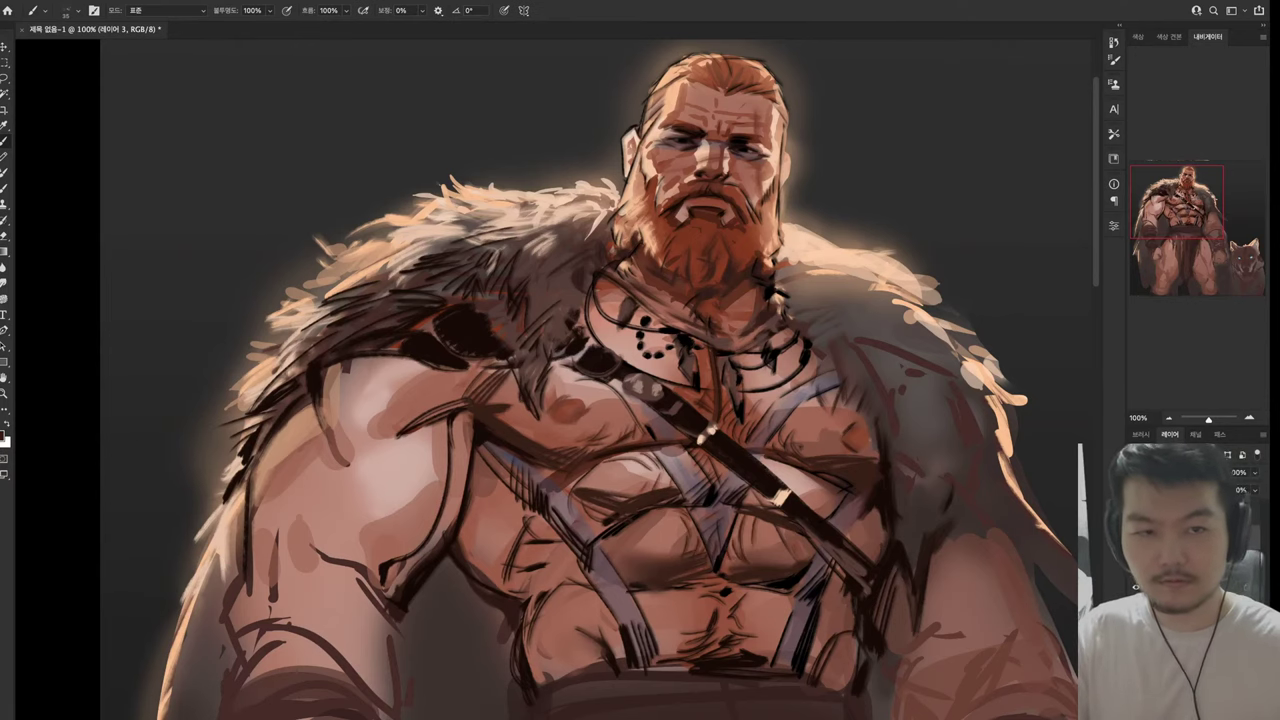
Paint light pink hatched highlights on the bare shoulder, upper arm and elbow area
drag(590, 380, 590, 460)
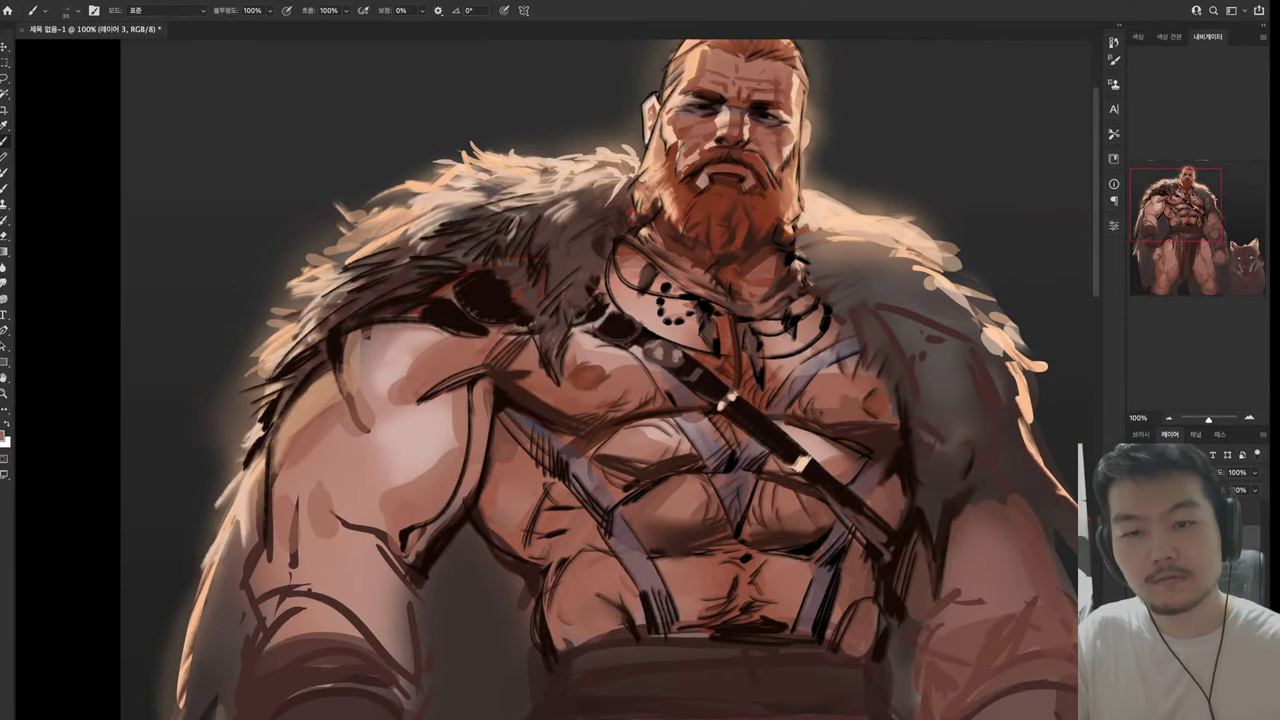
mouse_move(440, 330)
mouse_down()
mouse_move(352, 358)
mouse_move(358, 390)
mouse_move(382, 398)
mouse_move(386, 416)
mouse_move(298, 490)
mouse_up()
mouse_move(334, 450)
mouse_down()
mouse_move(306, 500)
mouse_move(324, 586)
mouse_up()
drag(362, 530, 332, 598)
Paint light highlight strokes on the ribs and abdominal muscles between the body-paint bands
drag(560, 400, 600, 290)
mouse_move(660, 406)
mouse_down()
mouse_move(626, 426)
mouse_move(628, 468)
mouse_move(674, 486)
mouse_up()
drag(694, 474, 676, 492)
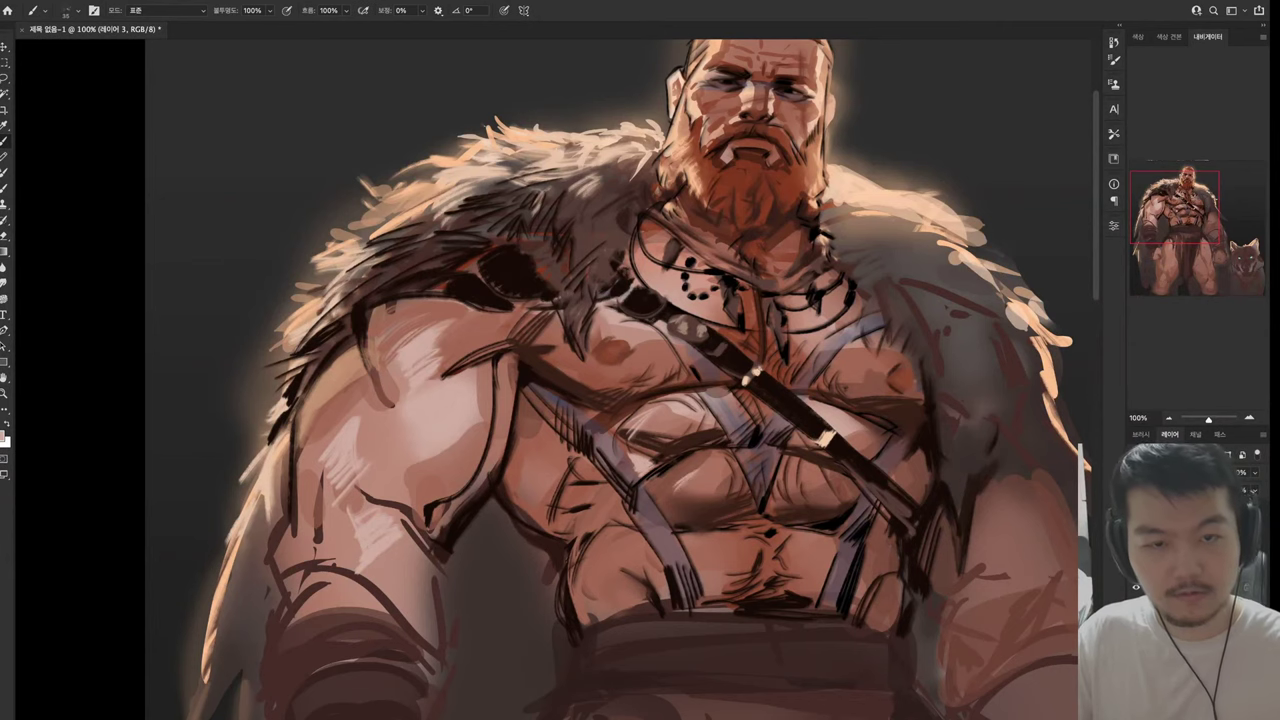
drag(726, 530, 682, 552)
mouse_move(700, 450)
mouse_down()
mouse_move(688, 484)
mouse_move(638, 534)
mouse_up()
key(shift+b)
scroll(640, 400, down, 3)
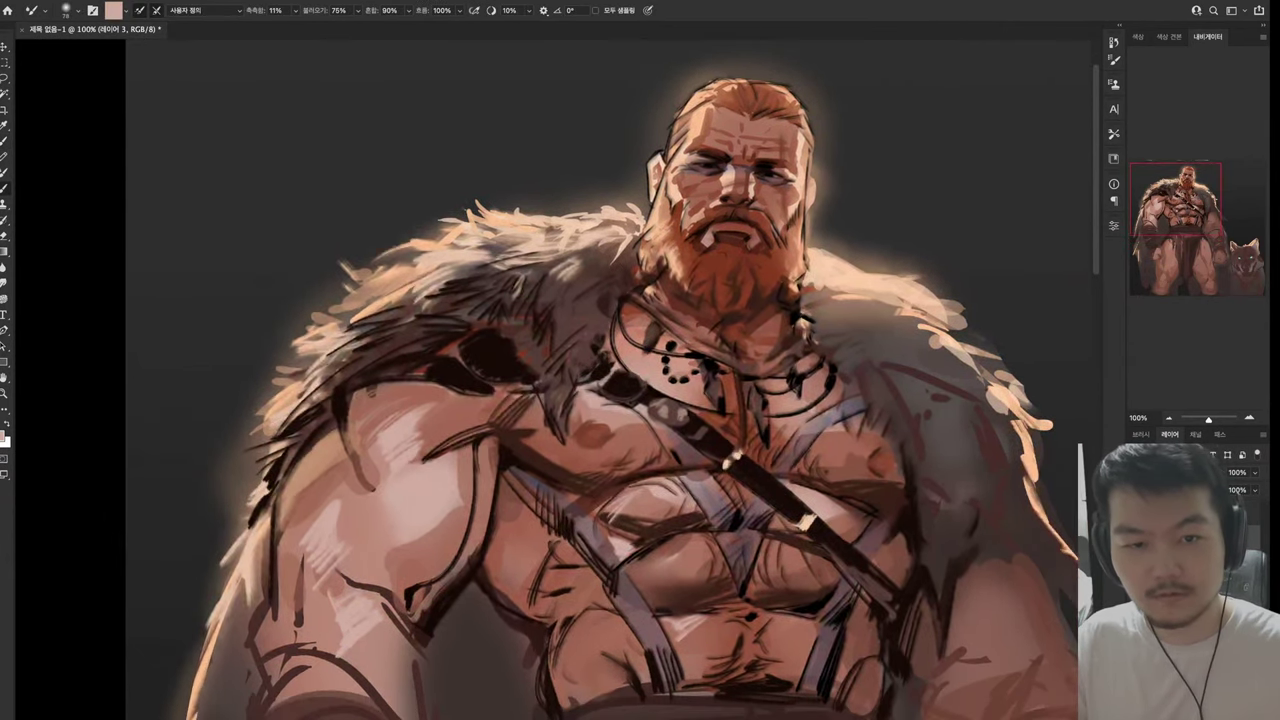
Sample a dark tone and deepen the shadow around the eyes with the brush
scroll(640, 400, up, 3)
key(shift+b)
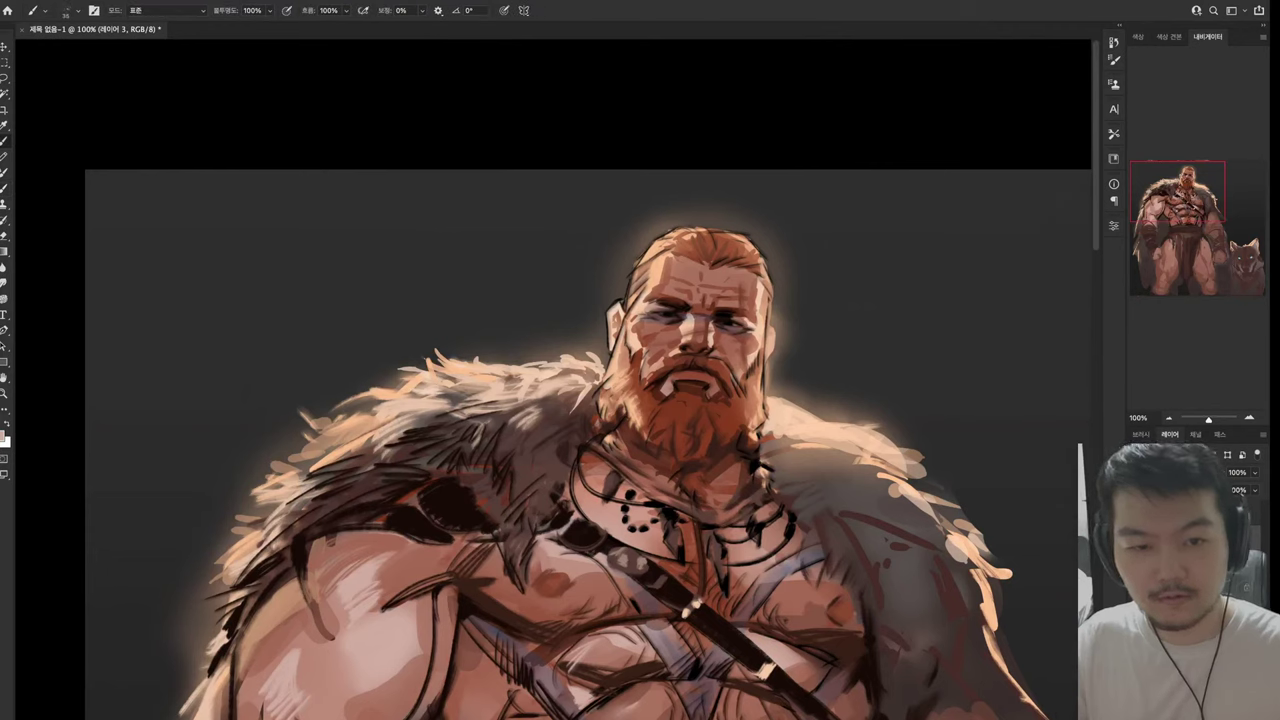
key(i)
key(b)
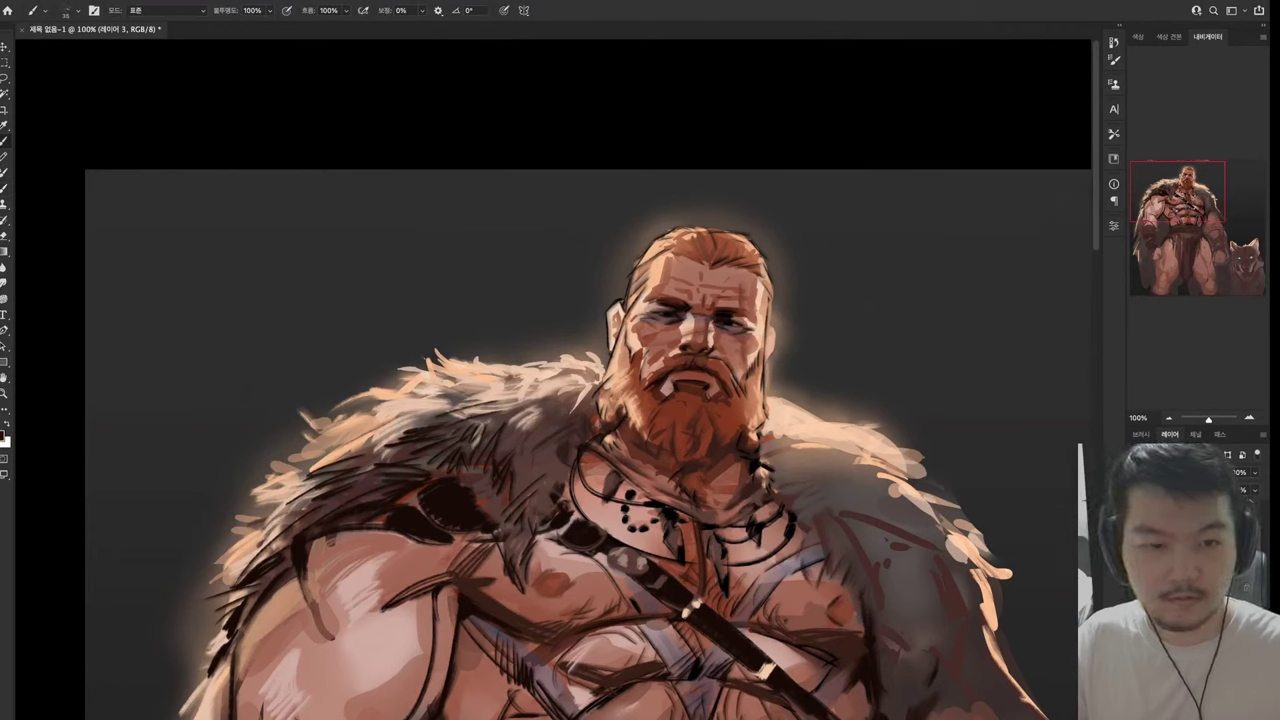
drag(704, 324, 722, 330)
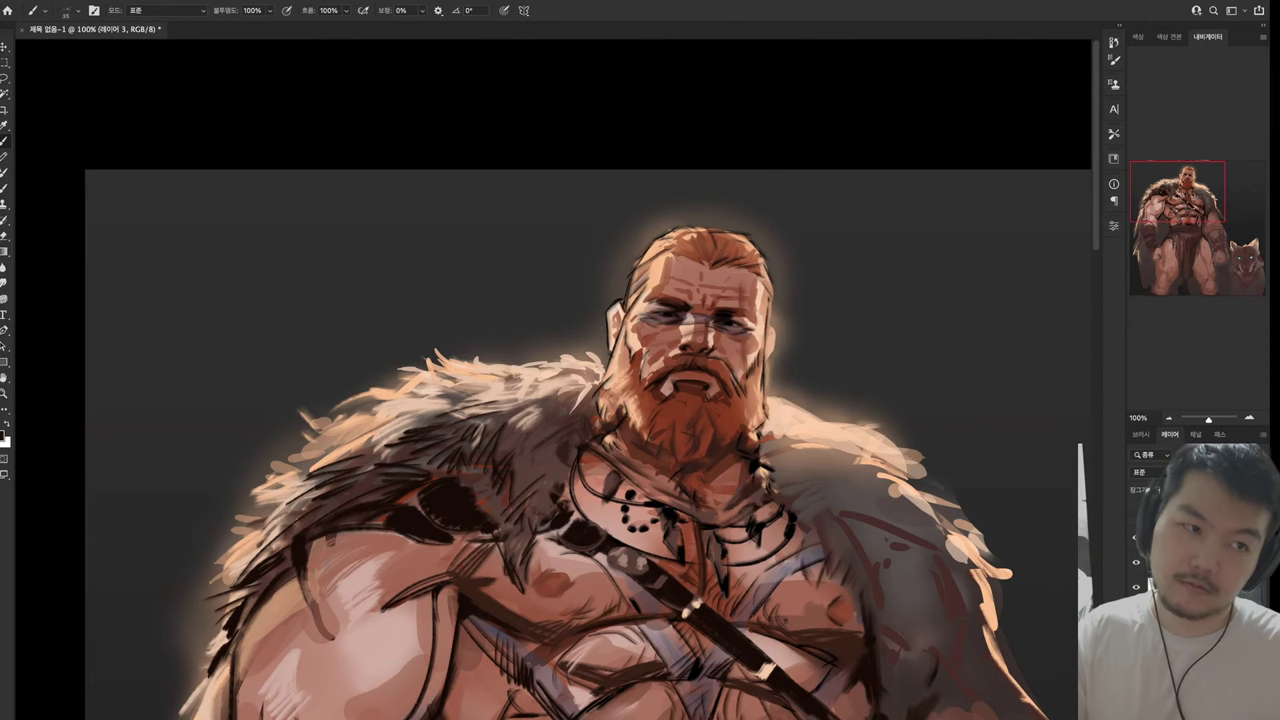
Paint a pale highlight at the centre of the forehead above the brows and switch to the Mixer Brush
mouse_move(700, 260)
mouse_down()
mouse_move(843, 186)
mouse_move(886, 129)
mouse_move(686, 86)
mouse_move(650, 150)
mouse_move(698, 140)
mouse_move(715, 254)
mouse_up()
key(i)
key(b)
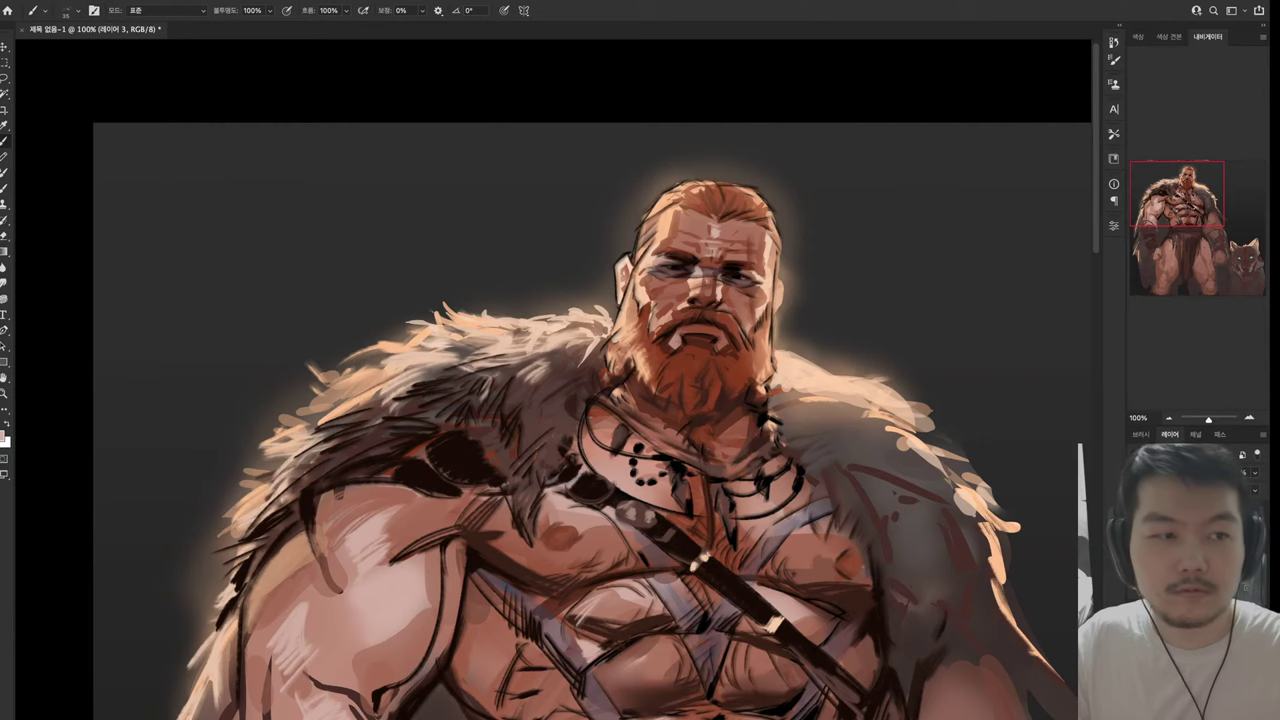
scroll(640, 400, down, 2)
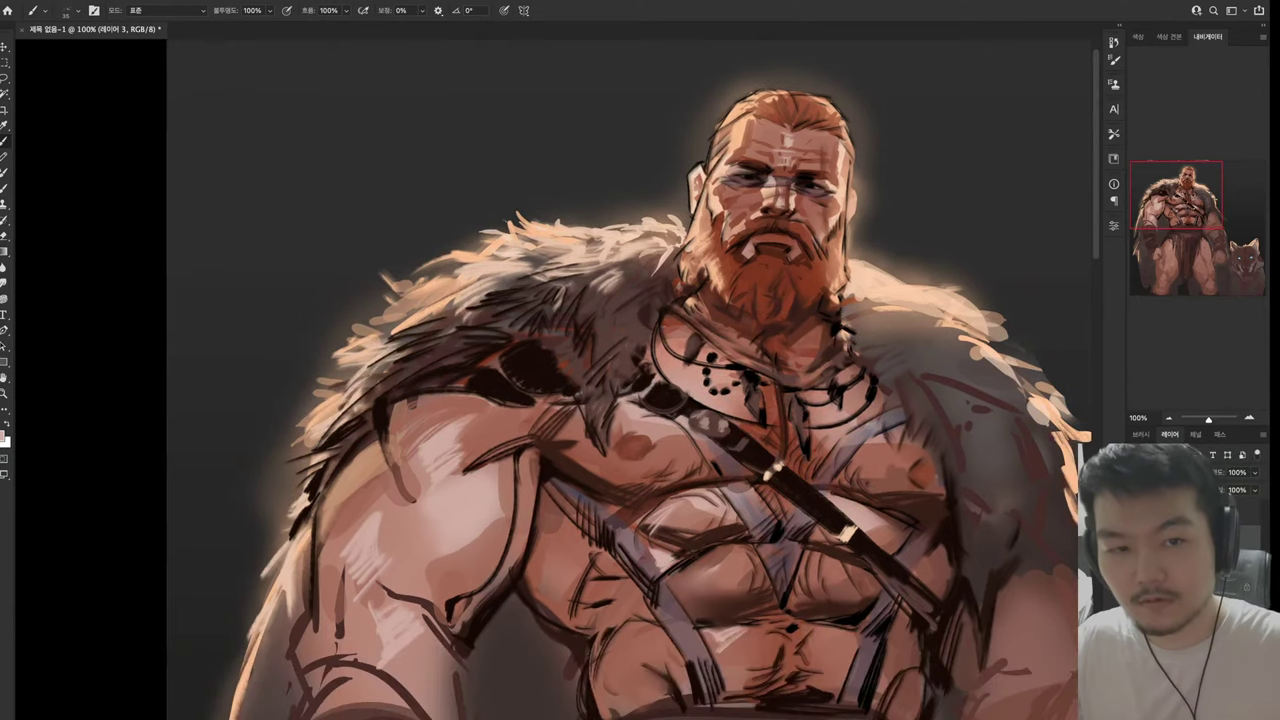
scroll(640, 400, up, 2)
key(shift+b)
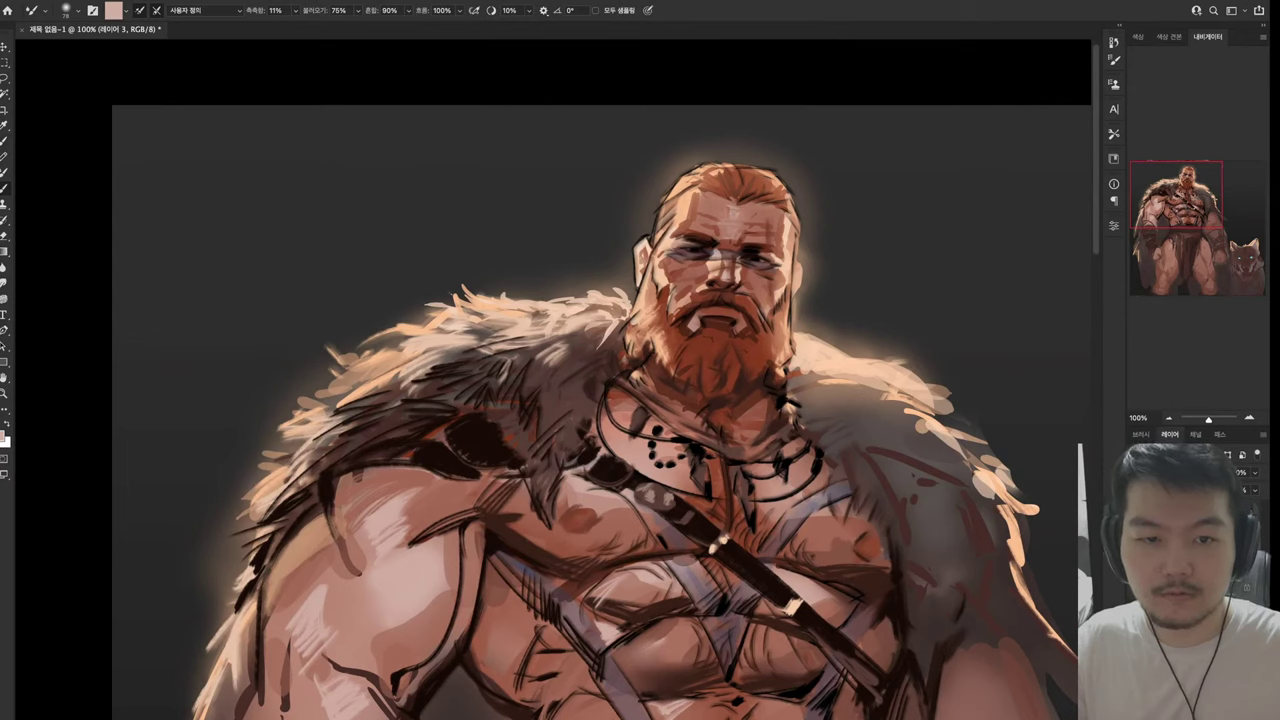
Sample tones around the eyes and refine the shading of the eye sockets and cheeks with the brush
key(shift+b)
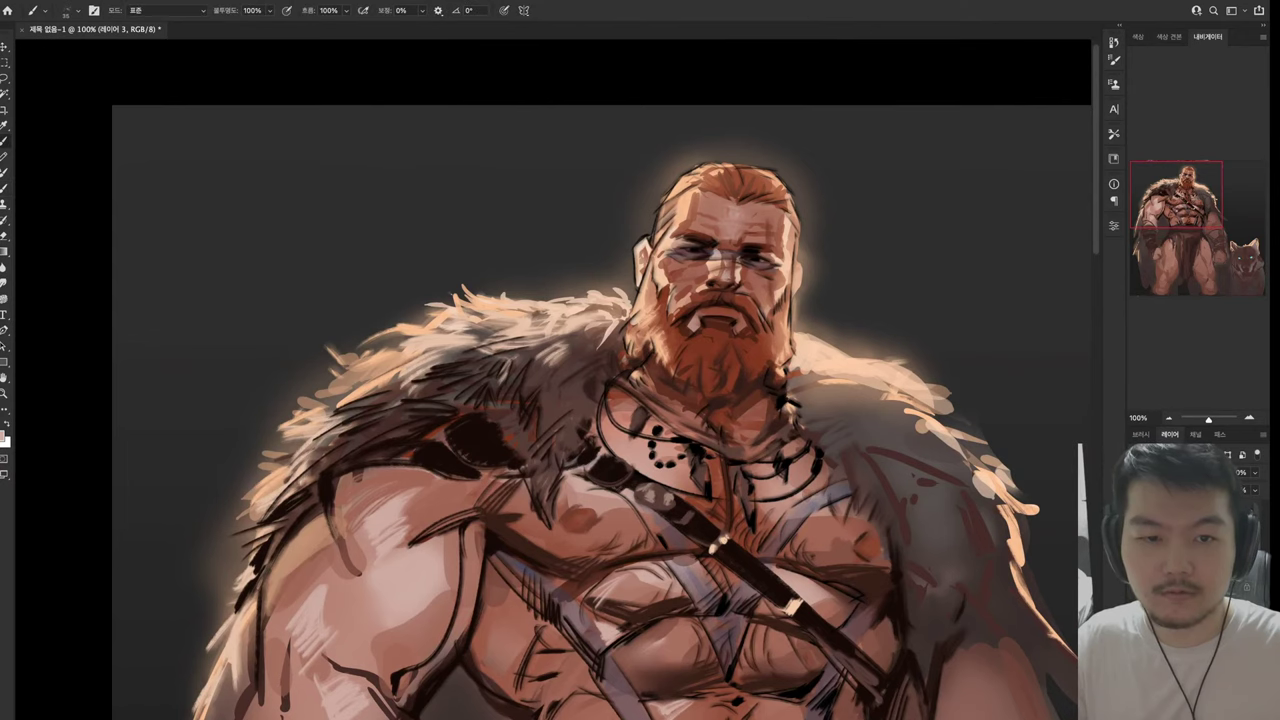
key(shift+b)
key(shift+b)
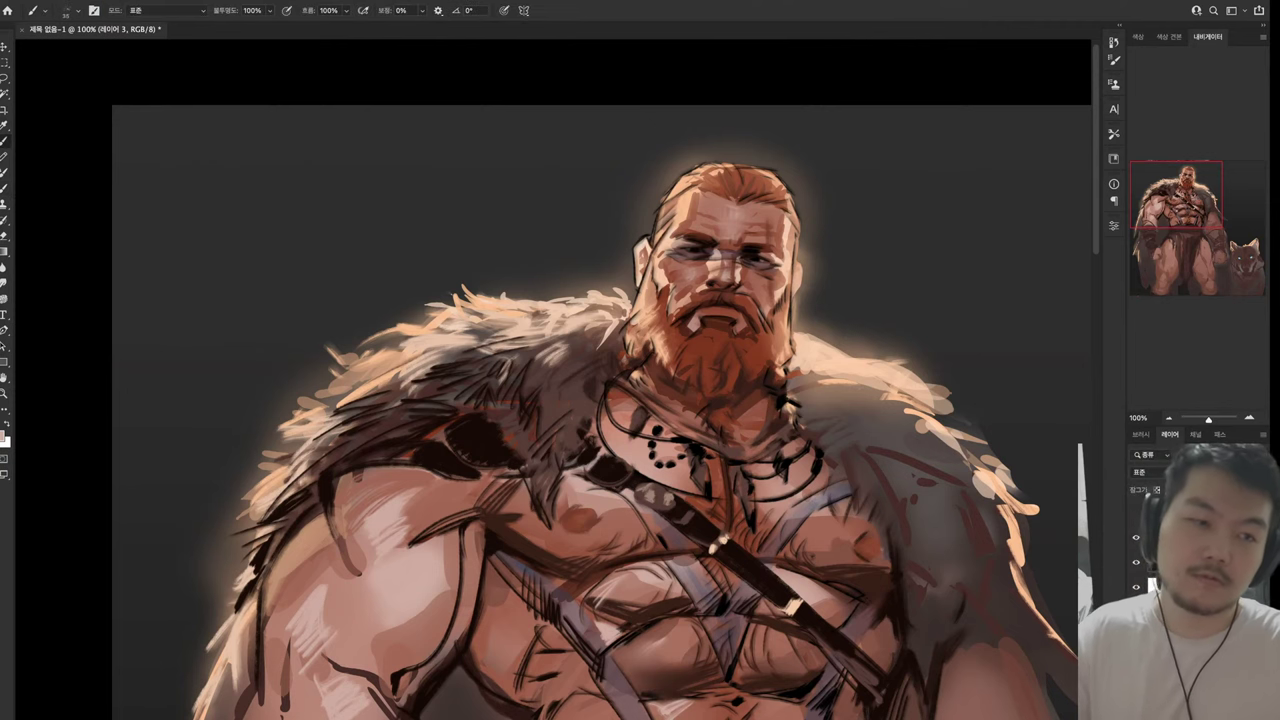
key(shift+b)
mouse_move(600, 400)
mouse_down()
mouse_move(787, 240)
mouse_move(619, 244)
mouse_move(572, 355)
mouse_up()
key(i)
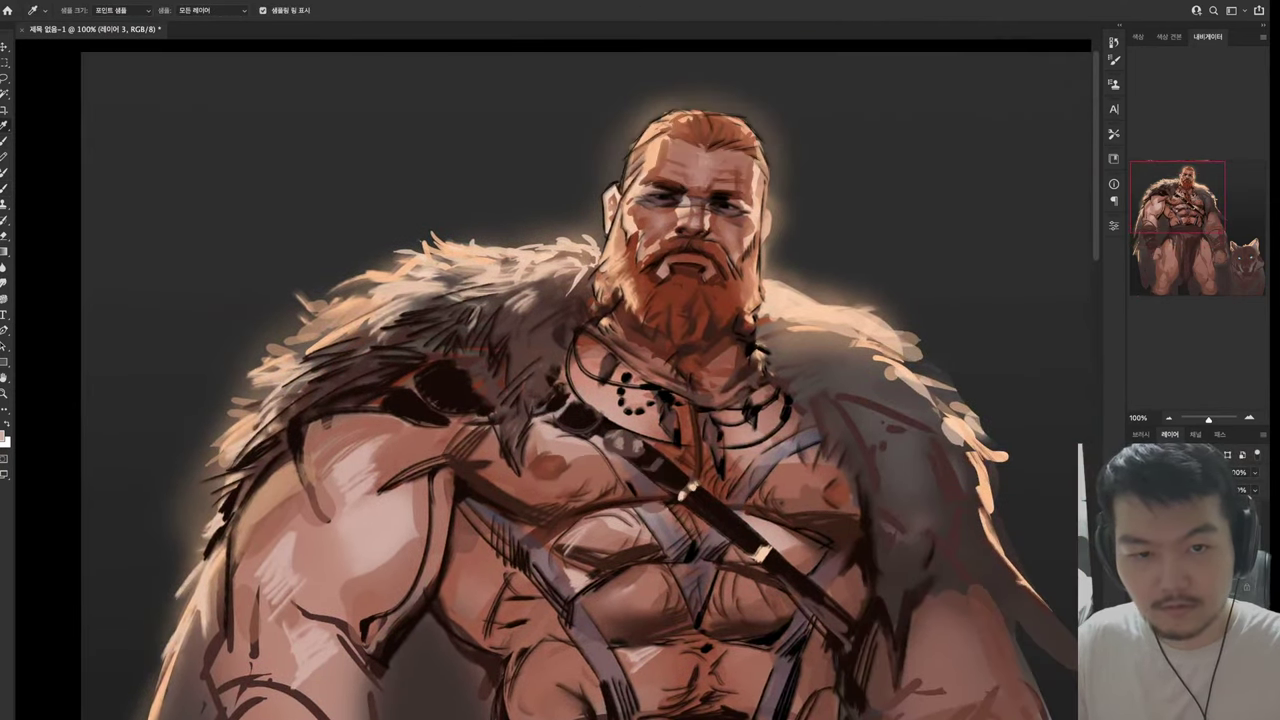
click(651, 200)
key(b)
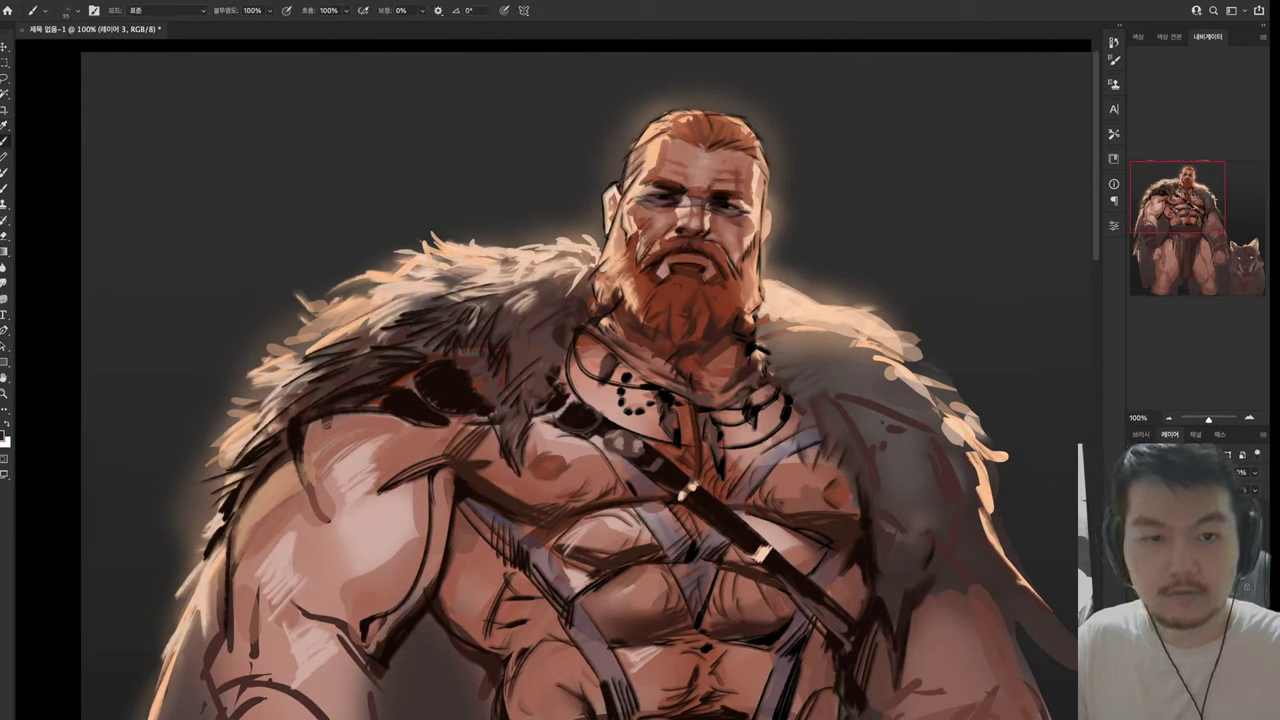
drag(719, 228, 719, 246)
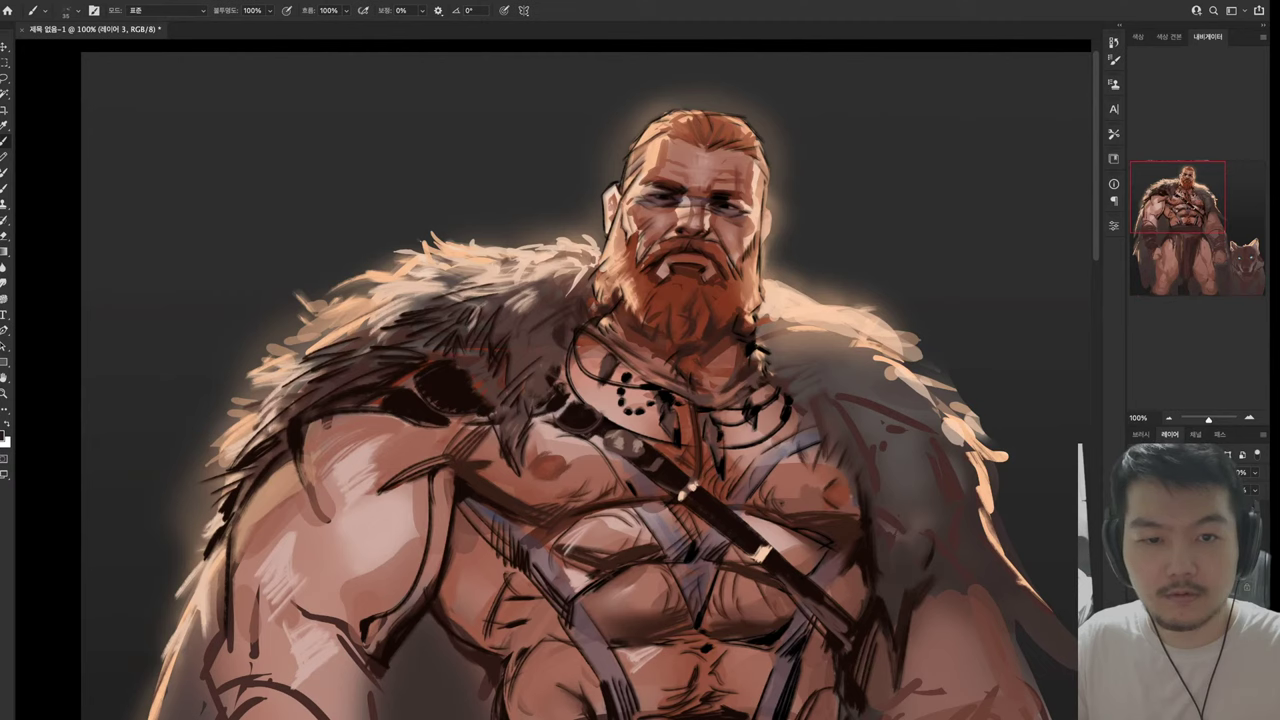
alt+click(668, 235)
alt+click(658, 223)
alt+click(659, 202)
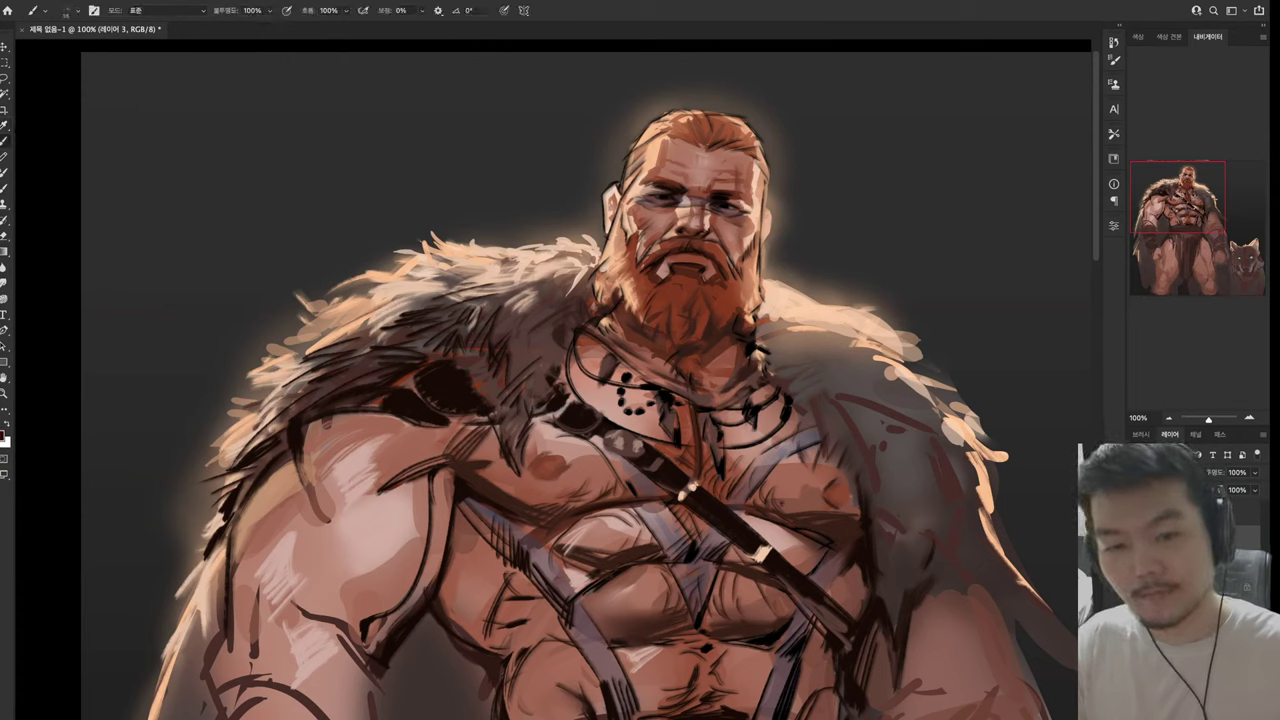
Try green irises in both eyes and cover them with dark tones sampled from the eye area
key(alt)
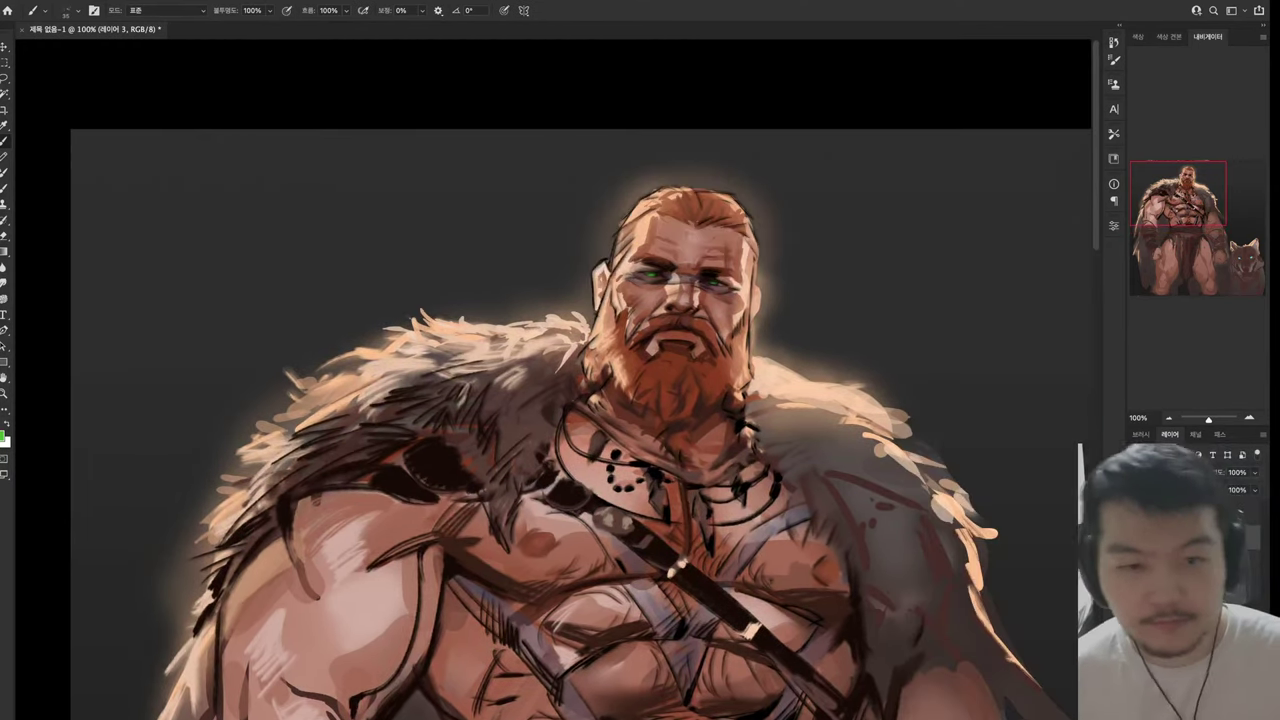
key(alt)
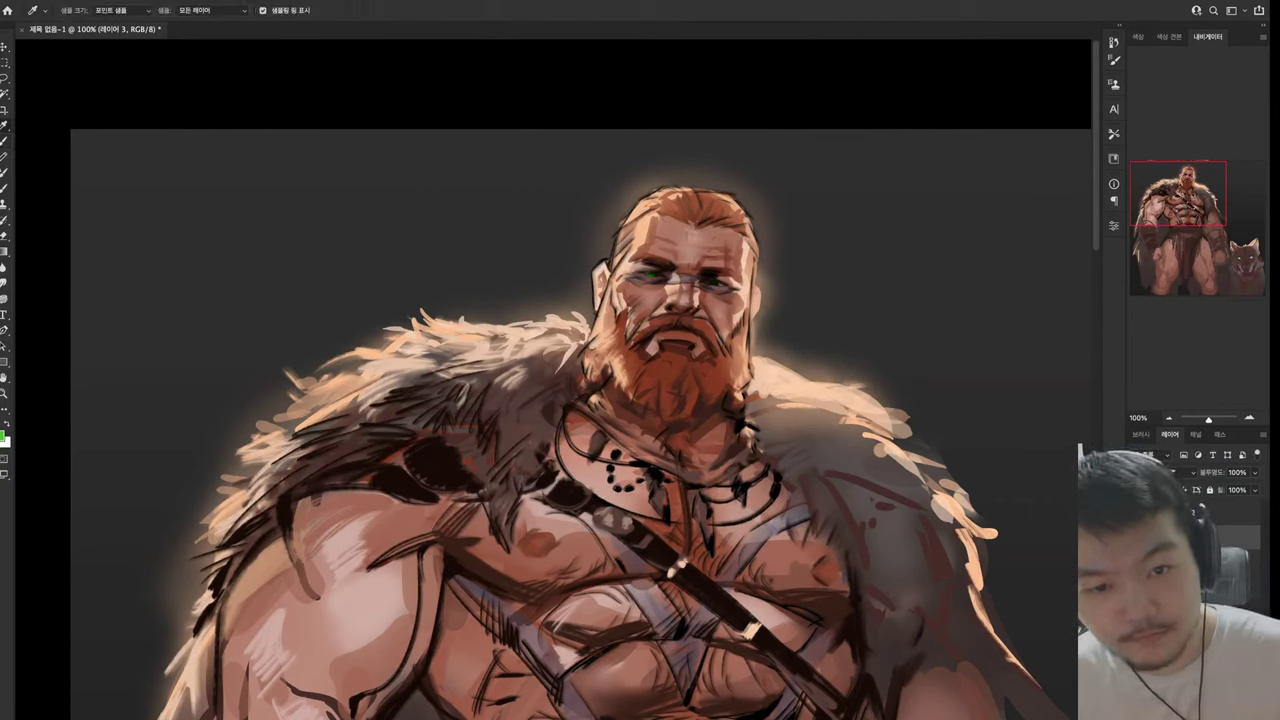
alt+click(649, 277)
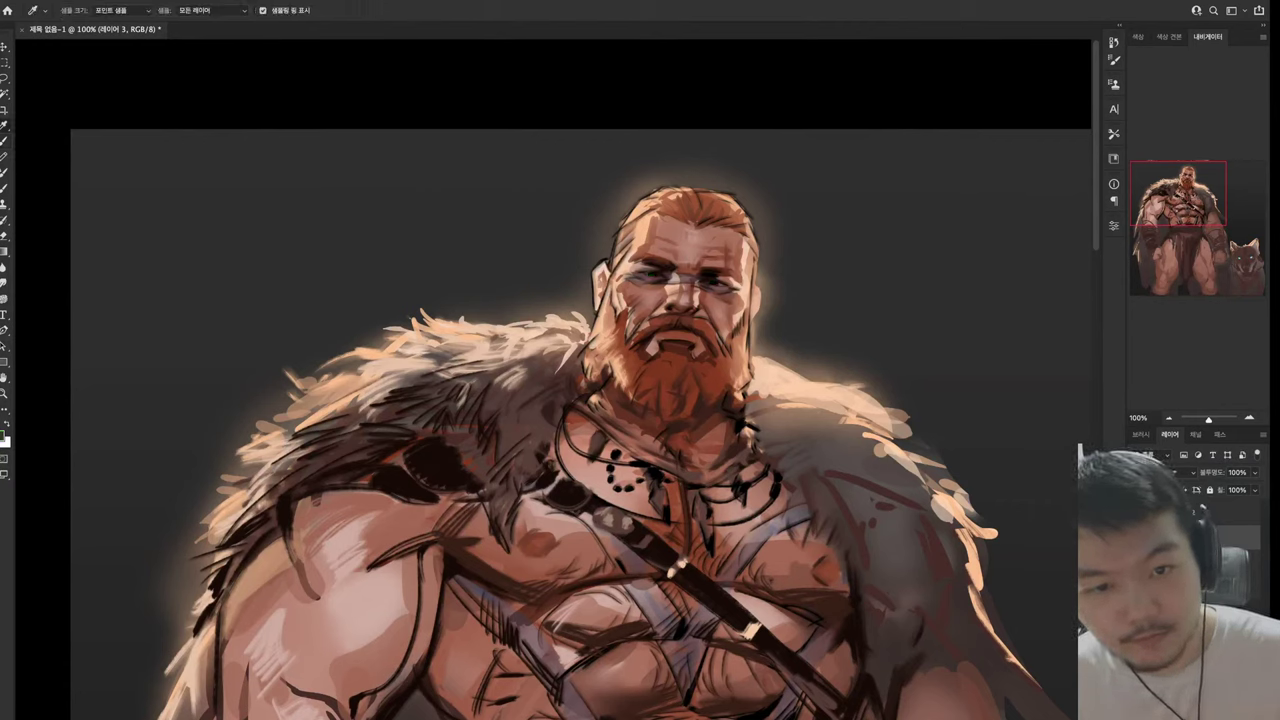
alt+click(641, 271)
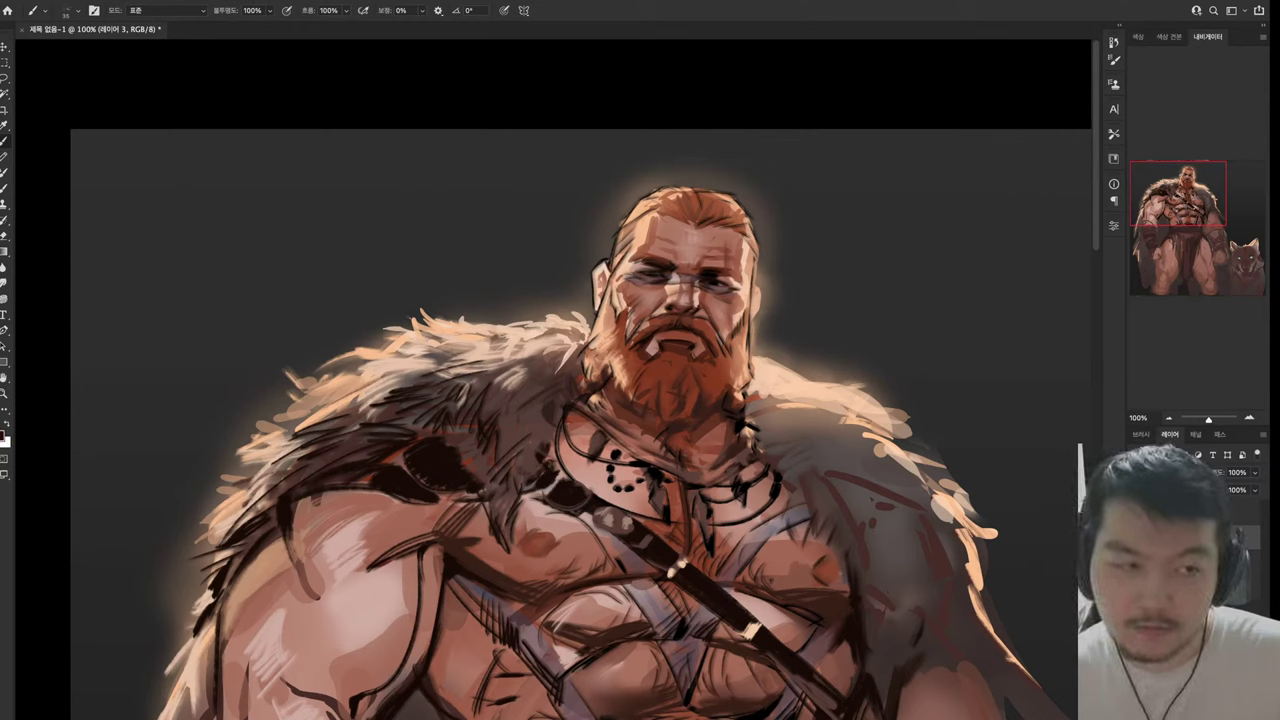
Paint a light rim along the bicep's lower edge and contour strokes where the shoulder meets the chest, using sampled skin tones
scroll(580, 380, down, 5)
scroll(580, 380, left, 3)
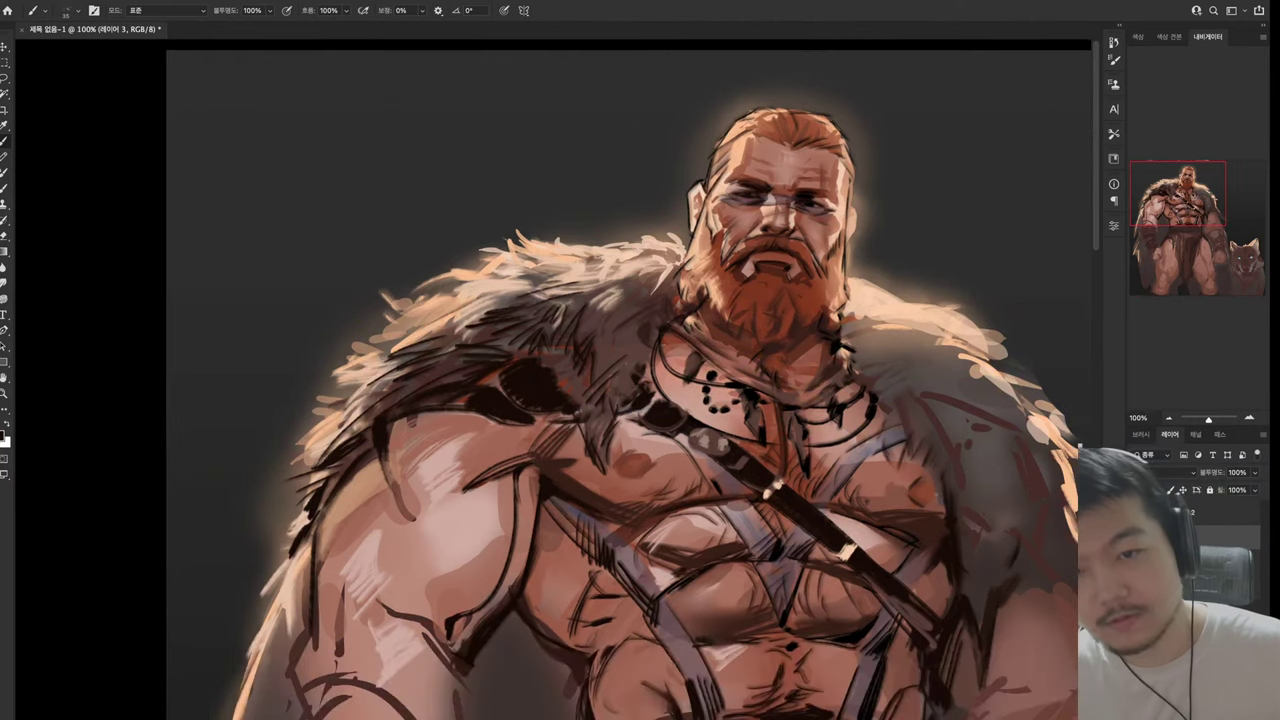
scroll(580, 380, right, 3)
scroll(580, 380, up, 2)
scroll(580, 380, left, 1)
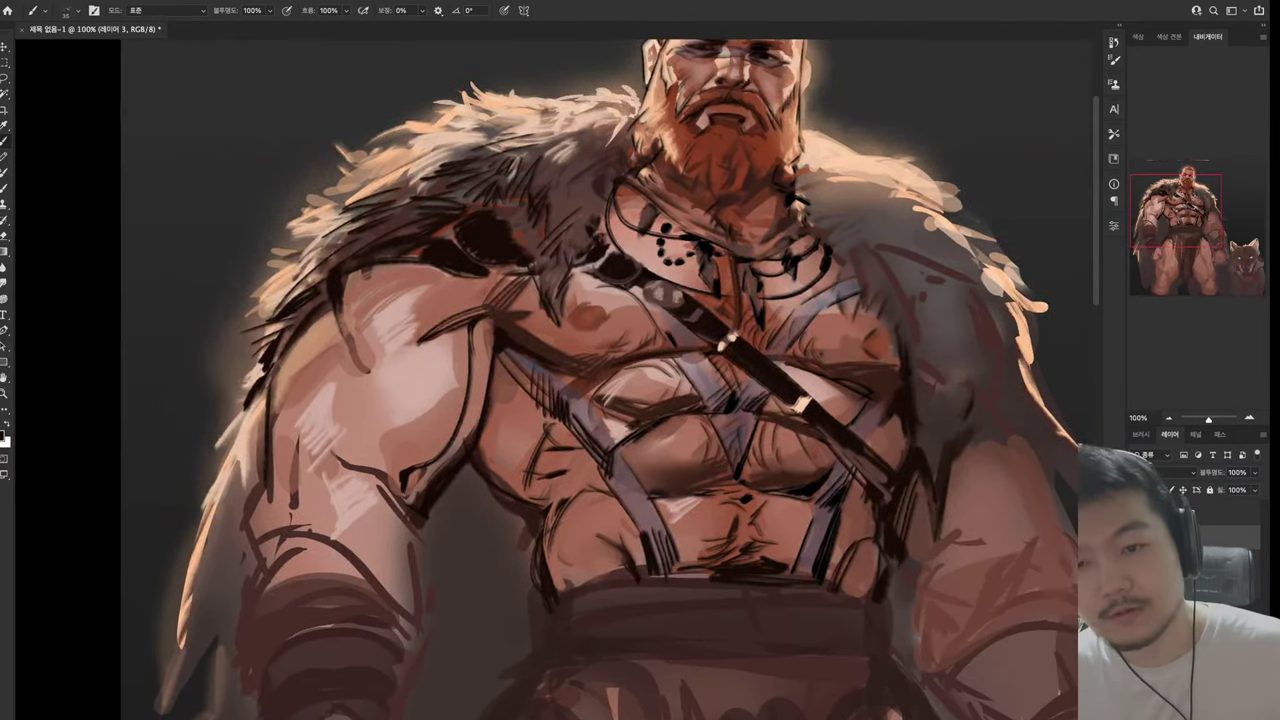
alt+click(414, 371)
drag(390, 466, 436, 440)
mouse_move(458, 330)
mouse_down()
mouse_move(440, 436)
mouse_move(460, 292)
mouse_move(506, 282)
mouse_up()
alt+click(505, 320)
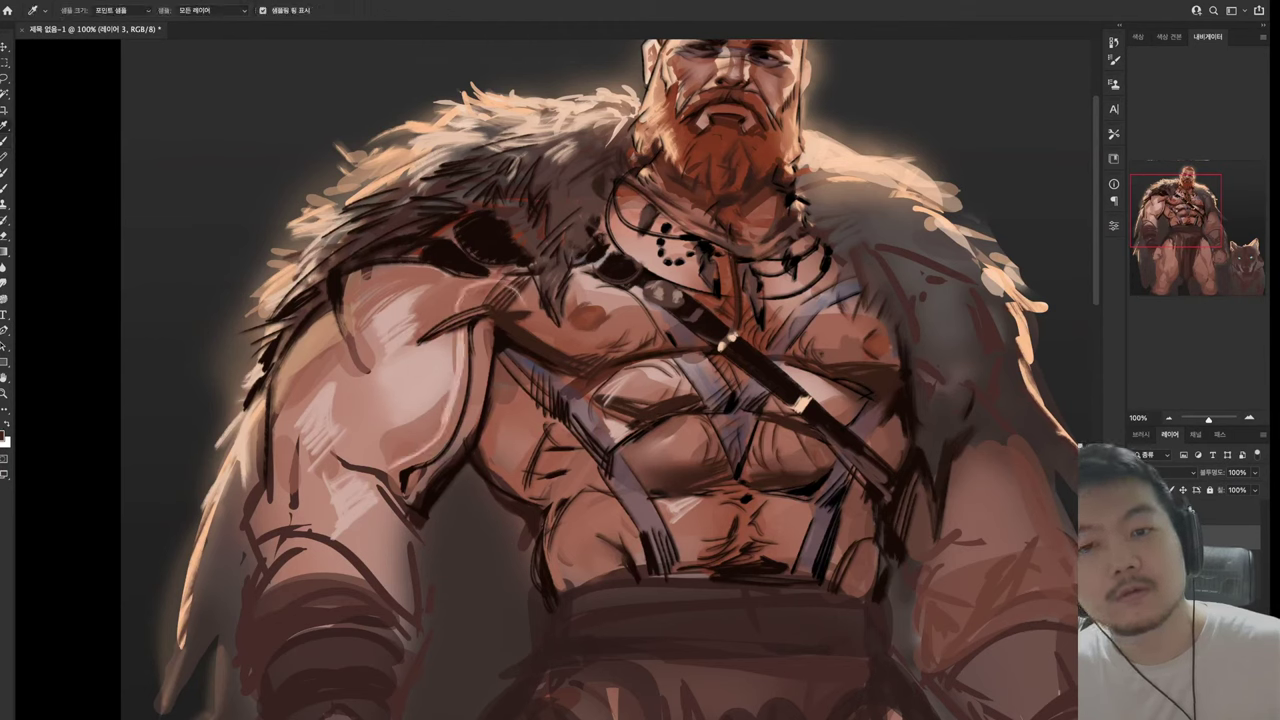
alt+click(471, 322)
mouse_move(460, 320)
mouse_down()
mouse_move(510, 287)
mouse_move(550, 326)
mouse_up()
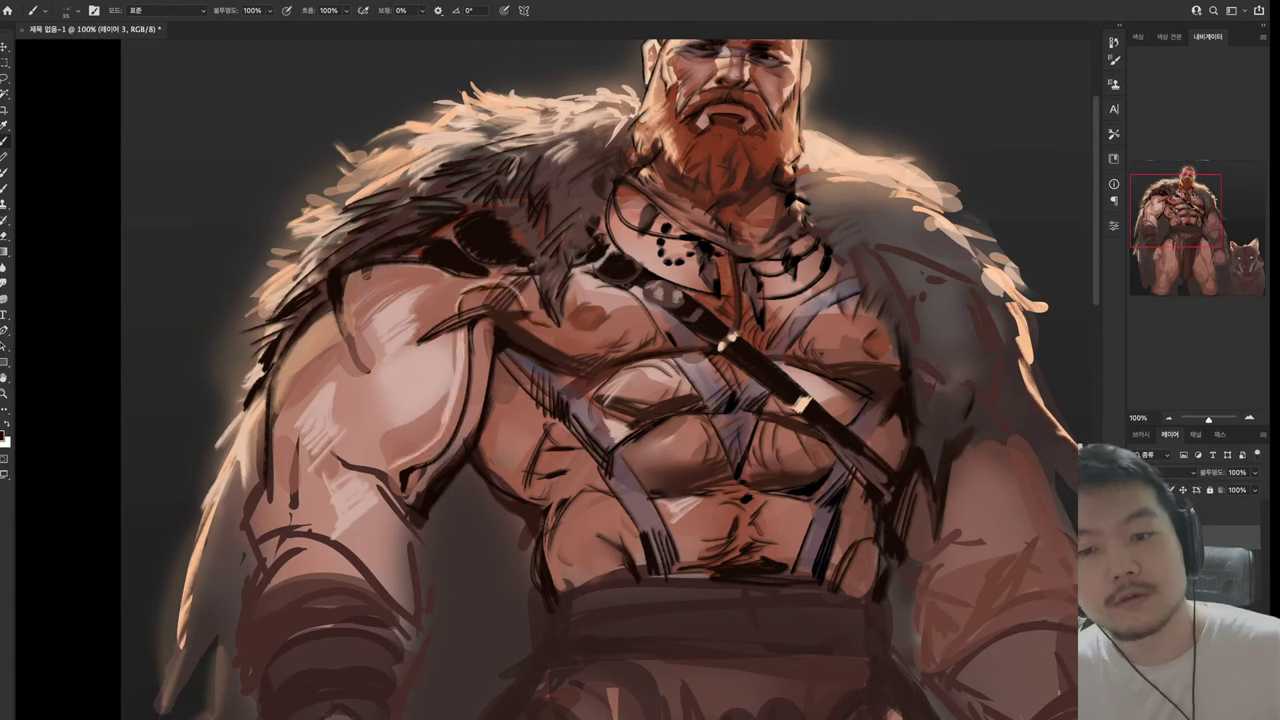
Hatch the inner side of the bicep highlight with light and mid skin tones sampled from the arm
alt+click(434, 382)
drag(449, 348, 447, 402)
alt+click(461, 397)
mouse_move(451, 356)
mouse_down()
mouse_move(449, 422)
mouse_move(459, 412)
mouse_move(414, 456)
mouse_up()
alt+click(418, 435)
drag(444, 374, 444, 408)
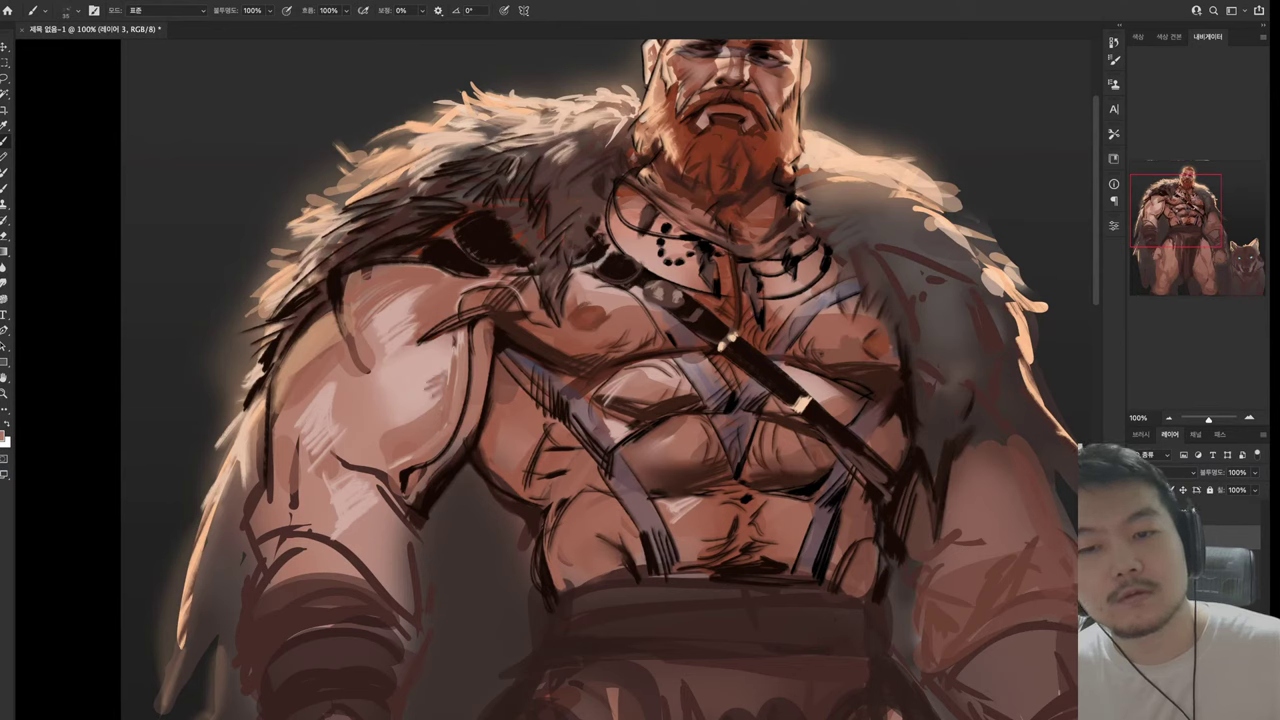
Strengthen the dark contour between the shoulder and bicep and along the inner arm with sampled tones
key(shift+b)
key(shift+b)
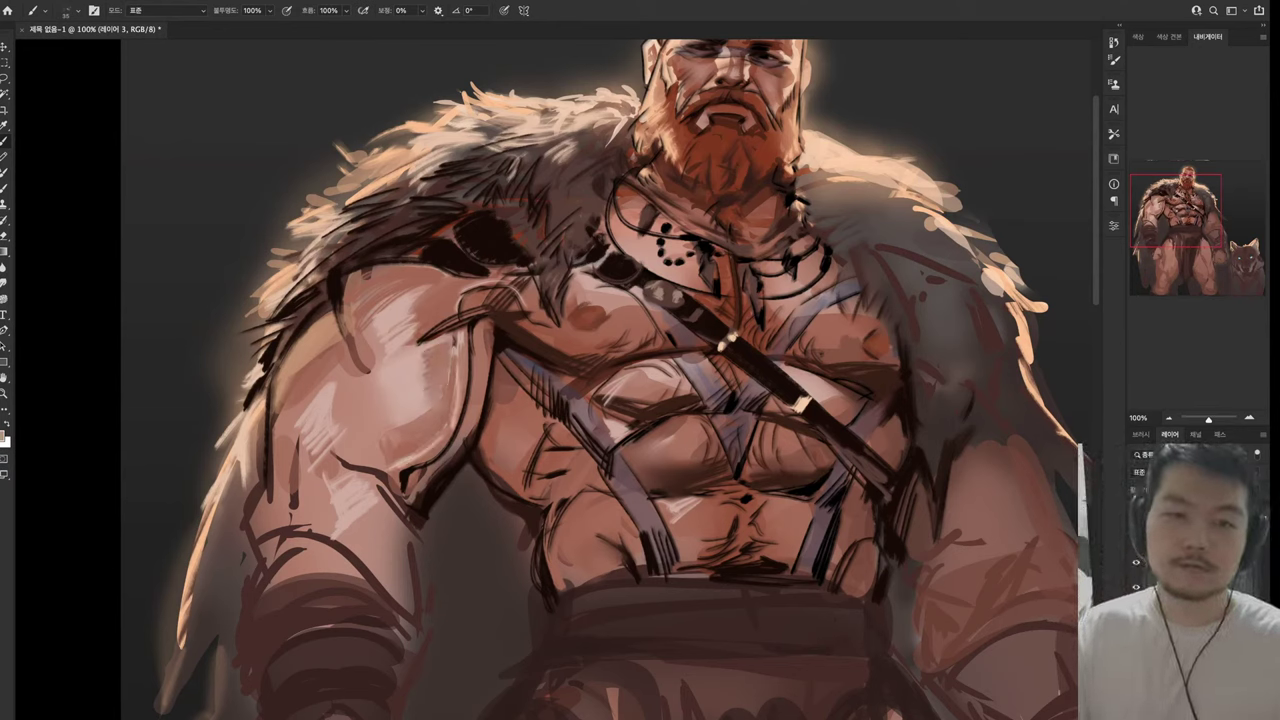
key(shift+b)
scroll(557, 379, up, 3)
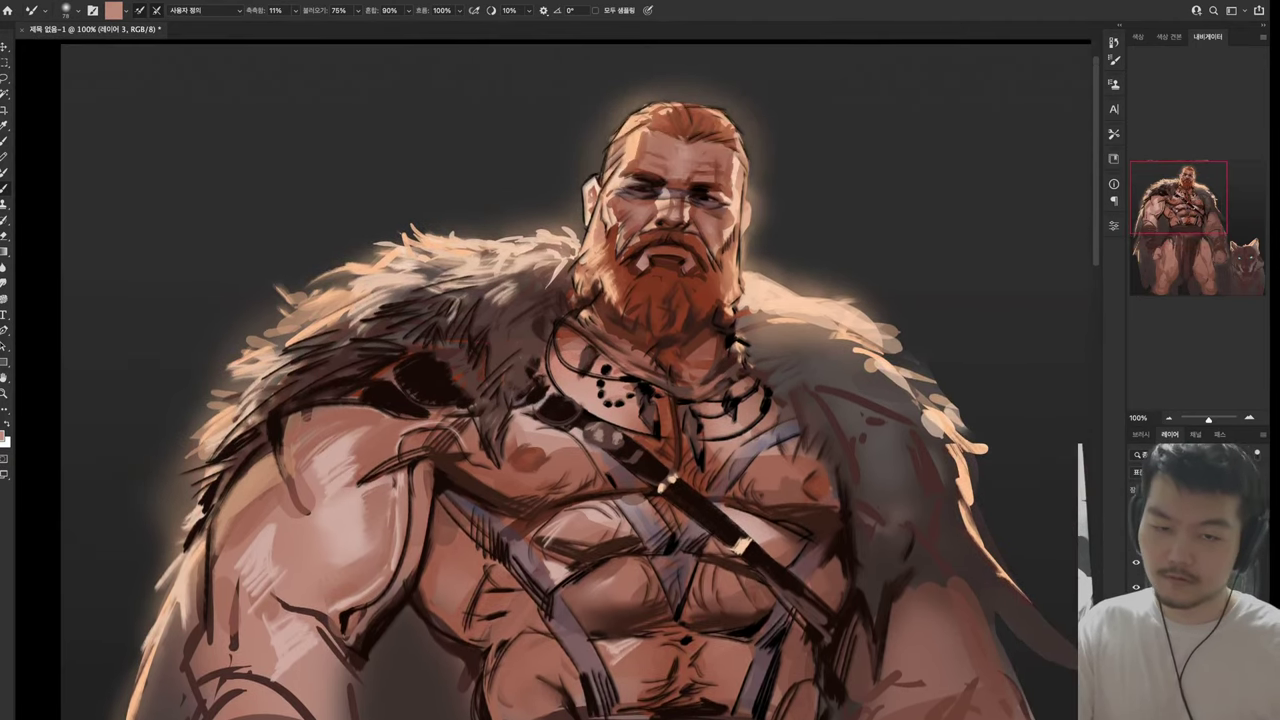
scroll(576, 379, down, 3)
scroll(576, 379, left, 3)
key(i)
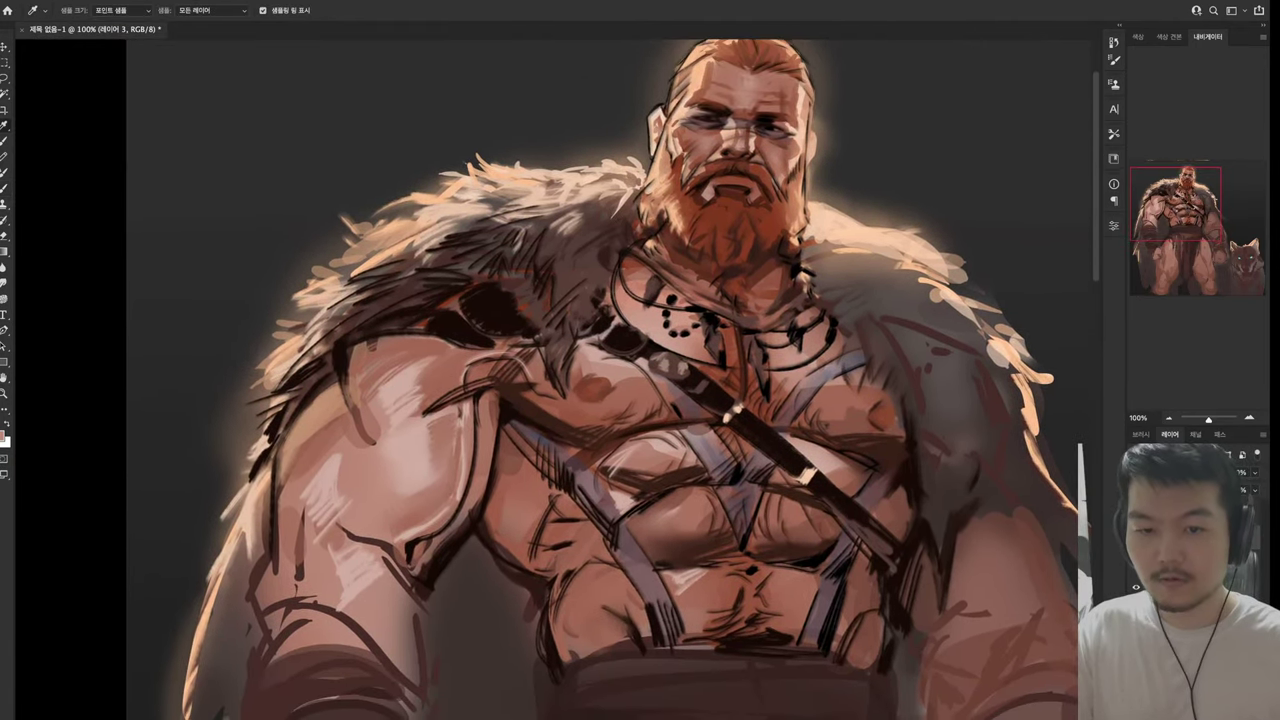
key(b)
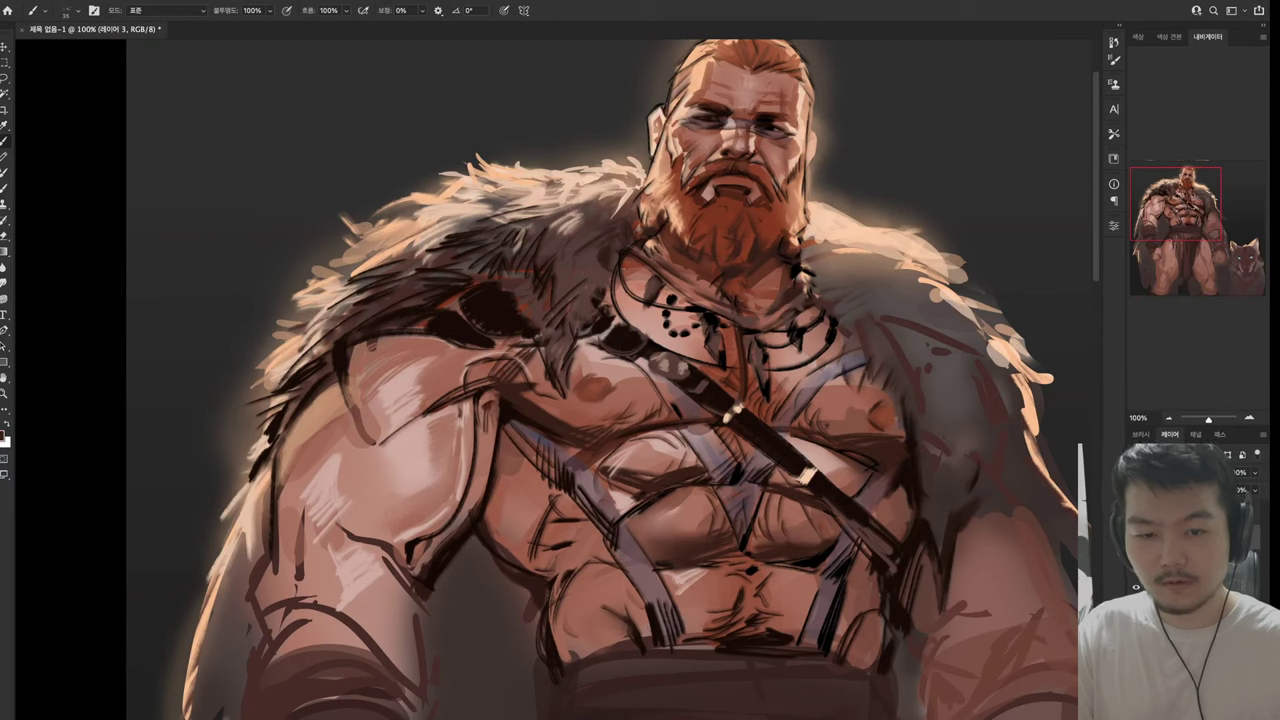
alt+click(576, 424)
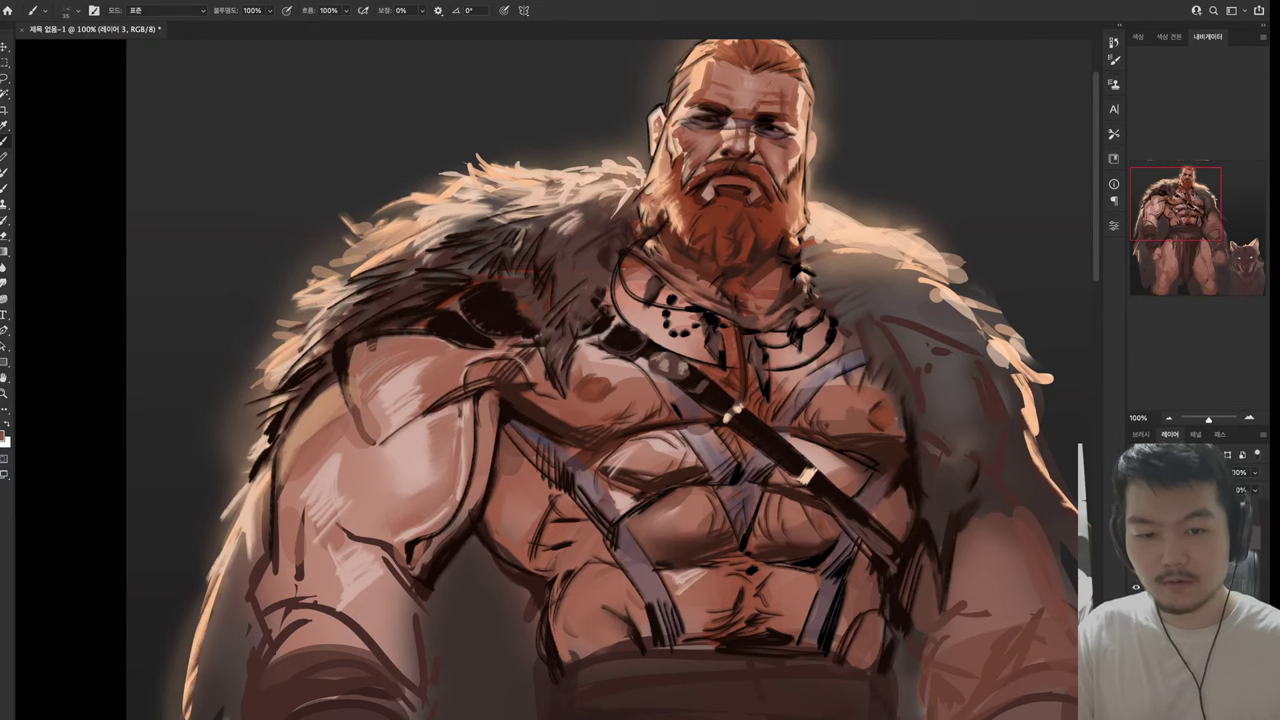
mouse_move(480, 396)
mouse_down()
mouse_move(484, 505)
mouse_move(418, 574)
mouse_move(448, 654)
mouse_up()
Sample a near-black tone at the elbow and hatch shadow strokes on the cloak between the arm and torso
alt+click(440, 540)
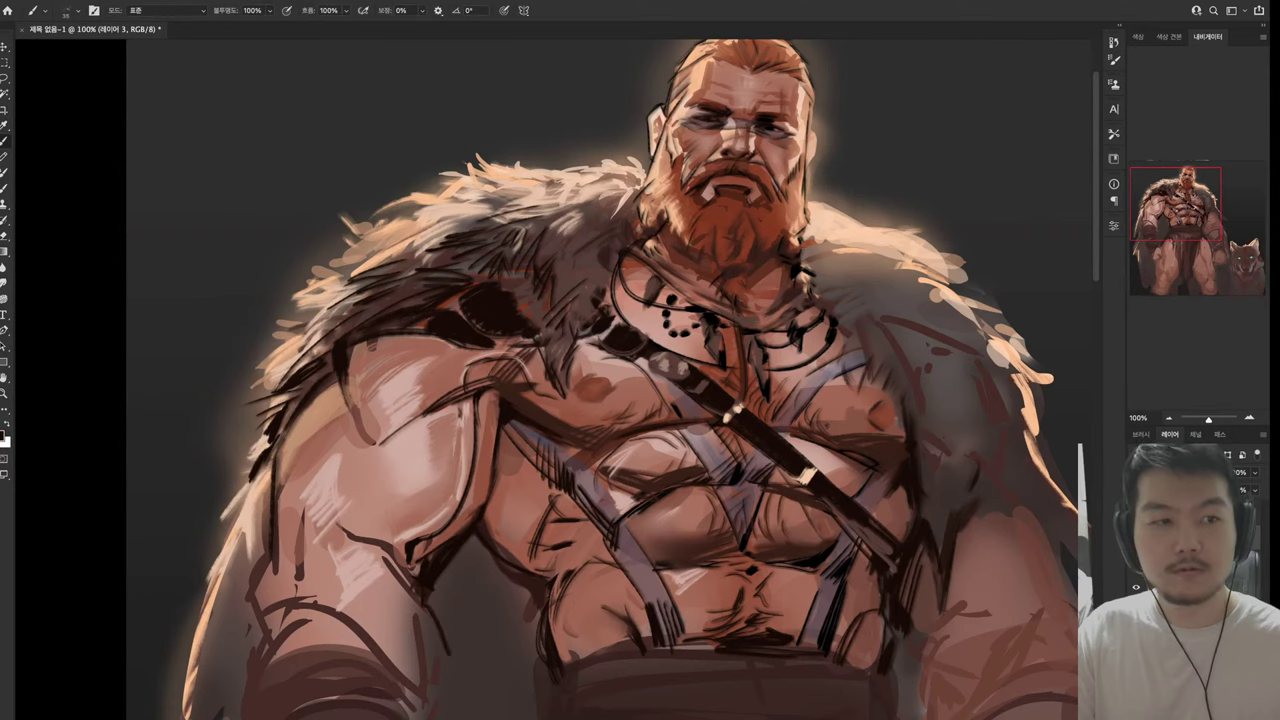
mouse_move(472, 536)
mouse_down()
mouse_move(430, 596)
mouse_move(428, 632)
mouse_up()
mouse_move(474, 568)
mouse_down()
mouse_move(446, 656)
mouse_move(450, 690)
mouse_up()
scroll(470, 640, down, 5)
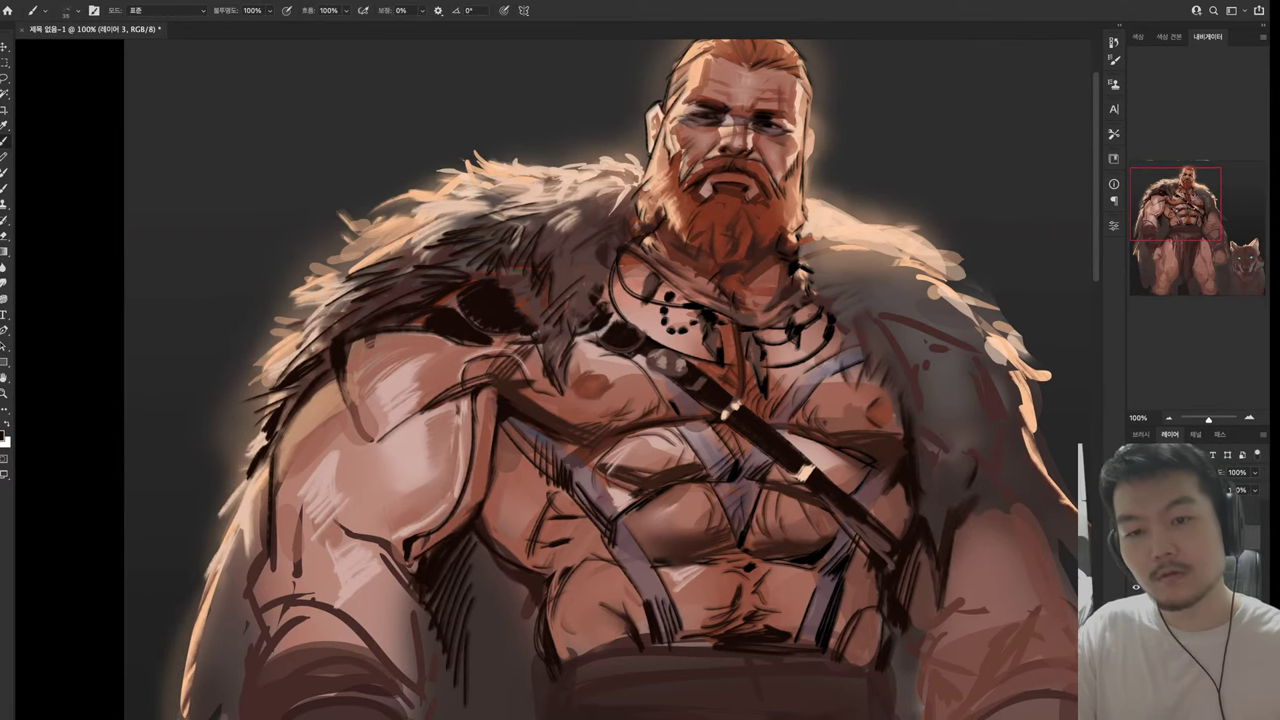
drag(486, 414, 476, 504)
drag(434, 360, 448, 458)
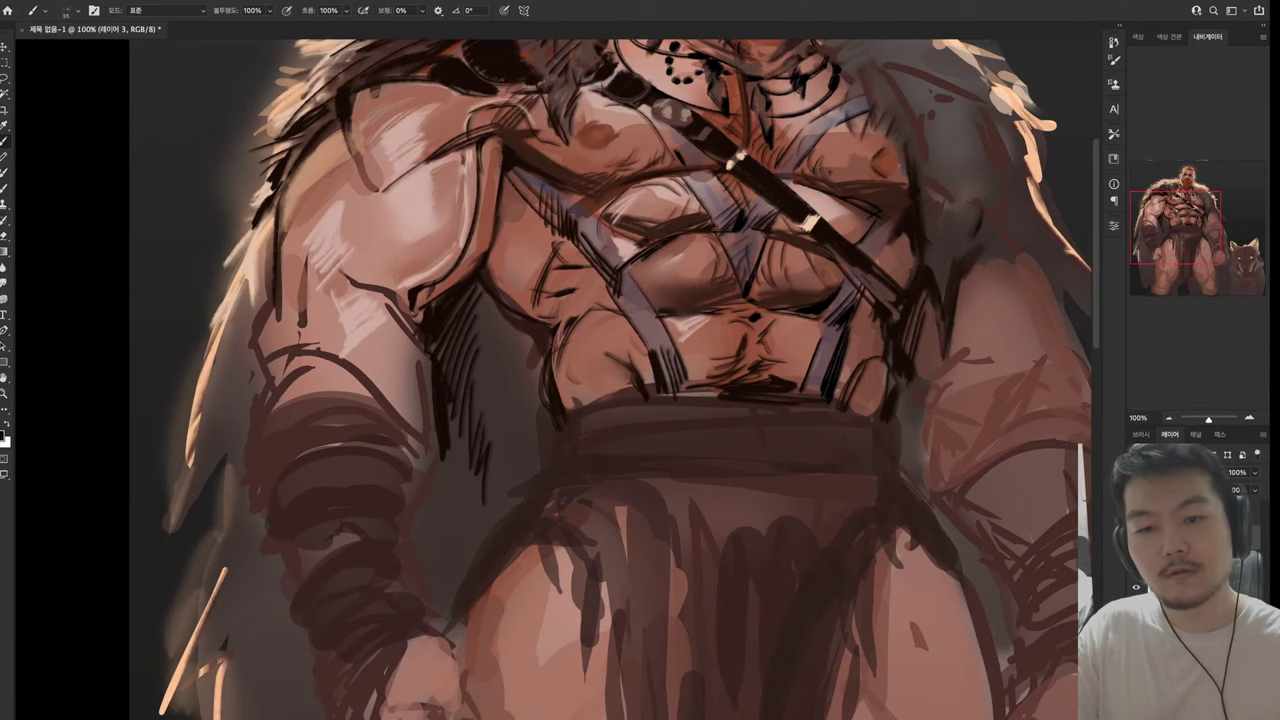
Draw dark contour and shadow strokes down the inner edge of the wrapped forearm towards the wrist
drag(452, 404, 412, 518)
drag(444, 464, 410, 538)
mouse_move(466, 430)
mouse_down()
mouse_move(420, 550)
mouse_move(424, 612)
mouse_up()
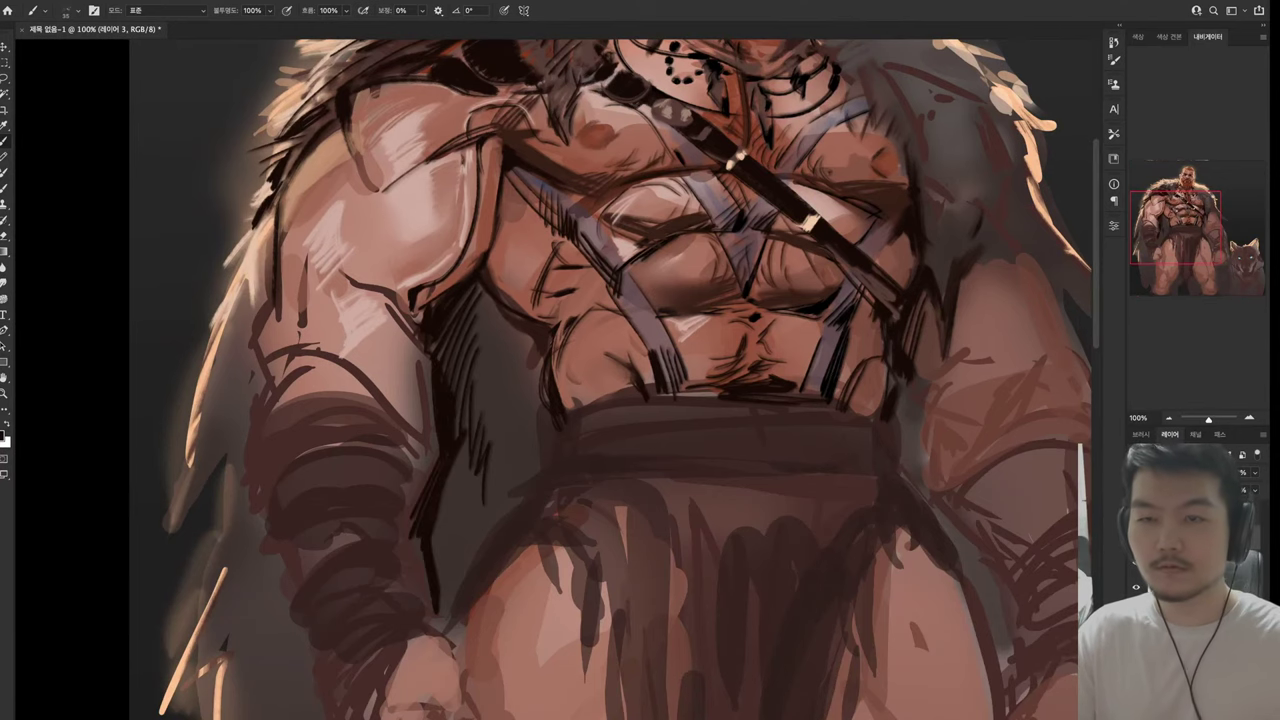
drag(452, 498, 444, 626)
scroll(450, 520, up, 7)
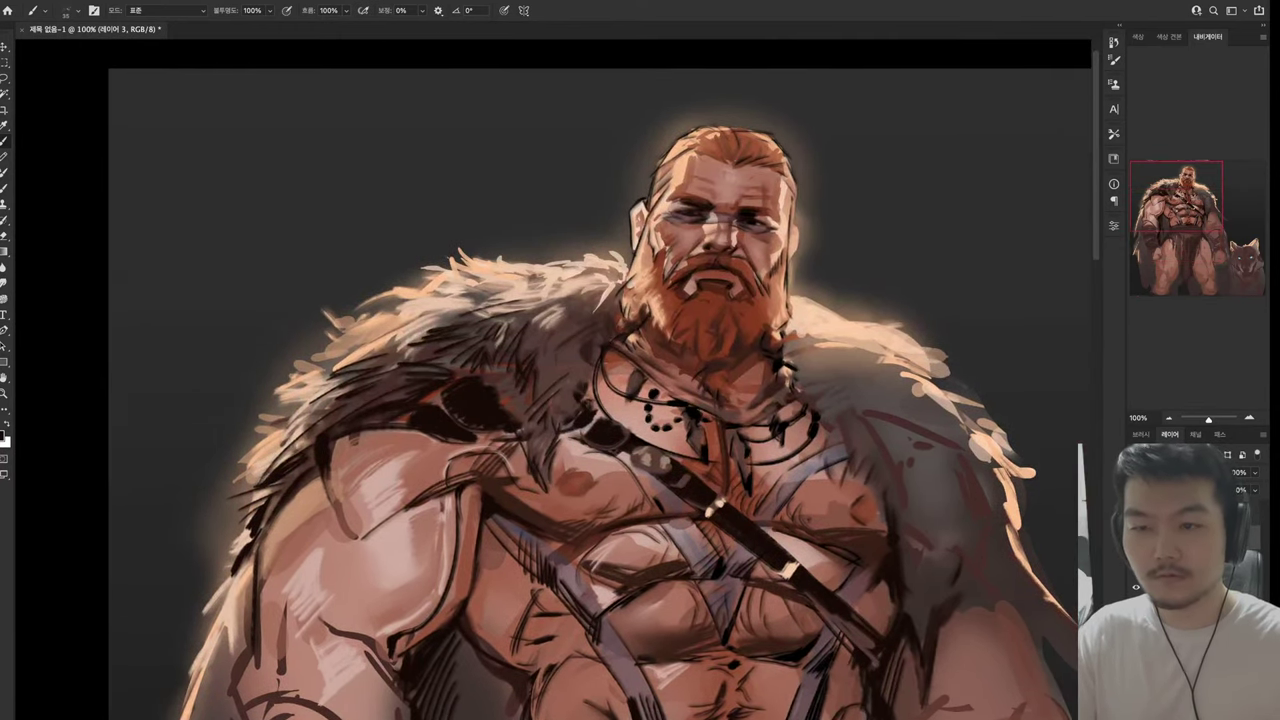
Reduce the brush size and deepen the shadow details in the eyes at 200% magnification with a sampled dark tone
key(bracketleft)
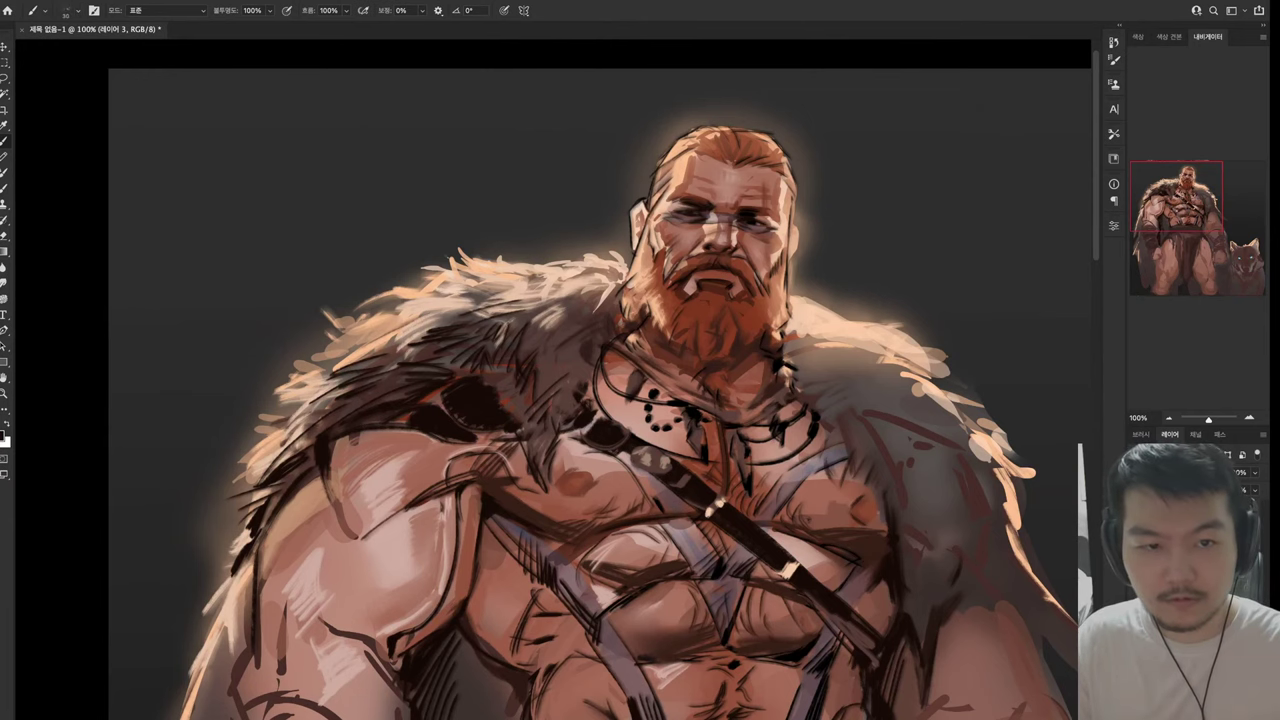
key(z)
click(630, 190)
key(i)
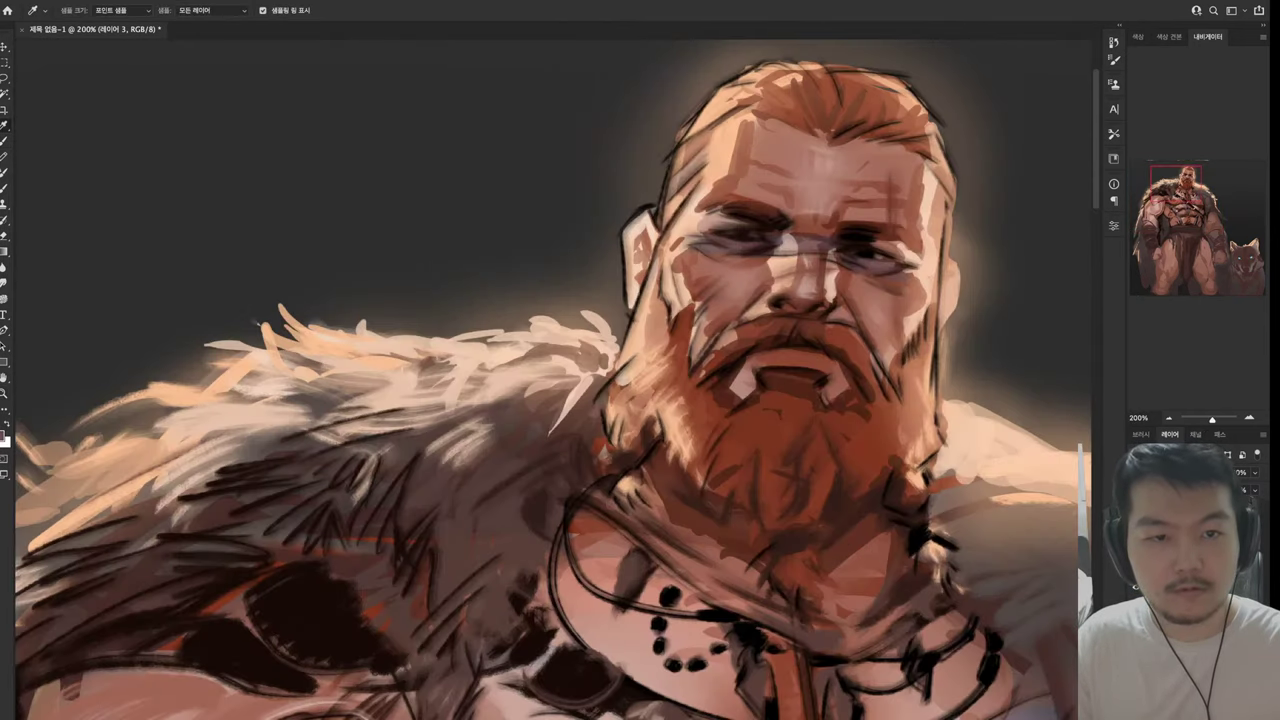
key(b)
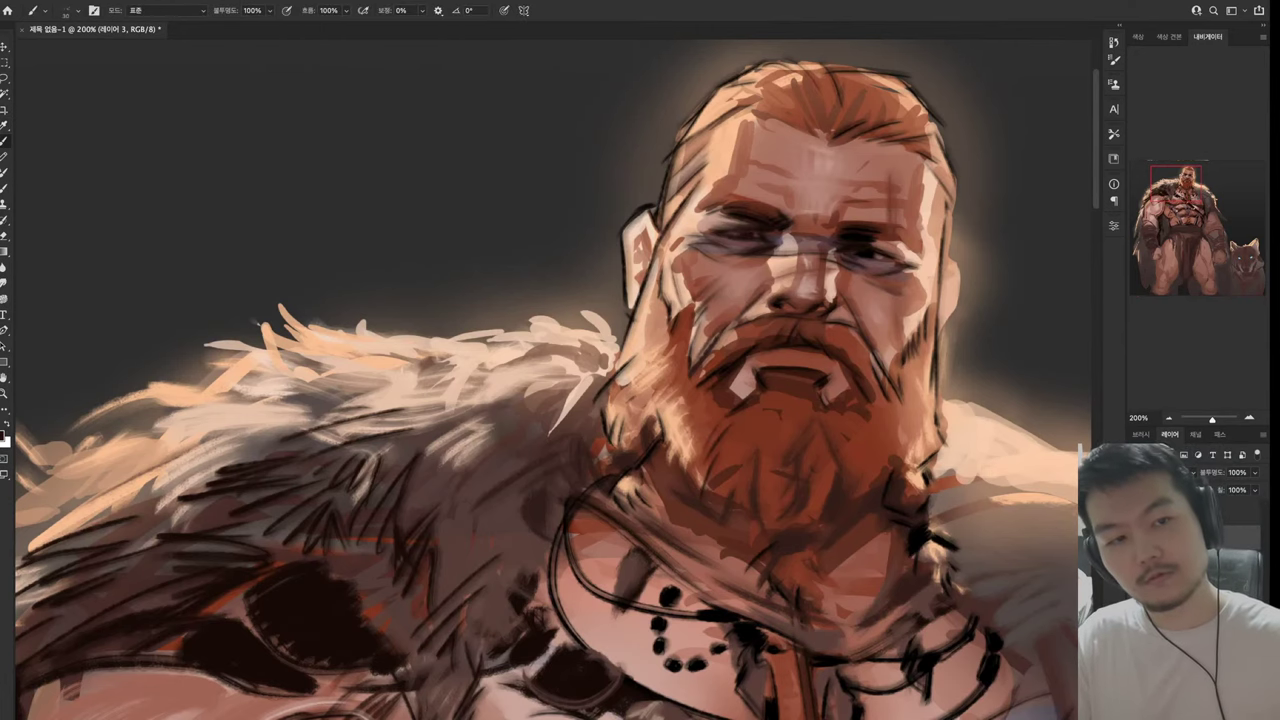
mouse_move(550, 380)
mouse_down()
mouse_move(631, 294)
mouse_move(720, 160)
mouse_up()
key(z)
key(ctrl+minus)
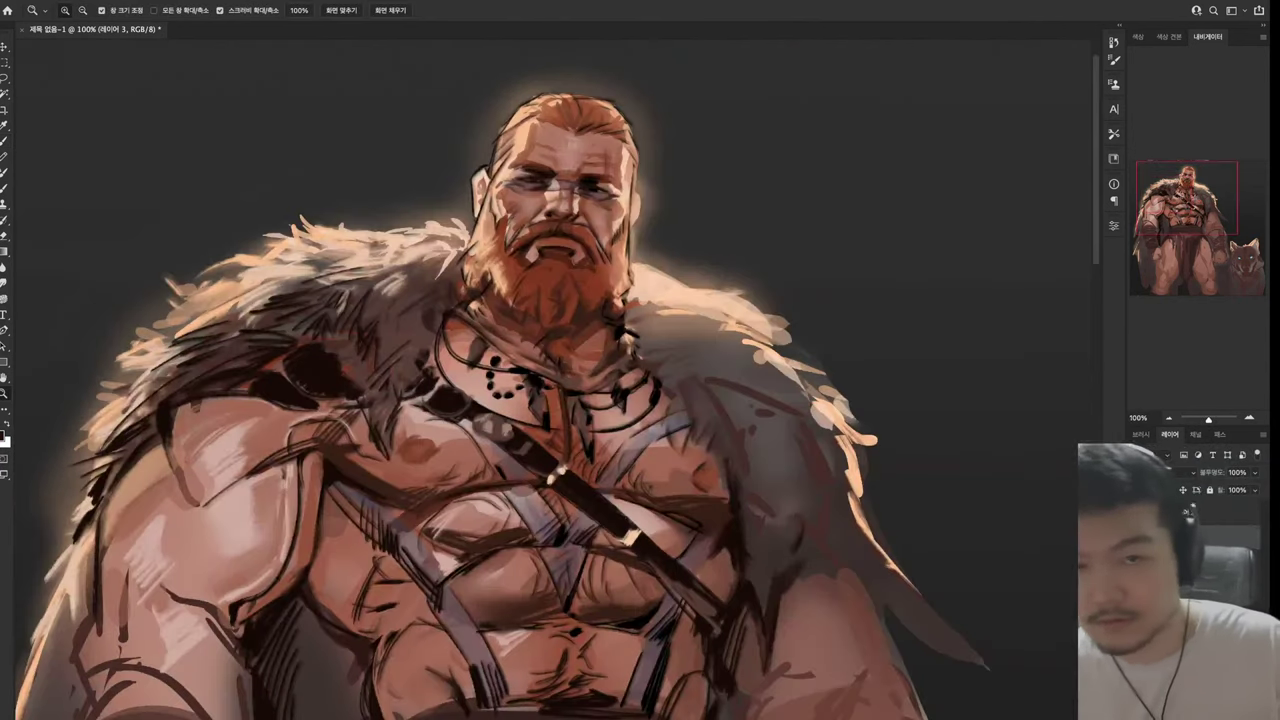
Darken the forehead with a sampled skin tone, using a large soft brush in Multiply mode at 41% opacity
key(i)
click(570, 175)
key(b)
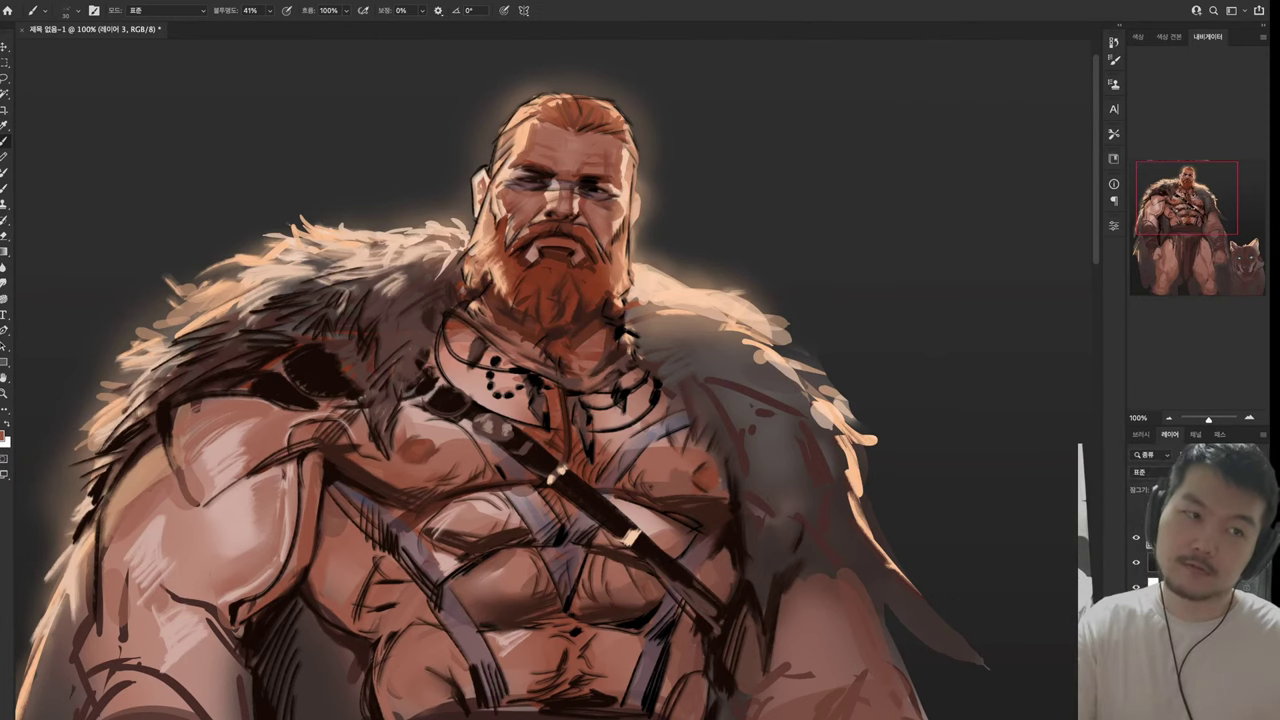
drag(640, 400, 762, 330)
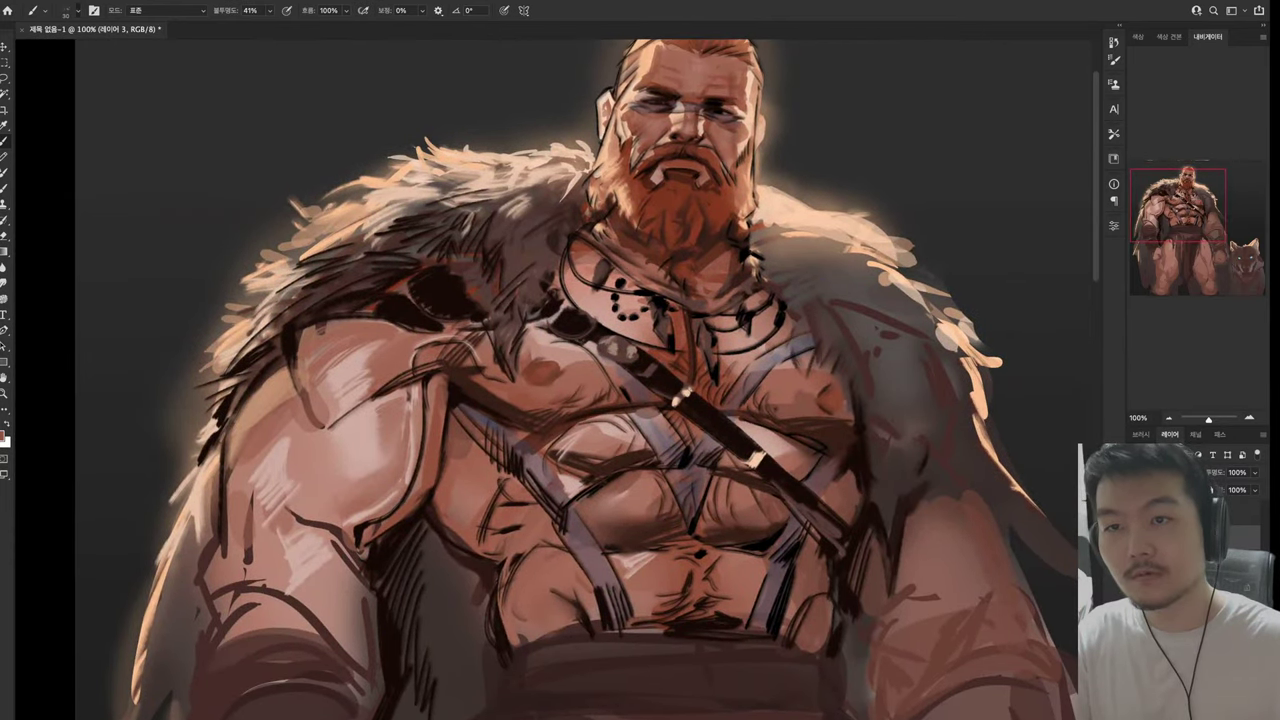
key(bracketright)
key(bracketright)
key(bracketright)
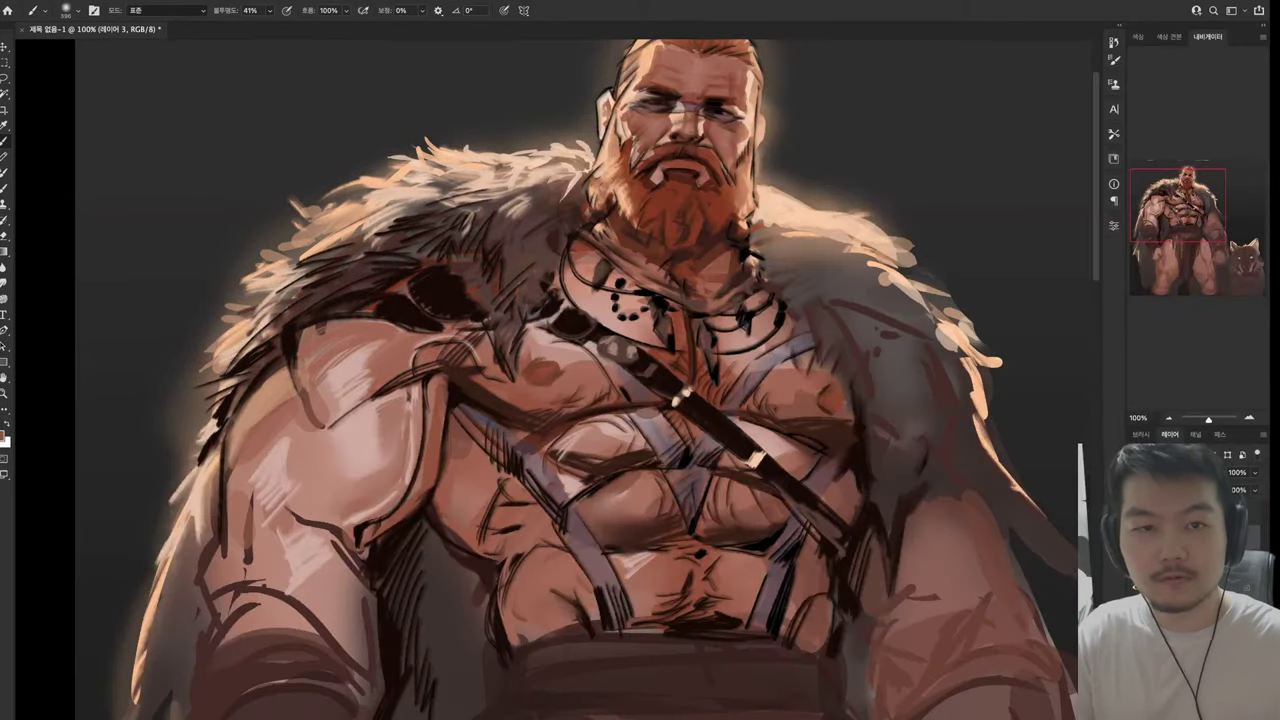
key(shift+alt+m)
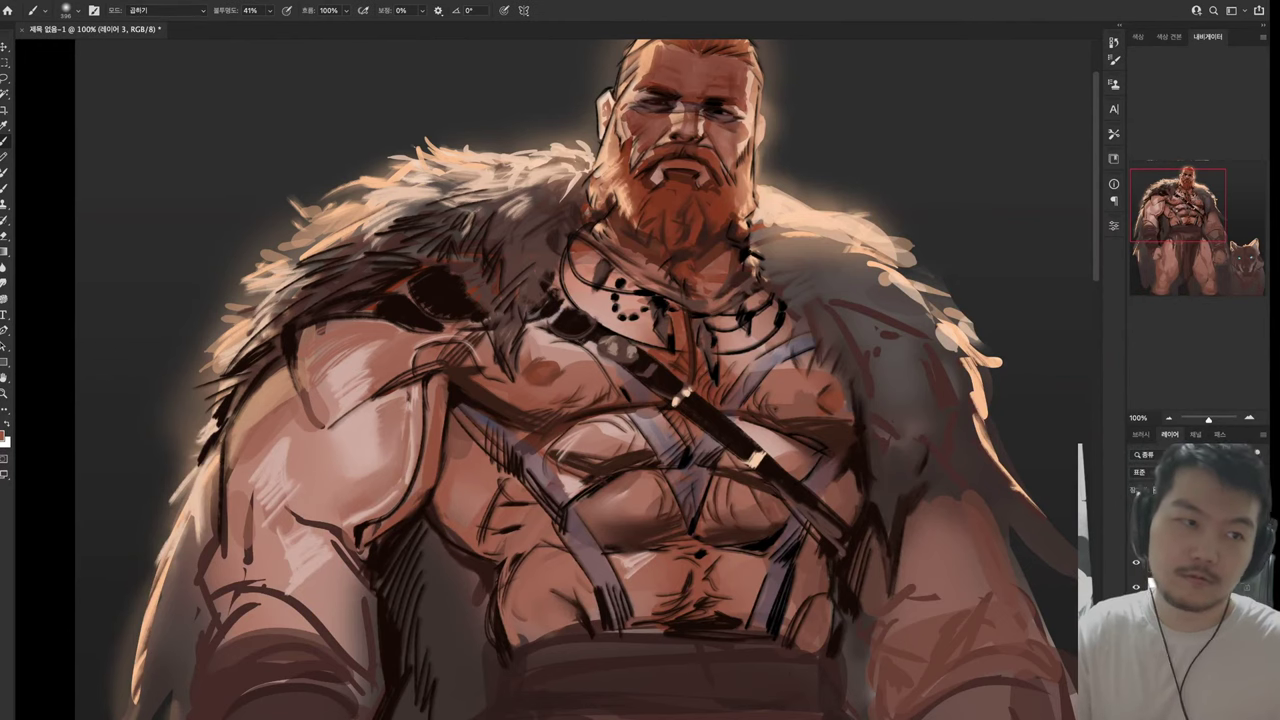
scroll(553, 380, up, 3)
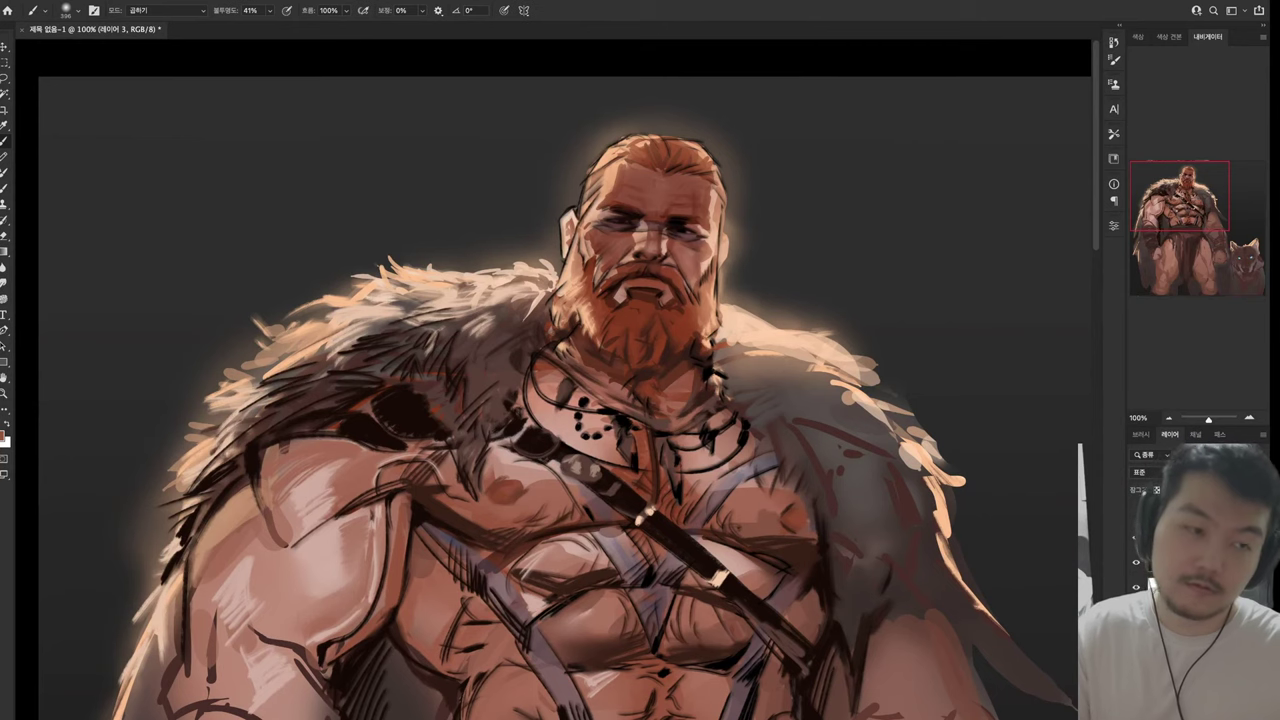
scroll(564, 380, down, 3)
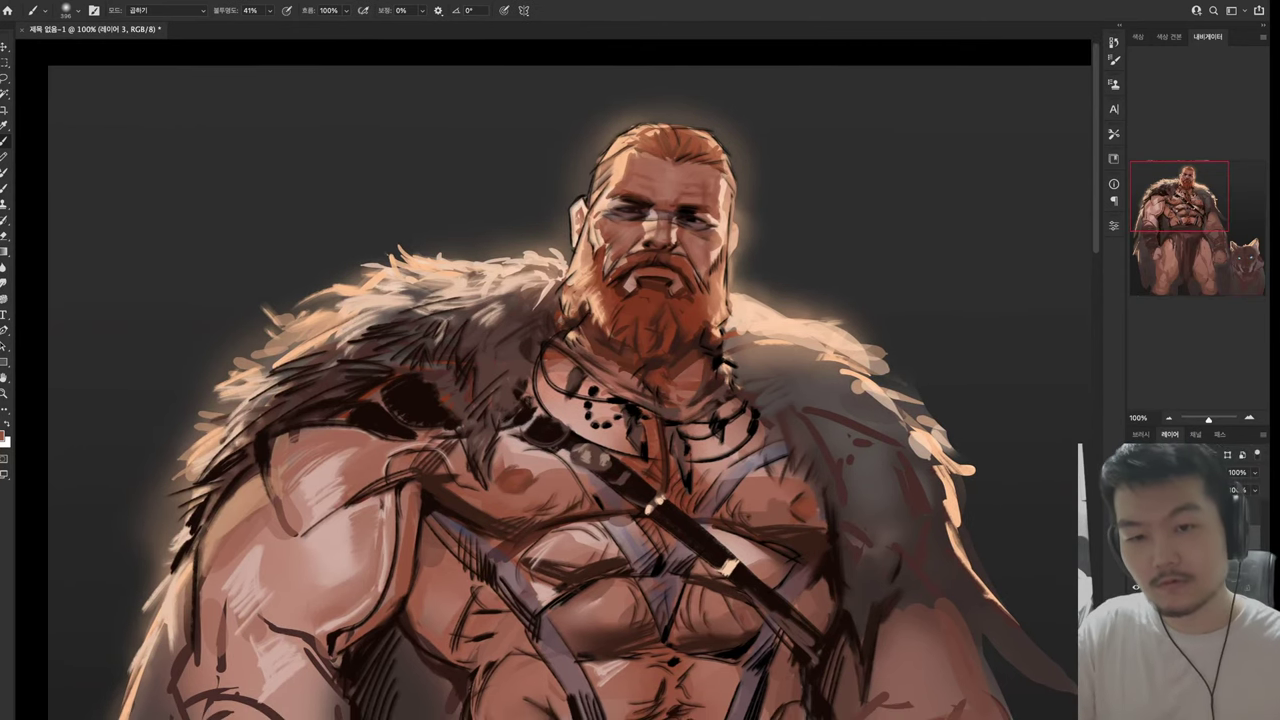
Glaze the bare upper arm and chest with soft Multiply strokes at 41% opacity and undo the last stroke
scroll(564, 380, left, 1)
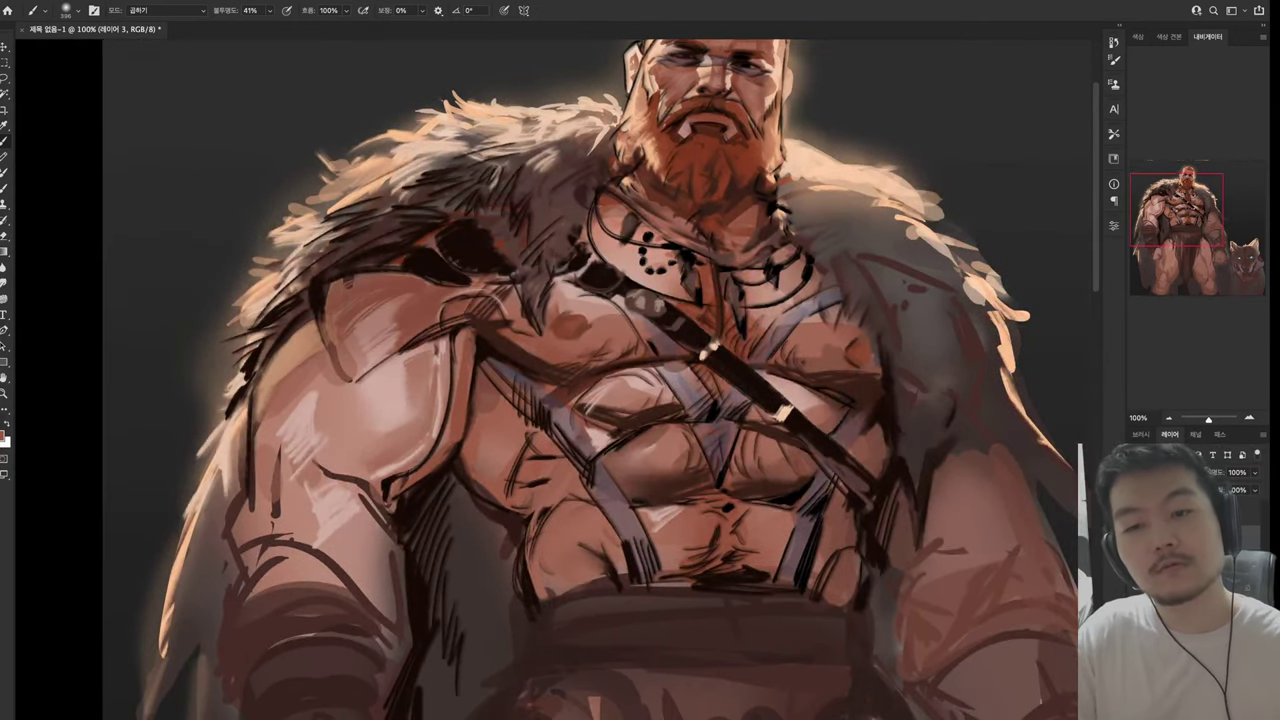
scroll(651, 379, up, 2)
scroll(651, 379, right, 1)
drag(400, 360, 330, 520)
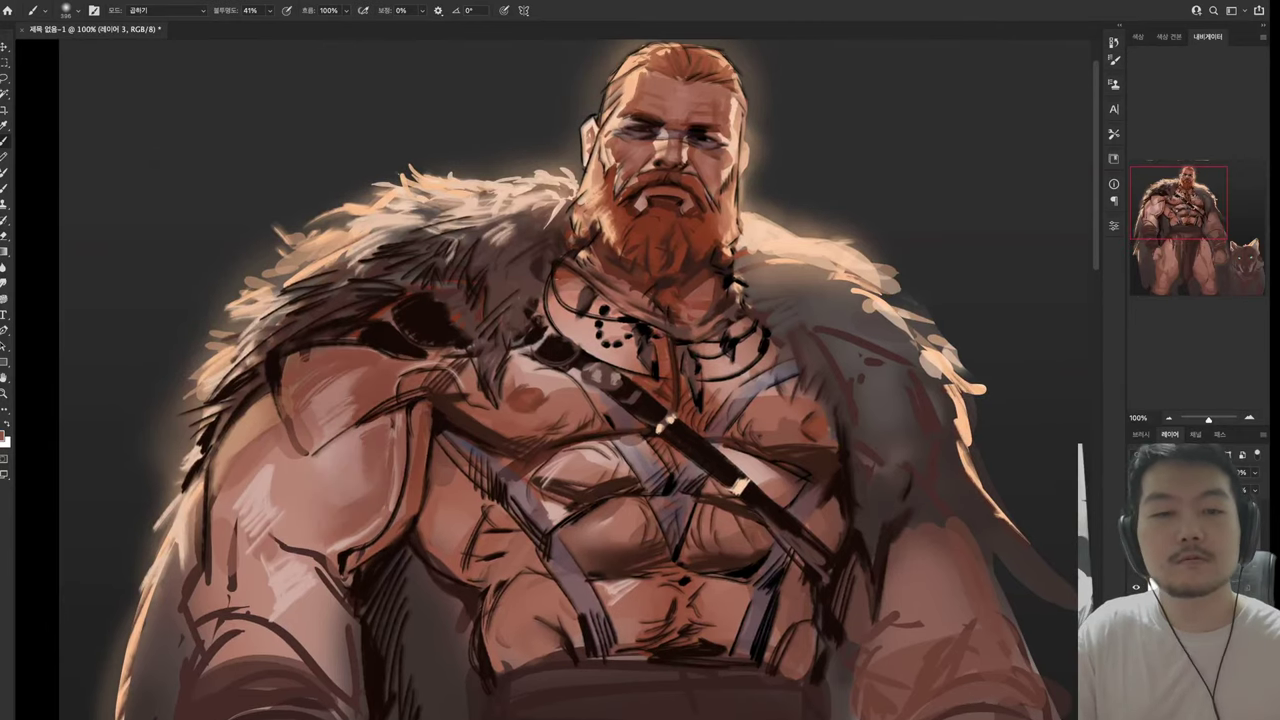
drag(360, 455, 255, 590)
drag(235, 450, 320, 665)
drag(600, 355, 485, 405)
scroll(552, 380, up, 1)
scroll(552, 380, right, 2)
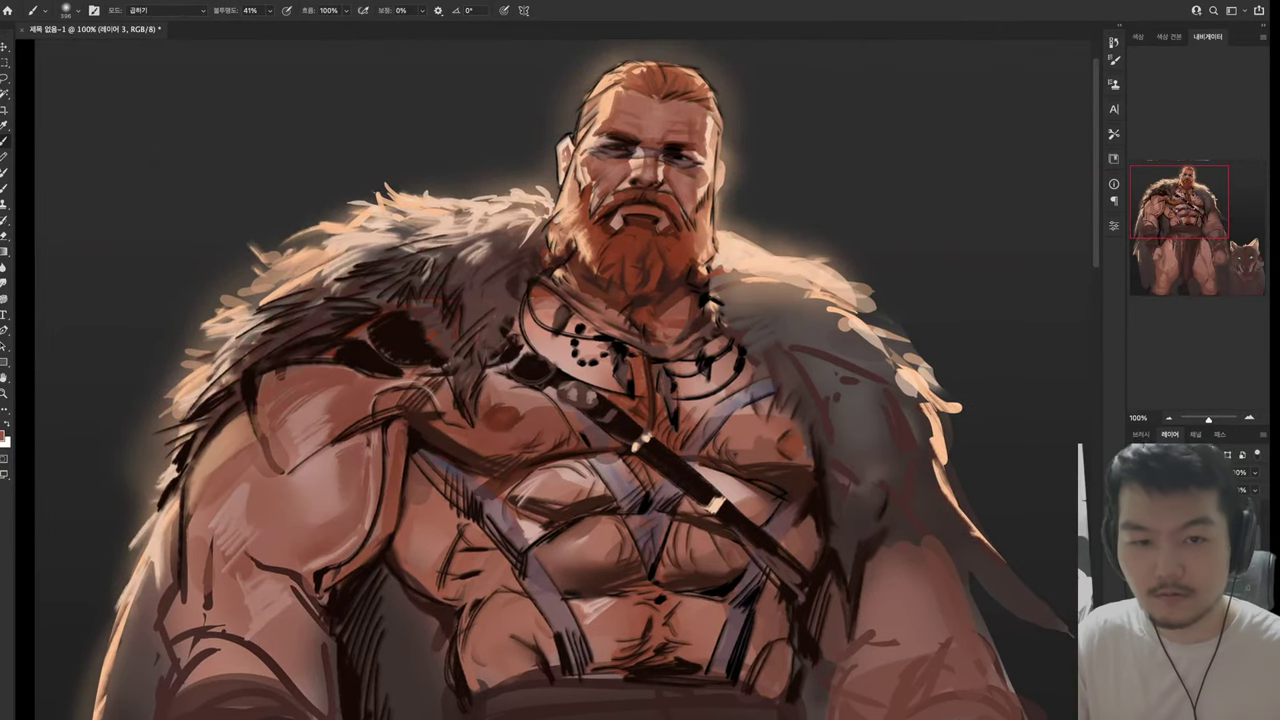
key(ctrl+z)
Sample a skin tone from the face and darken the red hair with the soft Multiply brush
alt+click(648, 214)
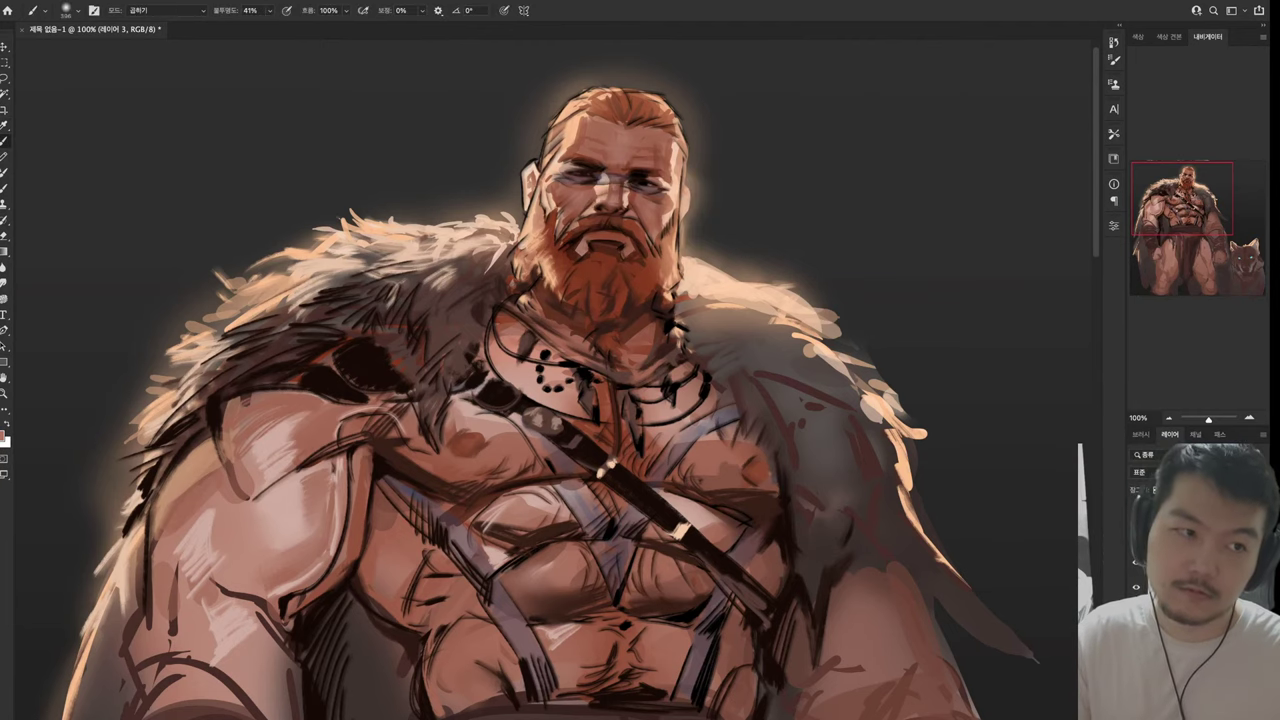
scroll(552, 380, up, 1)
scroll(552, 380, left, 2)
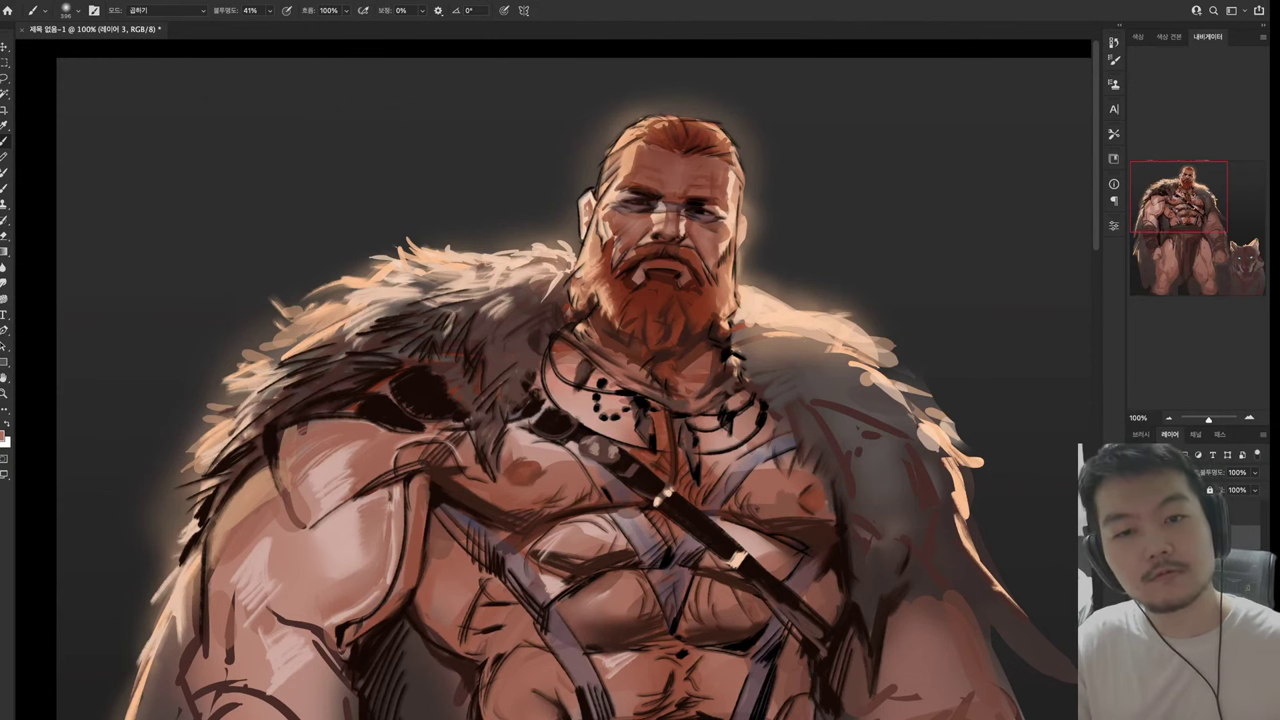
Deepen the shading over the chest and abdomen with soft Multiply strokes at 41% opacity
scroll(552, 380, down, 3)
scroll(552, 380, right, 1)
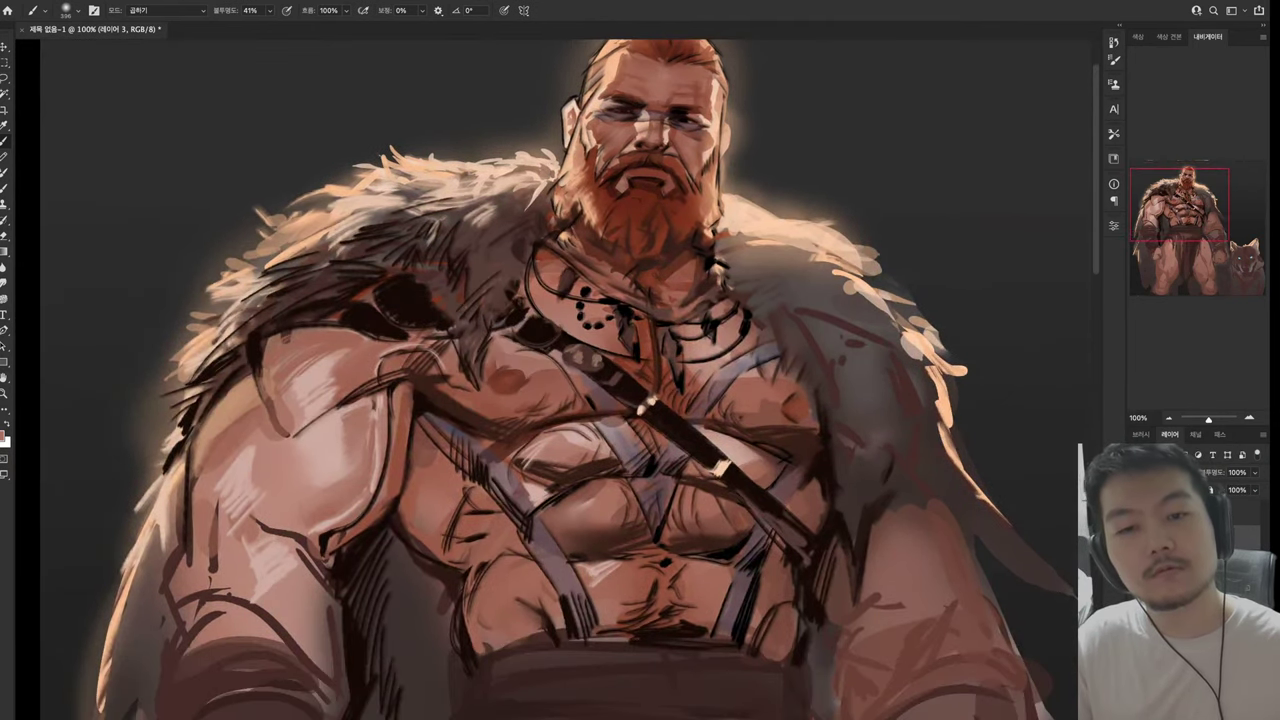
drag(572, 282, 590, 305)
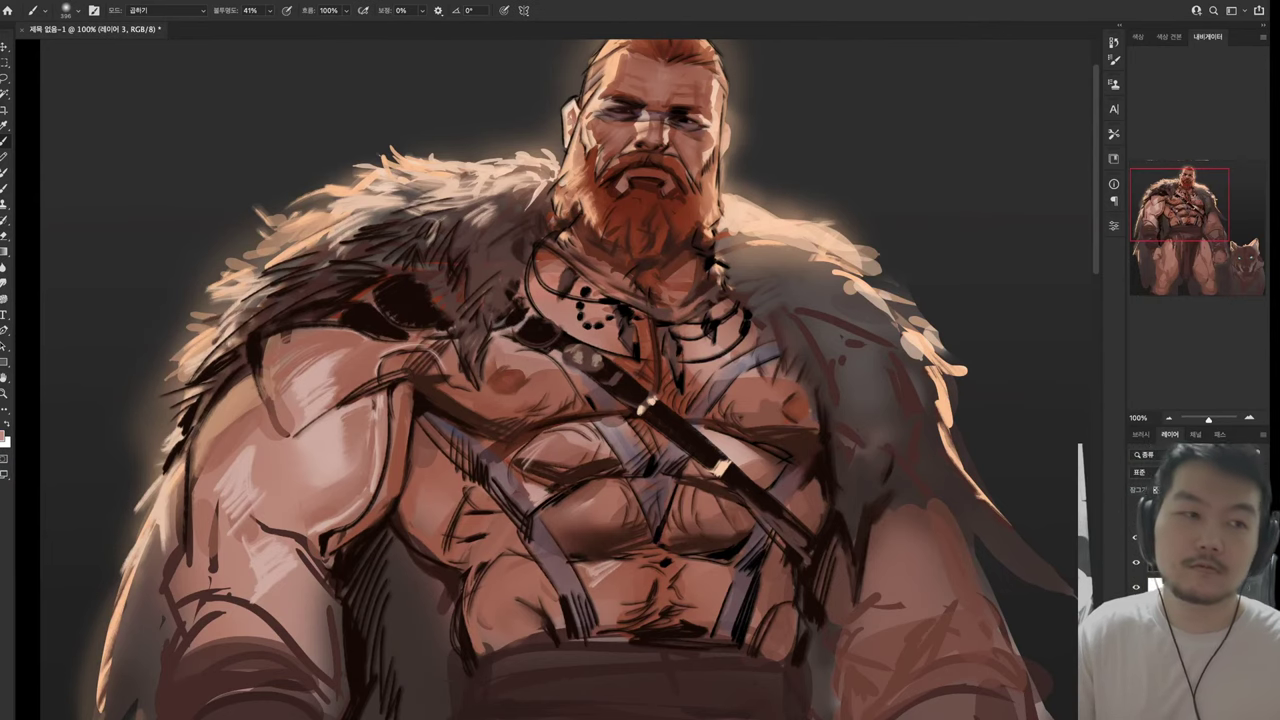
drag(570, 380, 615, 655)
drag(390, 70, 400, 404)
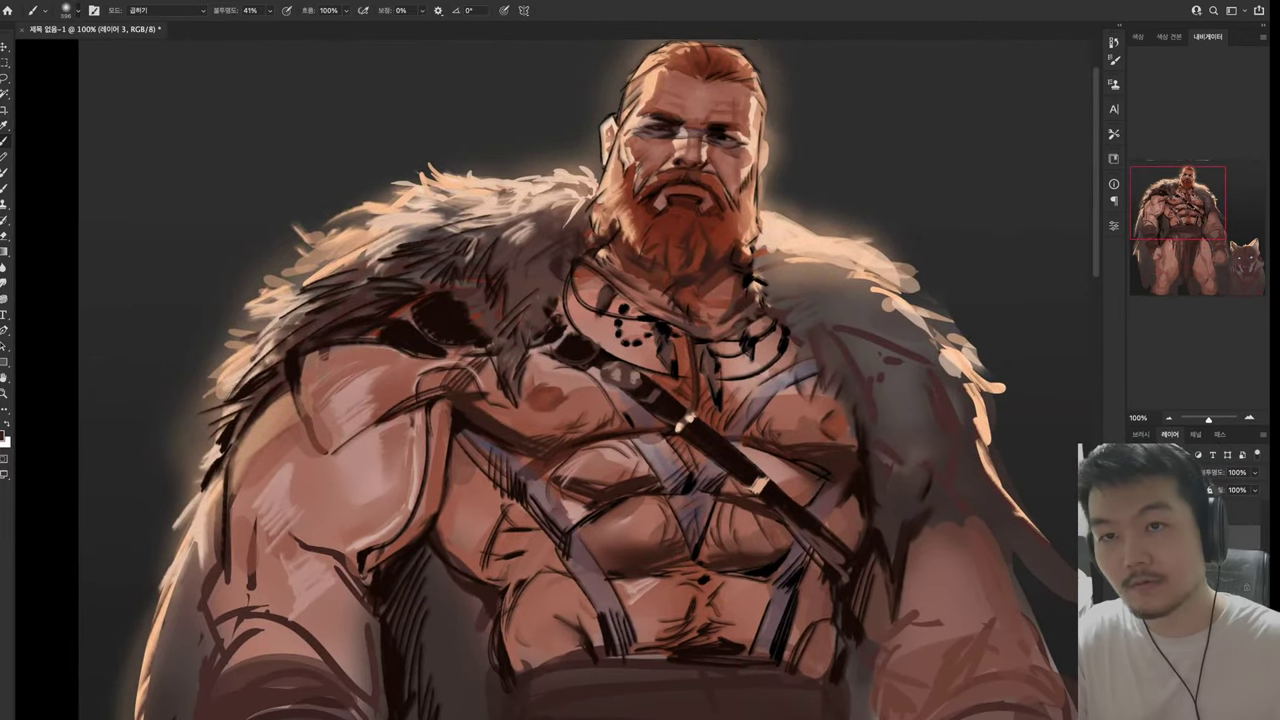
Paint pale highlights along the outer edge of the bare shoulder with a smaller brush in Normal mode at 100% opacity
key(bracketleft)
key(bracketleft)
key(bracketleft)
key(bracketleft)
key(bracketleft)
key(bracketleft)
key(bracketleft)
key(bracketleft)
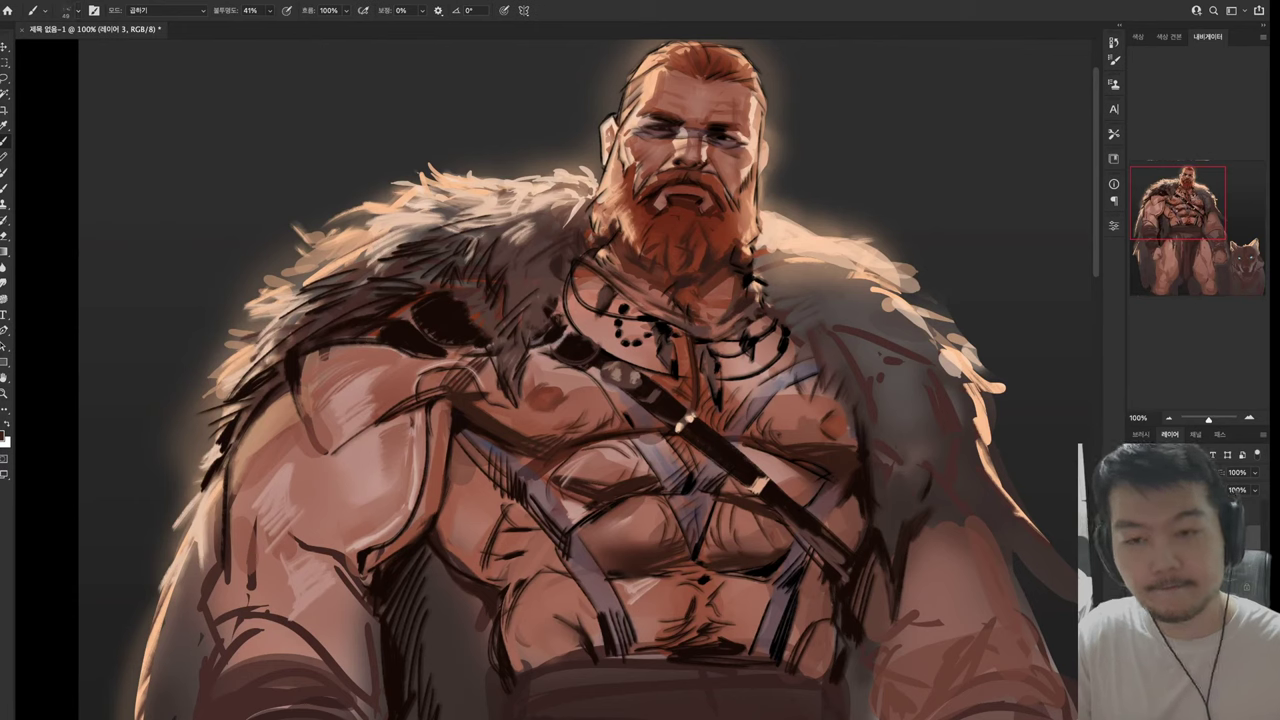
key(0)
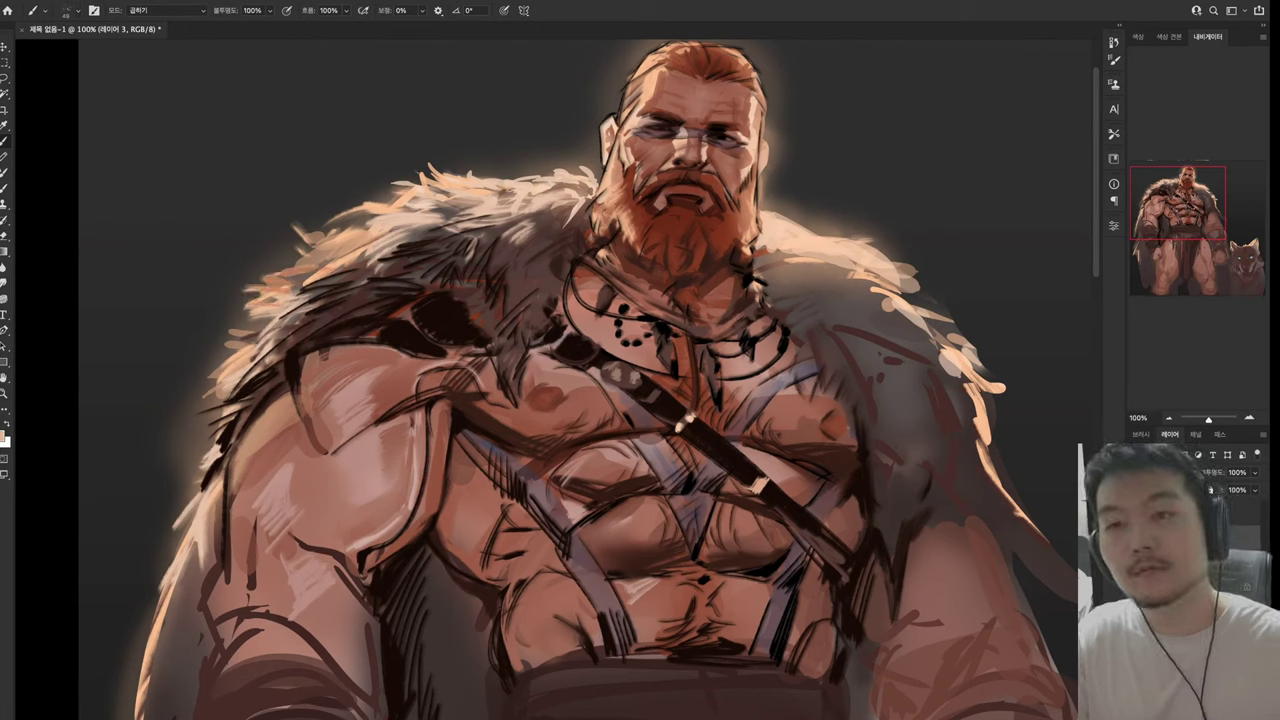
key(shift+minus)
key(shift+minus)
key(shift+minus)
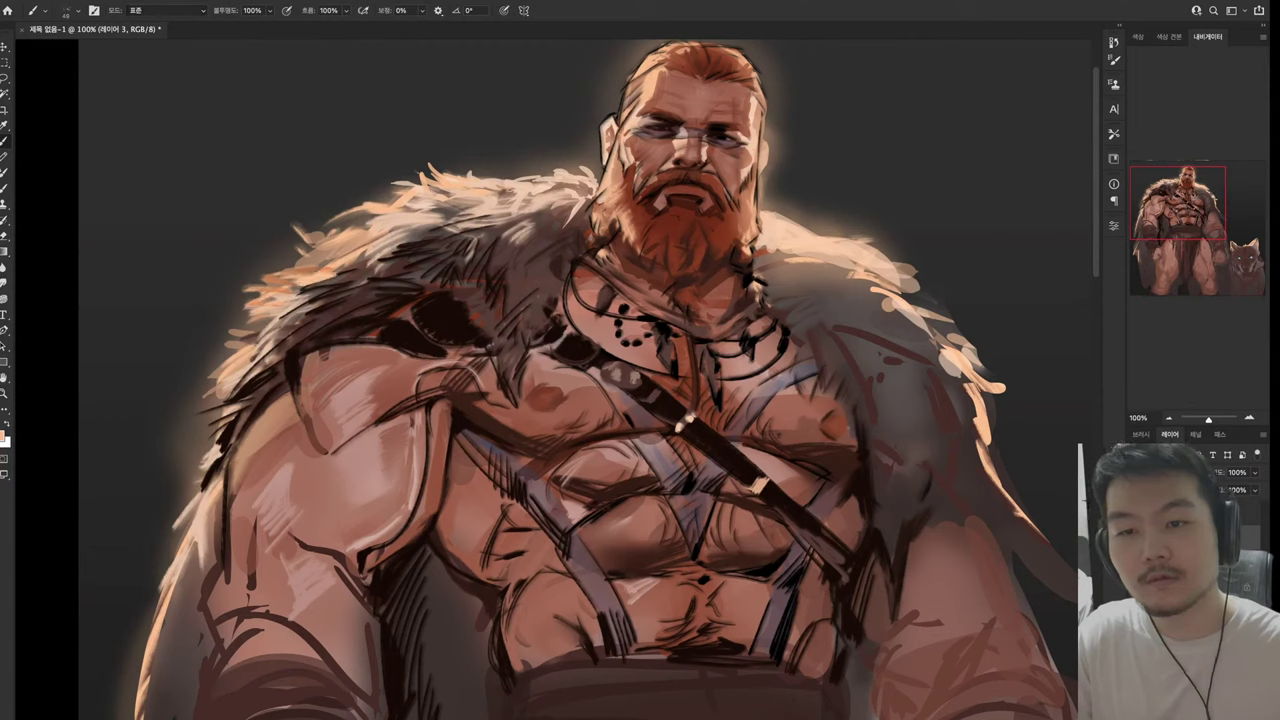
mouse_move(188, 400)
mouse_down()
mouse_move(250, 408)
mouse_move(236, 448)
mouse_up()
drag(280, 396, 230, 460)
drag(284, 370, 298, 414)
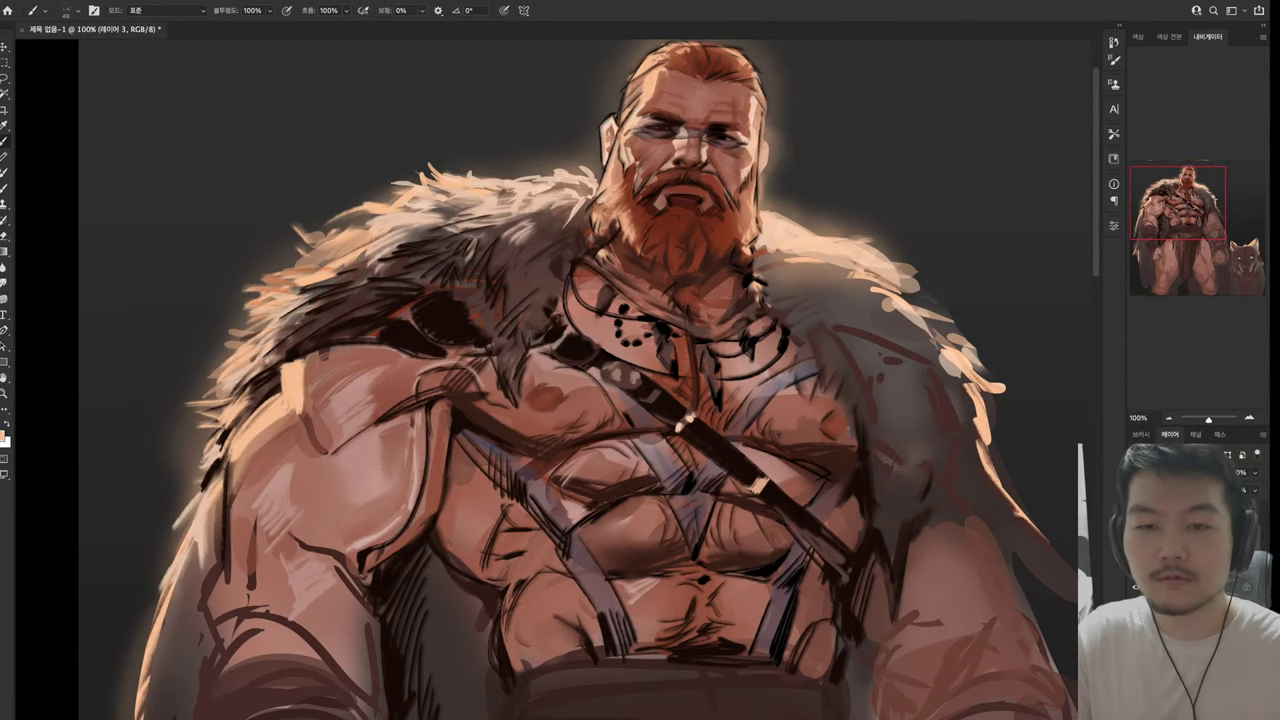
Draw dark contour strokes around the top of the bare shoulder and the adjoining fur with tones sampled nearby
drag(690, 300, 810, 305)
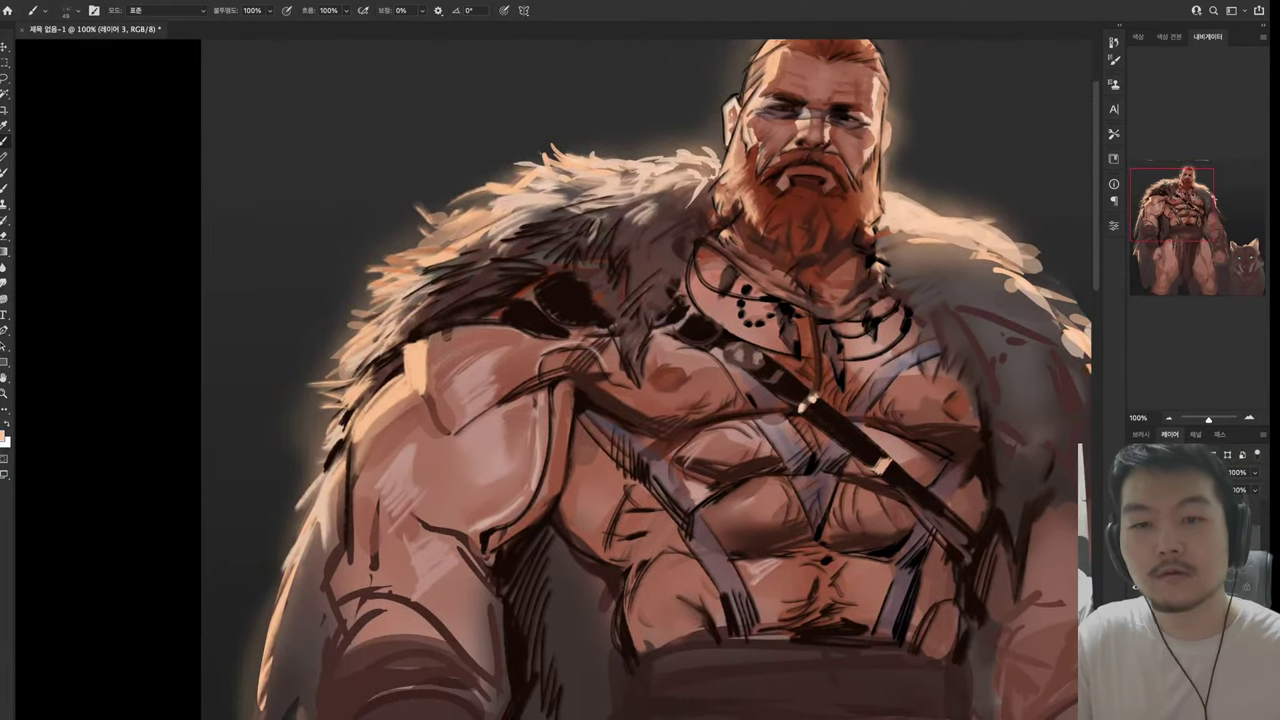
mouse_move(386, 352)
mouse_down()
mouse_move(426, 306)
mouse_move(420, 334)
mouse_move(392, 348)
mouse_up()
alt+click(405, 330)
mouse_move(392, 346)
mouse_down()
mouse_move(428, 430)
mouse_move(394, 338)
mouse_move(508, 312)
mouse_move(492, 322)
mouse_up()
alt+click(400, 365)
scroll(650, 400, up, 2)
alt+click(480, 343)
alt+click(470, 335)
alt+click(460, 365)
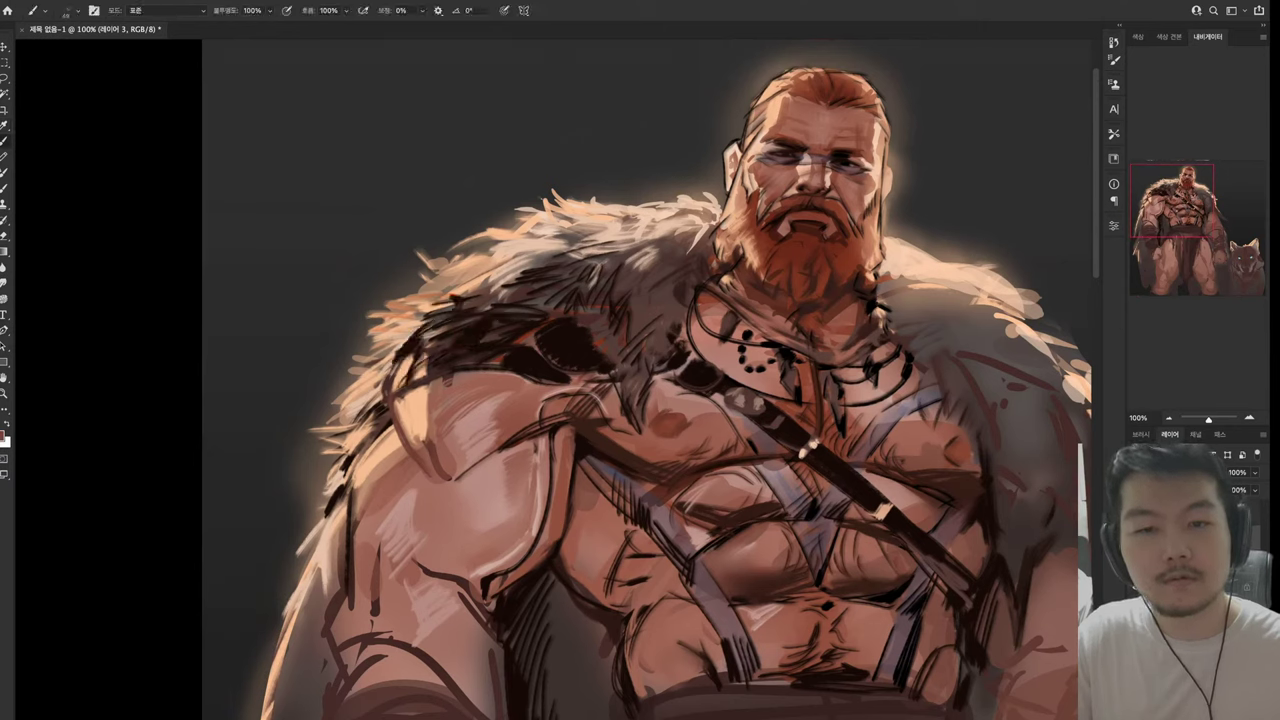
Extend a dark line along the lower edge of the strap across the bare shoulder with a sampled tone
alt+click(470, 368)
drag(418, 372, 490, 360)
mouse_move(500, 374)
mouse_down()
mouse_move(576, 370)
mouse_move(574, 342)
mouse_move(604, 362)
mouse_up()
Sample the pale highlight tone, dot two light studs on the dark shoulder strap, and undo the stray stroke beyond them
alt+click(413, 372)
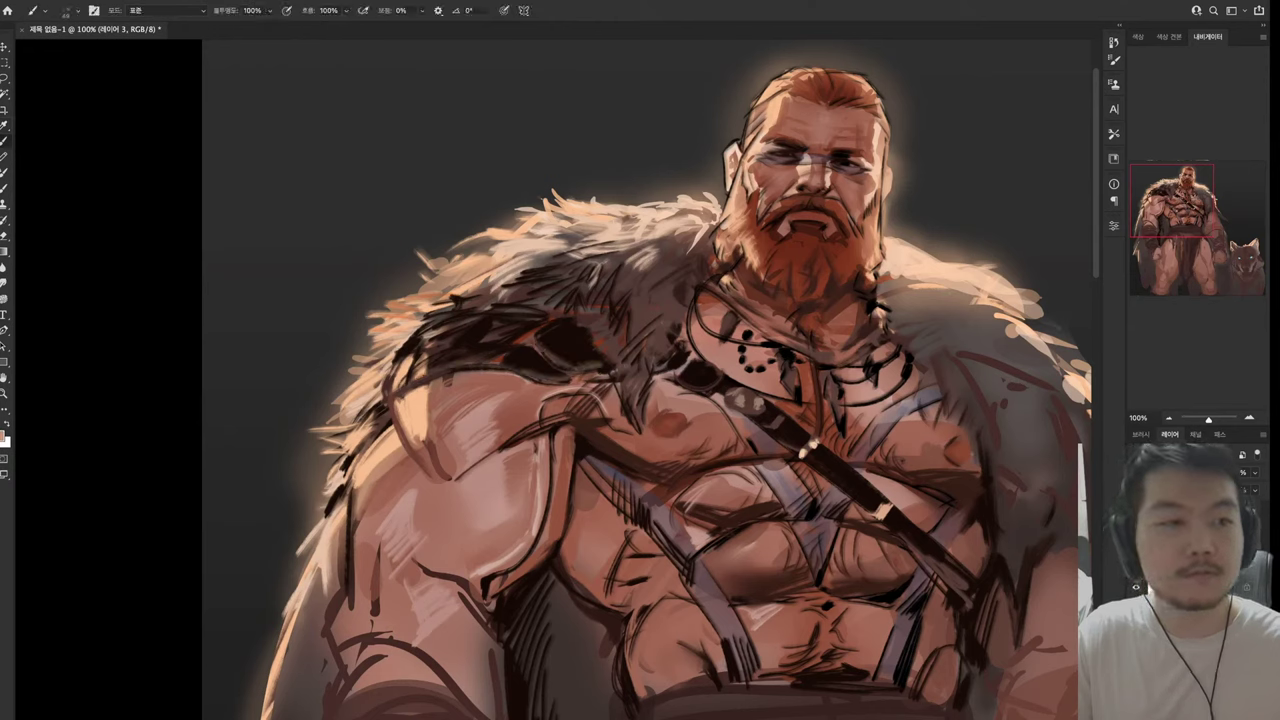
click(532, 359)
click(576, 331)
mouse_move(576, 331)
mouse_down()
mouse_move(488, 325)
mouse_move(528, 239)
mouse_up()
drag(755, 75, 520, 260)
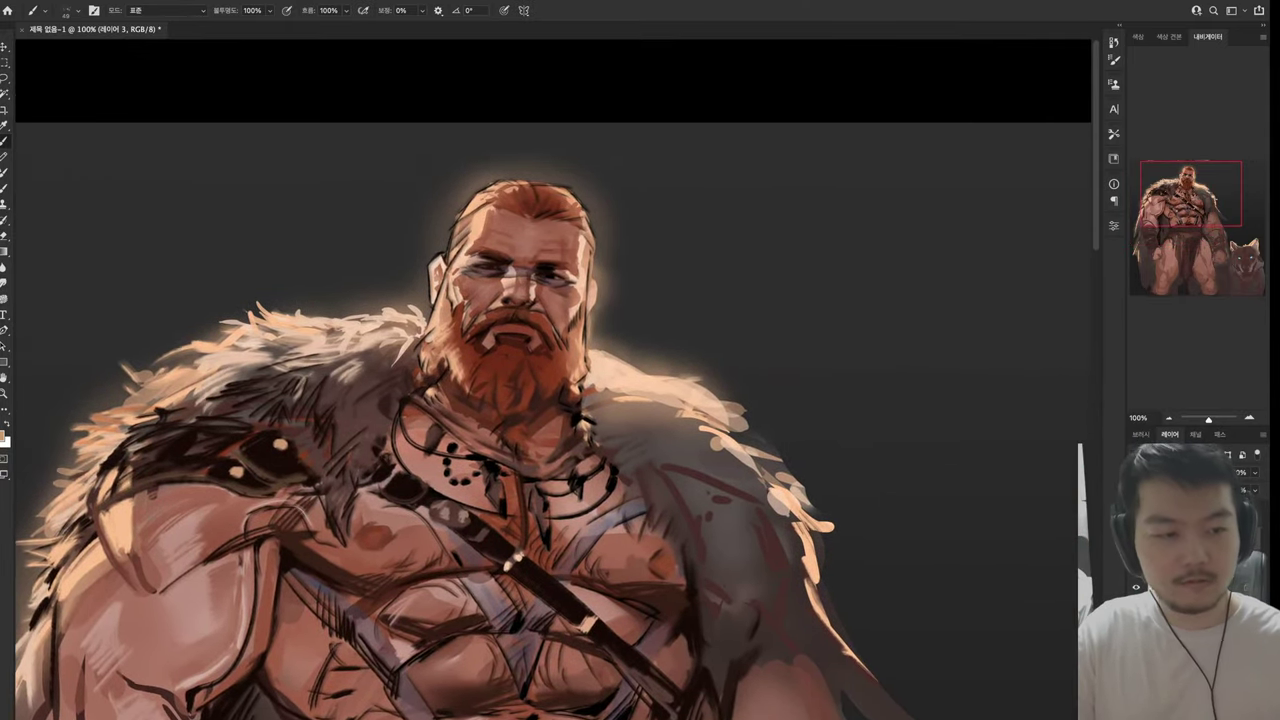
drag(651, 251, 800, 171)
key(ctrl+z)
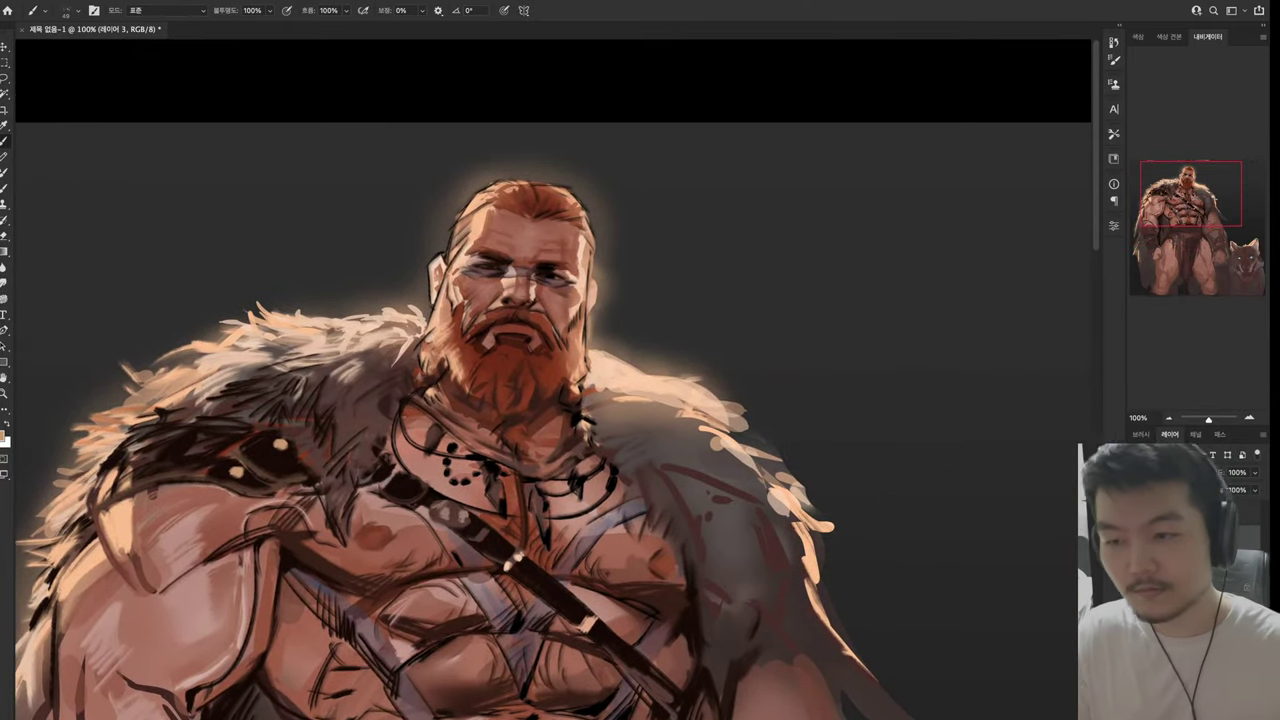
Add a new layer and place three pale dots in the background above the bare shoulder, undoing the extra marks
key(ctrl+shift+alt+n)
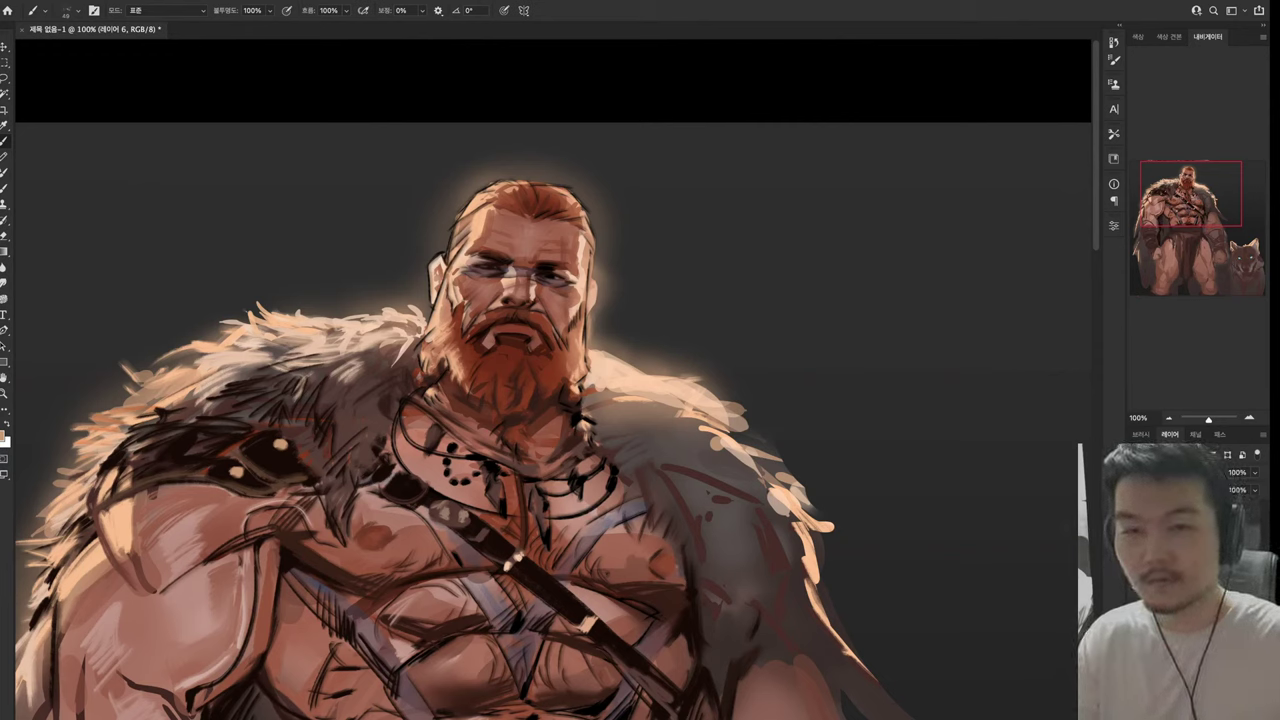
drag(263, 151, 343, 143)
key(alt)
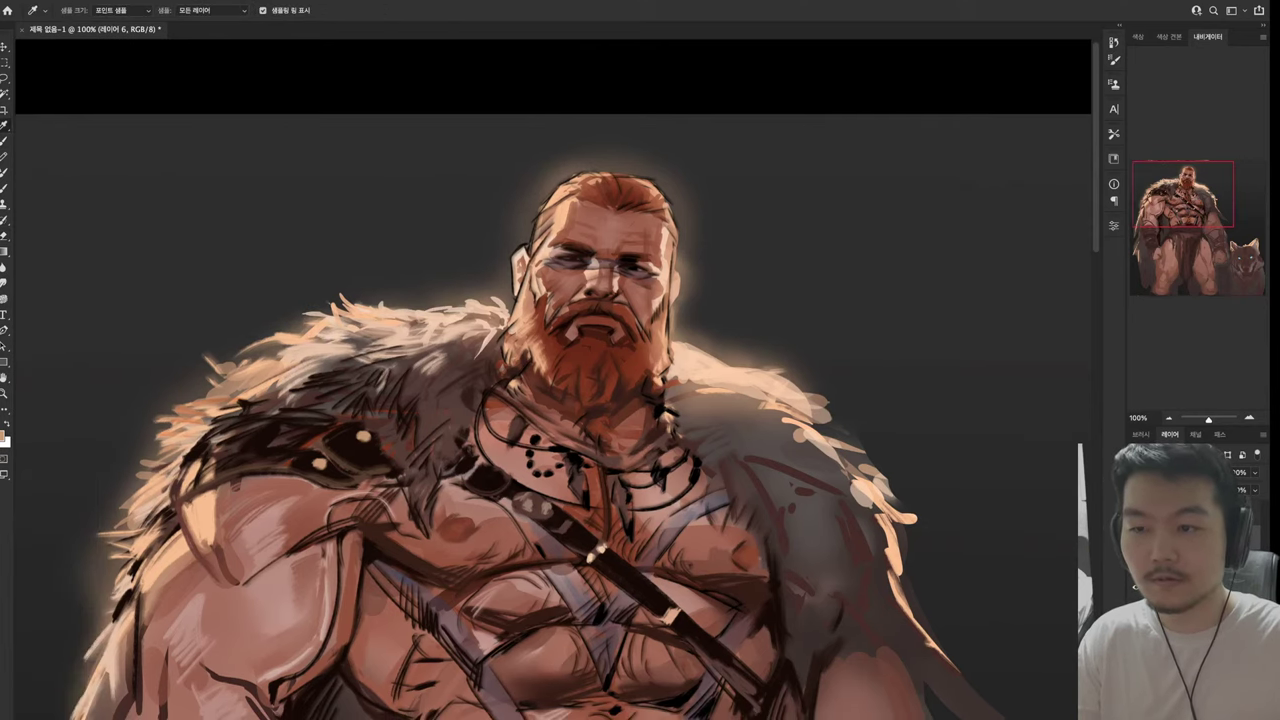
click(310, 137)
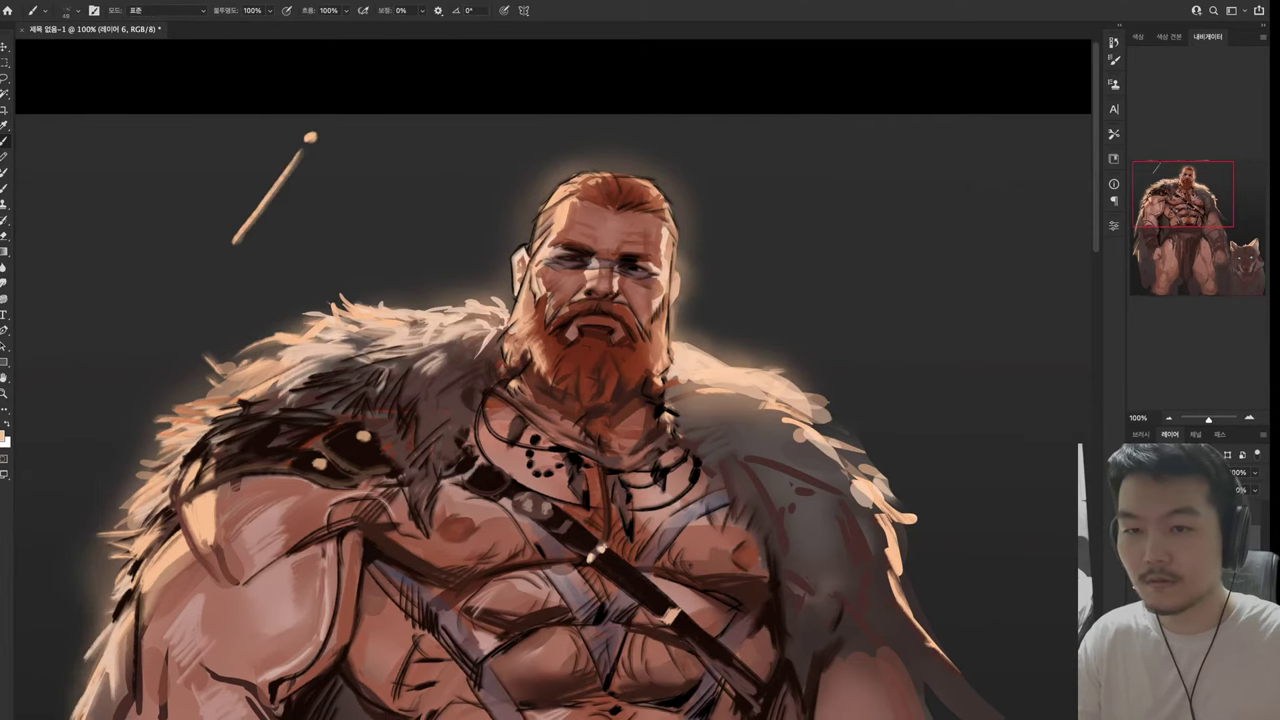
click(239, 252)
click(208, 272)
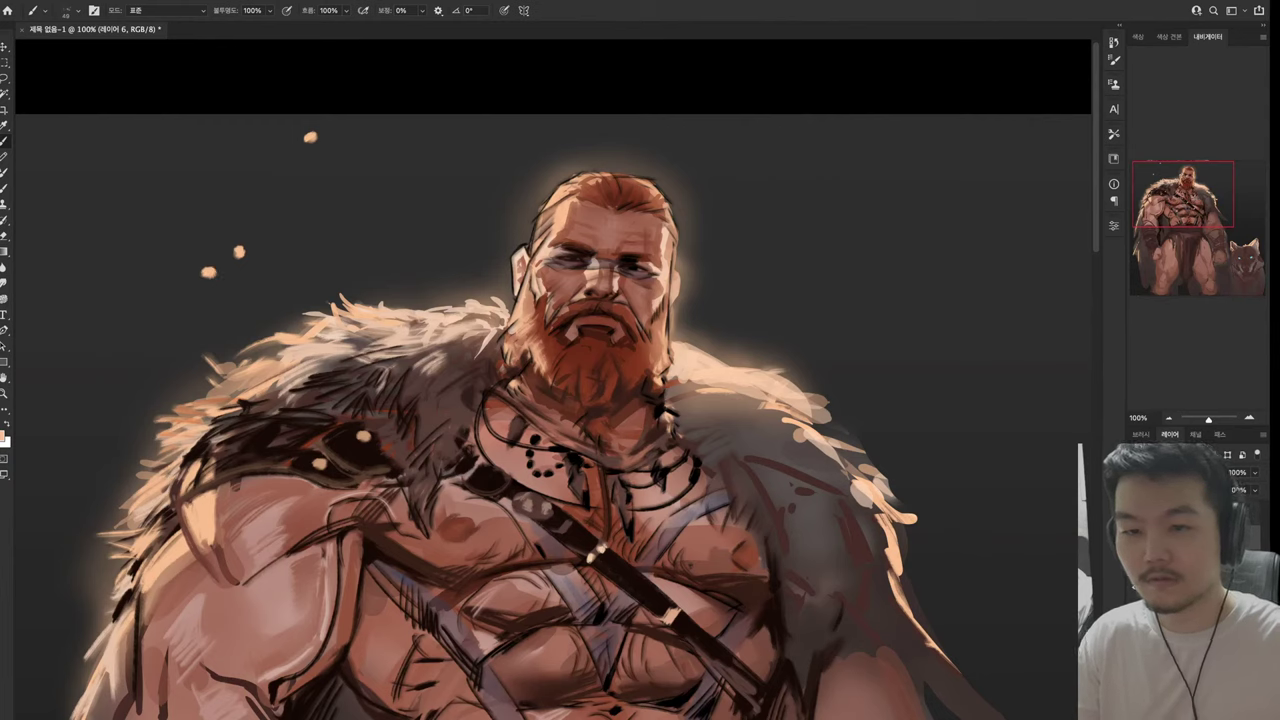
click(315, 441)
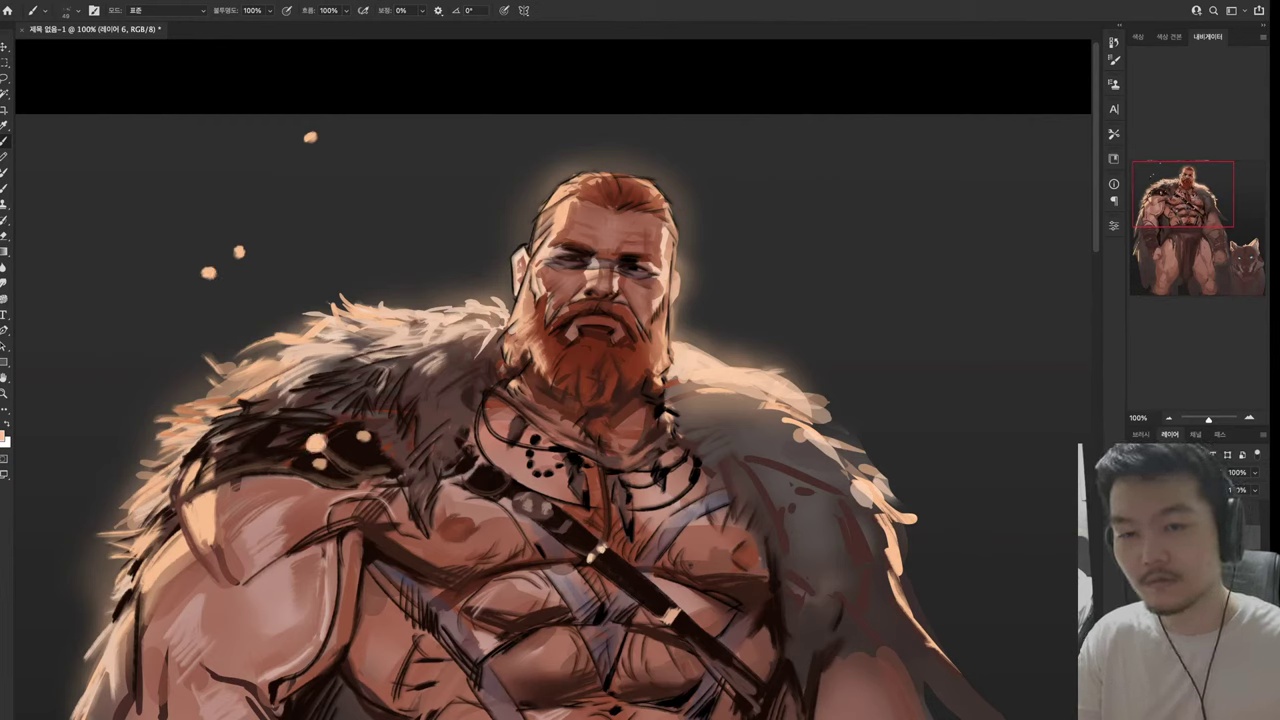
key(ctrl+z)
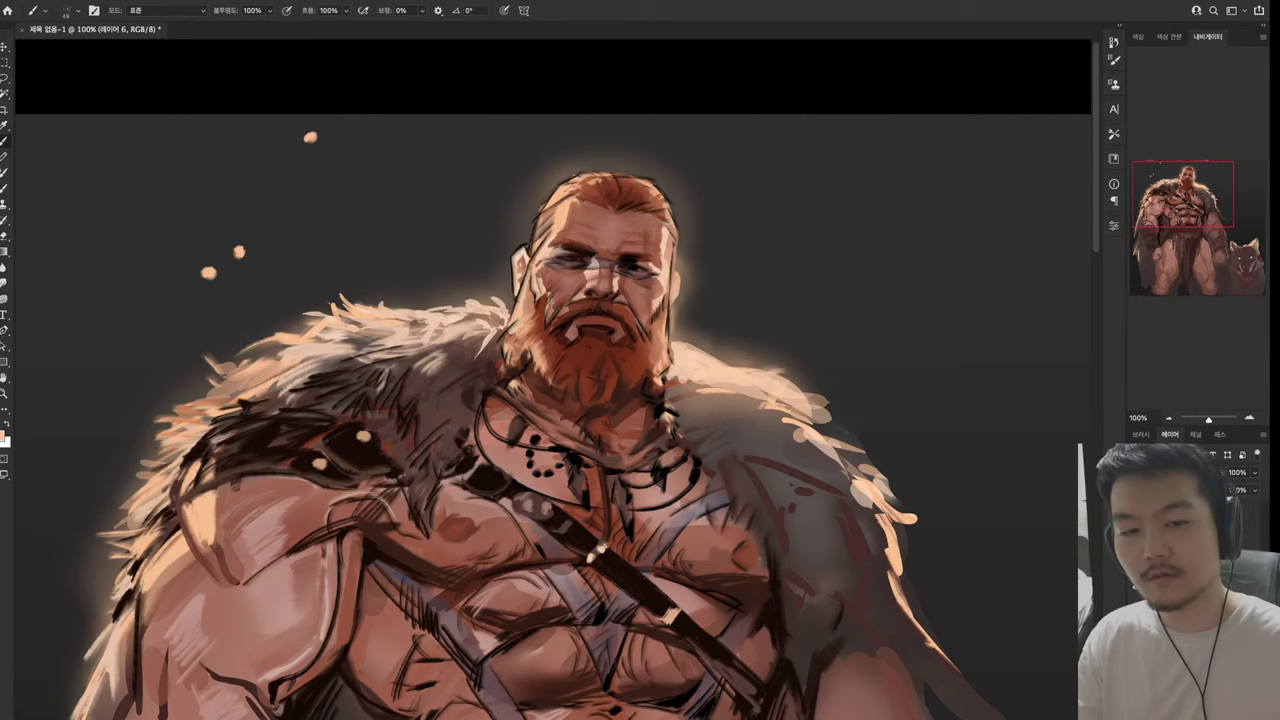
Place a pale dot in the background beyond the grey-cloaked shoulder and undo the smaller dots below it
scroll(553, 400, right, 5)
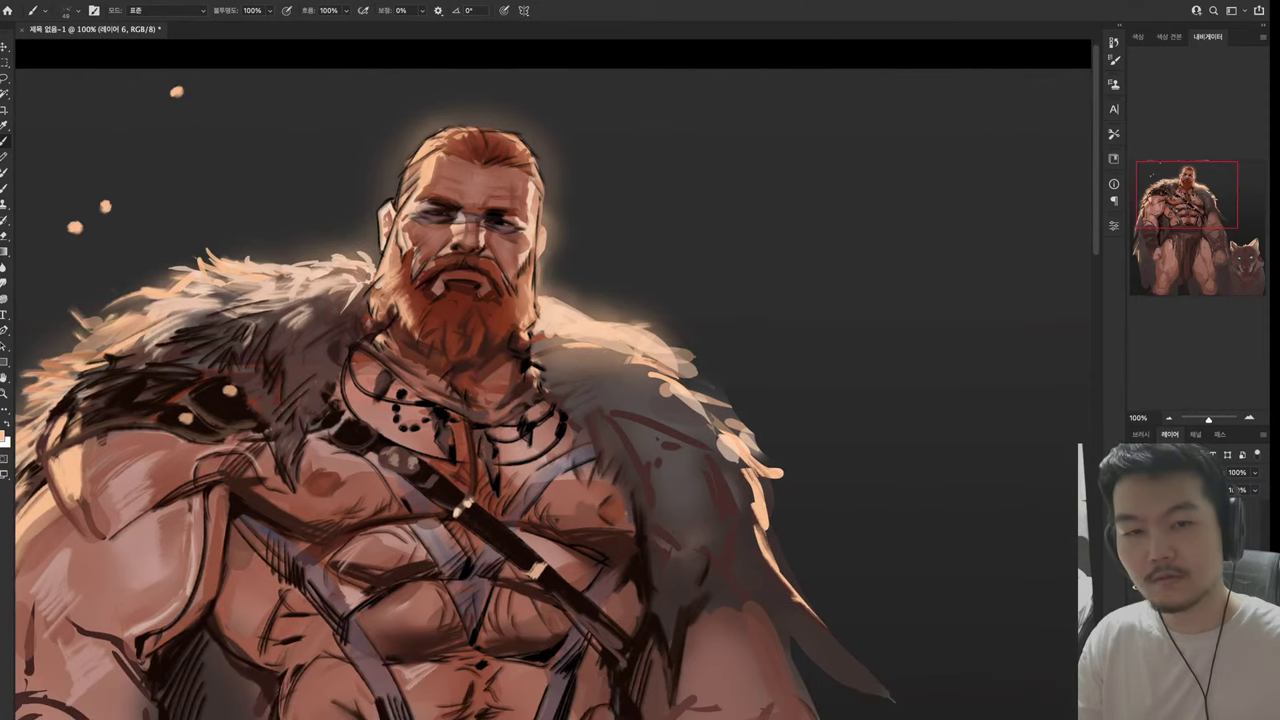
scroll(553, 400, down, 2)
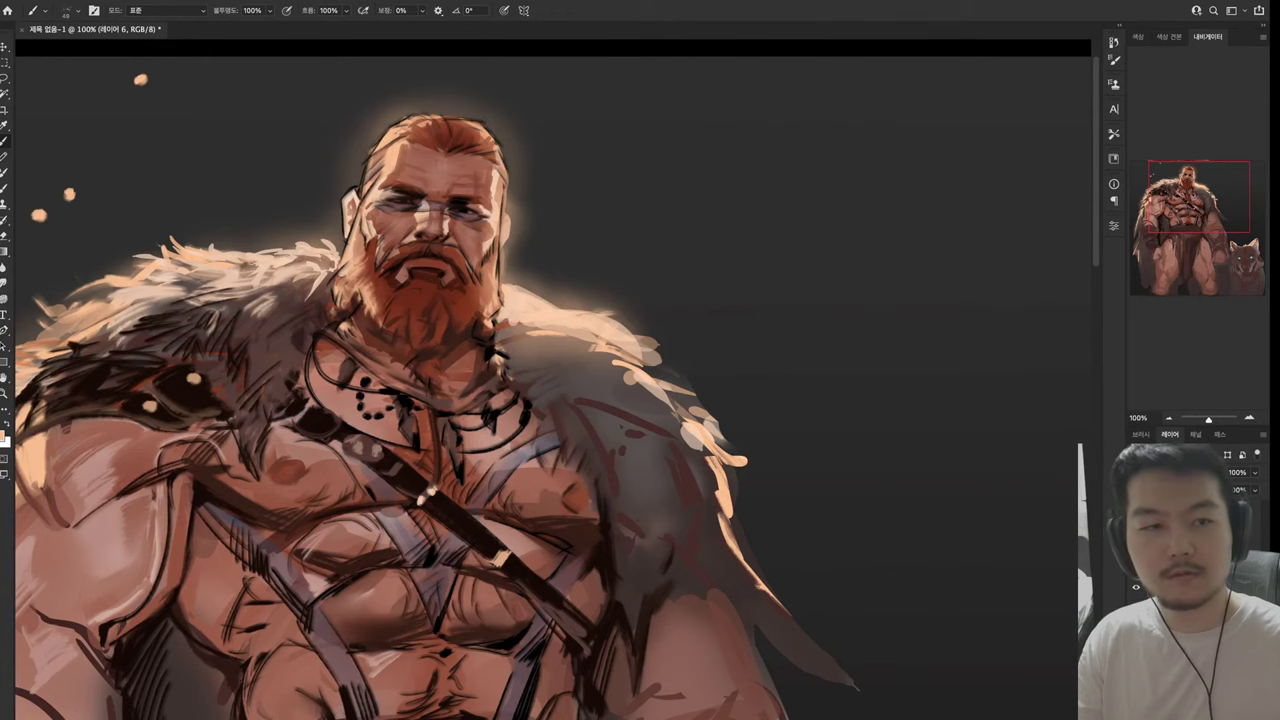
click(726, 217)
click(772, 275)
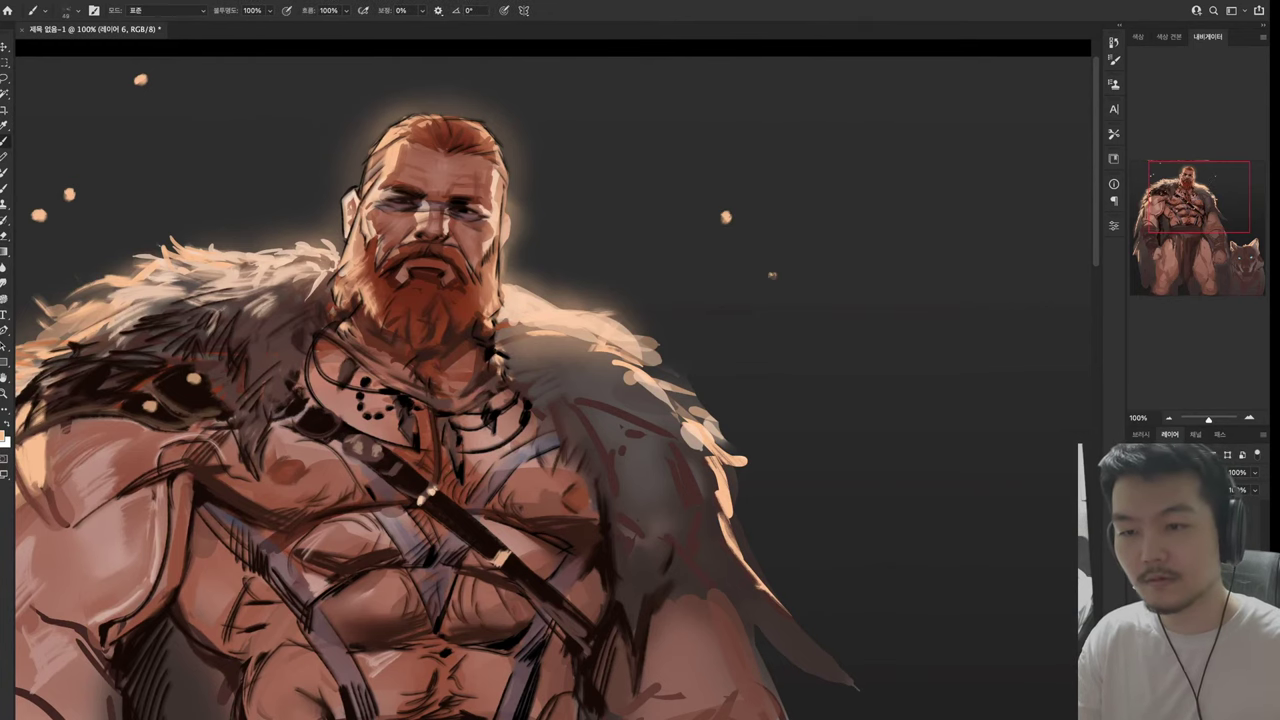
scroll(553, 400, down, 5)
scroll(553, 400, left, 5)
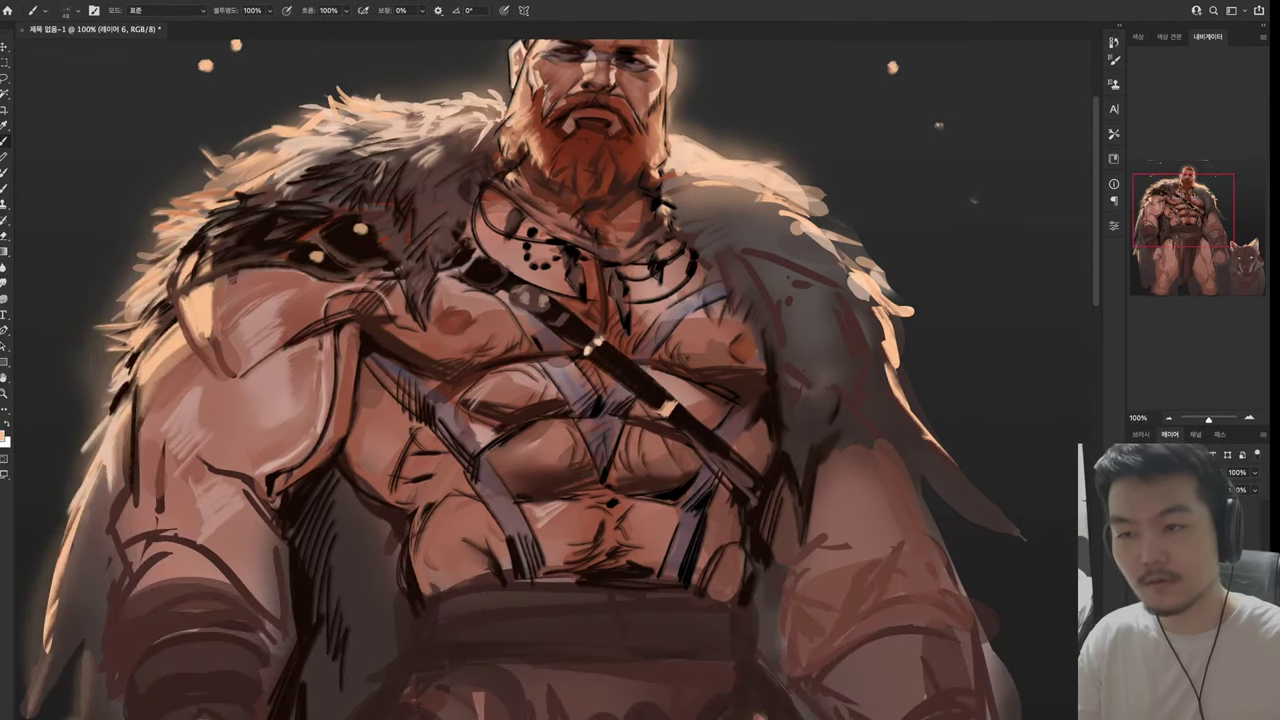
key(ctrl+z)
key(e)
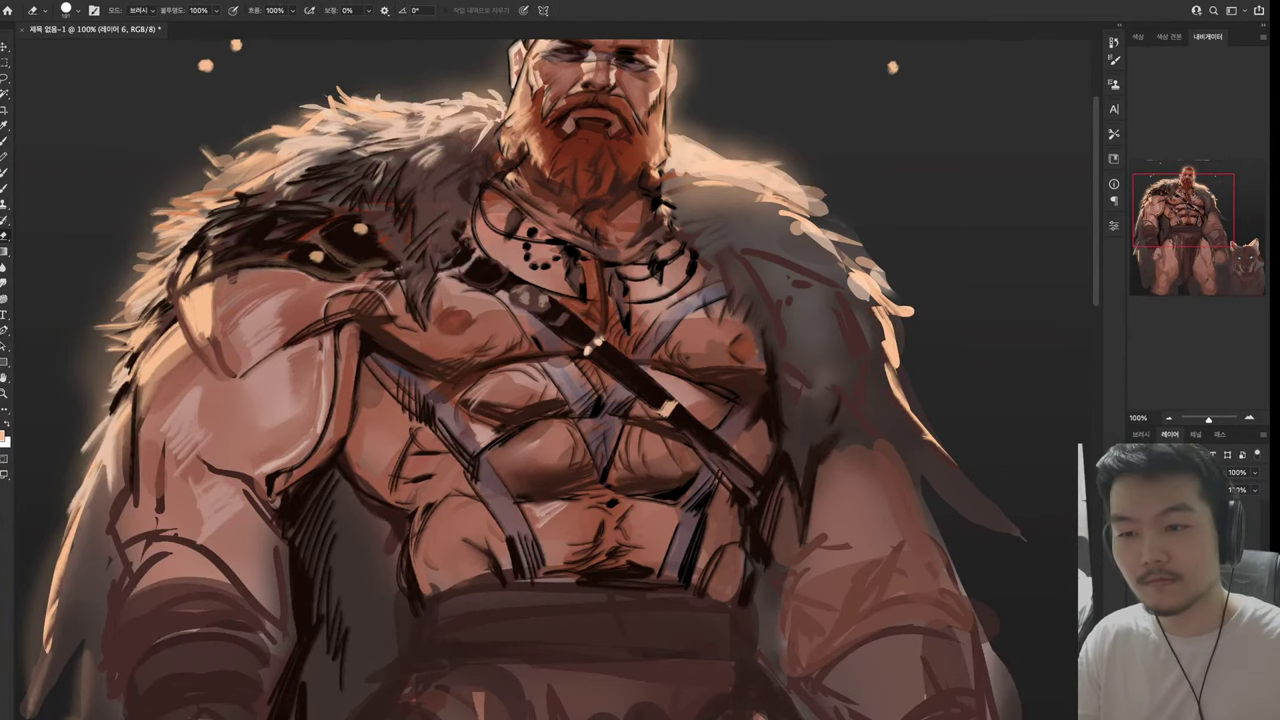
scroll(553, 400, right, 6)
scroll(553, 400, up, 1)
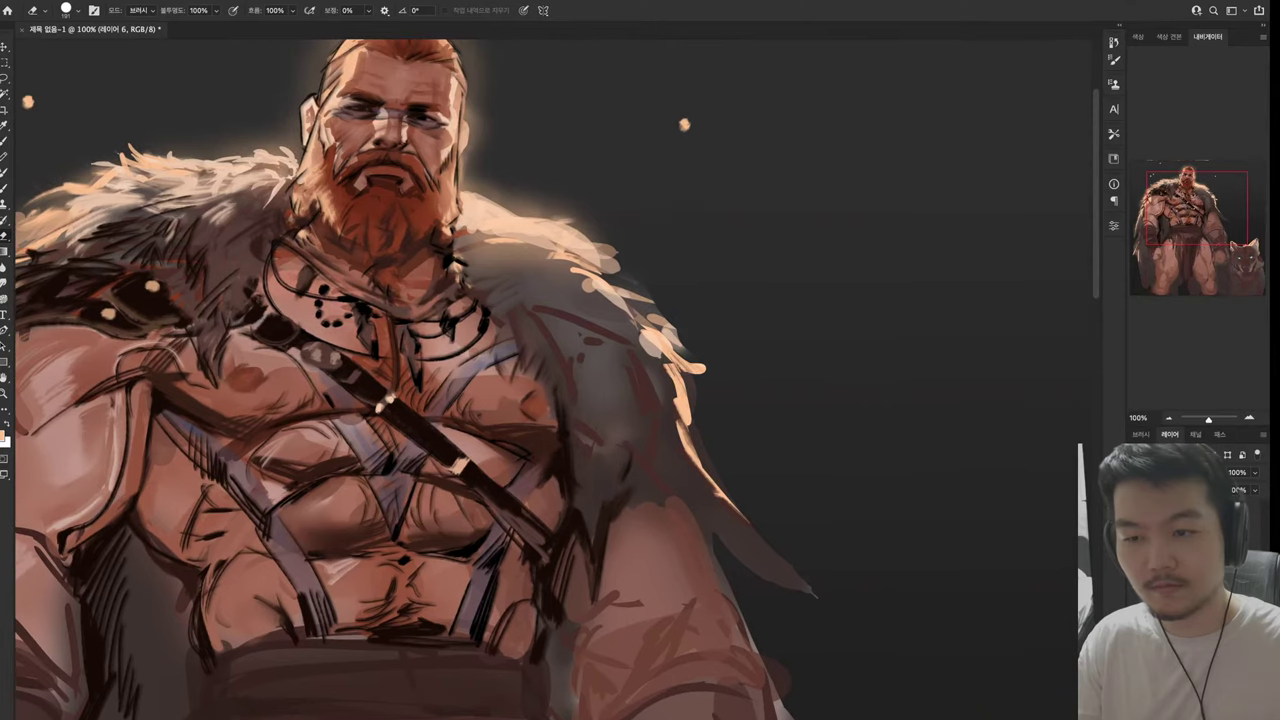
Place four more pale dots in a descending curve beside the grey-cloaked arm with the Brush tool
scroll(553, 400, right, 1)
scroll(553, 400, up, 1)
key(b)
click(725, 273)
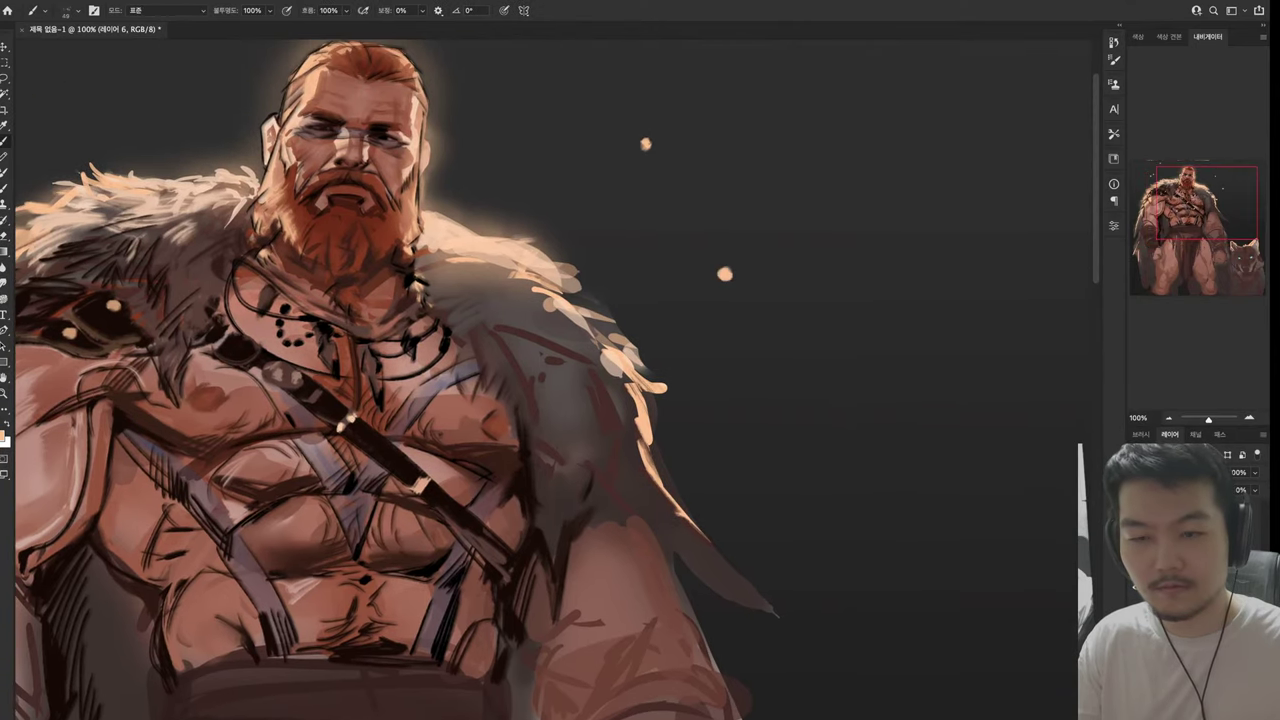
click(732, 349)
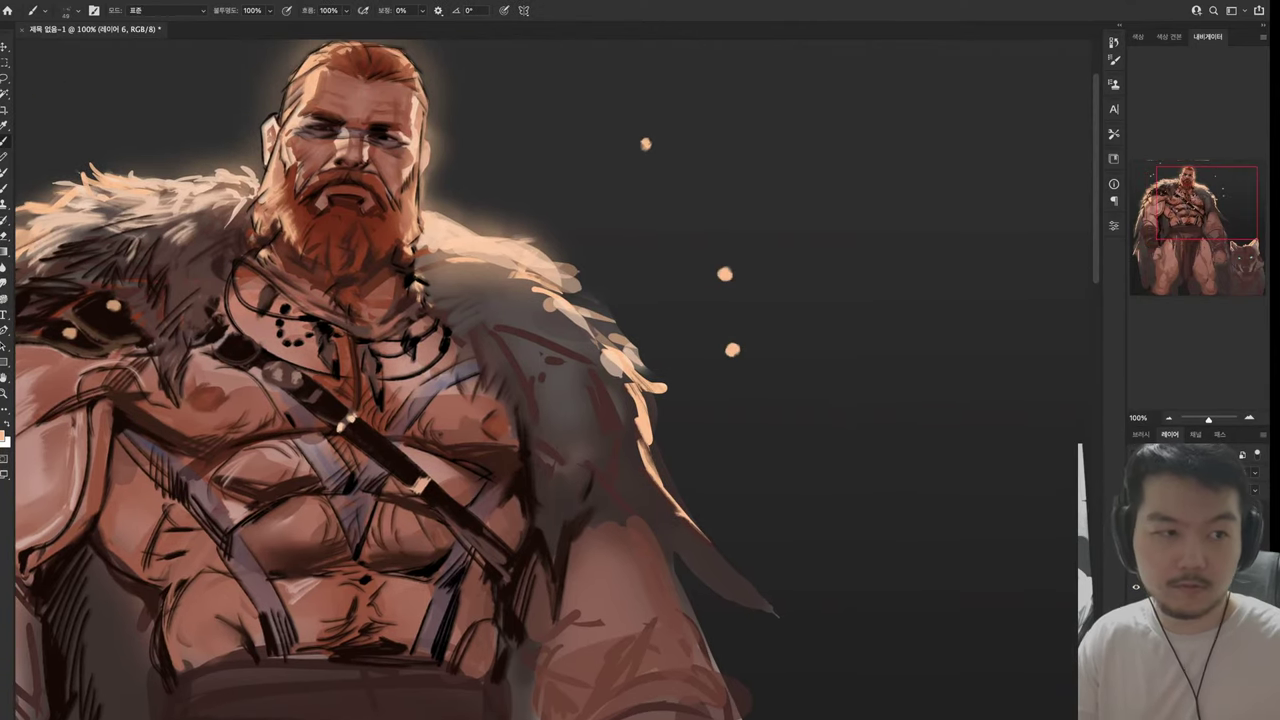
click(735, 417)
scroll(553, 400, down, 3)
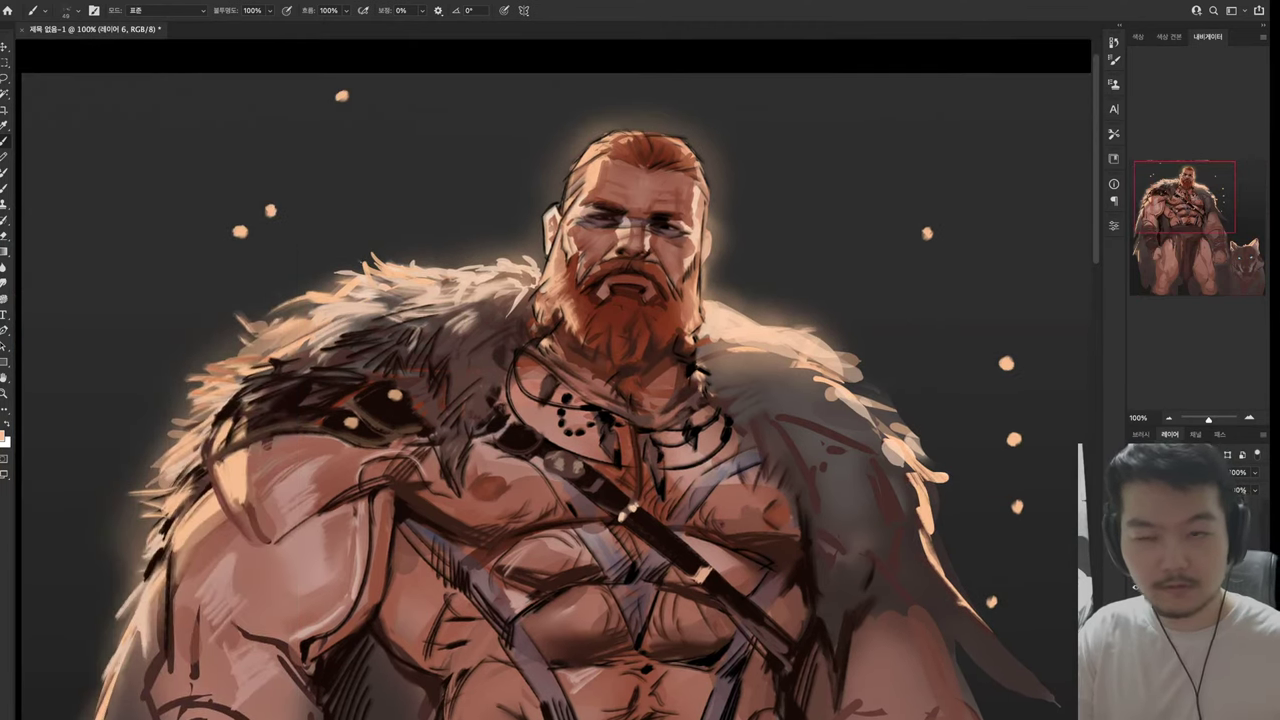
scroll(553, 400, up, 5)
scroll(553, 380, down, 3)
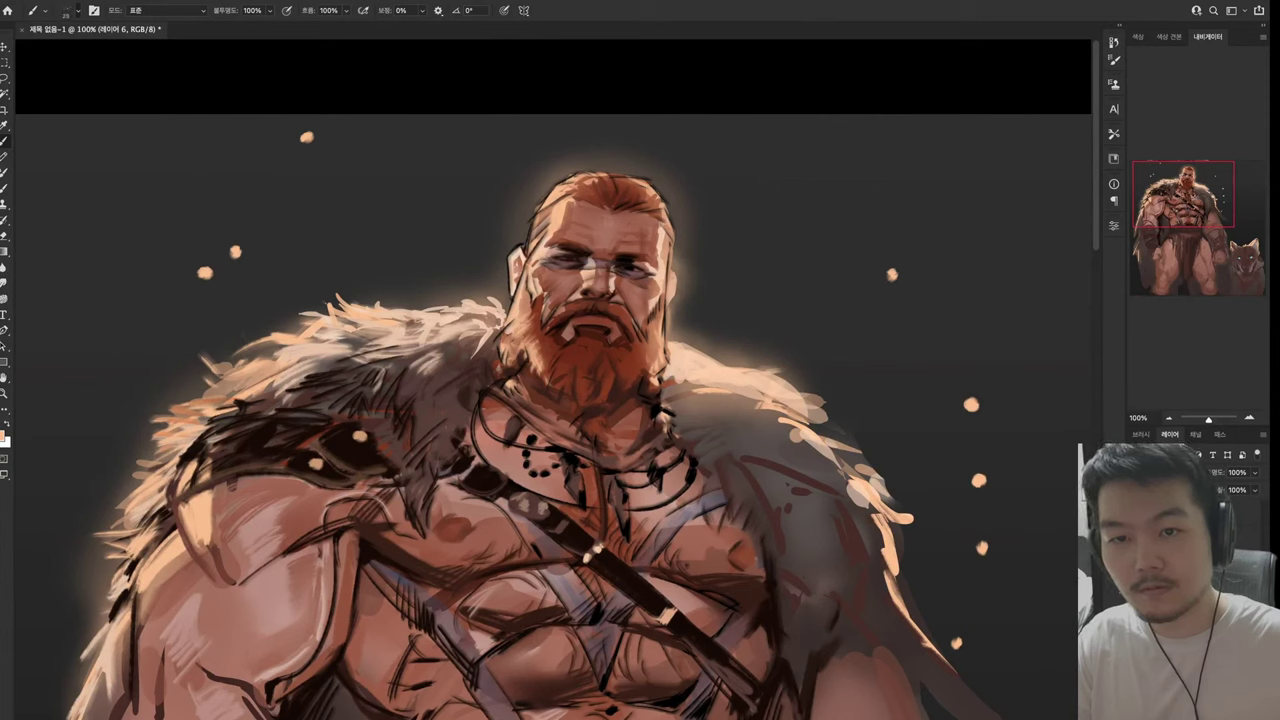
Connect the dots above the bare shoulder with thin pale lines running down to the fur, redoing the first line
drag(304, 146, 251, 241)
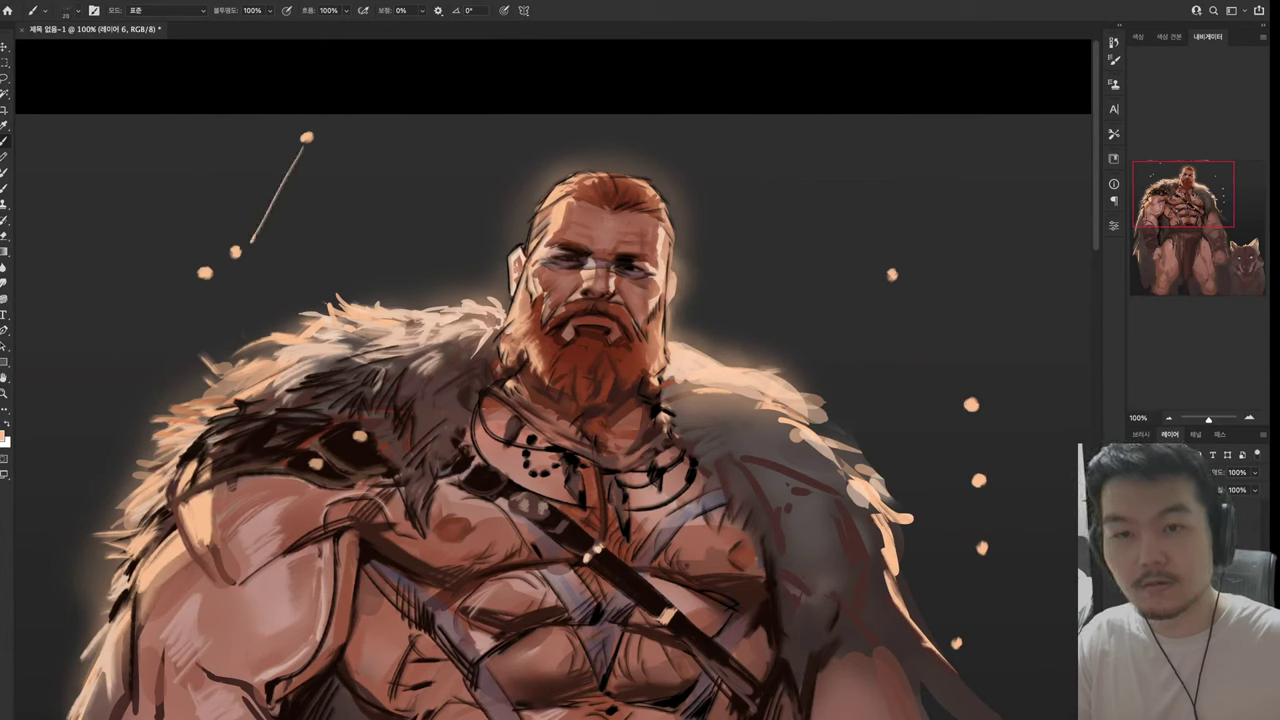
key(ctrl+z)
drag(304, 146, 249, 238)
key(ctrl+z)
mouse_move(302, 148)
mouse_down()
mouse_move(220, 266)
mouse_move(246, 362)
mouse_up()
drag(600, 400, 500, 370)
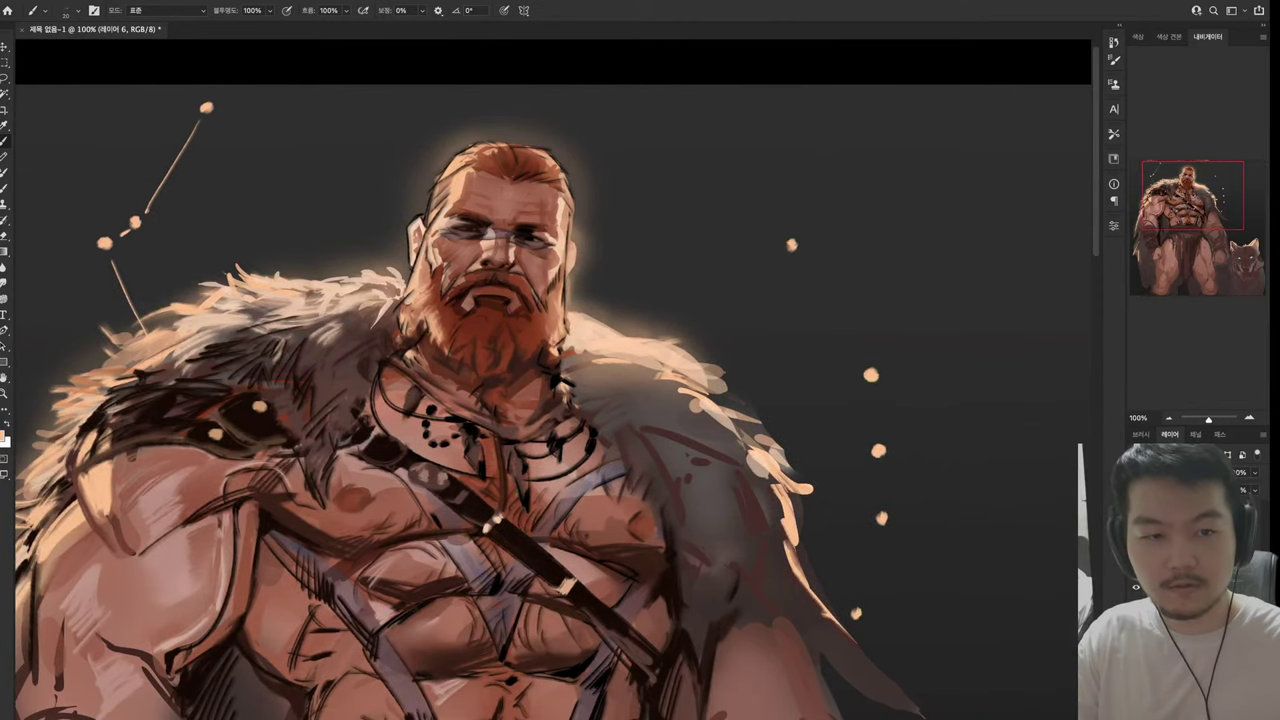
Draw a thin pale line from the highest dot beside the grey-cloaked shoulder down to the fur, undoing the extra marks
drag(734, 342, 716, 374)
mouse_move(786, 254)
mouse_down()
mouse_move(716, 376)
mouse_move(535, 371)
mouse_up()
key(ctrl+z)
key(ctrl+z)
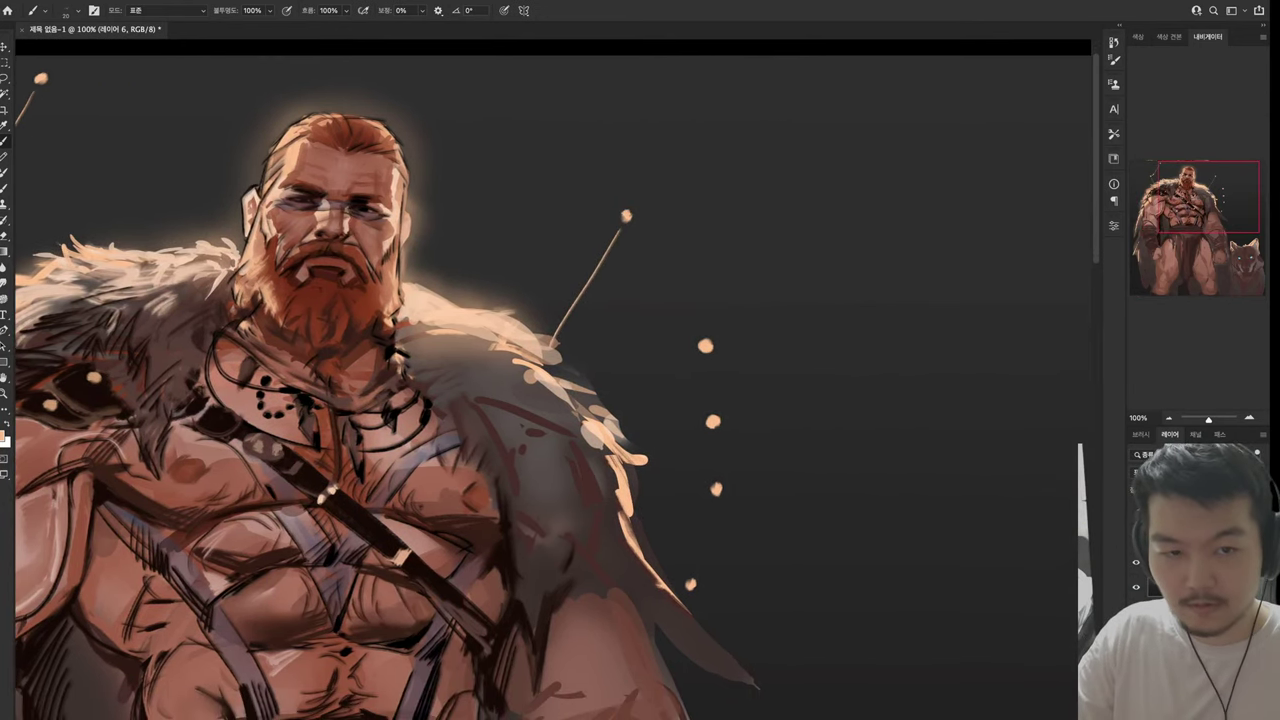
drag(640, 230, 706, 343)
key(ctrl+z)
drag(642, 232, 698, 333)
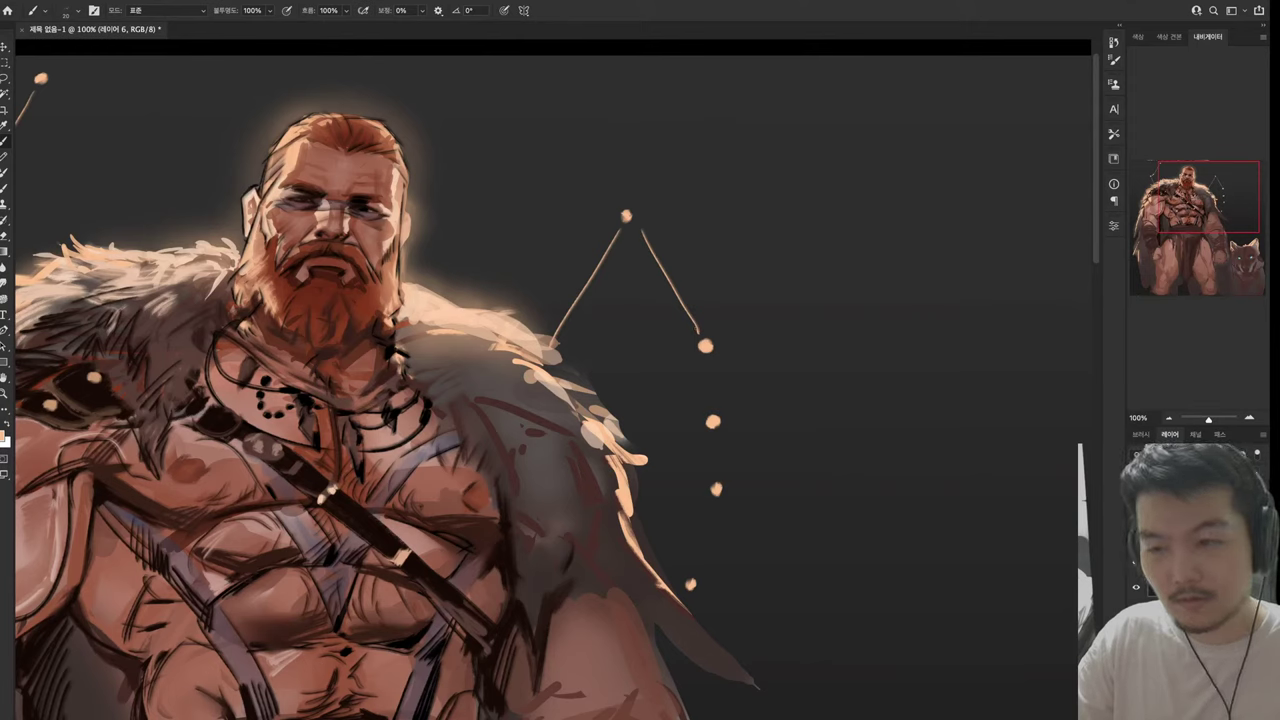
key(ctrl+z)
Erase the four descending dots beside the grey-cloaked arm and repaint them as smaller, more closely spaced pale dots
key(e)
click(706, 346)
key(b)
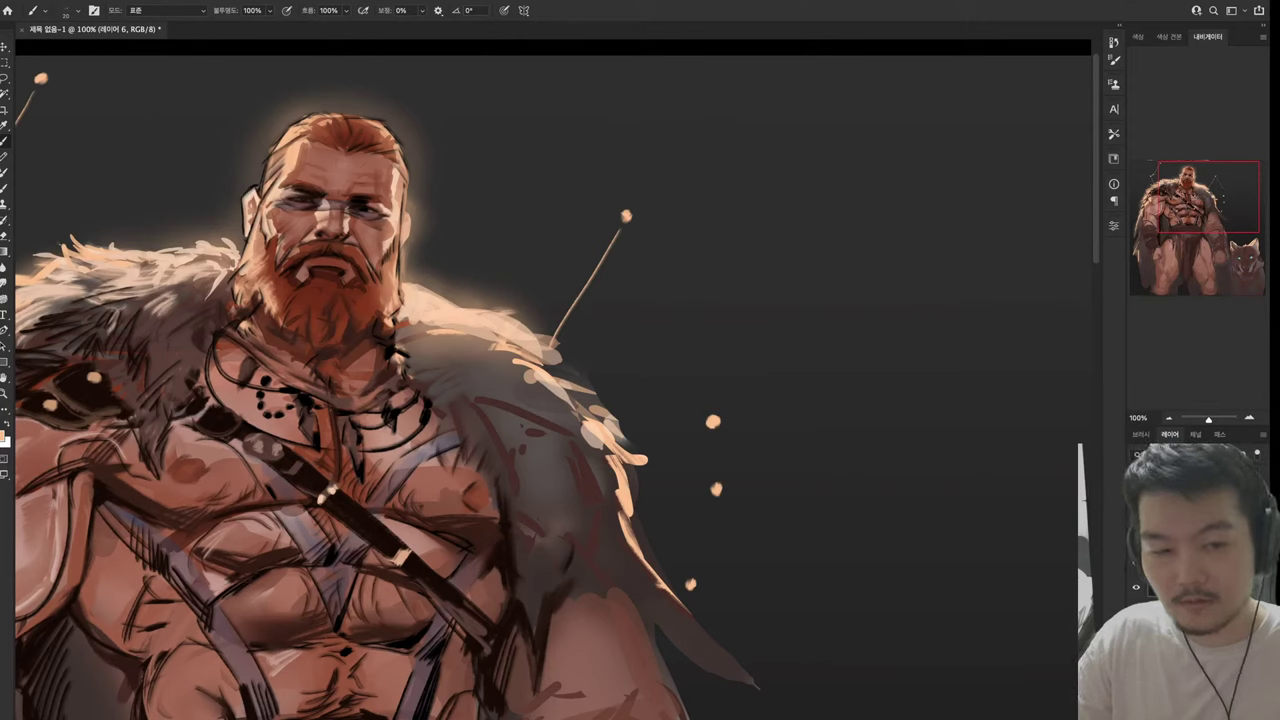
click(707, 363)
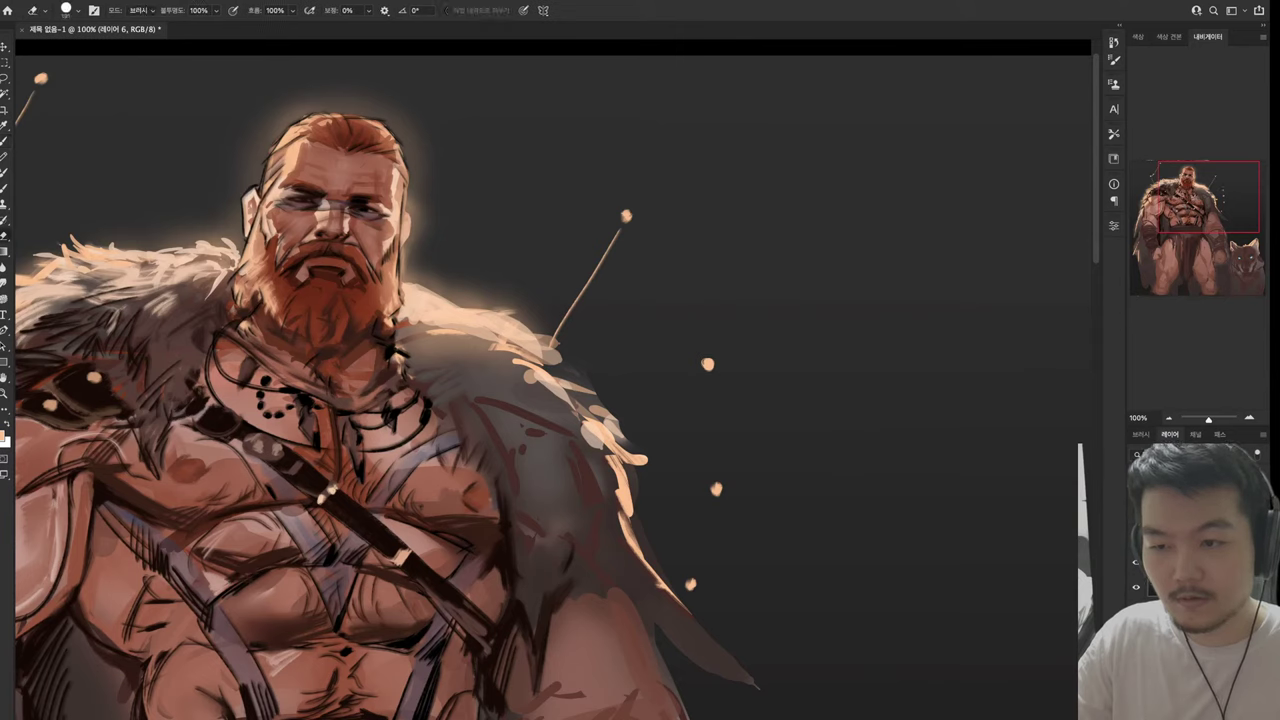
click(712, 422)
key(e)
click(716, 489)
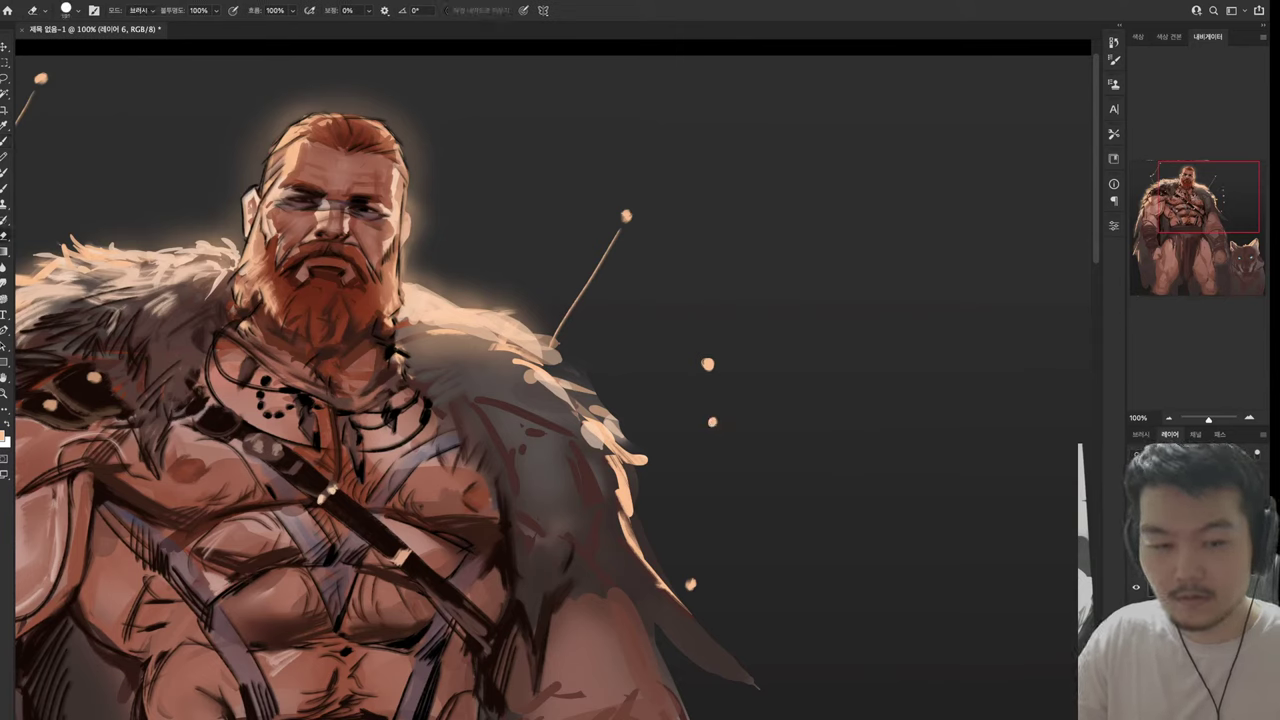
key(b)
click(715, 462)
key(e)
click(690, 584)
key(b)
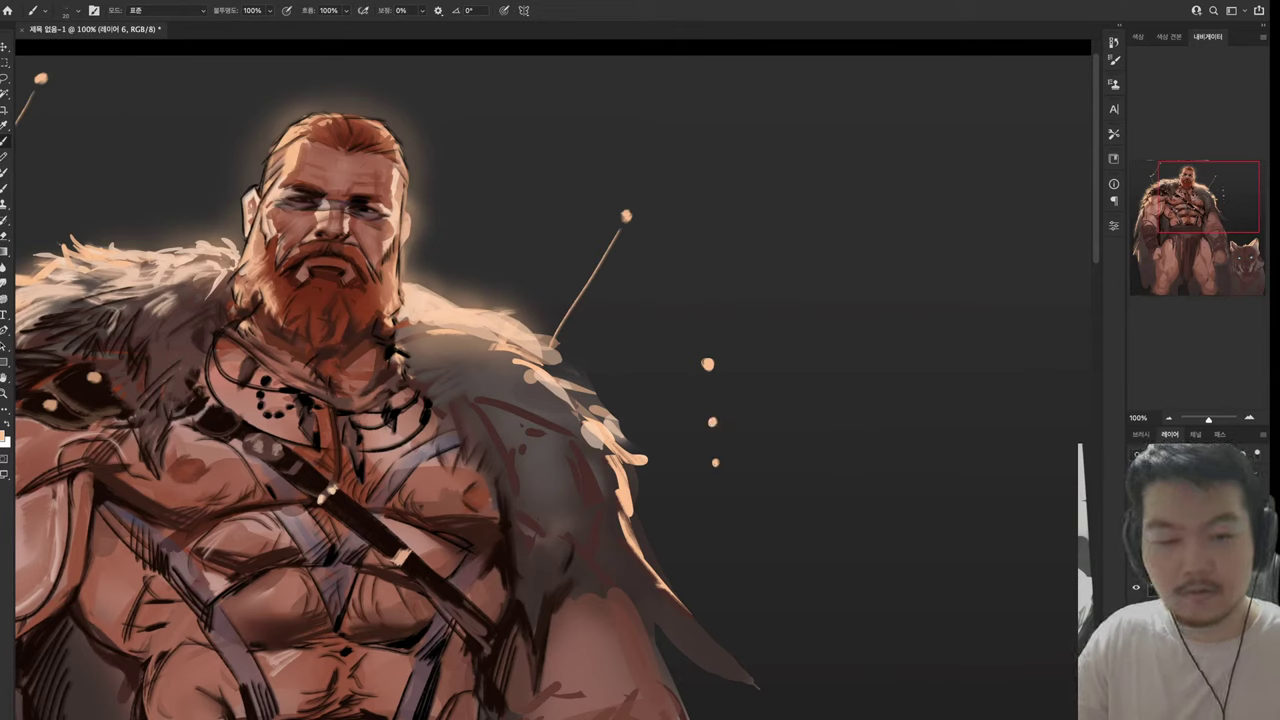
Connect the descending dots beside the grey-cloaked arm with short, thin pale lines
drag(714, 476, 698, 535)
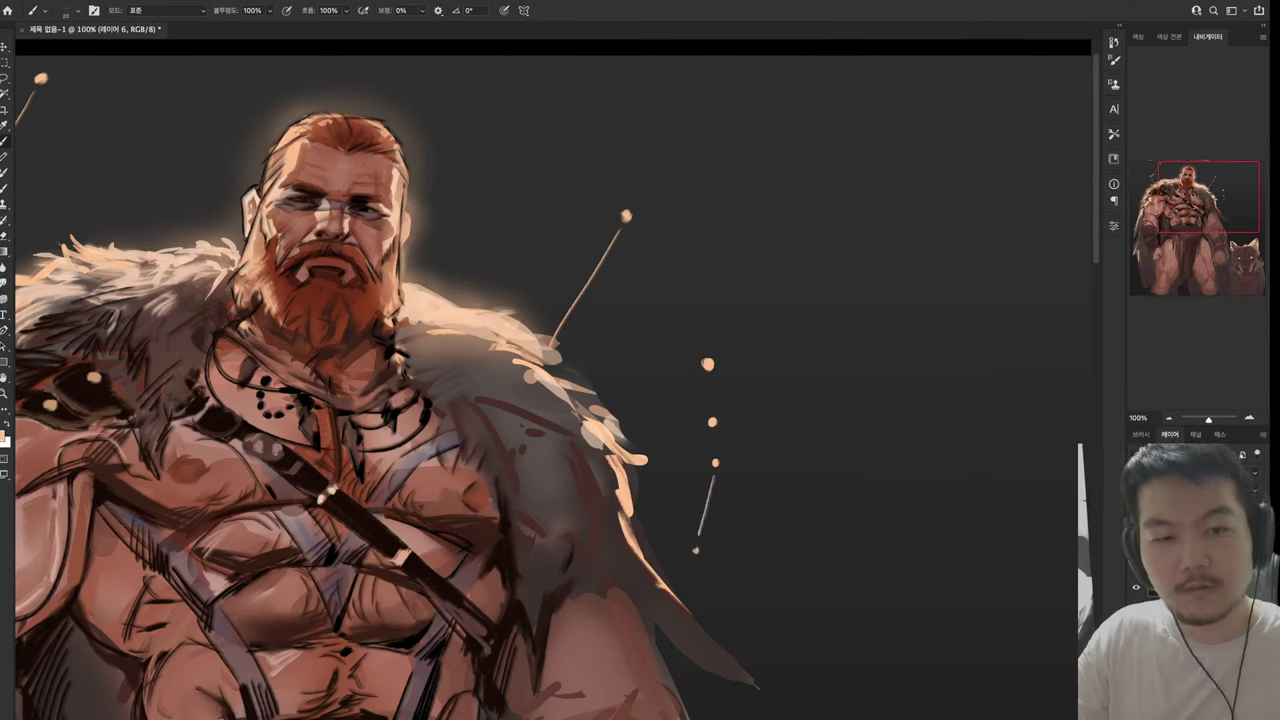
drag(711, 432, 714, 450)
drag(707, 378, 710, 404)
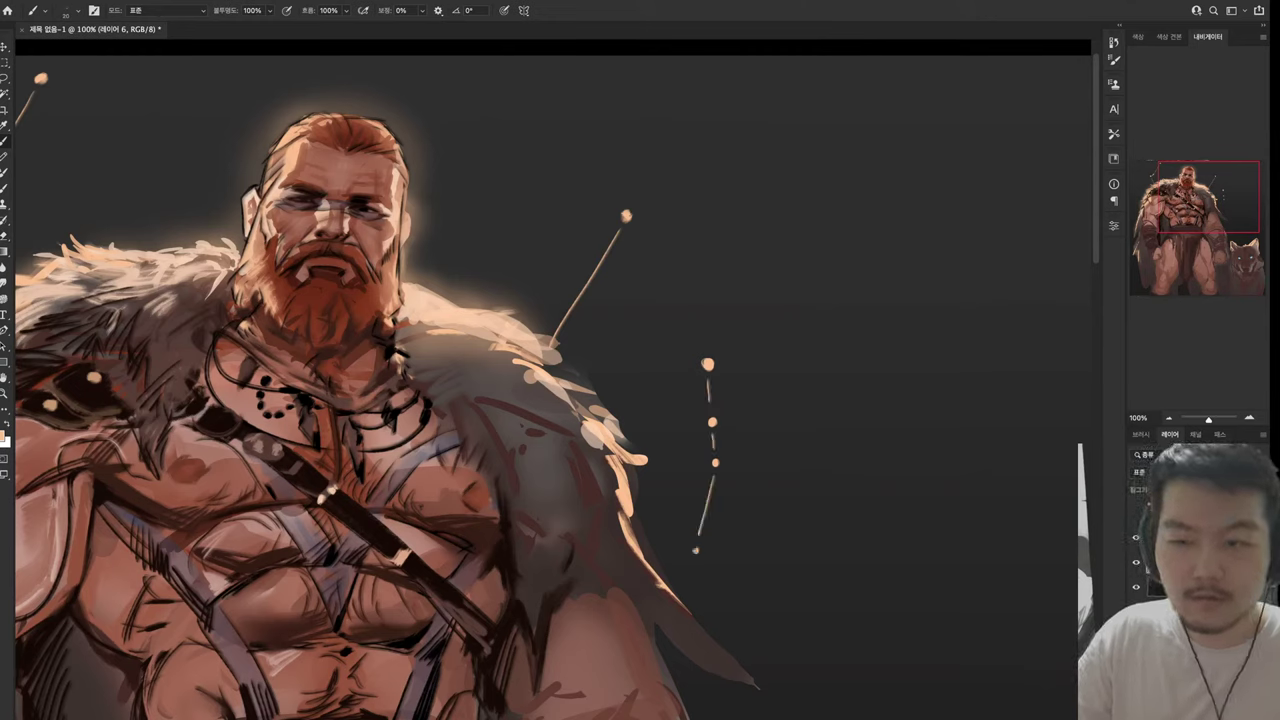
drag(630, 228, 690, 336)
key(ctrl+z)
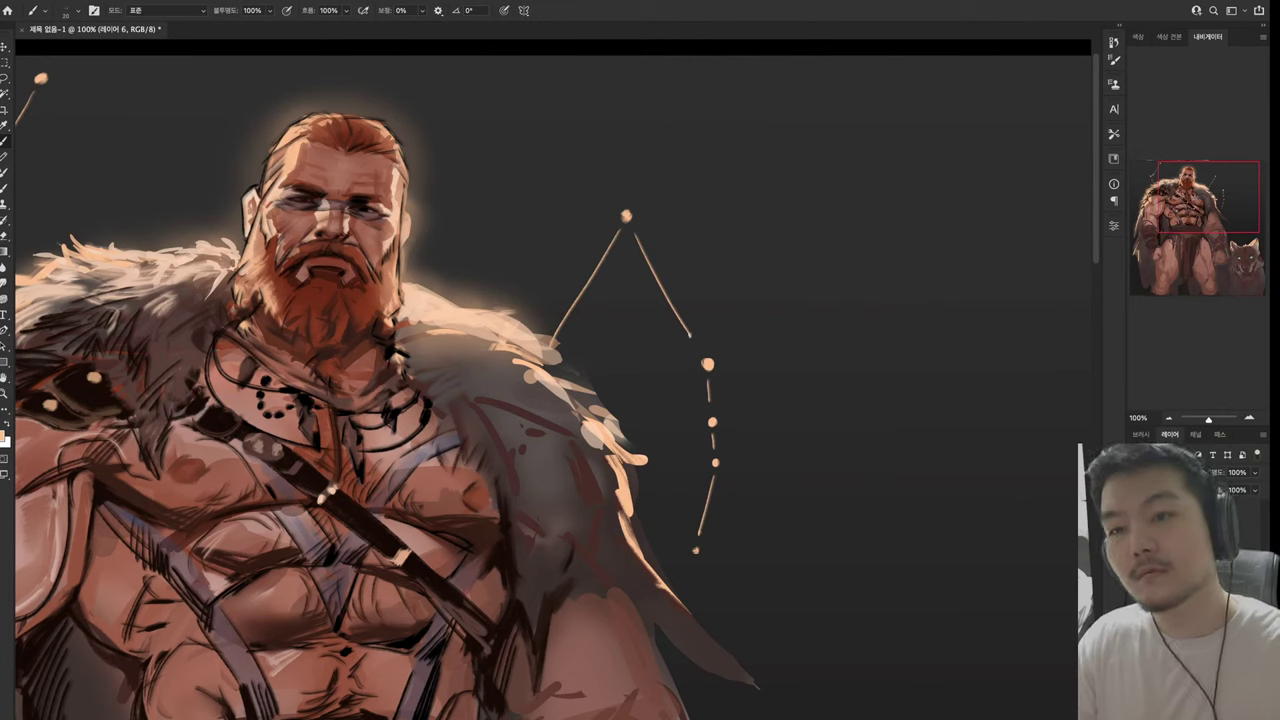
key(ctrl+z)
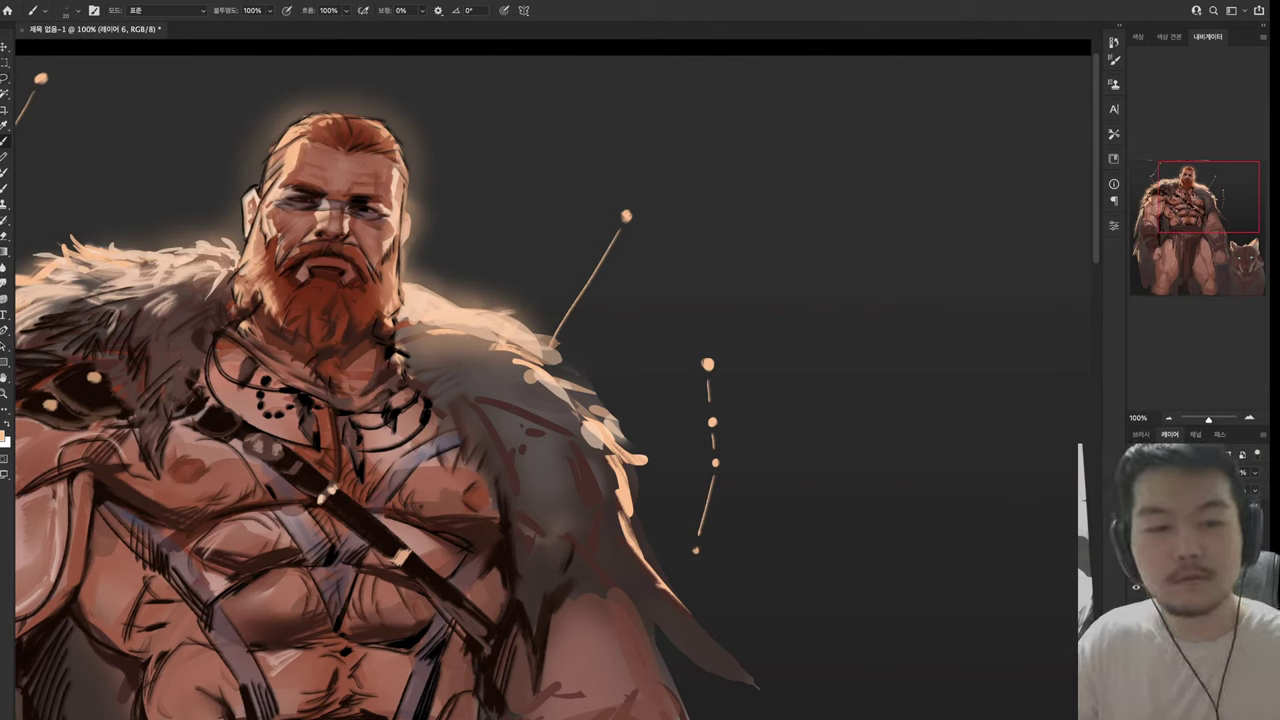
Lasso the descending chain of dots and lines, move it slightly upward with Free Transform, and deselect it
key(l)
mouse_move(730, 305)
mouse_down()
mouse_move(690, 560)
mouse_move(732, 306)
mouse_up()
key(ctrl+t)
drag(727, 450, 727, 422)
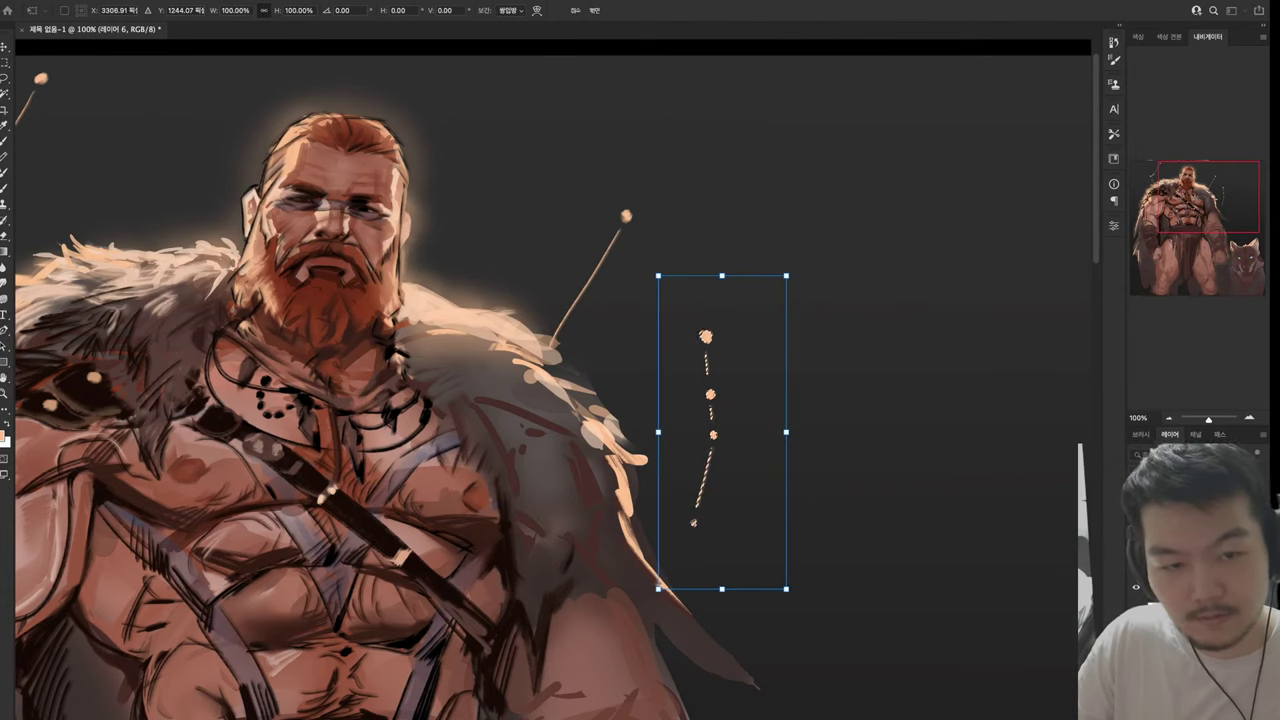
key(Return)
key(ctrl+d)
Draw a thin pale line linking the highest dot beside the grey-cloaked shoulder to the top of the descending chain
key(b)
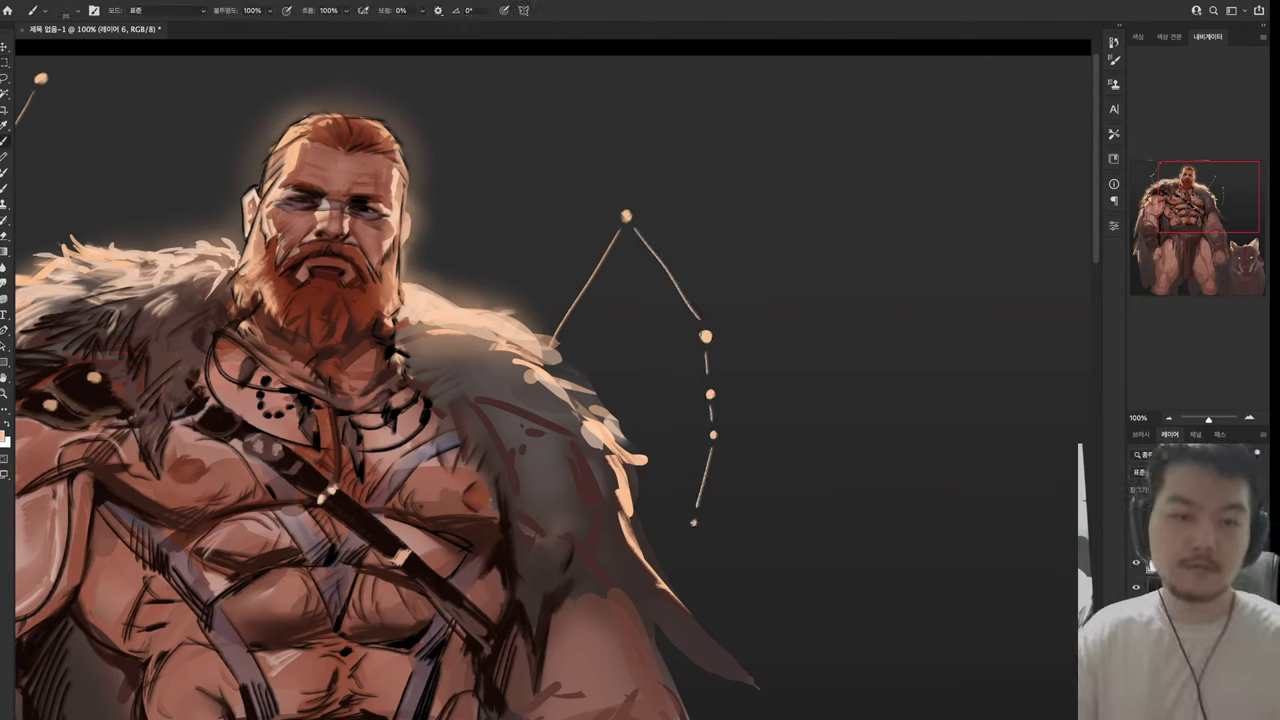
shift+click(705, 336)
drag(705, 336, 1170, 106)
mouse_move(640, 400)
mouse_down()
mouse_move(412, 400)
mouse_move(740, 500)
mouse_move(660, 630)
mouse_move(580, 640)
mouse_up()
drag(640, 400, 508, 474)
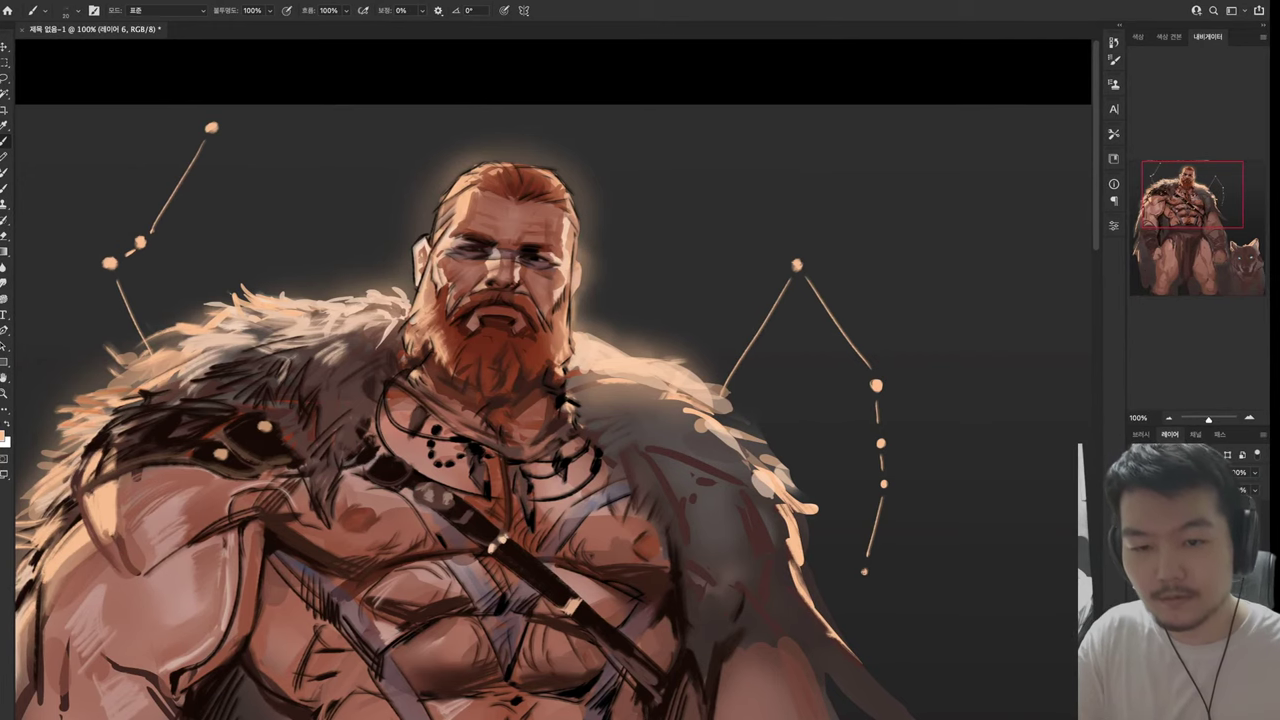
drag(640, 400, 773, 337)
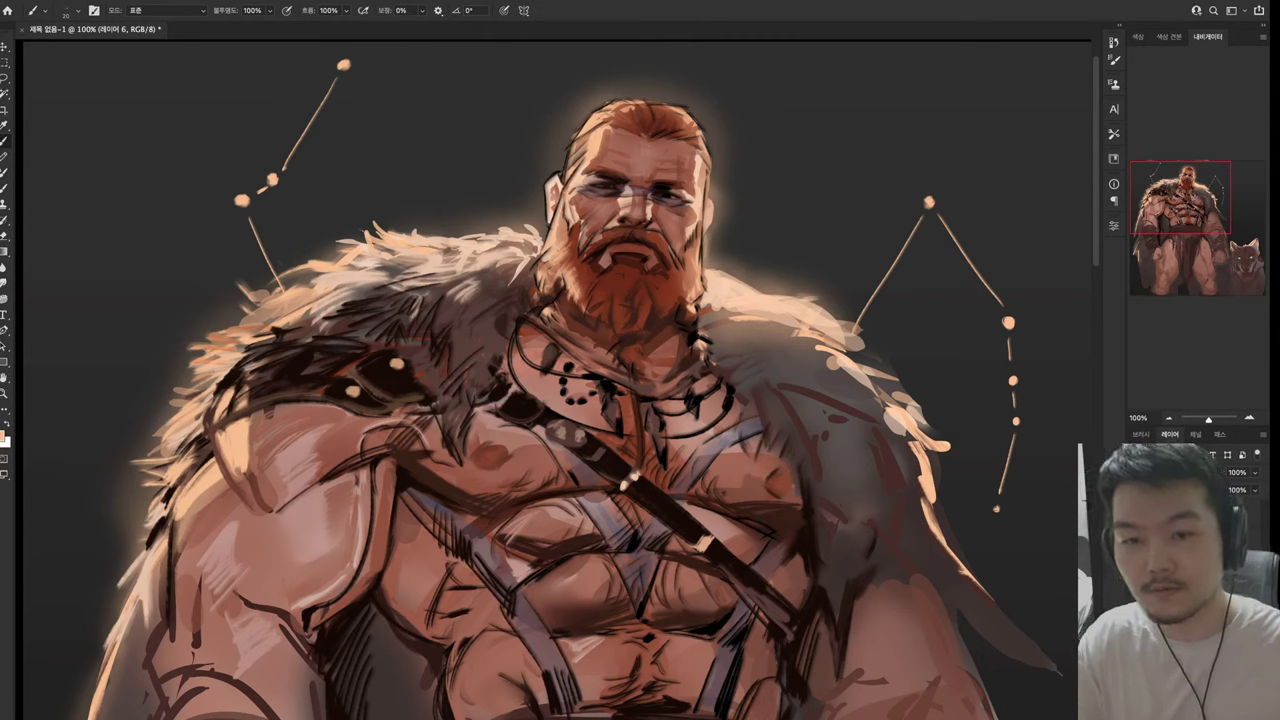
Switch to layer 3 and paint pale orange rim highlights down the outer edge of the bare arm and wrapped forearm
drag(250, 309, 276, 321)
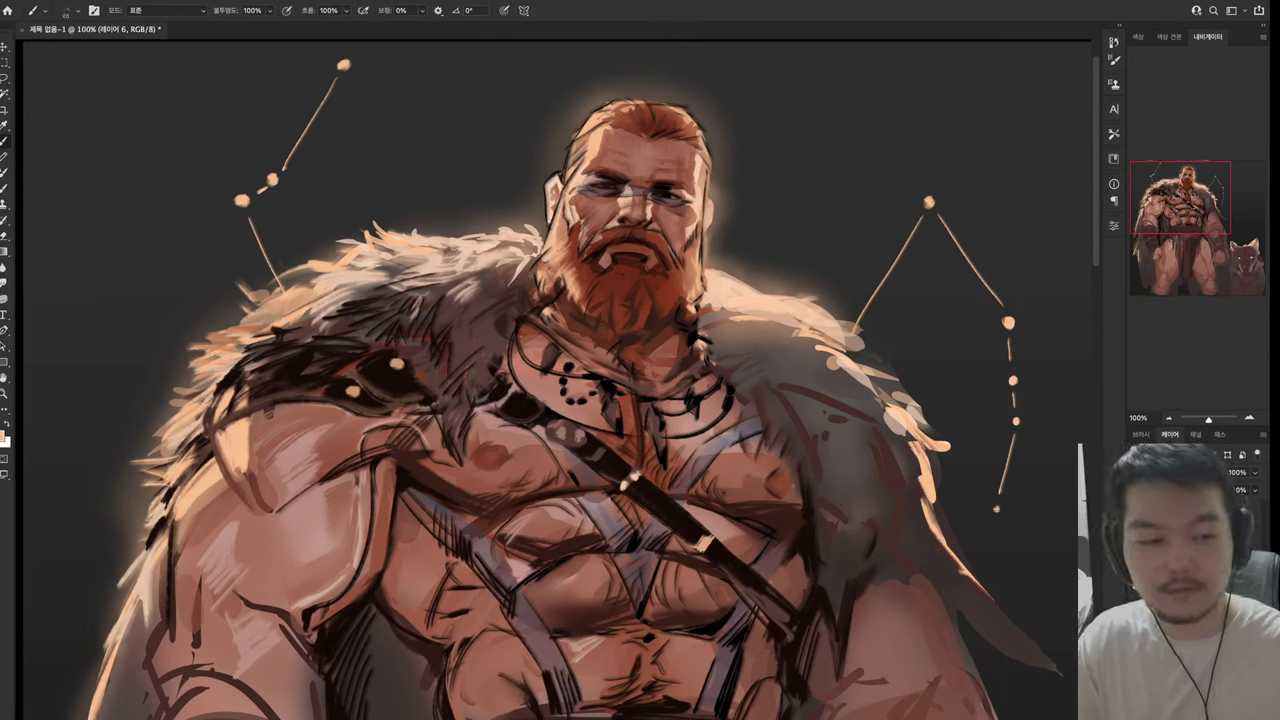
key(e)
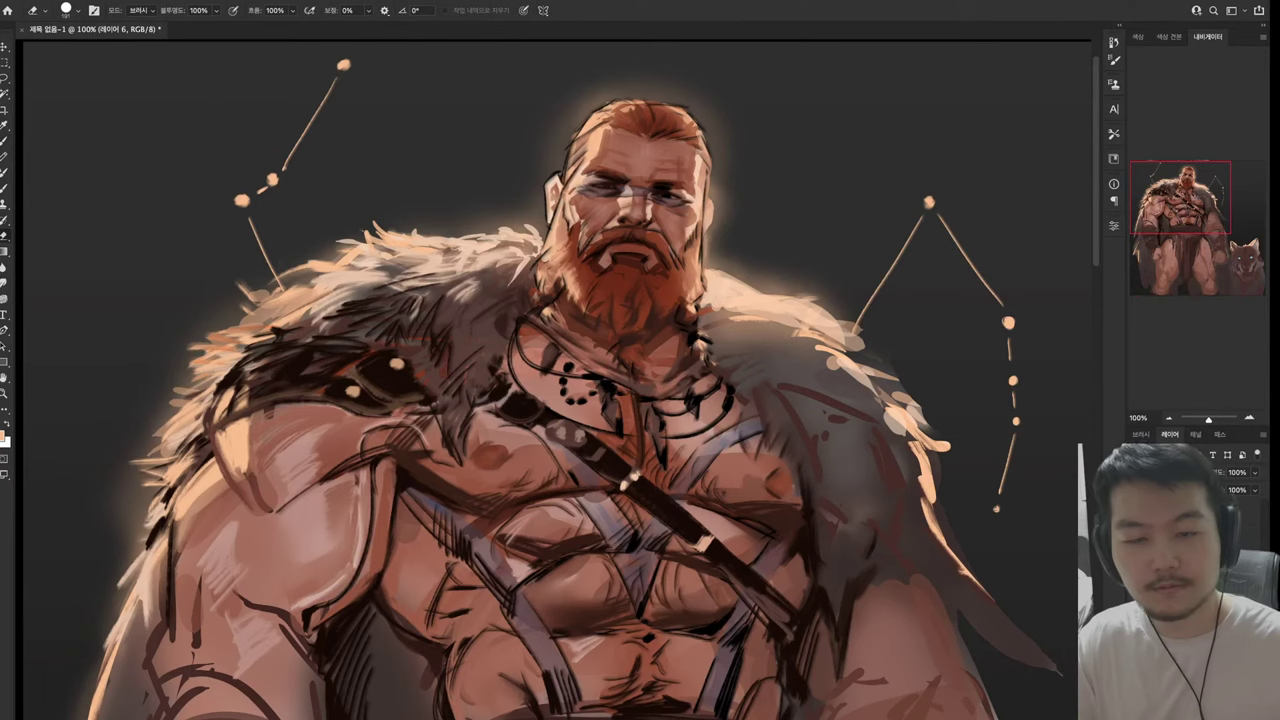
key(b)
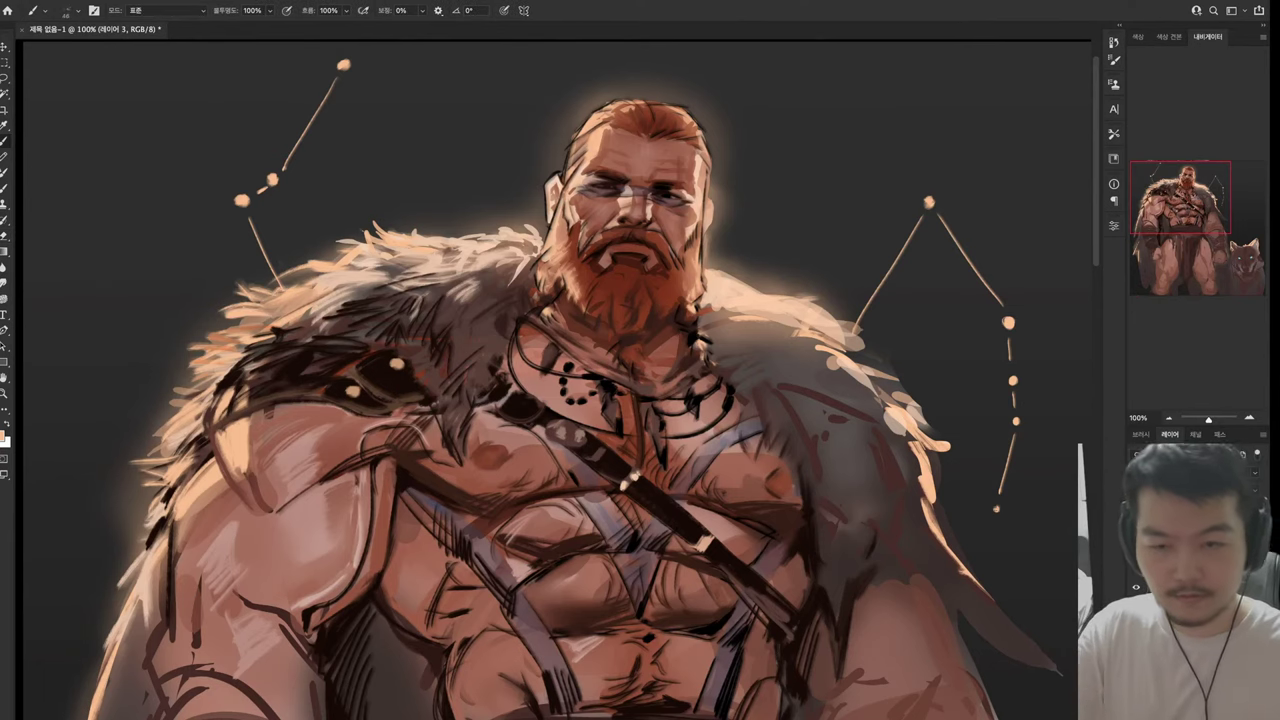
drag(550, 380, 576, 119)
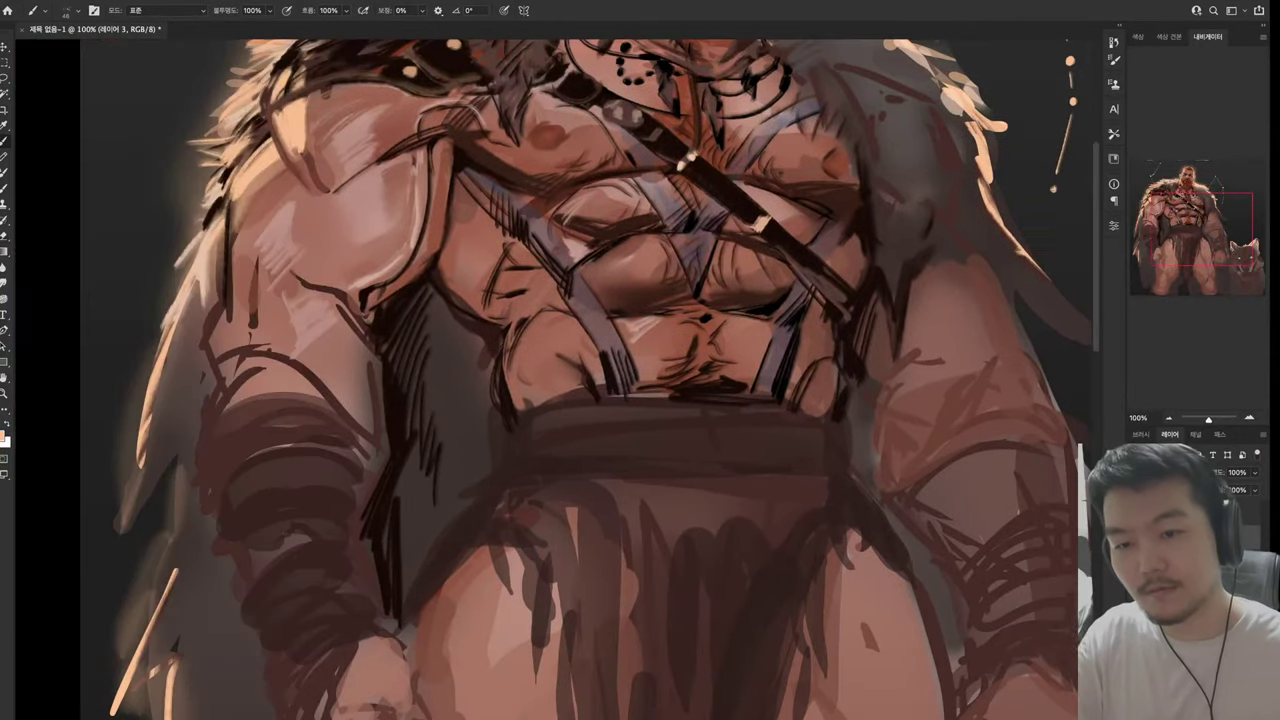
key(i)
key(b)
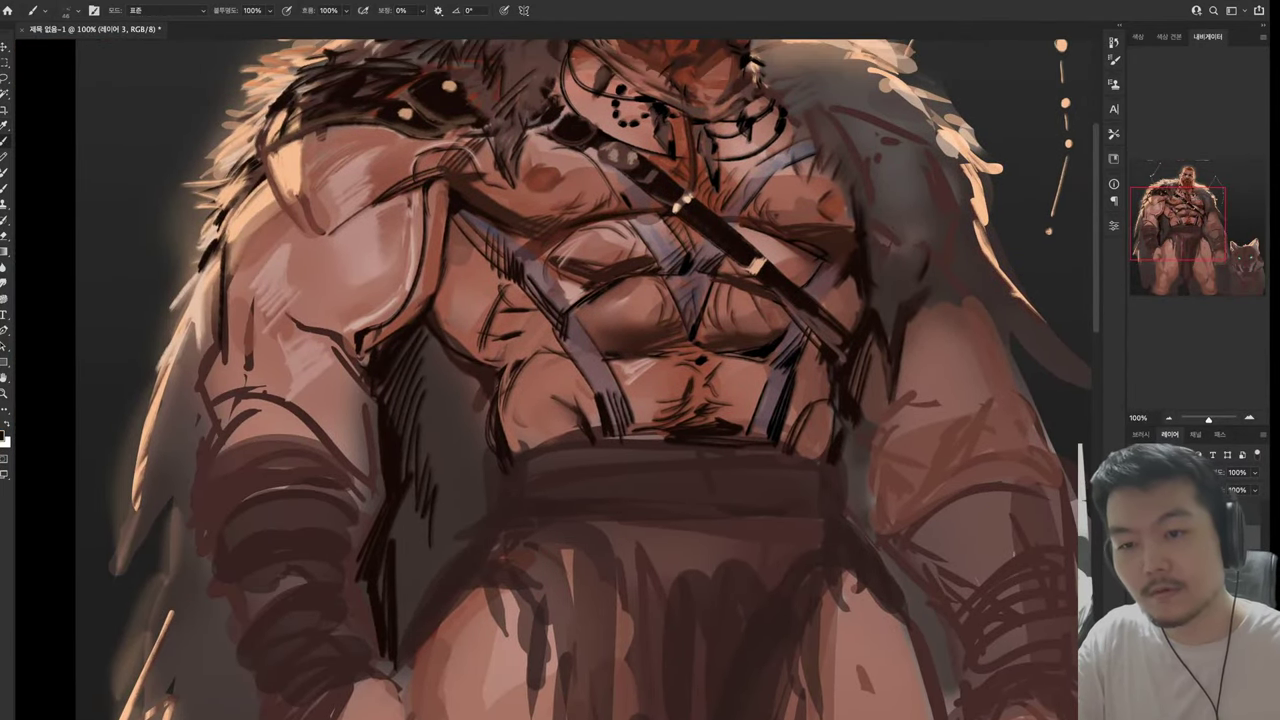
mouse_move(212, 335)
mouse_down()
mouse_move(200, 390)
mouse_move(210, 440)
mouse_up()
mouse_move(224, 298)
mouse_down()
mouse_move(202, 364)
mouse_move(214, 342)
mouse_up()
mouse_move(204, 394)
mouse_down()
mouse_move(192, 468)
mouse_move(202, 456)
mouse_move(186, 472)
mouse_up()
mouse_move(214, 410)
mouse_down()
mouse_move(184, 492)
mouse_move(188, 524)
mouse_up()
mouse_move(204, 474)
mouse_down()
mouse_move(182, 576)
mouse_move(210, 582)
mouse_move(208, 670)
mouse_up()
drag(230, 600, 270, 715)
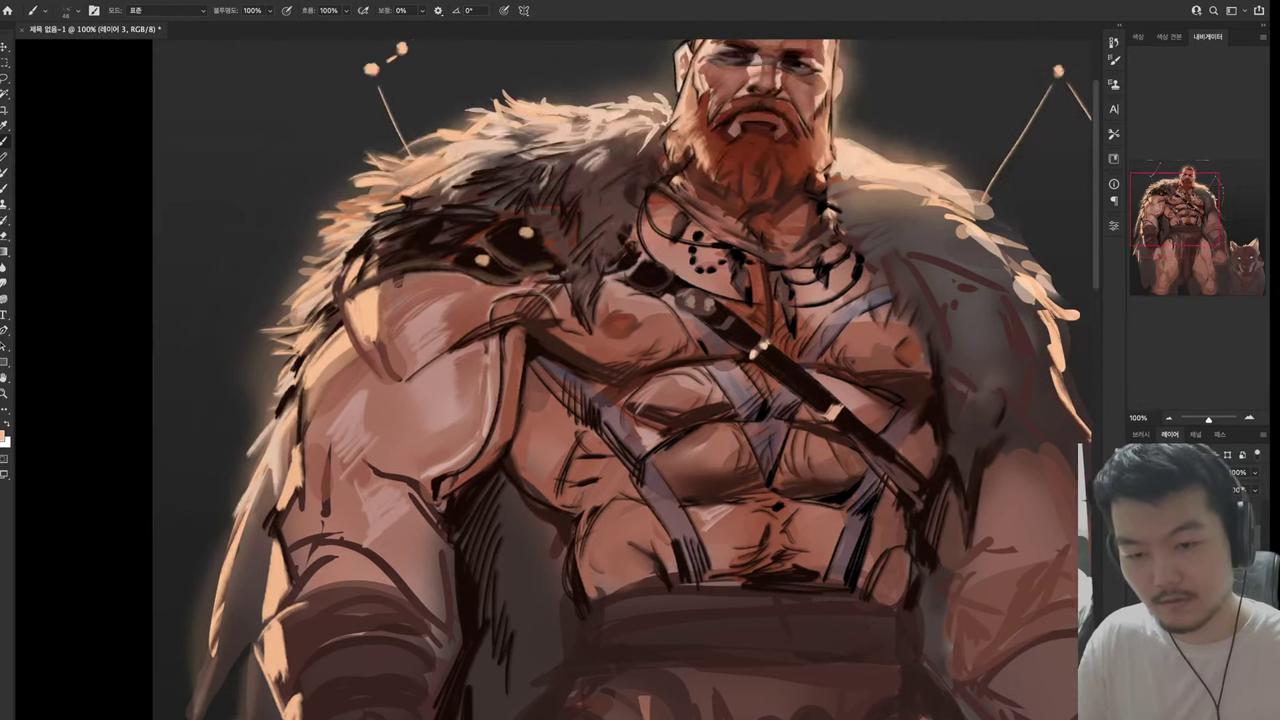
Paint pale fur strokes along the cloak's outer edge beside the bare arm, down to its hanging tips
scroll(600, 380, down, 5)
drag(344, 512, 362, 594)
drag(370, 542, 356, 660)
drag(600, 400, 631, 308)
mouse_move(302, 338)
mouse_down()
mouse_move(248, 484)
mouse_move(288, 376)
mouse_up()
drag(304, 288, 286, 334)
mouse_move(266, 234)
mouse_down()
mouse_move(234, 290)
mouse_move(248, 376)
mouse_up()
drag(600, 300, 607, 460)
drag(286, 330, 262, 422)
mouse_move(280, 338)
mouse_down()
mouse_move(254, 422)
mouse_move(250, 360)
mouse_up()
drag(298, 312, 274, 340)
drag(306, 290, 280, 334)
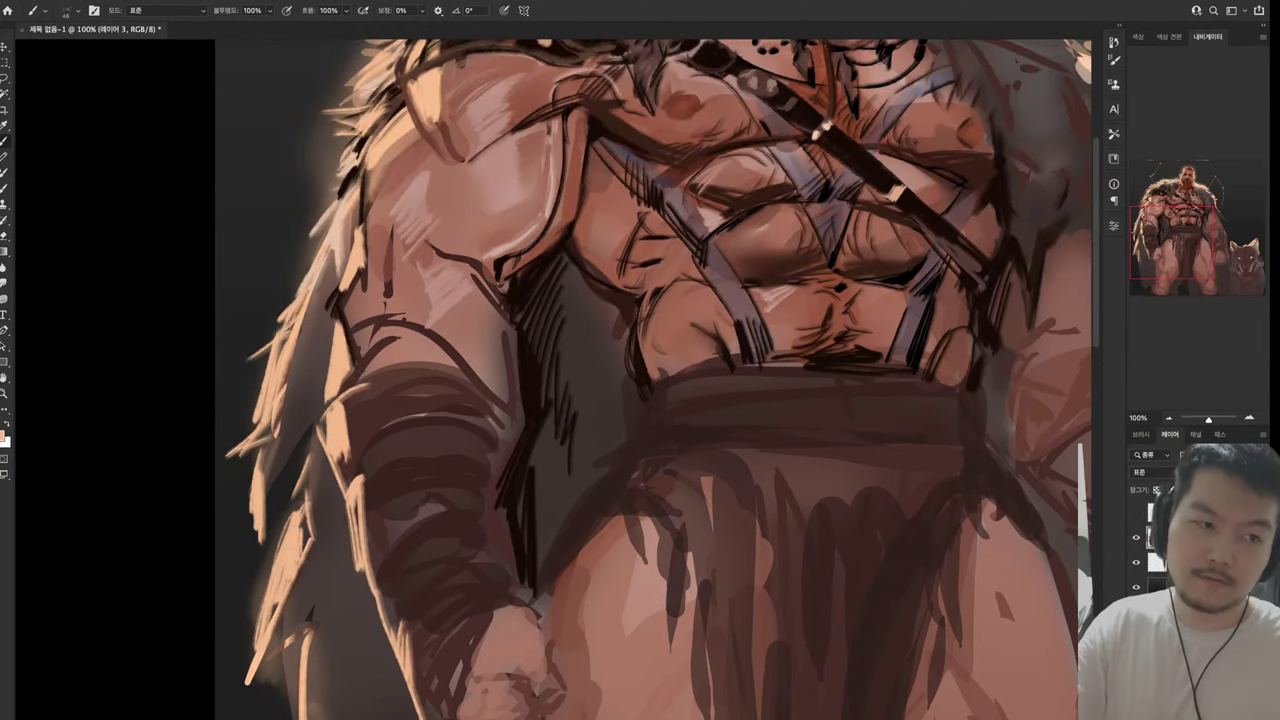
Try painting both of the barbarian's eyes with glowing pale yellow dabs
mouse_move(600, 250)
mouse_down()
mouse_move(450, 620)
mouse_move(480, 610)
mouse_up()
mouse_move(600, 400)
mouse_down()
mouse_move(668, 375)
mouse_move(530, 255)
mouse_move(520, 375)
mouse_up()
key(i)
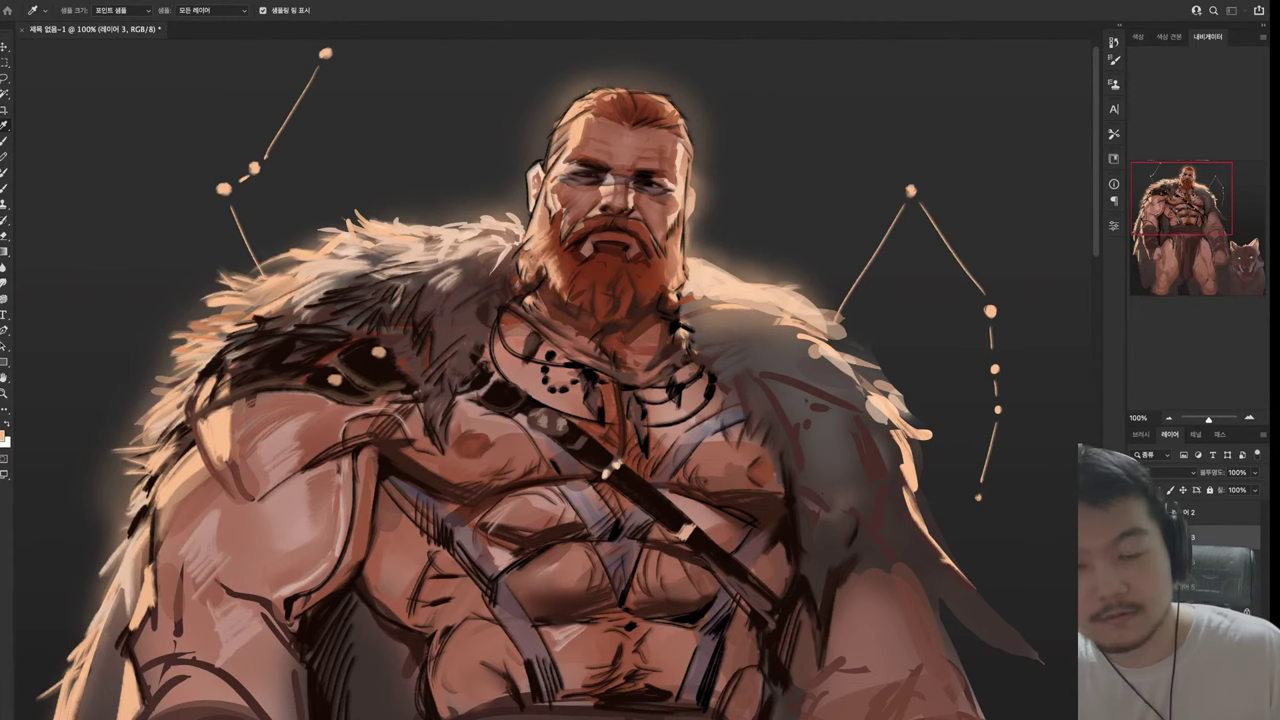
key(b)
scroll(553, 390, up, 3)
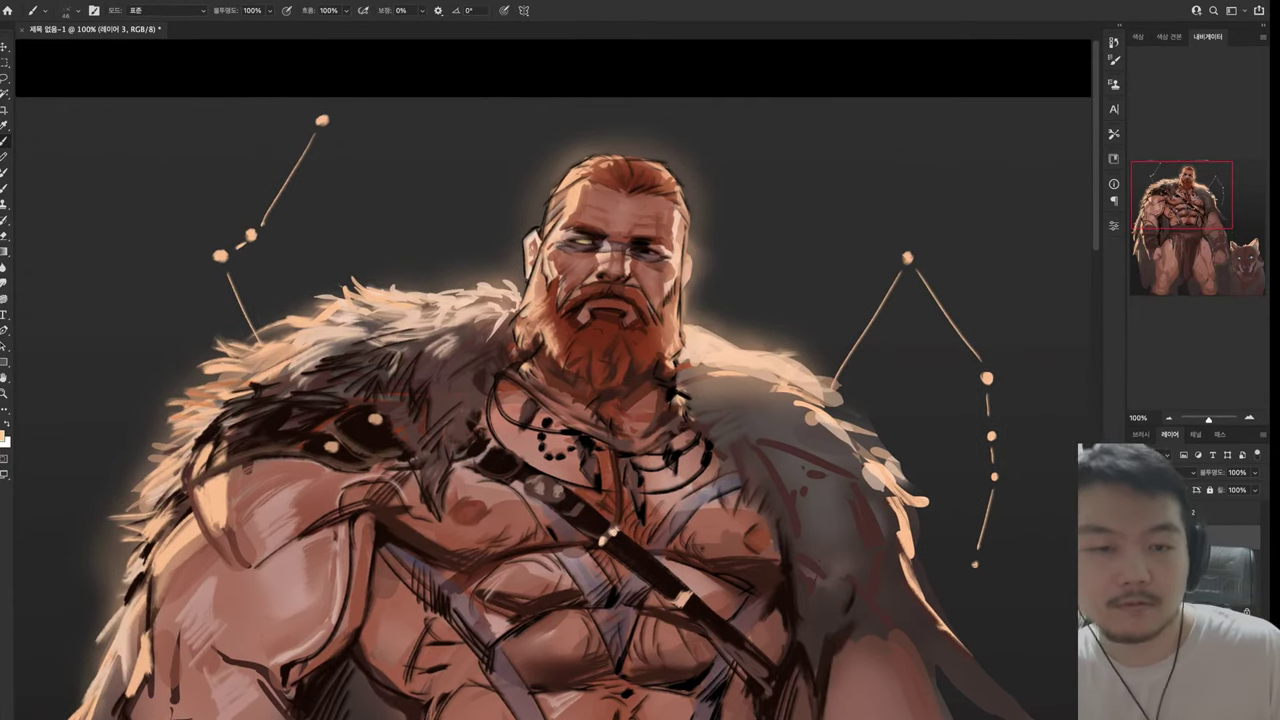
click(583, 241)
click(645, 251)
click(648, 251)
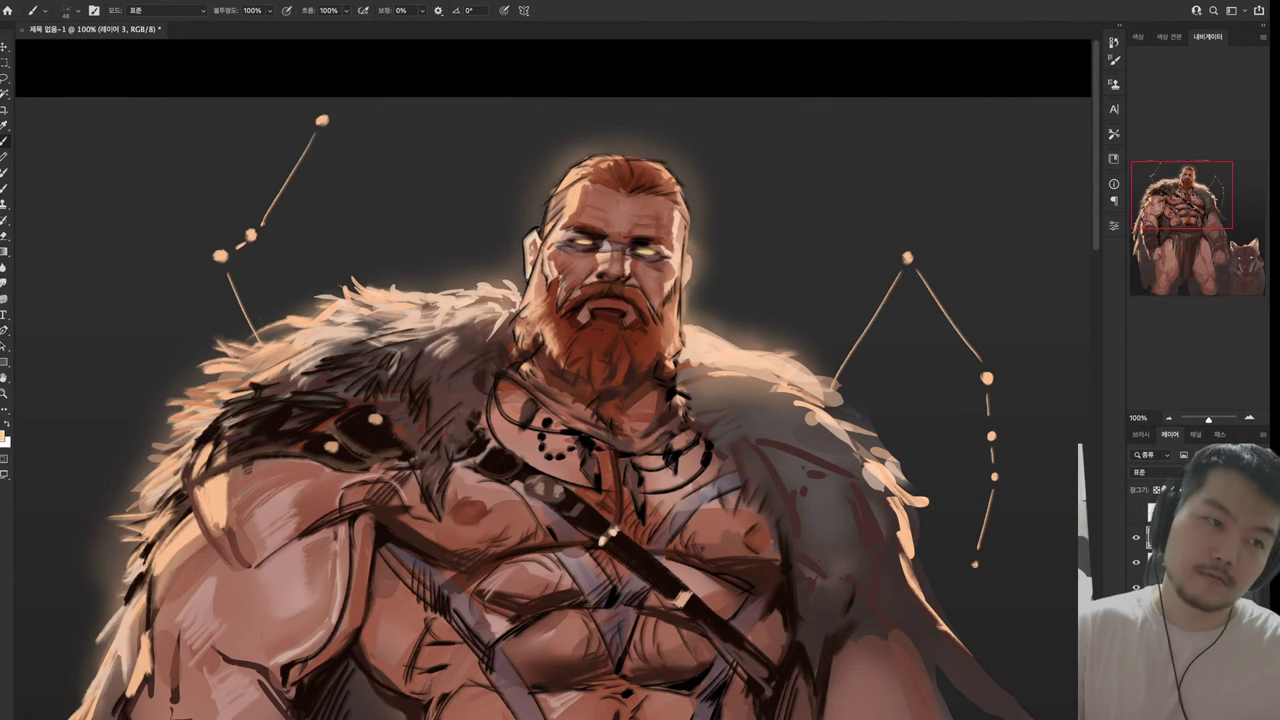
Touch up the yellow glow in both eyes, then remove it again
scroll(553, 390, up, 2)
scroll(640, 380, down, 2)
scroll(640, 380, up, 2)
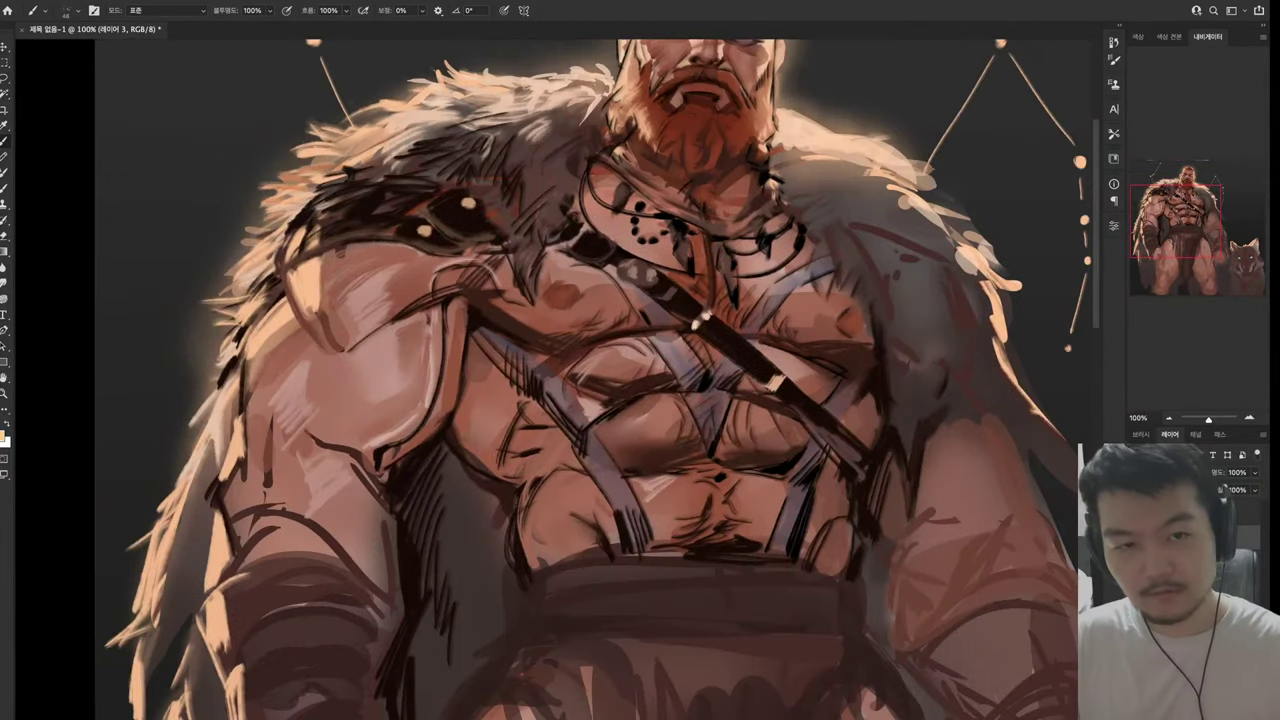
click(682, 175)
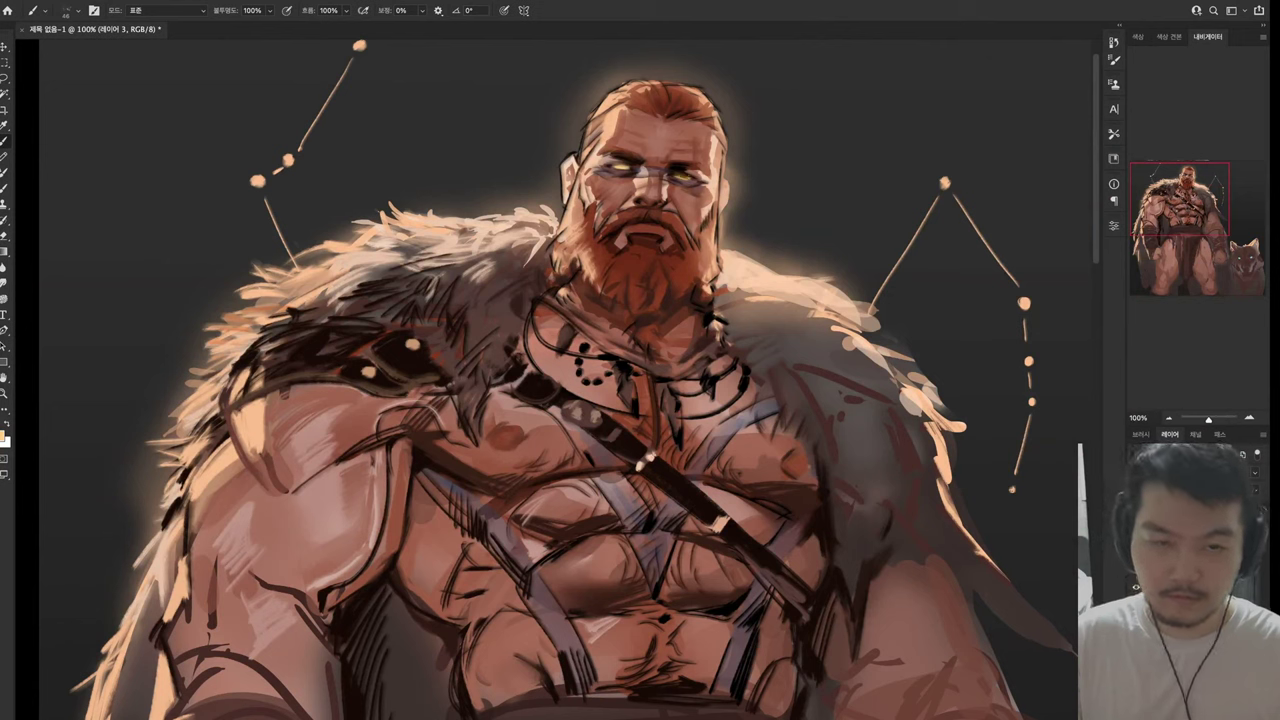
click(682, 177)
click(621, 165)
click(621, 167)
click(621, 166)
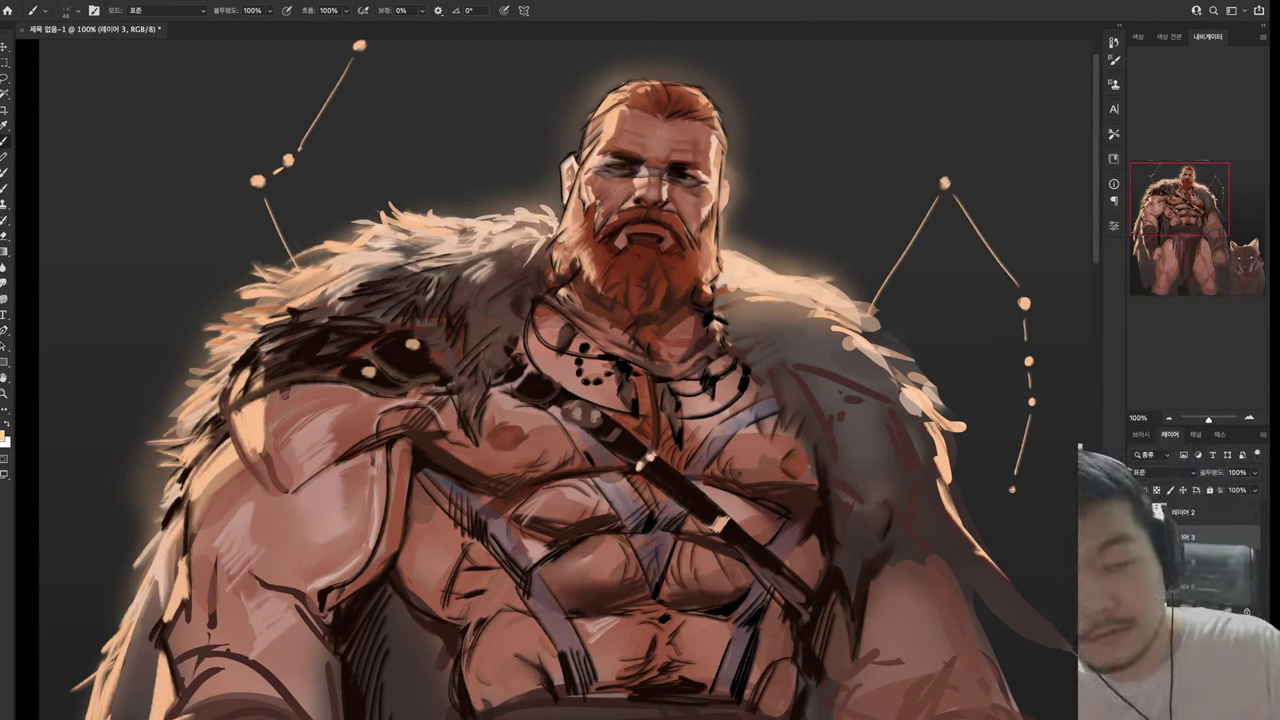
Try repainting the glowing pale yellow eyes with a smaller brush, check them against the figure, and undo them
scroll(568, 380, up, 1)
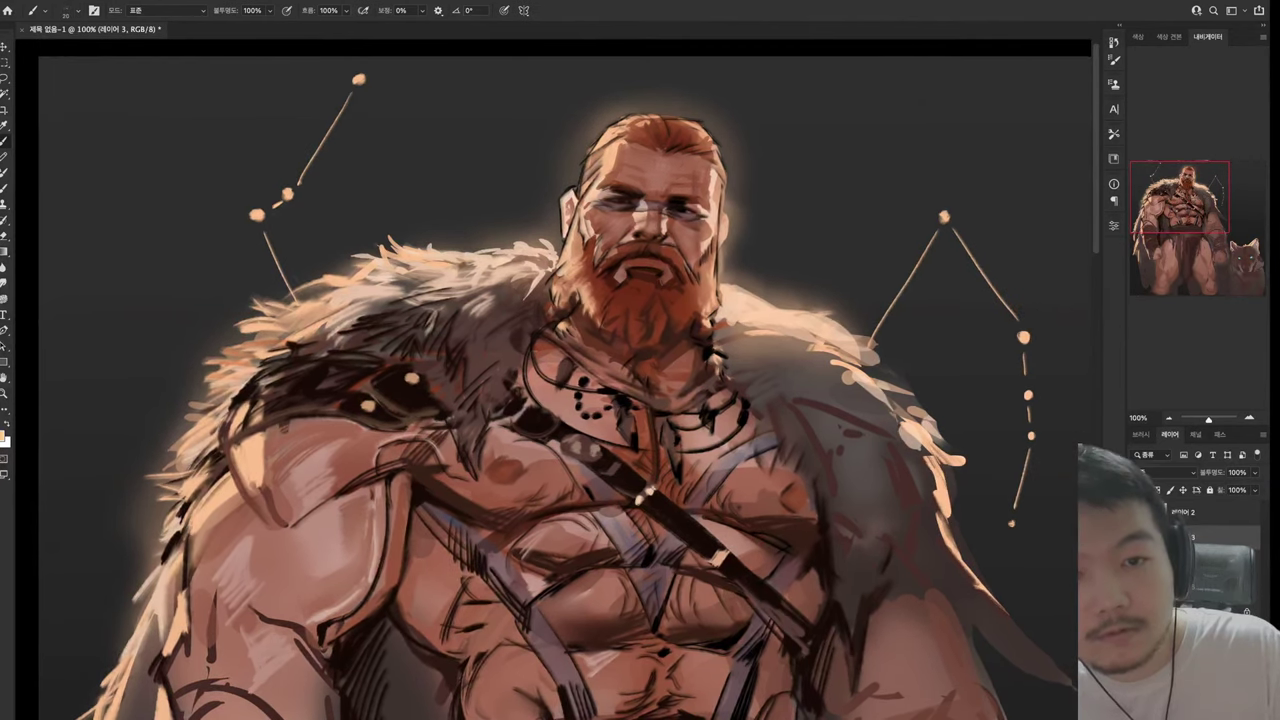
key(ctrl+z)
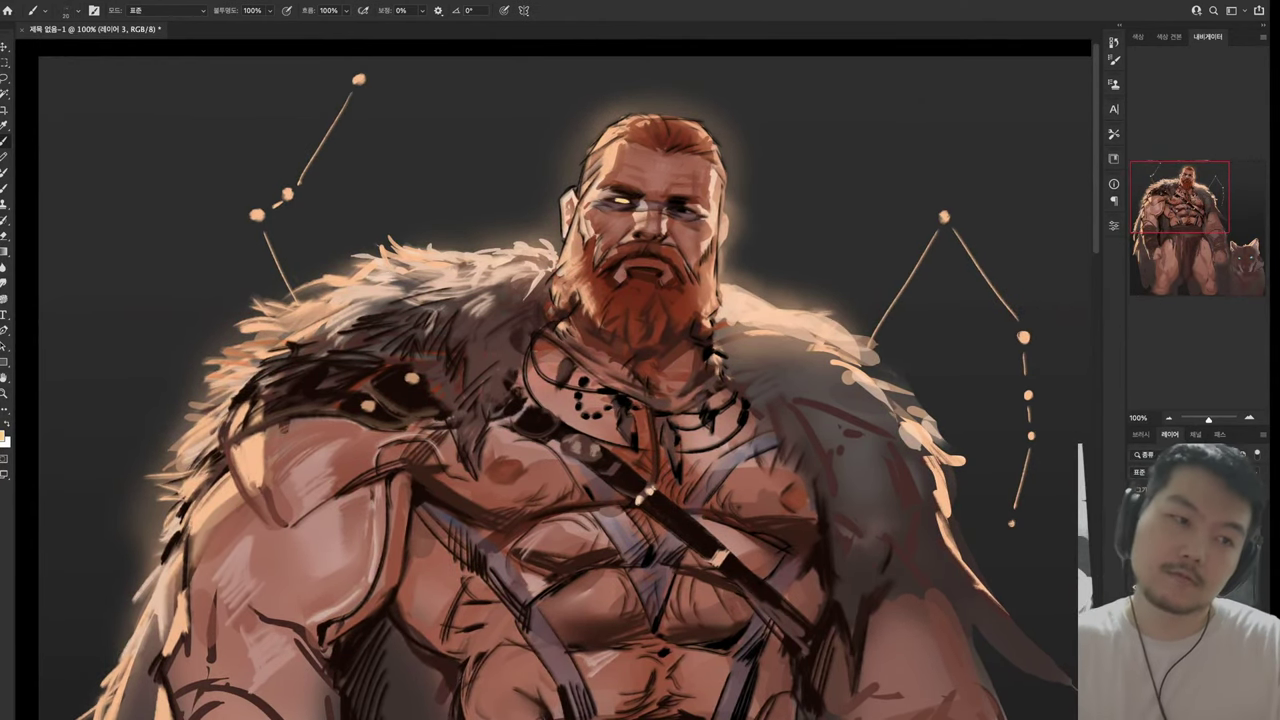
scroll(560, 380, down, 2)
scroll(560, 380, left, 3)
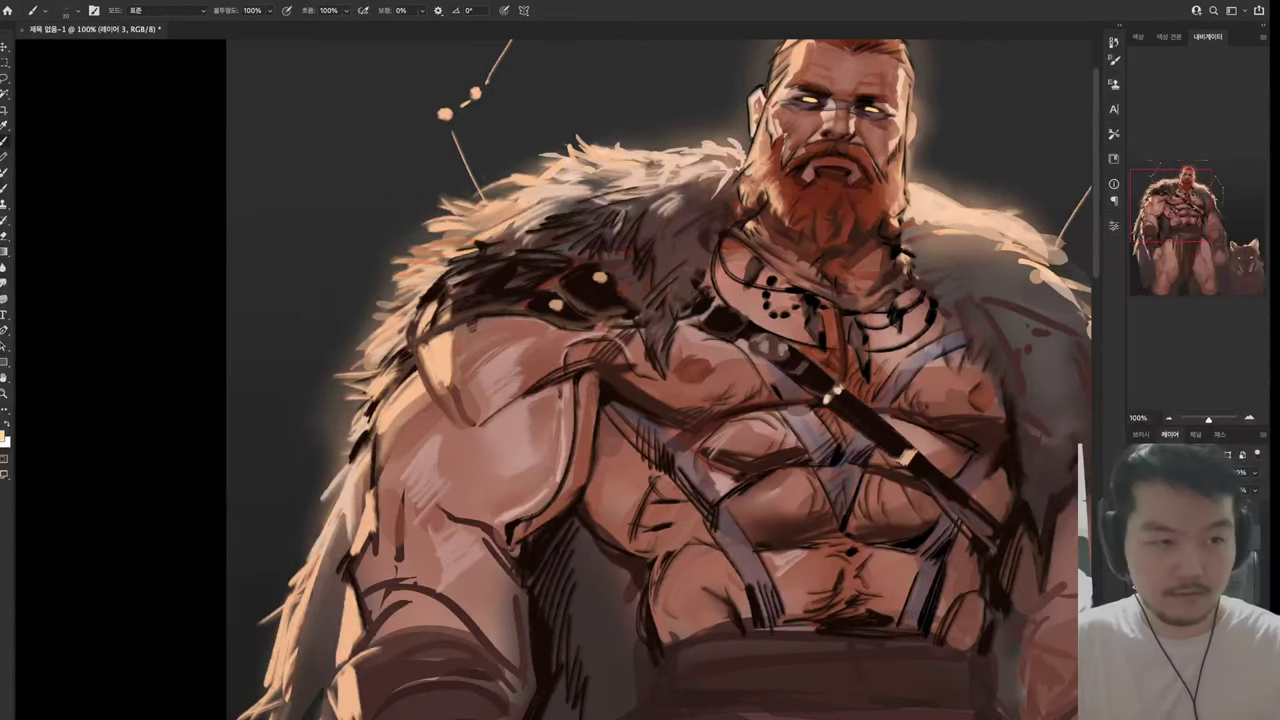
scroll(567, 380, right, 3)
scroll(567, 380, down, 4)
scroll(567, 380, up, 3)
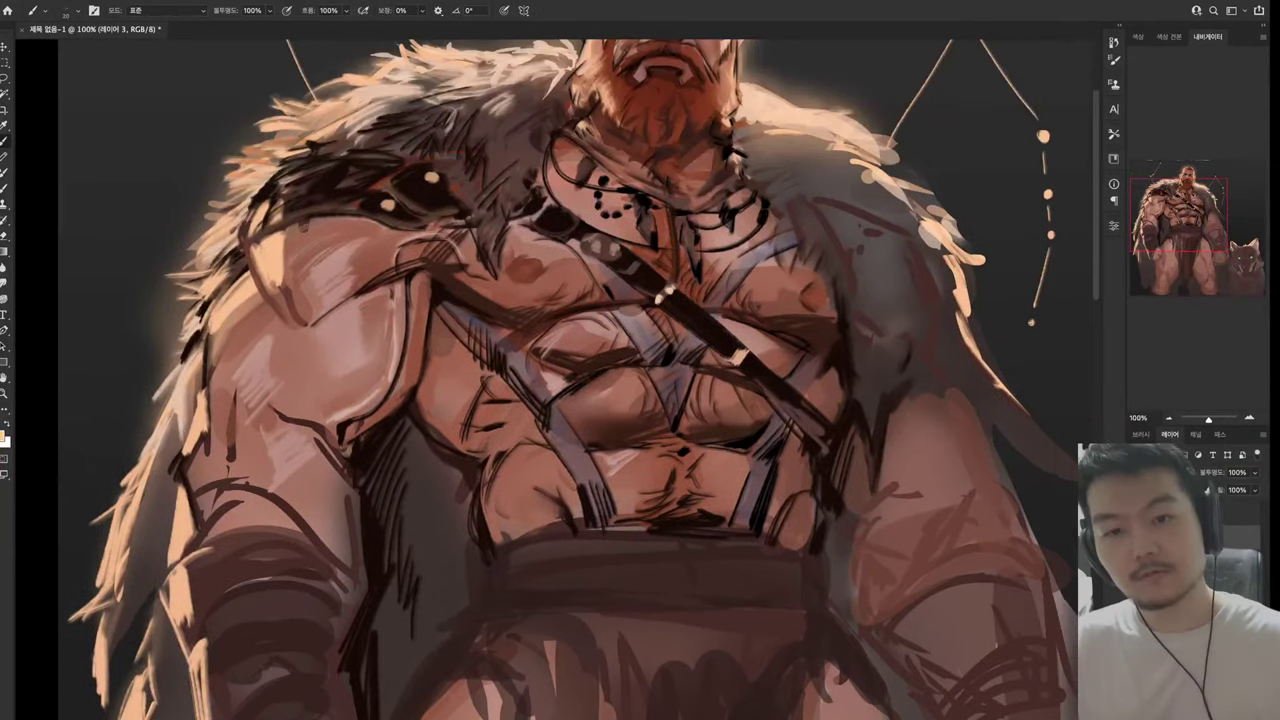
scroll(560, 380, up, 2)
key(shift+b)
key(shift+b)
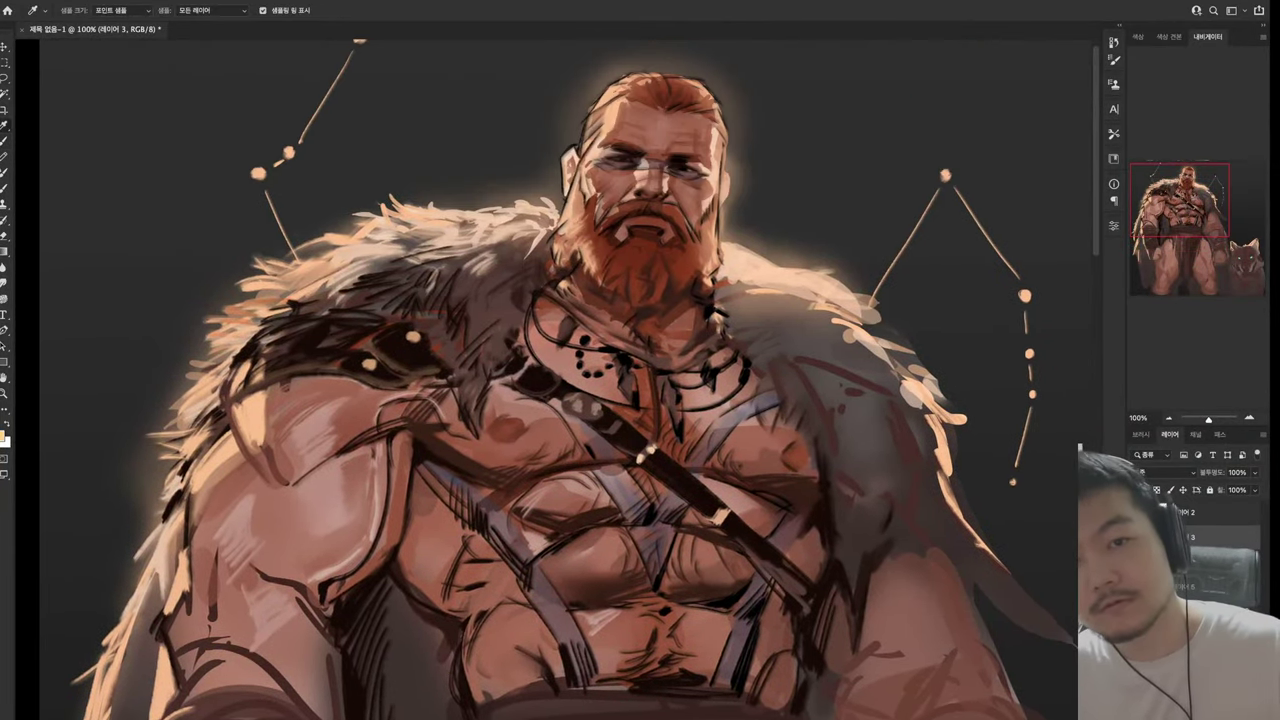
Paint short strokes of sampled beard and skin tones on both sides of the barbarian's mustache
key(shift+b)
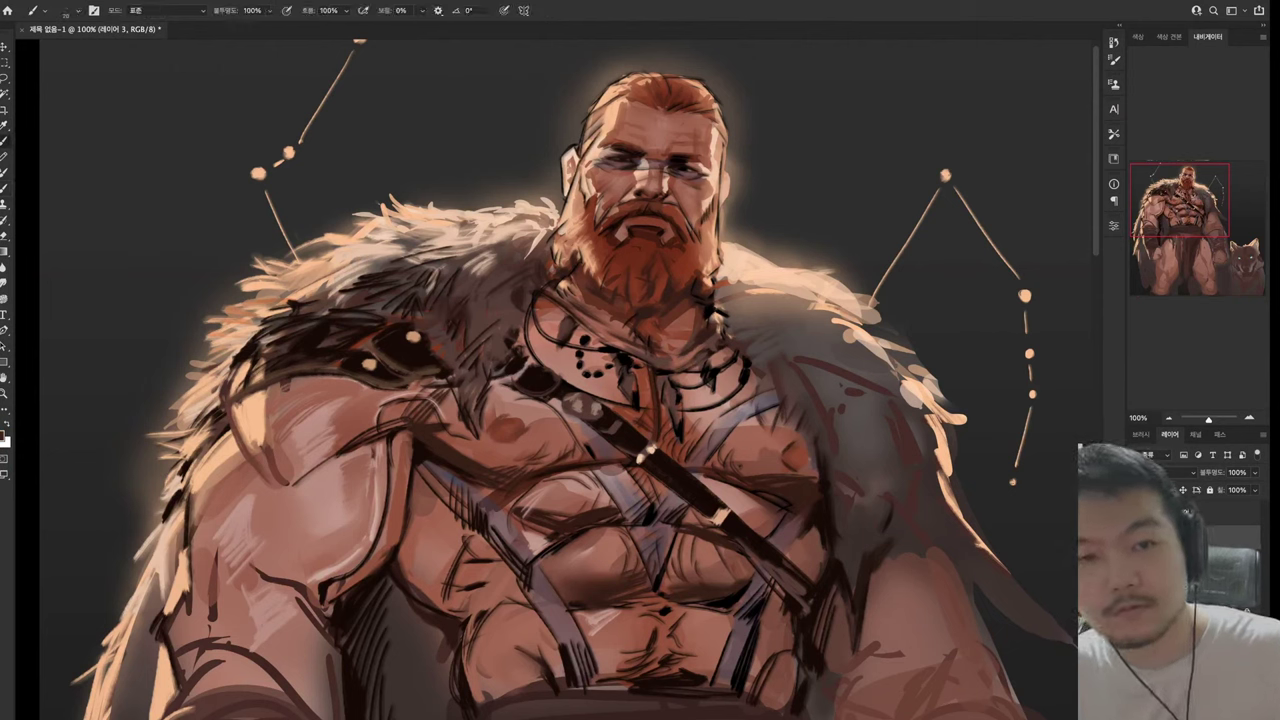
alt+click(625, 209)
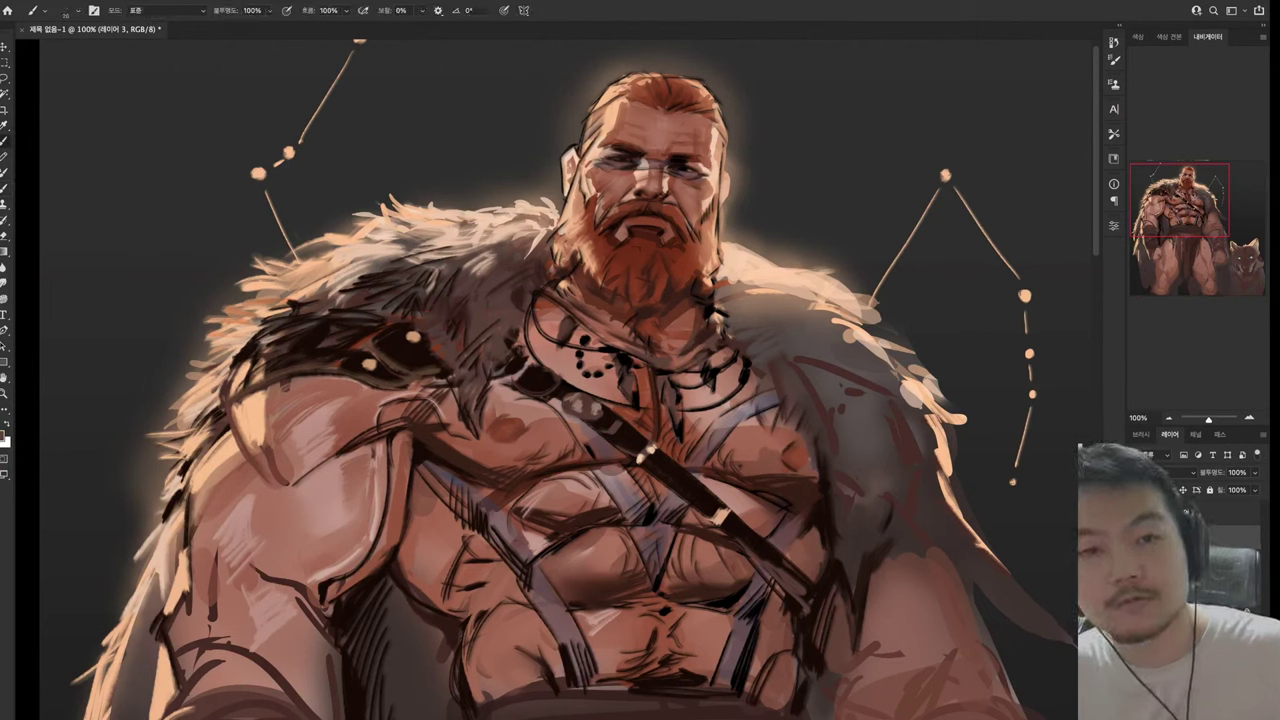
alt+click(577, 234)
drag(594, 234, 618, 214)
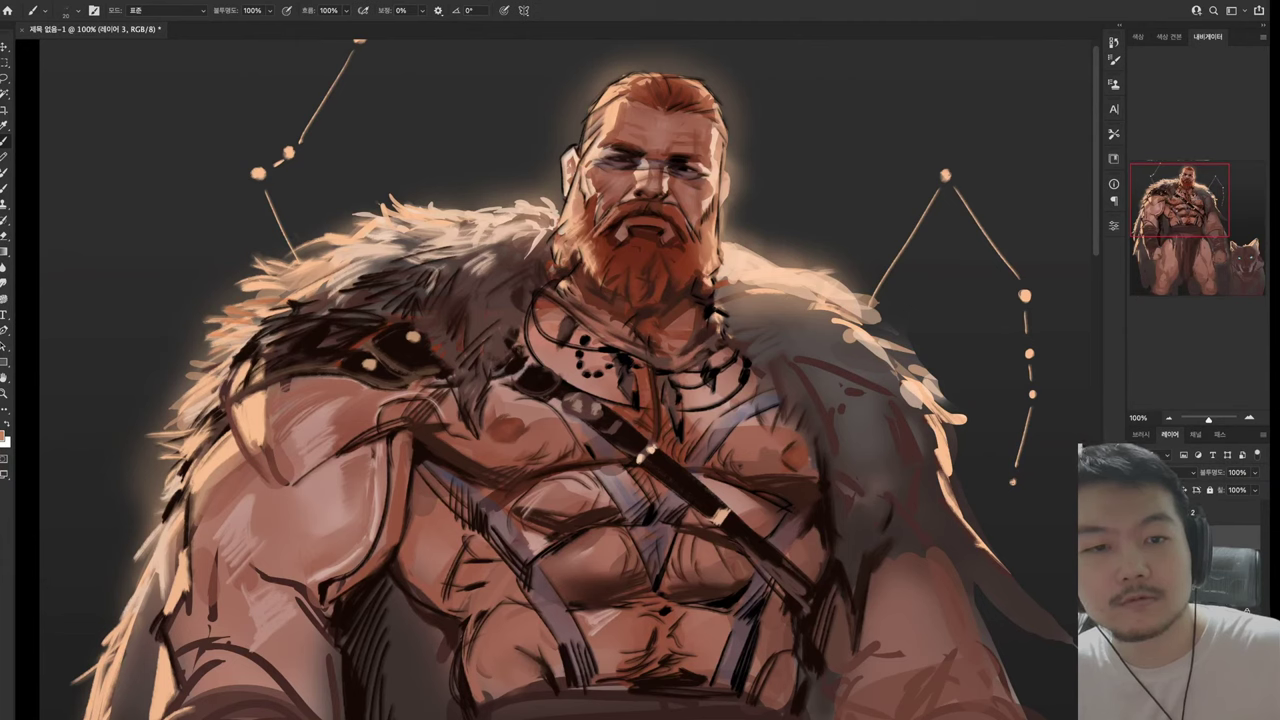
alt+click(684, 228)
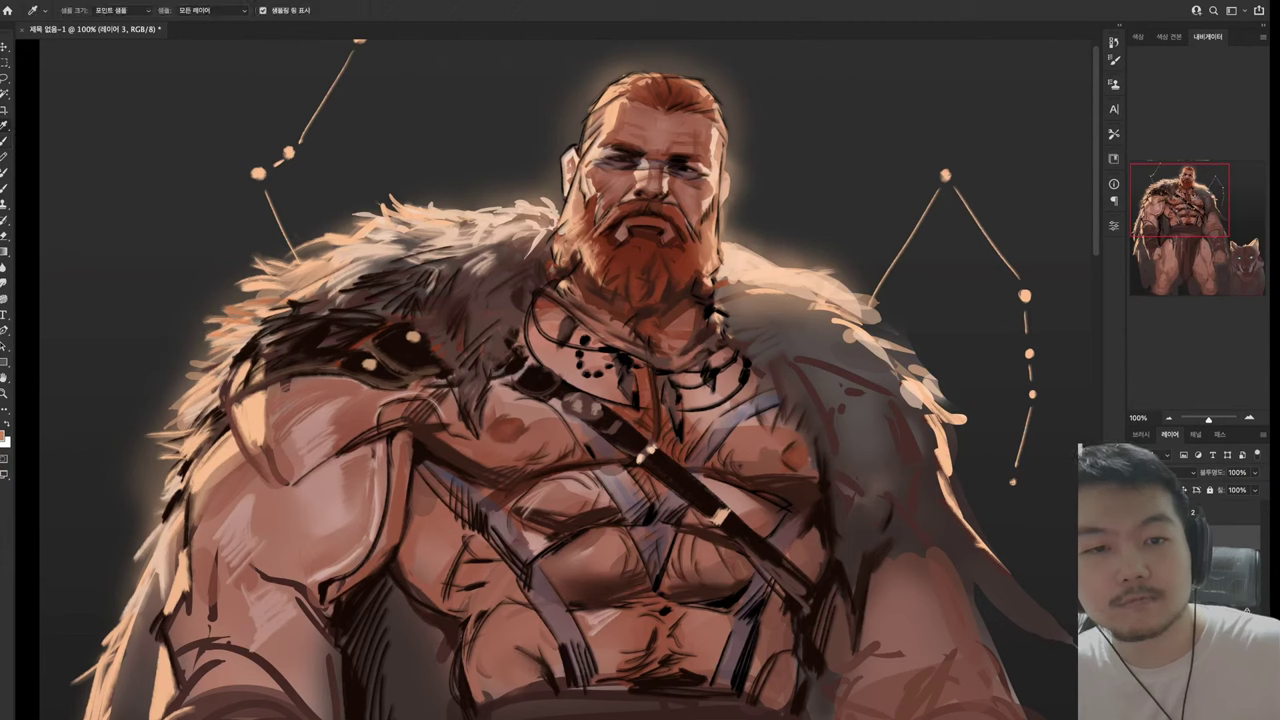
drag(678, 240, 692, 218)
alt+click(671, 208)
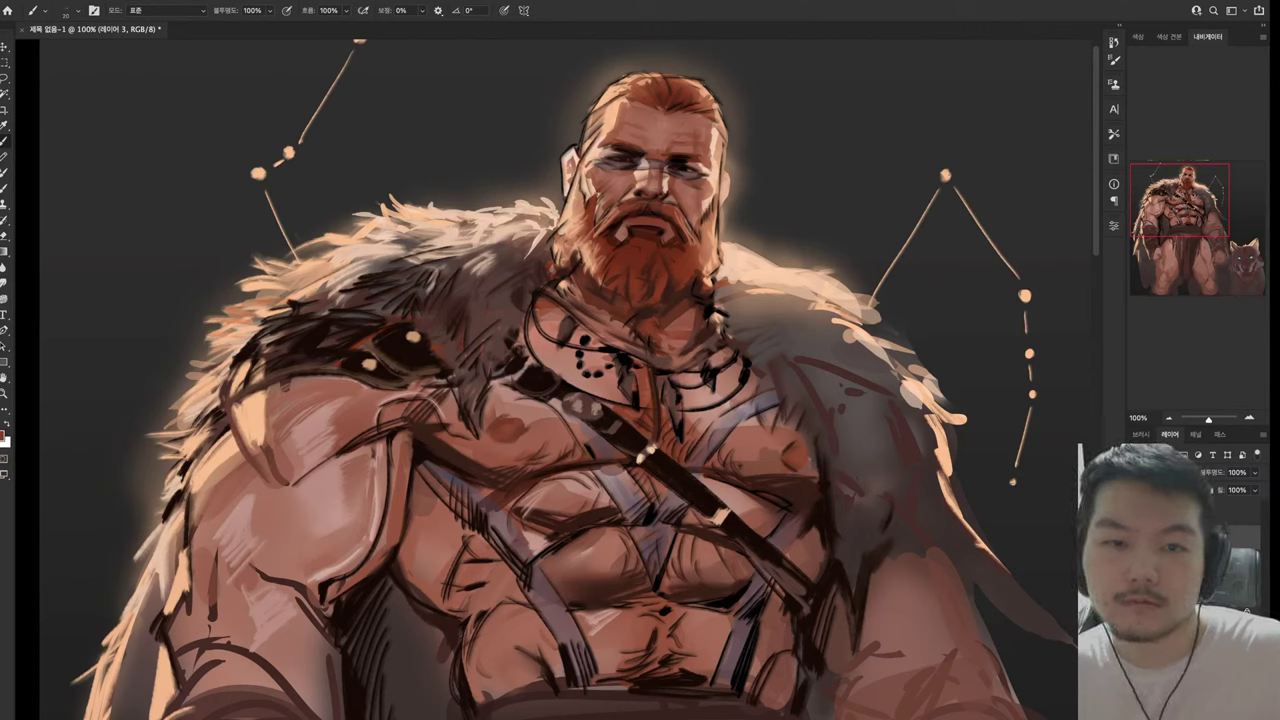
Refine the brow and nose of the face with skin tones sampled from the surrounding area
key(alt)
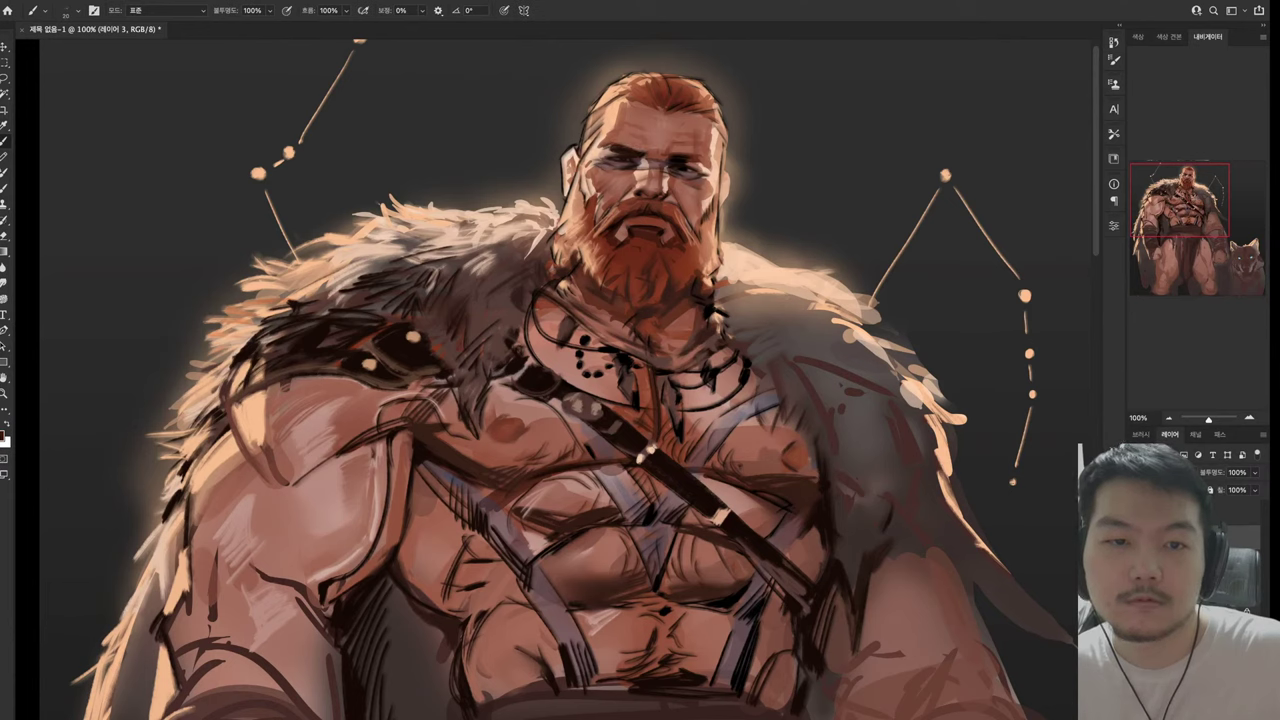
alt+click(675, 148)
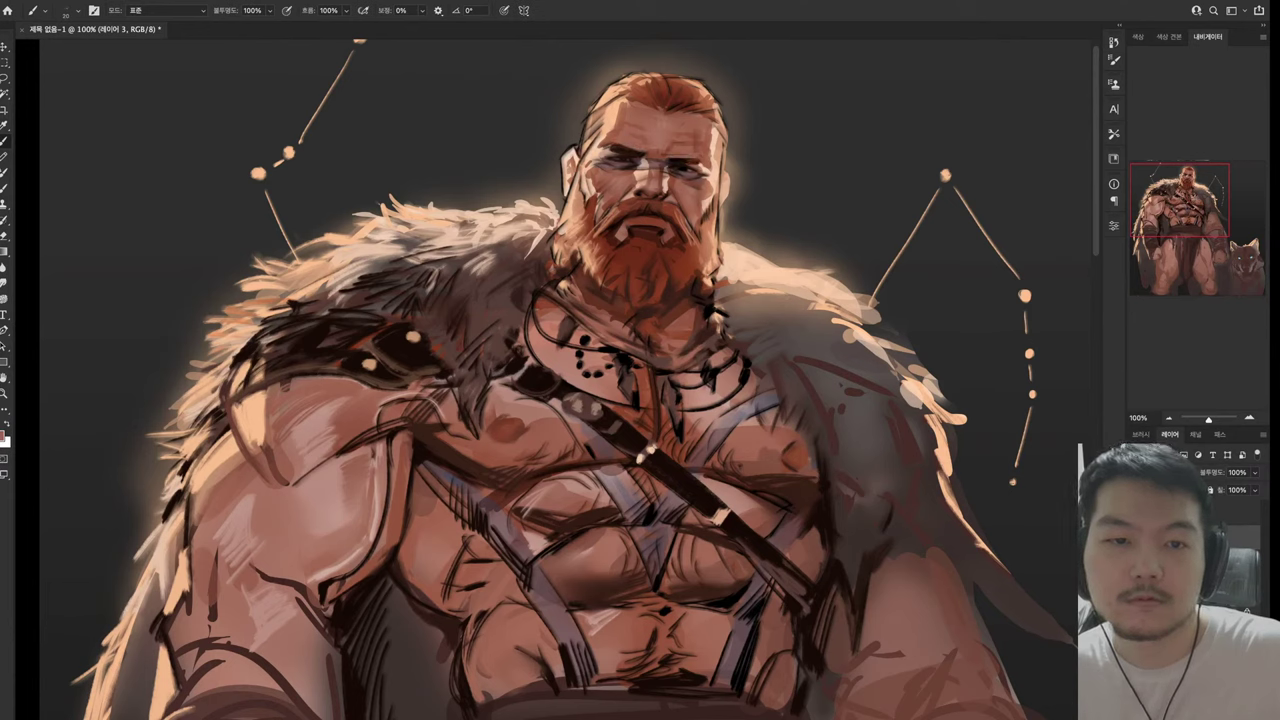
alt+click(655, 148)
alt+click(663, 155)
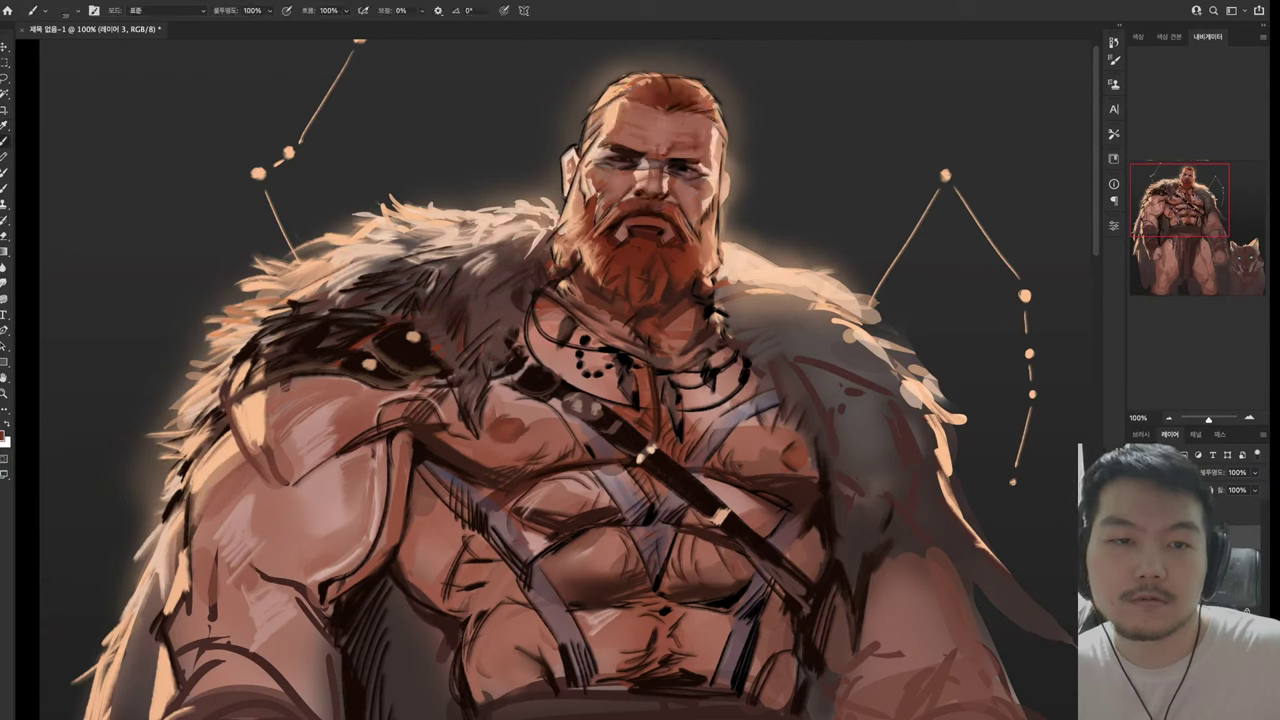
key(shift+b)
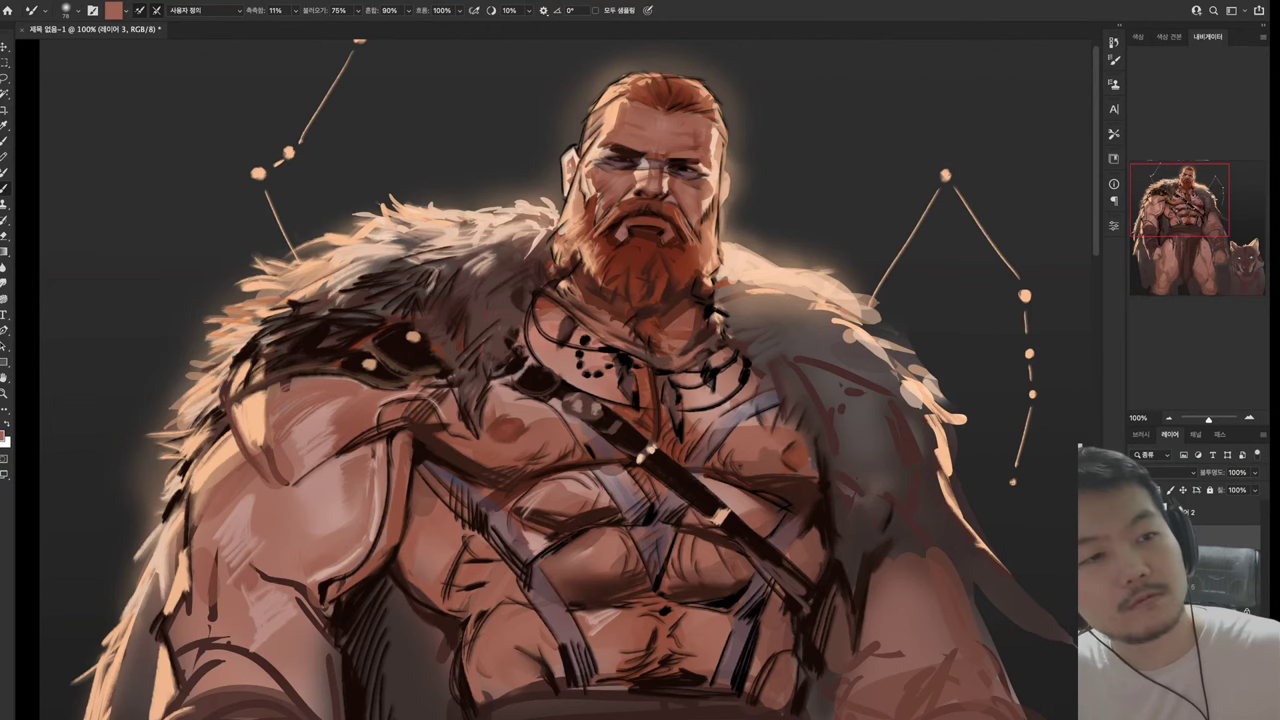
mouse_move(560, 380)
mouse_down()
mouse_move(657, 354)
mouse_move(585, 450)
mouse_up()
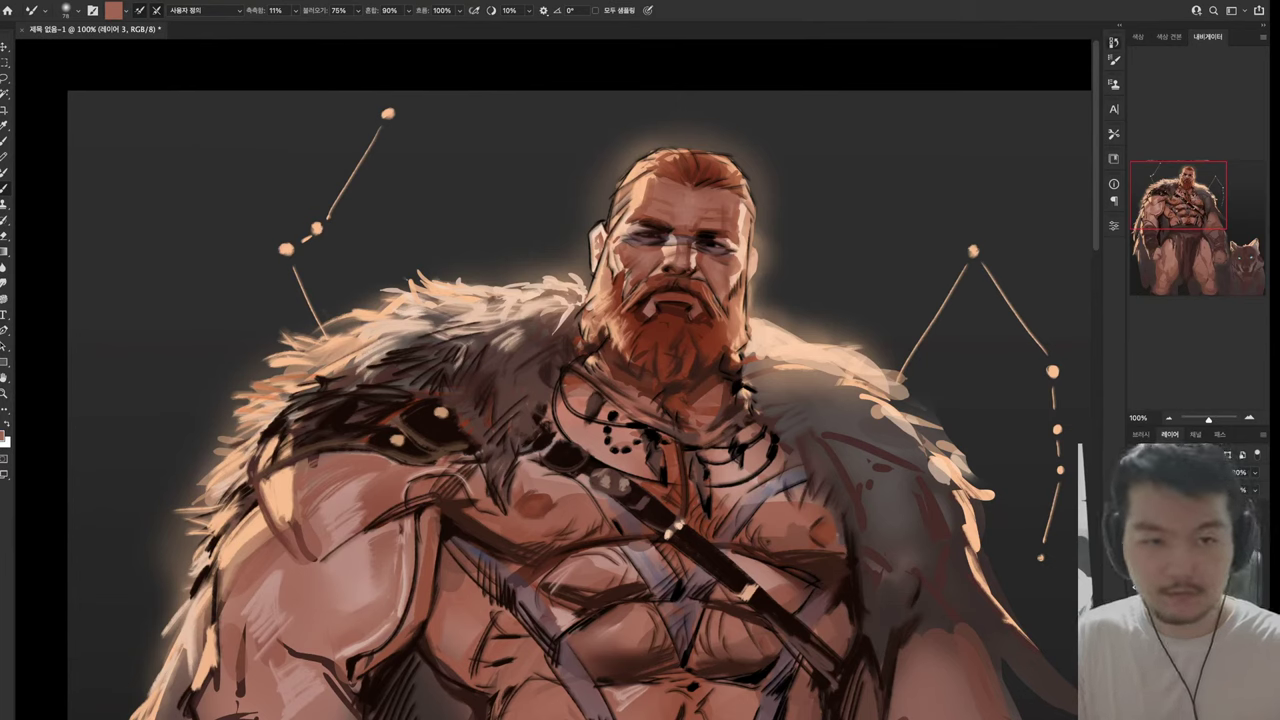
scroll(580, 380, left, 3)
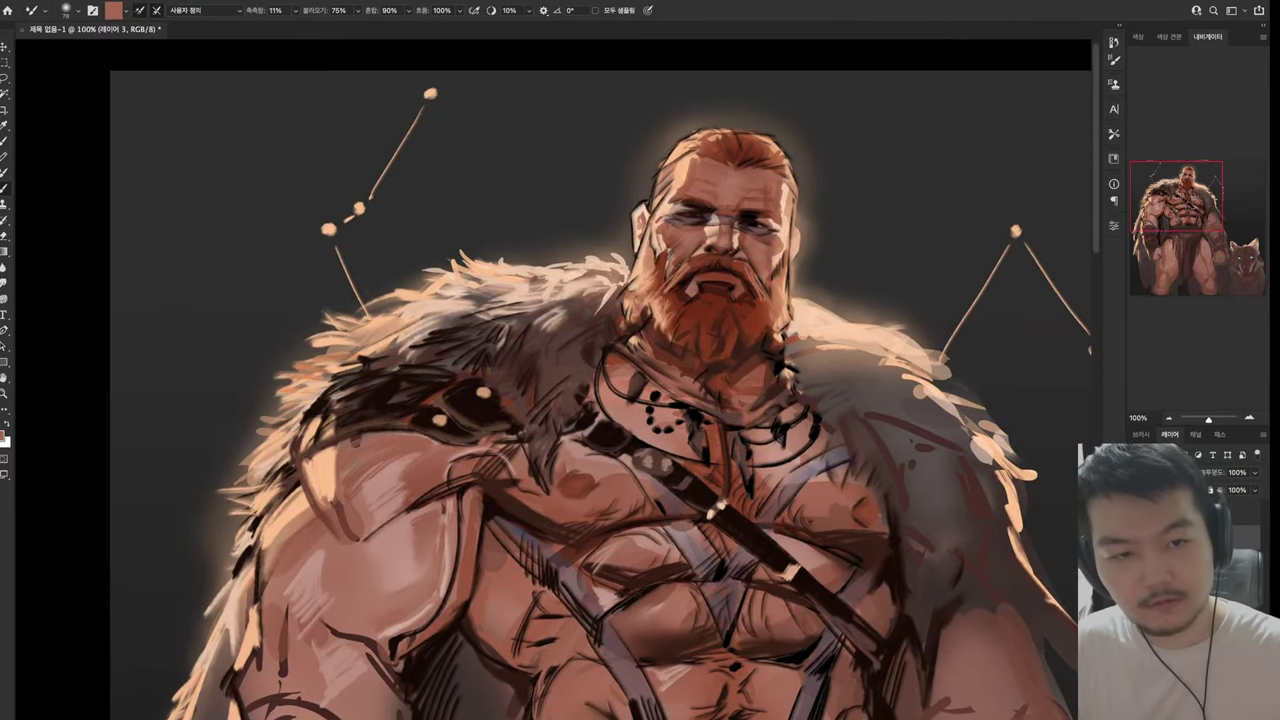
key(z)
click(690, 195)
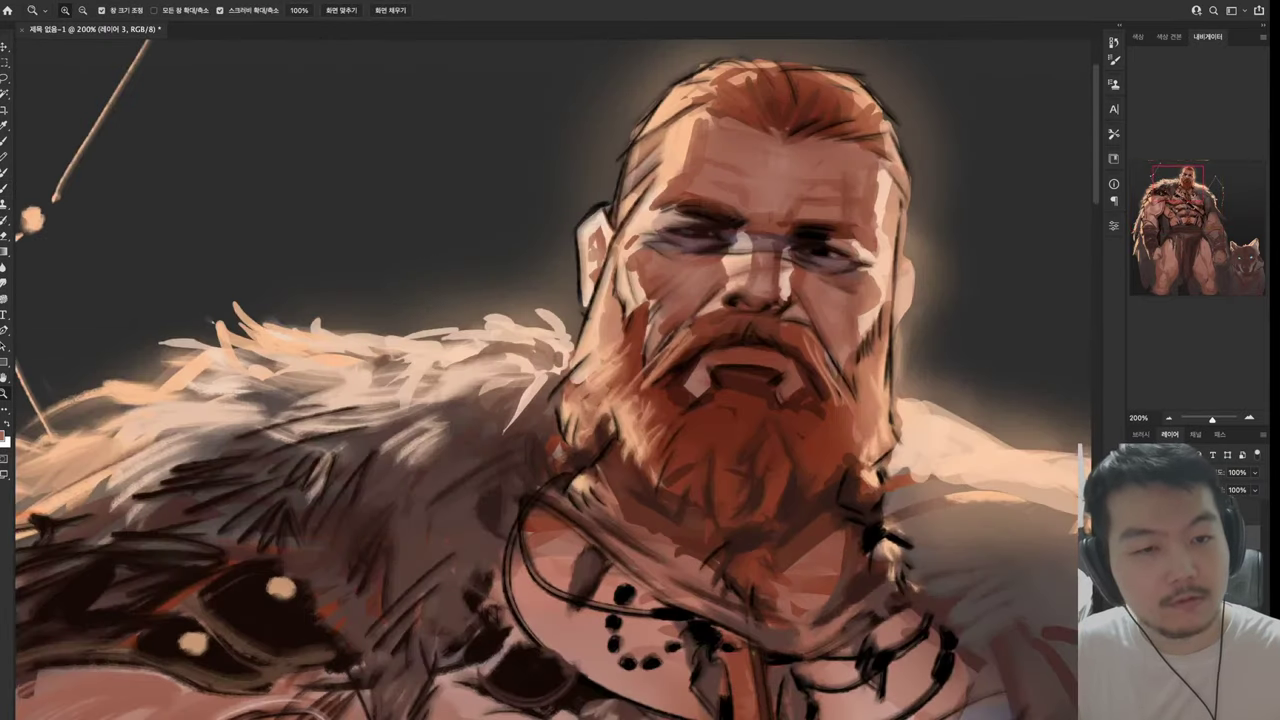
key(b)
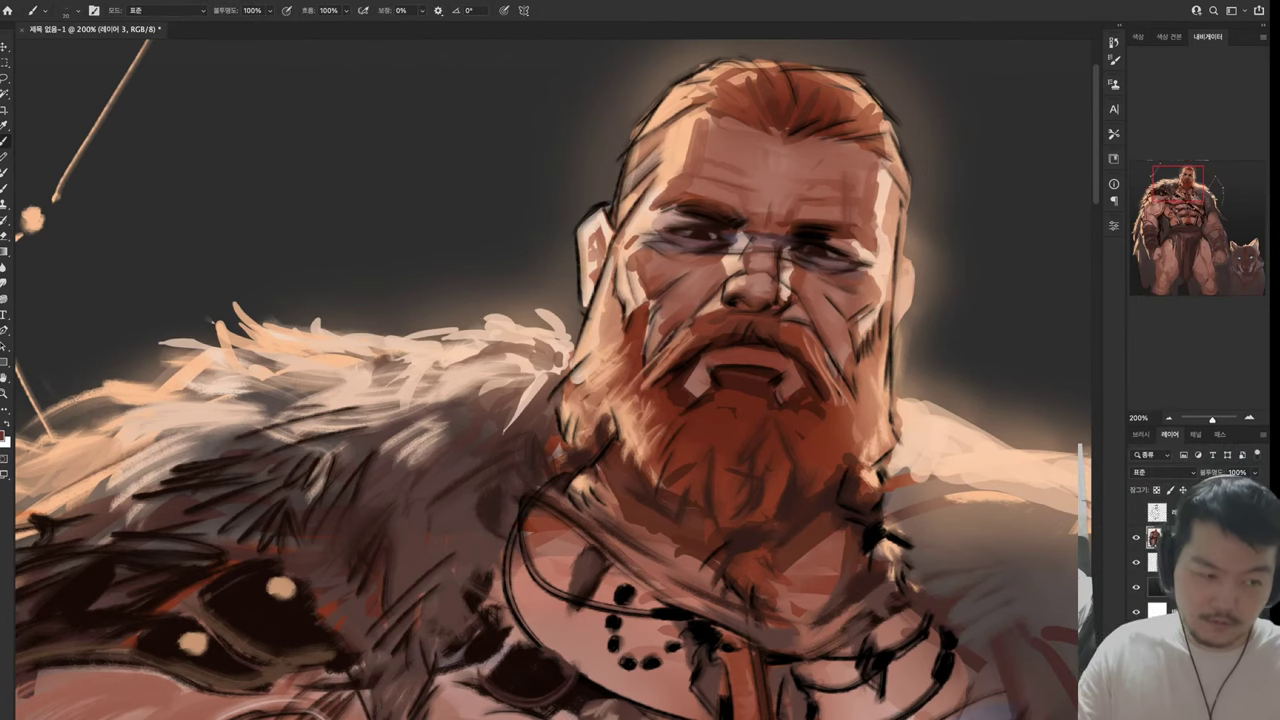
Paint thick dark brown lines along the upper and lower edges and across the folds of the waist sash
mouse_move(600, 400)
mouse_down()
mouse_move(870, 250)
mouse_move(910, 165)
mouse_move(843, 210)
mouse_up()
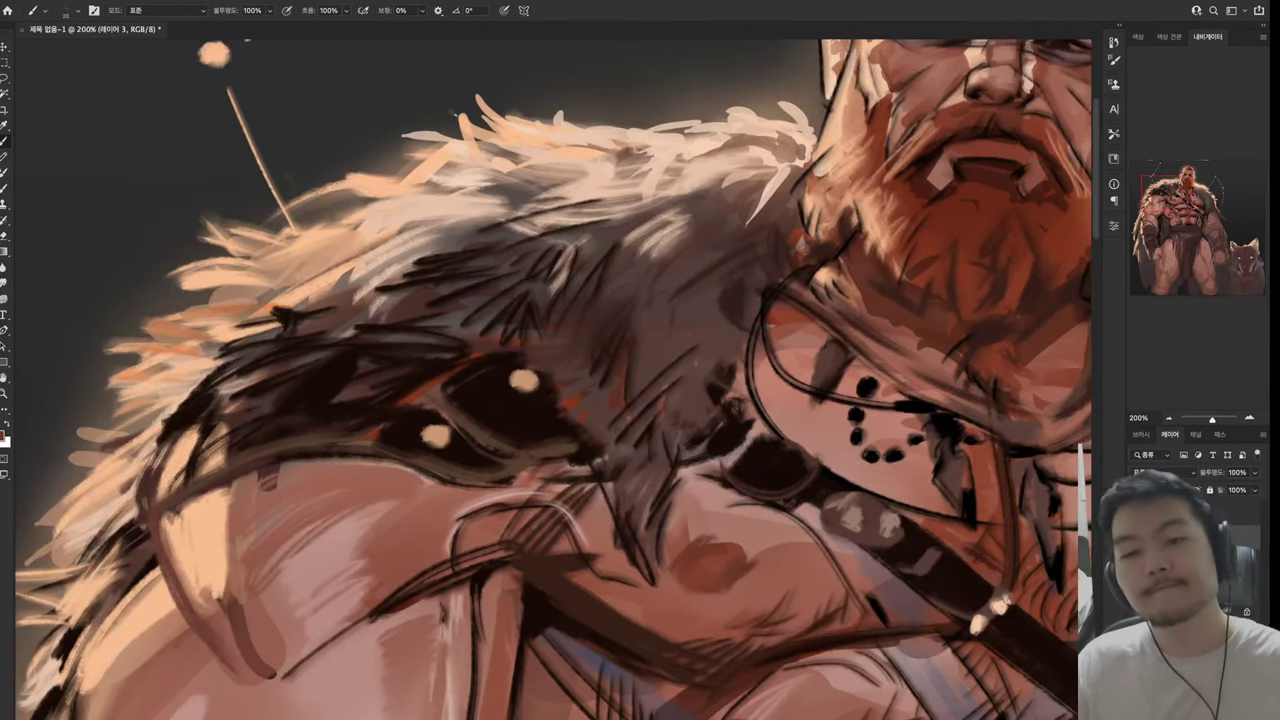
key(z)
mouse_move(60, 348)
mouse_down()
mouse_move(37, 348)
mouse_move(50, 348)
mouse_up()
mouse_move(600, 400)
mouse_down()
mouse_move(776, 238)
mouse_move(776, 325)
mouse_up()
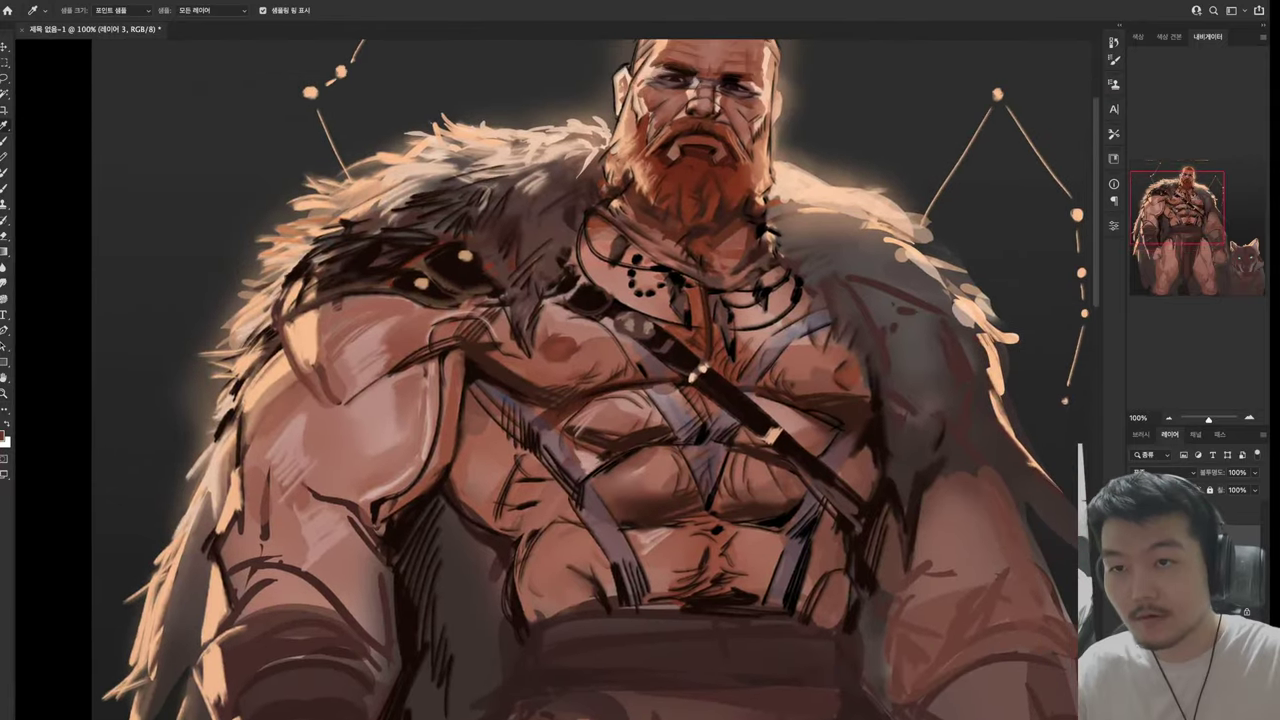
key(b)
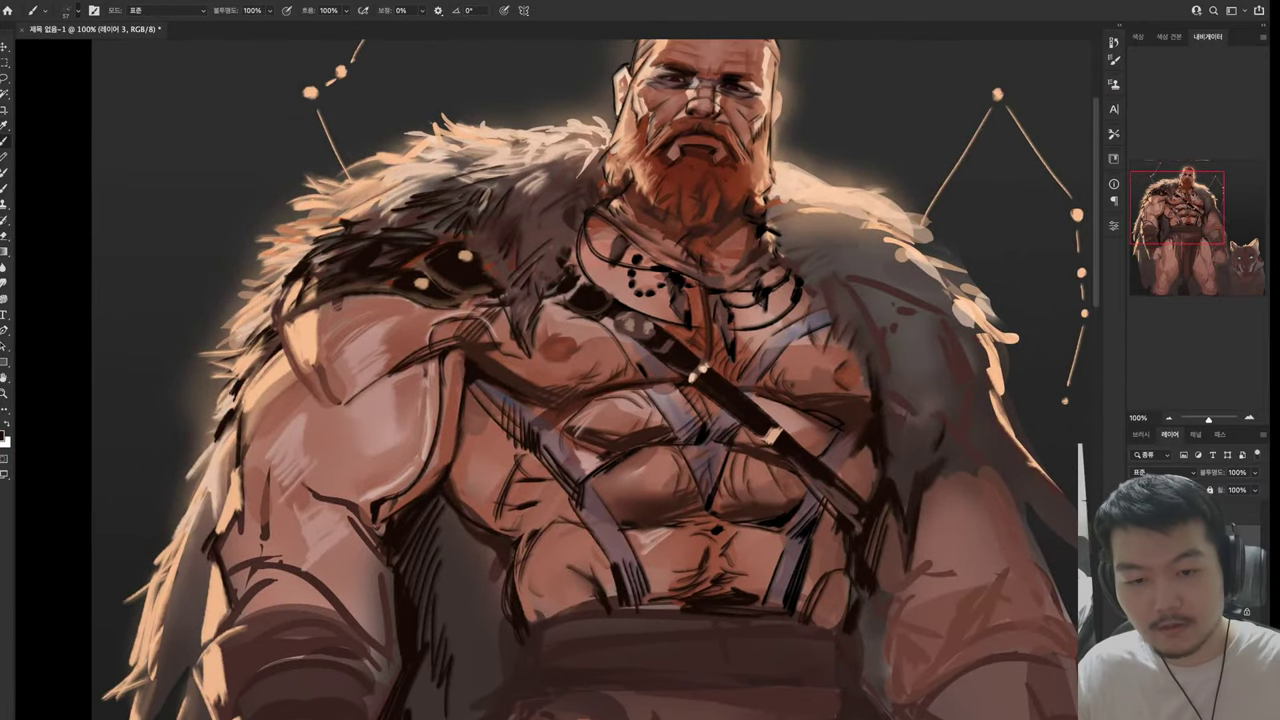
drag(776, 325, 762, 215)
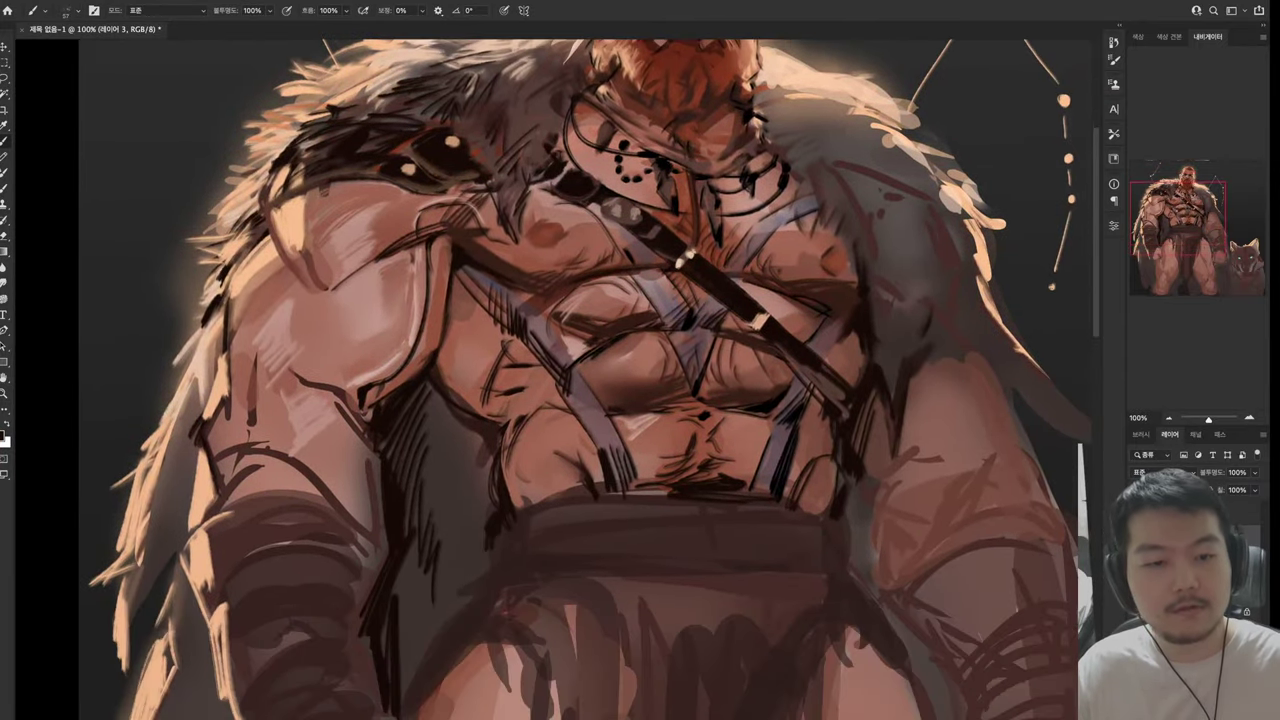
drag(487, 548, 810, 506)
mouse_move(475, 558)
mouse_down()
mouse_move(830, 508)
mouse_move(845, 530)
mouse_up()
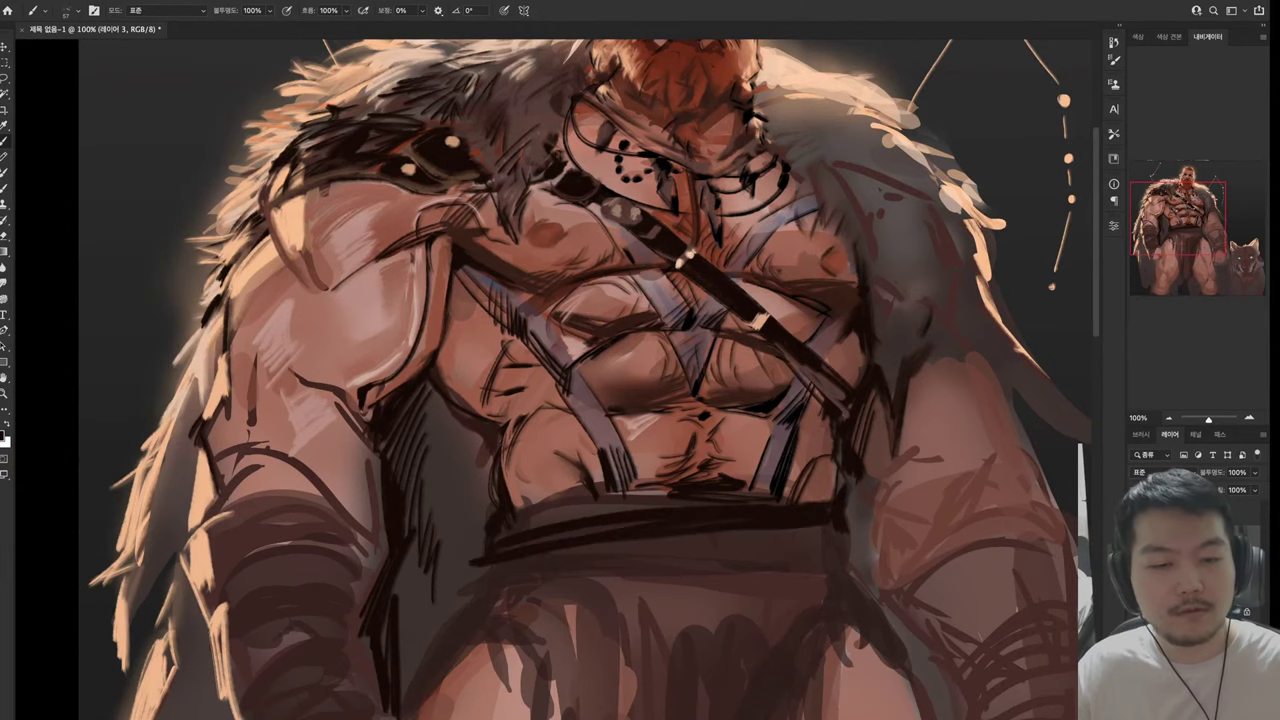
mouse_move(510, 585)
mouse_down()
mouse_move(850, 535)
mouse_move(470, 570)
mouse_move(780, 590)
mouse_up()
drag(555, 600, 842, 580)
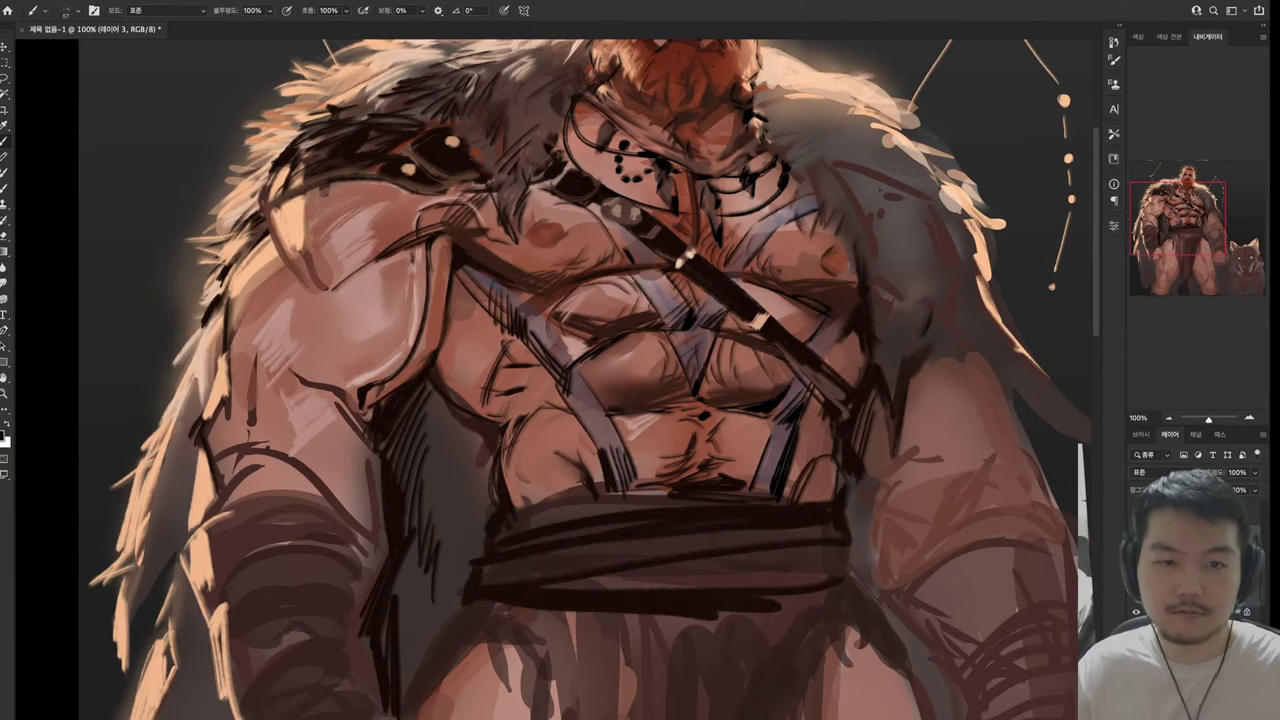
mouse_move(720, 615)
mouse_down()
mouse_move(865, 578)
mouse_move(868, 594)
mouse_up()
Paint a dark stroke between the bare arm's outer edge and the hanging fur cloak
key(h)
drag(560, 380, 380, 540)
drag(640, 360, 530, 500)
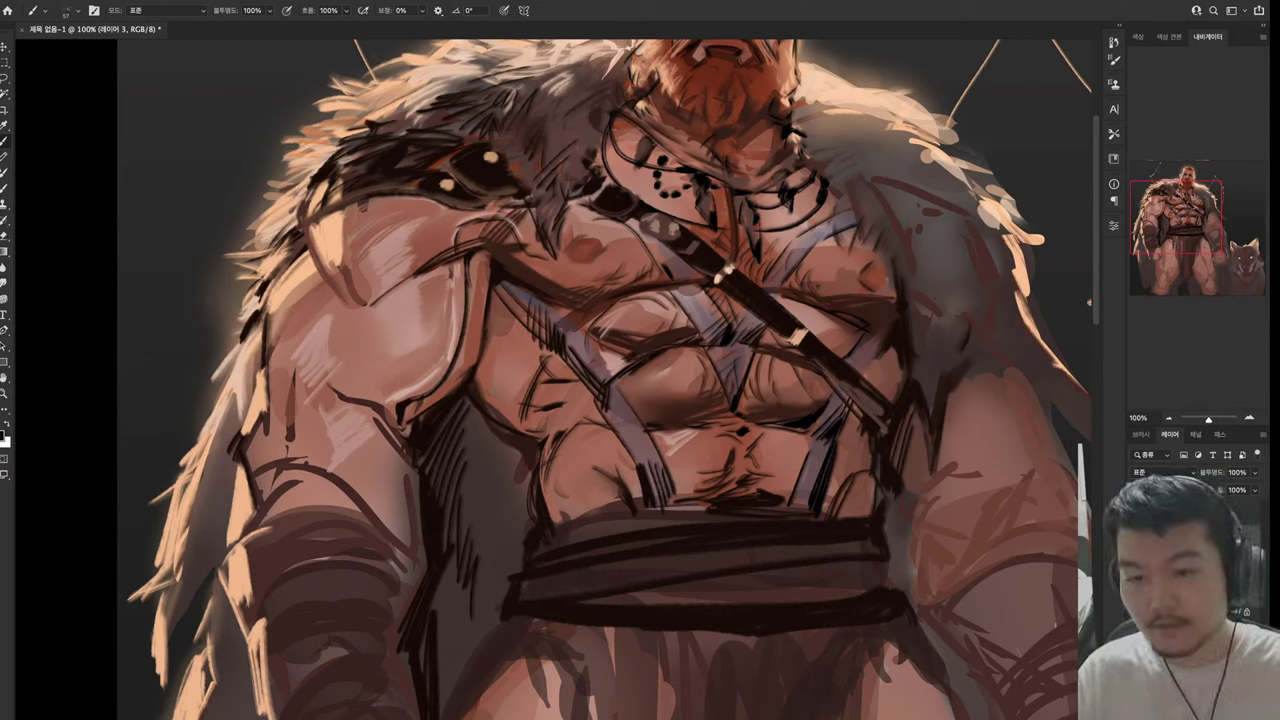
drag(266, 370, 234, 440)
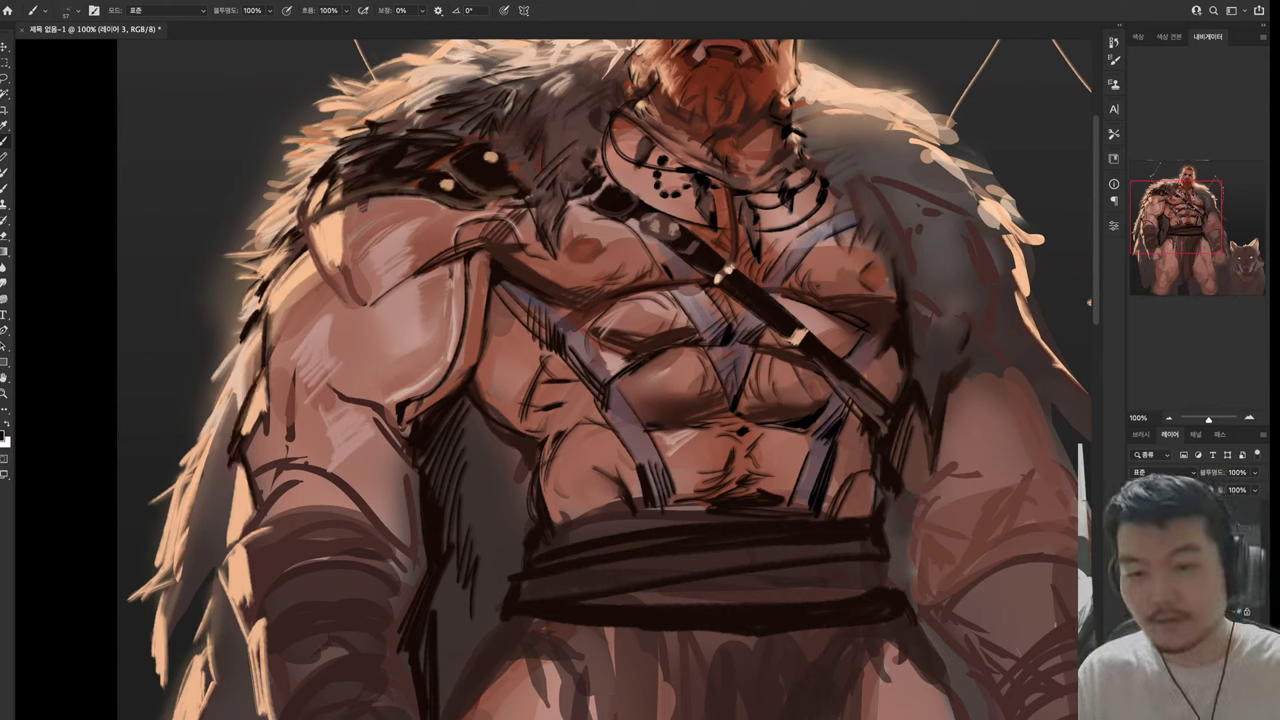
Repaint the forearm above the wrapped bracer with sampled skin tones, covering the rough sketch lines and shaping the muscles
key(alt)
alt+click(288, 412)
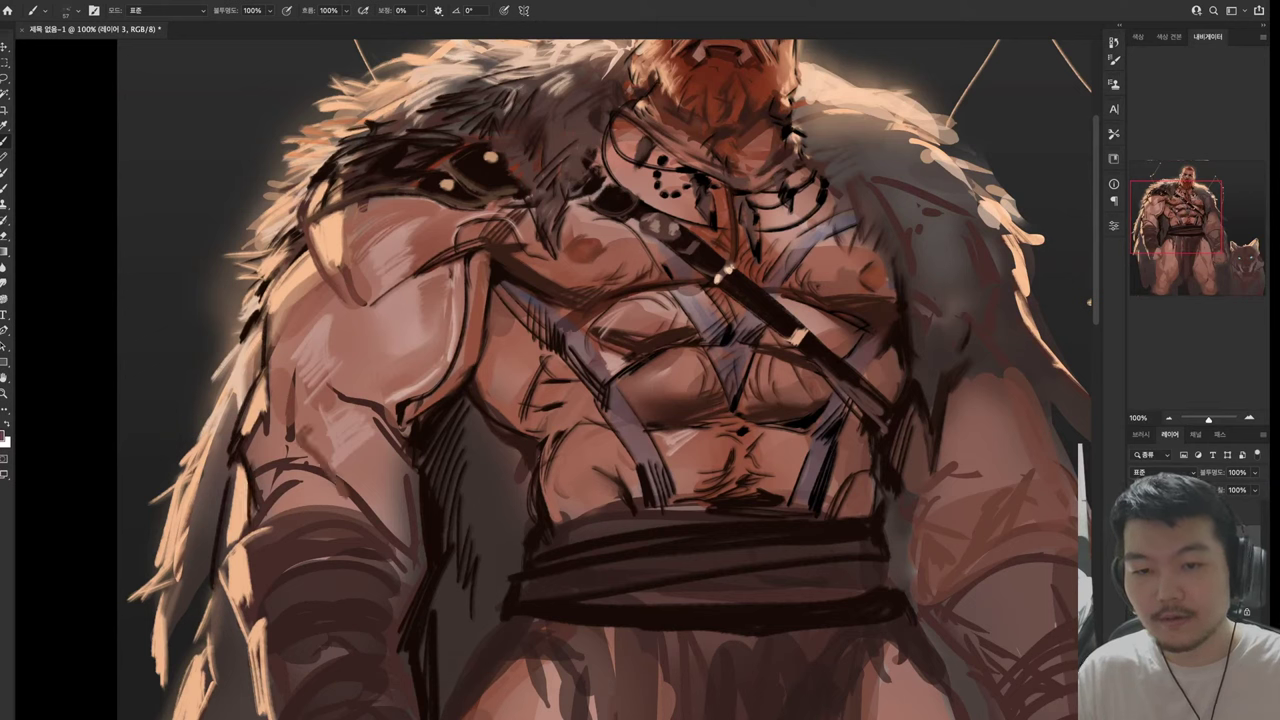
drag(310, 445, 365, 410)
drag(306, 456, 366, 412)
drag(250, 482, 270, 398)
drag(265, 502, 300, 430)
drag(290, 480, 312, 428)
mouse_move(298, 506)
mouse_down()
mouse_move(314, 466)
mouse_move(318, 476)
mouse_up()
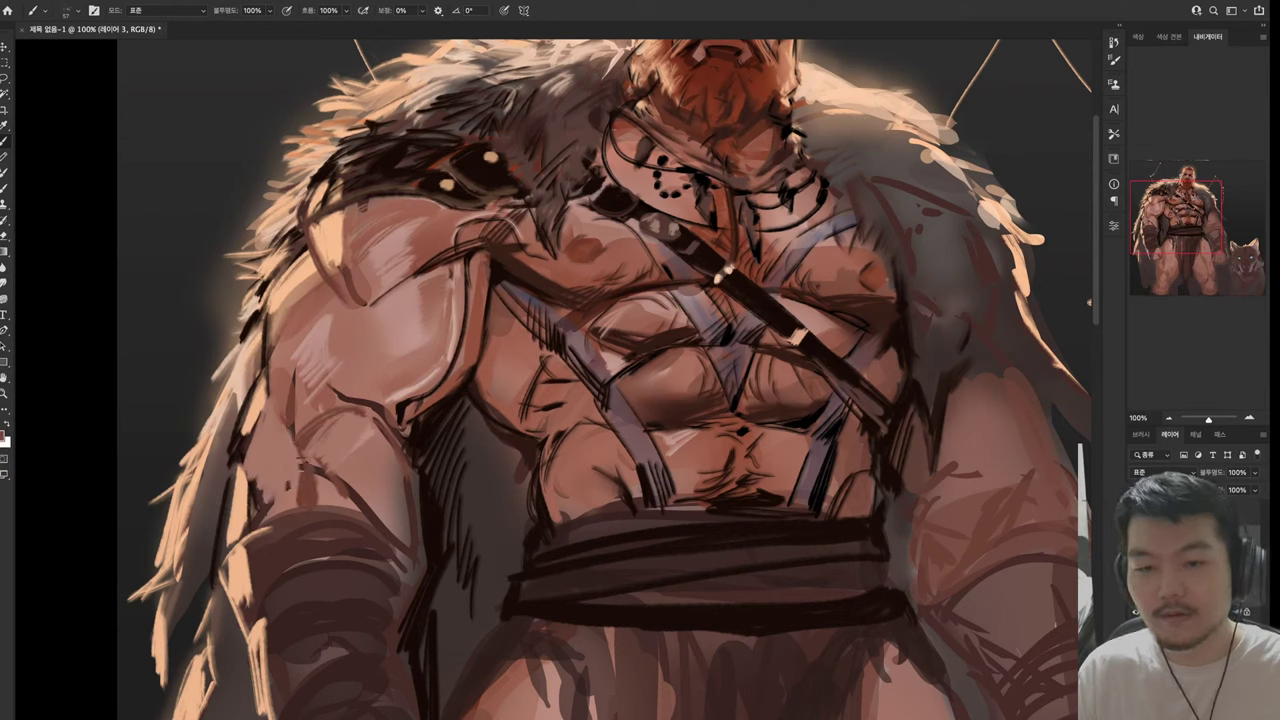
mouse_move(368, 518)
mouse_down()
mouse_move(398, 458)
mouse_move(412, 470)
mouse_up()
Paint dark curved lines along the bracer's upper rim and its first wraps
key(alt)
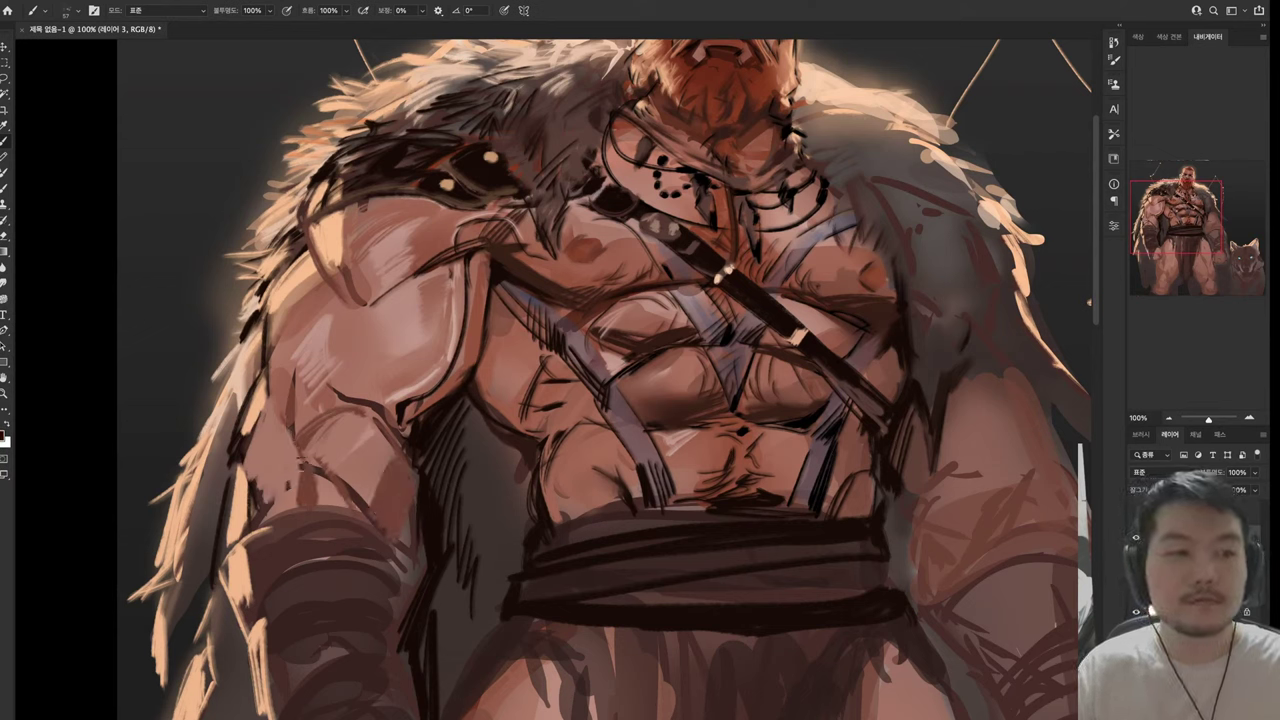
mouse_move(396, 556)
mouse_down()
mouse_move(416, 498)
mouse_move(406, 554)
mouse_up()
drag(304, 564, 416, 516)
drag(376, 572, 386, 562)
drag(246, 592, 378, 560)
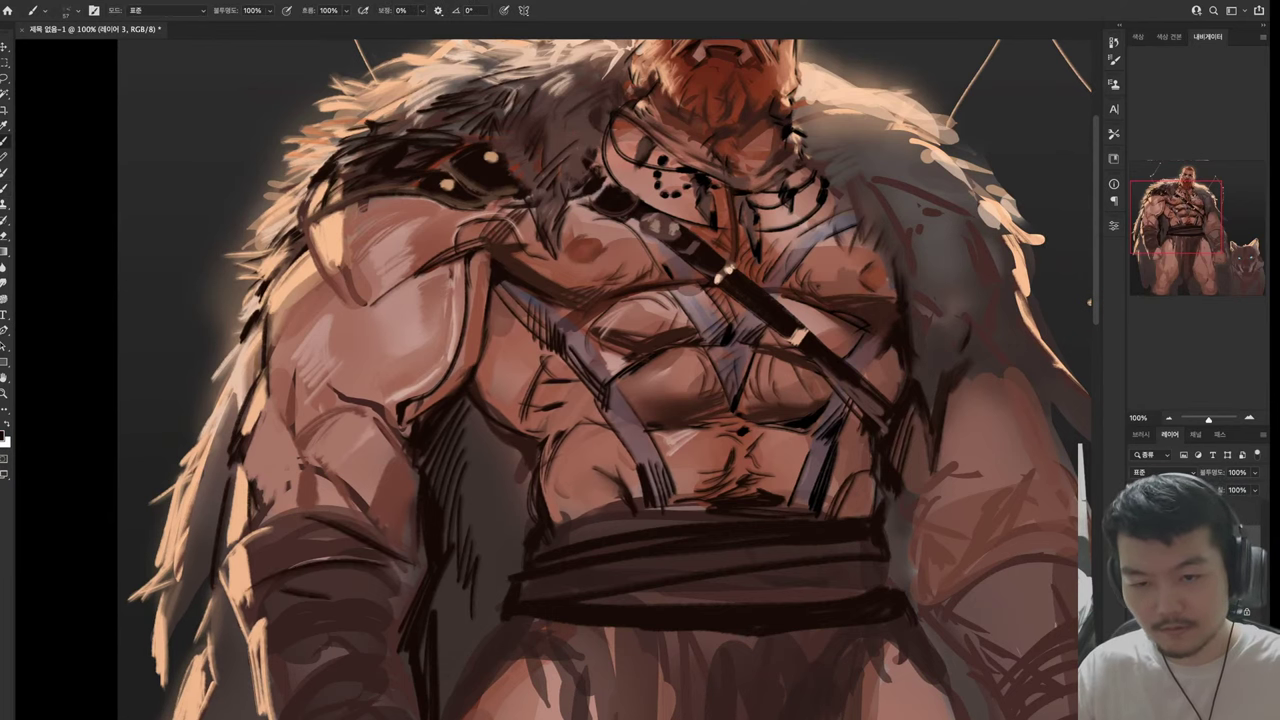
Paint dark outlines and curved wrap folds down the middle of the forearm bracer
scroll(580, 380, down, 3)
scroll(580, 400, up, 3)
drag(352, 494, 444, 422)
drag(356, 558, 368, 468)
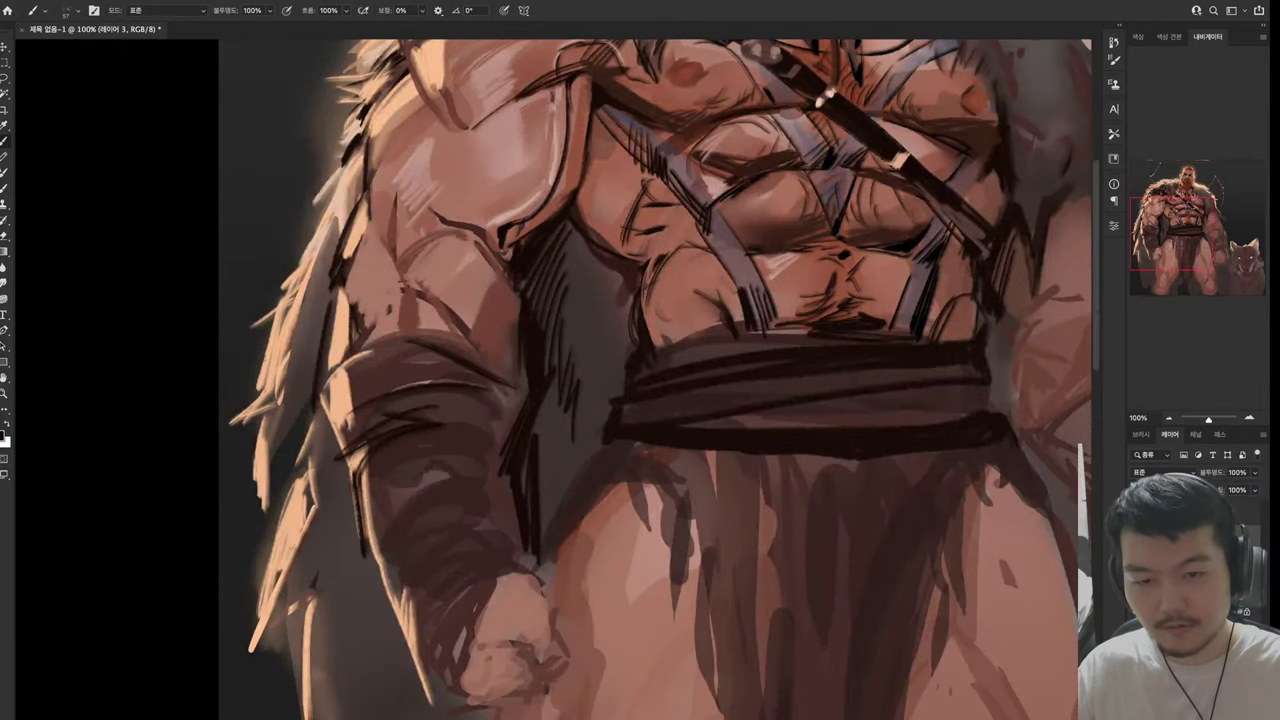
drag(364, 598, 482, 472)
drag(374, 560, 488, 474)
mouse_move(384, 612)
mouse_down()
mouse_move(488, 552)
mouse_move(504, 530)
mouse_move(500, 470)
mouse_up()
drag(490, 544, 512, 470)
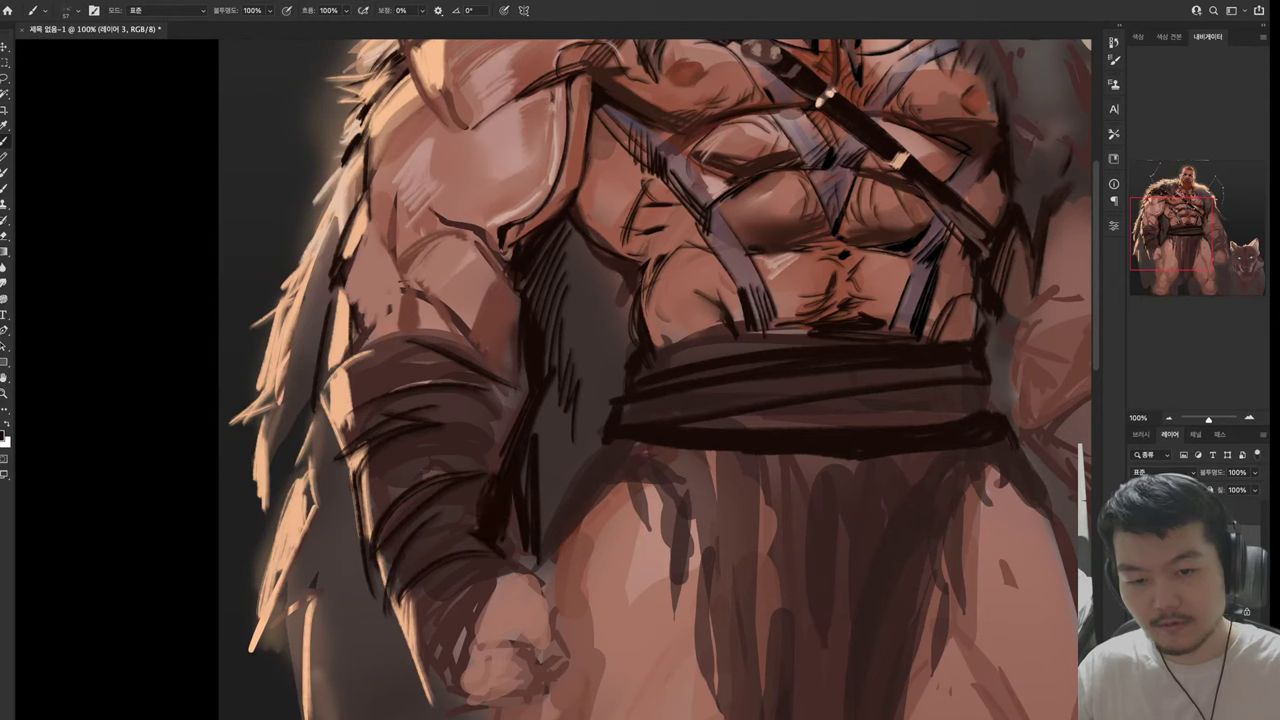
Fill the gap between the bracer and the hip with dark brown shadow strokes
drag(504, 568, 530, 524)
drag(508, 570, 532, 464)
drag(538, 512, 560, 448)
drag(538, 542, 572, 458)
key(alt)
drag(485, 476, 486, 546)
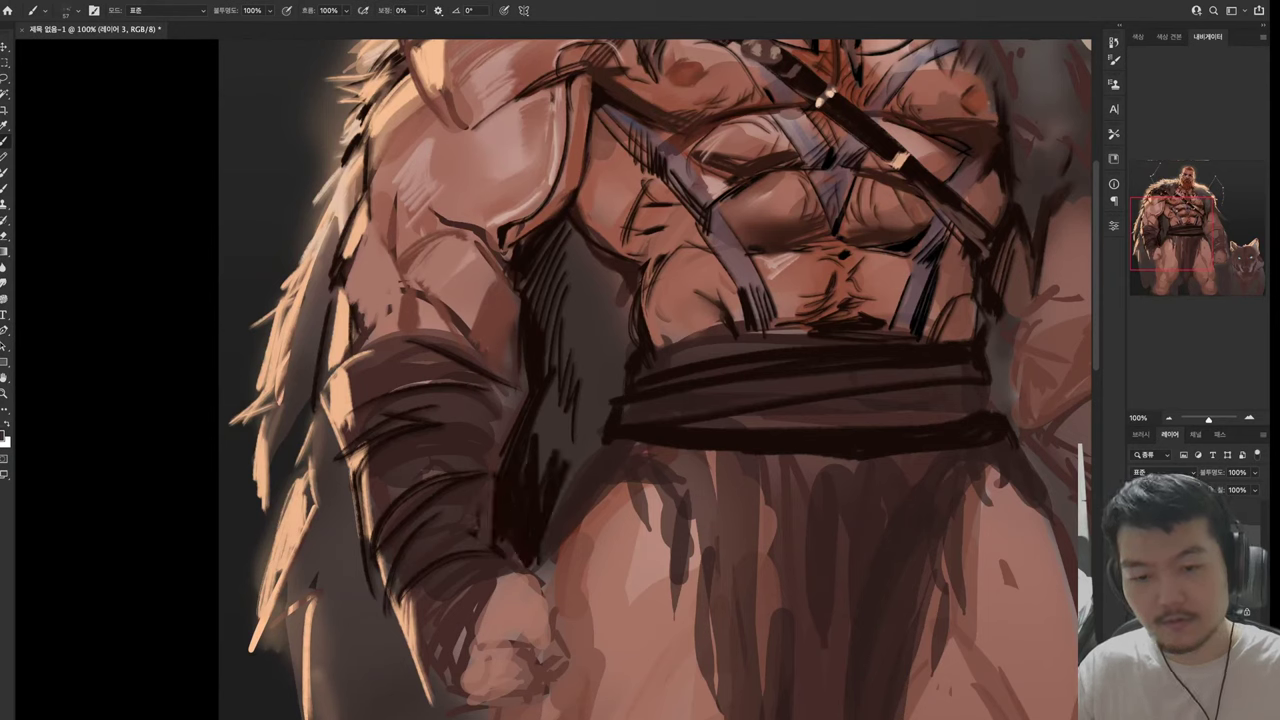
Paint dark wrap folds at the wrist and outline the clenched fist and its fingers
drag(440, 596, 506, 566)
drag(418, 660, 488, 580)
mouse_move(430, 706)
mouse_down()
mouse_move(478, 596)
mouse_move(464, 642)
mouse_move(520, 648)
mouse_up()
mouse_move(504, 674)
mouse_down()
mouse_move(534, 654)
mouse_move(574, 658)
mouse_move(522, 624)
mouse_up()
key(alt)
mouse_move(534, 658)
mouse_down()
mouse_move(556, 634)
mouse_move(550, 618)
mouse_move(504, 586)
mouse_move(548, 558)
mouse_up()
alt+click(514, 537)
mouse_move(540, 628)
mouse_down()
mouse_move(556, 592)
mouse_move(566, 684)
mouse_move(600, 545)
mouse_move(634, 508)
mouse_move(552, 594)
mouse_move(596, 590)
mouse_up()
mouse_move(540, 588)
mouse_down()
mouse_move(586, 552)
mouse_move(622, 570)
mouse_up()
drag(536, 614, 596, 600)
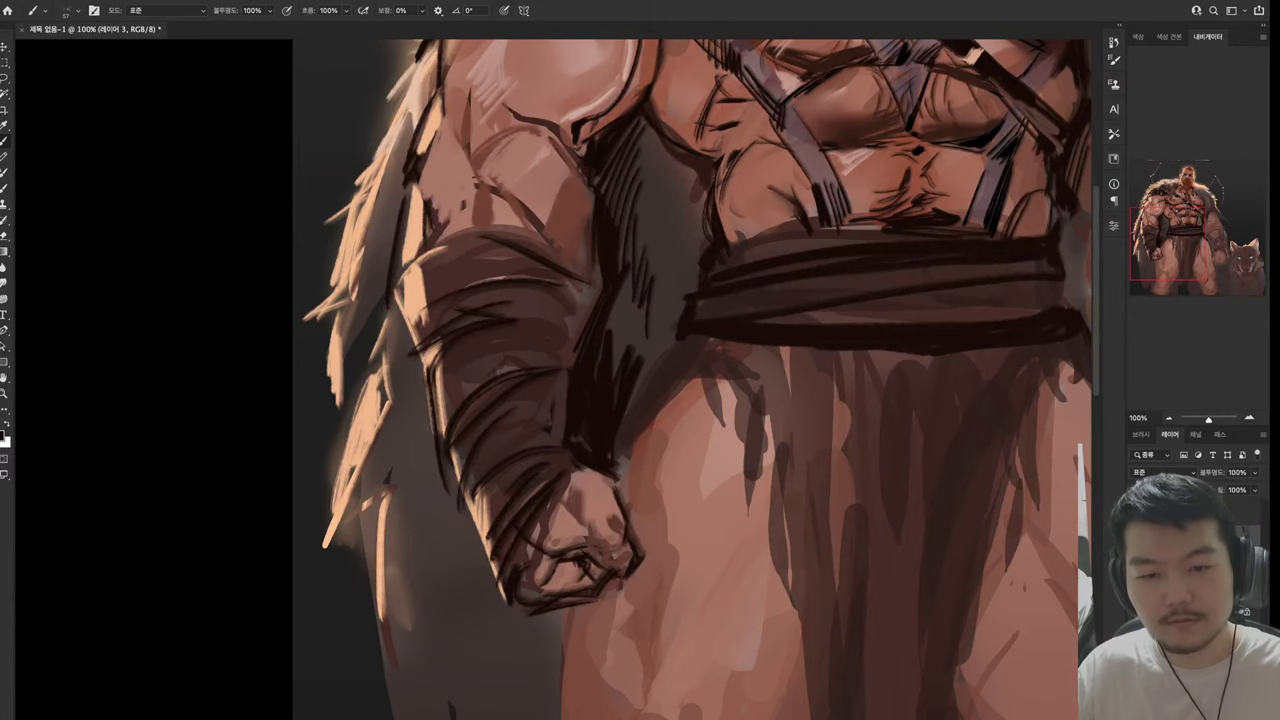
Try painting pale orange highlight strokes sampled from the cloak fur along the hip beside the bracer
scroll(664, 380, down, 3)
scroll(664, 380, up, 3)
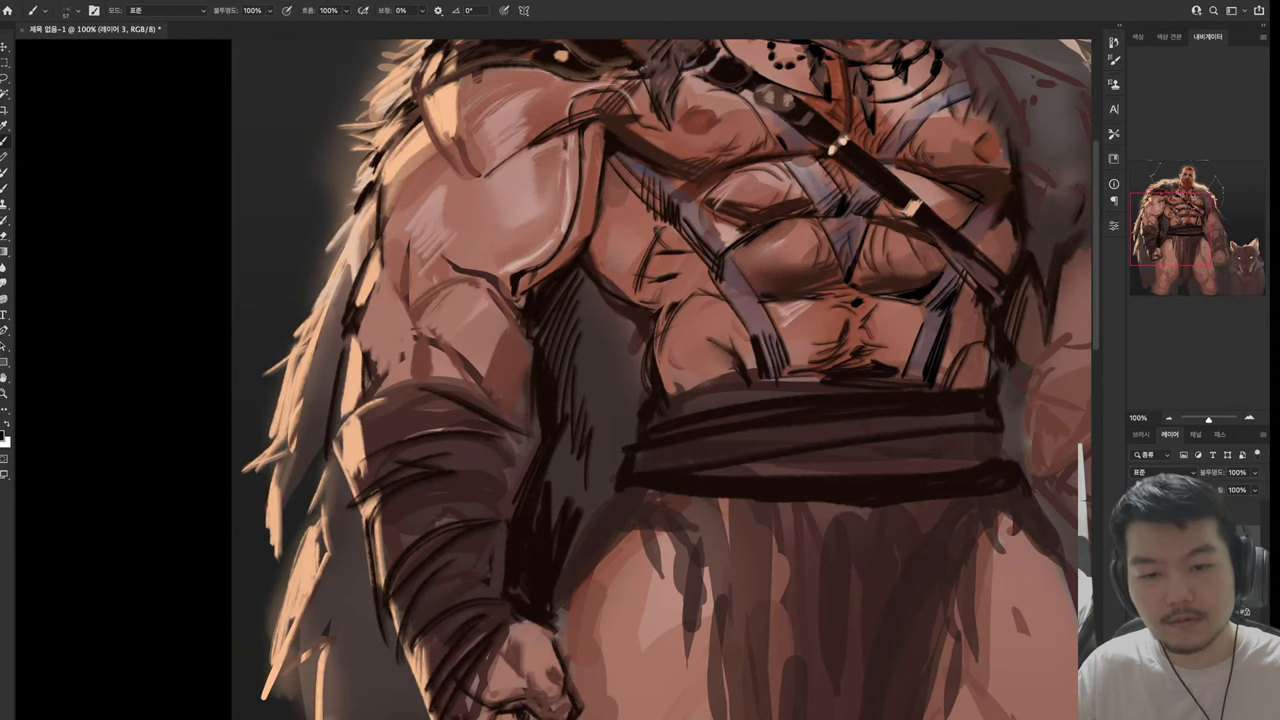
key(alt)
alt+click(311, 541)
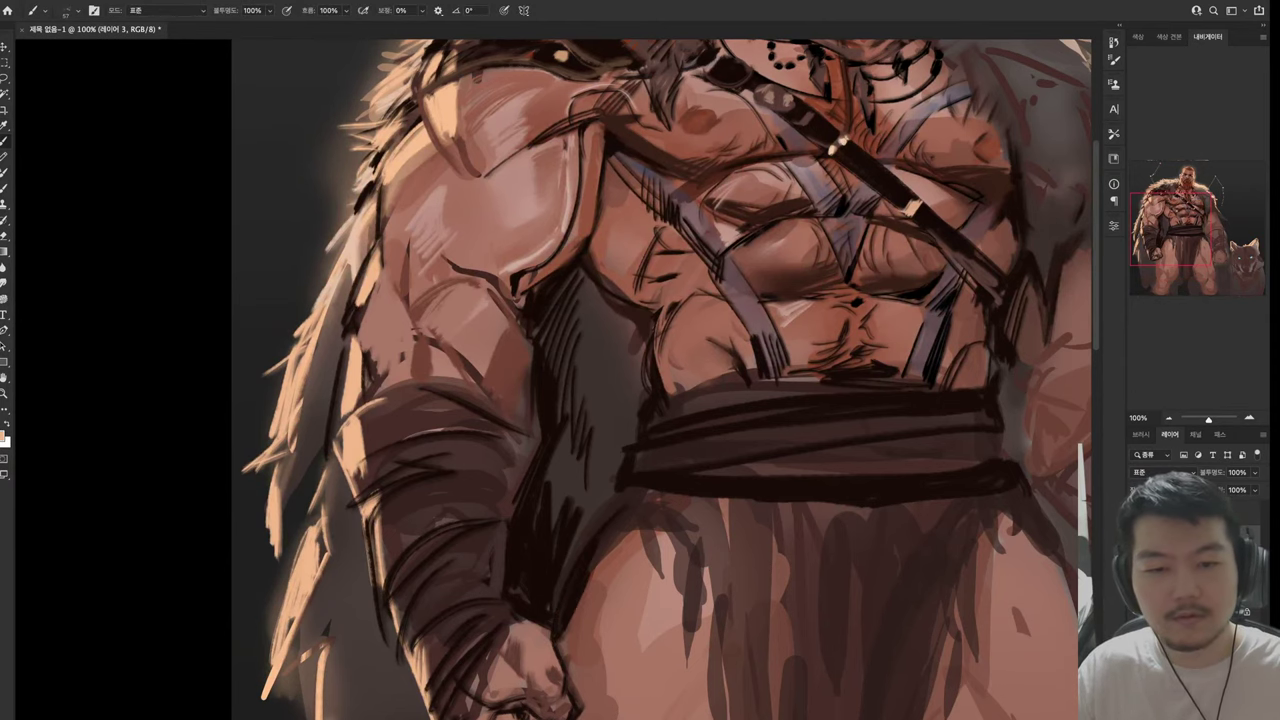
mouse_move(612, 484)
mouse_down()
mouse_move(565, 550)
mouse_move(552, 605)
mouse_up()
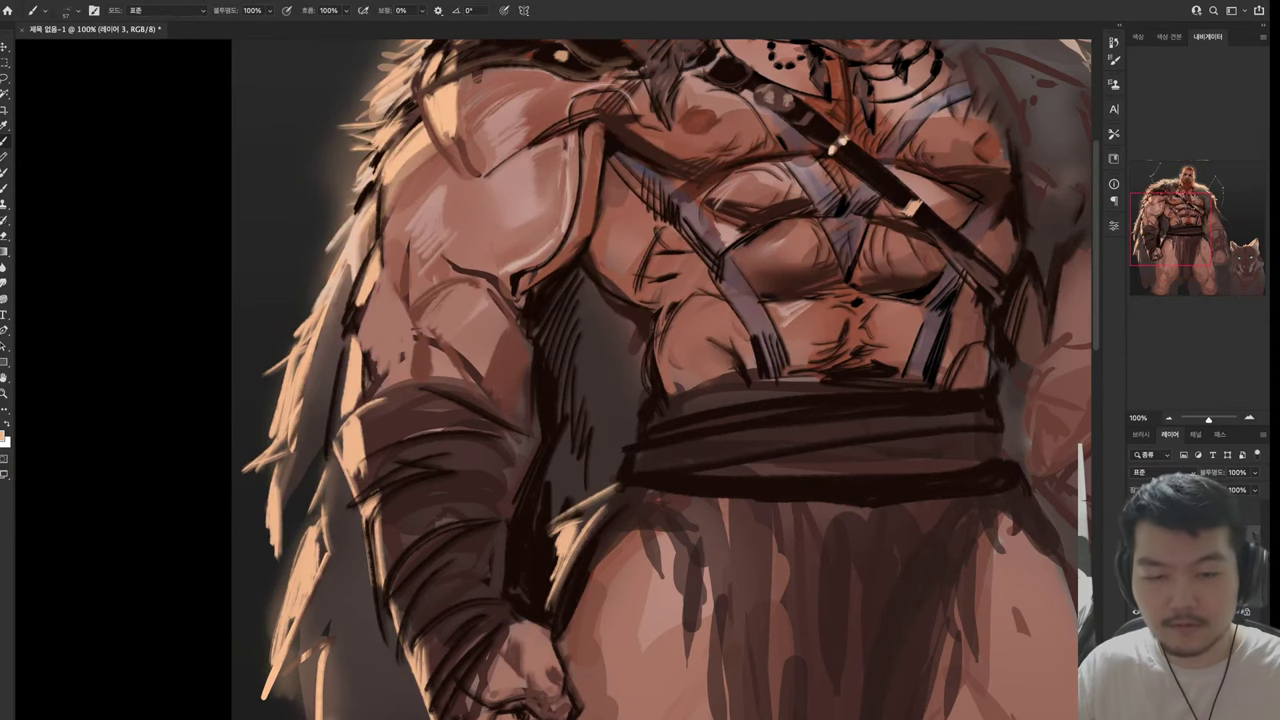
key(ctrl+0)
key(ctrl+1)
drag(518, 492, 490, 552)
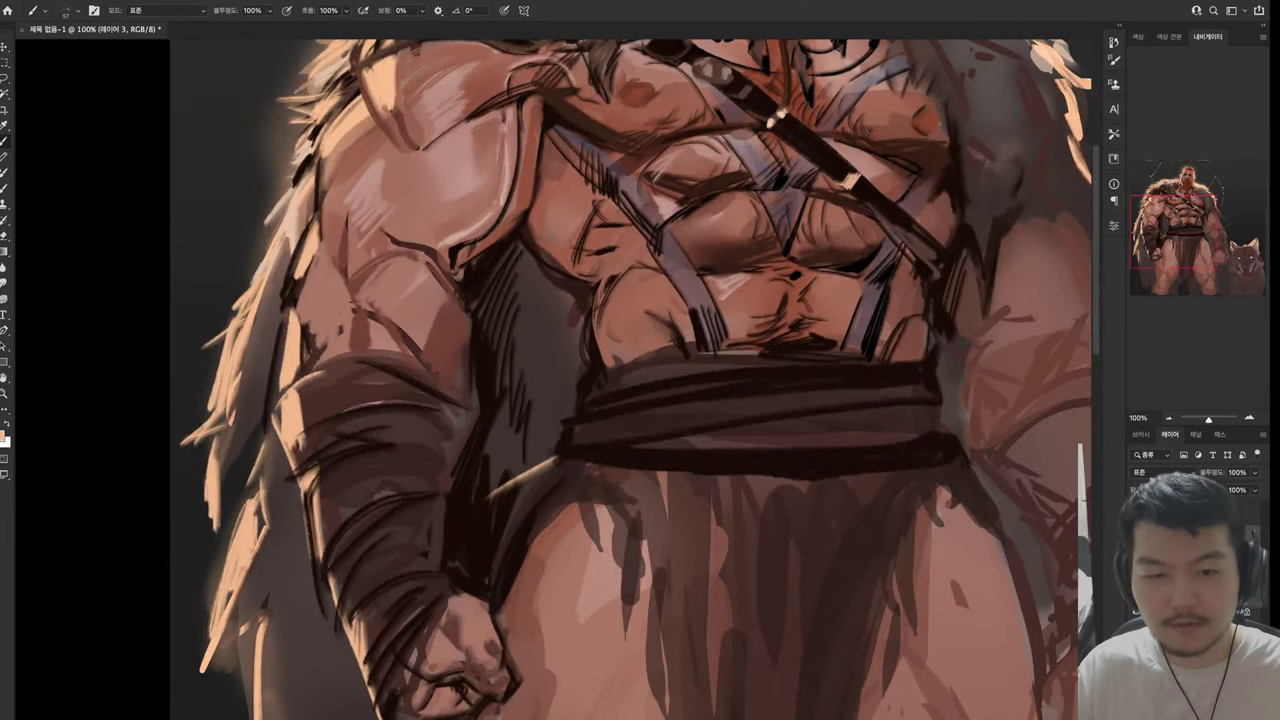
Paint dark brown strokes over the hip below the sash and along the loincloth's edge on the upper thigh
alt+click(520, 477)
drag(578, 464, 528, 488)
mouse_move(624, 470)
mouse_down()
mouse_move(542, 495)
mouse_move(520, 574)
mouse_up()
drag(668, 472, 526, 588)
mouse_move(582, 510)
mouse_down()
mouse_move(532, 548)
mouse_move(510, 592)
mouse_up()
drag(614, 520, 578, 566)
drag(640, 522, 616, 600)
drag(648, 556, 634, 634)
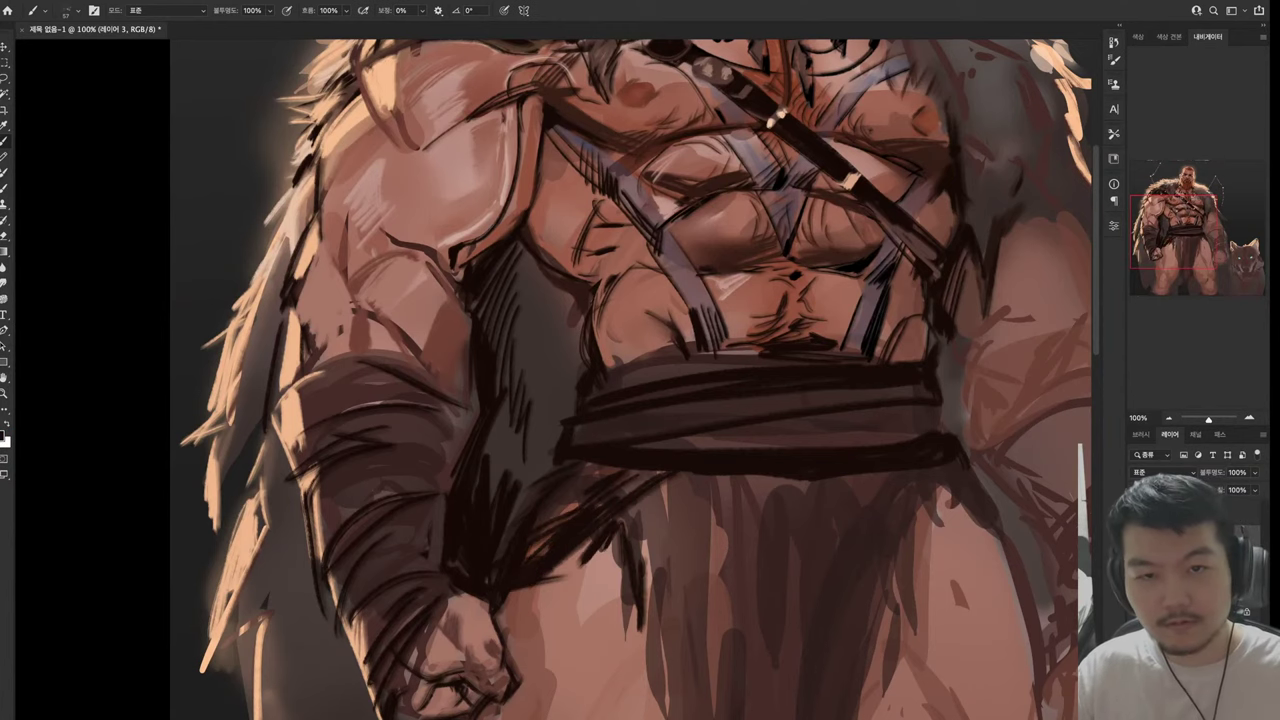
drag(640, 400, 608, 665)
drag(600, 450, 634, 300)
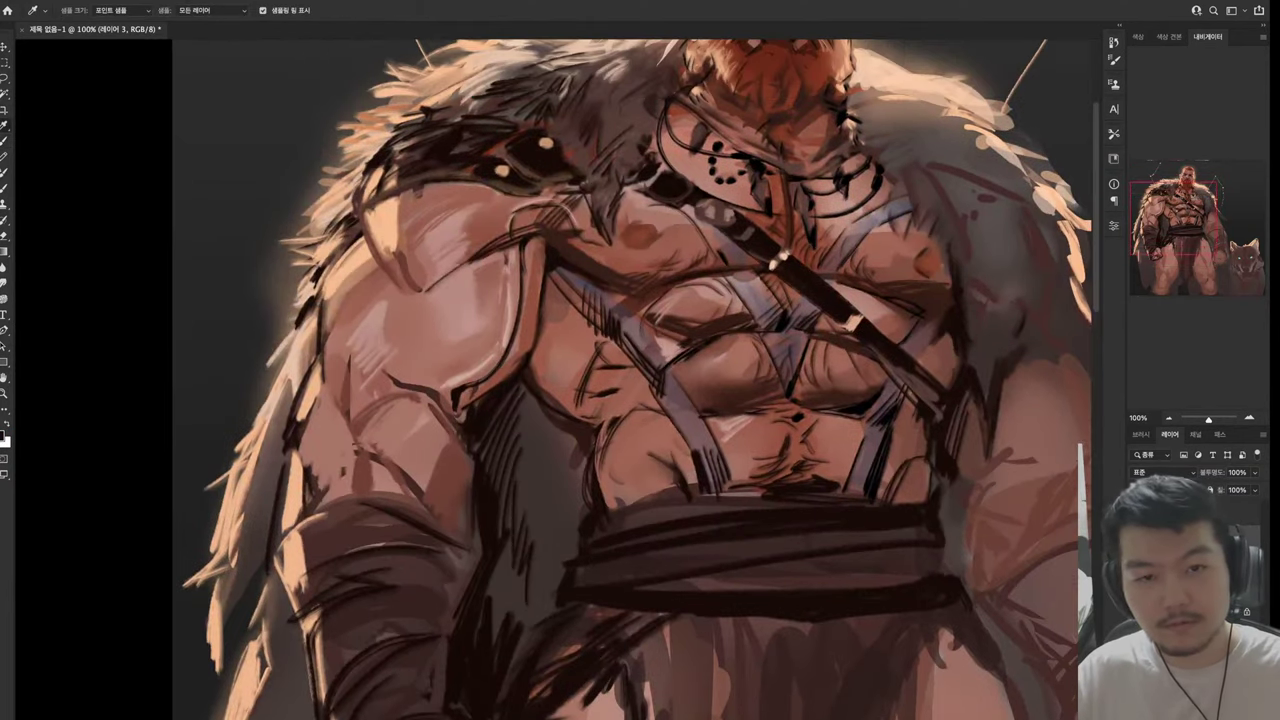
Paint a descending row of round studs with dark shadow crescents on the loincloth below the sash, on the bracer's side
alt+click(550, 148)
drag(542, 142, 571, 206)
alt+click(571, 206)
drag(600, 500, 520, 275)
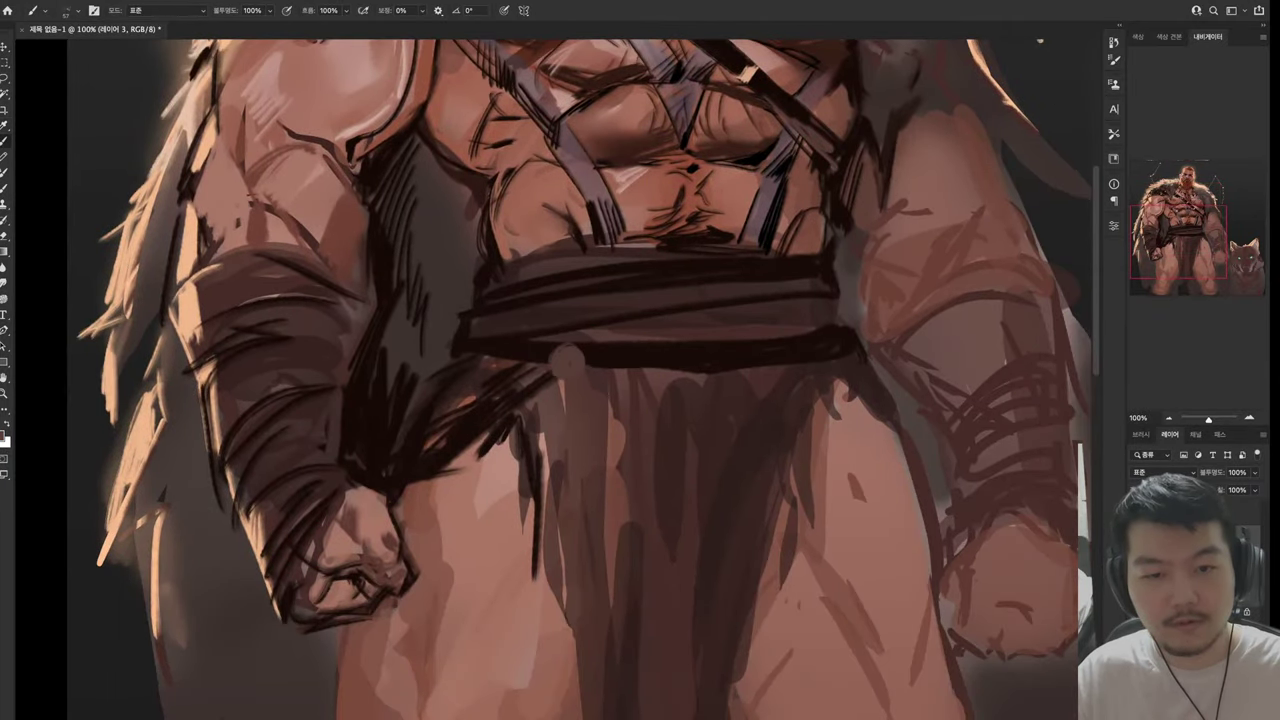
mouse_move(548, 372)
mouse_down()
mouse_move(588, 379)
mouse_move(584, 411)
mouse_move(624, 446)
mouse_up()
mouse_move(610, 400)
mouse_down()
mouse_move(652, 494)
mouse_move(684, 502)
mouse_up()
scroll(620, 450, down, 2)
scroll(620, 450, up, 3)
scroll(620, 450, down, 2)
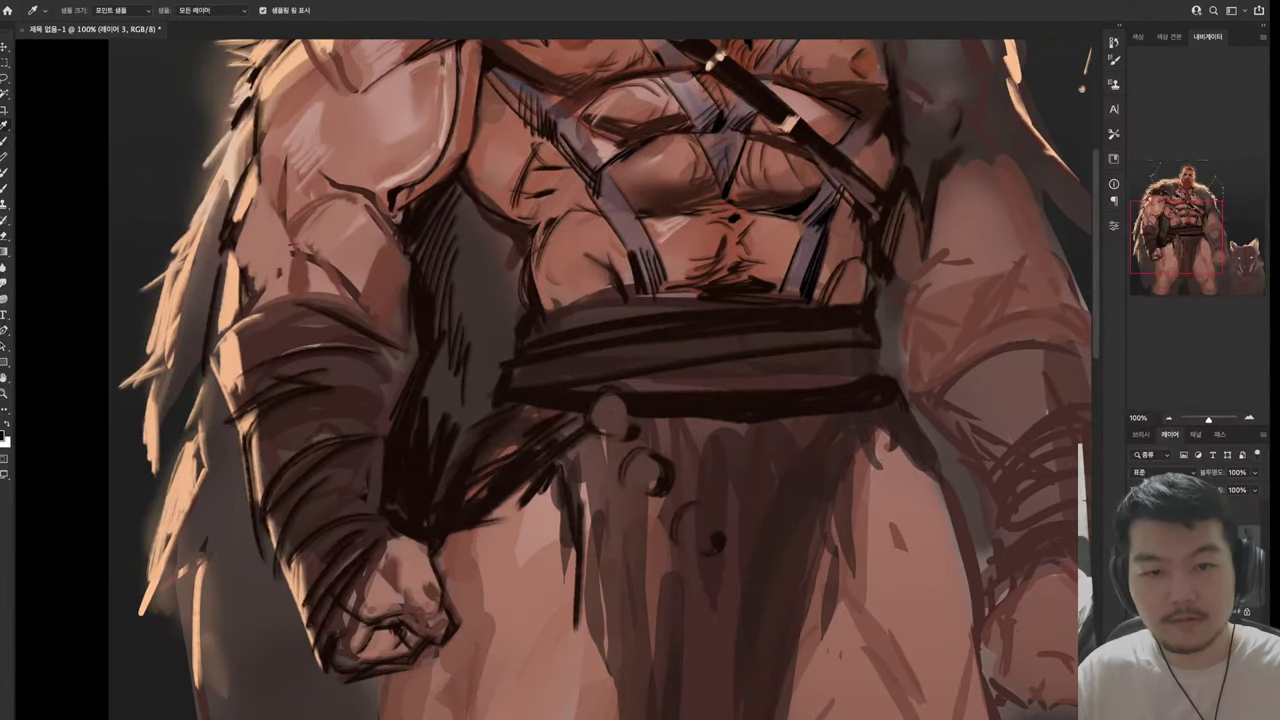
scroll(620, 450, up, 2)
scroll(585, 366, down, 2)
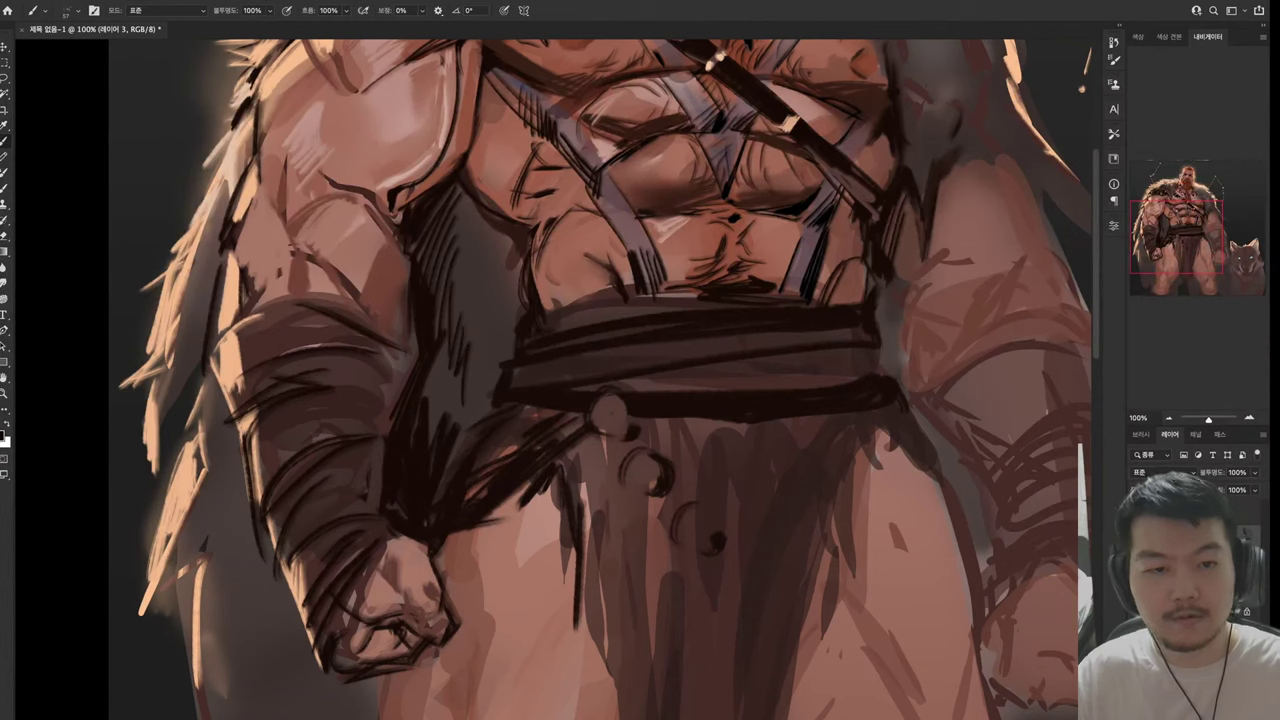
Add matching round studs down the loincloth's far side and centre, and dark vertical straps across the sash
scroll(585, 366, up, 2)
drag(840, 418, 790, 520)
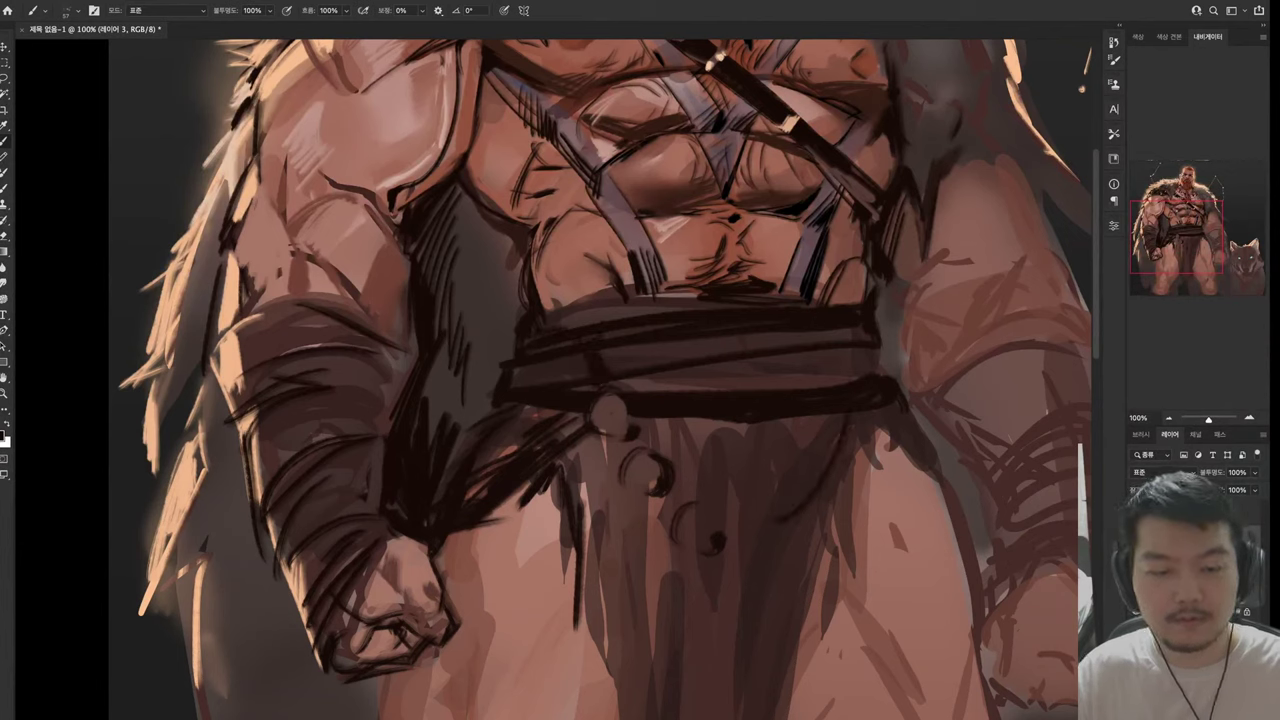
key(ctrl+z)
scroll(640, 366, down, 2)
mouse_move(836, 410)
mouse_down()
mouse_move(848, 432)
mouse_move(850, 418)
mouse_up()
scroll(640, 366, up, 2)
scroll(640, 366, down, 2)
scroll(640, 366, up, 2)
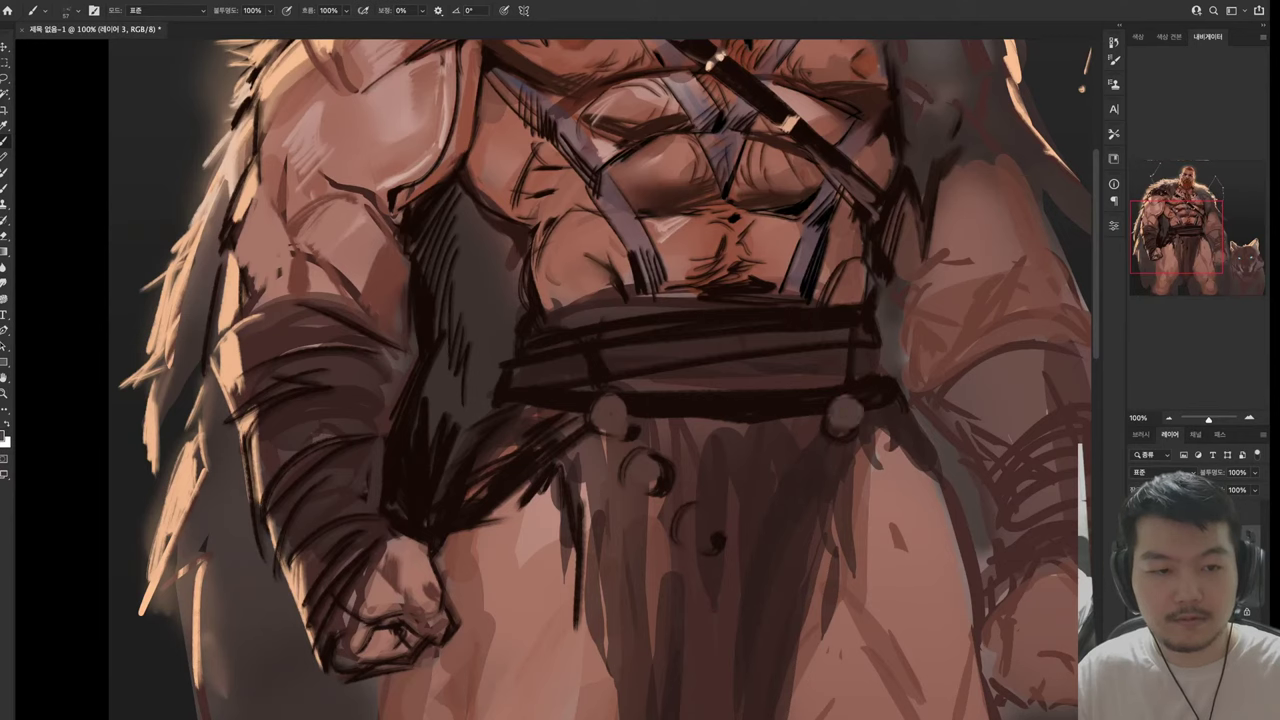
mouse_move(816, 466)
mouse_down()
mouse_move(828, 476)
mouse_move(808, 526)
mouse_up()
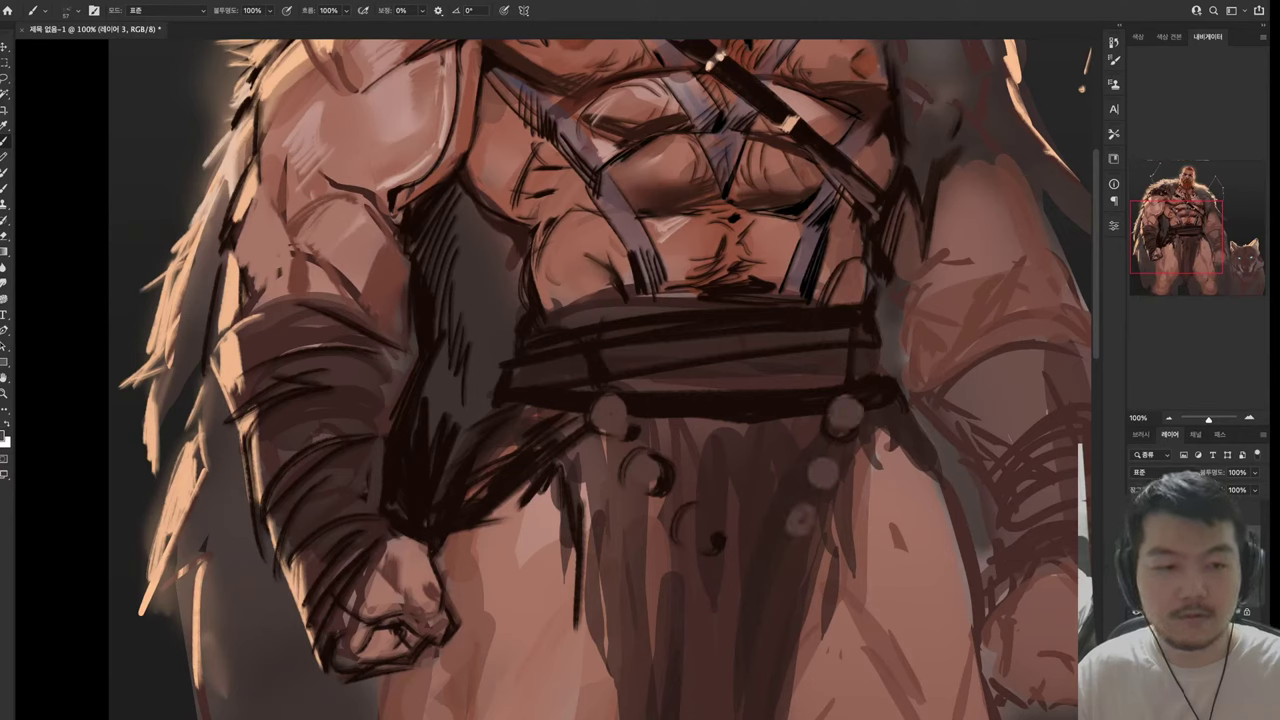
mouse_move(744, 558)
mouse_down()
mouse_move(762, 576)
mouse_move(750, 564)
mouse_up()
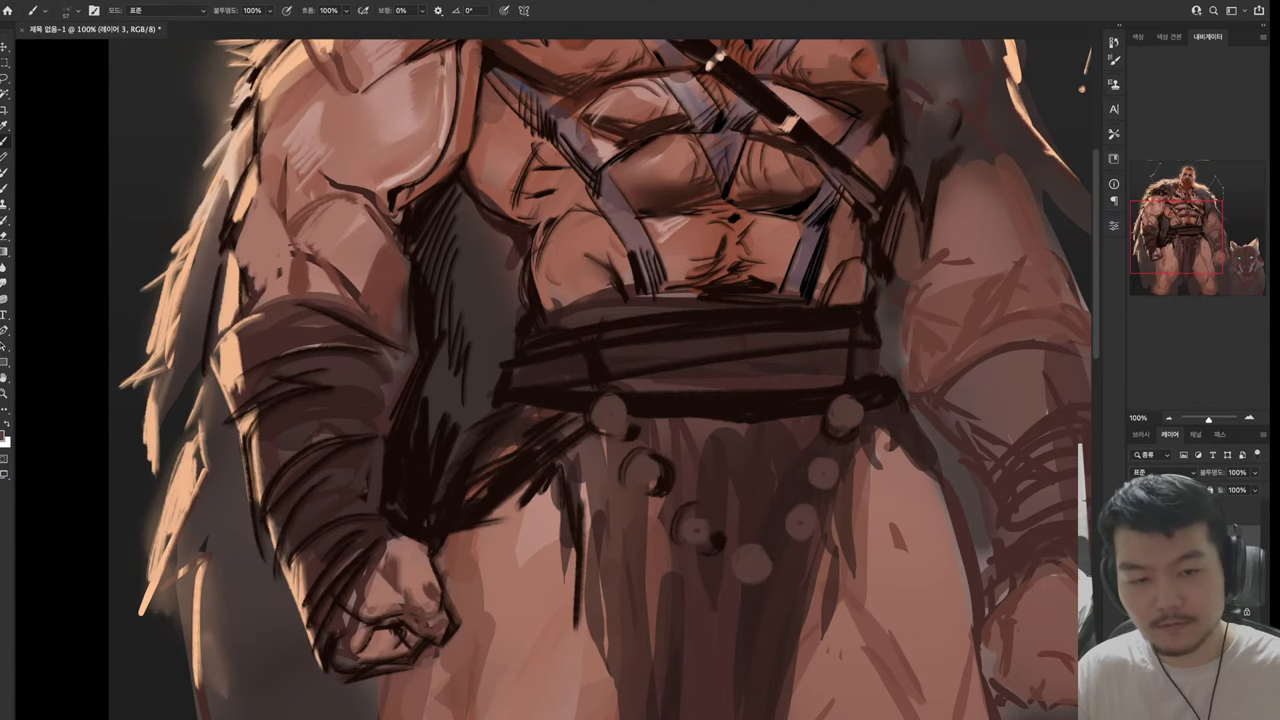
Shade dark crescents around the loincloth's studs and add small dark marks beneath them
drag(640, 360, 519, 572)
scroll(640, 366, down, 2)
scroll(640, 450, up, 2)
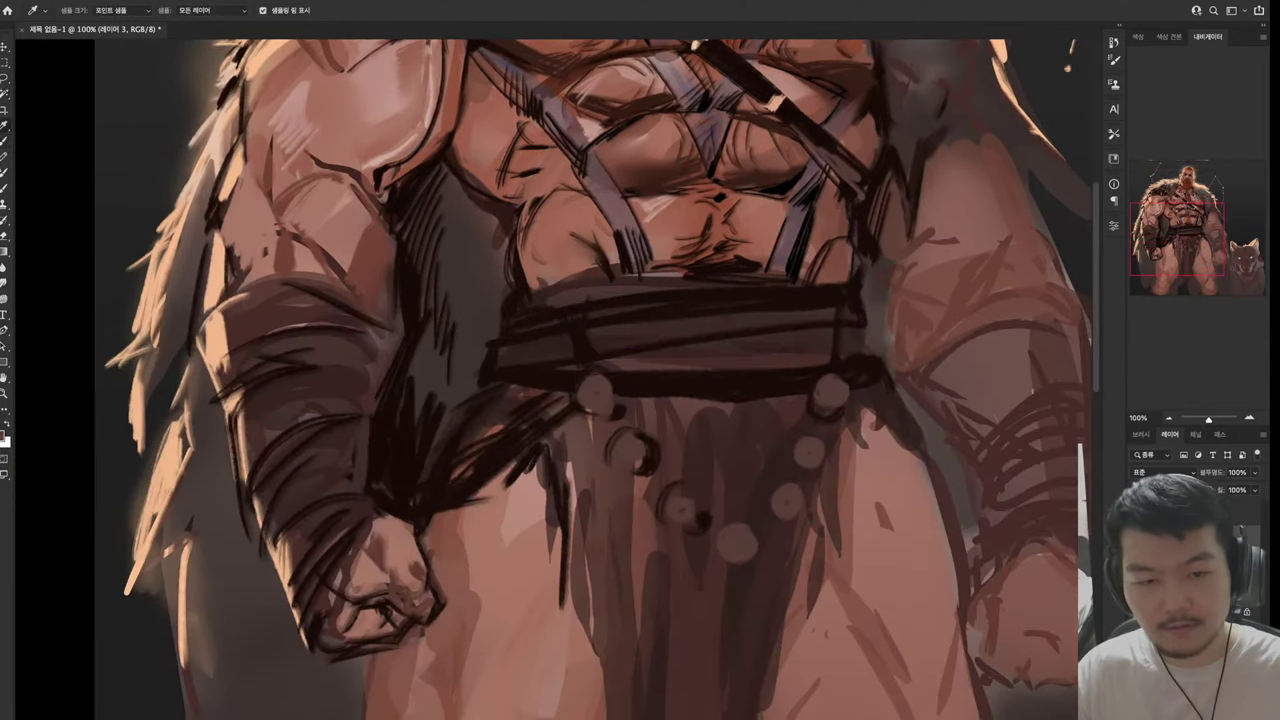
mouse_move(612, 428)
mouse_down()
mouse_move(614, 474)
mouse_move(660, 528)
mouse_move(730, 572)
mouse_up()
mouse_move(628, 481)
mouse_down()
mouse_move(612, 540)
mouse_move(648, 556)
mouse_move(672, 596)
mouse_up()
scroll(703, 607, down, 3)
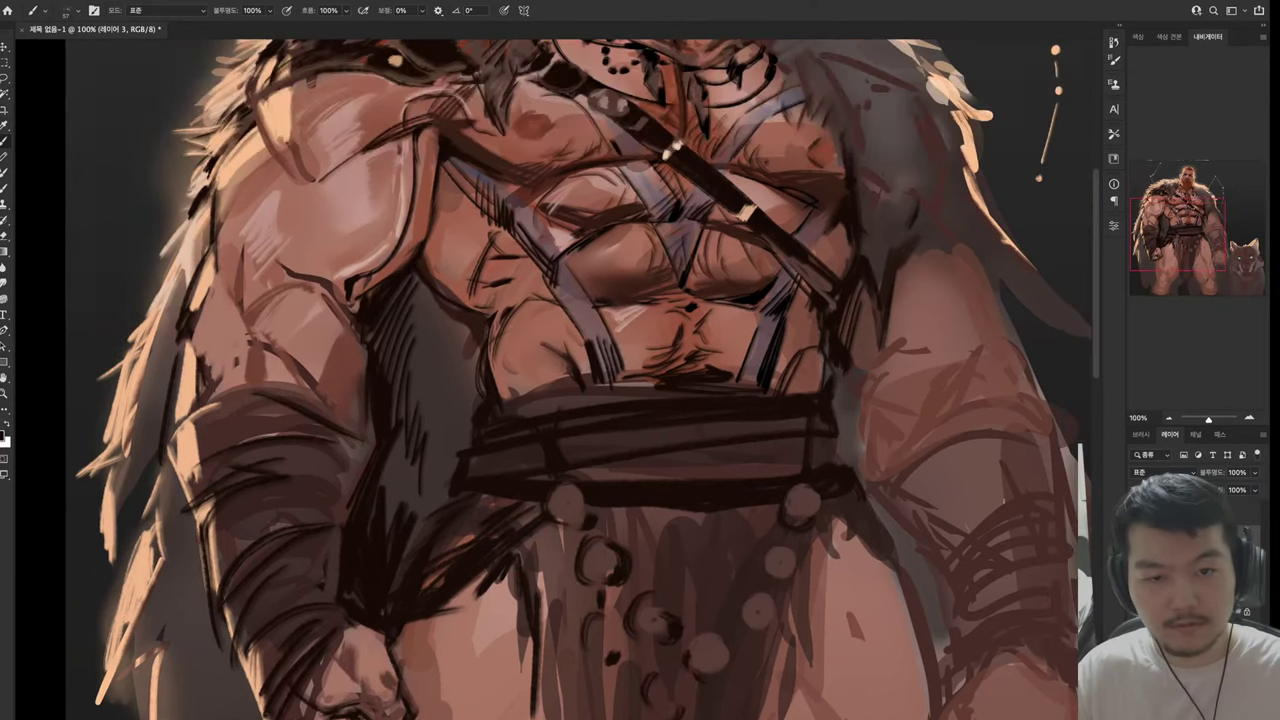
scroll(703, 607, up, 2)
scroll(703, 607, down, 2)
scroll(688, 571, up, 3)
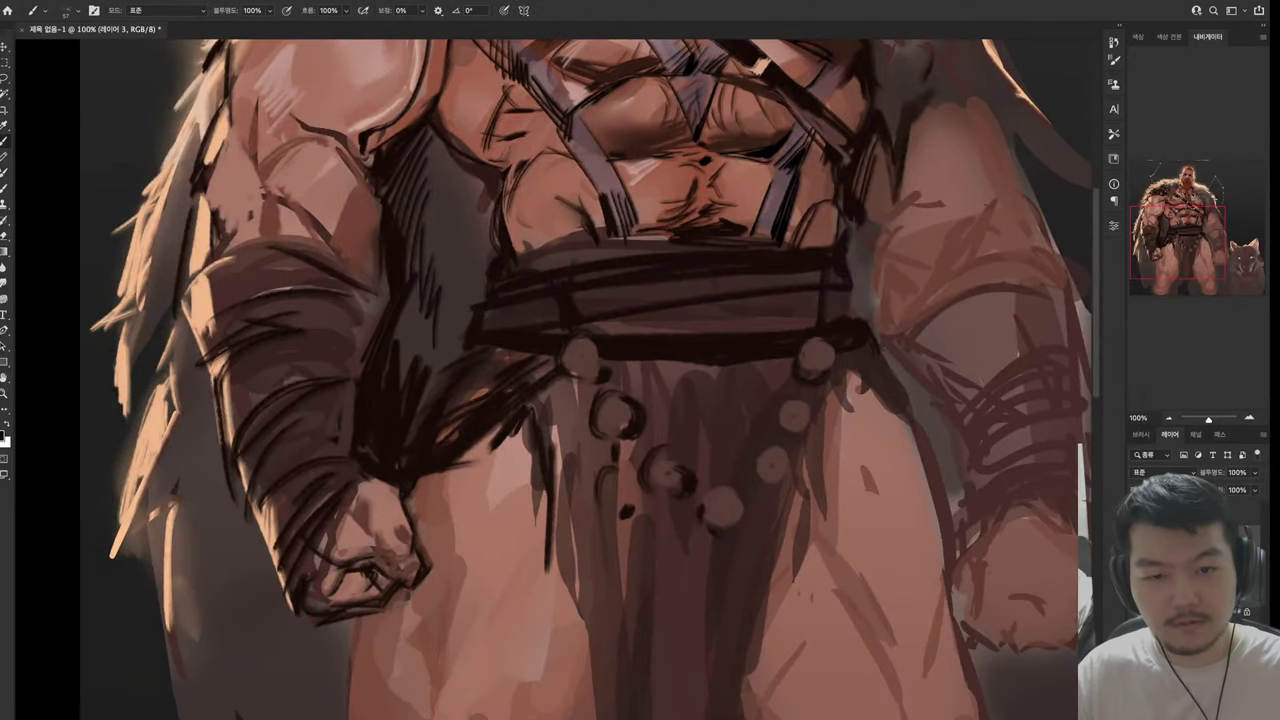
Outline a rounded apron flap around the studs with dark curved strokes on both sides of the loincloth
mouse_move(612, 372)
mouse_down()
mouse_move(674, 438)
mouse_move(658, 398)
mouse_up()
drag(550, 358, 554, 414)
mouse_move(566, 440)
mouse_down()
mouse_move(668, 576)
mouse_move(800, 494)
mouse_up()
drag(840, 355, 795, 495)
scroll(640, 380, up, 2)
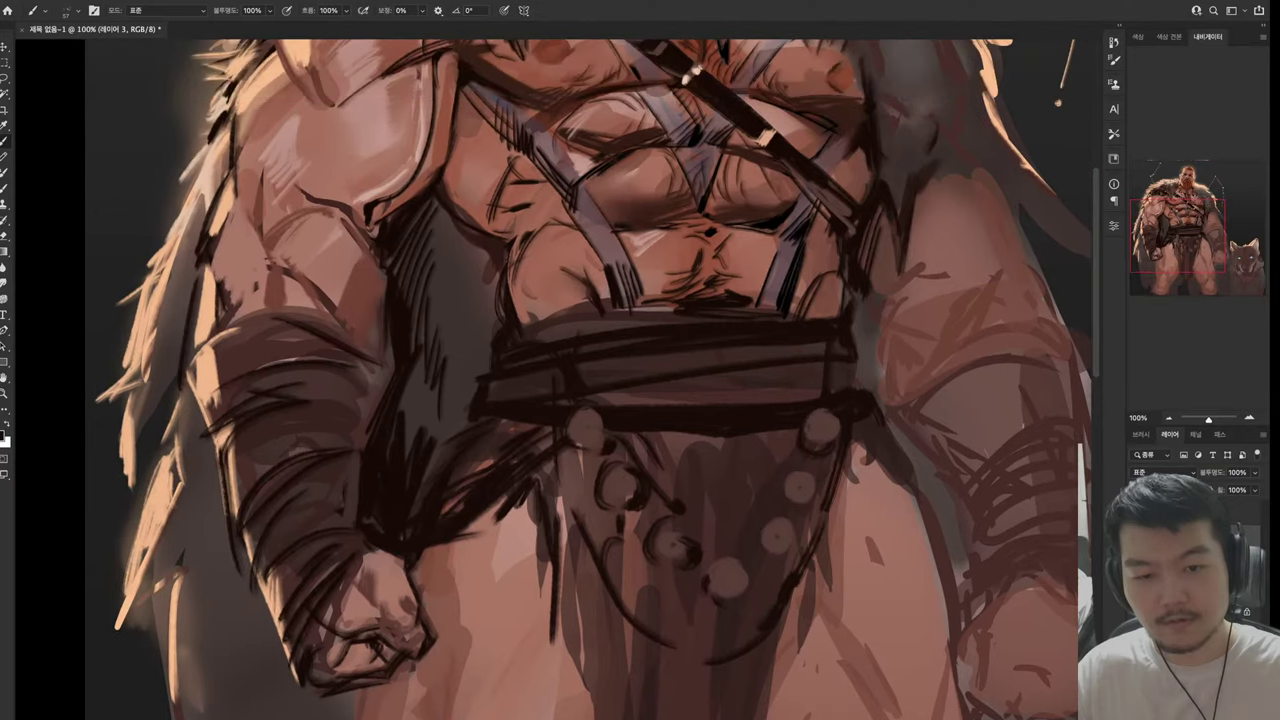
Paint thick dark fold strokes between the studs and along the apron flap's lower edge
drag(566, 460, 584, 572)
drag(590, 518, 580, 566)
mouse_move(594, 490)
mouse_down()
mouse_move(572, 606)
mouse_move(626, 646)
mouse_up()
drag(624, 576, 634, 662)
scroll(640, 380, down, 2)
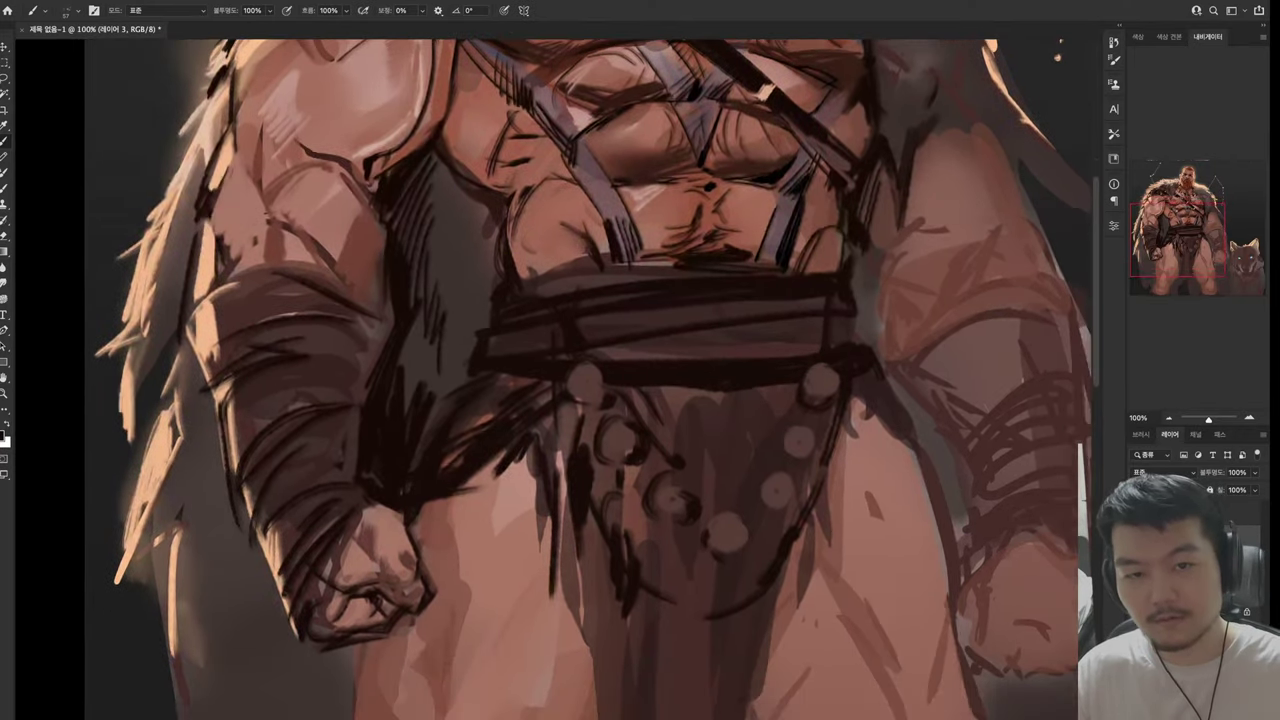
drag(668, 554, 686, 642)
Glaze the crossed stripes on the chest and abdomen with a blue brush at 19% opacity
scroll(712, 466, up, 10)
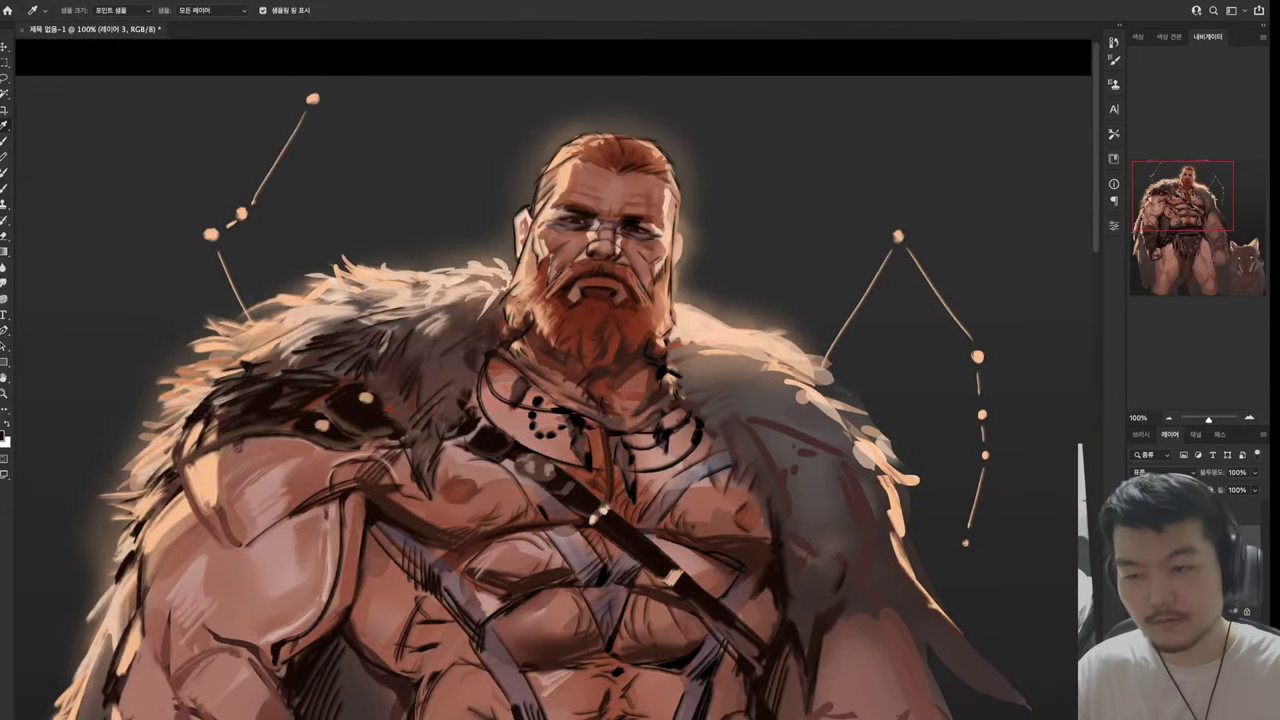
alt+click(712, 466)
alt+click(697, 473)
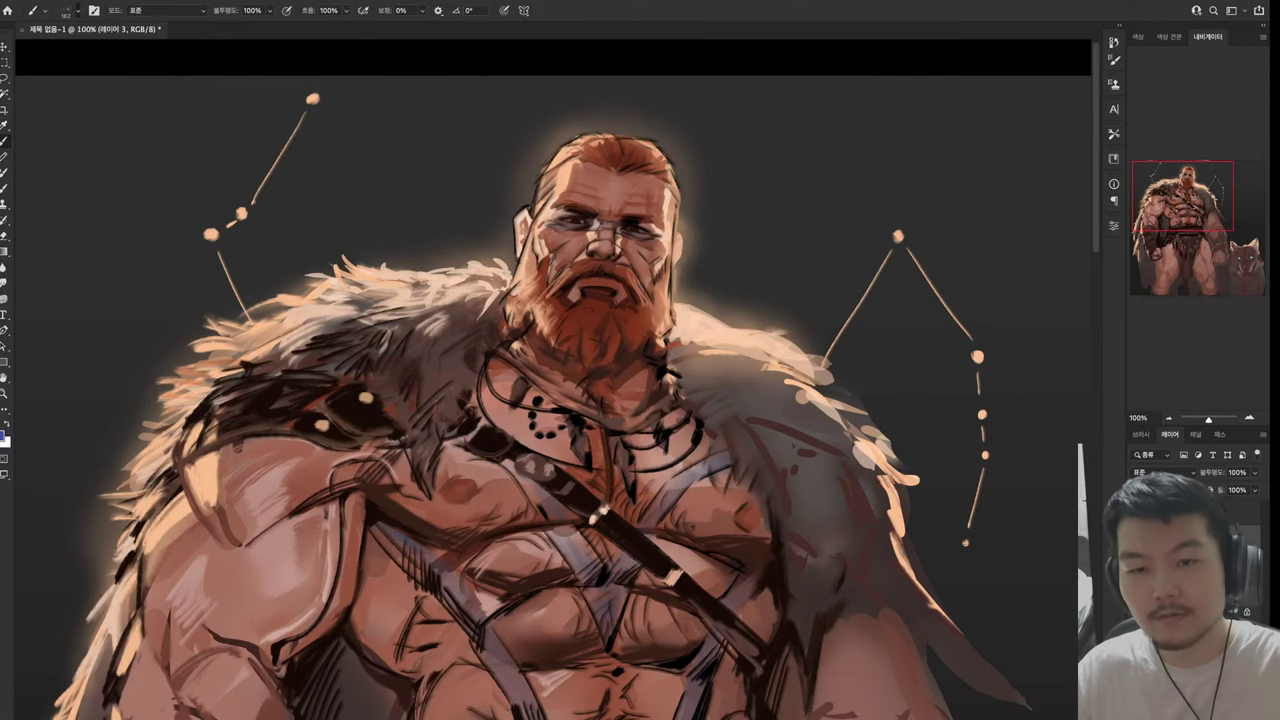
scroll(560, 380, down, 3)
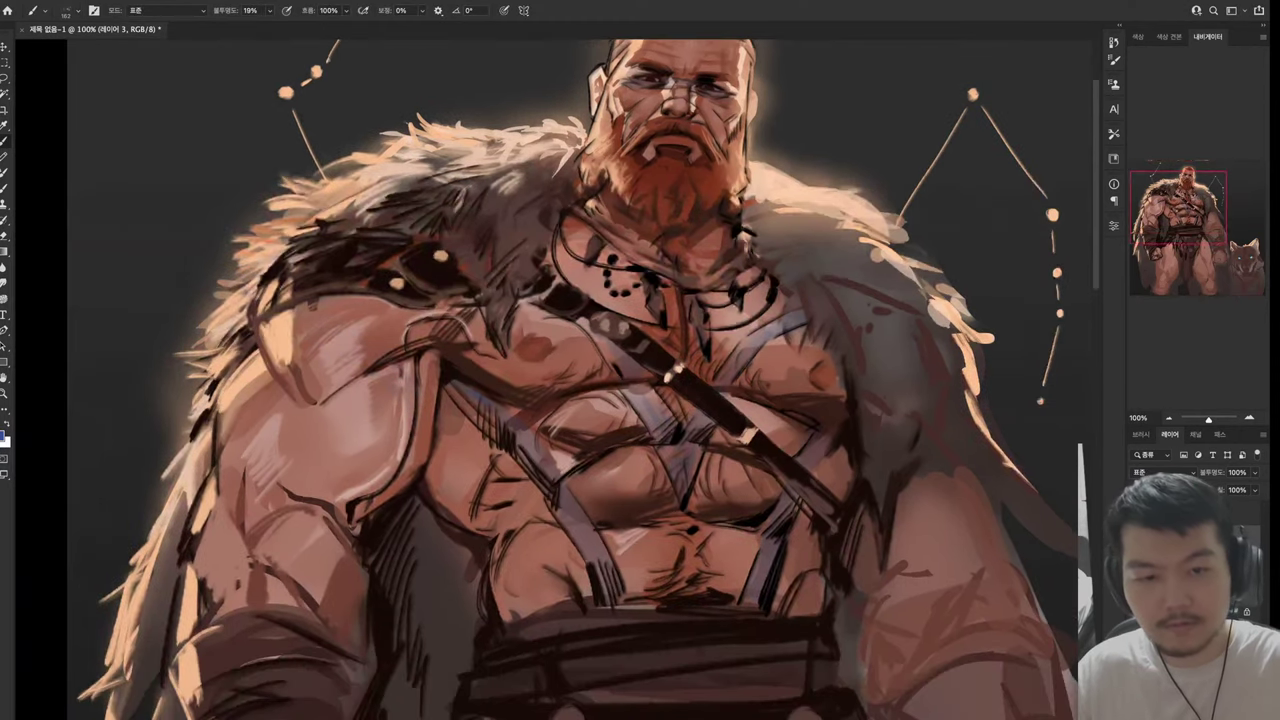
drag(648, 398, 679, 433)
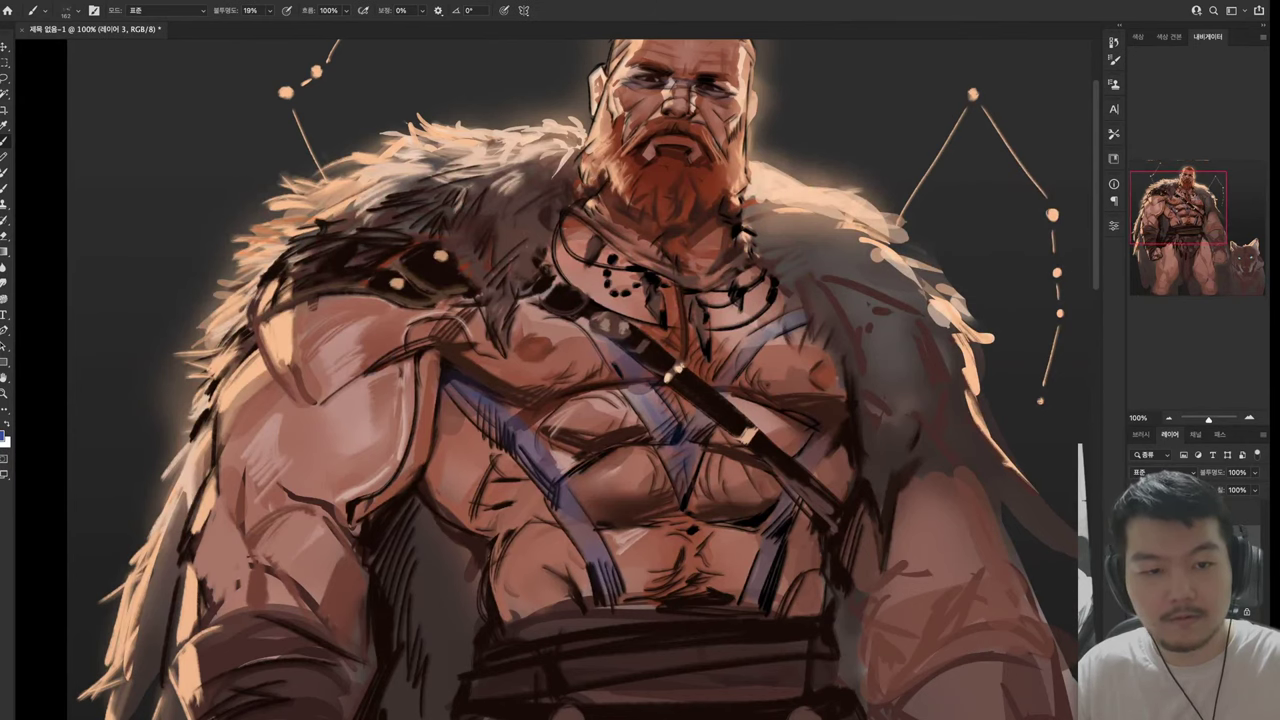
drag(554, 322, 634, 398)
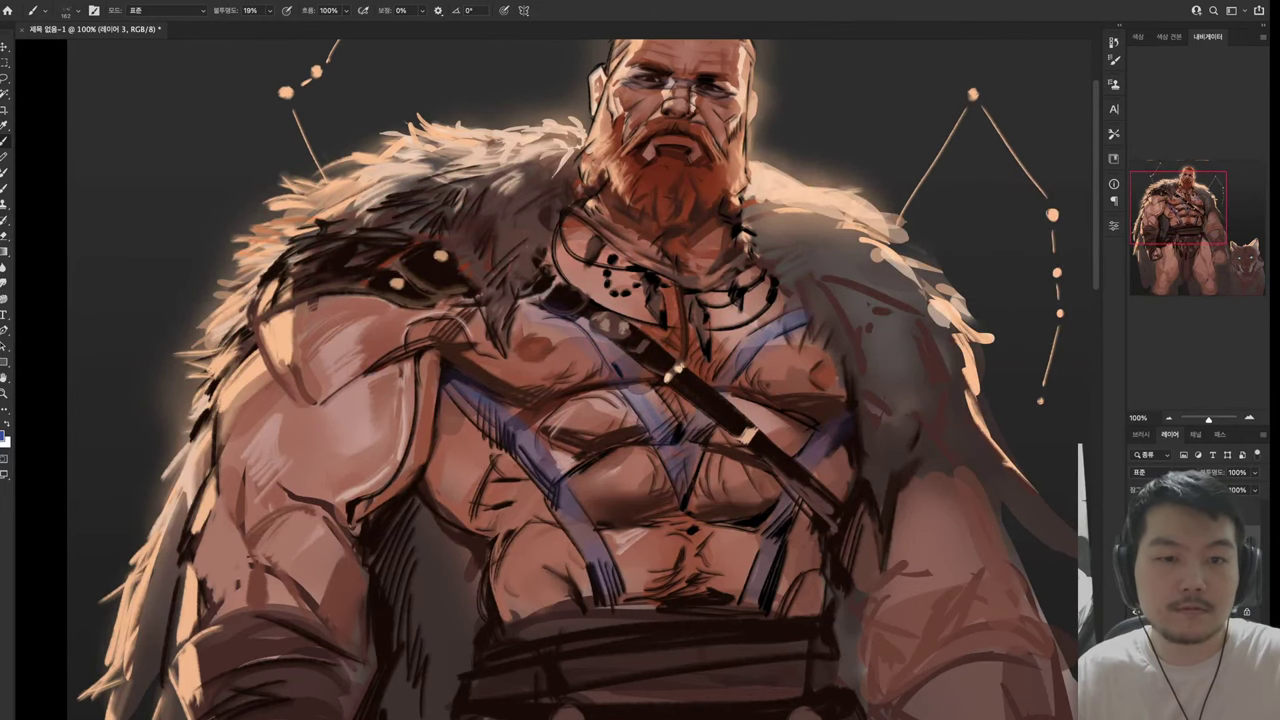
Glaze translucent blue war paint around the barbarian's eyes
scroll(560, 380, up, 3)
scroll(560, 380, up, 1)
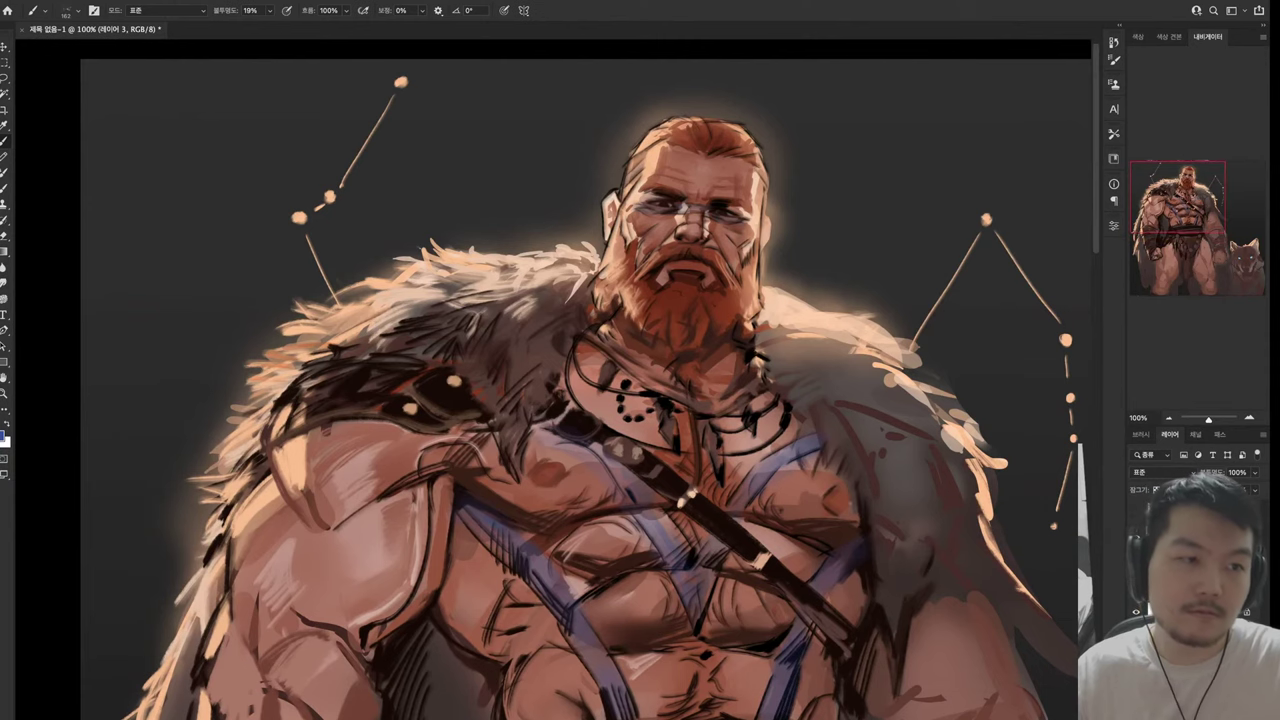
drag(624, 200, 638, 214)
scroll(590, 380, down, 3)
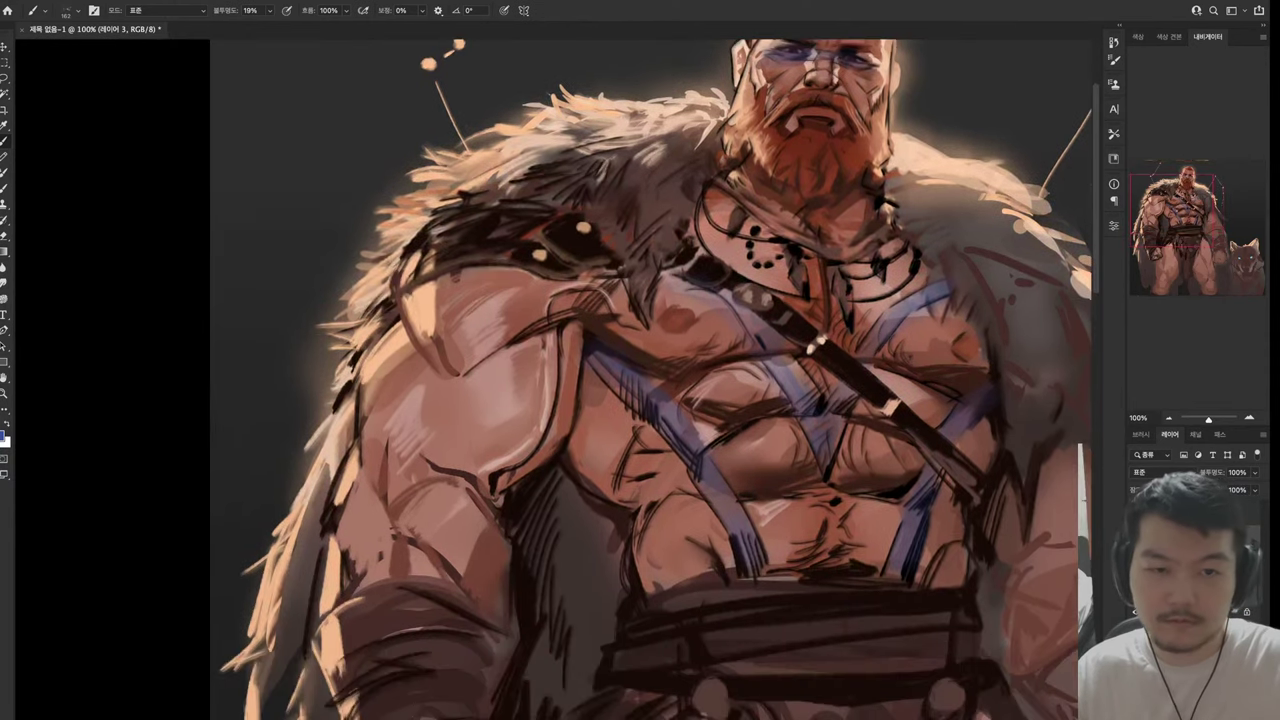
scroll(600, 380, up, 3)
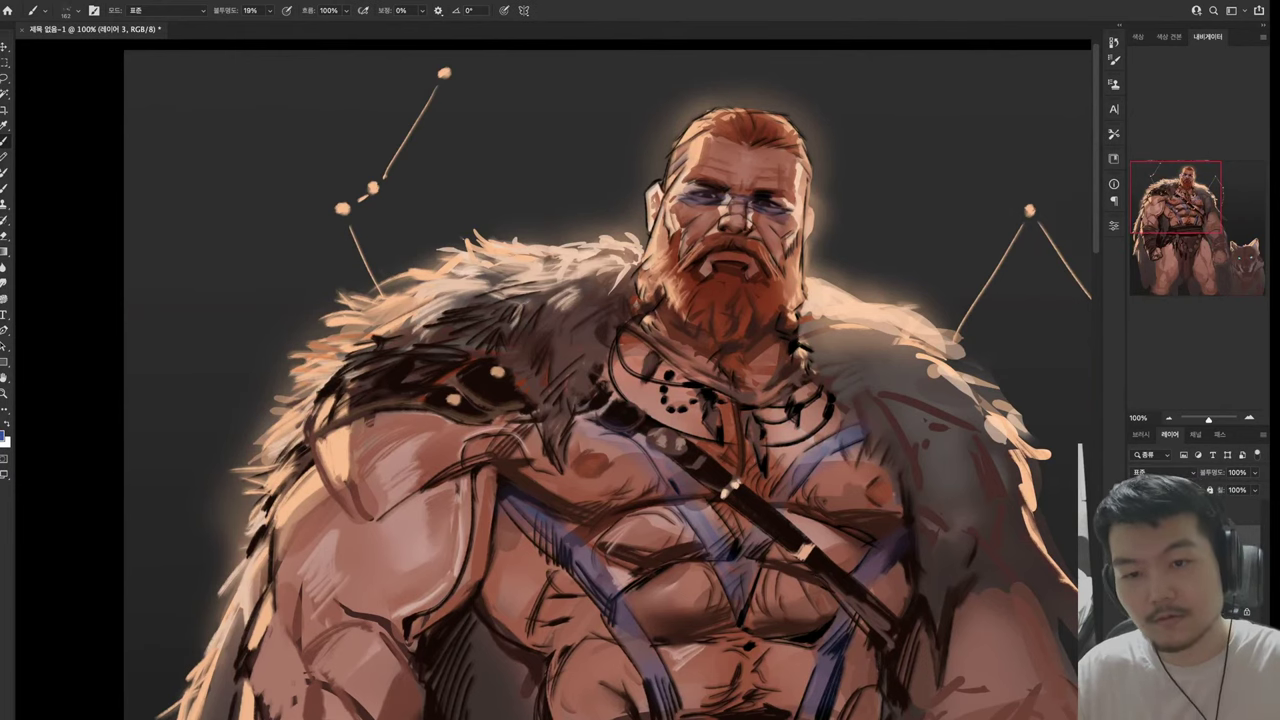
Paint translucent blue war-paint bands across both upper arms and above the bracers
scroll(600, 380, down, 5)
drag(378, 320, 490, 350)
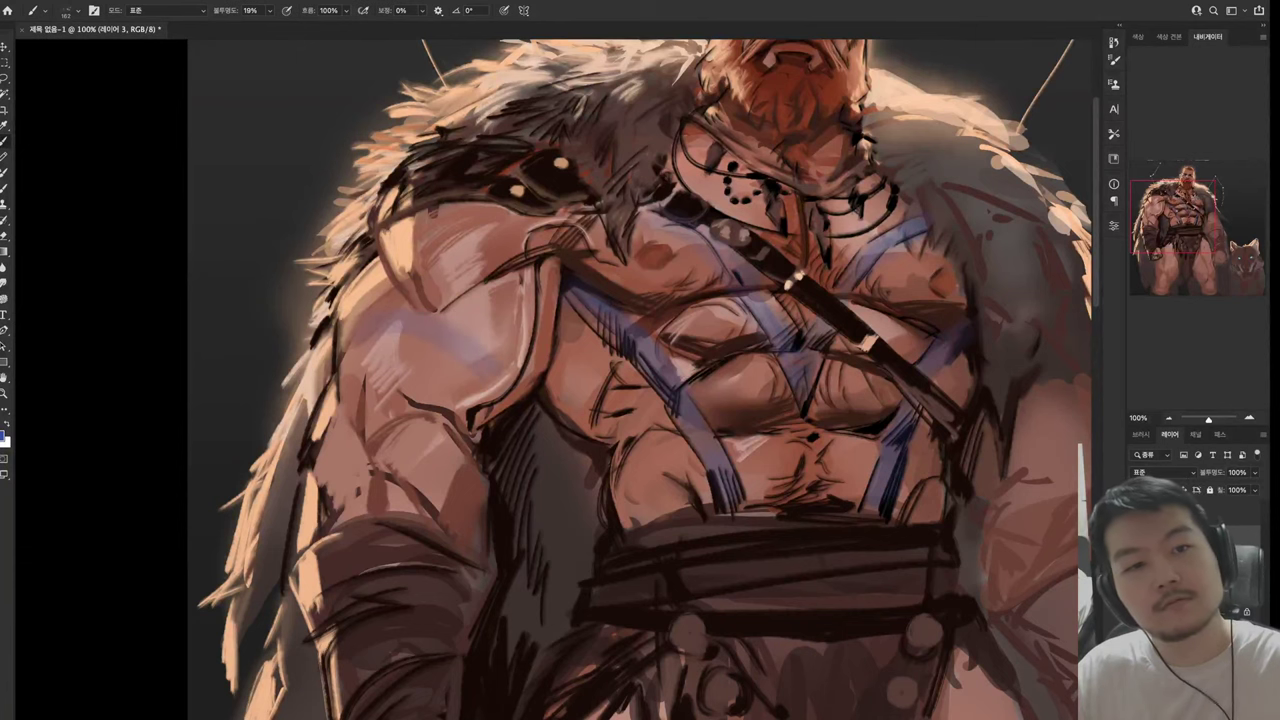
scroll(640, 380, up, 5)
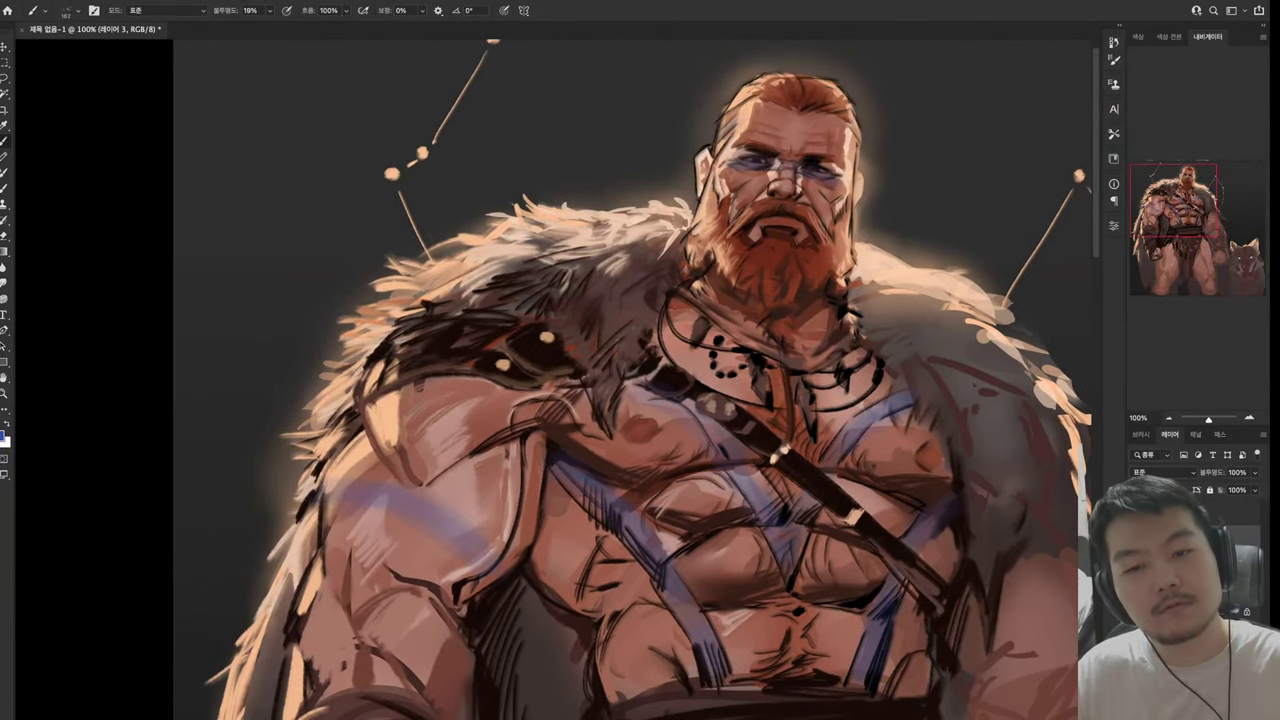
scroll(640, 380, down, 5)
drag(370, 430, 390, 468)
drag(455, 420, 508, 452)
drag(418, 452, 366, 500)
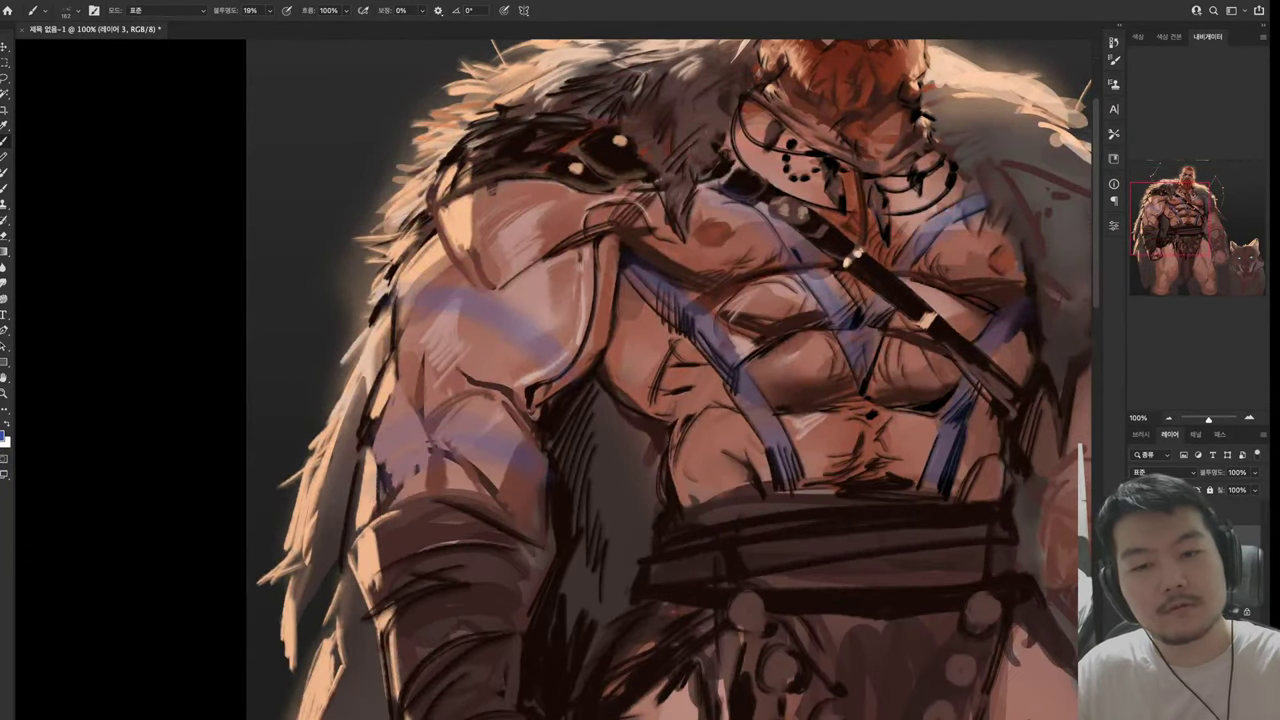
scroll(640, 380, up, 3)
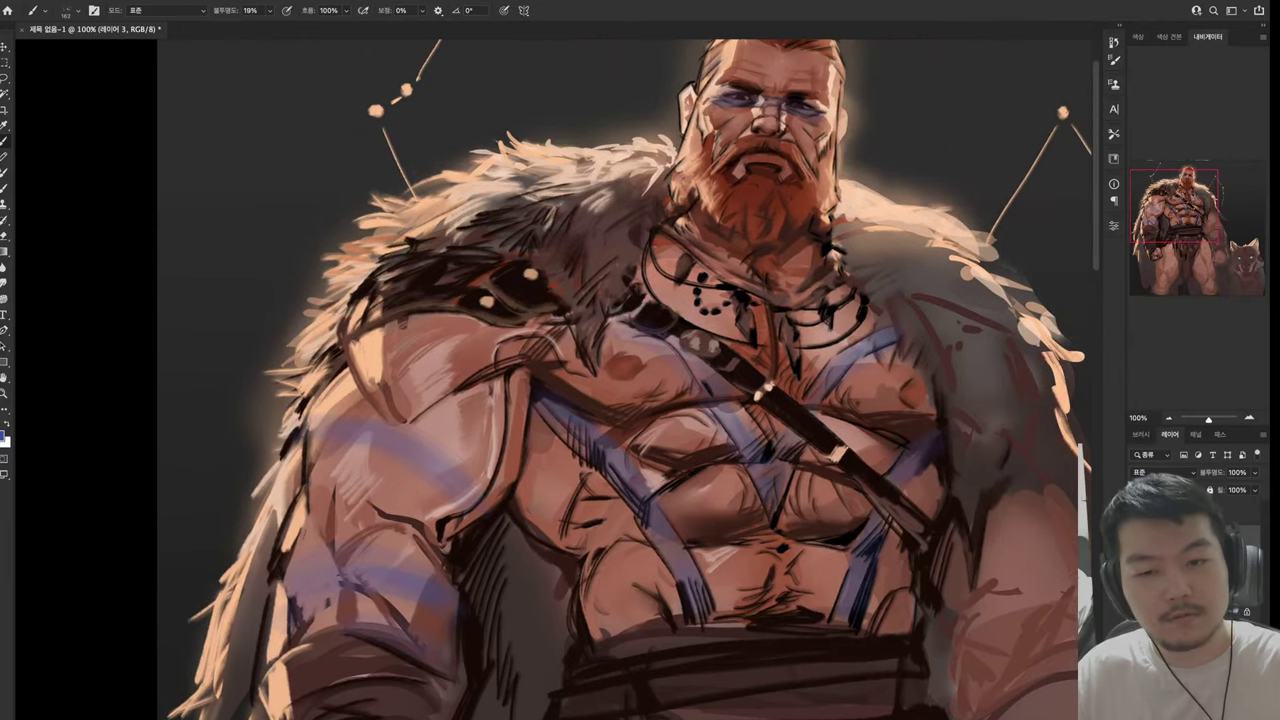
drag(640, 380, 720, 343)
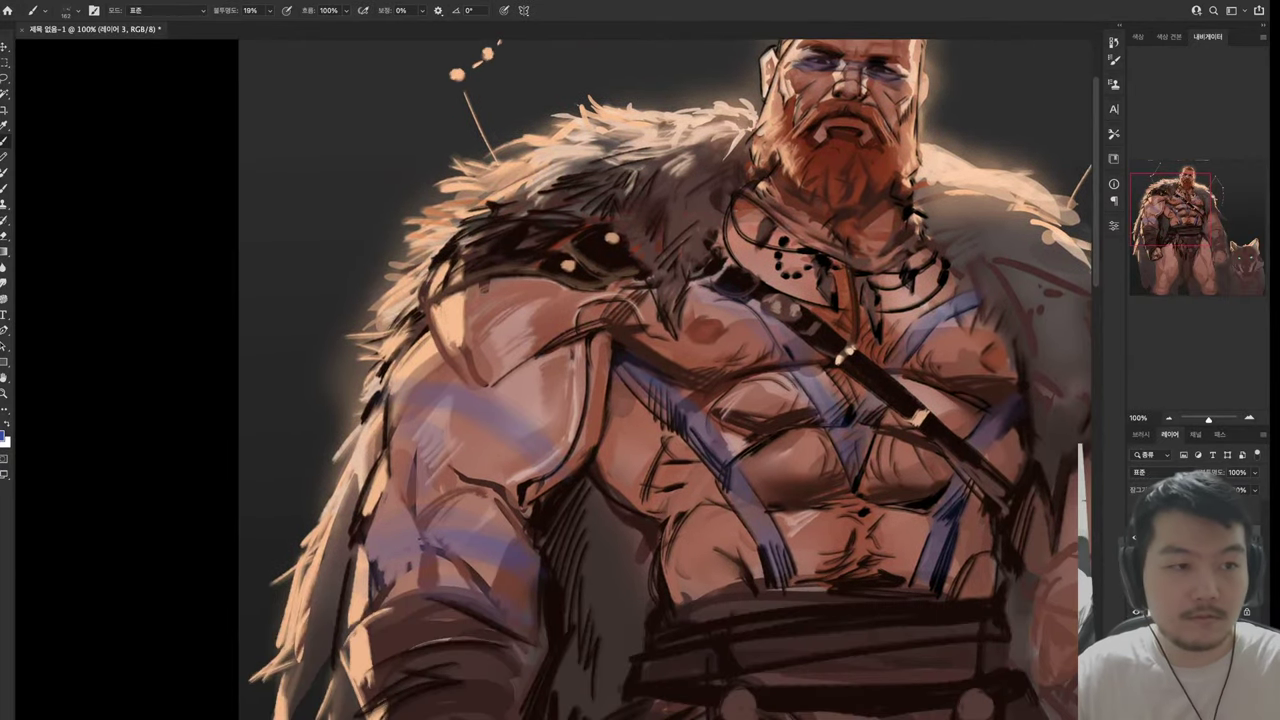
drag(640, 380, 505, 190)
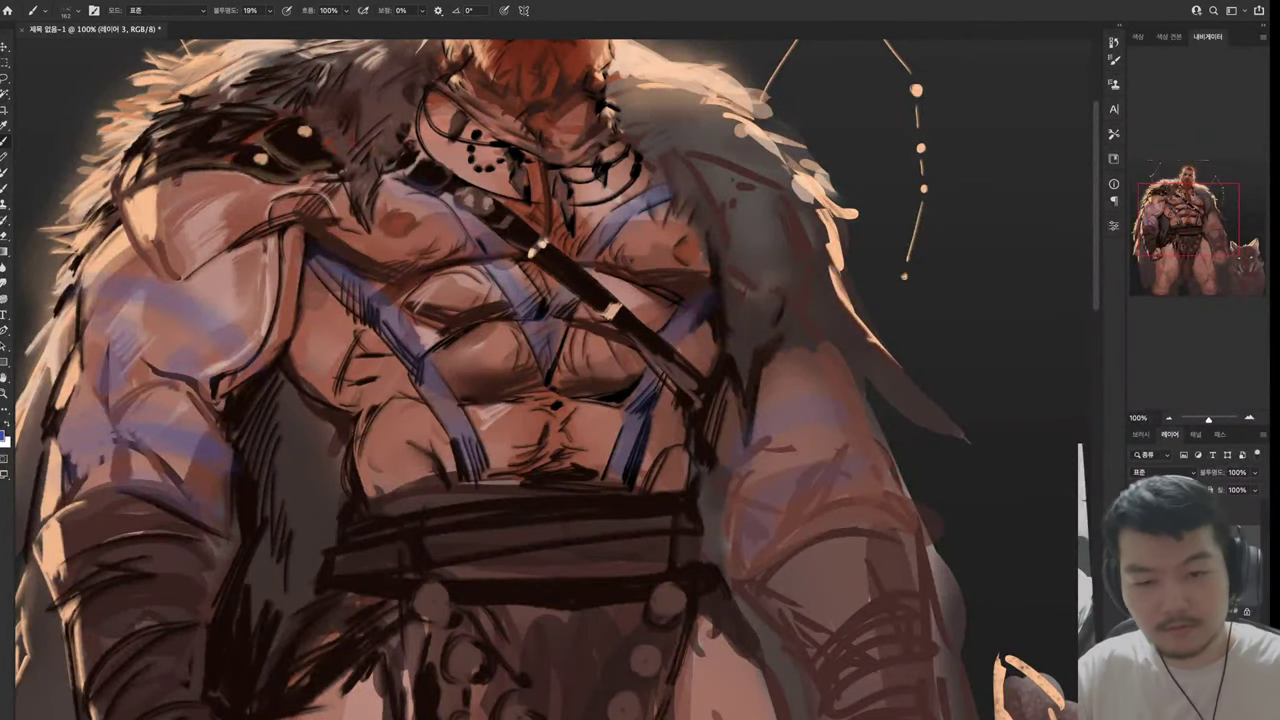
Paint translucent blue war-paint stripes down both thighs and over the knees
drag(600, 560, 753, 95)
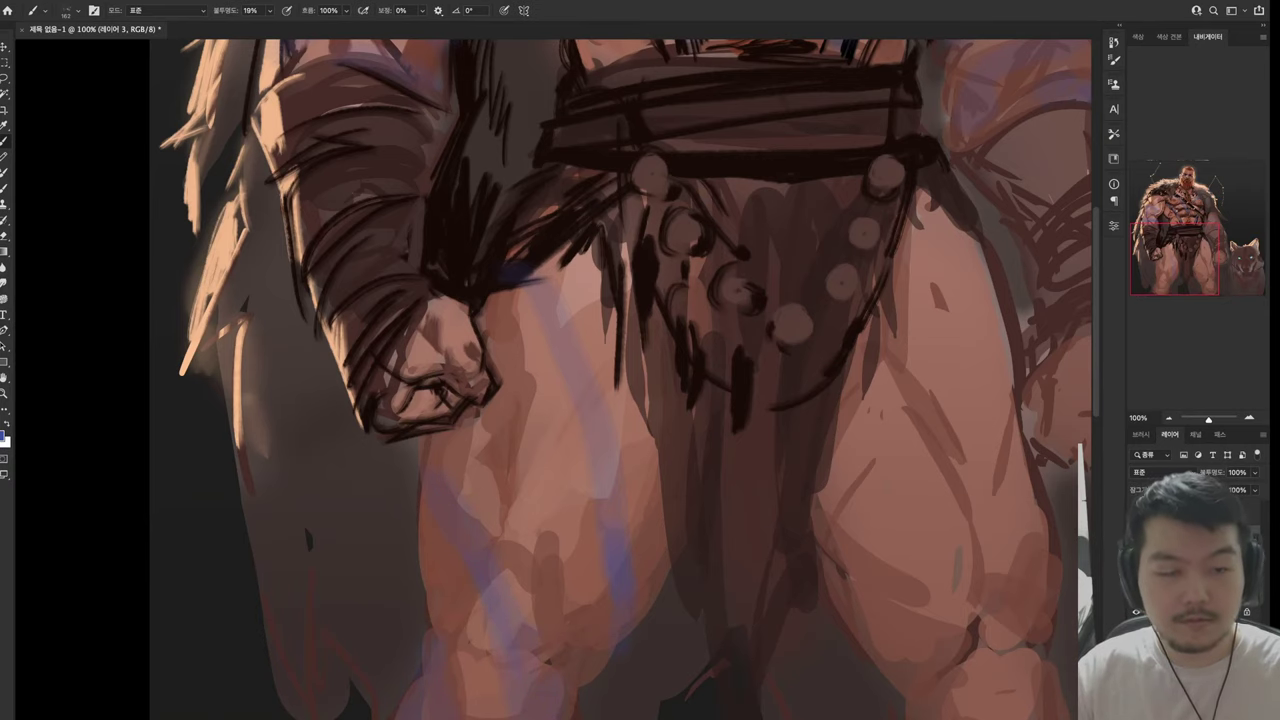
drag(700, 300, 570, 220)
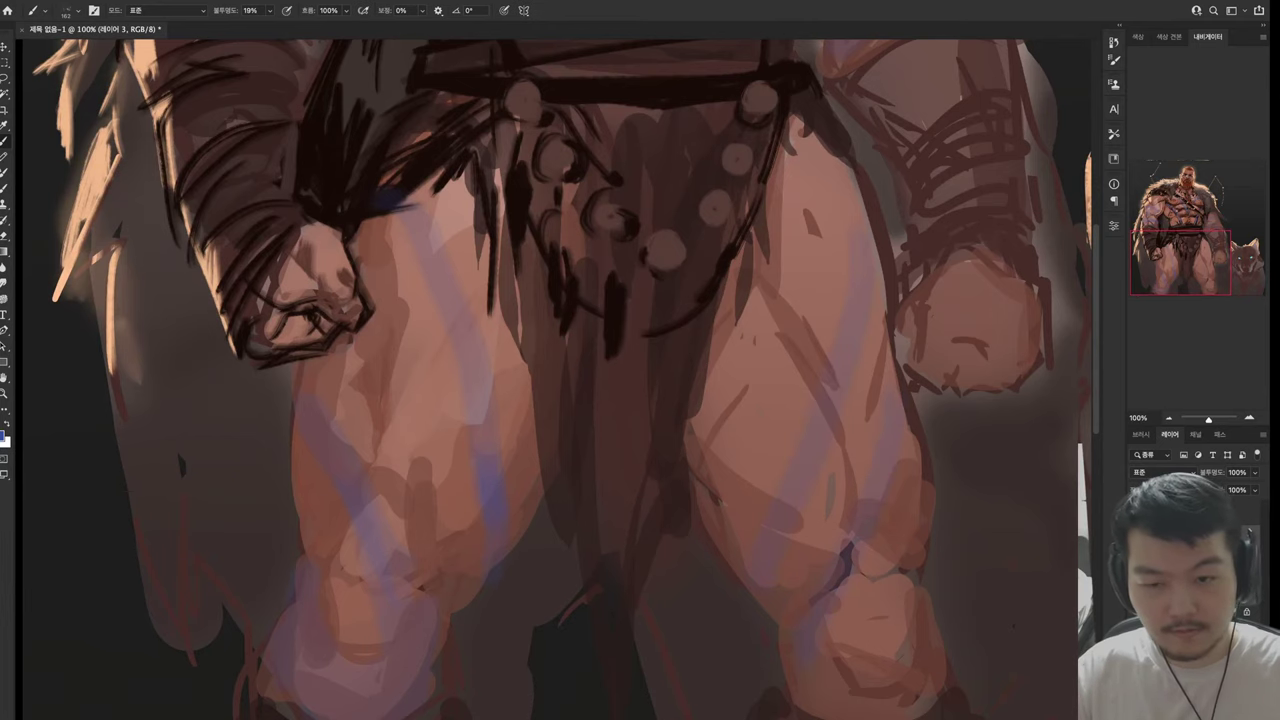
drag(600, 300, 610, 248)
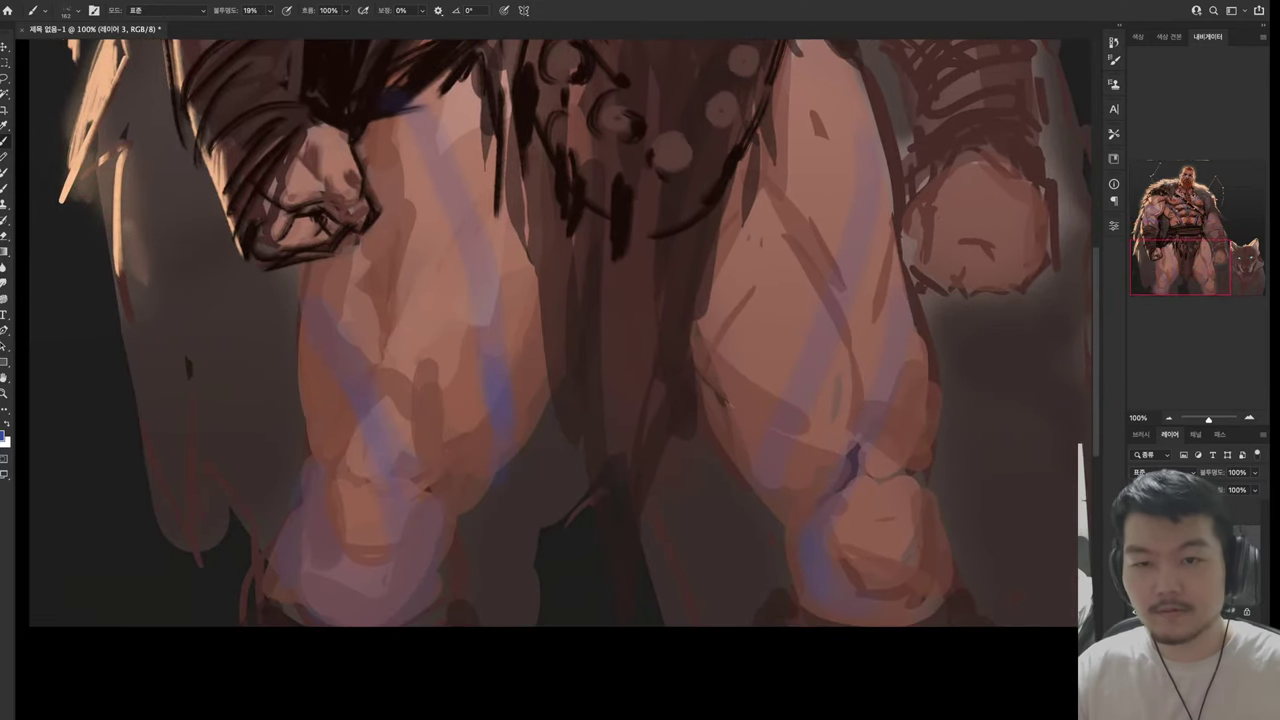
Try glazing a lighter cyan over the blue stripe on the side of the chest
drag(600, 200, 600, 700)
key(i)
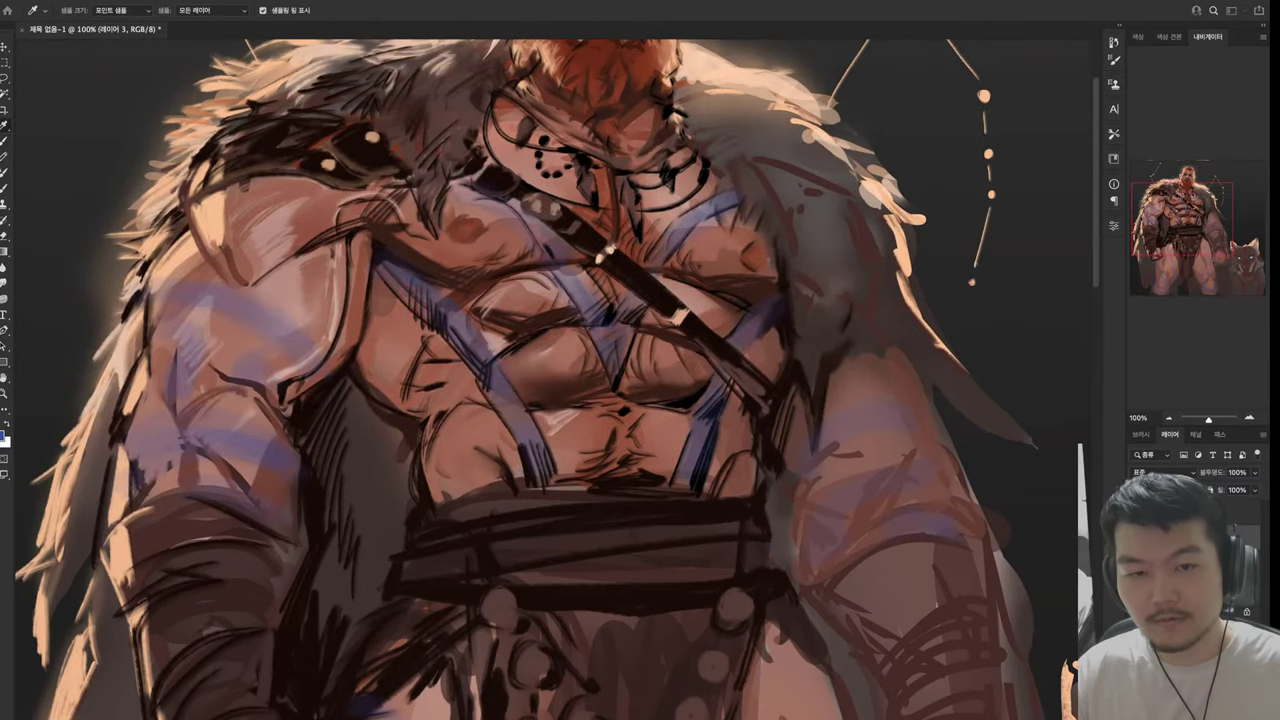
key(b)
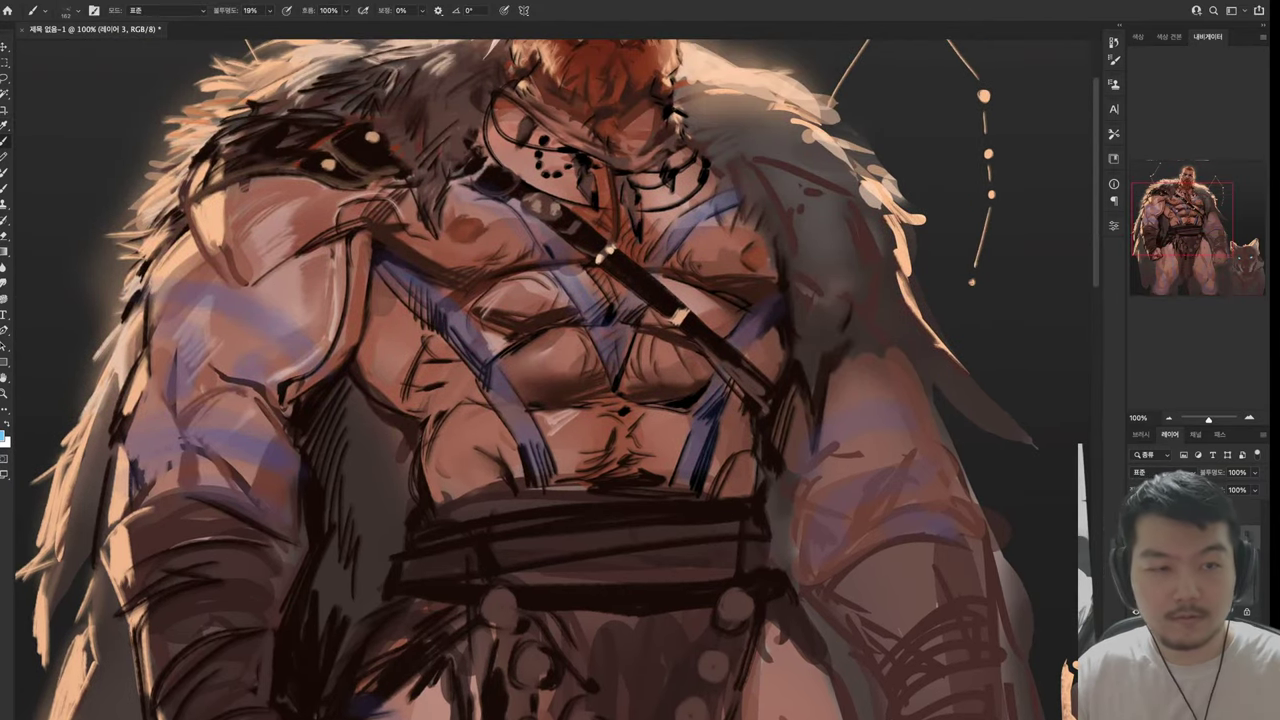
mouse_move(478, 365)
mouse_down()
mouse_move(441, 535)
mouse_move(483, 537)
mouse_up()
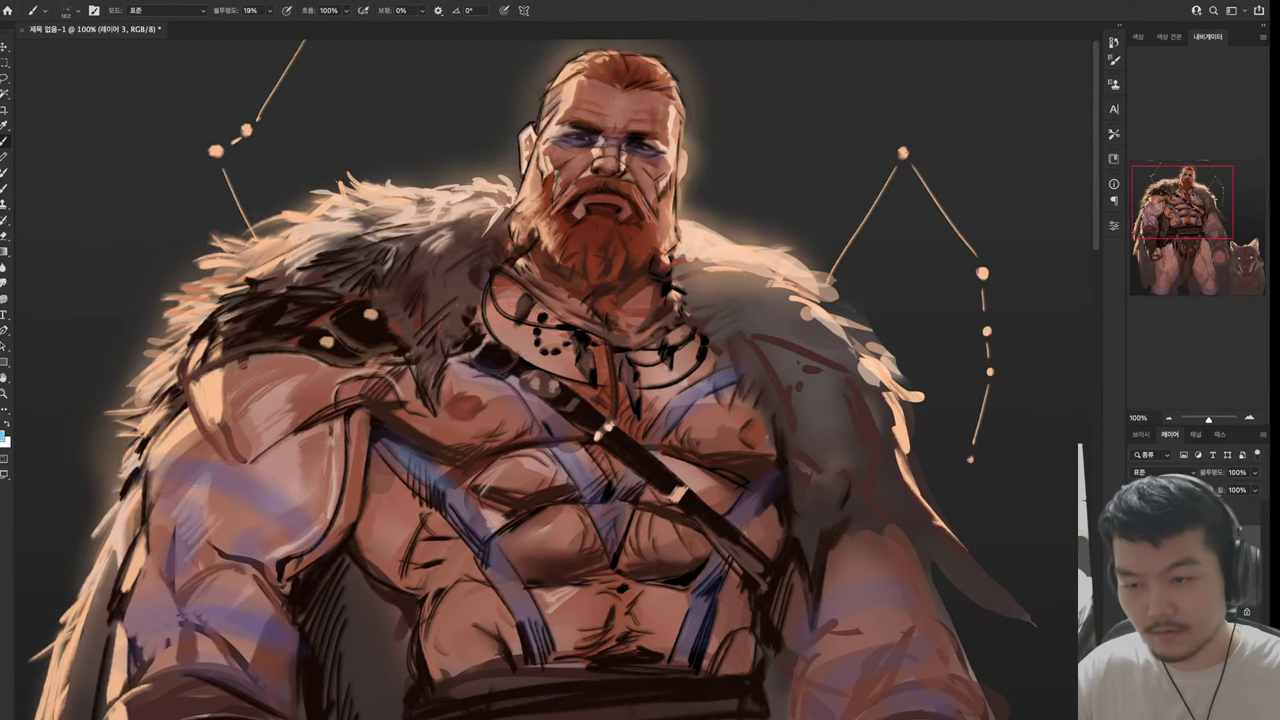
Strengthen the war-paint stripes on the chest and upper arm with a more saturated blue
key(alt)
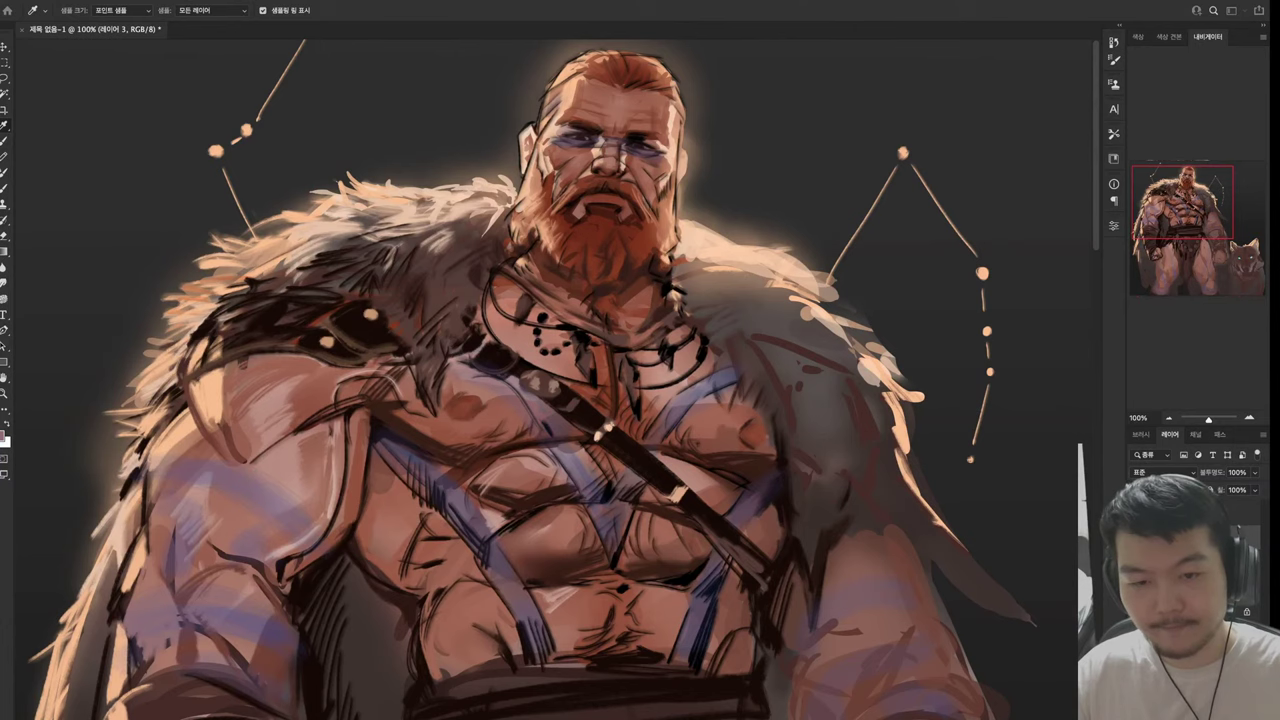
alt+click(590, 470)
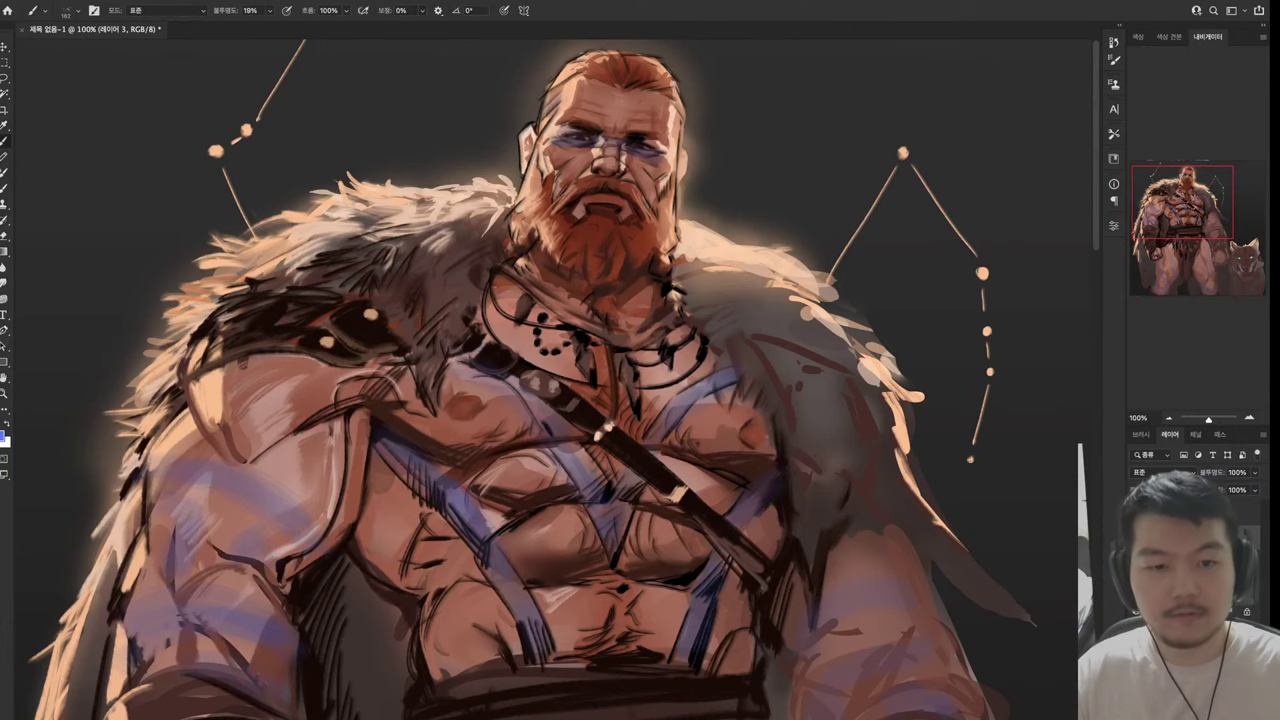
drag(600, 400, 785, 288)
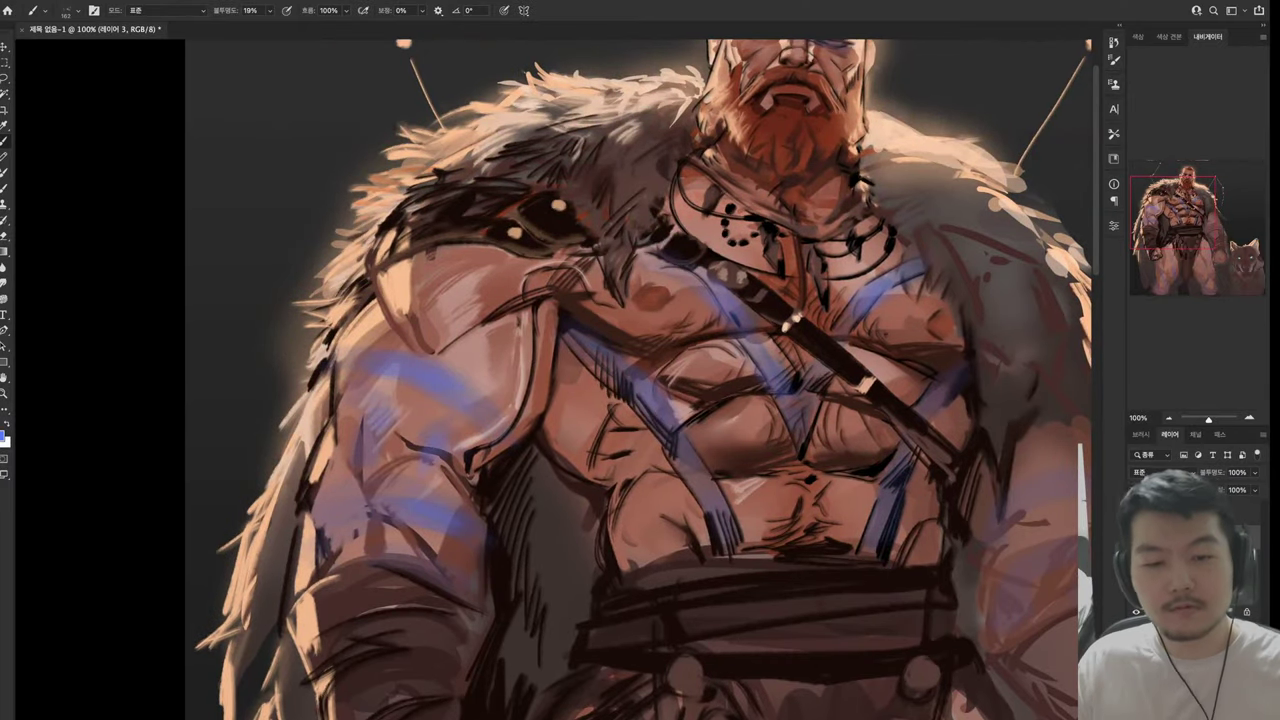
Paint pale fur tufts across the upper half of the bracer on the barbarian's rim-lit forearm
drag(640, 600, 521, 132)
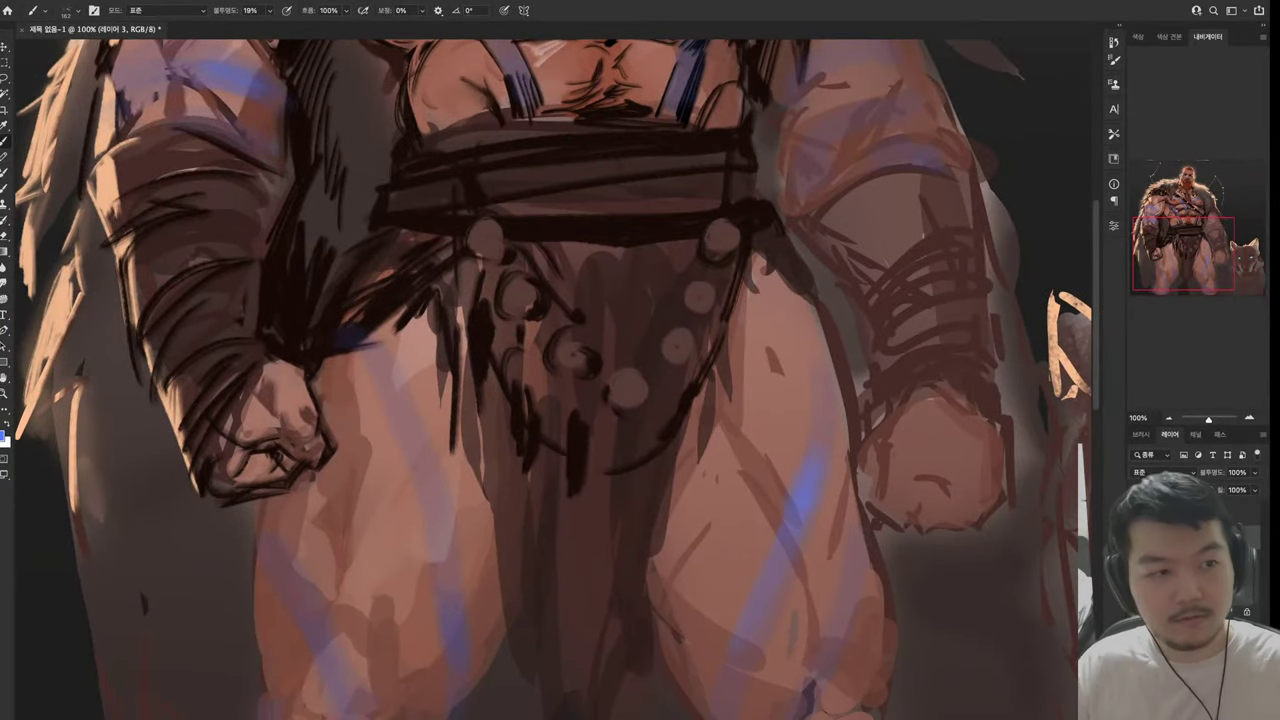
drag(520, 140, 600, 600)
key(i)
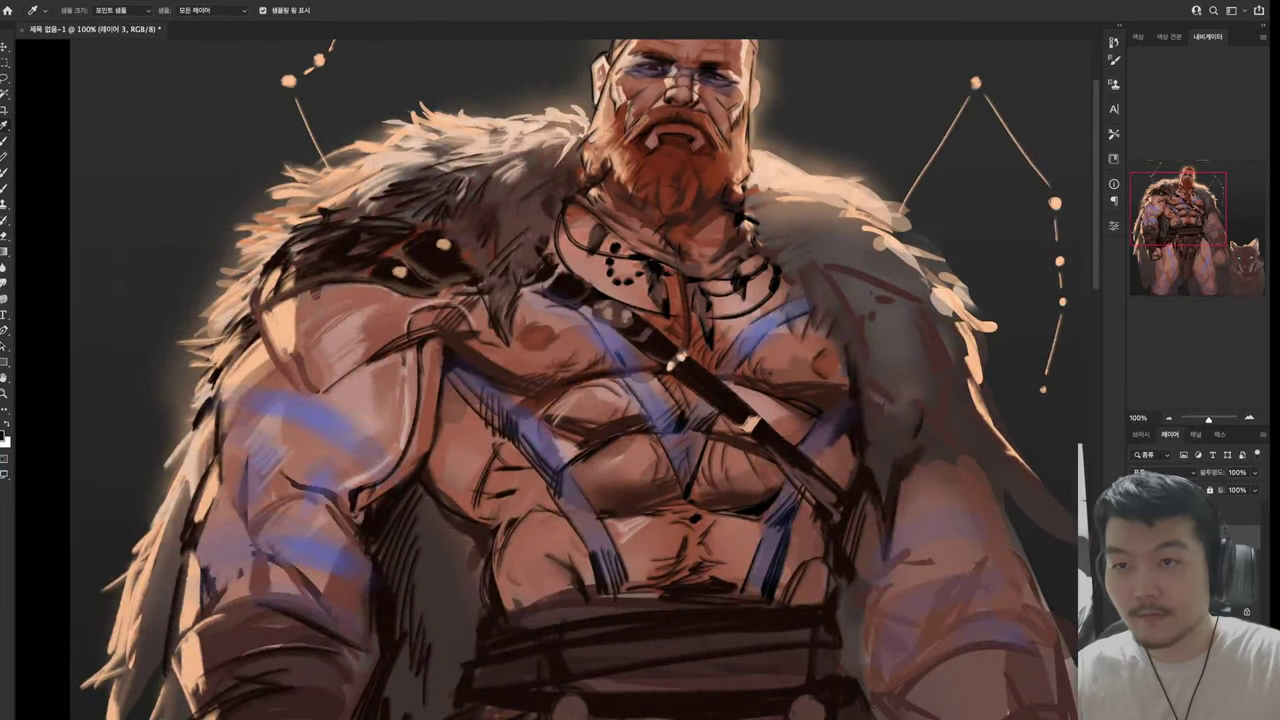
key(b)
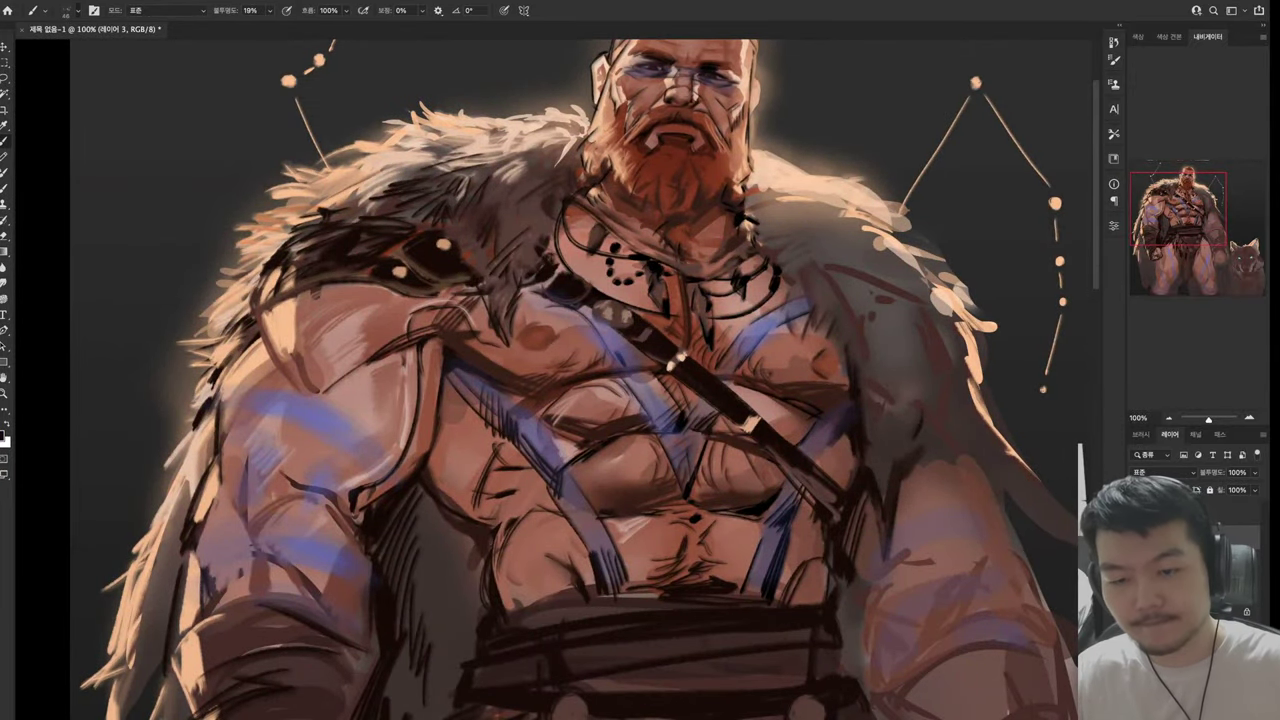
drag(600, 600, 600, 320)
key(i)
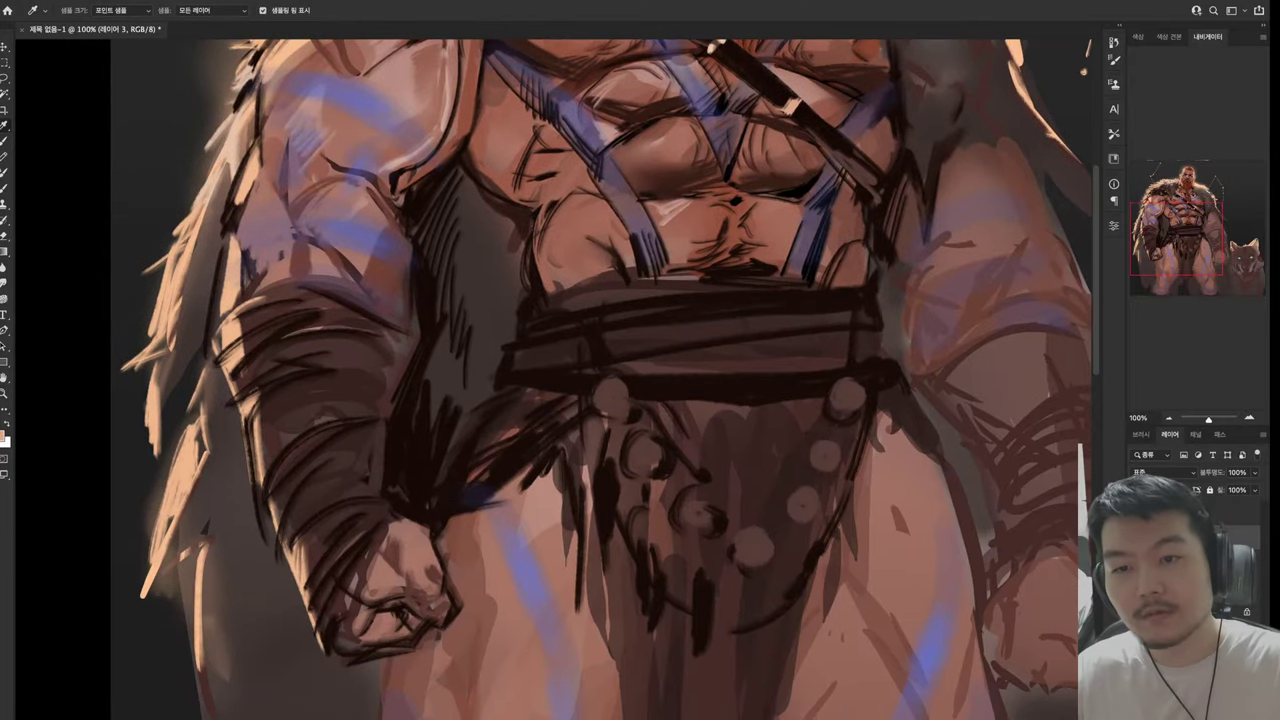
key(b)
drag(236, 326, 272, 301)
mouse_move(273, 319)
mouse_down()
mouse_move(278, 297)
mouse_move(302, 296)
mouse_up()
drag(284, 362, 354, 338)
drag(362, 358, 366, 346)
drag(284, 438, 332, 422)
drag(276, 446, 342, 420)
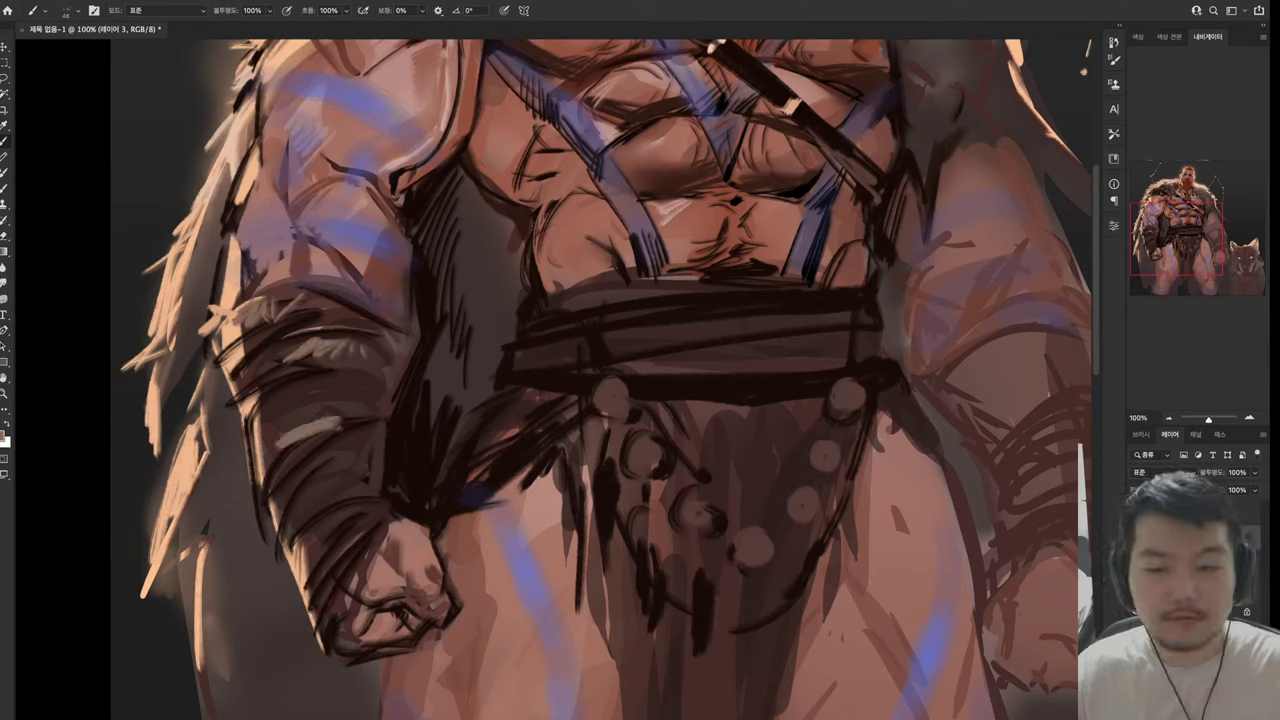
Extend the pale and dark fur strokes down the same bracer to the wrist and touch up the fist's knuckles
mouse_move(286, 476)
mouse_down()
mouse_move(336, 430)
mouse_move(334, 458)
mouse_up()
mouse_move(288, 542)
mouse_down()
mouse_move(296, 522)
mouse_move(330, 526)
mouse_up()
alt+click(332, 548)
drag(284, 576, 324, 544)
mouse_move(296, 586)
mouse_down()
mouse_move(308, 558)
mouse_move(306, 572)
mouse_up()
drag(298, 622, 306, 590)
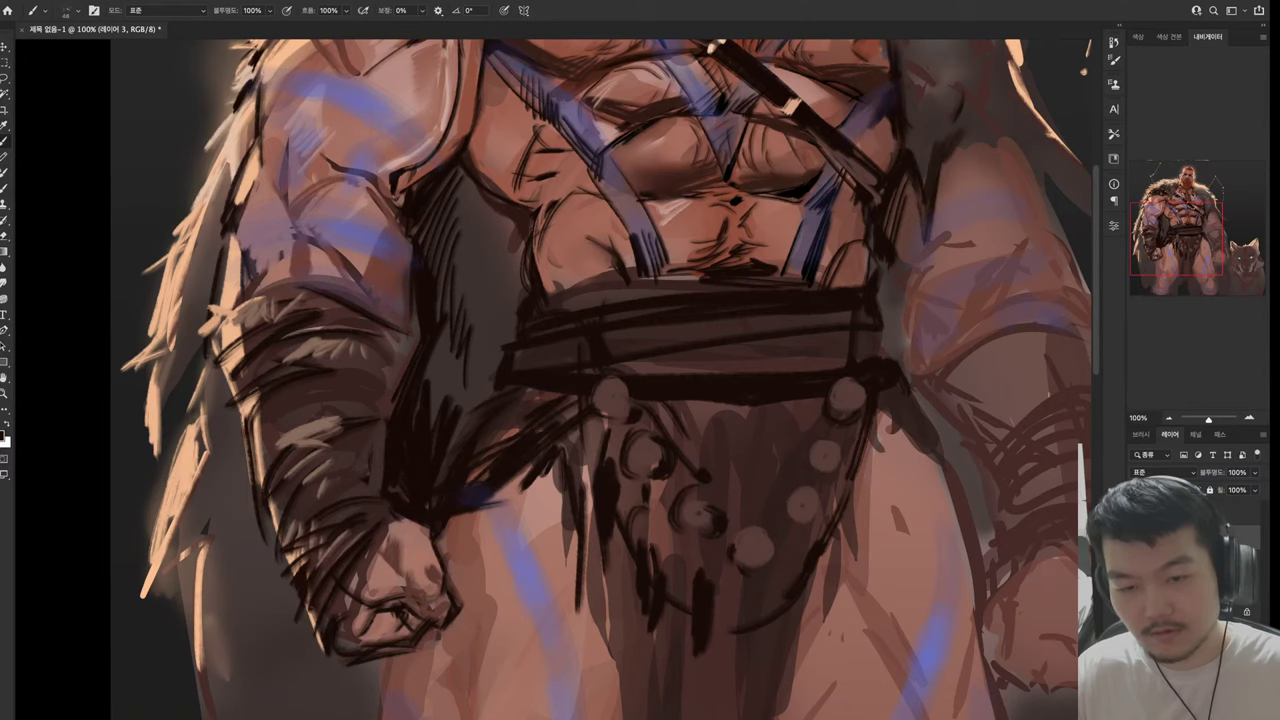
drag(392, 550, 402, 576)
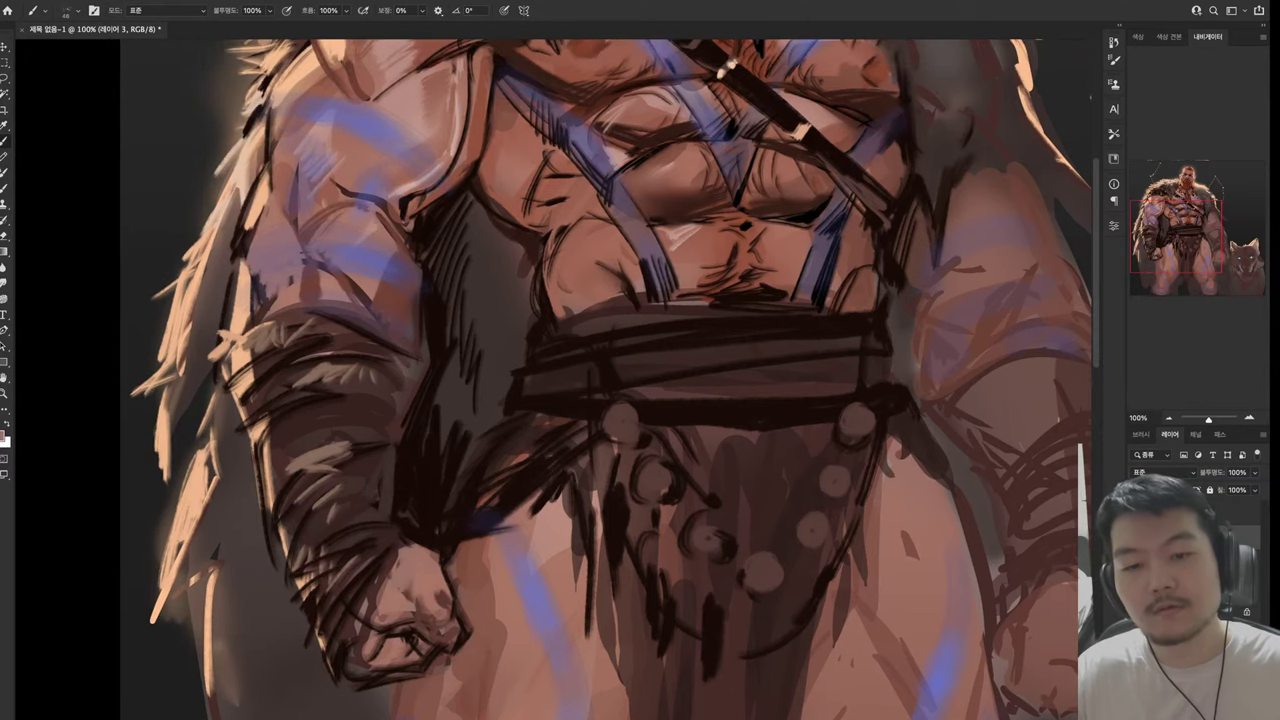
alt+click(440, 600)
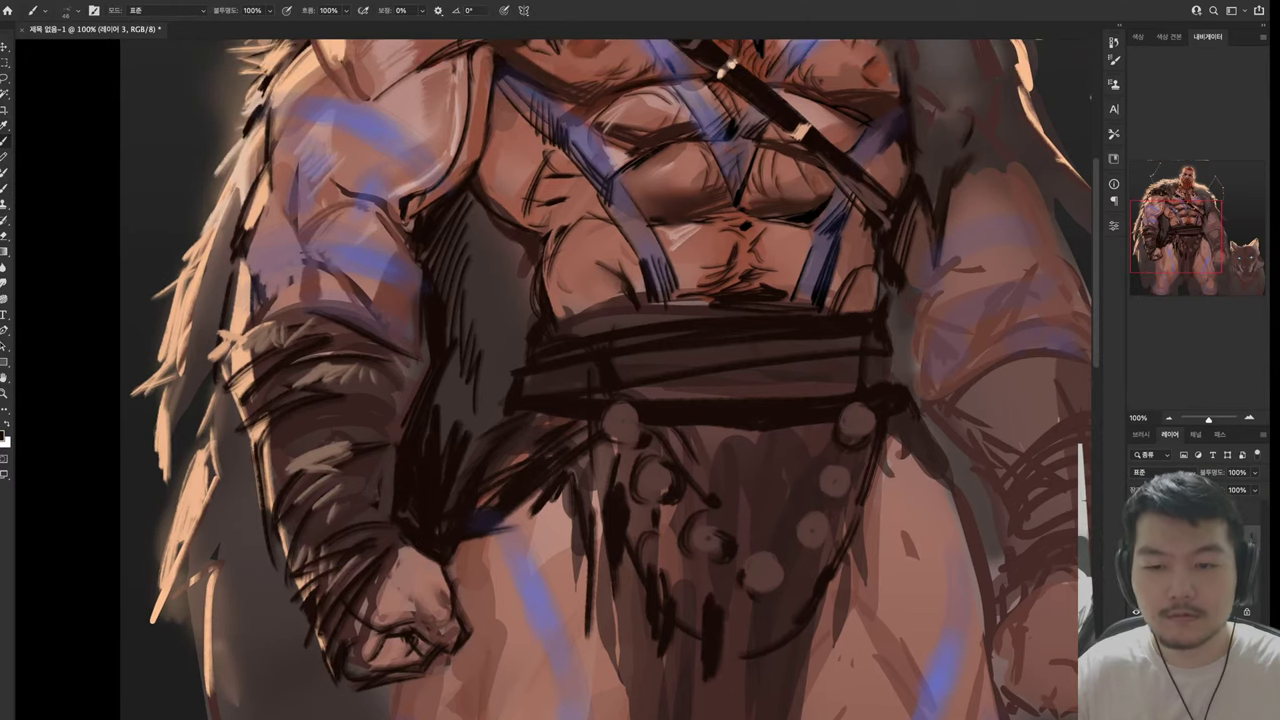
Add a bead at the beard's edge and dark fur strokes to the cloak over the shadow-side shoulder
drag(640, 300, 440, 650)
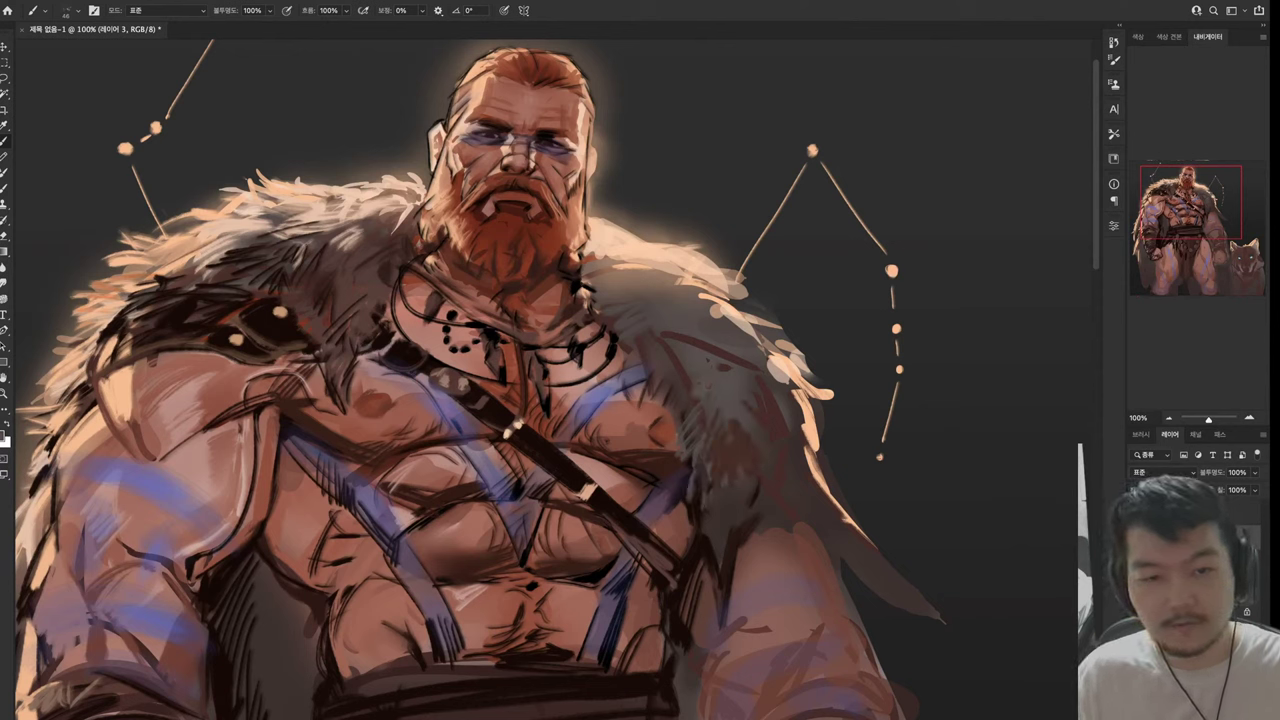
key(i)
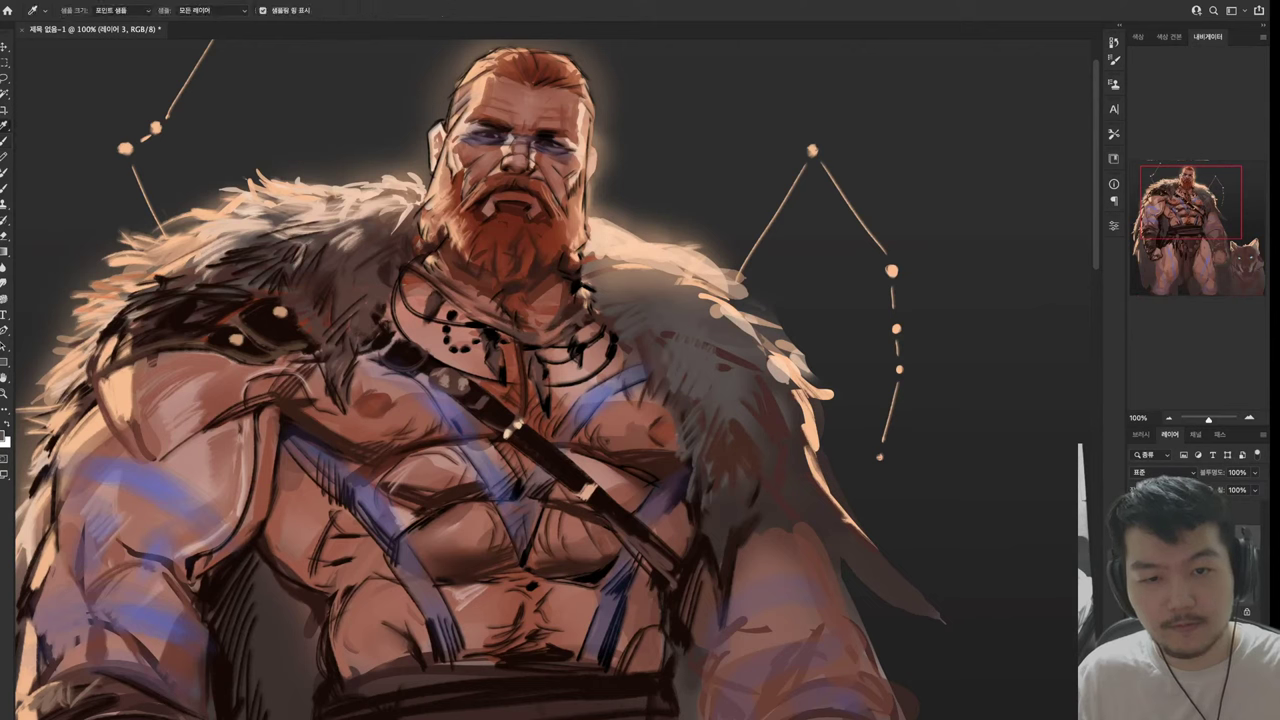
click(579, 277)
key(b)
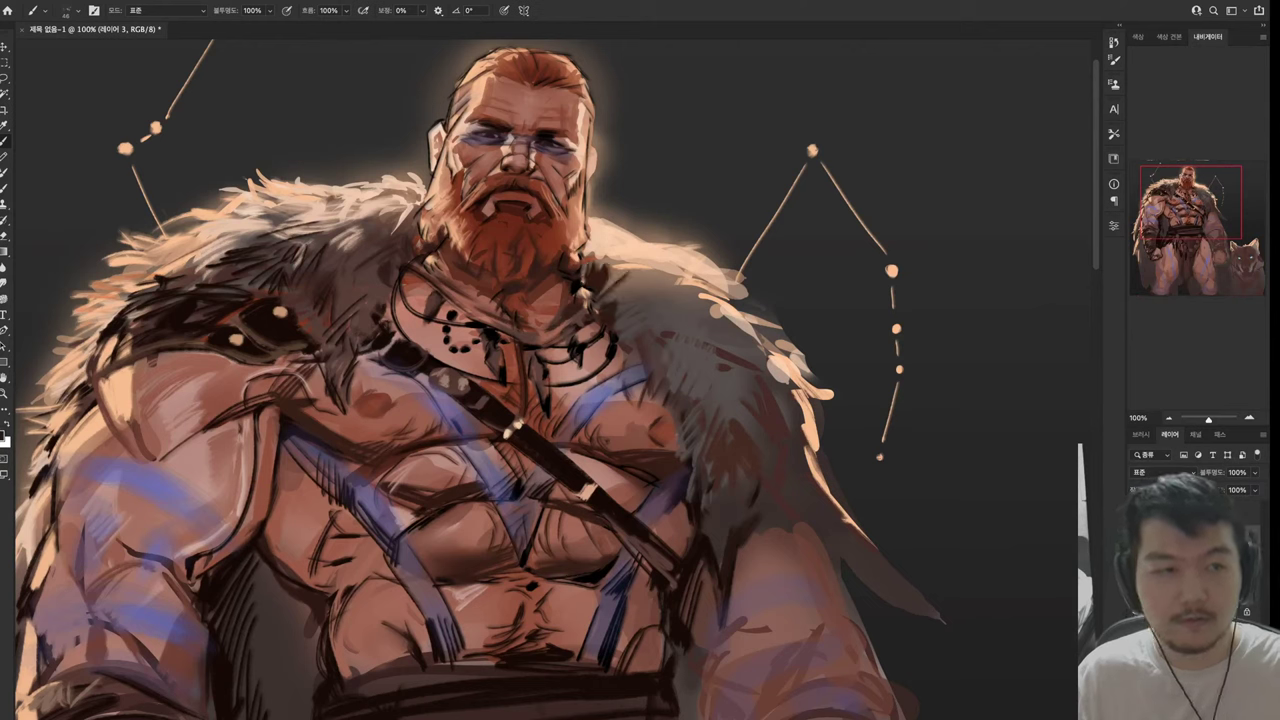
mouse_move(620, 292)
mouse_down()
mouse_move(650, 350)
mouse_move(686, 318)
mouse_move(680, 404)
mouse_up()
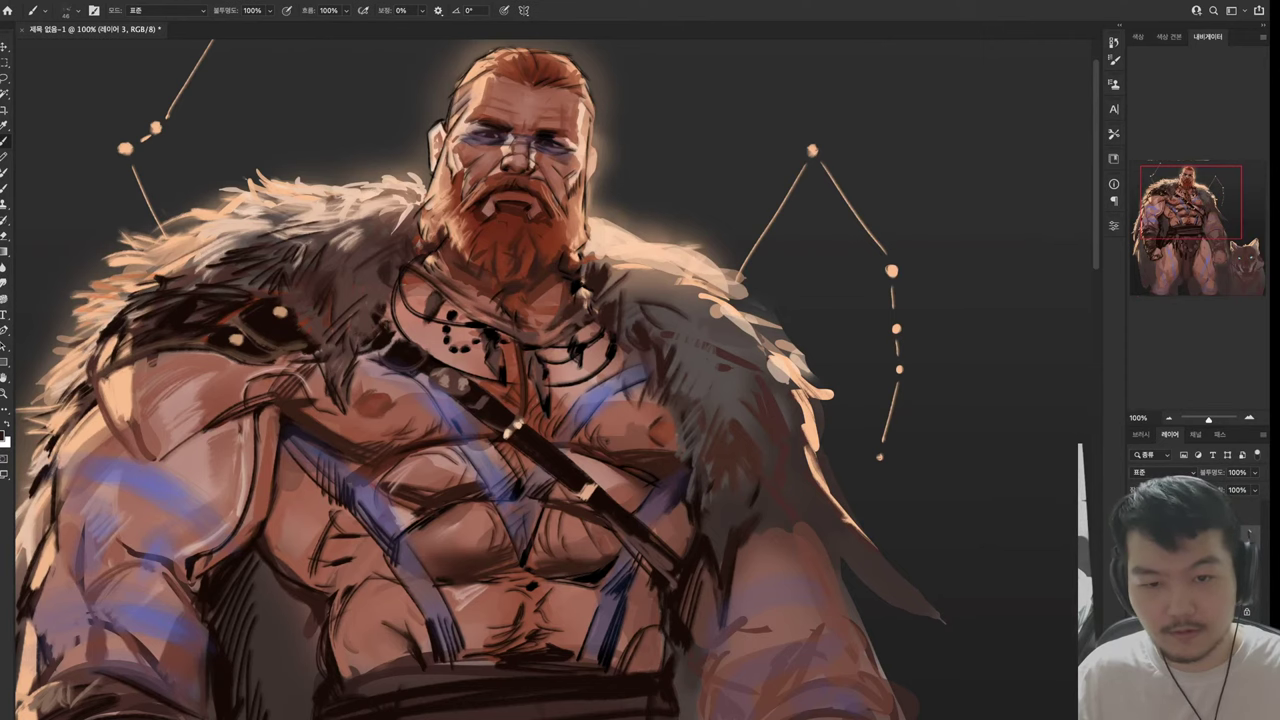
Darken the fur collar on the rim-lit shoulder with hatched strokes beside the shoulder strap
drag(600, 400, 540, 360)
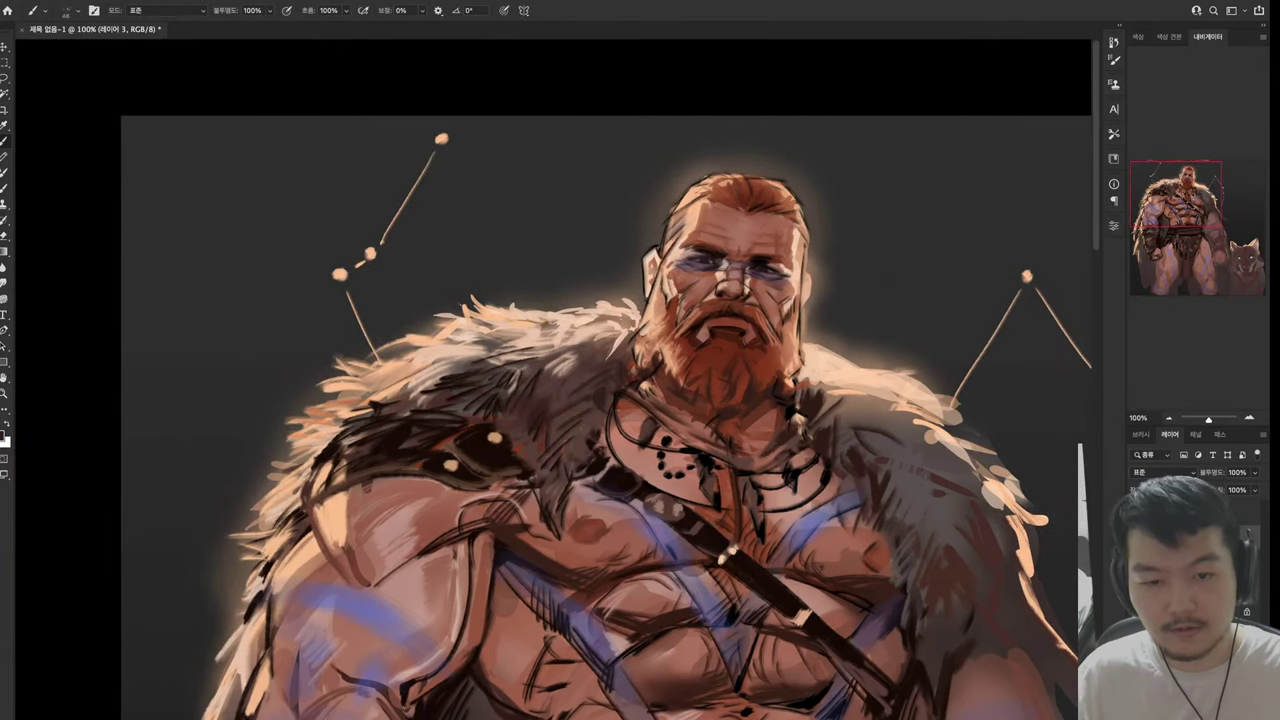
mouse_move(566, 416)
mouse_down()
mouse_move(594, 444)
mouse_move(562, 488)
mouse_move(574, 484)
mouse_move(560, 518)
mouse_up()
mouse_move(534, 432)
mouse_down()
mouse_move(512, 458)
mouse_move(522, 482)
mouse_up()
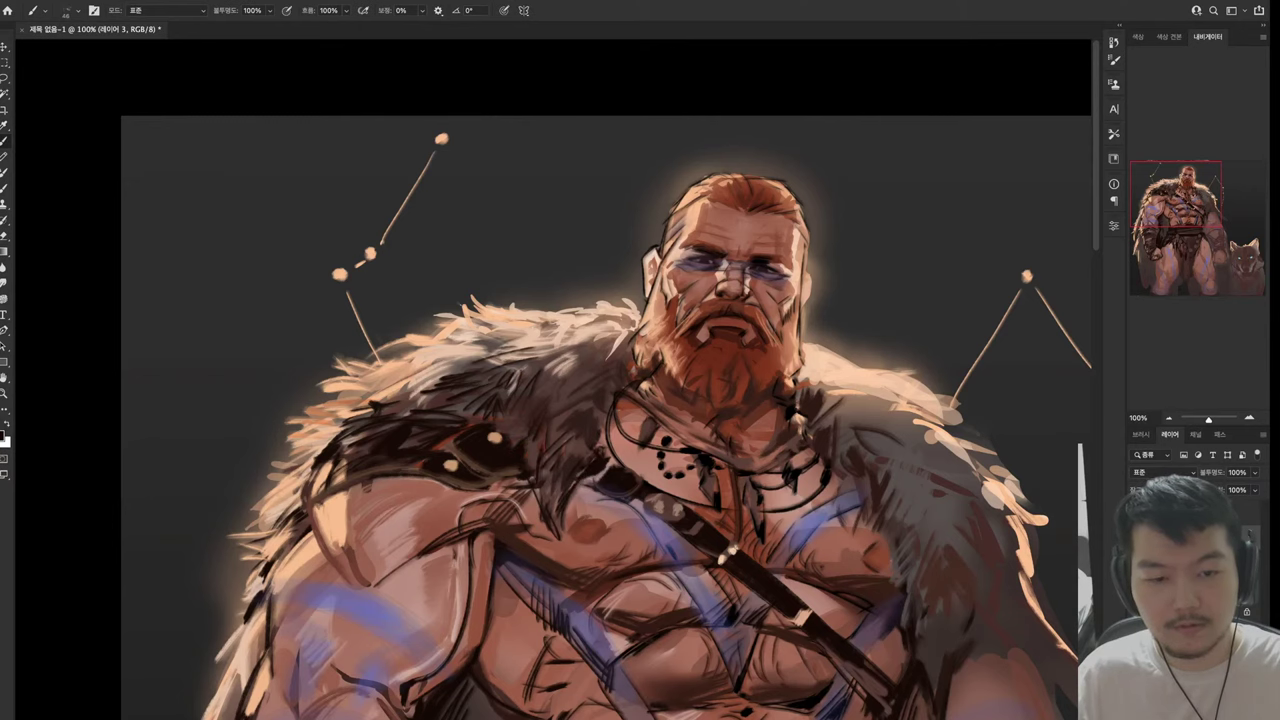
drag(600, 400, 460, 376)
Paint dark and reddish fur strands down the shadow-side cloak where it meets the upper arm
mouse_move(710, 422)
mouse_down()
mouse_move(738, 520)
mouse_move(800, 620)
mouse_up()
drag(836, 568, 804, 634)
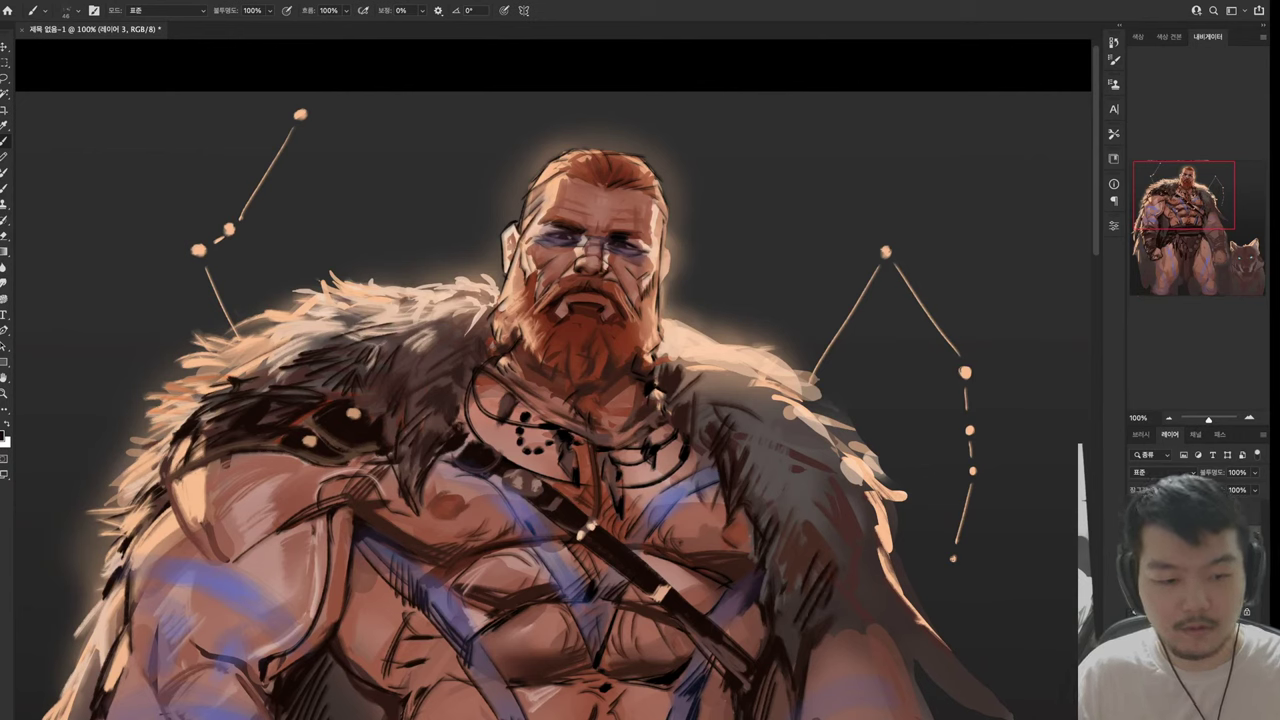
mouse_move(824, 592)
mouse_down()
mouse_move(790, 650)
mouse_move(834, 630)
mouse_up()
drag(866, 574, 862, 646)
drag(878, 620, 876, 654)
mouse_move(868, 514)
mouse_down()
mouse_move(854, 620)
mouse_move(866, 578)
mouse_up()
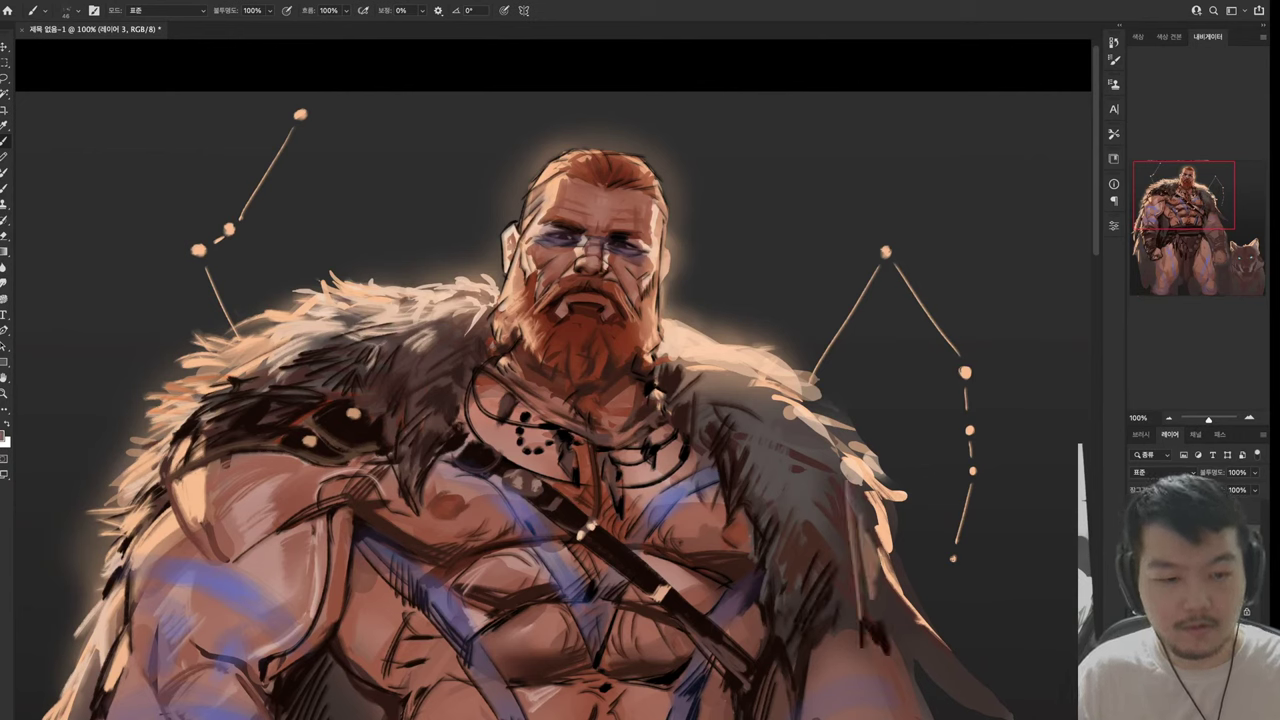
Paint warm cream rim-light fur strands along the outer edge of the shadow-side cloak
mouse_move(884, 478)
mouse_down()
mouse_move(842, 564)
mouse_move(886, 634)
mouse_up()
drag(906, 576, 914, 648)
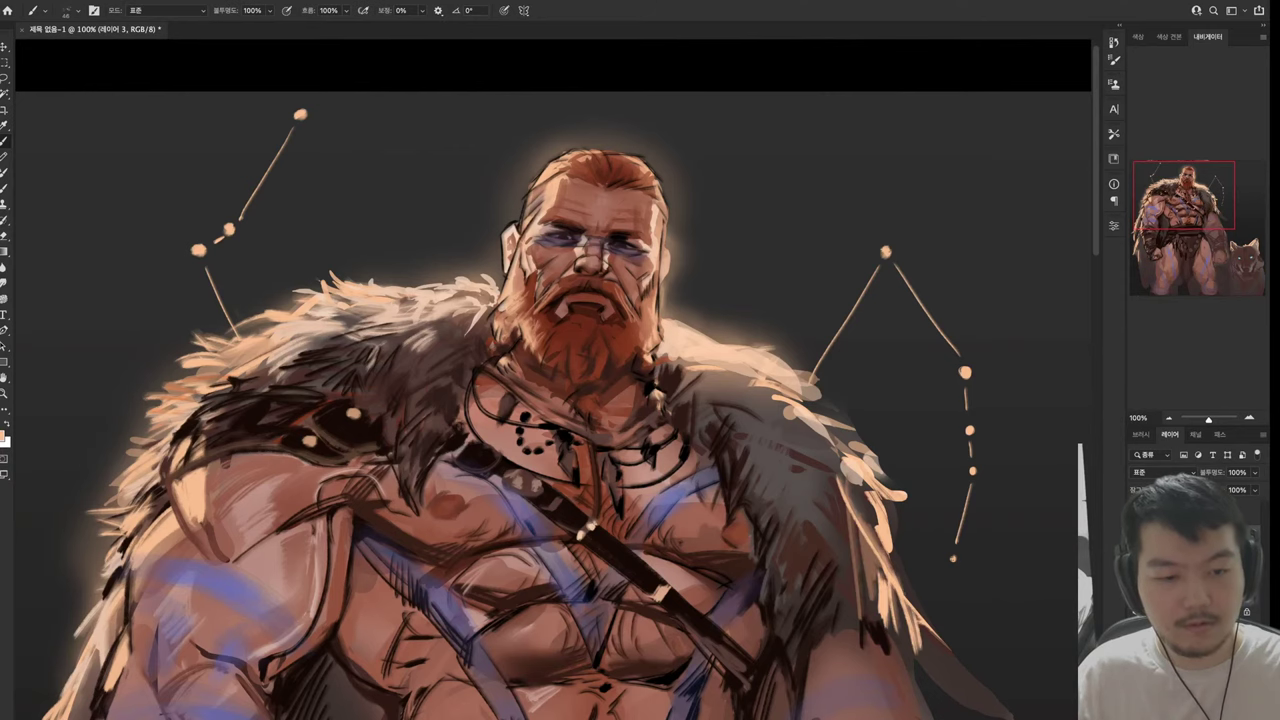
mouse_move(910, 600)
mouse_down()
mouse_move(809, 416)
mouse_move(876, 538)
mouse_up()
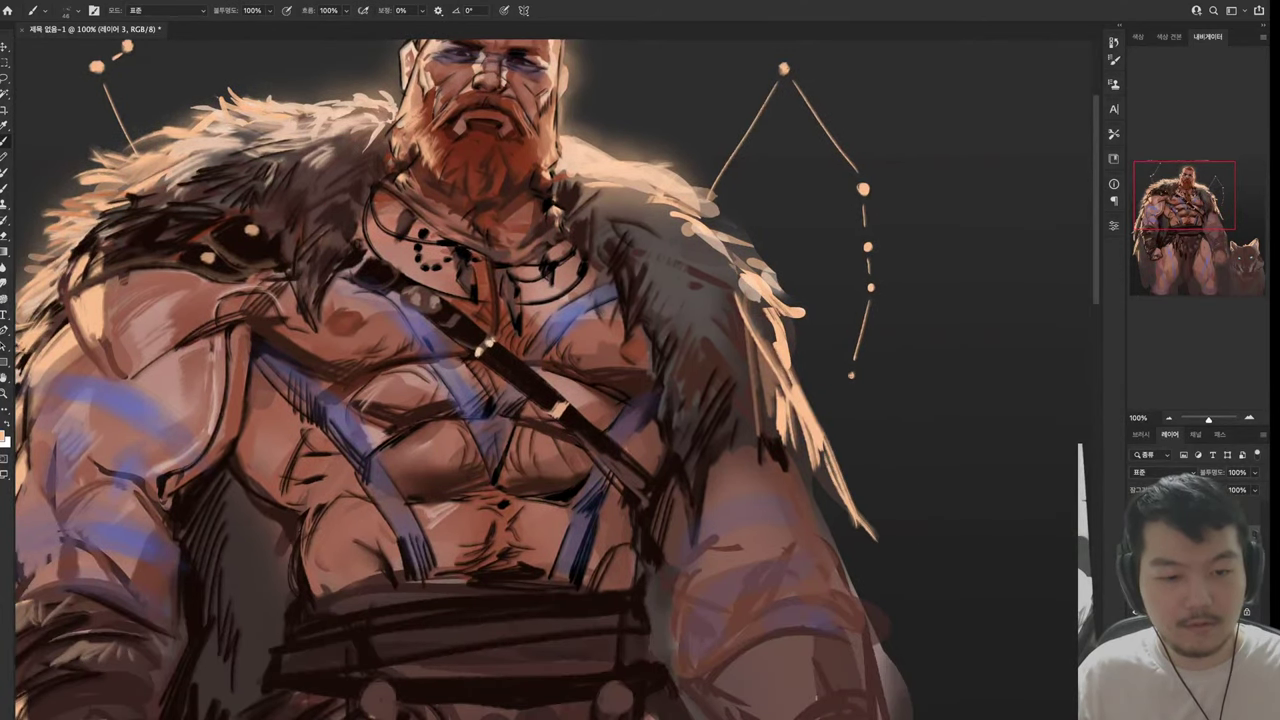
mouse_move(832, 496)
mouse_down()
mouse_move(866, 532)
mouse_move(830, 518)
mouse_up()
drag(814, 474, 826, 516)
mouse_move(800, 450)
mouse_down()
mouse_move(824, 542)
mouse_move(860, 592)
mouse_up()
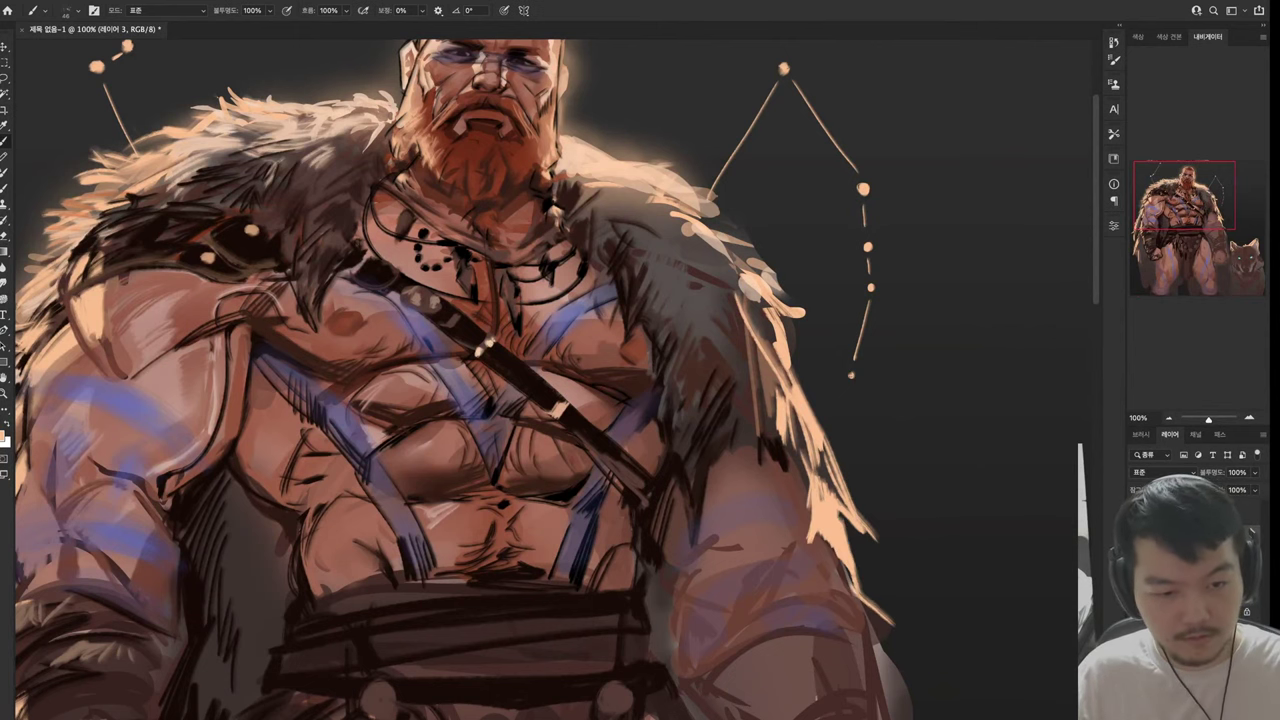
Continue the cream rim light down the cloak's outer edge toward the wolf
scroll(540, 380, down, 3)
drag(852, 448, 890, 598)
mouse_move(866, 516)
mouse_down()
mouse_move(892, 602)
mouse_move(916, 628)
mouse_move(925, 718)
mouse_up()
drag(760, 500, 503, 300)
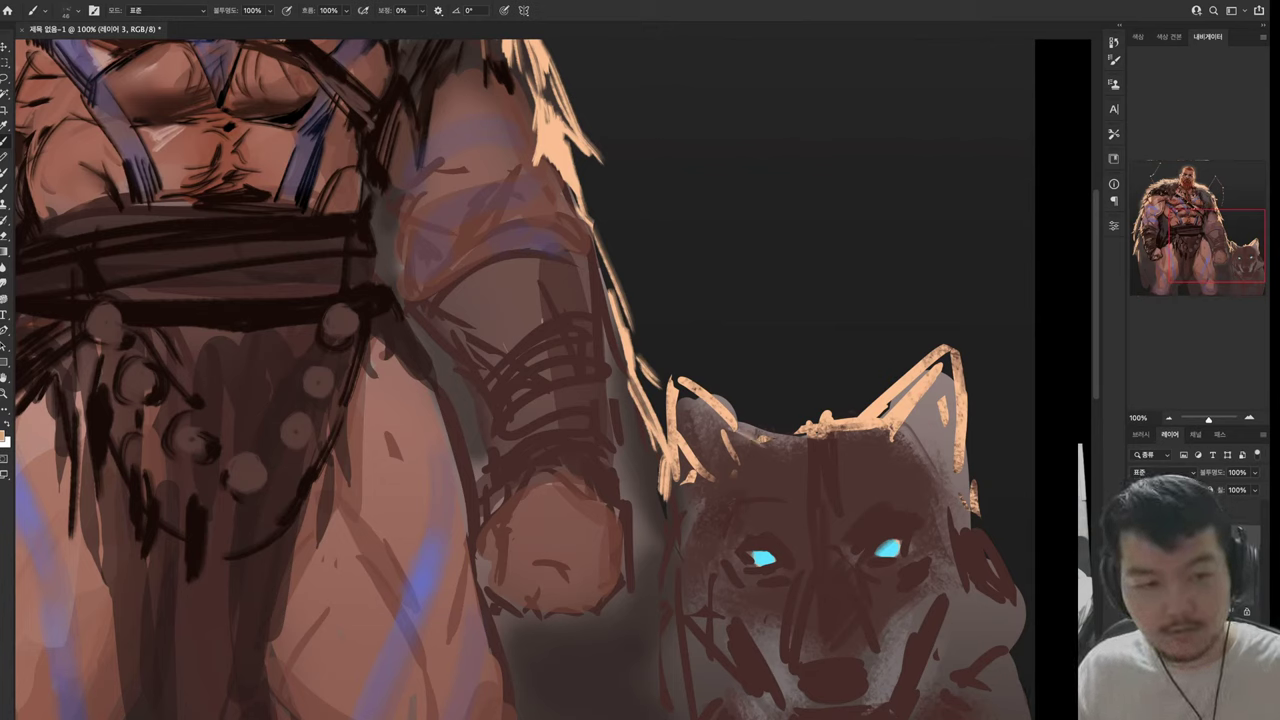
Repaint the cream rim light across the top of the wolf's head and along its far ear
mouse_move(742, 448)
mouse_down()
mouse_move(805, 422)
mouse_move(825, 438)
mouse_move(886, 412)
mouse_move(920, 366)
mouse_up()
alt+click(812, 432)
alt+click(920, 377)
mouse_move(888, 414)
mouse_down()
mouse_move(930, 360)
mouse_move(955, 355)
mouse_up()
drag(886, 430, 892, 415)
mouse_move(962, 350)
mouse_down()
mouse_move(935, 392)
mouse_move(972, 500)
mouse_up()
Paint jagged cream rim-light fur down the wolf's outer side from the ear to the lower body
key(b)
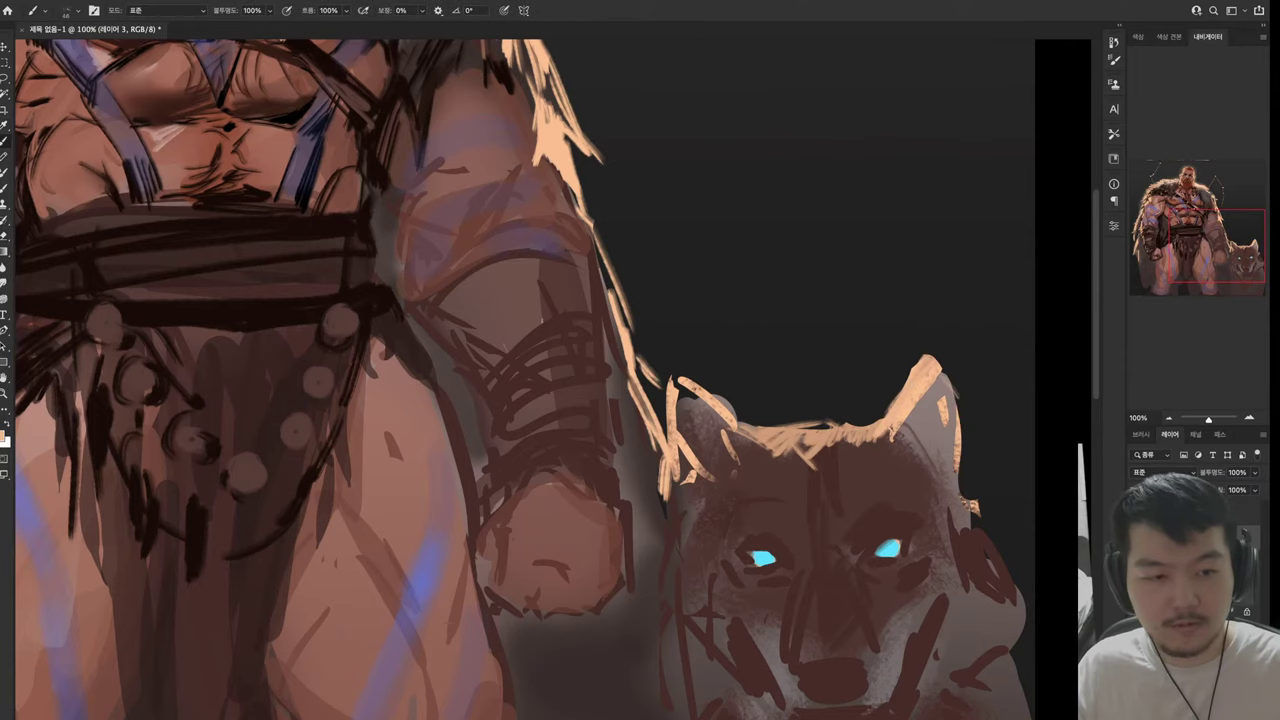
mouse_move(965, 396)
mouse_down()
mouse_move(960, 502)
mouse_move(990, 522)
mouse_move(1010, 612)
mouse_up()
scroll(1000, 600, down, 3)
scroll(1000, 600, down, 3)
mouse_move(982, 305)
mouse_down()
mouse_move(1028, 454)
mouse_move(986, 546)
mouse_up()
mouse_move(1026, 498)
mouse_down()
mouse_move(998, 542)
mouse_move(1018, 568)
mouse_move(994, 628)
mouse_up()
drag(1022, 626, 1006, 676)
drag(1006, 560, 988, 697)
Sample the cream rim-light color and paint over both of the wolf's cyan eyes
key(alt)
alt+click(848, 442)
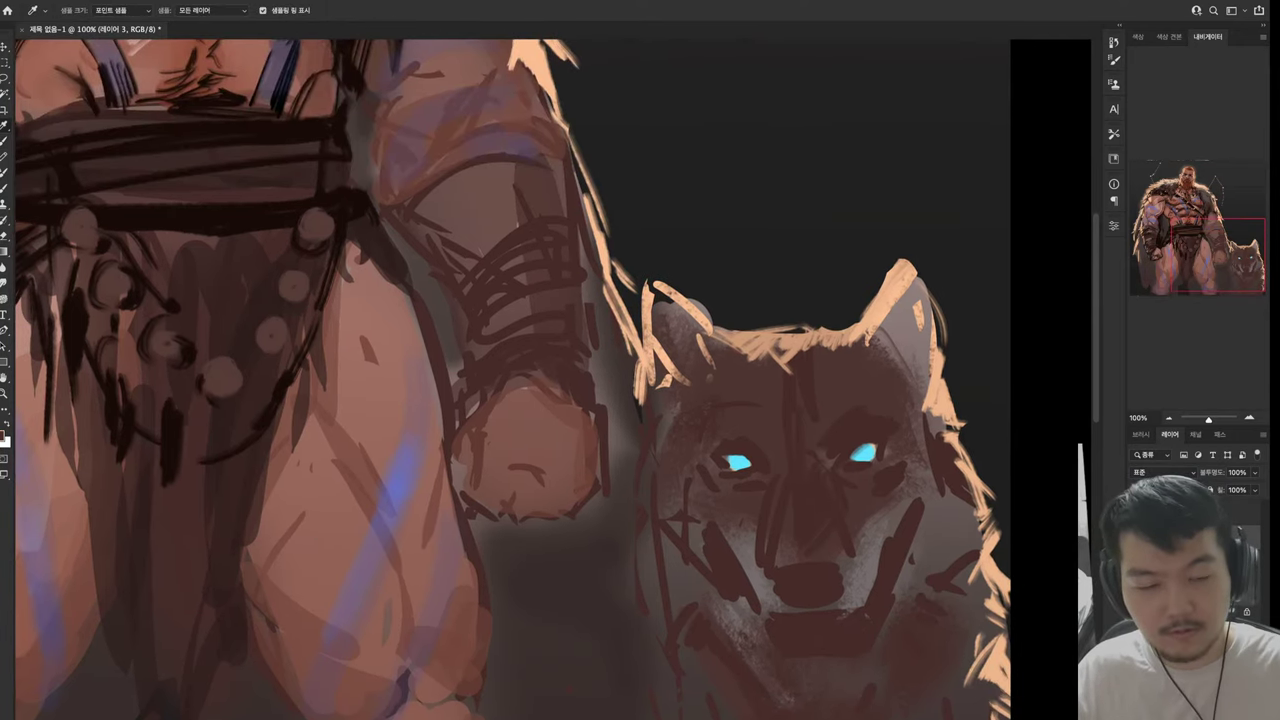
alt+click(873, 313)
drag(857, 453, 870, 452)
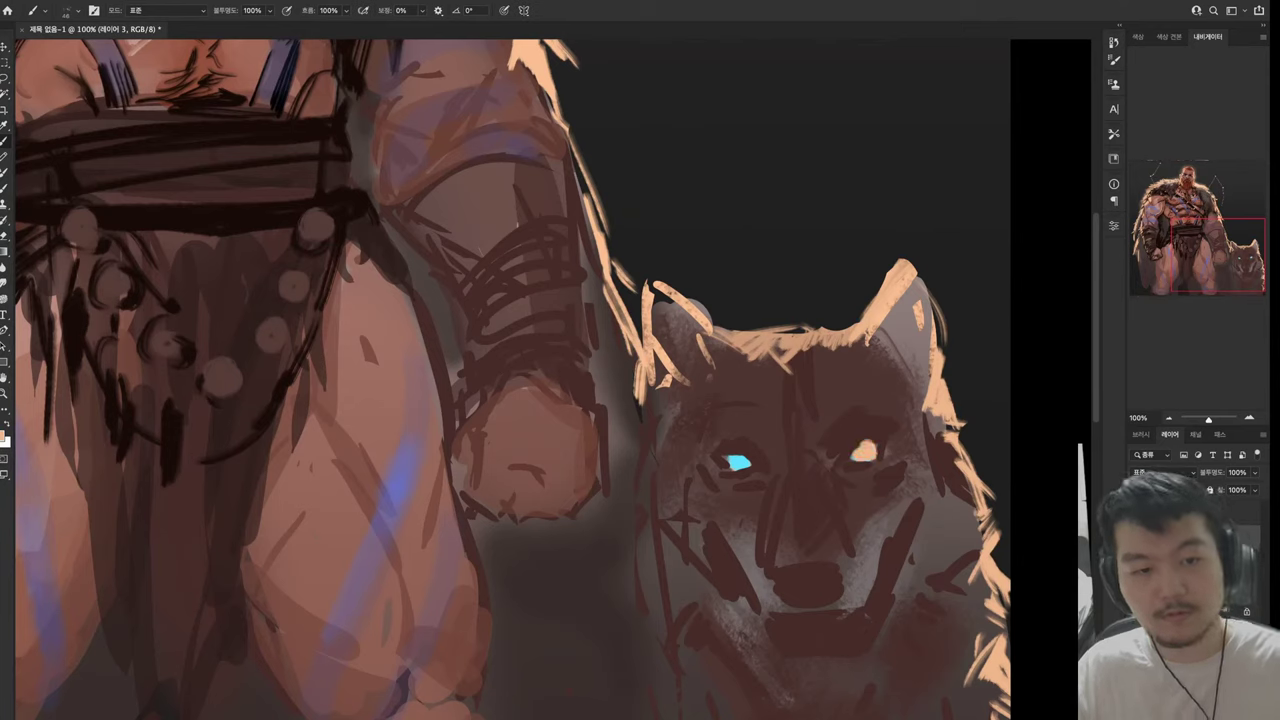
drag(724, 462, 746, 460)
Draw black accents at the wolf's inner eye corner and fill in its nose in black
key(alt)
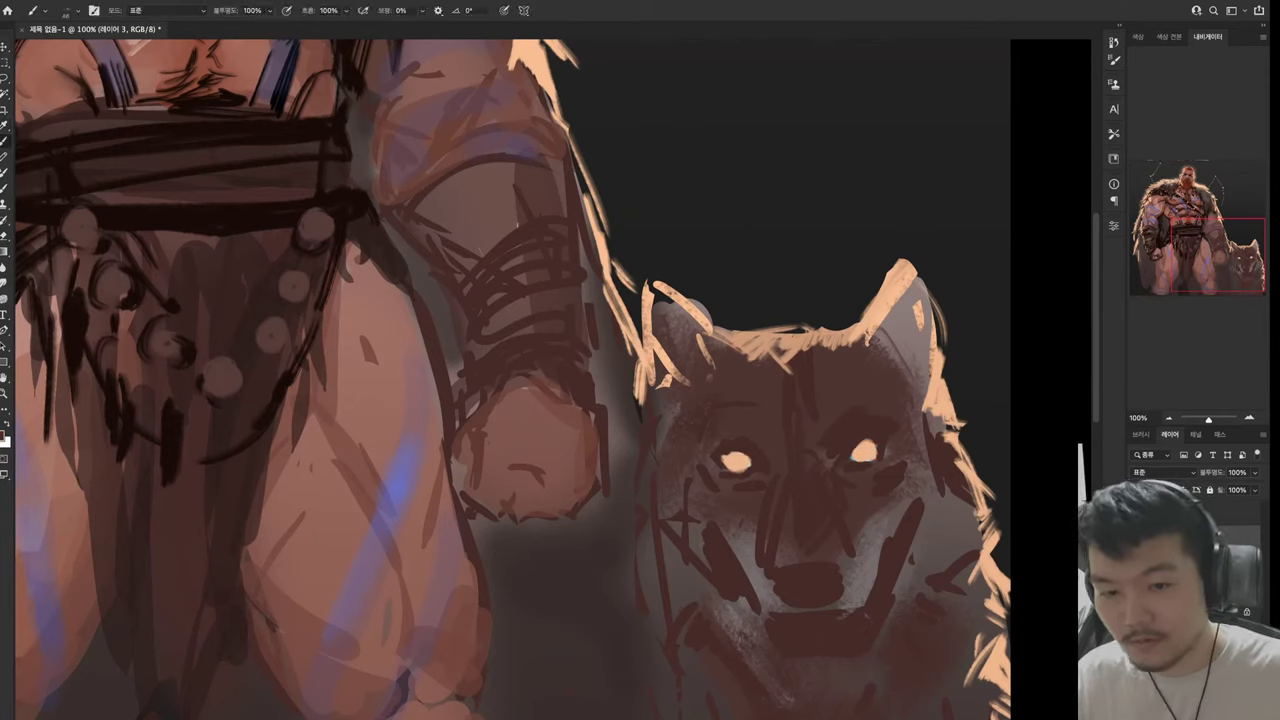
key(alt)
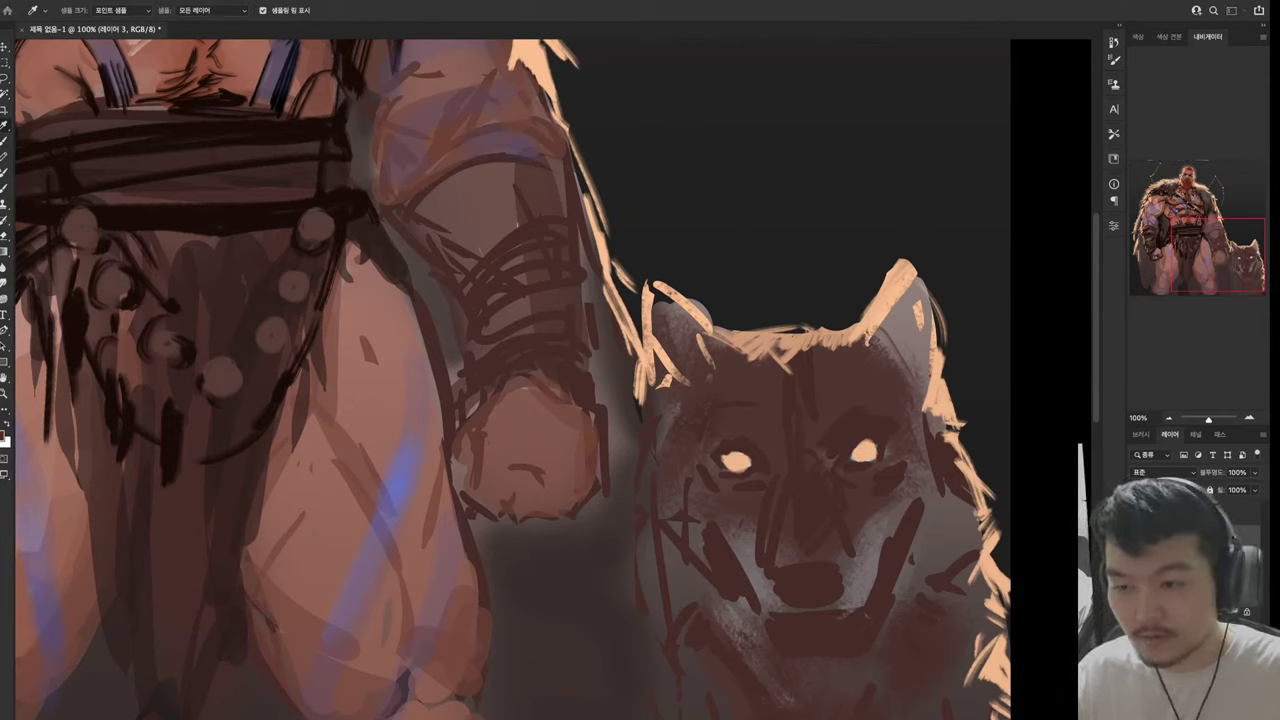
key(alt)
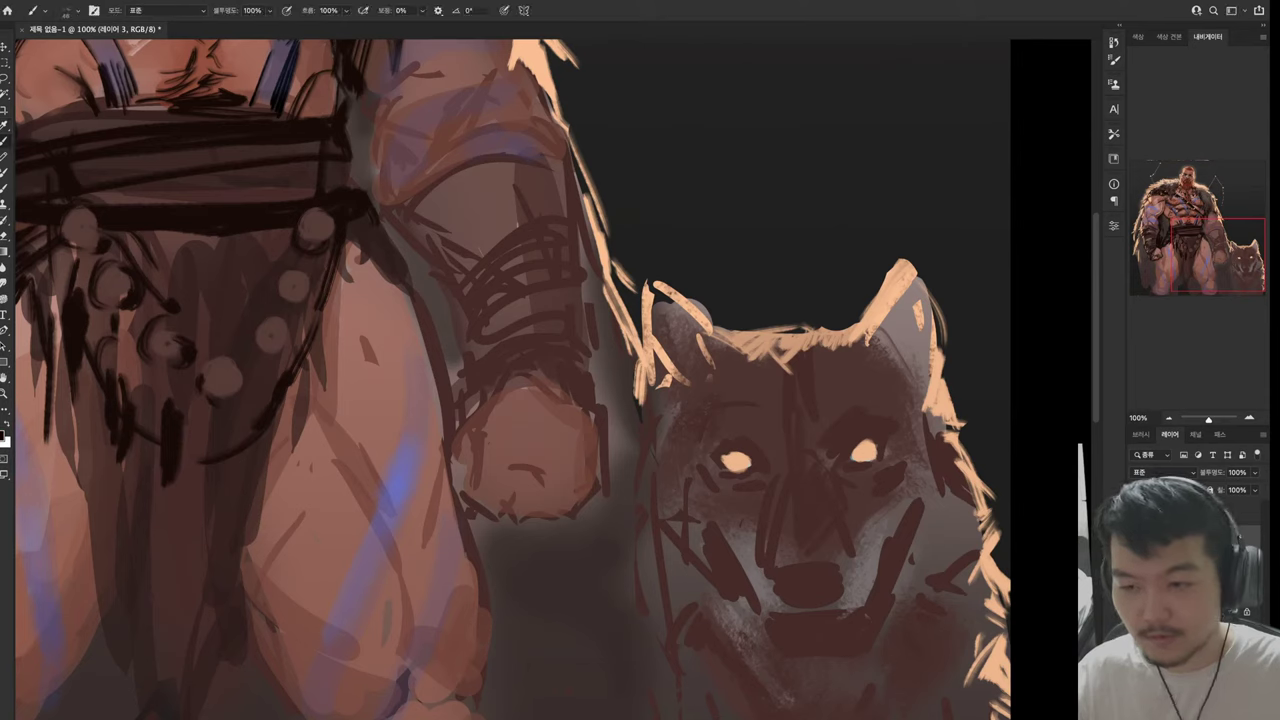
drag(846, 462, 830, 494)
drag(850, 440, 830, 462)
mouse_move(836, 508)
mouse_down()
mouse_move(834, 604)
mouse_move(818, 614)
mouse_up()
mouse_move(770, 578)
mouse_down()
mouse_move(834, 578)
mouse_move(816, 592)
mouse_move(830, 606)
mouse_up()
drag(762, 568, 790, 582)
drag(812, 560, 850, 568)
Add black contours and hatching beside the muzzle and define the pupil and lids of the wolf's outer eye
drag(834, 498, 850, 560)
mouse_move(838, 484)
mouse_down()
mouse_move(842, 496)
mouse_move(846, 486)
mouse_up()
mouse_move(870, 528)
mouse_down()
mouse_move(860, 496)
mouse_move(888, 490)
mouse_up()
mouse_move(914, 458)
mouse_down()
mouse_move(892, 494)
mouse_move(862, 448)
mouse_move(882, 462)
mouse_up()
mouse_move(858, 474)
mouse_down()
mouse_move(882, 464)
mouse_move(872, 460)
mouse_up()
alt+click(866, 457)
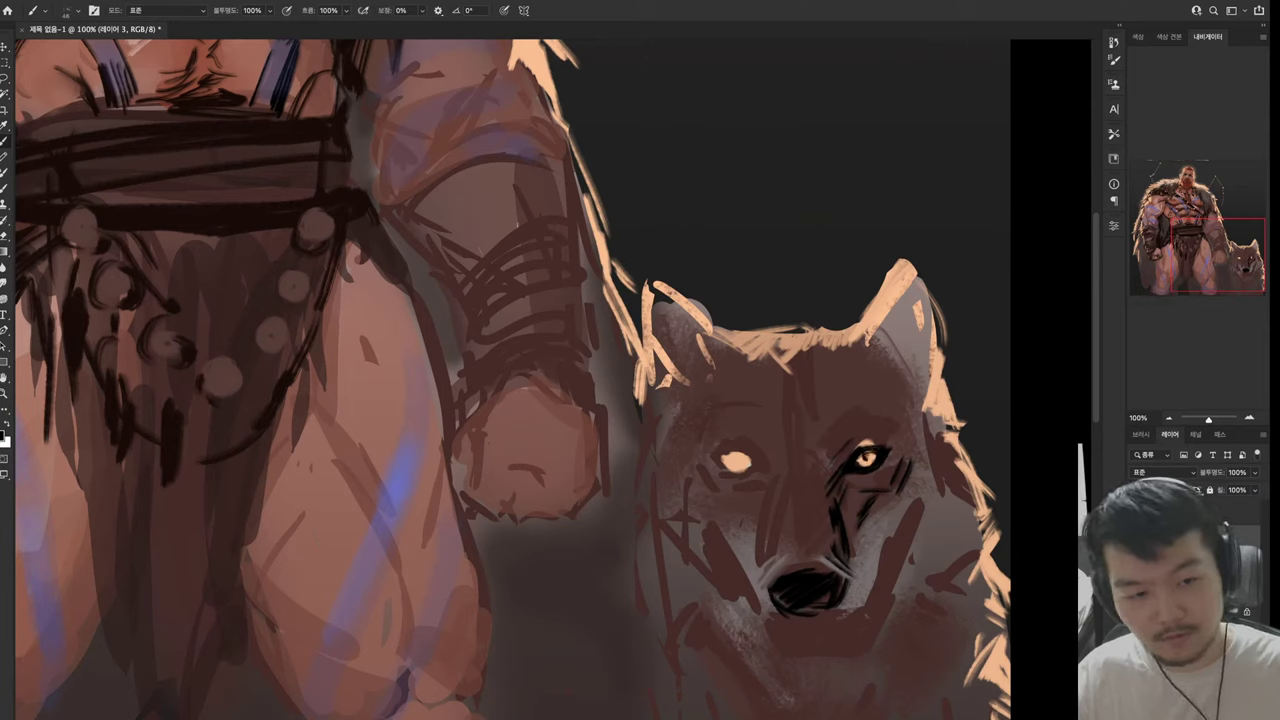
alt+click(877, 441)
mouse_move(854, 452)
mouse_down()
mouse_move(894, 422)
mouse_move(897, 439)
mouse_up()
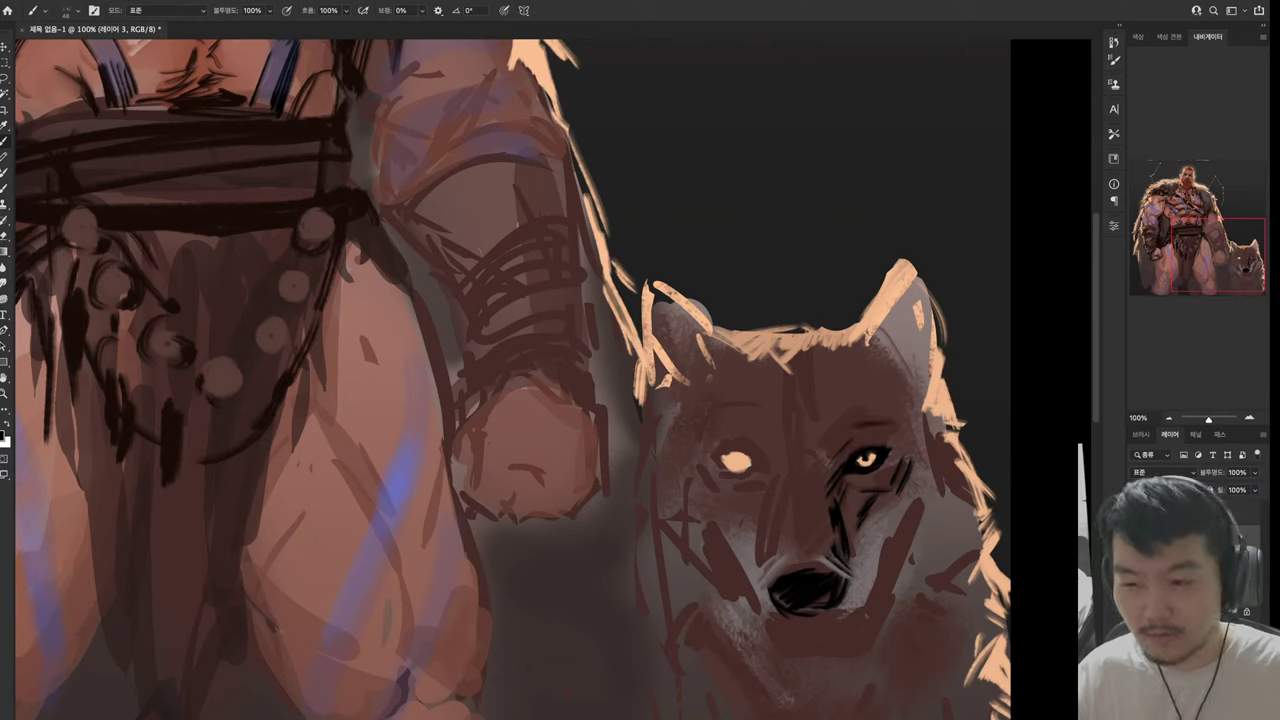
alt+click(863, 434)
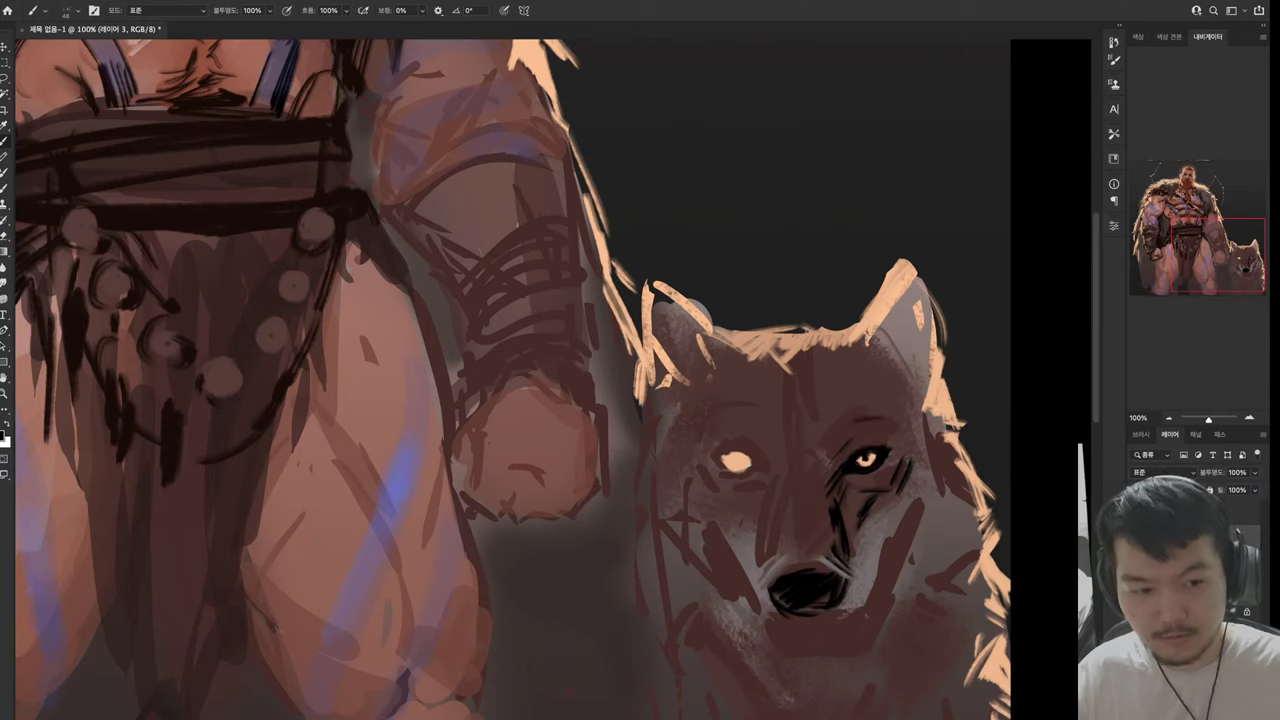
Draw the wolf's dark brow mark, cheek contours and mouth line in black
drag(884, 408, 900, 426)
mouse_move(894, 428)
mouse_down()
mouse_move(922, 458)
mouse_move(912, 562)
mouse_move(878, 556)
mouse_move(850, 604)
mouse_up()
alt+click(890, 440)
alt+click(869, 508)
mouse_move(886, 560)
mouse_down()
mouse_move(850, 624)
mouse_move(760, 634)
mouse_up()
mouse_move(852, 622)
mouse_down()
mouse_move(766, 644)
mouse_move(722, 548)
mouse_up()
alt+click(762, 636)
mouse_move(734, 556)
mouse_down()
mouse_move(694, 562)
mouse_move(662, 498)
mouse_move(682, 556)
mouse_up()
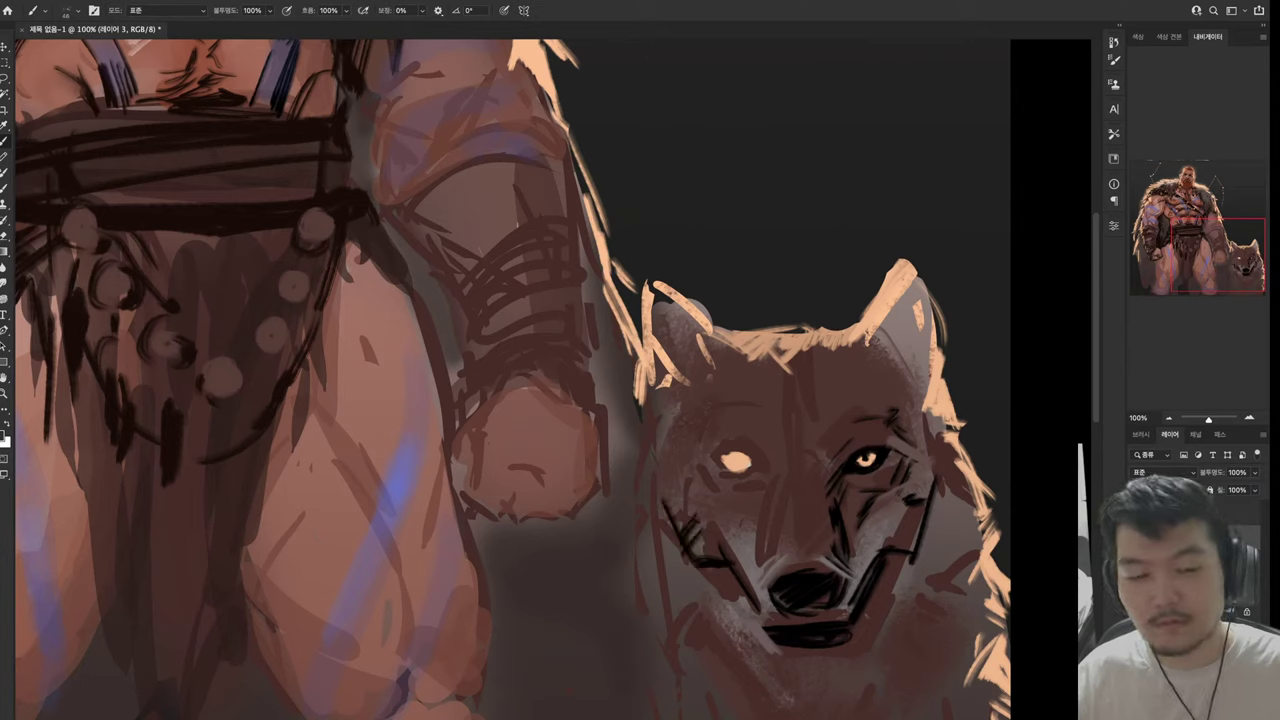
Paint light gray fur strokes on both of the wolf's cheeks and along its jaw
mouse_move(706, 508)
mouse_down()
mouse_move(668, 542)
mouse_move(686, 552)
mouse_move(664, 598)
mouse_up()
alt+click(690, 540)
mouse_move(716, 566)
mouse_down()
mouse_move(694, 592)
mouse_move(706, 602)
mouse_up()
drag(738, 588, 708, 626)
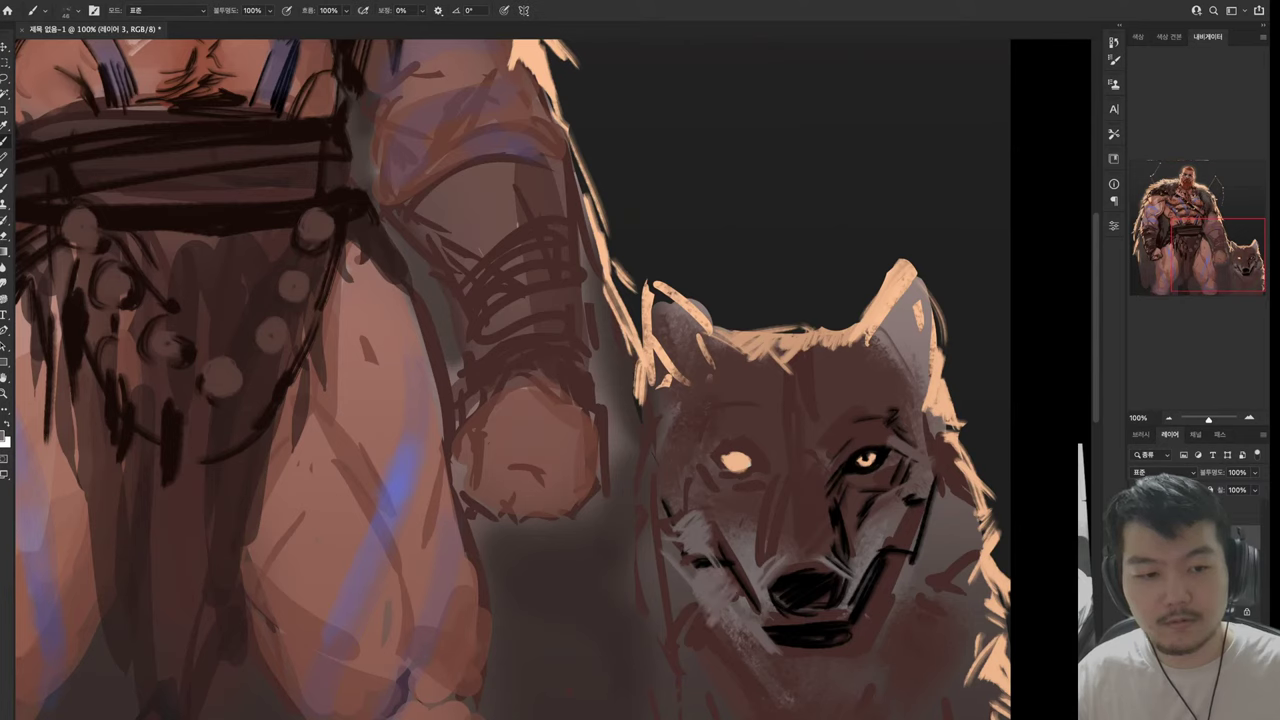
mouse_move(922, 506)
mouse_down()
mouse_move(888, 548)
mouse_move(868, 632)
mouse_up()
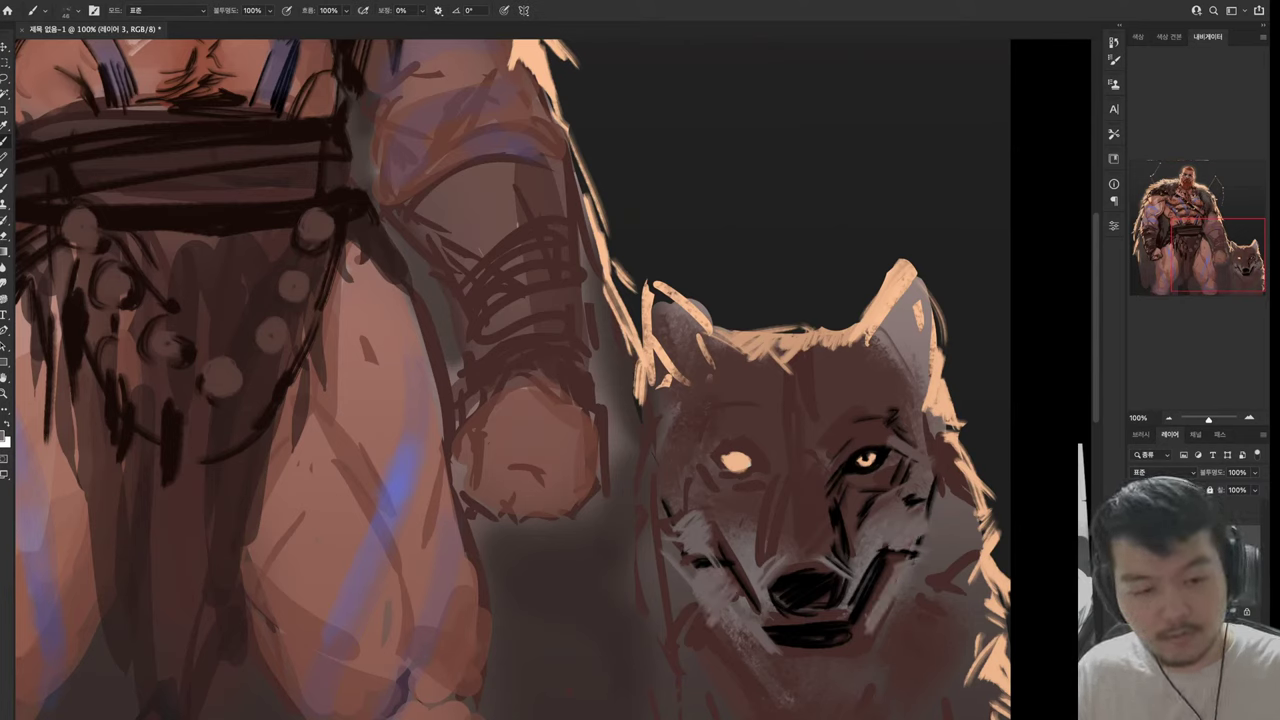
drag(920, 580, 856, 662)
Outline the wolf's other eye with black lids and a dark inner corner
alt+click(852, 469)
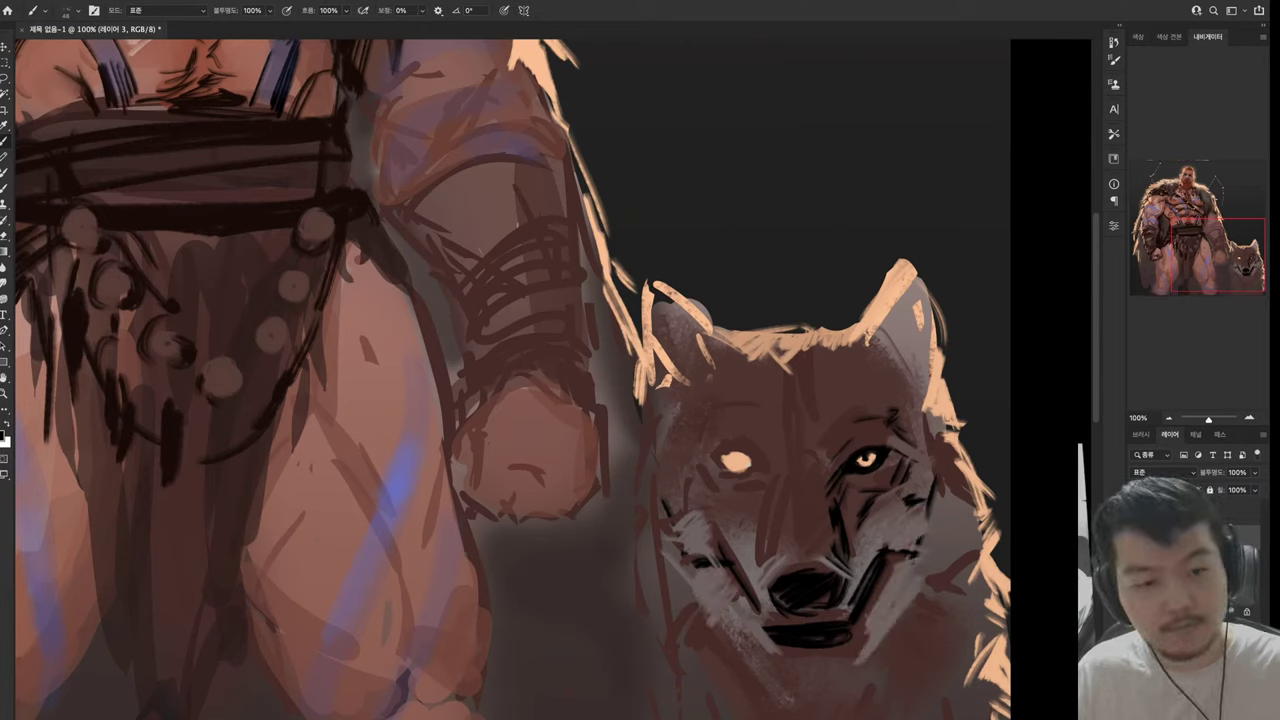
mouse_move(708, 460)
mouse_down()
mouse_move(752, 455)
mouse_move(757, 478)
mouse_up()
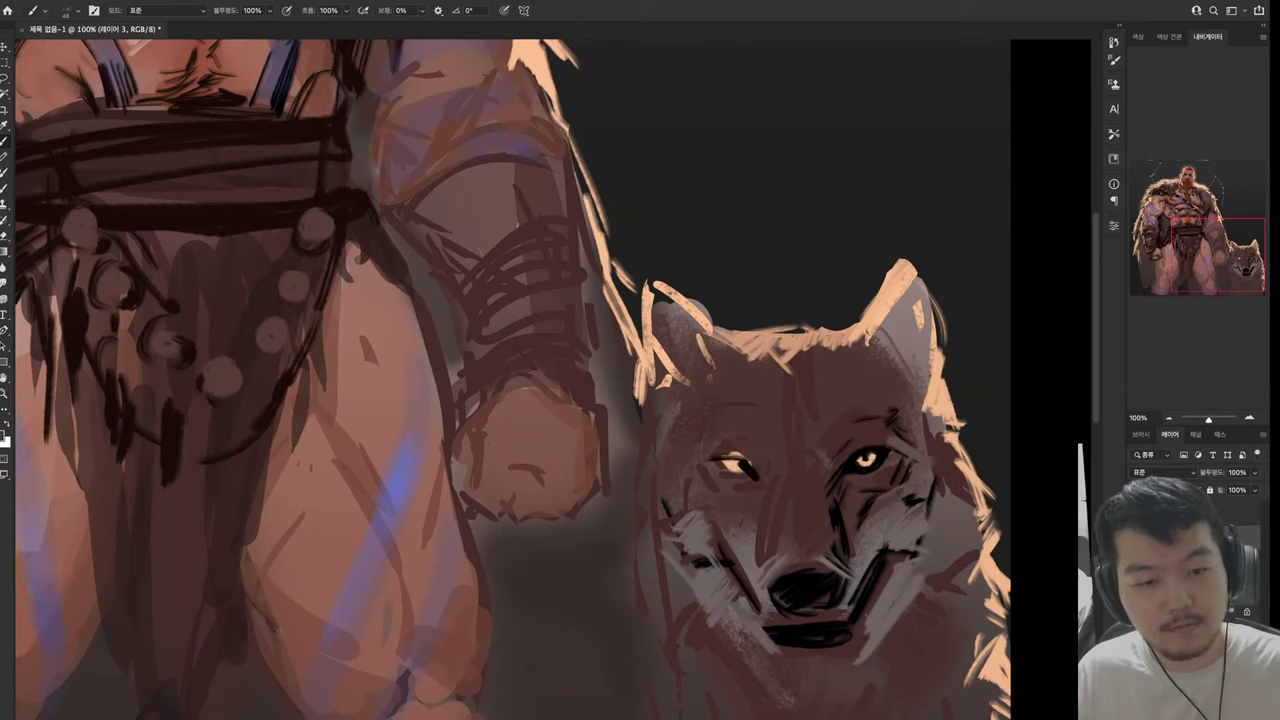
alt+click(731, 464)
mouse_move(730, 478)
mouse_down()
mouse_move(750, 484)
mouse_move(729, 472)
mouse_up()
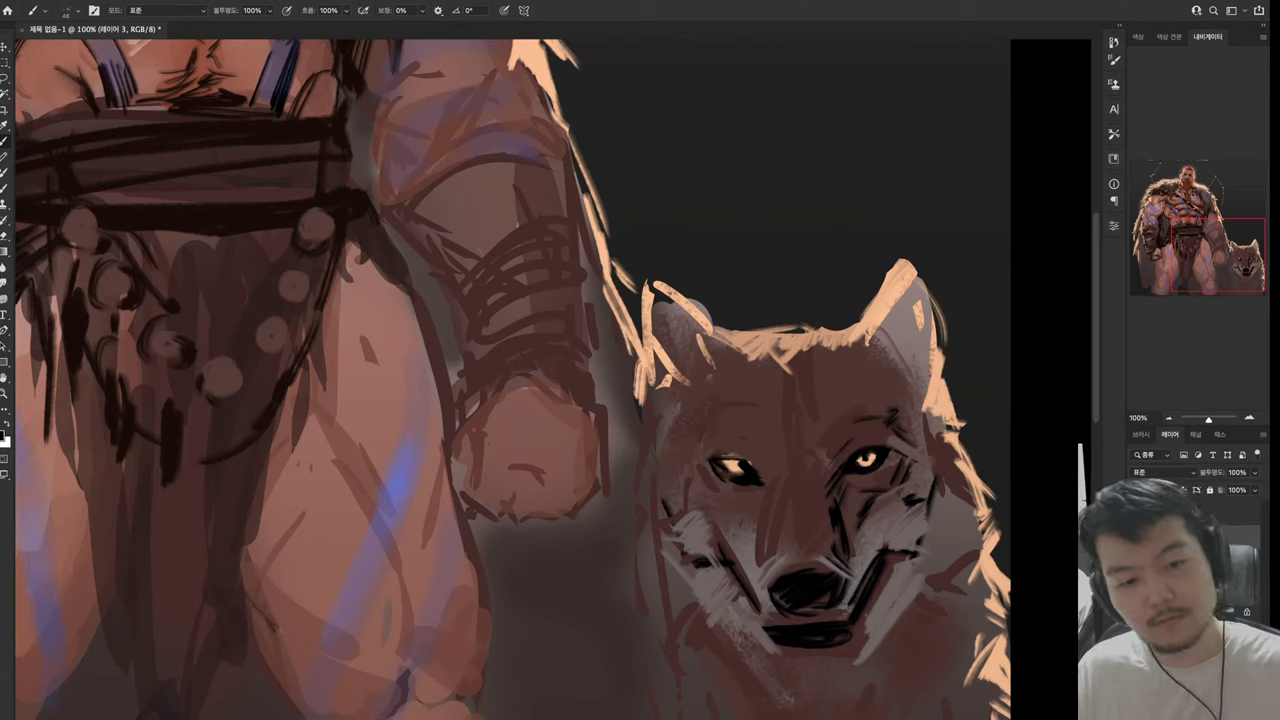
Refine both of the wolf's eyes with cream irises and black lids, adding a black mark beside the inner corner
alt+click(728, 459)
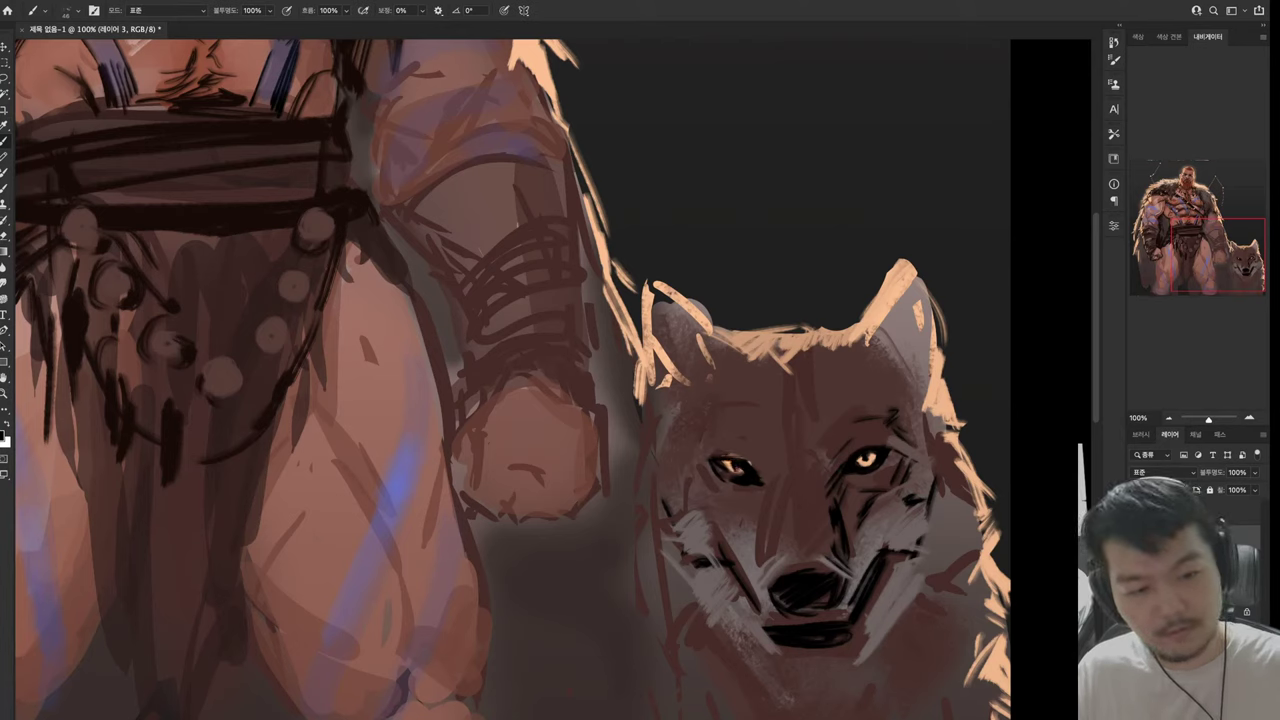
alt+click(860, 455)
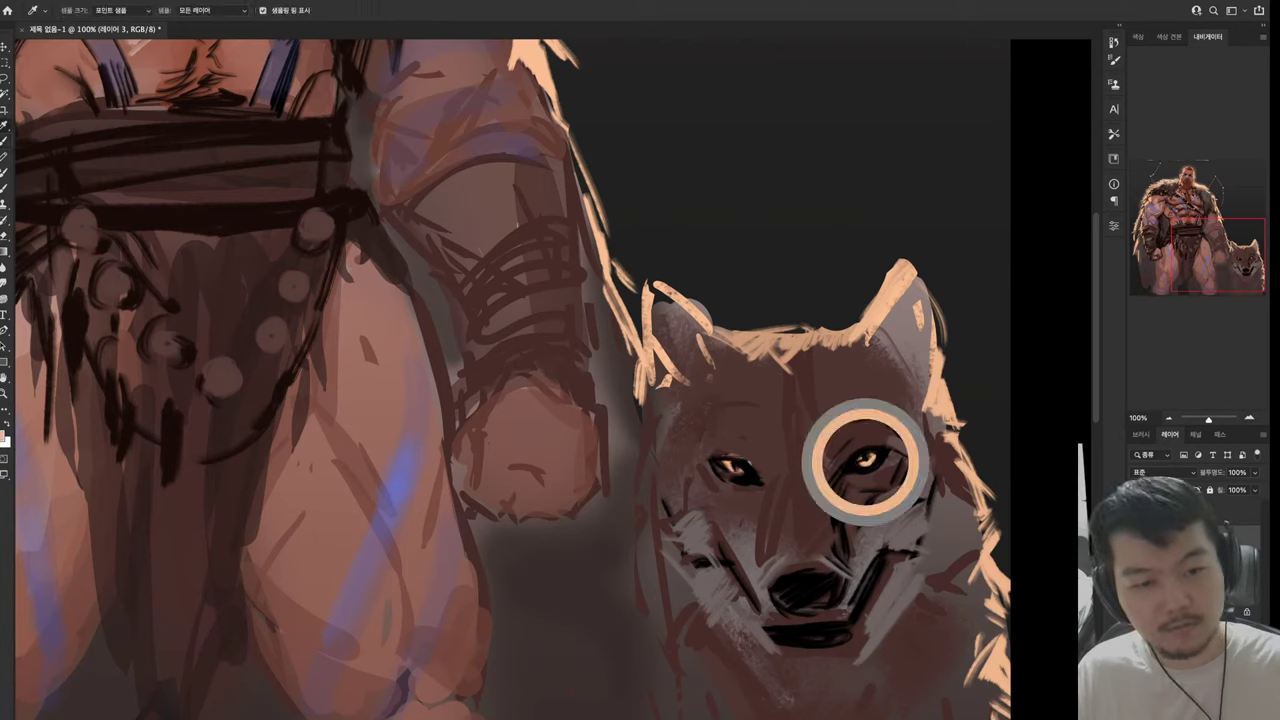
drag(856, 462, 872, 466)
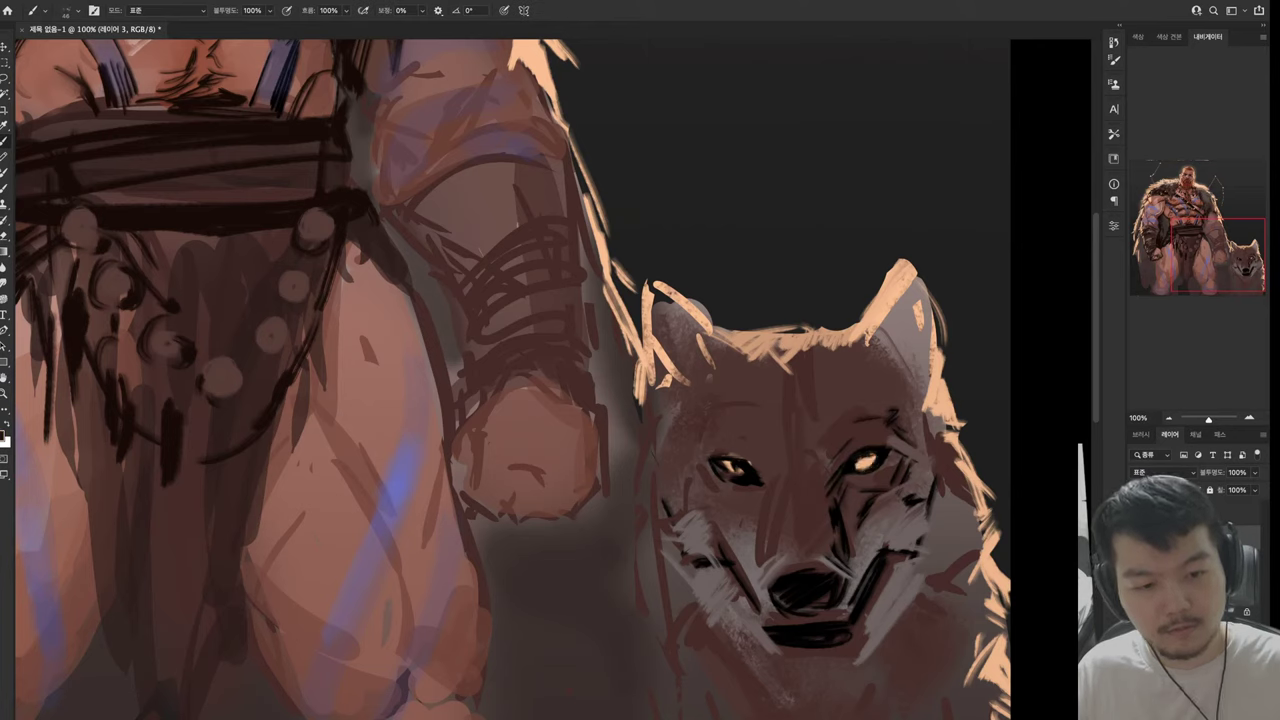
alt+click(843, 447)
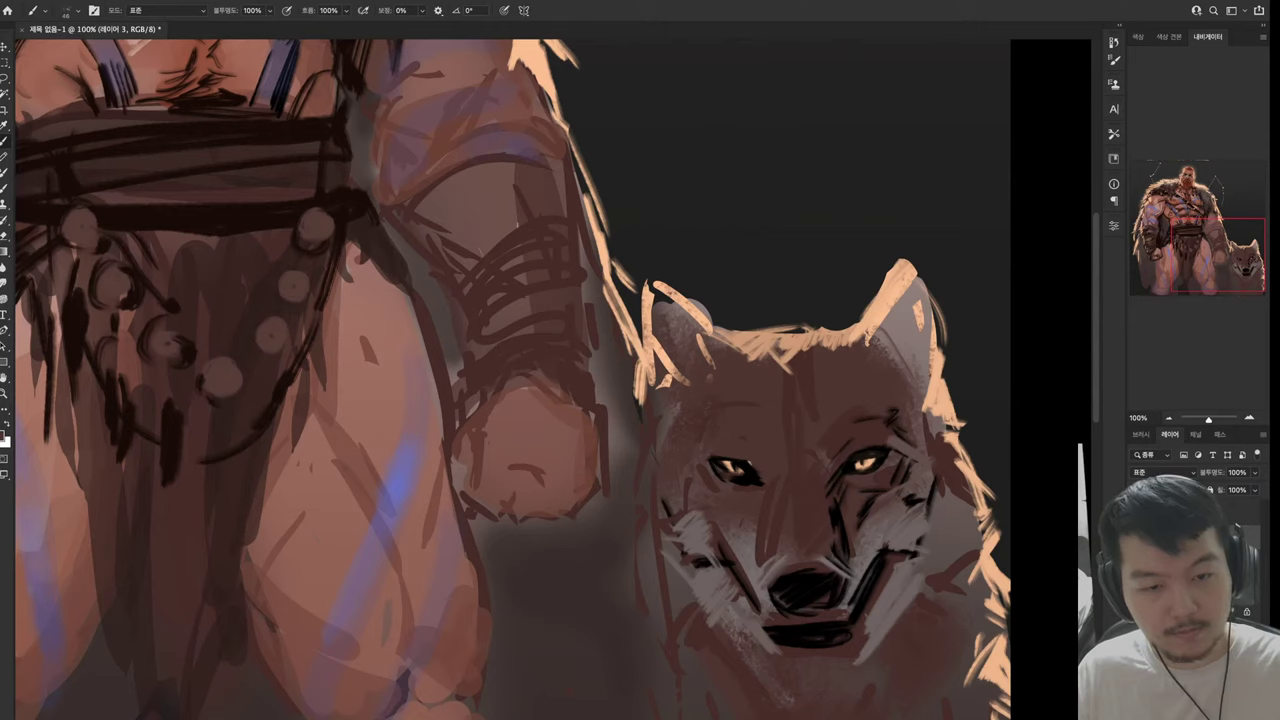
drag(718, 461, 748, 459)
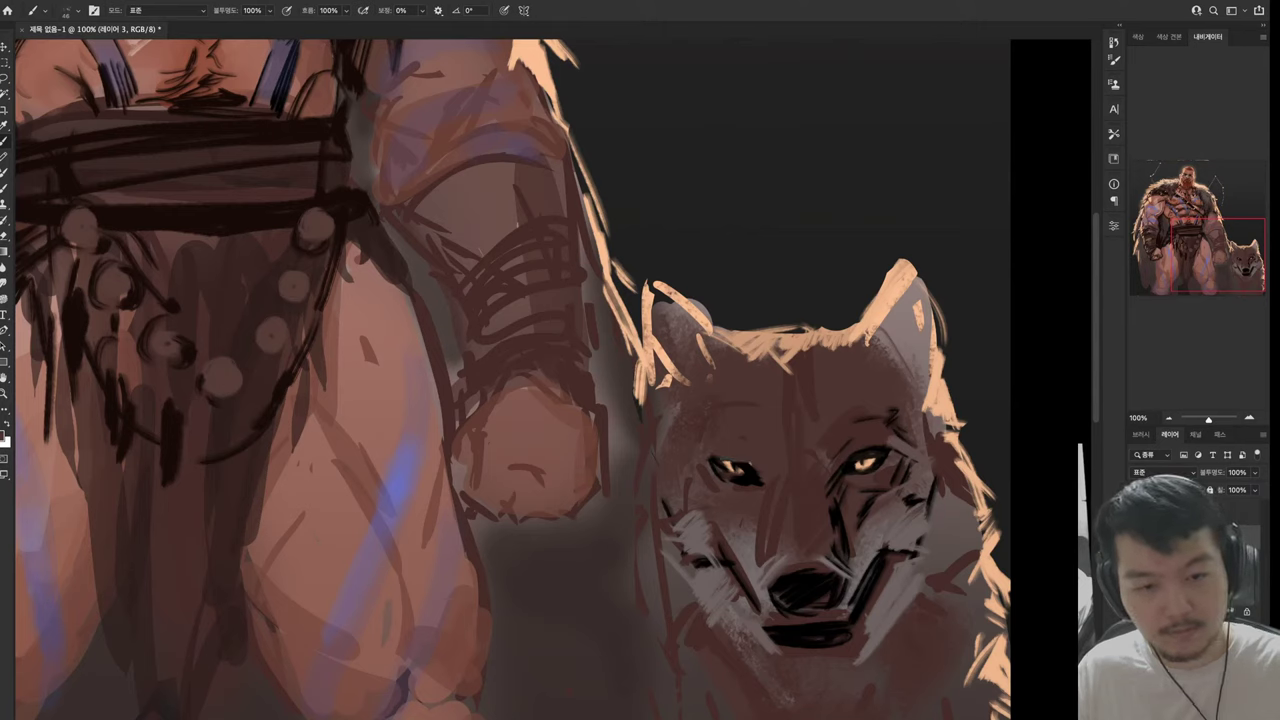
alt+click(719, 460)
mouse_move(702, 460)
mouse_down()
mouse_move(738, 454)
mouse_move(740, 440)
mouse_move(783, 466)
mouse_up()
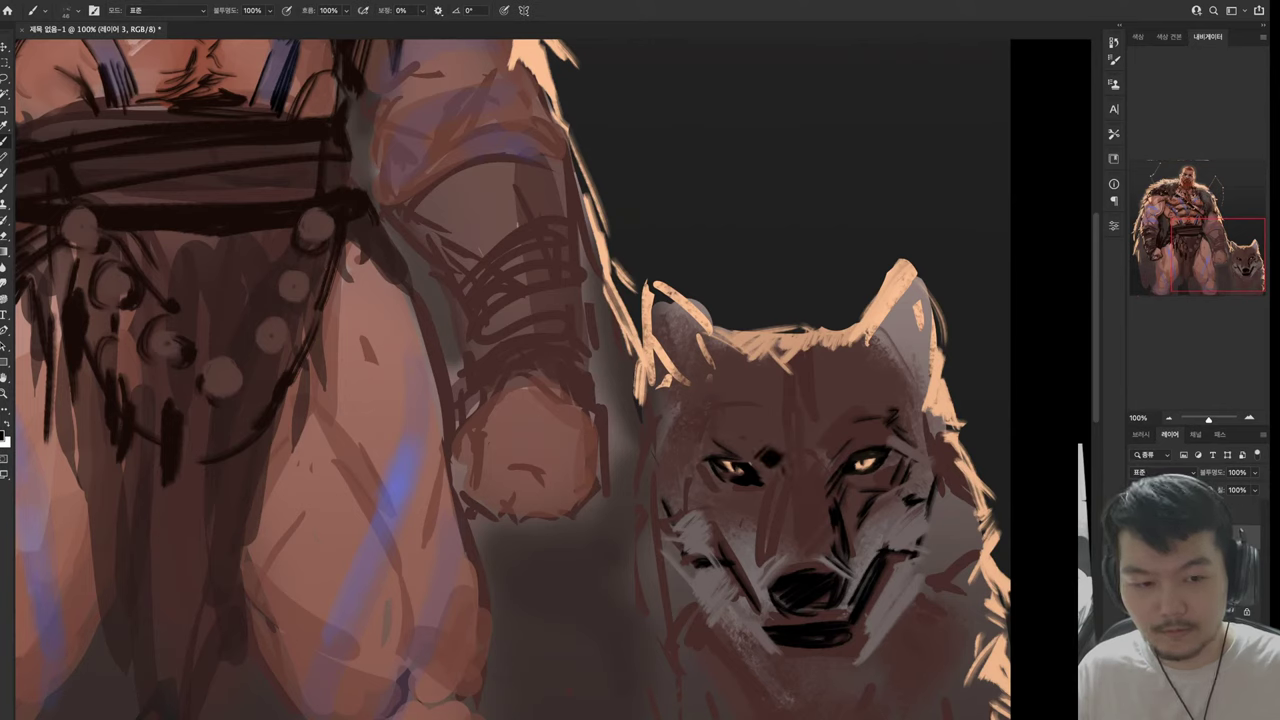
Add black markings between the wolf's brows, along the muzzle bridge and on the cheek below the eye
mouse_move(776, 414)
mouse_down()
mouse_move(796, 438)
mouse_move(826, 438)
mouse_up()
mouse_move(796, 446)
mouse_down()
mouse_move(822, 474)
mouse_move(788, 492)
mouse_move(798, 548)
mouse_up()
mouse_move(734, 520)
mouse_down()
mouse_move(690, 476)
mouse_move(758, 507)
mouse_up()
mouse_move(748, 494)
mouse_down()
mouse_move(768, 530)
mouse_move(718, 524)
mouse_move(716, 558)
mouse_up()
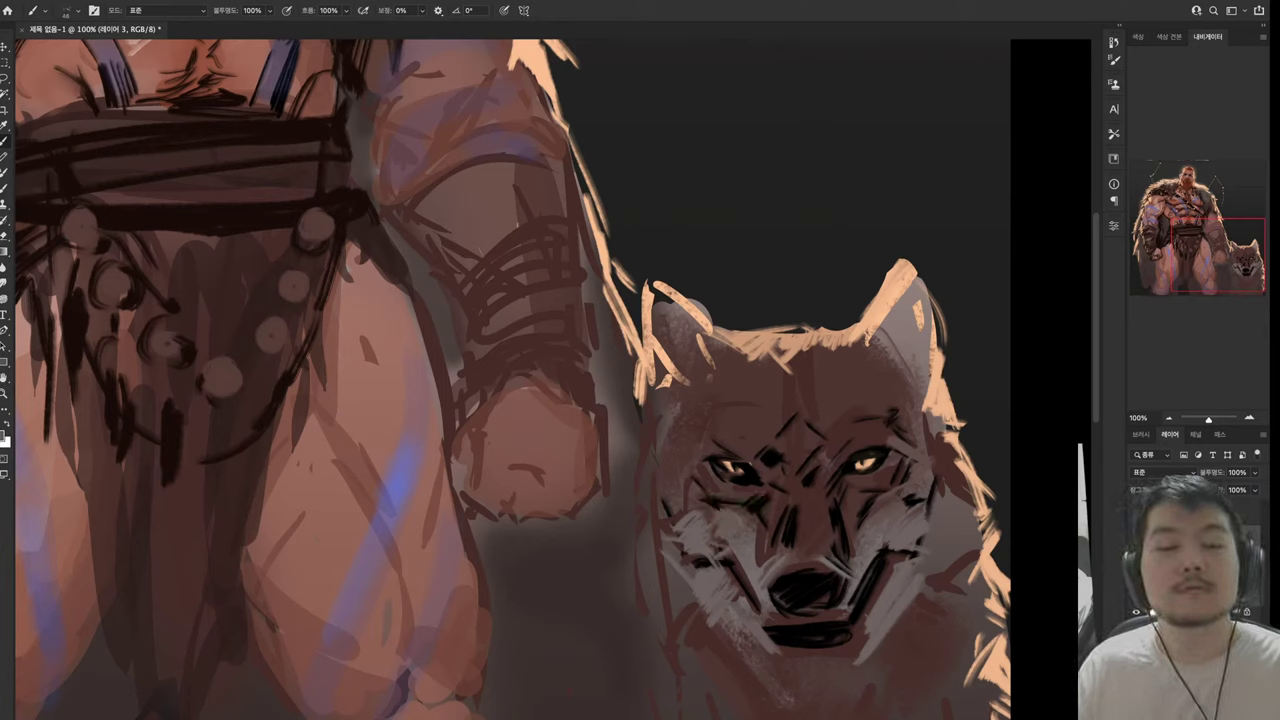
drag(726, 510, 748, 552)
drag(600, 400, 655, 432)
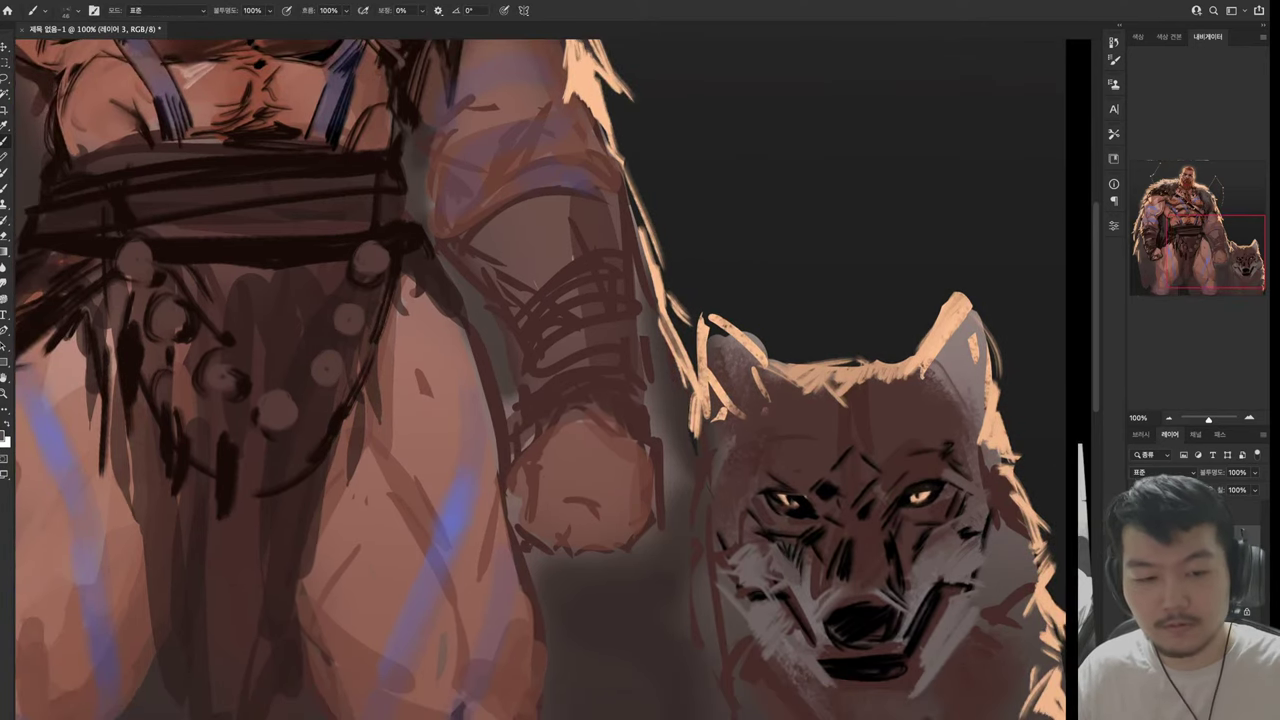
Fill both of the wolf's eyes with bright cream to make them glow
key(alt)
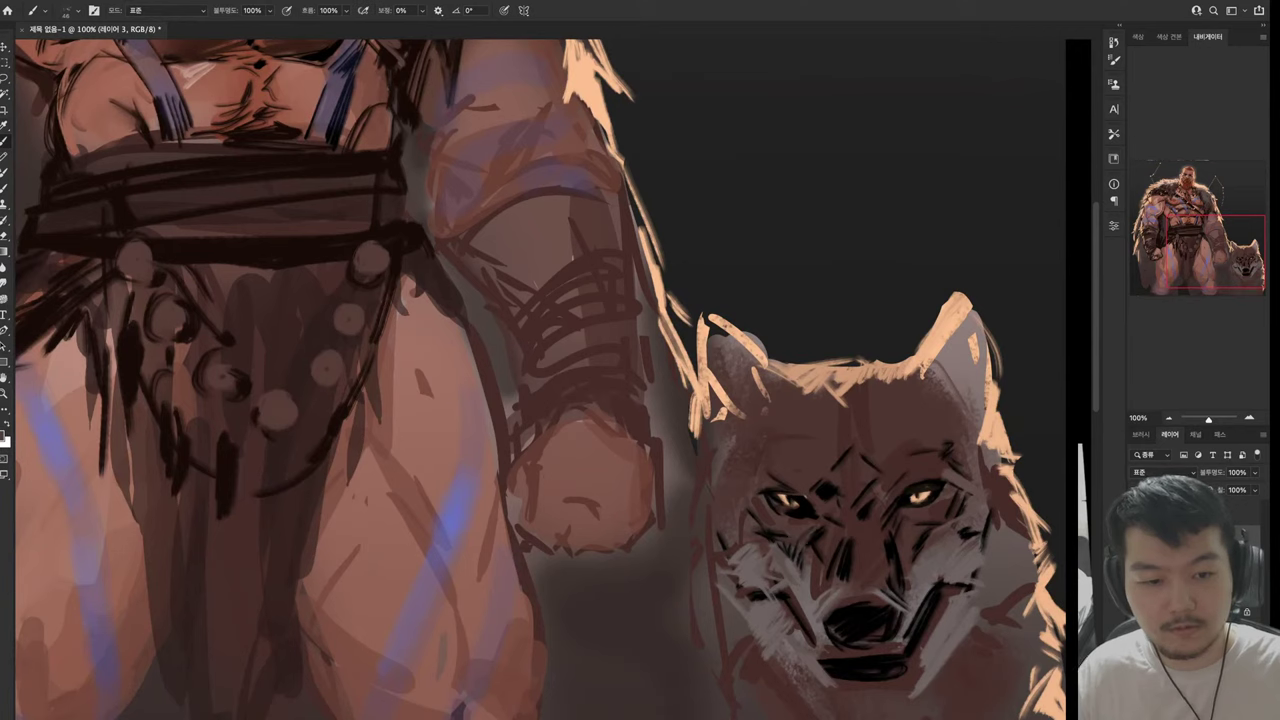
key(alt)
alt+click(797, 492)
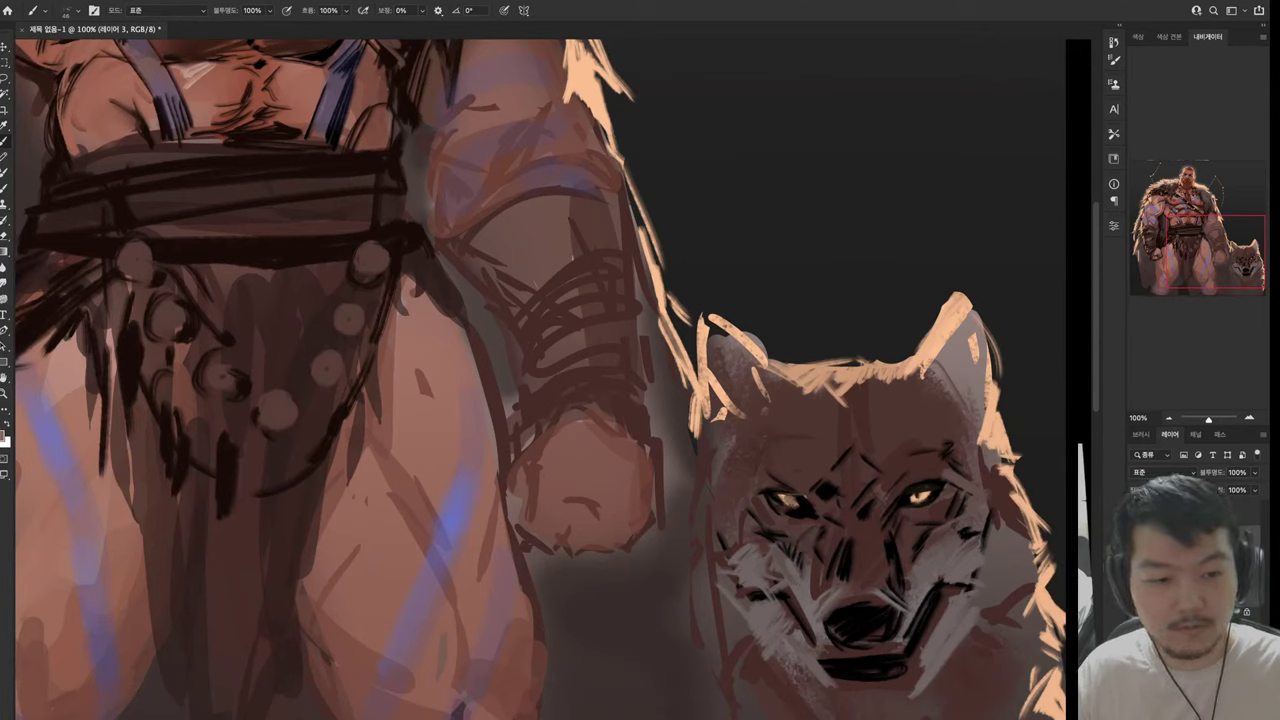
alt+click(918, 494)
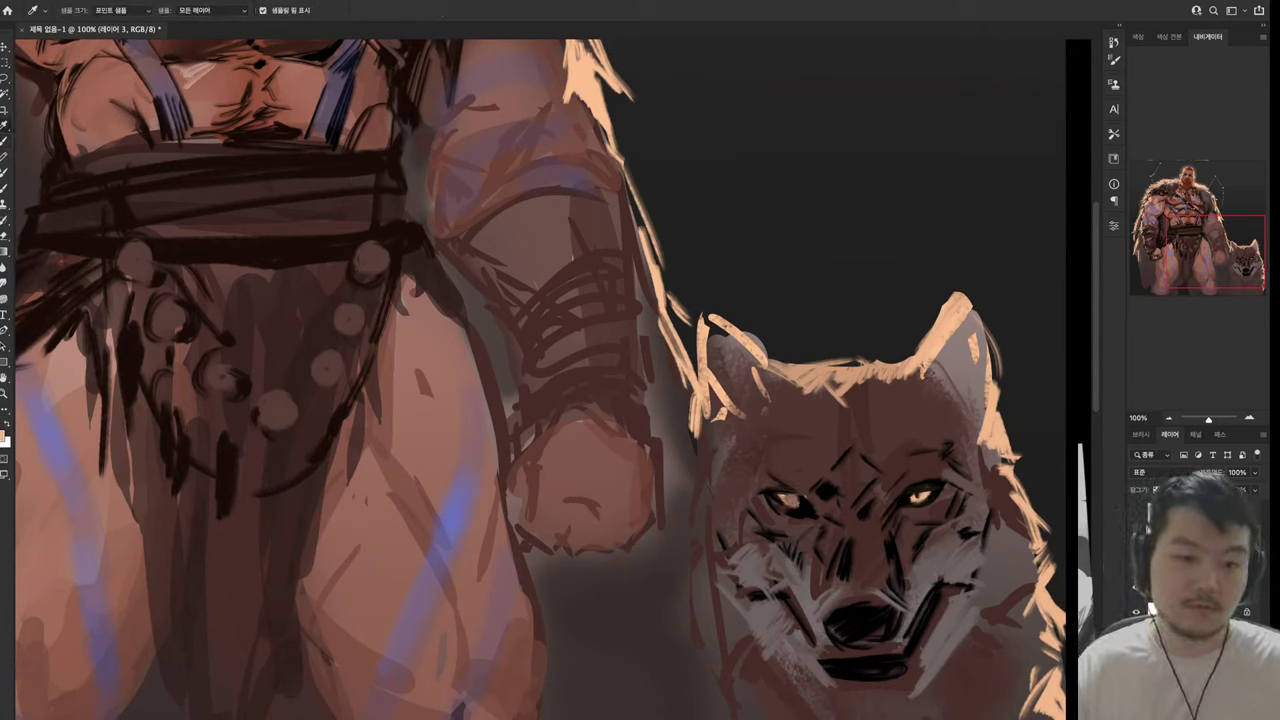
click(919, 495)
drag(640, 400, 713, 337)
click(792, 434)
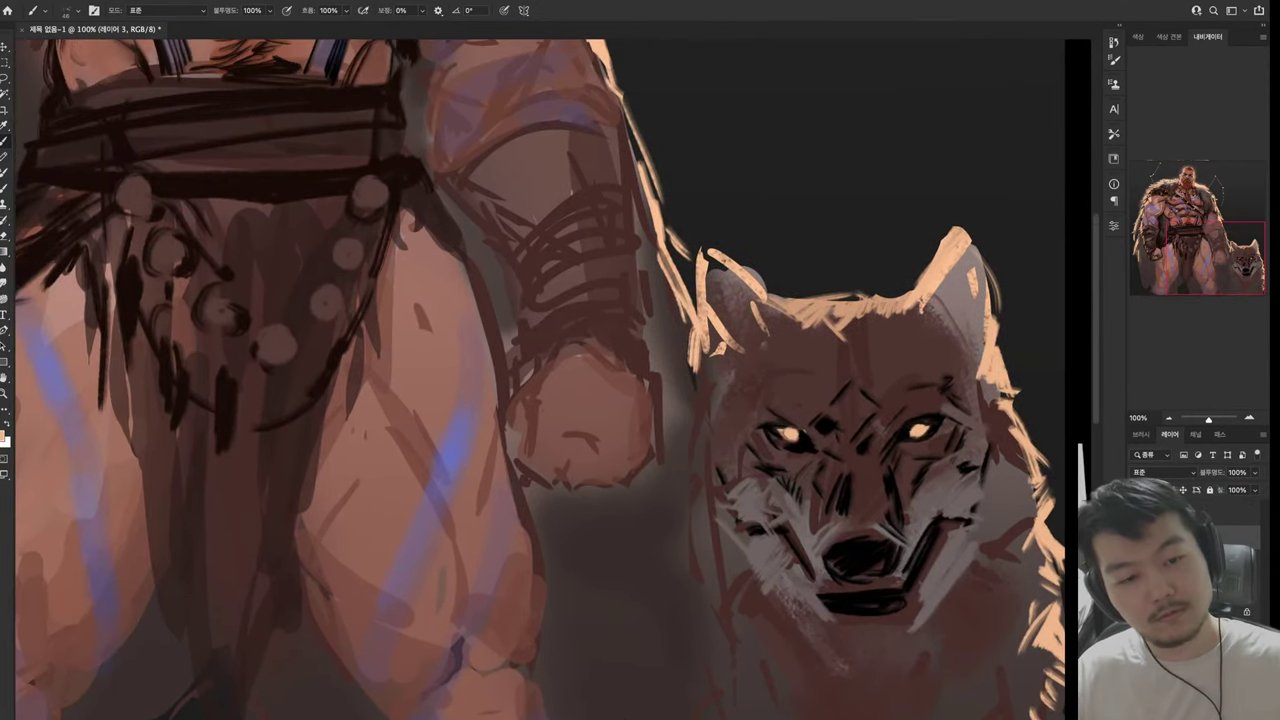
Hatch the wolf's brow in black and paint lighter brown fur strokes across its forehead
alt+click(792, 434)
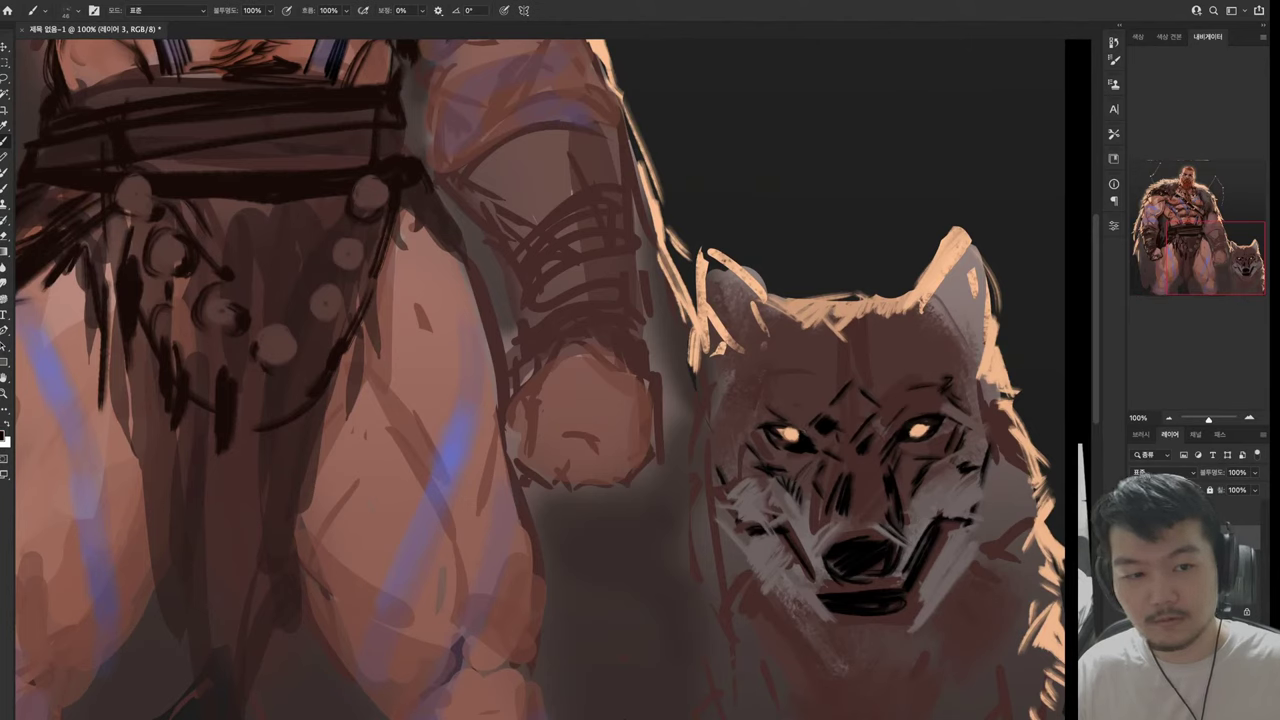
drag(782, 384, 750, 406)
drag(782, 342, 730, 404)
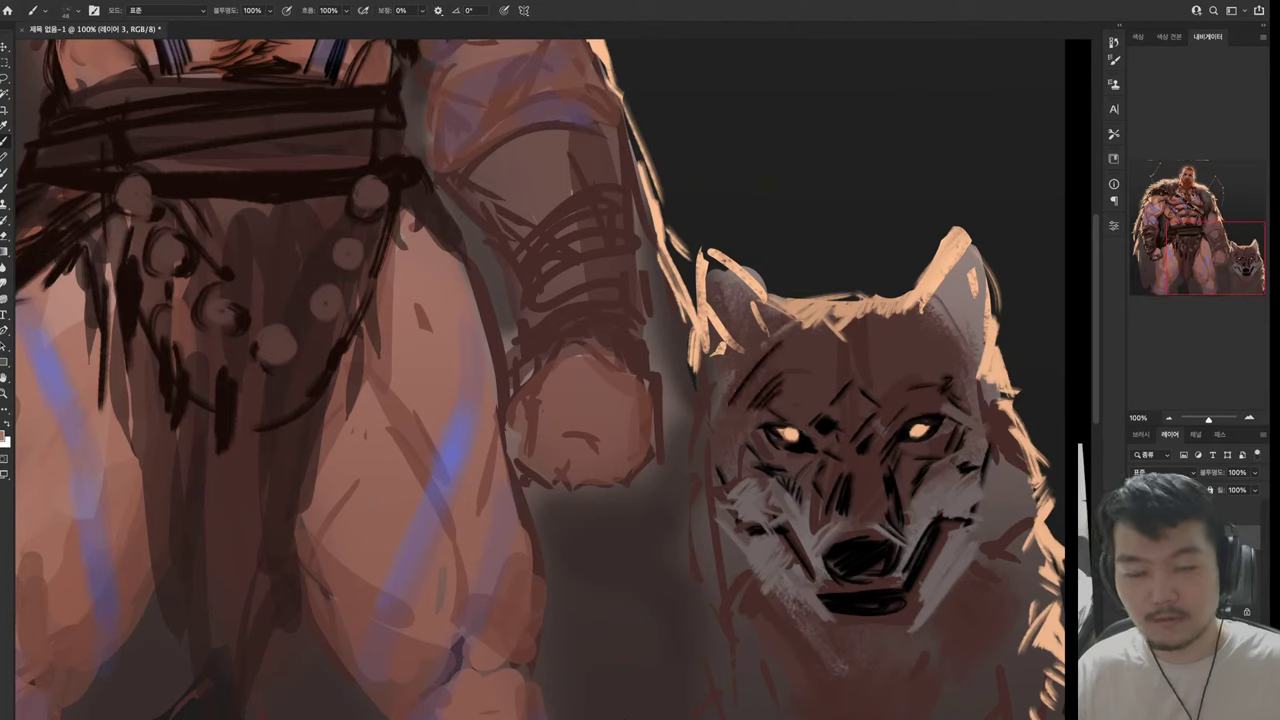
drag(826, 322, 780, 340)
mouse_move(902, 314)
mouse_down()
mouse_move(846, 326)
mouse_move(860, 332)
mouse_up()
drag(866, 332, 840, 360)
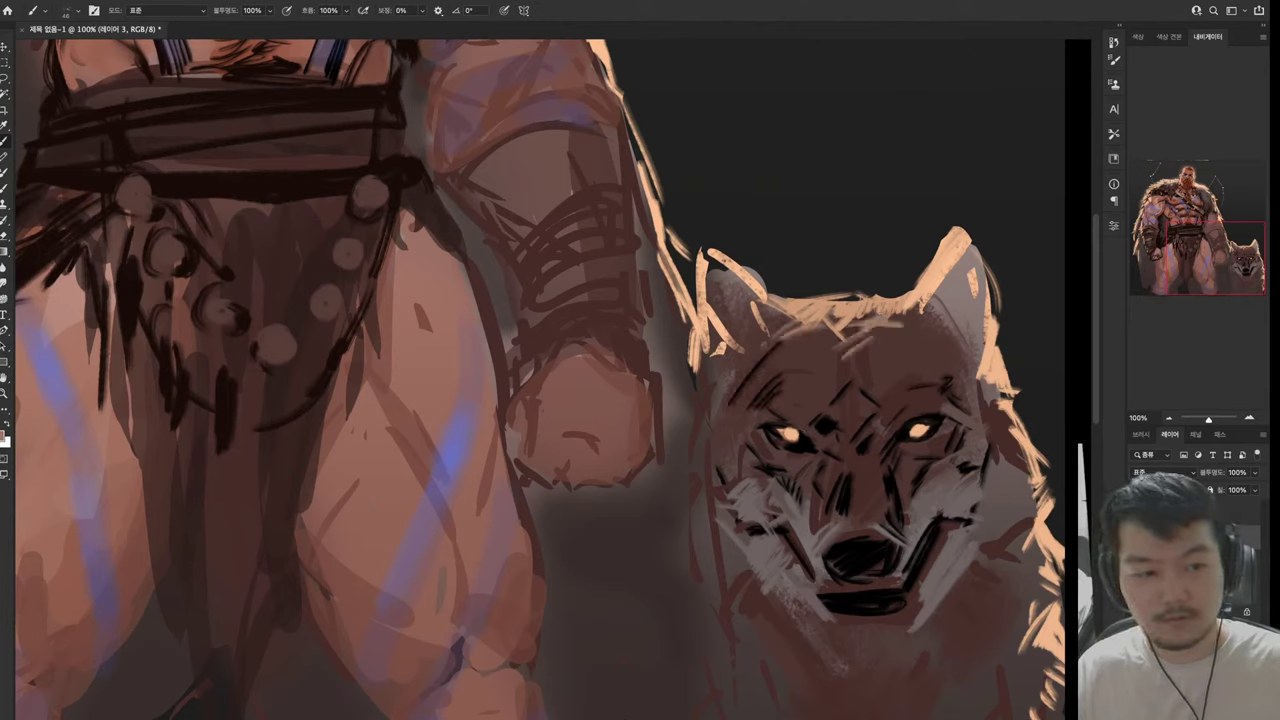
mouse_move(930, 330)
mouse_down()
mouse_move(896, 350)
mouse_move(934, 390)
mouse_up()
Paint warm cream rim-light fur strokes along the wolf's outer cheek and neck
drag(986, 336, 950, 510)
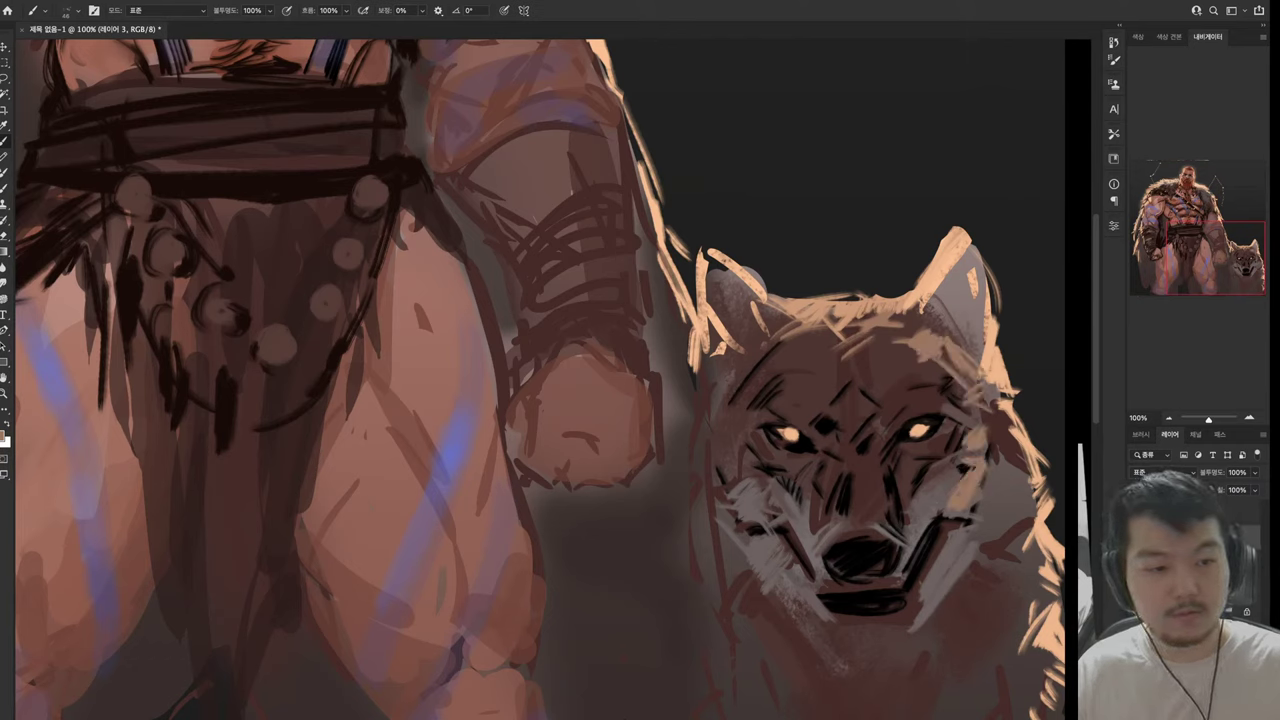
mouse_move(990, 450)
mouse_down()
mouse_move(962, 510)
mouse_move(978, 486)
mouse_up()
mouse_move(1010, 410)
mouse_down()
mouse_move(988, 434)
mouse_move(984, 474)
mouse_move(1002, 492)
mouse_move(976, 542)
mouse_up()
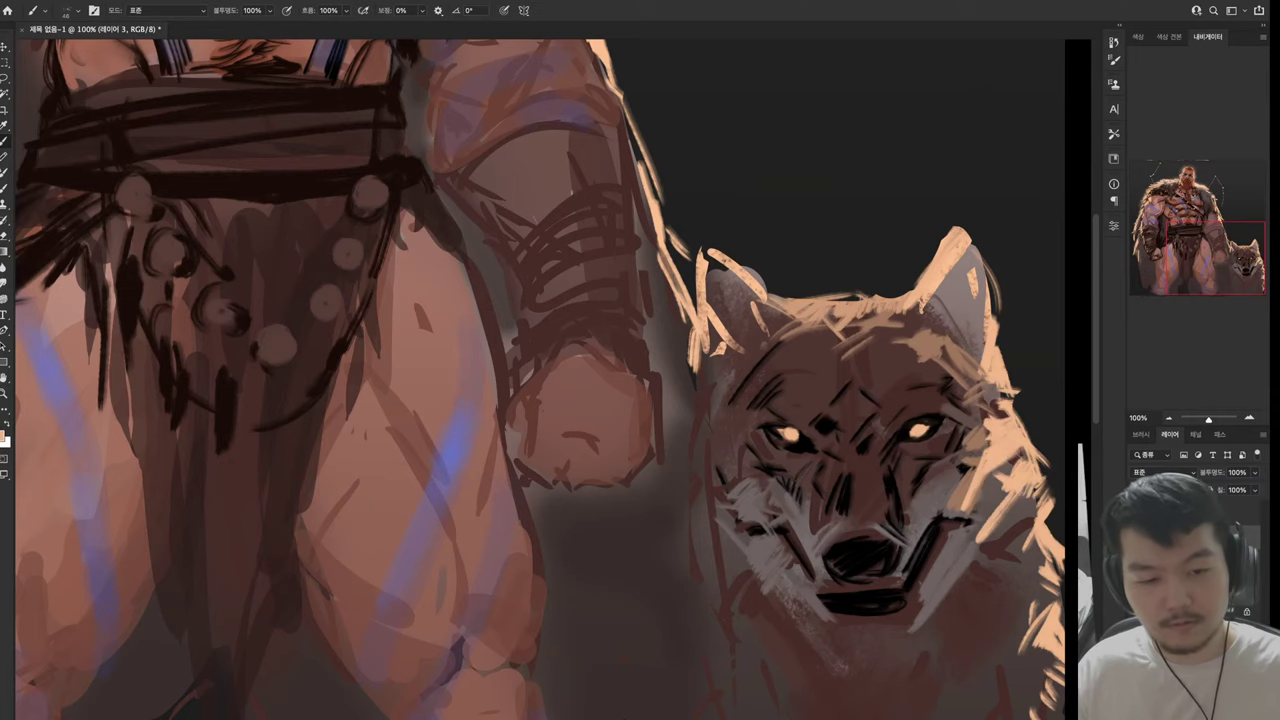
drag(1030, 488, 996, 544)
drag(700, 320, 583, 442)
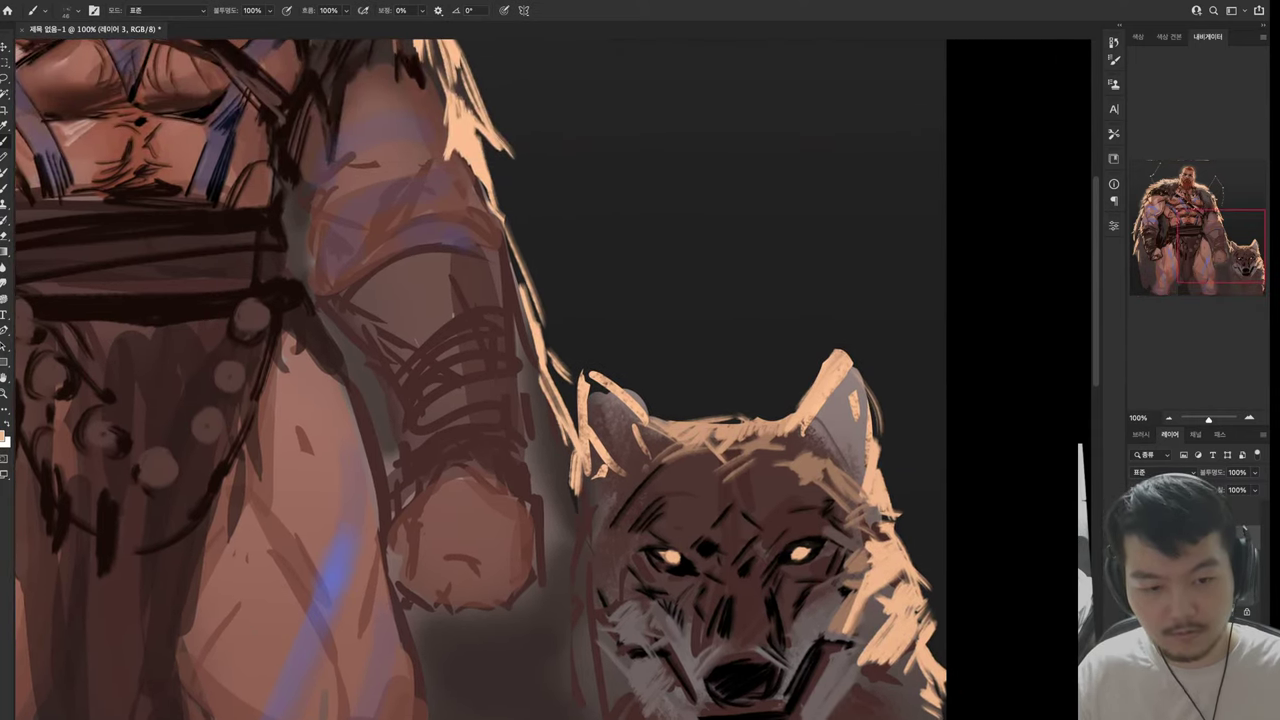
Rework the wolf's eyes as solid glowing cream spots without pupils
alt+click(590, 450)
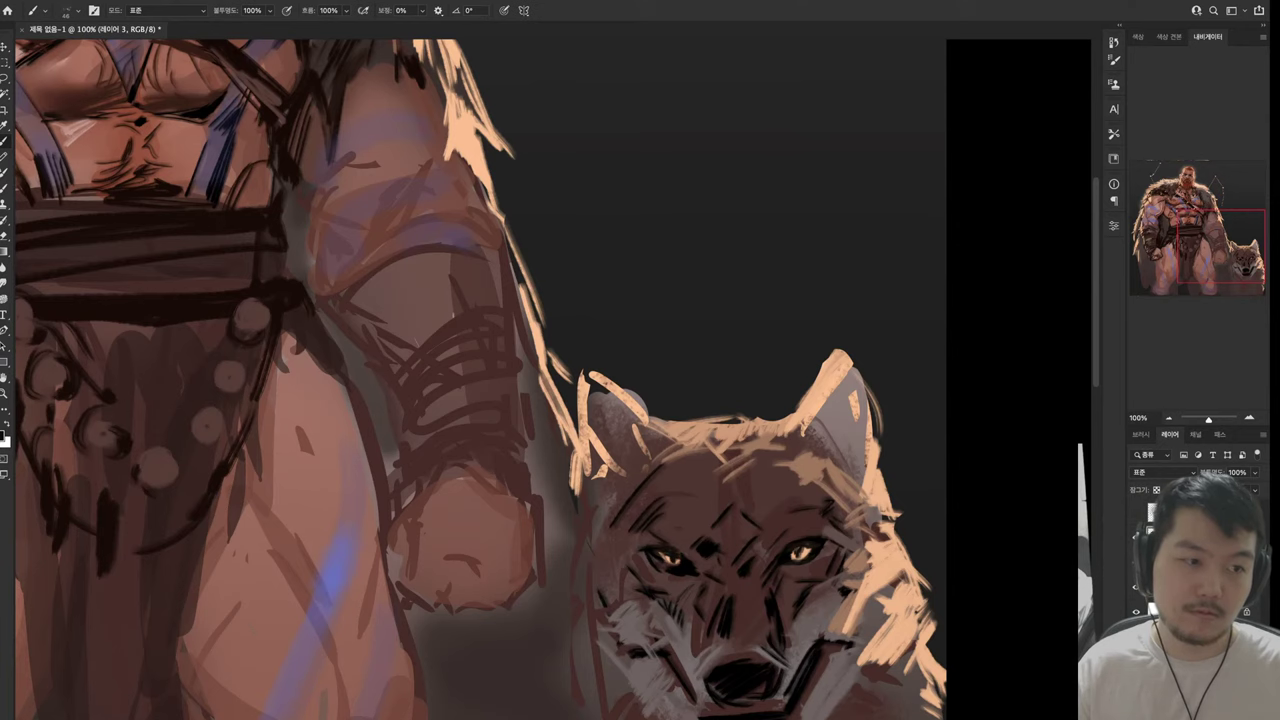
mouse_move(600, 400)
mouse_down()
mouse_move(822, 171)
mouse_move(708, 234)
mouse_move(675, 235)
mouse_move(677, 302)
mouse_up()
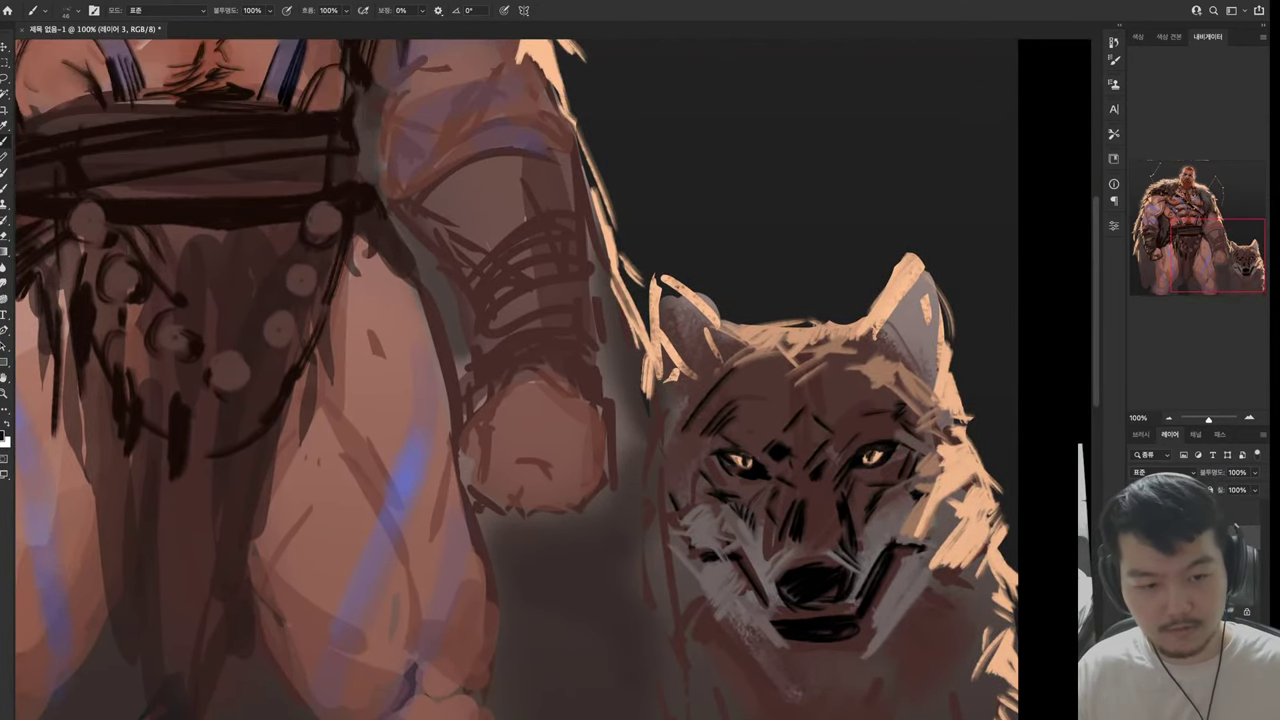
click(746, 460)
key(alt)
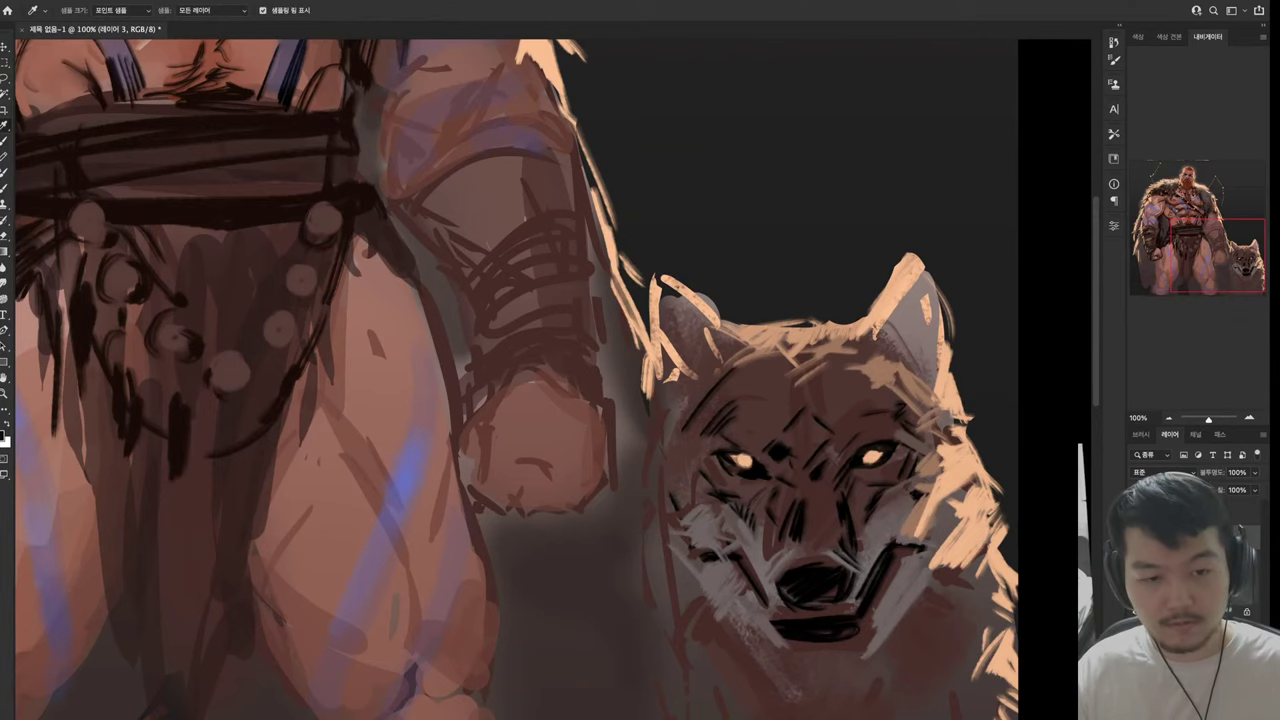
mouse_move(900, 362)
mouse_down()
mouse_move(862, 405)
mouse_move(828, 395)
mouse_up()
click(848, 410)
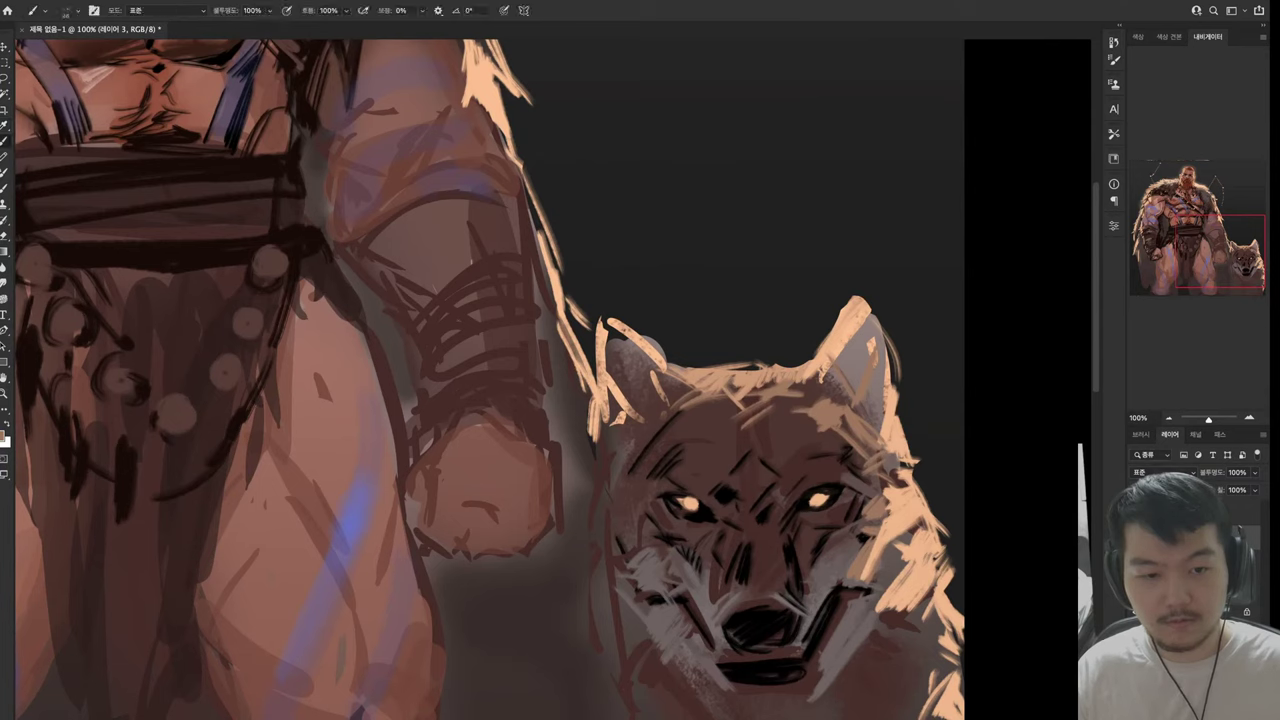
Paint sampled fur tones over the wolf's forehead, the base of its outer ear and its outer cheek
alt+click(829, 486)
mouse_move(830, 412)
mouse_down()
mouse_move(857, 362)
mouse_move(812, 398)
mouse_up()
alt+click(840, 380)
mouse_move(858, 316)
mouse_down()
mouse_move(812, 378)
mouse_move(854, 326)
mouse_move(896, 390)
mouse_move(860, 424)
mouse_move(868, 462)
mouse_move(888, 472)
mouse_up()
alt+click(870, 360)
drag(924, 422, 902, 446)
mouse_move(932, 464)
mouse_down()
mouse_move(912, 472)
mouse_move(910, 514)
mouse_move(930, 572)
mouse_up()
drag(588, 385, 860, 690)
Draw dark contour lines around the elbow muscles of the arm nearest the wolf
alt+click(760, 510)
mouse_move(750, 535)
mouse_down()
mouse_move(784, 597)
mouse_move(713, 384)
mouse_up()
alt+click(783, 597)
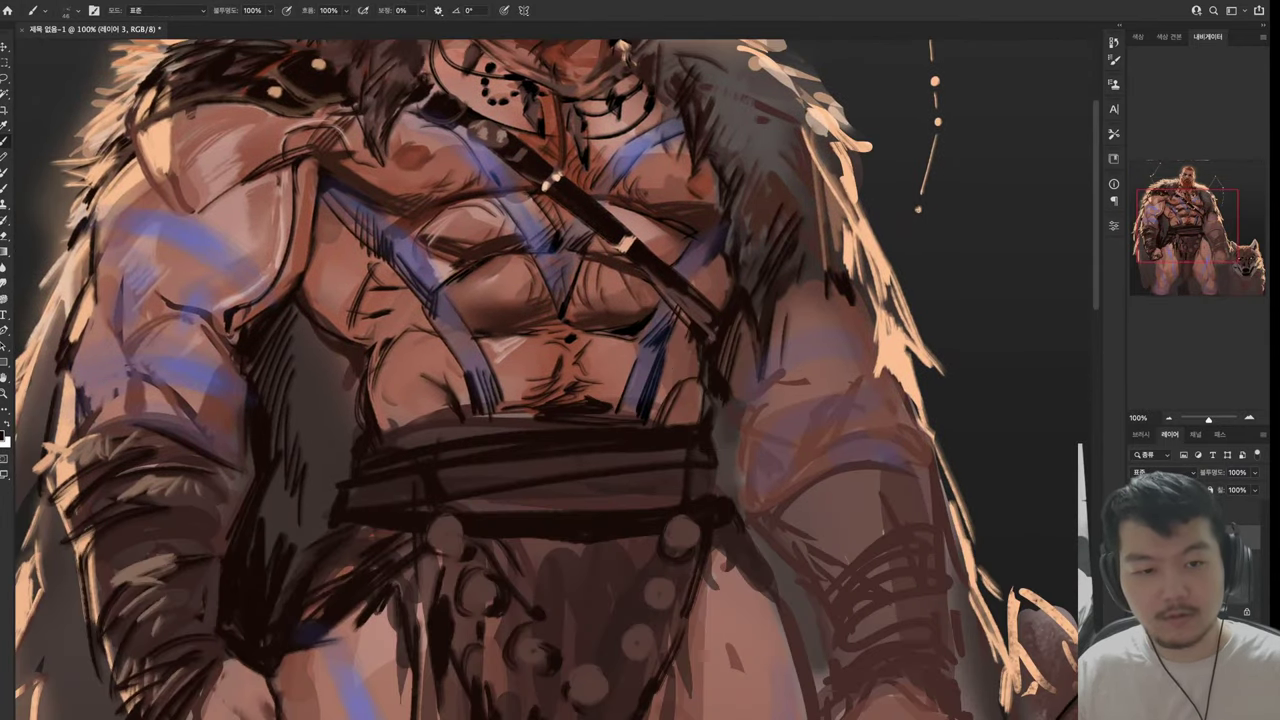
drag(728, 446, 834, 392)
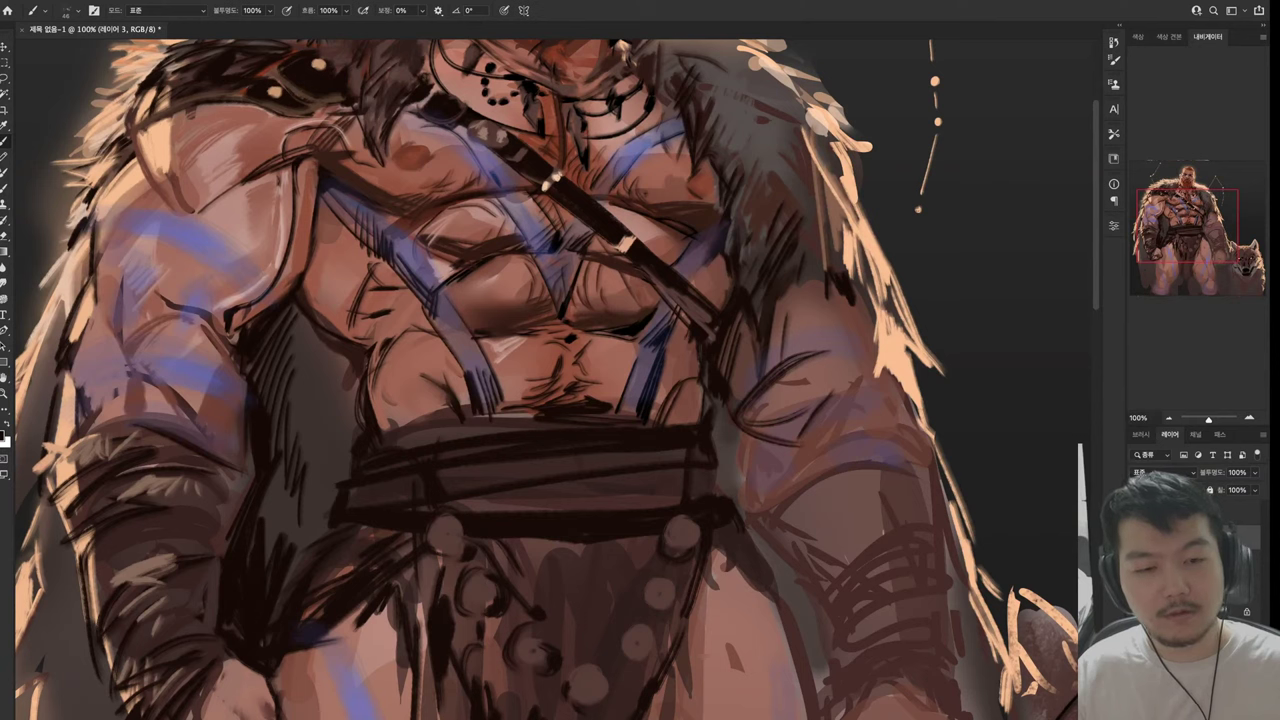
drag(780, 340, 740, 392)
drag(884, 346, 826, 354)
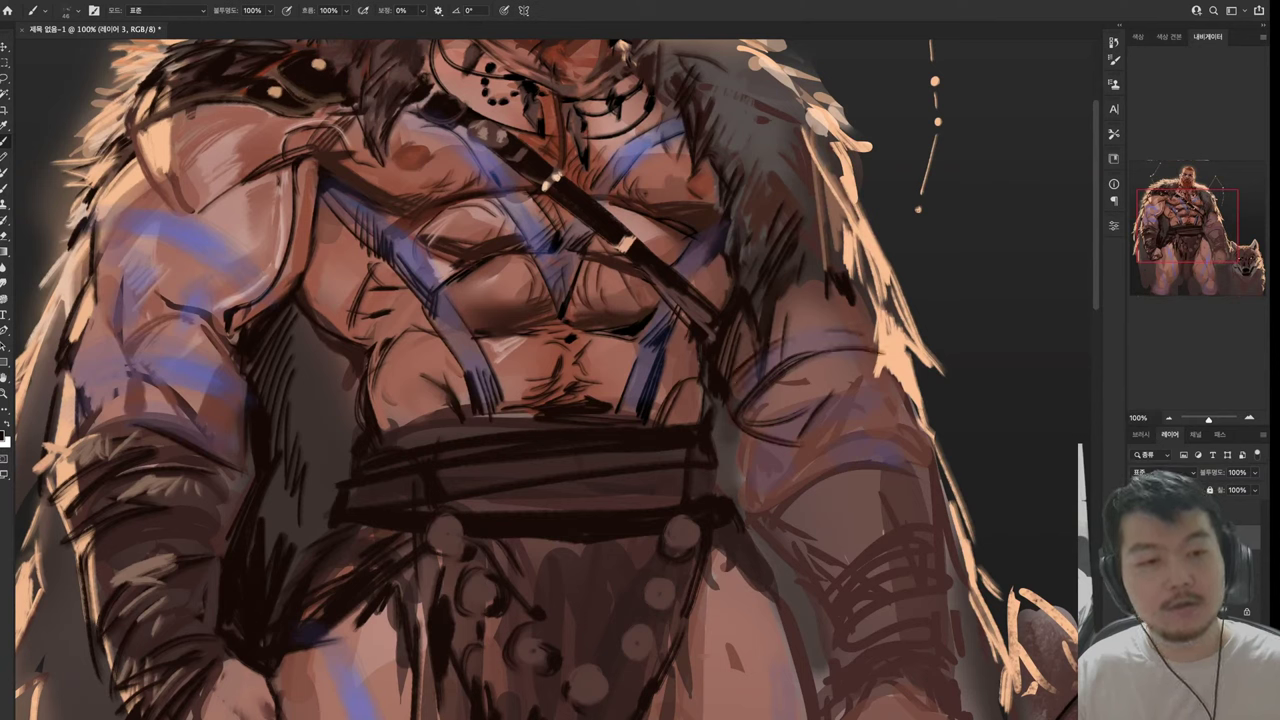
drag(816, 412, 764, 436)
Add dark contours to the forearm below the elbow and draw the upper rim of its fur bracer
drag(746, 460, 796, 508)
drag(904, 418, 832, 434)
drag(916, 390, 848, 402)
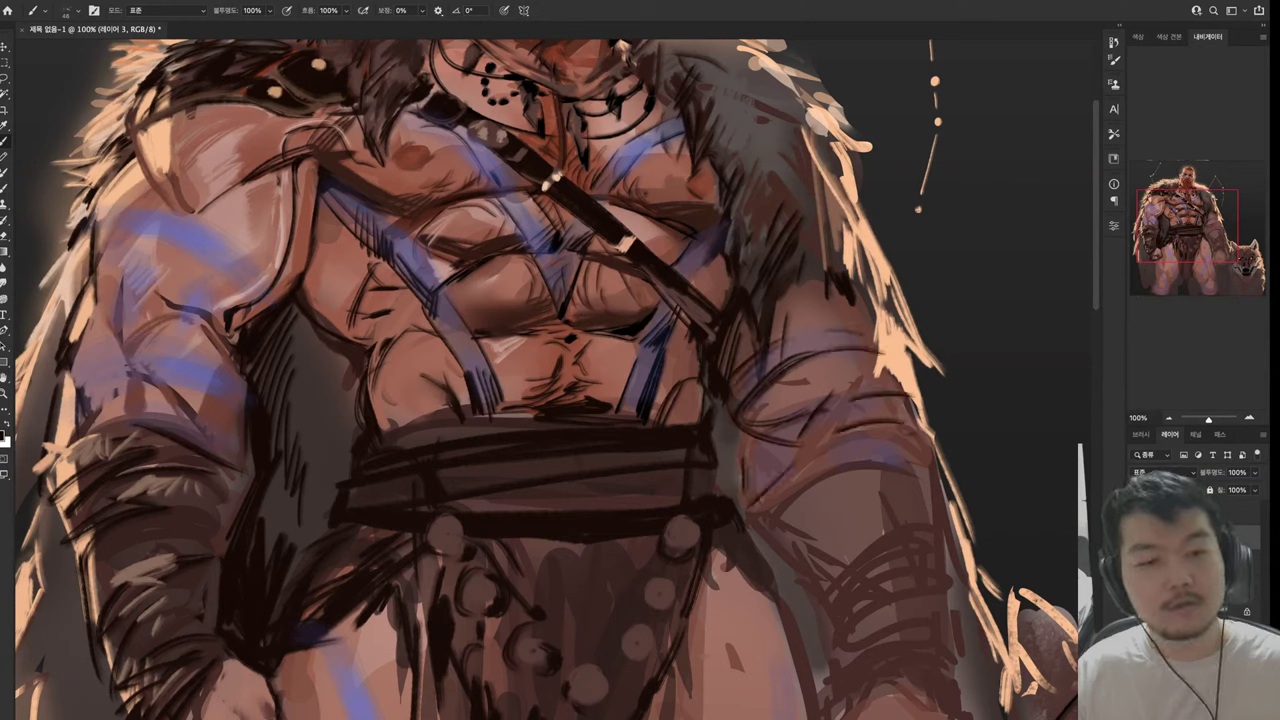
drag(910, 432, 878, 438)
mouse_move(904, 442)
mouse_down()
mouse_move(790, 478)
mouse_move(776, 510)
mouse_up()
drag(918, 466, 780, 522)
drag(924, 462, 882, 476)
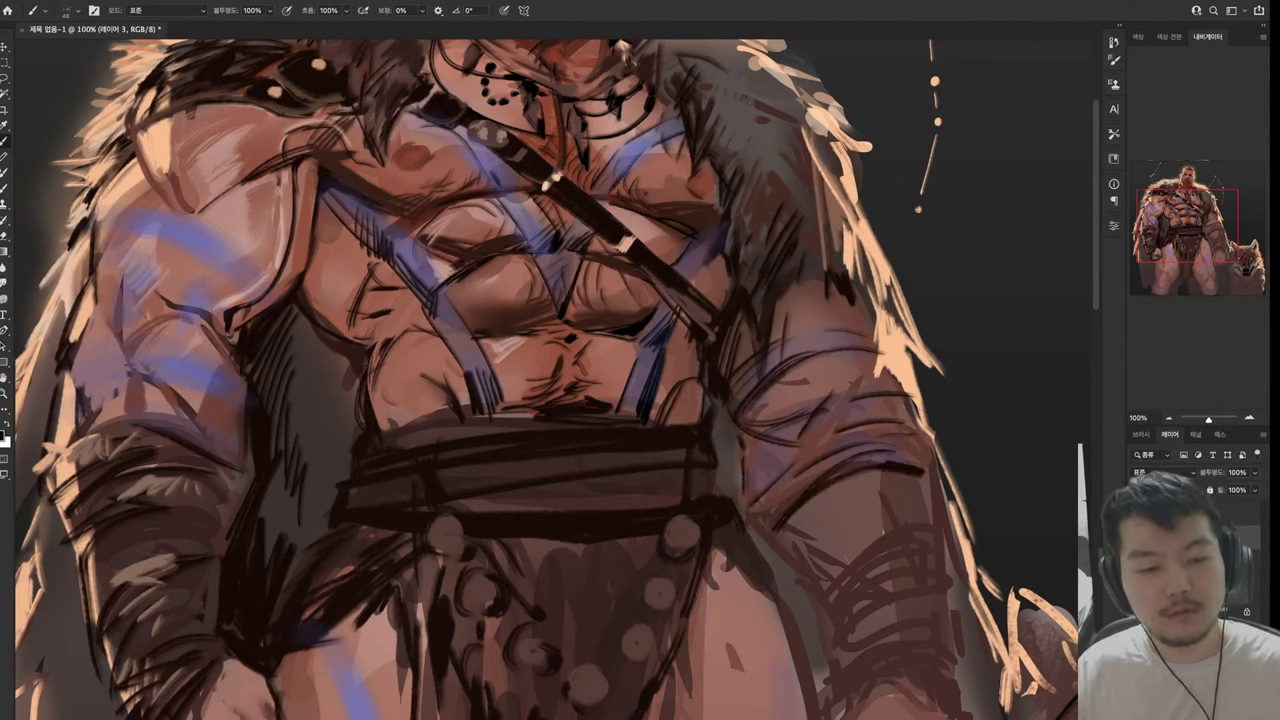
Outline both sides of the bracer in dark brown and paint thick fur folds across its upper half
drag(738, 460, 816, 668)
drag(820, 568, 834, 680)
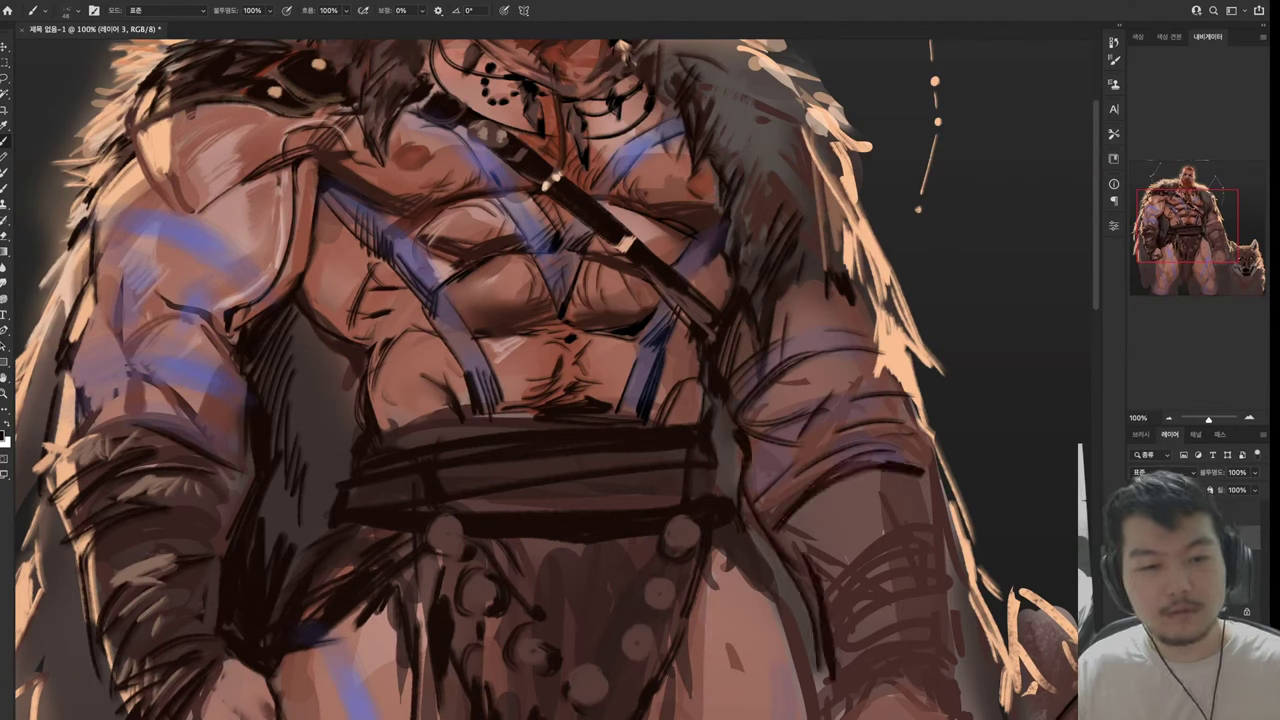
mouse_move(896, 488)
mouse_down()
mouse_move(784, 548)
mouse_move(796, 574)
mouse_up()
drag(908, 458, 774, 520)
mouse_move(920, 430)
mouse_down()
mouse_move(766, 514)
mouse_move(932, 436)
mouse_move(950, 588)
mouse_up()
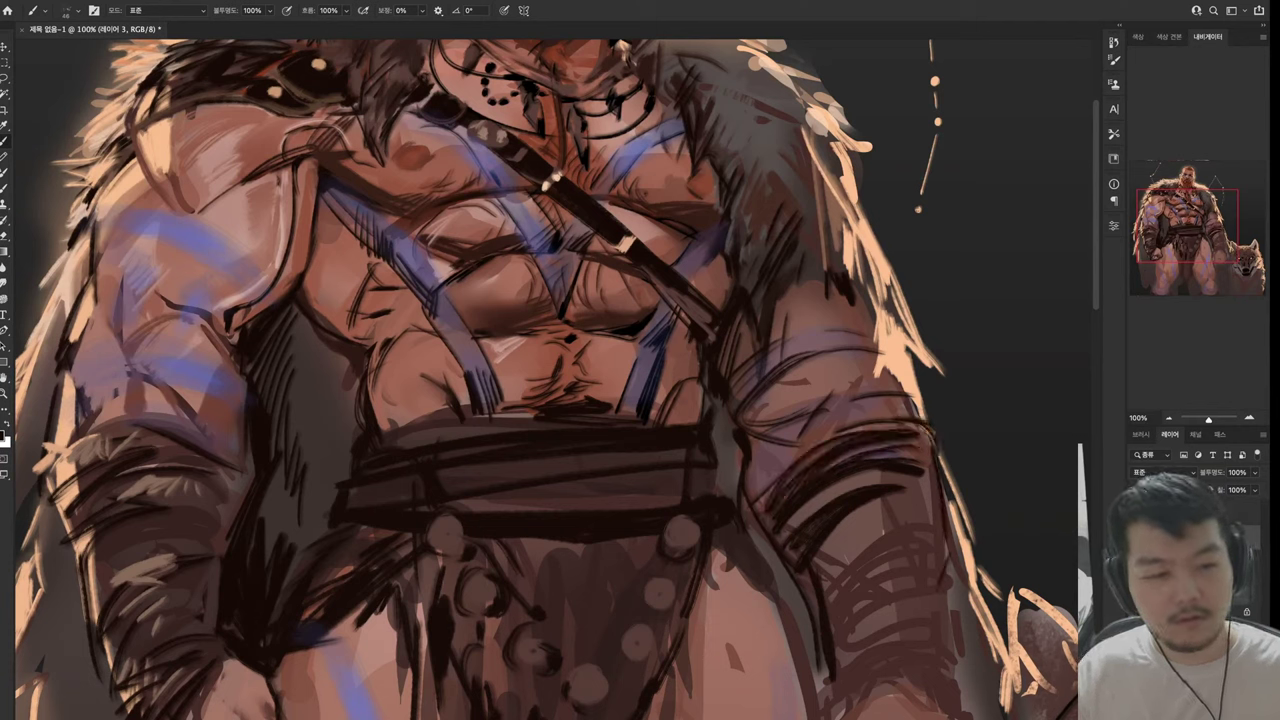
Hatch dark fur wraps on the bracer's lower half and draw its wrist edge
drag(878, 516, 912, 648)
mouse_move(922, 584)
mouse_down()
mouse_move(944, 652)
mouse_move(838, 676)
mouse_up()
drag(890, 606, 836, 666)
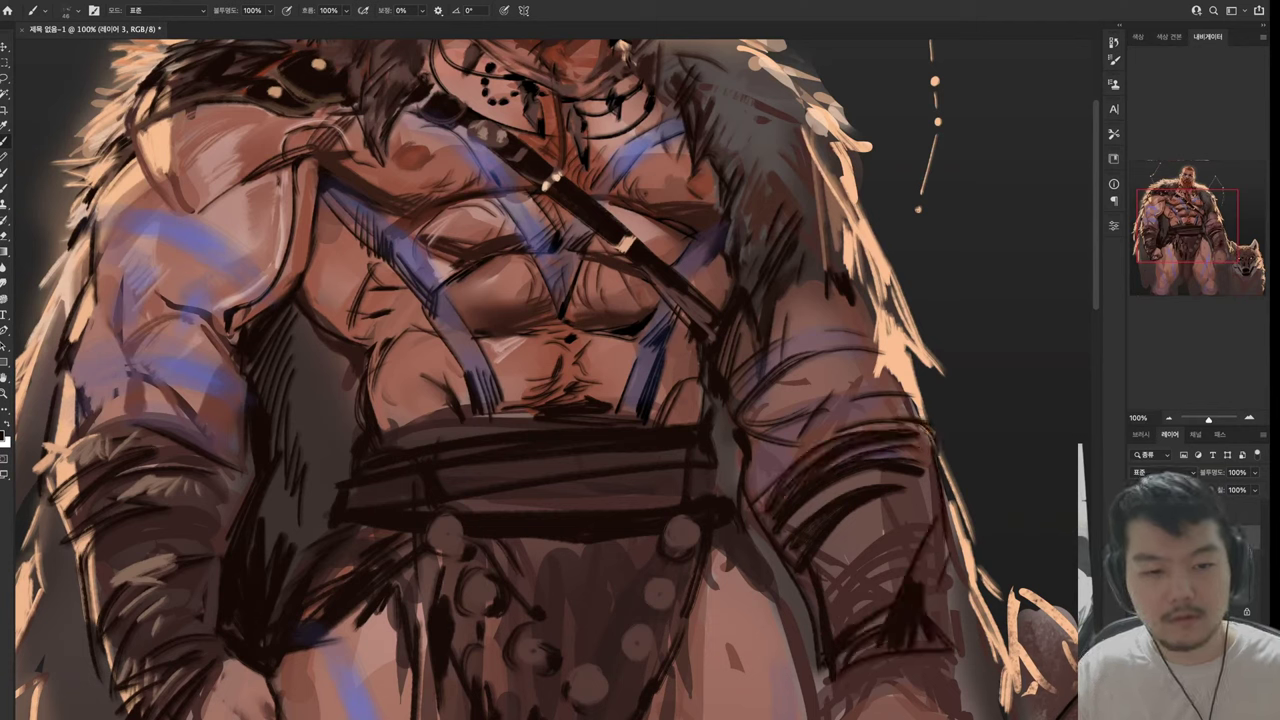
drag(900, 560, 828, 632)
Draw dark contours and knuckle lines for the clenched fist below the bracer
scroll(550, 400, down, 5)
mouse_move(876, 442)
mouse_down()
mouse_move(826, 478)
mouse_move(820, 534)
mouse_up()
mouse_move(838, 488)
mouse_down()
mouse_move(836, 531)
mouse_move(862, 571)
mouse_move(908, 566)
mouse_up()
mouse_move(854, 520)
mouse_down()
mouse_move(954, 574)
mouse_move(984, 546)
mouse_up()
drag(974, 434, 980, 564)
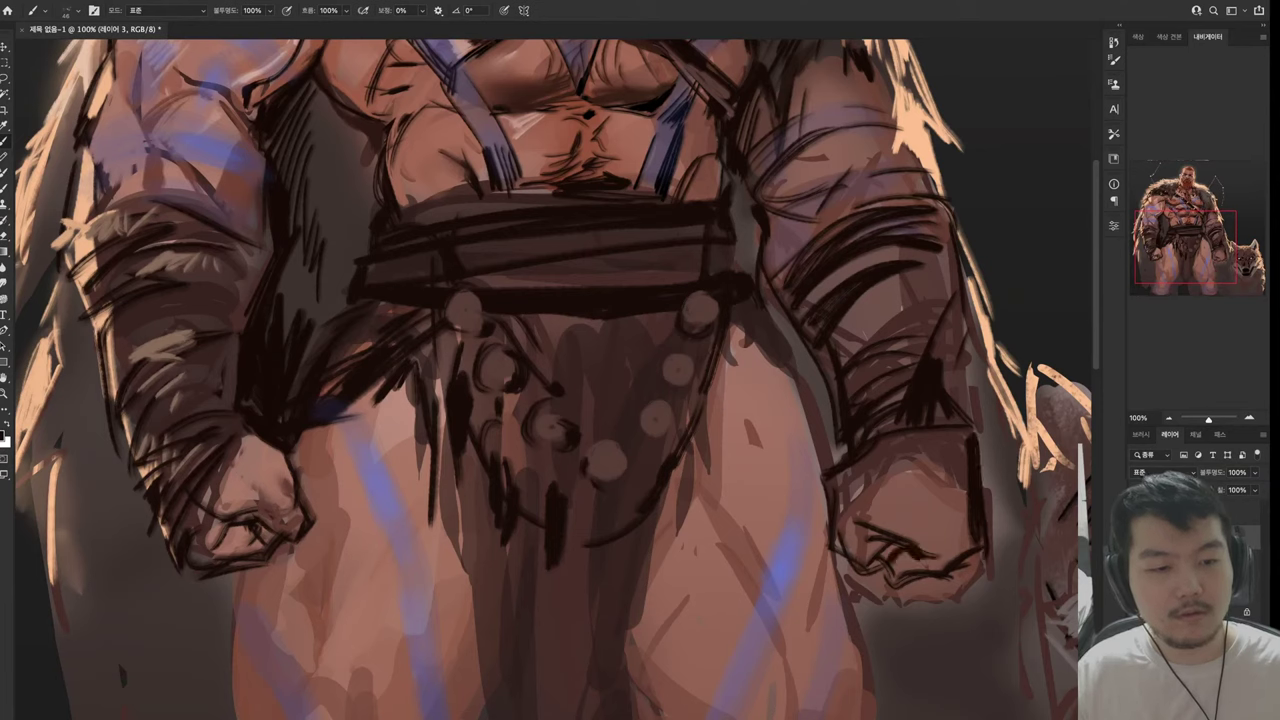
drag(852, 470, 864, 556)
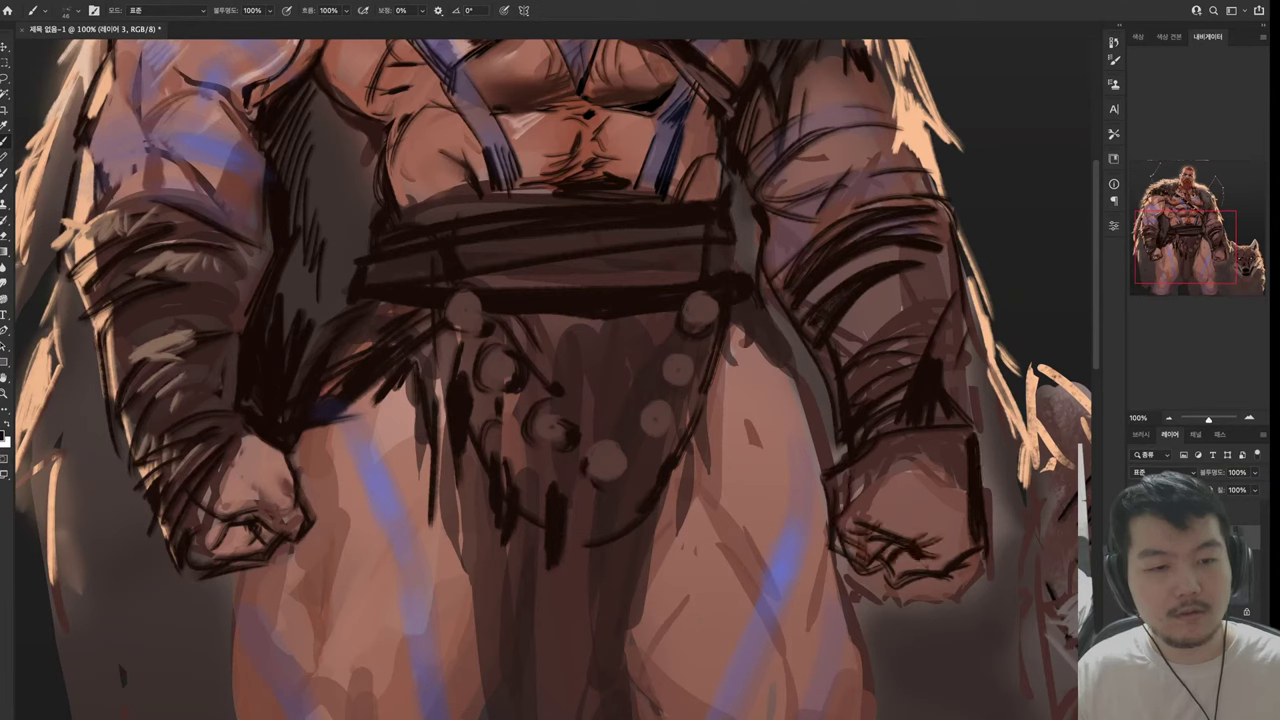
Hatch the bracer's cuff over the wrist and trim the underside of the fist with the background color
mouse_move(852, 476)
mouse_down()
mouse_move(850, 520)
mouse_move(896, 452)
mouse_move(910, 474)
mouse_move(942, 470)
mouse_up()
drag(870, 452, 966, 514)
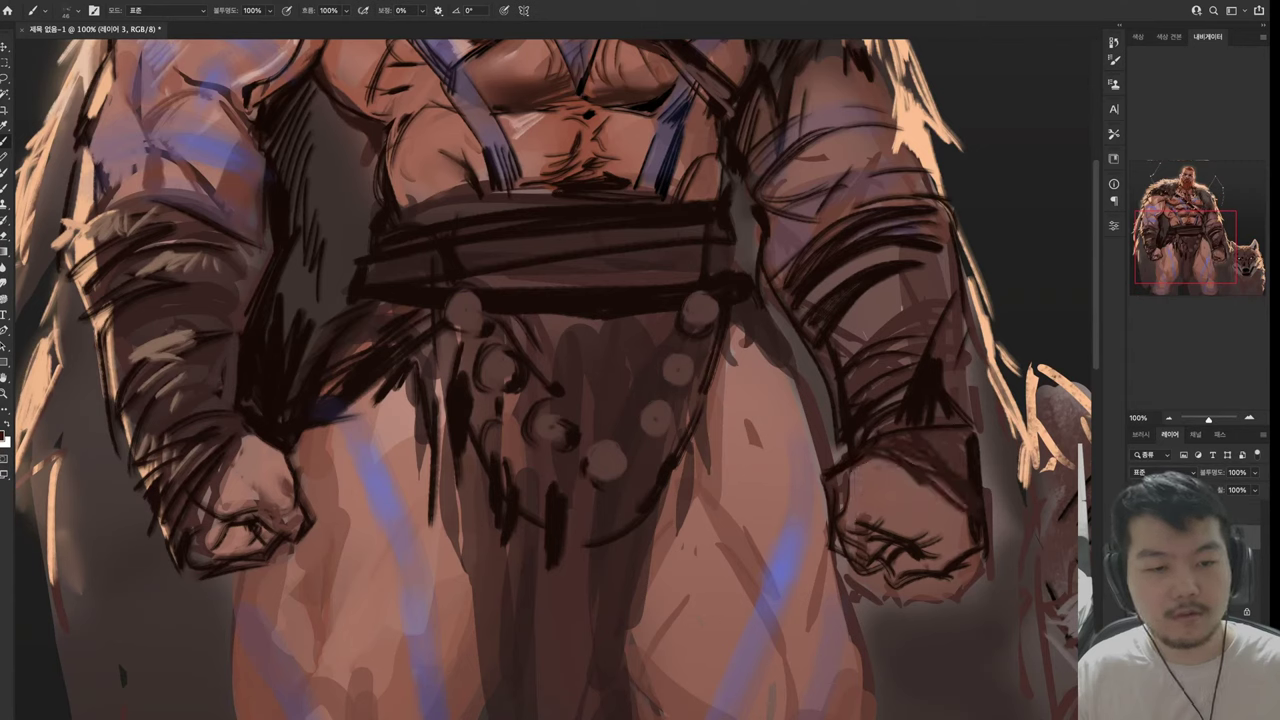
drag(940, 572, 966, 598)
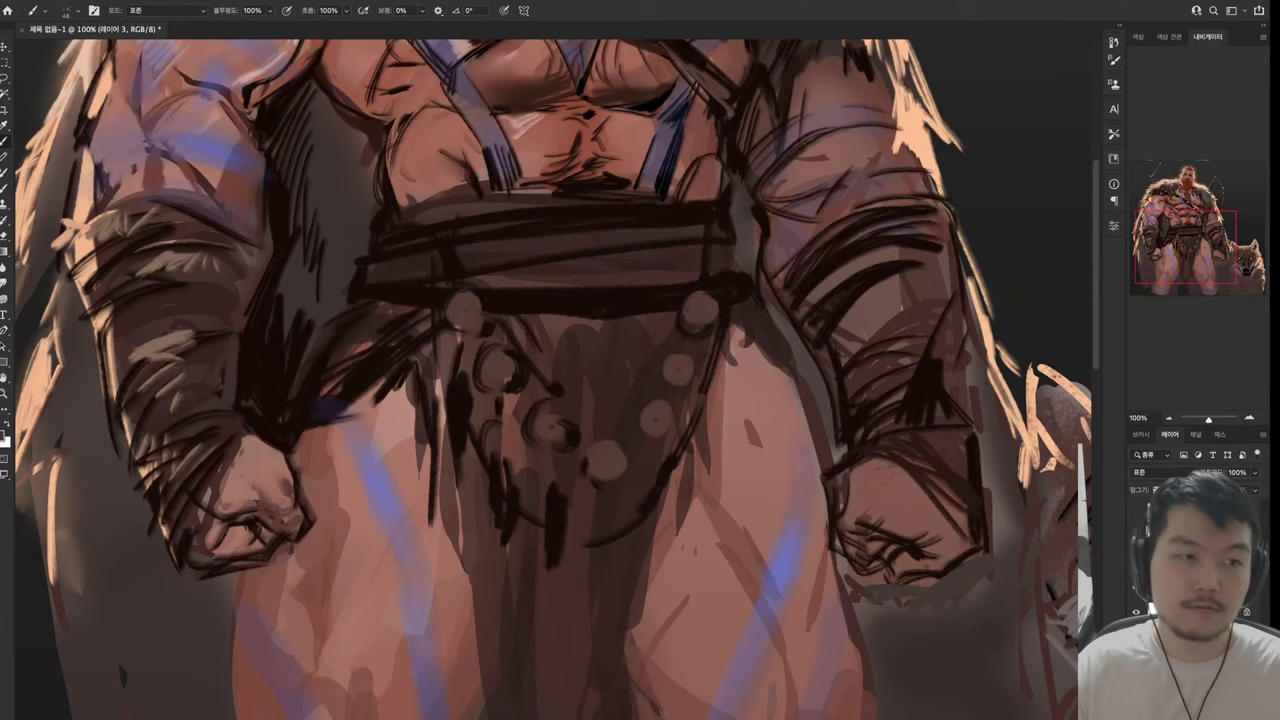
scroll(550, 380, down, 3)
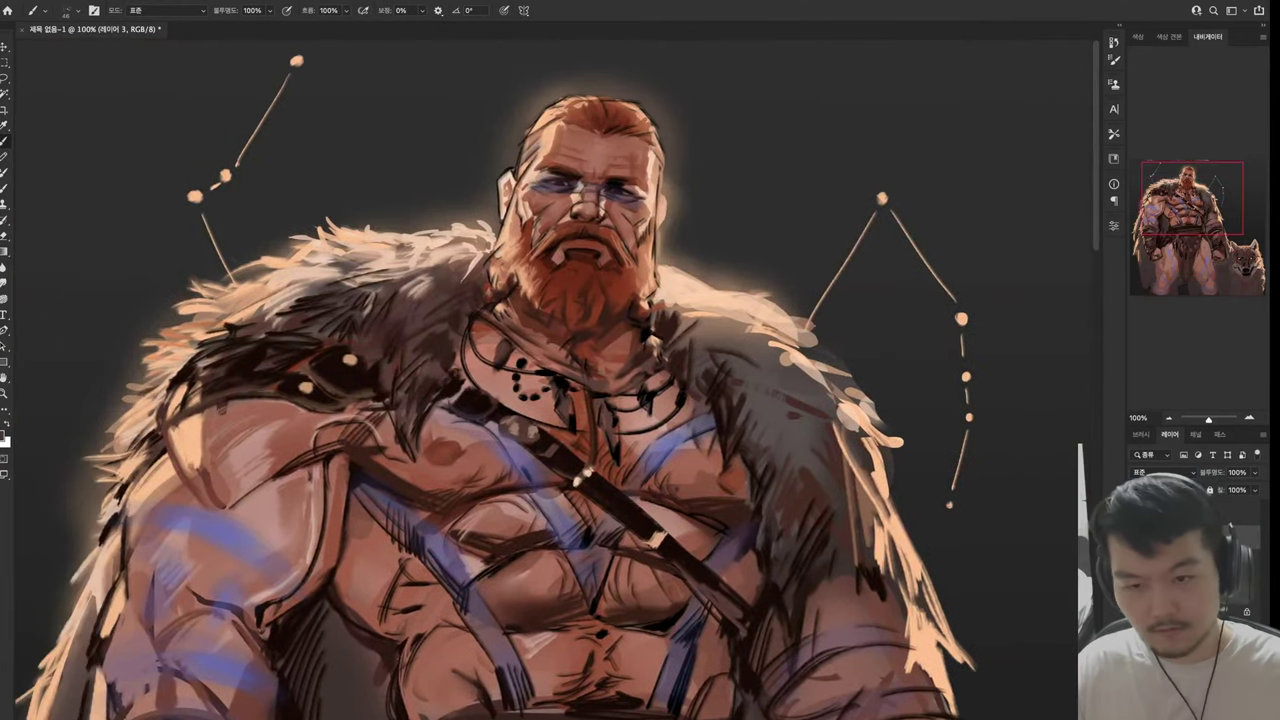
Hatch dark wraps across the first bracer's cuff and strengthen the dark outline under its wrist and fist
scroll(550, 380, up, 3)
mouse_move(600, 380)
mouse_down()
mouse_move(640, 390)
mouse_move(675, 450)
mouse_up()
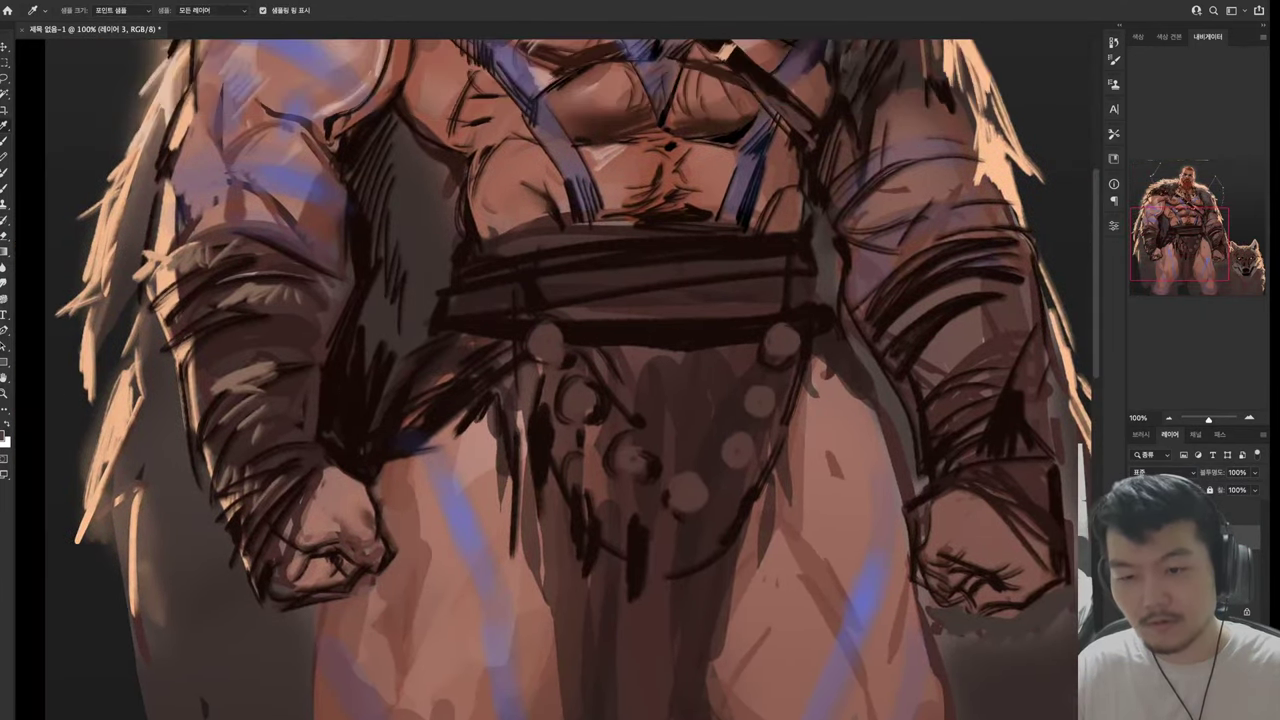
mouse_move(330, 470)
mouse_down()
mouse_move(270, 600)
mouse_move(280, 596)
mouse_up()
drag(255, 548, 238, 592)
mouse_move(245, 490)
mouse_down()
mouse_move(215, 608)
mouse_move(300, 616)
mouse_up()
mouse_move(266, 614)
mouse_down()
mouse_move(336, 628)
mouse_move(344, 592)
mouse_up()
key(alt)
alt+click(300, 610)
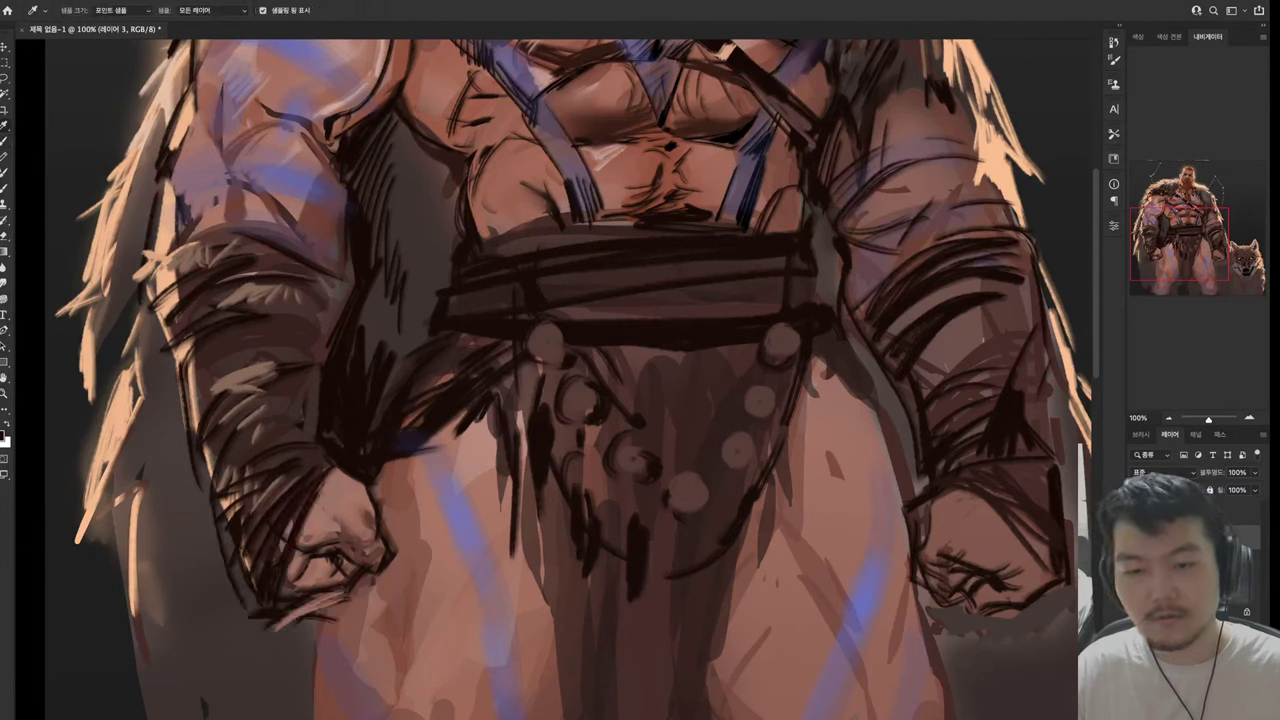
Clean up the first fist's underside and shade its folded fingers with darker tones sampled from the painting
alt+click(300, 610)
drag(272, 626, 294, 618)
mouse_move(282, 622)
mouse_down()
mouse_move(336, 606)
mouse_move(306, 612)
mouse_up()
alt+click(300, 600)
drag(348, 572, 294, 602)
key(alt)
alt+click(340, 568)
mouse_move(358, 562)
mouse_down()
mouse_move(318, 570)
mouse_move(350, 572)
mouse_move(300, 598)
mouse_move(282, 590)
mouse_up()
alt+click(350, 565)
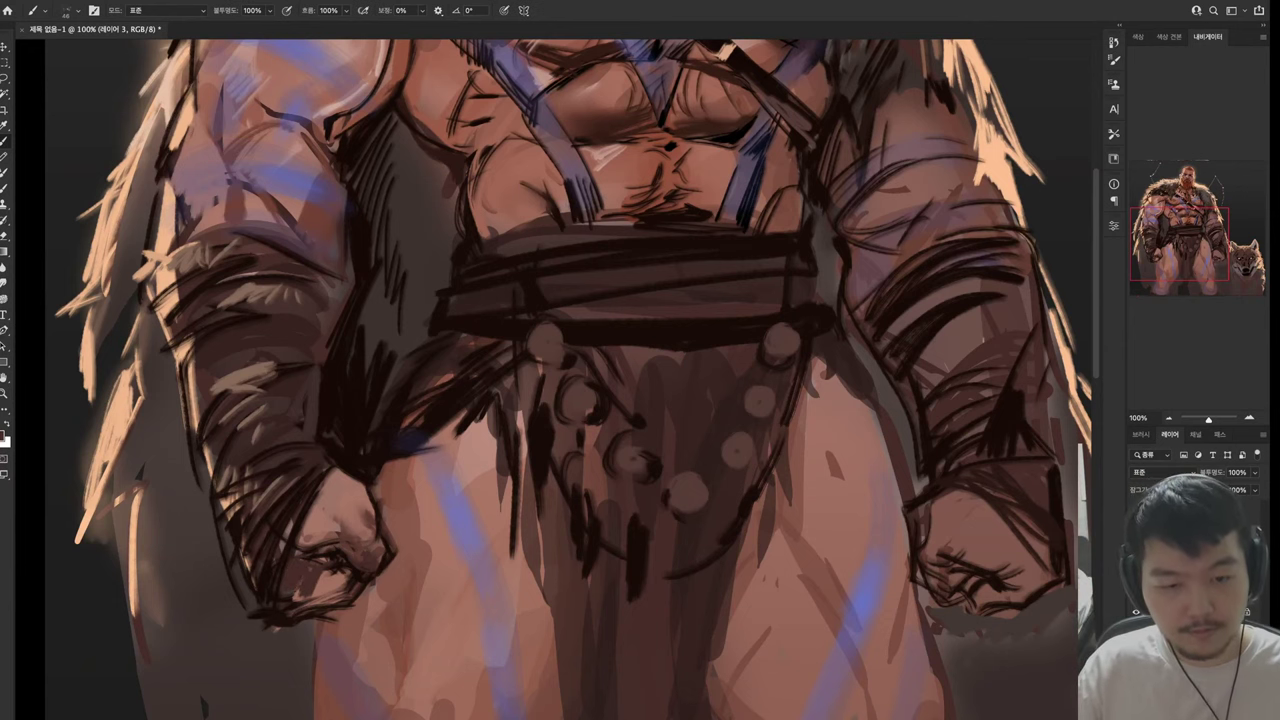
Paint sampled skin color over the second fist's knuckle lines and redraw the curled fingers in dark brown
drag(700, 400, 453, 442)
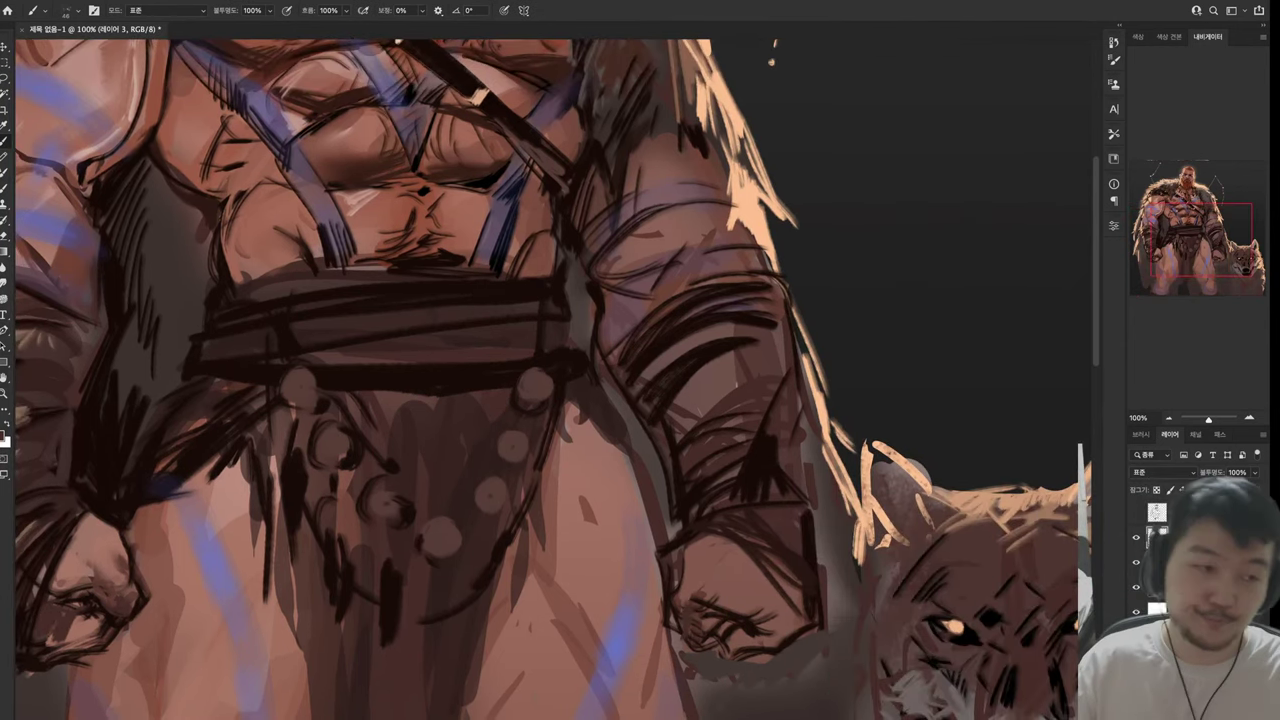
alt+click(700, 600)
mouse_move(686, 596)
mouse_down()
mouse_move(706, 644)
mouse_move(698, 630)
mouse_up()
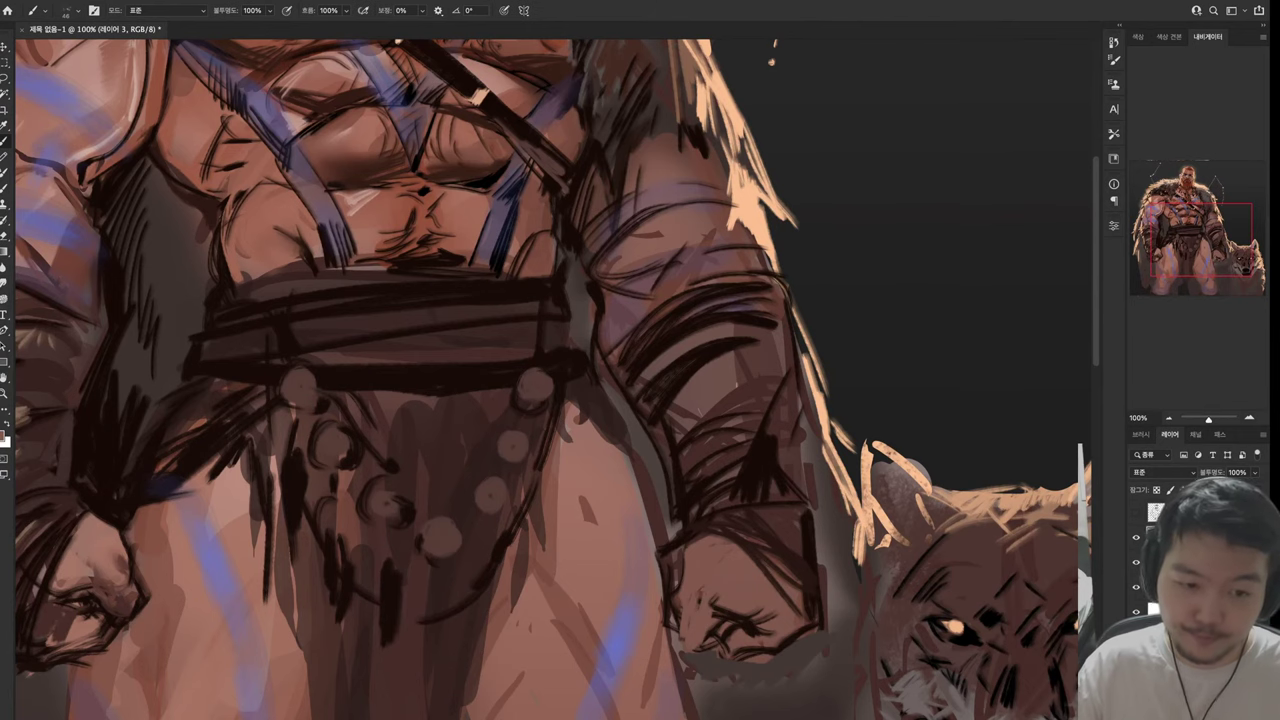
drag(600, 400, 653, 368)
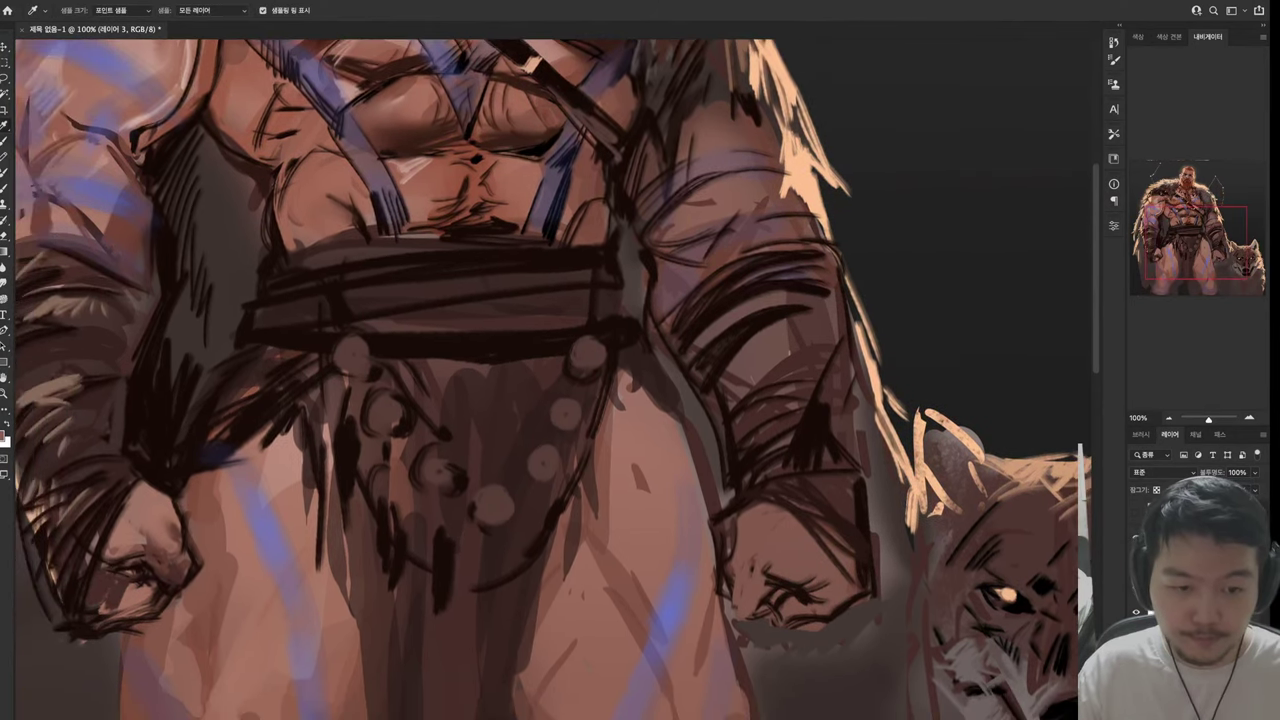
drag(722, 618, 776, 600)
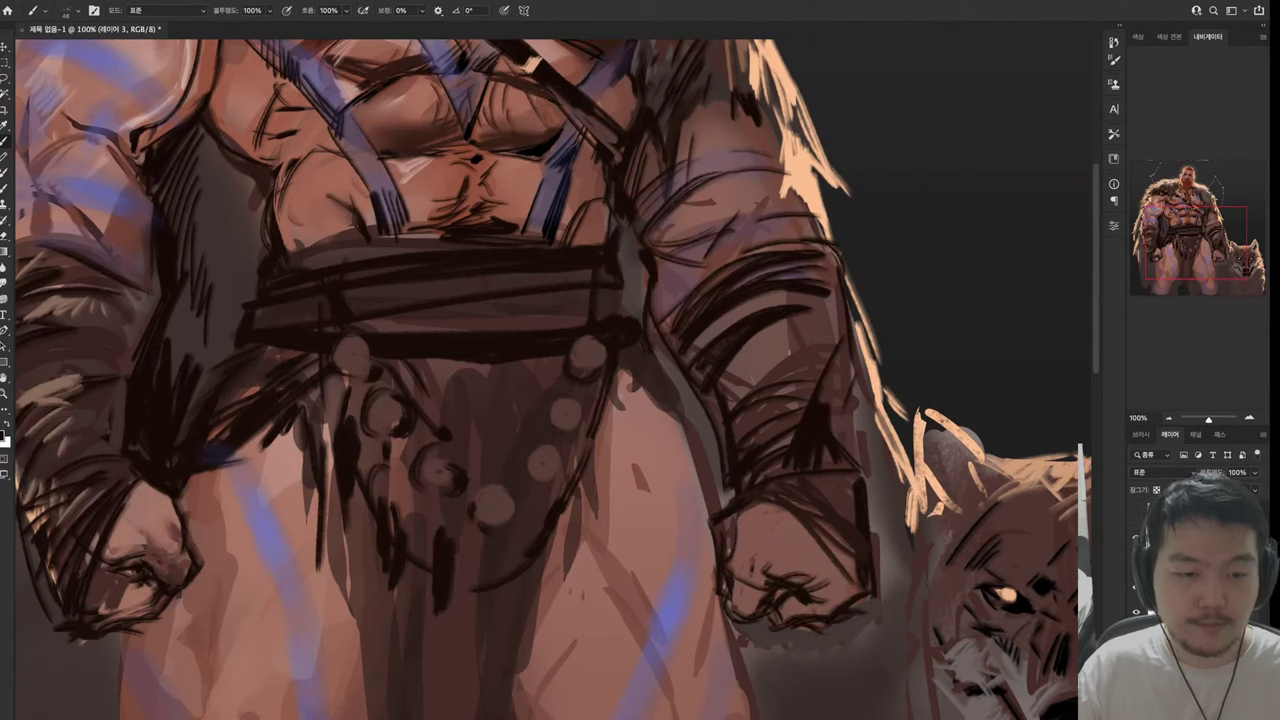
Hatch thick dark strokes over the back of the second fist and its wrist cuff
drag(852, 596, 812, 572)
mouse_move(836, 590)
mouse_down()
mouse_move(810, 546)
mouse_move(788, 540)
mouse_move(838, 550)
mouse_up()
drag(824, 538, 792, 512)
drag(868, 548, 784, 500)
drag(850, 534, 776, 484)
Paint a cream rim light down the outer edge of the second bracer and fist
drag(870, 498, 920, 648)
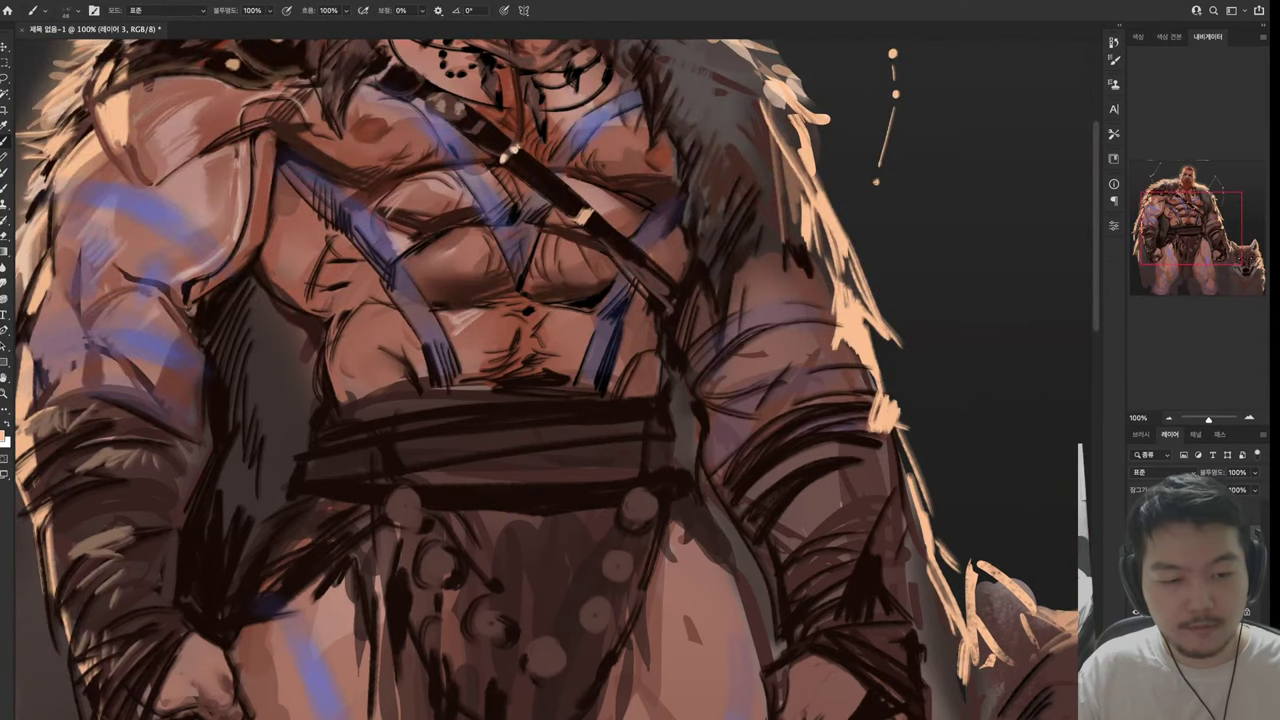
mouse_move(884, 484)
mouse_down()
mouse_move(912, 514)
mouse_move(900, 648)
mouse_up()
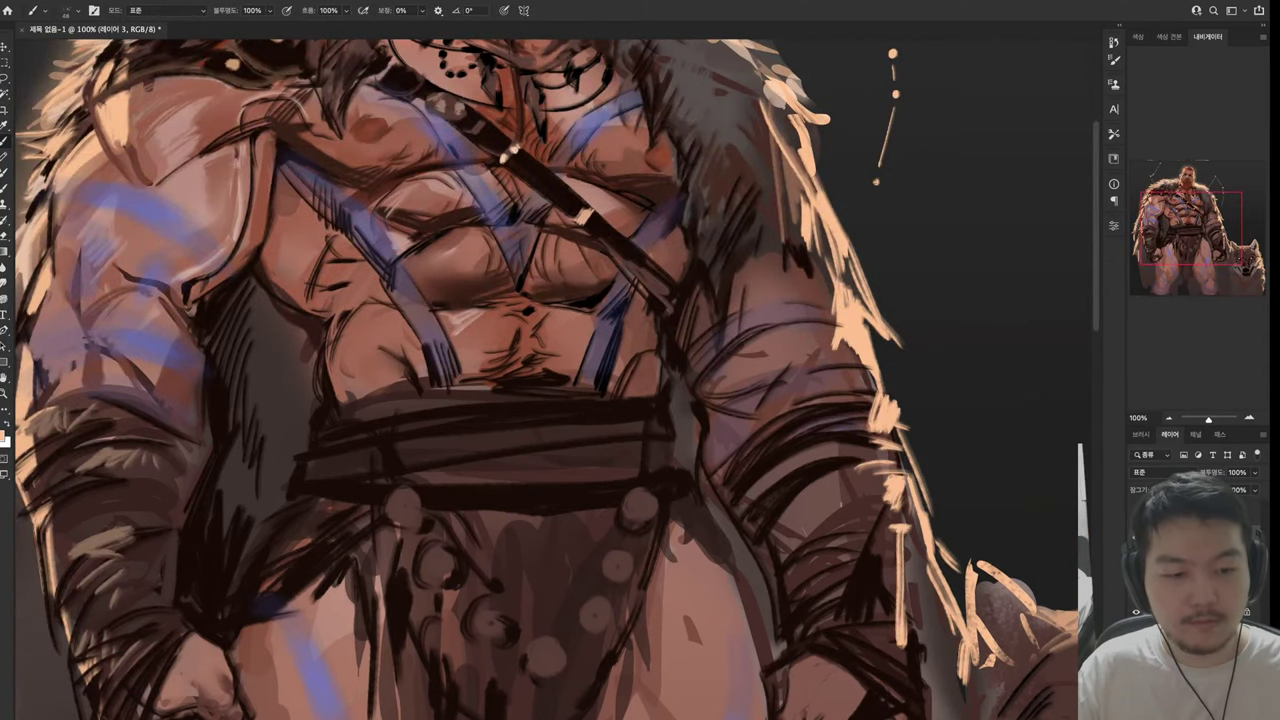
mouse_move(914, 522)
mouse_down()
mouse_move(920, 646)
mouse_move(900, 680)
mouse_up()
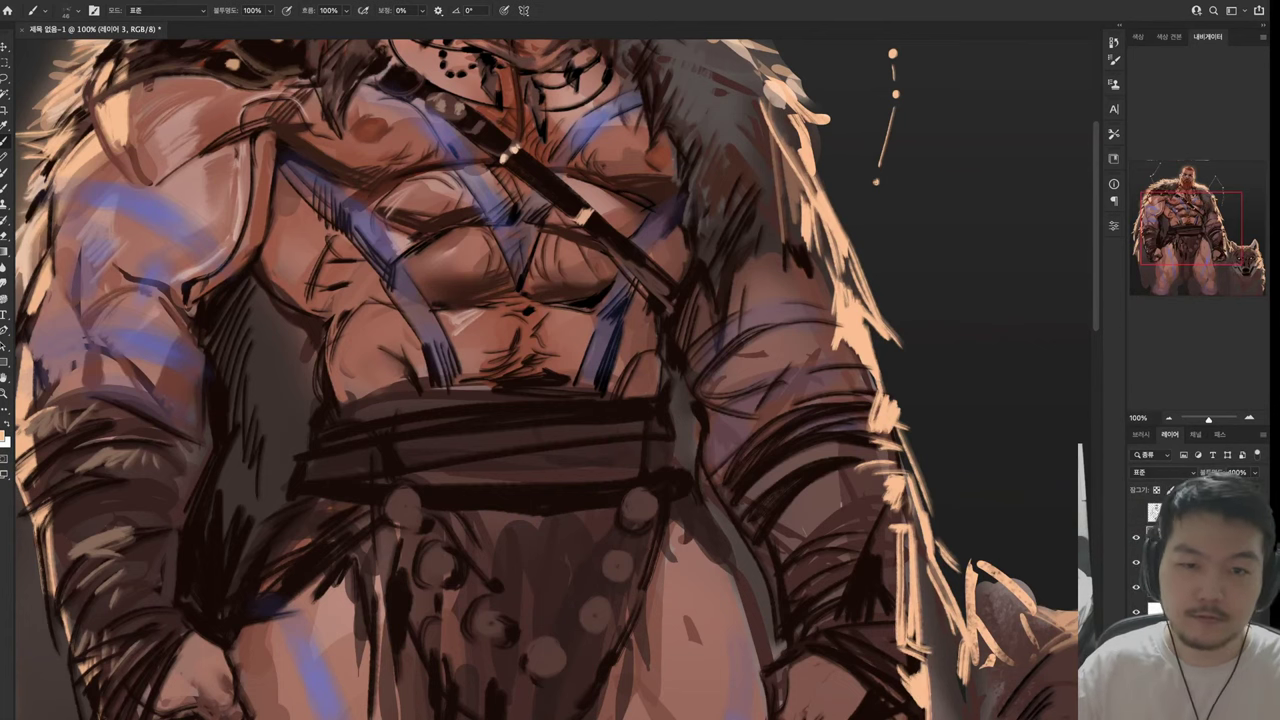
Paint short cream rim-light strokes down the outer edge of the first bracer to the wrist
drag(600, 250, 685, 642)
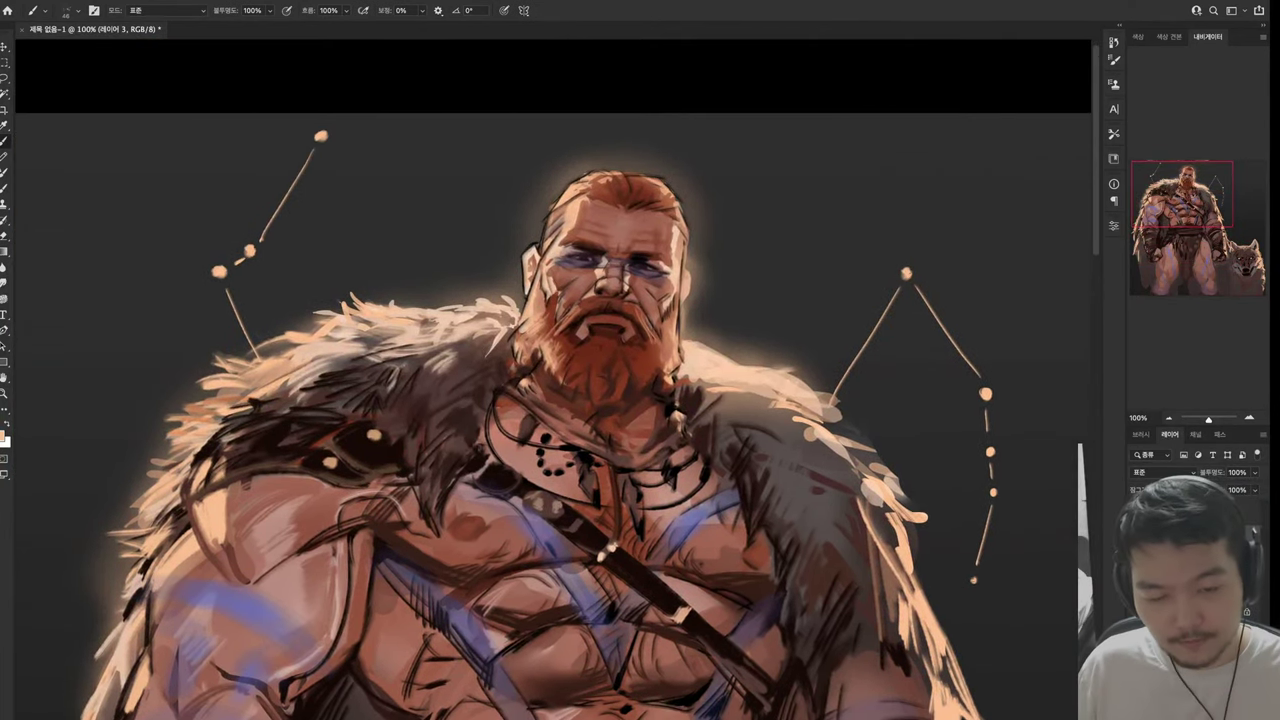
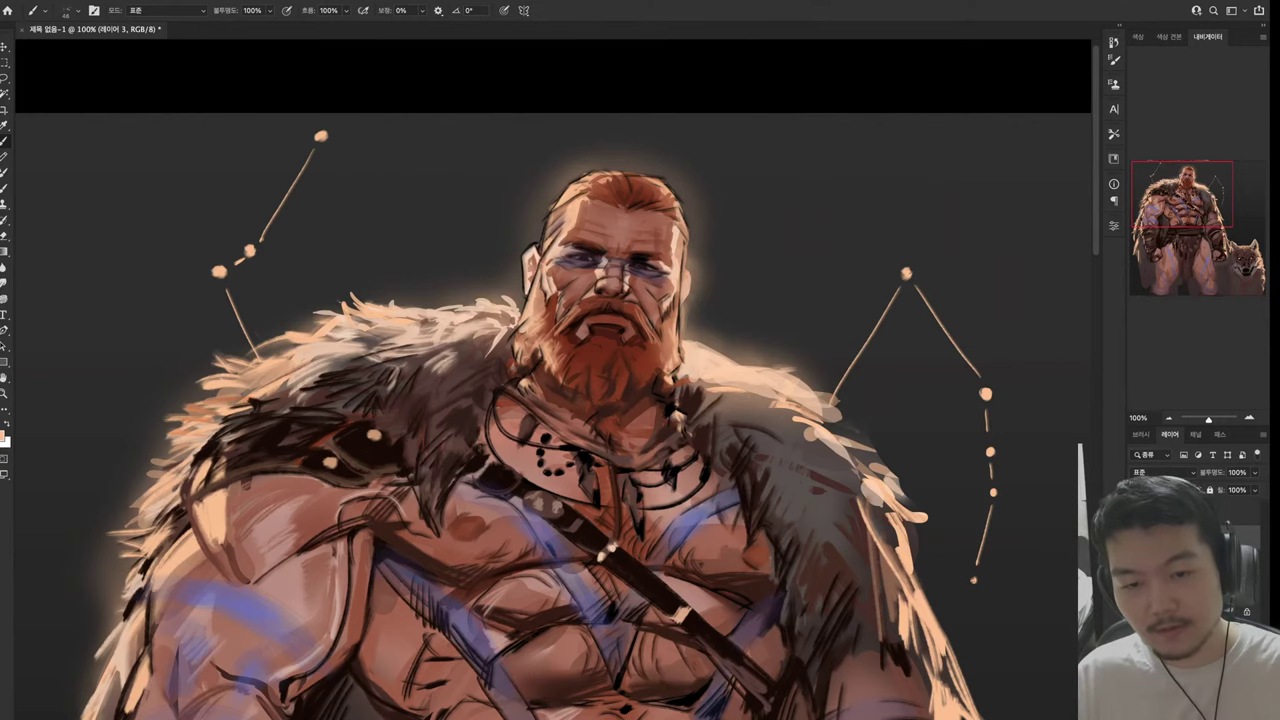
drag(500, 640, 846, 287)
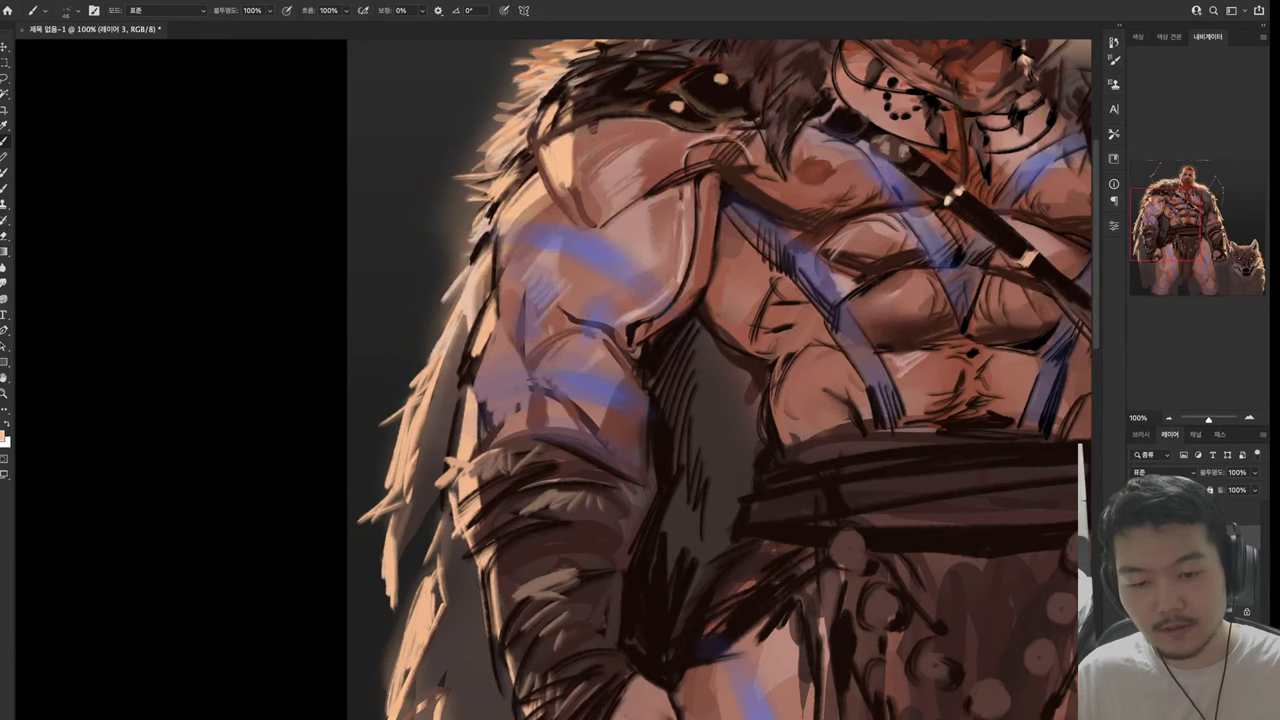
mouse_move(460, 540)
mouse_down()
mouse_move(496, 665)
mouse_move(534, 718)
mouse_up()
drag(700, 450, 649, 300)
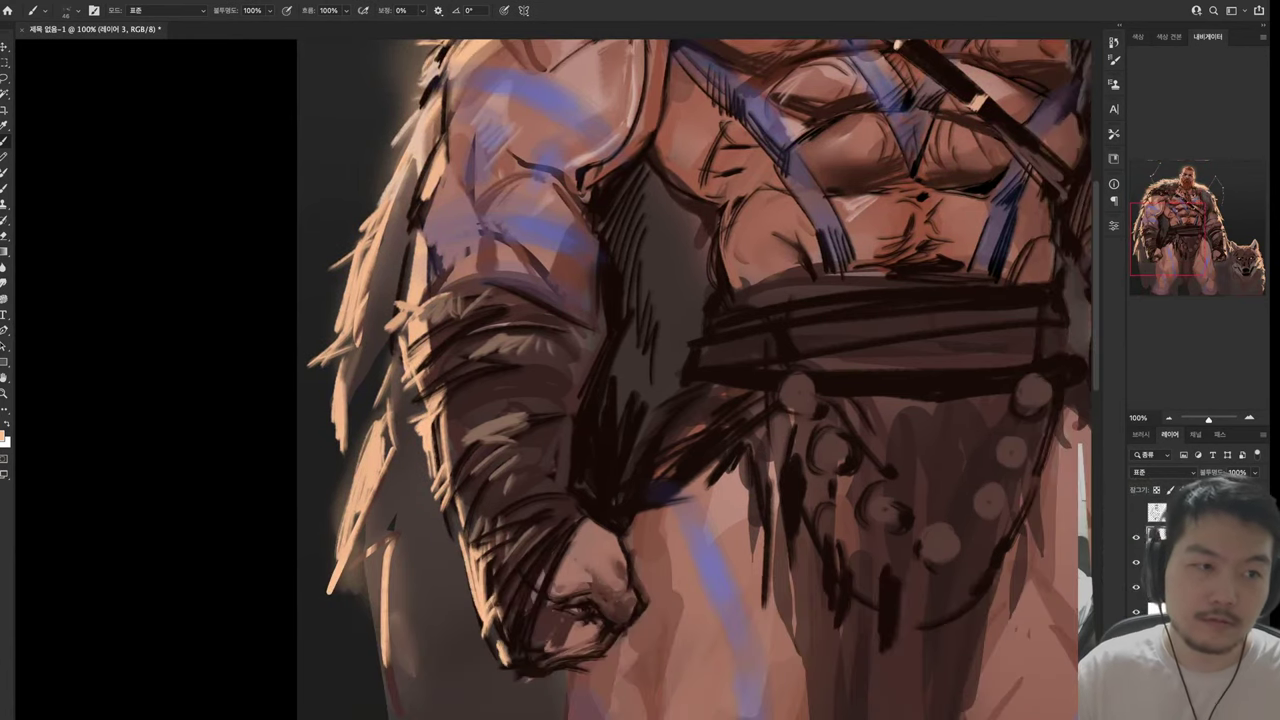
mouse_move(600, 400)
mouse_down()
mouse_move(615, 385)
mouse_move(640, 440)
mouse_move(674, 390)
mouse_up()
Extend the cloak's cream fur edge down beside the first fist and cut dark gaps between the tufts
mouse_move(490, 415)
mouse_down()
mouse_move(435, 490)
mouse_move(452, 525)
mouse_up()
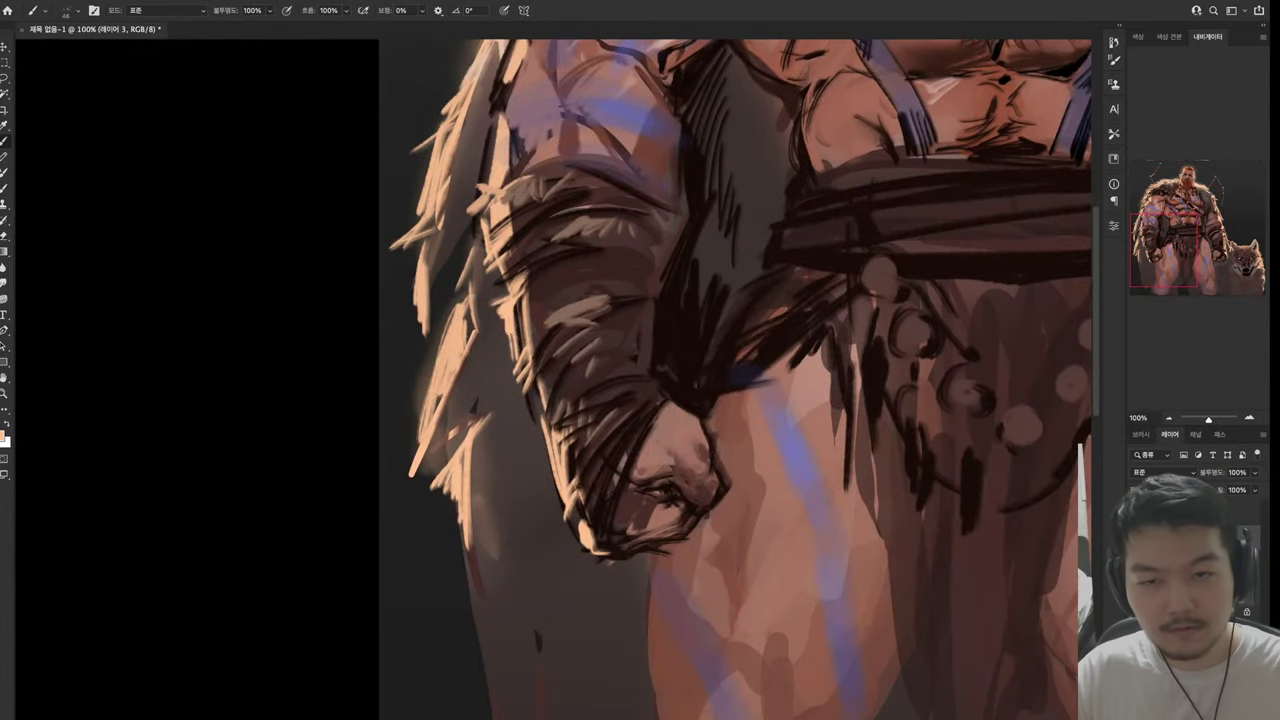
drag(475, 440, 462, 578)
drag(660, 450, 699, 600)
drag(488, 415, 470, 525)
alt+click(488, 412)
drag(522, 405, 486, 526)
drag(496, 426, 460, 458)
drag(700, 250, 545, 590)
drag(450, 690, 550, 110)
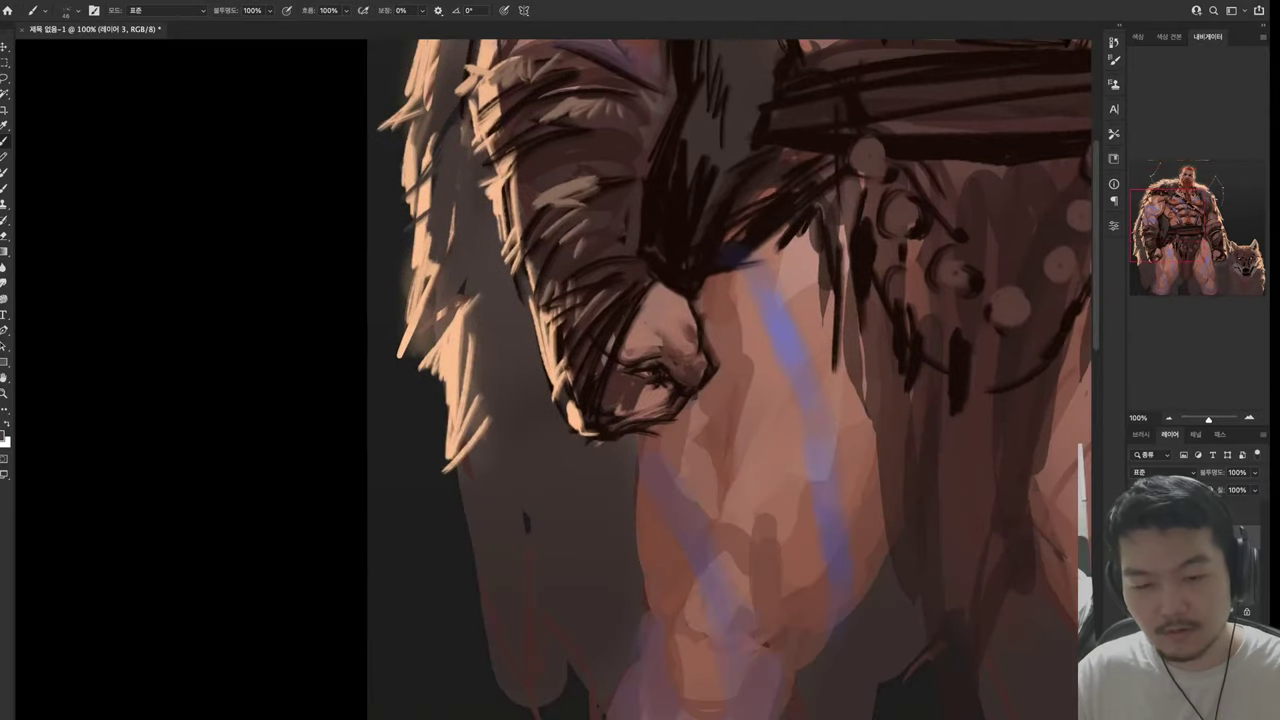
Continue the cream fur edge down the cloak's lower side and add lit tufts beside the first knee
drag(539, 499, 539, 482)
alt+click(539, 482)
mouse_move(470, 392)
mouse_down()
mouse_move(452, 515)
mouse_move(512, 684)
mouse_up()
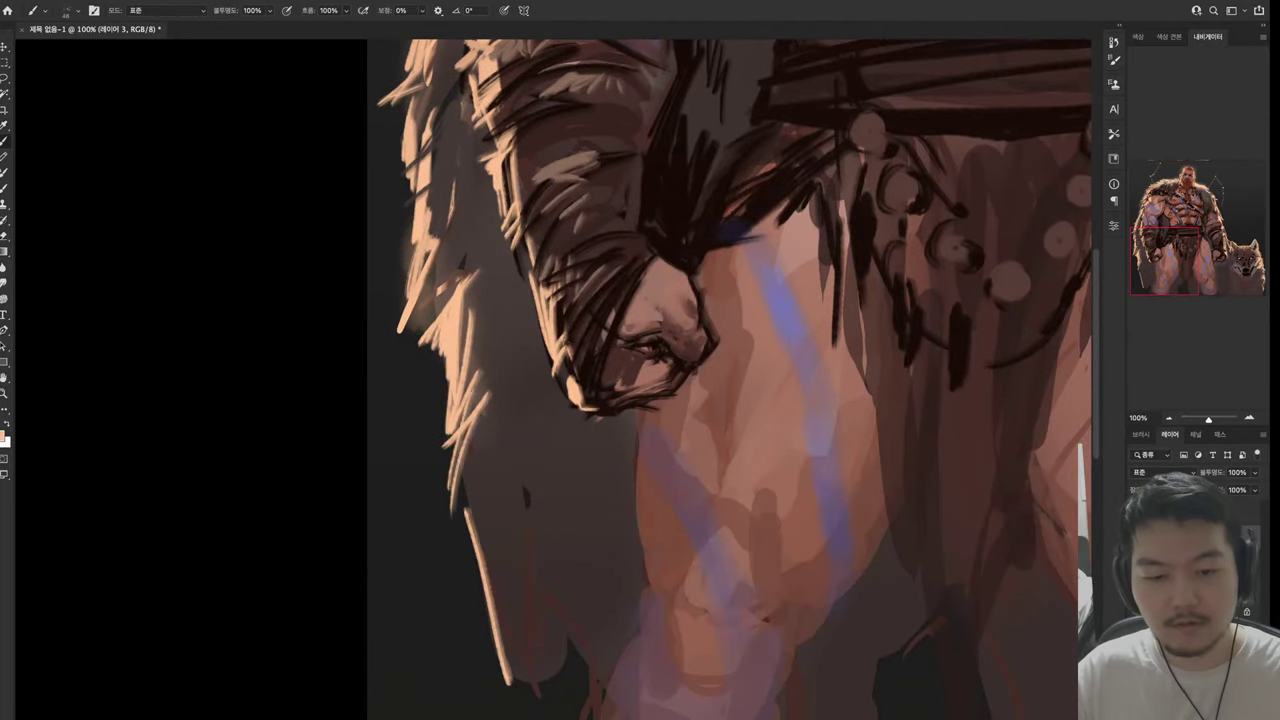
drag(476, 470, 530, 715)
drag(548, 602, 584, 712)
drag(572, 648, 600, 714)
drag(636, 624, 614, 718)
drag(656, 582, 644, 668)
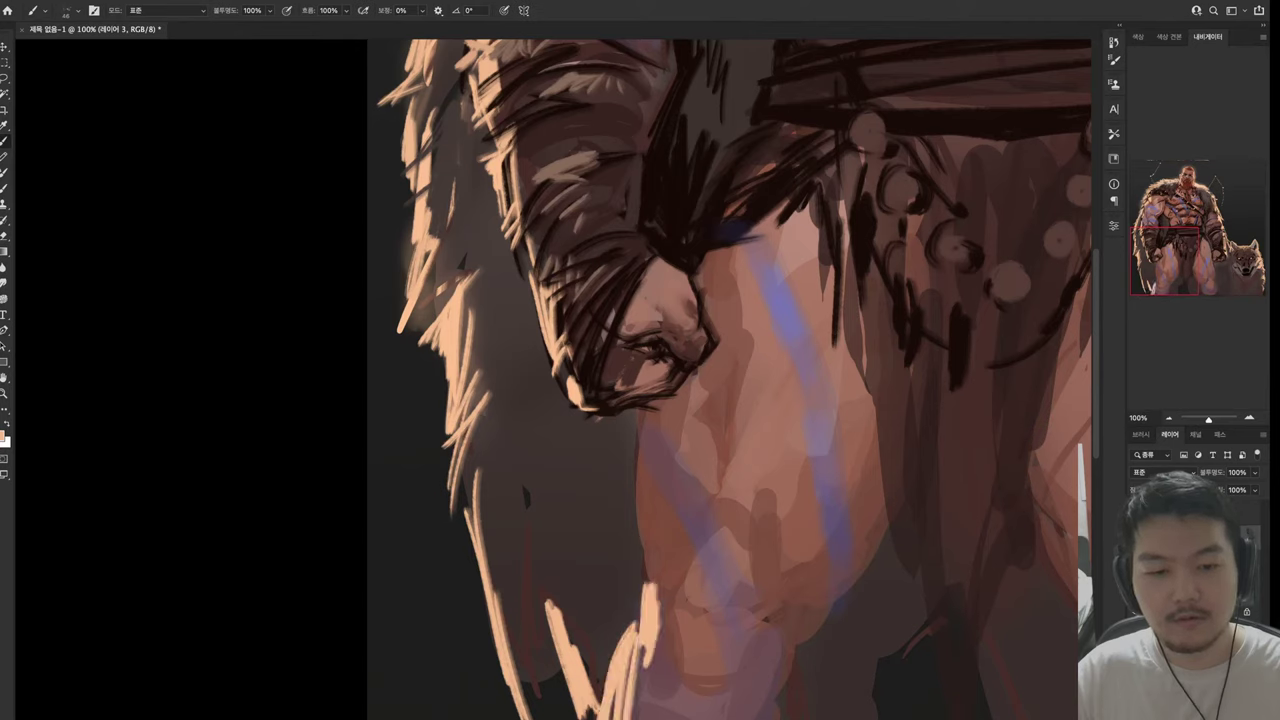
Paint a tapered cream rim light along the first leg's outer thigh down to the knee
drag(656, 512, 642, 584)
drag(664, 610, 660, 624)
drag(648, 452, 638, 586)
drag(670, 516, 650, 600)
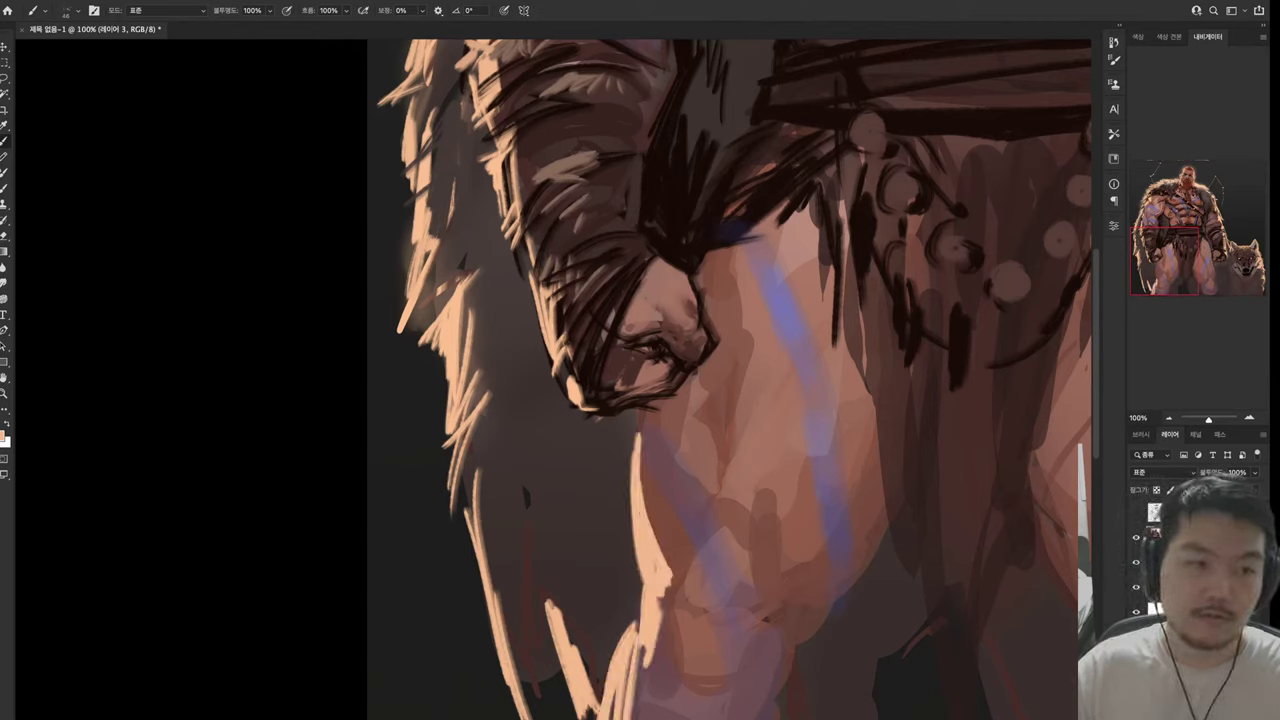
Paint a cream rim light down the outer thigh of the second leg
scroll(620, 380, up, 10)
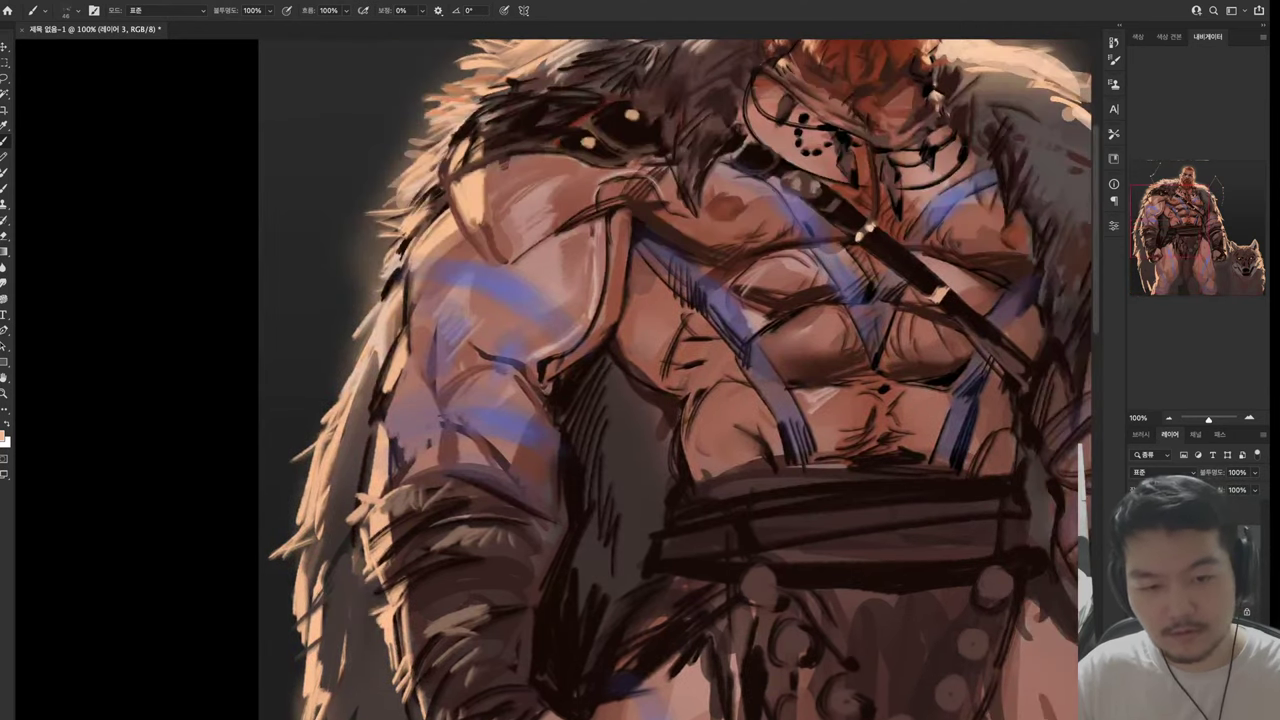
scroll(620, 380, down, 10)
scroll(620, 380, right, 5)
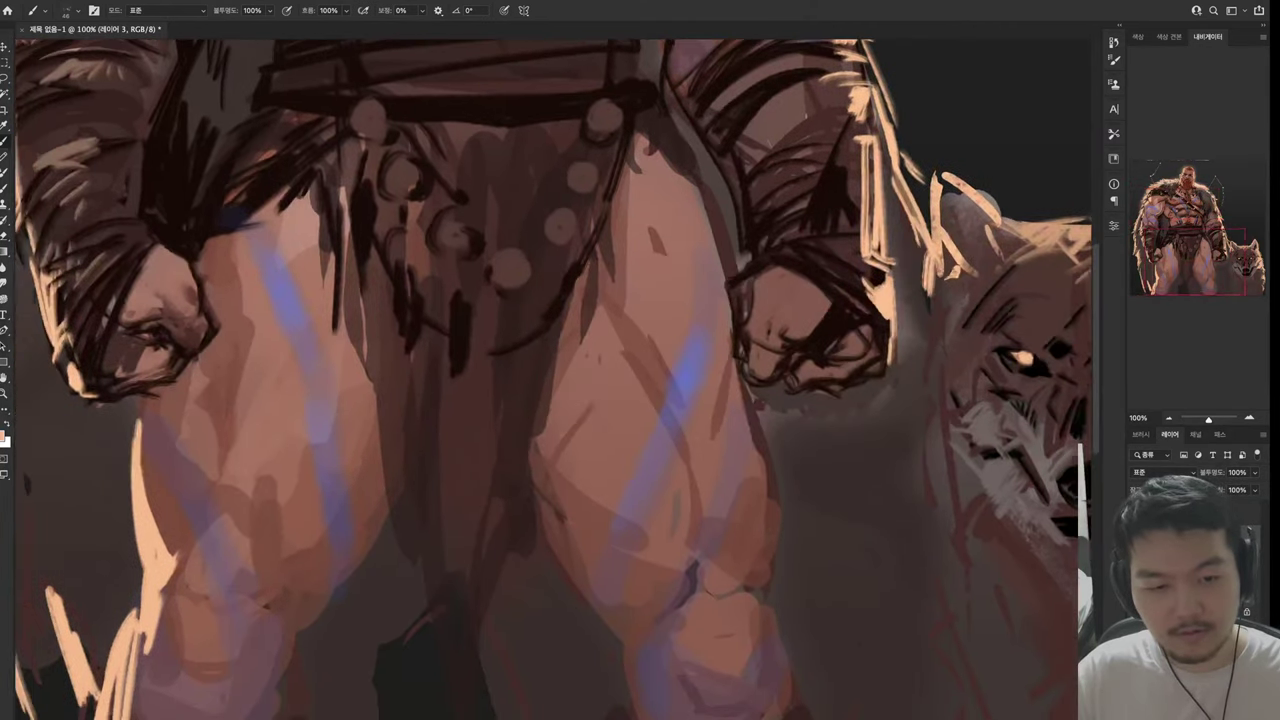
drag(762, 410, 778, 600)
drag(768, 506, 782, 606)
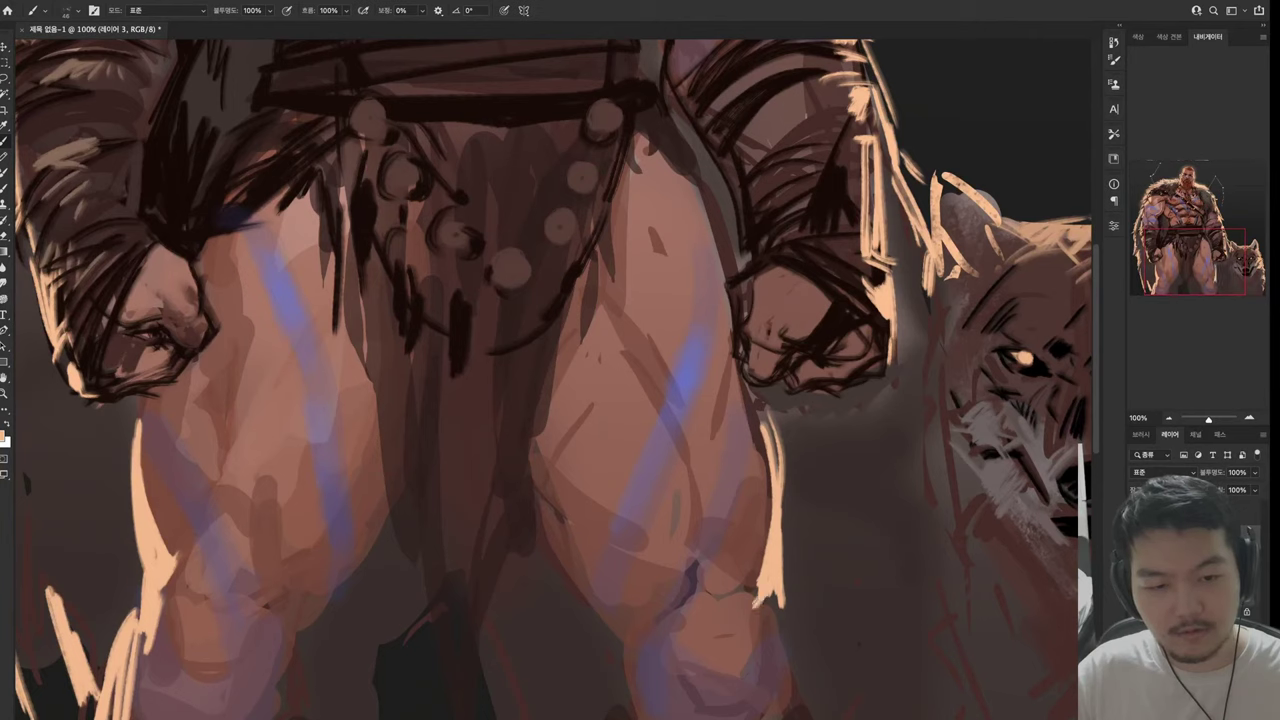
Add thin highlights at the second knee and cream strokes down the outer calf to the cloak hem
mouse_move(730, 570)
mouse_down()
mouse_move(772, 620)
mouse_move(768, 680)
mouse_up()
drag(778, 610, 798, 704)
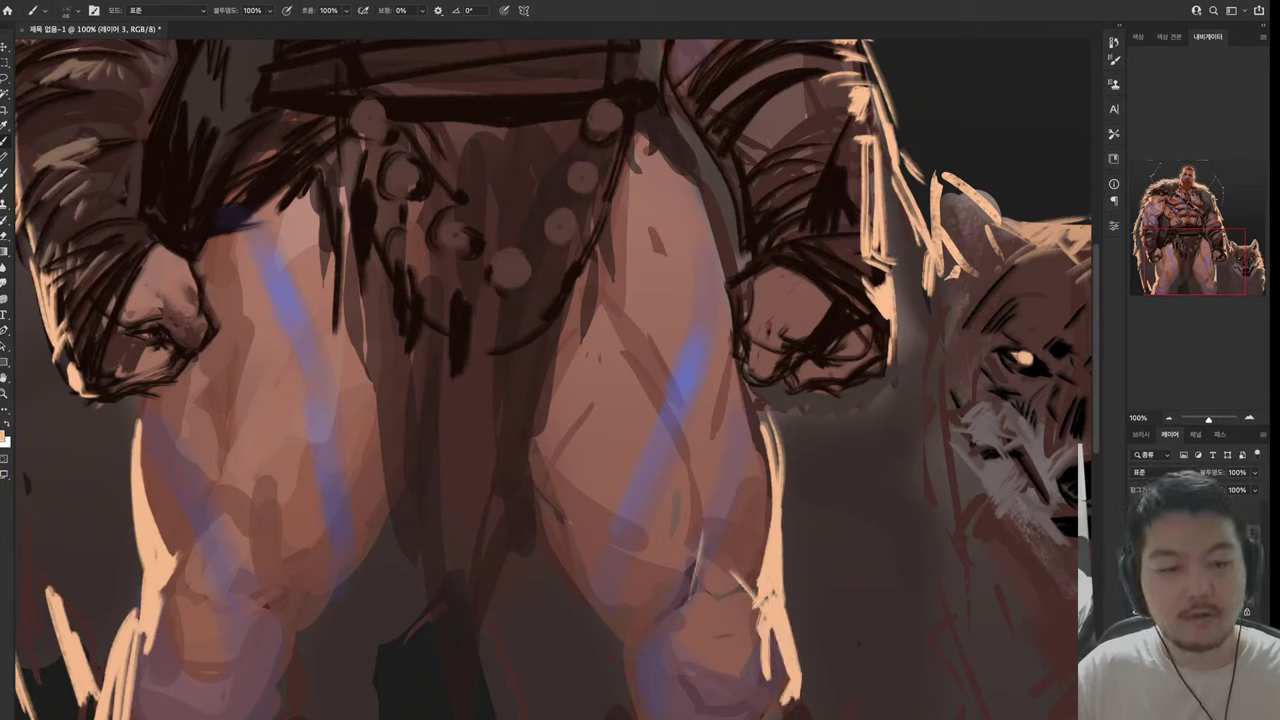
mouse_move(800, 640)
mouse_down()
mouse_move(818, 718)
mouse_move(838, 718)
mouse_up()
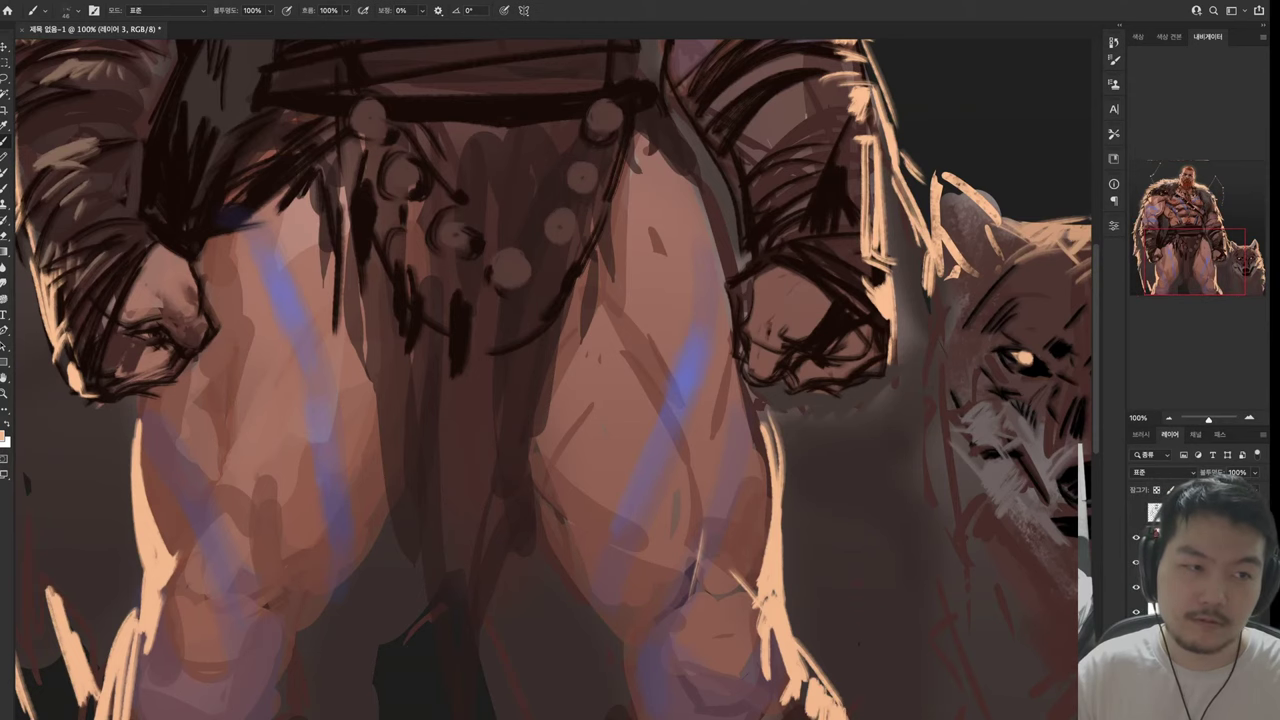
Remove the heavy cream strokes below the second knee and repaint a slimmer rim light along the outer calf
scroll(553, 380, up, 10)
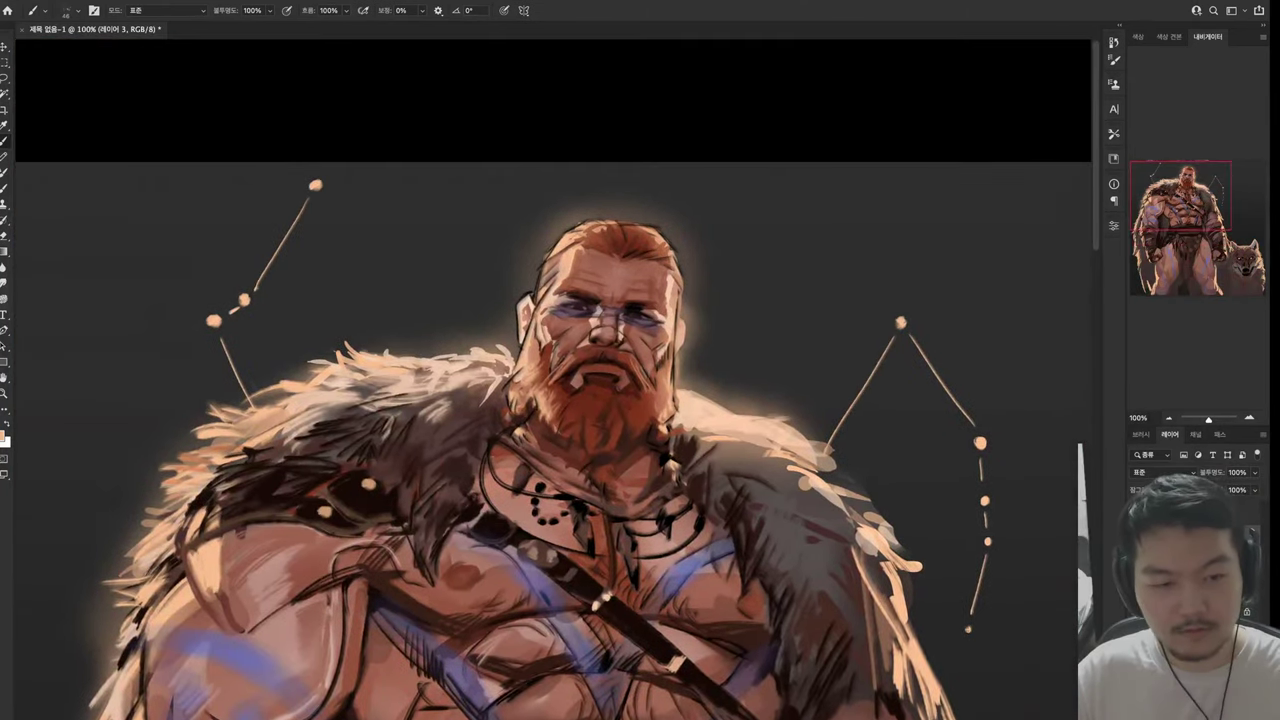
scroll(553, 380, down, 12)
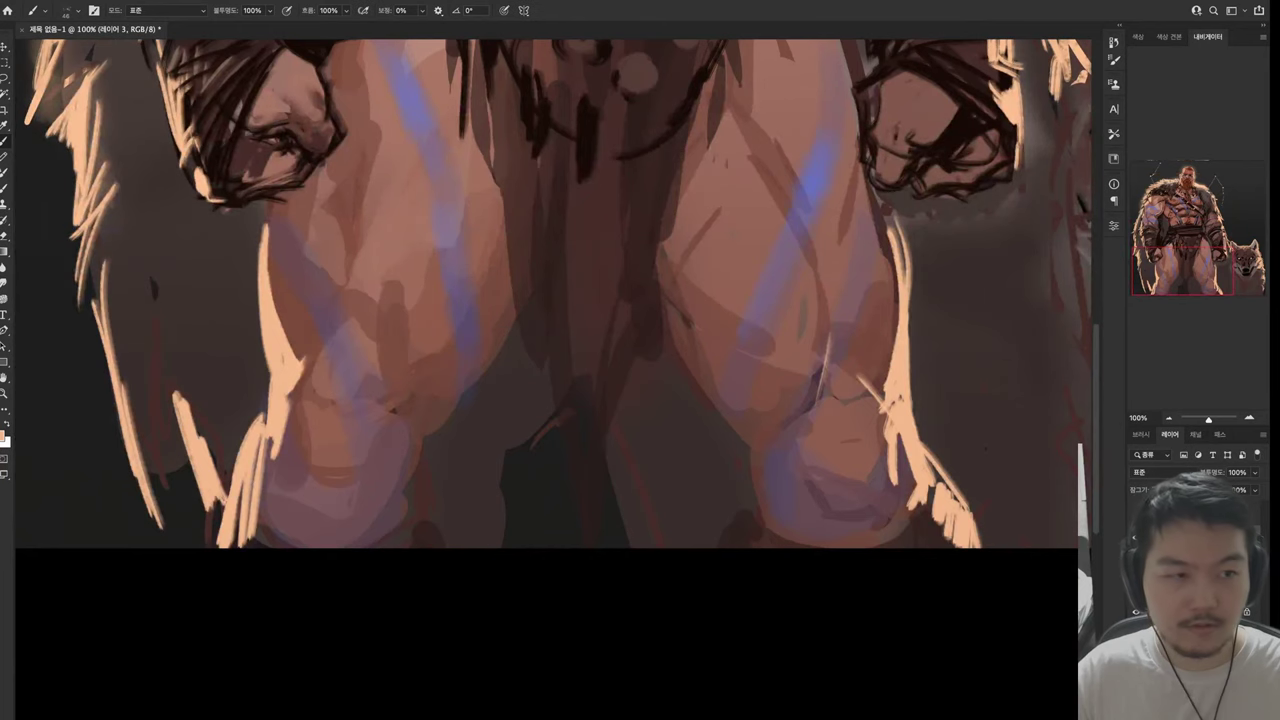
drag(940, 485, 975, 548)
drag(890, 400, 965, 510)
scroll(553, 380, up, 5)
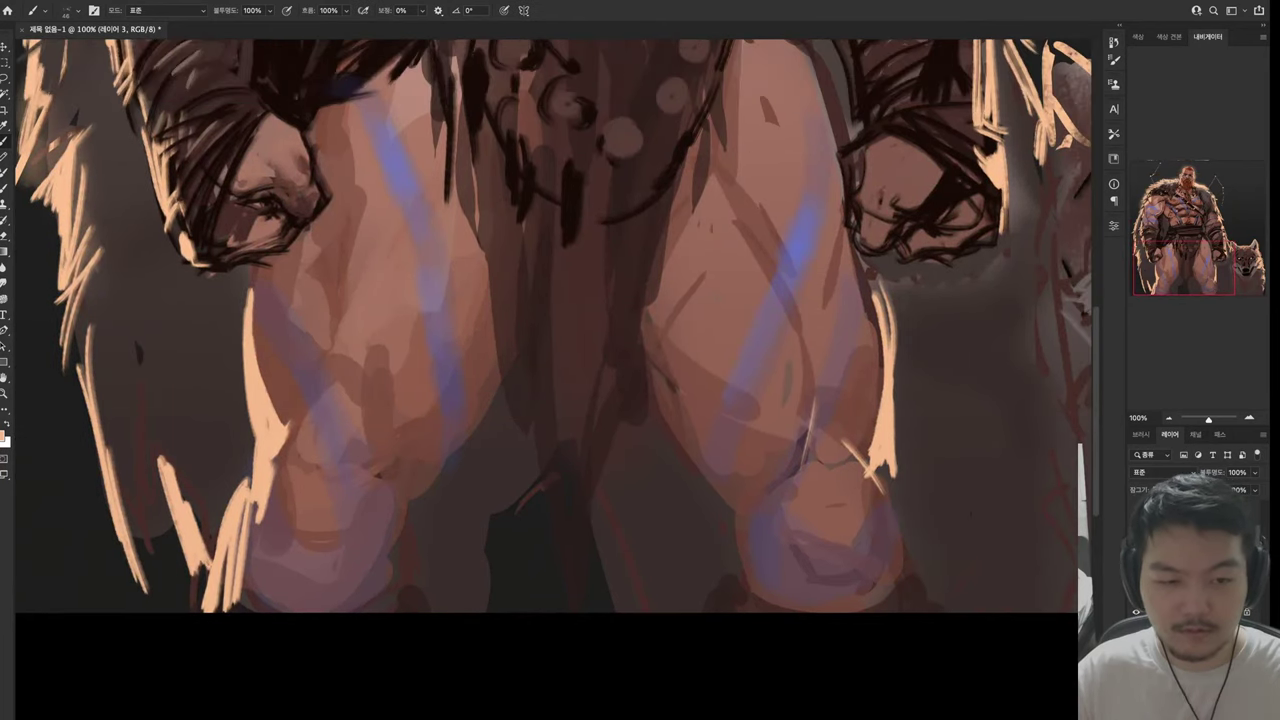
scroll(553, 380, down, 6)
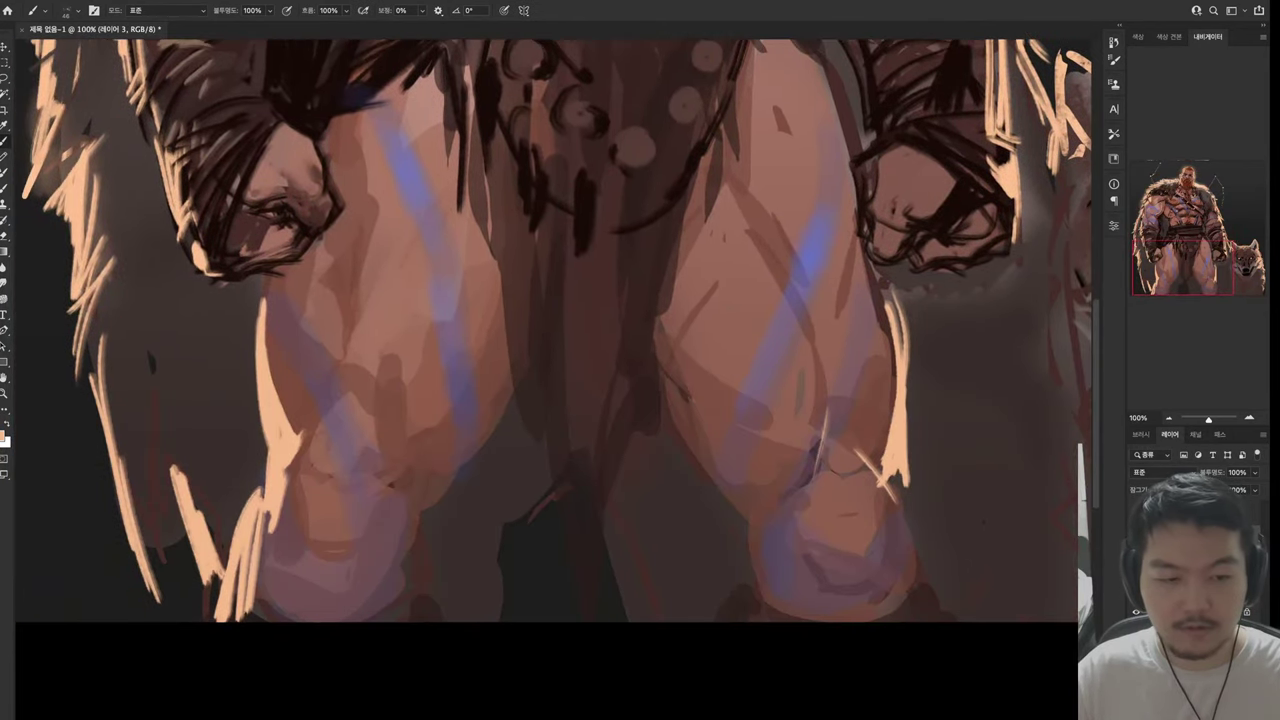
mouse_move(898, 472)
mouse_down()
mouse_move(910, 572)
mouse_move(931, 598)
mouse_up()
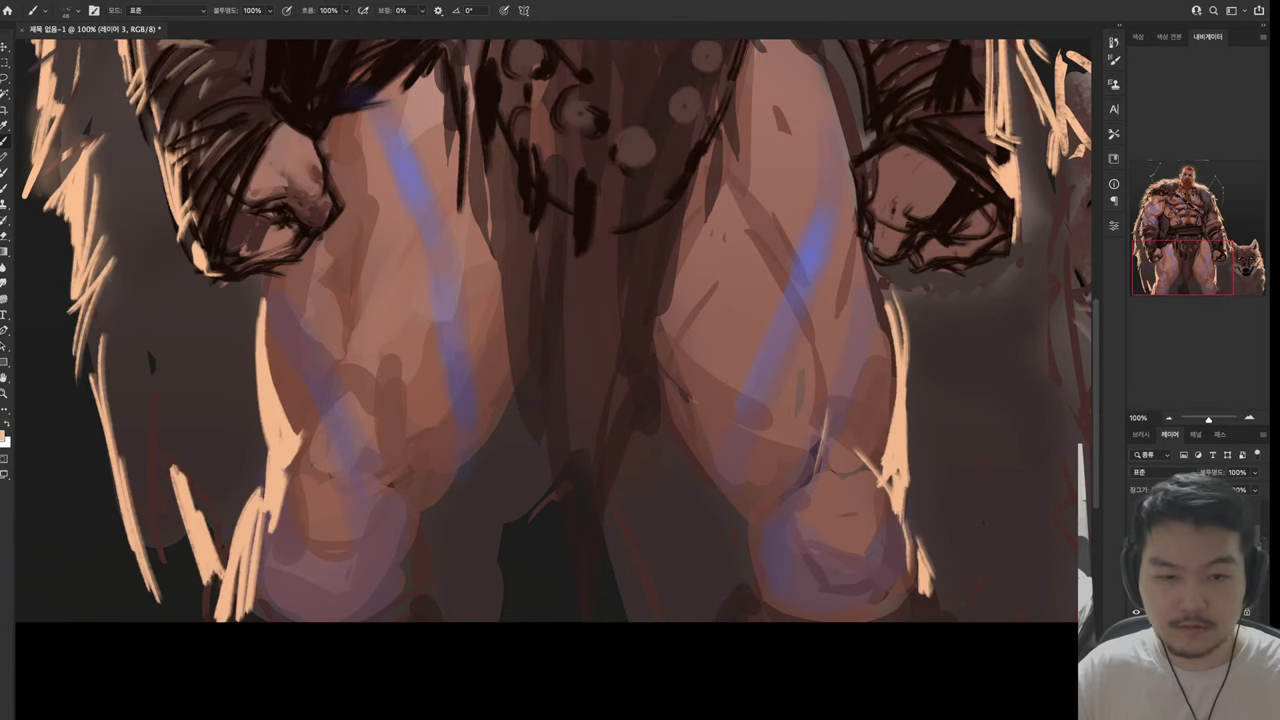
Sketch thin dark muscle contour lines along the blue stripe on the warrior's thigh at the image's left
scroll(553, 380, up, 5)
key(i)
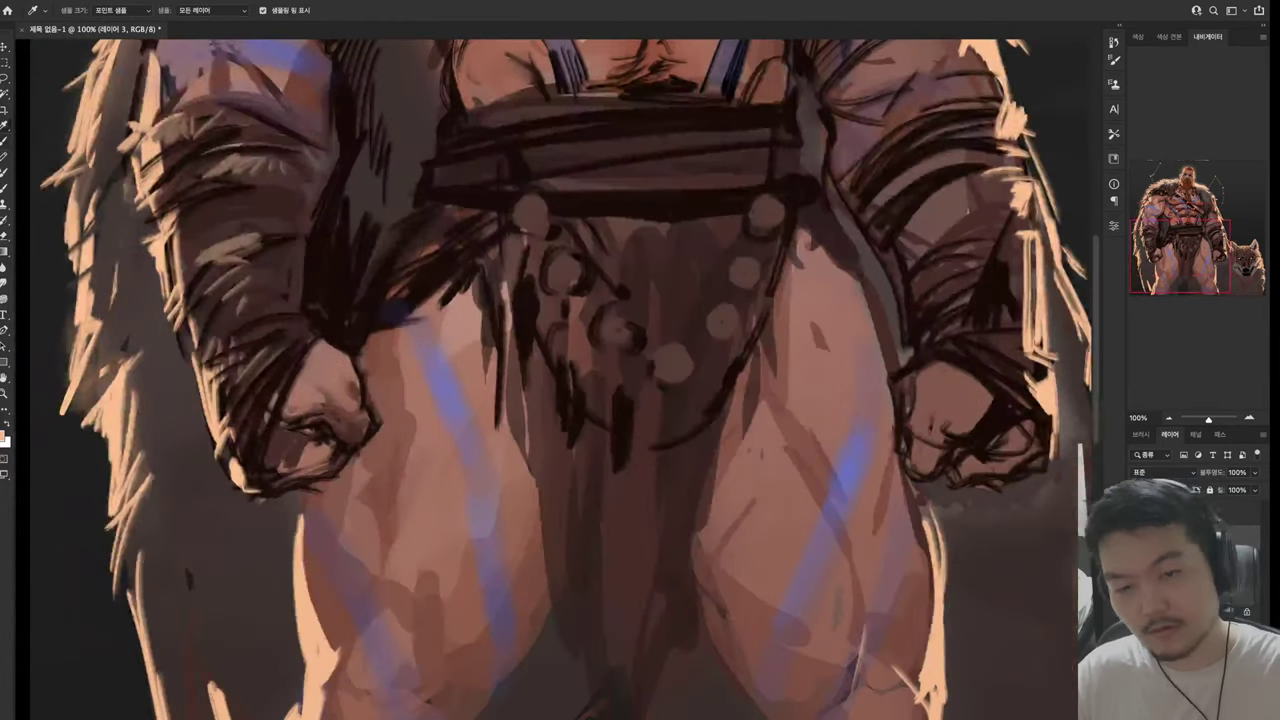
key(b)
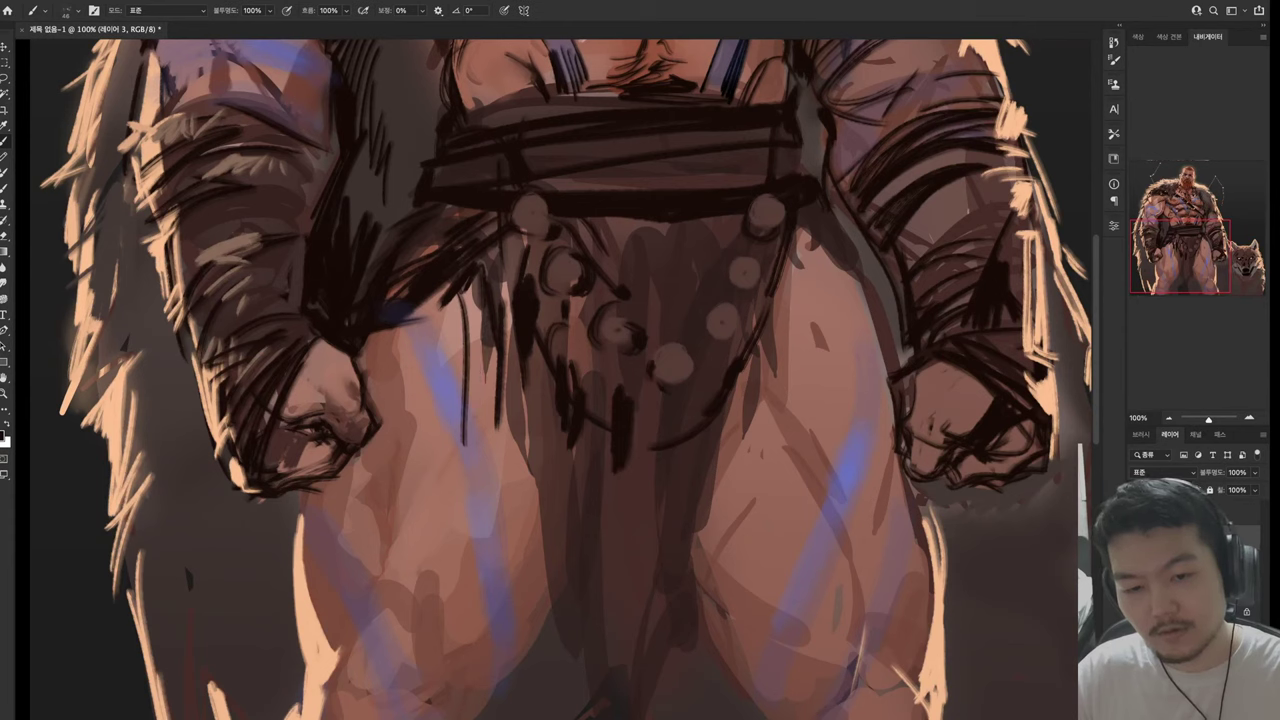
drag(390, 330, 505, 535)
drag(486, 472, 460, 592)
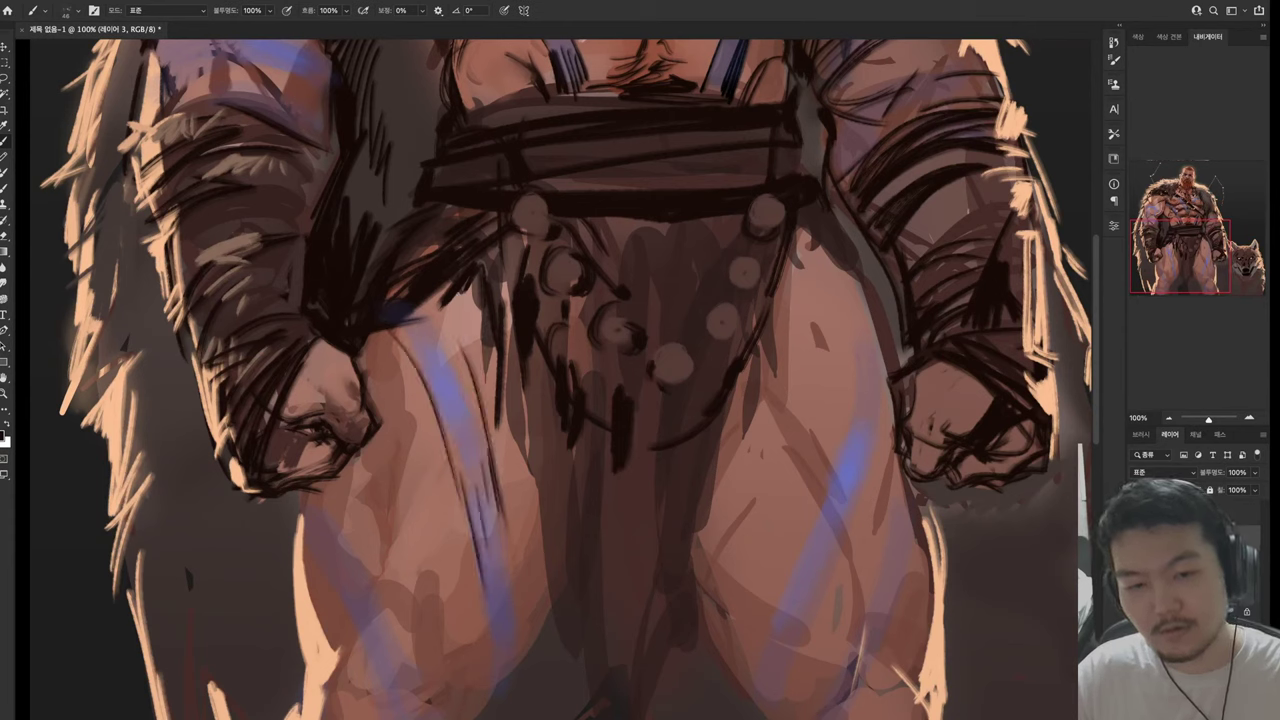
drag(497, 370, 390, 612)
key(ctrl+z)
drag(496, 380, 403, 522)
drag(418, 566, 395, 710)
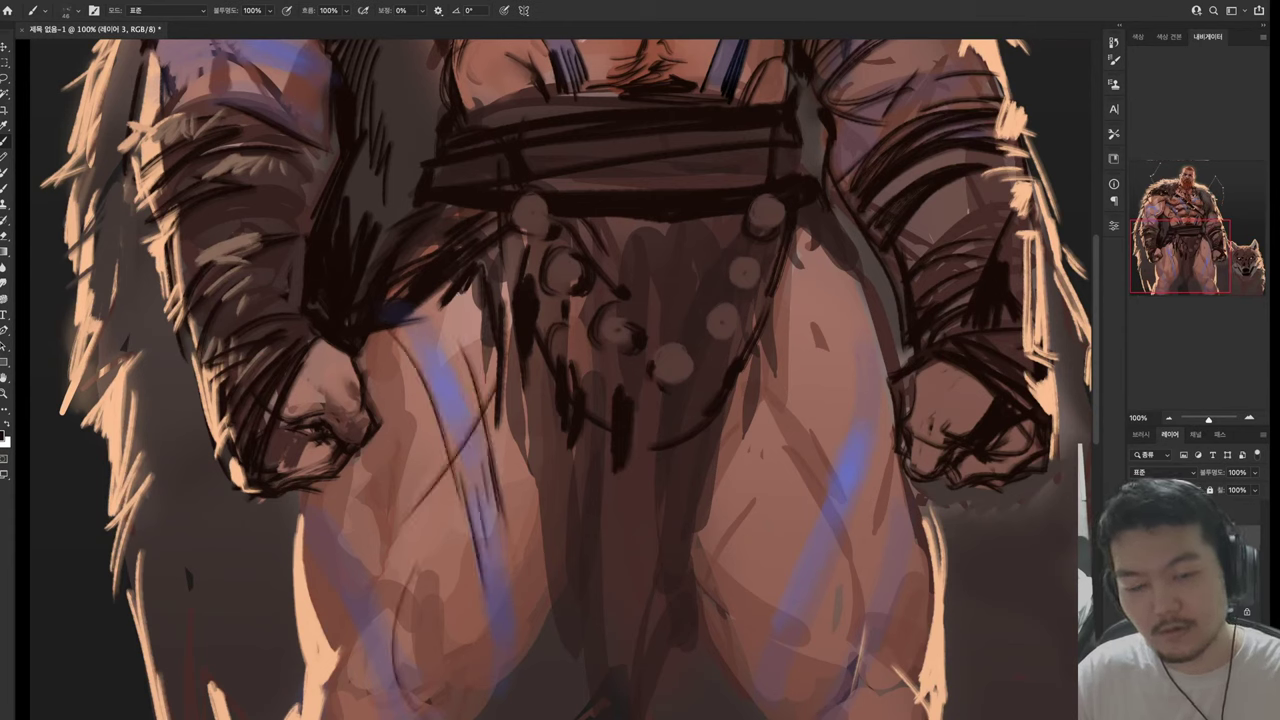
key(ctrl+z)
key(ctrl+z)
Sketch the diagonal muscle line crossing the image-left thigh, its inner-thigh contours and the curve above the knee in dark brown
drag(484, 437, 420, 572)
drag(397, 627, 410, 716)
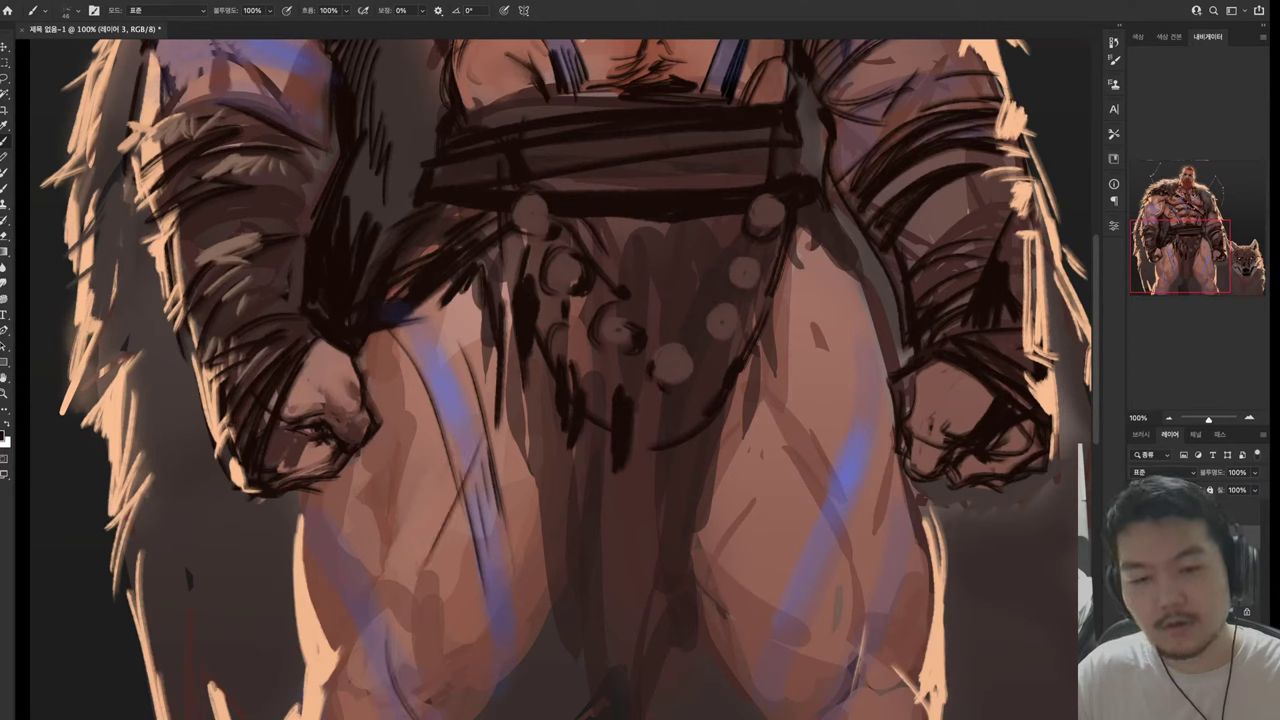
drag(528, 466, 514, 630)
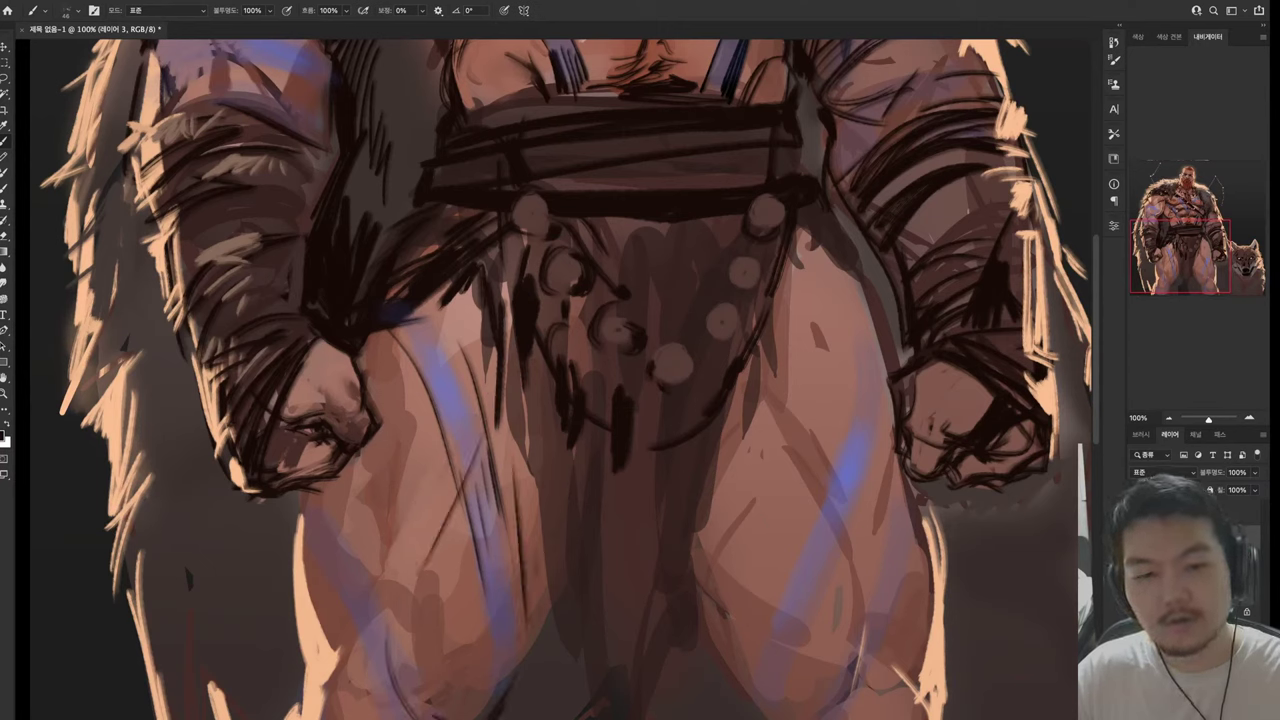
drag(562, 580, 528, 662)
drag(562, 484, 550, 608)
mouse_move(546, 394)
mouse_down()
mouse_move(518, 508)
mouse_move(566, 698)
mouse_up()
drag(600, 300, 590, 585)
drag(530, 500, 750, 85)
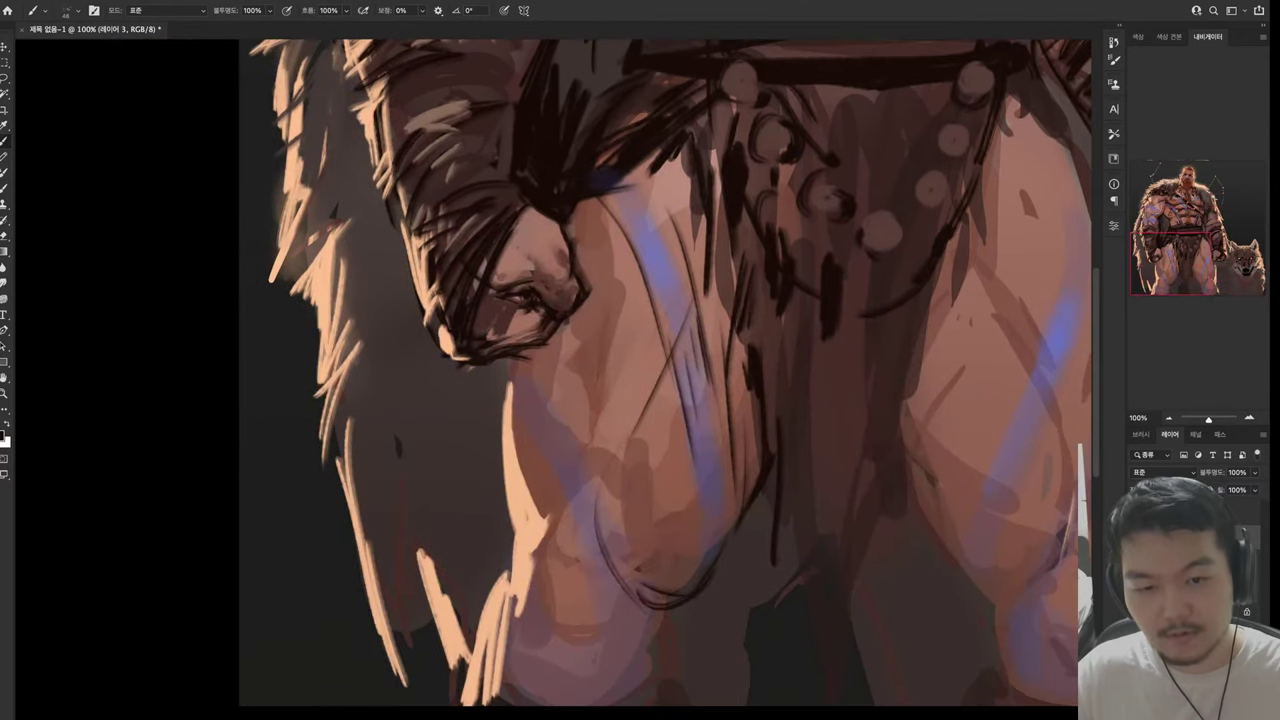
Outline the outer edge of the image-left thigh and draw the kneecap folds and wrap lines beneath it
mouse_move(497, 362)
mouse_down()
mouse_move(515, 562)
mouse_move(604, 503)
mouse_up()
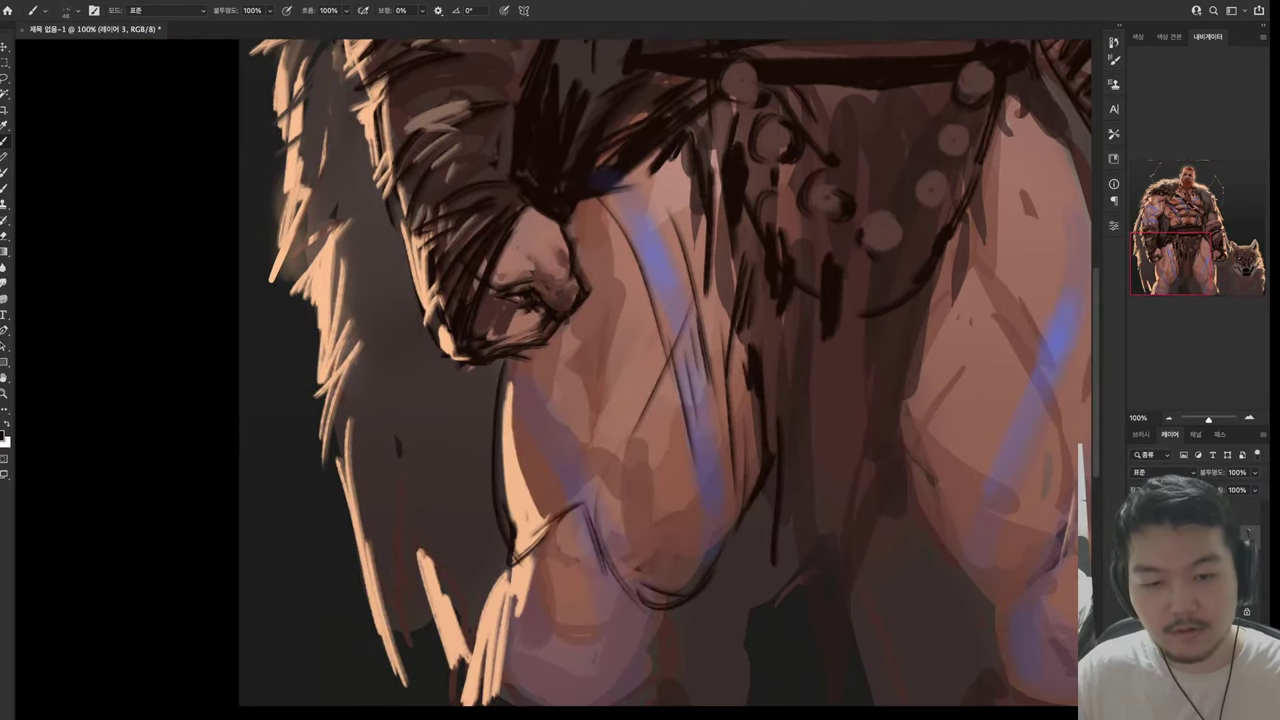
drag(530, 594, 586, 684)
mouse_move(516, 626)
mouse_down()
mouse_move(606, 634)
mouse_move(602, 654)
mouse_move(650, 662)
mouse_up()
drag(530, 432, 610, 642)
drag(588, 468, 634, 590)
drag(628, 648, 584, 694)
drag(674, 644, 660, 692)
drag(548, 650, 474, 704)
drag(658, 690, 596, 706)
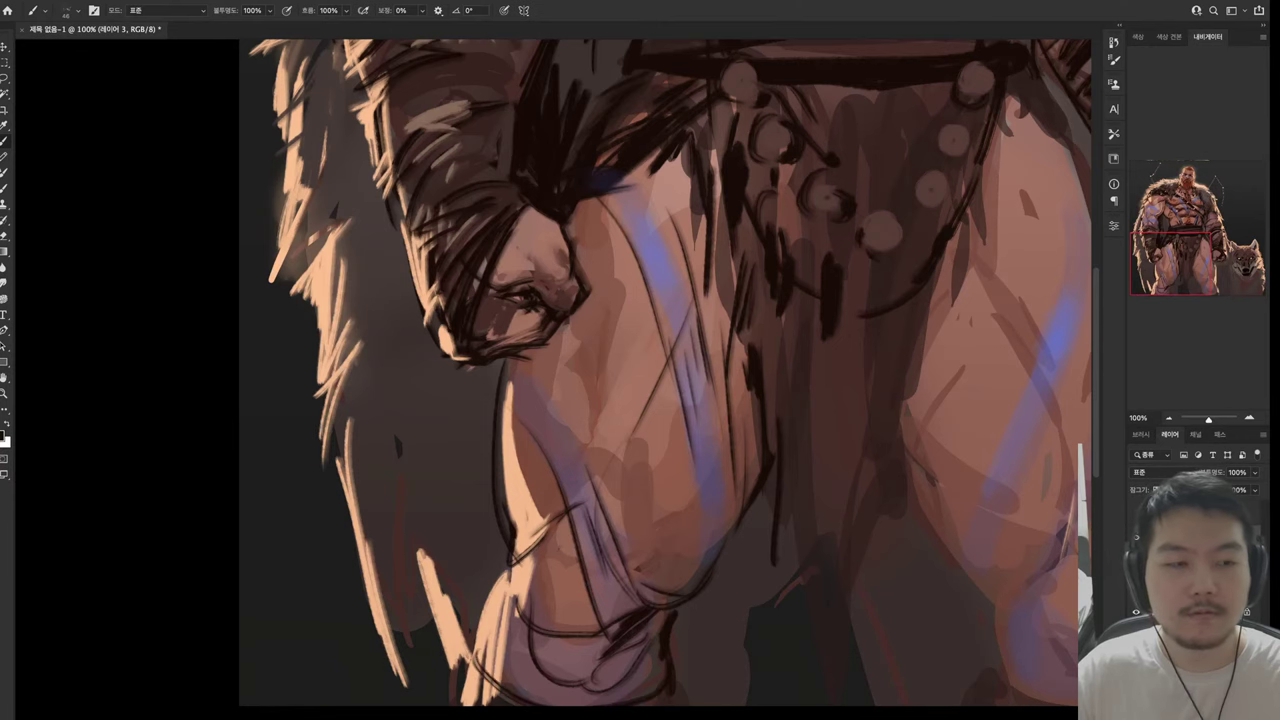
Add thick dark fur strokes on both sides below the image-left knee, along the canvas edge
drag(558, 628, 478, 704)
drag(510, 624, 482, 692)
drag(494, 644, 464, 700)
drag(522, 678, 464, 704)
drag(684, 684, 652, 704)
drag(694, 668, 680, 704)
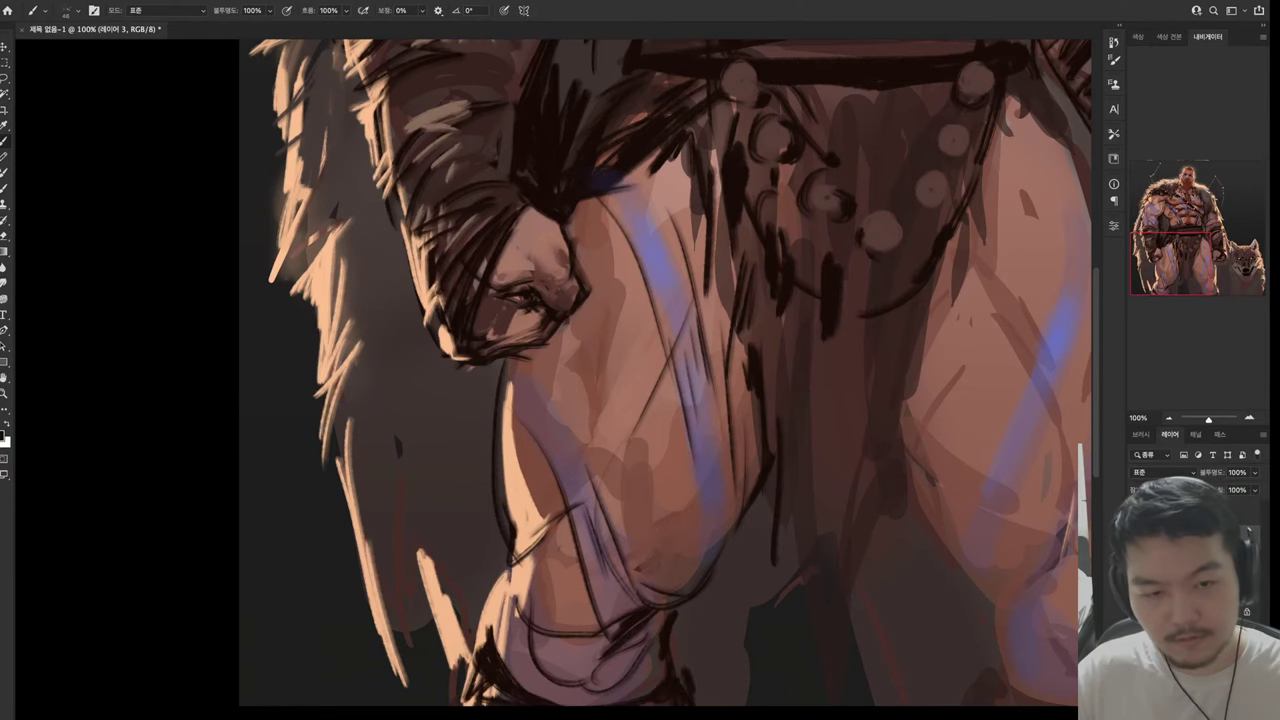
Draw the dark inner contour of the image-right thigh down to the knee and mark the lines above the kneecap
drag(640, 380, 460, 460)
drag(797, 648, 826, 710)
drag(722, 572, 802, 662)
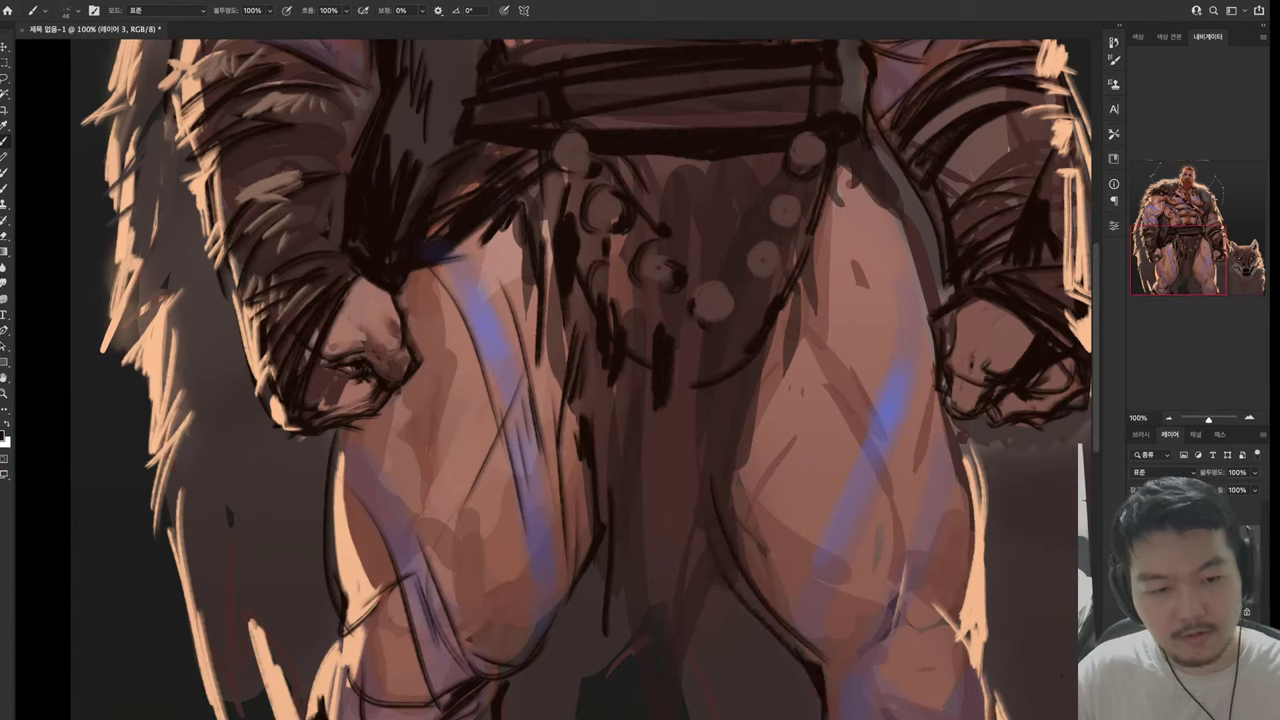
drag(726, 548, 754, 606)
drag(754, 618, 814, 690)
drag(722, 564, 738, 594)
drag(744, 608, 820, 706)
drag(894, 588, 826, 696)
mouse_move(888, 608)
mouse_down()
mouse_move(842, 702)
mouse_move(868, 678)
mouse_up()
drag(914, 604, 958, 638)
Sketch long dark muscle lines along the blue stripe on the image-right thigh
drag(860, 334, 802, 412)
drag(898, 498, 892, 542)
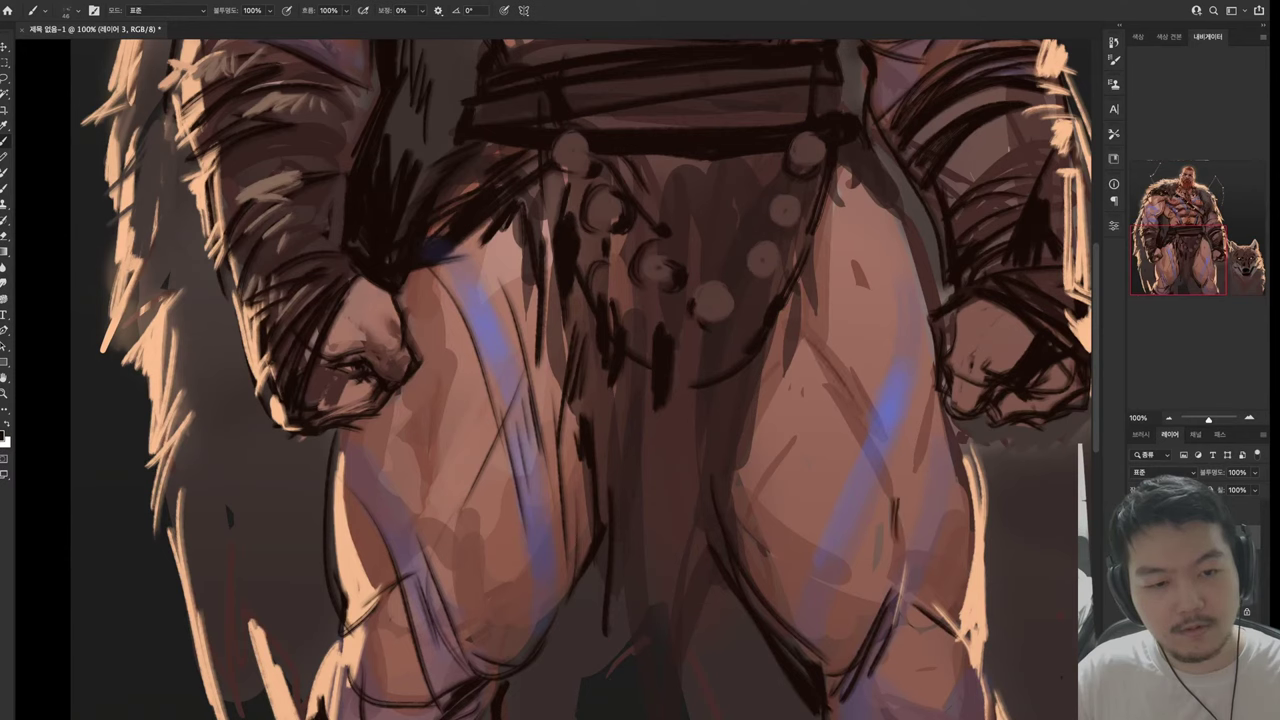
drag(898, 242, 884, 318)
drag(902, 402, 894, 498)
drag(912, 306, 772, 570)
drag(918, 364, 796, 646)
drag(836, 480, 776, 610)
drag(822, 534, 786, 622)
mouse_move(826, 536)
mouse_down()
mouse_move(790, 644)
mouse_move(802, 634)
mouse_up()
Outline the kneecap of the image-right leg with curved dark strokes
drag(916, 676, 862, 716)
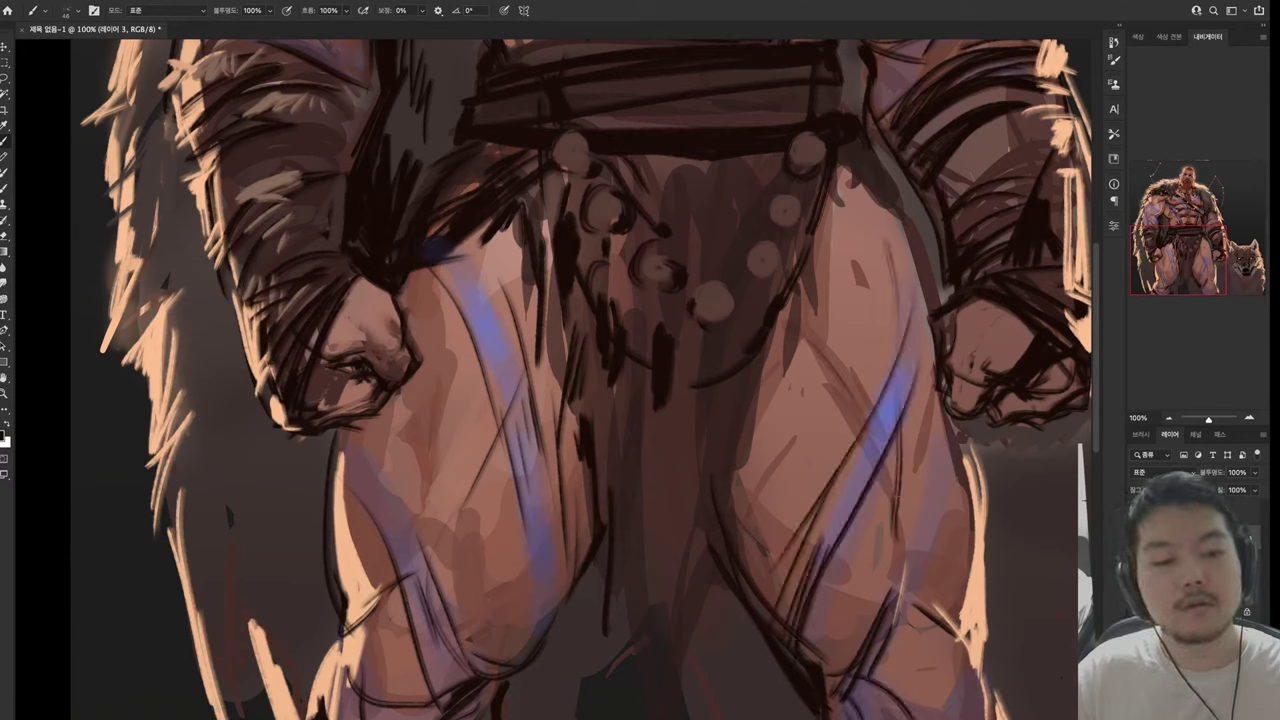
drag(962, 664, 876, 716)
drag(968, 690, 944, 716)
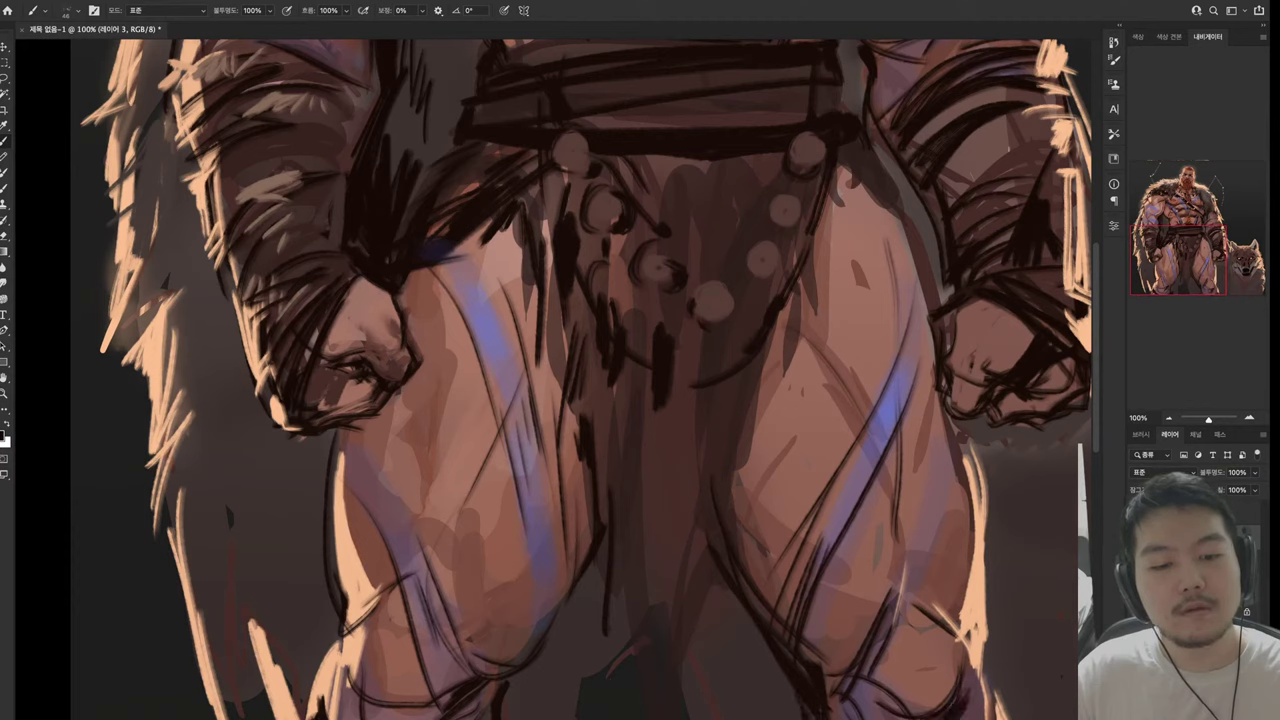
Rework the inner edge of the image-right thigh with sampled colours and shade it with short dark hatching down to the knee
drag(772, 546, 704, 656)
alt+click(760, 520)
drag(728, 566, 822, 682)
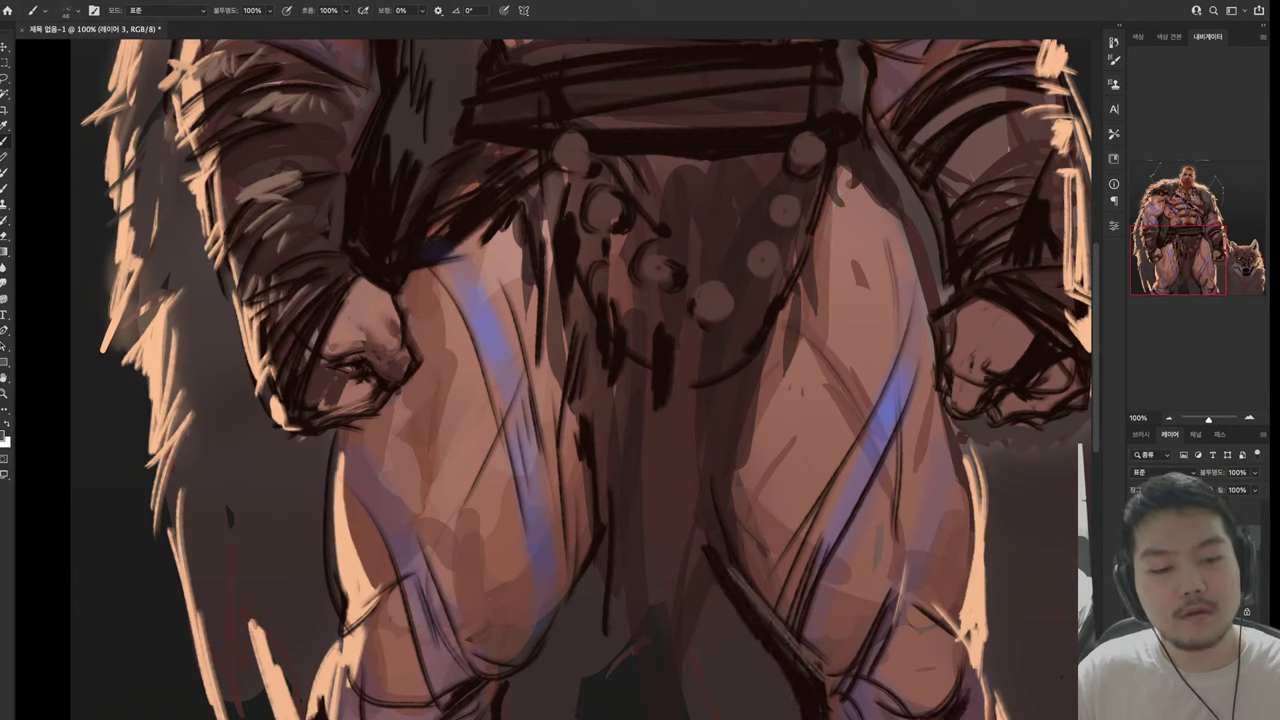
drag(716, 538, 818, 698)
drag(748, 578, 798, 662)
drag(733, 514, 744, 606)
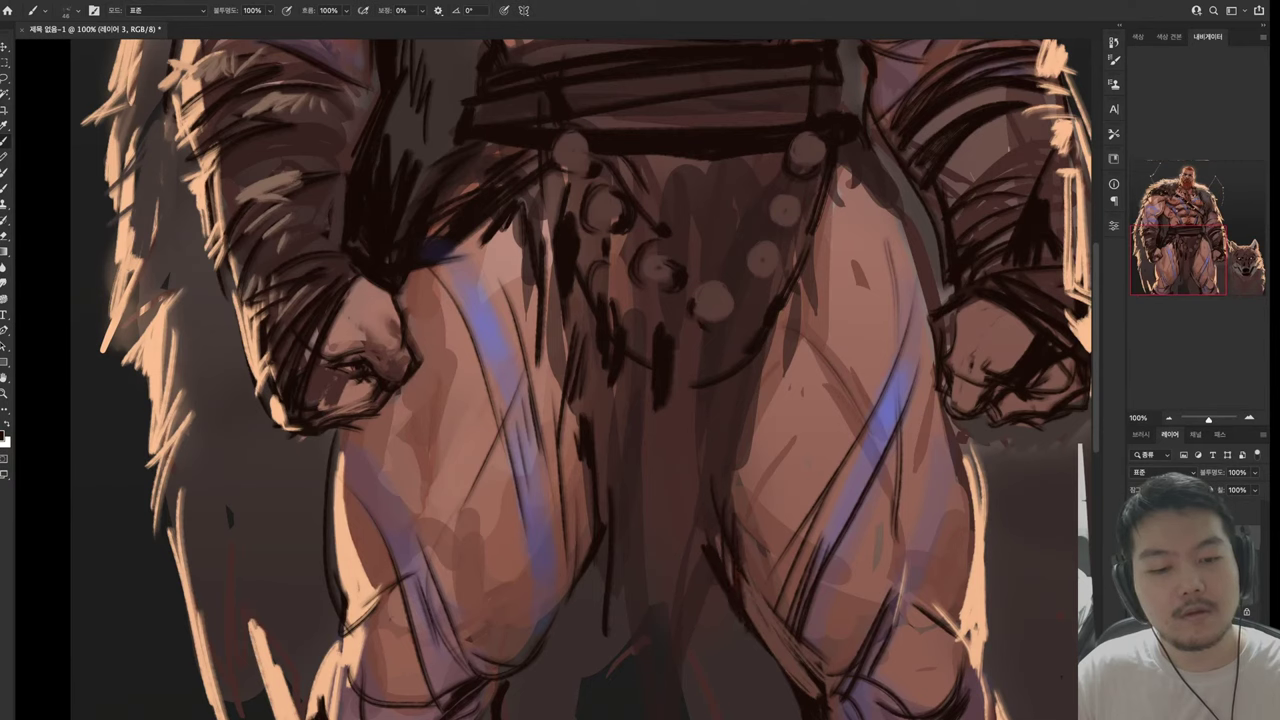
drag(740, 552, 772, 674)
drag(772, 610, 800, 686)
drag(798, 634, 818, 698)
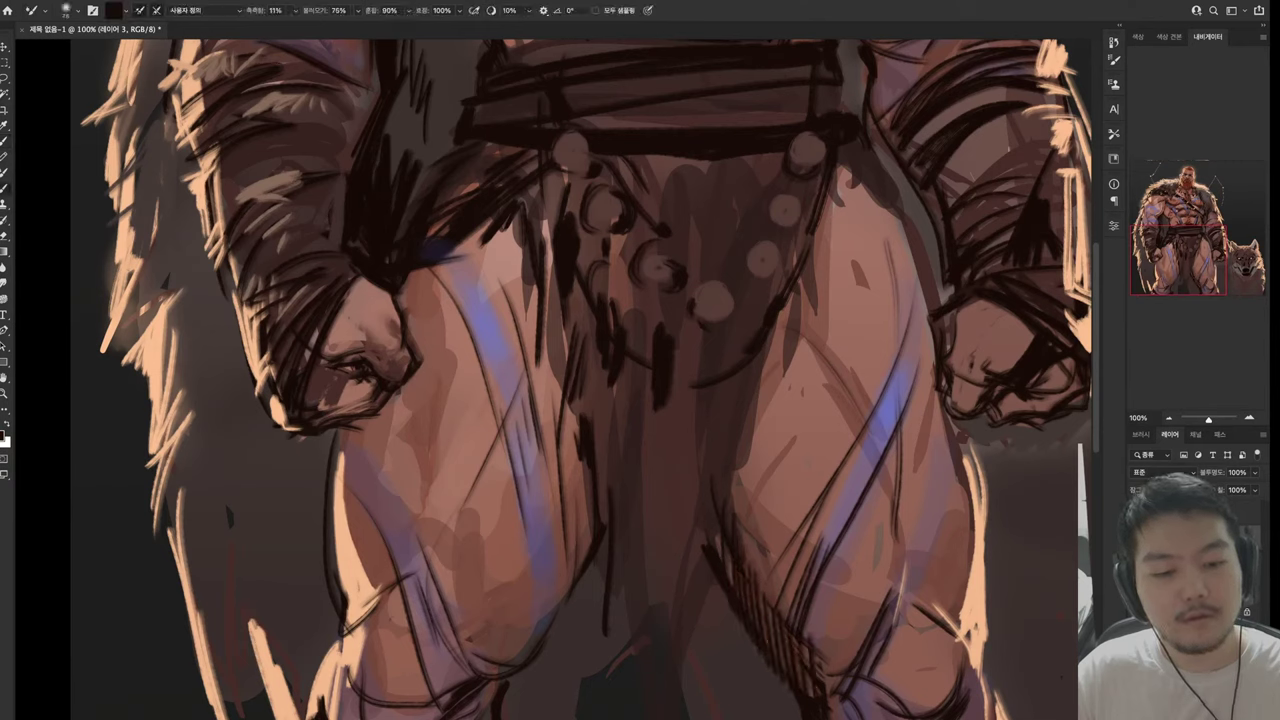
alt+click(810, 656)
drag(758, 580, 772, 606)
Hatch long vertical dark strokes on the hanging cloth beside the image-right leg's inner edge
mouse_move(710, 576)
mouse_down()
mouse_move(728, 670)
mouse_move(688, 706)
mouse_up()
mouse_move(690, 620)
mouse_down()
mouse_move(684, 718)
mouse_move(668, 718)
mouse_up()
drag(706, 562, 668, 668)
drag(706, 616, 690, 718)
drag(708, 646, 698, 718)
drag(728, 640, 732, 718)
drag(738, 632, 736, 718)
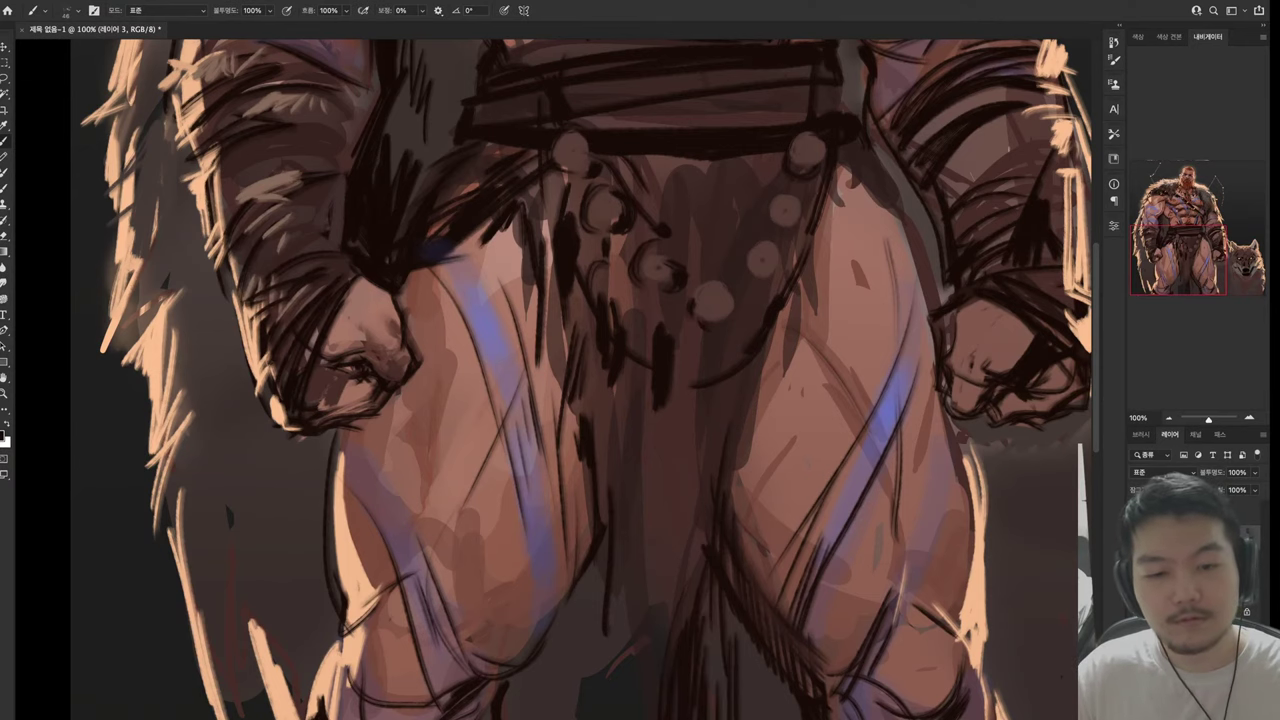
Fill the area beside the image-left knee's inner side with long dark vertical hatching strokes
drag(640, 380, 560, 450)
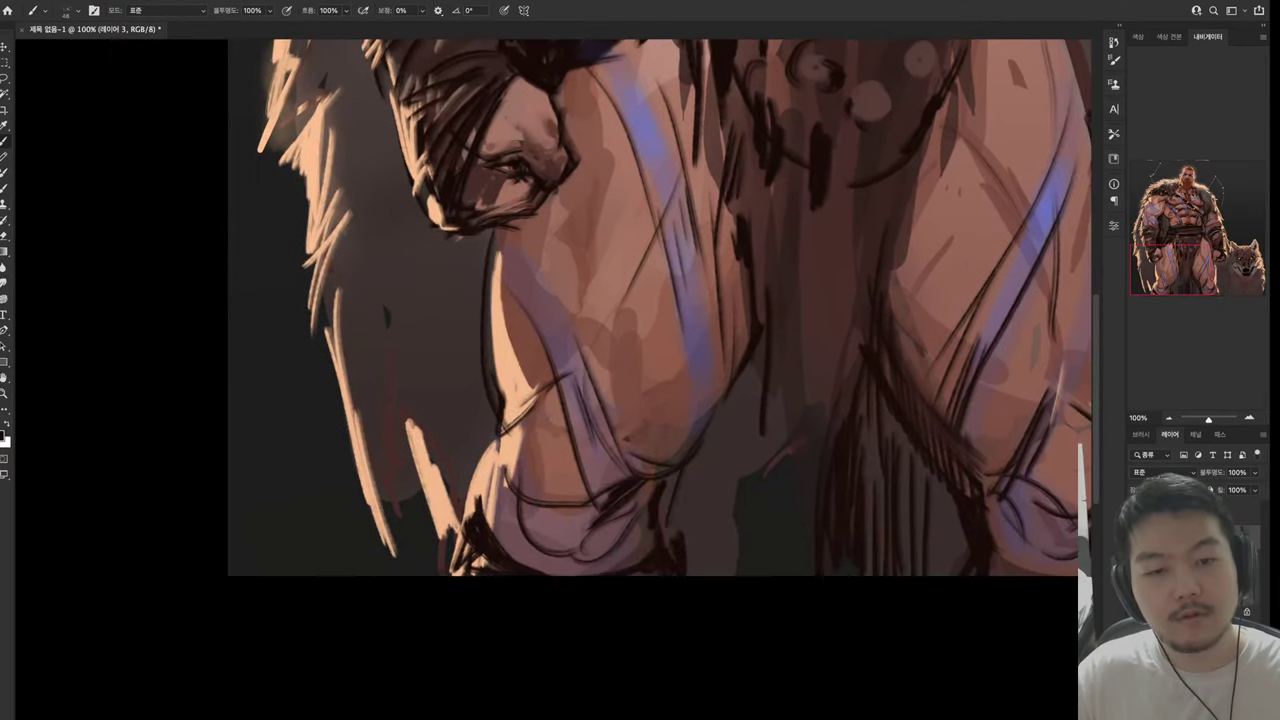
drag(682, 492, 666, 538)
drag(698, 454, 680, 550)
drag(714, 418, 690, 574)
drag(726, 404, 708, 576)
drag(754, 392, 716, 576)
drag(746, 432, 726, 512)
drag(764, 412, 740, 576)
drag(788, 406, 754, 570)
drag(794, 376, 768, 440)
drag(782, 364, 774, 432)
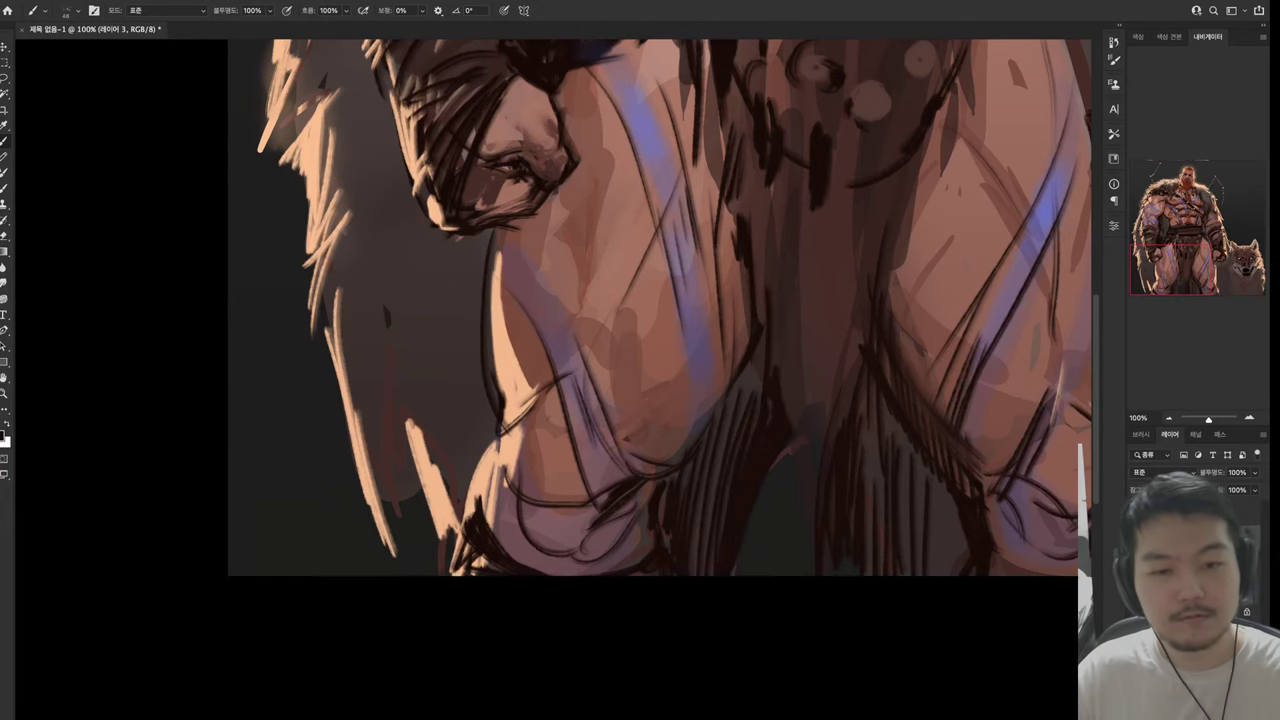
Paint peach rim-light strokes along the edges of the dark cloth between the warrior's legs, near the canvas bottom
drag(640, 200, 580, 260)
alt+click(708, 391)
alt+click(731, 421)
mouse_move(702, 384)
mouse_down()
mouse_move(708, 590)
mouse_move(650, 640)
mouse_up()
drag(718, 572, 736, 640)
drag(740, 586, 746, 640)
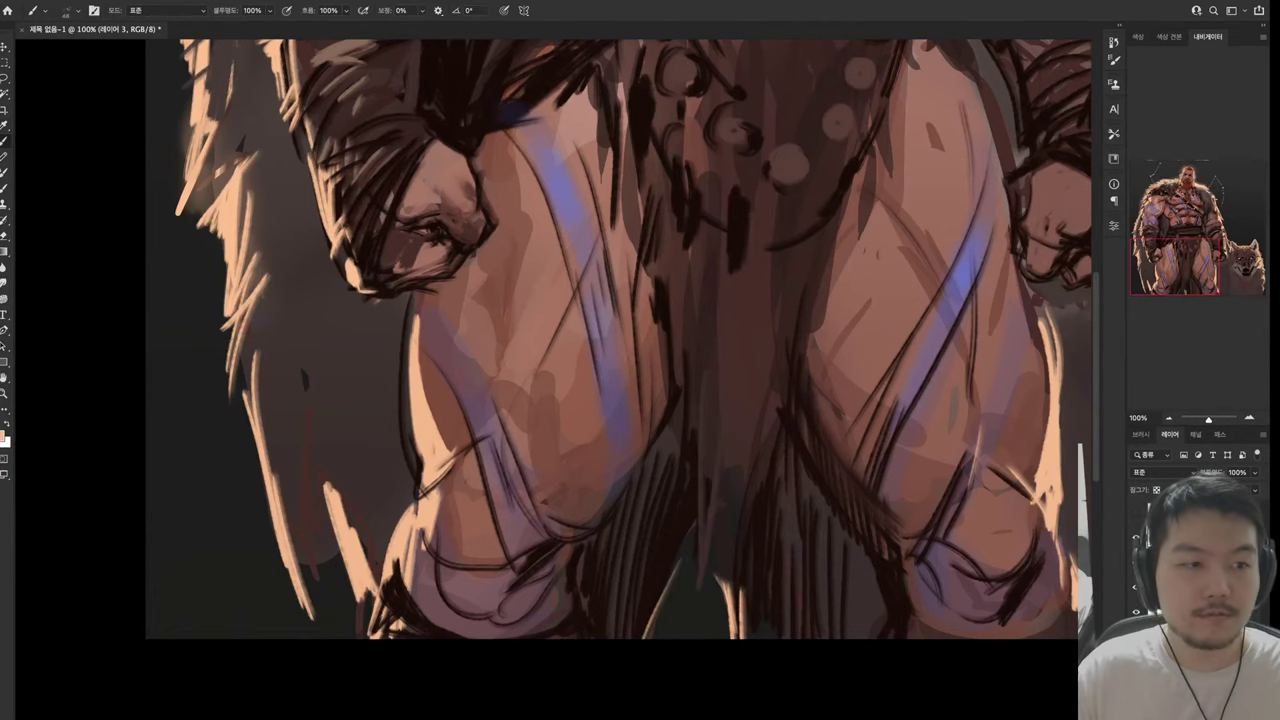
drag(600, 150, 560, 500)
drag(600, 200, 686, 450)
drag(600, 650, 655, 350)
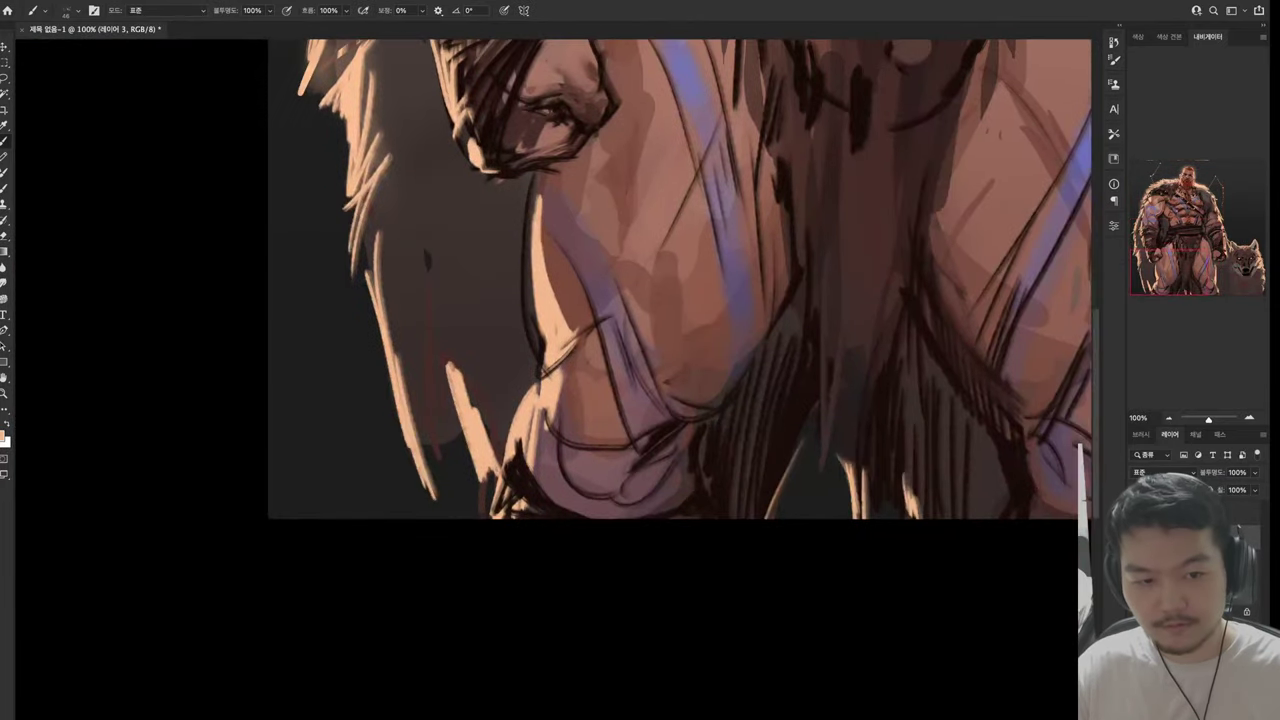
Lasso the wolf's ears and upper head, transform them to about 93% width and 116% height, reposition them slightly, and deselect
drag(700, 250, 300, 600)
drag(600, 400, 590, 494)
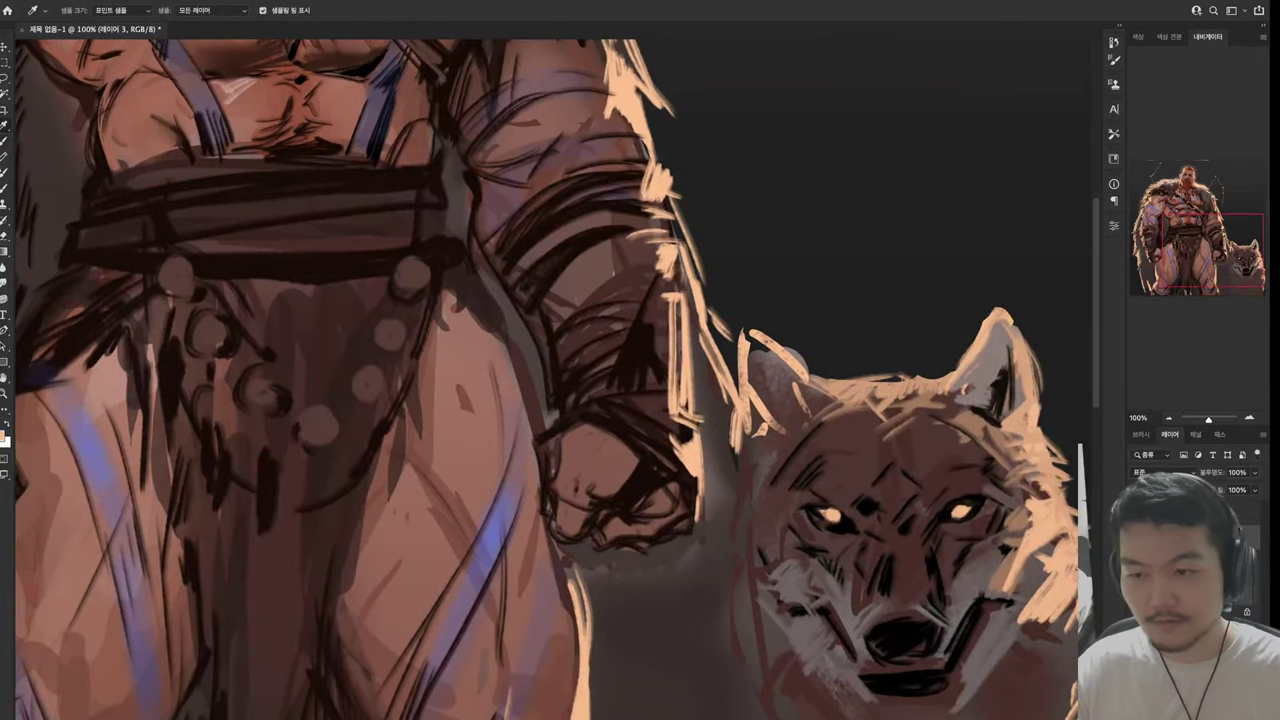
alt+click(829, 501)
alt+click(971, 498)
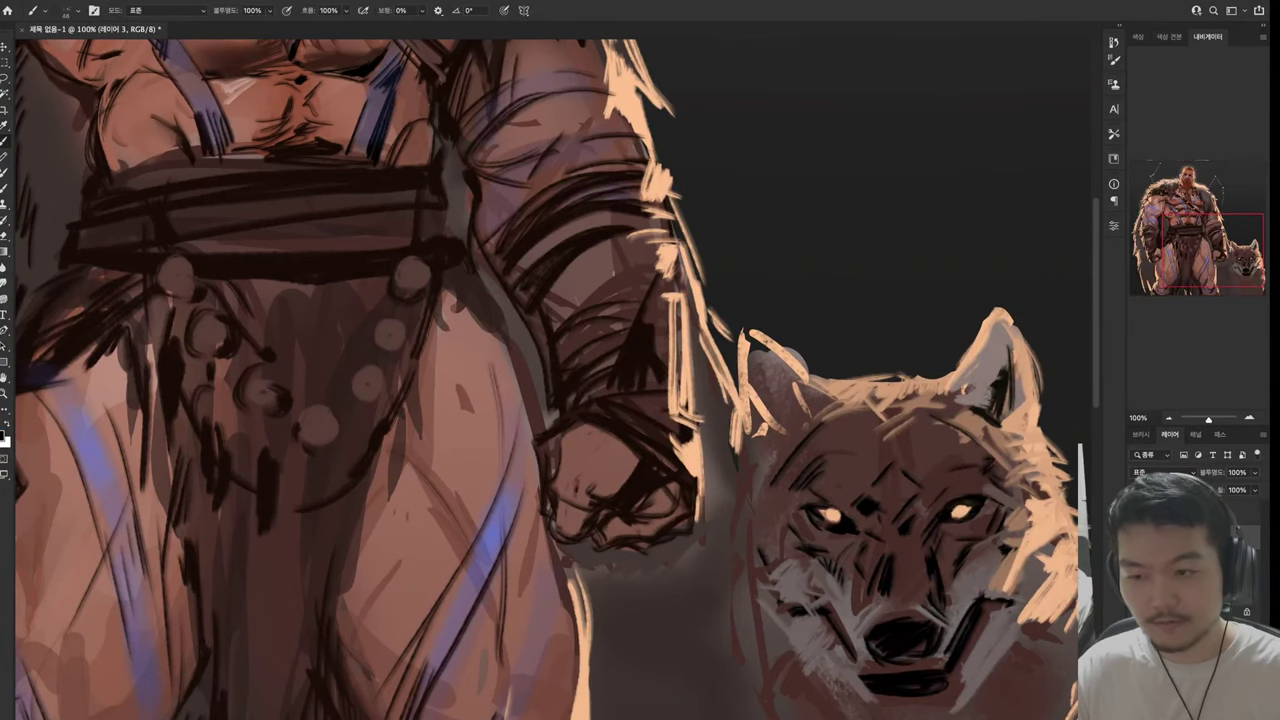
drag(640, 380, 572, 392)
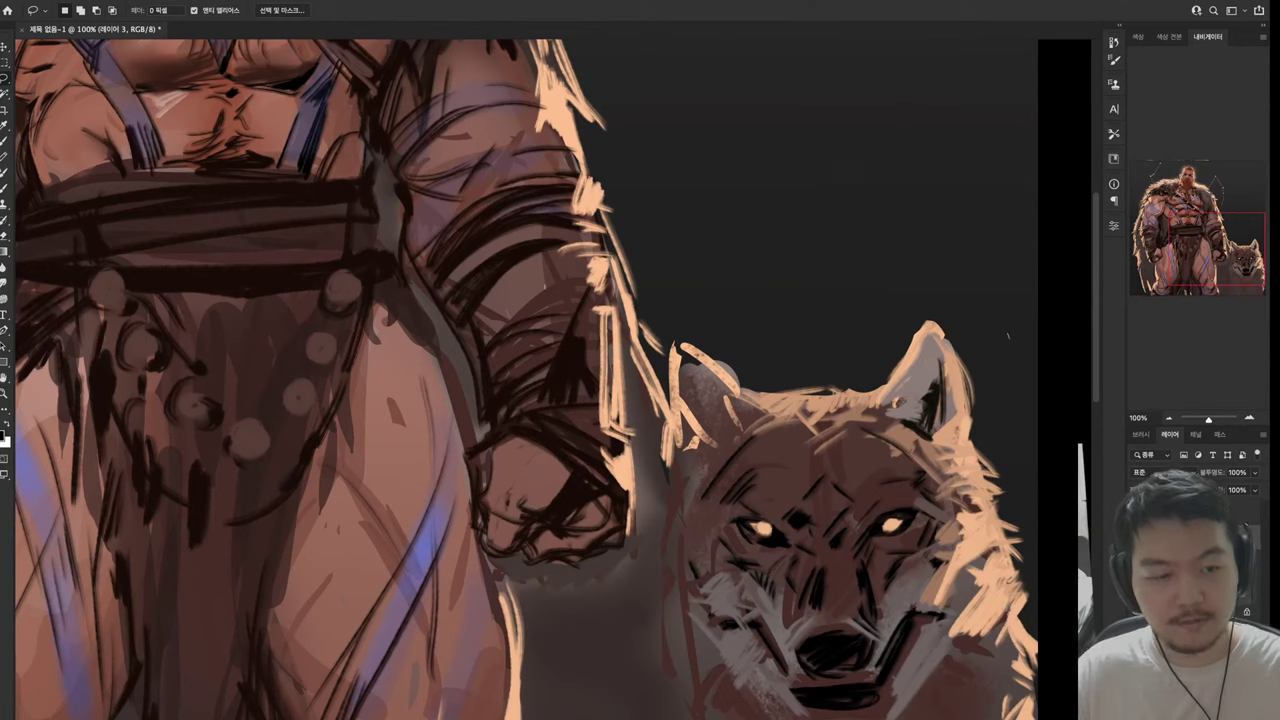
mouse_move(1008, 336)
mouse_down()
mouse_move(777, 259)
mouse_move(669, 308)
mouse_up()
mouse_move(688, 464)
mouse_down()
mouse_move(856, 447)
mouse_move(953, 493)
mouse_move(1010, 338)
mouse_up()
key(ctrl+t)
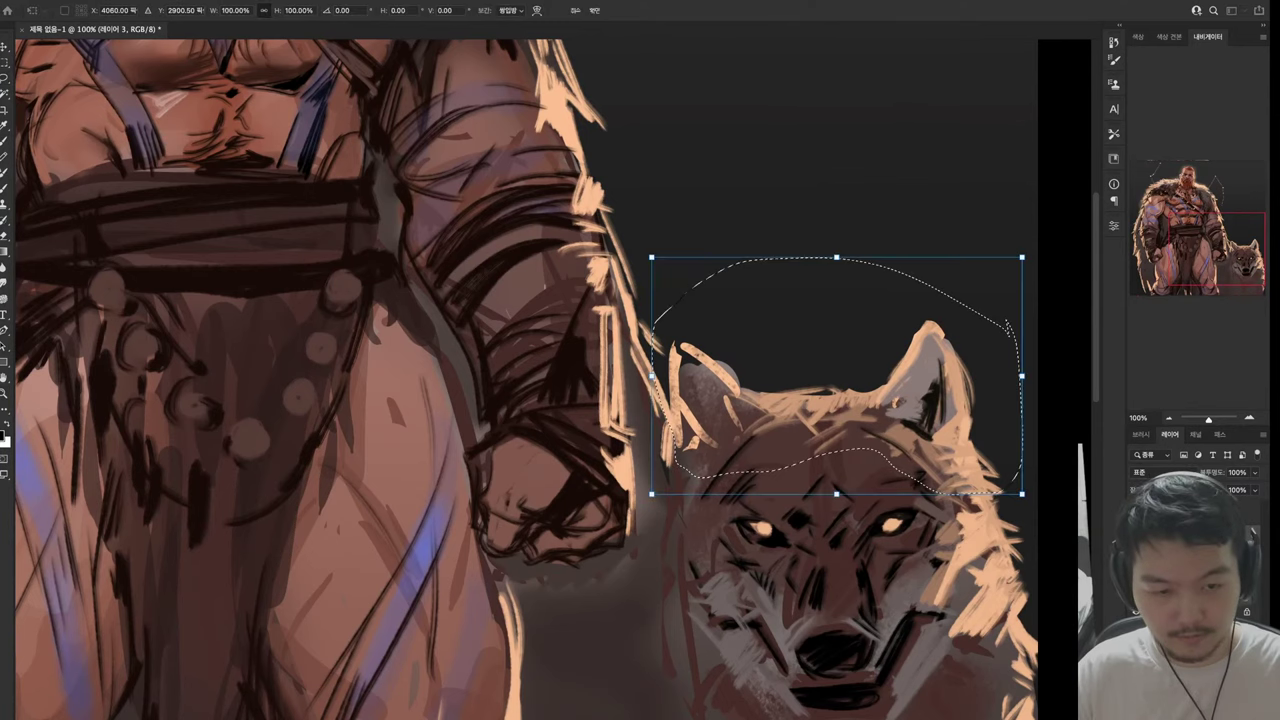
drag(1018, 256, 995, 222)
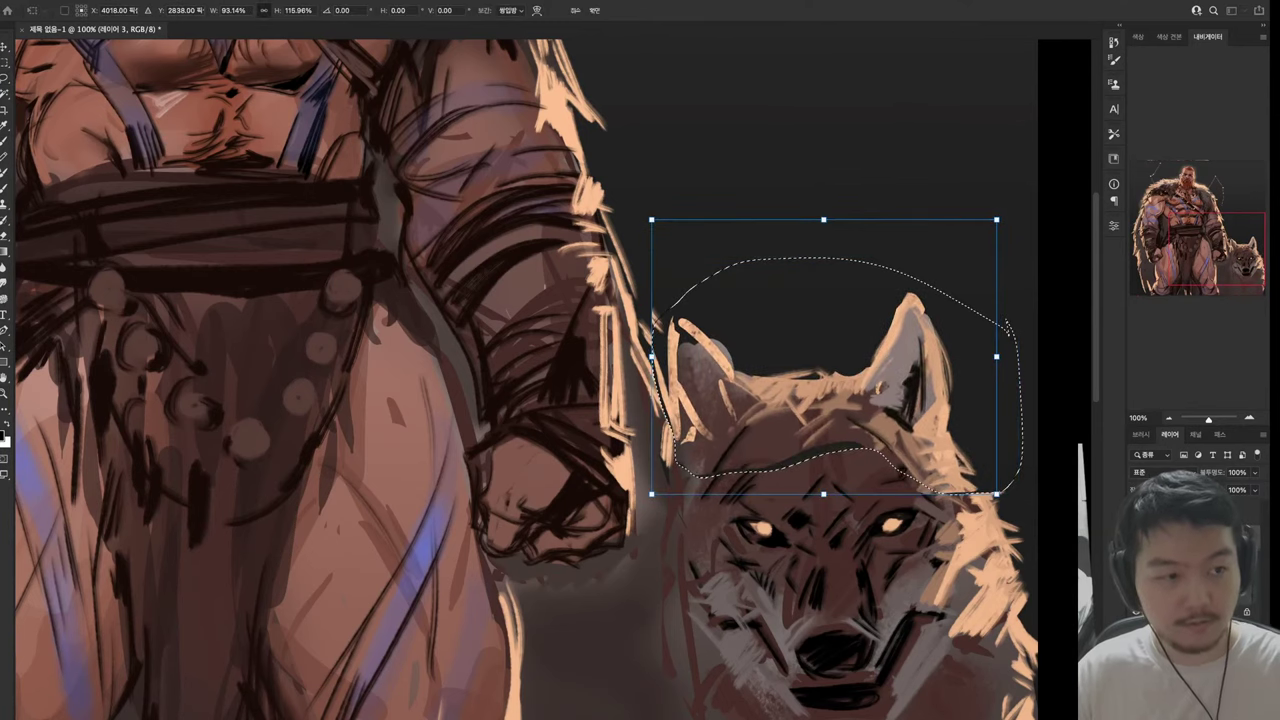
drag(830, 360, 840, 357)
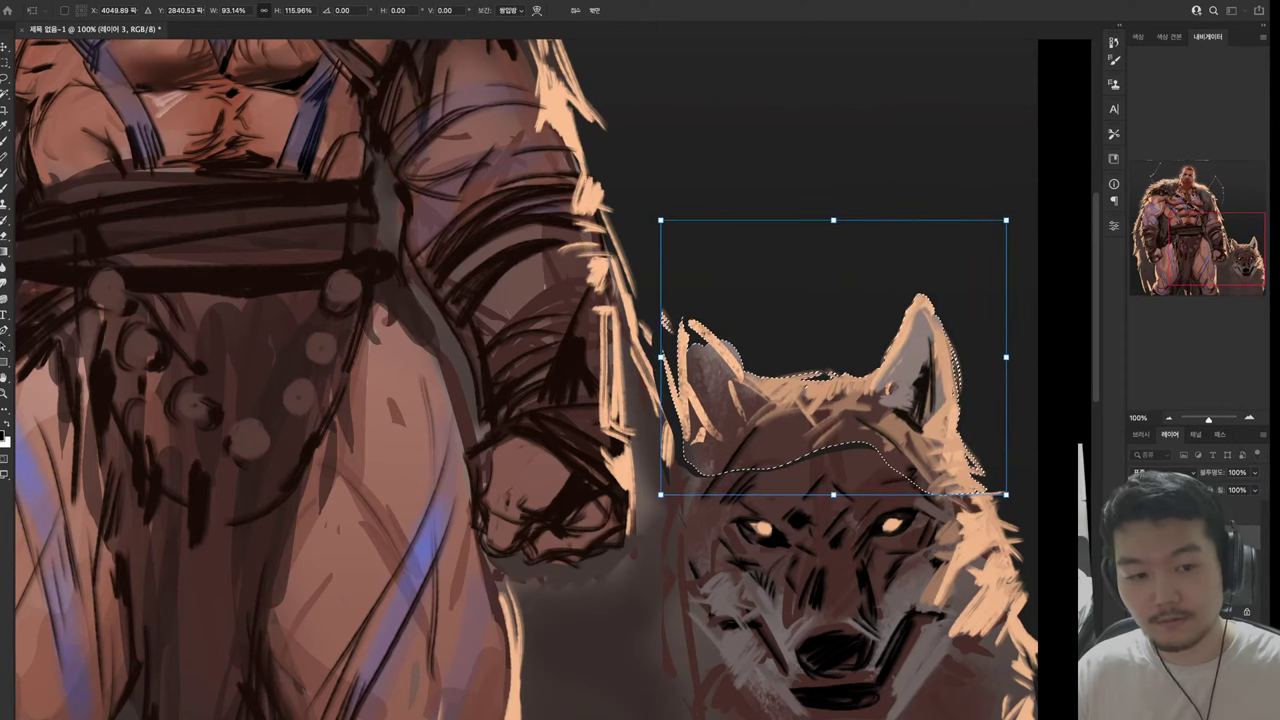
key(Return)
key(ctrl+d)
Paint over the seam across the wolf's forehead and blend the fur beside its image-left ear
key(b)
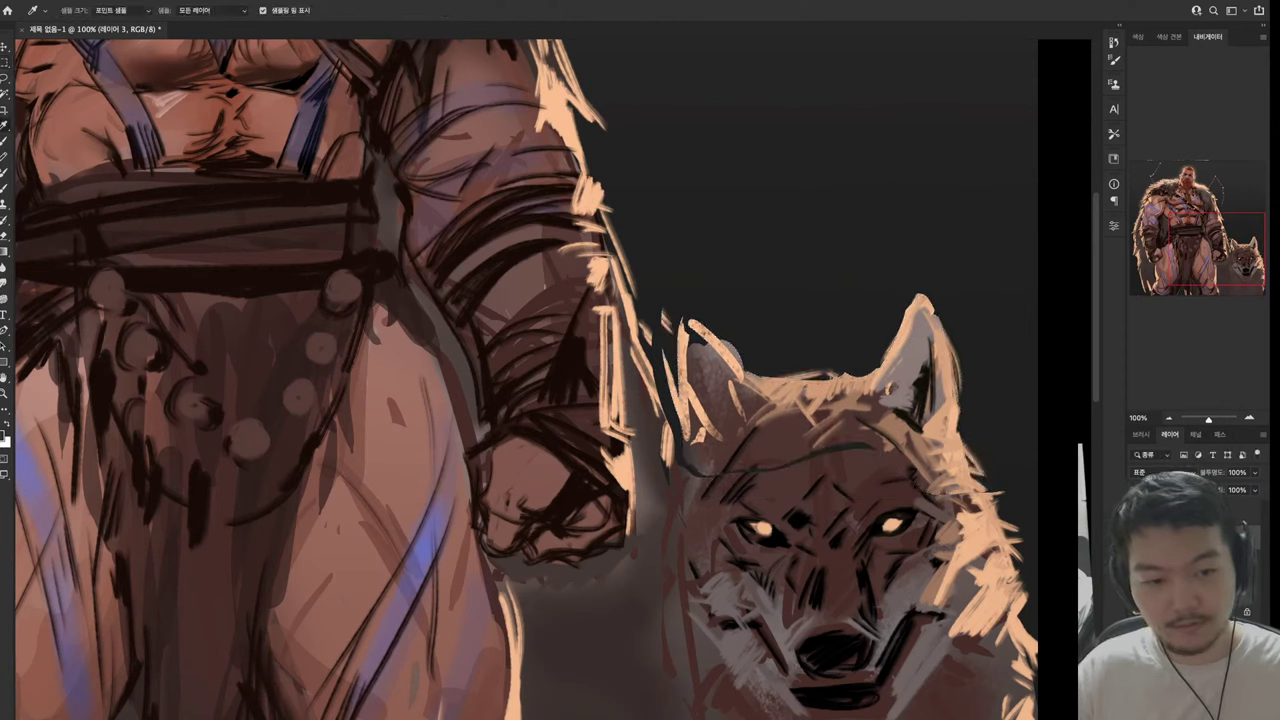
drag(745, 440, 705, 480)
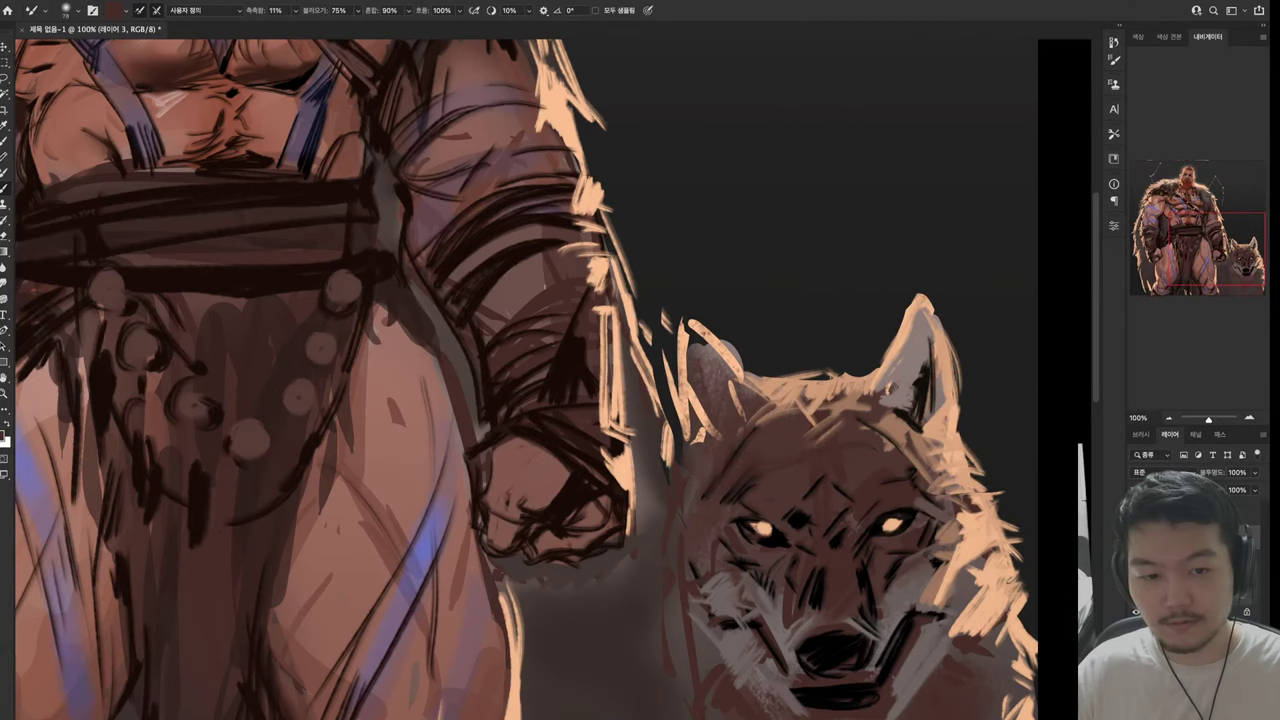
key(shift+b)
mouse_move(692, 356)
mouse_down()
mouse_move(692, 462)
mouse_move(714, 438)
mouse_move(714, 465)
mouse_move(690, 305)
mouse_up()
mouse_move(682, 405)
mouse_down()
mouse_move(684, 505)
mouse_move(706, 480)
mouse_move(696, 600)
mouse_up()
Paint light peach fur strokes along the wolf's image-left cheek and neck edge
key(shift+b)
key(shift+b)
key(shift+b)
key(shift+b)
mouse_move(688, 308)
mouse_down()
mouse_move(670, 376)
mouse_move(712, 422)
mouse_move(694, 440)
mouse_up()
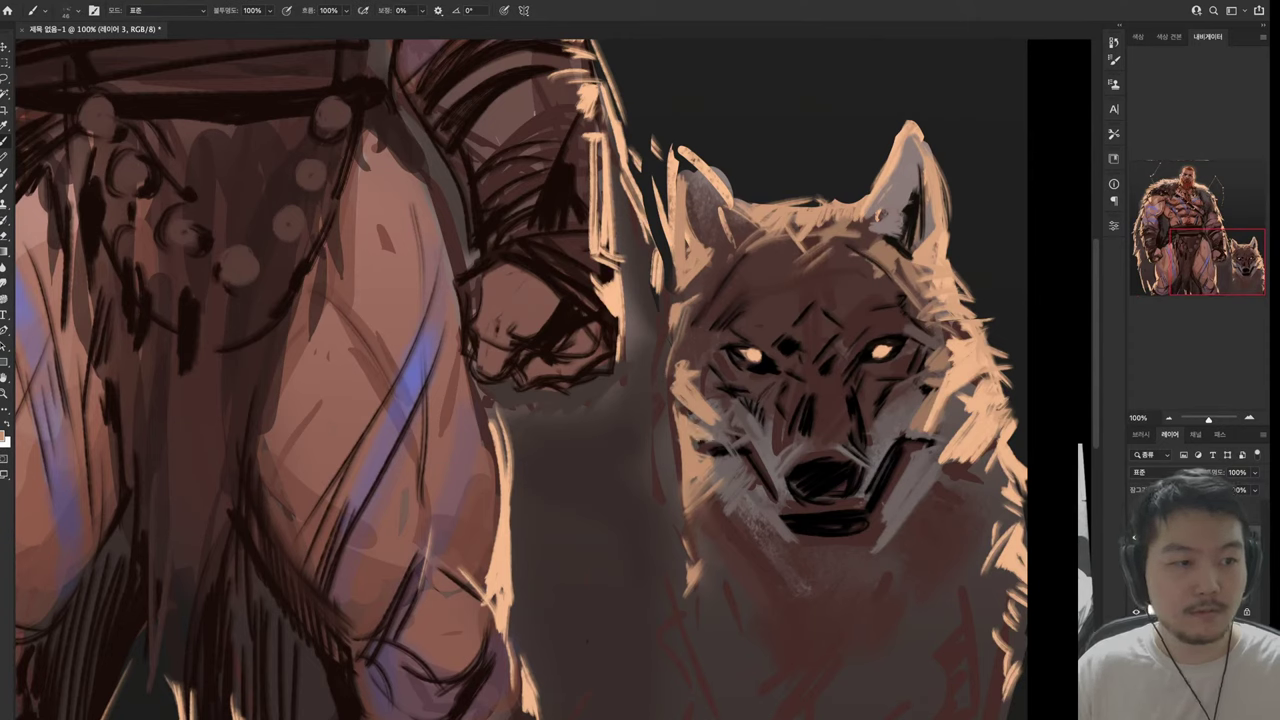
drag(708, 514, 690, 564)
drag(686, 578, 717, 663)
Draw dark cloak strokes hanging below the warrior's fist on the wolf's side
drag(640, 443, 654, 487)
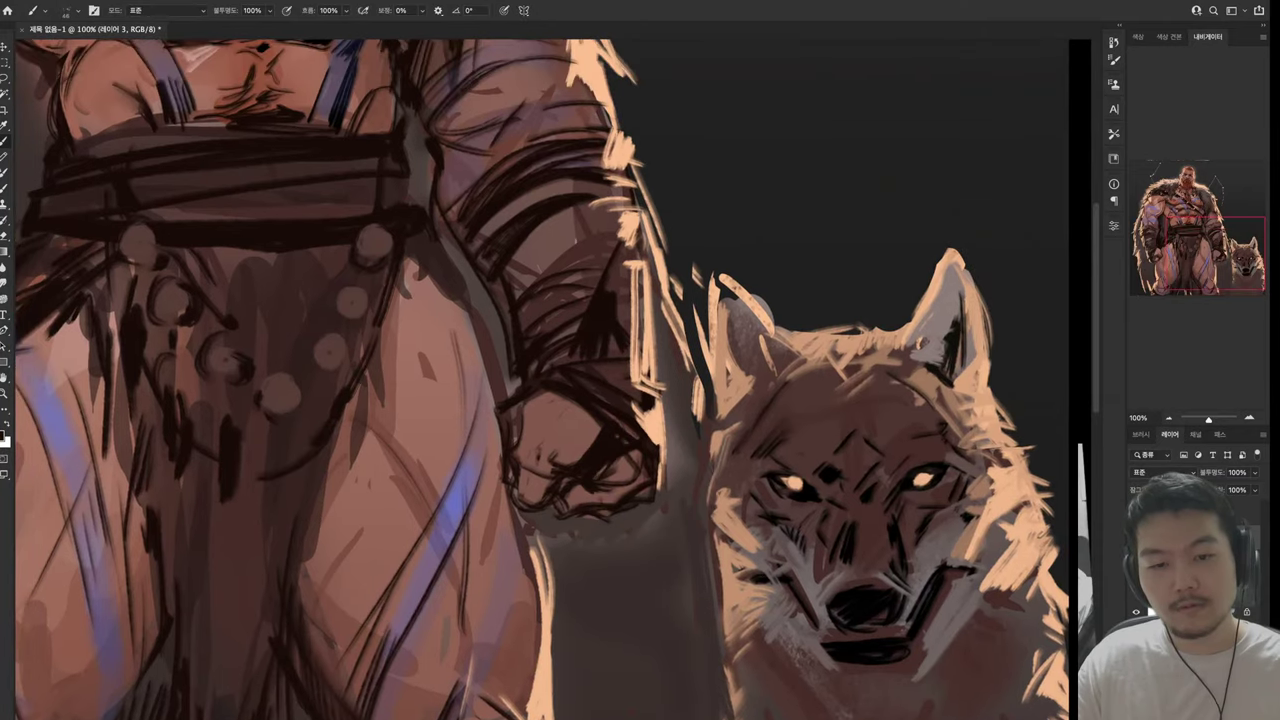
mouse_move(548, 520)
mouse_down()
mouse_move(562, 676)
mouse_move(585, 605)
mouse_up()
drag(600, 526, 620, 670)
key(shift+b)
drag(576, 572, 572, 610)
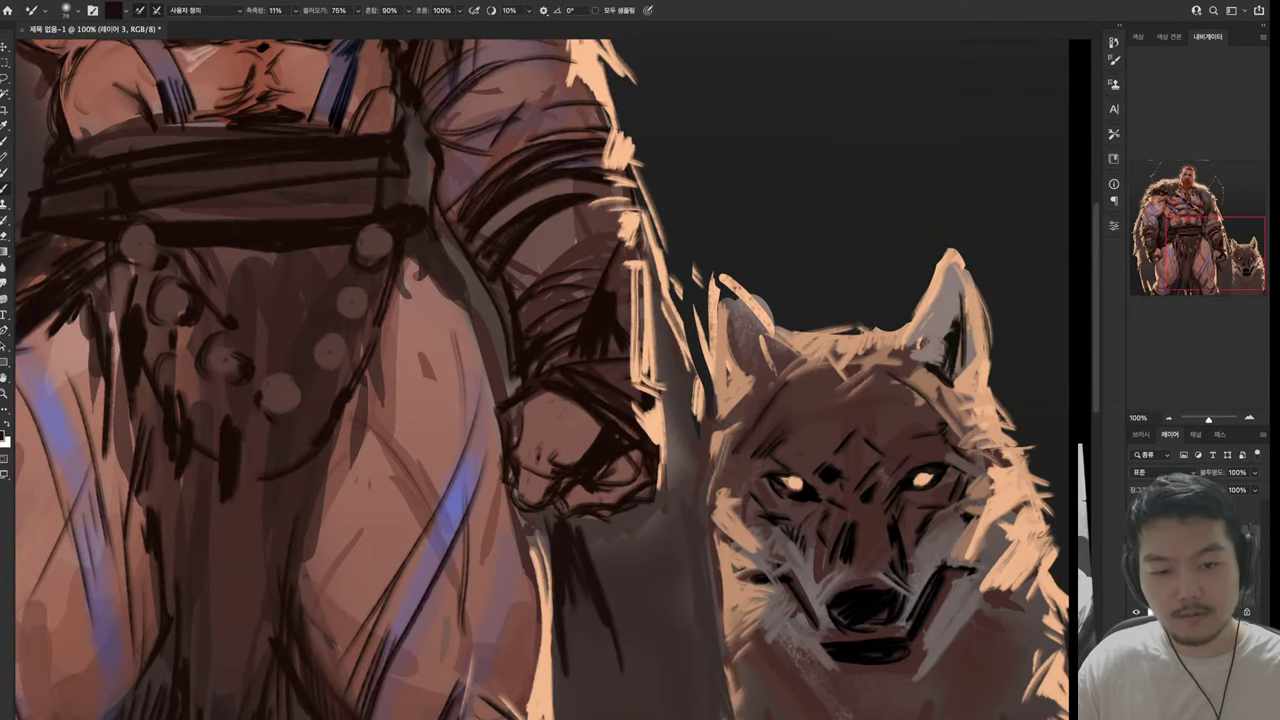
key(shift+b)
Extend the cloak below the fist with parallel dark hatching and long fold lines running down toward the wolf
drag(640, 450, 695, 335)
mouse_move(630, 488)
mouse_down()
mouse_move(620, 638)
mouse_move(640, 668)
mouse_up()
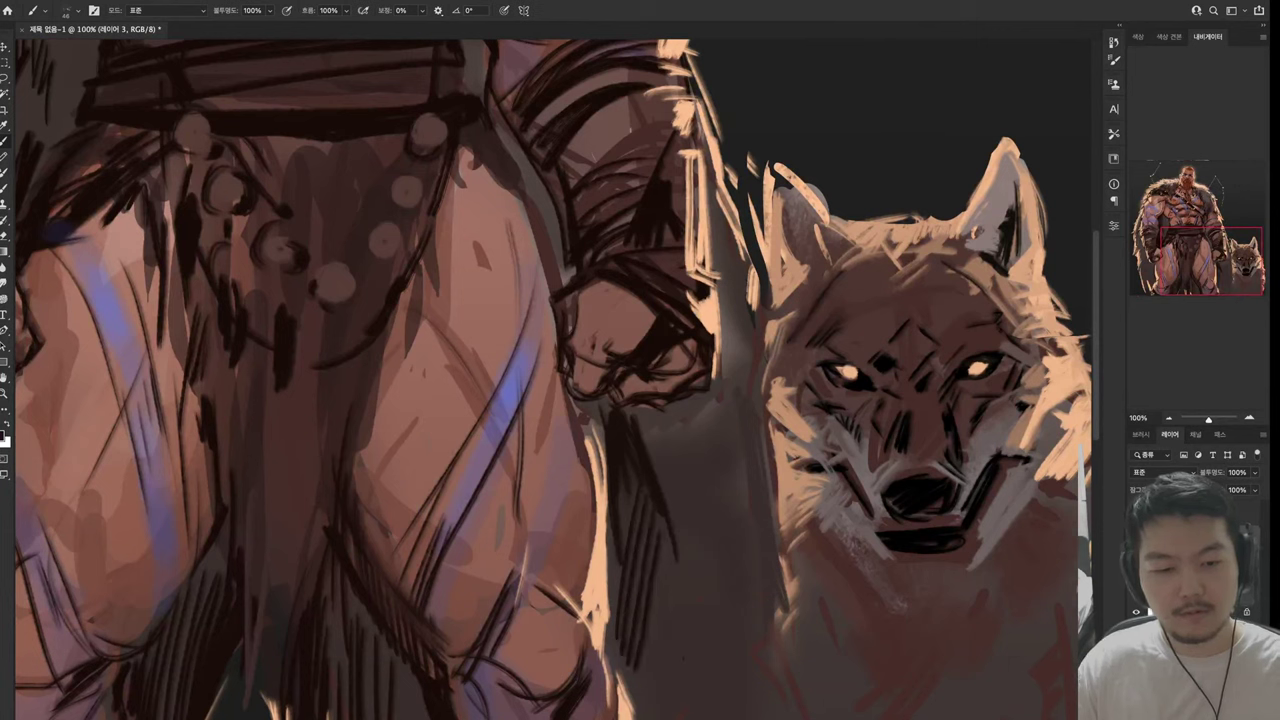
drag(636, 554, 662, 706)
drag(648, 578, 674, 708)
drag(696, 584, 690, 718)
drag(706, 562, 800, 702)
drag(728, 462, 750, 532)
drag(762, 416, 788, 658)
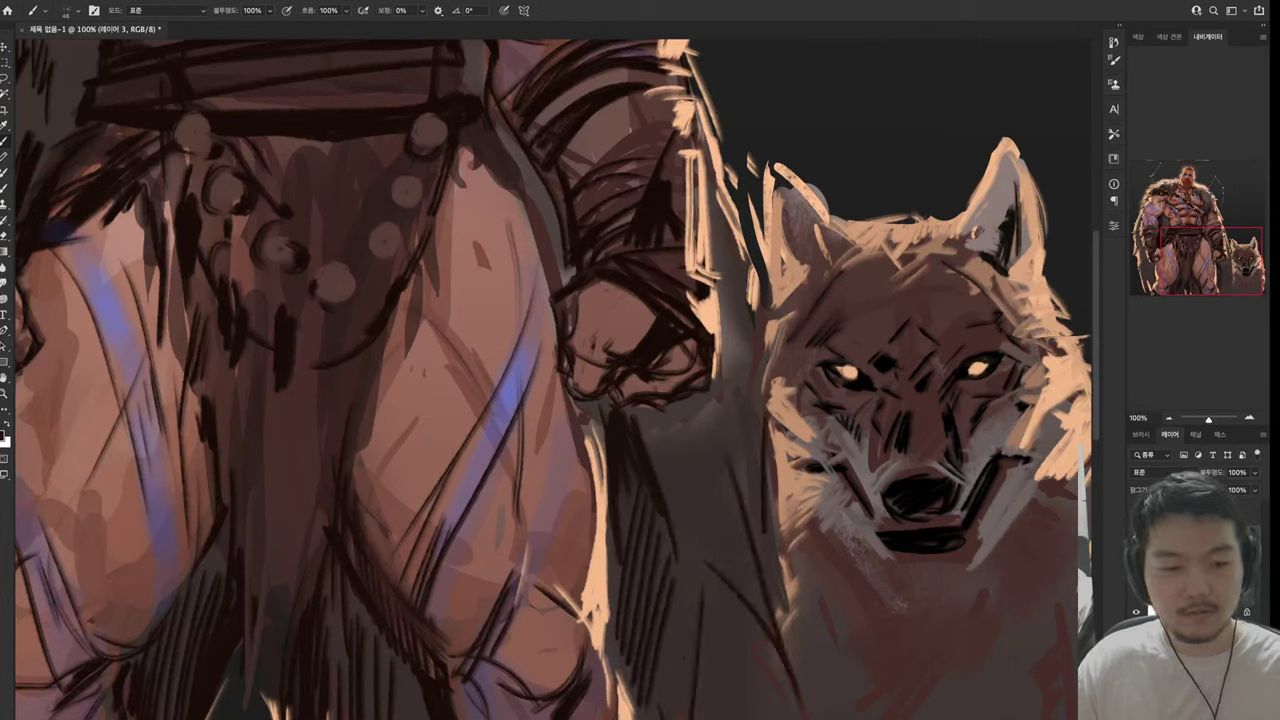
Draw long dark lines down the cloak edge beside the wolf, with short dark fold strokes toward its lower end
drag(760, 464, 784, 638)
mouse_move(766, 334)
mouse_down()
mouse_move(740, 396)
mouse_move(790, 478)
mouse_up()
drag(772, 402, 804, 506)
drag(756, 588, 758, 626)
drag(748, 572, 774, 676)
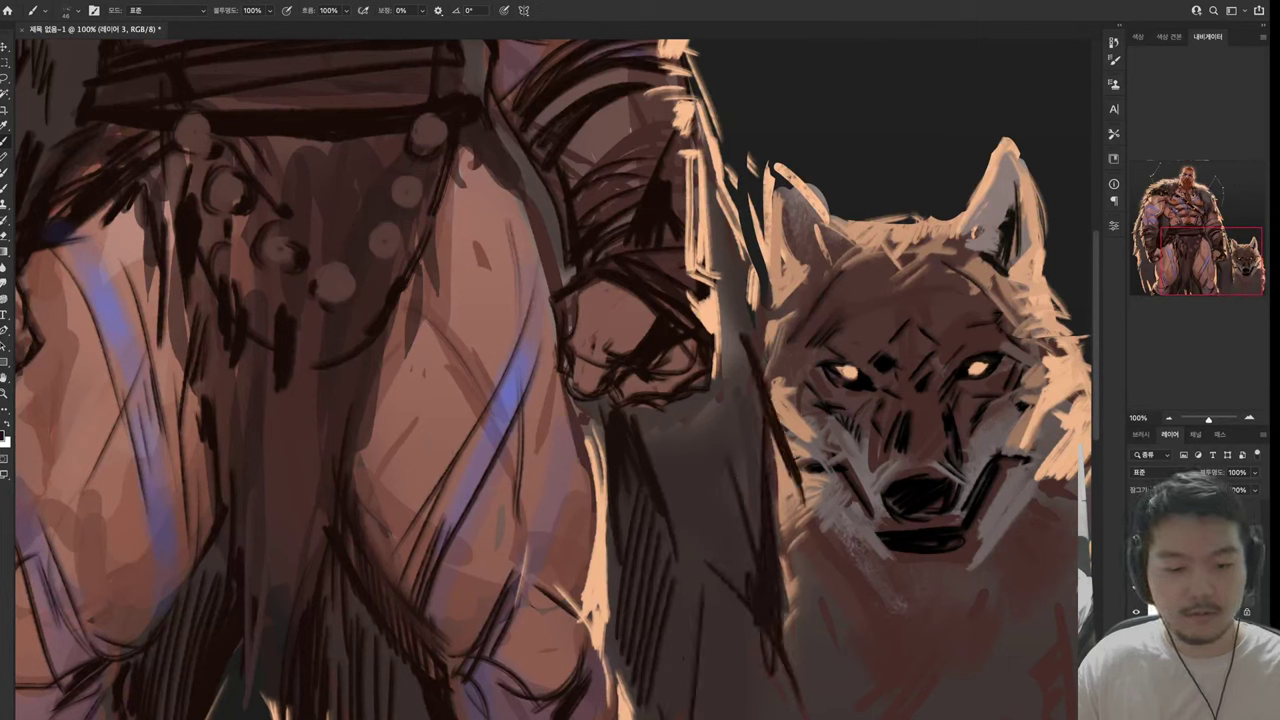
drag(760, 602, 740, 680)
drag(738, 602, 710, 718)
drag(740, 666, 736, 718)
Hatch the cloak below the warrior's image-left fist with parallel dark strokes running down beside the thigh
drag(400, 250, 745, 600)
scroll(630, 380, up, 3)
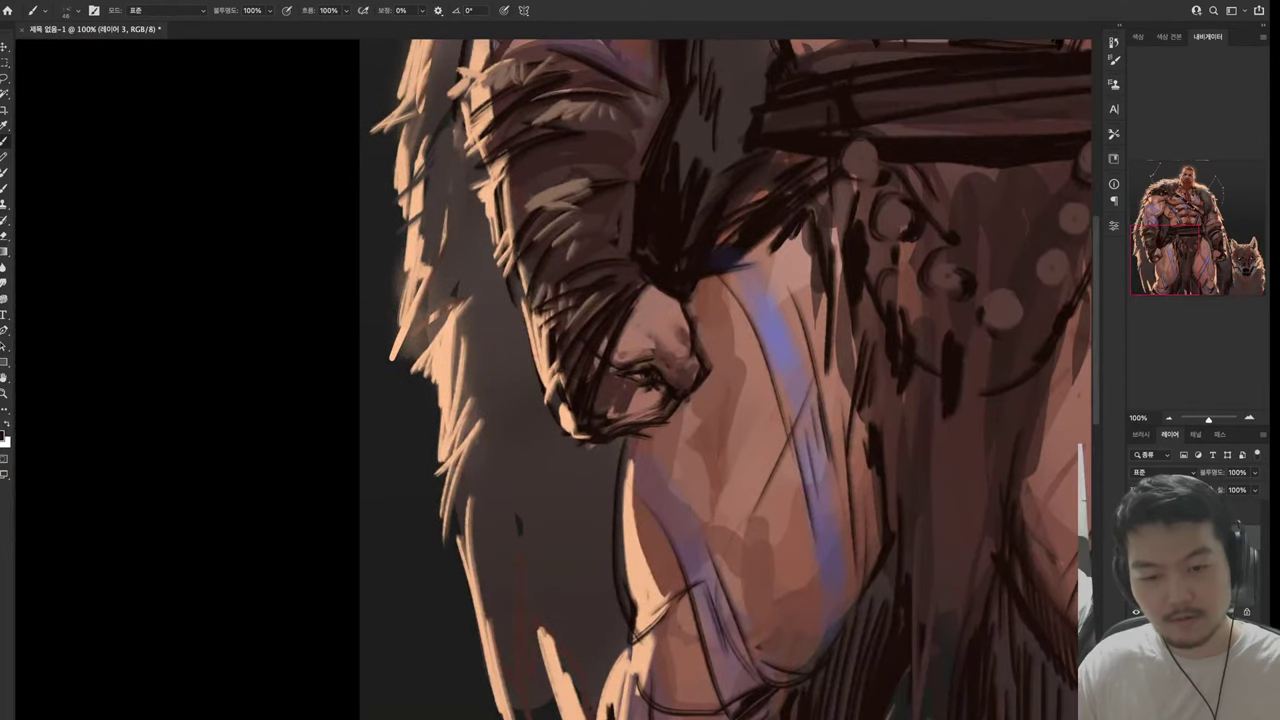
drag(462, 356, 516, 484)
drag(476, 380, 522, 516)
drag(506, 466, 494, 580)
mouse_move(522, 492)
mouse_down()
mouse_move(510, 664)
mouse_move(520, 626)
mouse_up()
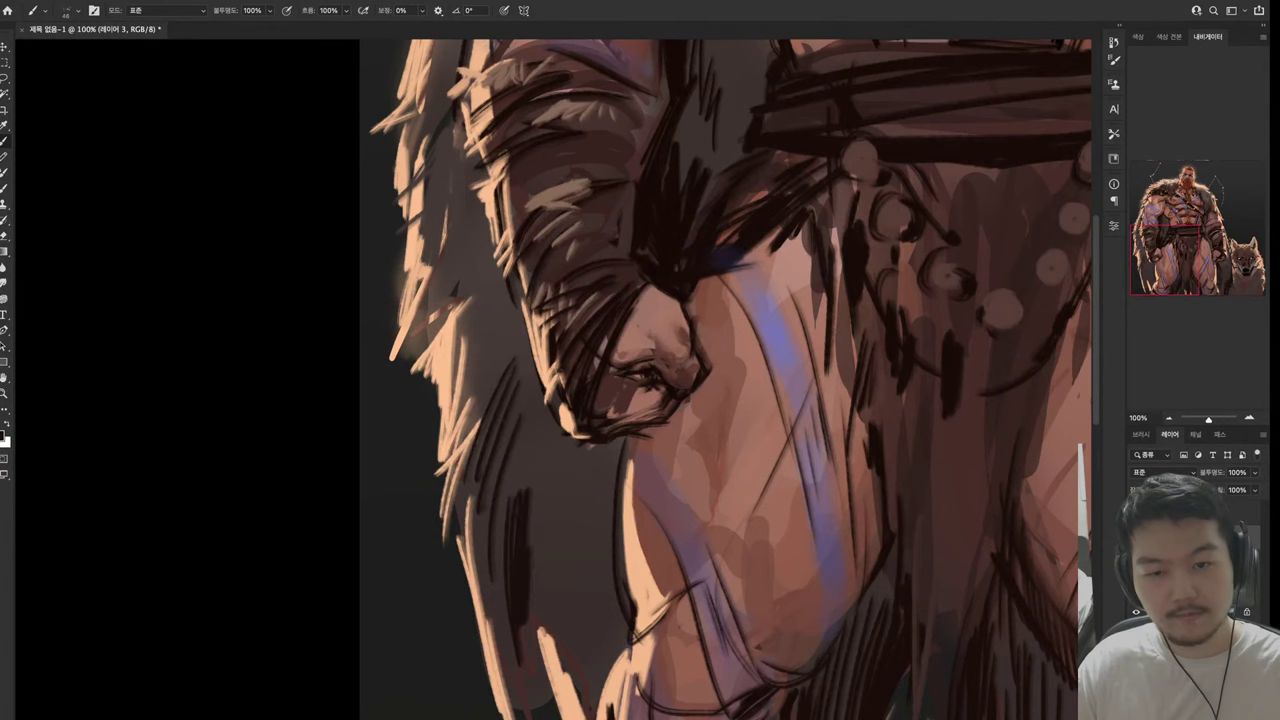
drag(554, 466, 530, 618)
drag(584, 468, 548, 618)
drag(590, 498, 560, 630)
drag(594, 526, 572, 668)
Add short dark hatching to the outer cloak beside the image-left forearm wraps
drag(600, 300, 608, 500)
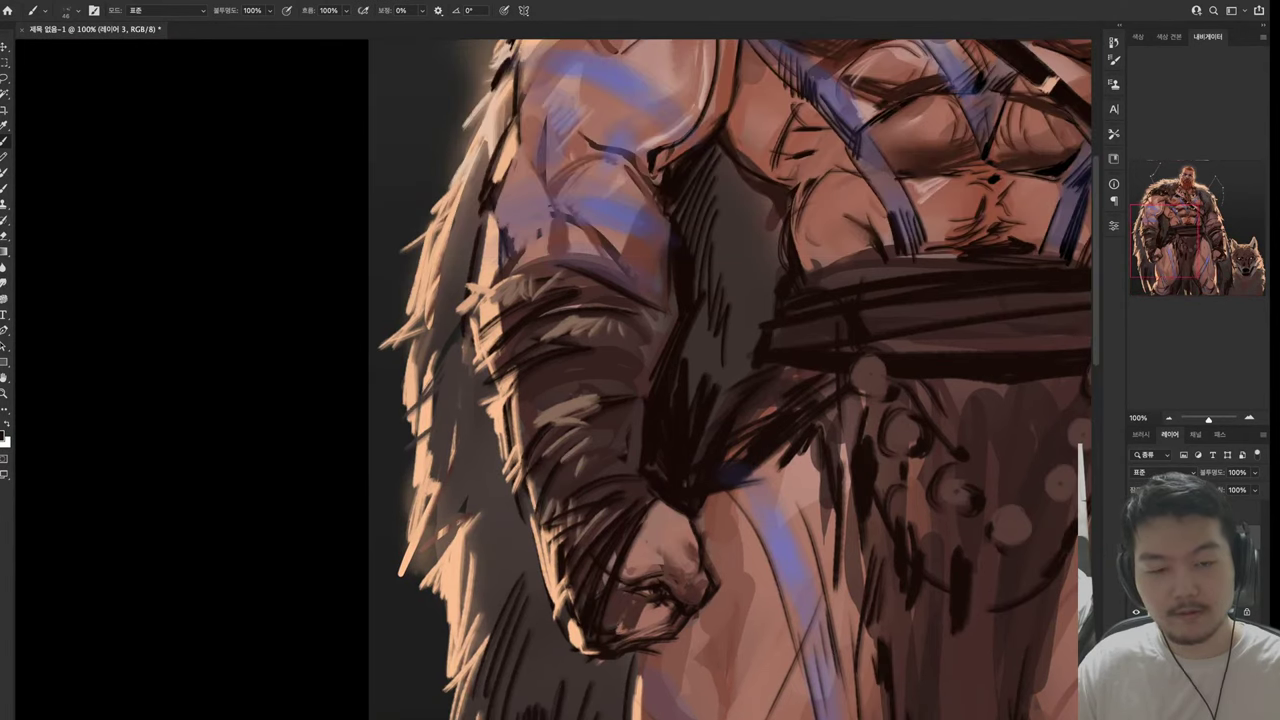
drag(478, 426, 446, 510)
drag(490, 460, 466, 518)
drag(458, 510, 450, 528)
drag(500, 488, 476, 596)
drag(510, 506, 484, 620)
Hatch dark fur strokes on the cloak area between the warrior's image-left arm and waist
drag(700, 300, 600, 510)
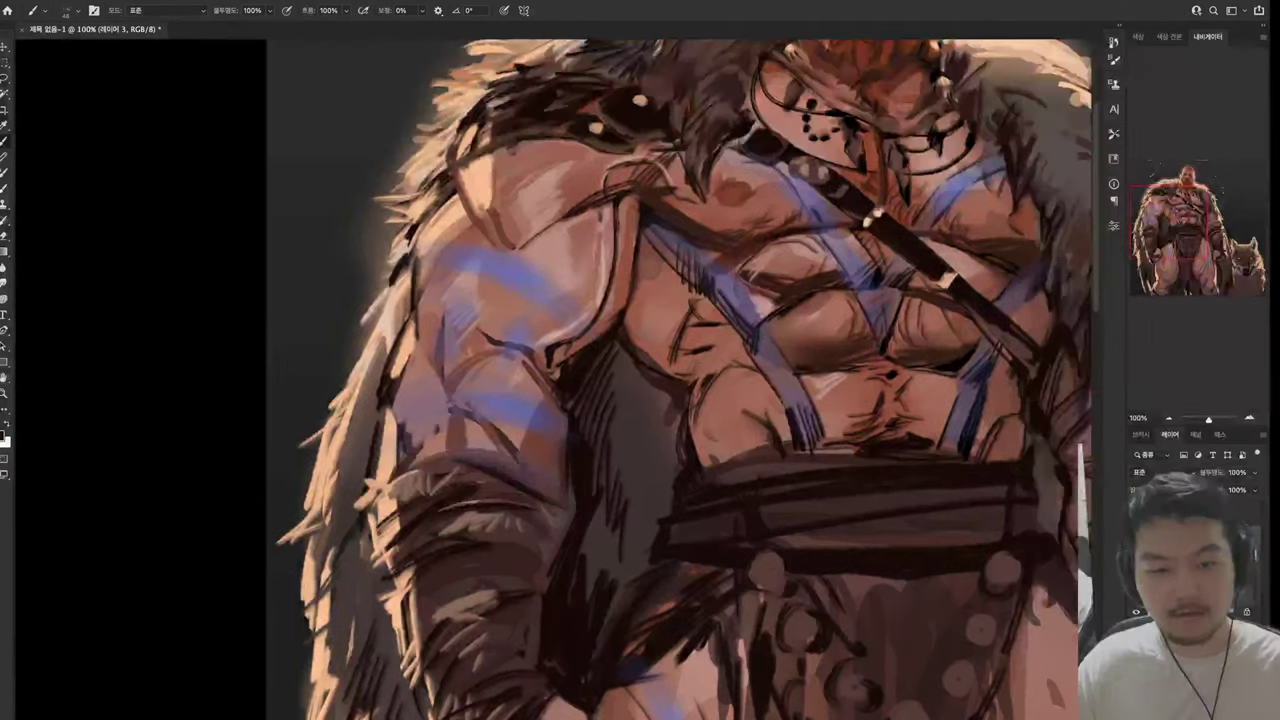
drag(644, 422, 580, 554)
mouse_move(632, 480)
mouse_down()
mouse_move(584, 560)
mouse_move(590, 590)
mouse_up()
drag(648, 492, 612, 582)
drag(640, 536, 618, 590)
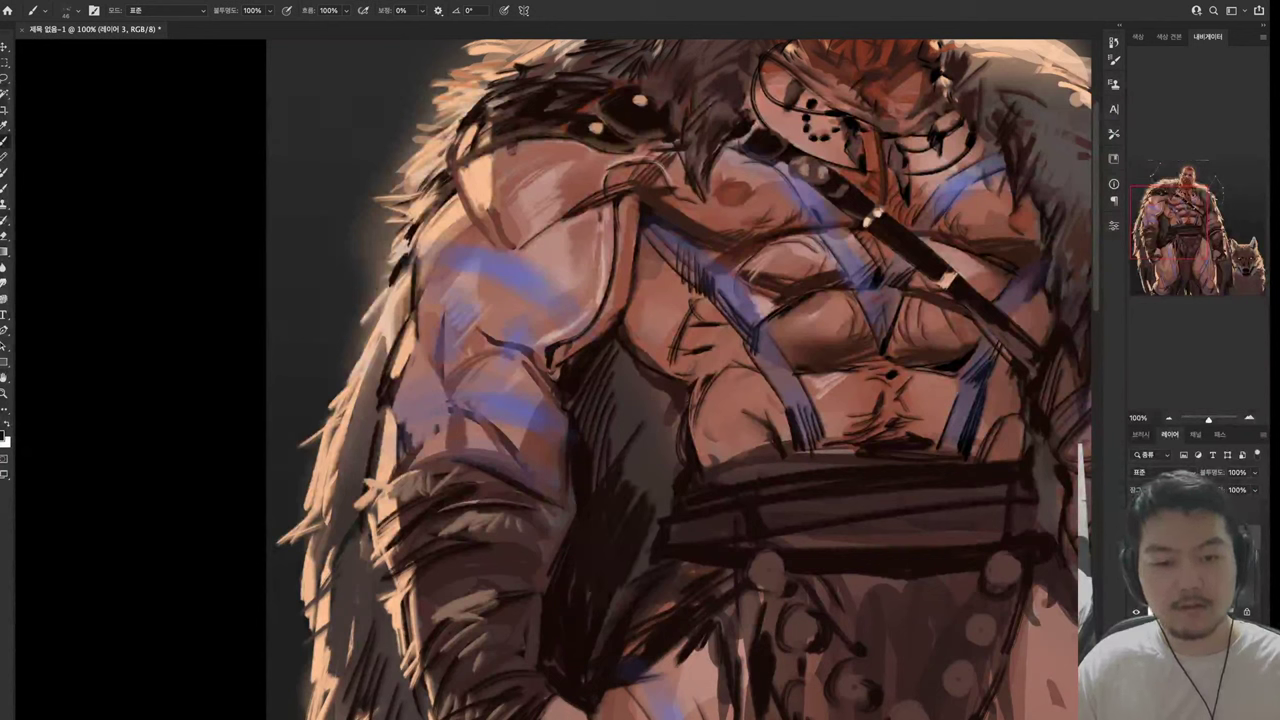
drag(650, 436, 626, 478)
drag(612, 420, 586, 490)
mouse_move(628, 444)
mouse_down()
mouse_move(596, 526)
mouse_move(610, 540)
mouse_up()
drag(644, 448, 620, 544)
mouse_move(654, 470)
mouse_down()
mouse_move(630, 532)
mouse_move(644, 540)
mouse_up()
drag(620, 502, 590, 630)
drag(592, 578, 574, 680)
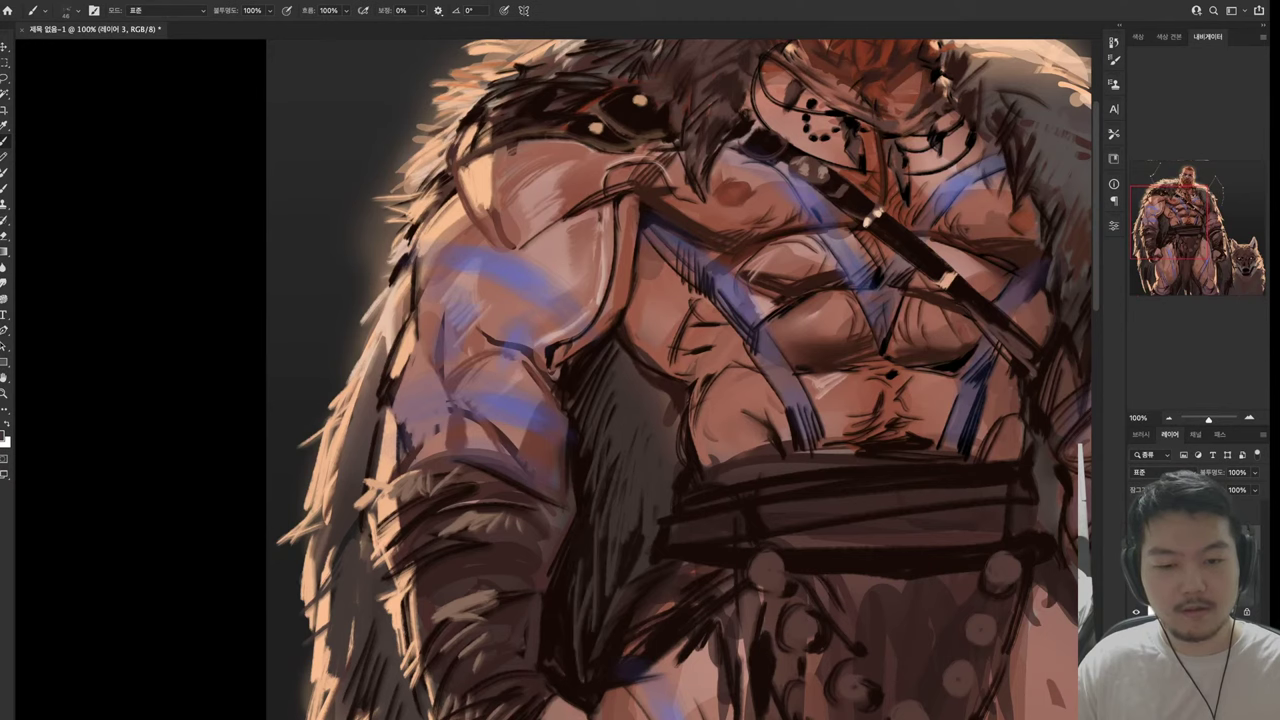
Darken the cloak along the inner edge of the image-left forearm with dense short fur strokes
drag(638, 518, 588, 644)
drag(638, 556, 594, 642)
drag(592, 544, 578, 602)
drag(592, 590, 582, 632)
drag(588, 546, 562, 626)
drag(572, 562, 558, 668)
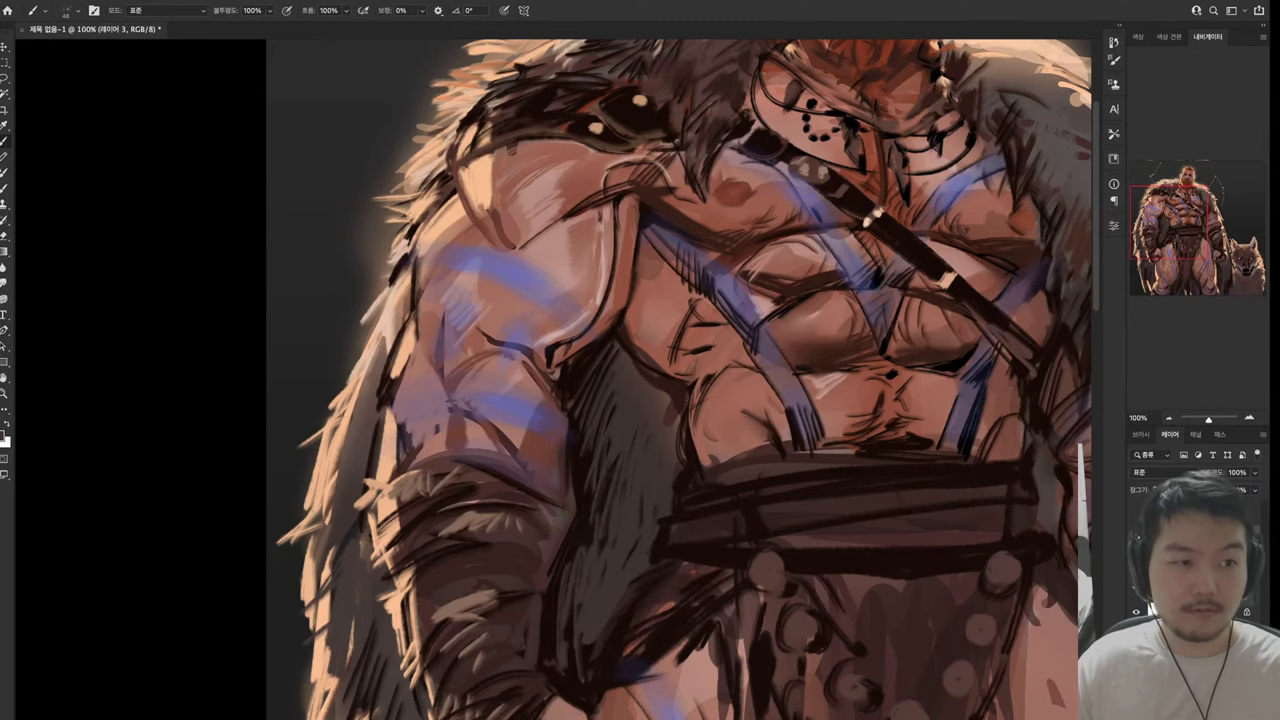
drag(584, 598, 564, 686)
drag(594, 522, 556, 614)
Outline the lower blue band on the image-left upper arm with dark curved lines and shade its inner end
drag(600, 450, 375, 665)
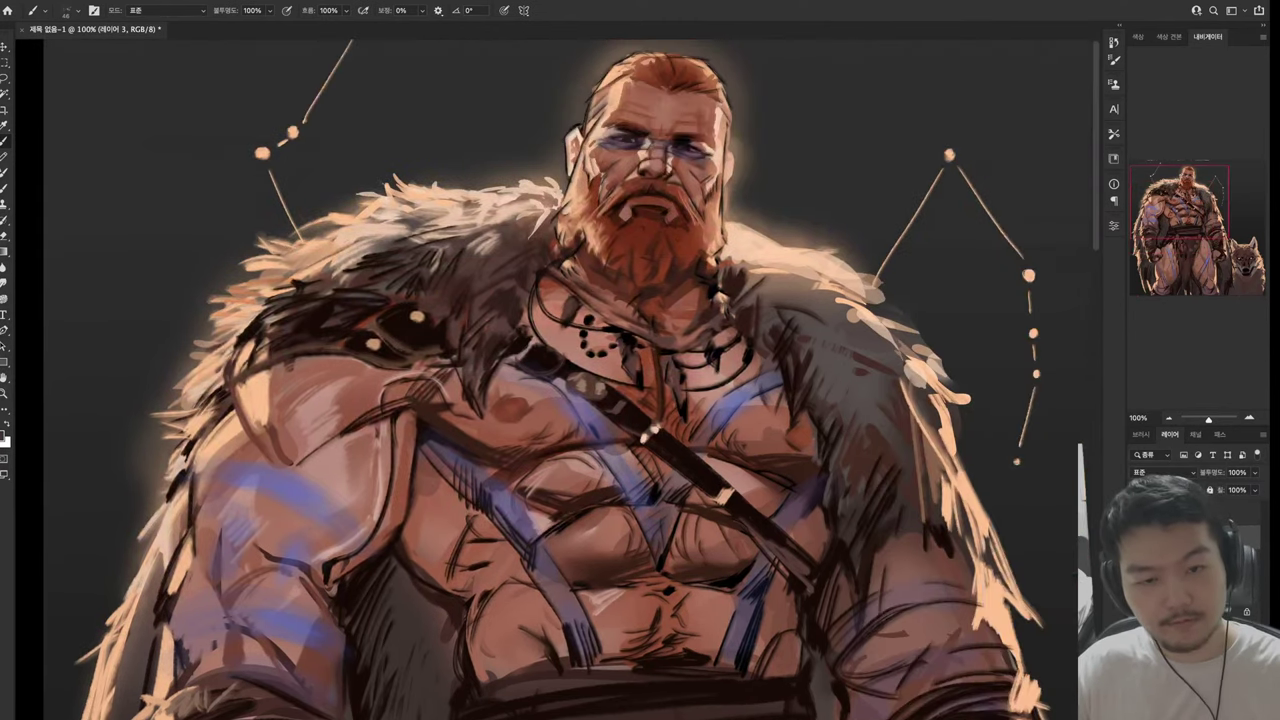
drag(500, 400, 575, 470)
drag(650, 600, 550, 170)
key(alt)
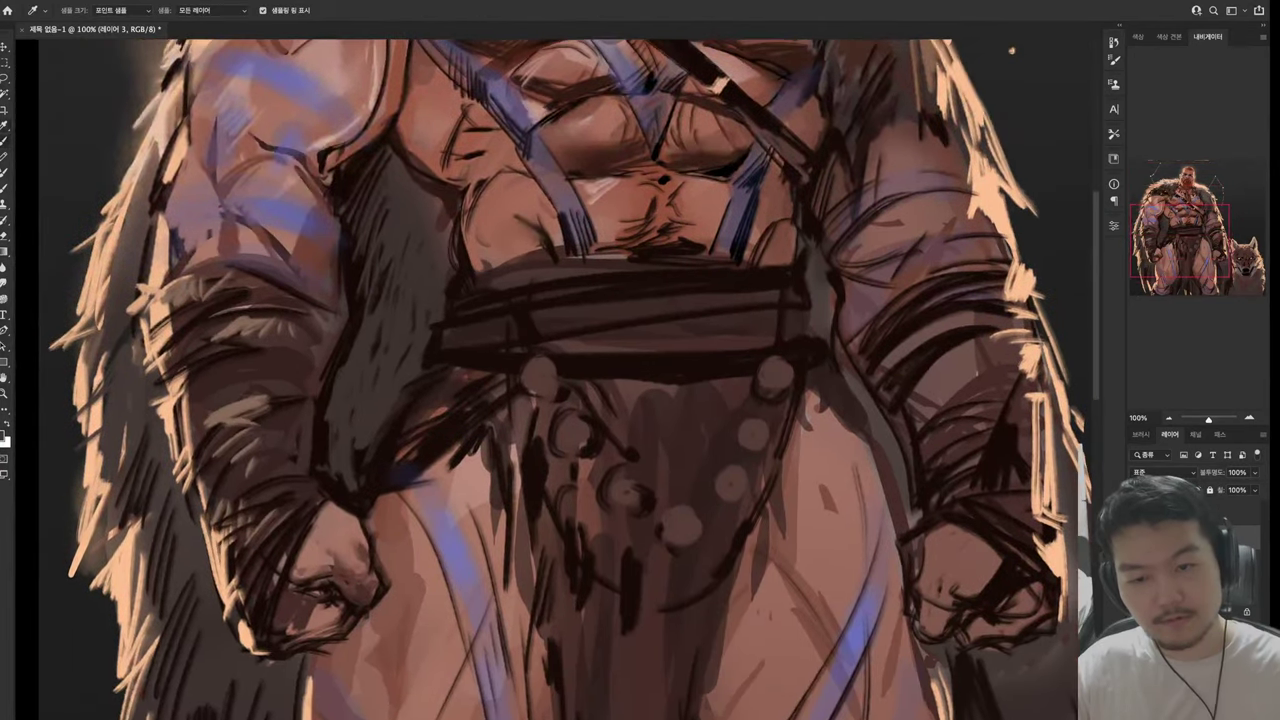
key(alt)
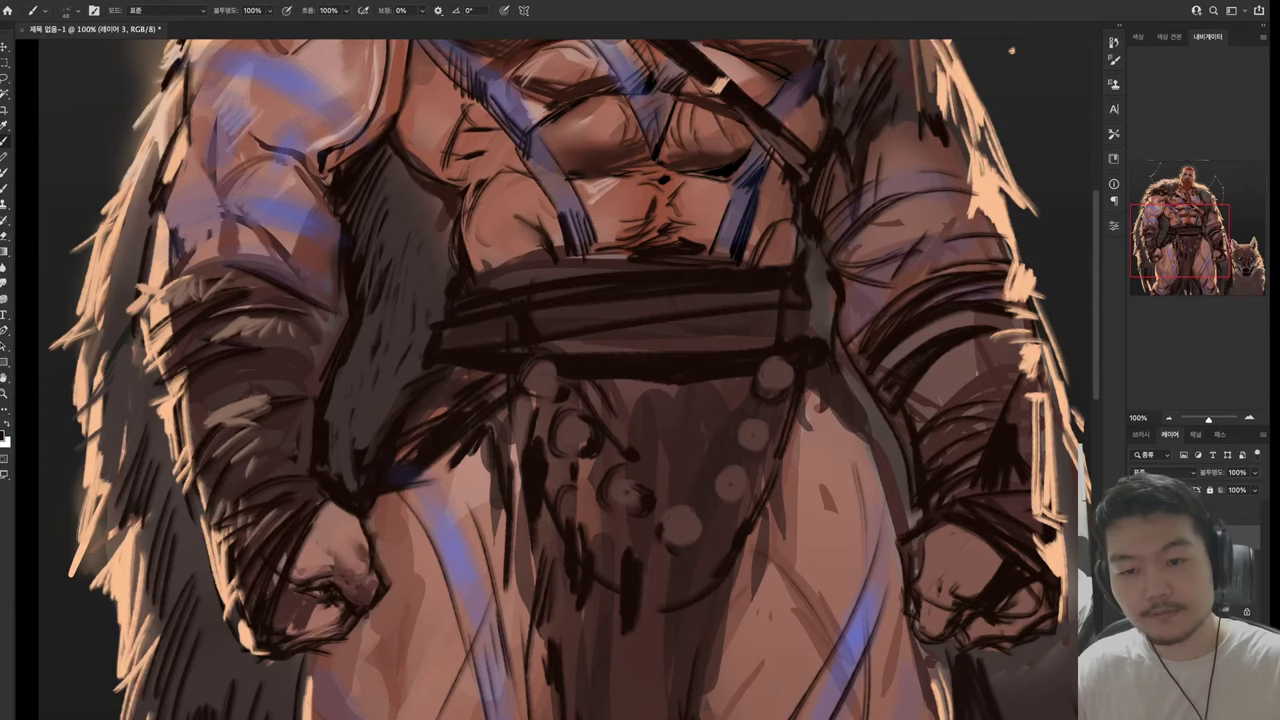
drag(1012, 50, 1097, 270)
key(alt)
drag(260, 450, 420, 465)
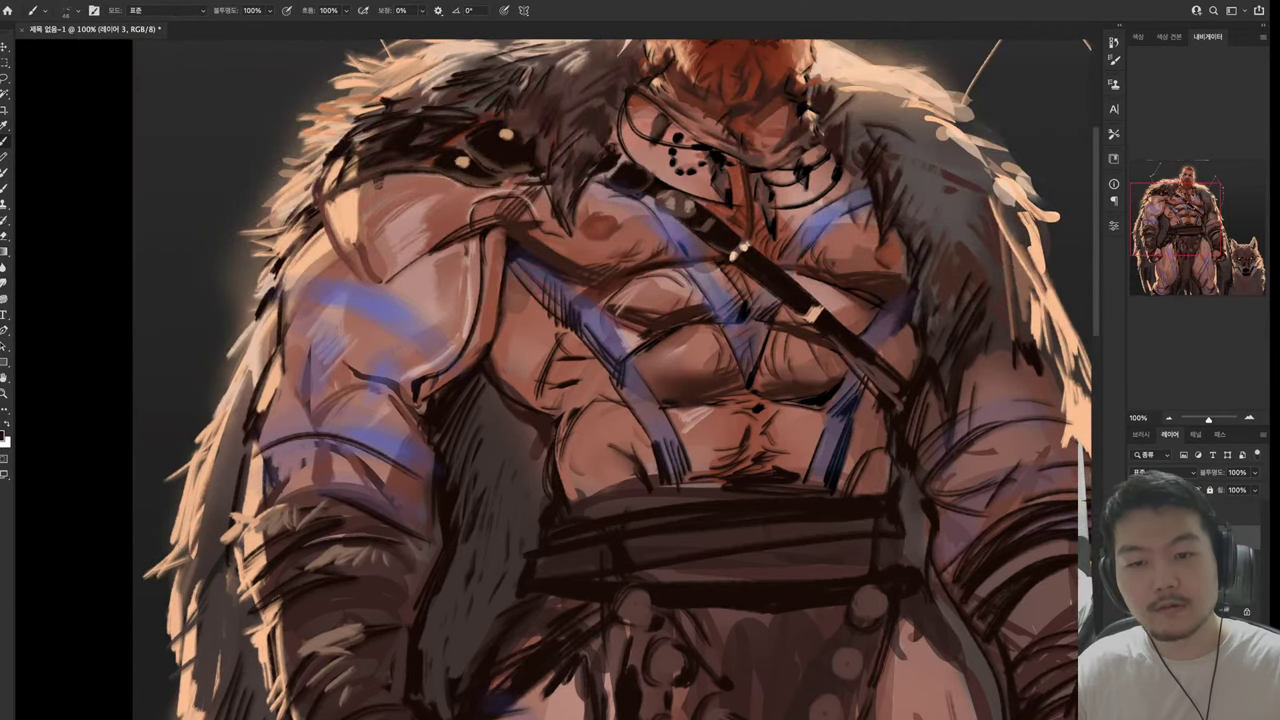
mouse_move(282, 412)
mouse_down()
mouse_move(428, 414)
mouse_move(394, 442)
mouse_up()
drag(358, 392, 310, 432)
mouse_move(388, 442)
mouse_down()
mouse_move(326, 492)
mouse_move(422, 522)
mouse_up()
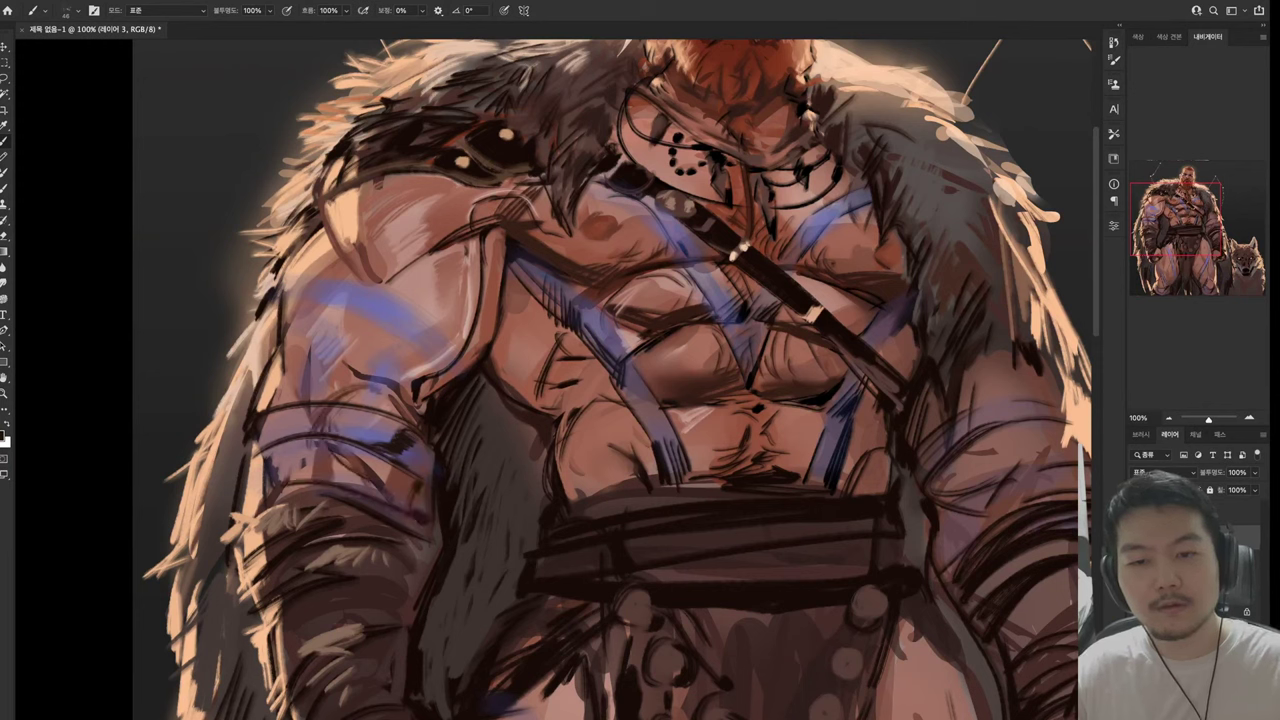
Outline the upper blue band on the image-left arm and add curved dark tattoo lines between the two bands
drag(284, 298, 422, 342)
key(ctrl+z)
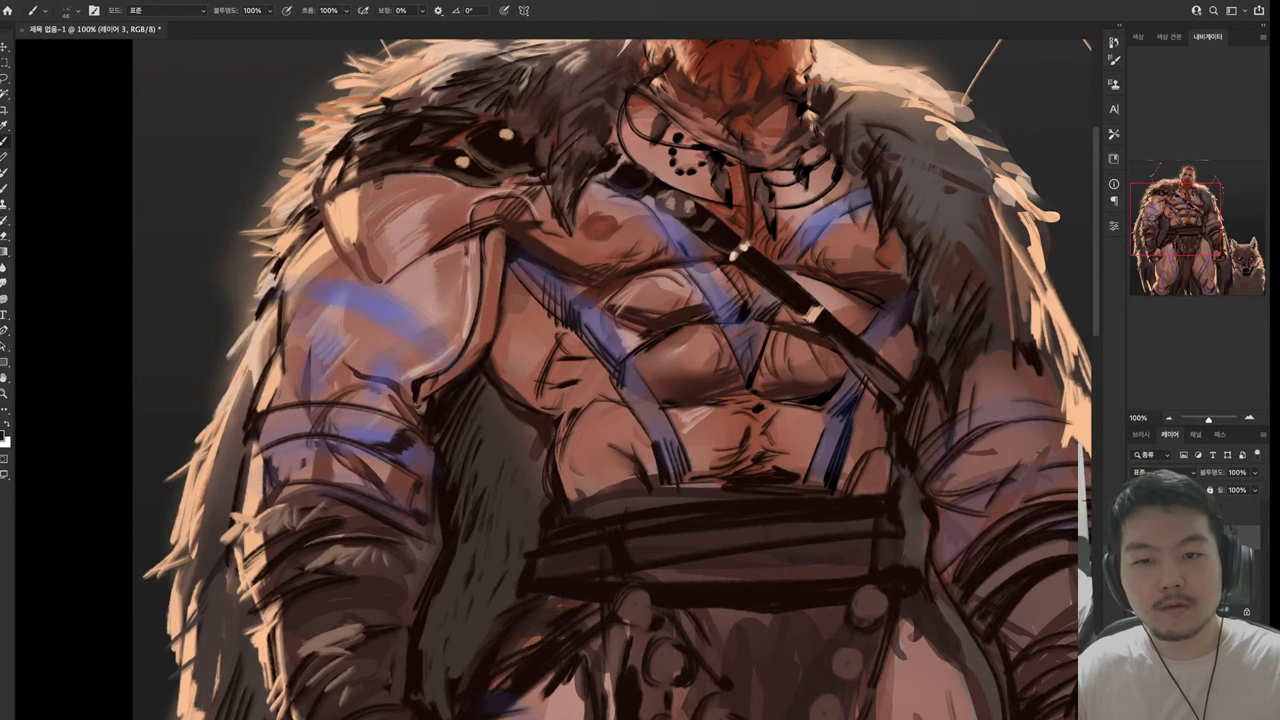
drag(284, 300, 424, 350)
drag(276, 284, 438, 324)
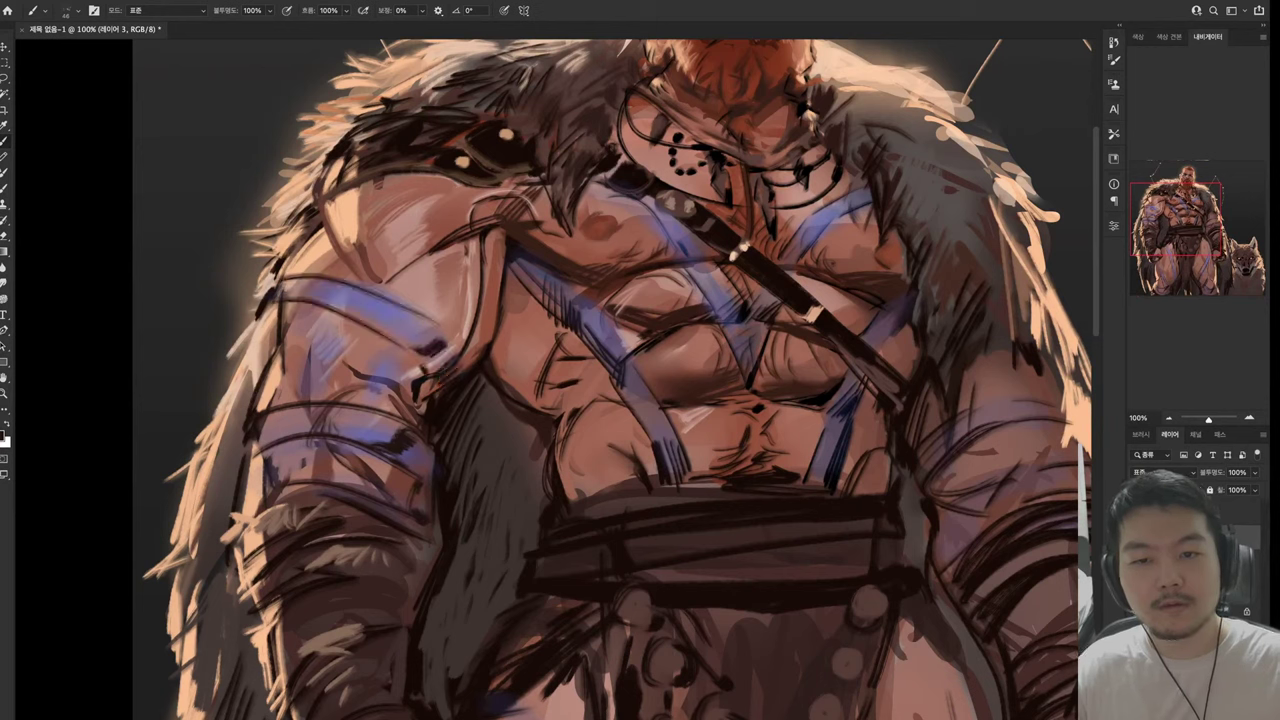
drag(355, 378, 392, 347)
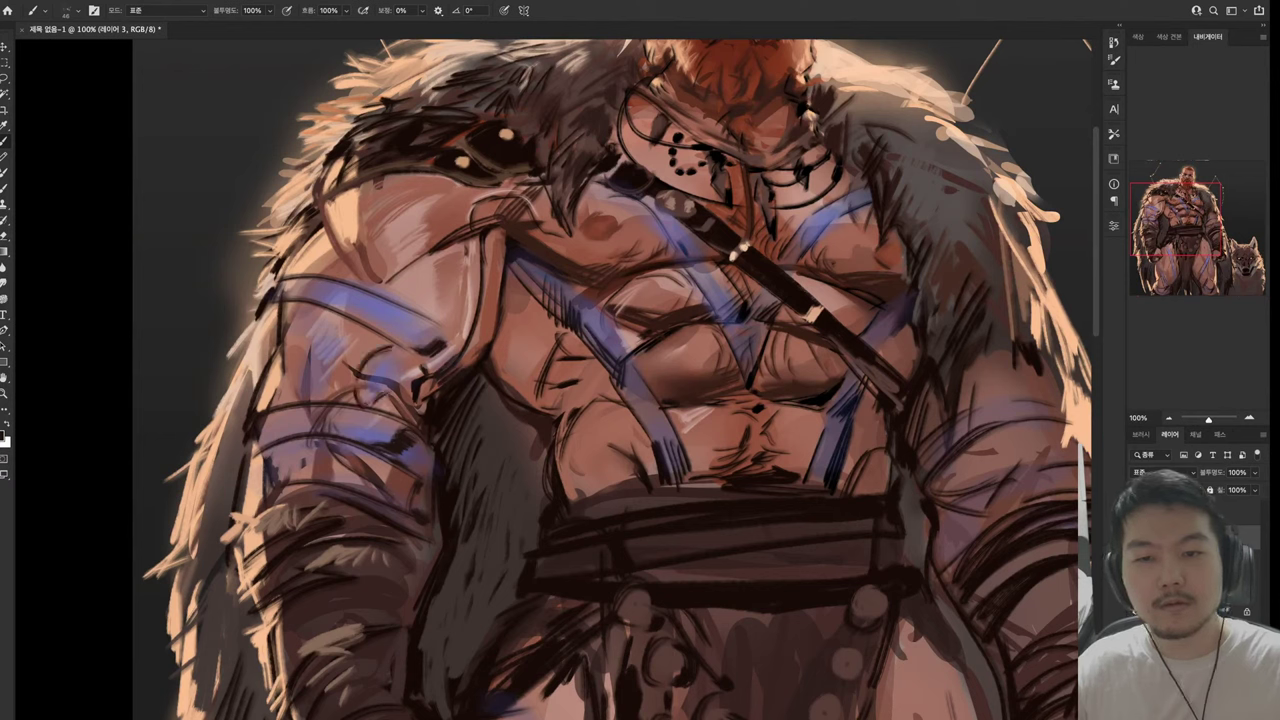
drag(290, 333, 343, 314)
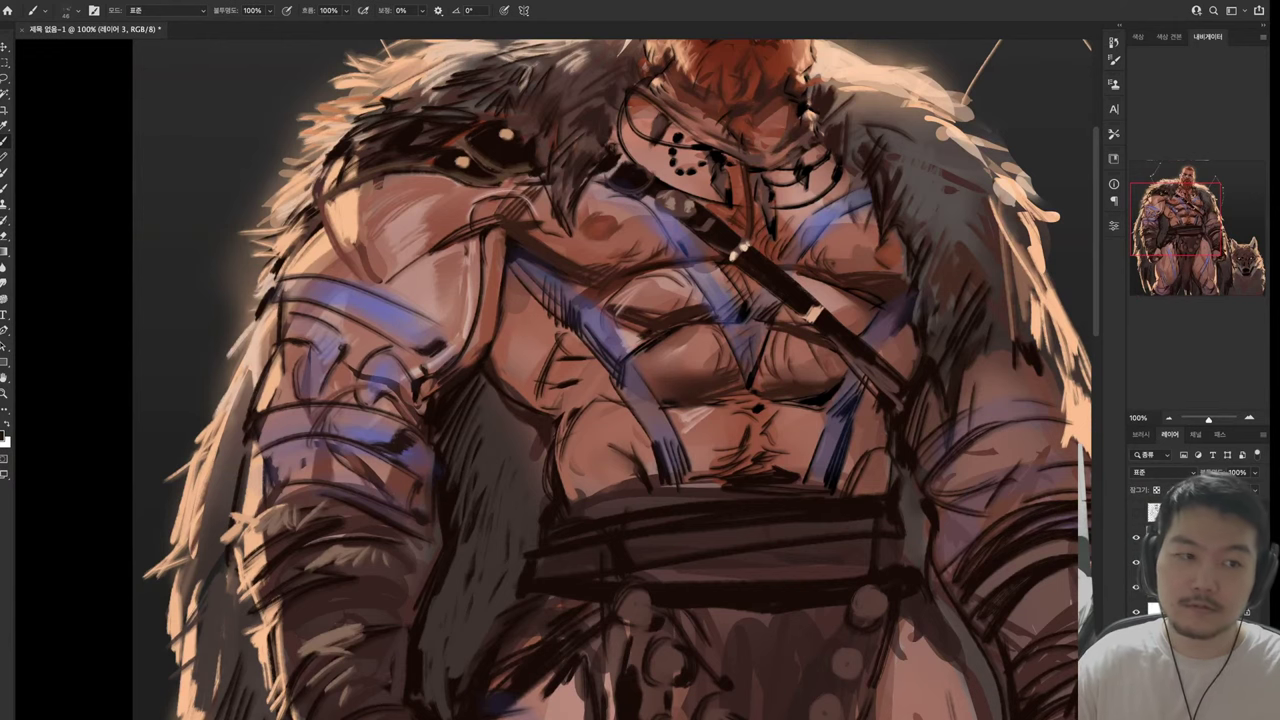
Extend the cloak's lower fringe over the image-right upper arm with dark fur strokes
drag(640, 300, 395, 562)
scroll(550, 380, down, 5)
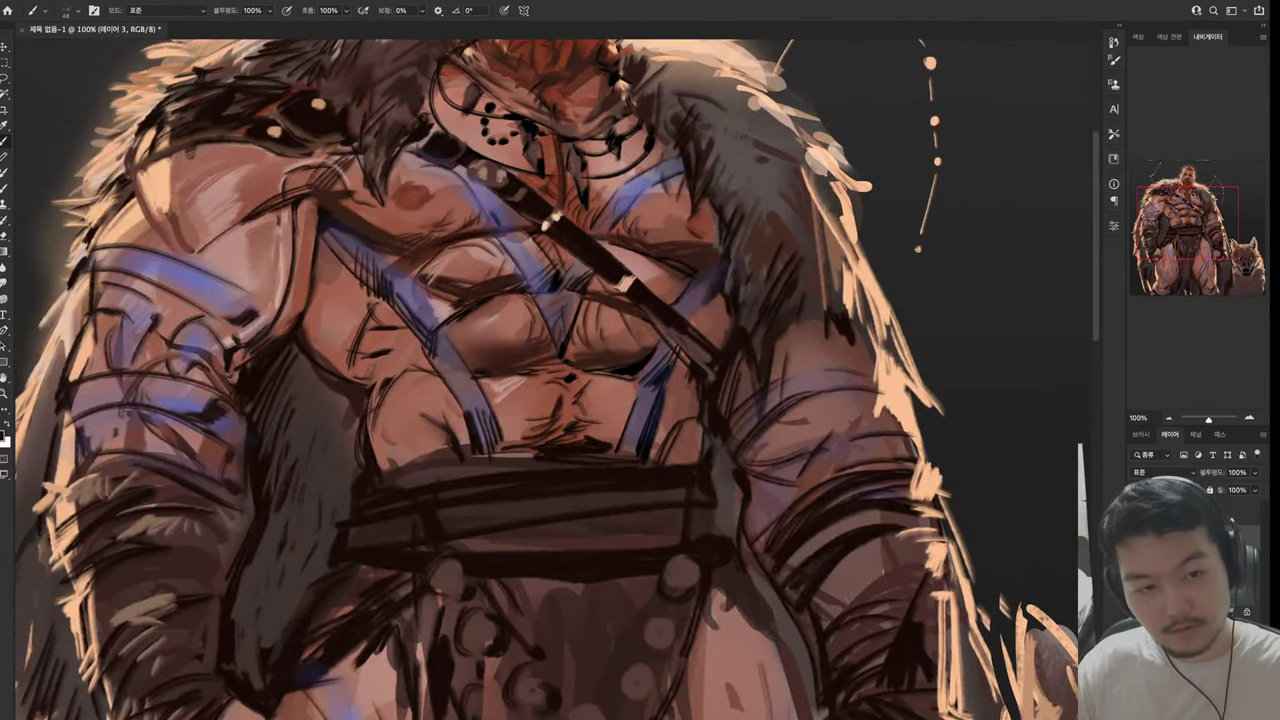
drag(560, 380, 560, 430)
mouse_move(808, 362)
mouse_down()
mouse_move(908, 258)
mouse_move(920, 266)
mouse_up()
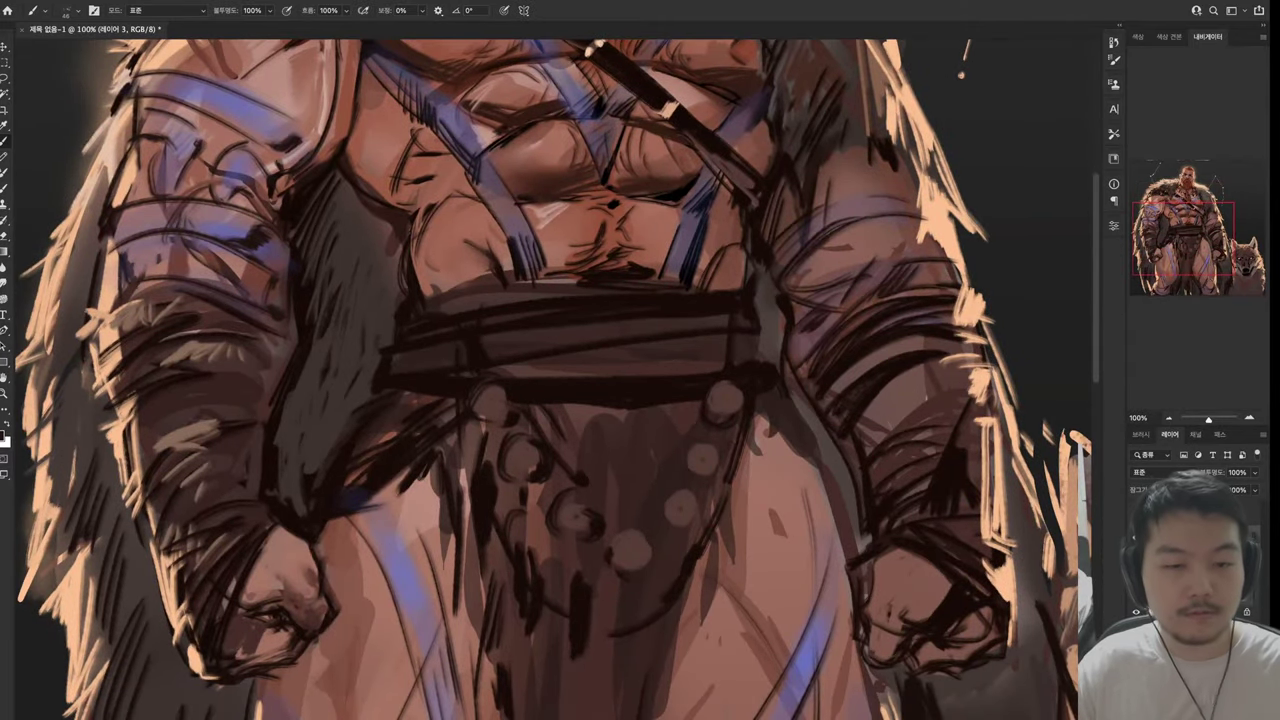
scroll(550, 380, up, 5)
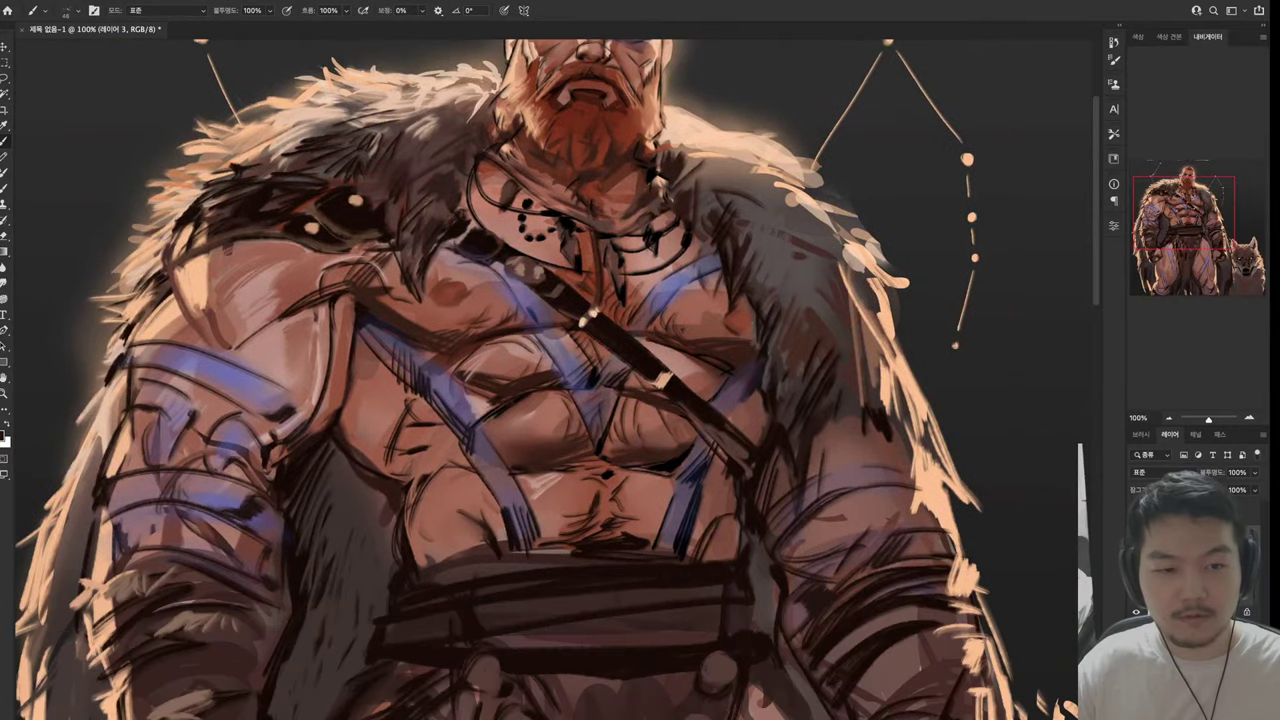
drag(840, 378, 852, 474)
drag(848, 418, 860, 476)
alt+click(864, 450)
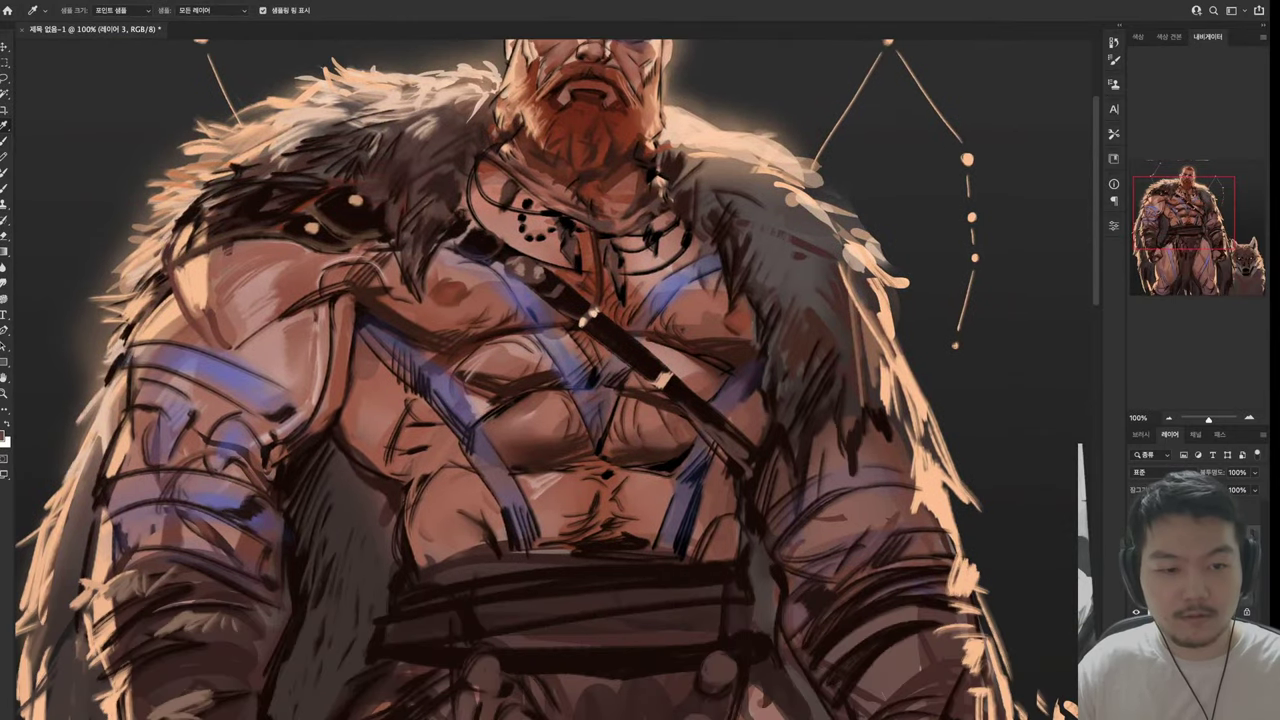
Paint sampled fur colors along the image-right cloak edge, breaking the shoulder contour with light peach tufts
mouse_move(856, 384)
mouse_down()
mouse_move(866, 430)
mouse_move(874, 410)
mouse_up()
alt+click(866, 400)
drag(852, 356, 894, 452)
alt+click(876, 420)
drag(866, 380, 888, 326)
mouse_move(836, 296)
mouse_down()
mouse_move(866, 258)
mouse_move(902, 268)
mouse_move(924, 256)
mouse_up()
mouse_move(886, 302)
mouse_down()
mouse_move(908, 288)
mouse_move(920, 298)
mouse_up()
Paint light fur strokes across the top of the image-right shoulder, blending the rim light into the gray cloak
drag(620, 380, 626, 456)
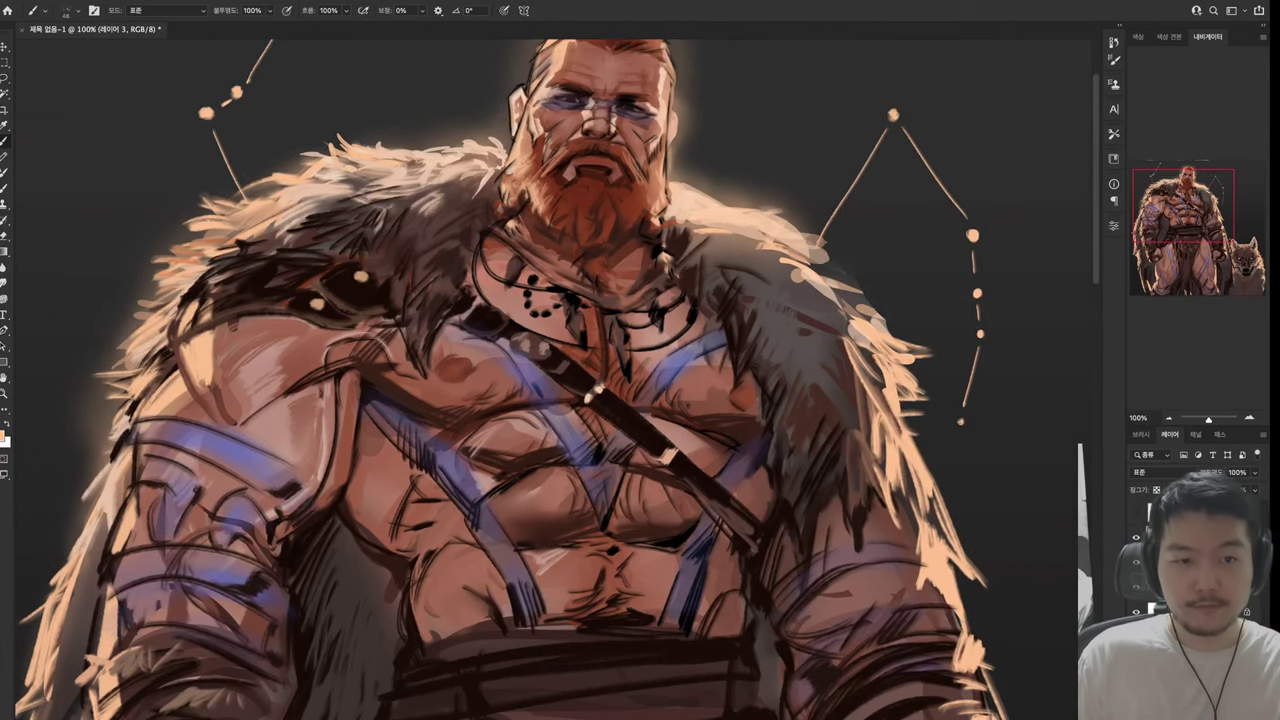
mouse_move(798, 250)
mouse_down()
mouse_move(846, 264)
mouse_move(864, 318)
mouse_up()
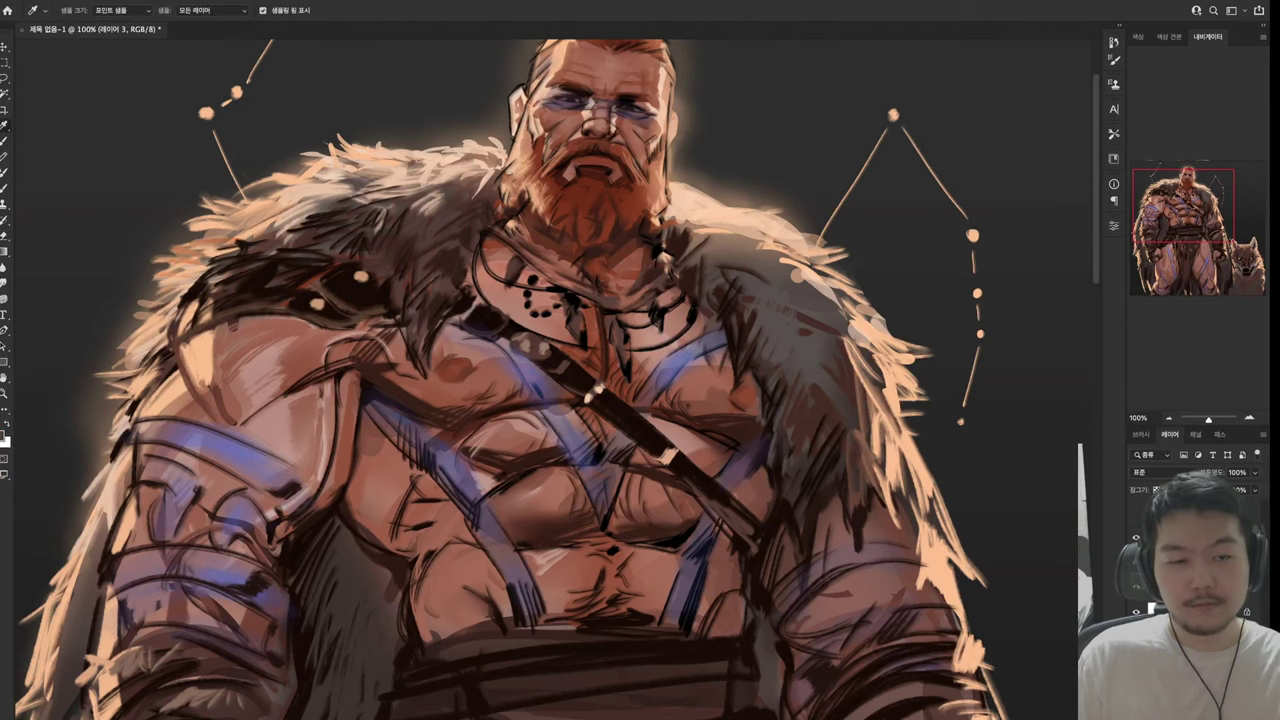
alt+click(752, 262)
drag(734, 248, 806, 306)
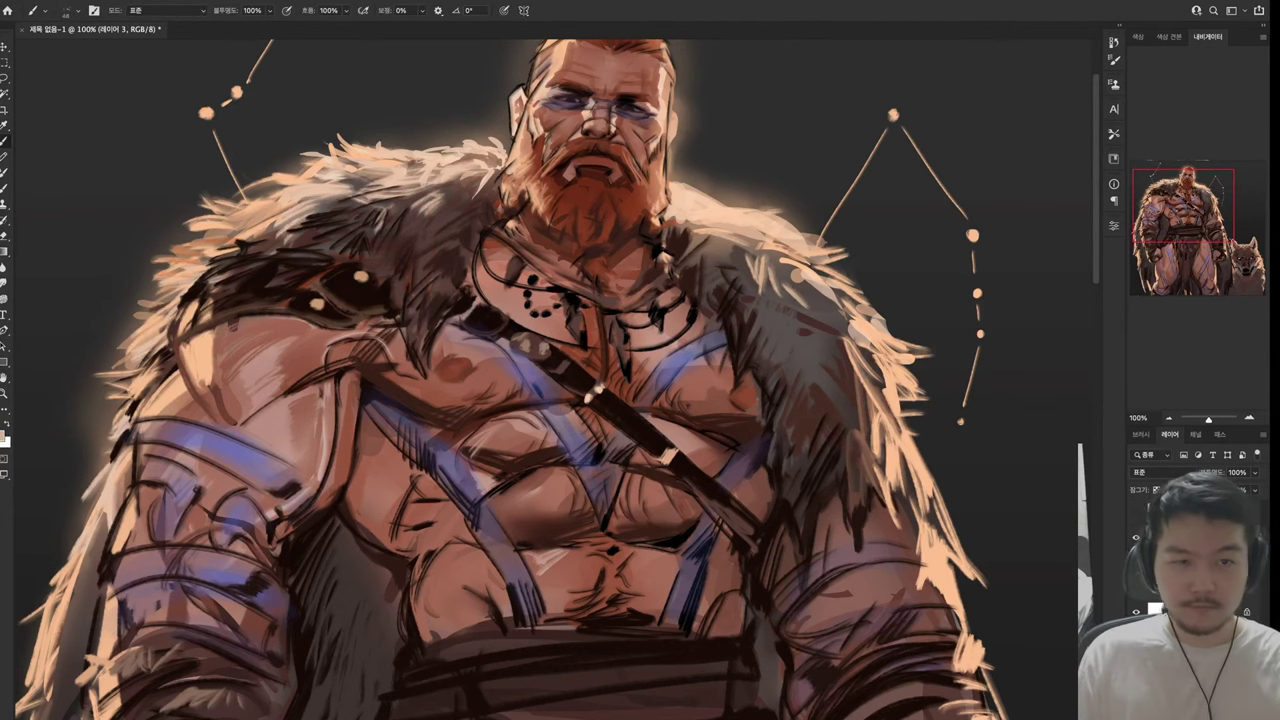
drag(772, 262, 870, 324)
Draw dark draped fold lines on the loincloth below the belt and down through its center
drag(600, 400, 643, 390)
scroll(560, 380, down, 3)
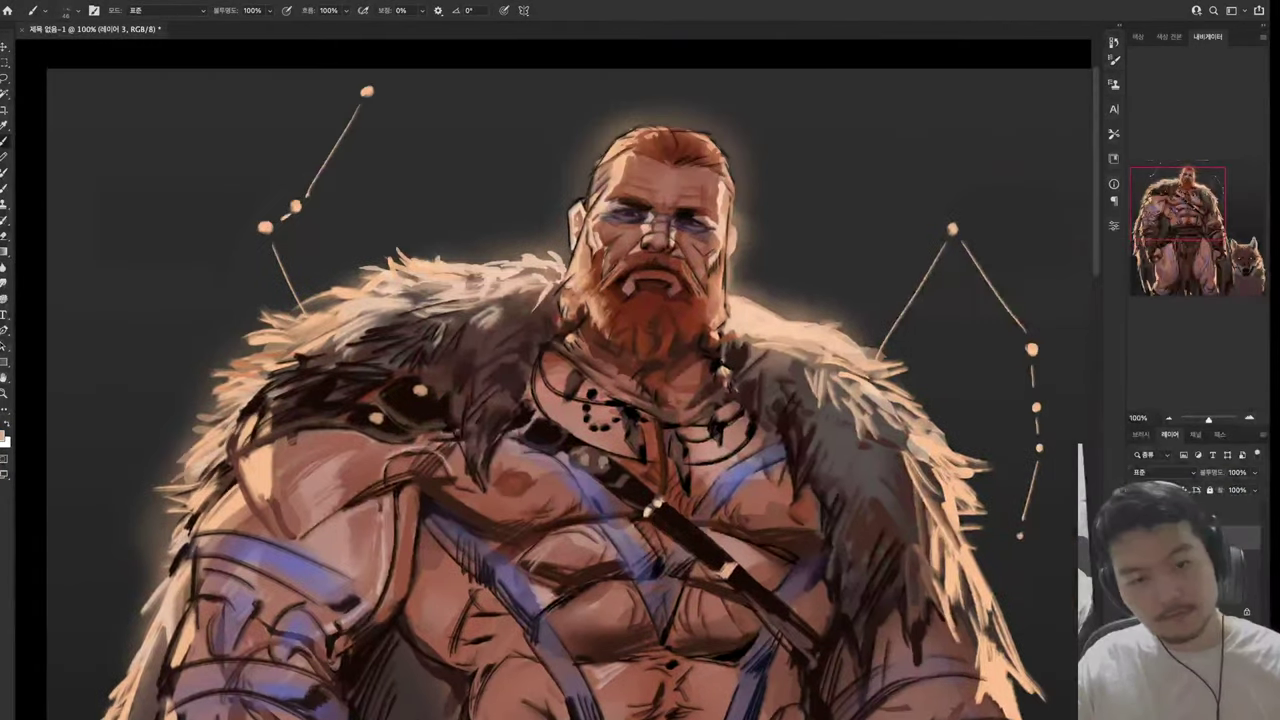
drag(560, 500, 560, 200)
scroll(560, 380, up, 5)
scroll(583, 380, down, 3)
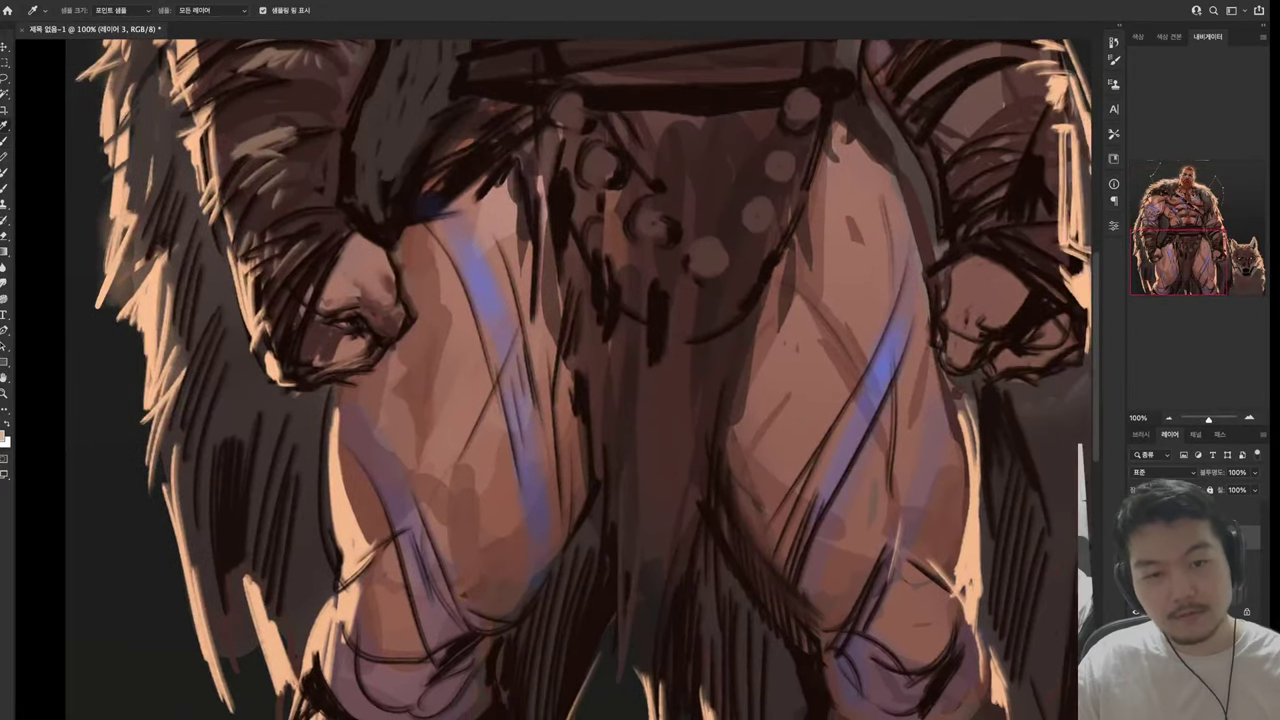
scroll(583, 380, up, 3)
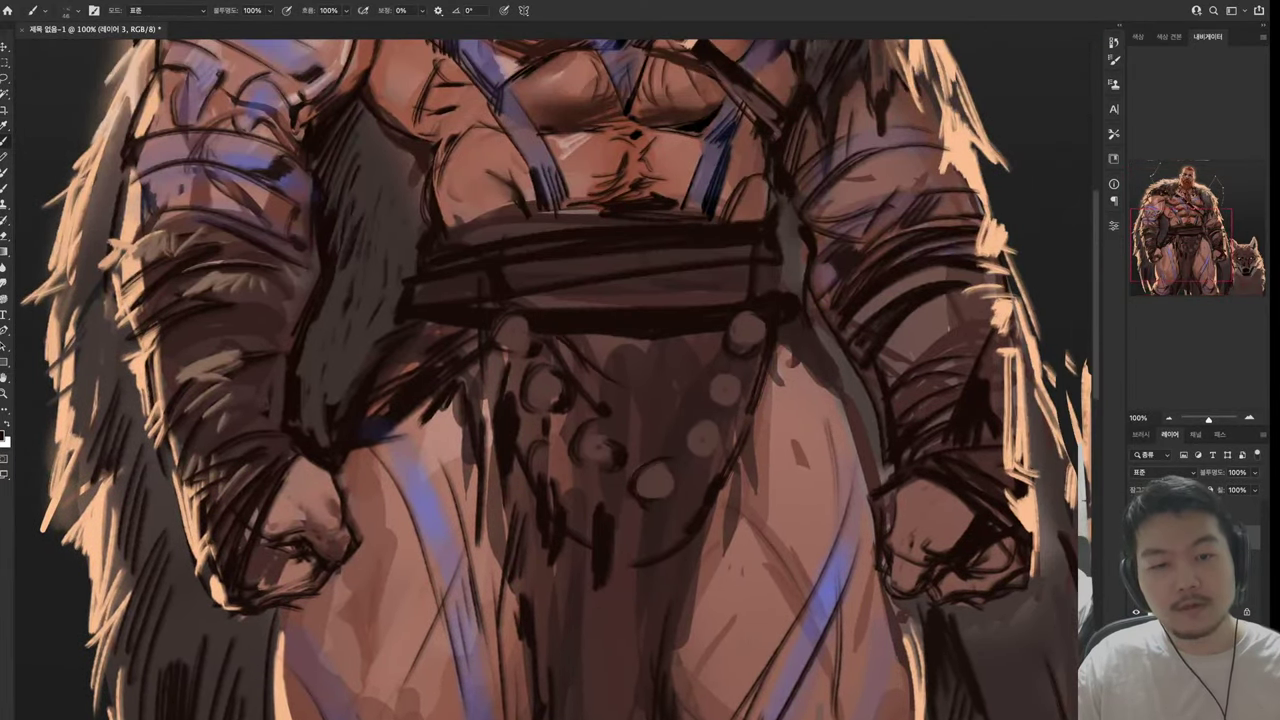
mouse_move(570, 362)
mouse_down()
mouse_move(720, 338)
mouse_move(640, 392)
mouse_up()
mouse_move(708, 350)
mouse_down()
mouse_move(612, 420)
mouse_move(662, 468)
mouse_up()
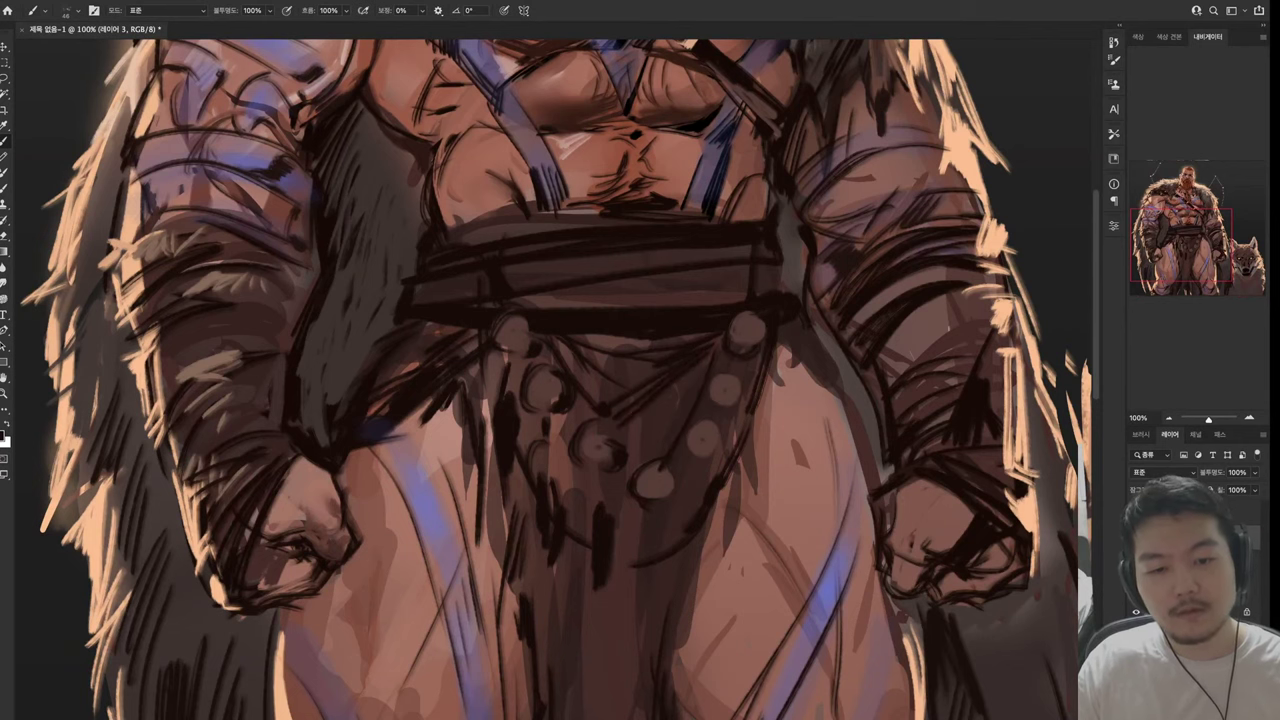
drag(670, 526, 640, 650)
drag(632, 558, 622, 692)
Paint small pale beads and beige hanging tassels along the lower strand of the loincloth
key(i)
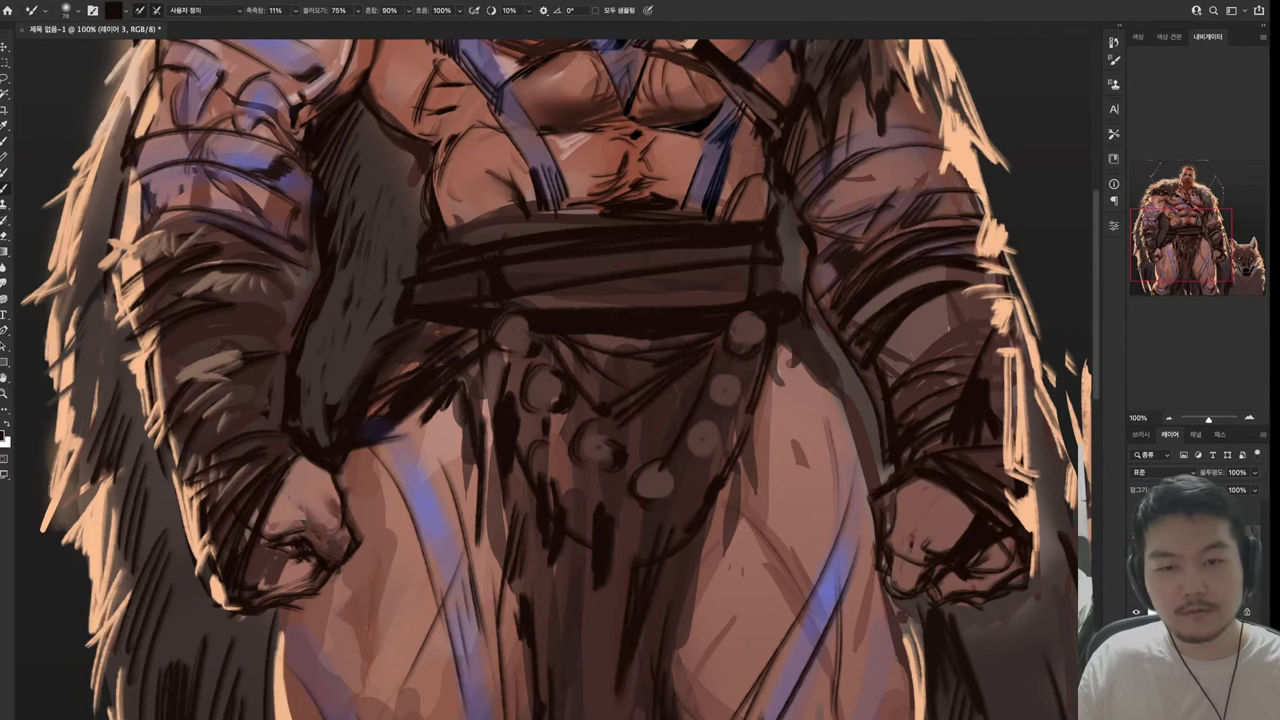
click(650, 529)
scroll(800, 410, up, 12)
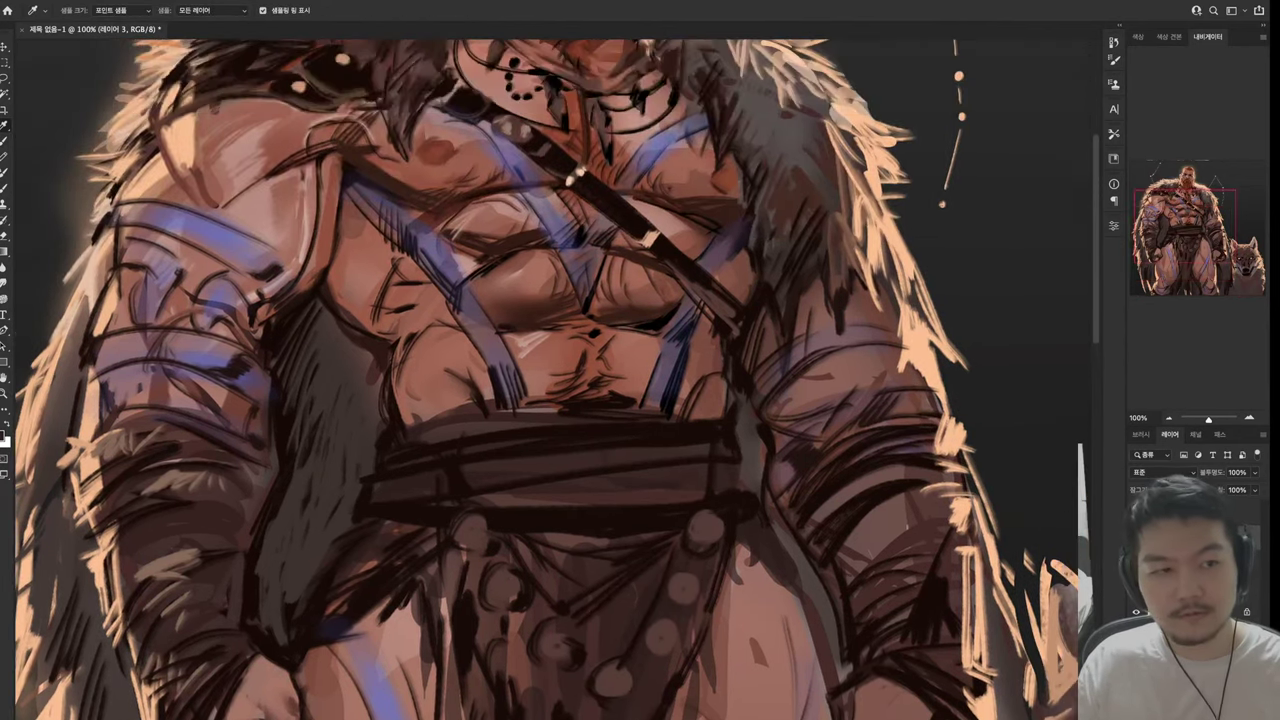
drag(825, 410, 800, 410)
key(b)
scroll(800, 410, down, 12)
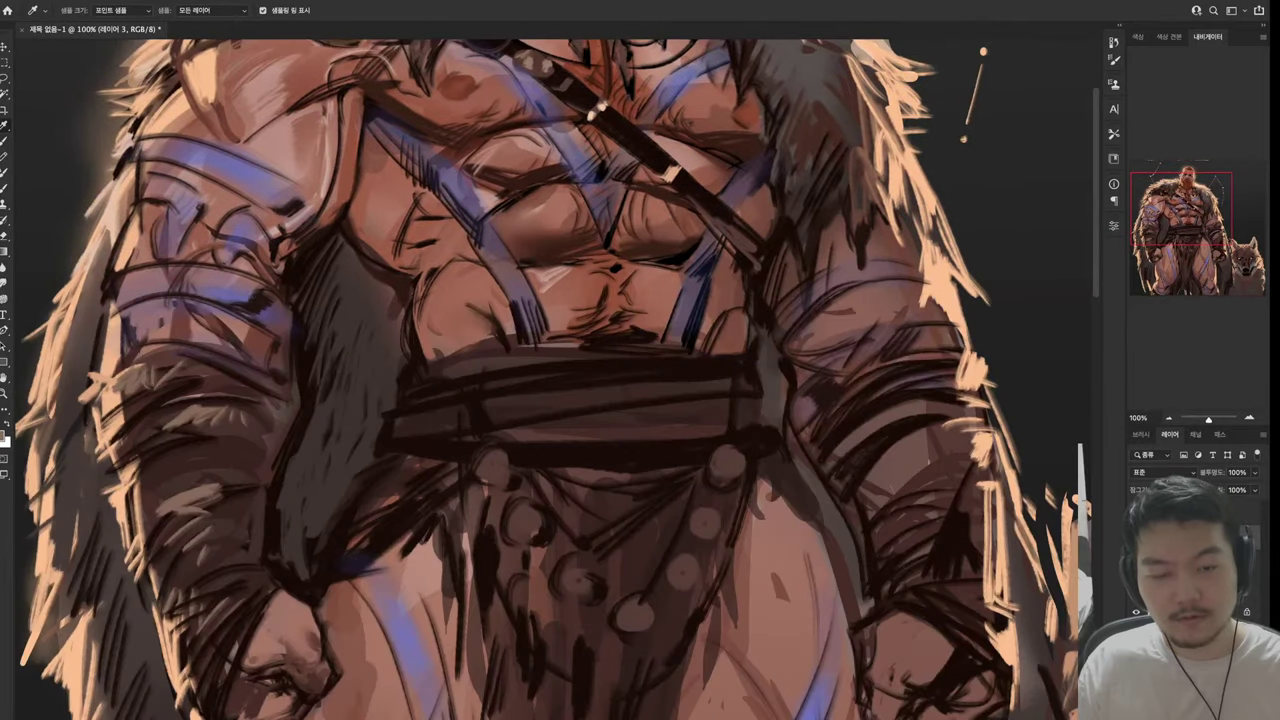
mouse_move(610, 398)
mouse_down()
mouse_move(624, 466)
mouse_move(670, 525)
mouse_move(682, 470)
mouse_move(712, 510)
mouse_move(720, 460)
mouse_move(716, 552)
mouse_up()
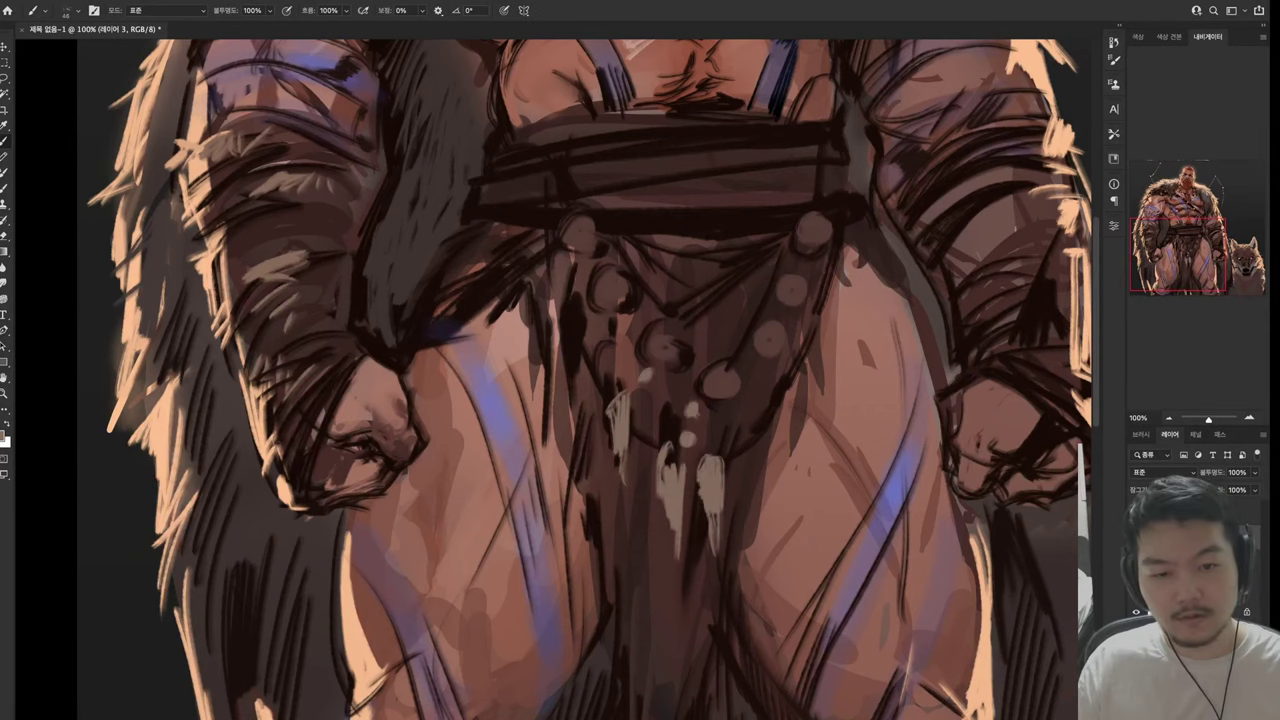
Highlight the round loincloth beads in pale beige and add small beads and a tassel on the image-right side
scroll(644, 410, up, 3)
mouse_move(648, 472)
mouse_down()
mouse_move(660, 448)
mouse_move(670, 465)
mouse_up()
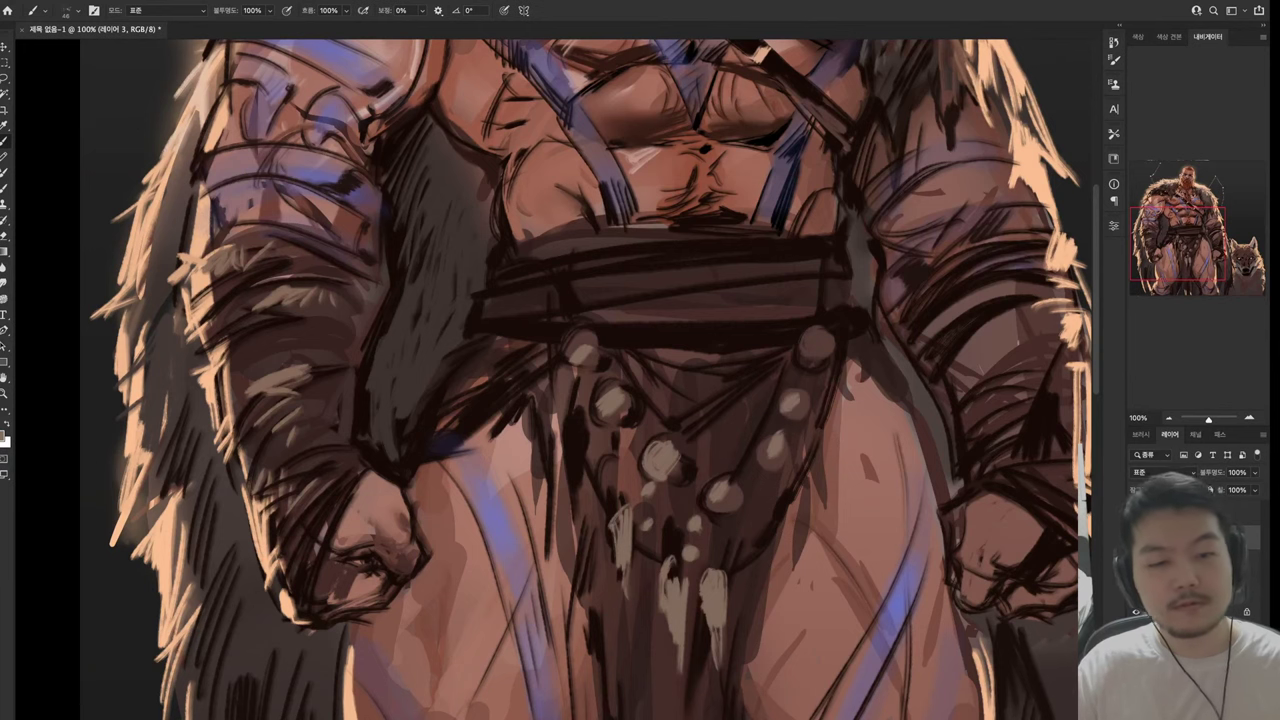
scroll(560, 380, up, 5)
scroll(560, 380, down, 5)
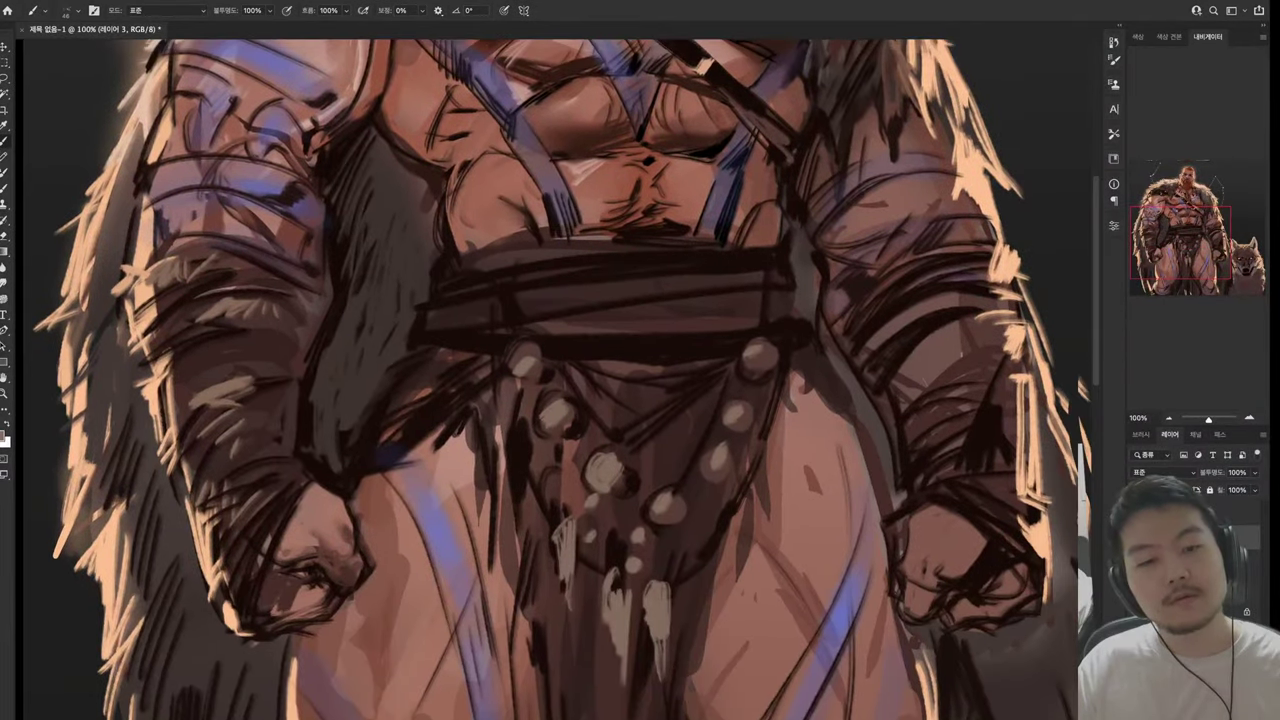
drag(718, 495, 710, 590)
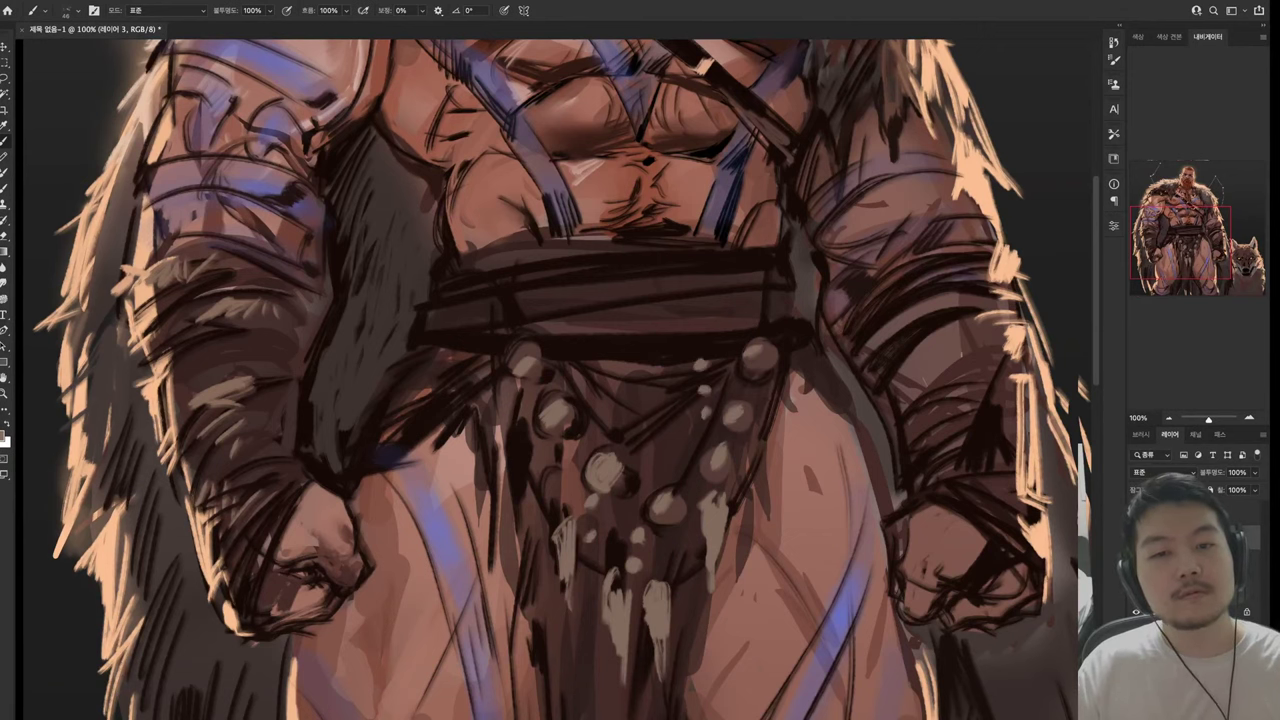
Paint pale beads and a dotted row of small studs along the belt, undoing the trial solid lines
scroll(560, 380, up, 5)
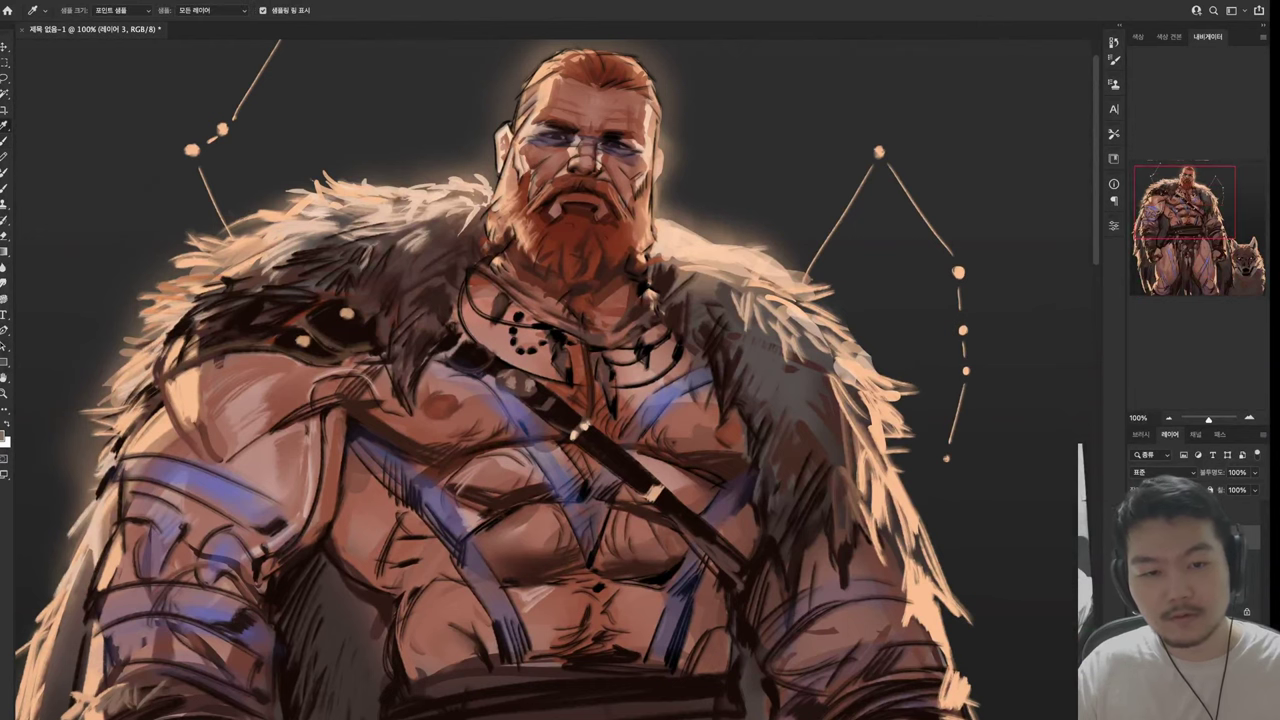
scroll(560, 380, down, 5)
scroll(560, 380, up, 2)
drag(650, 409, 855, 367)
scroll(560, 380, down, 2)
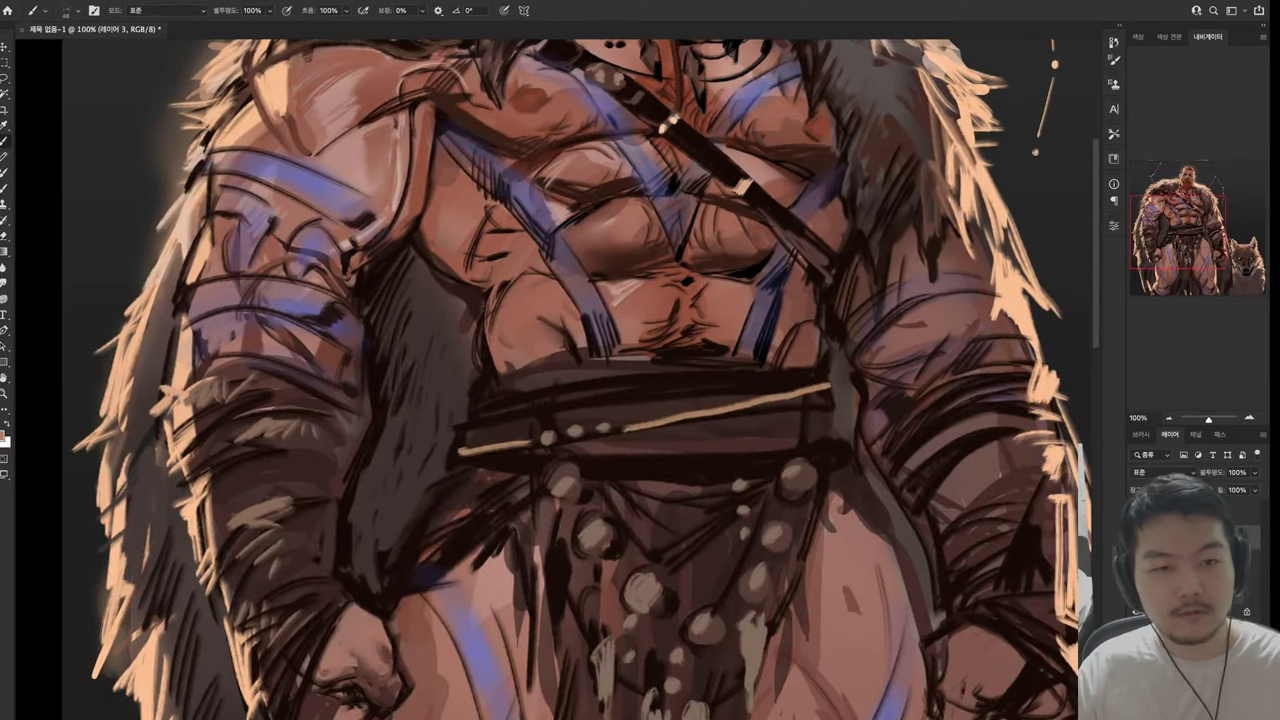
scroll(560, 380, up, 2)
key(ctrl+z)
drag(690, 377, 785, 333)
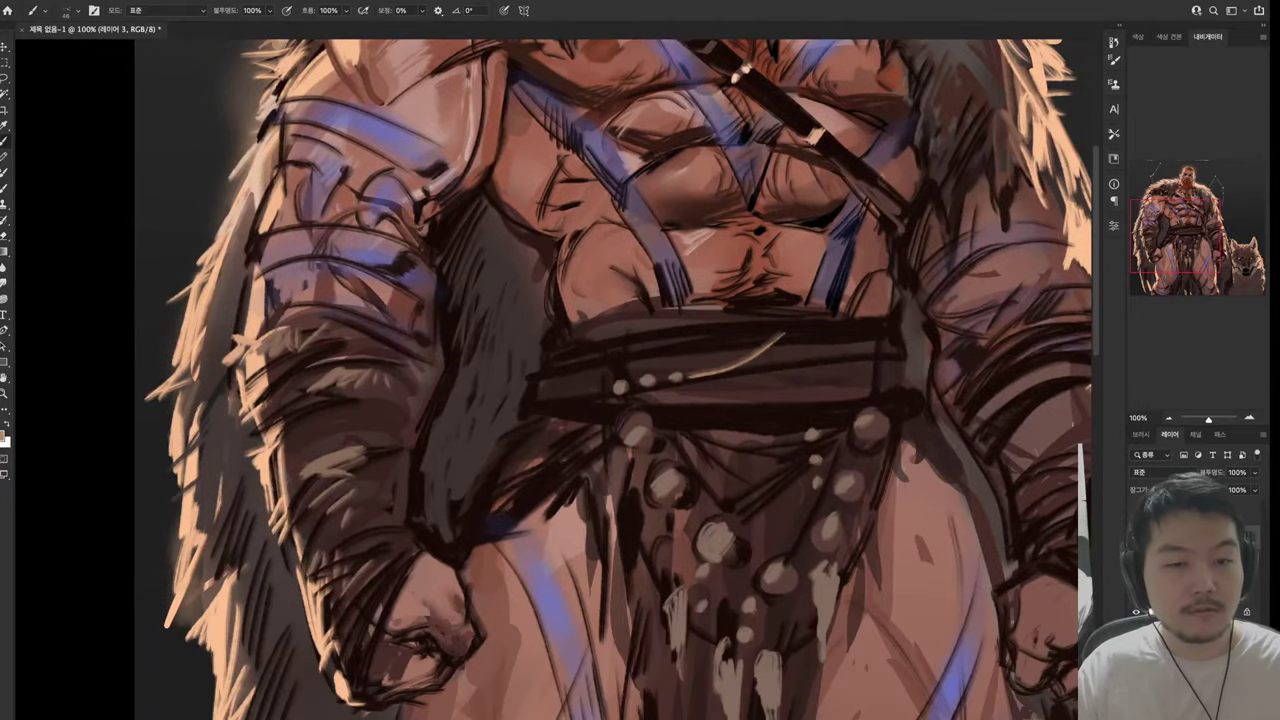
drag(560, 380, 631, 405)
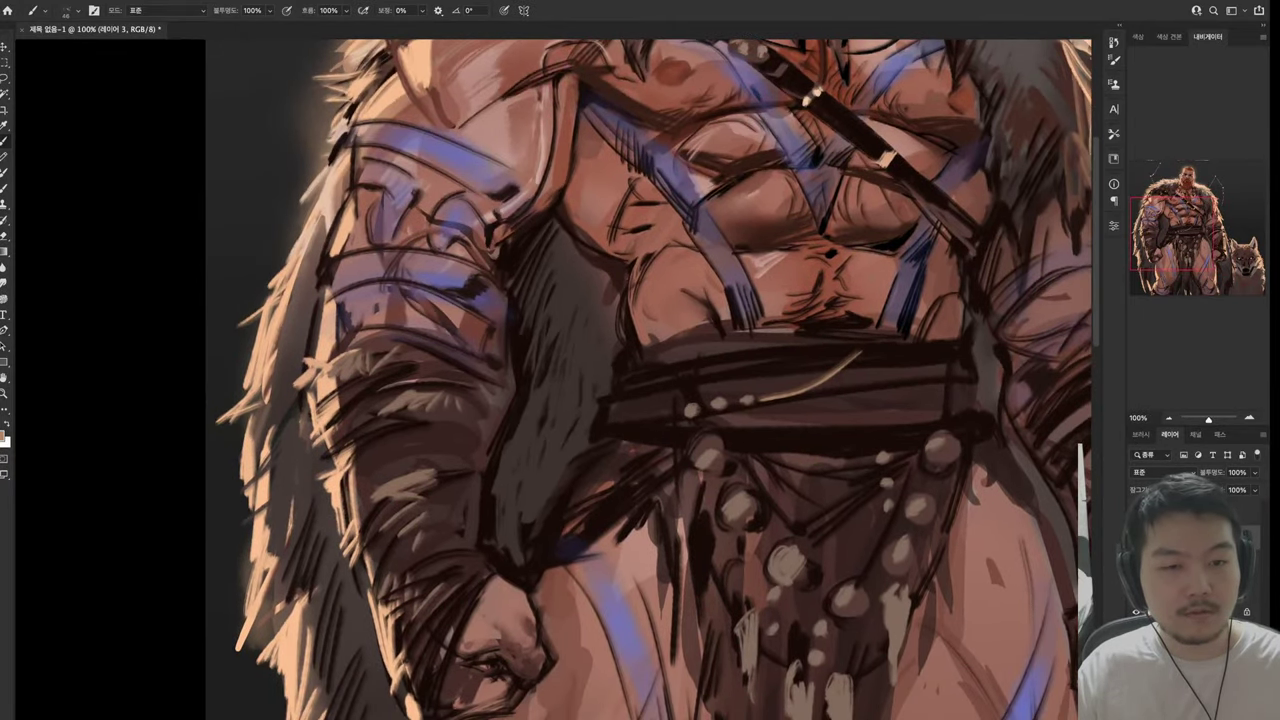
key(ctrl+z)
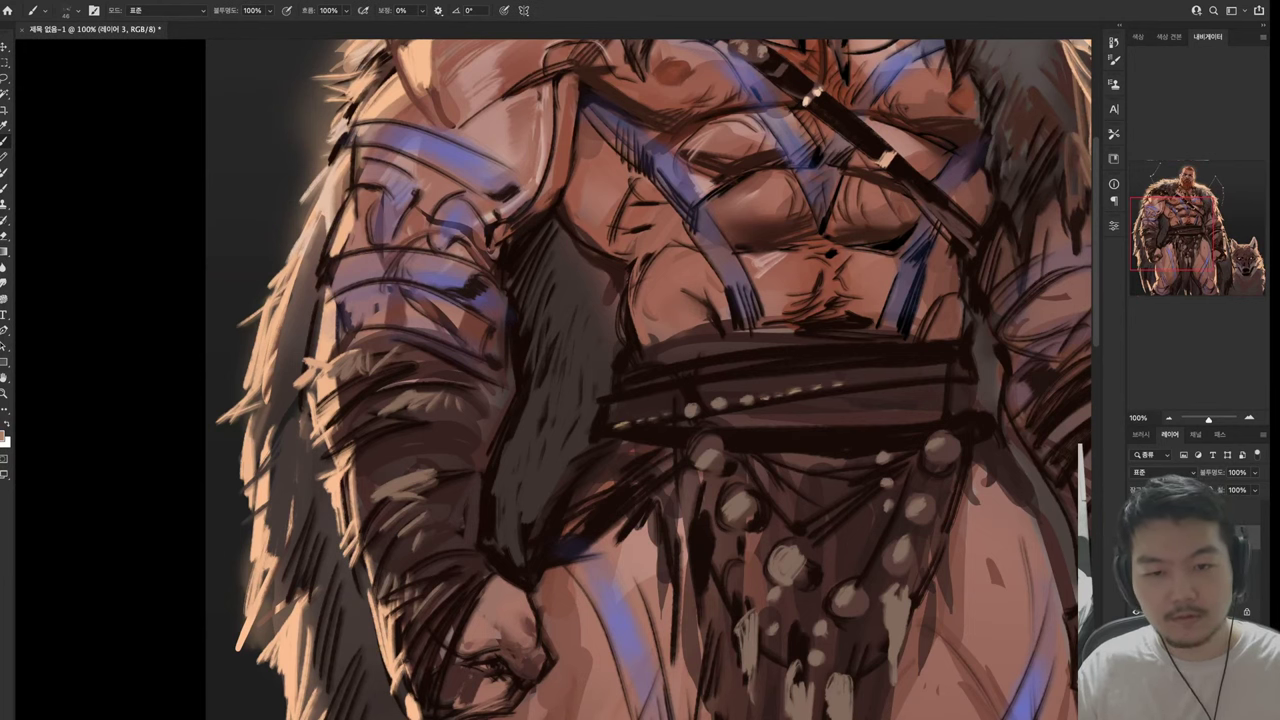
Paint a pale hanging tassel beneath the small beads at the loincloth's image-left edge
drag(640, 400, 480, 338)
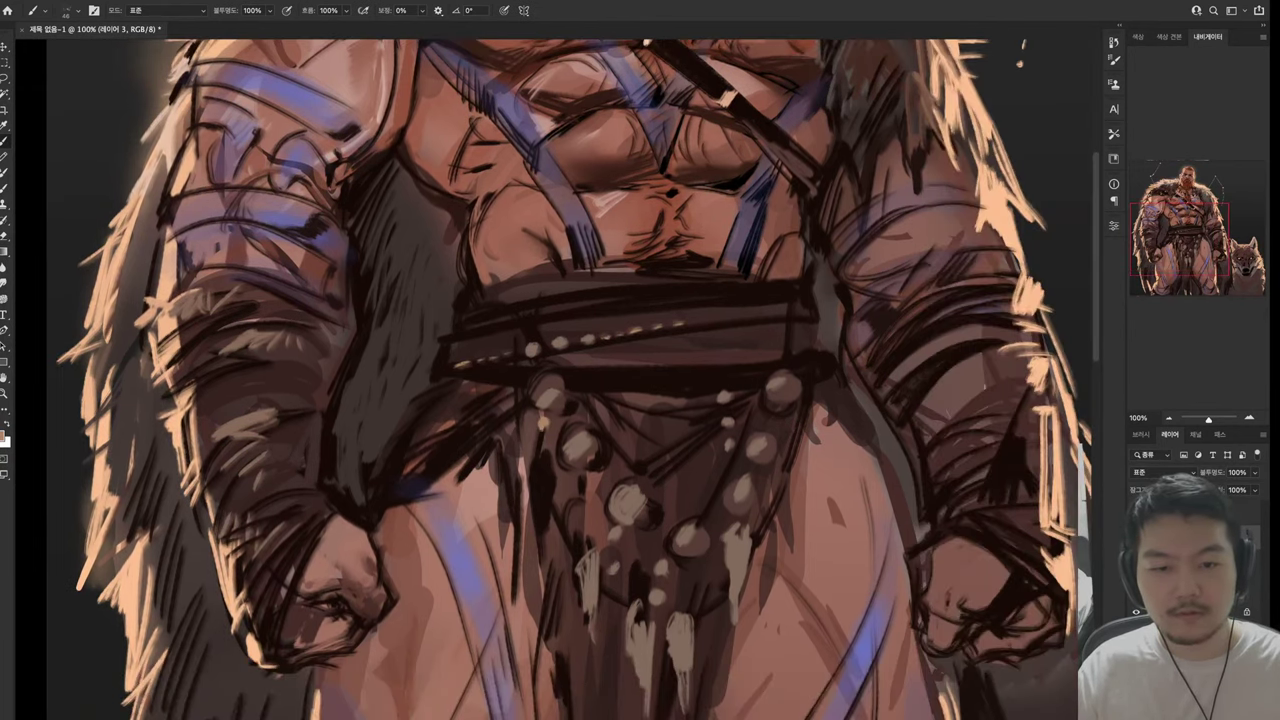
key(i)
key(b)
drag(546, 468, 540, 545)
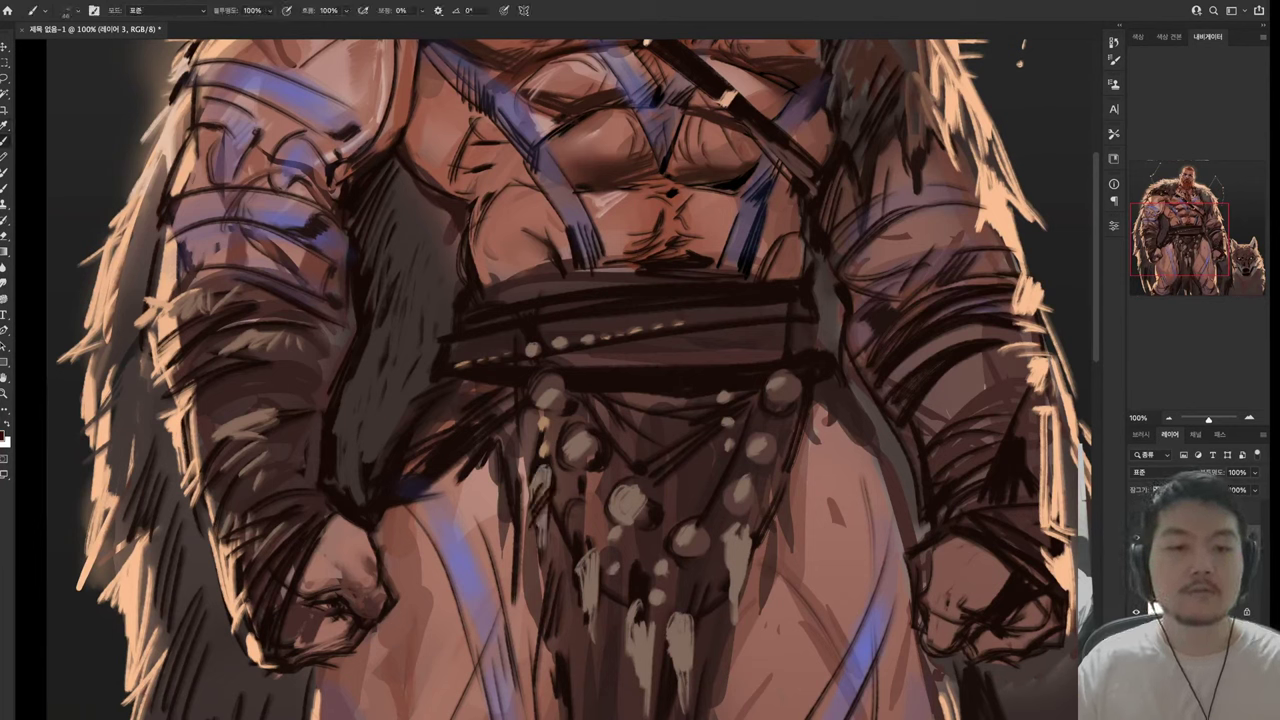
Draw dark strands linking the loincloth beads and add dark lines to the fur along the image-right hip
drag(563, 490, 630, 540)
drag(784, 513, 734, 403)
mouse_move(775, 280)
mouse_down()
mouse_move(795, 352)
mouse_move(850, 390)
mouse_move(866, 446)
mouse_up()
drag(806, 360, 824, 446)
drag(832, 416, 846, 450)
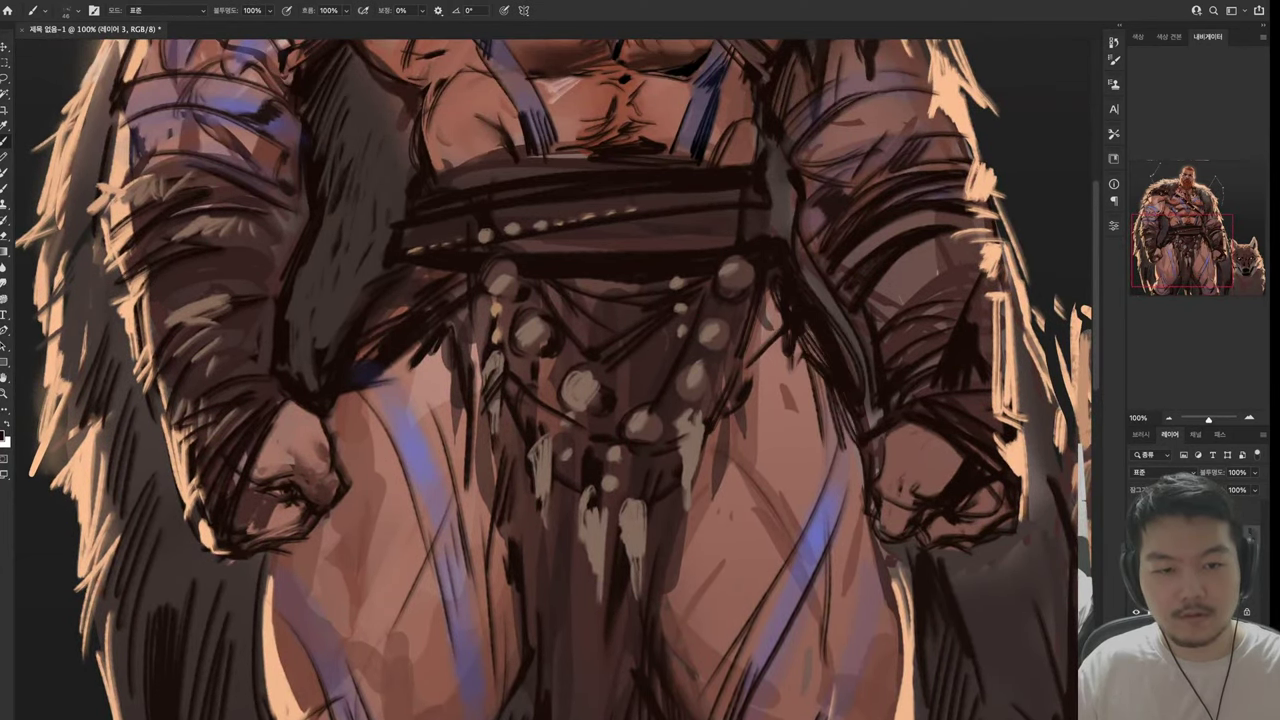
Paint crossing reddish-brown scar strokes on the image-right thigh and a slanted slash across each thigh
drag(802, 378, 715, 510)
drag(805, 420, 710, 526)
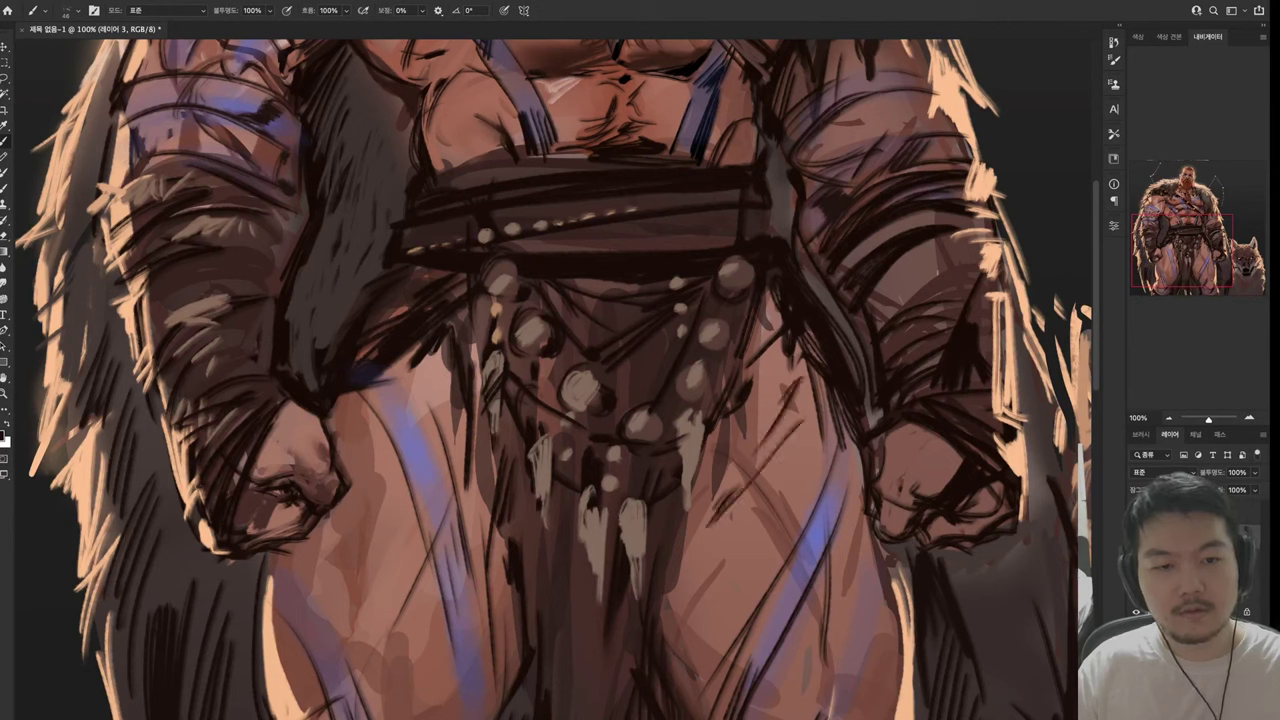
key(h)
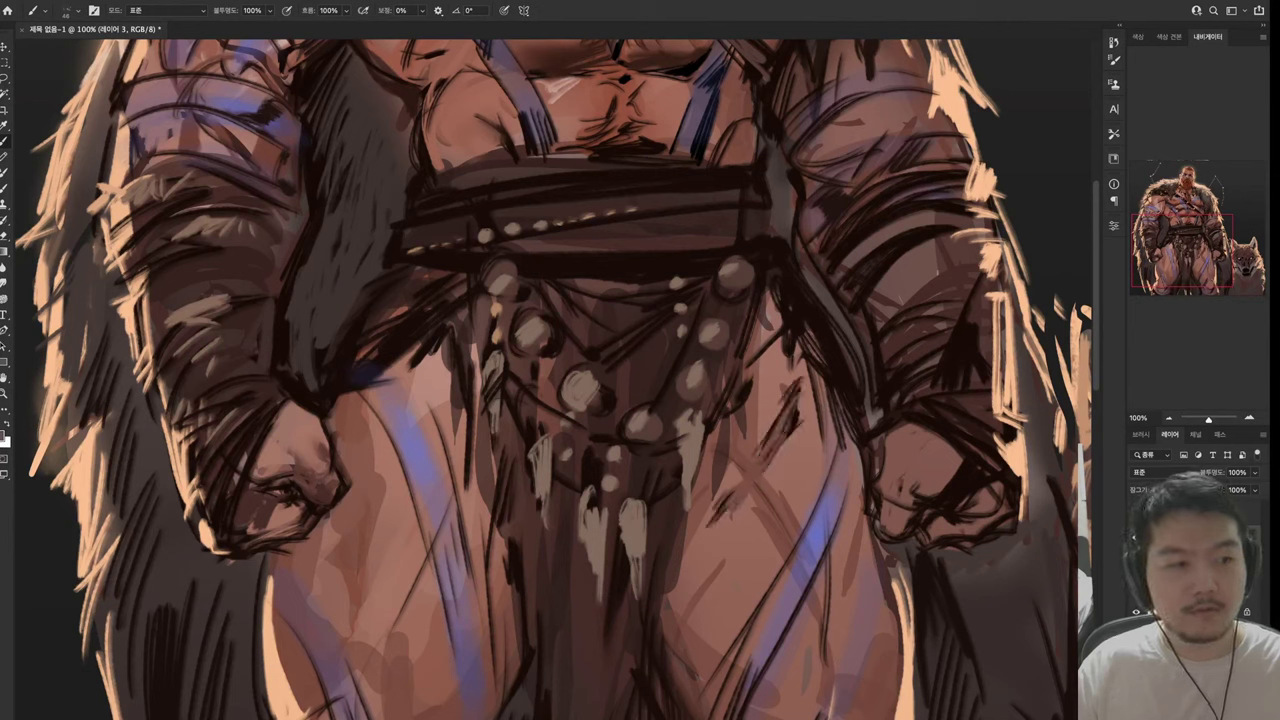
key(h)
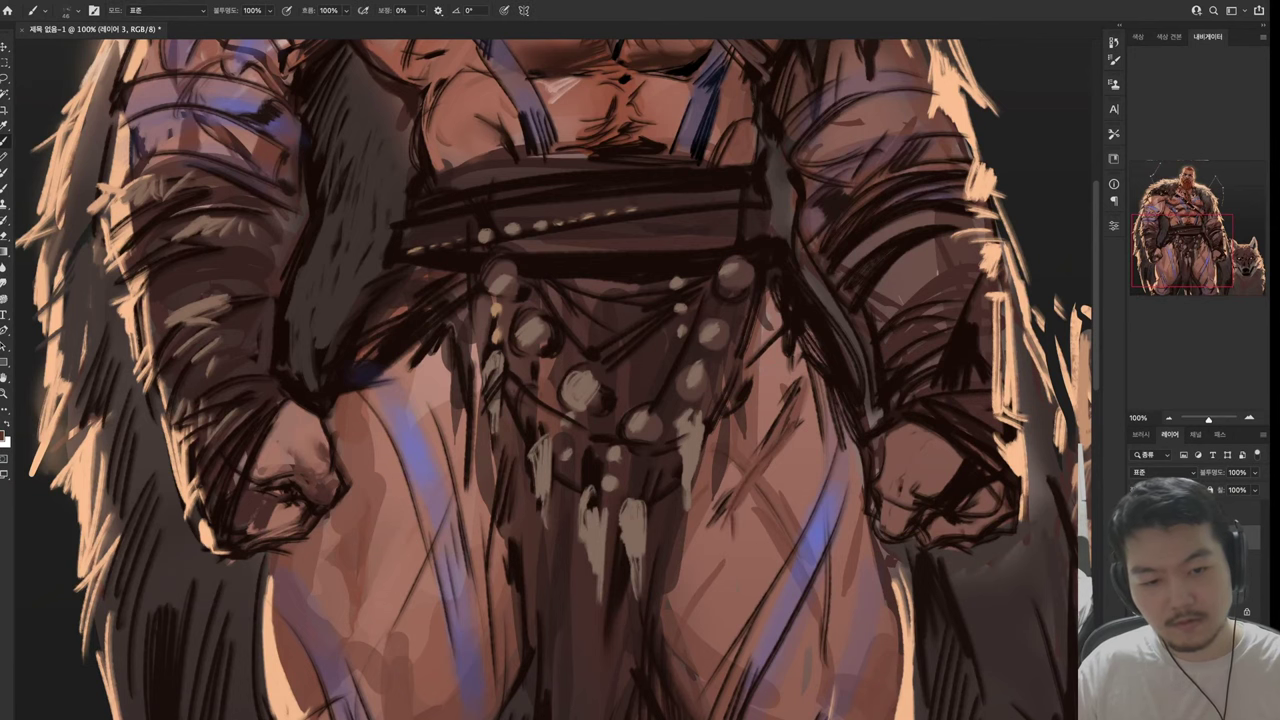
key(h)
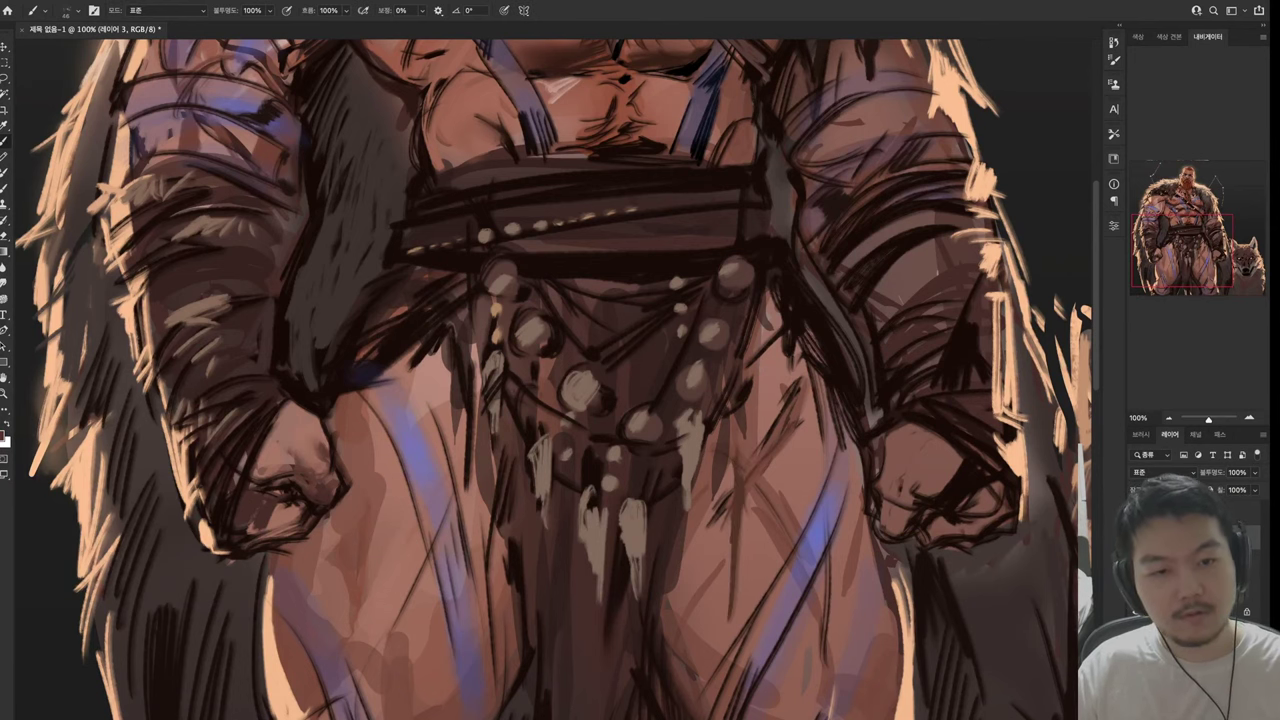
key(h)
mouse_move(826, 488)
mouse_down()
mouse_move(718, 524)
mouse_move(730, 524)
mouse_up()
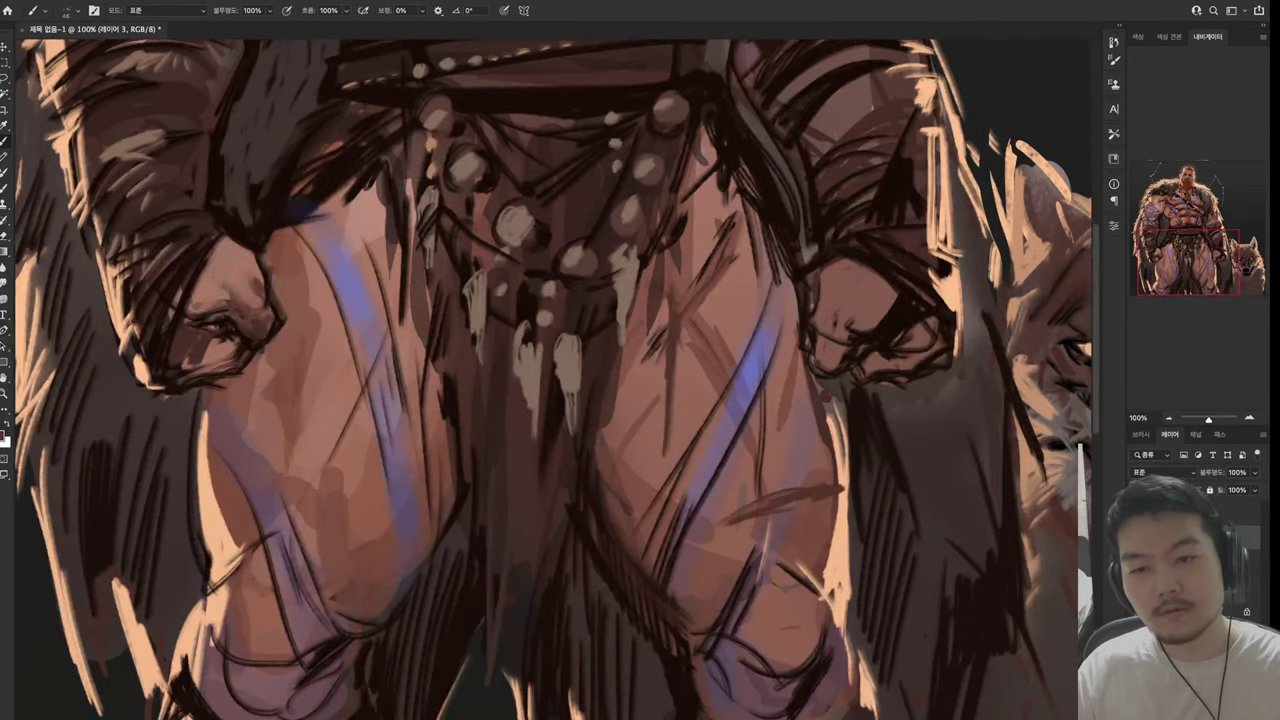
mouse_move(215, 405)
mouse_down()
mouse_move(345, 378)
mouse_move(279, 460)
mouse_up()
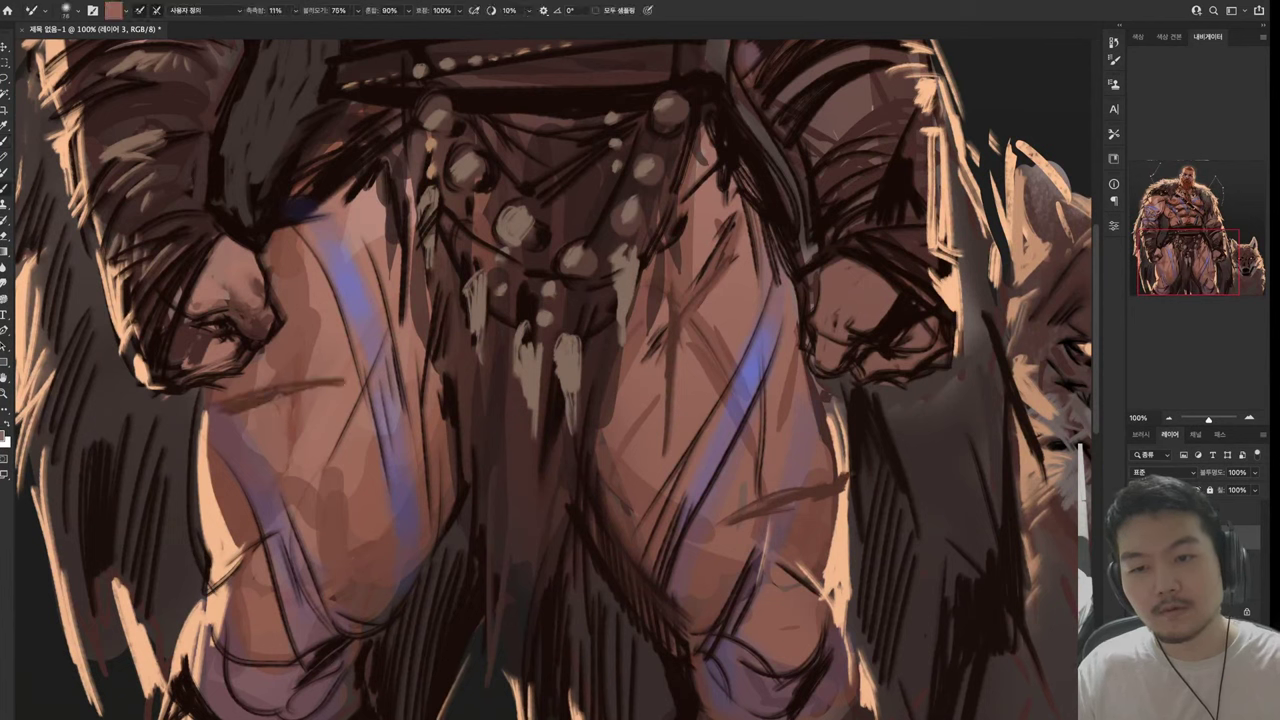
Draw contour lines down the image-left thigh and hatch above the knee, darkening the blue stripe's lower end
mouse_move(274, 234)
mouse_down()
mouse_move(300, 320)
mouse_move(300, 498)
mouse_move(360, 622)
mouse_up()
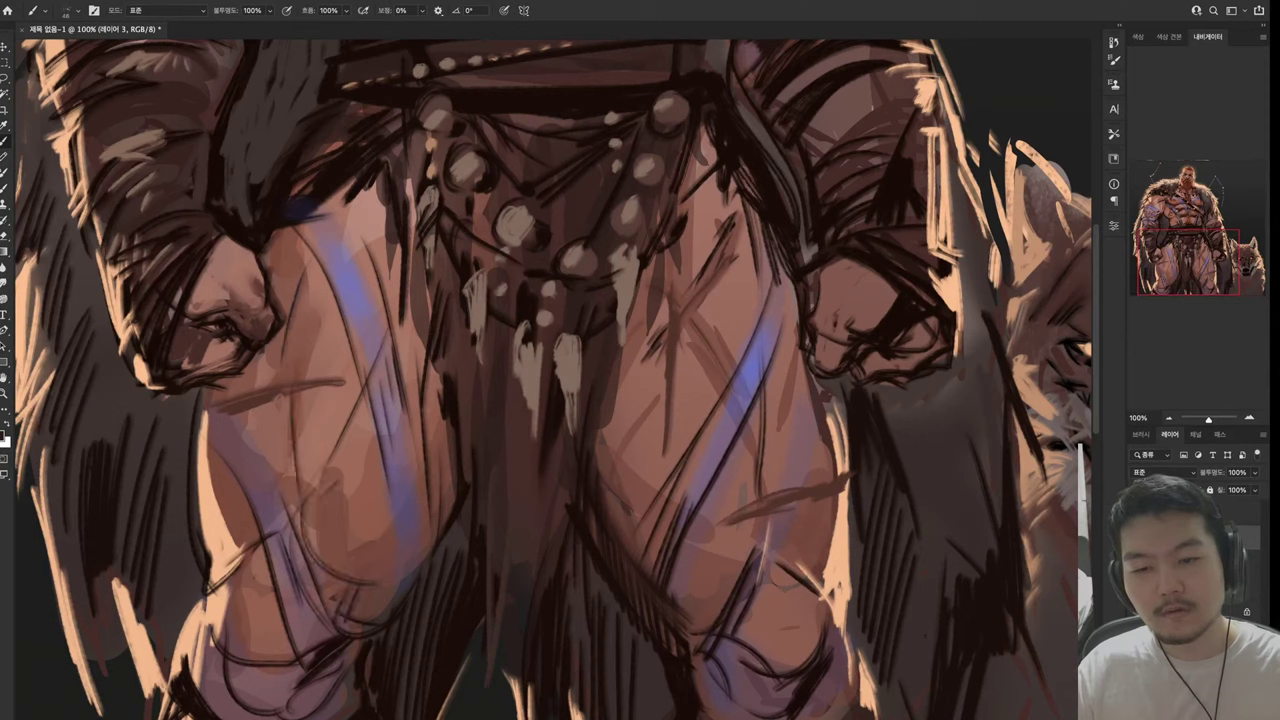
drag(396, 568, 370, 620)
drag(403, 505, 393, 600)
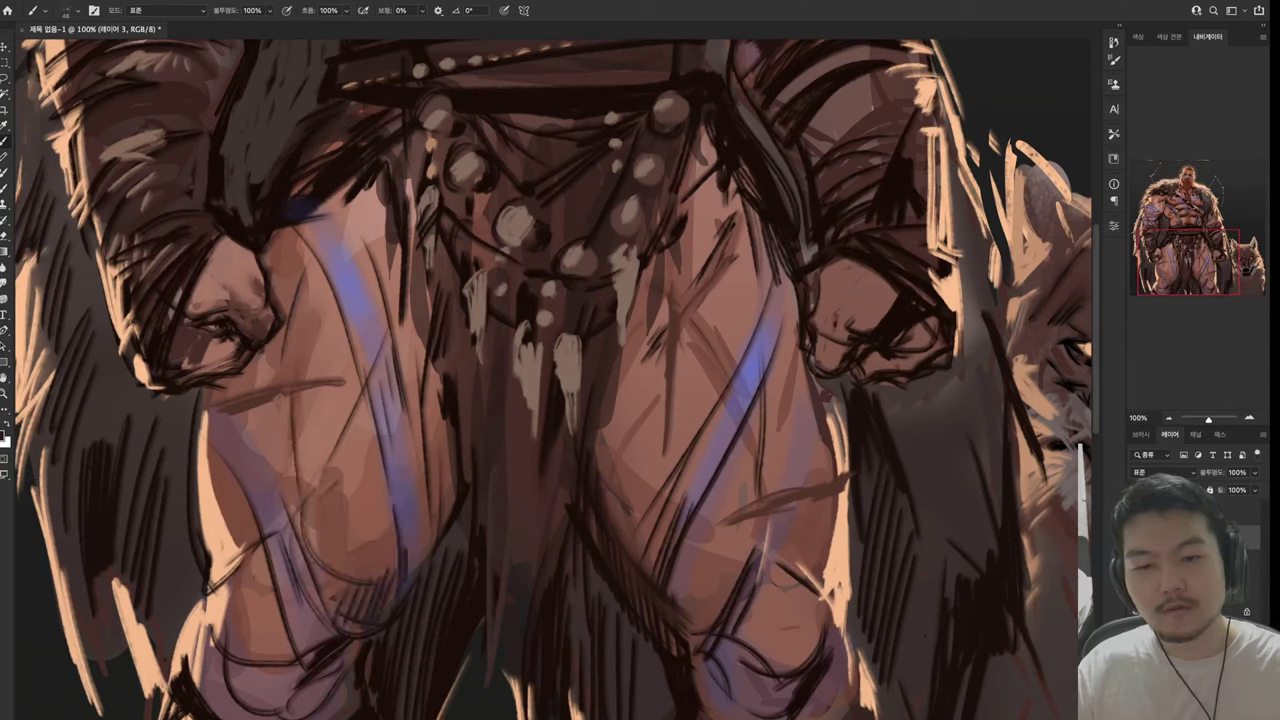
drag(420, 537, 403, 583)
drag(425, 515, 413, 561)
drag(440, 465, 429, 551)
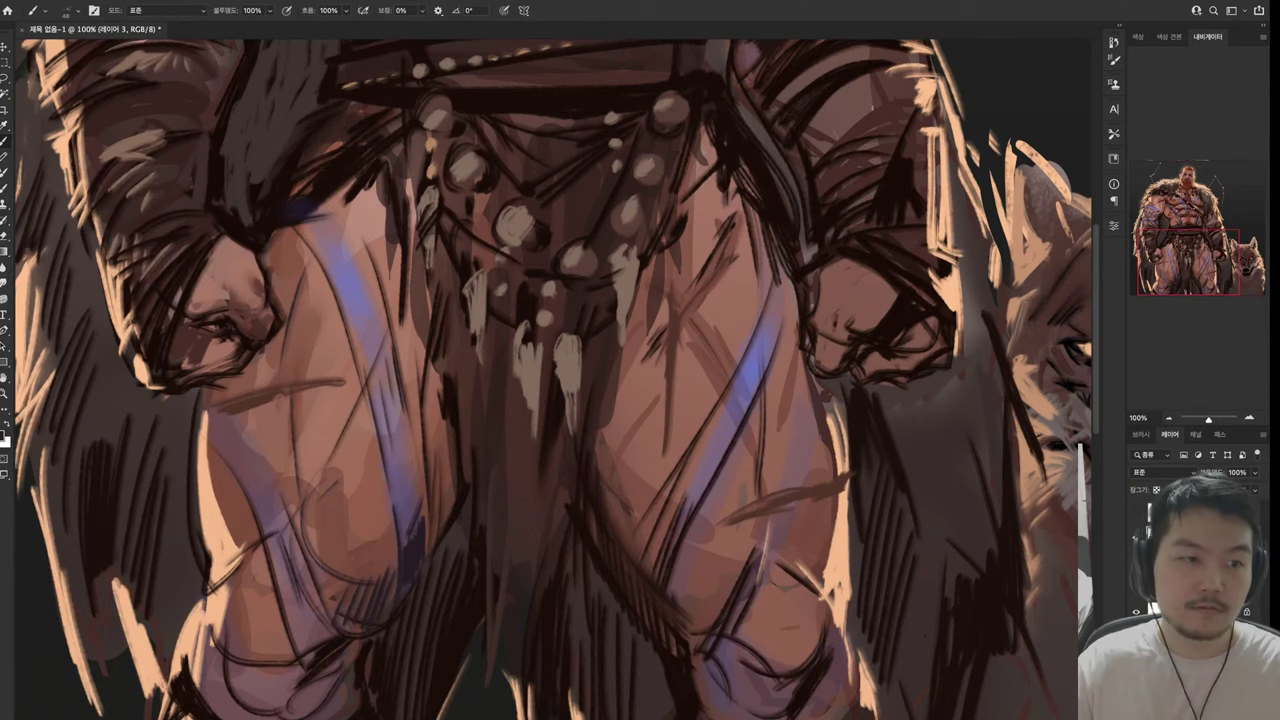
Darken the hanging loincloth with long vertical strokes around the tassels and down between the thighs
drag(420, 60, 450, 55)
key(alt)
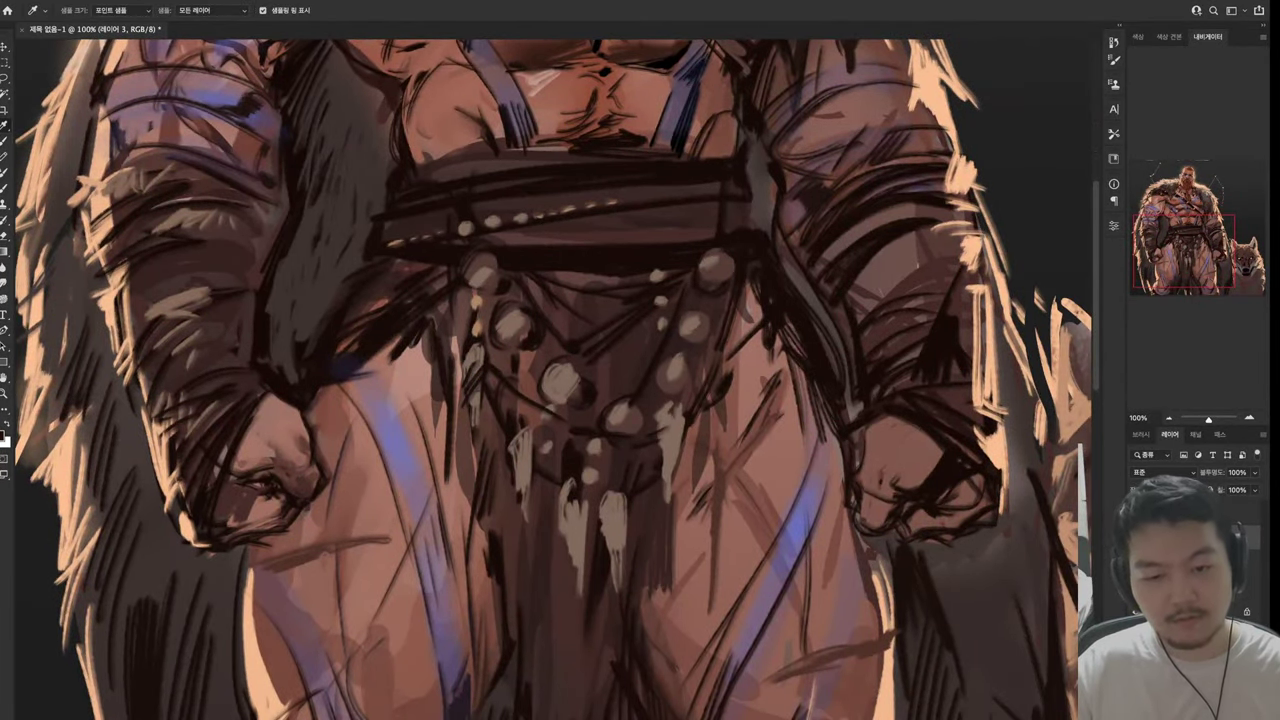
drag(698, 414, 656, 638)
drag(646, 568, 616, 718)
drag(606, 656, 602, 716)
mouse_move(600, 600)
mouse_down()
mouse_move(620, 490)
mouse_move(612, 440)
mouse_up()
drag(580, 450, 556, 644)
drag(596, 476, 574, 590)
drag(606, 478, 594, 590)
drag(602, 516, 588, 630)
drag(590, 552, 576, 650)
drag(576, 616, 564, 694)
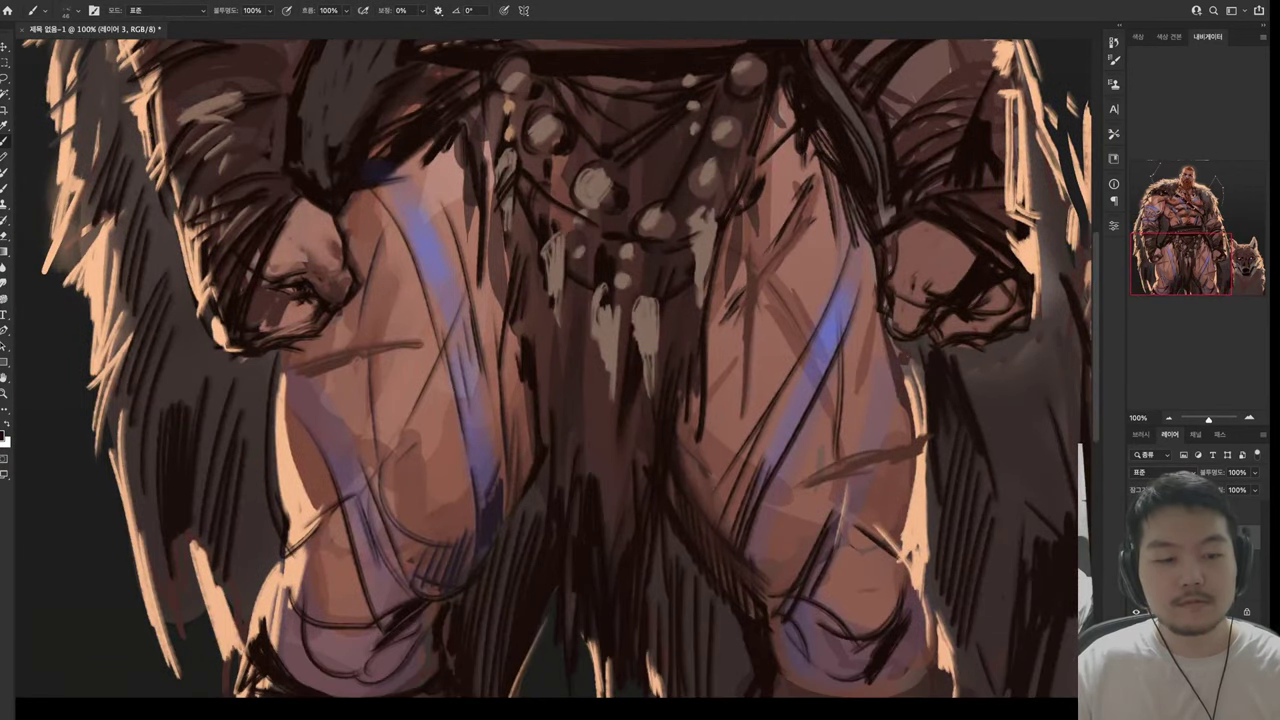
Draw dark V-shaped fur lines and diagonal hatching across the wolf's chest and image-right shoulder
drag(600, 500, 300, 620)
scroll(520, 340, down, 10)
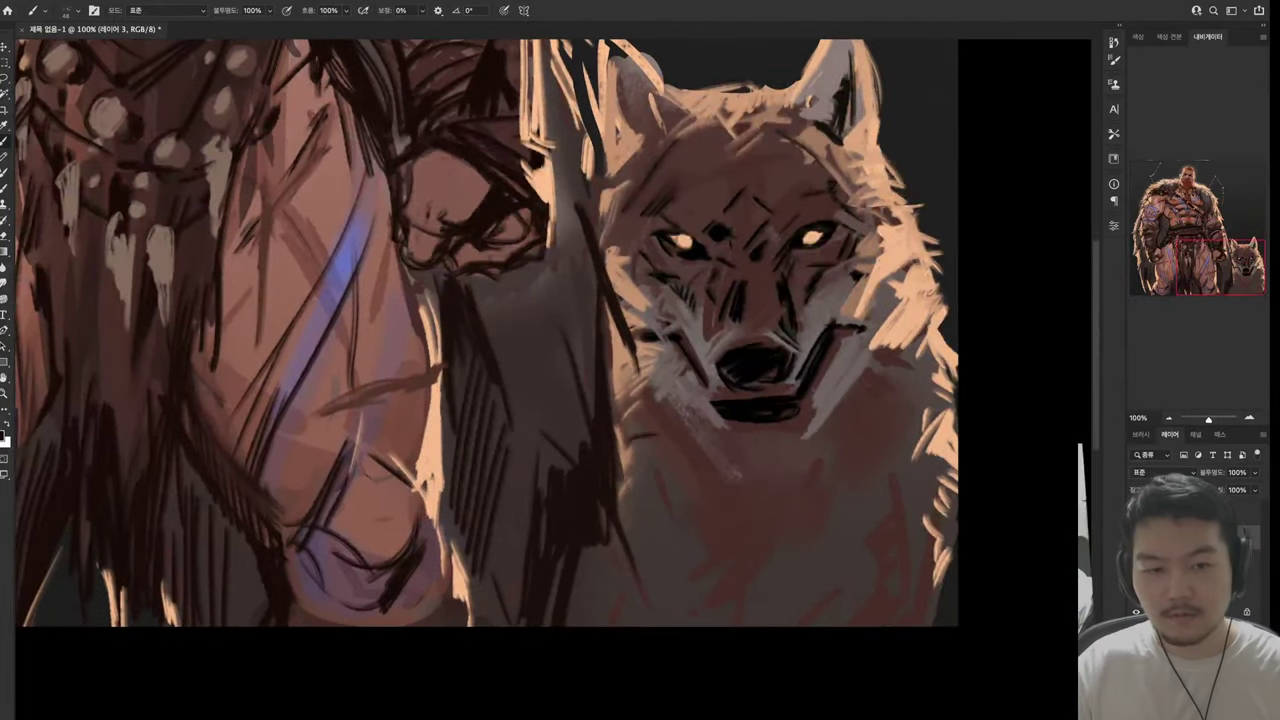
mouse_move(646, 432)
mouse_down()
mouse_move(716, 508)
mouse_move(760, 614)
mouse_up()
drag(752, 466, 772, 606)
mouse_move(842, 466)
mouse_down()
mouse_move(776, 612)
mouse_move(884, 424)
mouse_up()
drag(916, 468, 856, 548)
drag(936, 484, 836, 606)
mouse_move(848, 566)
mouse_down()
mouse_move(830, 618)
mouse_move(818, 606)
mouse_up()
drag(834, 560, 812, 610)
Soften the strokes on the wolf's lower chest and add short dark hatches on its image-left side
key(shift+b)
drag(852, 564, 810, 614)
key(shift+b)
drag(658, 528, 642, 578)
mouse_move(682, 550)
mouse_down()
mouse_move(656, 600)
mouse_move(664, 610)
mouse_up()
drag(614, 570, 578, 626)
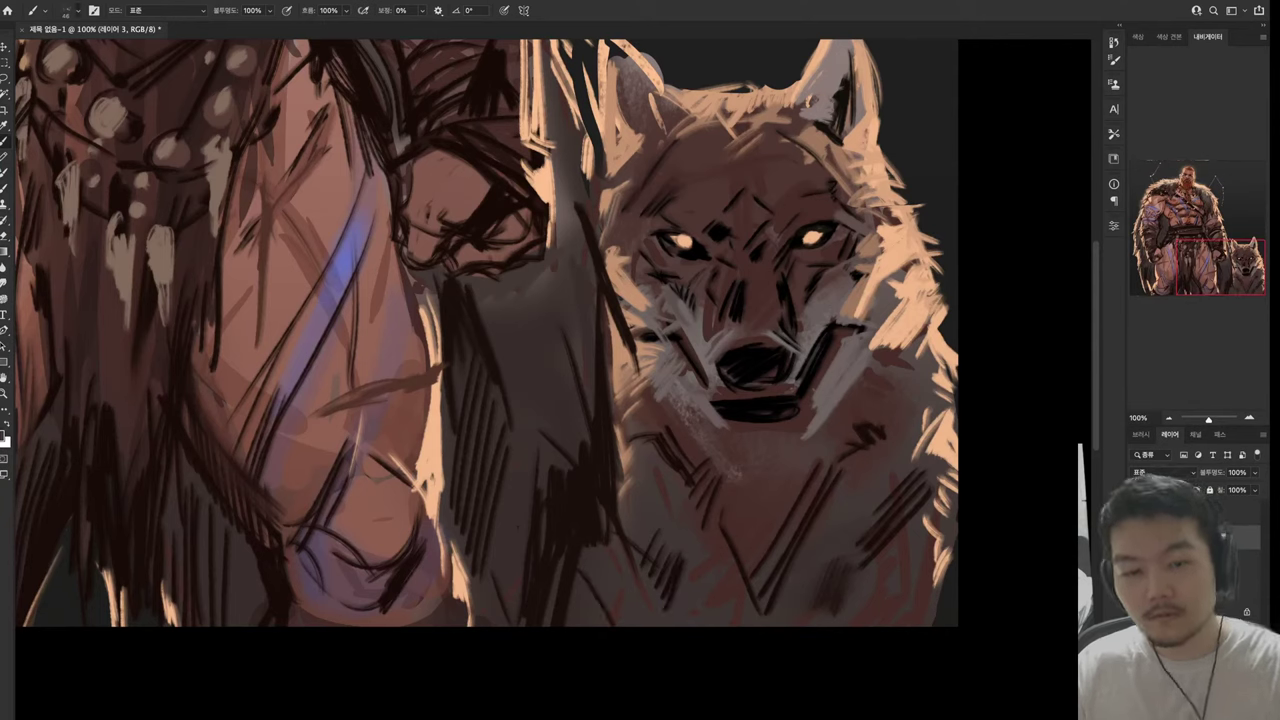
Glaze a dark gray-brown haze over the wolf's lower body and adjacent cloak with a large soft brush at 36% opacity
key(bracketright)
key(3)
key(6)
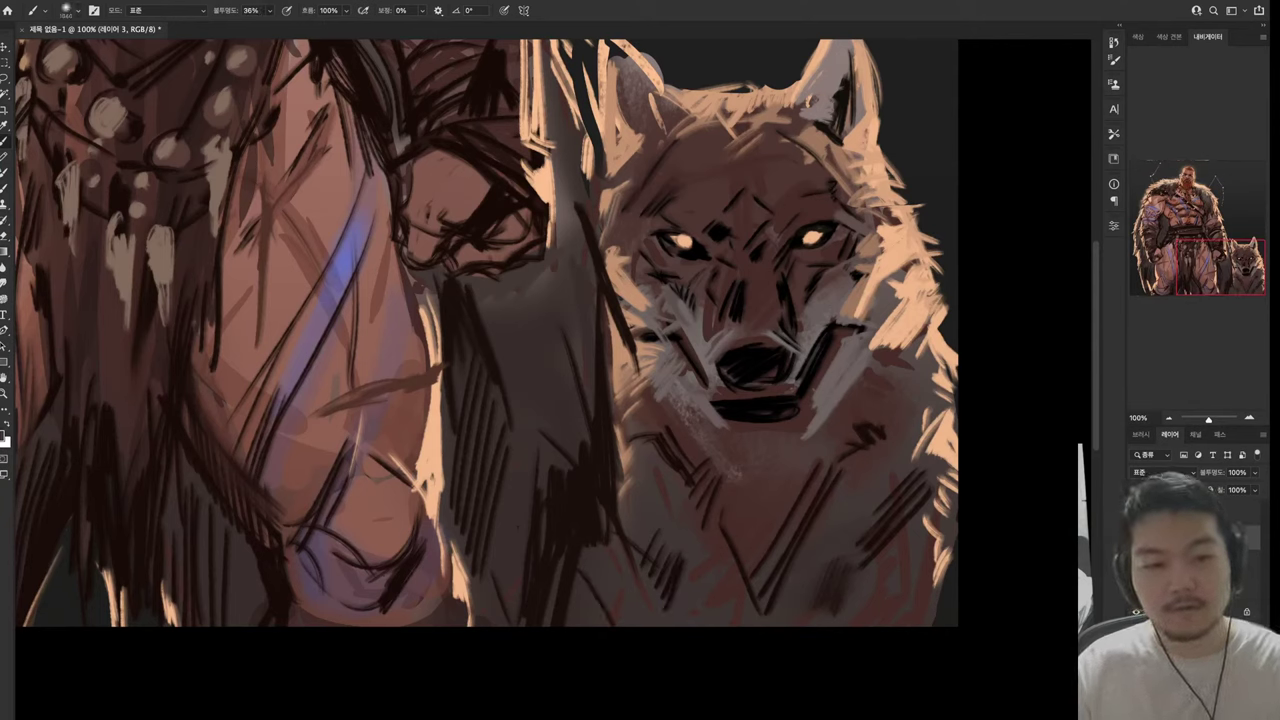
drag(676, 562, 670, 586)
drag(600, 440, 545, 620)
drag(806, 512, 832, 610)
drag(940, 520, 930, 574)
drag(672, 562, 668, 592)
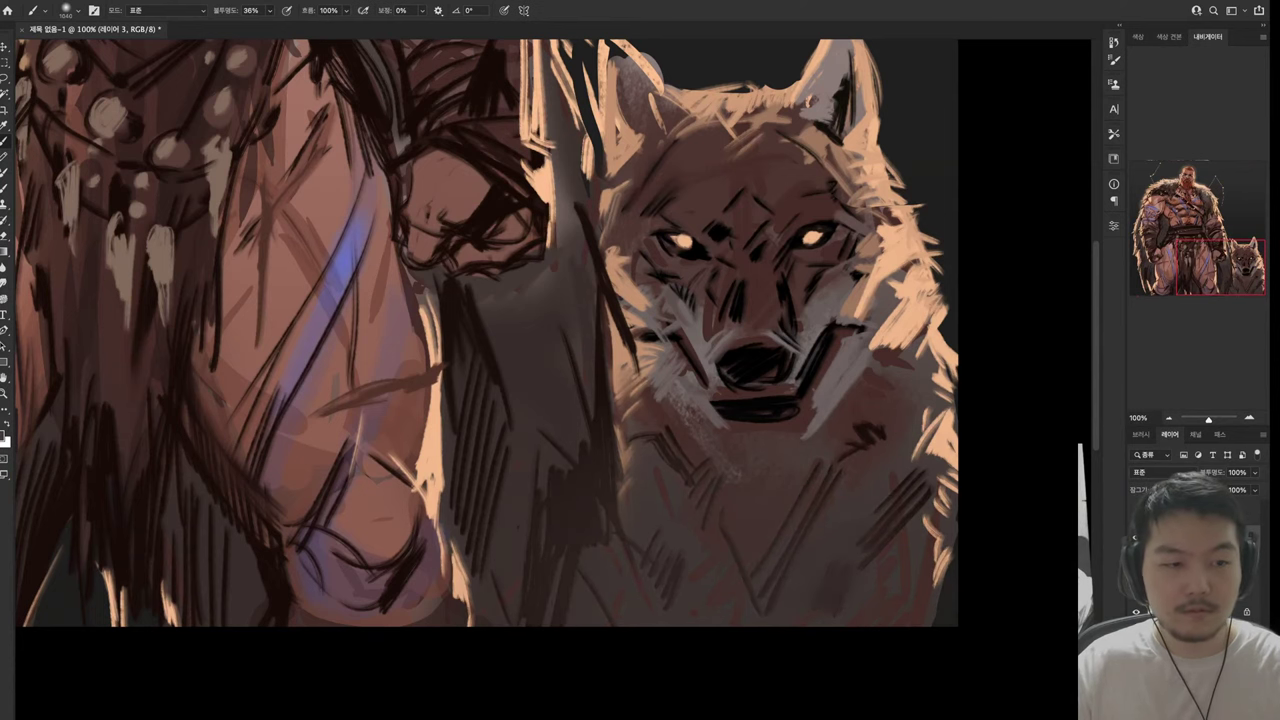
Extend the soft dark haze over the warrior's image-right knee, lower loincloth and cloak hem
drag(640, 350, 570, 490)
scroll(556, 330, left, 5)
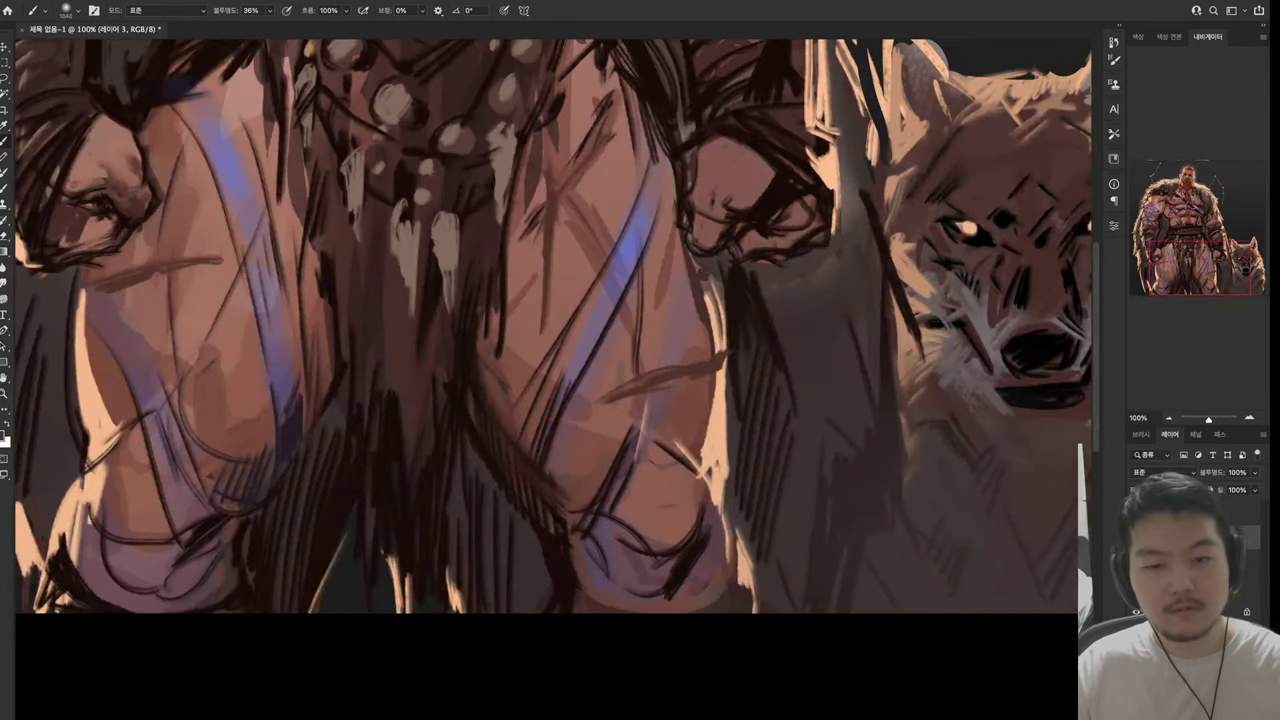
scroll(556, 330, left, 5)
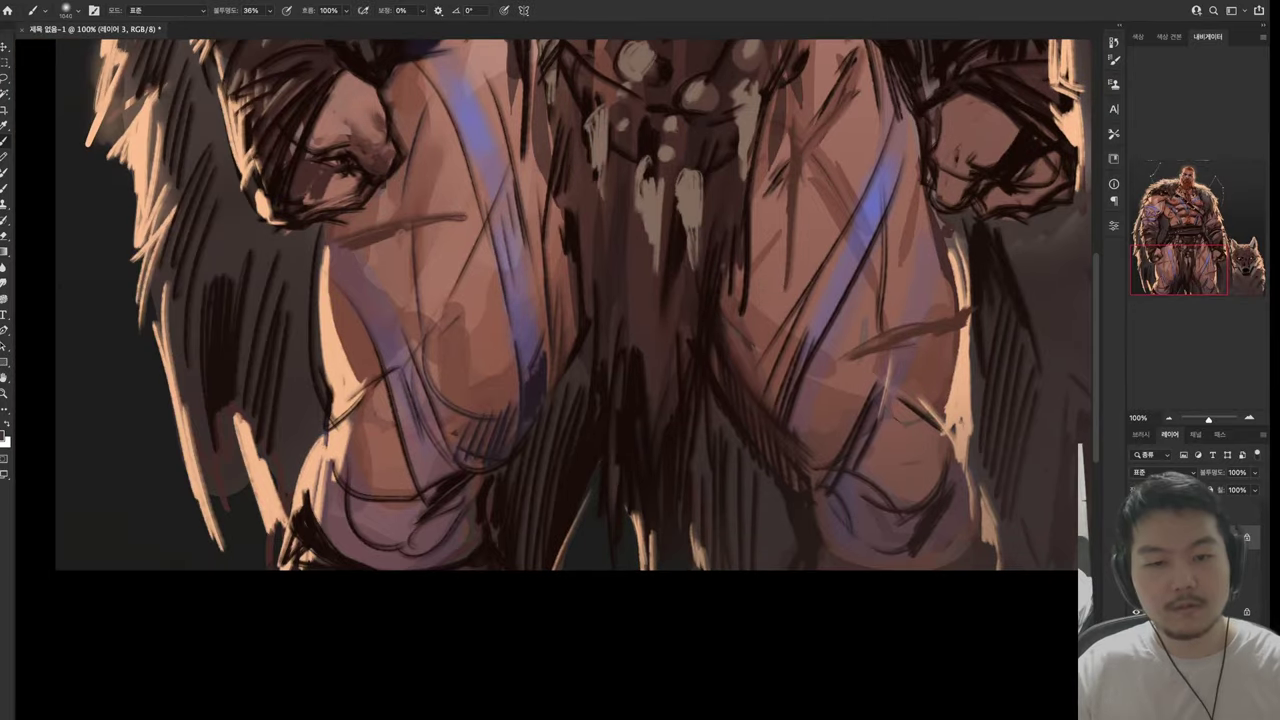
scroll(556, 330, right, 4)
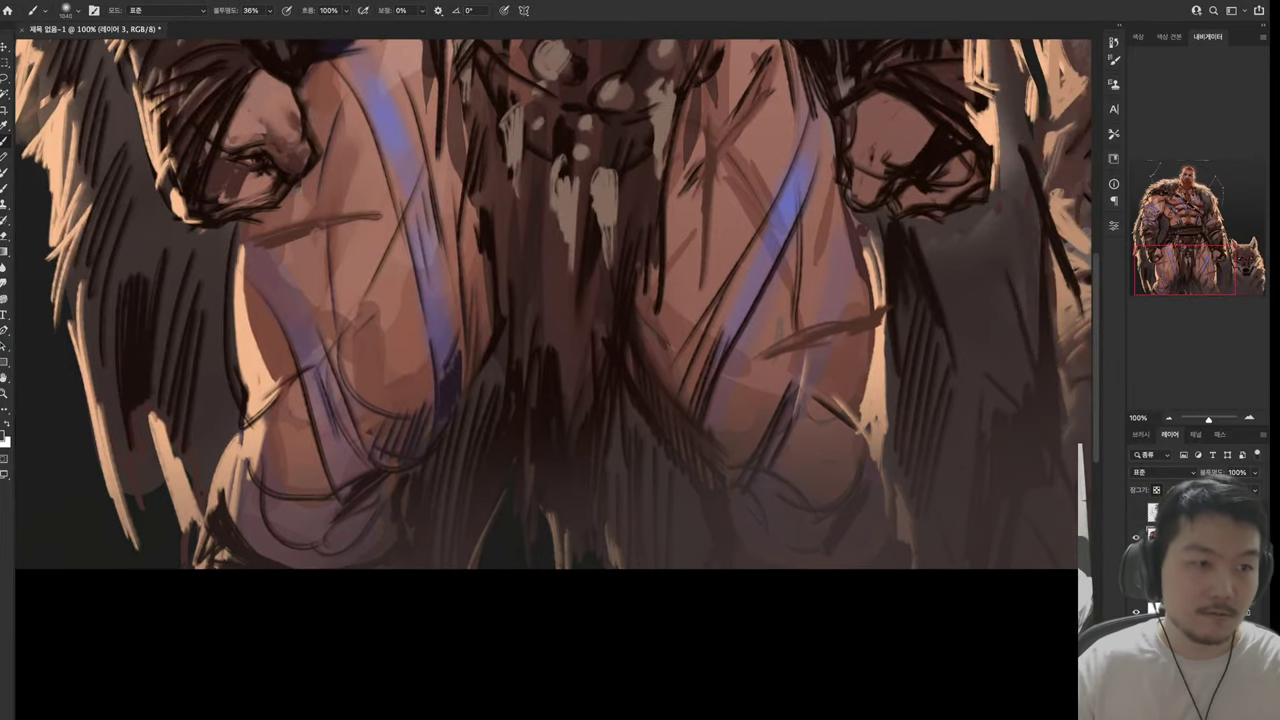
scroll(556, 330, up, 5)
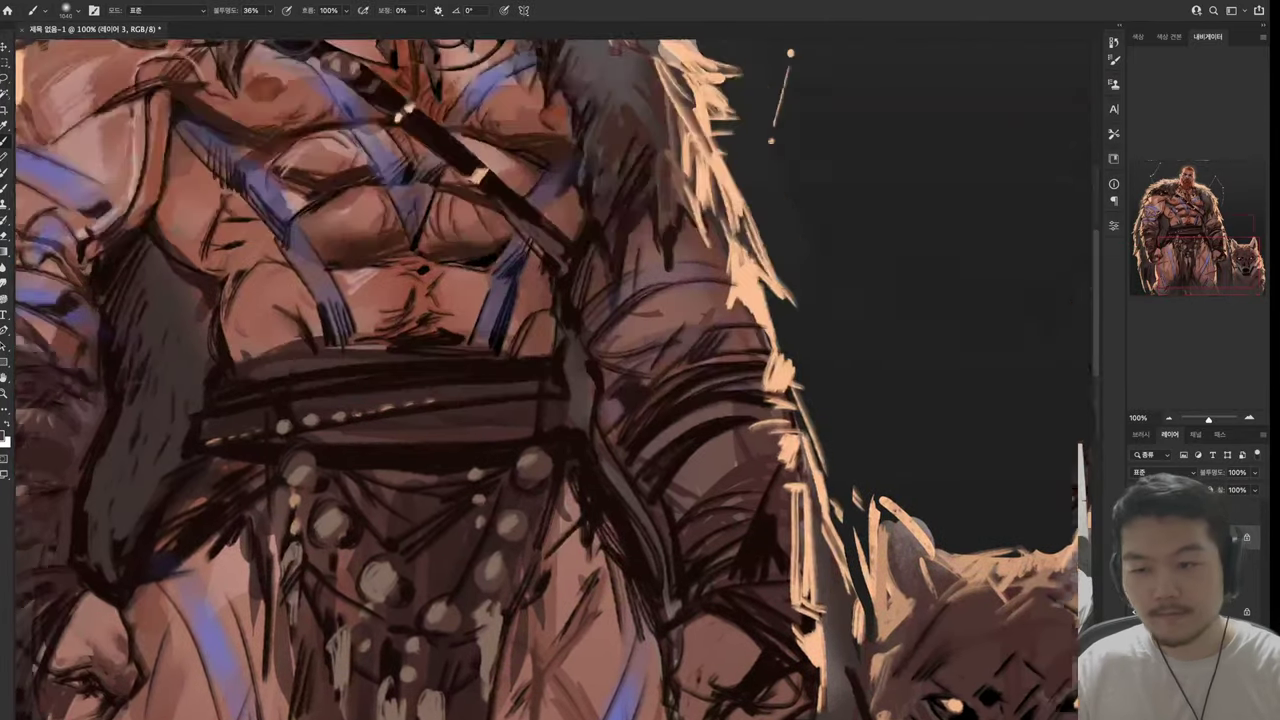
scroll(556, 330, down, 6)
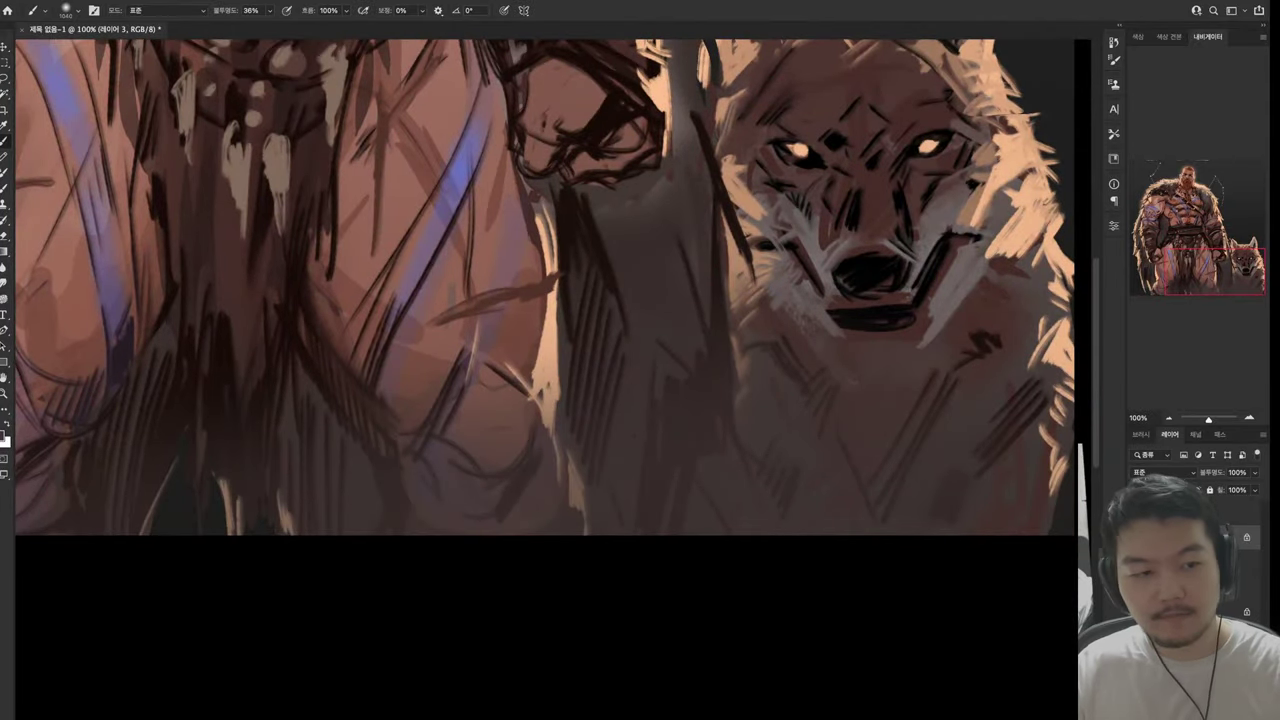
Sample a lighter gray and brush soft fog along the canvas's bottom edge beneath the warrior and wolf
key(alt)
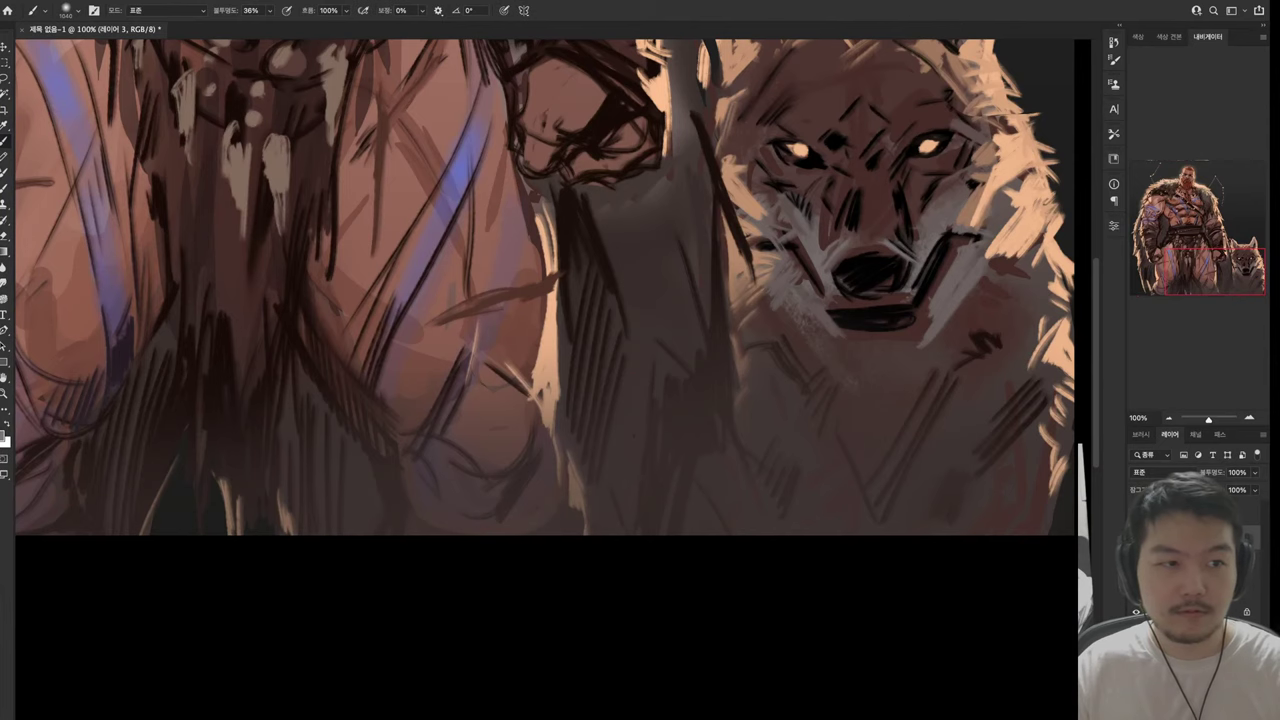
scroll(556, 300, left, 10)
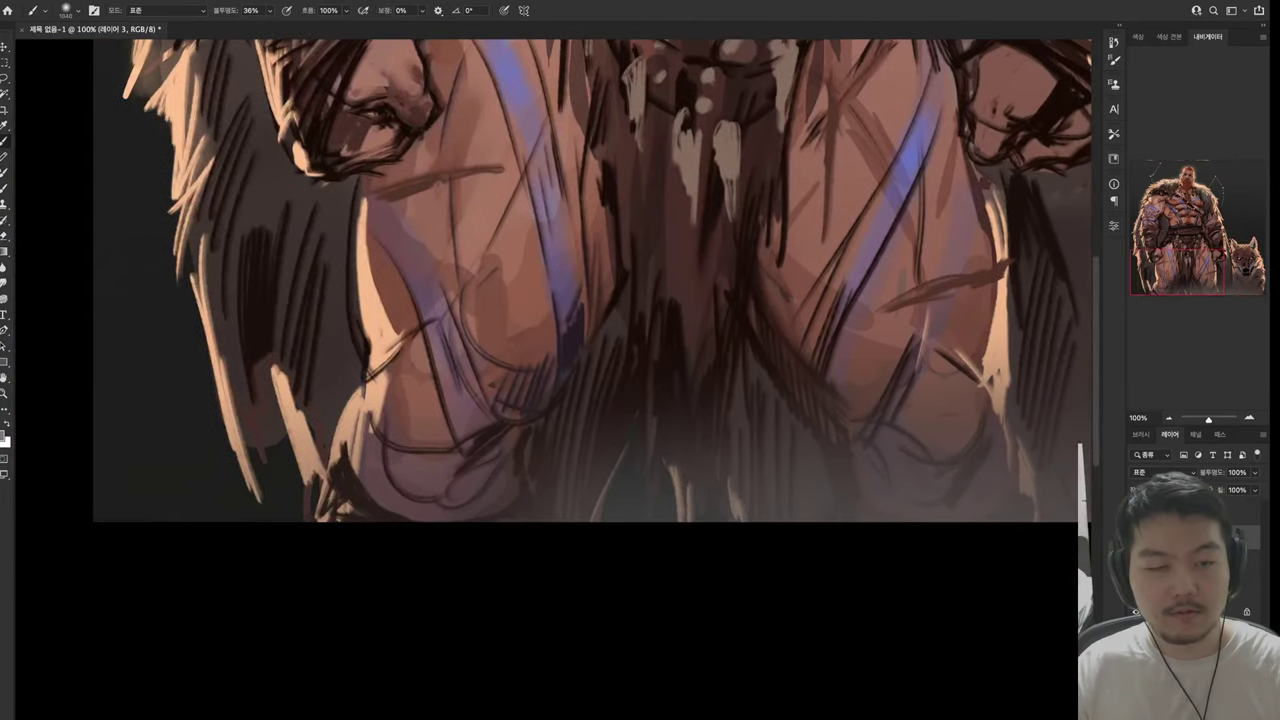
drag(520, 480, 1060, 480)
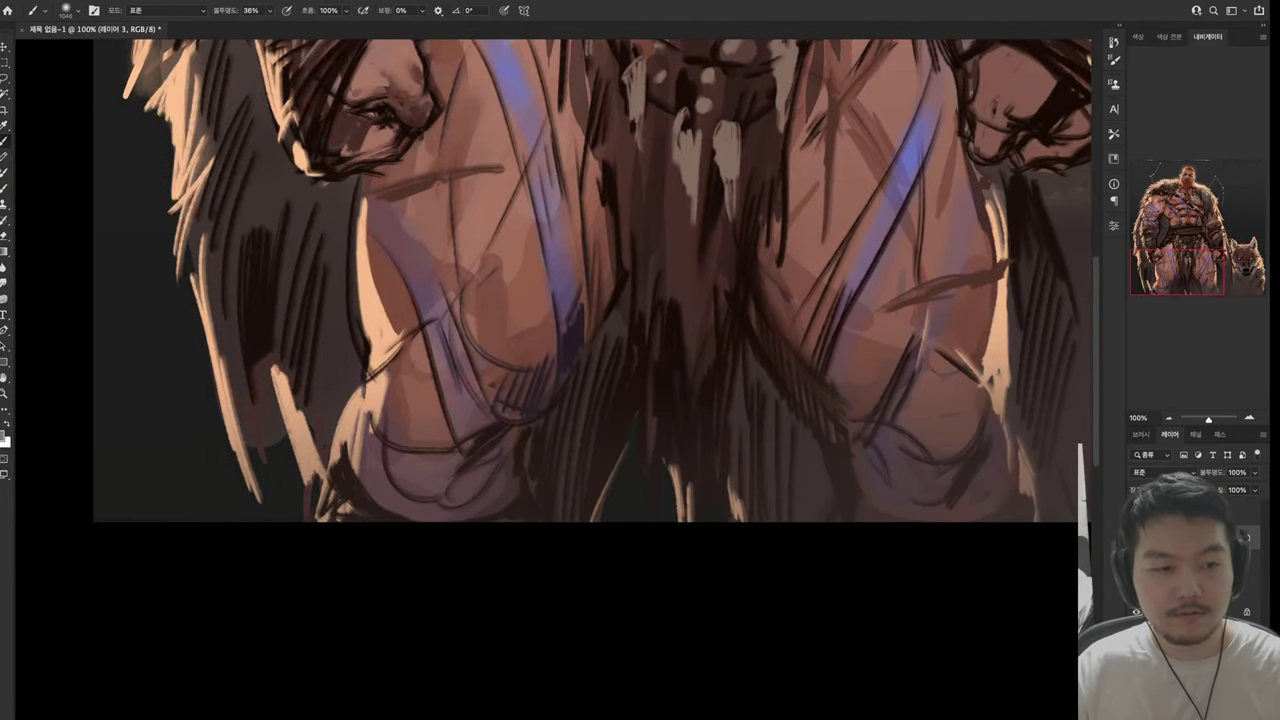
scroll(556, 300, right, 10)
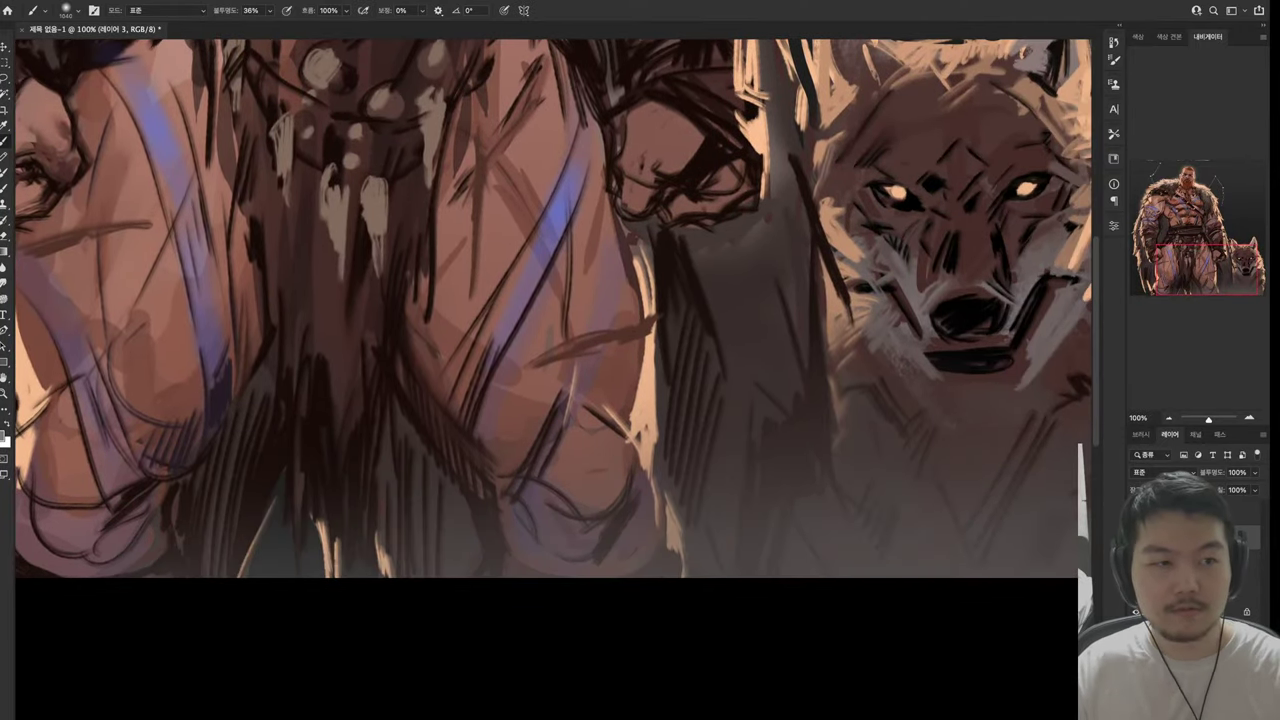
scroll(556, 300, right, 5)
scroll(556, 300, left, 5)
scroll(556, 300, left, 8)
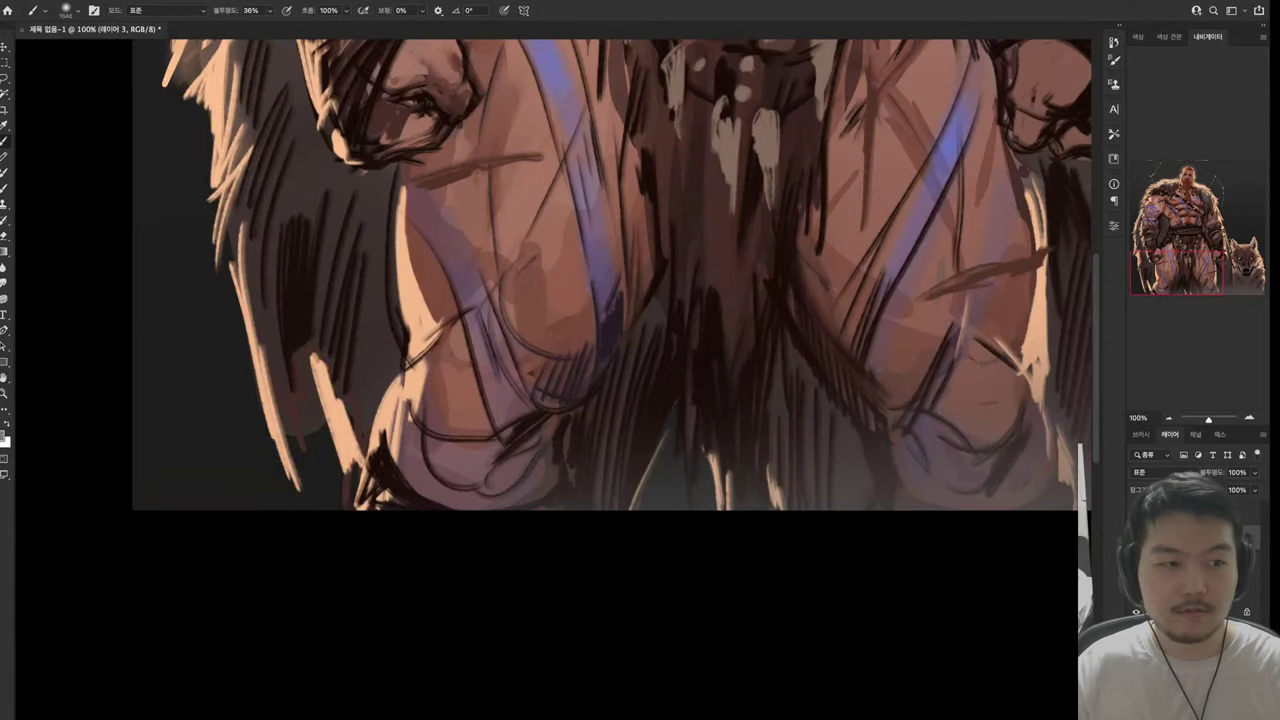
Sample a warm peach and glaze a faint haze over the image-left bottom background and cloak edge at 12% opacity
scroll(556, 300, up, 4)
scroll(556, 300, right, 2)
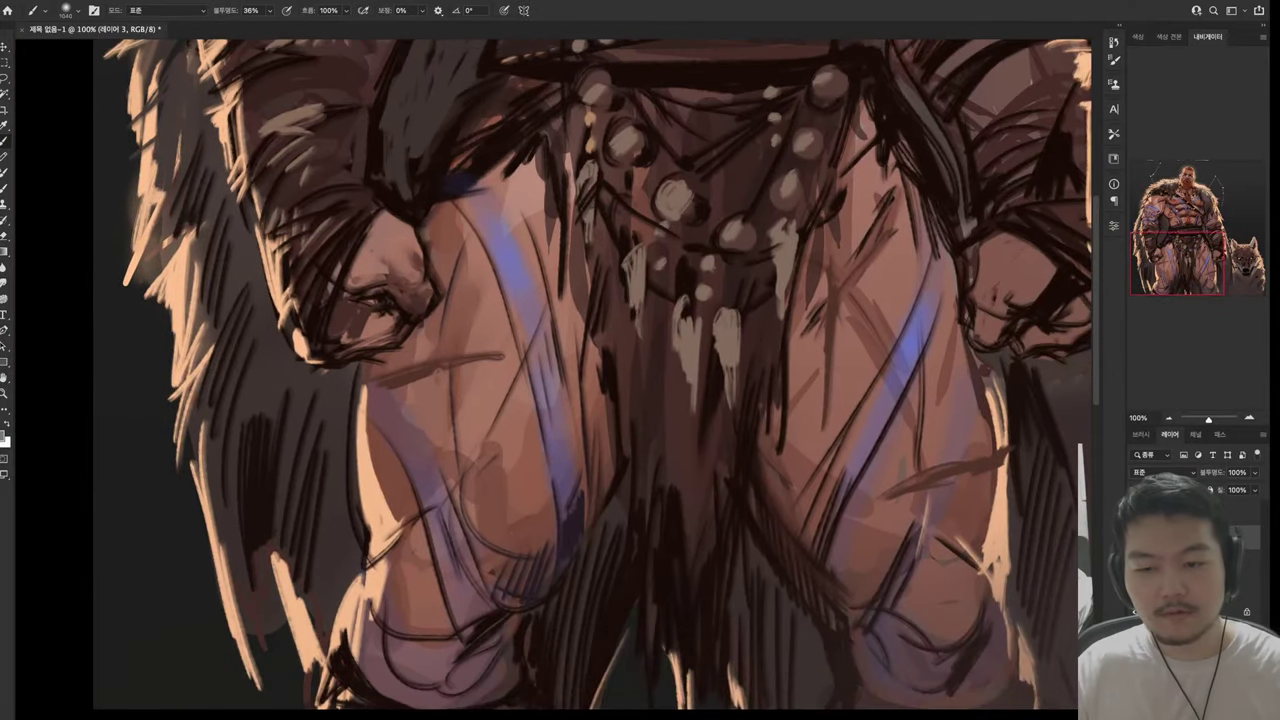
key(alt)
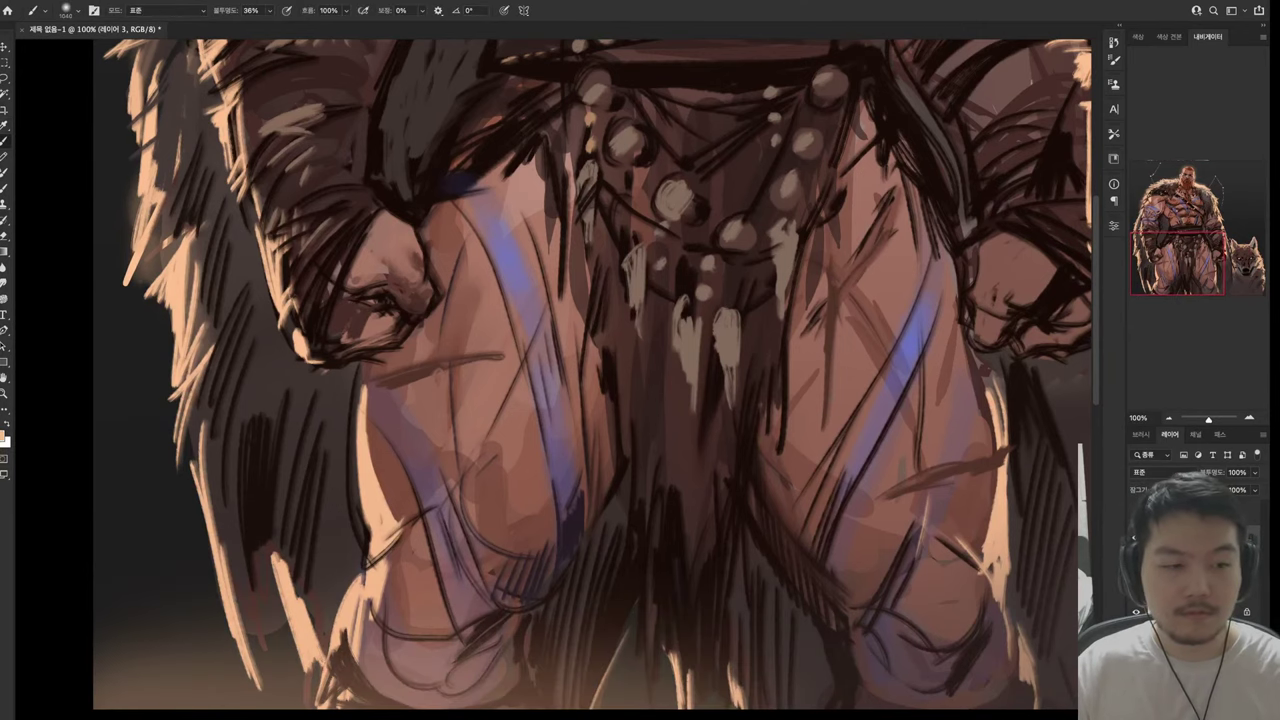
scroll(556, 370, right, 2)
scroll(556, 370, up, 3)
scroll(556, 370, down, 4)
scroll(556, 370, left, 4)
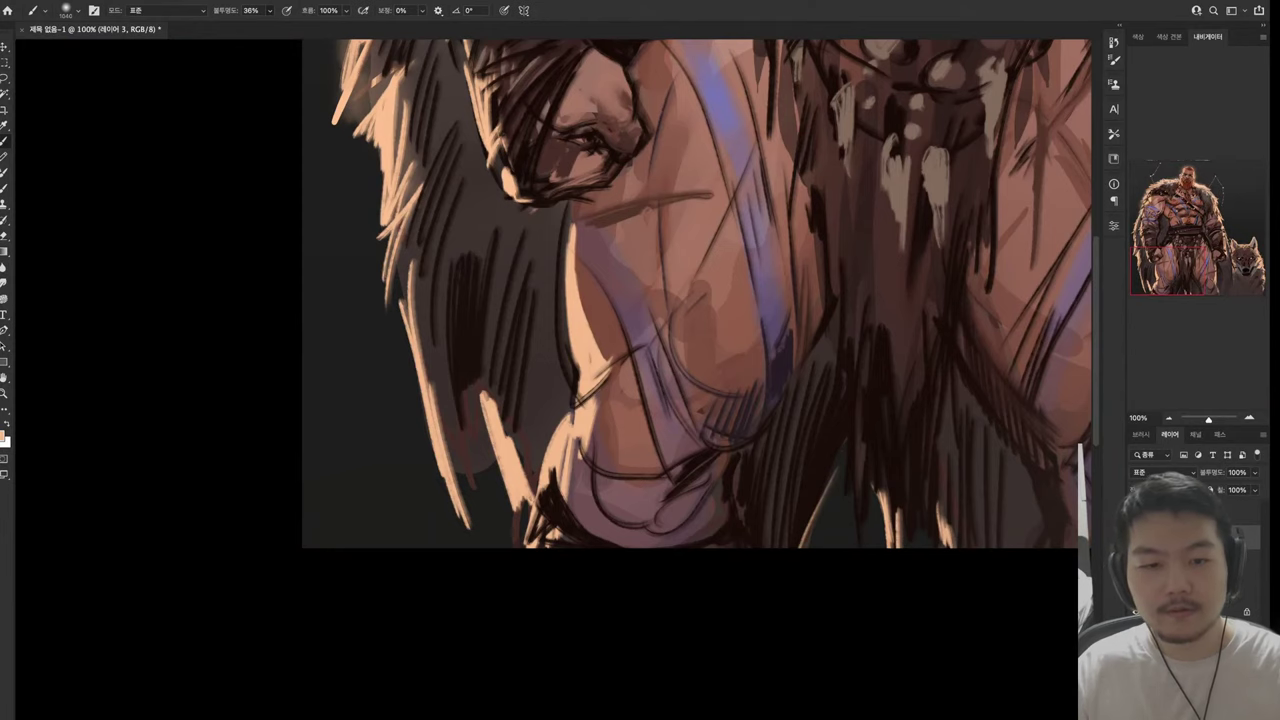
key(1)
key(2)
drag(330, 500, 450, 430)
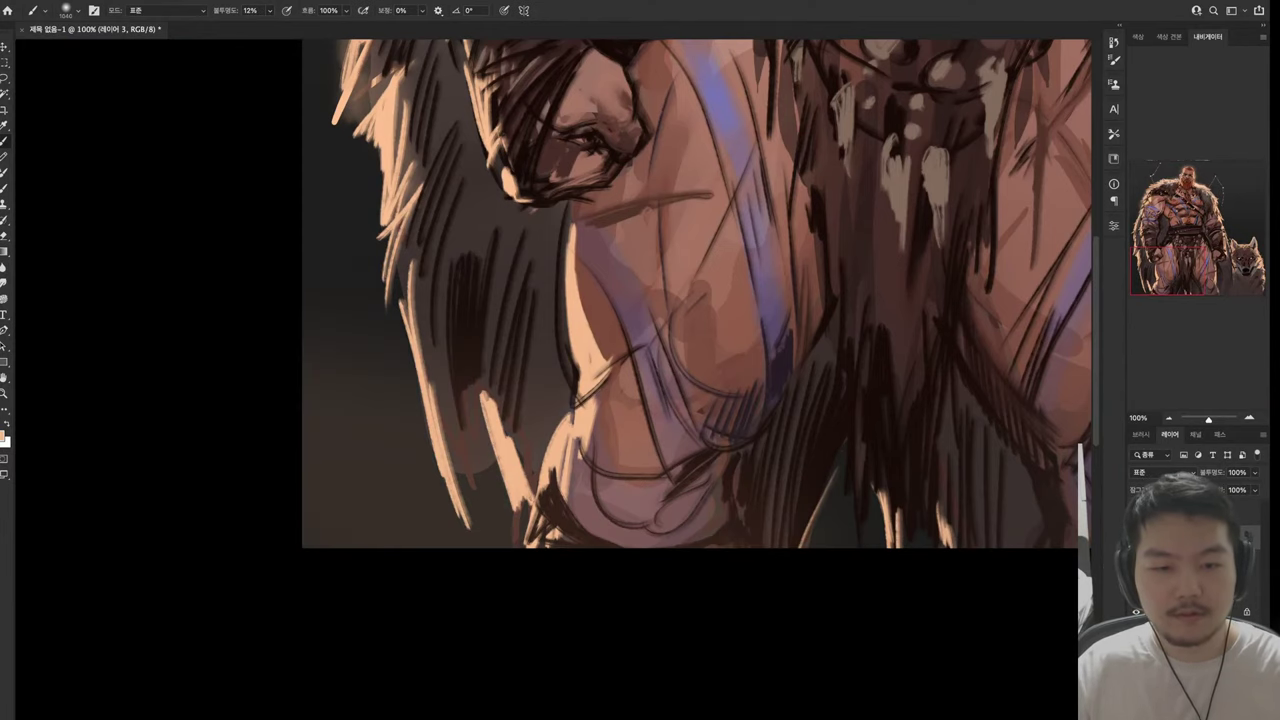
Examine the painting from the hazy lower legs and wolf up to the warrior's torso, head and constellations
scroll(556, 320, right, 8)
scroll(556, 320, up, 2)
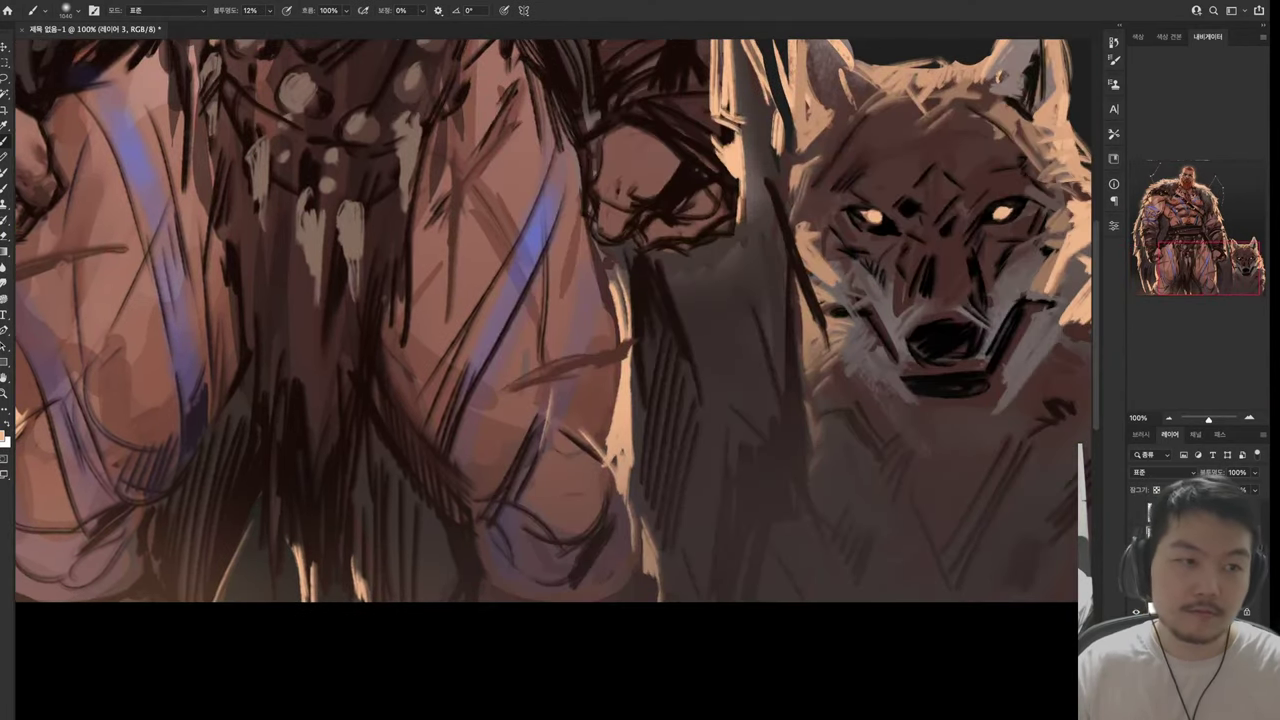
scroll(550, 320, right, 3)
scroll(550, 320, left, 3)
scroll(550, 320, up, 6)
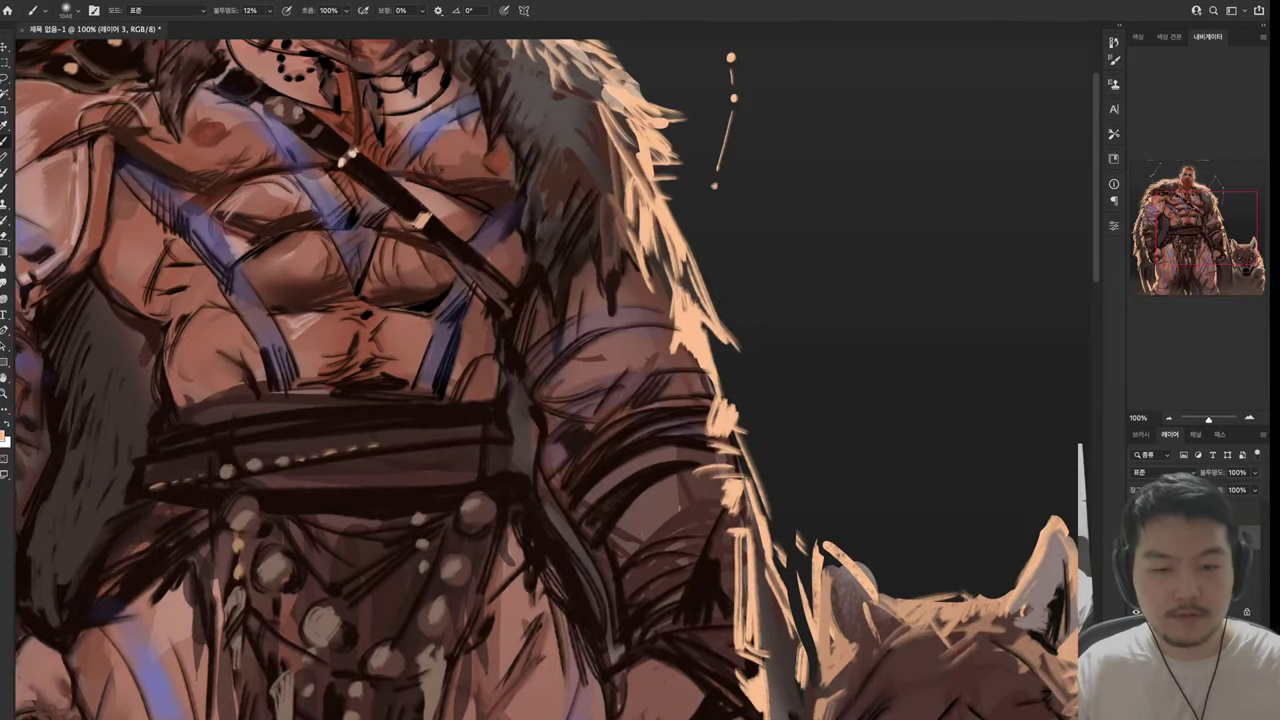
scroll(556, 380, up, 5)
scroll(556, 380, down, 15)
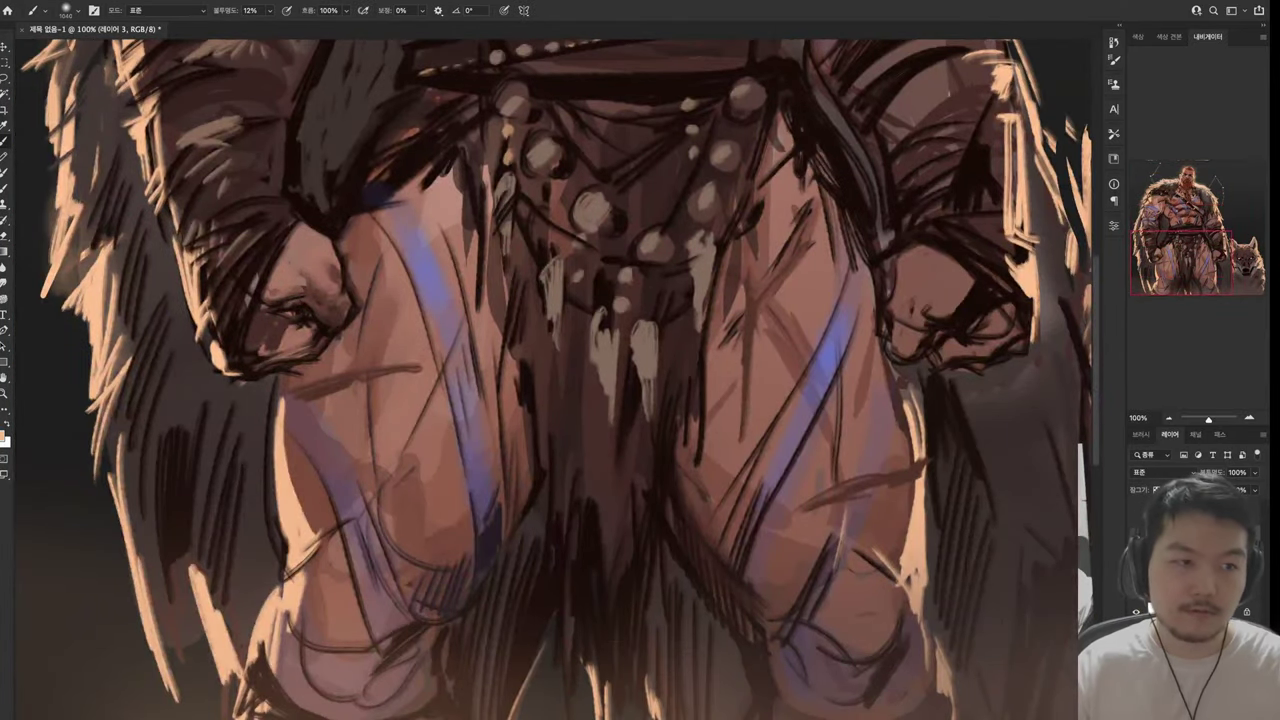
scroll(556, 380, up, 10)
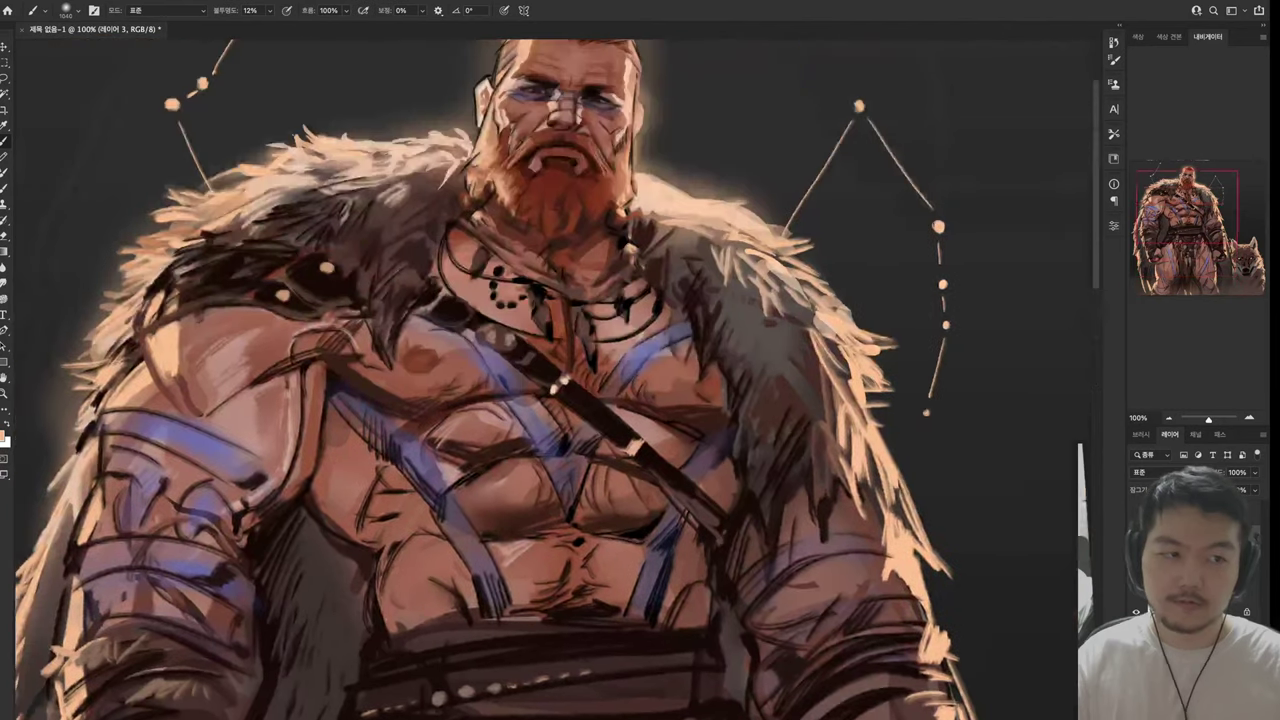
scroll(556, 380, up, 4)
scroll(556, 380, left, 4)
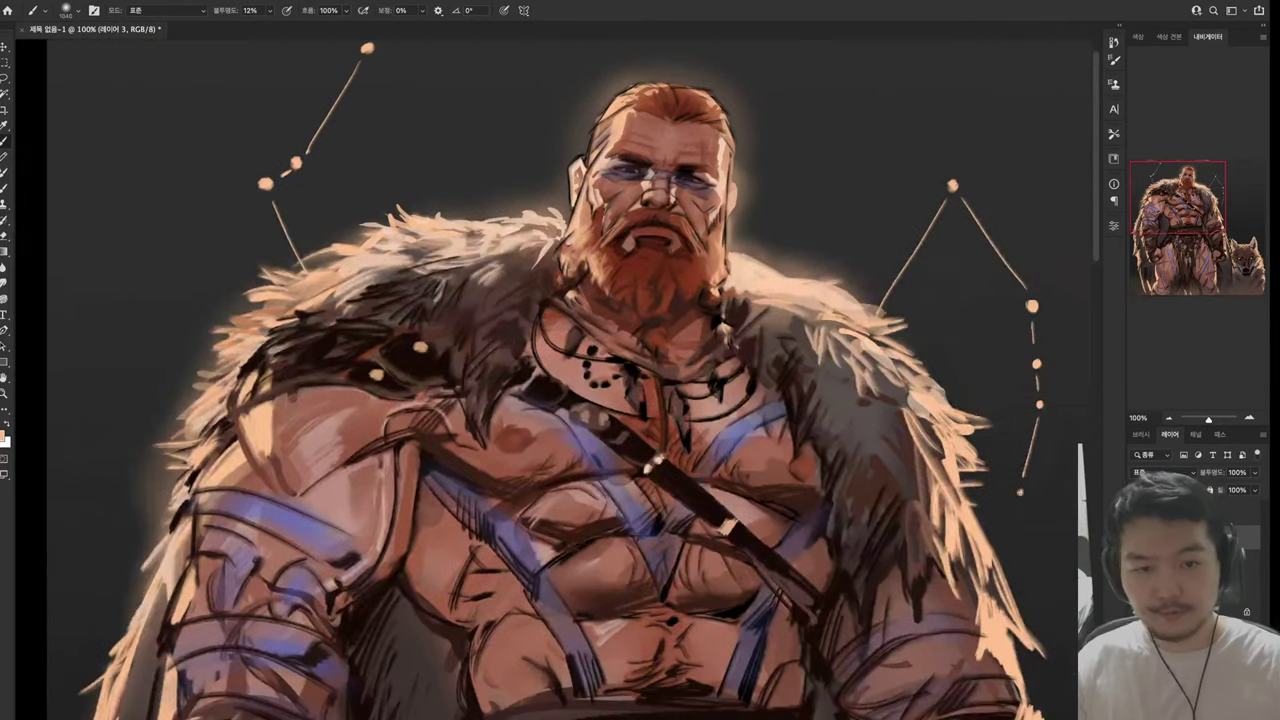
scroll(556, 380, up, 5)
scroll(556, 380, left, 2)
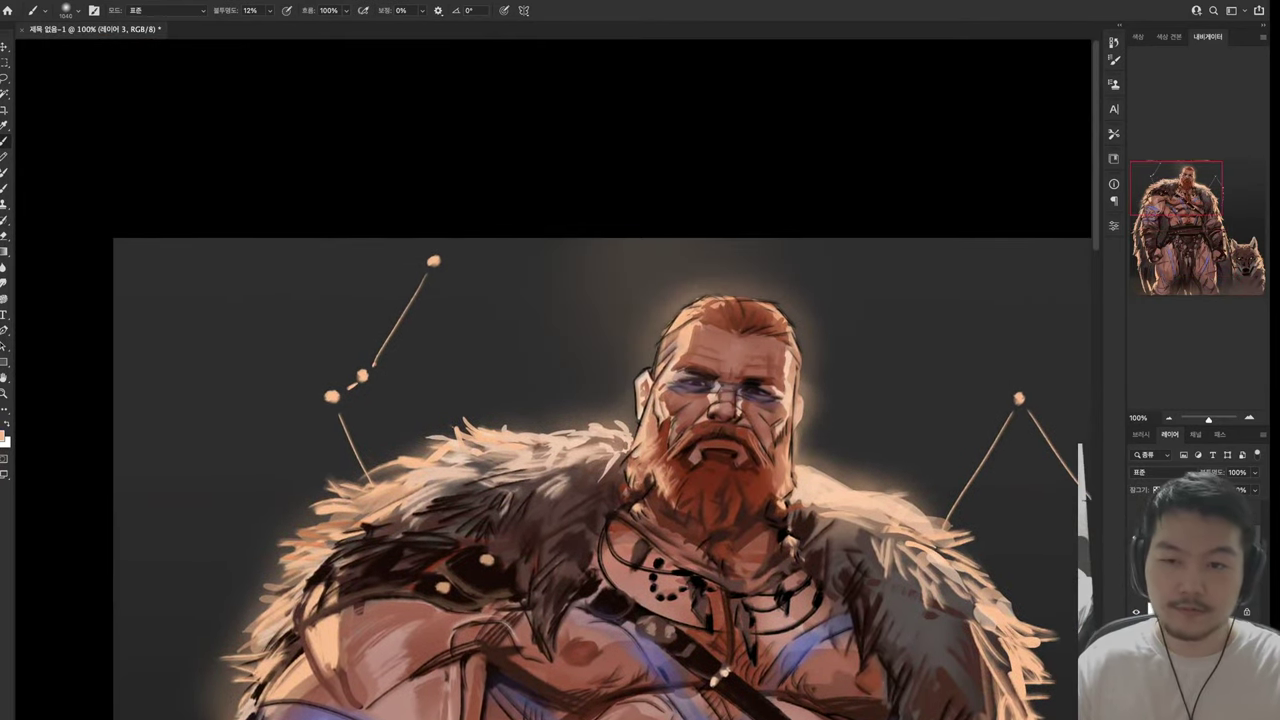
Try a large soft warm glow in the background at the canvas's image-left edge beside the constellation, and undo it
scroll(556, 380, down, 5)
scroll(556, 380, right, 2)
click(80, 300)
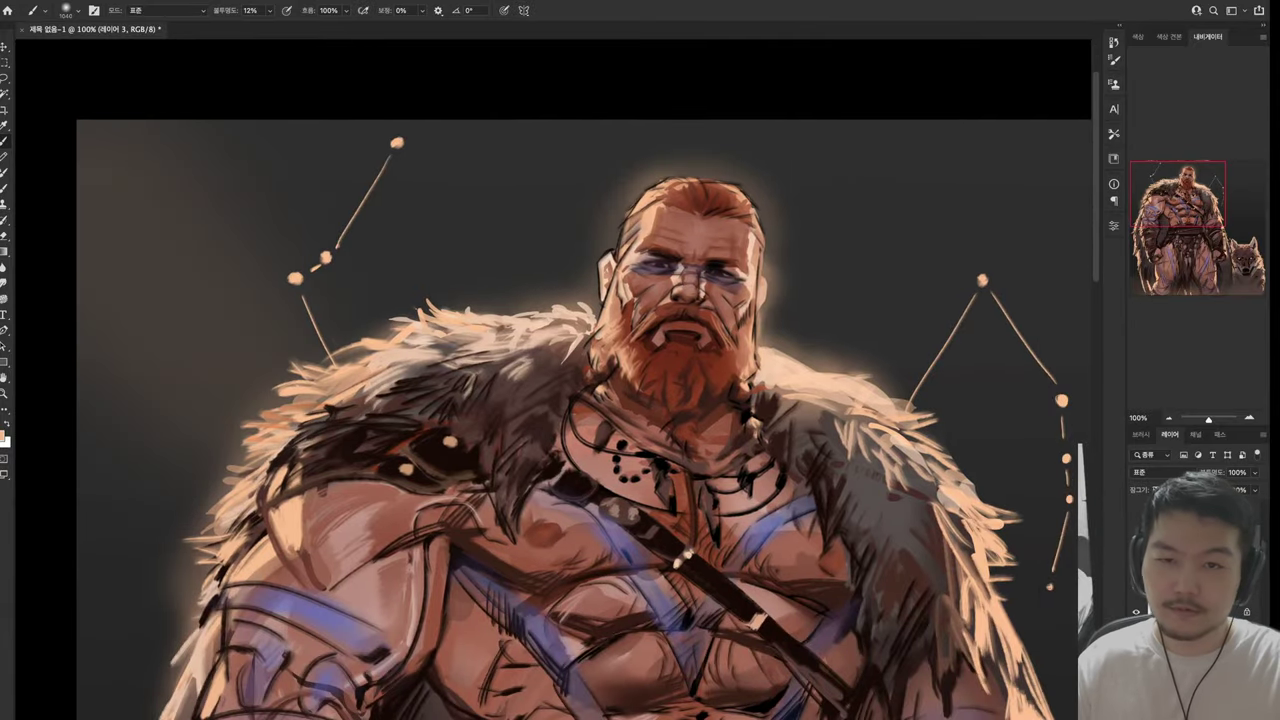
key(ctrl+z)
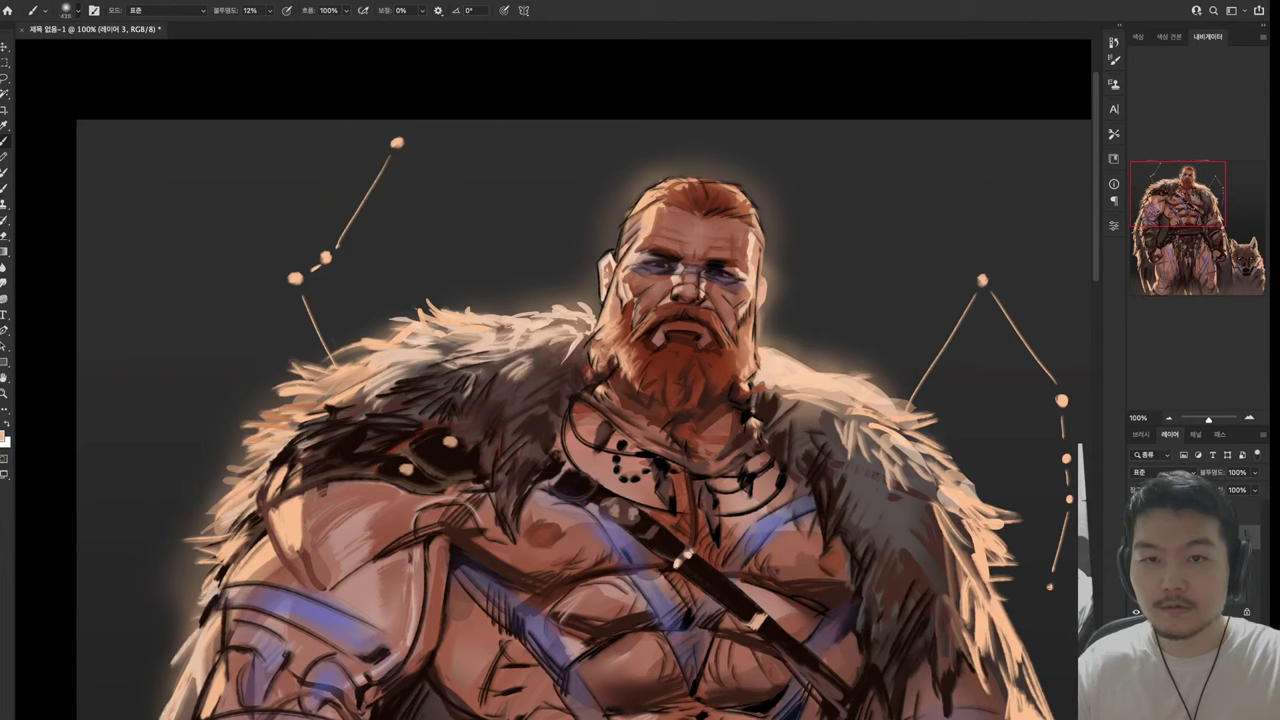
Dab soft warm glows over the three stars of the image-left constellation with a smaller brush at 12% opacity
drag(397, 143, 397, 143)
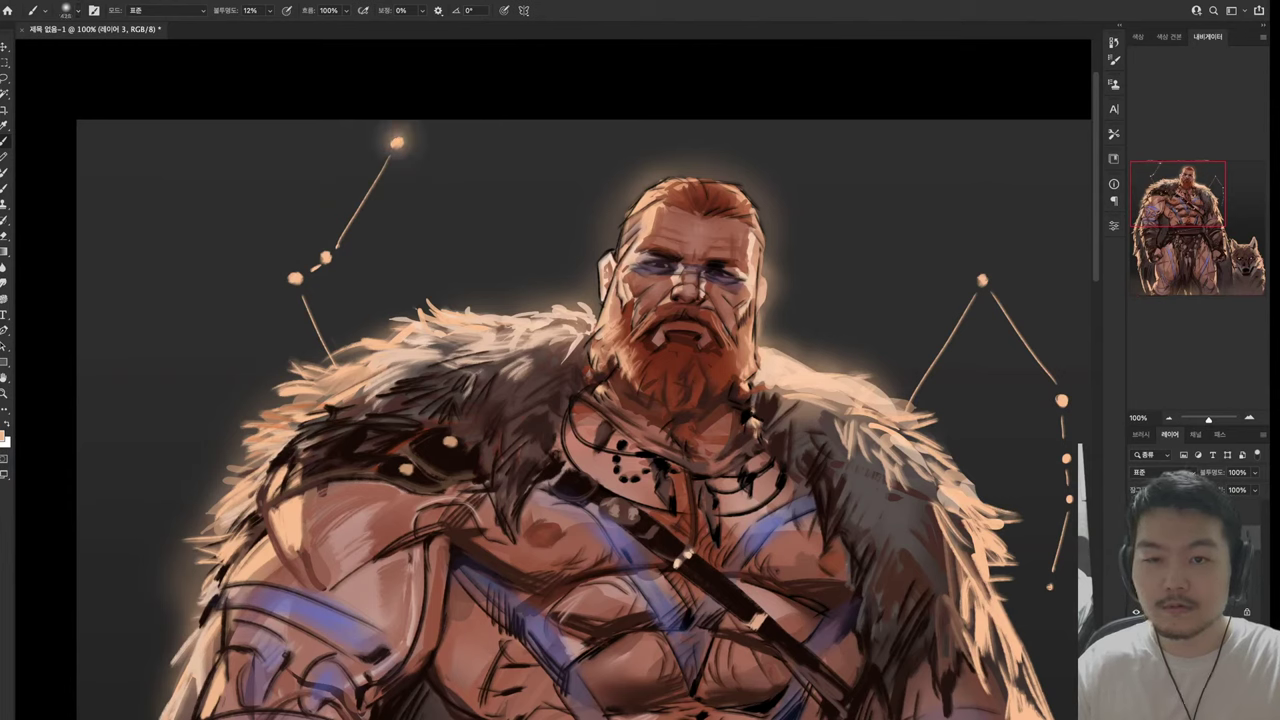
drag(326, 257, 328, 255)
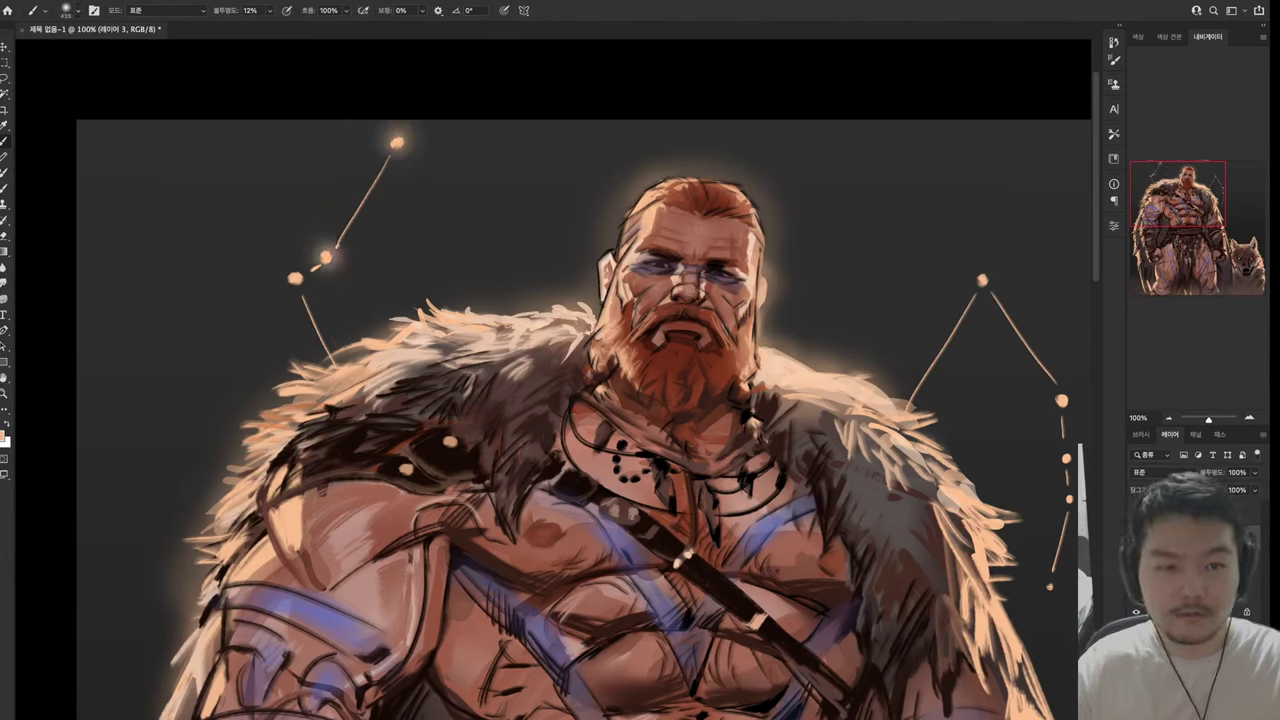
click(295, 278)
drag(640, 400, 516, 365)
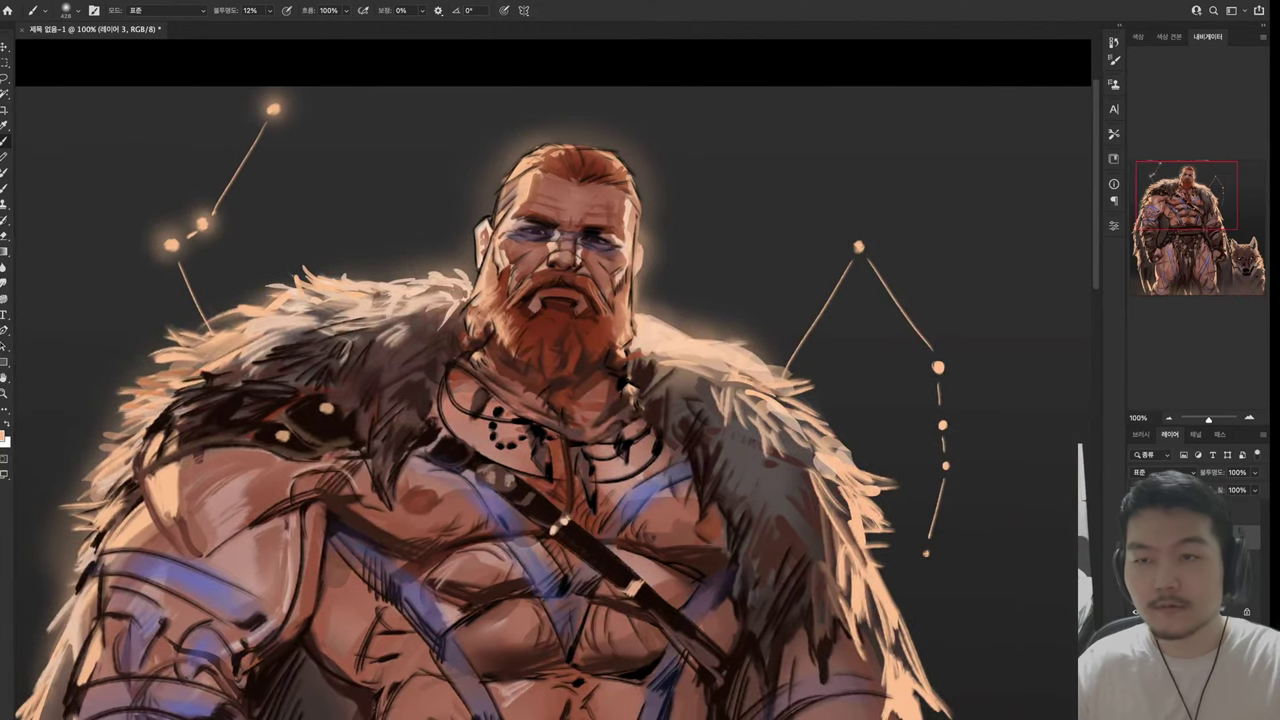
Add soft warm glows around the stars of the image-right constellation, raising the brush opacity to 35% for the smaller stars
drag(858, 246, 858, 246)
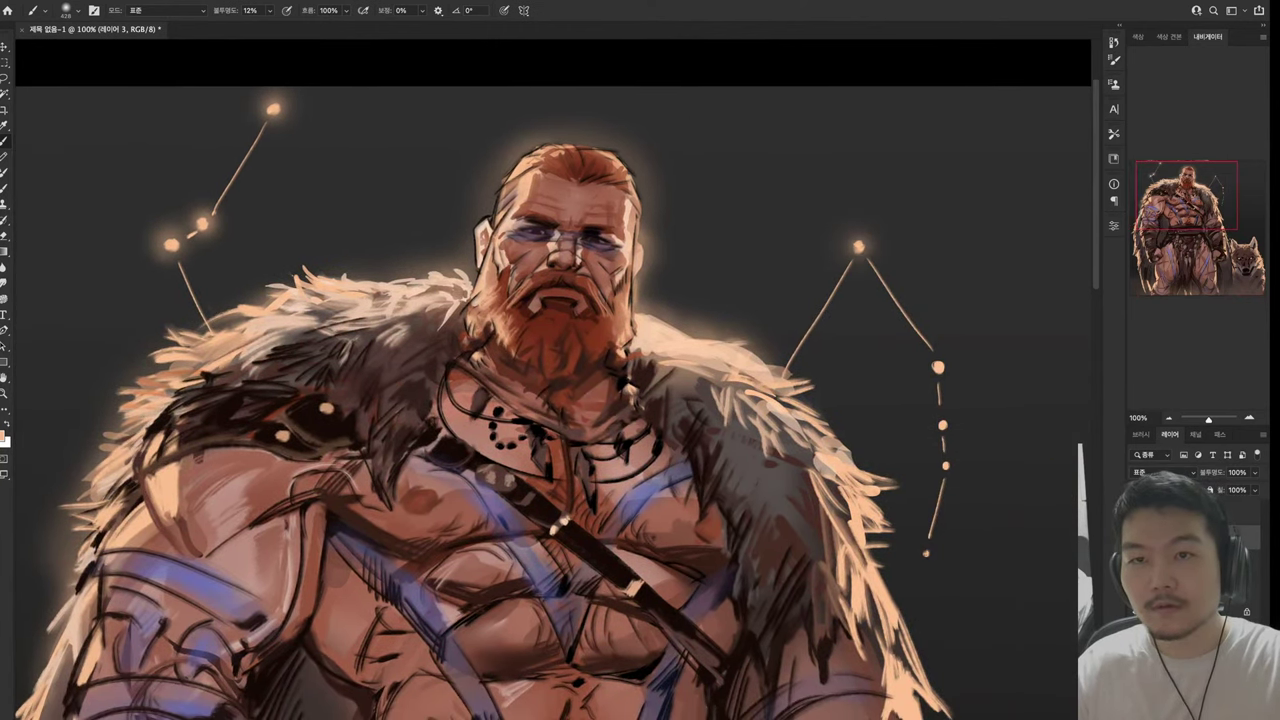
key(3)
key(5)
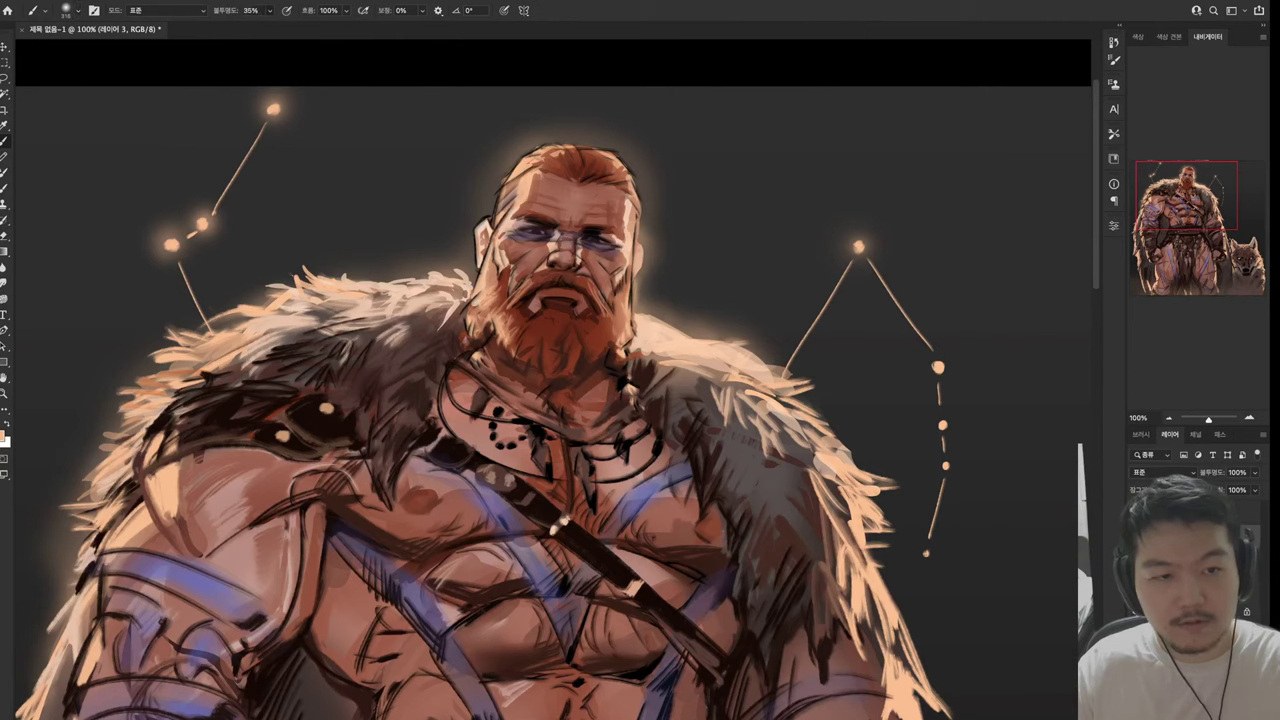
drag(937, 367, 937, 367)
click(942, 425)
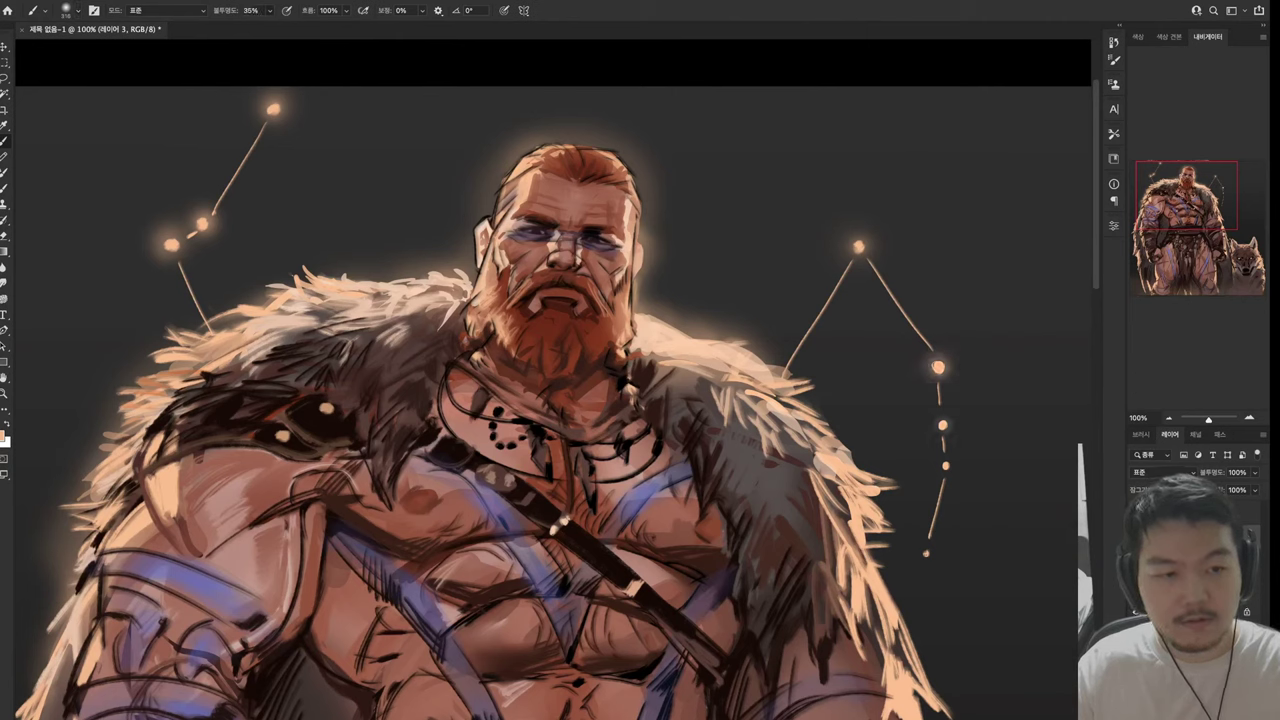
click(942, 425)
click(943, 427)
click(947, 467)
click(947, 467)
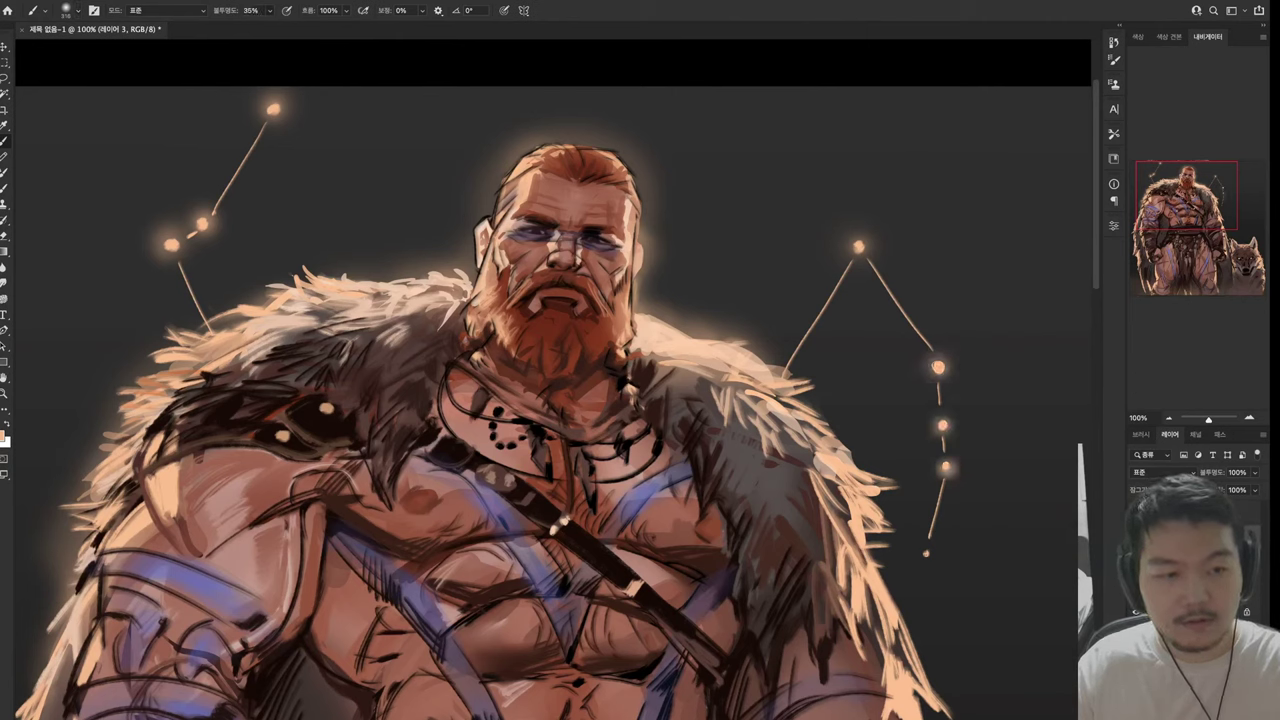
click(947, 467)
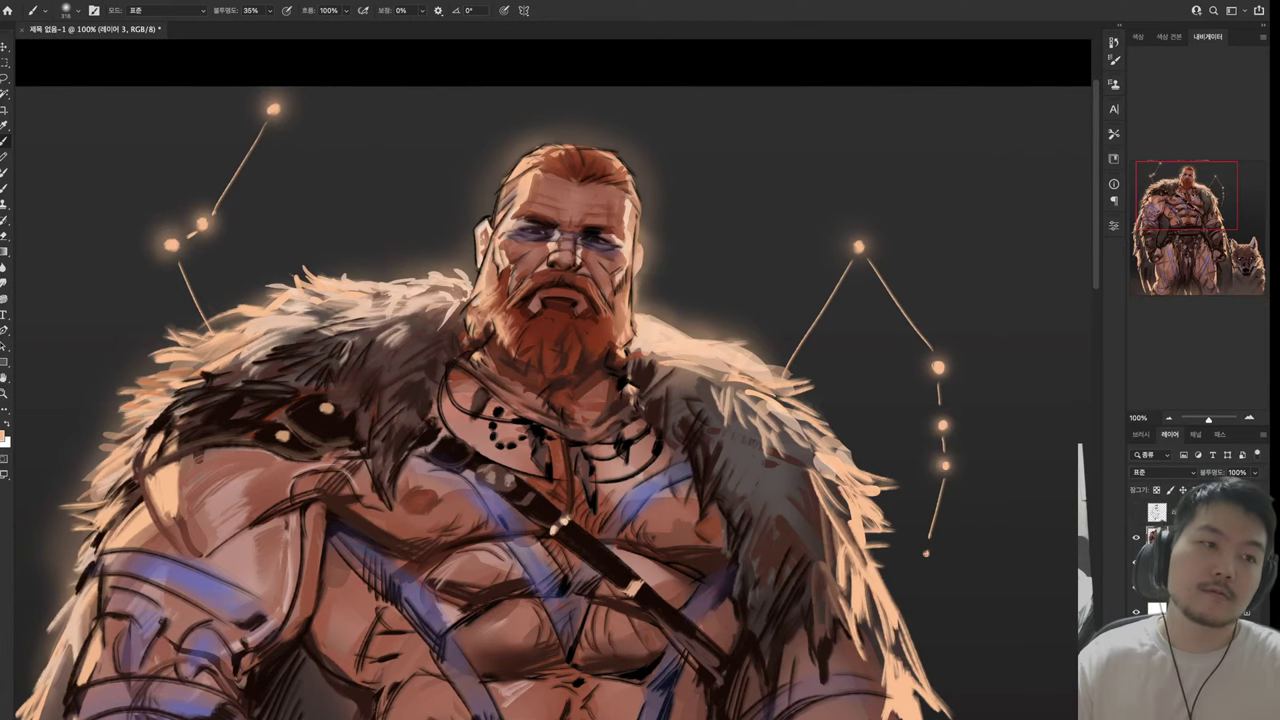
Fade the connecting lines of both constellations with the Eraser at 59% opacity, keeping the glowing stars
drag(550, 380, 647, 342)
key(e)
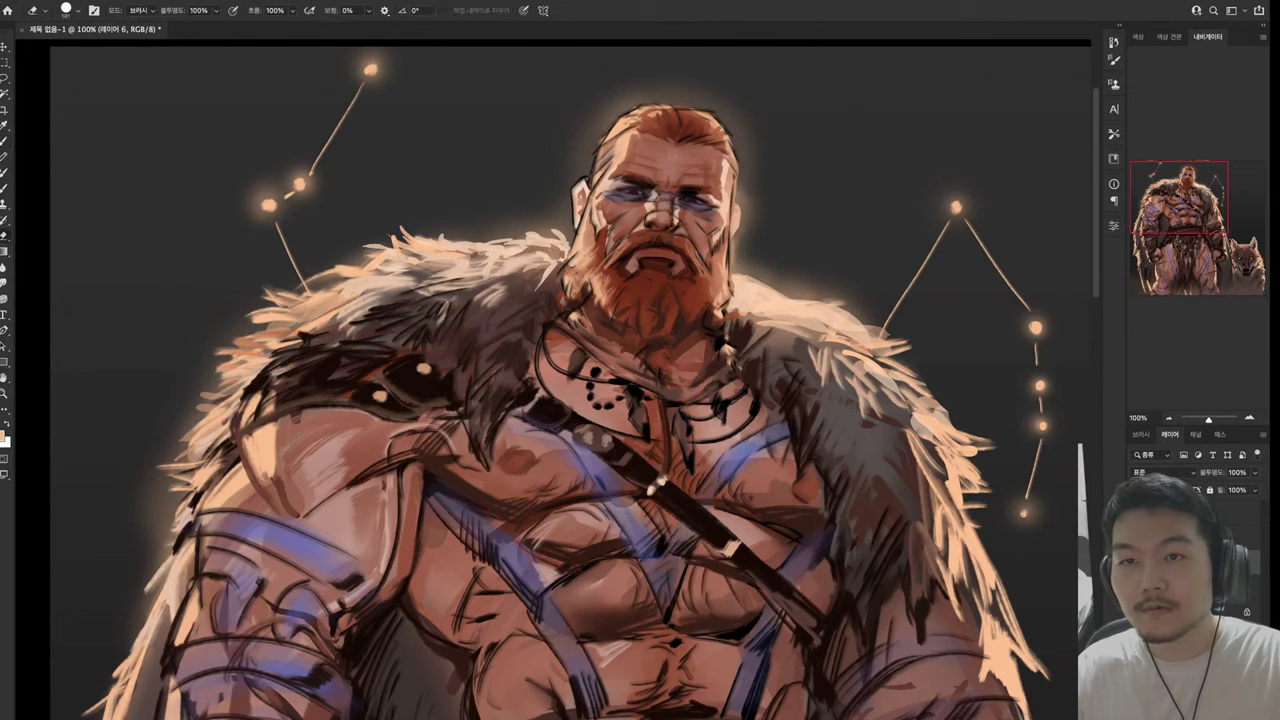
key(5)
key(9)
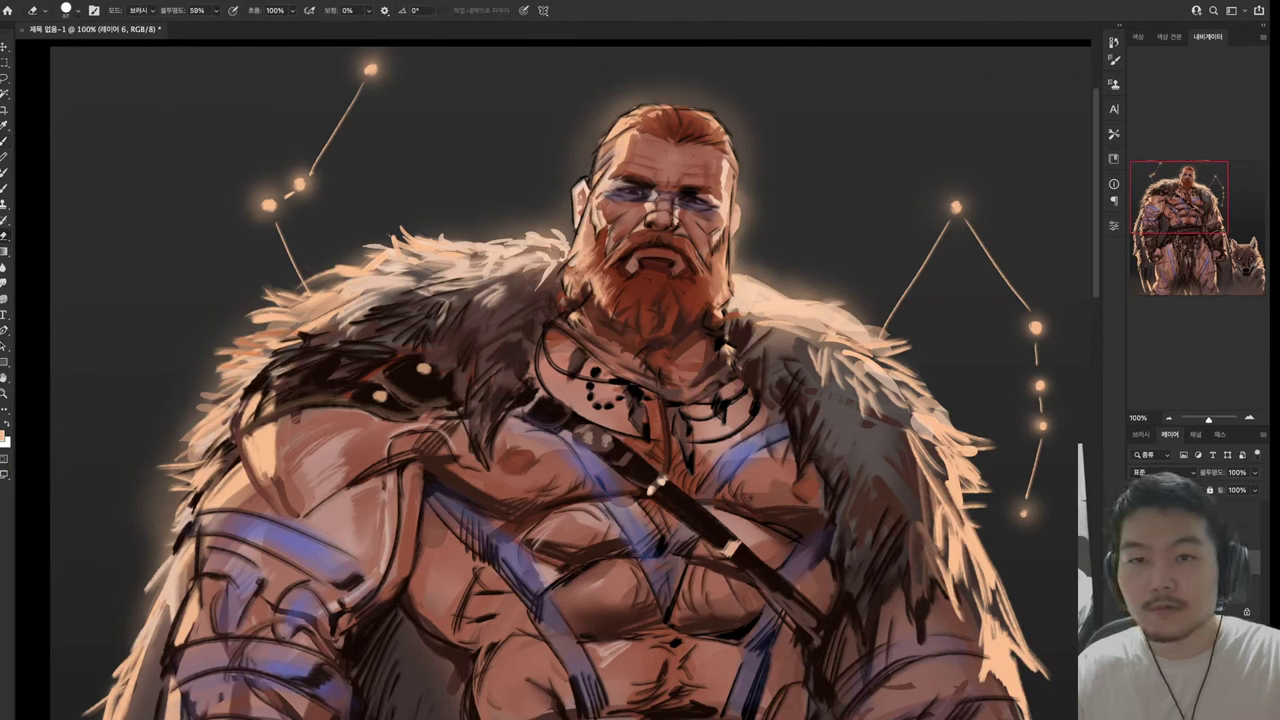
drag(362, 82, 310, 173)
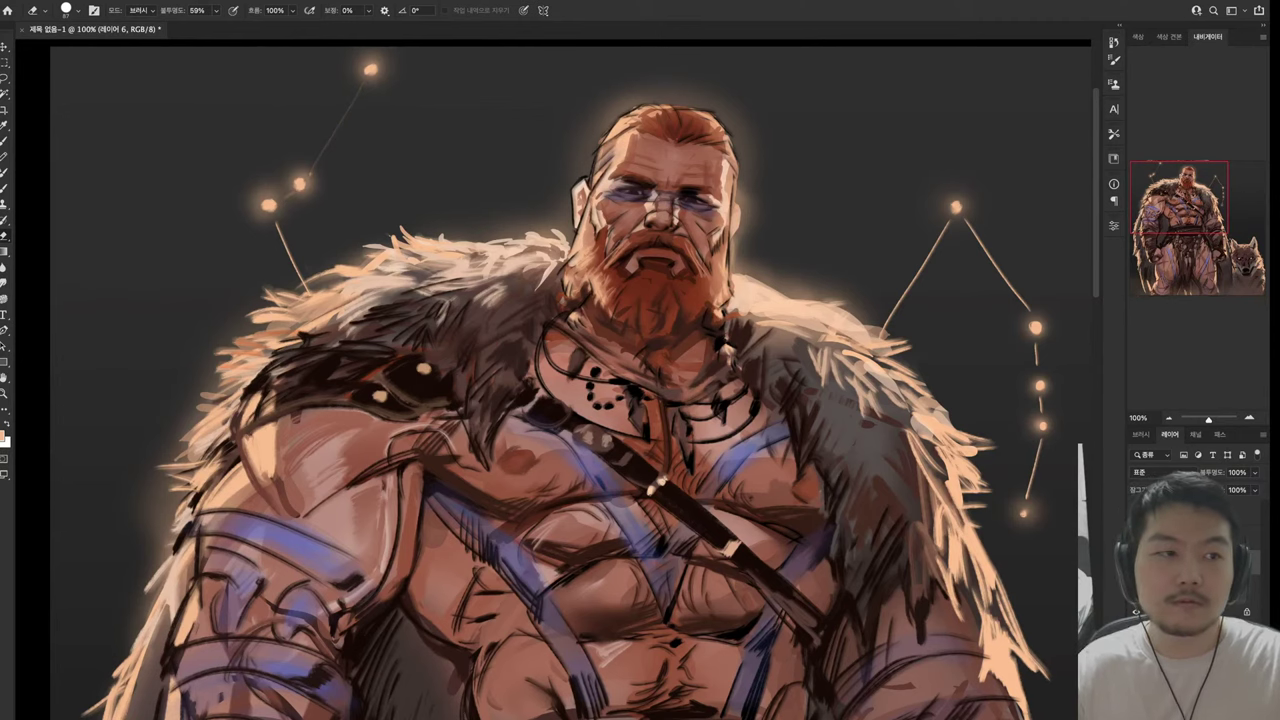
mouse_move(276, 224)
mouse_down()
mouse_move(308, 292)
mouse_move(192, 374)
mouse_up()
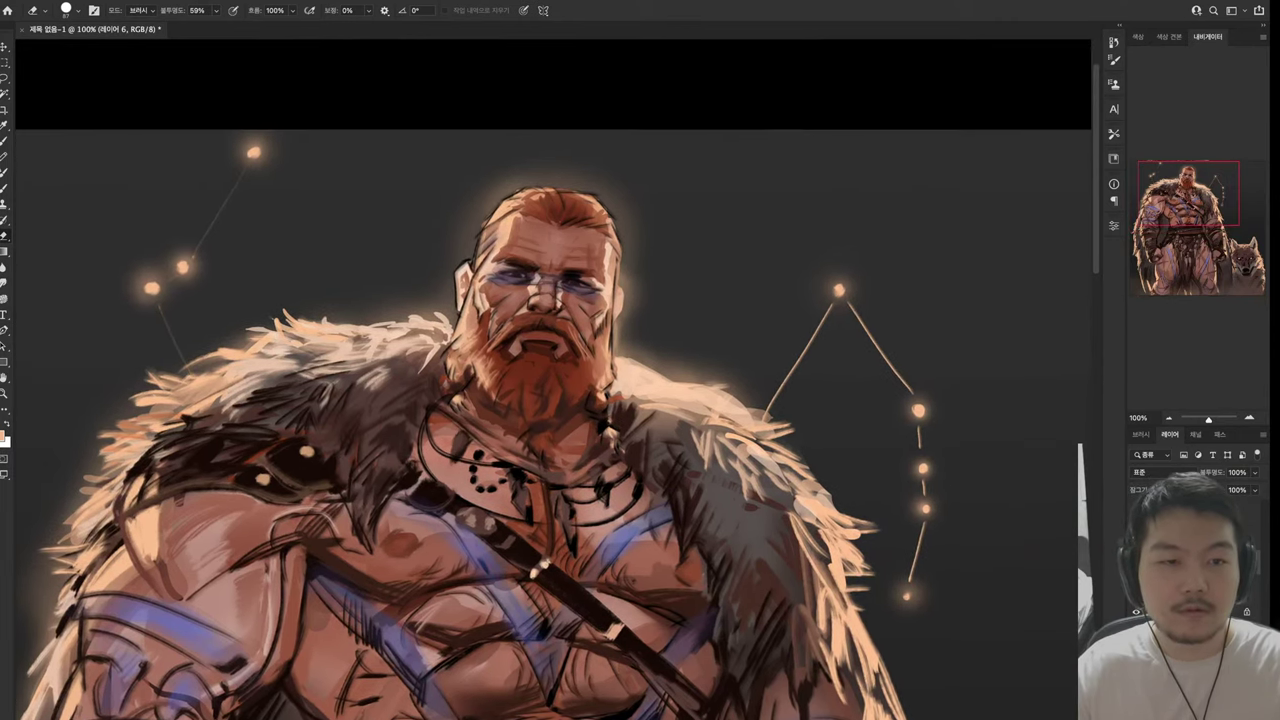
mouse_move(834, 304)
mouse_down()
mouse_move(764, 420)
mouse_move(884, 352)
mouse_move(912, 392)
mouse_move(921, 450)
mouse_move(910, 580)
mouse_move(970, 482)
mouse_move(1031, 419)
mouse_move(1016, 469)
mouse_up()
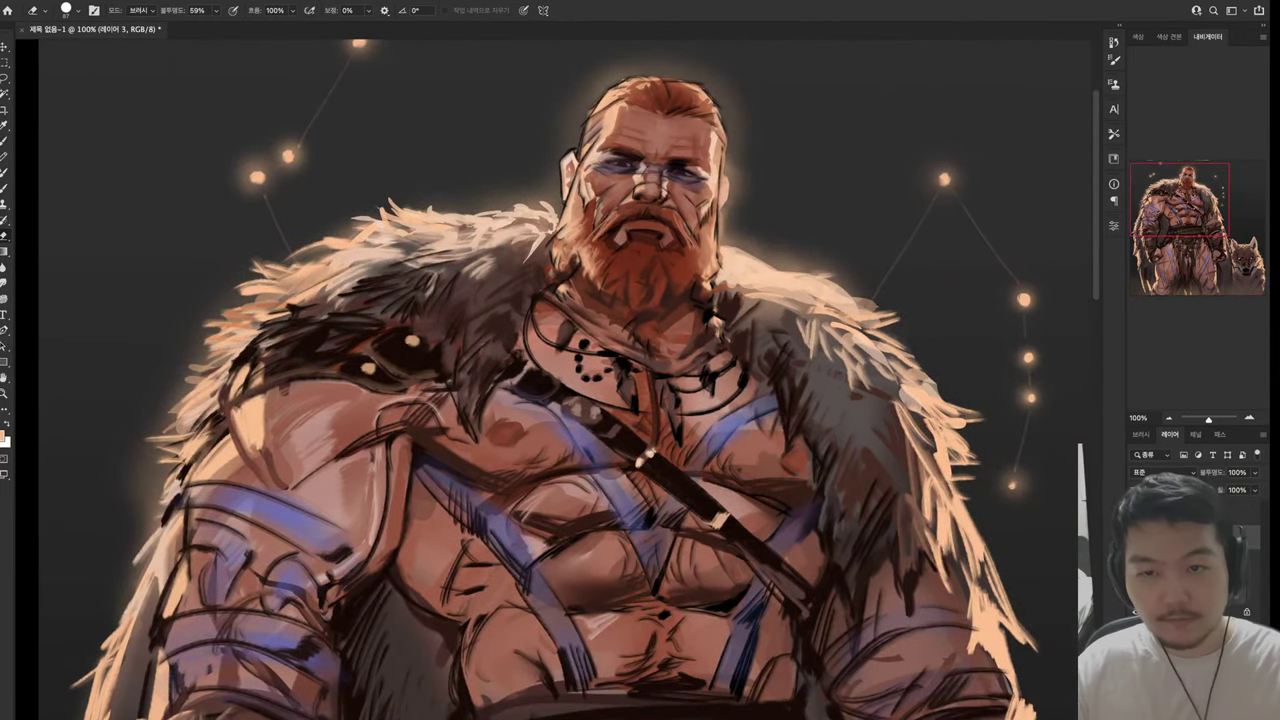
Switch back to the soft brush with 21% opacity and the Color Dodge blending mode
drag(565, 400, 577, 520)
key(b)
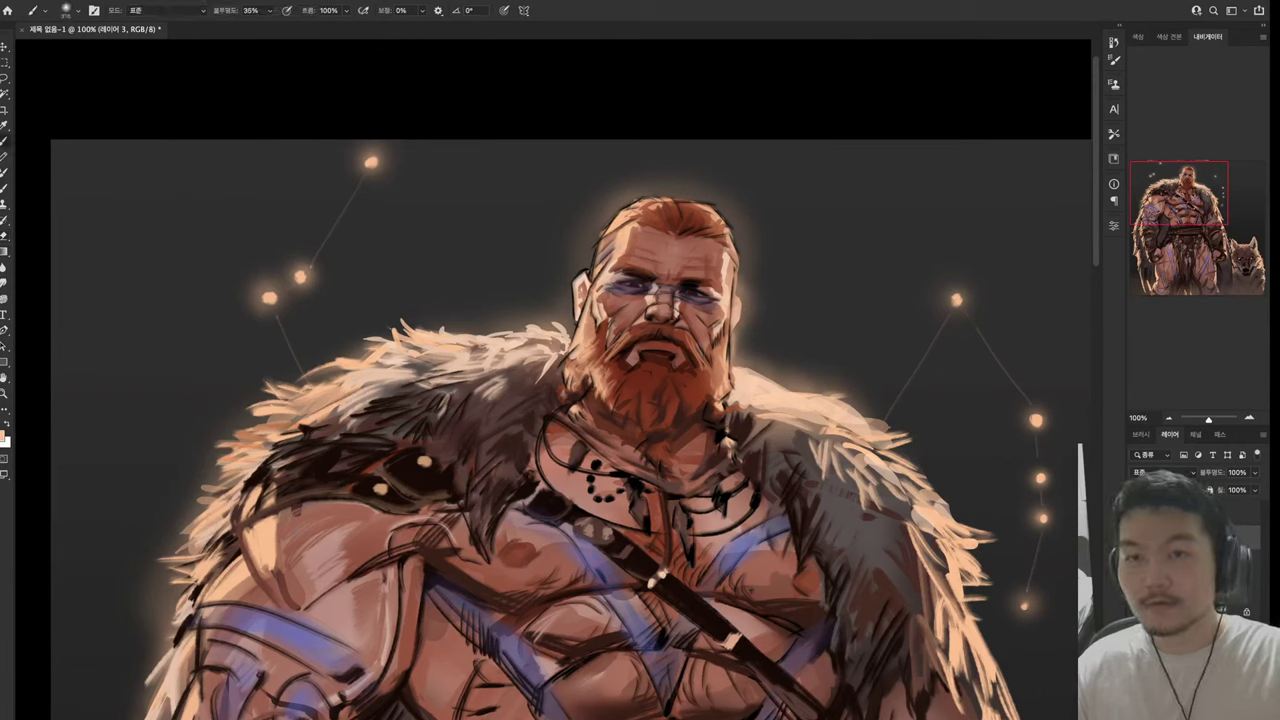
key(2)
key(1)
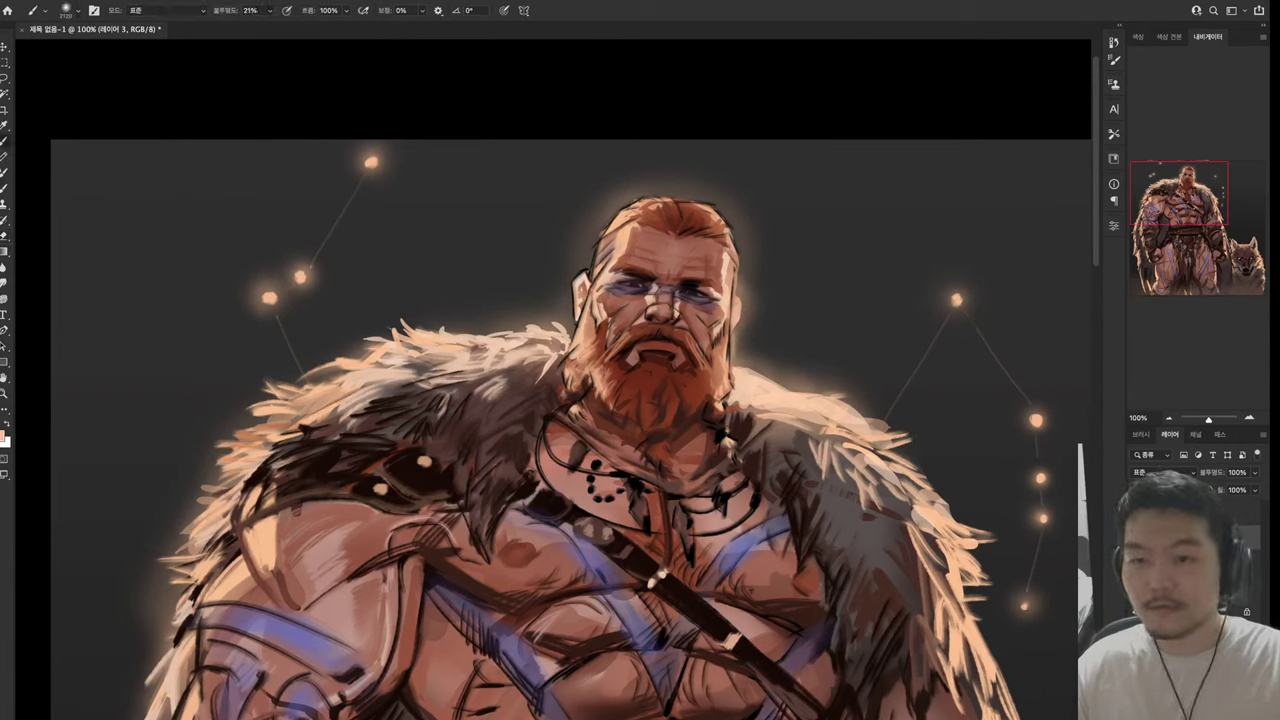
key(shift+alt+d)
Try broad Color Dodge strokes over the image-left background and cloak fur, and undo them
drag(120, 200, 100, 420)
drag(280, 360, 180, 540)
drag(600, 400, 690, 355)
key(ctrl+z)
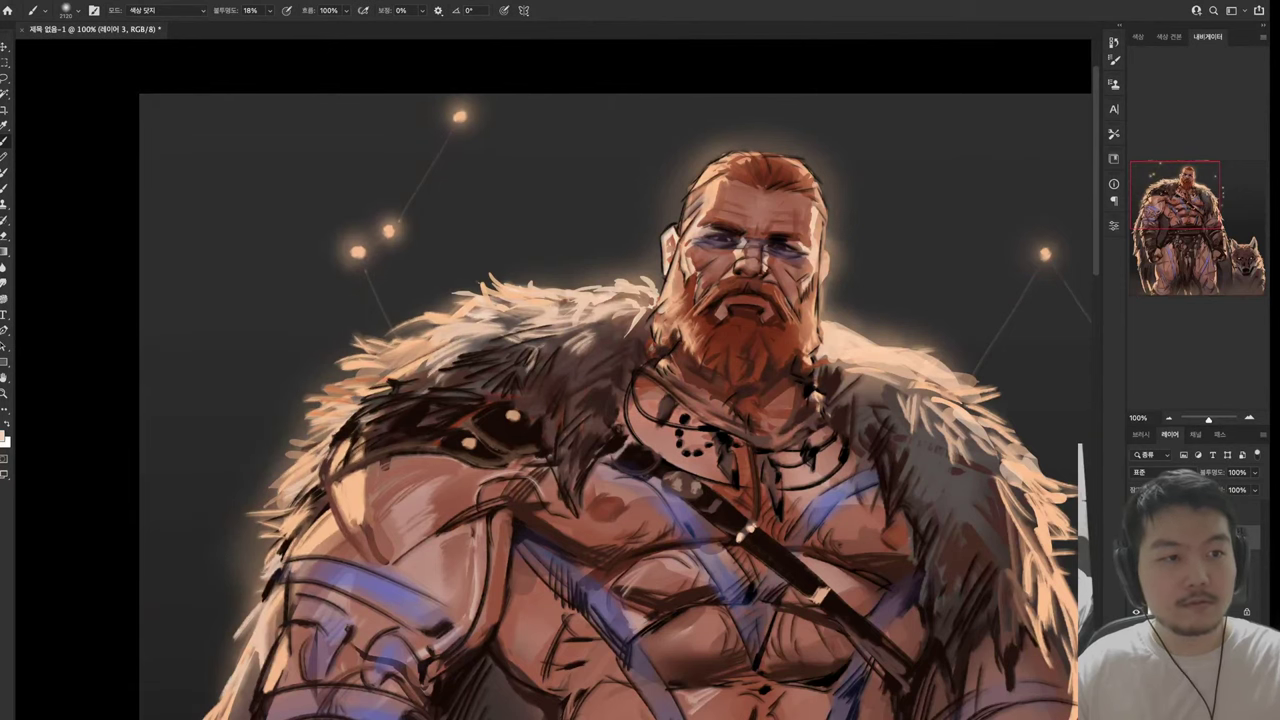
key(ctrl+shift+z)
drag(600, 400, 577, 455)
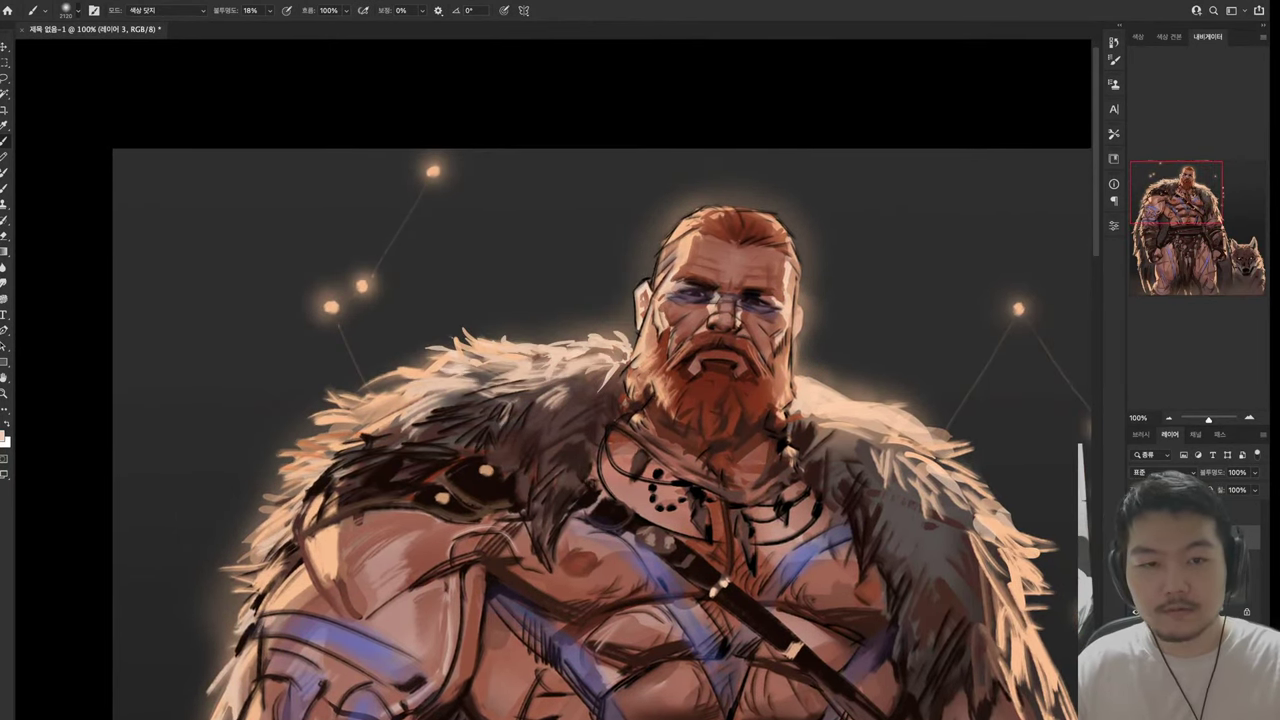
drag(610, 340, 520, 300)
key(ctrl+z)
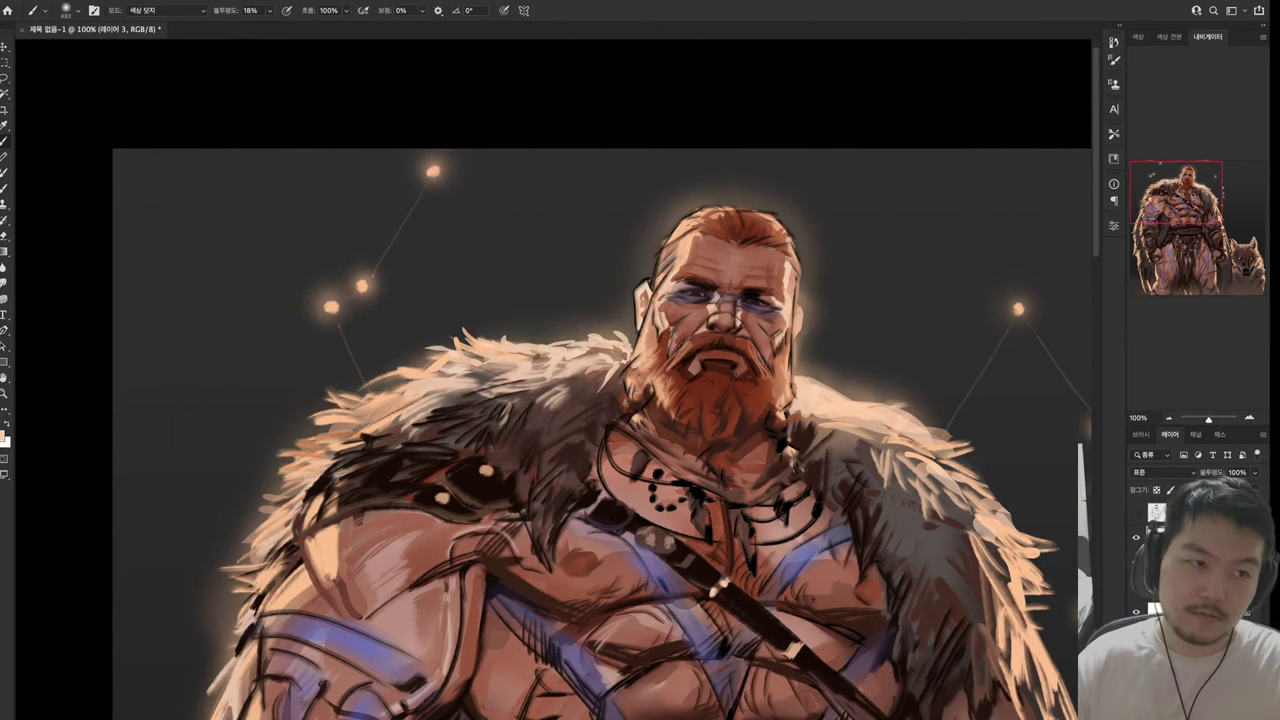
Brighten the rim-lit fur on the warrior's shoulders with soft Color Dodge strokes at 18% opacity
drag(600, 350, 660, 230)
mouse_move(570, 330)
mouse_down()
mouse_move(460, 400)
mouse_move(380, 420)
mouse_up()
drag(420, 420, 612, 225)
drag(500, 320, 410, 410)
drag(580, 225, 490, 295)
drag(510, 370, 415, 470)
scroll(700, 380, down, 10)
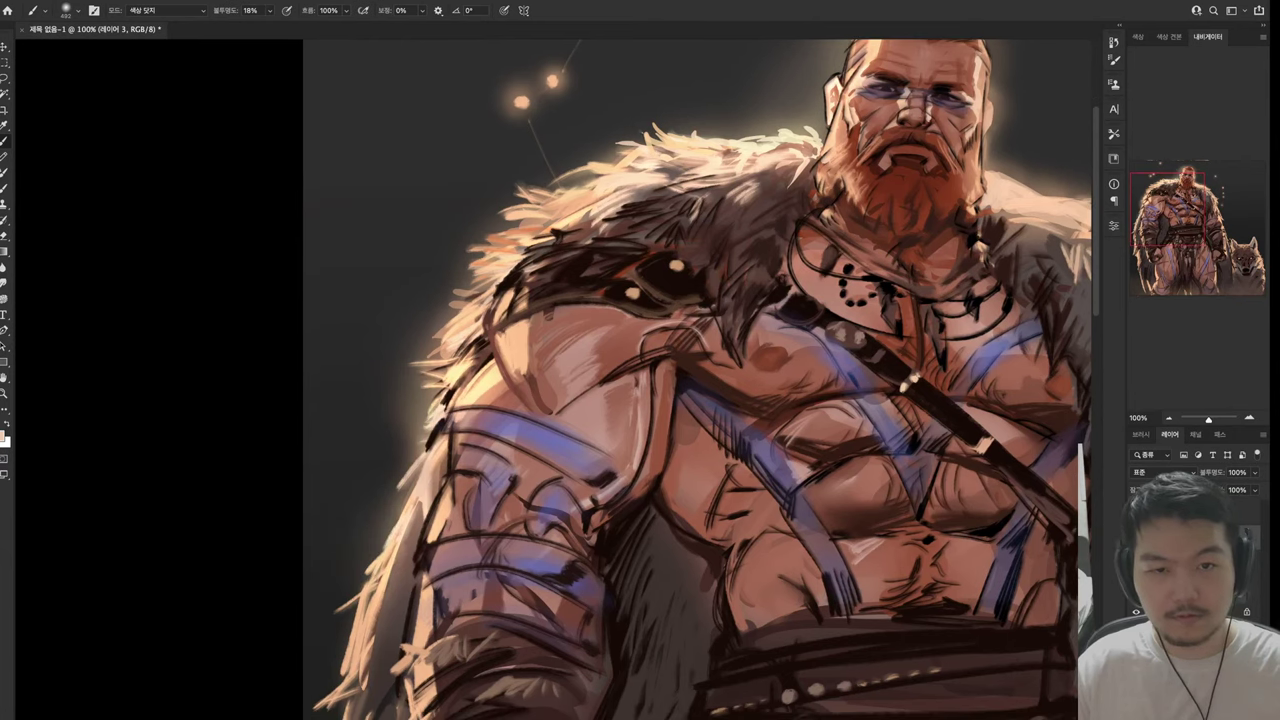
scroll(550, 380, up, 10)
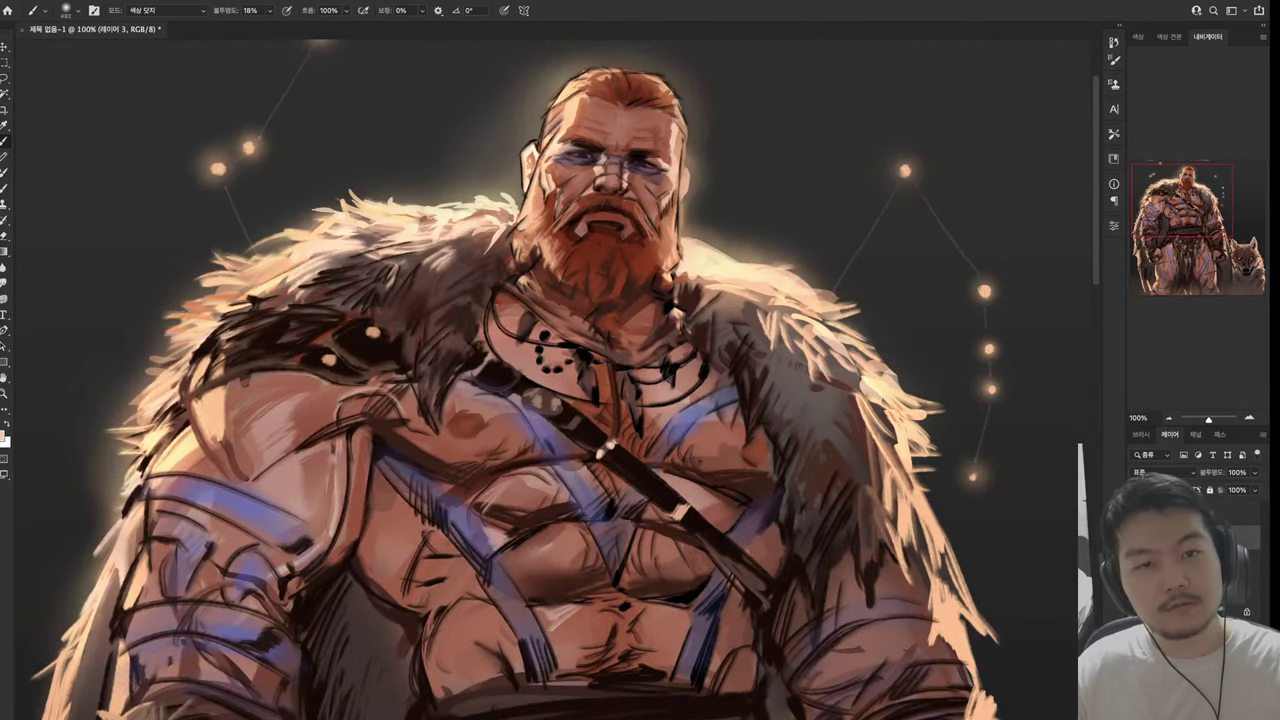
Extend the Color Dodge glow along the outer fur edges beside both of the warrior's upper arms
scroll(550, 380, down, 2)
scroll(560, 380, up, 3)
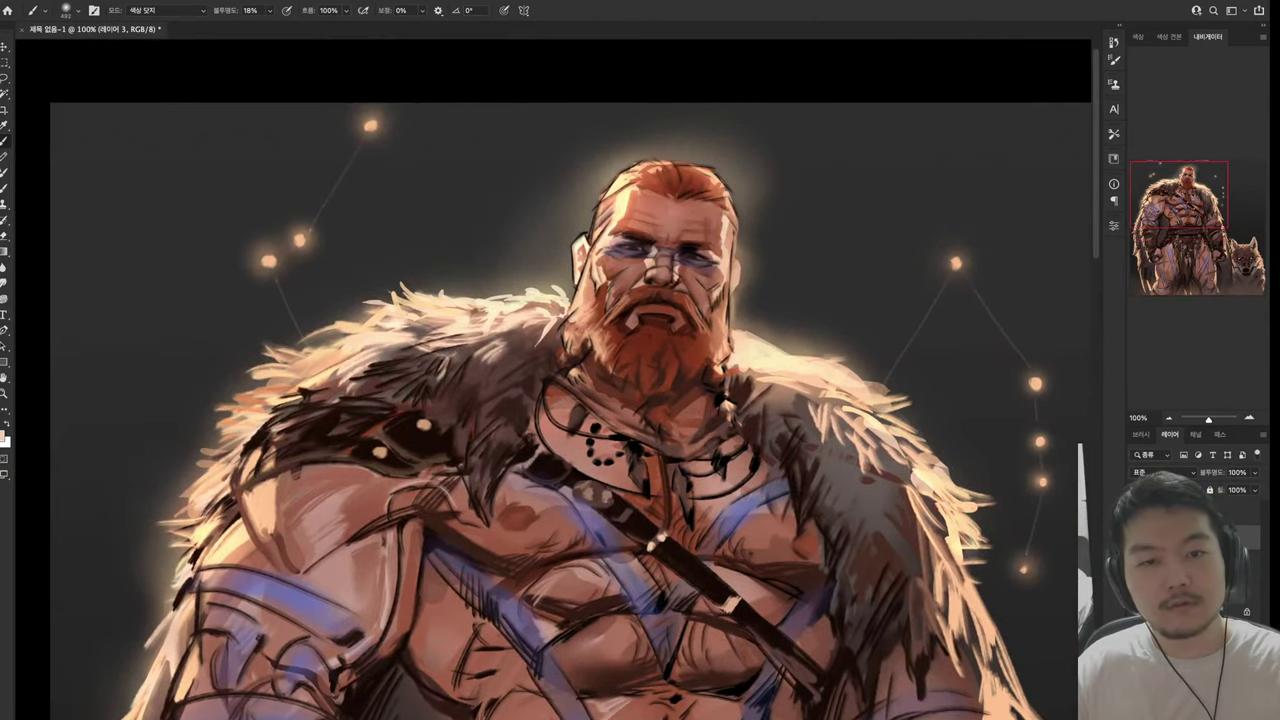
drag(960, 470, 920, 550)
drag(900, 350, 760, 480)
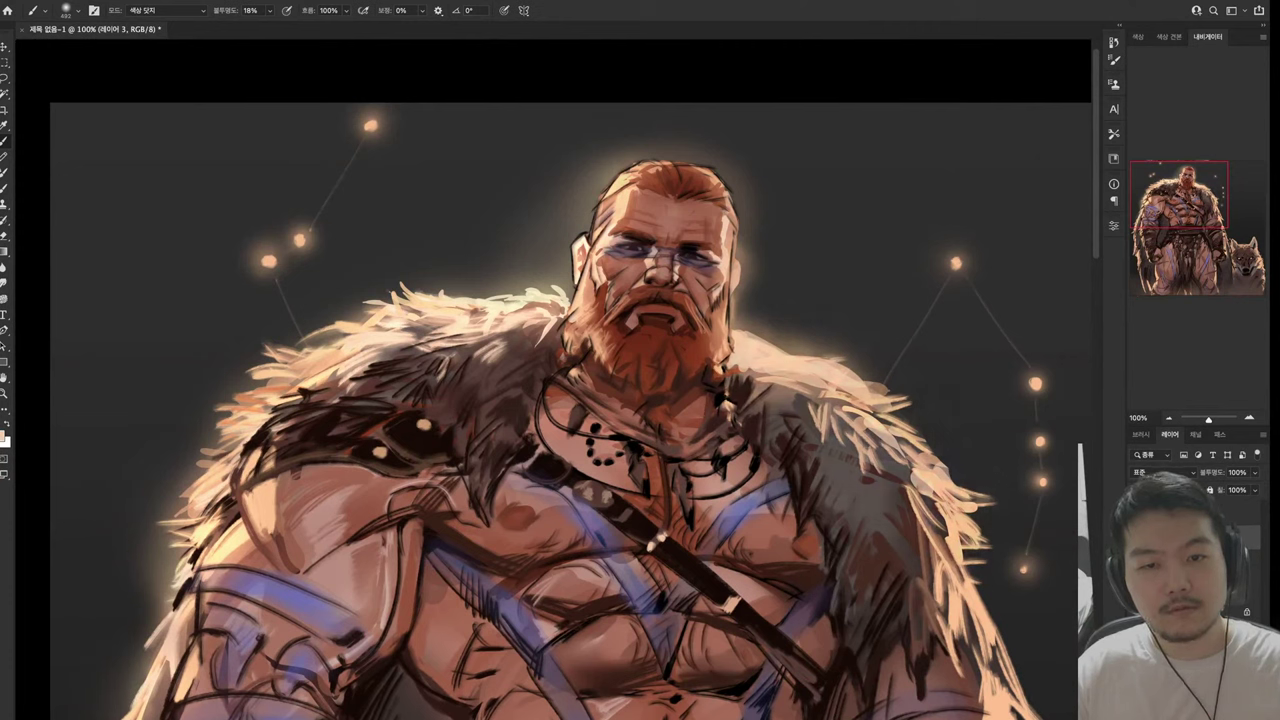
drag(250, 520, 110, 710)
mouse_move(330, 370)
mouse_down()
mouse_move(235, 440)
mouse_move(155, 565)
mouse_up()
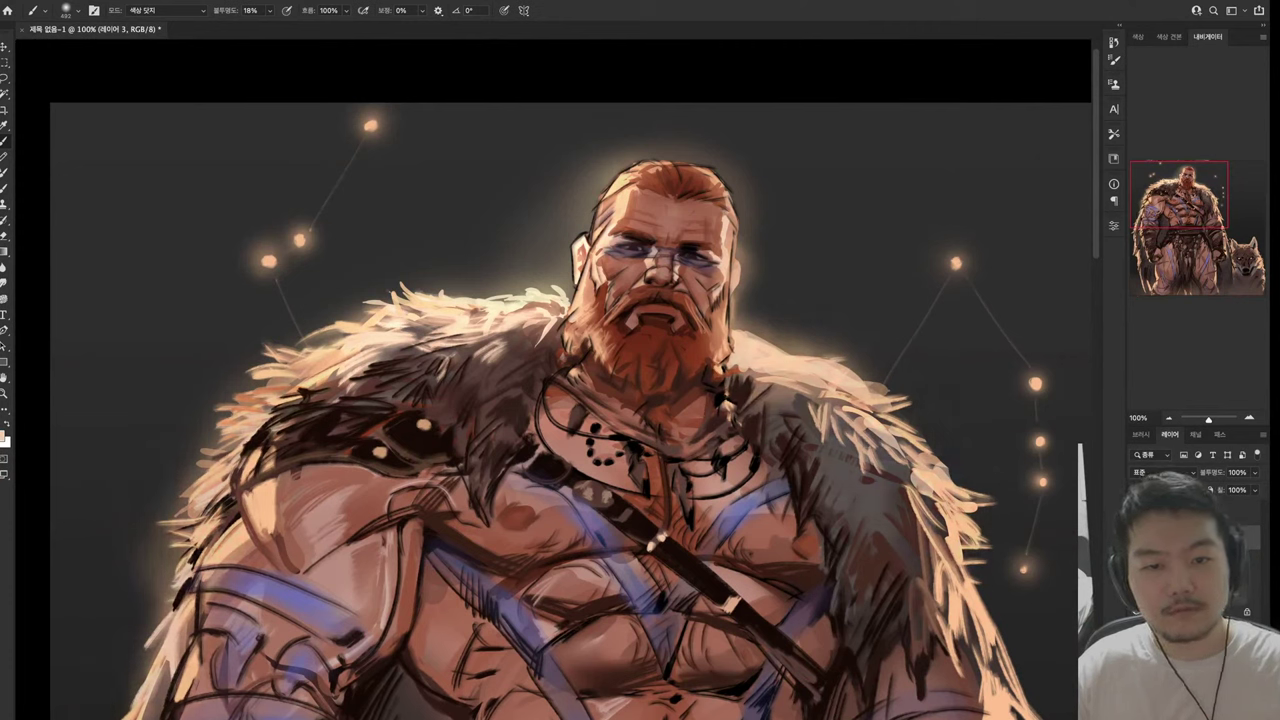
Brighten the fur along the image-right shoulder with further soft Color Dodge strokes at 18% opacity
drag(500, 295, 300, 390)
drag(620, 170, 500, 330)
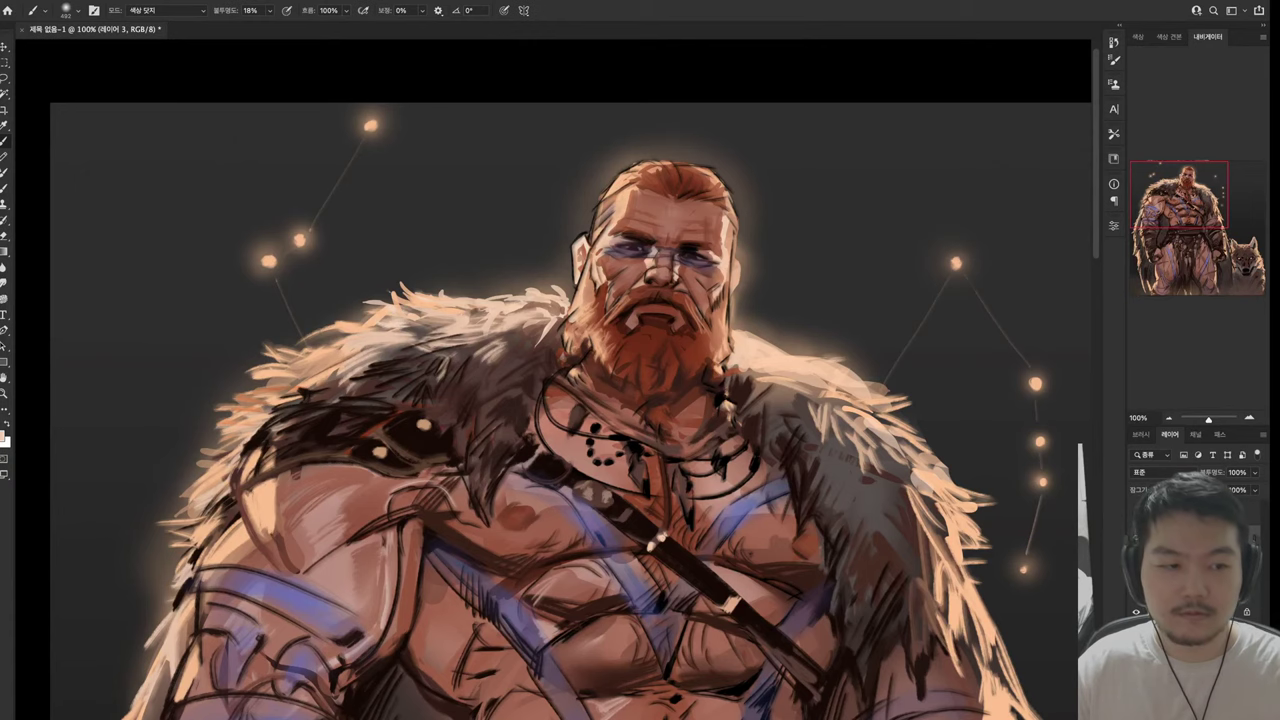
drag(566, 296, 526, 336)
drag(588, 274, 460, 356)
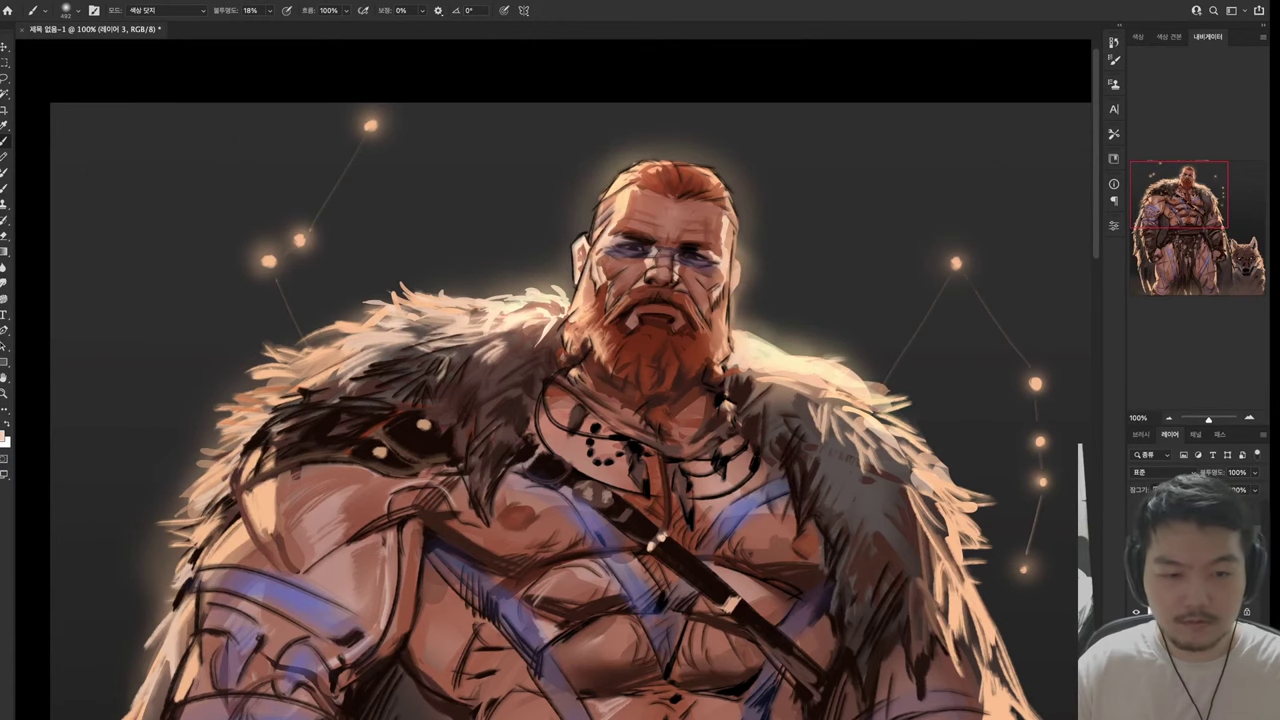
Shrink the soft Color Dodge brush for fine details and raise its opacity to 100%
mouse_move(640, 400)
mouse_down()
mouse_move(520, 189)
mouse_move(621, 368)
mouse_move(361, 98)
mouse_move(338, 51)
mouse_move(598, 214)
mouse_move(817, 529)
mouse_move(821, 559)
mouse_up()
mouse_move(640, 400)
mouse_down()
mouse_move(654, 408)
mouse_move(925, 309)
mouse_move(930, 325)
mouse_up()
drag(660, 250, 625, 680)
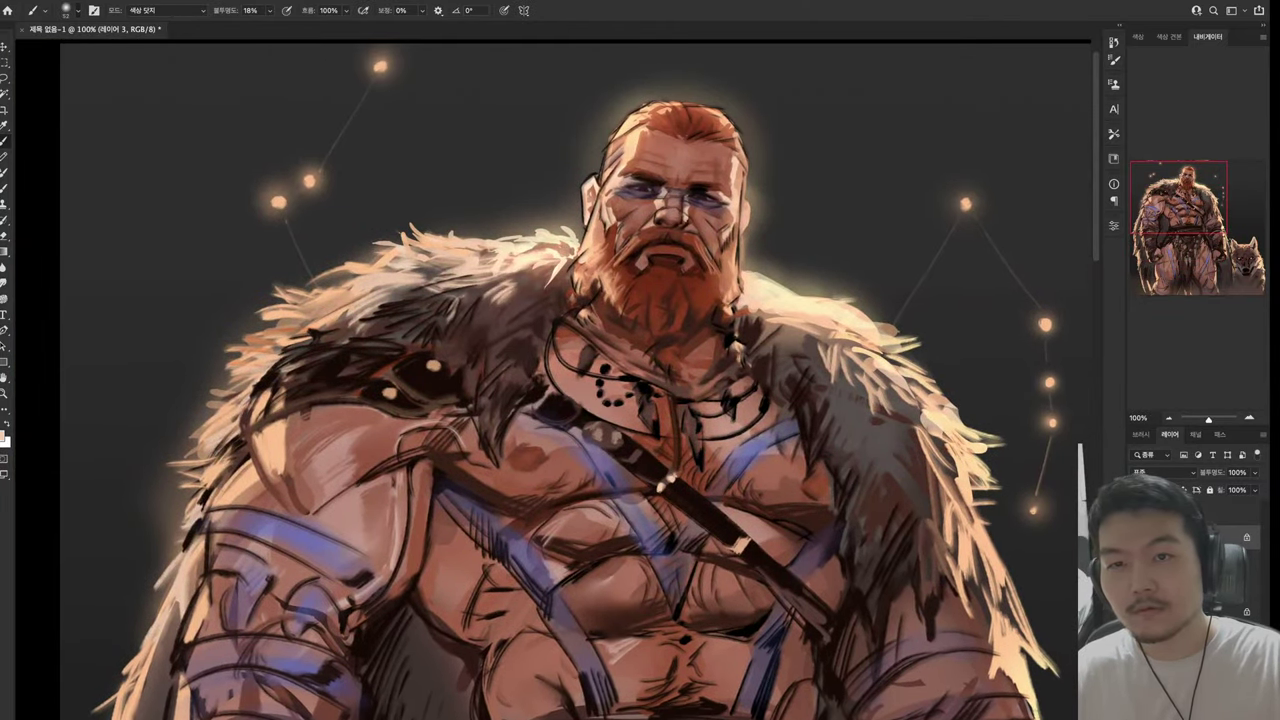
key(Return)
text(100)
key(Return)
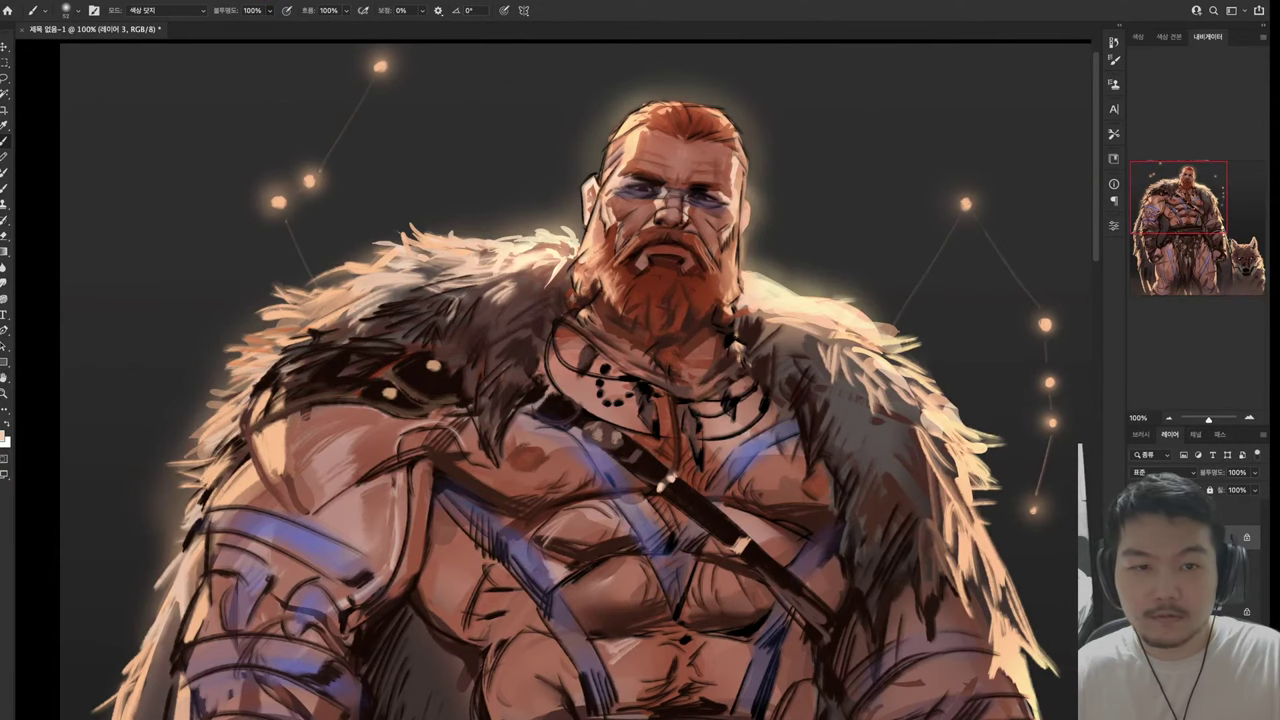
Try painting a Color Dodge glow in both of the warrior's eyes, and undo it
drag(636, 188, 712, 197)
mouse_move(700, 400)
mouse_down()
mouse_move(828, 294)
mouse_move(848, 358)
mouse_up()
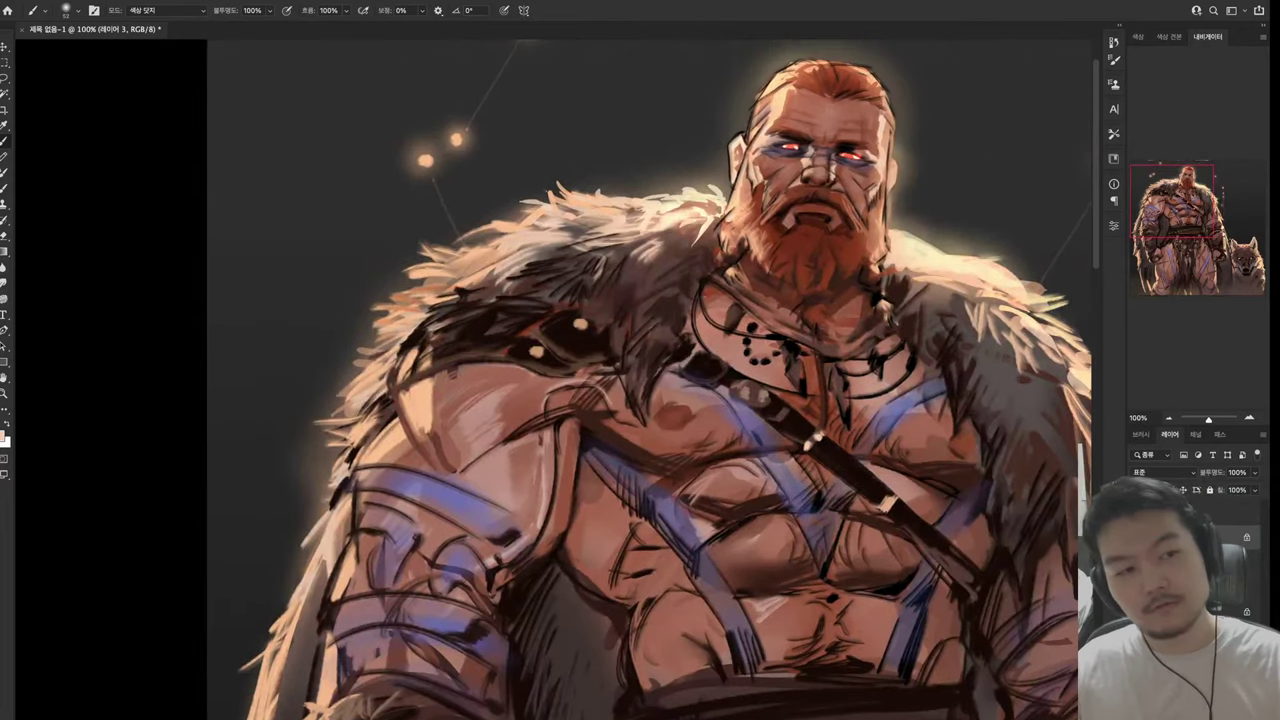
mouse_move(640, 400)
mouse_down()
mouse_move(520, 274)
mouse_move(532, 319)
mouse_move(494, 463)
mouse_move(569, 448)
mouse_move(620, 374)
mouse_up()
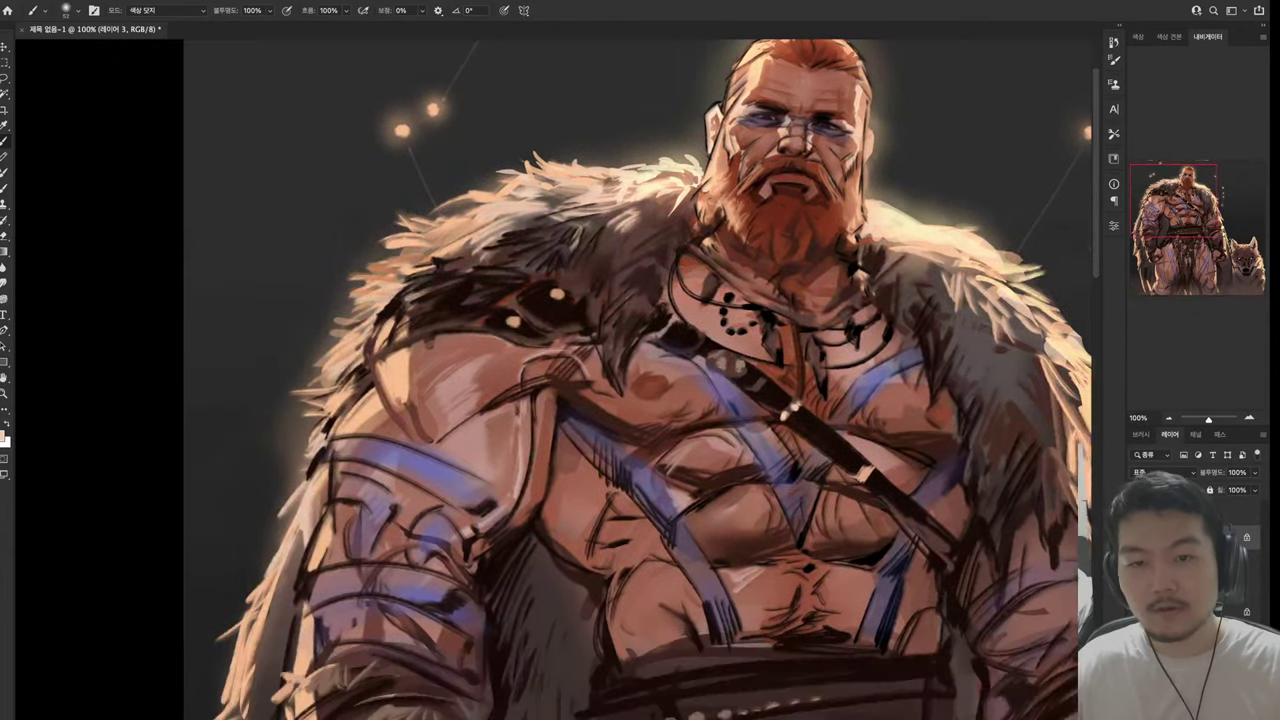
Add small Color Dodge highlights at 100% opacity to the fur edge on the image-left shoulder
key(alt)
drag(440, 258, 368, 350)
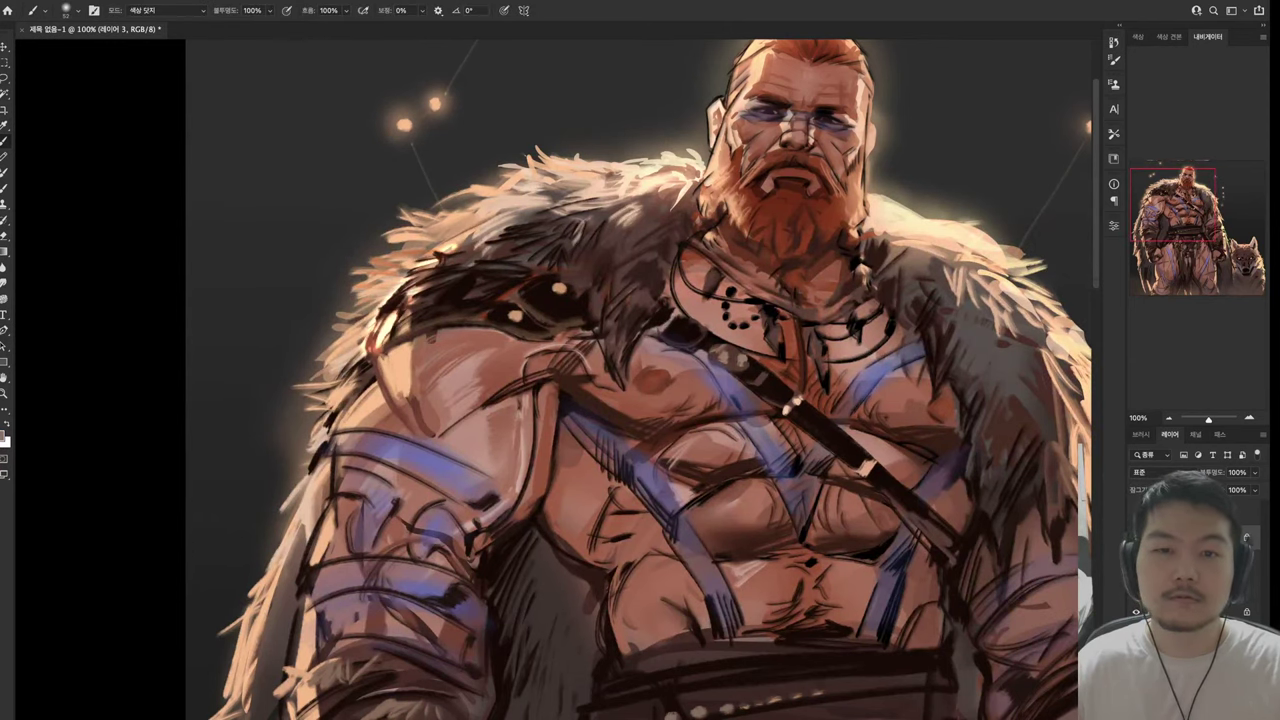
drag(600, 400, 573, 436)
drag(520, 215, 390, 258)
drag(565, 192, 355, 272)
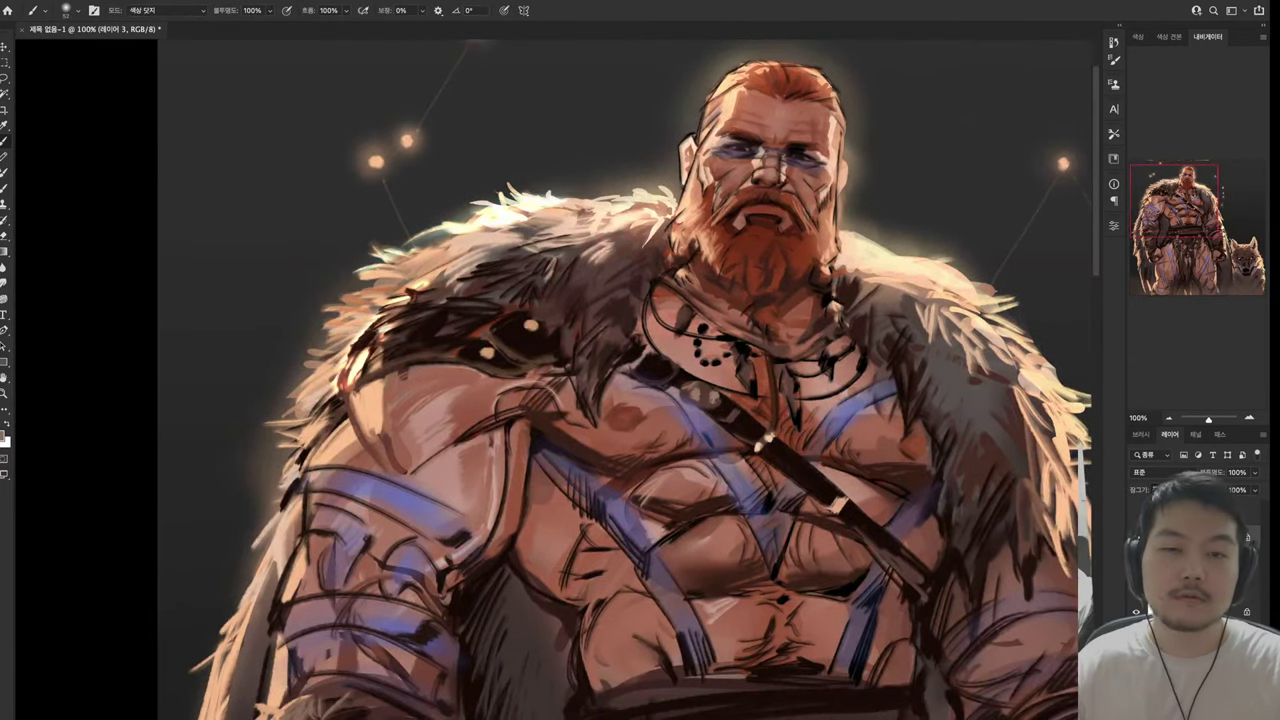
drag(640, 200, 468, 238)
drag(672, 187, 580, 211)
Enlarge the brush, set its opacity to 46%, and brighten the image-left shoulder fur with broad Color Dodge strokes
mouse_move(600, 400)
mouse_down()
mouse_move(551, 398)
mouse_move(566, 413)
mouse_up()
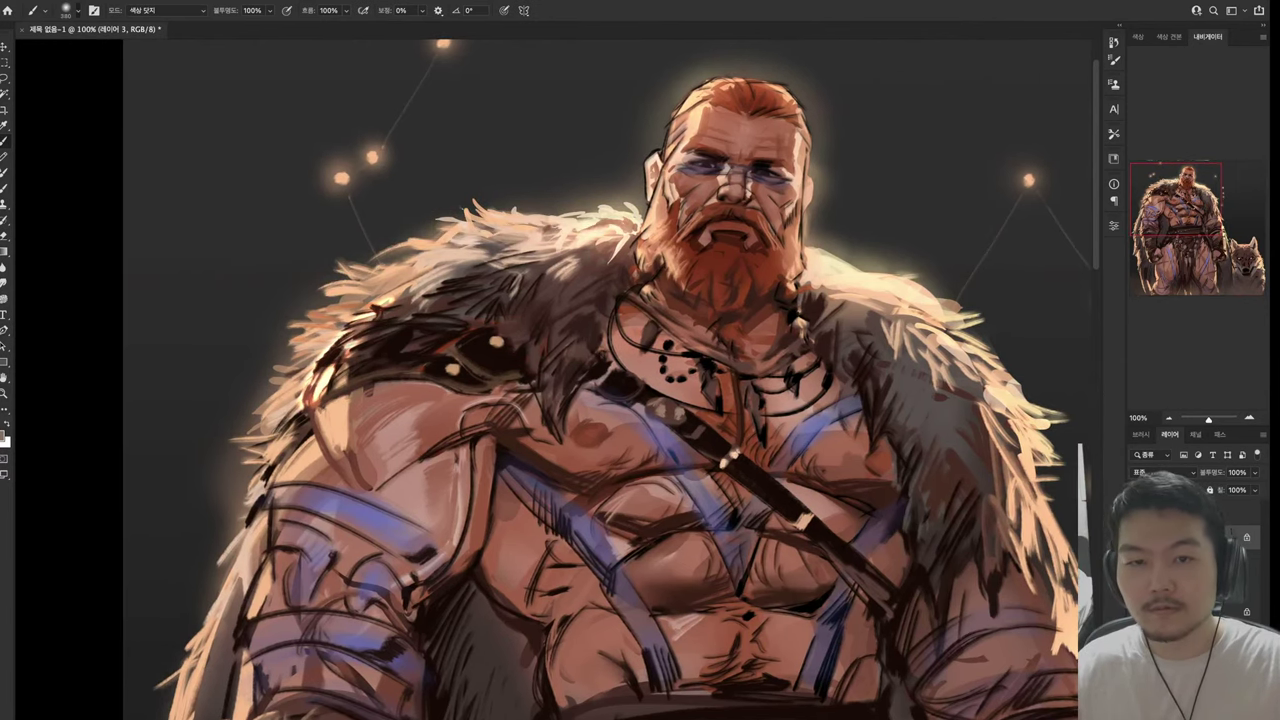
key(4)
key(6)
drag(520, 205, 315, 320)
drag(578, 200, 465, 248)
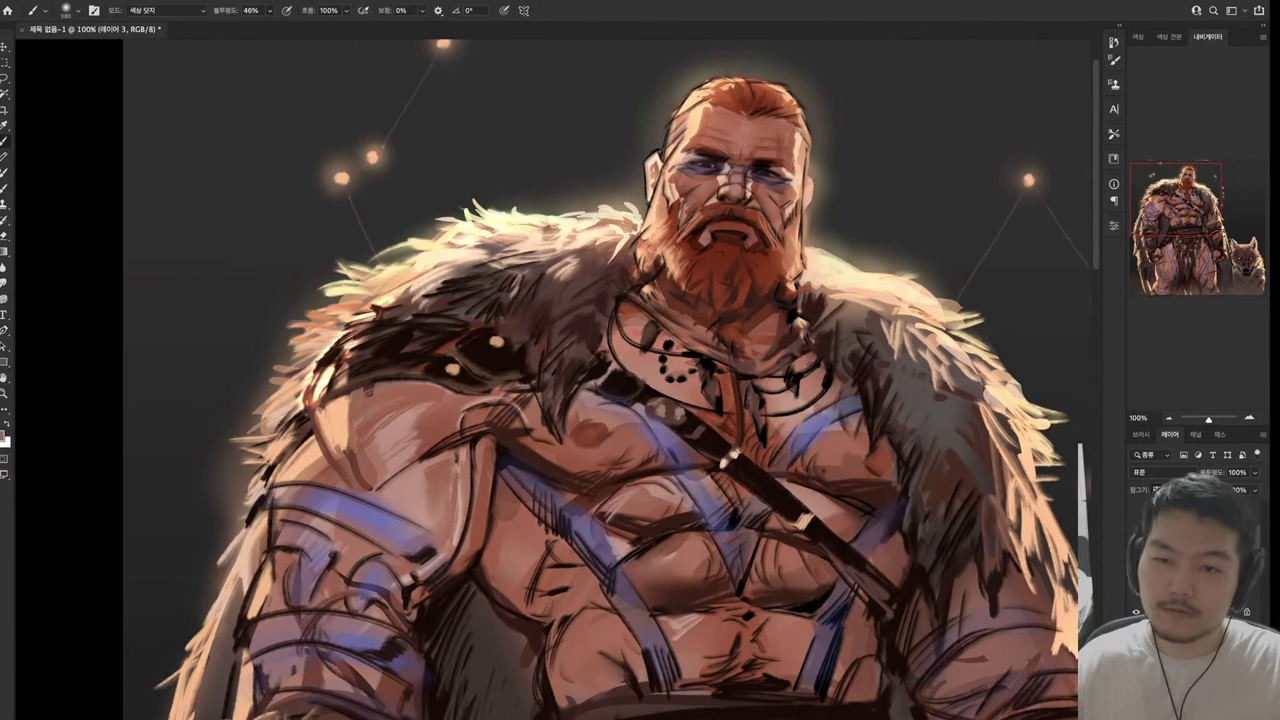
drag(328, 310, 275, 370)
Switch the brush to Normal mode, sample a color, and try large soft strokes over the image-left background, undoing them
mouse_move(600, 400)
mouse_down()
mouse_move(635, 261)
mouse_move(618, 384)
mouse_move(592, 385)
mouse_move(565, 330)
mouse_up()
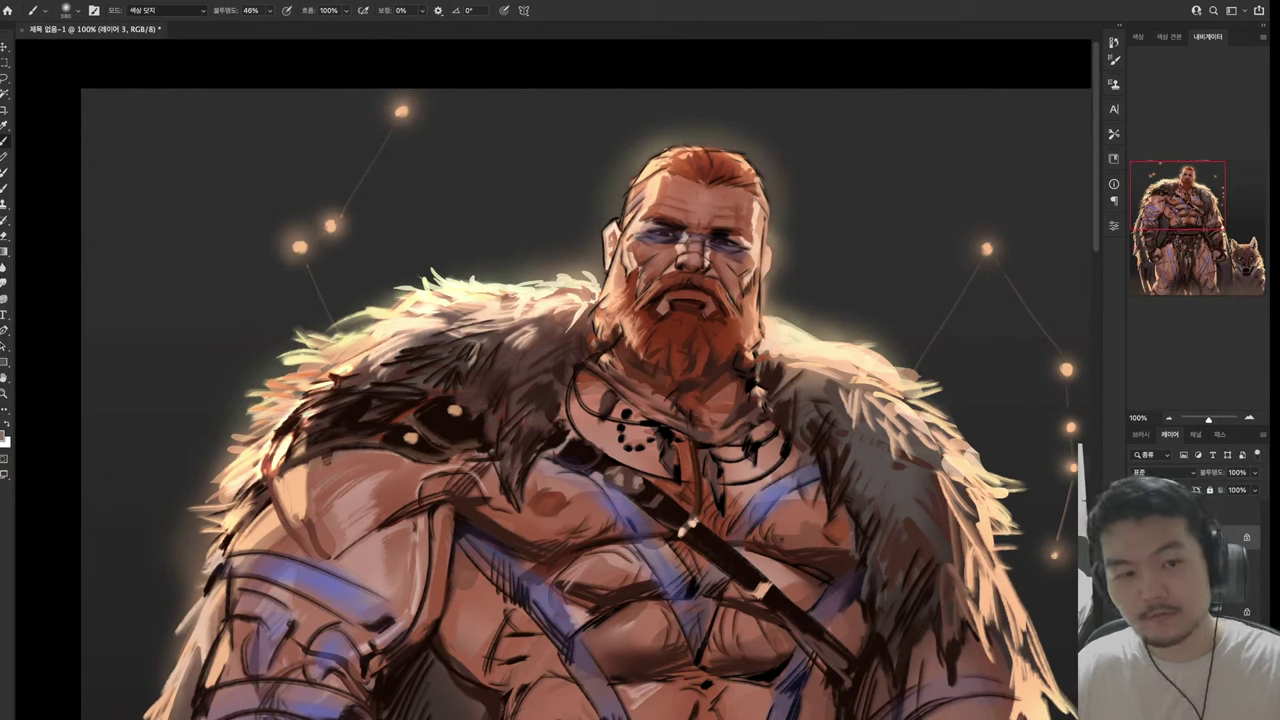
key(shift+alt+n)
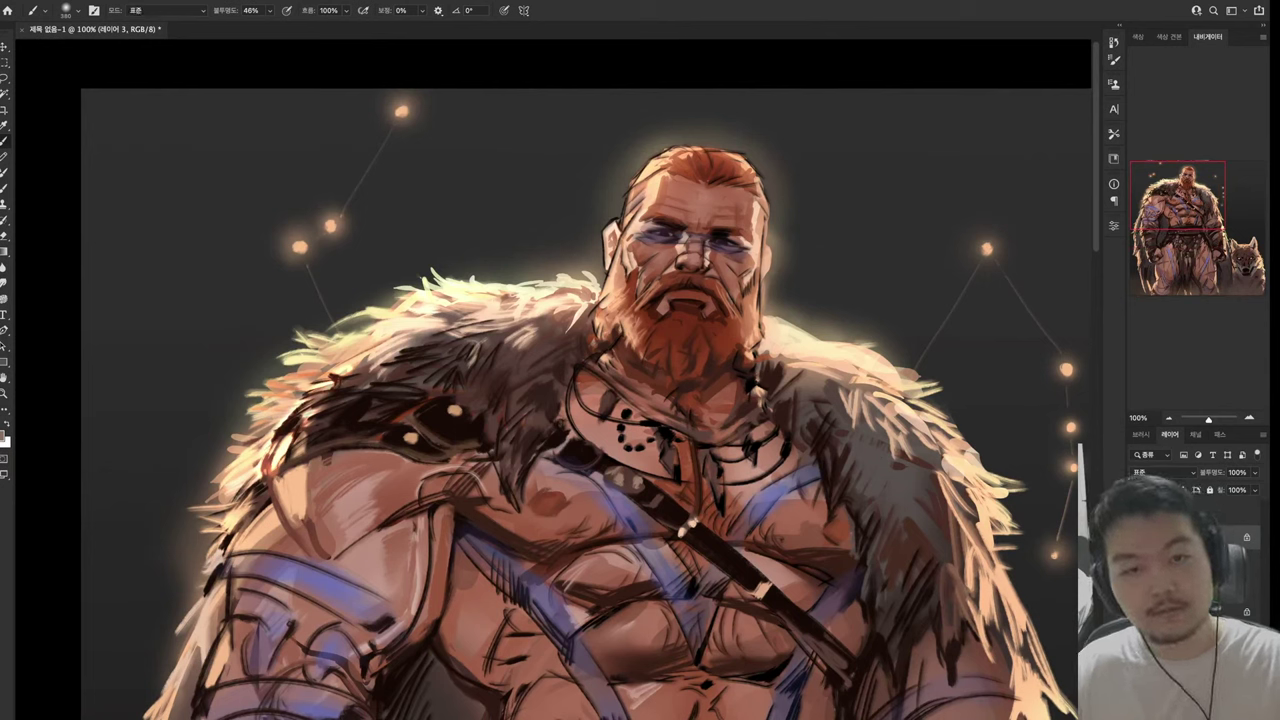
alt+click(550, 185)
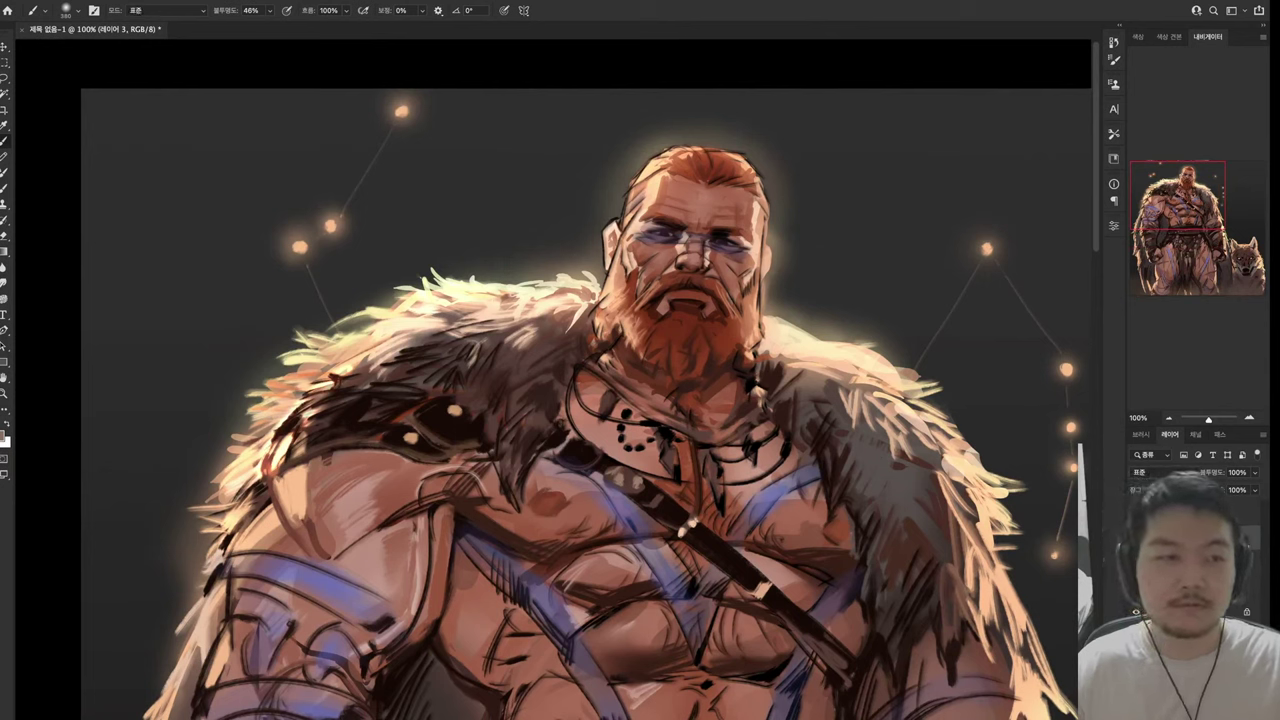
drag(520, 95, 610, 275)
drag(600, 400, 613, 440)
key(ctrl+z)
drag(130, 143, 330, 370)
mouse_move(330, 370)
mouse_down()
mouse_move(310, 364)
mouse_move(250, 204)
mouse_move(361, 316)
mouse_up()
key(ctrl+z)
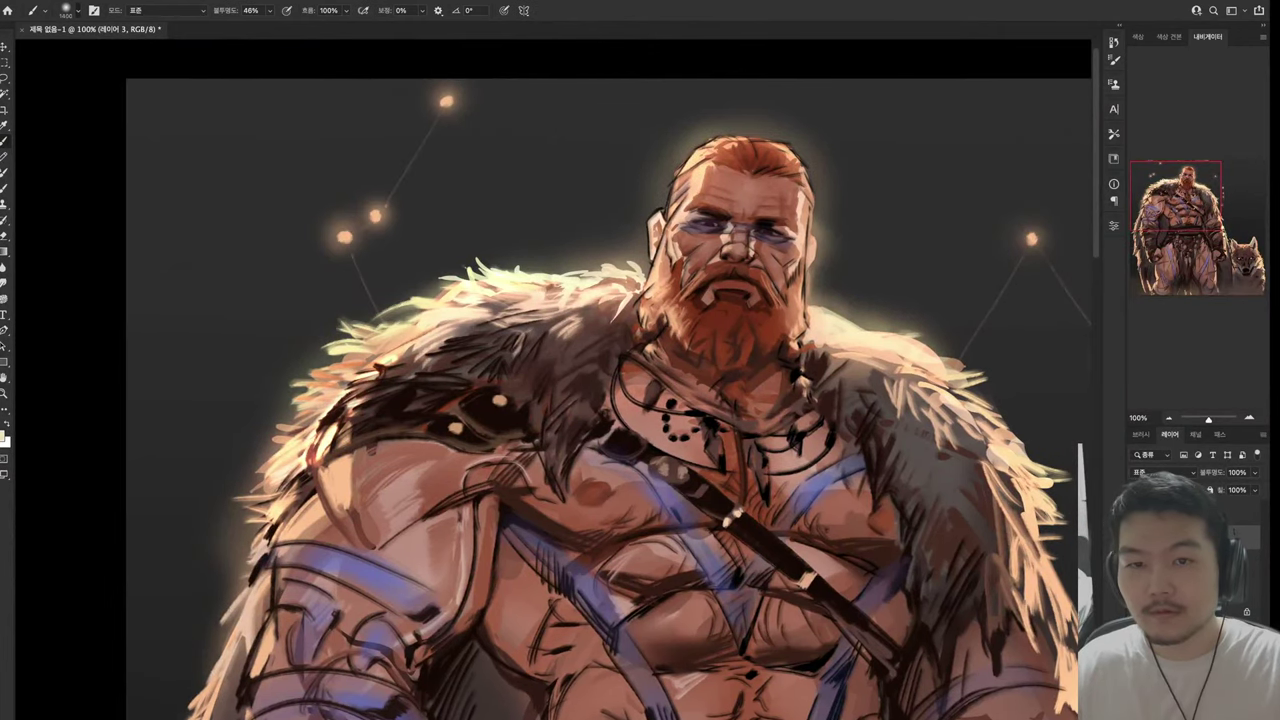
Try a pale atmospheric haze at 19% opacity over the background on both sides of the warrior
key(1)
key(9)
drag(150, 100, 480, 345)
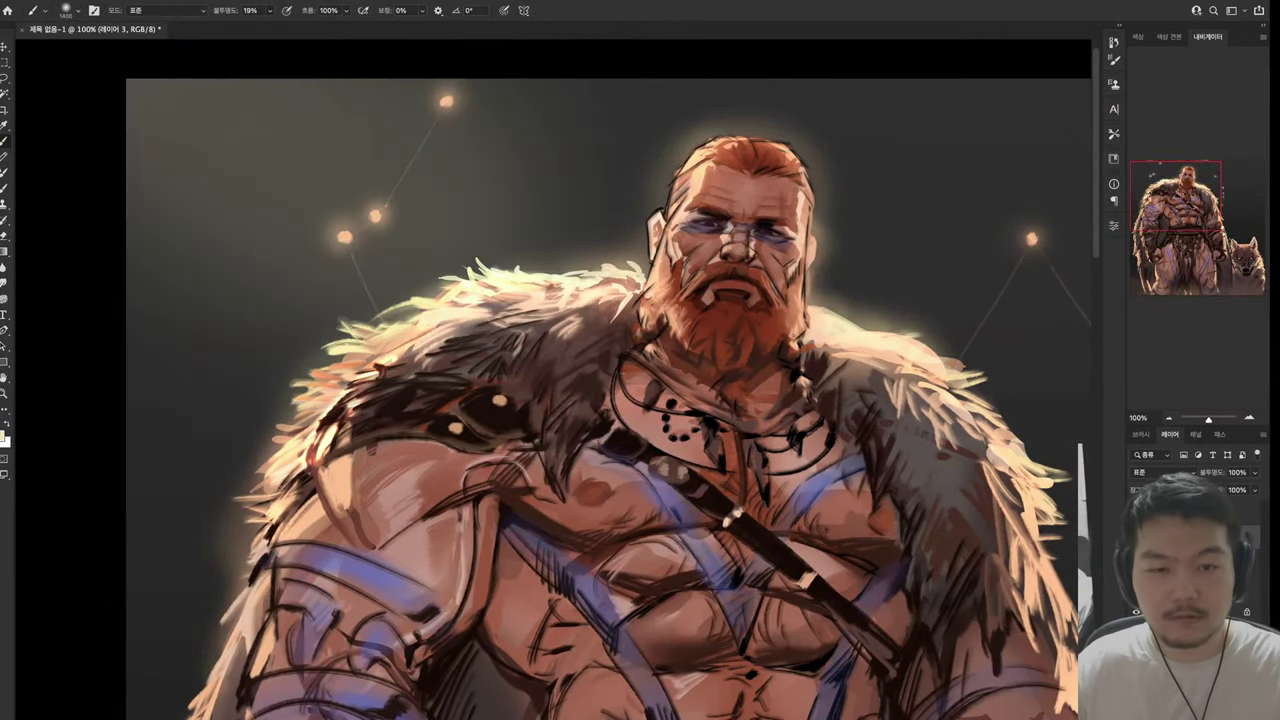
mouse_move(700, 420)
mouse_down()
mouse_move(305, 190)
mouse_move(217, 158)
mouse_up()
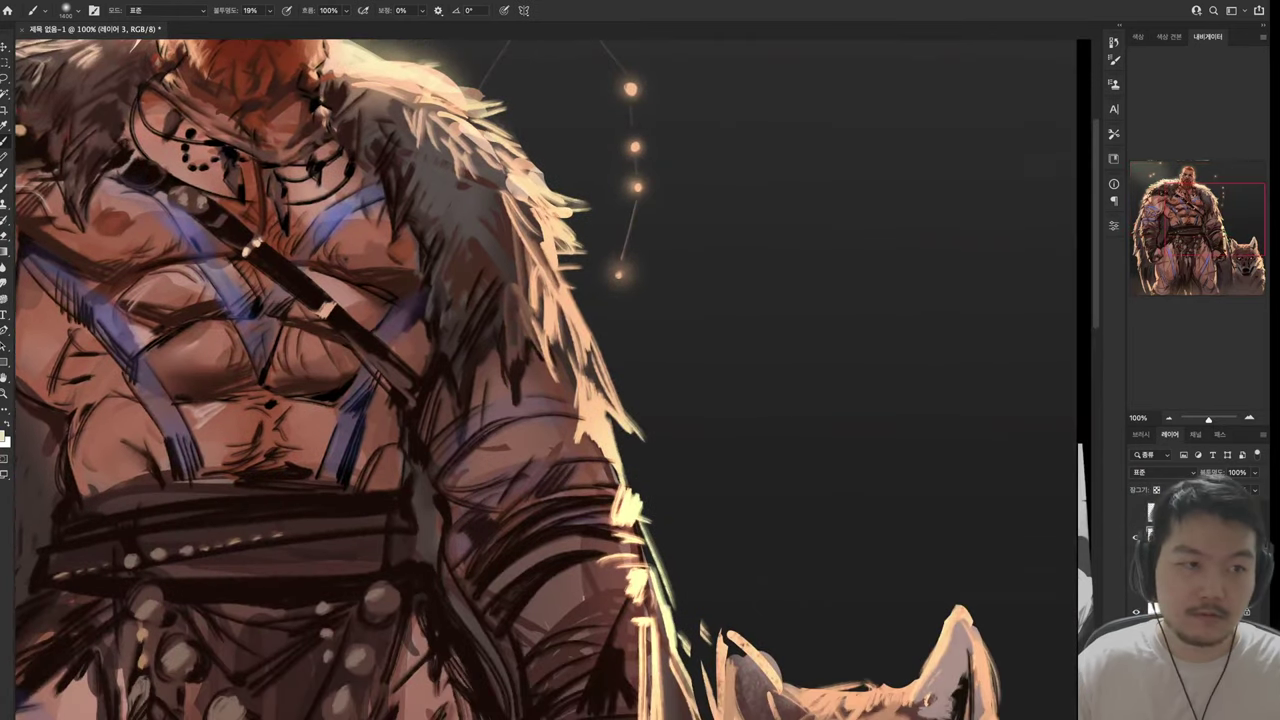
drag(600, 290, 1060, 470)
drag(400, 300, 682, 548)
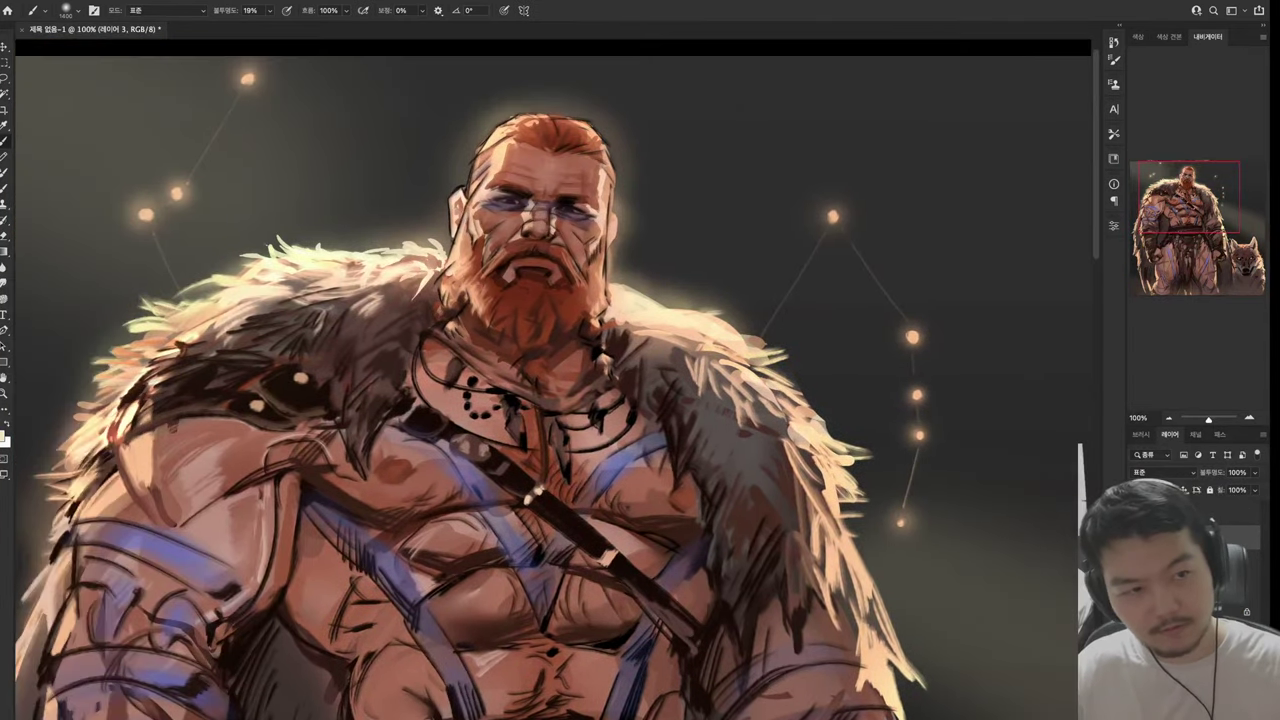
drag(500, 550, 460, 280)
drag(500, 600, 540, 150)
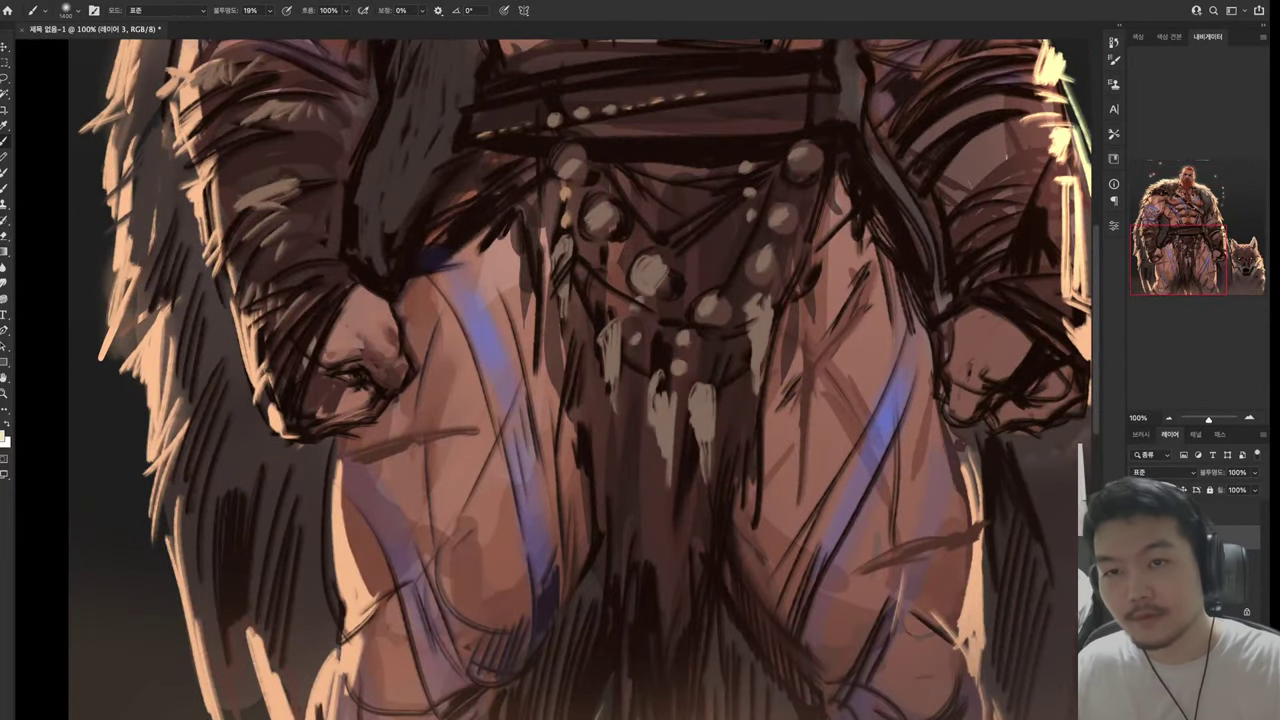
Try a pale yellow Multiply gradient at 74% opacity over the warrior's legs, and undo it
key(g)
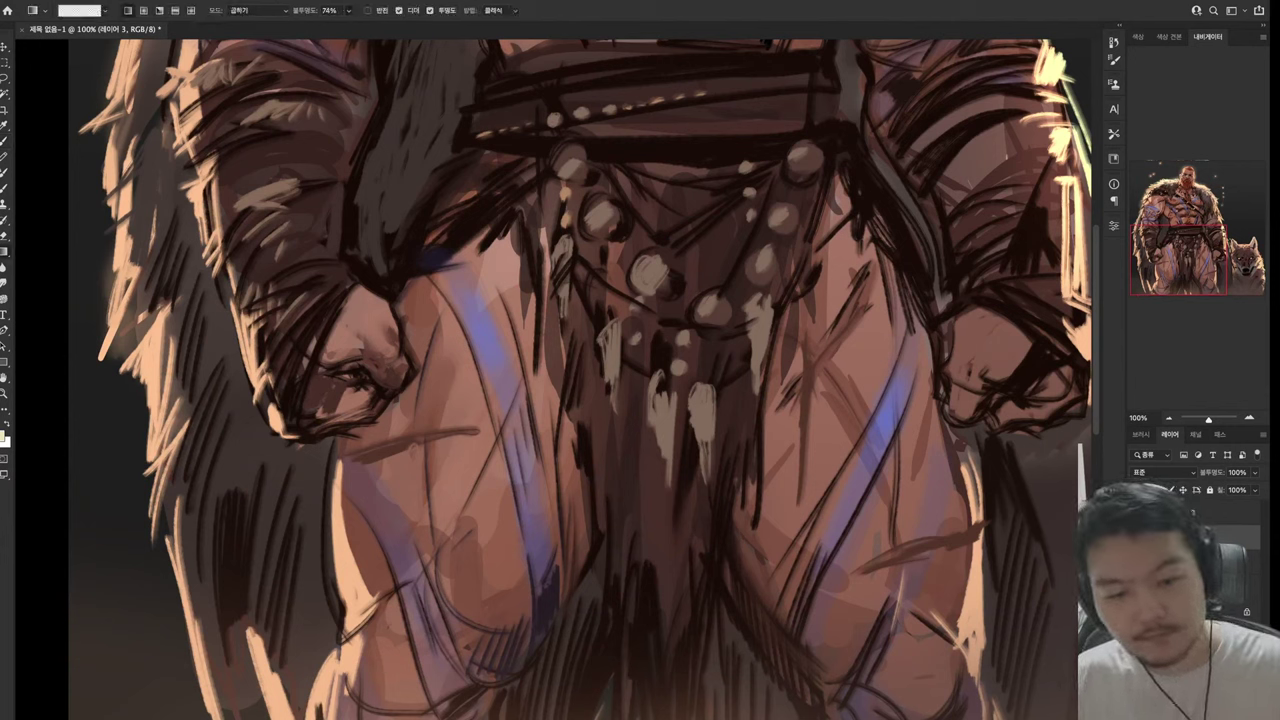
drag(582, 84, 530, 718)
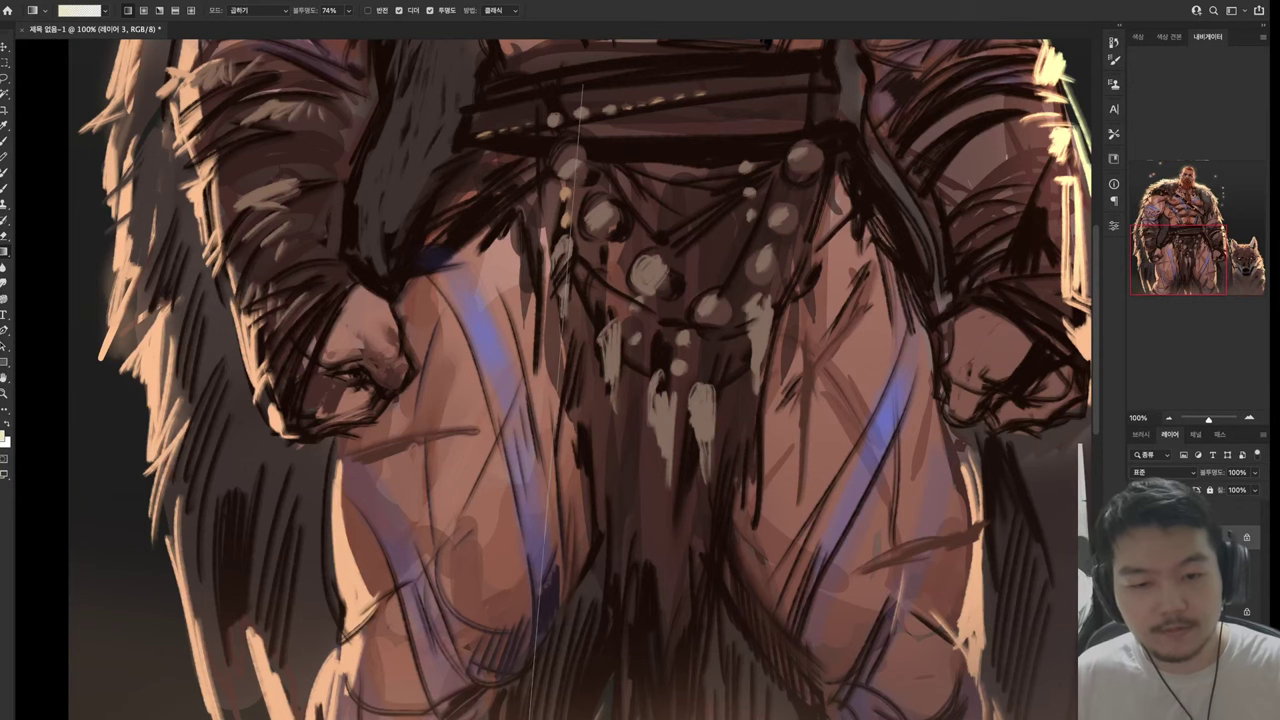
drag(612, 114, 588, 678)
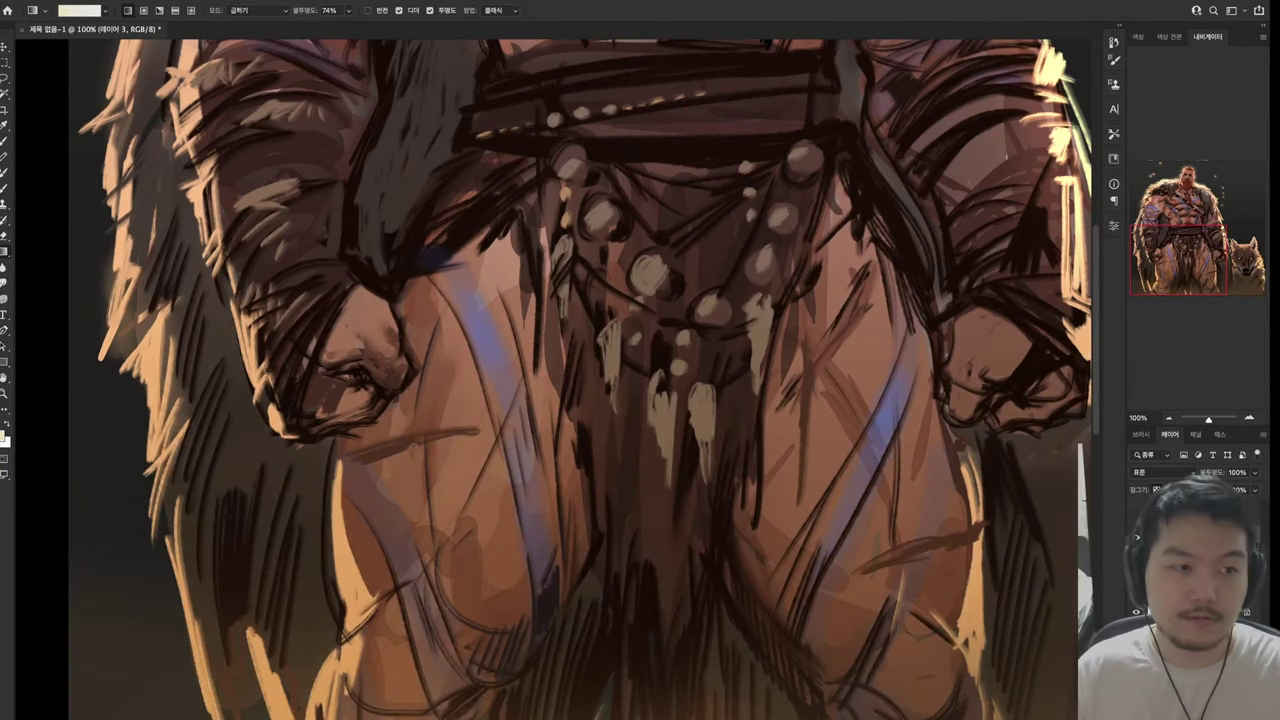
scroll(88, 356, up, 10)
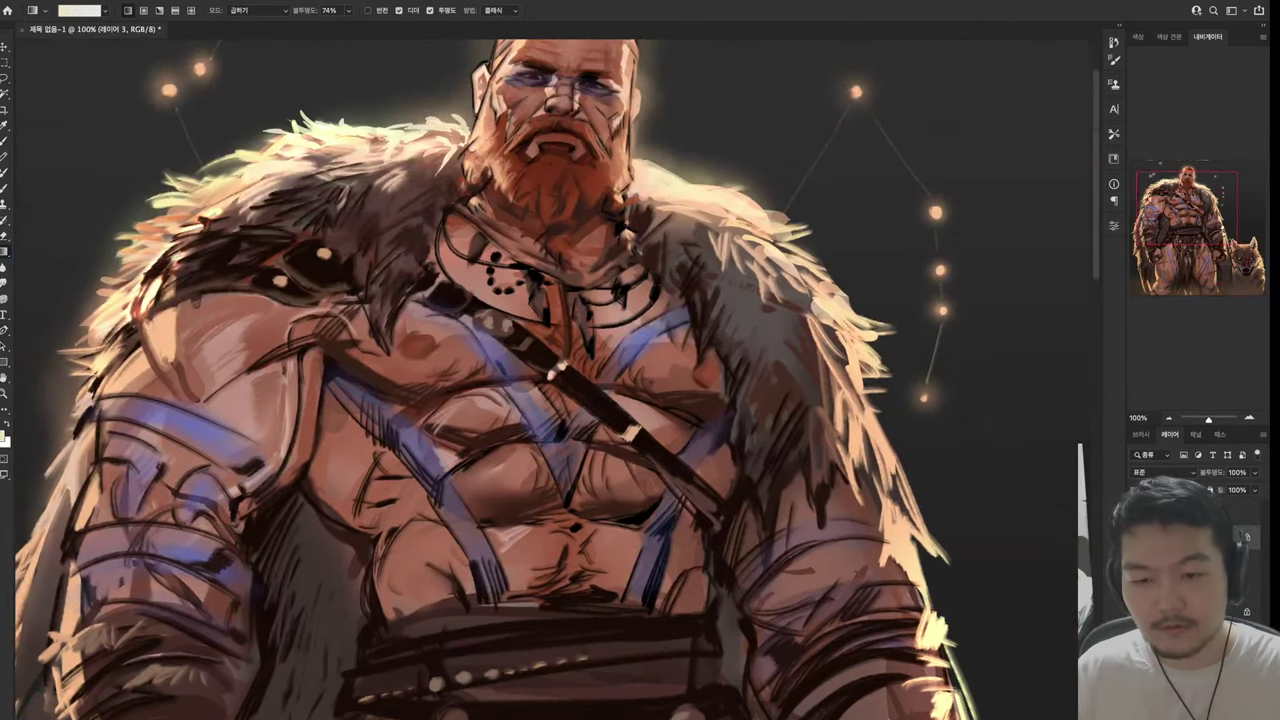
Try a dark Multiply gradient at 74% opacity rising from the warrior's legs, and undo it
key(i)
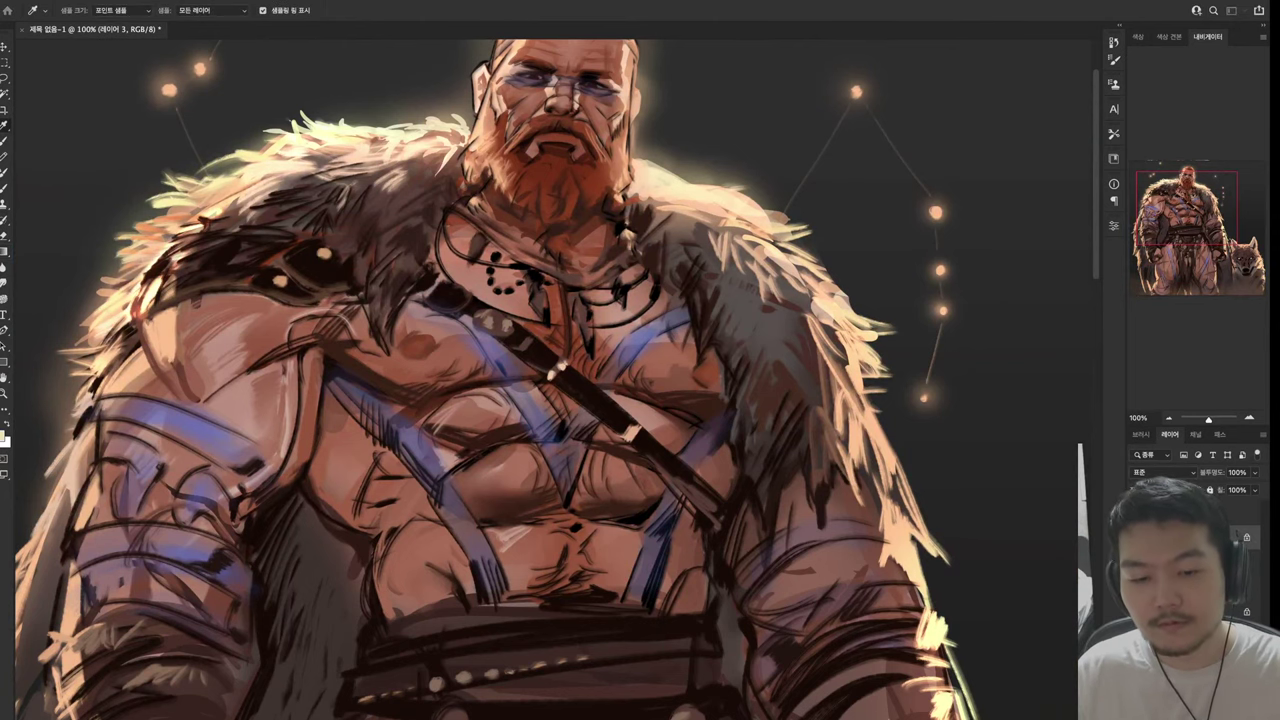
key(g)
scroll(553, 379, down, 10)
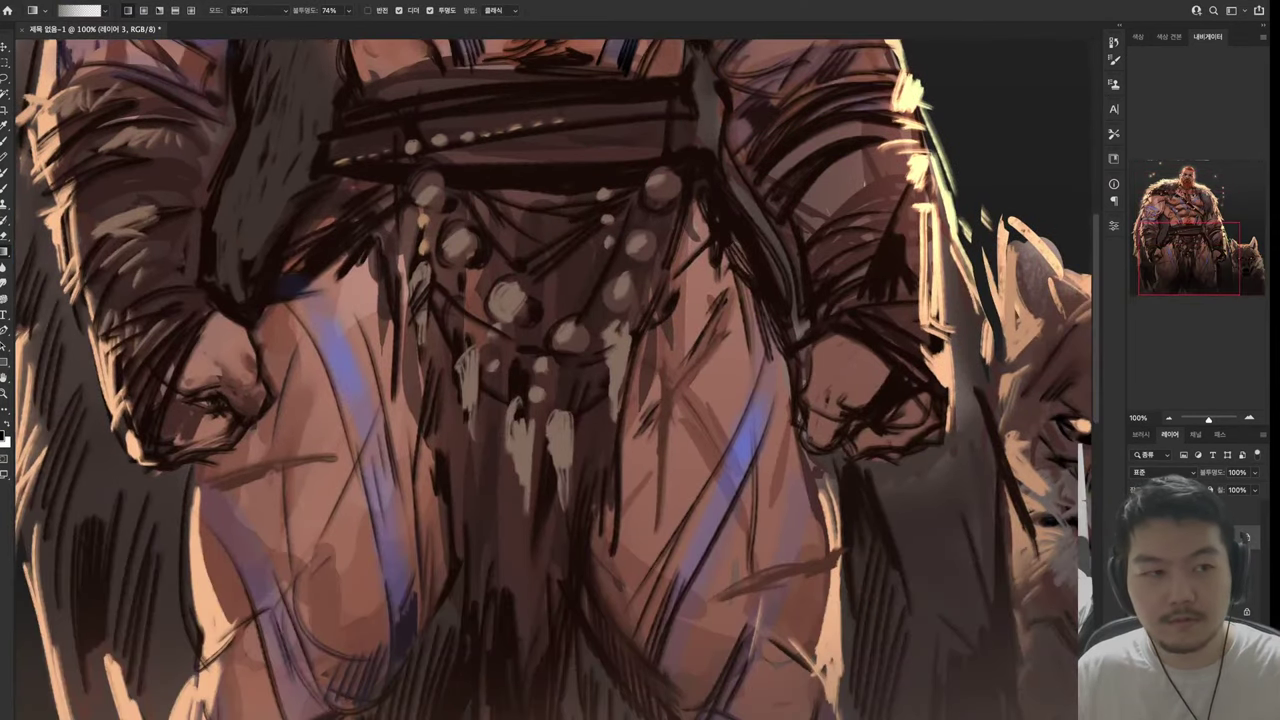
drag(434, 254, 434, 600)
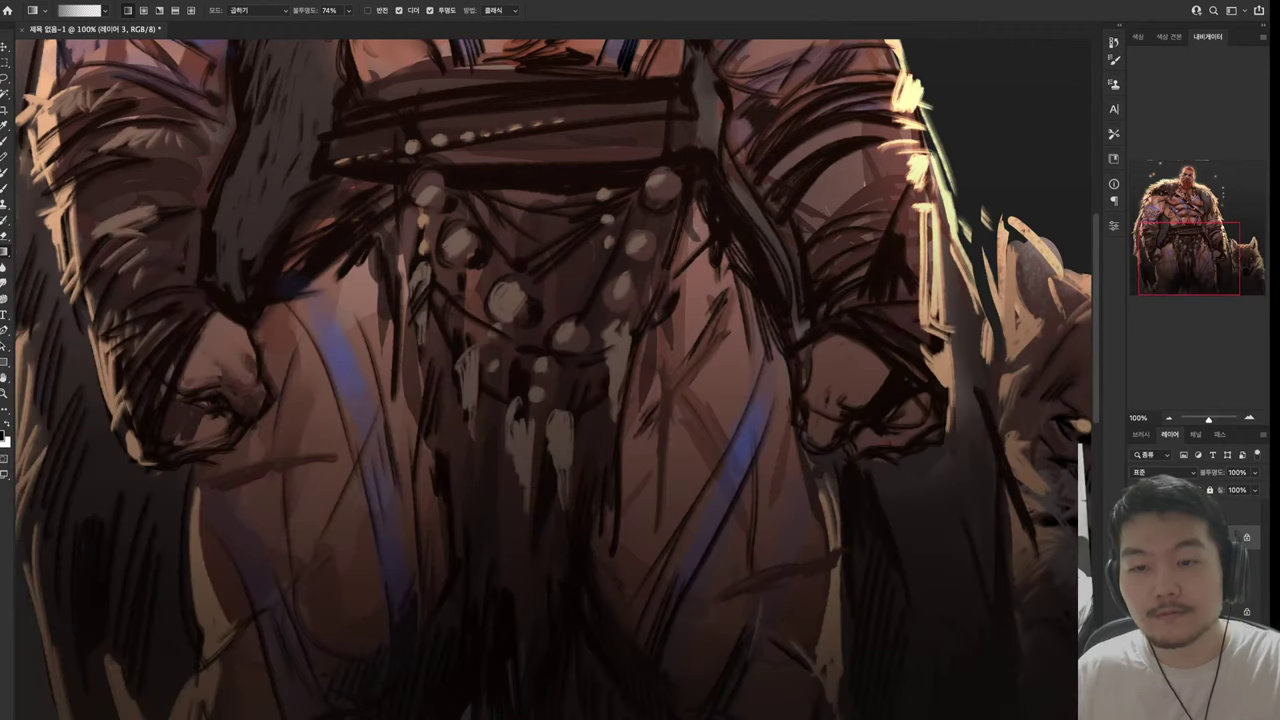
key(ctrl+z)
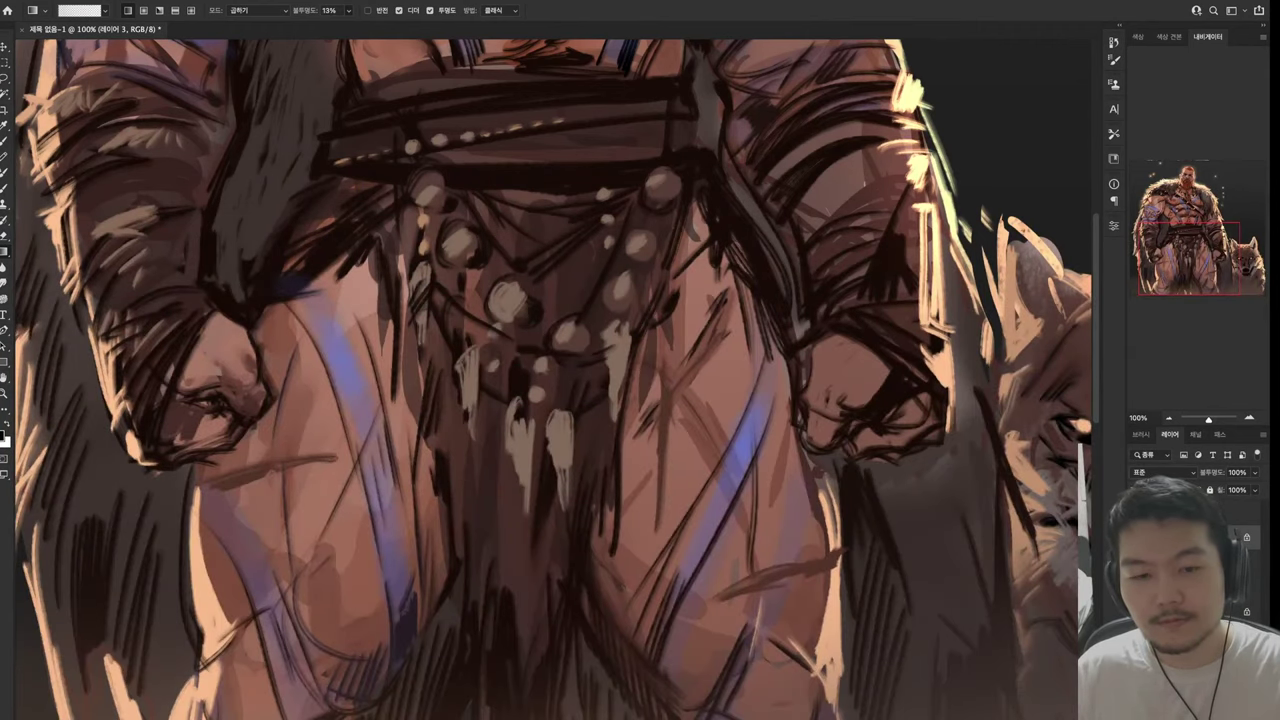
Darken the warrior's legs and the lower part of the painting with repeated dark gradients at 13% opacity
drag(437, 248, 416, 702)
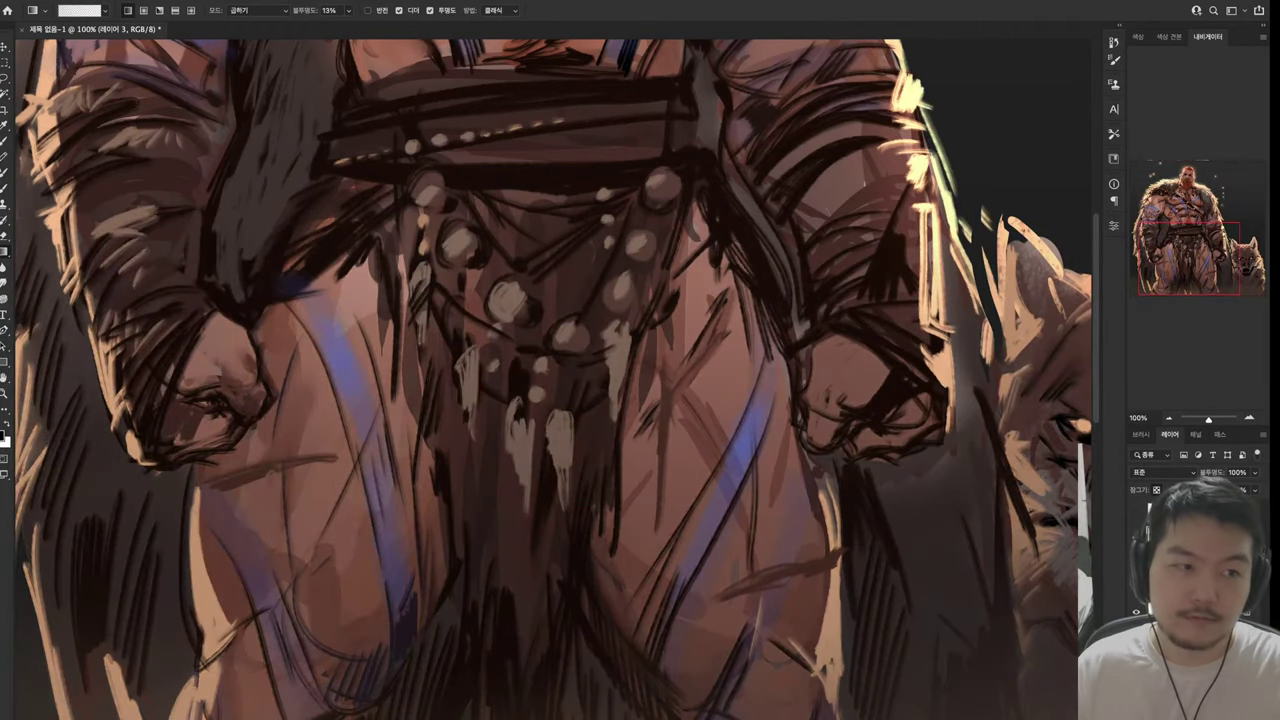
scroll(552, 380, up, 10)
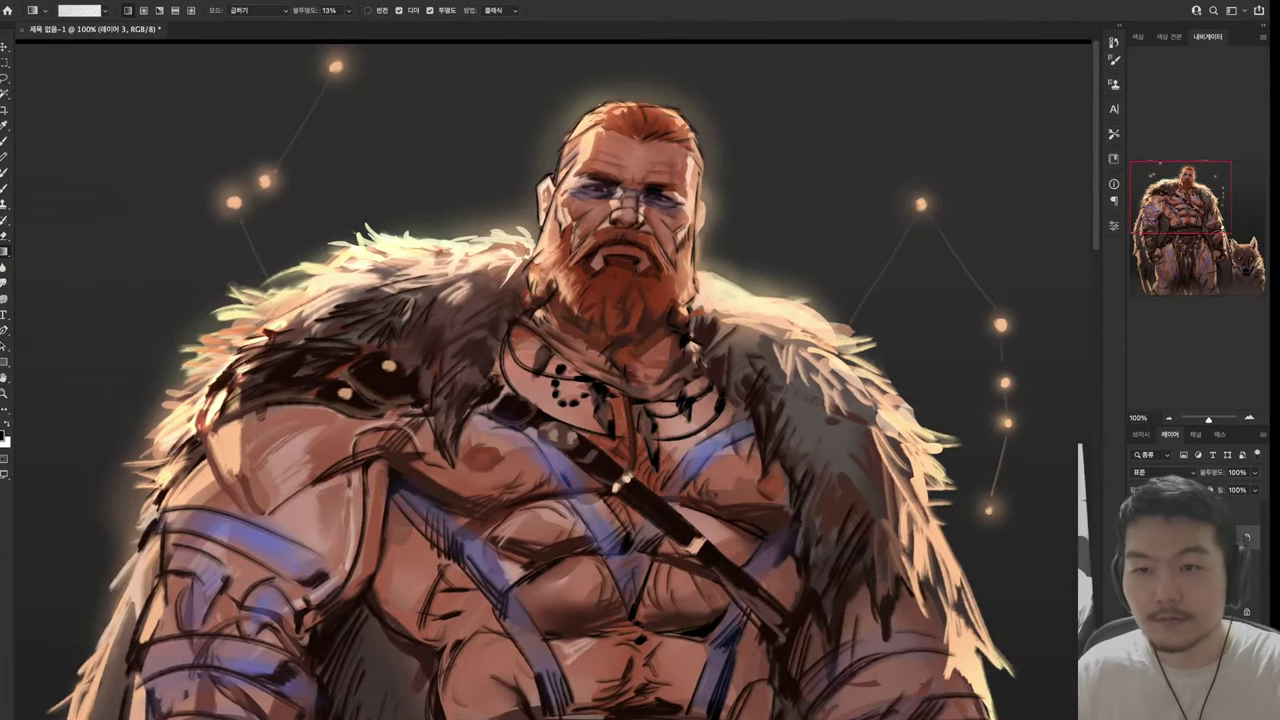
scroll(552, 380, down, 10)
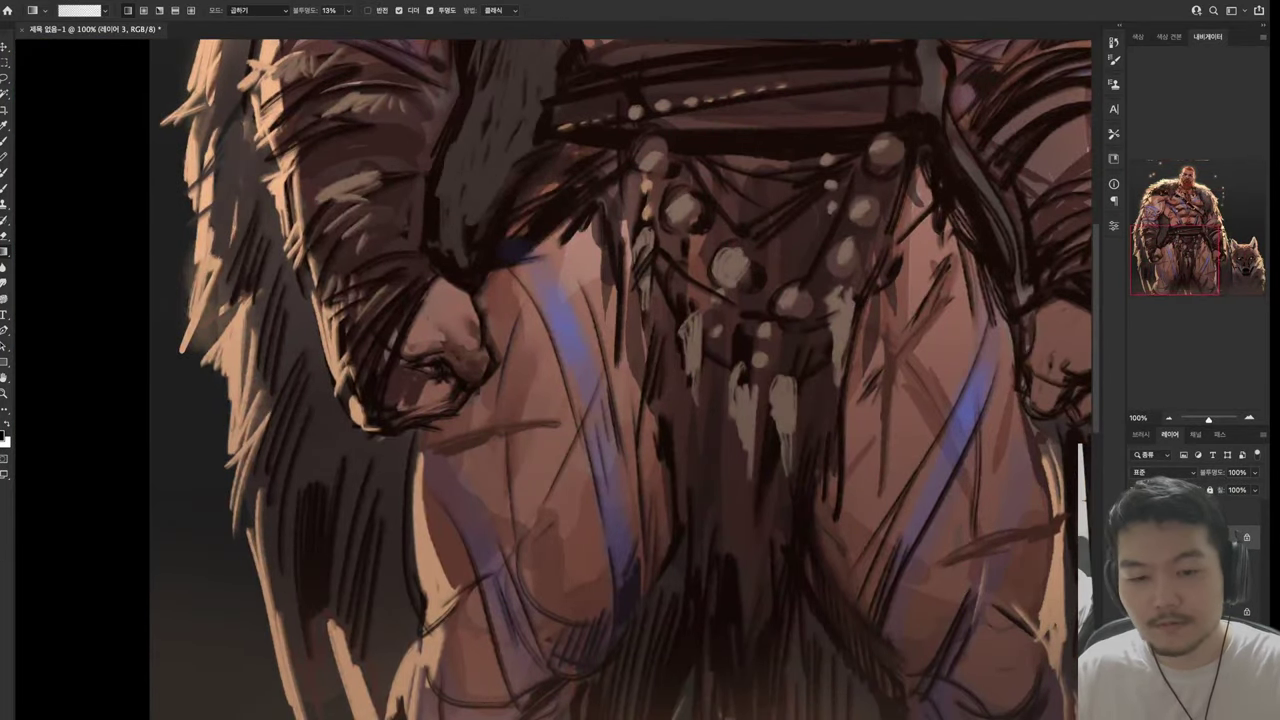
drag(668, 152, 634, 663)
drag(655, 440, 646, 625)
Select the warrior's bare torso with a freehand lasso outline from the neck down to the belt
scroll(552, 380, right, 10)
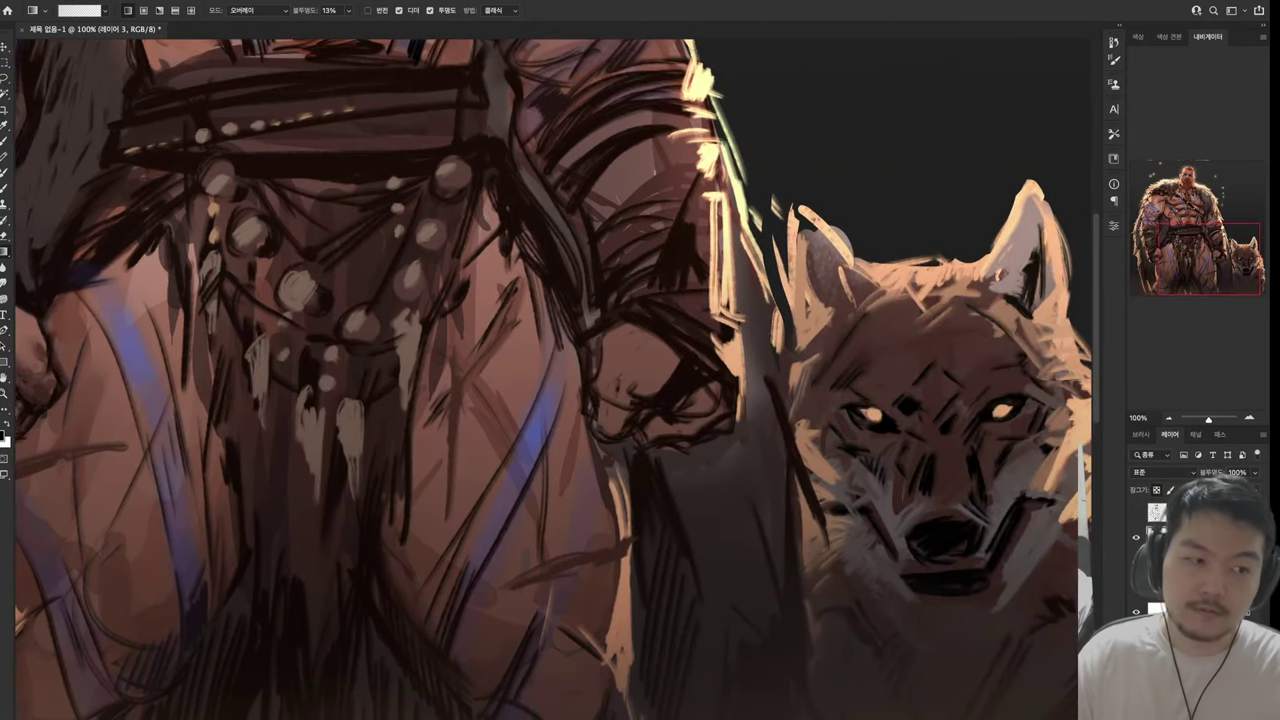
scroll(552, 380, up, 4)
scroll(552, 380, up, 6)
scroll(552, 380, left, 3)
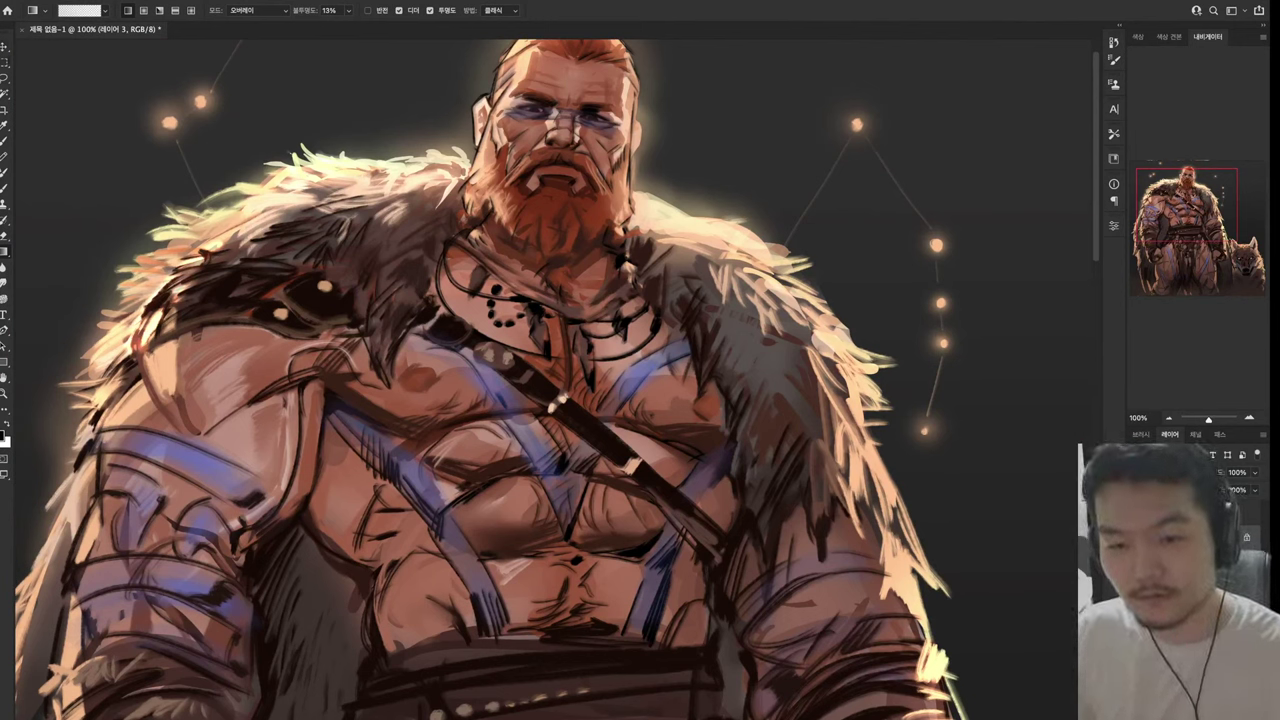
key(l)
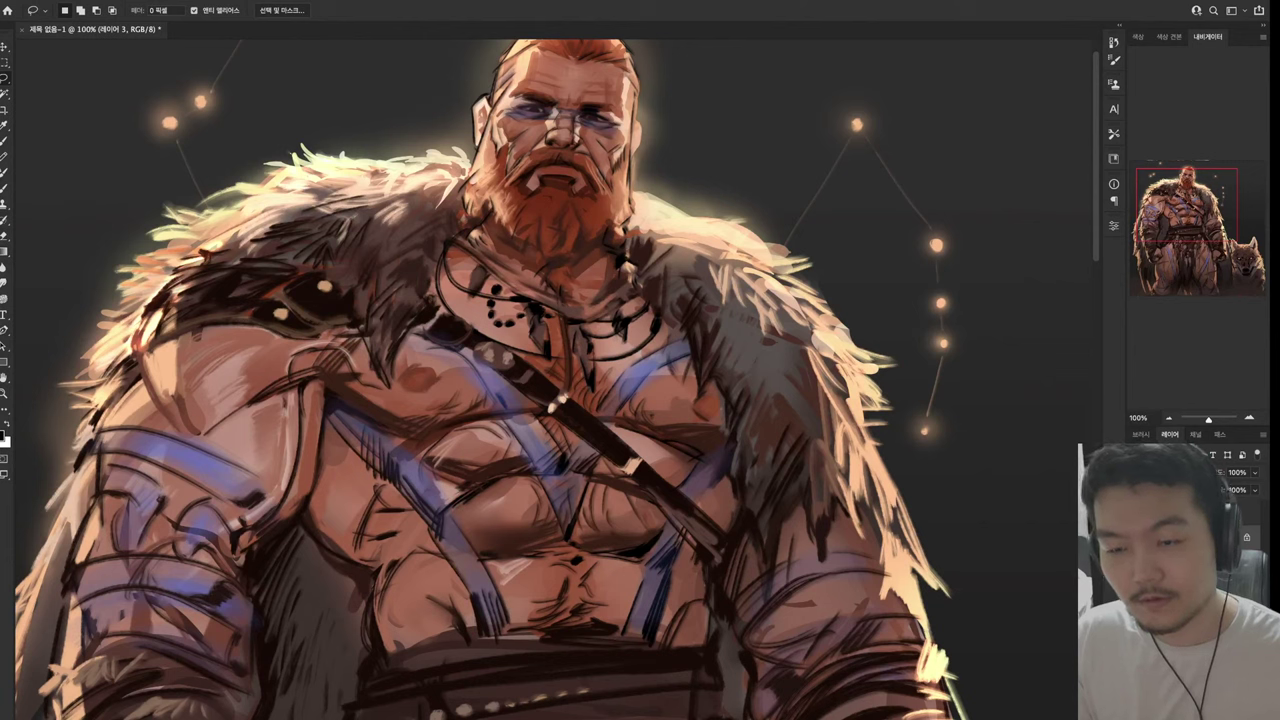
drag(264, 210, 464, 219)
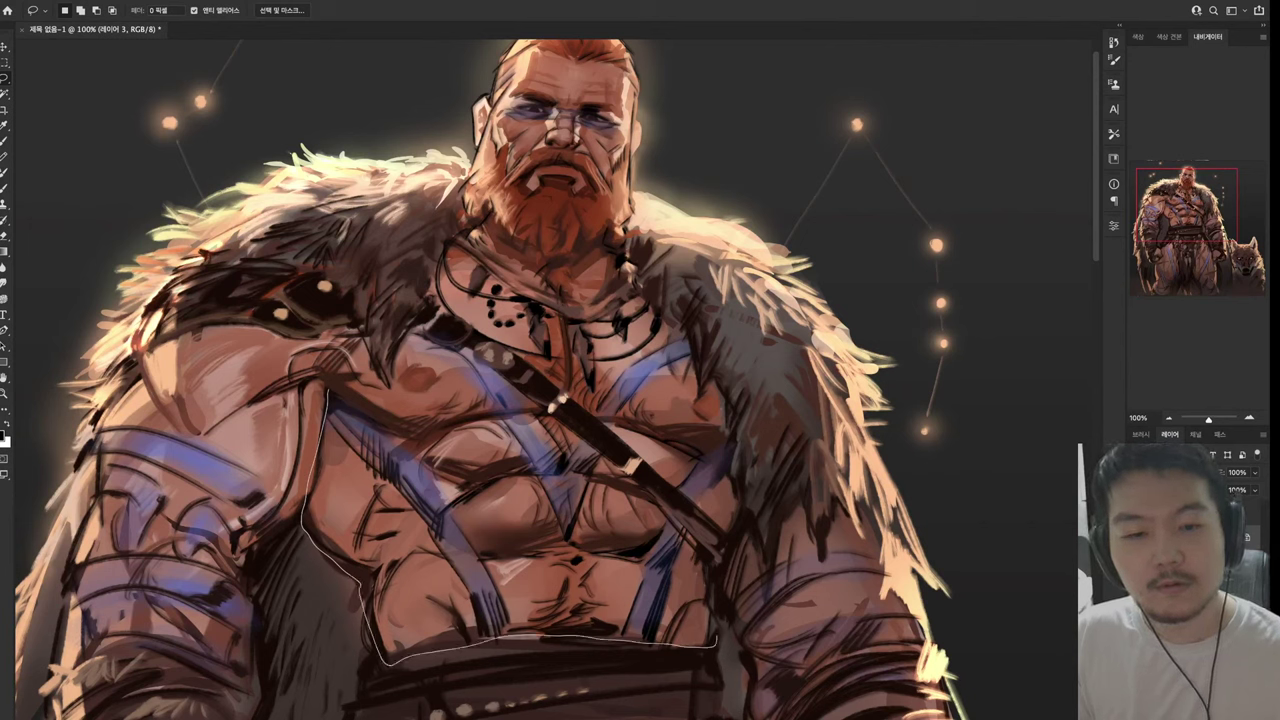
mouse_move(716, 378)
mouse_down()
mouse_move(646, 292)
mouse_move(355, 348)
mouse_move(330, 390)
mouse_up()
Shade the selected torso upward from the belt with a dark Overlay gradient at 13% opacity, and clear the selection
key(g)
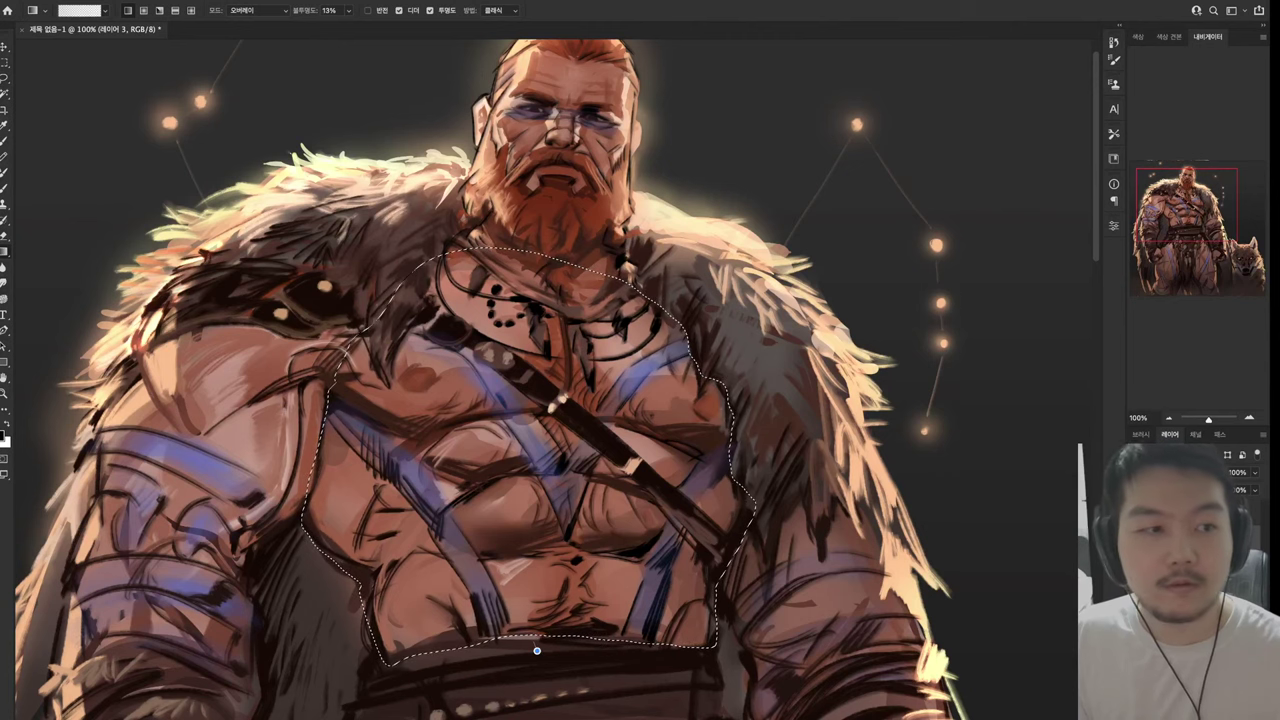
mouse_move(540, 640)
mouse_down()
mouse_move(543, 623)
mouse_move(410, 585)
mouse_up()
key(h)
key(l)
key(ctrl+d)
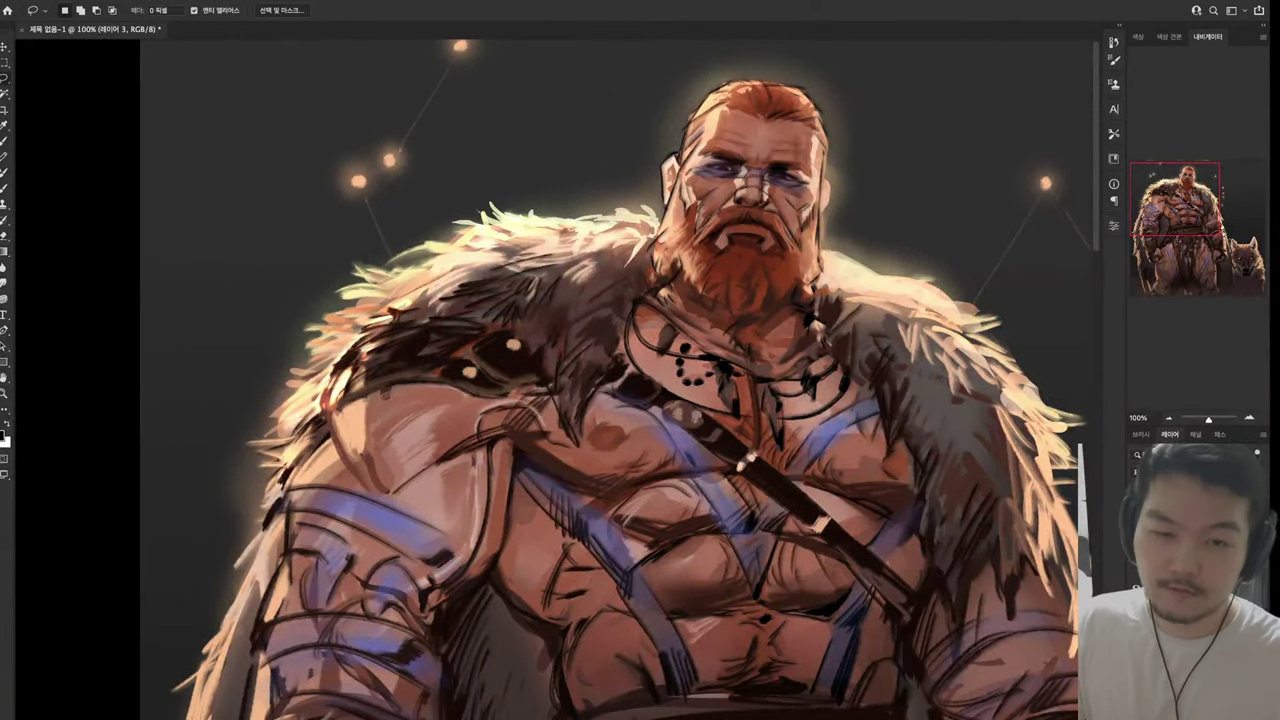
Outline the warrior's right thigh with a freehand lasso, darken it from below with a 13% Overlay gradient, and deselect
scroll(575, 380, down, 10)
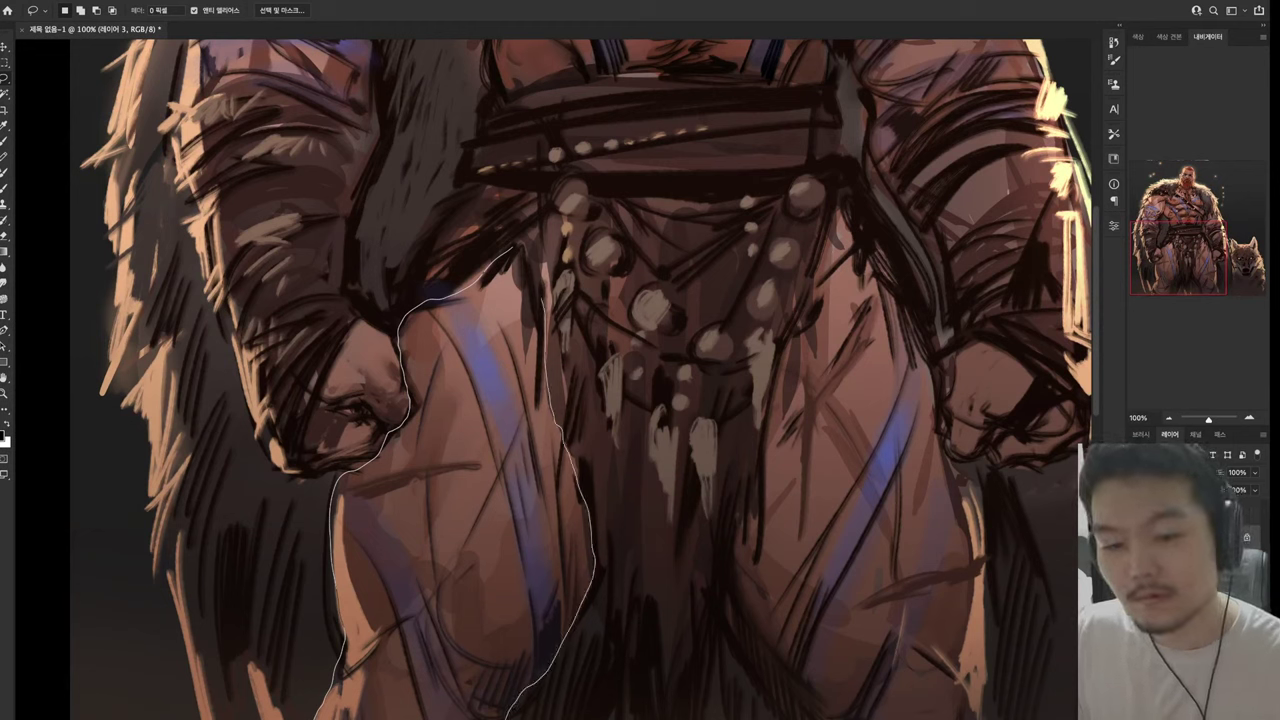
drag(518, 246, 520, 245)
key(g)
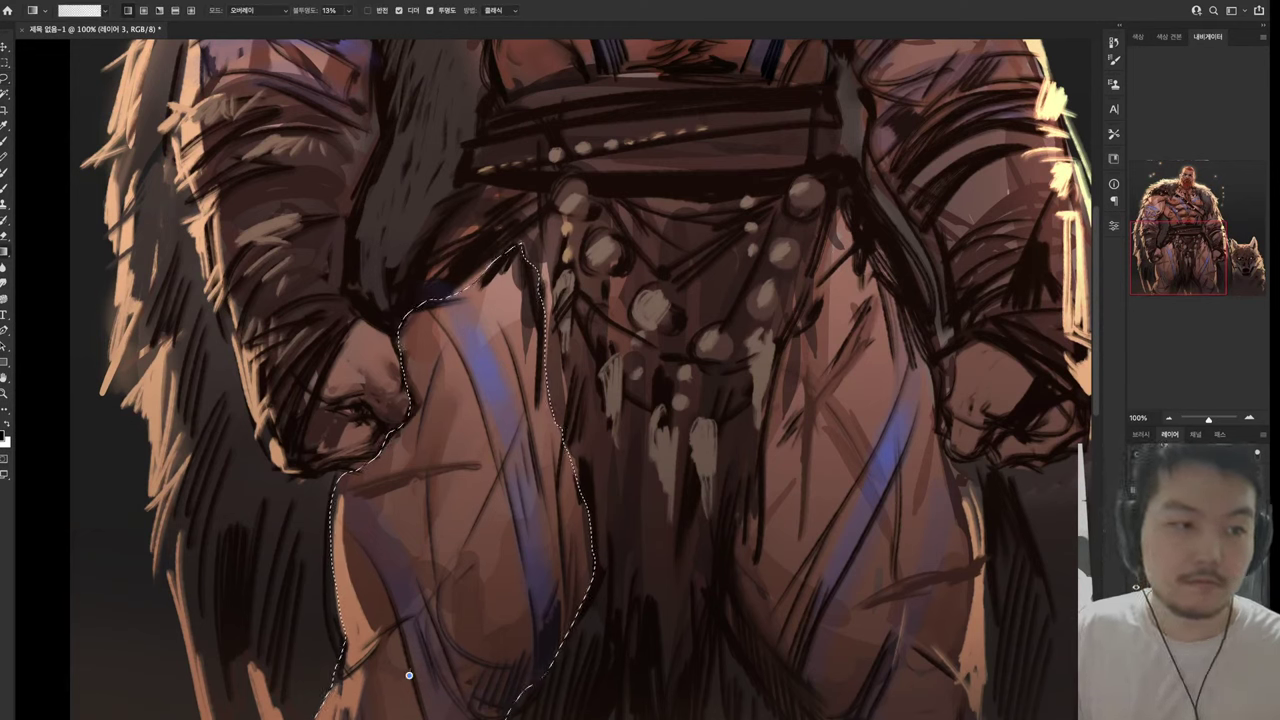
scroll(408, 675, up, 8)
scroll(408, 675, down, 8)
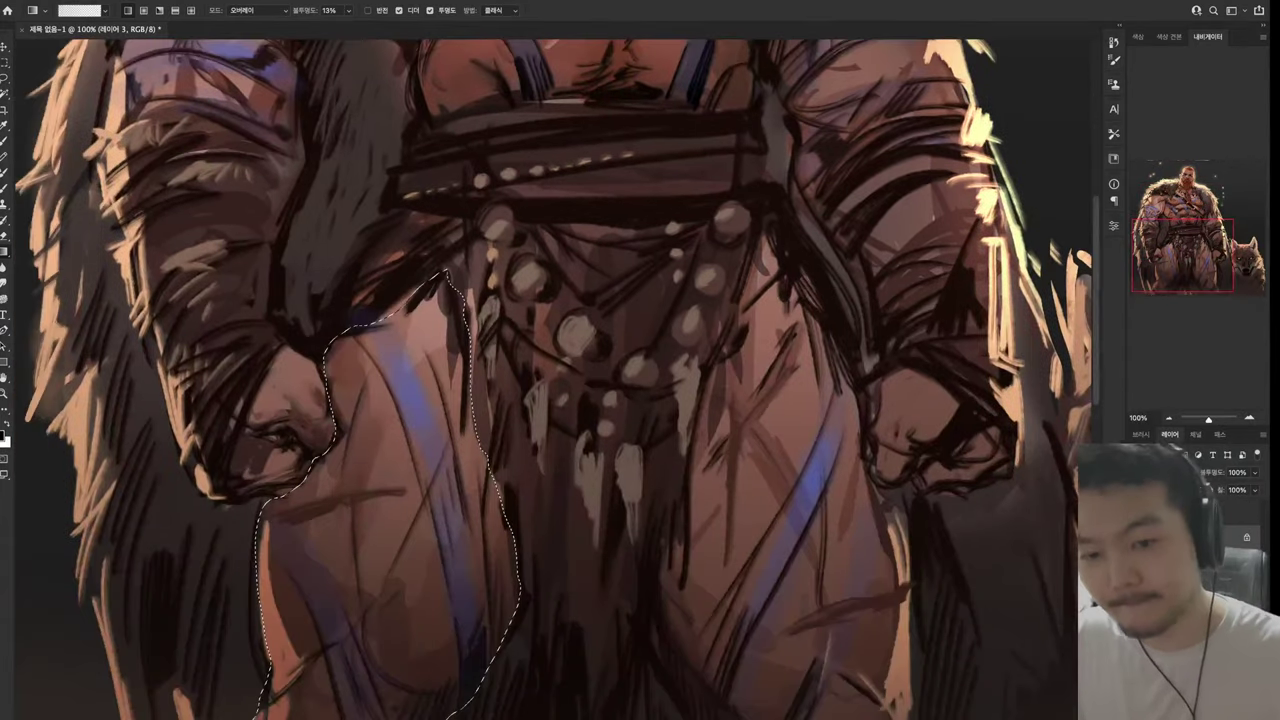
scroll(408, 675, down, 1)
key(l)
key(ctrl+d)
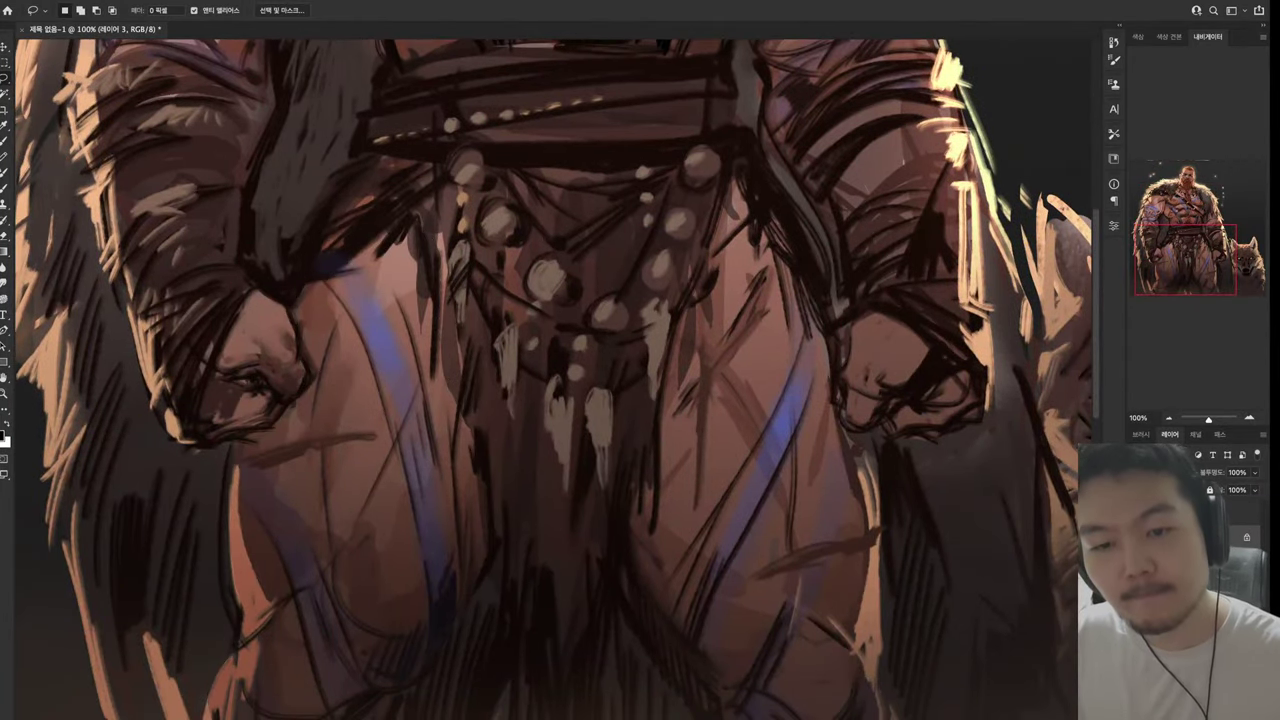
Select the inner muscle of the right thigh above the knee and shade its lower end with a 13% Overlay gradient
drag(399, 440, 335, 580)
drag(467, 507, 466, 500)
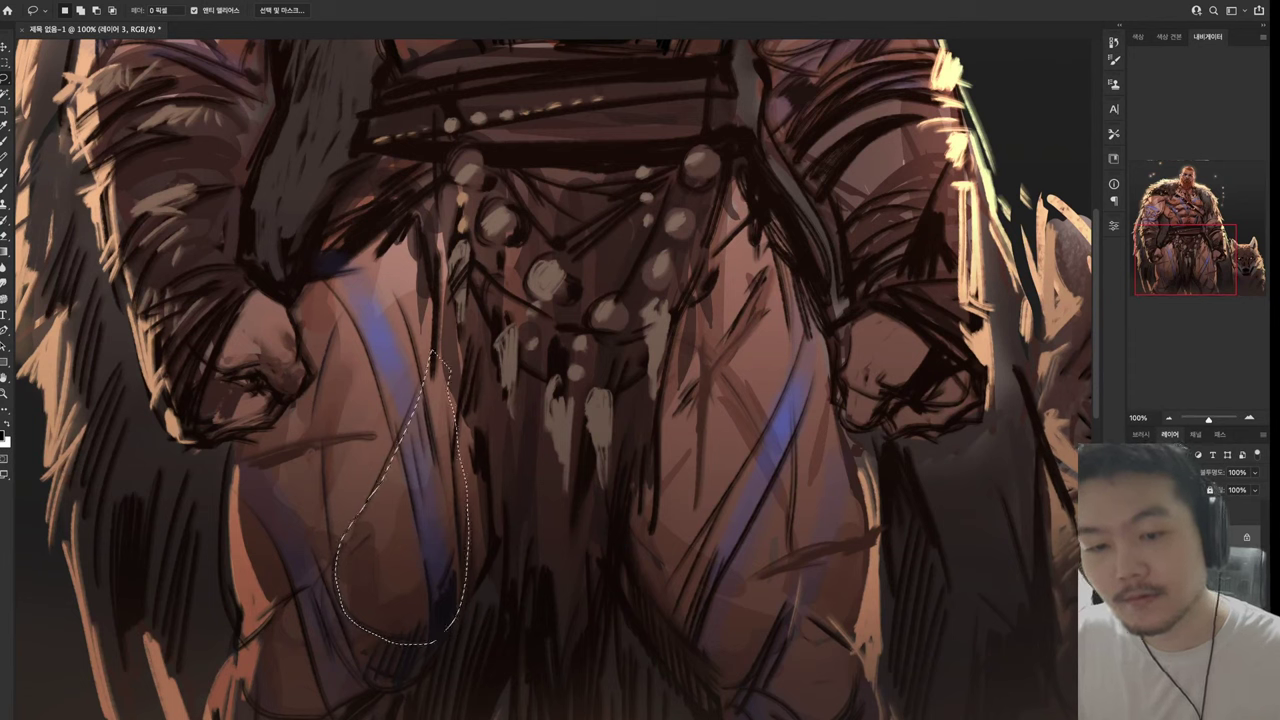
key(g)
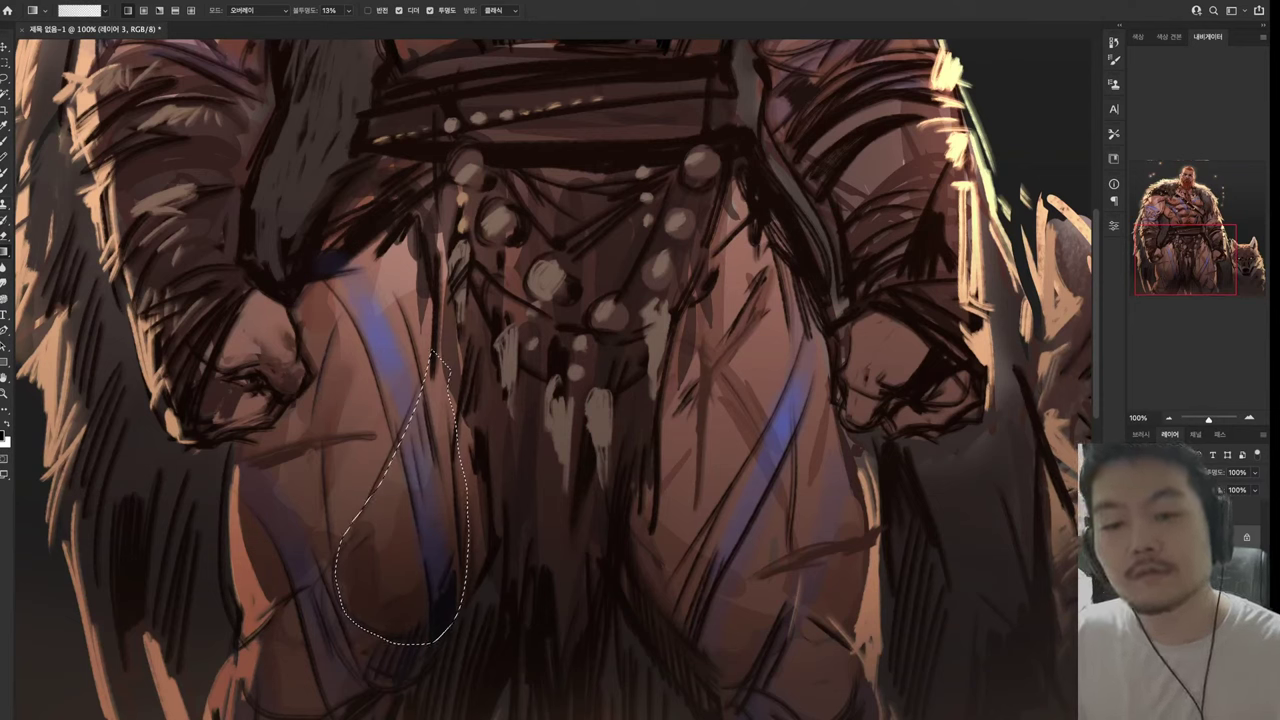
key(l)
key(ctrl+d)
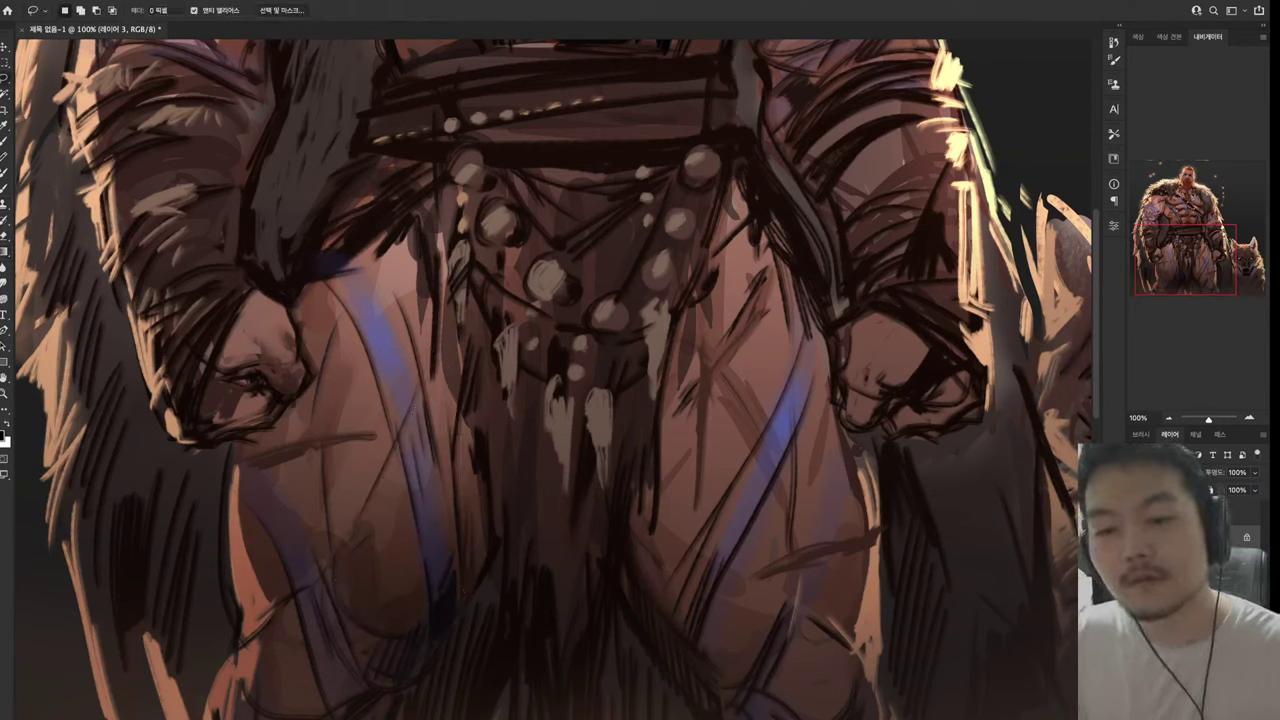
Select the outer side of the right thigh below the fist and shade it upward with a 13% Overlay gradient
mouse_move(238, 459)
mouse_down()
mouse_move(232, 566)
mouse_move(307, 589)
mouse_up()
mouse_move(314, 428)
mouse_down()
mouse_move(295, 420)
mouse_move(248, 438)
mouse_up()
key(g)
drag(285, 625, 270, 545)
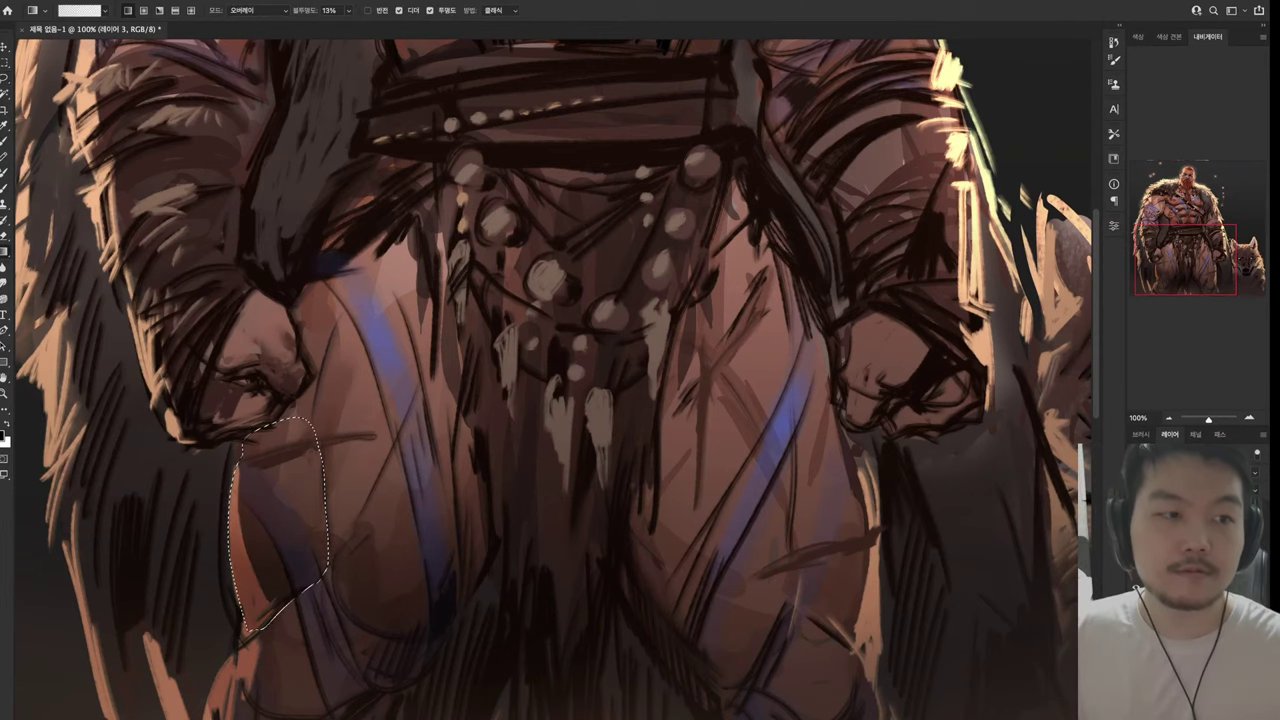
Select the inner muscle of the thigh nearer the wolf, darken its base with a 13% Overlay gradient, and deselect
mouse_move(540, 300)
mouse_down()
mouse_move(610, 690)
mouse_move(585, 540)
mouse_move(585, 370)
mouse_move(430, 200)
mouse_move(450, 250)
mouse_up()
key(l)
mouse_move(584, 293)
mouse_down()
mouse_move(605, 628)
mouse_move(600, 292)
mouse_up()
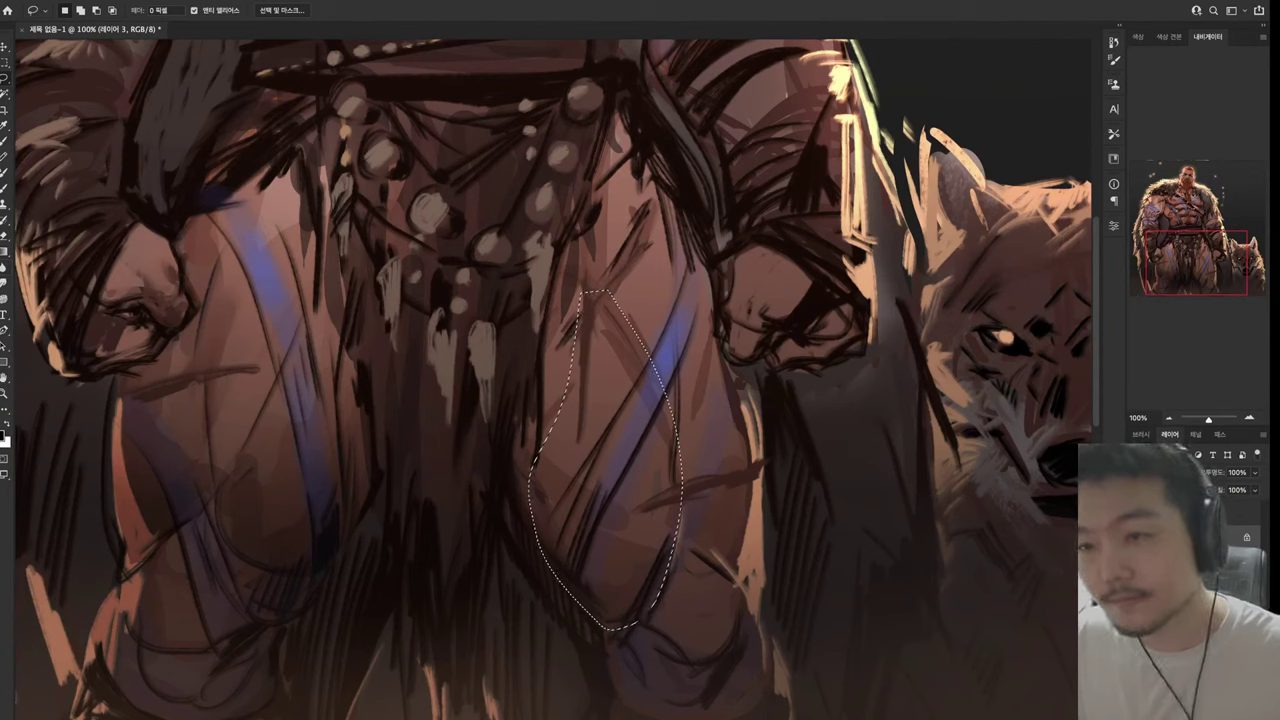
key(g)
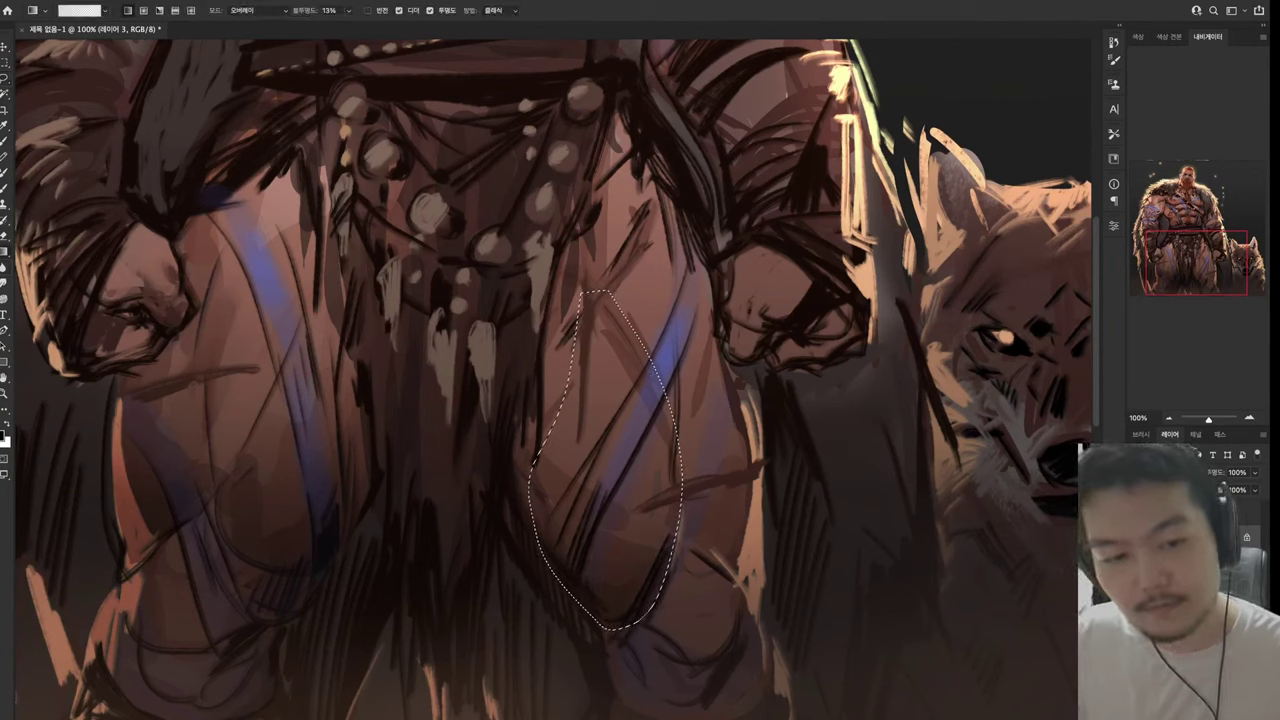
key(ctrl+d)
Lasso the outer side of the thigh nearer the wolf, shade it with a 13% Overlay gradient, and deselect
key(l)
mouse_move(673, 465)
mouse_down()
mouse_move(735, 585)
mouse_move(778, 520)
mouse_move(760, 410)
mouse_move(702, 310)
mouse_up()
key(g)
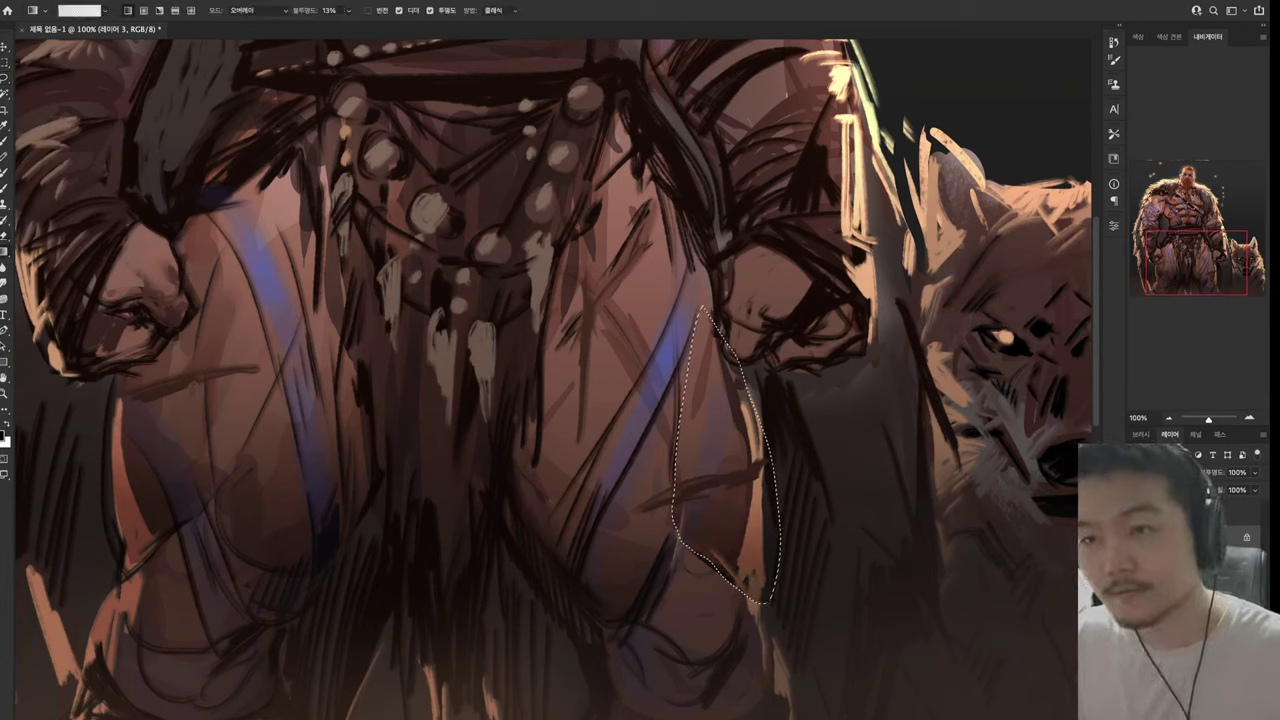
key(l)
key(ctrl+d)
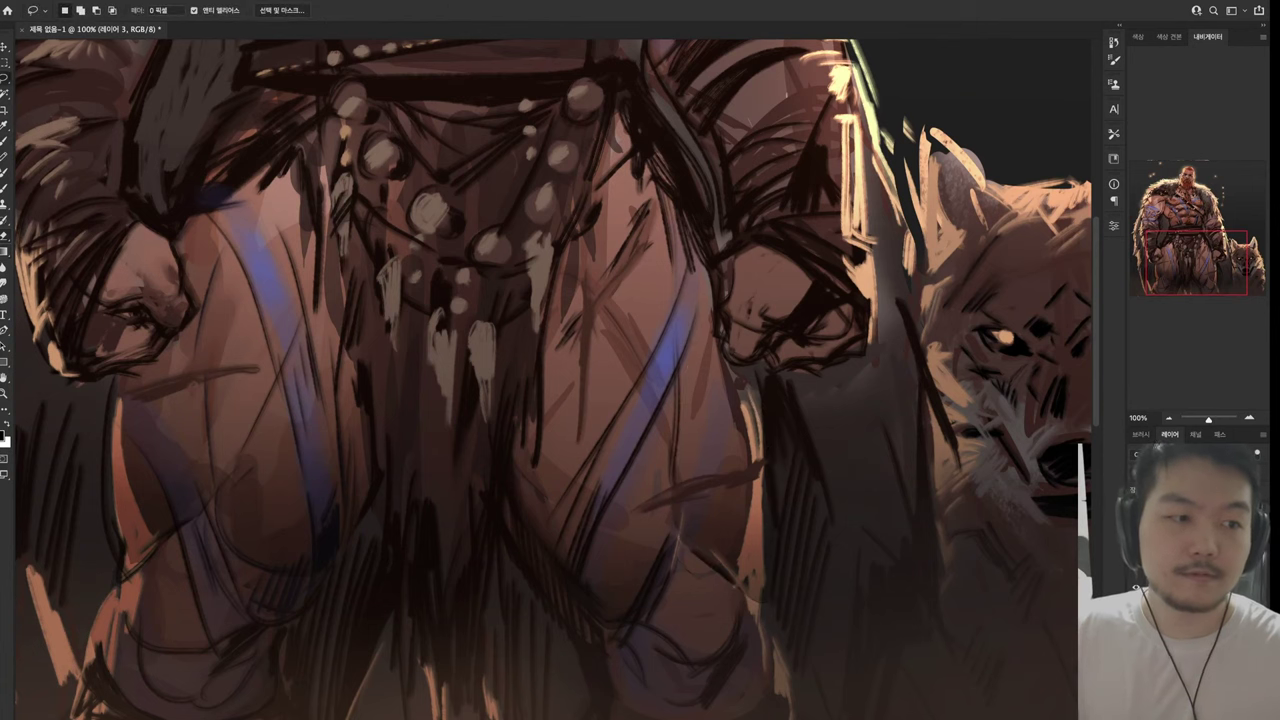
Select the knee nearer the wolf down to the canvas edge and darken it with a 13% Overlay gradient
scroll(554, 380, down, 3)
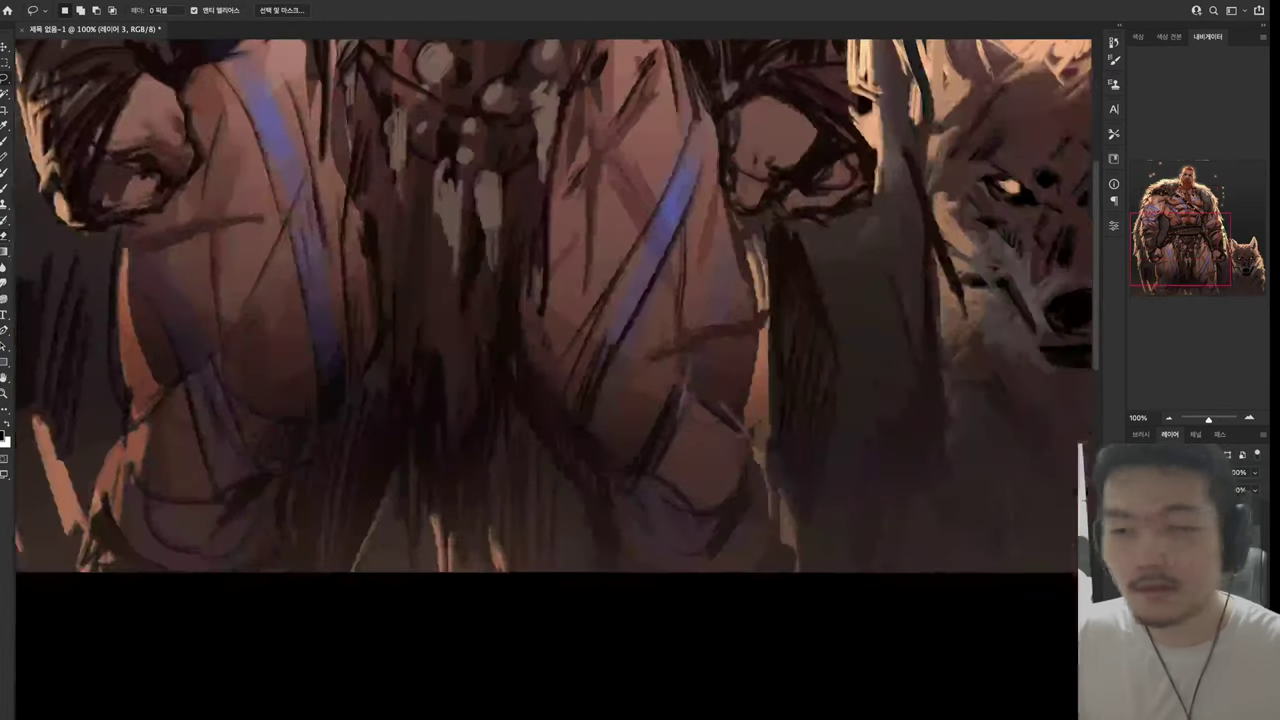
mouse_move(752, 432)
mouse_down()
mouse_move(640, 576)
mouse_move(757, 638)
mouse_move(928, 667)
mouse_up()
key(g)
key(l)
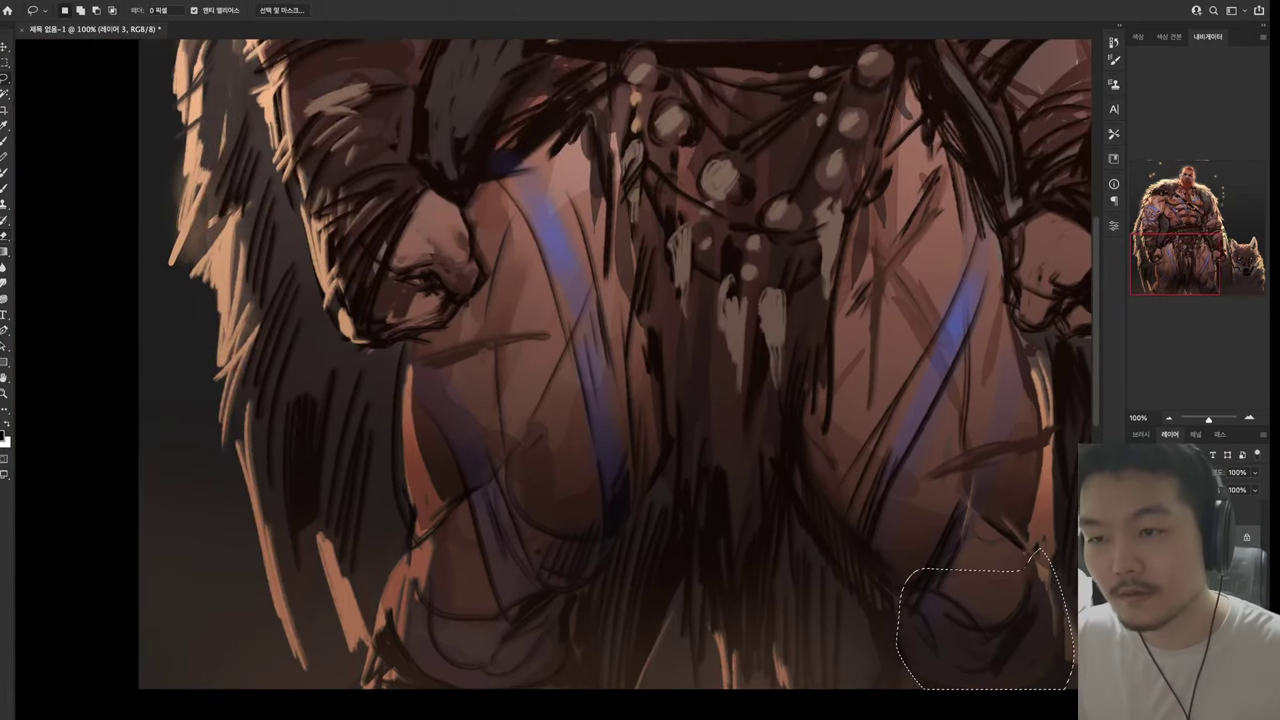
Lasso the warrior's right knee, darken it with a 13% Overlay gradient, and clear the selection
mouse_move(414, 548)
mouse_down()
mouse_move(505, 686)
mouse_move(505, 574)
mouse_move(416, 531)
mouse_up()
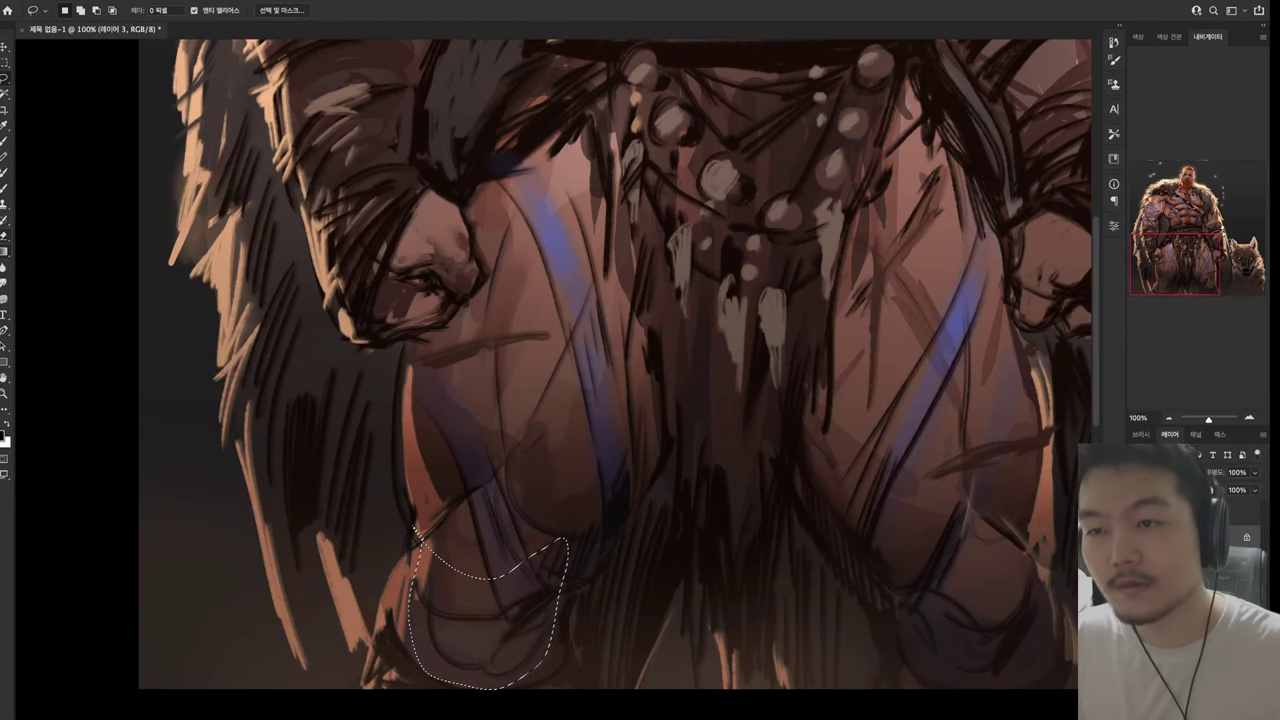
key(g)
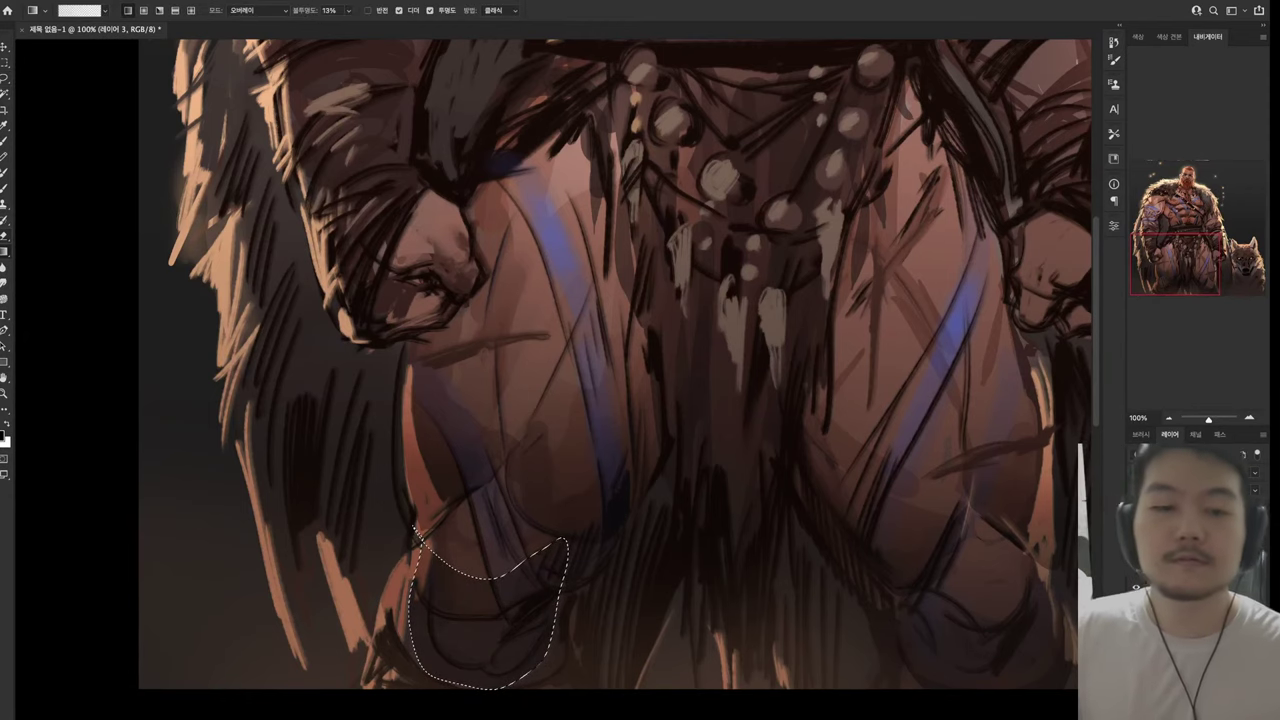
key(l)
key(ctrl+d)
Select the warrior's right pectoral up to the chest strap, shade its lower edge with a 13% Overlay gradient, and deselect
mouse_move(600, 400)
mouse_down()
mouse_move(600, 290)
mouse_move(626, 260)
mouse_up()
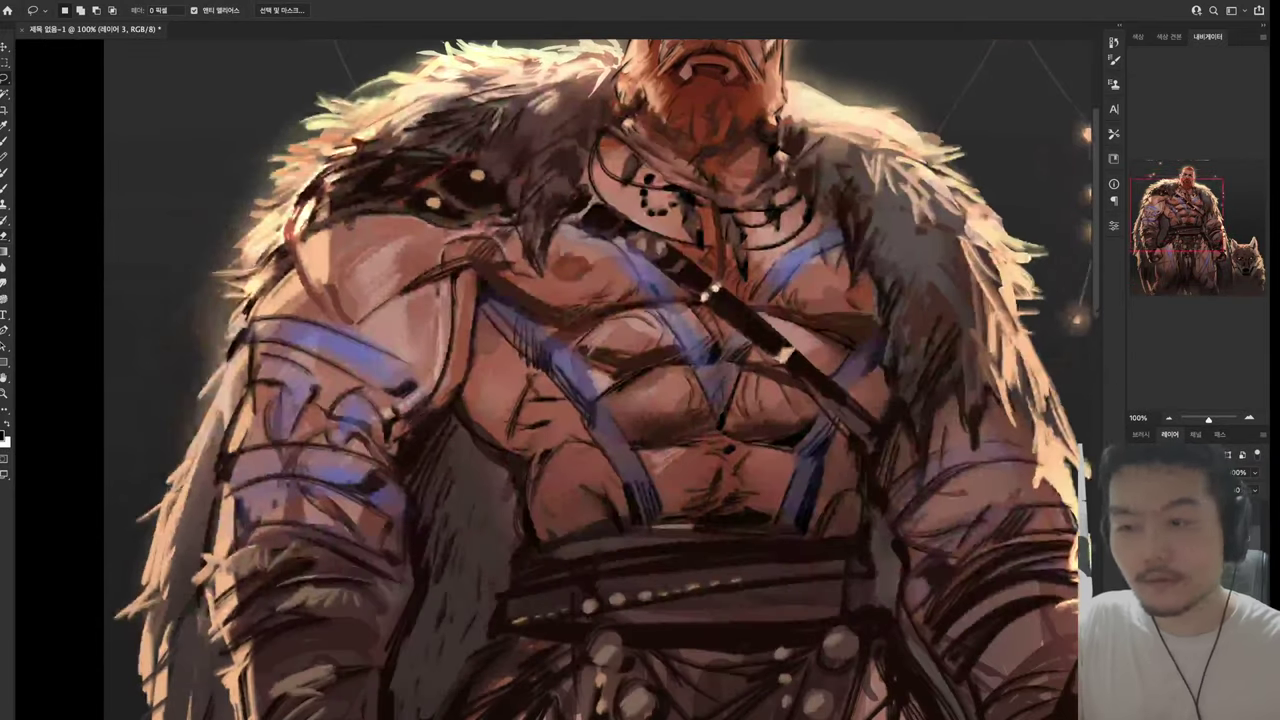
drag(478, 262, 552, 318)
drag(708, 295, 480, 262)
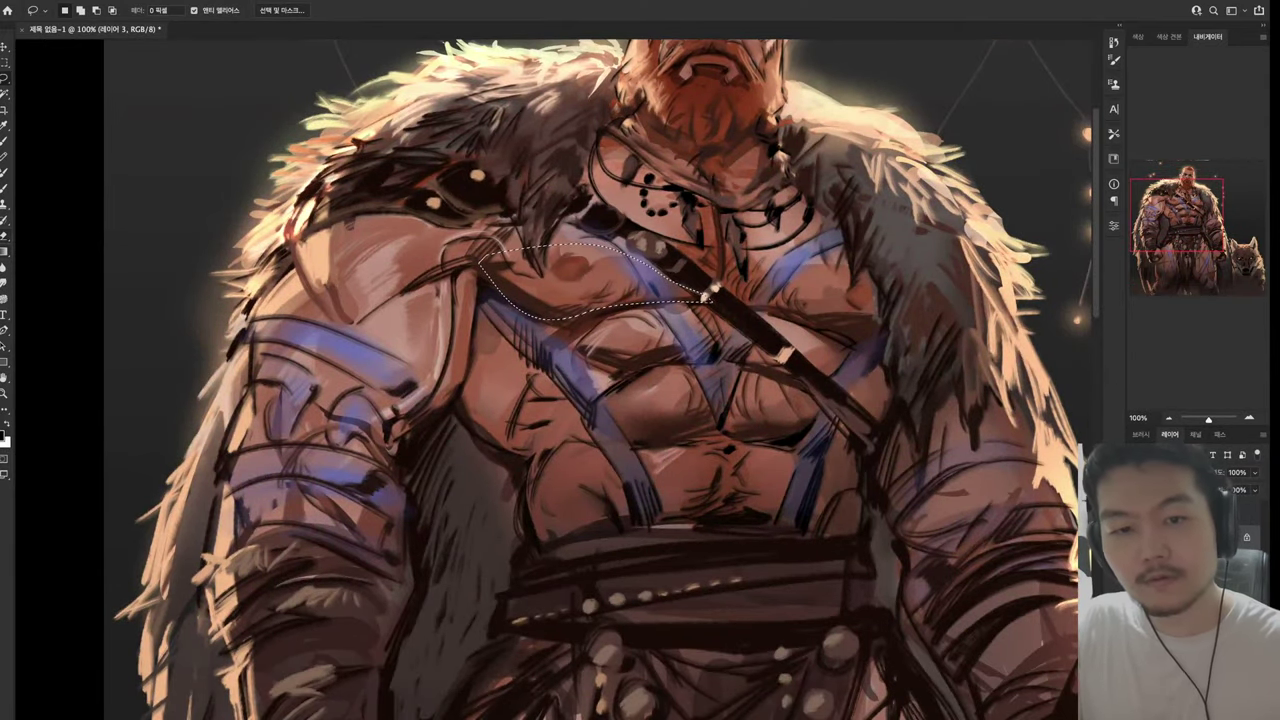
key(g)
drag(530, 310, 560, 262)
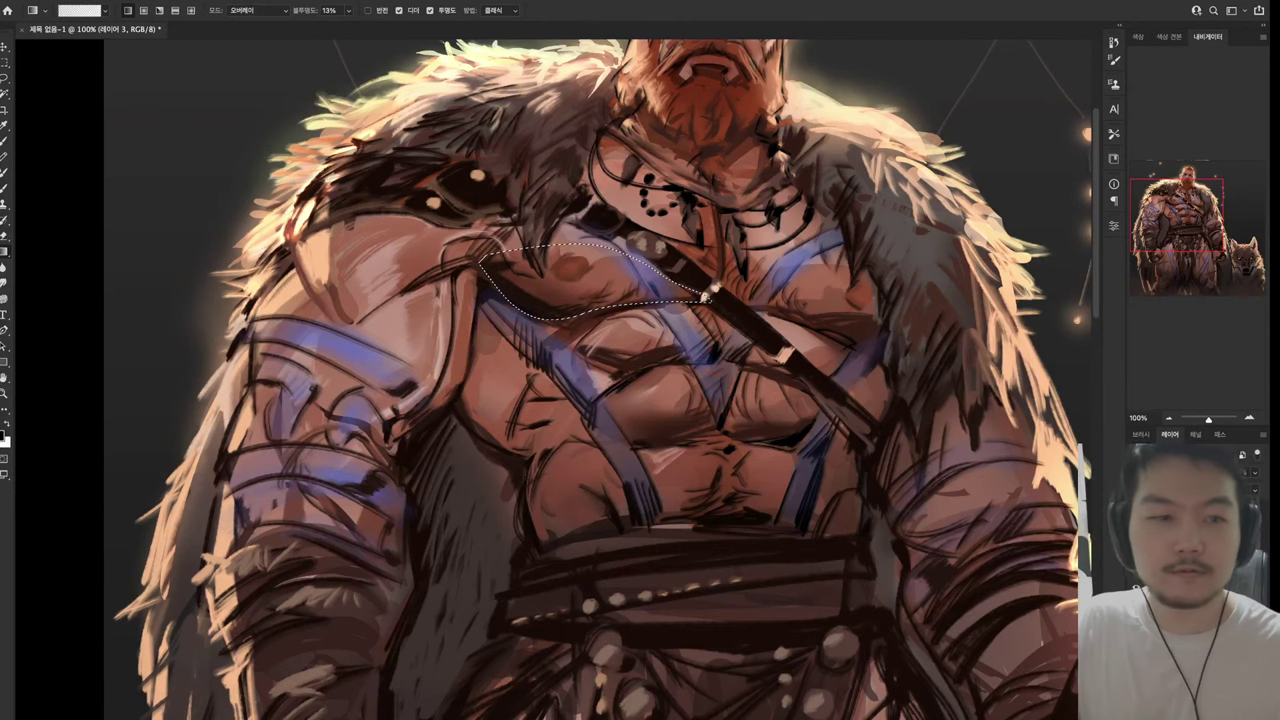
key(l)
key(ctrl+d)
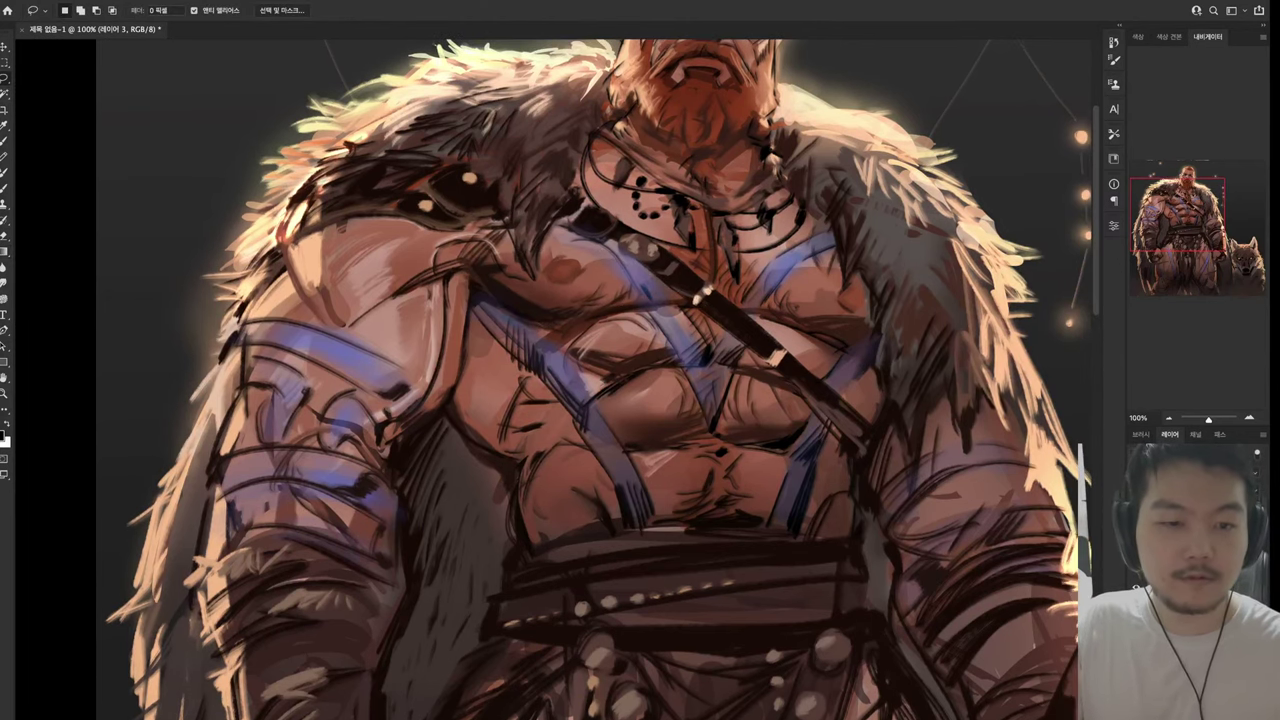
Lasso the lower part of the warrior's left pectoral beside the strap, shade it with a 13% Overlay gradient, and deselect
key(h)
drag(640, 360, 648, 316)
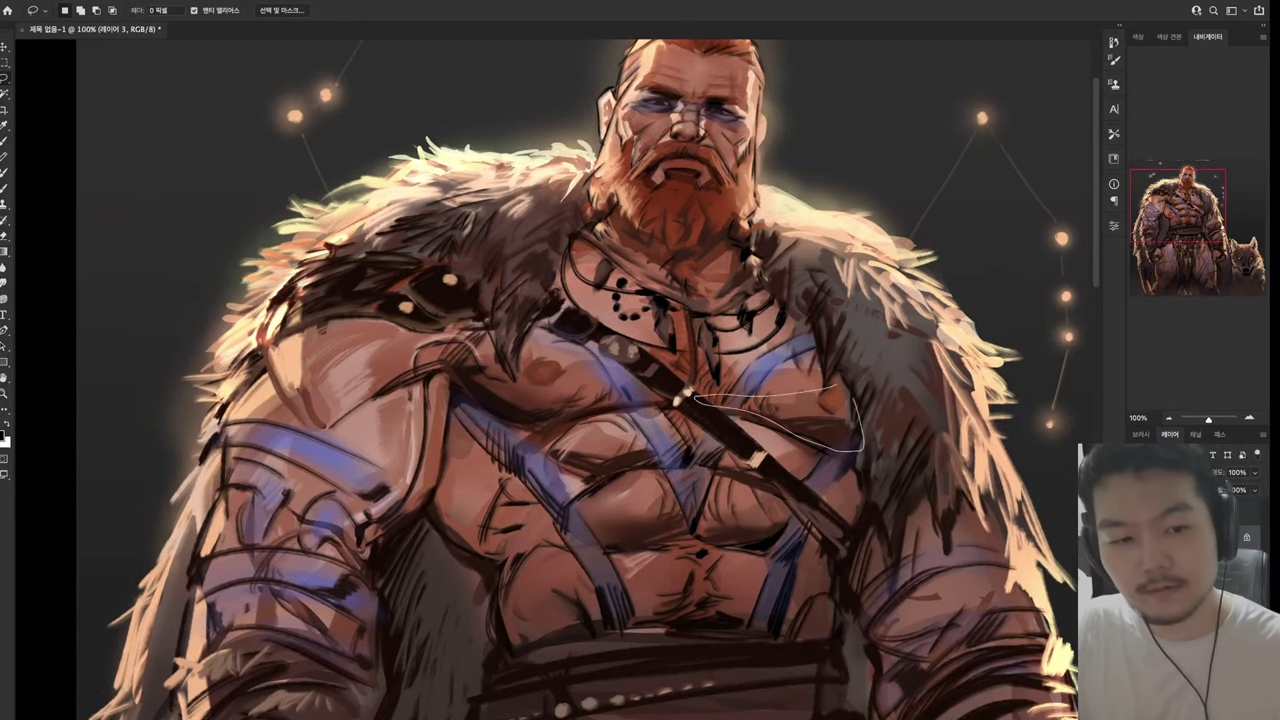
drag(790, 432, 697, 400)
key(g)
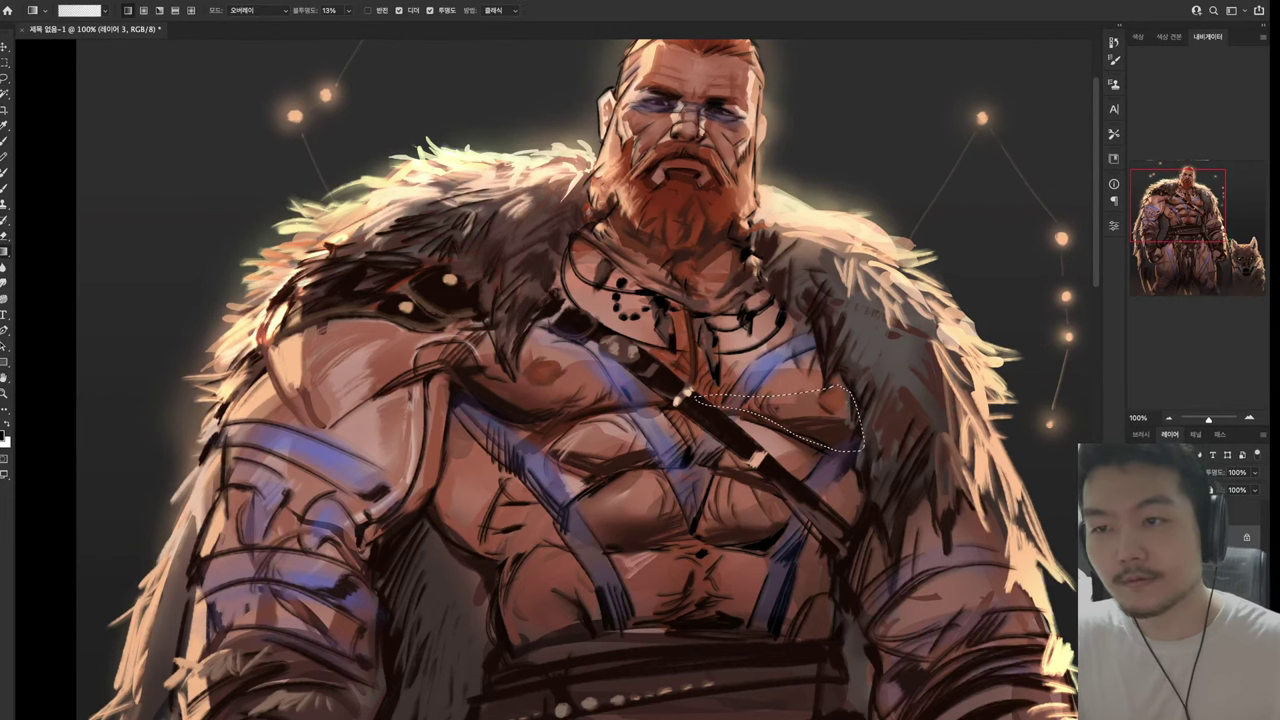
key(l)
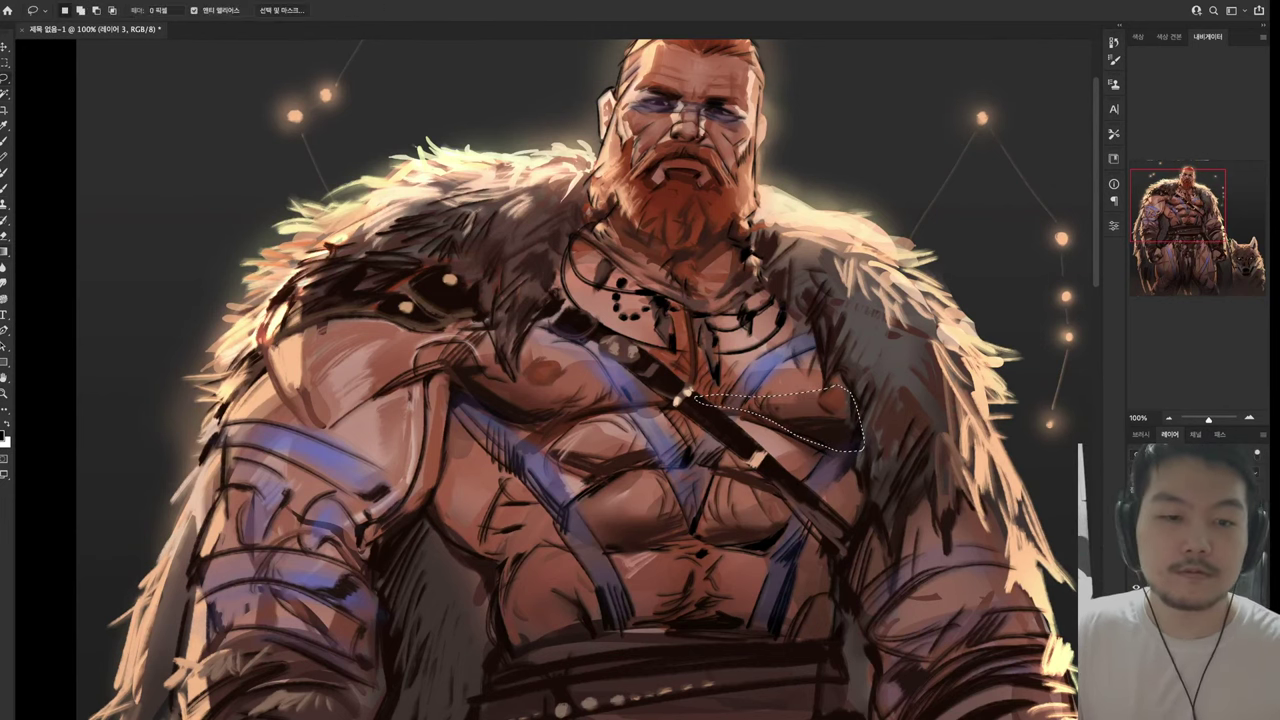
key(ctrl+d)
Select the entire left pectoral from the necklace to its lower fold, darken its underside with a 13% Overlay gradient, and deselect
drag(640, 360, 598, 404)
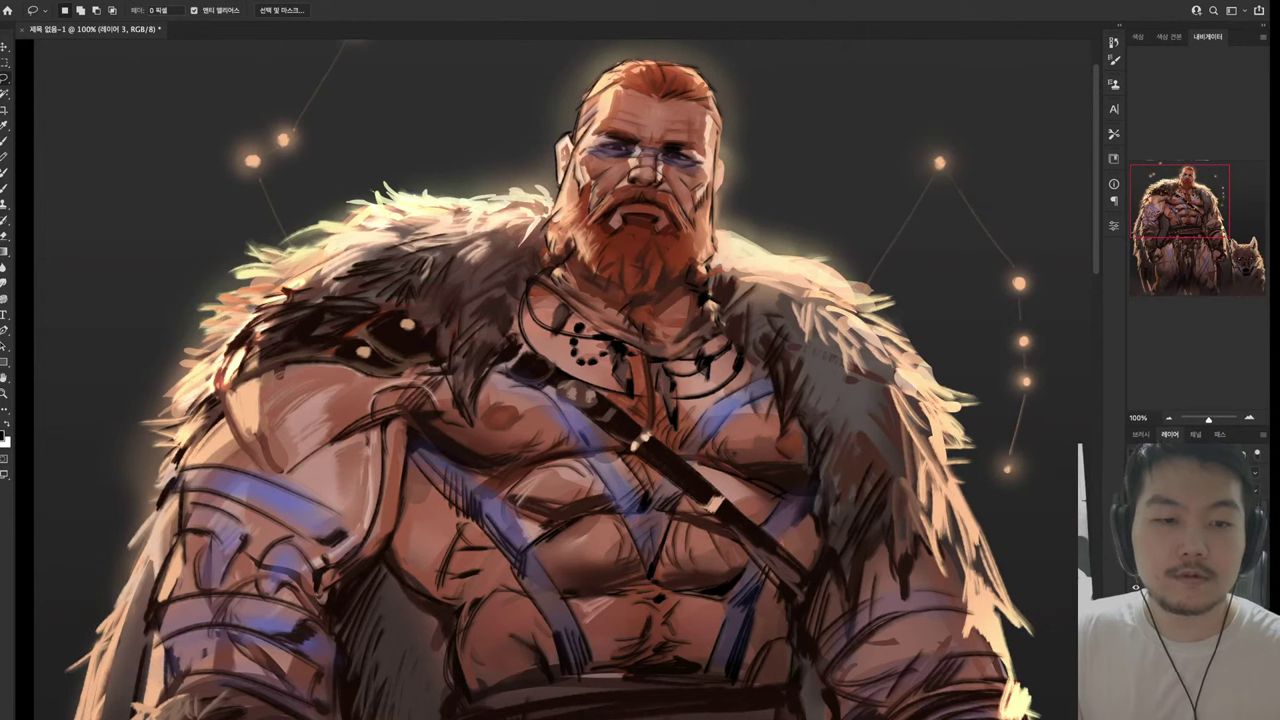
drag(648, 442, 655, 447)
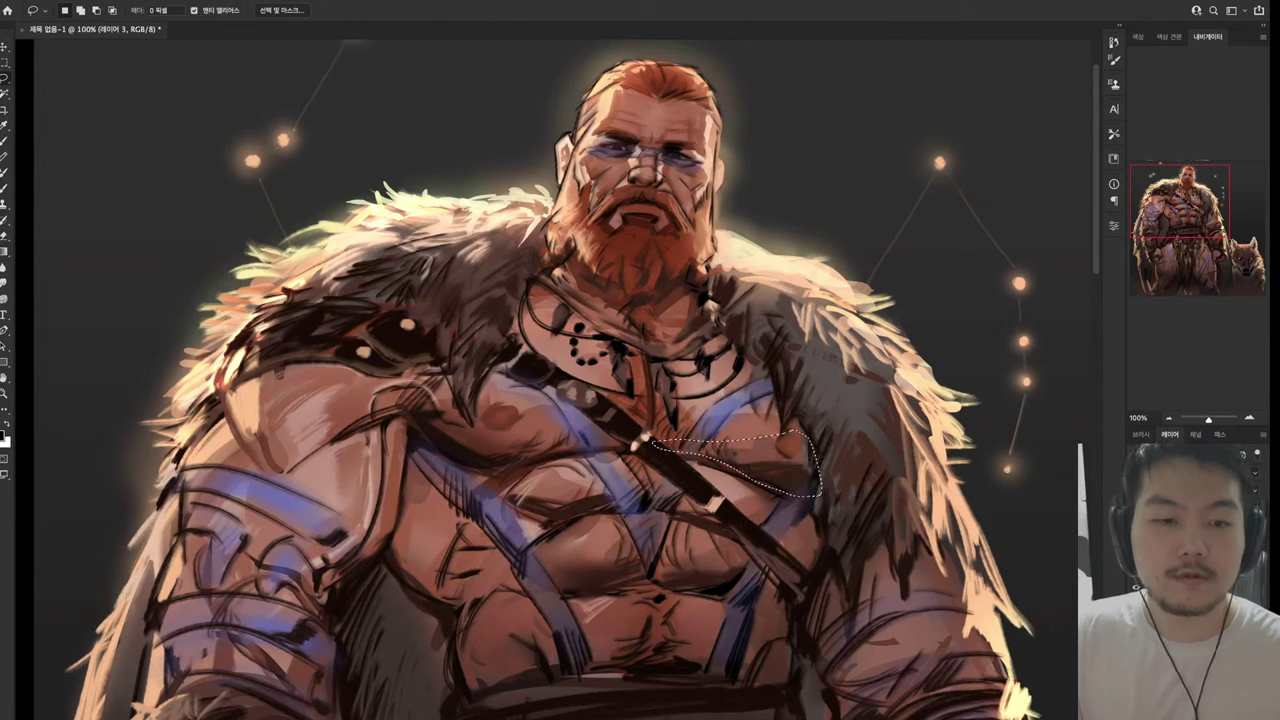
key(ctrl+d)
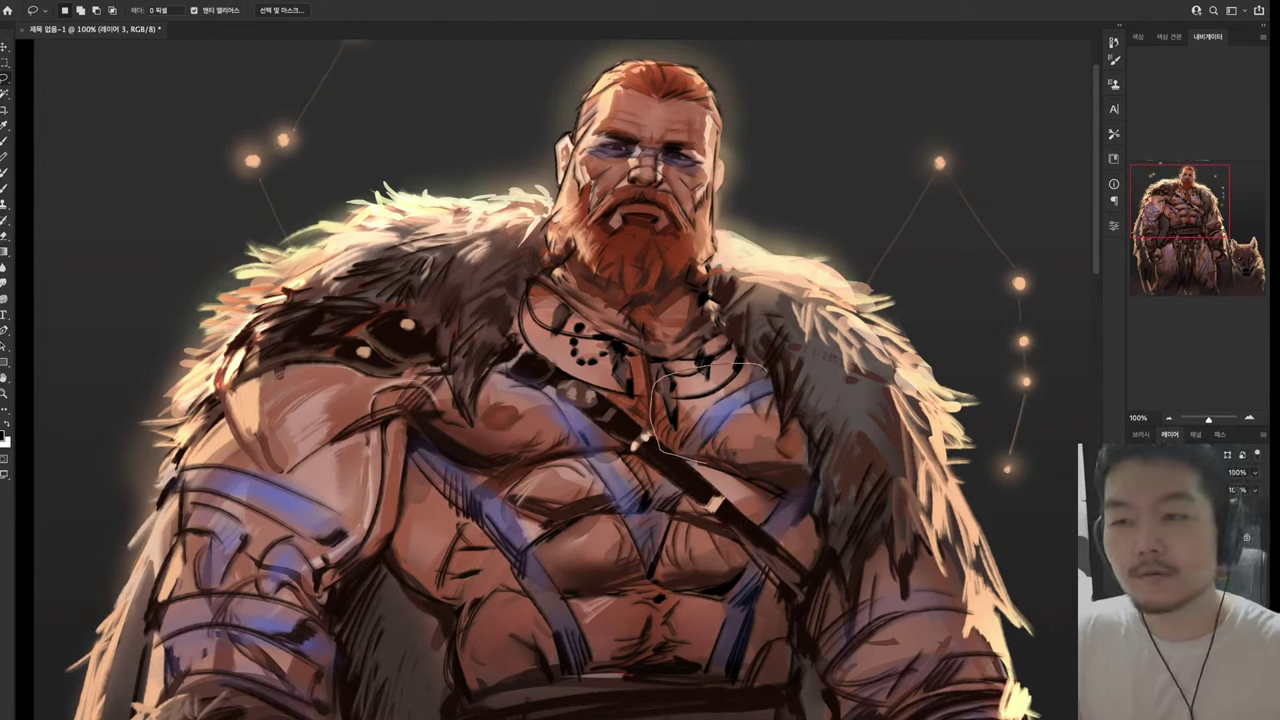
drag(656, 446, 652, 440)
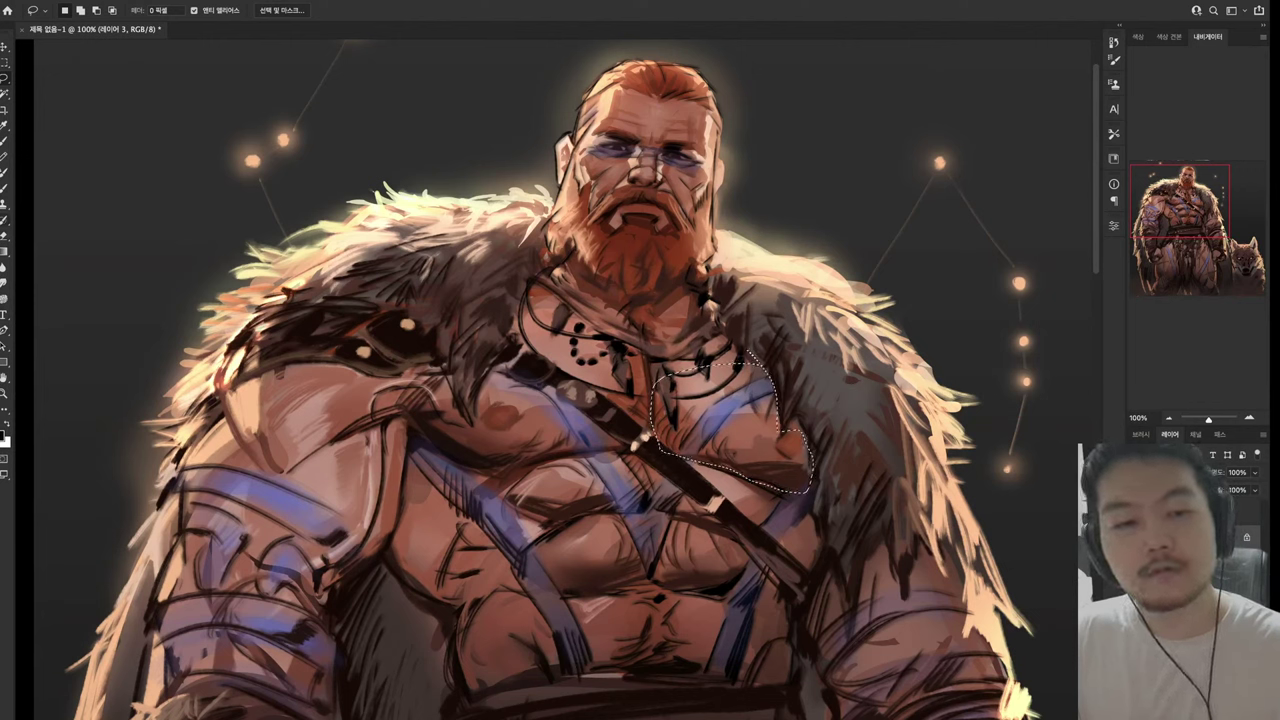
key(b)
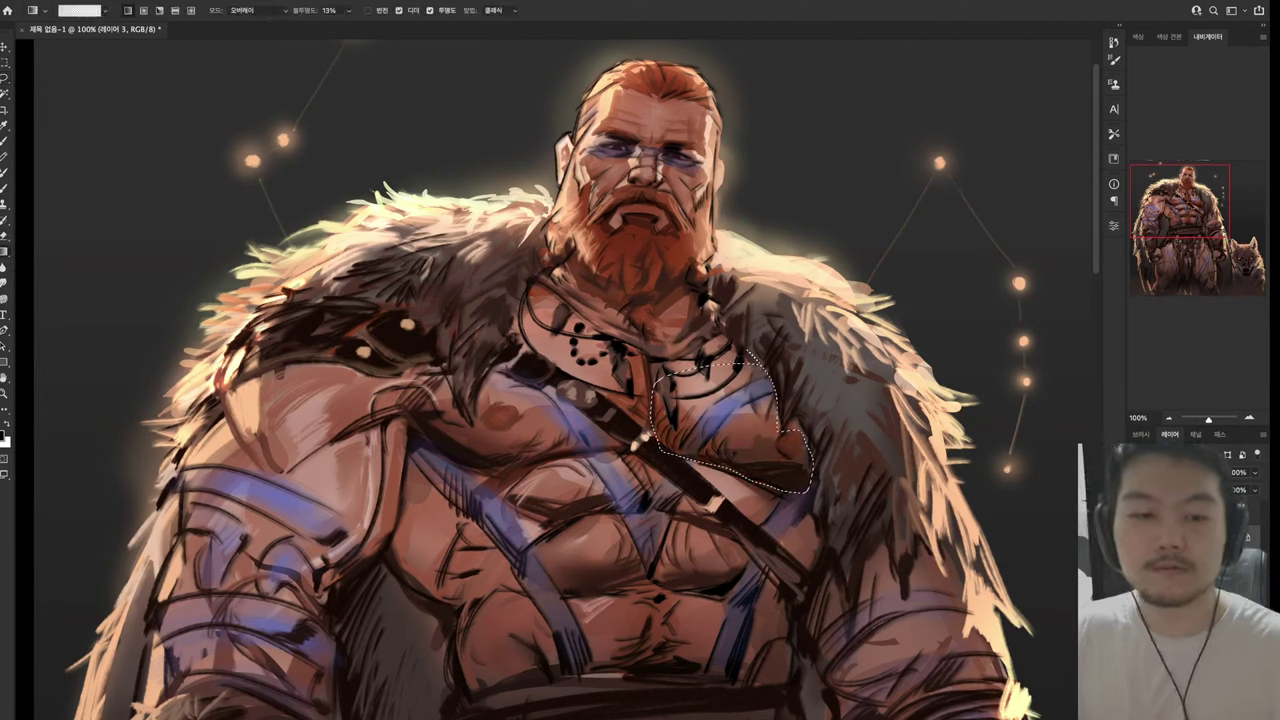
key(ctrl+d)
key(l)
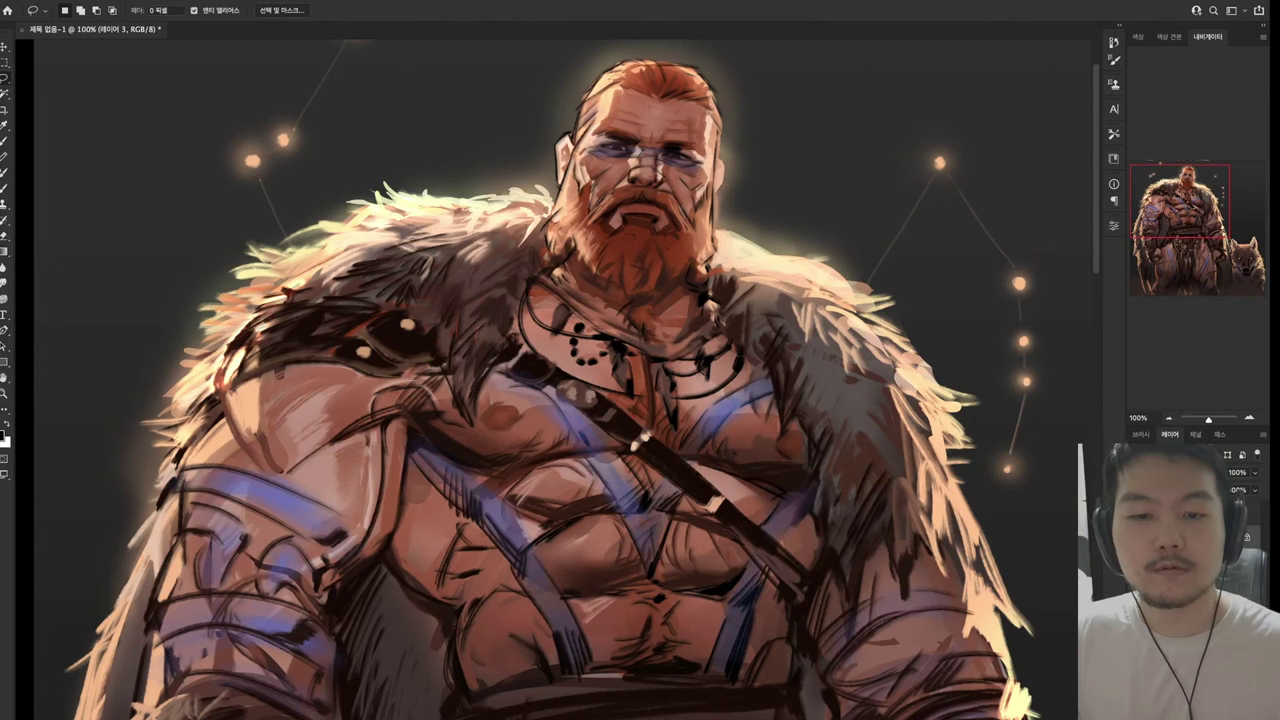
Outline the whole right pectoral around the fur tip and strap, darken its underside with a 13% Overlay gradient, and deselect
drag(621, 430, 621, 432)
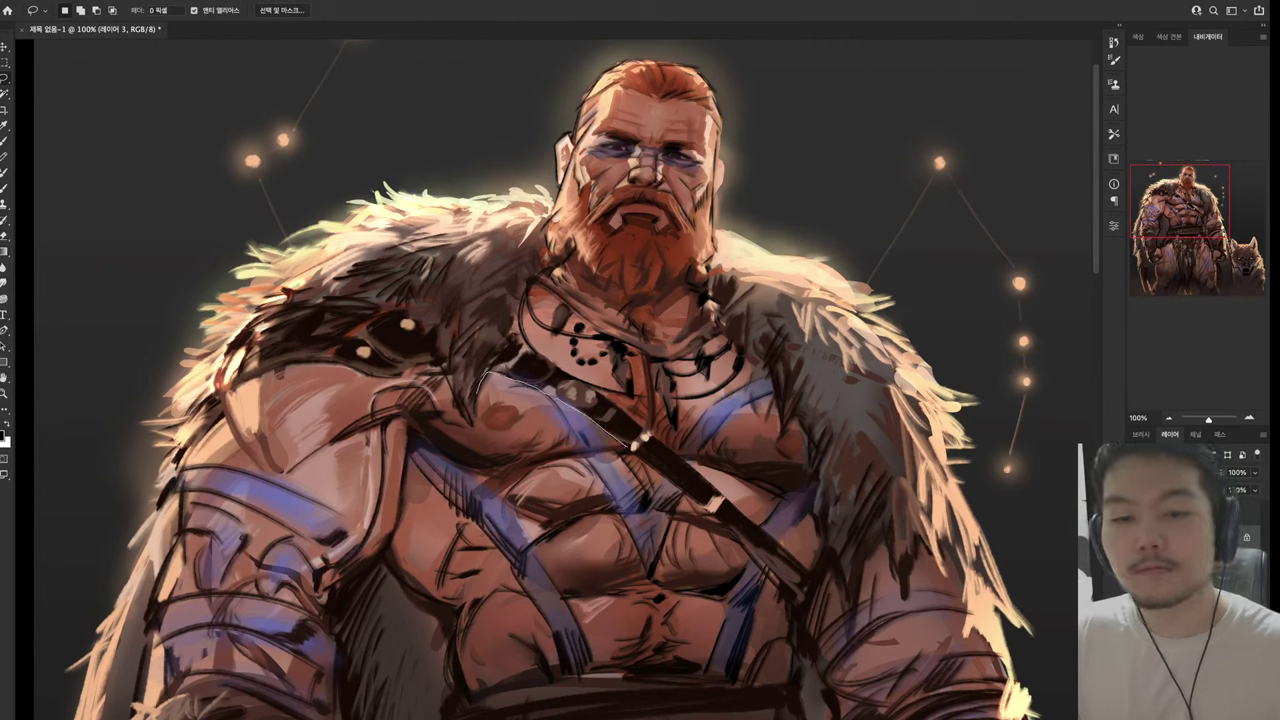
mouse_move(420, 415)
mouse_down()
mouse_move(480, 470)
mouse_move(660, 455)
mouse_move(440, 375)
mouse_up()
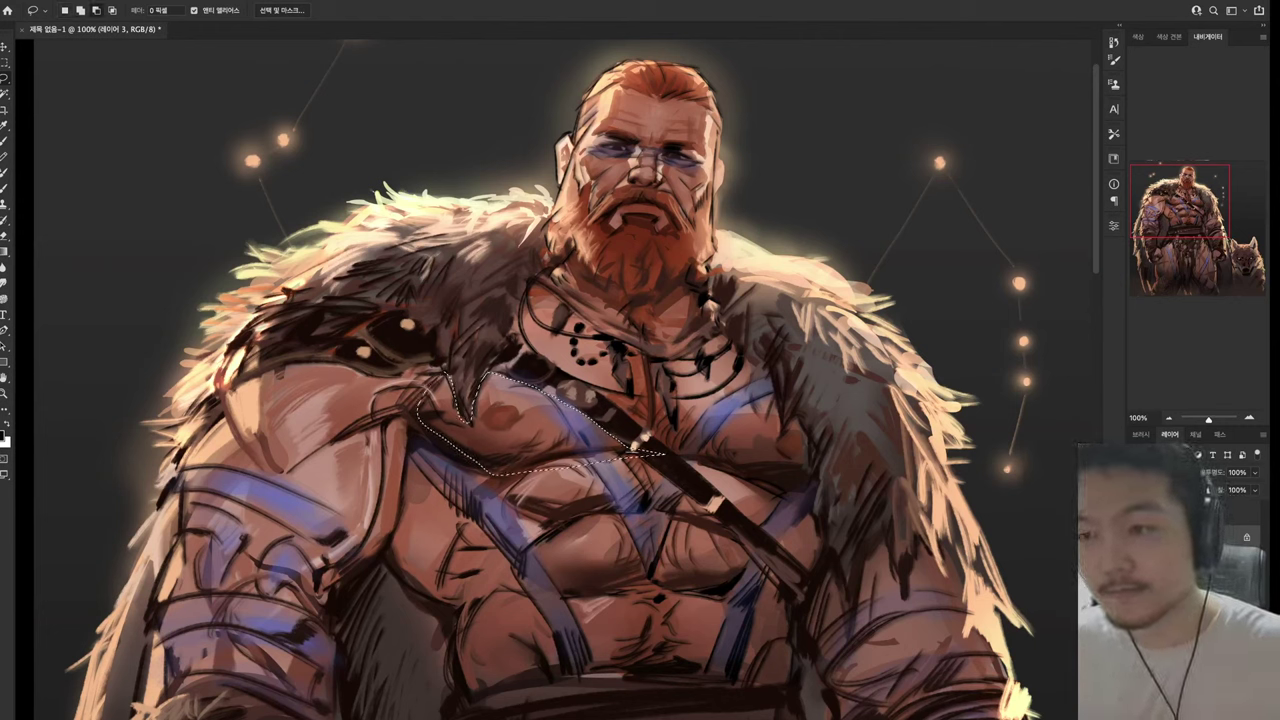
key(g)
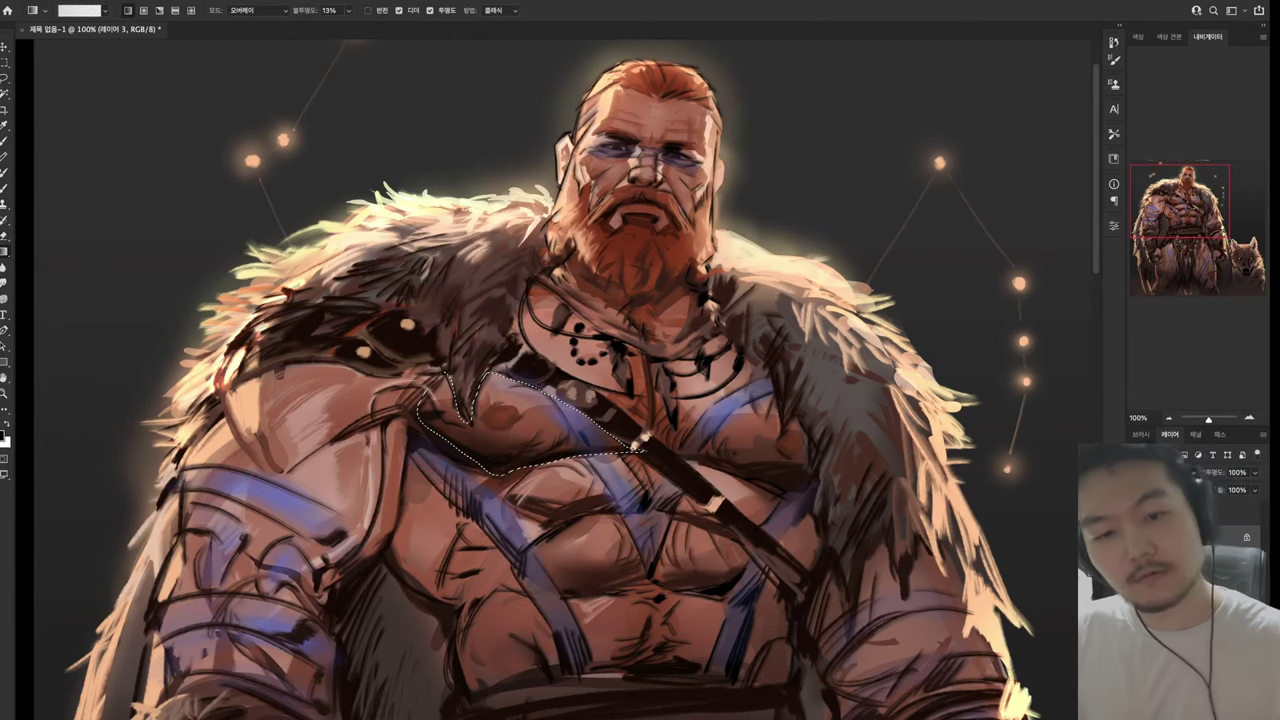
key(l)
key(ctrl+d)
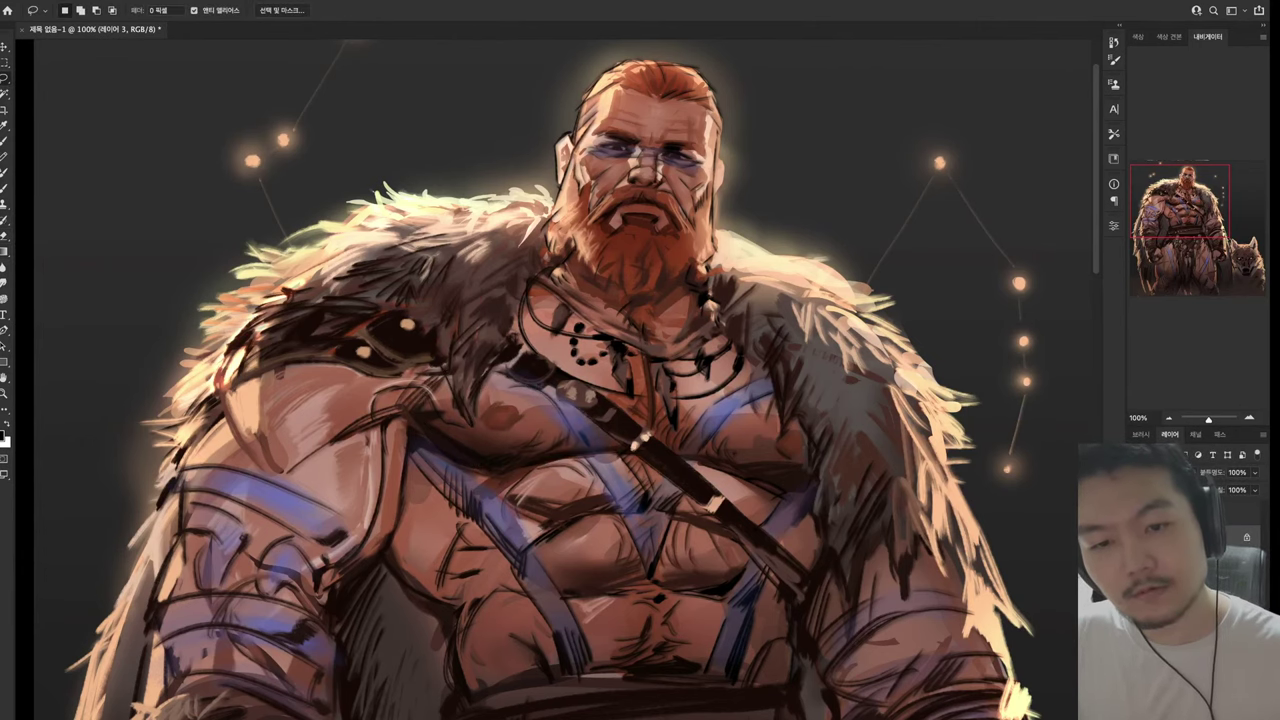
Lasso the upper abdominal muscles between the pectorals and the chest strap, darken them with a 13% Overlay gradient, and deselect
scroll(540, 380, down, 3)
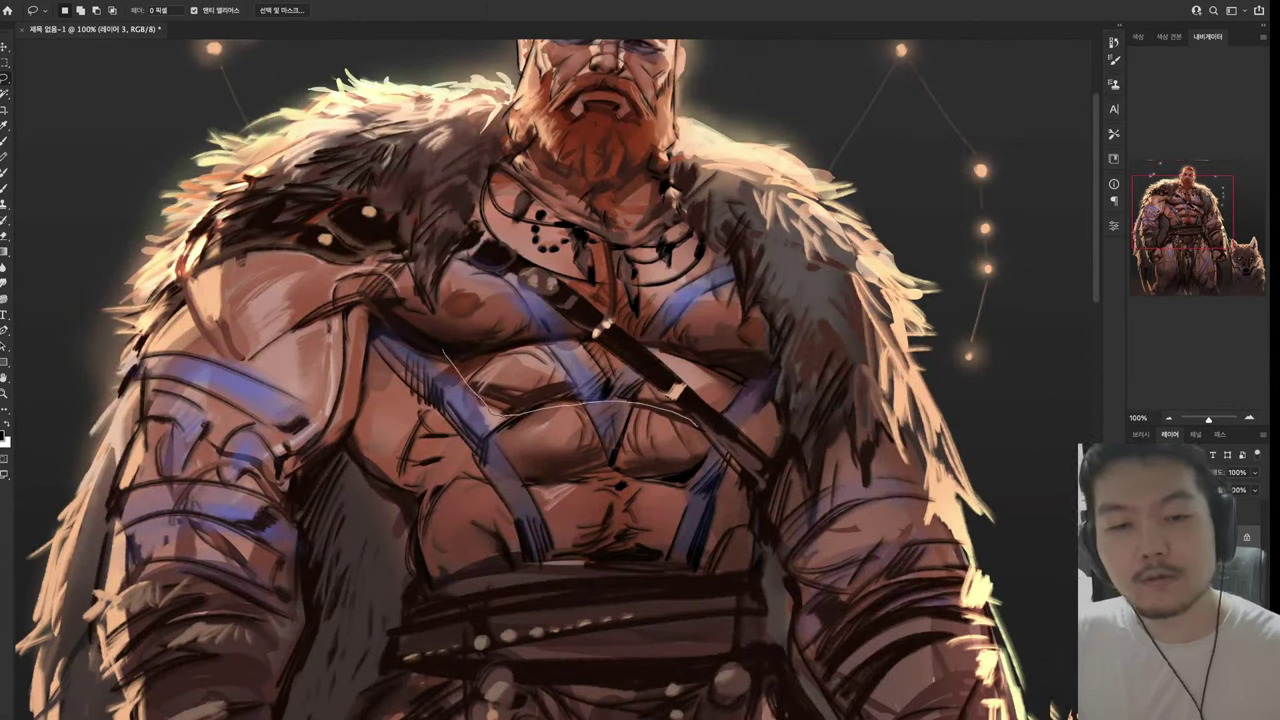
drag(452, 356, 446, 352)
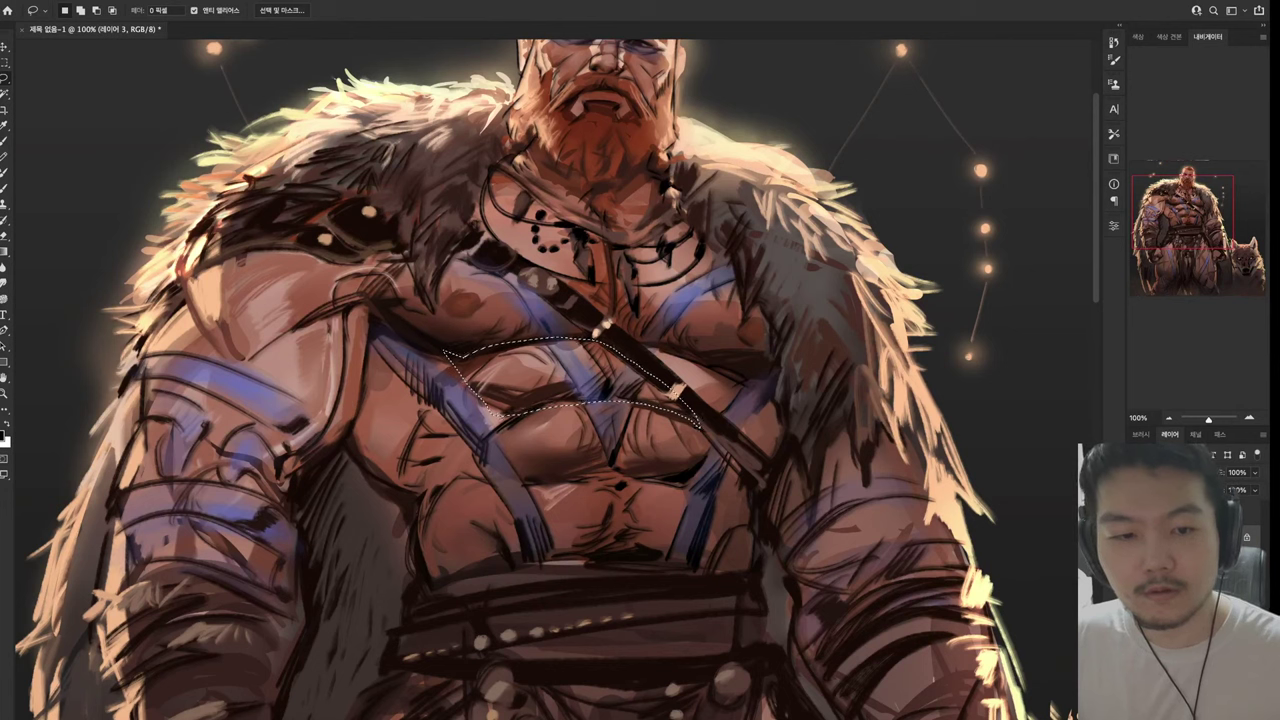
key(g)
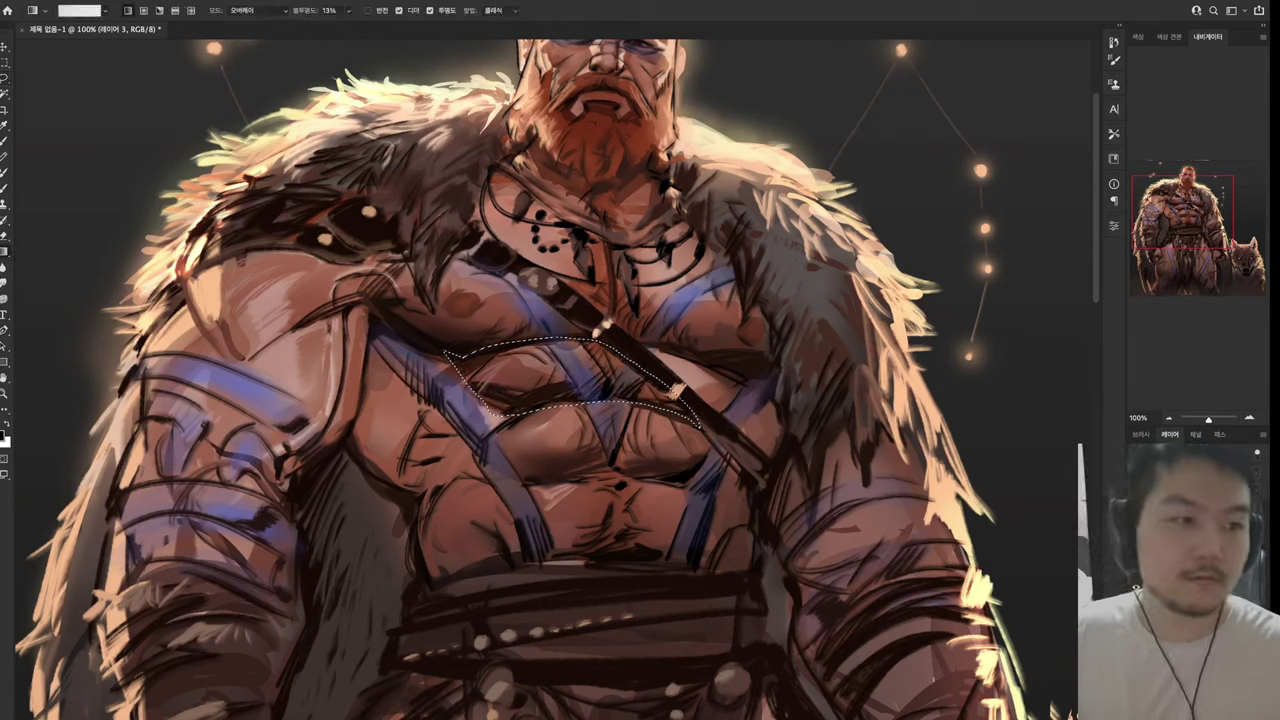
key(l)
key(ctrl+d)
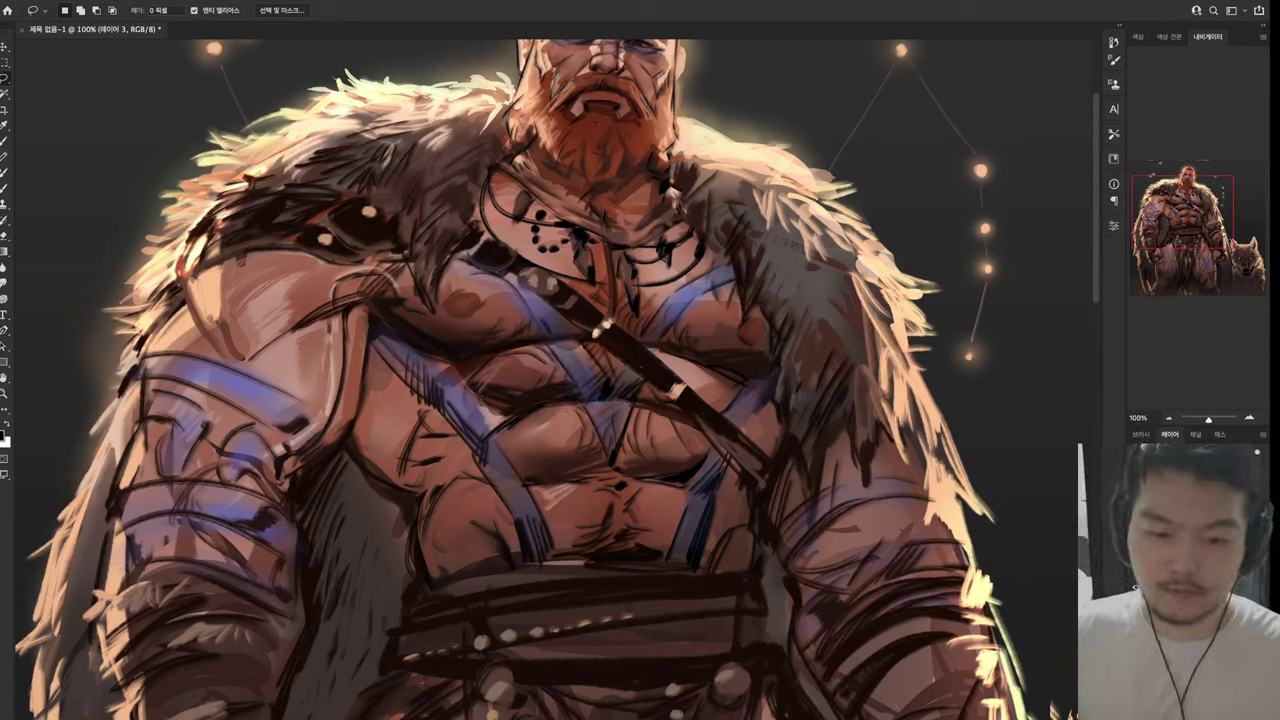
Select the middle pair of abdominal muscles, darken their sides and underside with 13% Overlay gradients, and deselect
drag(550, 380, 591, 430)
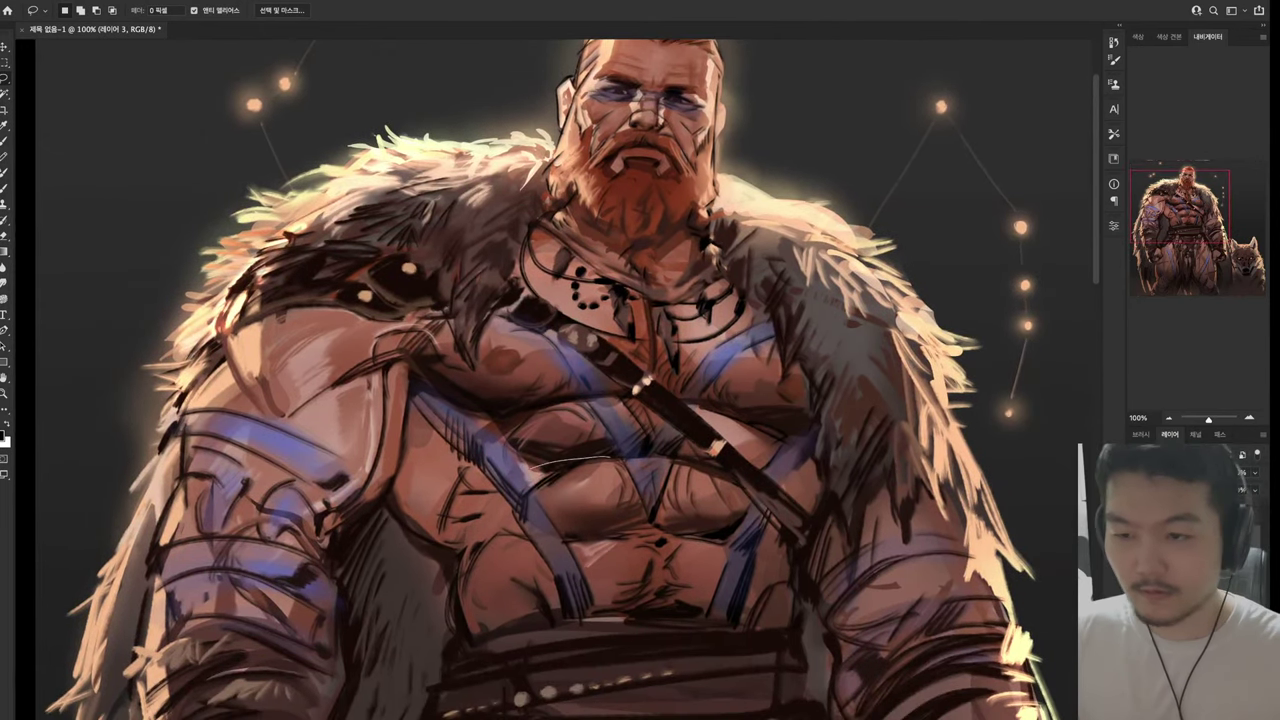
mouse_move(730, 540)
mouse_down()
mouse_move(748, 500)
mouse_move(690, 462)
mouse_up()
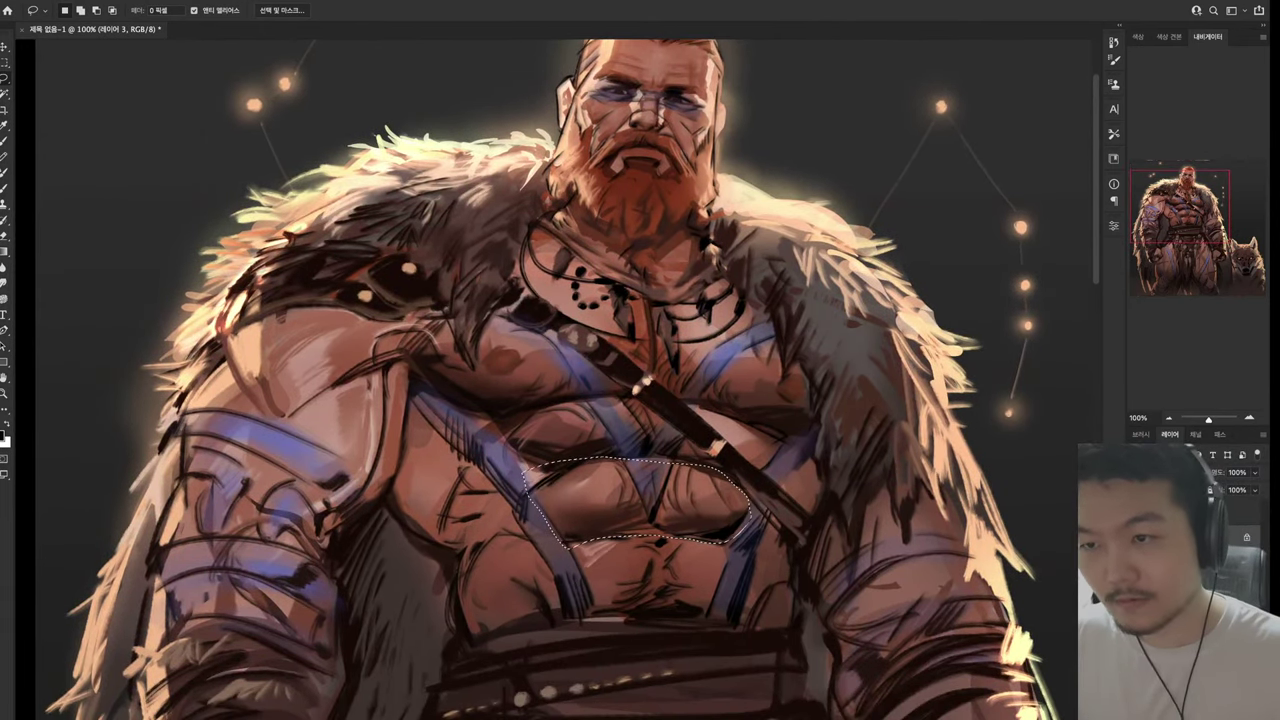
key(p)
key(g)
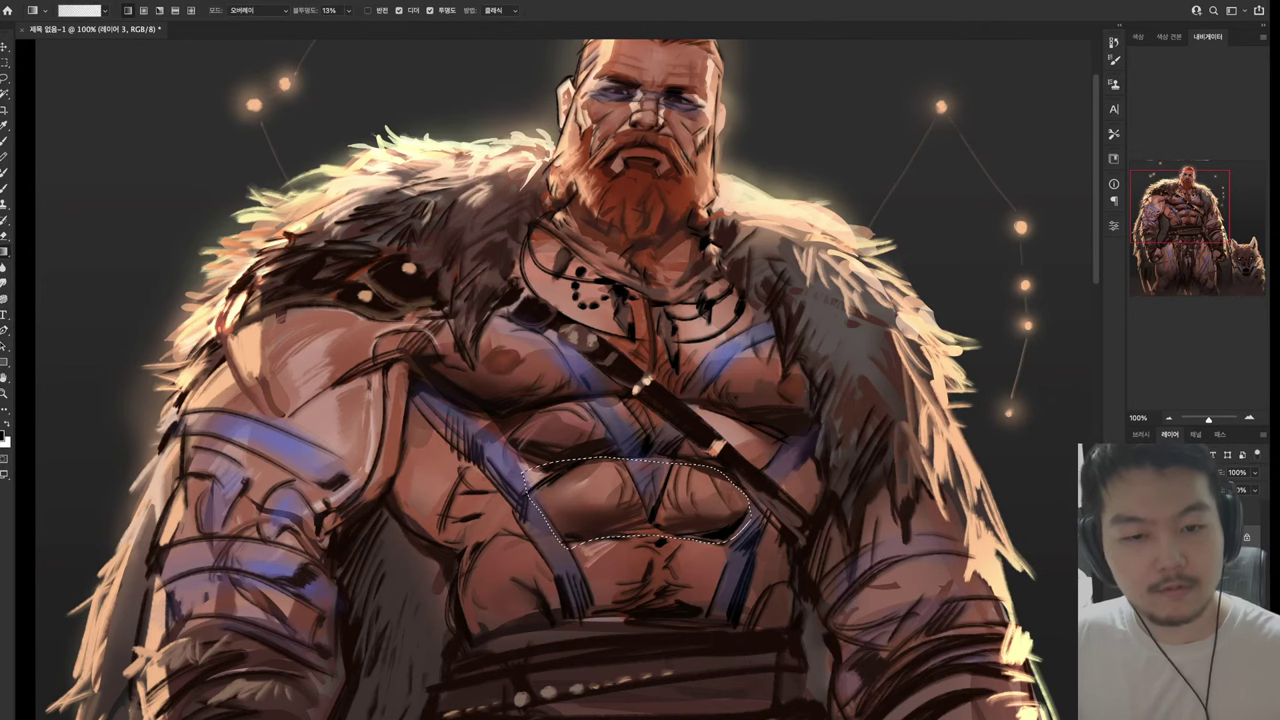
drag(531, 471, 748, 506)
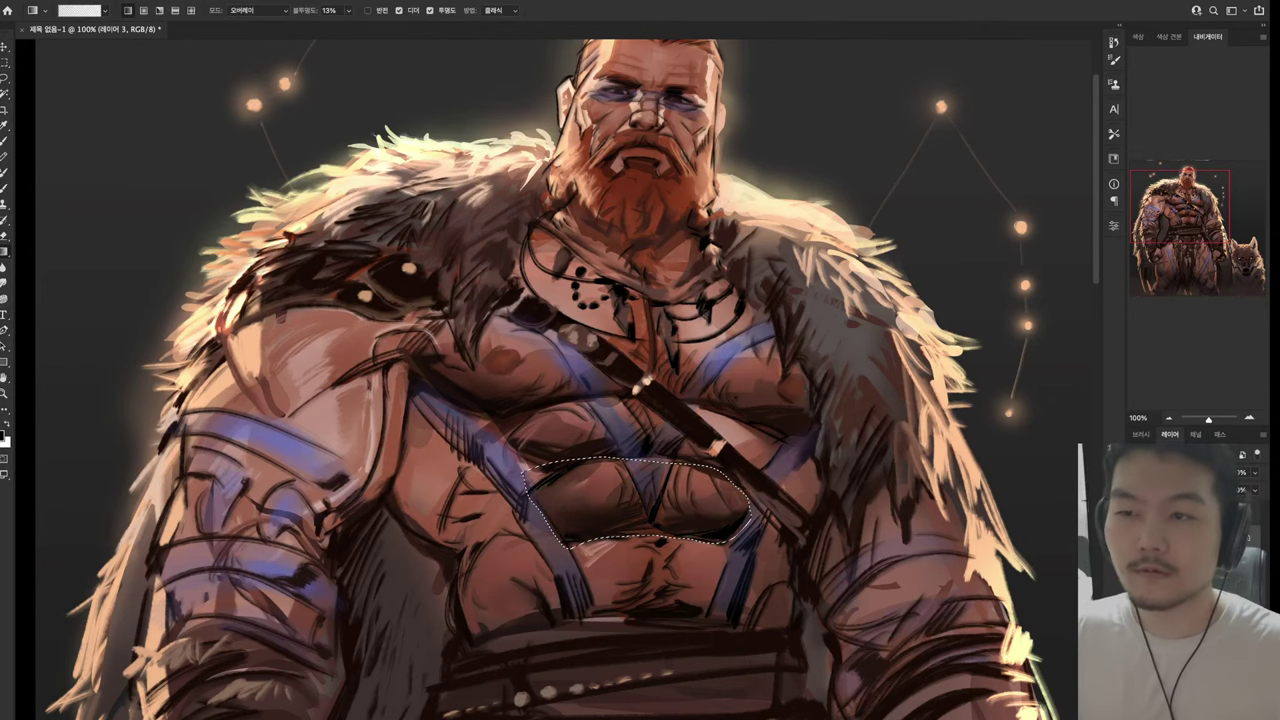
mouse_move(640, 400)
mouse_down()
mouse_move(602, 460)
mouse_move(650, 490)
mouse_up()
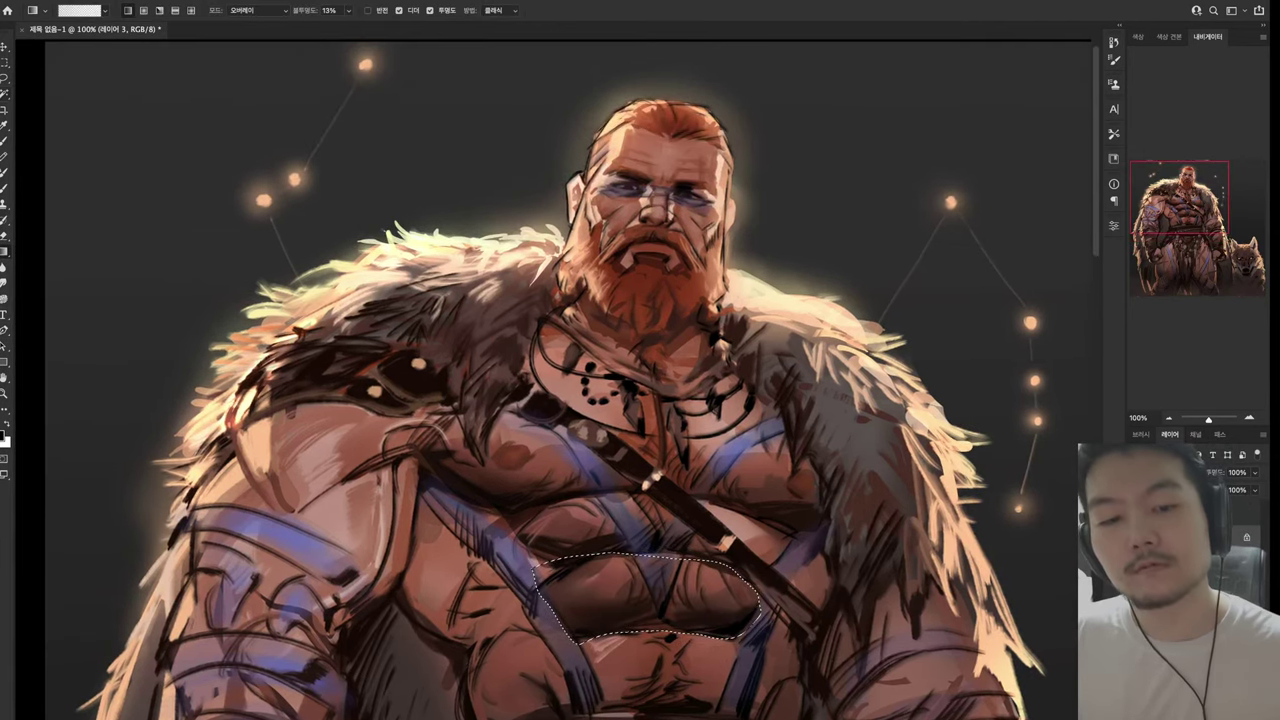
key(l)
key(ctrl+d)
Outline the warrior's right flank beside the blue body stripe, shade it with a 13% Overlay gradient, and deselect
drag(725, 645, 650, 460)
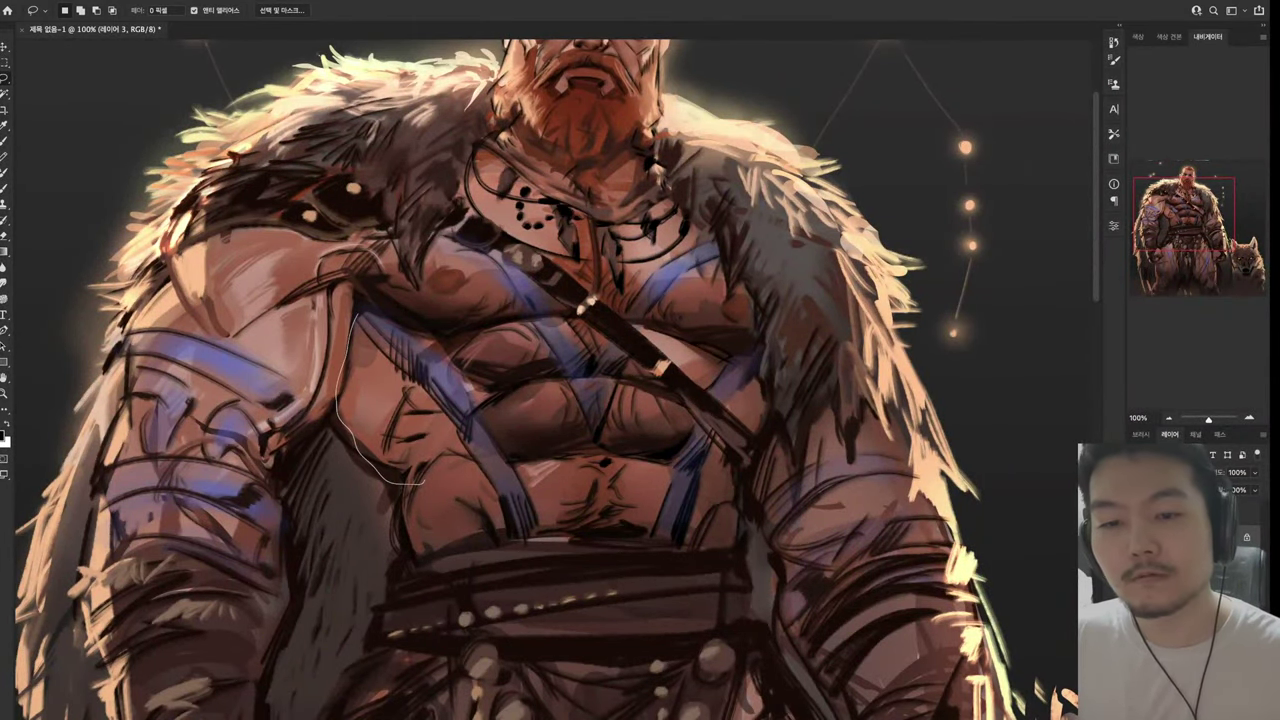
mouse_move(468, 456)
mouse_down()
mouse_move(435, 545)
mouse_move(480, 668)
mouse_move(536, 428)
mouse_move(605, 343)
mouse_move(578, 448)
mouse_up()
key(g)
key(l)
key(ctrl+d)
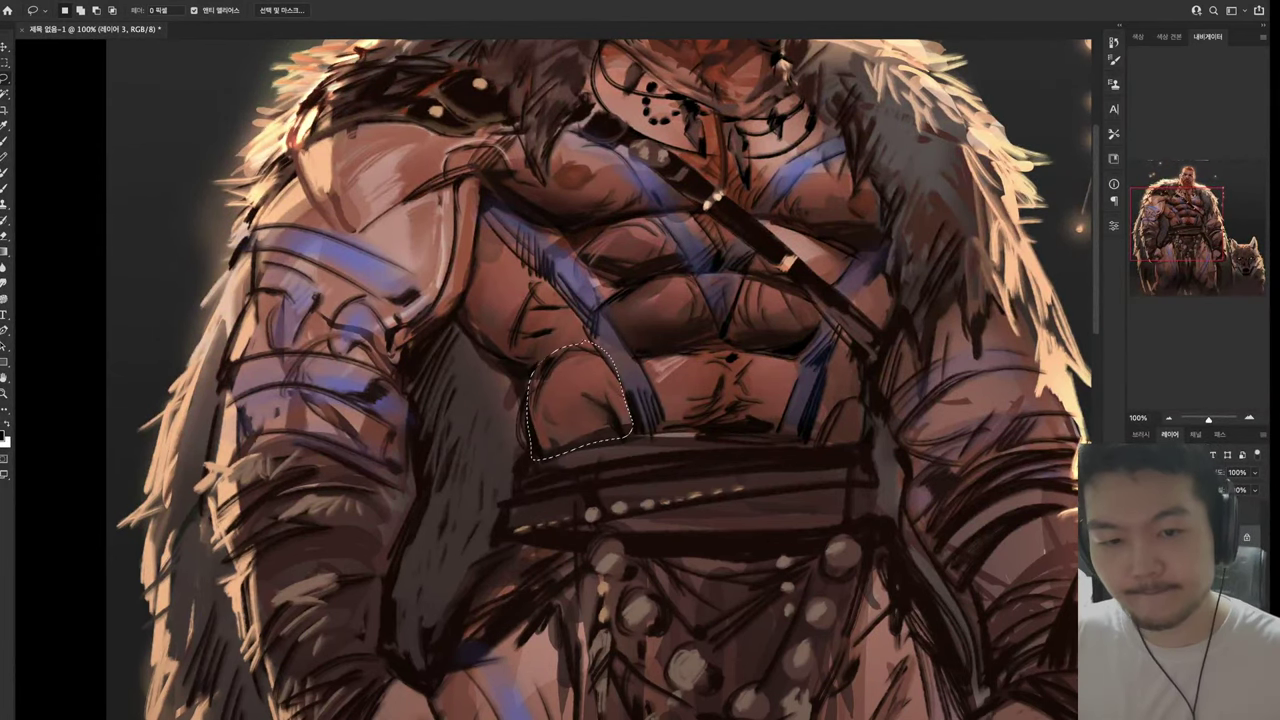
Shade the selected lower right abdominal muscle above the belt with a 13% Overlay gradient, and deselect
key(g)
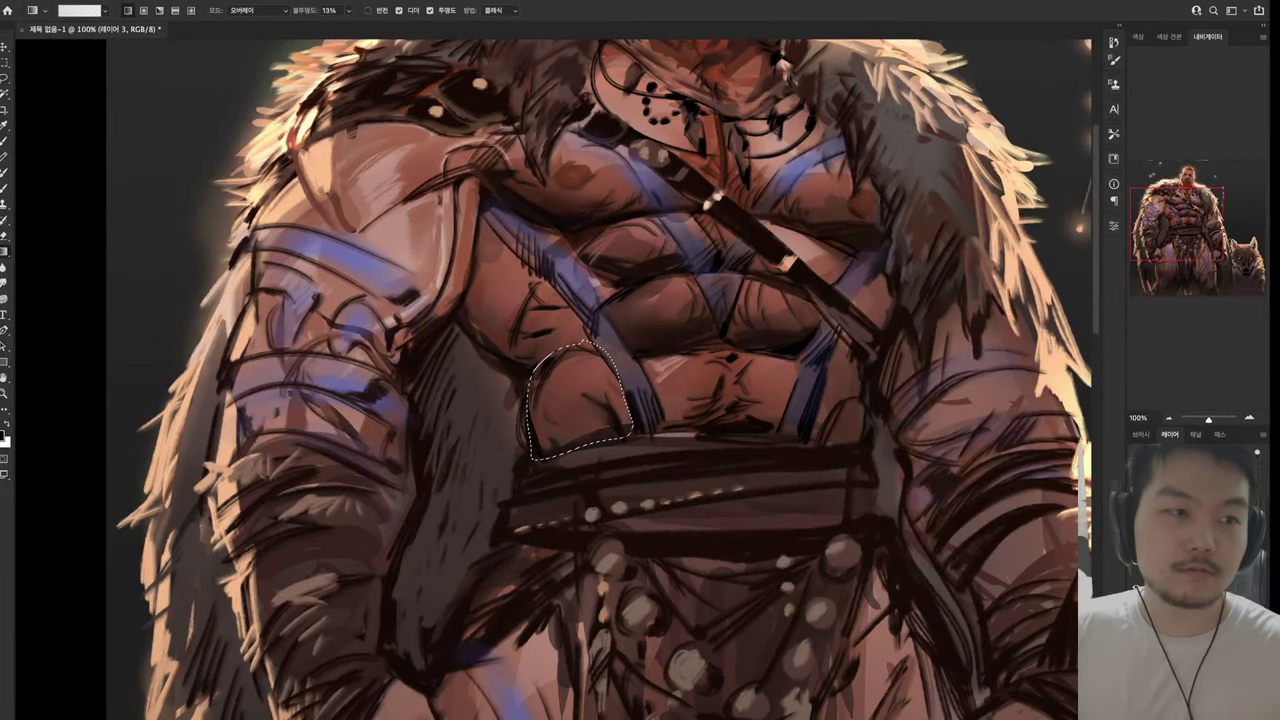
drag(580, 400, 515, 640)
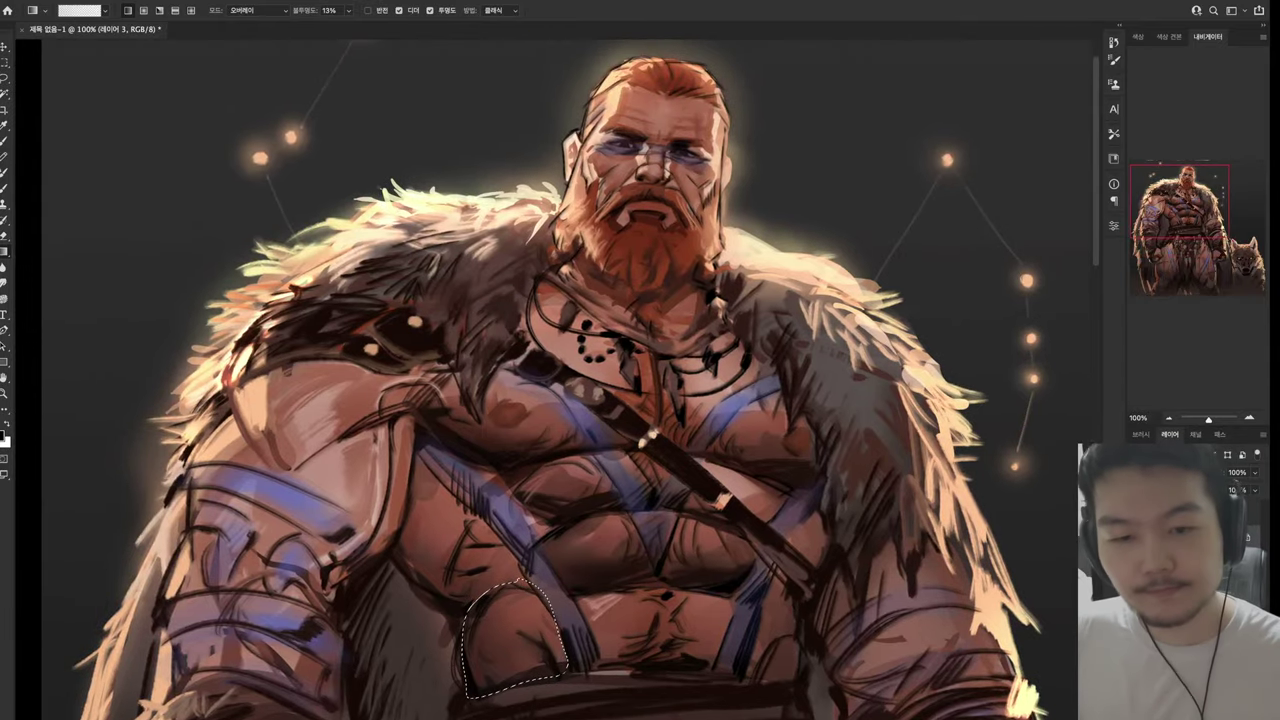
key(l)
mouse_move(560, 600)
mouse_down()
mouse_move(693, 150)
mouse_move(713, 130)
mouse_up()
Lasso the front muscle of the warrior's right thigh below the belt, darken its lower part with a 13% Overlay gradient, and deselect
drag(592, 355, 502, 505)
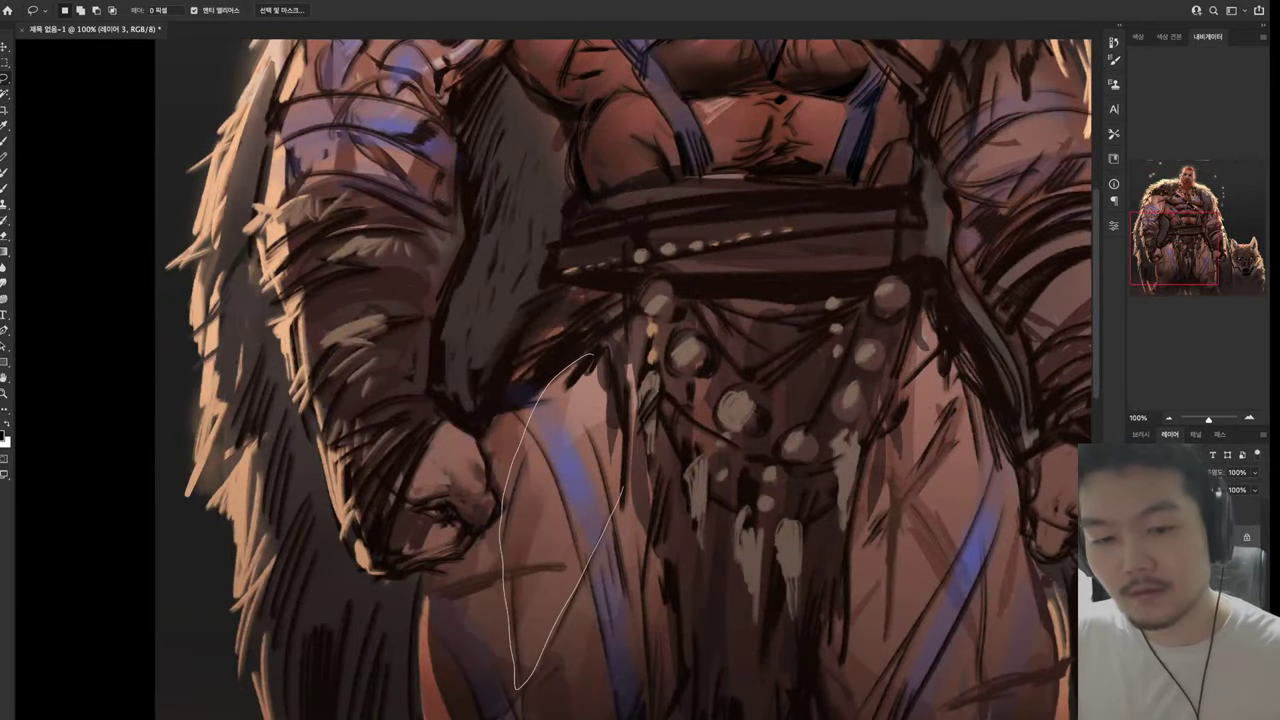
drag(625, 488, 596, 358)
key(g)
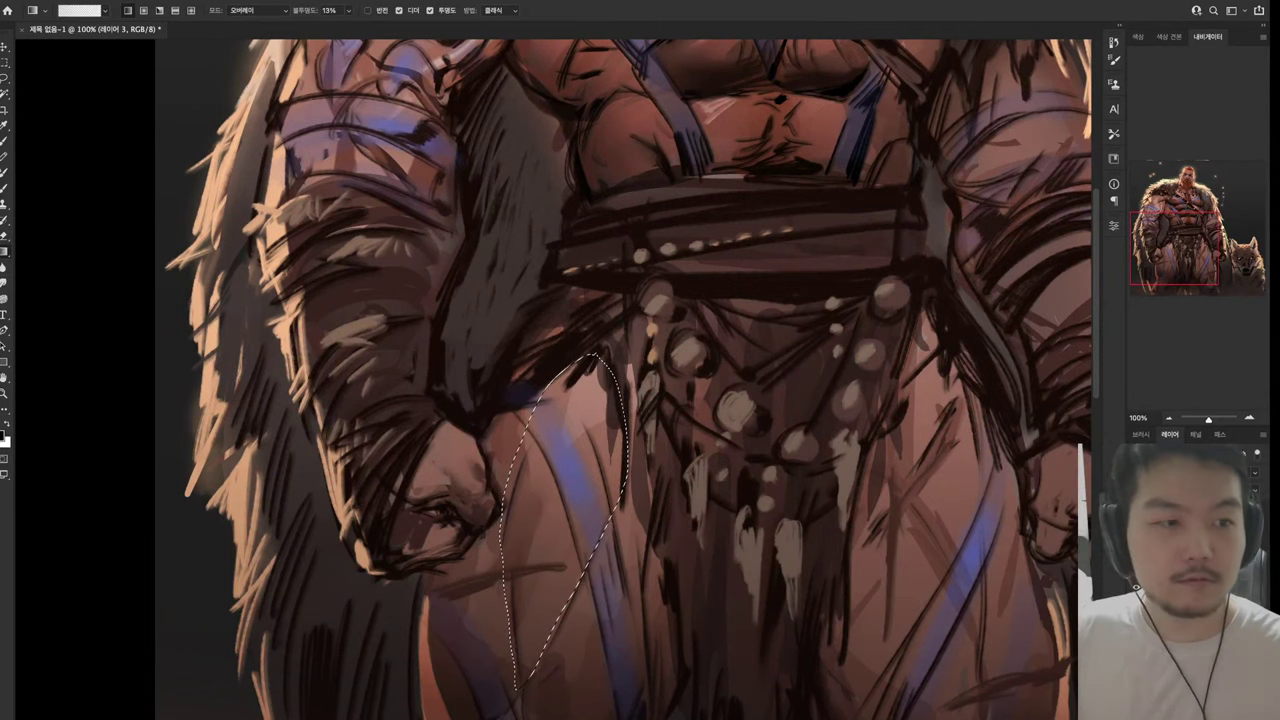
drag(541, 680, 555, 560)
scroll(600, 380, up, 10)
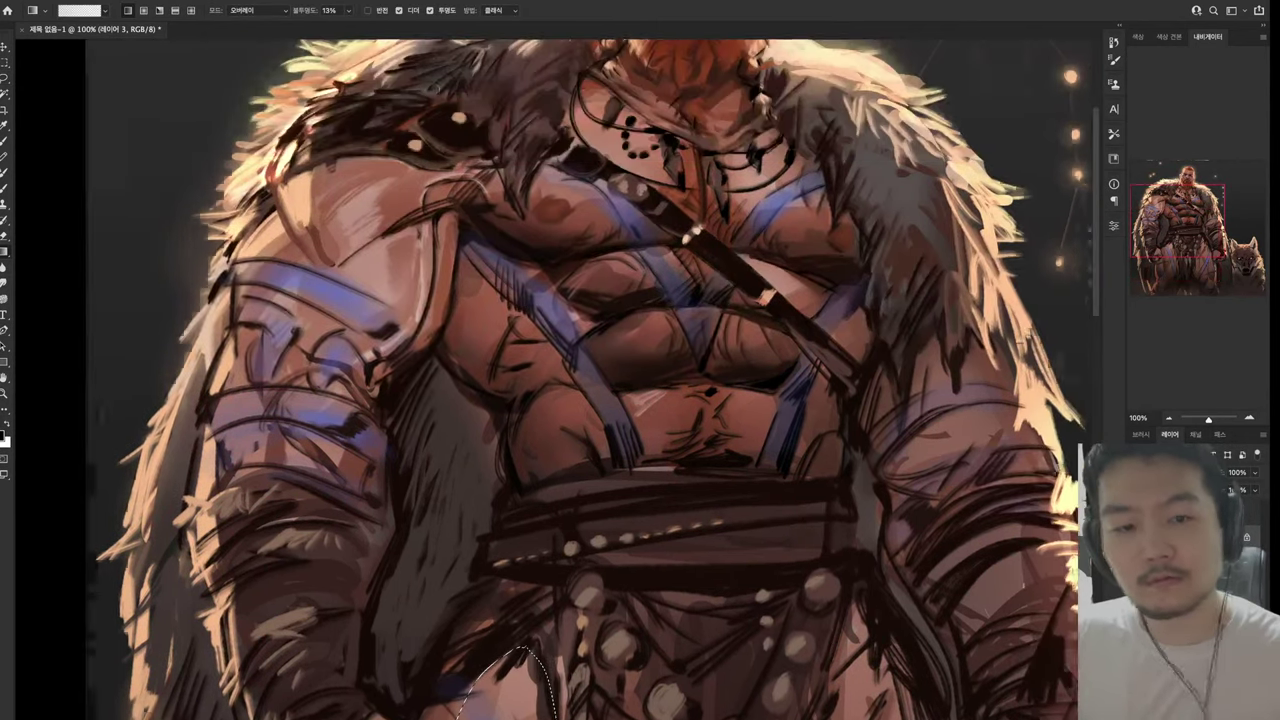
key(l)
Select the front muscle of the warrior's left thigh beside the loincloth, darken its lower end with a 13% Overlay gradient, and deselect
scroll(553, 379, down, 10)
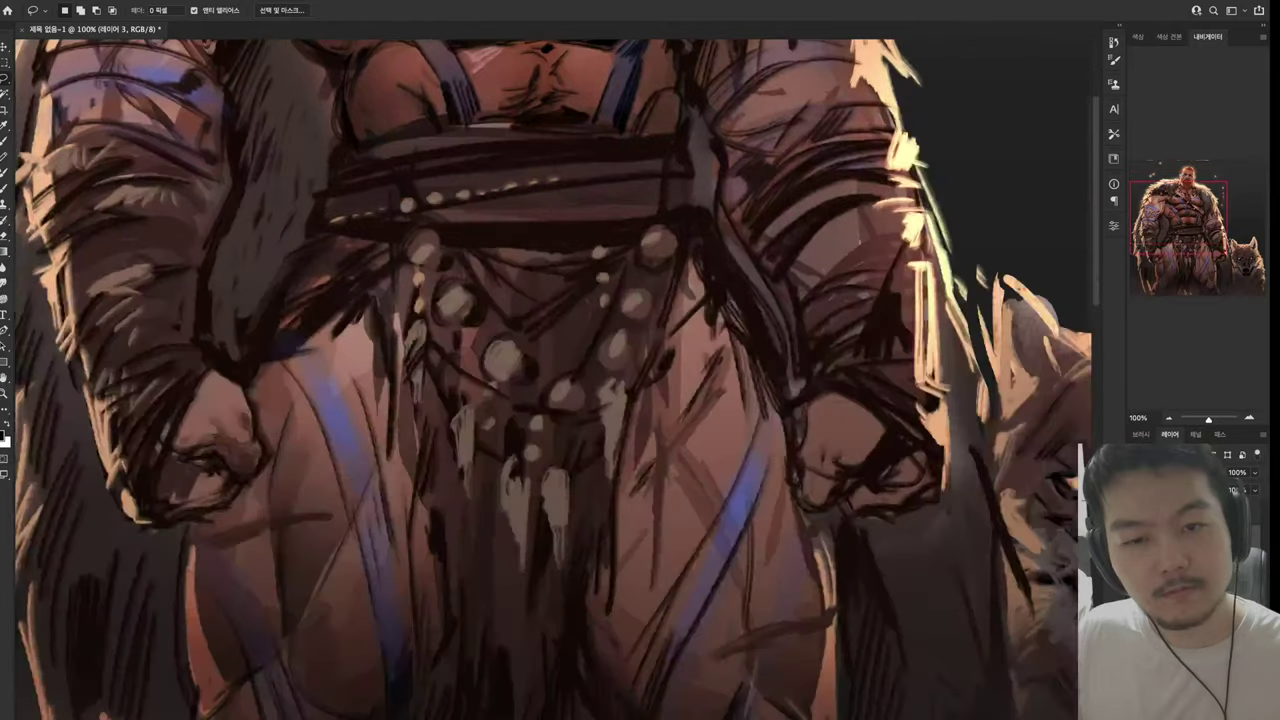
mouse_move(652, 168)
mouse_down()
mouse_move(608, 306)
mouse_move(676, 442)
mouse_move(706, 236)
mouse_move(652, 170)
mouse_up()
key(g)
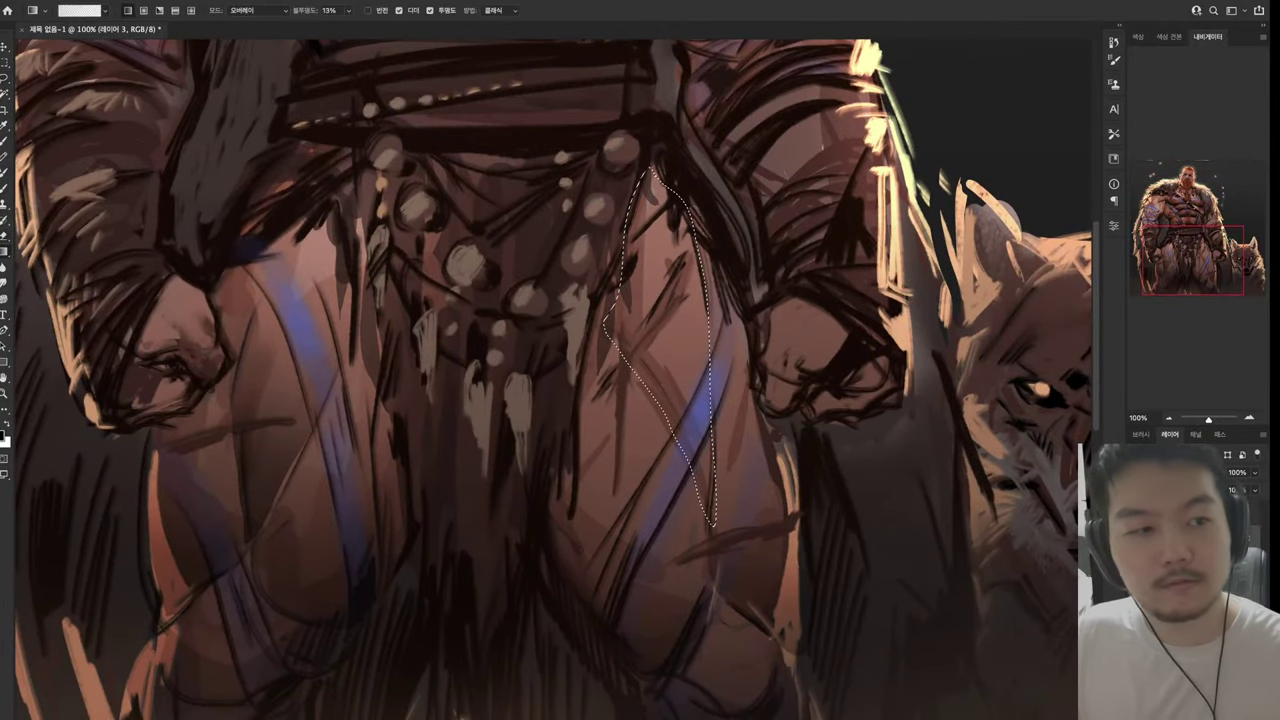
scroll(553, 379, up, 10)
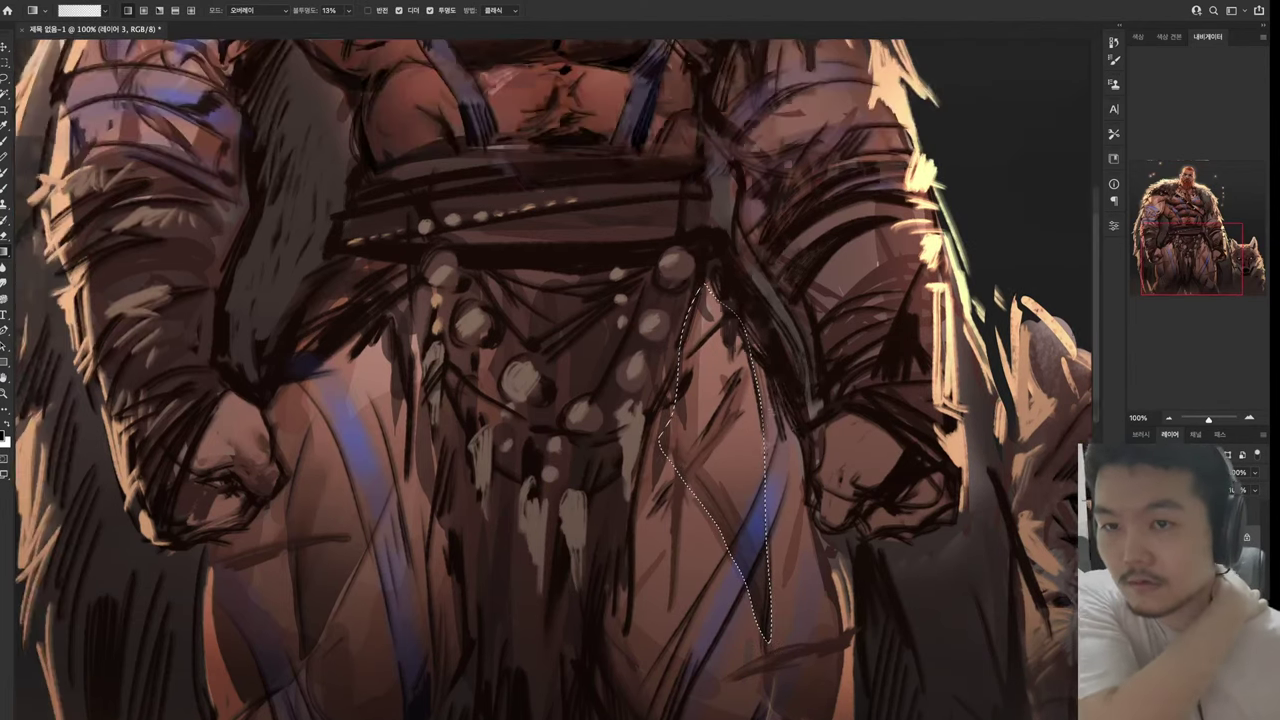
key(ctrl+d)
key(l)
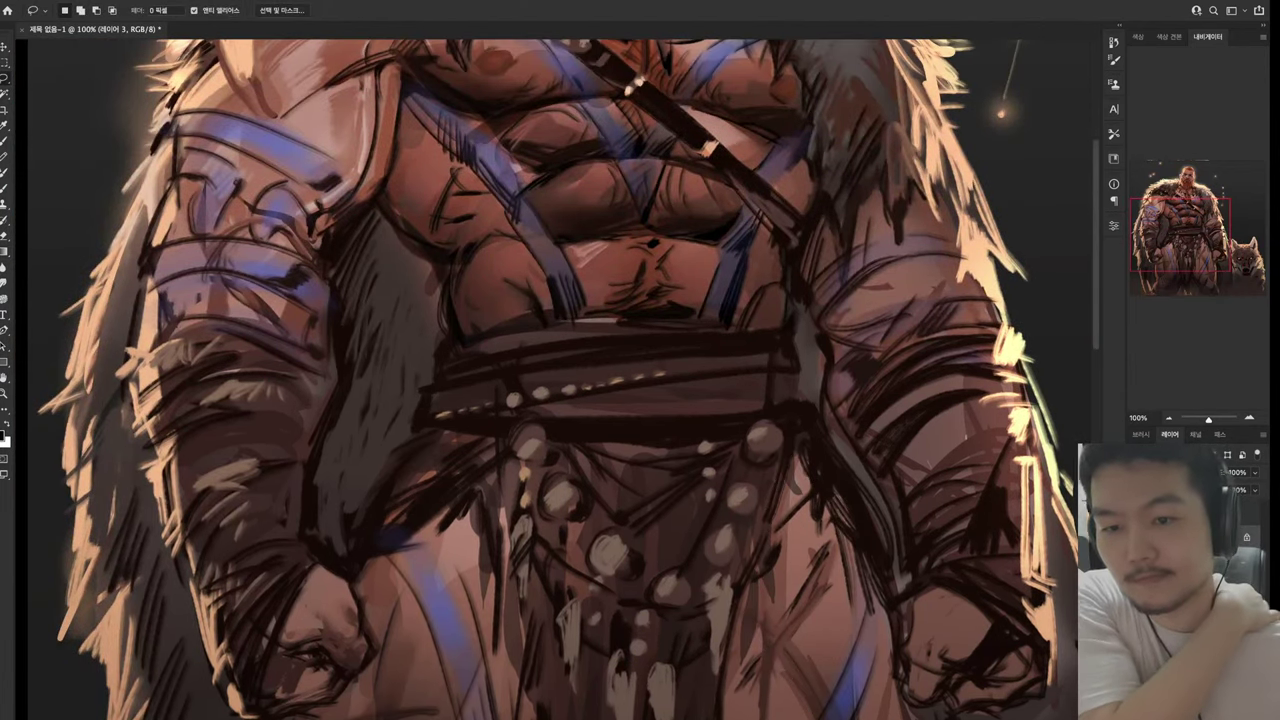
Outline the upper section of the warrior's right shoulder below the fur, shade it with several 13% Overlay gradients, and deselect
scroll(550, 380, up, 4)
scroll(550, 380, up, 5)
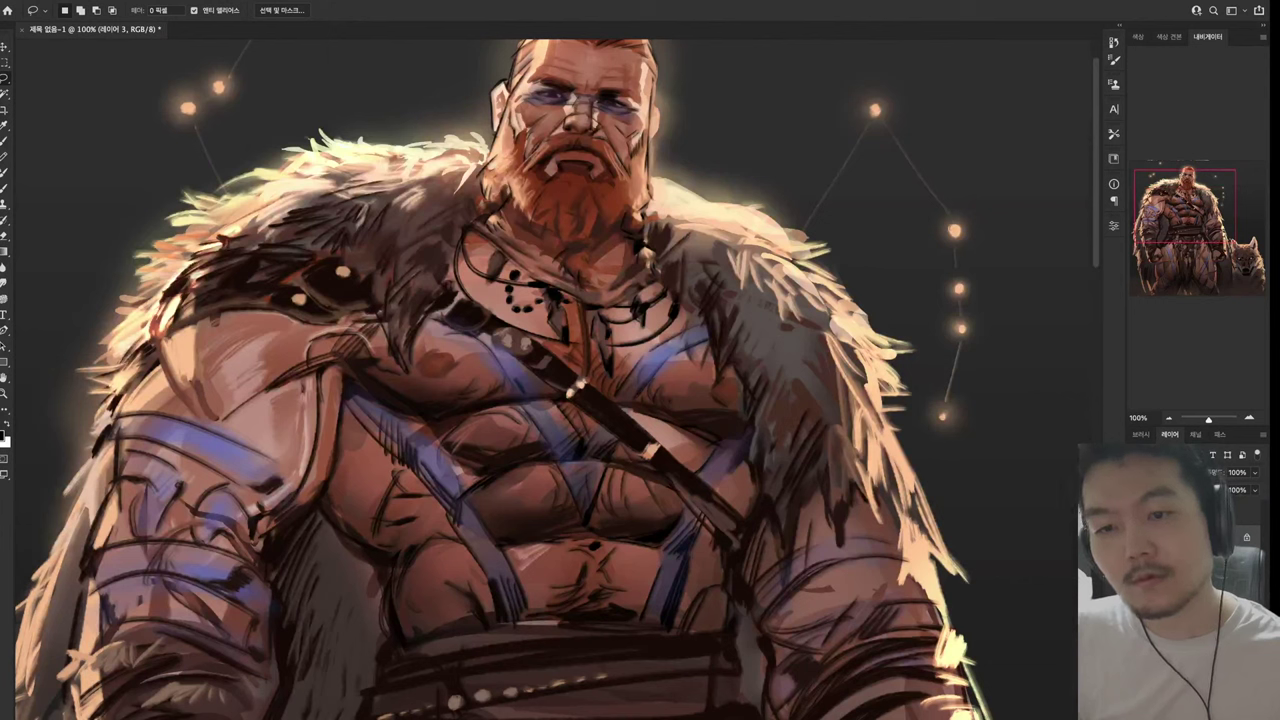
drag(340, 318, 198, 370)
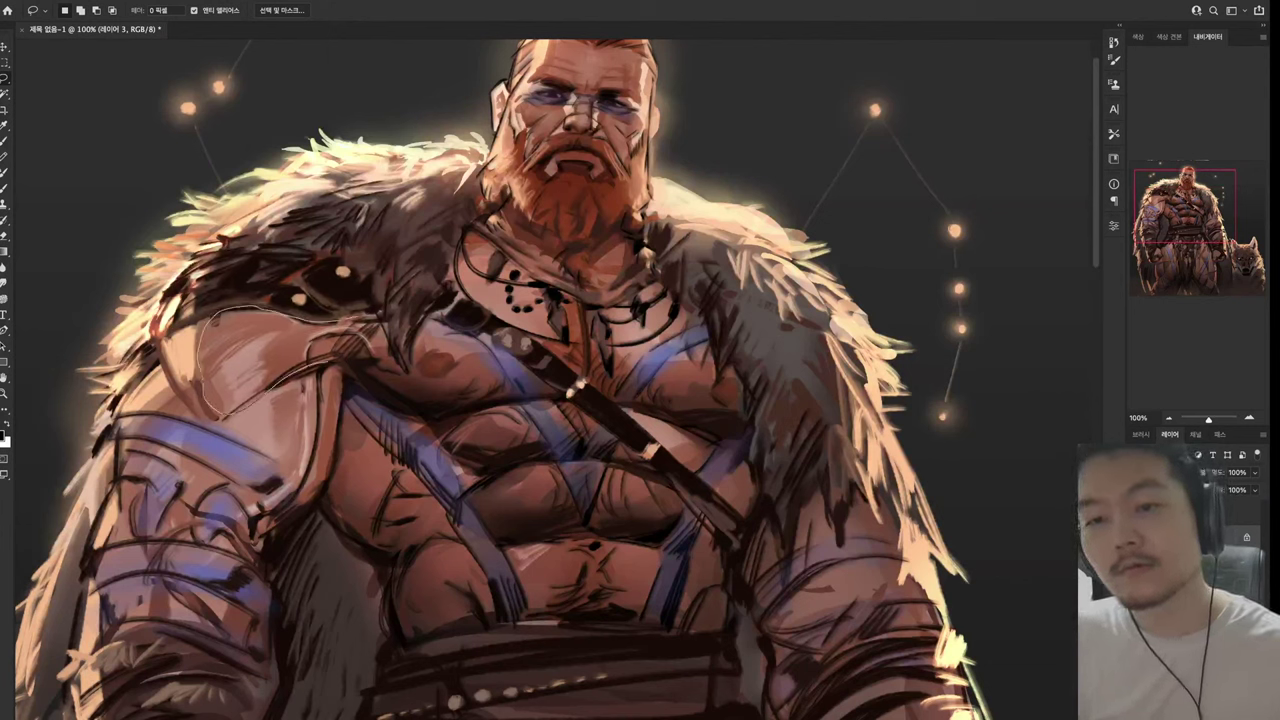
drag(300, 372, 378, 316)
key(g)
mouse_move(215, 405)
mouse_down()
mouse_move(268, 377)
mouse_move(225, 320)
mouse_up()
mouse_move(285, 405)
mouse_down()
mouse_move(230, 318)
mouse_move(275, 310)
mouse_up()
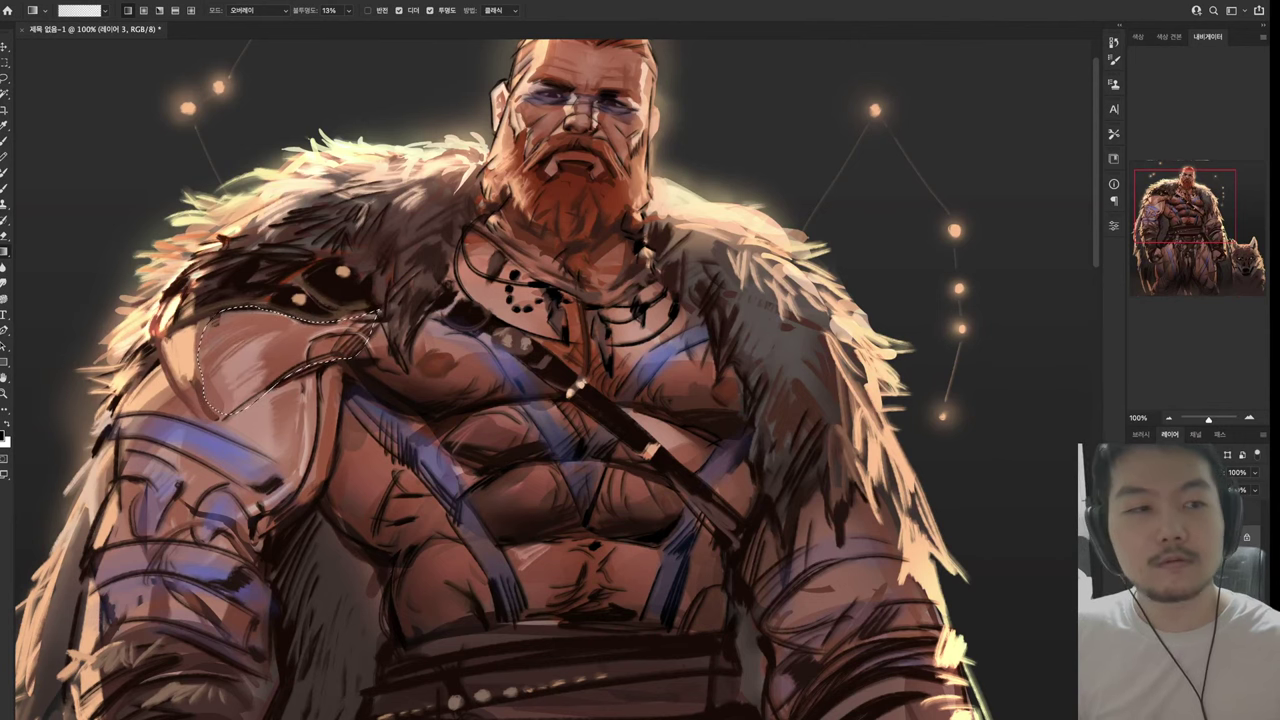
mouse_move(285, 405)
mouse_down()
mouse_move(250, 320)
mouse_move(240, 330)
mouse_up()
mouse_move(560, 400)
mouse_down()
mouse_move(642, 452)
mouse_move(594, 380)
mouse_up()
key(ctrl+d)
key(l)
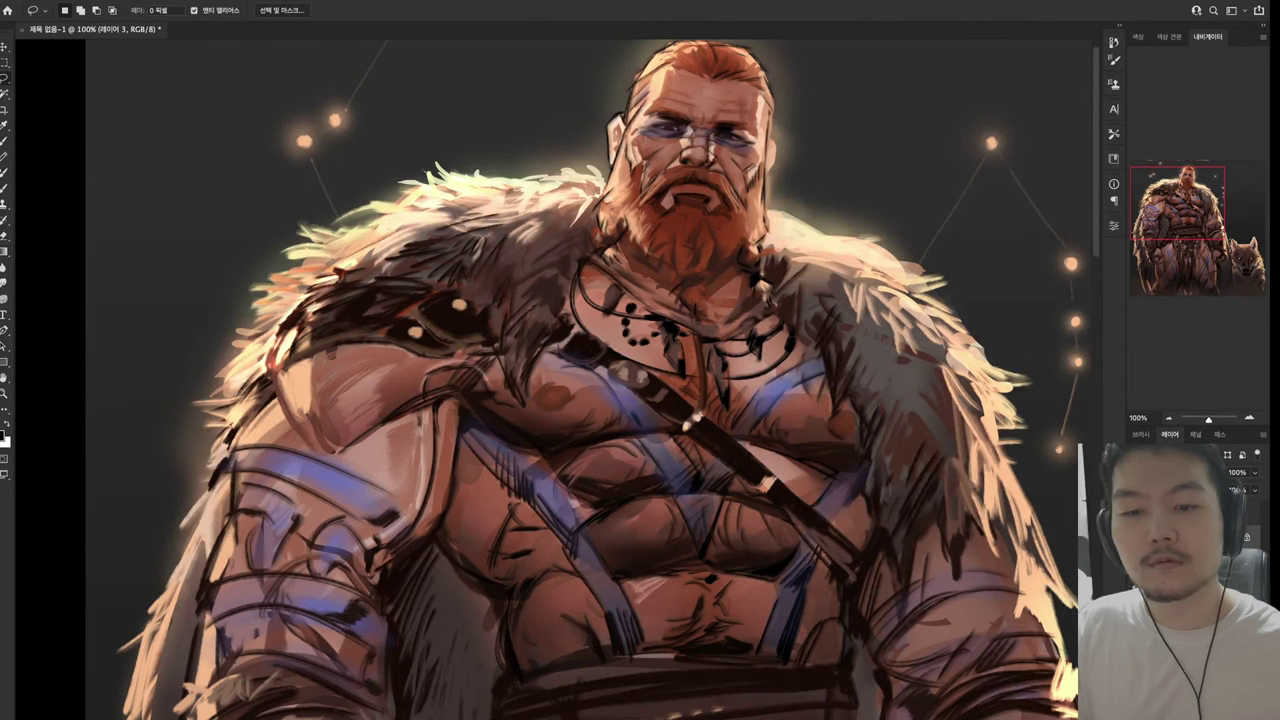
Lasso the rimmed panel beneath the right shoulder, darken its lower edge with 13% Overlay gradients, and deselect
drag(456, 402, 350, 440)
mouse_move(314, 503)
mouse_down()
mouse_move(354, 545)
mouse_move(439, 502)
mouse_move(455, 396)
mouse_up()
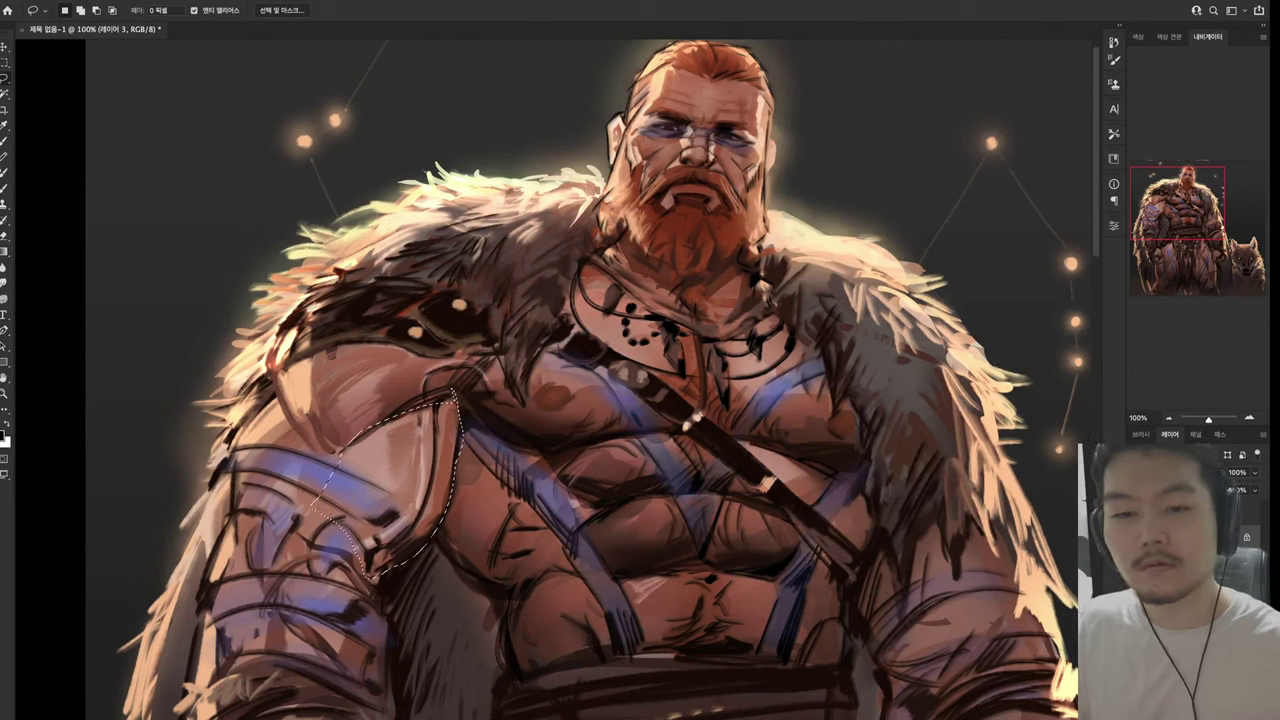
key(g)
drag(444, 496, 420, 420)
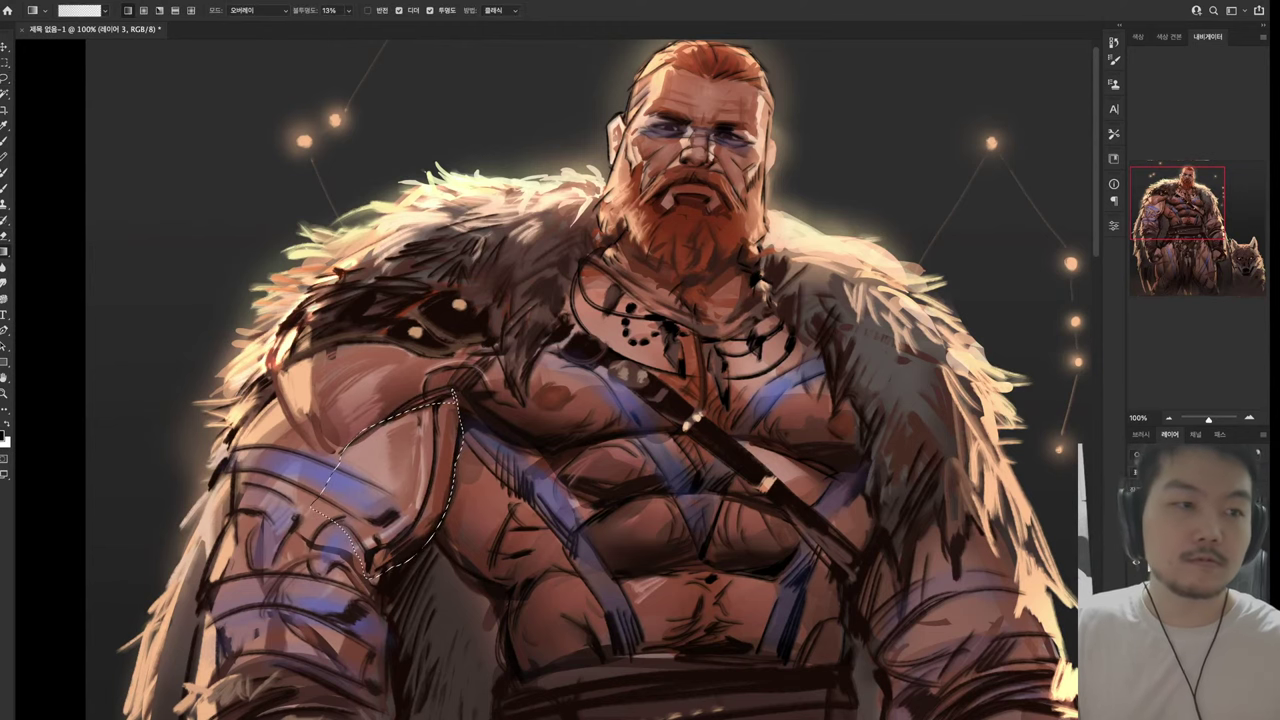
drag(444, 496, 338, 526)
scroll(540, 380, left, 2)
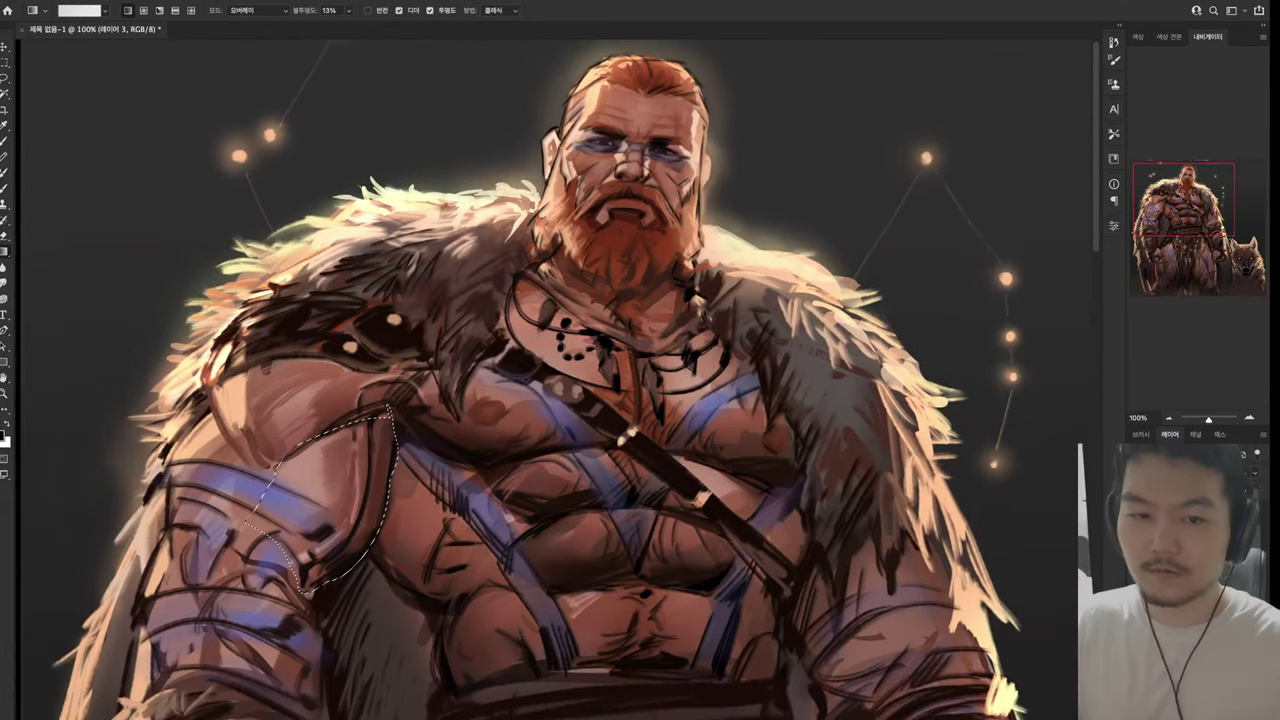
key(l)
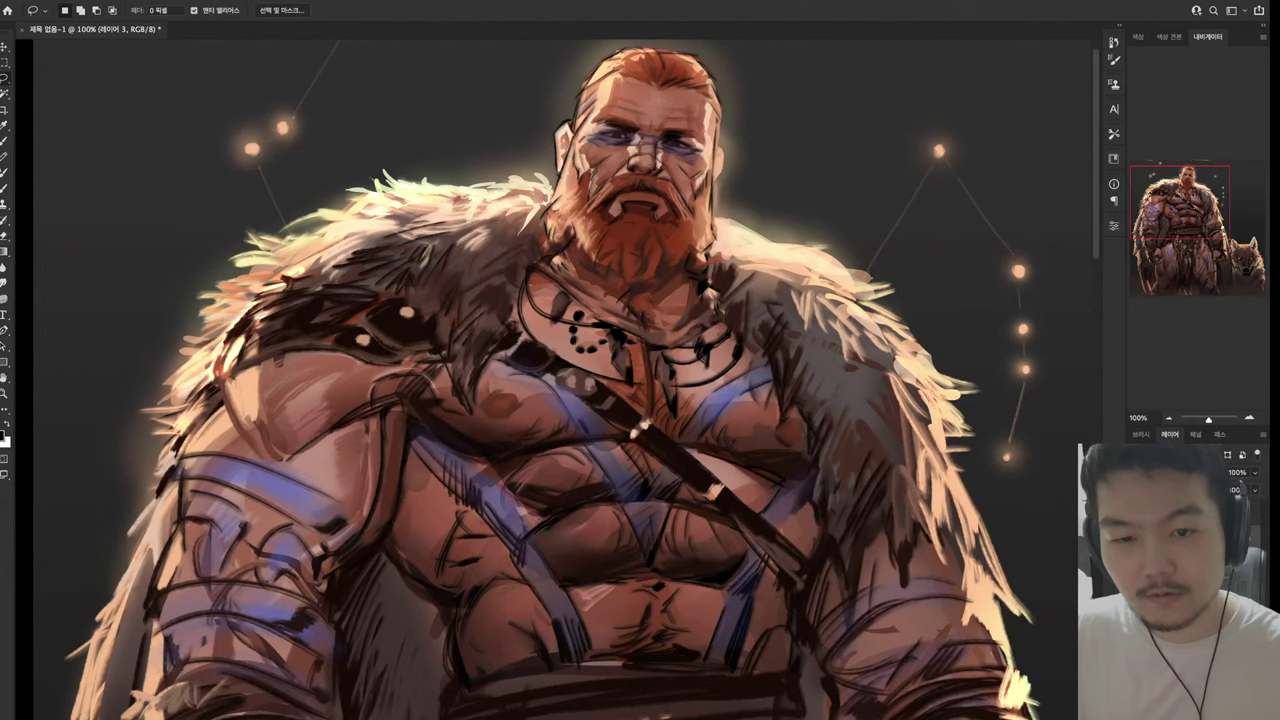
Select the neck area between the beard and the necklaces, shade it with a 13% Overlay gradient, and deselect
scroll(550, 380, up, 3)
scroll(550, 380, right, 2)
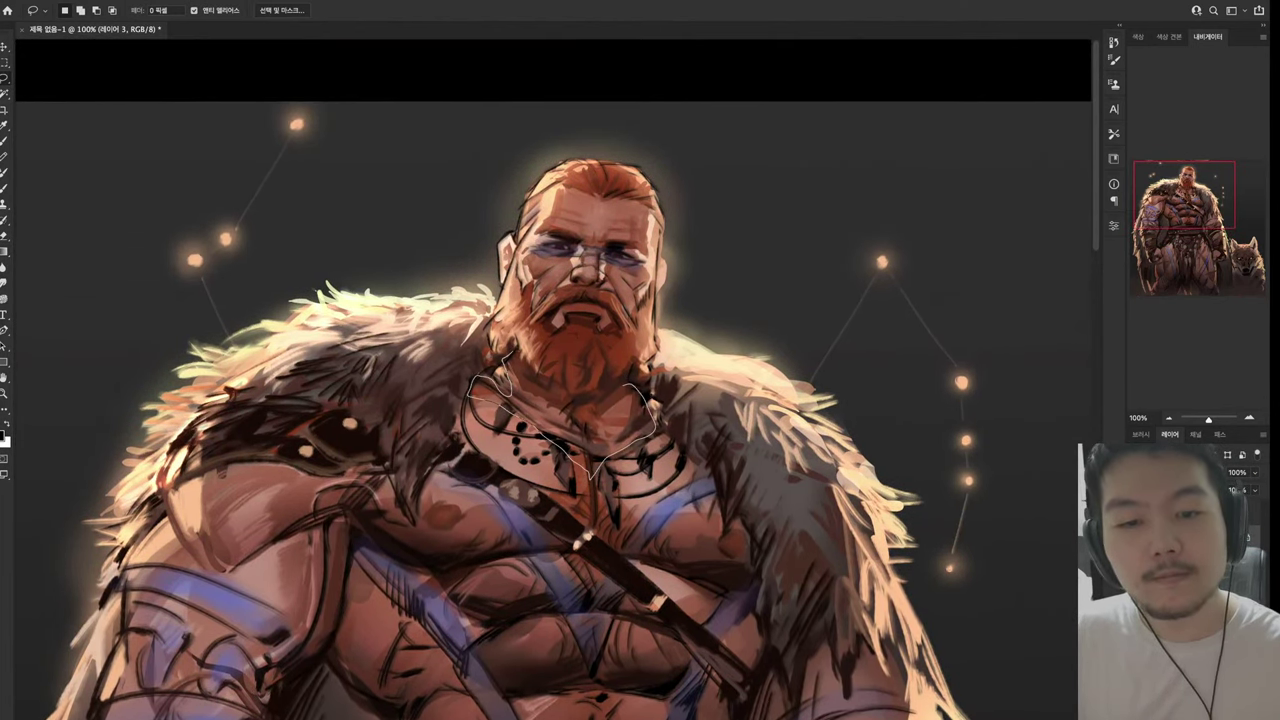
mouse_move(640, 392)
mouse_down()
mouse_move(505, 385)
mouse_move(508, 356)
mouse_up()
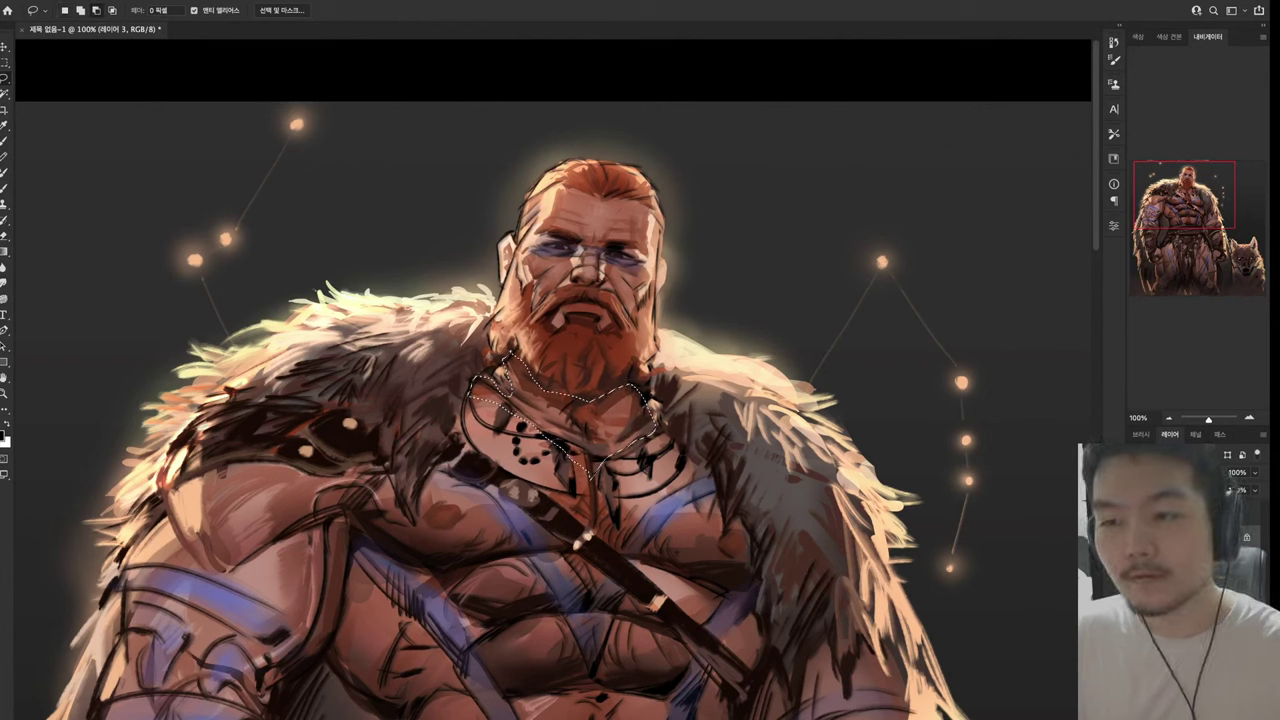
key(b)
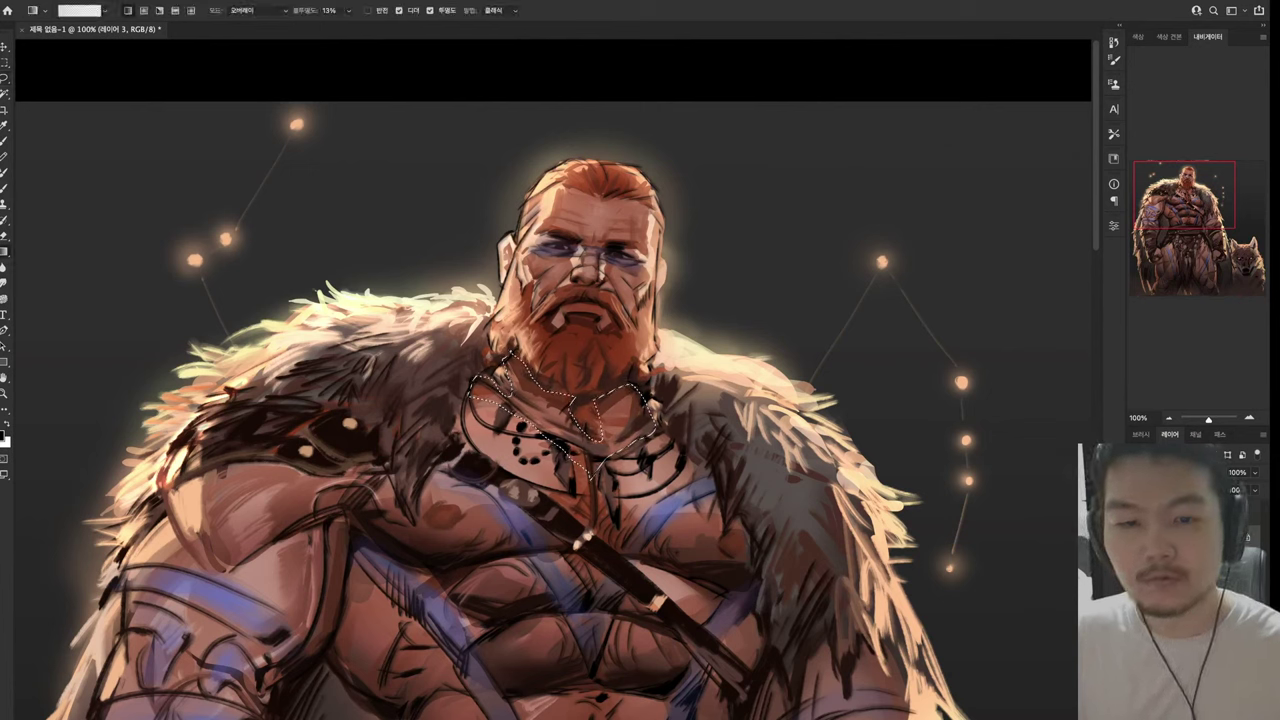
mouse_move(570, 363)
mouse_down()
mouse_move(582, 400)
mouse_move(512, 375)
mouse_move(478, 388)
mouse_move(623, 270)
mouse_up()
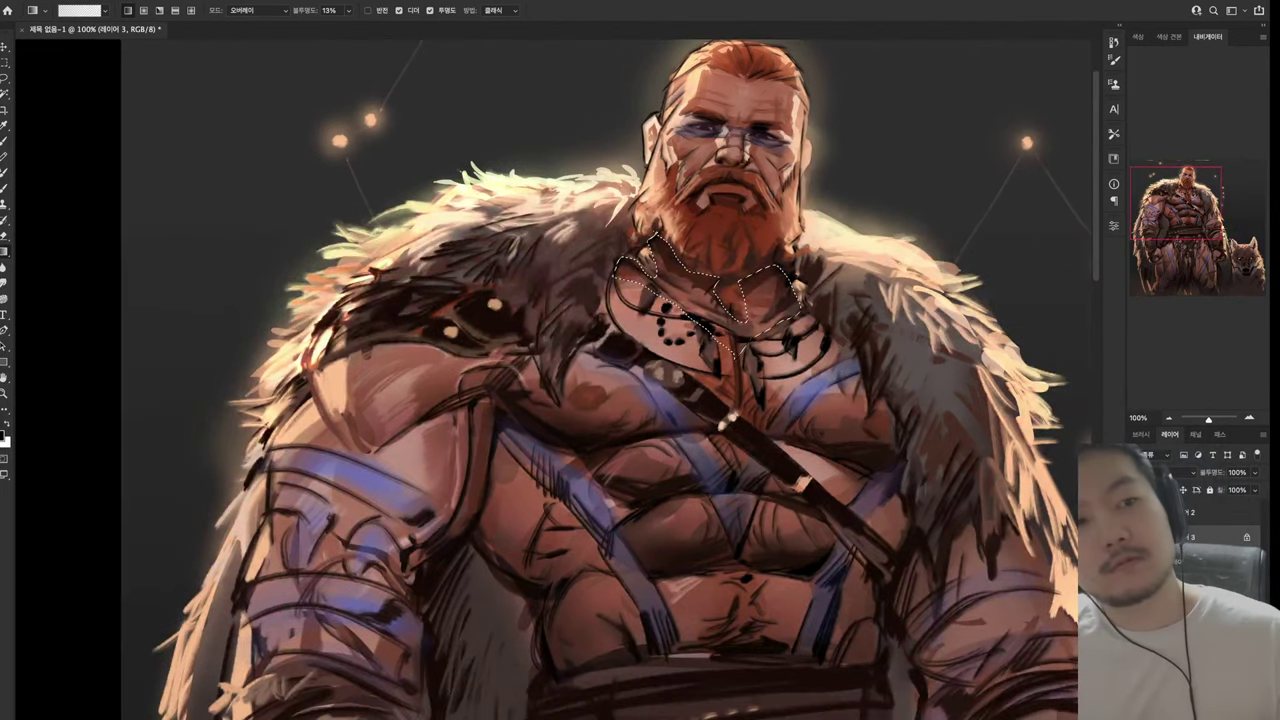
key(l)
key(ctrl+d)
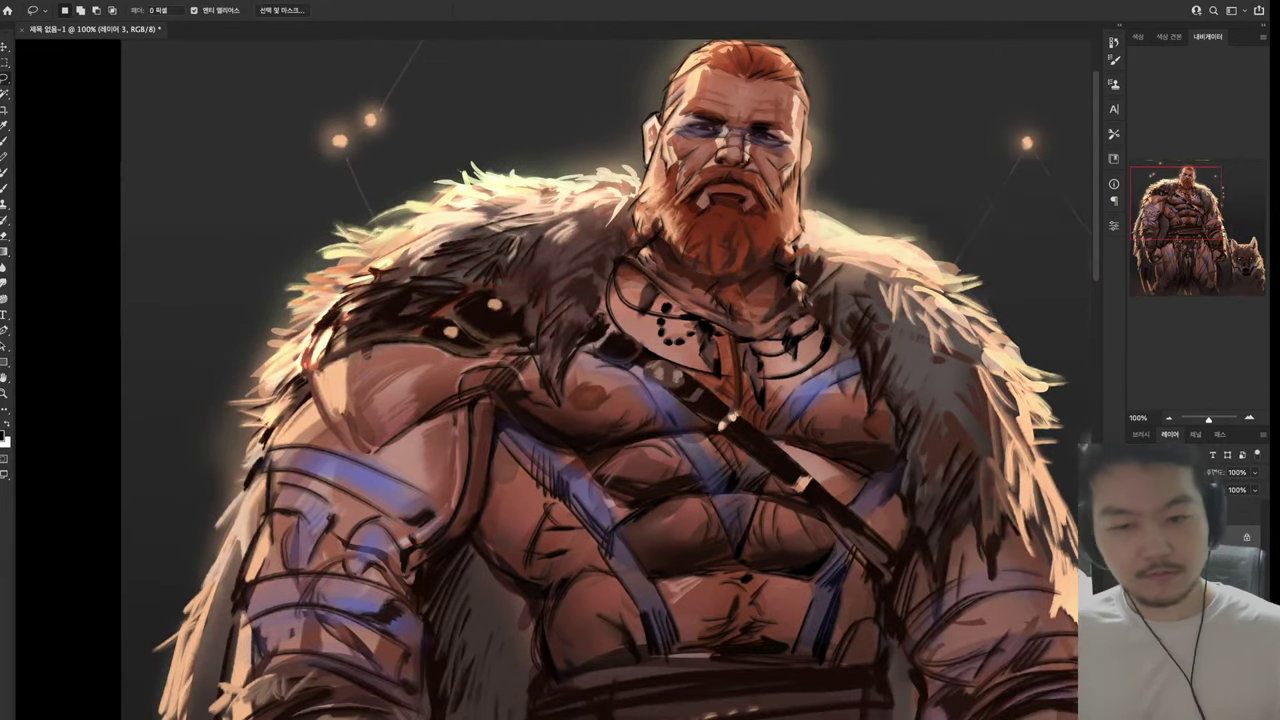
drag(640, 400, 520, 228)
scroll(547, 379, up, 3)
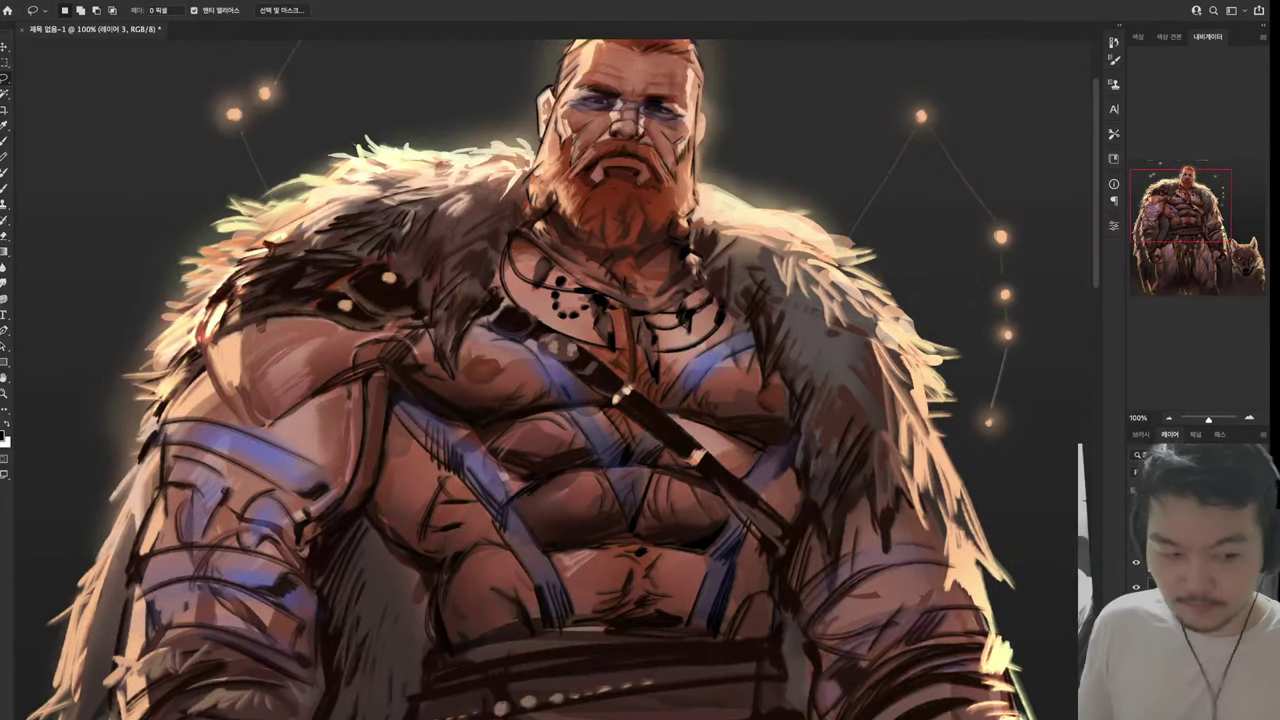
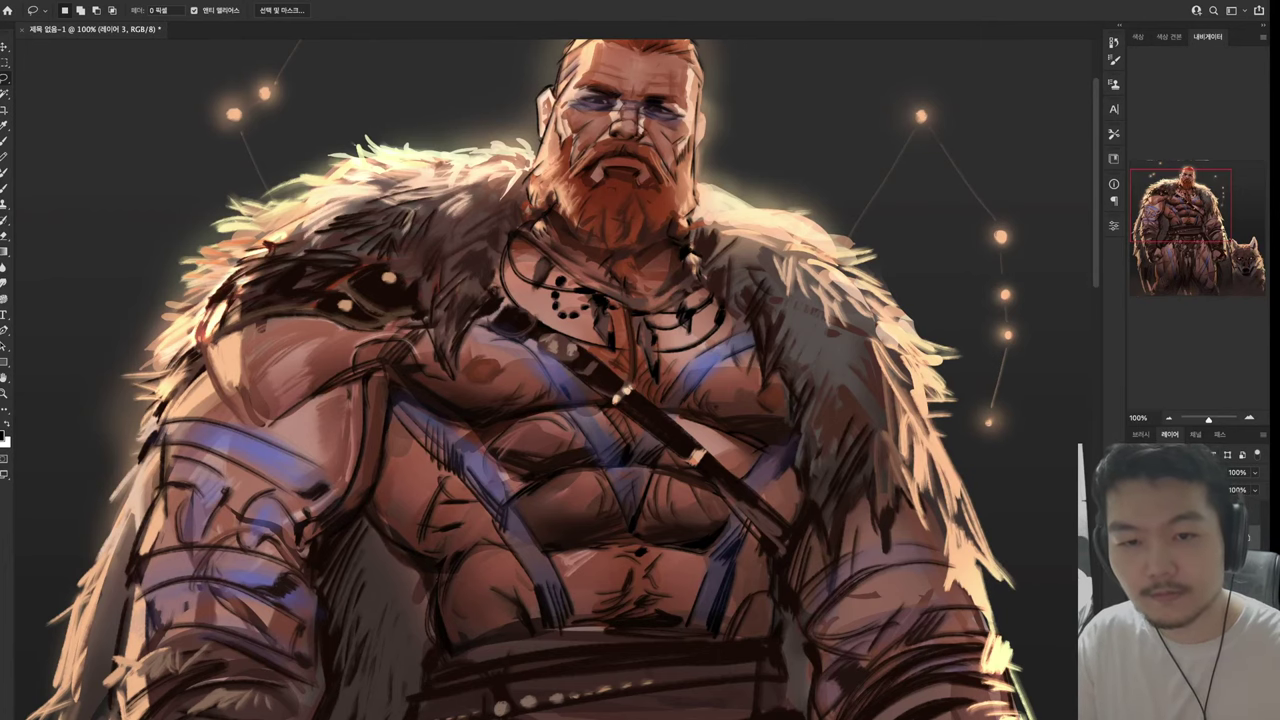
Select the fur collar section beside the warrior's right neck, shade it with a 13% Overlay gradient, and deselect
scroll(557, 379, up, 3)
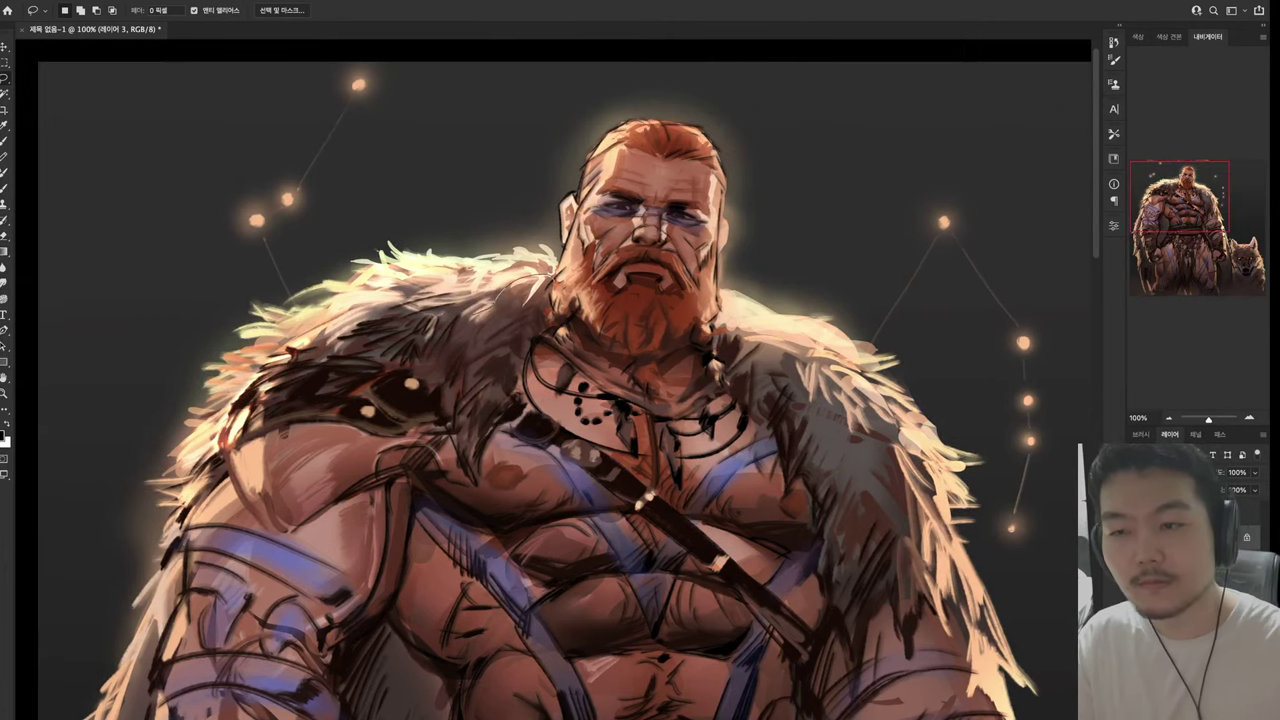
mouse_move(525, 272)
mouse_down()
mouse_move(445, 414)
mouse_move(530, 384)
mouse_up()
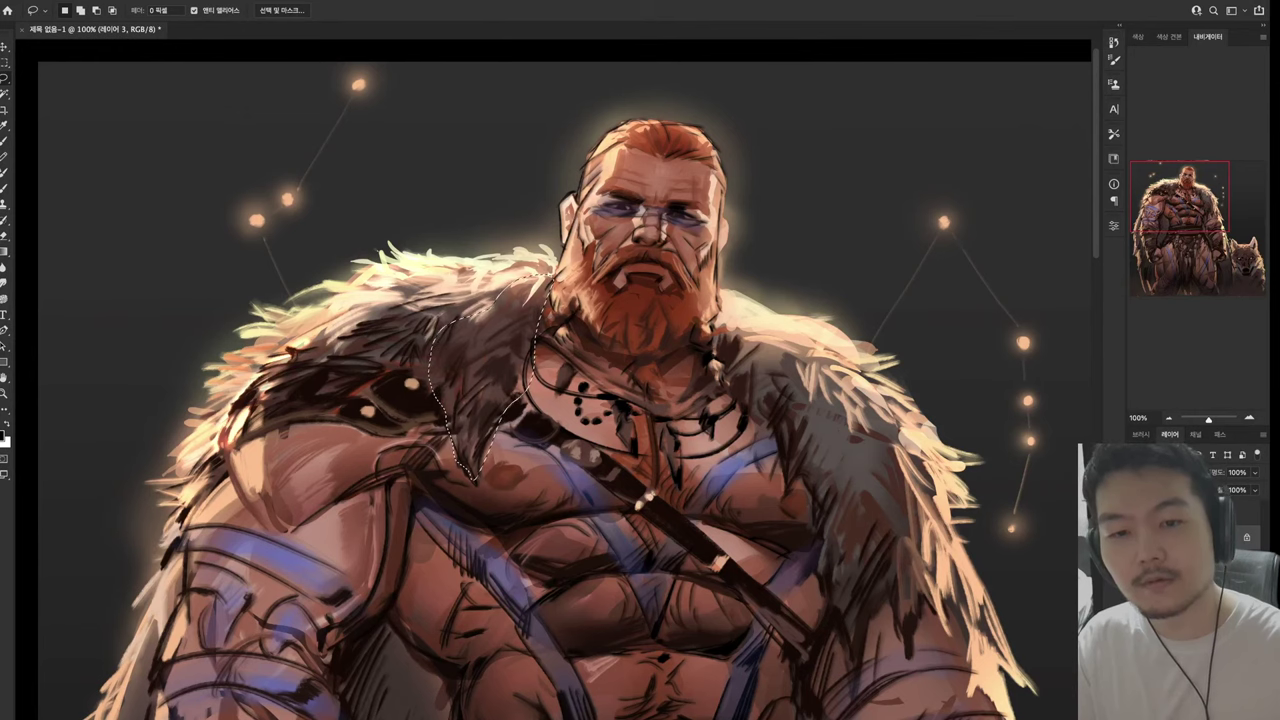
key(g)
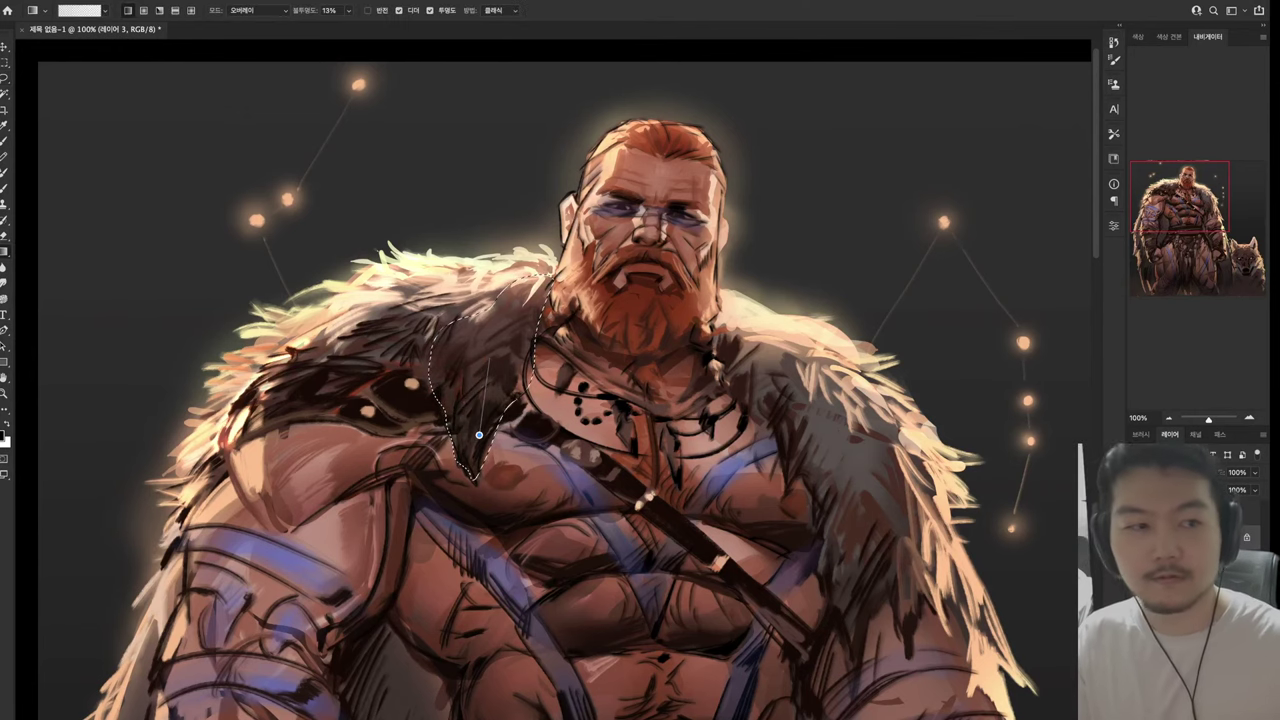
key(l)
key(ctrl+d)
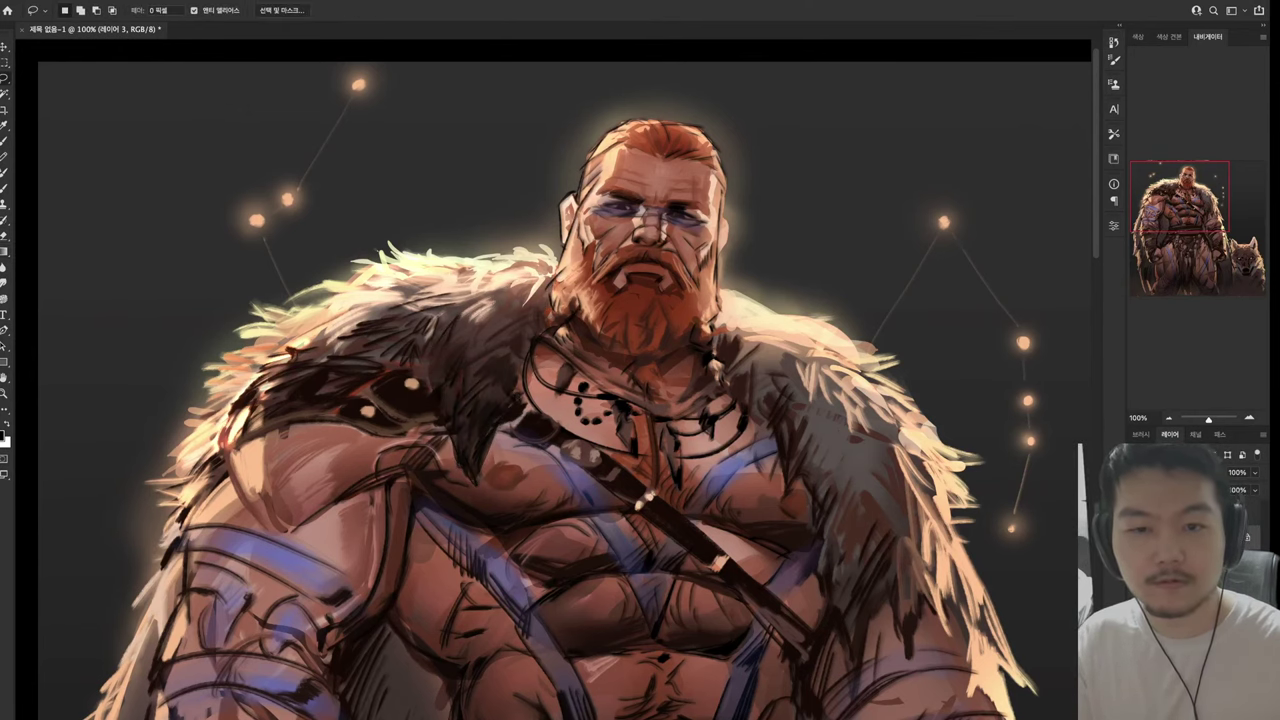
Lasso the fur over the warrior's right shoulder above the leather strap, shade it with 13% Overlay gradients, and deselect
mouse_move(424, 300)
mouse_down()
mouse_move(530, 233)
mouse_move(480, 233)
mouse_move(458, 298)
mouse_move(520, 316)
mouse_move(532, 234)
mouse_up()
key(g)
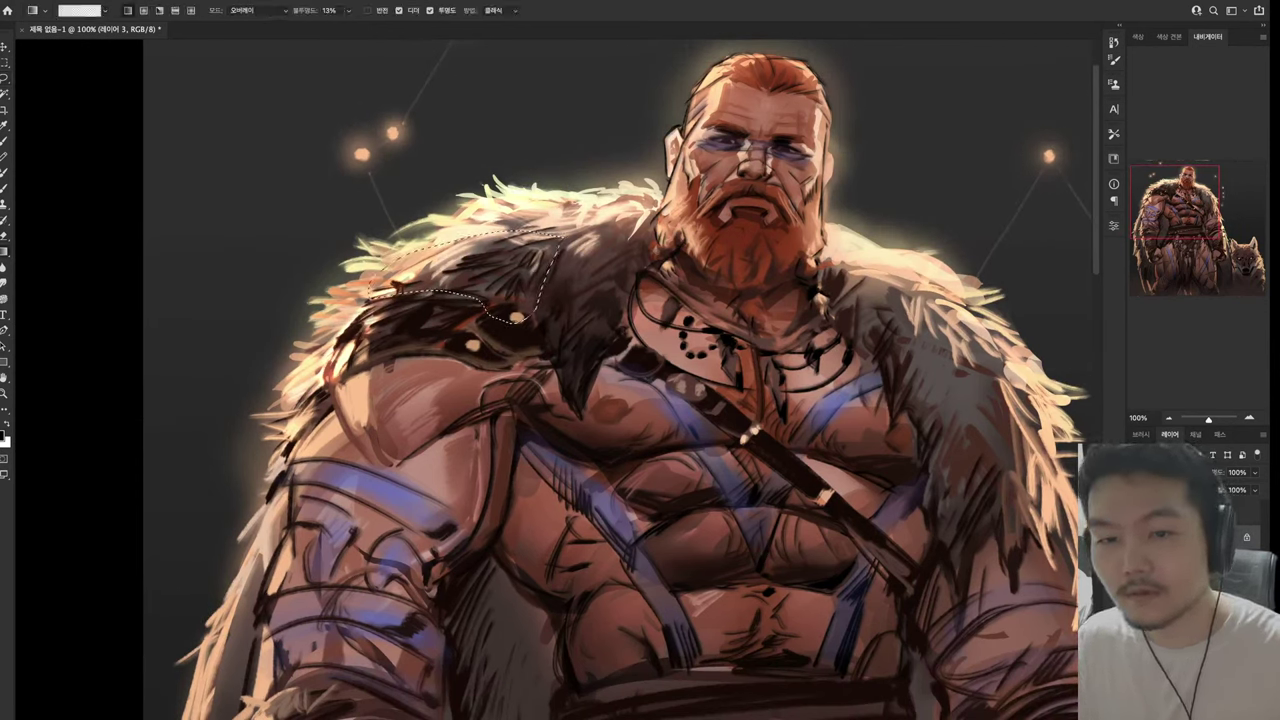
key(l)
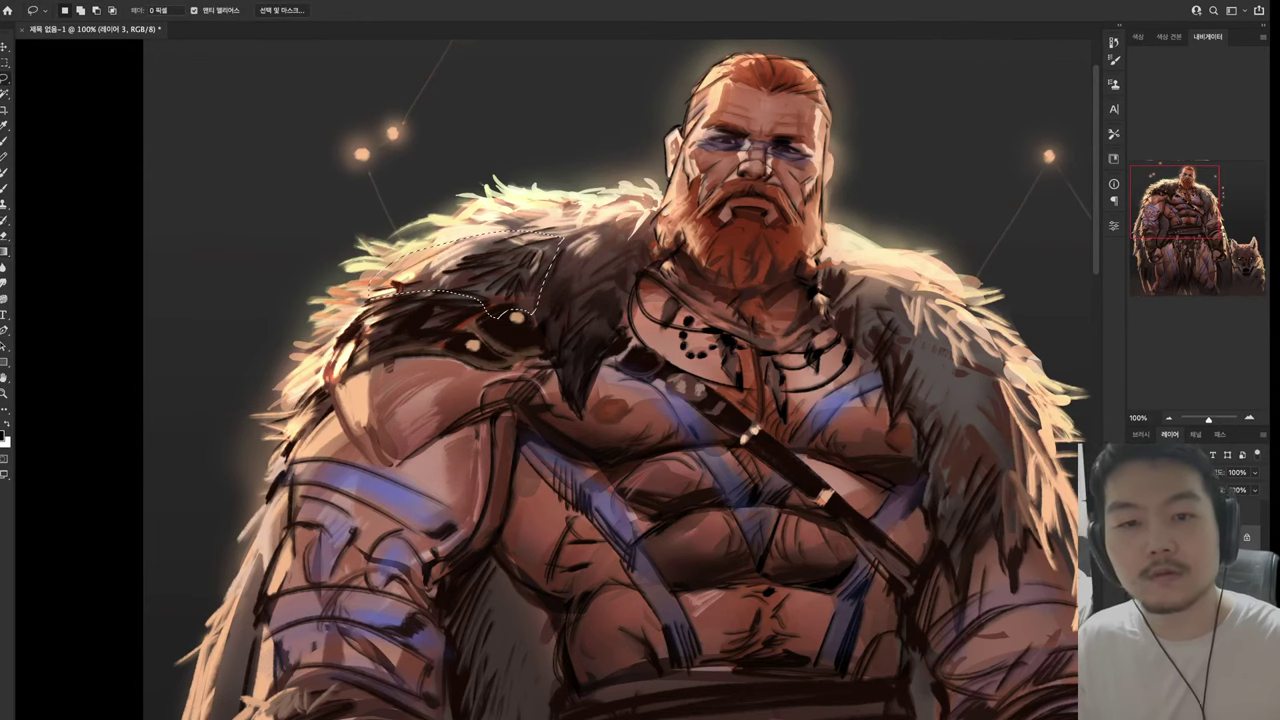
key(g)
drag(380, 275, 460, 285)
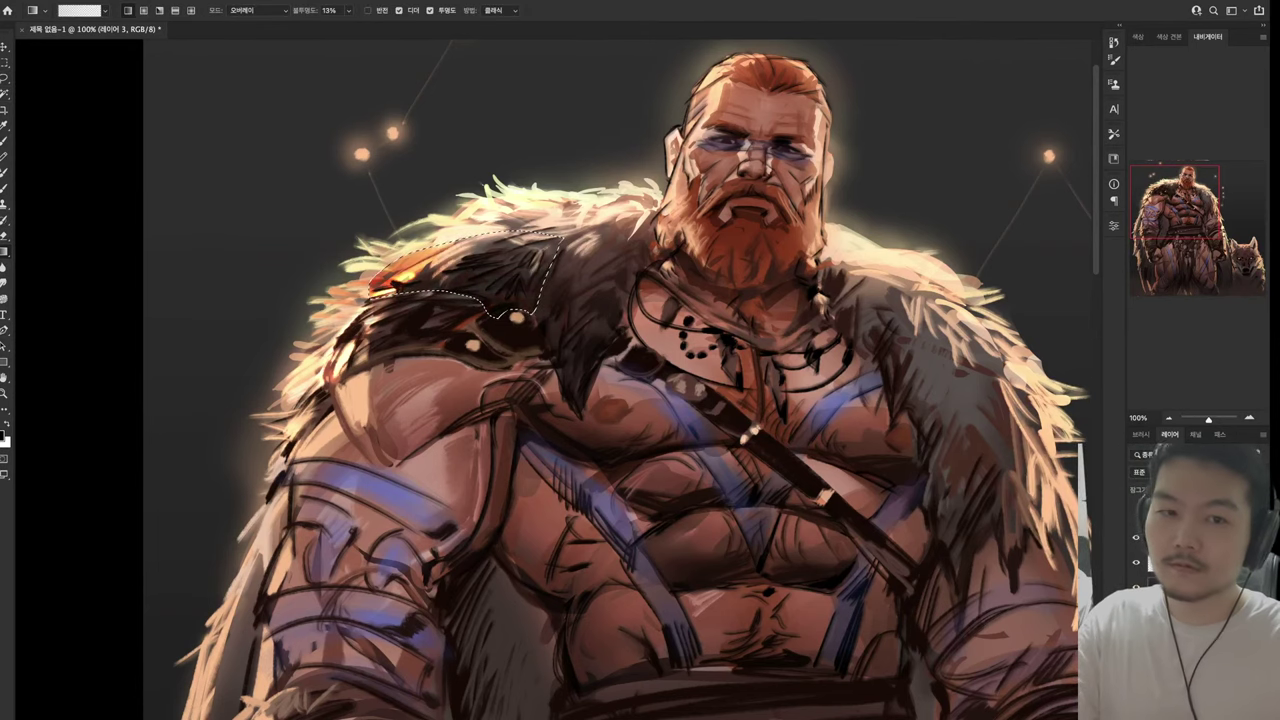
mouse_move(600, 400)
mouse_down()
mouse_move(484, 434)
mouse_move(508, 443)
mouse_up()
key(l)
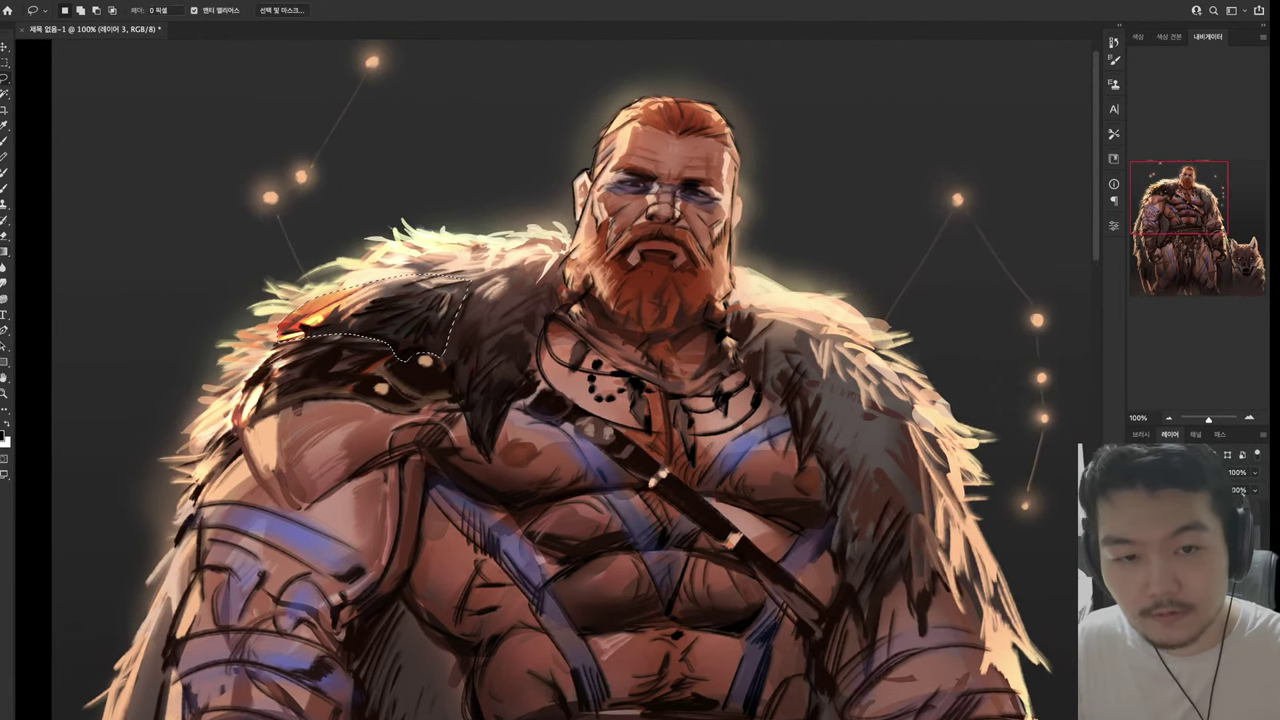
key(ctrl+d)
Select the eye and cheek area on the right side of the warrior's face, shade it with a 13% Overlay gradient, and deselect
scroll(570, 380, up, 2)
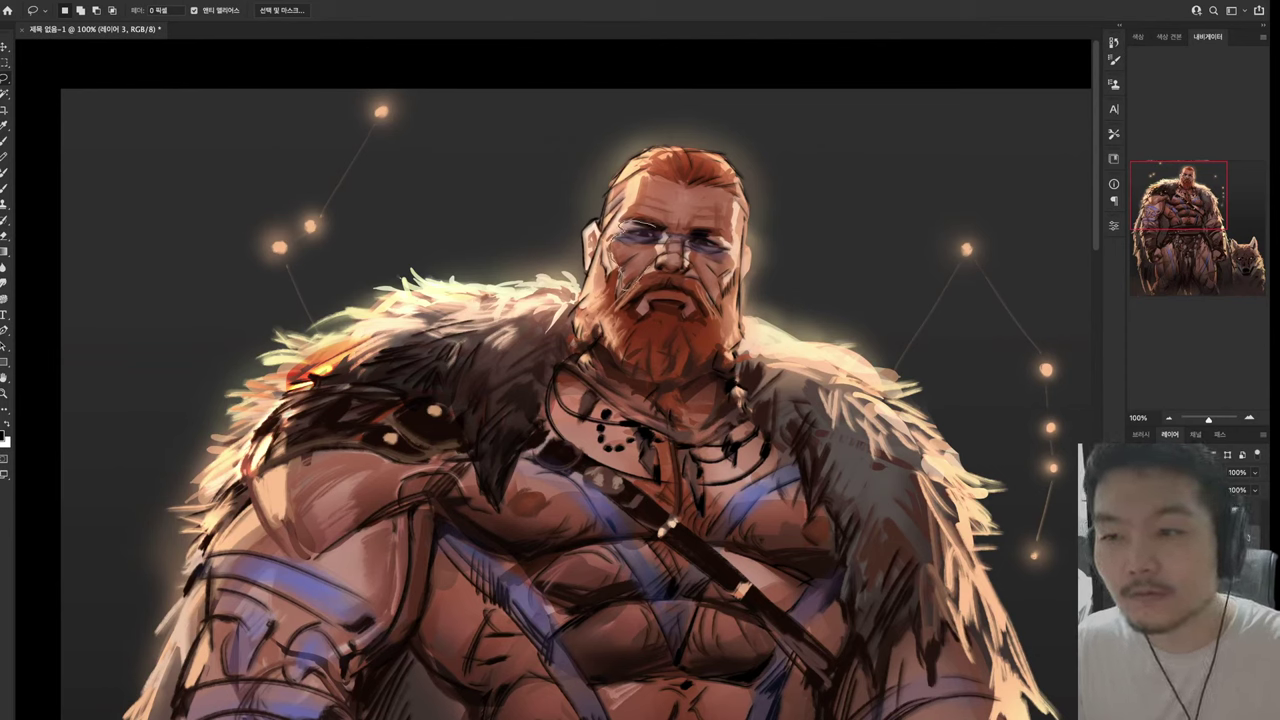
key(g)
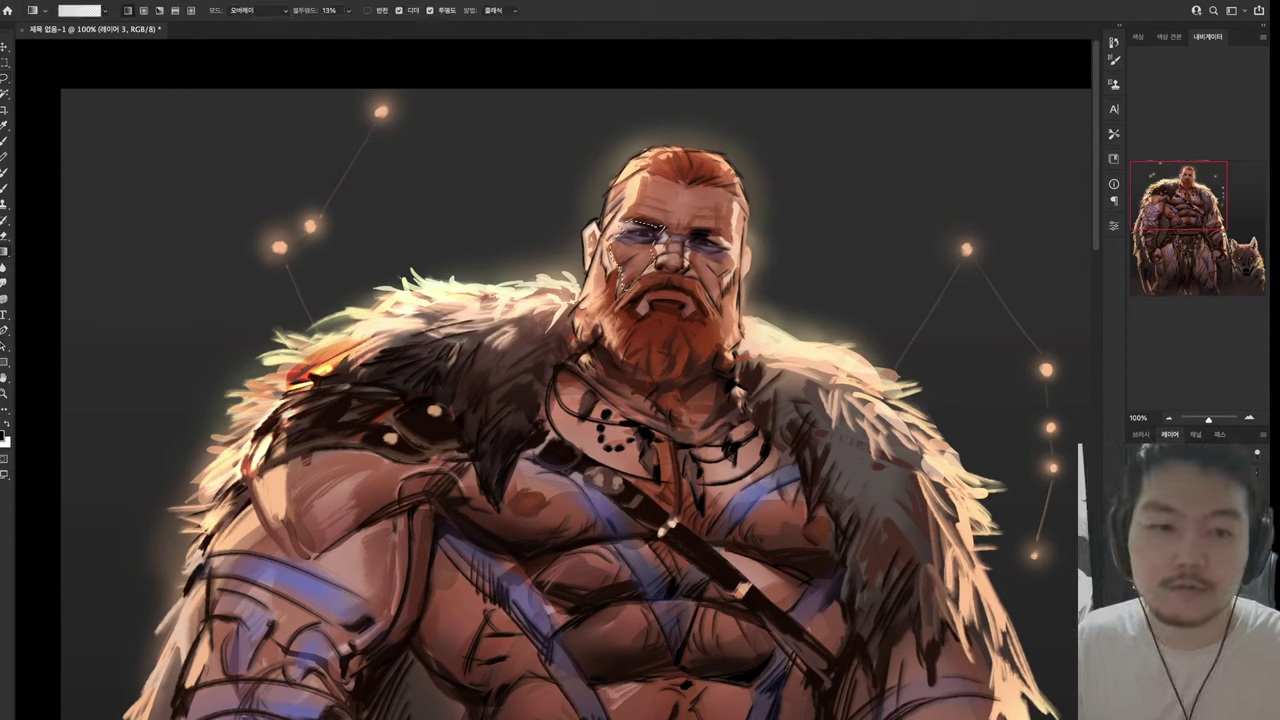
drag(633, 282, 588, 246)
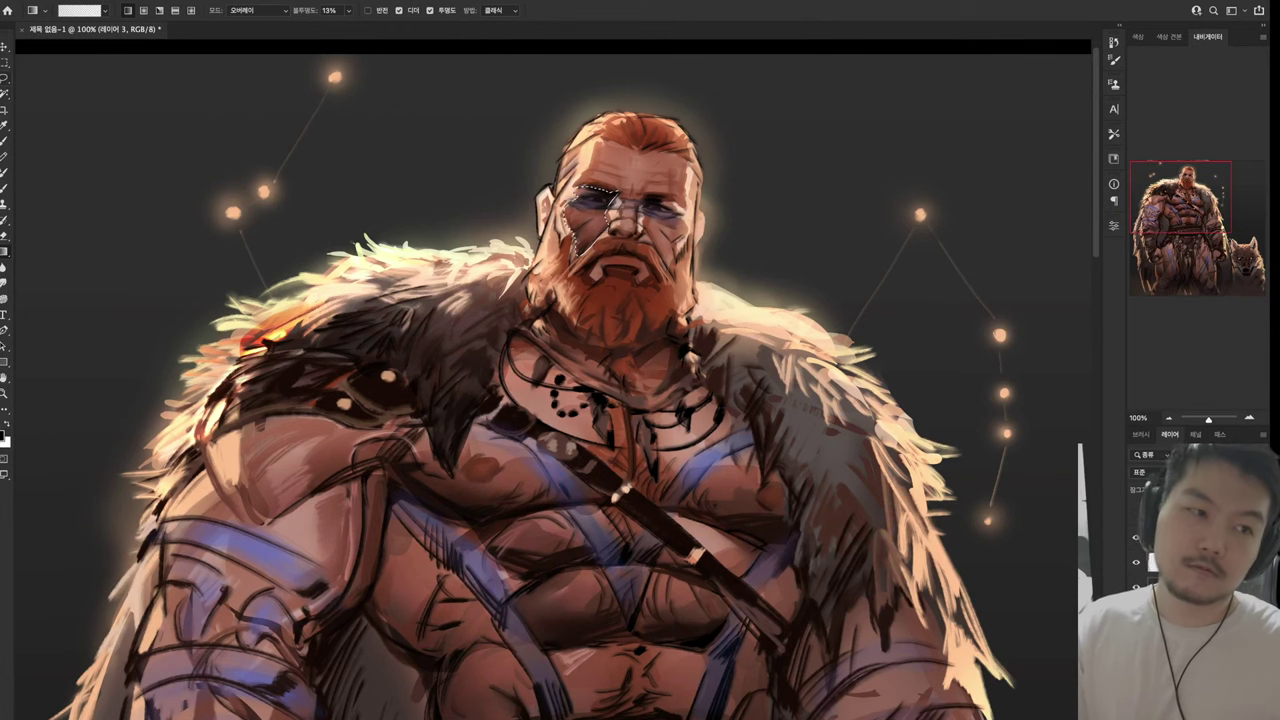
key(l)
key(ctrl+d)
Outline the eye socket and cheek on the left side of the warrior's face, darken them with a 13% Overlay gradient, and deselect
drag(588, 246, 658, 266)
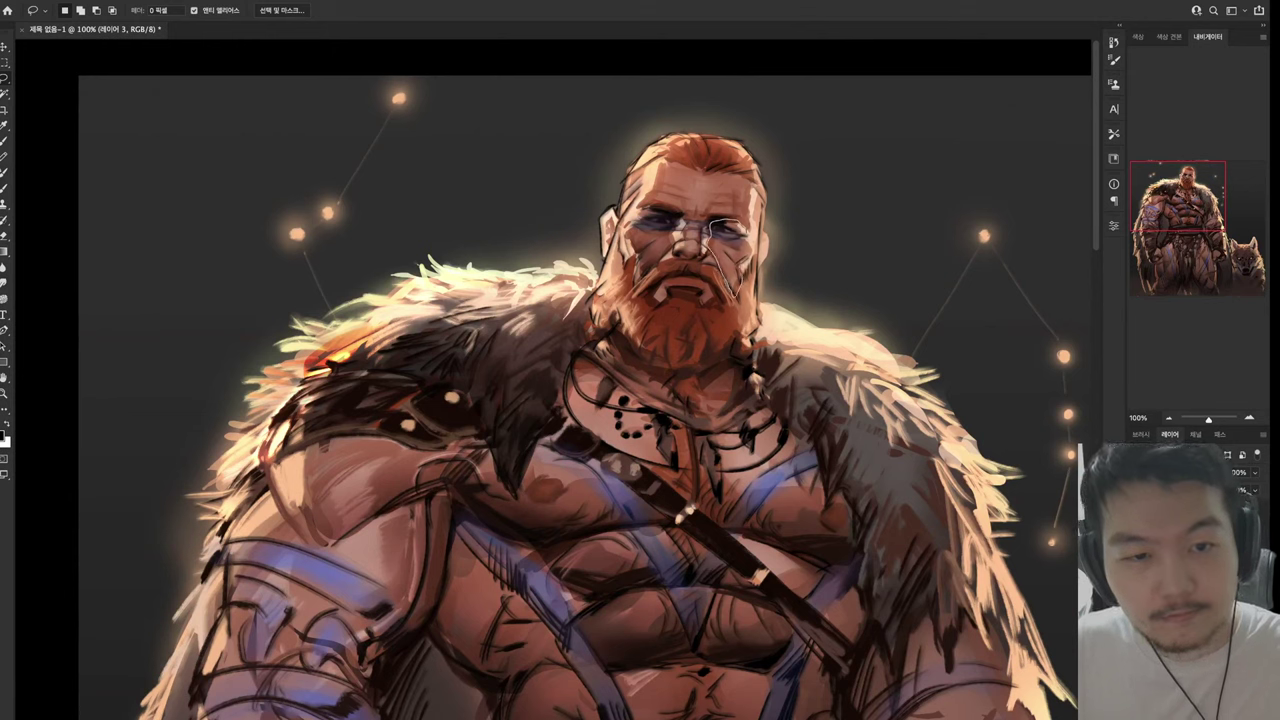
drag(740, 298, 708, 245)
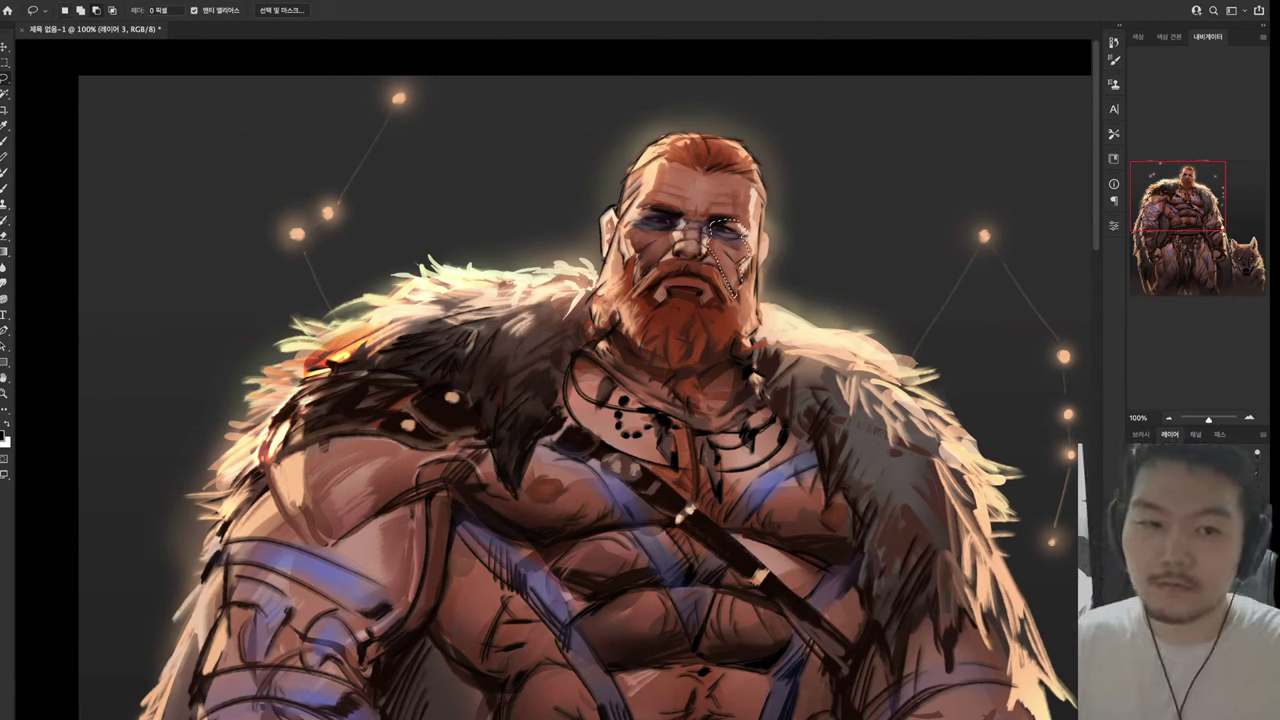
key(g)
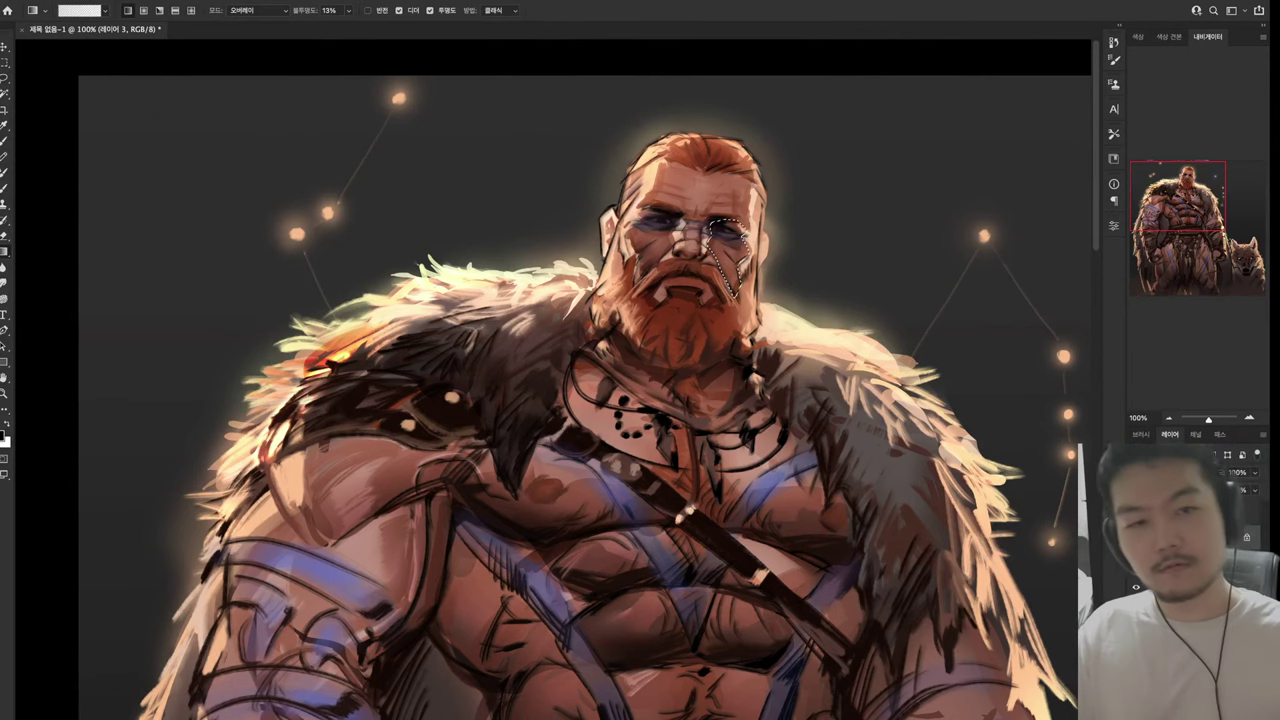
drag(600, 400, 600, 455)
key(l)
key(ctrl+d)
Lasso the warrior's mustache and beard, shade them with a 13% Overlay gradient, and clear the selection
scroll(641, 416, down, 3)
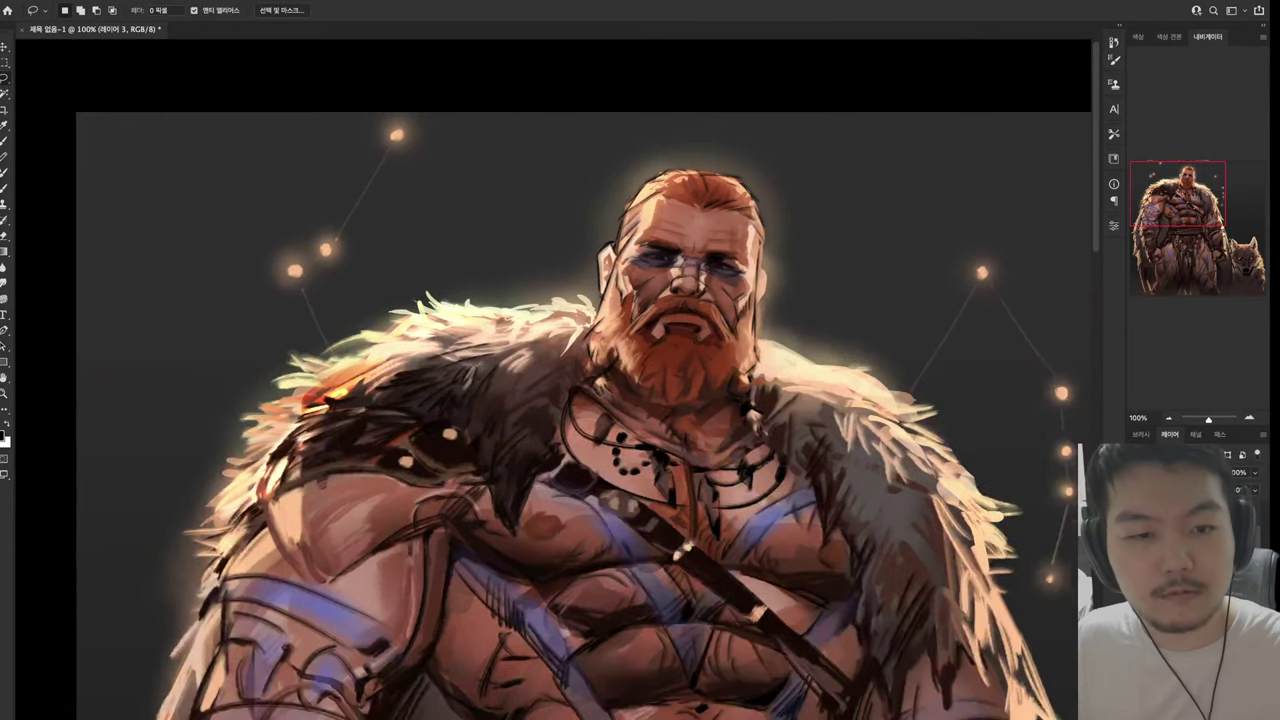
drag(600, 400, 648, 428)
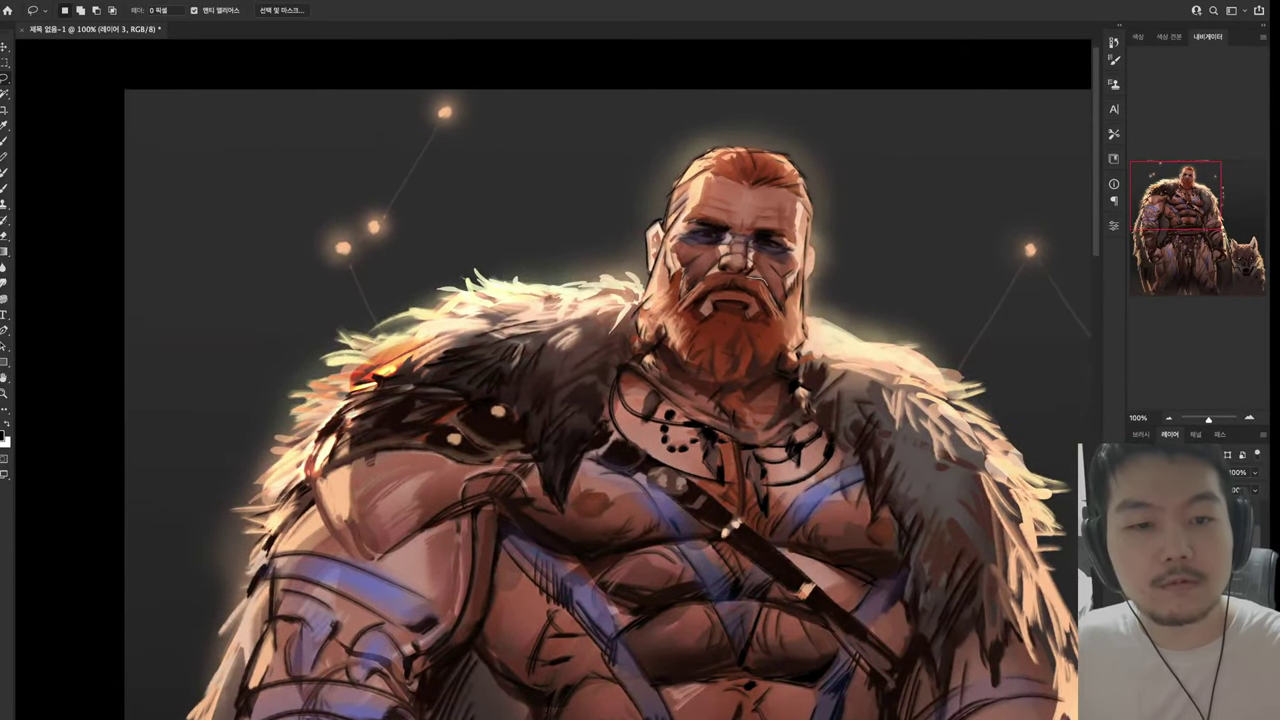
drag(776, 342, 770, 276)
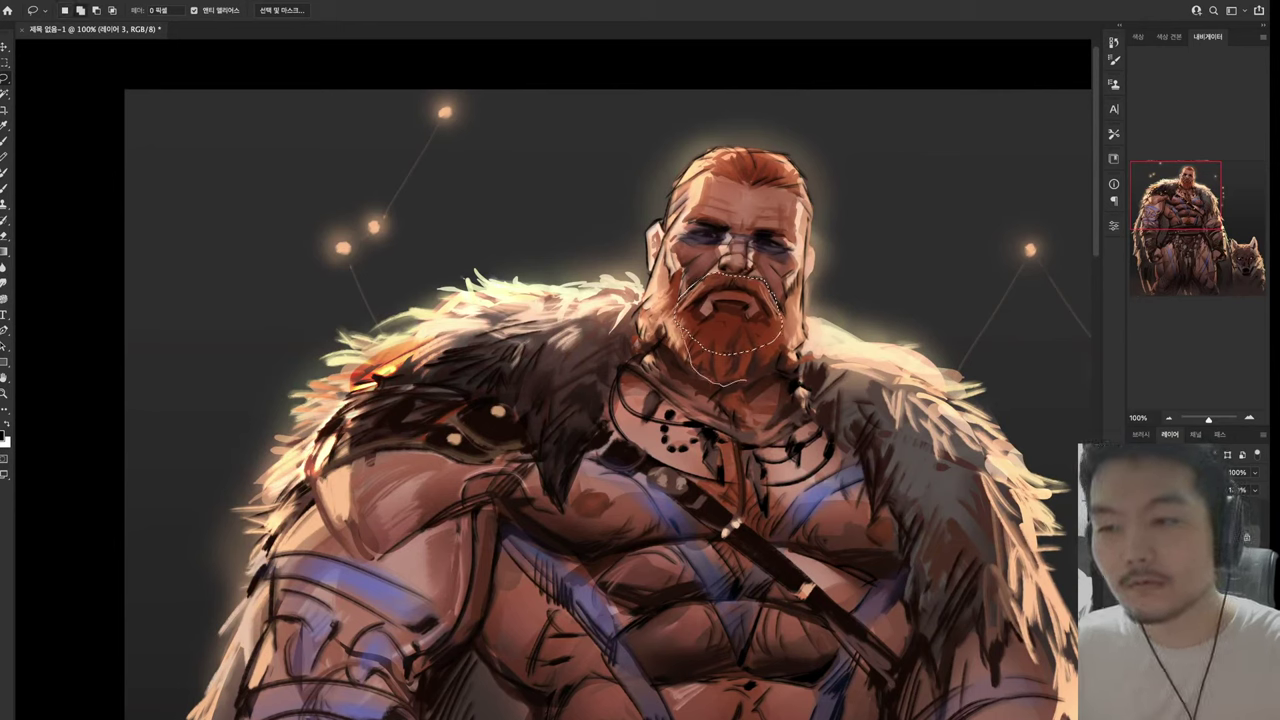
key(g)
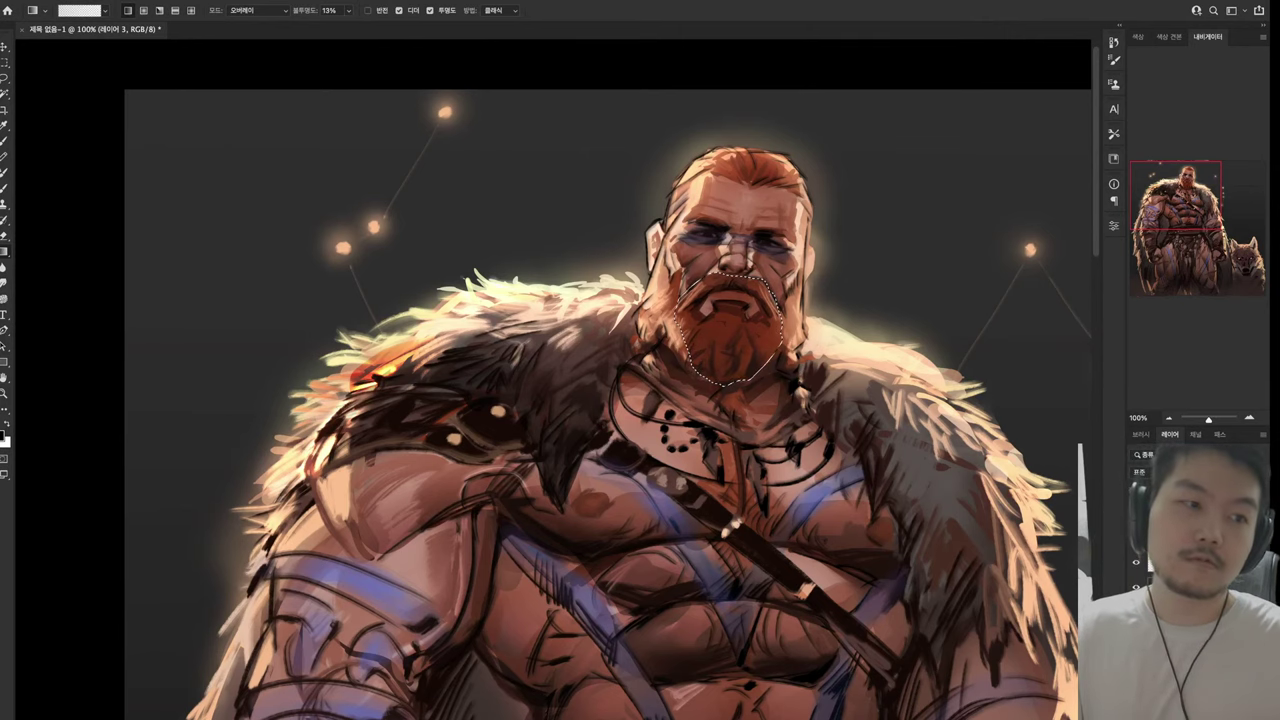
drag(600, 450, 755, 258)
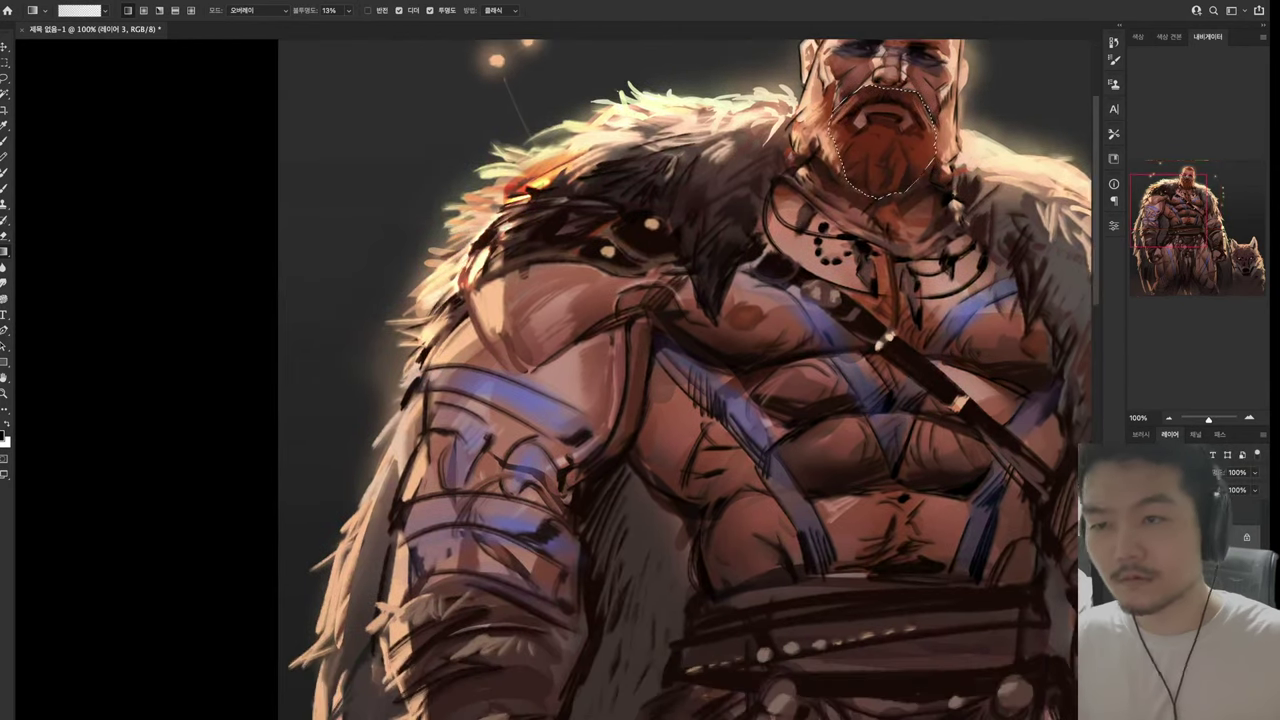
mouse_move(700, 350)
mouse_down()
mouse_move(557, 524)
mouse_move(540, 520)
mouse_up()
key(l)
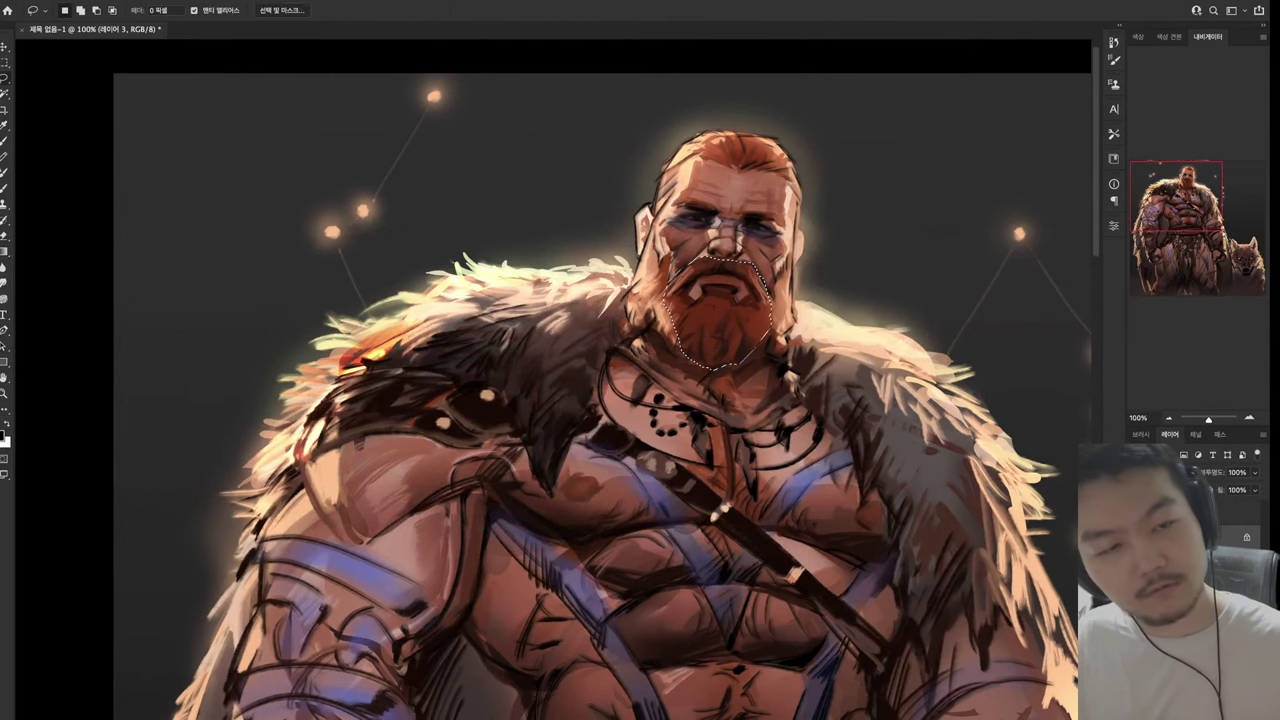
key(ctrl+z)
key(ctrl+z)
Select the forehead between the eyebrows and hairline, shade it with a 13% Overlay gradient, and deselect
drag(640, 360, 620, 380)
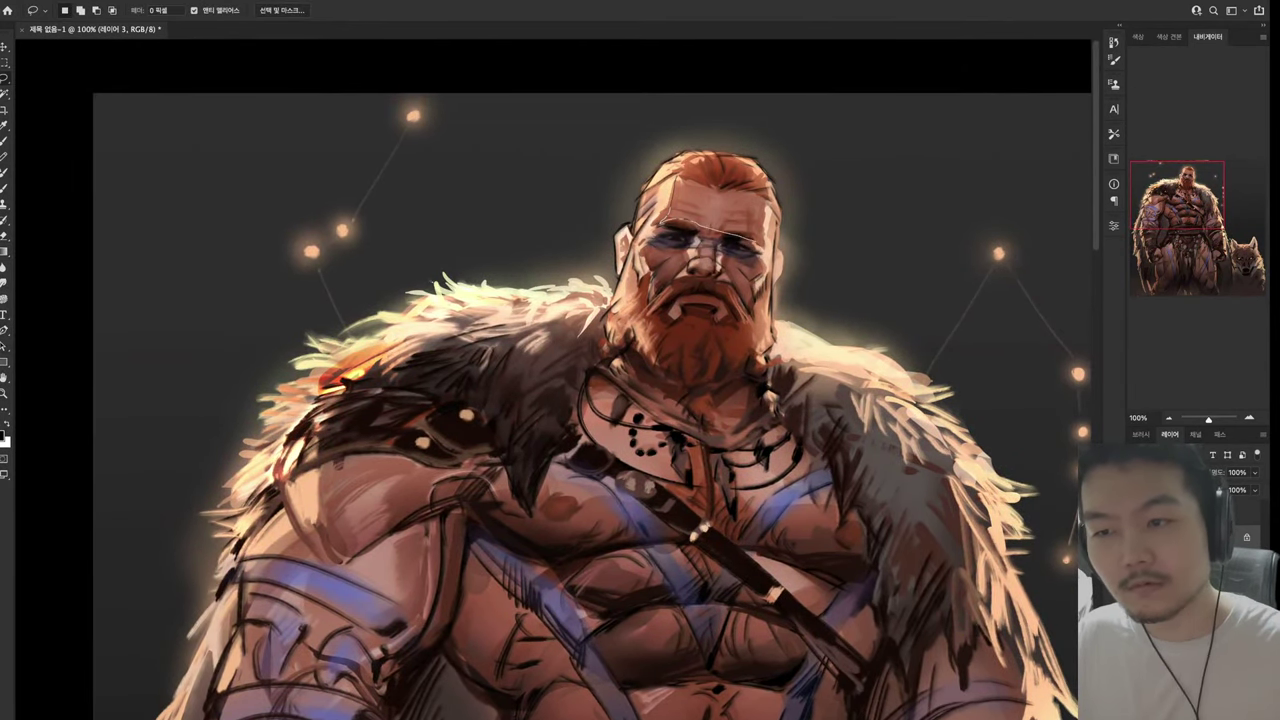
drag(668, 222, 676, 178)
key(g)
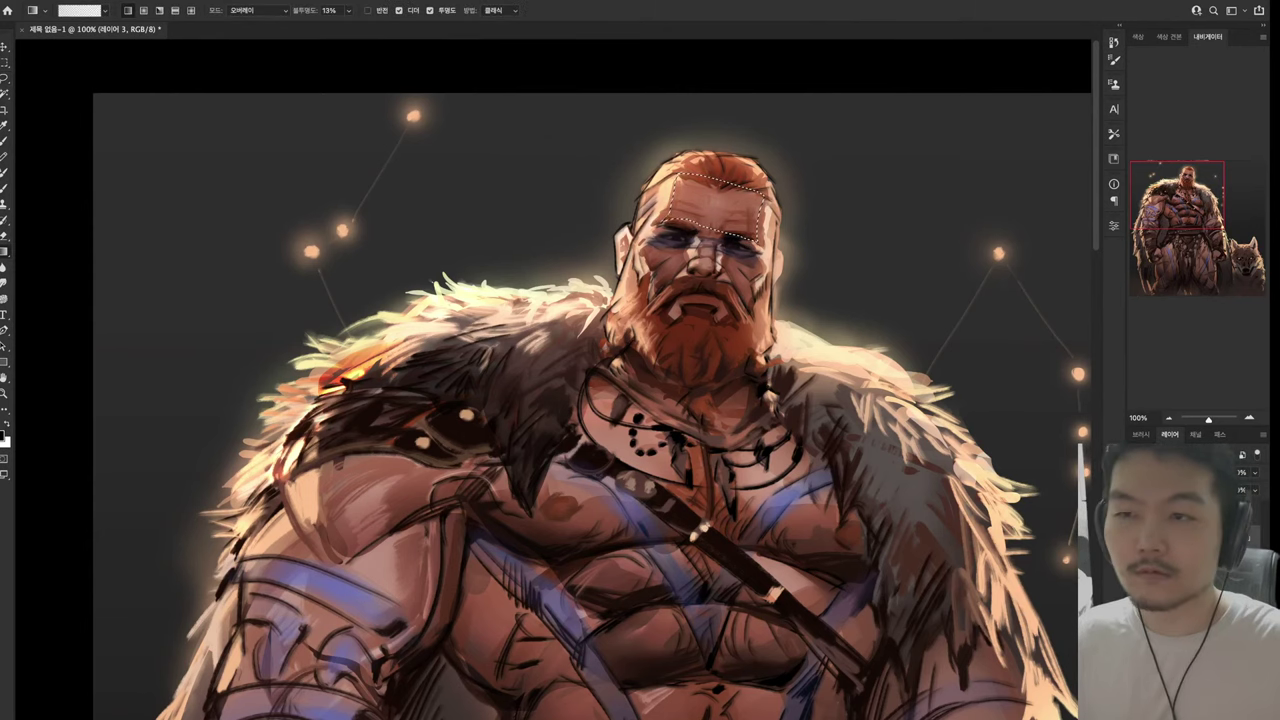
drag(640, 360, 610, 316)
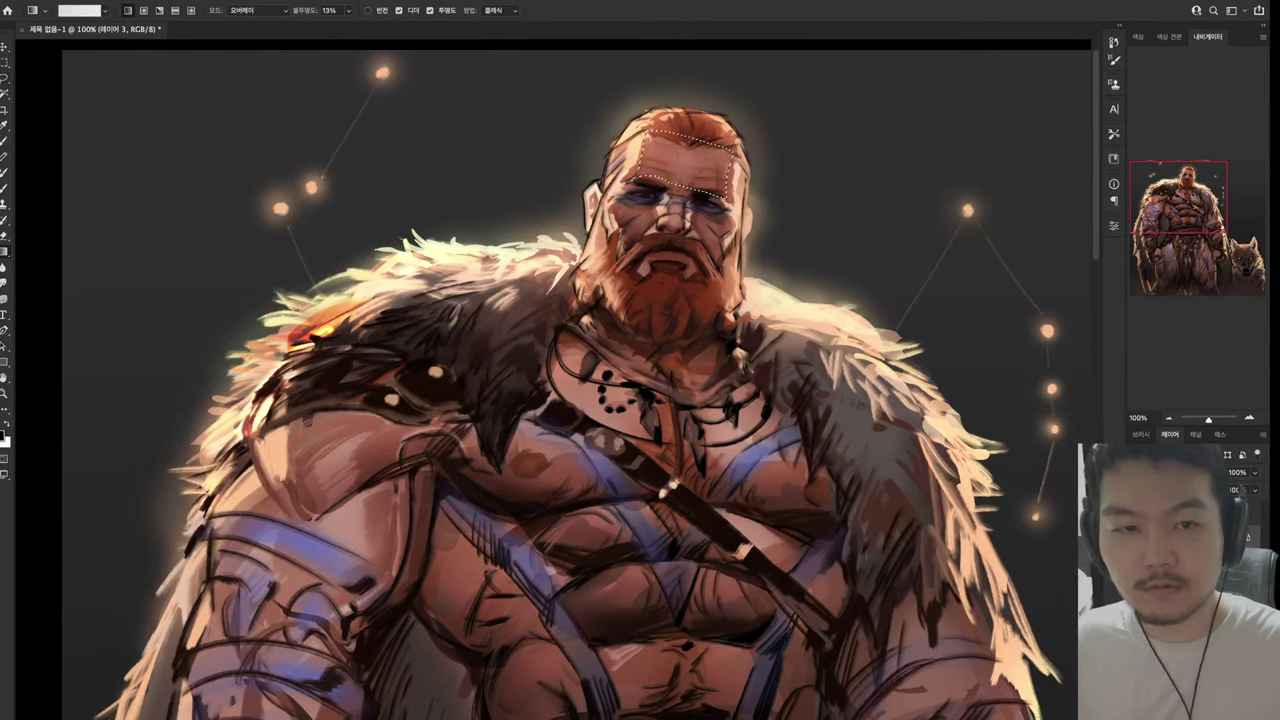
key(l)
key(ctrl+d)
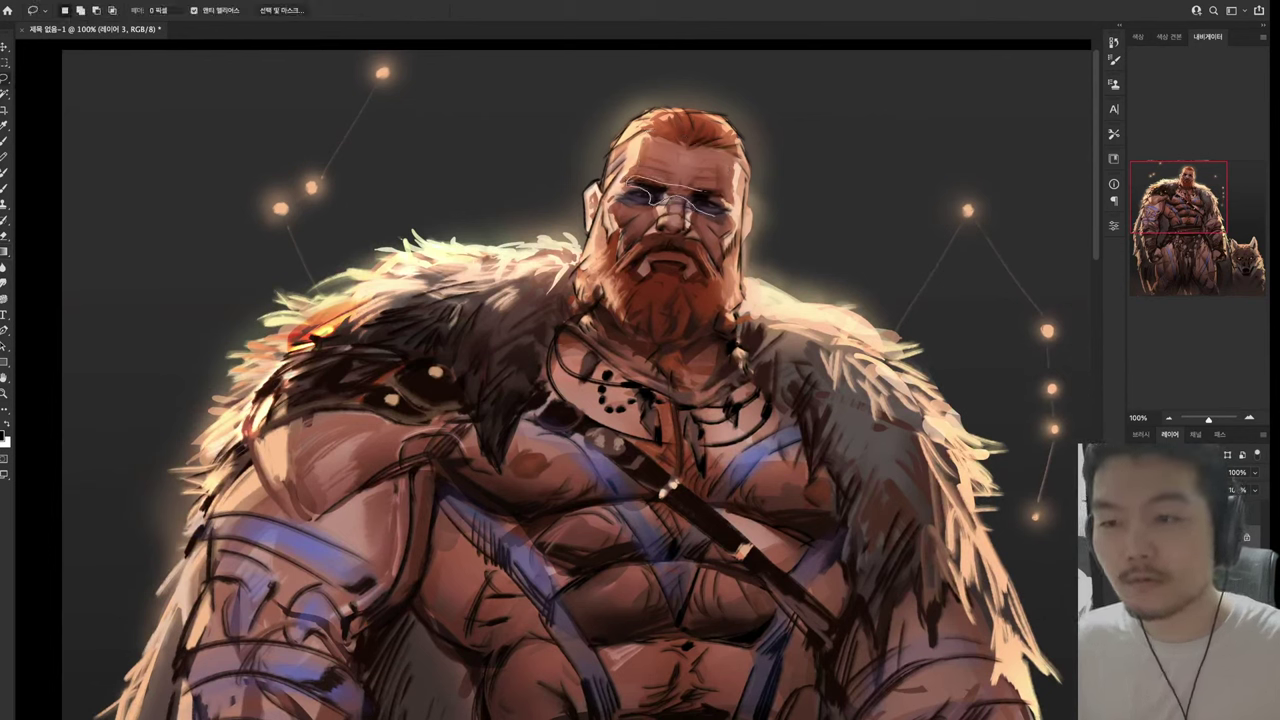
Lasso the band across both eyes and the nose bridge, darken it with a 13% Overlay gradient, and deselect
drag(650, 205, 628, 186)
key(b)
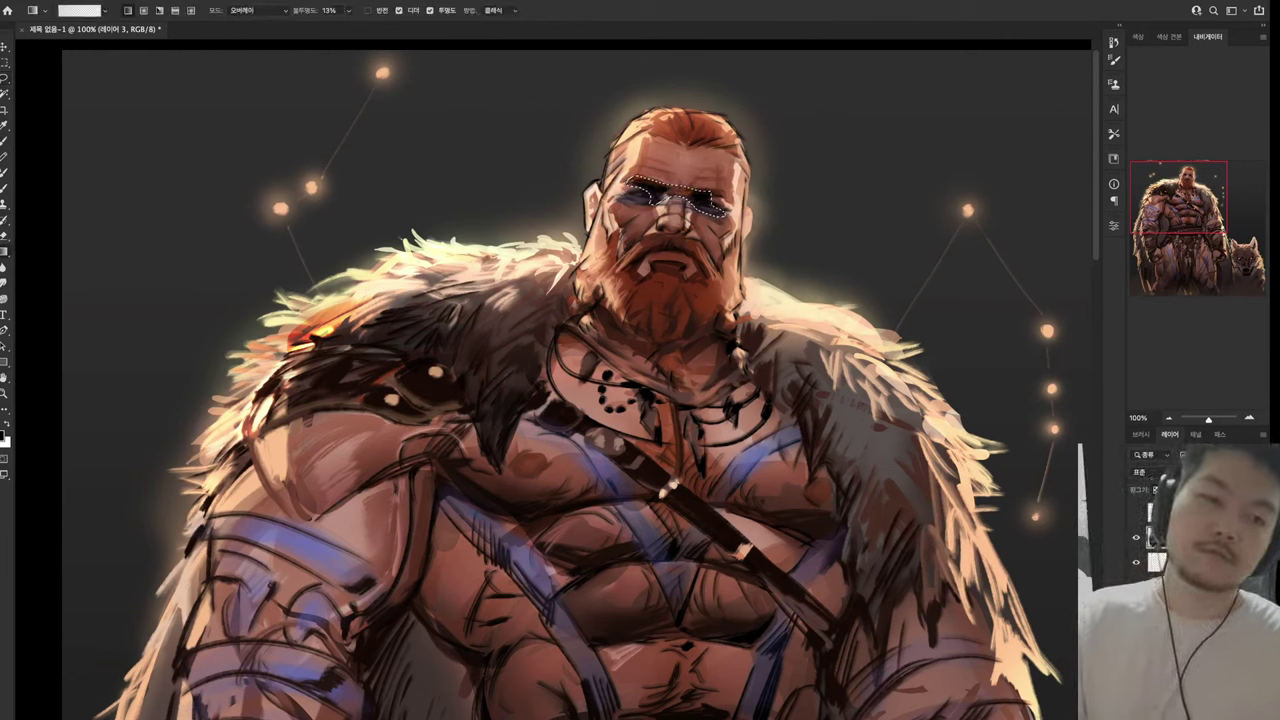
key(l)
key(ctrl+d)
Select the wrapped forearm of the warrior's left arm, shade it with 13% Overlay gradients, and deselect
drag(580, 380, 660, 320)
scroll(560, 380, down, 6)
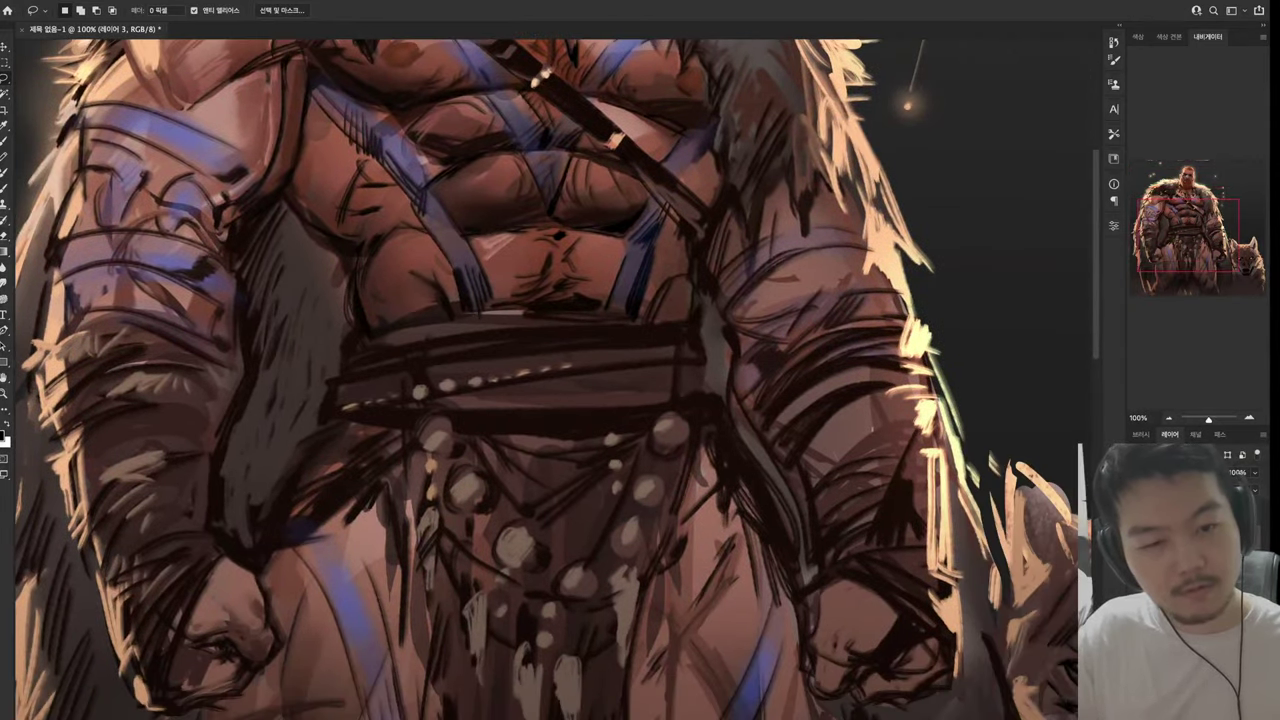
mouse_move(906, 302)
mouse_down()
mouse_move(735, 384)
mouse_move(808, 528)
mouse_move(920, 552)
mouse_move(906, 303)
mouse_up()
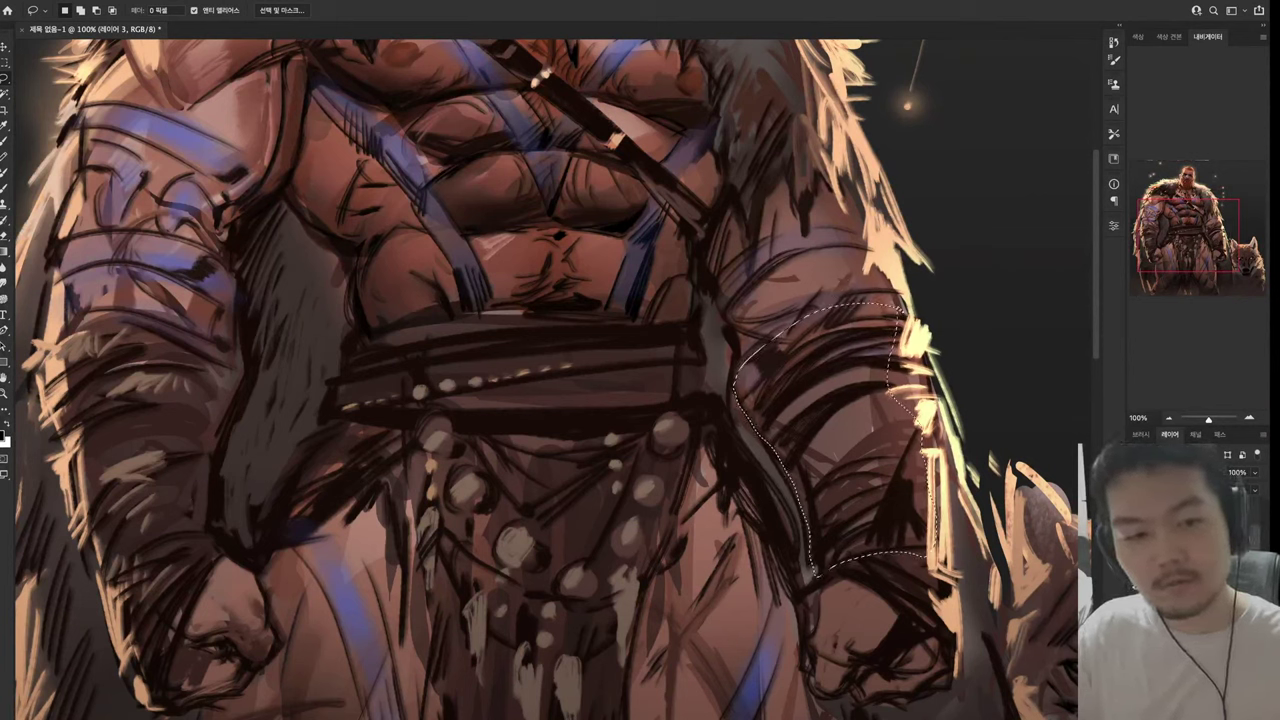
key(g)
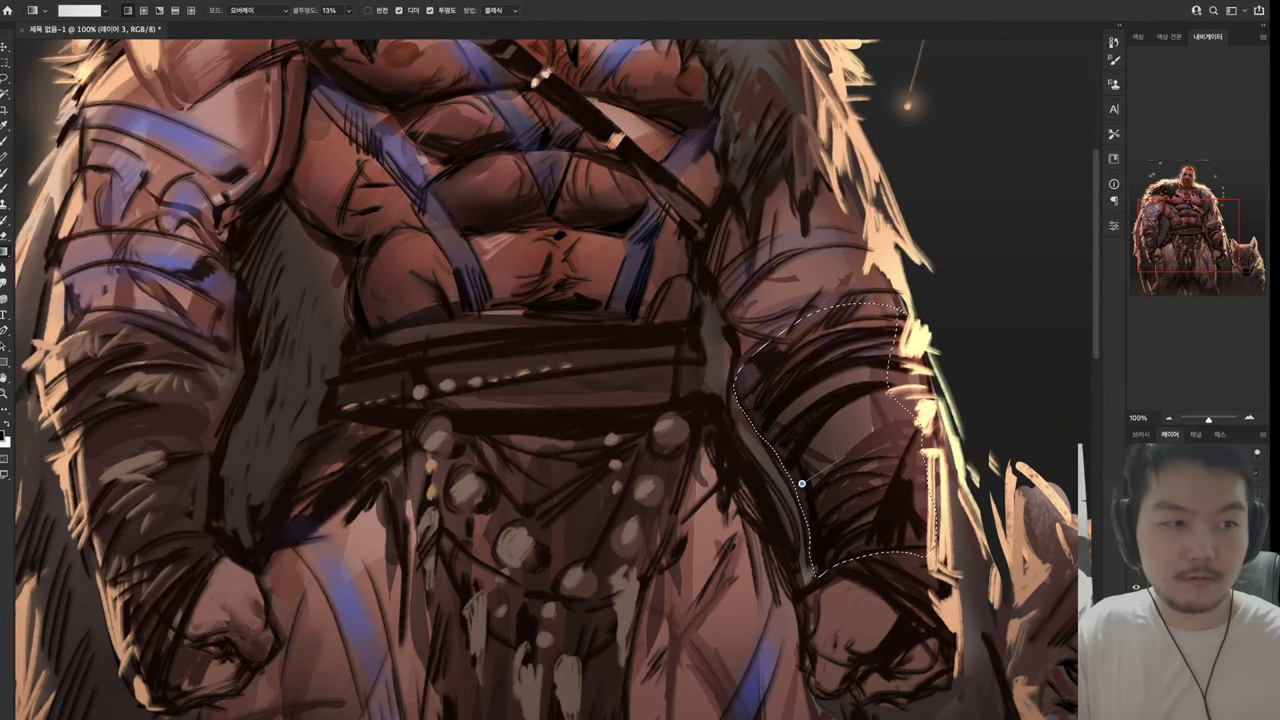
mouse_move(600, 380)
mouse_down()
mouse_move(645, 478)
mouse_move(665, 620)
mouse_up()
key(l)
key(ctrl+d)
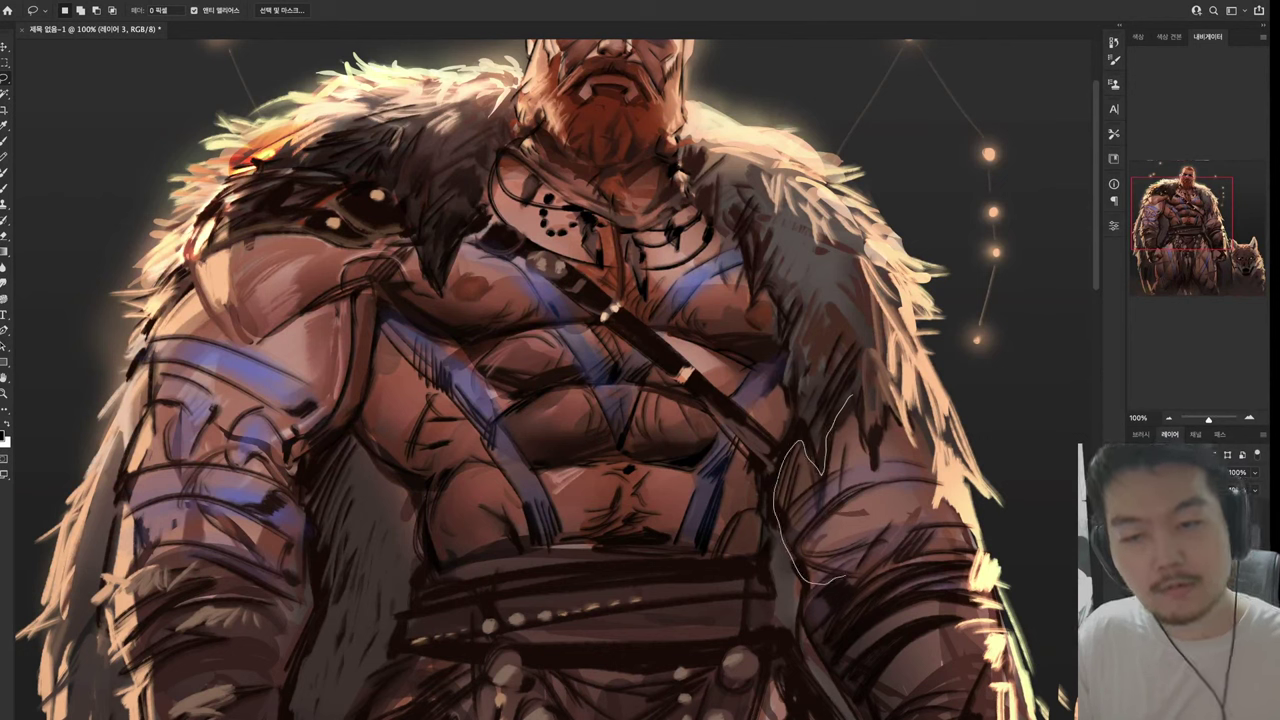
Outline the warrior's left upper arm below the fur tips and shade it with a 13% Overlay gradient
drag(846, 578, 945, 527)
mouse_move(926, 442)
mouse_down()
mouse_move(850, 398)
mouse_move(870, 465)
mouse_up()
key(b)
mouse_move(840, 410)
mouse_down()
mouse_move(865, 515)
mouse_move(920, 430)
mouse_up()
scroll(540, 380, up, 5)
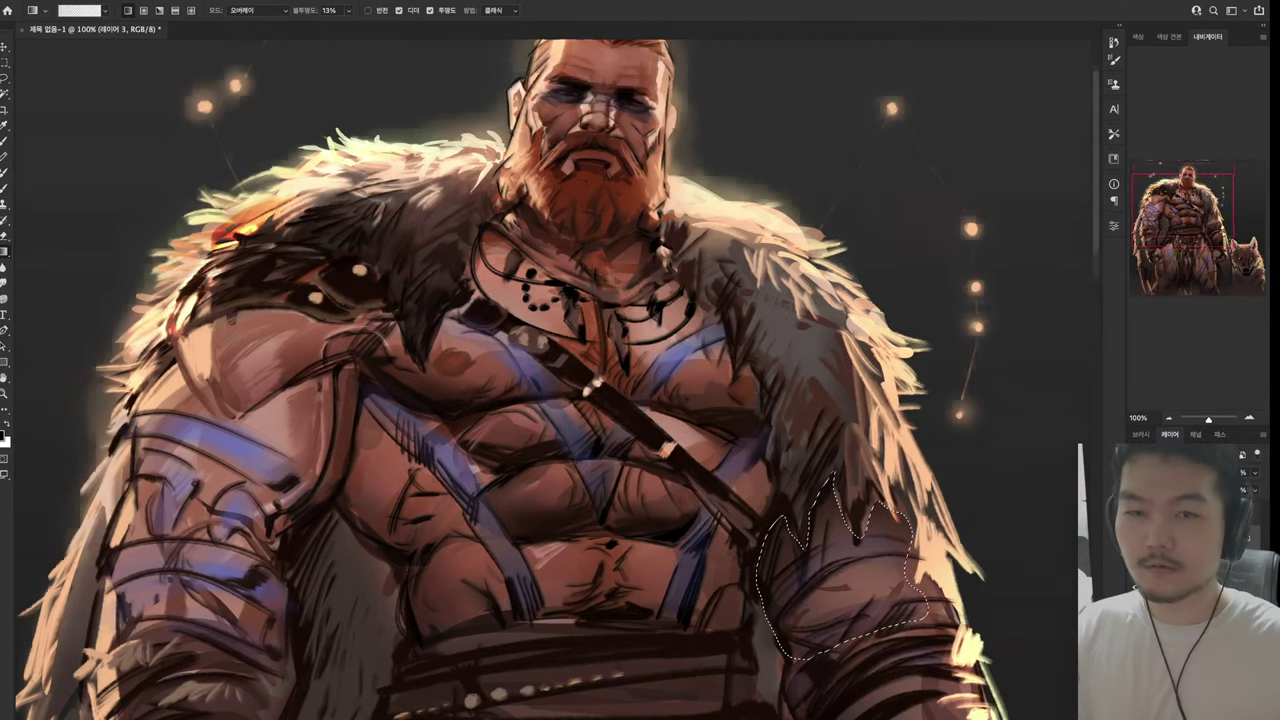
key(l)
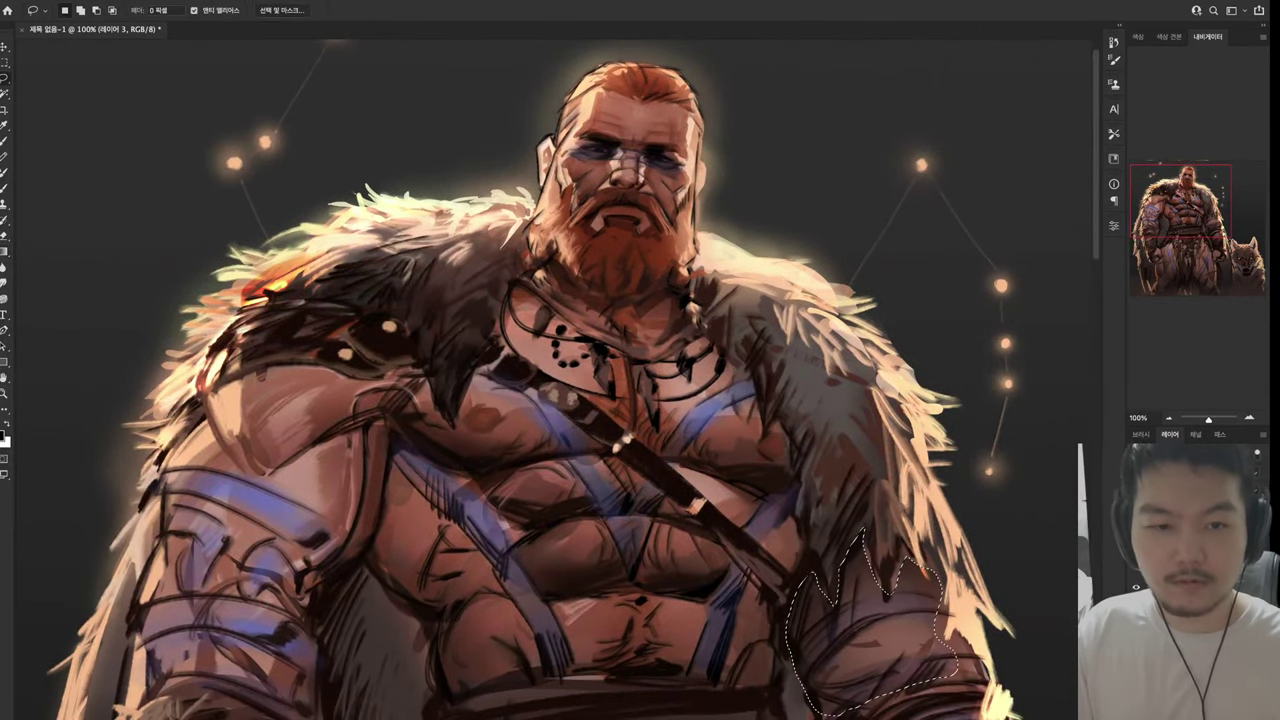
Lasso the dark fur draped over the warrior's left shoulder, darken it with a 13% Overlay gradient, and deselect
scroll(540, 380, down, 3)
scroll(540, 380, right, 3)
scroll(540, 380, down, 1)
scroll(540, 380, right, 1)
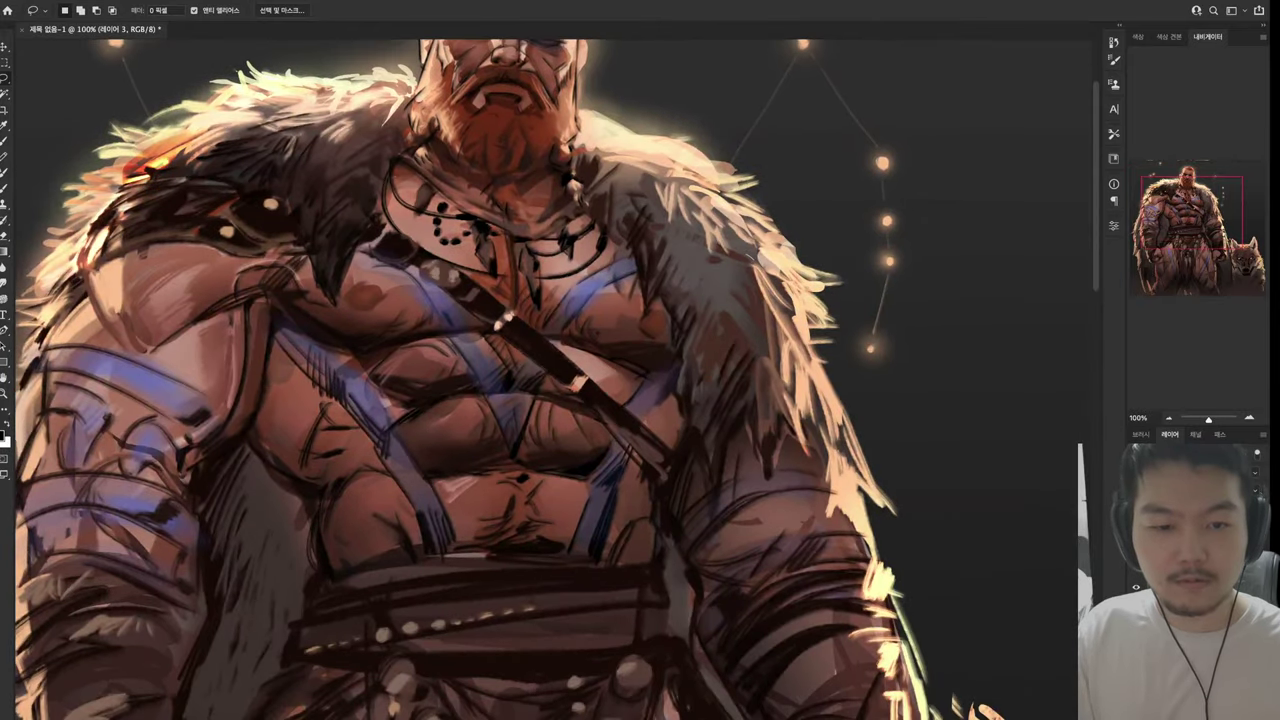
drag(746, 254, 645, 298)
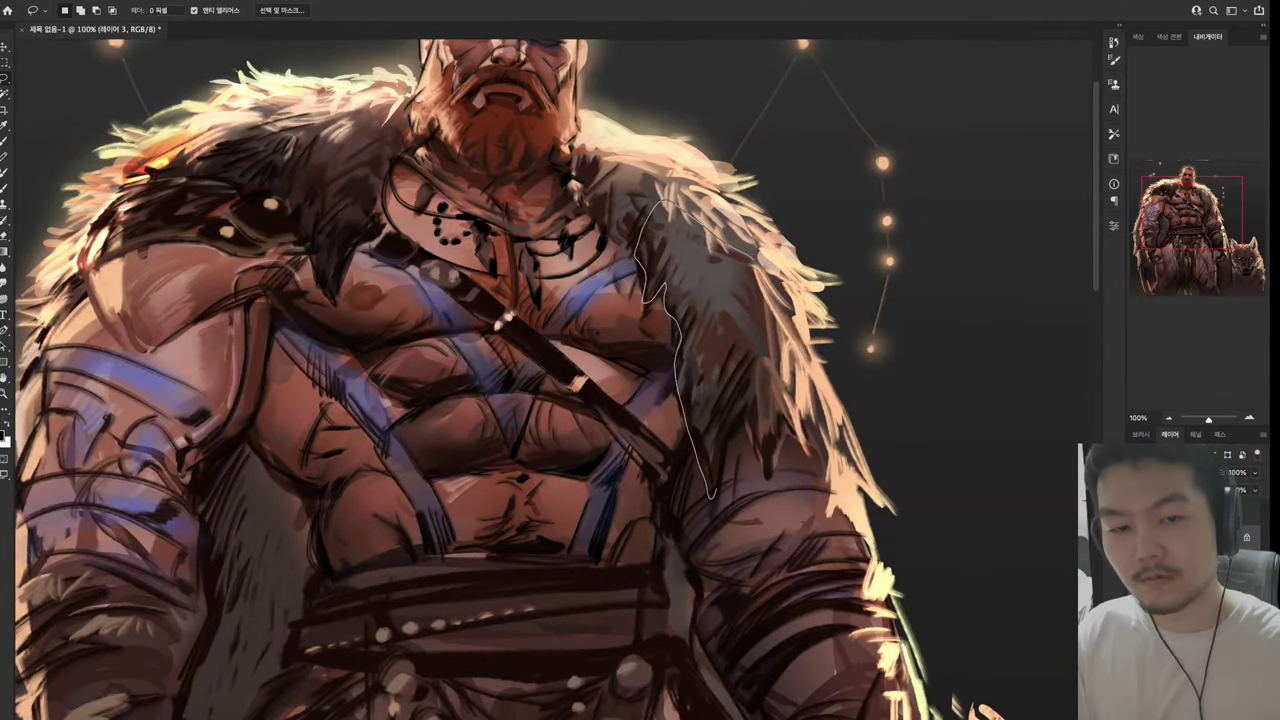
drag(762, 376, 770, 330)
key(g)
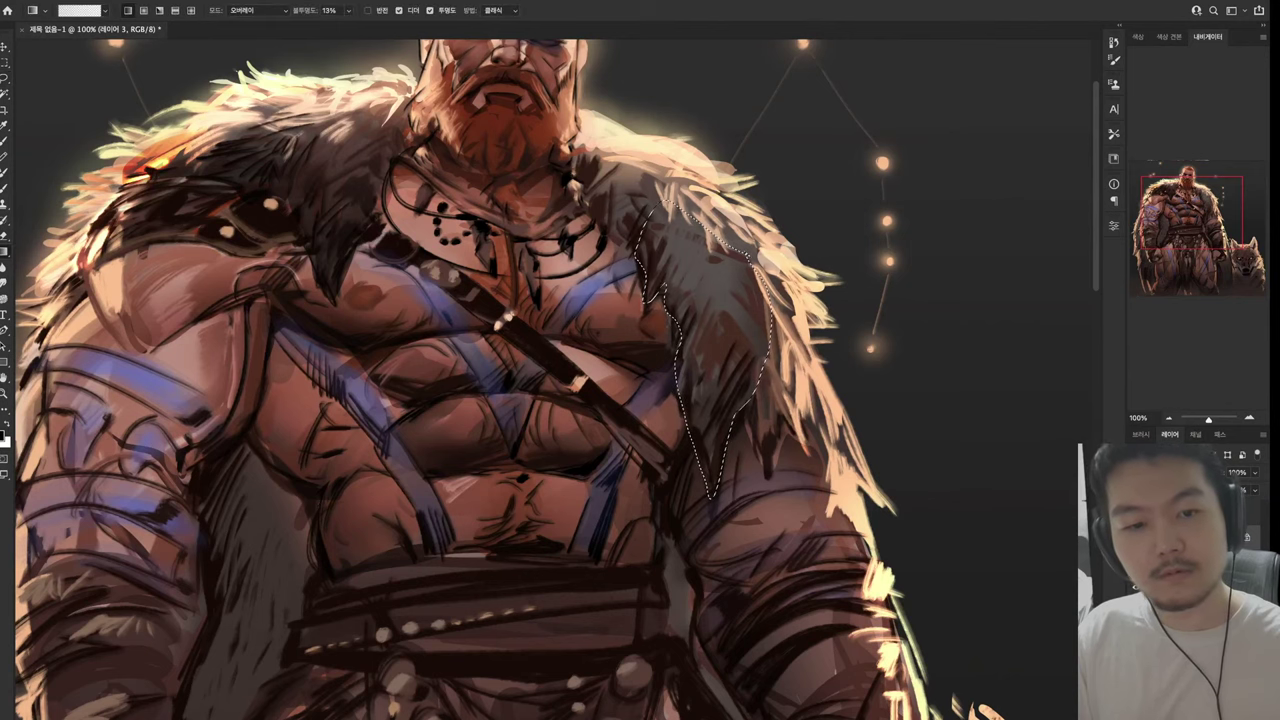
scroll(540, 380, up, 4)
scroll(540, 380, left, 6)
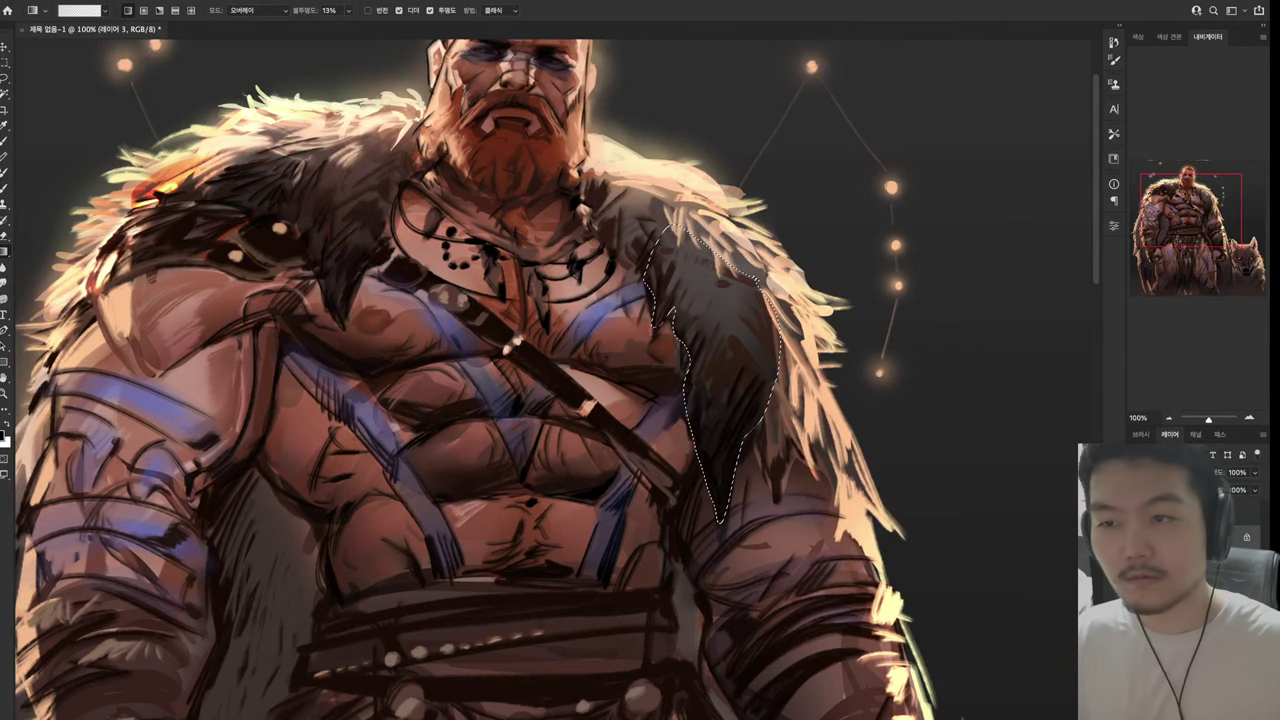
drag(830, 320, 850, 480)
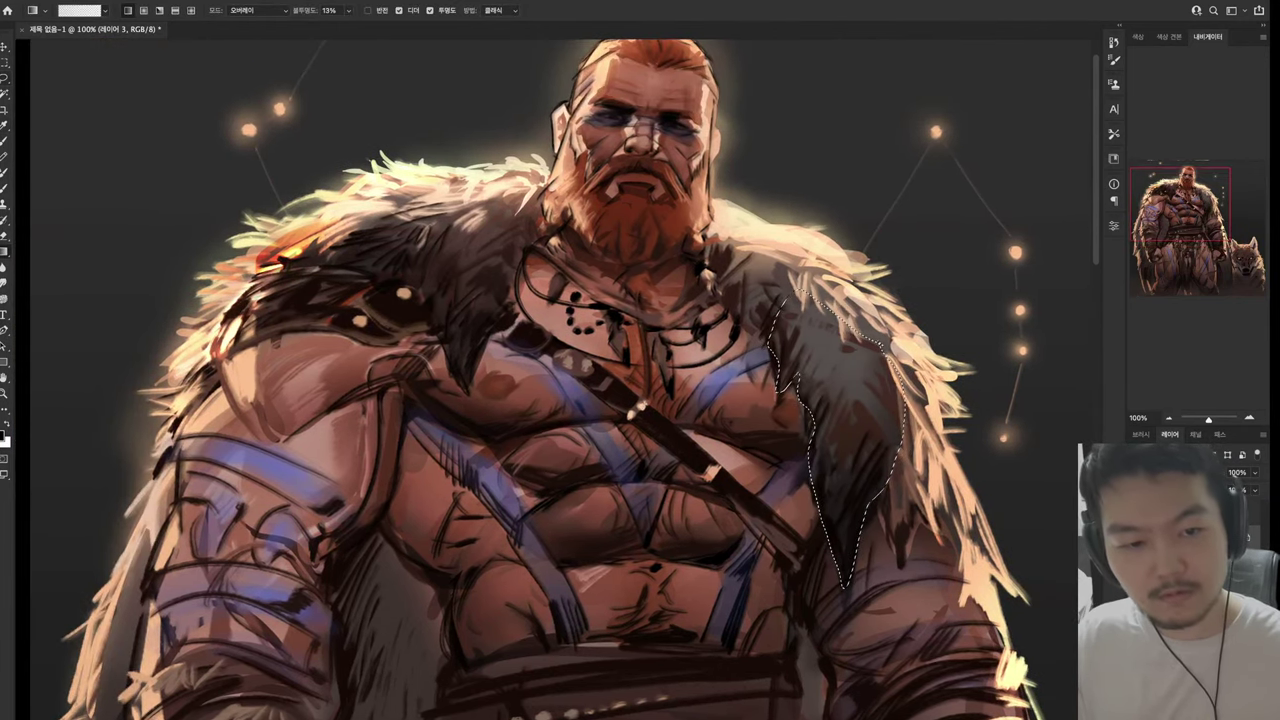
key(ctrl+d)
Select the narrow fur tuft beside the left side of the chest, shade it with a 13% Overlay gradient, and deselect
key(l)
mouse_move(802, 392)
mouse_down()
mouse_move(835, 410)
mouse_move(805, 295)
mouse_up()
key(g)
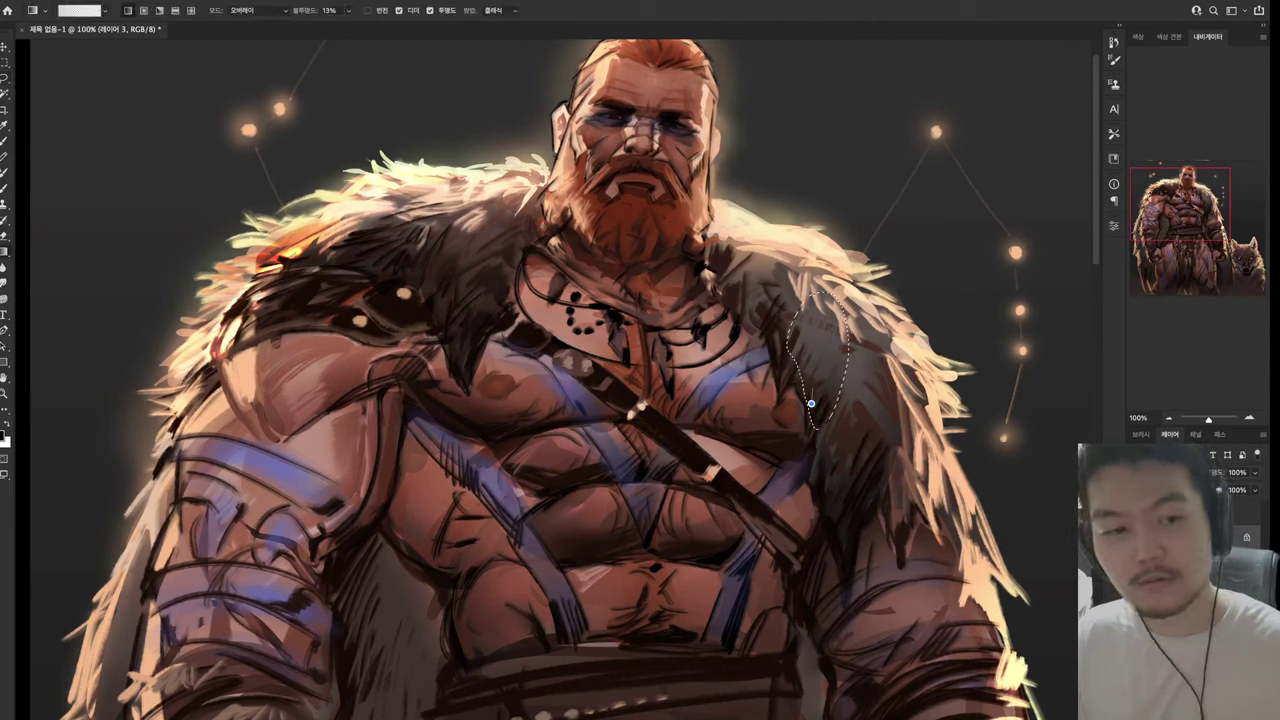
key(ctrl+d)
Outline the brownish fur lock lower on the left shoulder, darken it with a 13% Overlay gradient, and deselect
key(l)
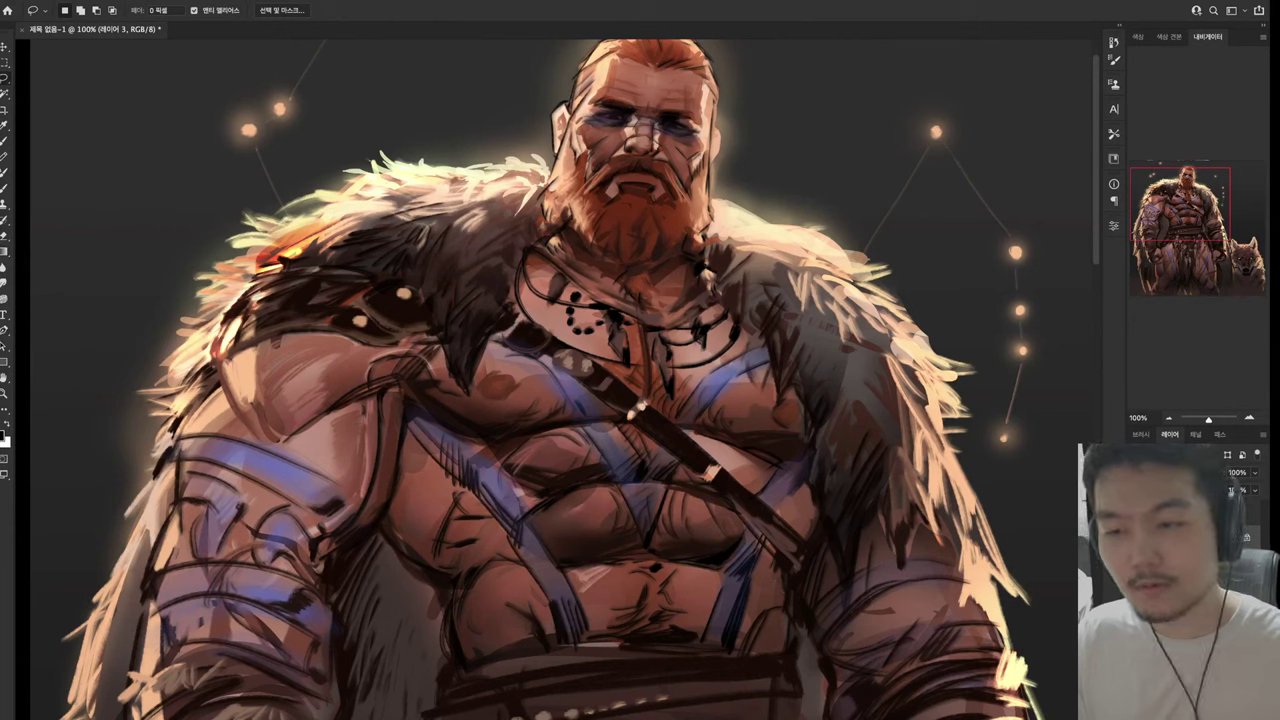
drag(850, 480, 846, 346)
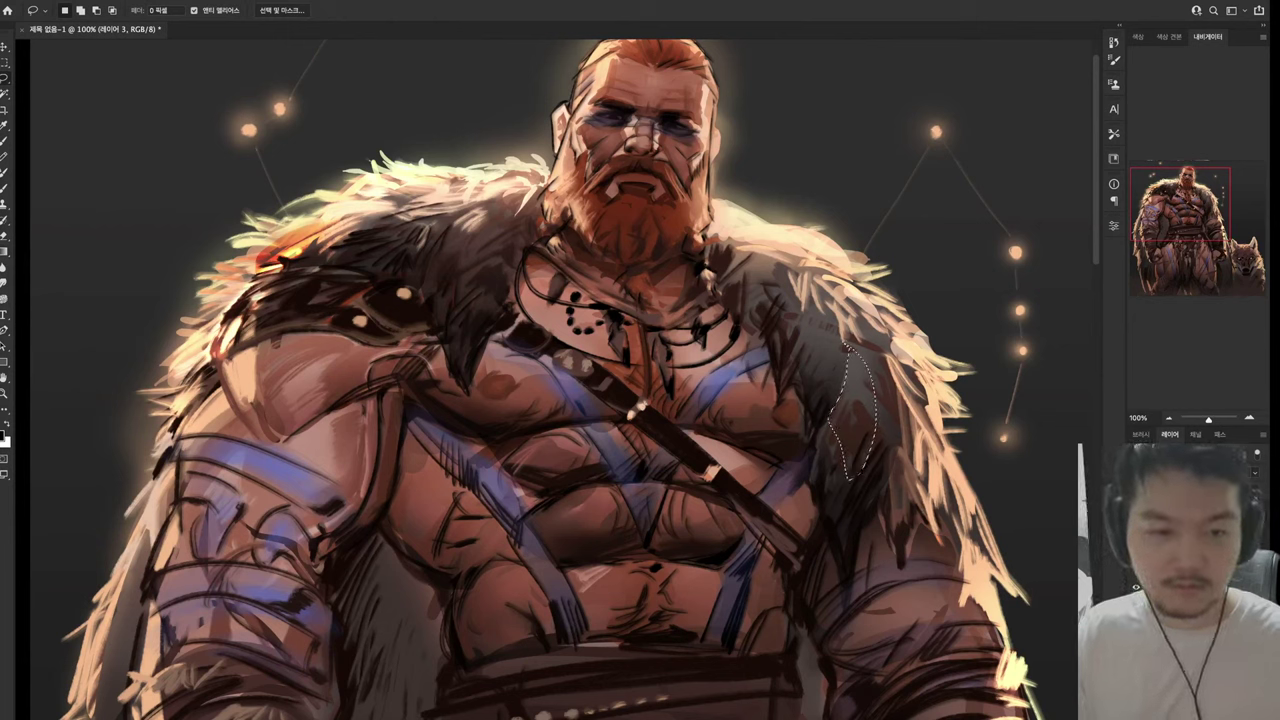
key(g)
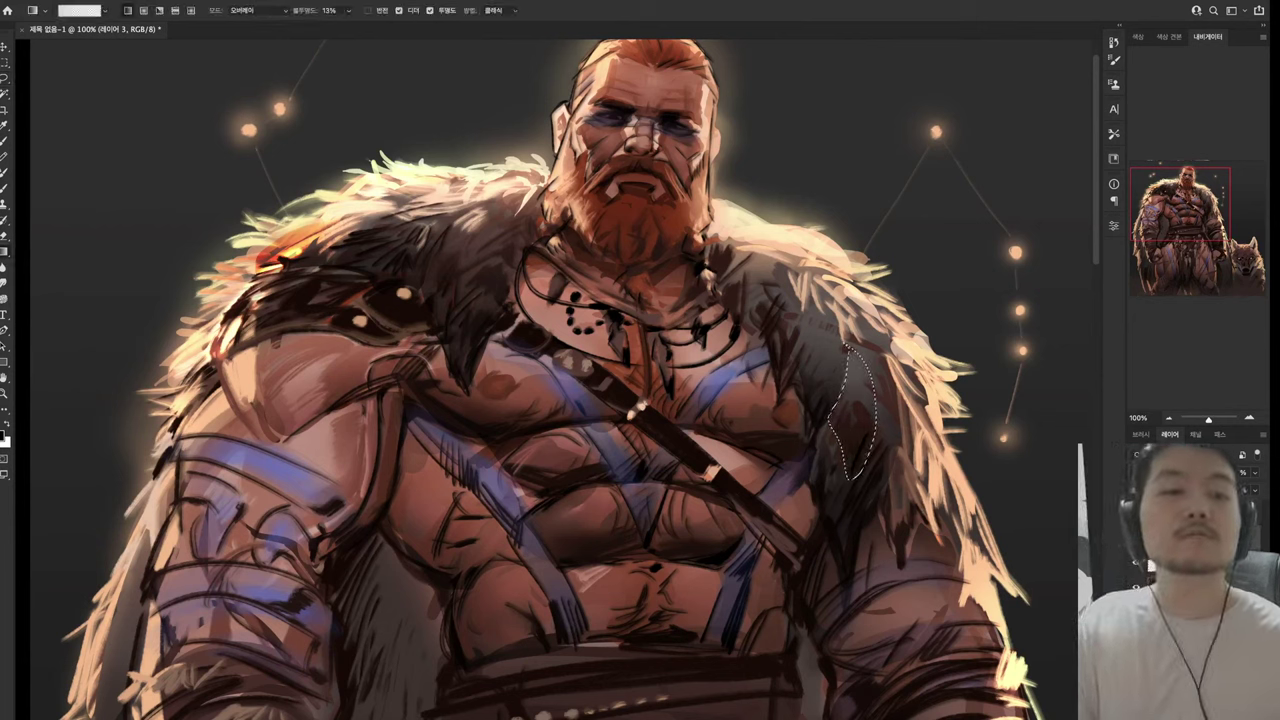
key(l)
key(ctrl+d)
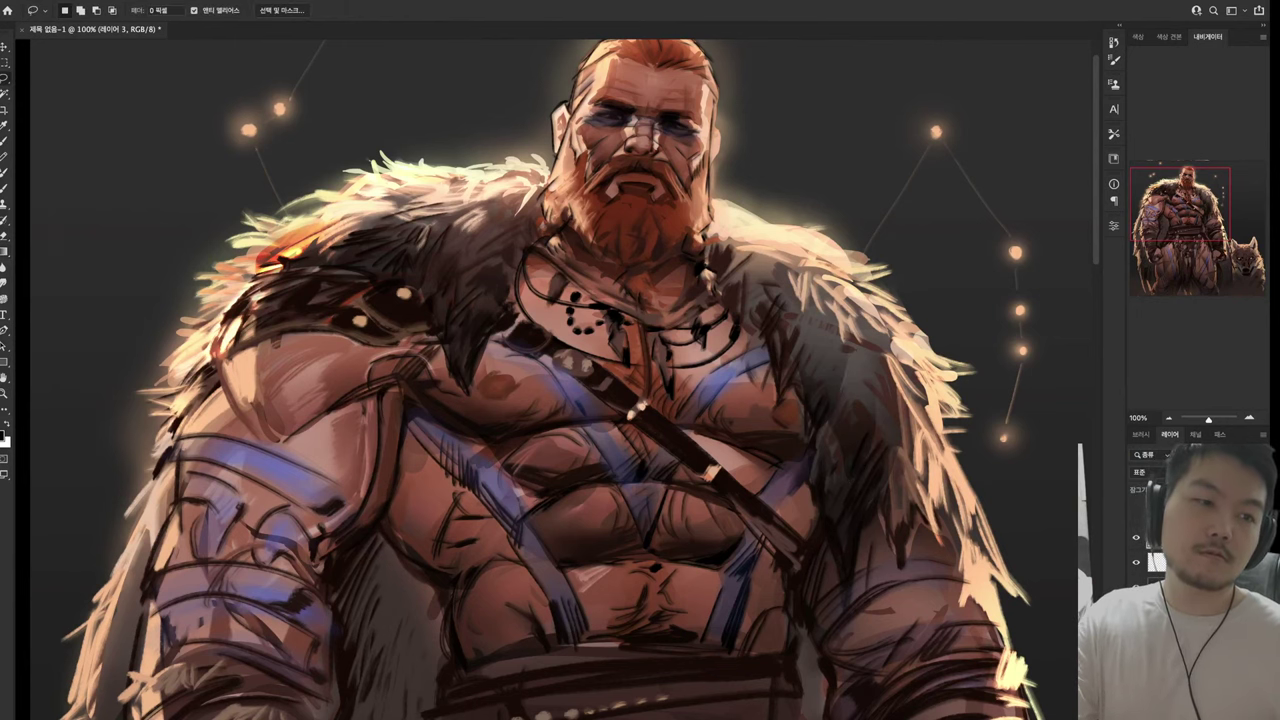
Sample the reddish hair colour and set up a small brush, size 27, at 100% opacity
scroll(565, 380, down, 8)
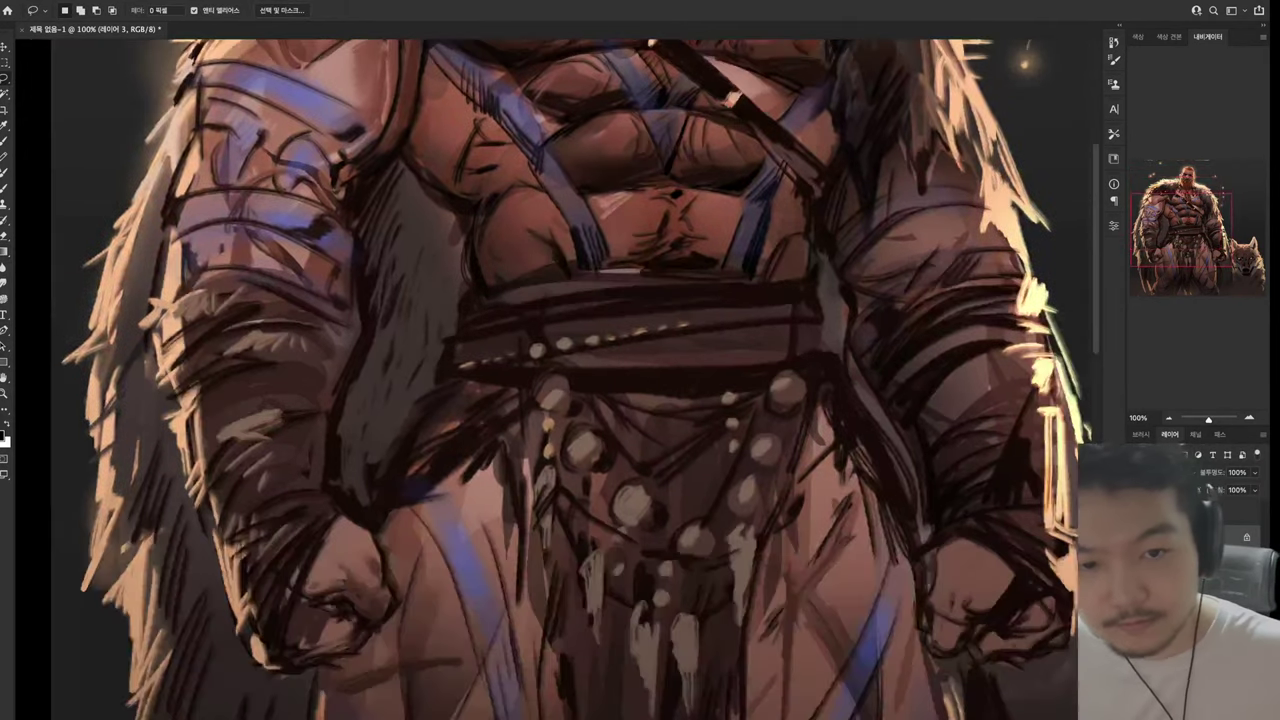
scroll(570, 380, up, 8)
key(i)
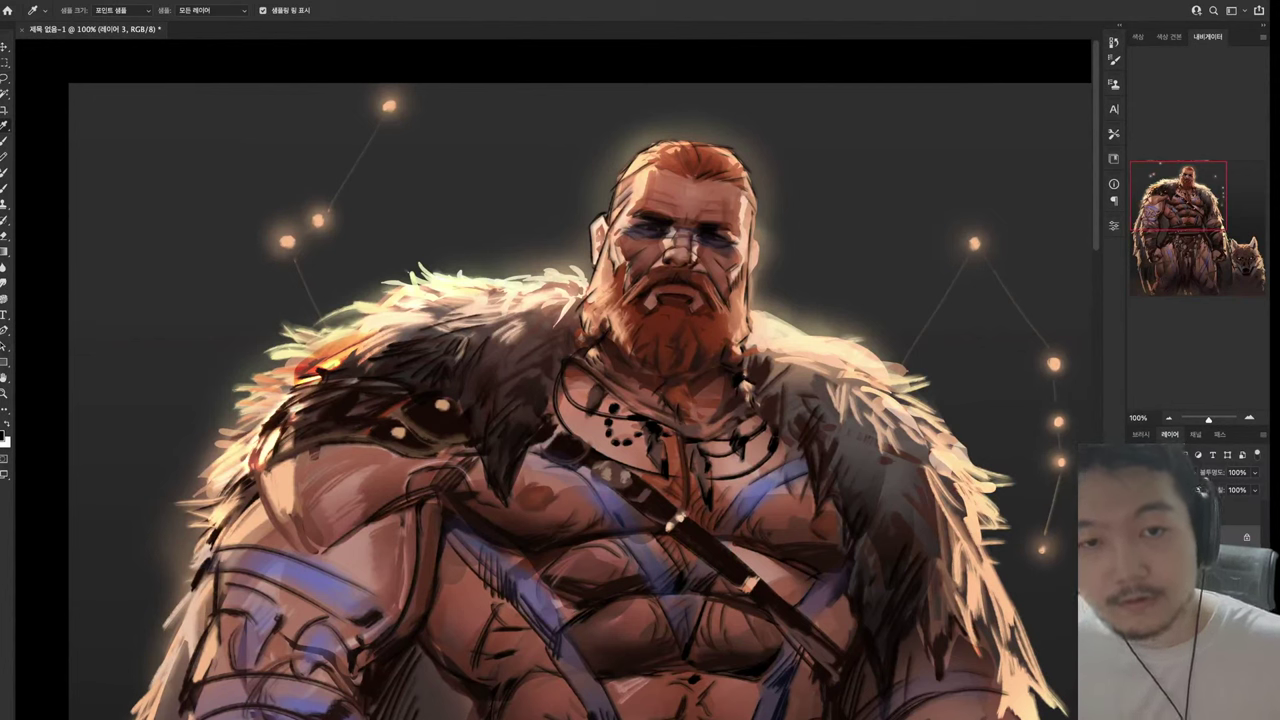
click(696, 165)
key(b)
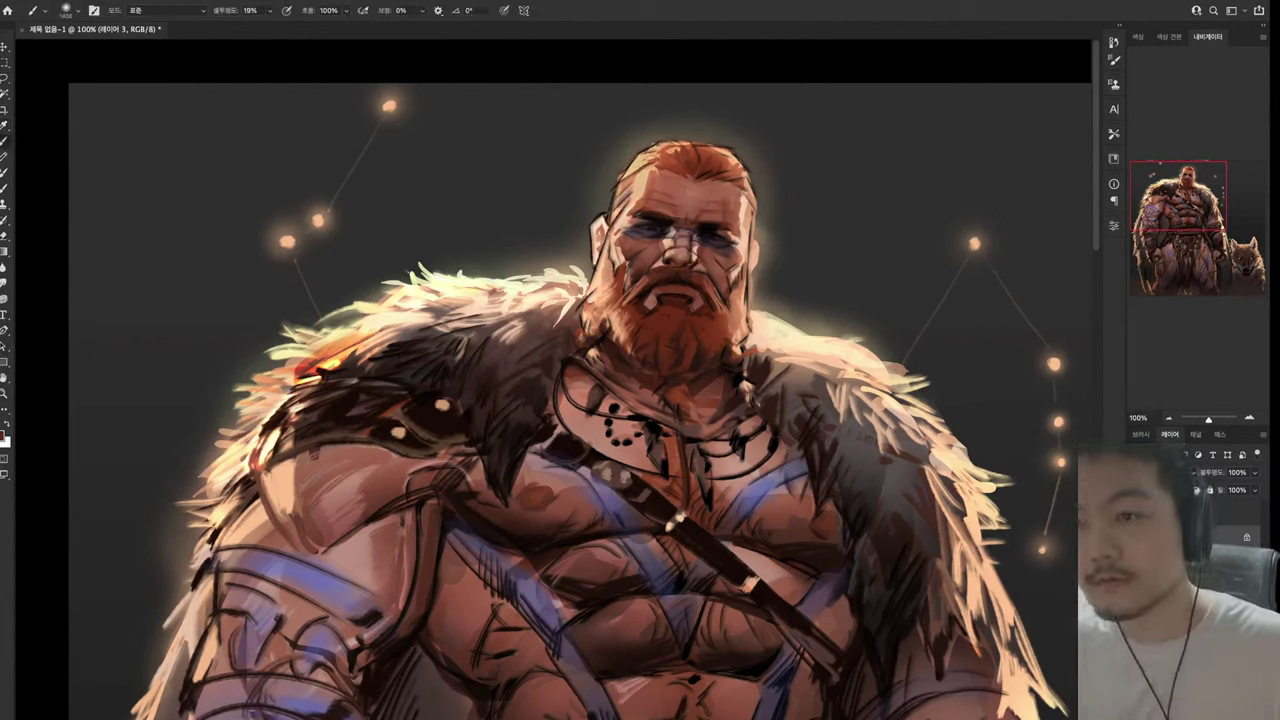
click(656, 174)
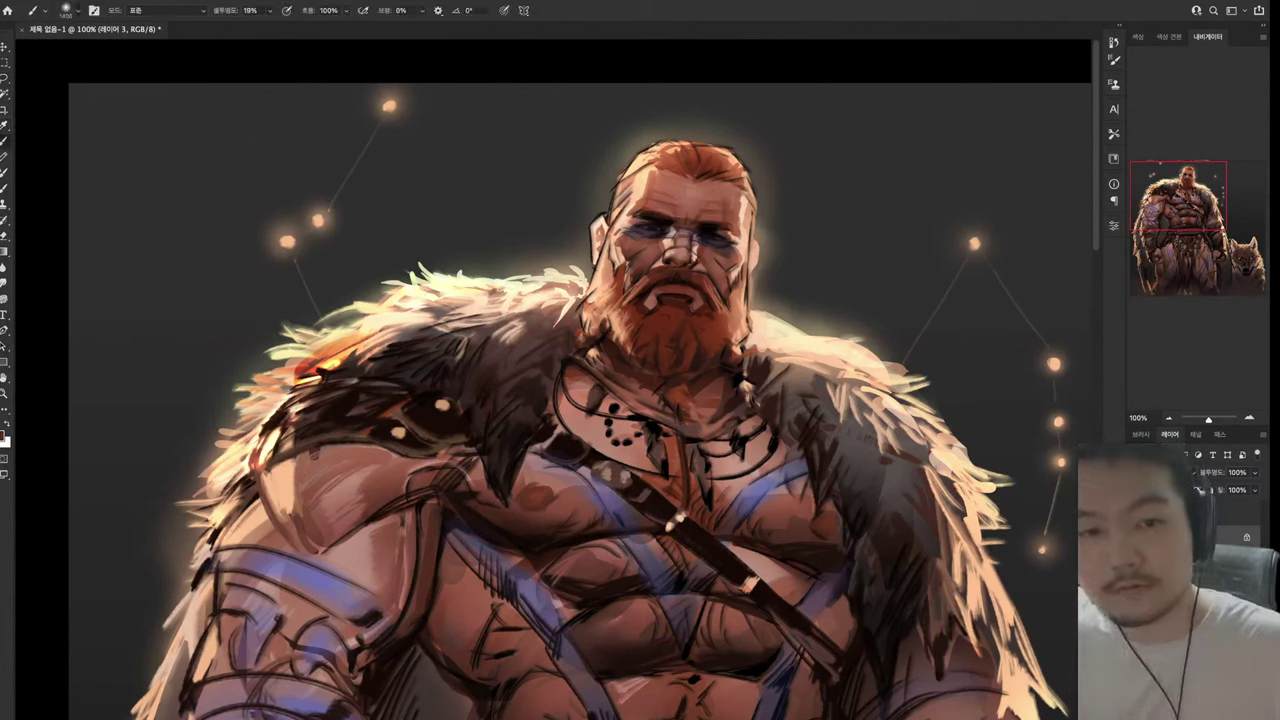
key(bracketleft)
key(bracketleft)
key(bracketleft)
key(2)
key(9)
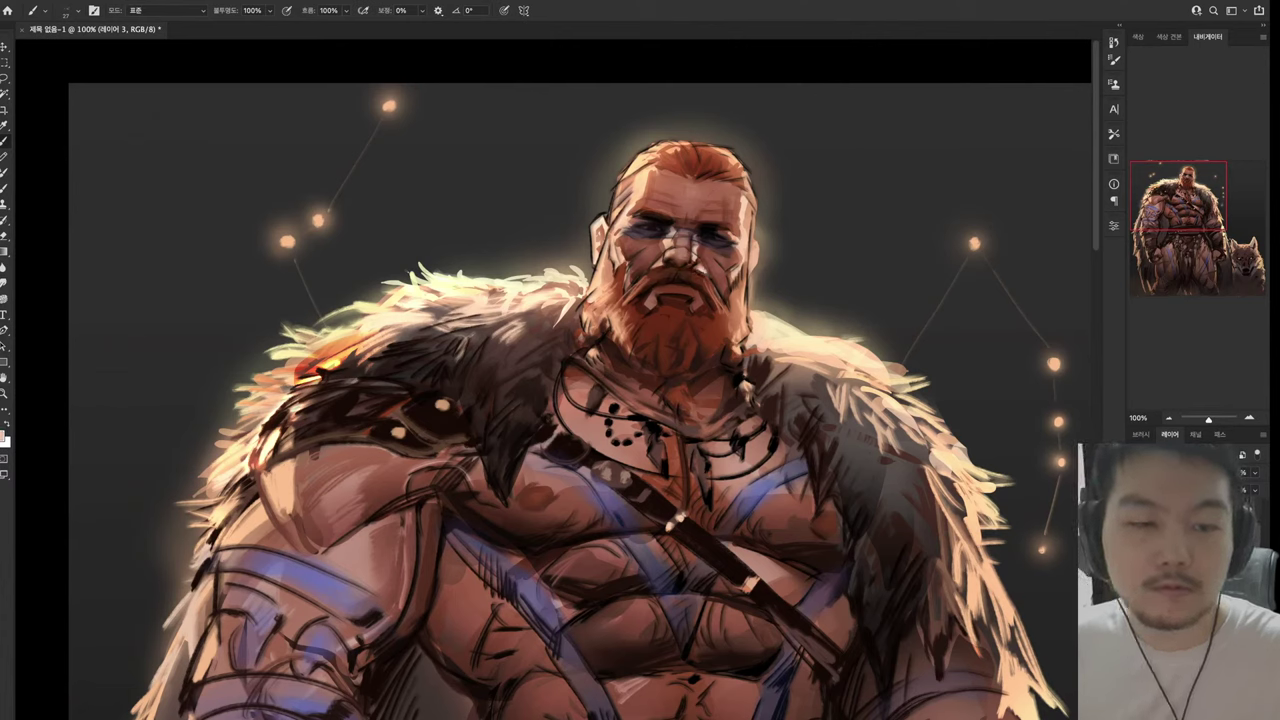
Retouch the warrior's face around the eyes, nose and moustache with brush strokes in colours sampled from the face
scroll(580, 400, up, 1)
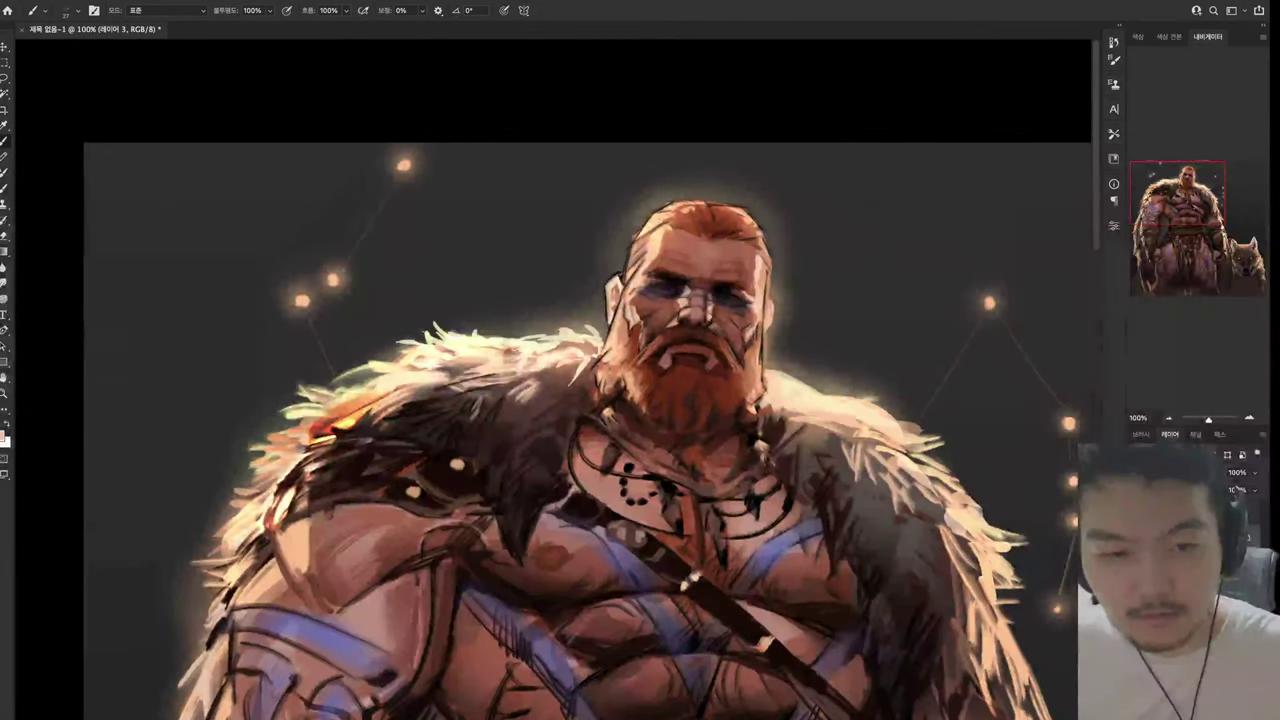
alt+click(716, 318)
alt+click(716, 318)
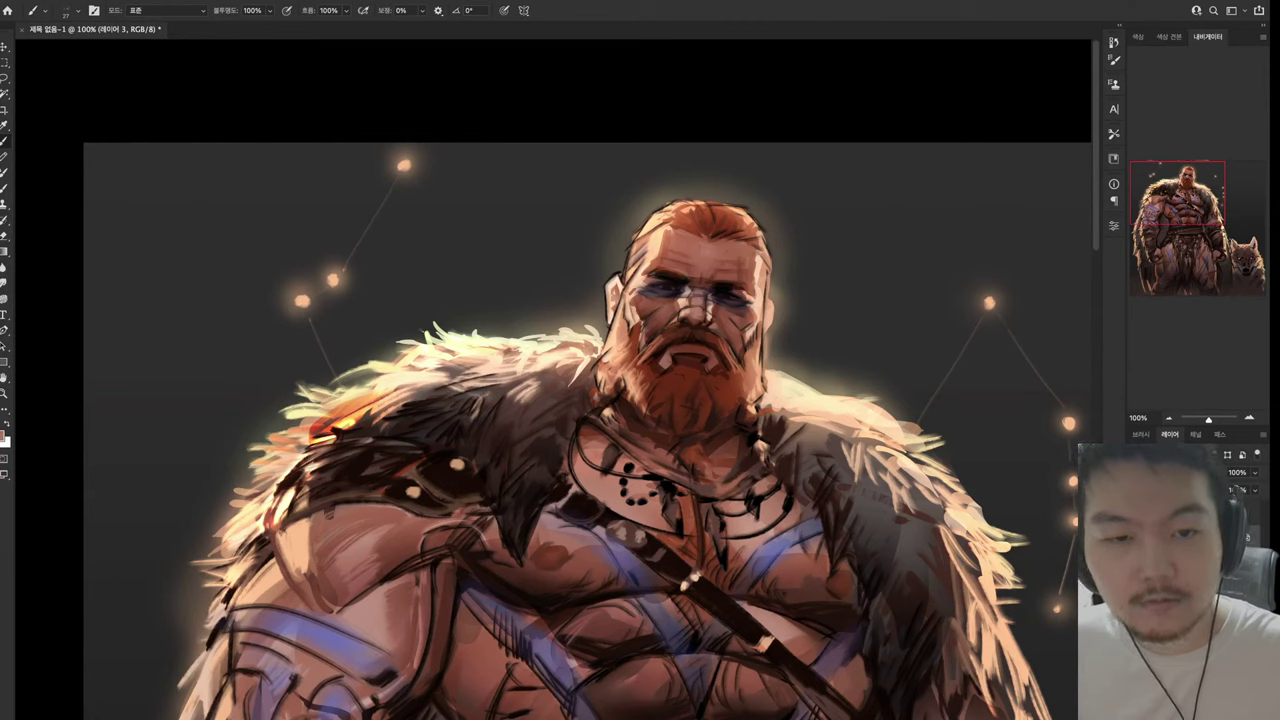
key(alt)
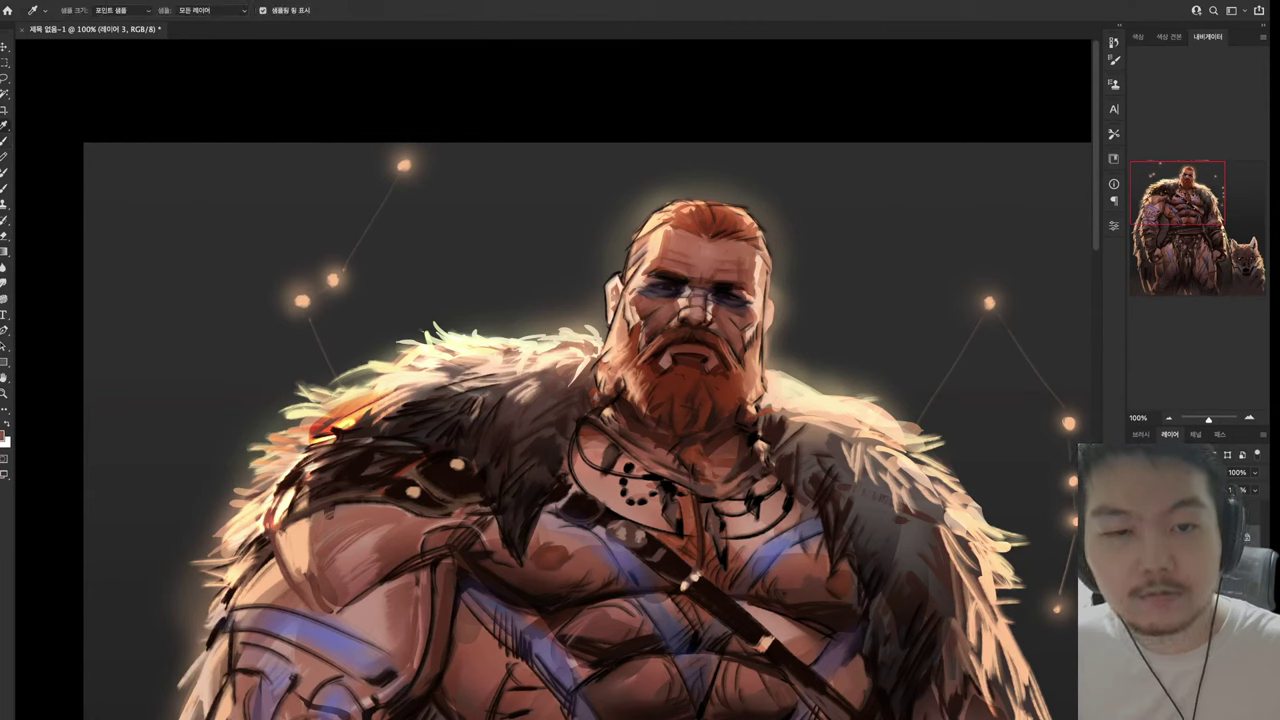
alt+click(679, 305)
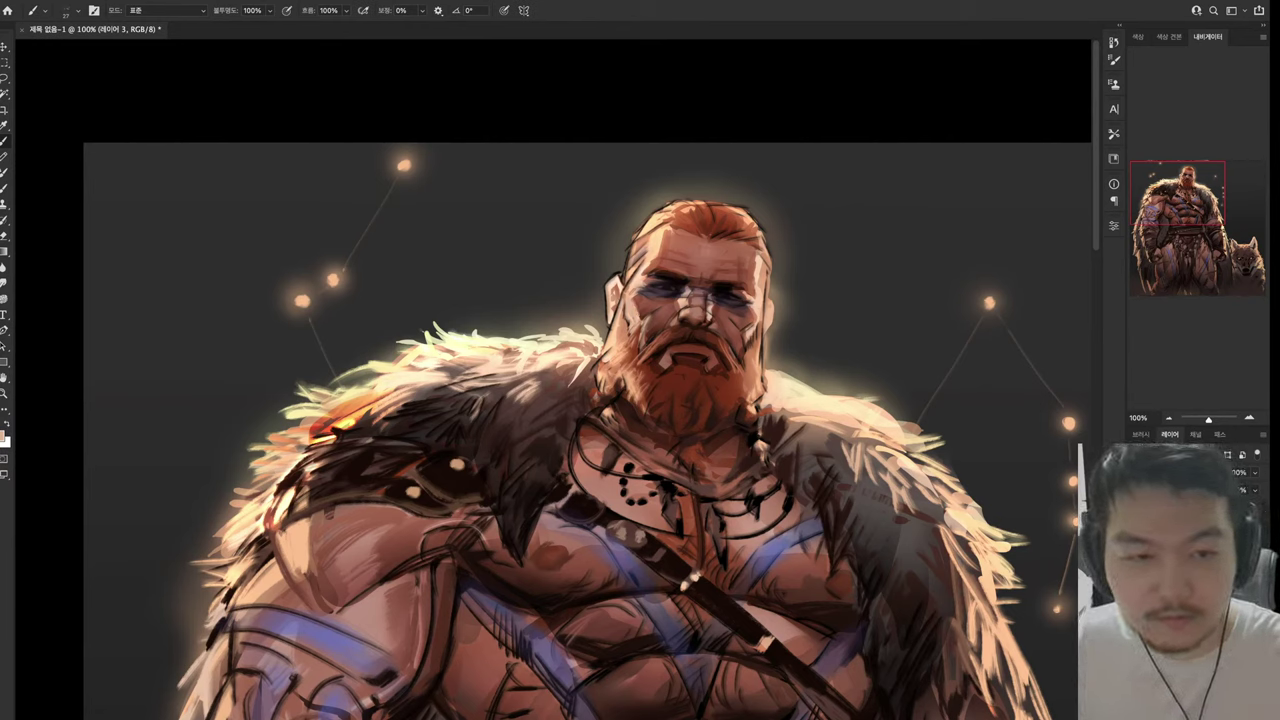
key(i)
key(b)
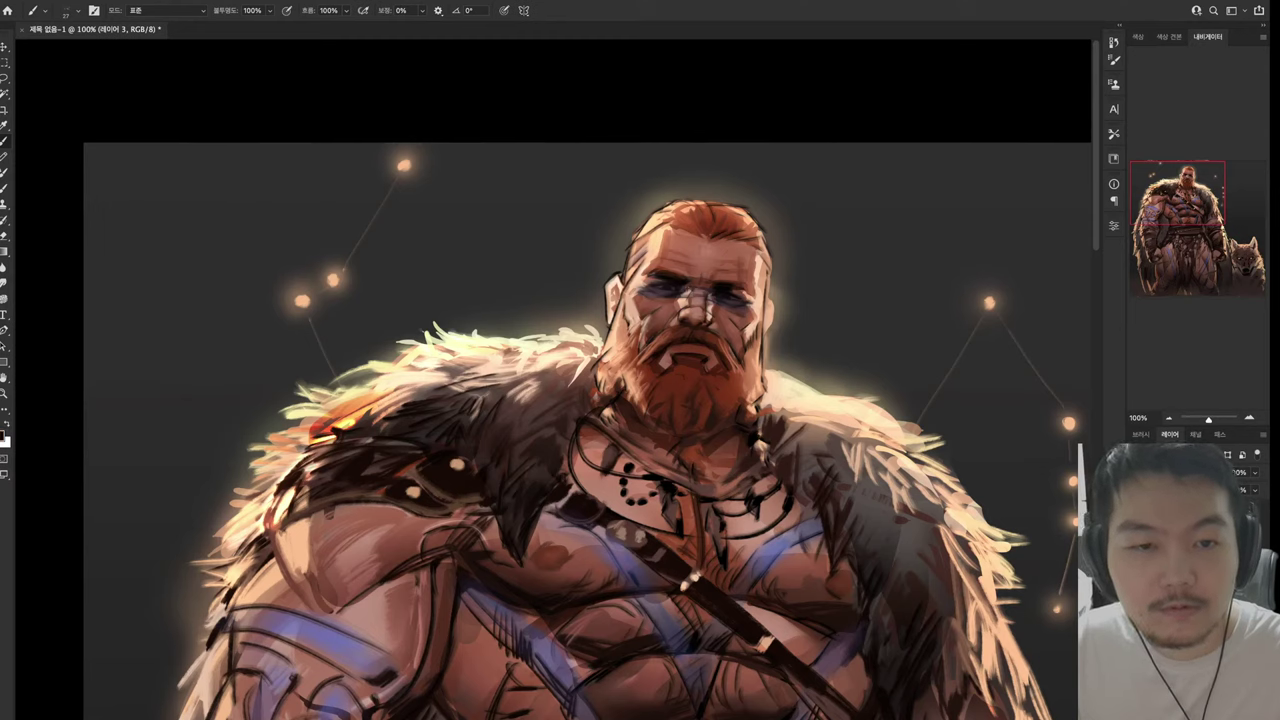
alt+click(678, 280)
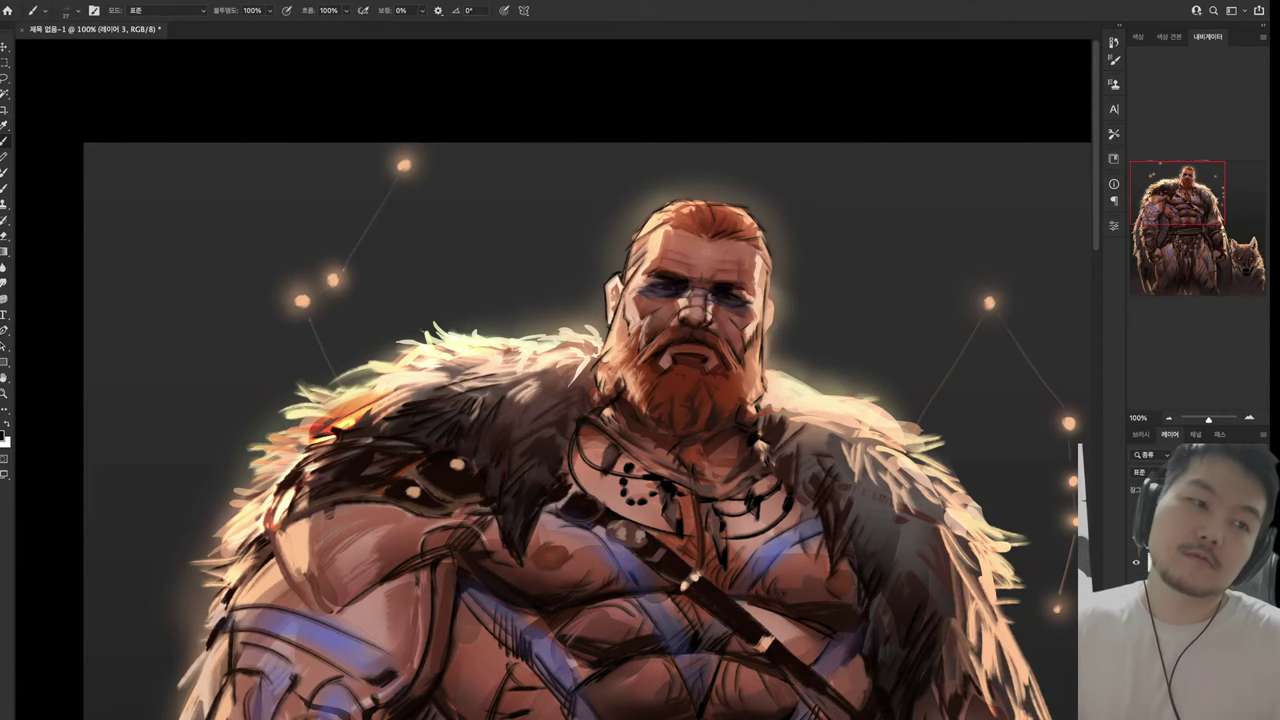
Lasso the warrior's right fist below the wrapped forearm, shade it with a 13% Overlay gradient, and deselect
scroll(590, 380, down, 10)
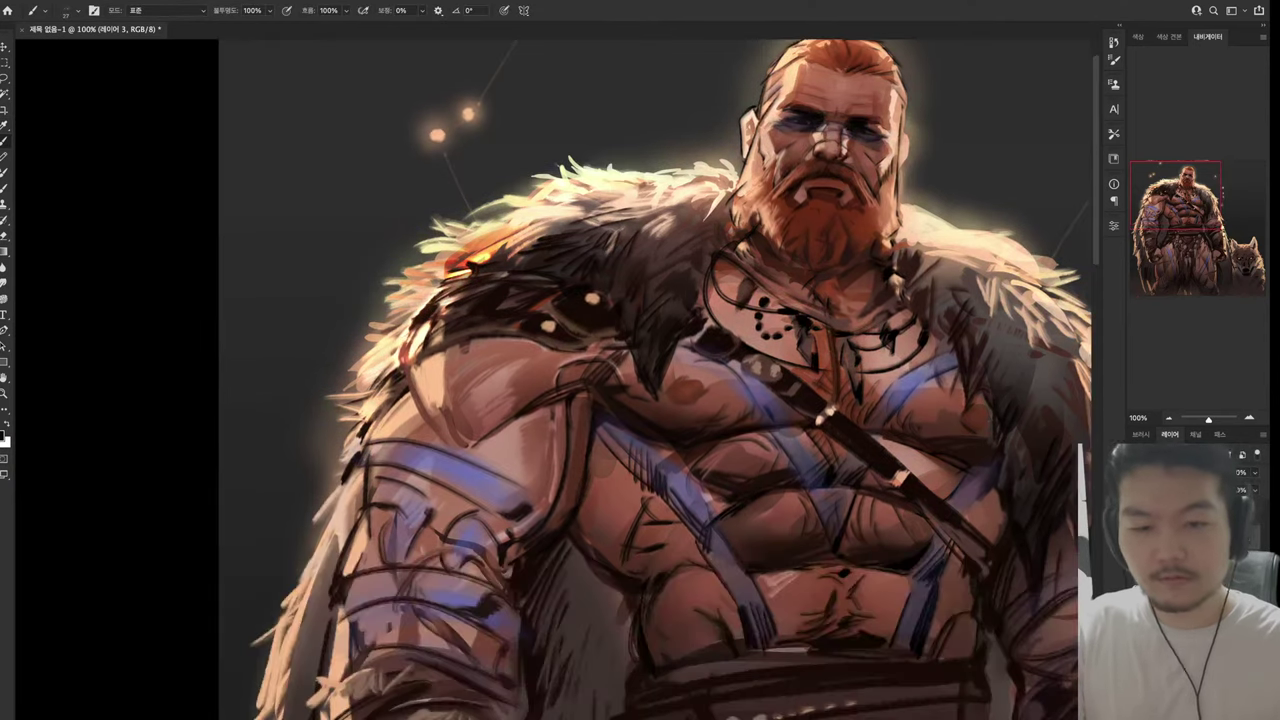
scroll(590, 380, down, 5)
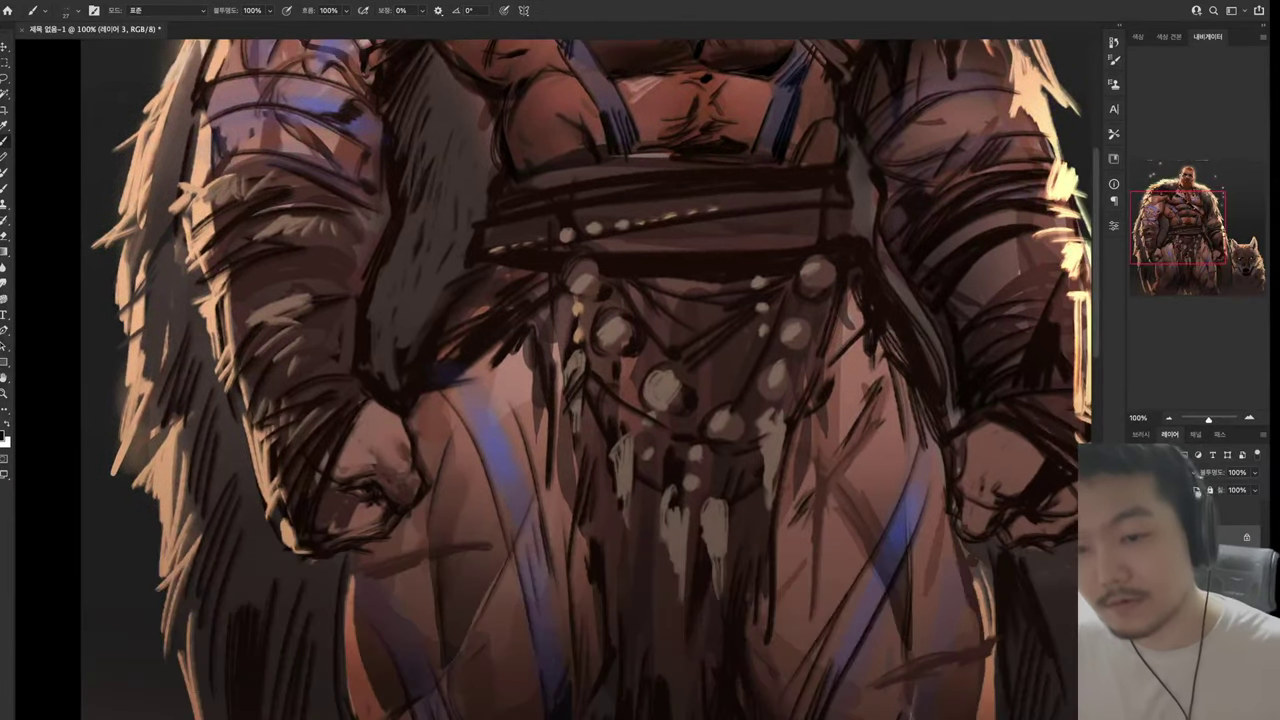
scroll(590, 380, up, 1)
key(l)
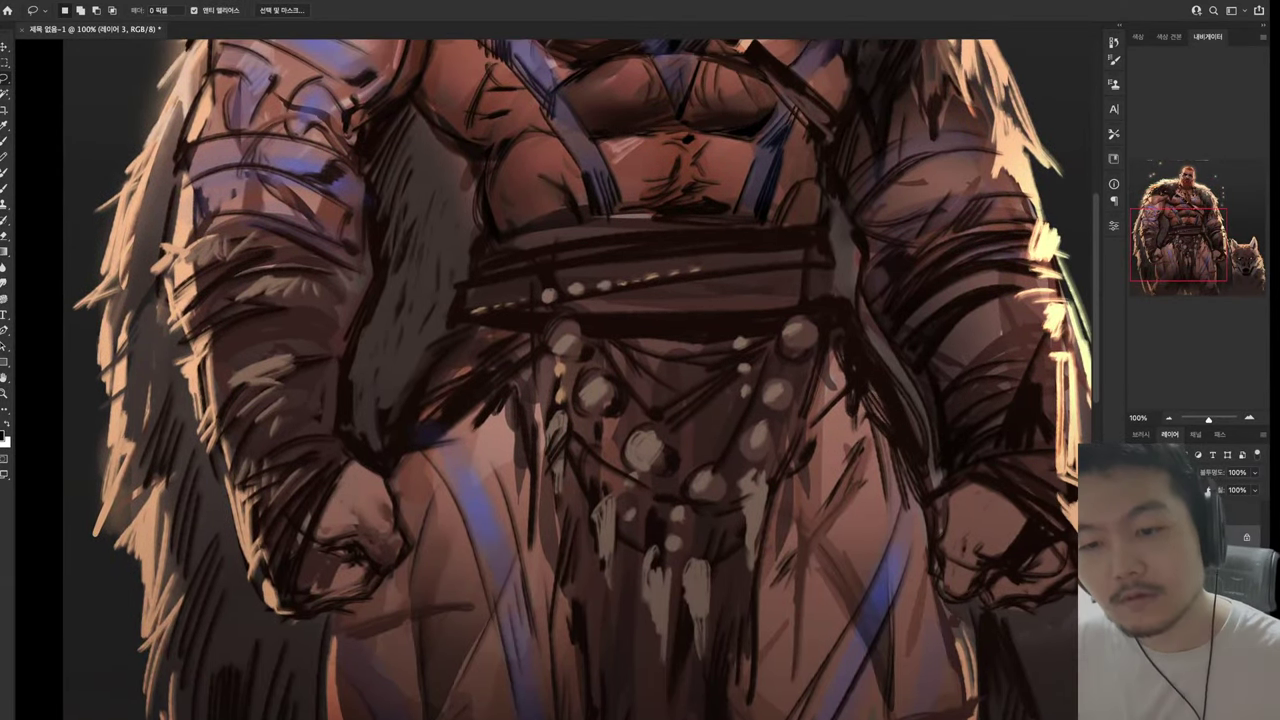
mouse_move(352, 462)
mouse_down()
mouse_move(290, 582)
mouse_move(366, 588)
mouse_move(405, 512)
mouse_move(352, 464)
mouse_up()
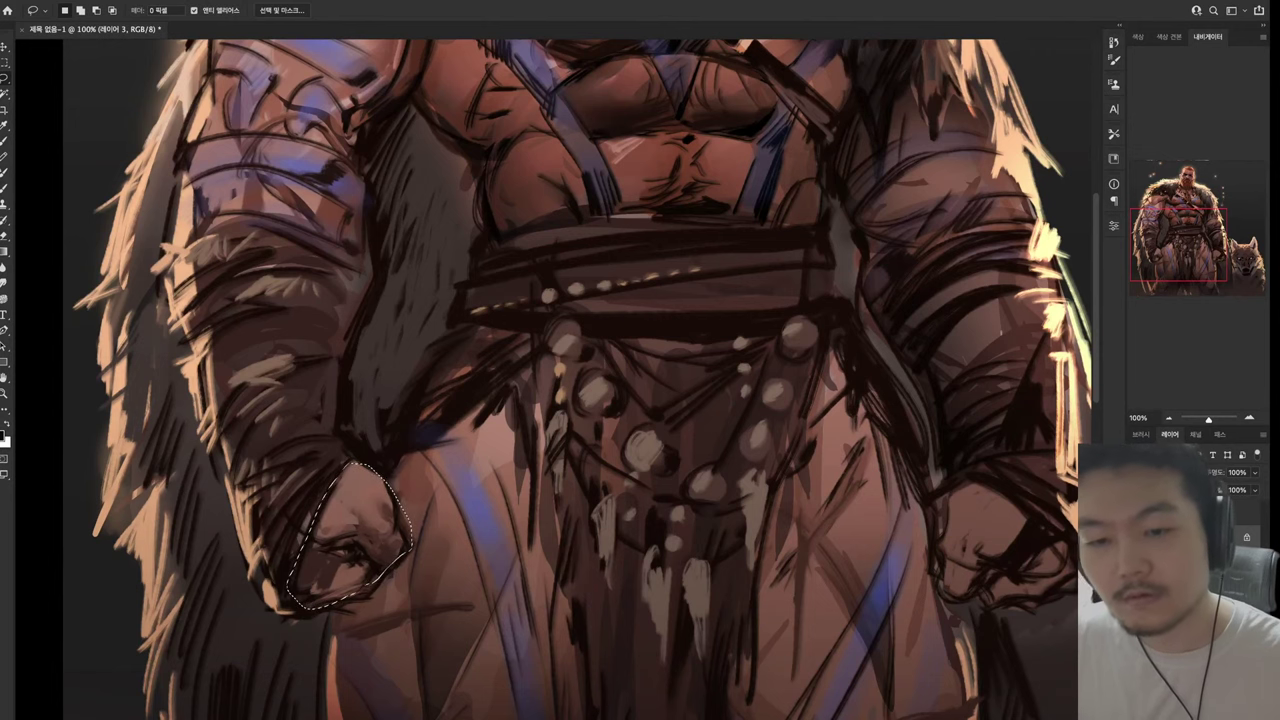
key(g)
drag(366, 549, 362, 590)
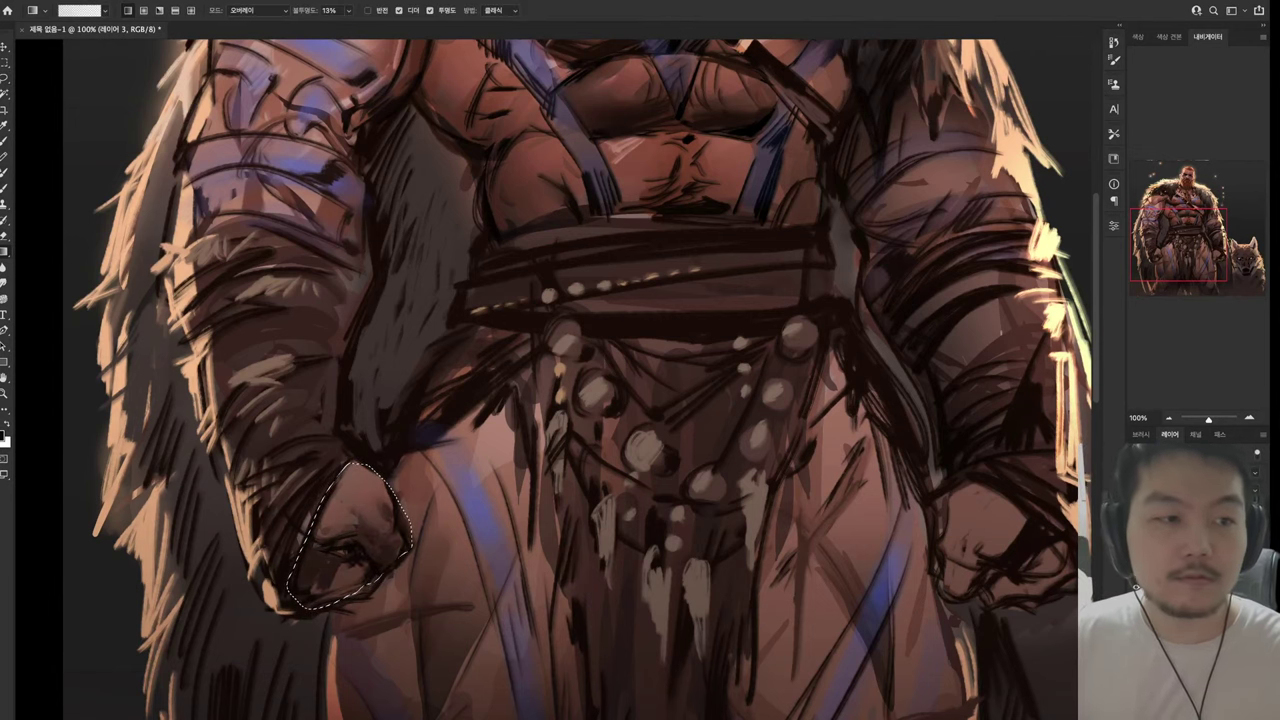
scroll(550, 380, up, 5)
drag(550, 380, 550, 470)
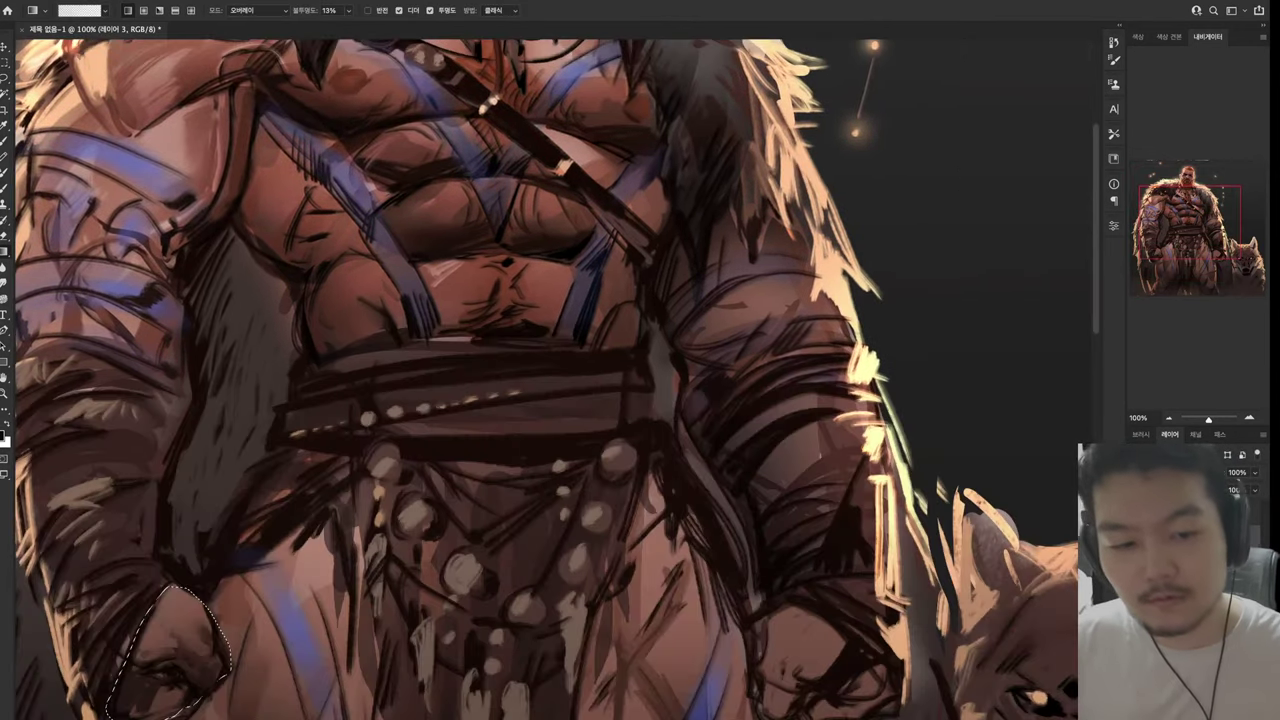
mouse_move(140, 487)
mouse_down()
mouse_move(80, 612)
mouse_move(140, 487)
mouse_up()
Select the warrior's left fist beside the wolf, darken it with a 13% Overlay gradient, and deselect
key(l)
mouse_move(763, 497)
mouse_down()
mouse_move(719, 521)
mouse_move(732, 626)
mouse_move(848, 620)
mouse_move(800, 505)
mouse_move(763, 497)
mouse_up()
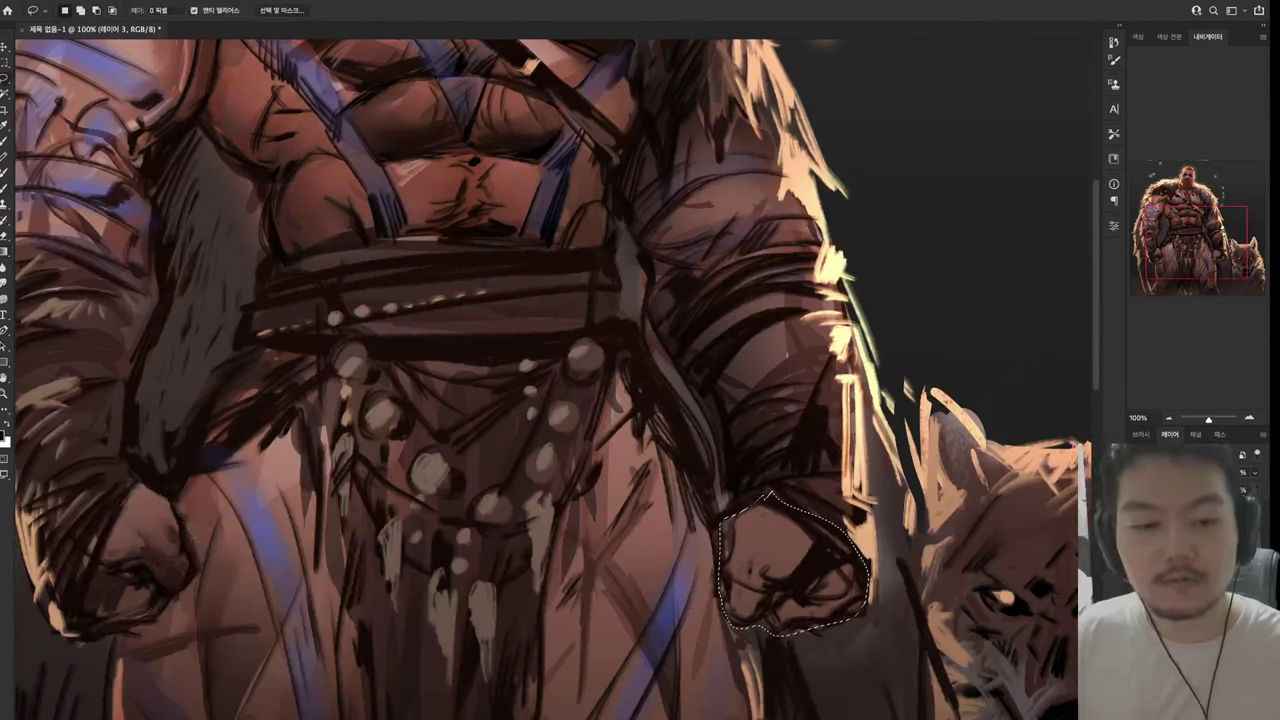
key(g)
drag(748, 599, 800, 620)
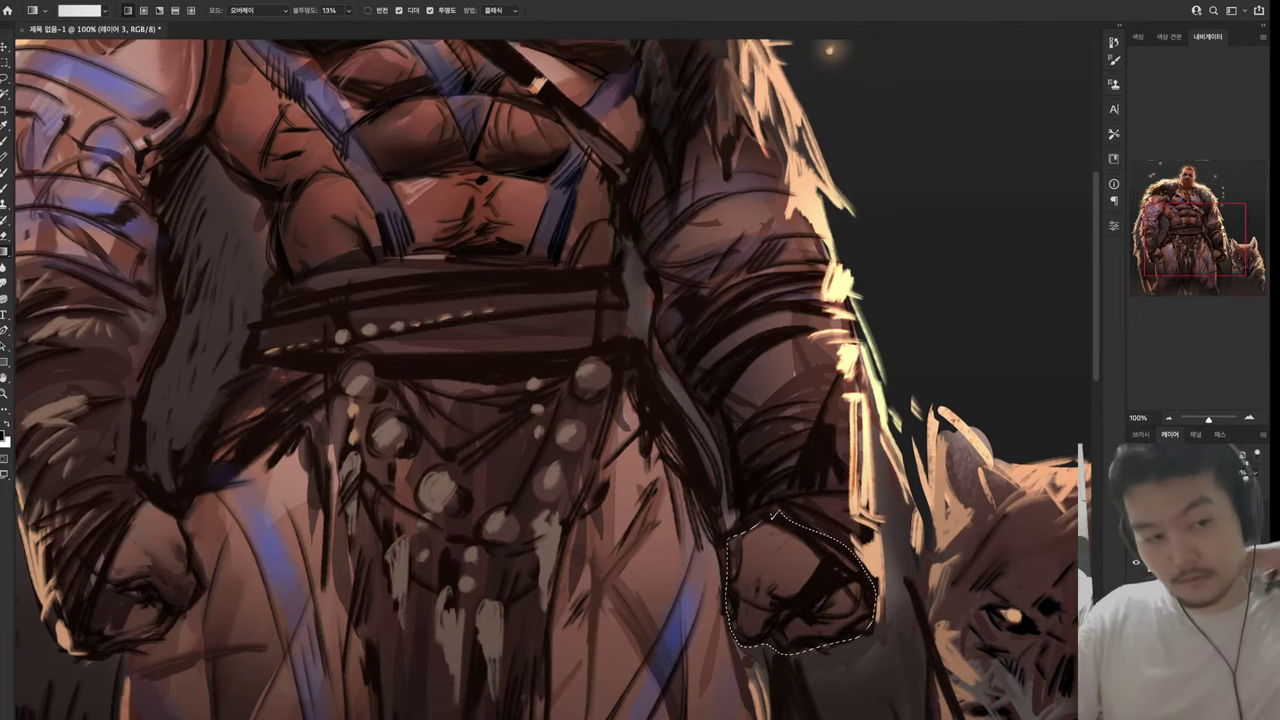
scroll(538, 379, up, 3)
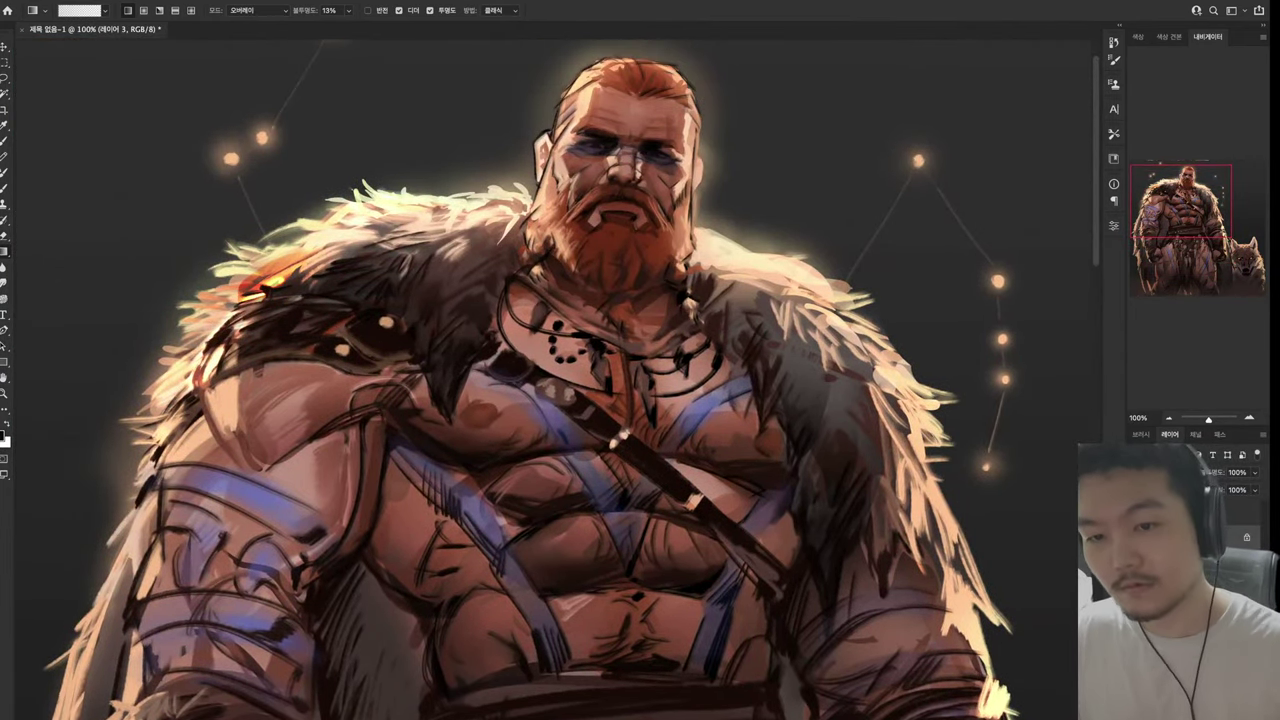
Outline the warrior's right shoulder muscle below the leather pauldron, shade it with a 13% Overlay gradient, and deselect
key(l)
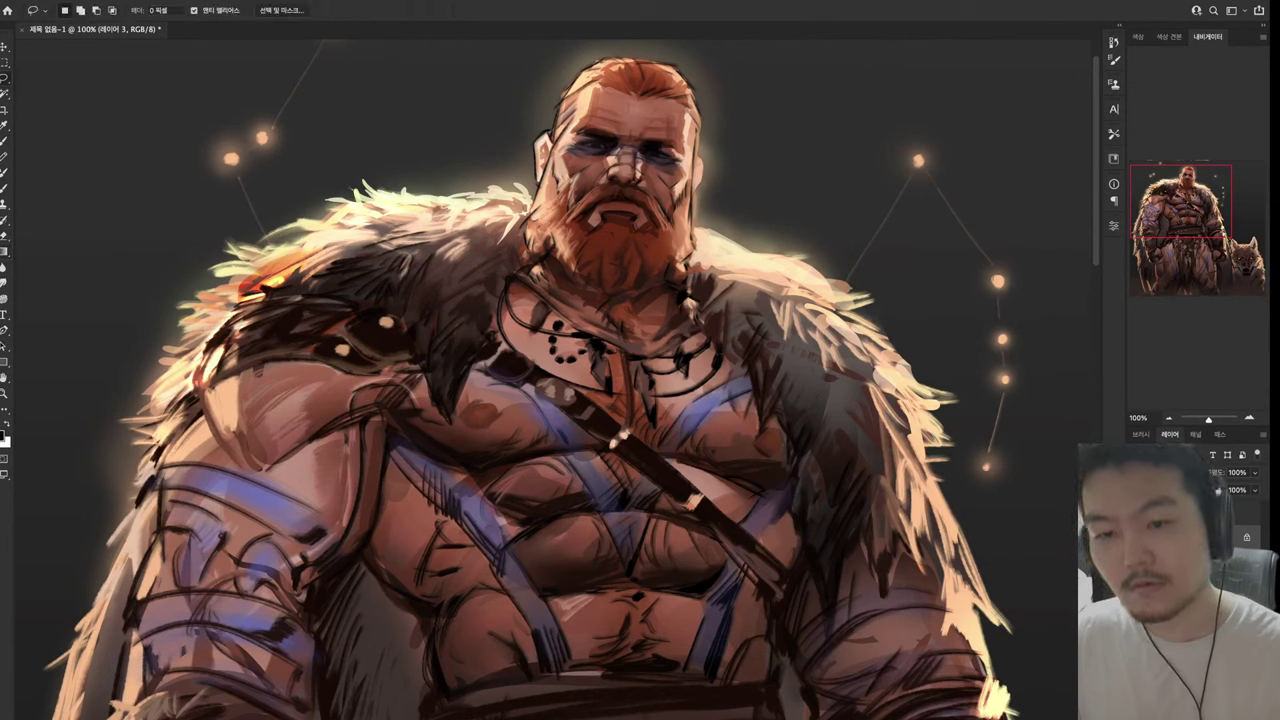
mouse_move(385, 372)
mouse_down()
mouse_move(296, 372)
mouse_move(240, 398)
mouse_move(282, 458)
mouse_move(360, 422)
mouse_up()
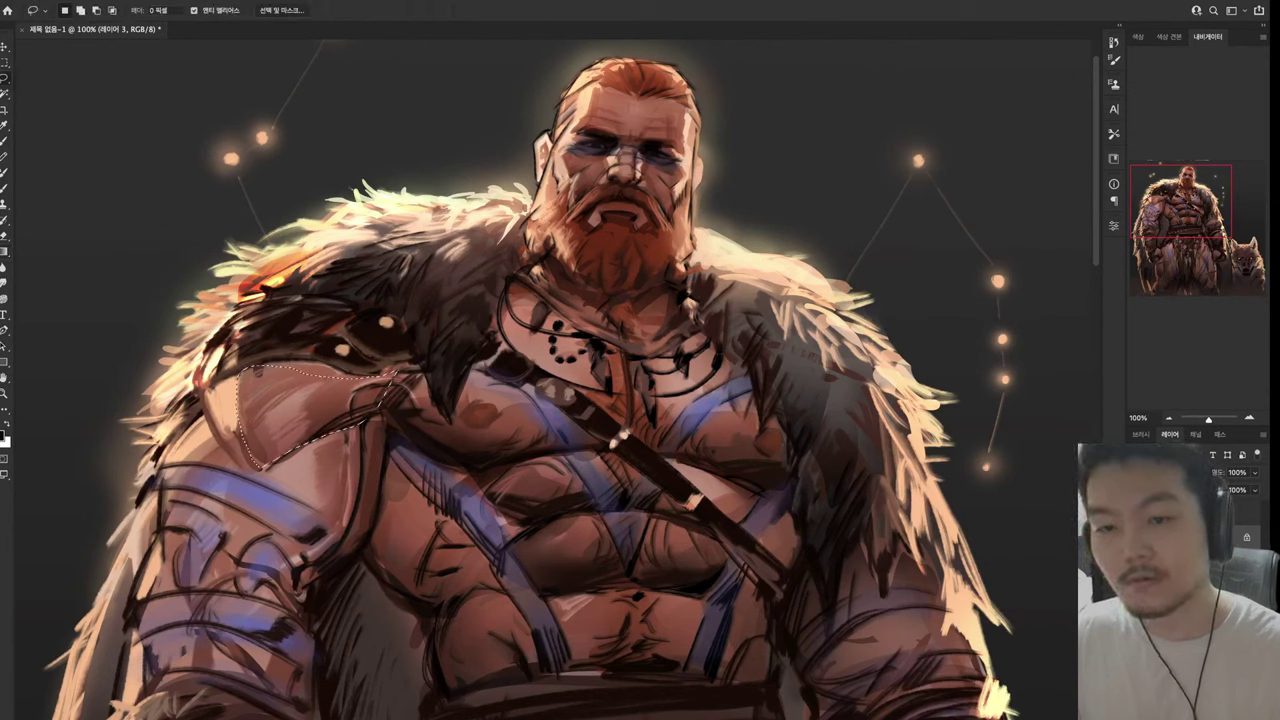
key(g)
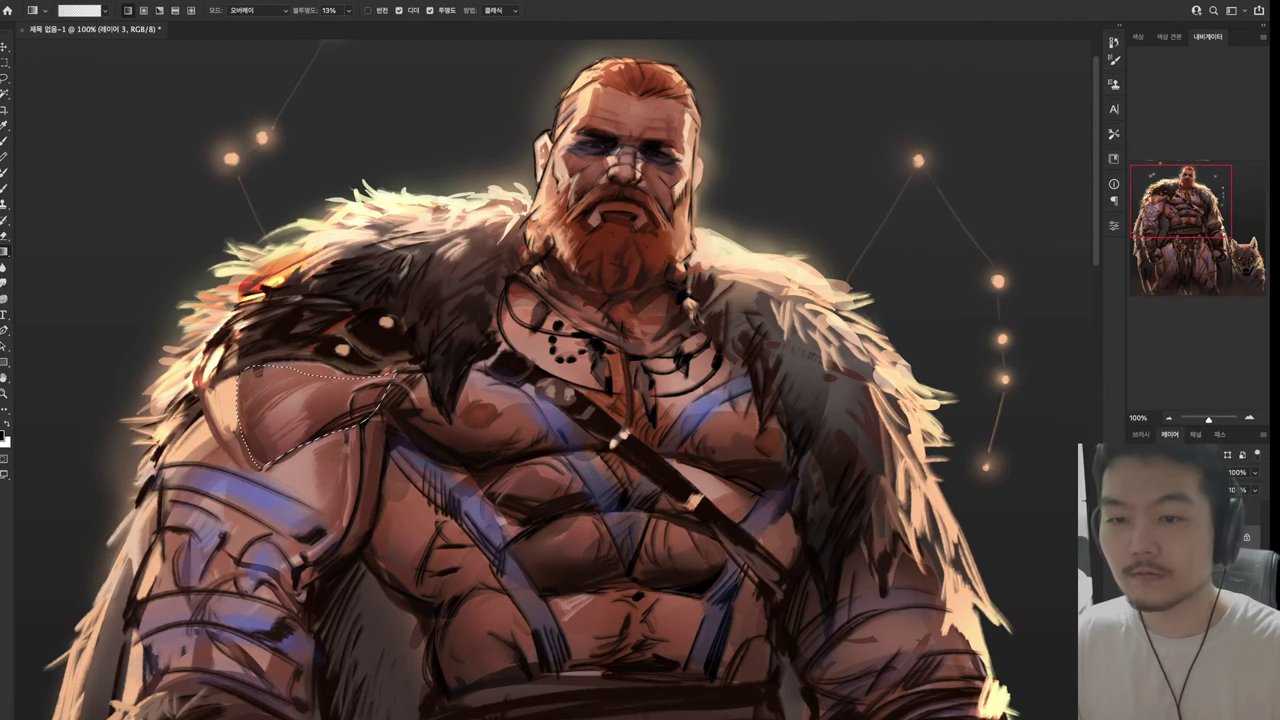
scroll(550, 380, down, 2)
scroll(550, 380, up, 3)
Lasso the blue-painted upper part of the warrior's right arm, shade it with a 13% Overlay gradient, and deselect
key(l)
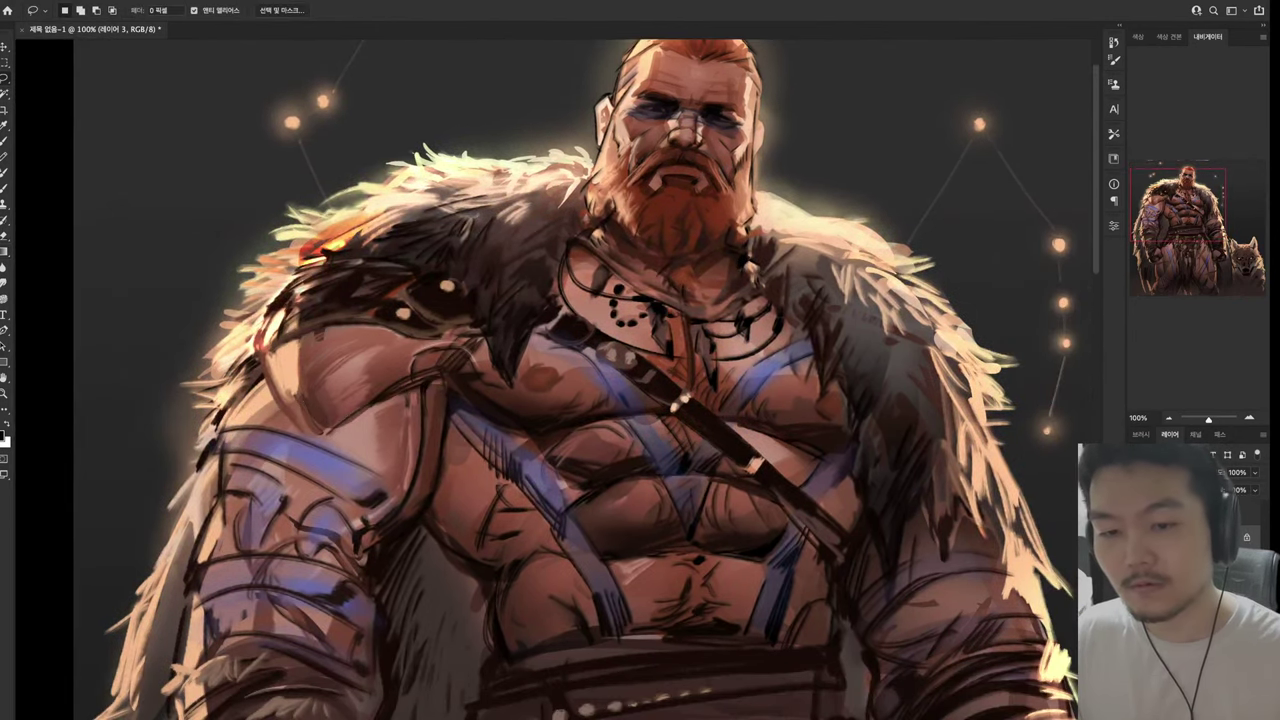
mouse_move(270, 405)
mouse_down()
mouse_move(230, 480)
mouse_move(240, 568)
mouse_move(366, 545)
mouse_move(320, 452)
mouse_move(272, 405)
mouse_up()
key(g)
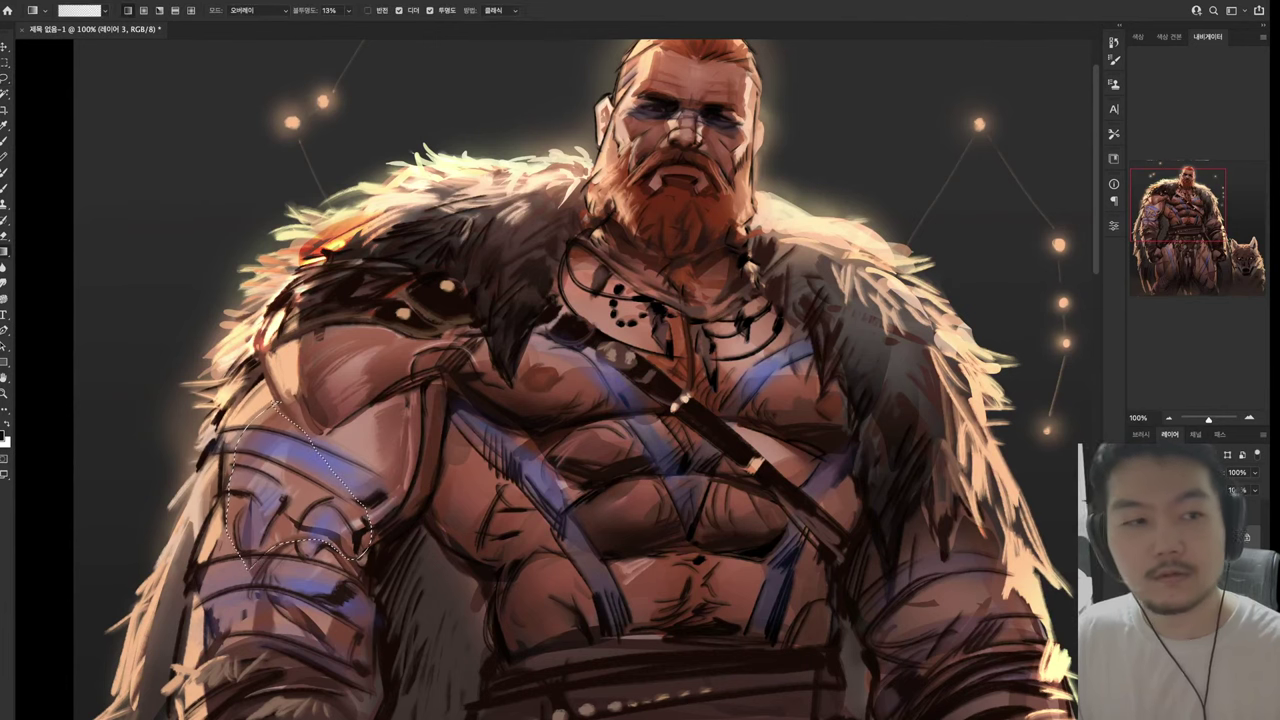
click(237, 455)
drag(237, 455, 290, 405)
drag(600, 450, 638, 365)
key(l)
key(ctrl+d)
Lasso the blue-striped section of the right arm just above the fur bracer, shade it with a 13% Overlay gradient, and deselect
mouse_move(255, 430)
mouse_down()
mouse_move(247, 476)
mouse_move(286, 560)
mouse_move(375, 563)
mouse_up()
key(g)
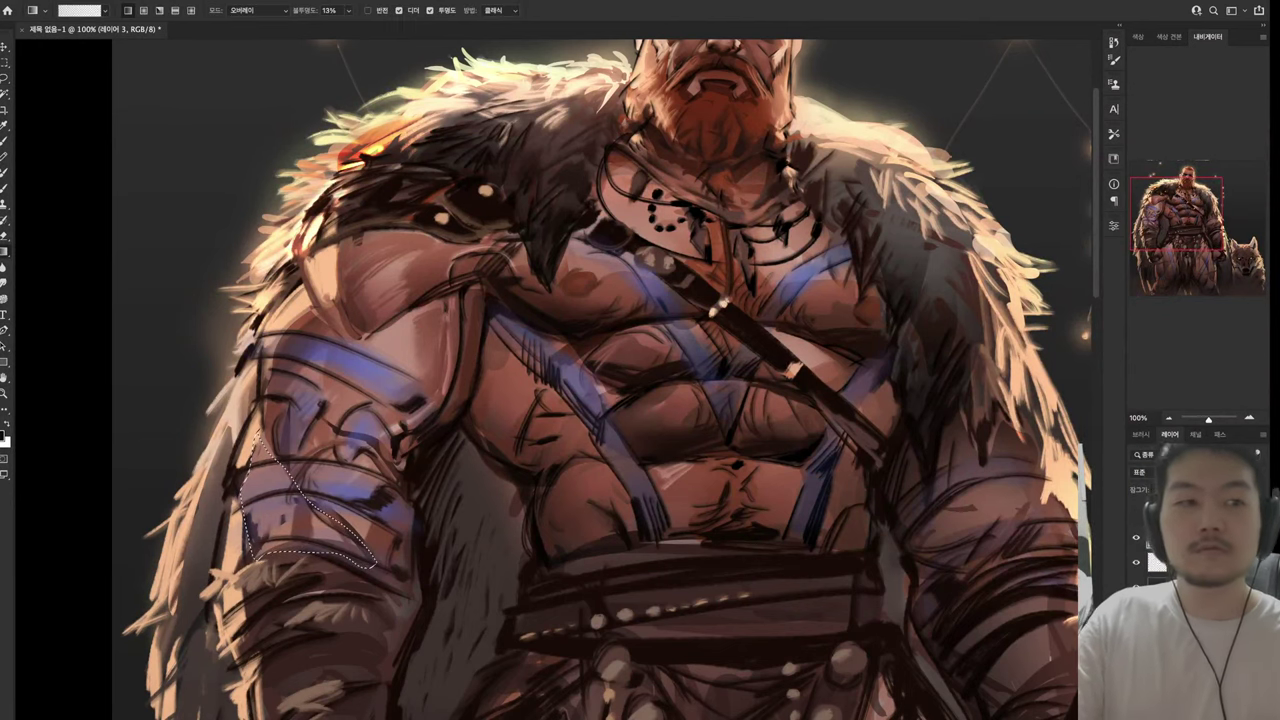
scroll(550, 380, down, 3)
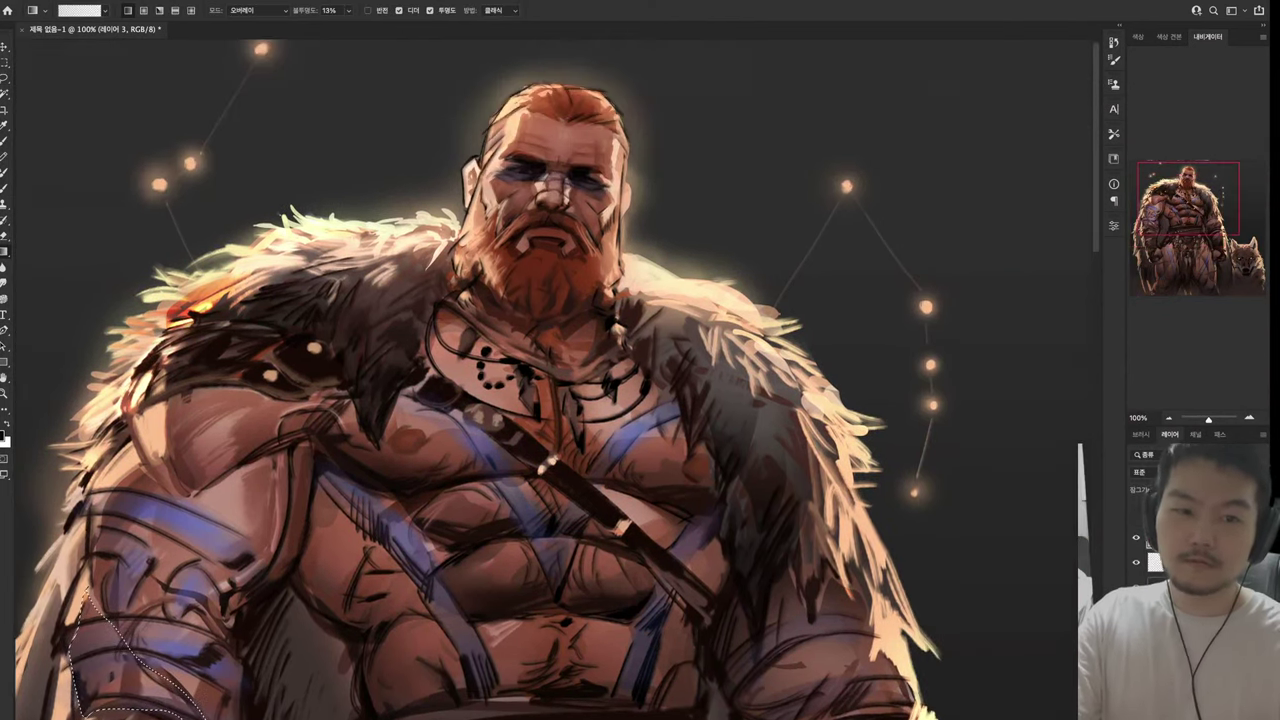
scroll(550, 380, up, 3)
scroll(550, 380, down, 2)
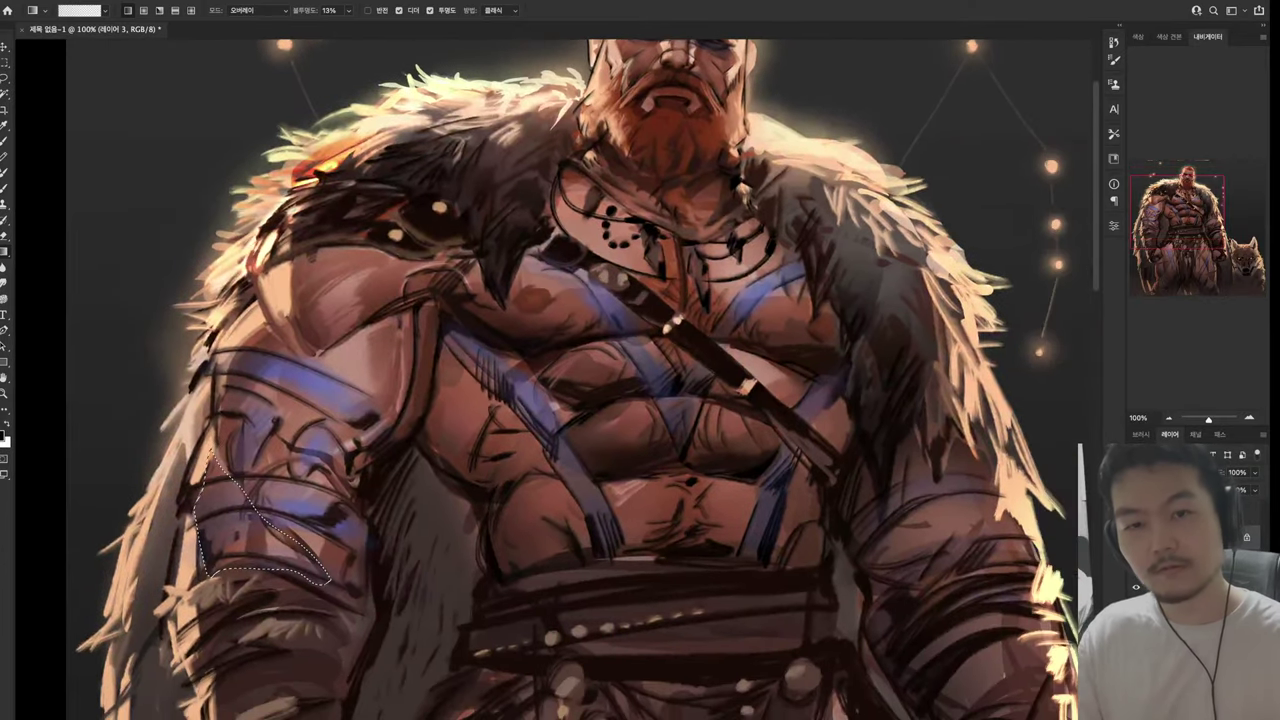
scroll(550, 380, up, 3)
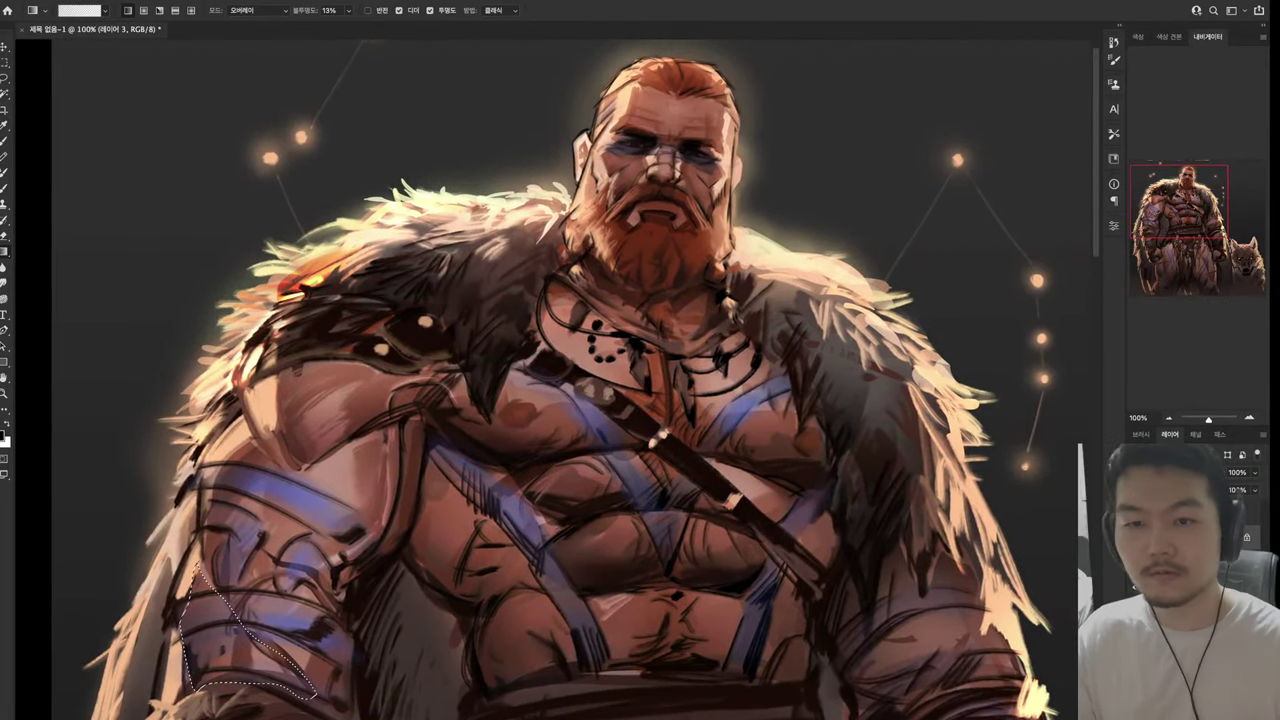
key(l)
key(ctrl+d)
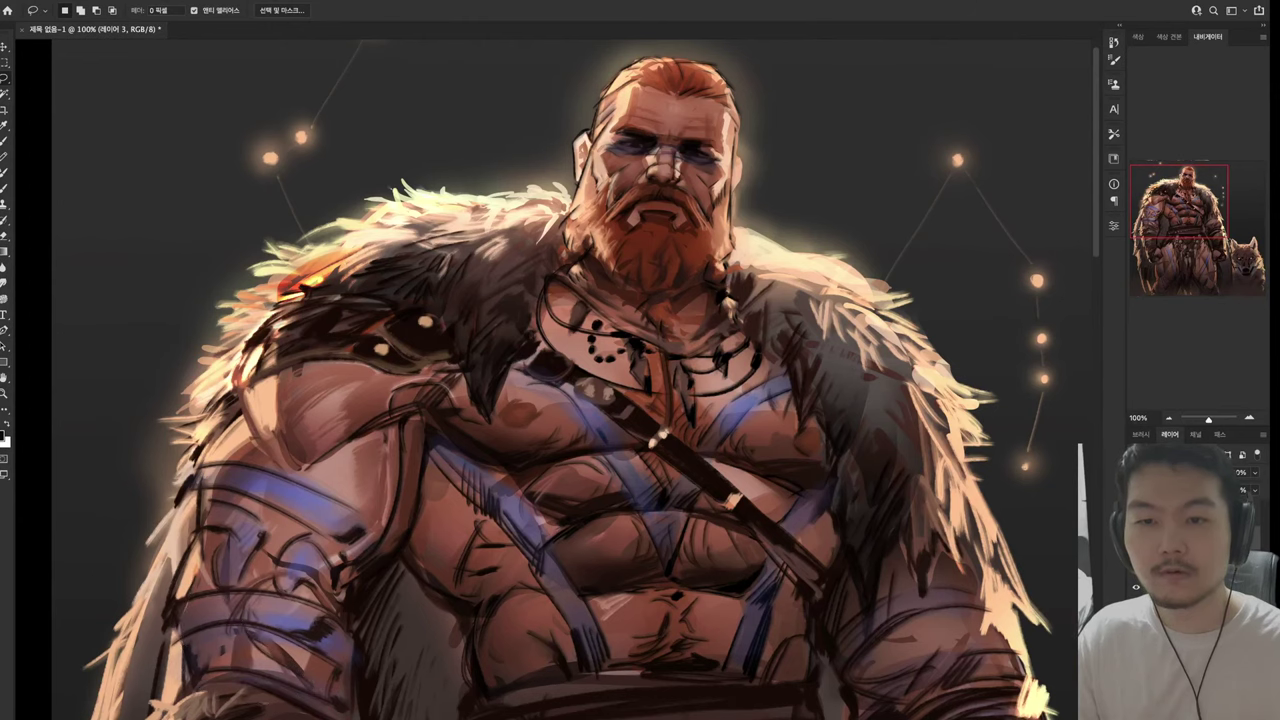
Sample a light peach colour from the lit fur edge of the cloak beside the warrior's left arm
key(b)
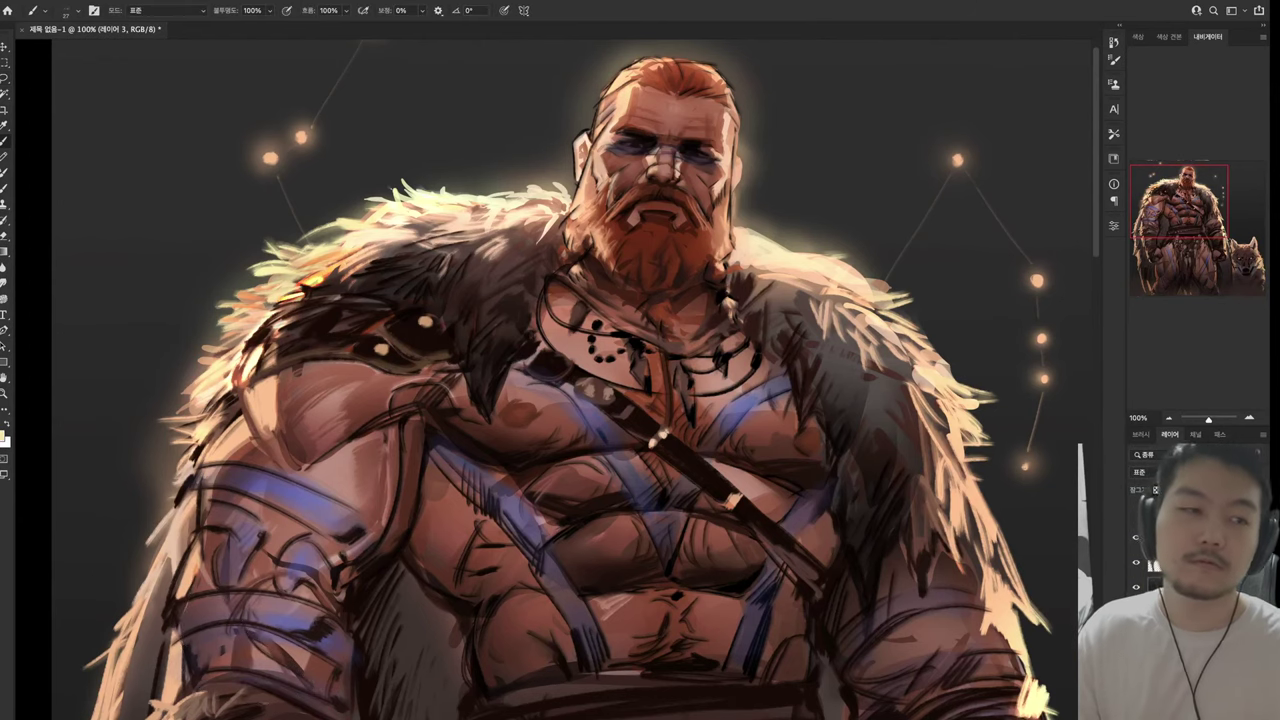
mouse_move(640, 360)
mouse_down()
mouse_move(466, 441)
mouse_move(535, 360)
mouse_up()
scroll(557, 380, down, 10)
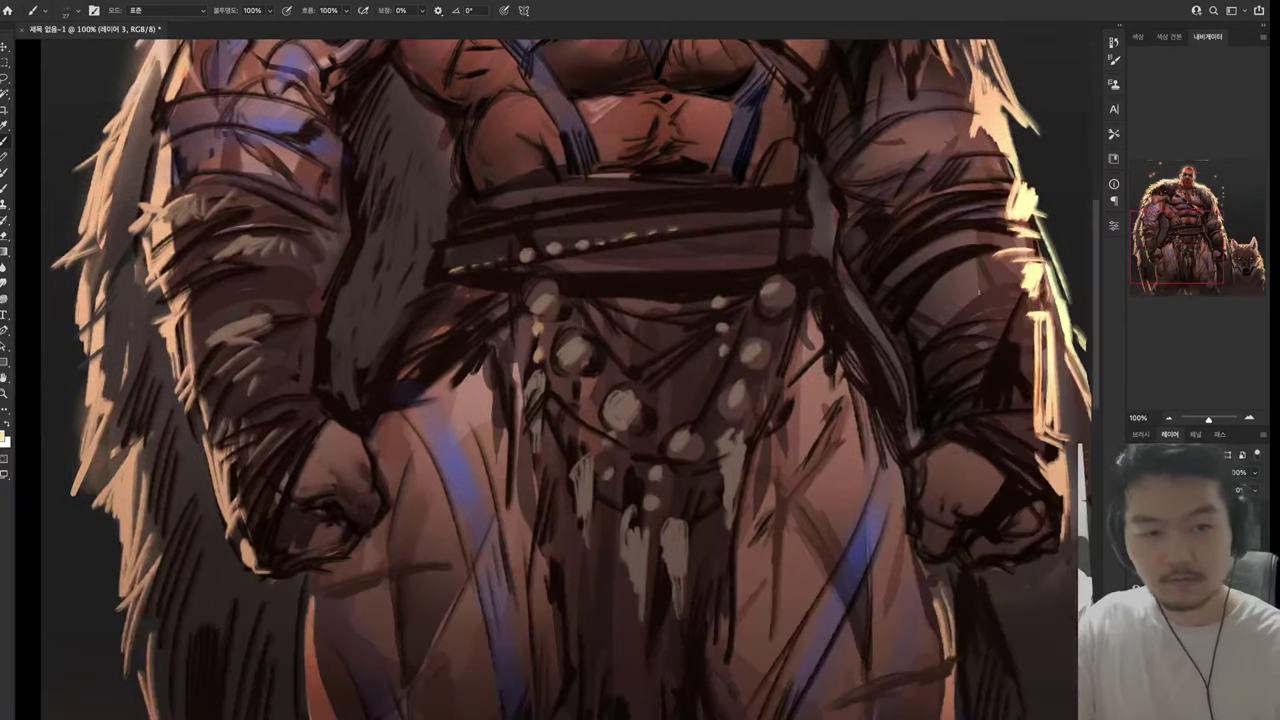
scroll(557, 380, right, 5)
scroll(557, 380, right, 2)
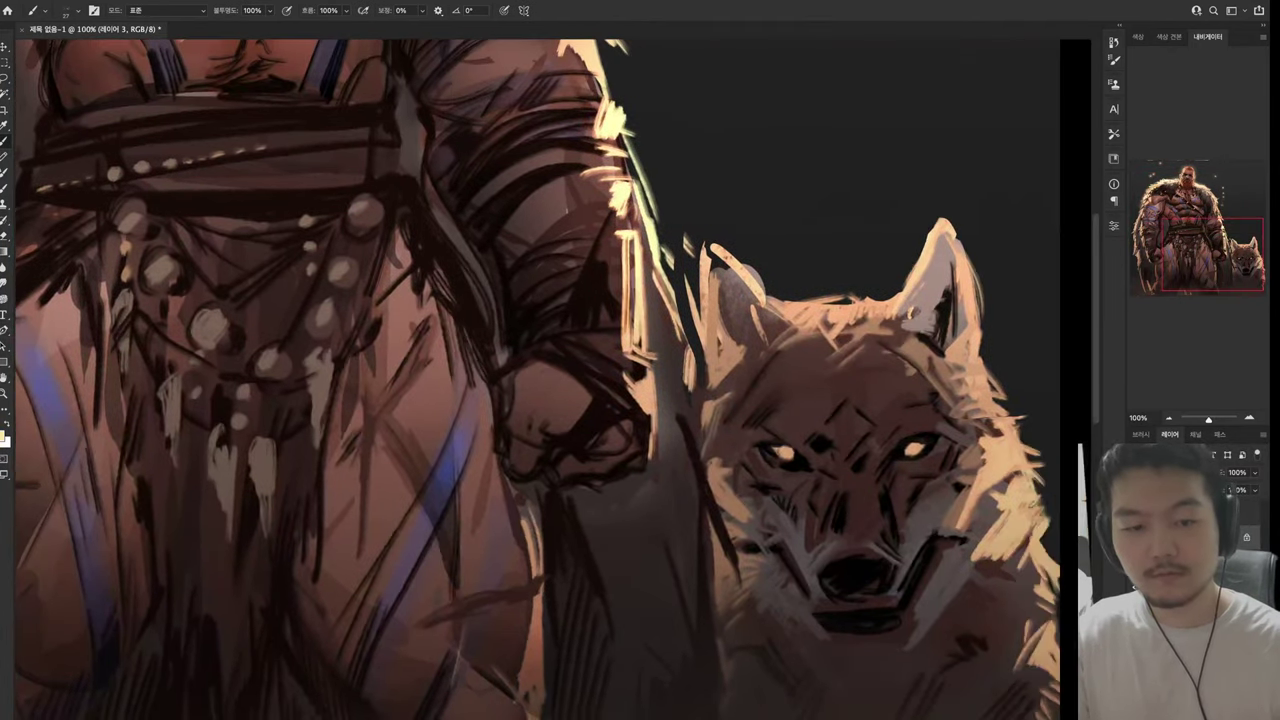
scroll(557, 380, up, 10)
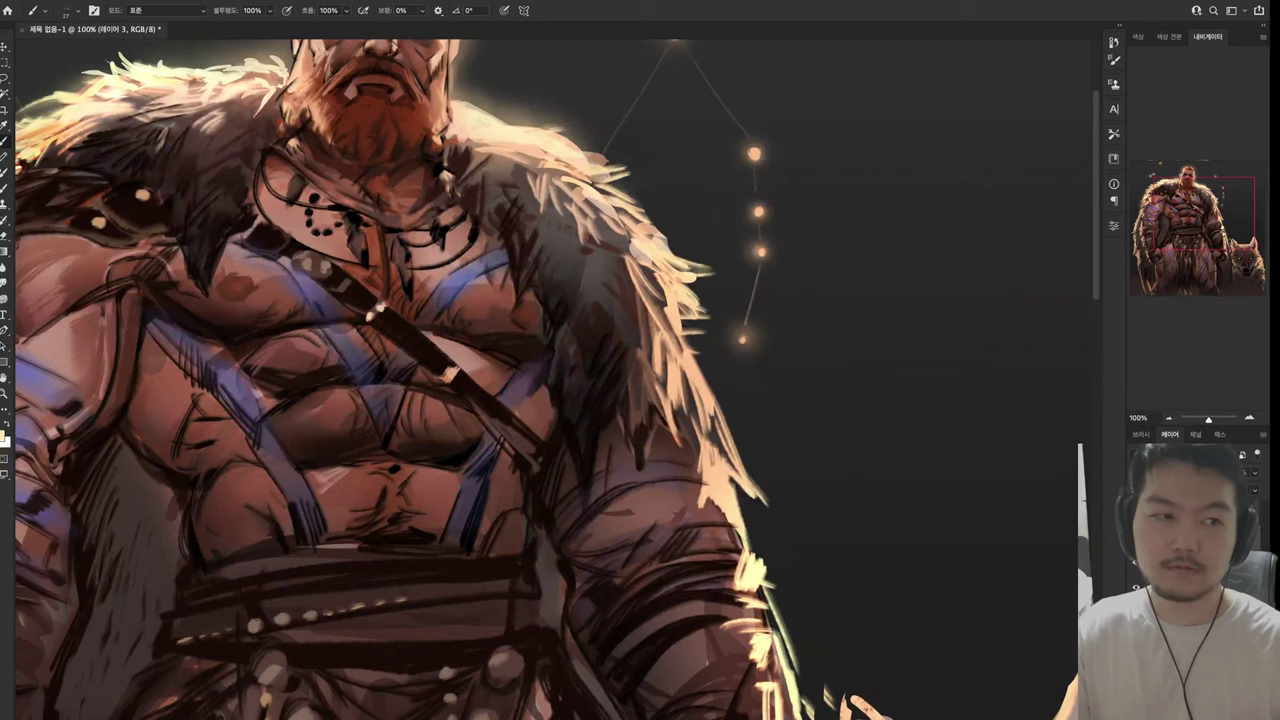
key(i)
click(731, 509)
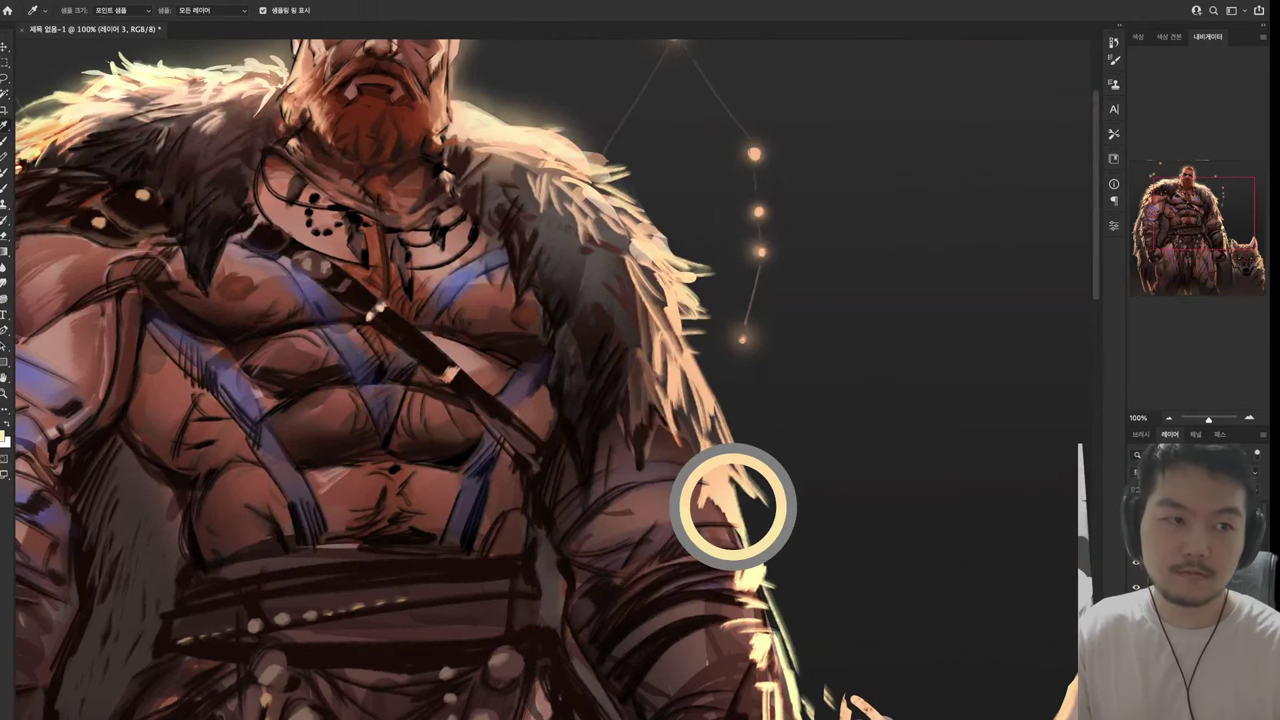
scroll(731, 509, left, 8)
scroll(557, 380, down, 3)
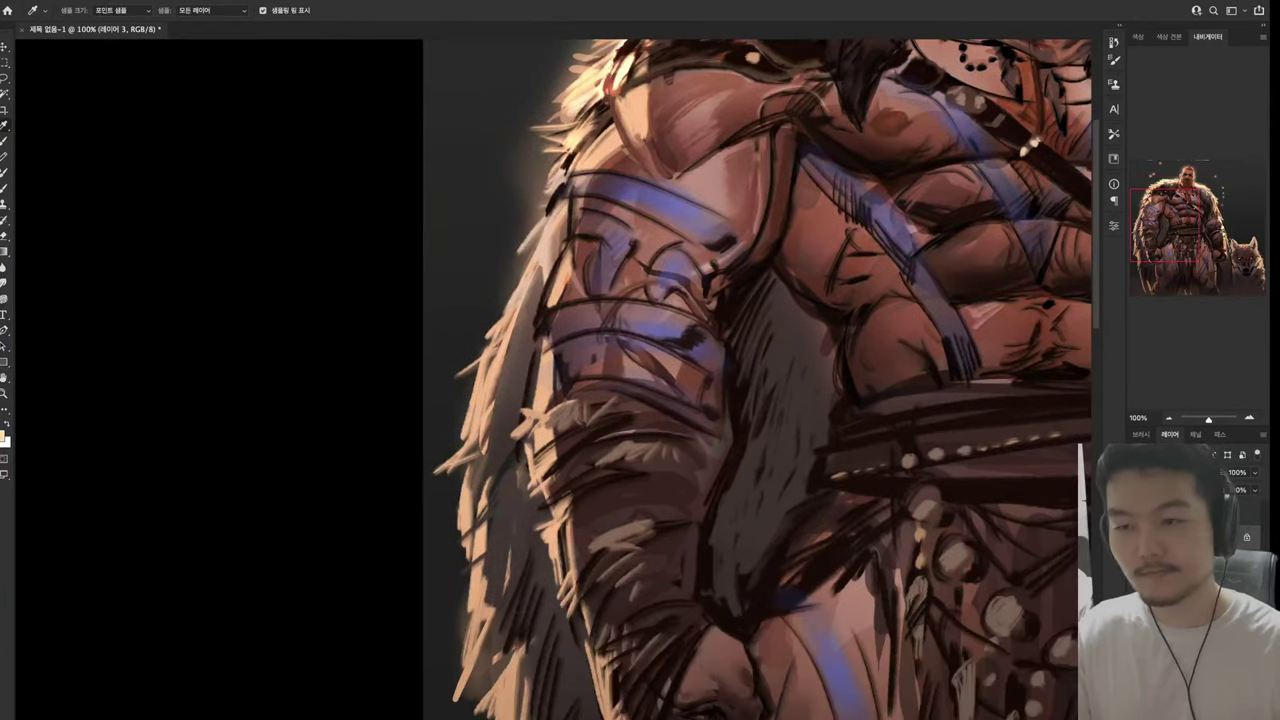
scroll(557, 380, right, 10)
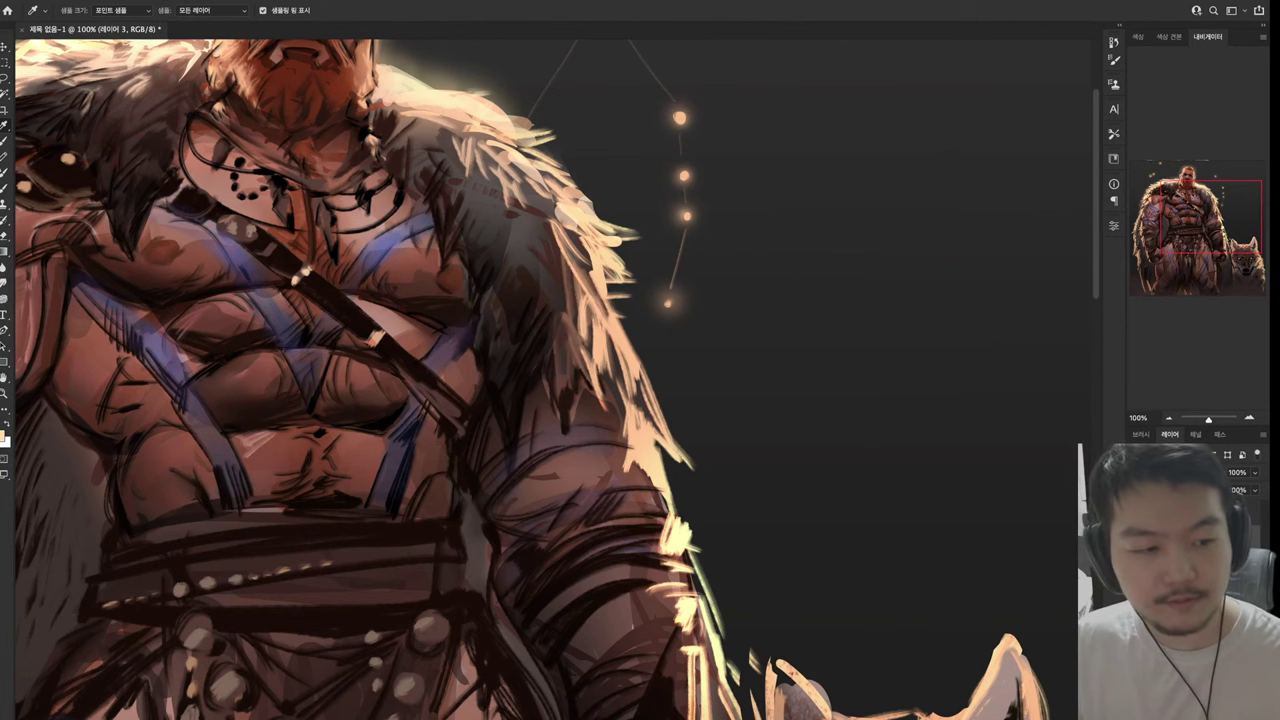
scroll(550, 380, down, 5)
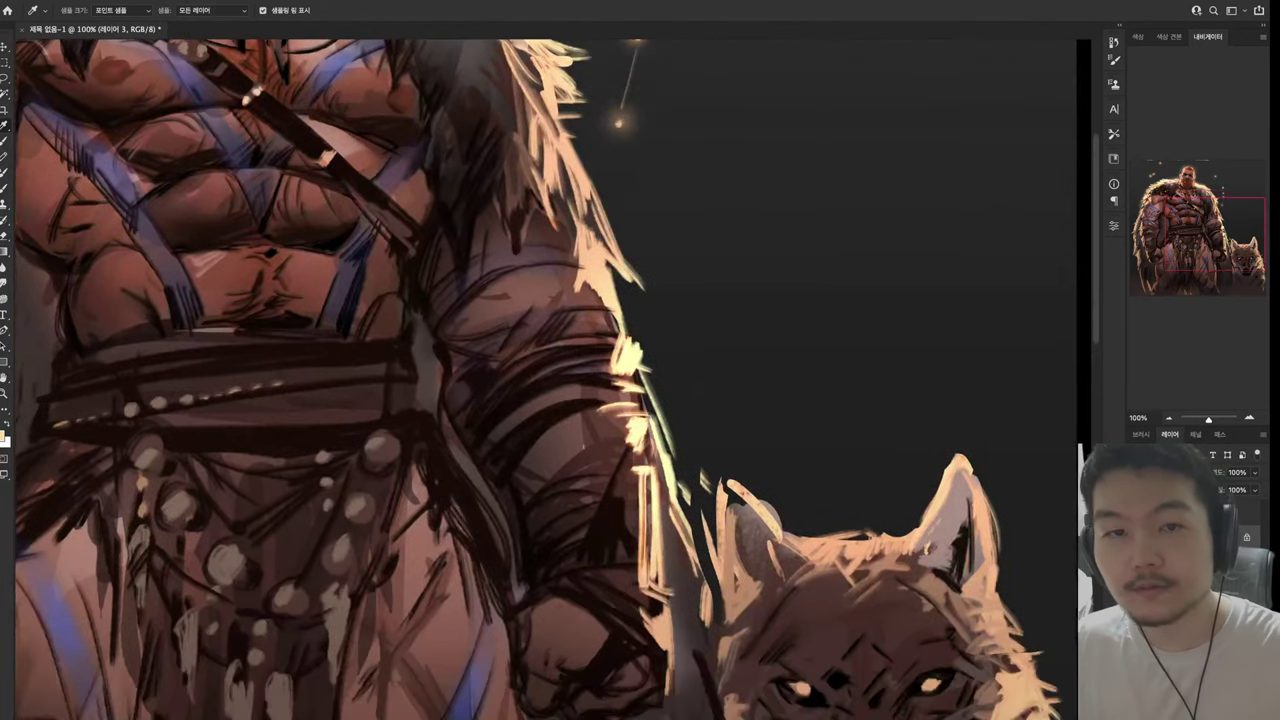
Dab four small peach star dots on layer 6 in the dark background around the wolf's ears
key(b)
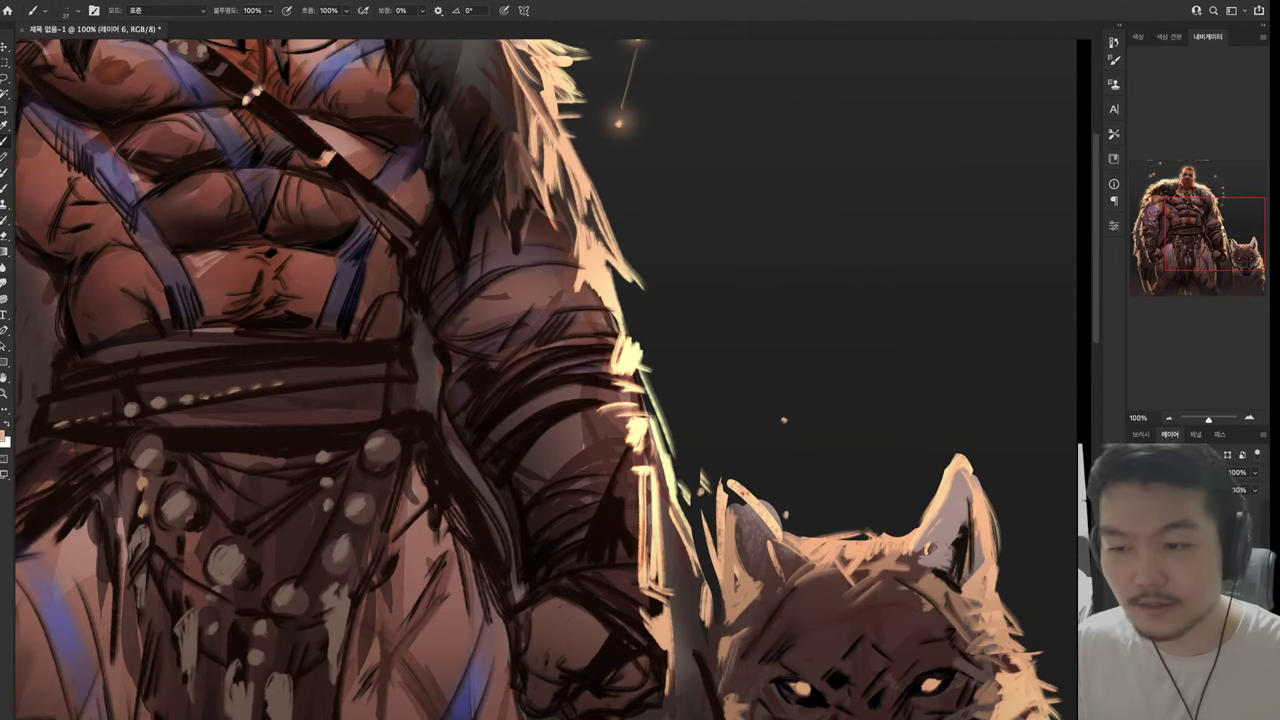
drag(780, 420, 597, 373)
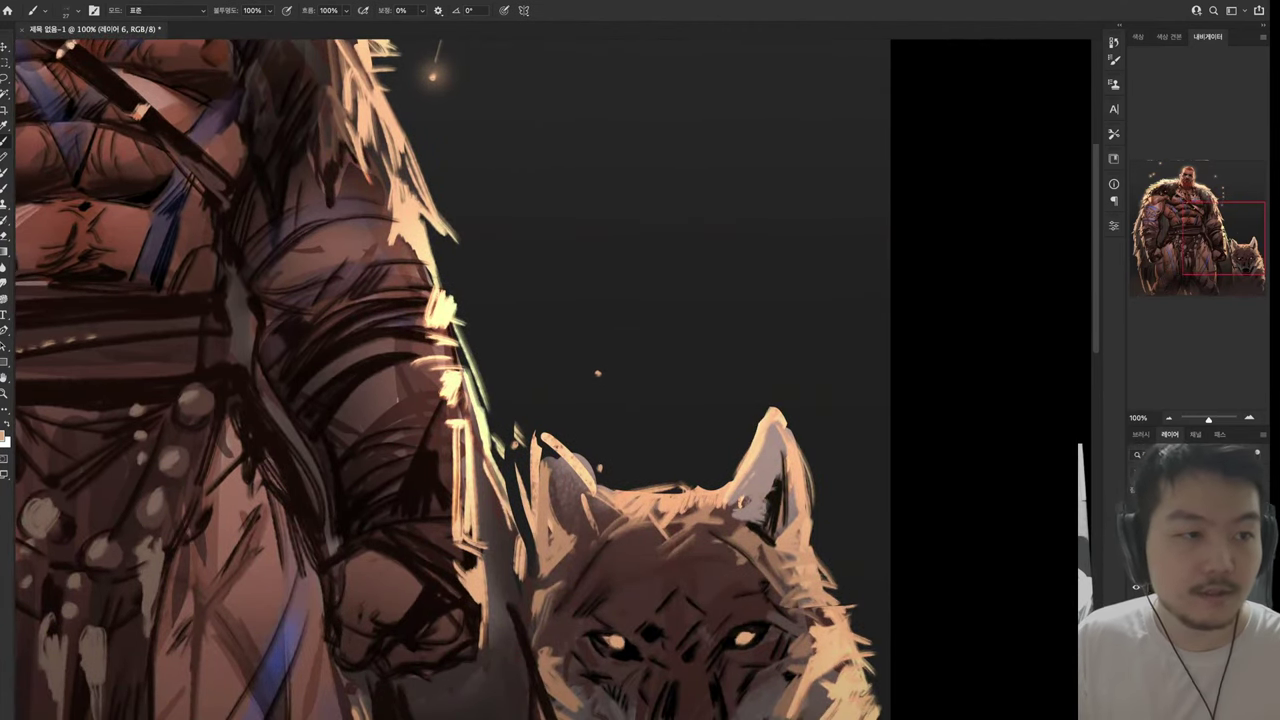
click(837, 395)
click(852, 281)
mouse_move(852, 281)
mouse_down()
mouse_move(966, 337)
mouse_move(1012, 449)
mouse_up()
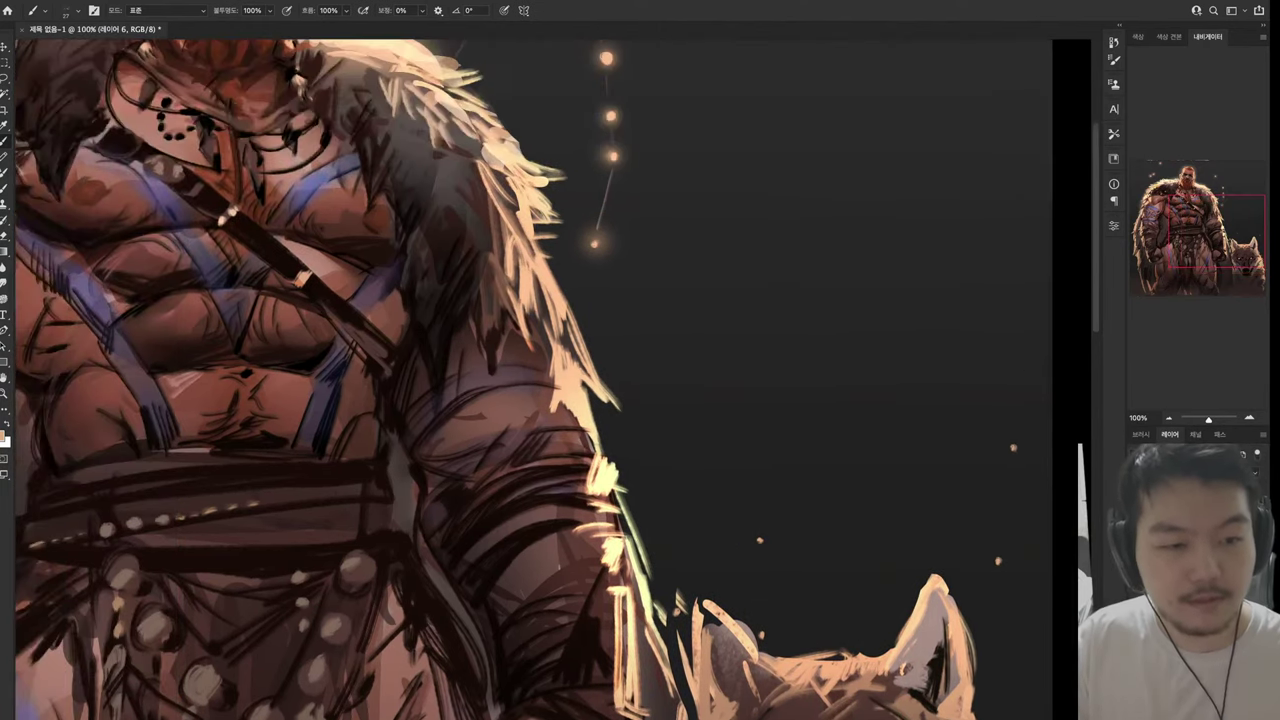
drag(600, 400, 569, 268)
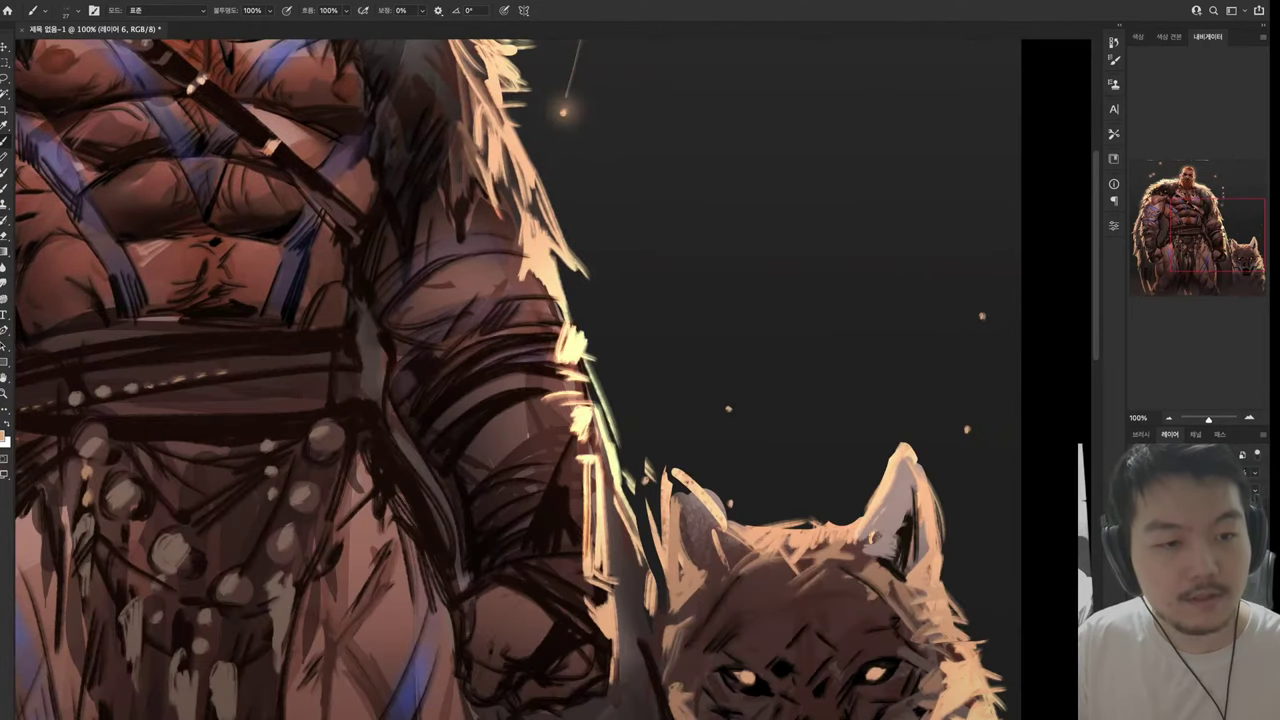
Add a star dot beside the wolf's head and link the new stars with thin constellation lines
drag(983, 330, 968, 420)
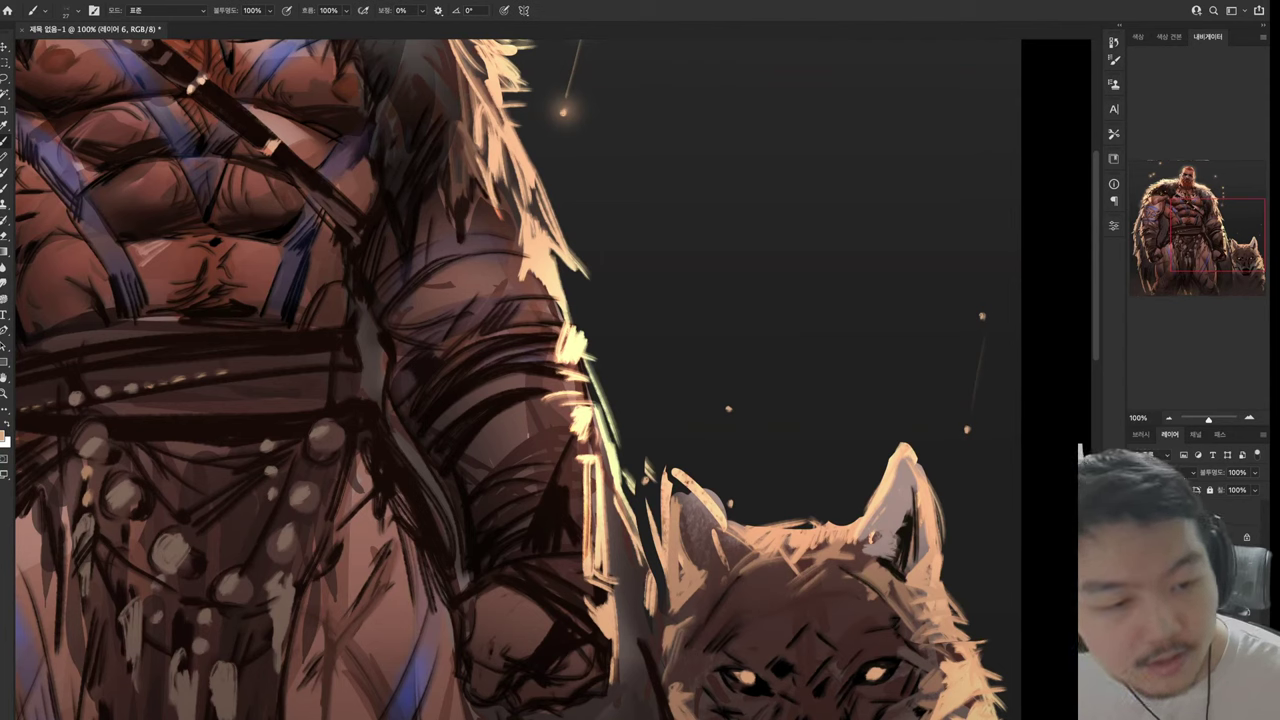
click(964, 577)
drag(972, 450, 965, 556)
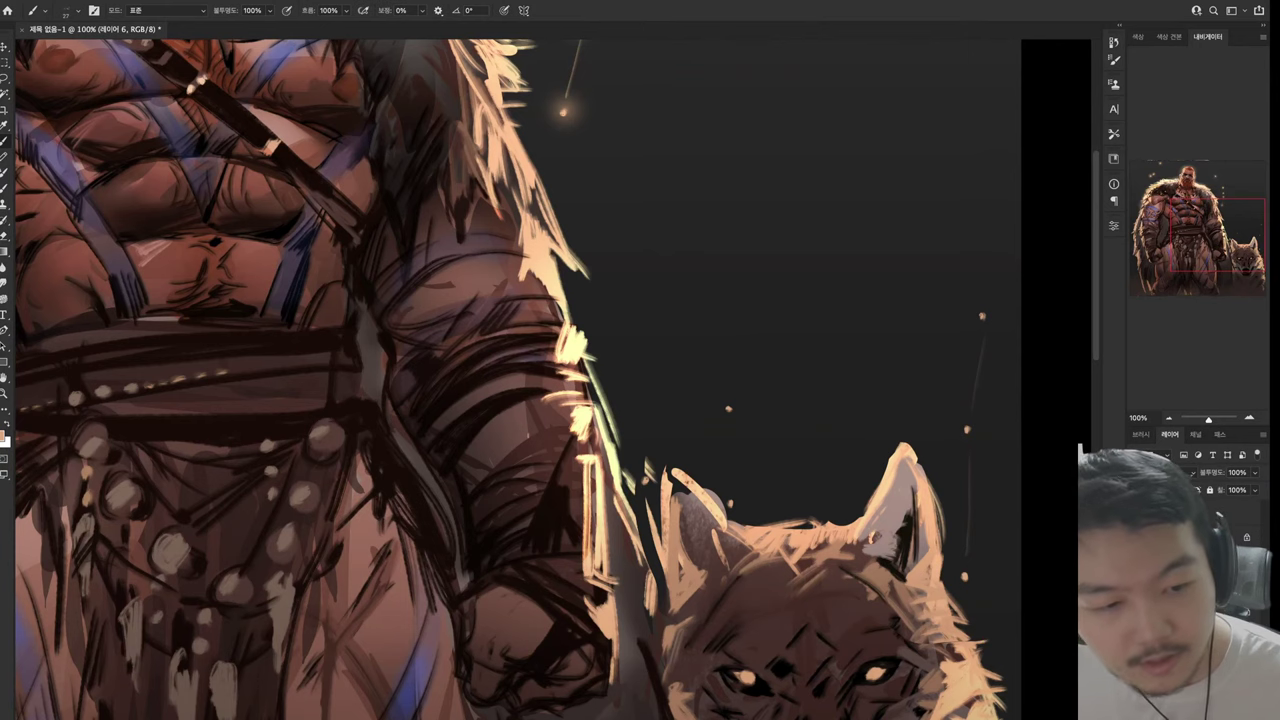
mouse_move(952, 583)
mouse_down()
mouse_move(909, 518)
mouse_move(977, 556)
mouse_up()
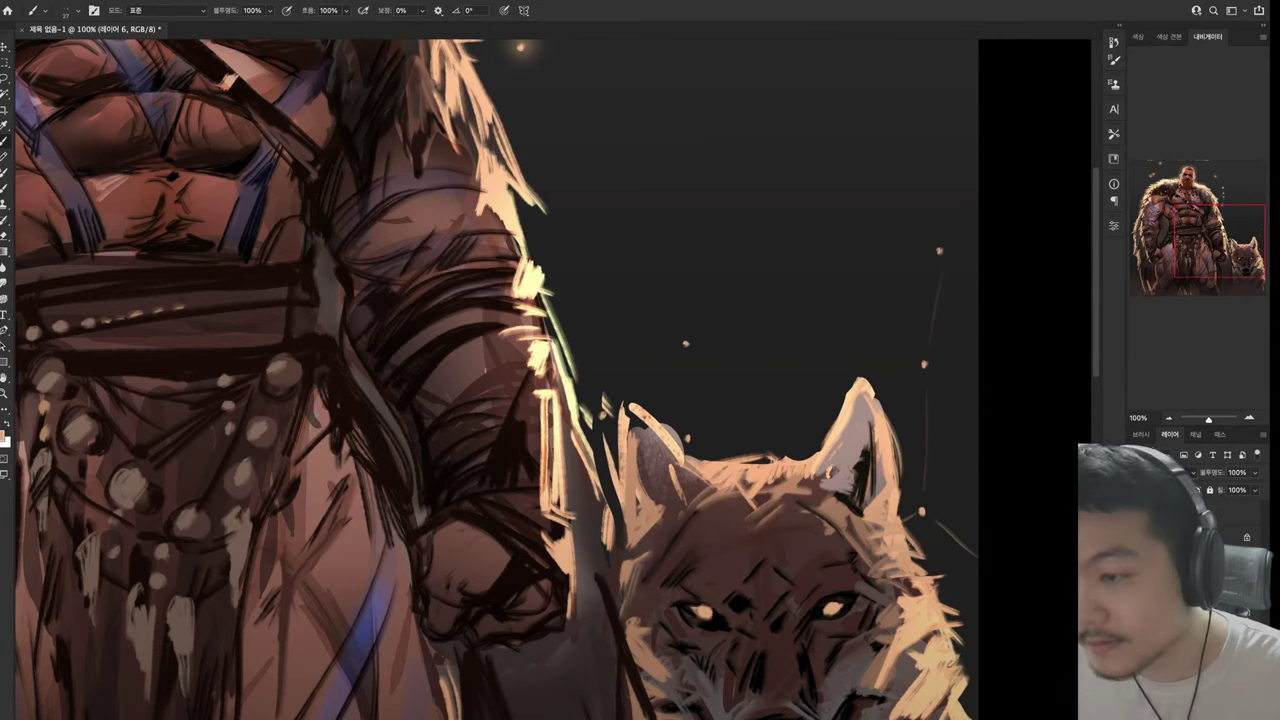
drag(686, 350, 688, 430)
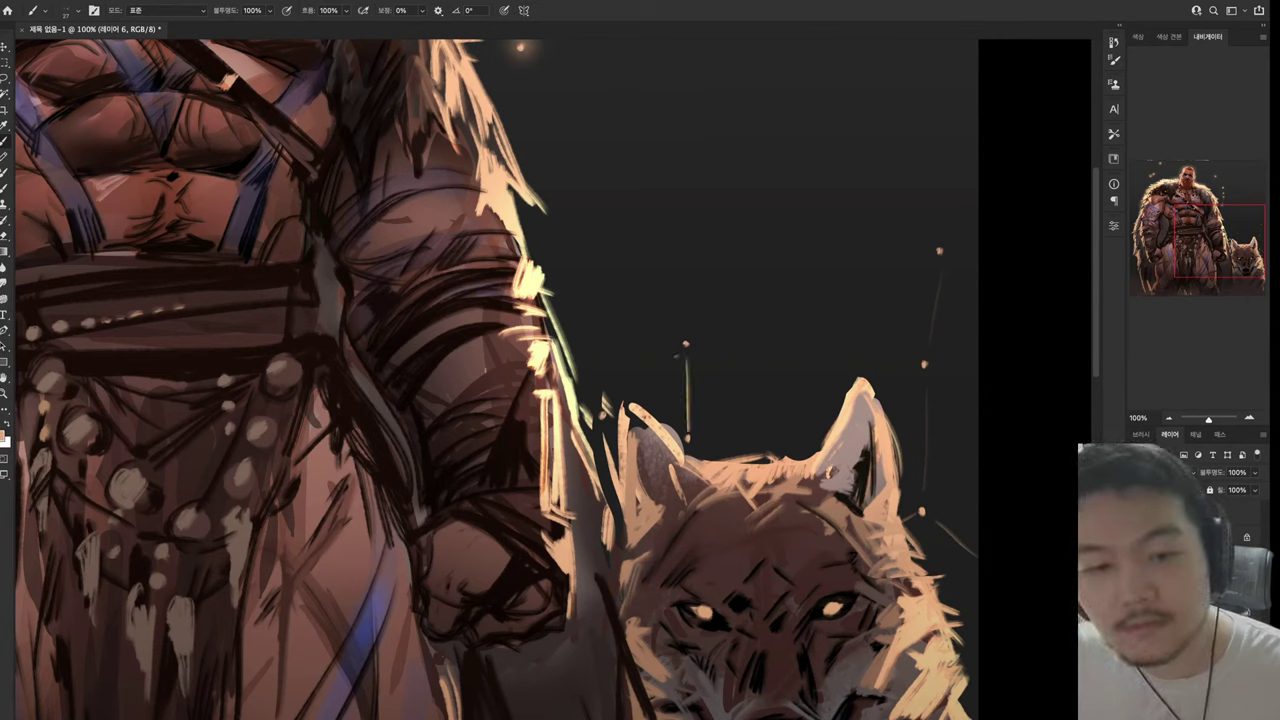
Fade the vertical constellation line above the wolf's ear with the Eraser at 59% opacity
key(e)
mouse_move(685, 347)
mouse_down()
mouse_move(625, 405)
mouse_move(676, 356)
mouse_move(689, 432)
mouse_up()
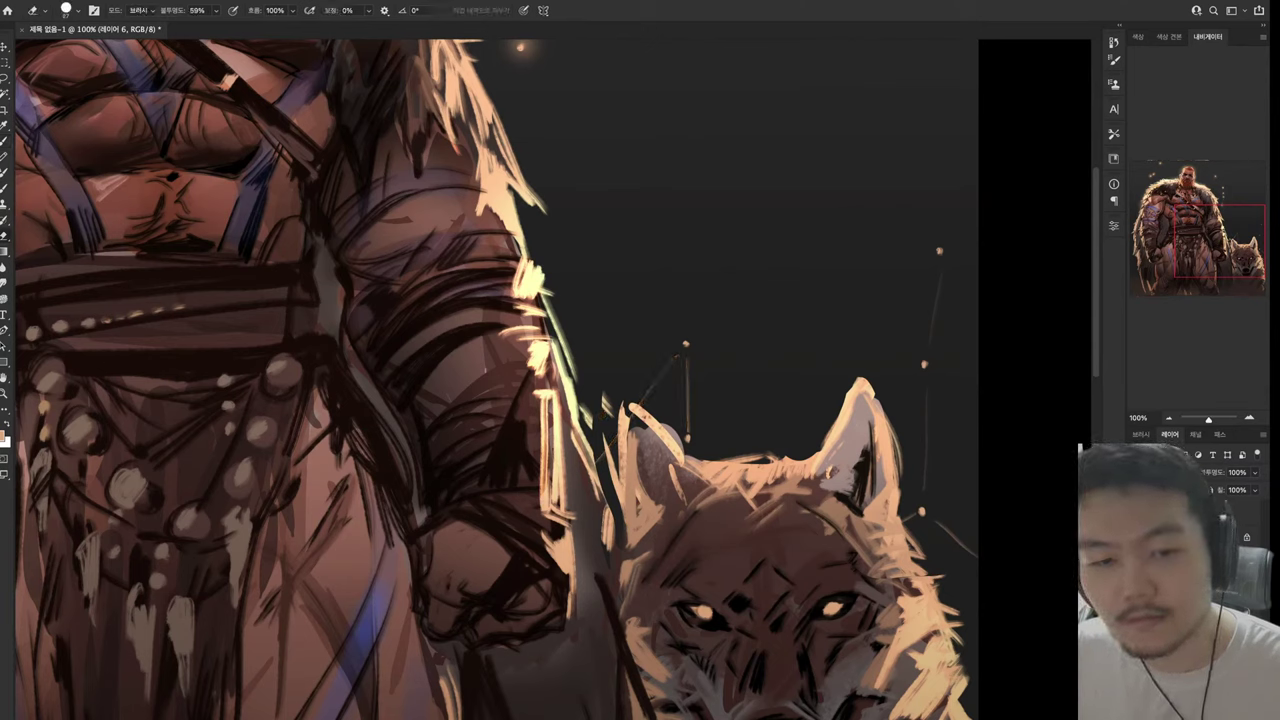
drag(688, 372, 688, 442)
Dab soft glows over the new stars around the wolf on layer 3 with an enlarged brush at 45% opacity
key(b)
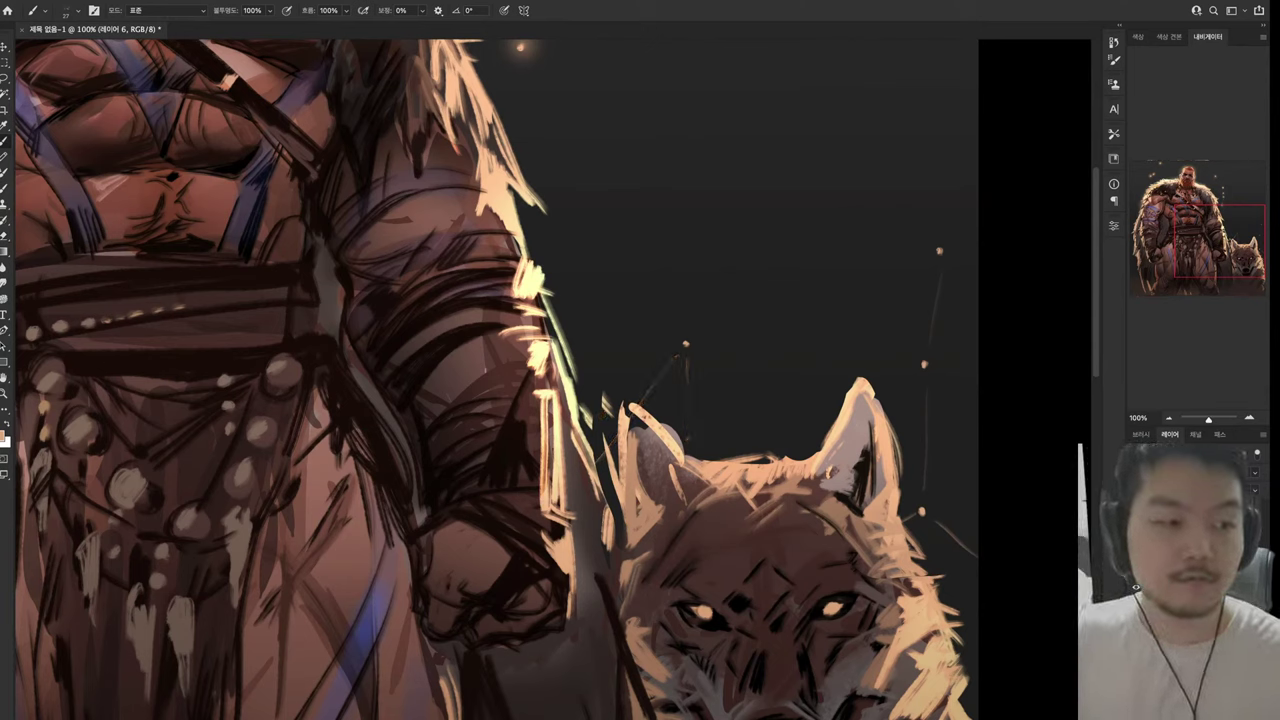
drag(600, 300, 605, 505)
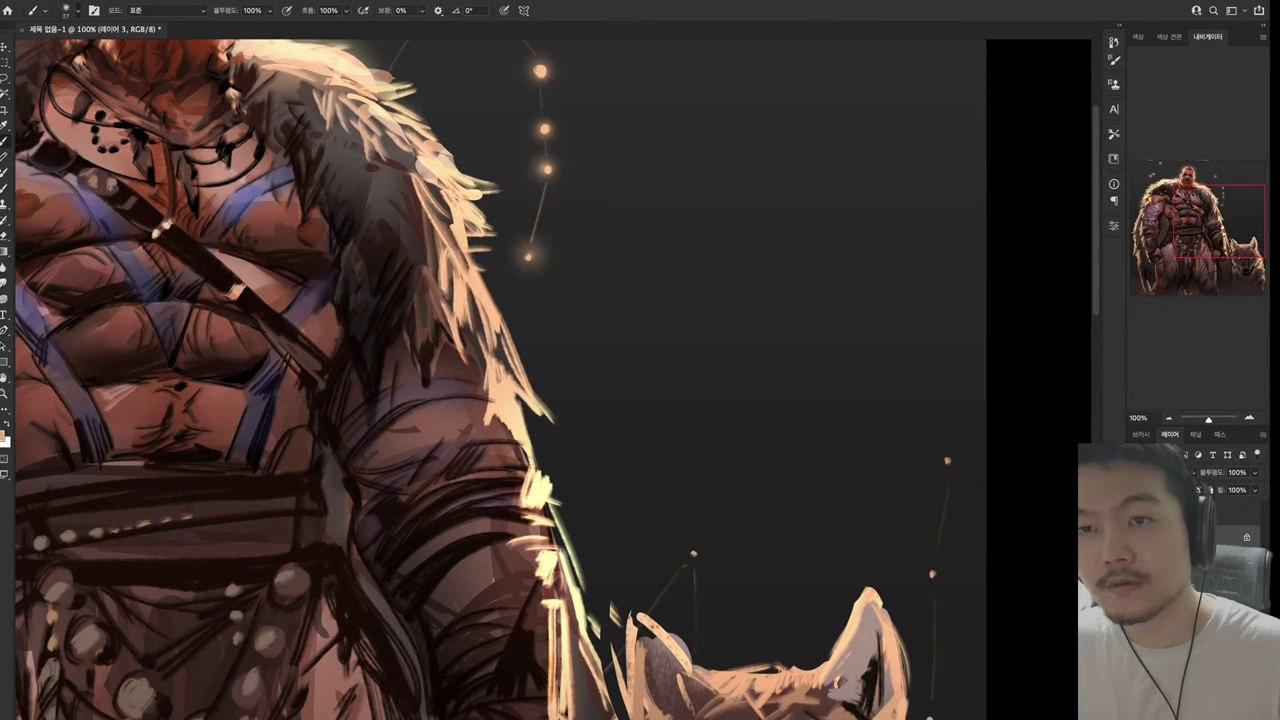
key(bracketright)
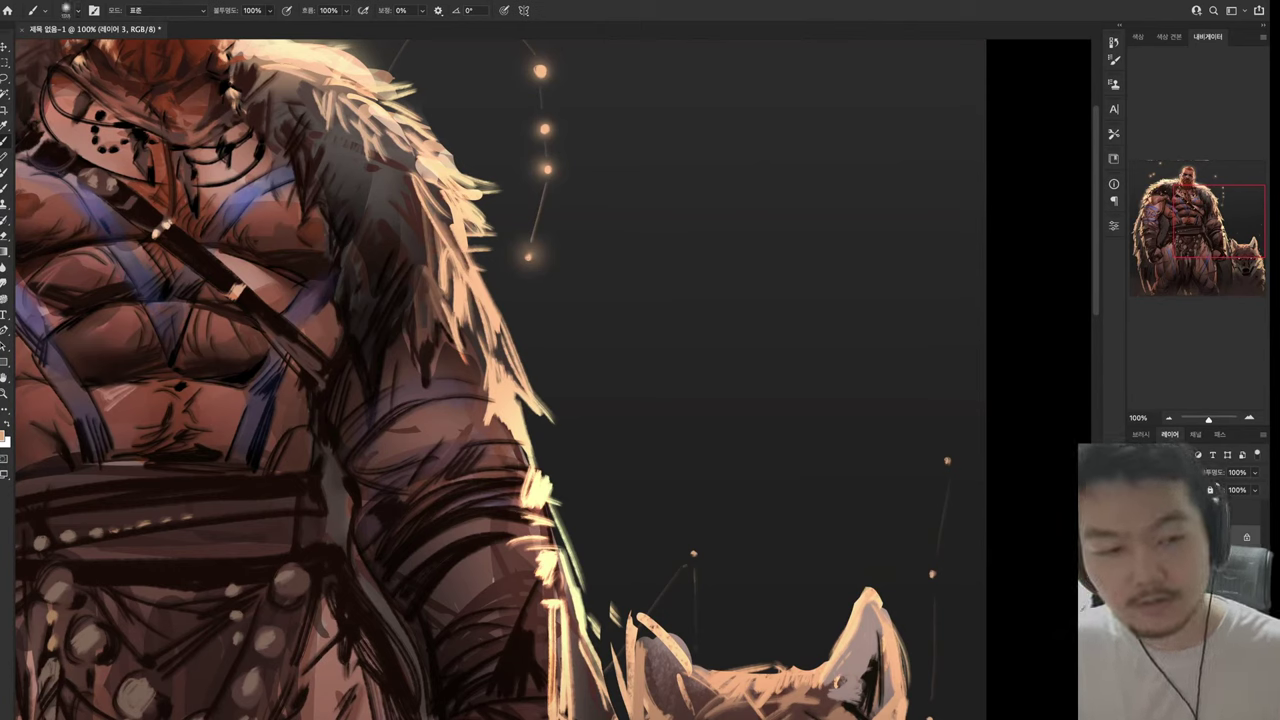
key(4)
key(5)
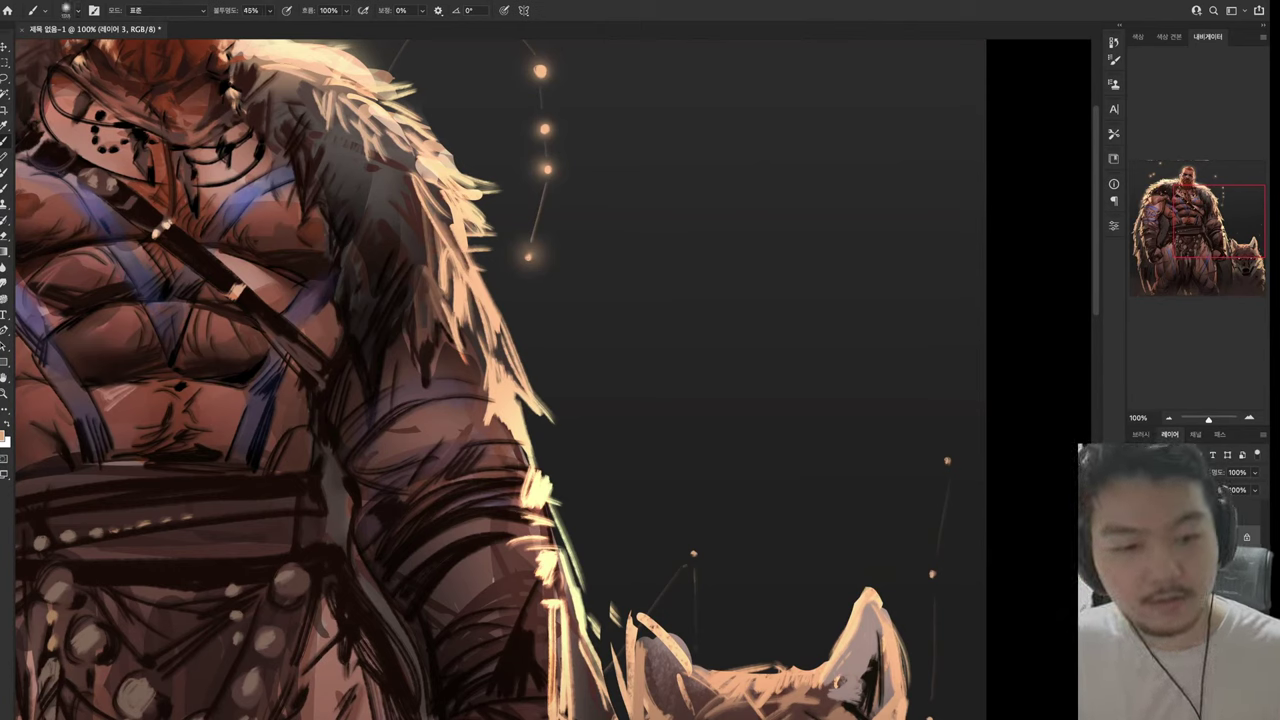
click(693, 552)
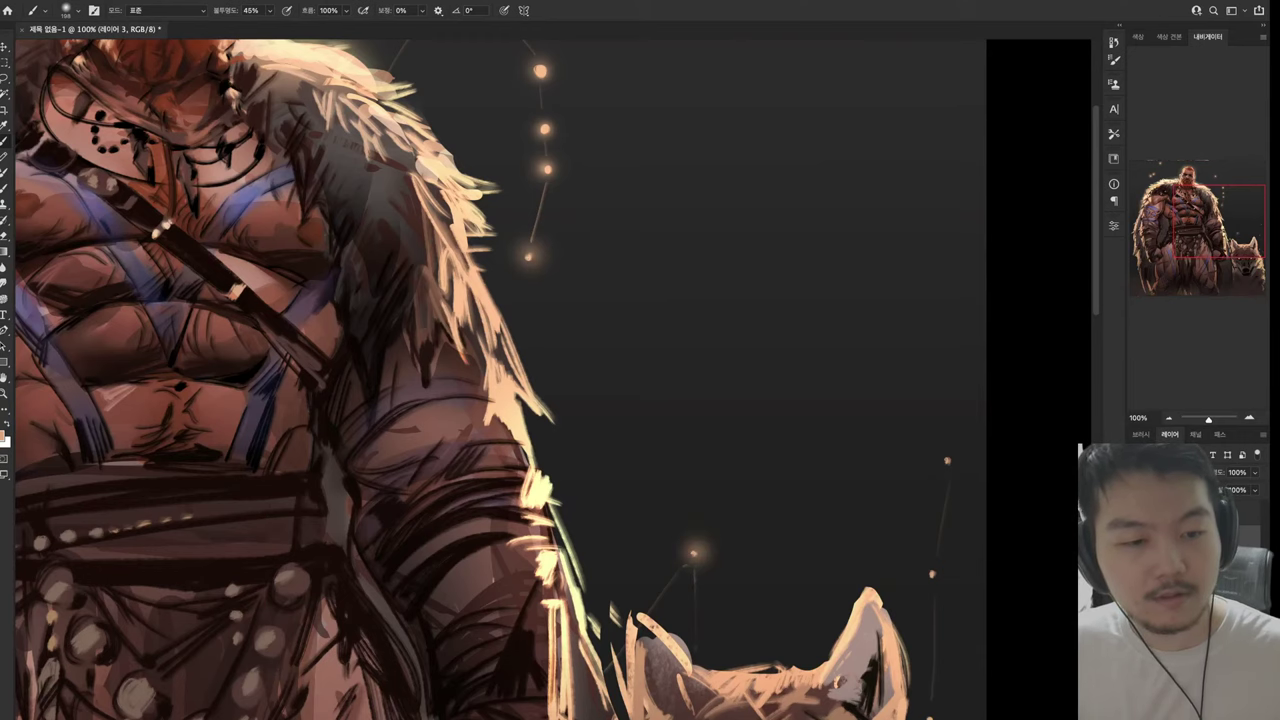
click(932, 574)
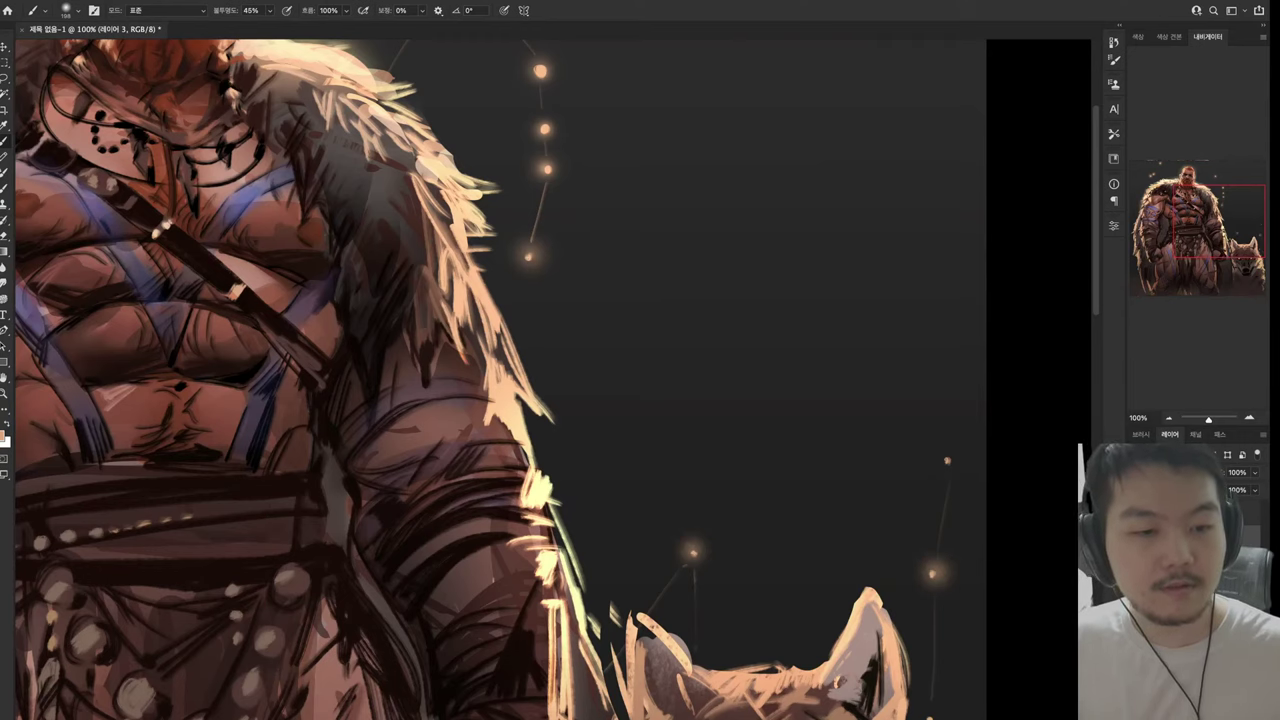
click(947, 460)
drag(947, 460, 903, 268)
drag(400, 150, 753, 85)
Darken the wolf's forehead, cheek, muzzle and chest with soft black brush strokes at 45% opacity
key(alt)
alt+click(869, 431)
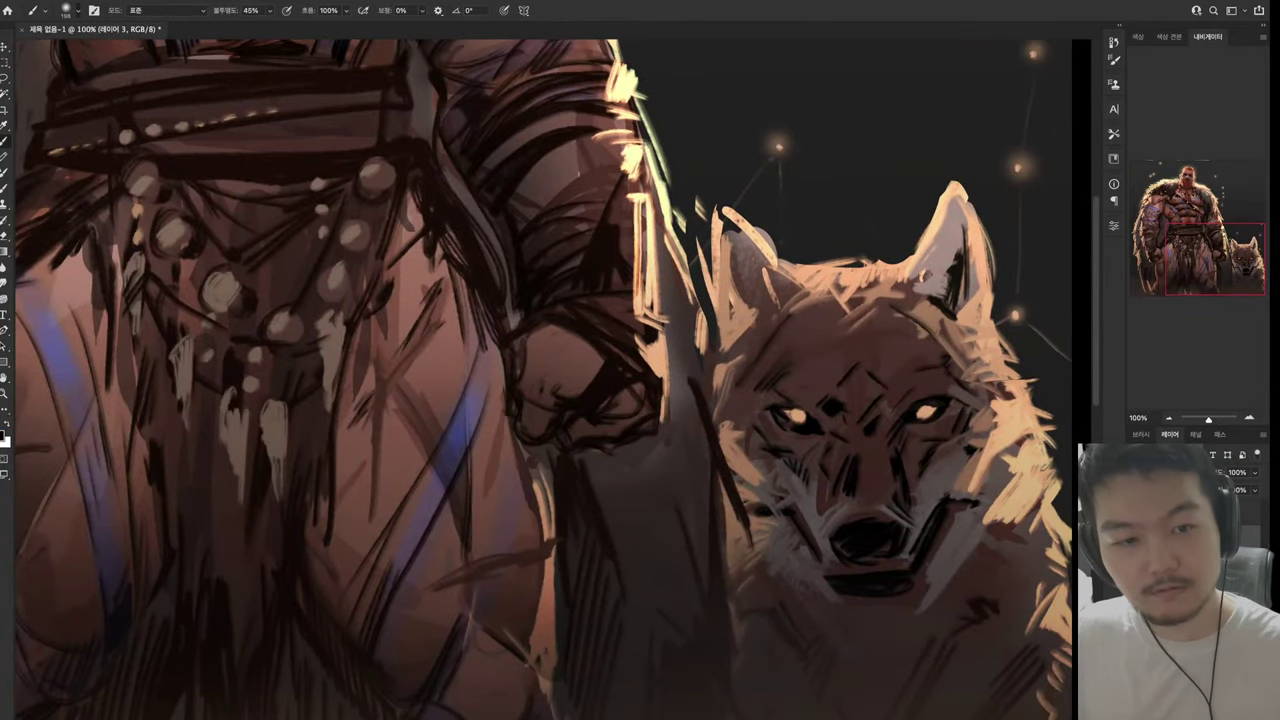
mouse_move(800, 325)
mouse_down()
mouse_move(850, 415)
mouse_move(852, 505)
mouse_up()
drag(730, 372, 764, 406)
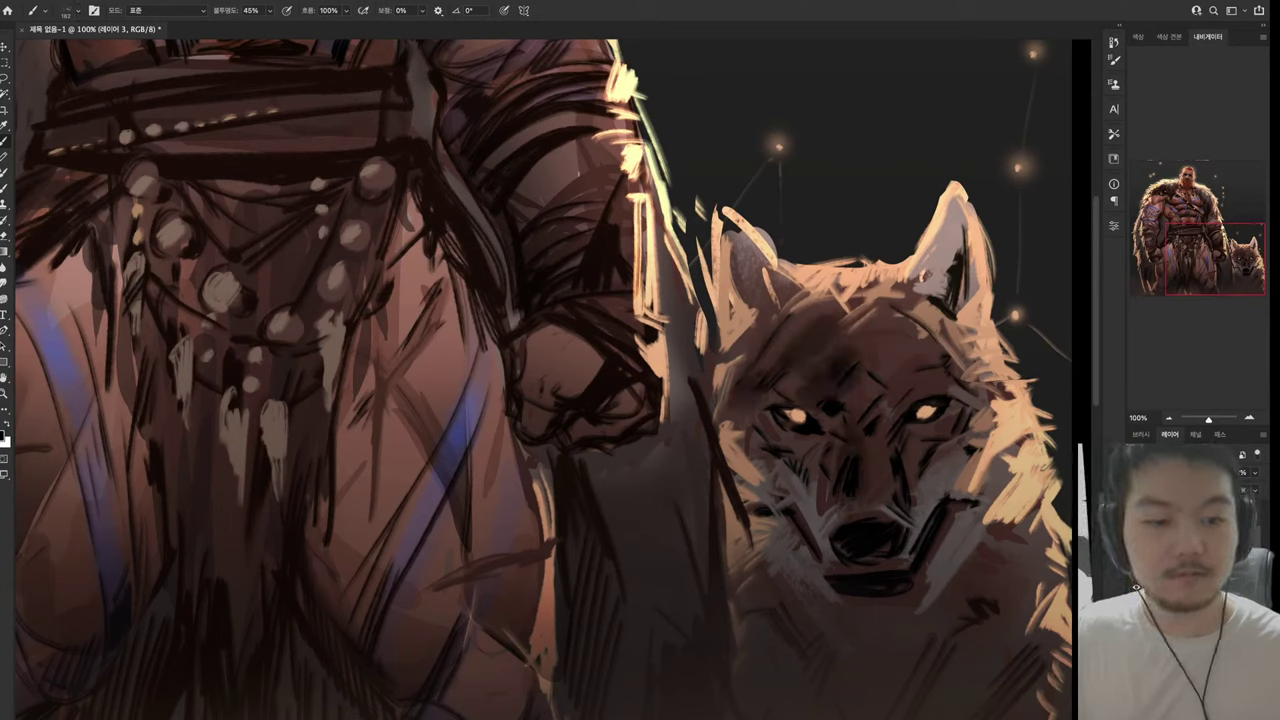
mouse_move(740, 334)
mouse_down()
mouse_move(792, 460)
mouse_move(828, 474)
mouse_move(822, 514)
mouse_up()
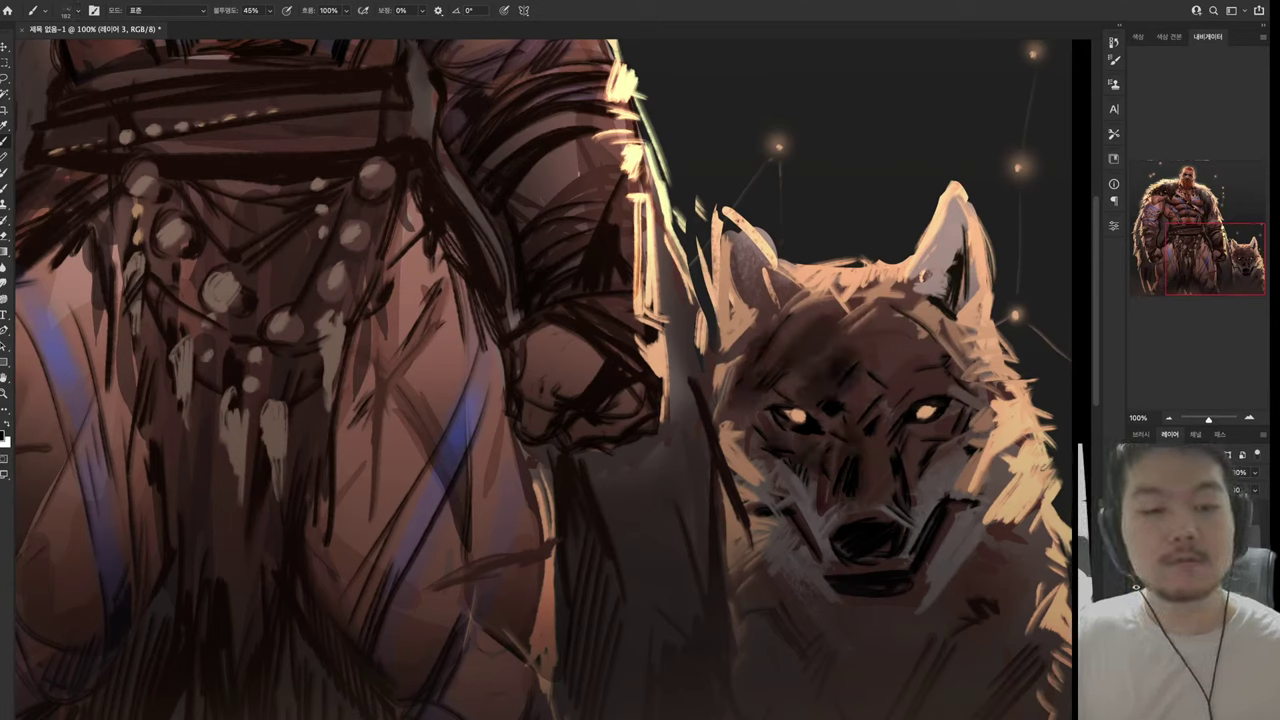
mouse_move(752, 556)
mouse_down()
mouse_move(810, 594)
mouse_move(868, 660)
mouse_up()
Blend the dark strokes on the wolf's face and chest with the Mixer Brush
key(shift+b)
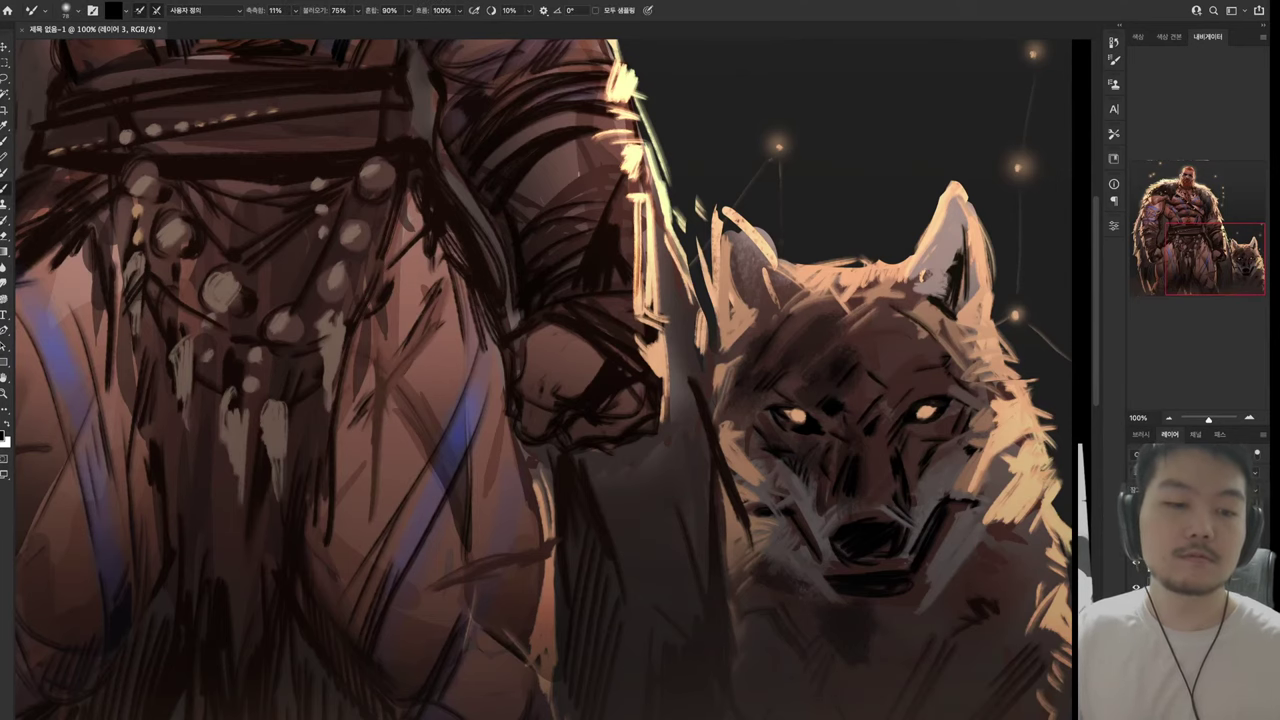
drag(560, 380, 960, 565)
drag(600, 300, 610, 688)
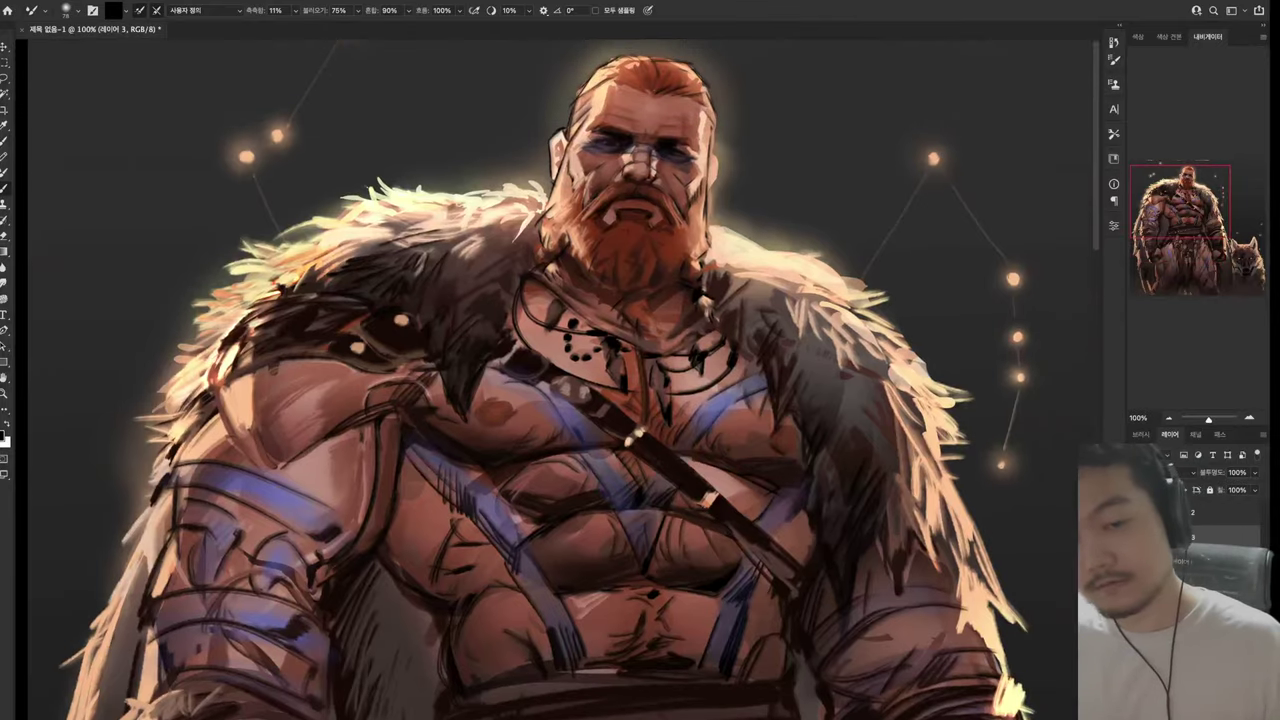
scroll(560, 380, up, 3)
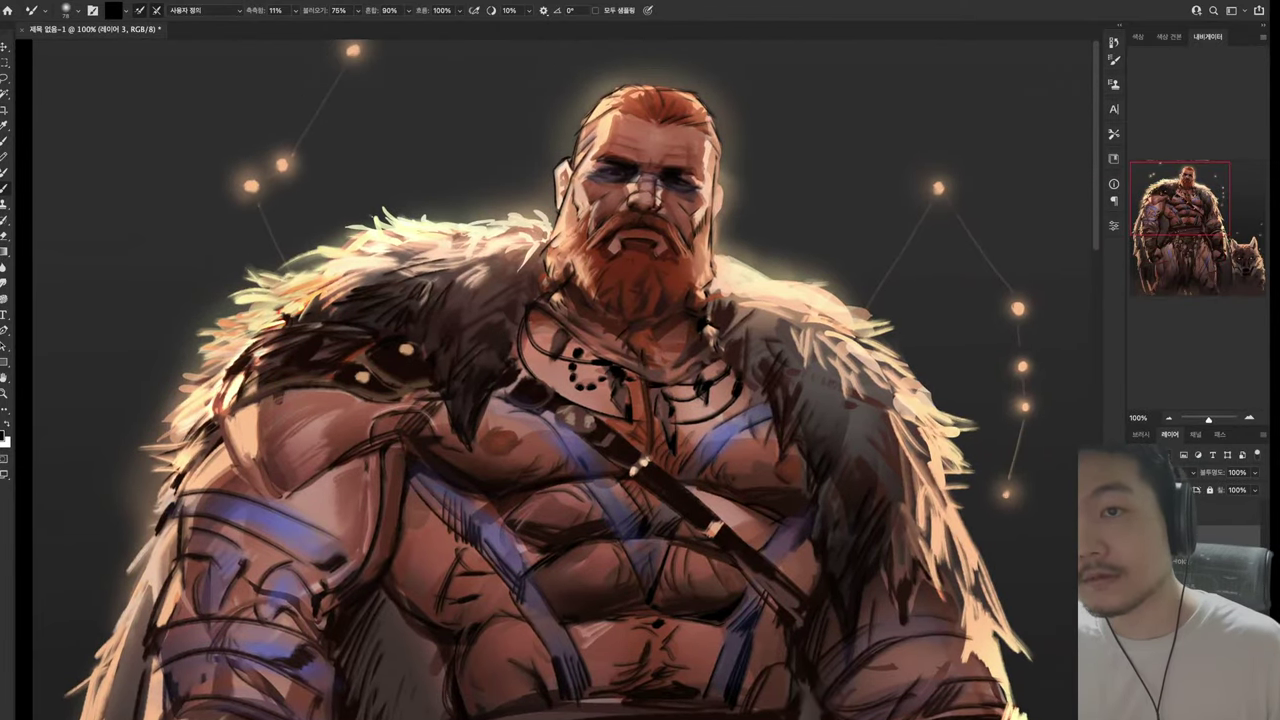
Draw thin dark lines across the warrior's forehead, face and bare shoulder with the Brush at 100% opacity
key(shift+b)
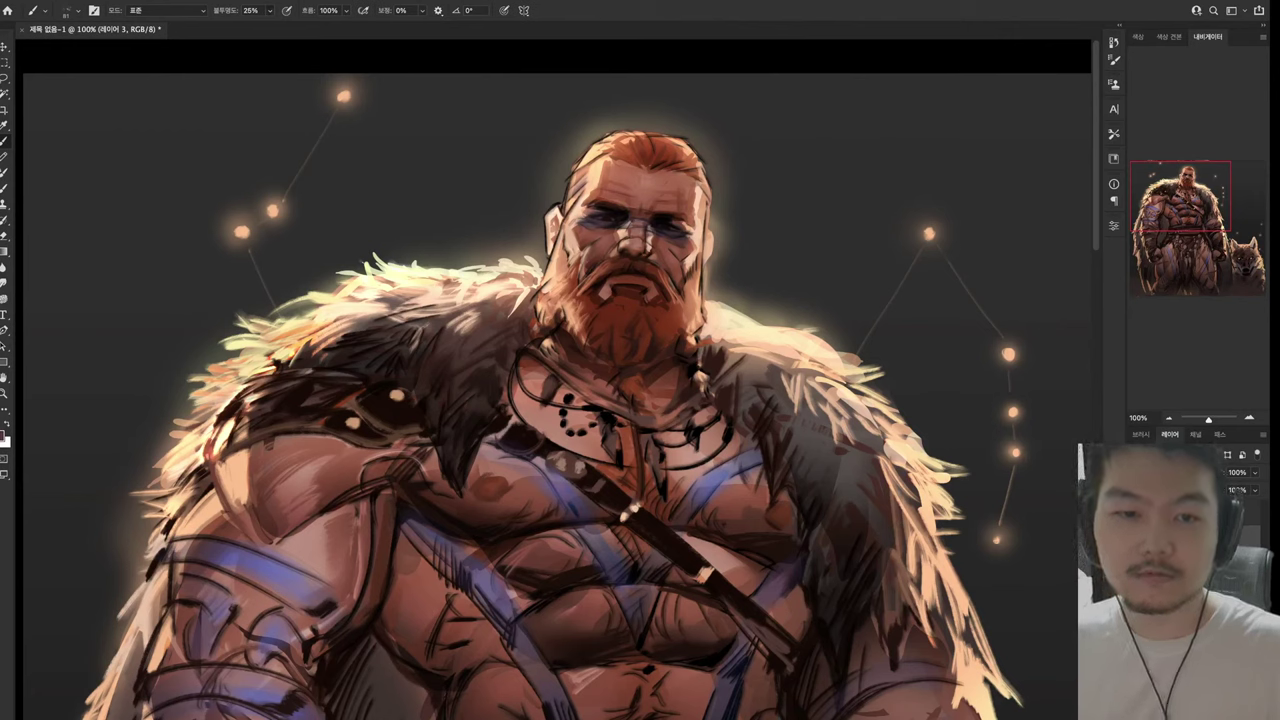
drag(560, 380, 620, 335)
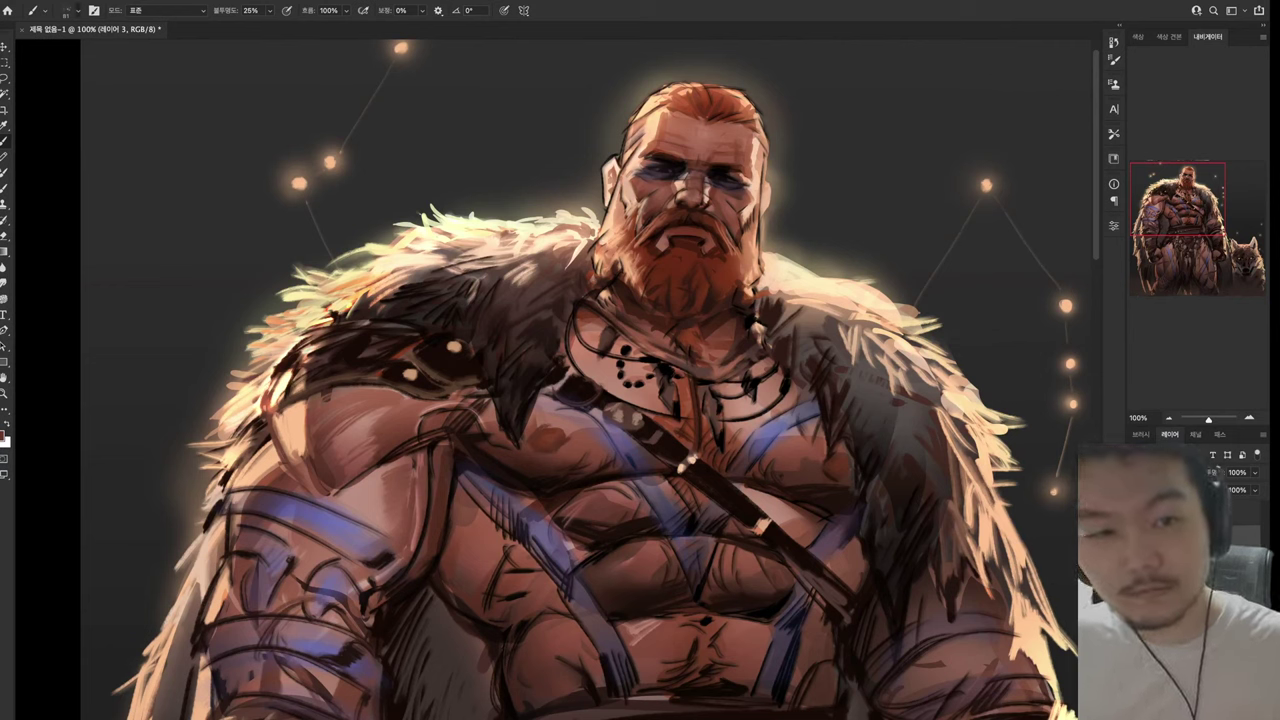
key(i)
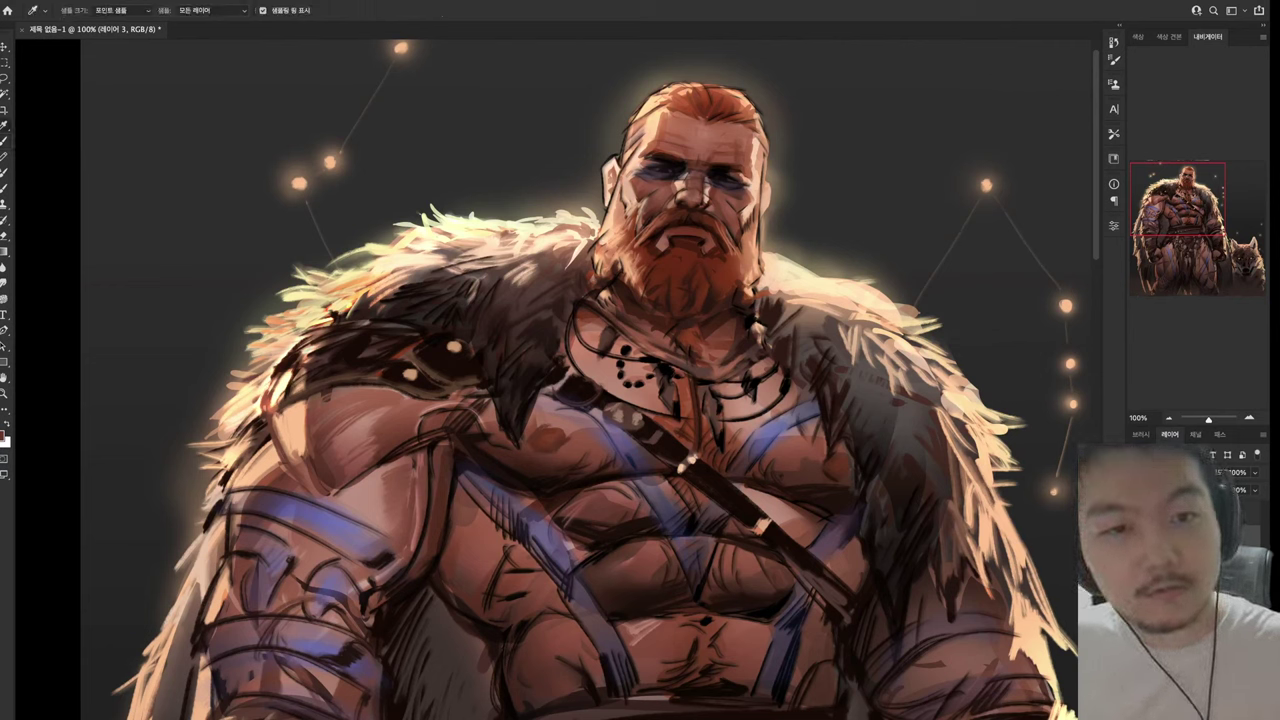
key(b)
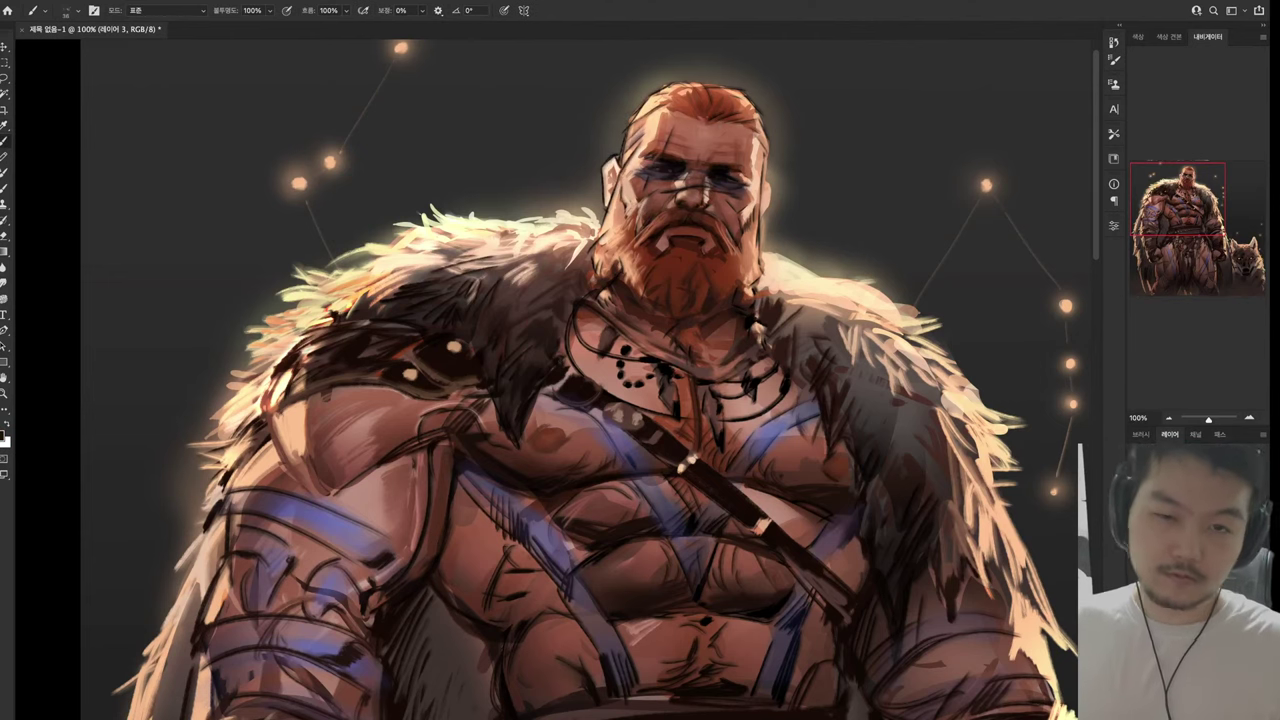
drag(600, 450, 625, 275)
mouse_move(304, 236)
mouse_down()
mouse_move(408, 228)
mouse_move(424, 250)
mouse_up()
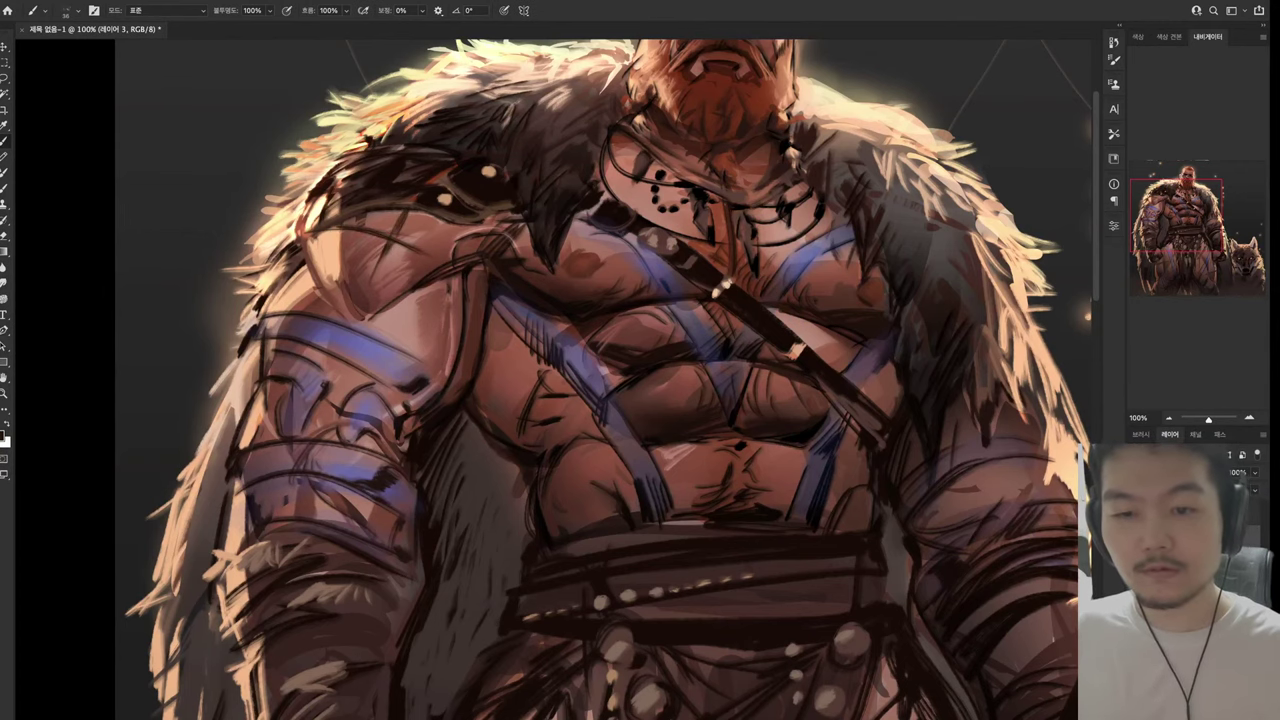
key(ctrl+0)
key(ctrl+1)
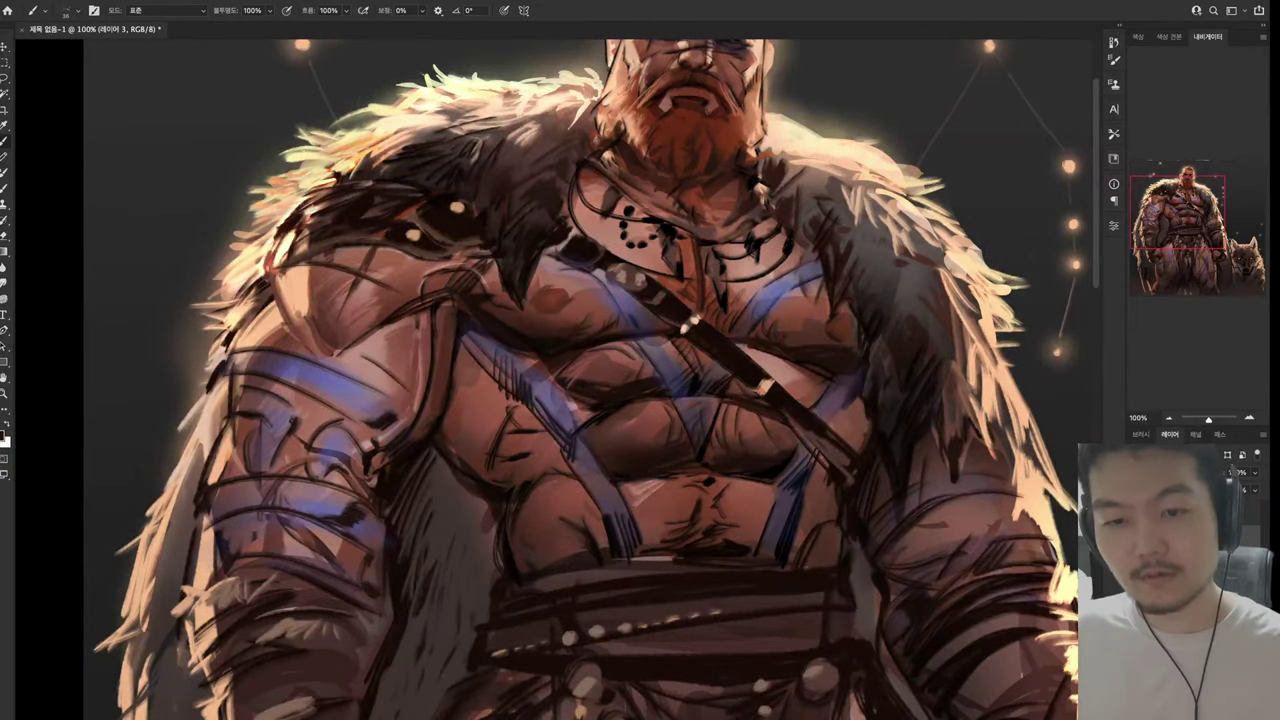
Paint over the dark marks on the warrior's flank in reddish brown and blend the area with the Mixer Brush
drag(385, 372, 335, 324)
drag(452, 366, 410, 404)
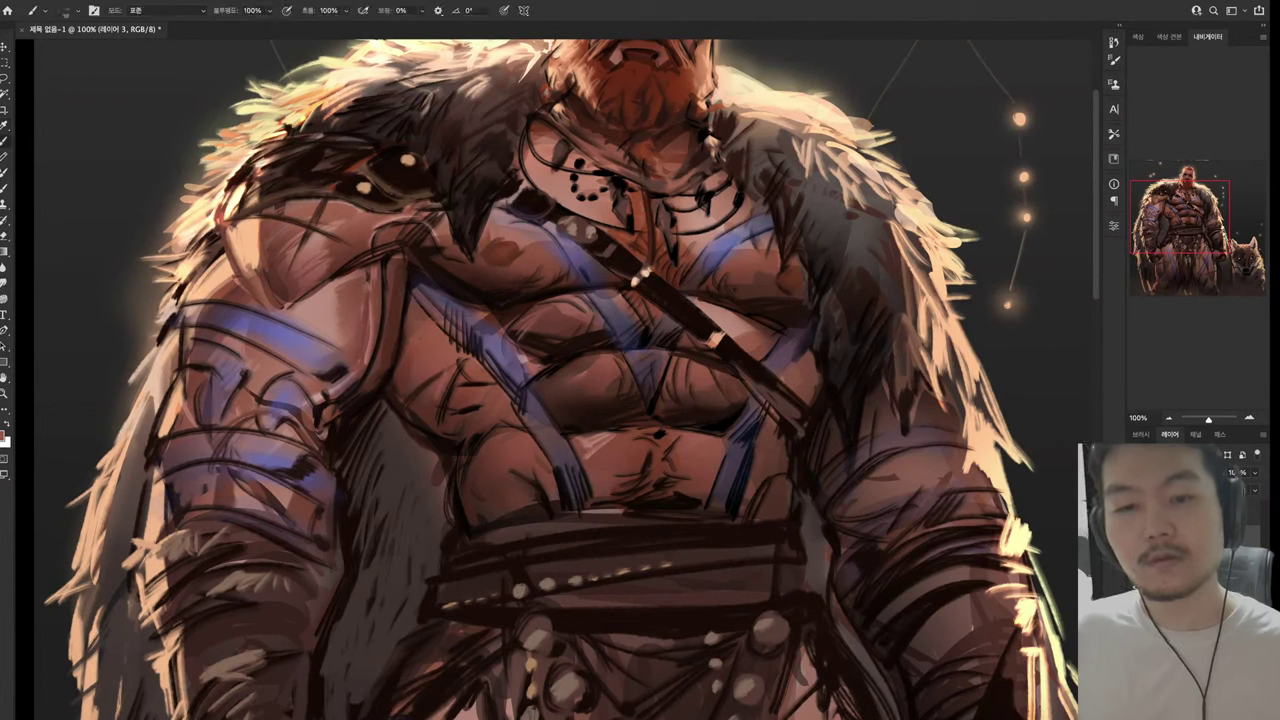
key(shift+b)
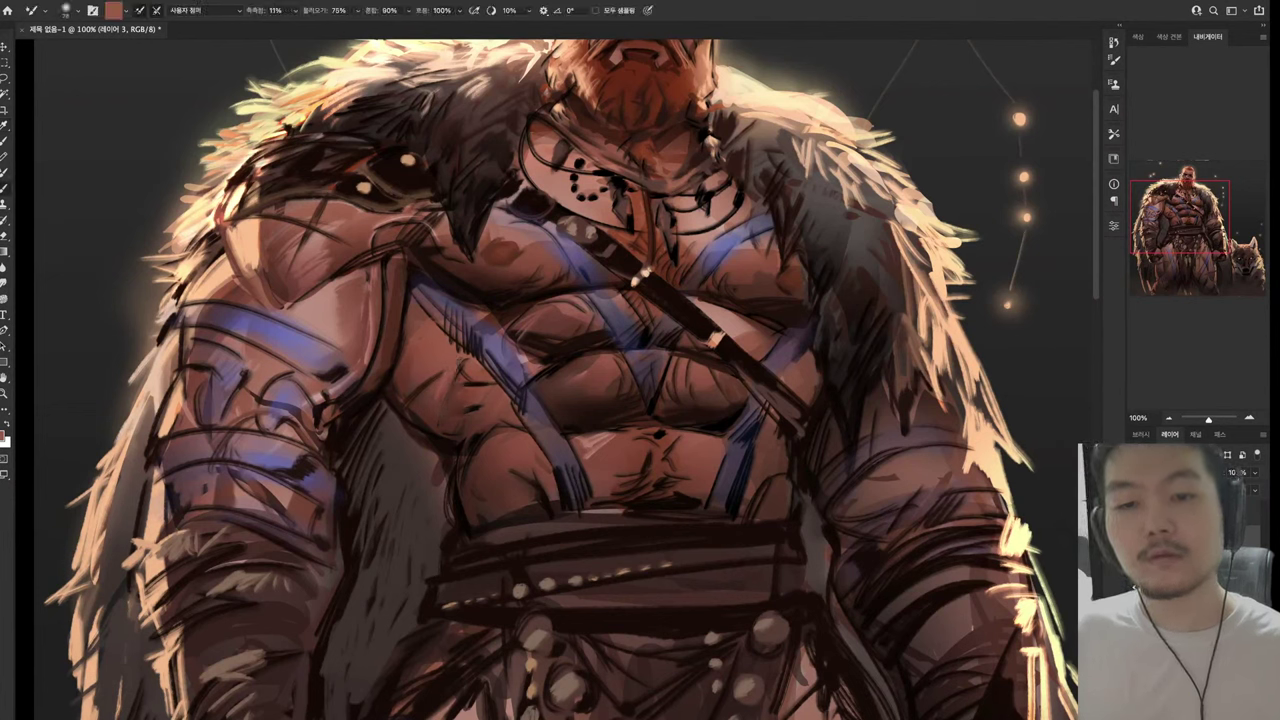
key(shift+b)
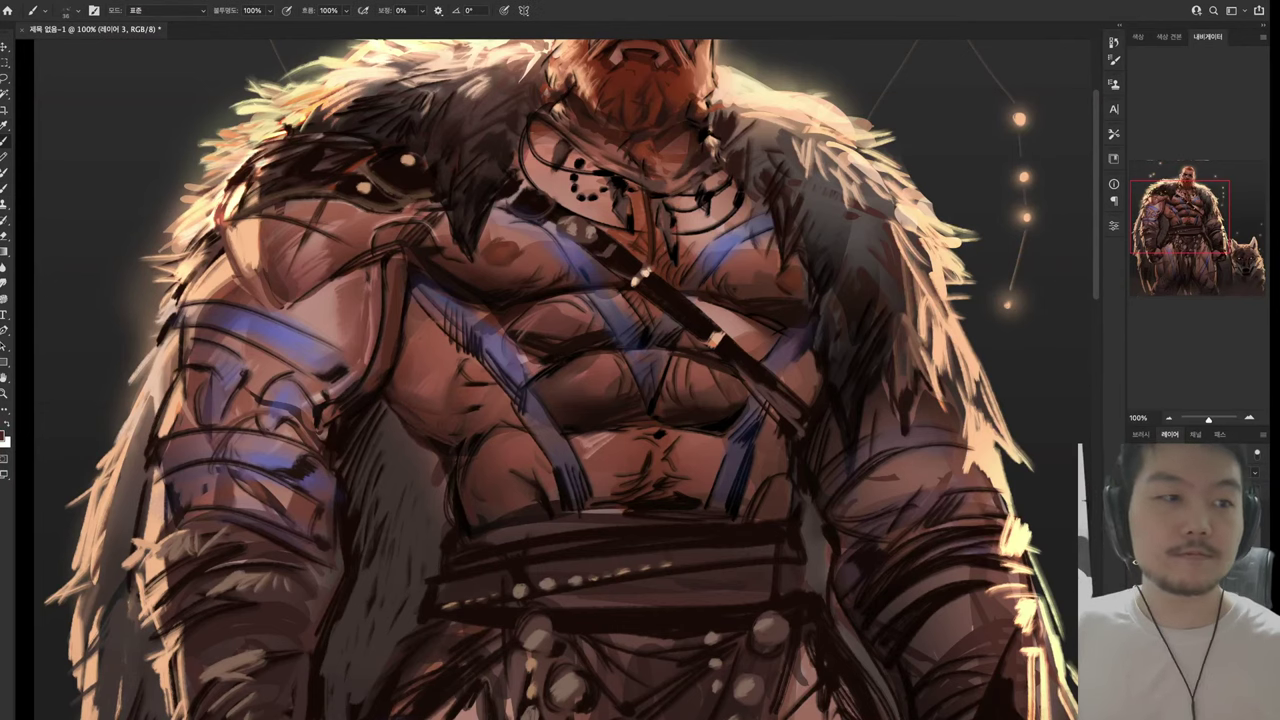
Sample a pale pink skin tone, add a highlight to the warrior's flank and soften it with the Mixer Brush
key(alt)
scroll(640, 360, down, 3)
scroll(490, 460, up, 3)
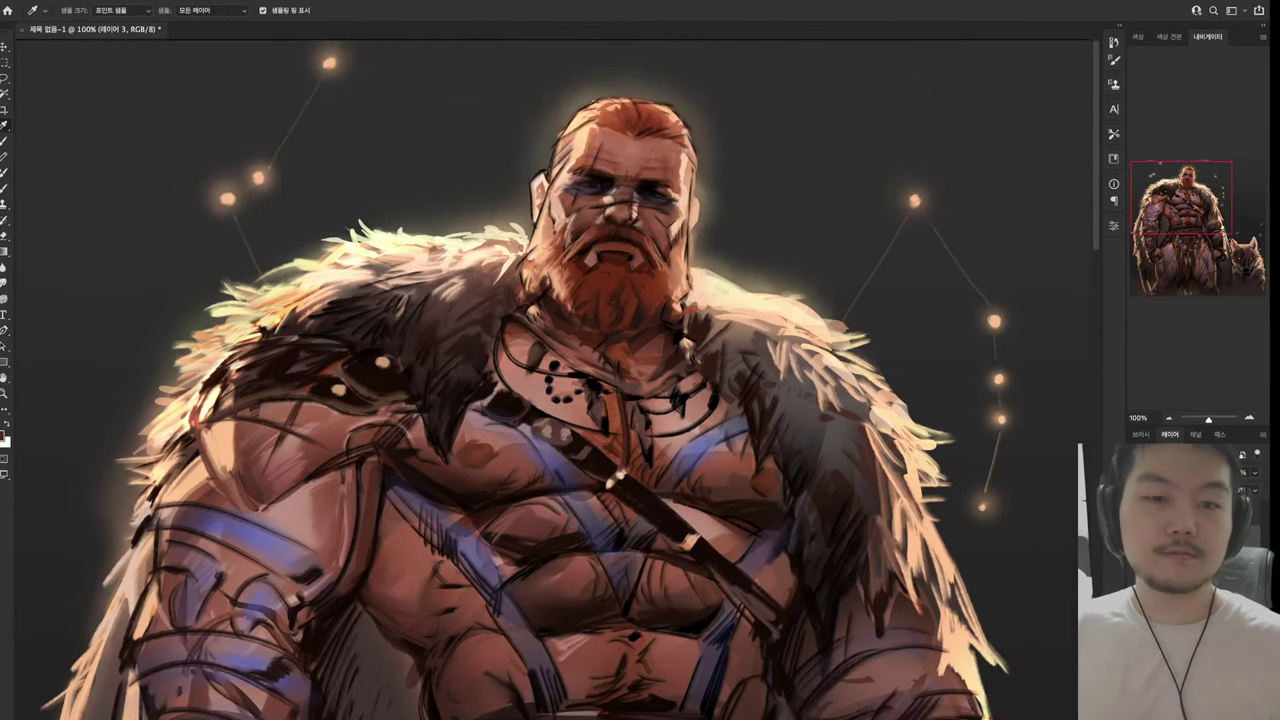
scroll(640, 360, down, 3)
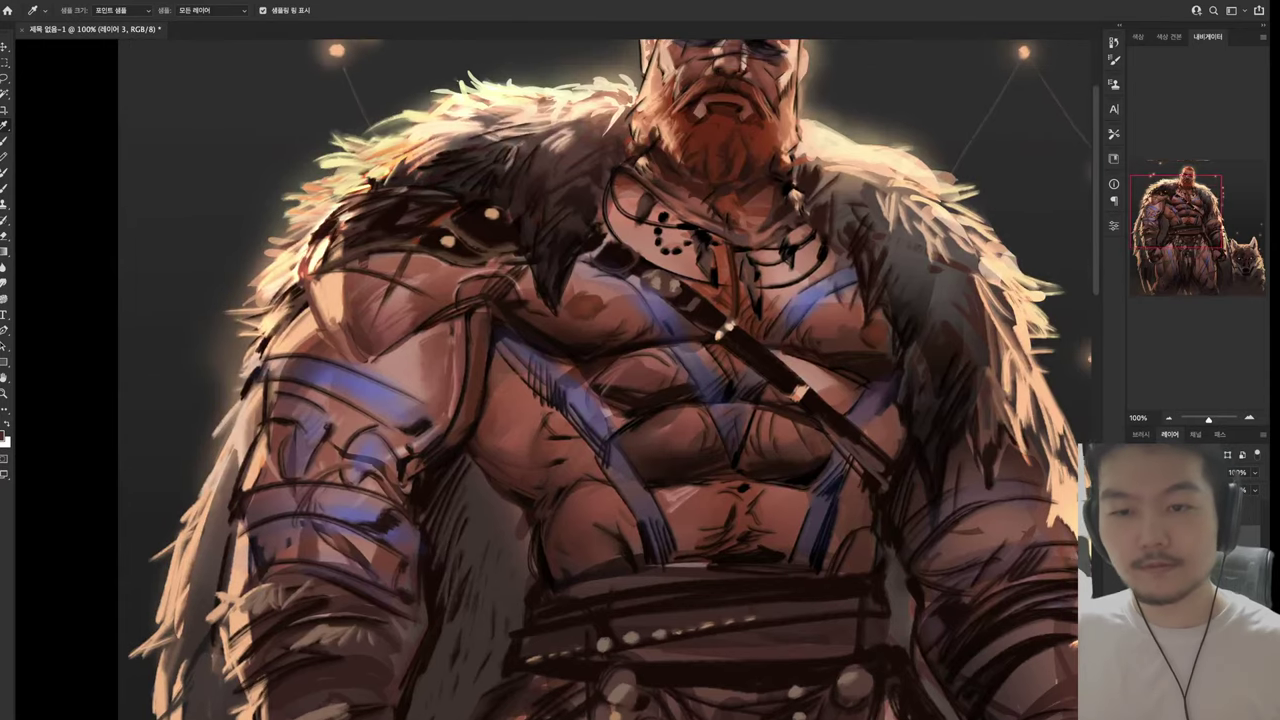
scroll(640, 400, up, 3)
scroll(600, 380, up, 5)
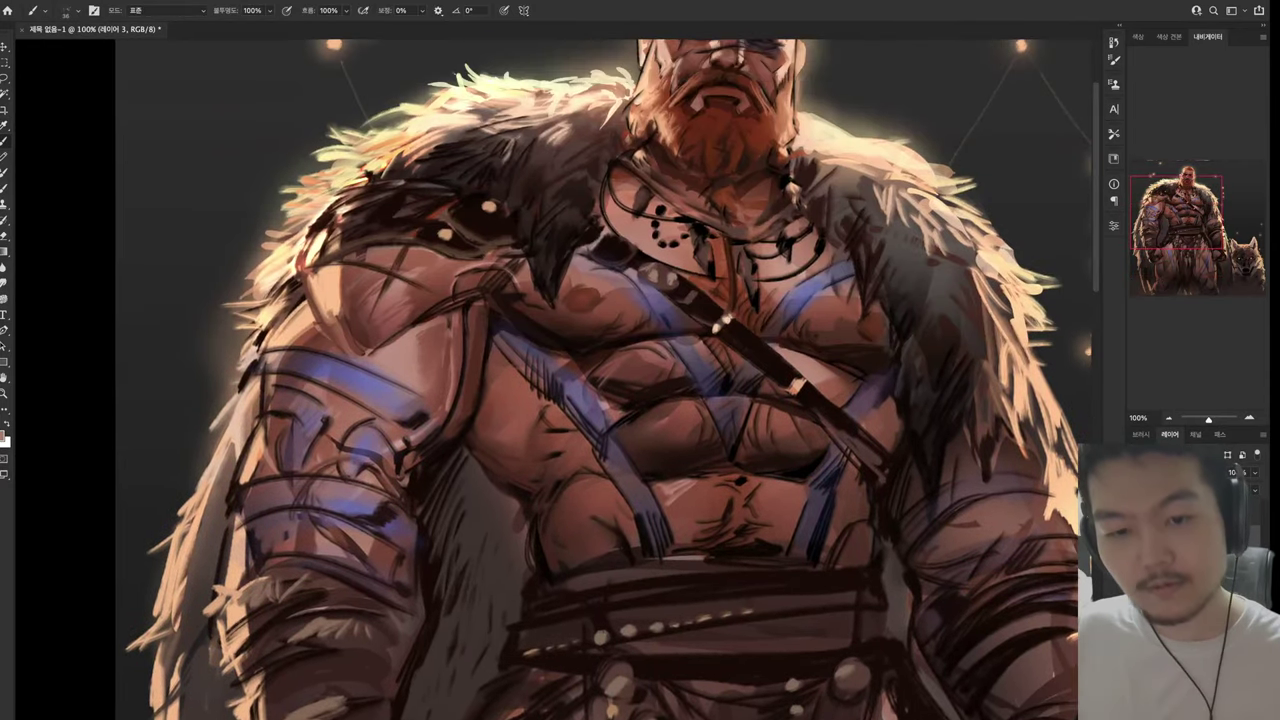
key(shift+b)
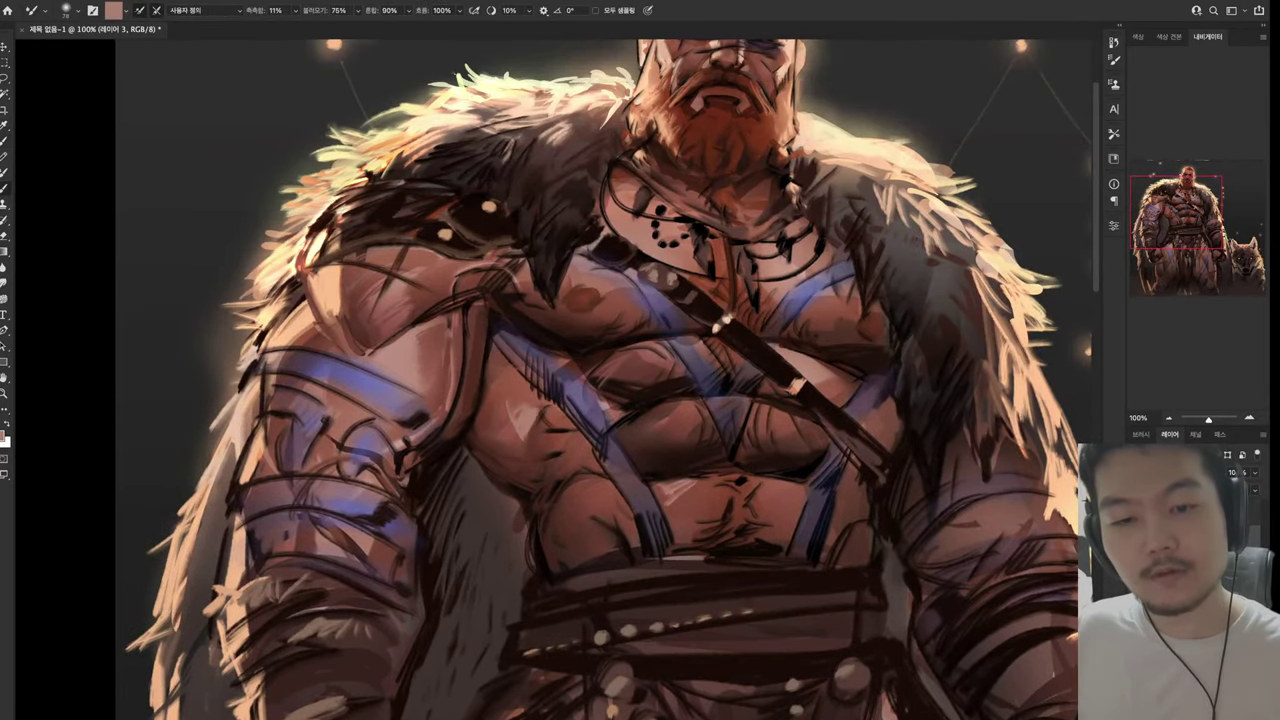
key(shift+b)
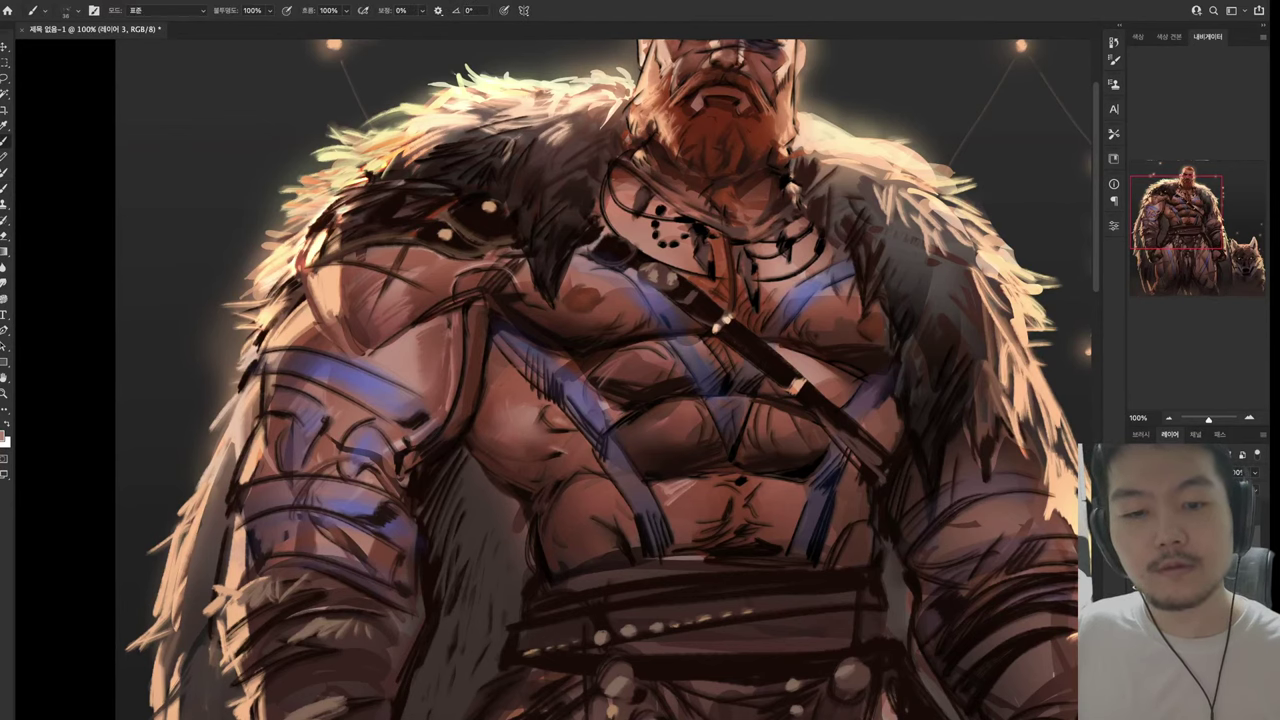
Add pale pink highlights to the warrior's lower ribs and abdominal muscles and blend them with the Mixer Brush
key(shift+b)
key(shift+b)
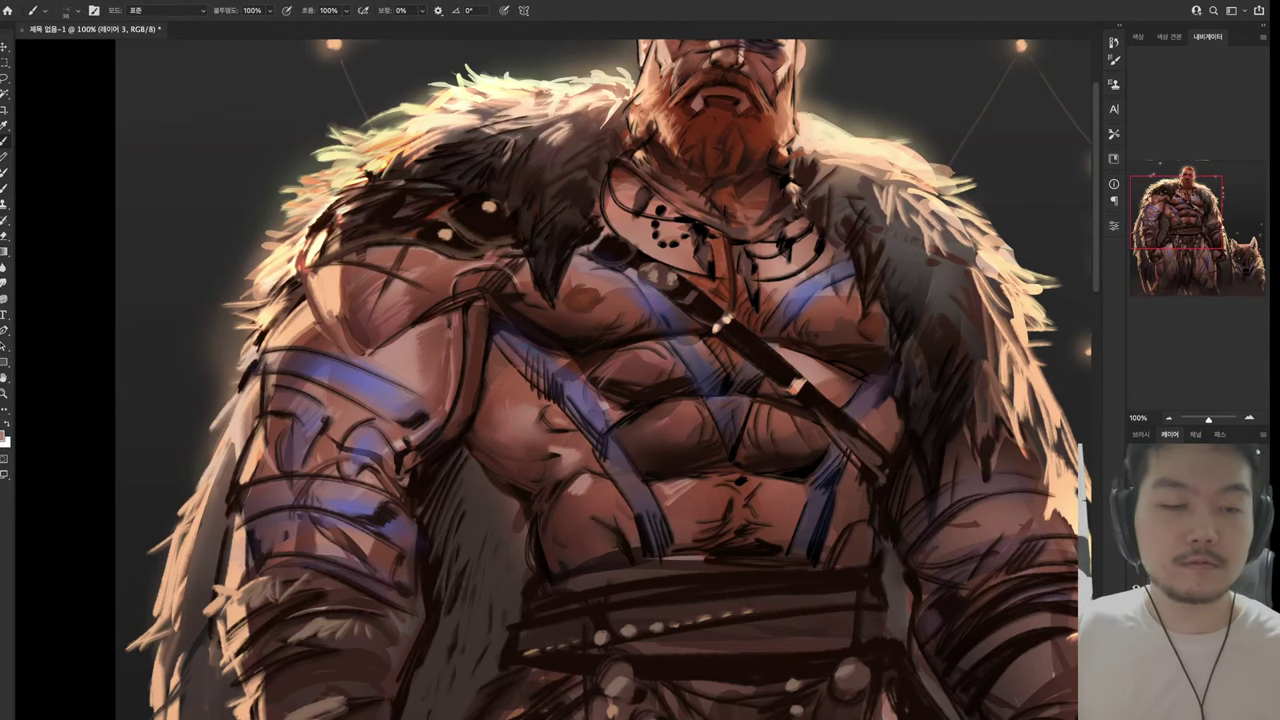
key(shift+b)
mouse_move(600, 360)
mouse_down()
mouse_move(560, 500)
mouse_move(670, 465)
mouse_up()
key(shift+b)
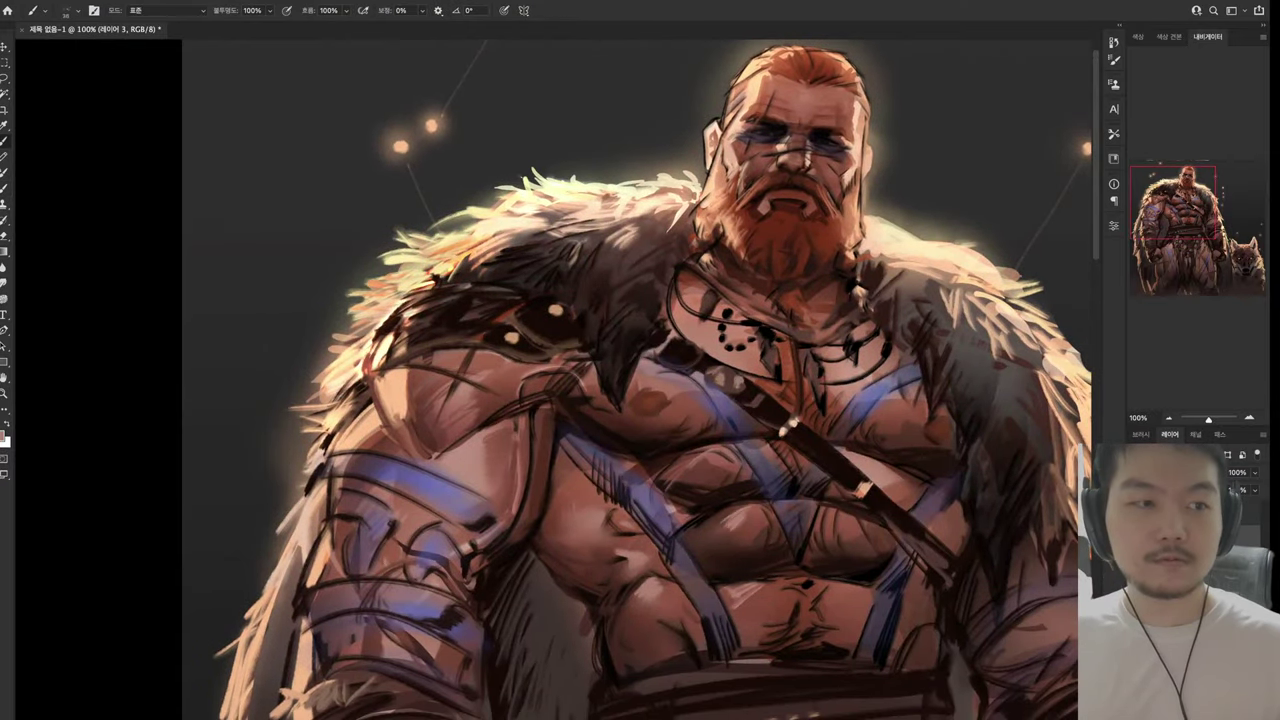
mouse_move(715, 462)
mouse_down()
mouse_move(775, 574)
mouse_move(796, 364)
mouse_up()
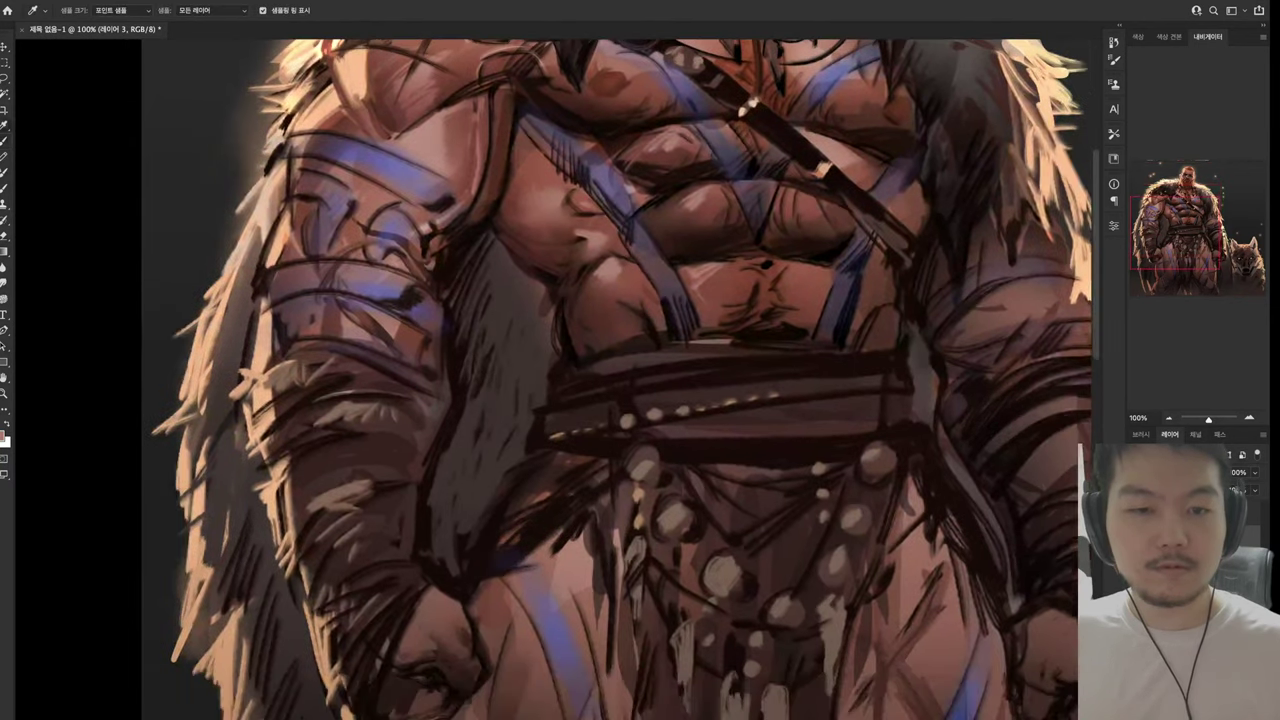
Paint short pinkish-beige fur strokes along the upper, side and lower edges of the belt at 100% opacity
mouse_move(595, 365)
mouse_down()
mouse_move(640, 350)
mouse_move(630, 362)
mouse_move(575, 358)
mouse_move(558, 382)
mouse_move(735, 340)
mouse_move(900, 346)
mouse_move(892, 397)
mouse_move(910, 430)
mouse_move(930, 430)
mouse_up()
alt+click(566, 394)
alt+click(634, 349)
mouse_move(836, 455)
mouse_down()
mouse_move(726, 478)
mouse_move(750, 474)
mouse_move(696, 474)
mouse_move(664, 452)
mouse_up()
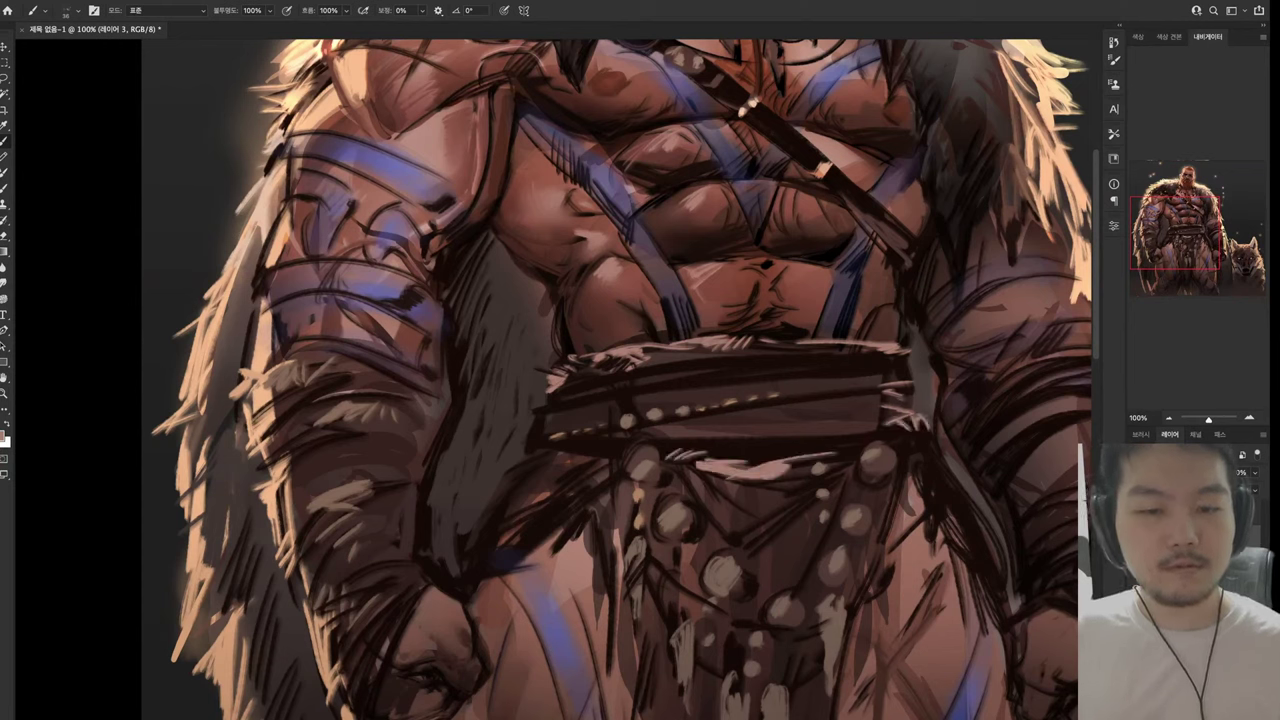
Extend the pinkish-beige fur trim along the garment edges over both of the warrior's hips
mouse_move(570, 443)
mouse_down()
mouse_move(528, 453)
mouse_move(502, 486)
mouse_up()
mouse_move(534, 500)
mouse_down()
mouse_move(458, 552)
mouse_move(462, 584)
mouse_move(367, 451)
mouse_up()
mouse_move(812, 388)
mouse_down()
mouse_move(860, 420)
mouse_move(888, 484)
mouse_up()
drag(888, 484, 828, 498)
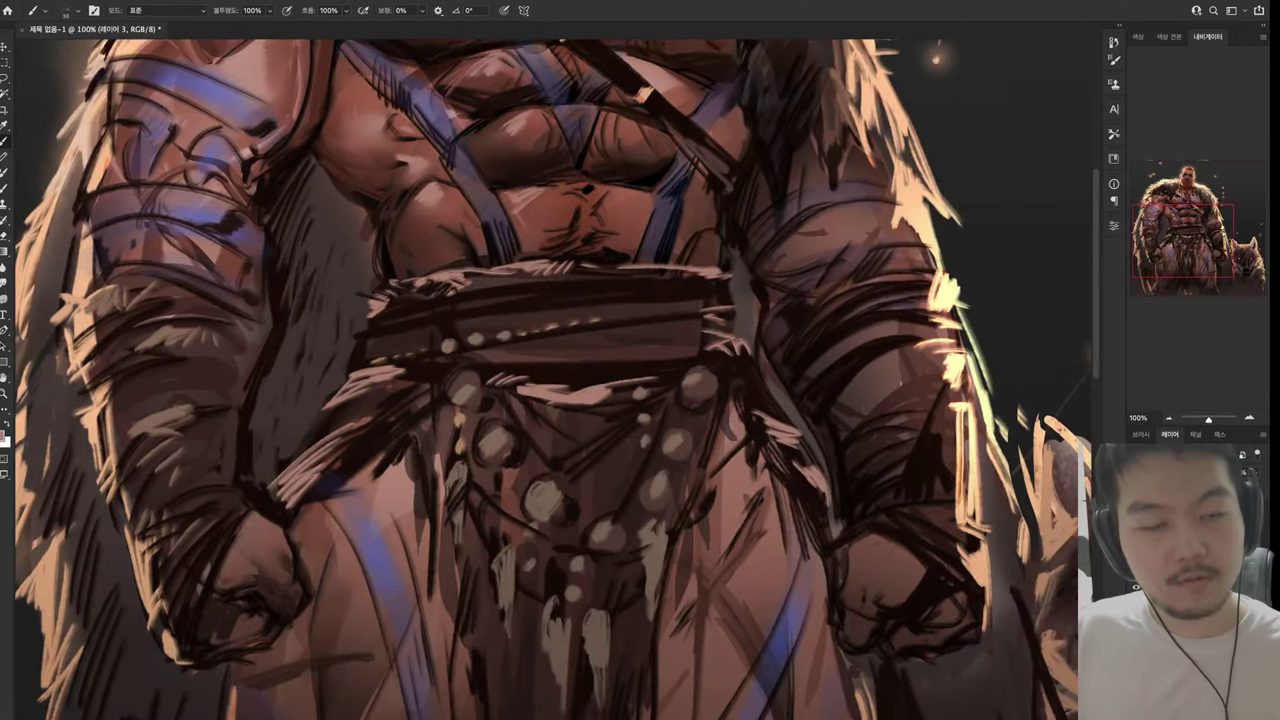
Try painting a bright cream tip on the lower end of the diagonal chest strap and undo the strokes
drag(550, 380, 491, 397)
scroll(550, 380, up, 2)
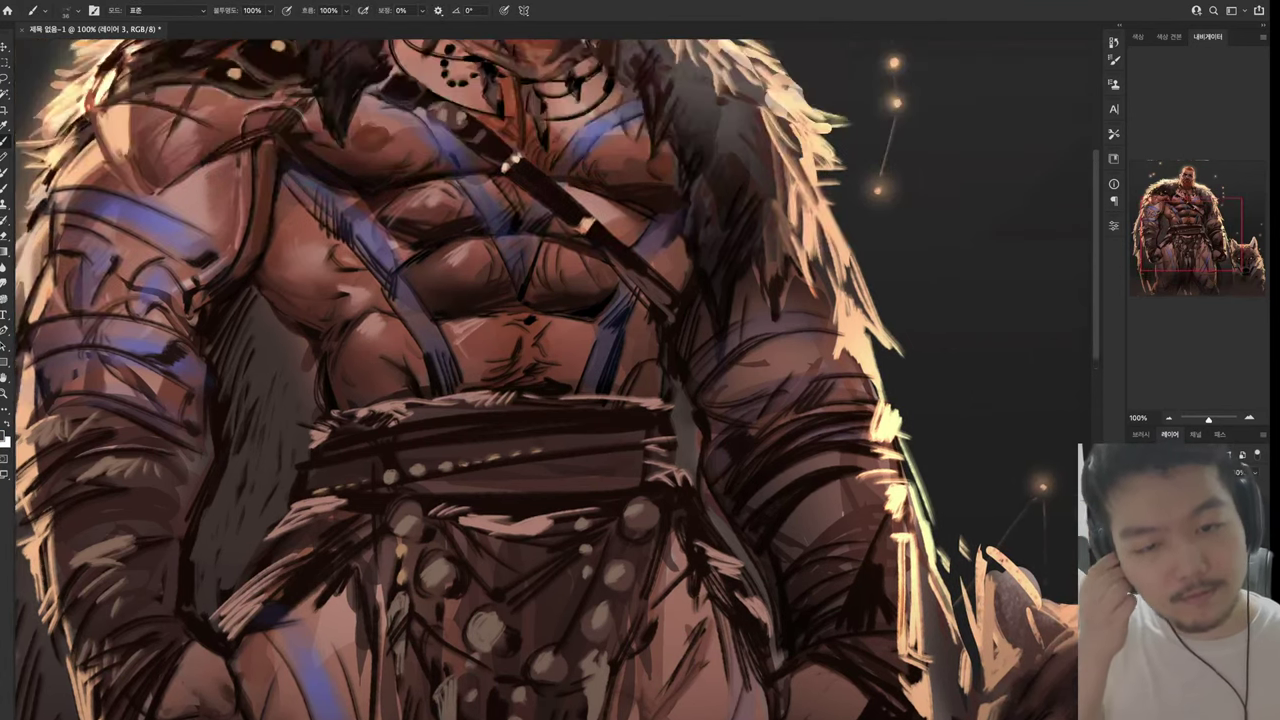
scroll(550, 380, up, 1)
mouse_move(684, 340)
mouse_down()
mouse_move(672, 376)
mouse_move(658, 378)
mouse_move(682, 368)
mouse_up()
alt+click(676, 372)
drag(696, 330, 686, 344)
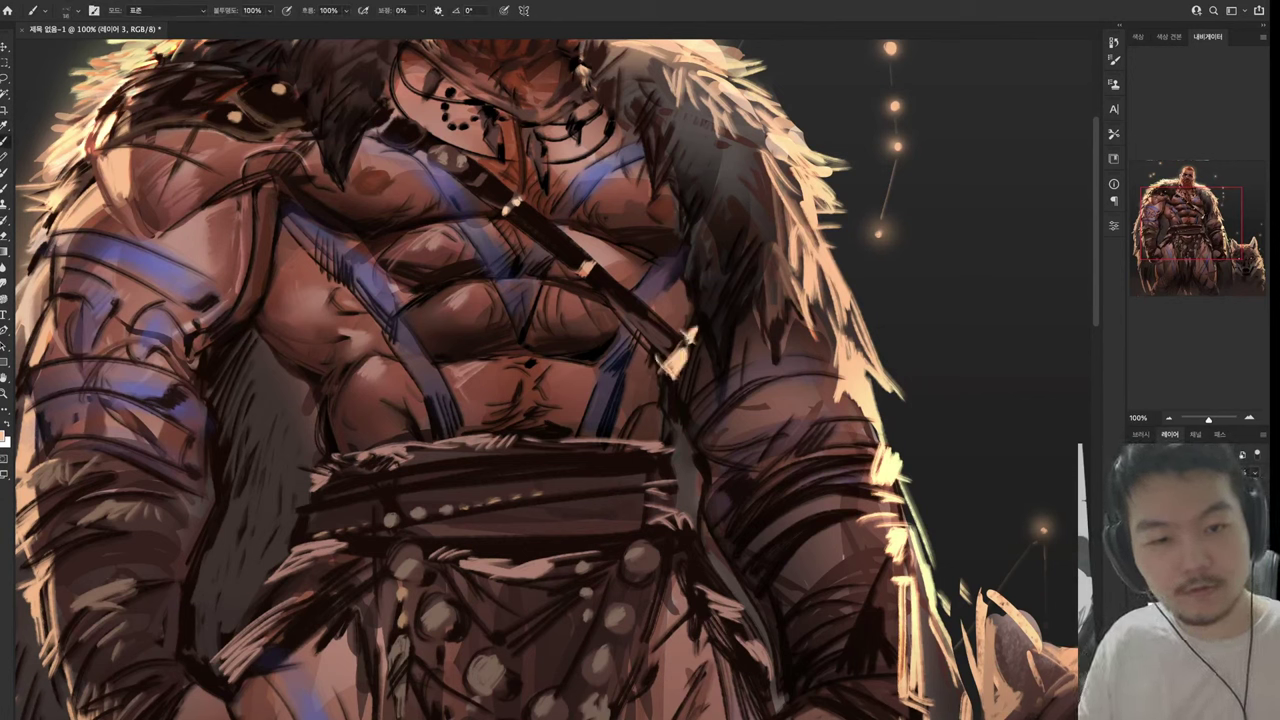
key(ctrl+z)
key(ctrl+z)
key(ctrl+z)
key(ctrl+z)
key(ctrl+z)
key(ctrl+z)
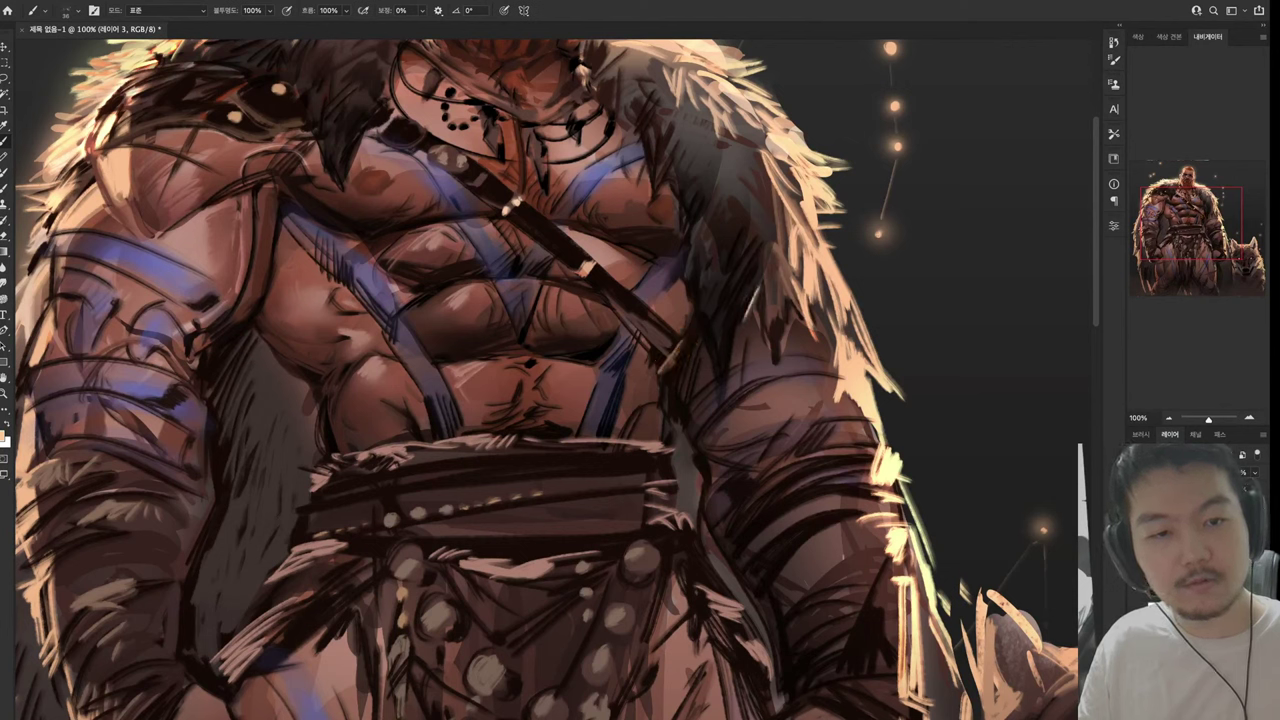
Paint cream fur strands along the cloak's lower edge where it overlaps the warrior's upper arm on the wolf's side
drag(758, 308, 766, 326)
drag(774, 322, 782, 356)
drag(776, 338, 774, 362)
drag(784, 350, 776, 376)
drag(732, 330, 722, 354)
drag(740, 324, 722, 408)
Add cream rim-light strokes down the waist, belt end and hip trim on the wolf's side
drag(676, 360, 660, 412)
mouse_move(670, 382)
mouse_down()
mouse_move(650, 448)
mouse_move(684, 550)
mouse_move(644, 562)
mouse_move(700, 592)
mouse_up()
mouse_move(734, 548)
mouse_down()
mouse_move(704, 604)
mouse_move(726, 608)
mouse_up()
drag(772, 610, 746, 644)
drag(560, 460, 570, 235)
mouse_move(768, 446)
mouse_down()
mouse_move(752, 490)
mouse_move(766, 510)
mouse_up()
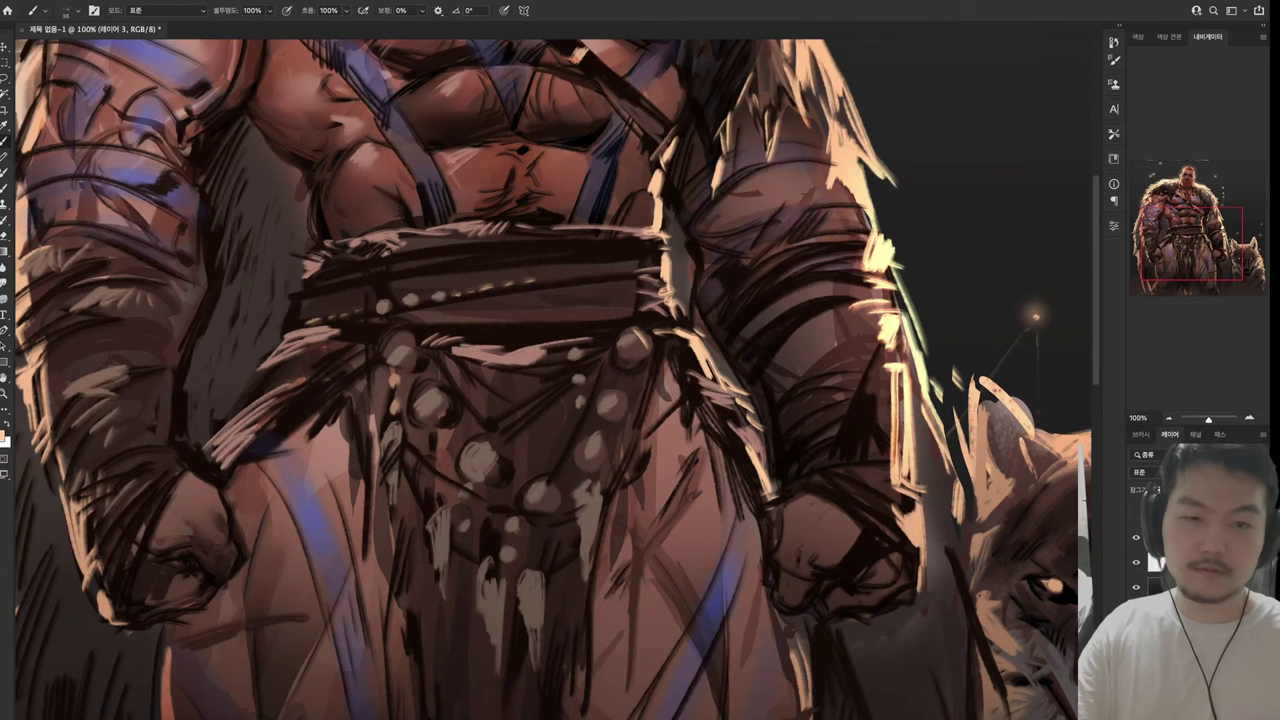
Paint a muted pink rim light down the inner contour of the warrior's arm on the side away from the wolf
drag(560, 140, 650, 690)
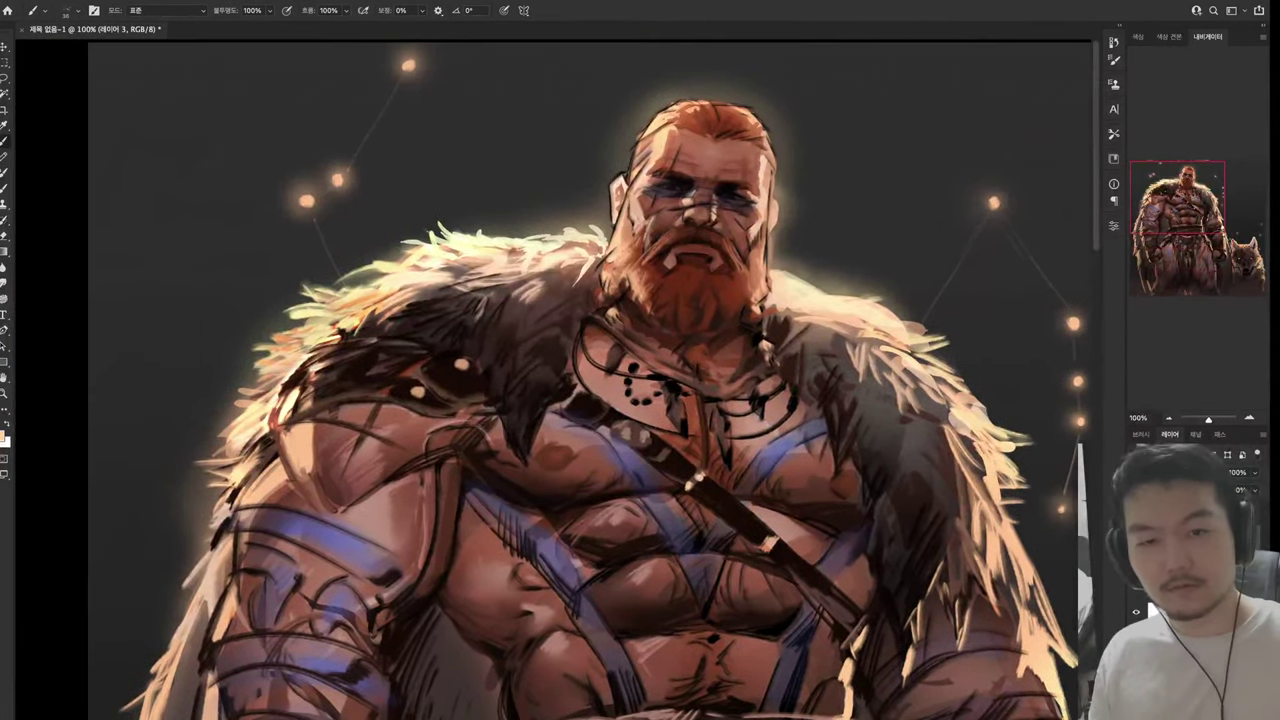
drag(650, 600, 630, 380)
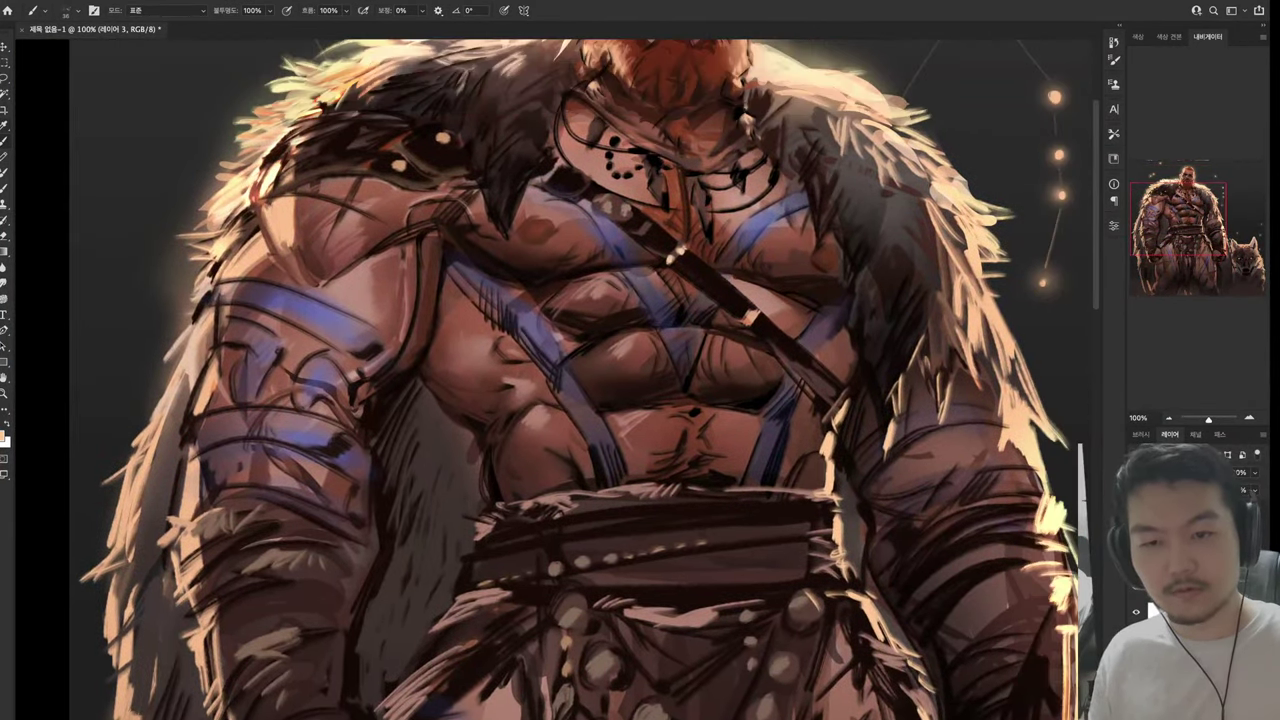
mouse_move(420, 346)
mouse_down()
mouse_move(364, 402)
mouse_move(380, 482)
mouse_move(340, 582)
mouse_move(384, 515)
mouse_up()
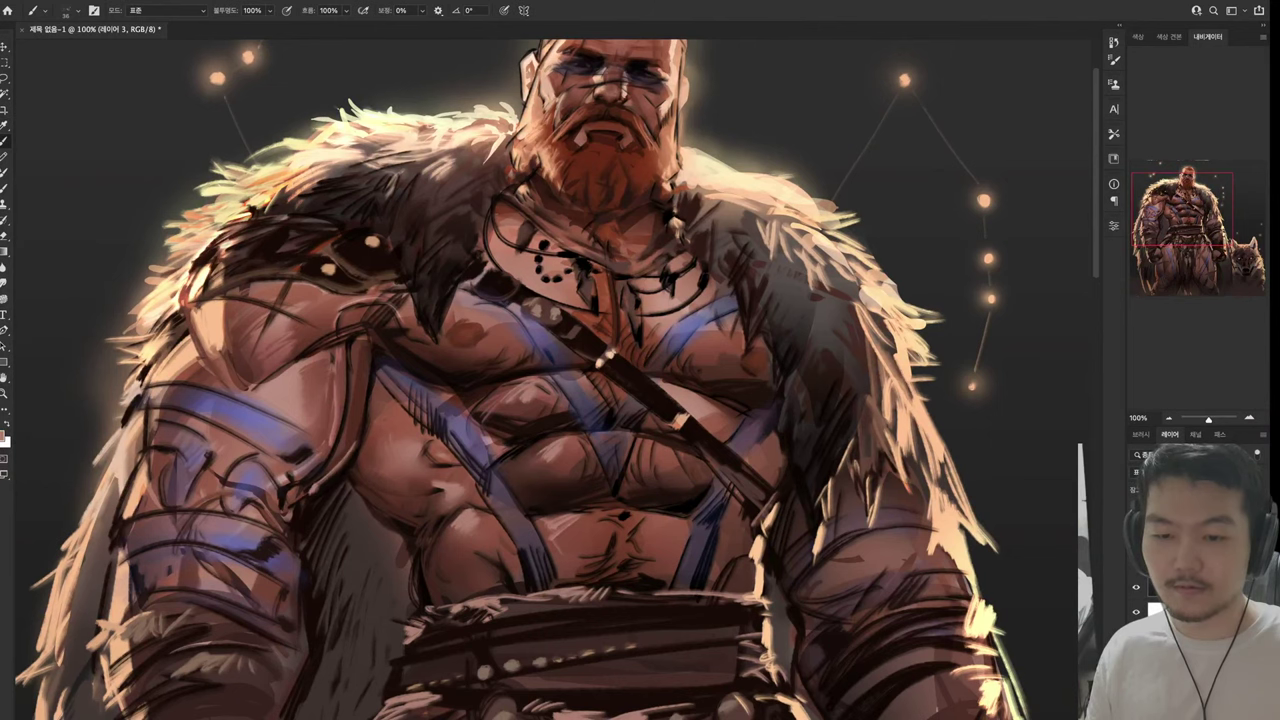
drag(297, 600, 151, 300)
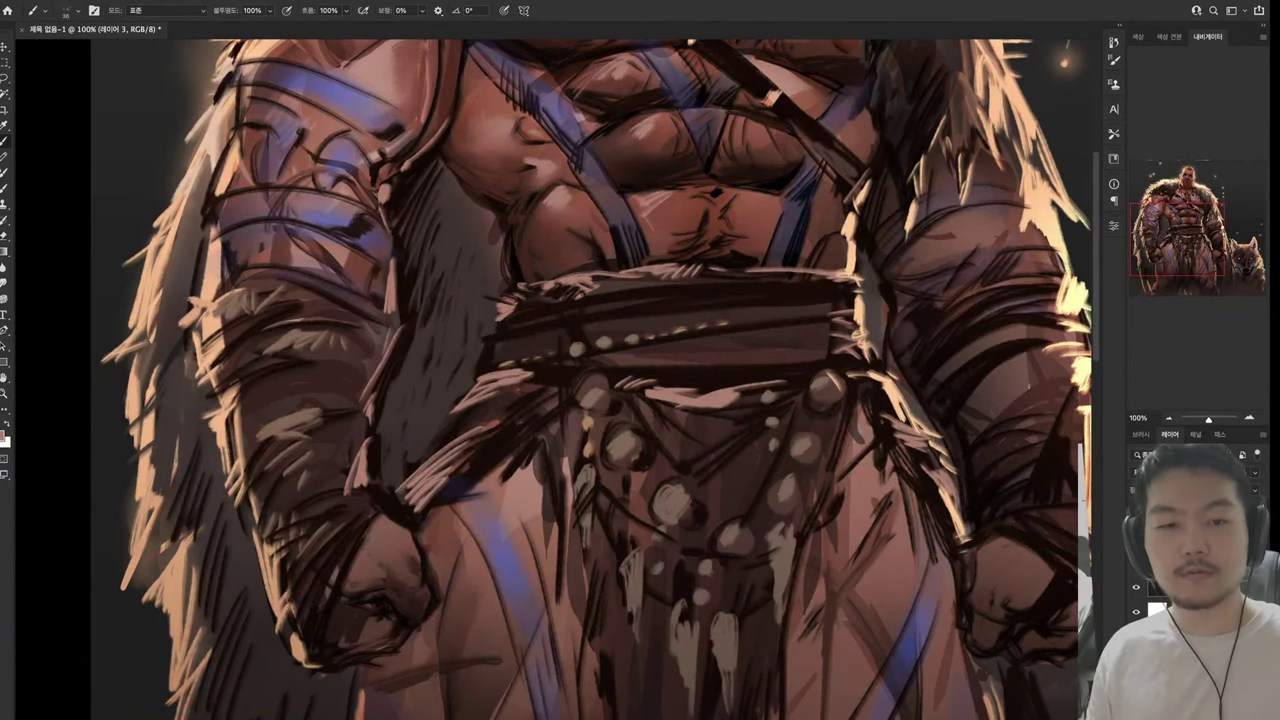
drag(399, 516, 212, 714)
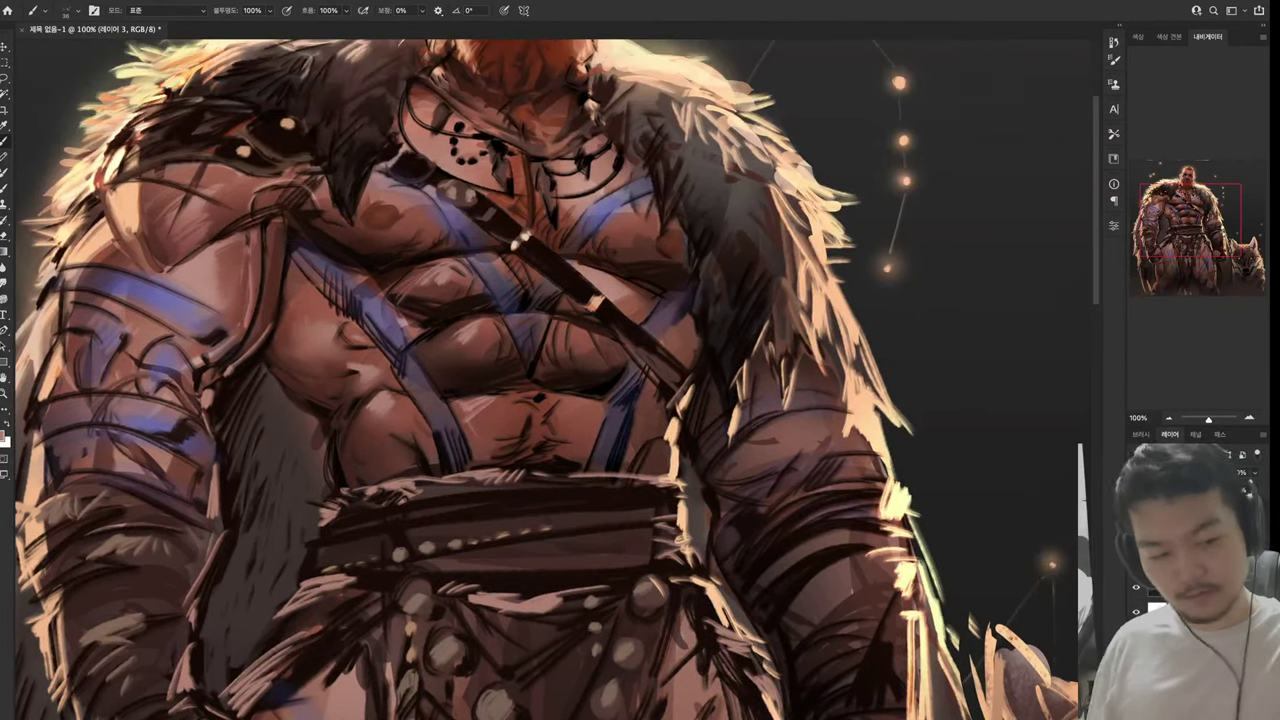
scroll(550, 380, up, 5)
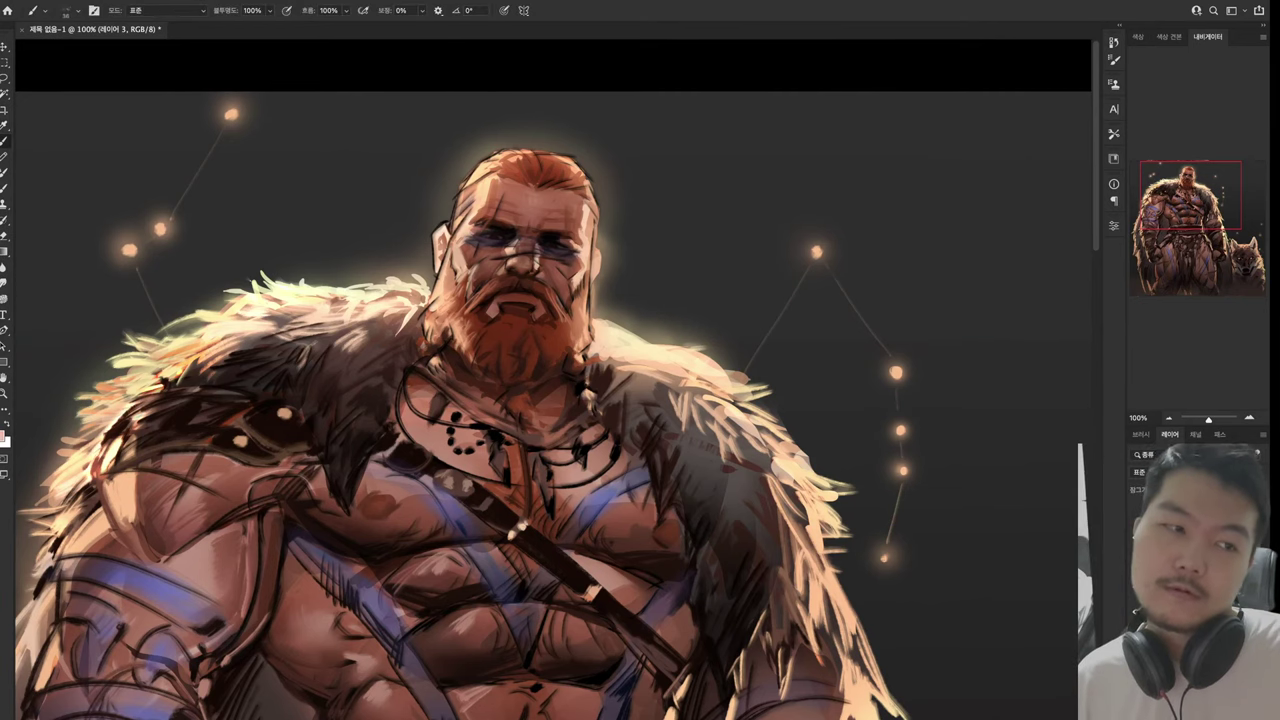
scroll(553, 379, down, 5)
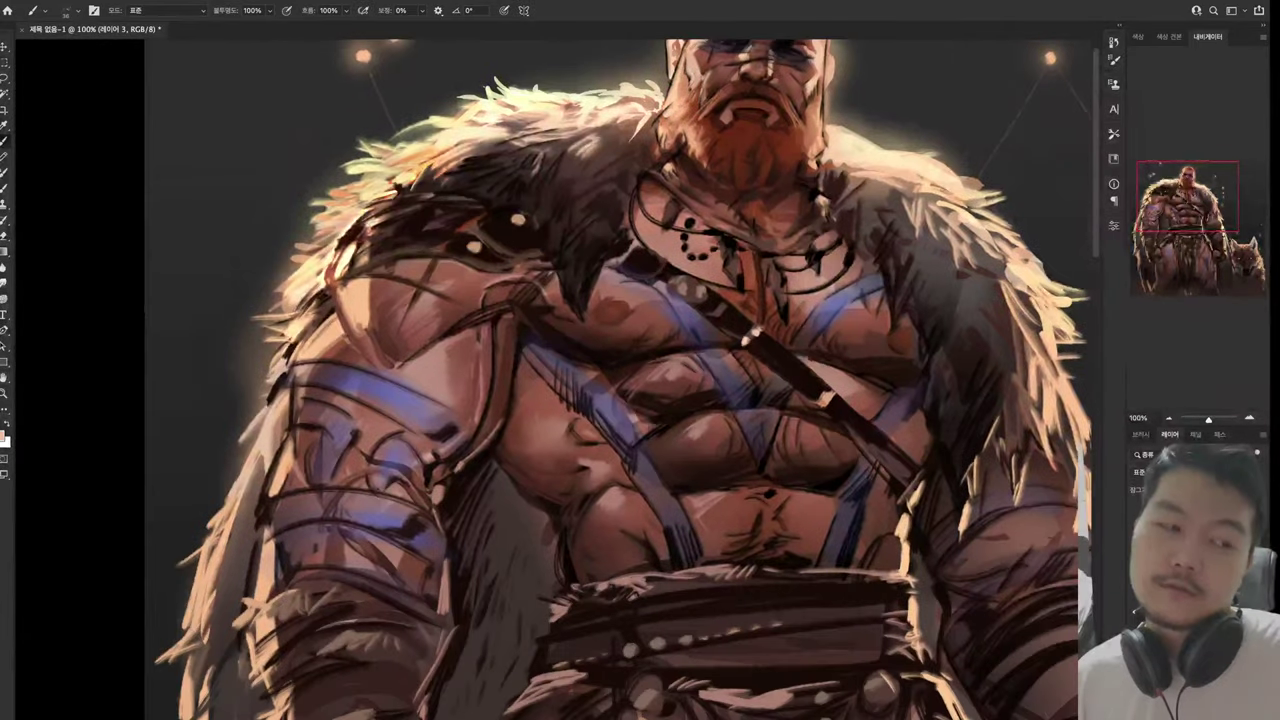
scroll(553, 379, down, 3)
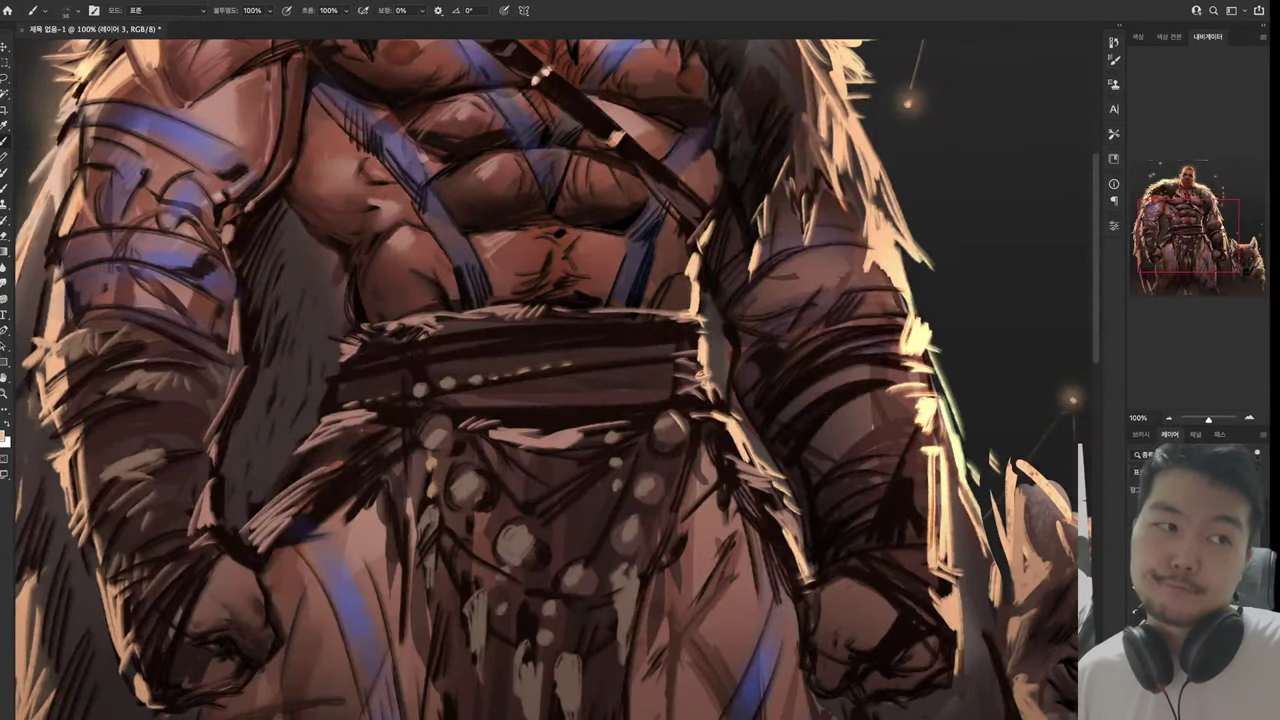
scroll(553, 379, down, 3)
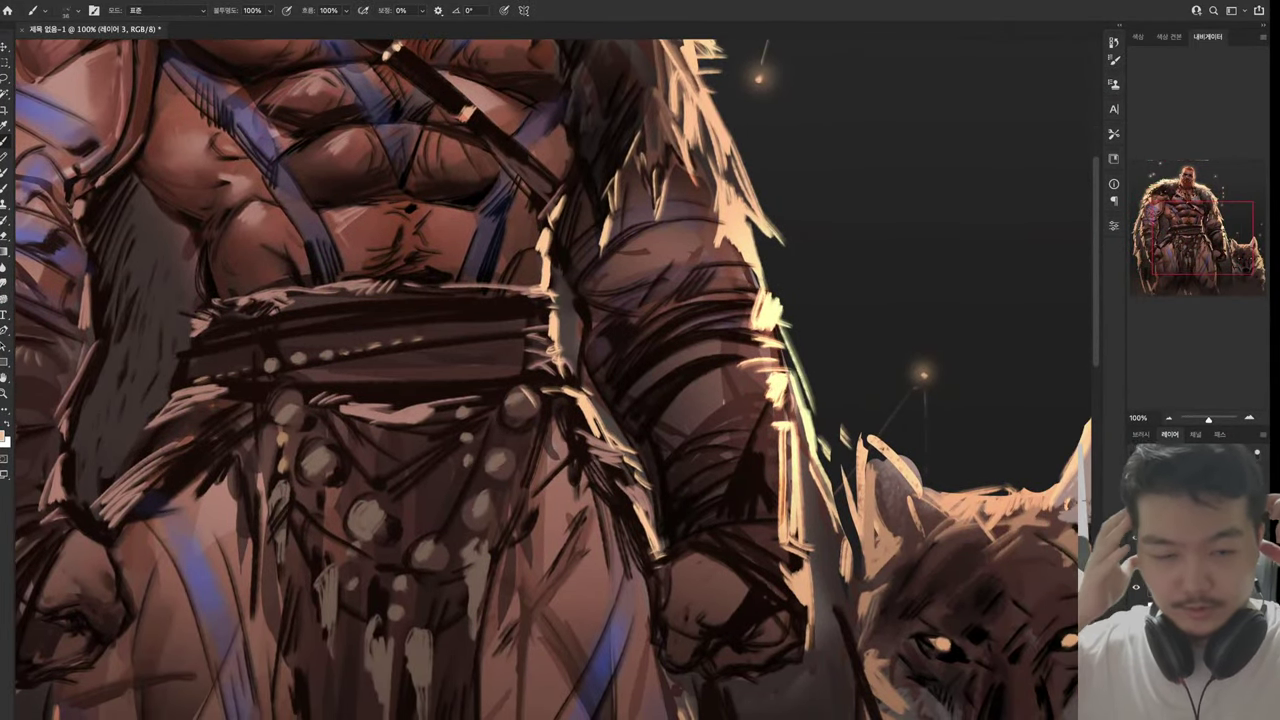